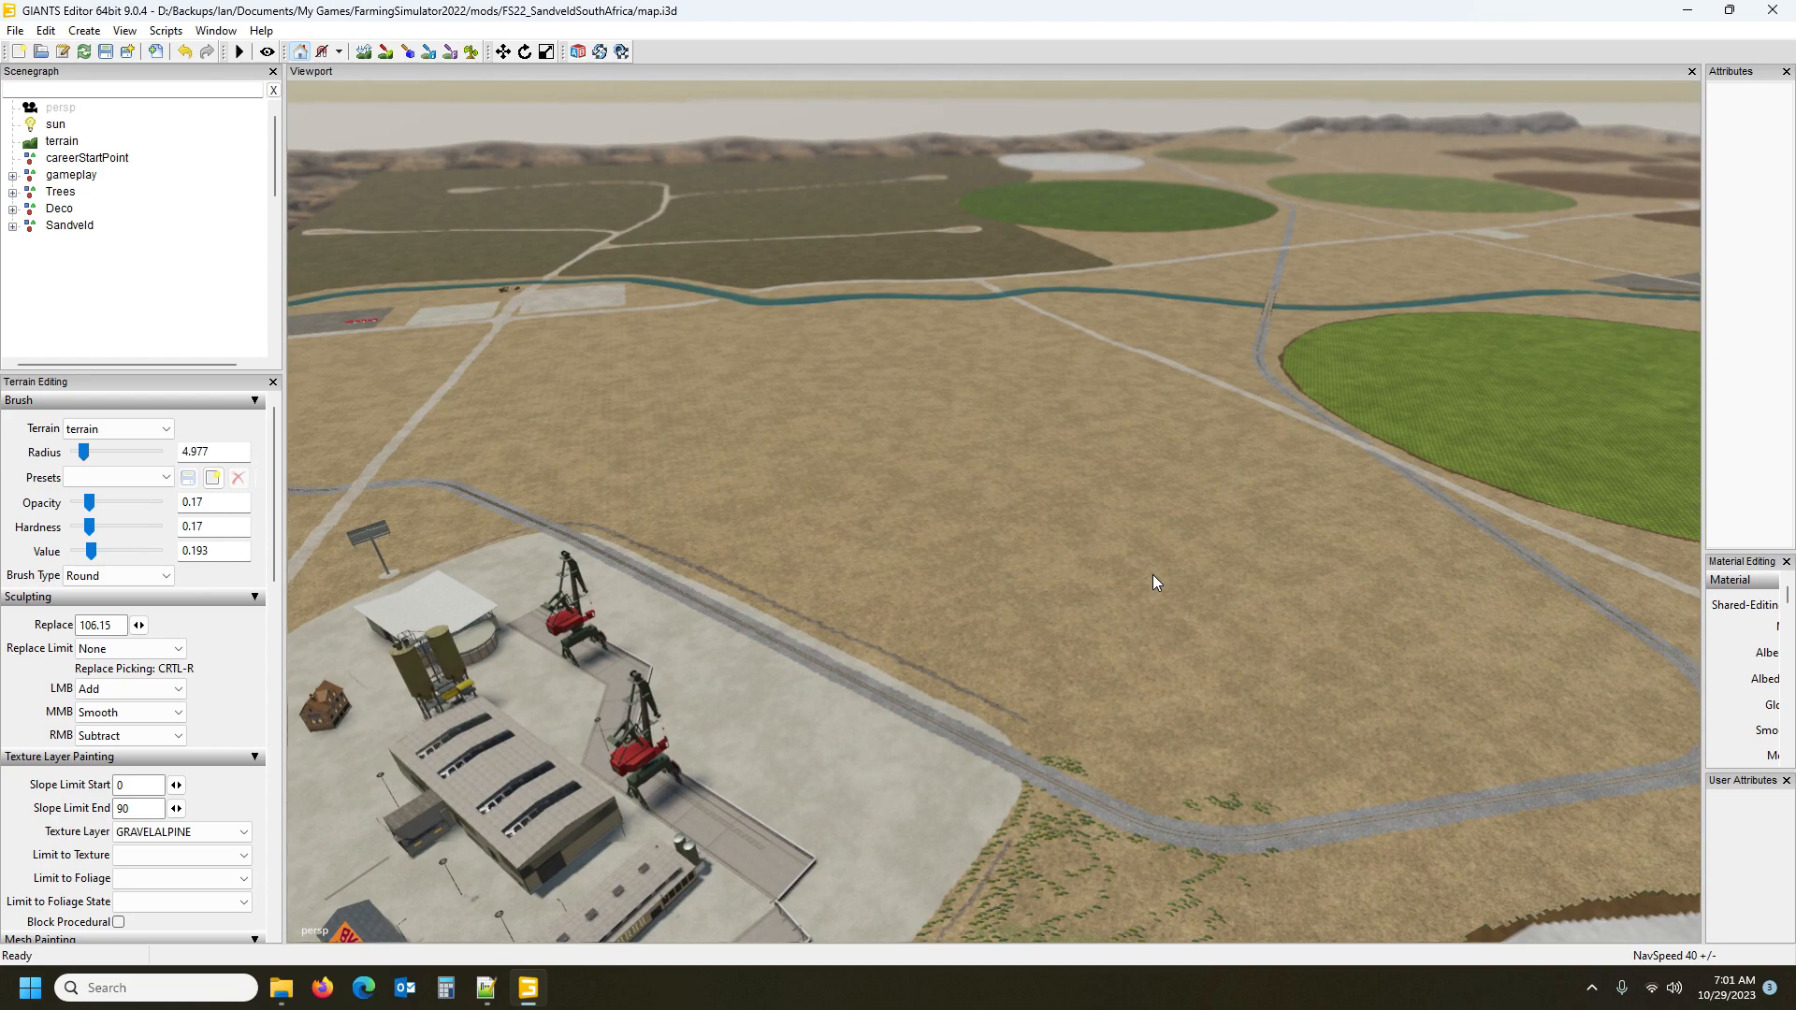
Examine the railway track's route across the map between the tunnel and the harbour yard with the cranes
scroll(1157, 575, "down", 2)
mouse_move(1160, 575)
left_mouse_down("alt")
mouse_move(1379, 532)
mouse_move(1083, 561)
mouse_move(1013, 496)
mouse_move(1053, 509)
mouse_move(1065, 458)
mouse_move(1015, 425)
mouse_move(1385, 560)
mouse_move(1271, 603)
mouse_move(1216, 574)
mouse_move(1340, 492)
mouse_move(1420, 492)
mouse_move(1230, 582)
mouse_move(806, 554)
mouse_move(1199, 564)
mouse_move(1176, 517)
mouse_move(1269, 615)
mouse_move(1261, 559)
mouse_move(1135, 567)
left_mouse_up("alt")
scroll(1013, 496, "up", 2)
scroll(1052, 505, "up", 3)
scroll(1051, 506, "up", 5)
scroll(1014, 425, "up", 2)
scroll(1237, 578, "up", 3)
scroll(1268, 616, "down", 5)
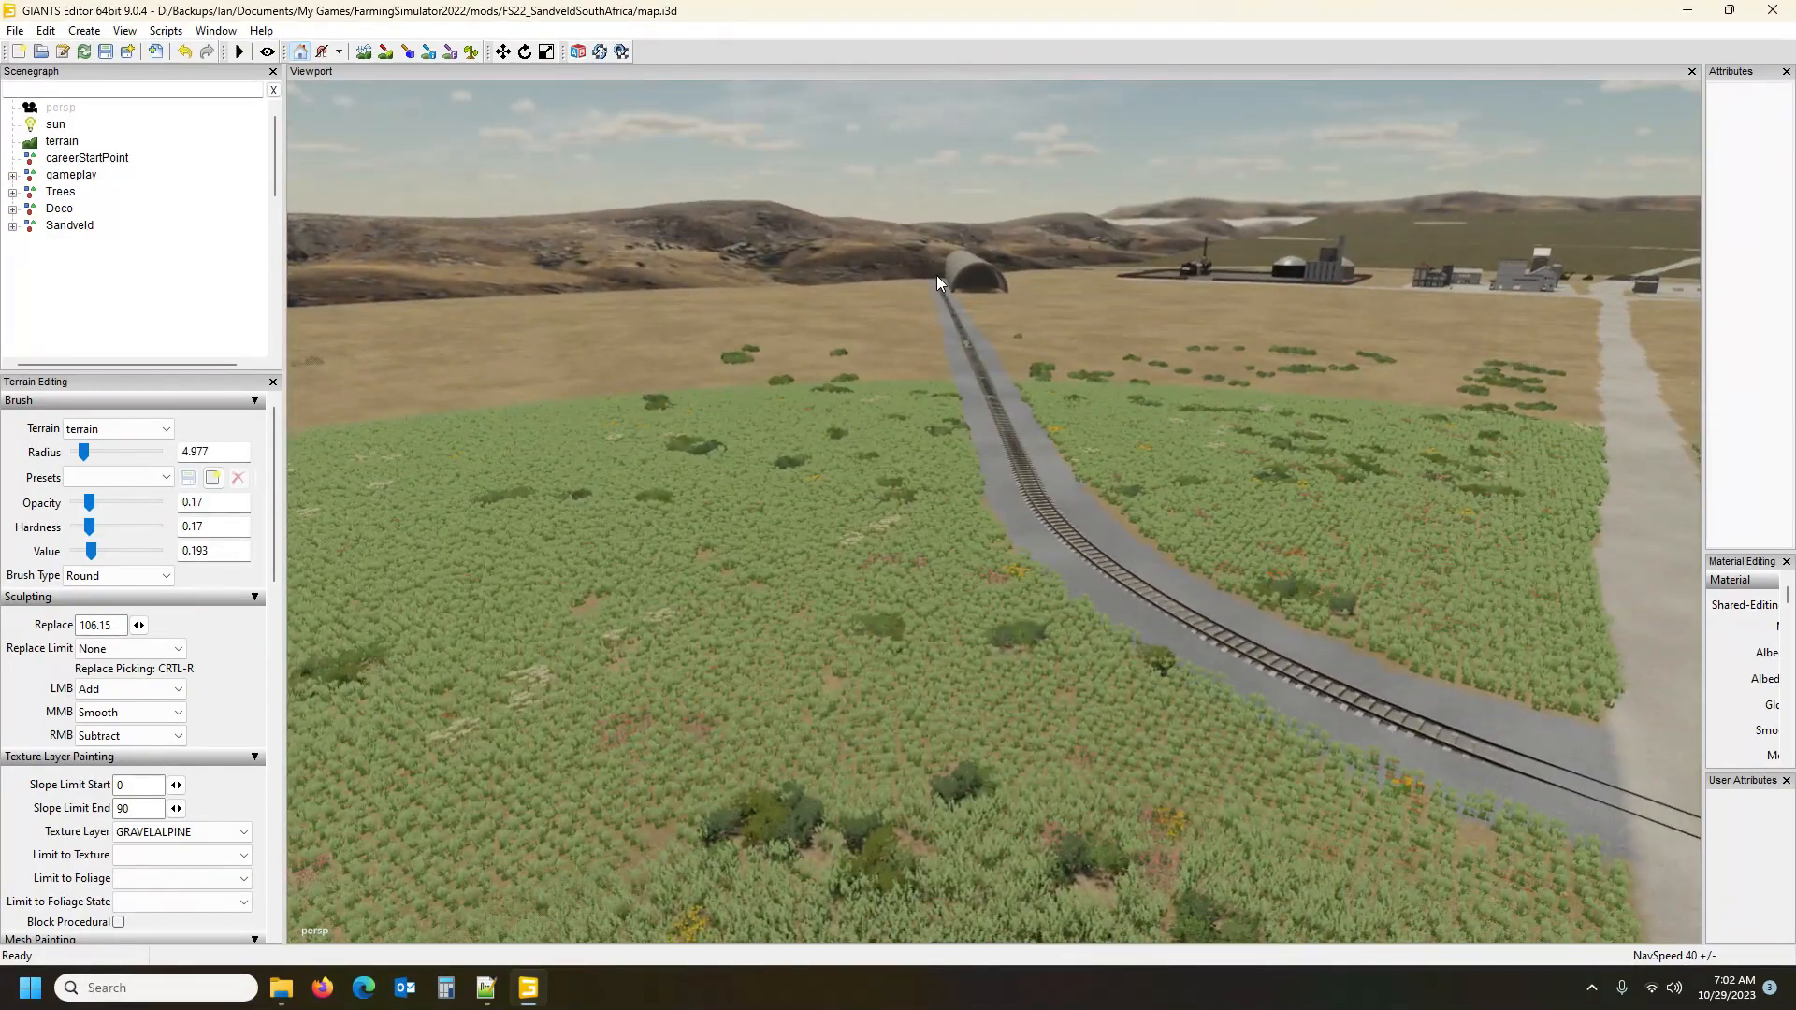
left_click_drag(1057, 526, 1673, 477, "alt")
scroll(1109, 616, "up", 2)
left_click_drag(1109, 615, 726, 640, "alt")
scroll(1185, 618, "up", 2)
scroll(1187, 625, "up", 3)
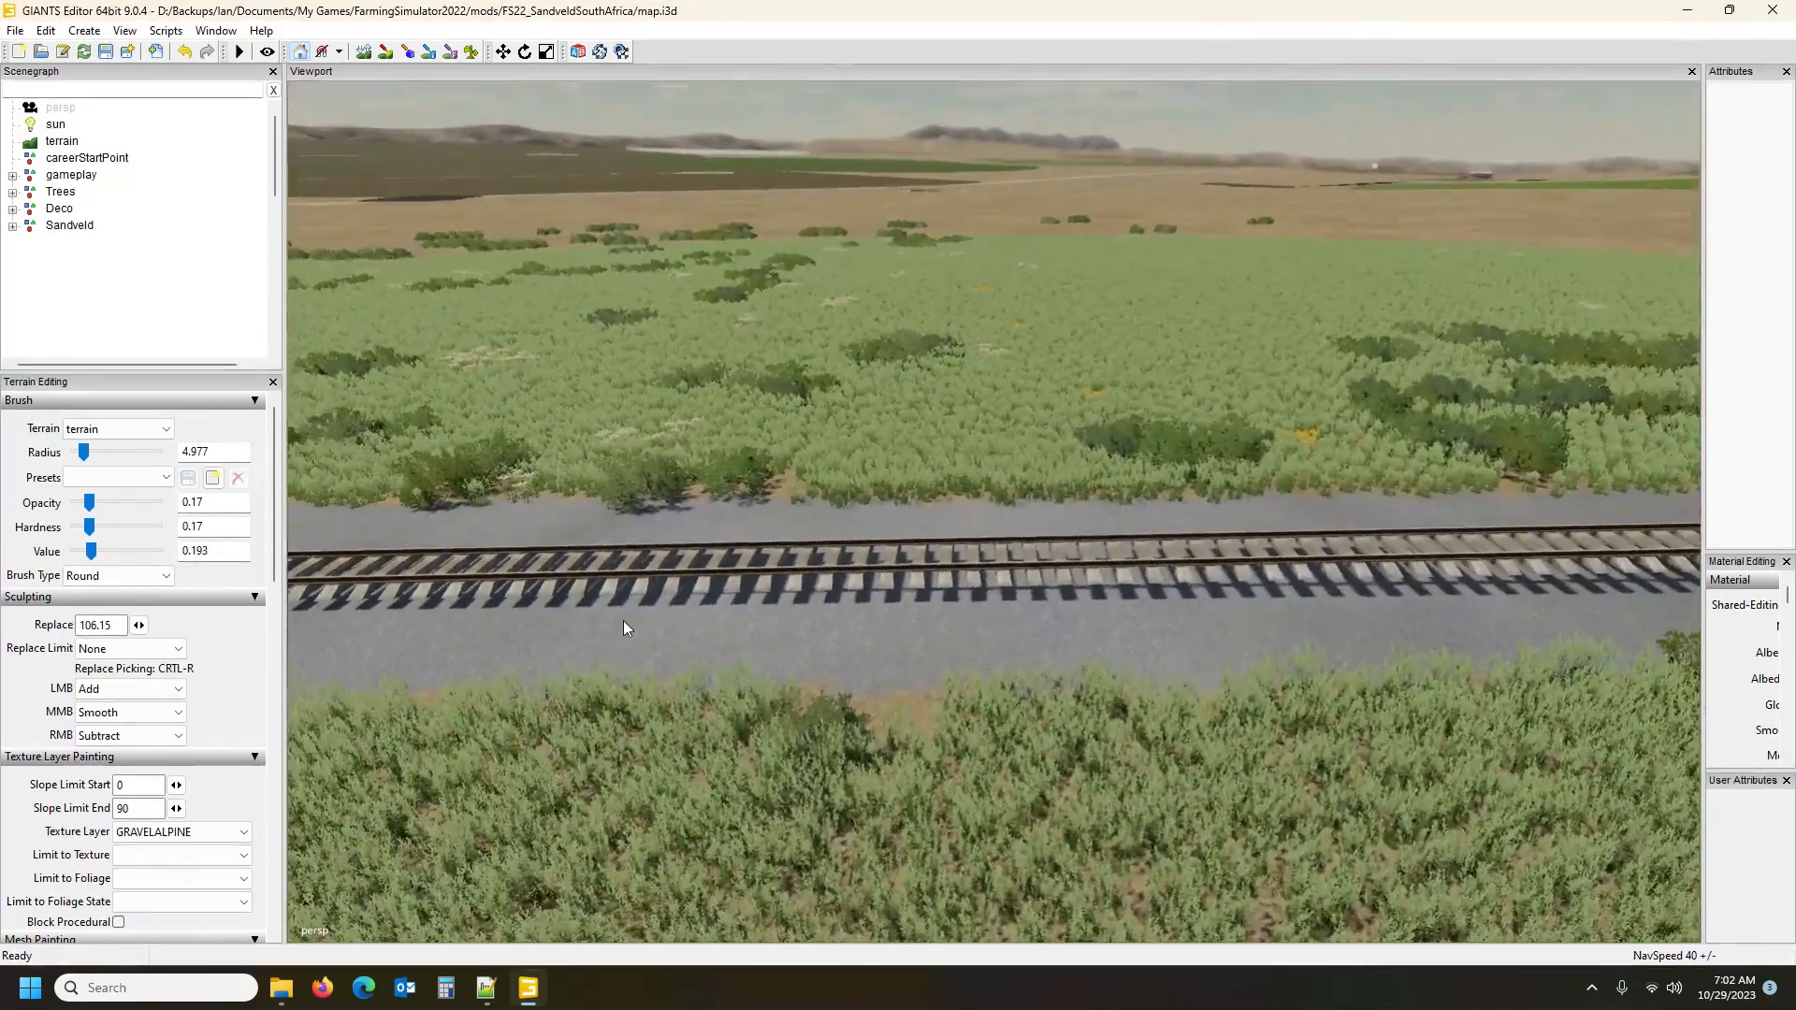
left_click_drag(1364, 636, 1381, 633, "alt")
left_click_drag(1489, 365, 1306, 325, "alt")
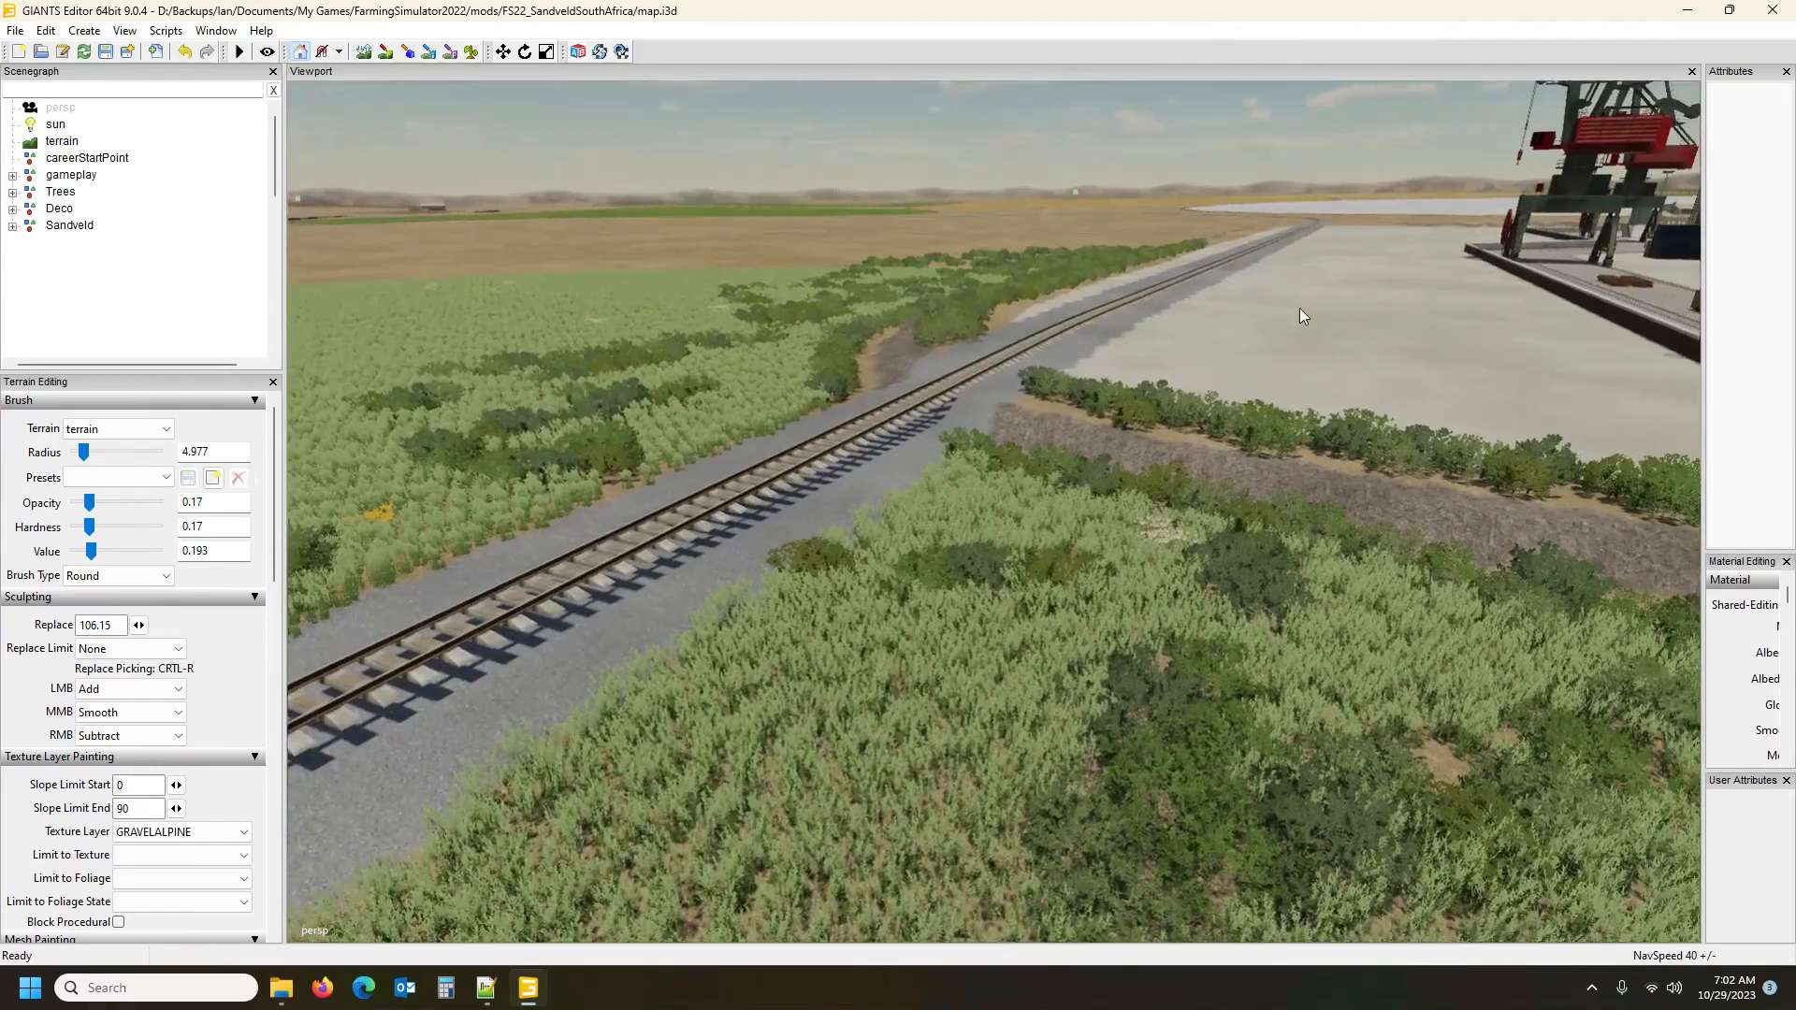
Inspect the spot where the railway track crosses the gravel road near the BKB sign from several angles
left_click_drag(337, 671, 856, 519, "alt")
left_click_drag(796, 361, 1346, 568, "alt")
scroll(1372, 522, "up", 6)
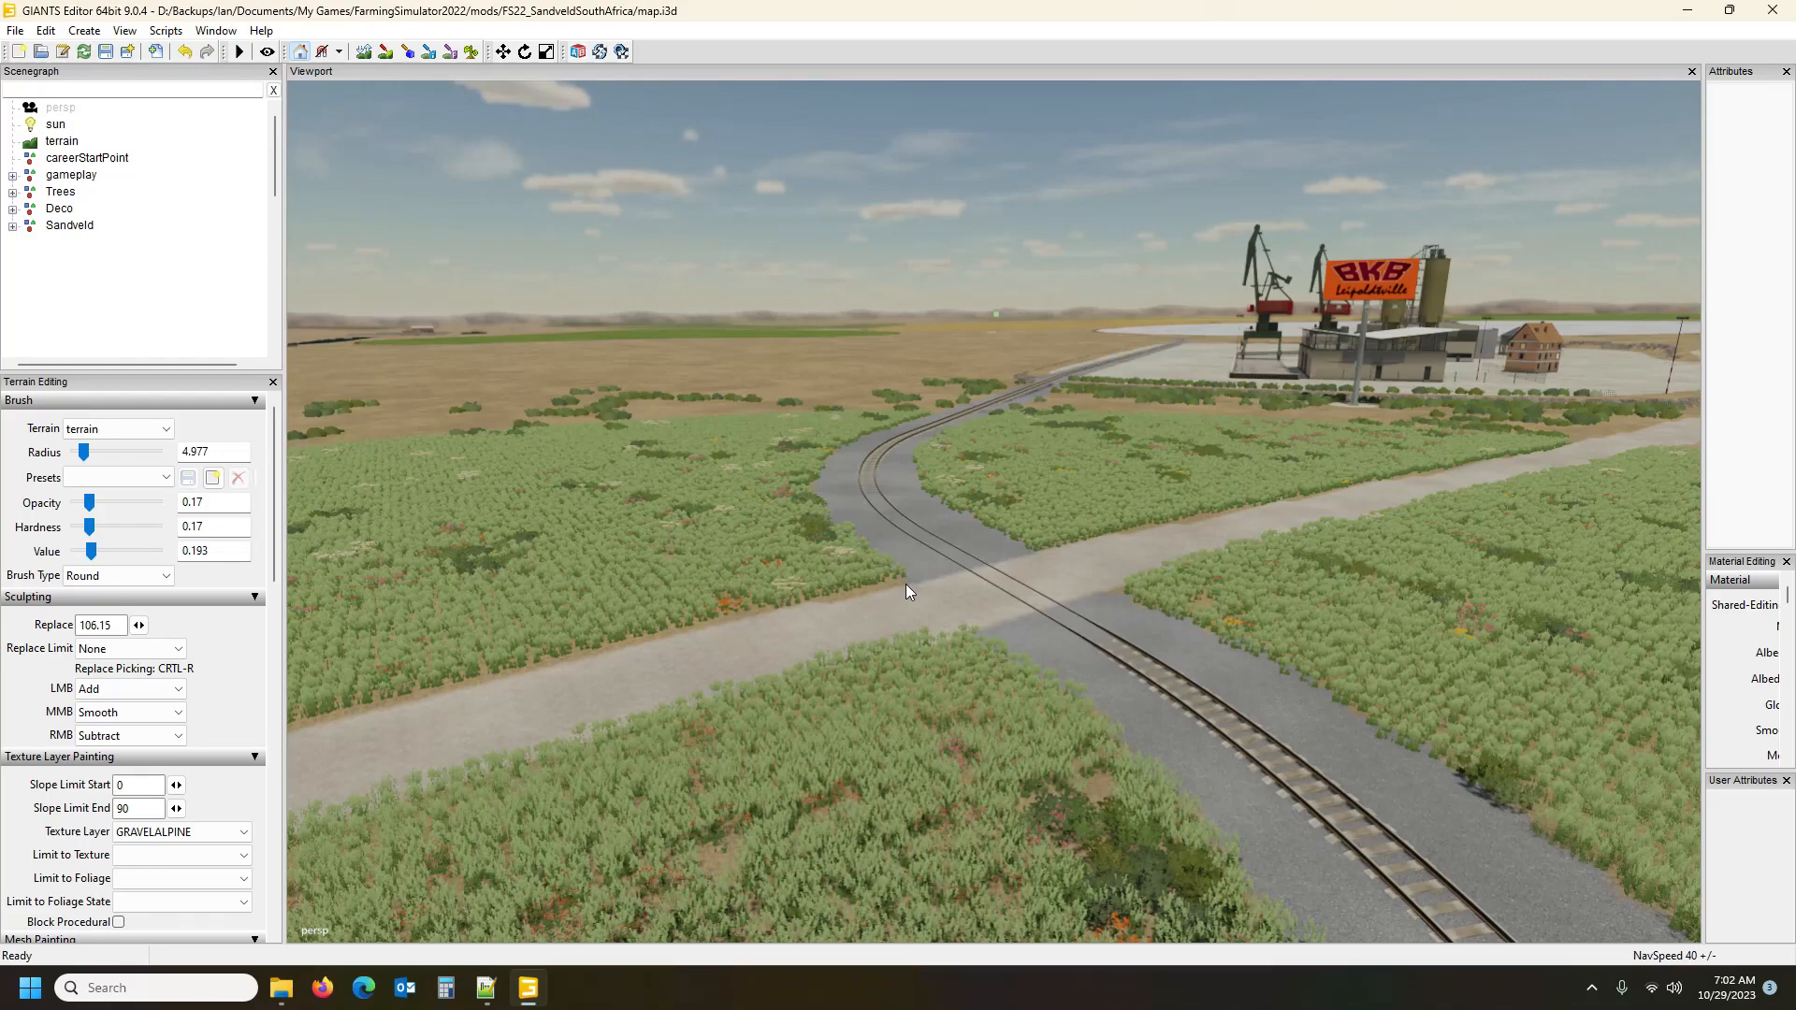
left_click_drag(1029, 502, 459, 541, "alt")
left_click_drag(350, 312, 1104, 335, "alt")
scroll(703, 317, "down", 4)
scroll(1106, 335, "down", 3)
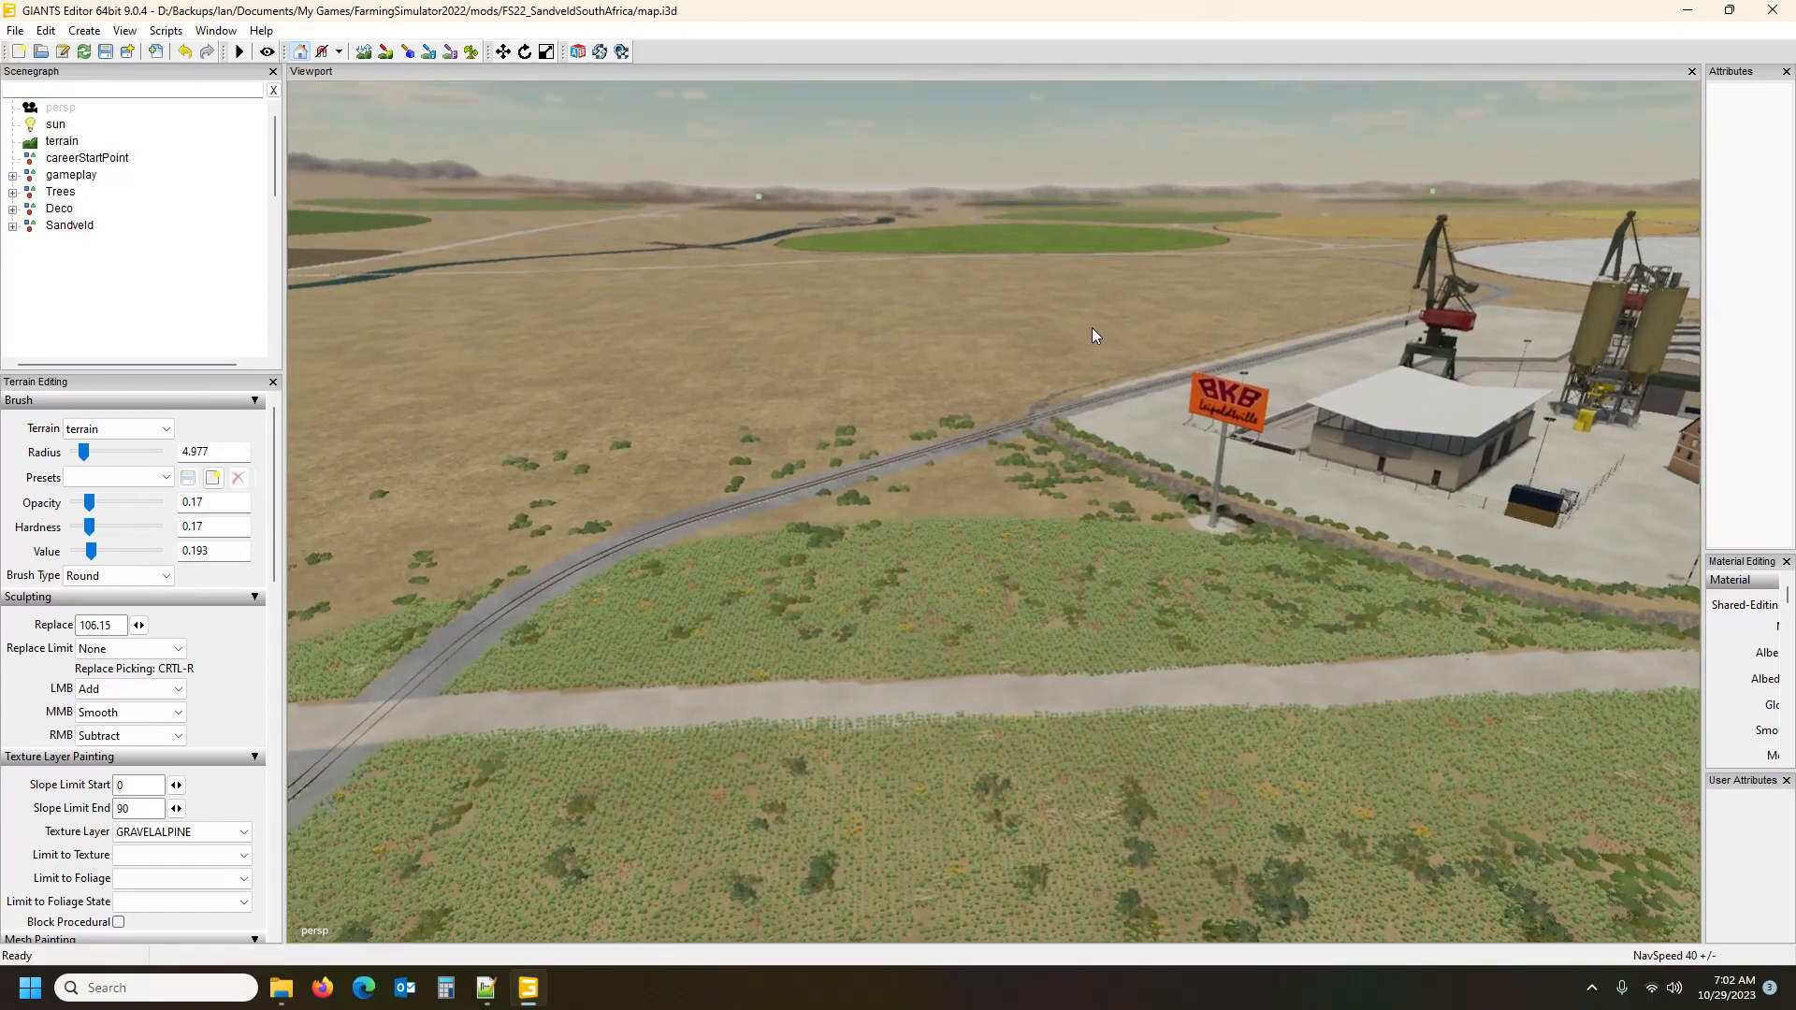
left_click_drag(1092, 327, 688, 319, "alt")
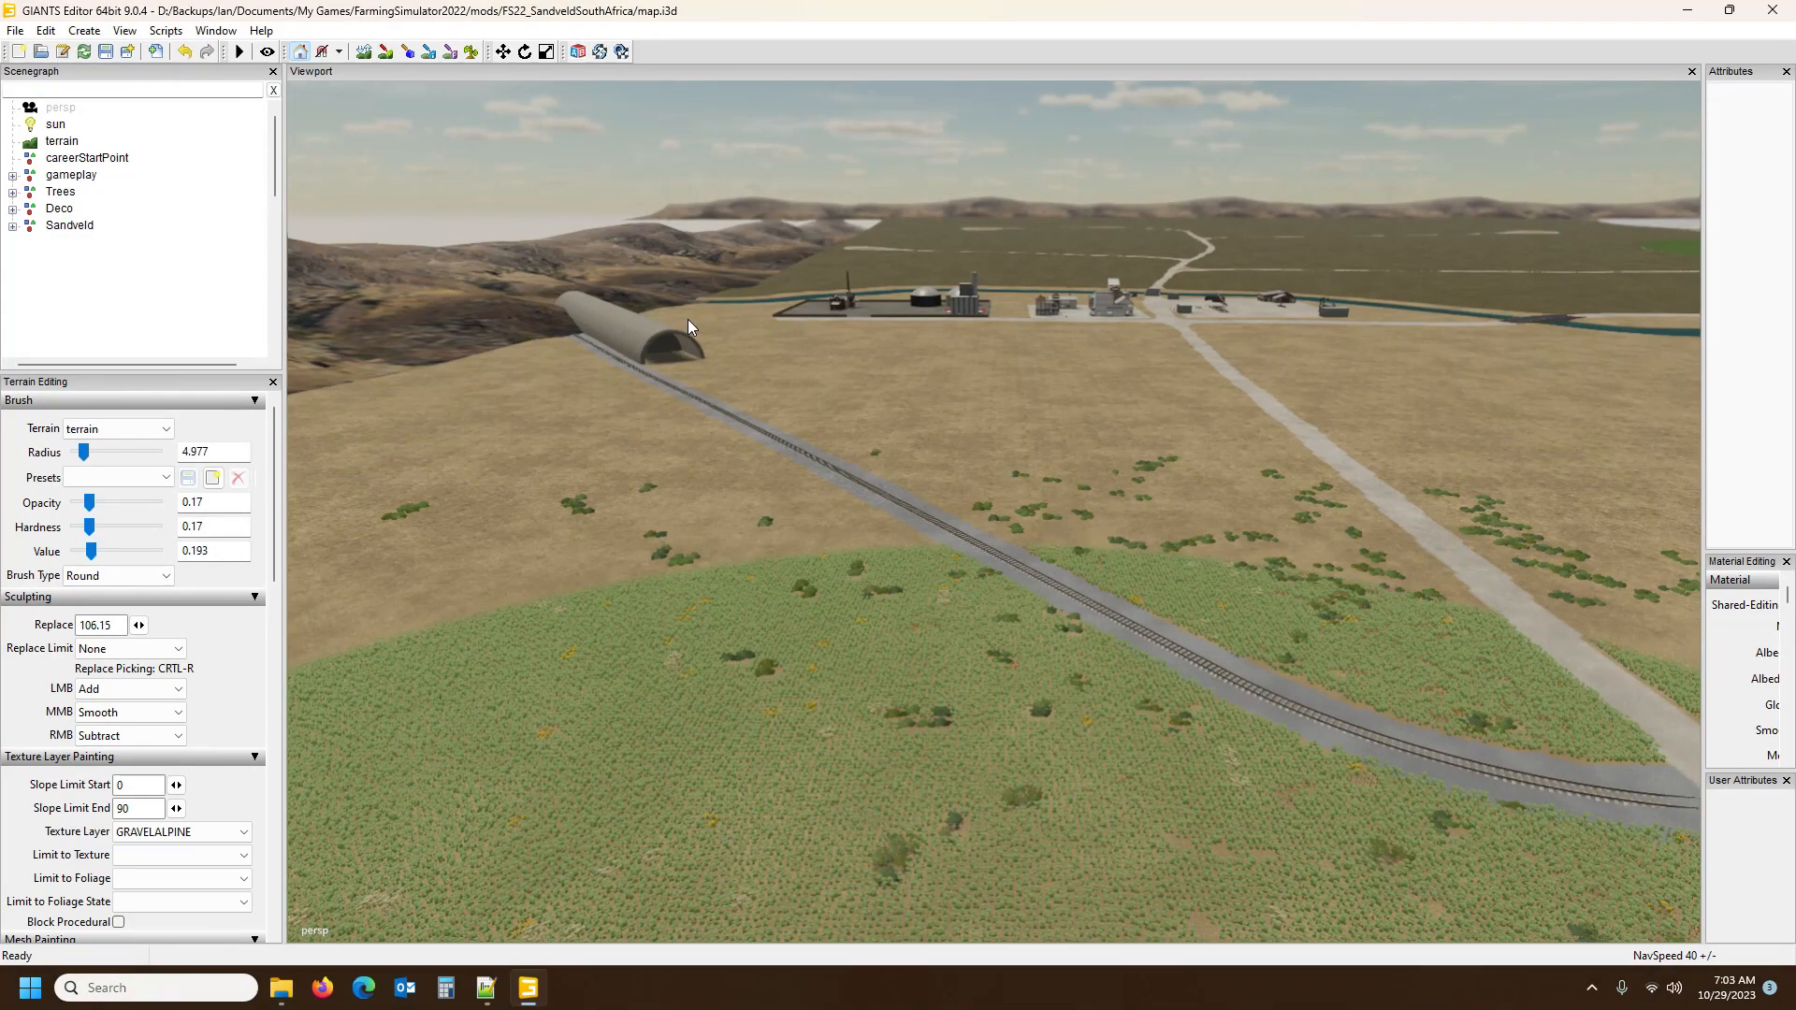
left_click_drag(627, 403, 879, 423, "alt")
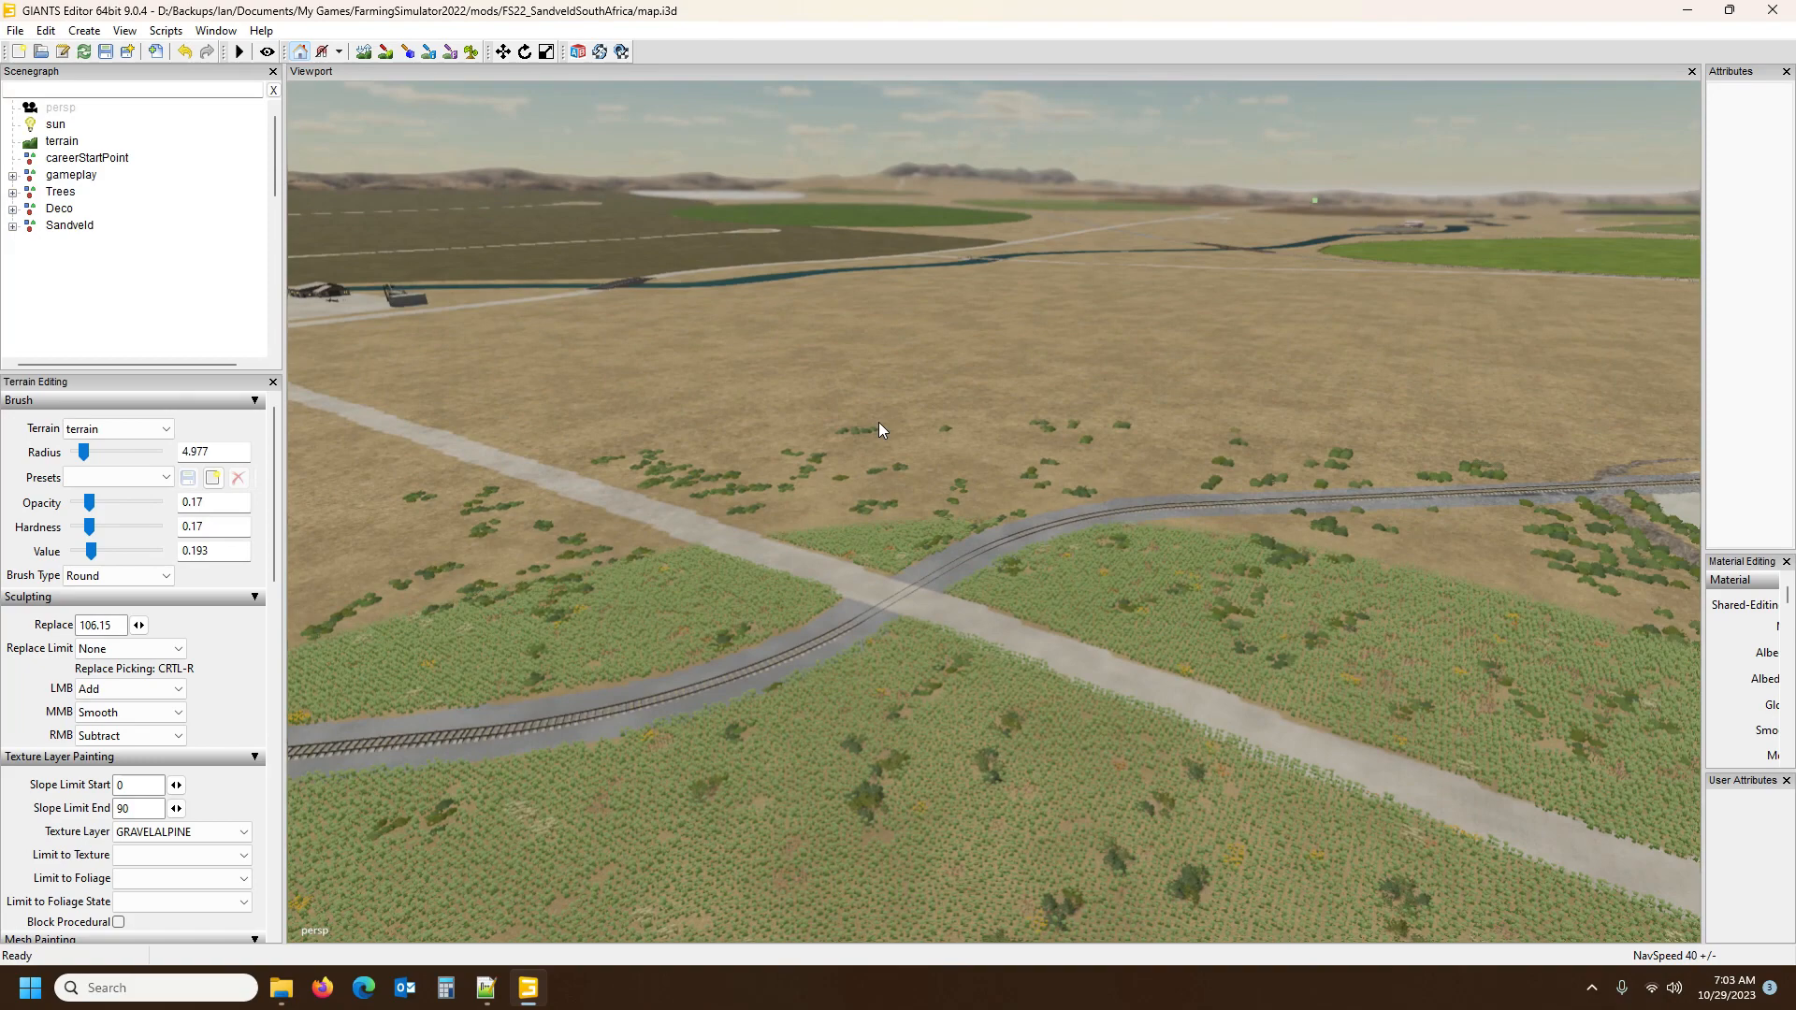
left_click_drag(879, 422, 559, 614, "alt")
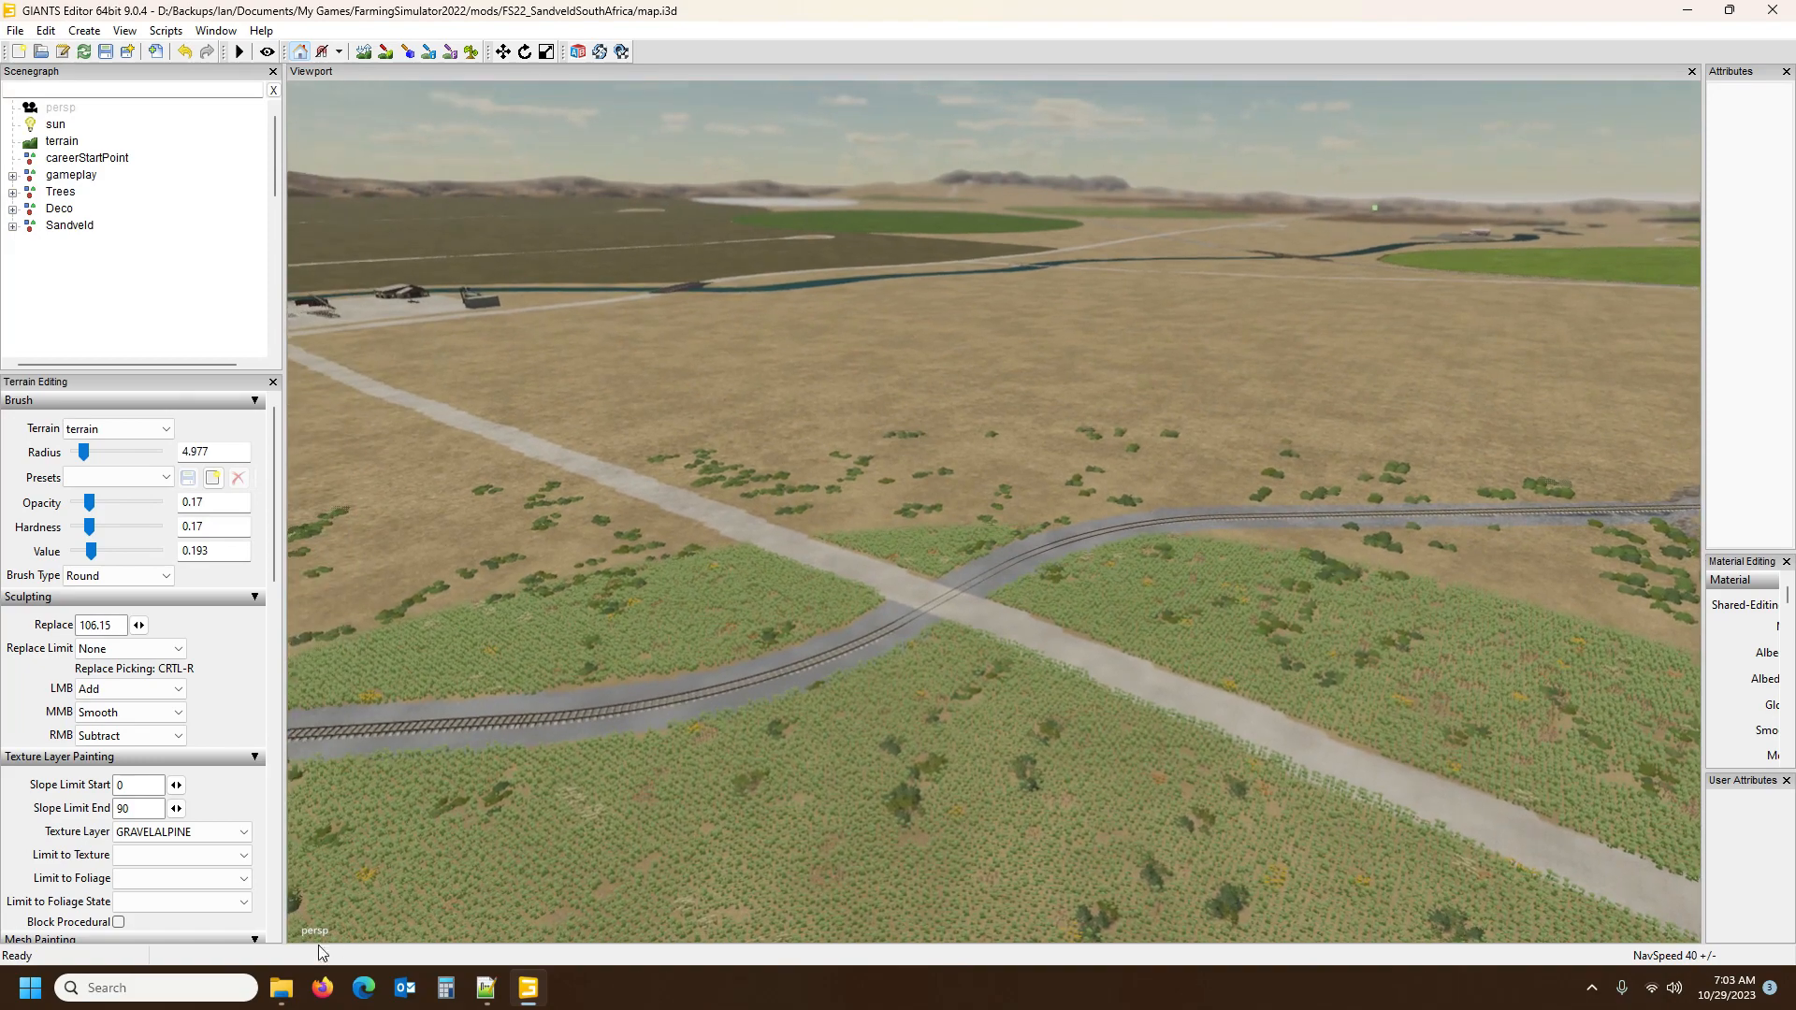
left_click(279, 990)
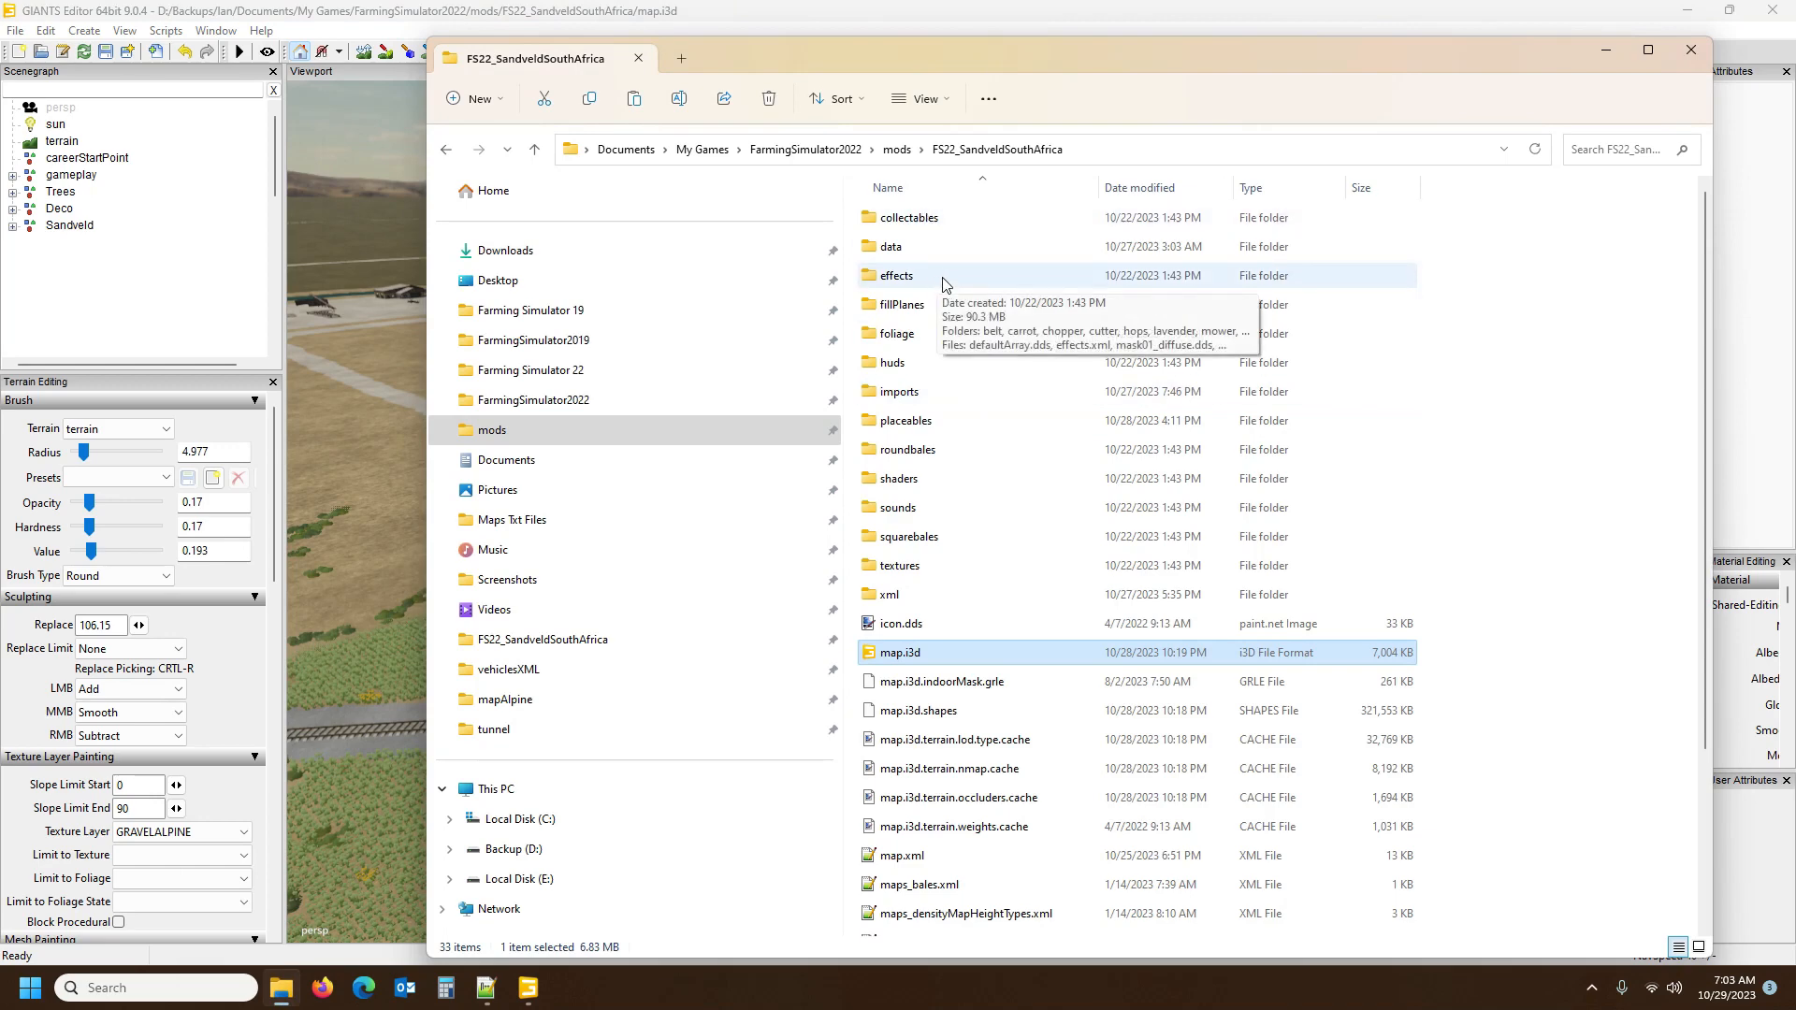
left_click(1606, 49)
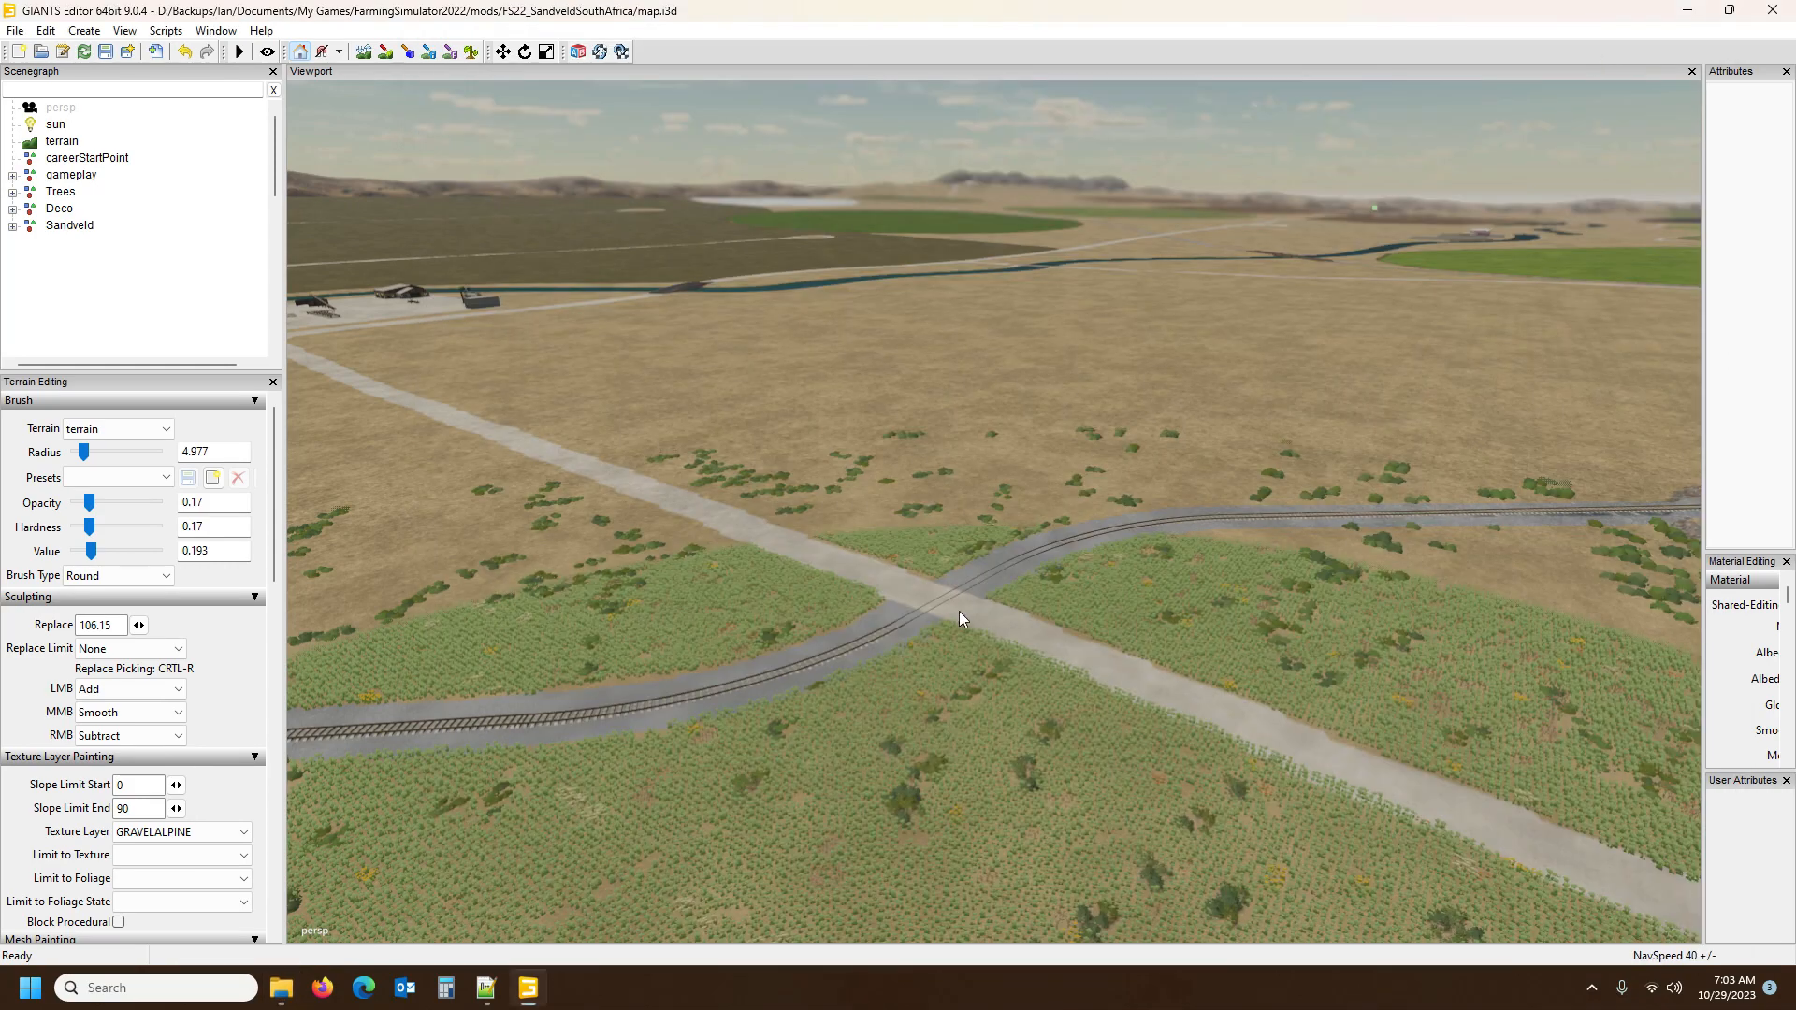
left_click_drag(1016, 379, 1188, 374, "alt")
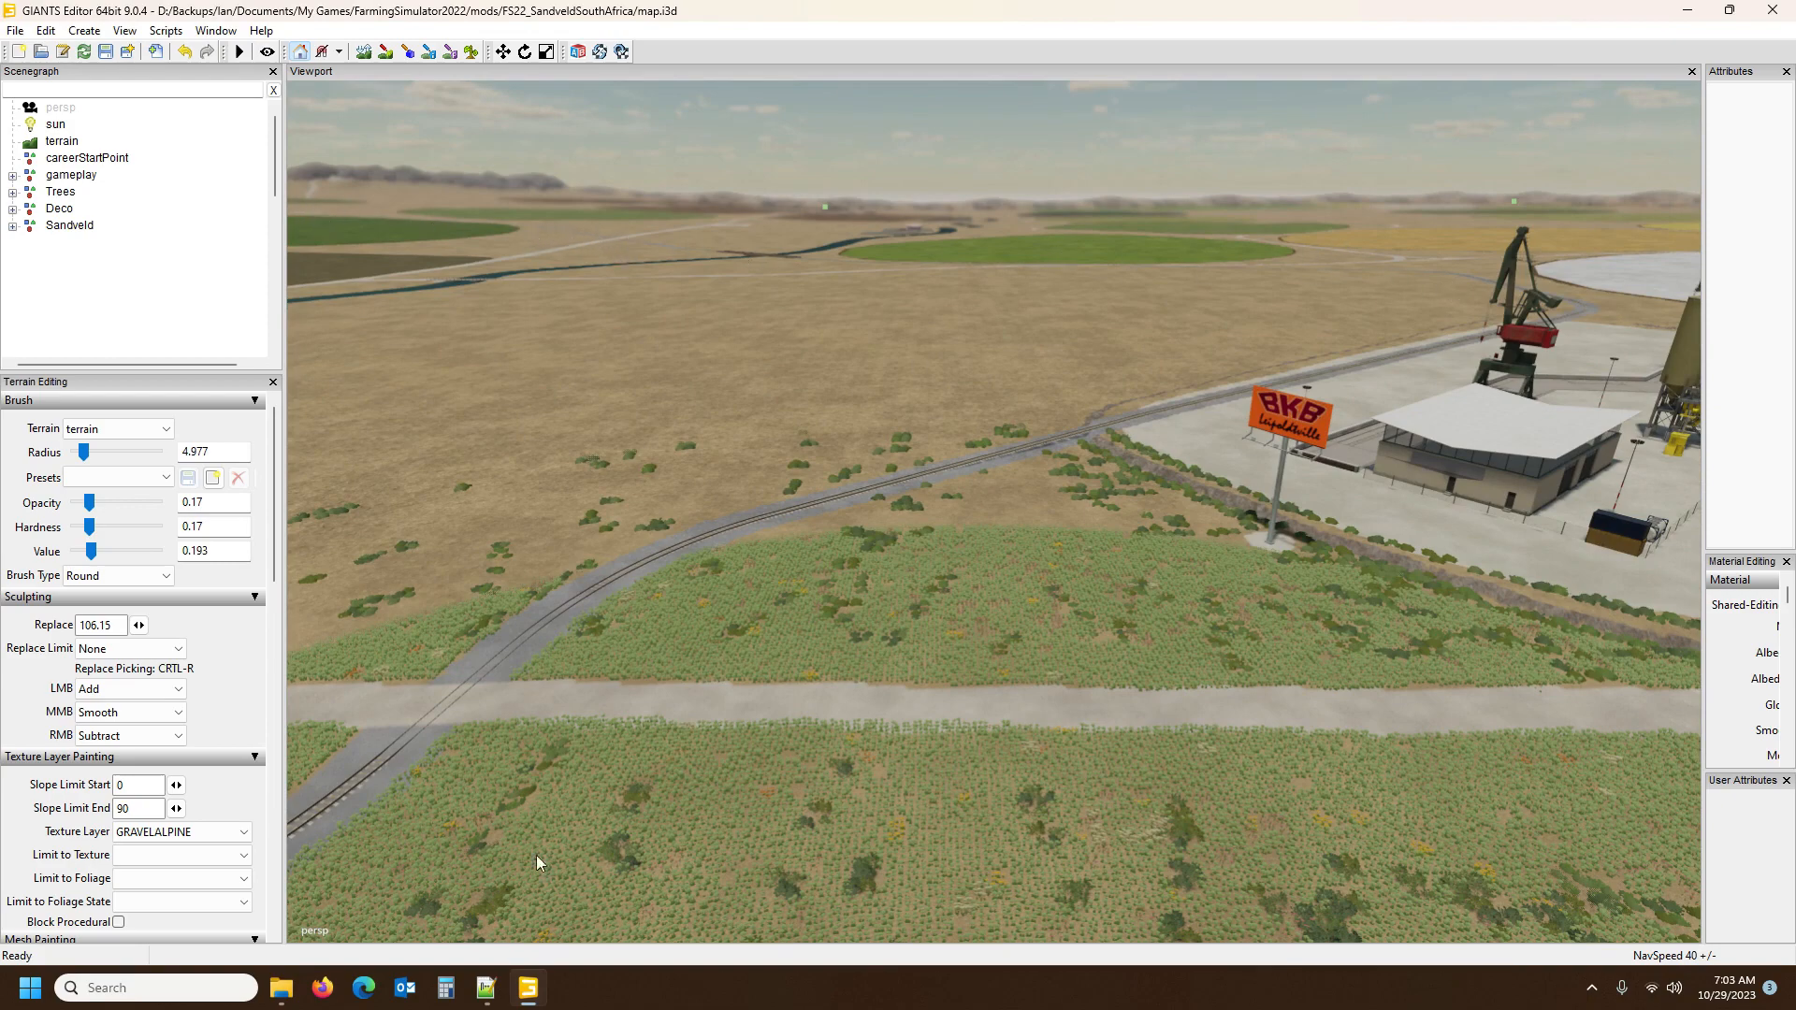
left_click_drag(850, 539, 739, 561, "alt")
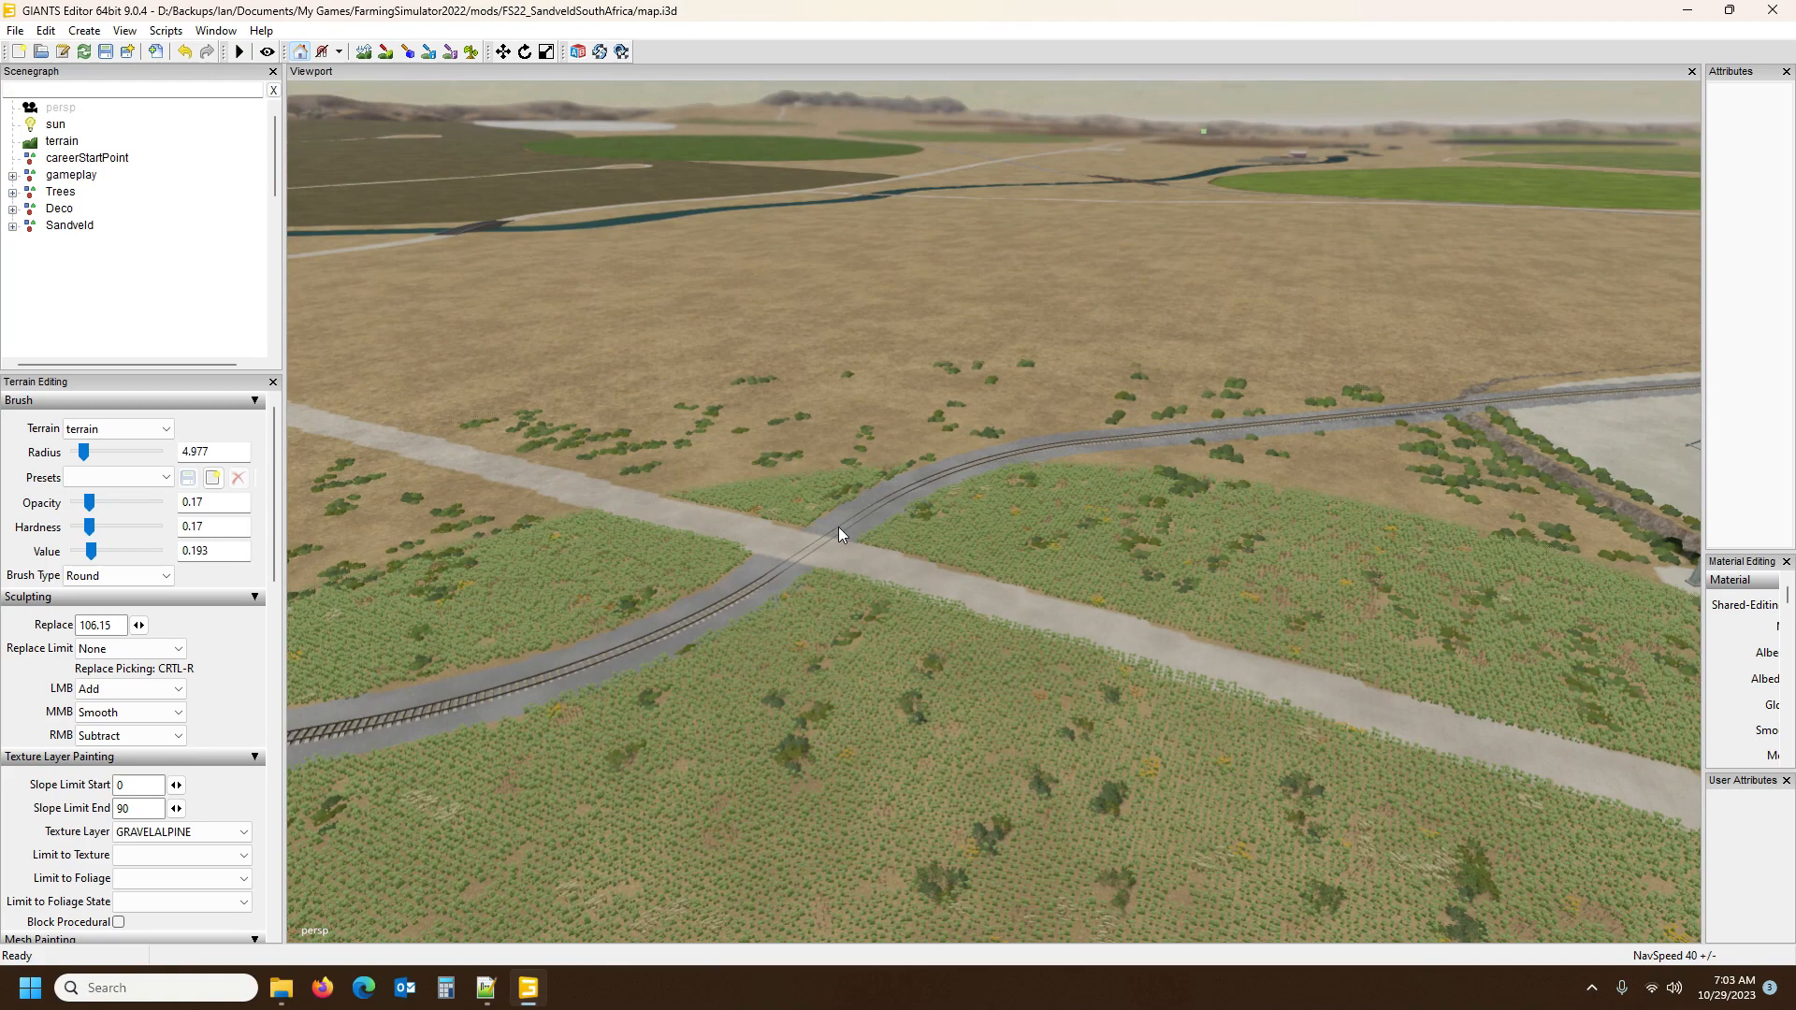
left_click_drag(947, 596, 834, 627, "alt")
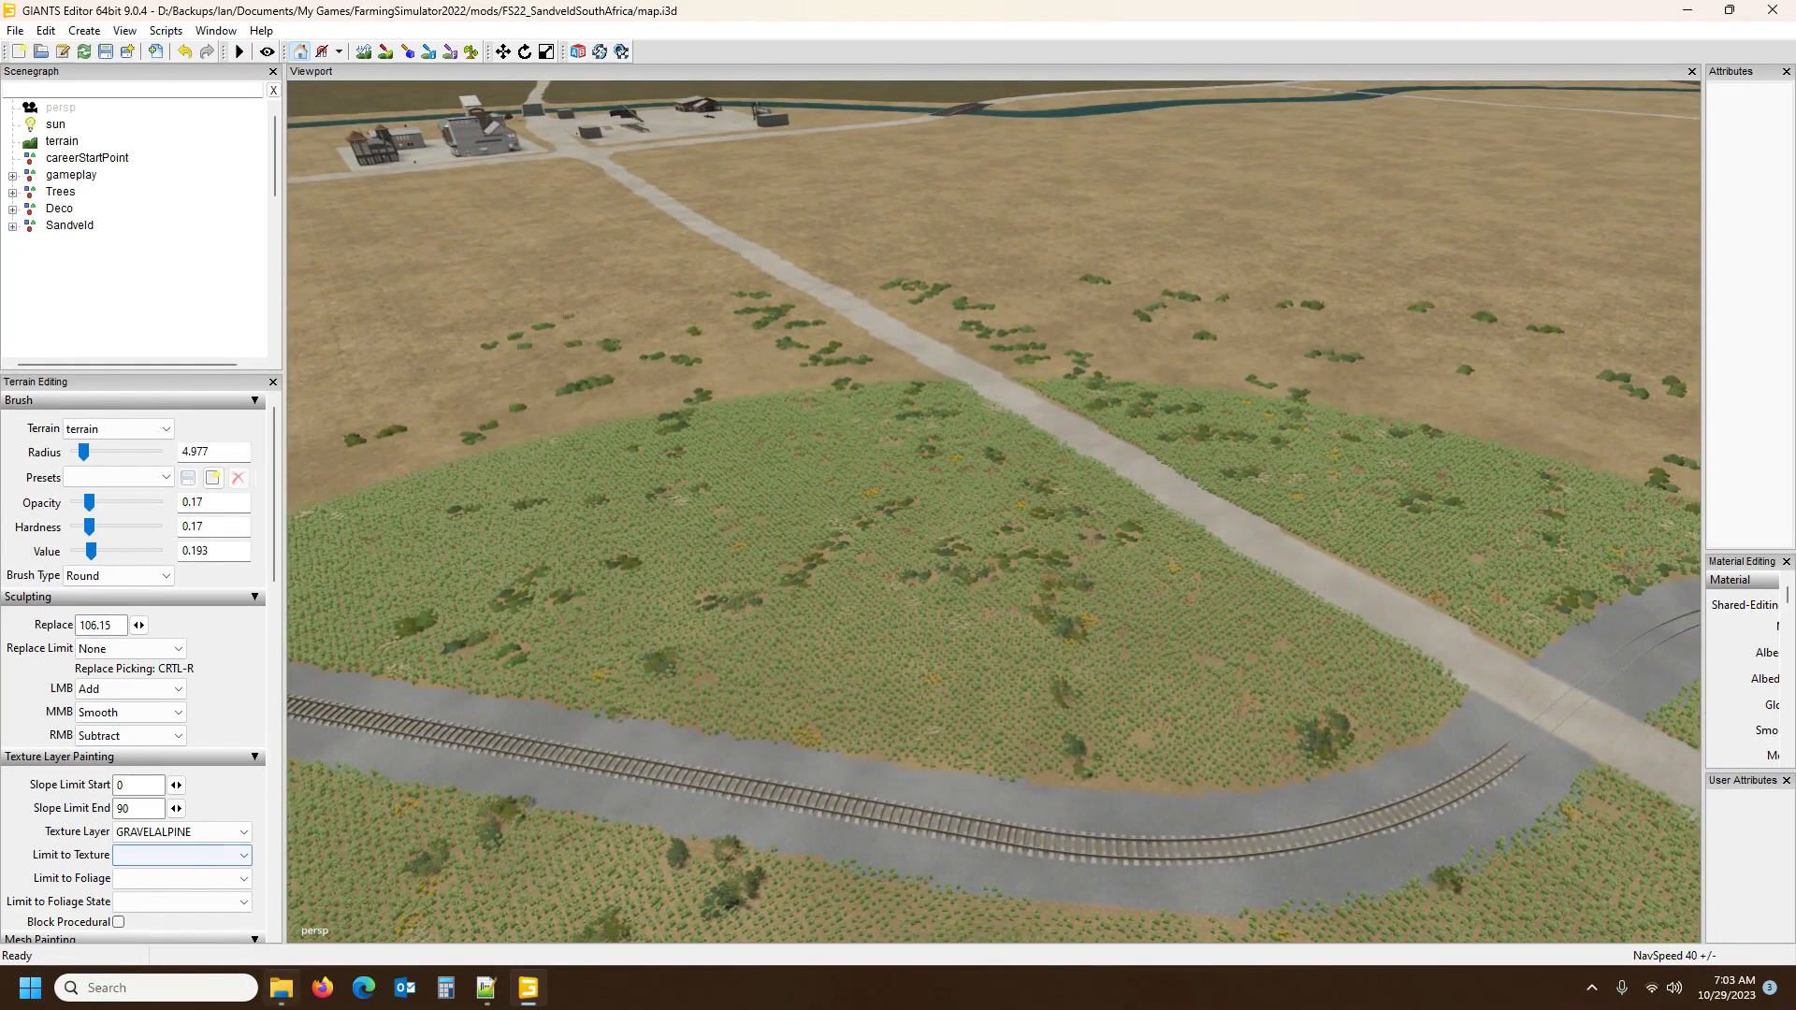
Switch to File Explorer and open the Farming Simulator 22 game's data folder in a new tab
left_click(282, 988)
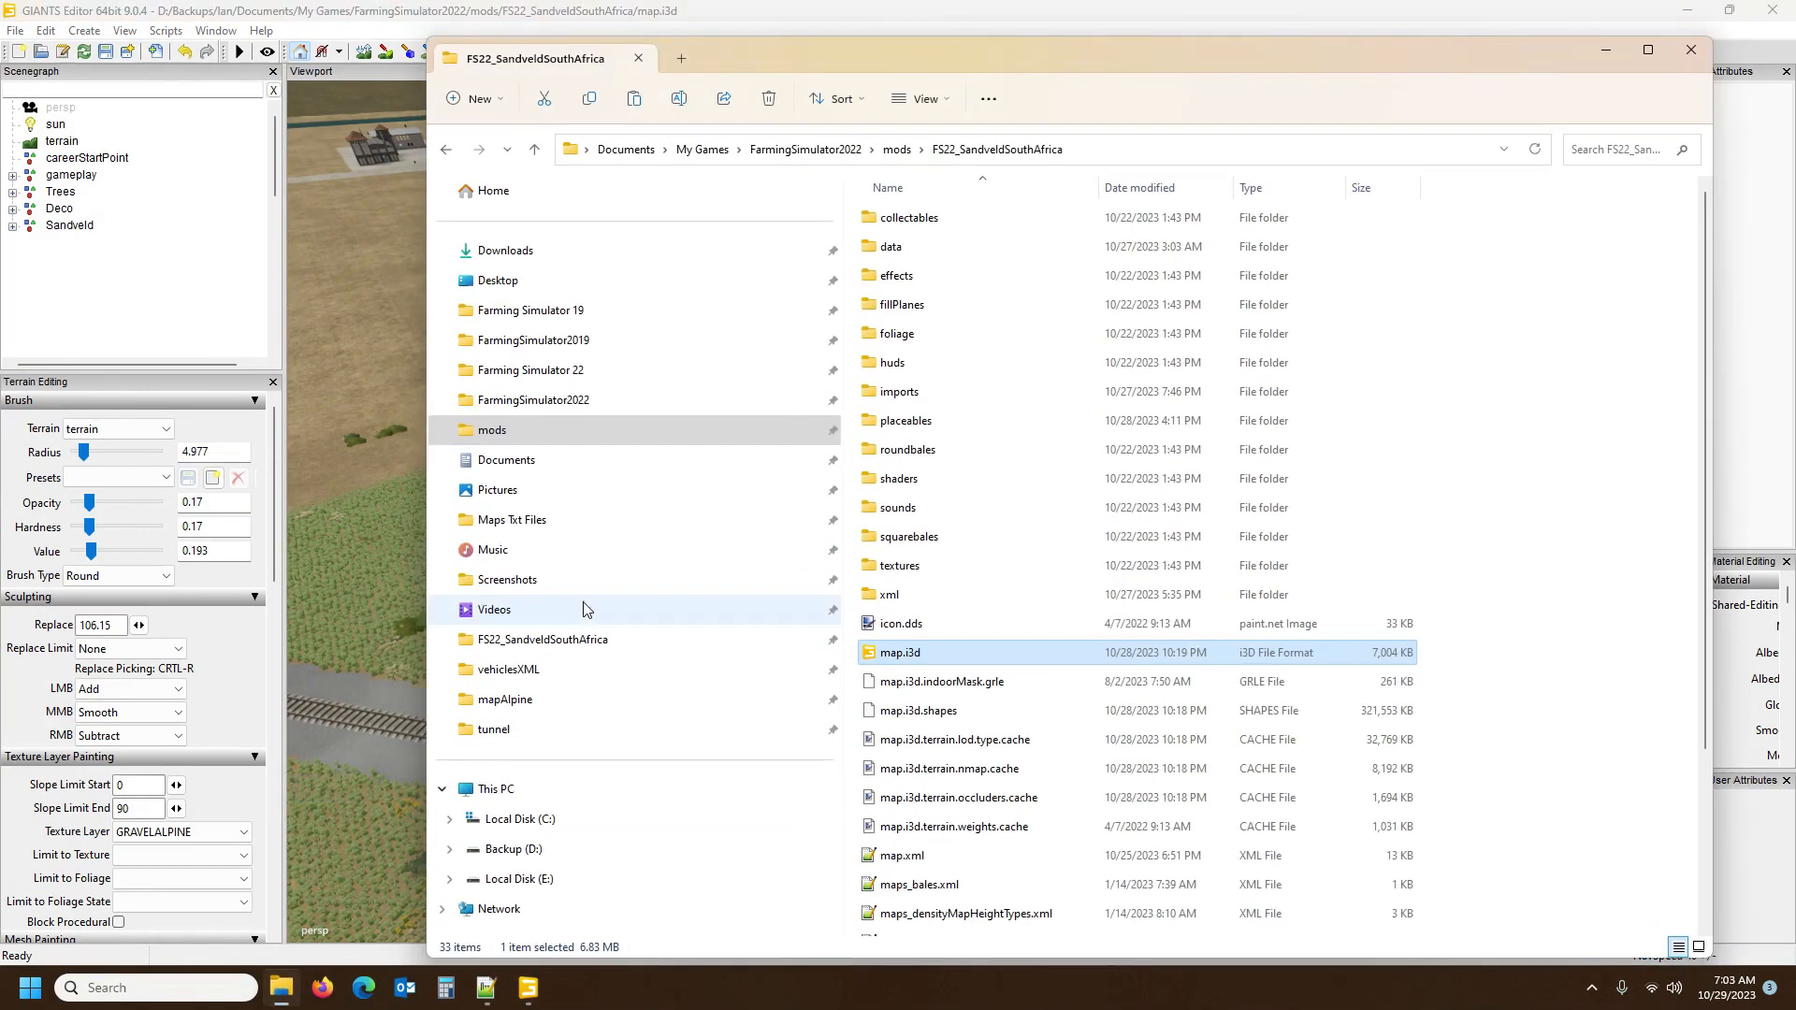
left_click(681, 58)
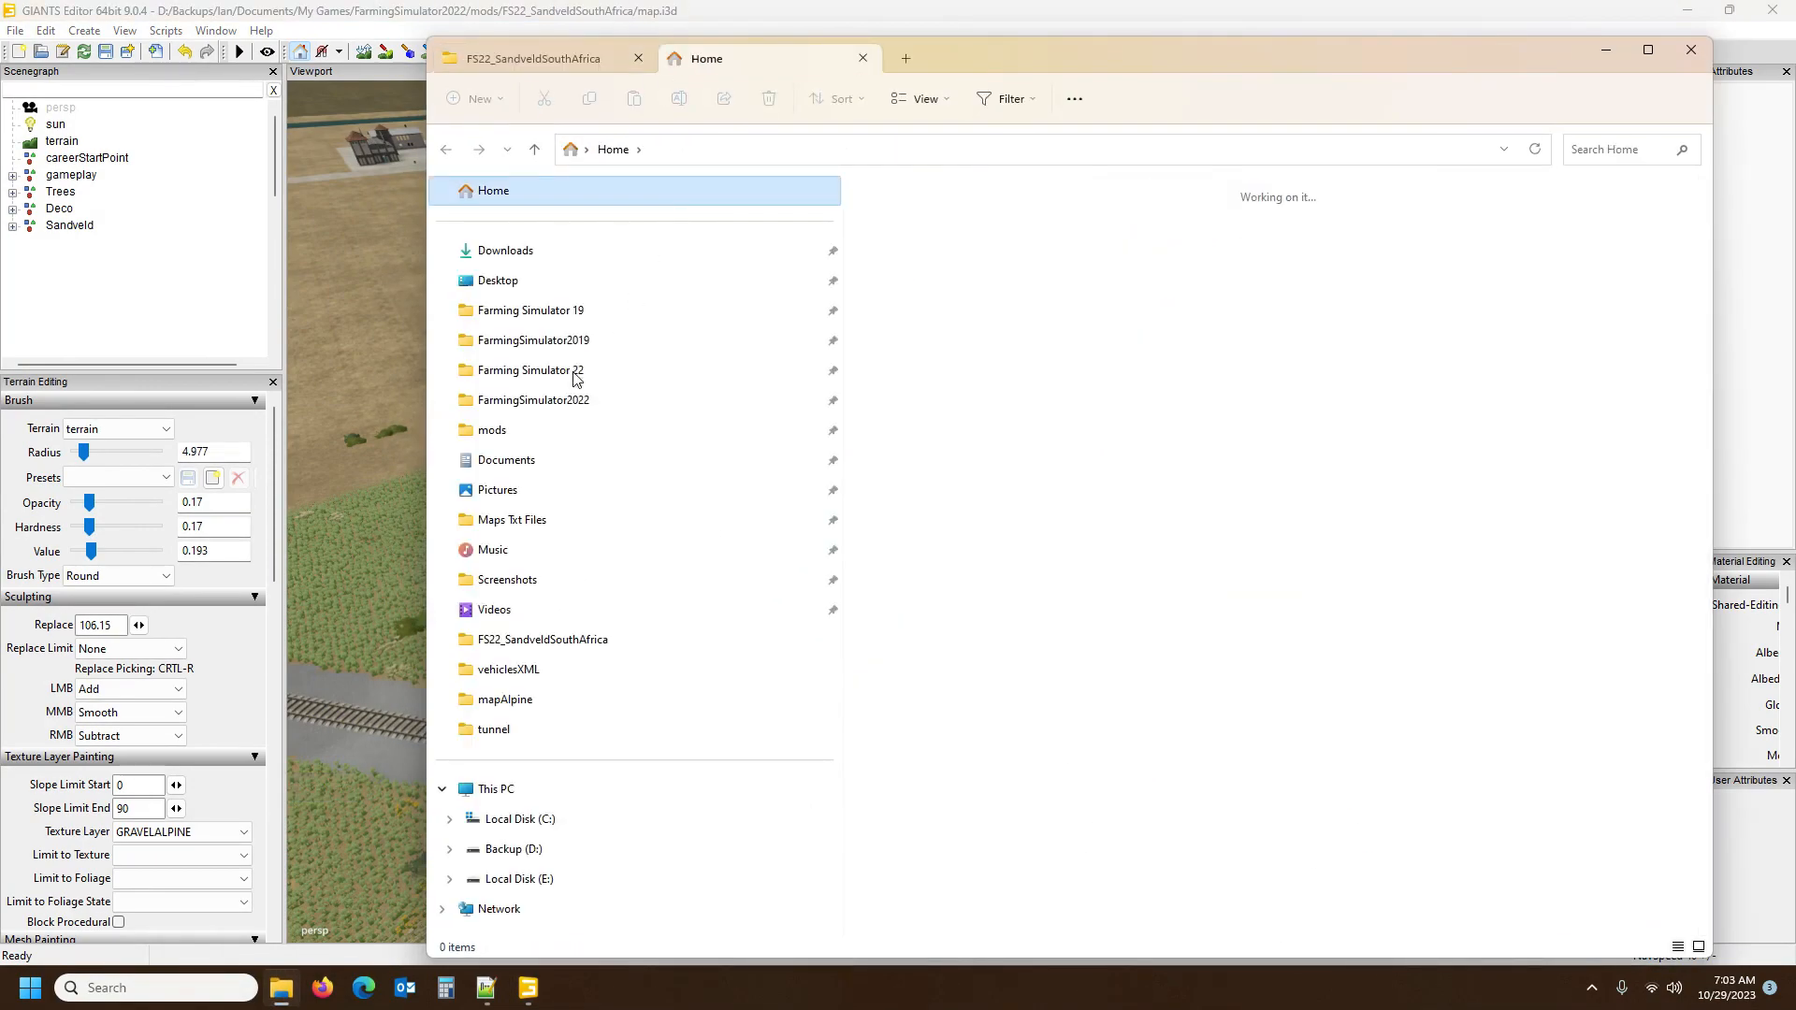
left_click(585, 398)
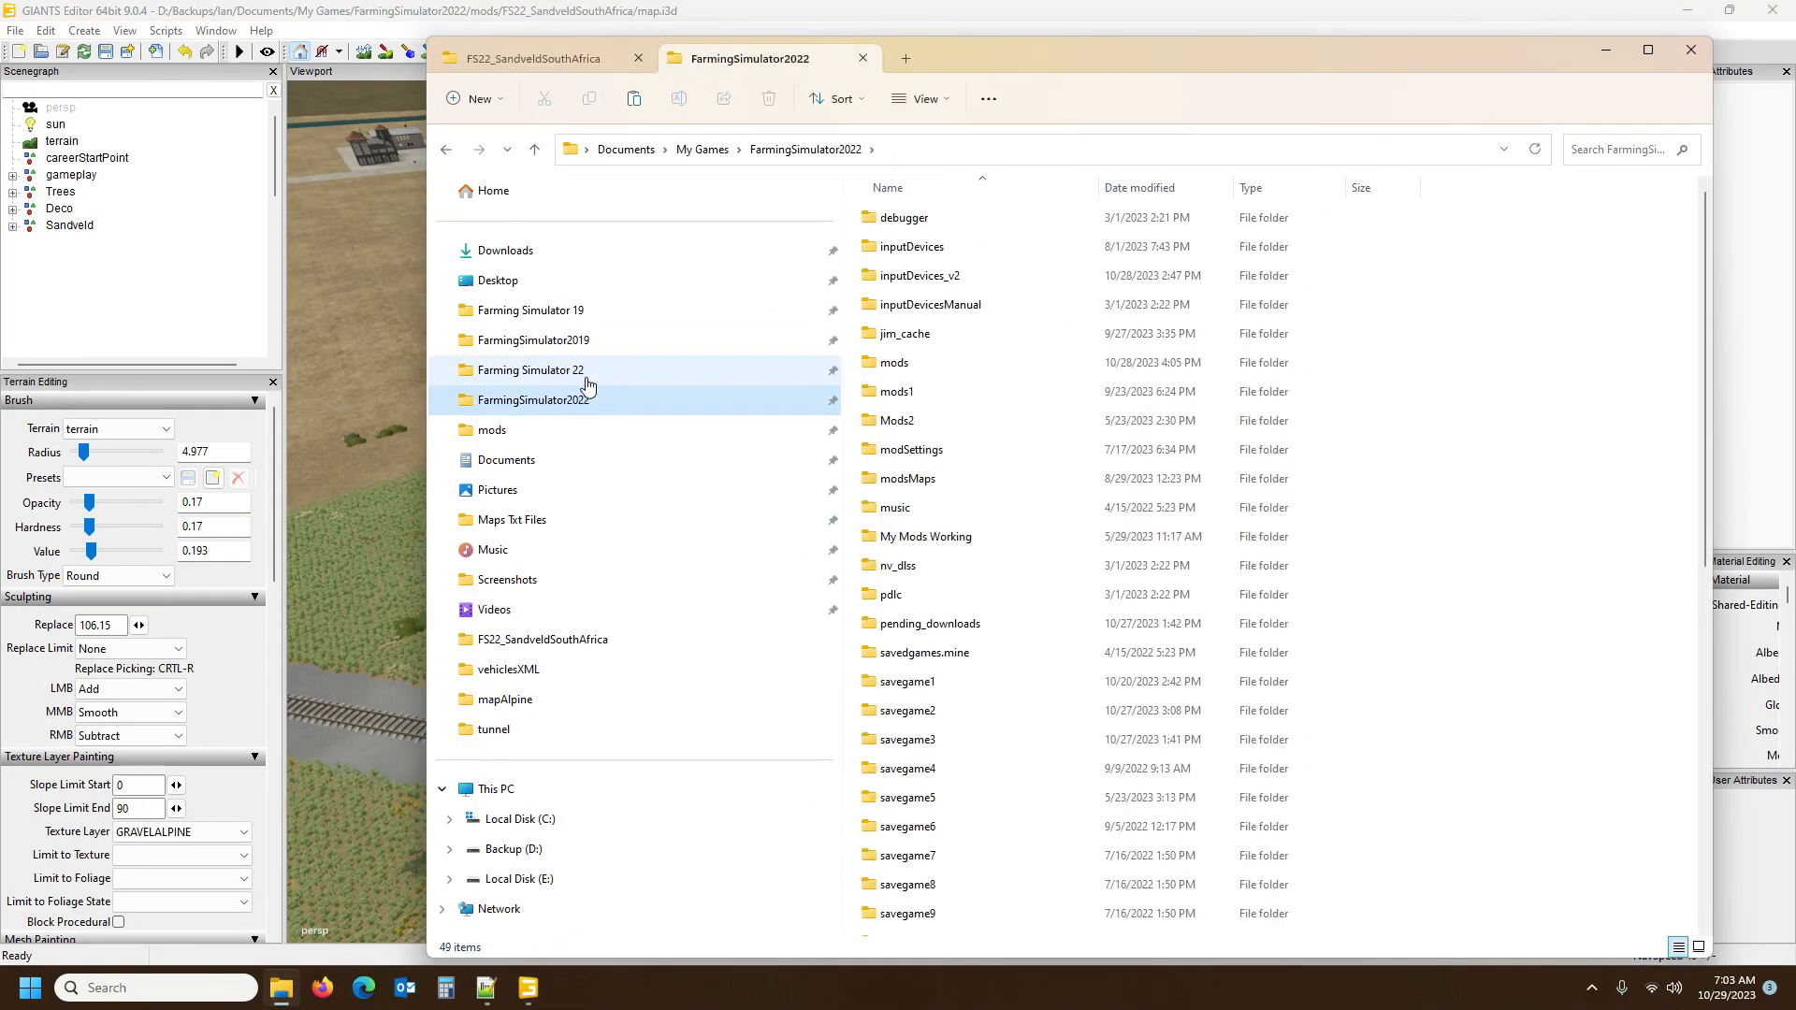
left_click(586, 376)
double_click(893, 221)
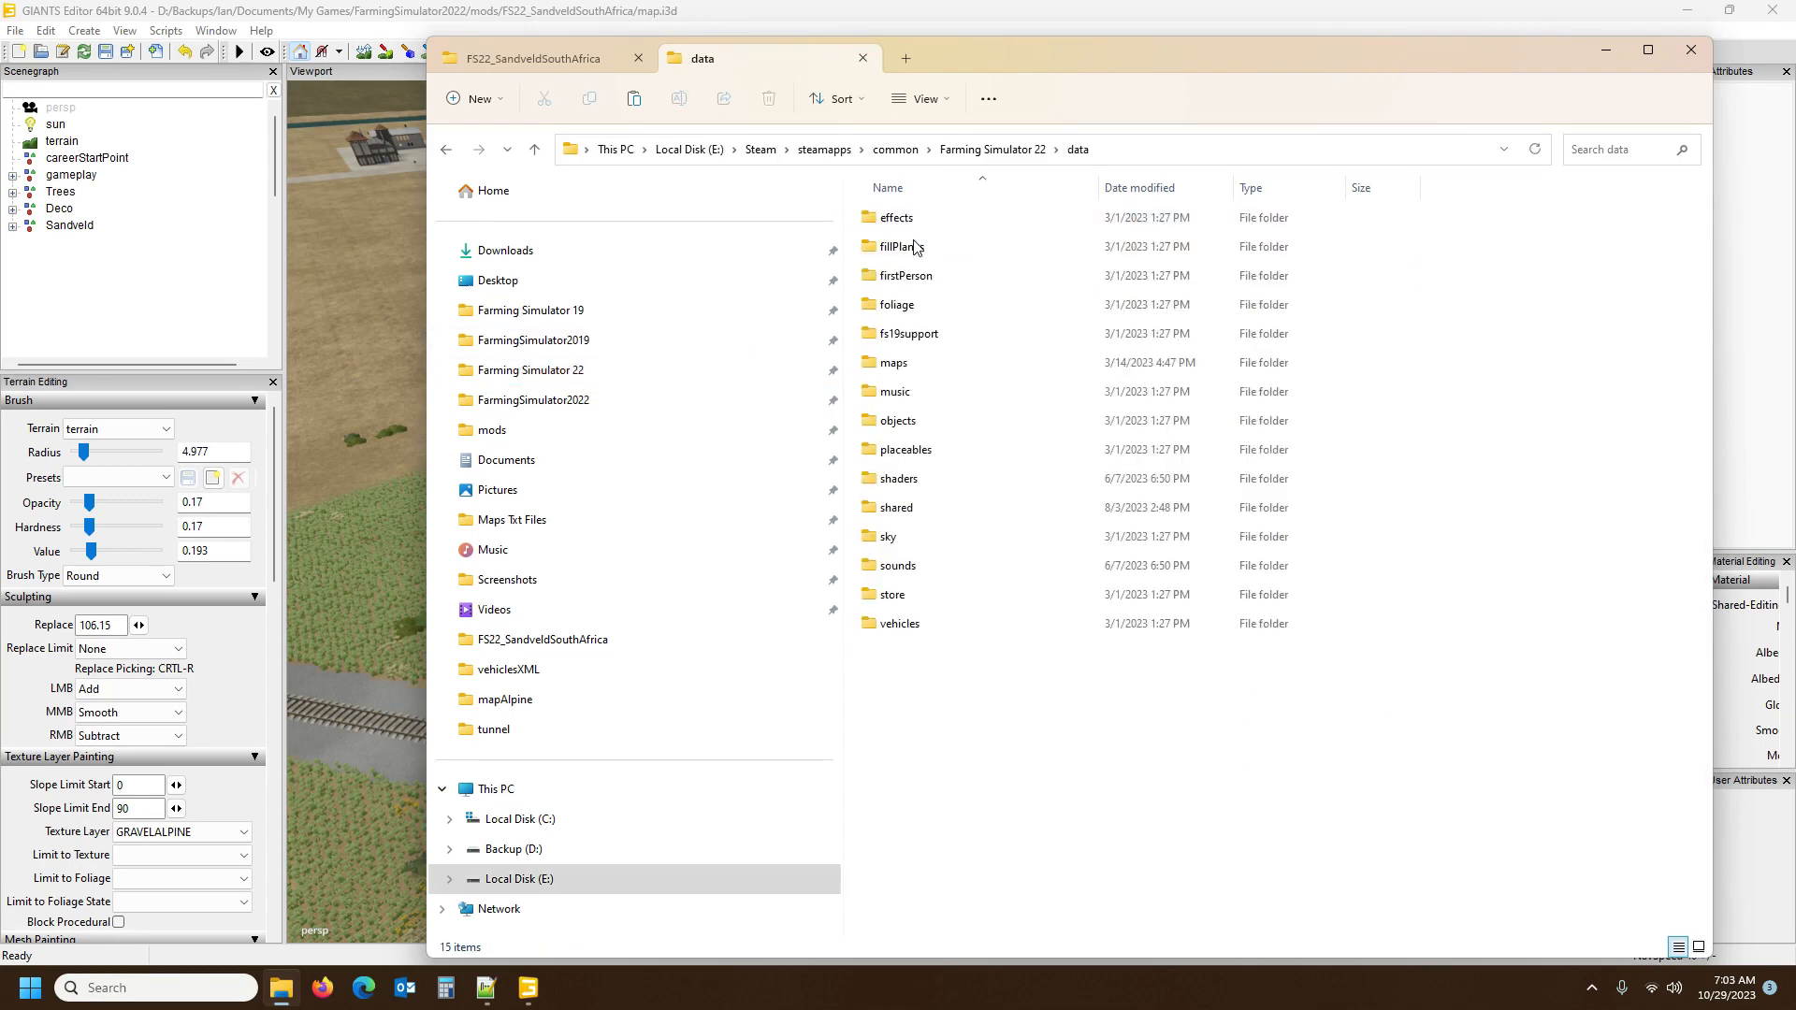
double_click(931, 363)
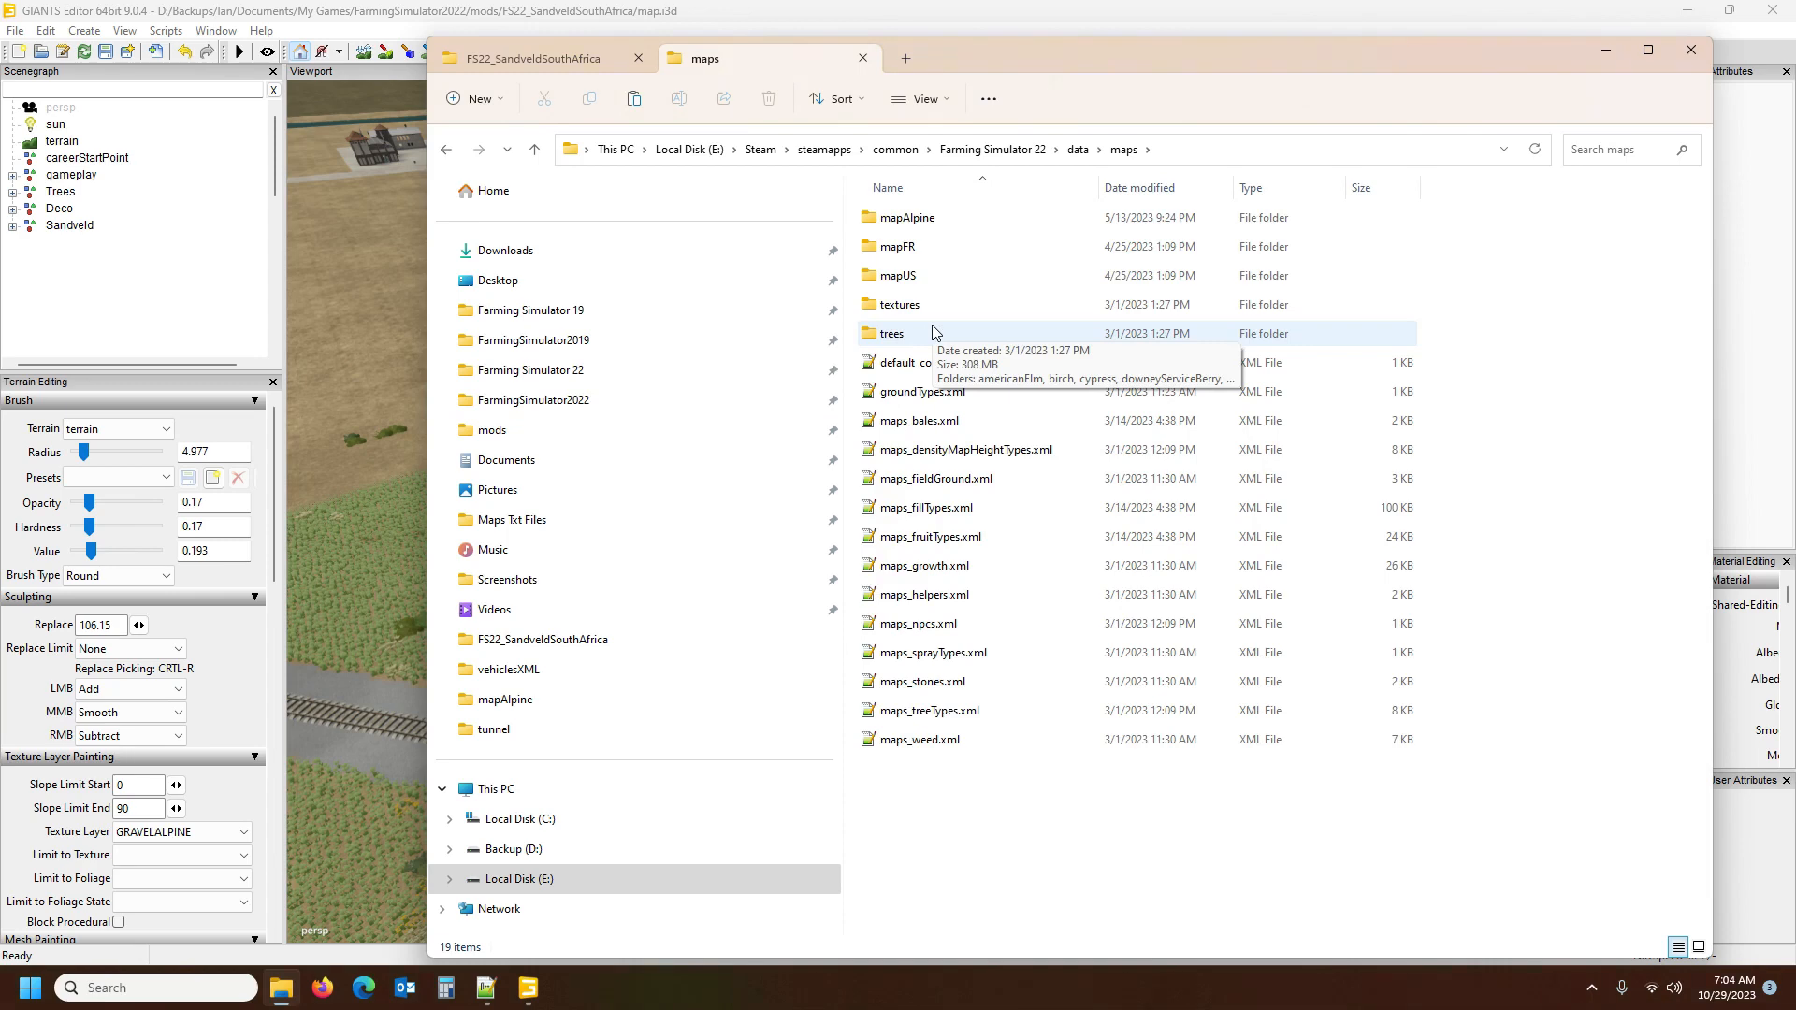
left_click(1078, 150)
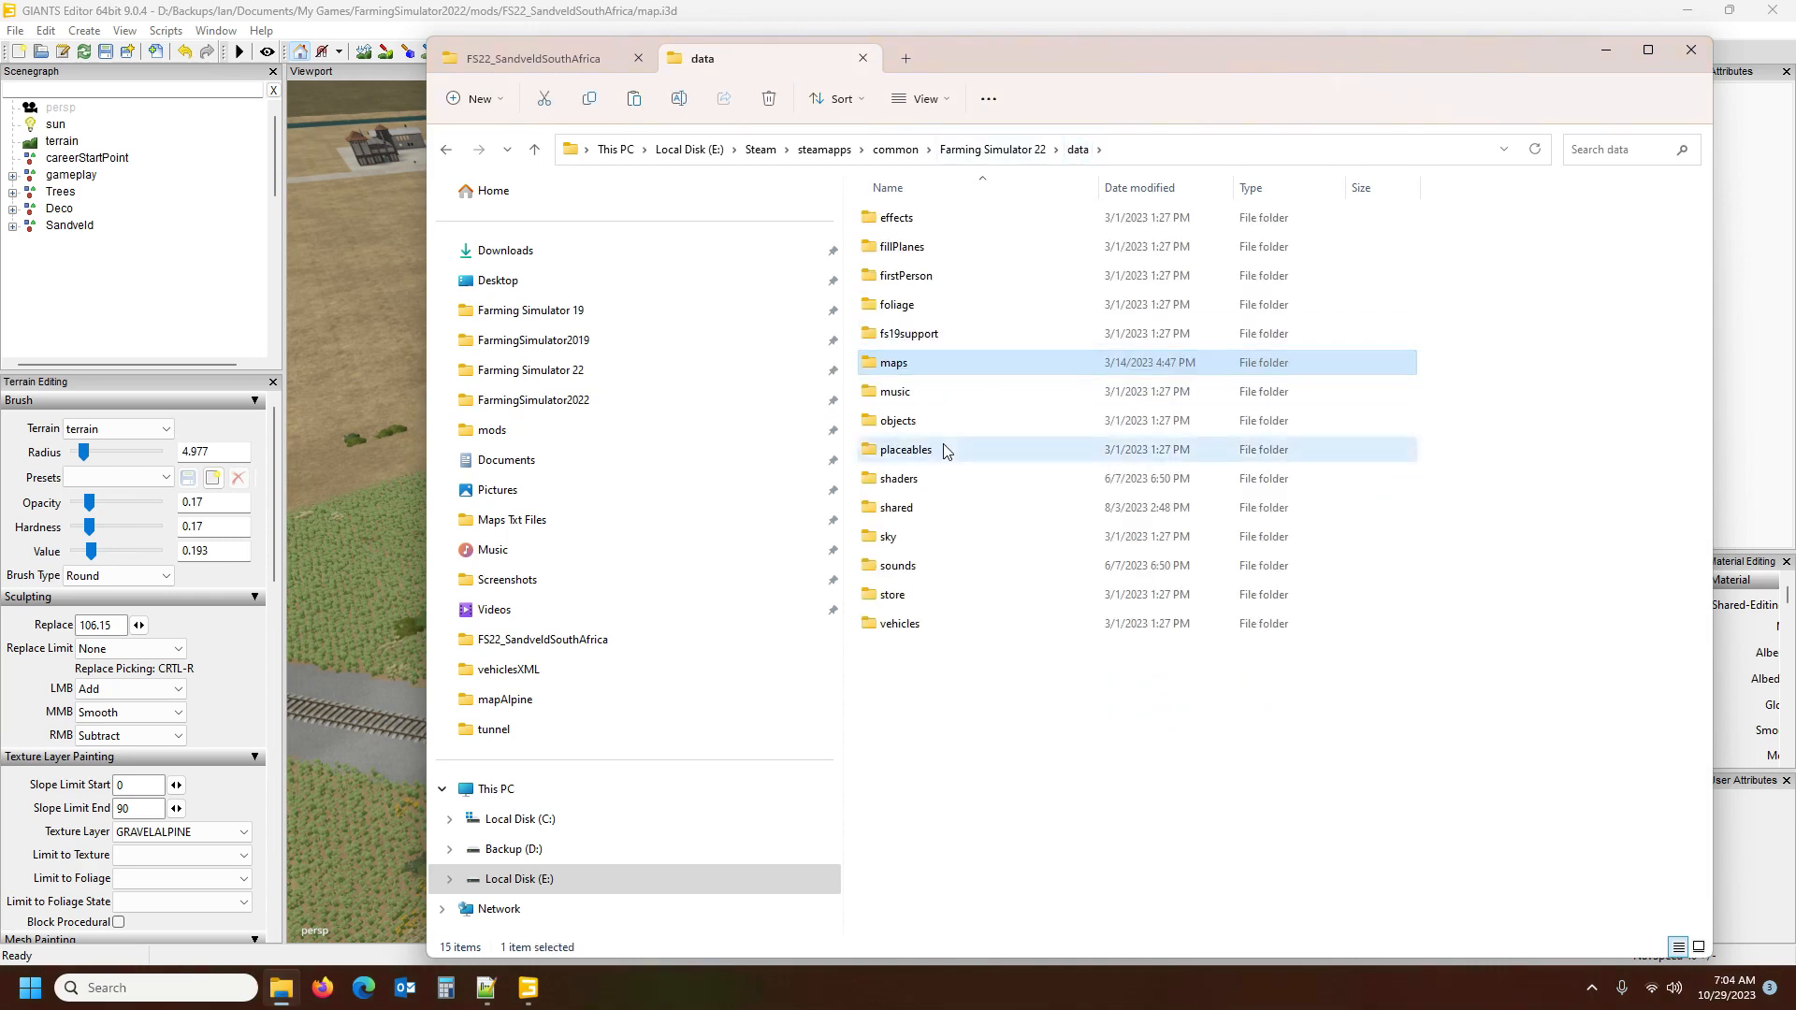
Open trainSystem.xml from the placeables/mapAlpine/trainSystem folder in Notepad++
double_click(906, 450)
left_click(933, 365)
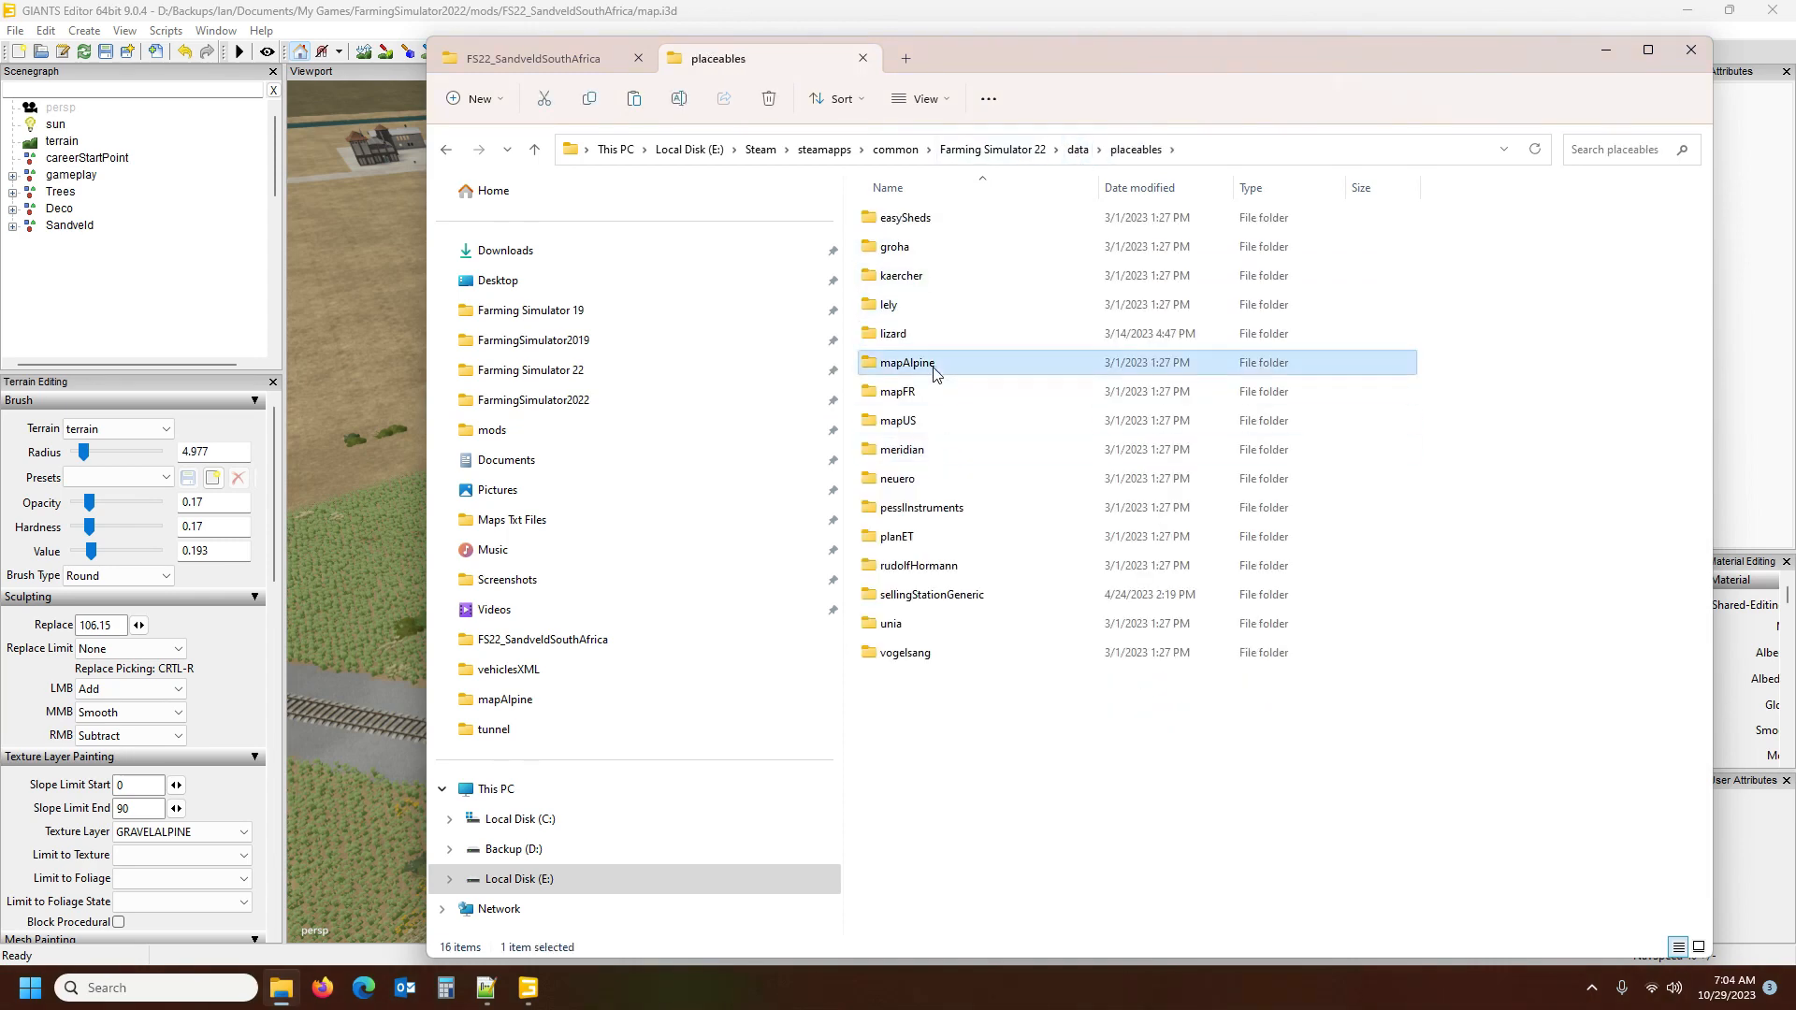
double_click(933, 368)
double_click(933, 655)
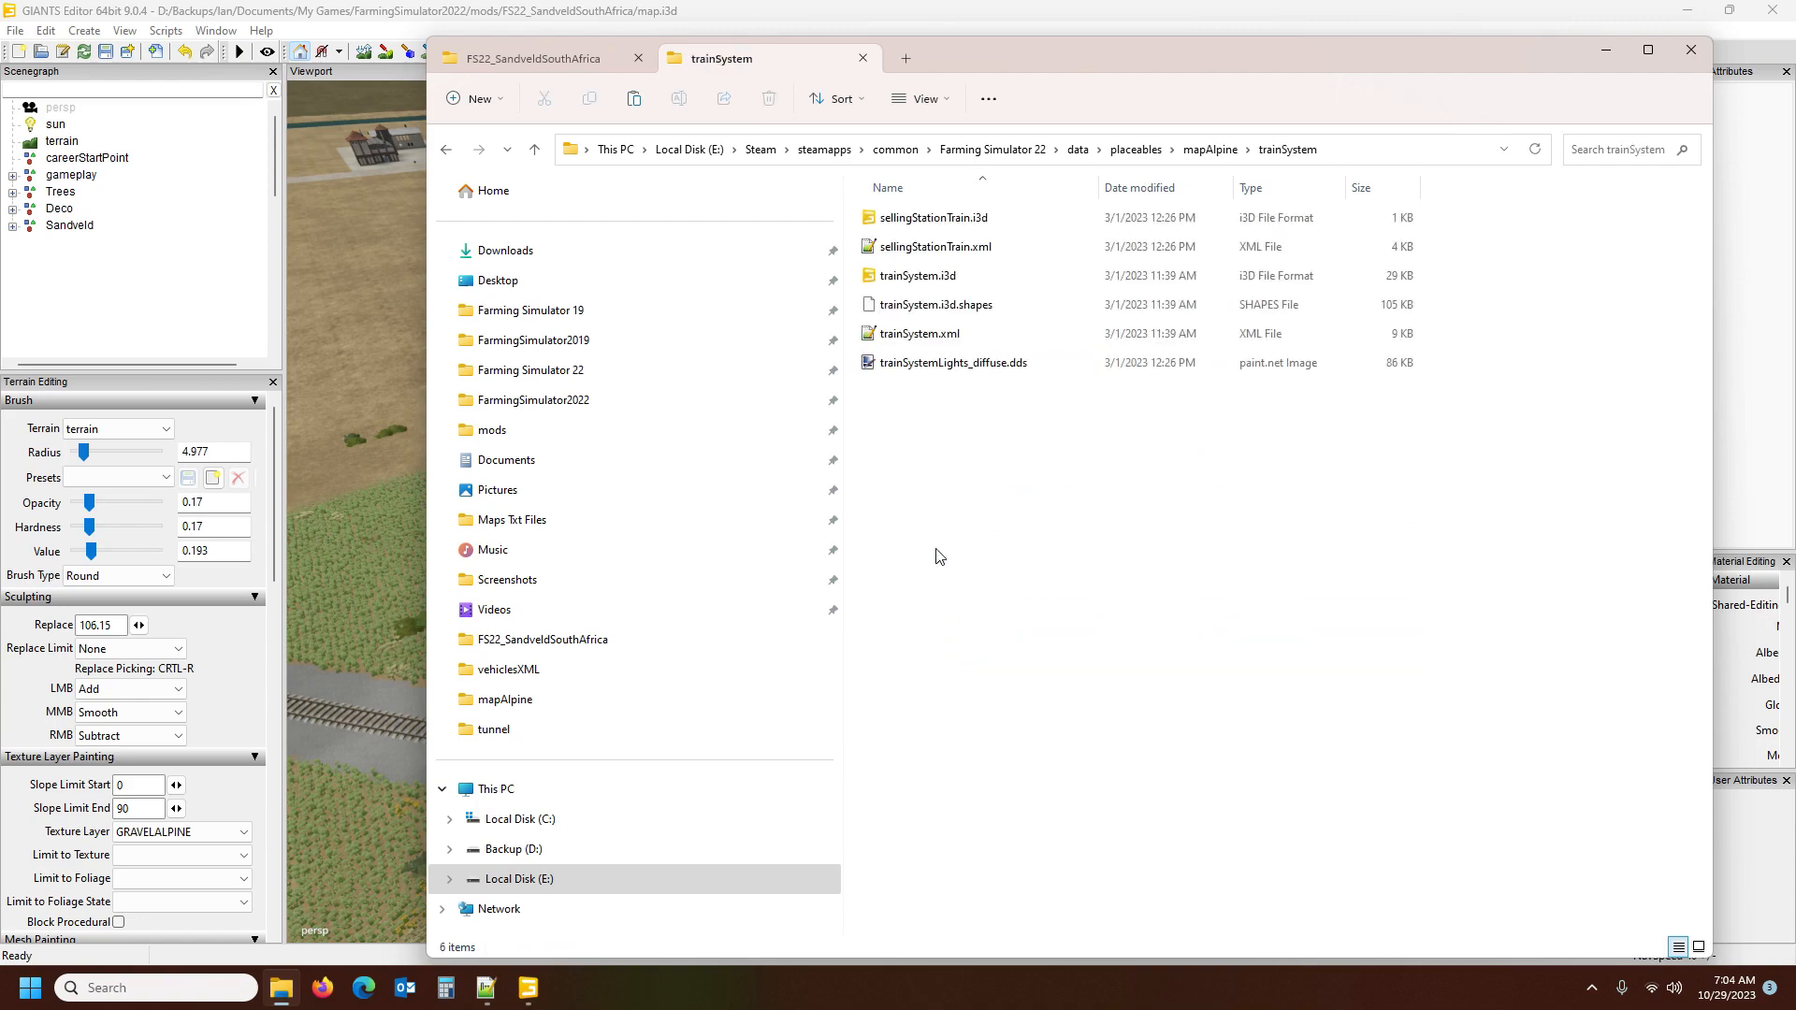
double_click(917, 335)
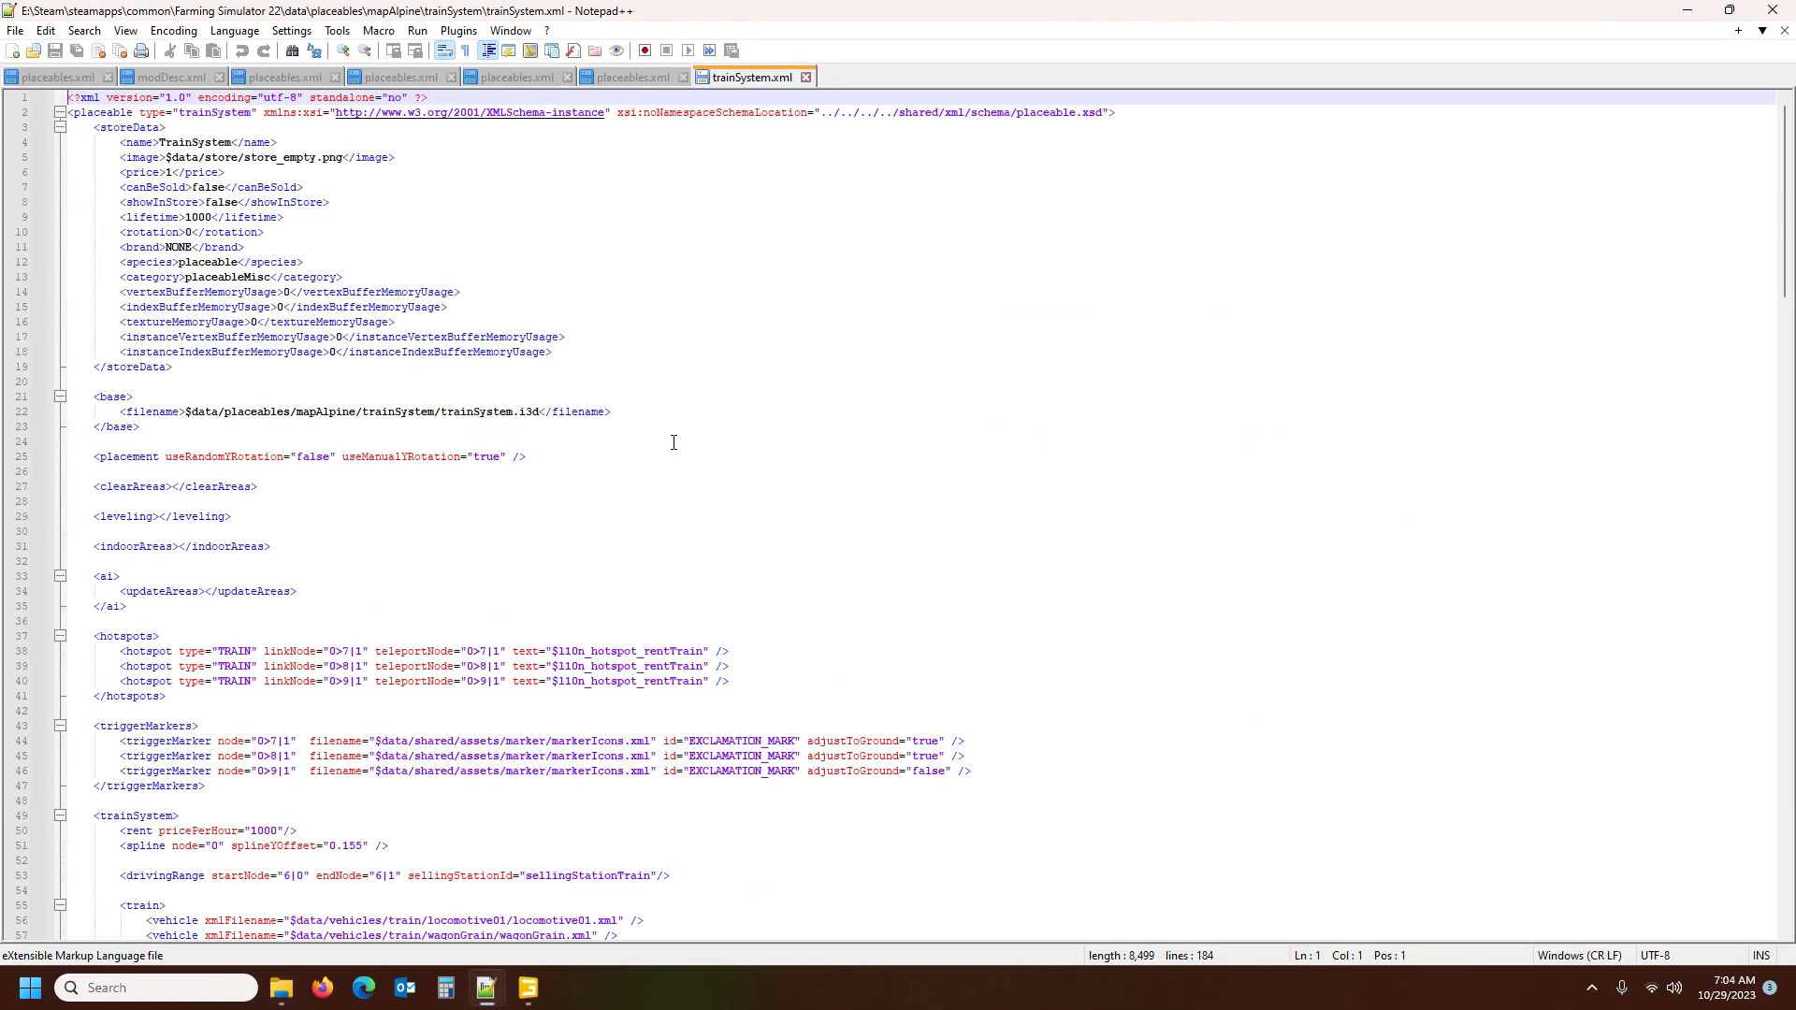
Review each railroadCrossing entry in mapAlpine's trainSystem.xml, including gates, blockers and signals, and close the file
scroll(673, 441, "down", 17)
left_click(199, 381)
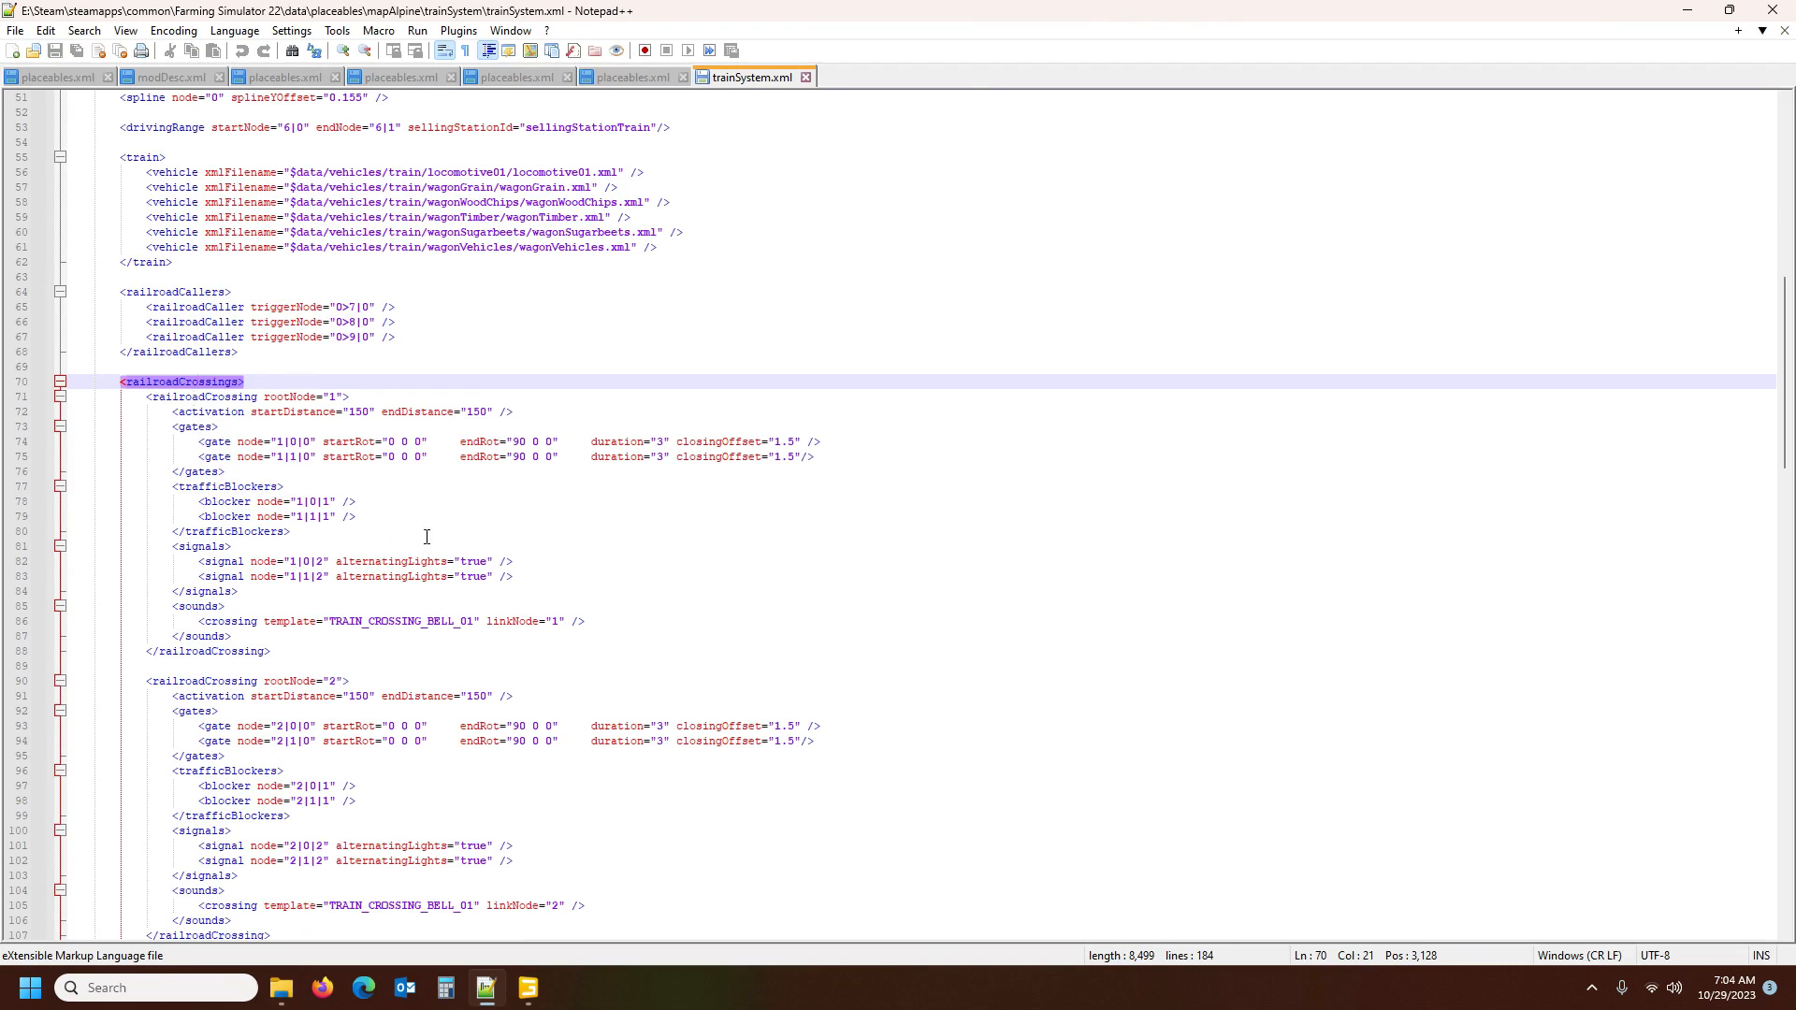
scroll(427, 536, "down", 3)
left_click(256, 531)
scroll(526, 557, "down", 7)
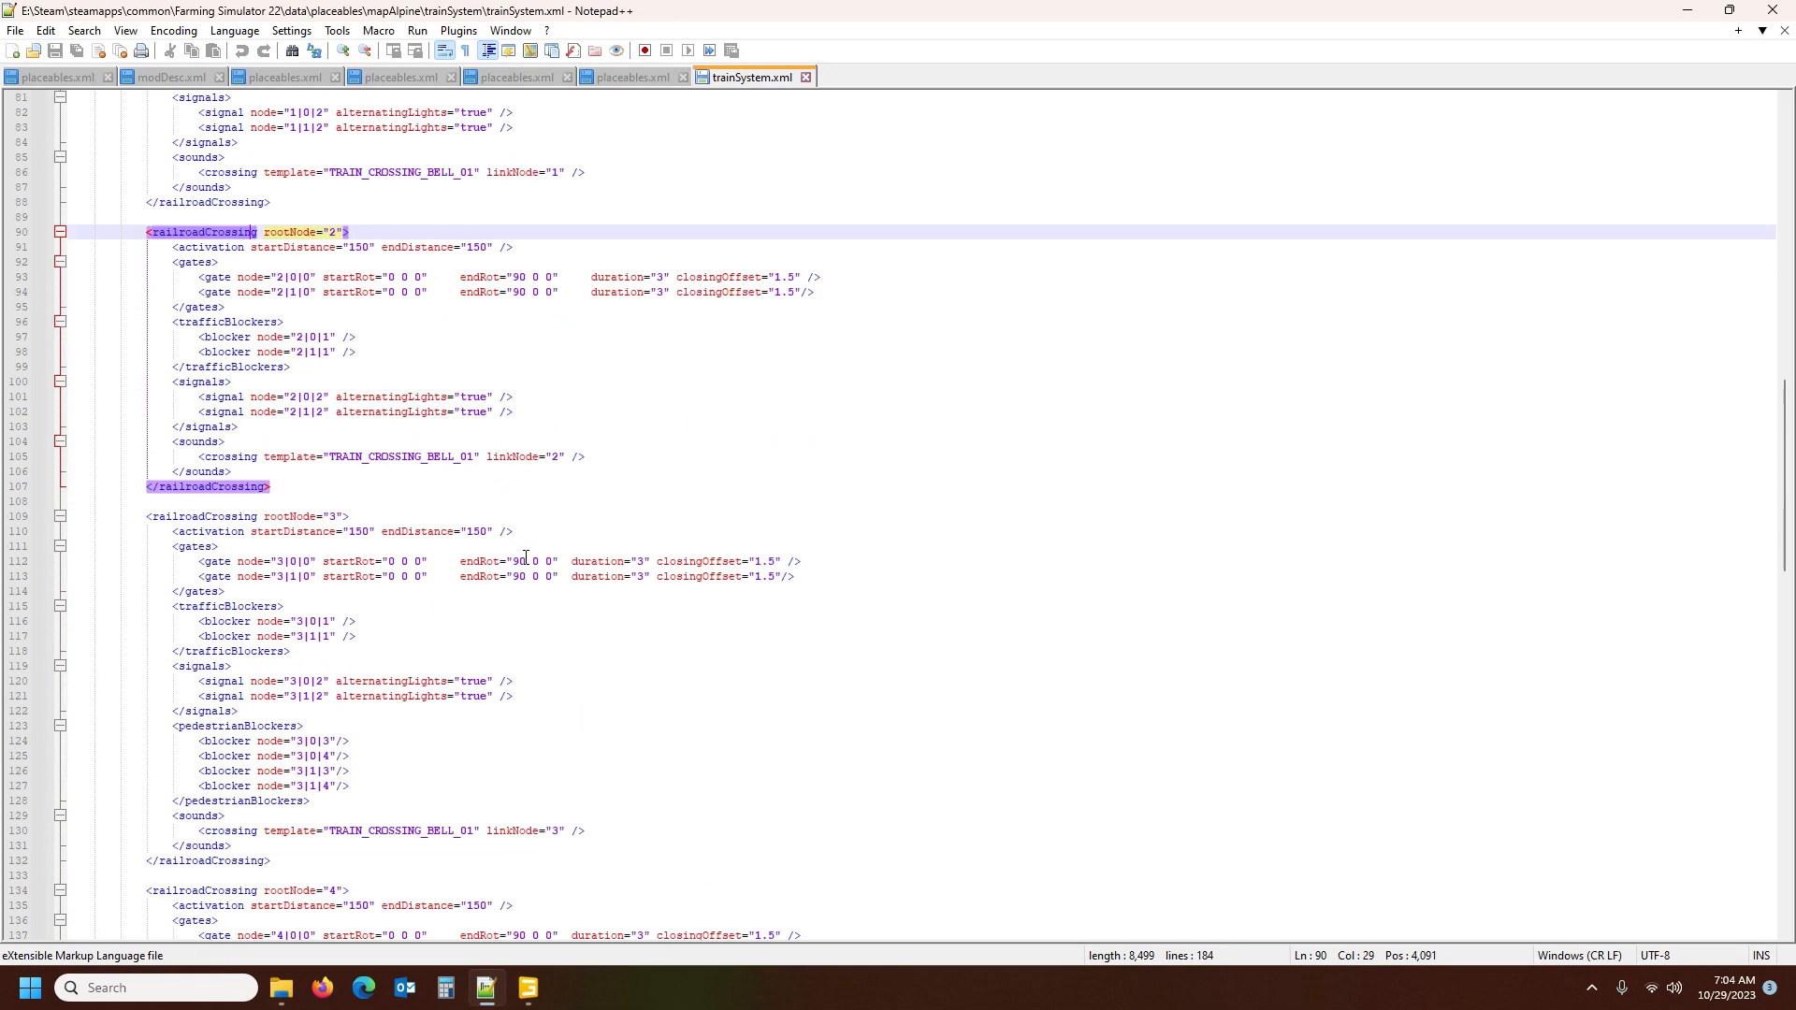
left_click(195, 520)
scroll(409, 561, "down", 7)
left_click(218, 580)
left_click(218, 590)
scroll(281, 599, "down", 10)
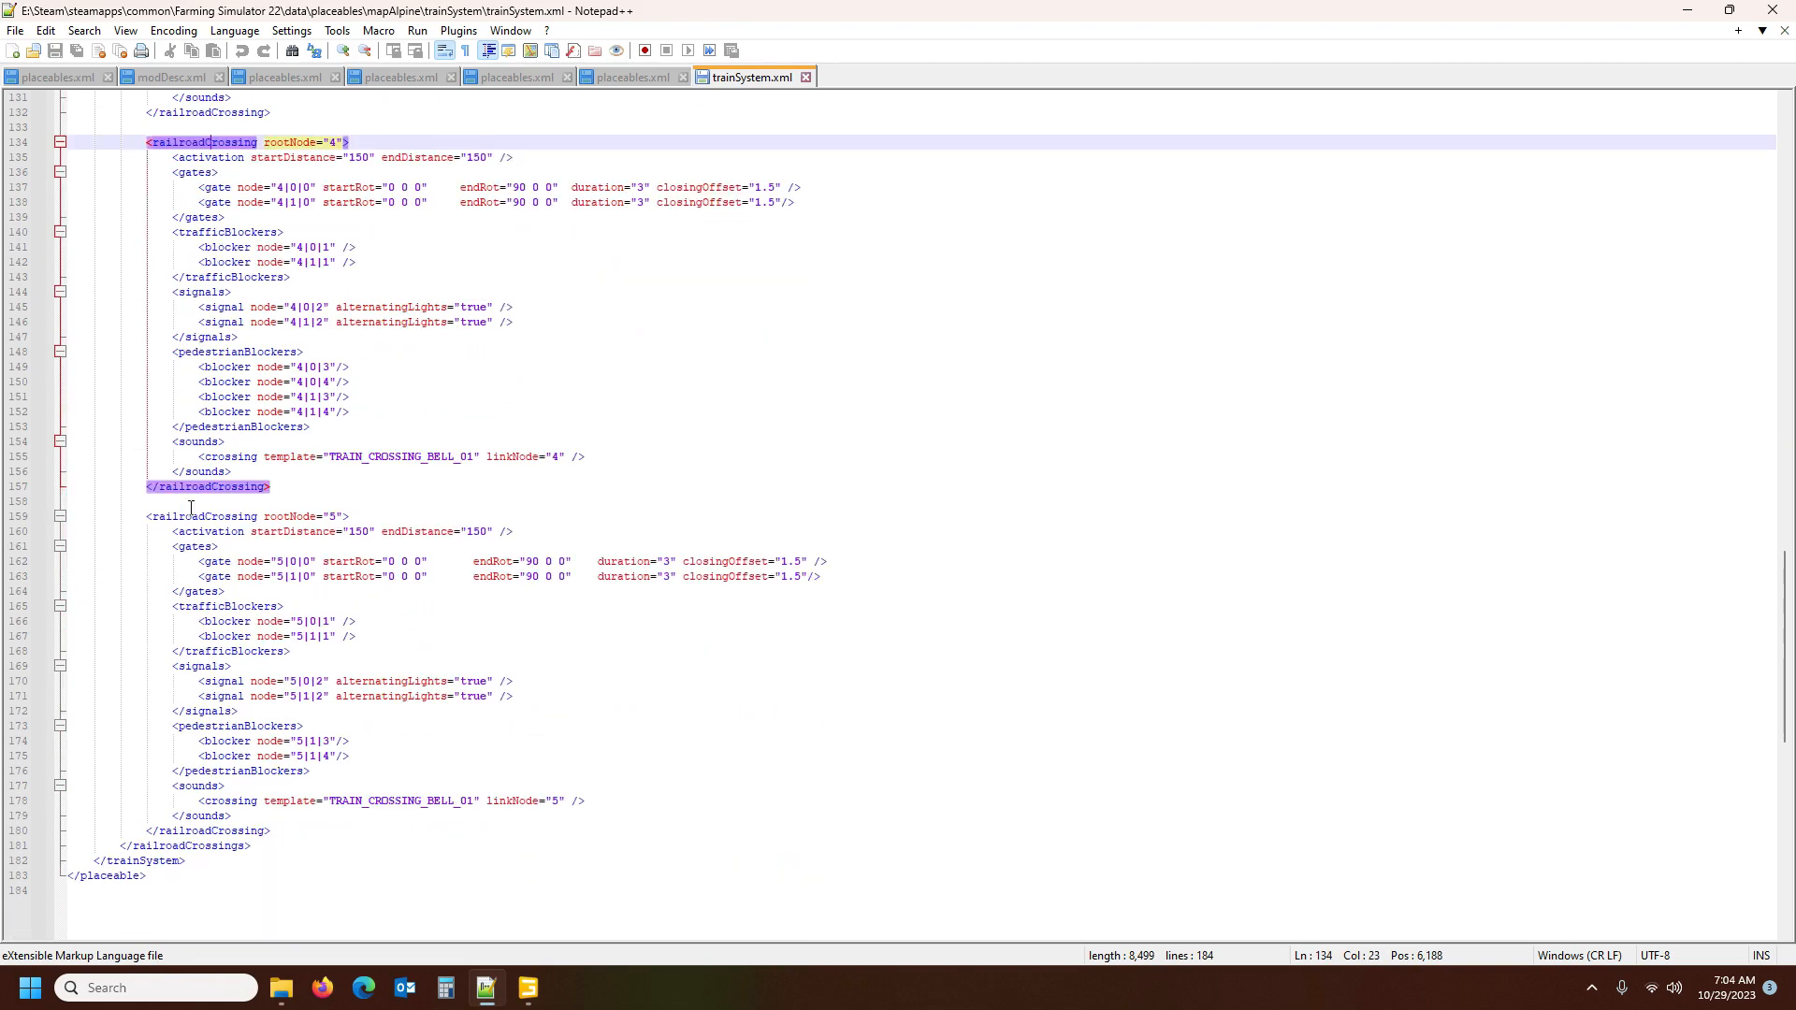
left_click(192, 516)
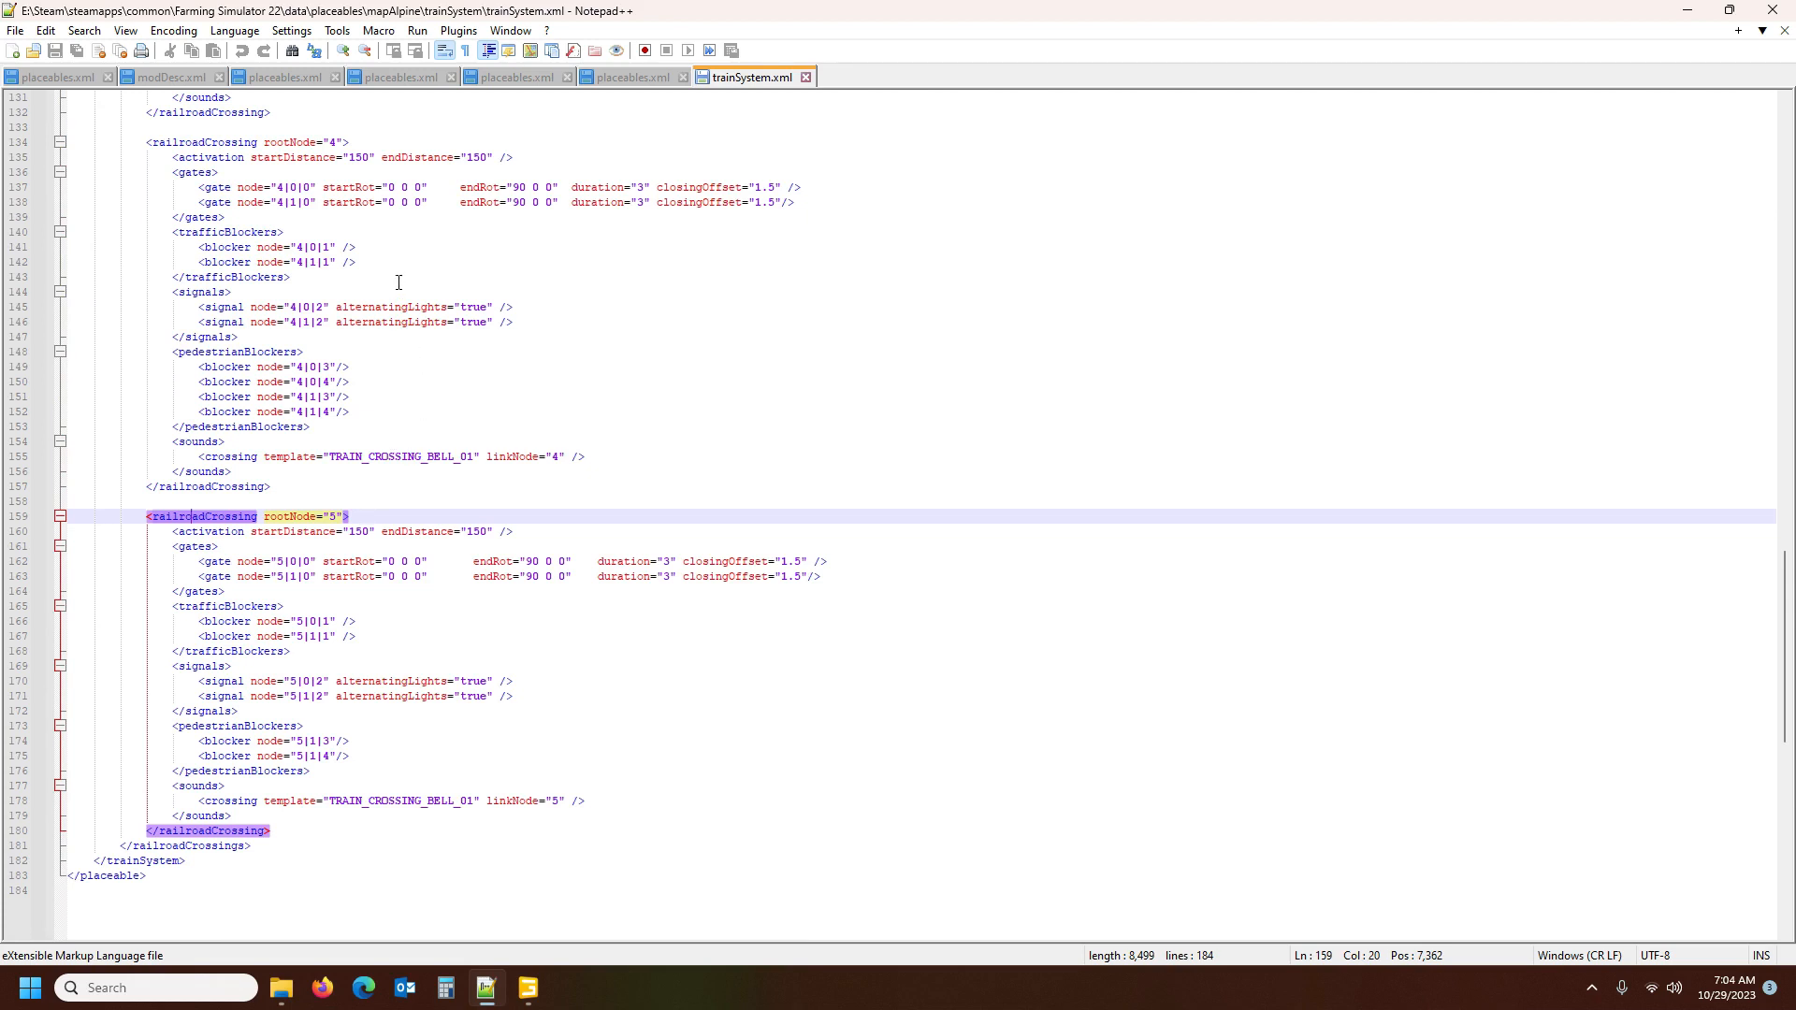
left_click(806, 77)
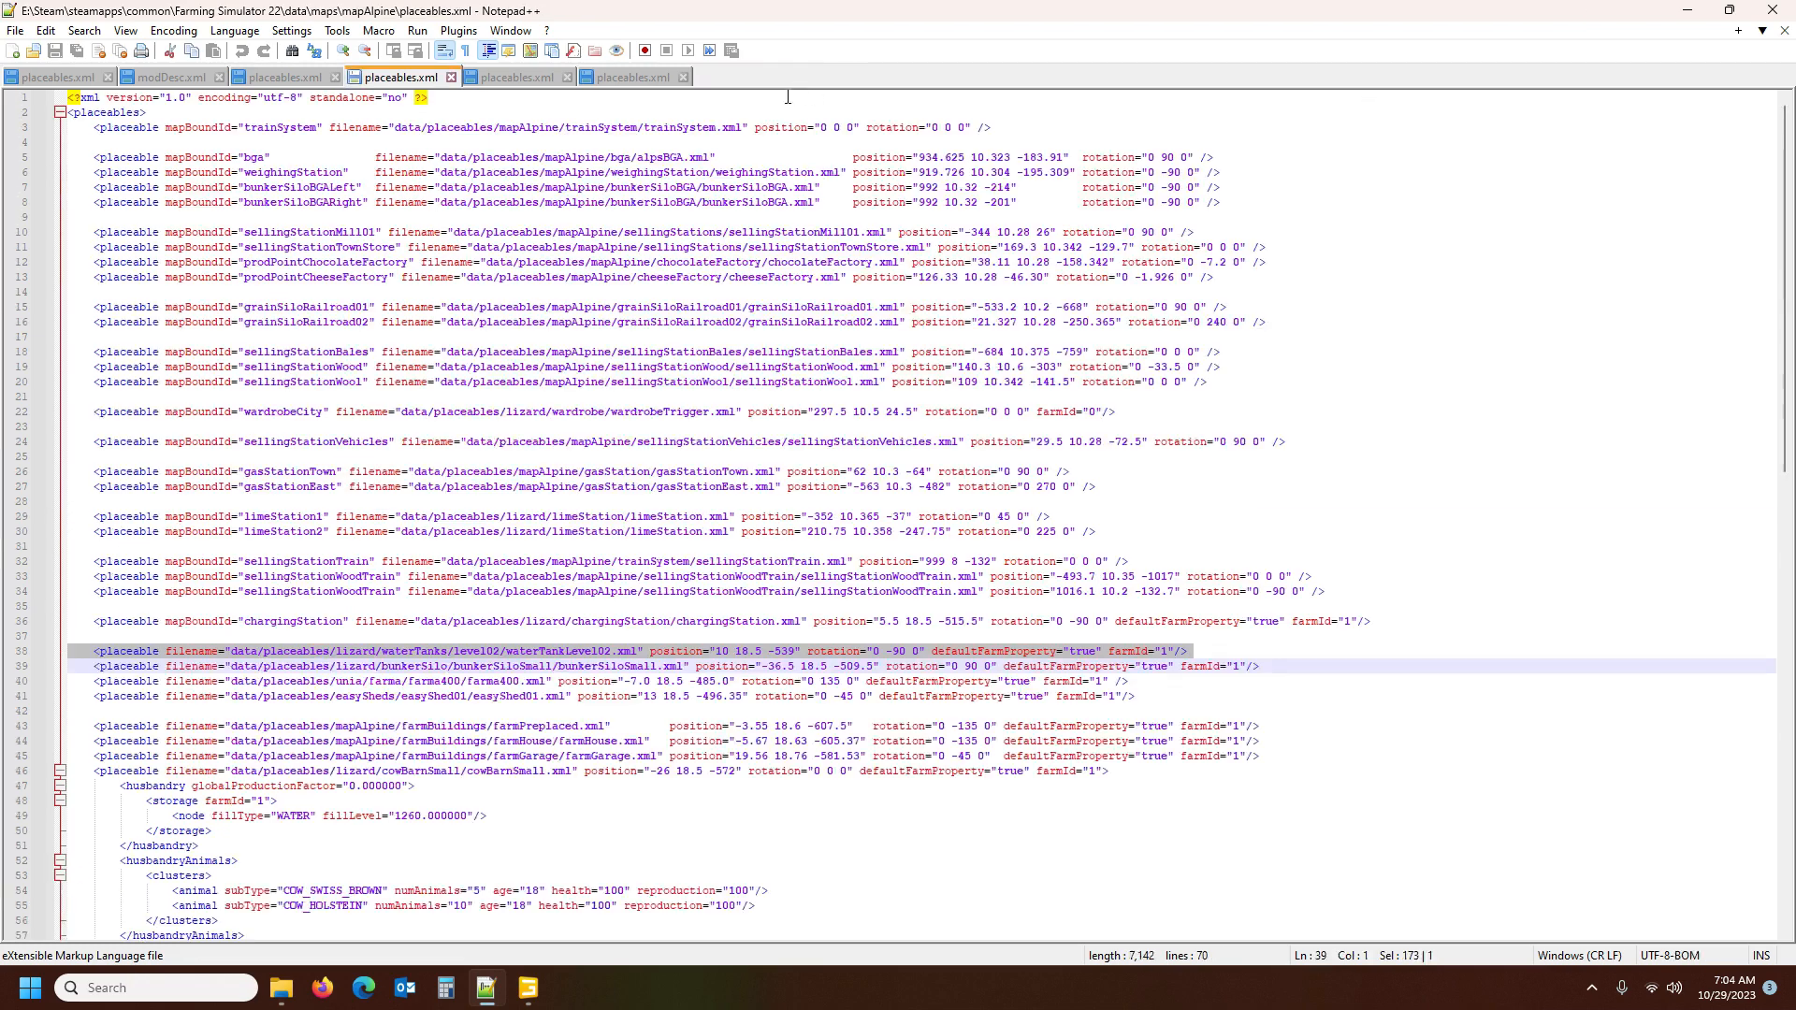
Return to File Explorer and open trainSystem.xml from the placeables/mapFR/trainSystem folder in Notepad++
left_click(281, 988)
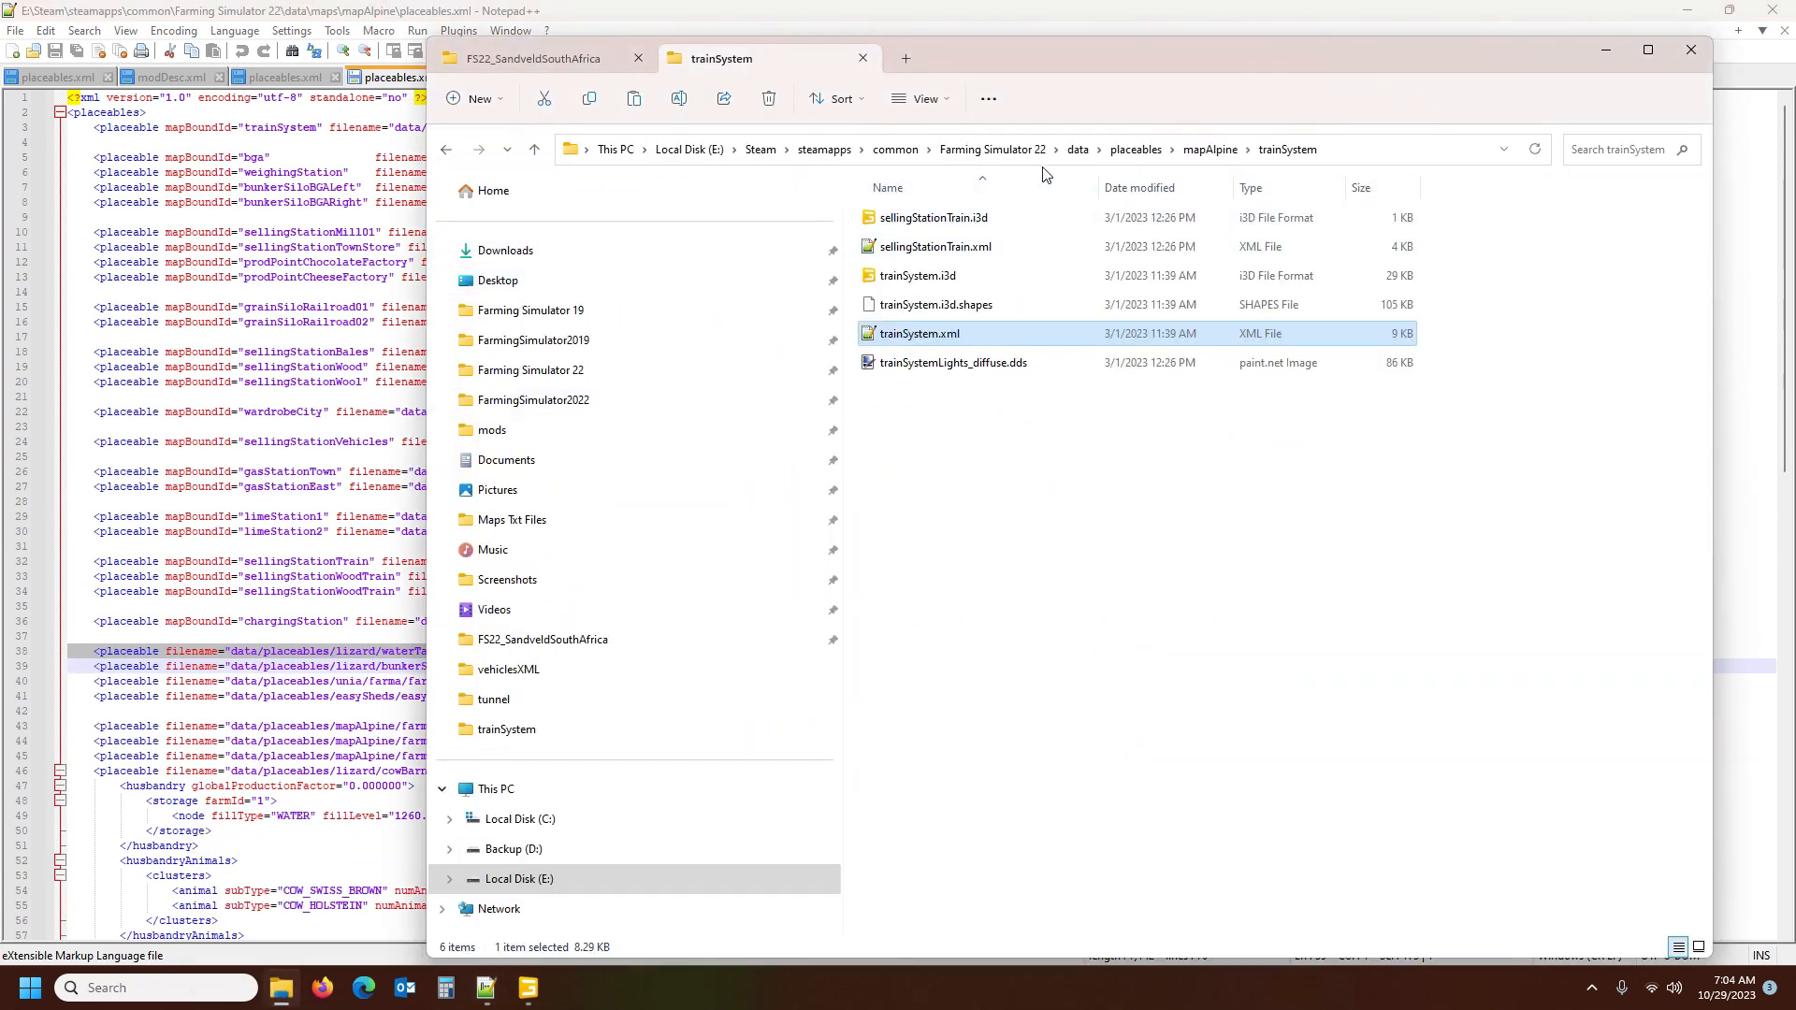
left_click(1206, 152)
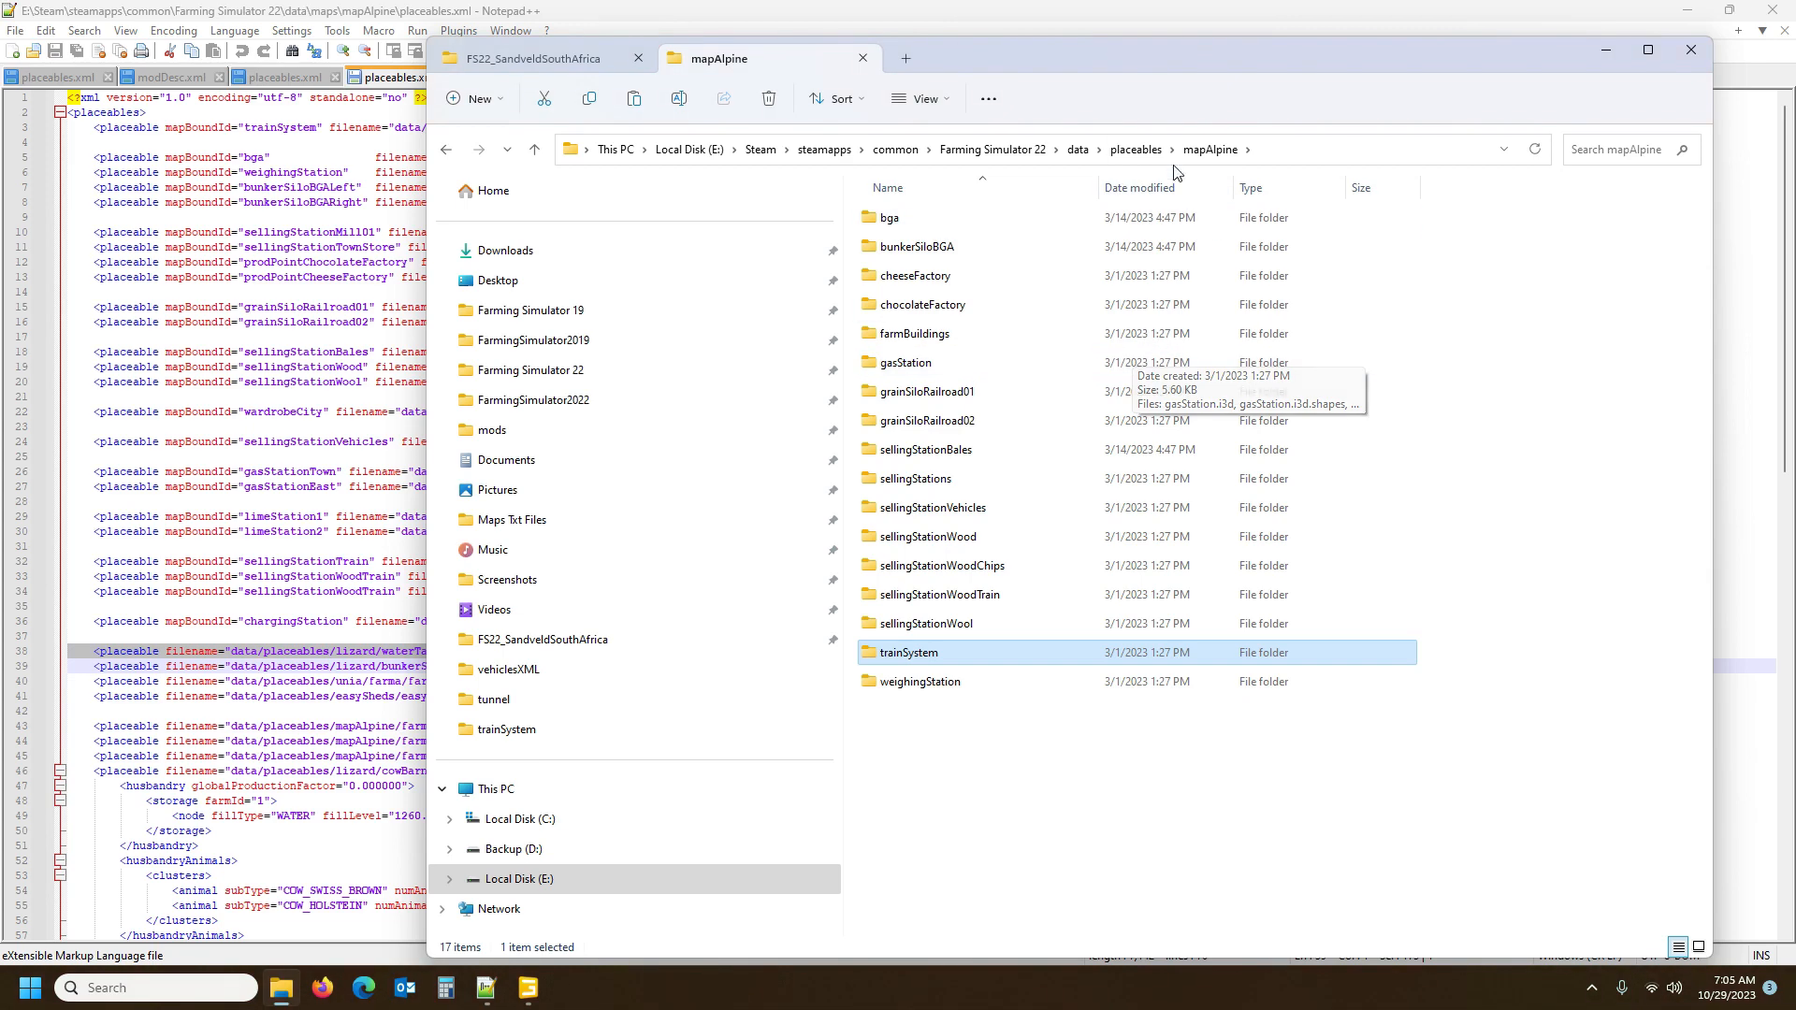
left_click(1136, 149)
double_click(934, 392)
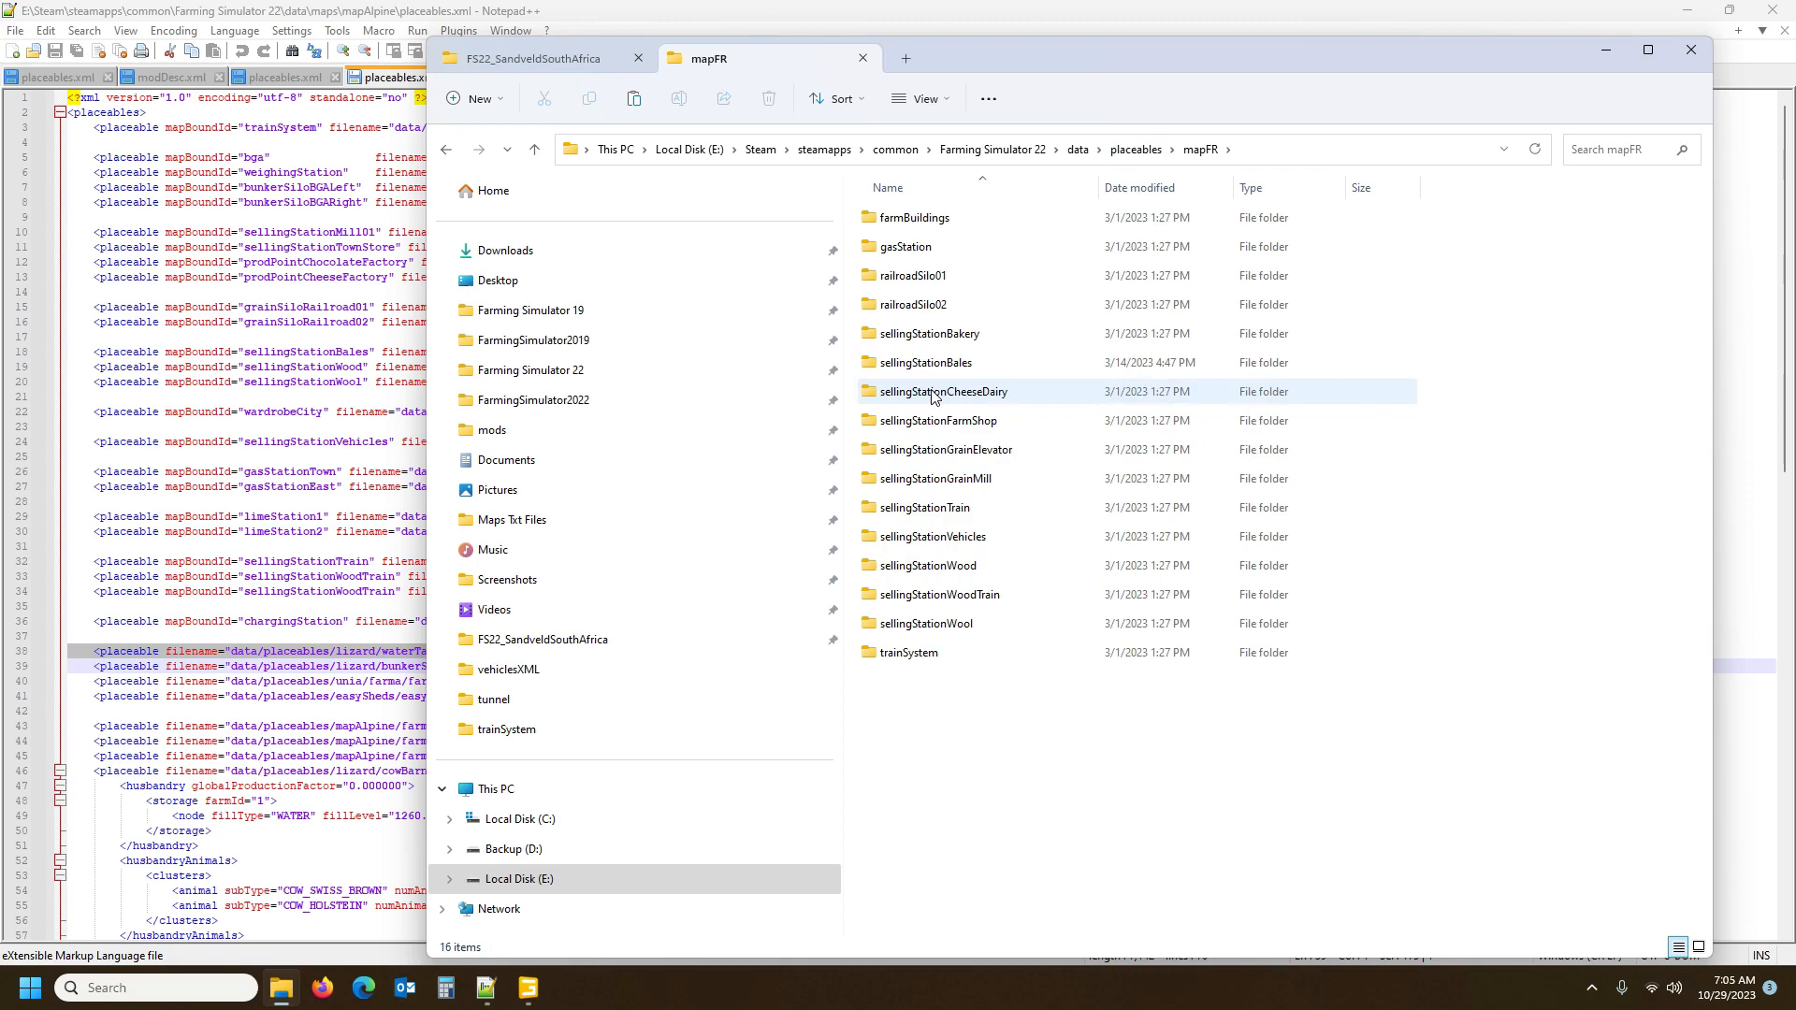
double_click(912, 652)
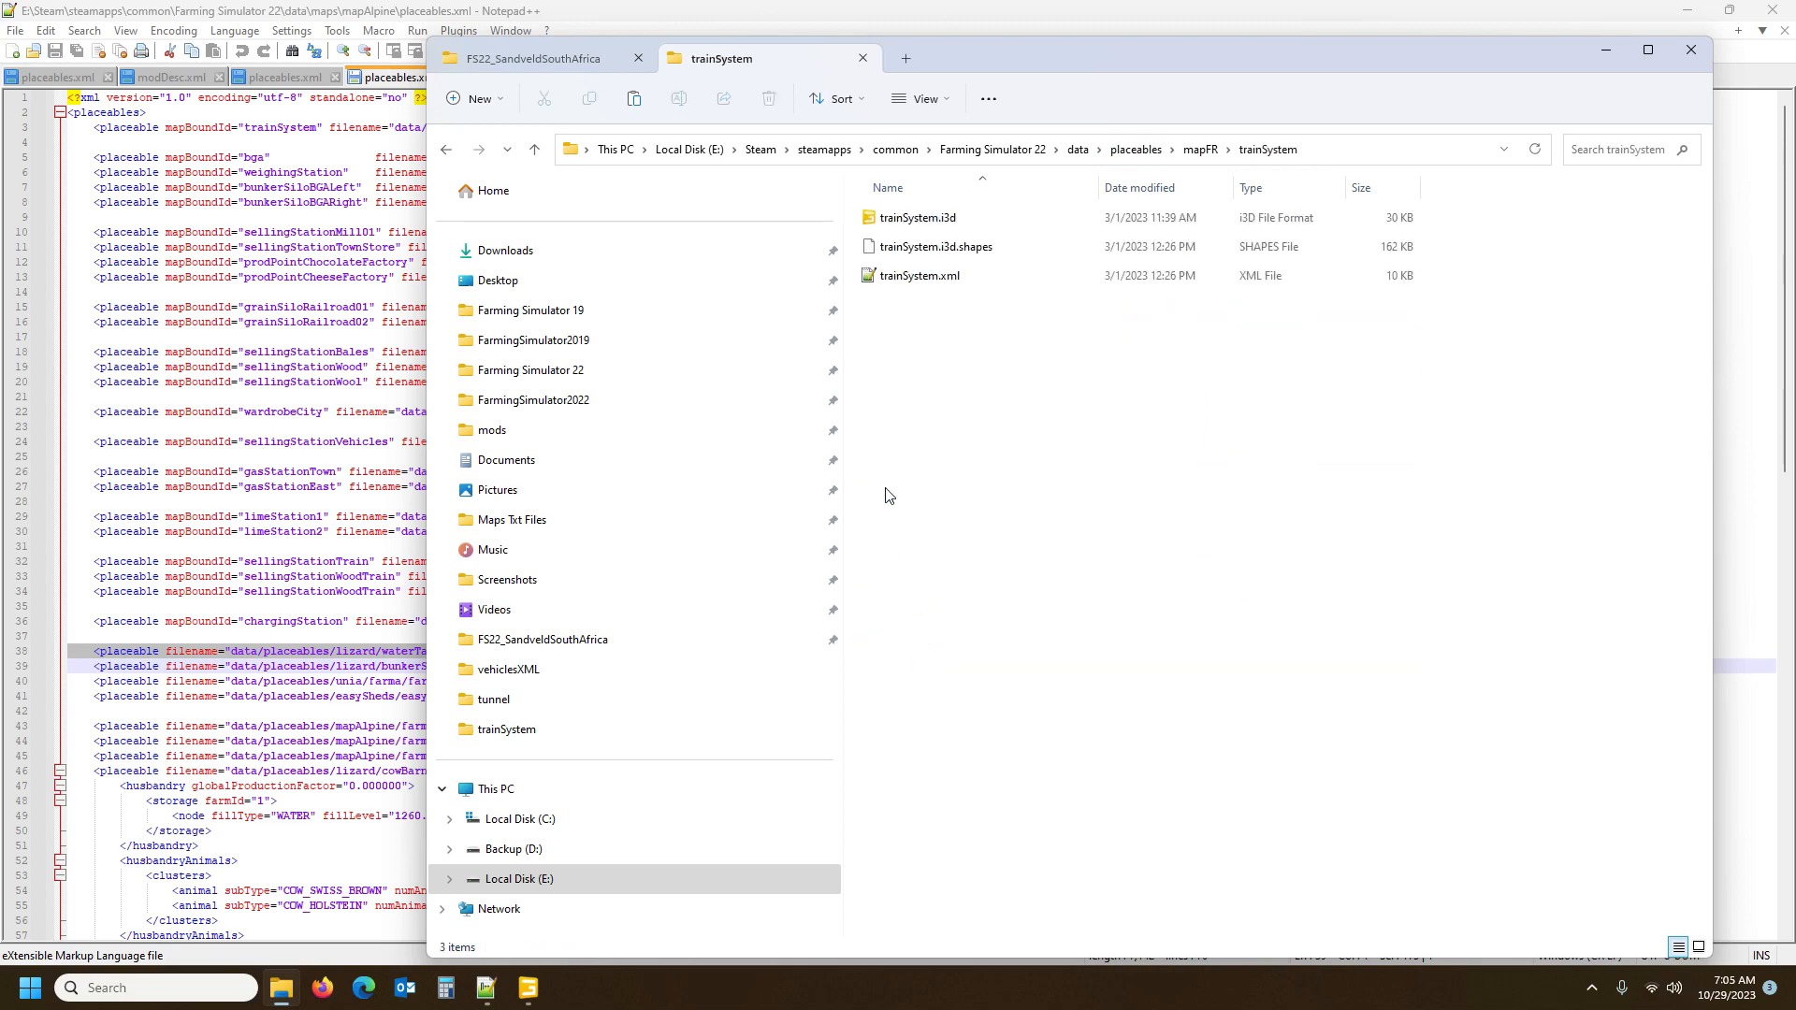
left_click(894, 281)
double_click(895, 278)
Review the train vehicles, railroadCallers and railroadCrossing entries in mapFR's trainSystem.xml
scroll(340, 523, "down", 20)
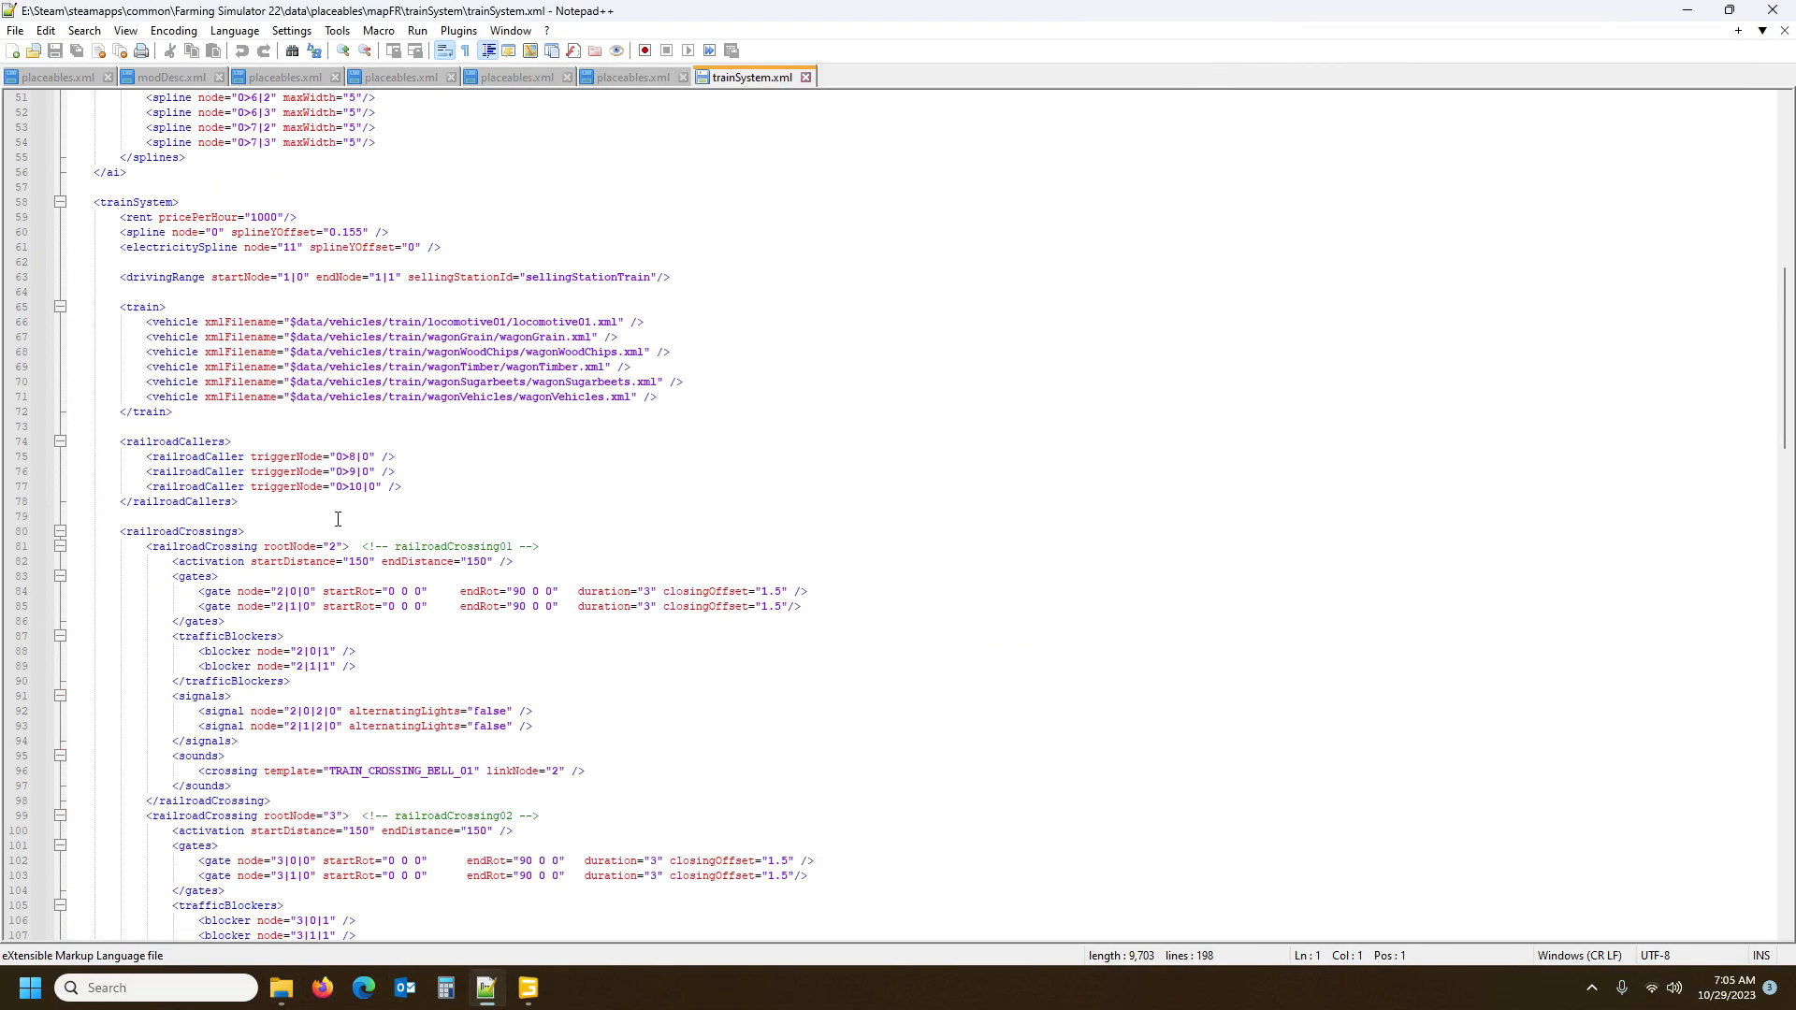
scroll(341, 523, "down", 17)
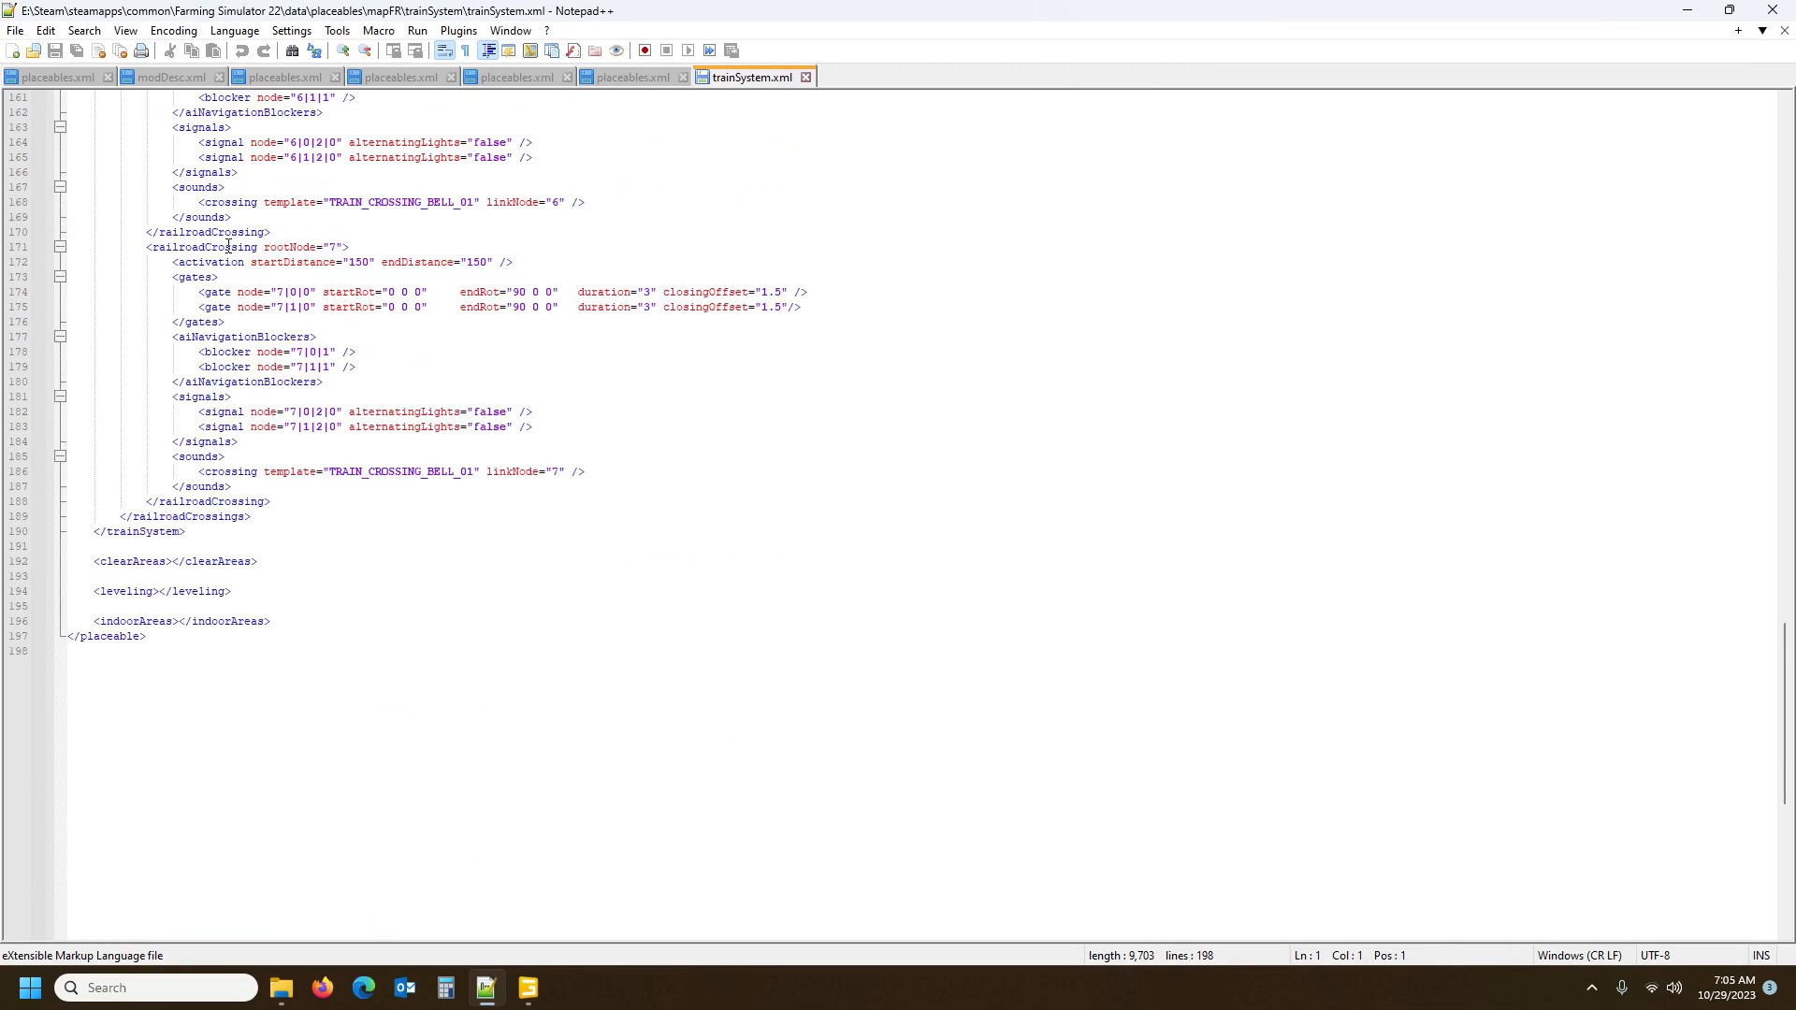
left_click(228, 247)
scroll(379, 486, "up", 20)
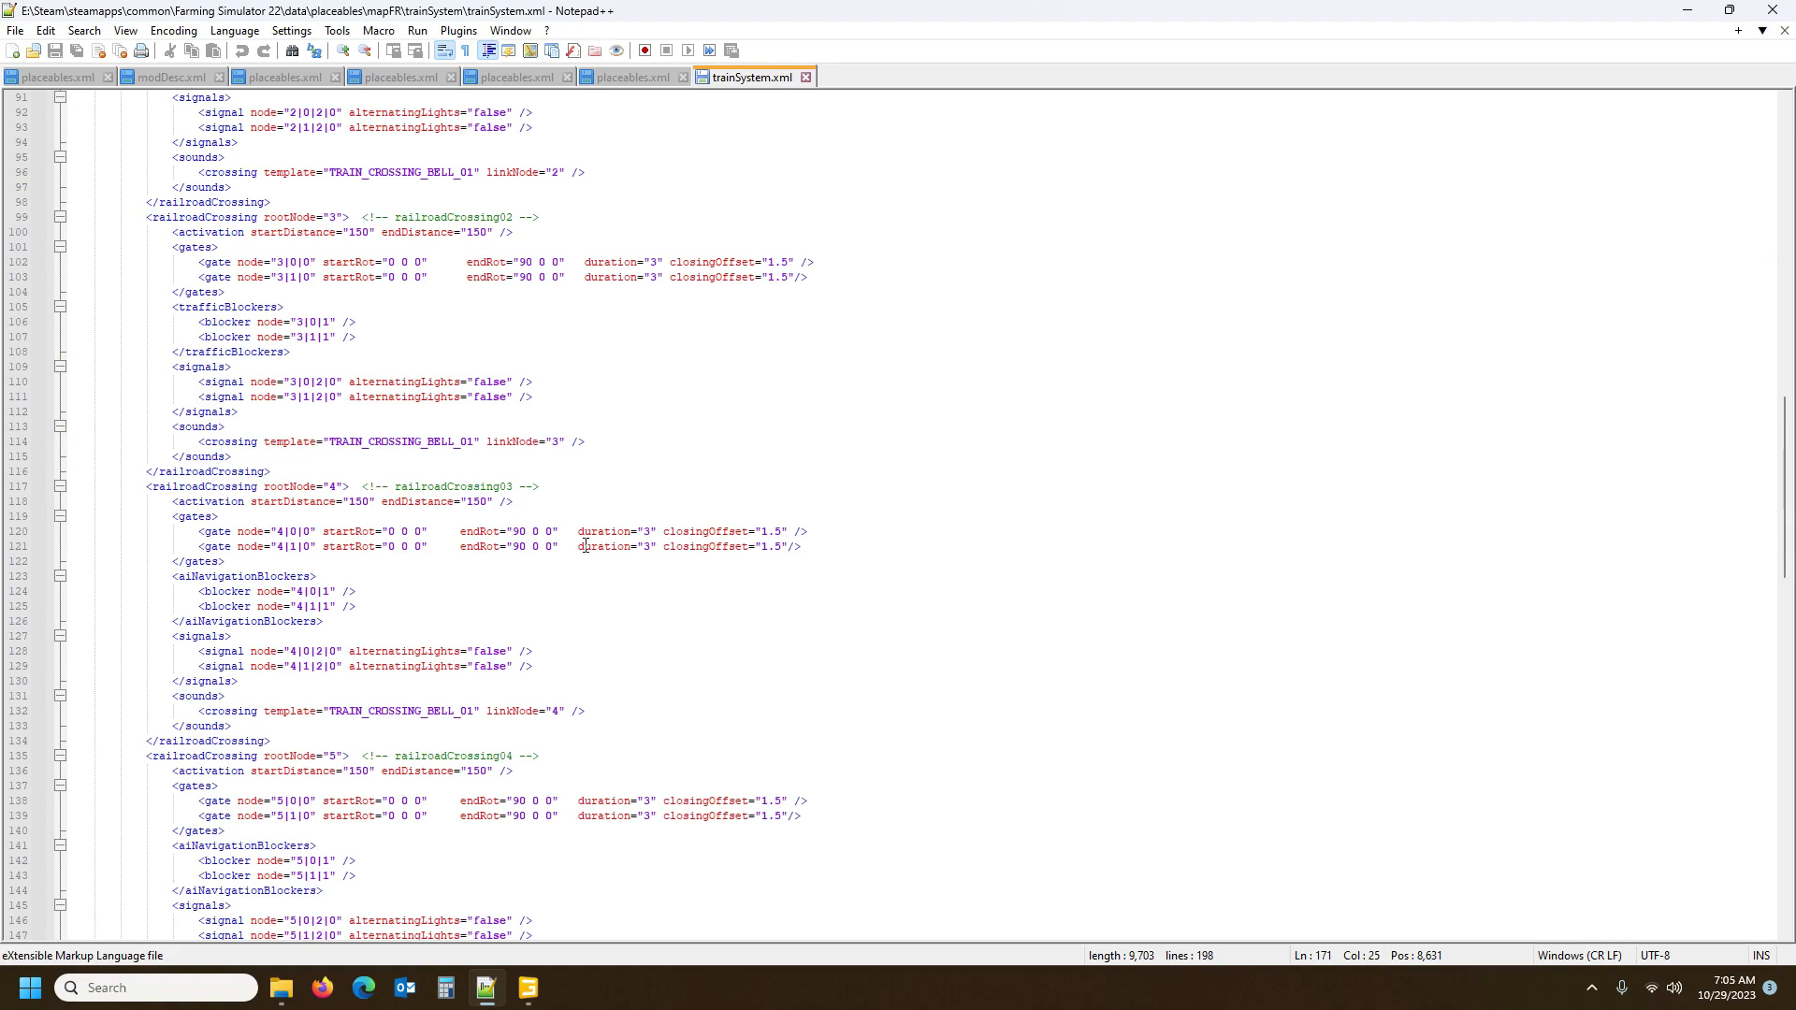
scroll(503, 363, "up", 13)
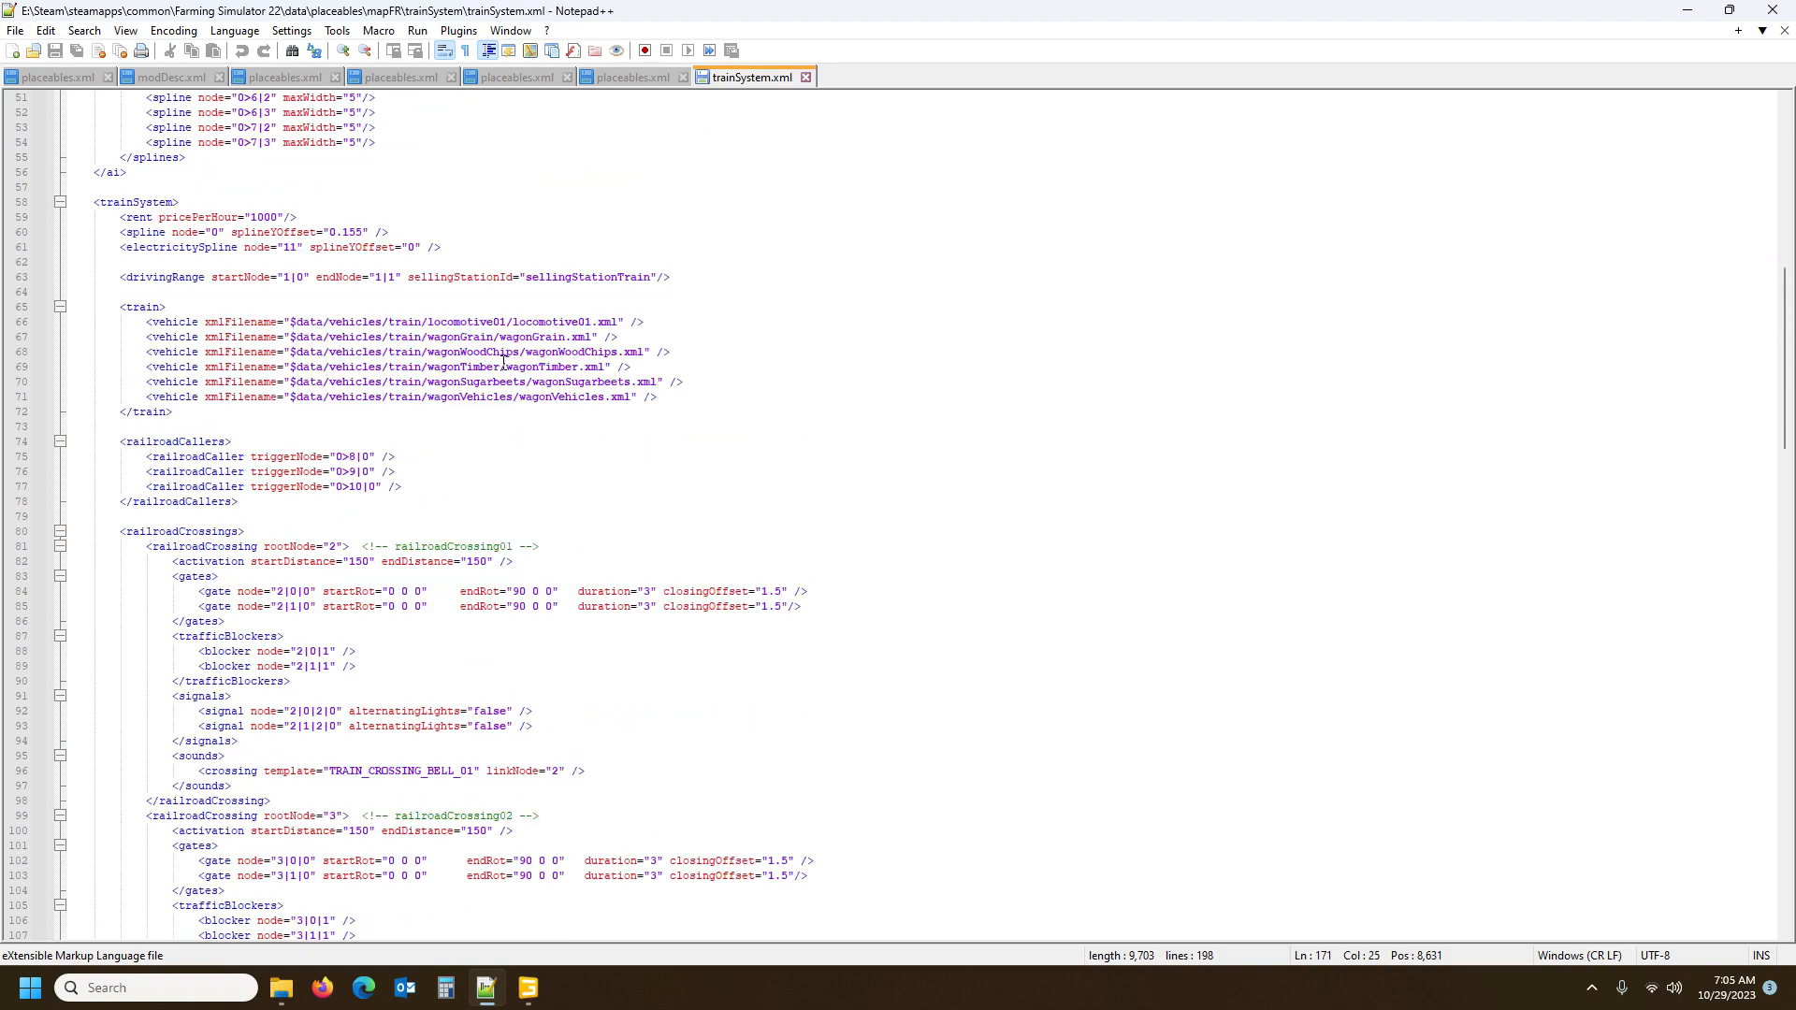
Close mapFR's trainSystem.xml and go back up to the placeables/mapFR folder in File Explorer
scroll(503, 363, "up", 17)
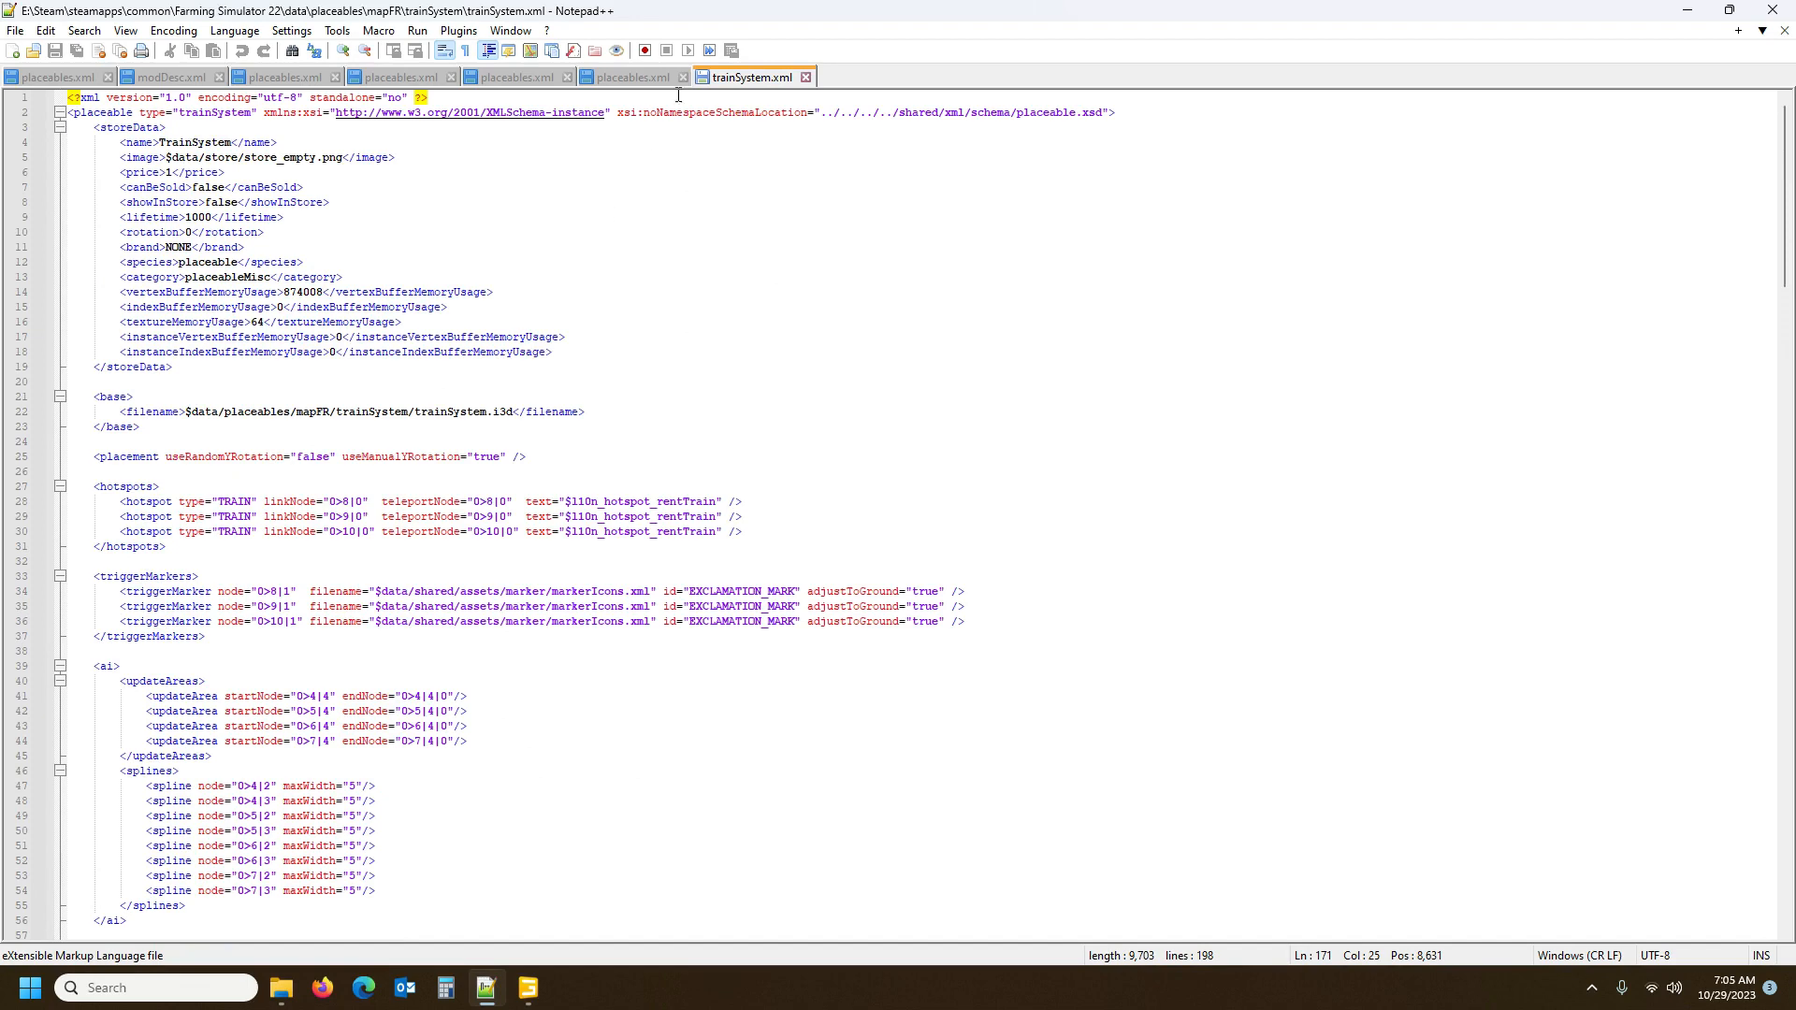
left_click(806, 78)
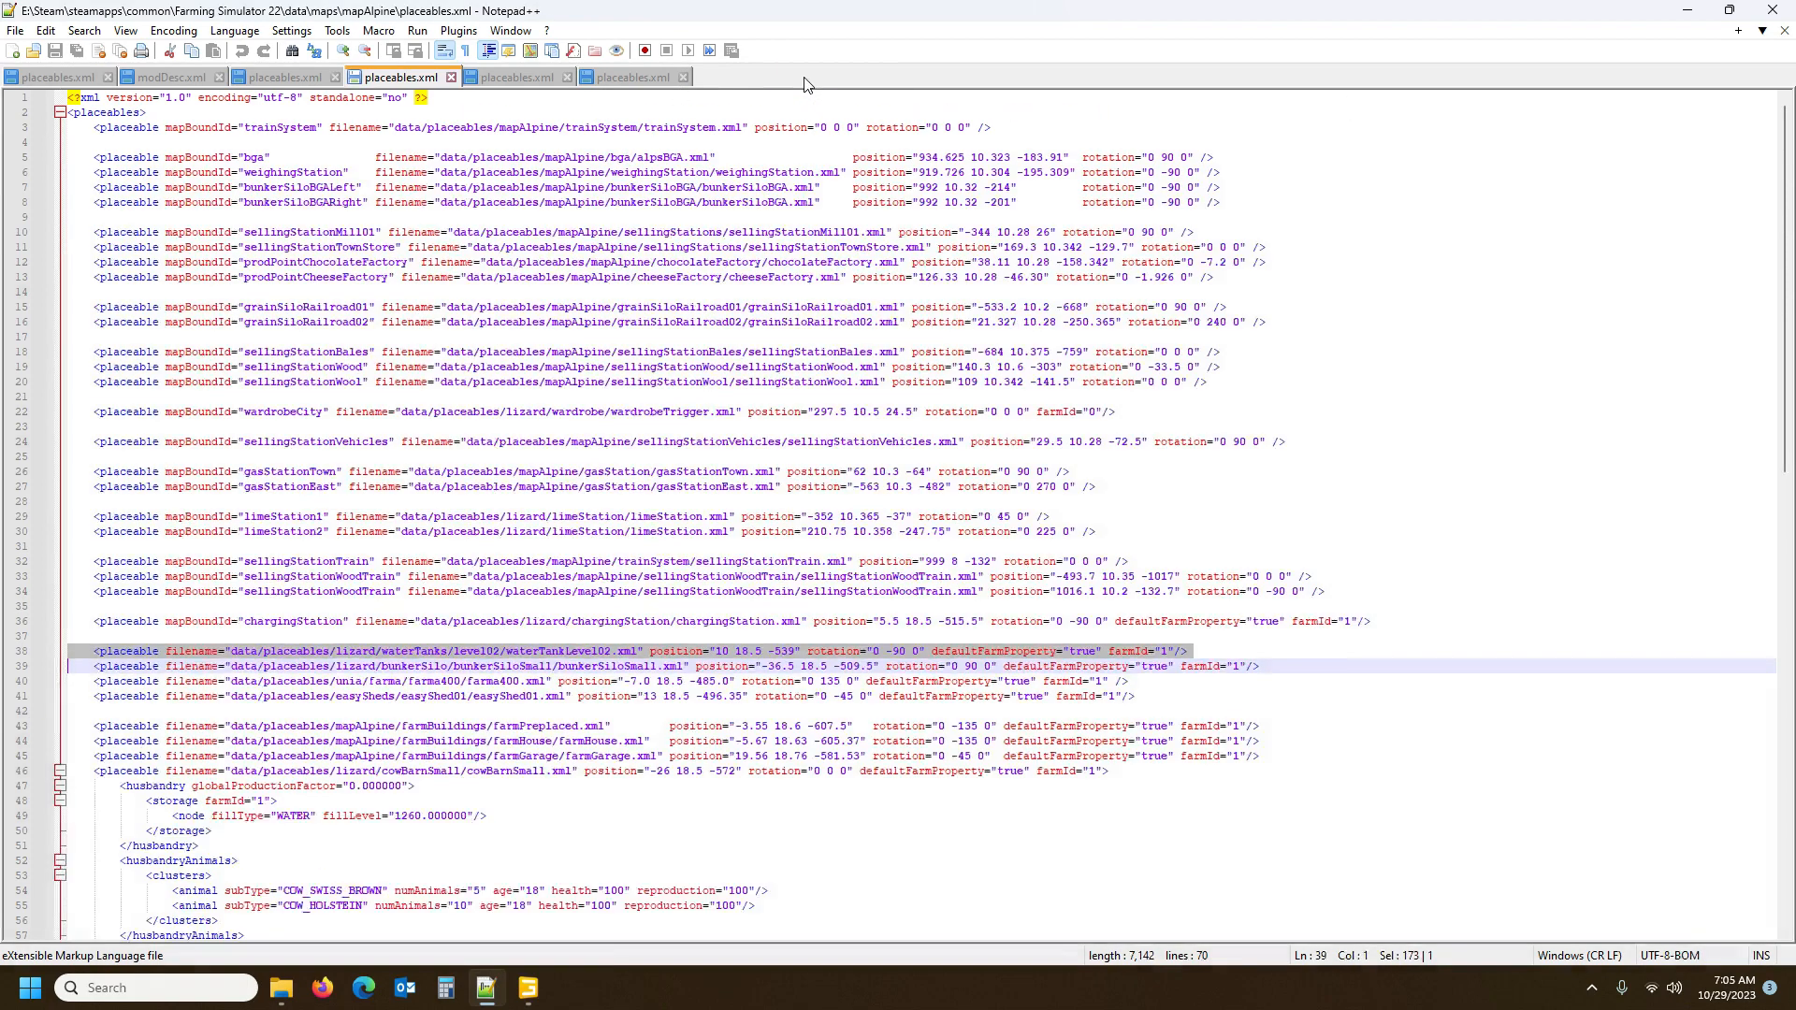
left_click(282, 988)
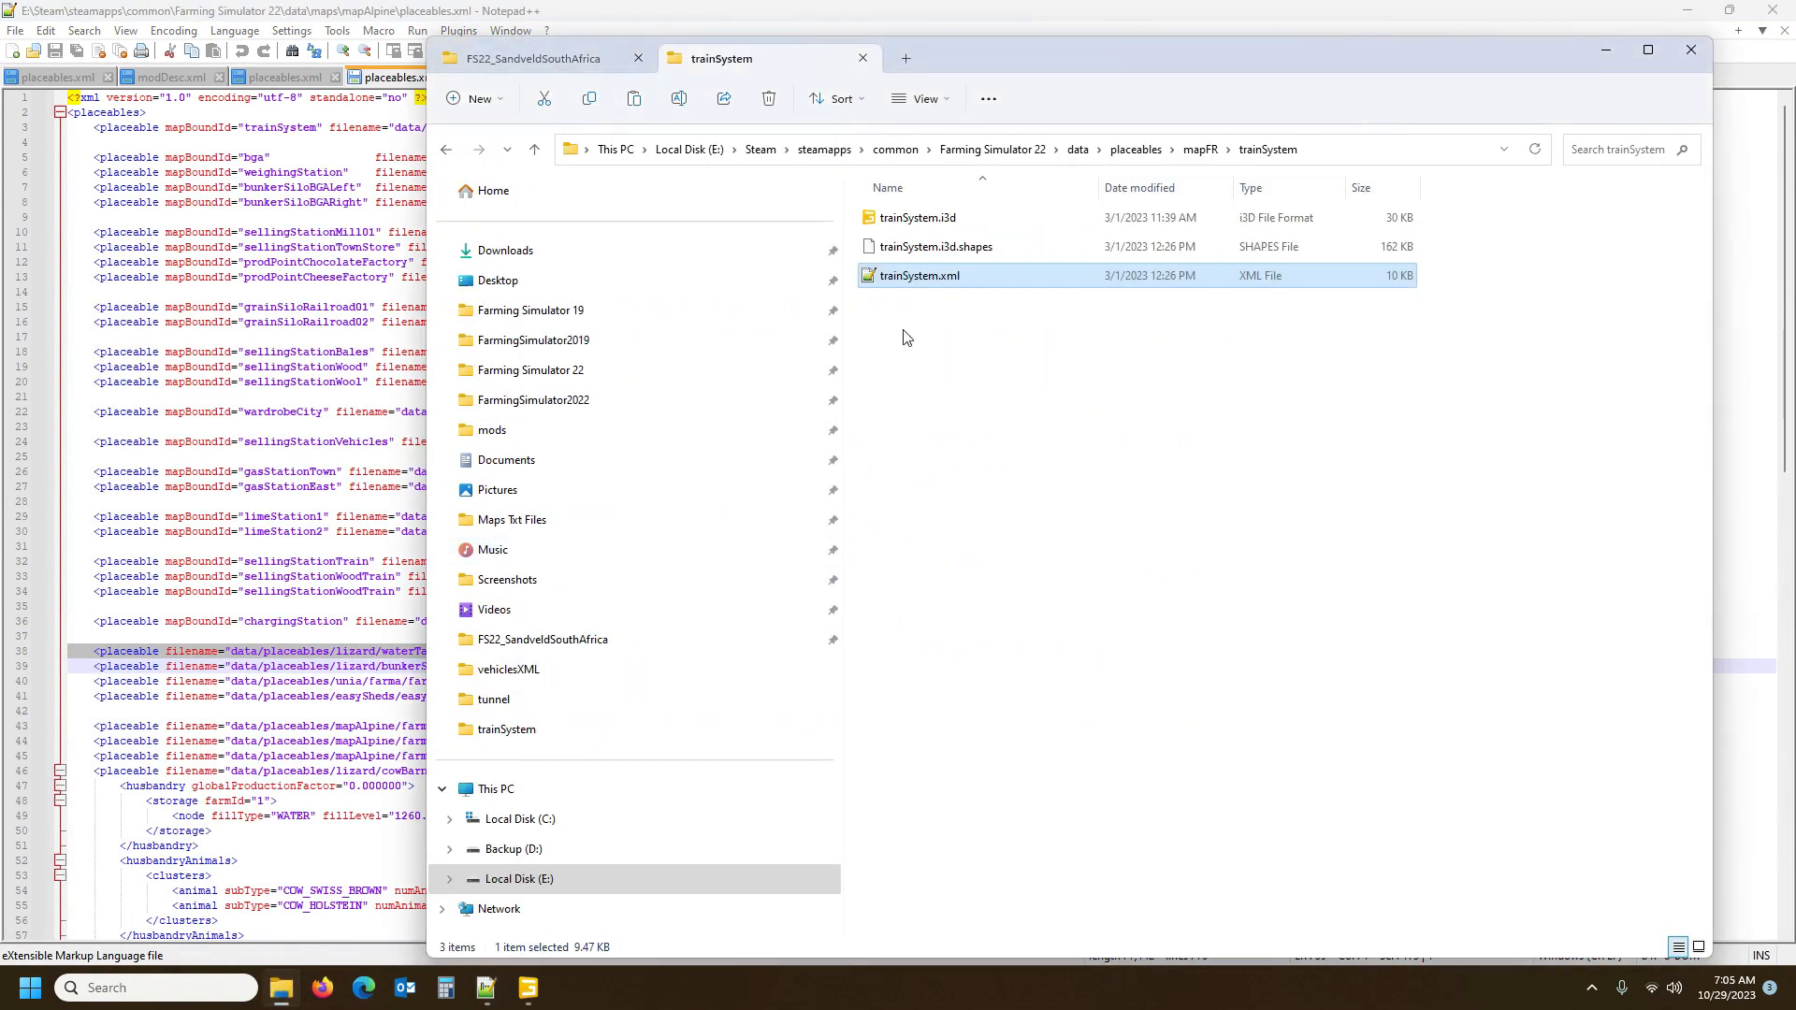
left_click(1196, 152)
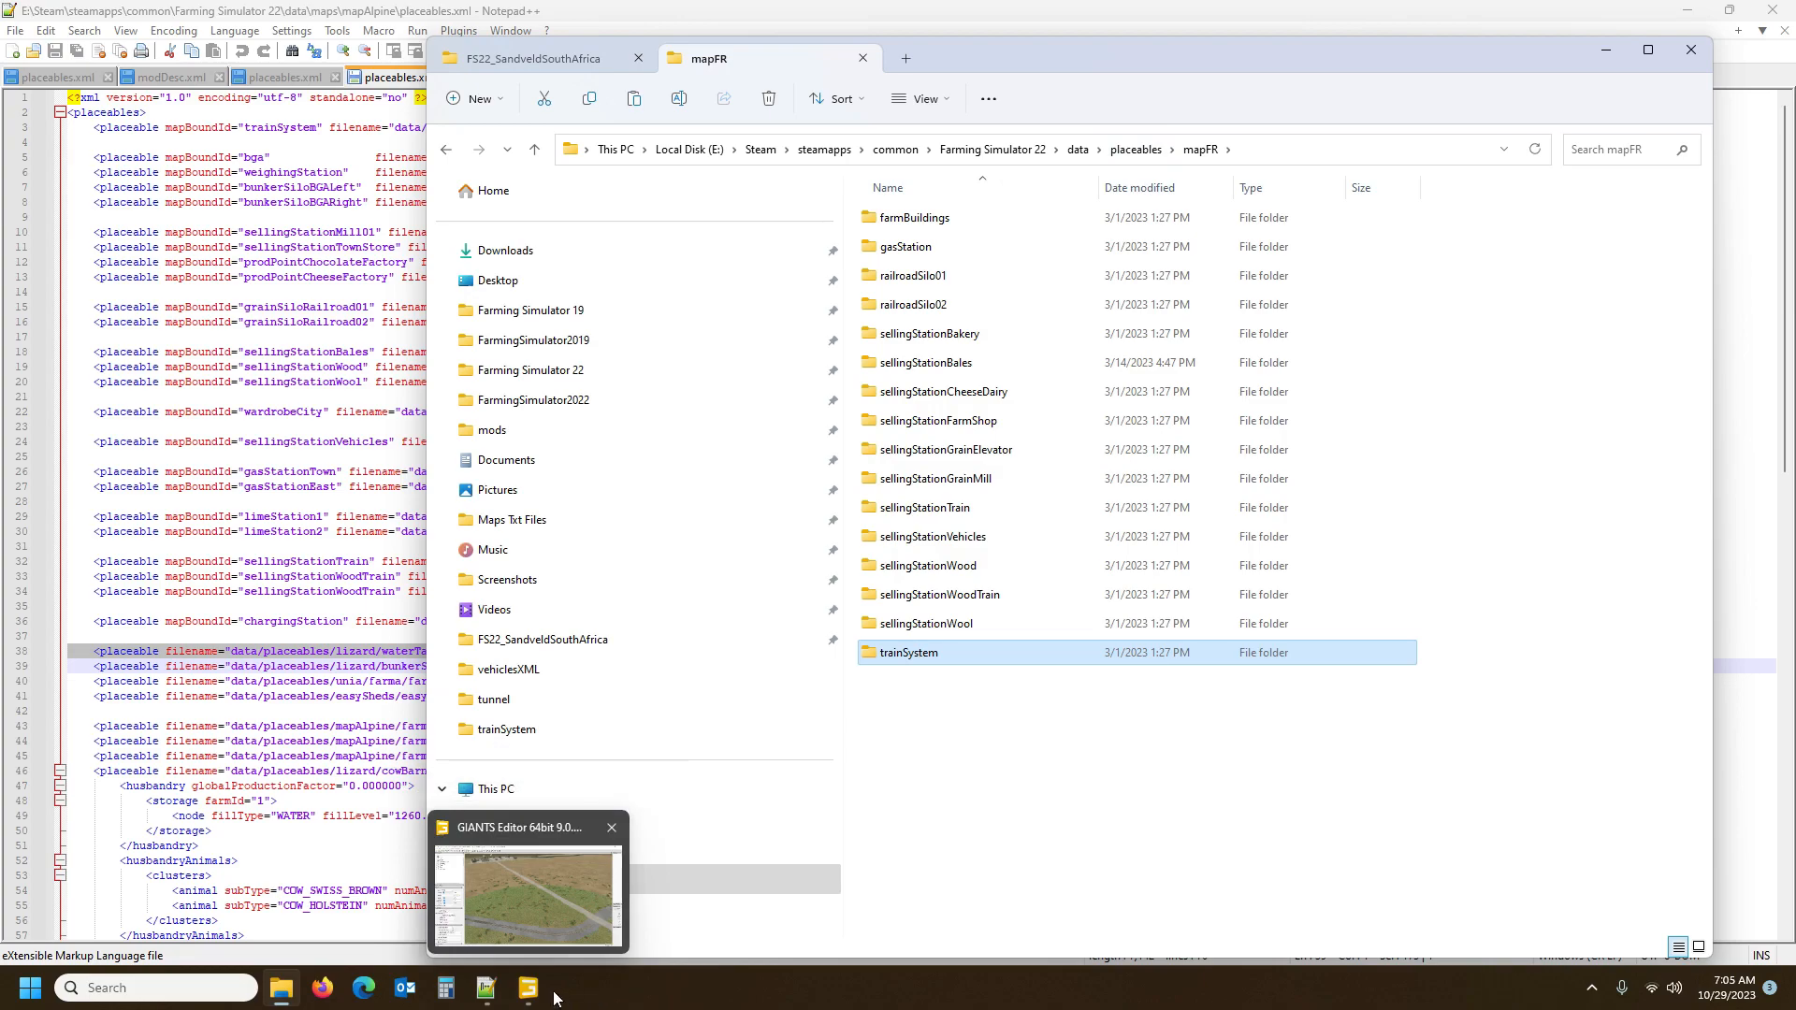
Switch to GIANTS Editor and look over the rail line between the tunnel and the BKB station
left_click(539, 827)
left_click_drag(840, 438, 663, 408, "alt")
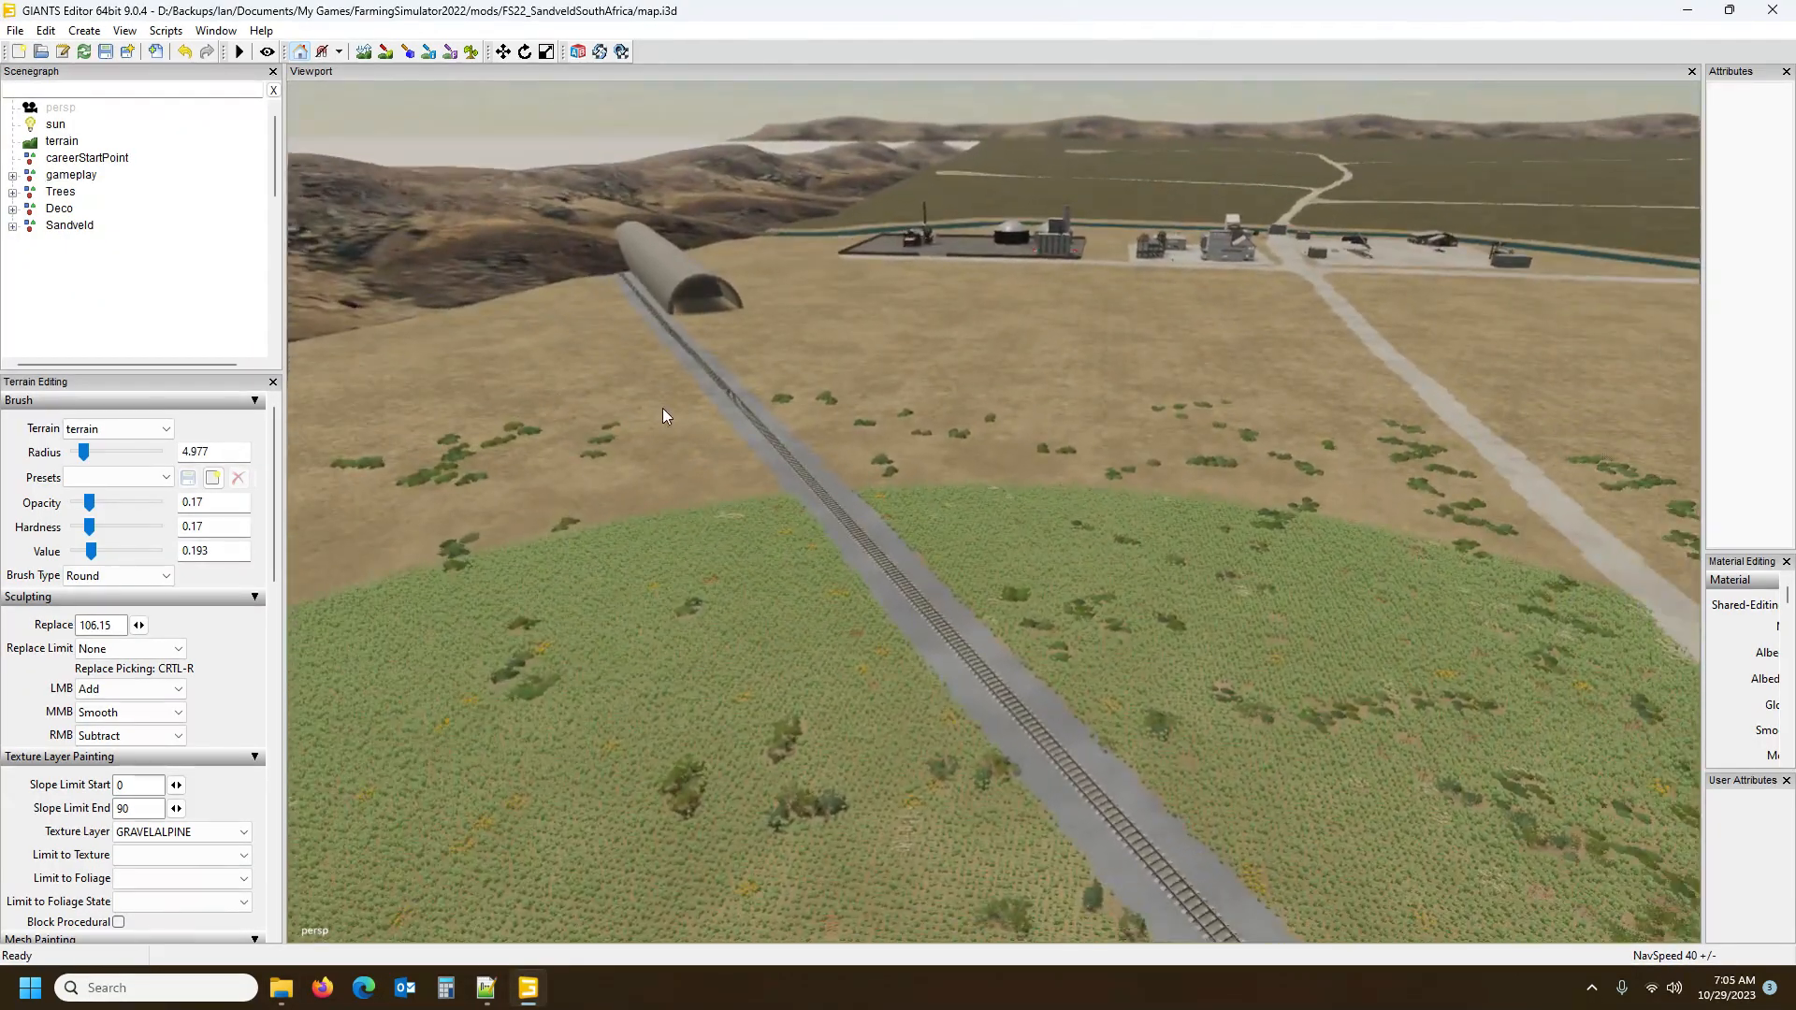
left_click_drag(662, 416, 1300, 366, "alt")
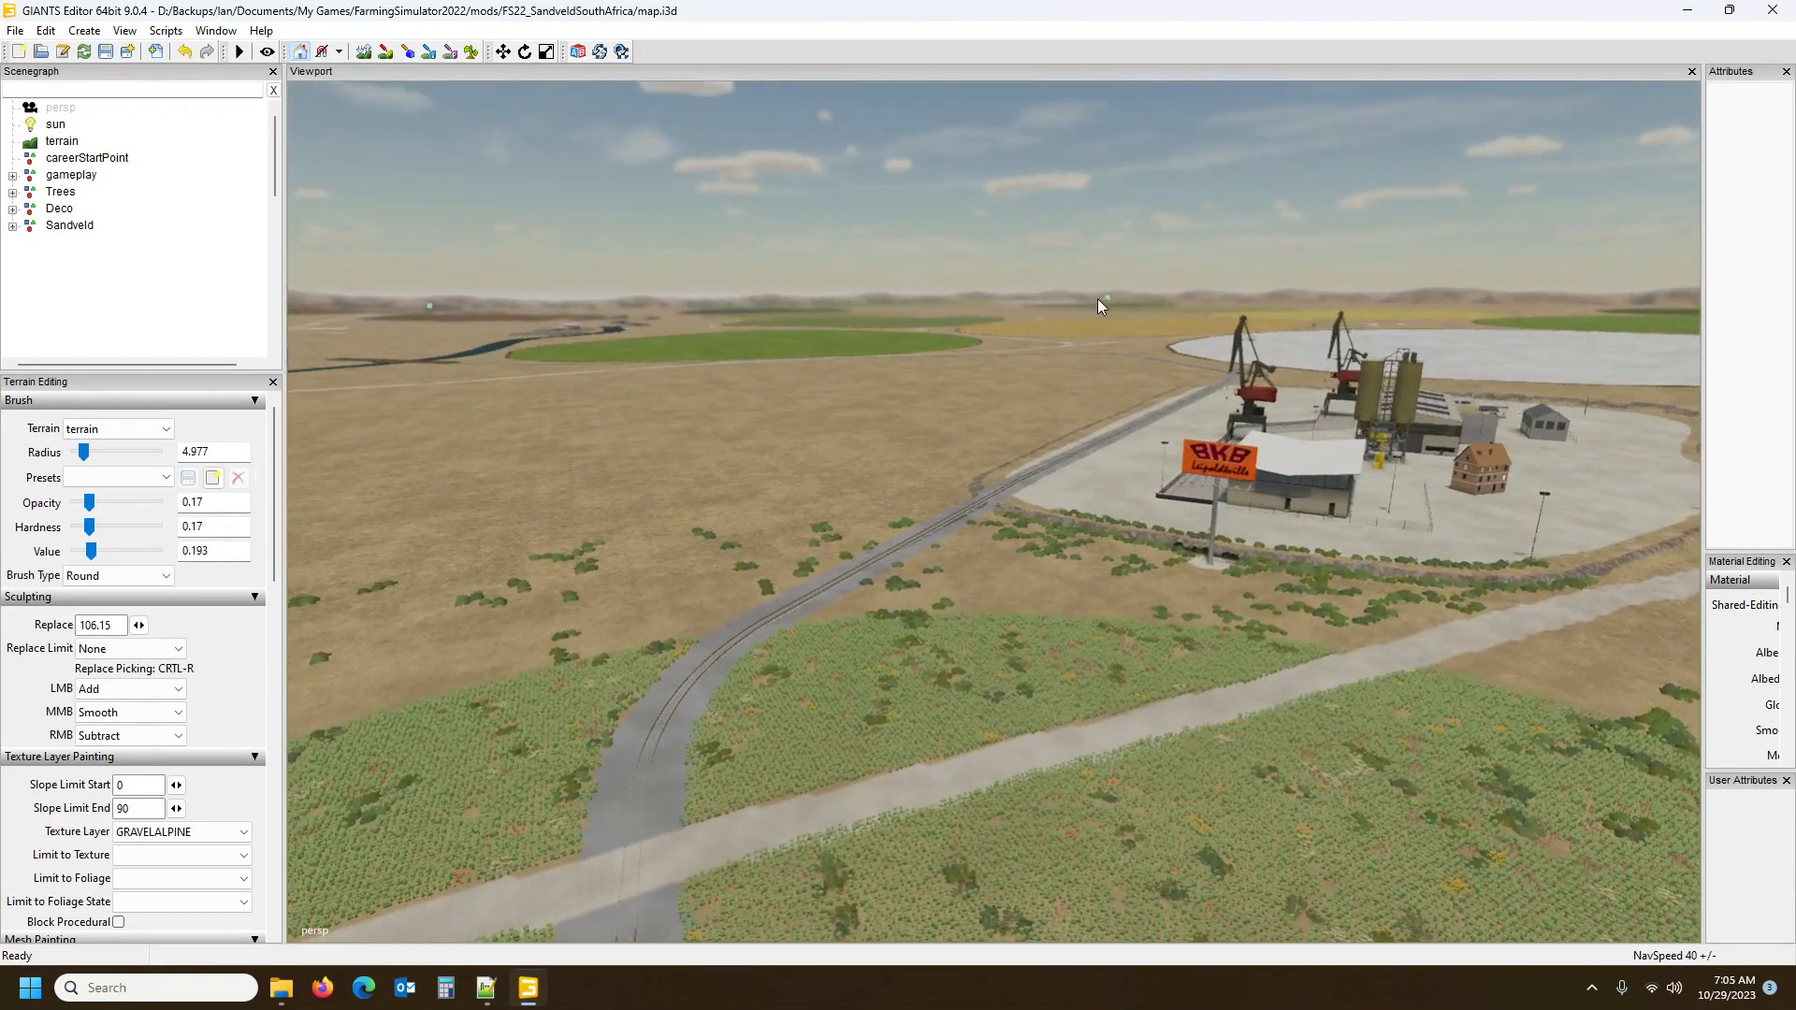
left_click_drag(1158, 299, 698, 334, "alt")
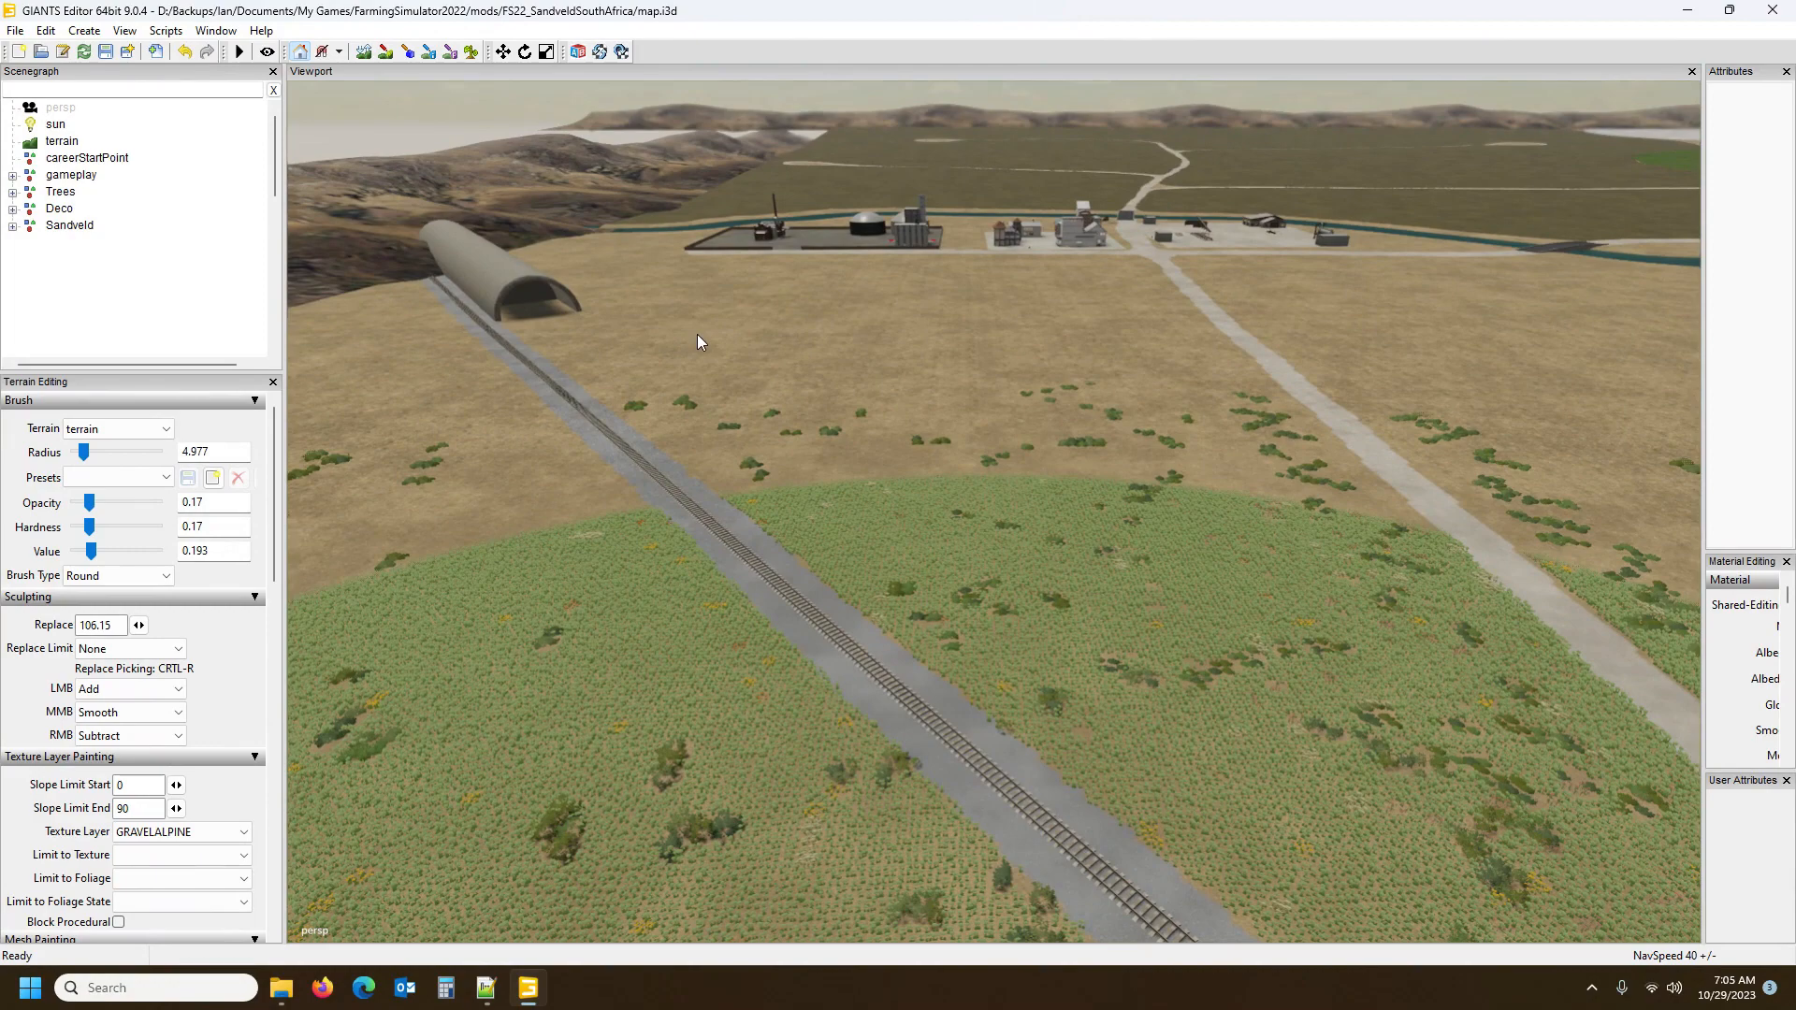
Import trainSystem.i3d from the base game's data/placeables/mapAlpine/trainSystem folder into the map
left_click(15, 30)
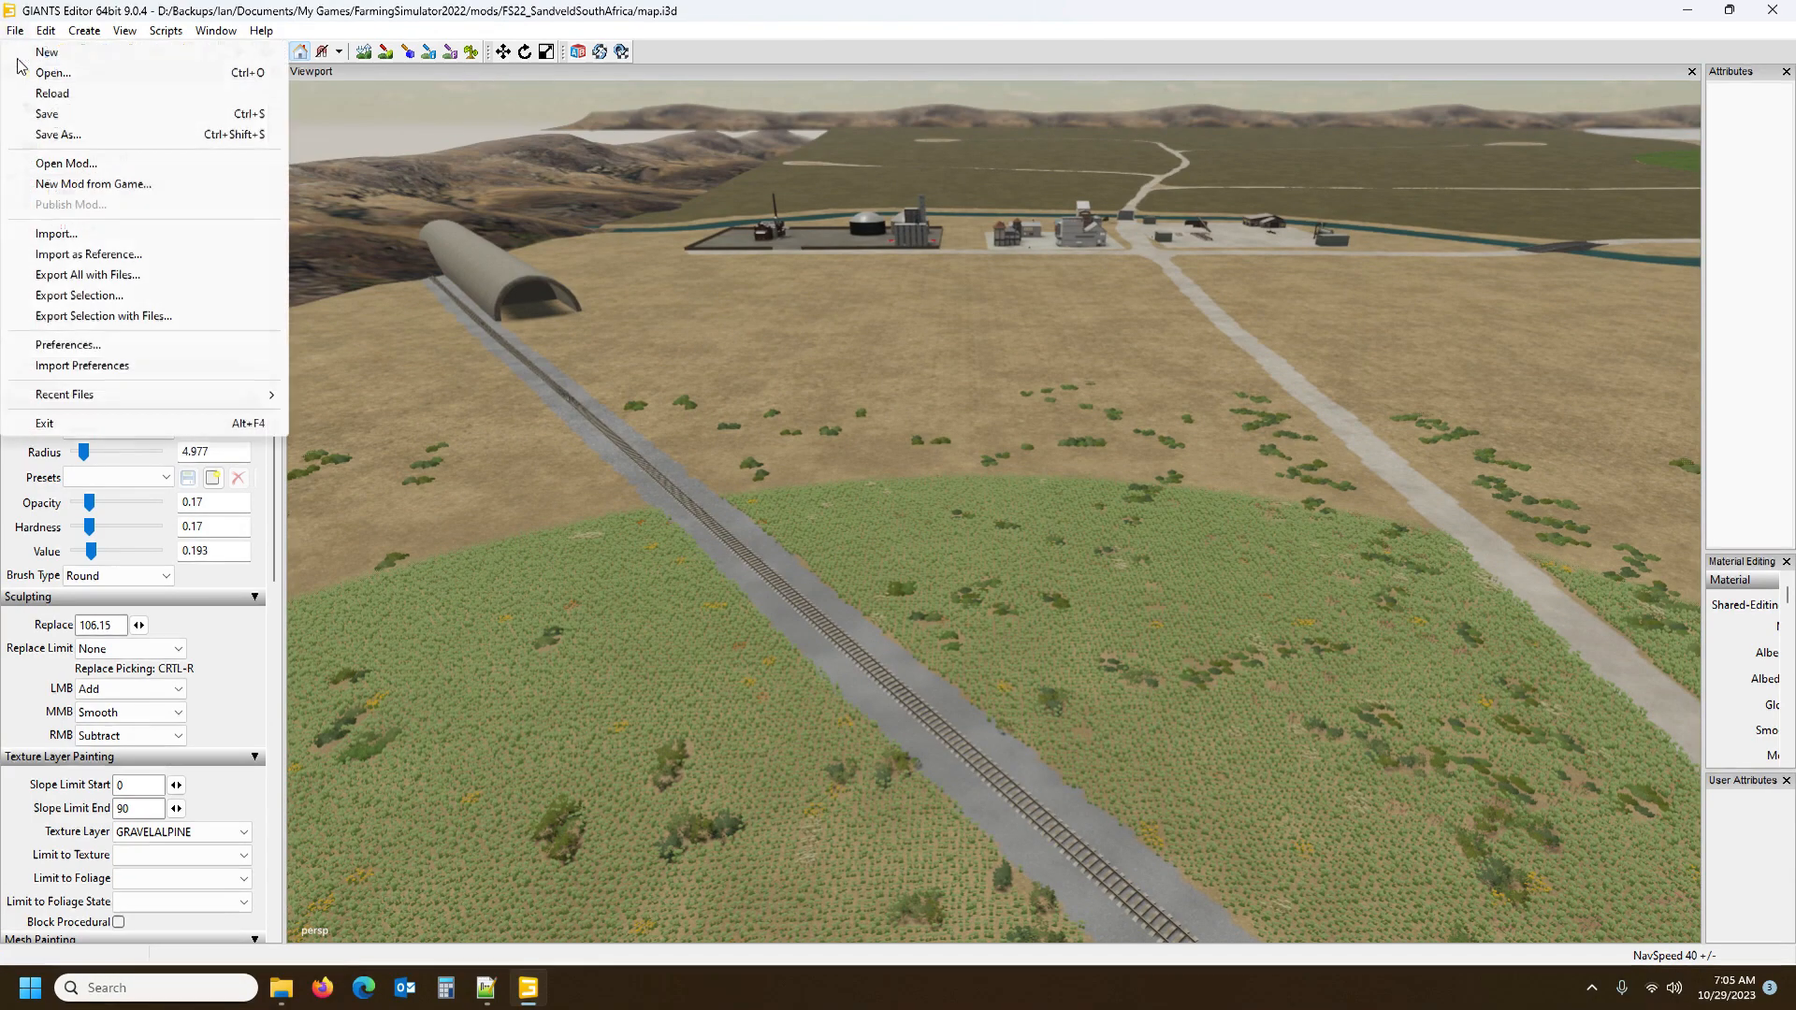
left_click(66, 235)
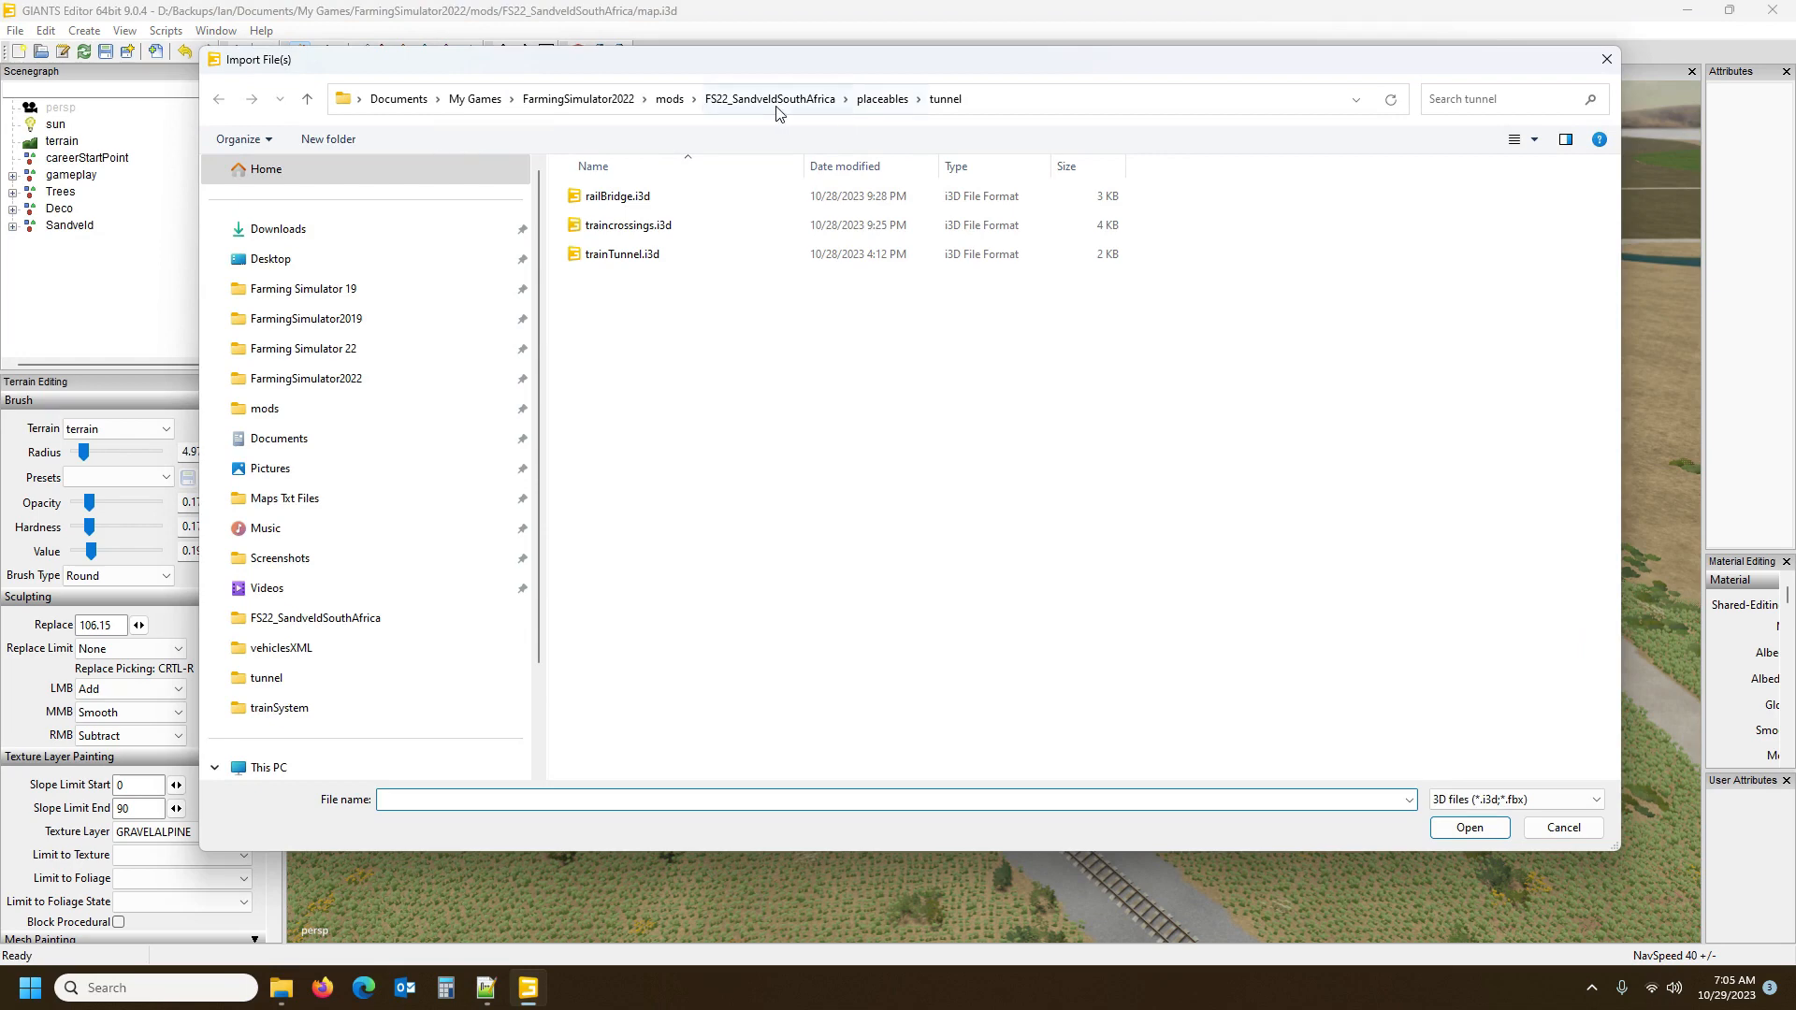
left_click(352, 350)
double_click(626, 204)
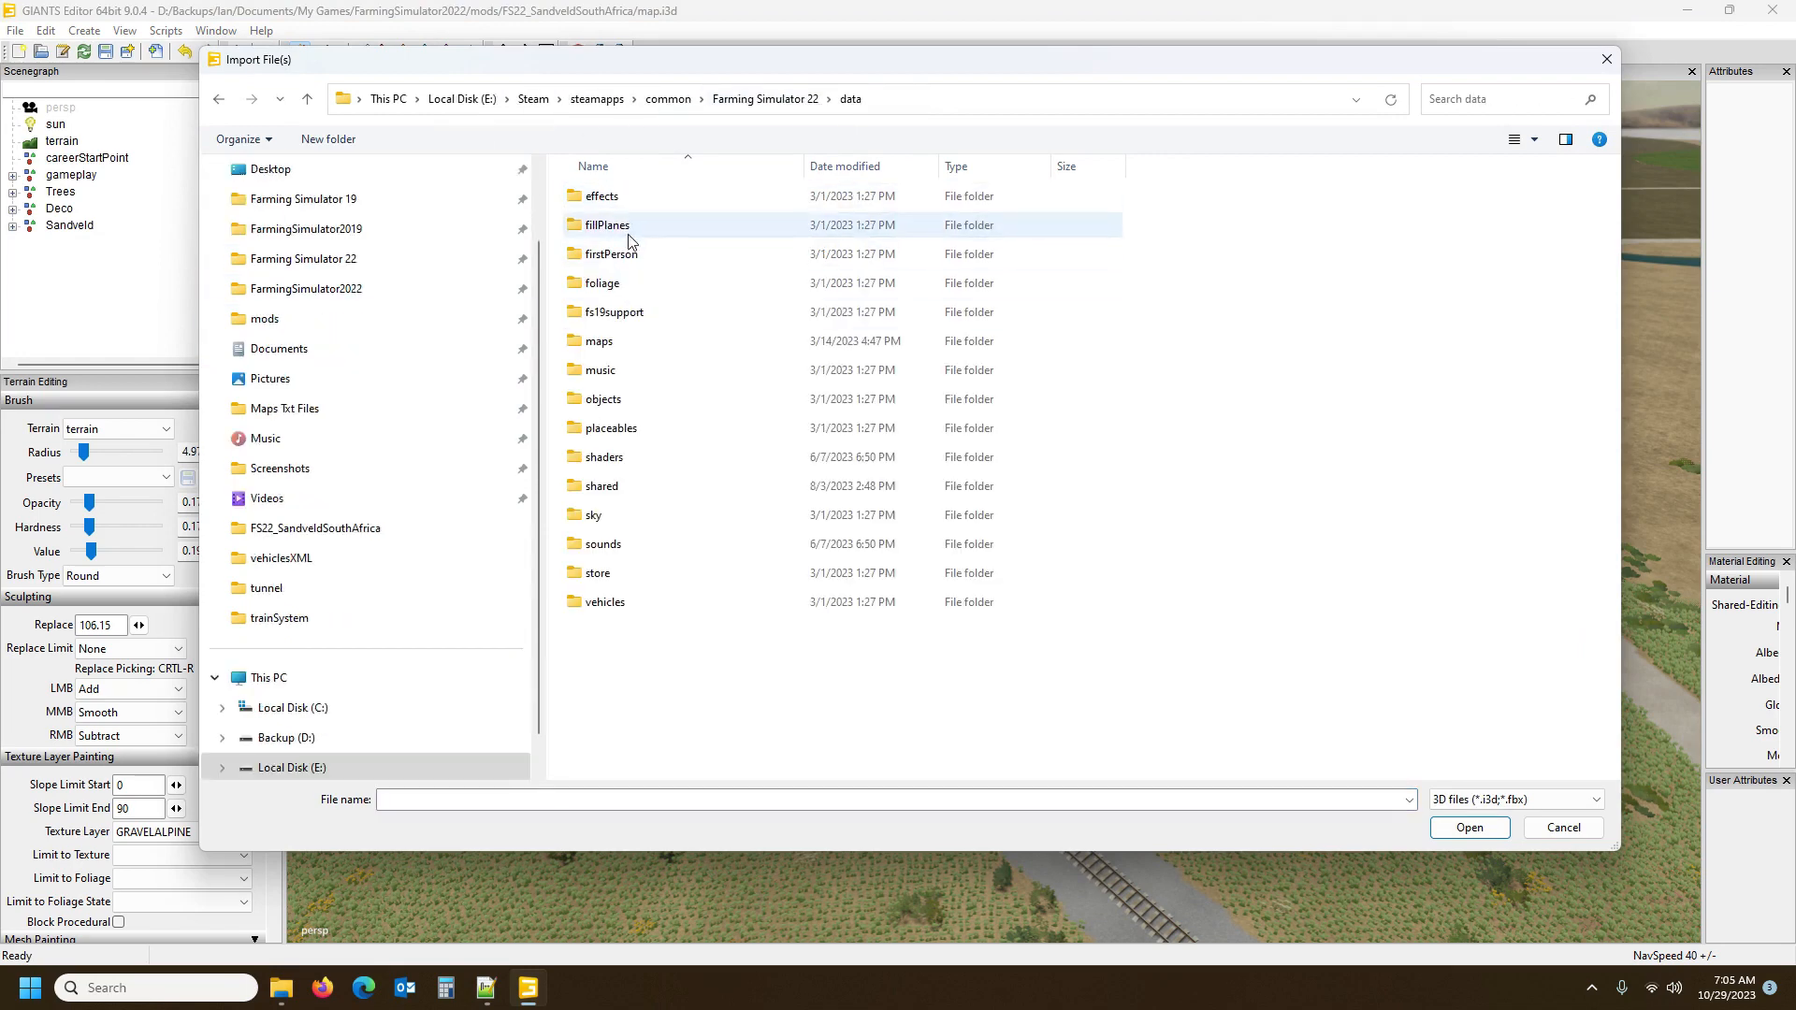
double_click(621, 416)
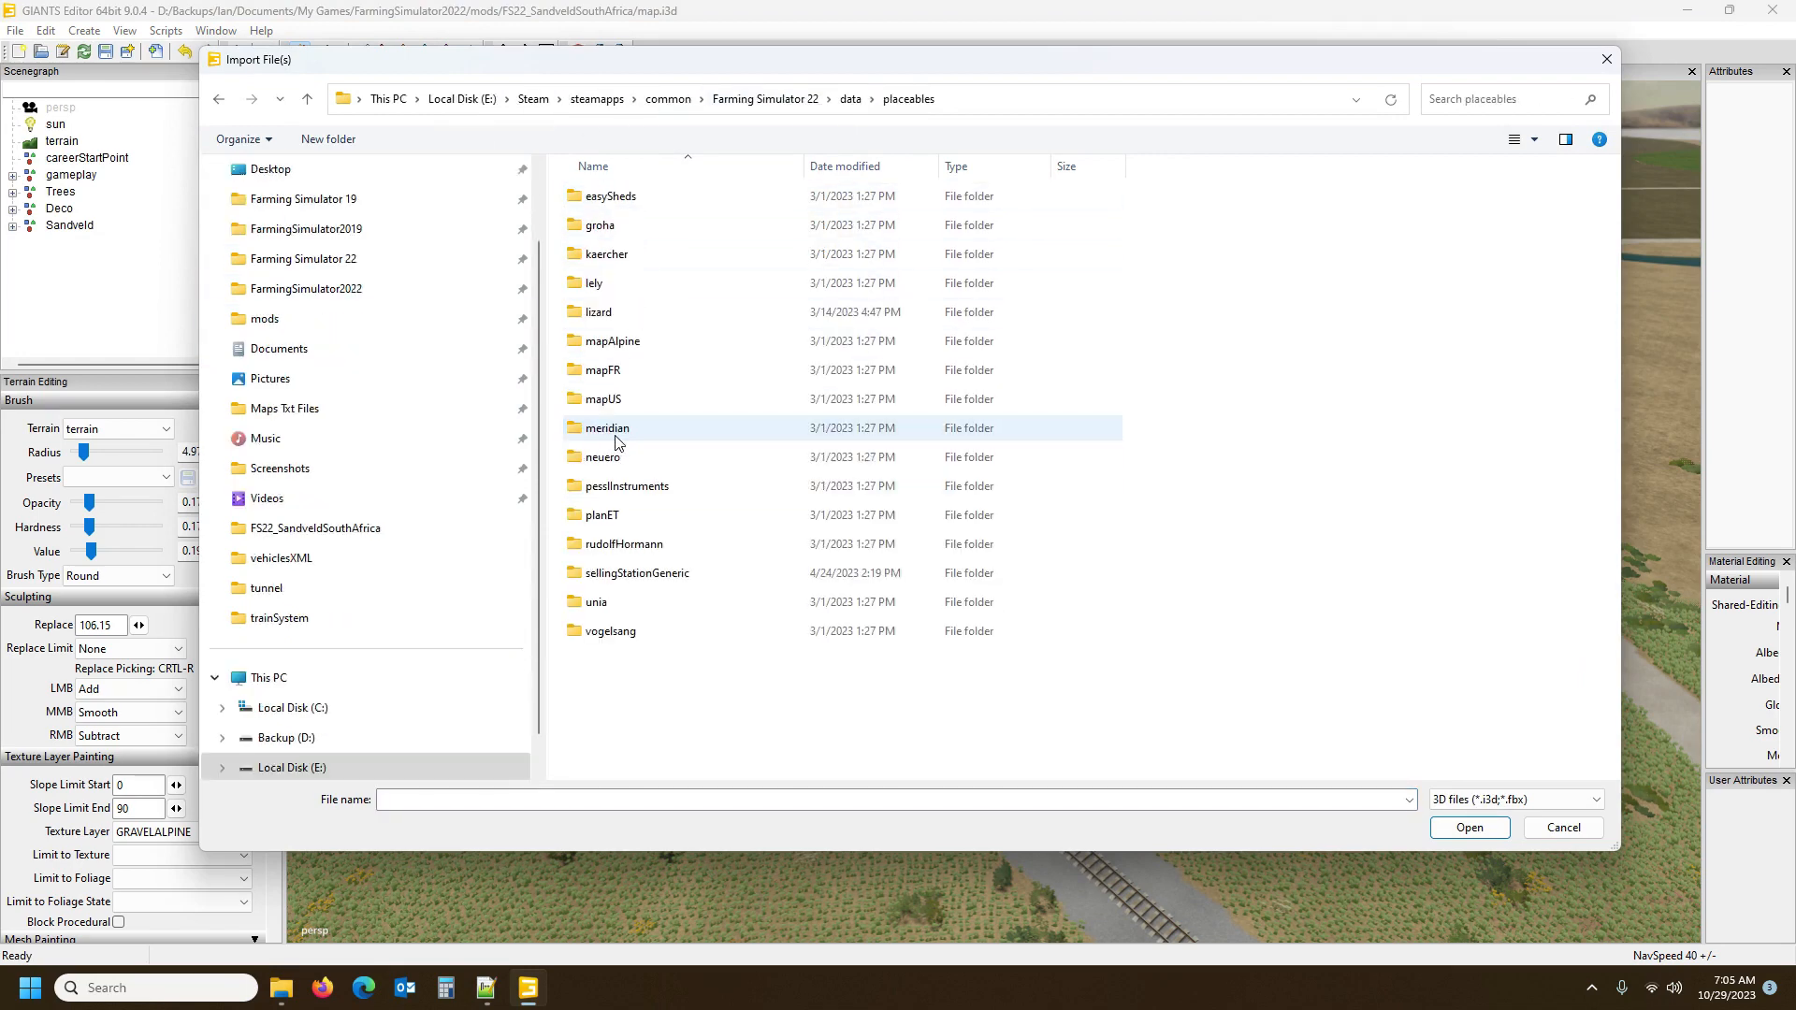
double_click(603, 372)
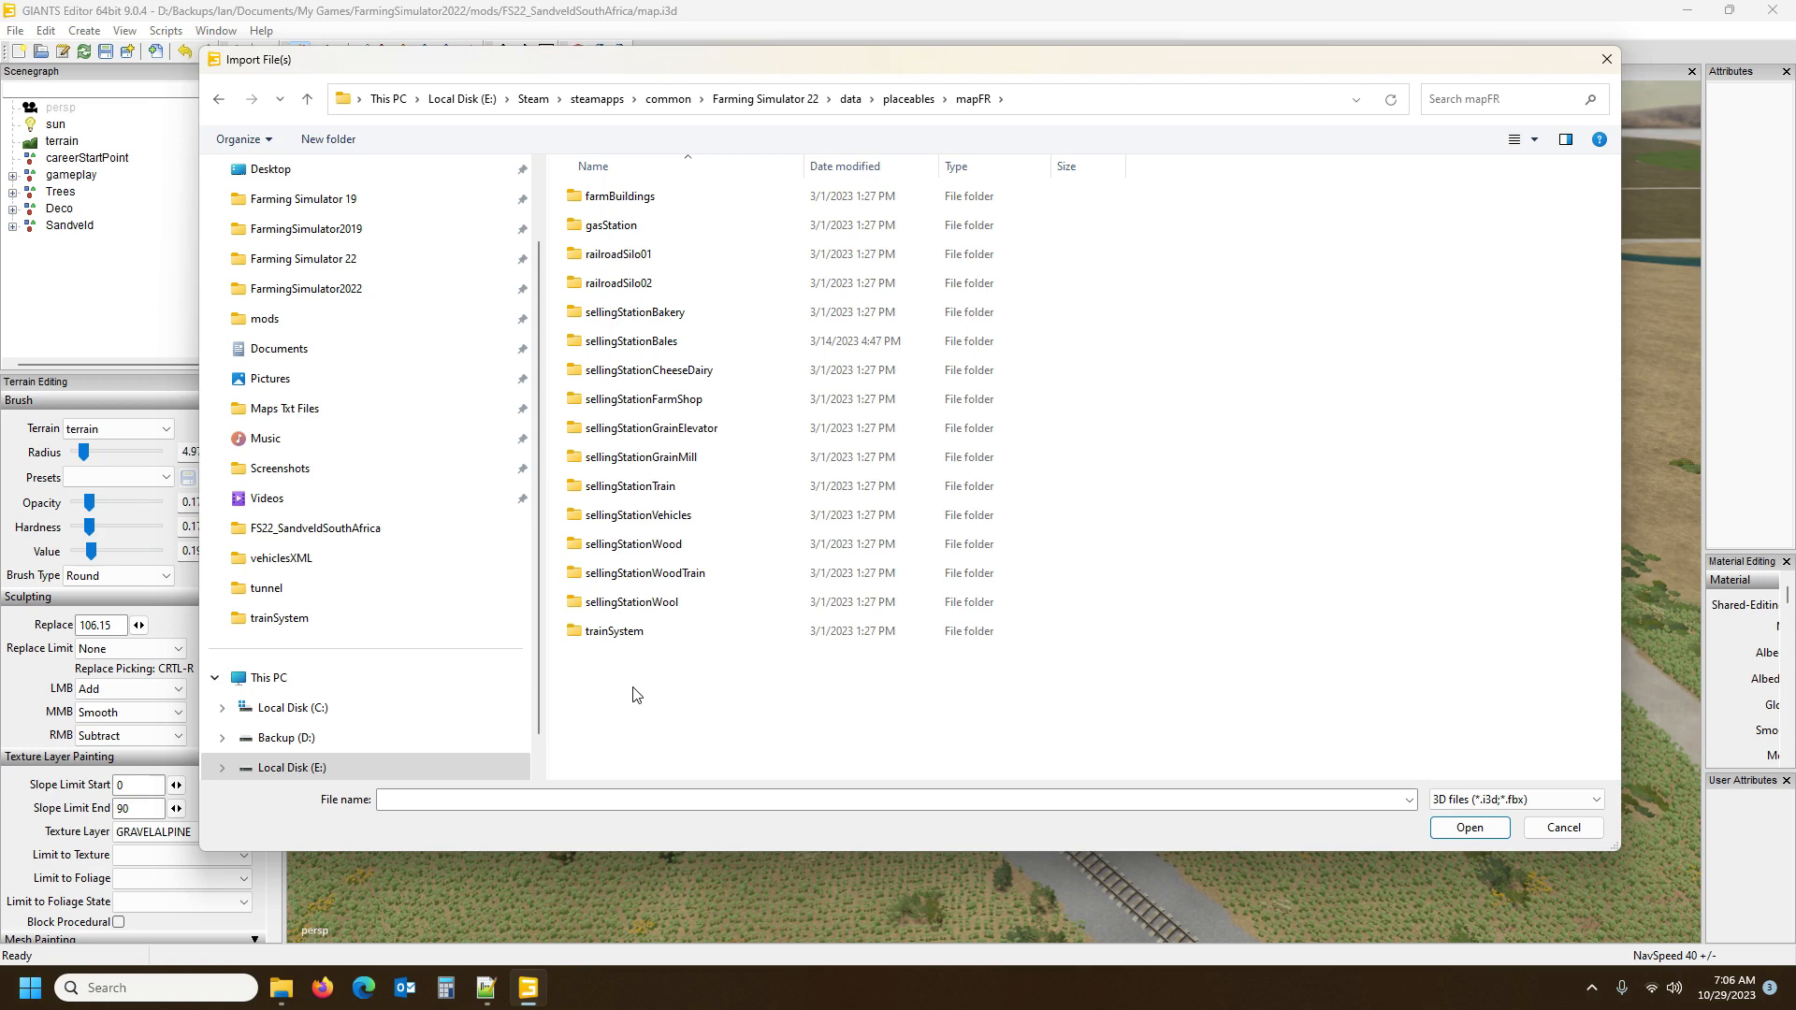
left_click(903, 103)
double_click(647, 346)
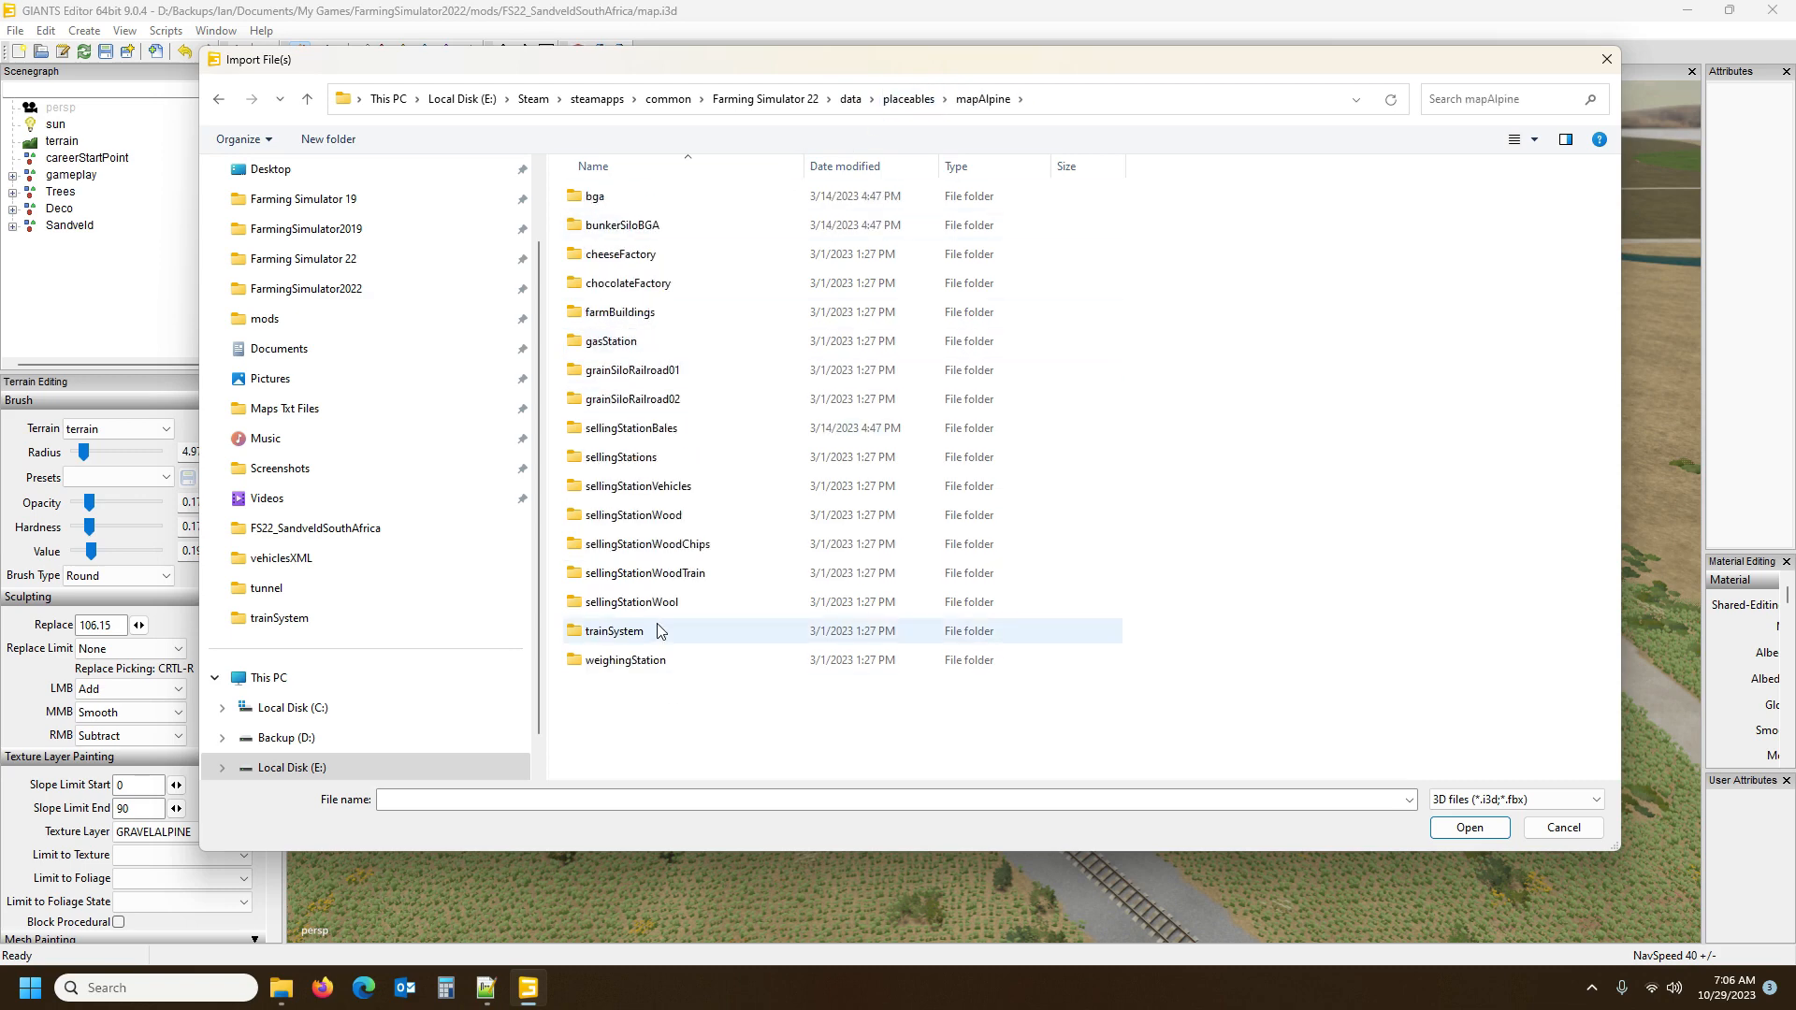
double_click(615, 630)
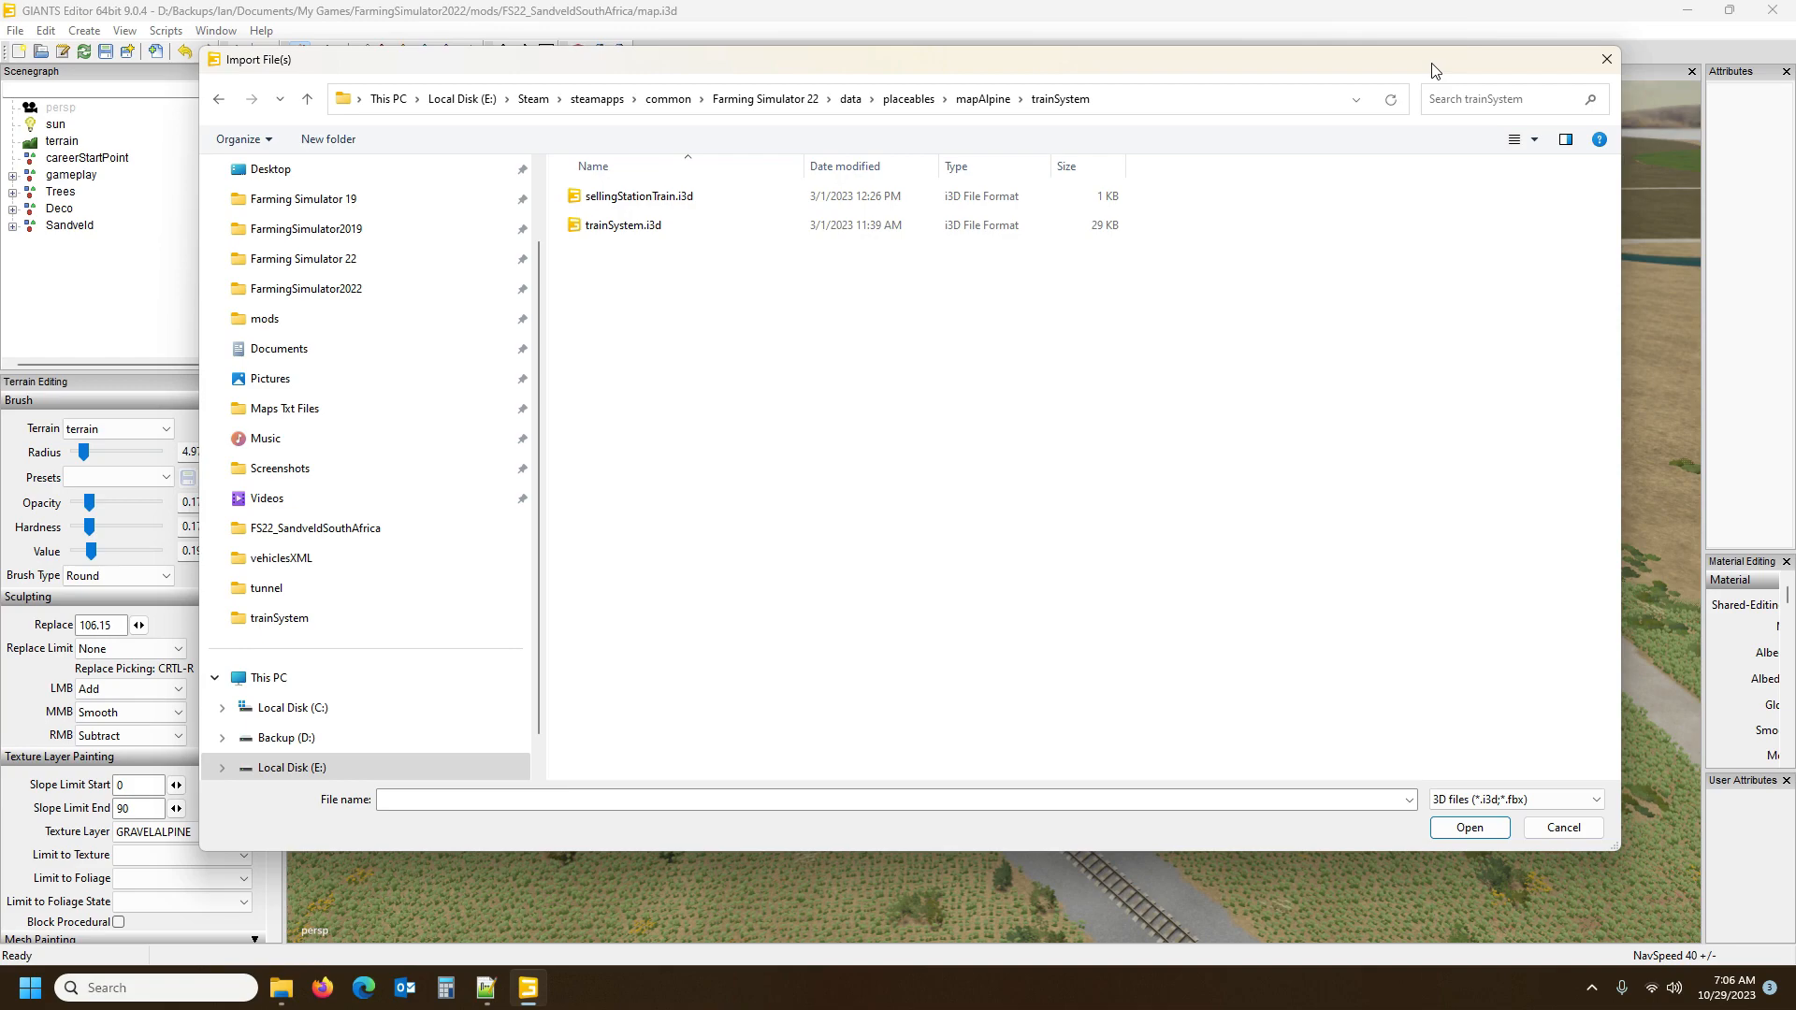
left_click(617, 226)
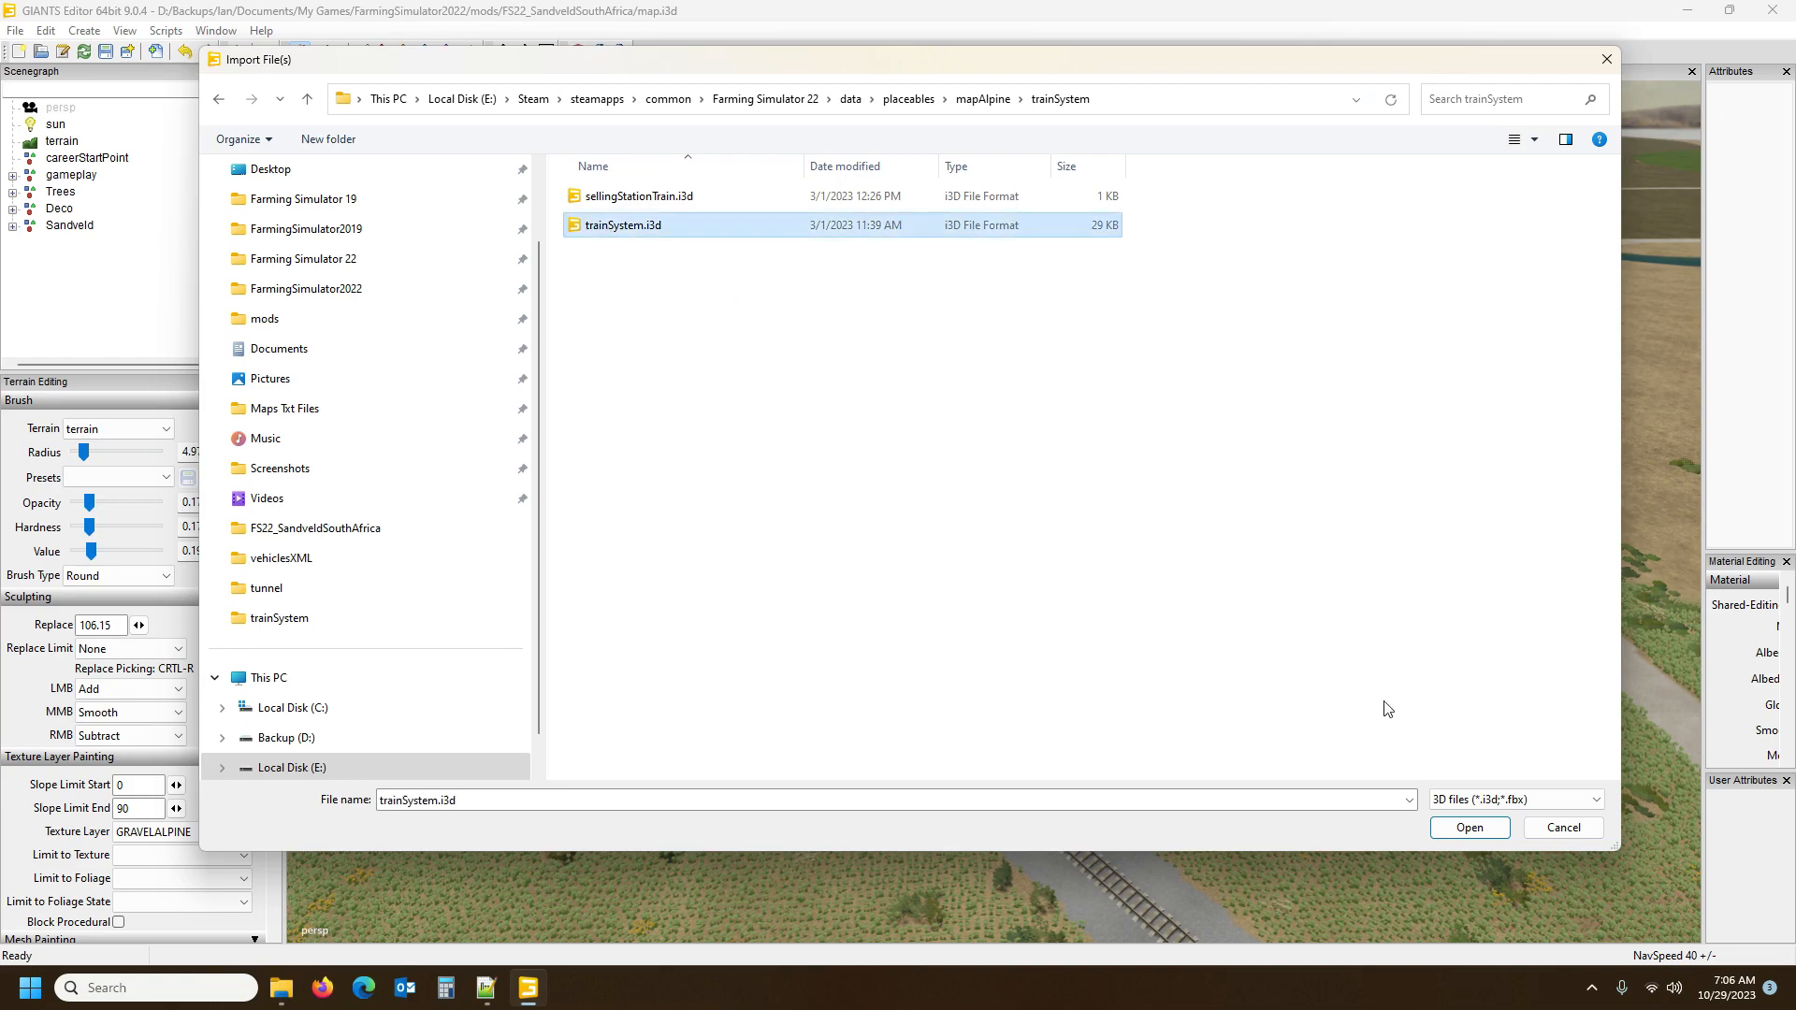
left_click(1470, 829)
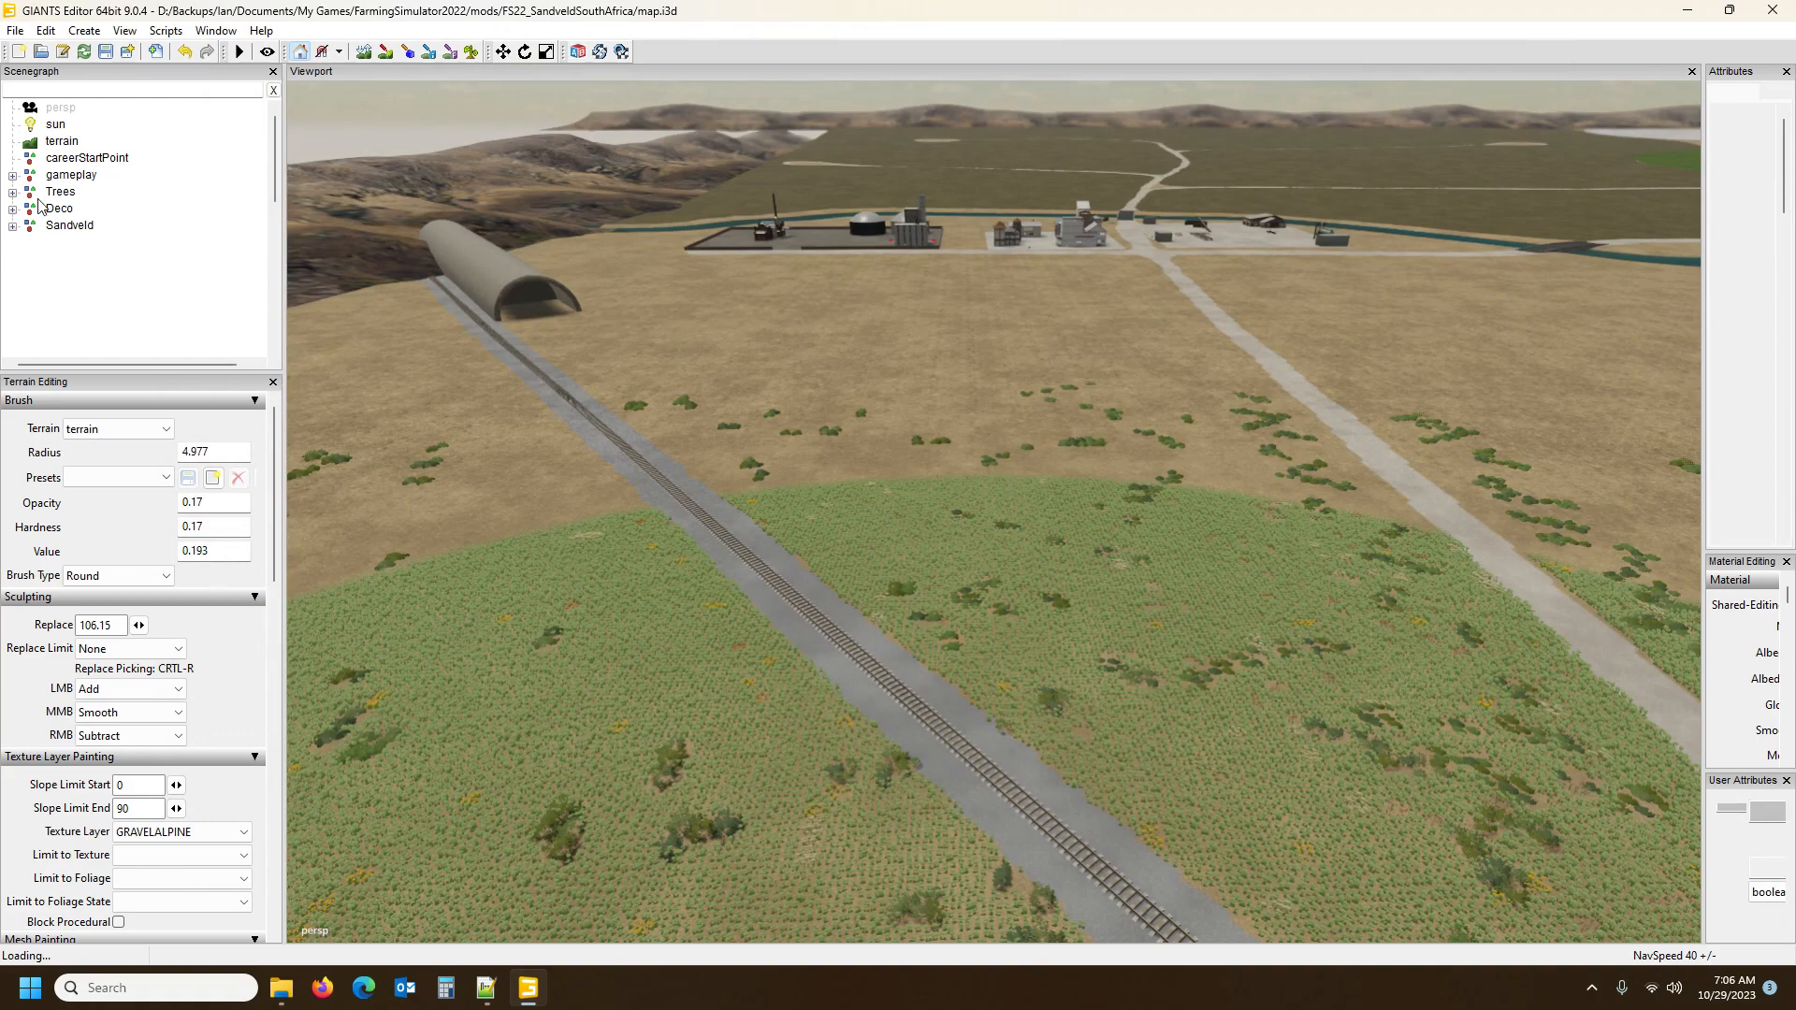
Move the imported trainSystem group into gameplay's placeholders group and widen the Attributes area
left_click(100, 277)
left_click(69, 245)
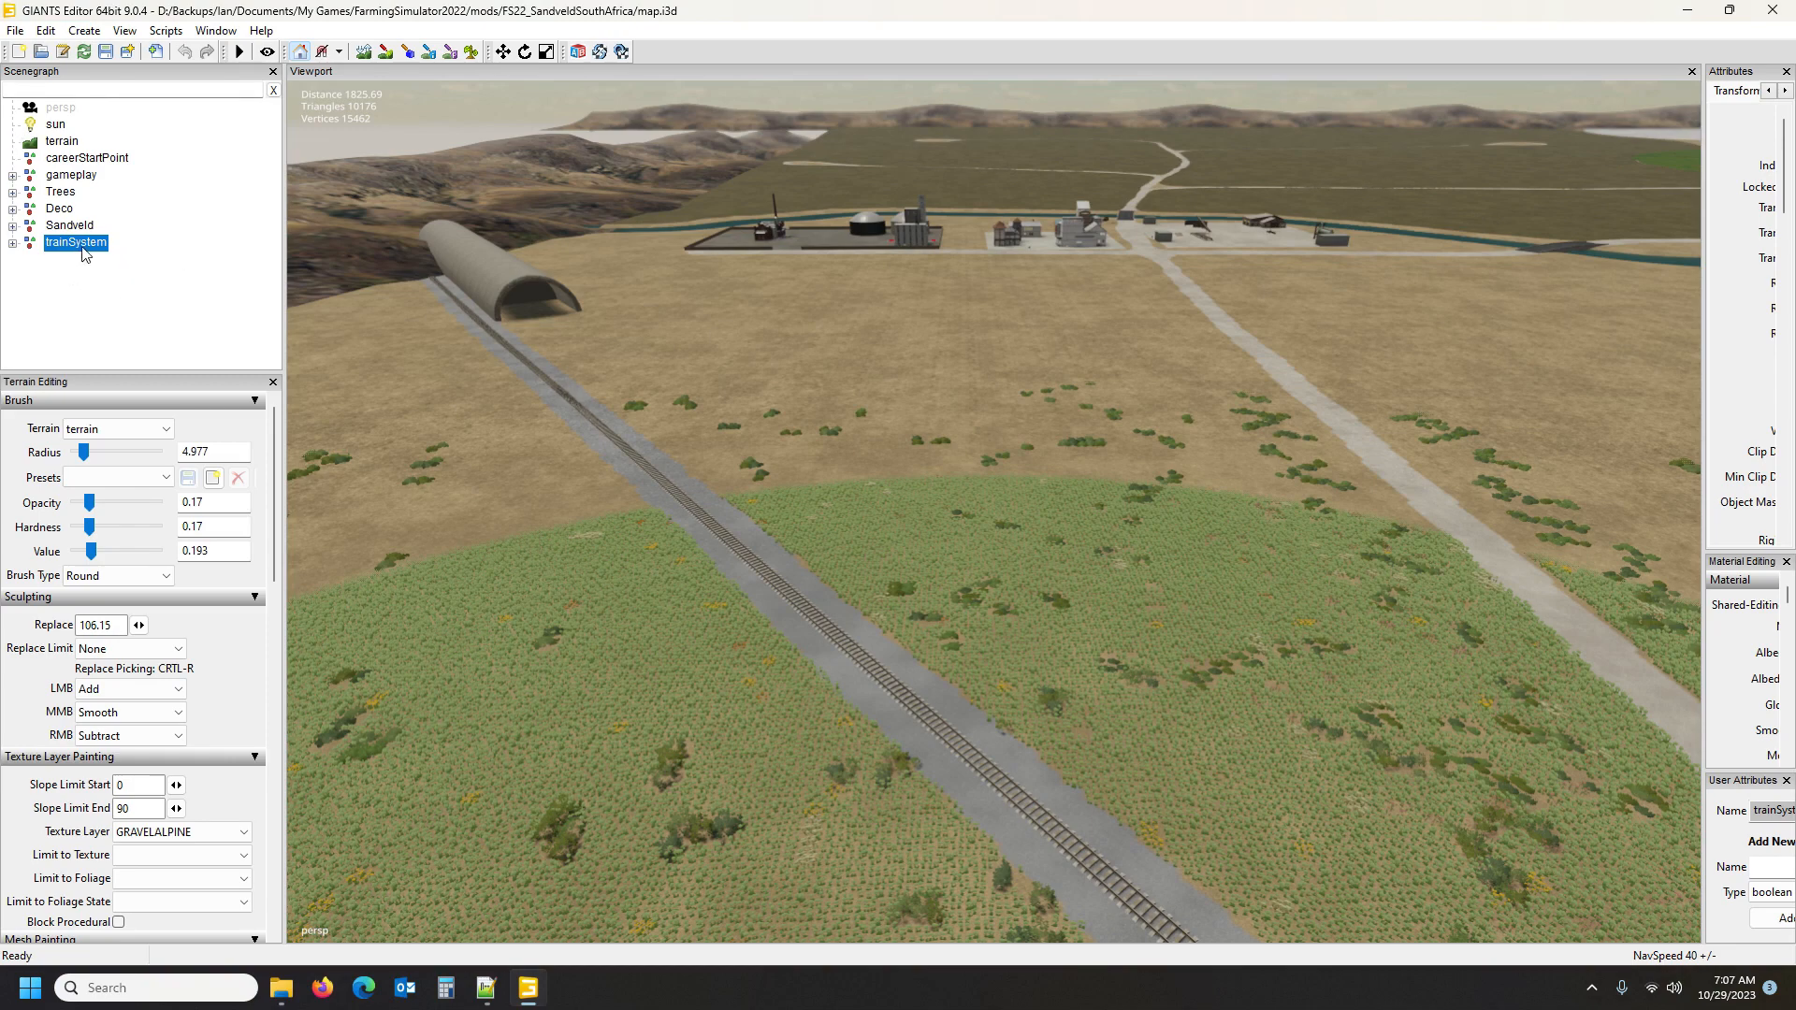
left_click(12, 176)
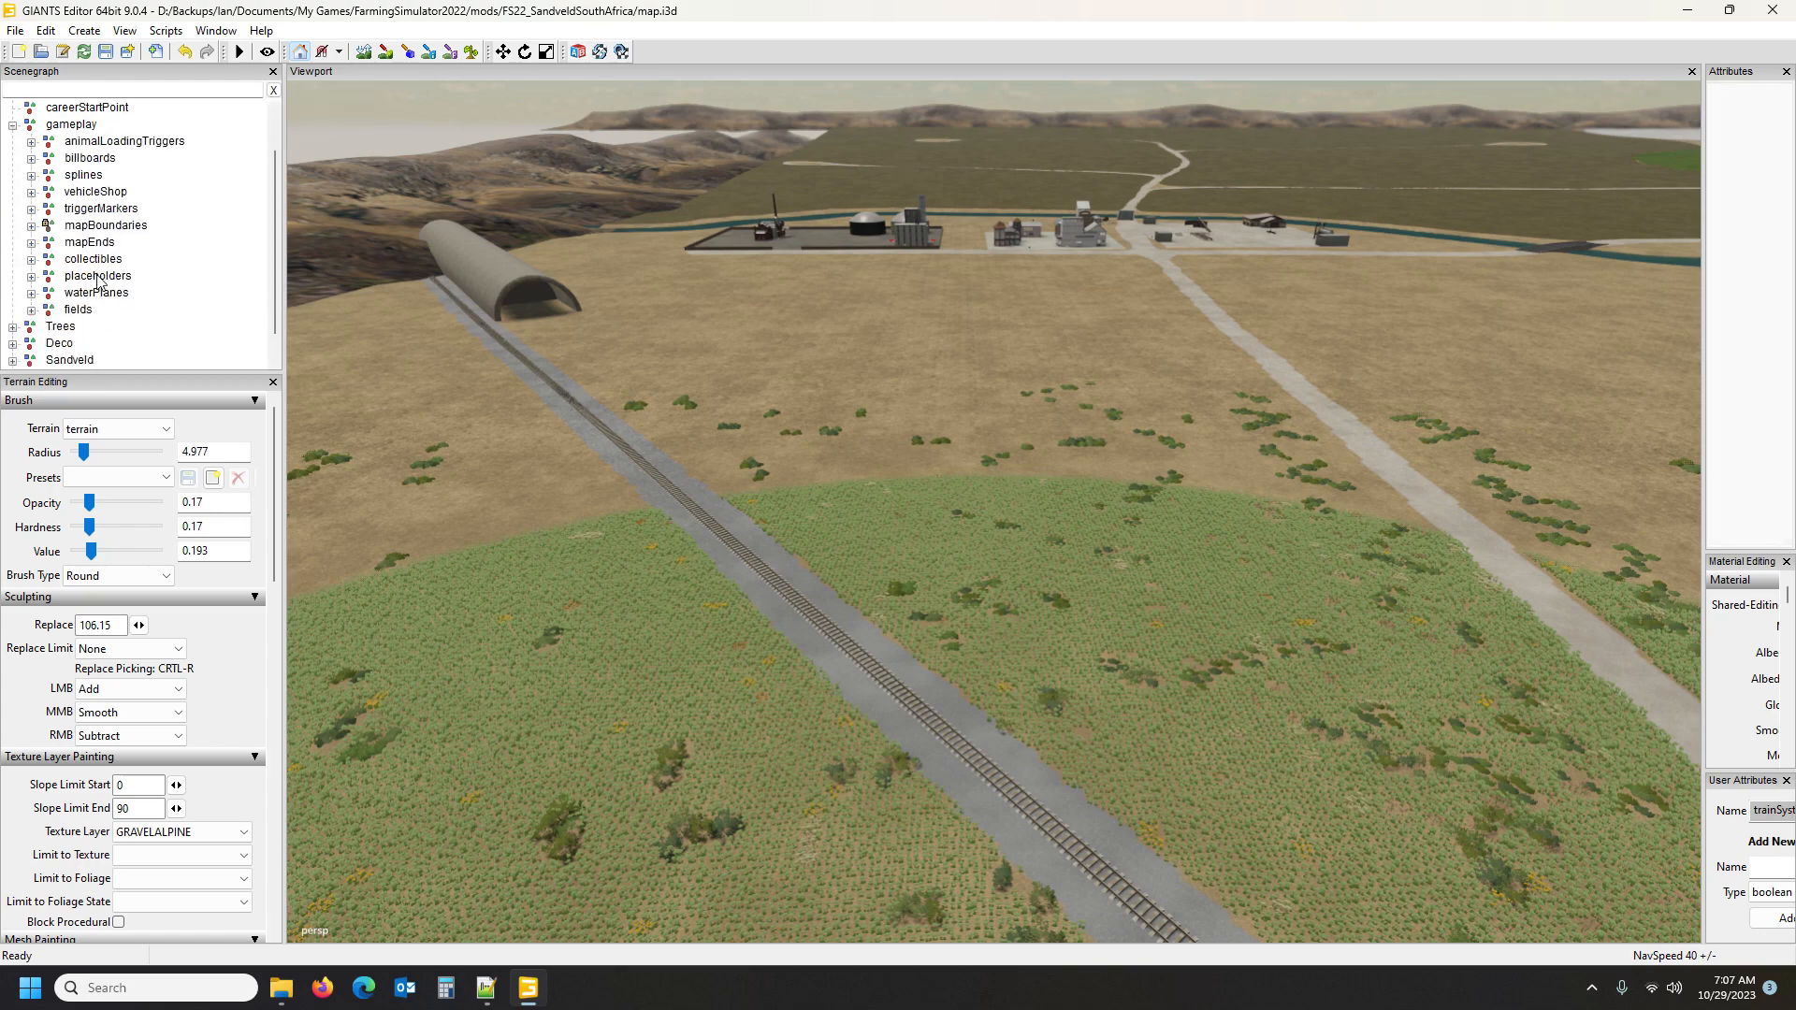
left_click(98, 277)
left_click_drag(1702, 509, 1418, 530)
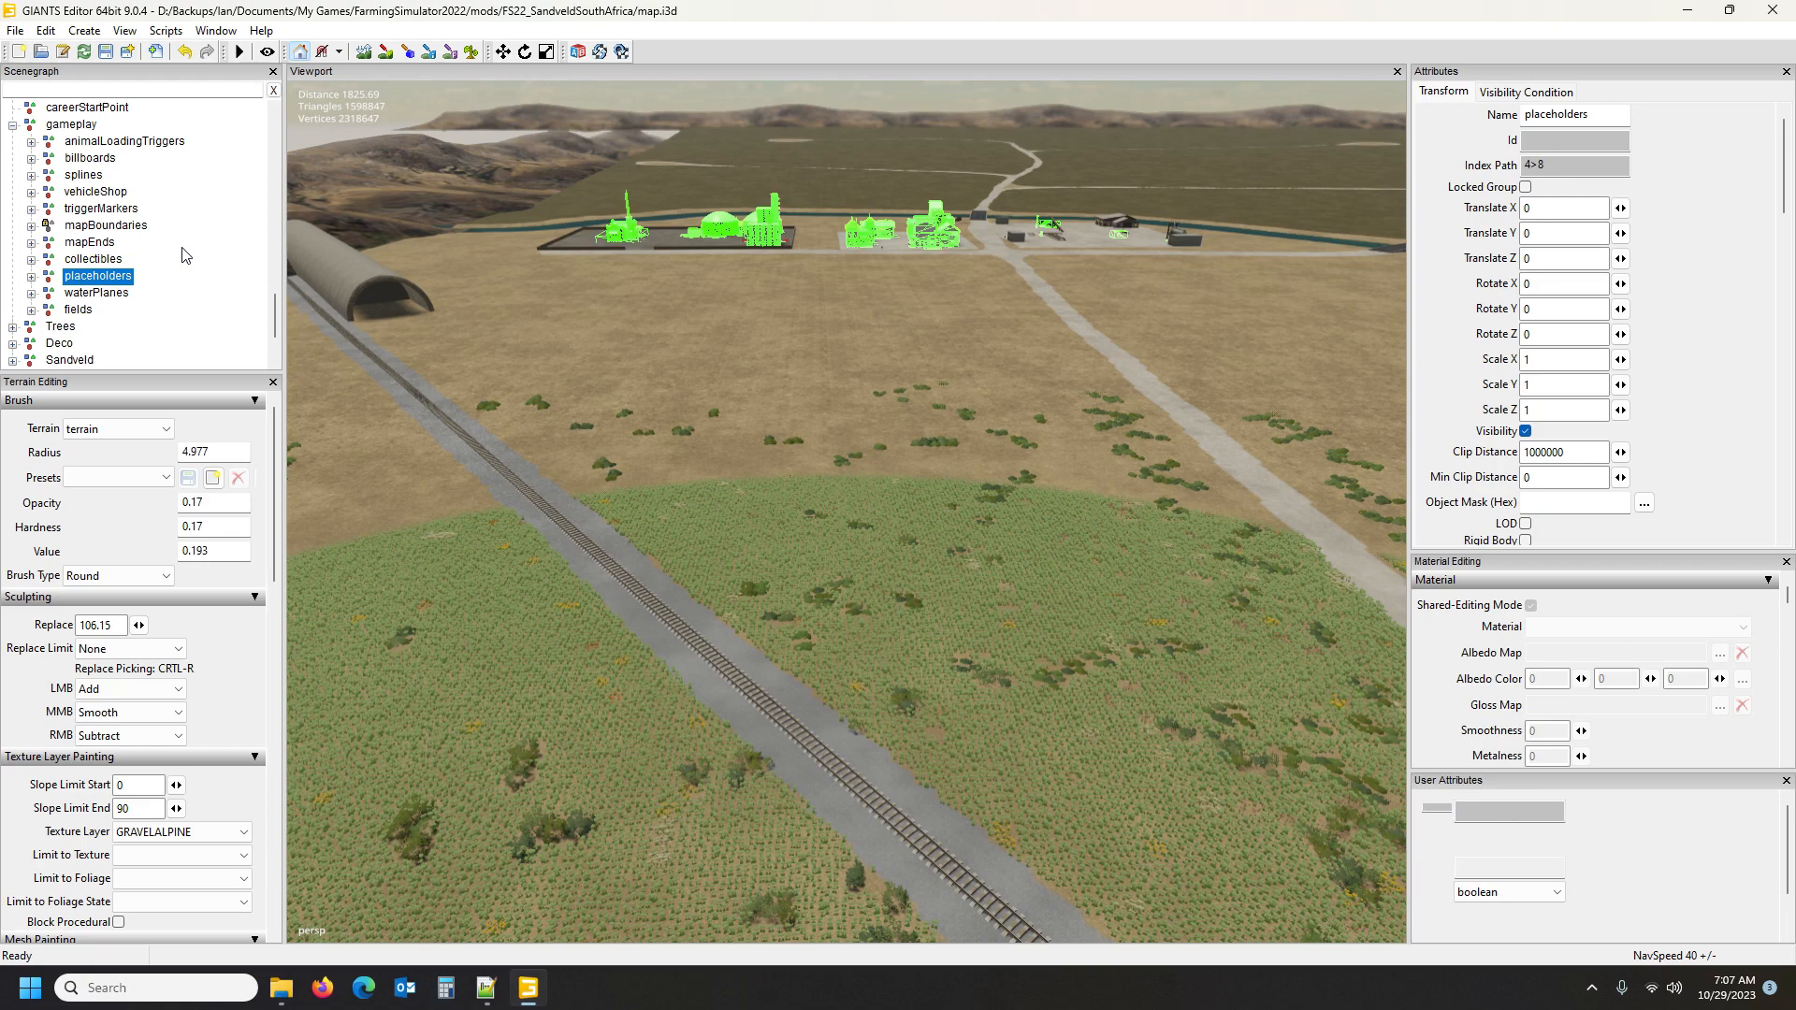
scroll(125, 240, "down", 1)
left_click_drag(552, 457, 783, 529, "alt")
scroll(456, 379, "up", 2)
scroll(783, 529, "down", 3)
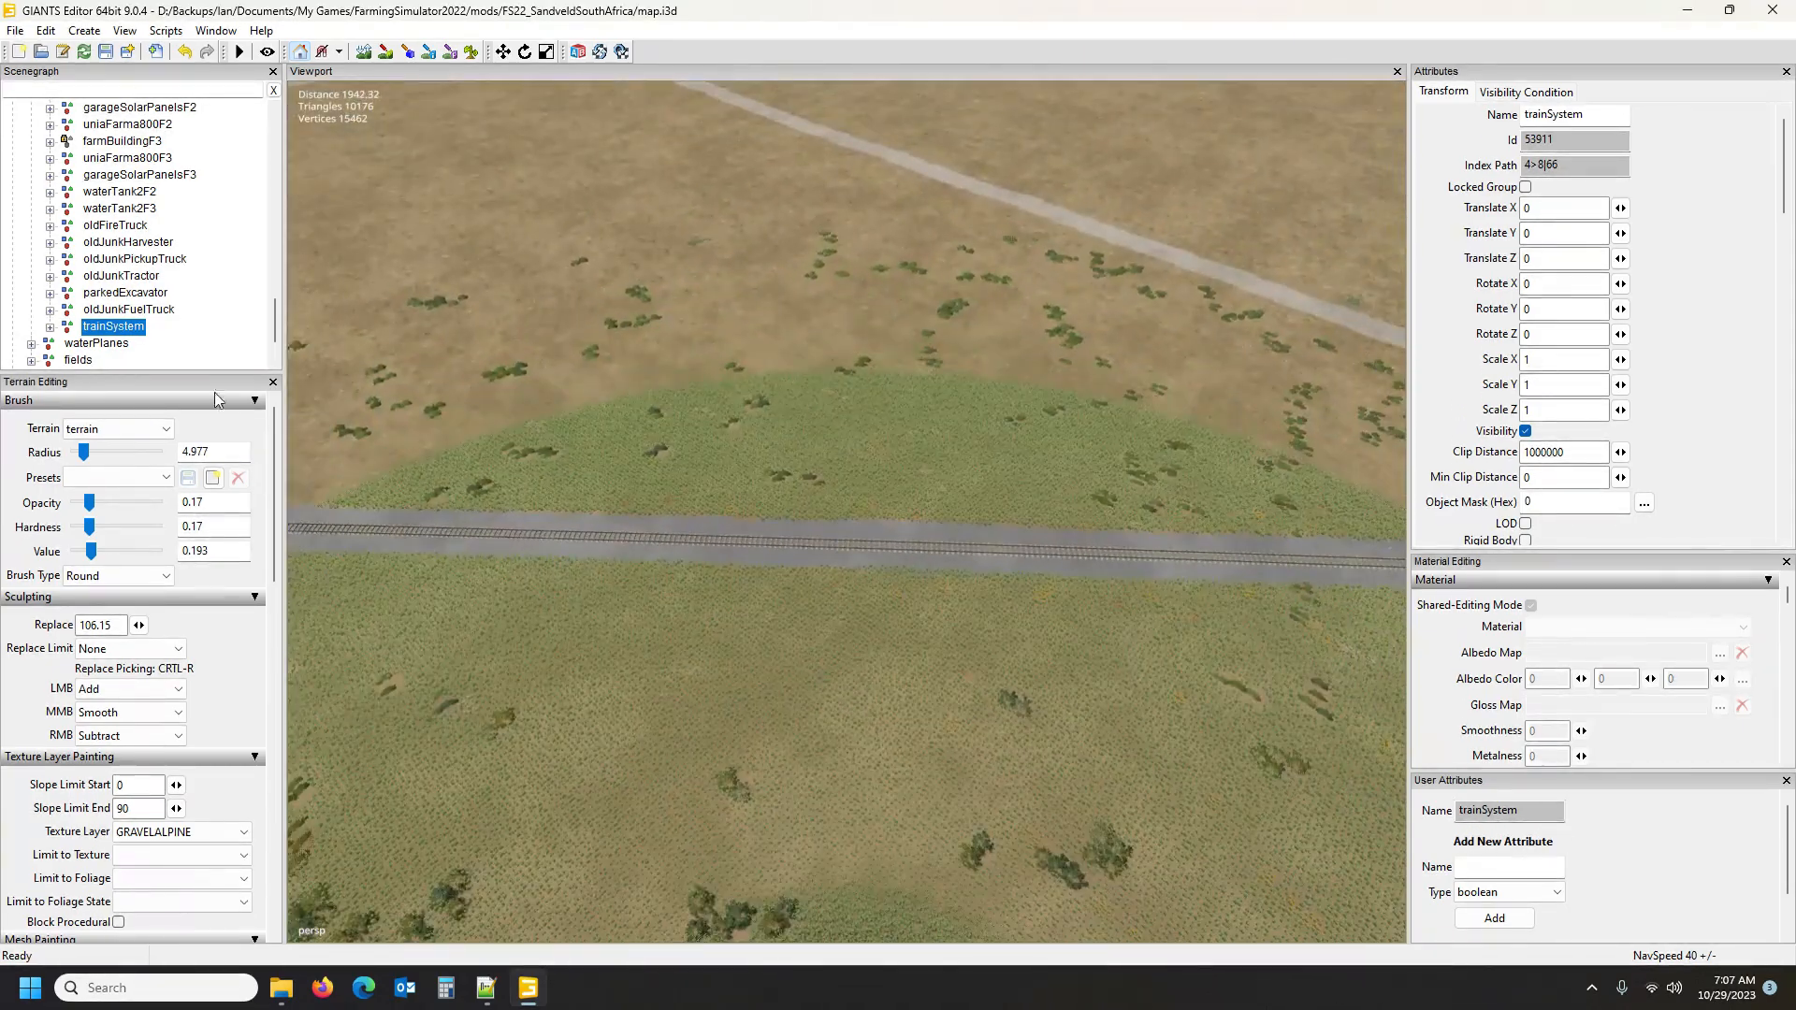
Expand the trainSystem group under placeholders and select its track01 spline
left_click(50, 326)
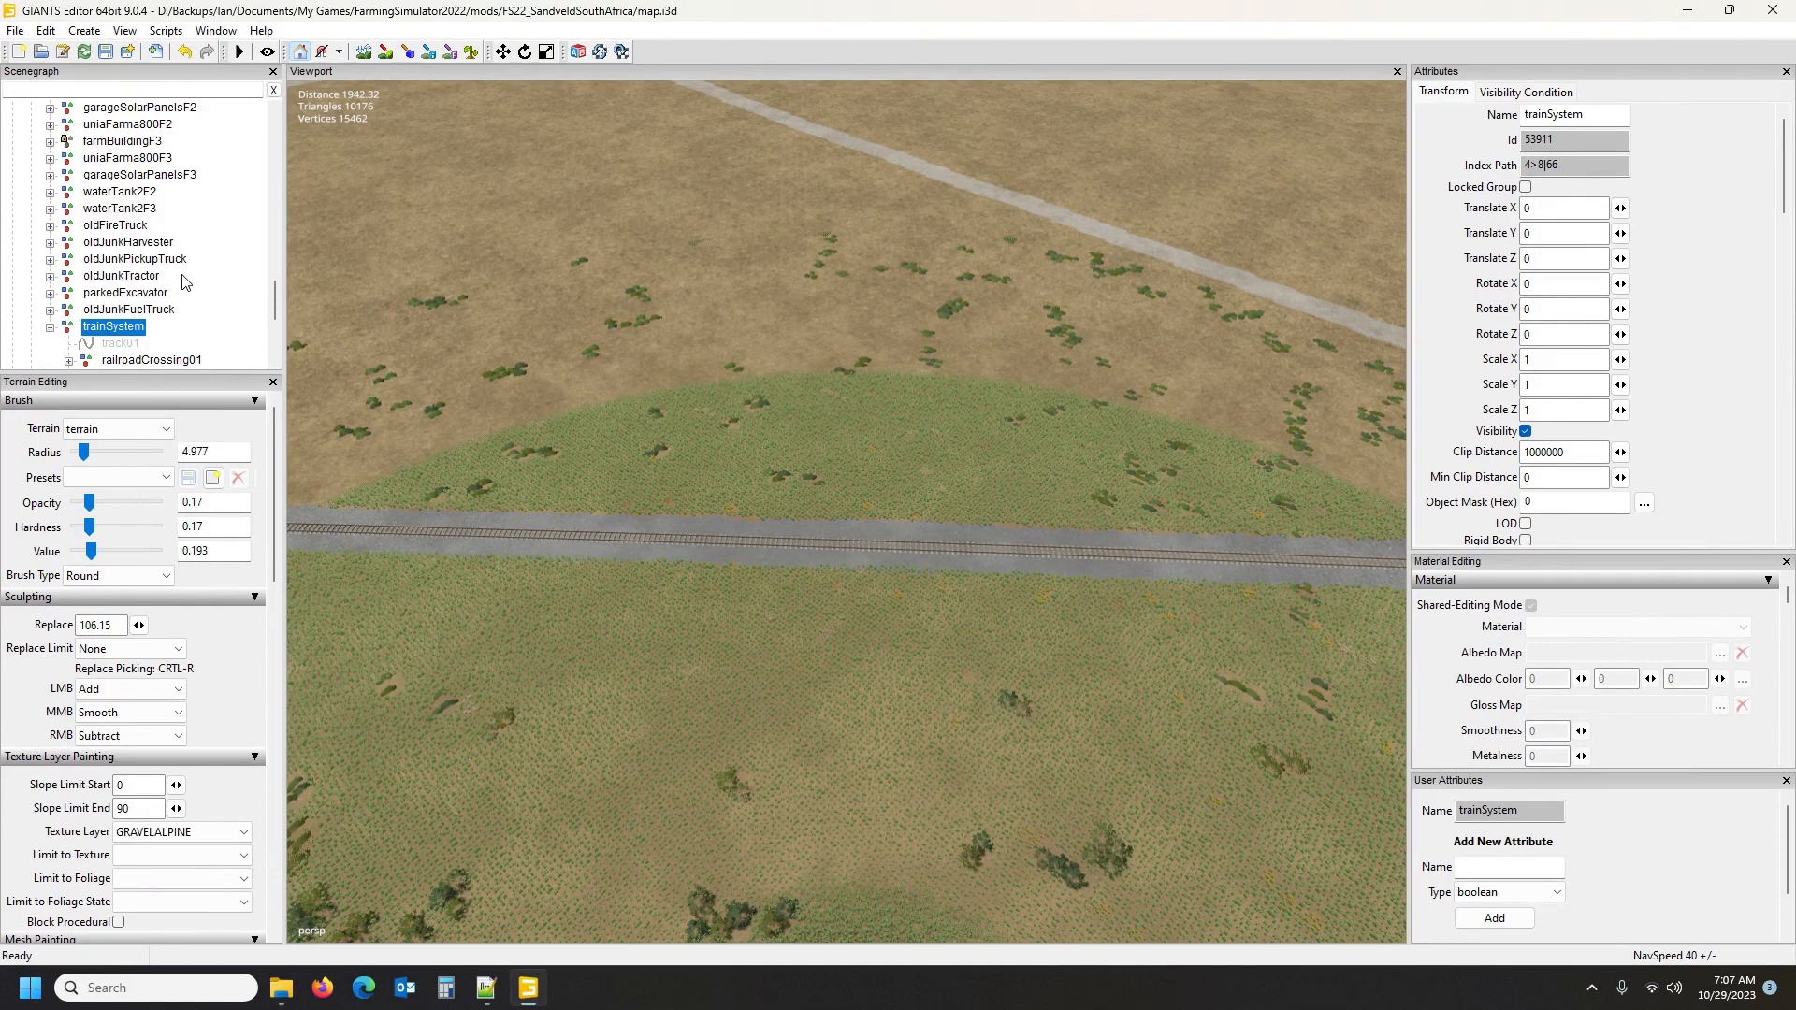
scroll(183, 281, "down", 2)
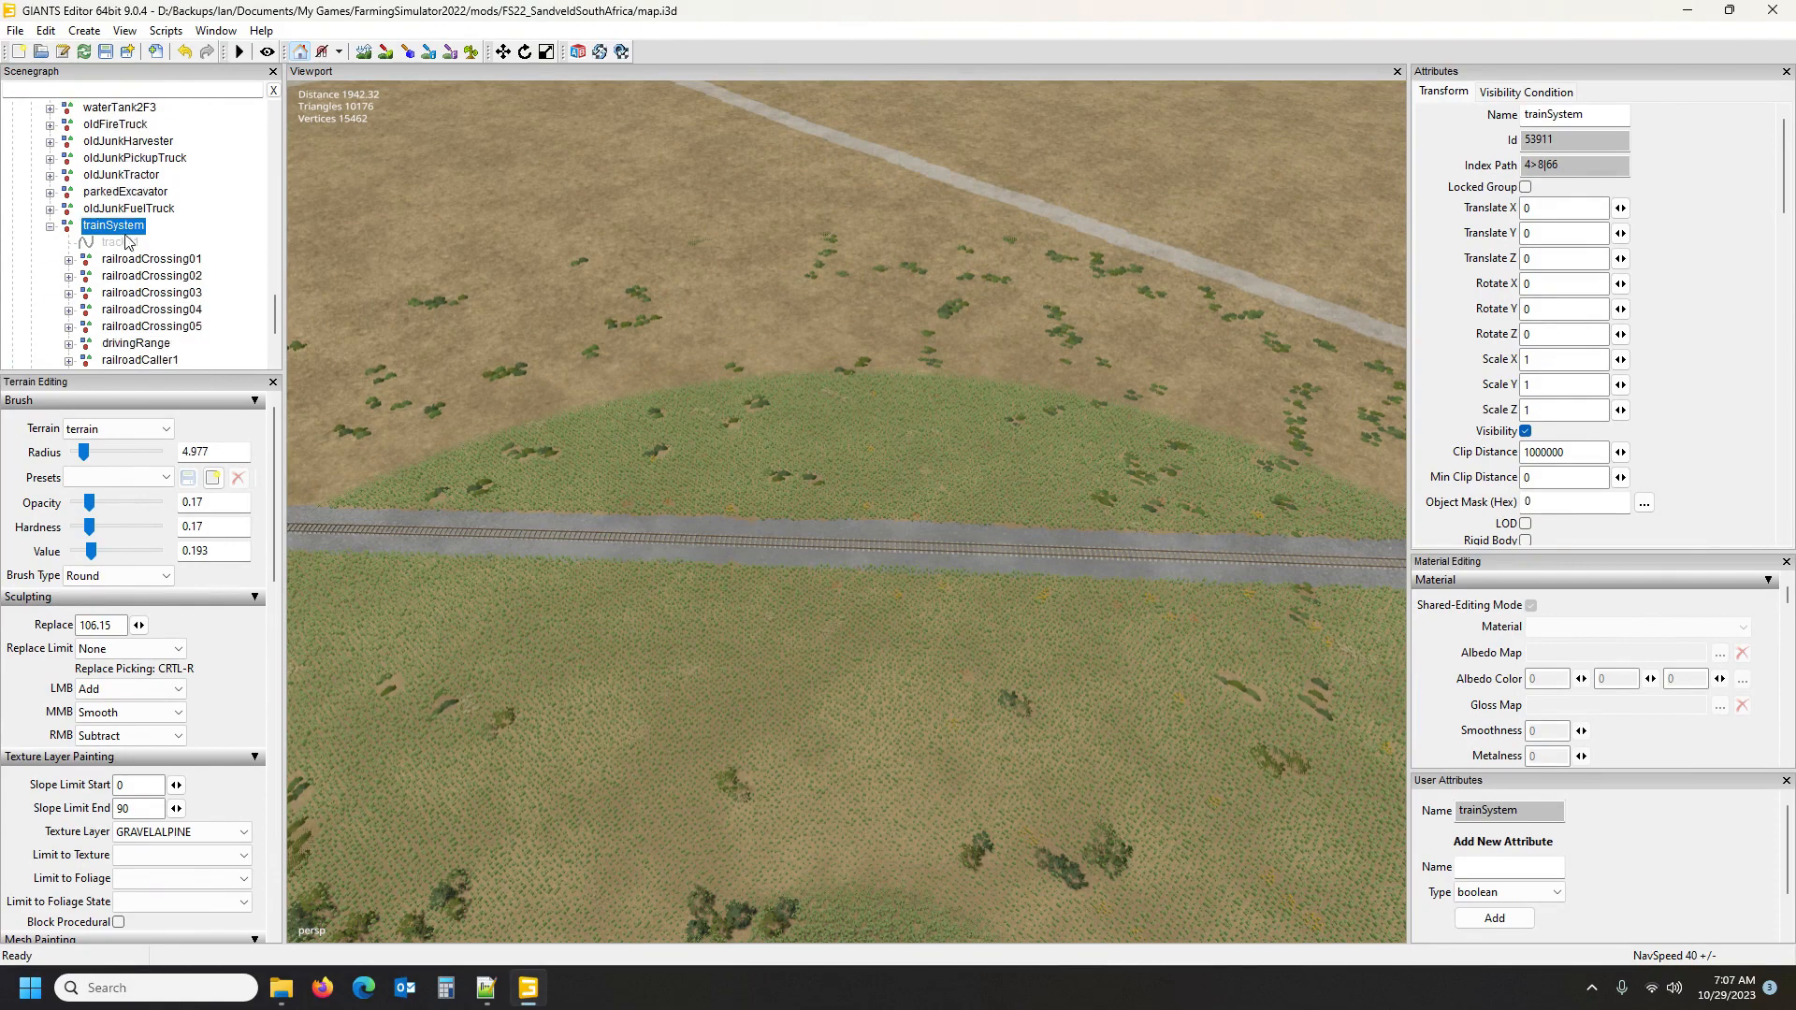
scroll(166, 253, "down", 2)
scroll(193, 257, "up", 1)
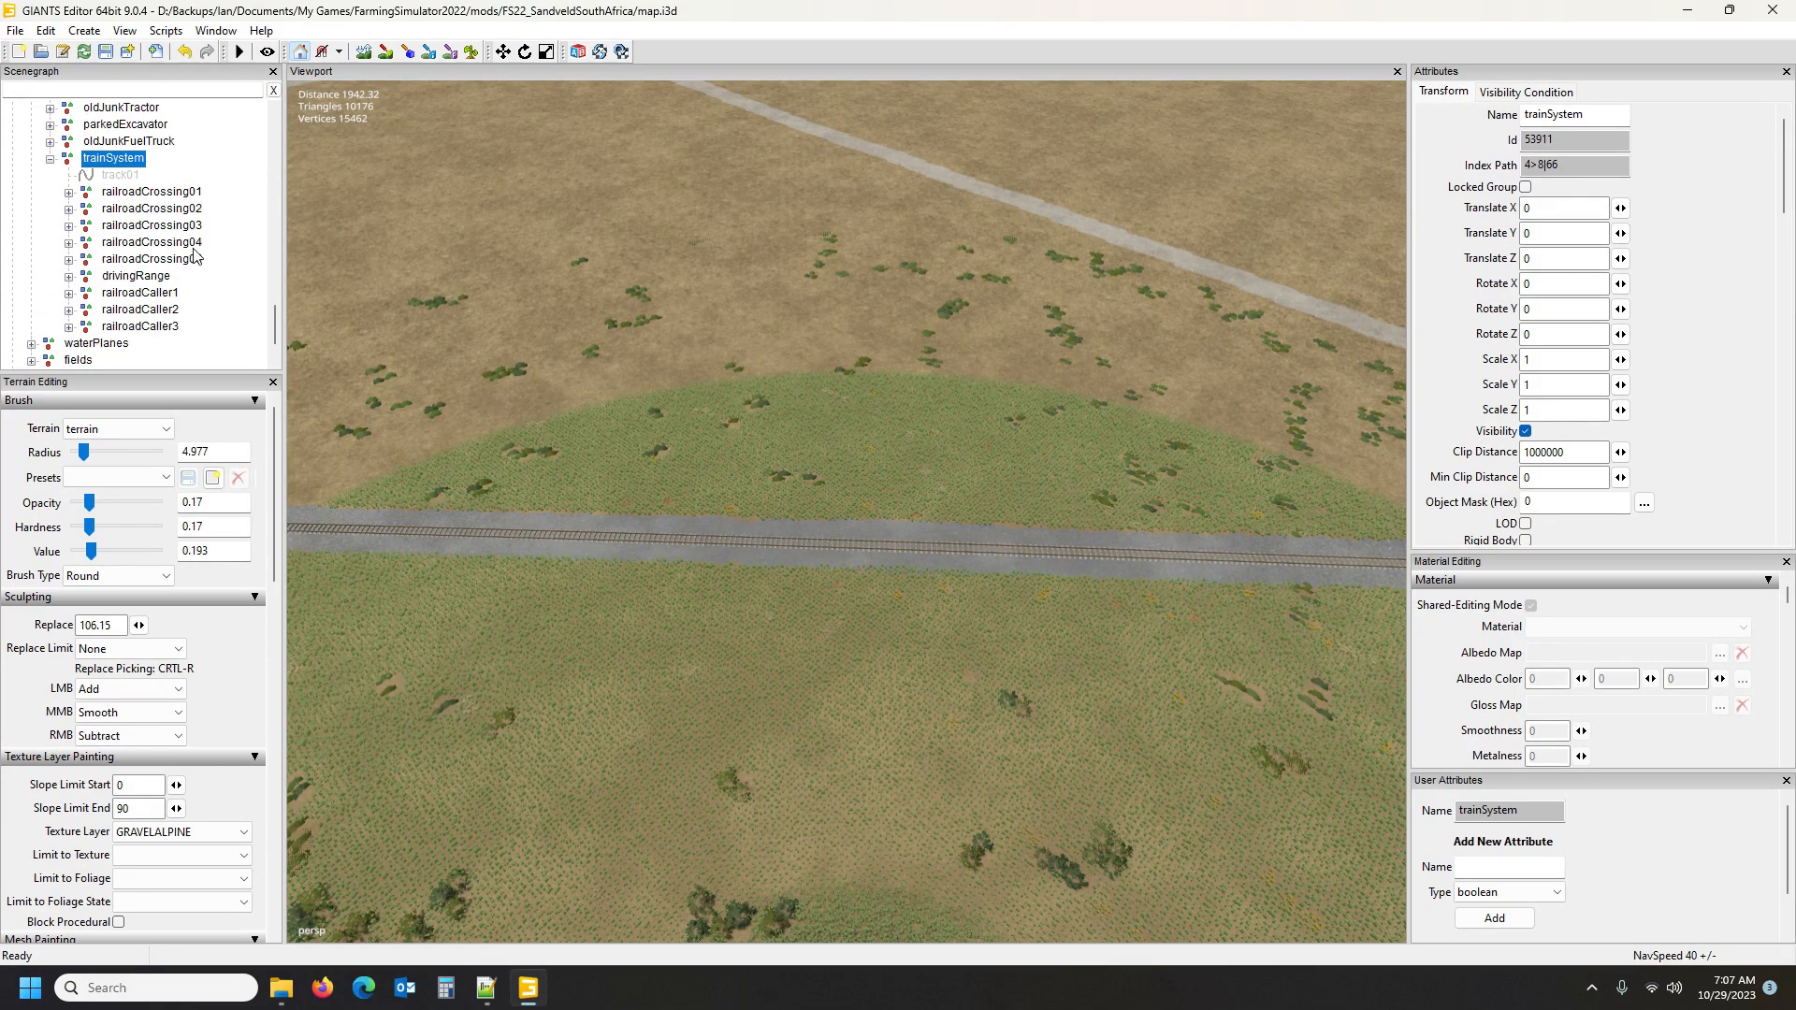
left_click(124, 193)
Move the start point of the track01 spline to the end of the rails beside the tunnel
left_click_drag(402, 281, 495, 283, "alt")
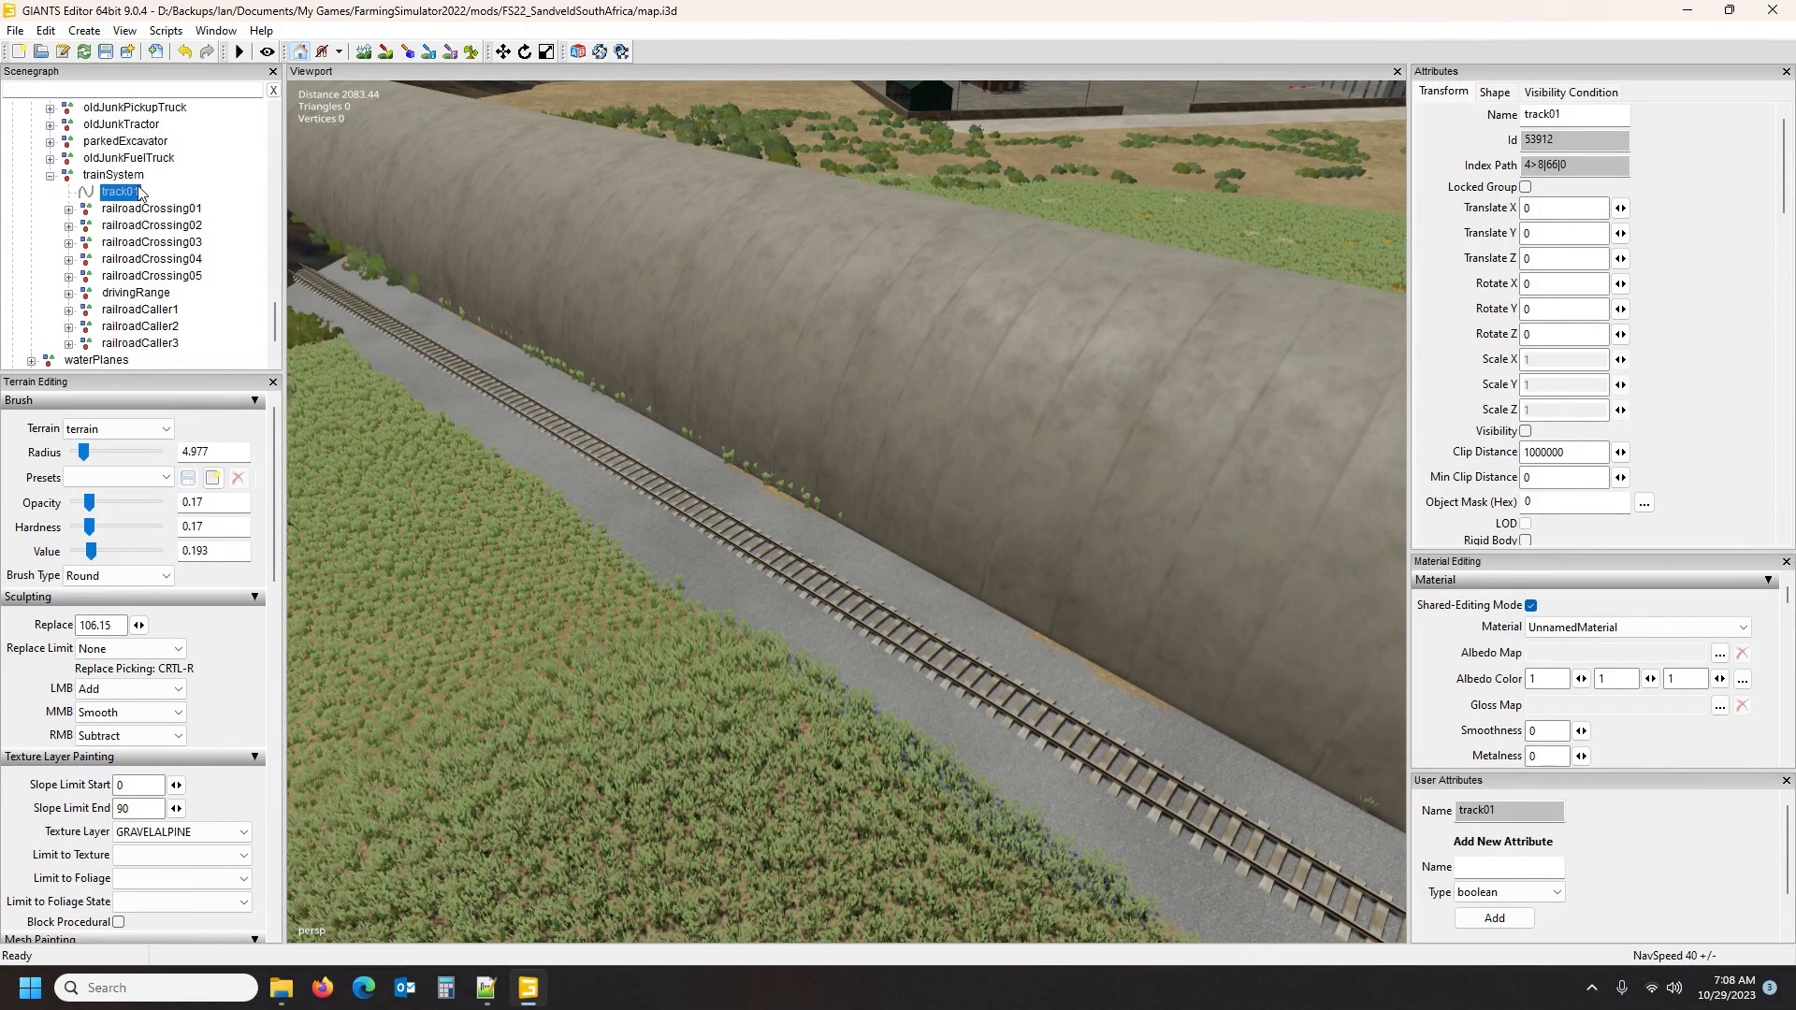
left_click_drag(431, 312, 721, 242, "alt")
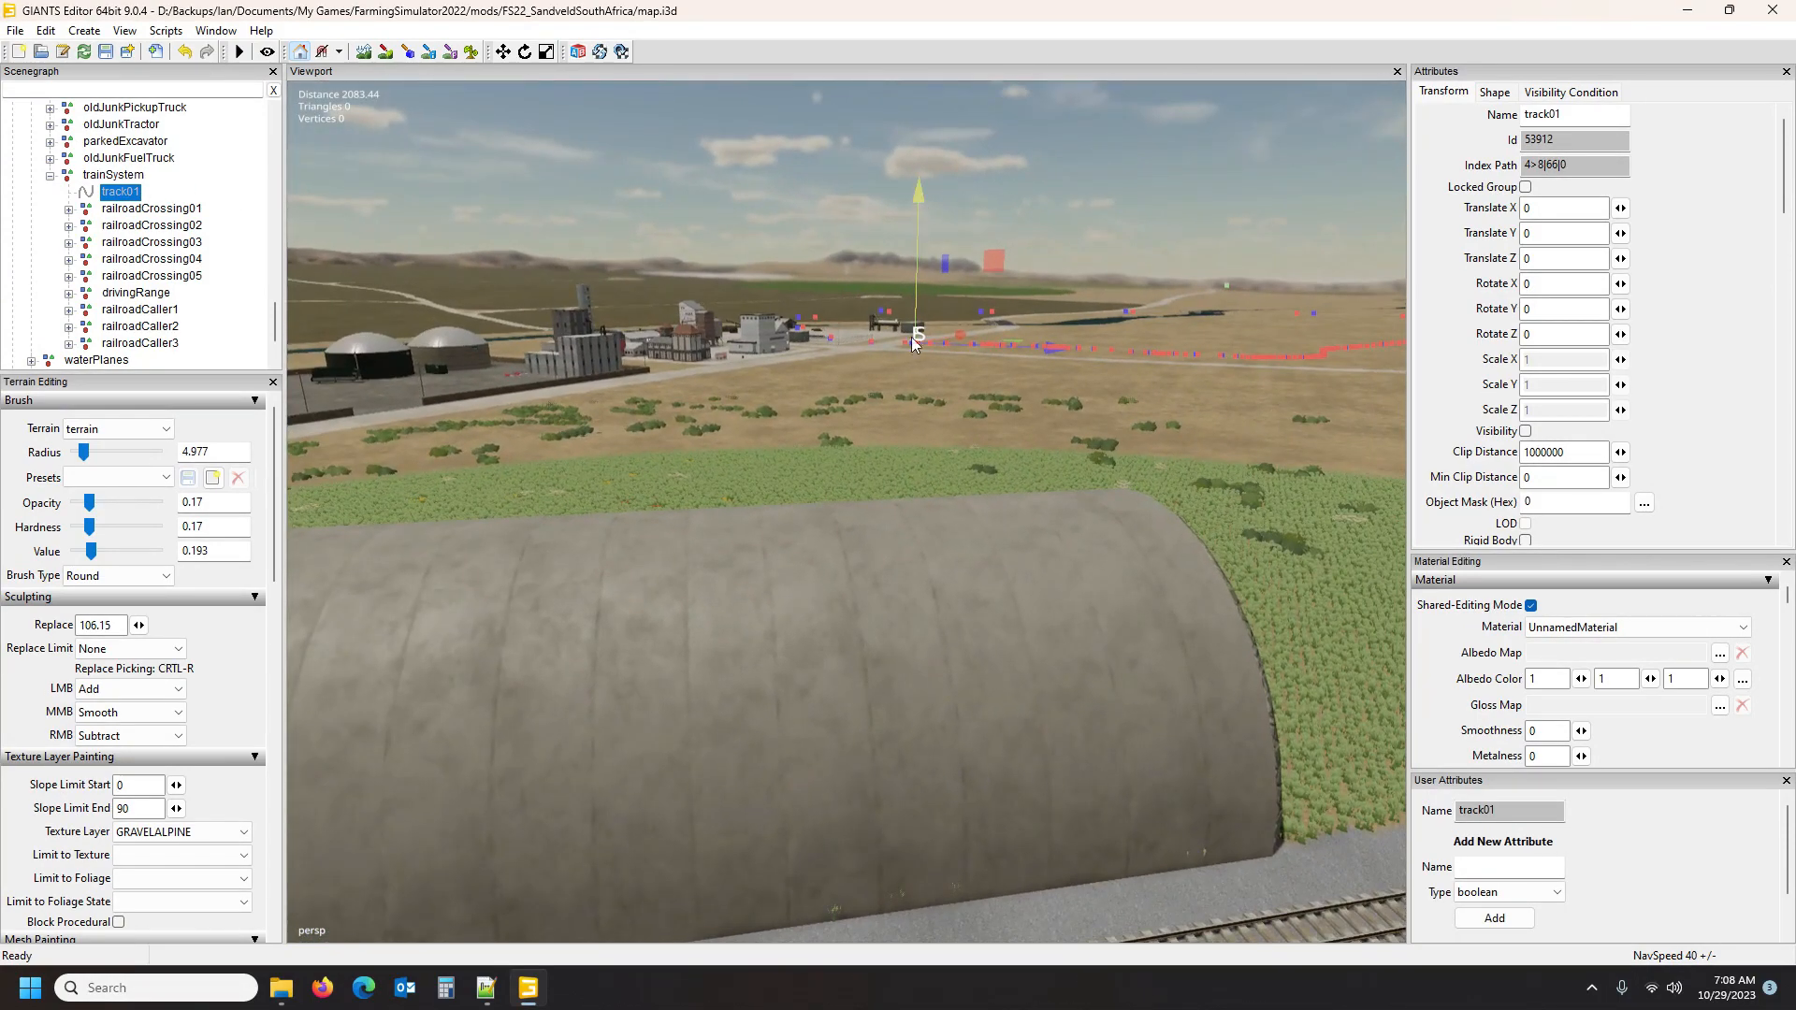
left_click_drag(1087, 380, 709, 404, "alt")
scroll(700, 390, "up", 3)
scroll(698, 309, "up", 3)
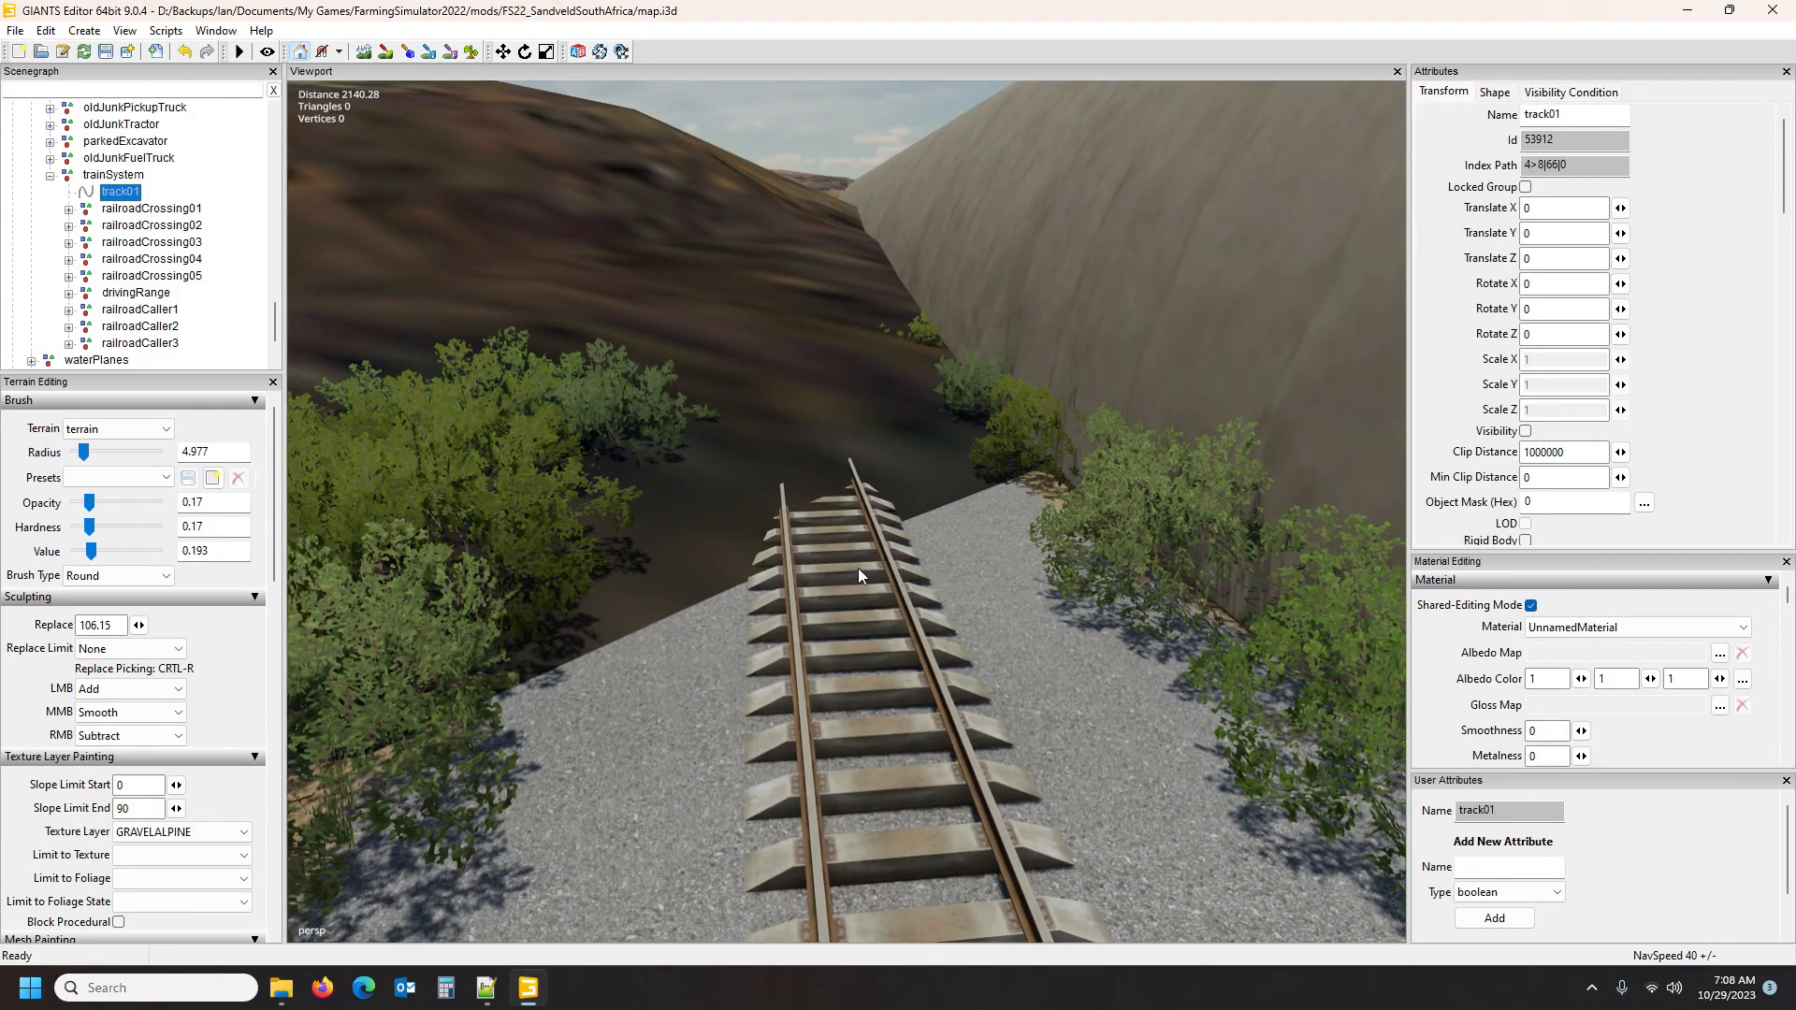
left_click(833, 530)
left_click_drag(863, 638, 1107, 615, "alt")
left_click_drag(917, 631, 1162, 720, "alt")
scroll(975, 717, "down", 5)
scroll(1027, 737, "down", 4)
scroll(1345, 548, "up", 10)
scroll(1162, 721, "down", 4)
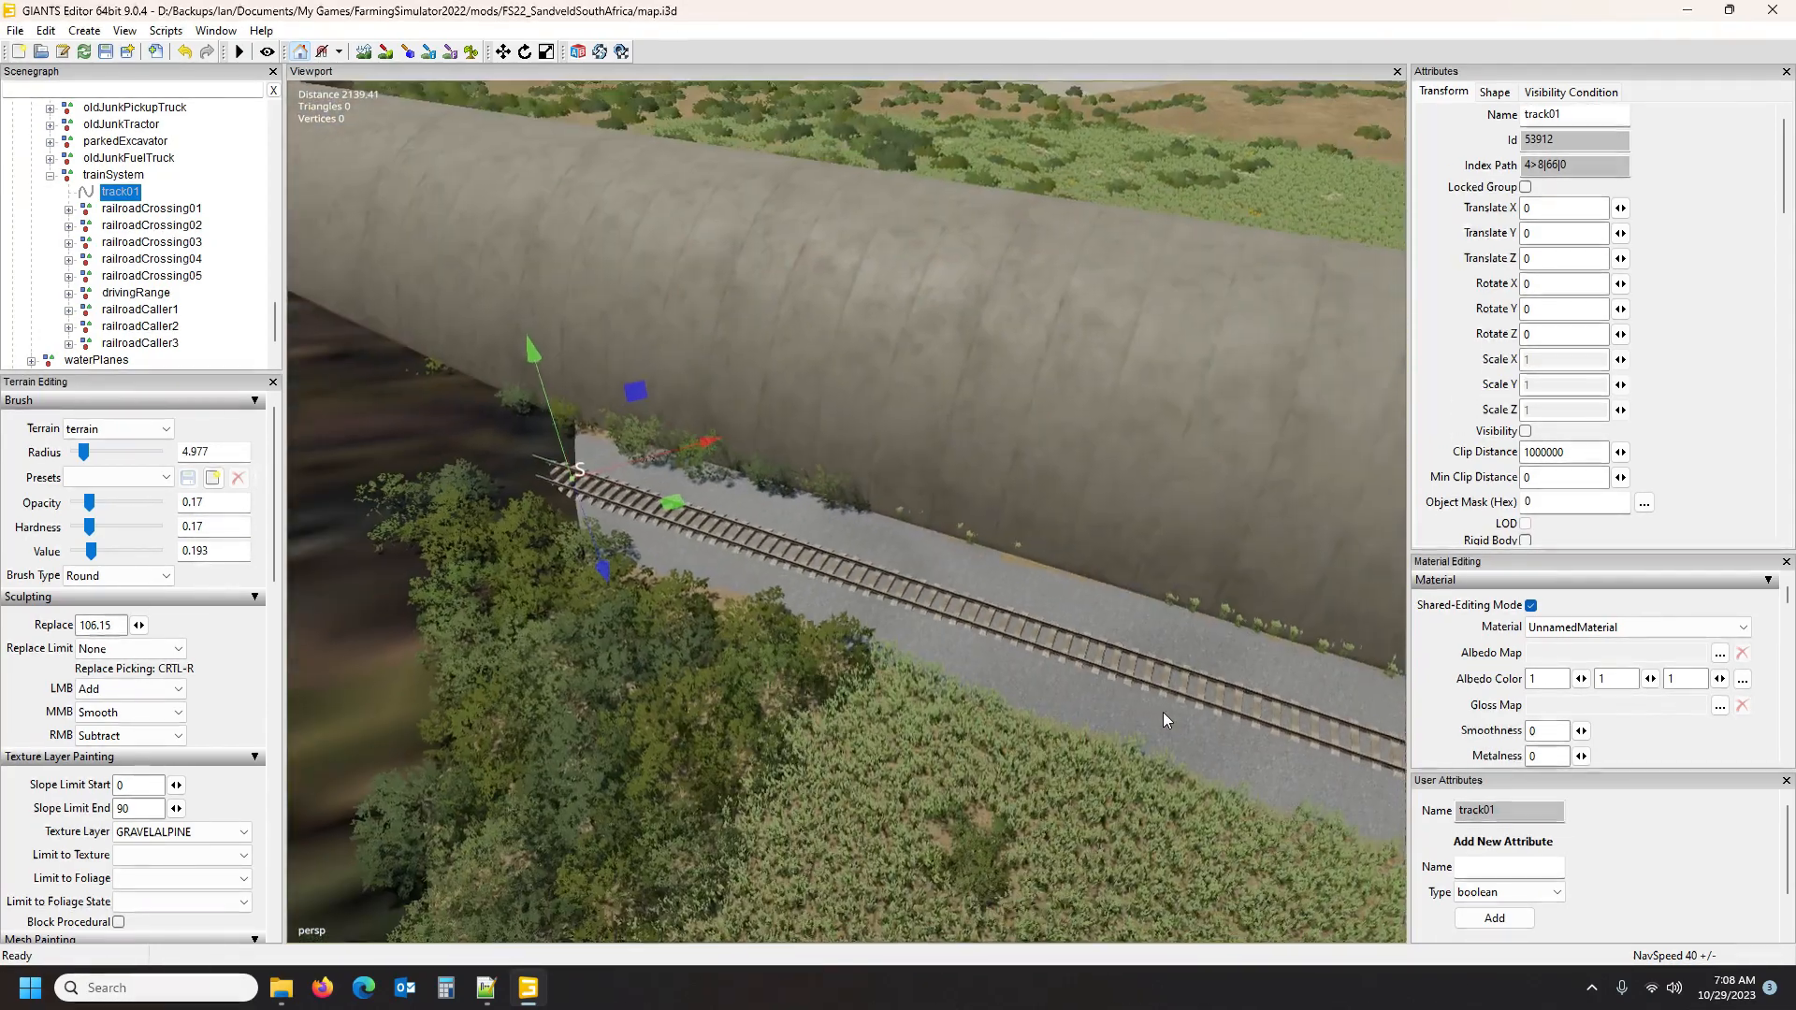
Select the track01 spline point between the rails beside the tunnel and inspect its height and alignment along the track
left_click(1222, 713)
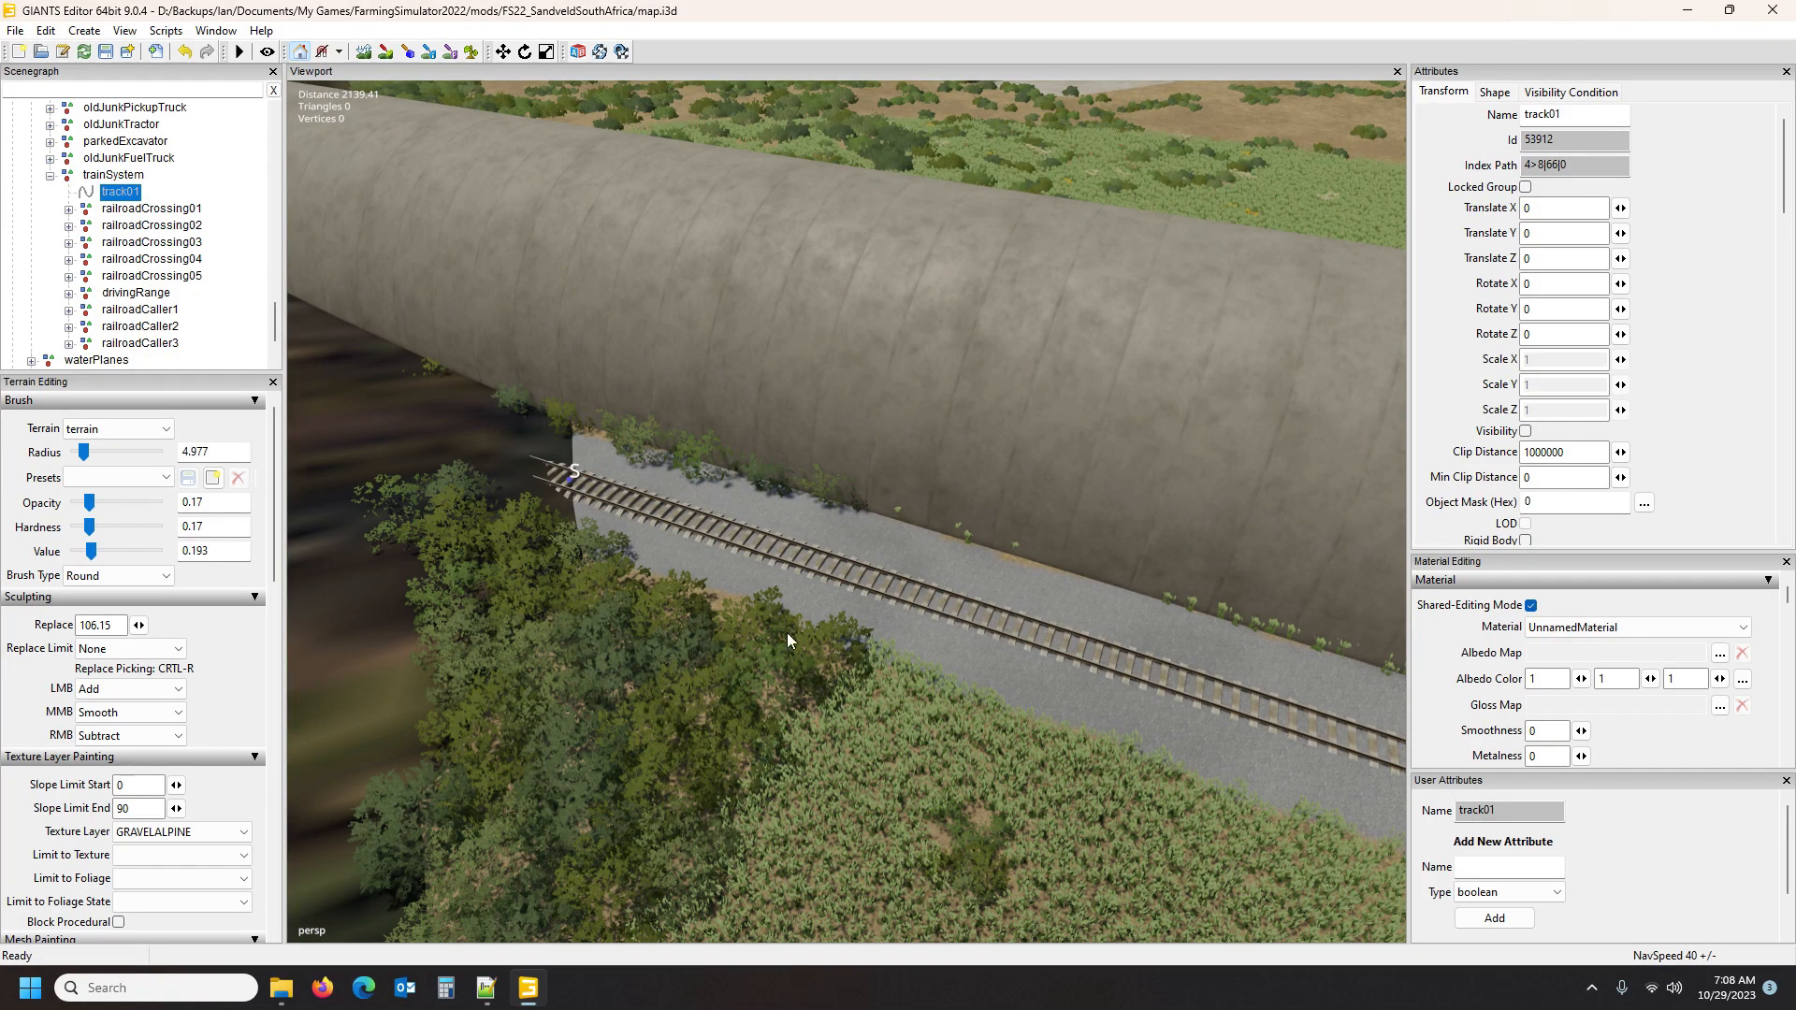
left_click(860, 575)
key("Page_Up")
key("Page_Down")
scroll(1220, 760, "up", 5)
left_click_drag(1213, 760, 1220, 665, "alt")
scroll(1182, 794, "up", 3)
scroll(1265, 806, "up", 3)
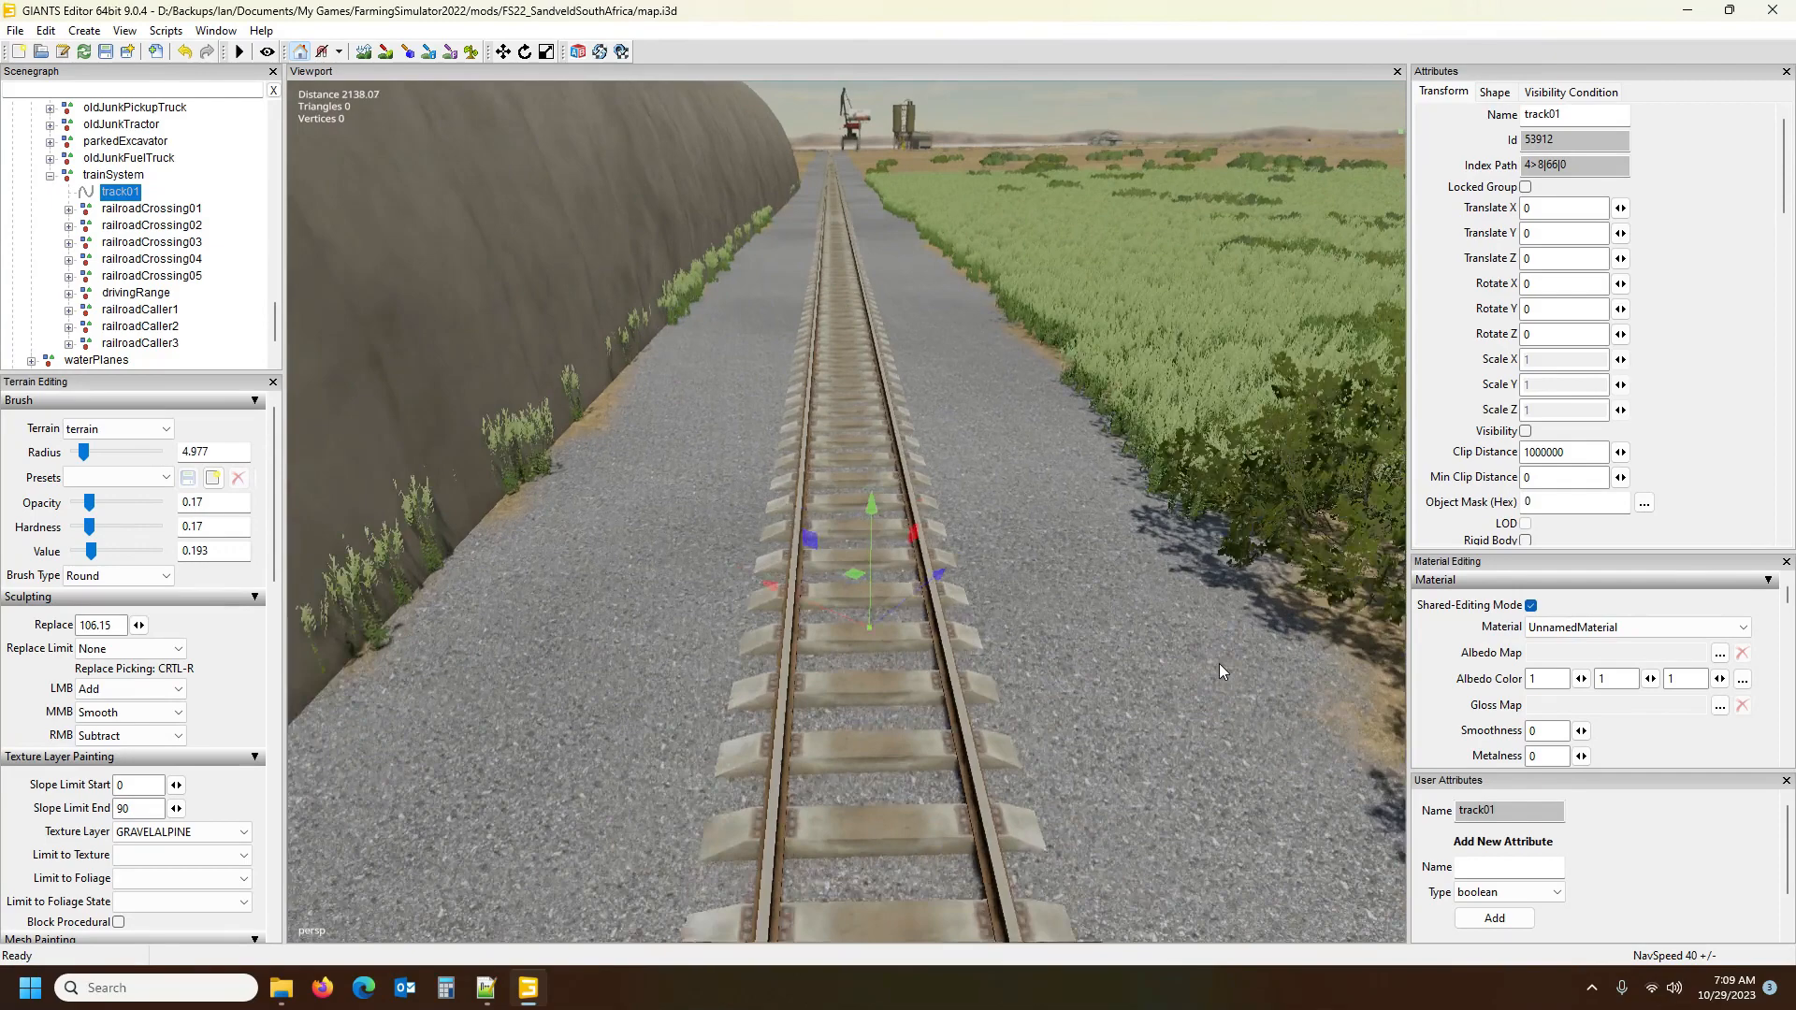
scroll(1220, 664, "down", 2)
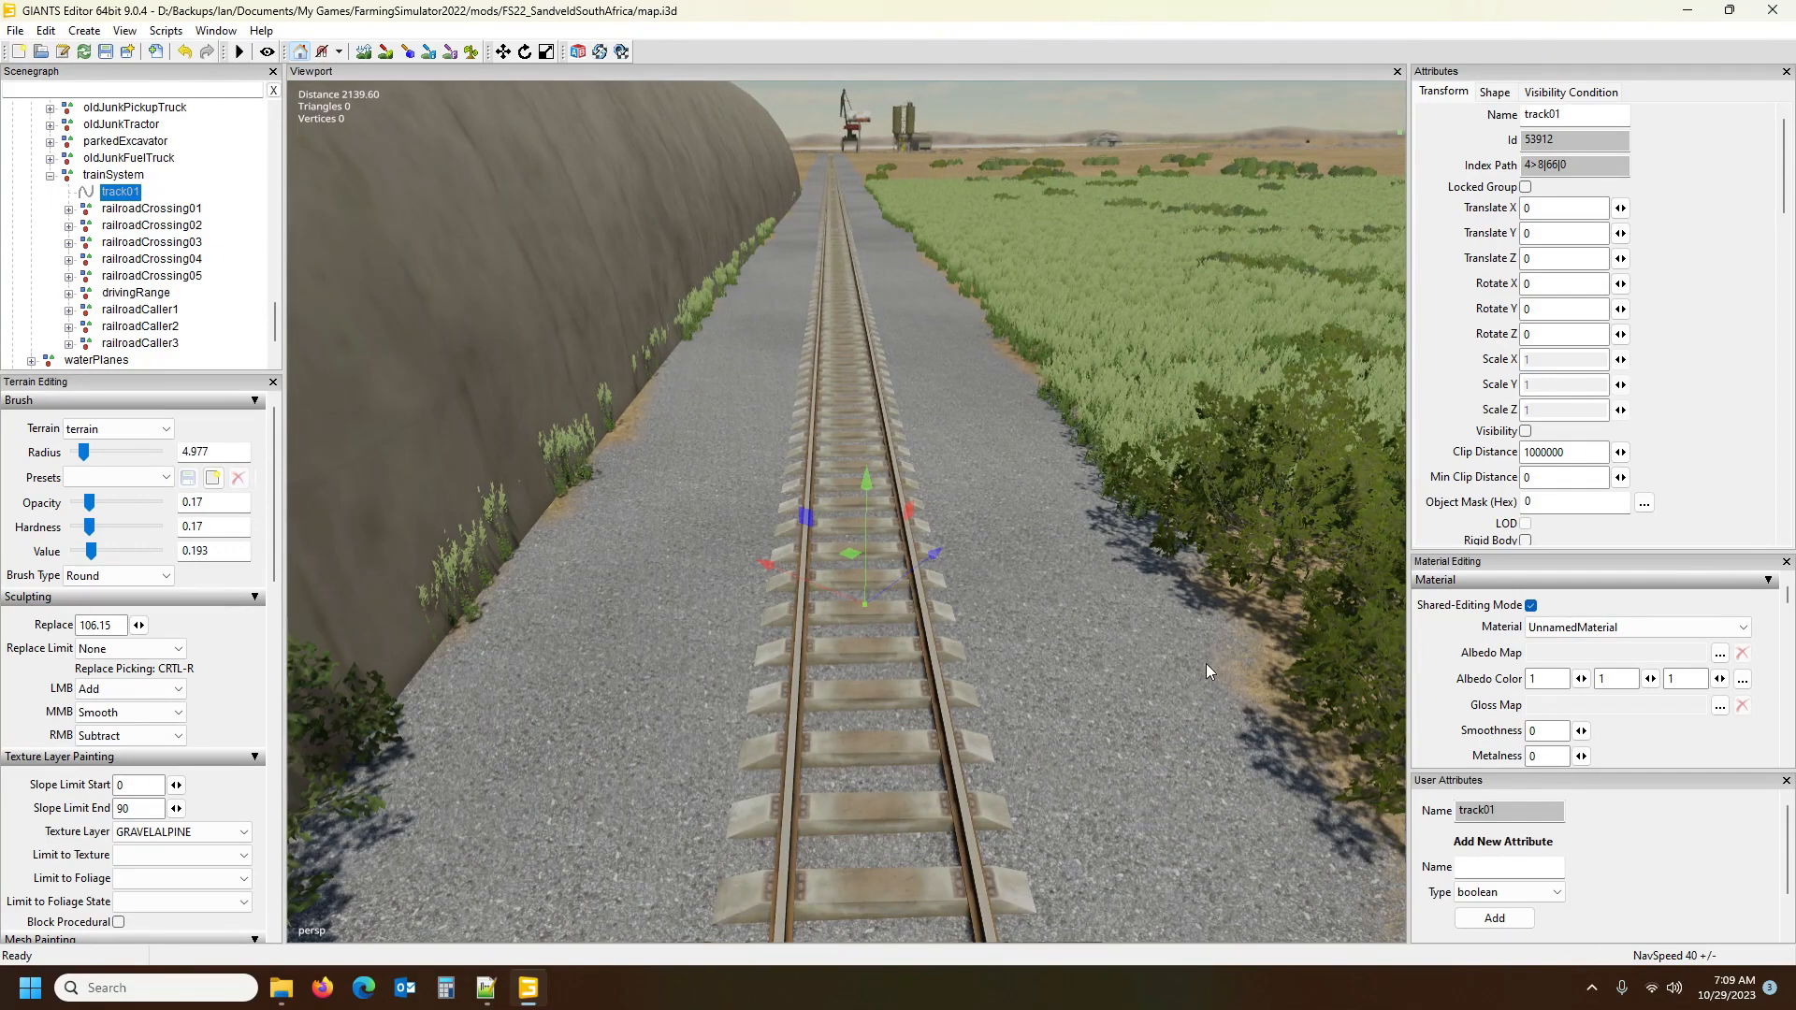
left_click(934, 641)
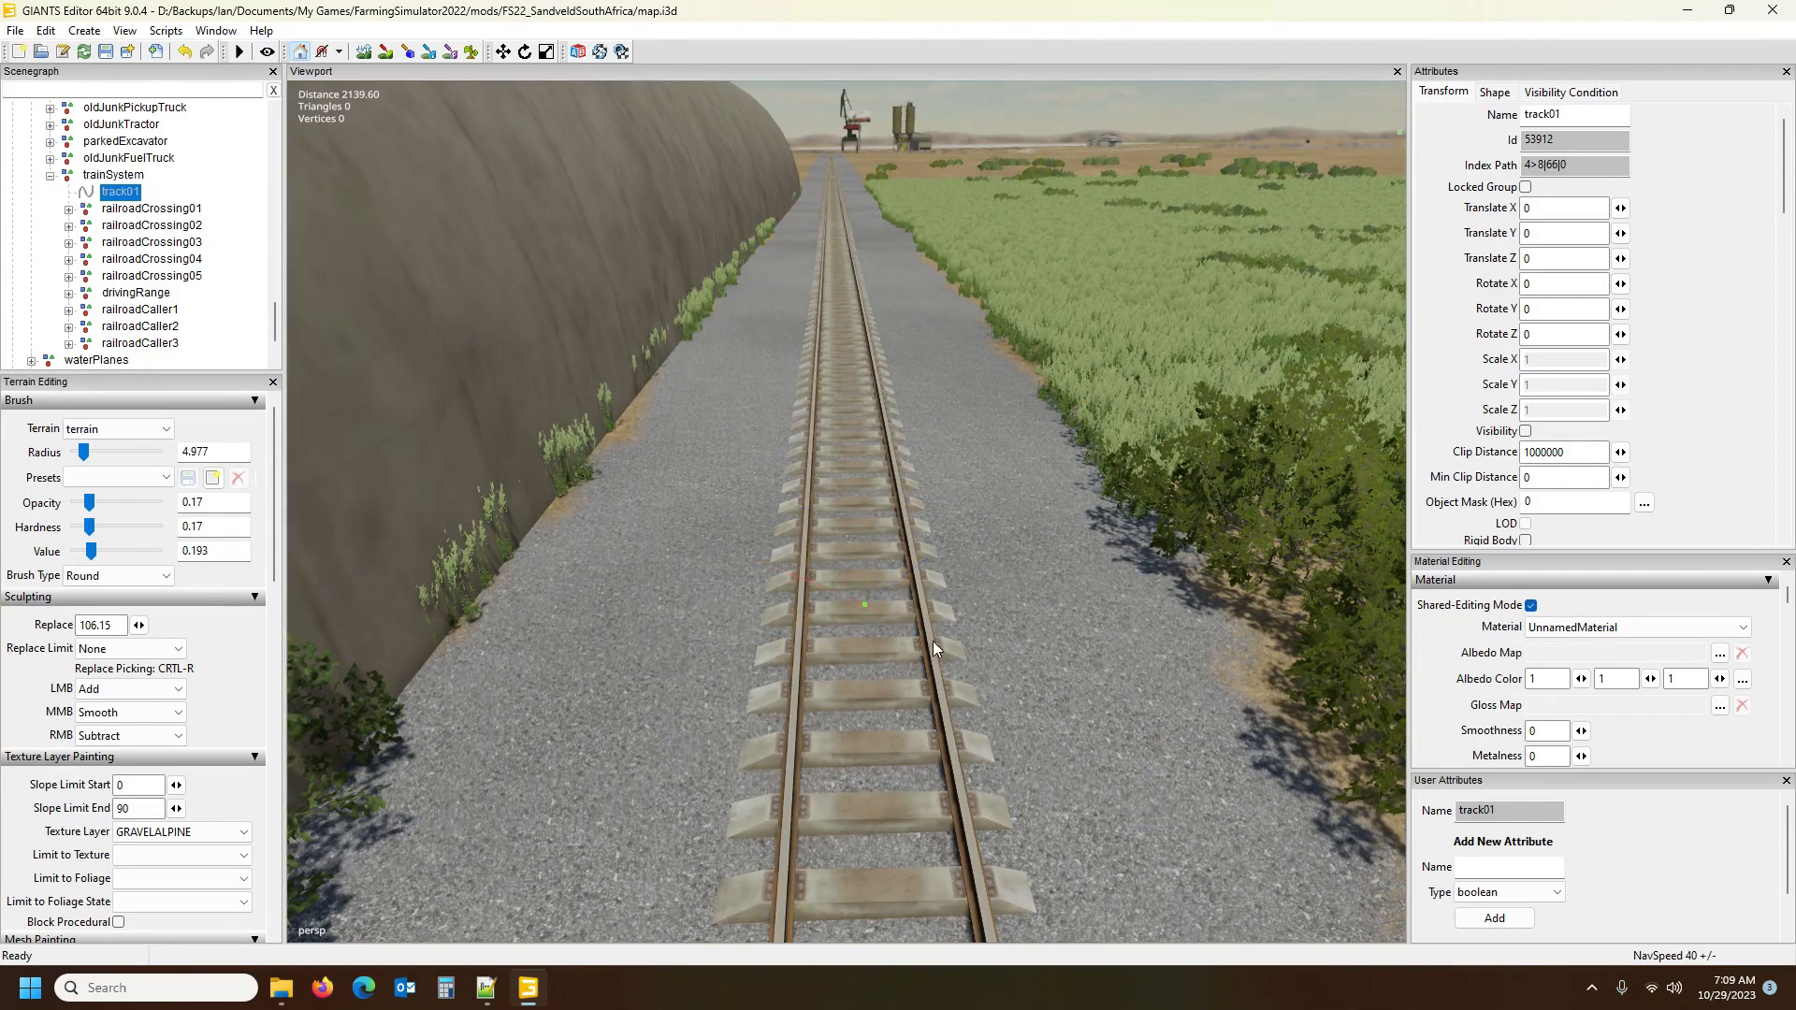
left_click(860, 604)
Reopen trainSystem.xml from the placeables/mapFR/trainSystem folder in Notepad++ and locate the trainSystem spline entry with its splineYOffset
left_click(281, 988)
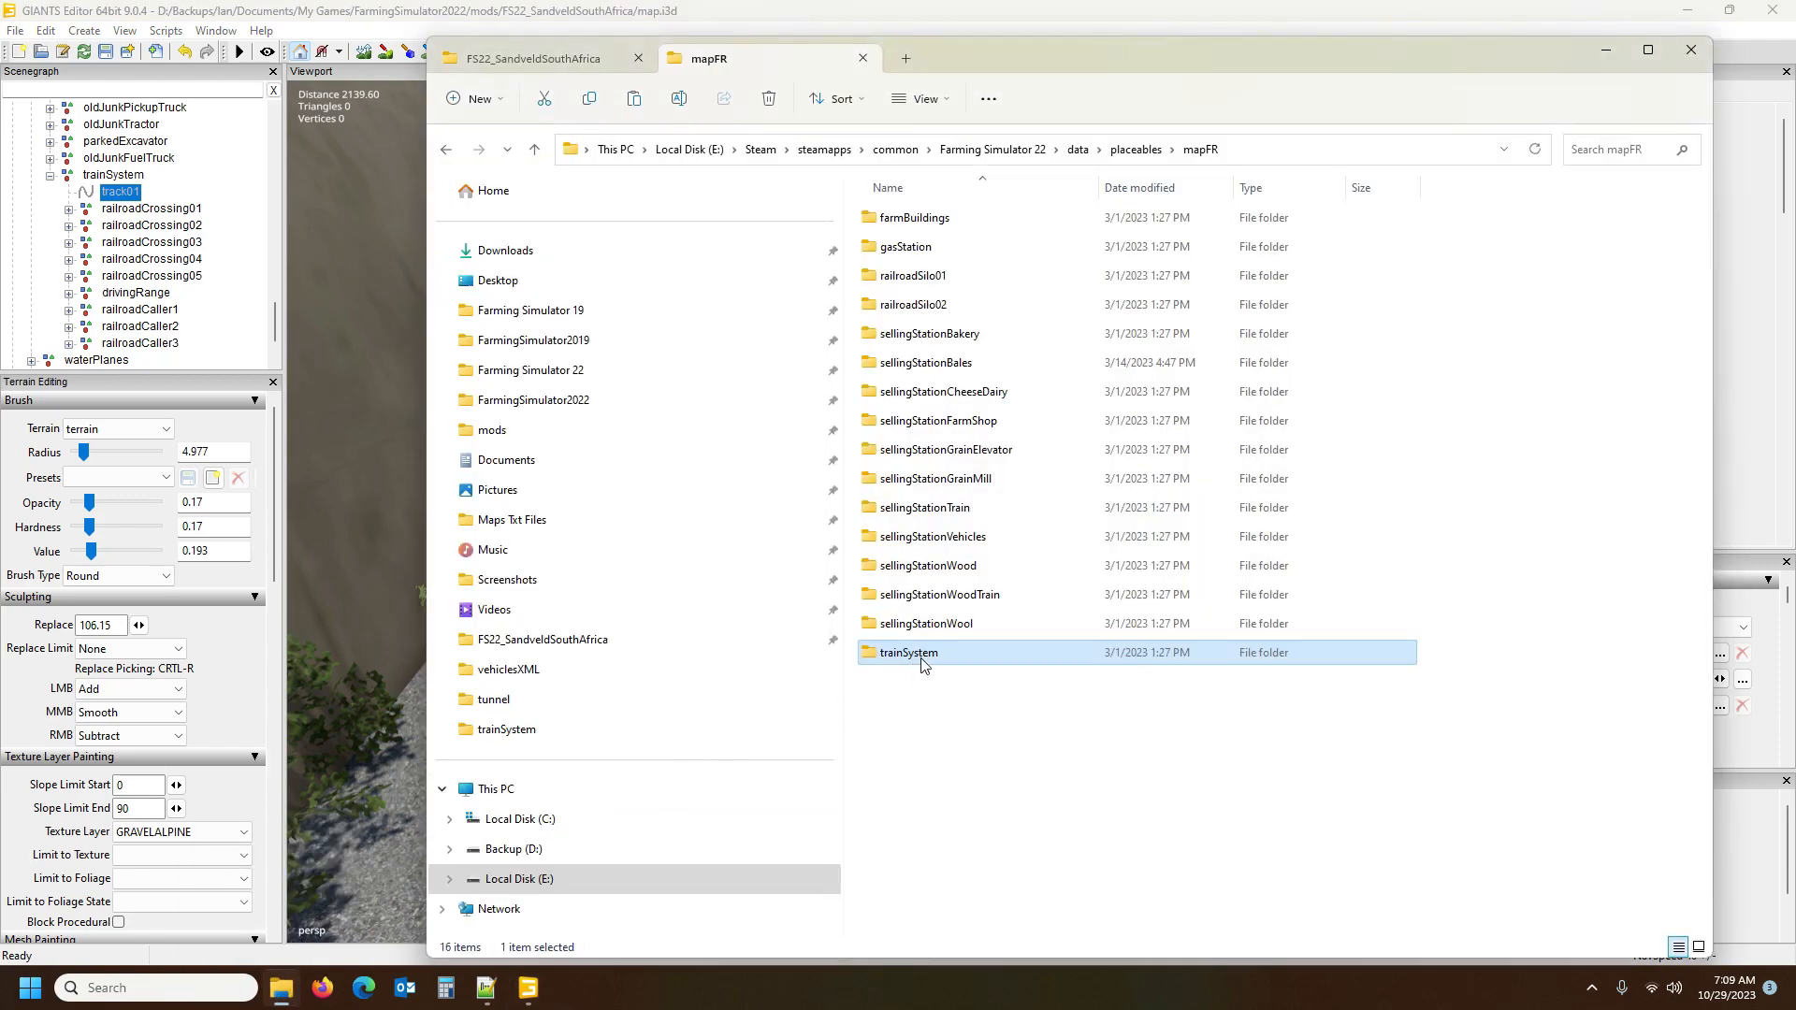
double_click(921, 655)
double_click(935, 277)
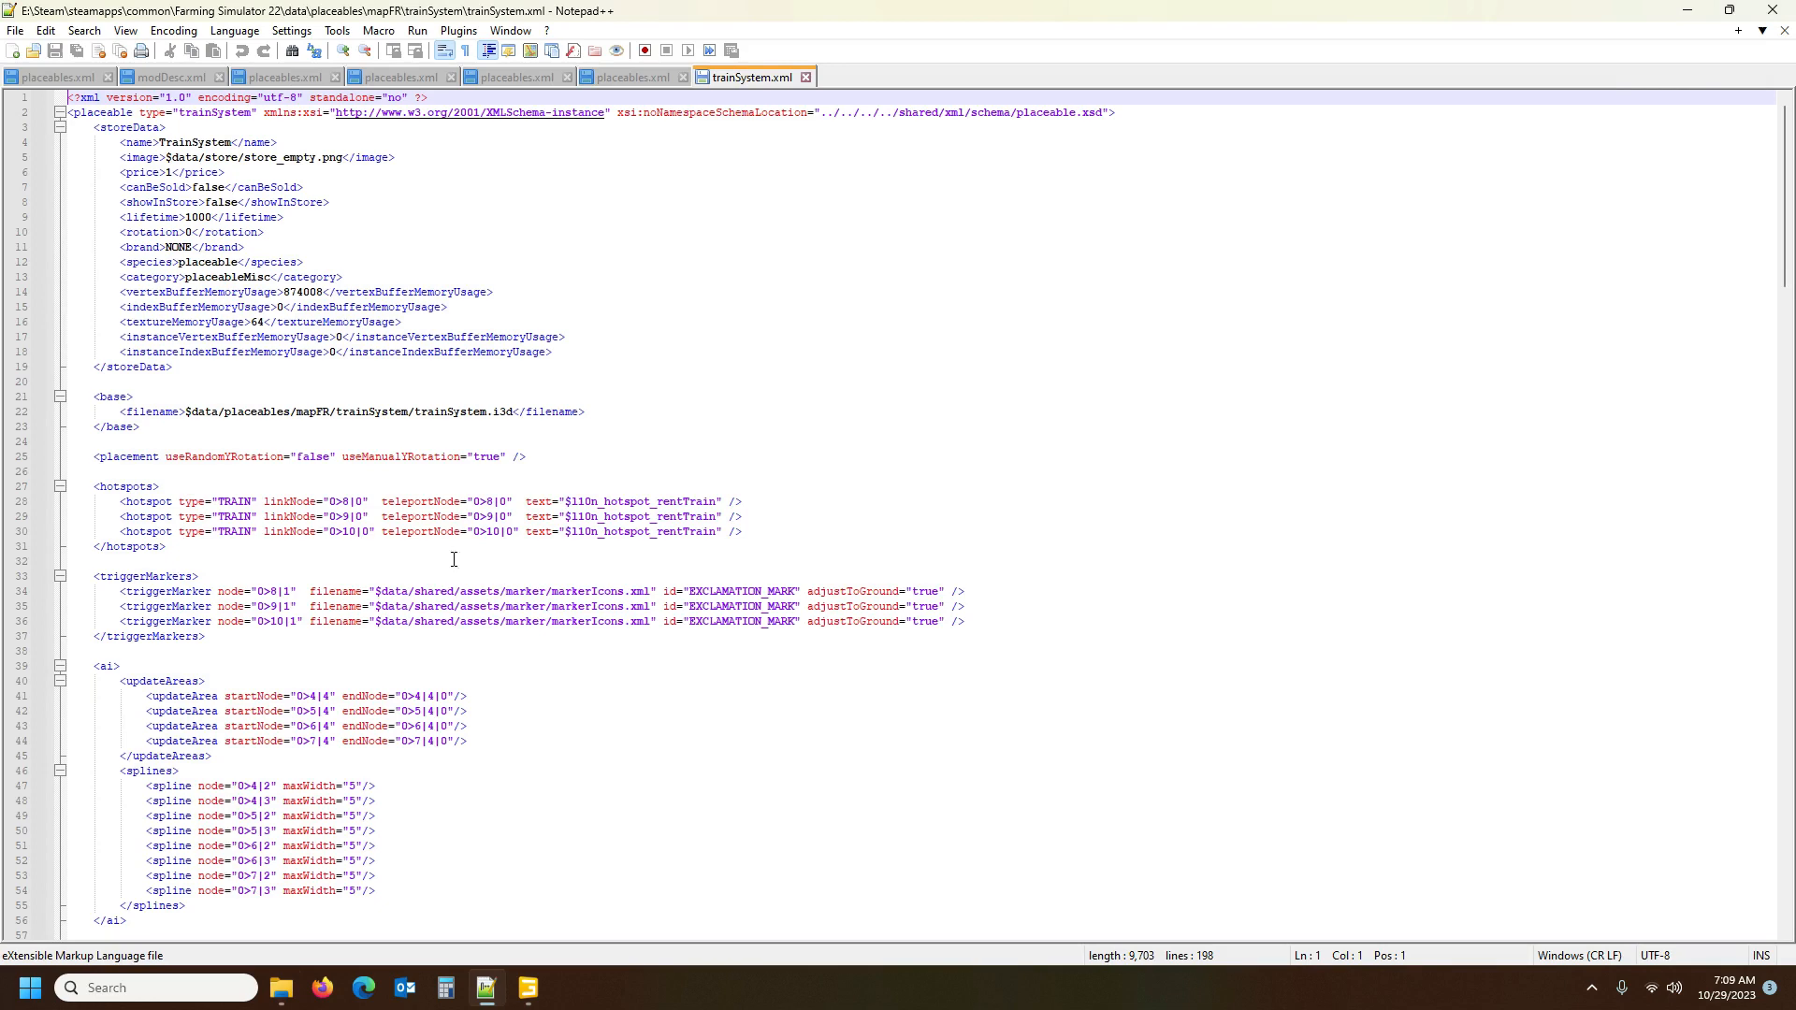
scroll(529, 614, "down", 7)
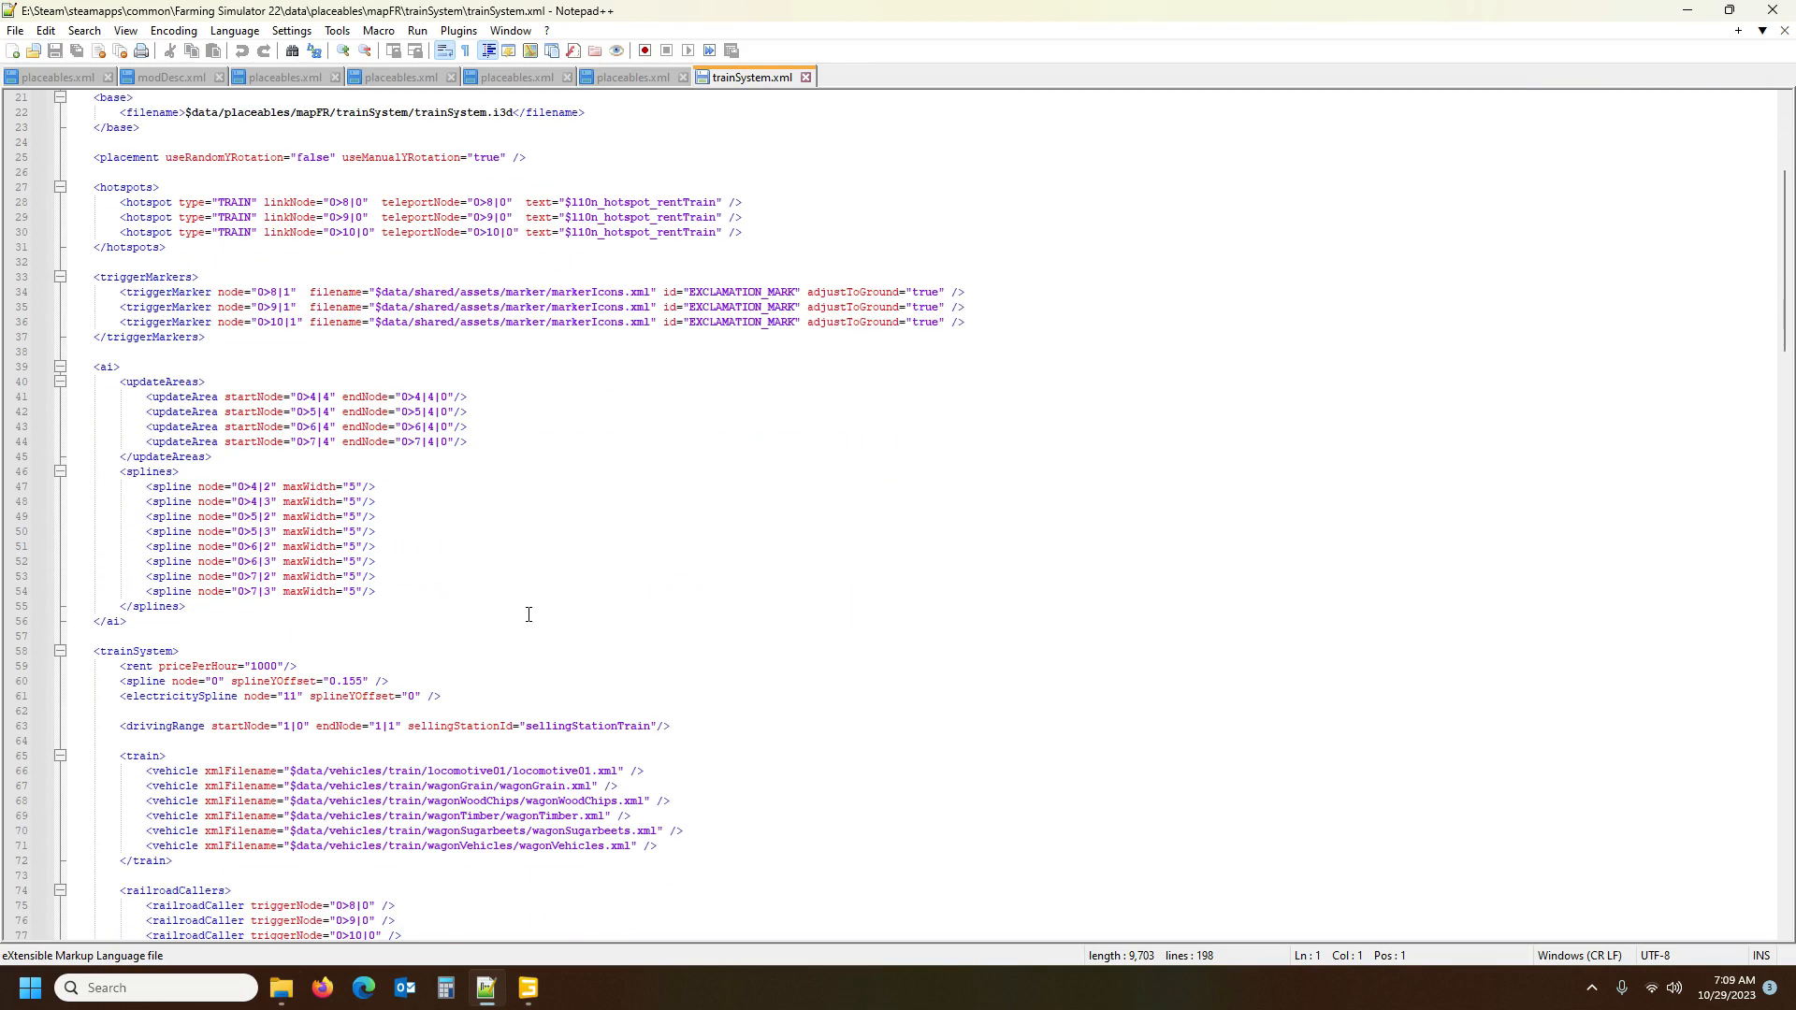
left_click(273, 681)
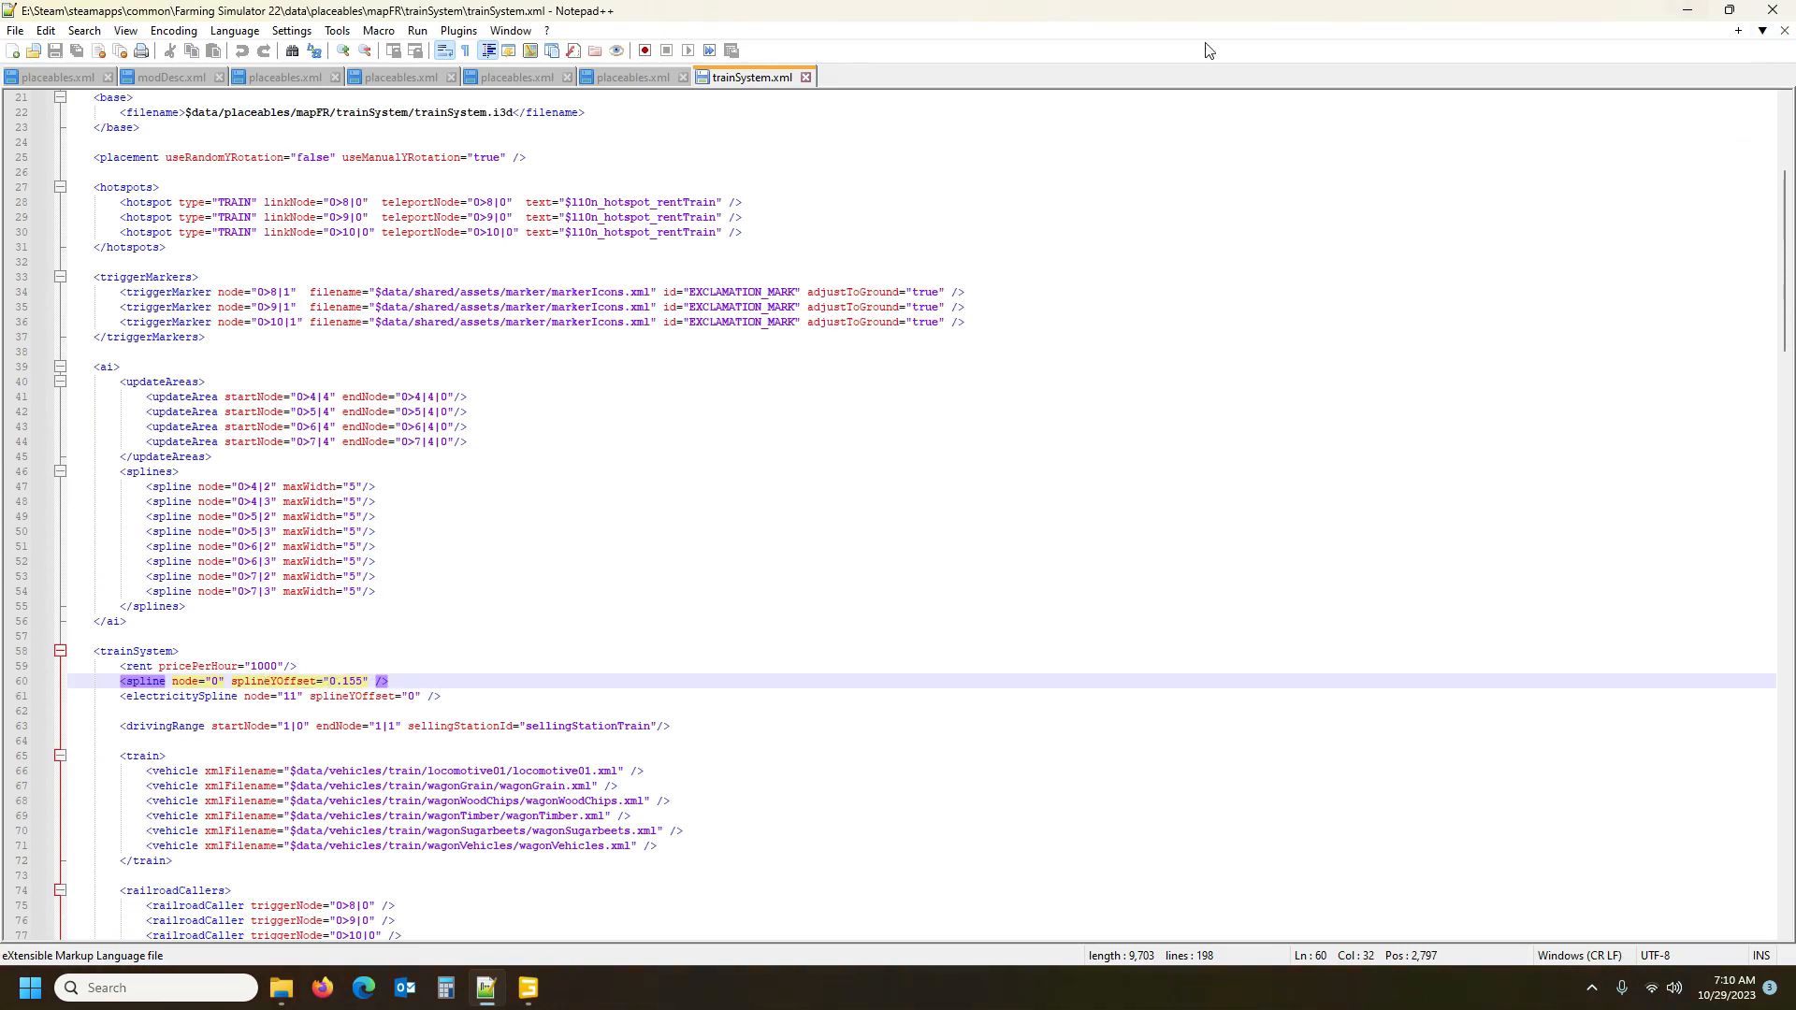
Close trainSystem.xml and Notepad++, and switch back to the map.i3d scene in GIANTS Editor
left_click(806, 81)
left_click(1688, 10)
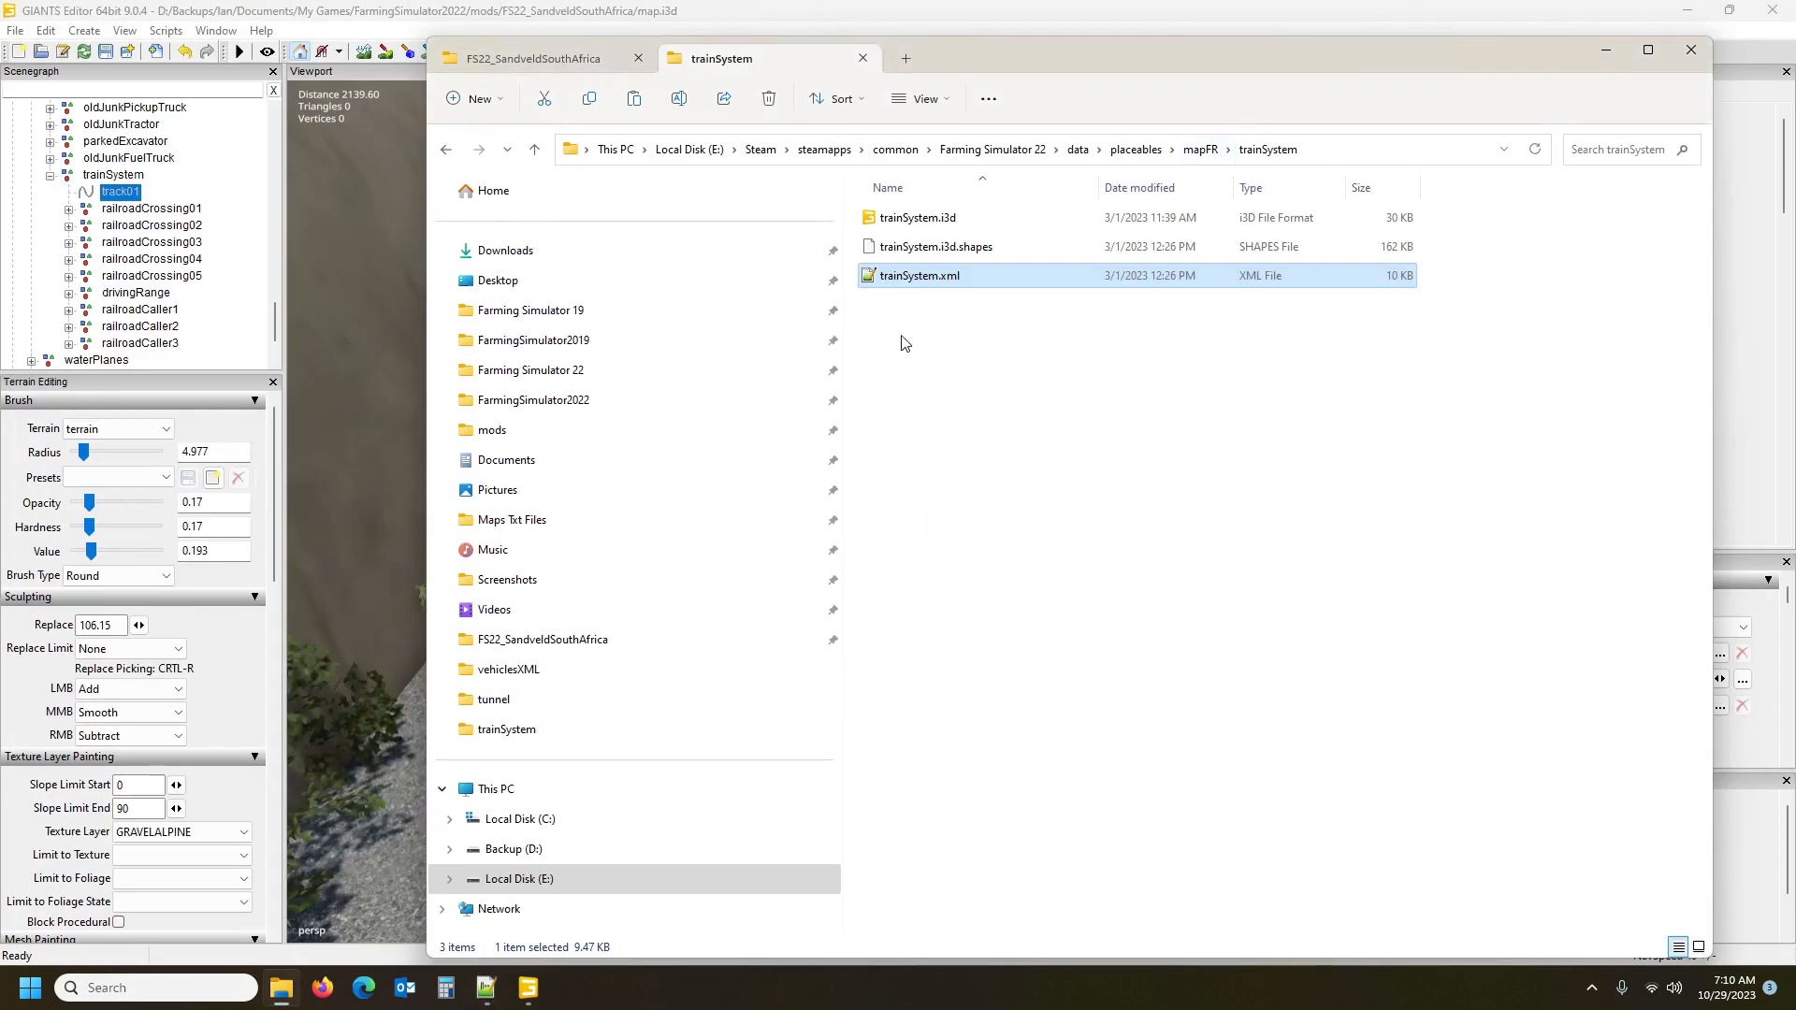
left_click(380, 11)
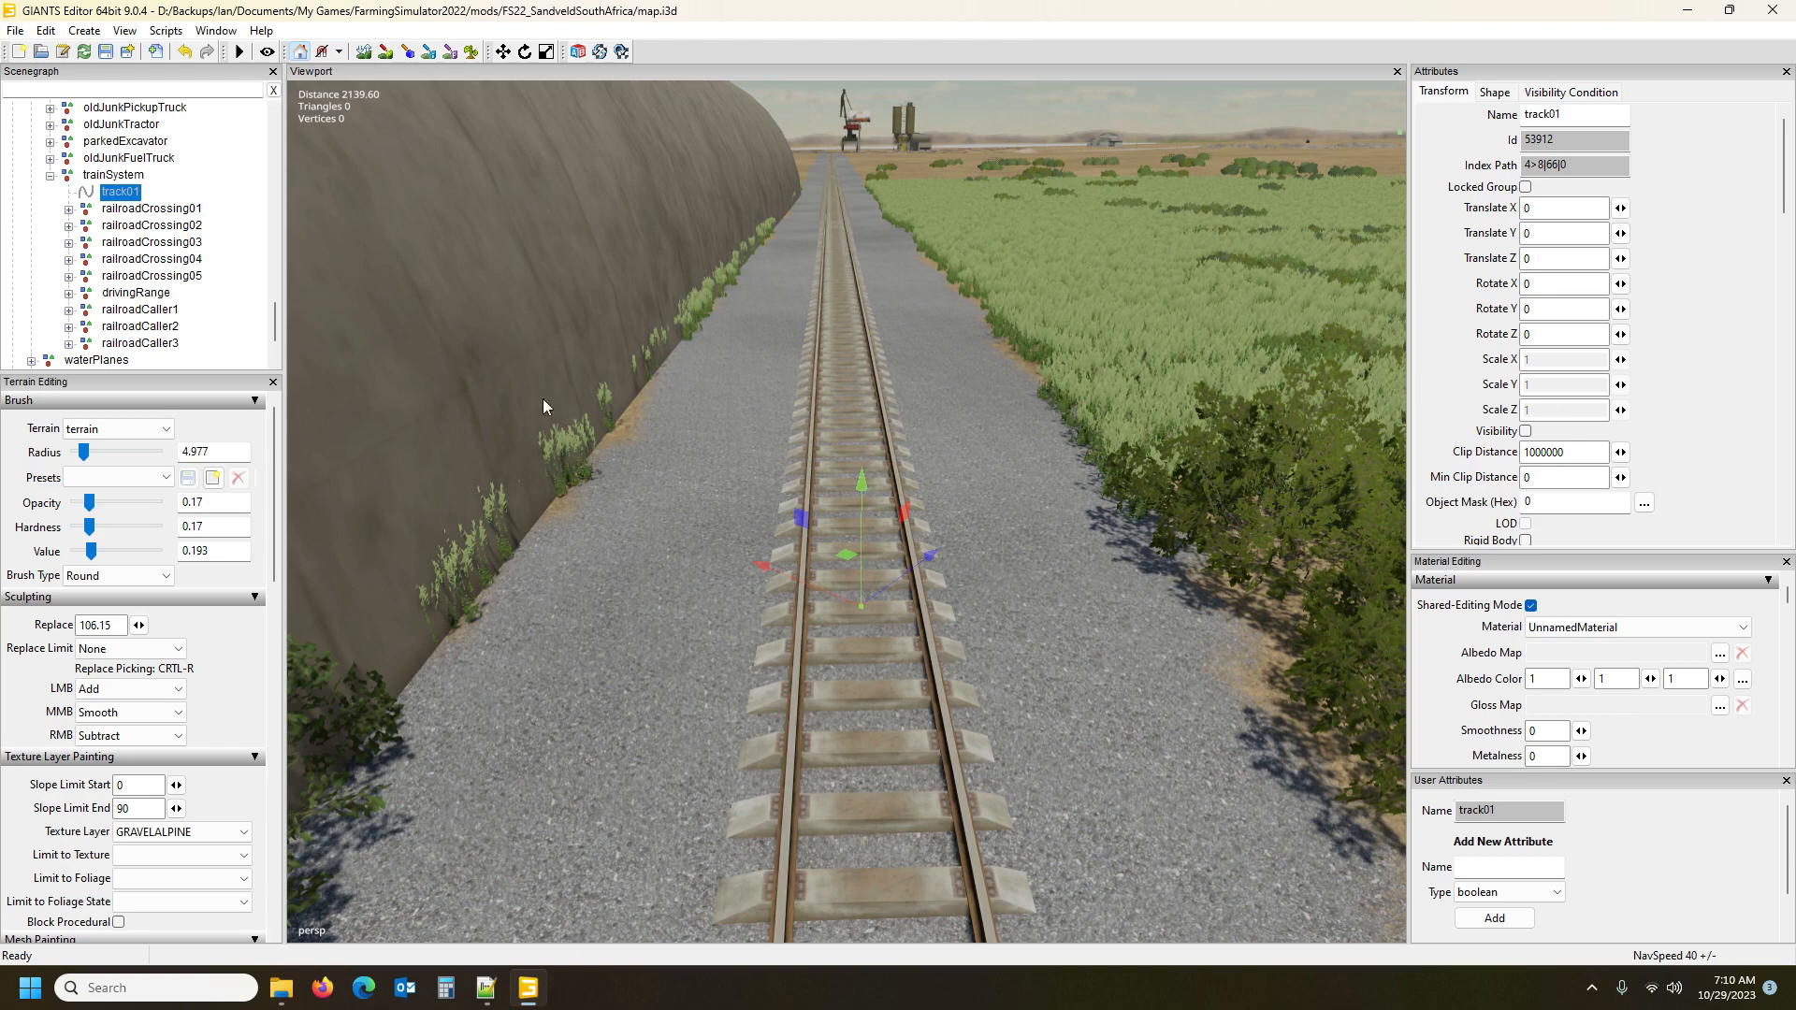
Place the next track01 spline point midway between the rails beside the tunnel using interactive placement
left_click(813, 550)
left_click(846, 363)
left_click_drag(883, 498, 861, 552, "alt")
left_click(863, 514)
key("ctrl+b")
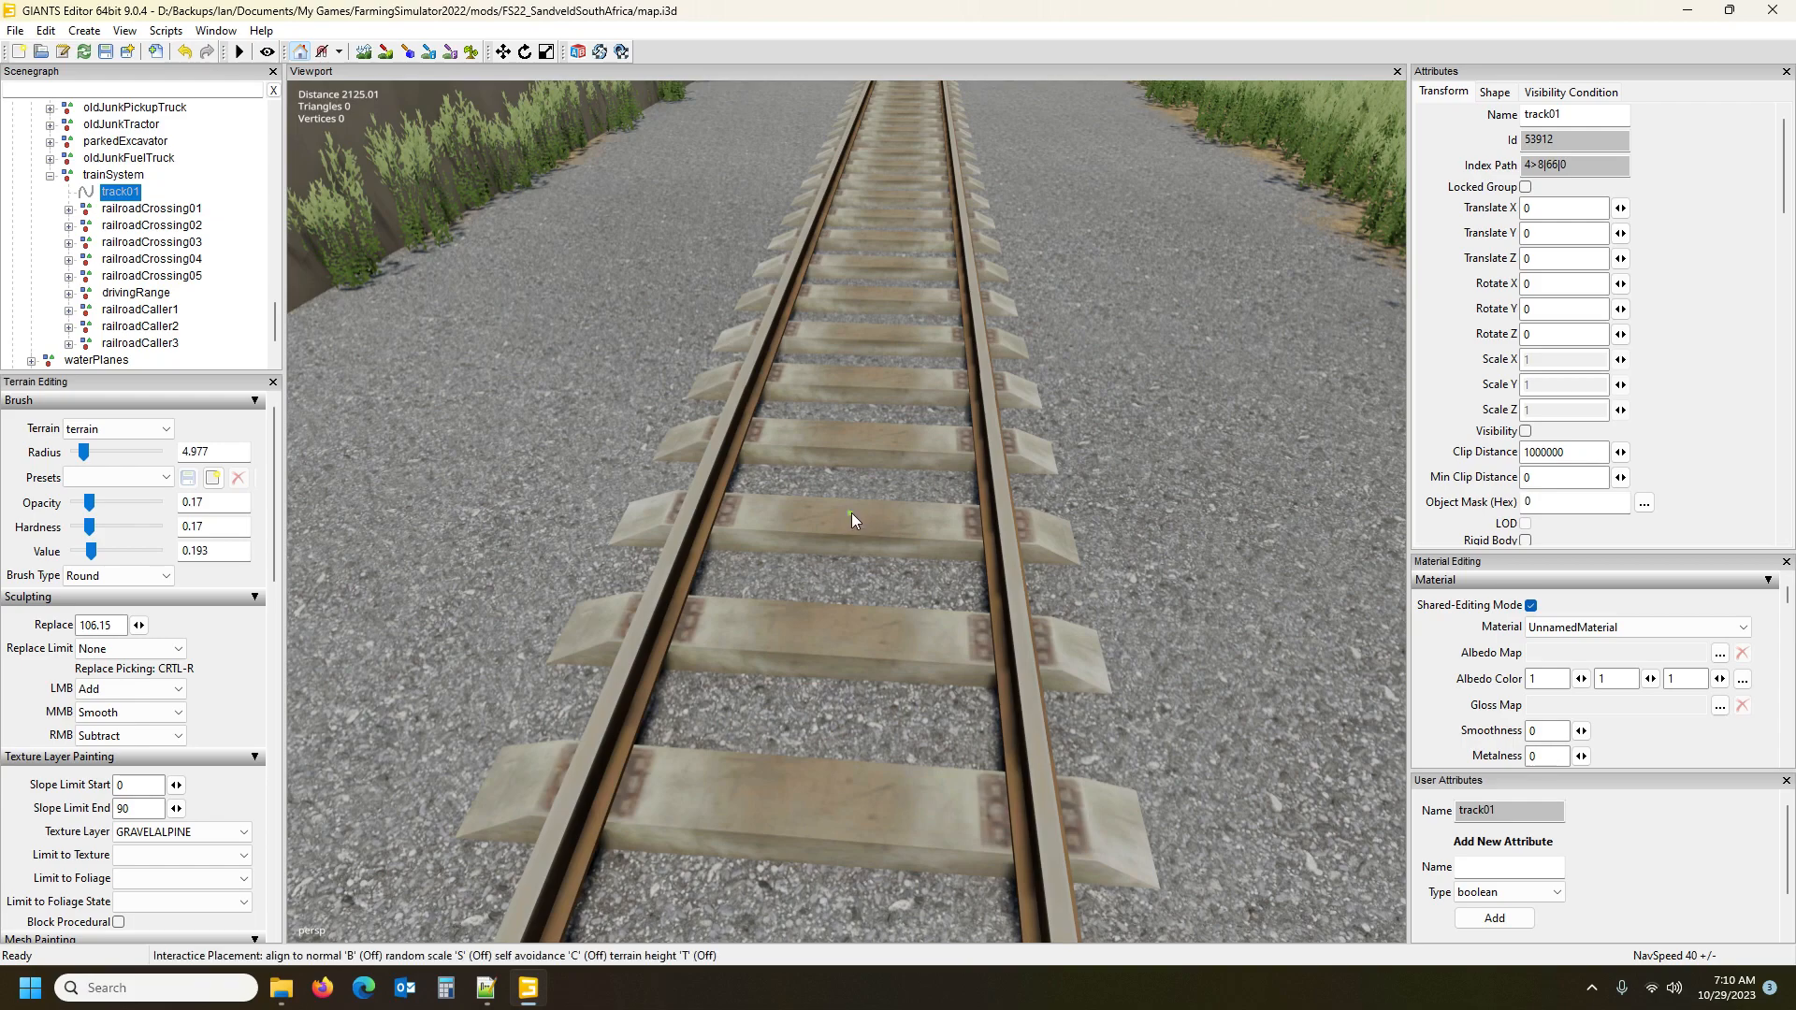
left_click(853, 513)
scroll(895, 623, "down", 5)
left_click_drag(907, 614, 922, 670, "alt")
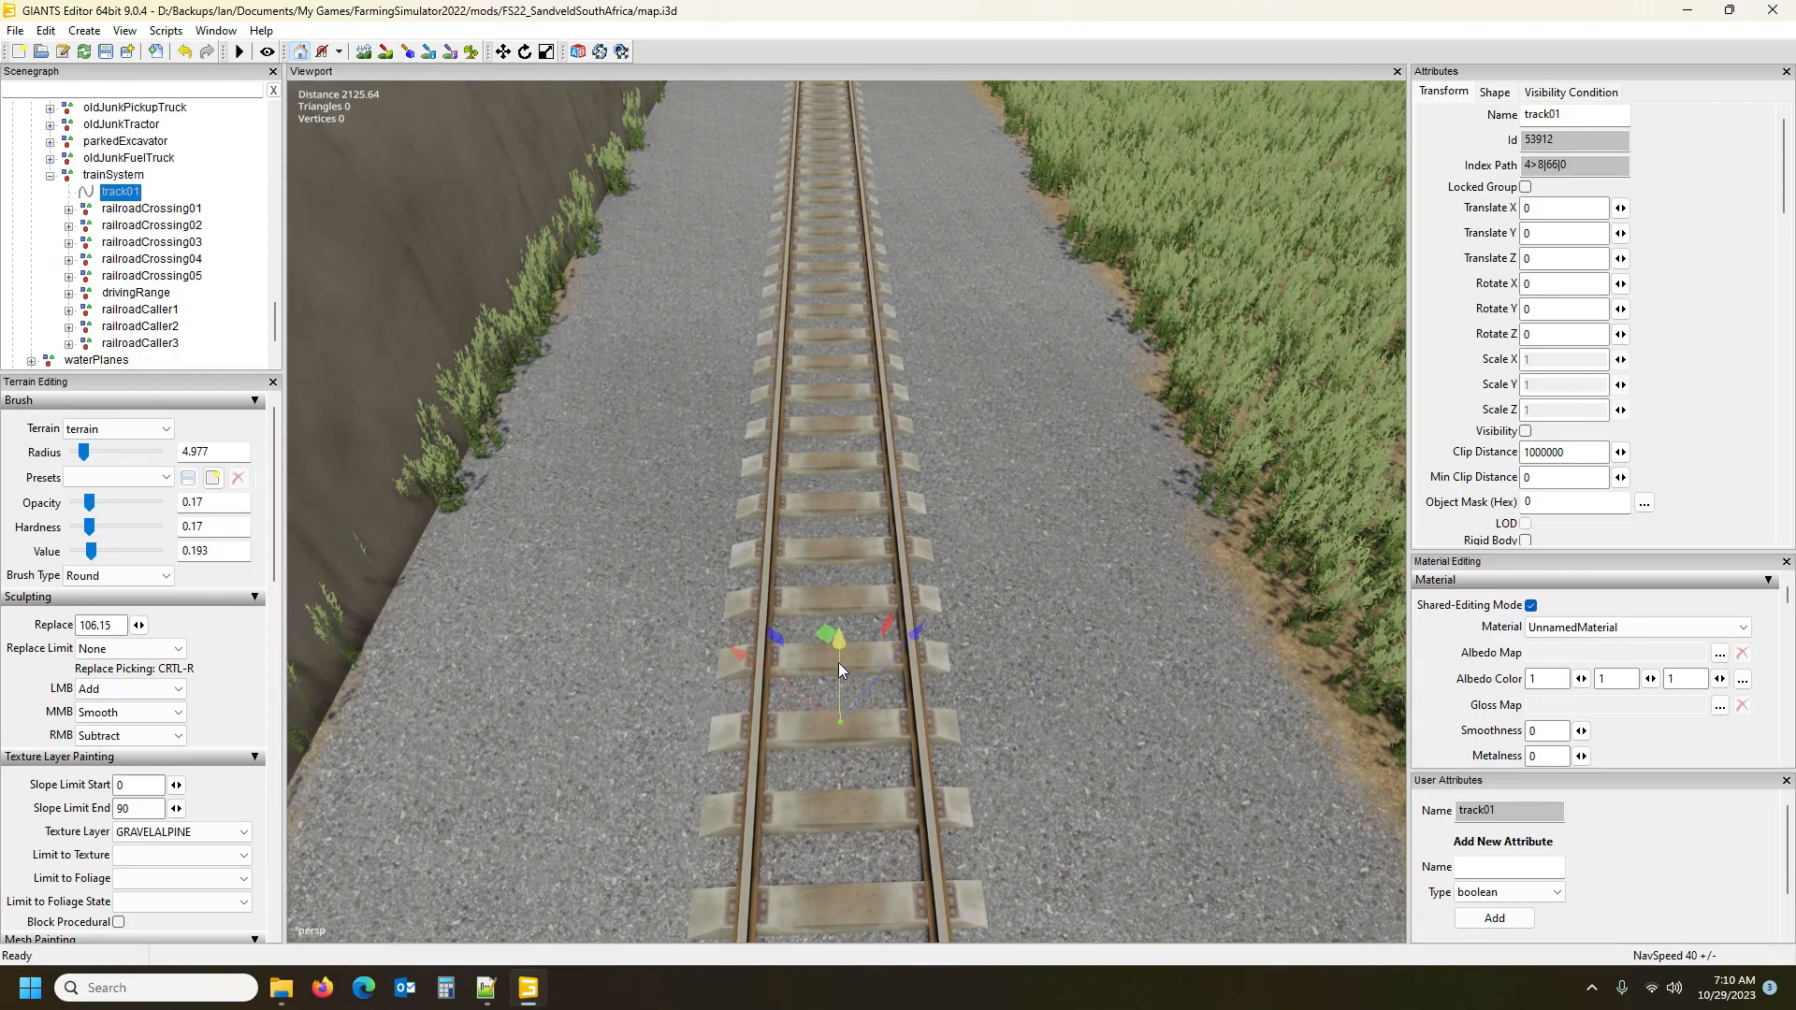
Place the following track01 spline point between the rails on the straight beyond the tunnel
left_click_drag(908, 413, 925, 359, "alt")
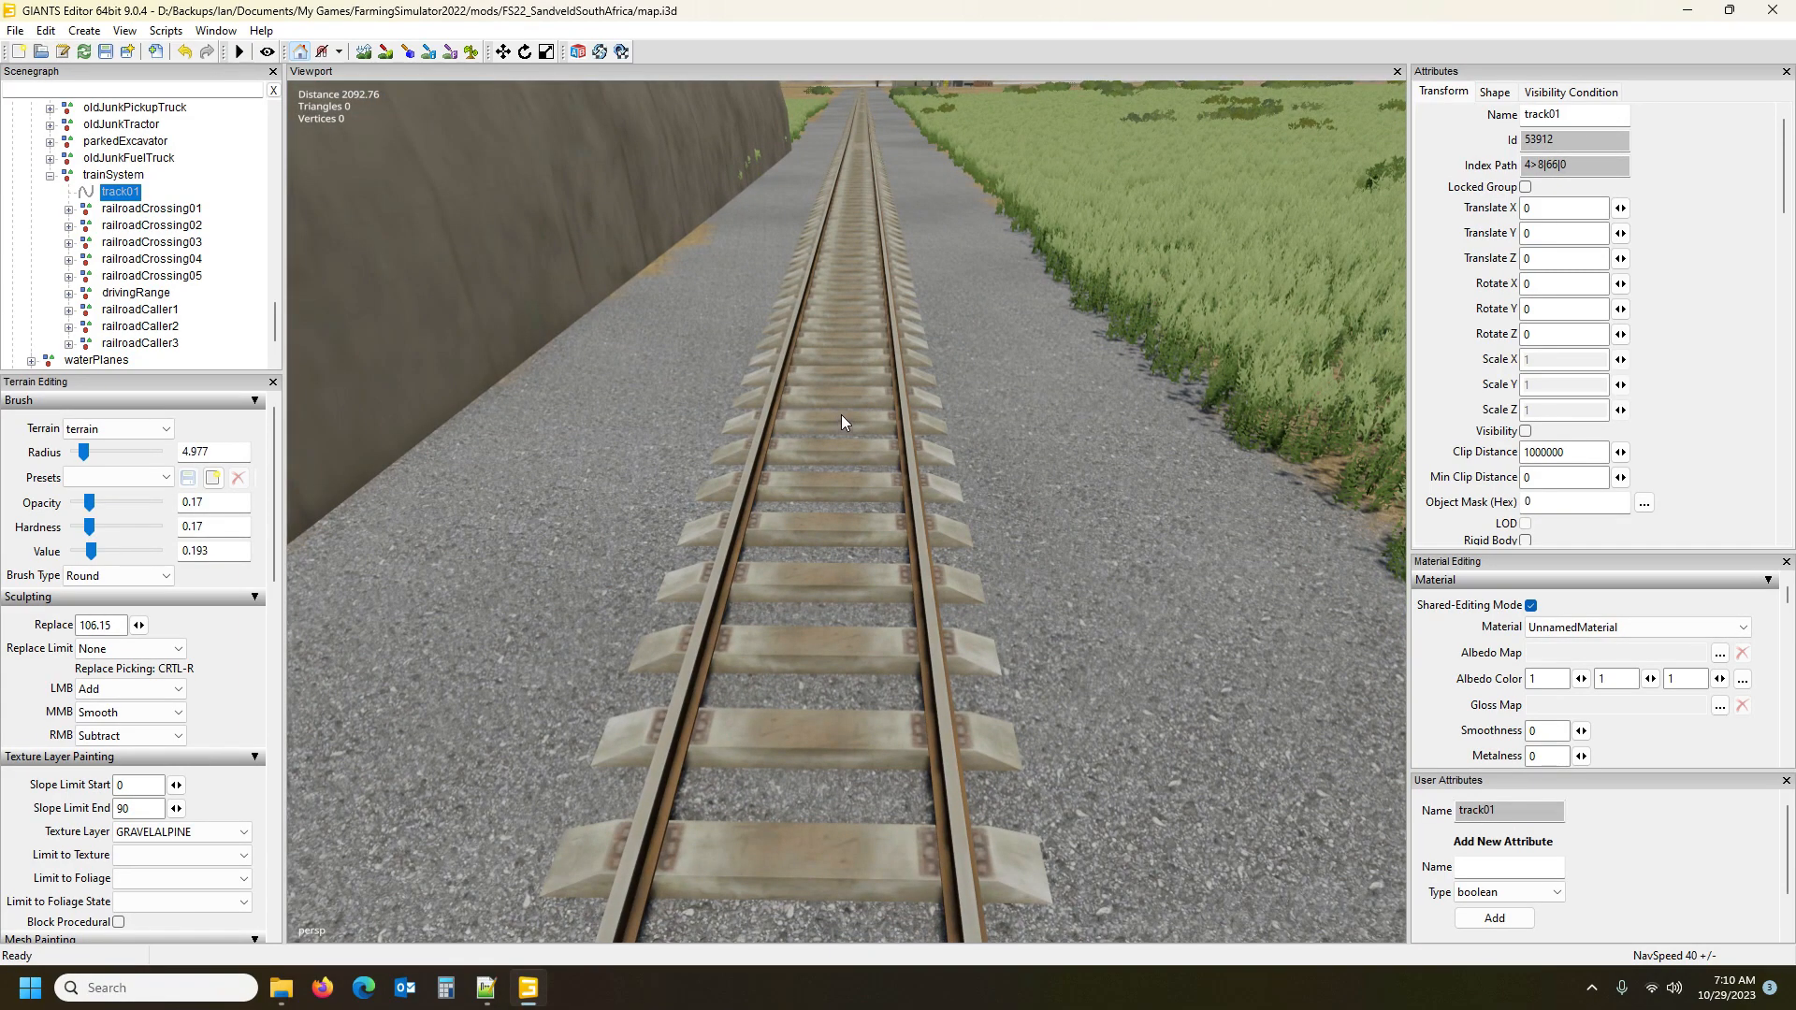
left_click_drag(902, 458, 896, 513, "alt")
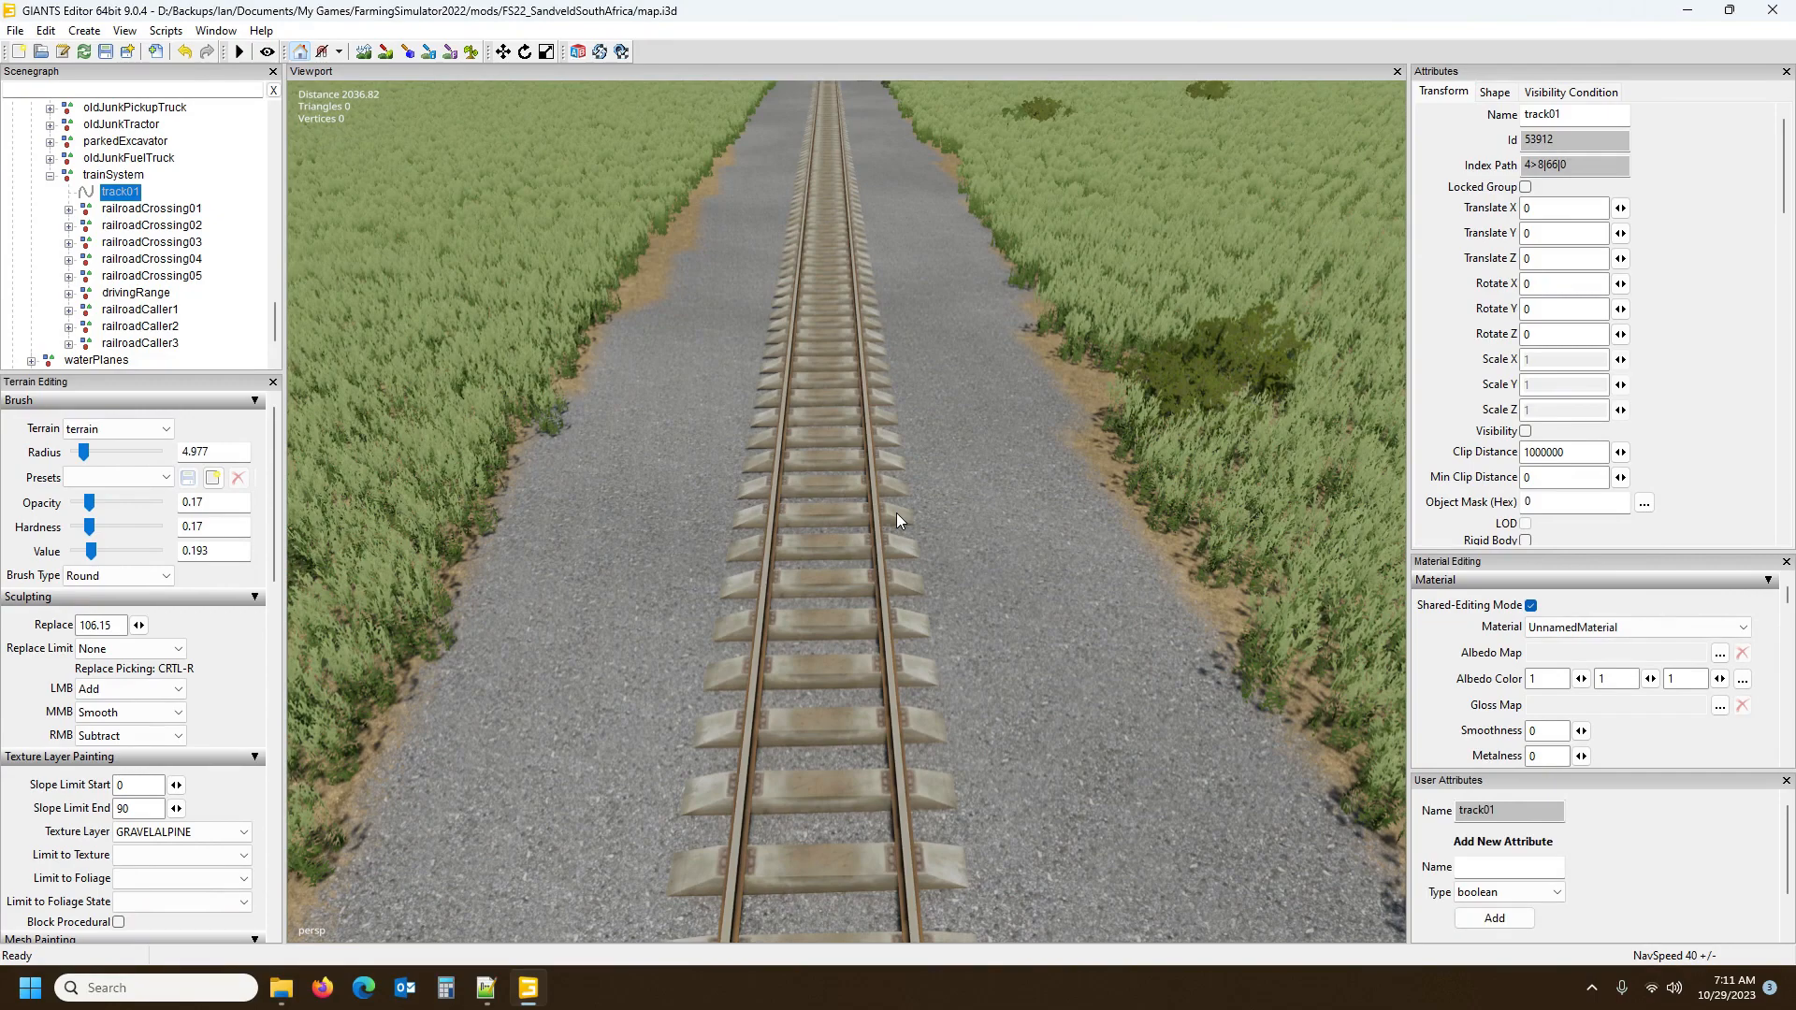
left_click_drag(823, 480, 941, 597, "alt")
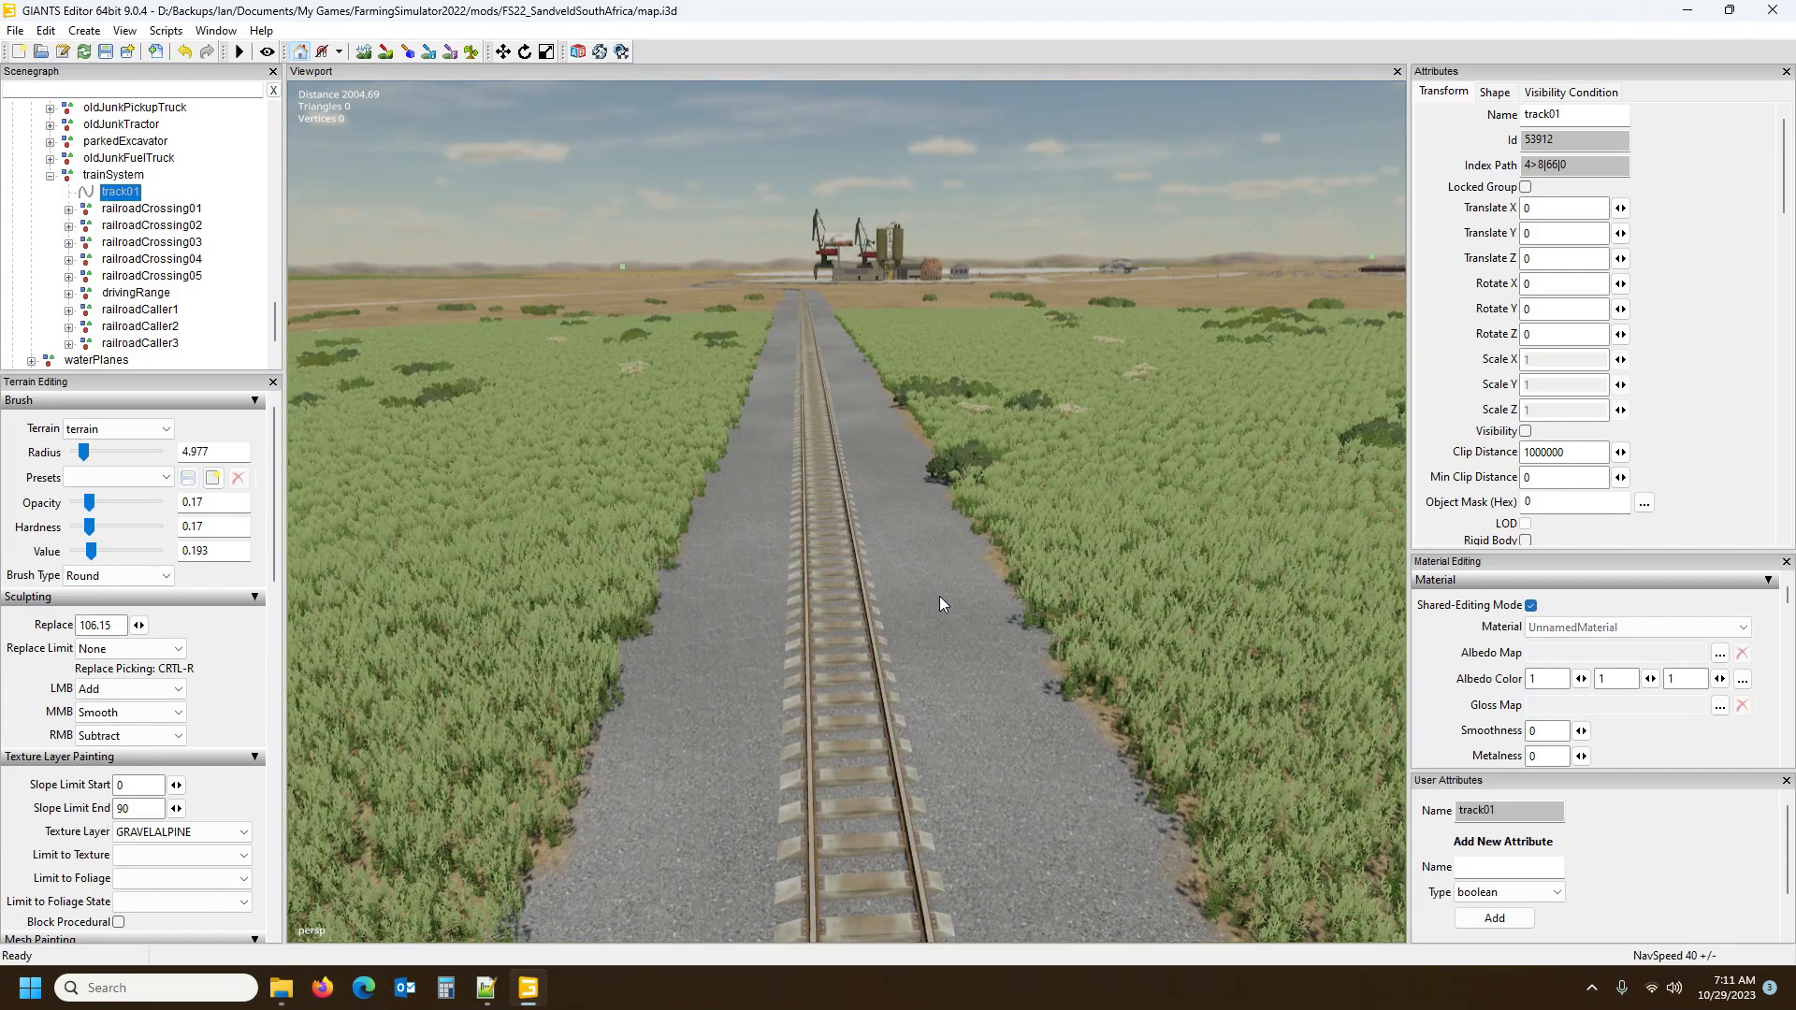
key("ctrl+b")
left_click(834, 595)
Refine the spline point's position so it sits centred on a sleeper between the two rails
left_click_drag(1037, 698, 996, 776, "alt")
scroll(1026, 720, "up", 2)
scroll(1001, 743, "up", 5)
scroll(1041, 777, "down", 4)
scroll(1008, 777, "up", 3)
key("ctrl+b")
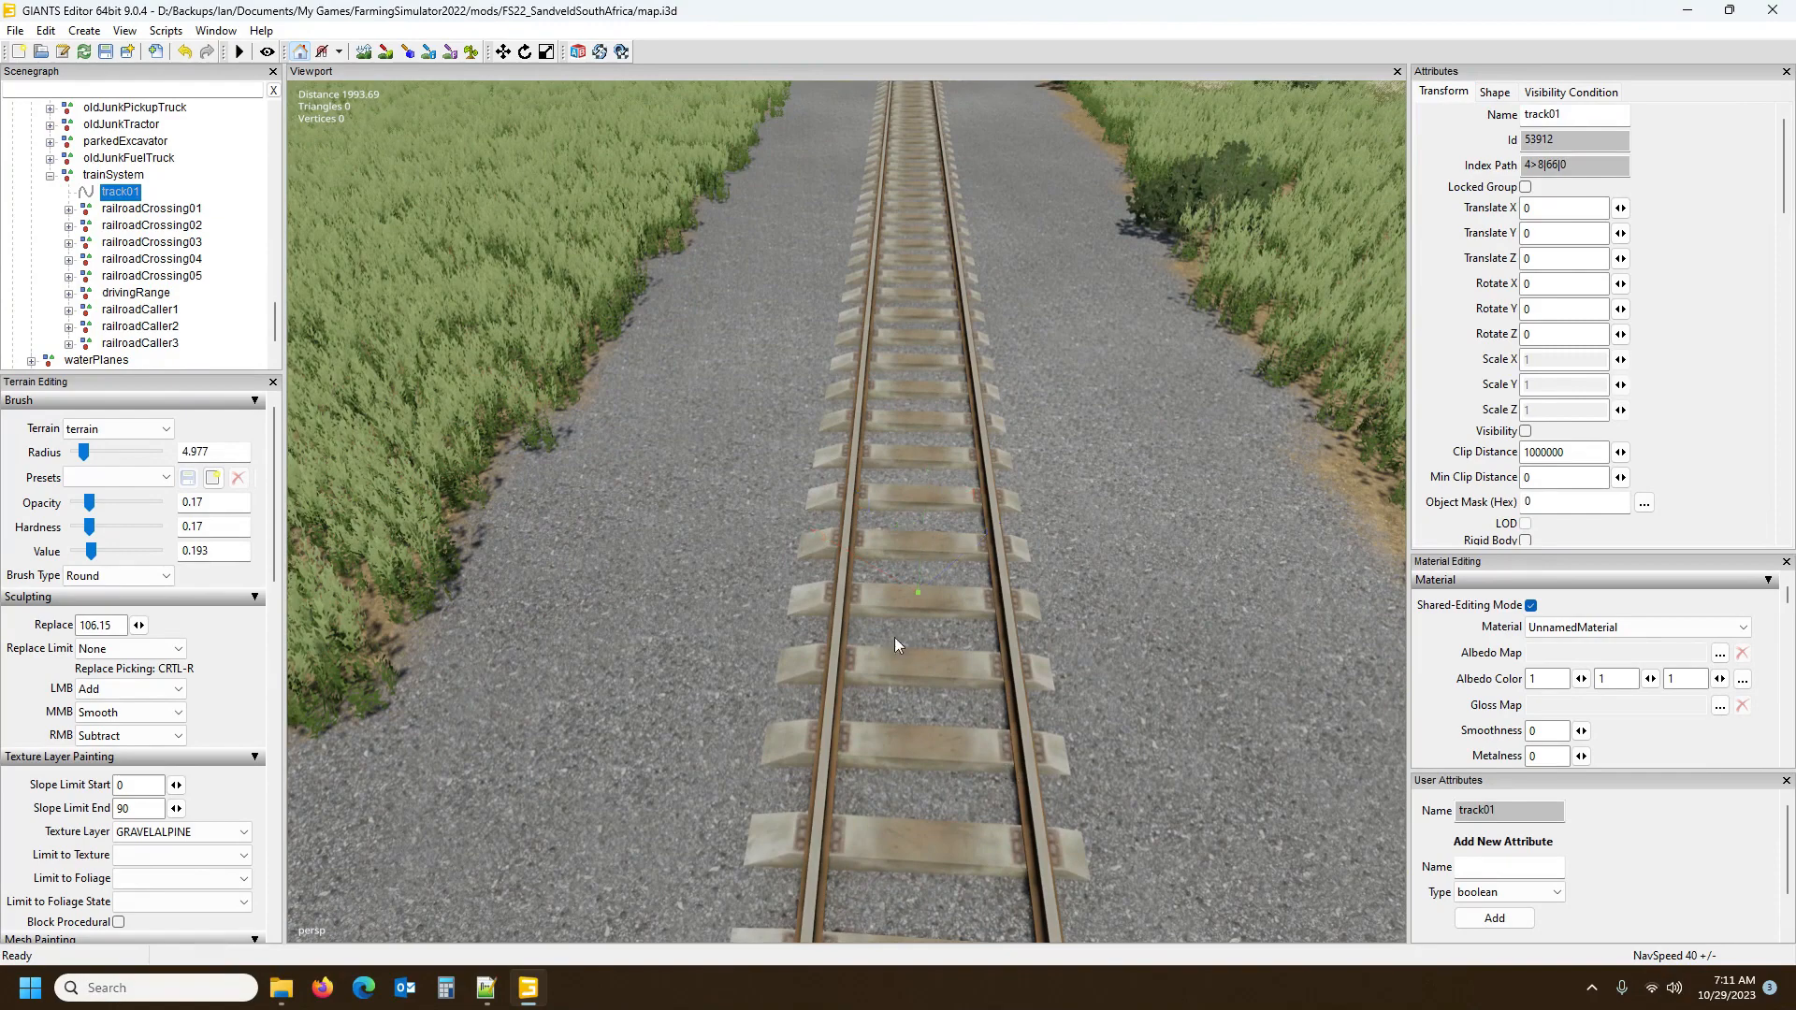
key("ctrl+b")
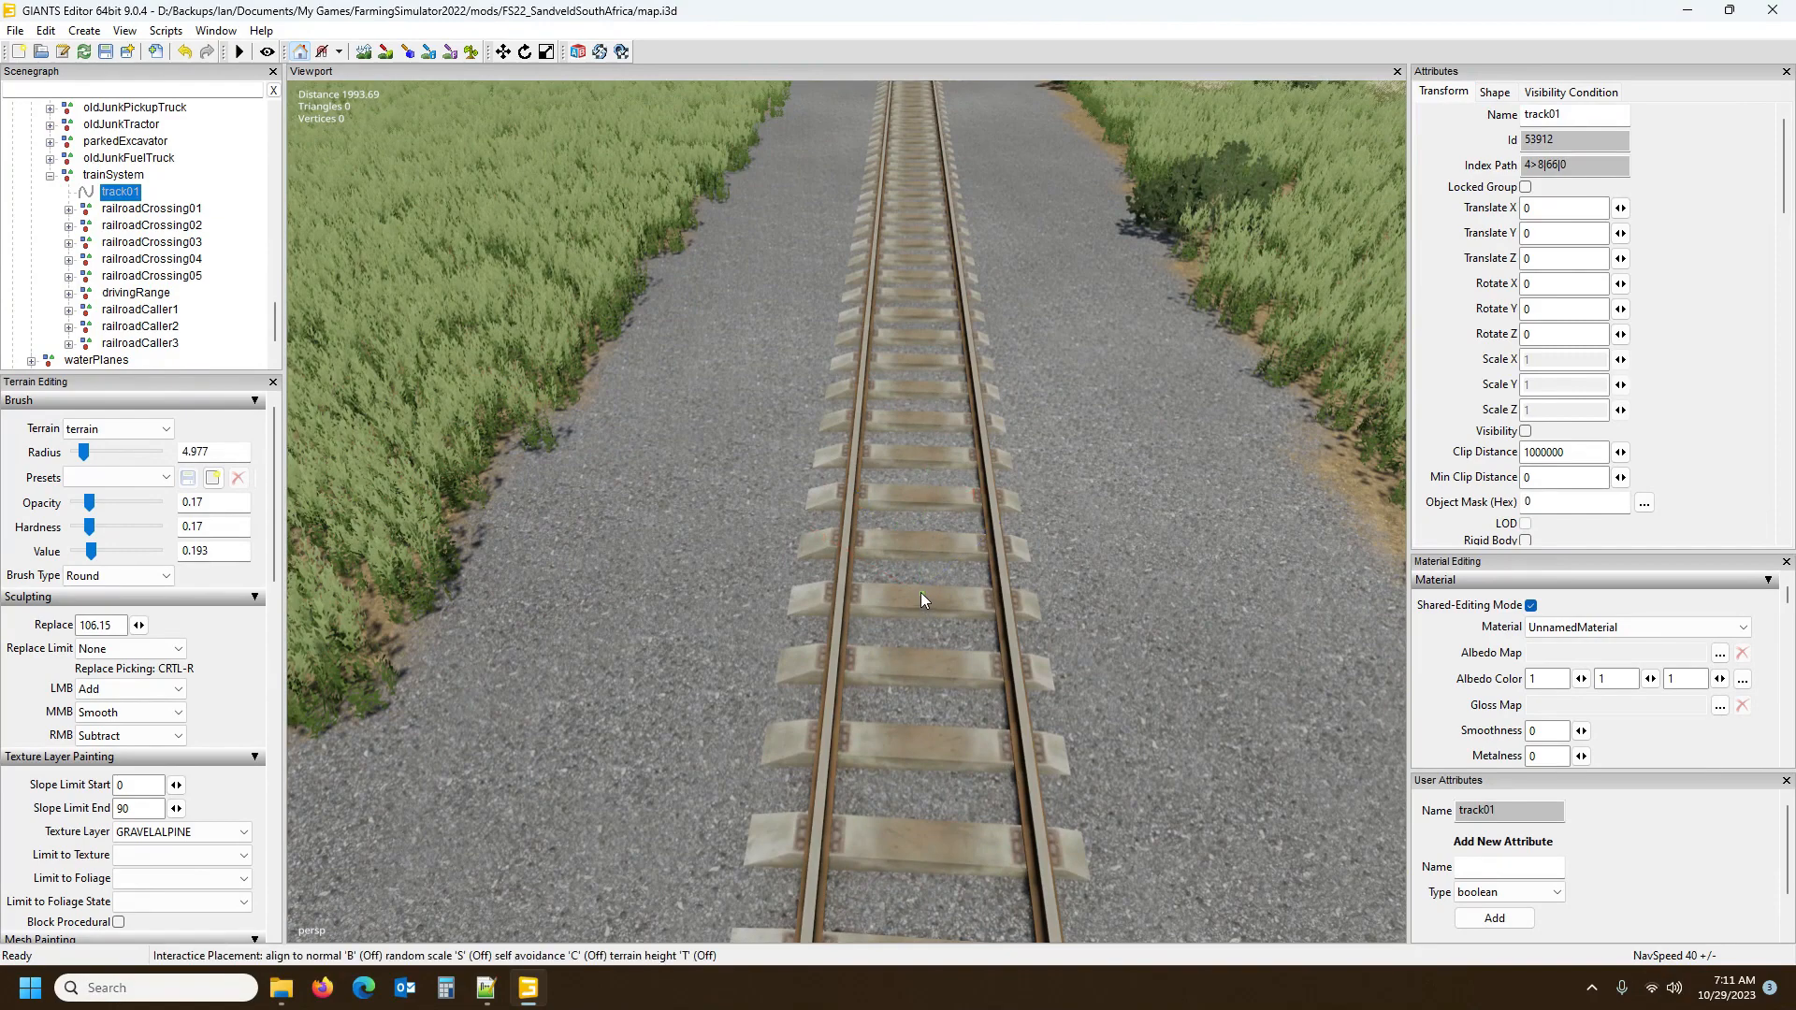
left_click(923, 594)
Place the next track01 spline point farther along the straight, centred on a sleeper
left_click_drag(1048, 708, 1076, 639, "alt")
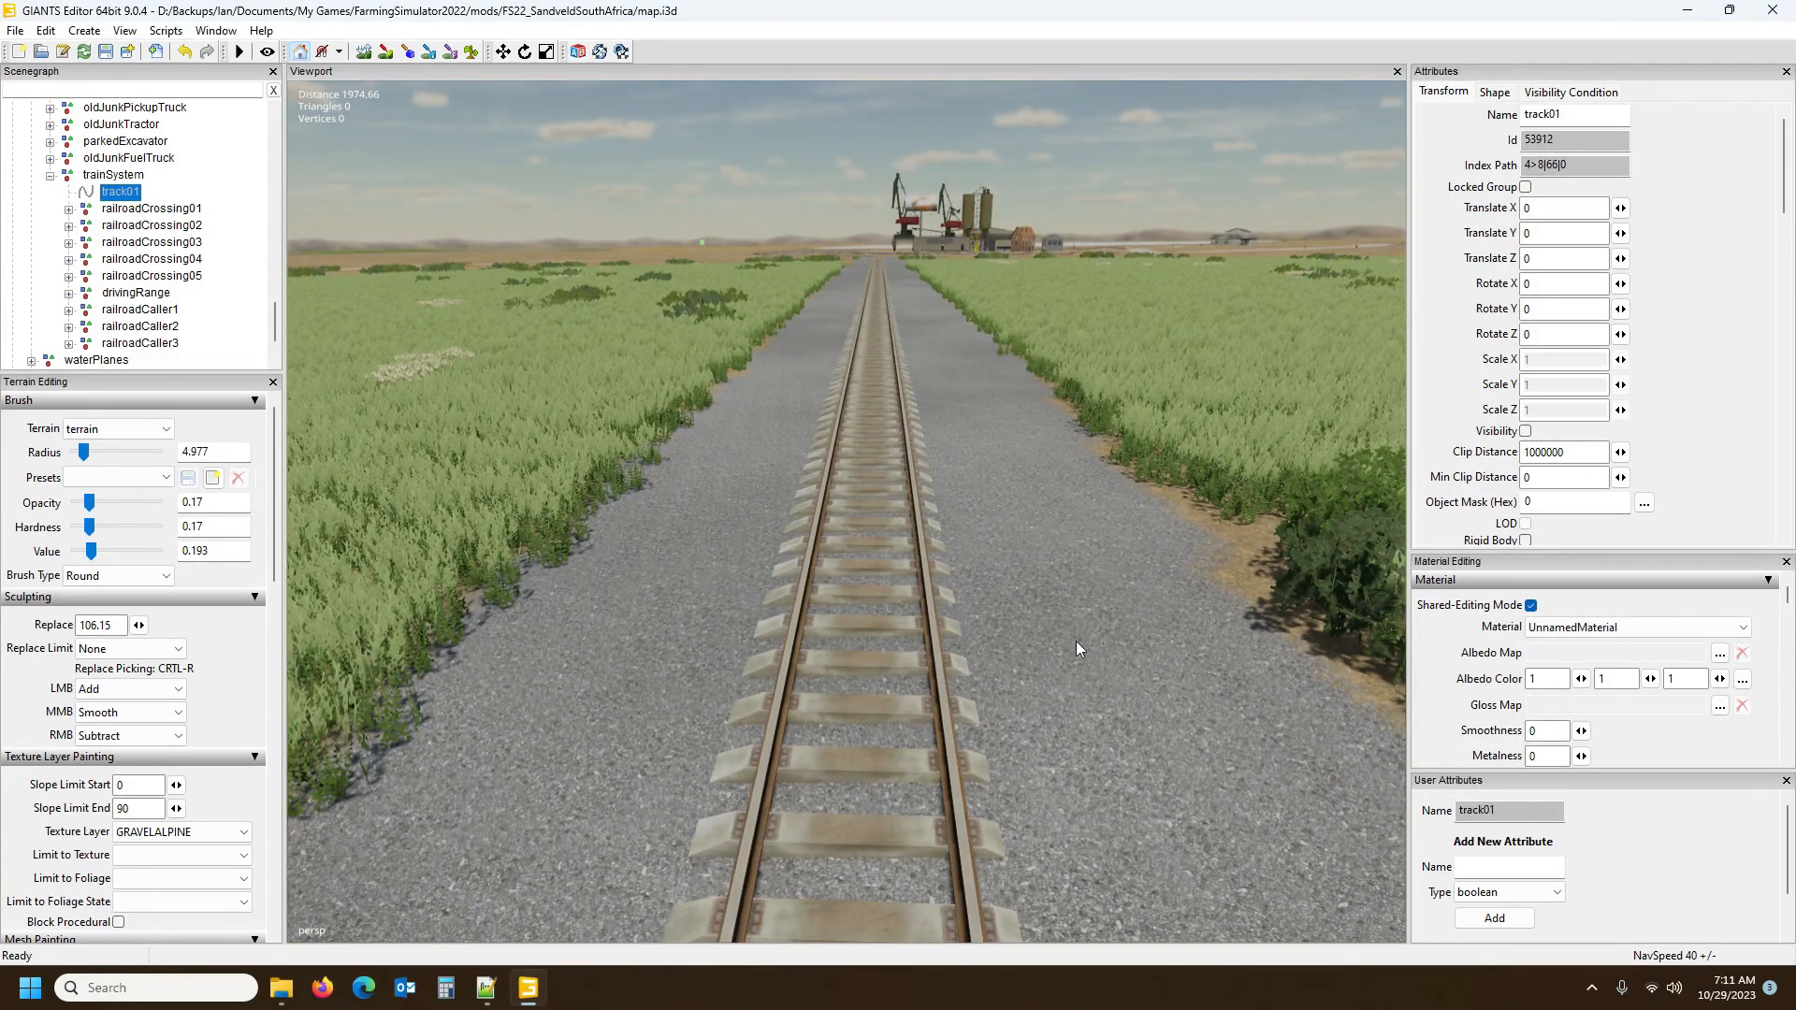
left_click_drag(868, 505, 840, 687, "alt")
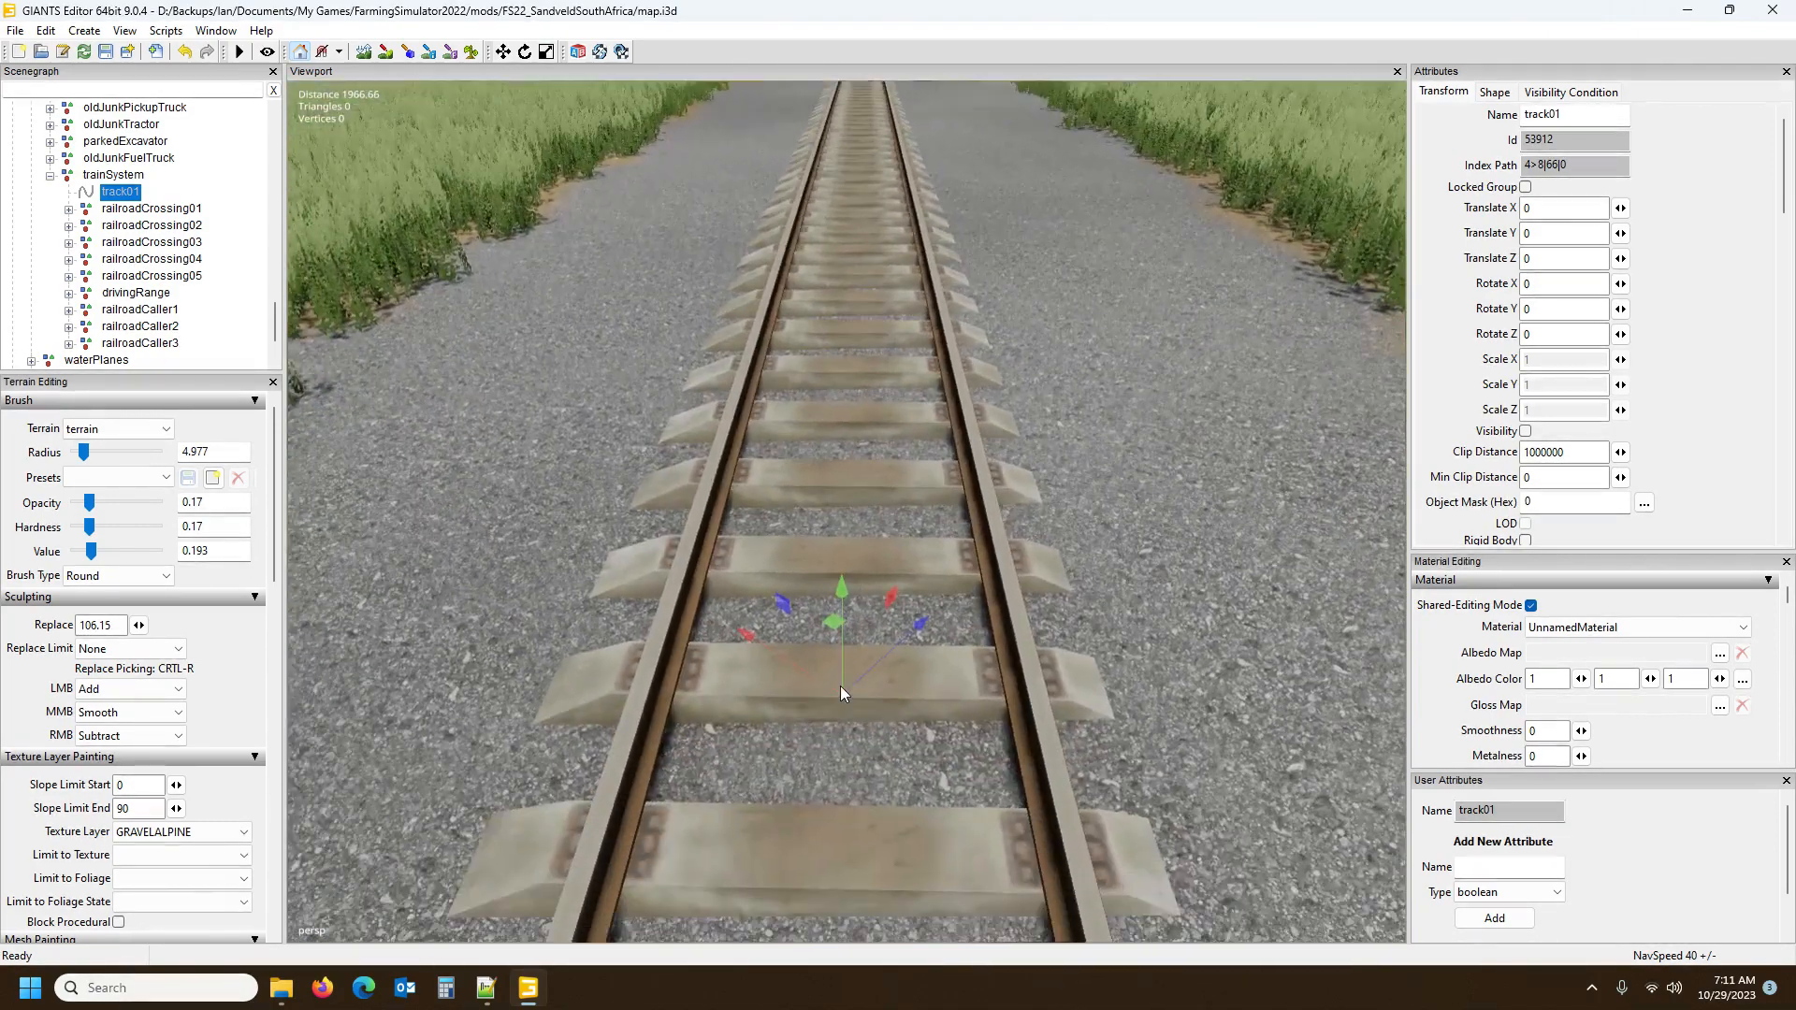
key("ctrl+b")
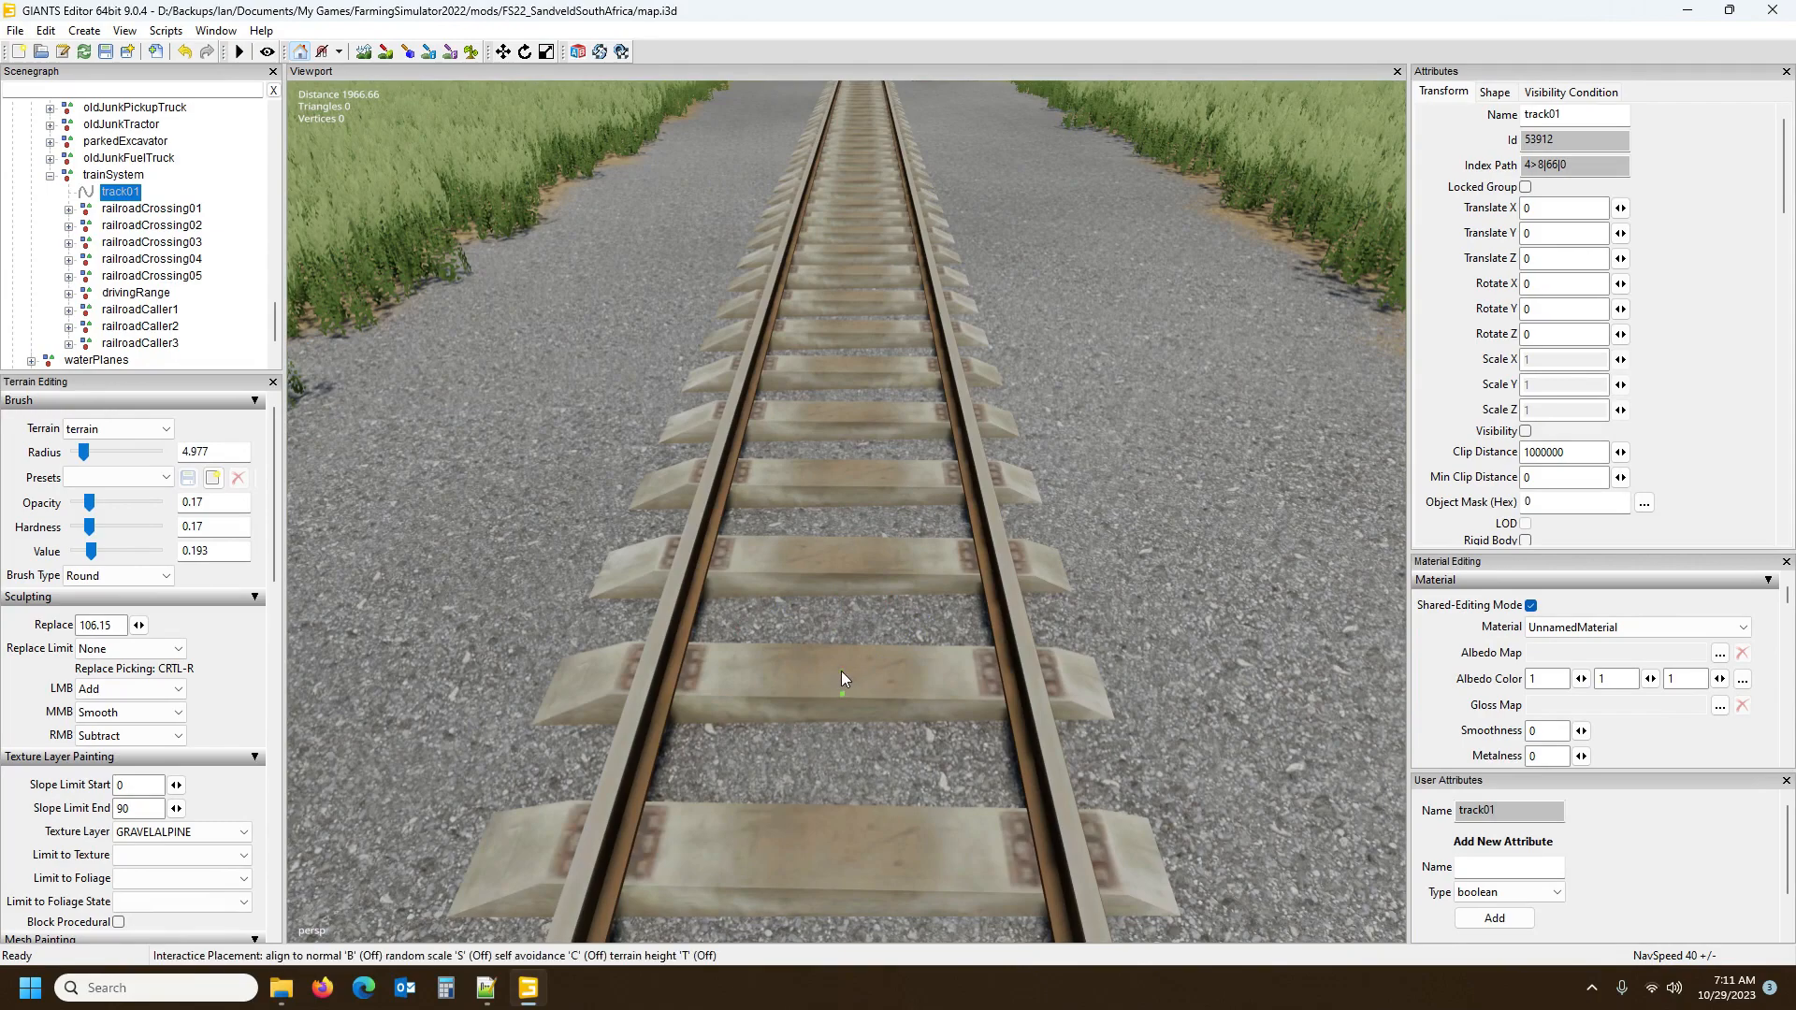
left_click(842, 671)
Position another track01 spline point between the rails farther along the track towards the harbour cranes
scroll(896, 784, "down", 3)
left_click_drag(896, 784, 879, 737, "alt")
scroll(890, 630, "up", 3)
scroll(879, 738, "up", 3)
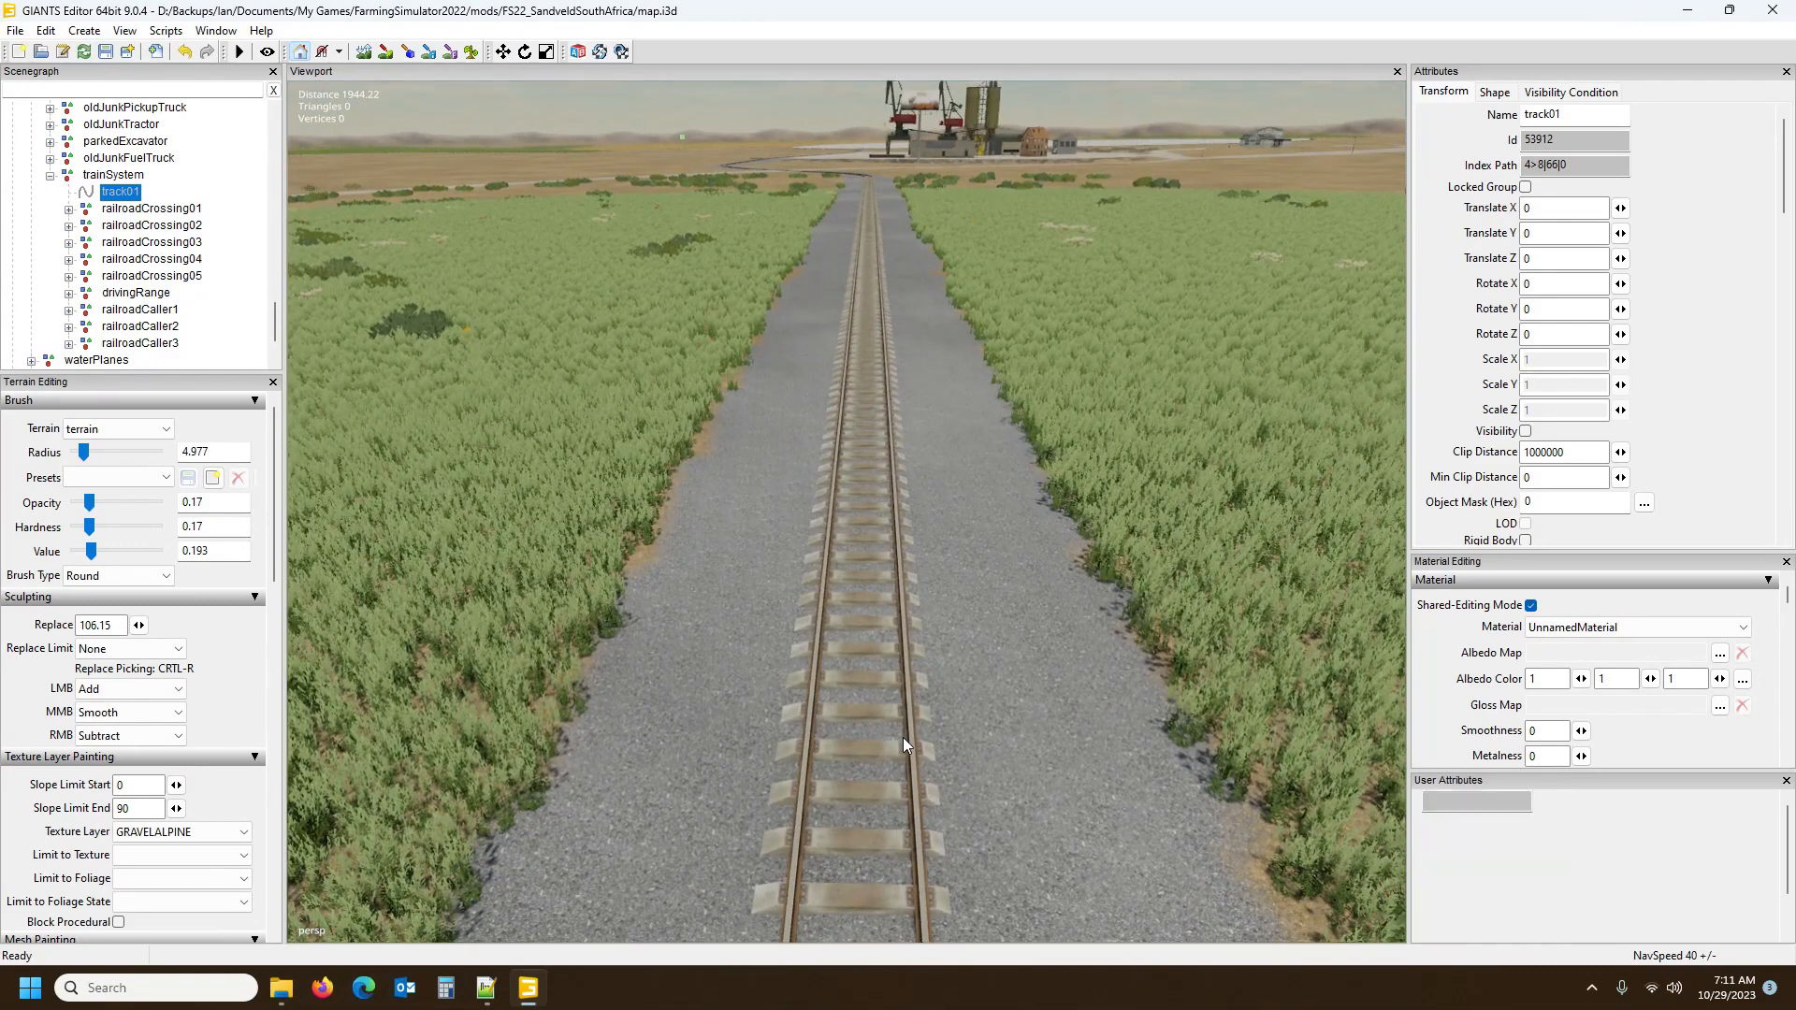
left_click(863, 598)
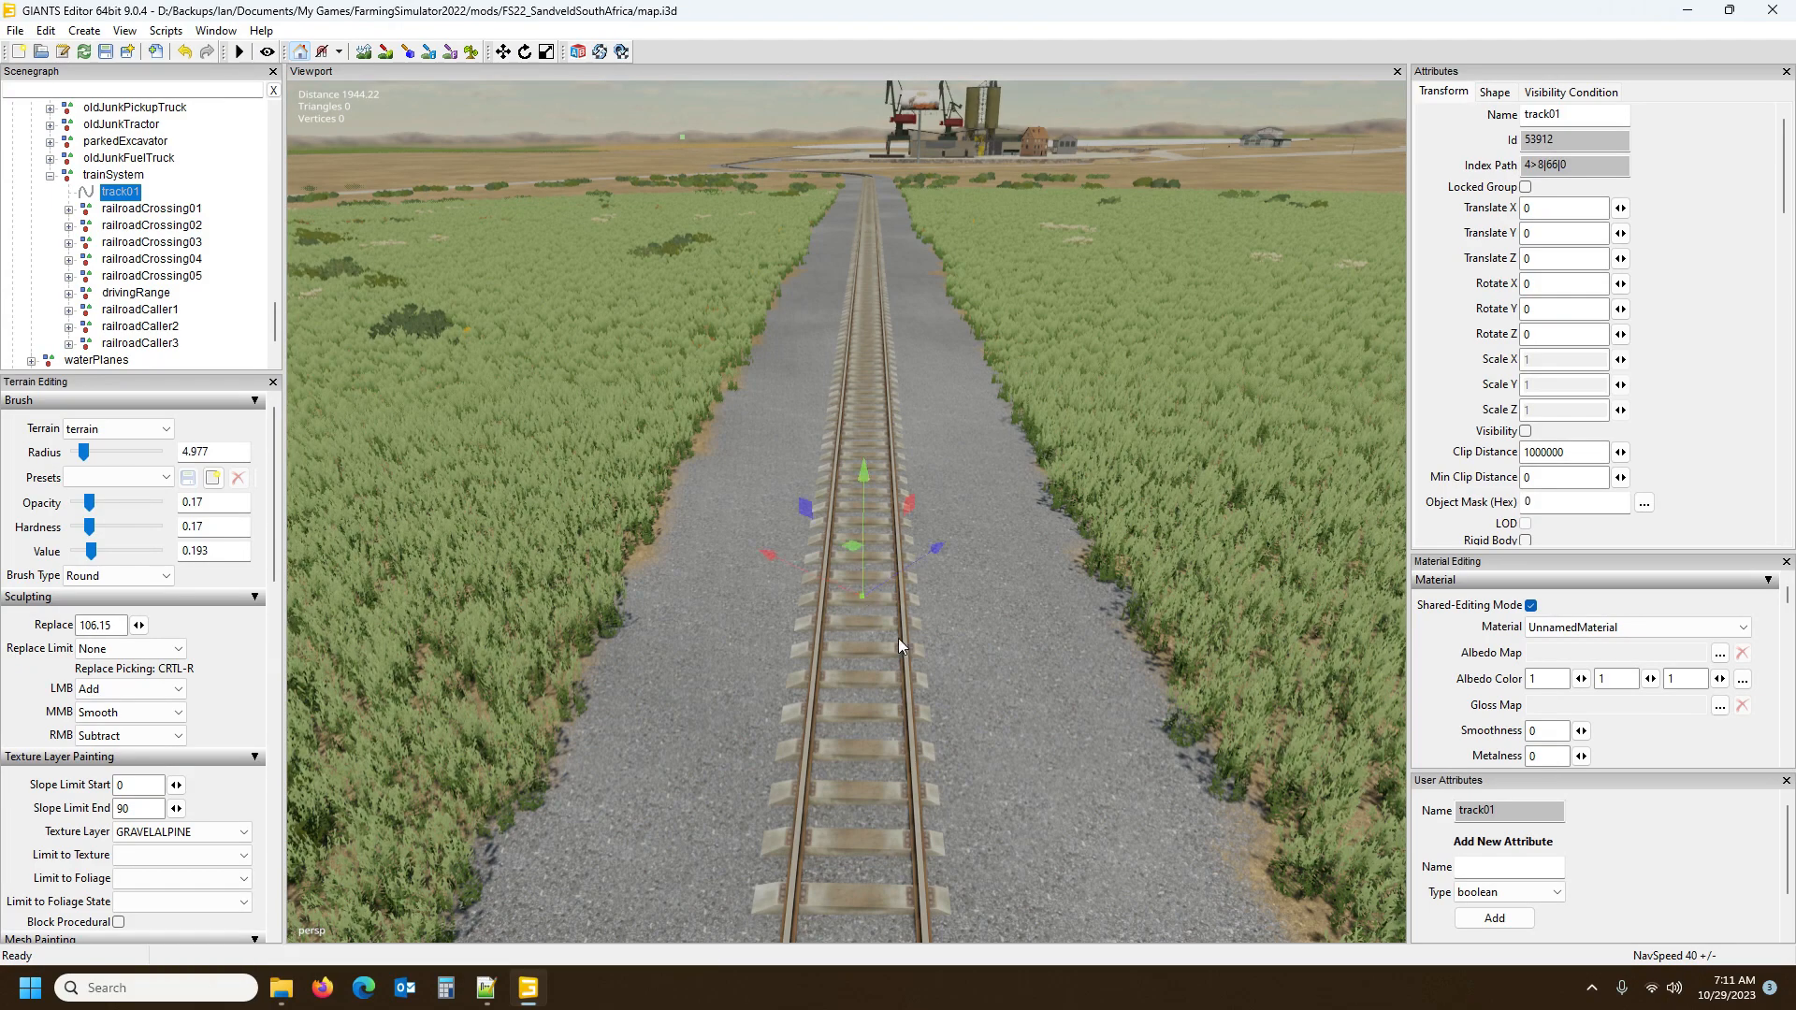
Continue bringing track01 spline points onto the straight rails ahead of the curve near the cranes
left_click_drag(1053, 745, 1008, 693, "alt")
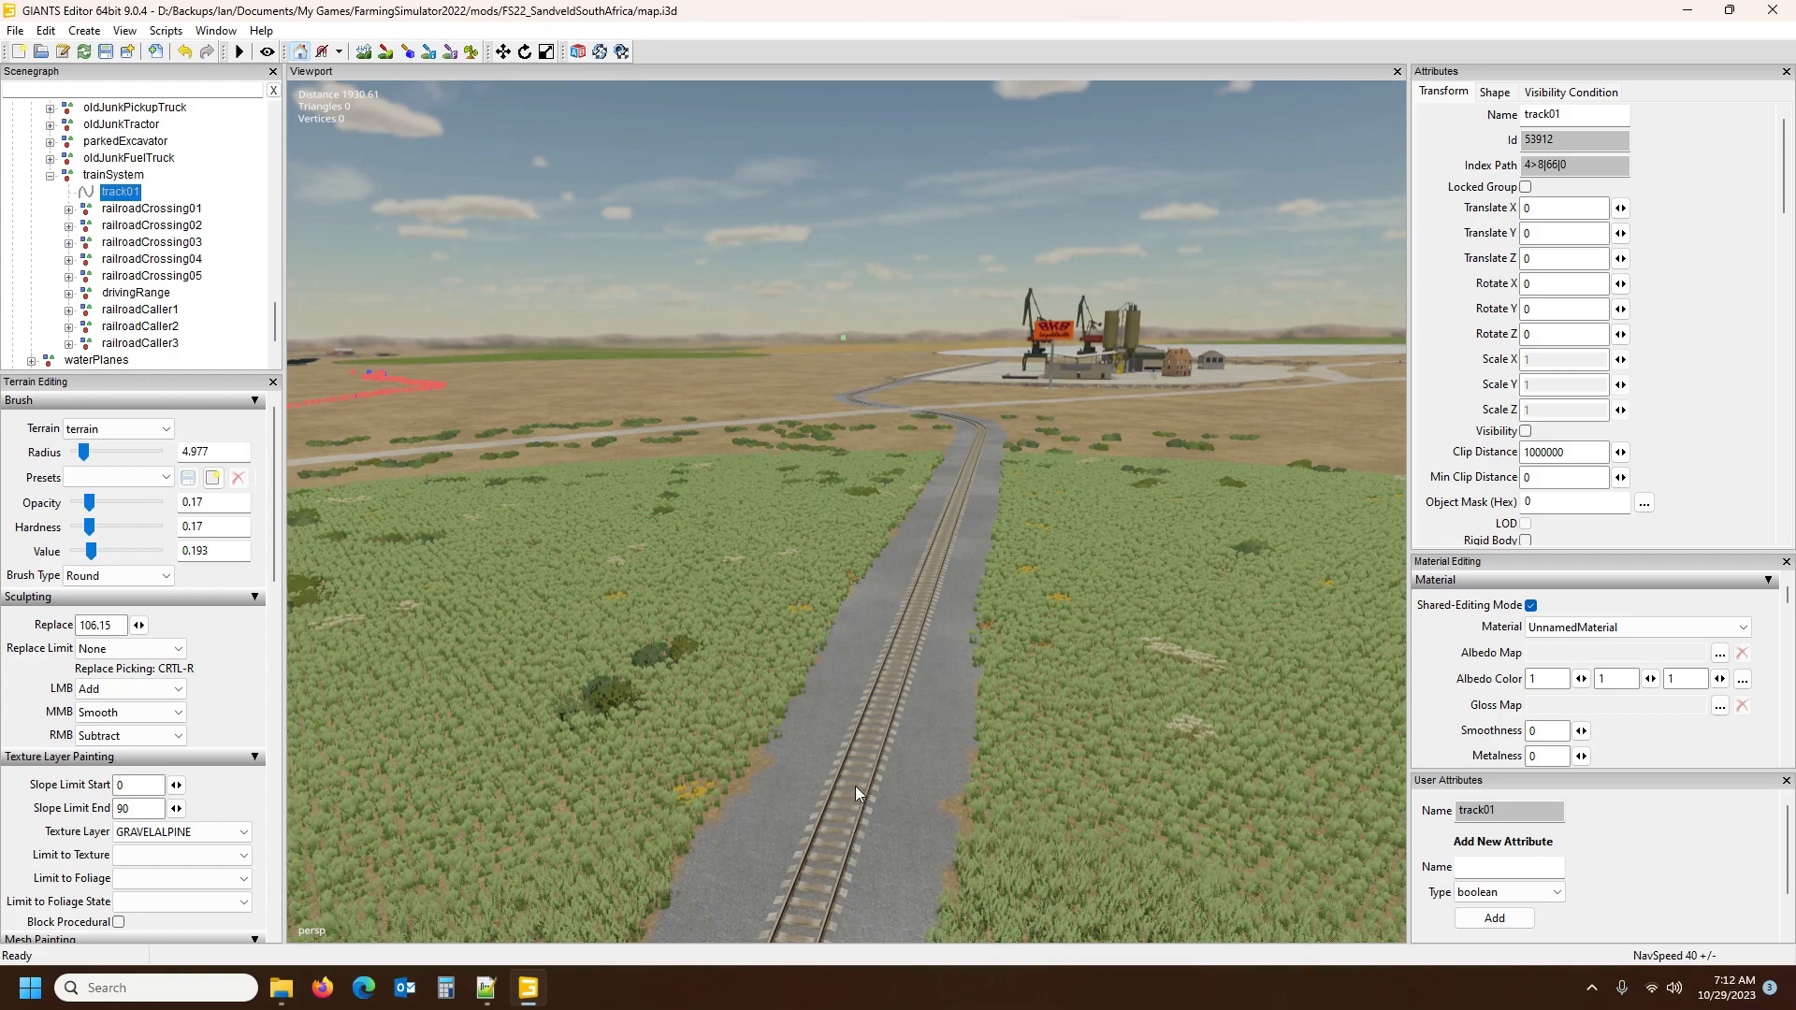
left_click_drag(953, 800, 853, 700, "alt")
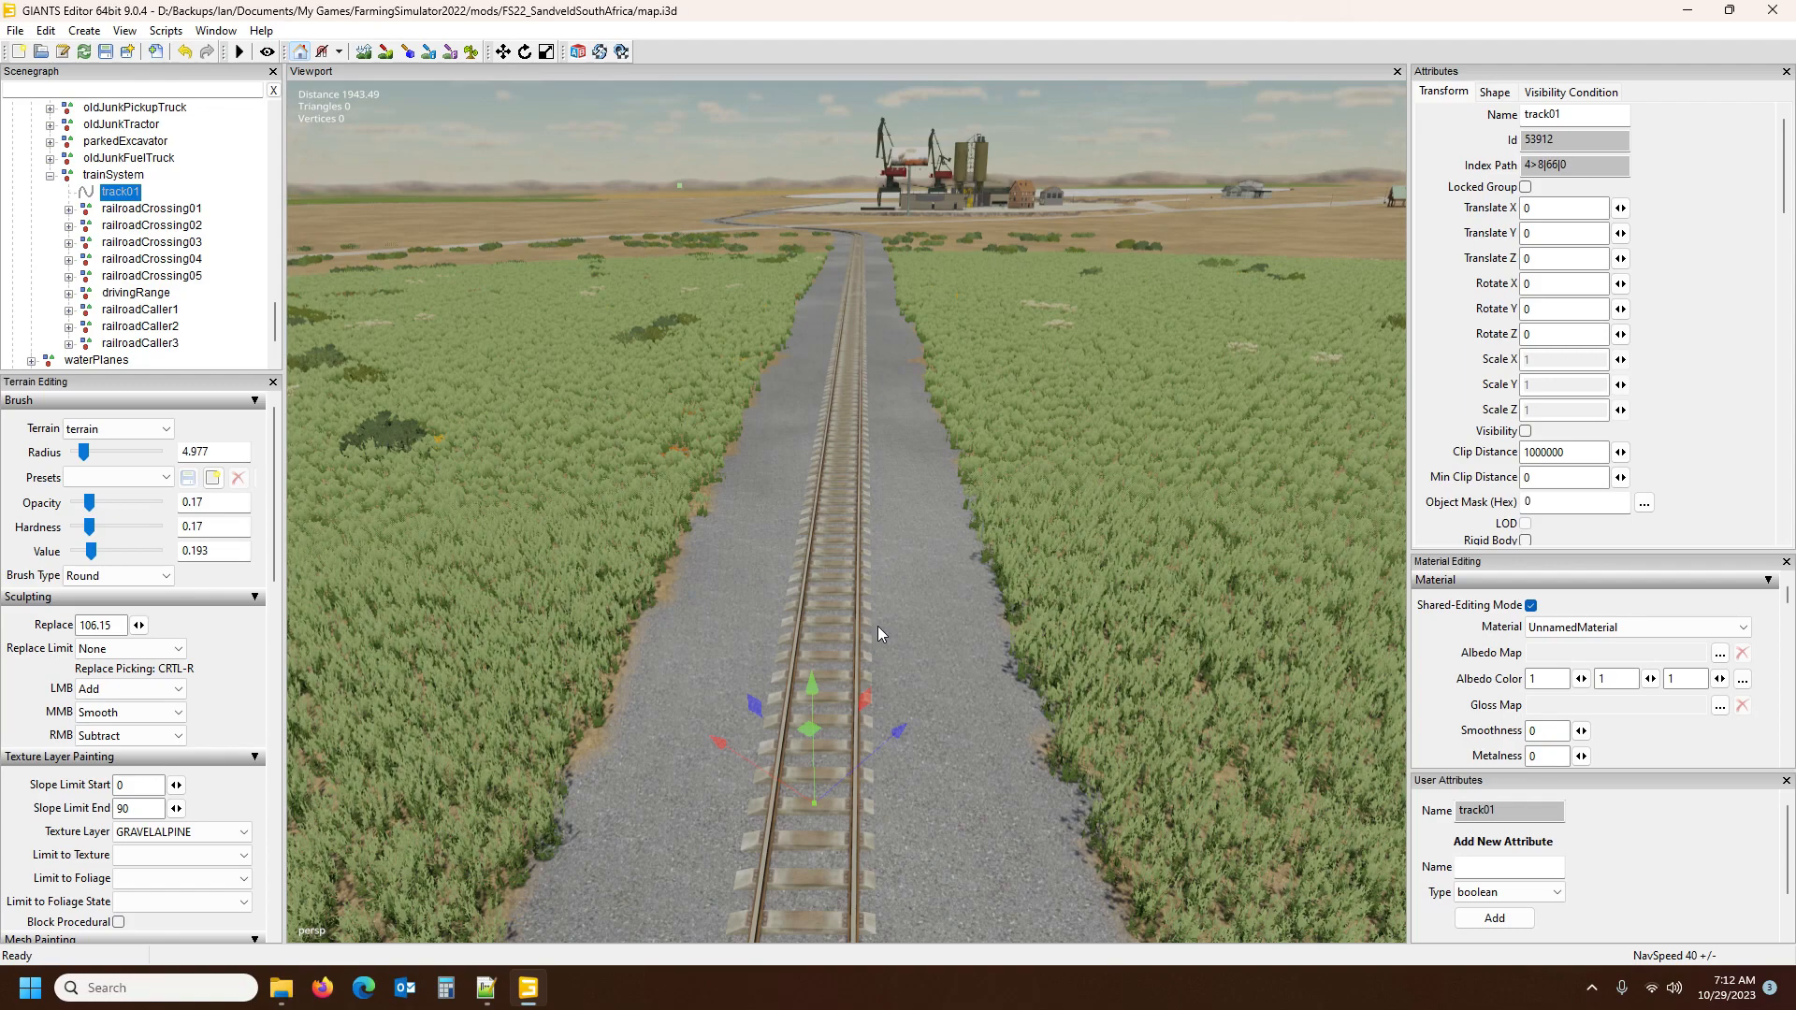
left_click_drag(878, 626, 479, 578, "alt")
left_click_drag(544, 380, 1216, 388, "alt")
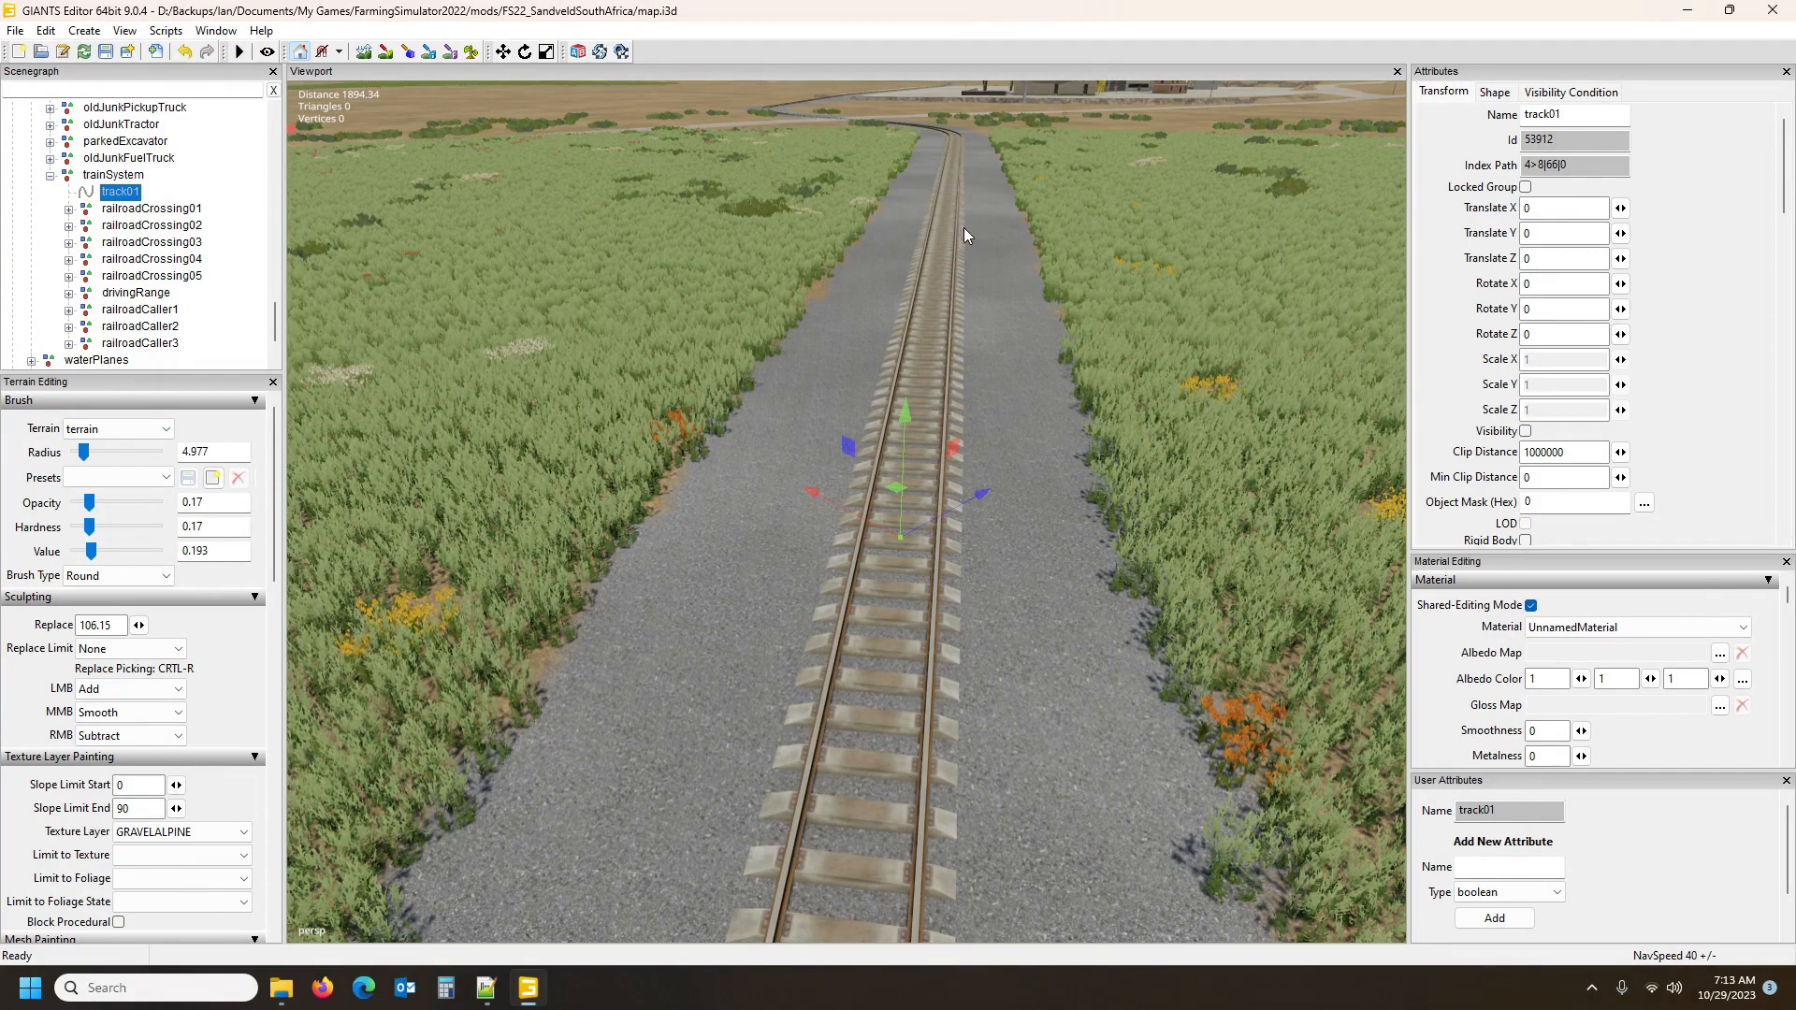
Look back towards the tunnel and step through the track01 spline points to examine their order and placement
left_click_drag(1098, 247, 458, 247, "alt")
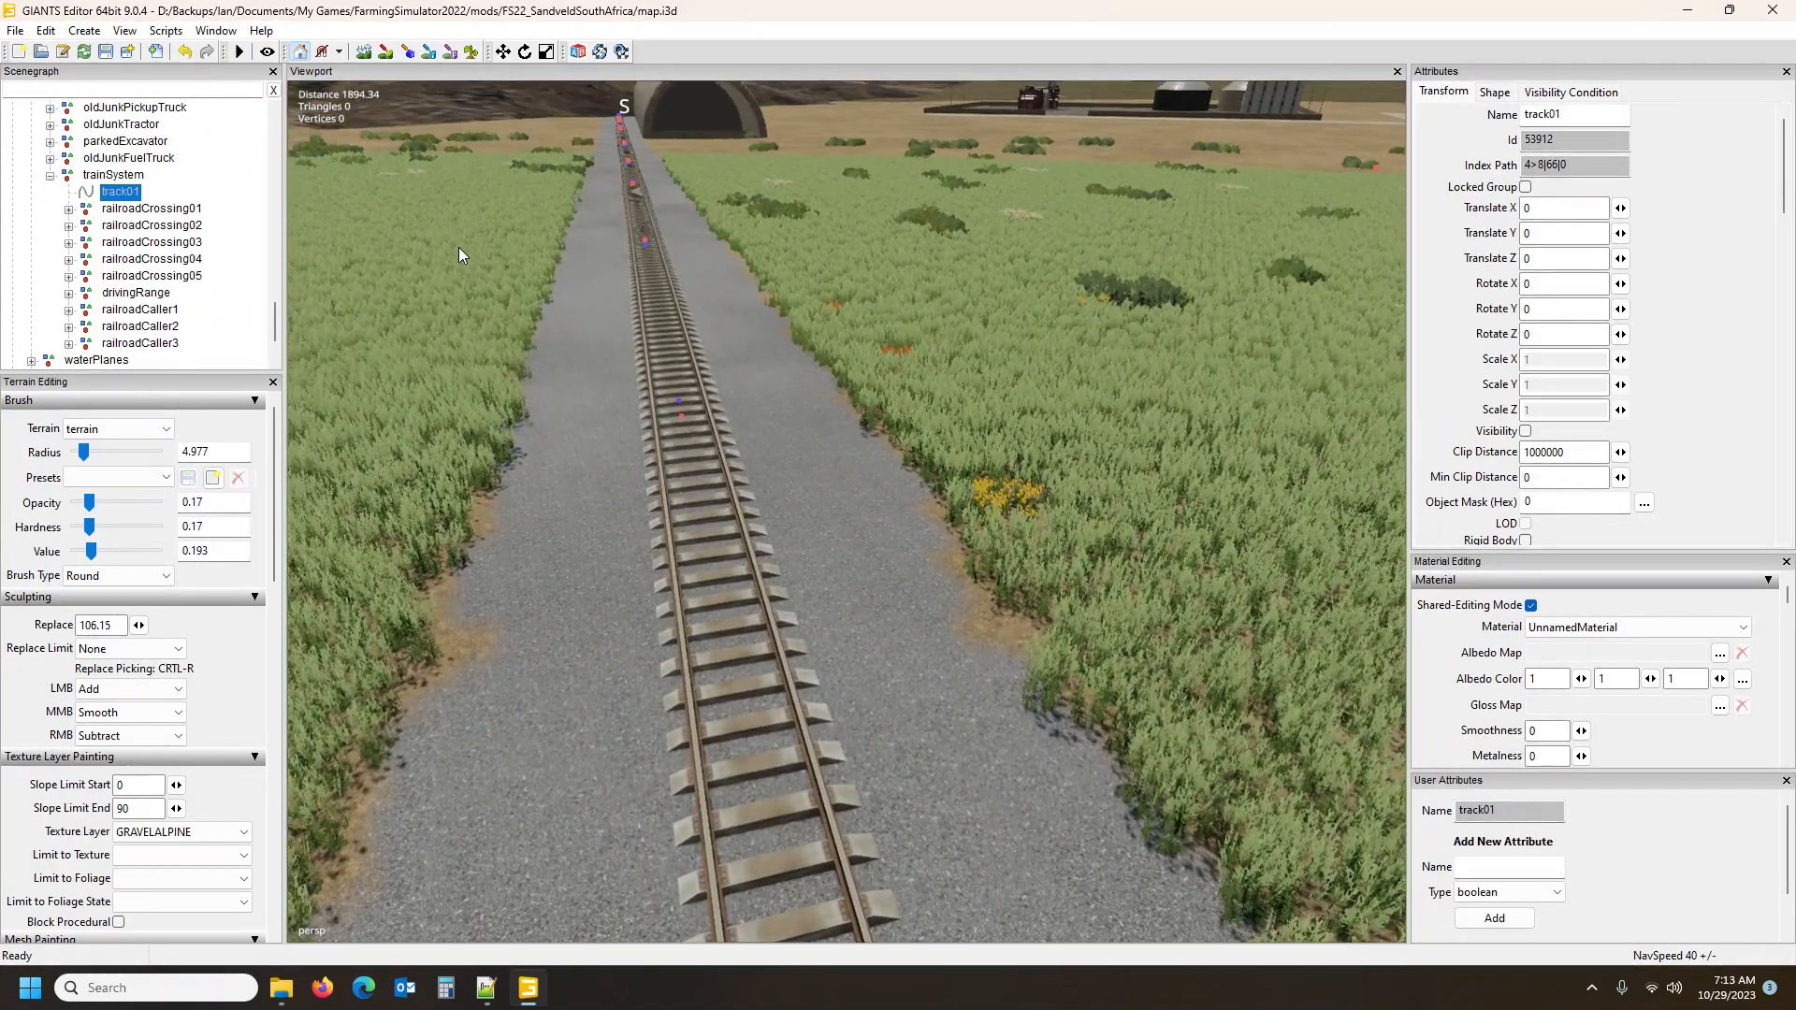
key("Page_Down")
key("Page_Down")
key("Page_Down")
key("Page_Down")
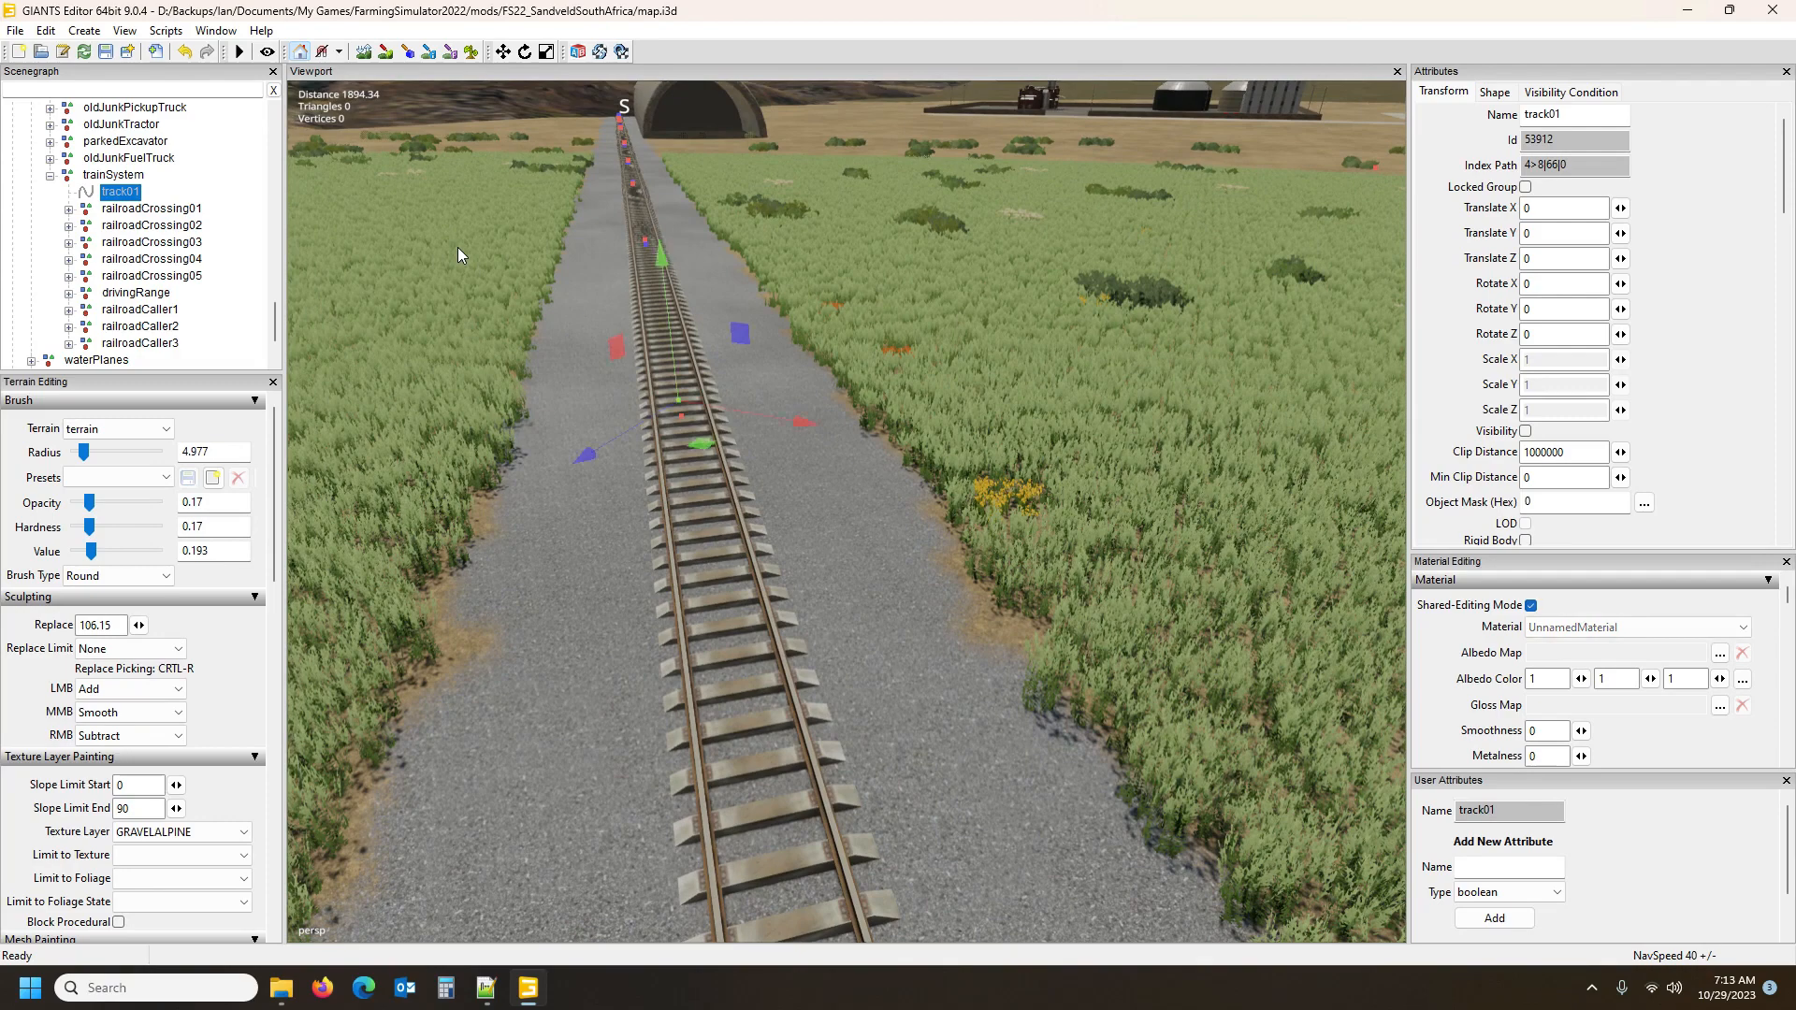
key("Page_Down")
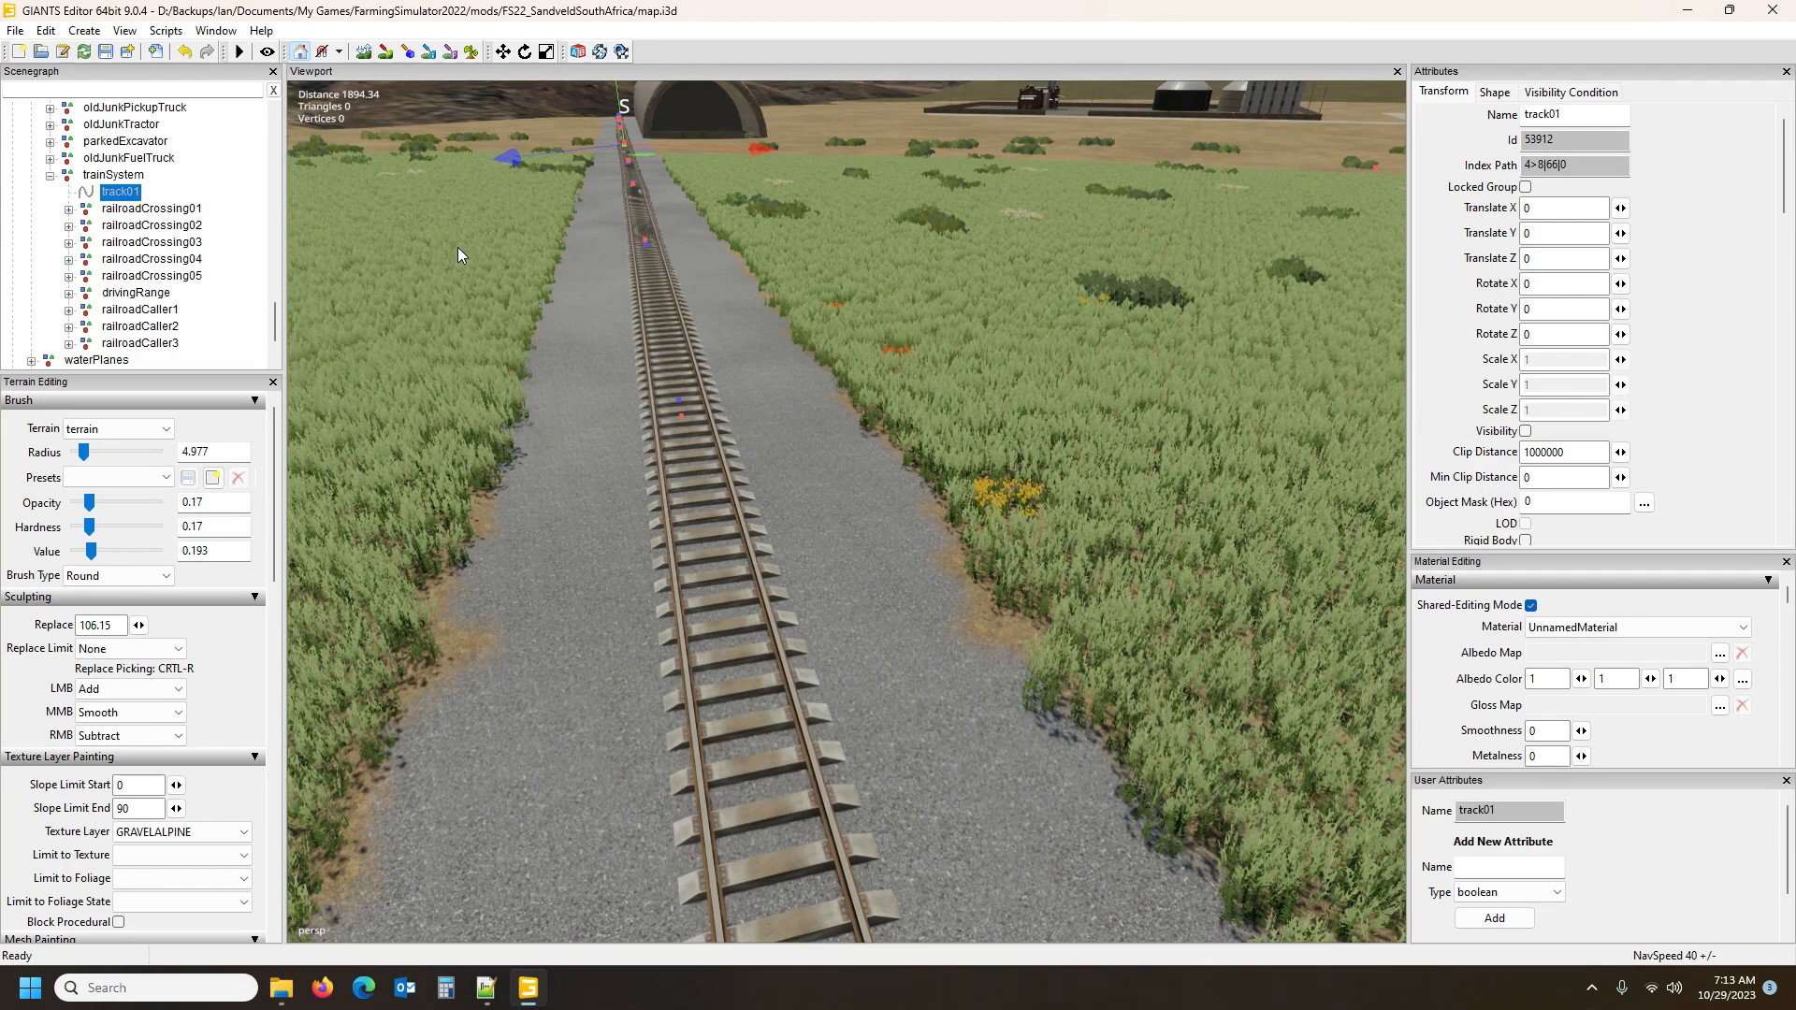
key("Page_Up")
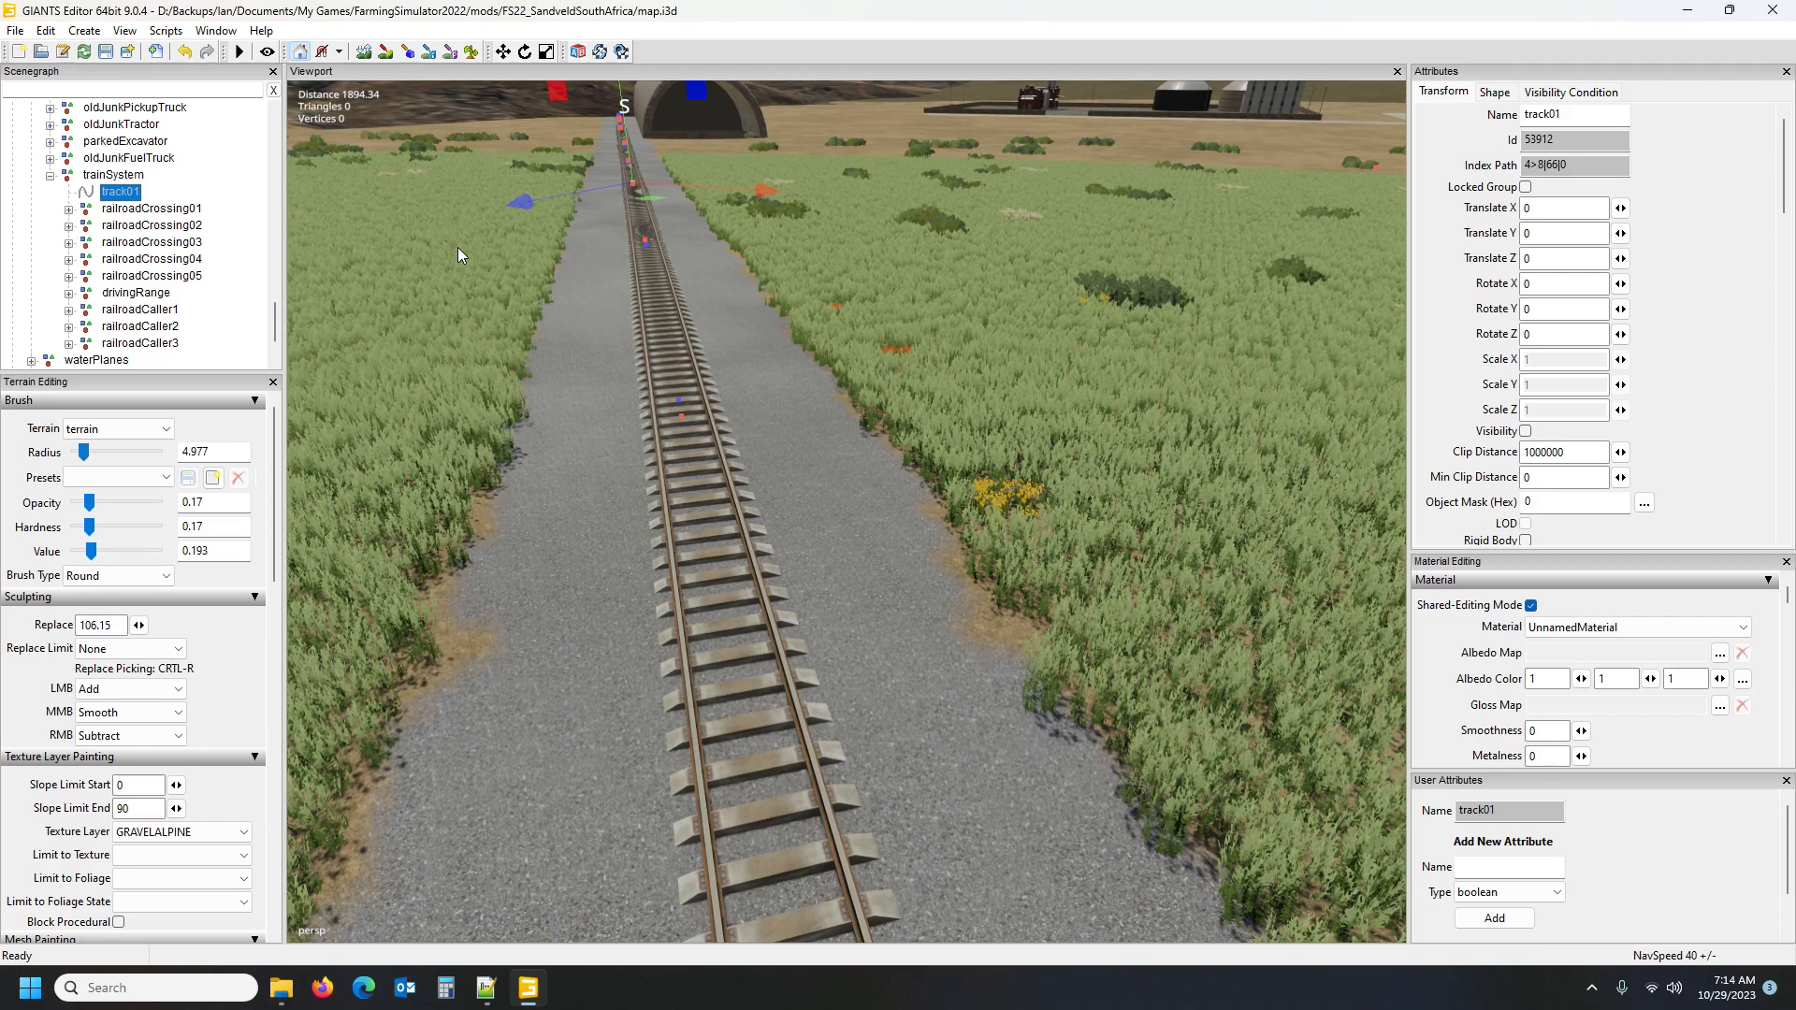
key("Page_Up")
key("Page_Up")
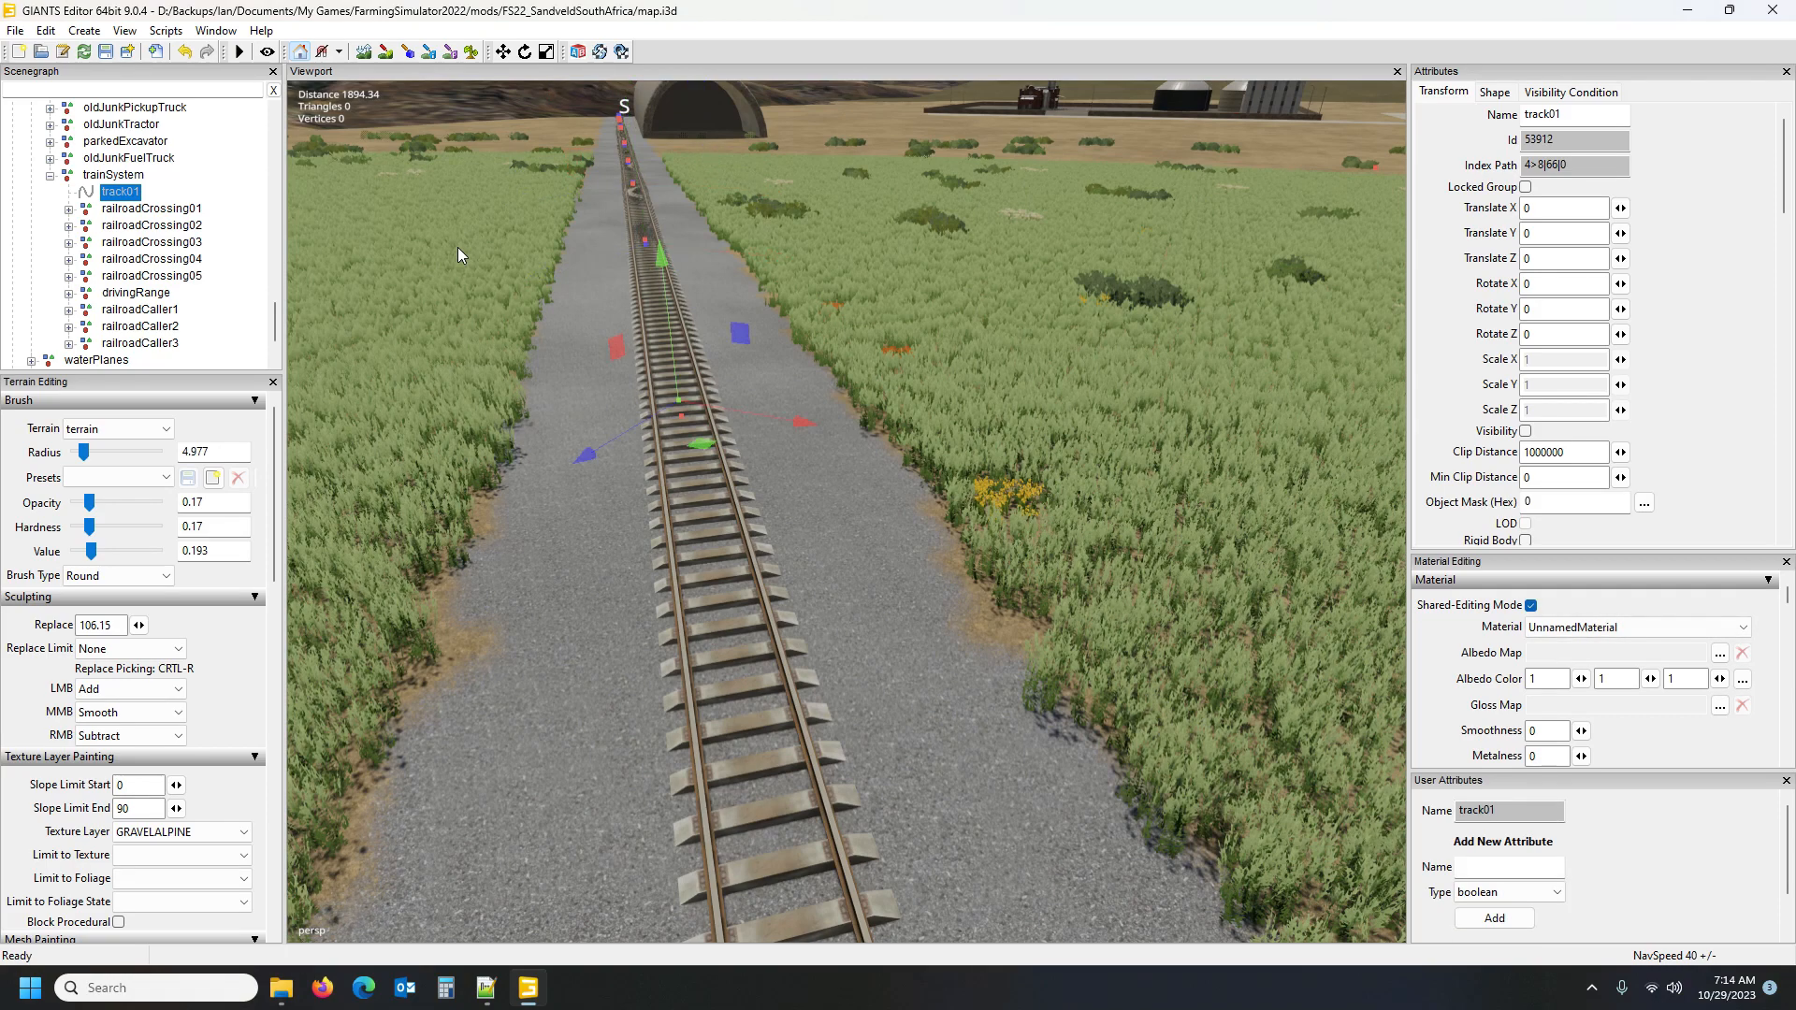
key("Page_Up")
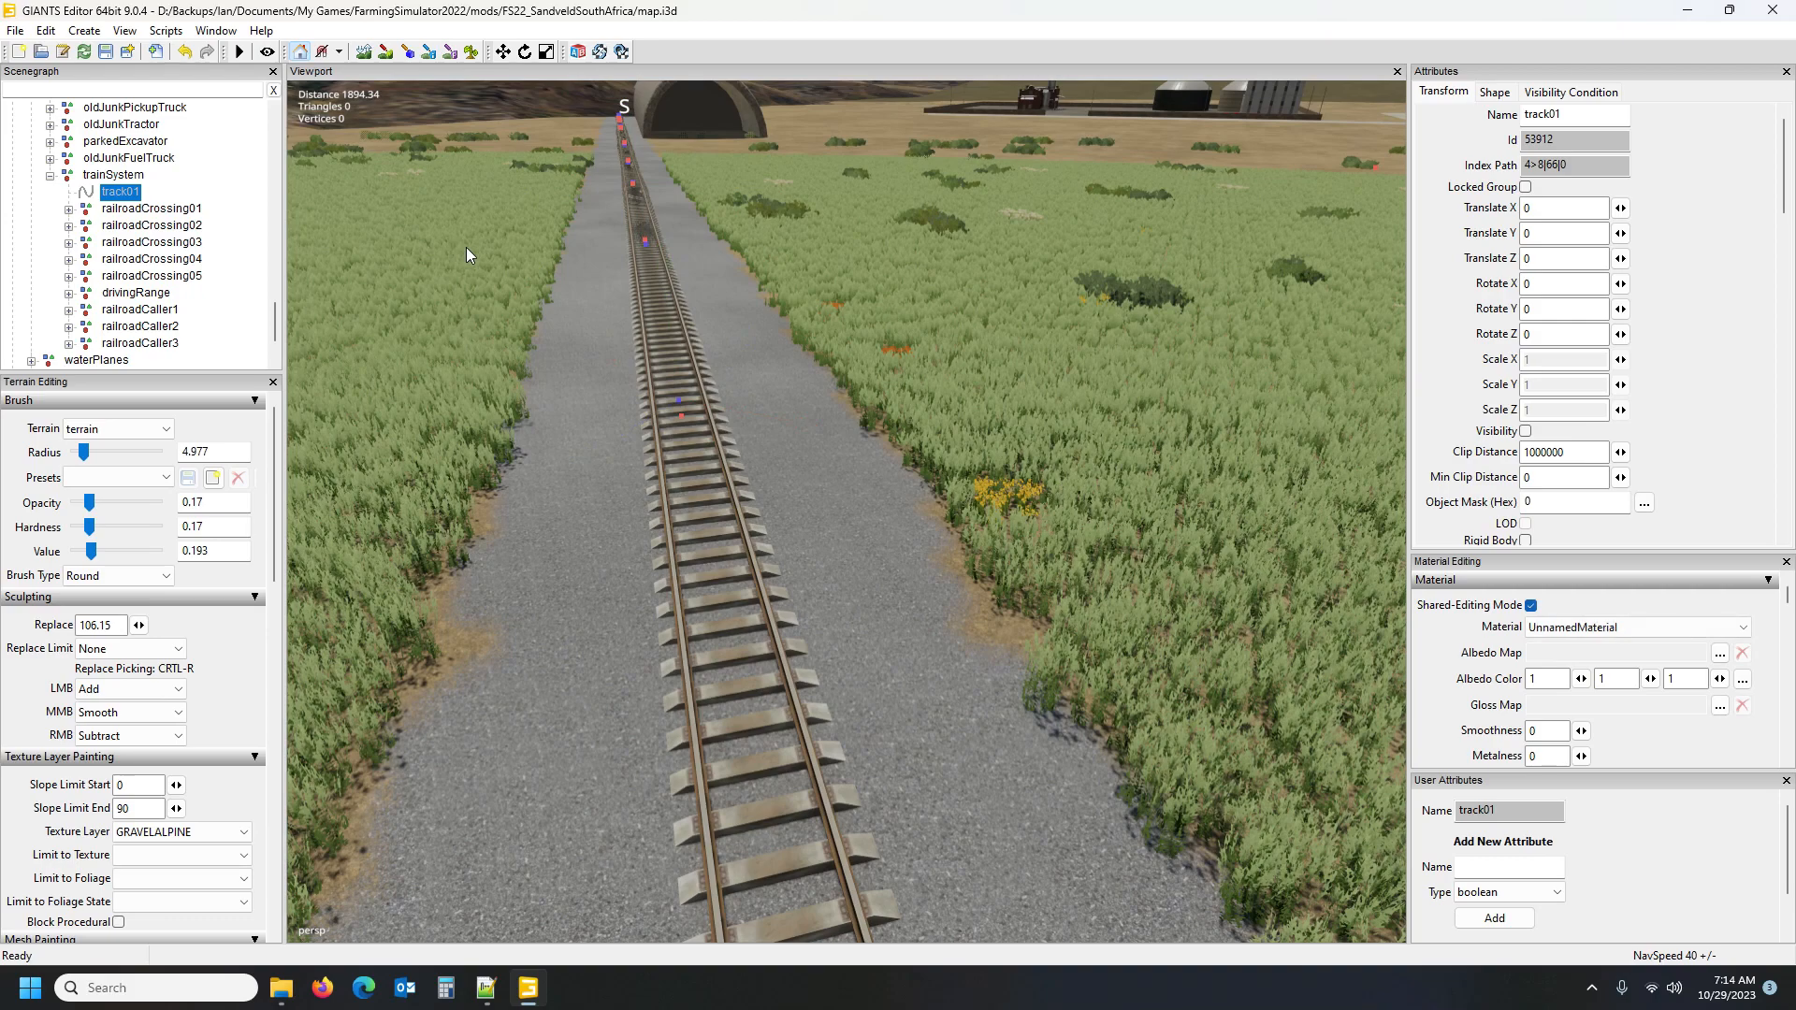
Delete the farthest spline point placed on the straight track, looking back towards the tunnel
key("f")
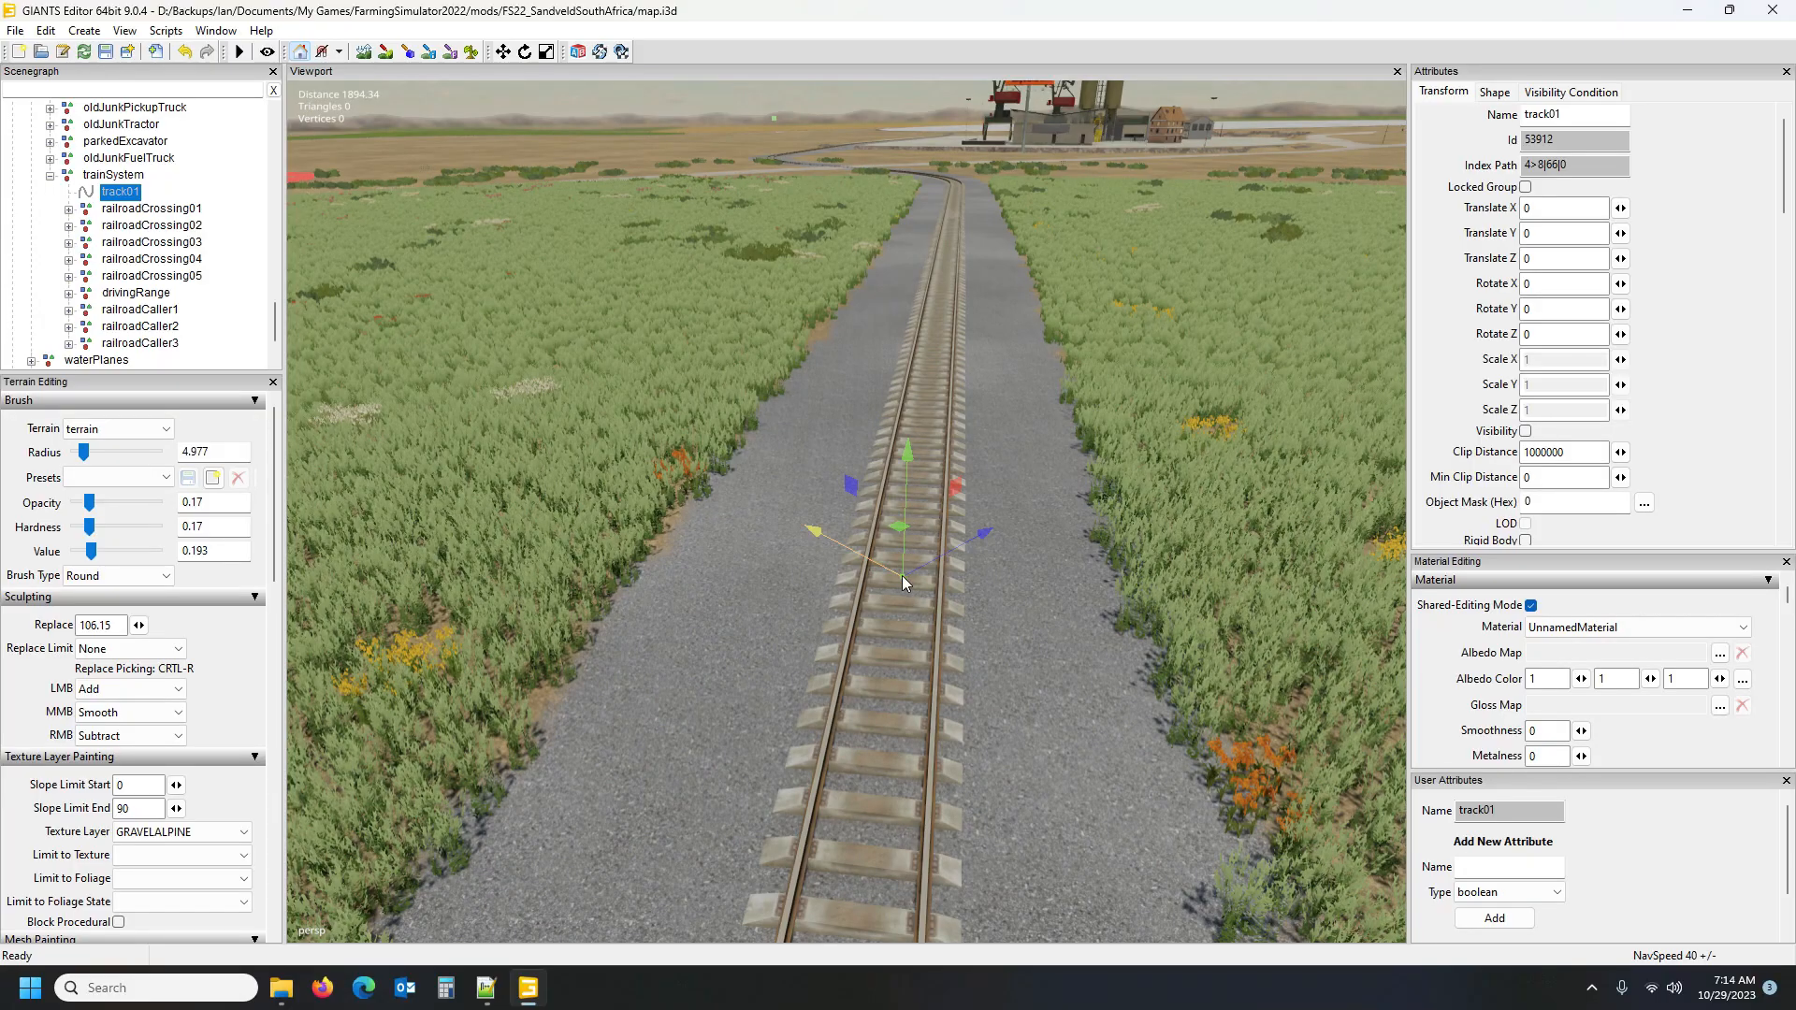
left_click_drag(1039, 389, 504, 518, "alt")
scroll(446, 457, "down", 4)
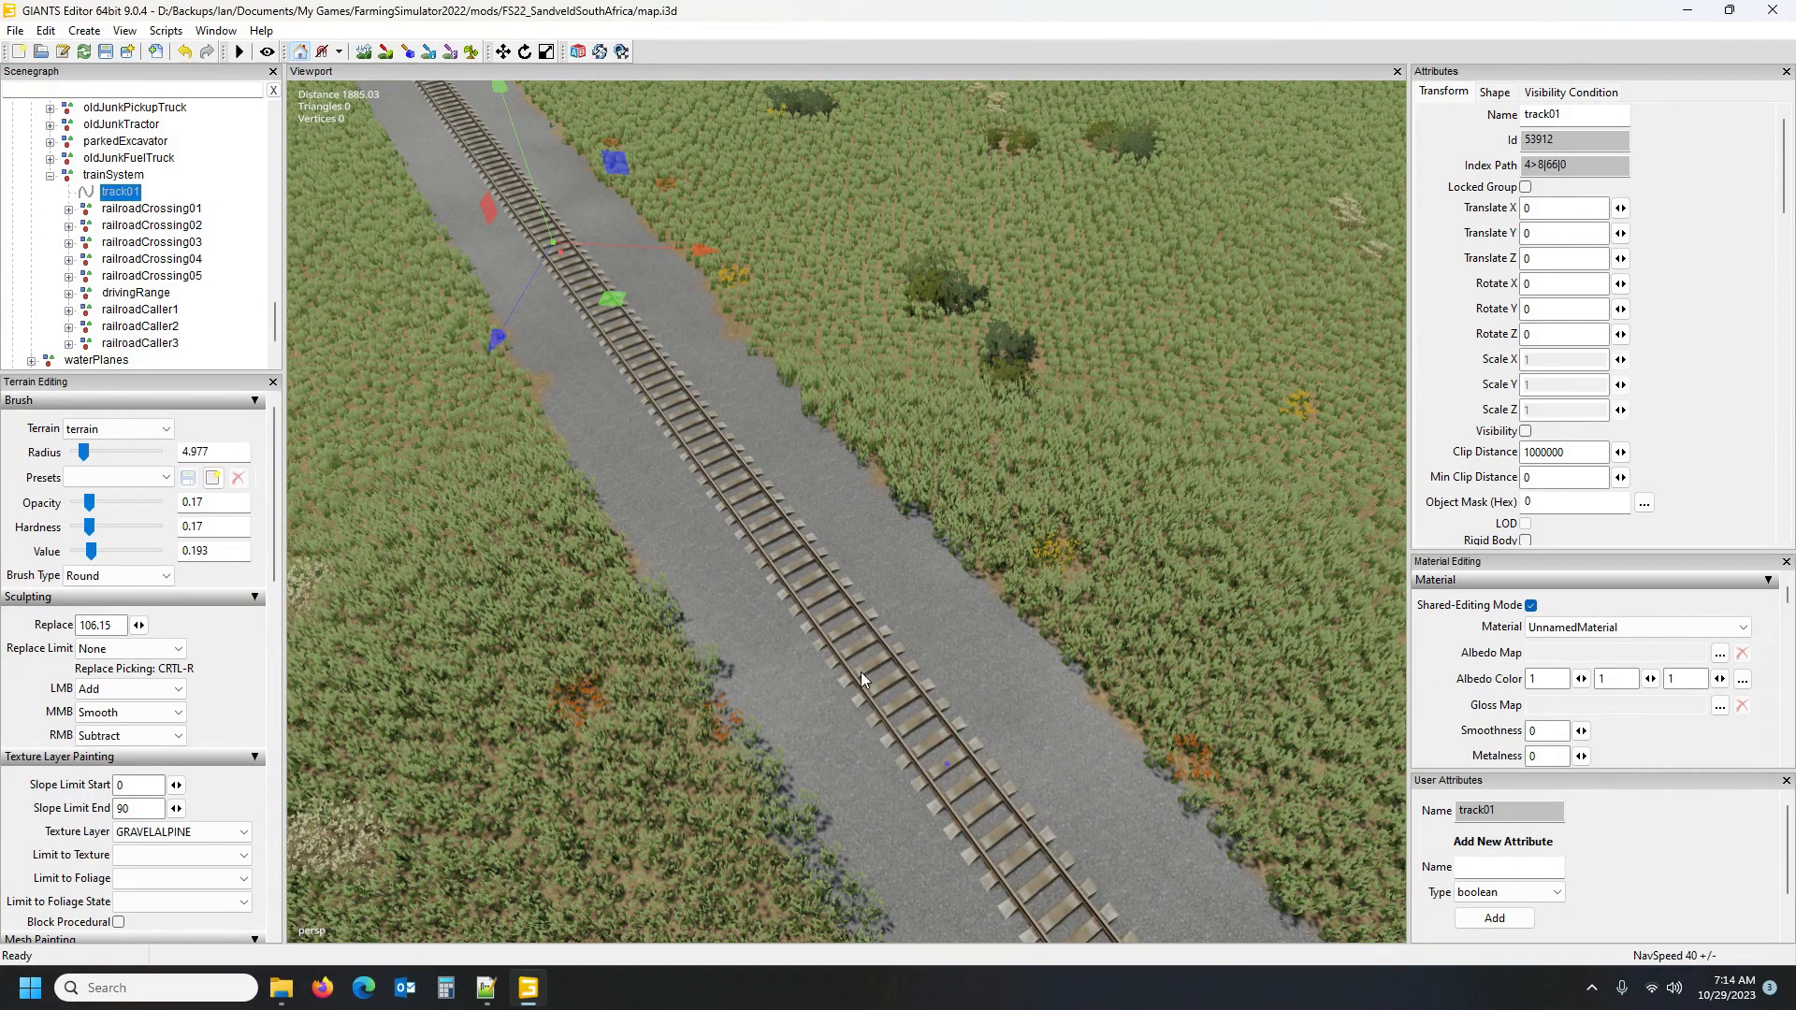
left_click(940, 755)
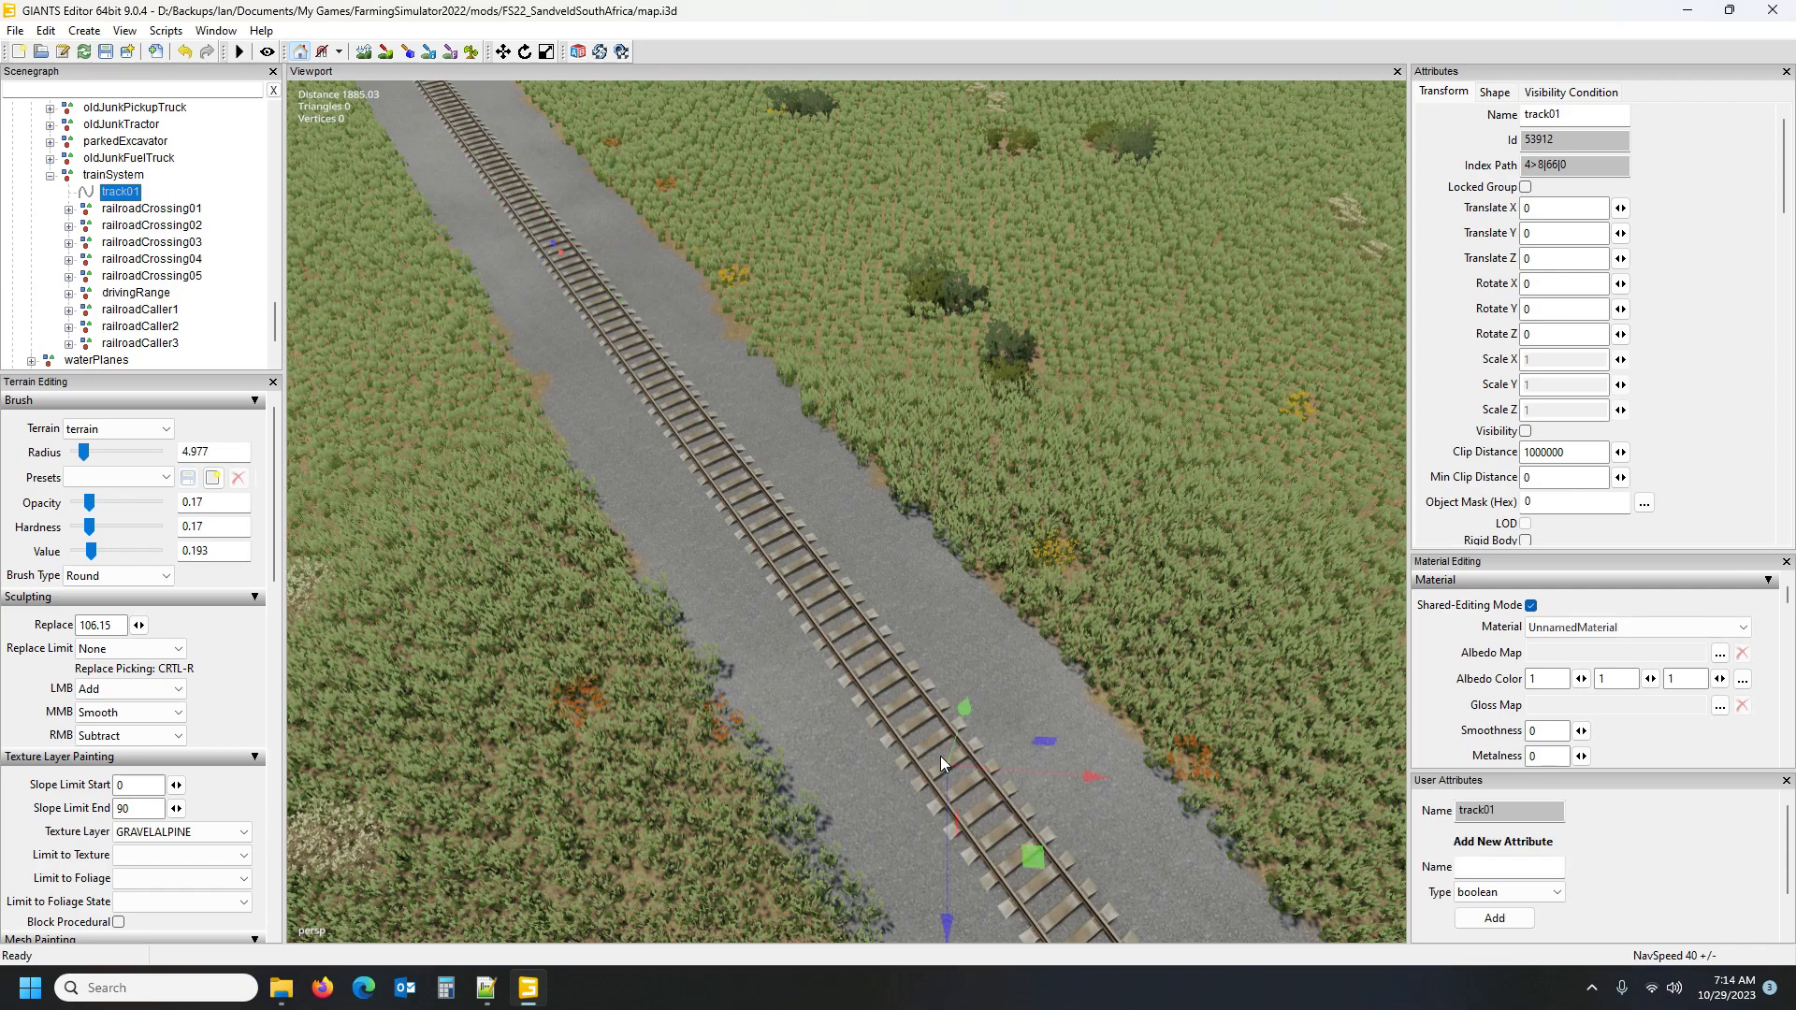
key("Delete")
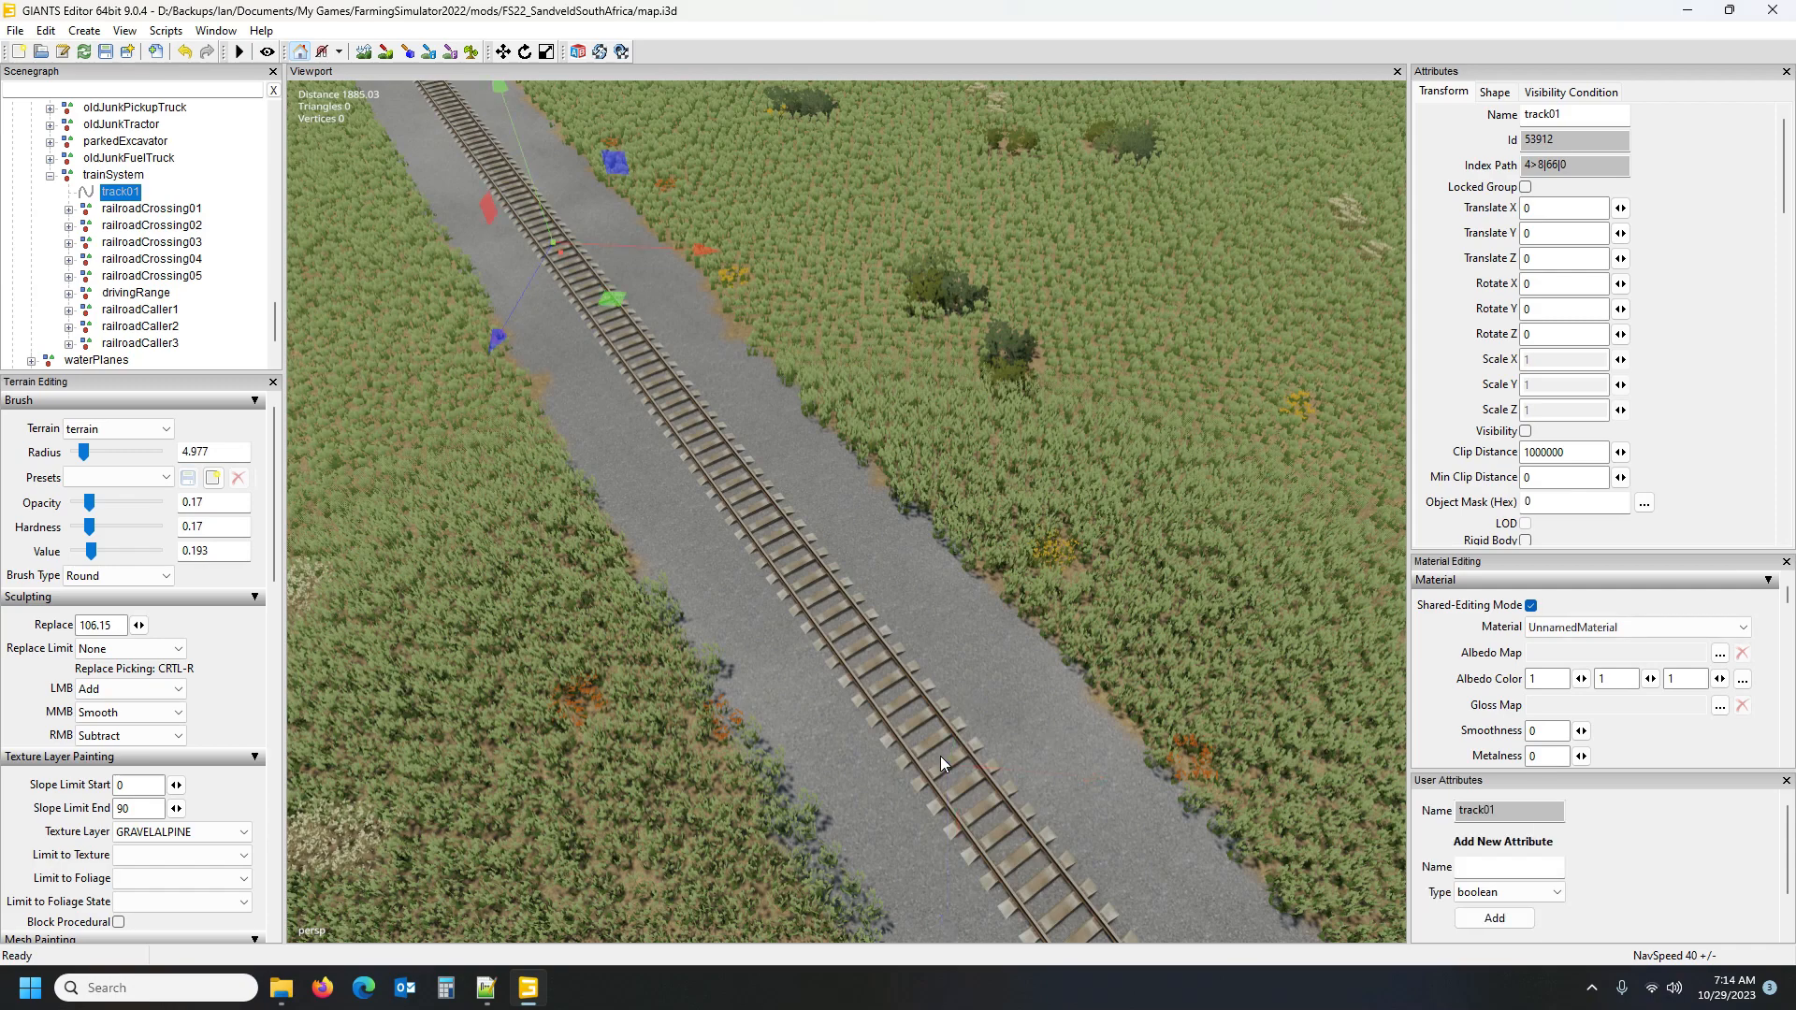
right_click_drag(1037, 526, 985, 453)
key("Delete")
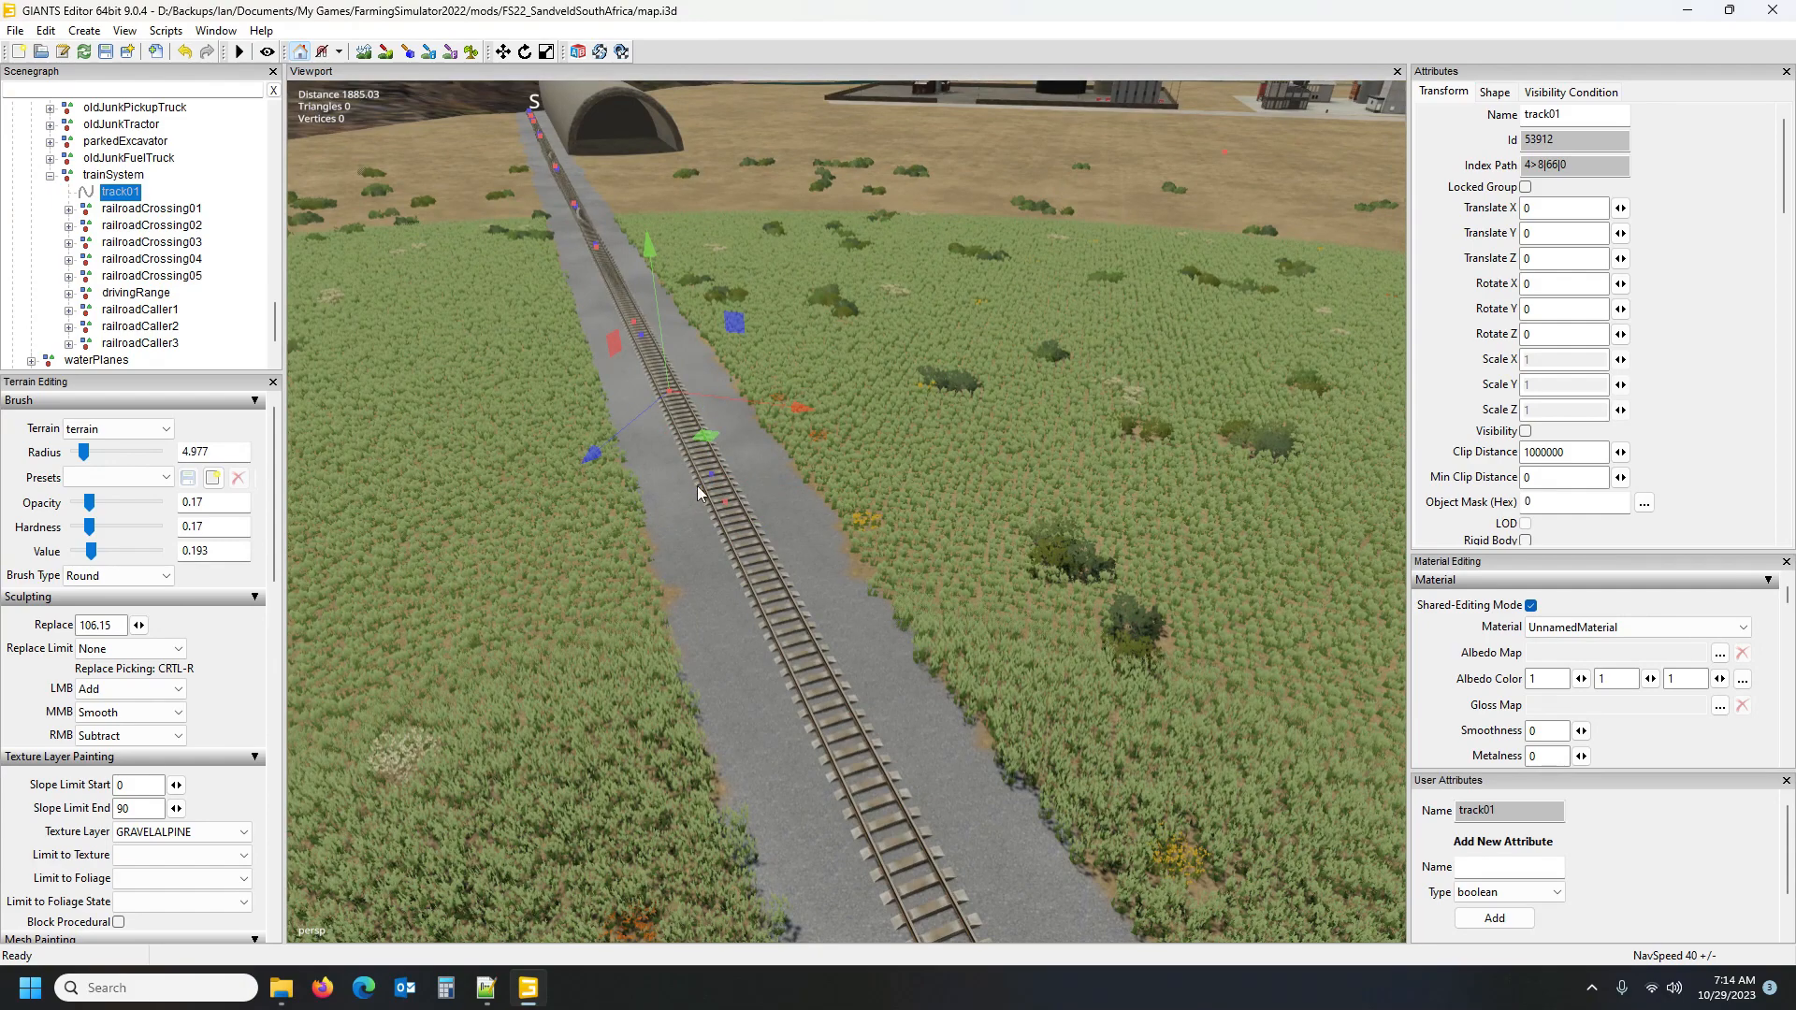
Reposition the selected track01 spline point onto a sleeper between the rails on the straight
left_click_drag(762, 360, 840, 423, "alt")
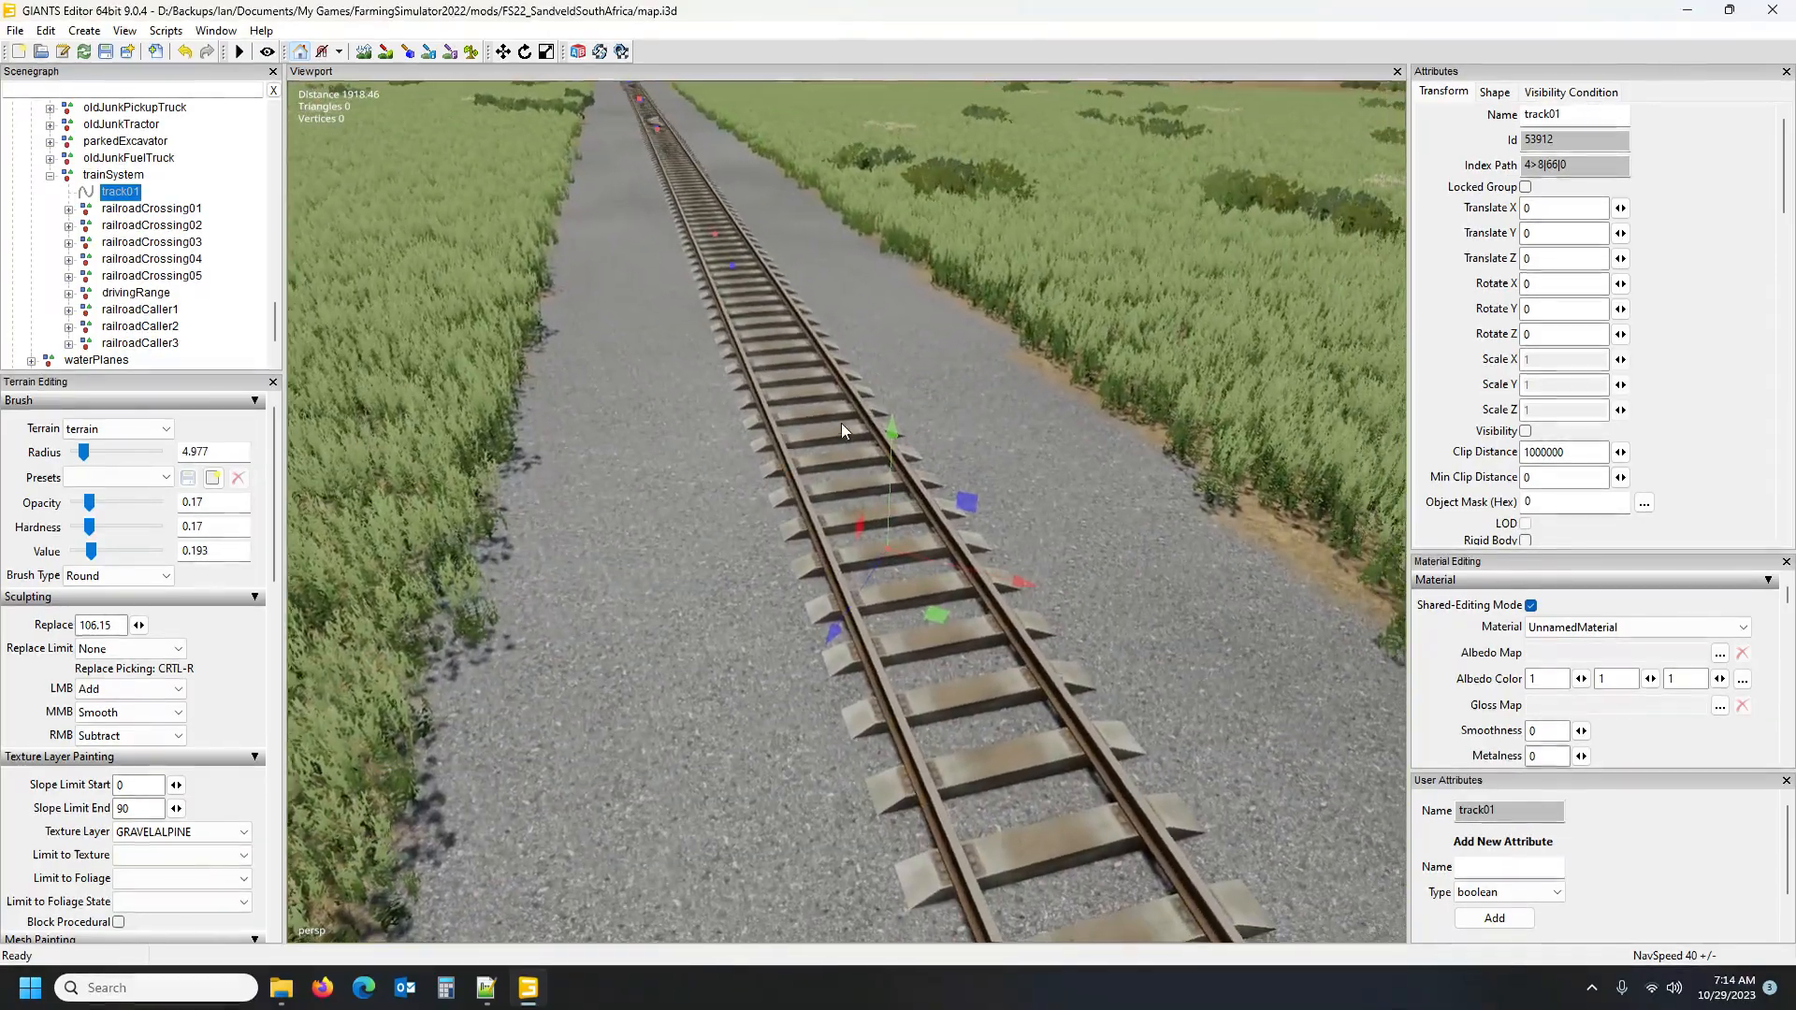
key("ctrl+b")
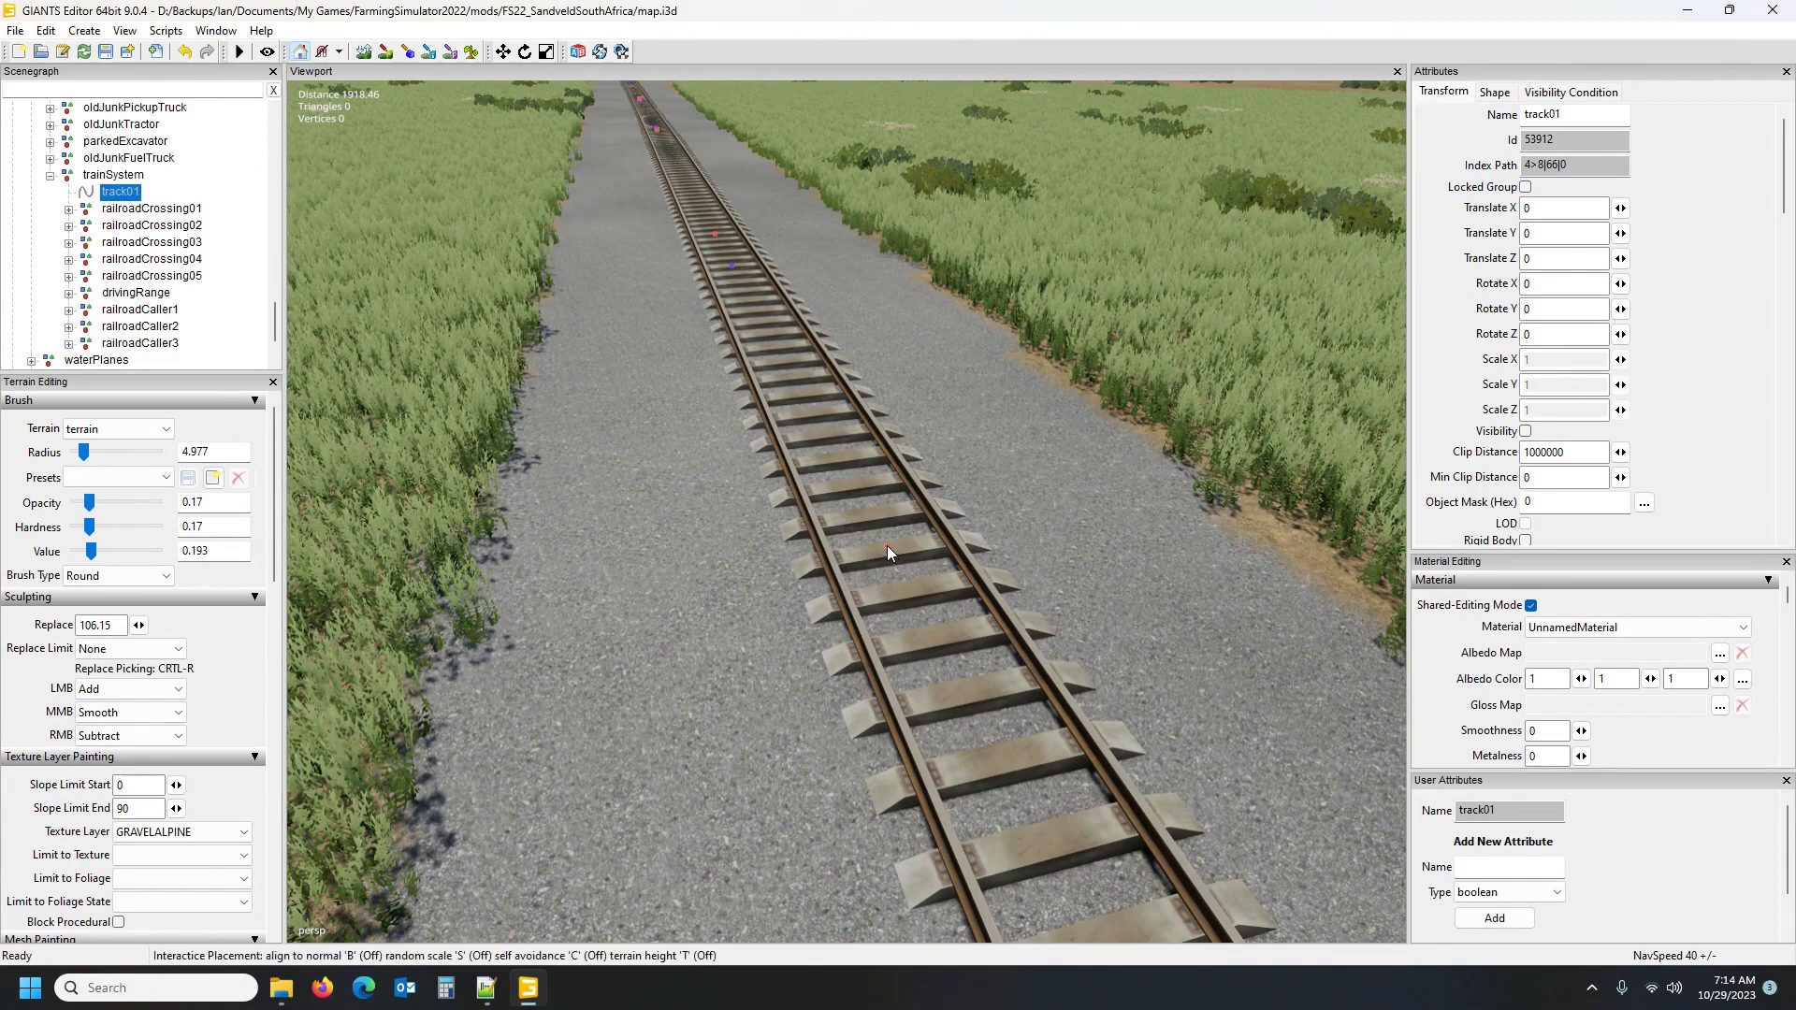
left_click(889, 546)
Step to the leftover track01 spline points in the far section off the rails and delete several of them
left_click_drag(842, 600, 937, 665, "alt")
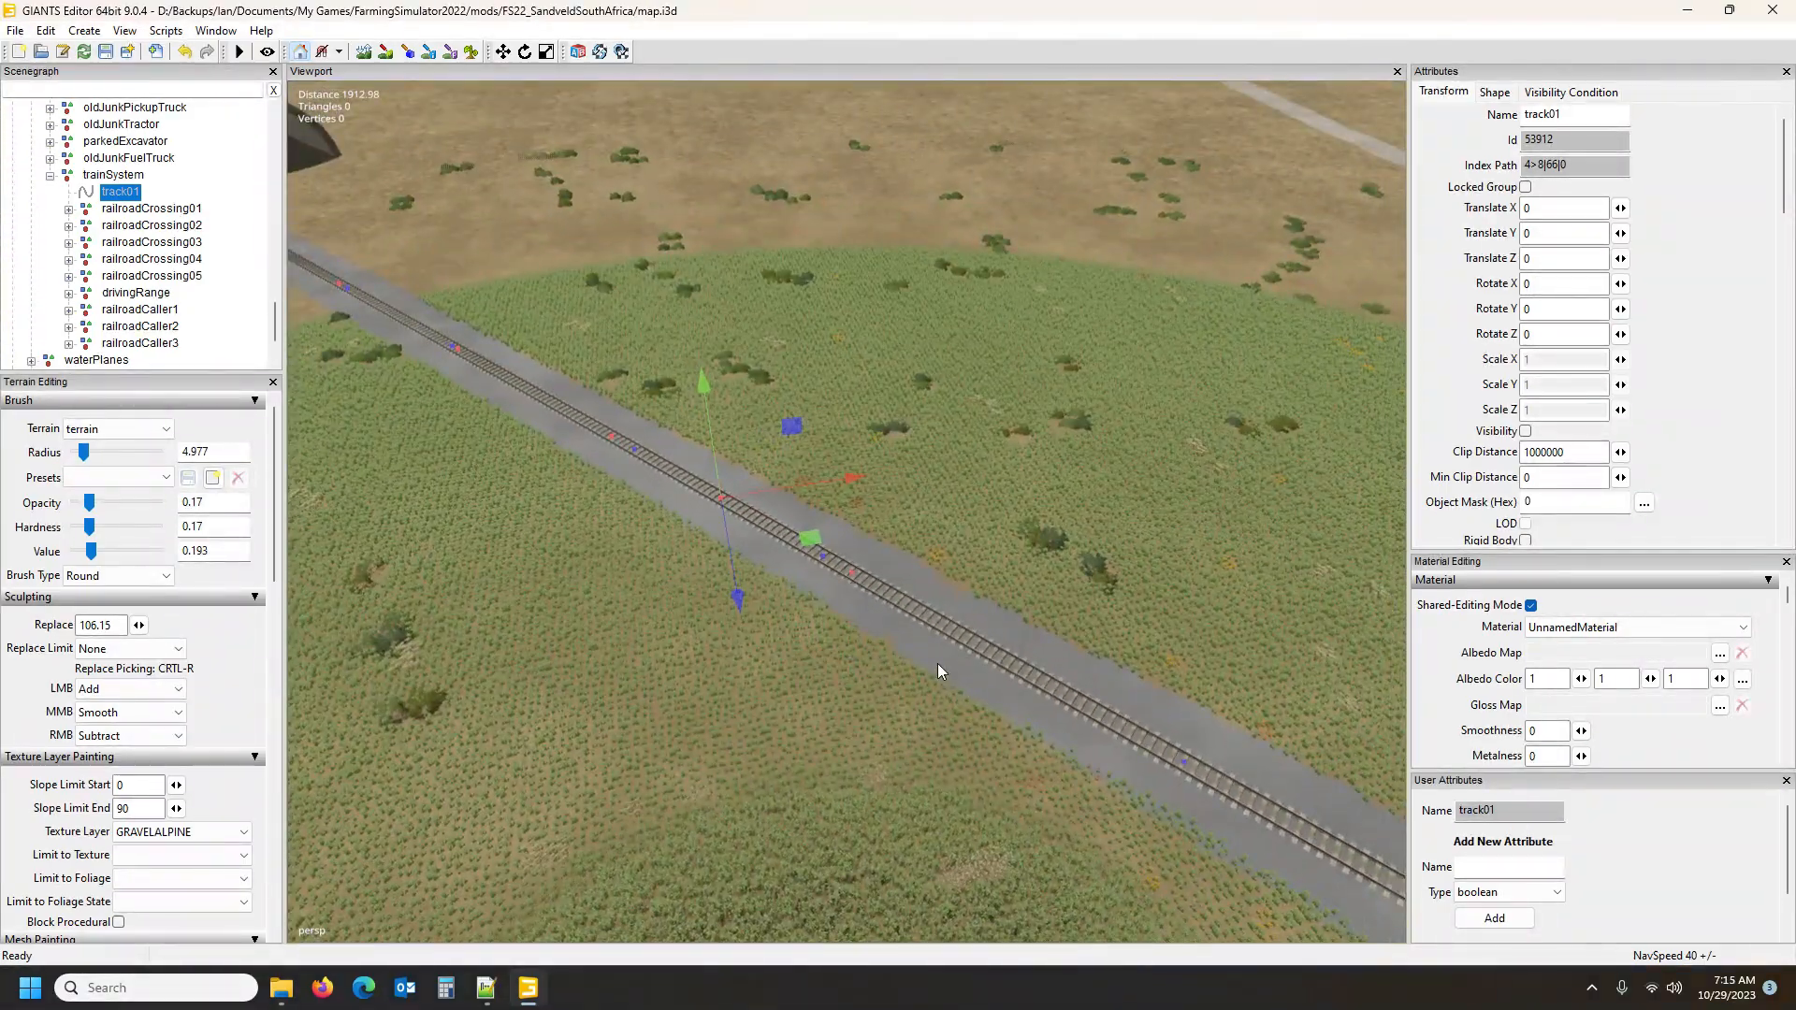
key("Right")
key("Right")
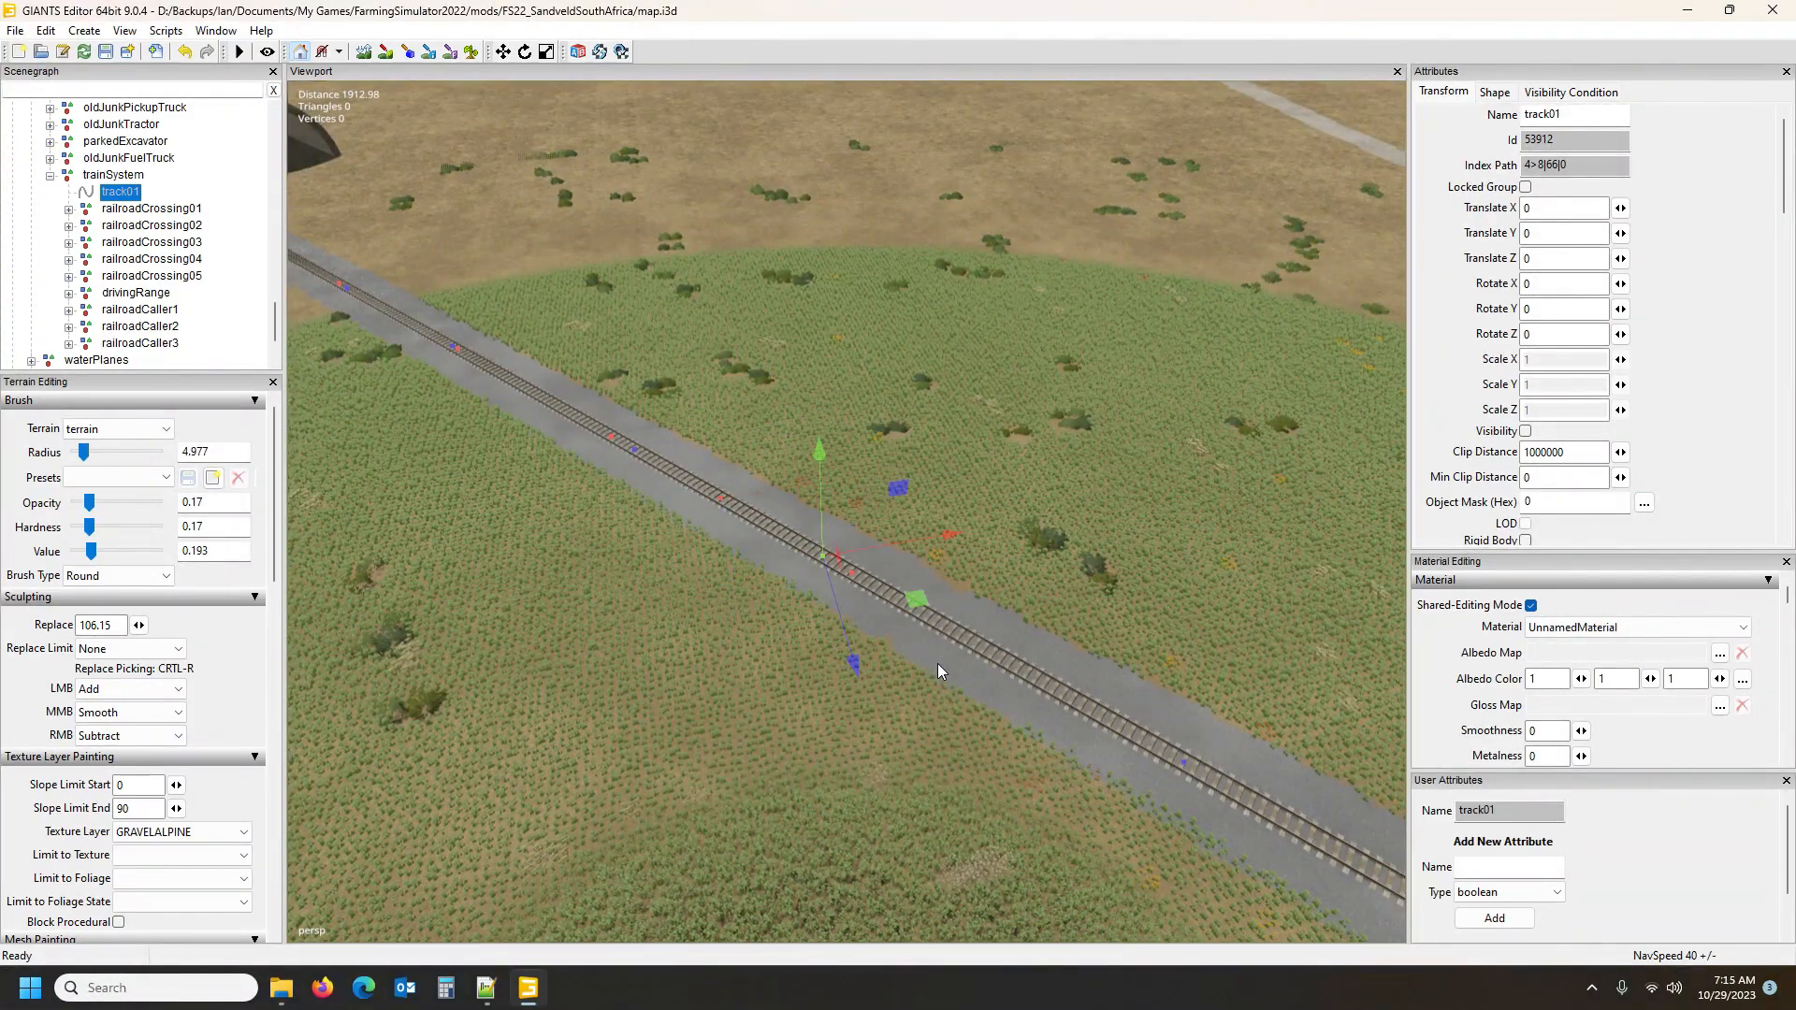
left_click_drag(938, 665, 1090, 653, "alt")
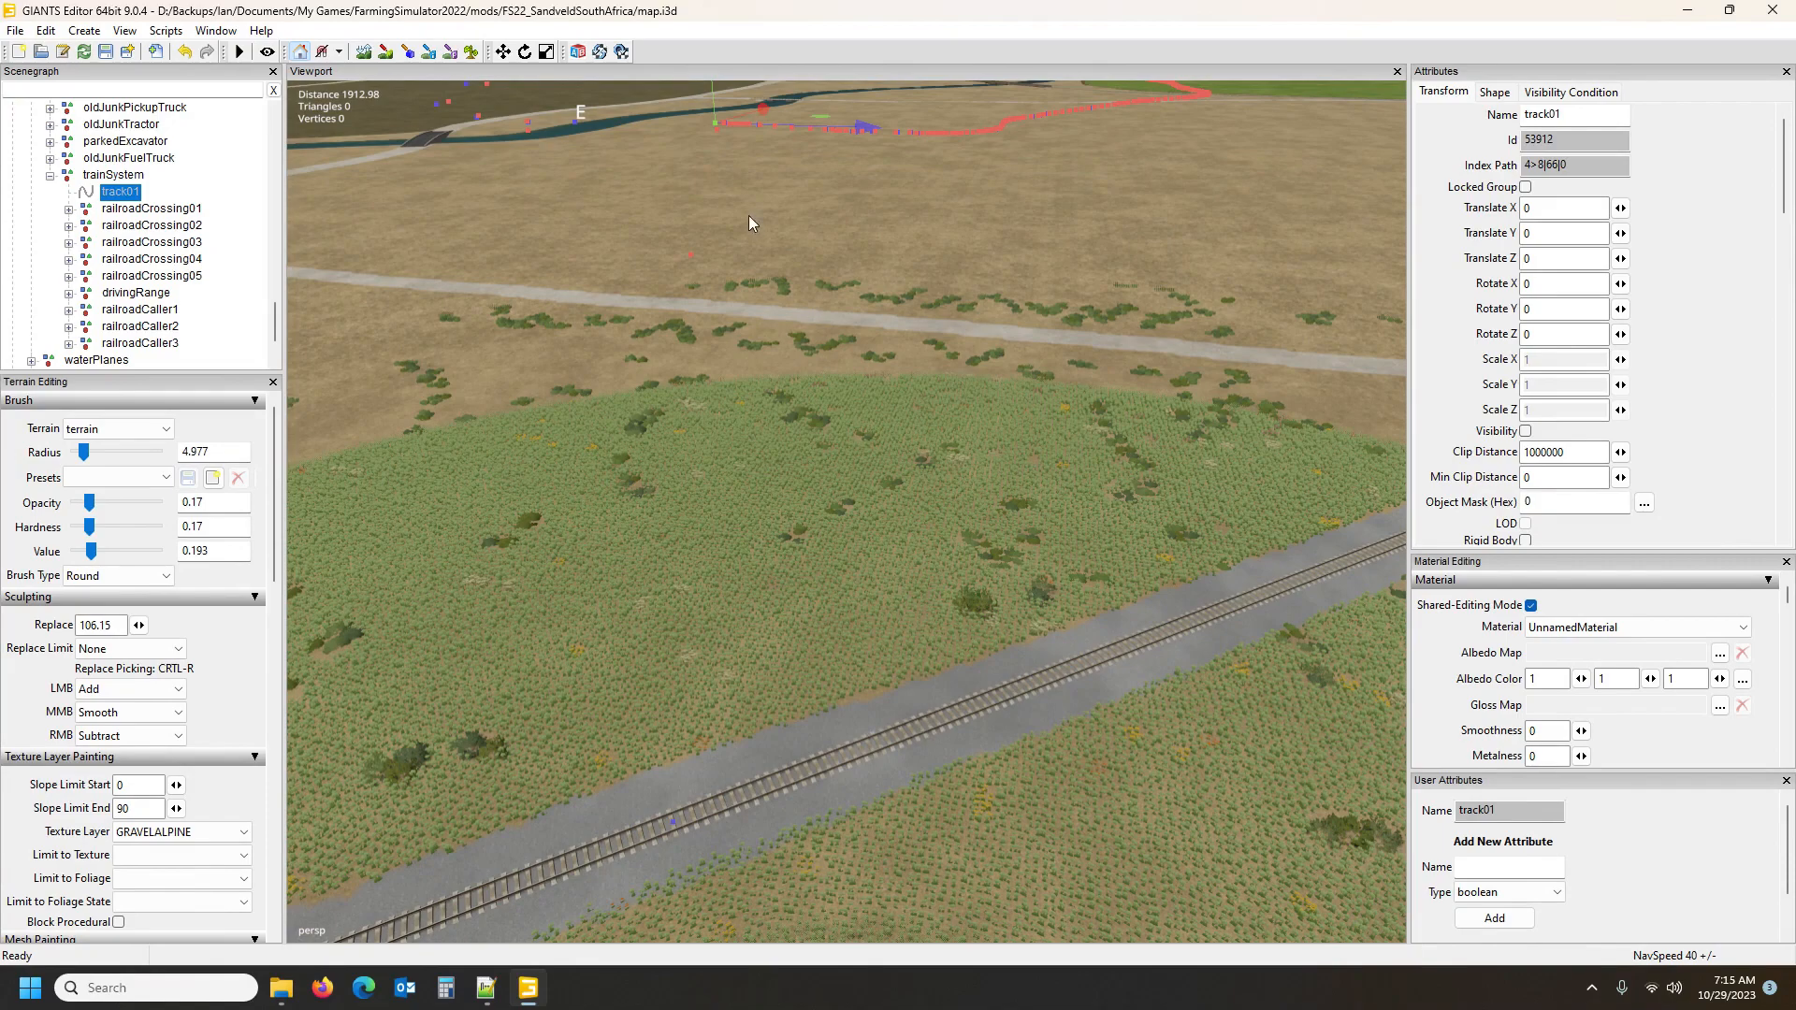
mouse_move(1090, 356)
left_mouse_down("alt")
mouse_move(1036, 333)
mouse_move(700, 371)
mouse_move(958, 397)
mouse_move(1027, 378)
mouse_move(1078, 457)
mouse_move(1061, 464)
mouse_move(1075, 521)
mouse_move(1104, 510)
mouse_move(1138, 393)
left_mouse_up("alt")
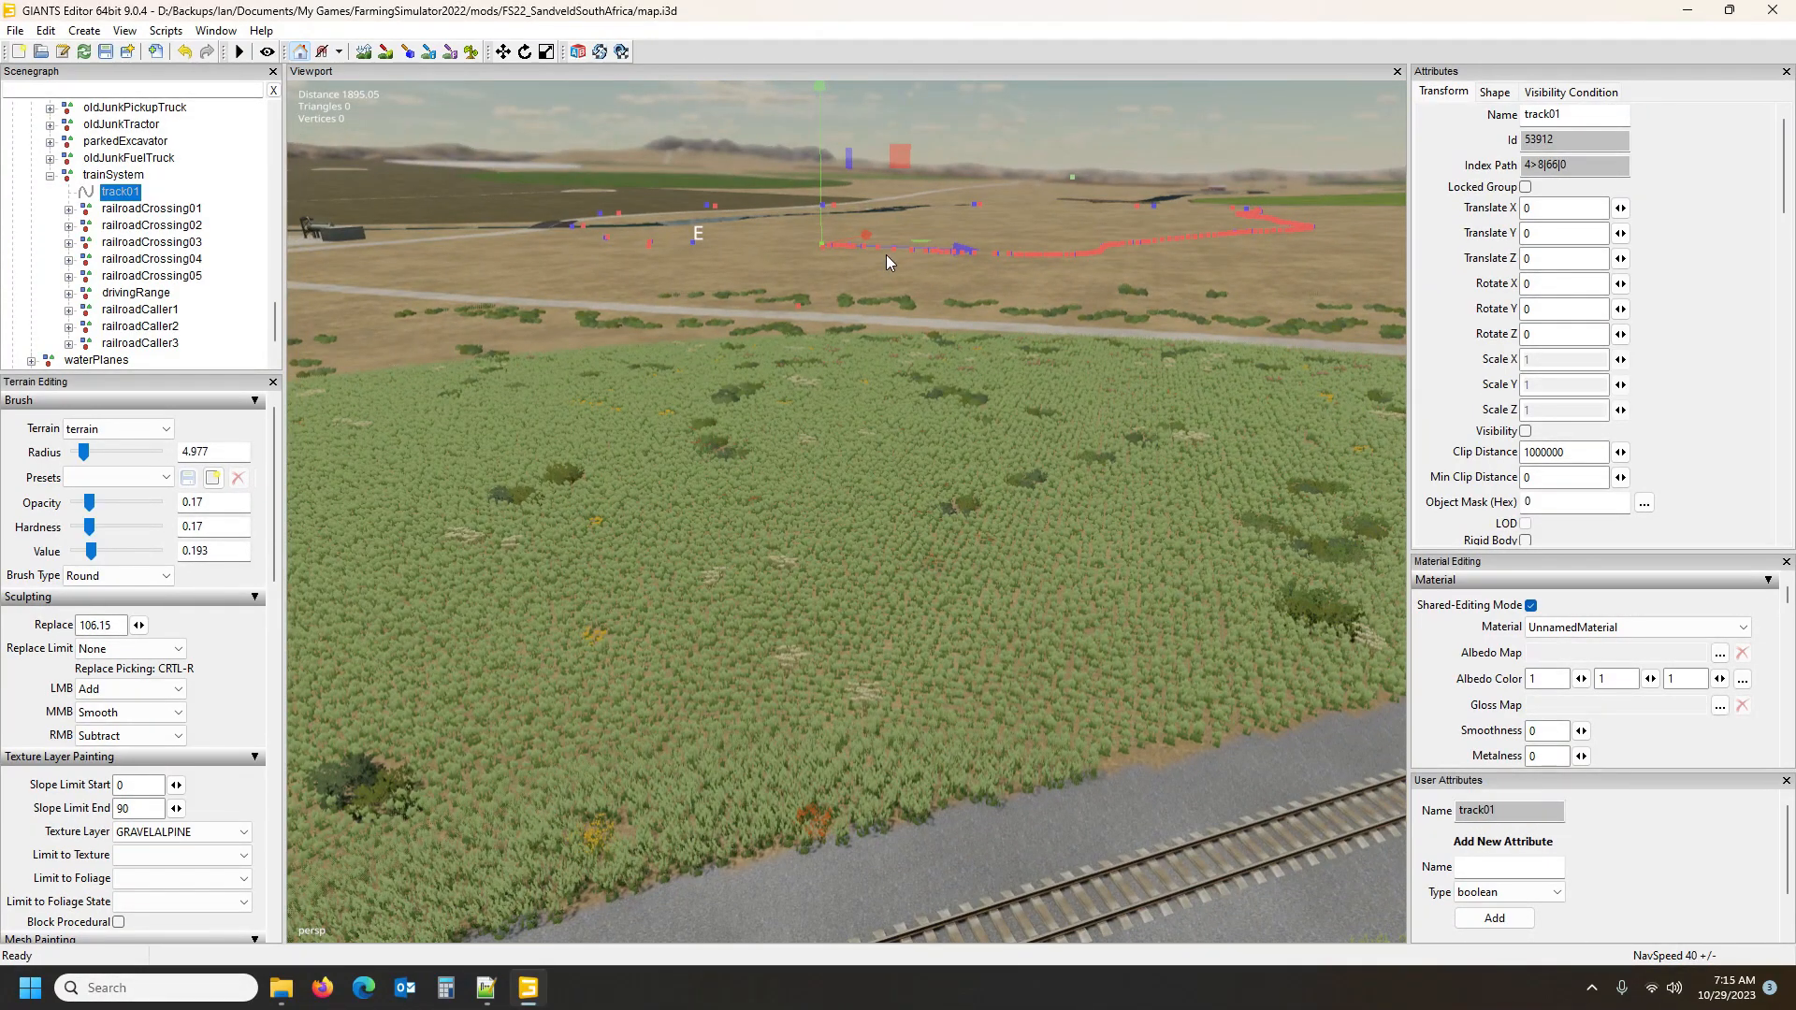
key("Delete")
key("Delete")
key("Delete")
key("Delete")
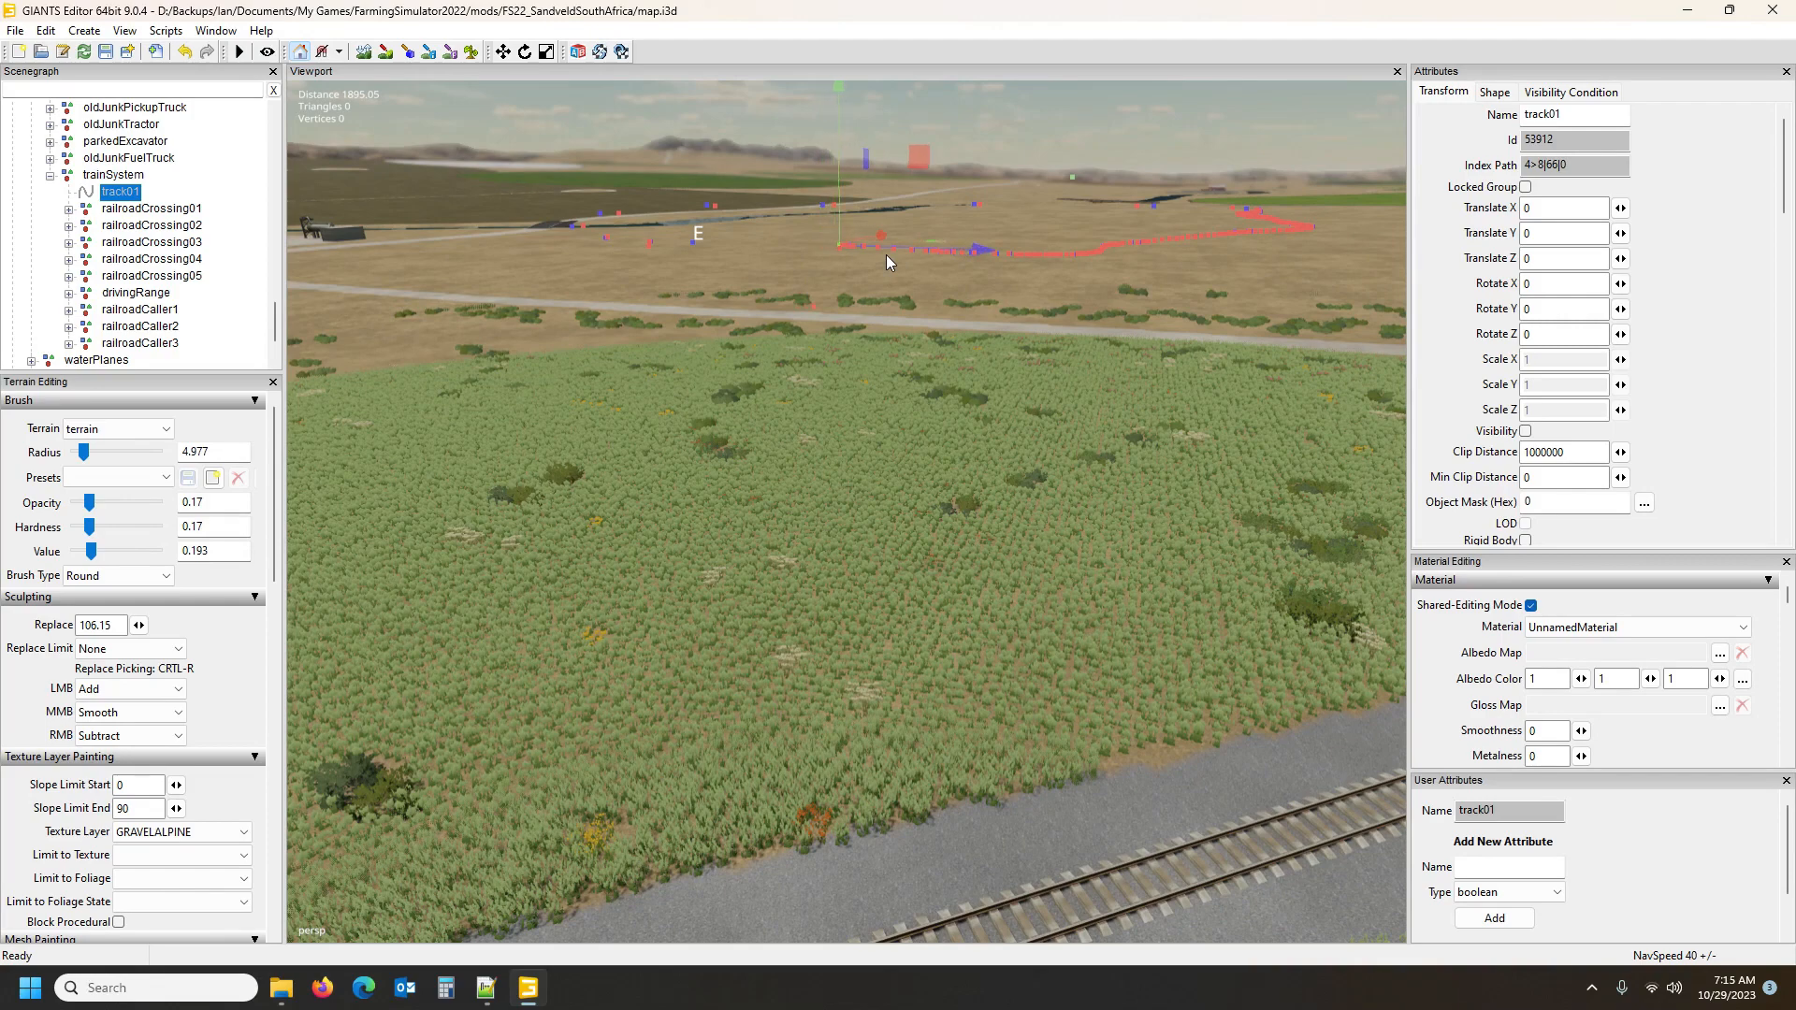
key("Delete")
right_click_drag(887, 257, 951, 397)
scroll(951, 397, "down", 5)
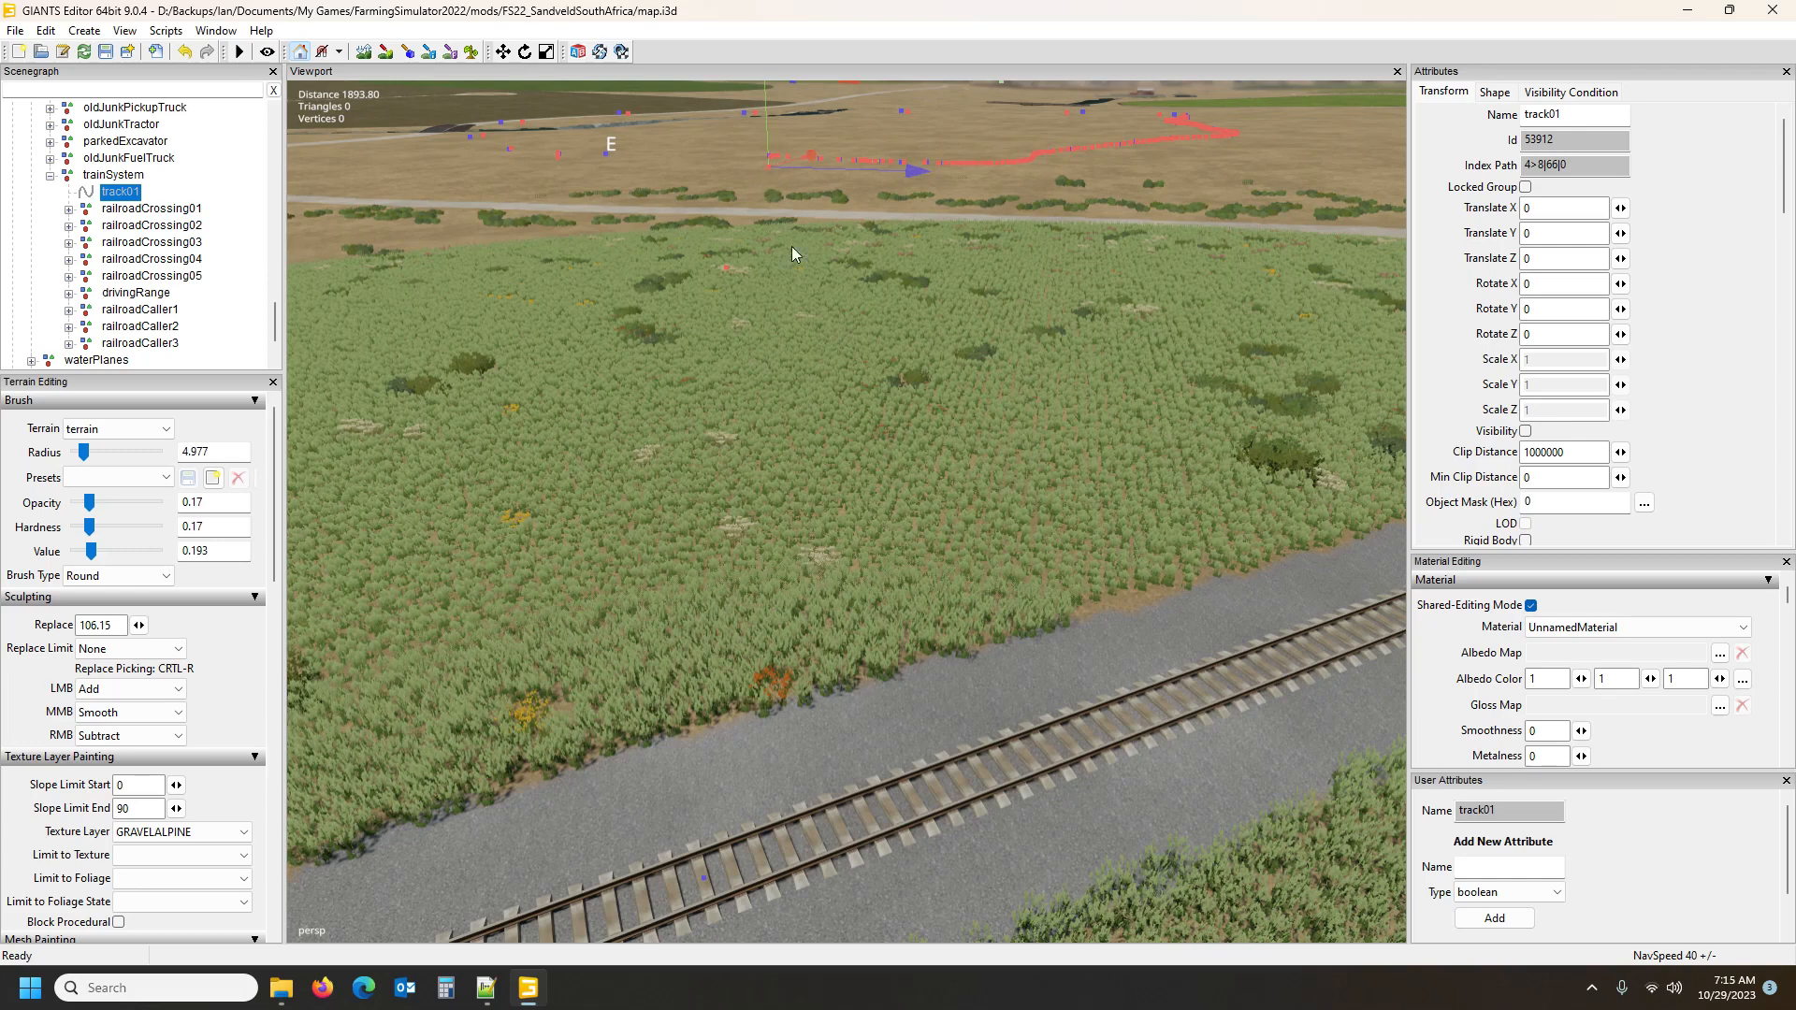
Place the selected track01 spline point between the rails on the straight track beside the field
left_click(1089, 750)
left_click(1089, 750)
left_click(1089, 750)
left_click(1089, 750)
Examine the trainSpline route from above, following it past the tunnel and on beyond the map edge
left_click_drag(970, 778, 1249, 730, "alt")
scroll(973, 823, "up", 3)
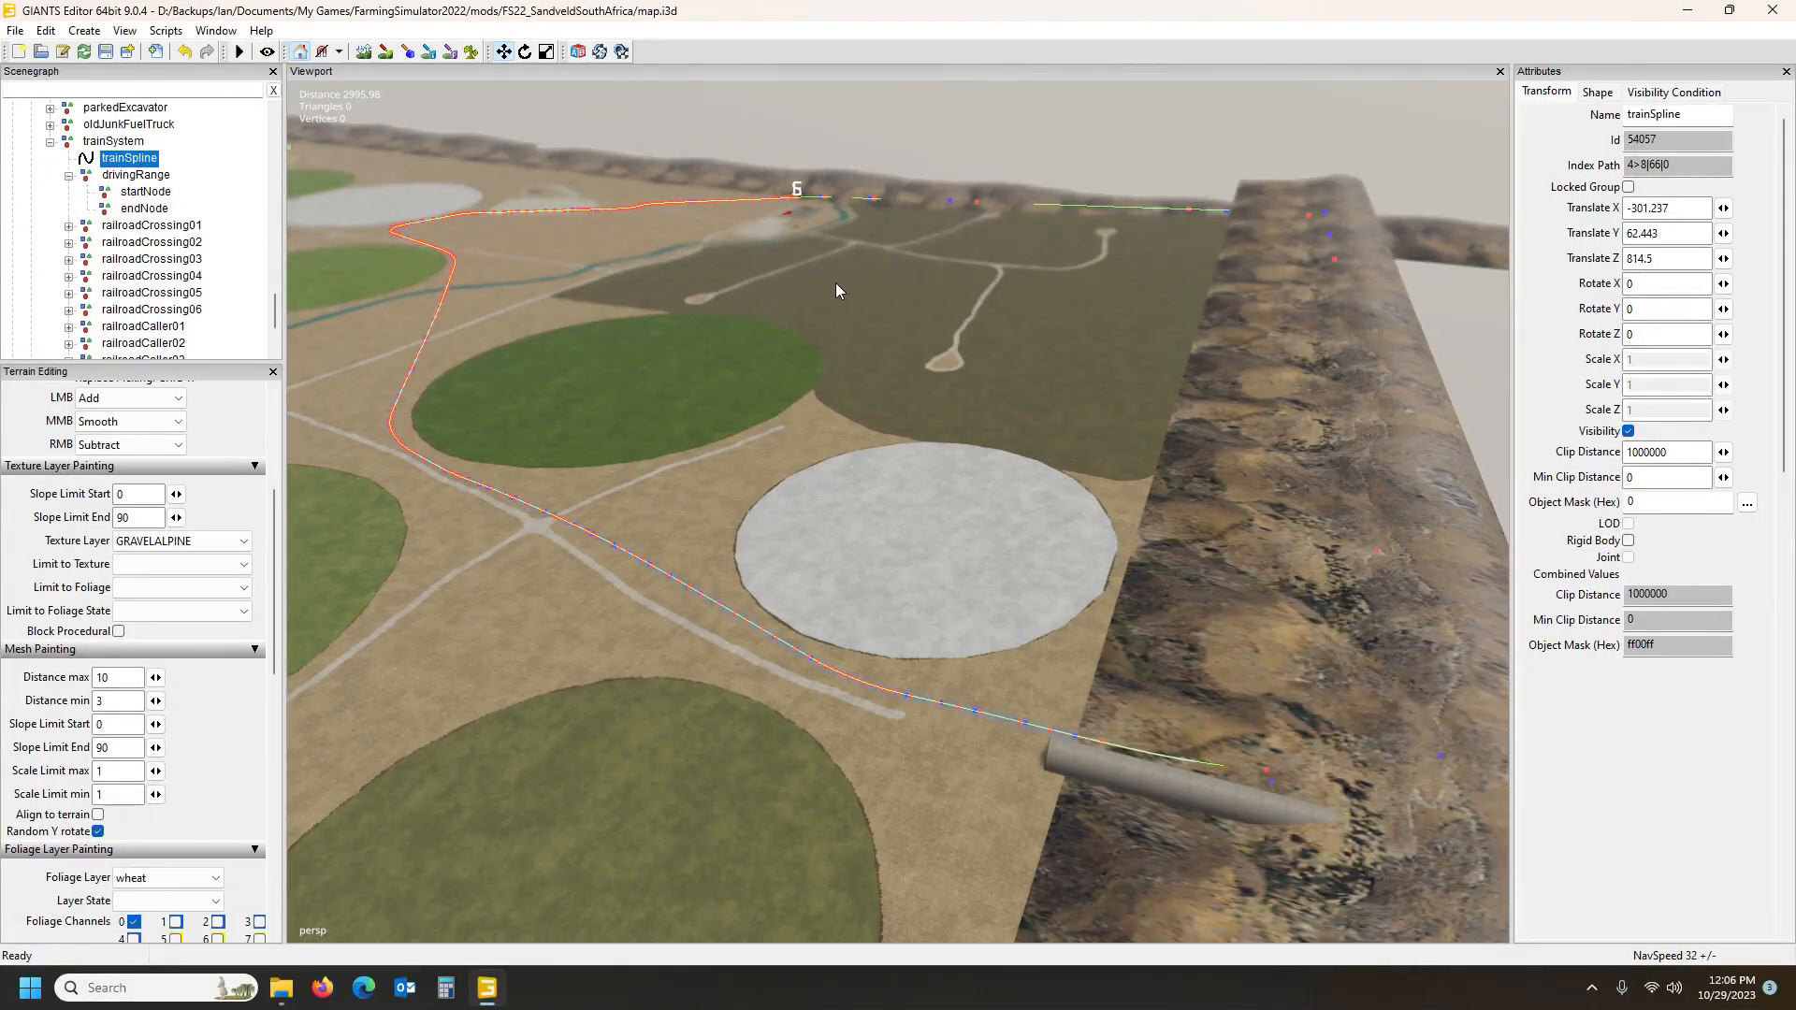
left_click_drag(892, 584, 1207, 575, "alt")
scroll(930, 581, "up", 2)
scroll(1216, 481, "up", 10)
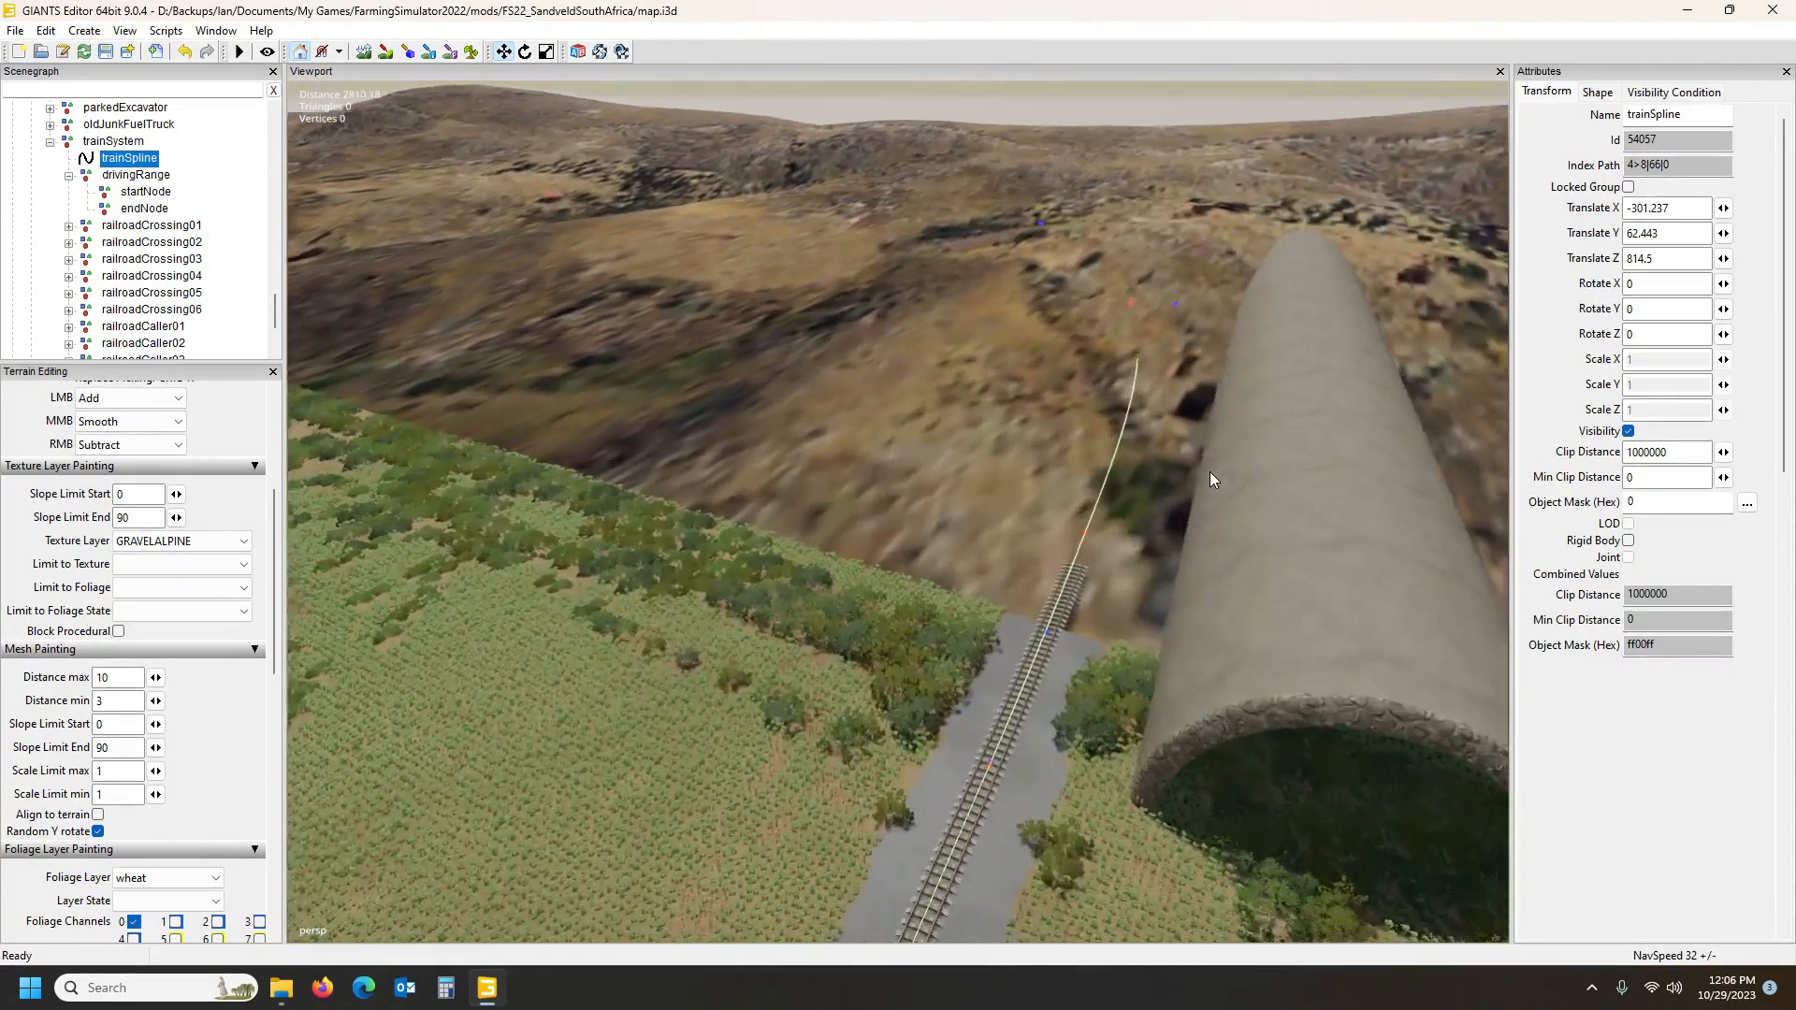
scroll(1210, 471, "up", 5)
left_click_drag(1251, 462, 1276, 462, "alt")
left_click_drag(993, 451, 707, 546, "alt")
scroll(1001, 514, "up", 4)
scroll(750, 469, "up", 8)
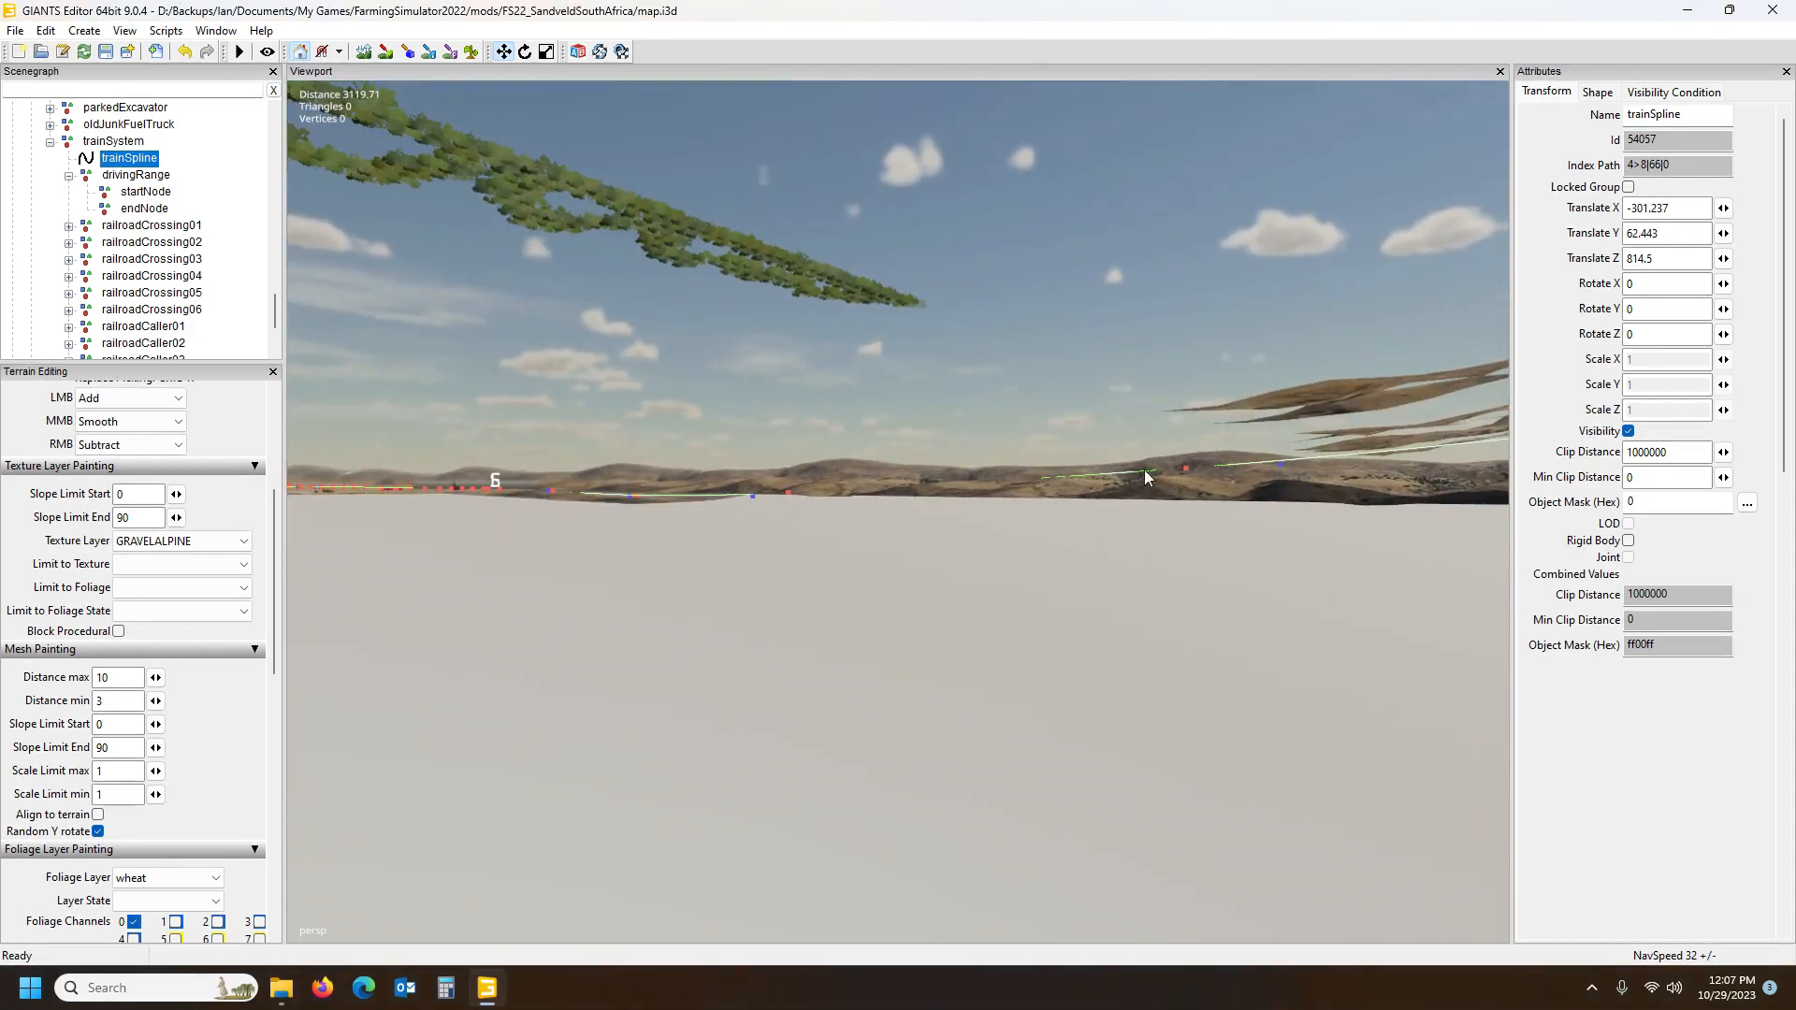
Examine how the trainSpline loops around behind the hills and returns to the straight rails beside the tunnel
left_click_drag(1349, 496, 582, 575, "alt")
scroll(1270, 477, "up", 5)
scroll(1136, 508, "up", 5)
scroll(789, 567, "up", 3)
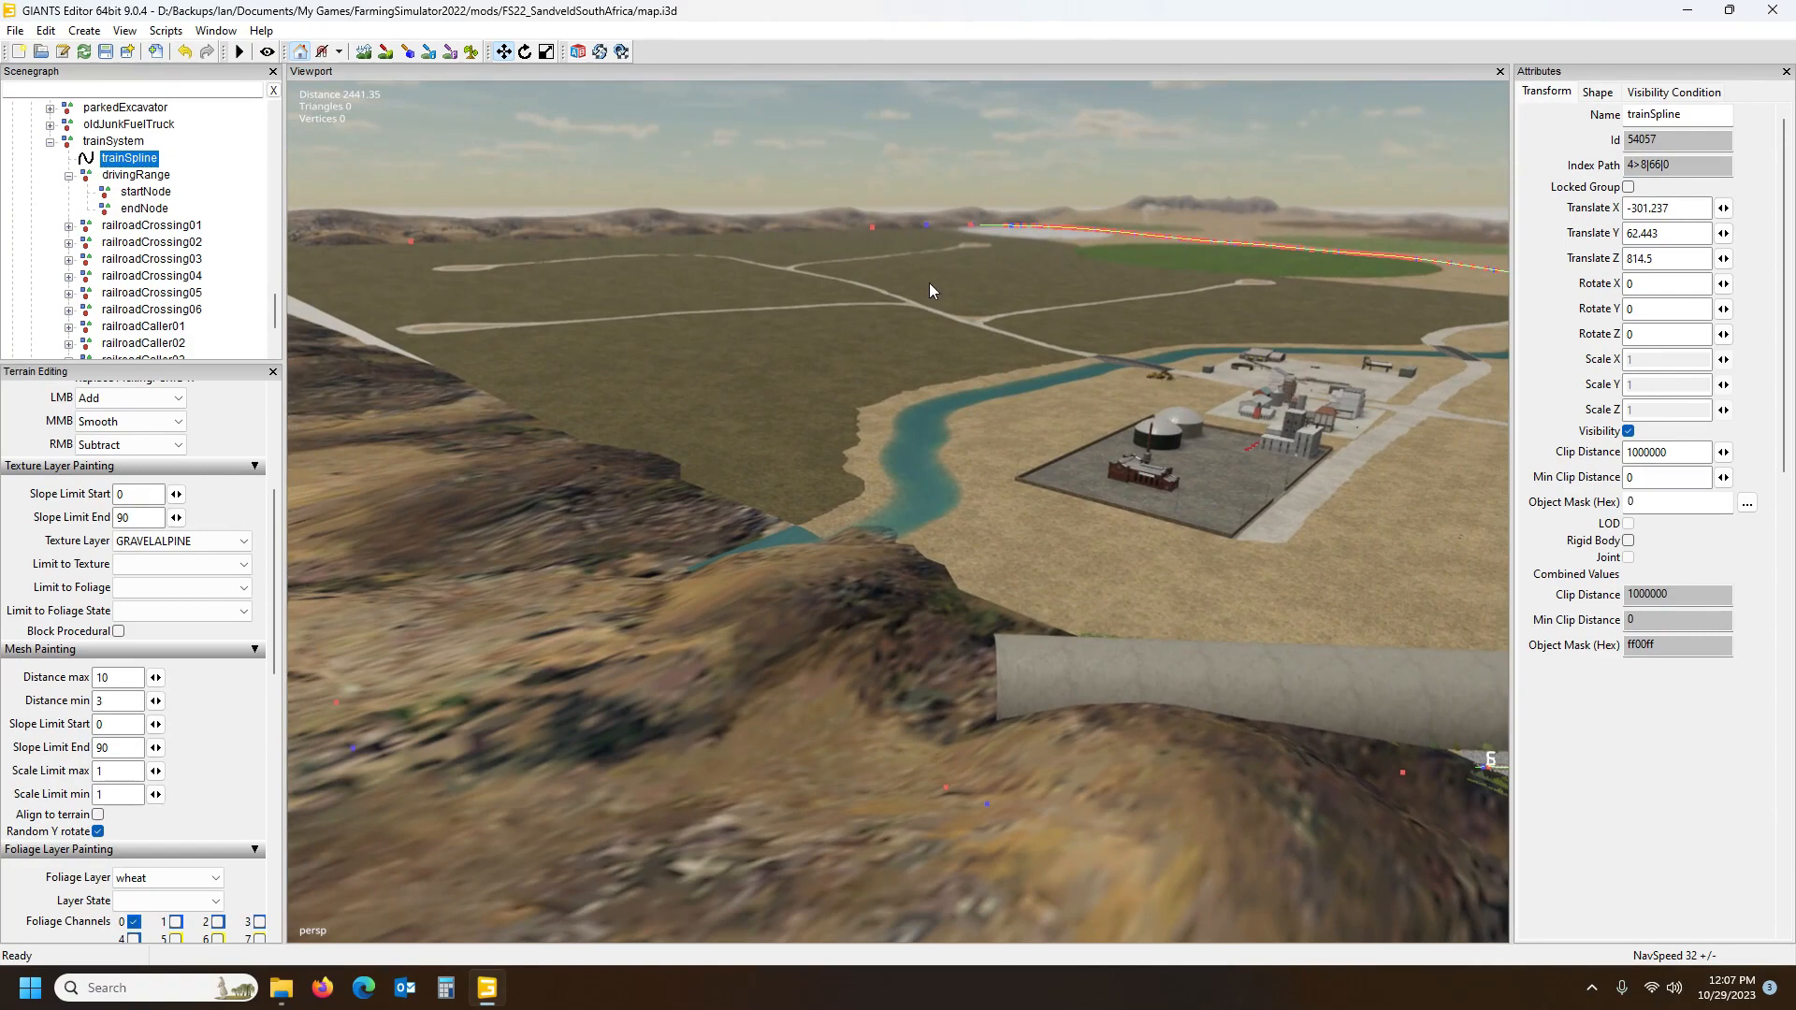
left_click_drag(840, 413, 648, 481, "alt")
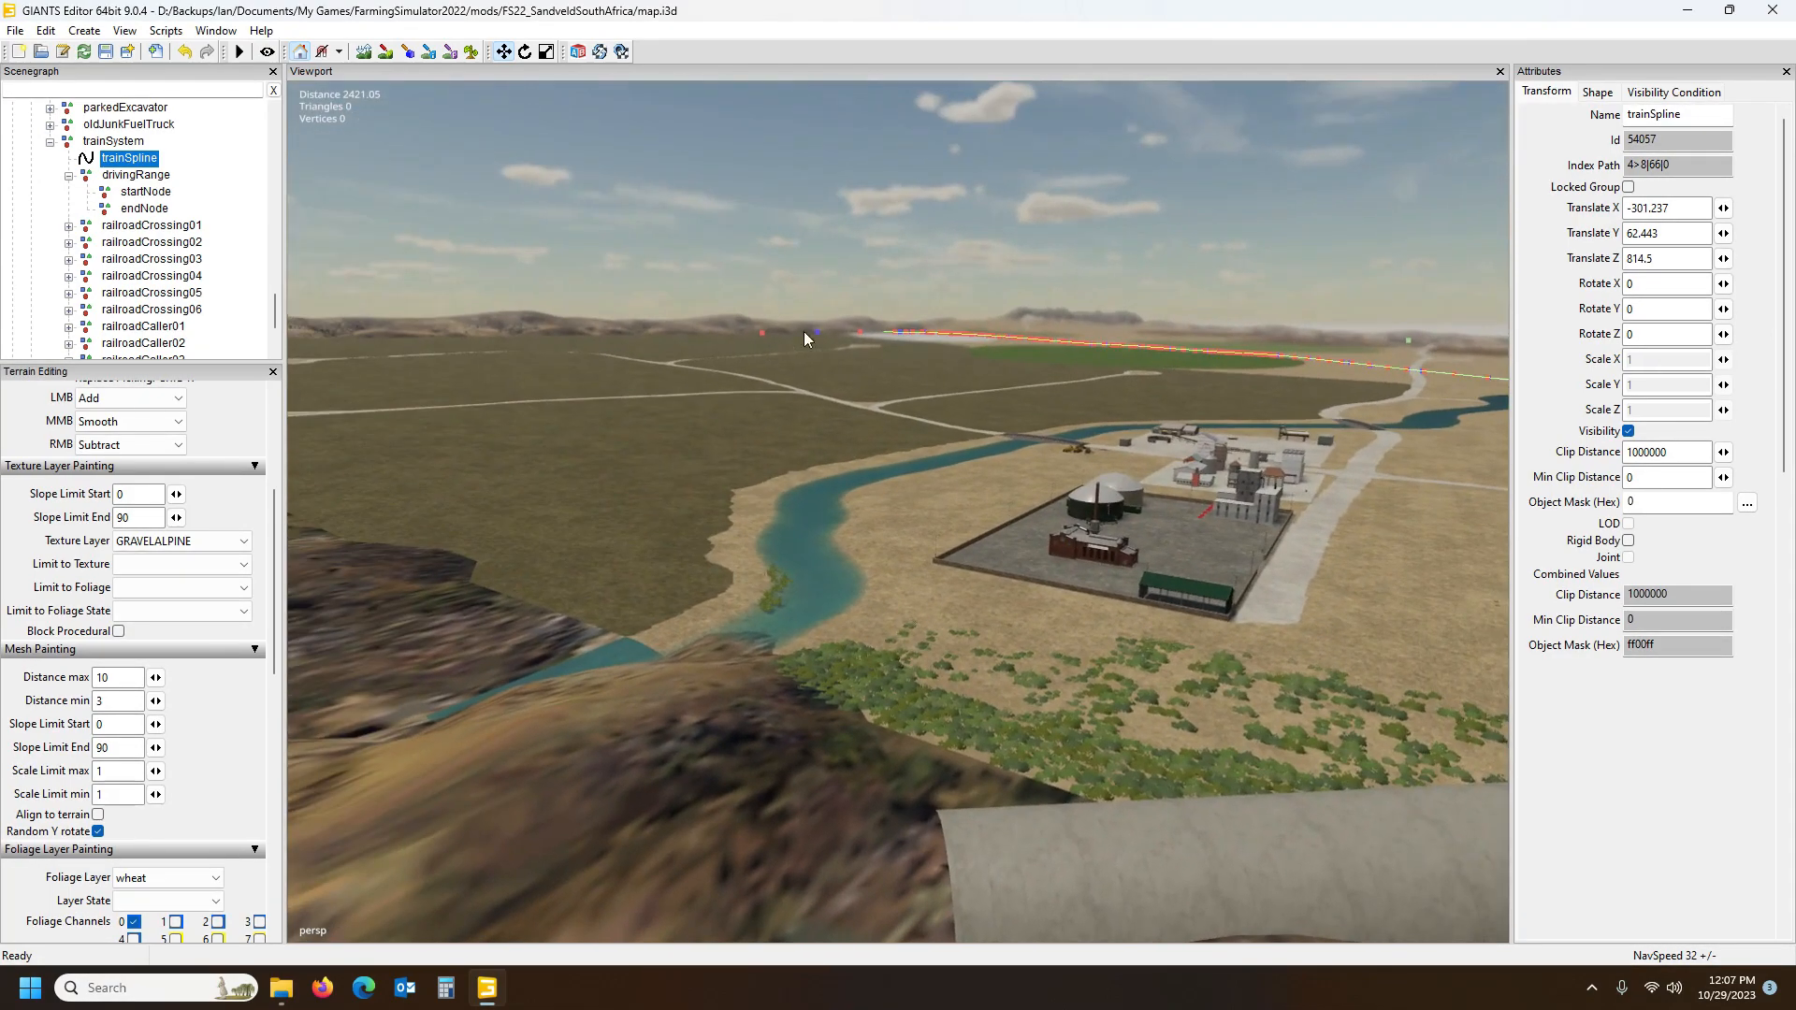
left_click_drag(720, 311, 1007, 148, "alt")
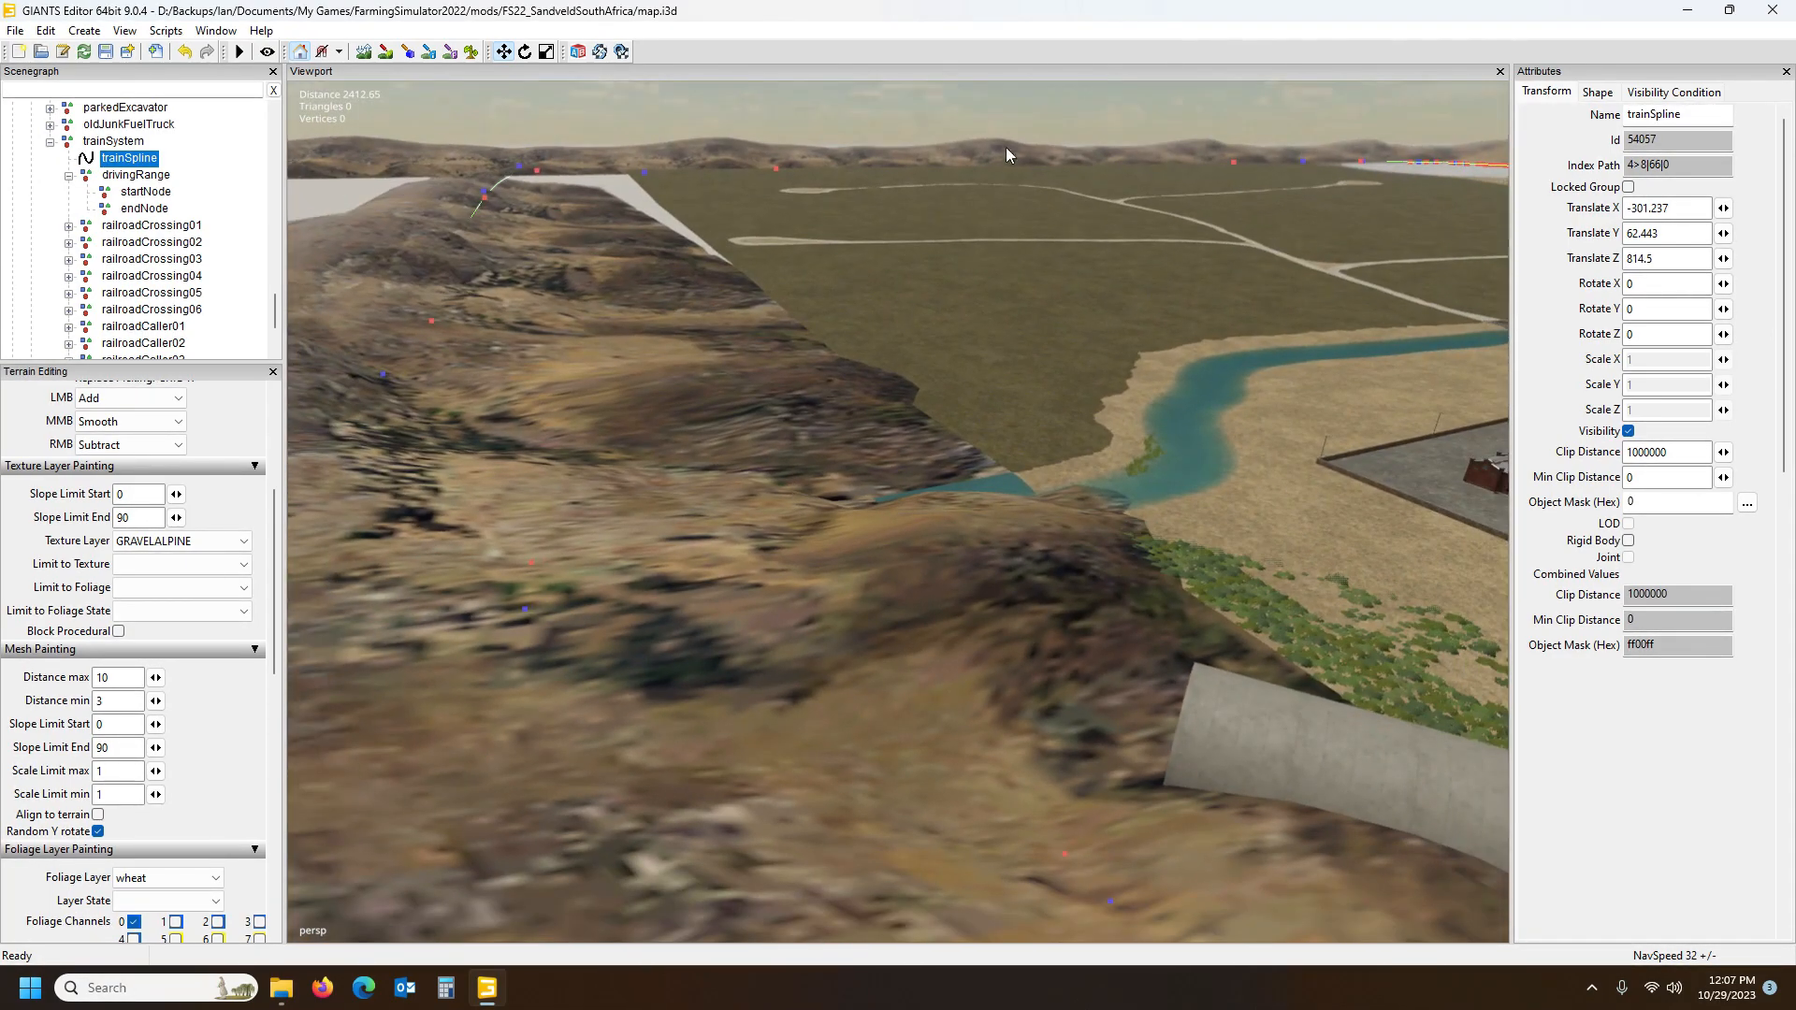
left_click_drag(987, 768, 1245, 721, "alt")
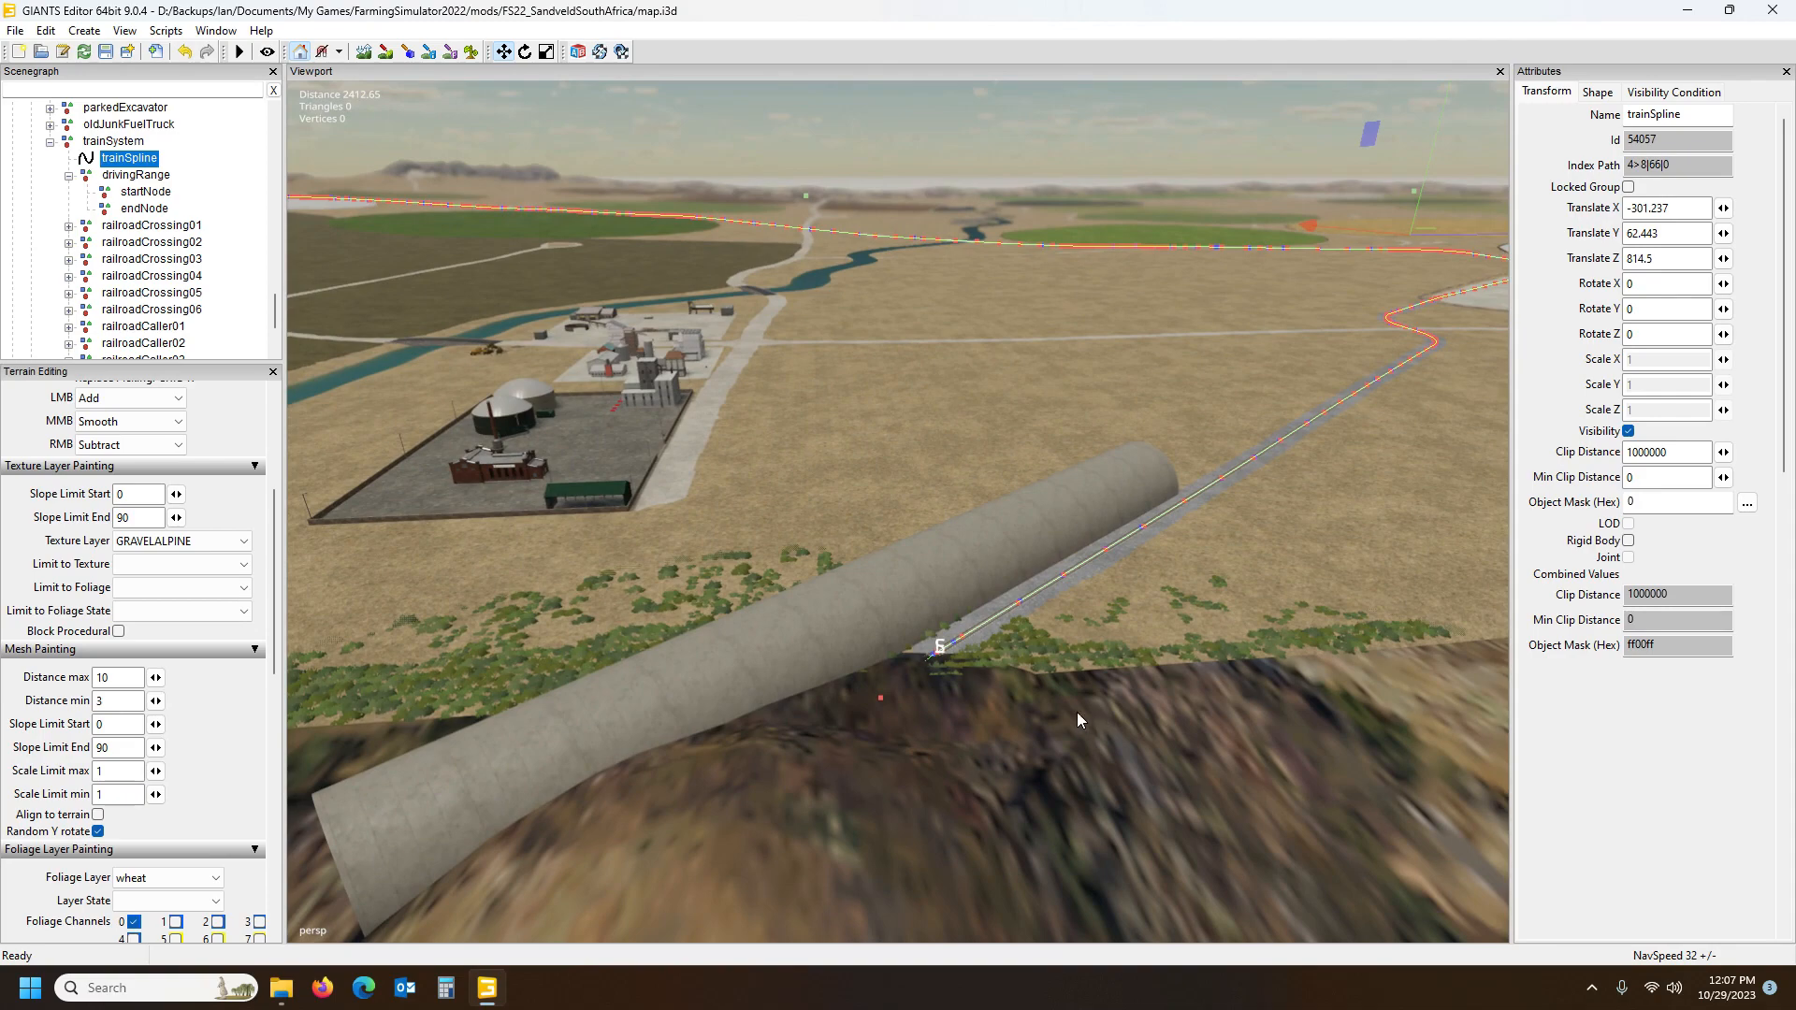
left_click_drag(1071, 765, 1119, 734, "alt")
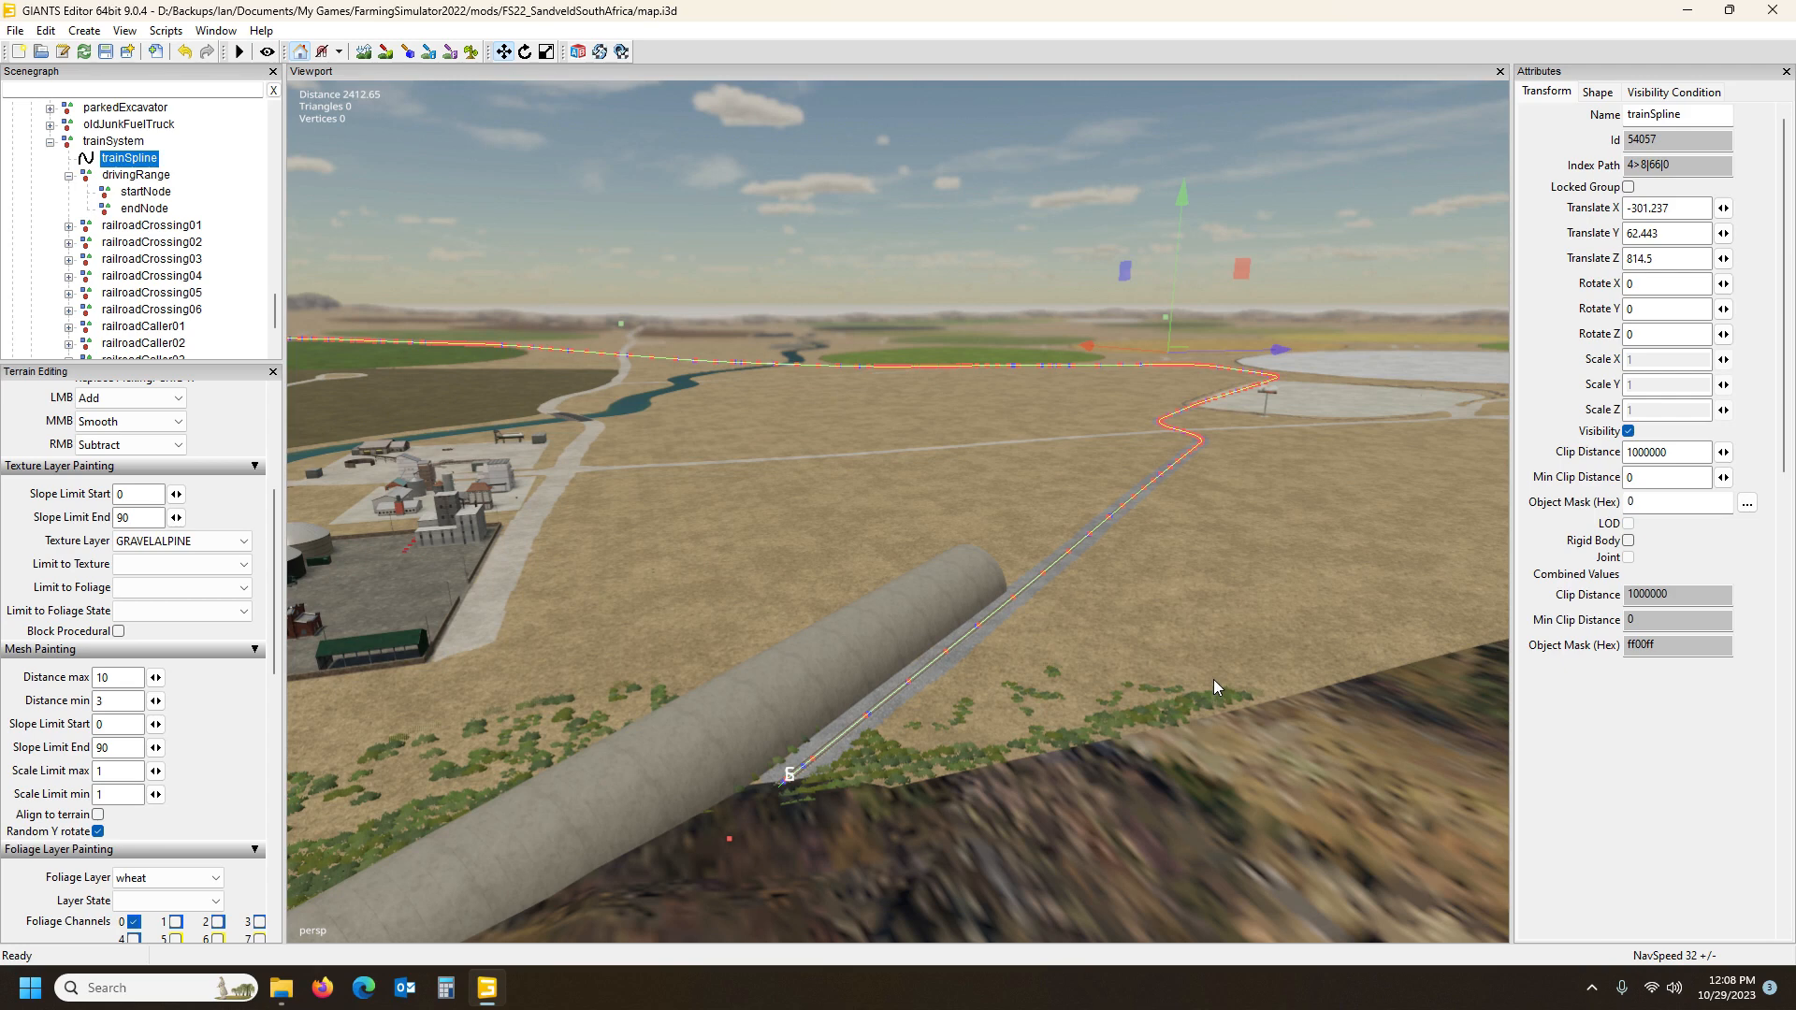
left_click_drag(1131, 637, 1165, 614, "alt")
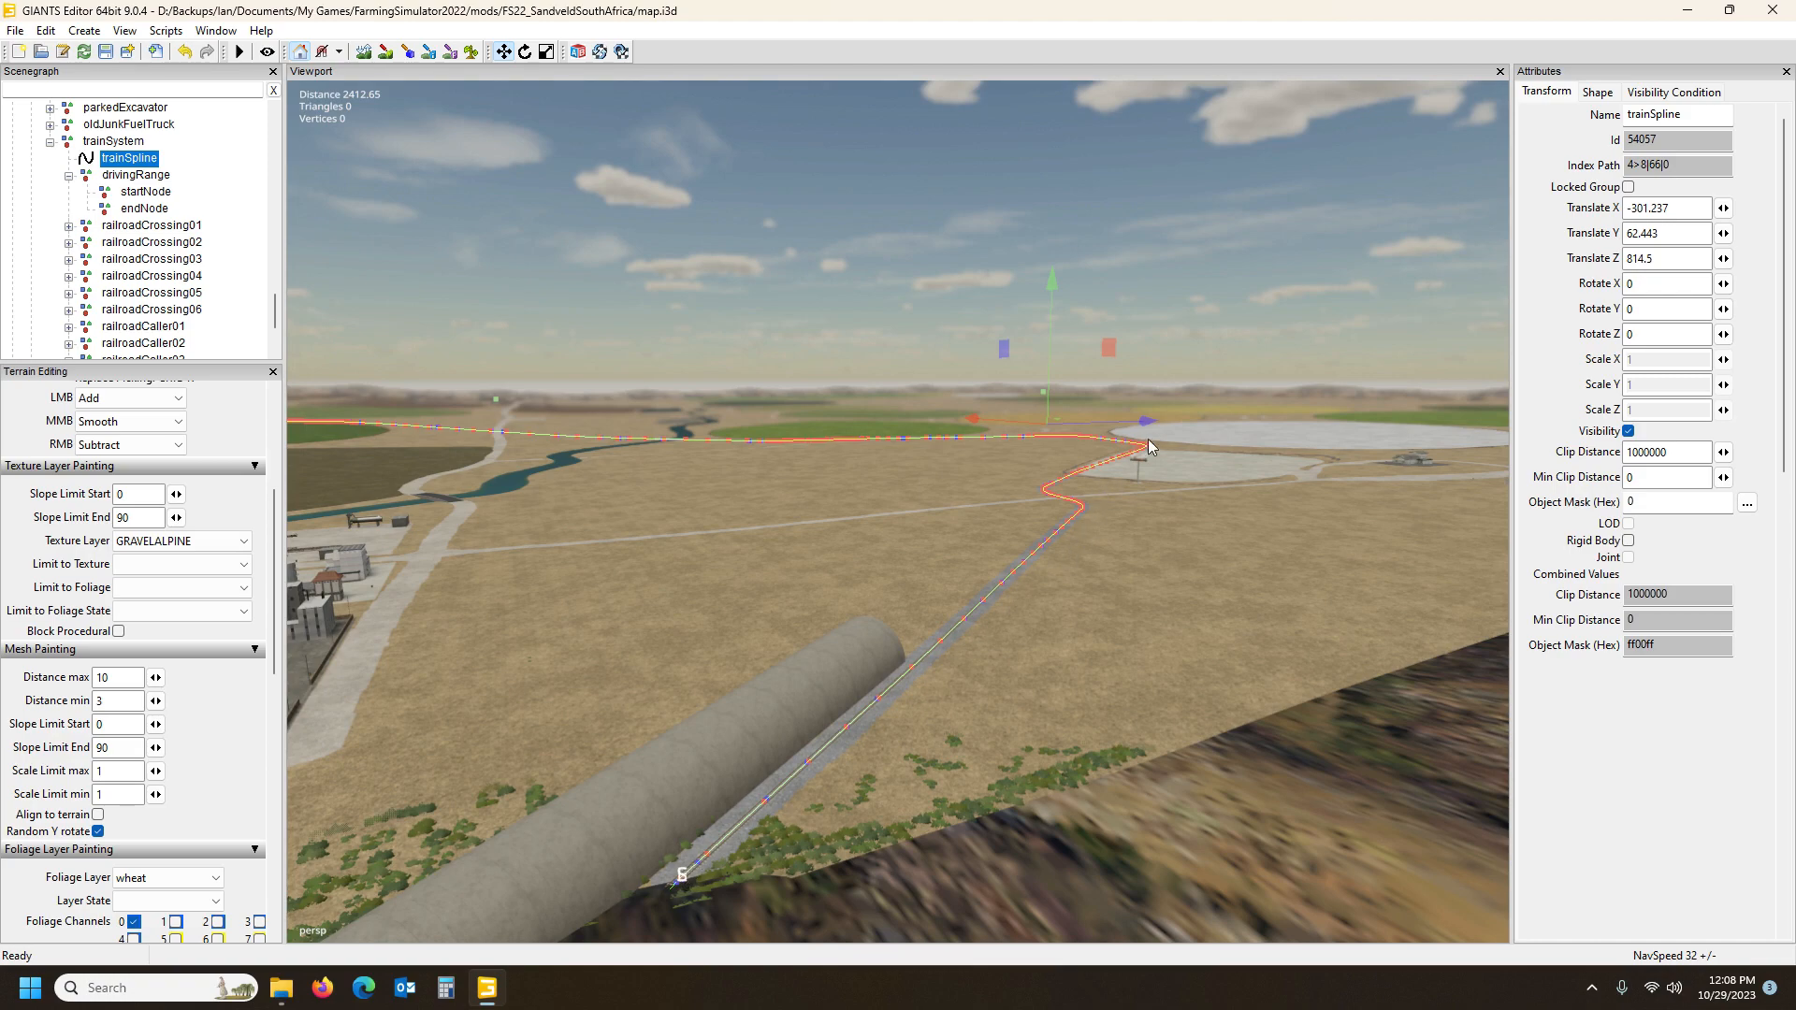
left_click_drag(1135, 485, 1113, 525, "alt")
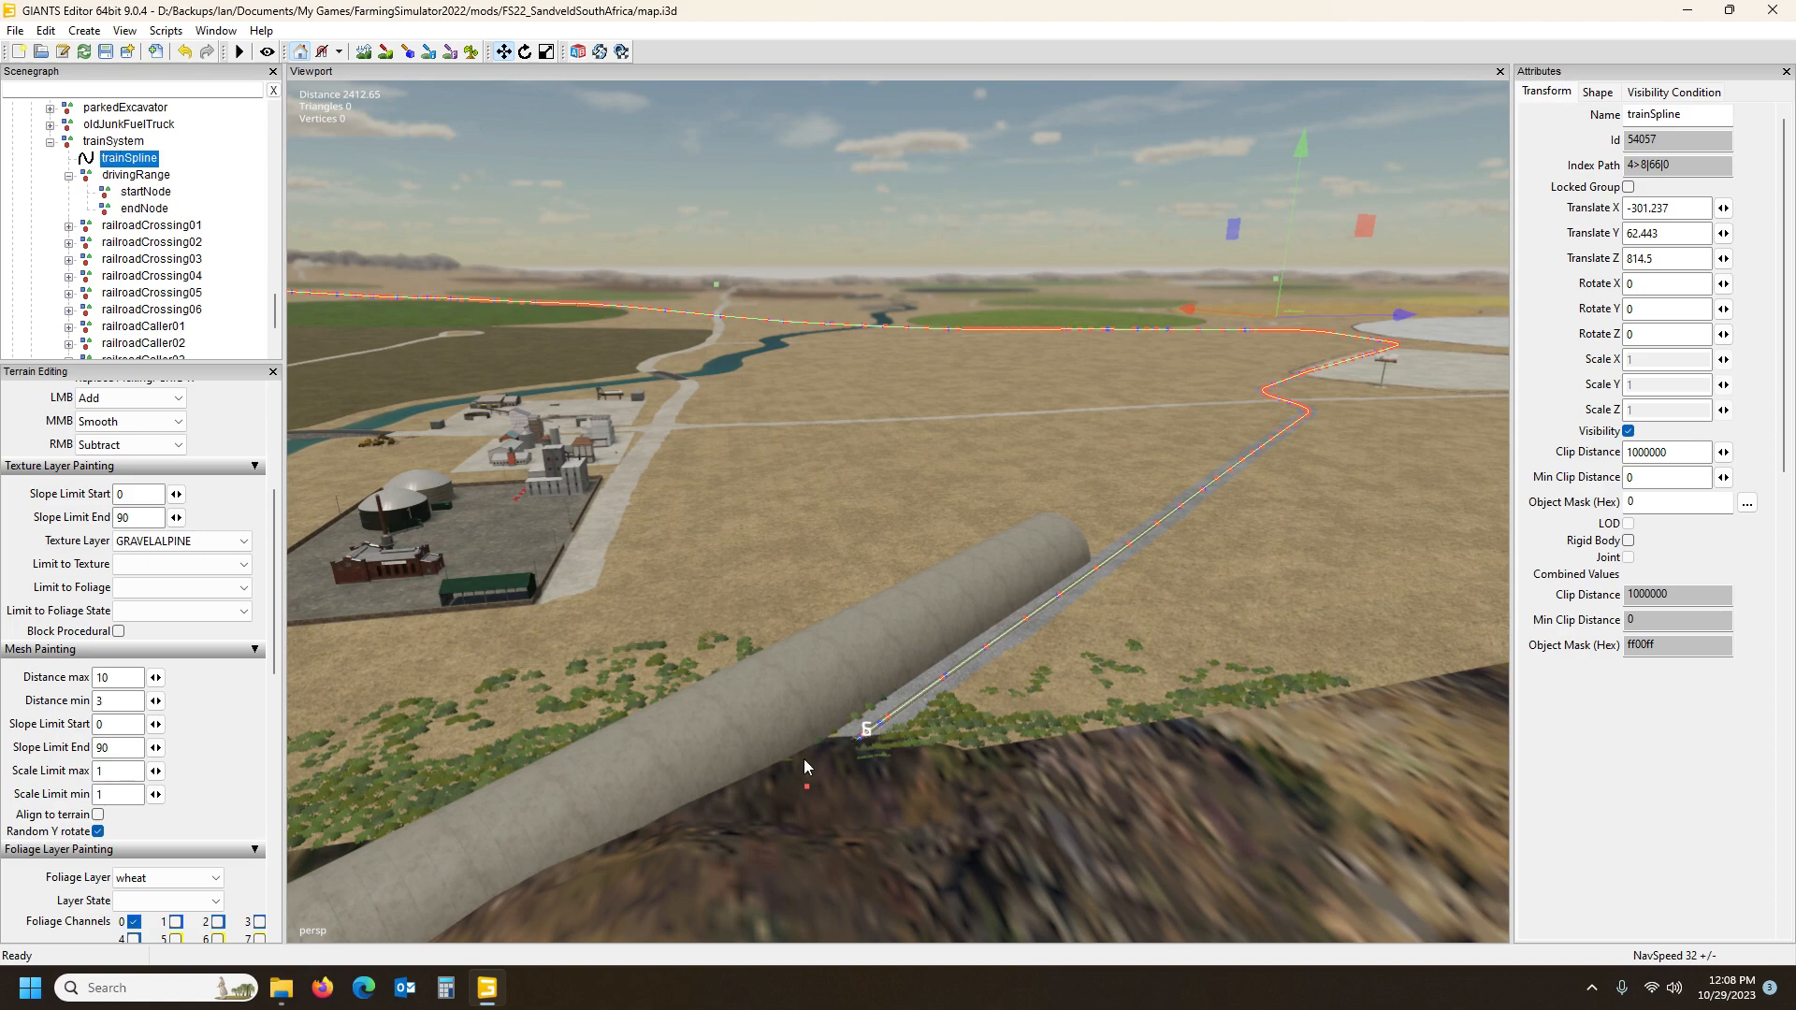
mouse_move(1399, 519)
left_mouse_down("alt")
mouse_move(1220, 482)
mouse_move(1024, 488)
mouse_move(1370, 507)
left_mouse_up("alt")
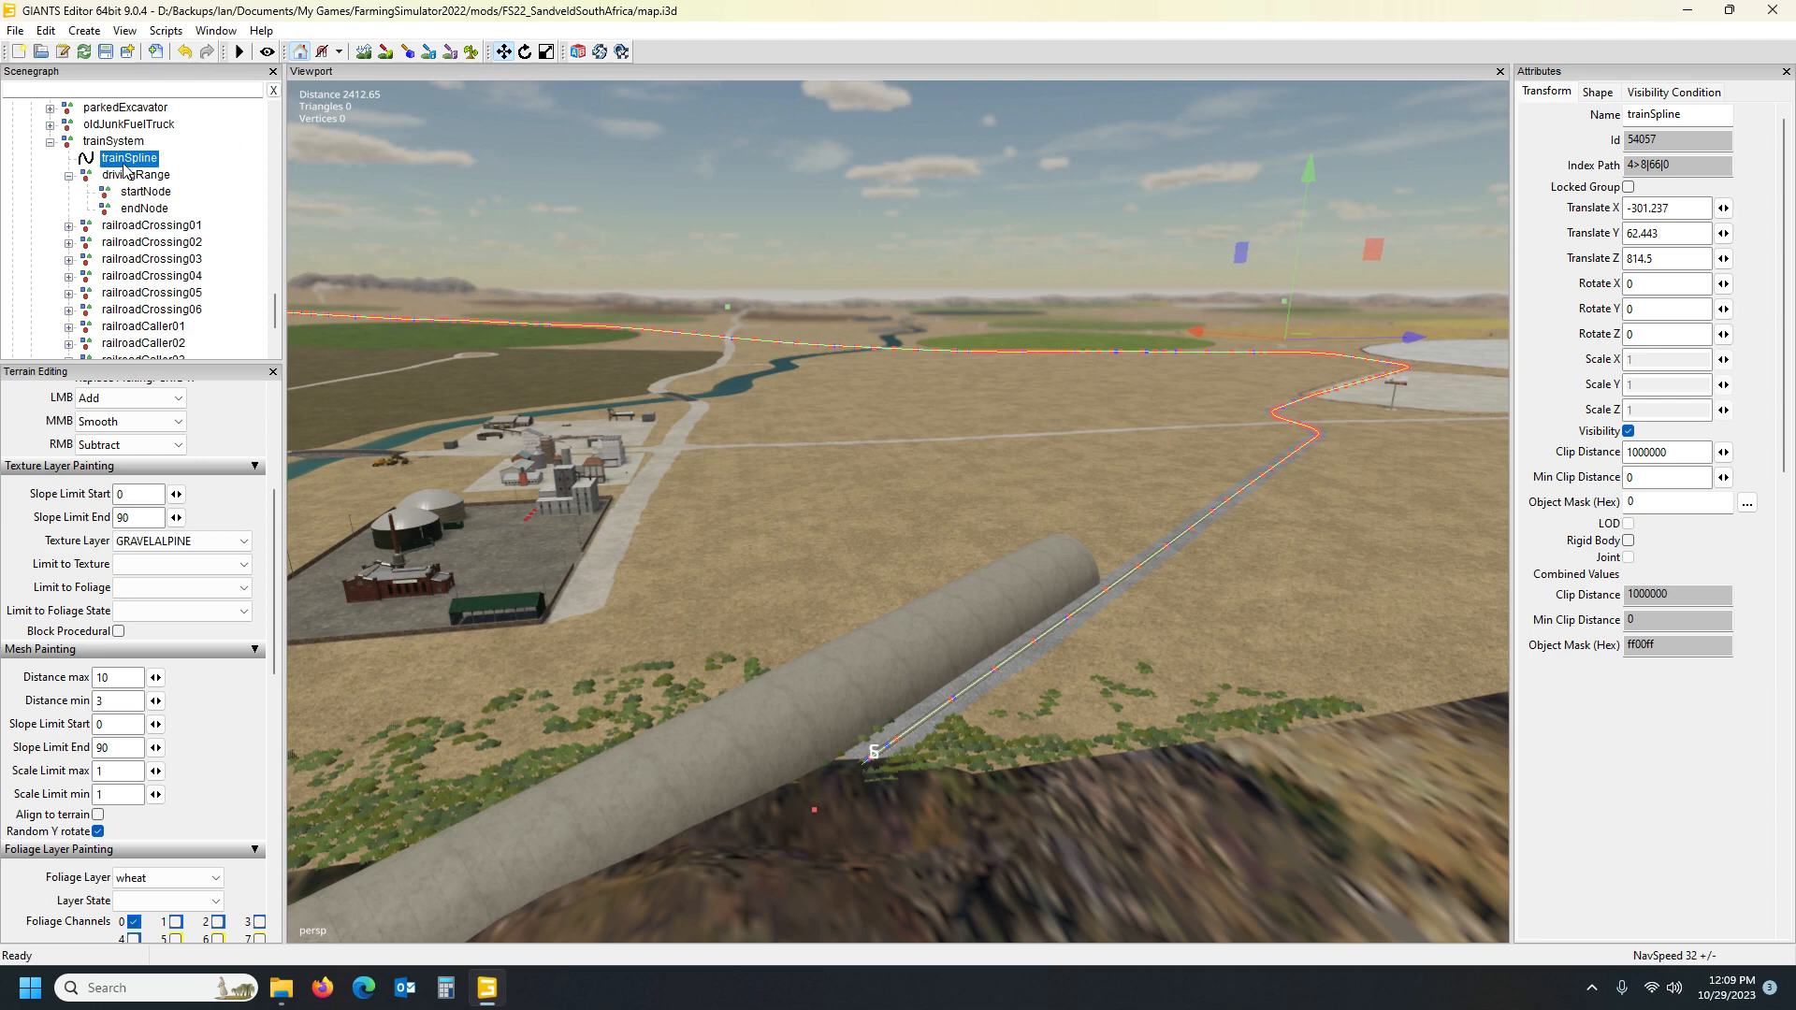
Look up the option for creating a spline and inspect the trainSpline's start point where the rails end
left_click(84, 31)
mouse_move(125, 205)
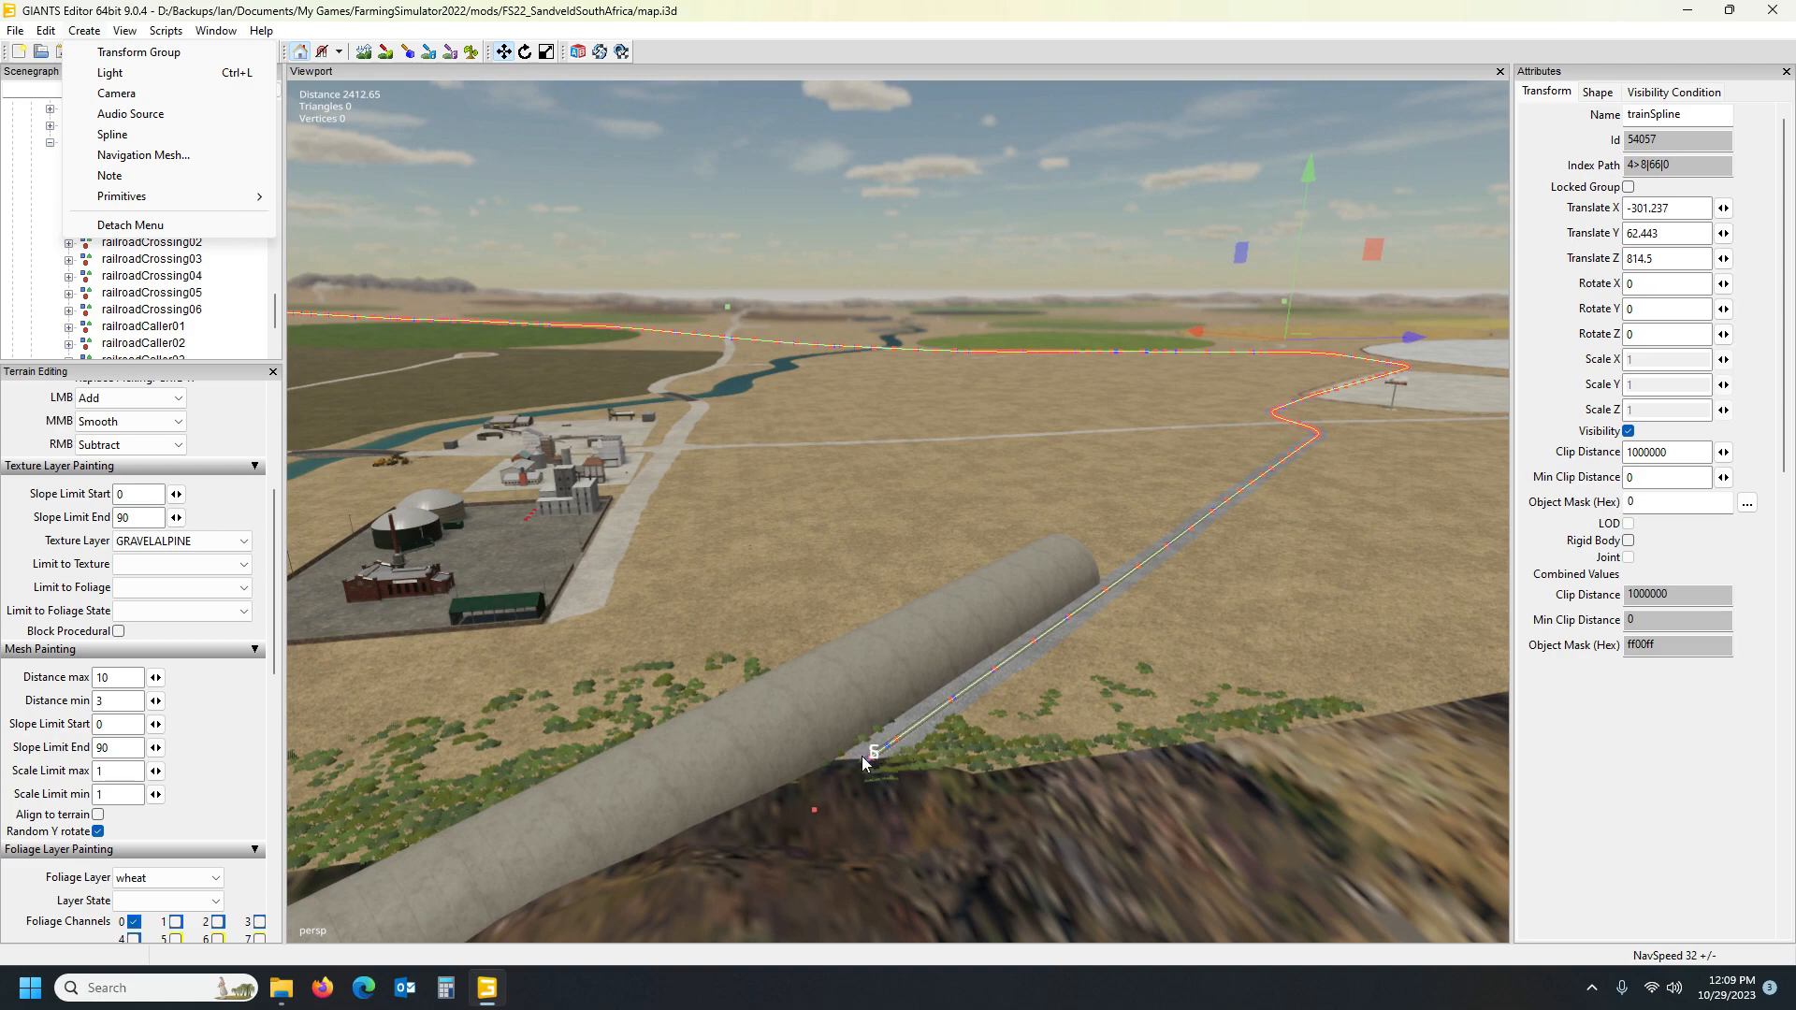
left_click_drag(1074, 688, 978, 785, "alt")
scroll(1113, 767, "up", 4)
scroll(962, 745, "up", 5)
scroll(960, 788, "up", 2)
scroll(954, 792, "up", 1)
scroll(954, 791, "down", 1)
scroll(954, 792, "down", 1)
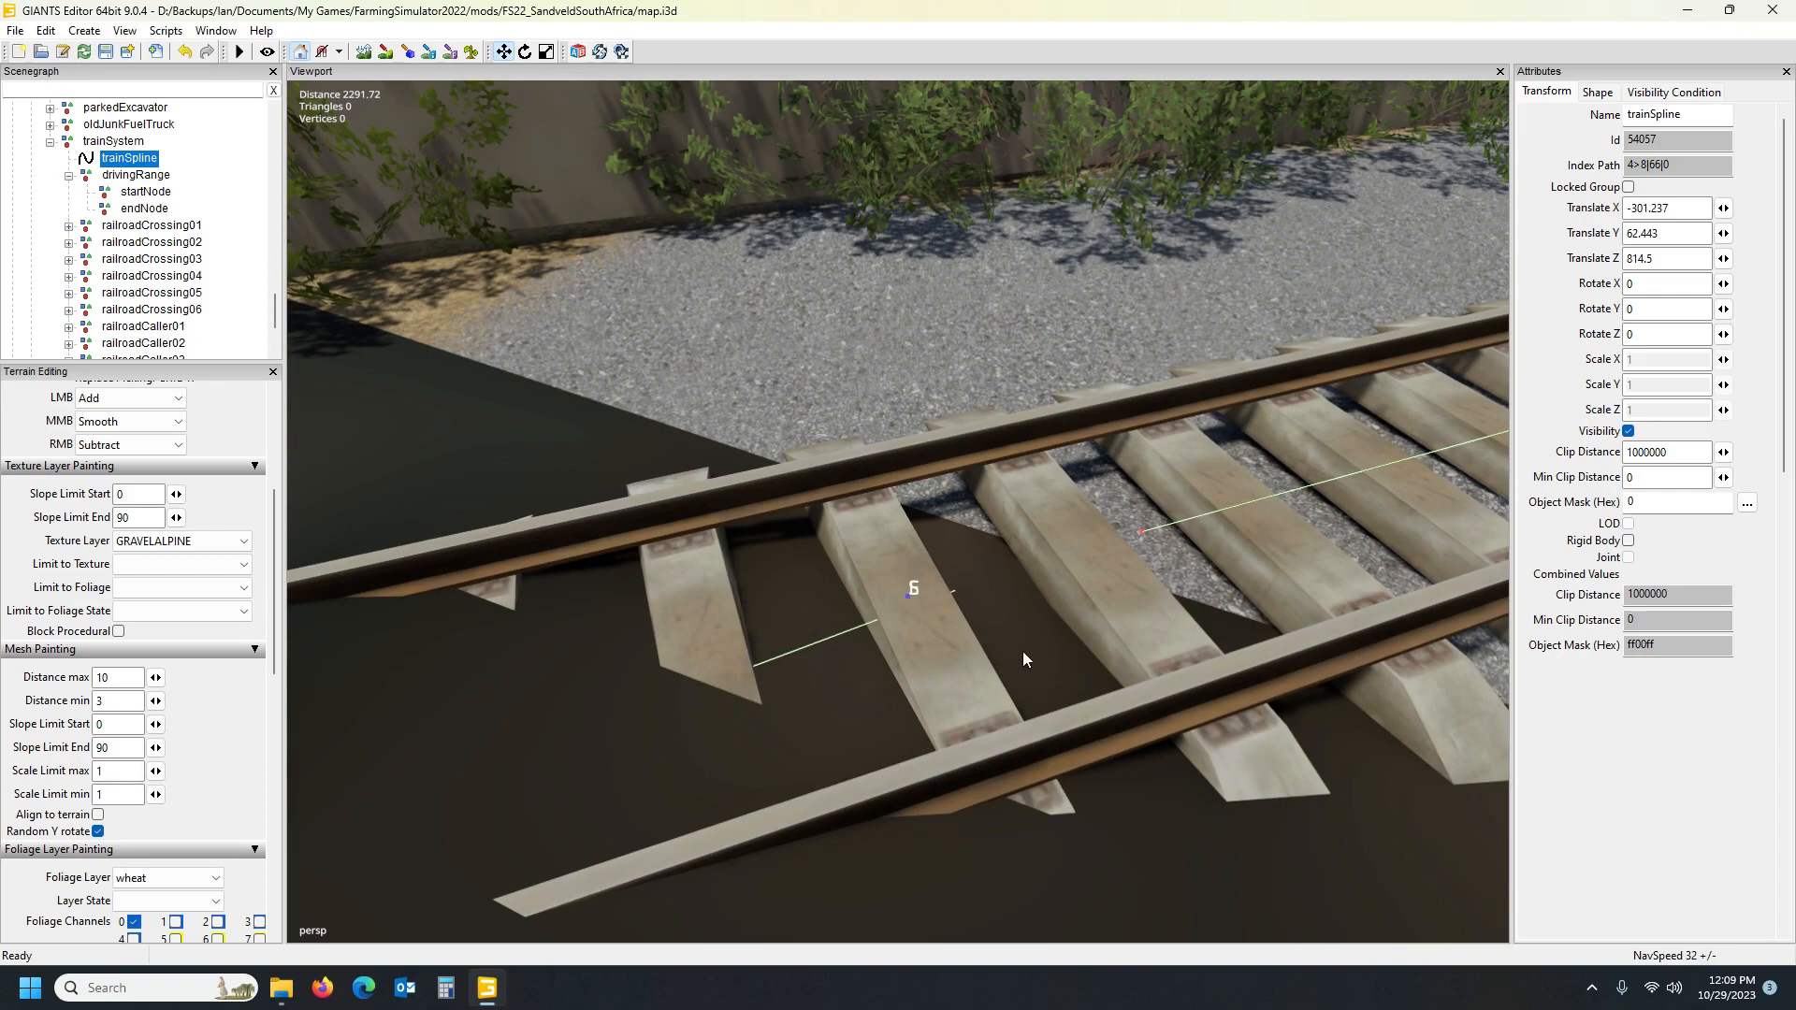
Inspect the trainSpline's points around the end of the rails from both sides and beside the tunnel
left_click_drag(1042, 677, 1147, 603, "alt")
scroll(1145, 602, "down", 1)
scroll(1145, 602, "down", 3)
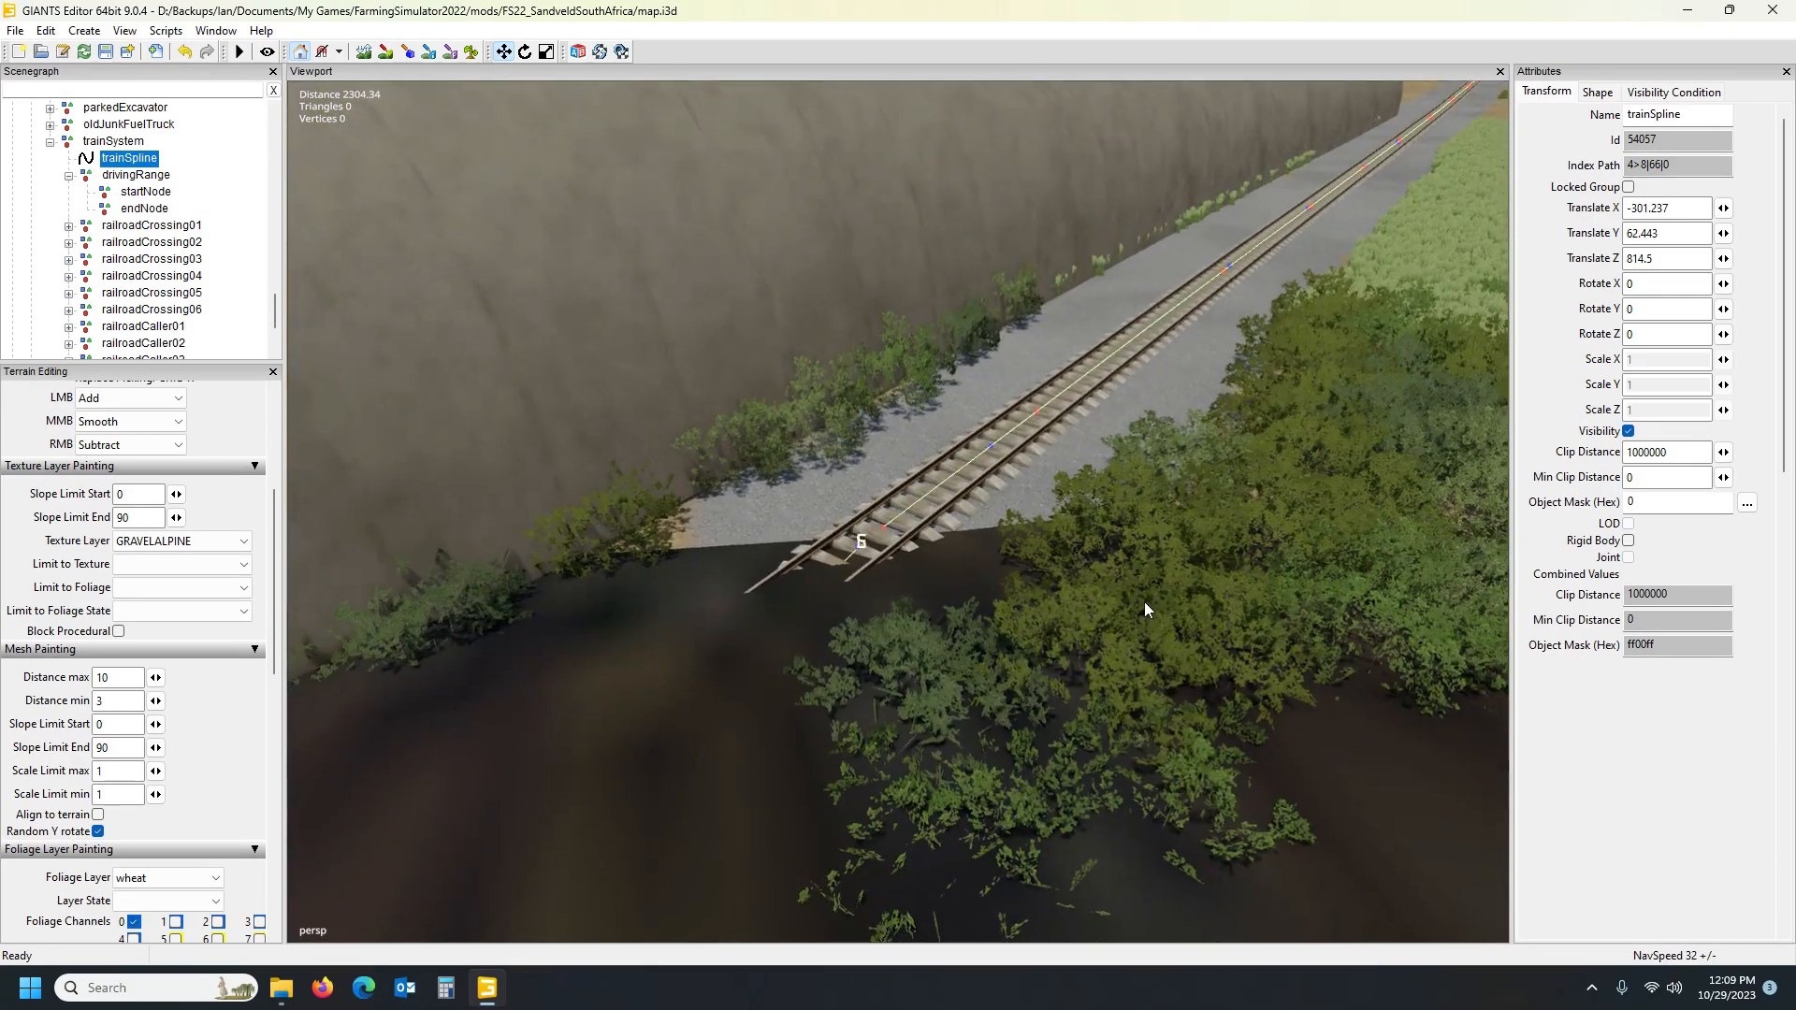
scroll(1143, 603, "down", 5)
left_click_drag(1139, 603, 1124, 601, "alt")
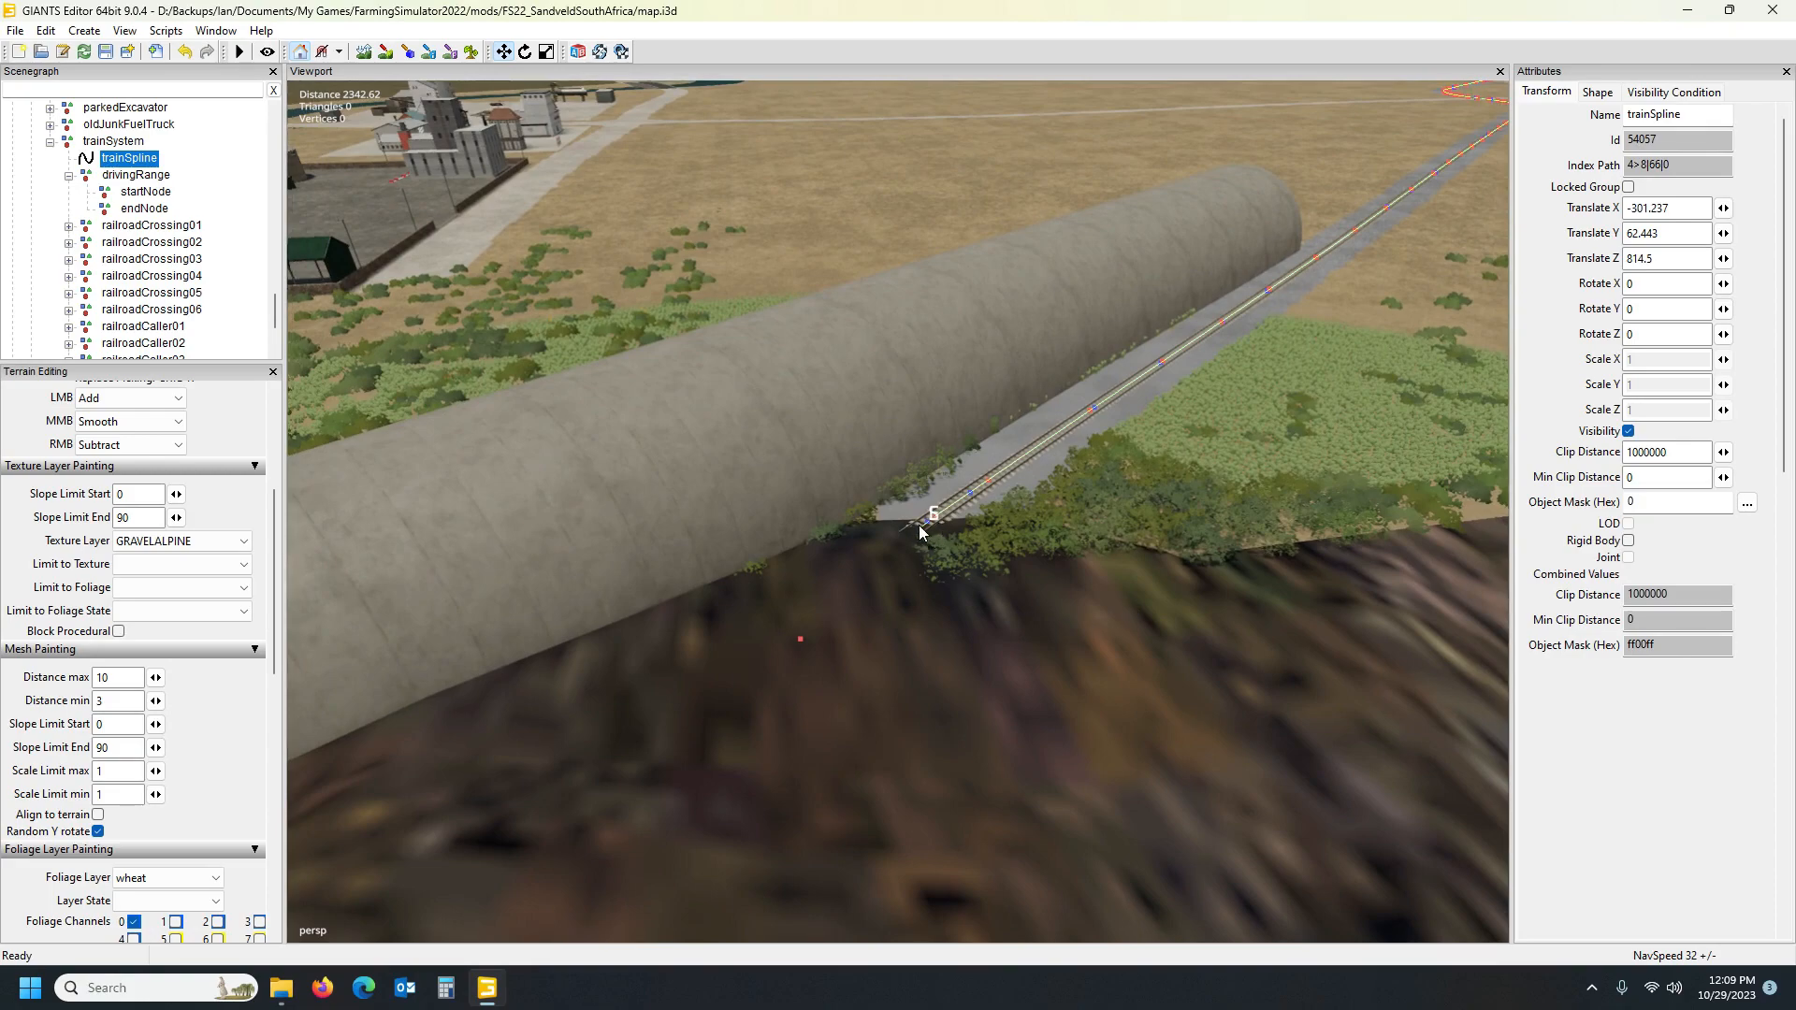
scroll(945, 526, "up", 10)
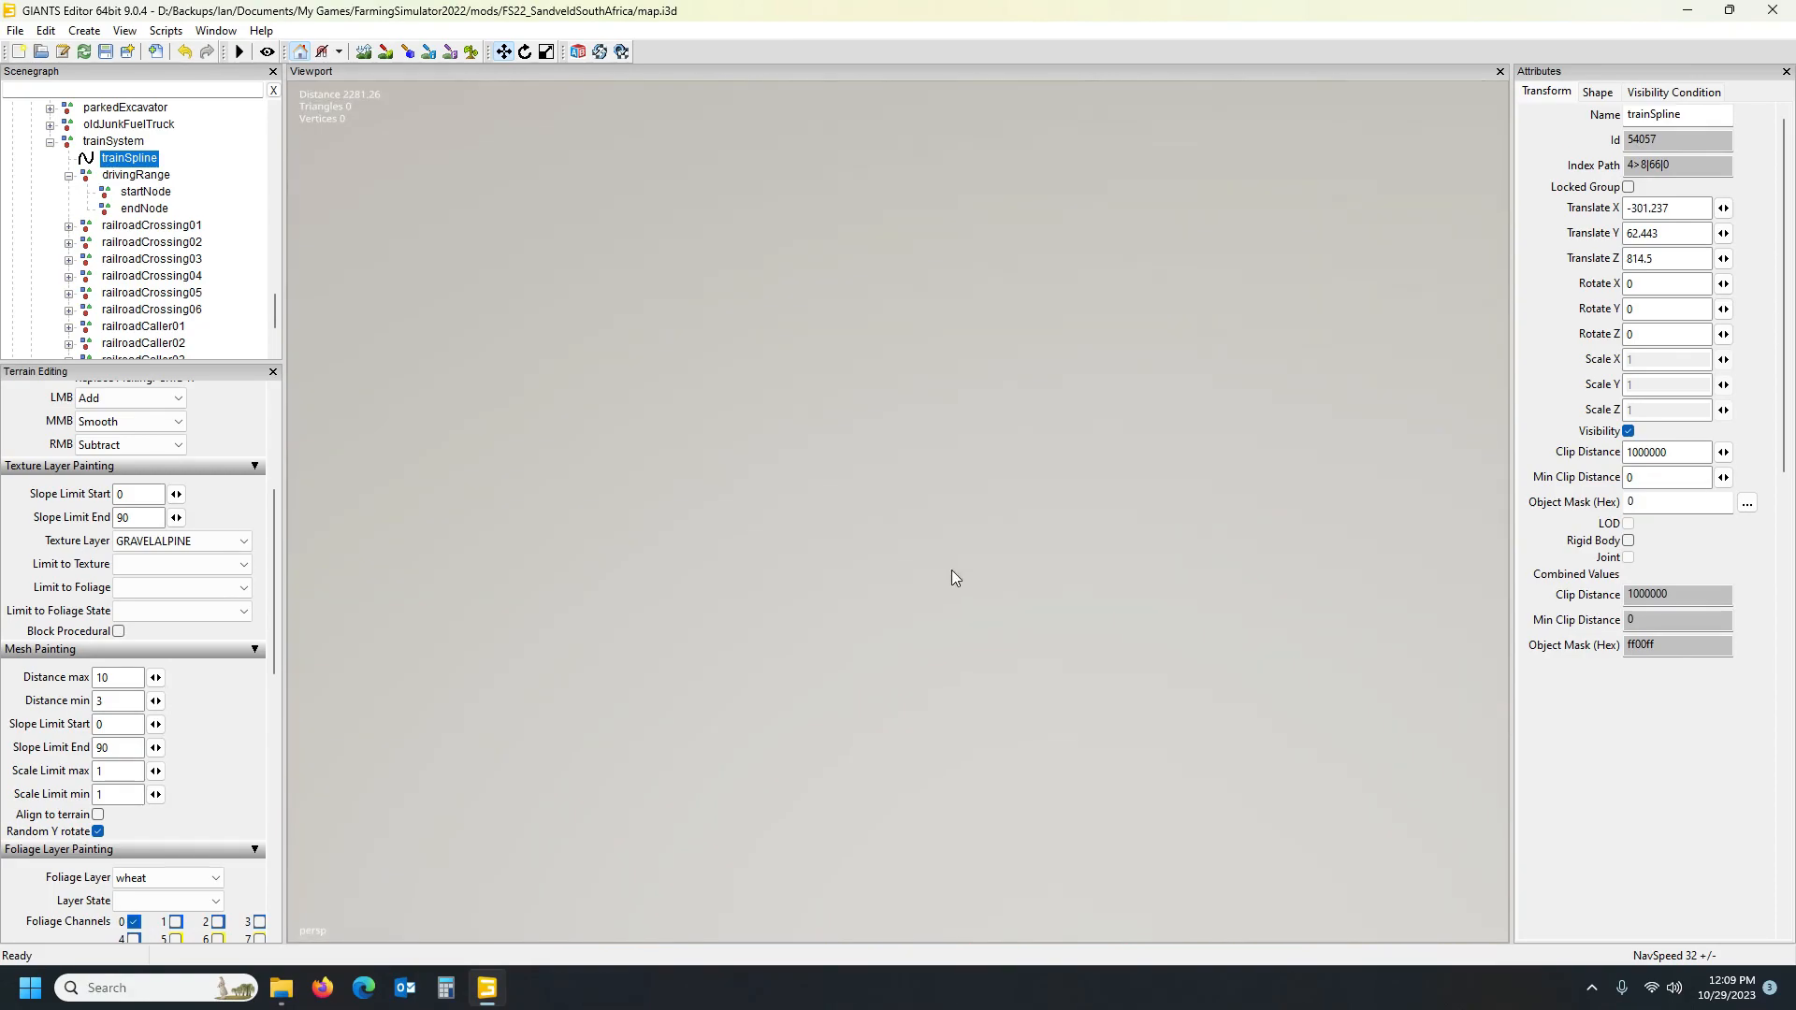
scroll(949, 571, "down", 1)
left_click_drag(949, 570, 587, 565, "alt")
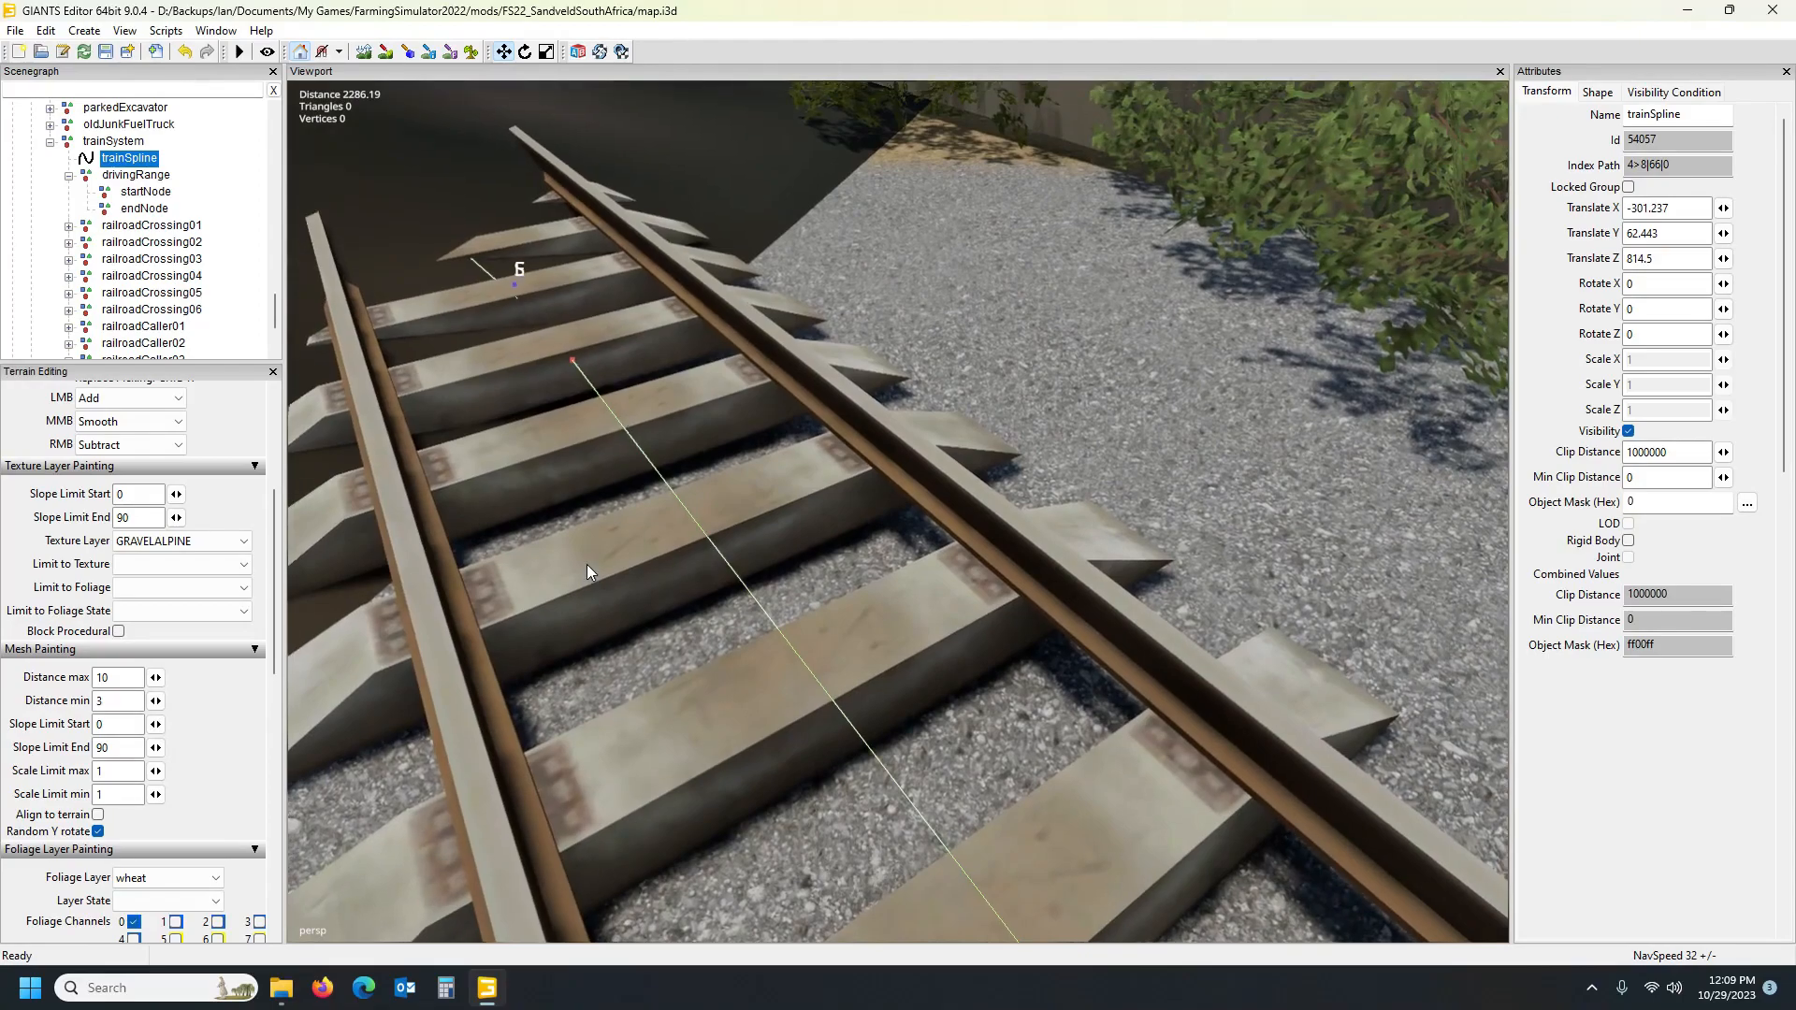
scroll(587, 564, "down", 8)
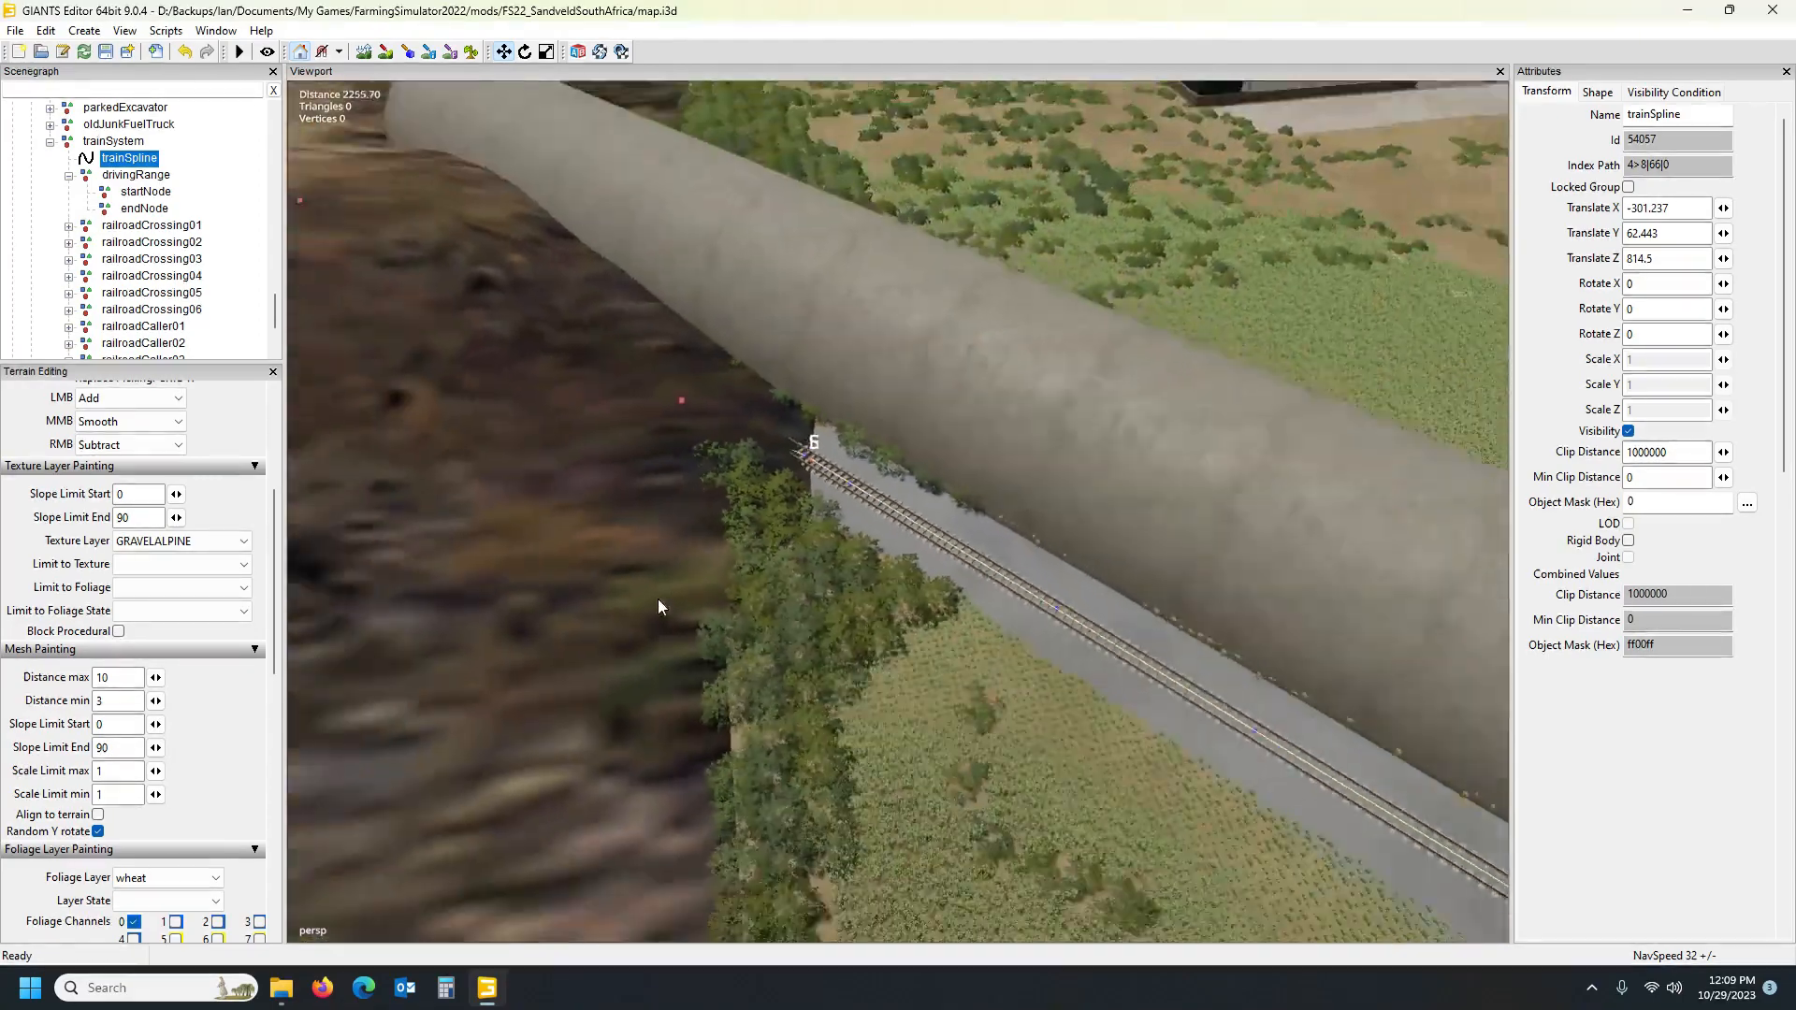
left_click_drag(659, 599, 497, 530, "alt")
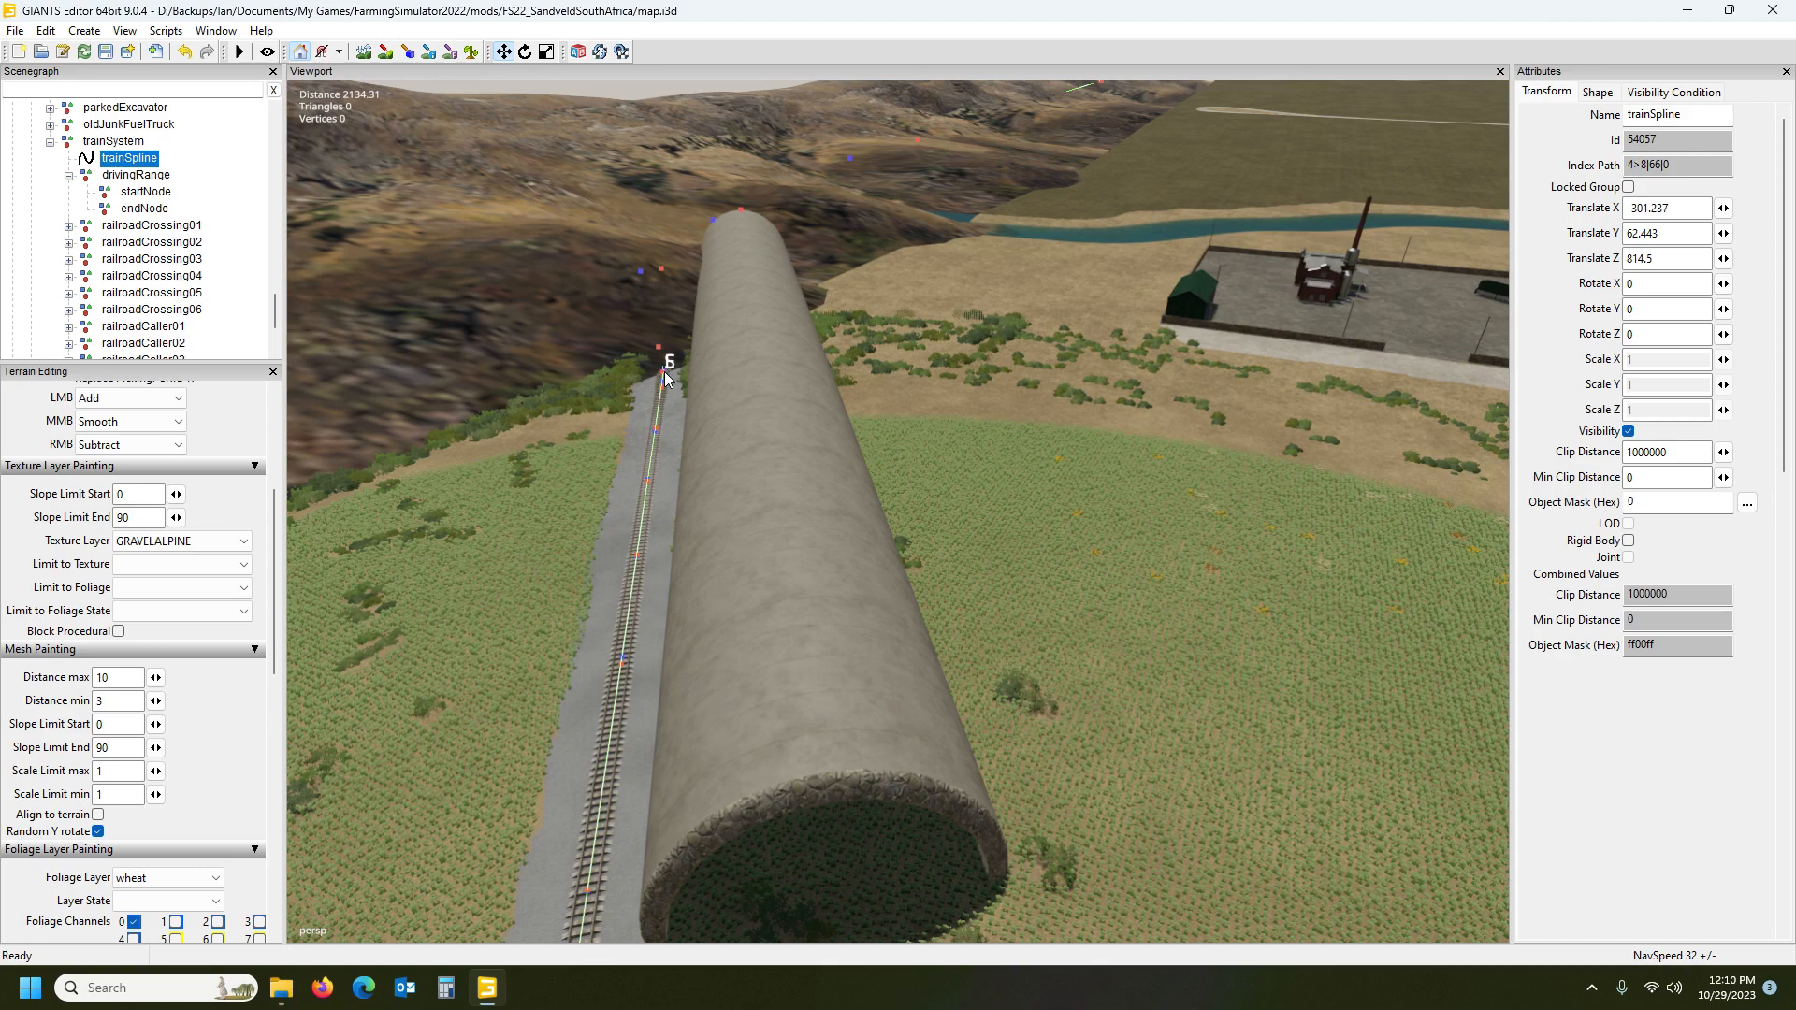
Move tunnel01 sideways away from the track to about X -2009.57 and Z -688.16
left_click_drag(565, 434, 675, 501, "alt")
scroll(653, 501, "down", 2)
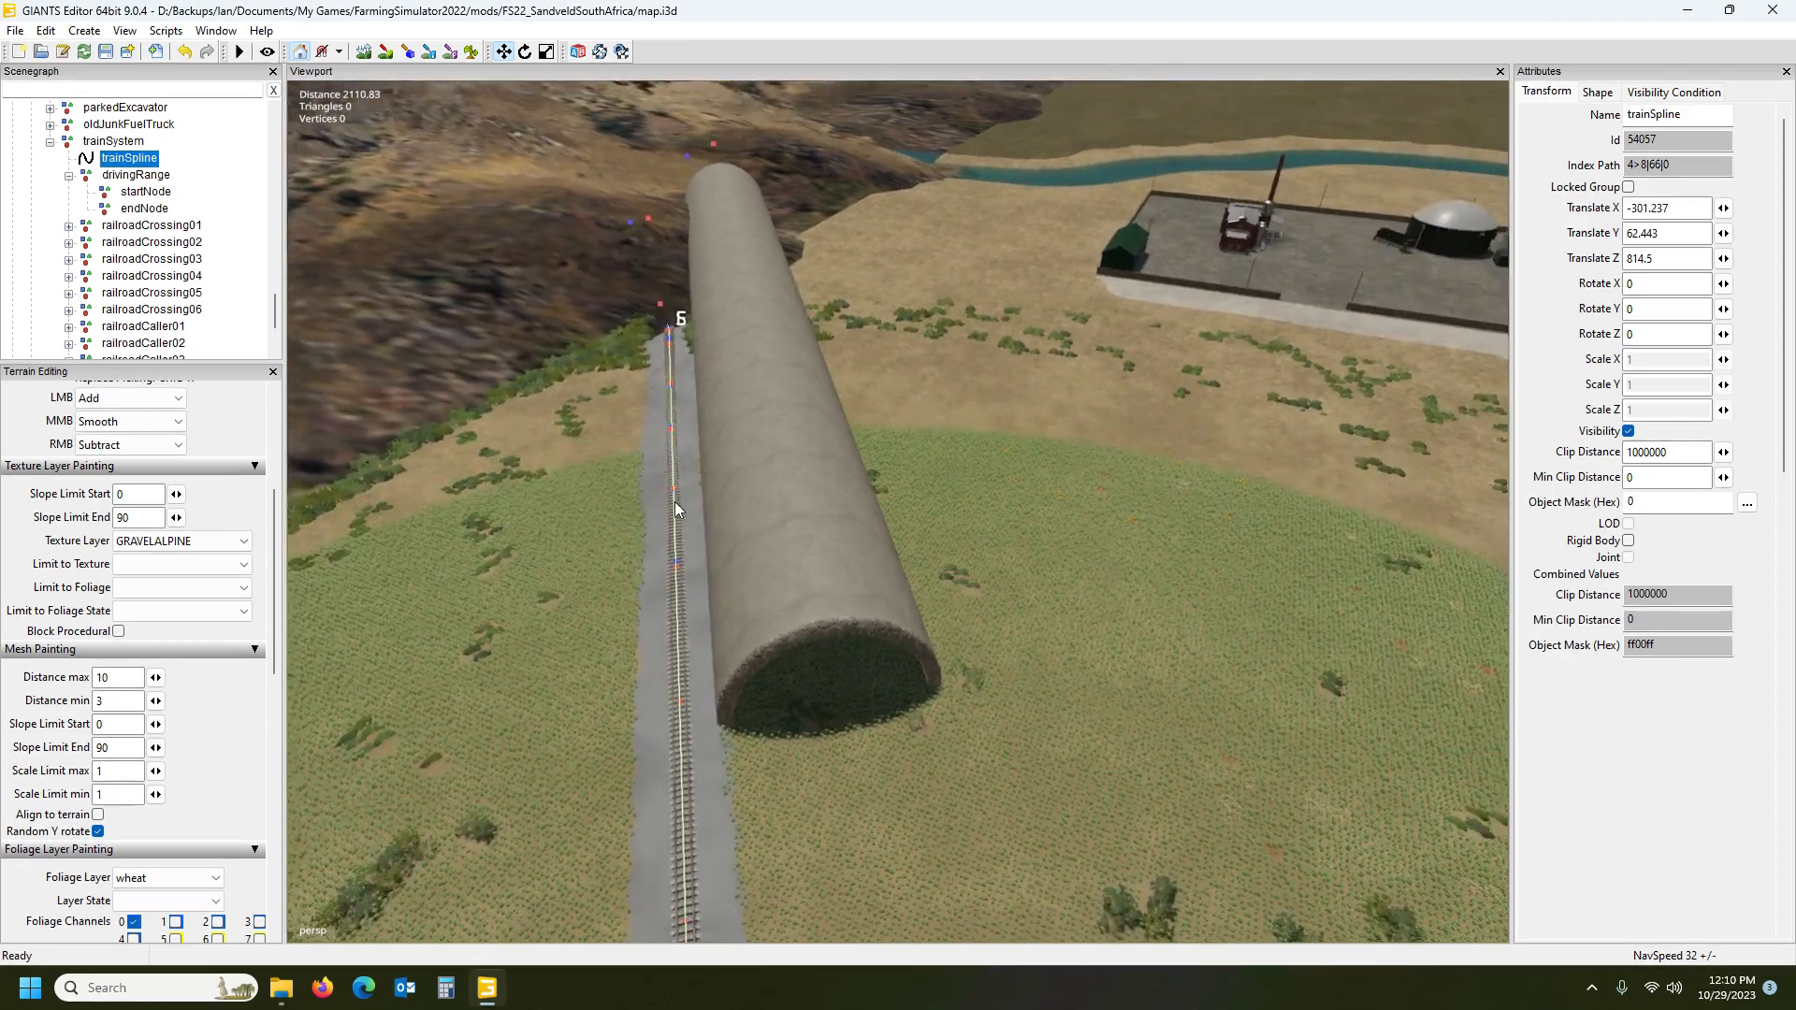
left_click(812, 499)
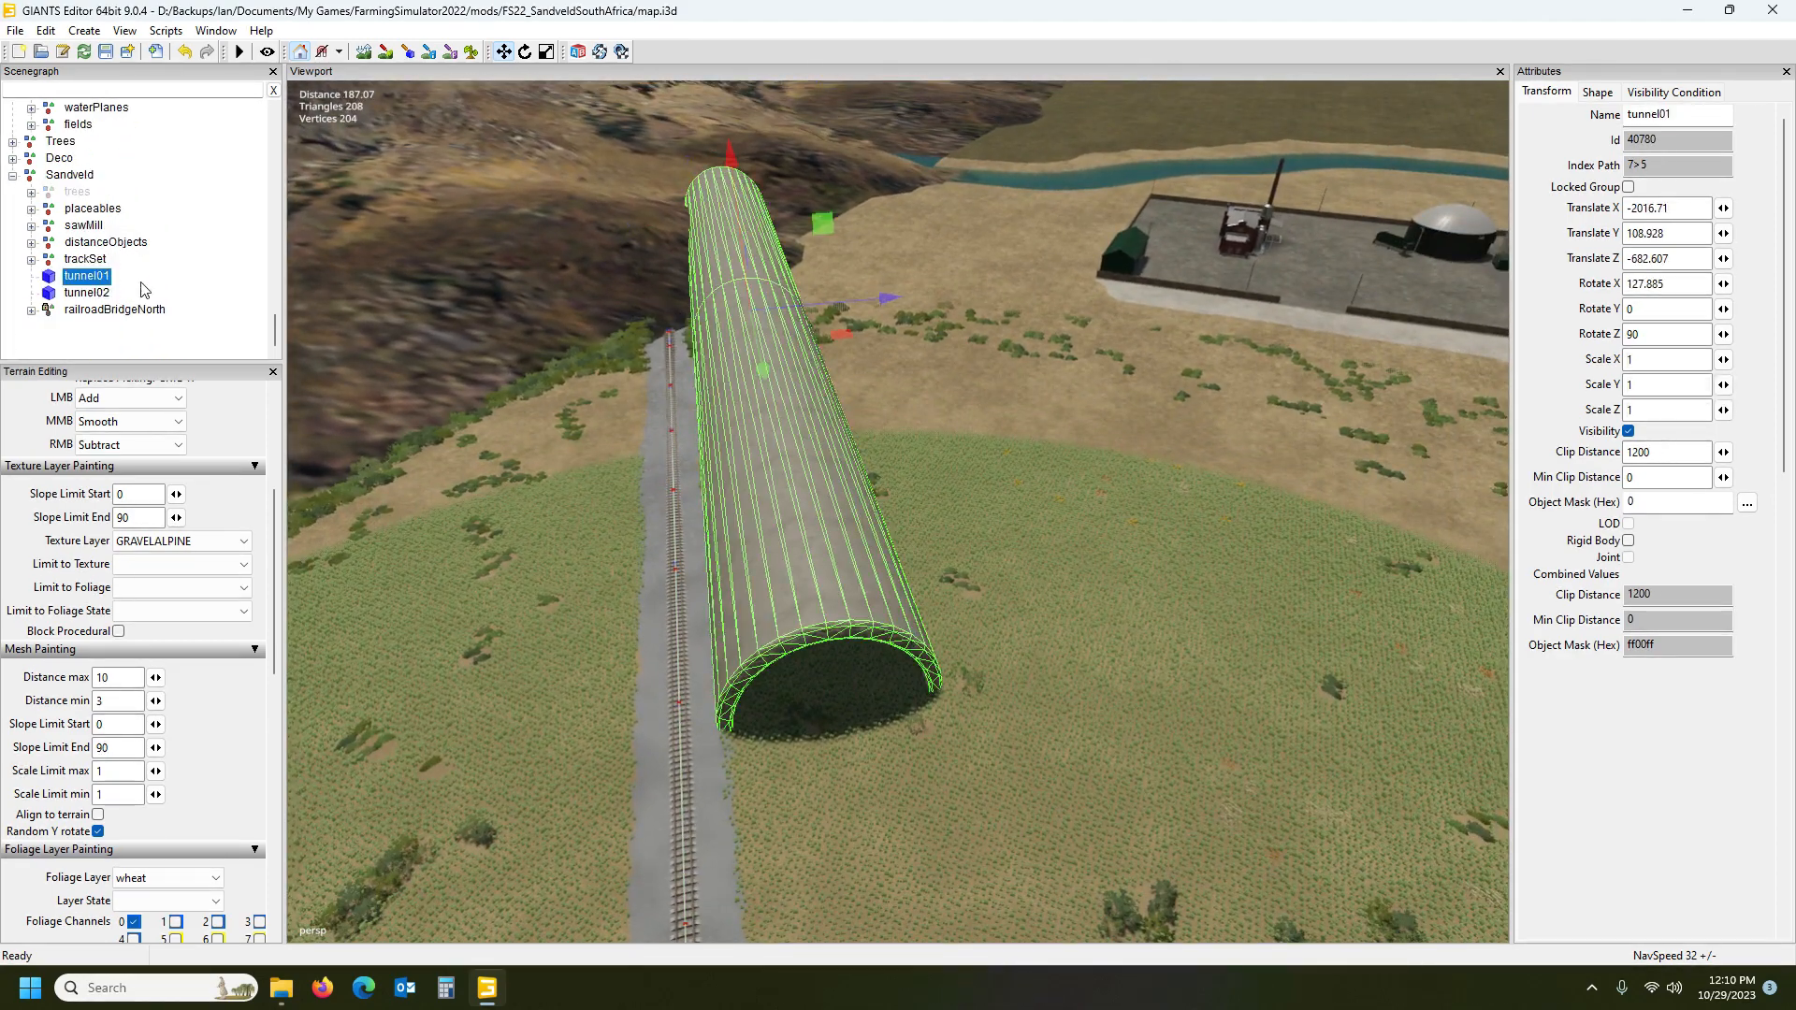
left_click_drag(857, 300, 893, 294)
left_click_drag(631, 412, 878, 417, "alt")
scroll(879, 417, "down", 3)
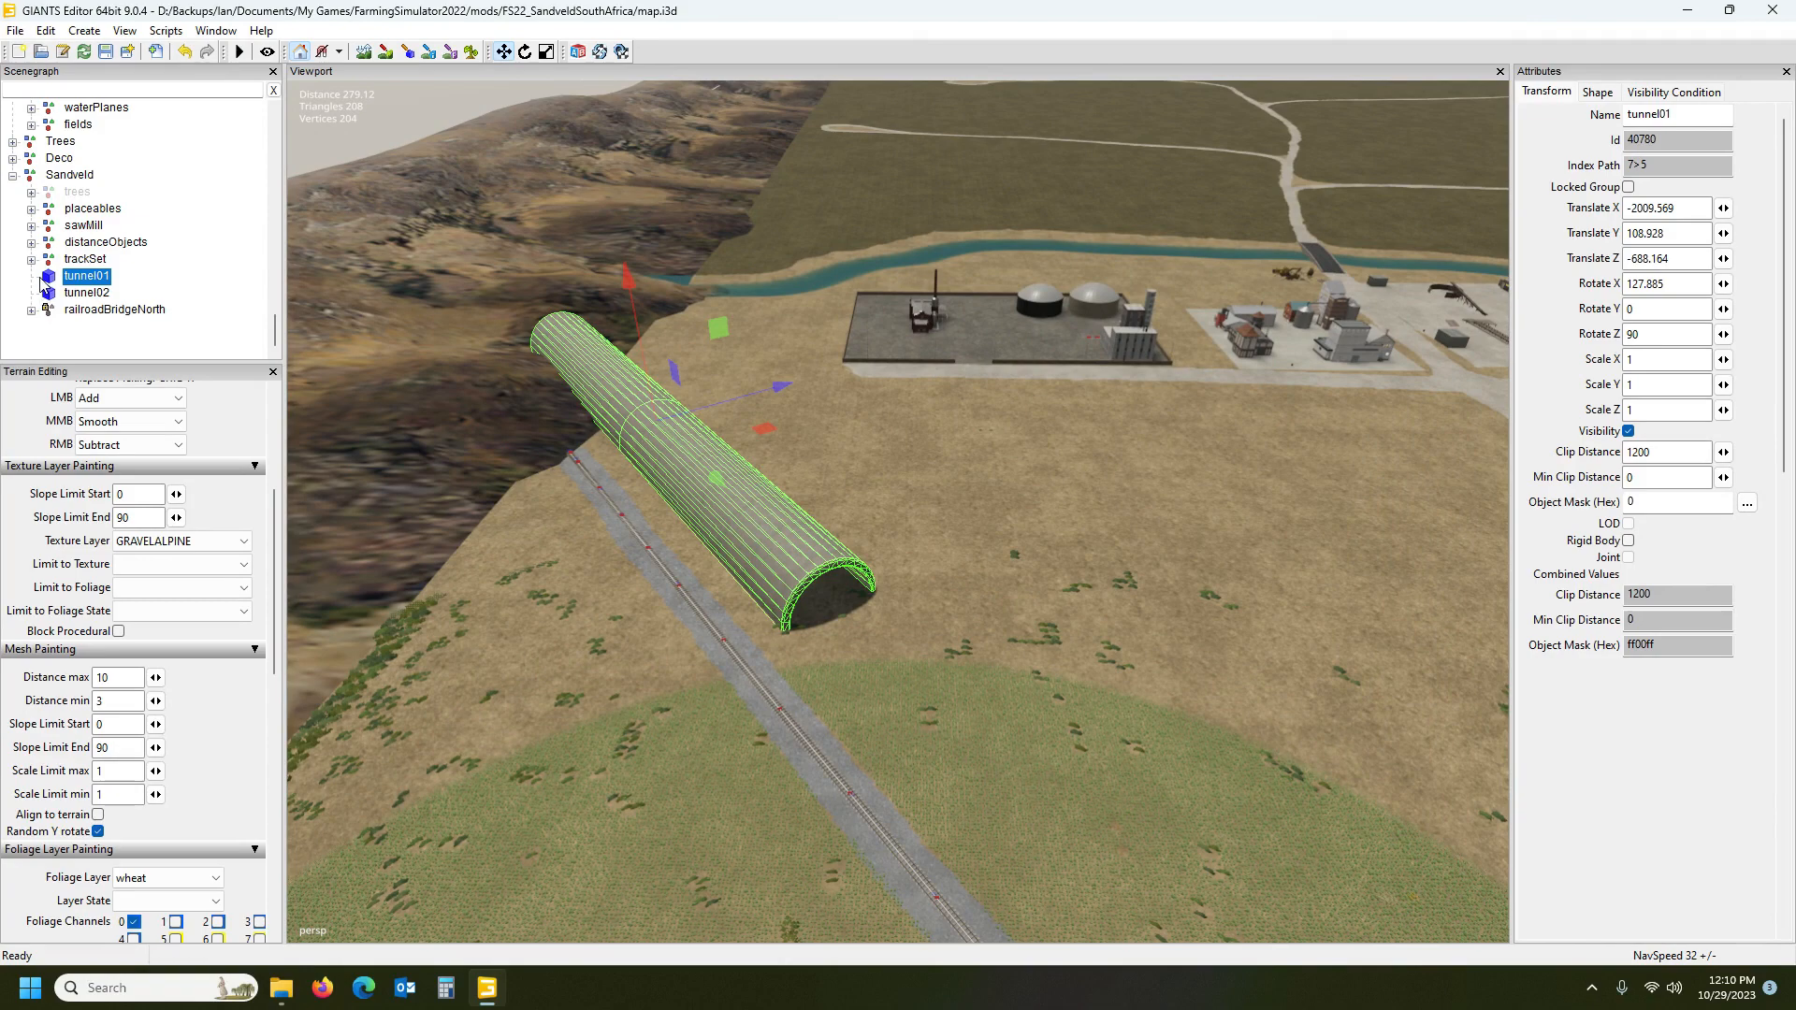
Select trainSpline in the trainSystem group and insert an extra spline point next to a point on the straight rails
scroll(49, 276, "up", 4)
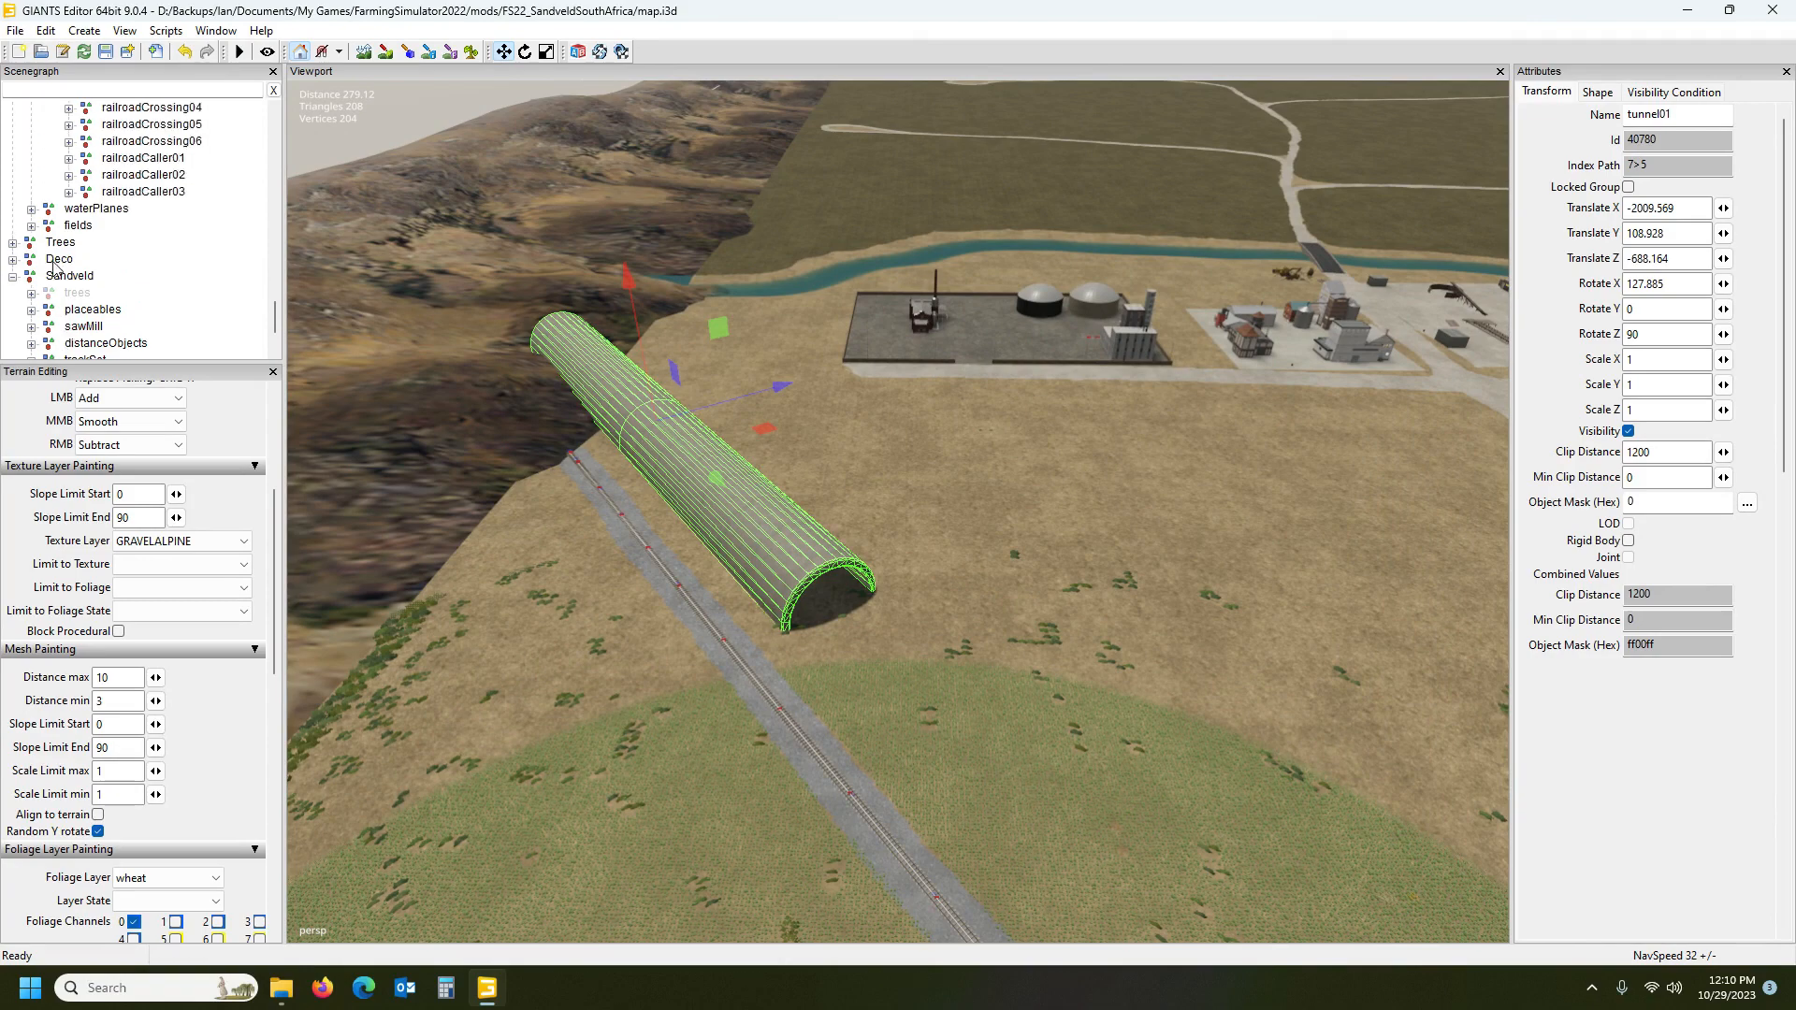
scroll(53, 268, "up", 2)
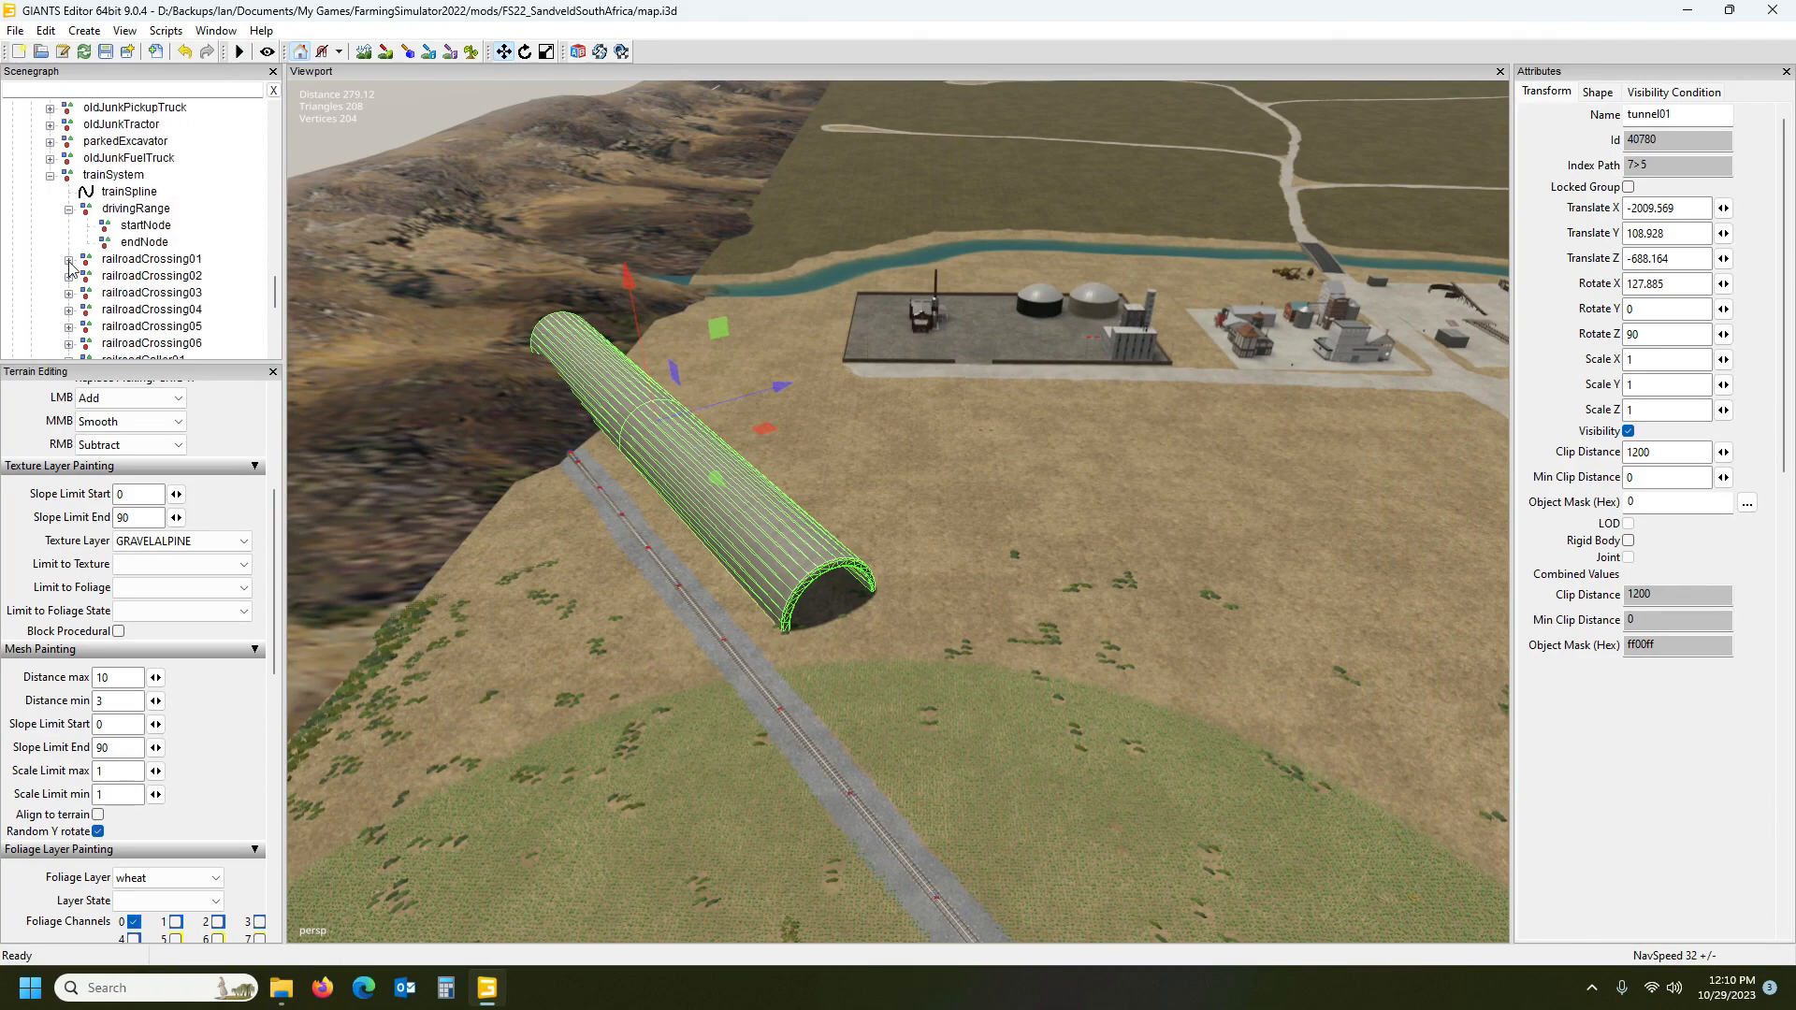
left_click(129, 191)
left_click_drag(440, 263, 964, 320, "alt")
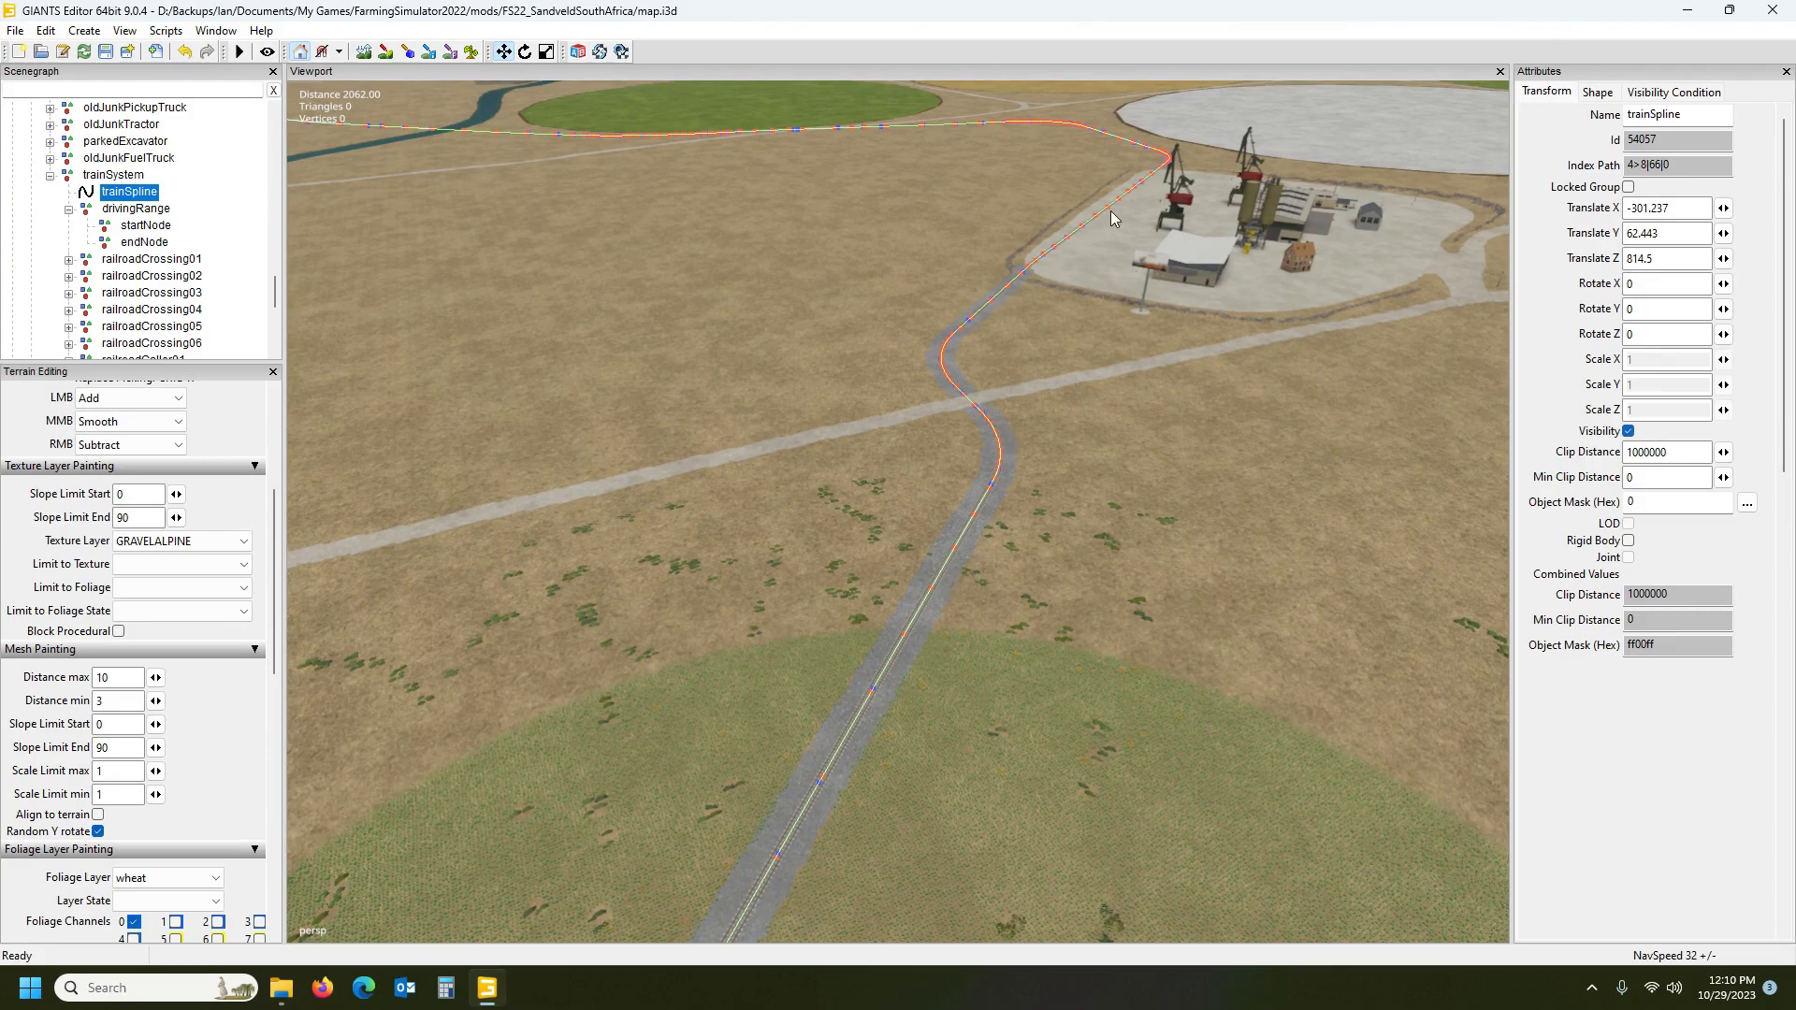
left_click_drag(1041, 311, 816, 426, "alt")
scroll(986, 506, "up", 10)
scroll(880, 450, "up", 5)
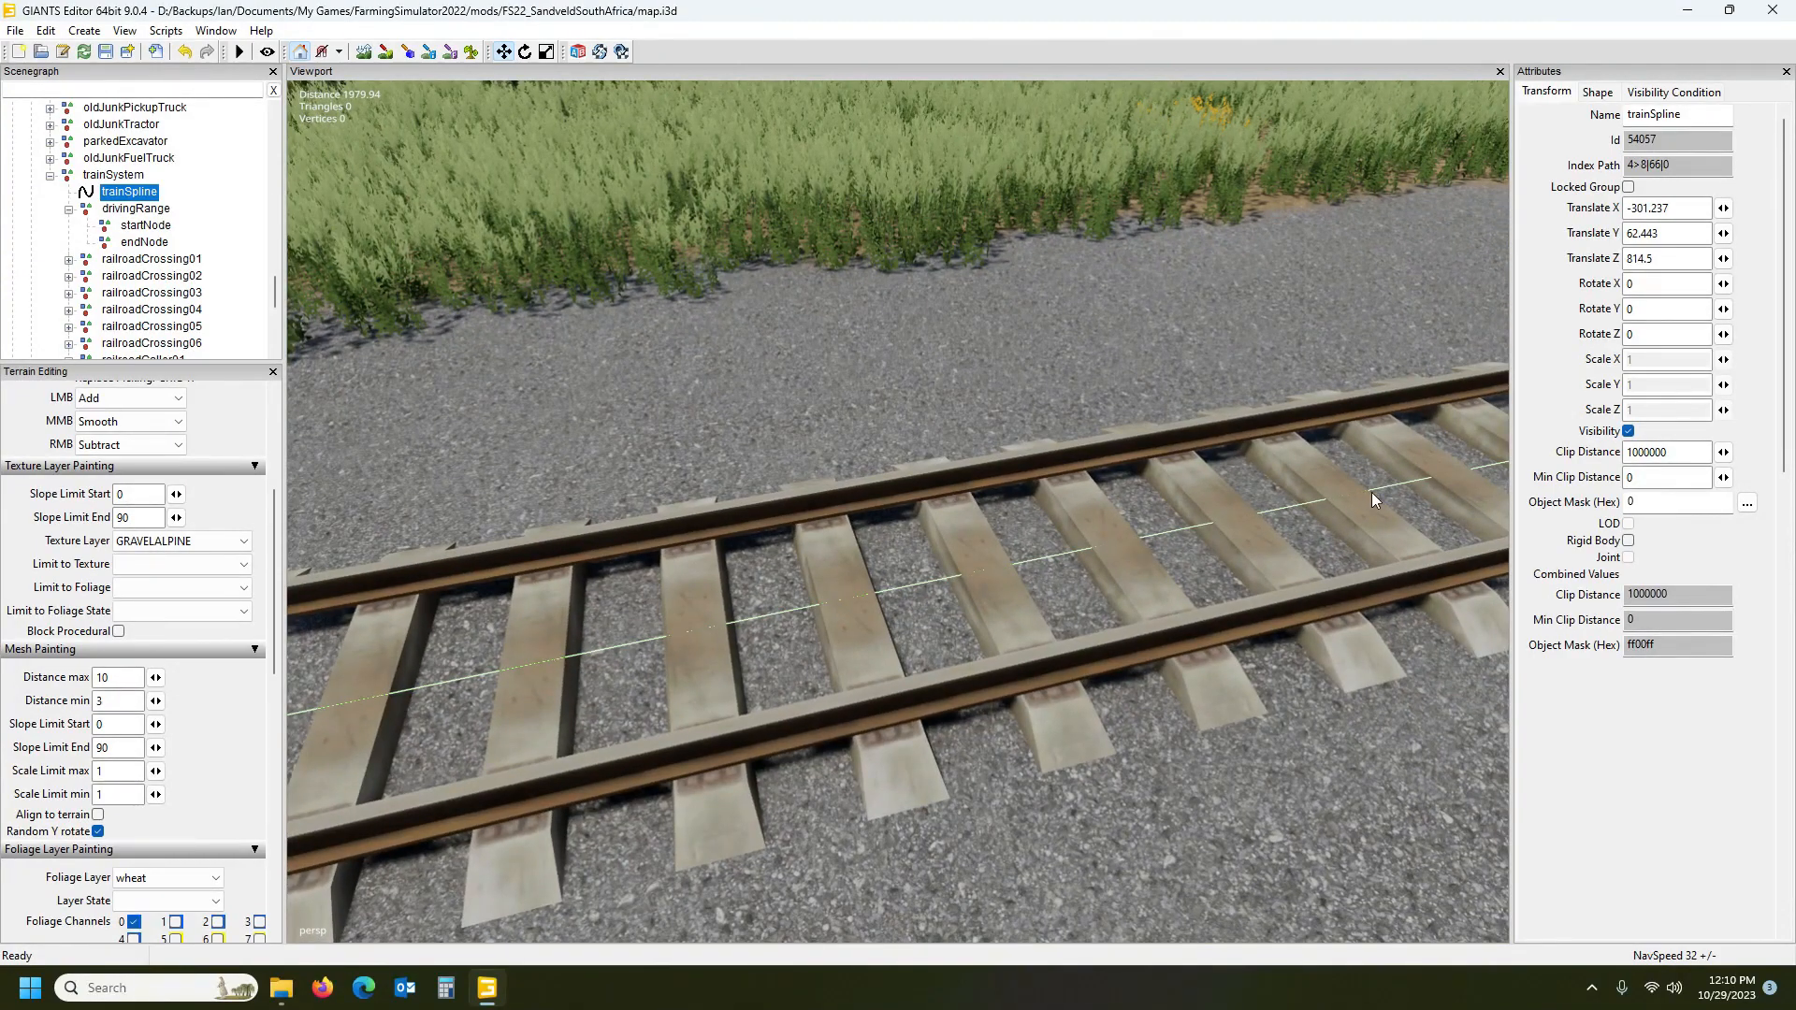
left_click_drag(458, 693, 1119, 503, "alt")
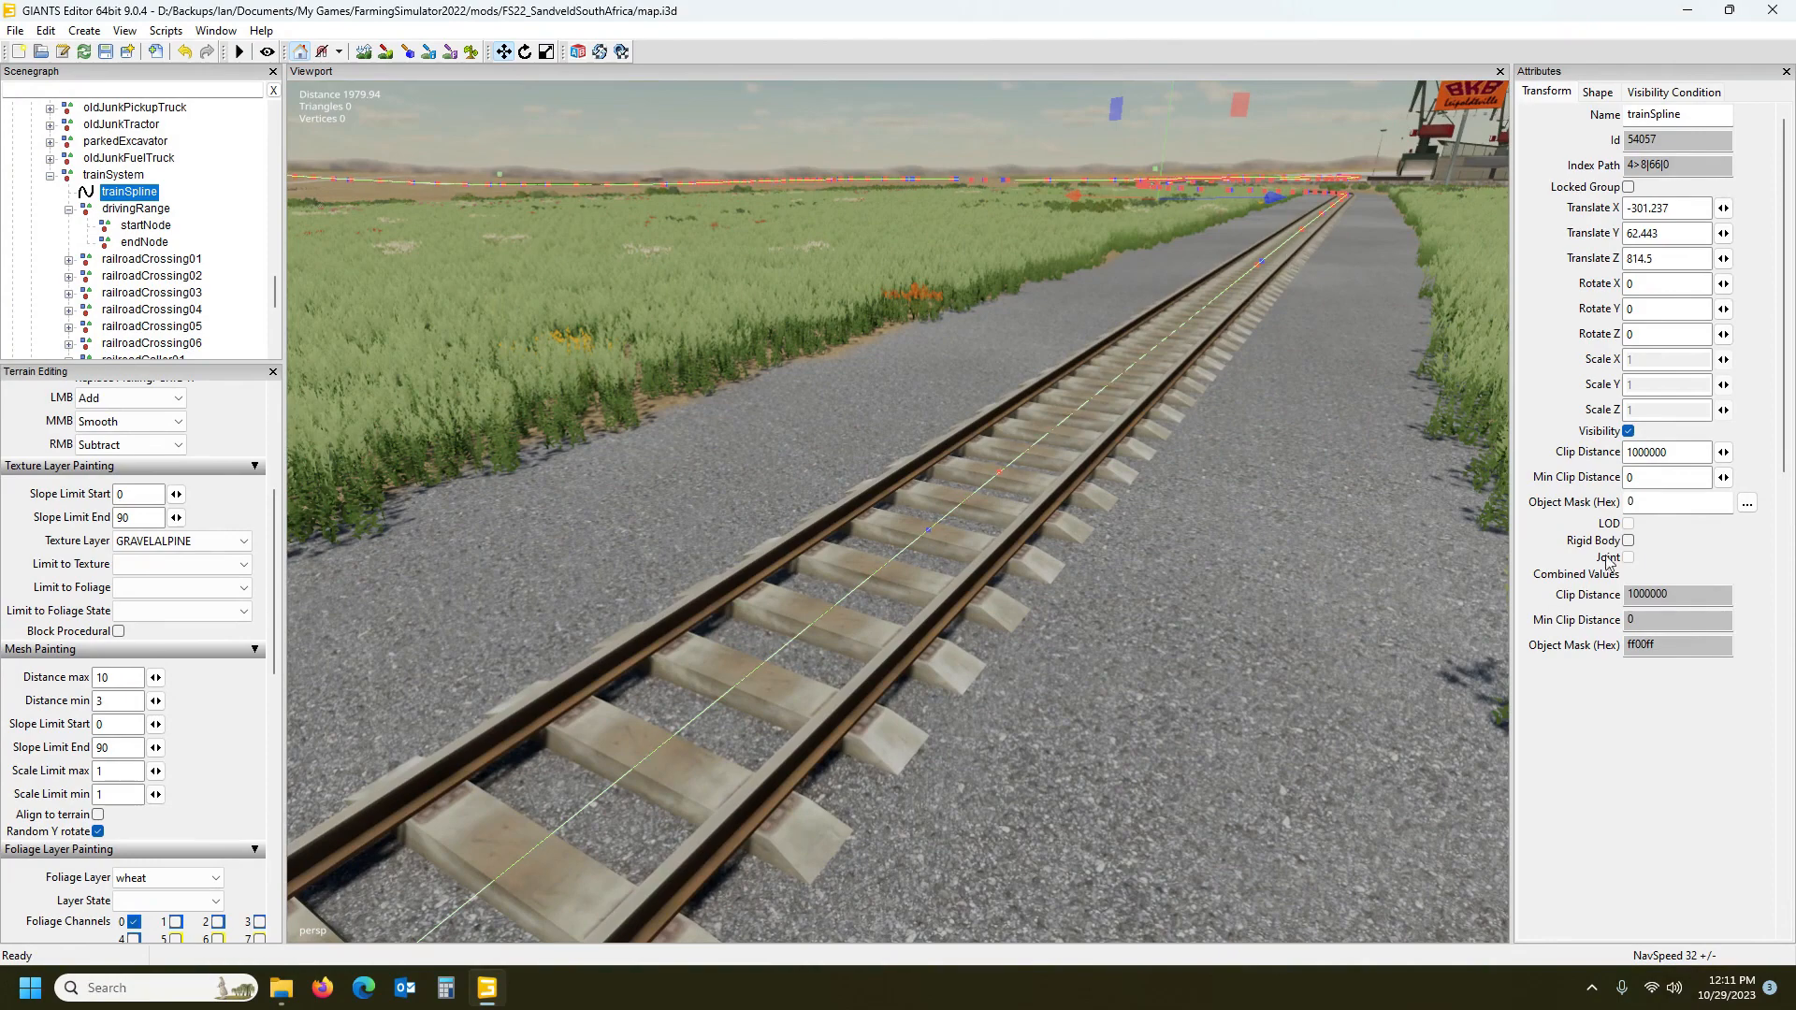
left_click(927, 530)
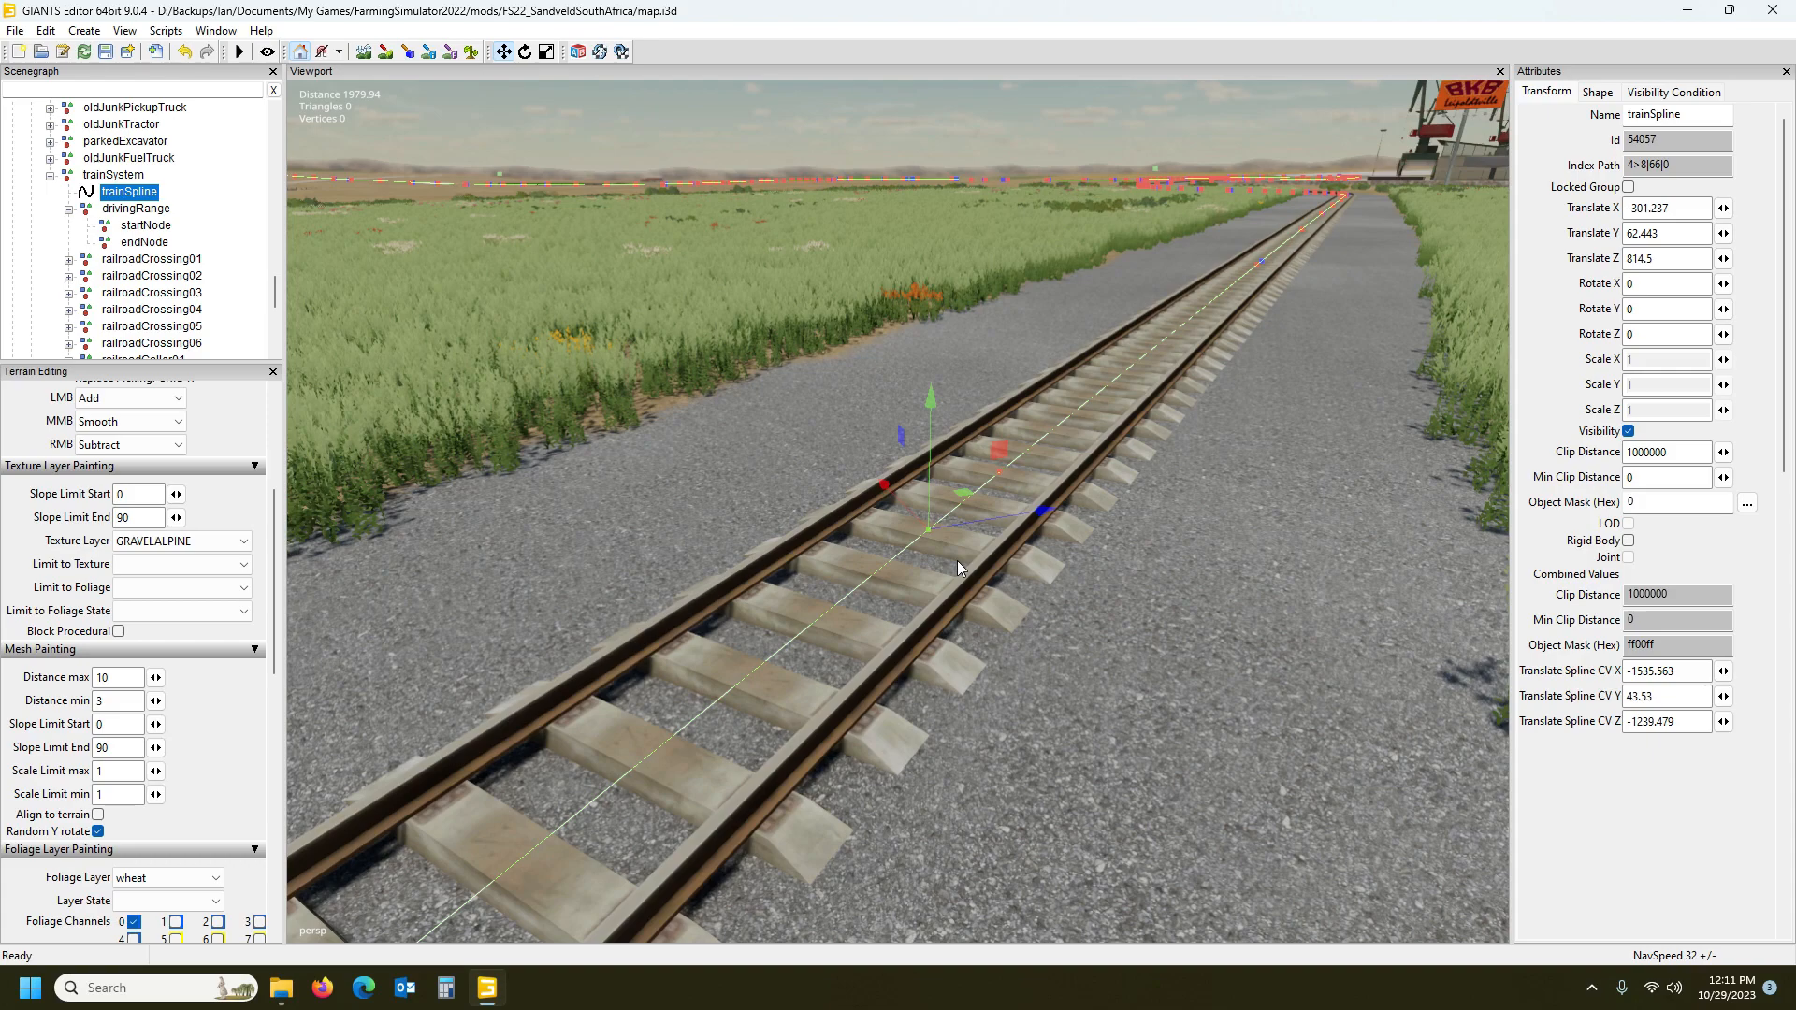
key("Insert")
left_click_drag(958, 561, 567, 631, "alt")
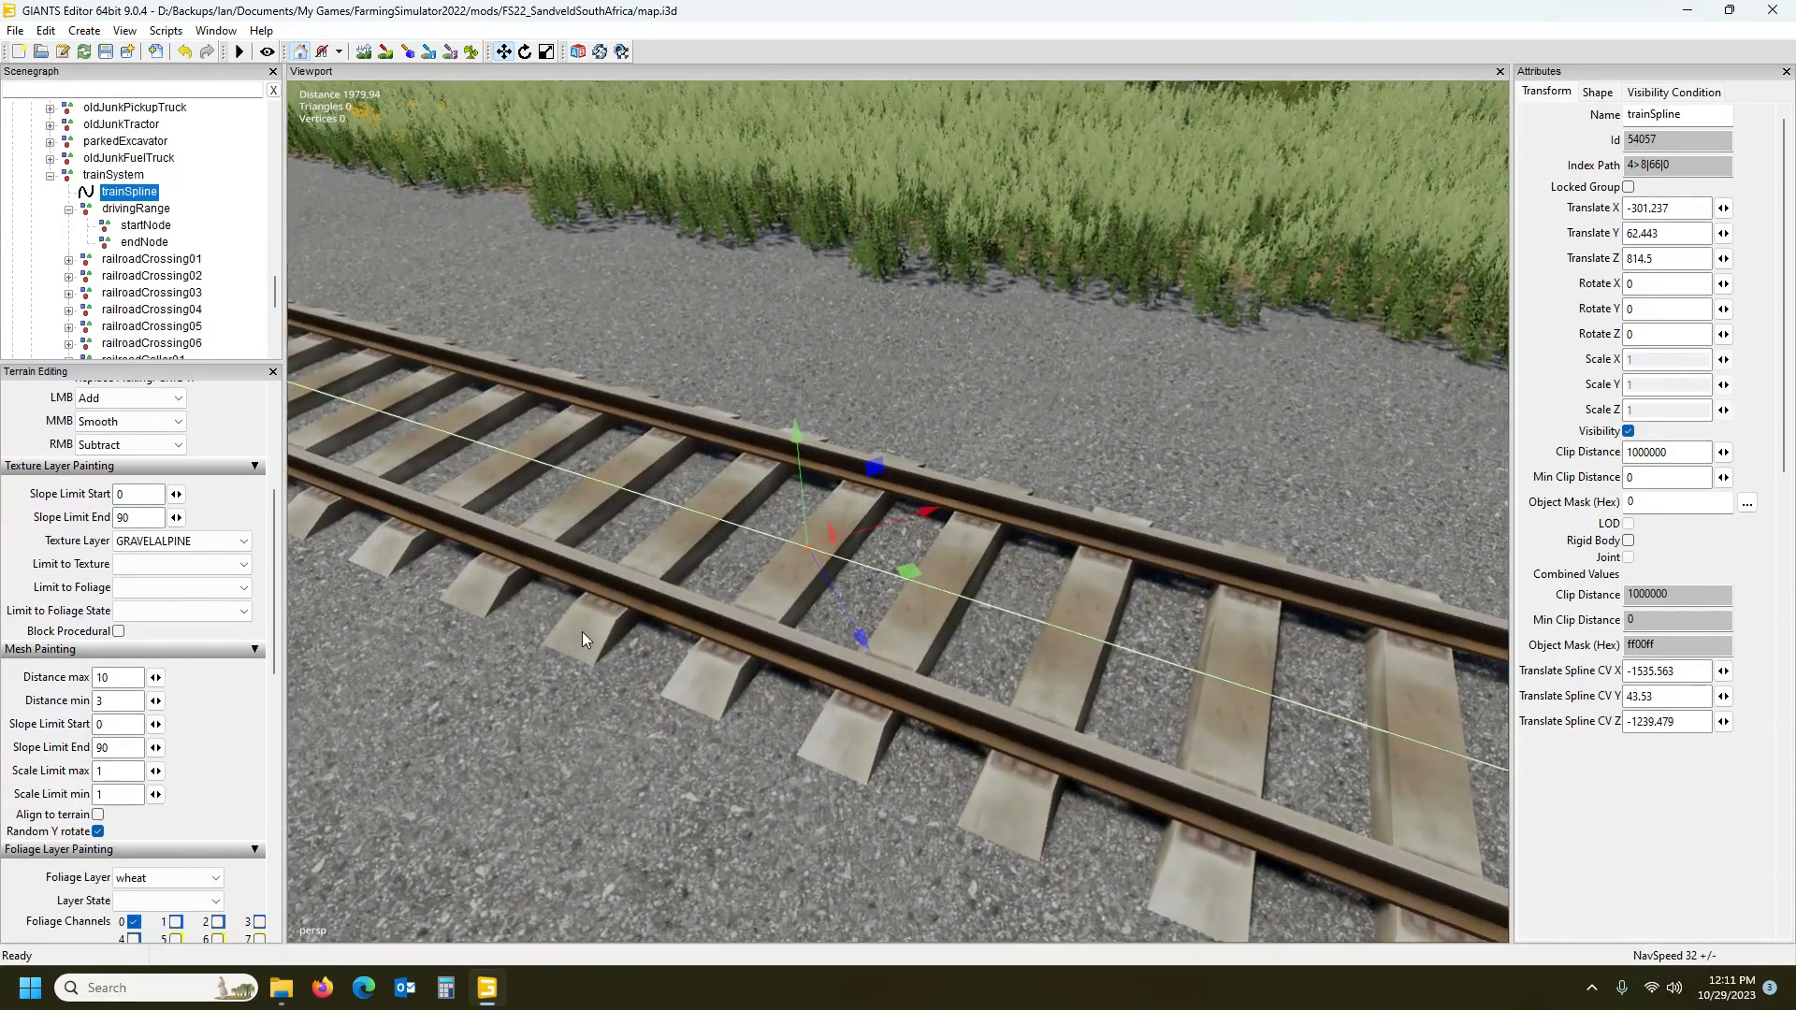
Insert another trainSpline point on the straight rails and place it between the rails at about X -1540.24 and Z -1245.37
key("Insert")
key("ctrl+b")
left_click(809, 546)
Examine the course of trainSpline from the tunnel past the silo yard and across the fields to the far map edge
left_click_drag(789, 604, 1196, 571, "alt")
scroll(1209, 575, "down", 4)
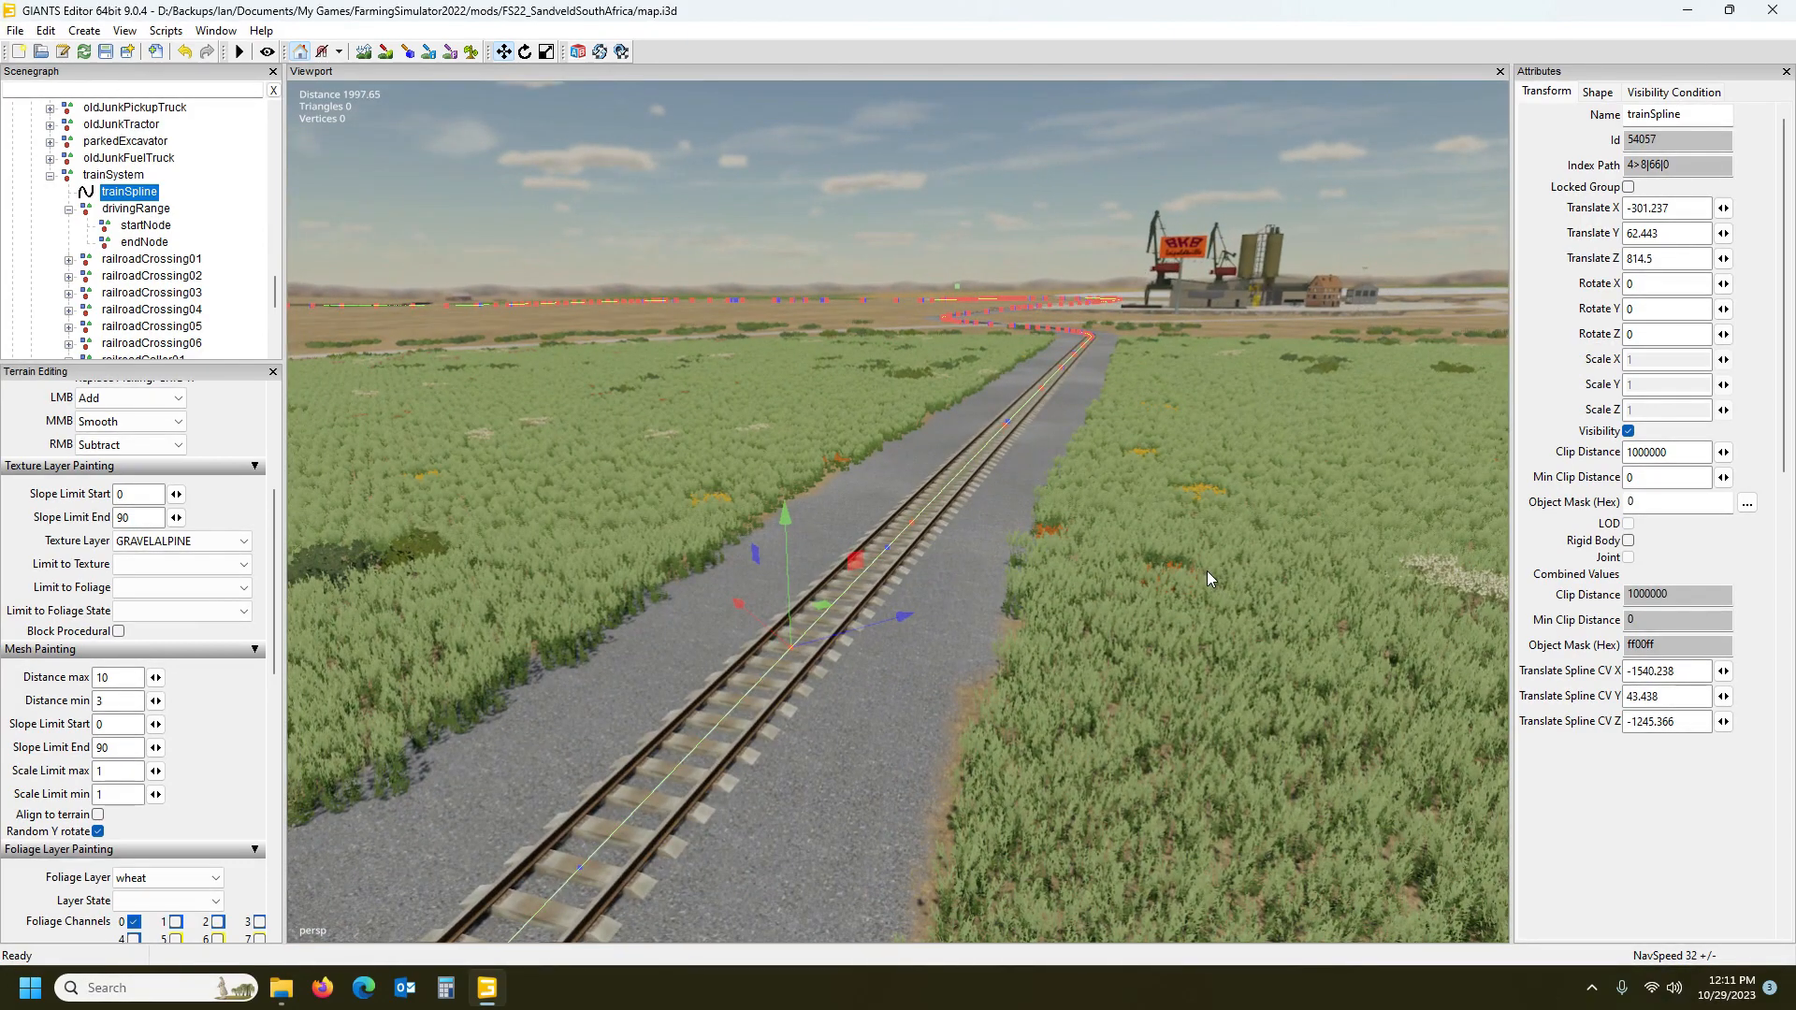
left_click_drag(1064, 644, 693, 659, "alt")
scroll(1035, 664, "down", 6)
left_click_drag(688, 309, 672, 310, "alt")
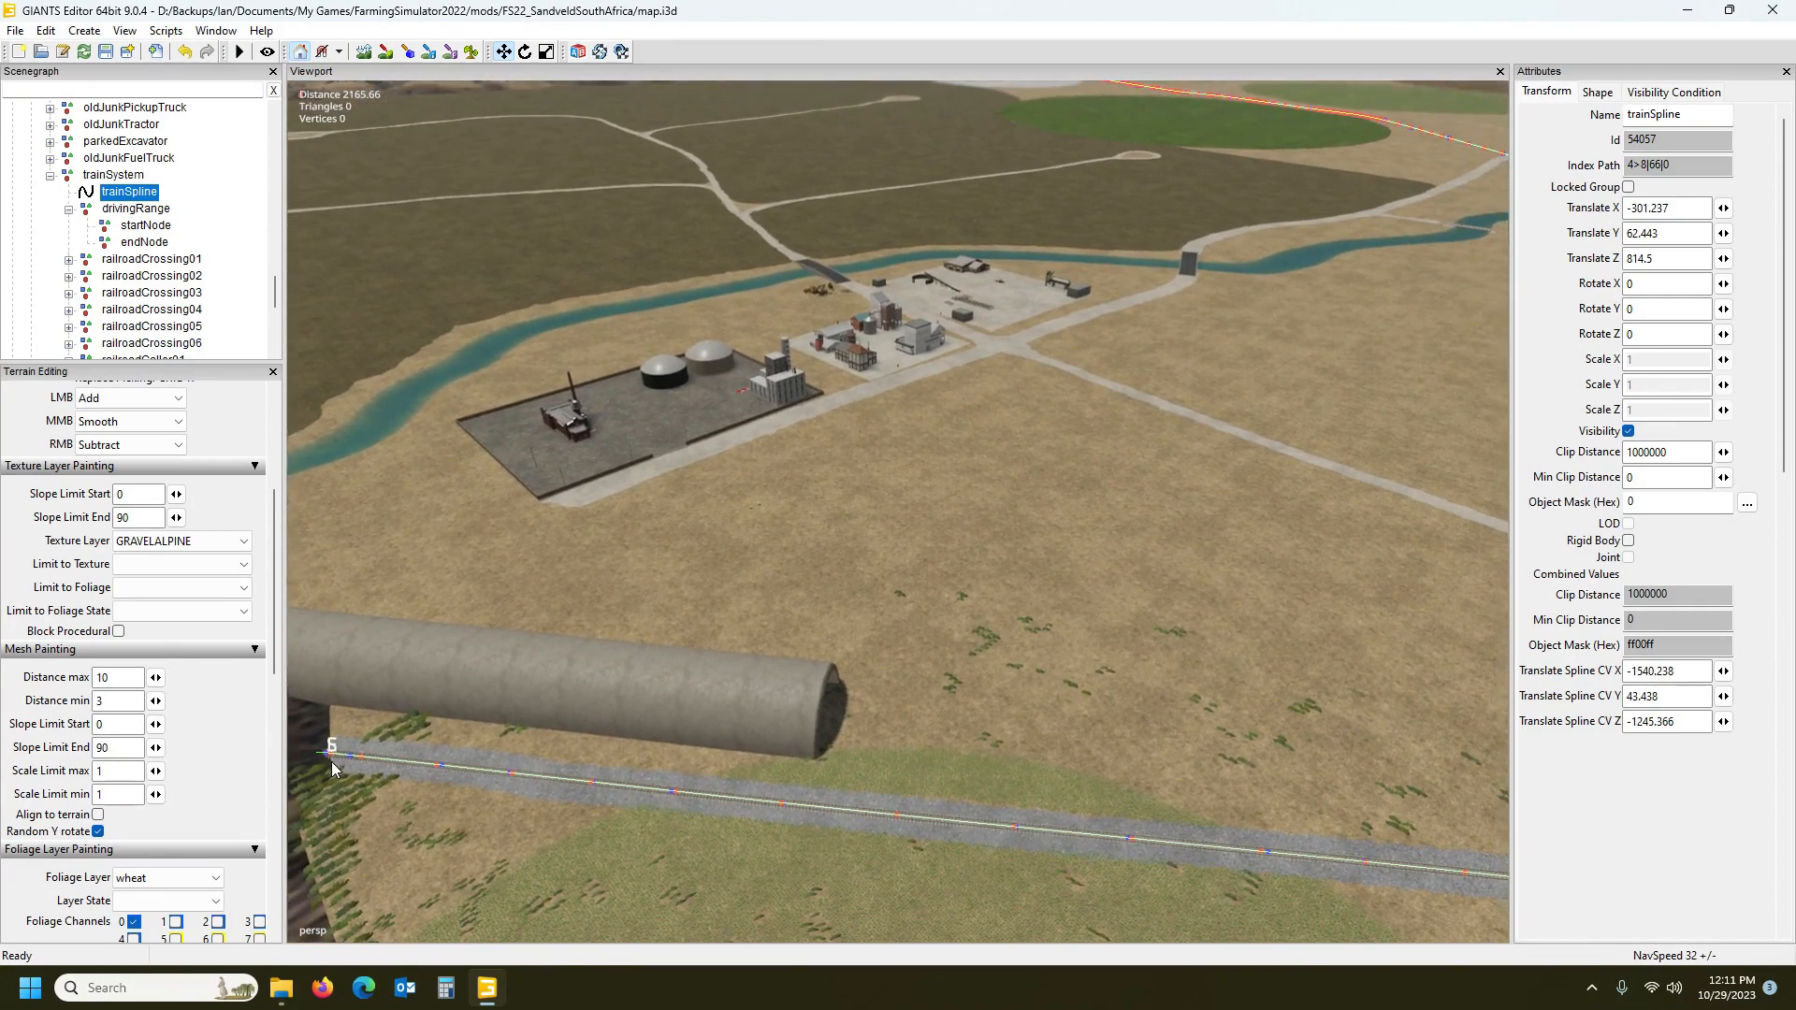
left_click_drag(1261, 391, 1329, 370, "alt")
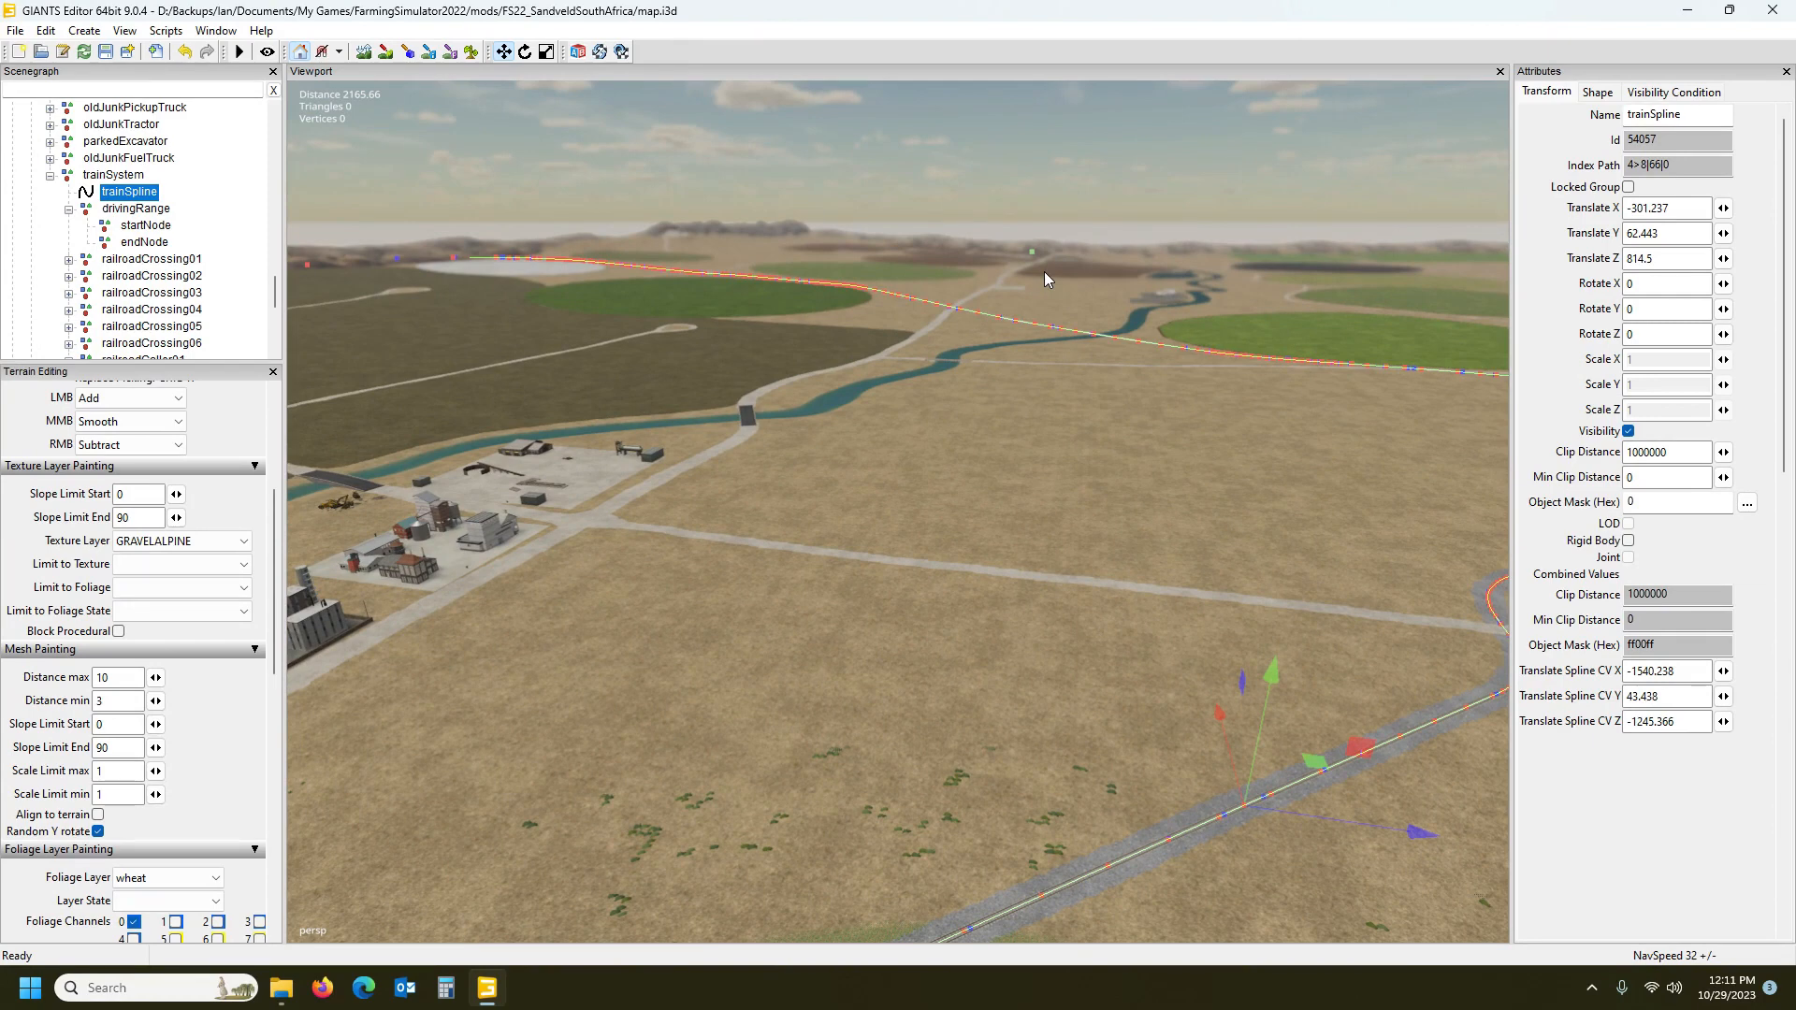
left_click_drag(1044, 272, 525, 652, "alt")
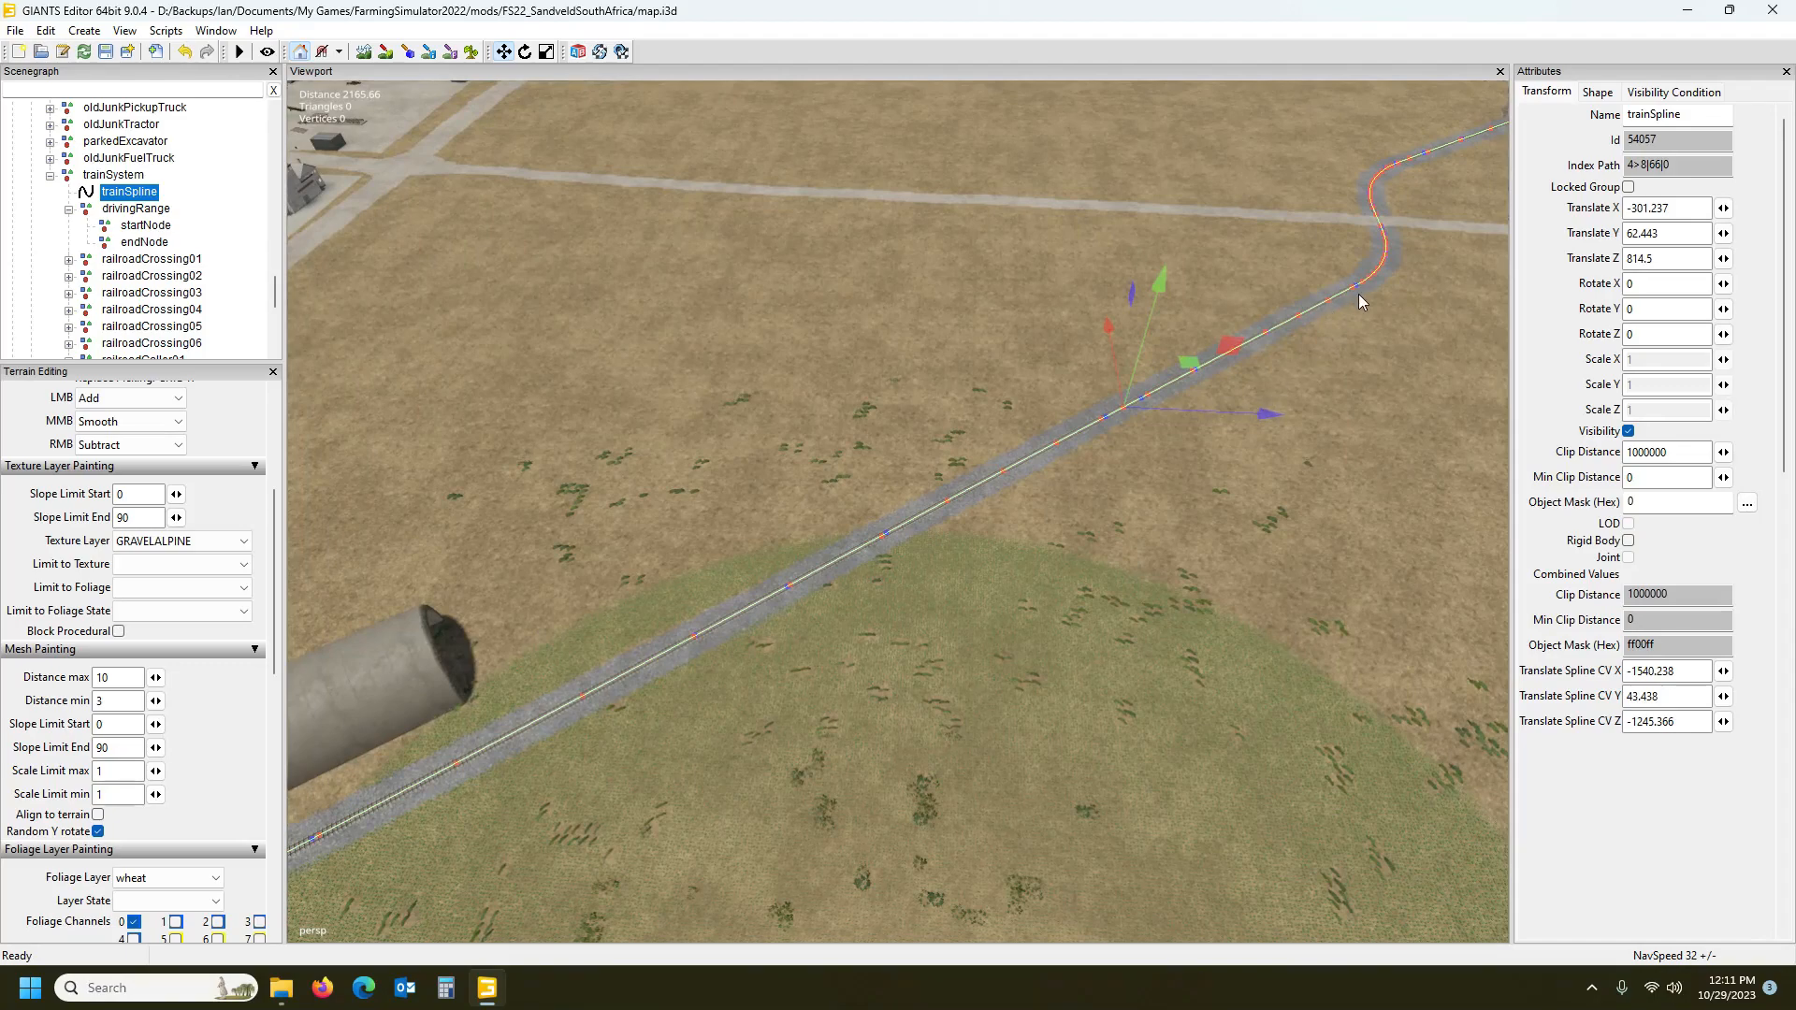
left_click_drag(1299, 370, 1291, 237, "alt")
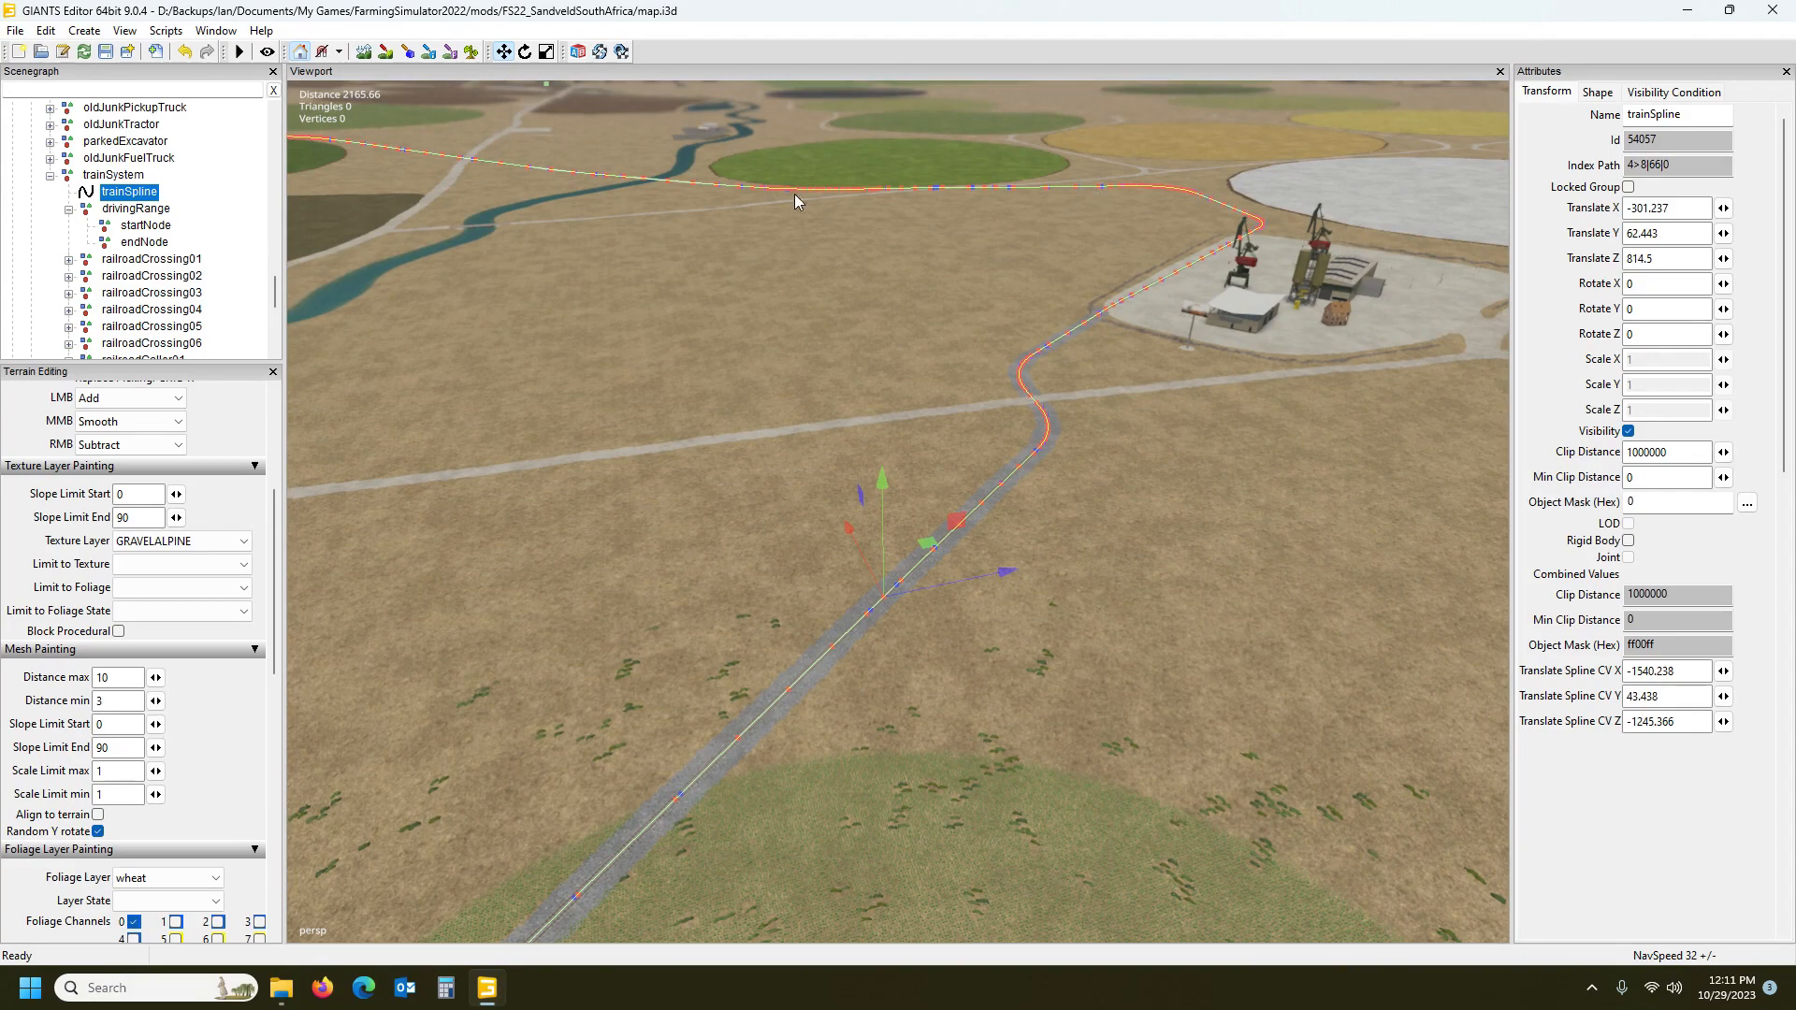
left_click_drag(412, 155, 536, 327, "alt")
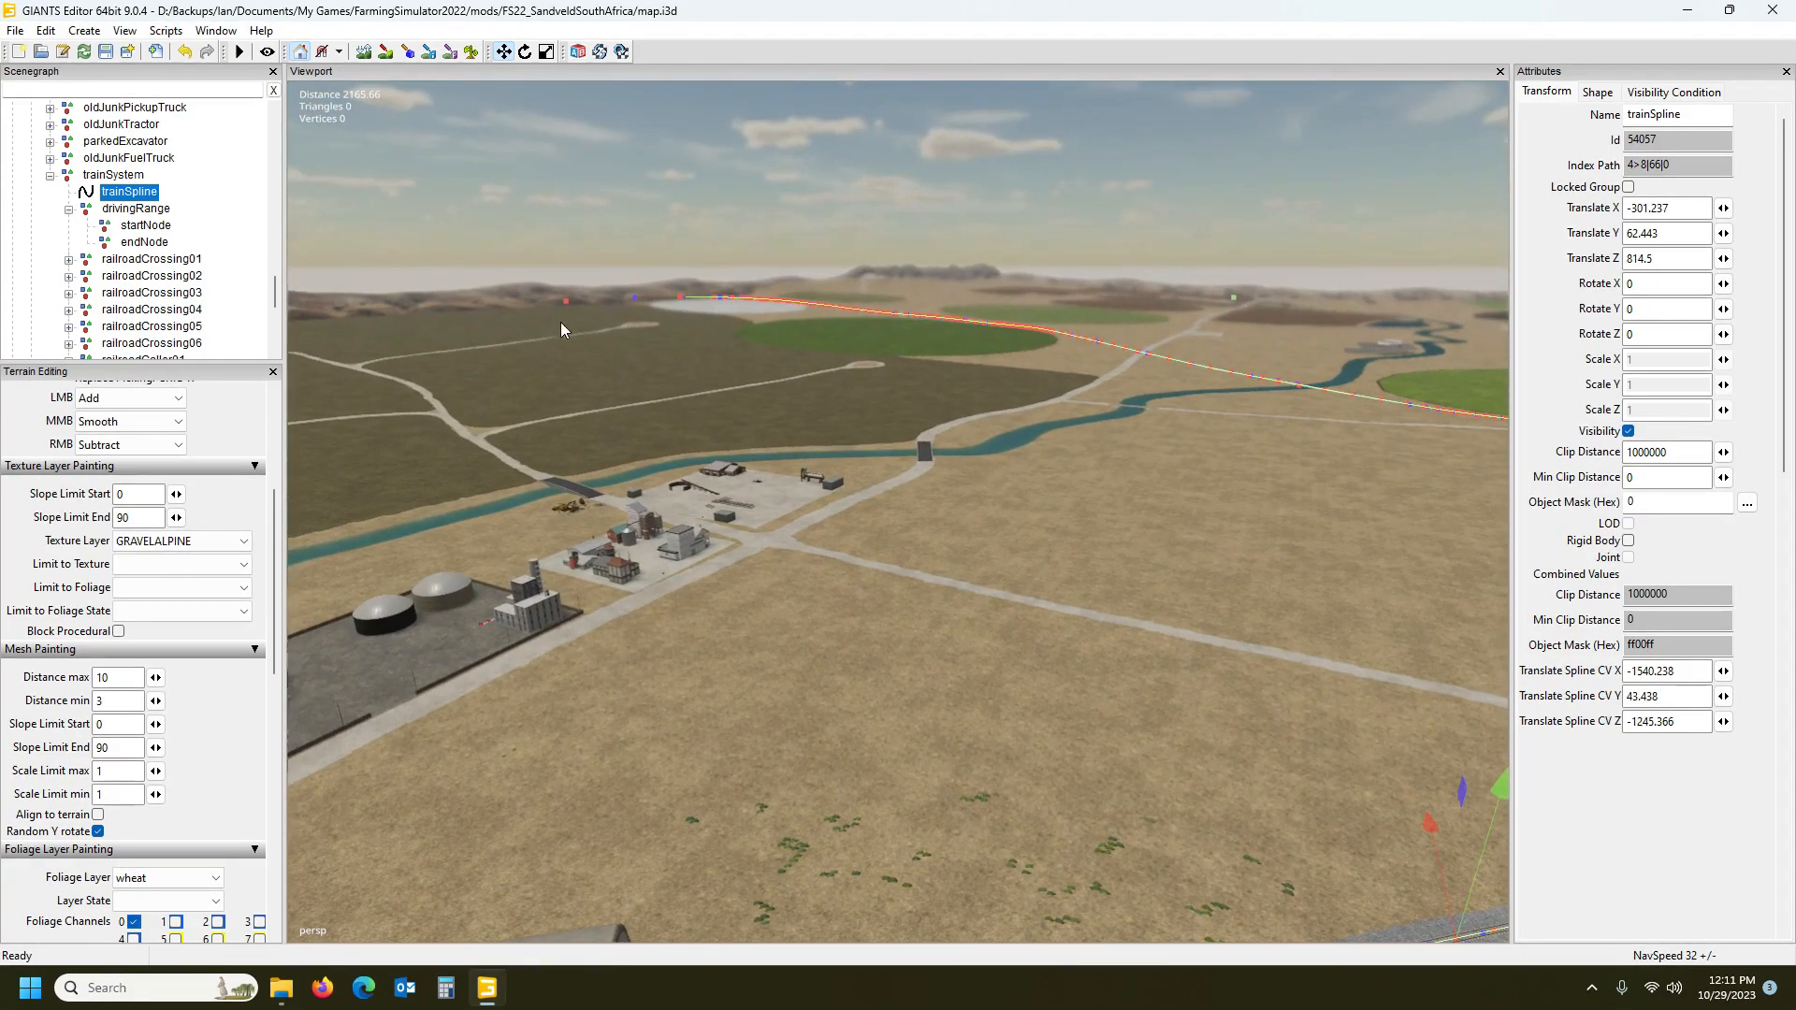
left_click_drag(695, 435, 912, 645, "alt")
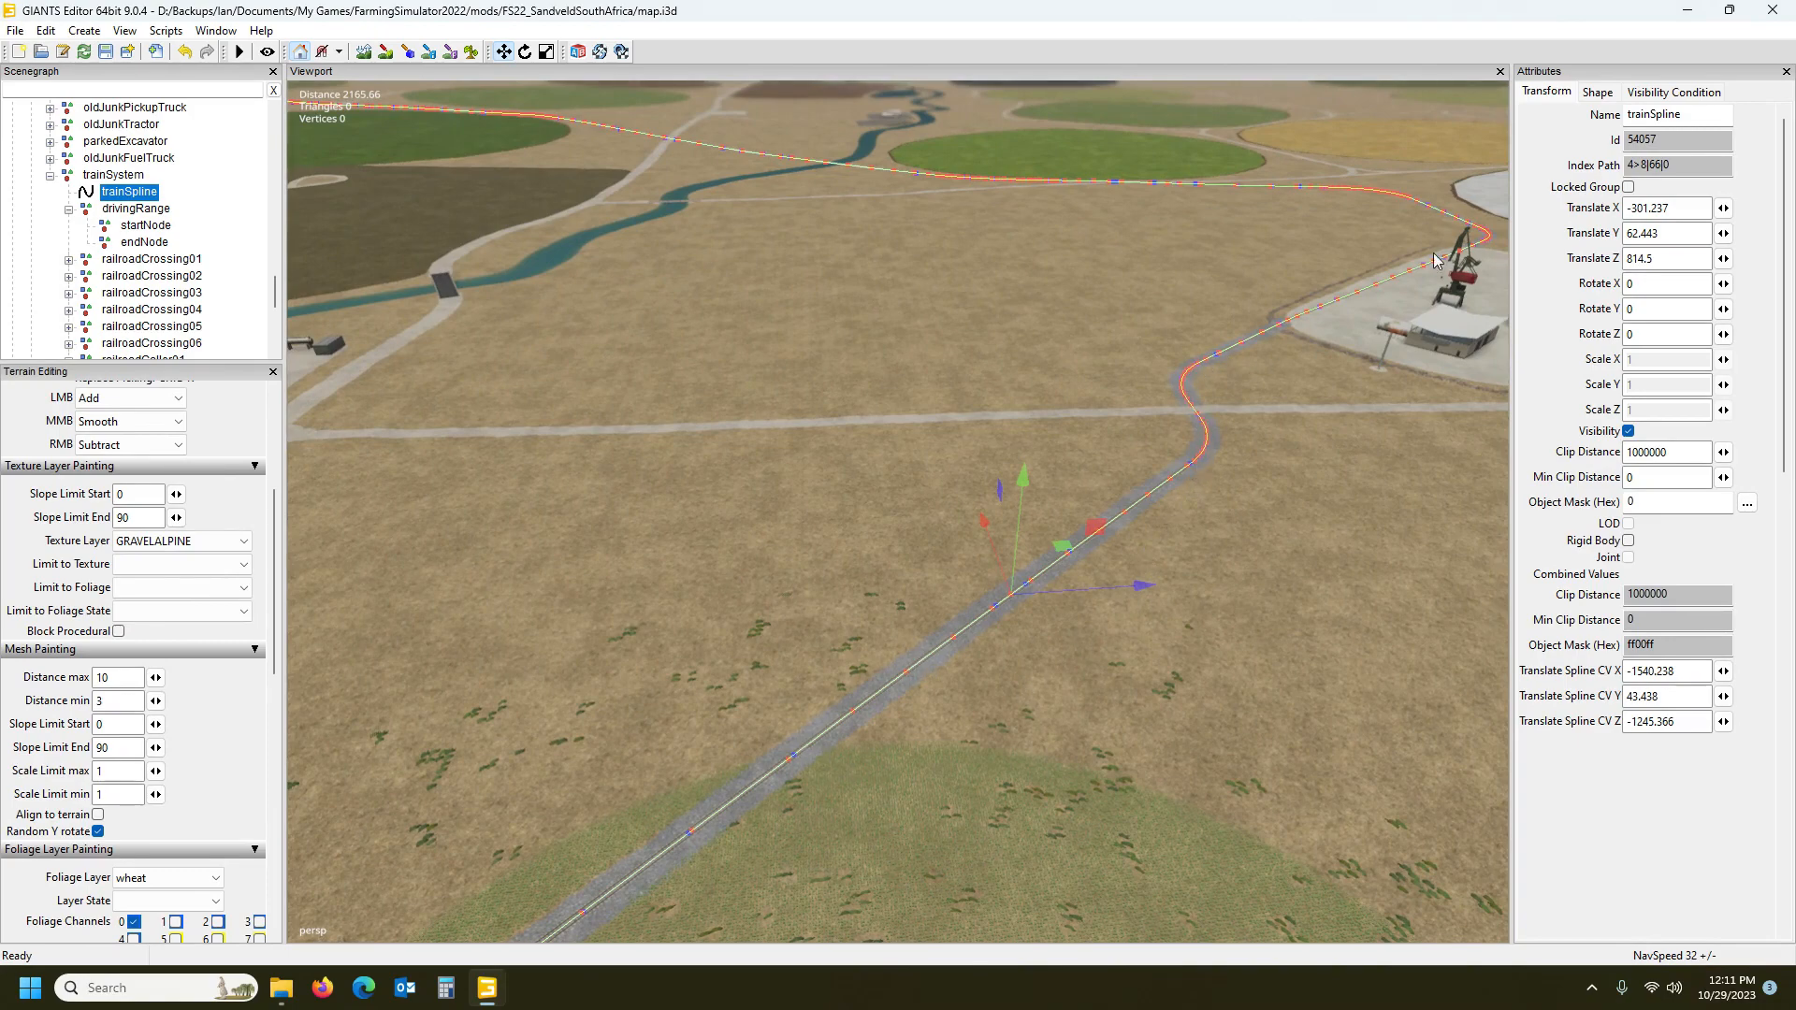
left_click_drag(1357, 459, 1366, 496, "alt")
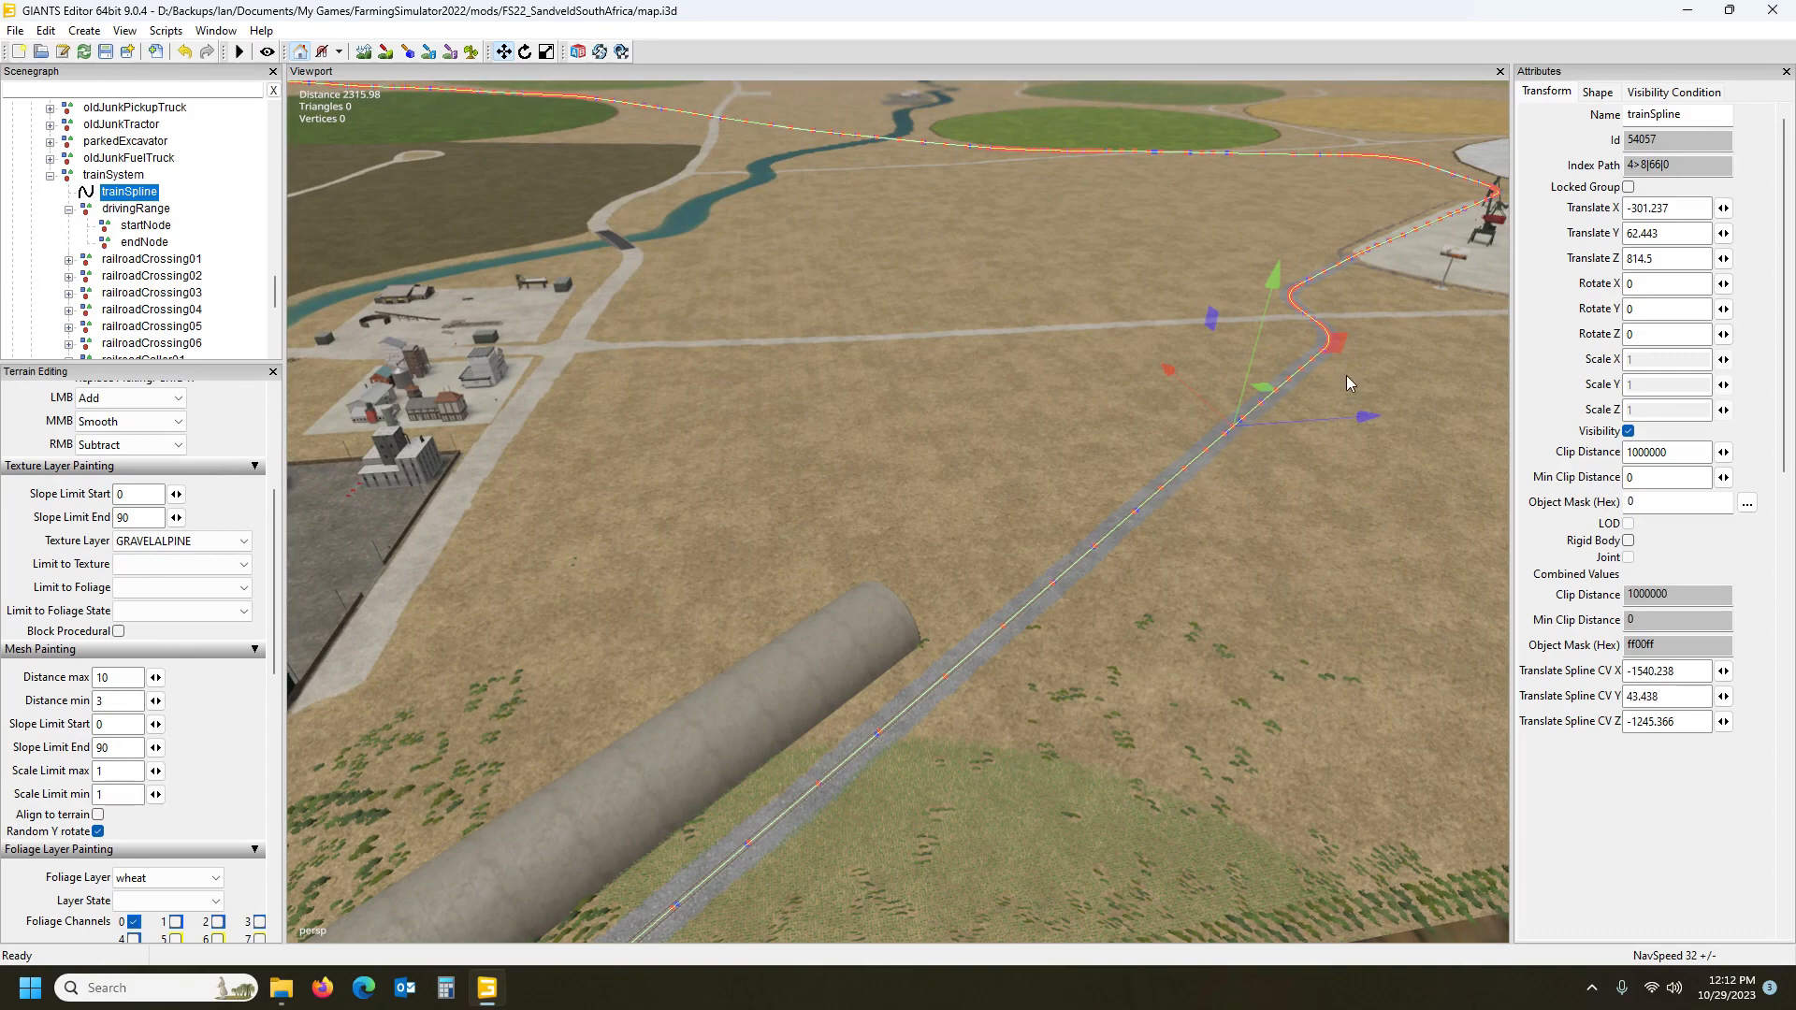
left_click_drag(1355, 554, 760, 748, "alt")
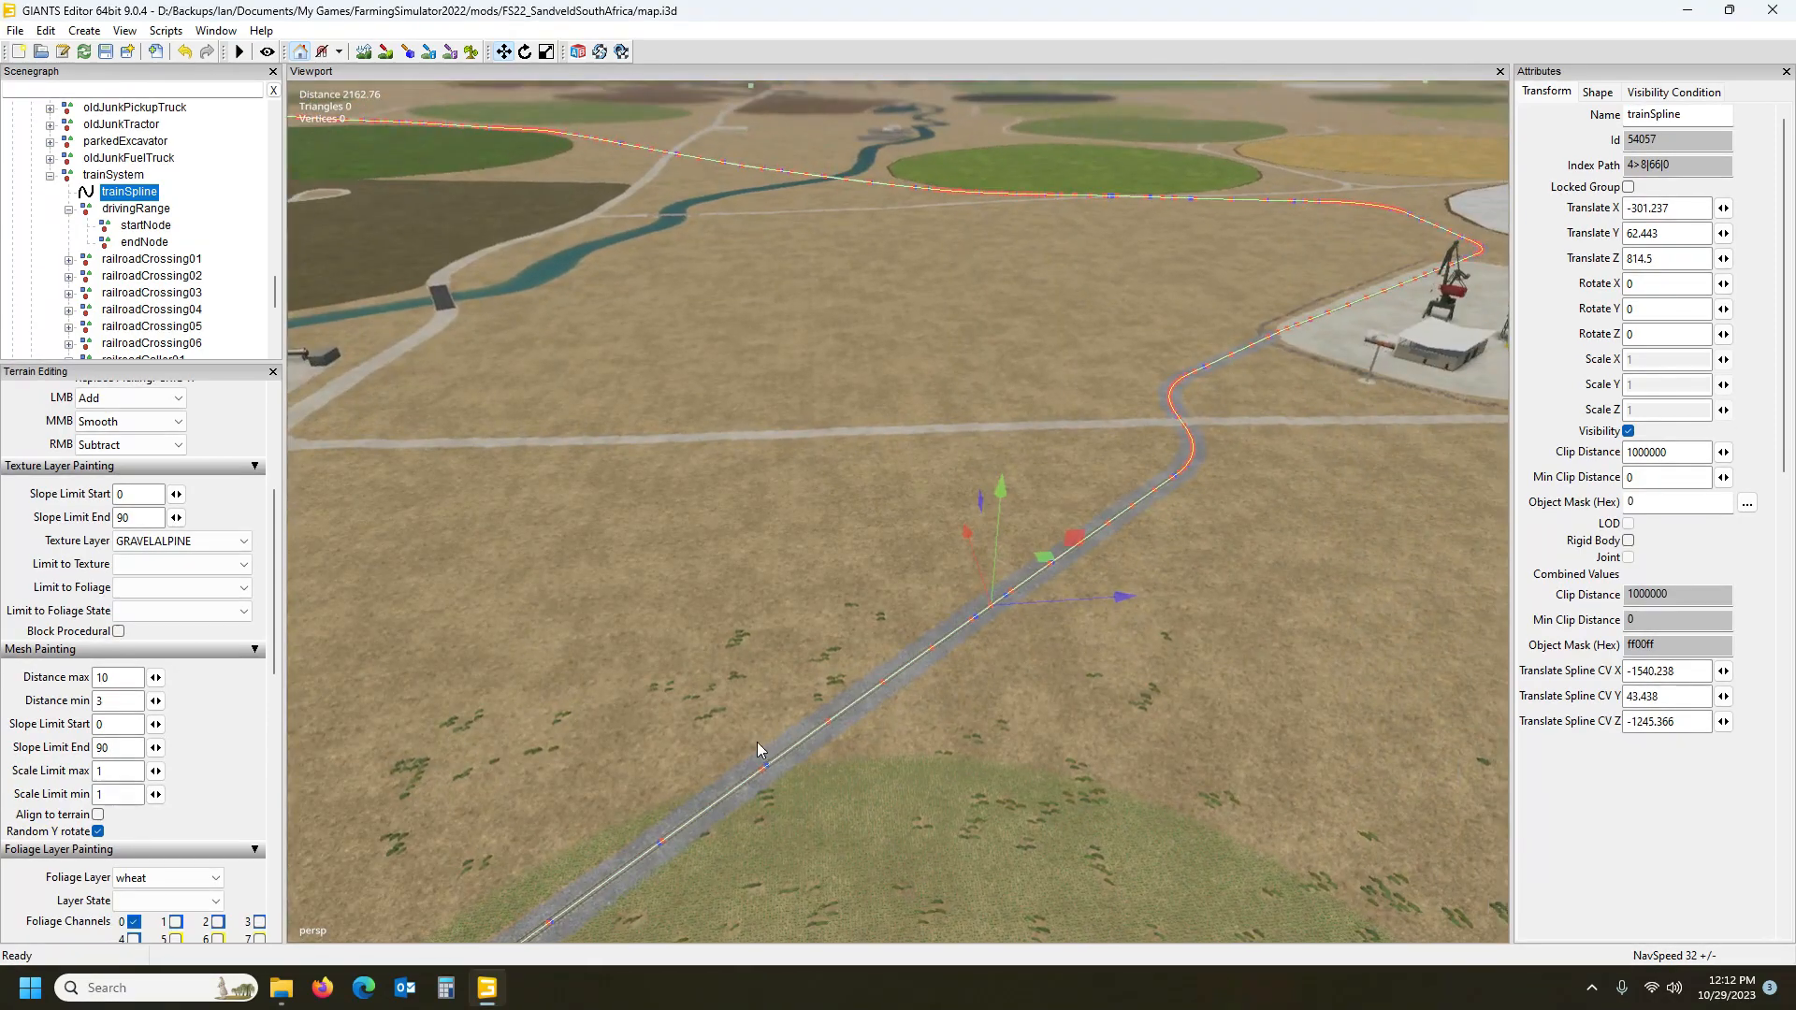
left_click_drag(1153, 157, 749, 245, "alt")
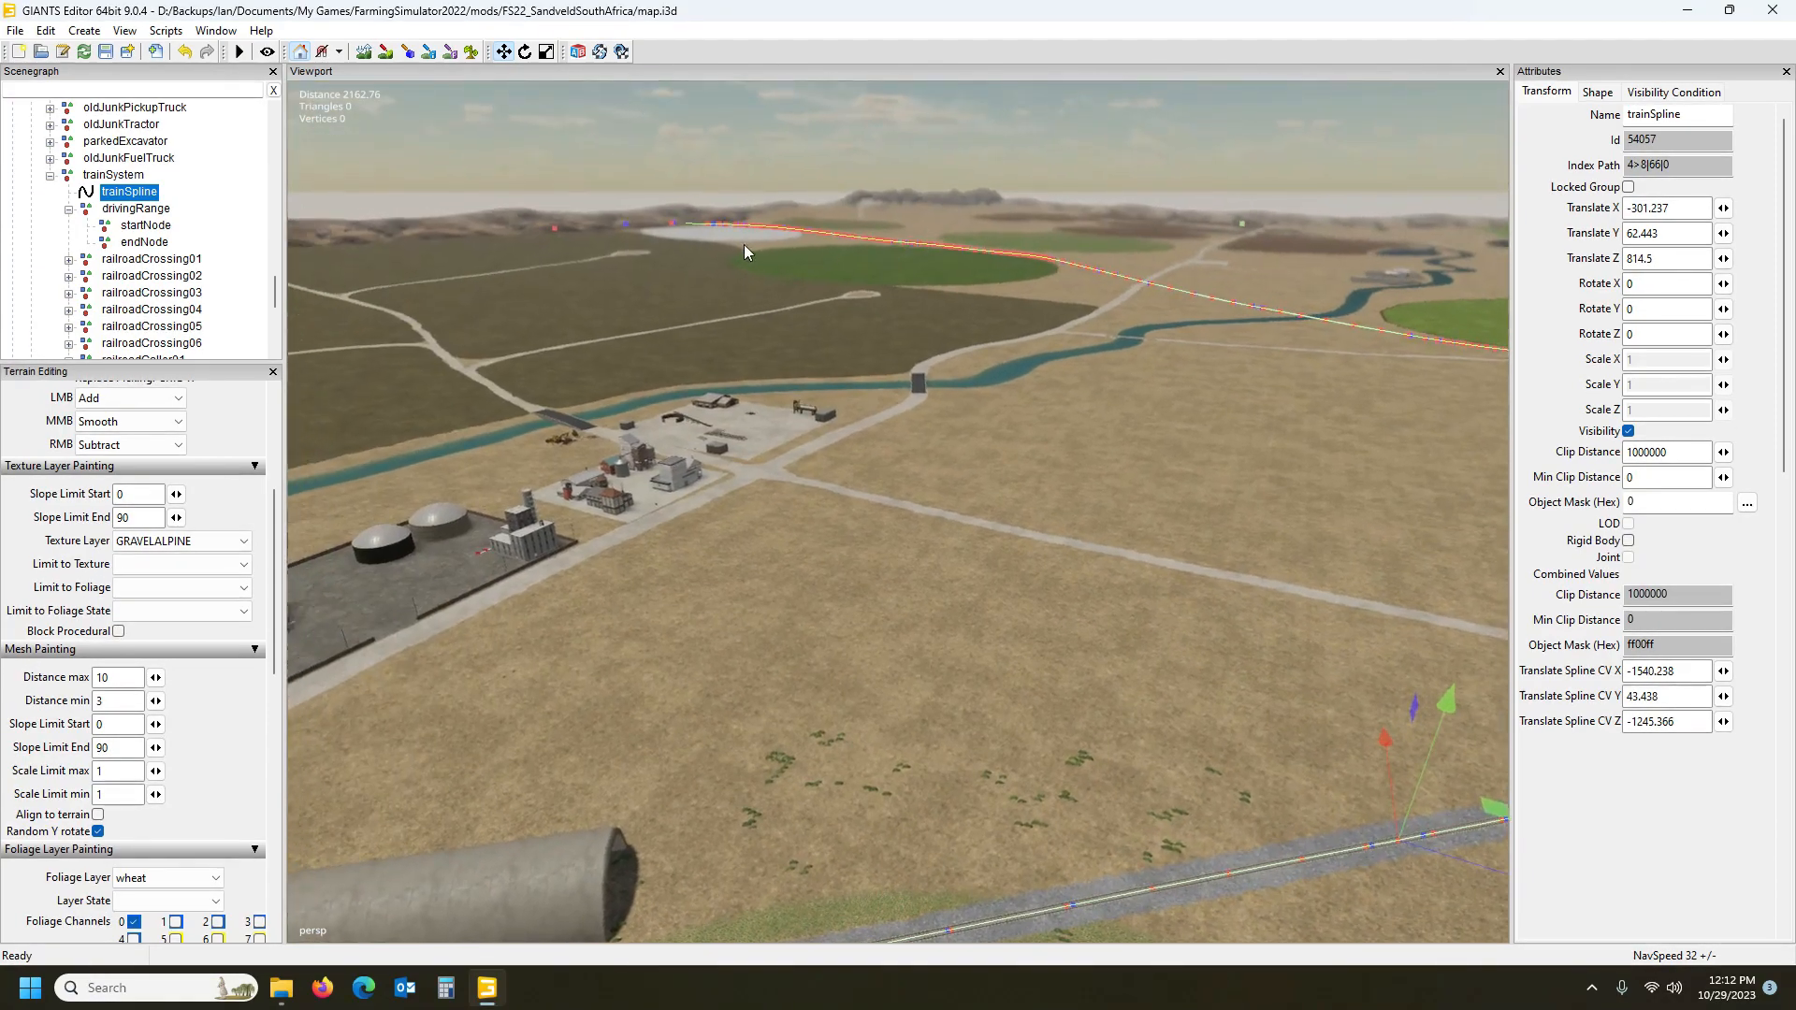
left_click_drag(854, 364, 562, 596, "alt")
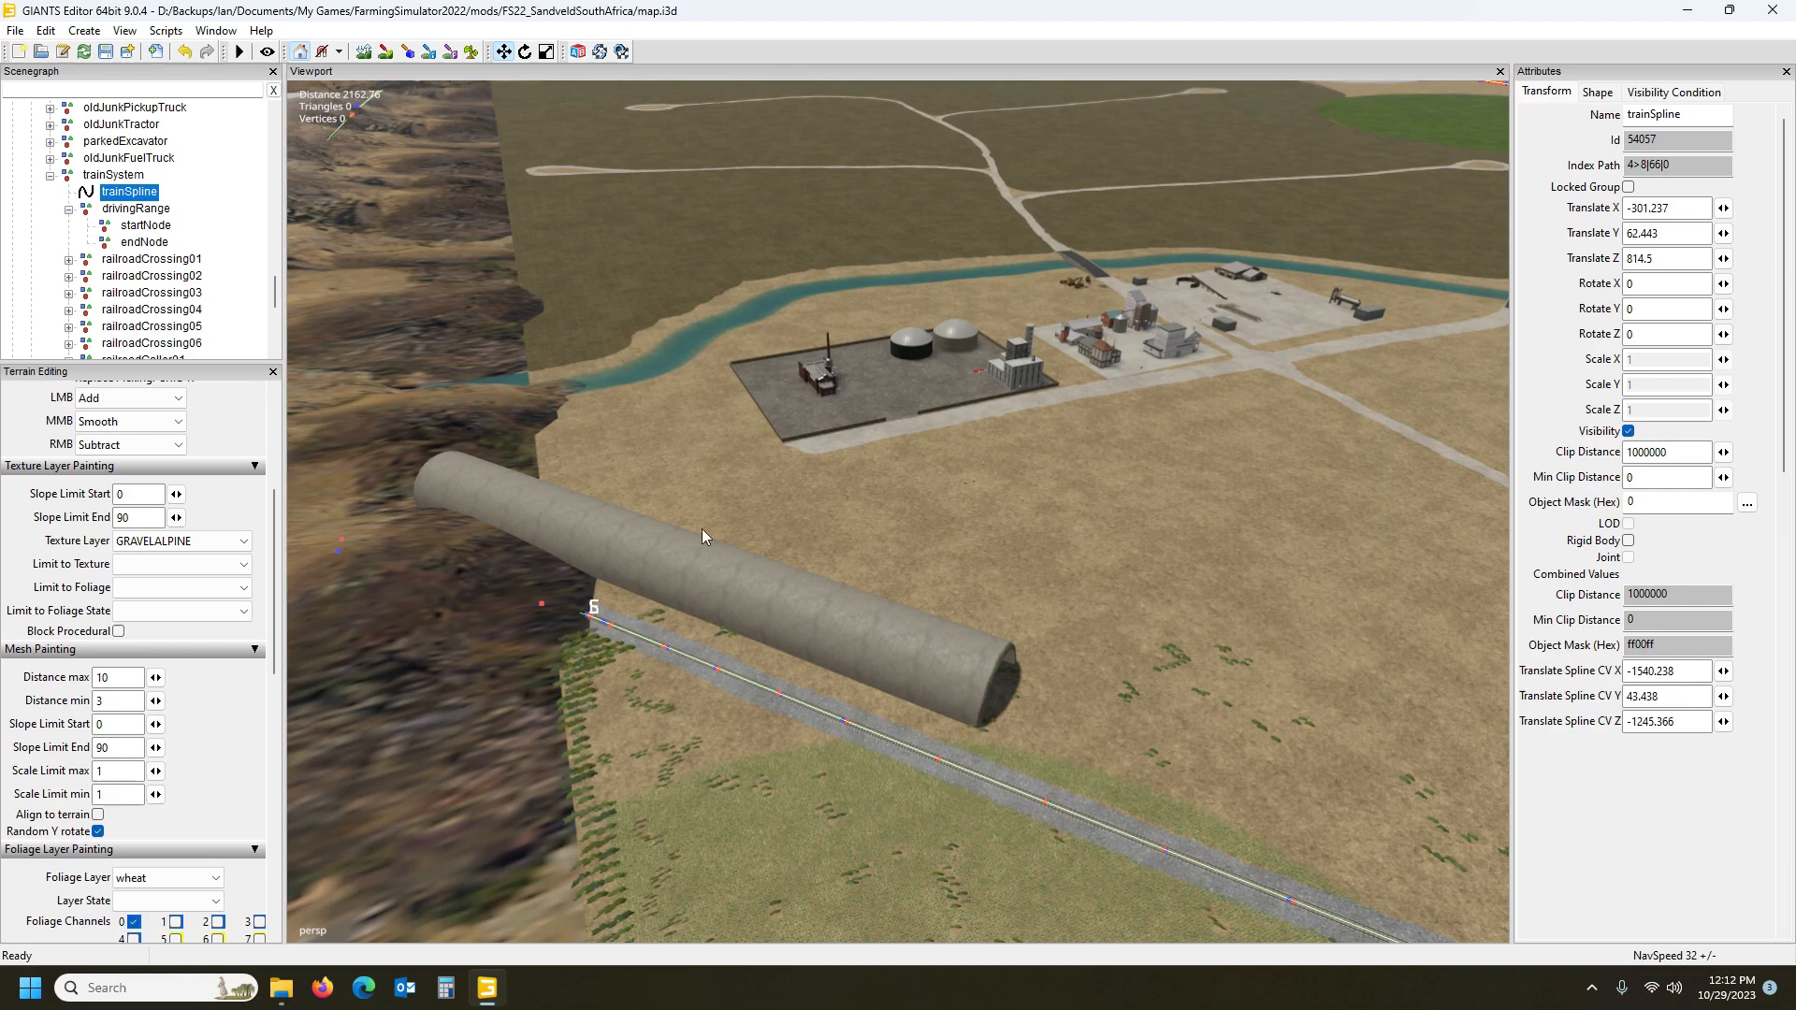
left_click_drag(812, 472, 1031, 474, "alt")
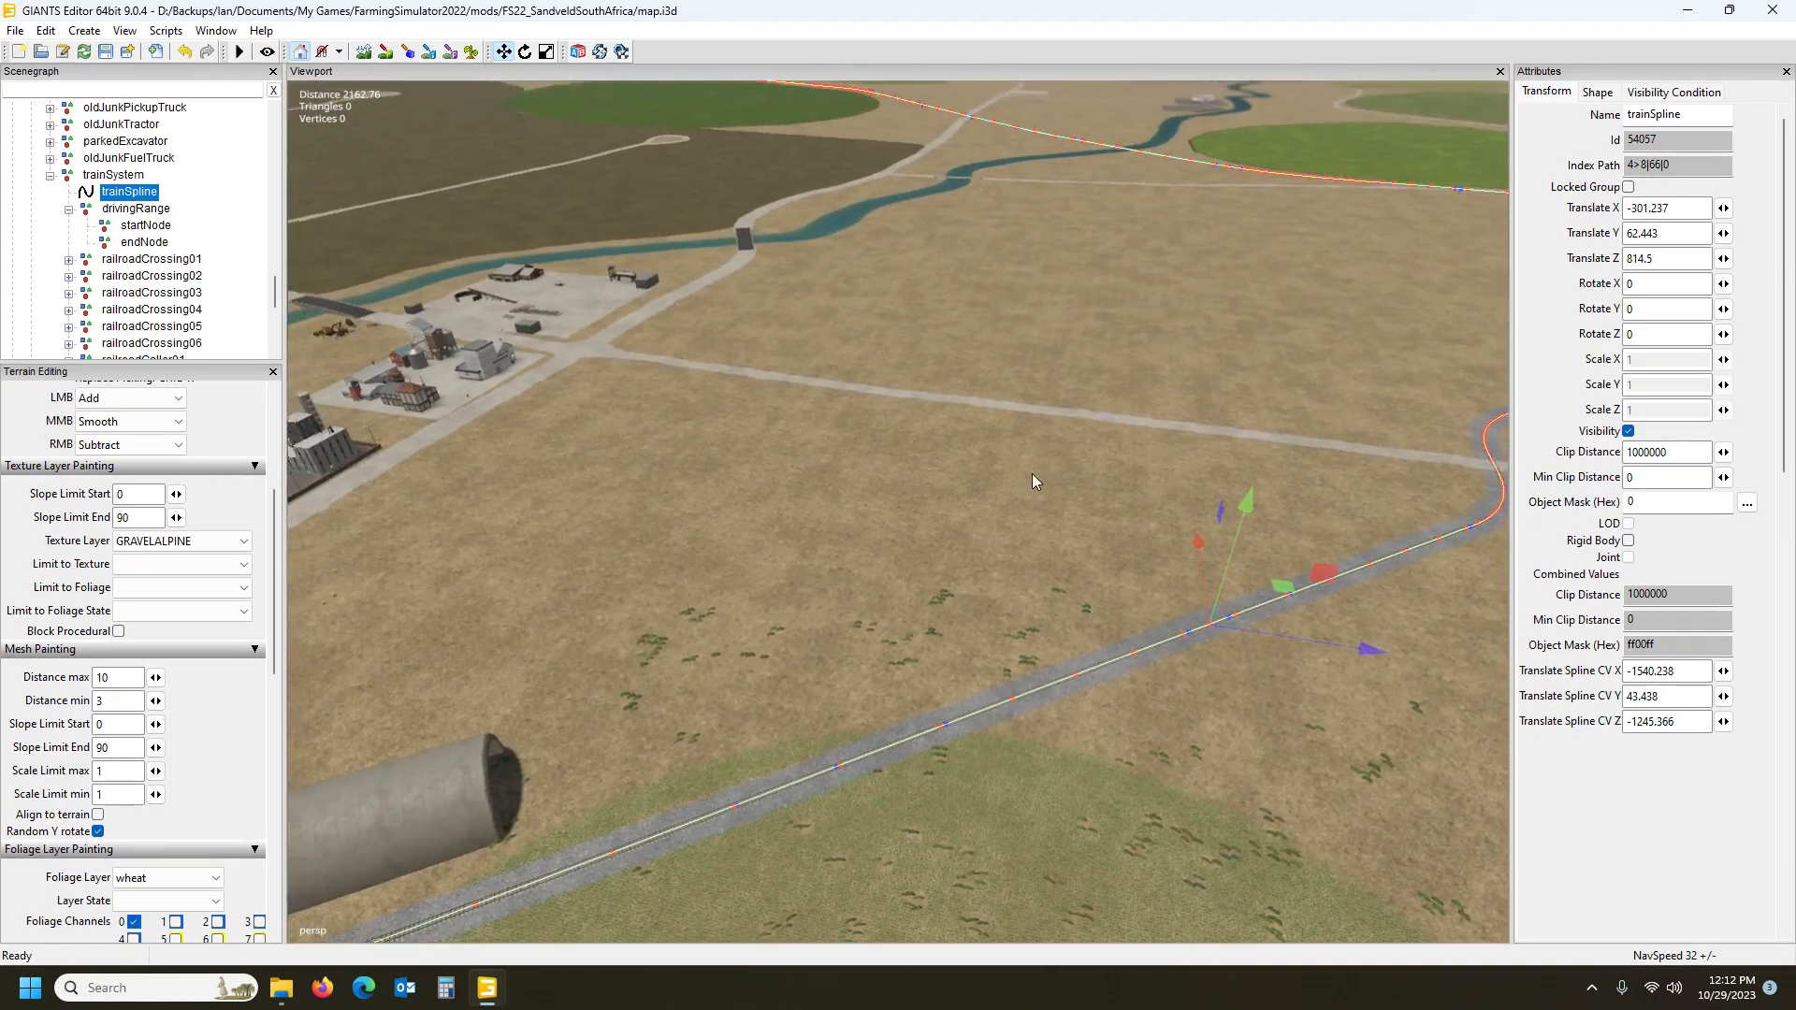
Inspect the transform values of drivingRange, trainSystem and trainSpline and compare the spline with the surrounding map
left_click(152, 209)
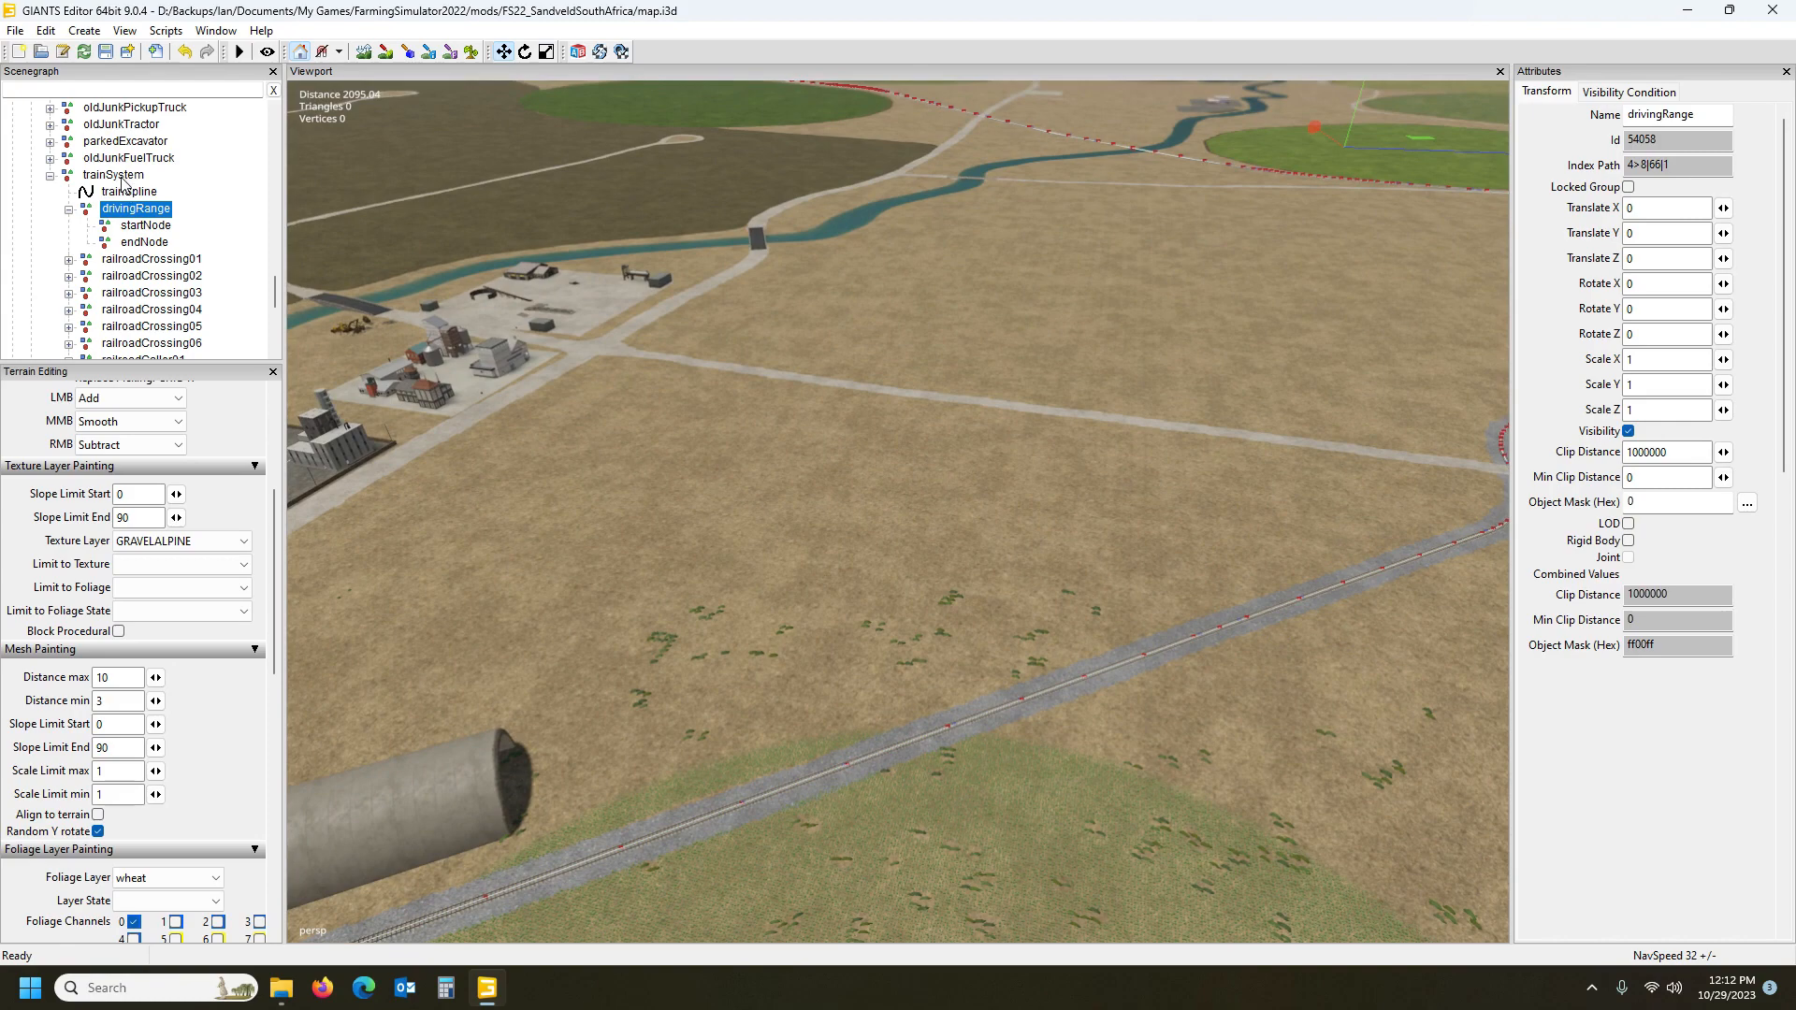
left_click(122, 178)
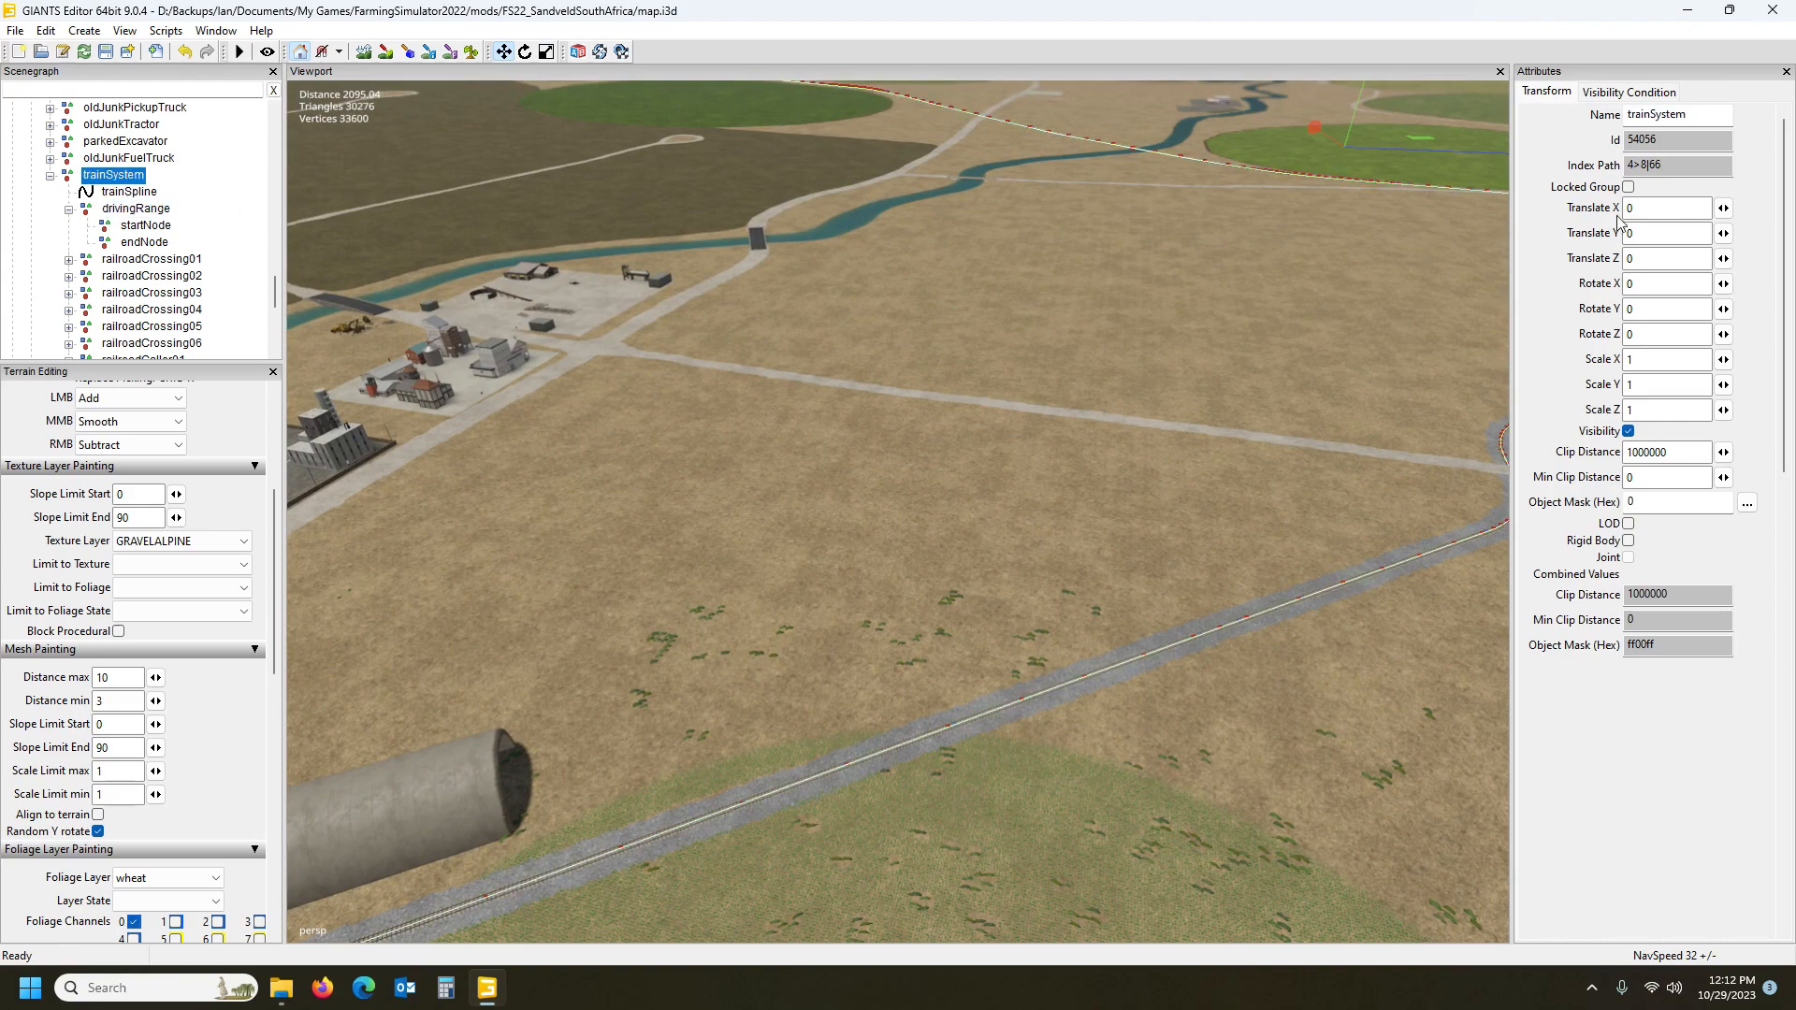
left_click_drag(1118, 286, 1102, 324, "alt")
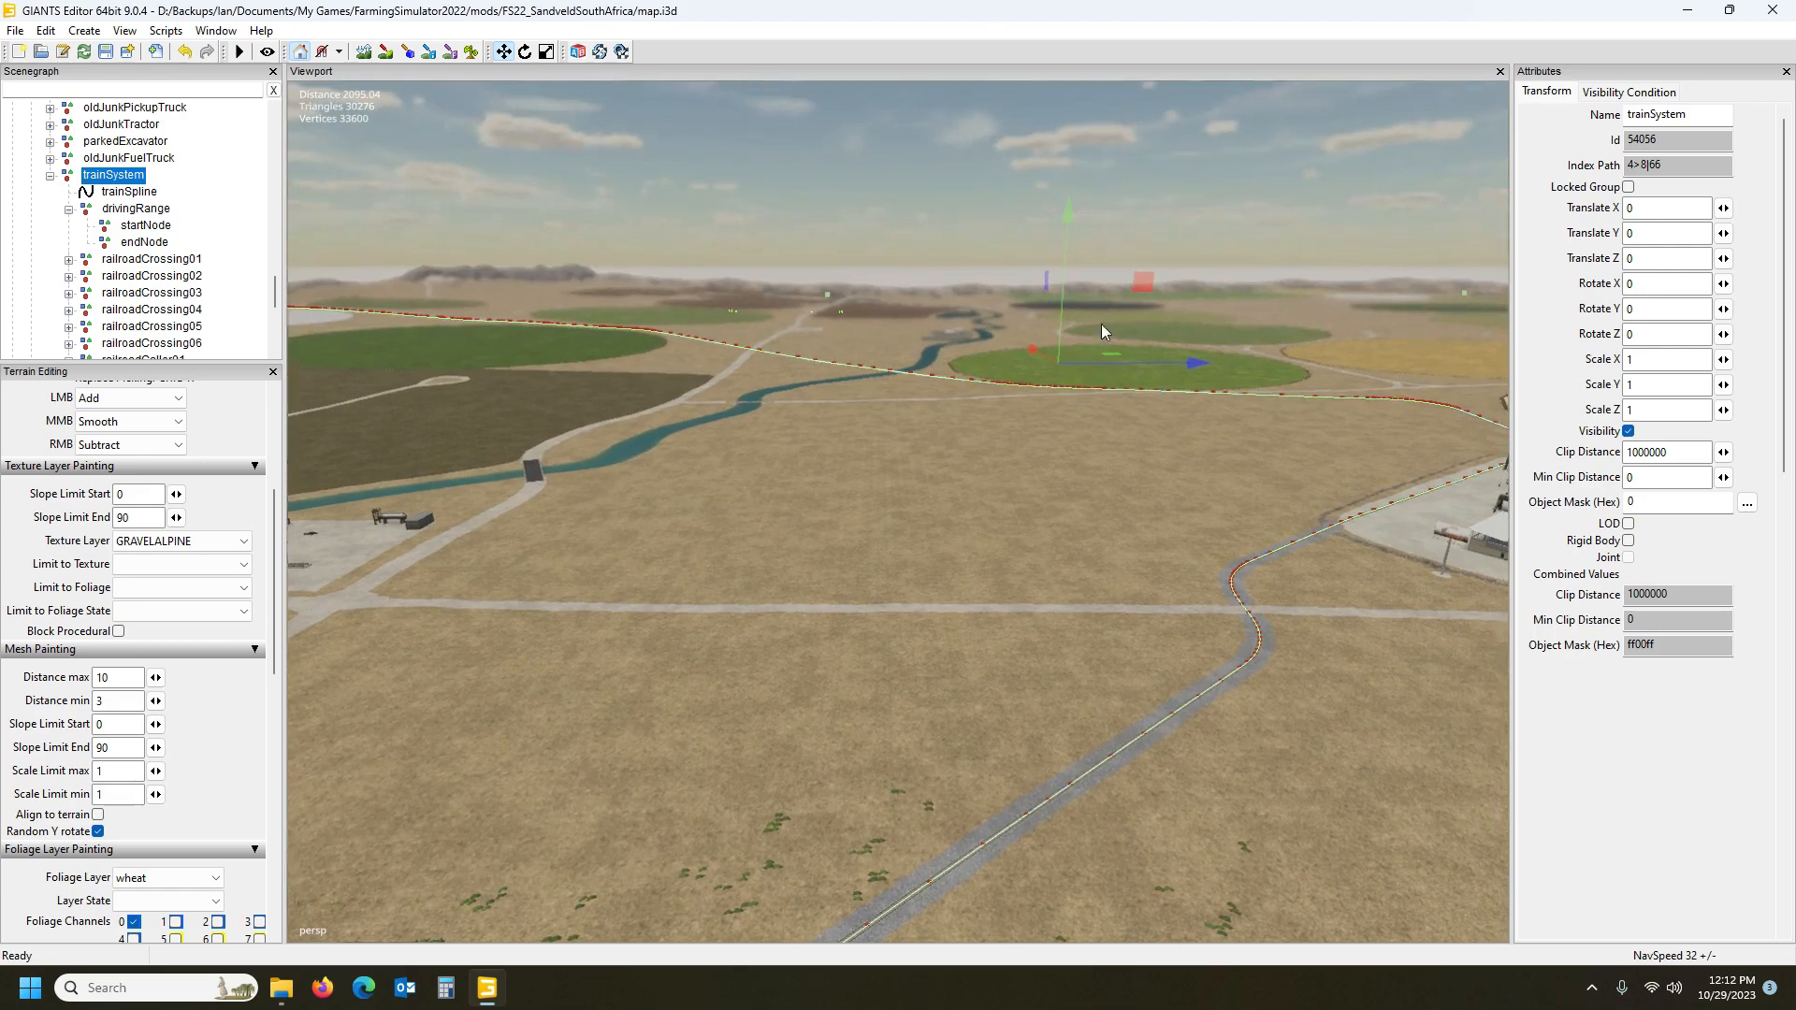
left_click(126, 194)
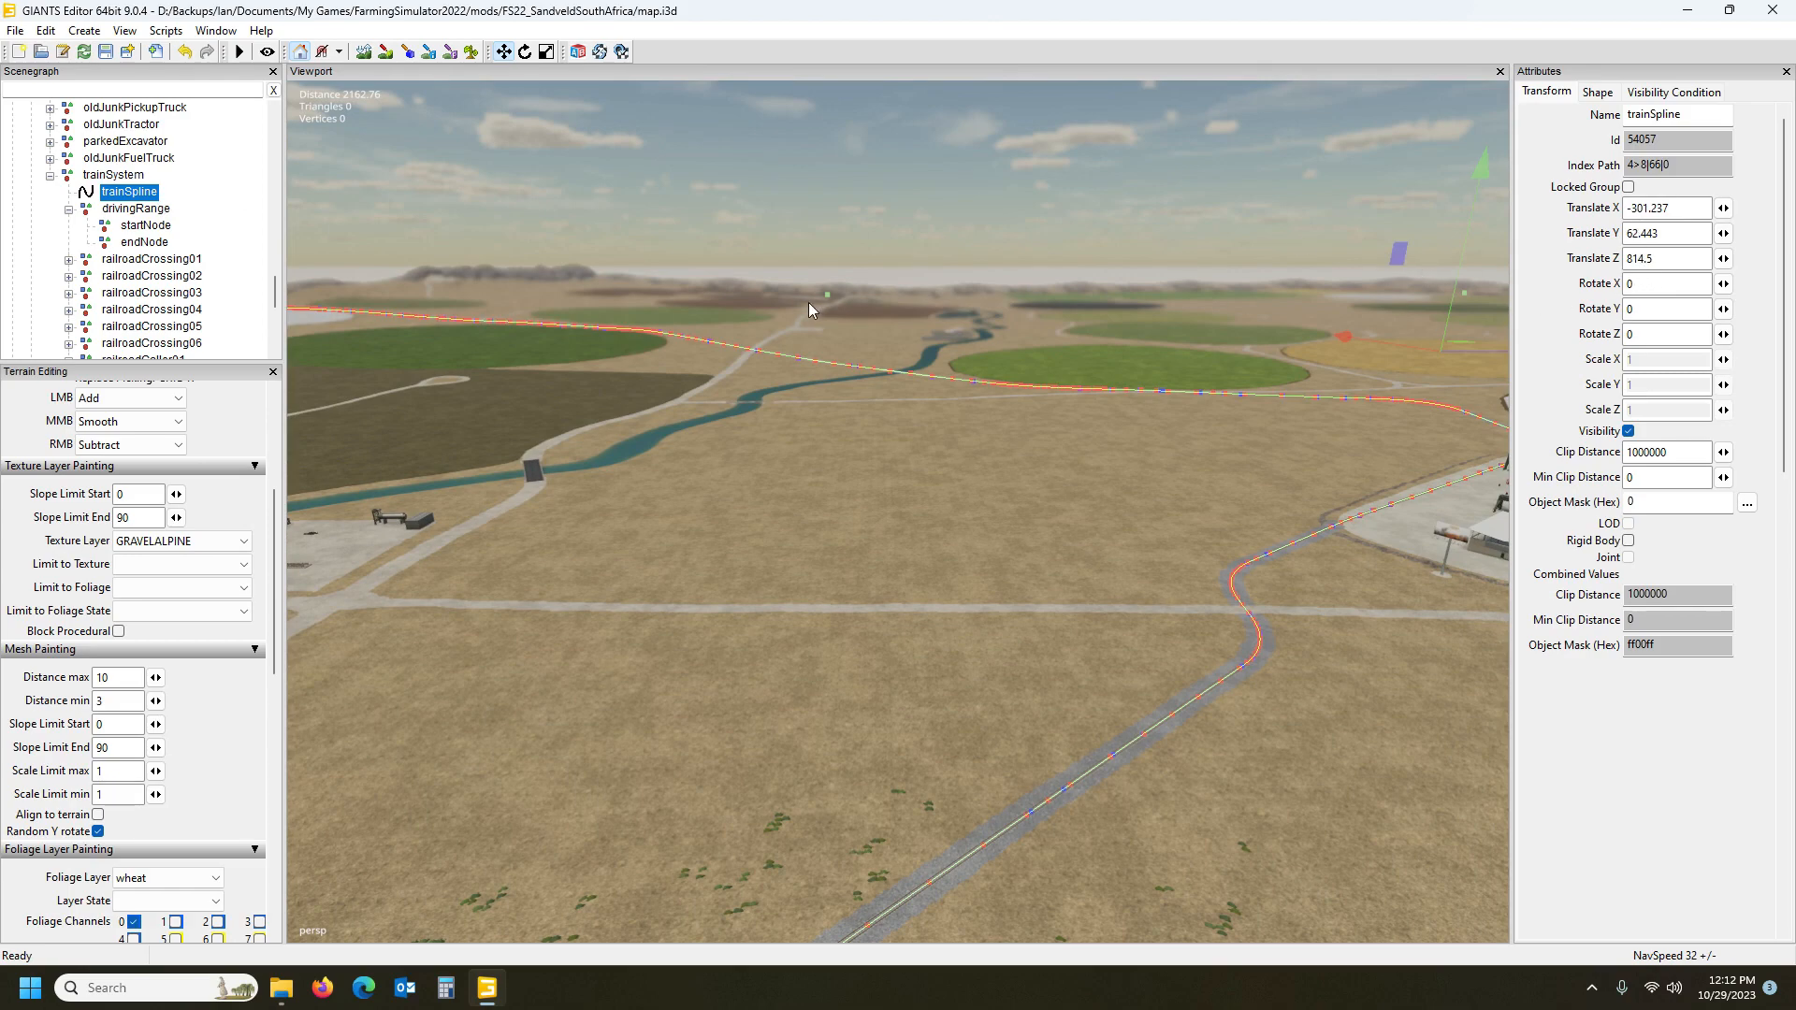
left_click_drag(1205, 326, 1236, 334, "alt")
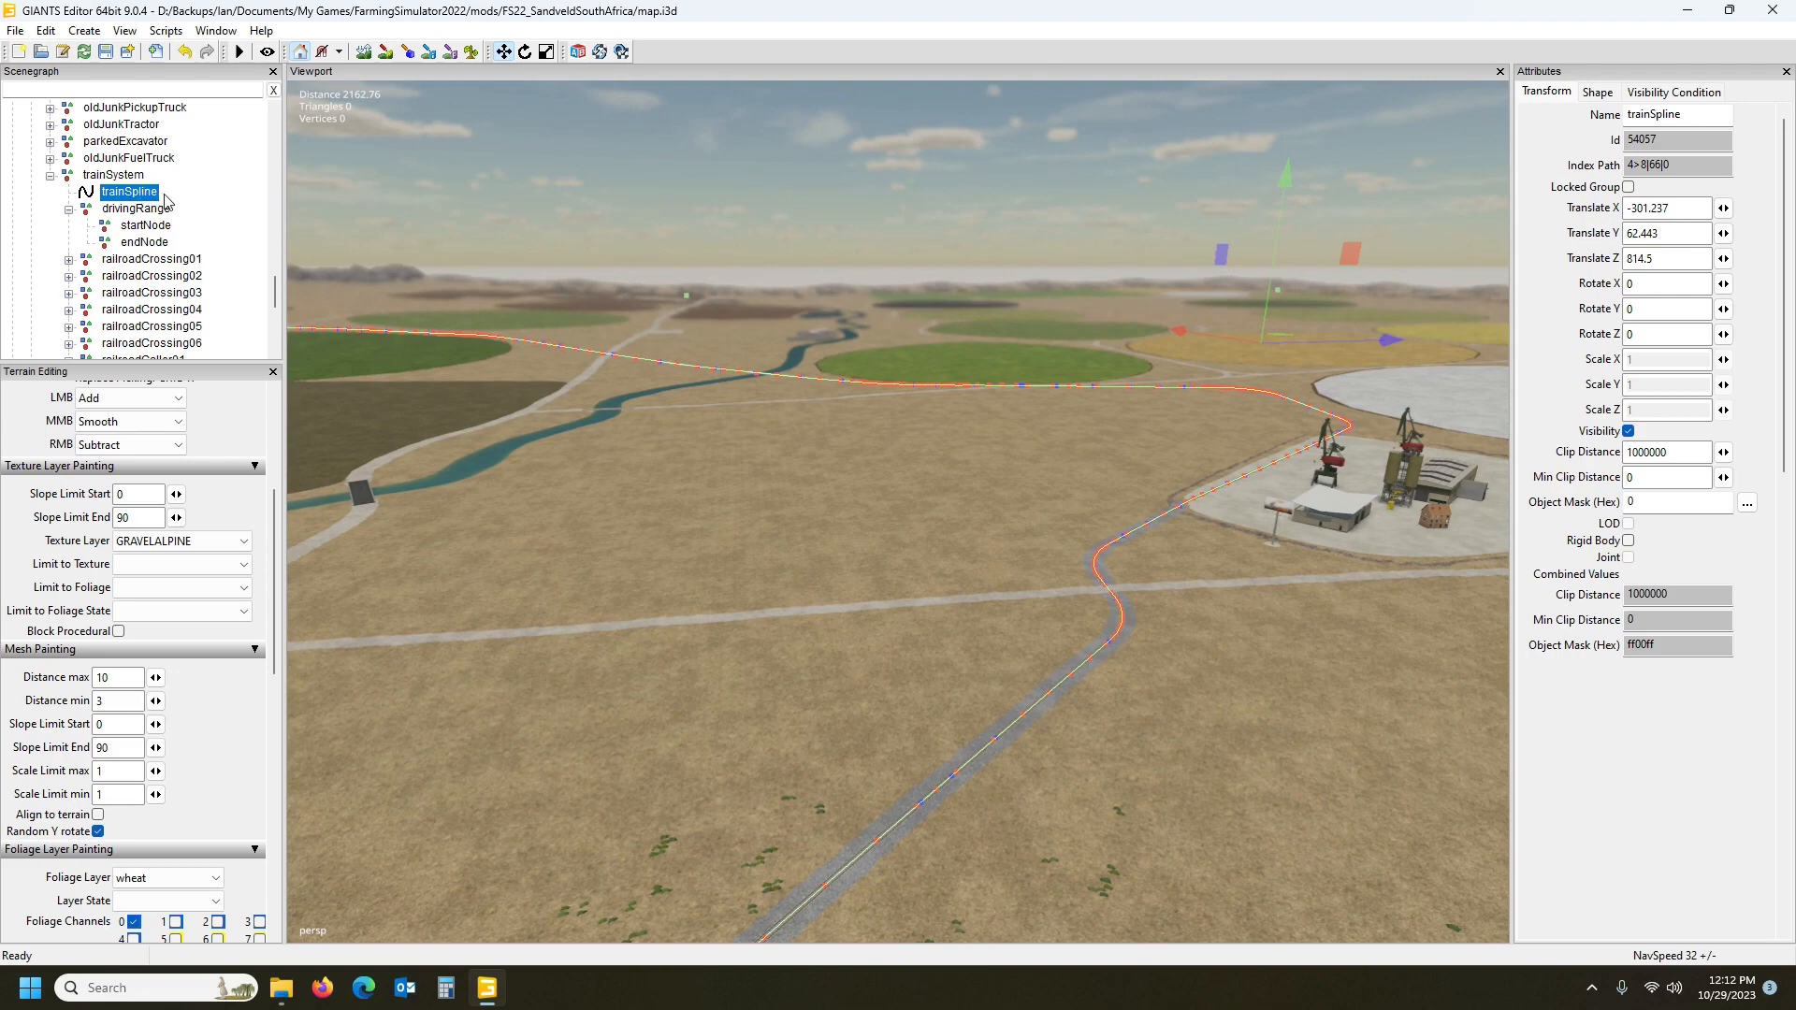
left_click_drag(743, 311, 885, 342, "alt")
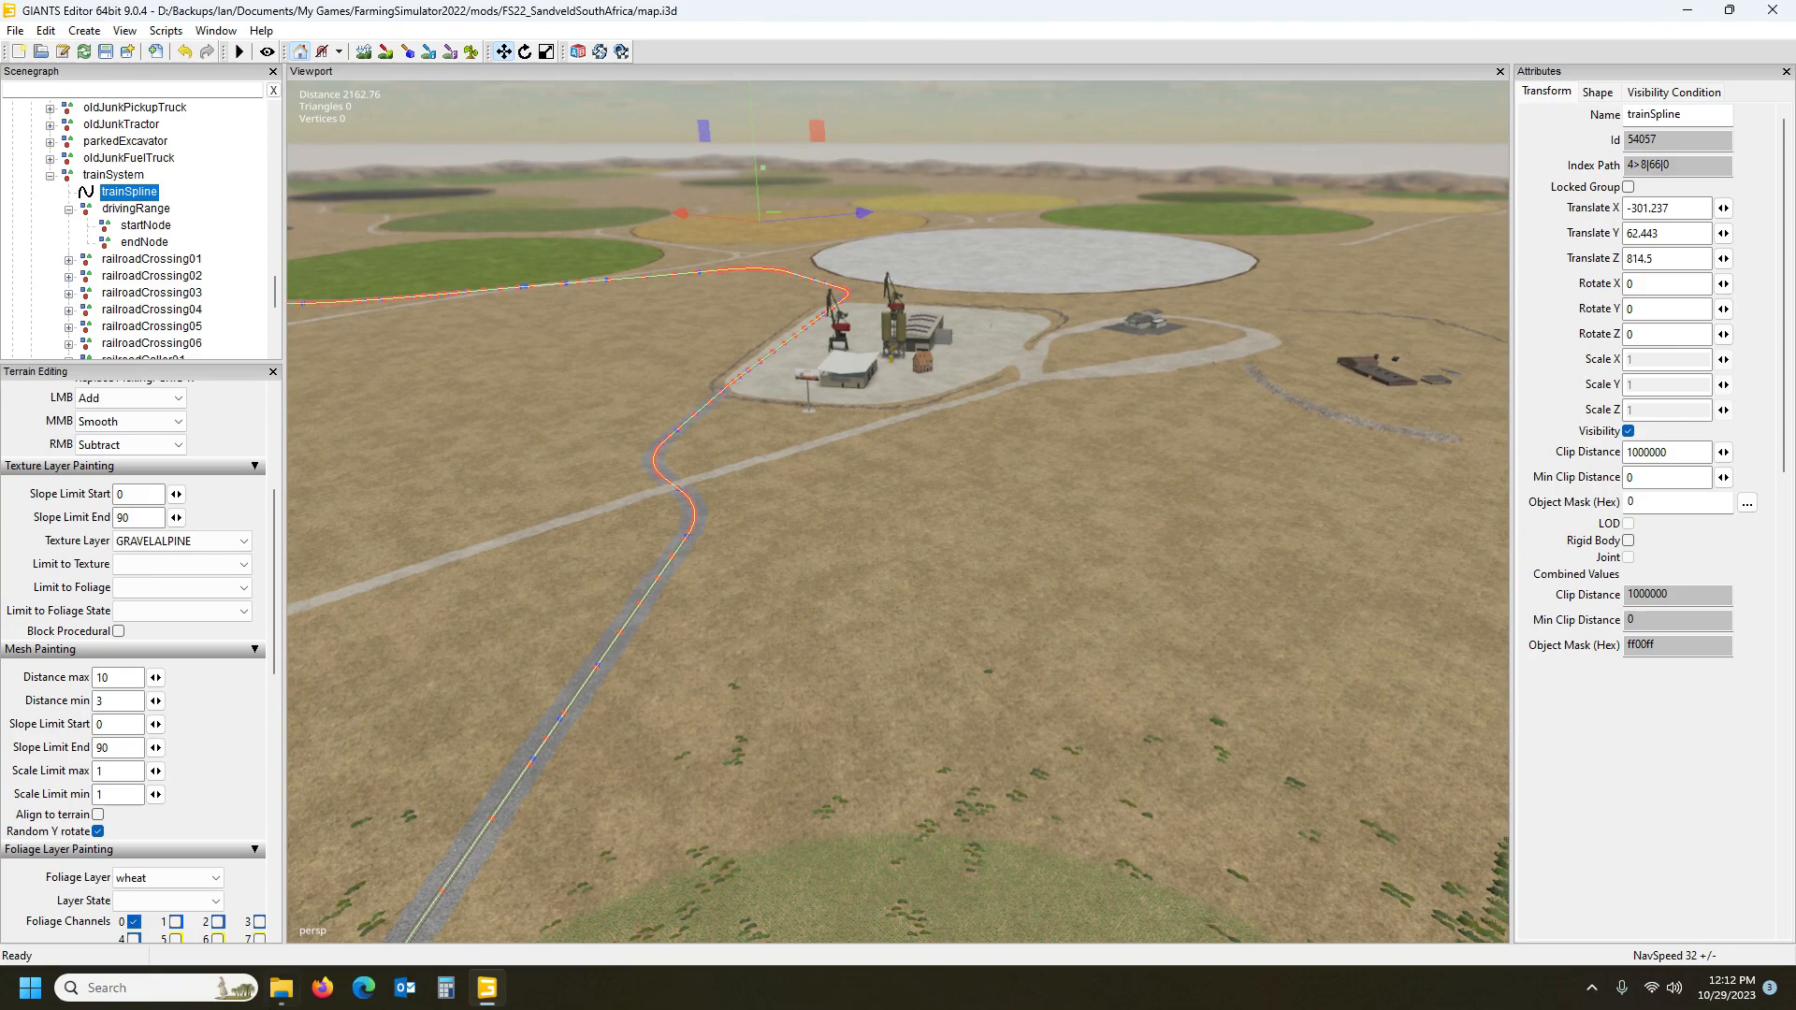
Switch to File Explorer and open the base game's data/maps/mapUS folder of Farming Simulator 22 in a new tab
left_click(280, 988)
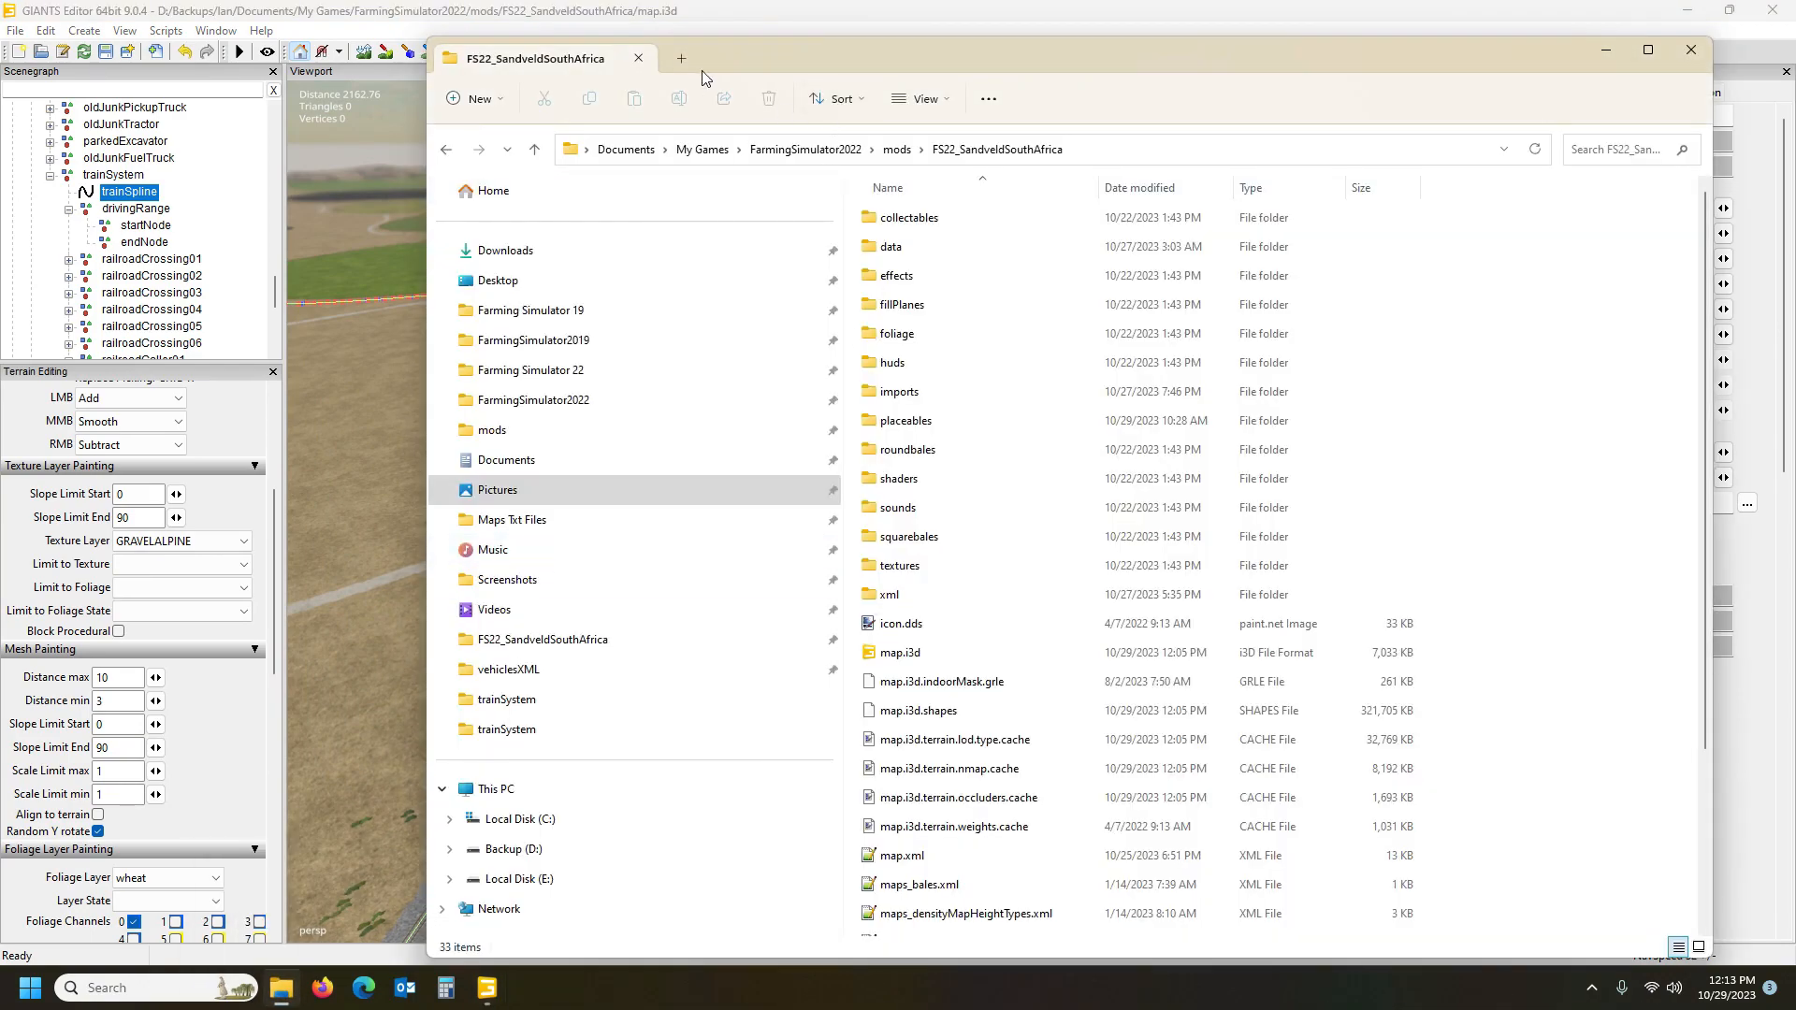
left_click(681, 58)
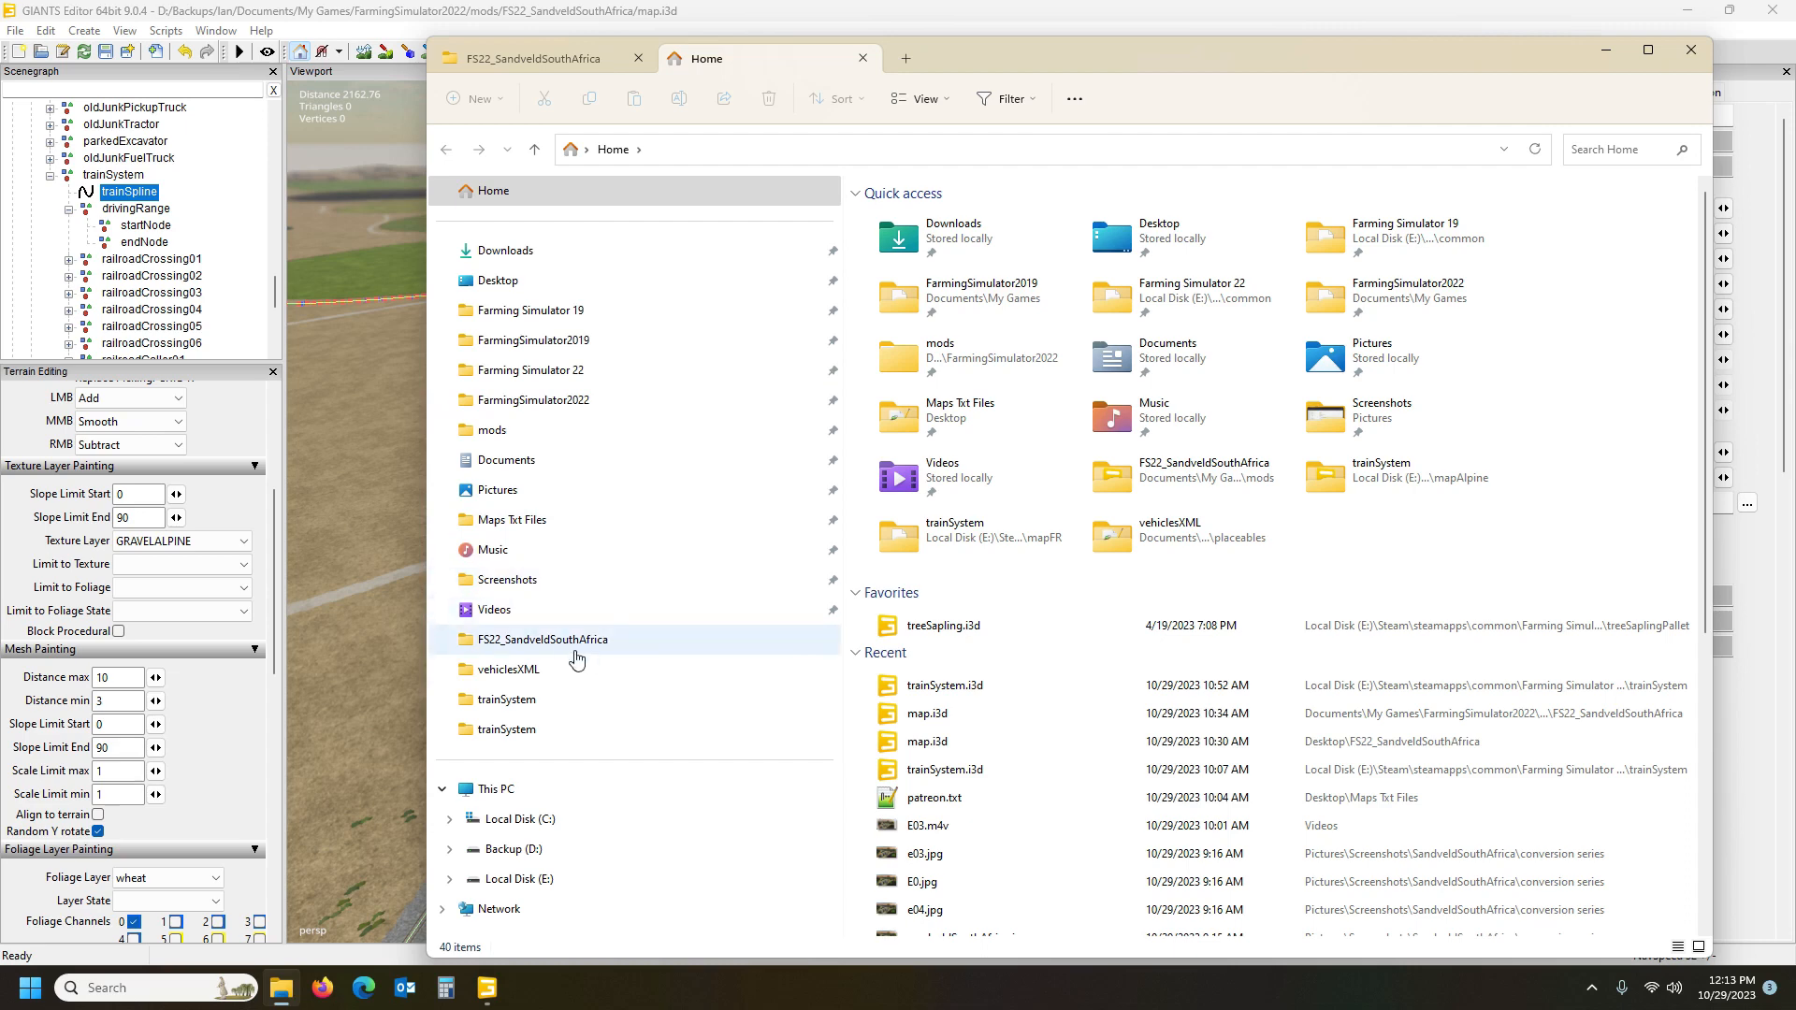
left_click(530, 372)
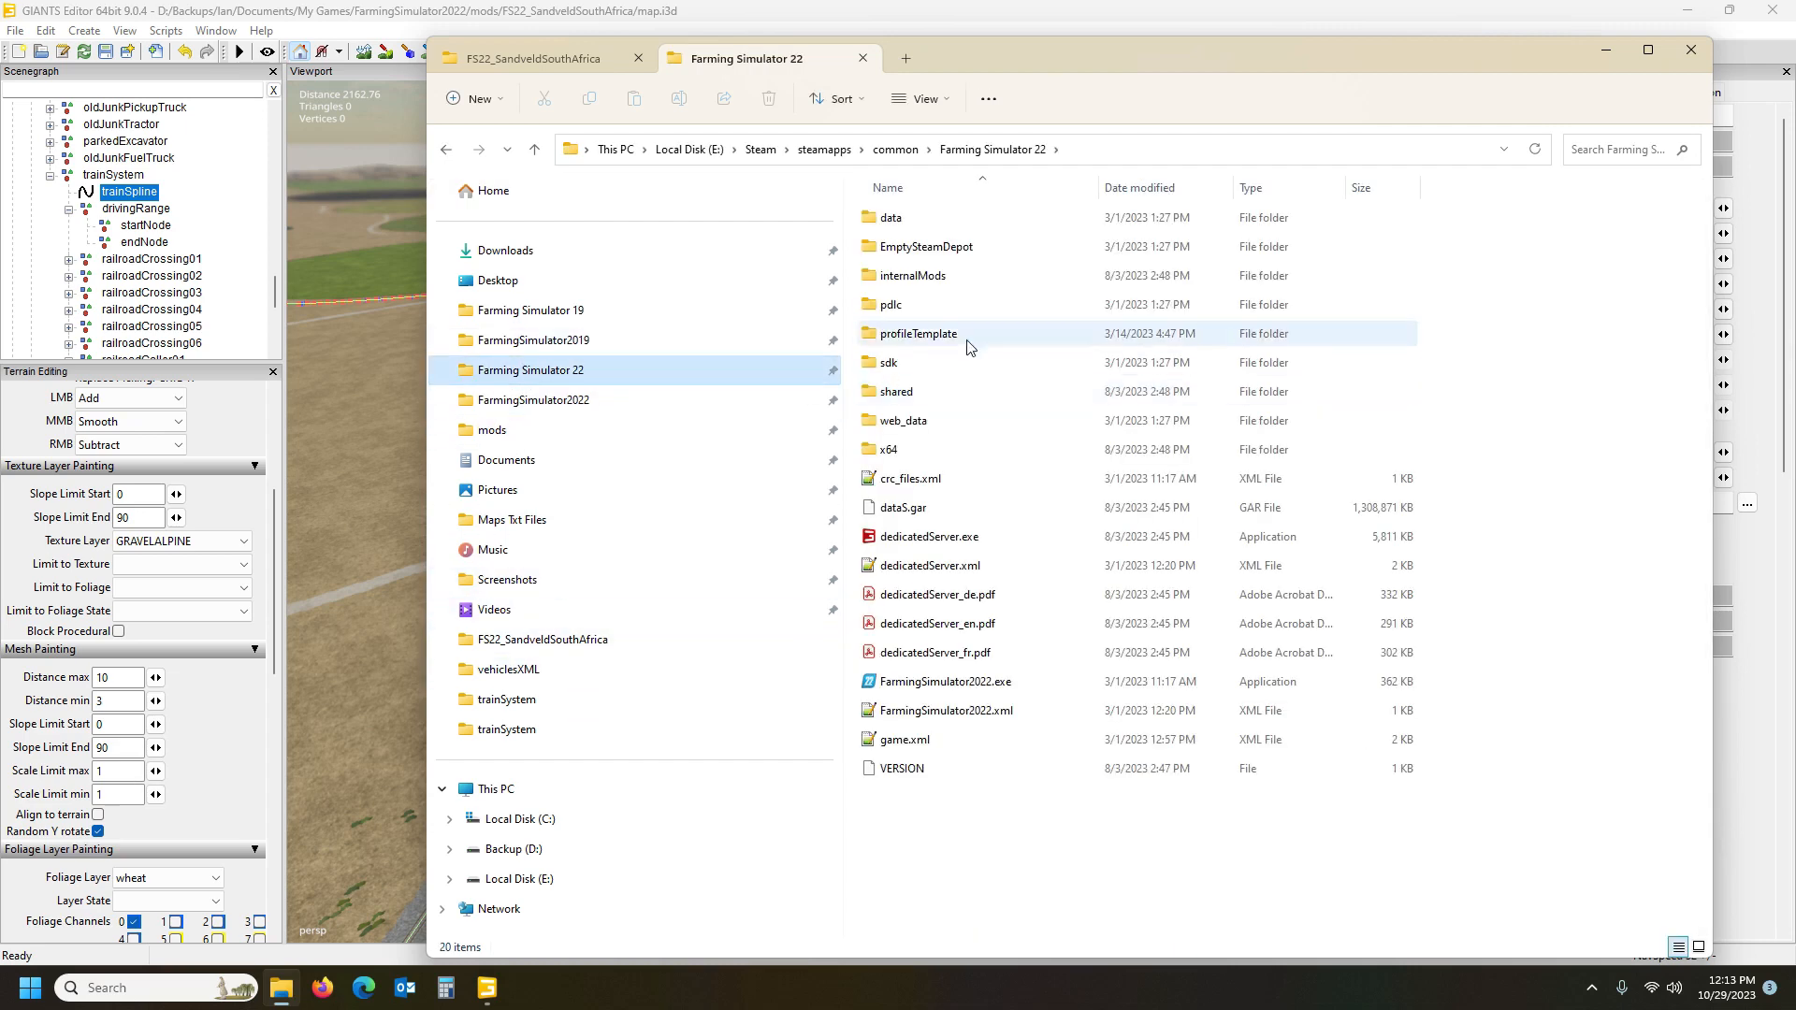
double_click(933, 220)
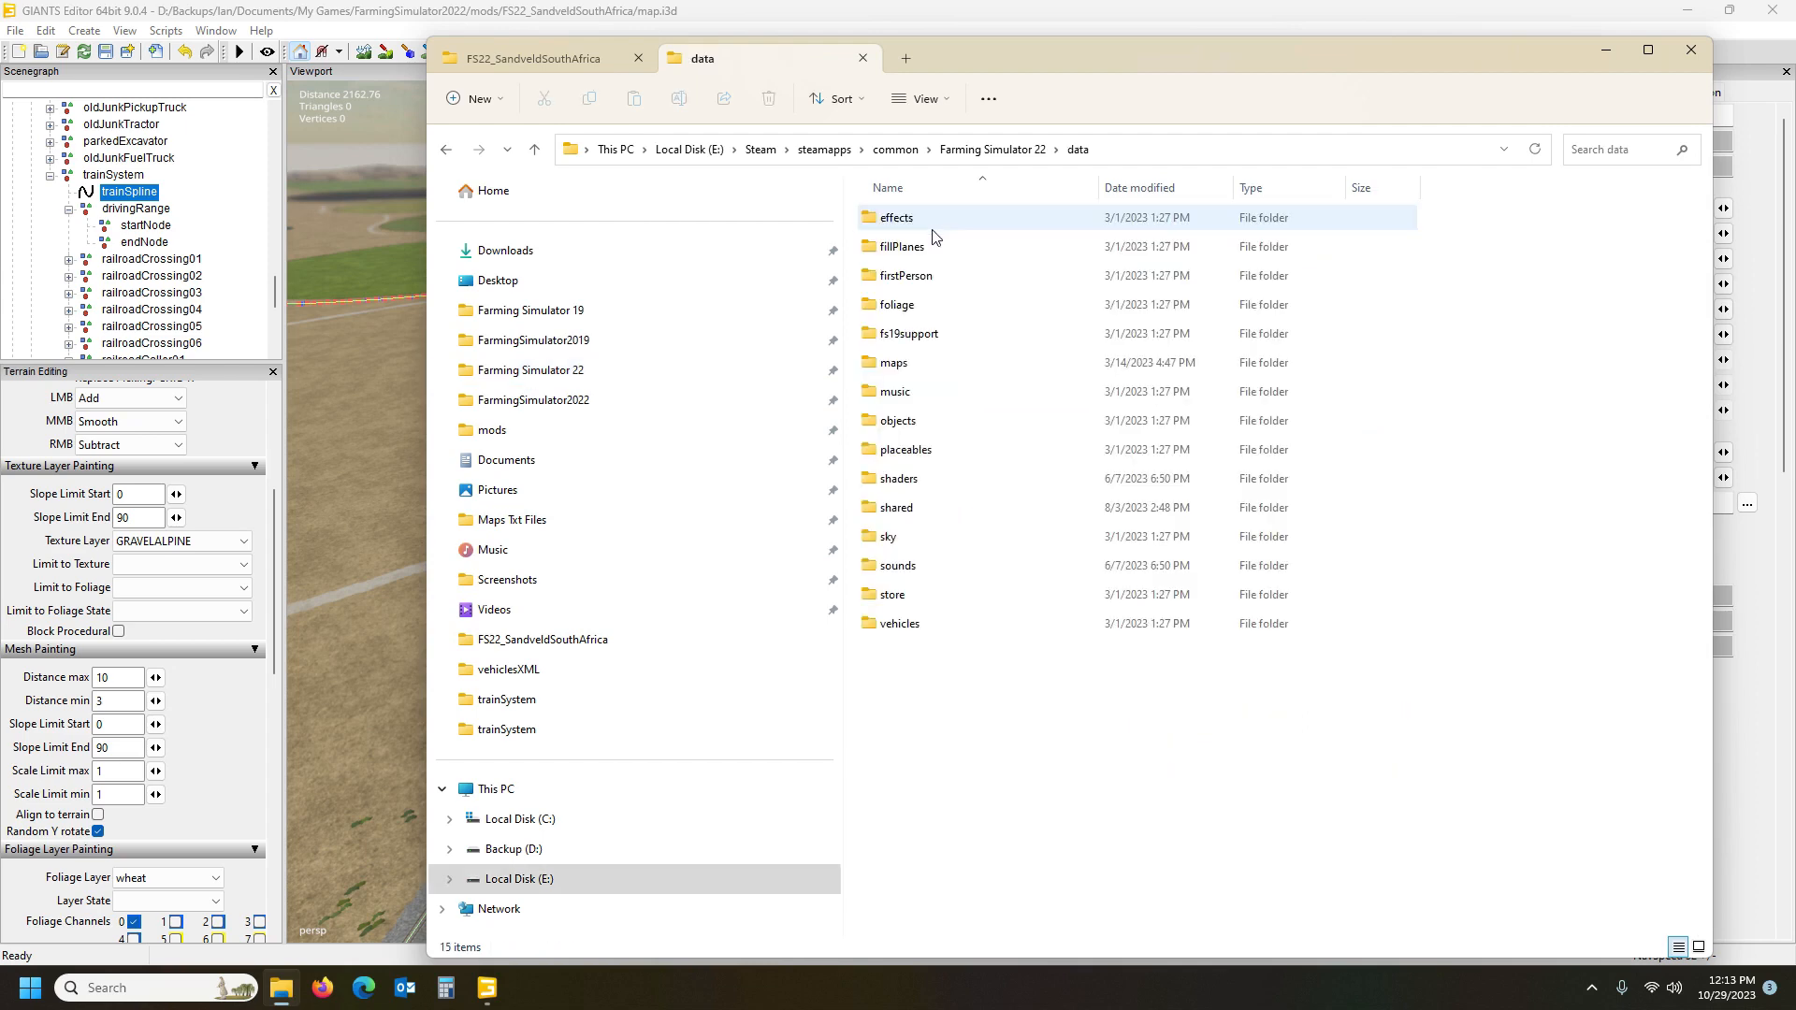
left_click(939, 365)
double_click(938, 365)
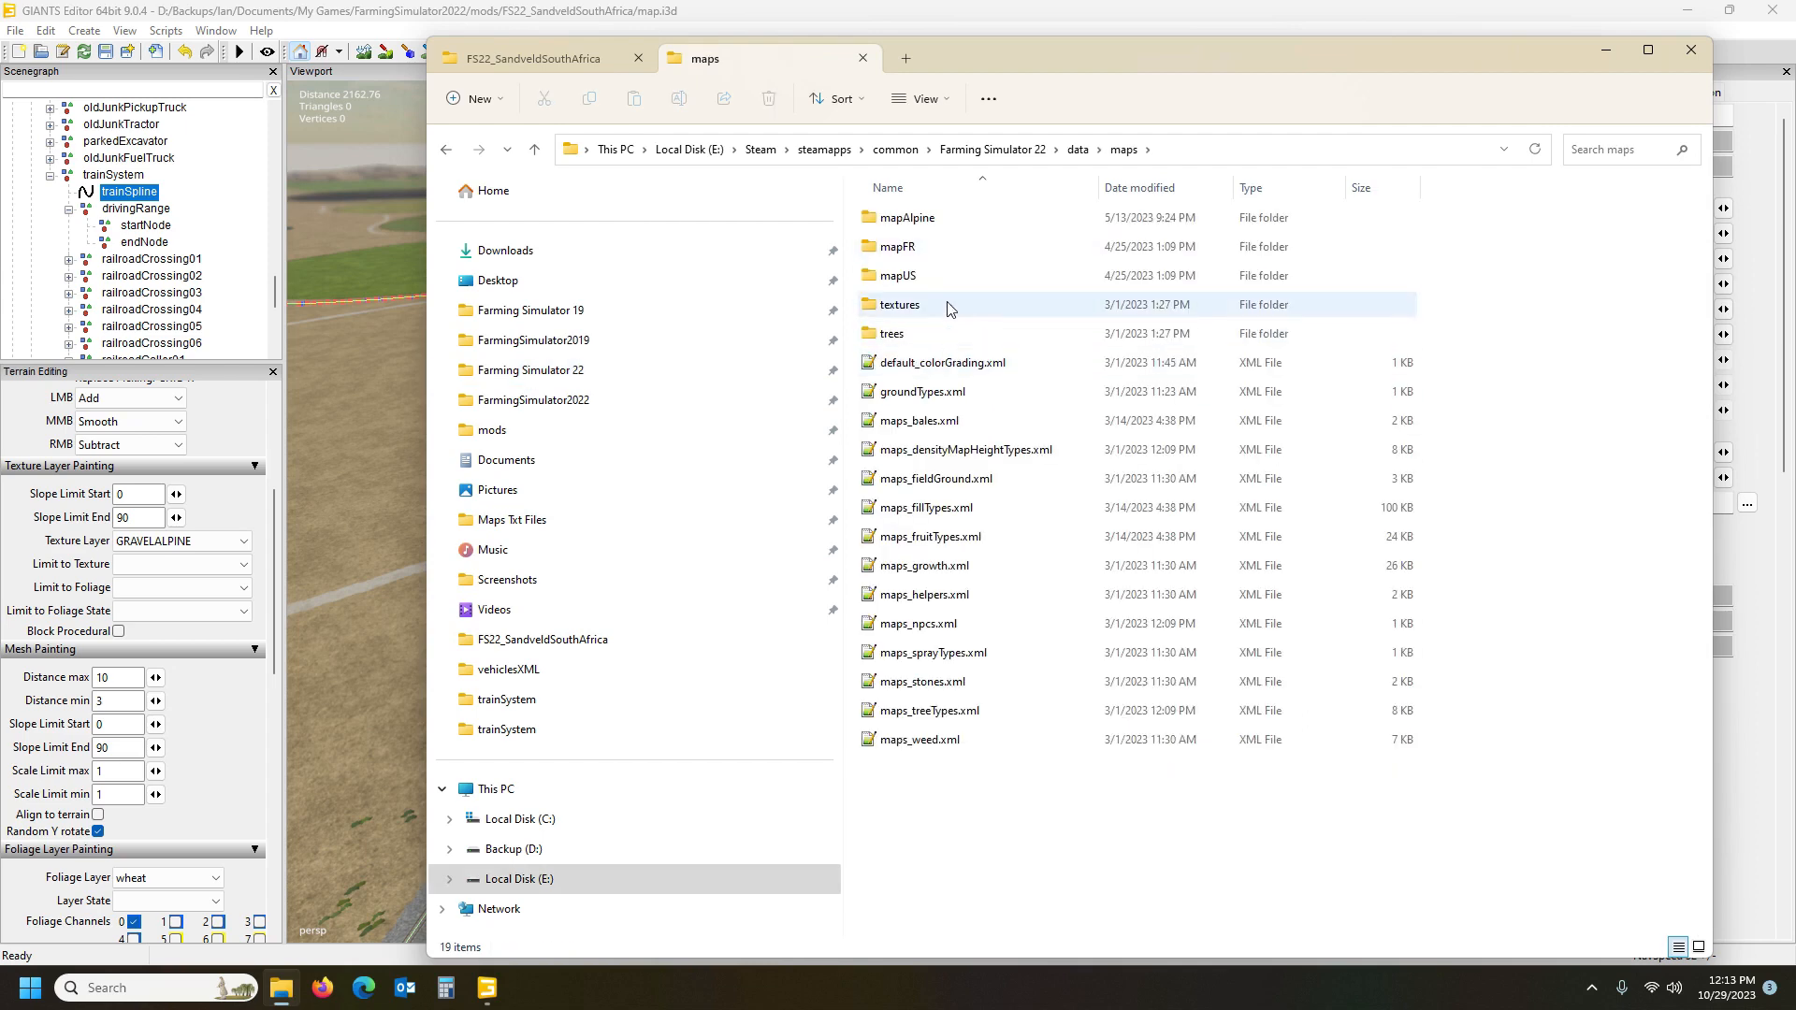
double_click(934, 279)
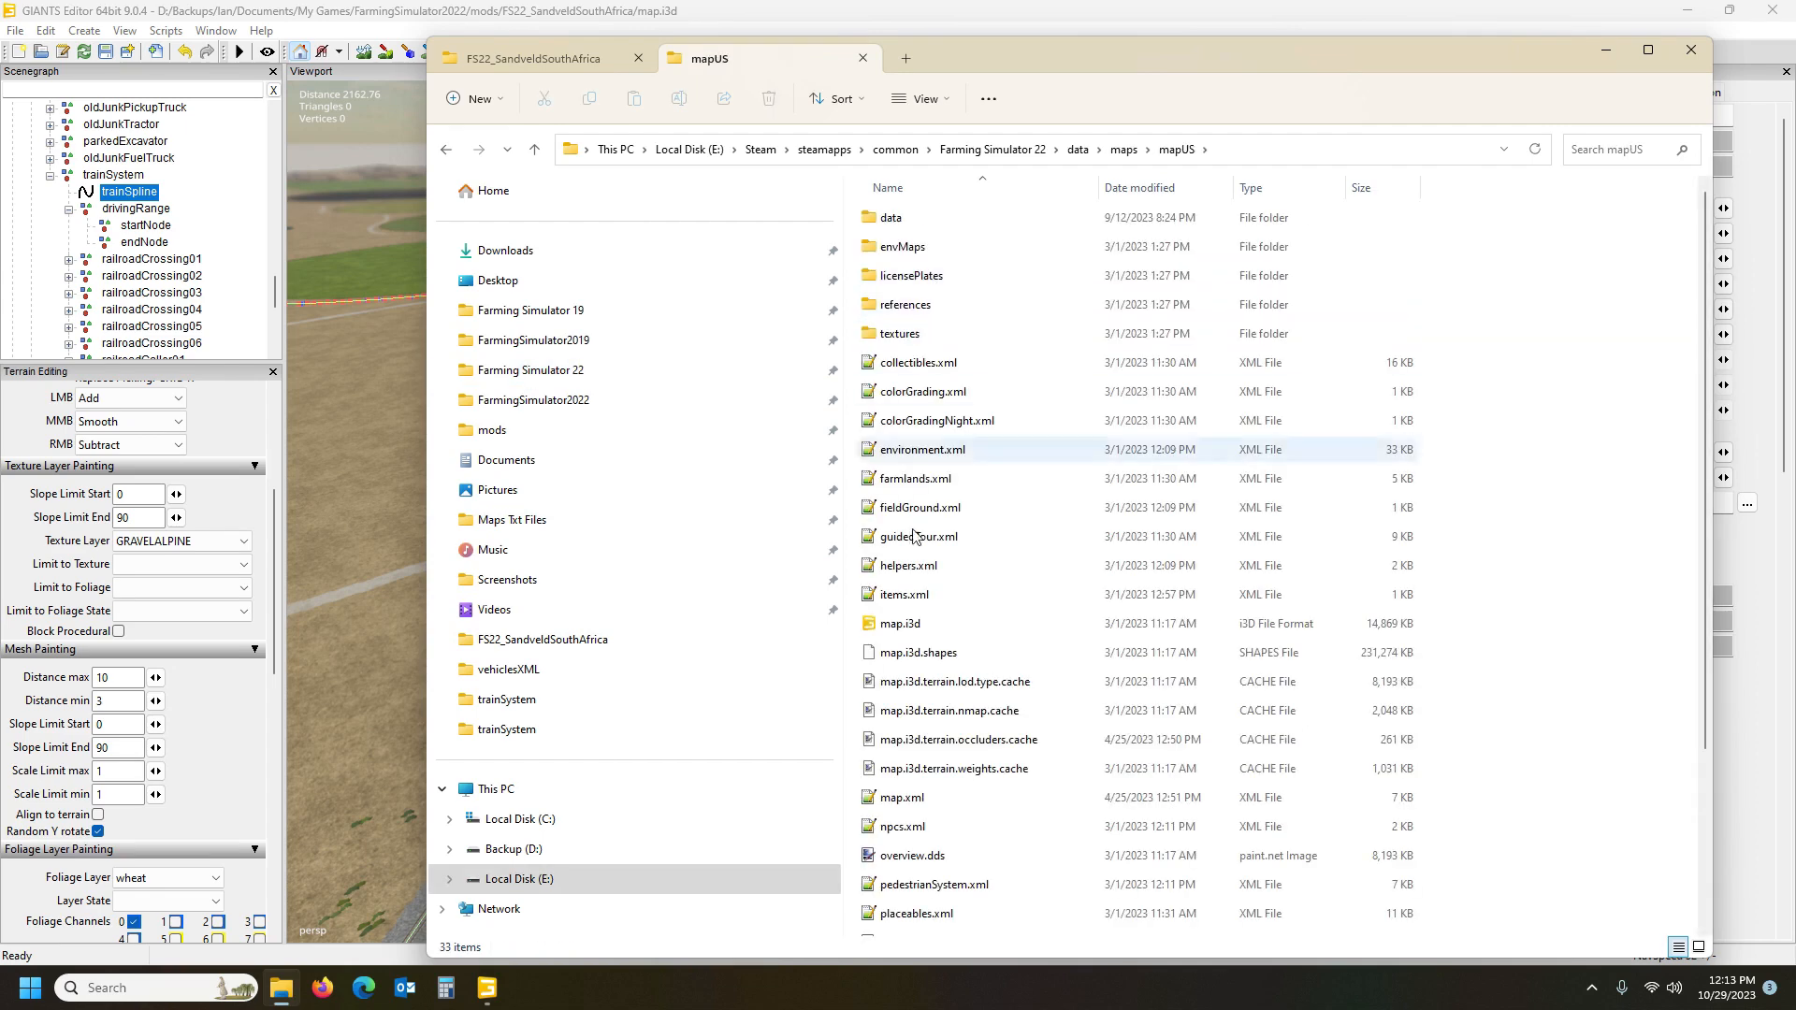
Open mapUS's map.i3d in a second GIANTS Editor 9.0.4 window and return to the SandveldSouthAfrica map's tunnel area
left_click(947, 629)
double_click(947, 633)
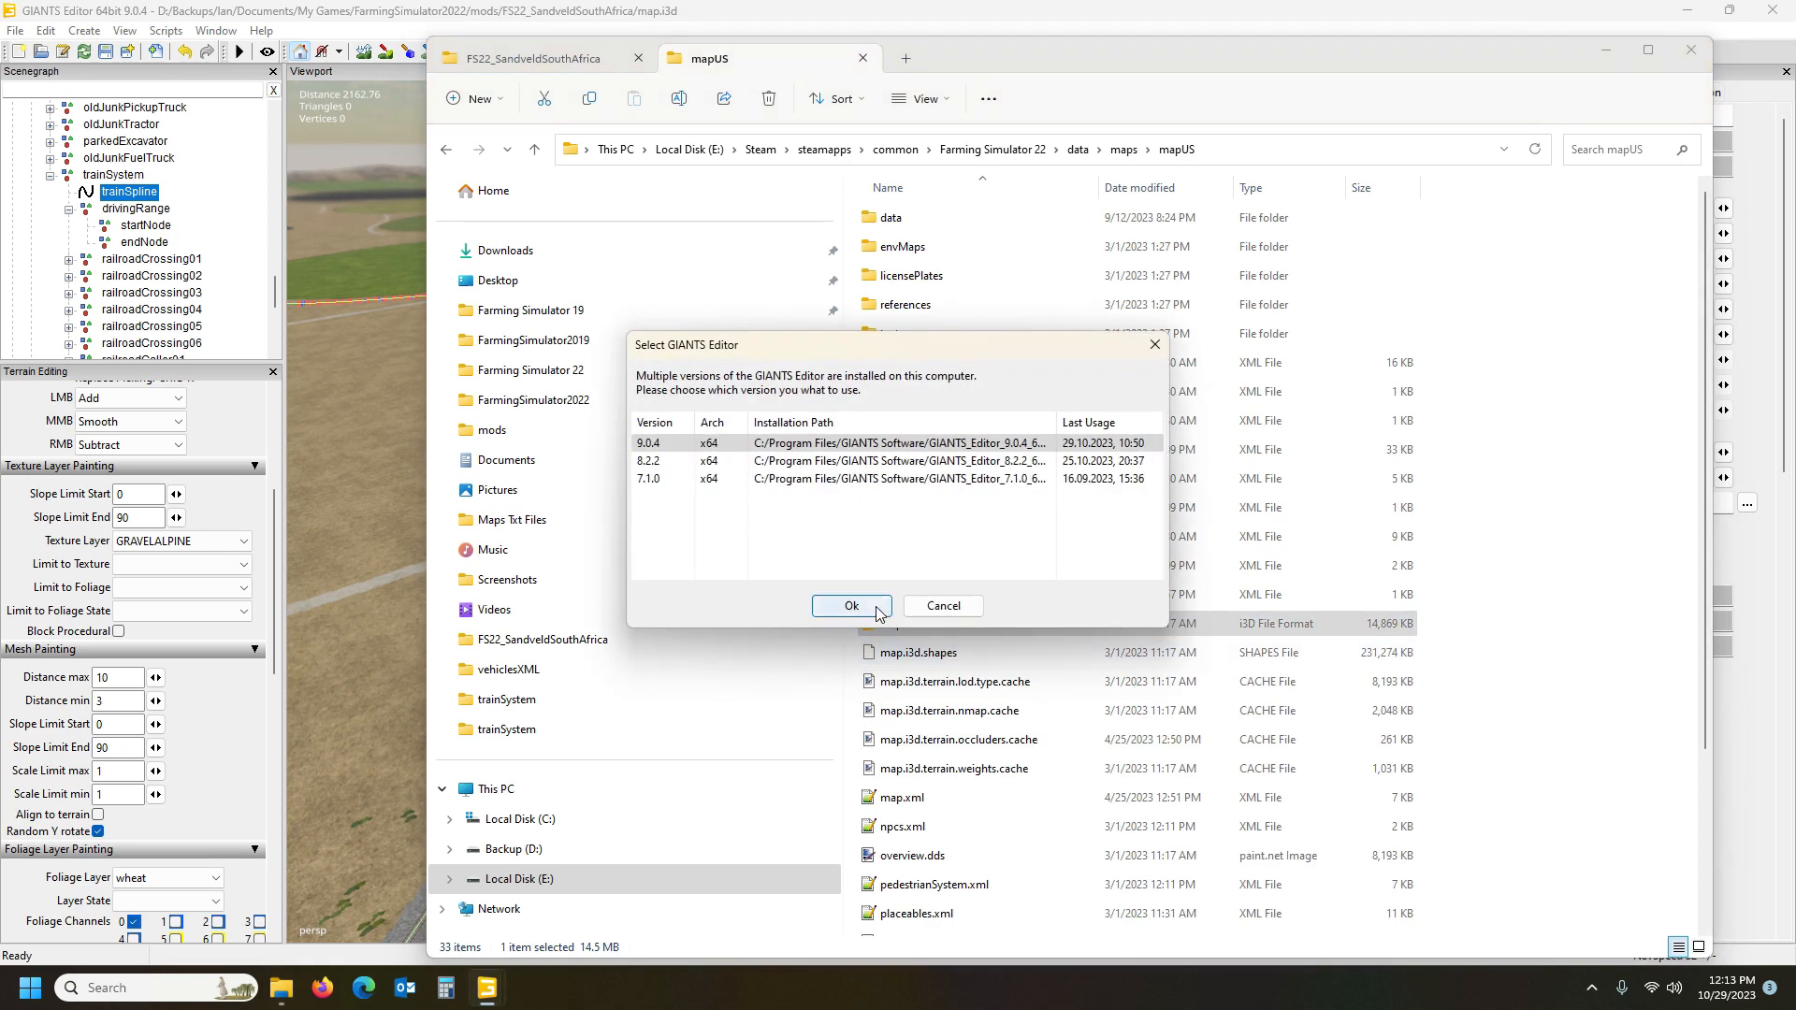
left_click(956, 603)
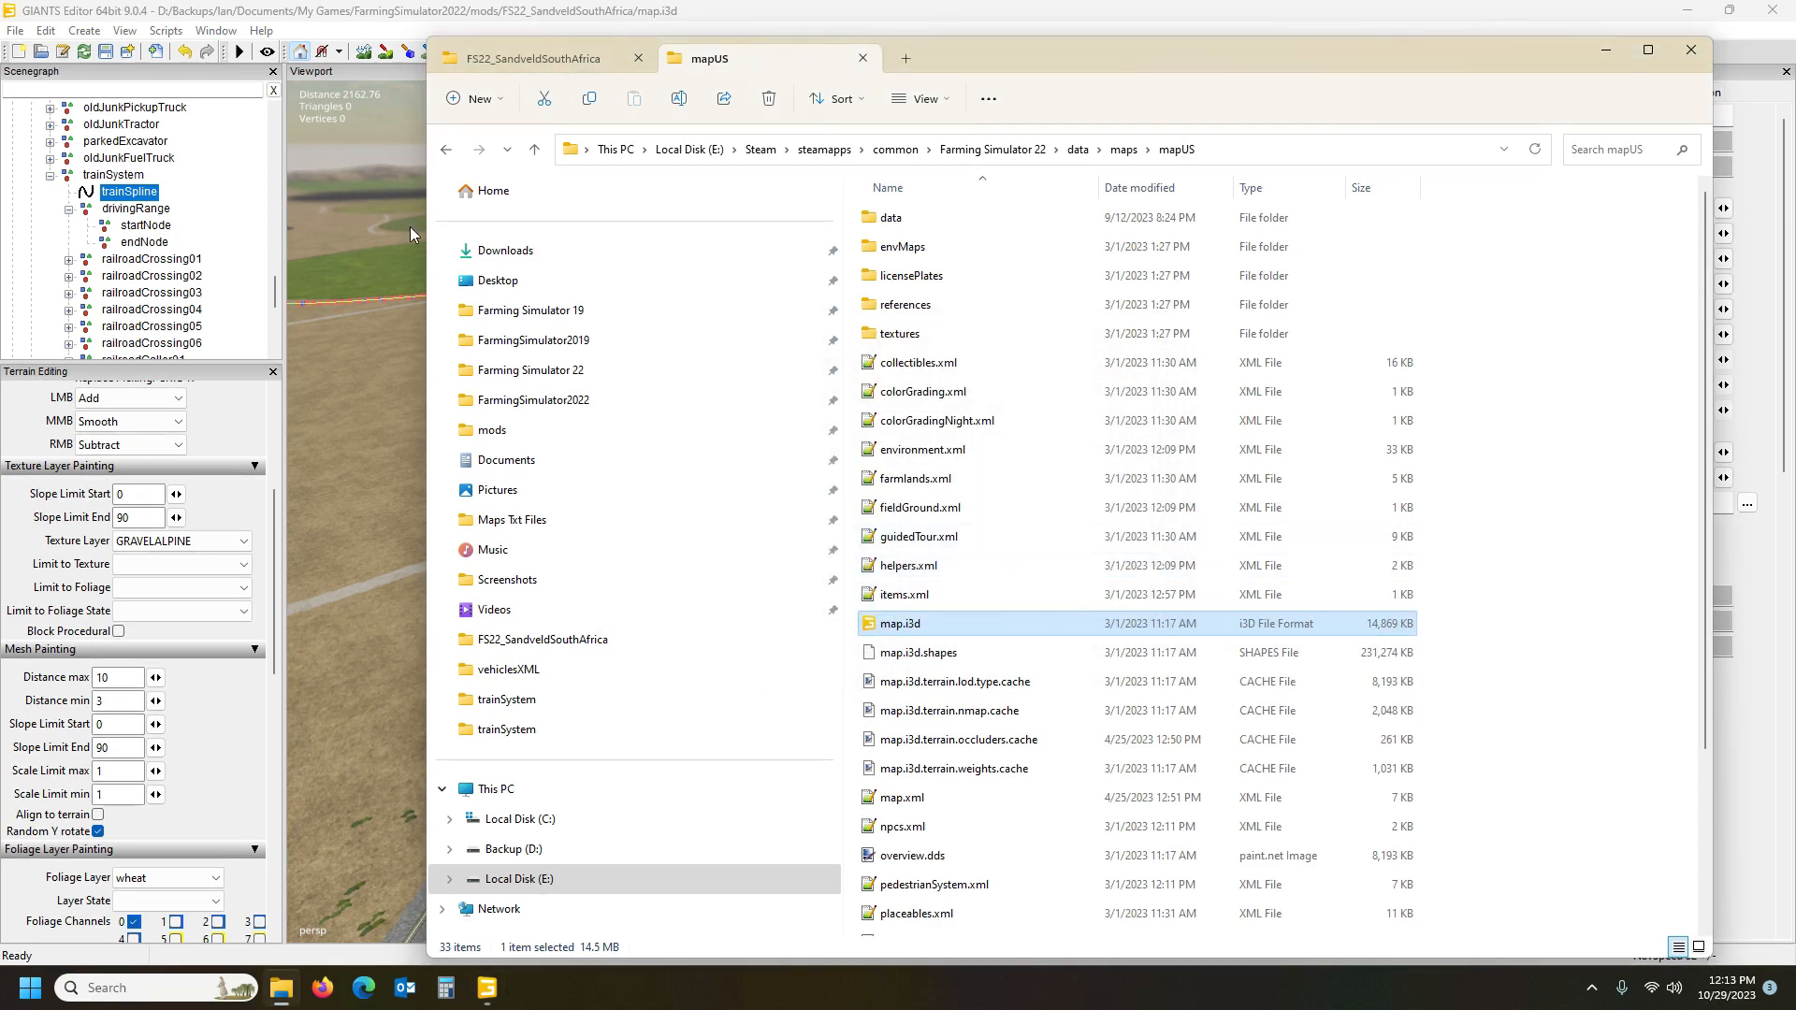
left_click(342, 16)
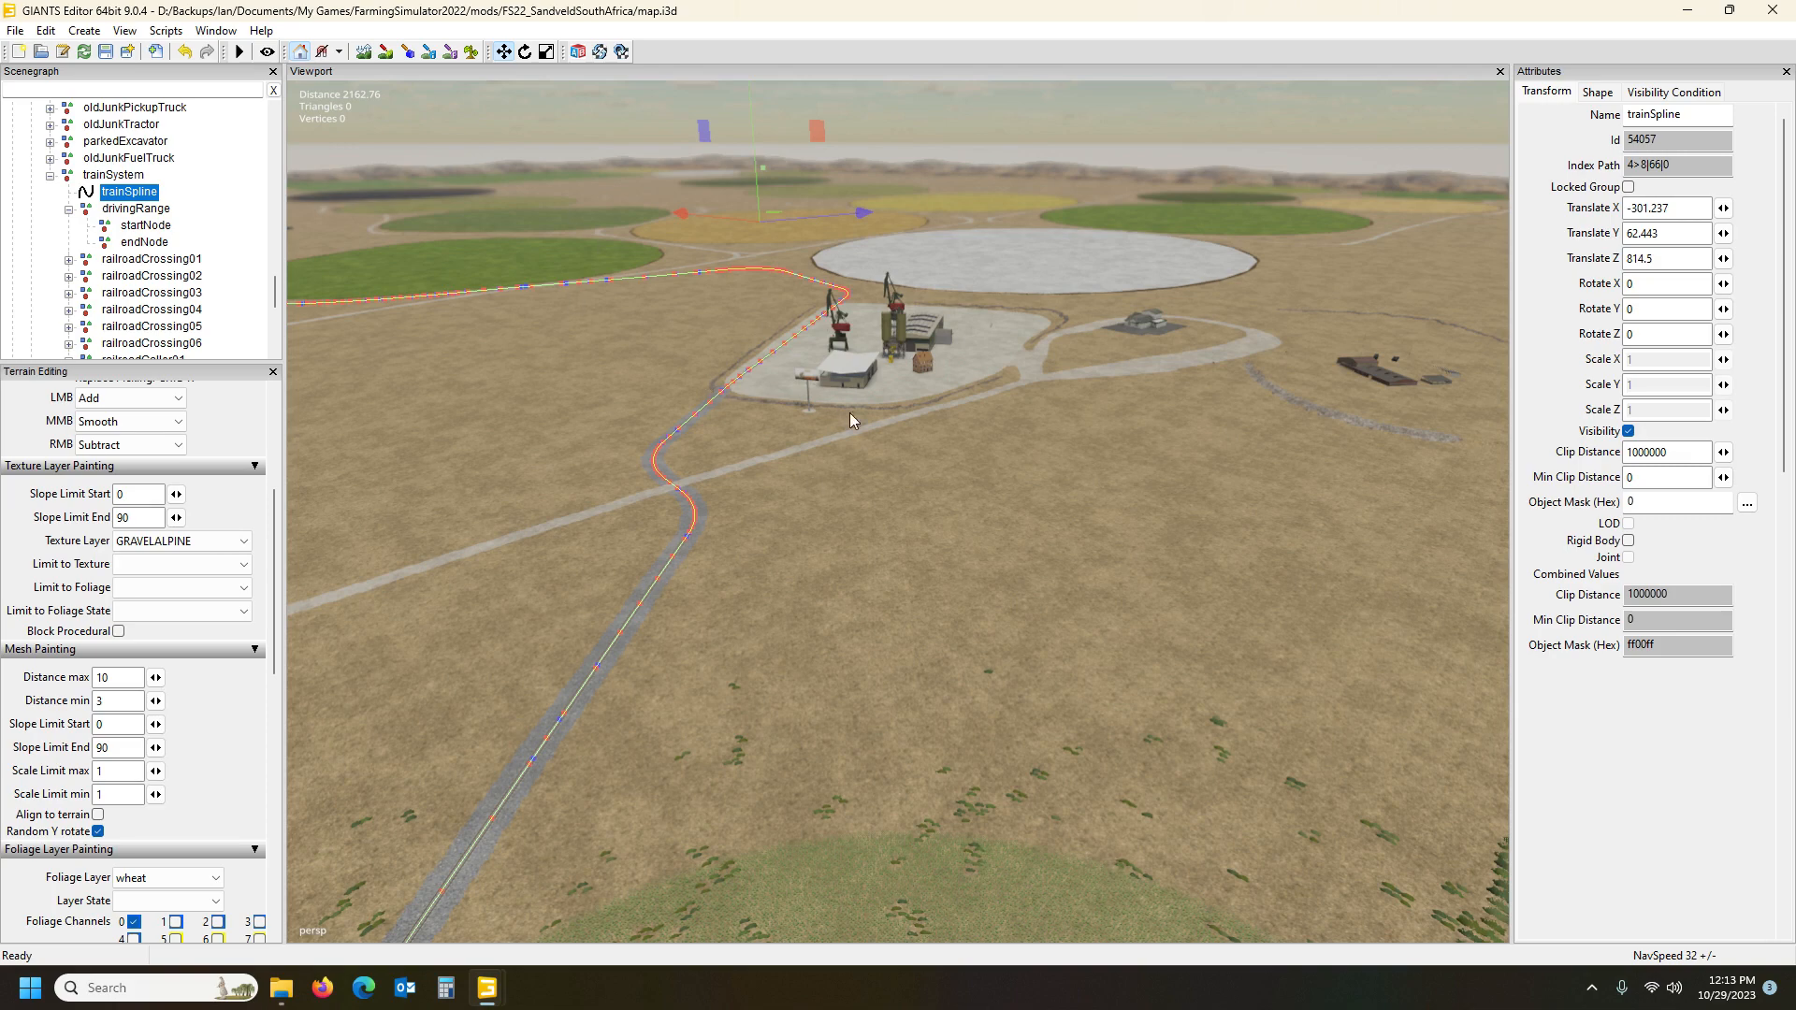
left_click_drag(894, 423, 600, 426, "alt")
scroll(599, 427, "down", 6)
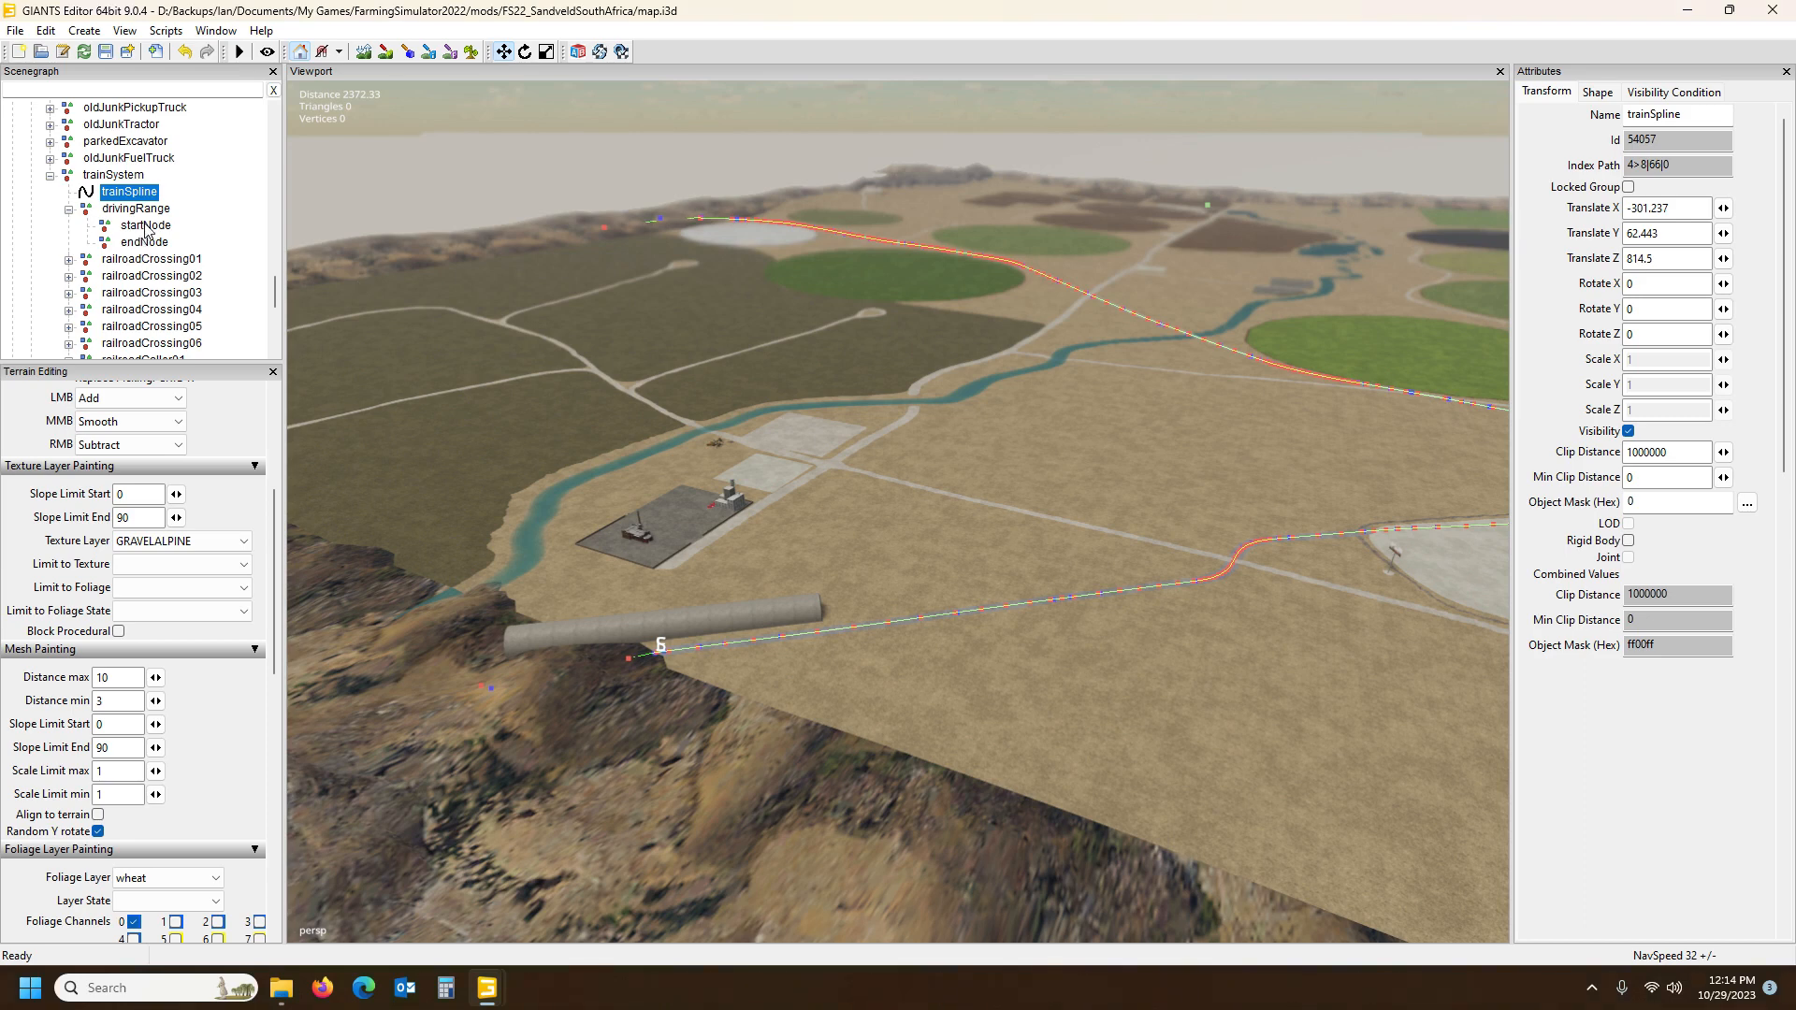
Switch to the mapUS editor window, maximize it and survey the map from above for its railway
mouse_move(486, 998)
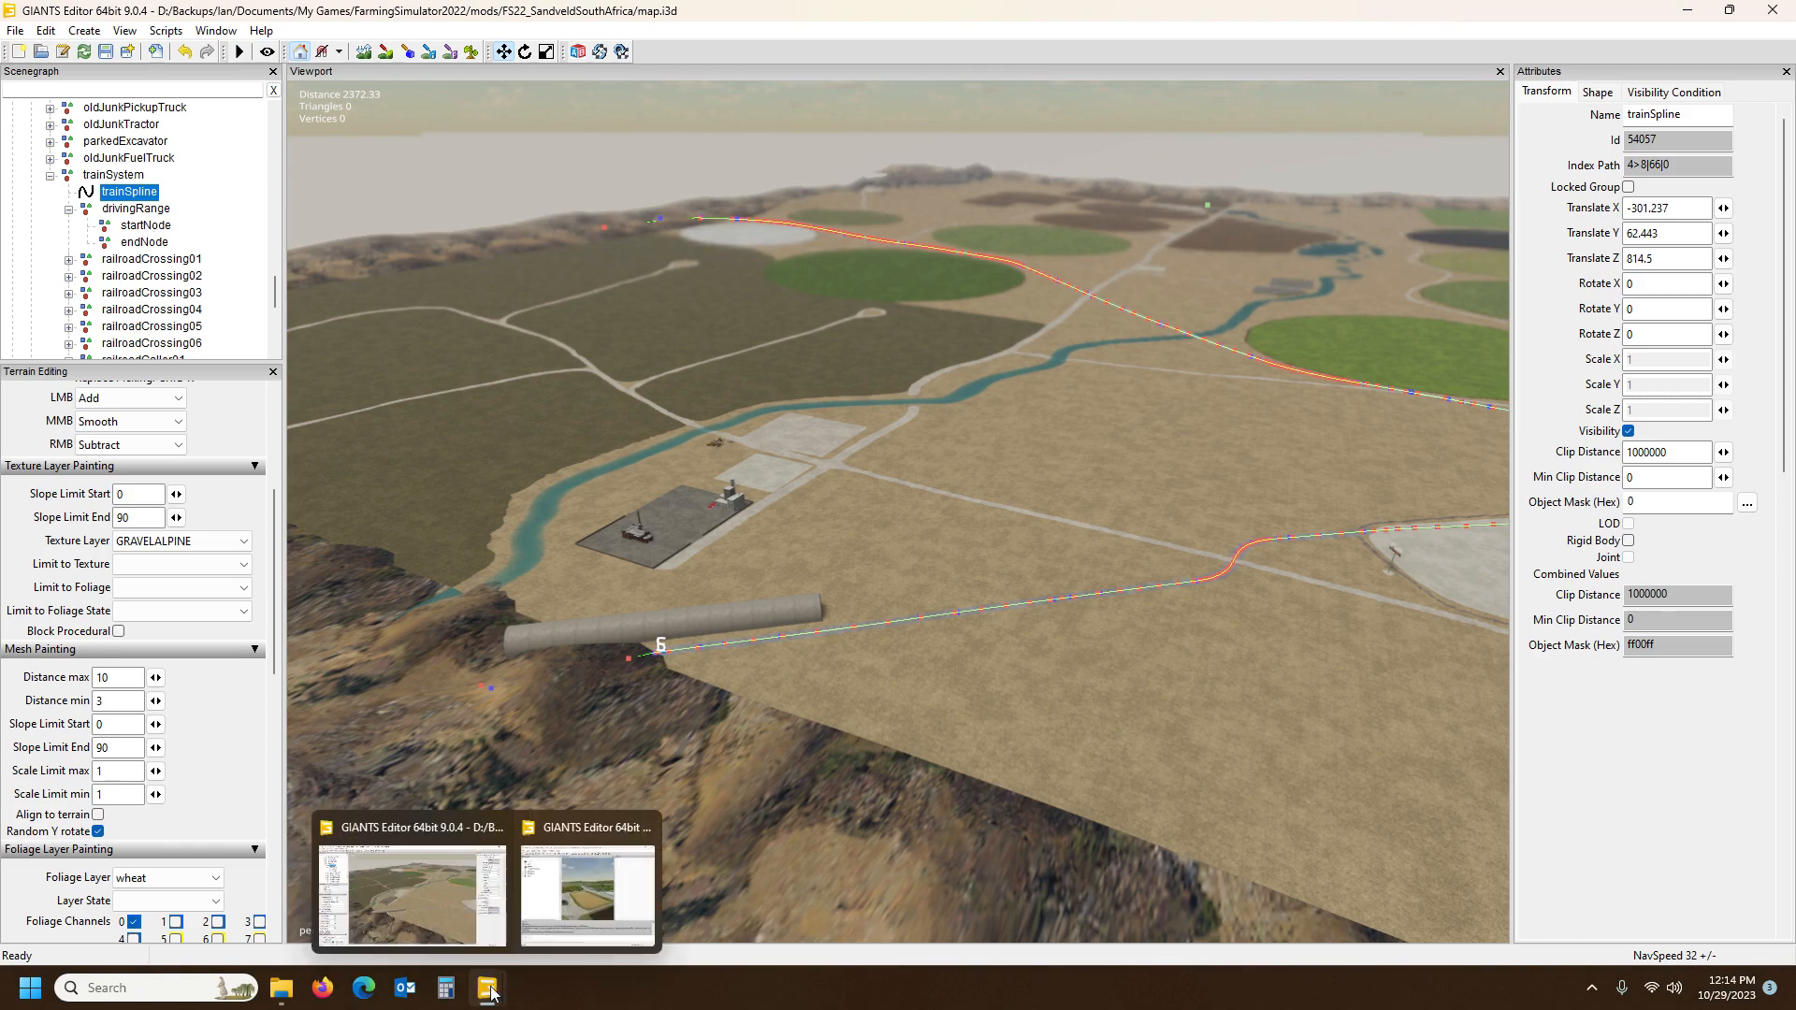
left_click(589, 883)
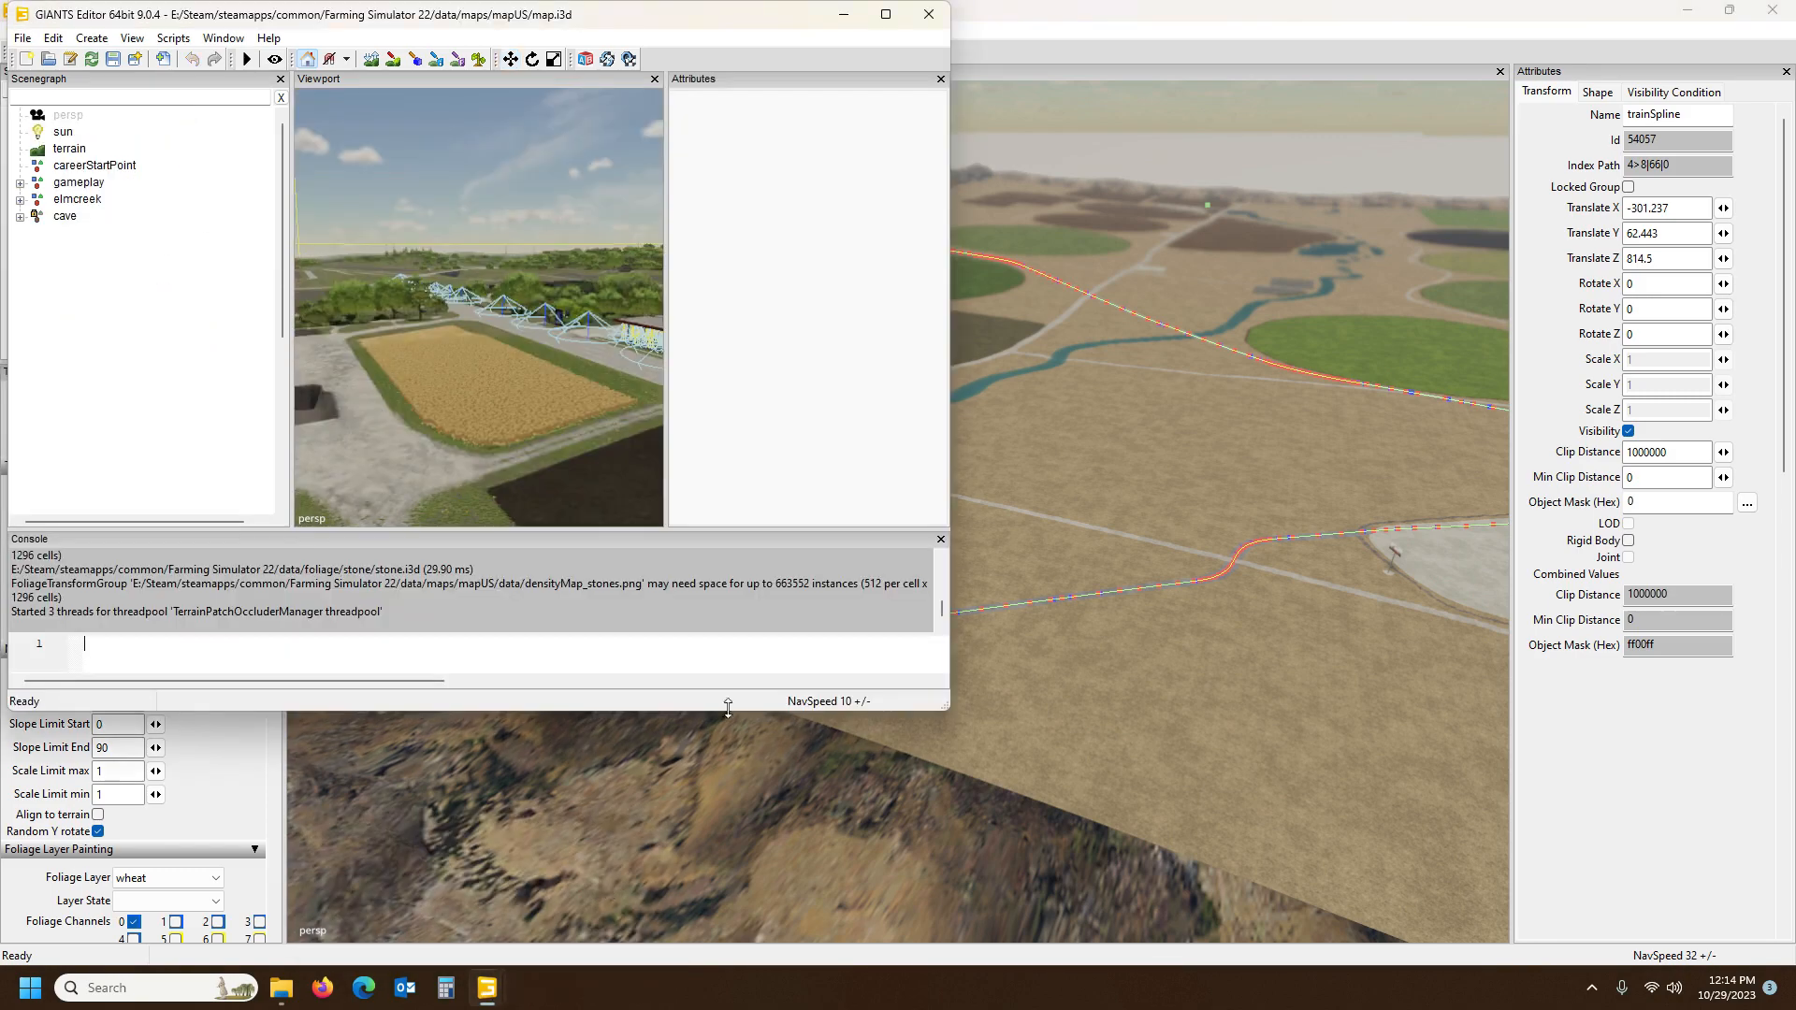
left_click(886, 15)
scroll(934, 344, "up", 3)
scroll(940, 344, "down", 6)
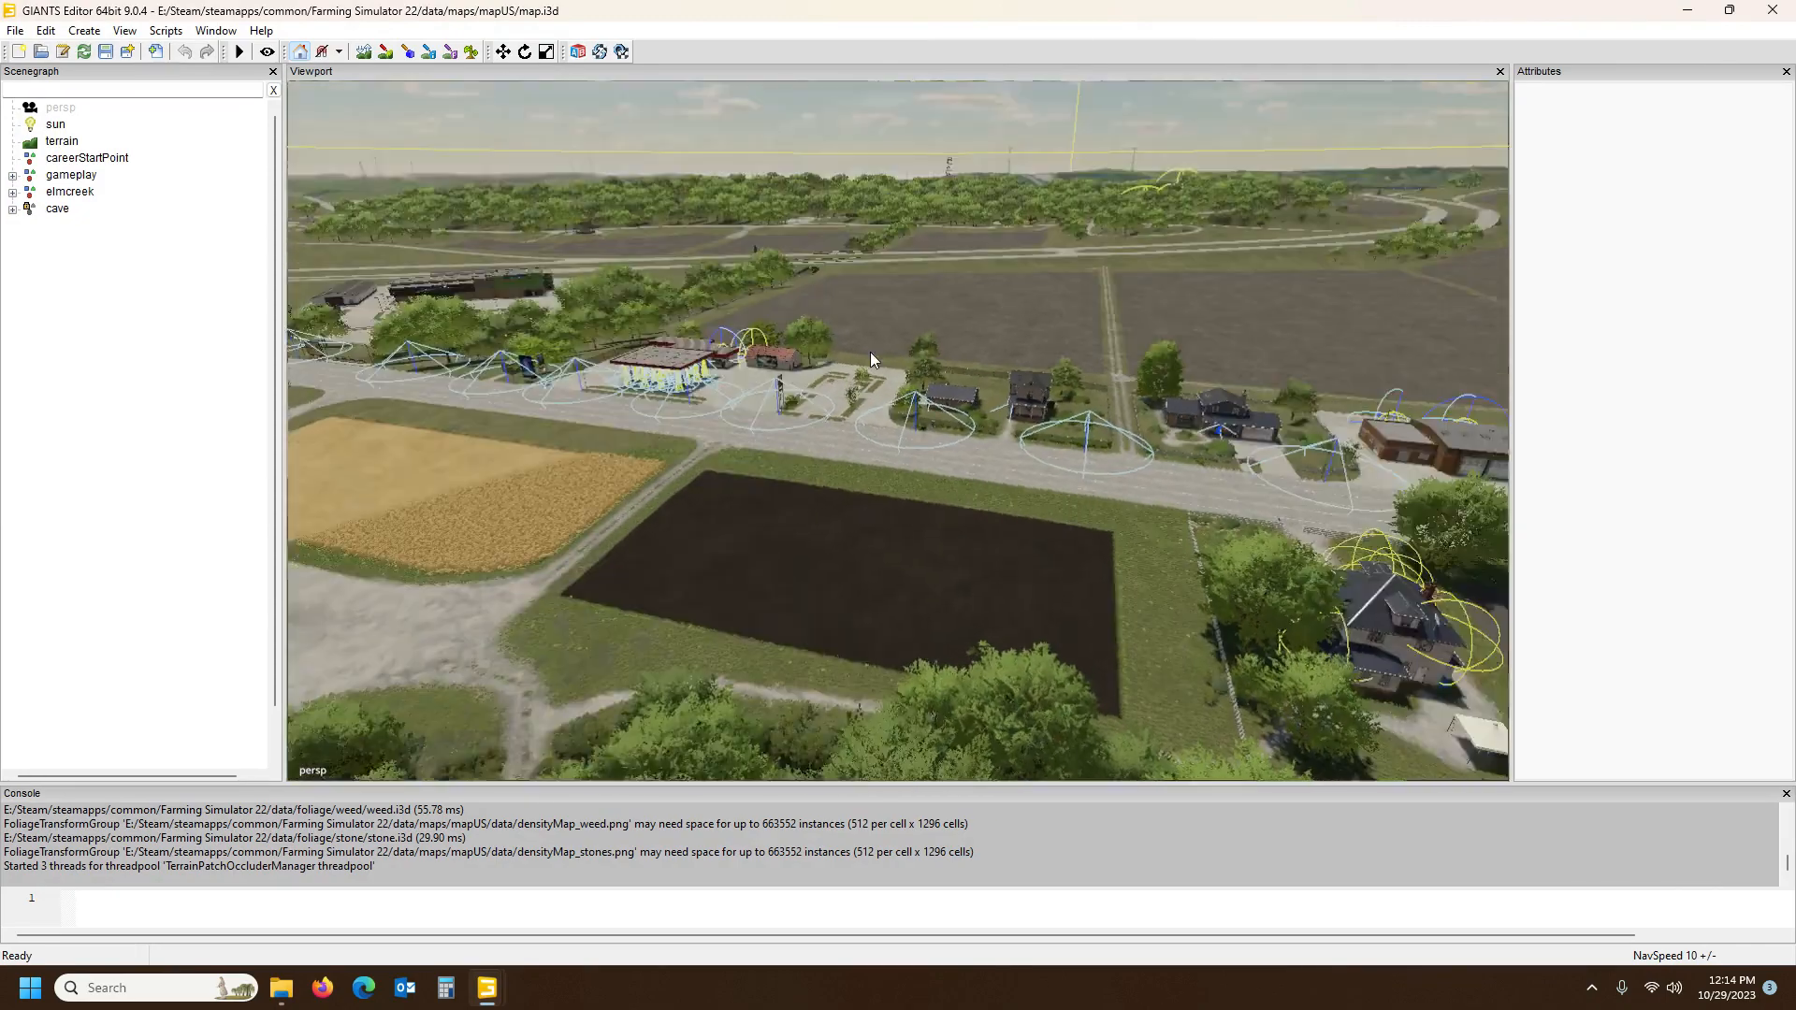
left_click_drag(870, 352, 1030, 370, "alt")
scroll(870, 379, "down", 5)
scroll(869, 398, "down", 5)
scroll(1030, 371, "down", 4)
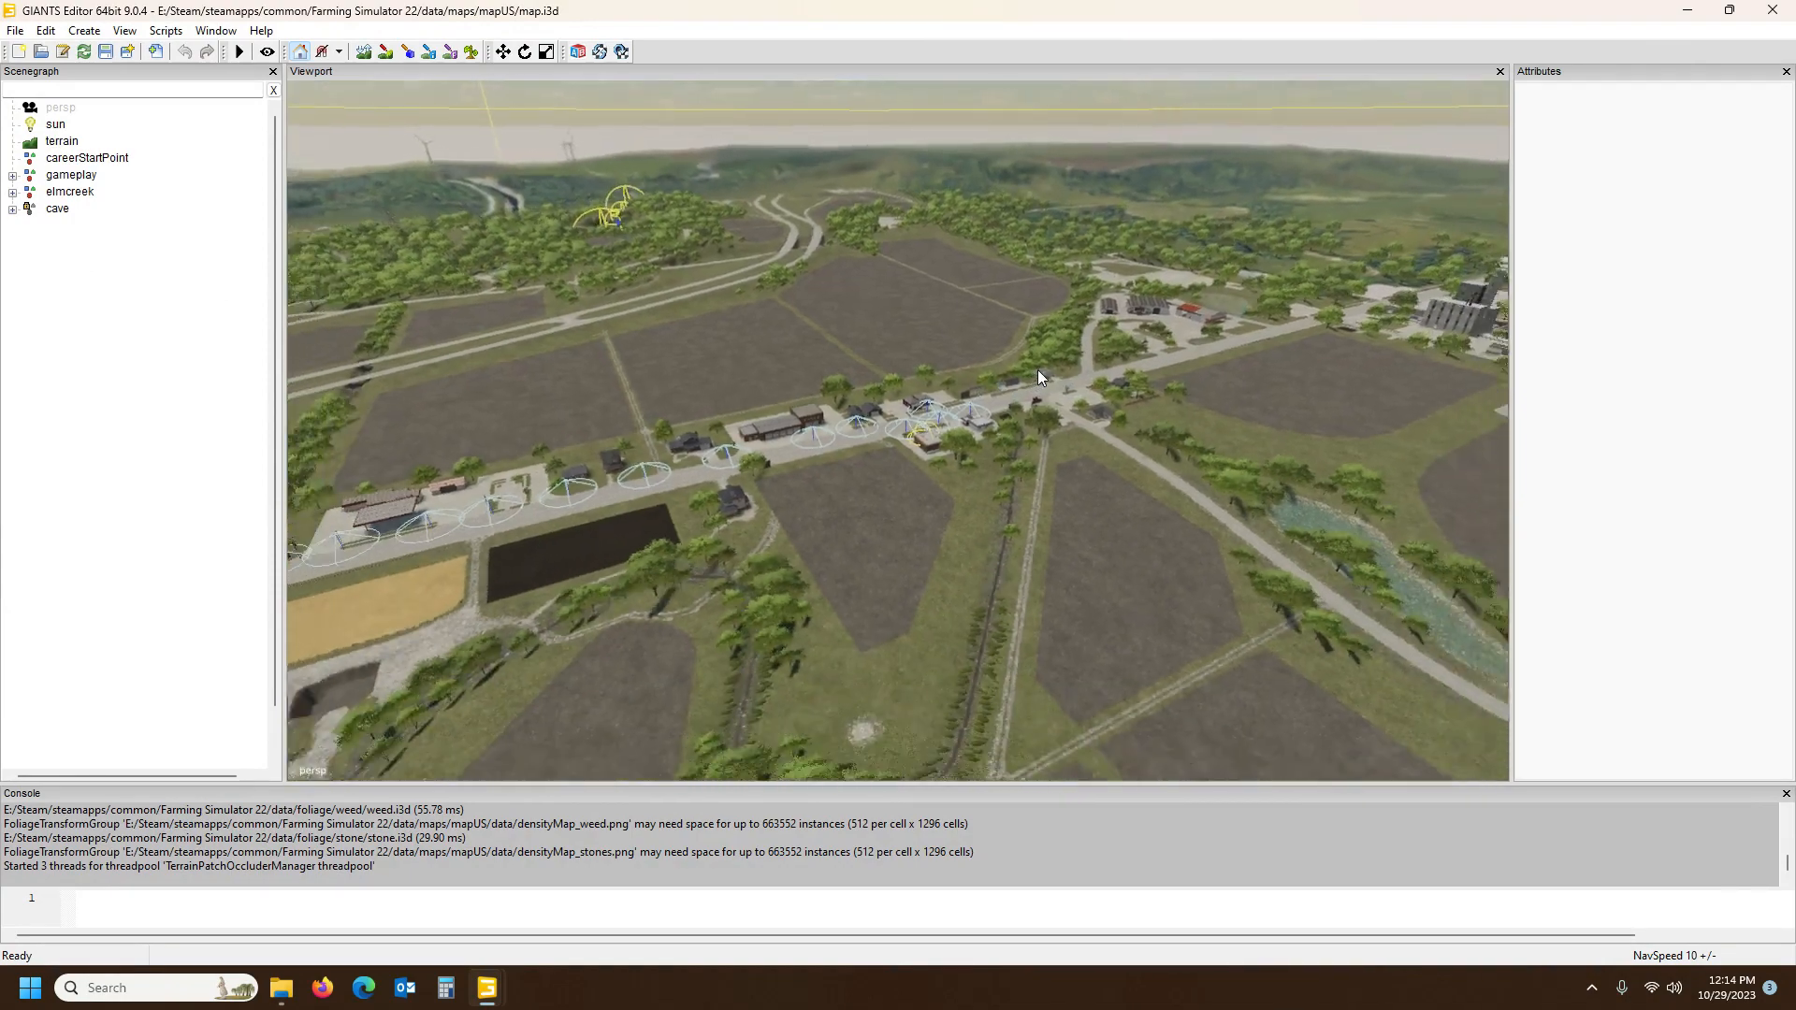
scroll(1036, 369, "down", 6)
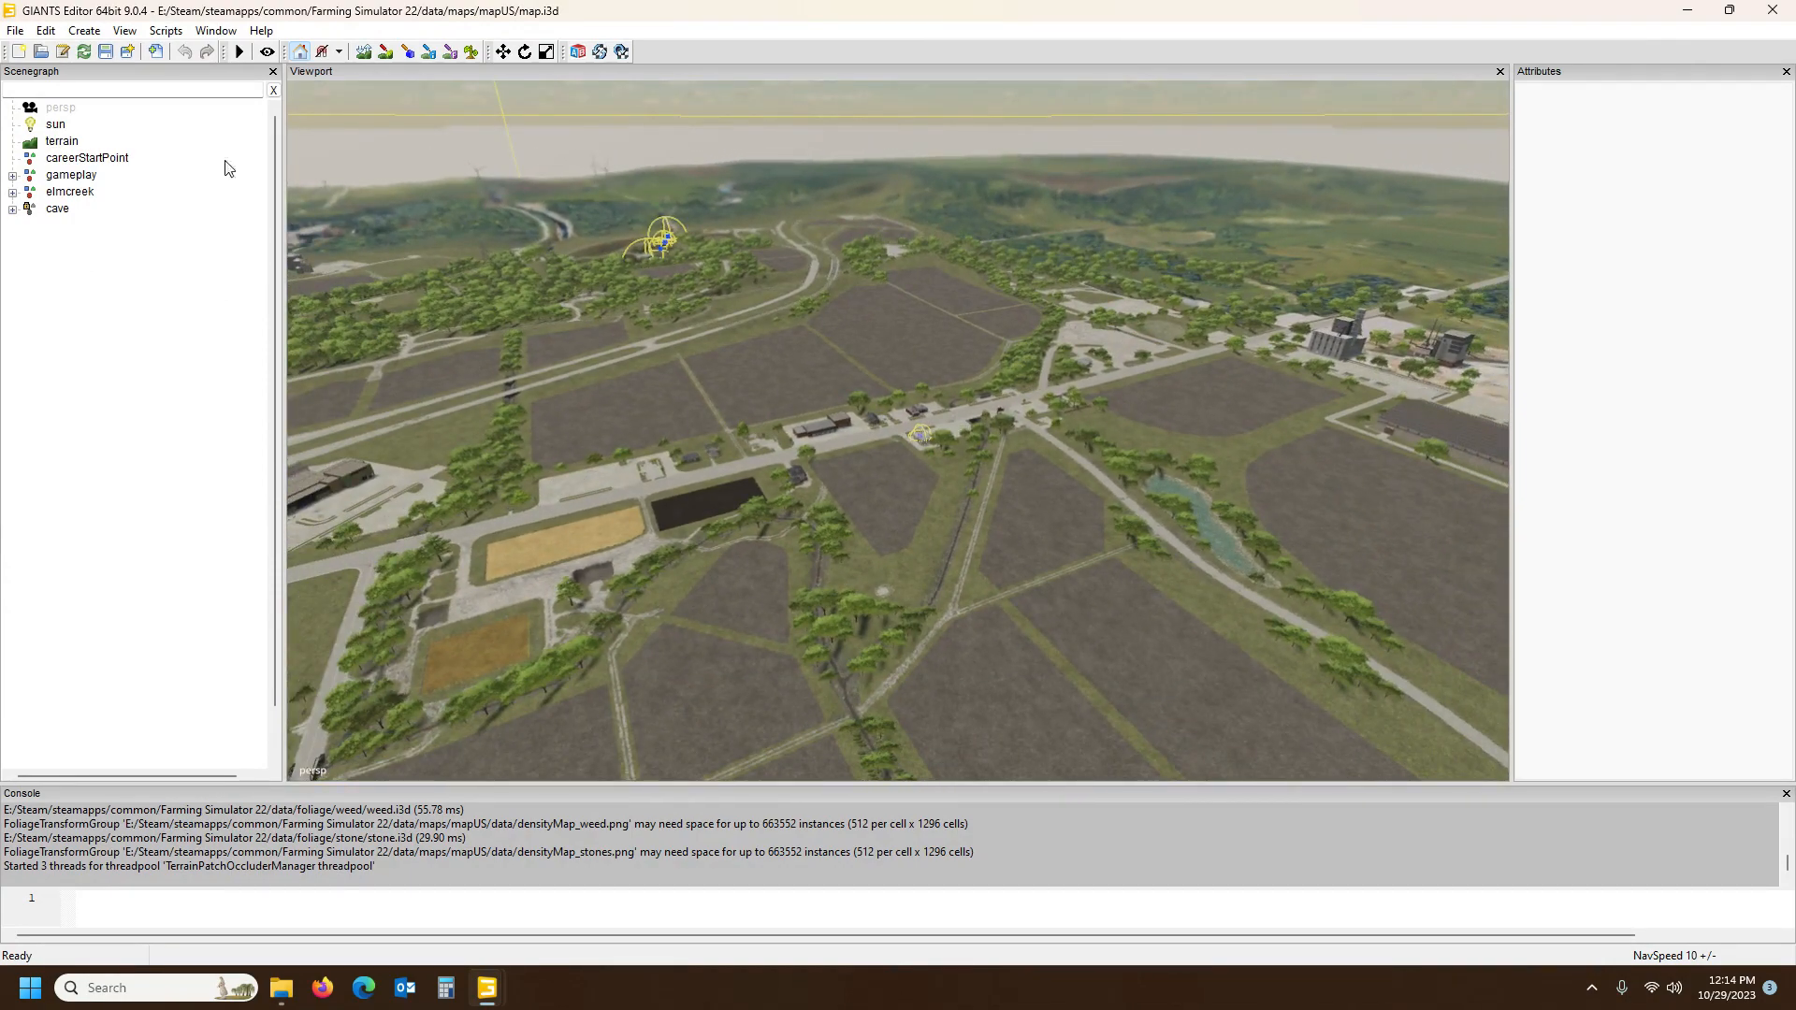
Expand the gameplay group of mapUS to view its contents, and switch back to the SandveldSouthAfrica map
left_click(12, 175)
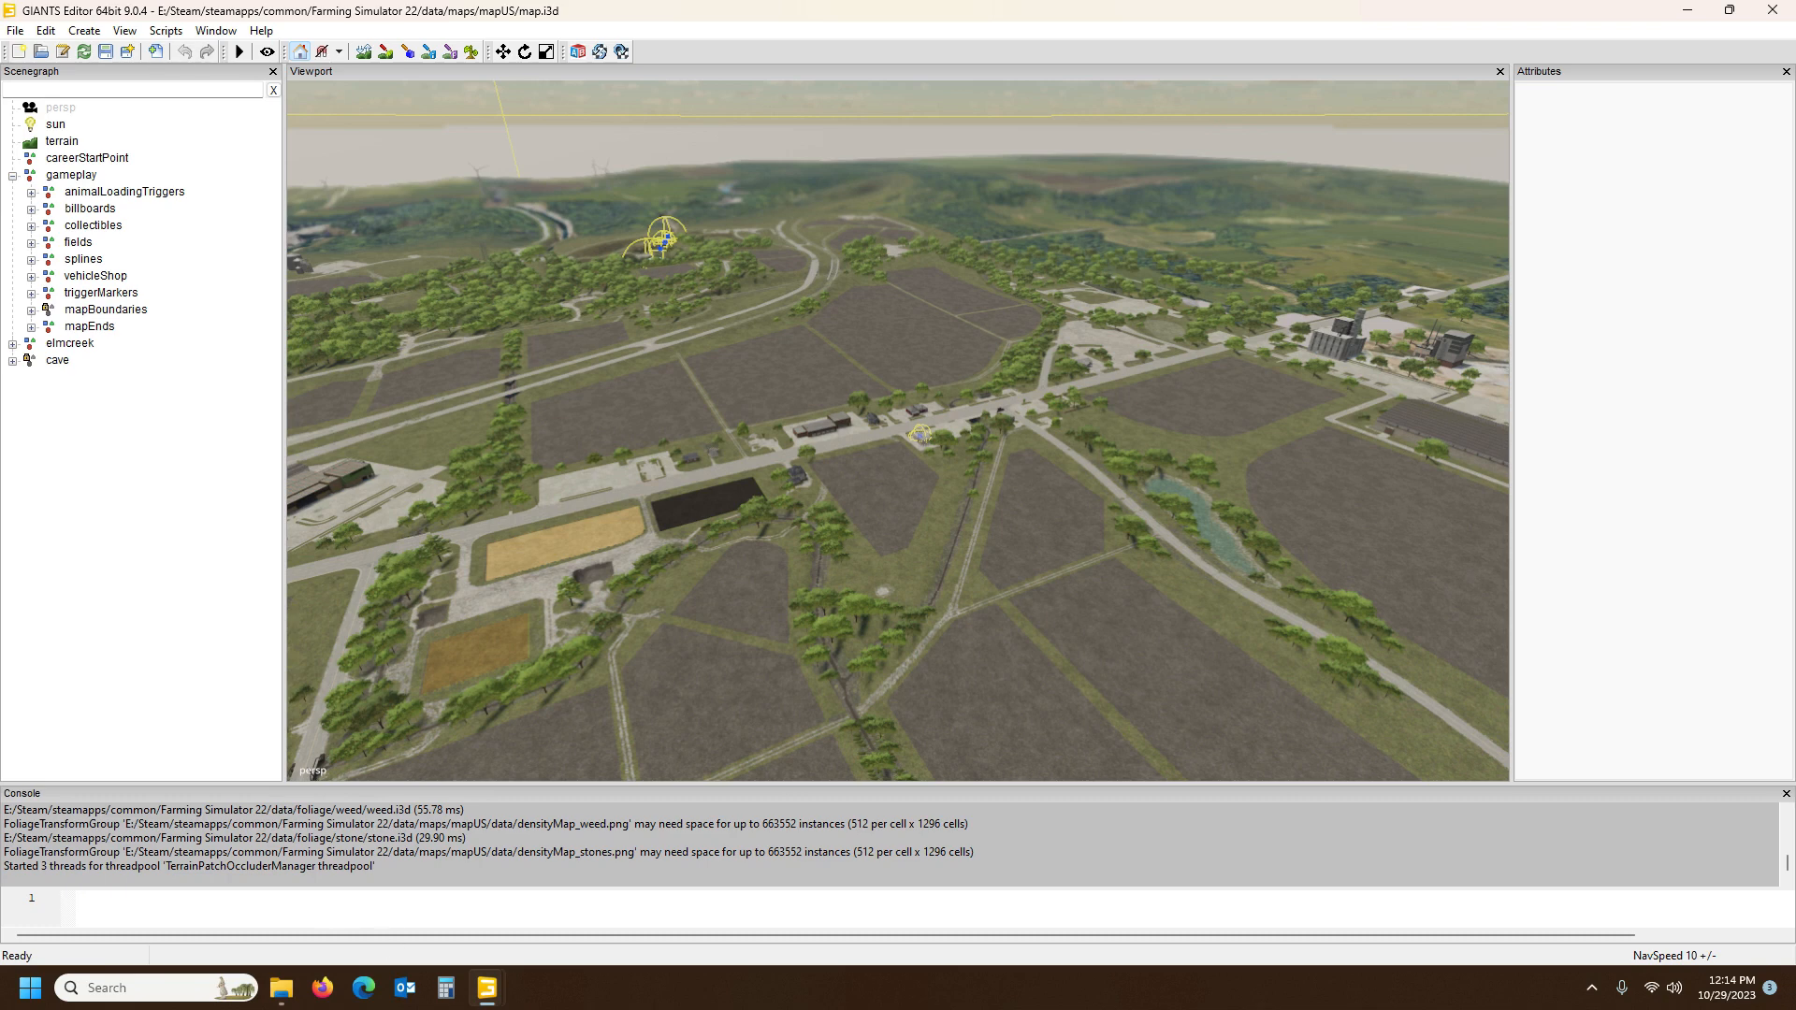
mouse_move(496, 999)
left_click(428, 928)
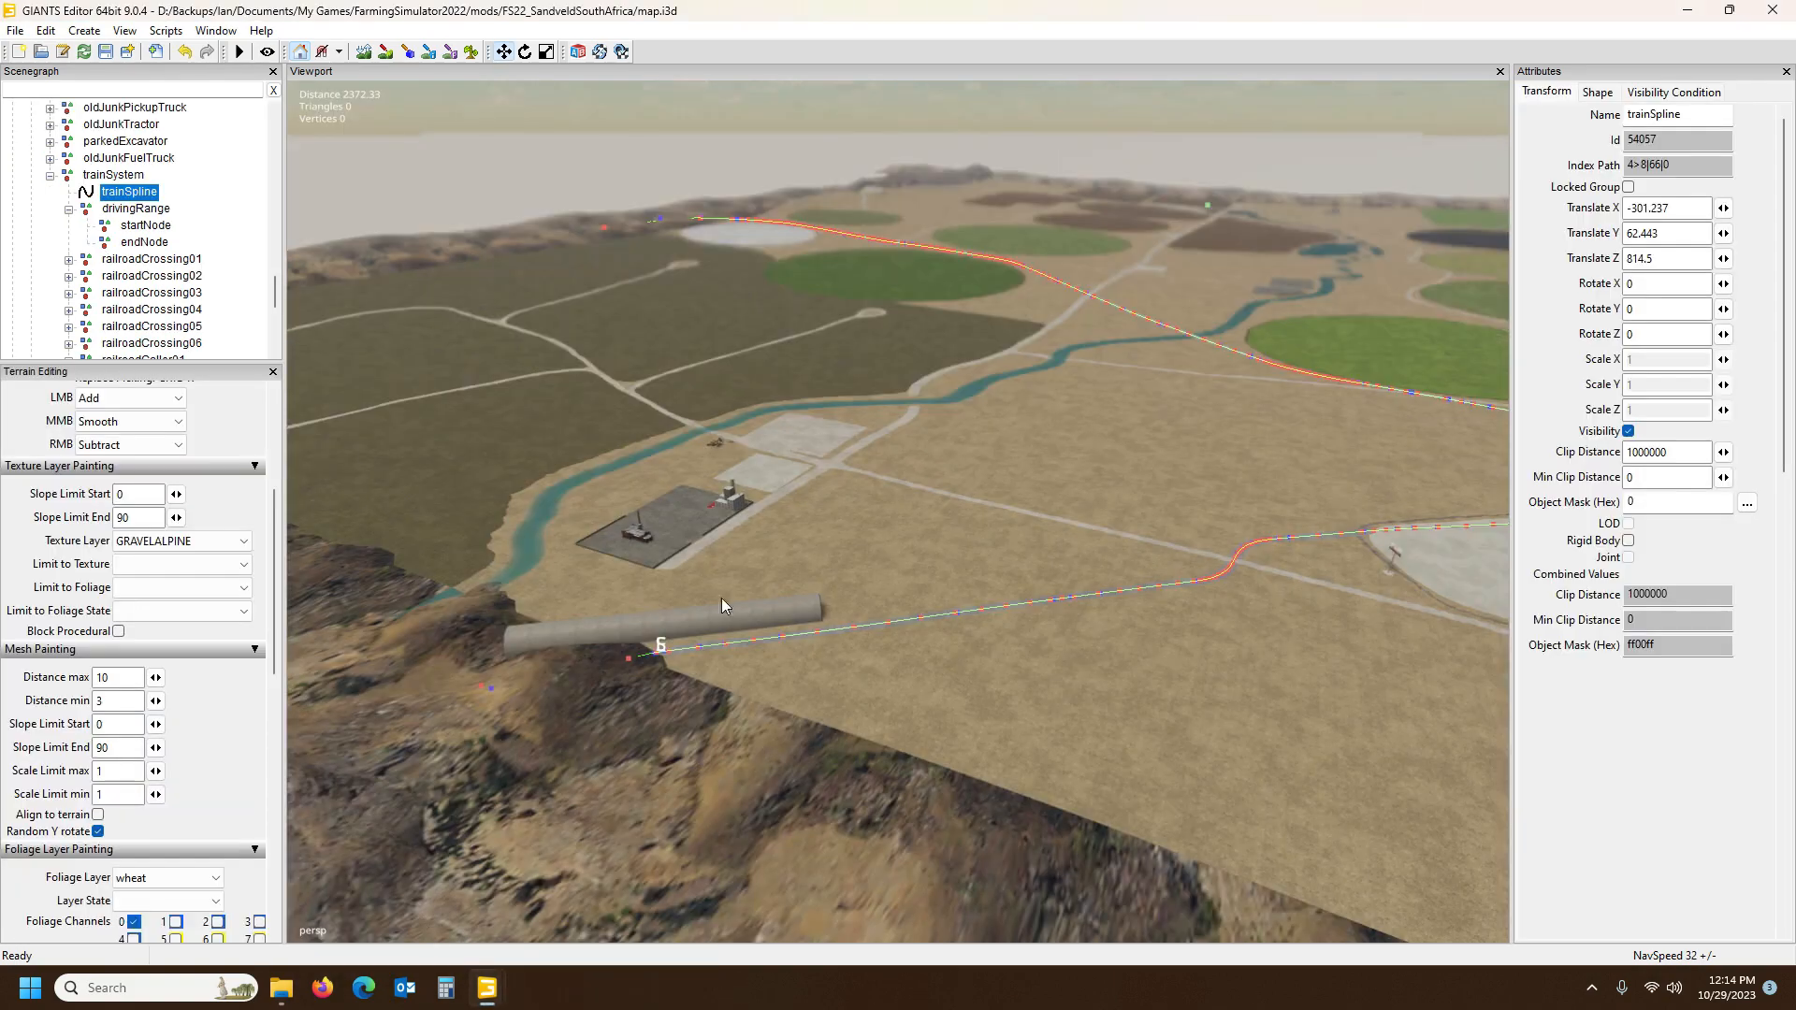
Switch to the mapUS editor window and import trainSystem.i3d from the base game's data/placeables/mapUS/trainSystem folder for reference
left_click_drag(999, 614, 964, 621, "alt")
scroll(957, 621, "down", 4)
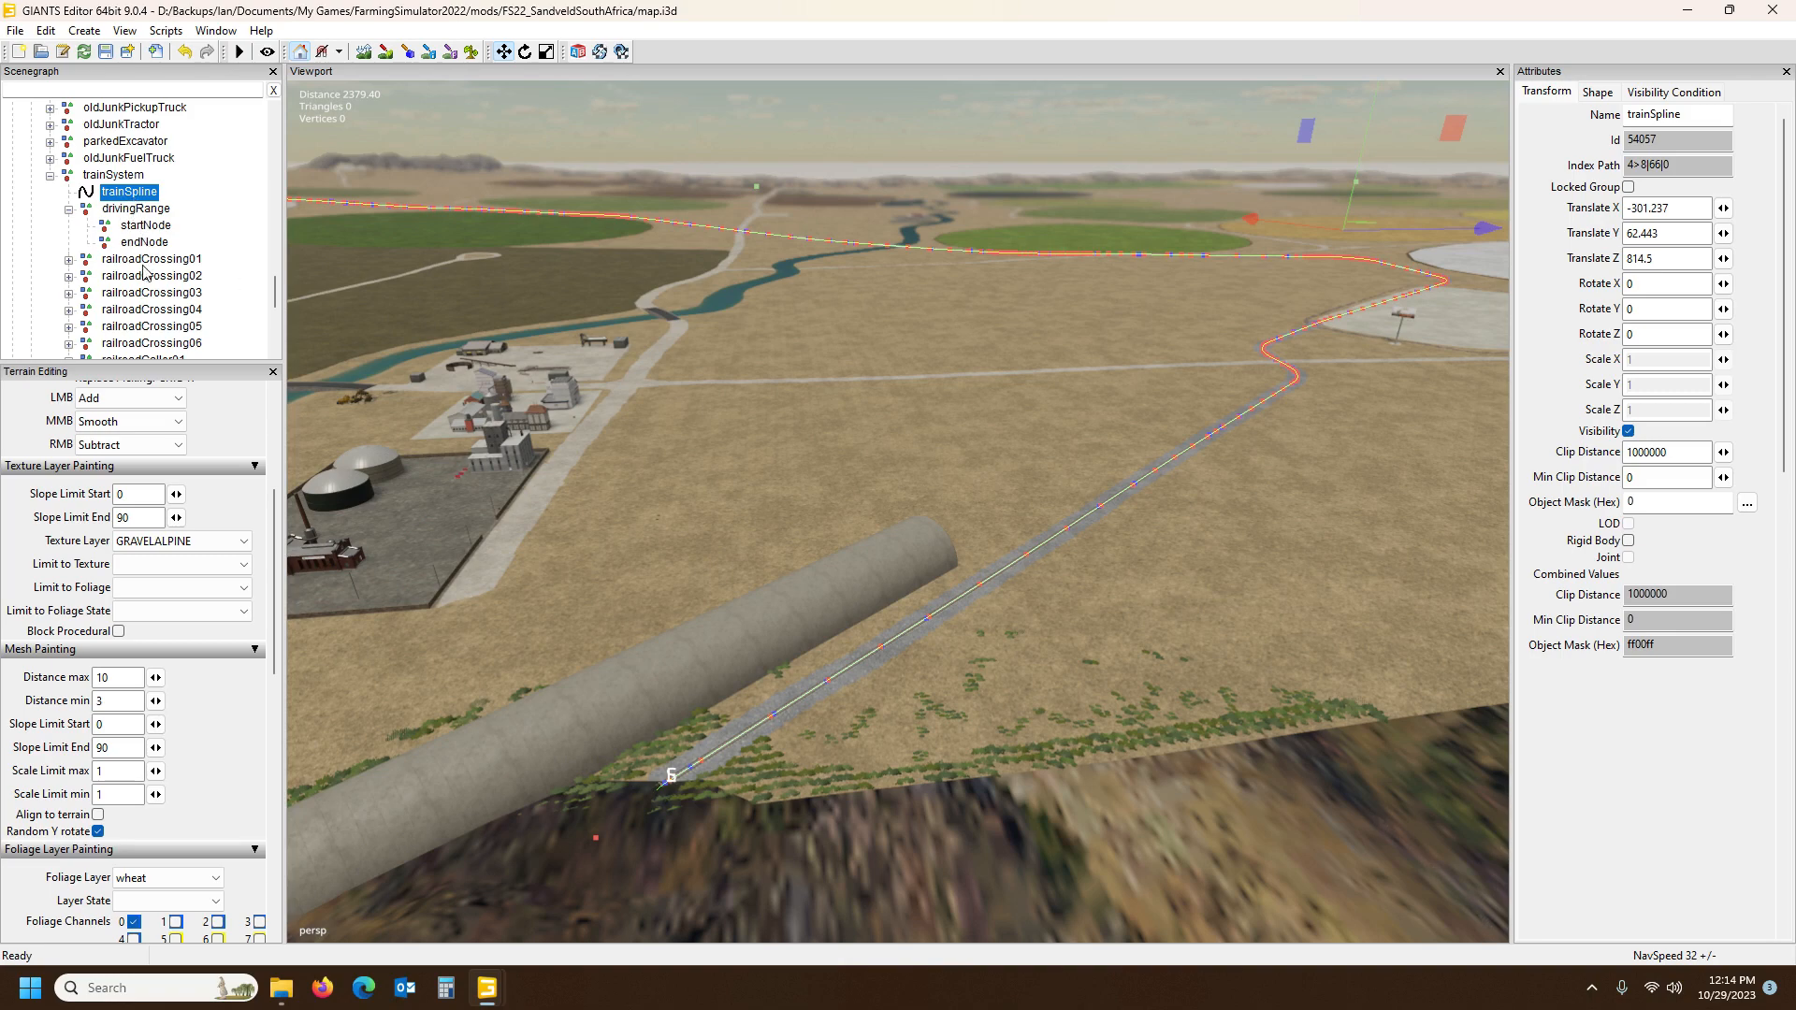
mouse_move(486, 988)
left_click(571, 855)
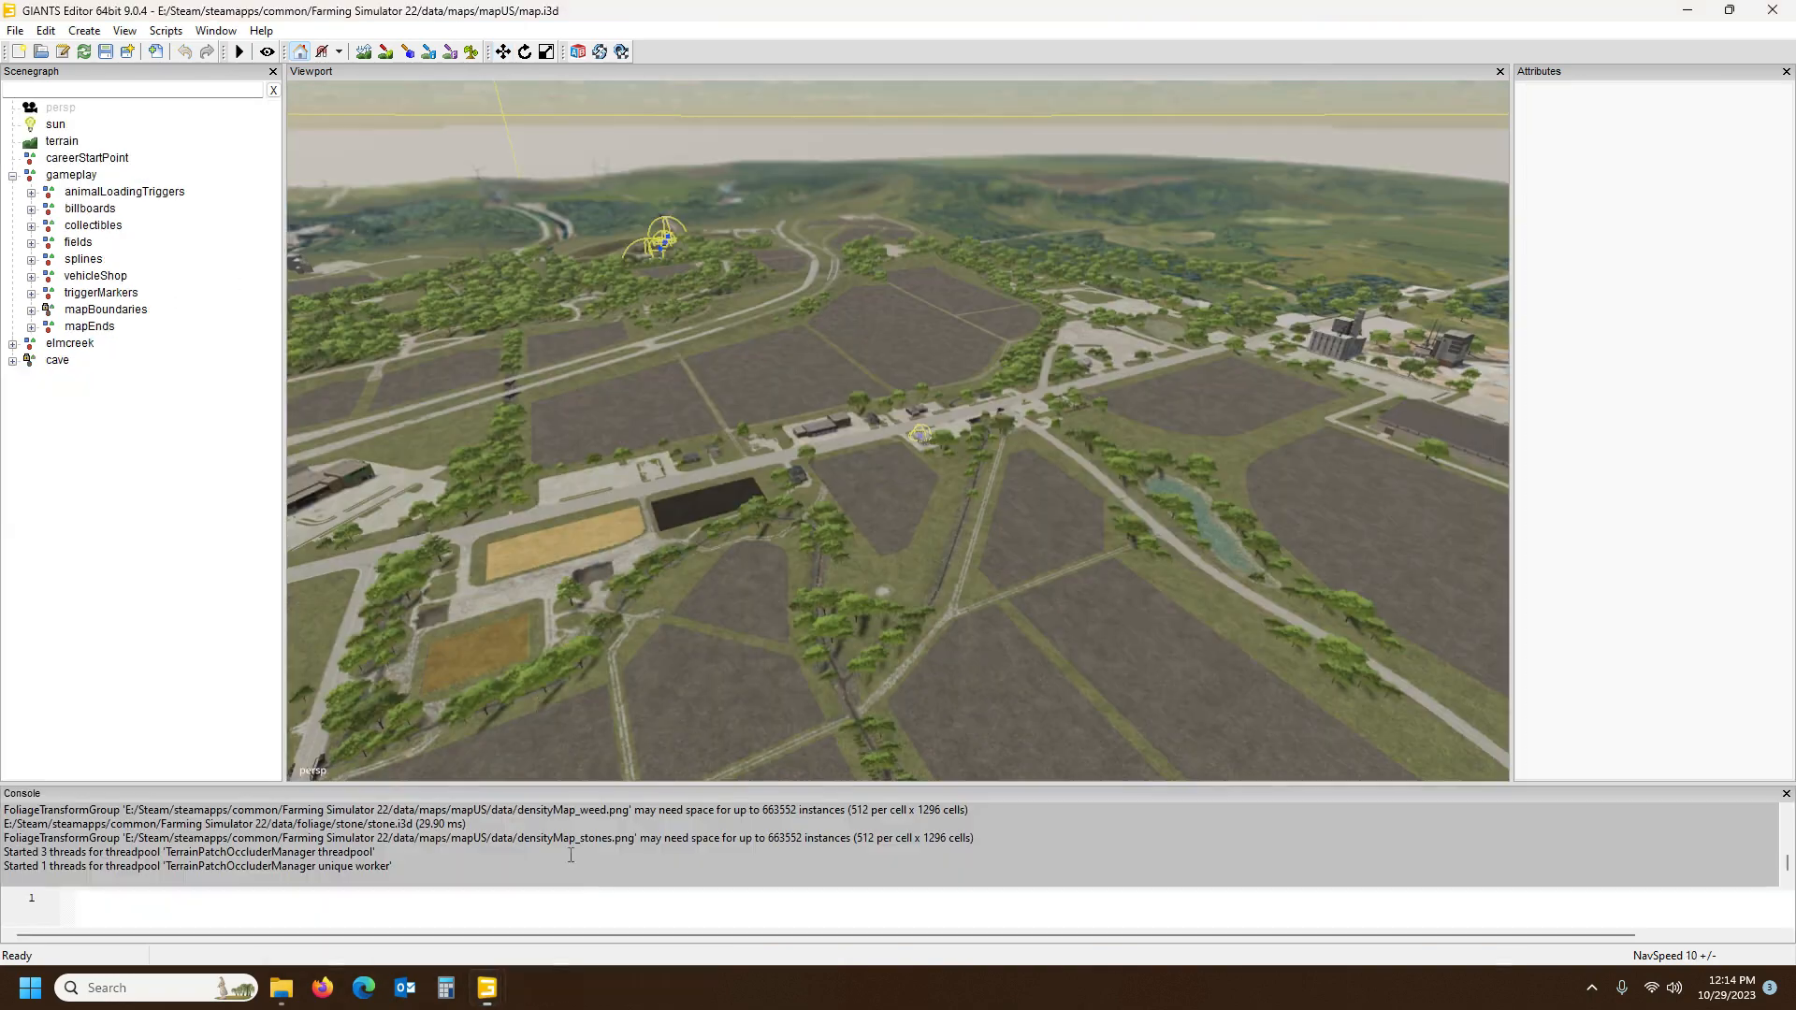
left_click(15, 30)
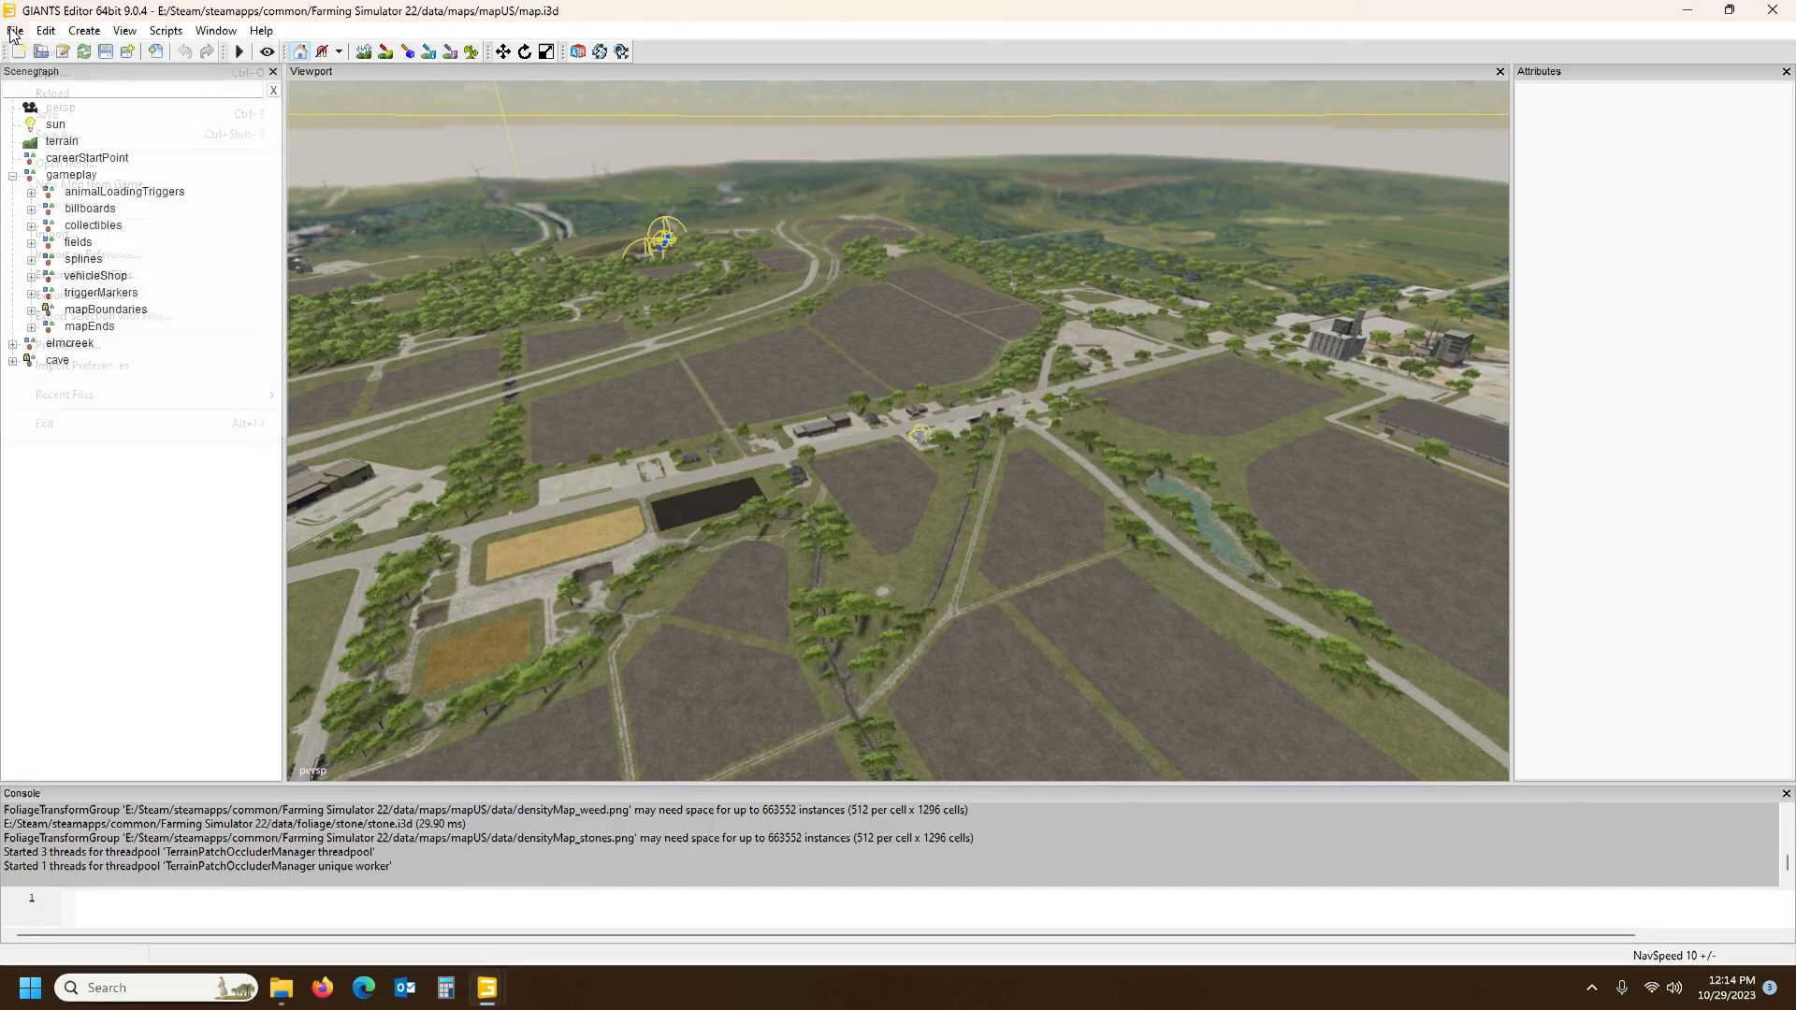
left_click(60, 234)
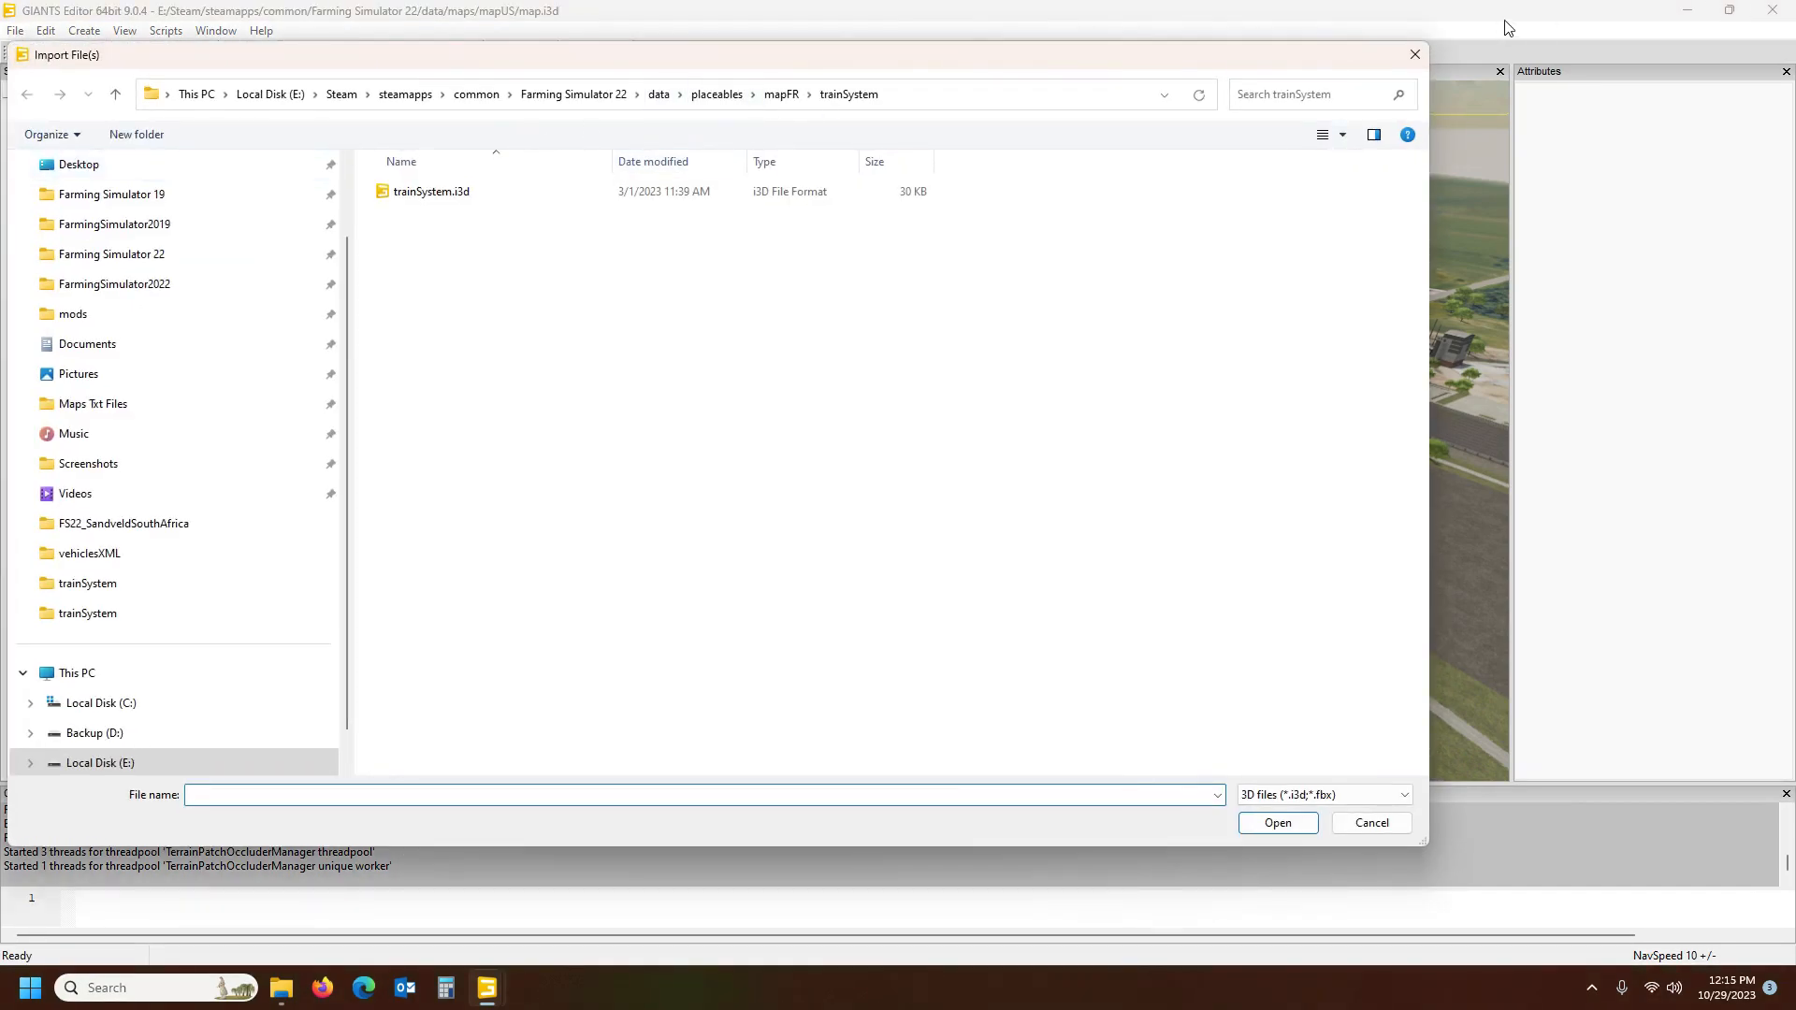
left_click(716, 97)
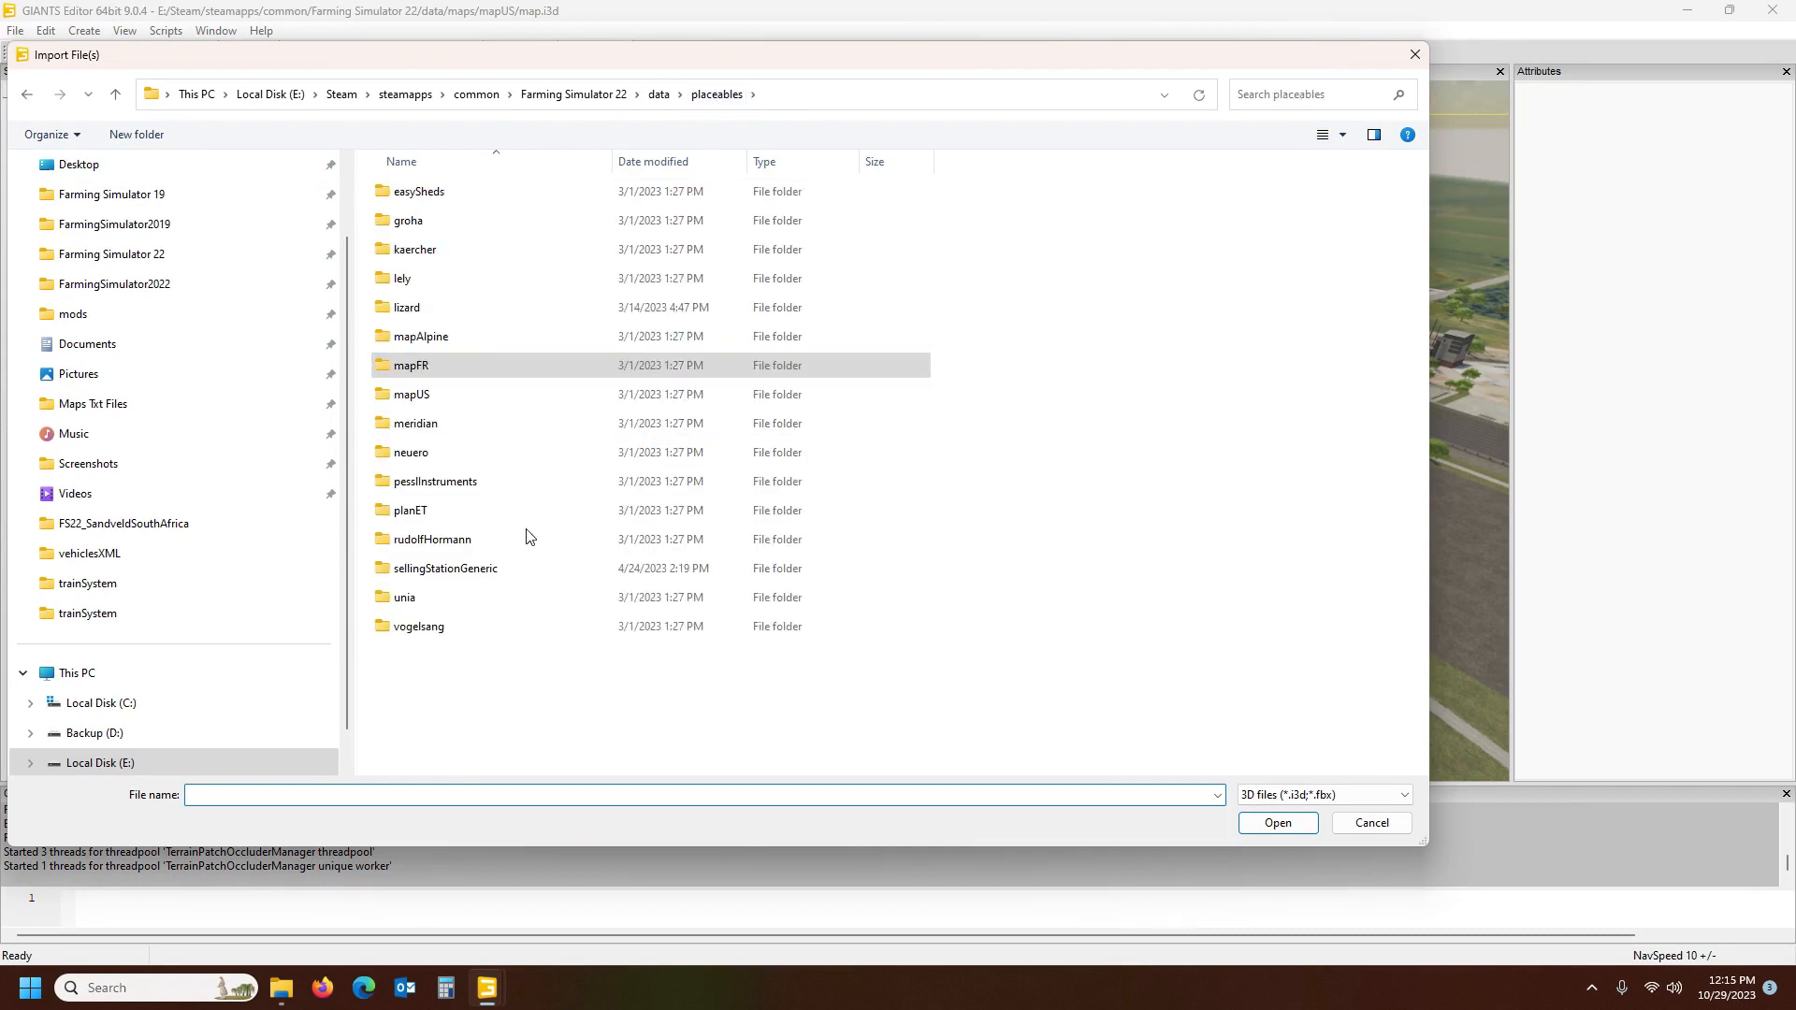
double_click(429, 402)
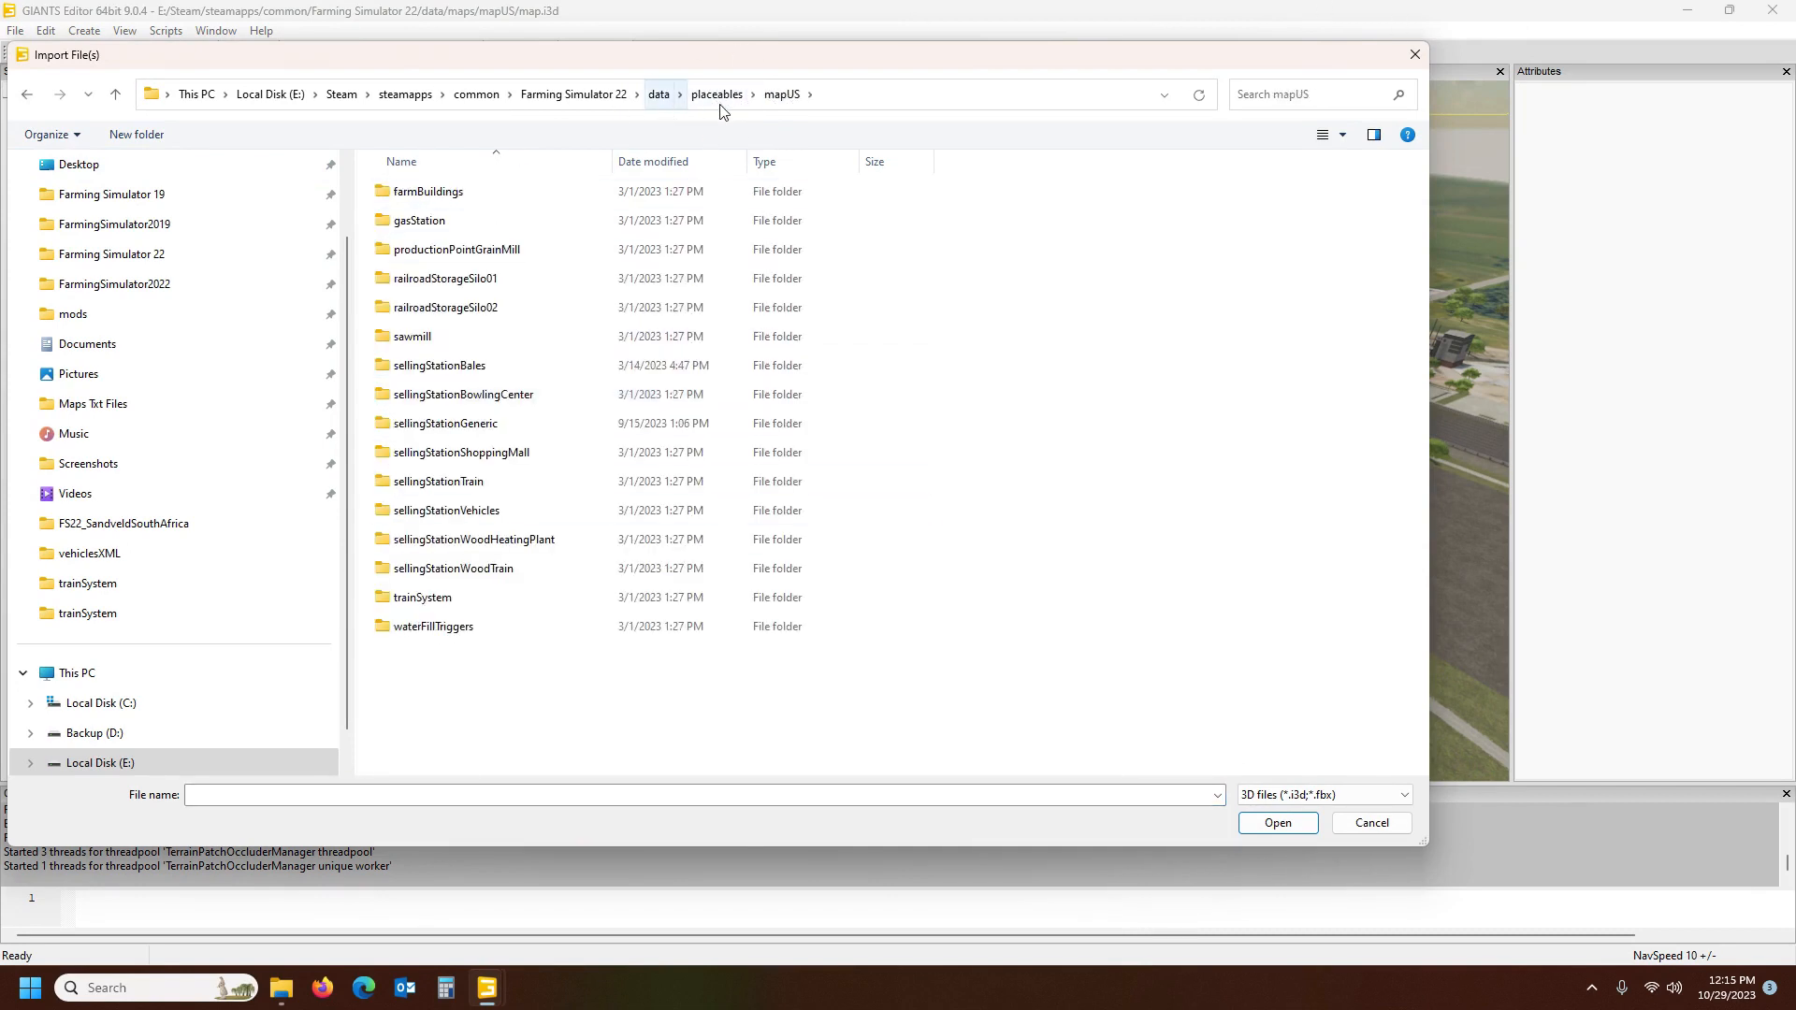
double_click(446, 597)
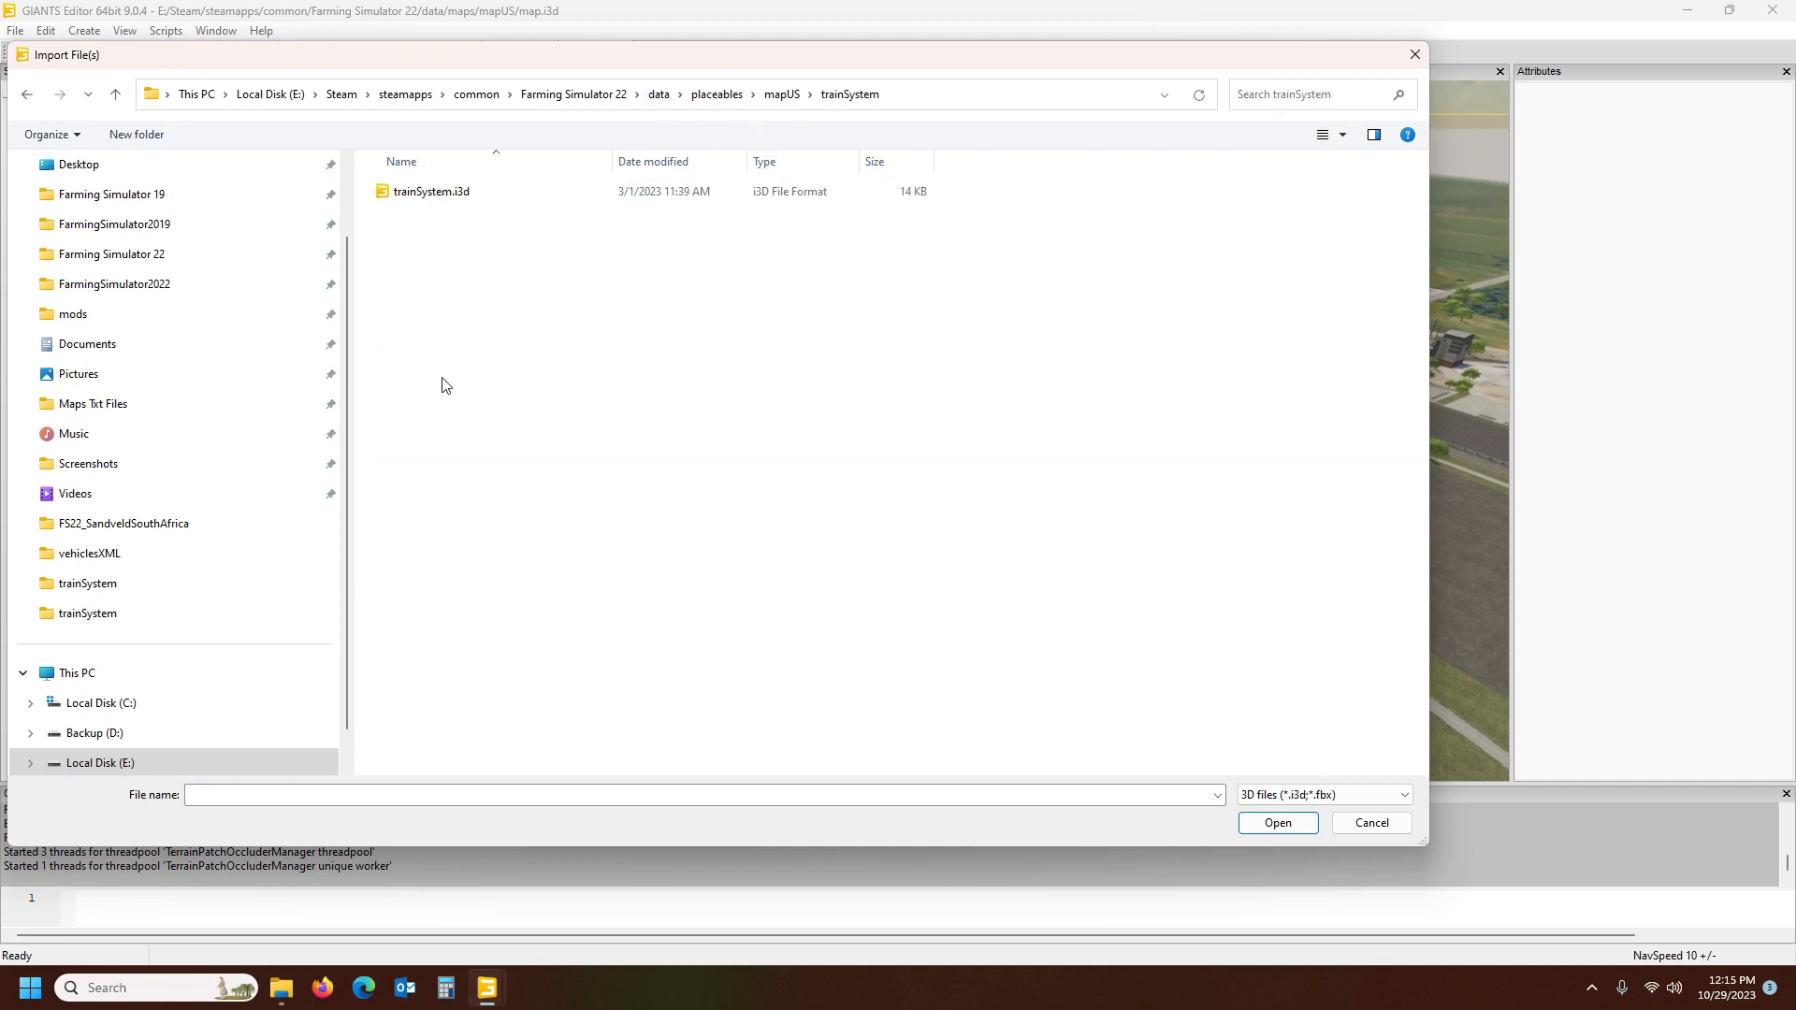
double_click(414, 200)
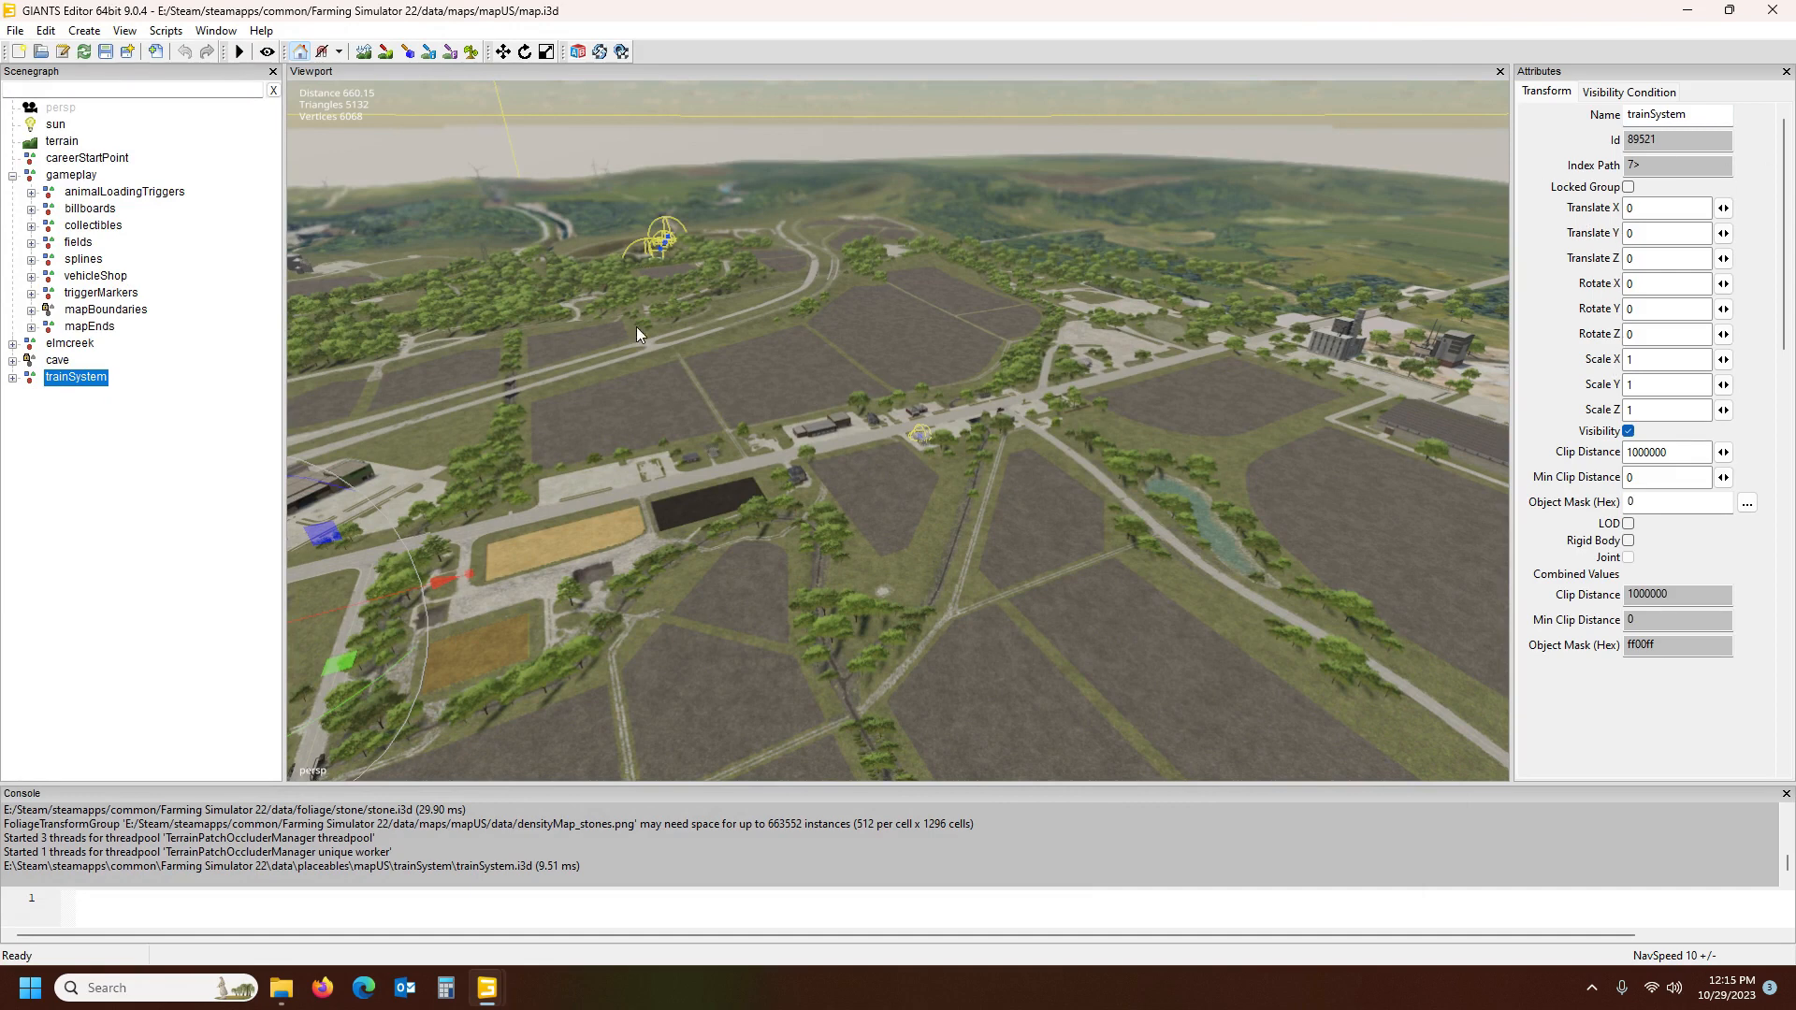
Expand the imported trainSystem in mapUS and check the transform attributes of its trainSpline, keeping the map open
left_click(12, 377)
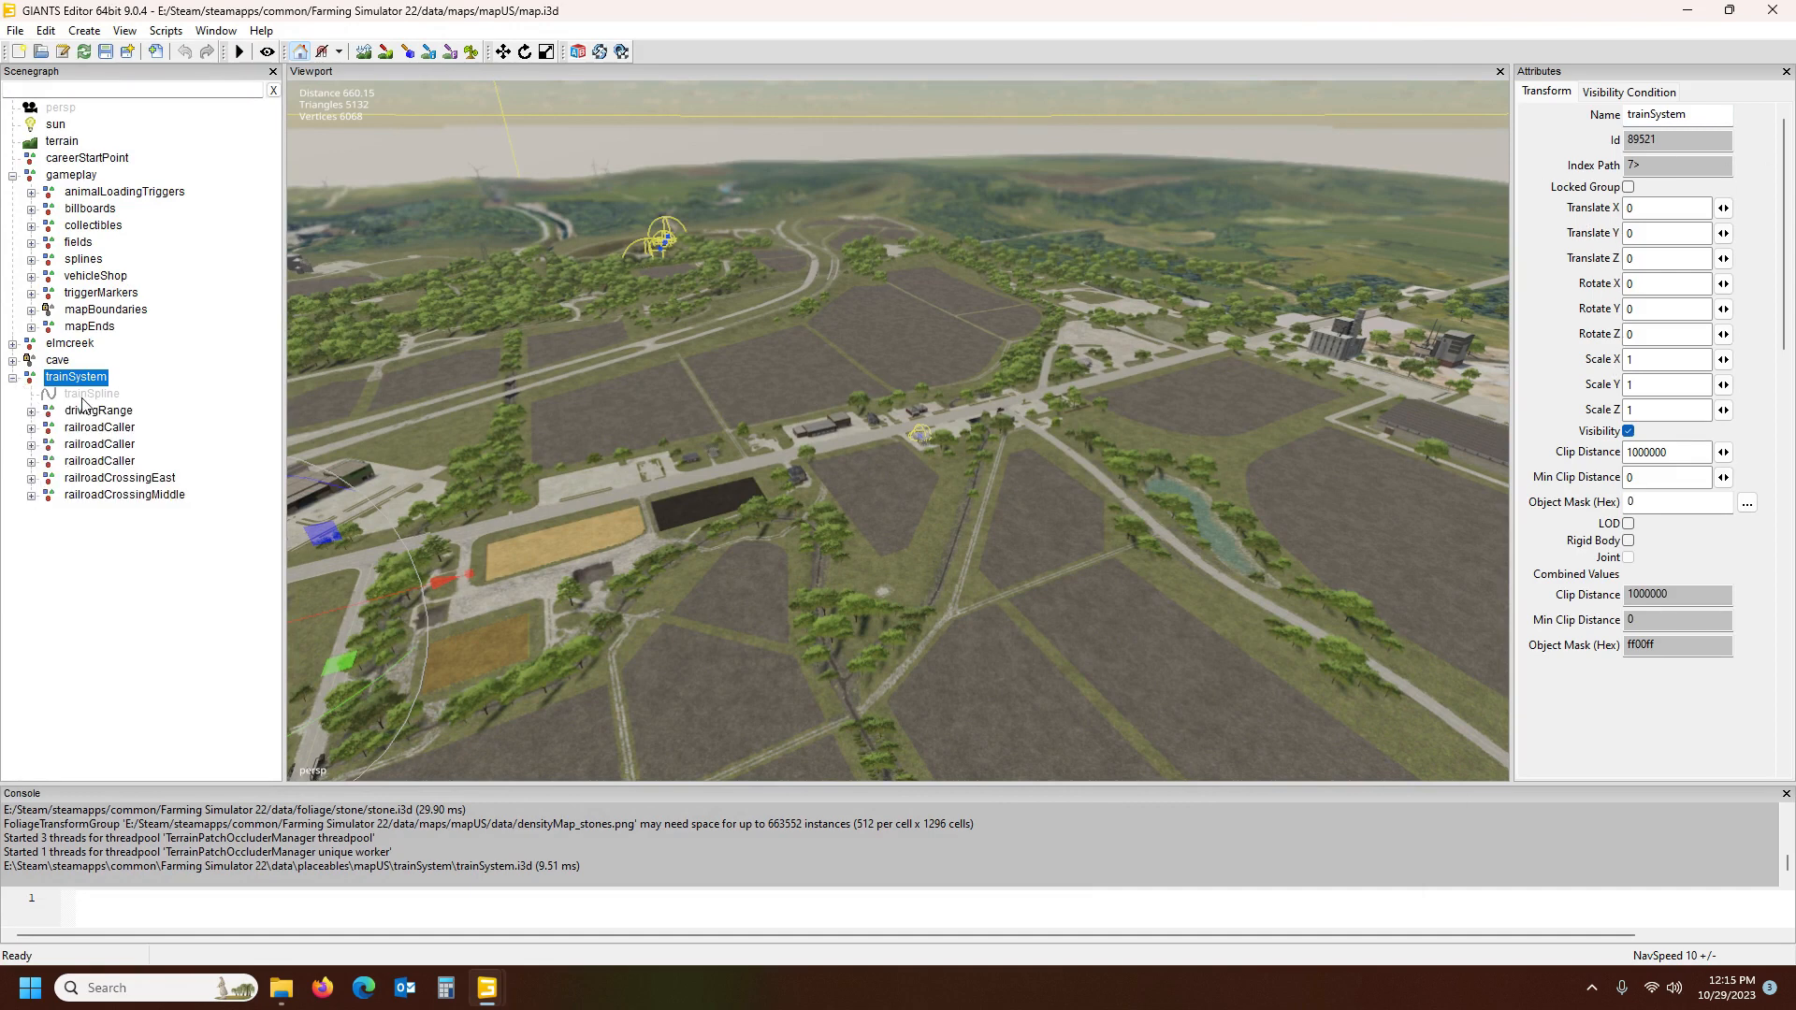
left_click(89, 394)
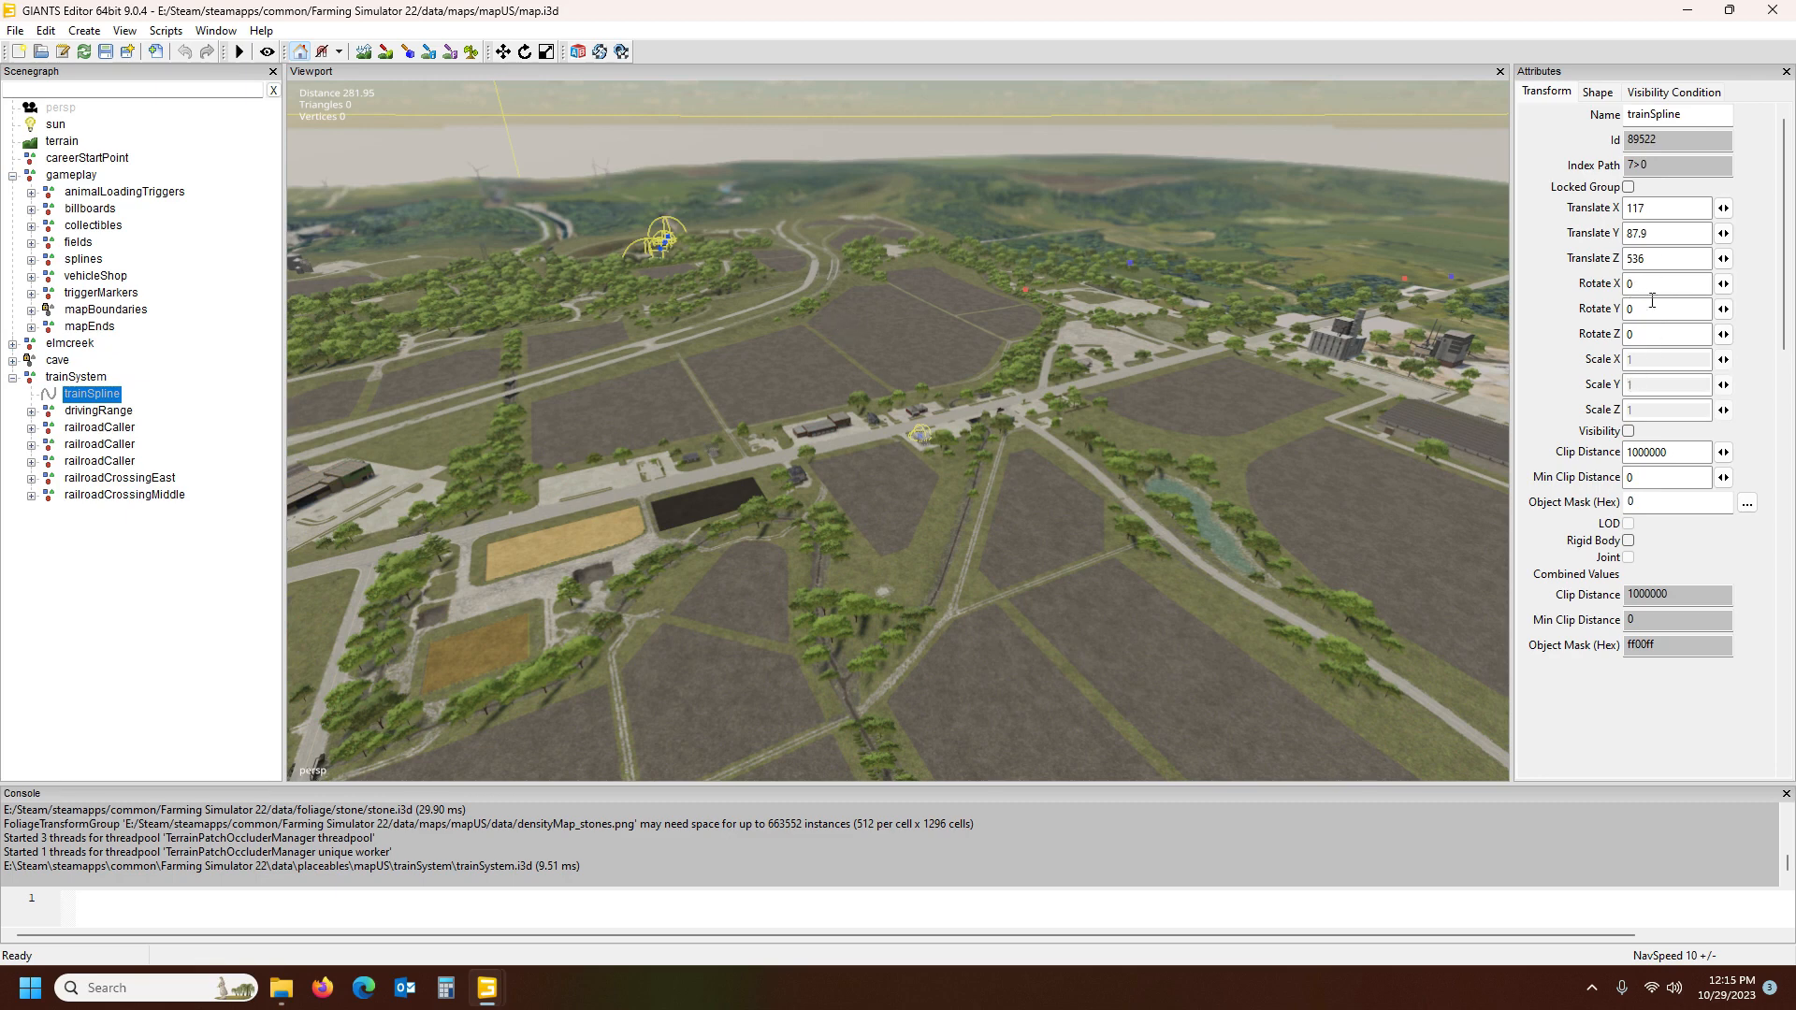
left_click(98, 381)
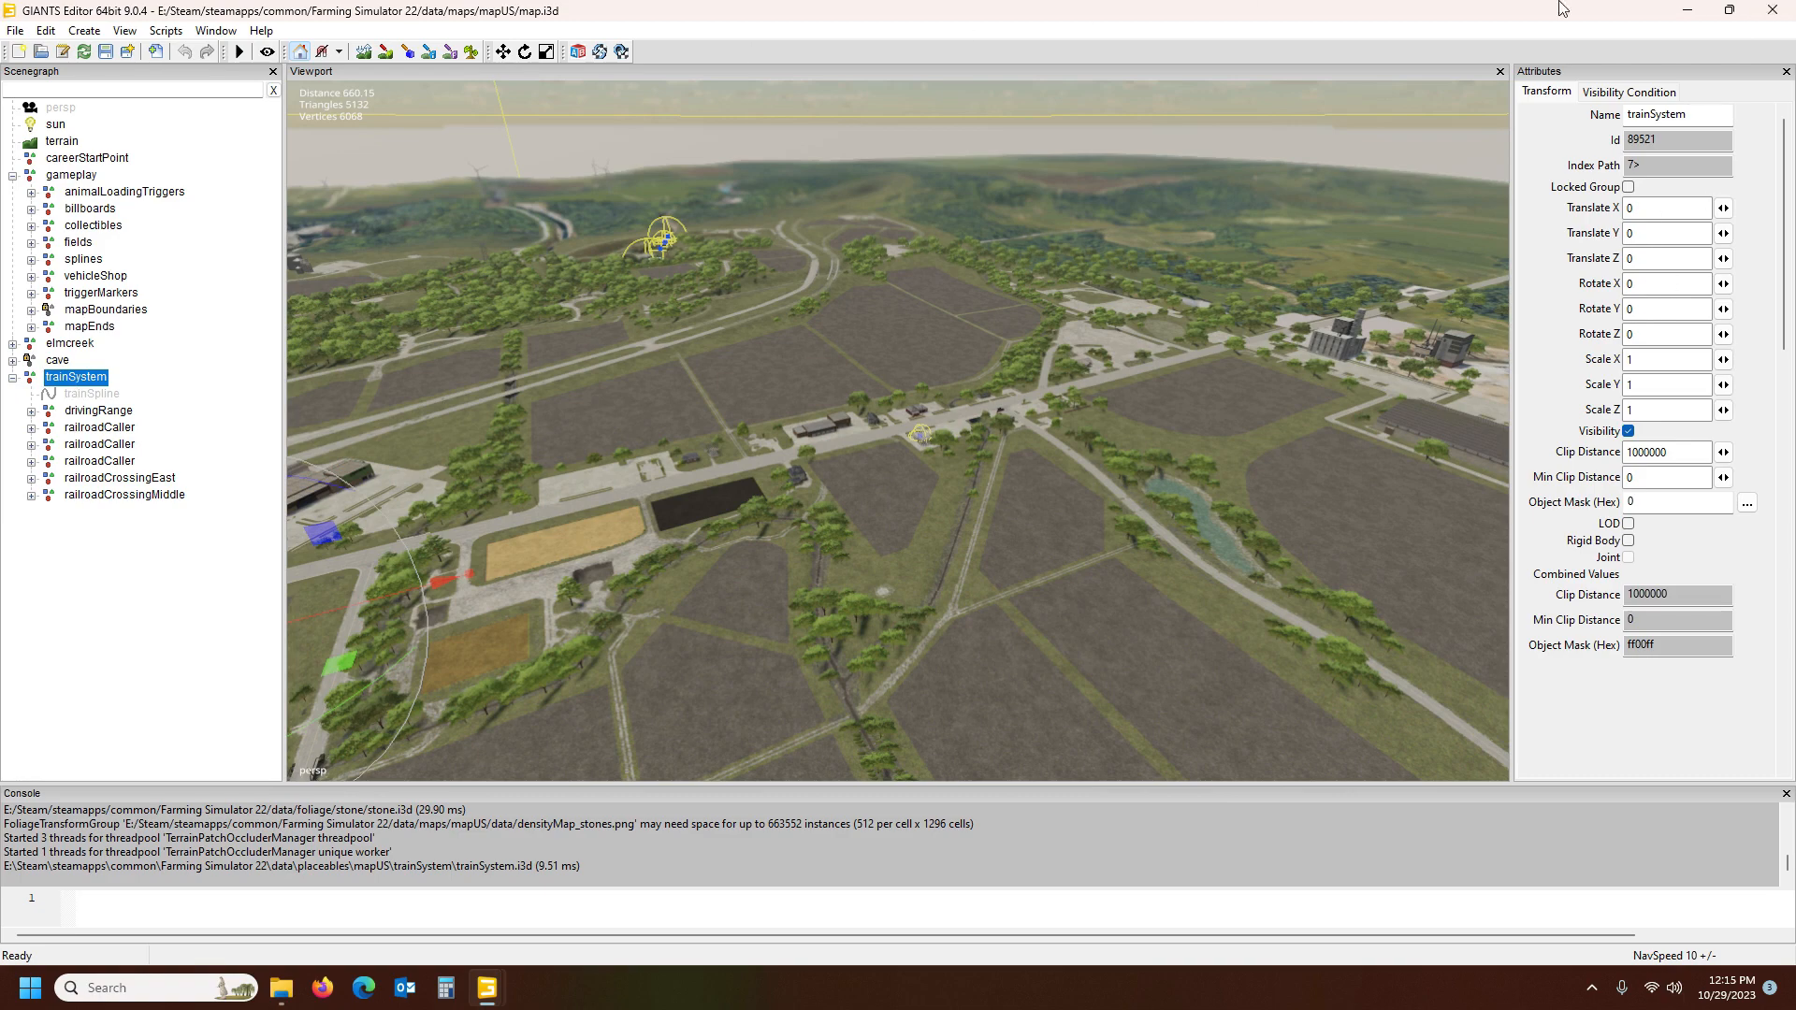
left_click(1773, 9)
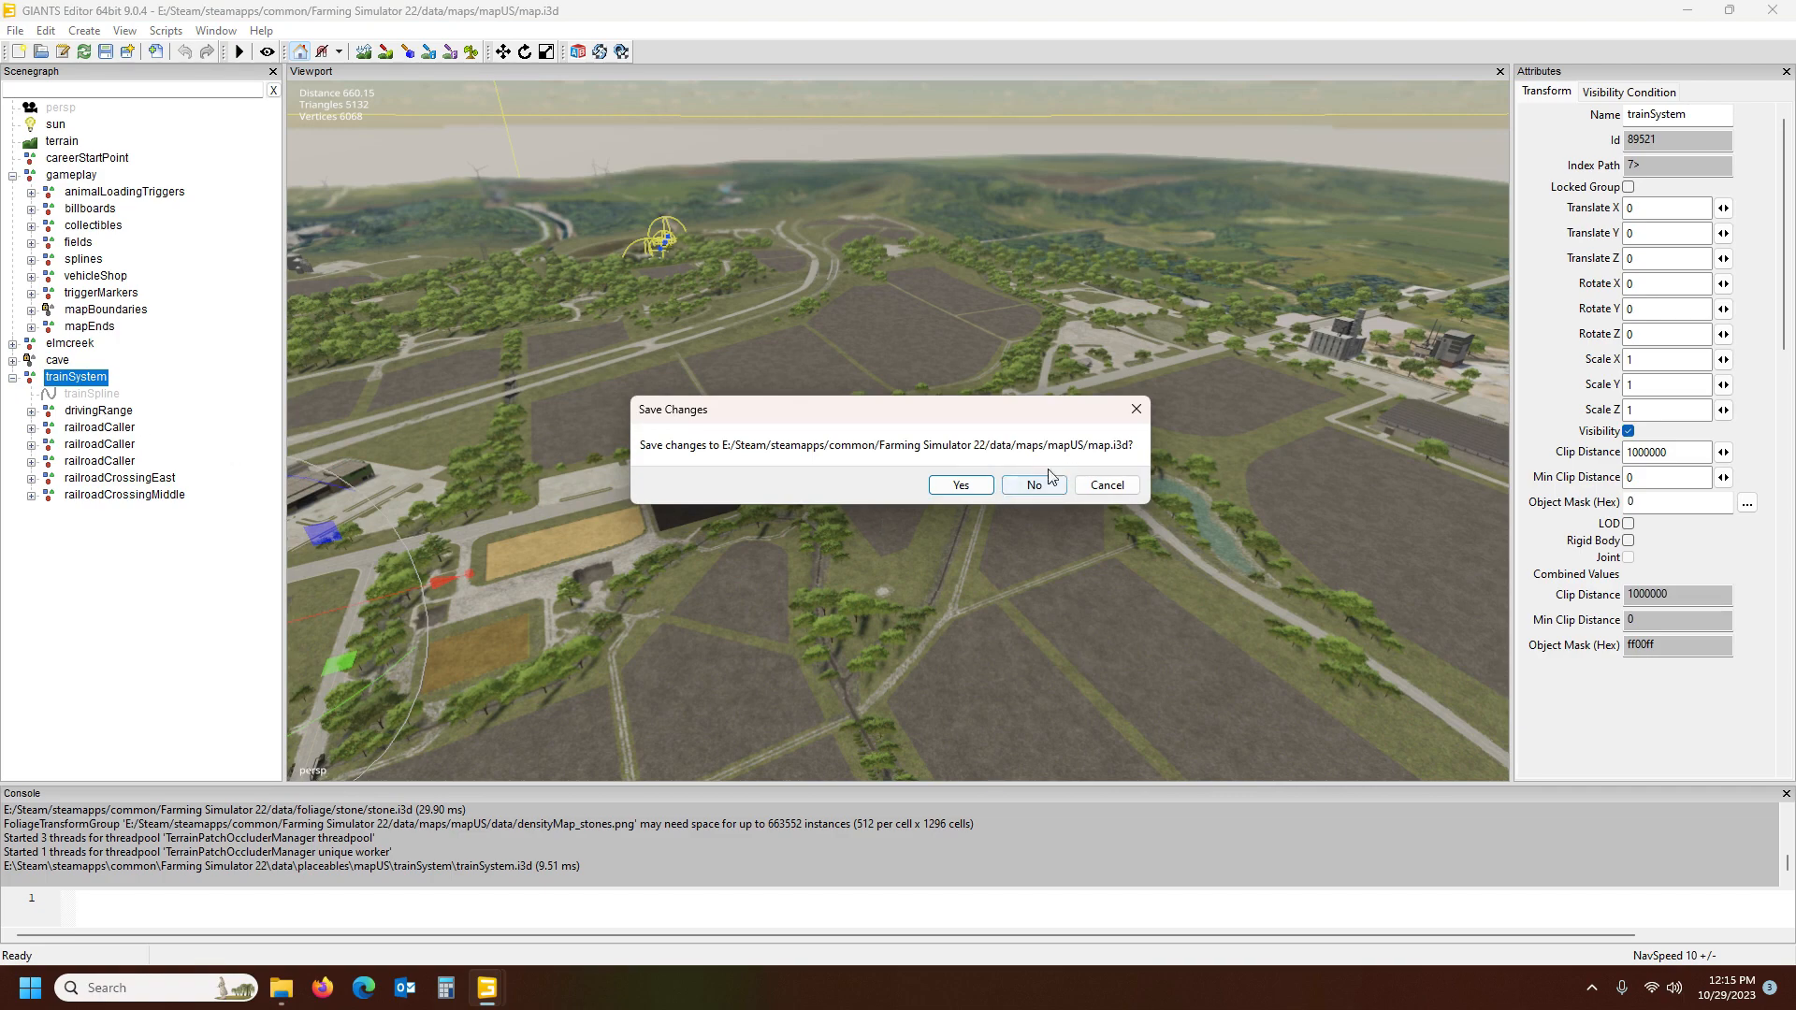
left_click(1100, 486)
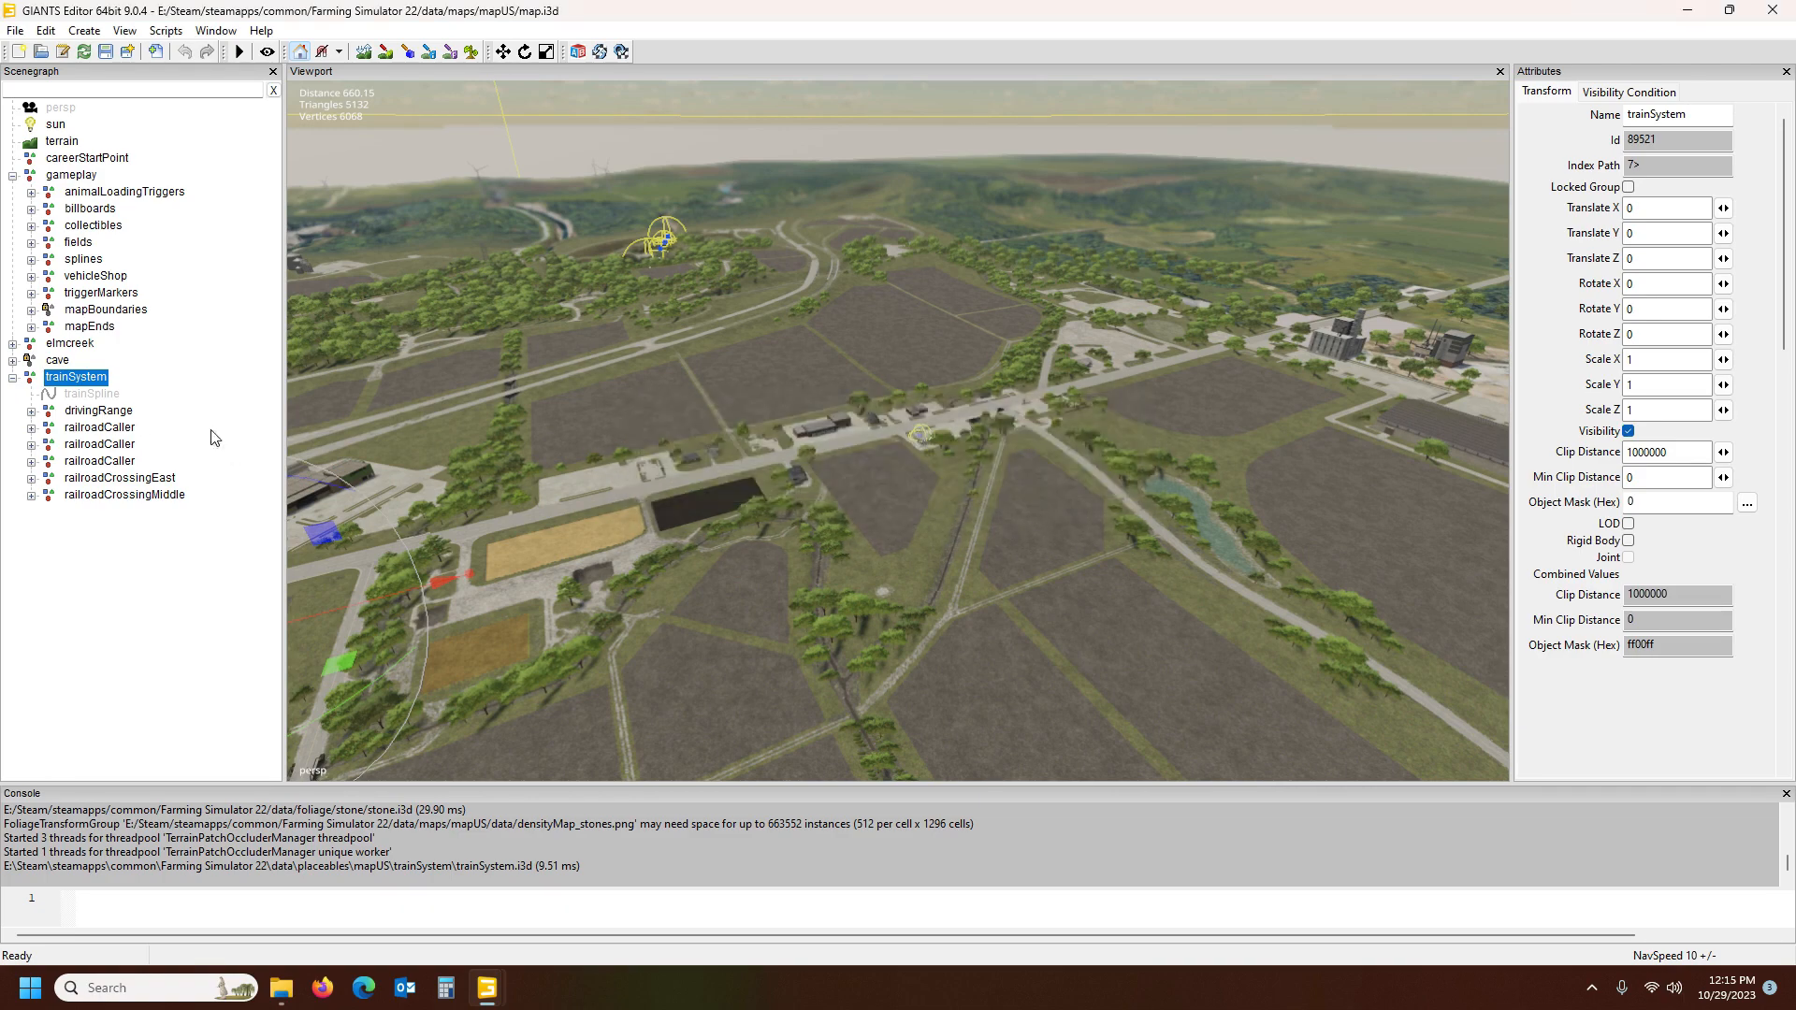
Review the attributes of mapUS's drivingRange, the three railroadCaller groups, railroadCrossingEast and railroadCrossingMiddle
left_click(92, 413)
left_click(101, 431)
left_click(108, 449)
left_click(107, 463)
left_click(111, 479)
left_click(113, 497)
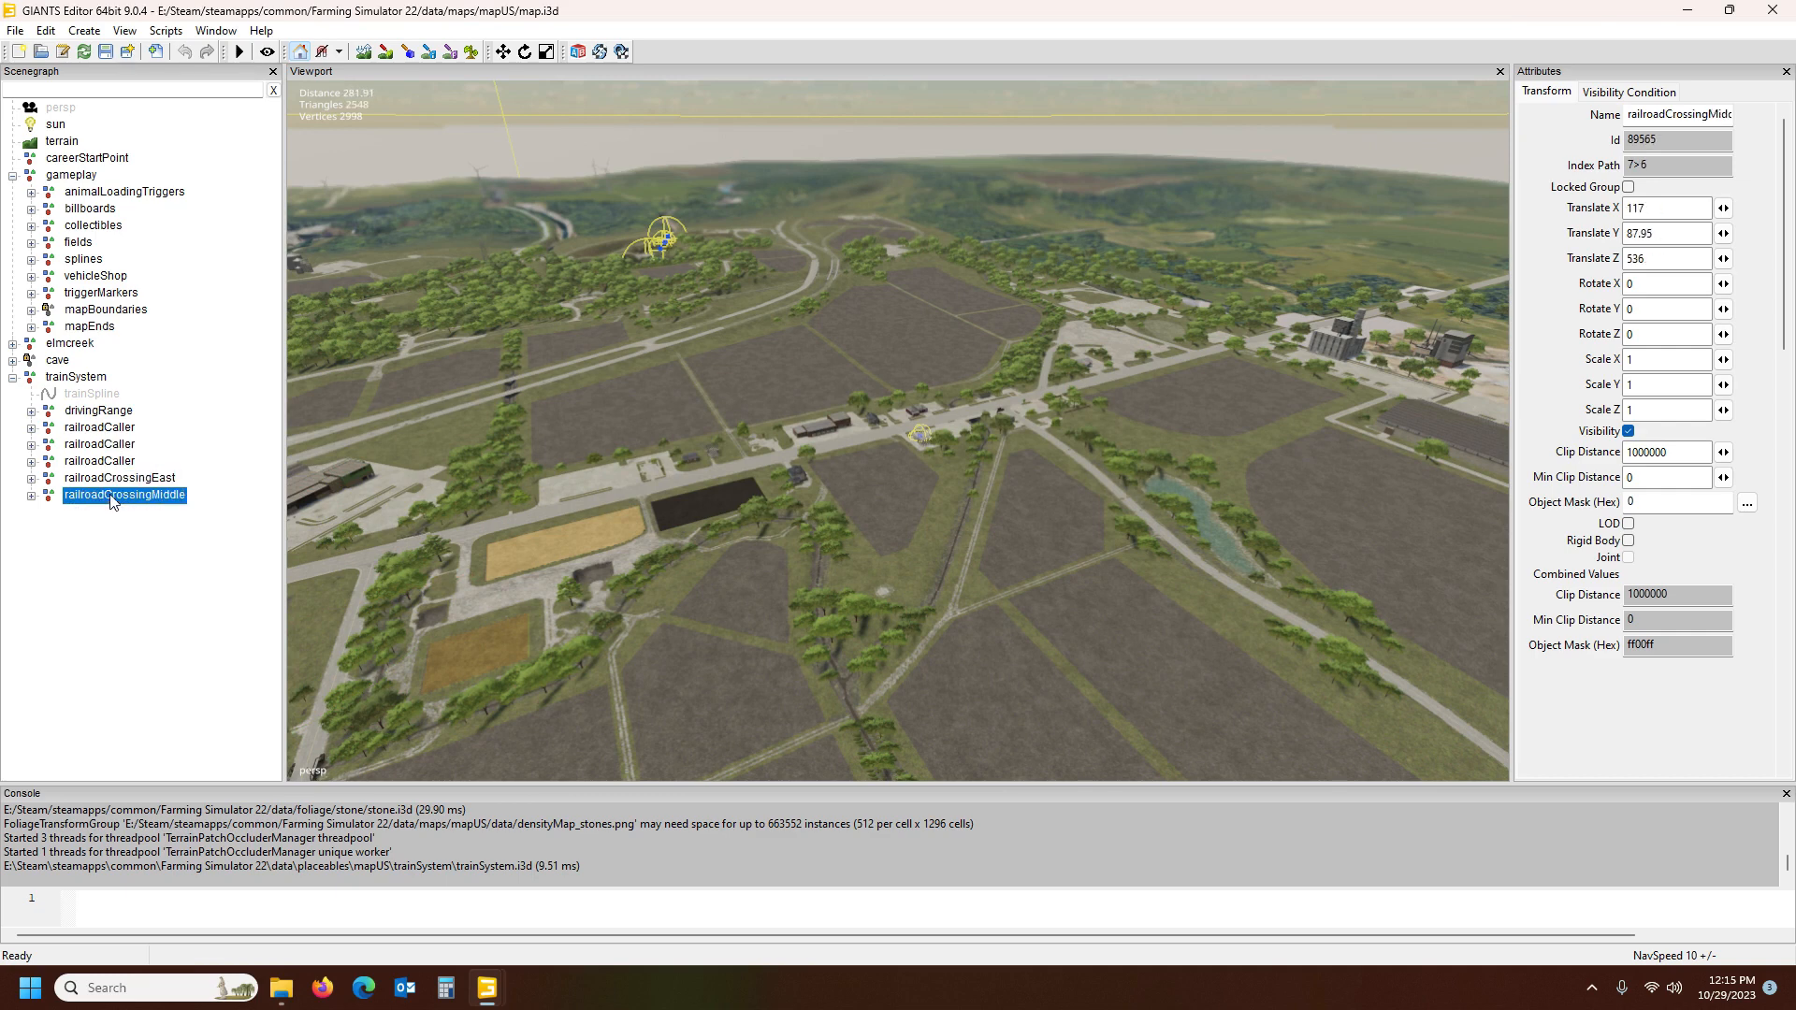
Check the attributes of startNode and endNode under mapUS's drivingRange, and close that editor window without saving
left_click(86, 417)
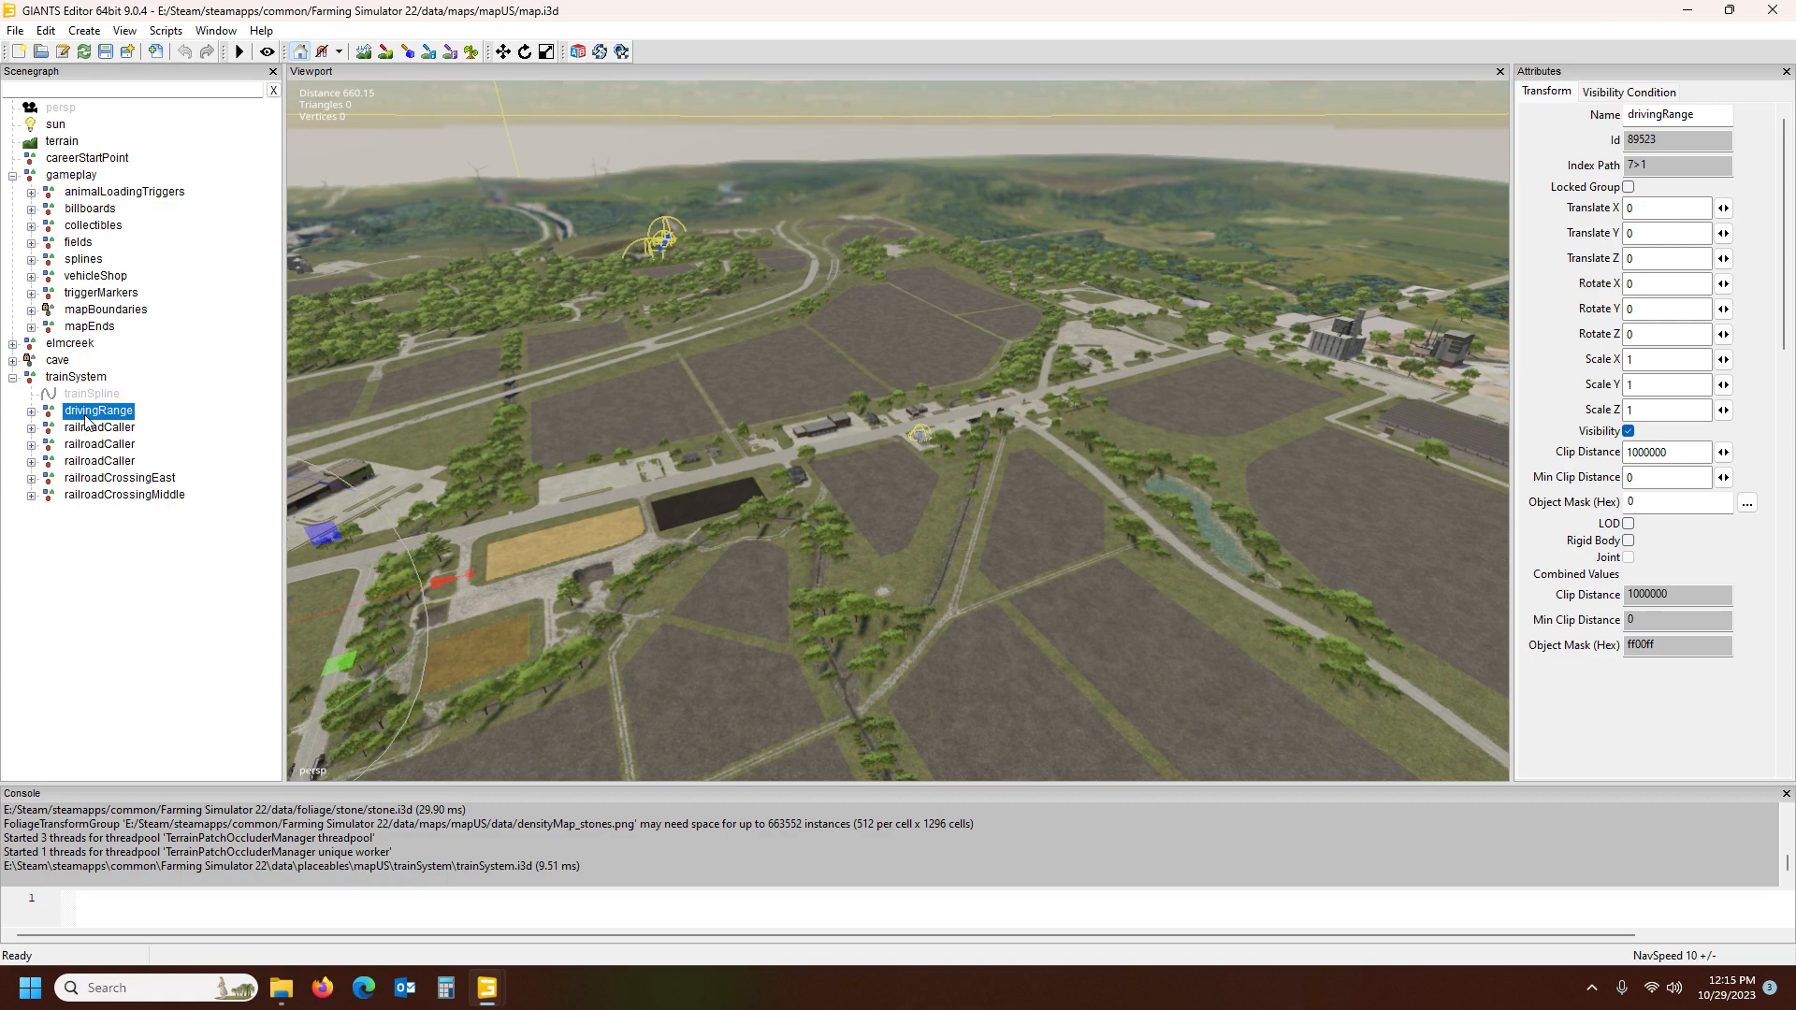
left_click(31, 410)
left_click(107, 429)
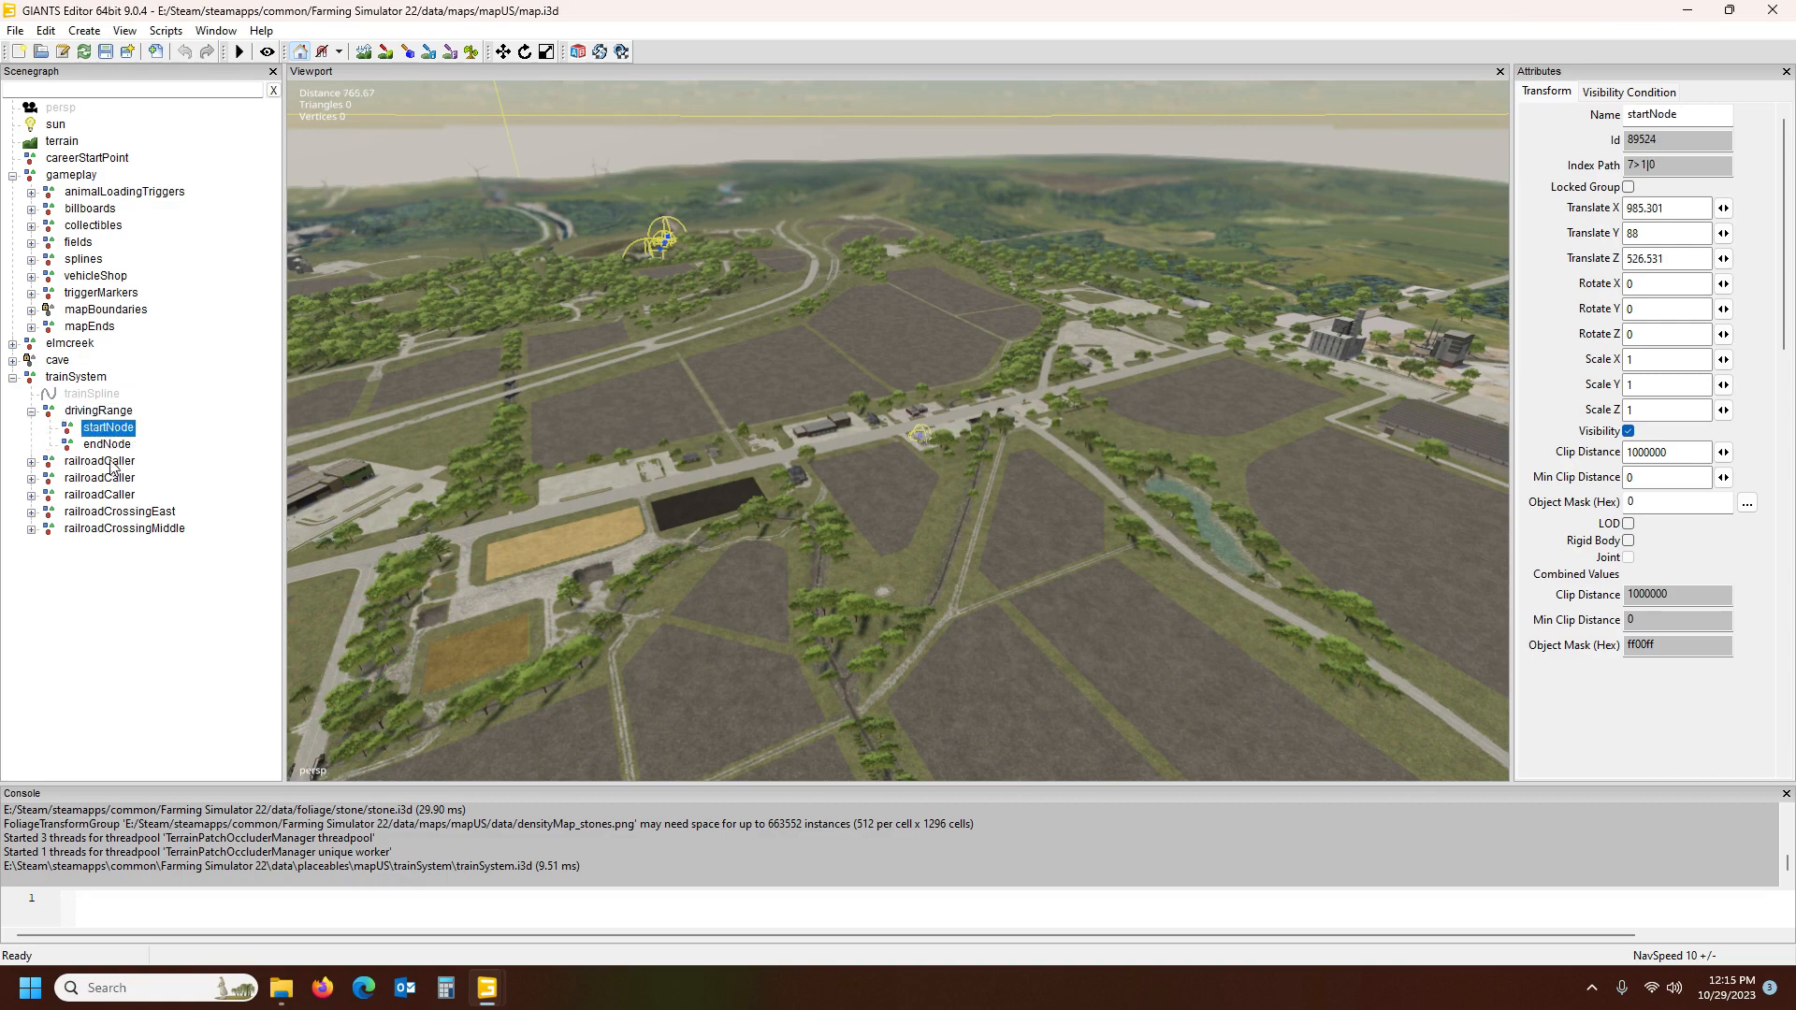
left_click(111, 447)
left_click(1771, 11)
left_click(1035, 487)
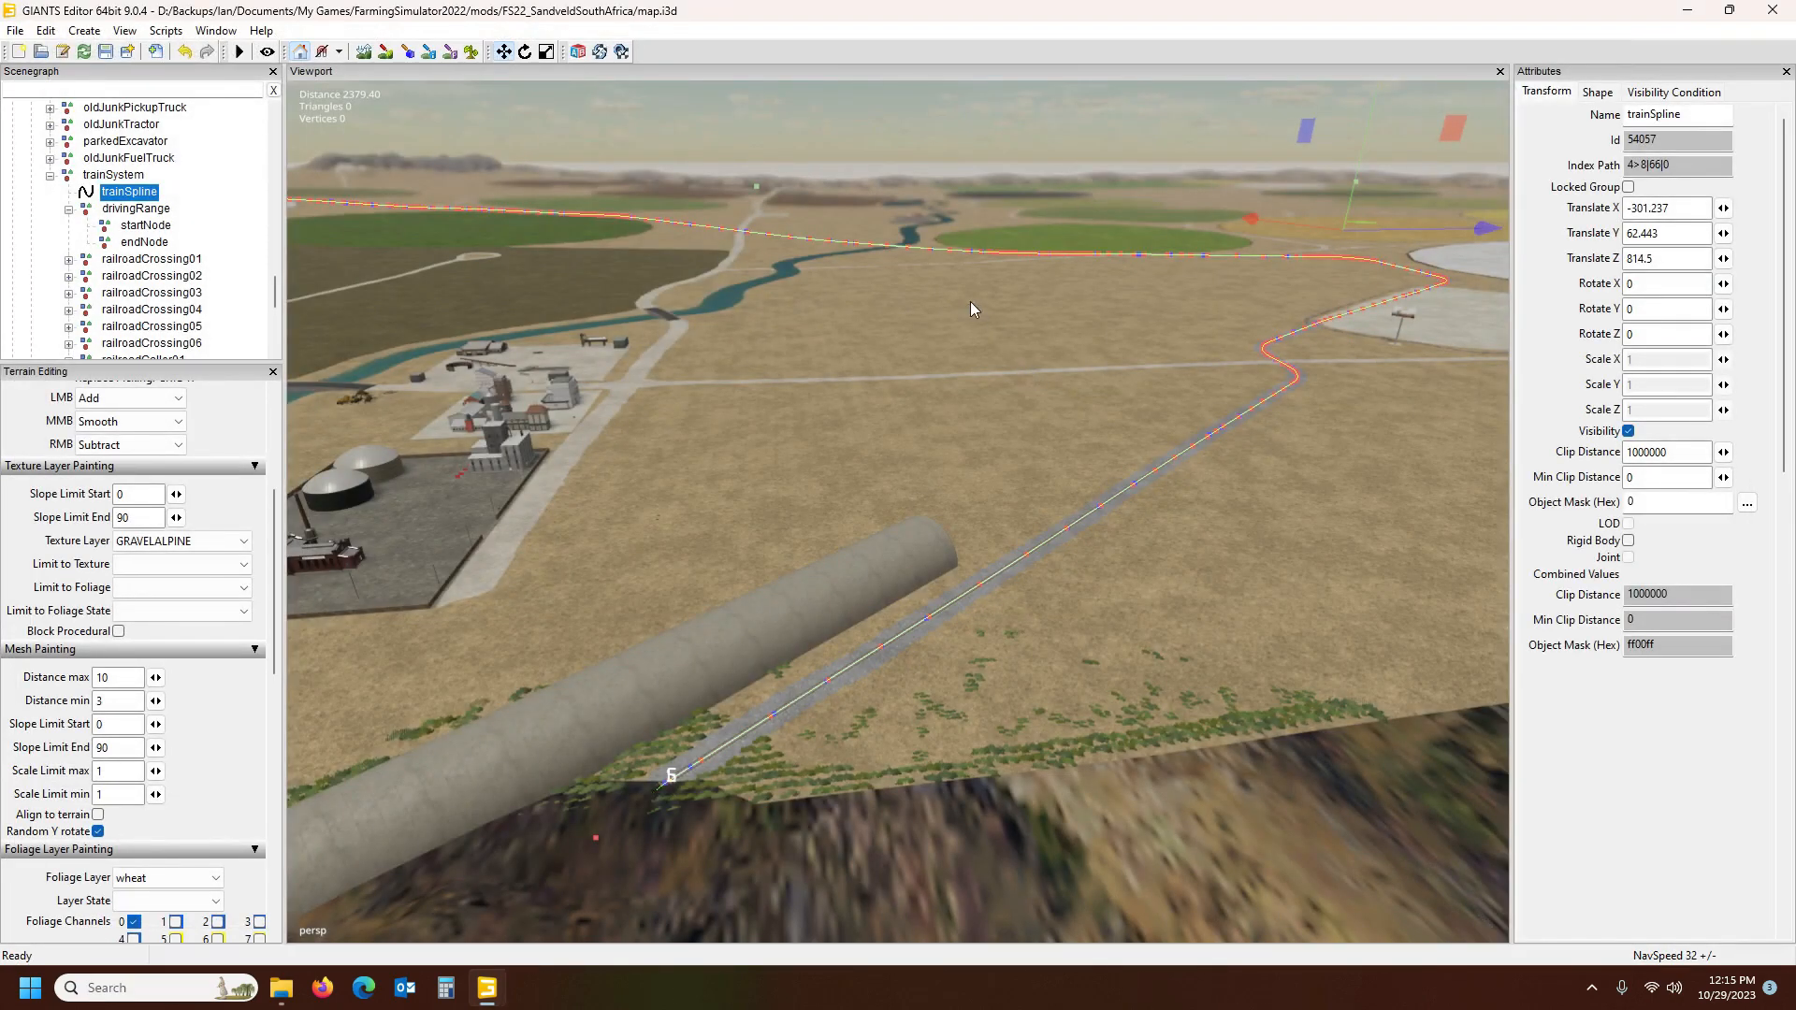
Examine the track end beside the tunnel on the SandveldSouthAfrica map to find where startNode belongs along trainSpline
left_click_drag(1020, 406, 1152, 496, "alt")
scroll(977, 567, "up", 4)
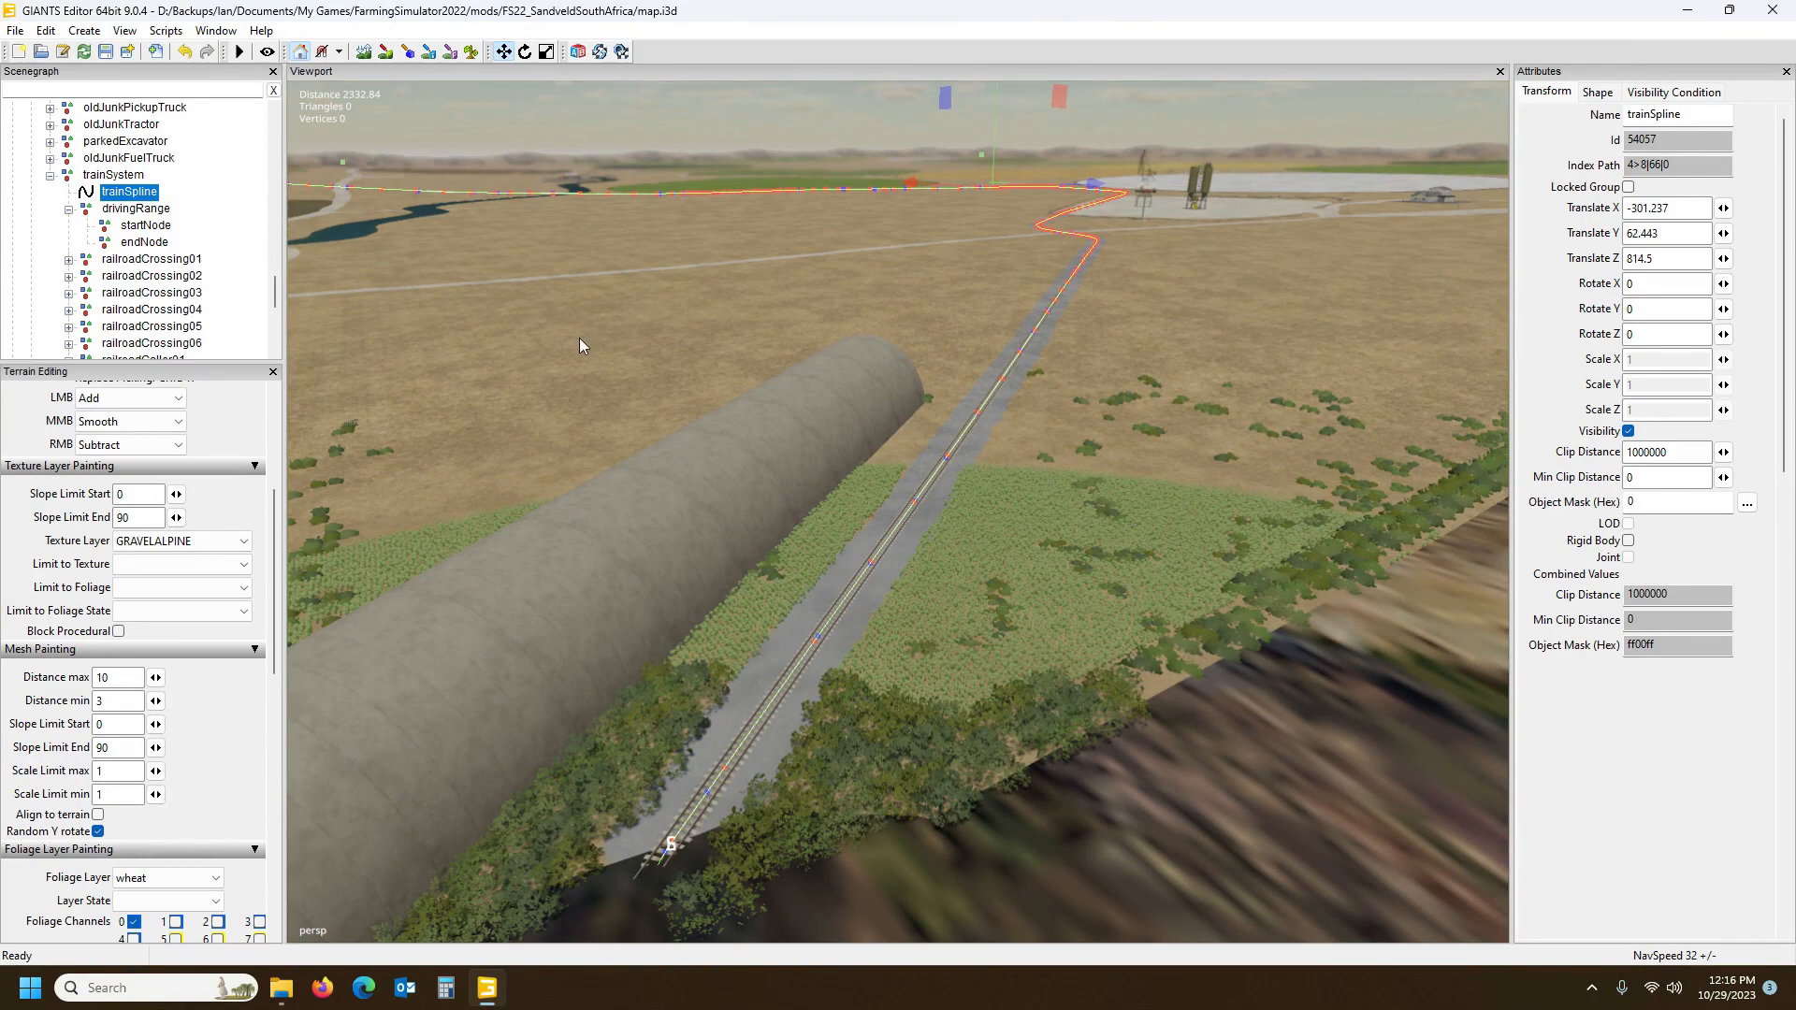
left_click_drag(949, 558, 704, 633, "alt")
scroll(760, 626, "up", 4)
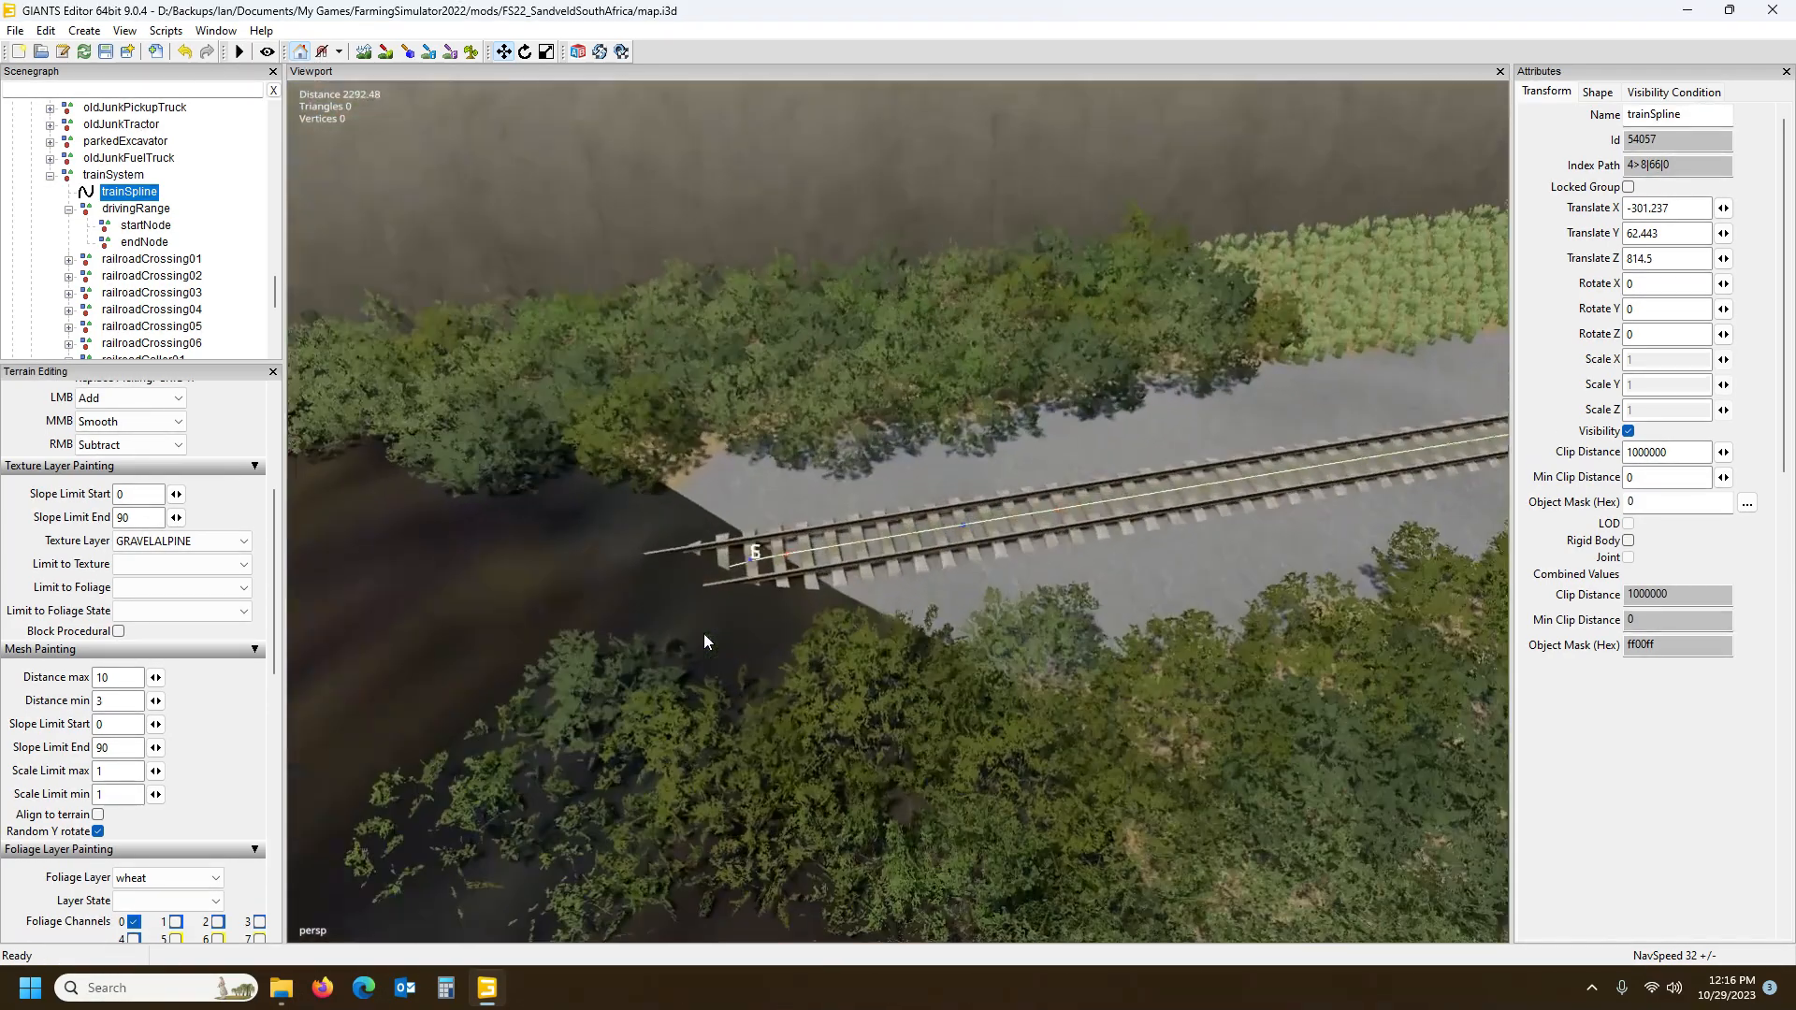
scroll(703, 632, "up", 5)
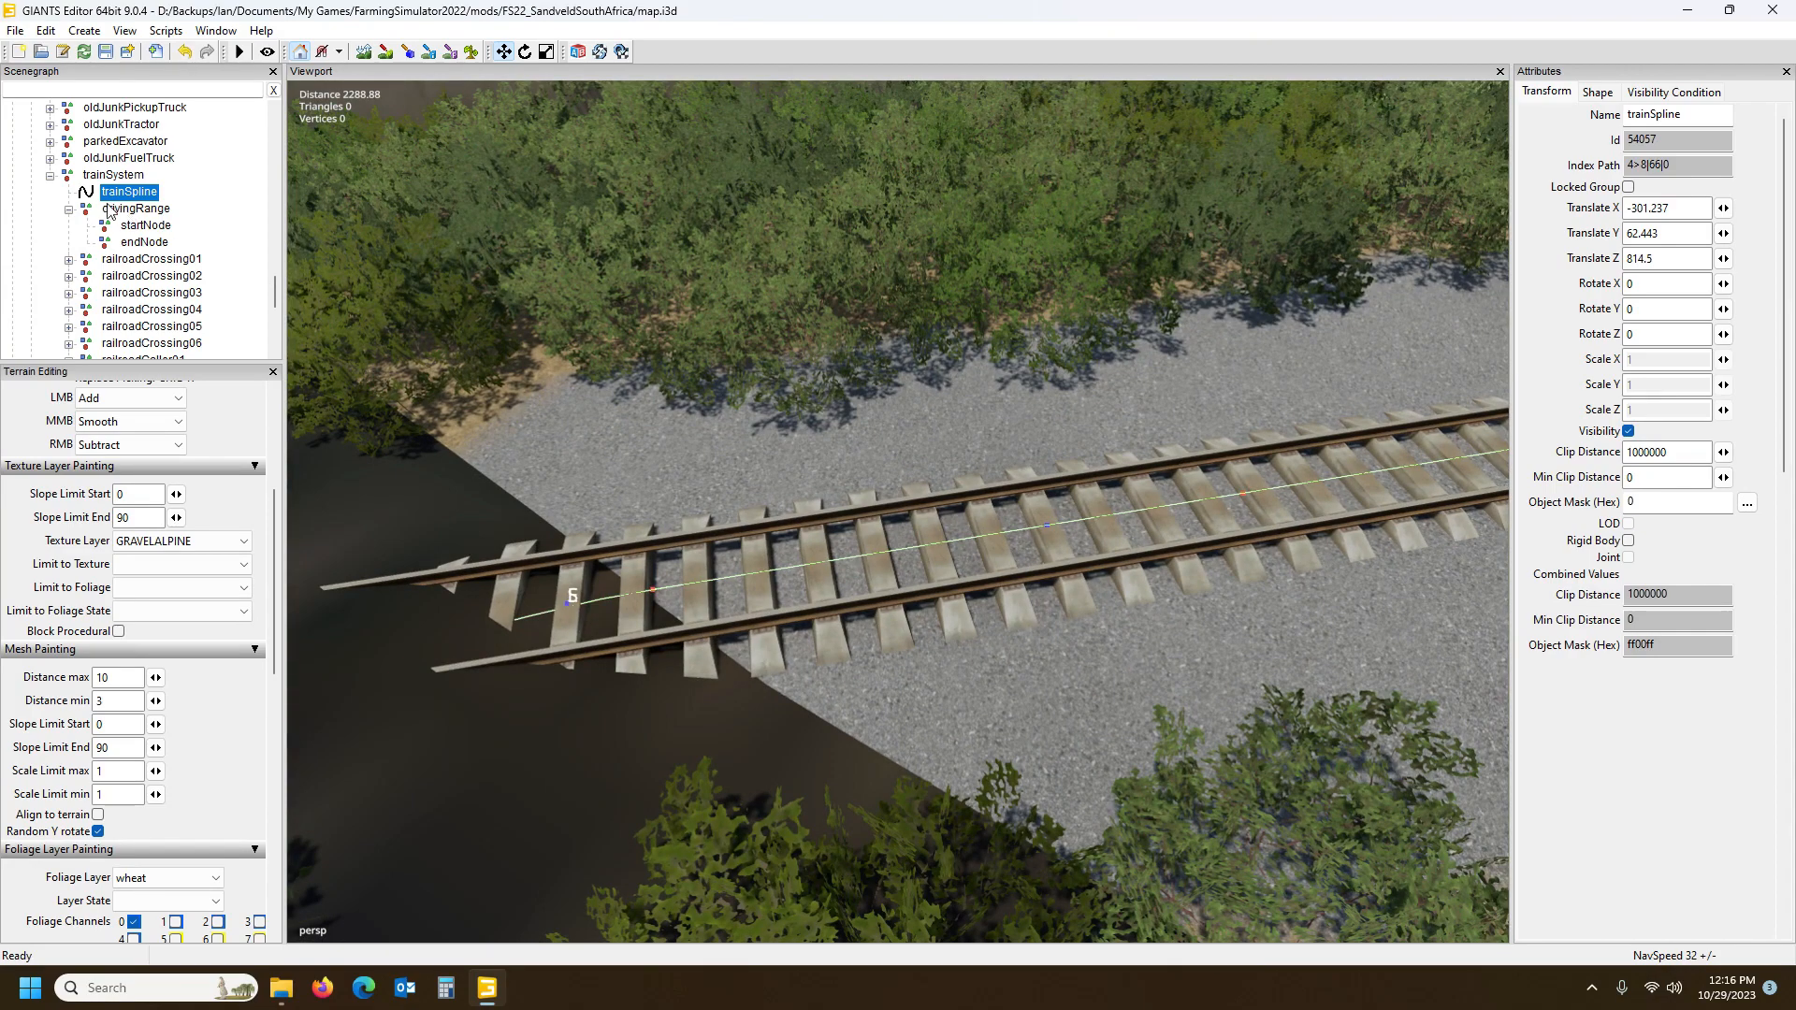
left_click(142, 226)
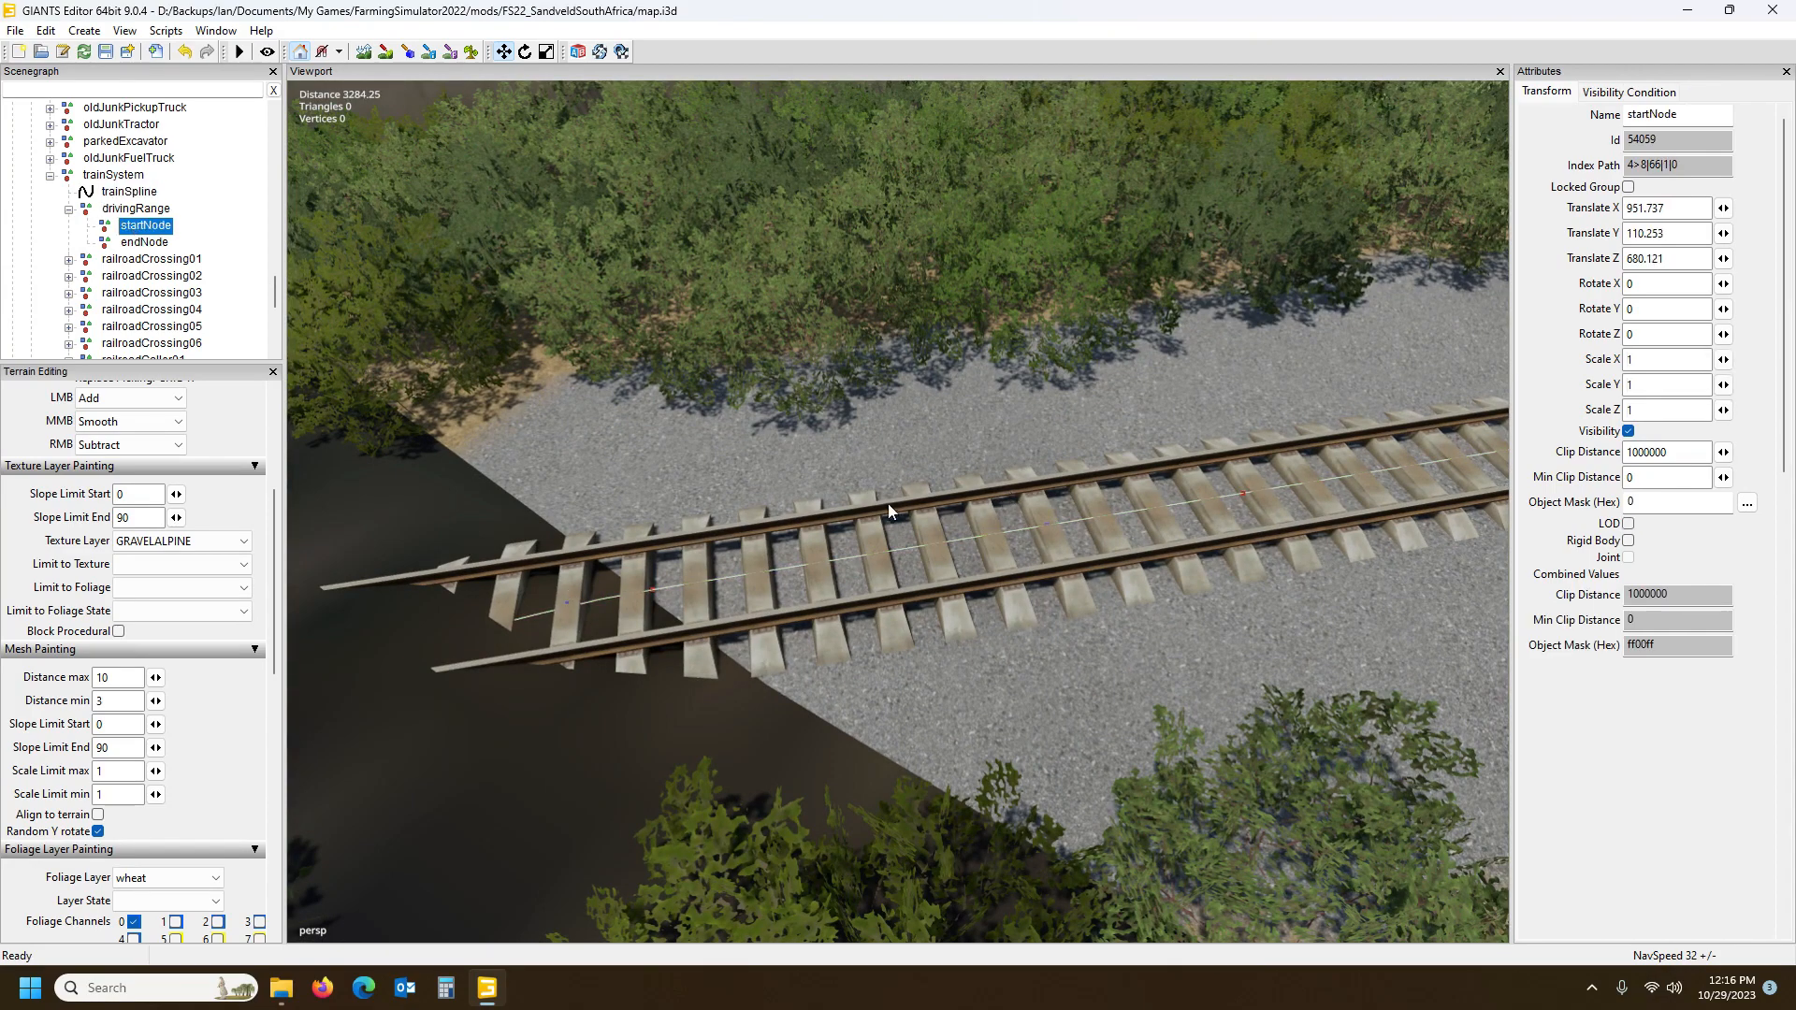
left_click(127, 192)
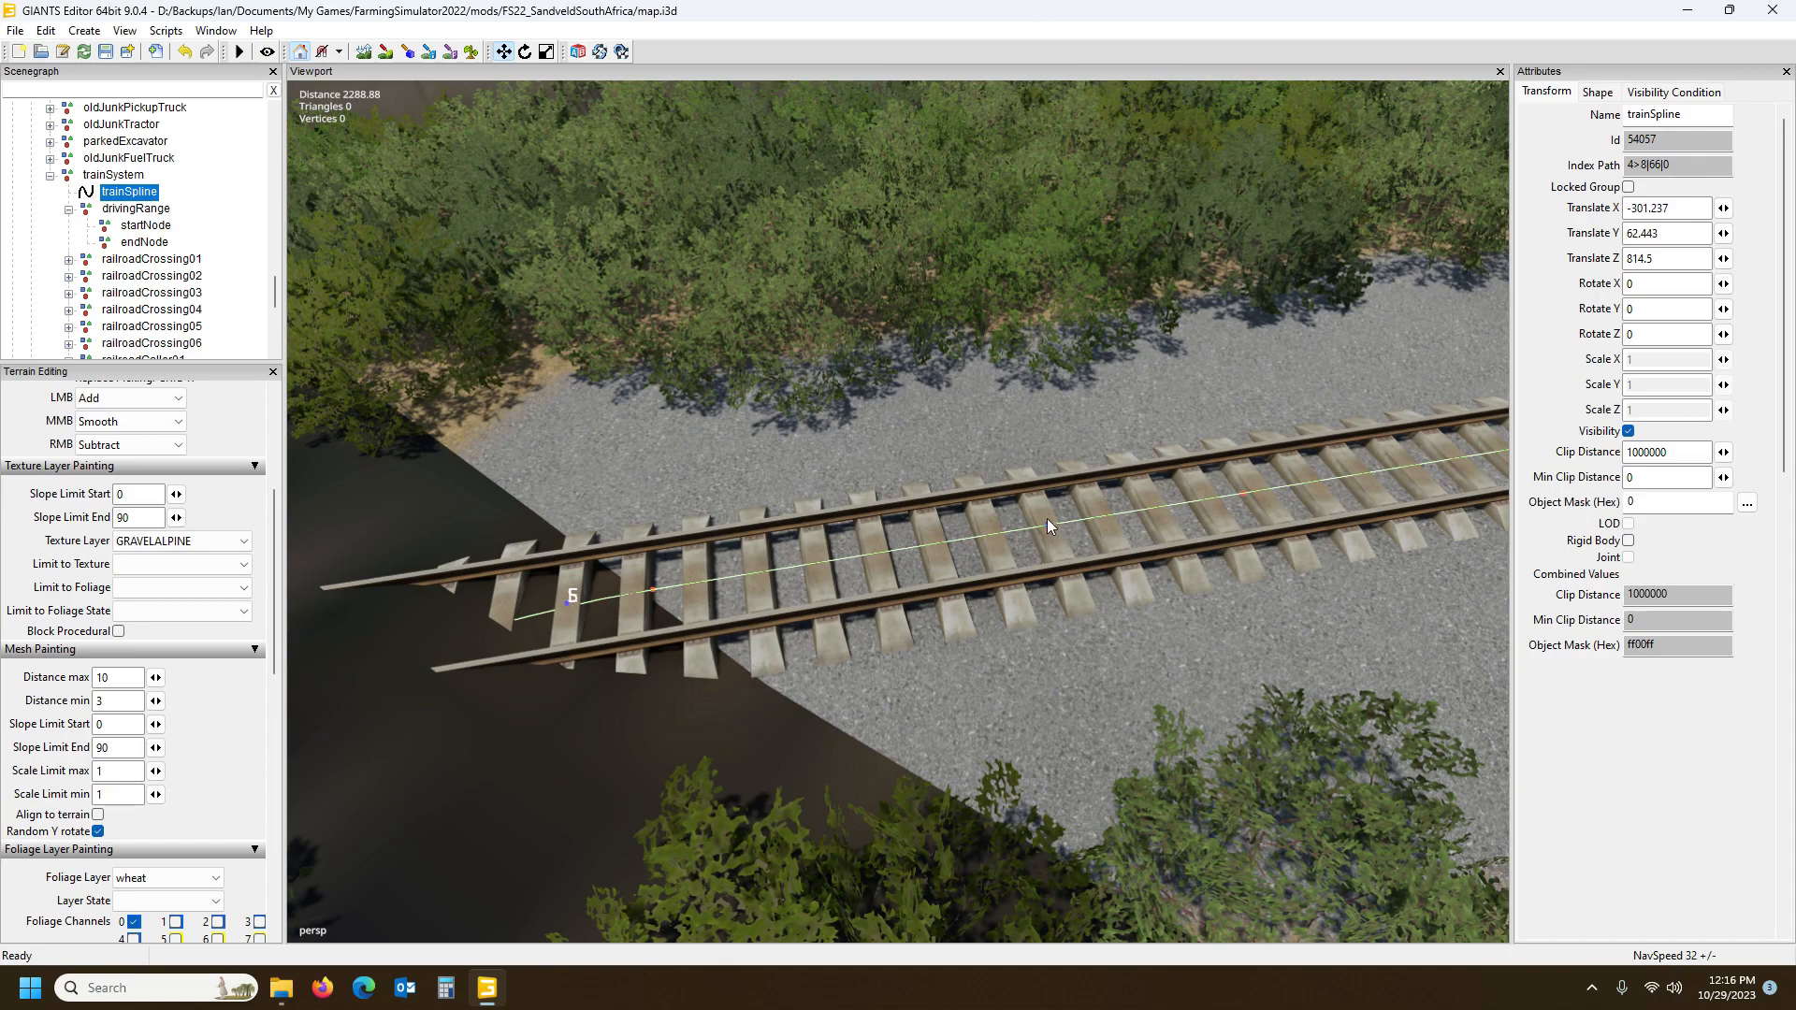
left_click_drag(1046, 530, 1319, 445, "alt")
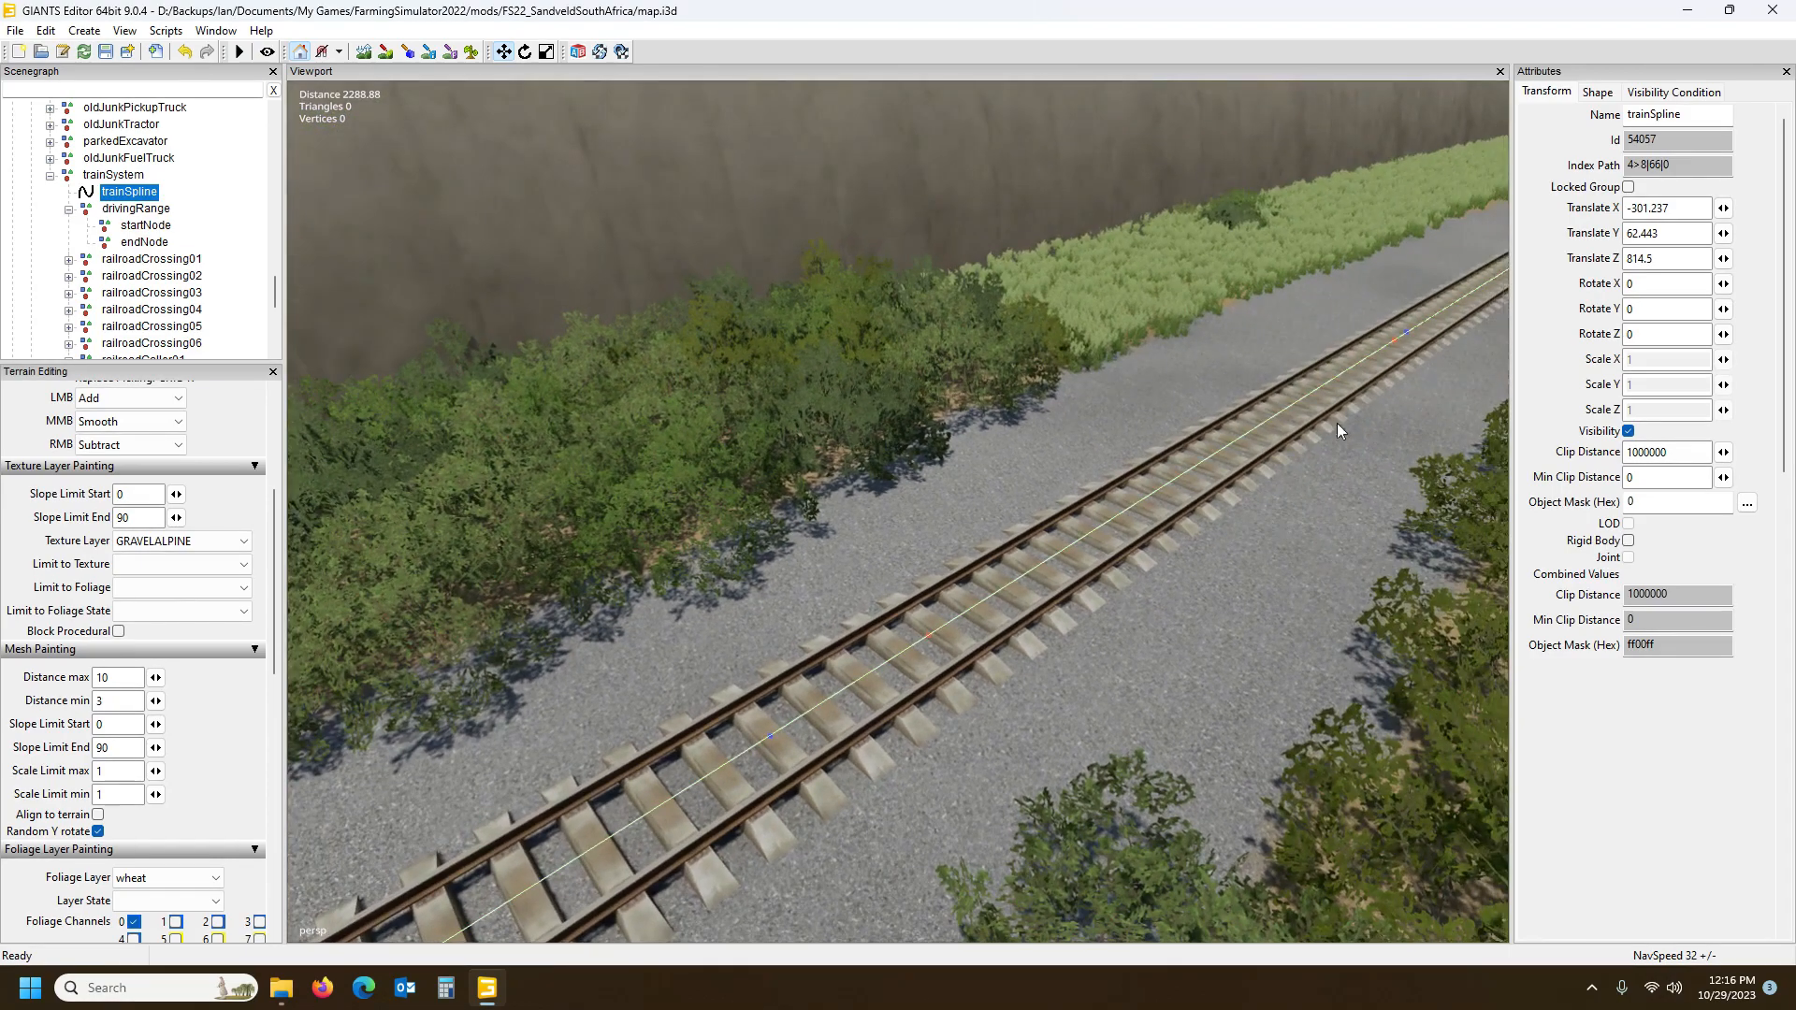
left_click_drag(1378, 384, 1424, 351, "alt")
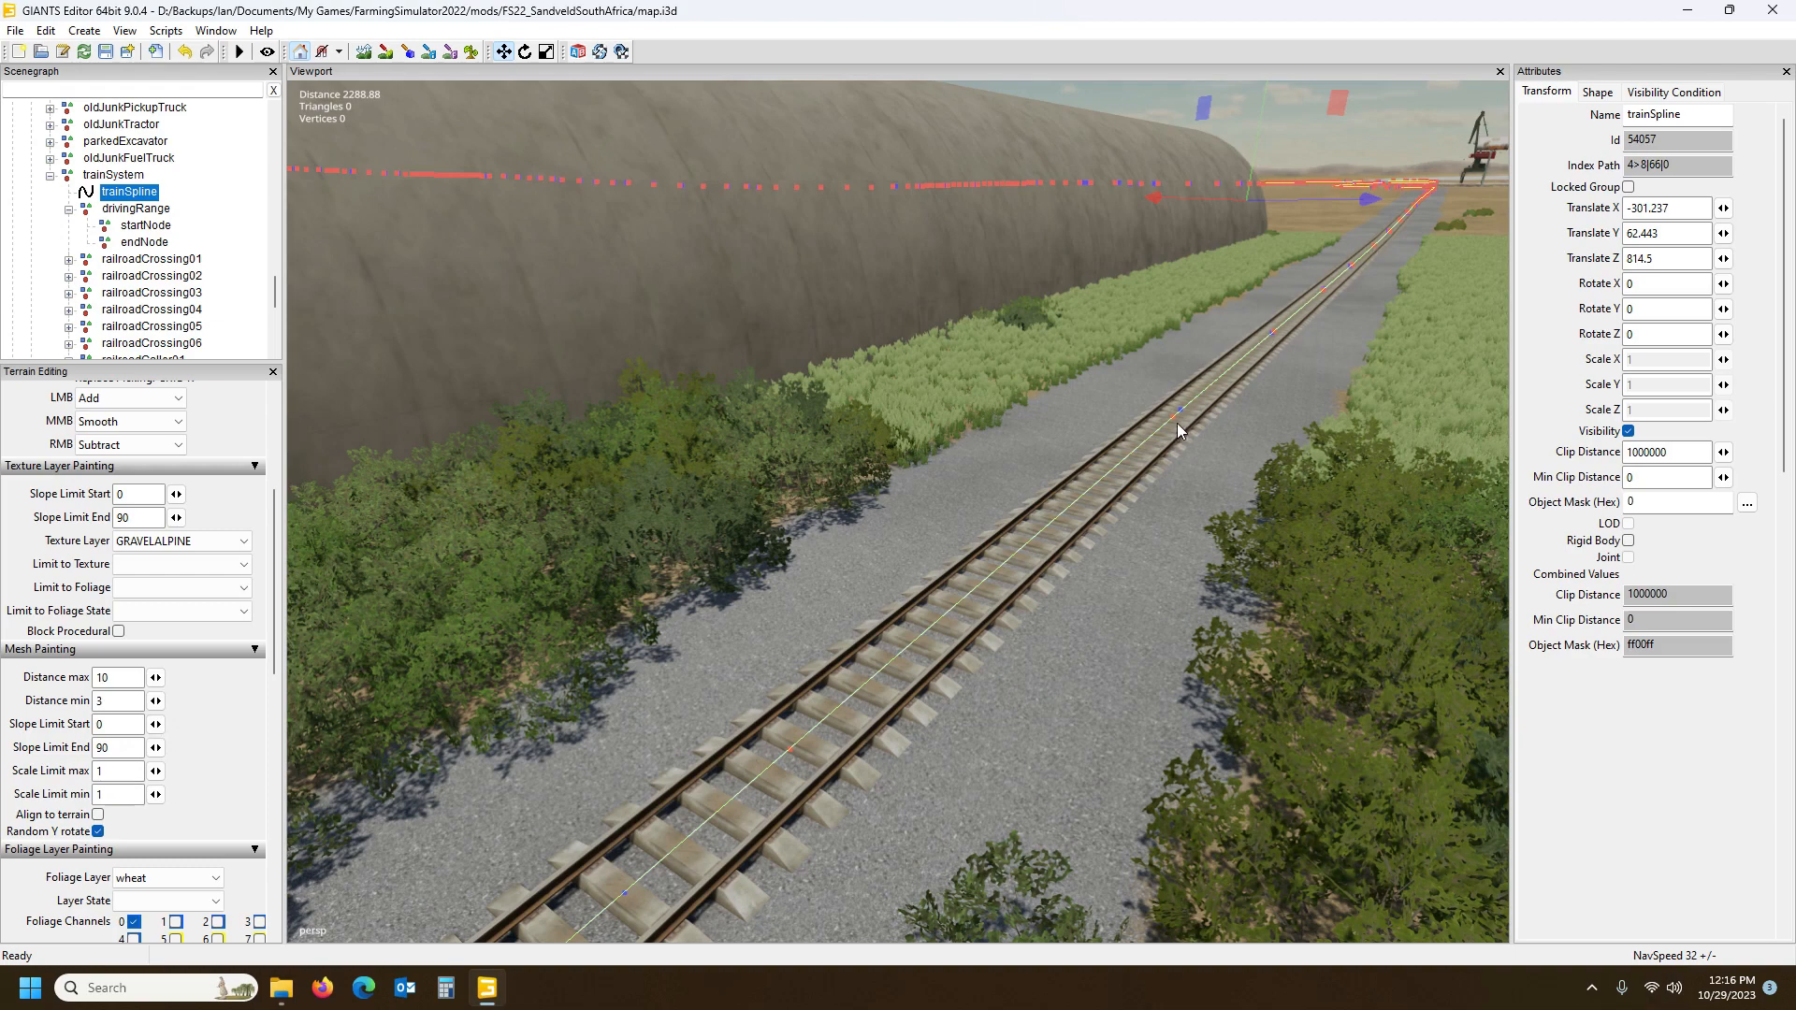
left_click_drag(1263, 423, 1271, 502, "alt")
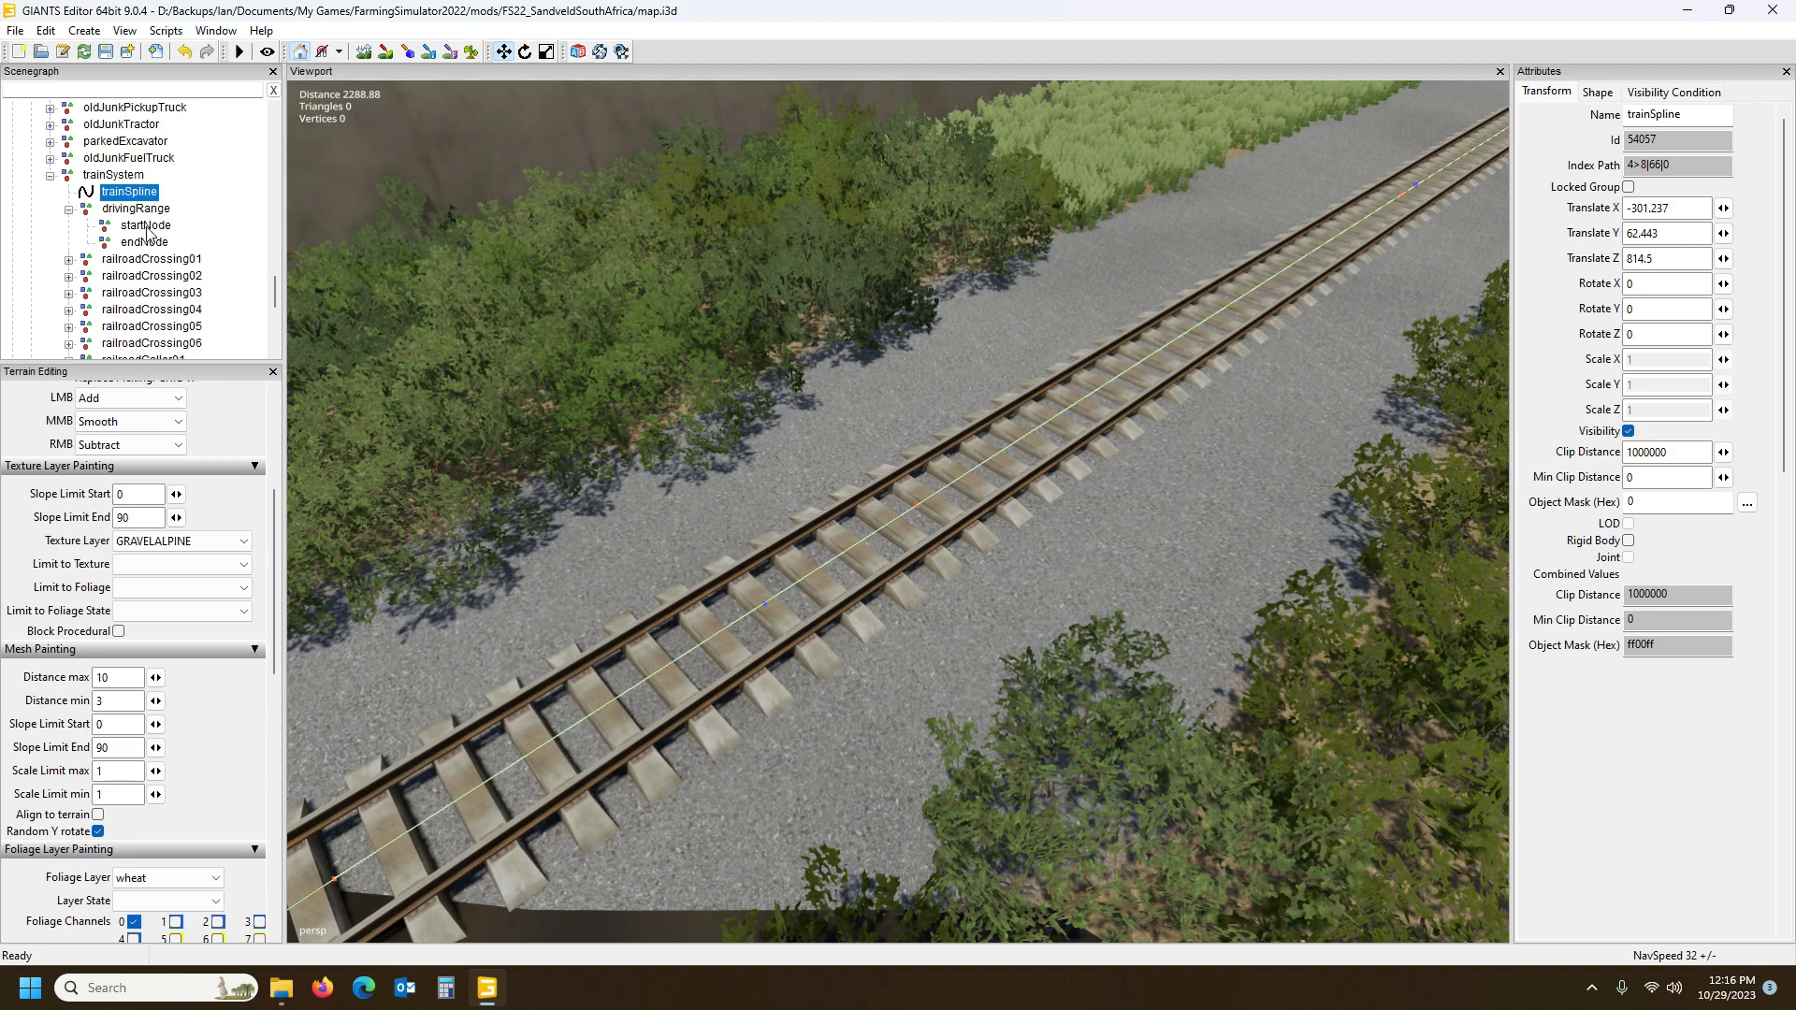
left_click_drag(913, 645, 759, 644, "alt")
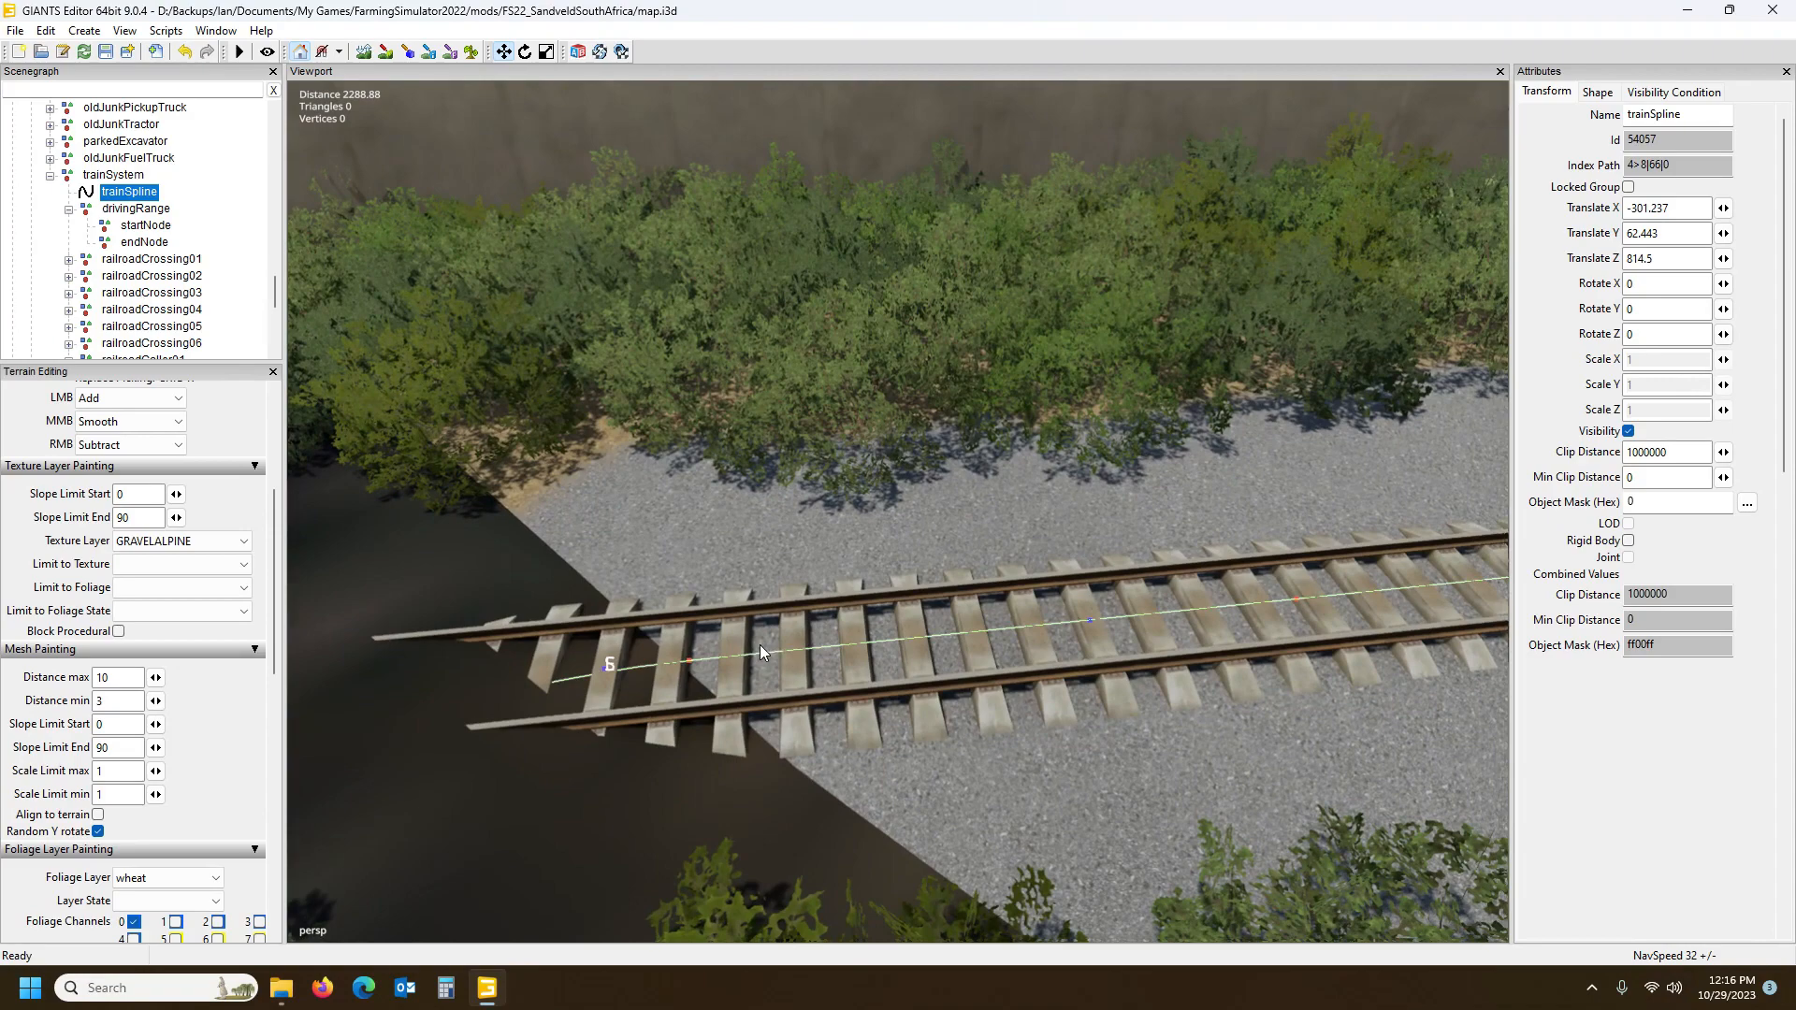
Insert a trainSpline control point near the tunnel-side track end and place it between the rails at about X -1736.1, Y 39.2, Z -1491.2
left_click(1091, 622)
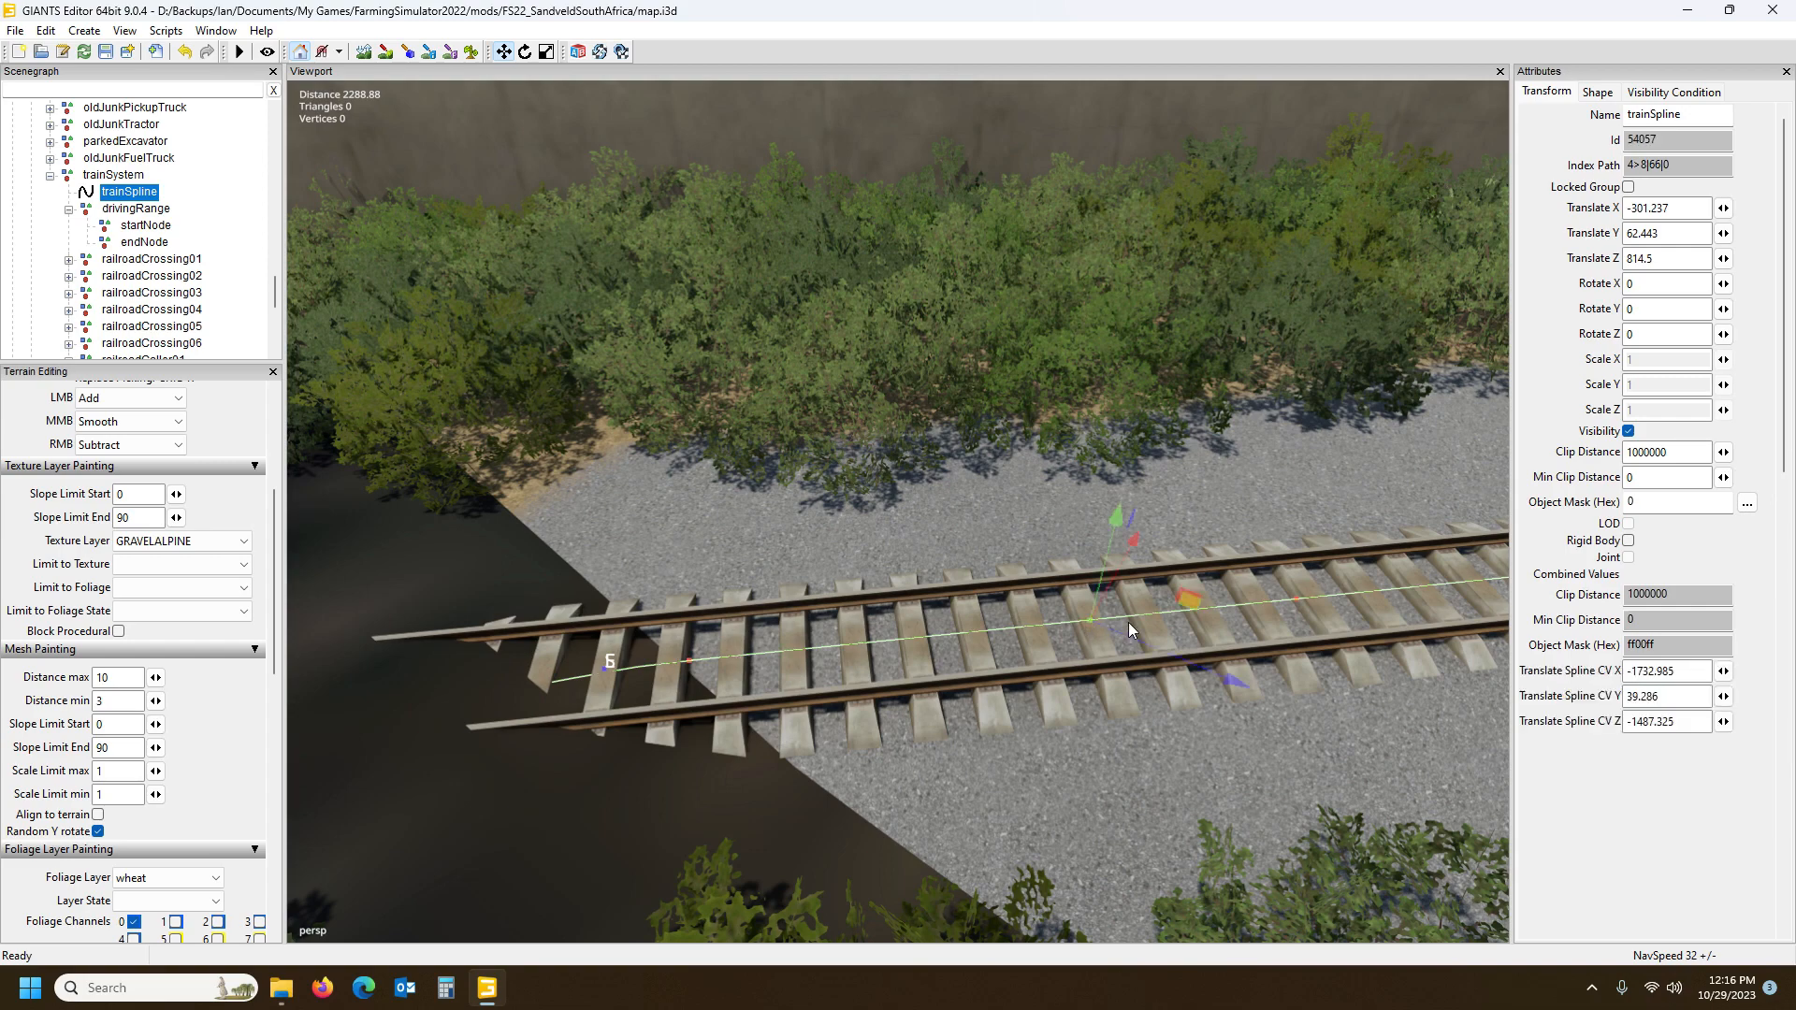
key("Insert")
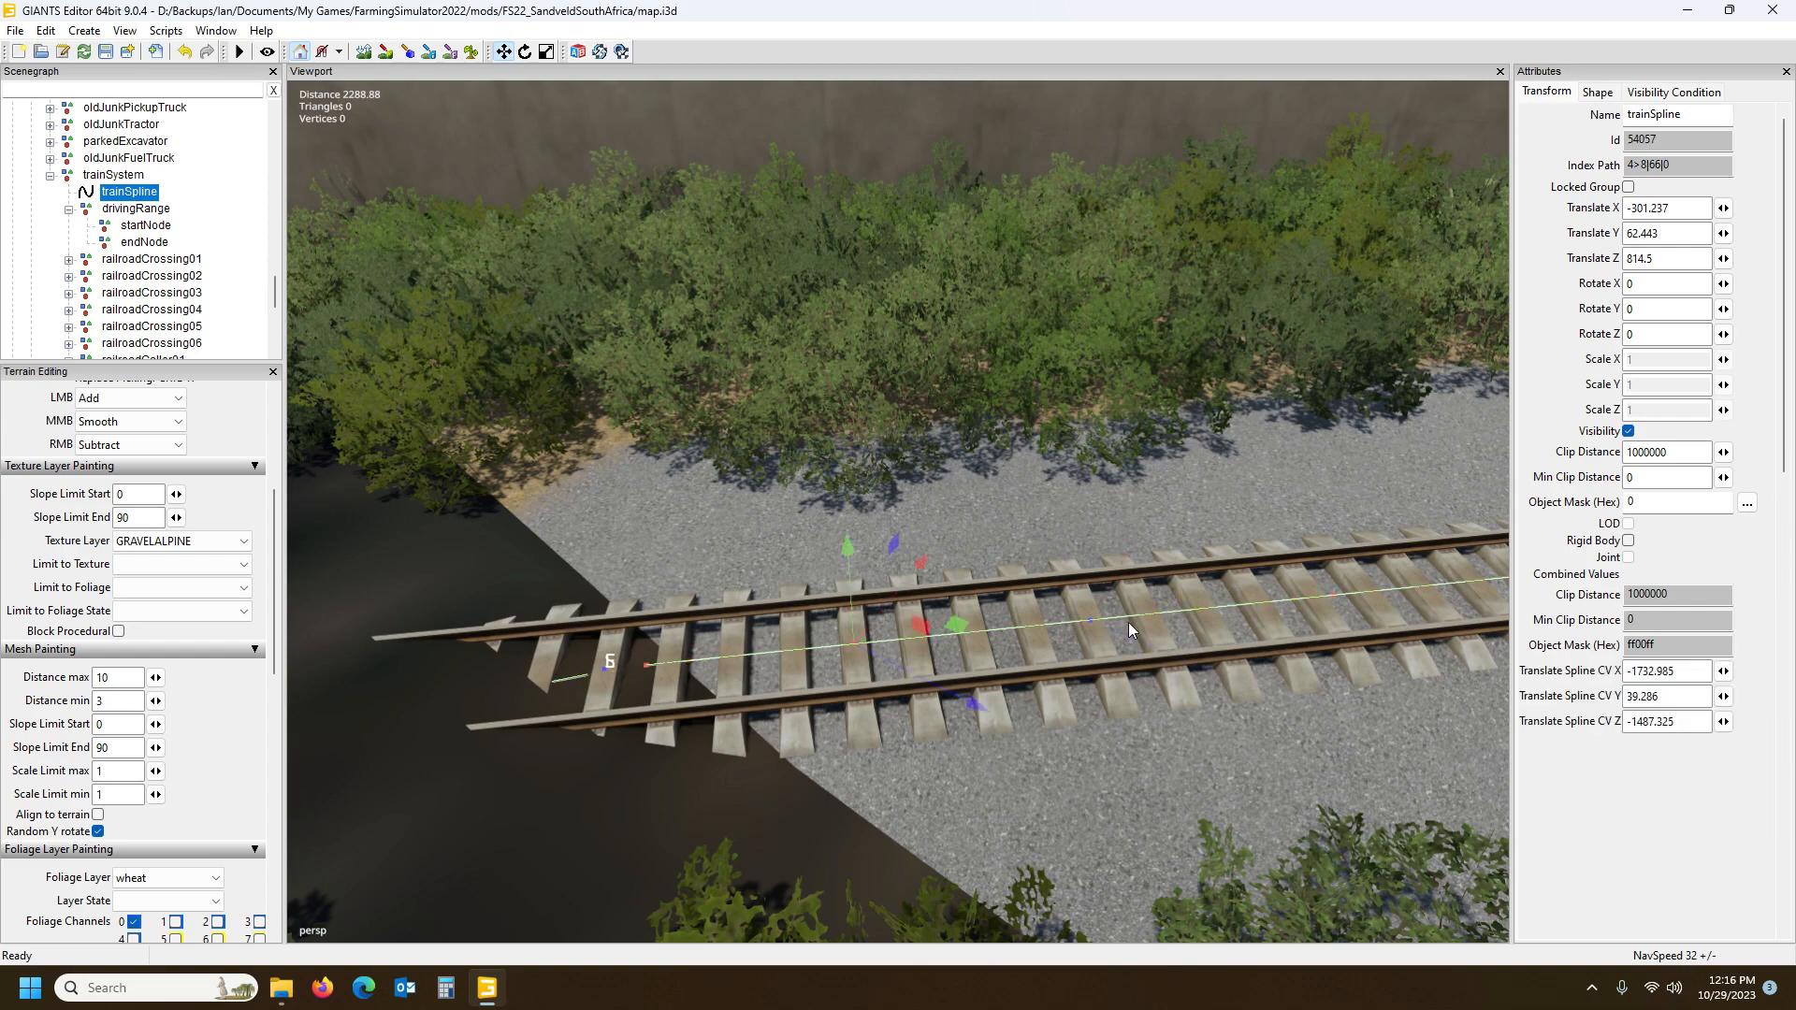
key("ctrl+b")
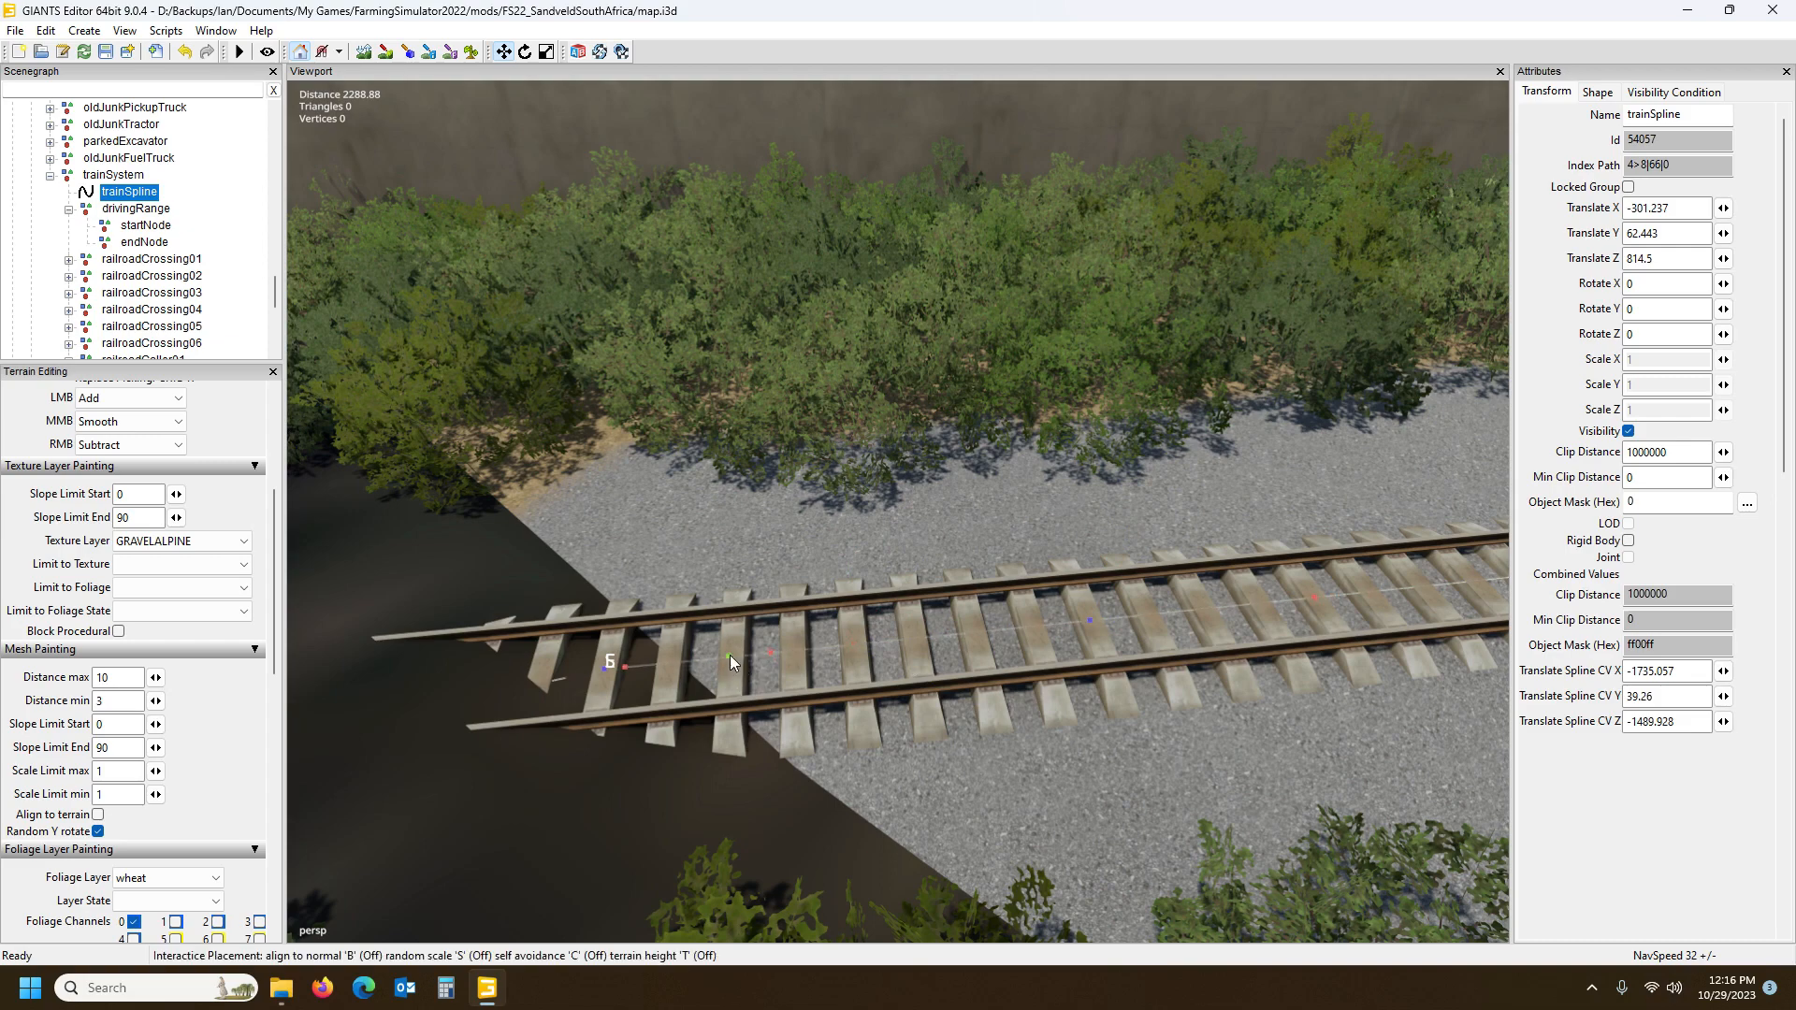
left_click(732, 654)
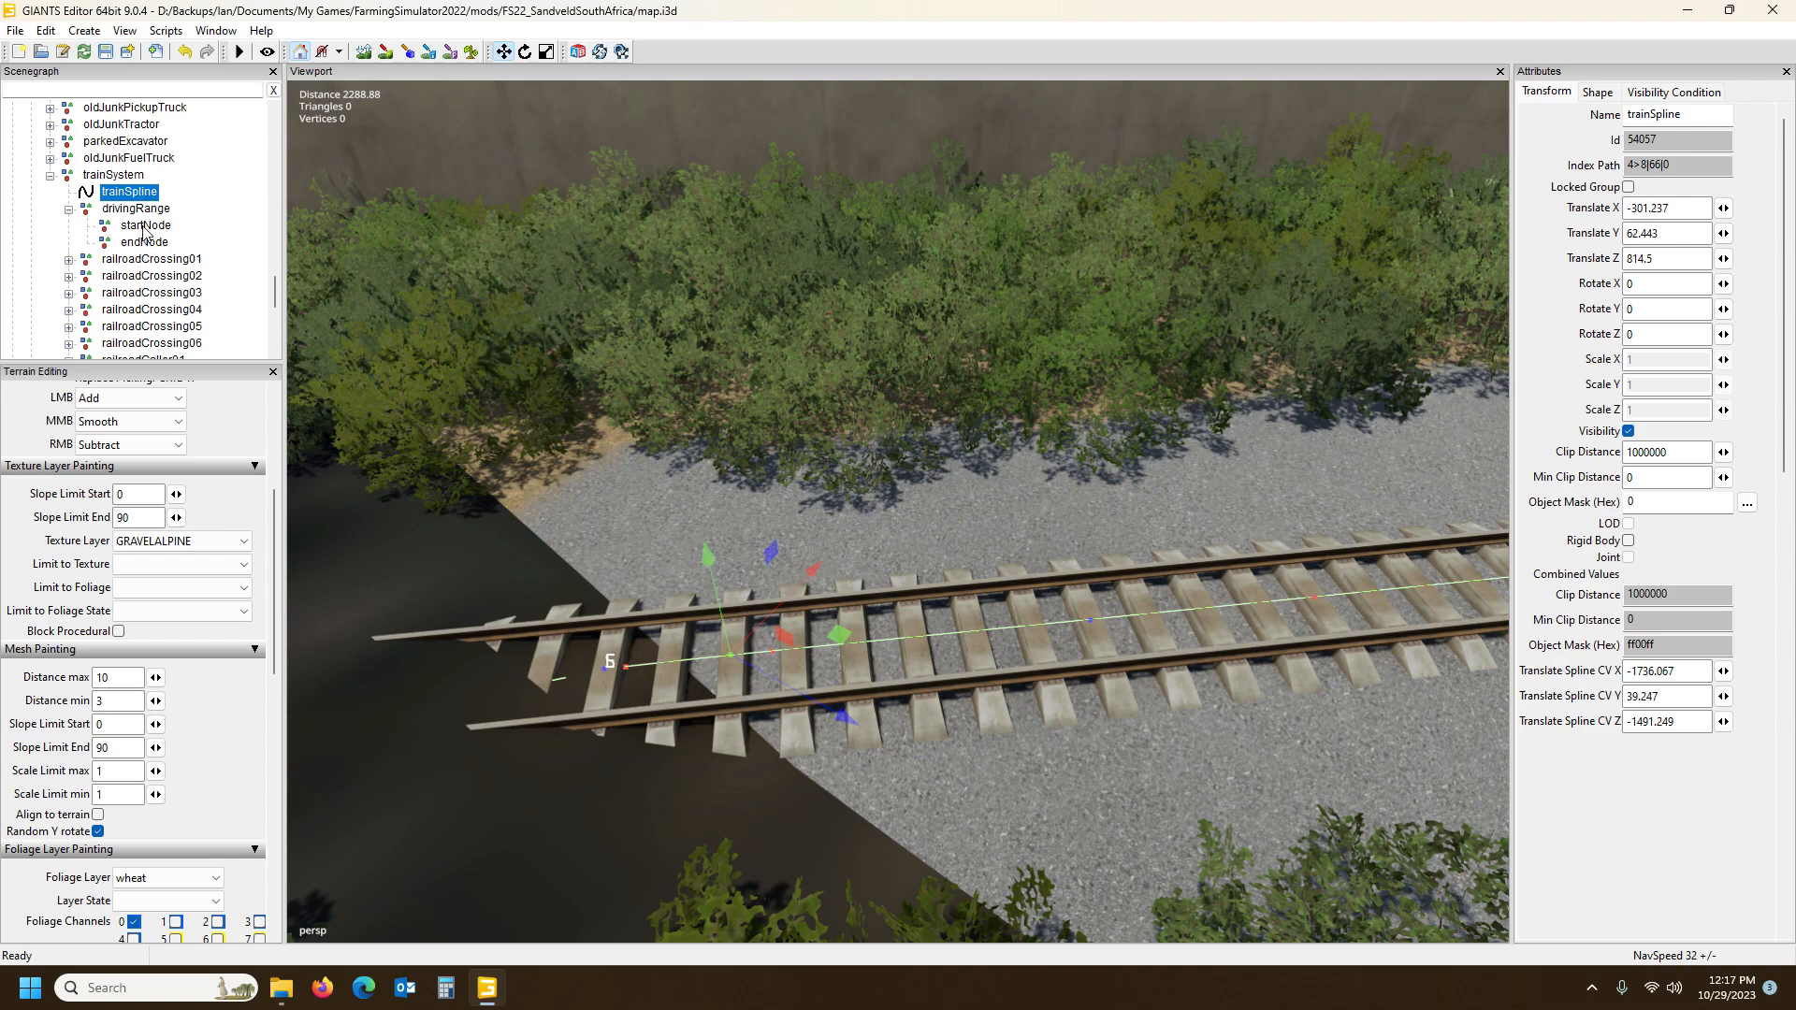
Place drivingRange's startNode on the spline near the tunnel-side track end, at about X -2037.3, Y 101.7, Z -676.7
left_click(145, 226)
left_click_drag(878, 695, 841, 675, "alt")
scroll(842, 729, "up", 5)
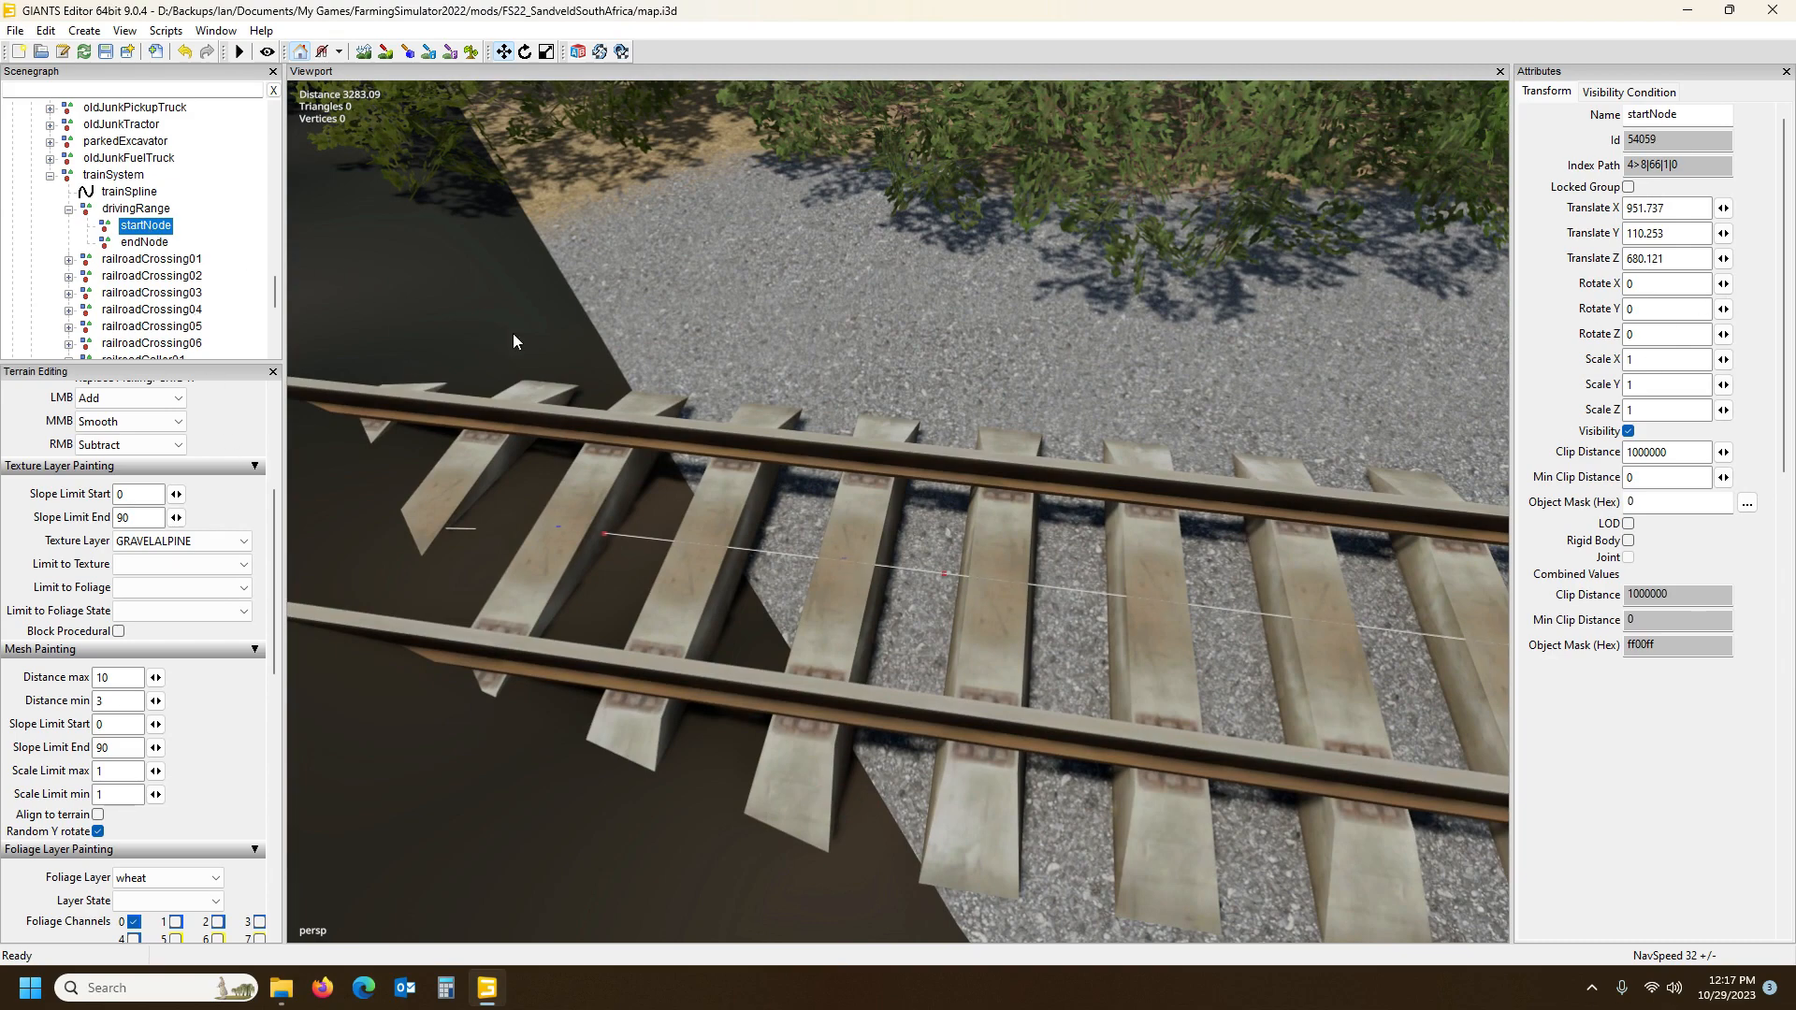
left_click(844, 564)
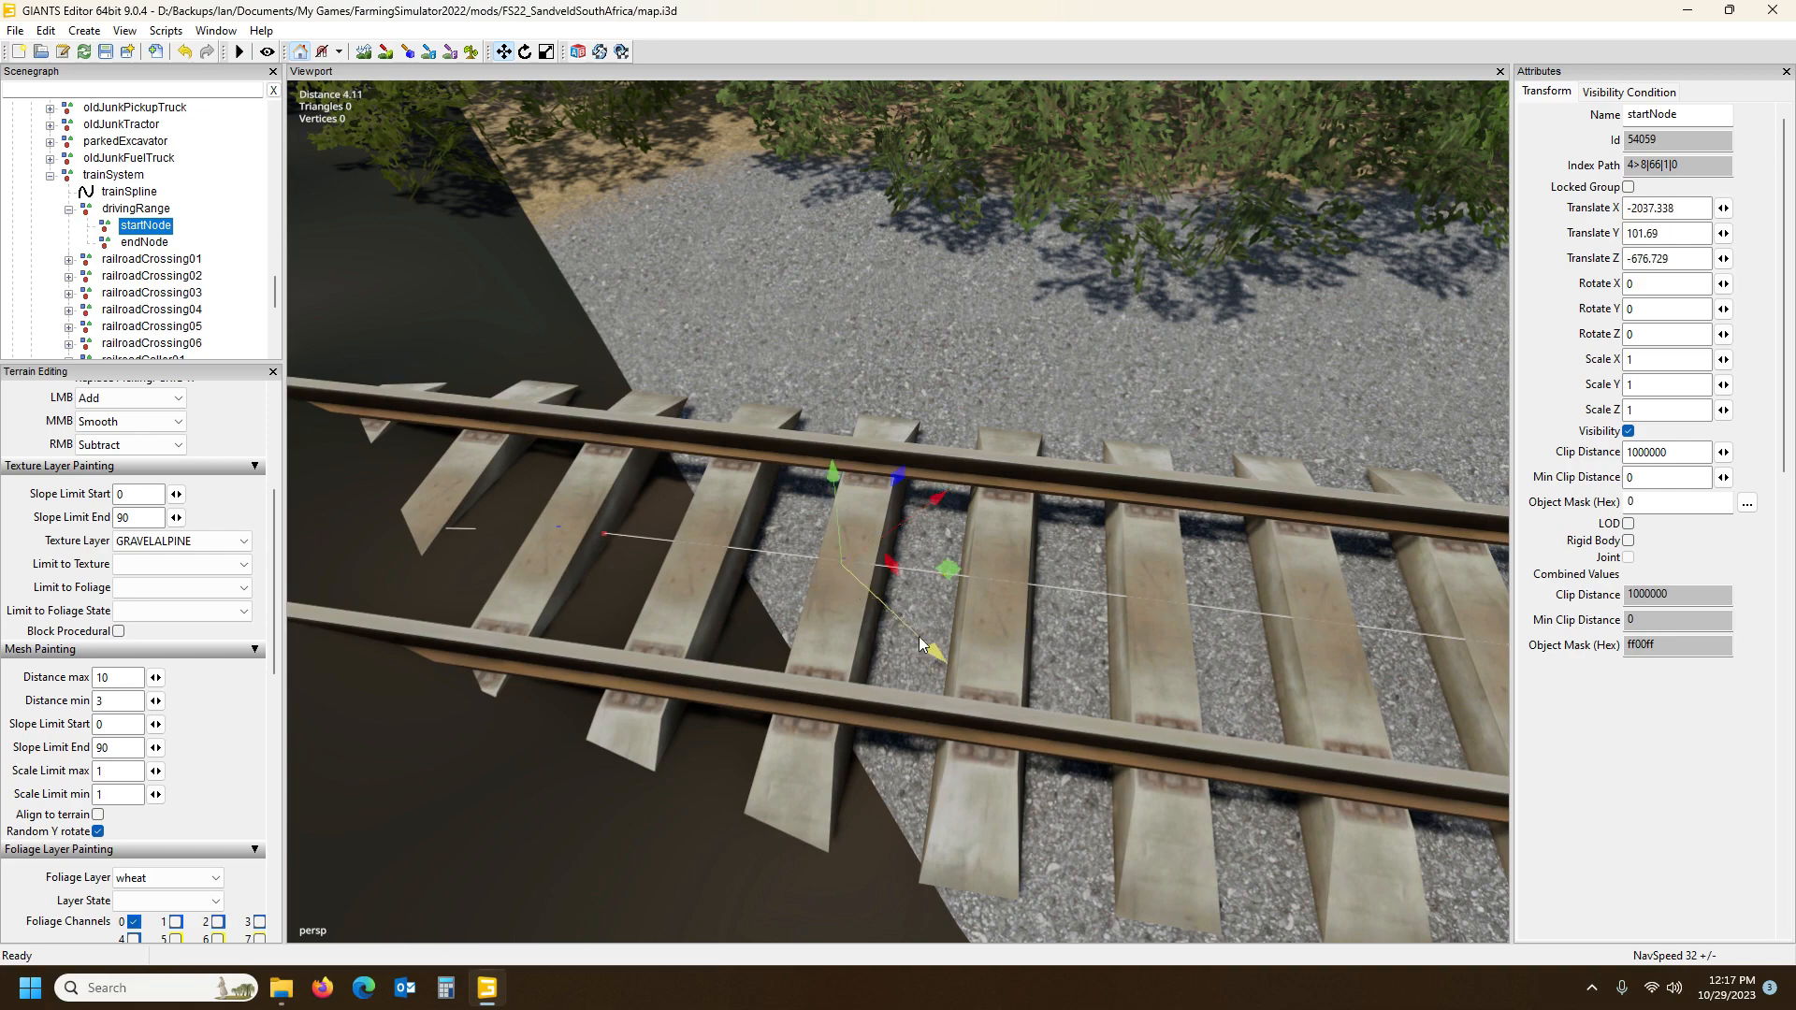
scroll(904, 658, "up", 4)
scroll(910, 644, "down", 2)
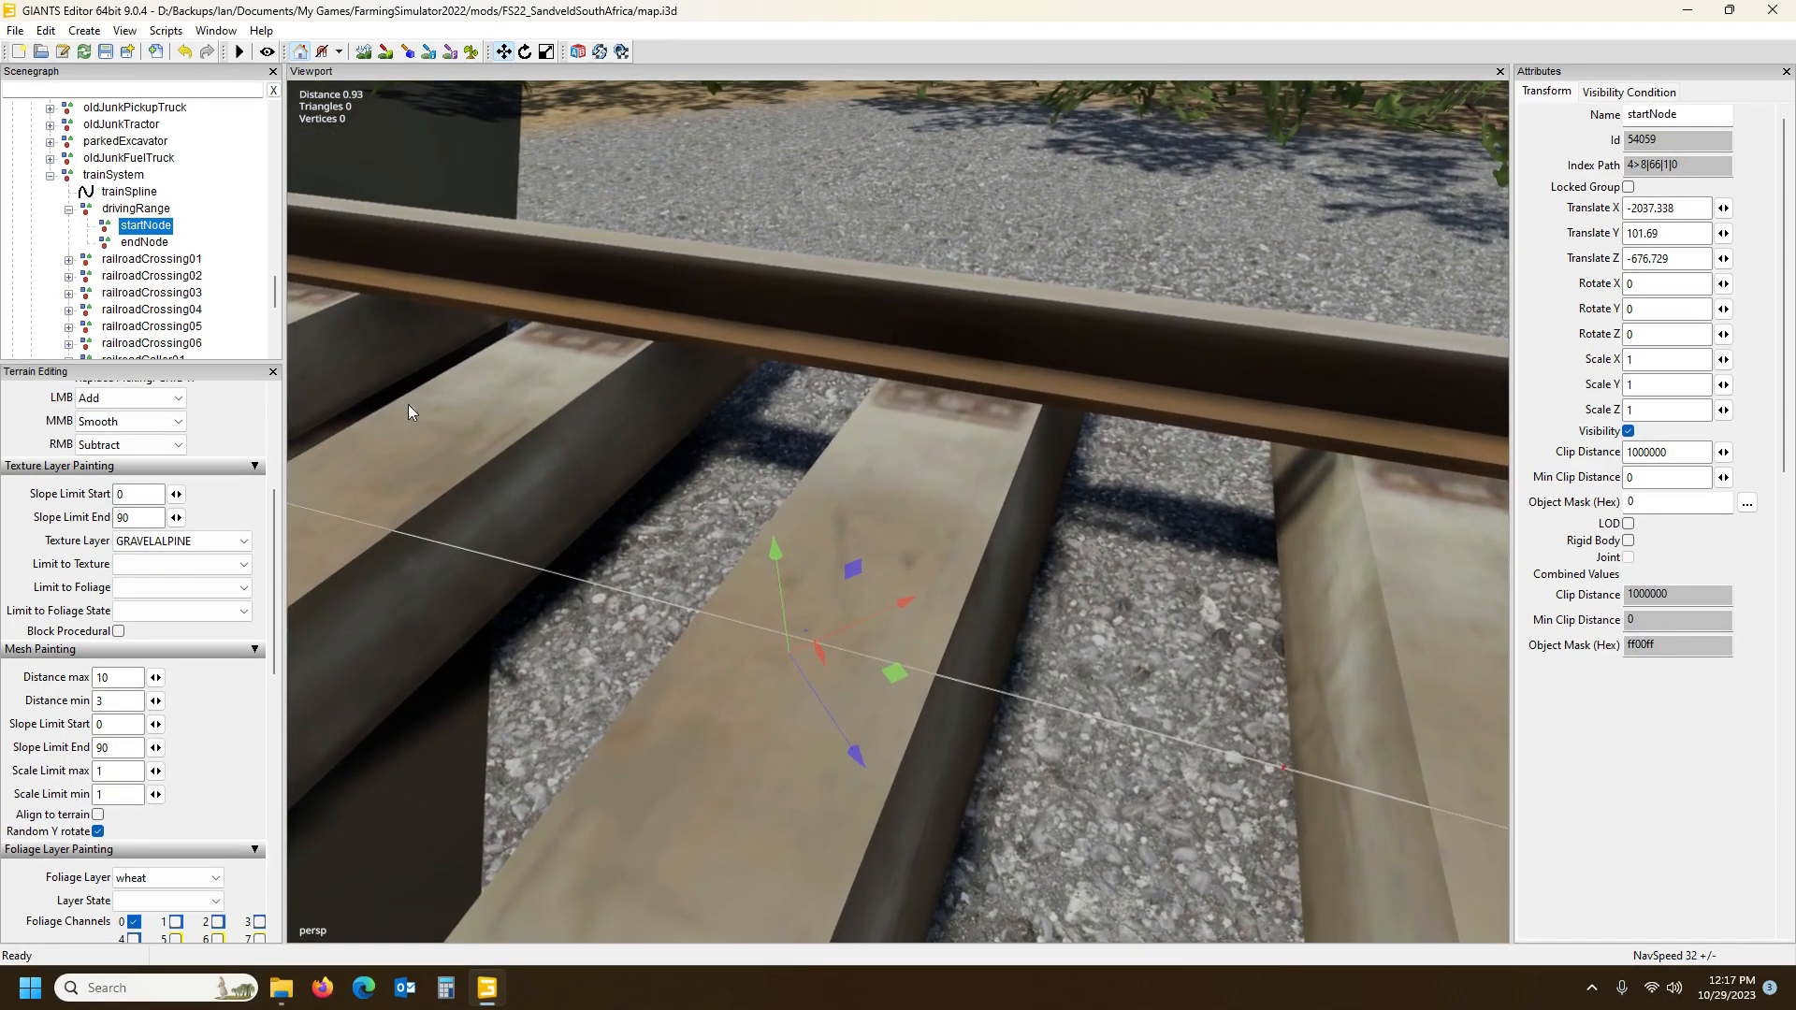
key("ctrl+b")
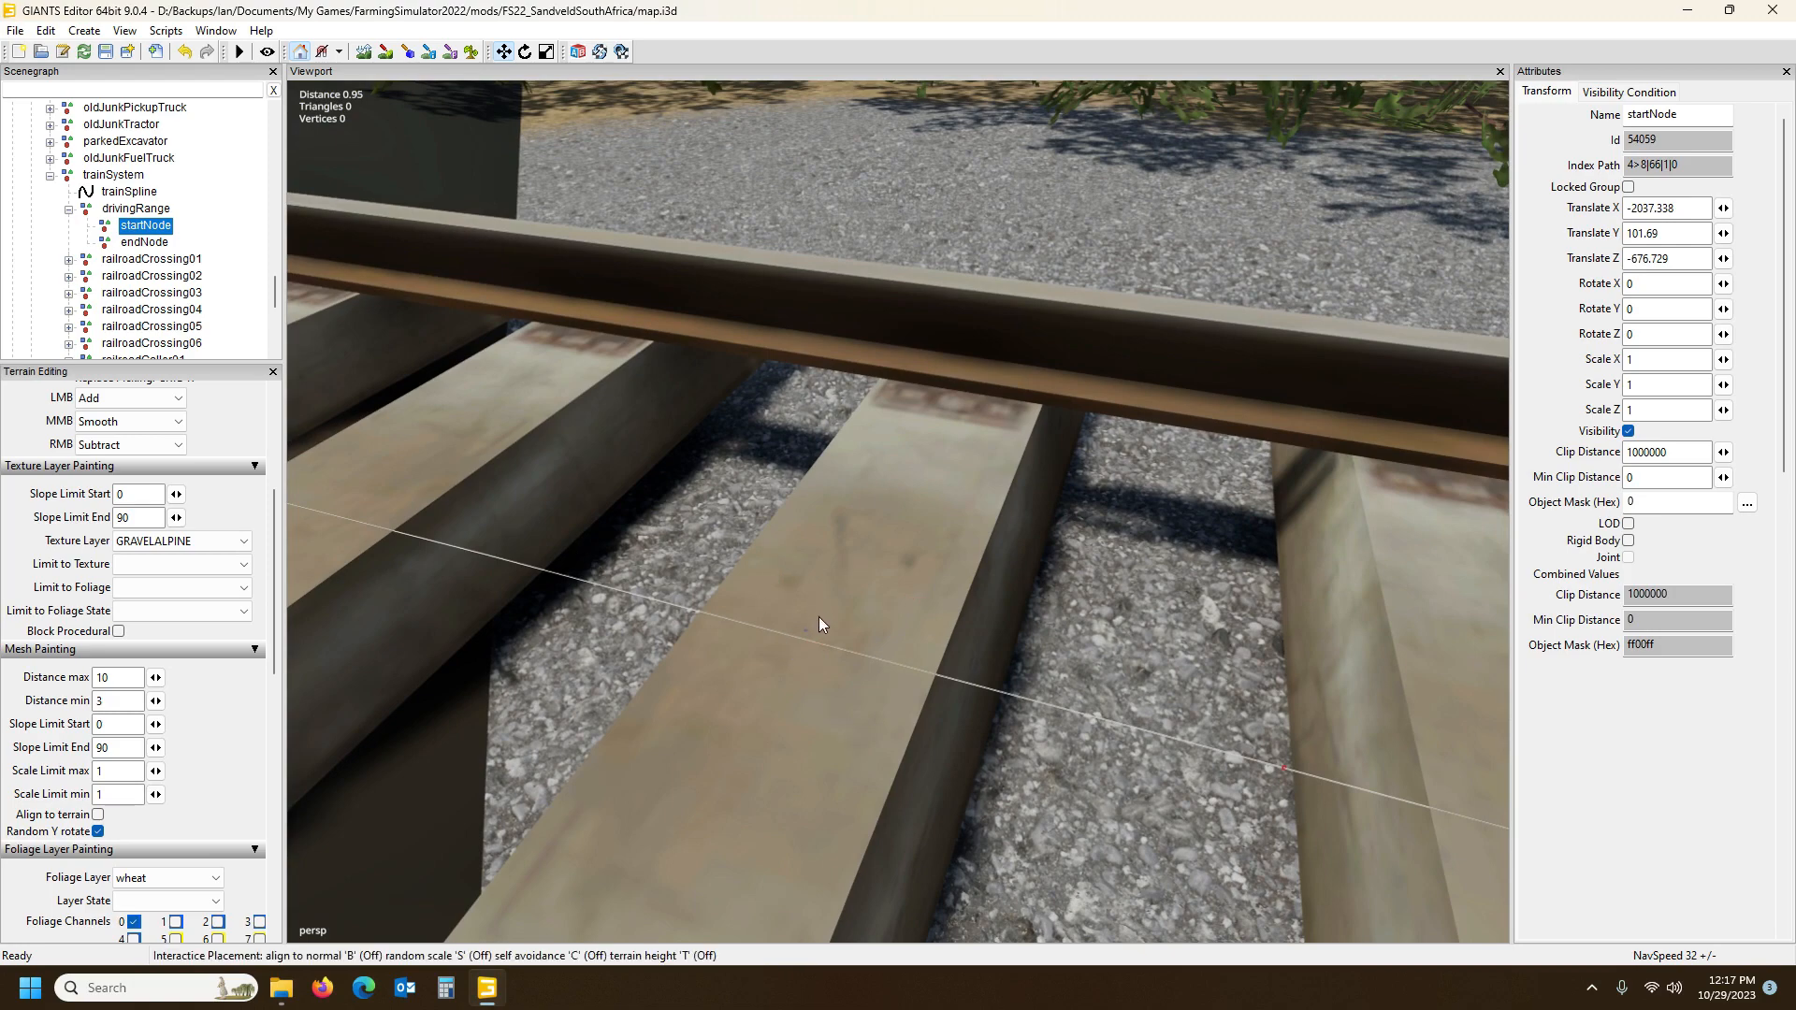
mouse_move(818, 616)
left_mouse_down()
mouse_move(824, 647)
mouse_move(808, 631)
left_mouse_up()
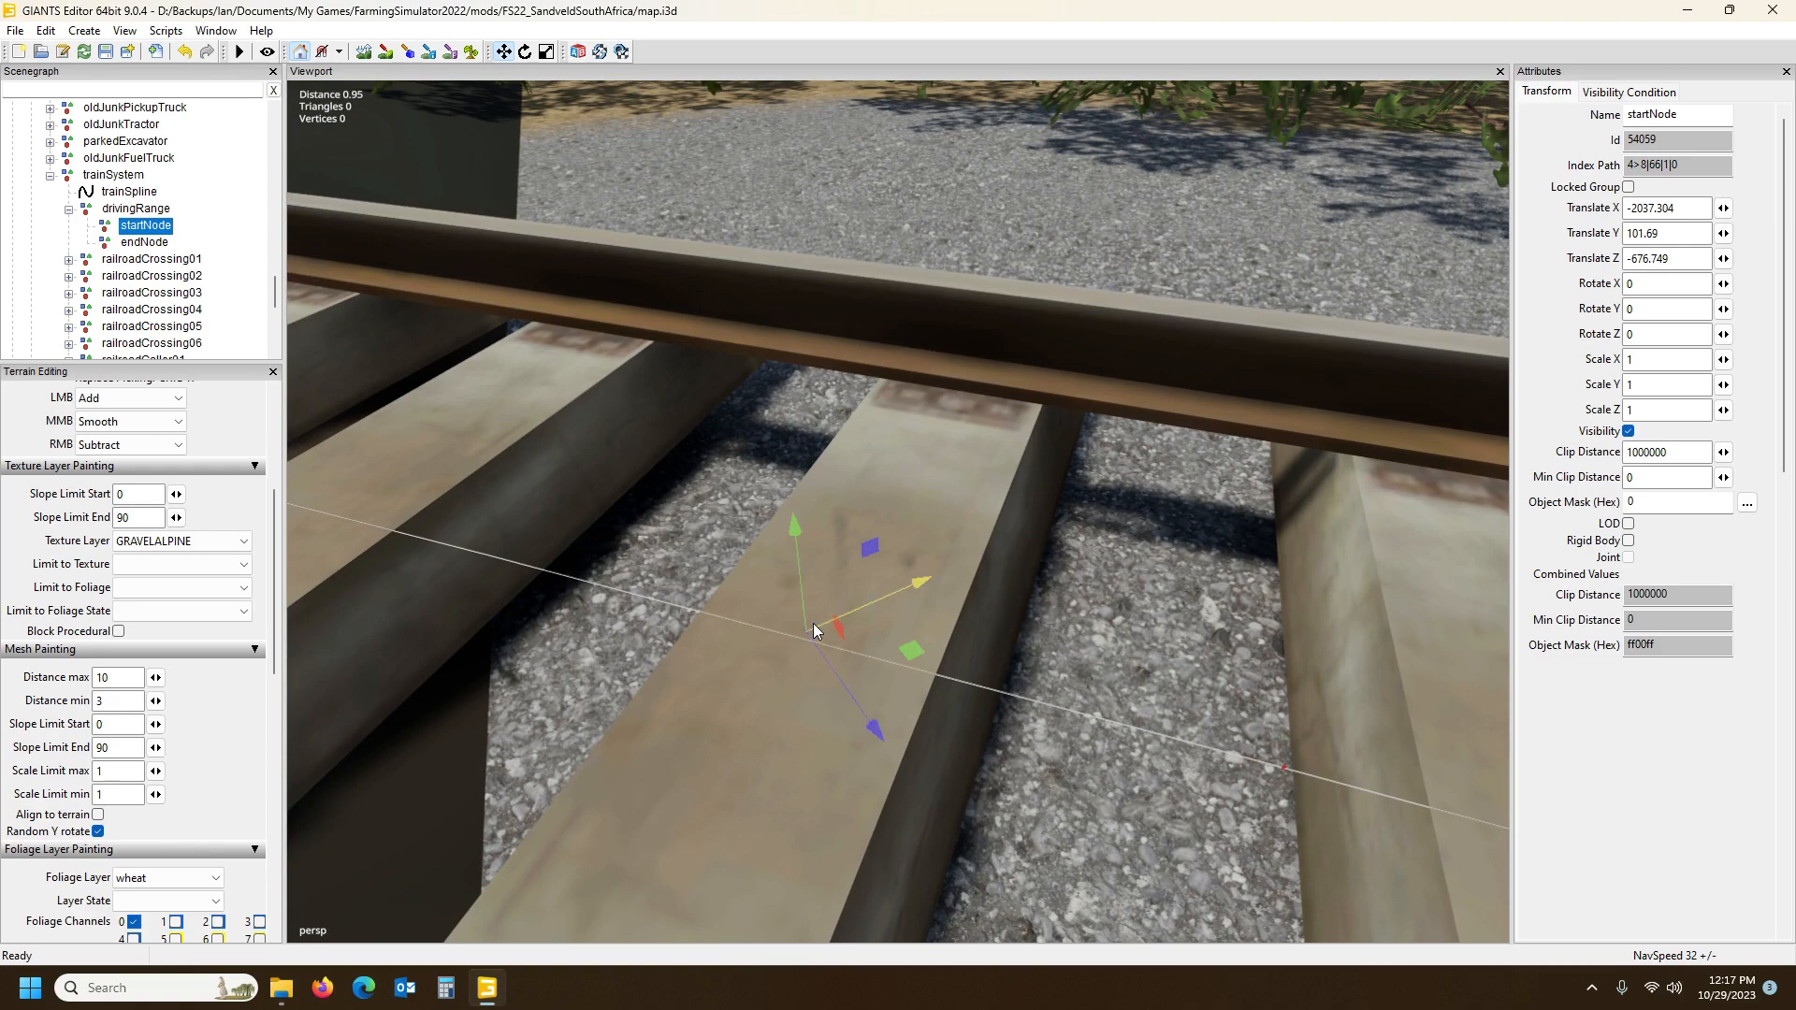
Try placing startNode at about X -2037.287, Y 101.69, Z -676.756 on the sleeper beside trainSpline
key("ctrl+b")
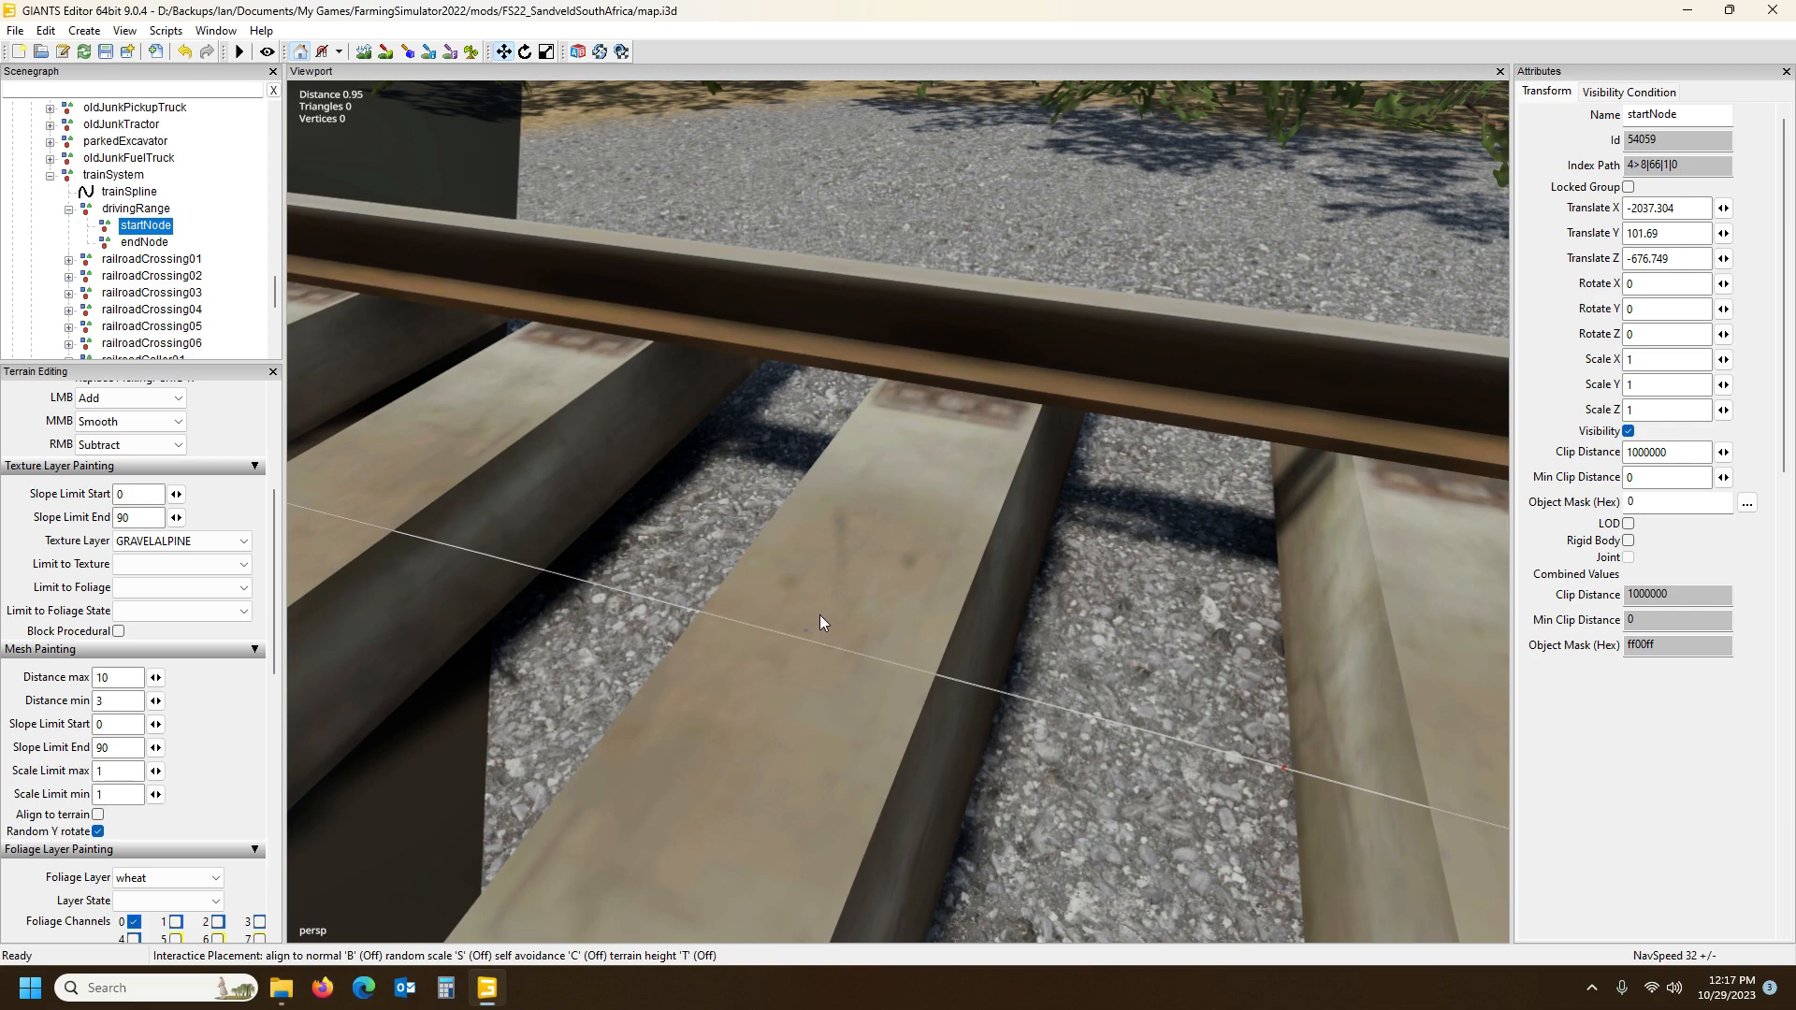
key("ctrl+b")
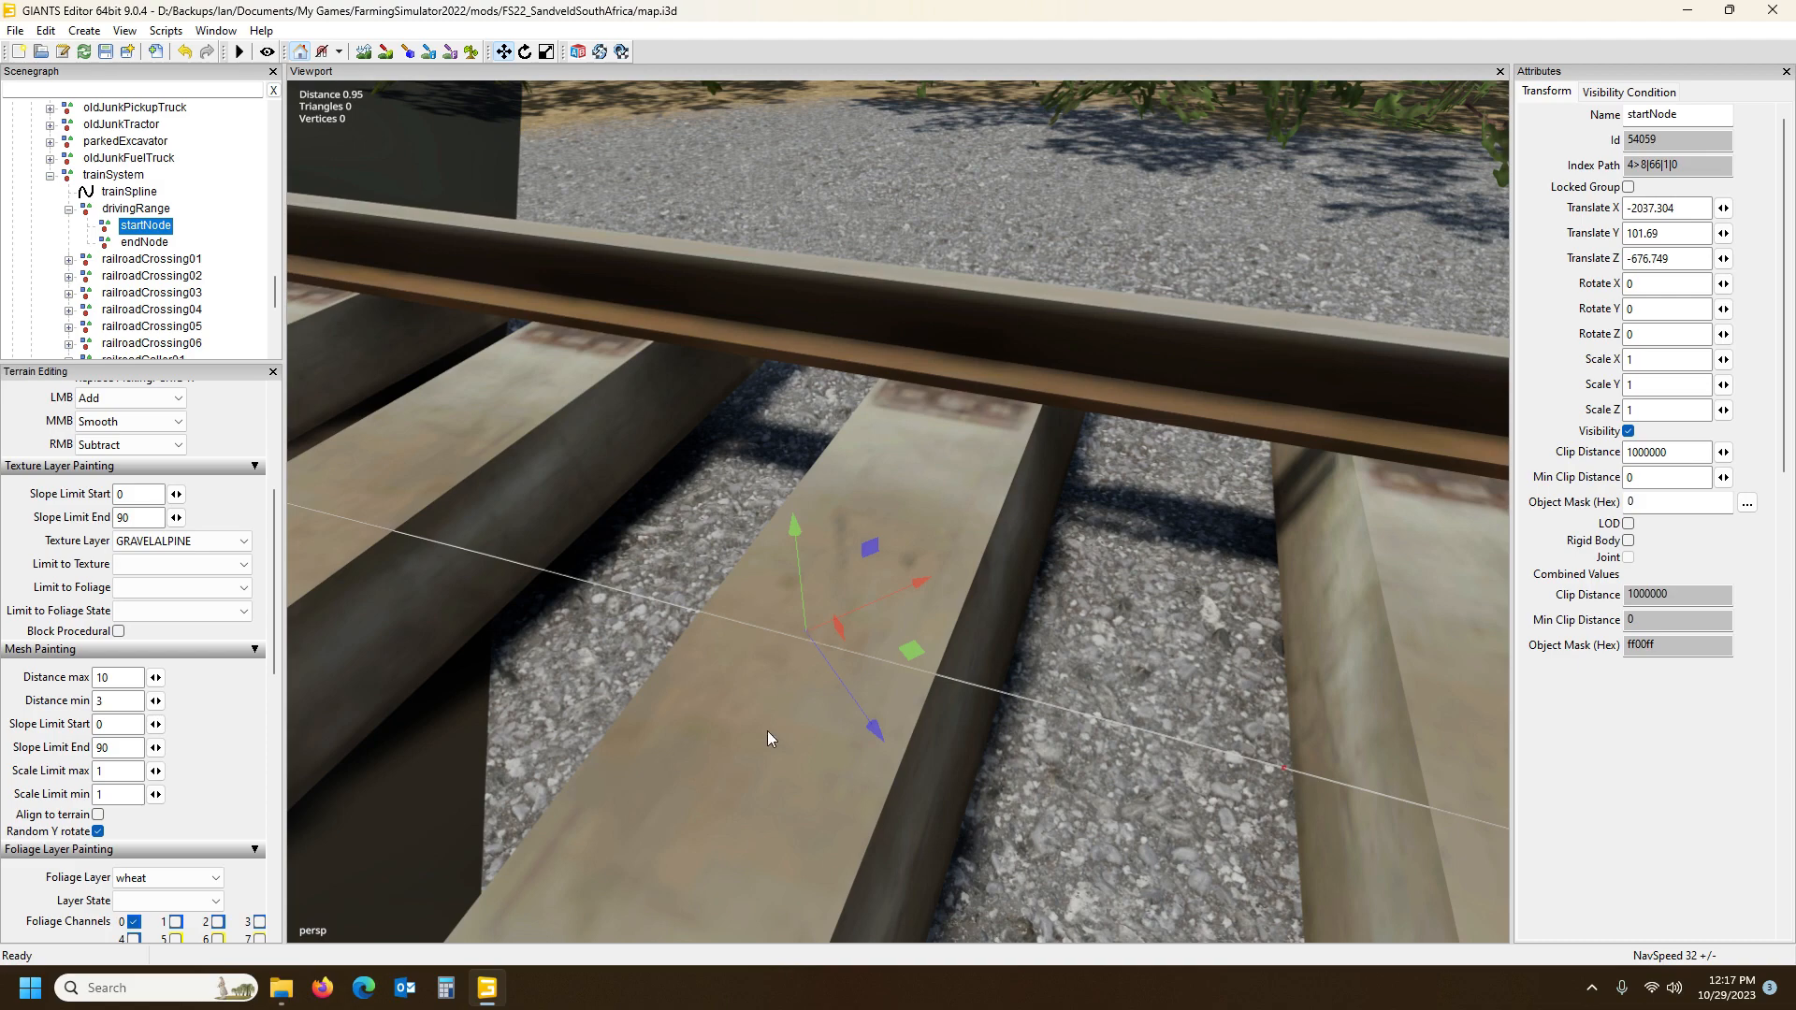
left_click_drag(823, 755, 928, 702, "alt")
scroll(739, 738, "down", 5)
scroll(857, 720, "up", 4)
scroll(1457, 693, "down", 4)
scroll(1505, 625, "up", 4)
scroll(928, 702, "up", 8)
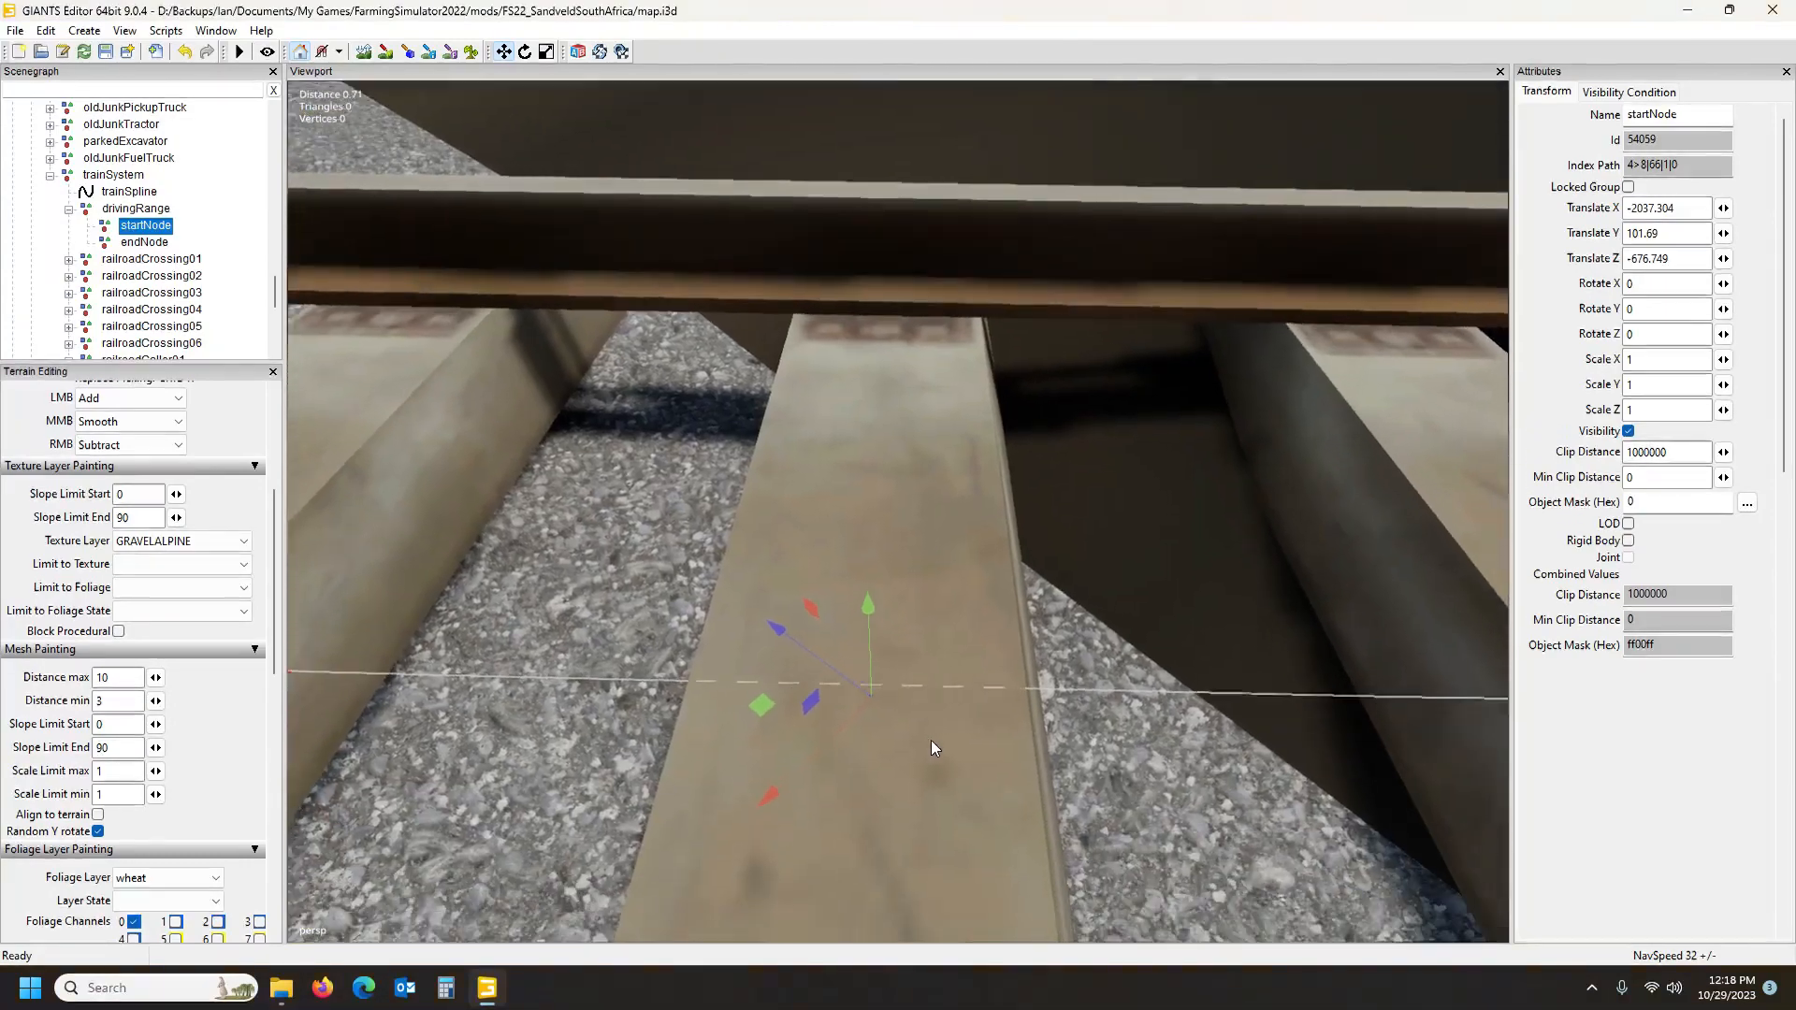
left_click_drag(931, 742, 934, 751, "alt")
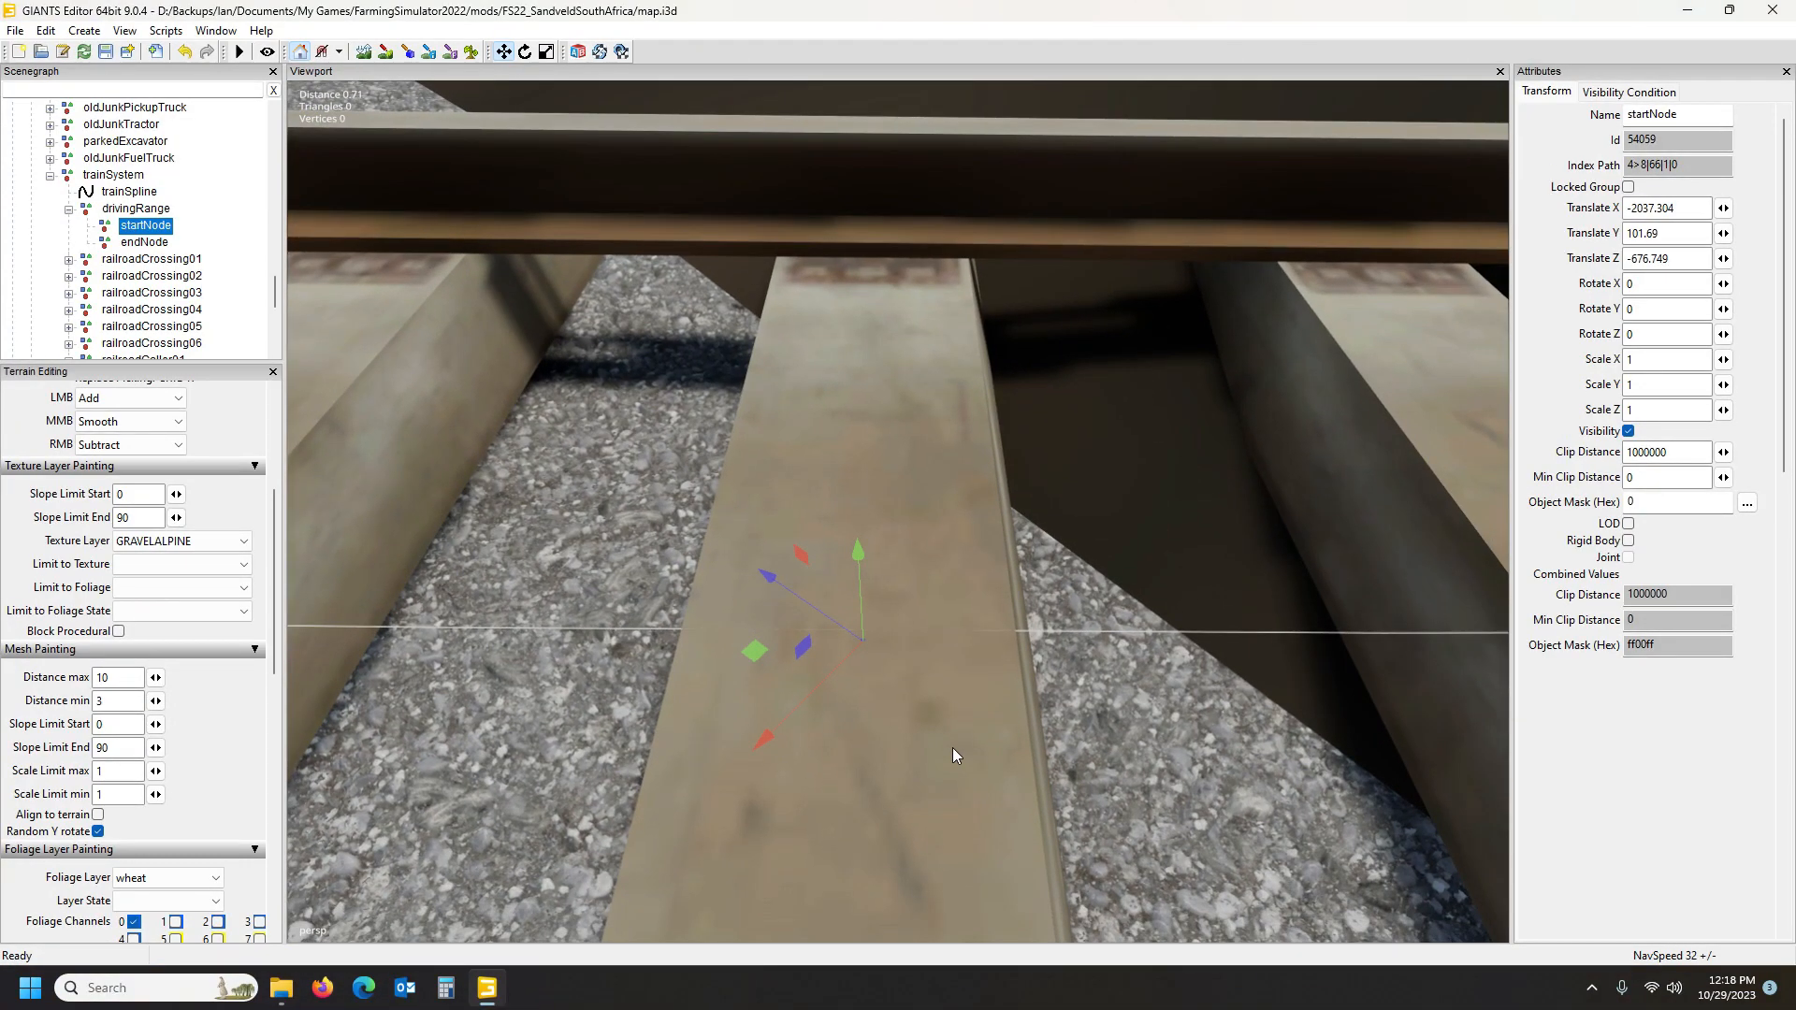
key("ctrl+b")
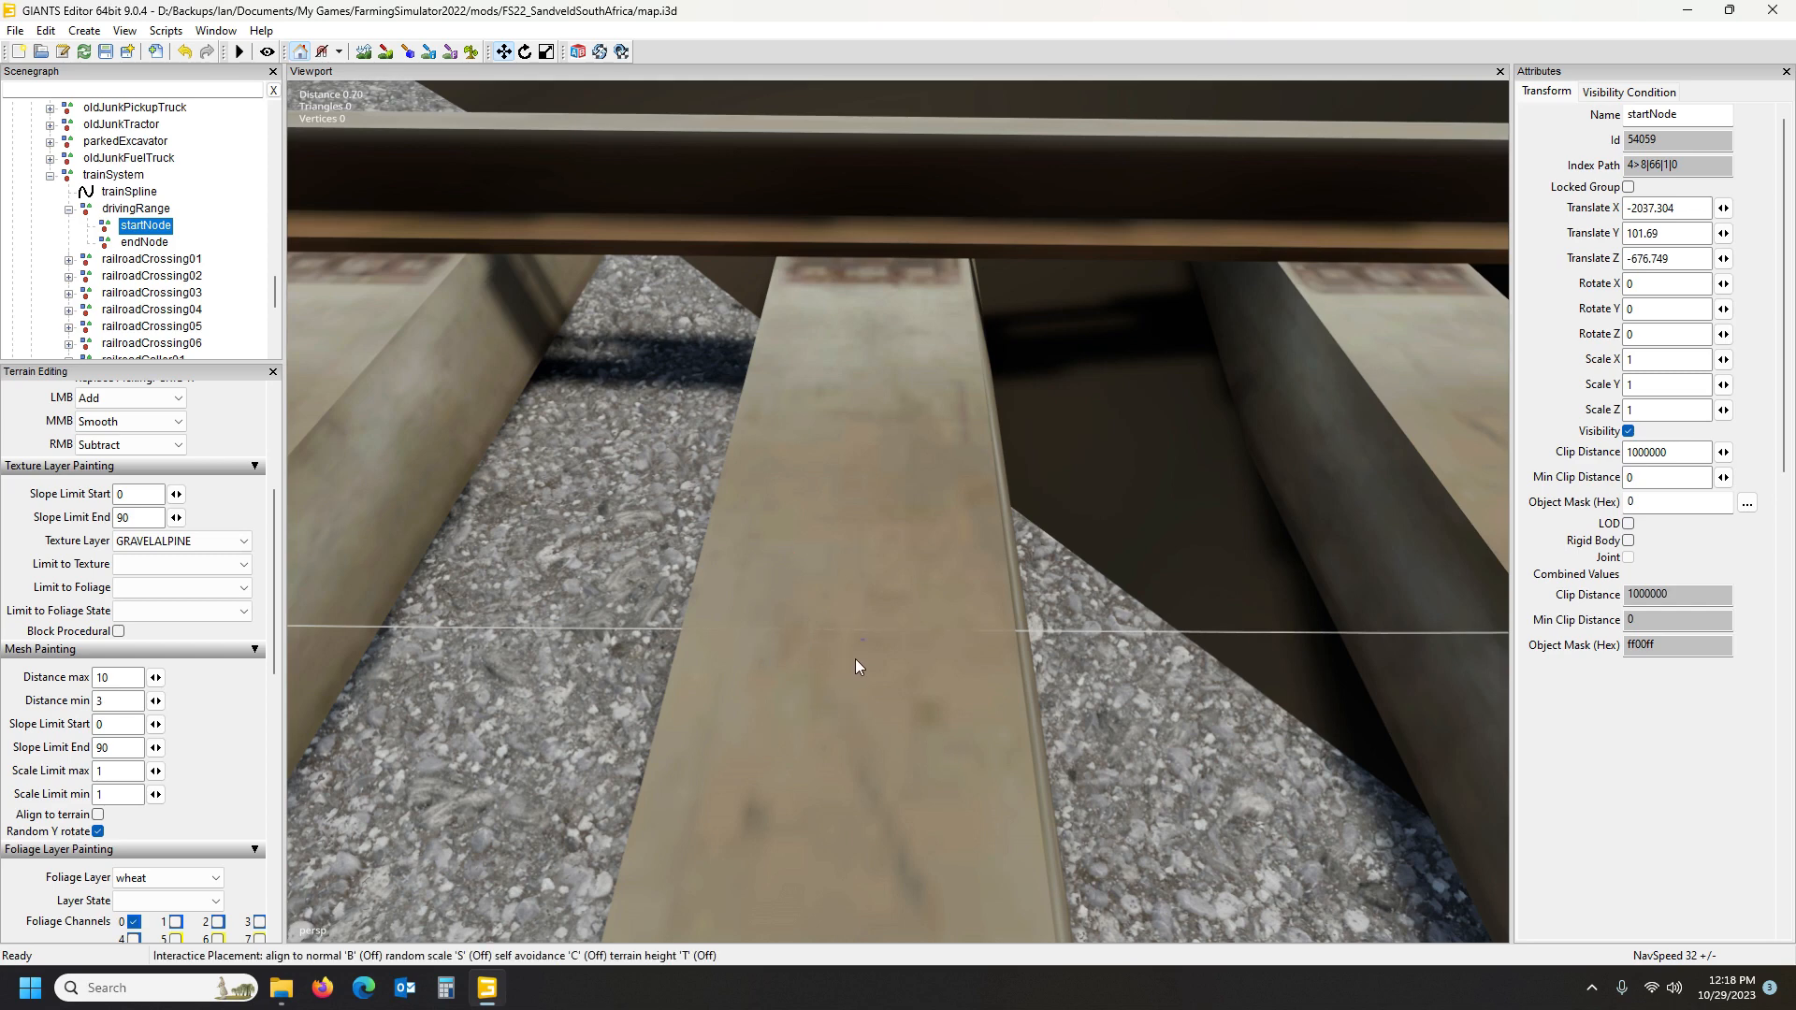
left_click(857, 657)
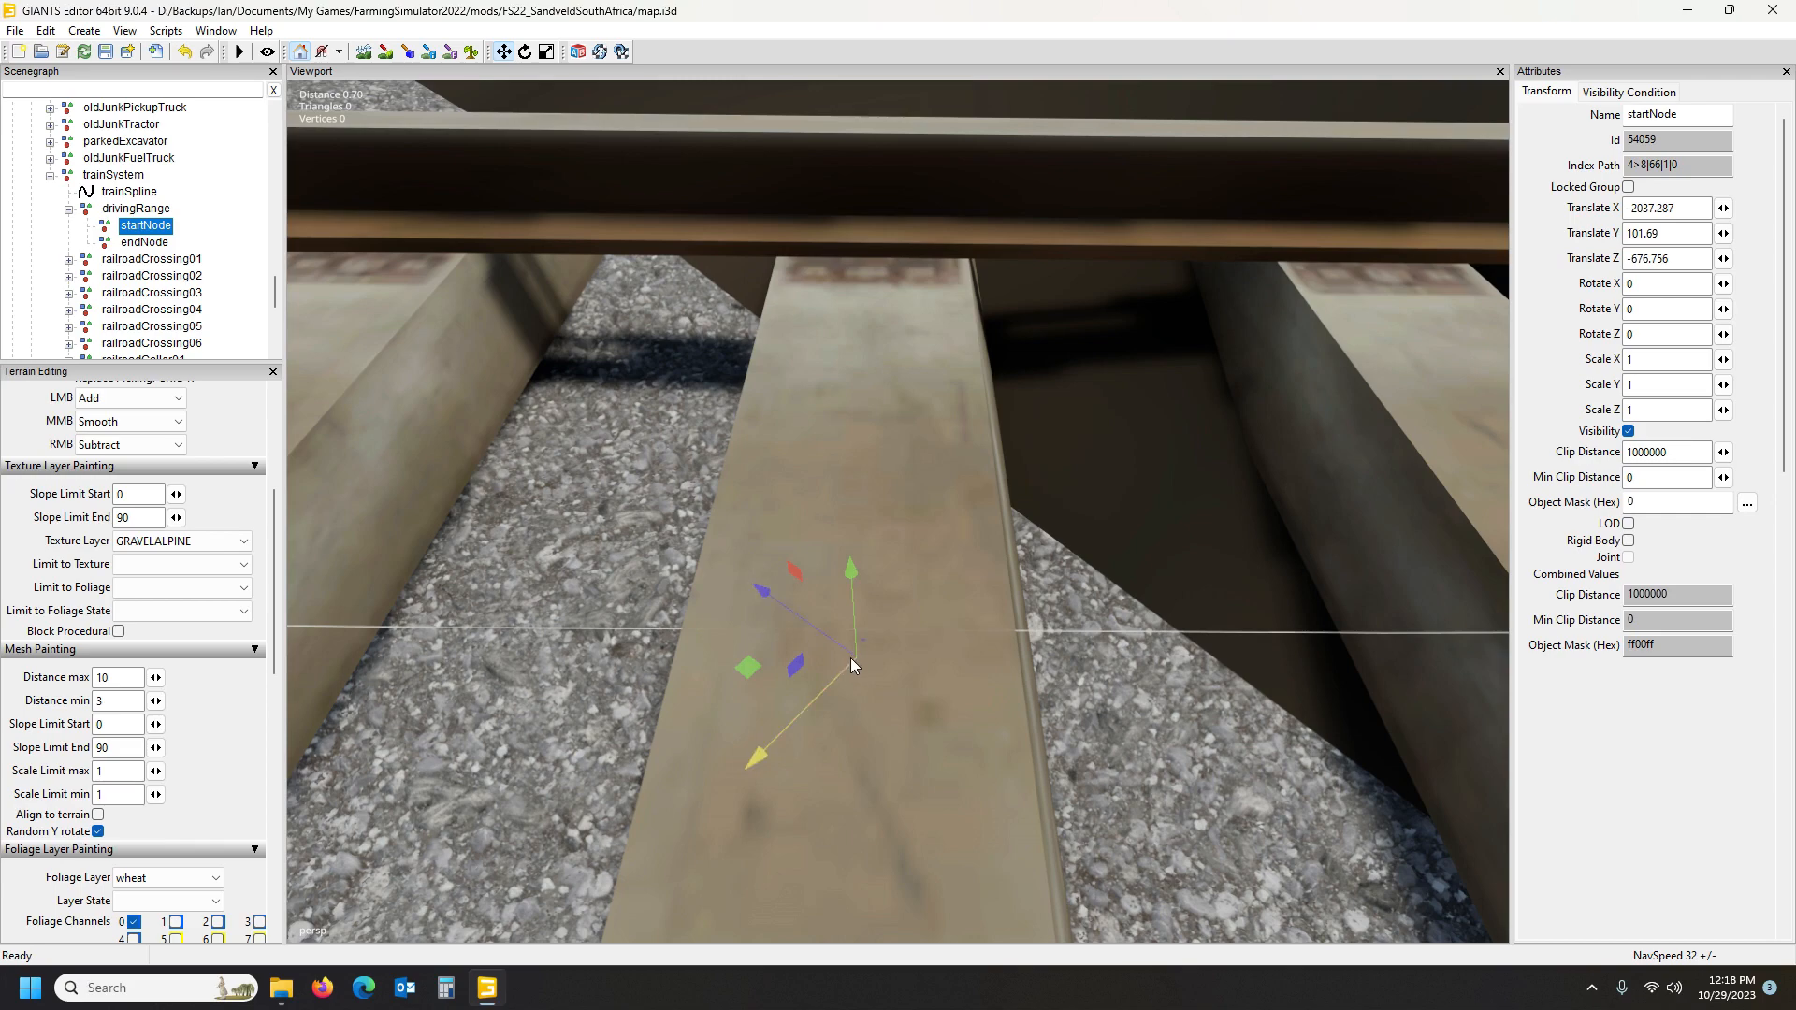
Place startNode at about X -2037.304, Y 101.69, Z -676.749 on the sleeper at the track end
left_click_drag(922, 687, 1177, 711, "alt")
scroll(1010, 598, "up", 3)
scroll(1467, 642, "down", 3)
scroll(1196, 701, "up", 3)
key("ctrl+b")
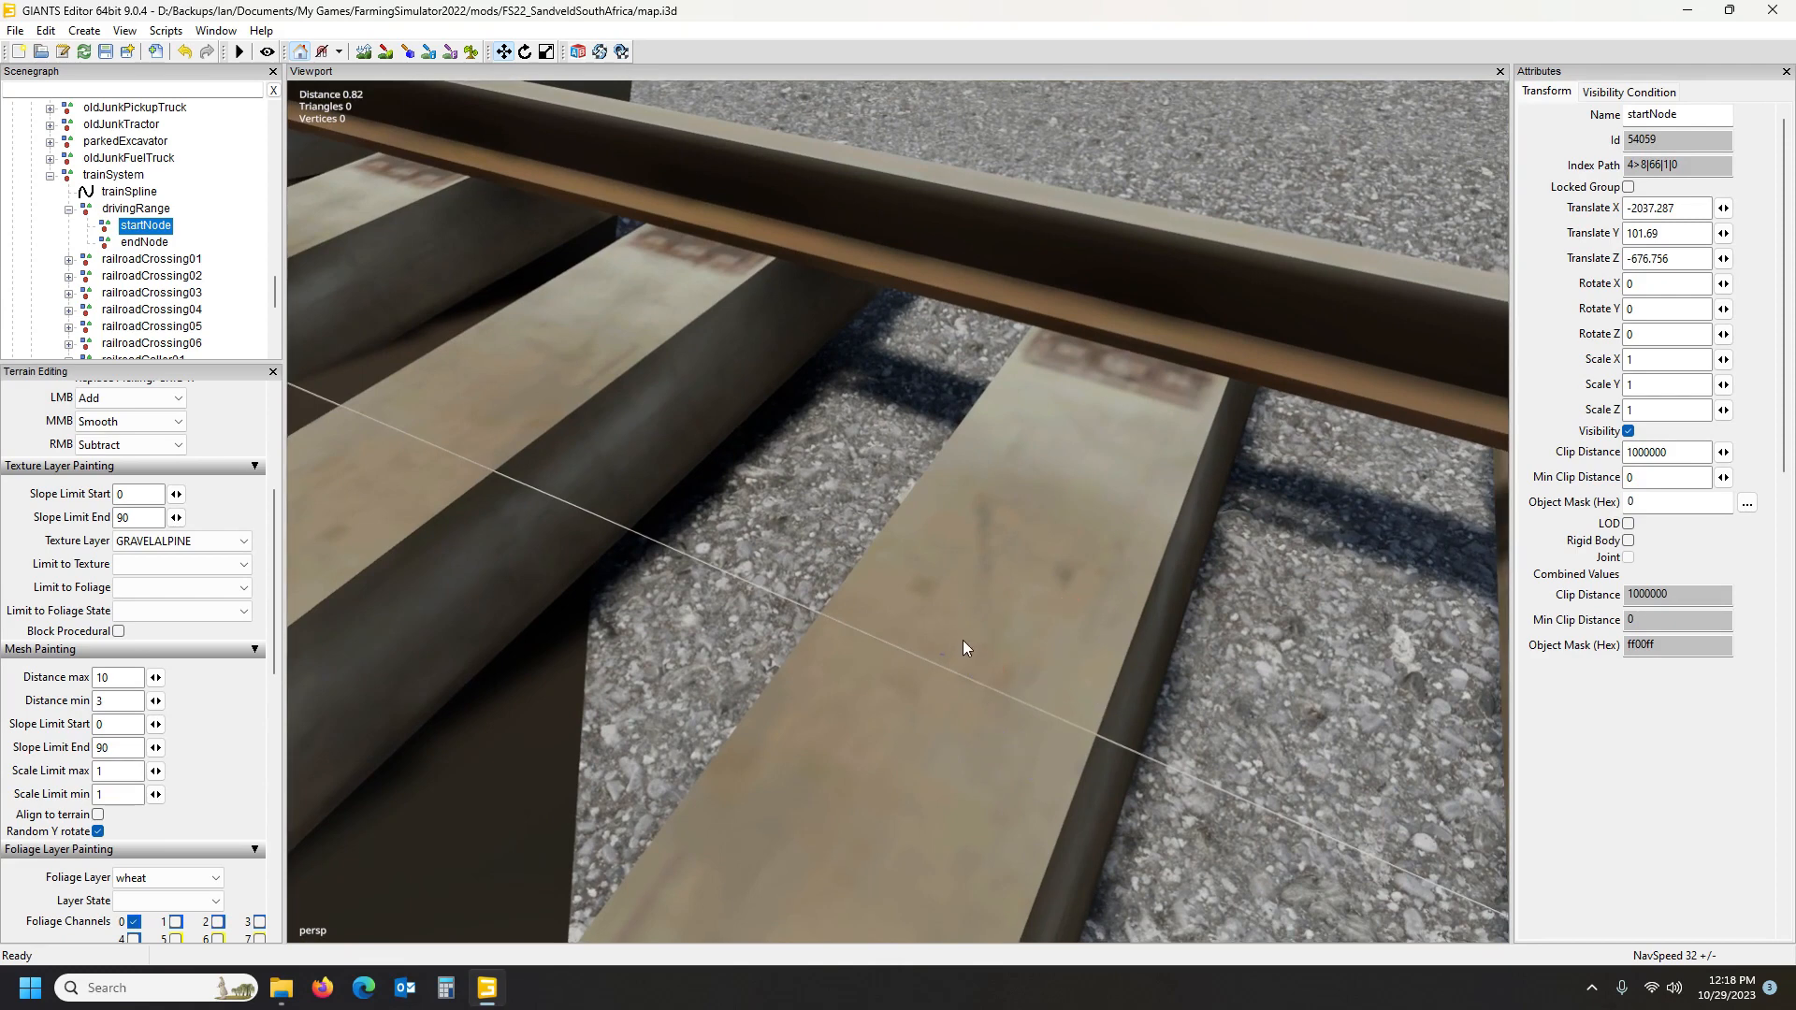
left_click(957, 645)
right_click_drag(750, 794, 823, 808)
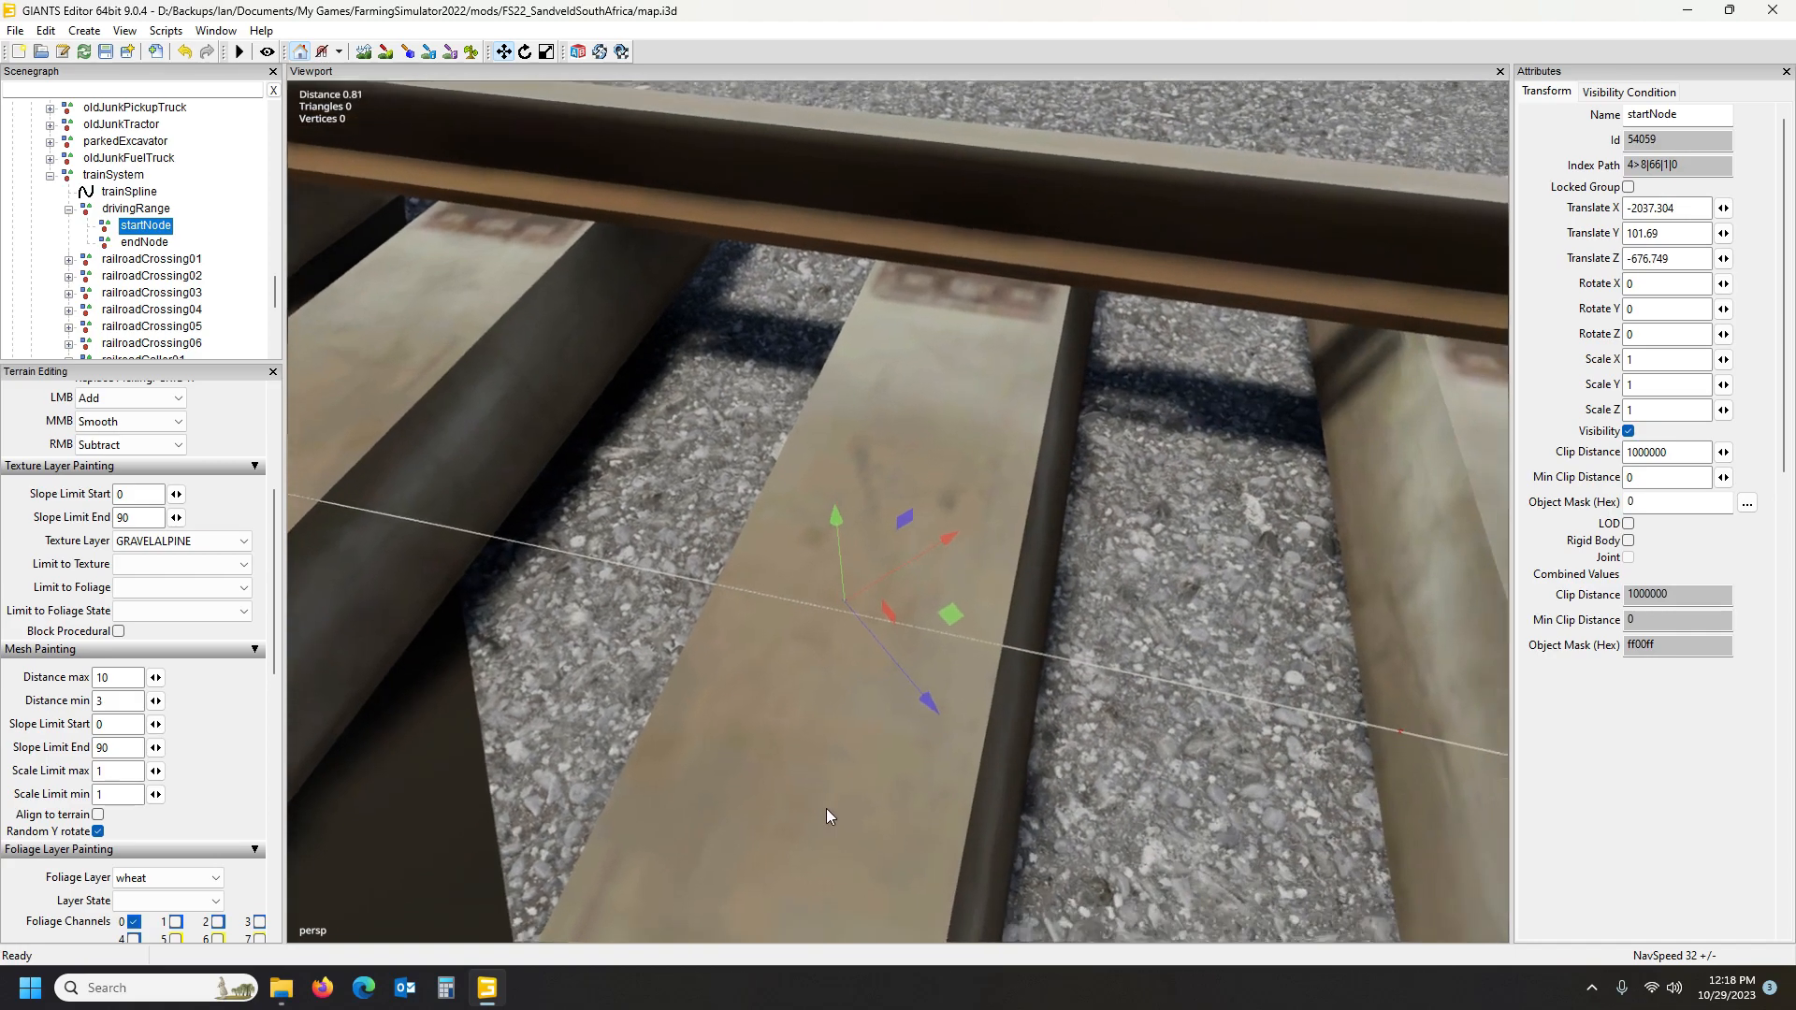
scroll(825, 809, "down", 5)
left_click_drag(833, 810, 1065, 743, "alt")
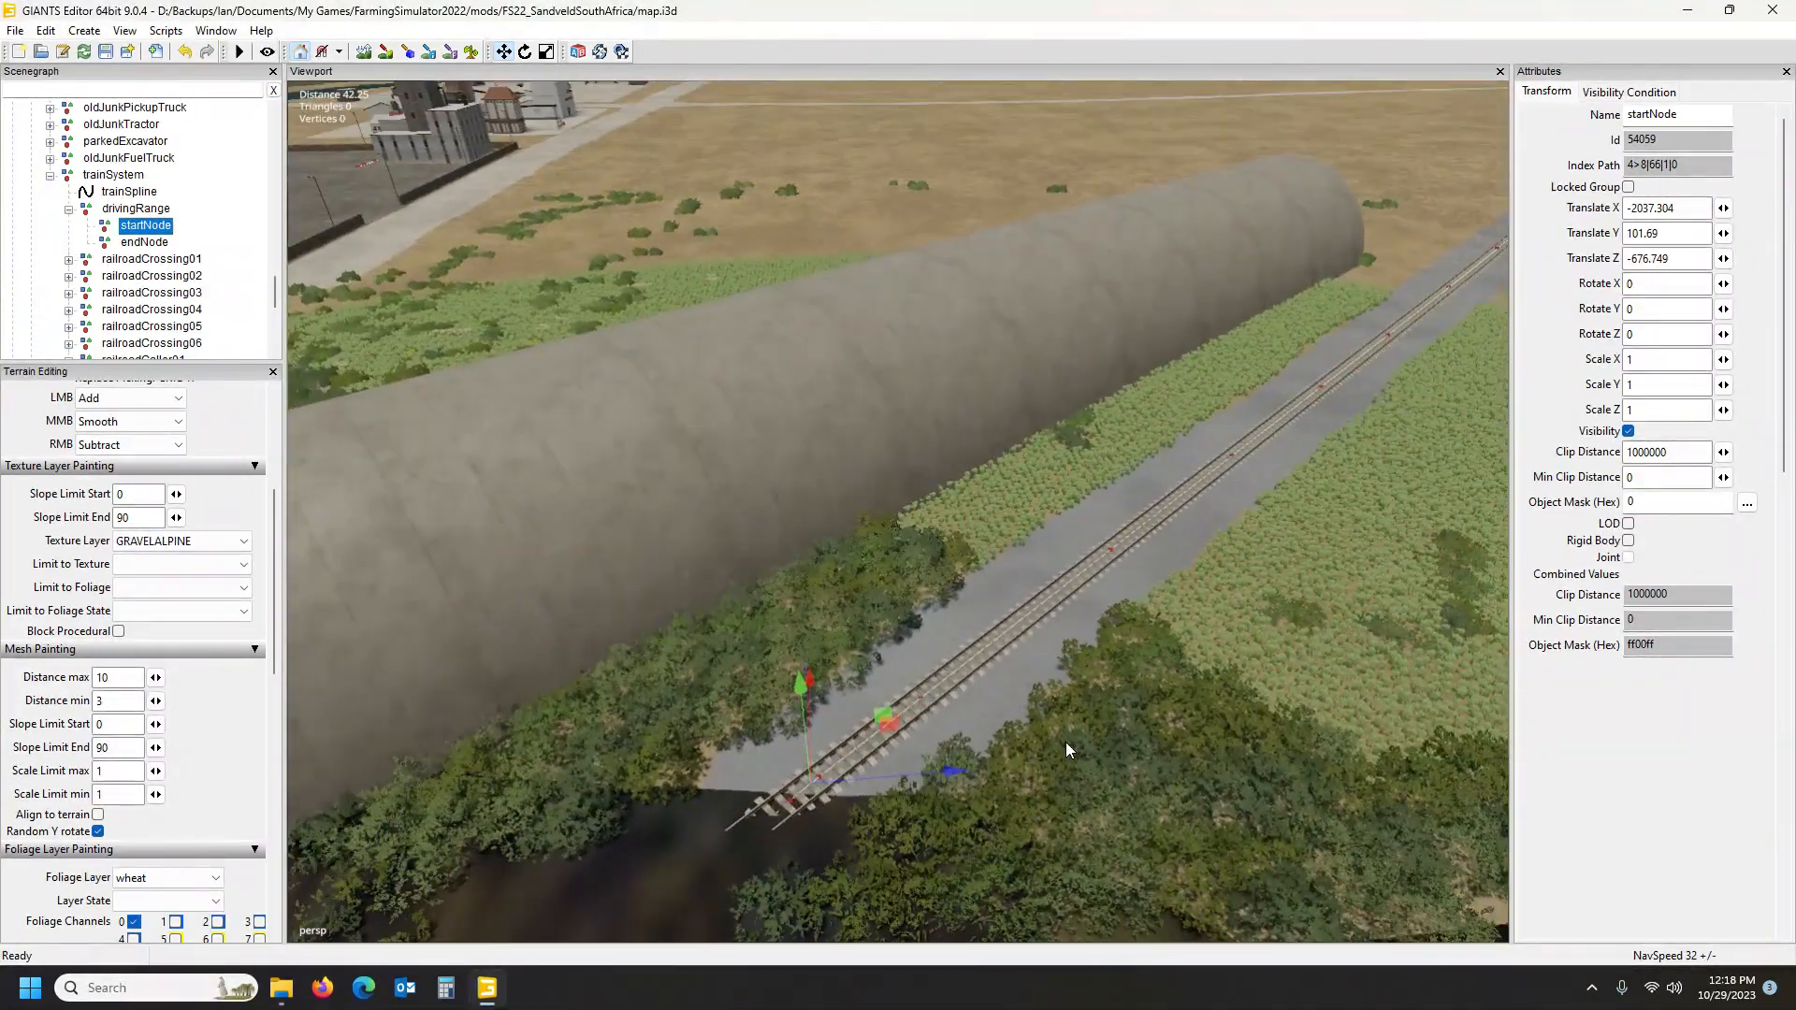
Place drivingRange's endNode on trainSpline at the gravel edge beside the other tunnel, at about X -157.456, Y 157.391, Z -2046.782
left_click(145, 242)
left_click_drag(1095, 726, 942, 604, "alt")
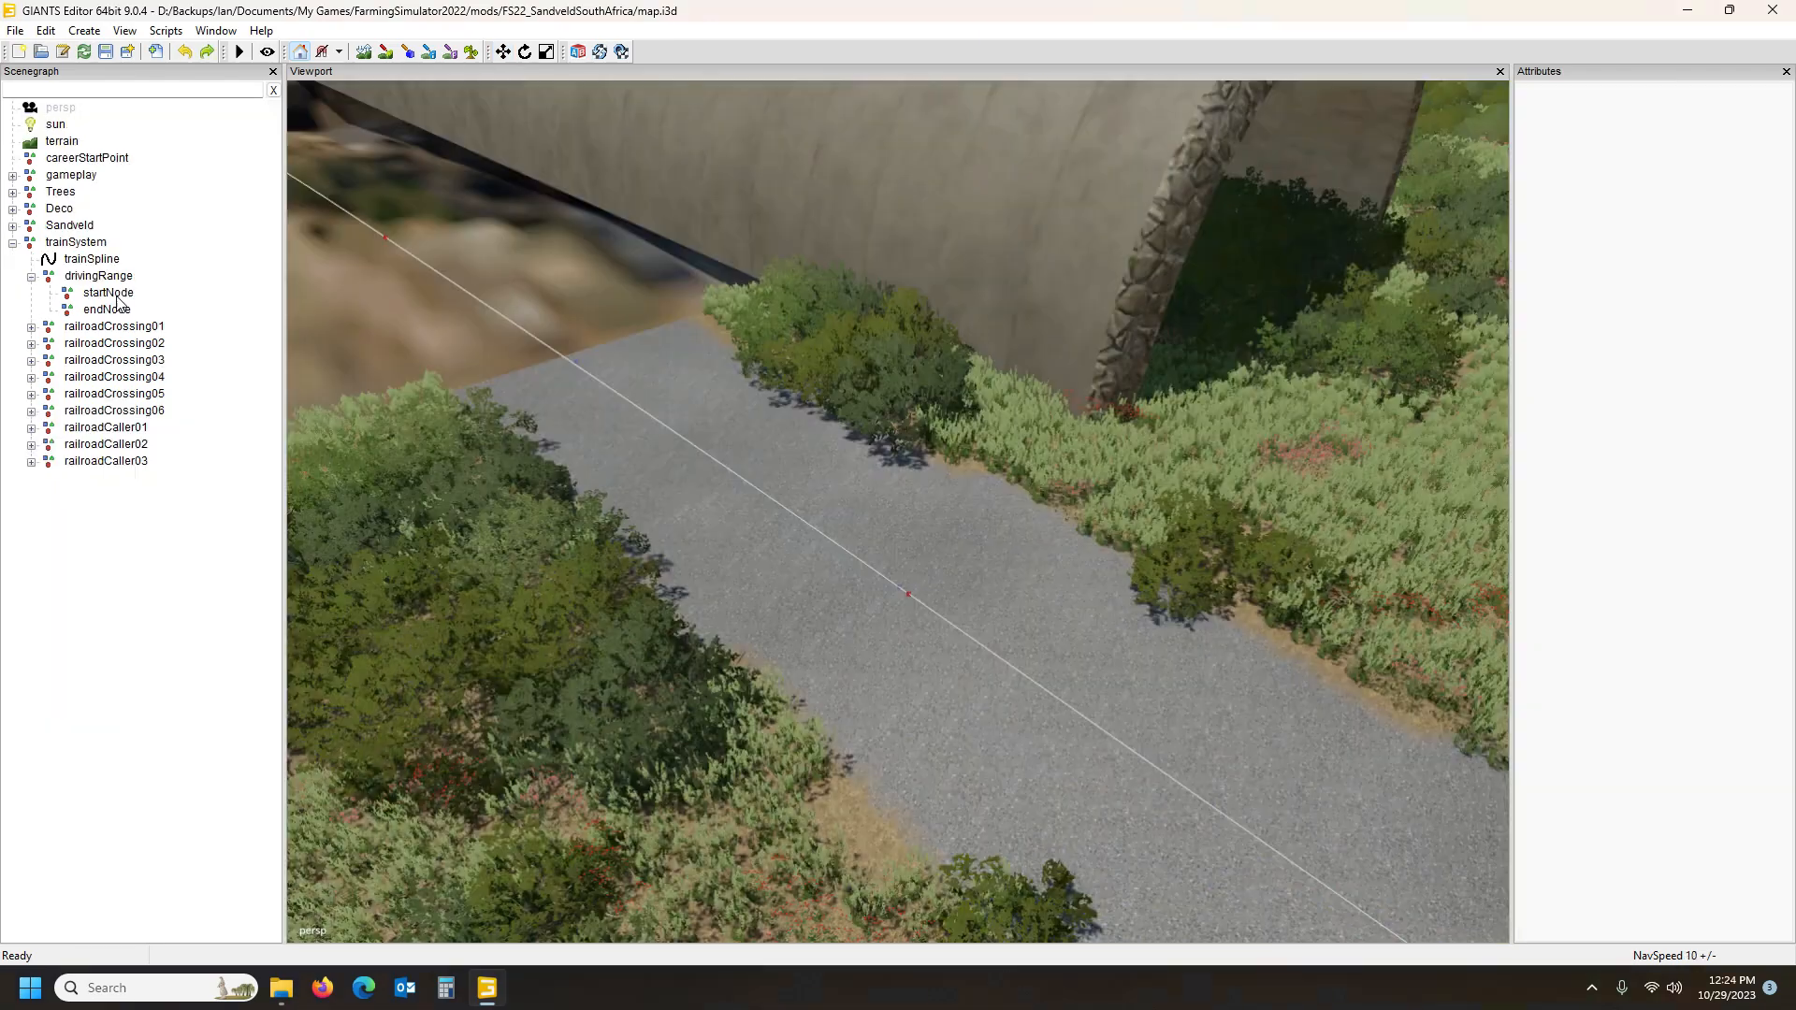
left_click_drag(580, 503, 520, 498, "alt")
scroll(518, 495, "up", 1)
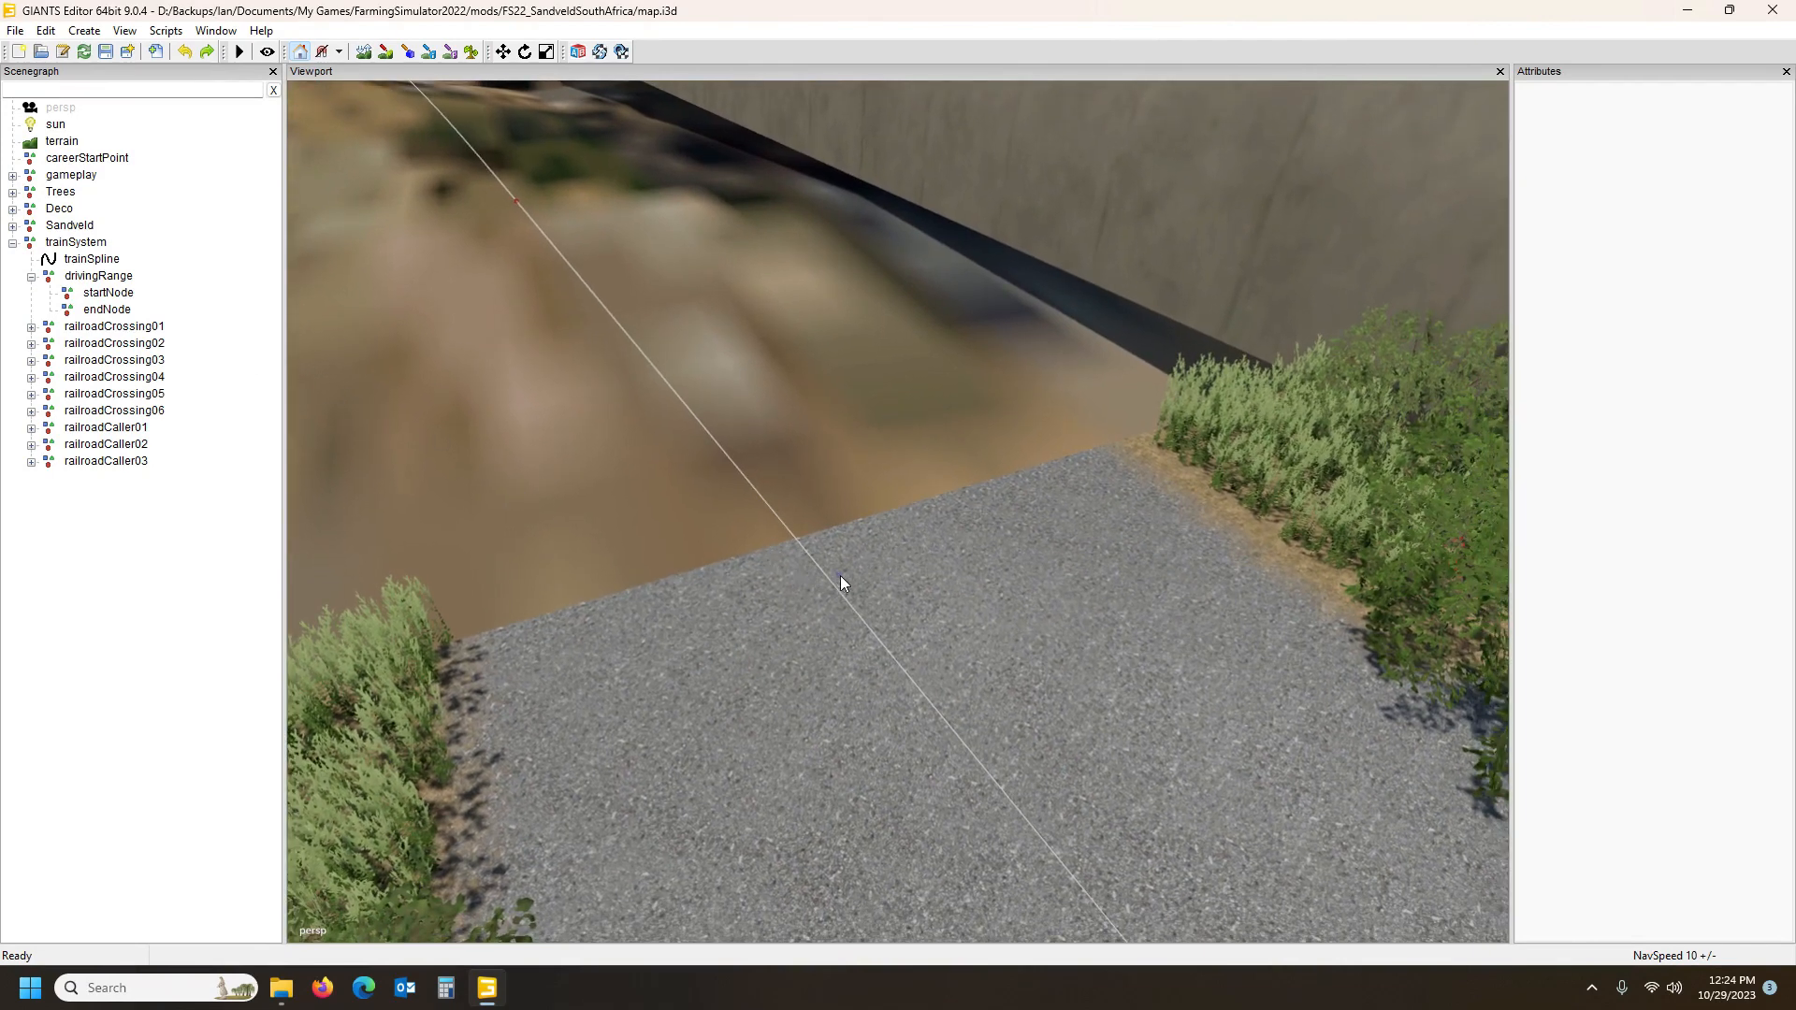
left_click(109, 311)
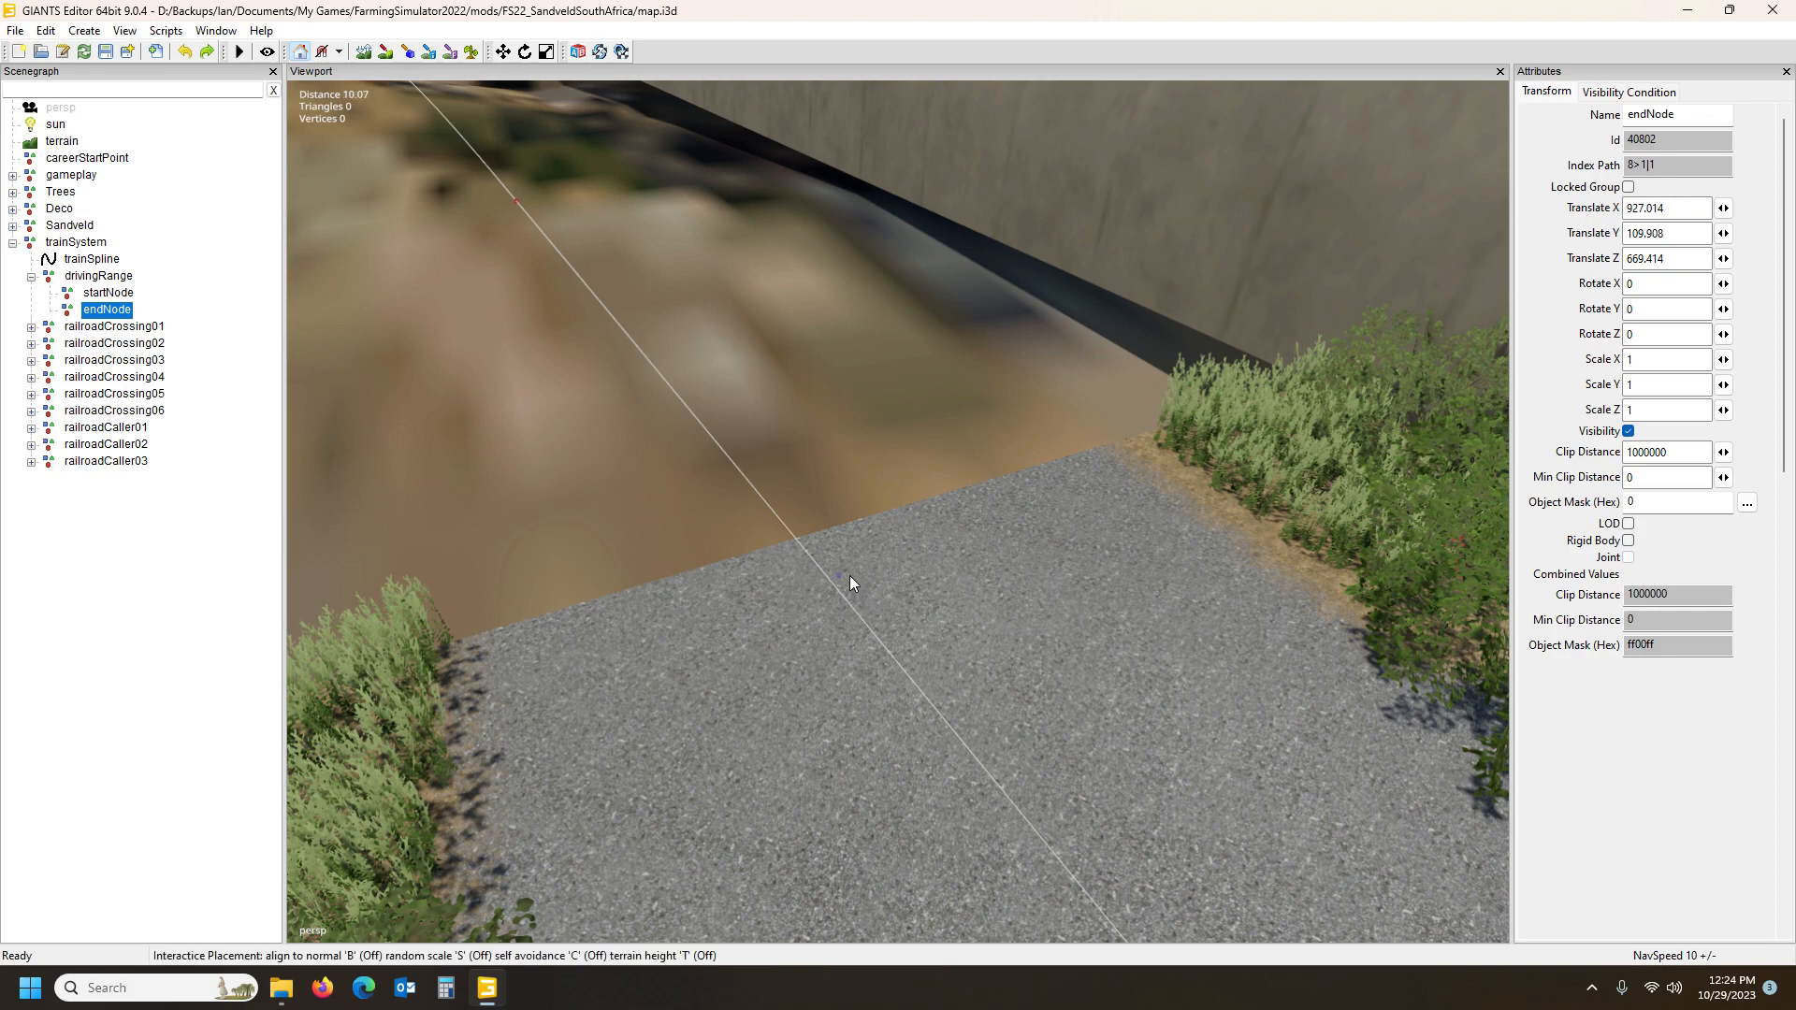
key("space")
Check where startNode and endNode sit at the two ends of the rail line across the map
left_click_drag(754, 722, 1108, 722, "alt")
scroll(805, 751, "down", 8)
scroll(891, 760, "down", 5)
left_click_drag(964, 716, 1468, 678, "alt")
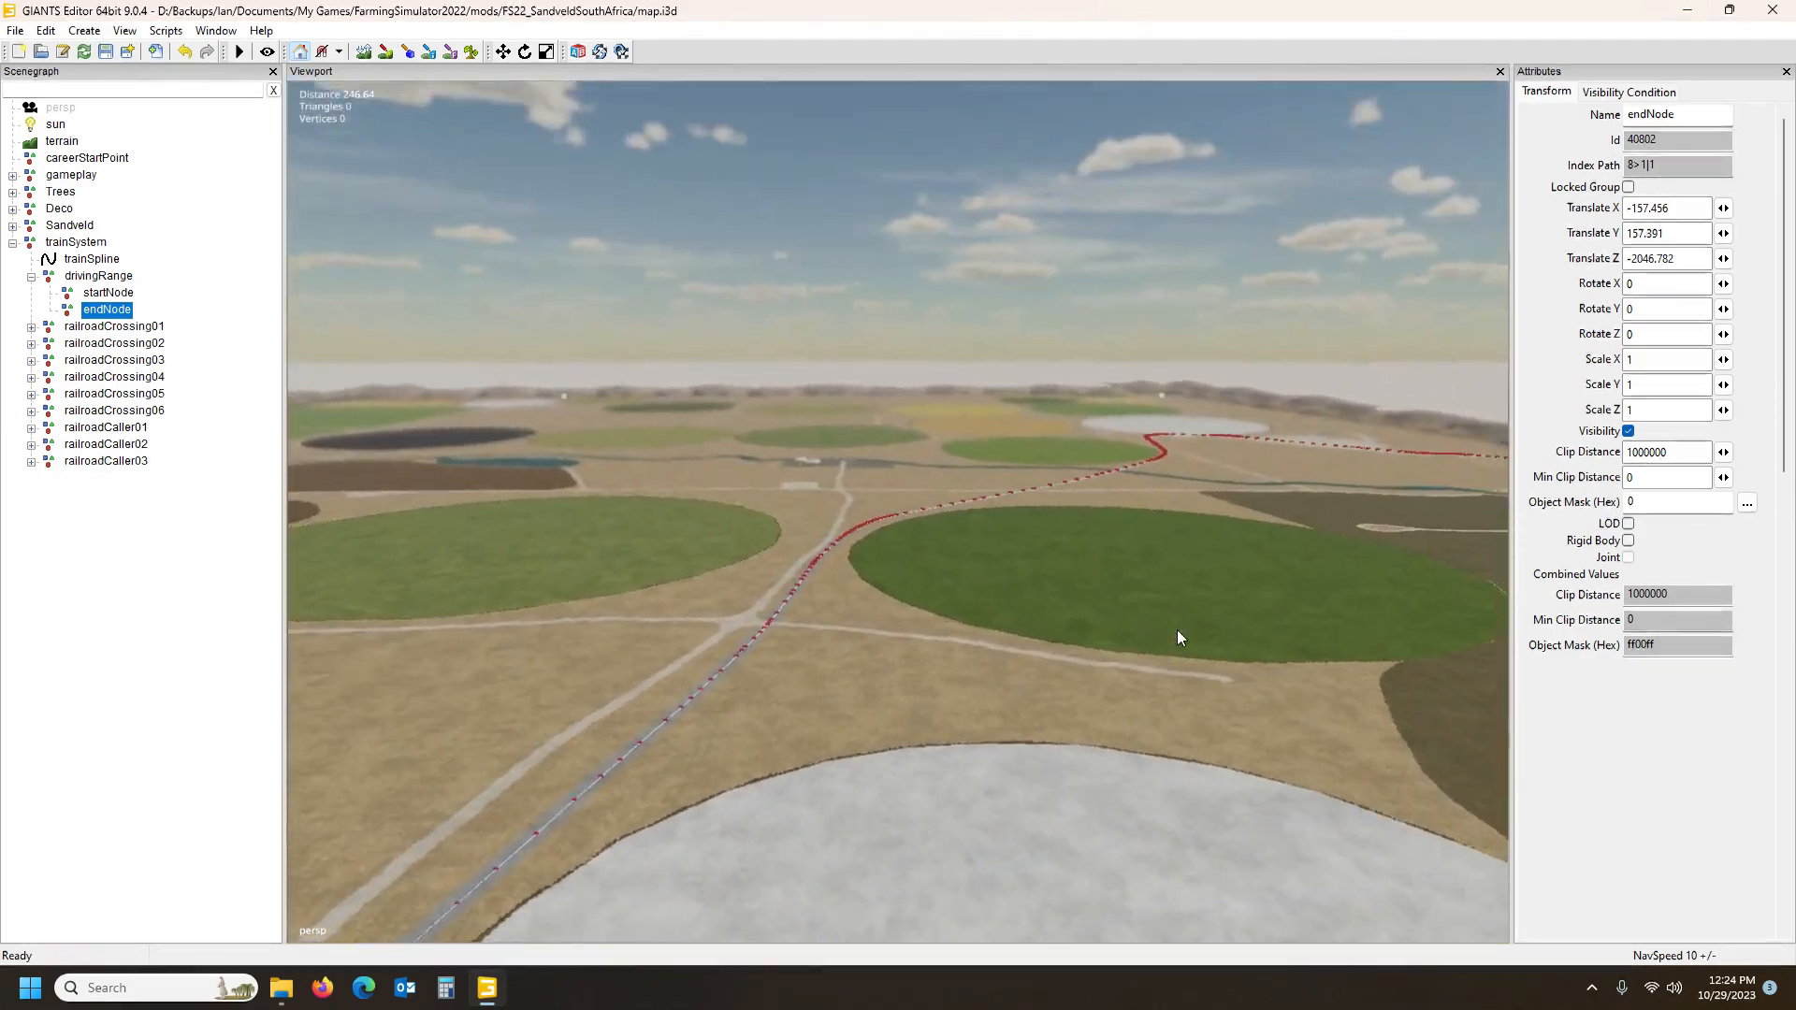
scroll(1115, 554, "up", 4)
scroll(1395, 642, "down", 4)
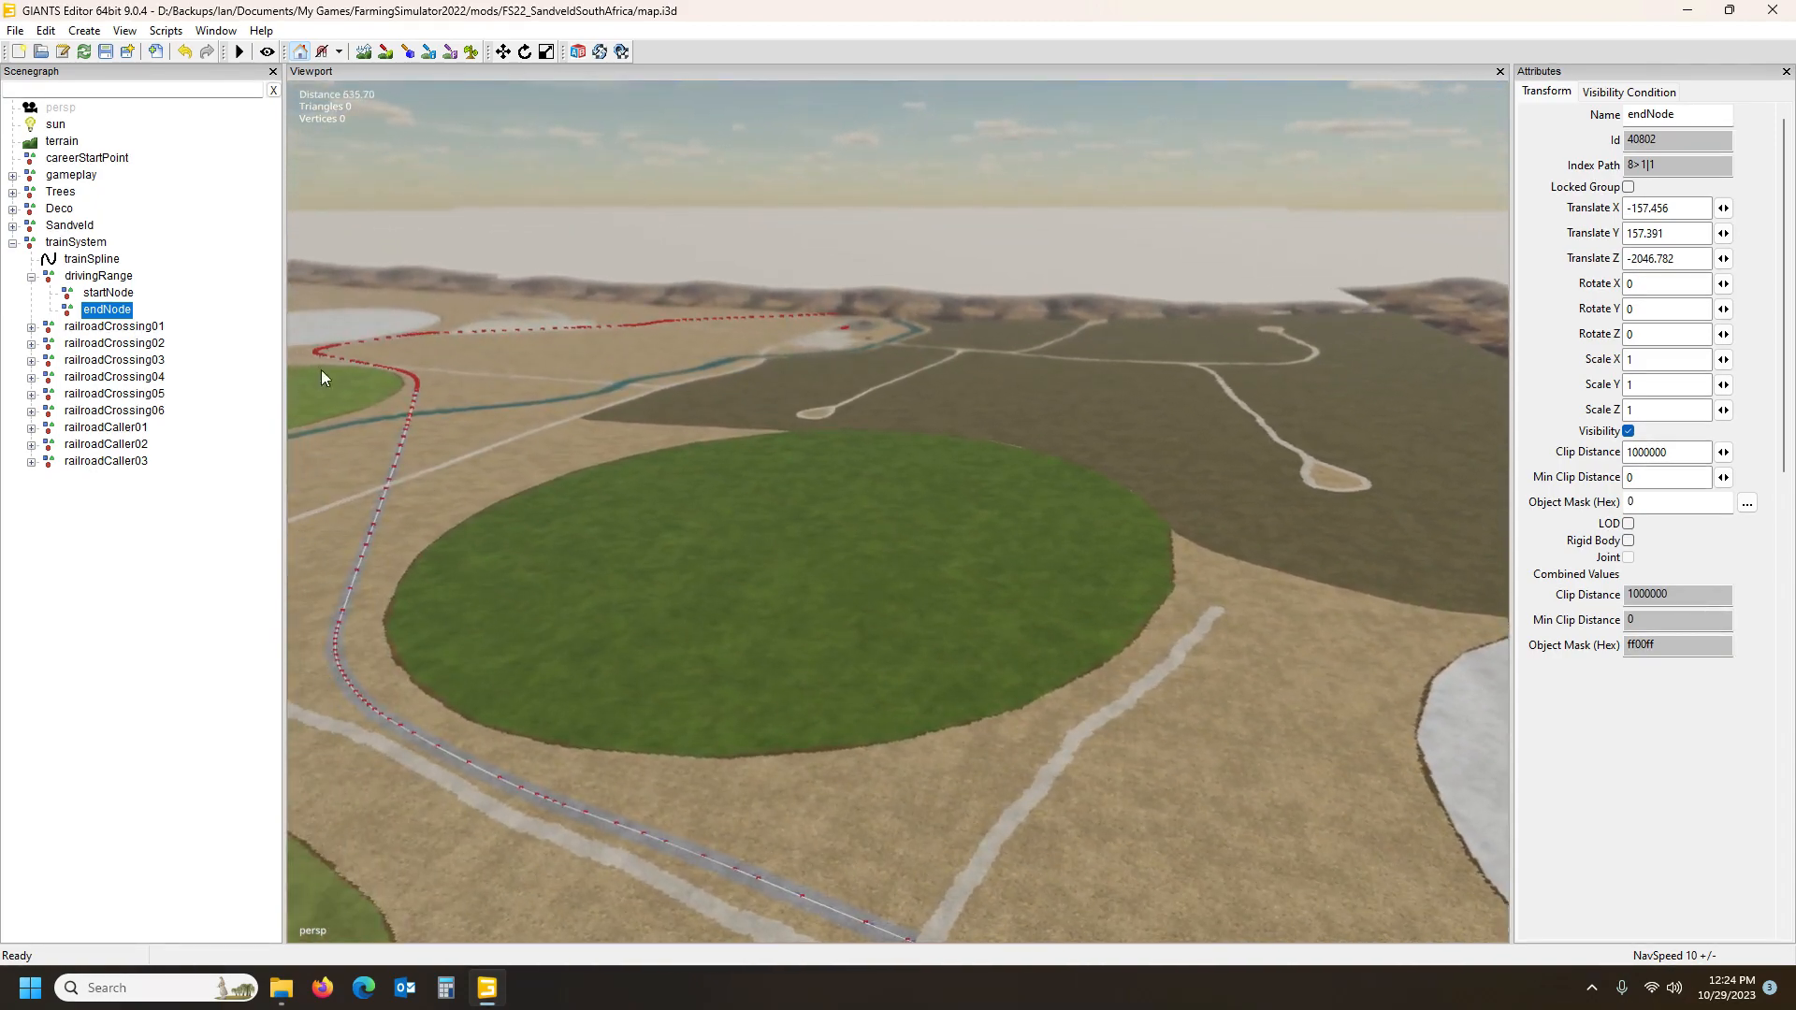
left_click(169, 192)
left_click_drag(572, 408, 636, 322, "alt")
scroll(610, 430, "down", 5)
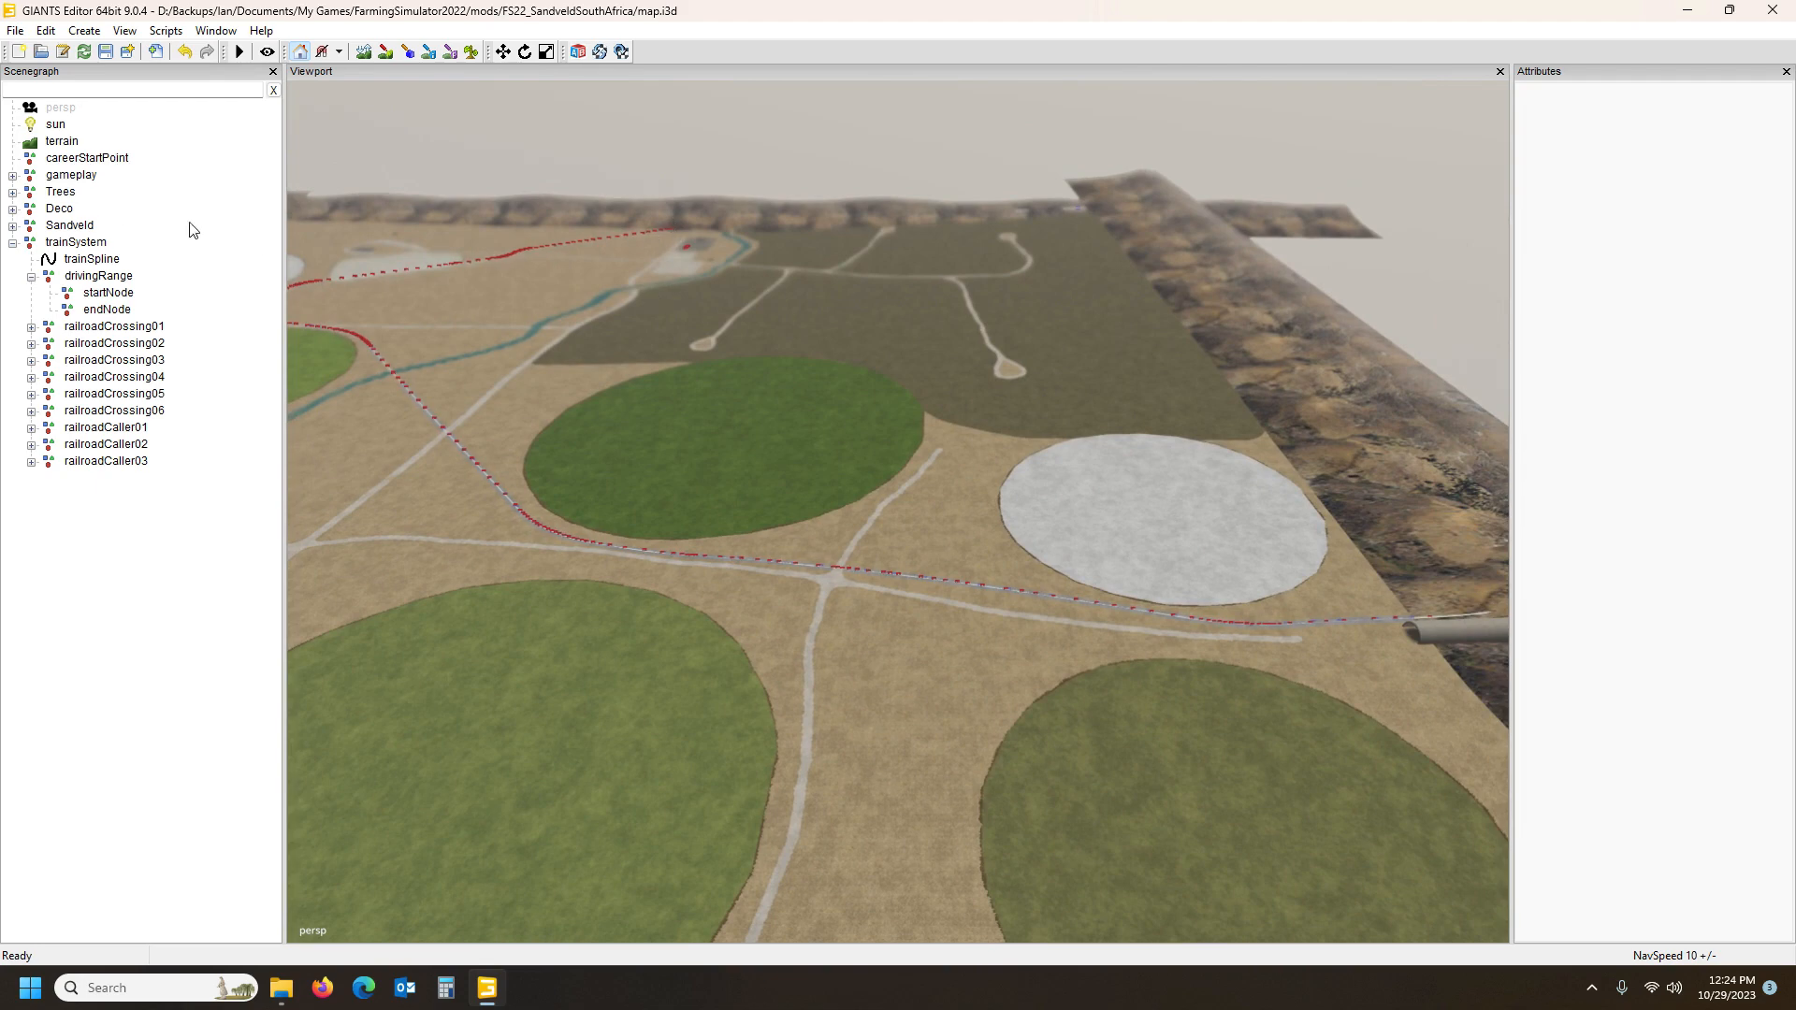
left_click(104, 294)
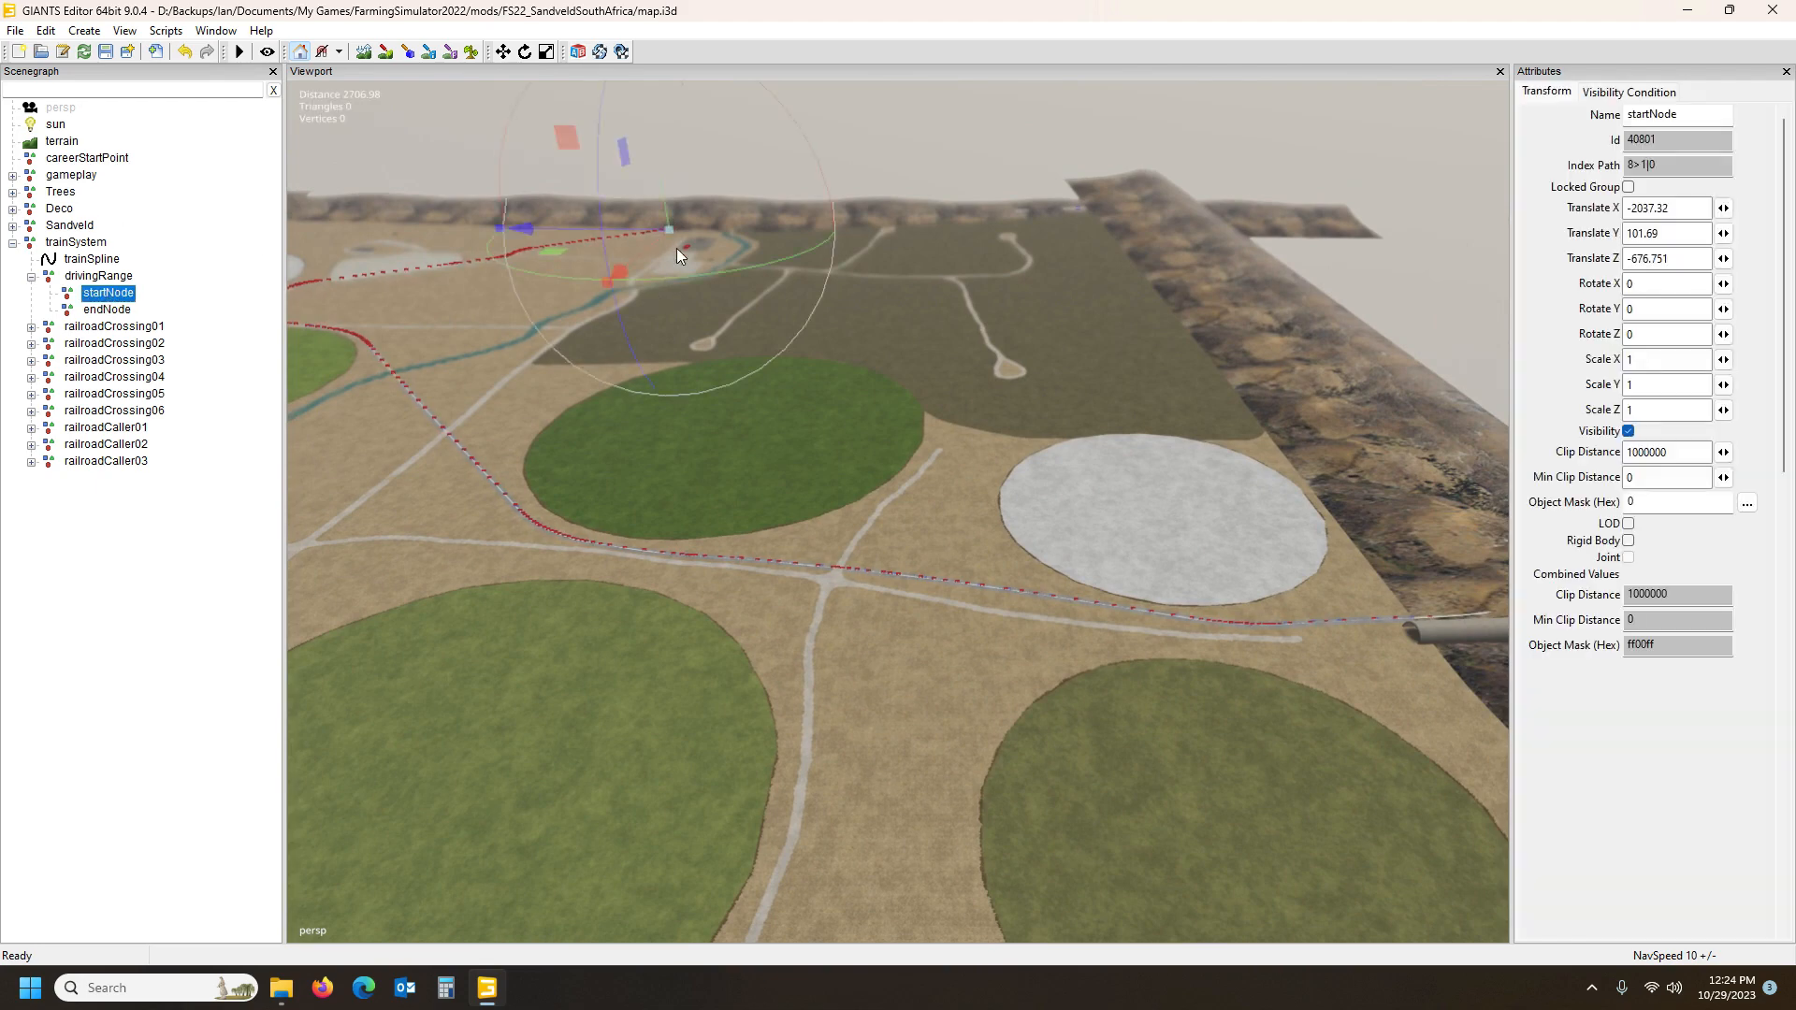
left_click(110, 310)
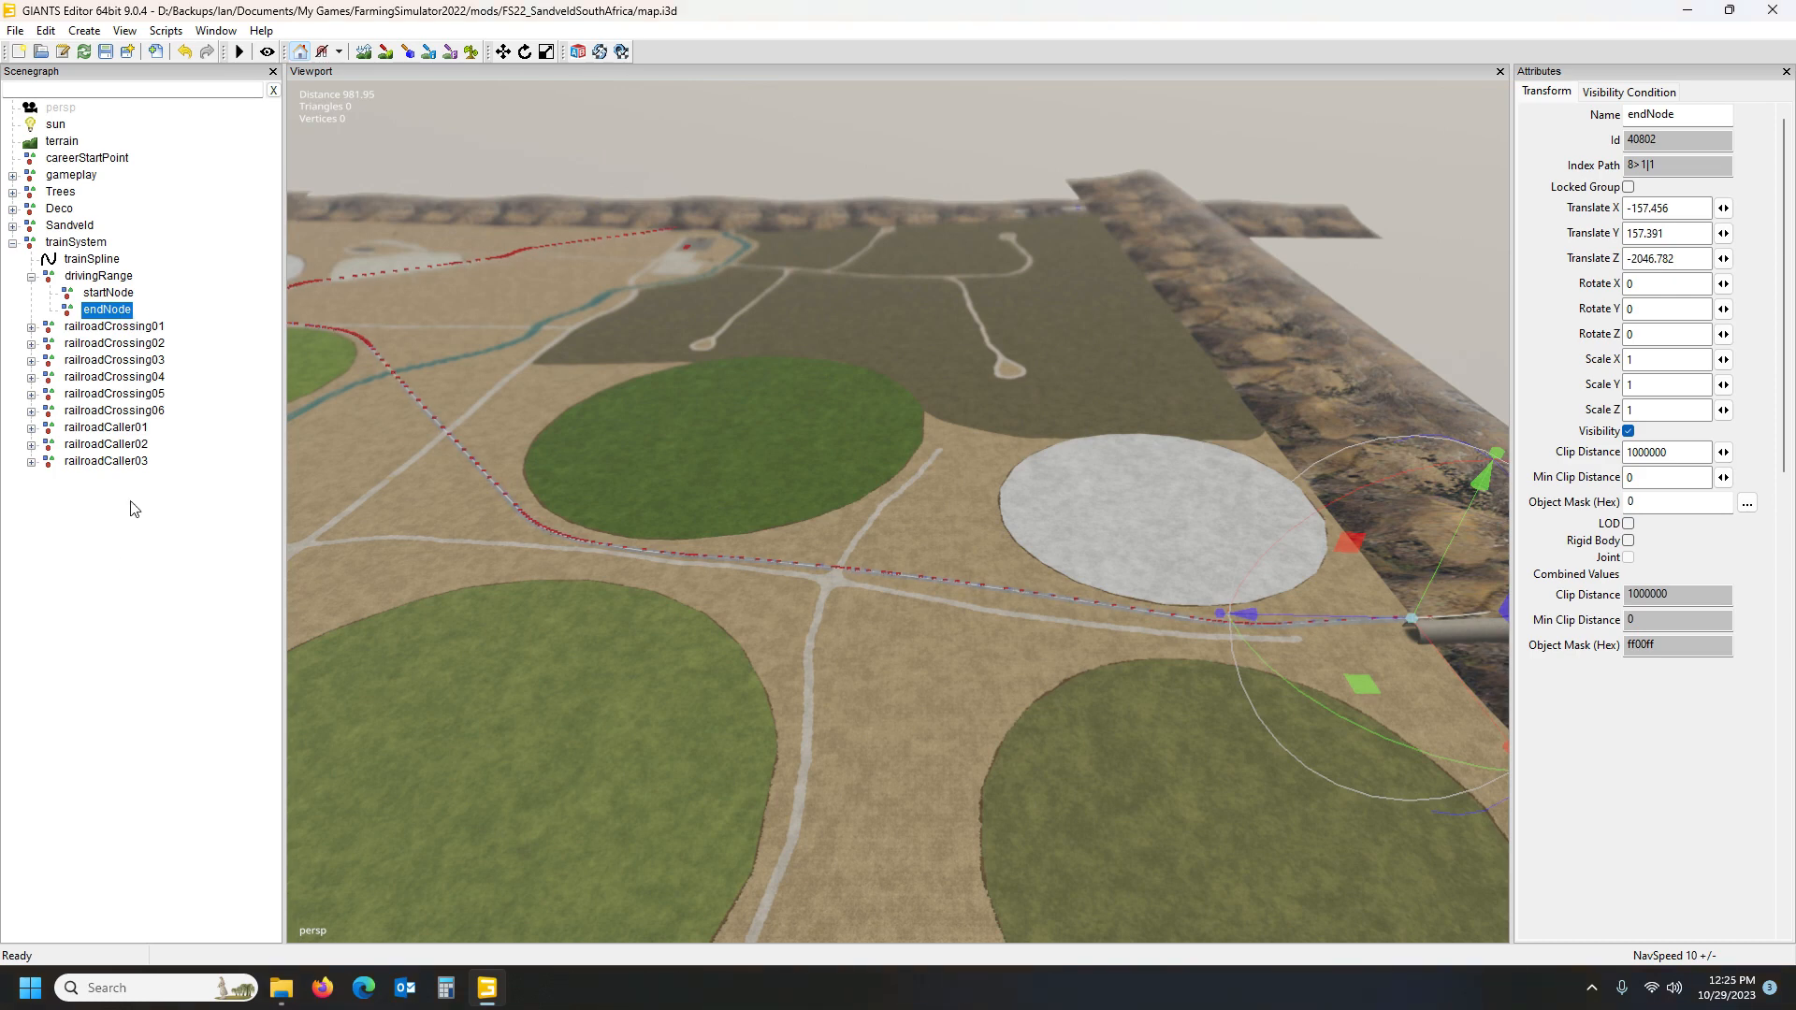
left_click(169, 530)
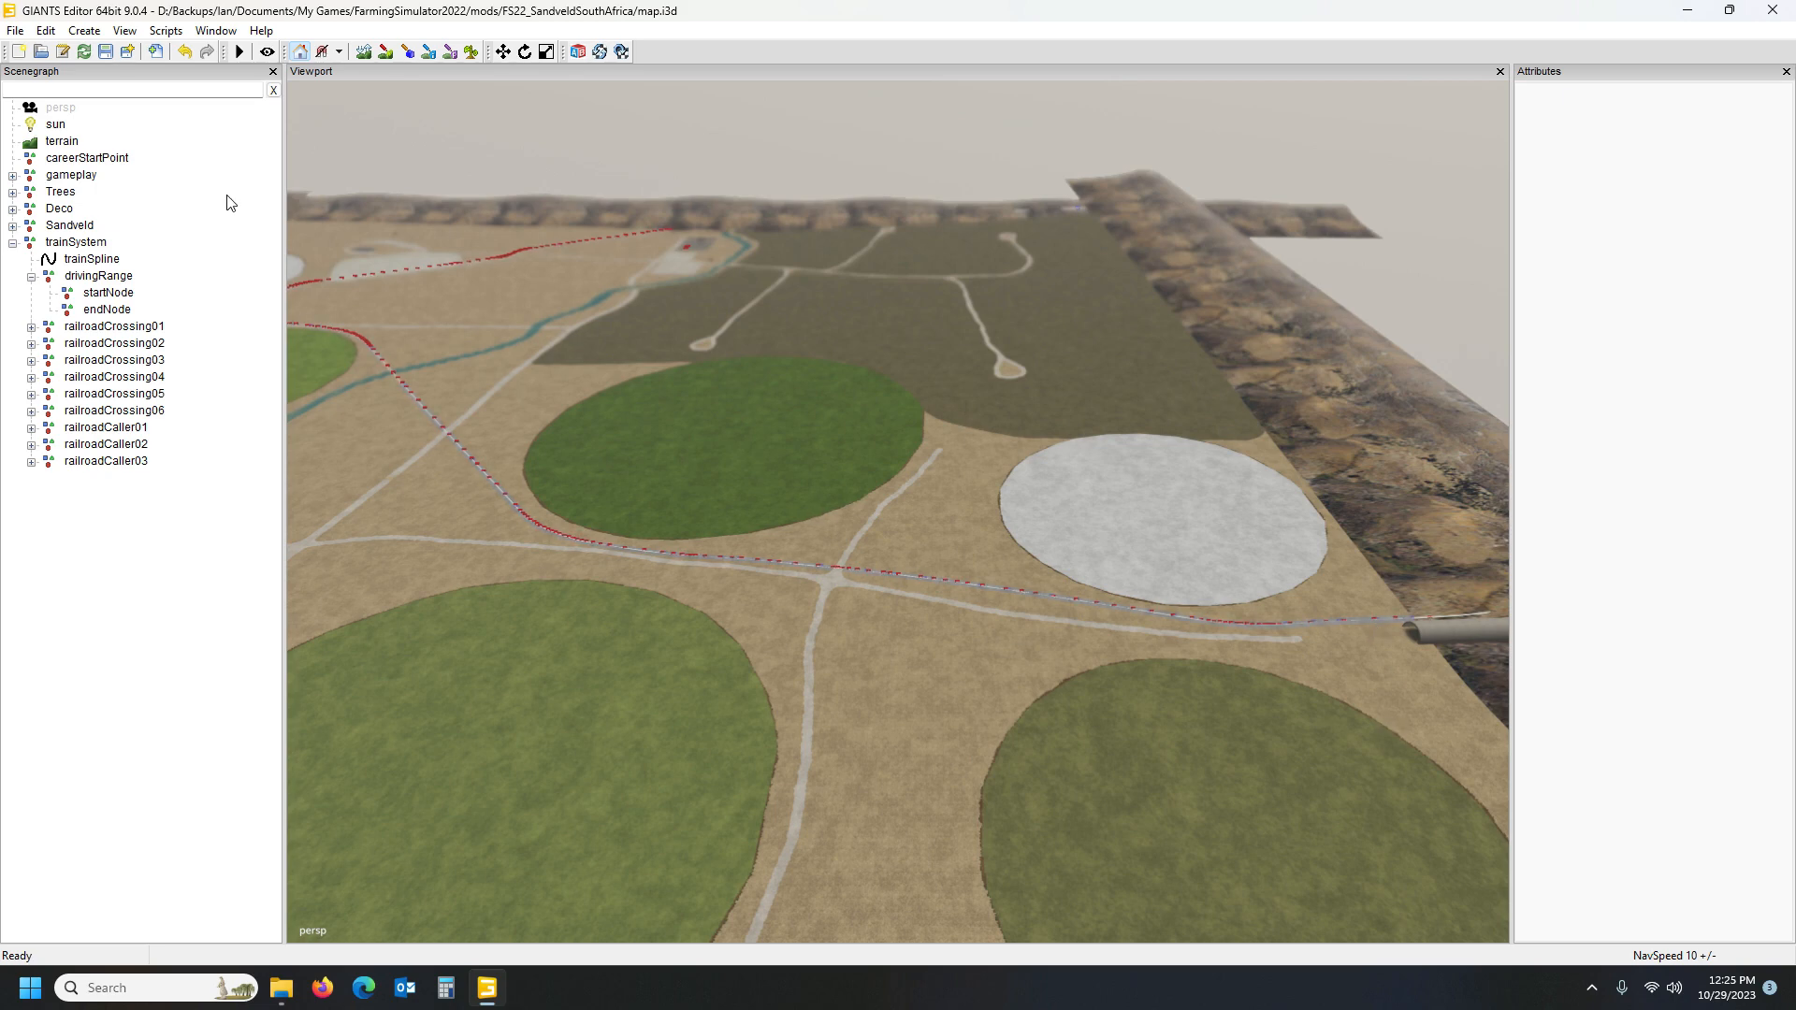
Save the map and select the trainSystem group
left_click(99, 57)
left_click(89, 245)
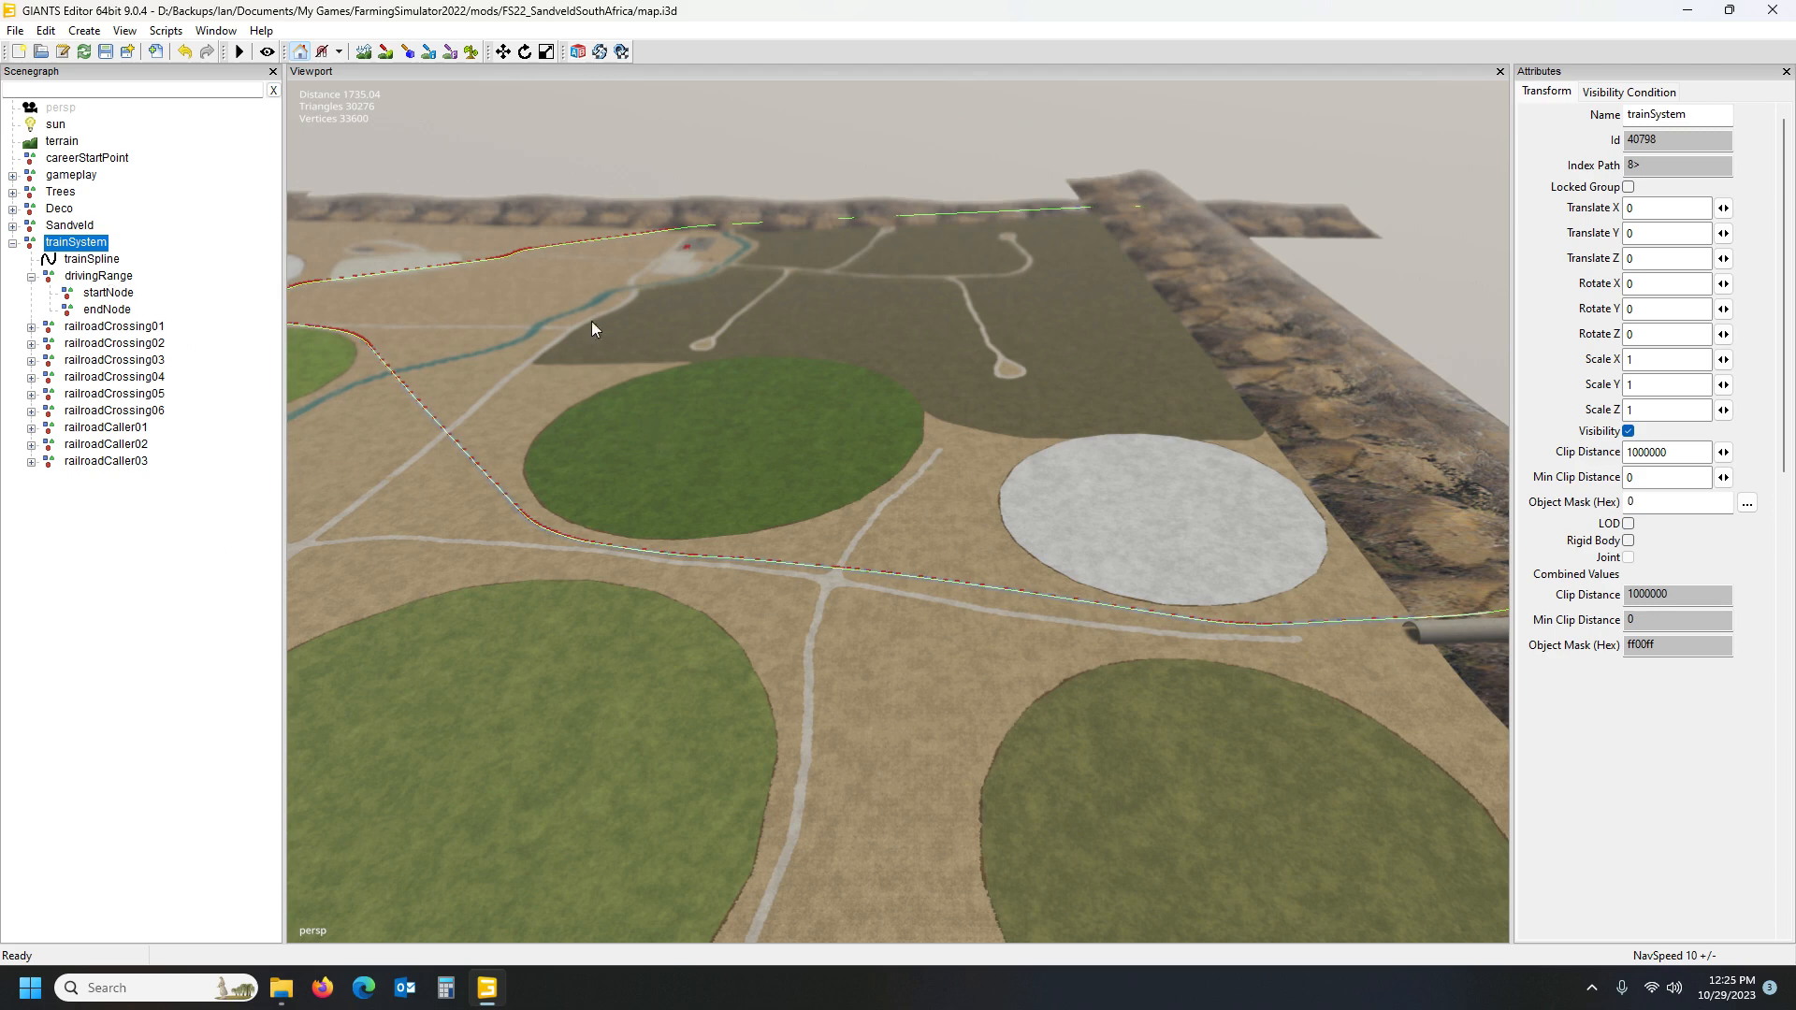
left_click(108, 535)
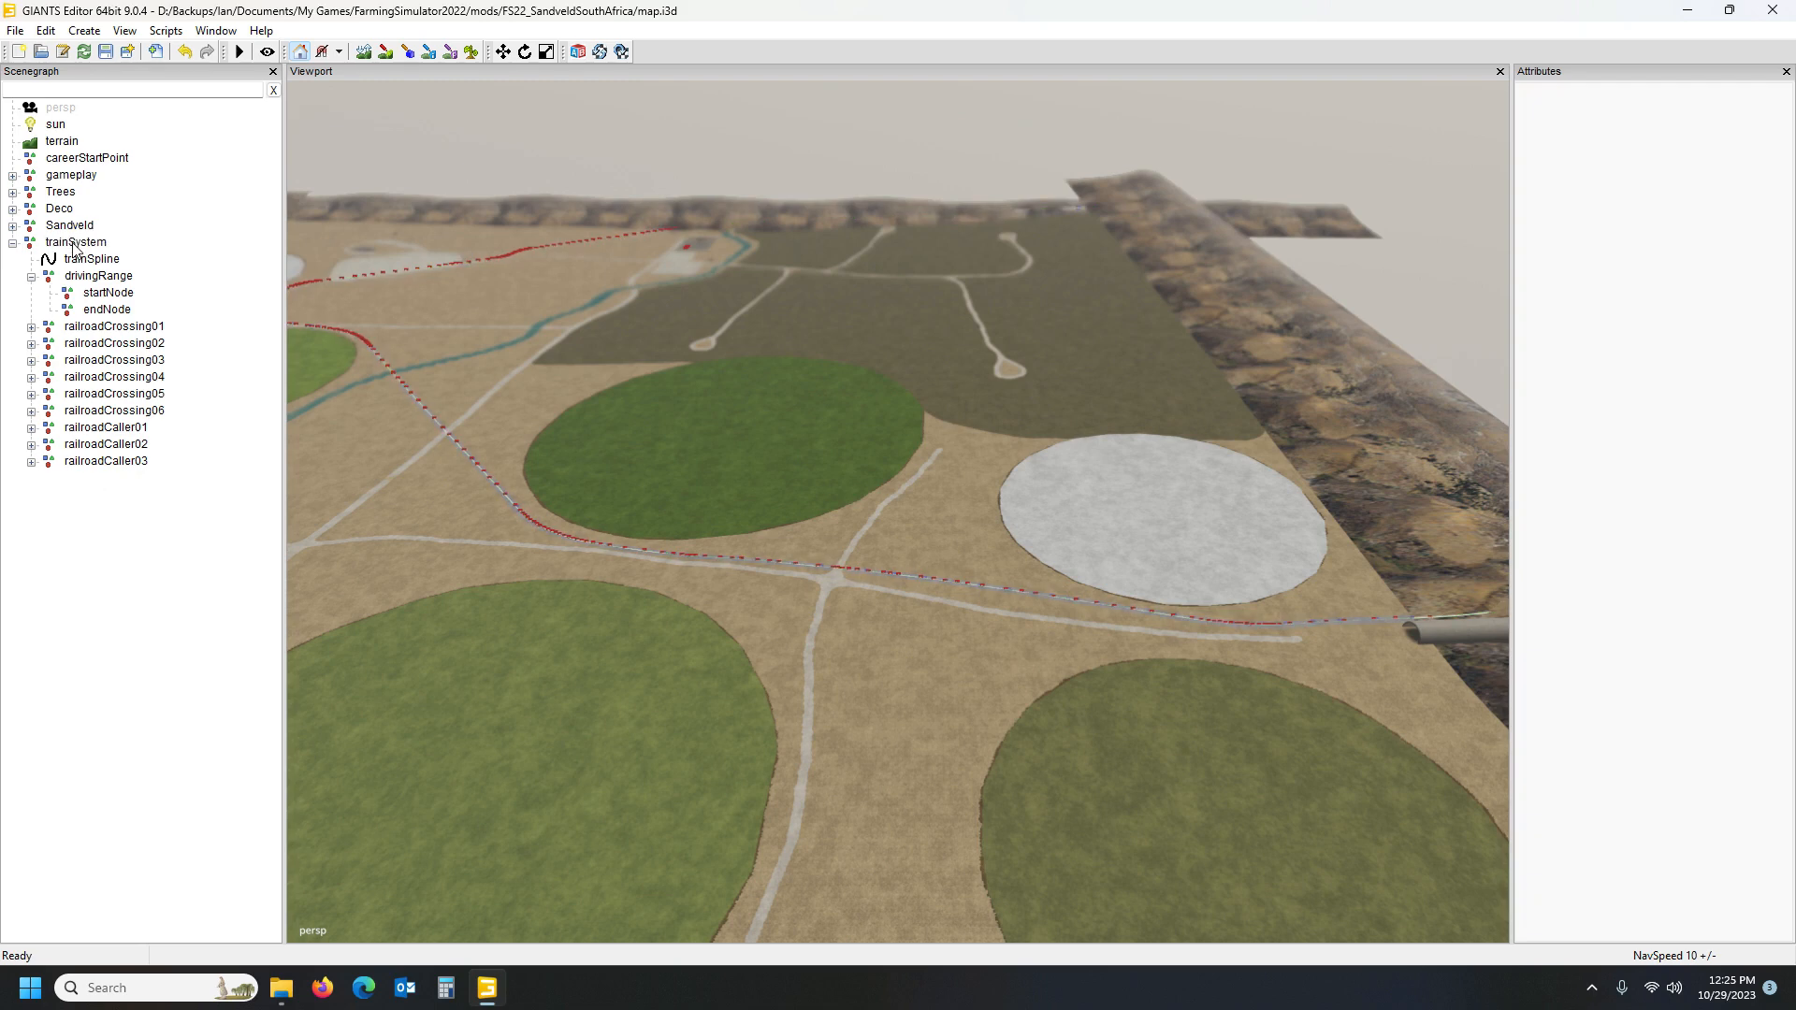
left_click(78, 251)
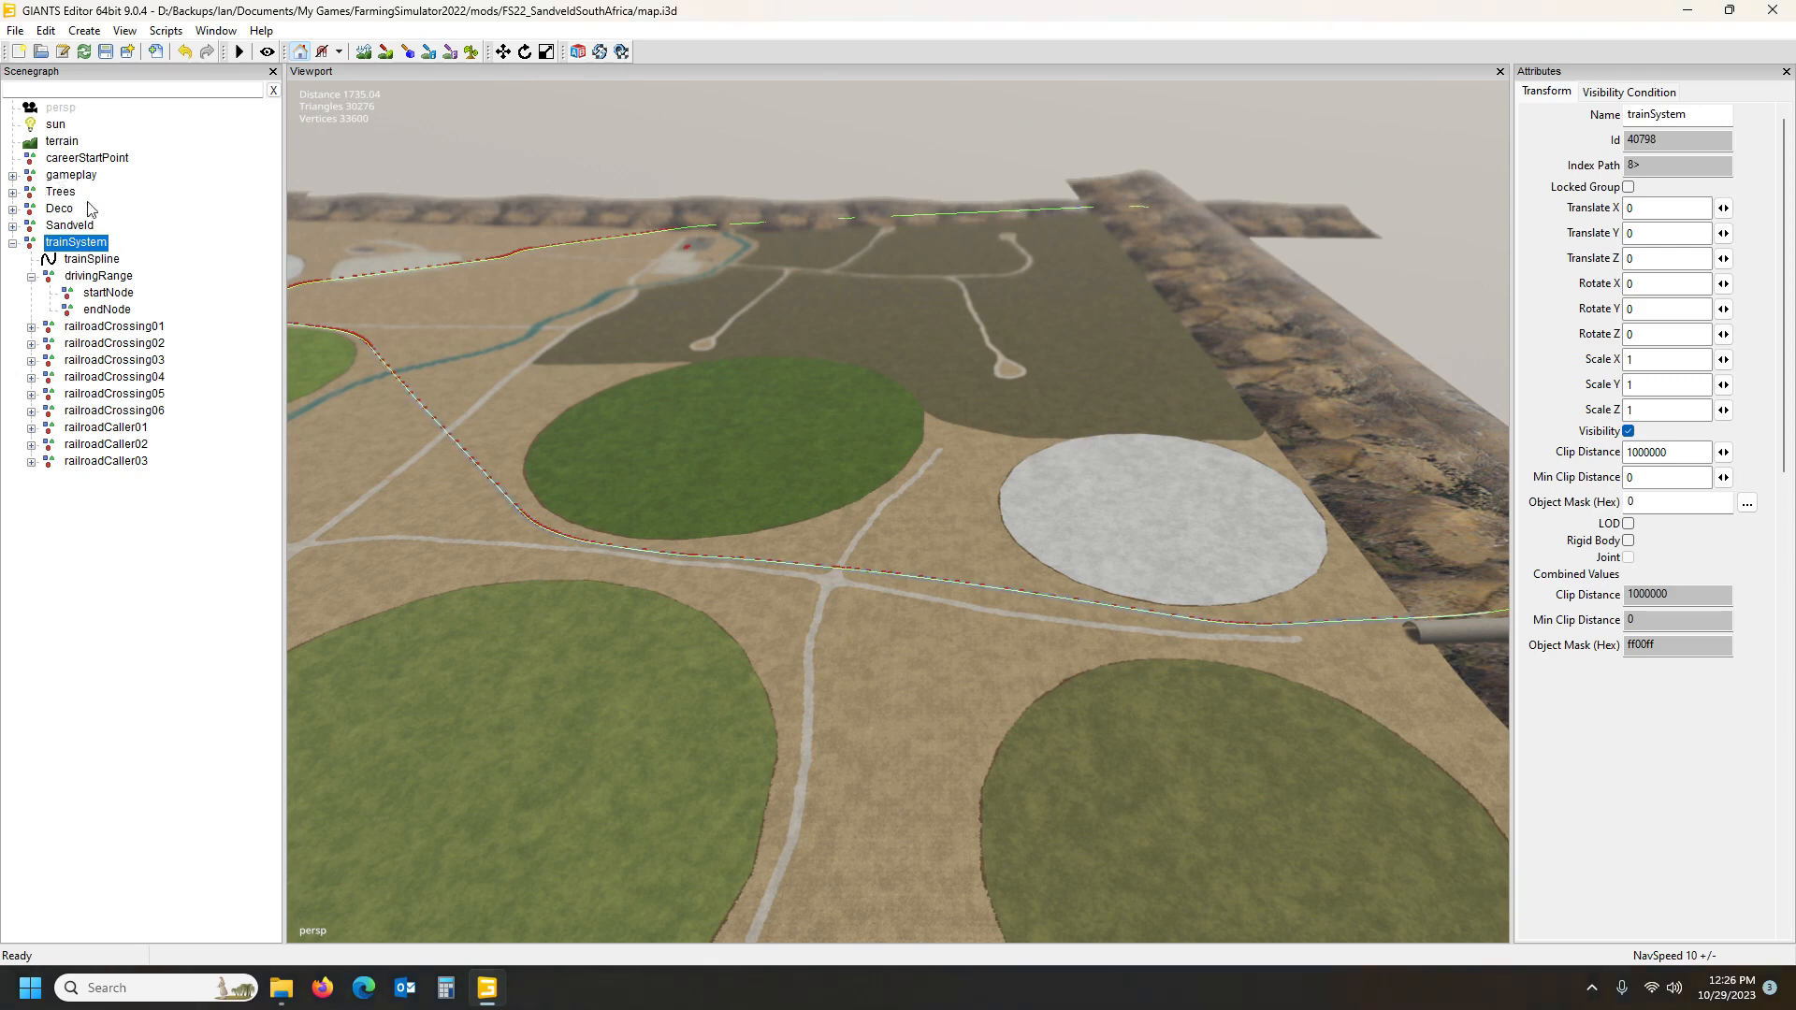
left_click_drag(791, 541, 749, 535, "alt")
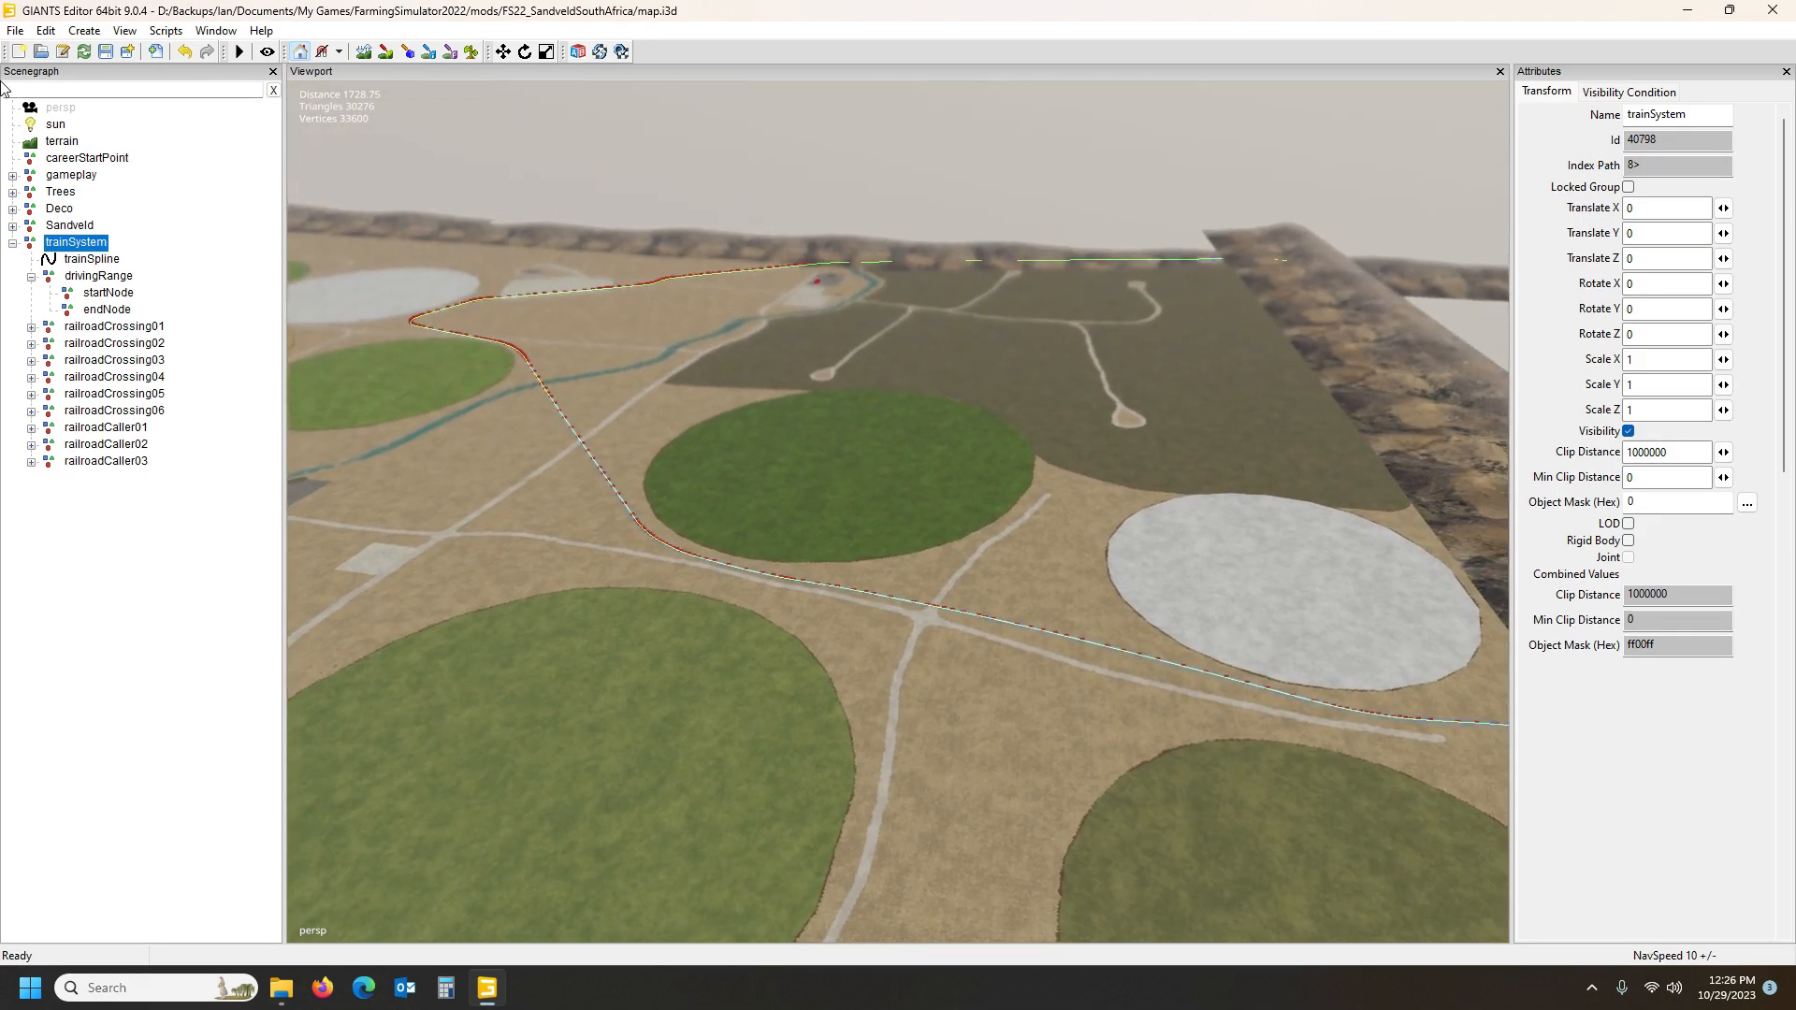
Import sellingStationTrain.i3d from the game's data/placeables/mapFR/sellingStationTrain folder
left_click(15, 31)
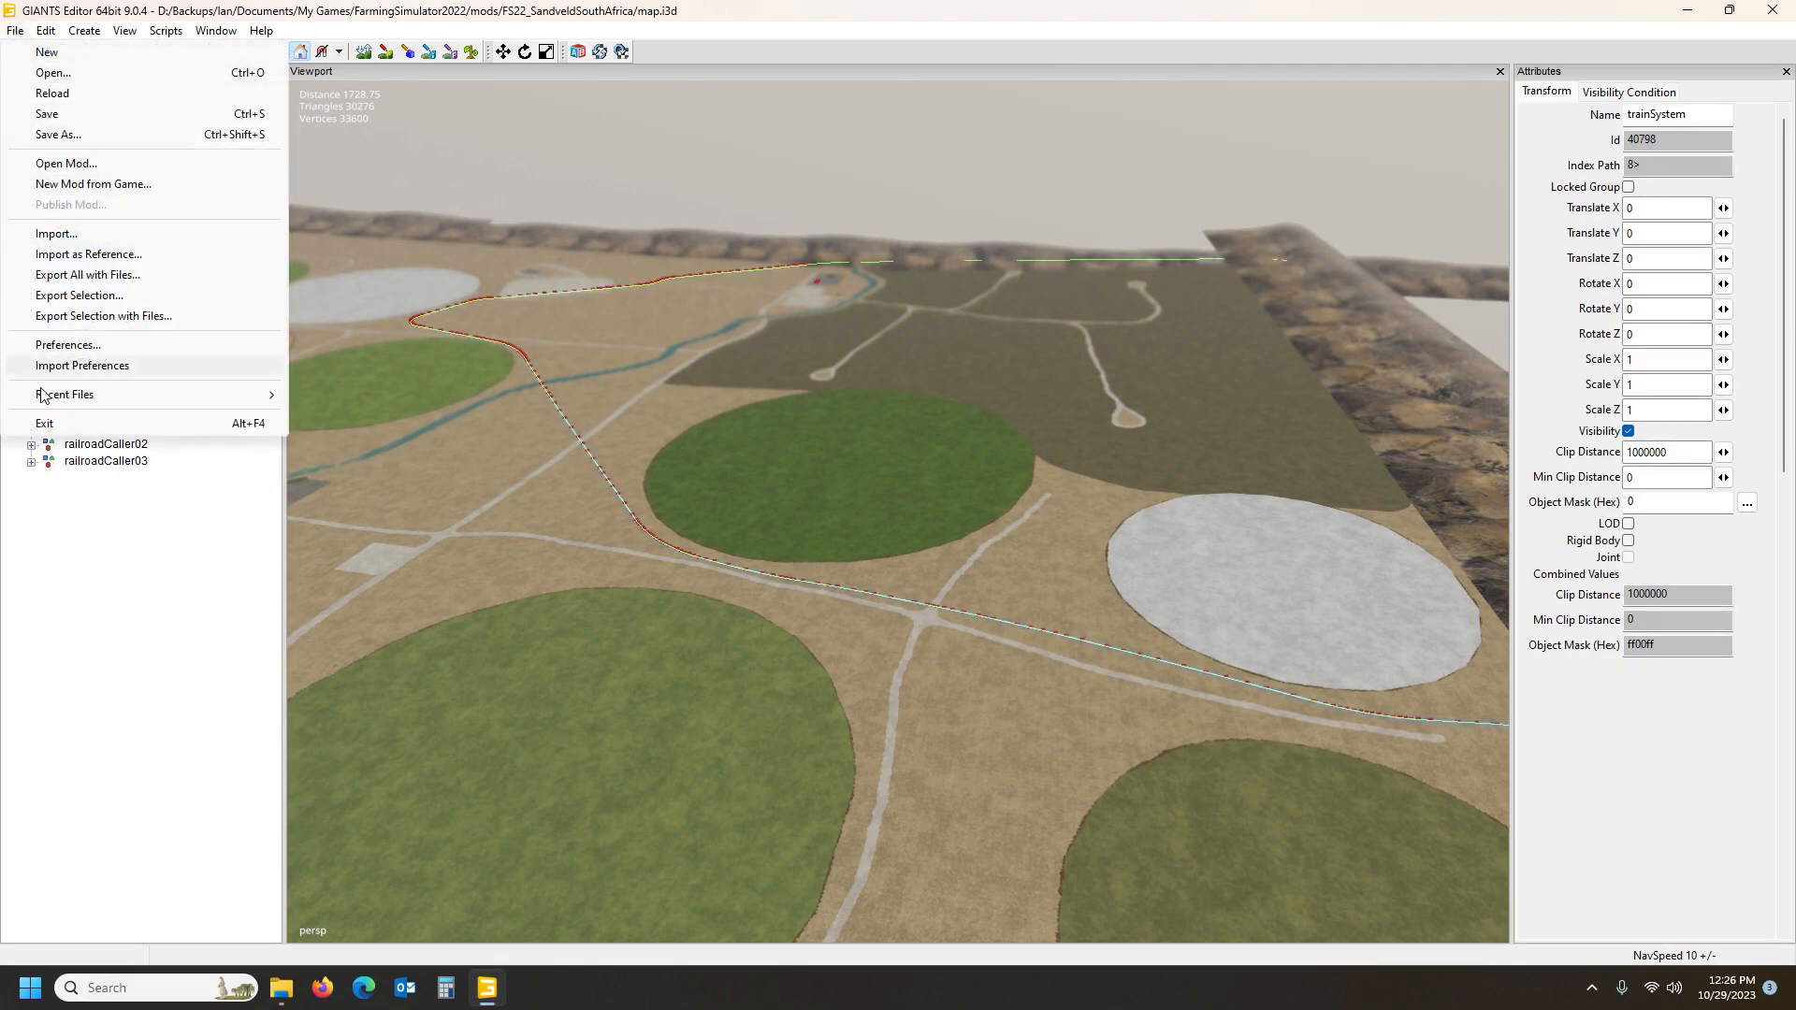
left_click(56, 234)
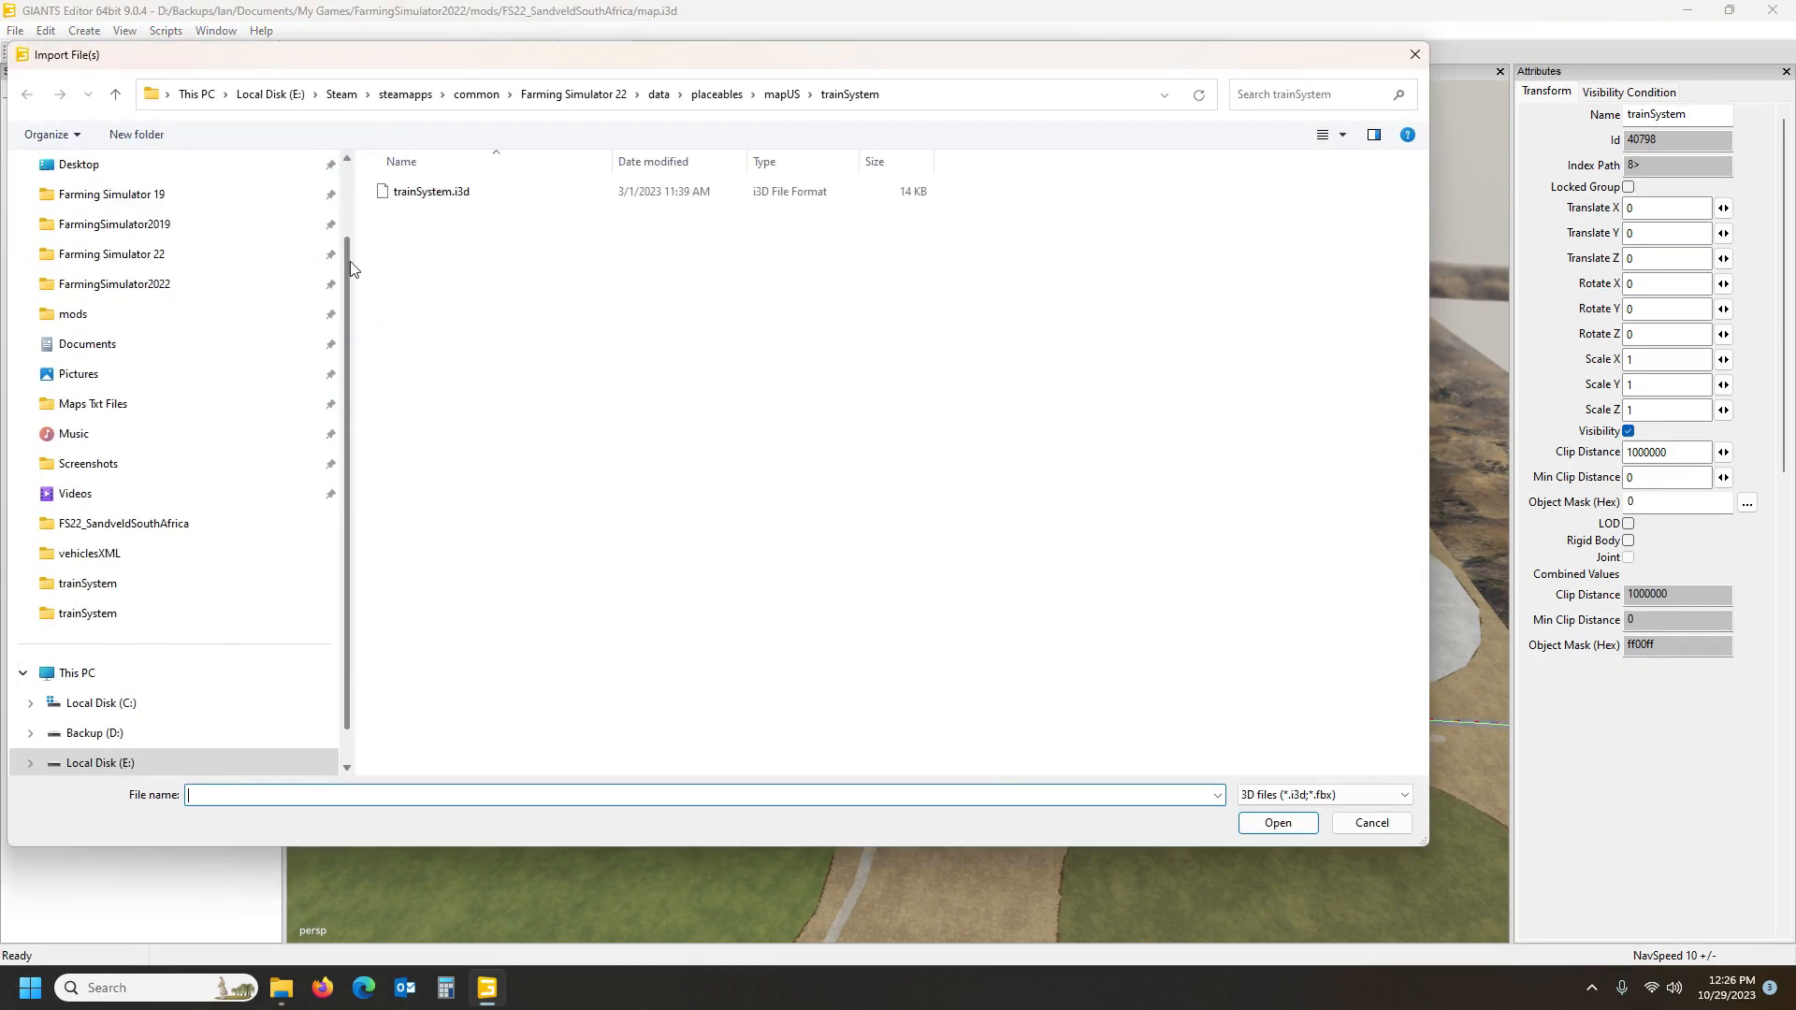
left_click(729, 101)
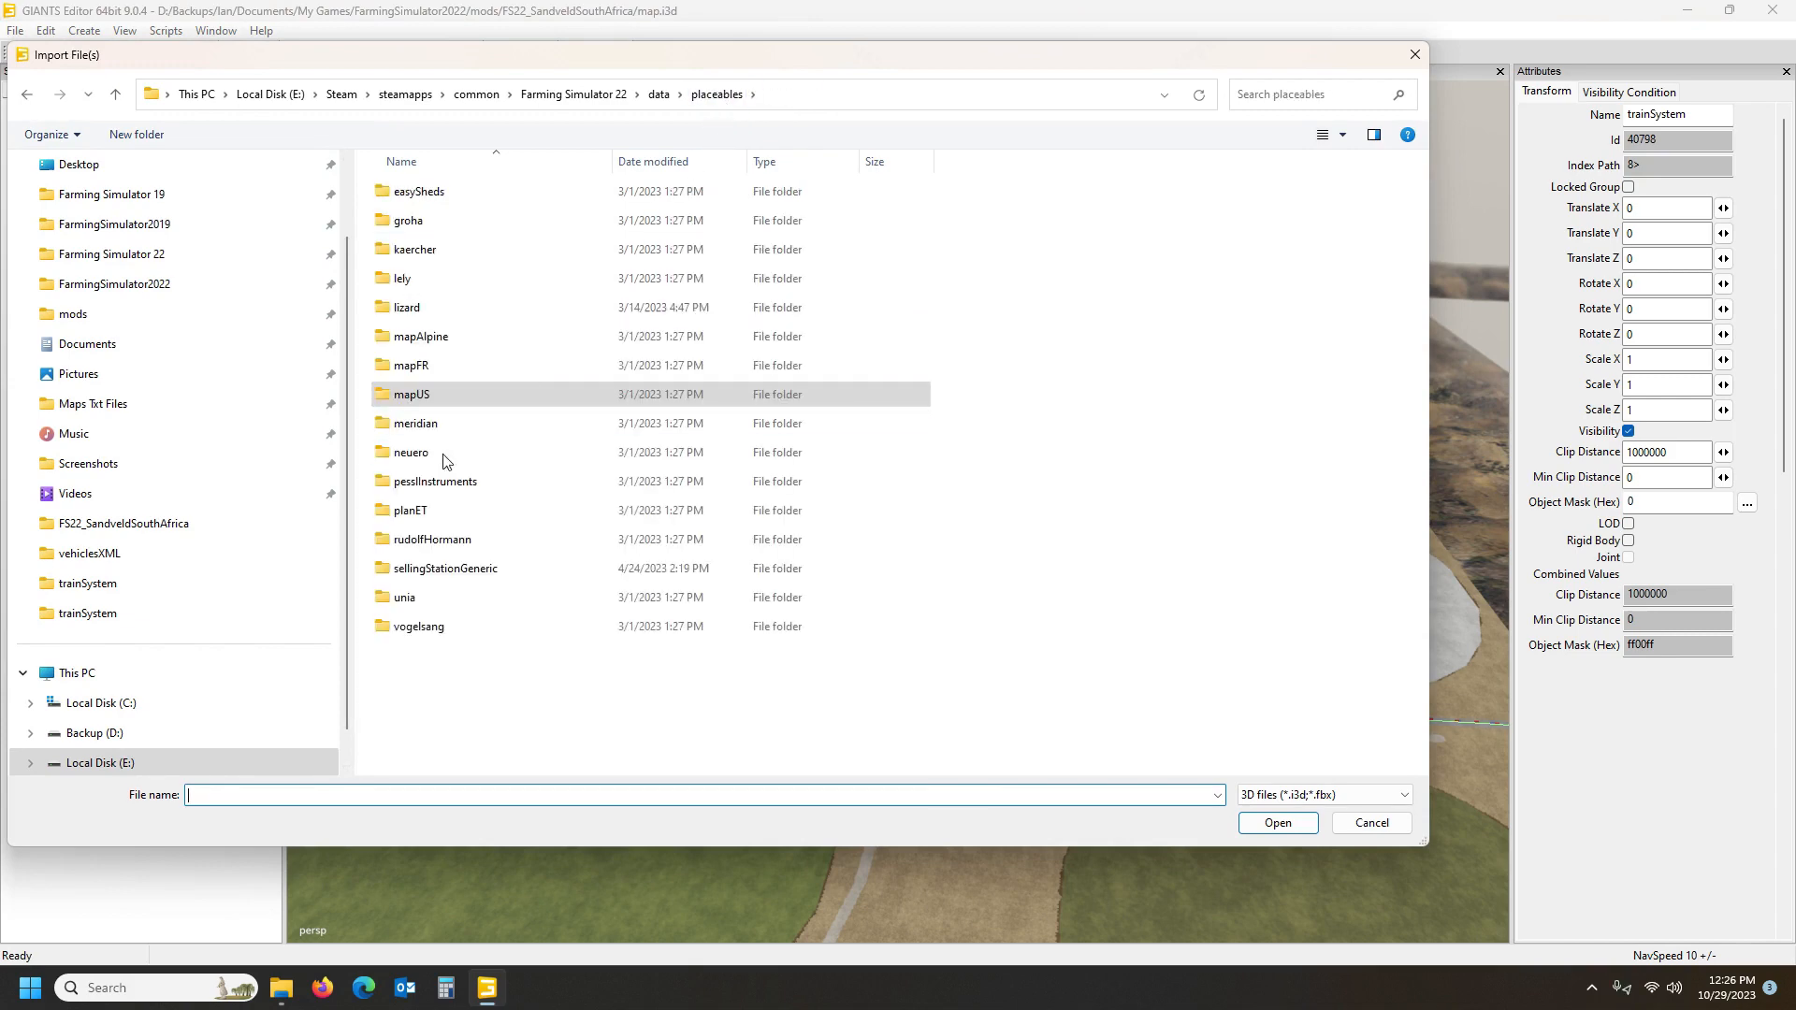
left_click(443, 369)
double_click(445, 372)
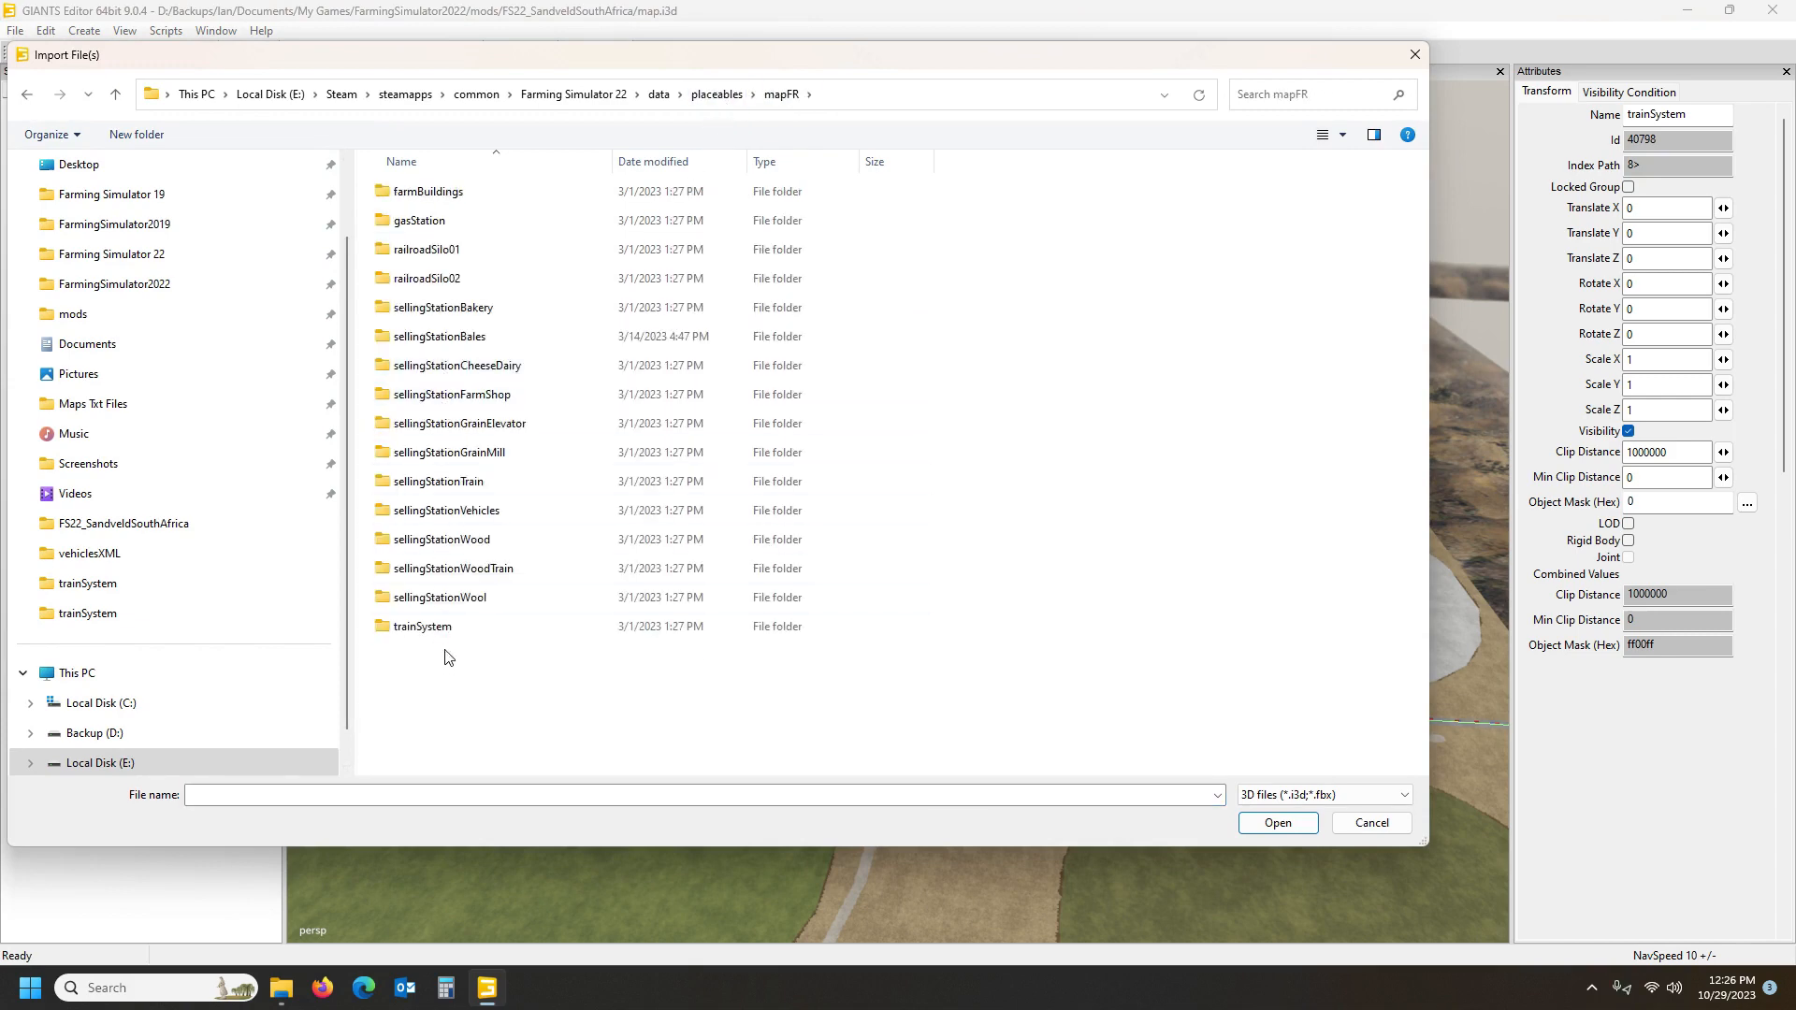
double_click(445, 483)
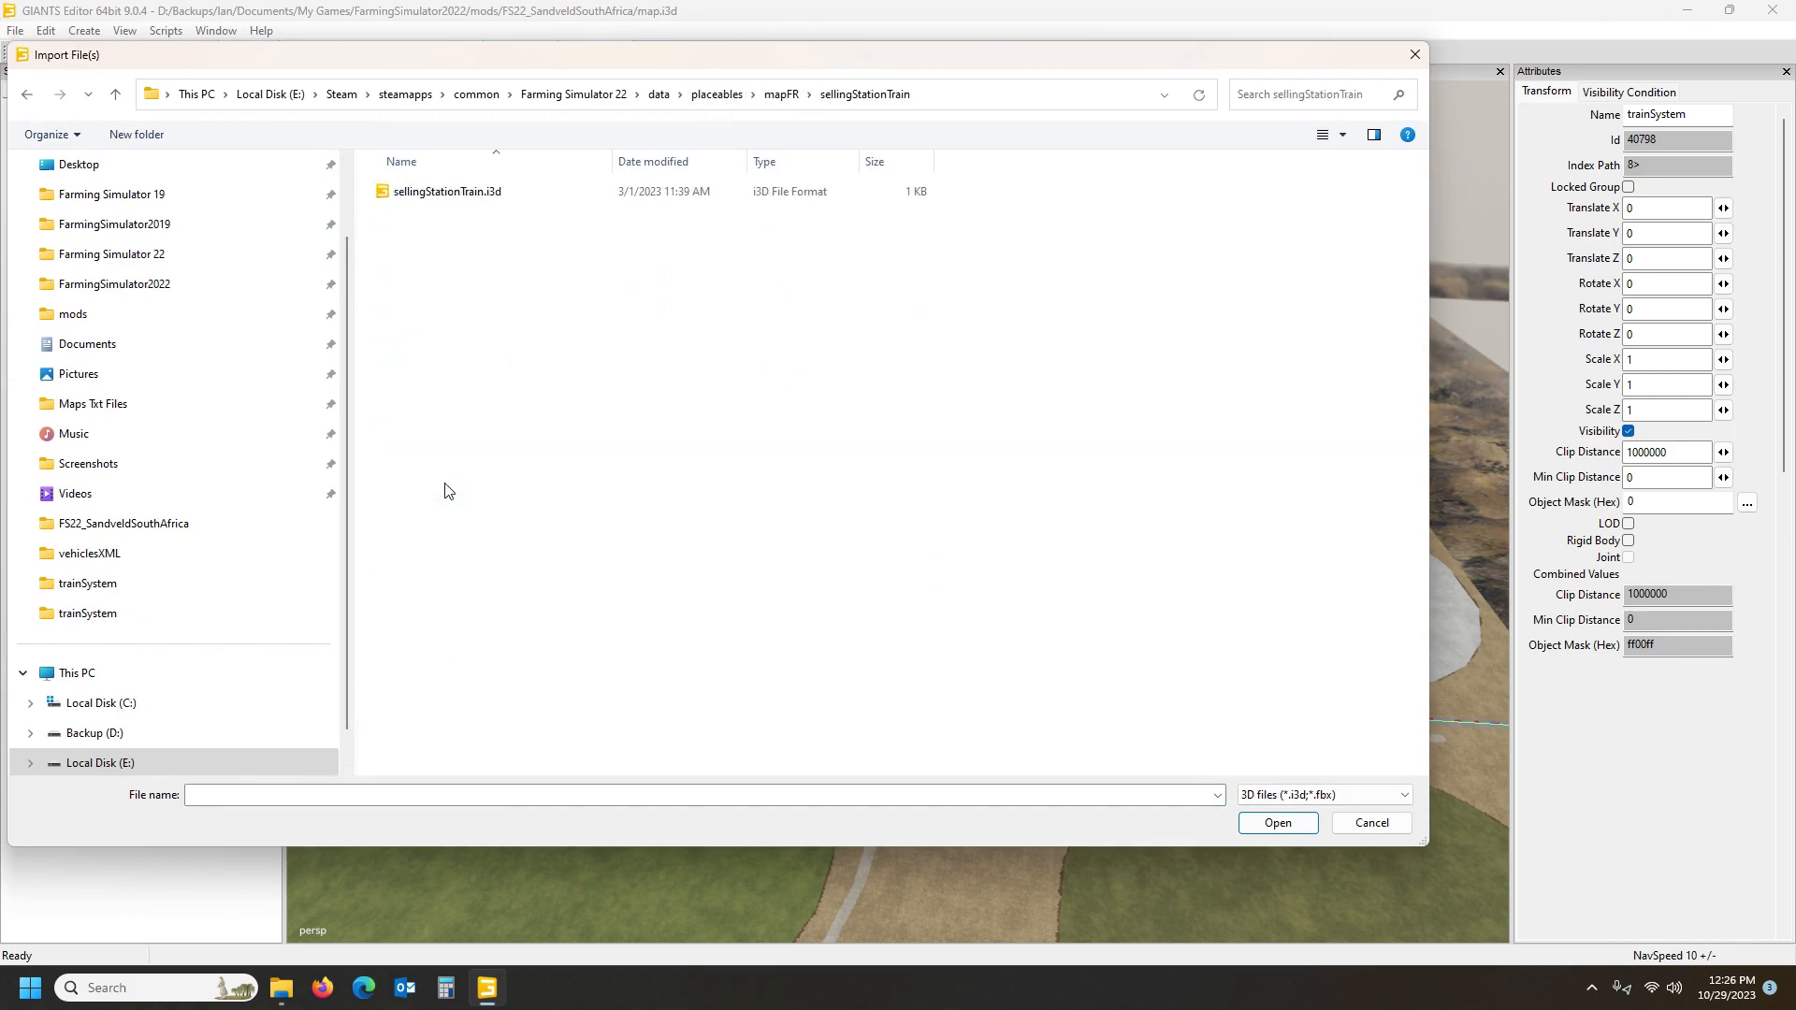
left_click(426, 197)
double_click(427, 198)
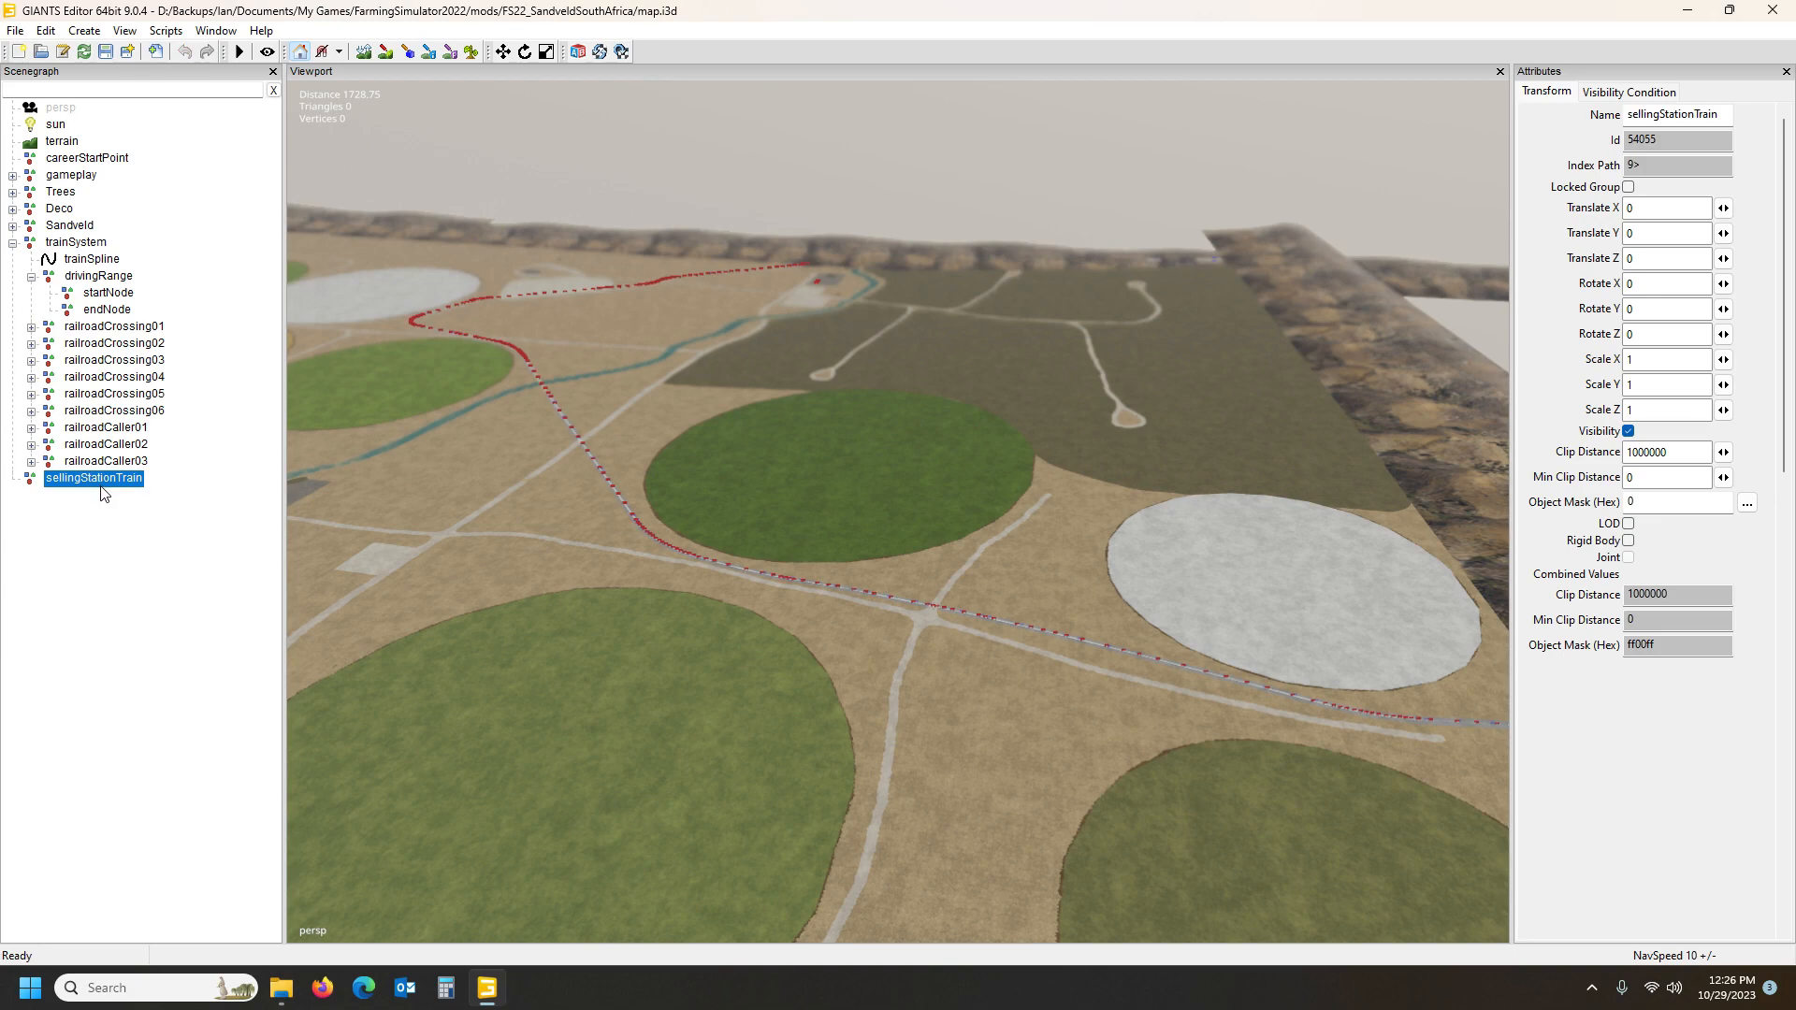
Examine trainSpline along the gravel track bed for a spot to place sellingStationTrain
left_click_drag(525, 590, 1179, 456, "alt")
scroll(704, 609, "up", 8, "alt")
scroll(696, 621, "up", 10, "alt")
scroll(771, 577, "up", 8, "alt")
mouse_move(1351, 357)
left_mouse_down("alt")
mouse_move(1158, 470)
mouse_move(1236, 471)
mouse_move(1383, 366)
left_mouse_up("alt")
scroll(1170, 472, "up", 5, "alt")
scroll(1383, 366, "down", 5, "alt")
left_click_drag(816, 597, 1054, 630, "alt")
scroll(878, 599, "up", 7, "alt")
left_click_drag(781, 644, 823, 606, "alt")
scroll(822, 606, "down", 3, "alt")
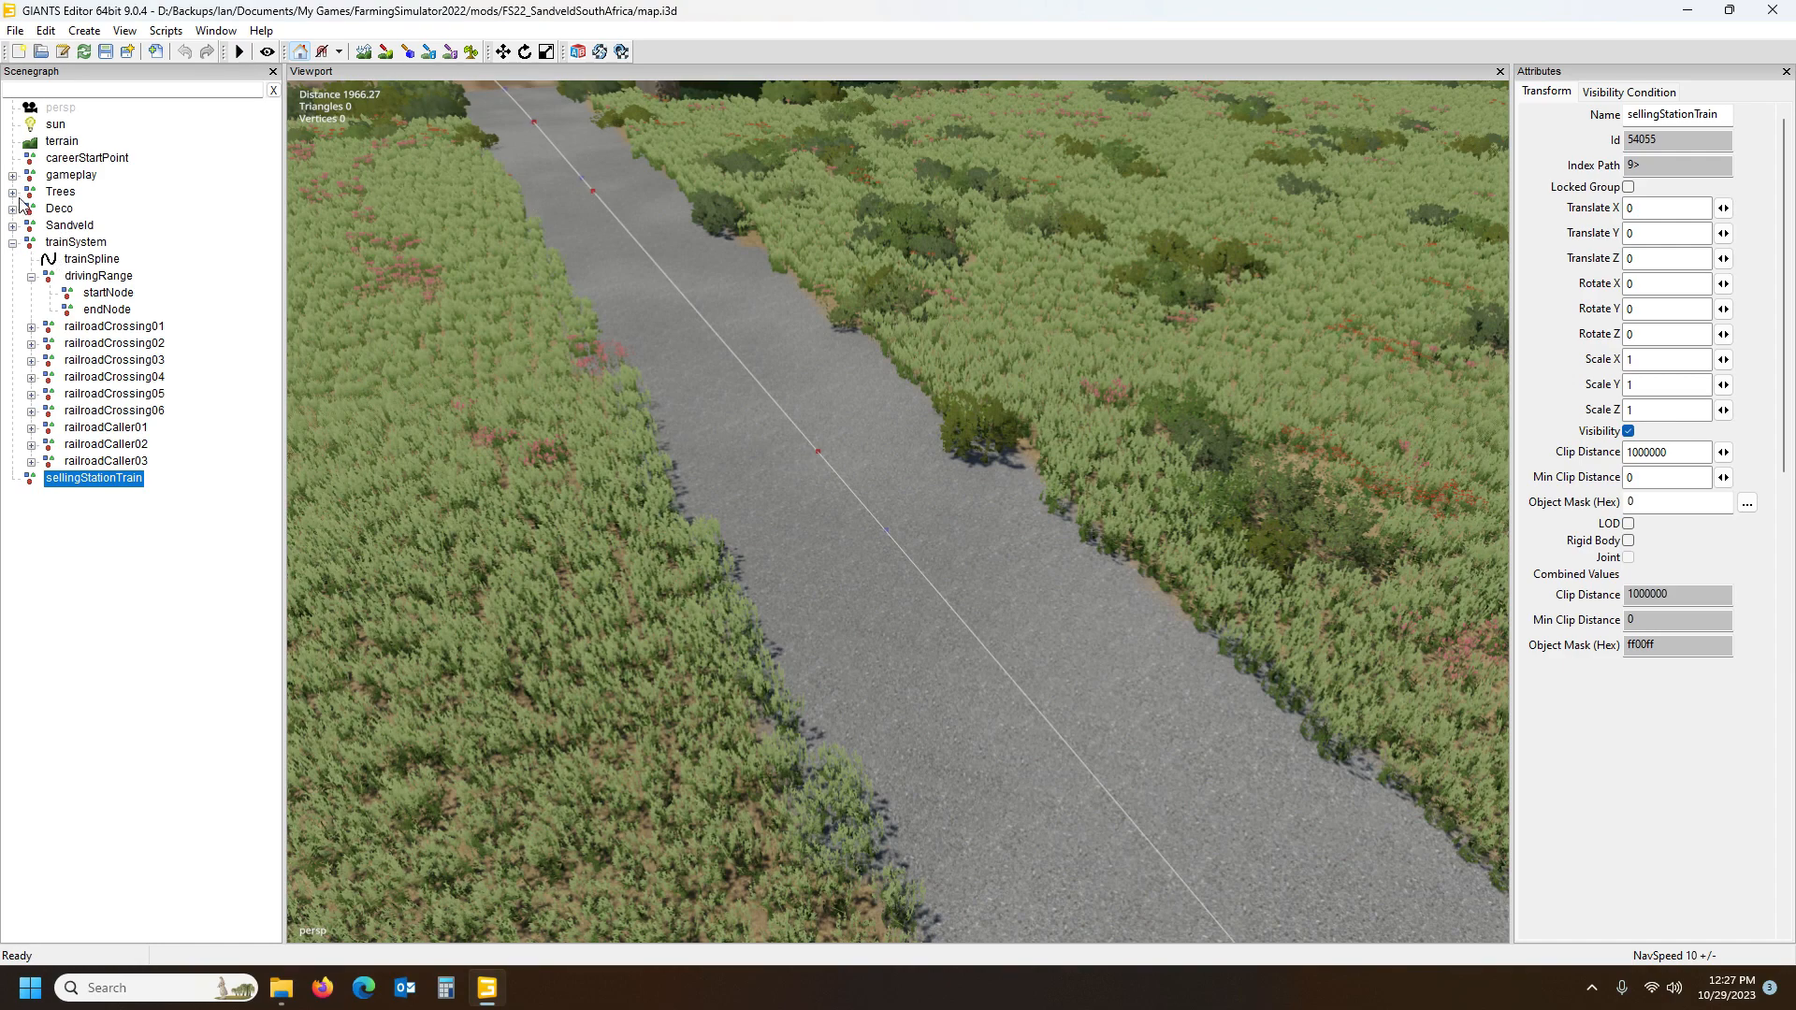
Check where the hidden trackSet in the Sandveld group runs along the gravel bed by selecting it
left_click(12, 225)
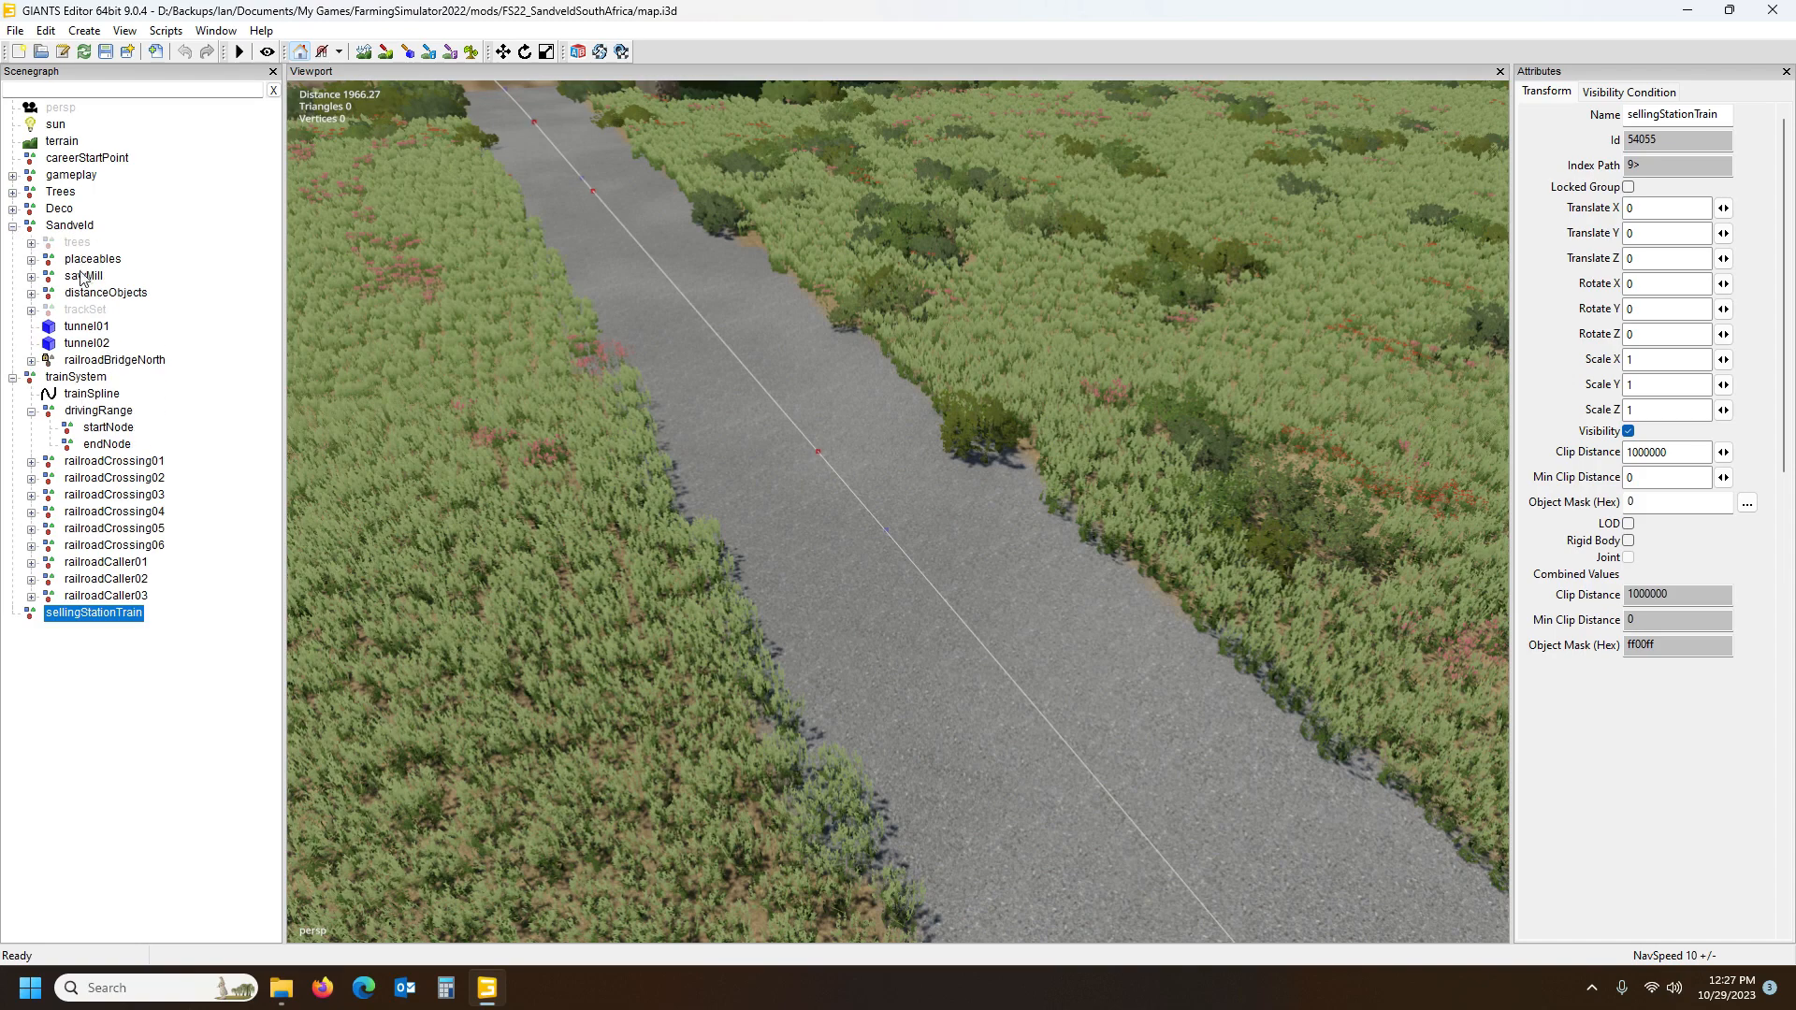
left_click(86, 310)
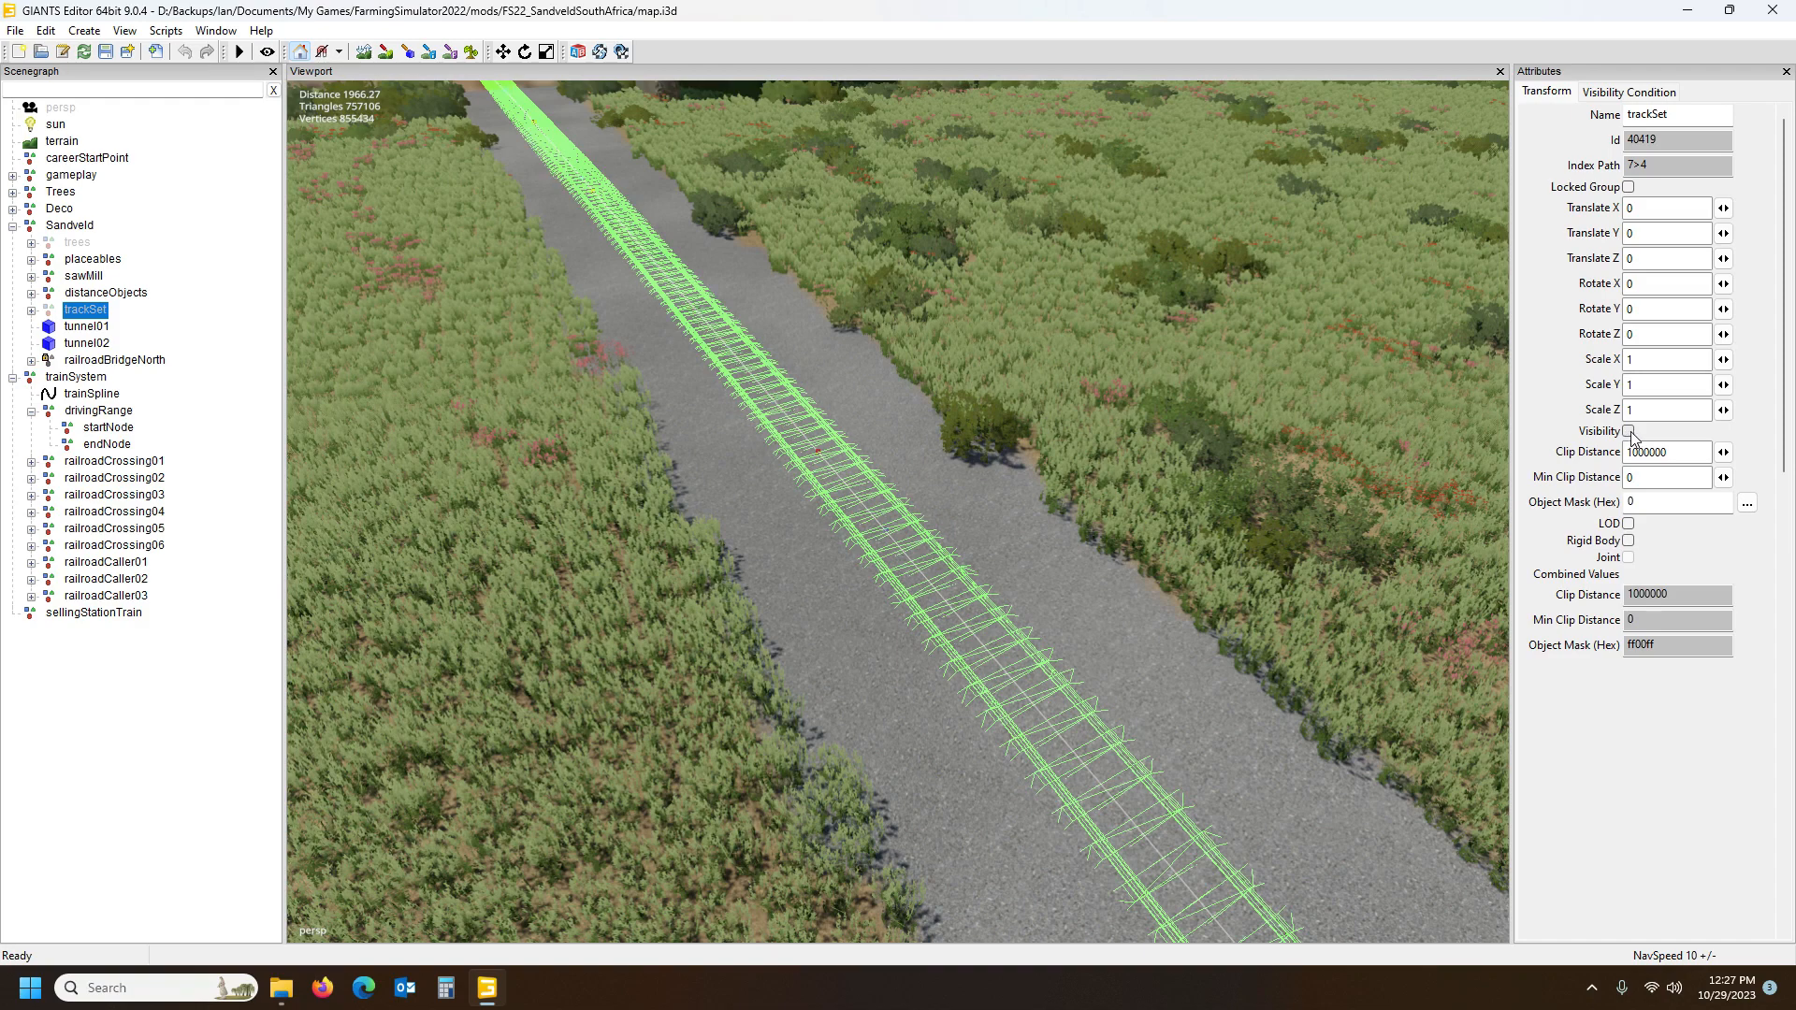
left_click(134, 675)
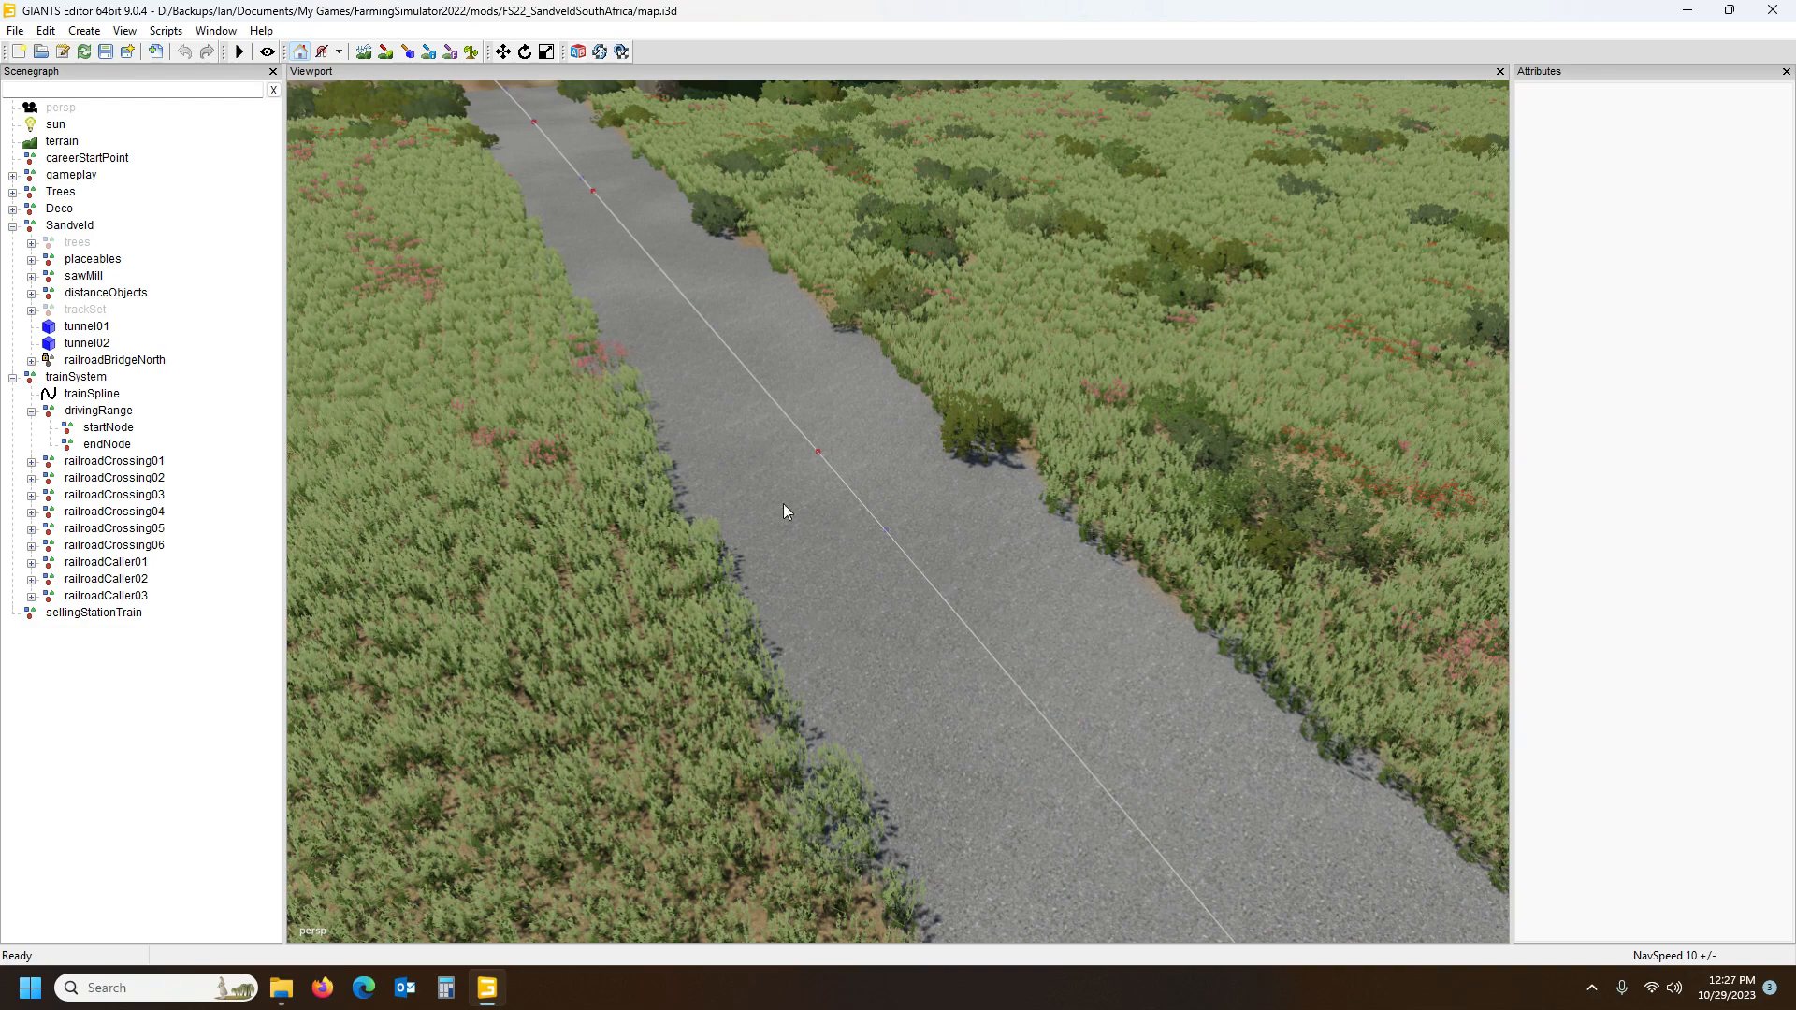
Place sellingStationTrain interactively on trainSpline along the gravel track bed, near the tunnel entrance
left_click_drag(616, 539, 654, 524, "alt")
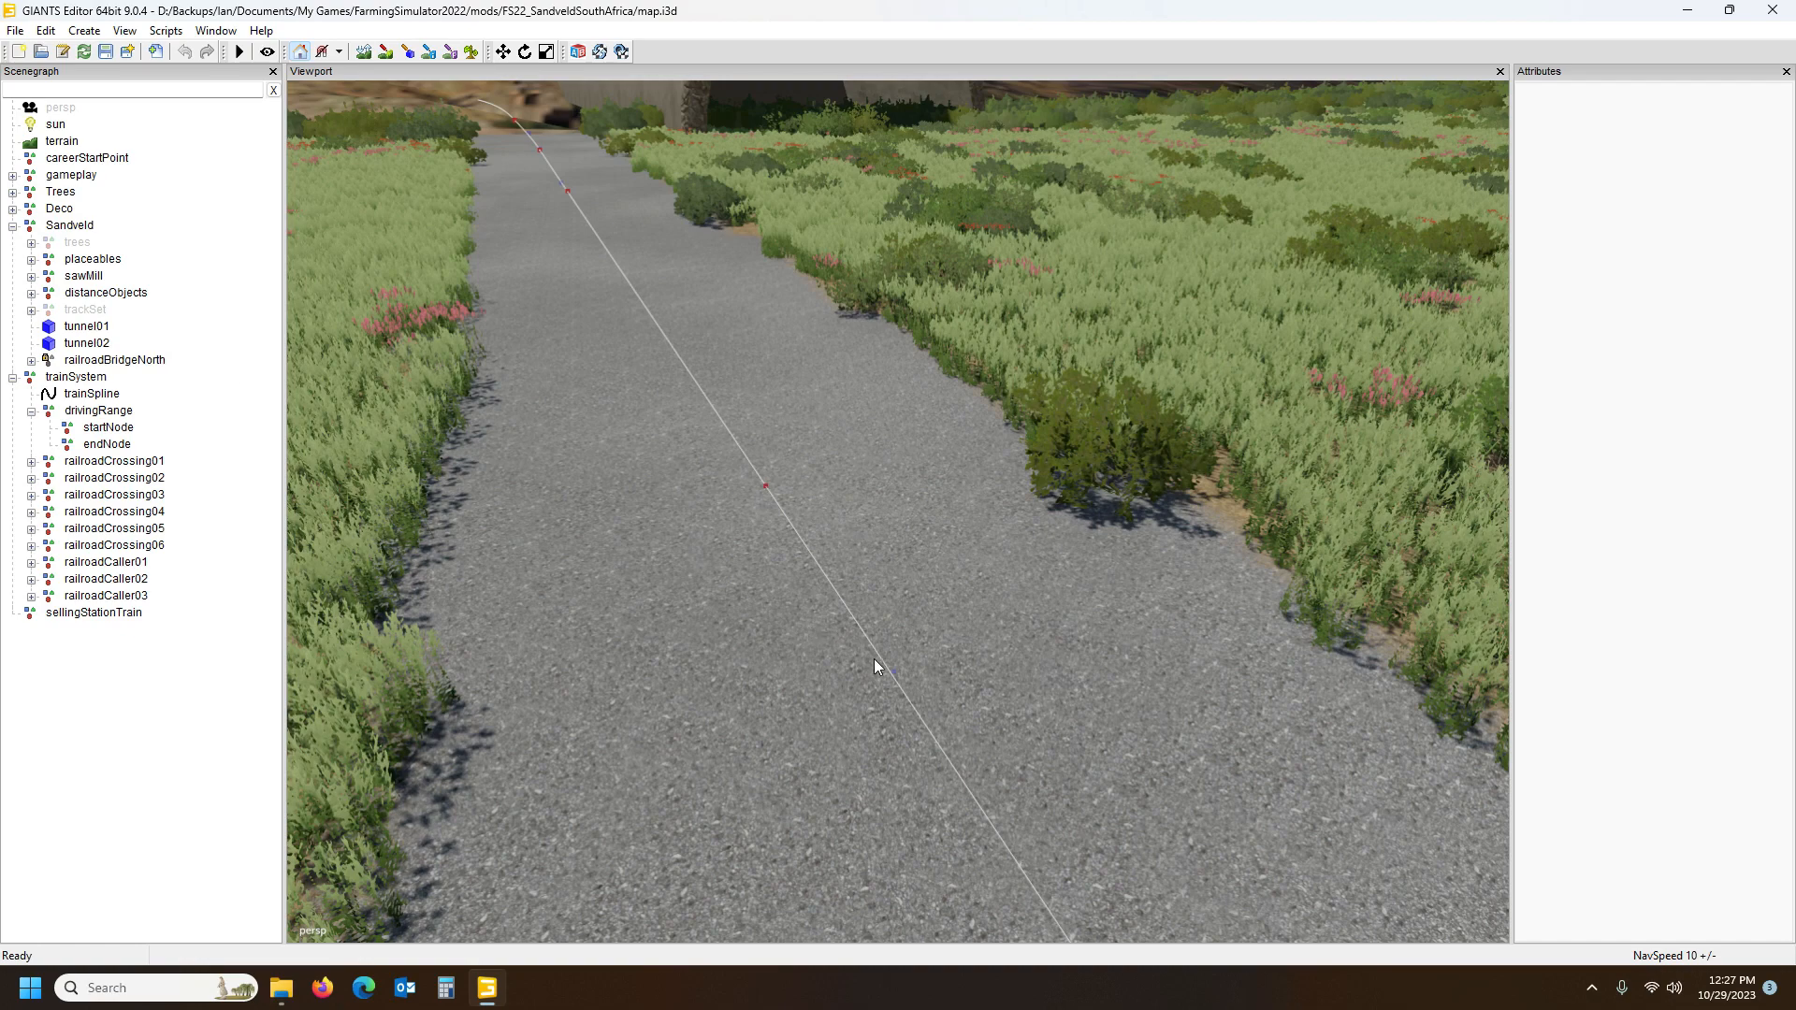
left_click_drag(829, 682, 840, 694, "alt")
scroll(842, 694, "up", 3)
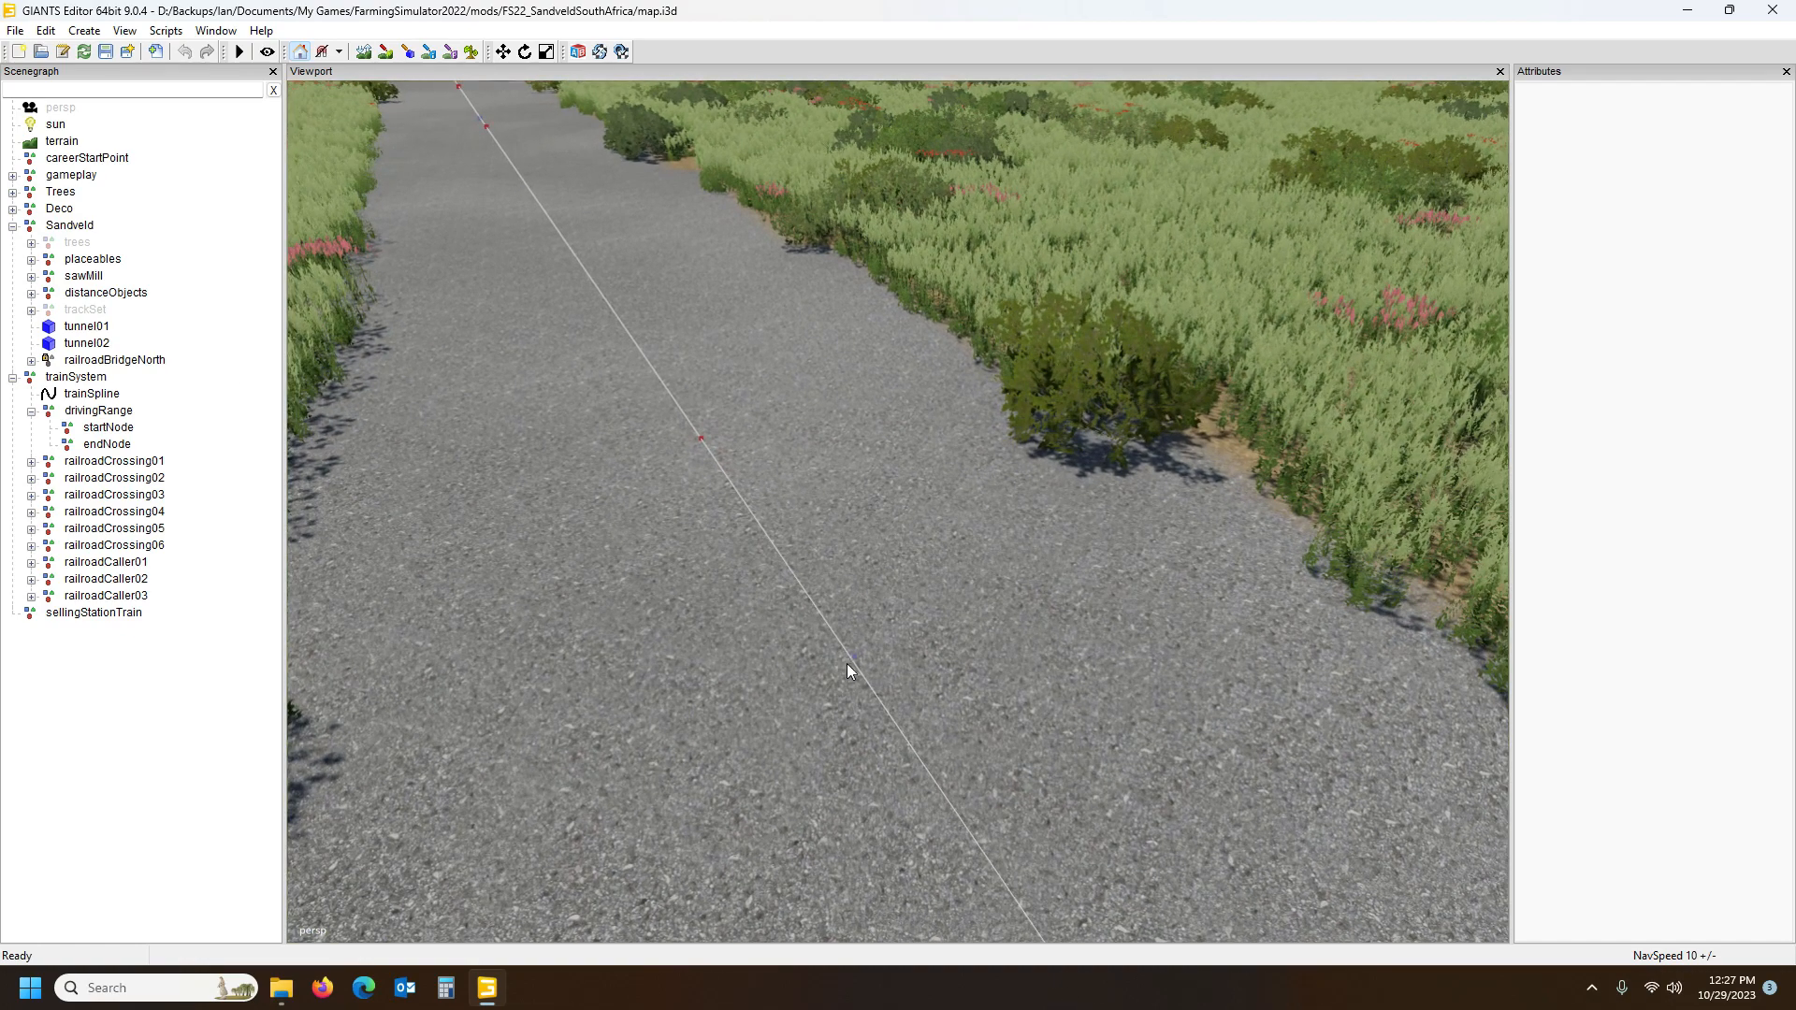
left_click(94, 614)
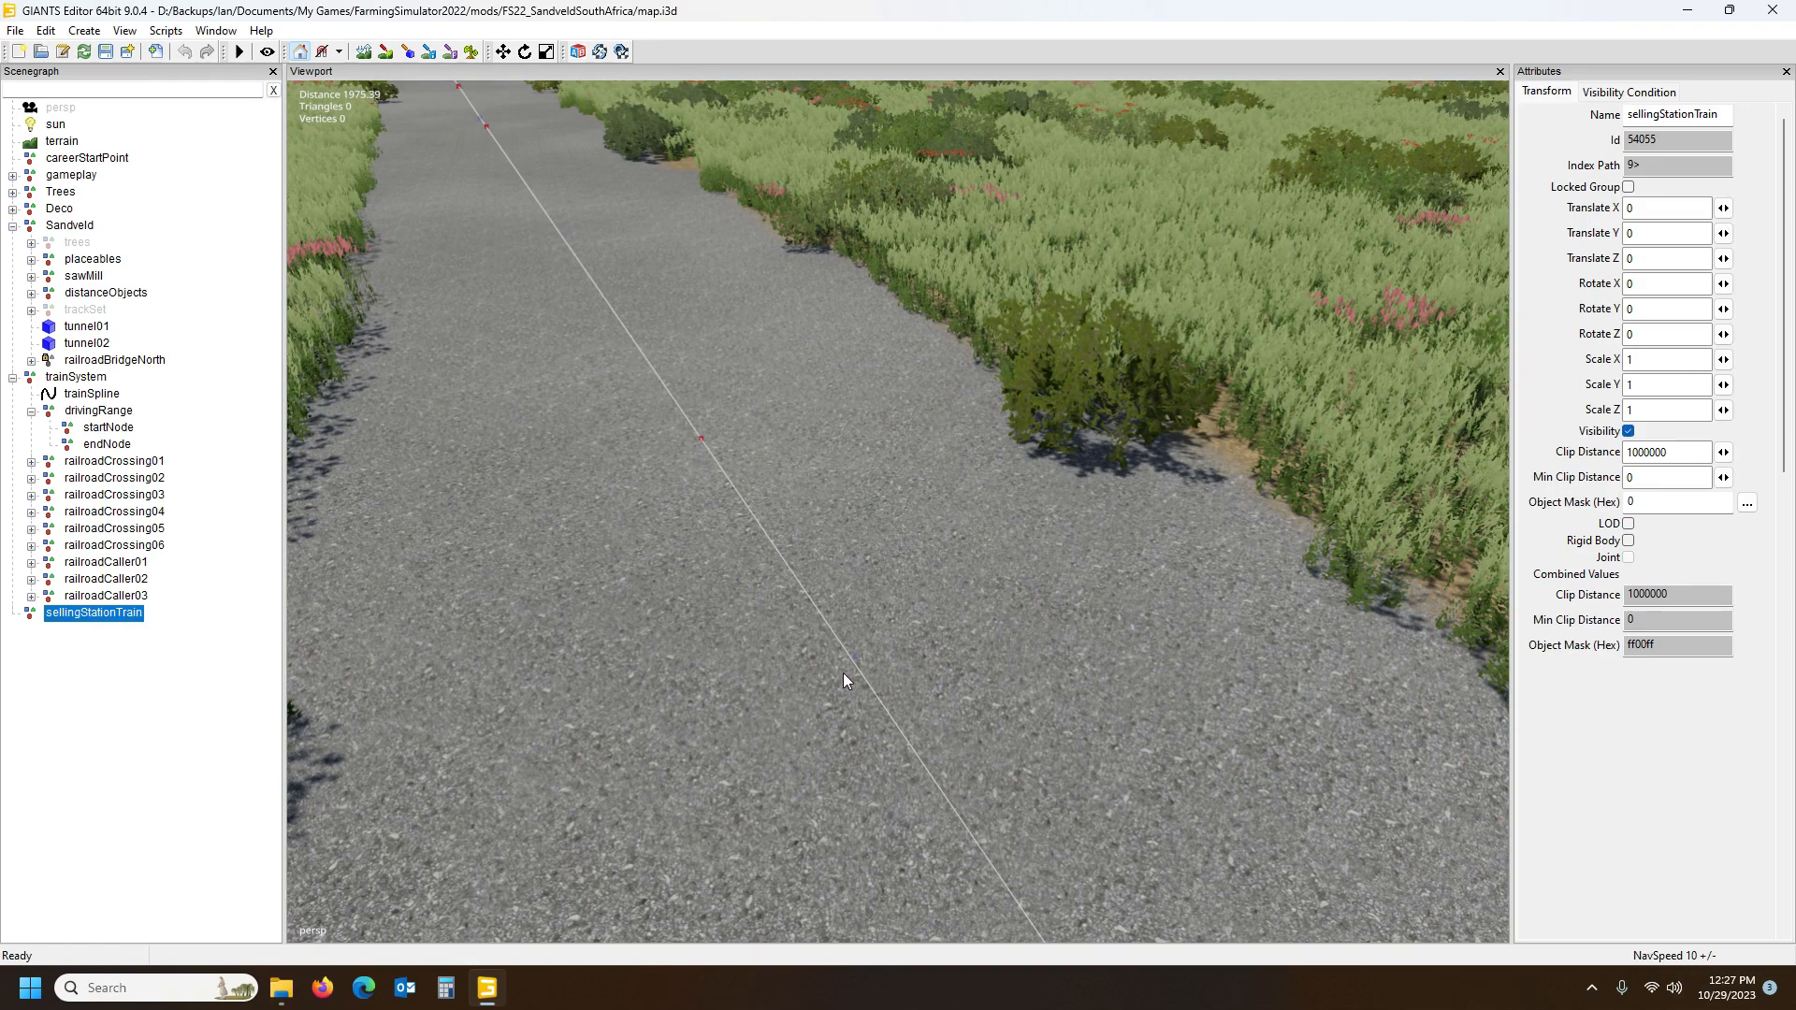
key("ctrl+b")
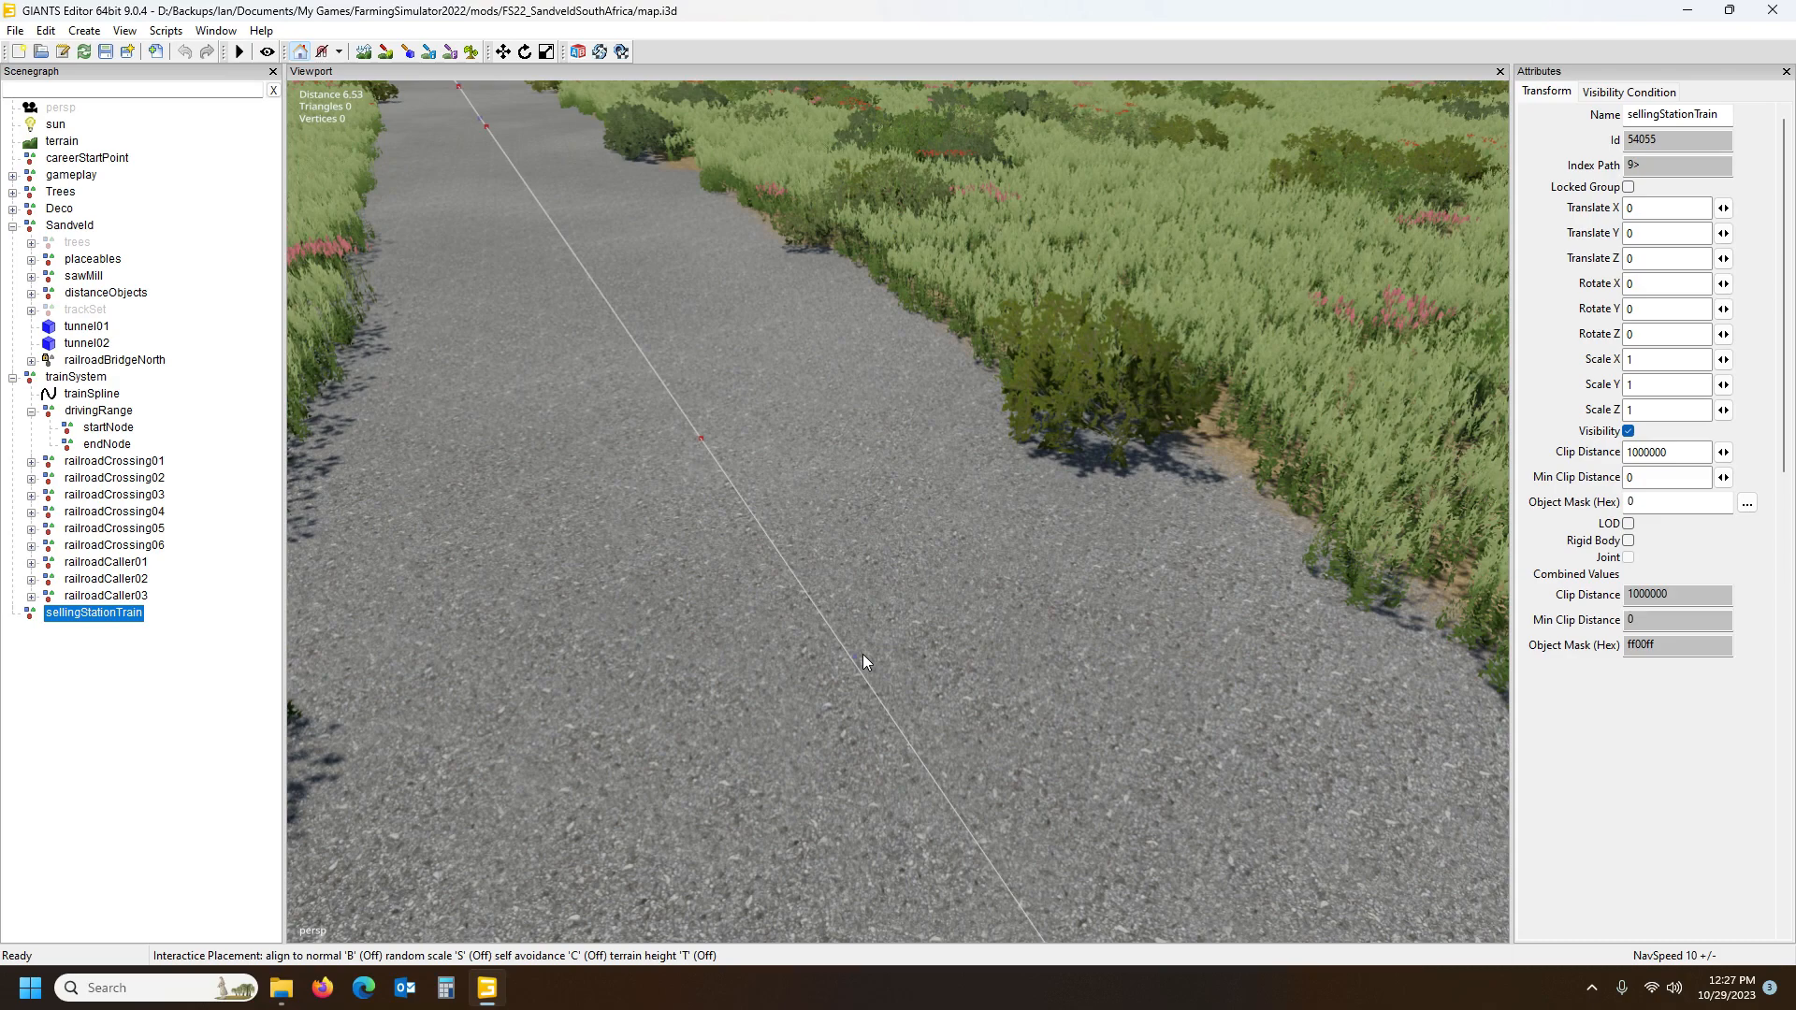
left_click(860, 656)
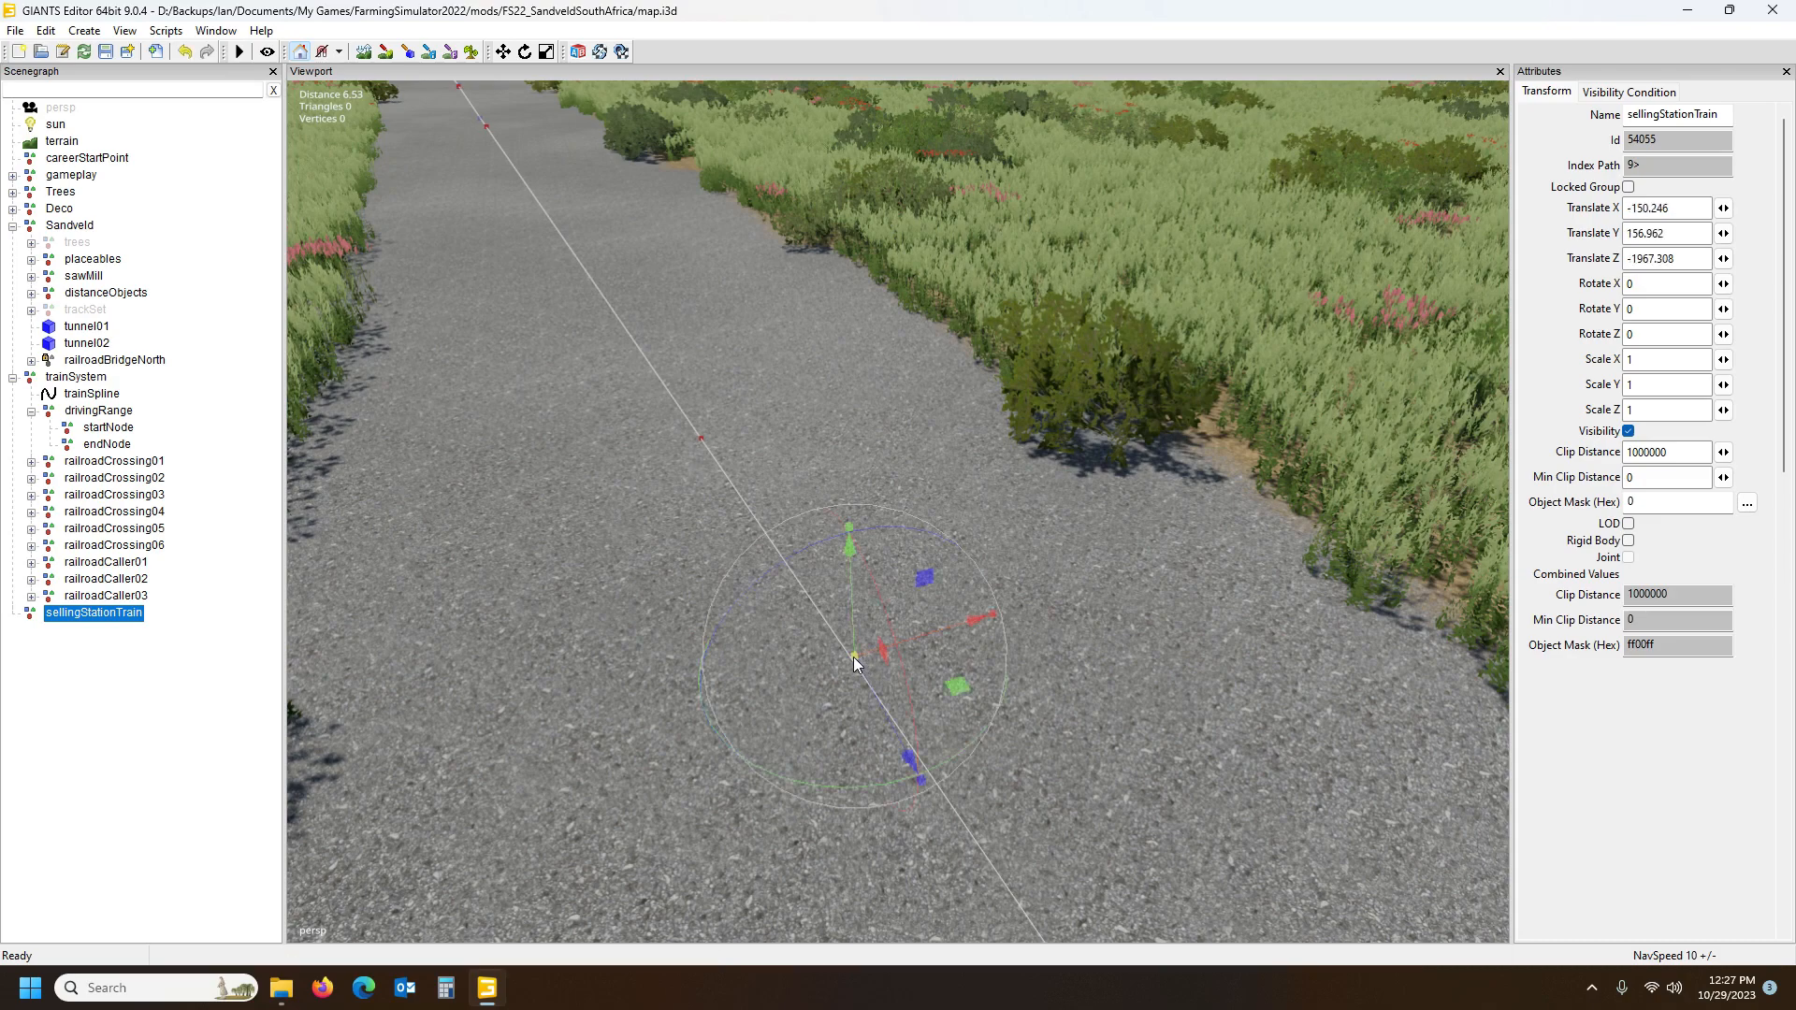
scroll(715, 744, "down", 5)
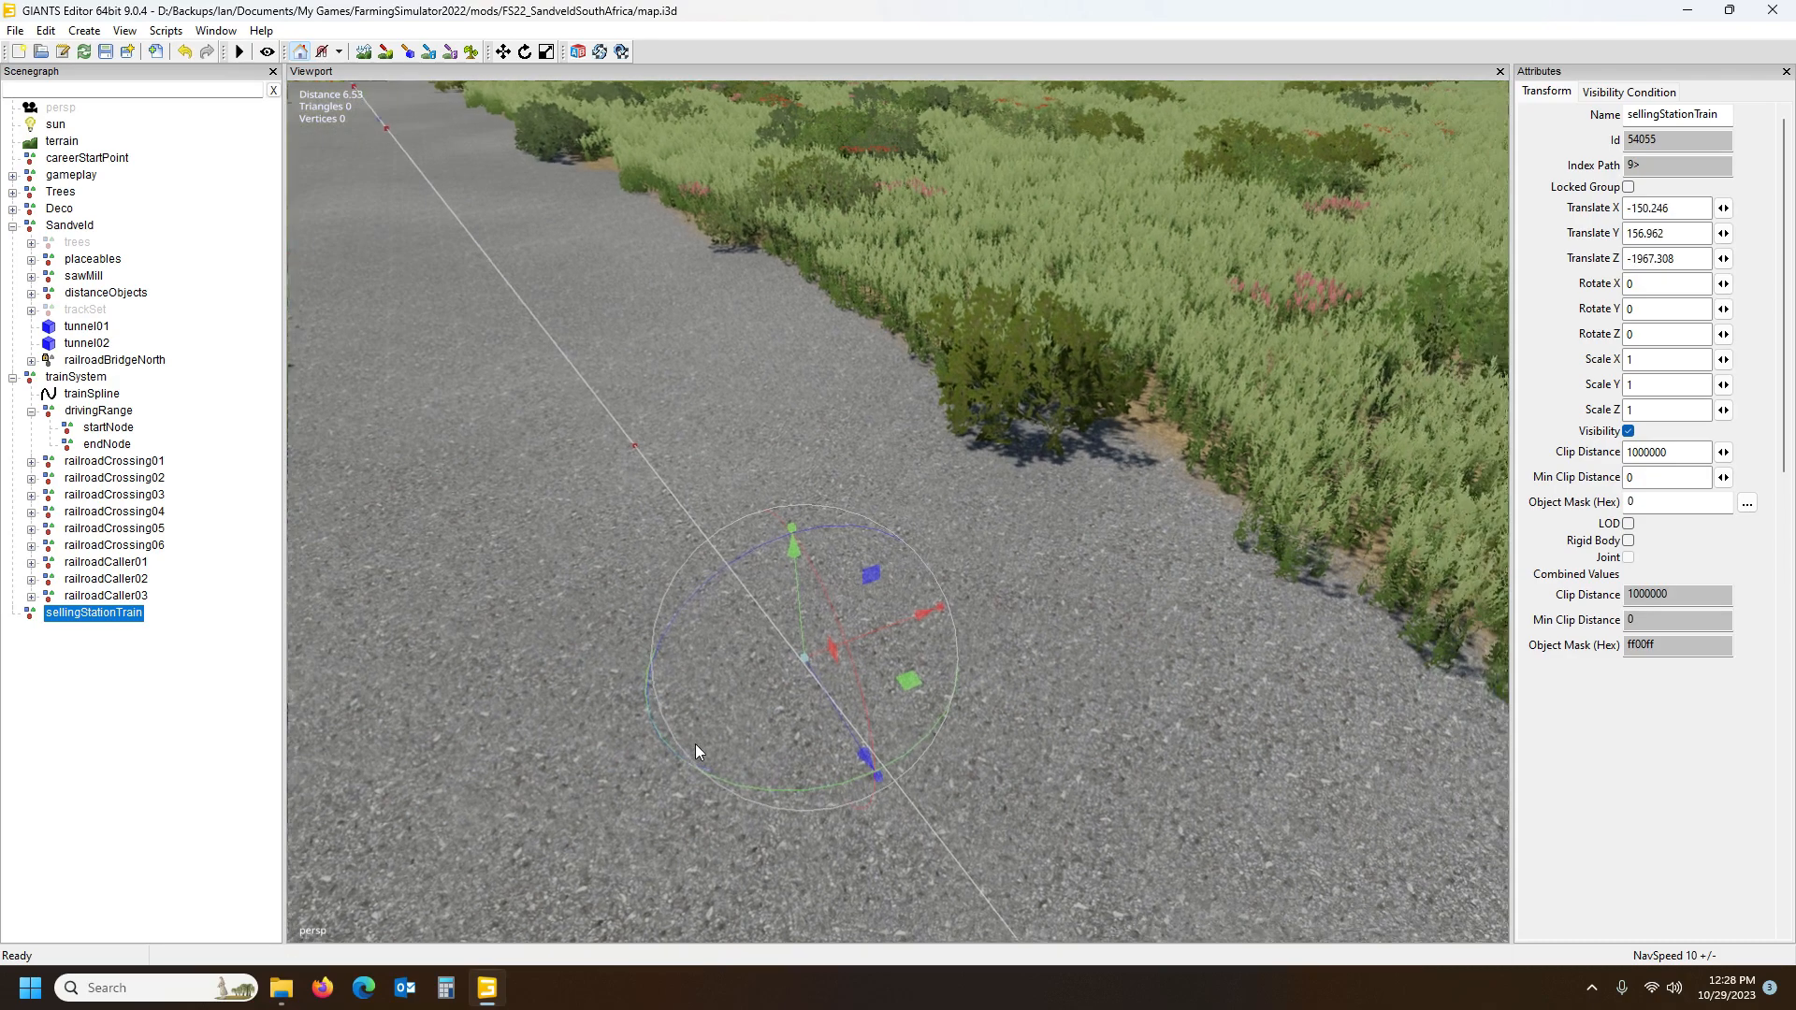
scroll(717, 752, "down", 1)
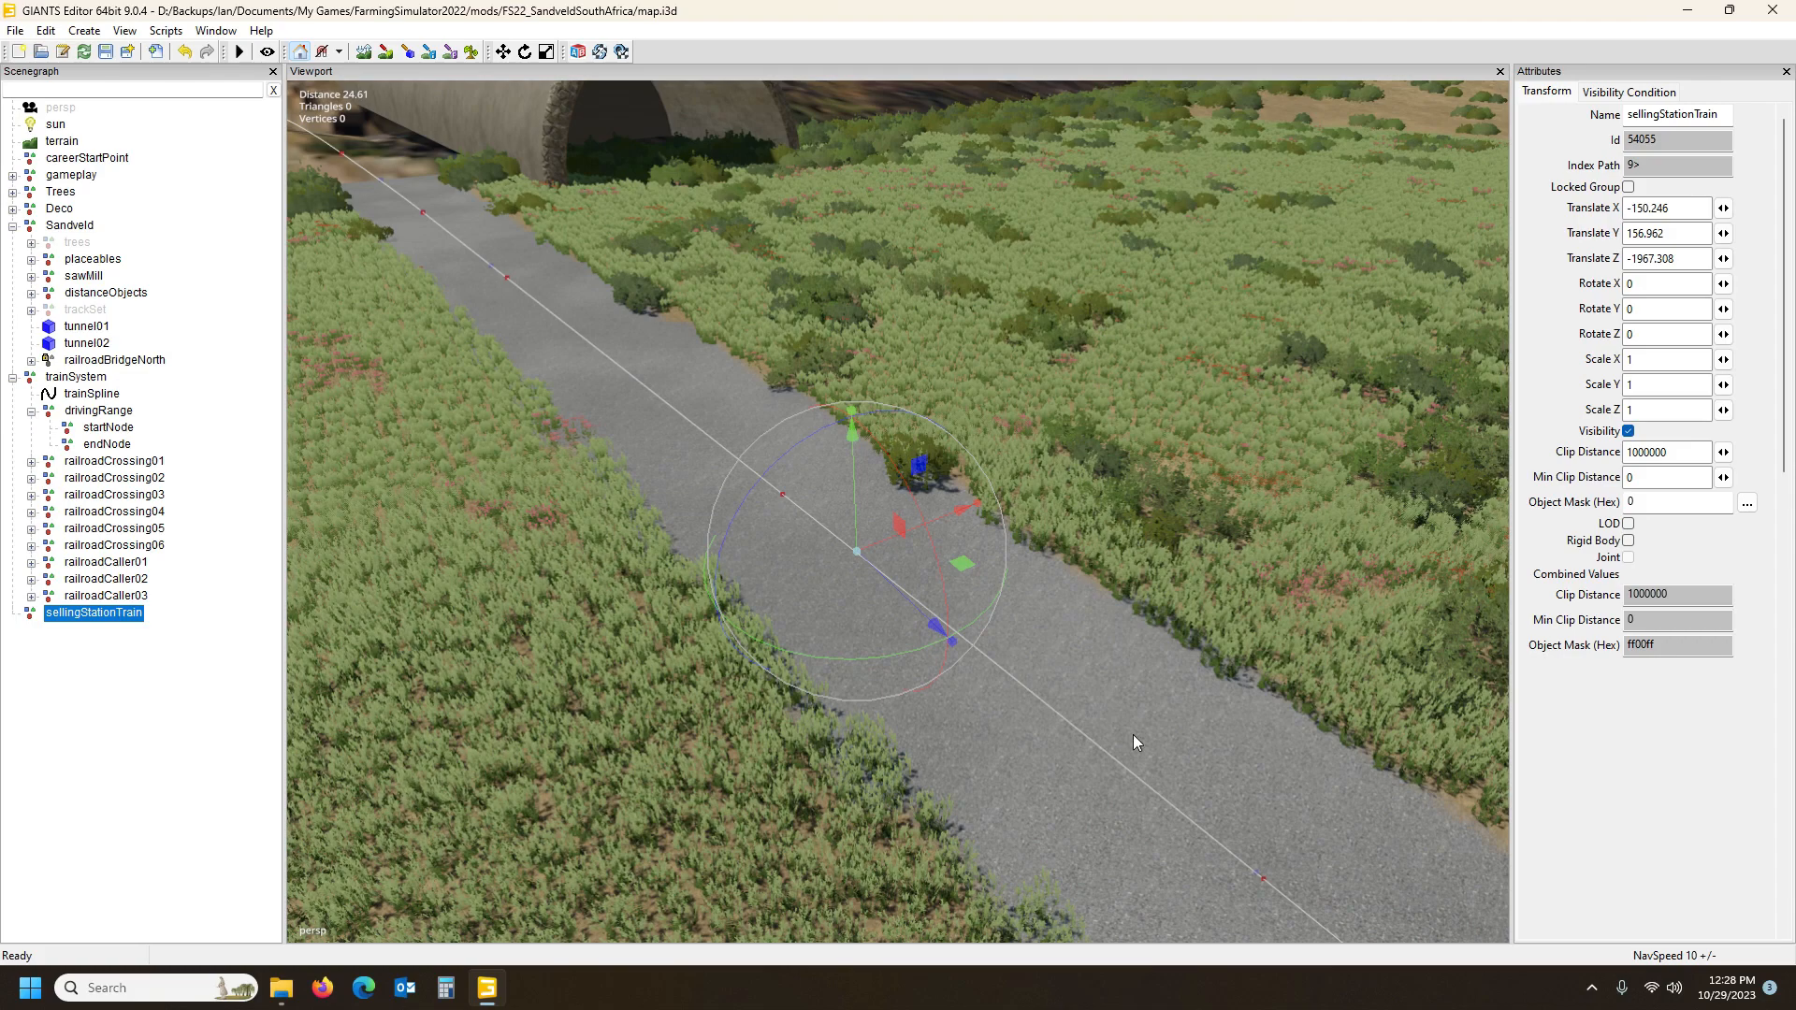
scroll(570, 598, "down", 6)
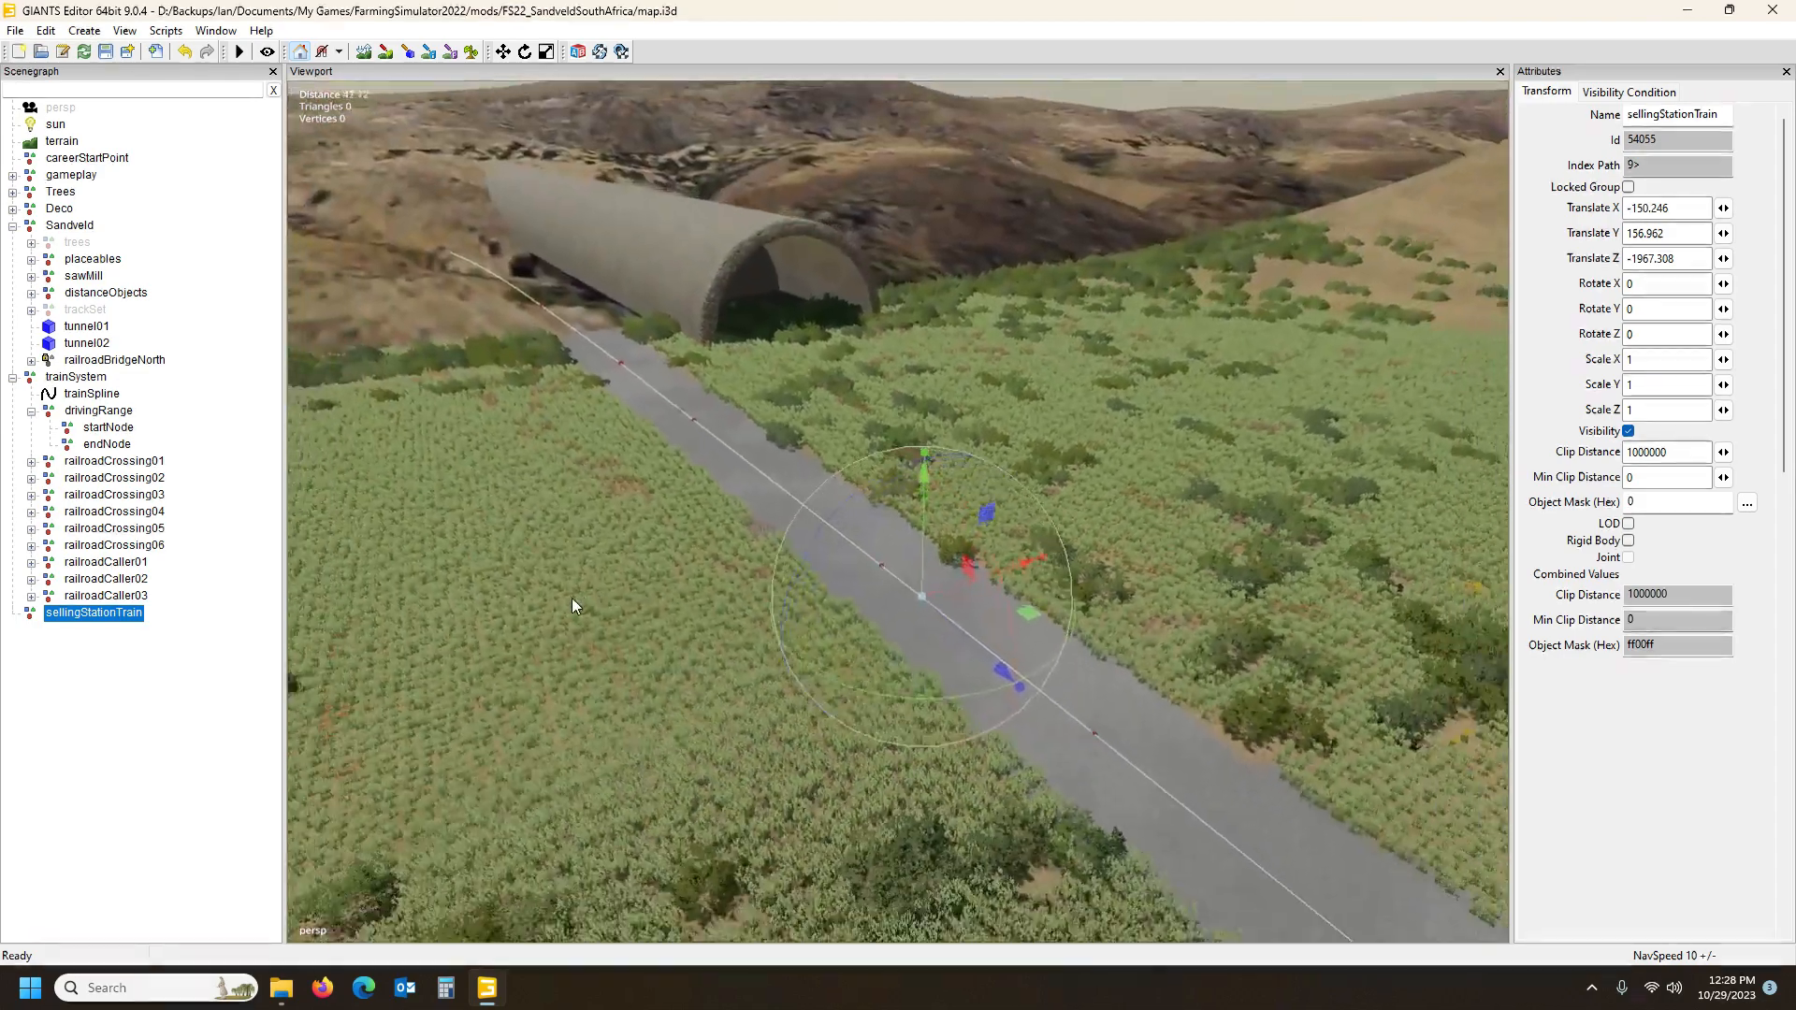
scroll(579, 605, "up", 1)
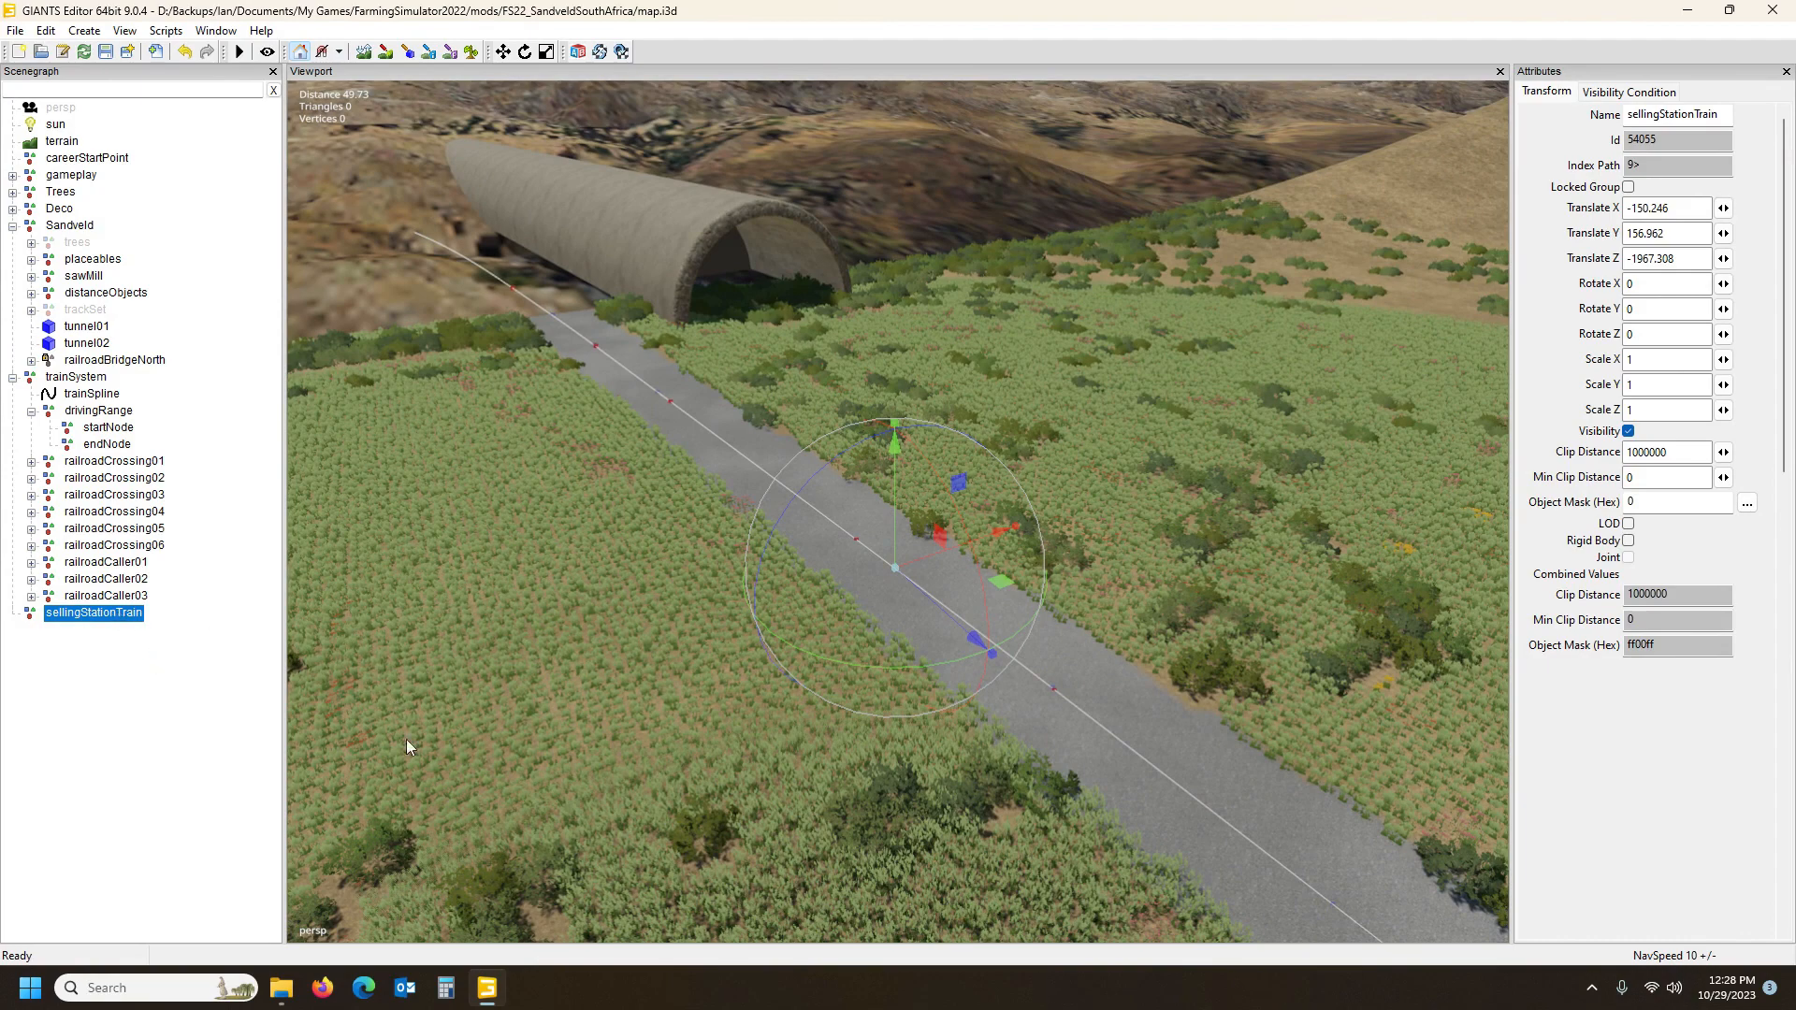
Switch to File Explorer and open placeables.xml from the FS22_SandveldSouthAfrica mod folder in Notepad++
left_click(281, 988)
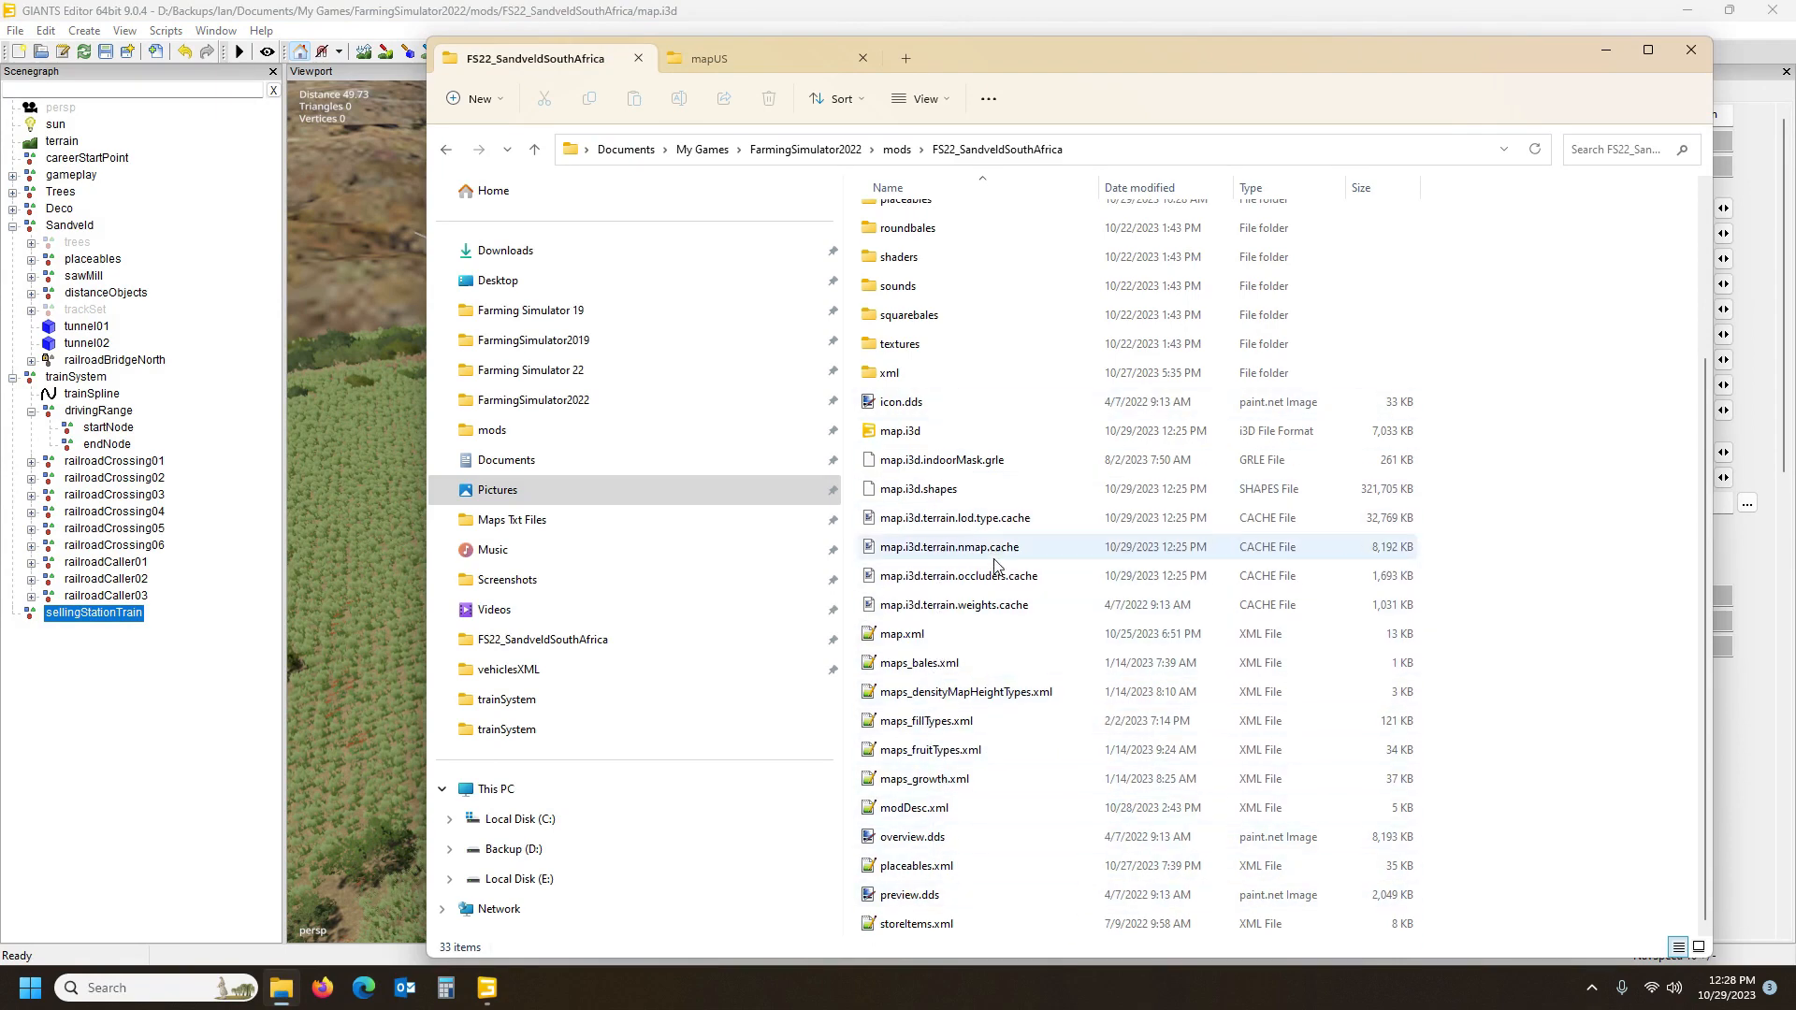
scroll(975, 772, "up", 3)
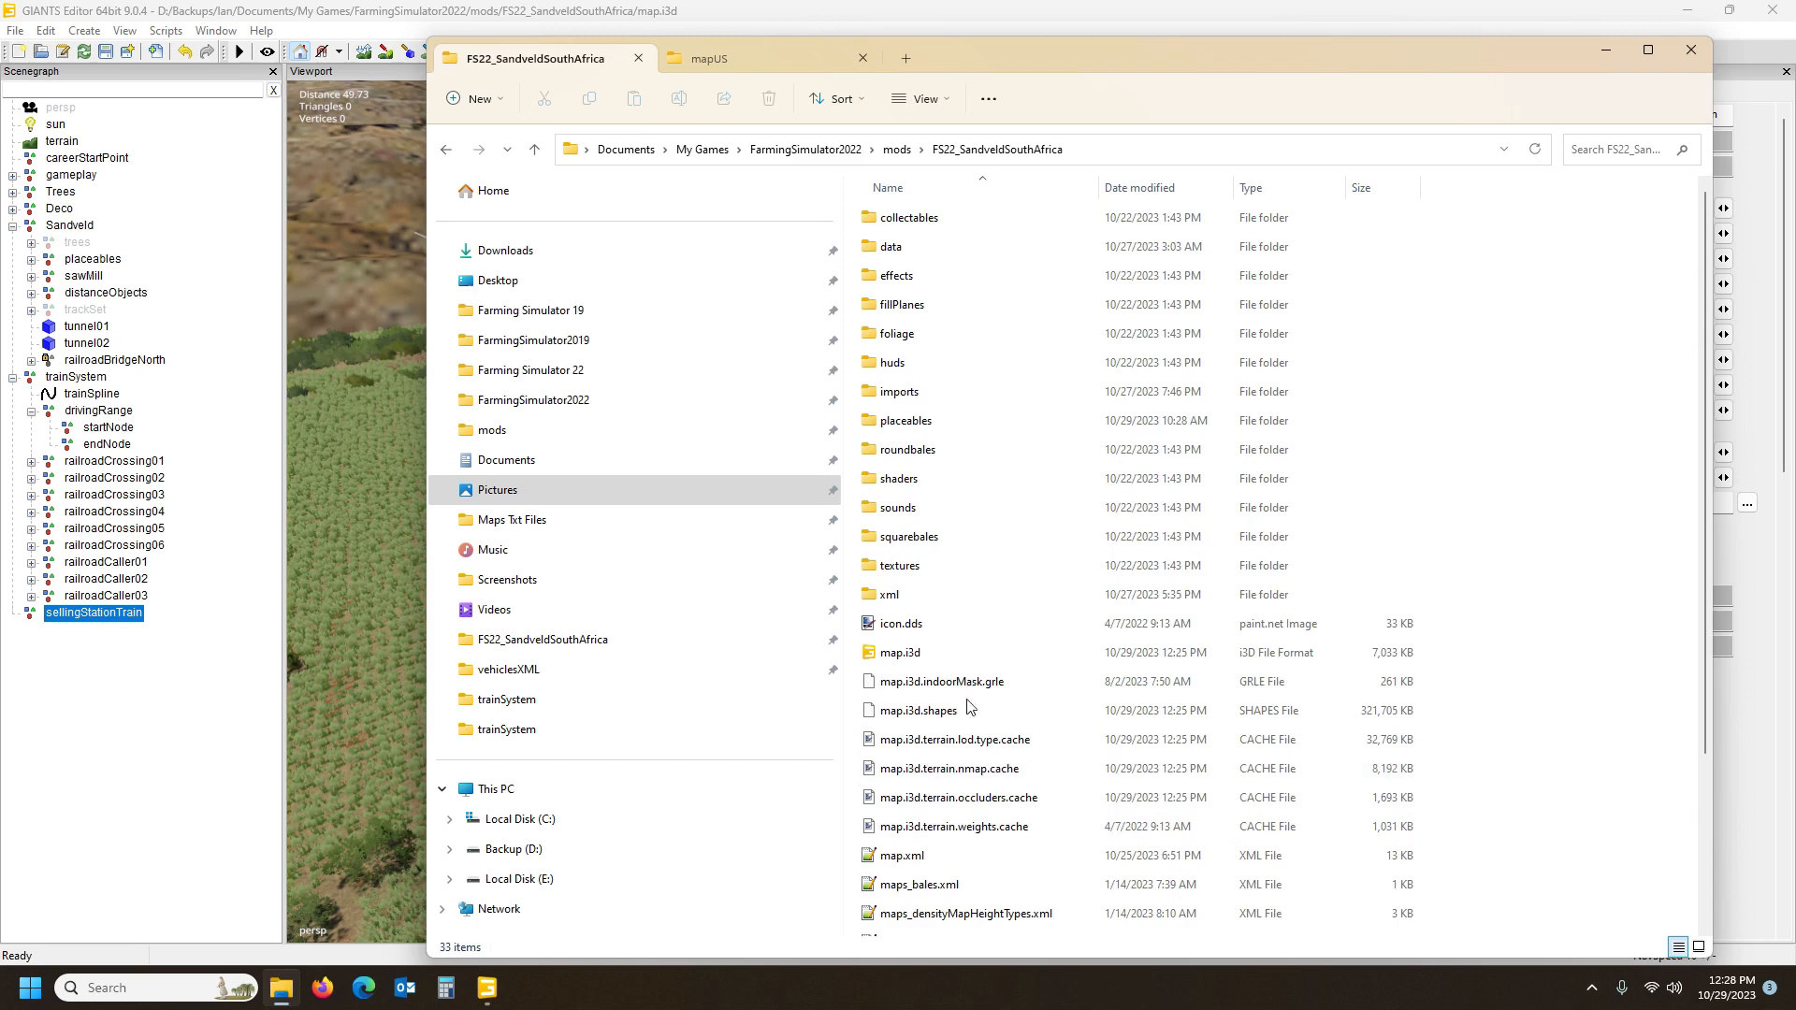
scroll(950, 739, "down", 3)
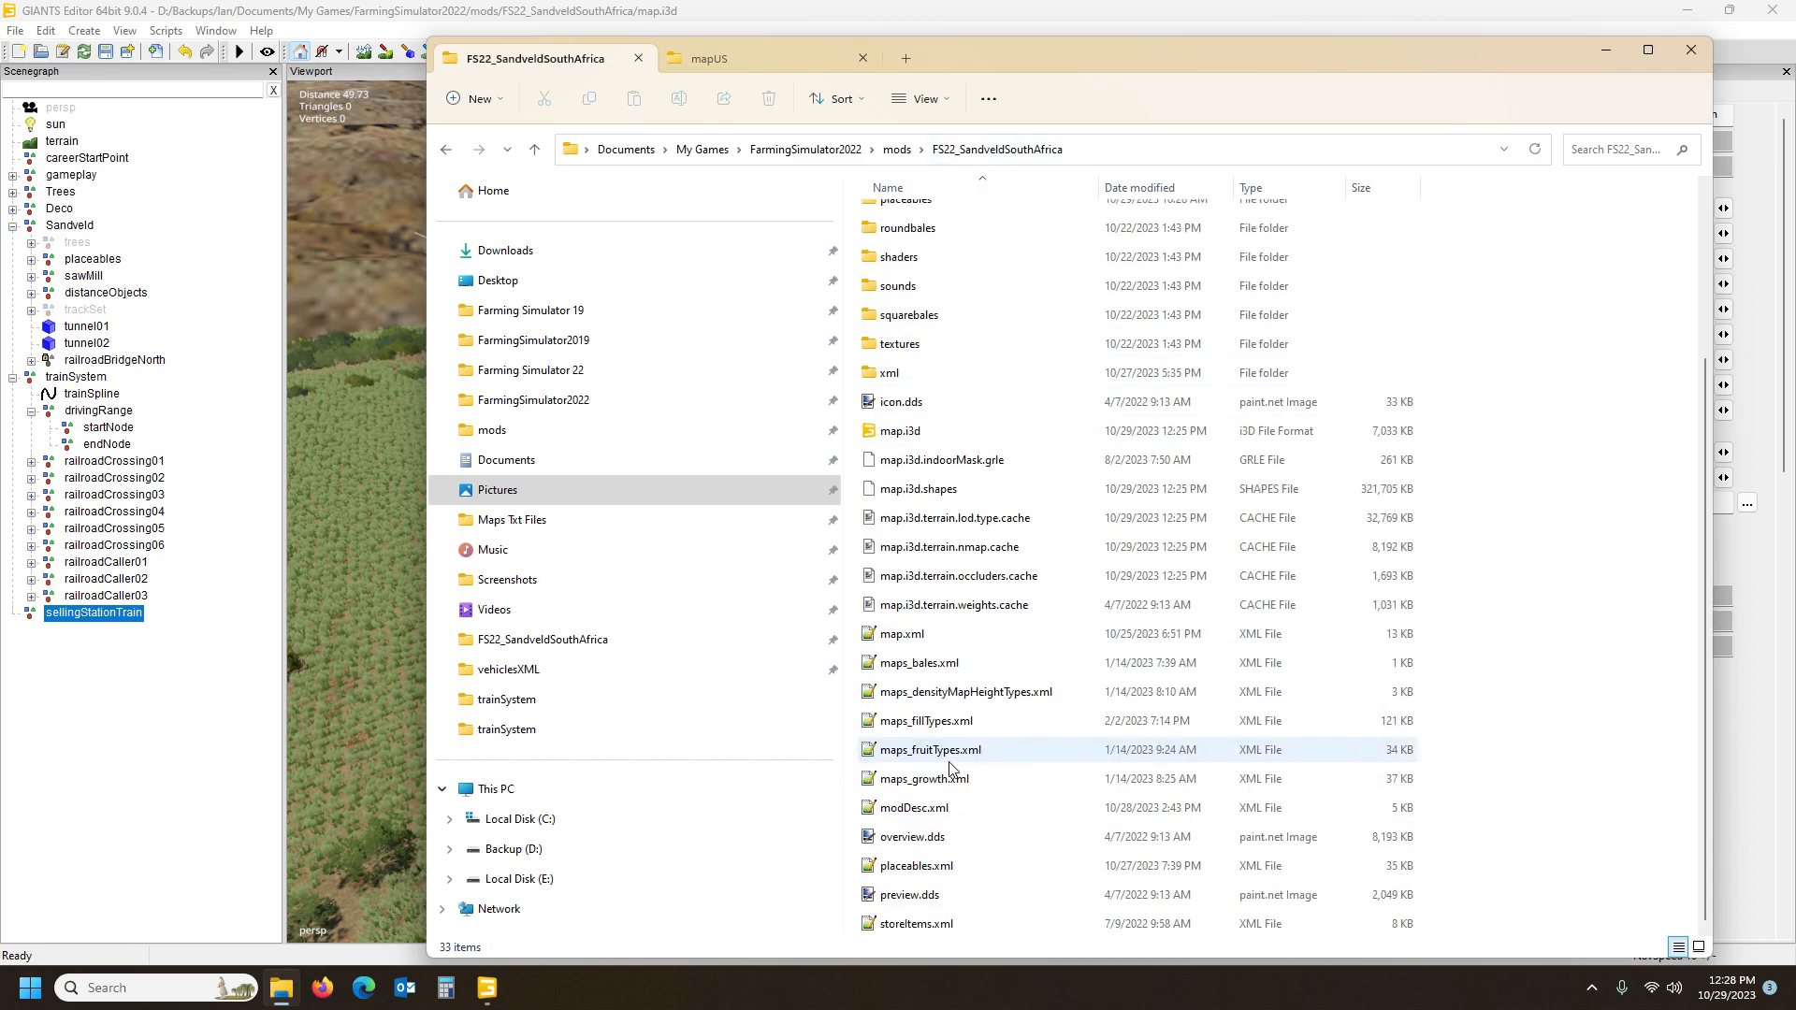
double_click(901, 372)
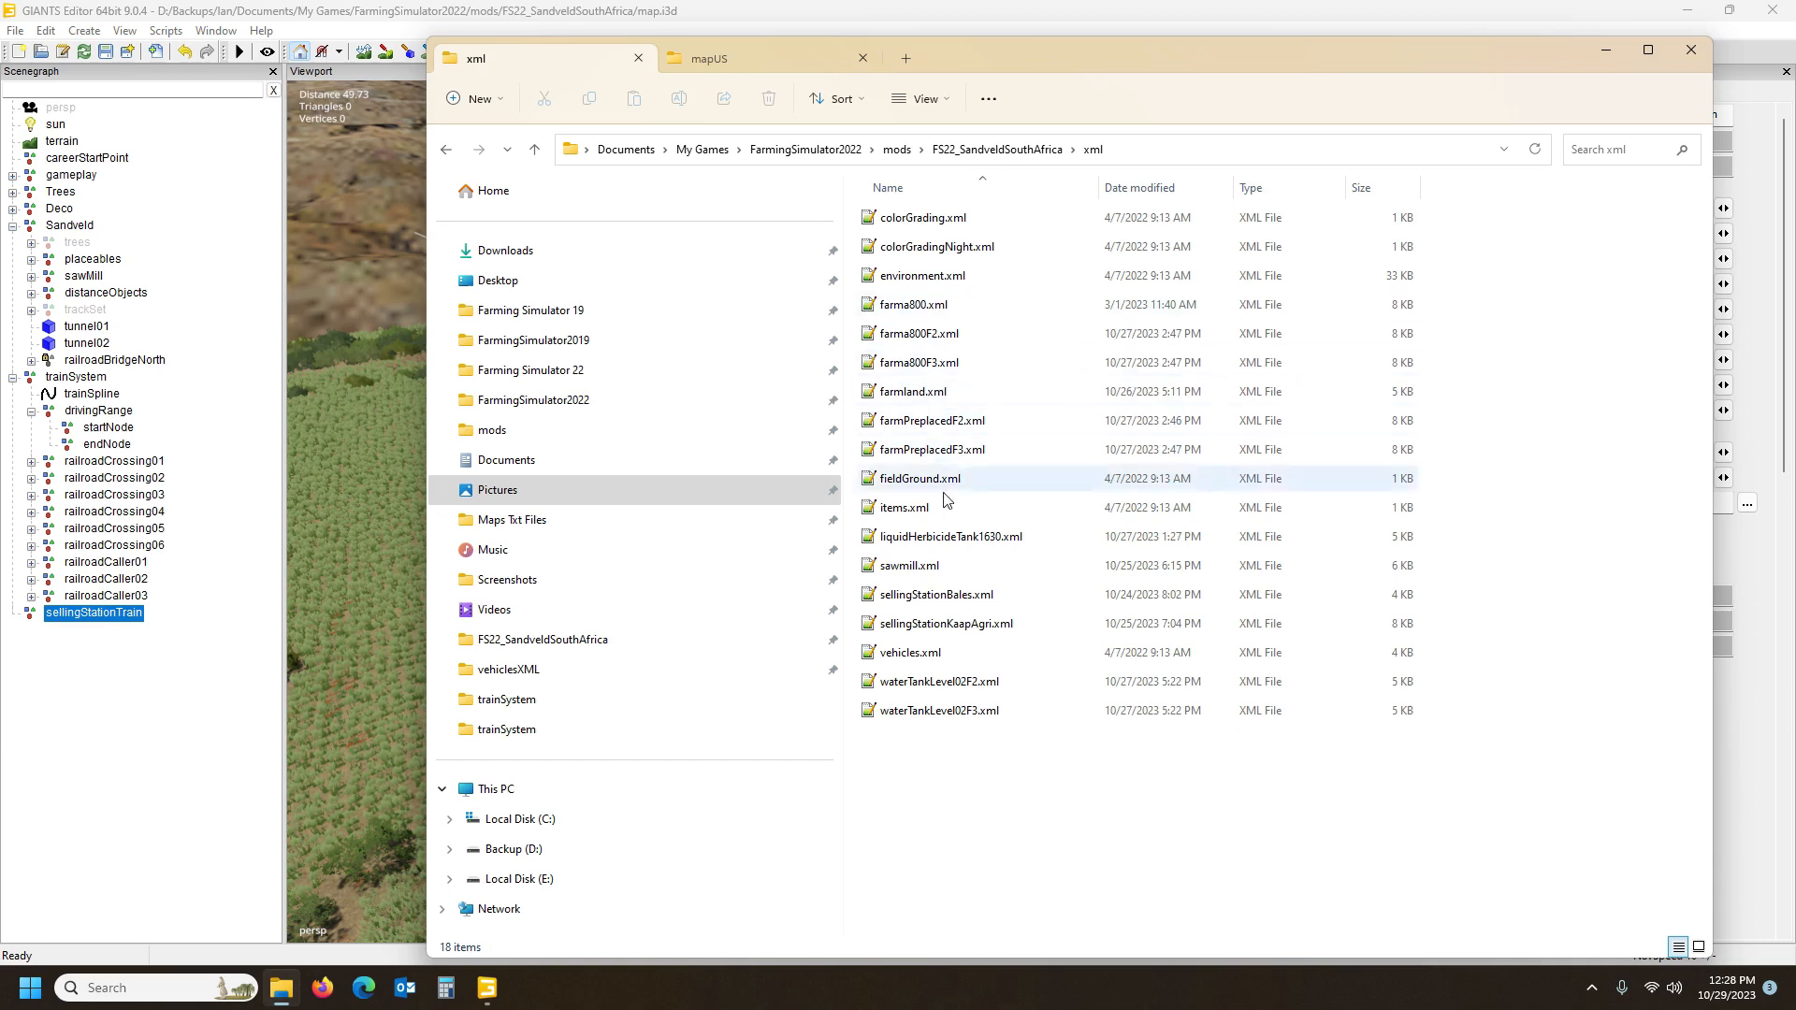
left_click(996, 150)
scroll(1010, 525, "down", 3)
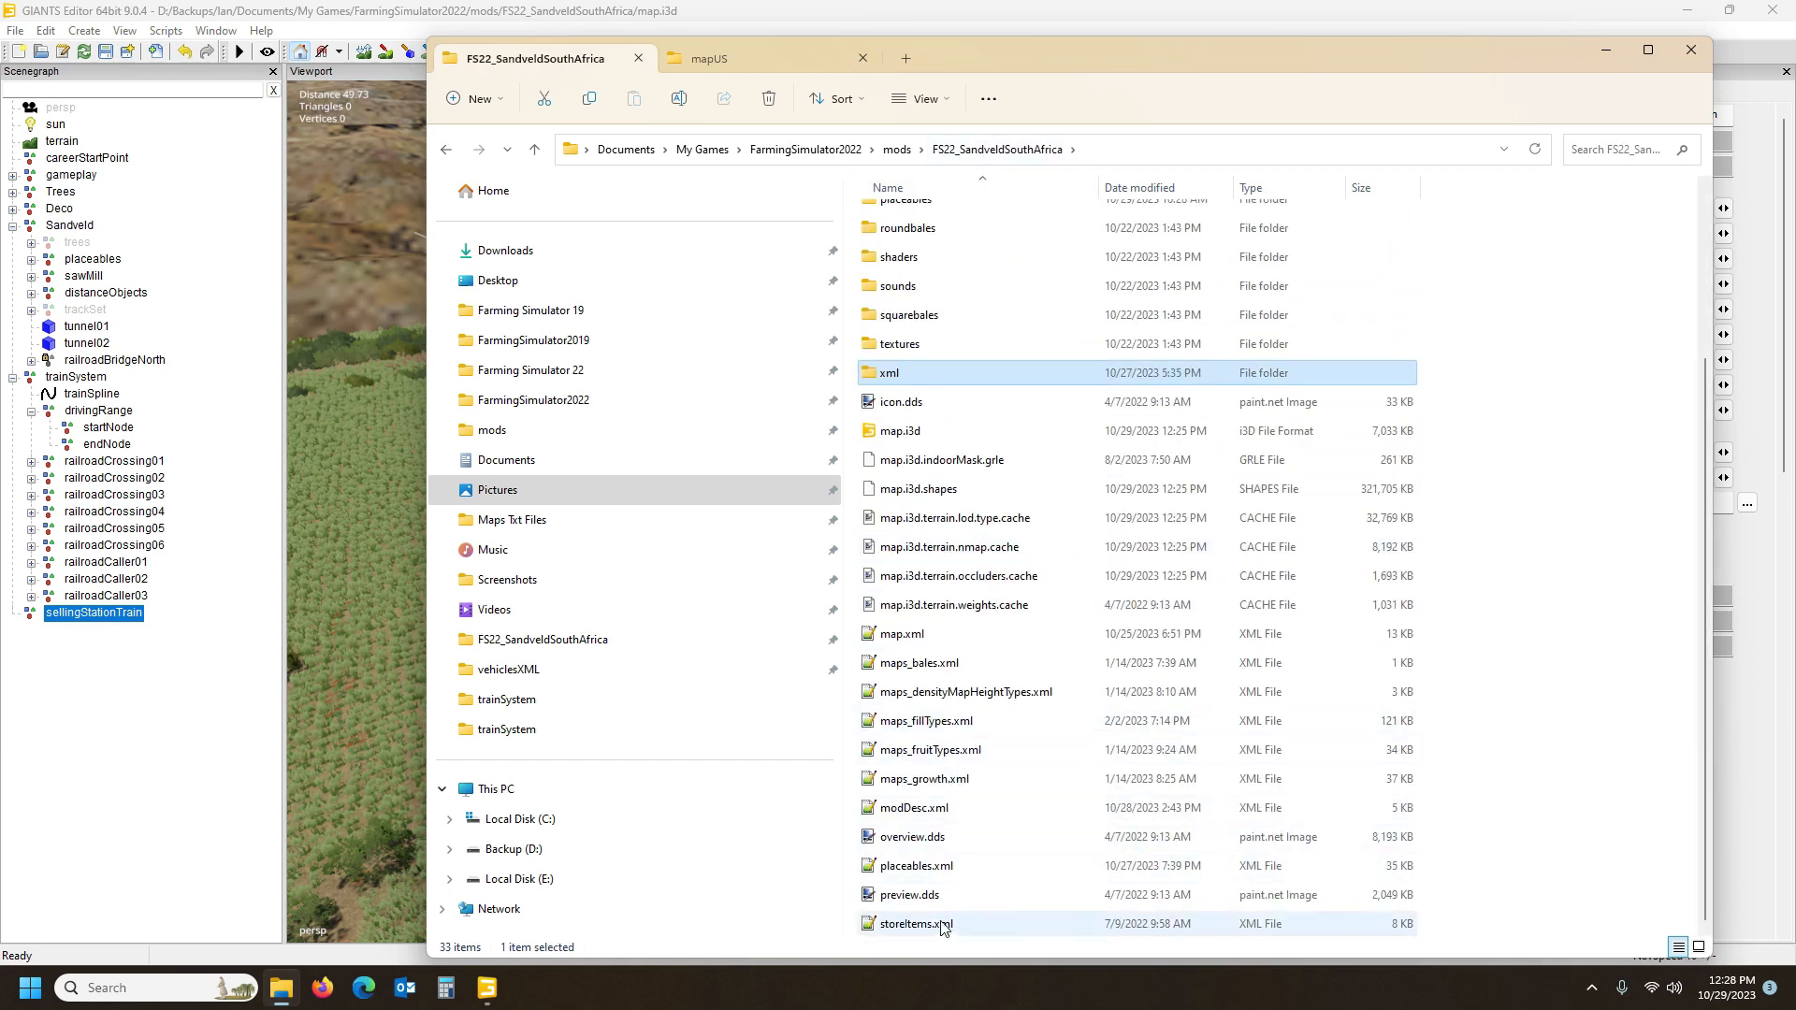
double_click(917, 867)
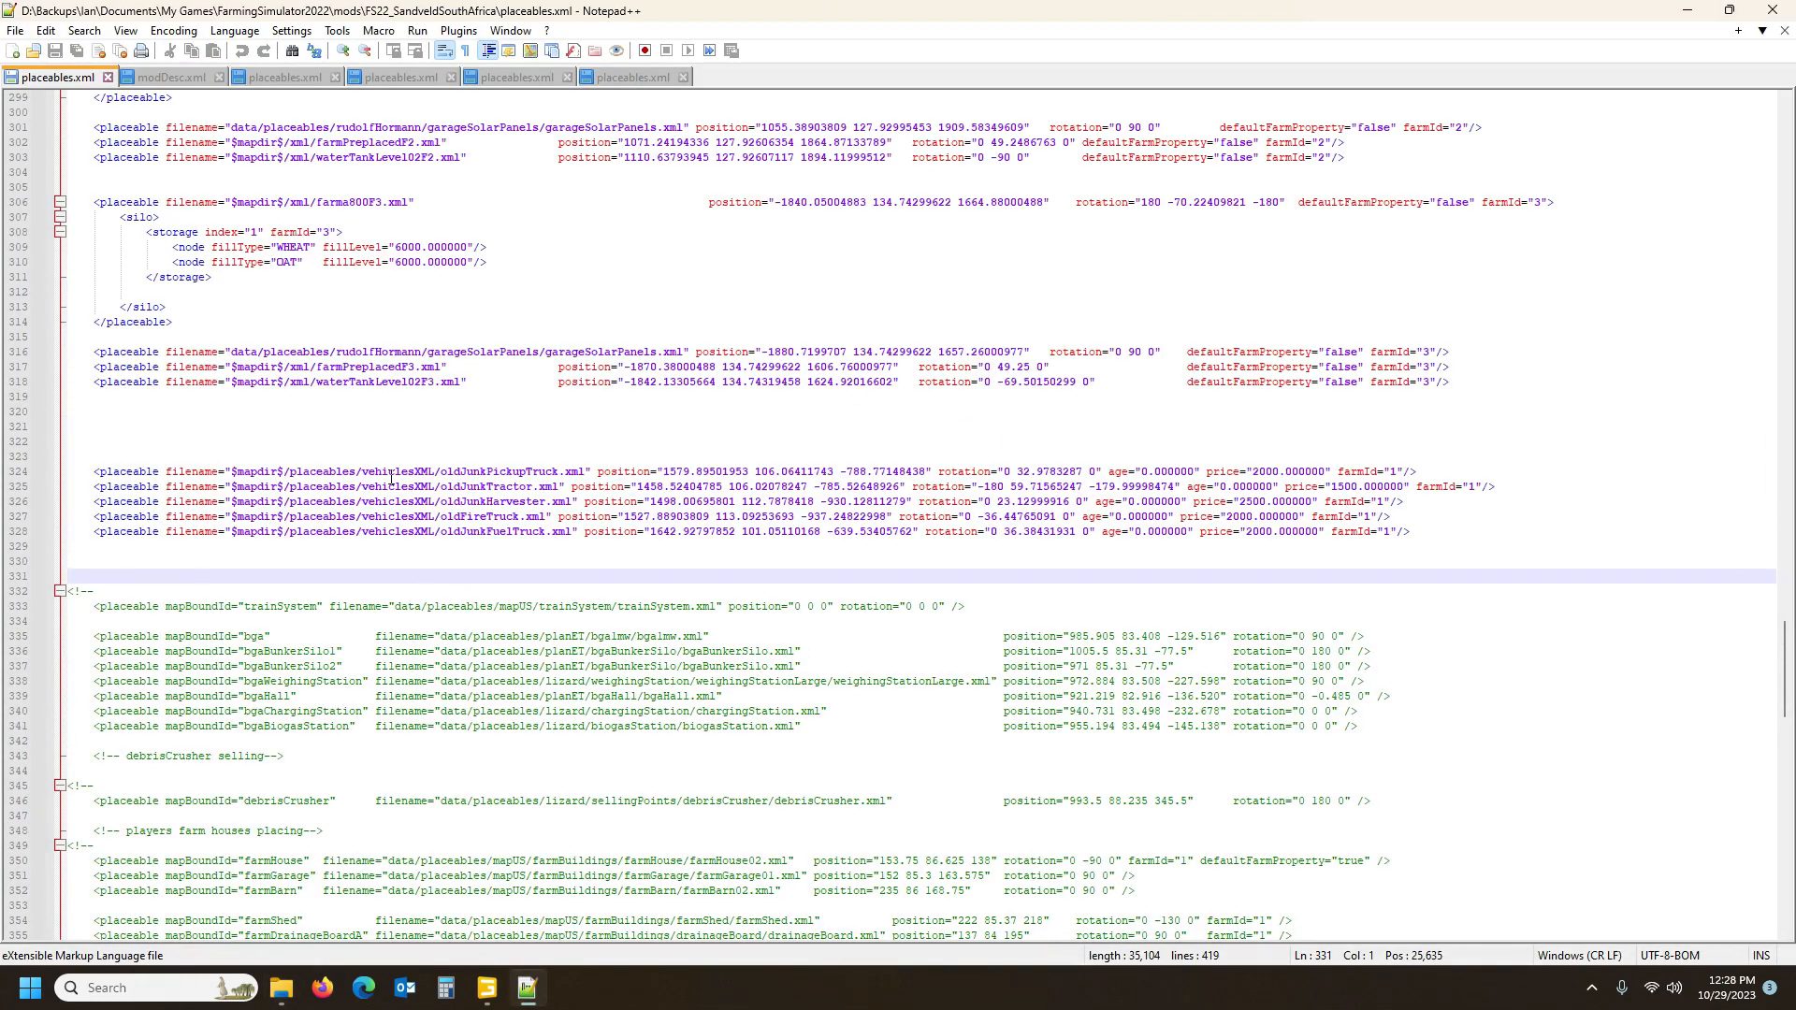
Close the placeables.xml files belonging to the FS22_Gariep mapAlpine folder and to savegame1
left_click(577, 605)
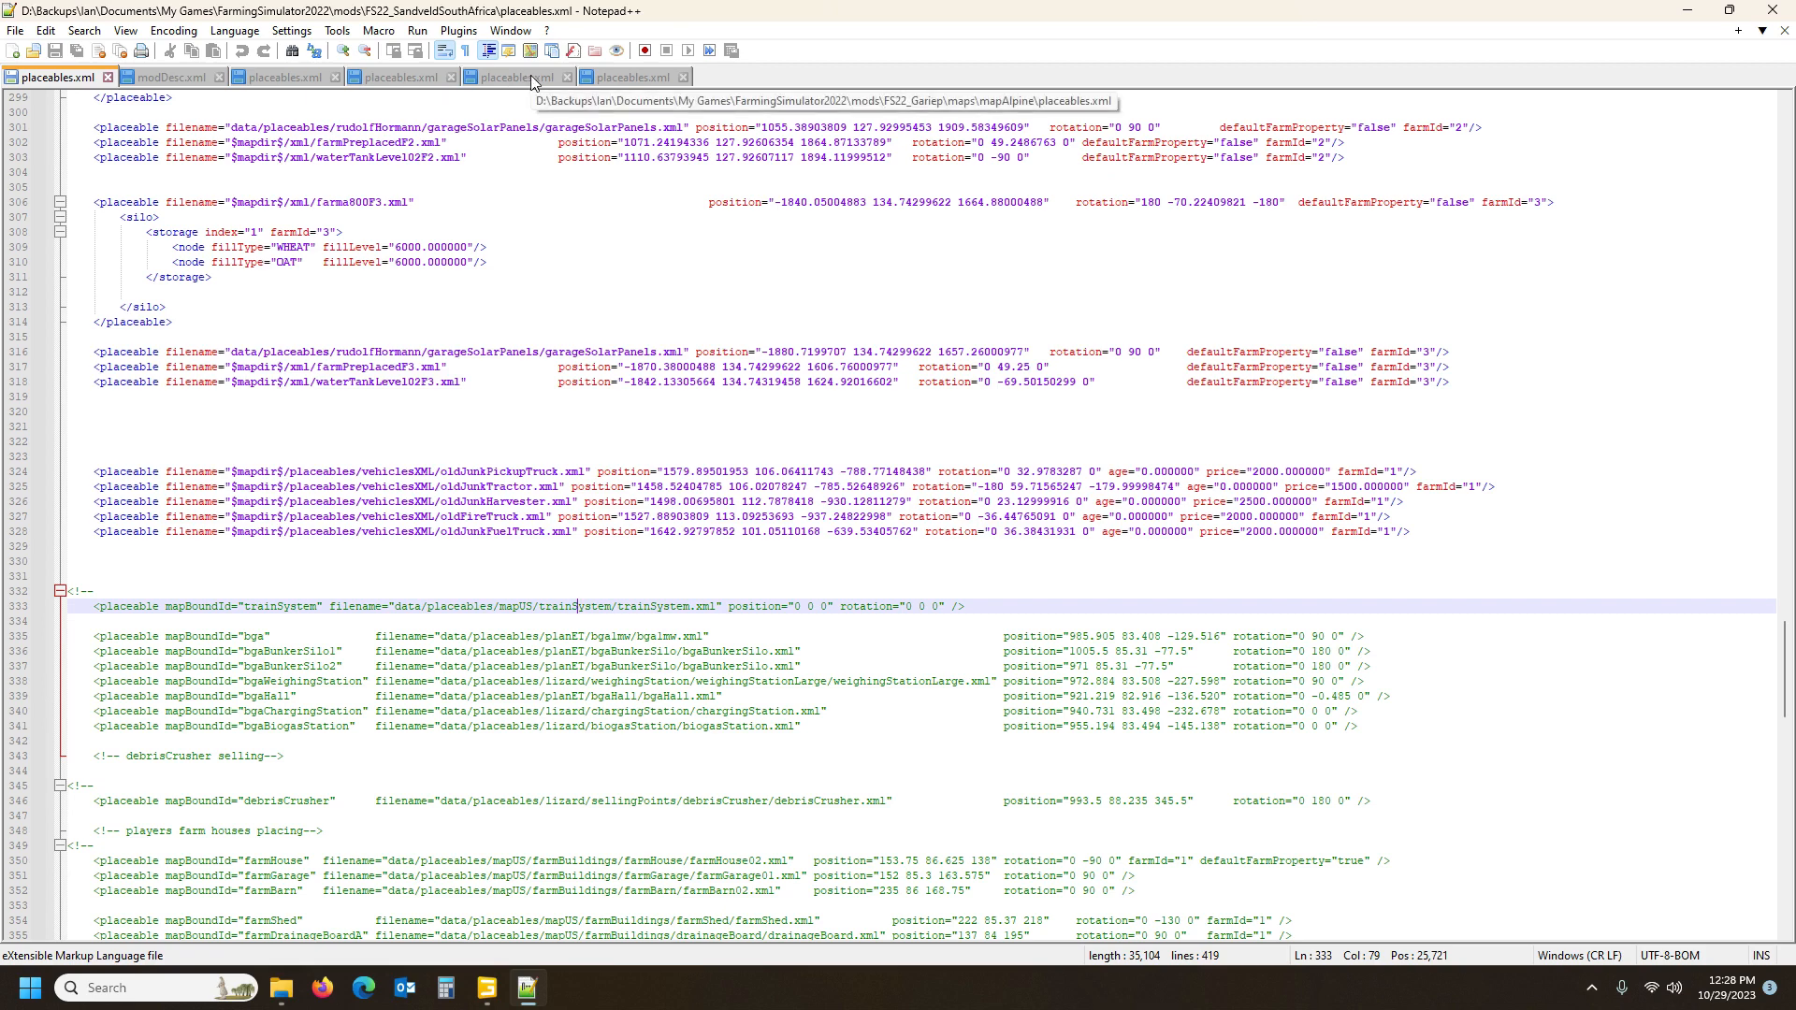
left_click(567, 78)
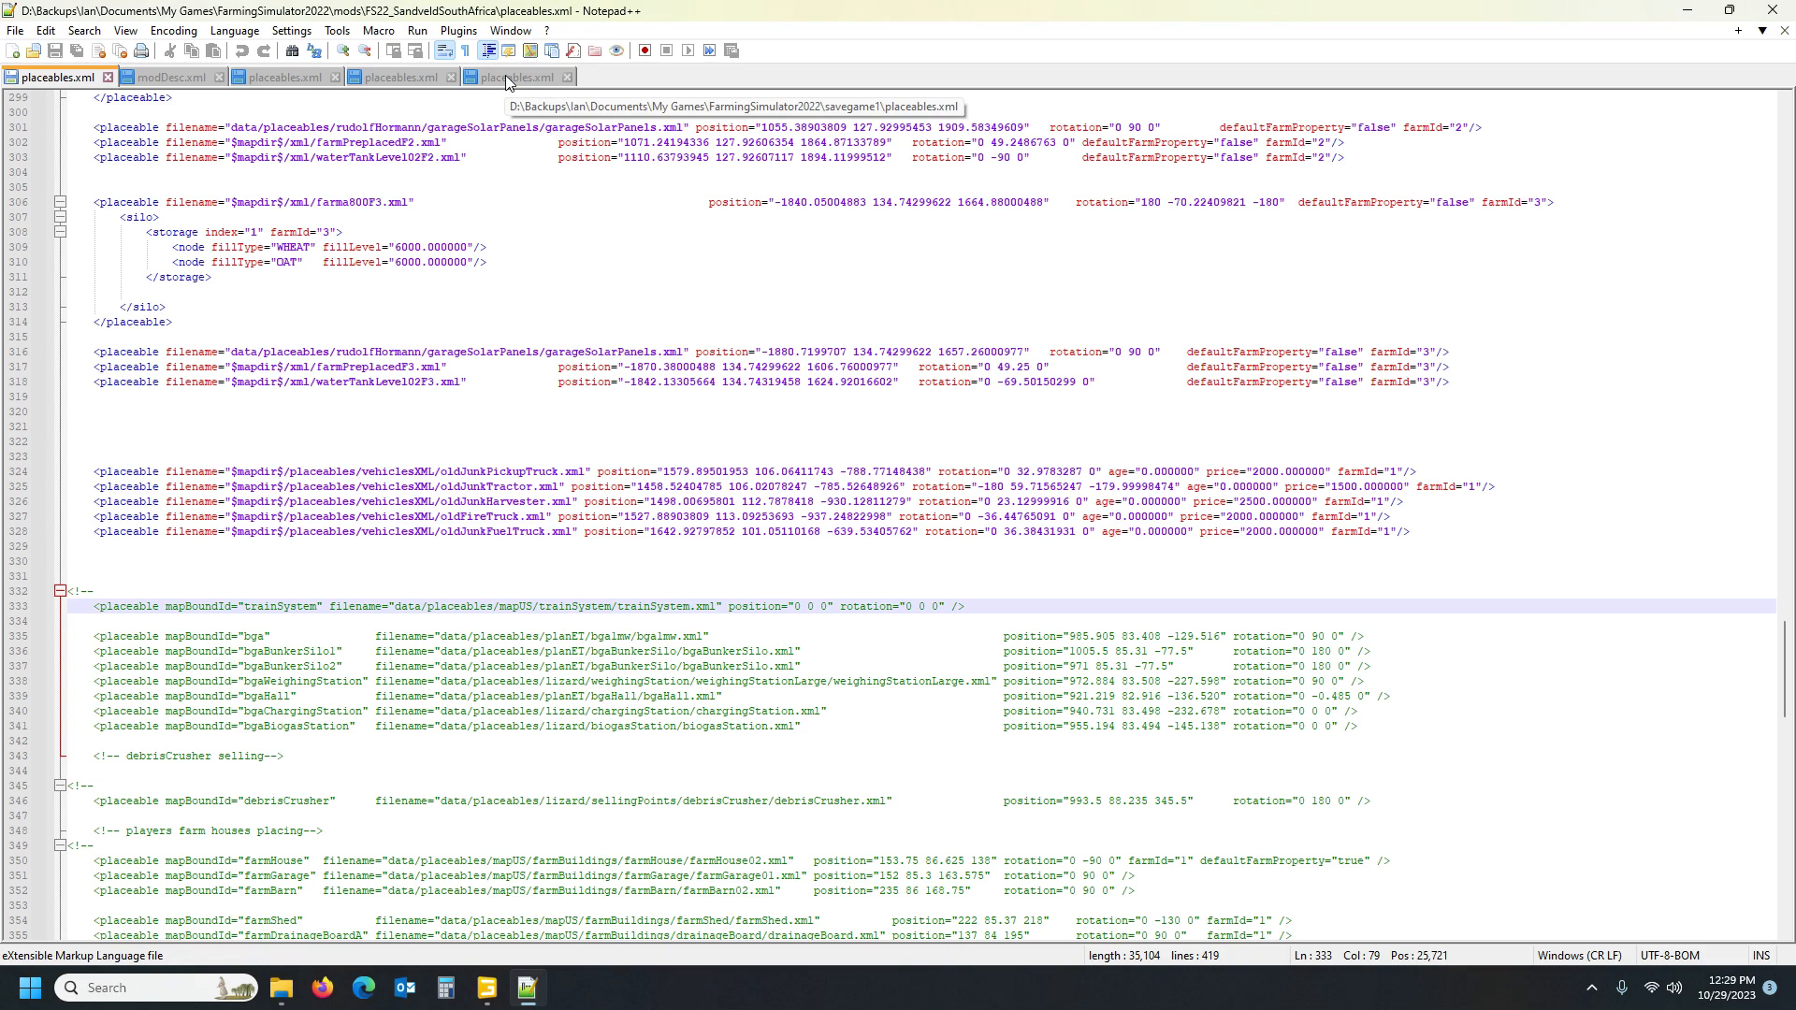
left_click(528, 76)
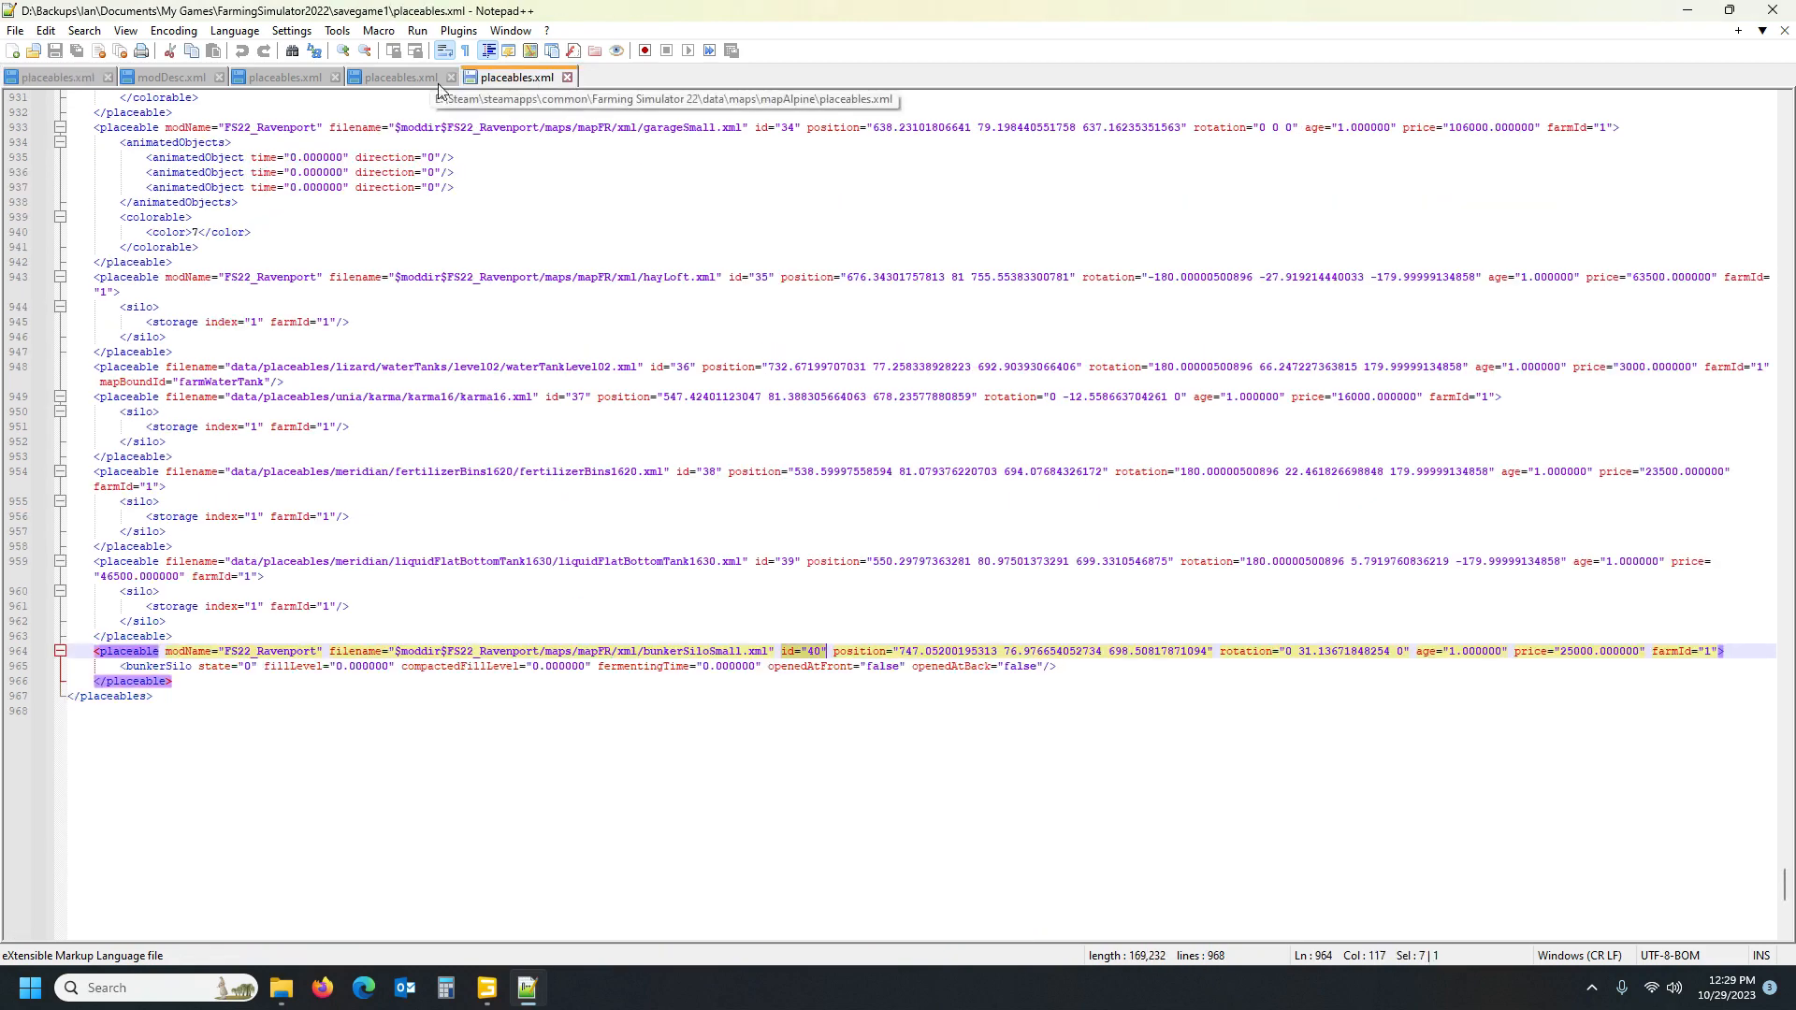
left_click(567, 76)
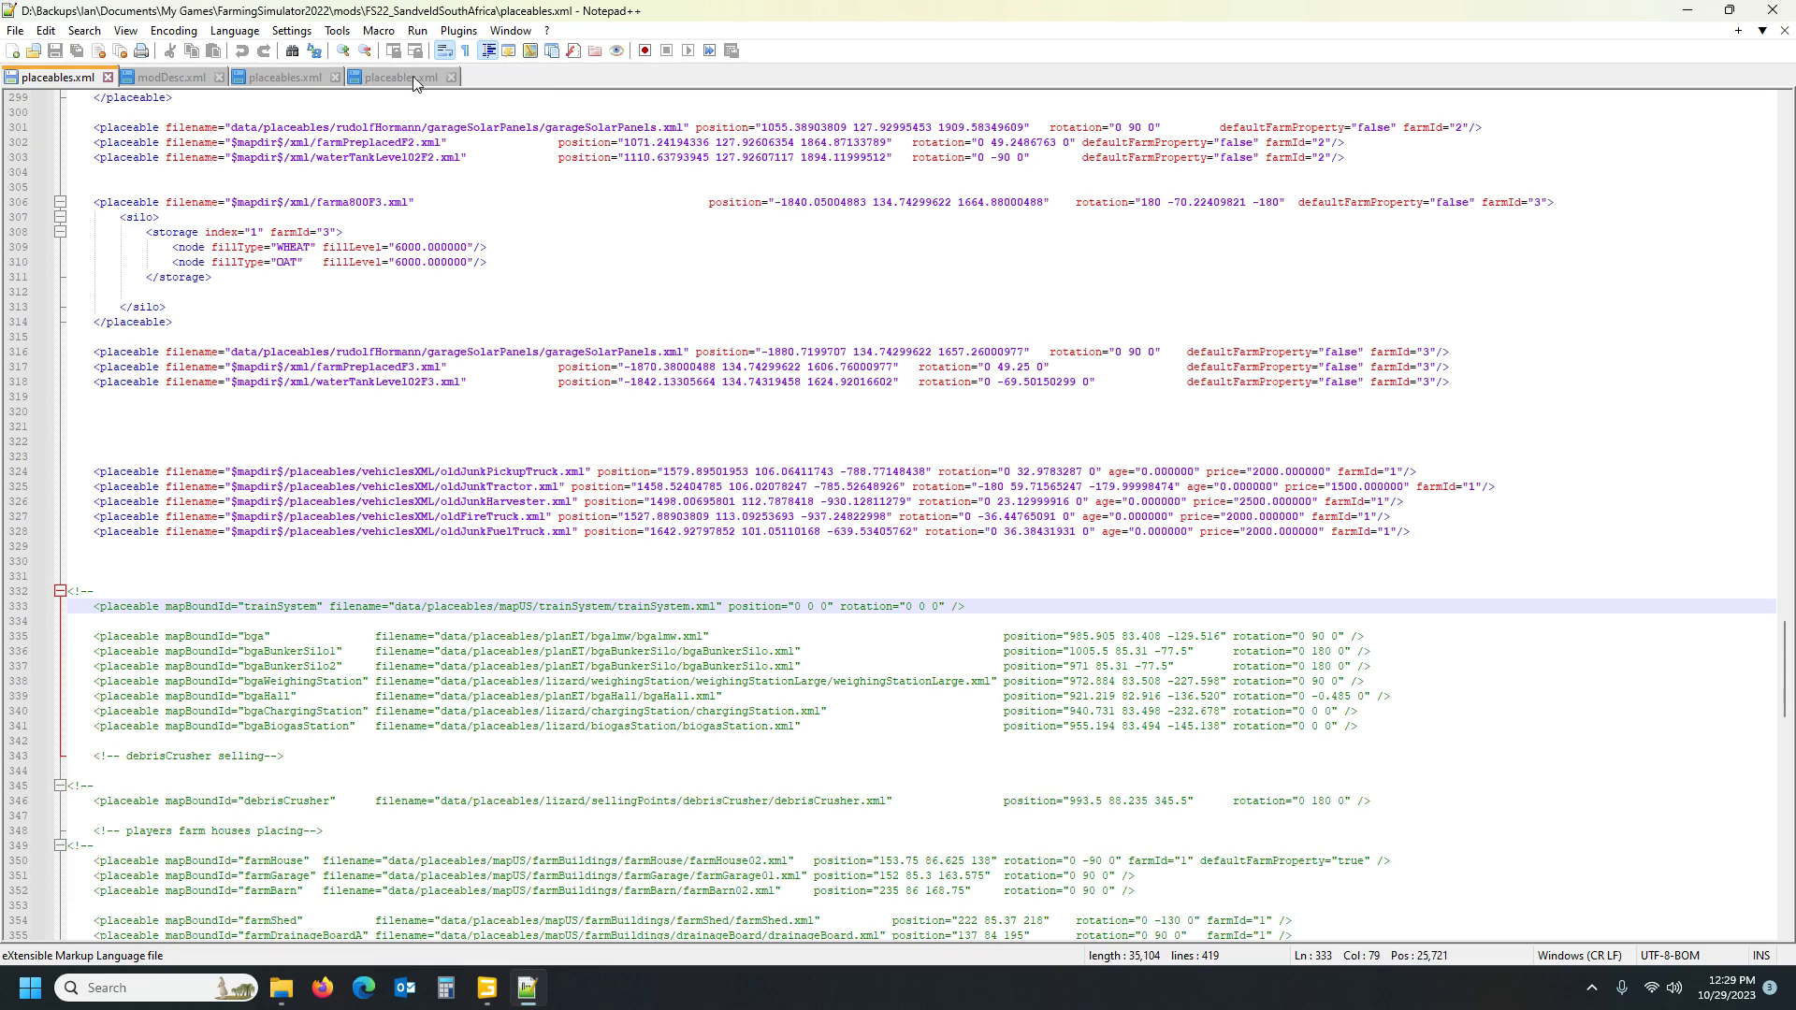
Search the game's mapFR placeables.xml for "train" and copy the whole sellingStationTrain placeable line
left_click(297, 76)
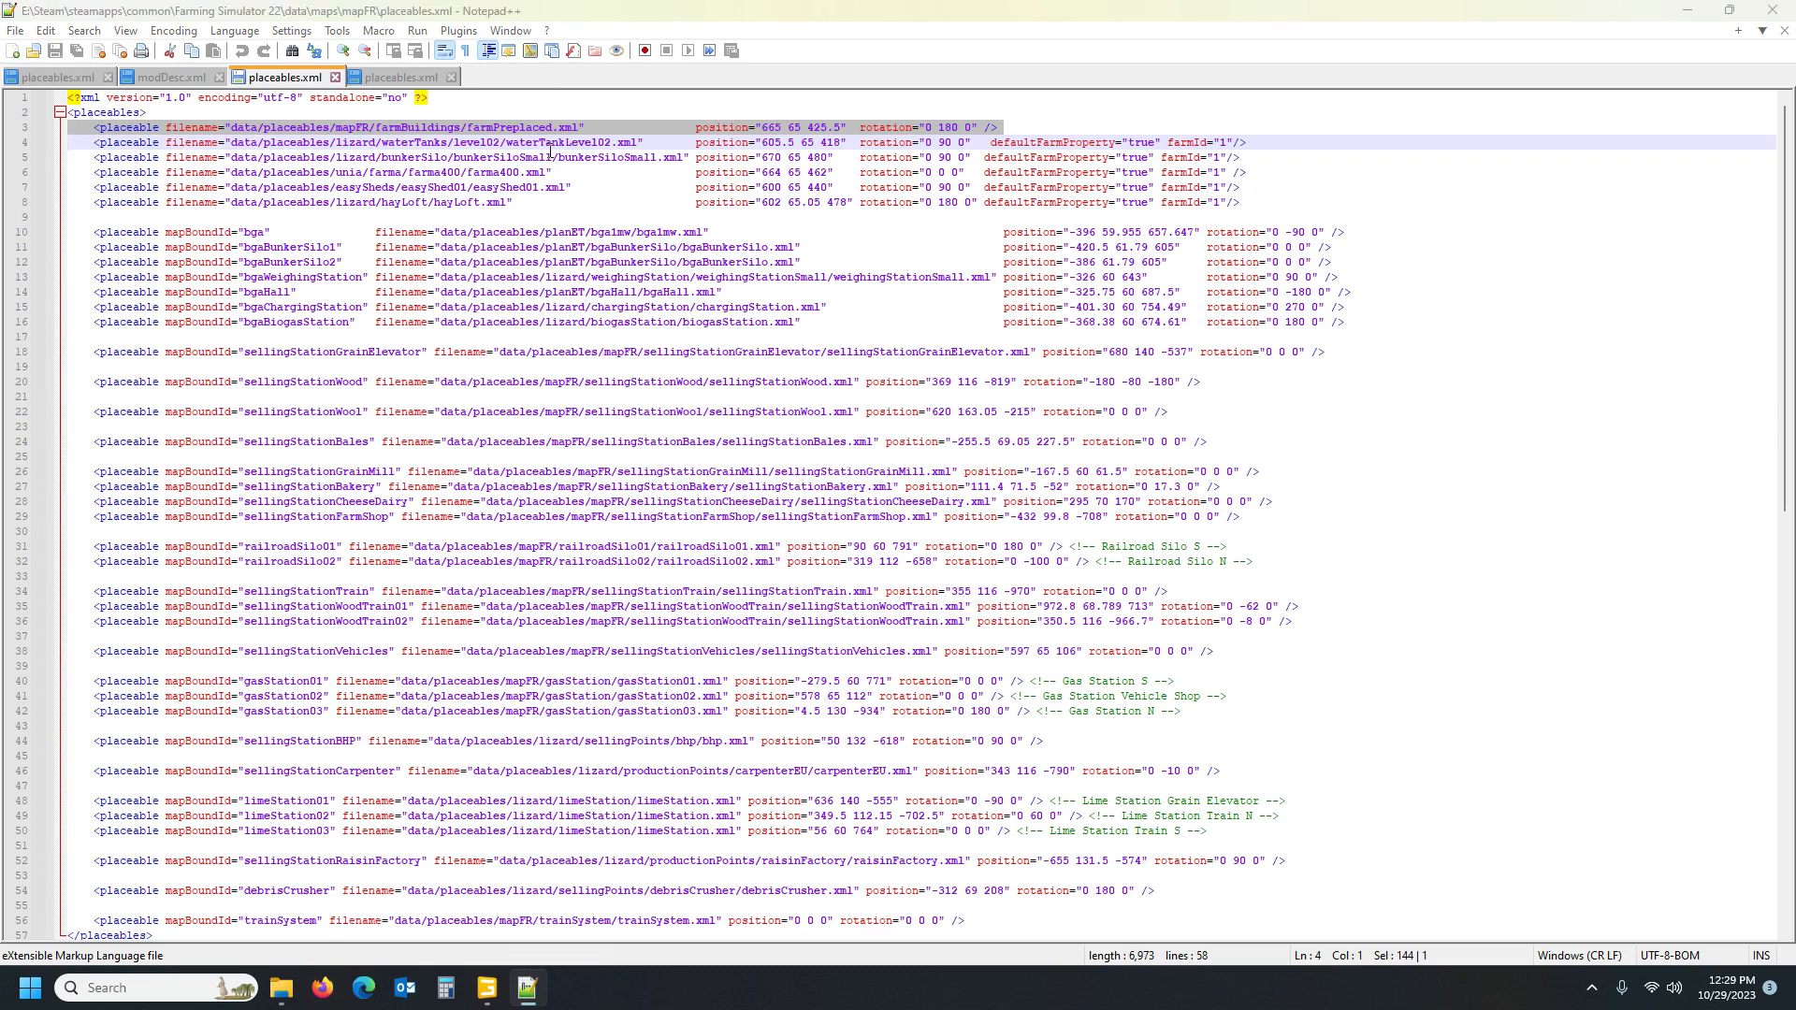
key("ctrl+f")
type("train")
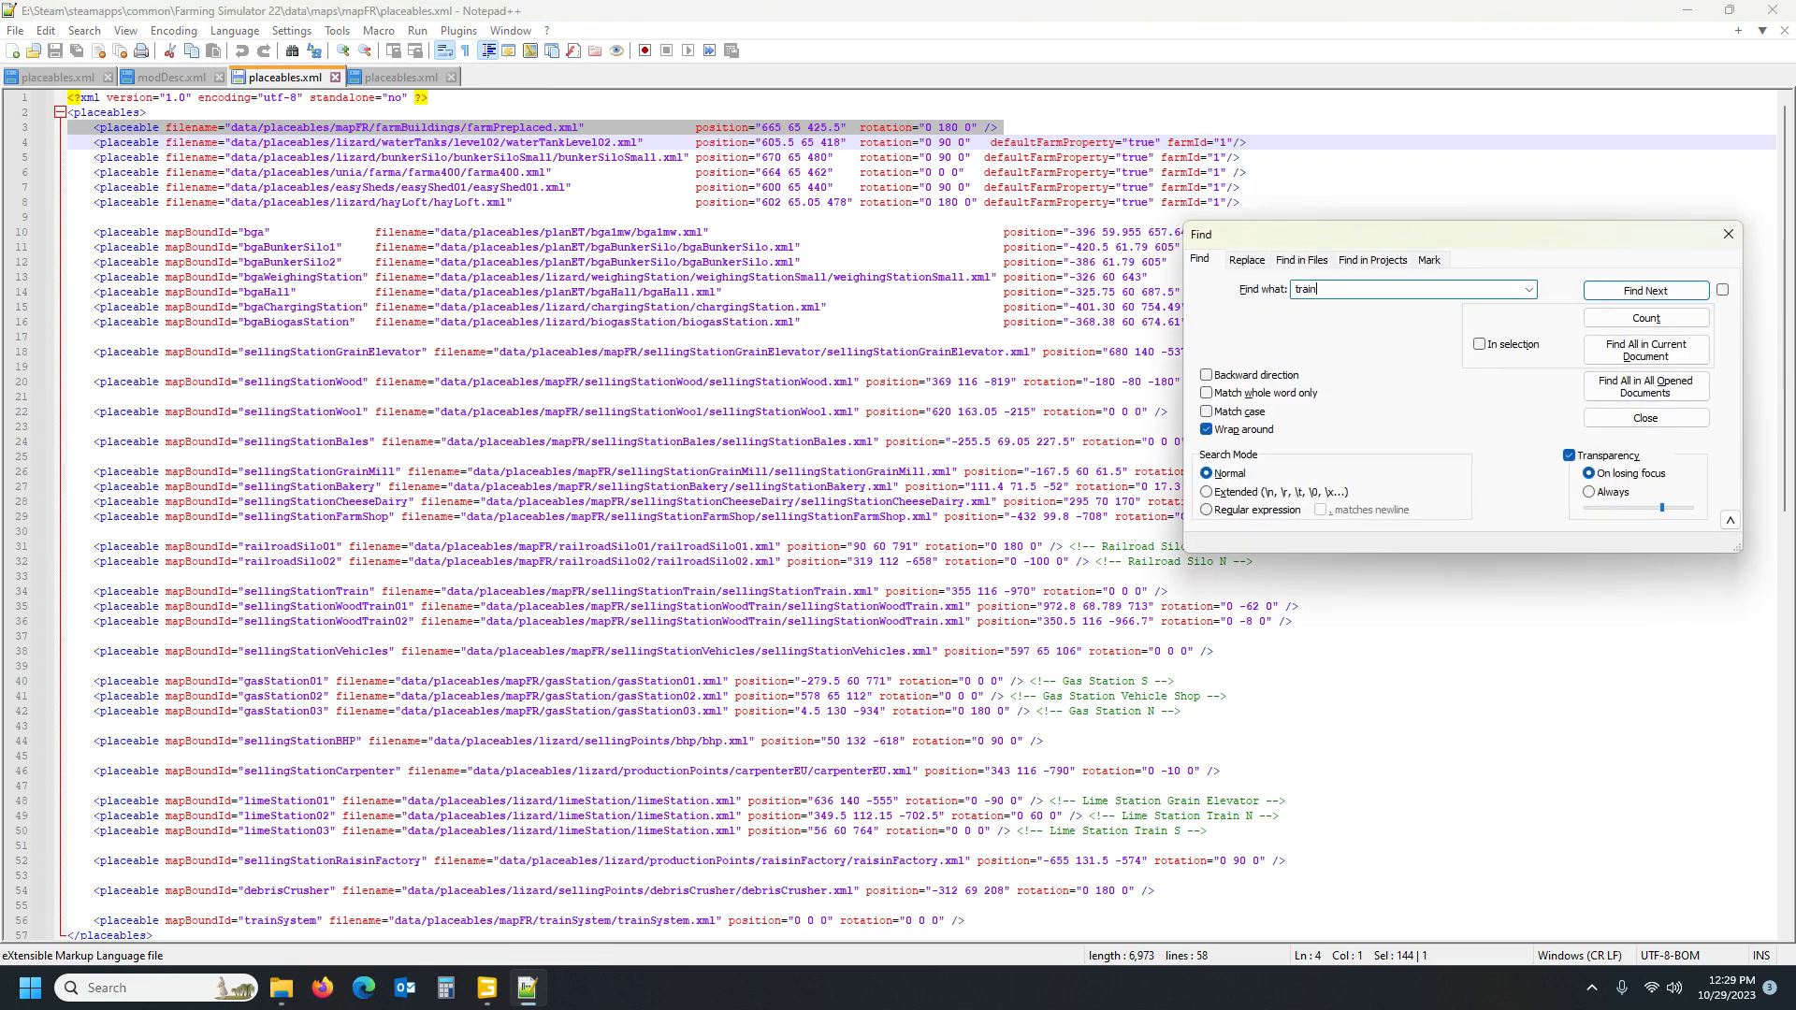
key("Return")
left_click(800, 591)
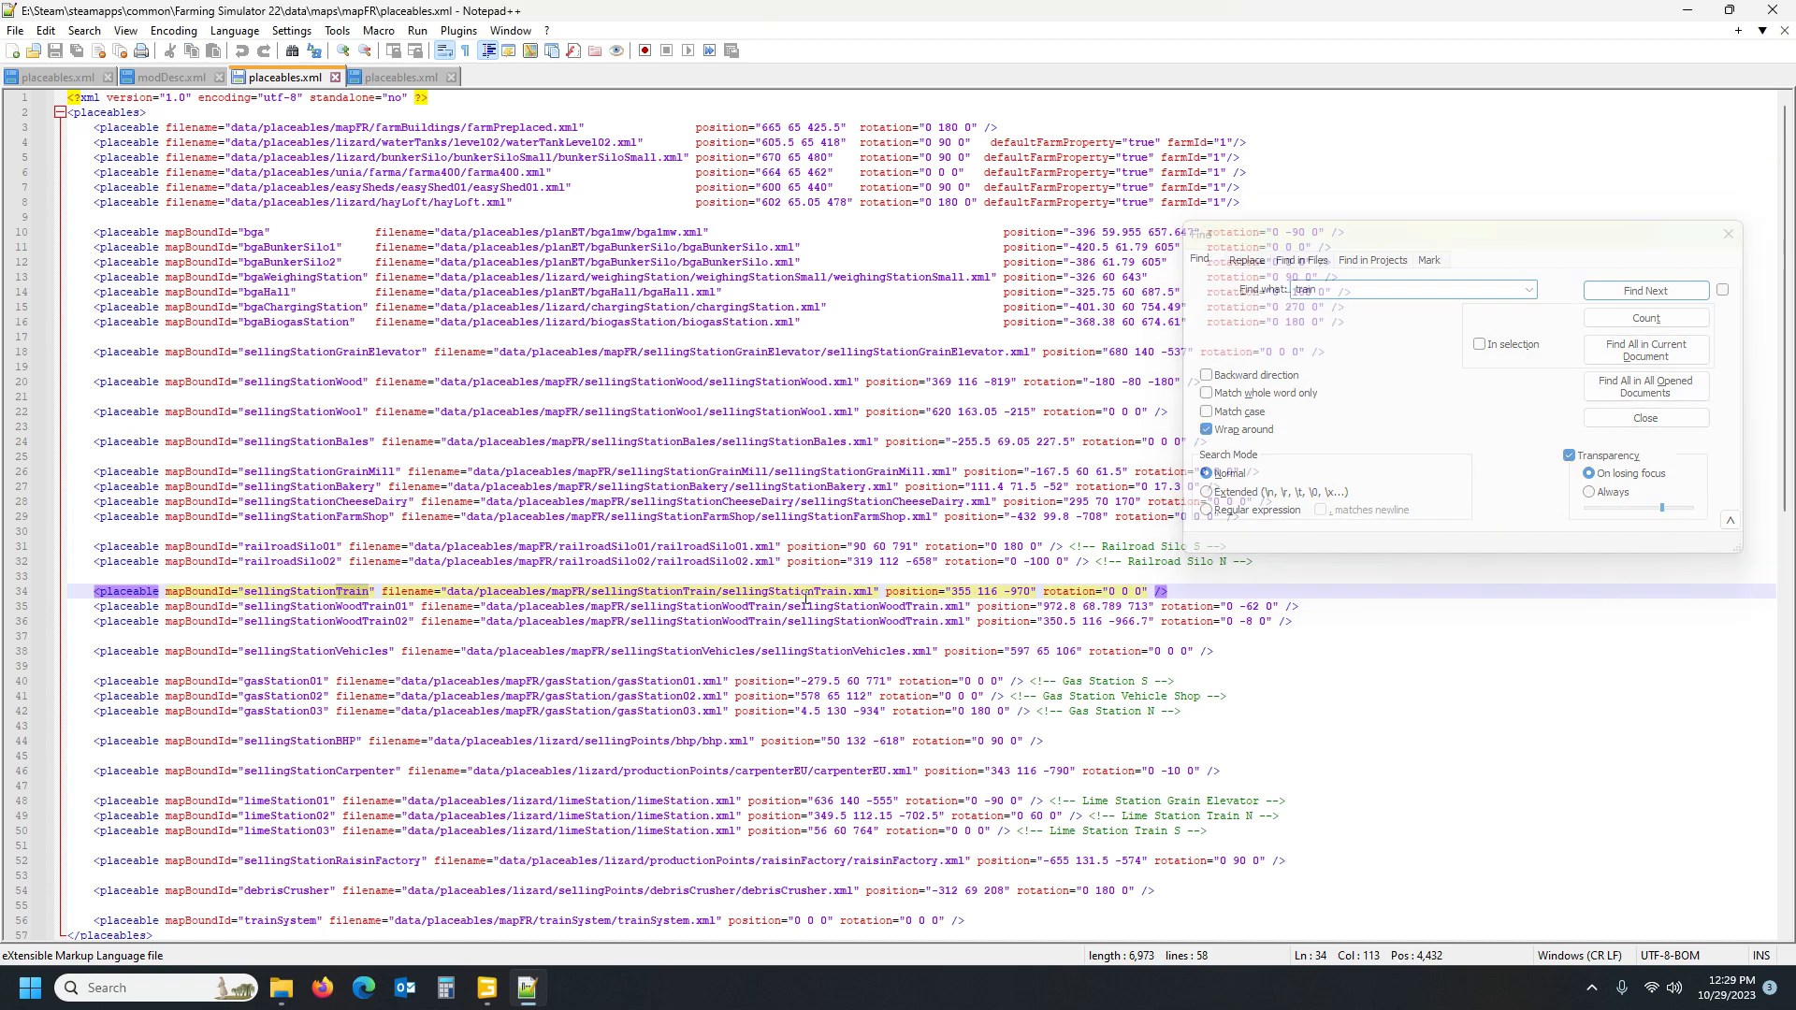
left_click(15, 595)
key("ctrl+c")
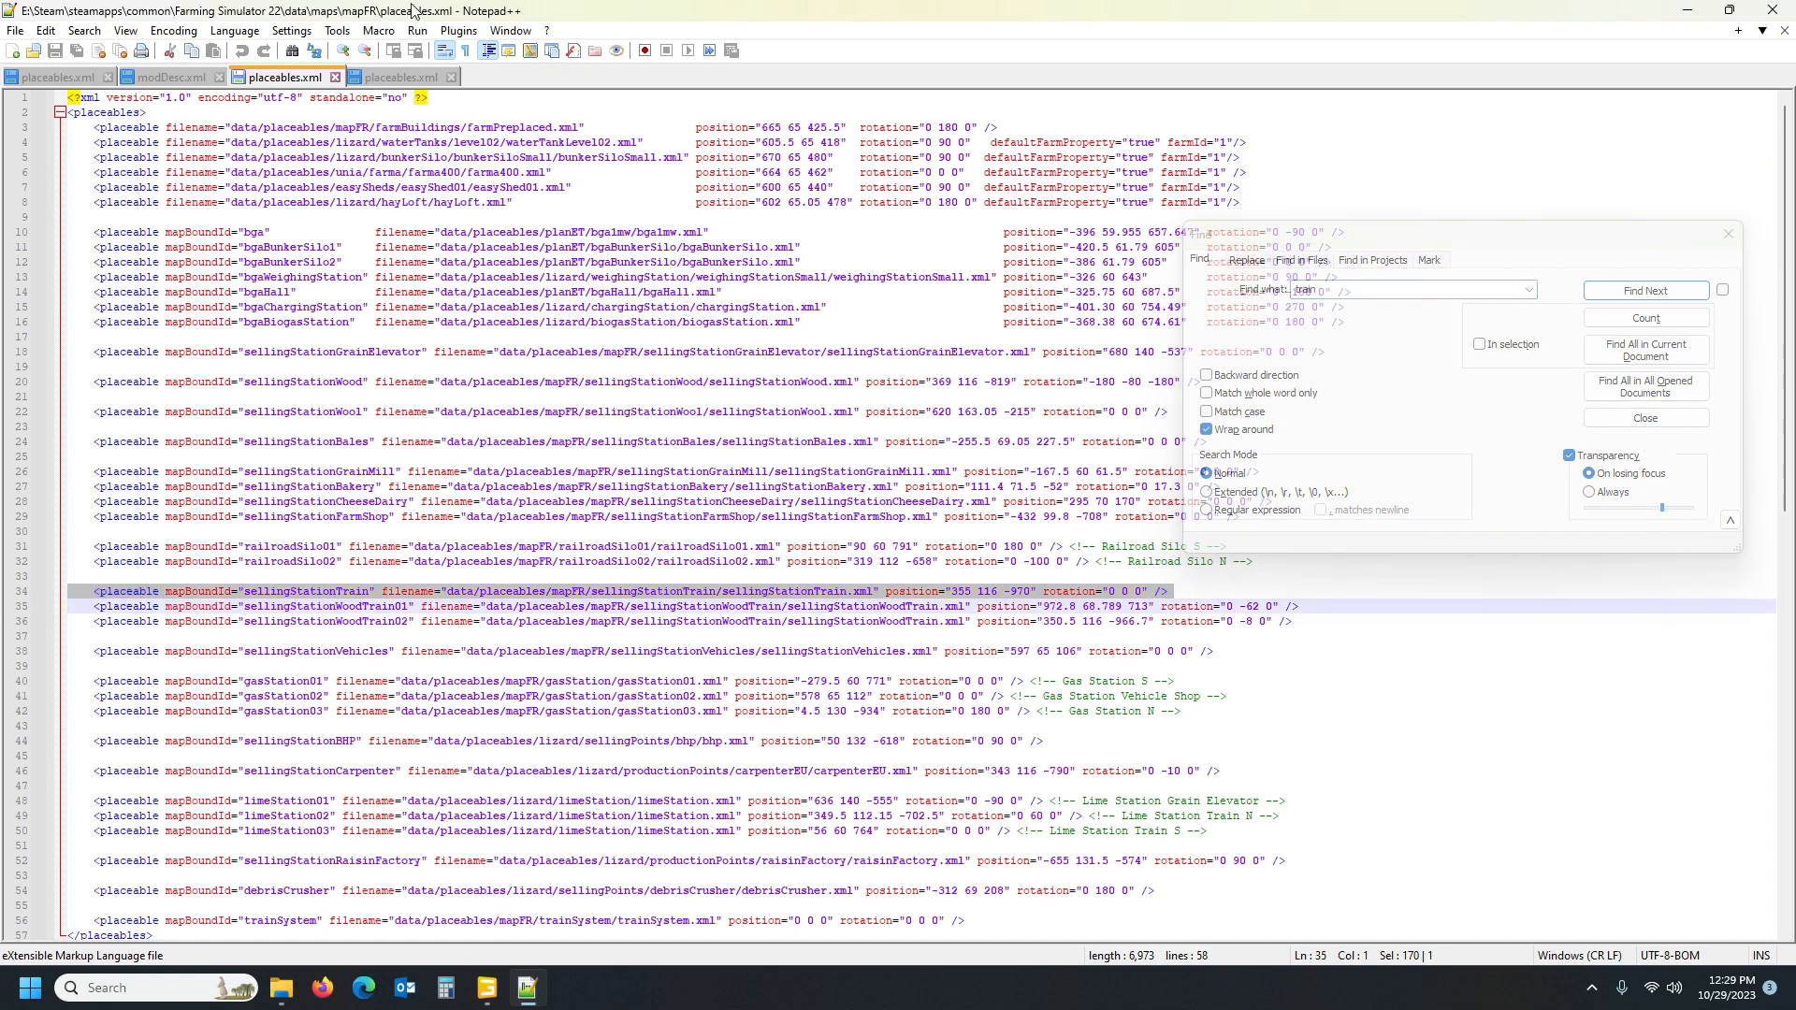
Paste the sellingStationTrain line just below the opening placeables tag of the Sandveld placeables.xml, with two blank lines above it
left_click(64, 79)
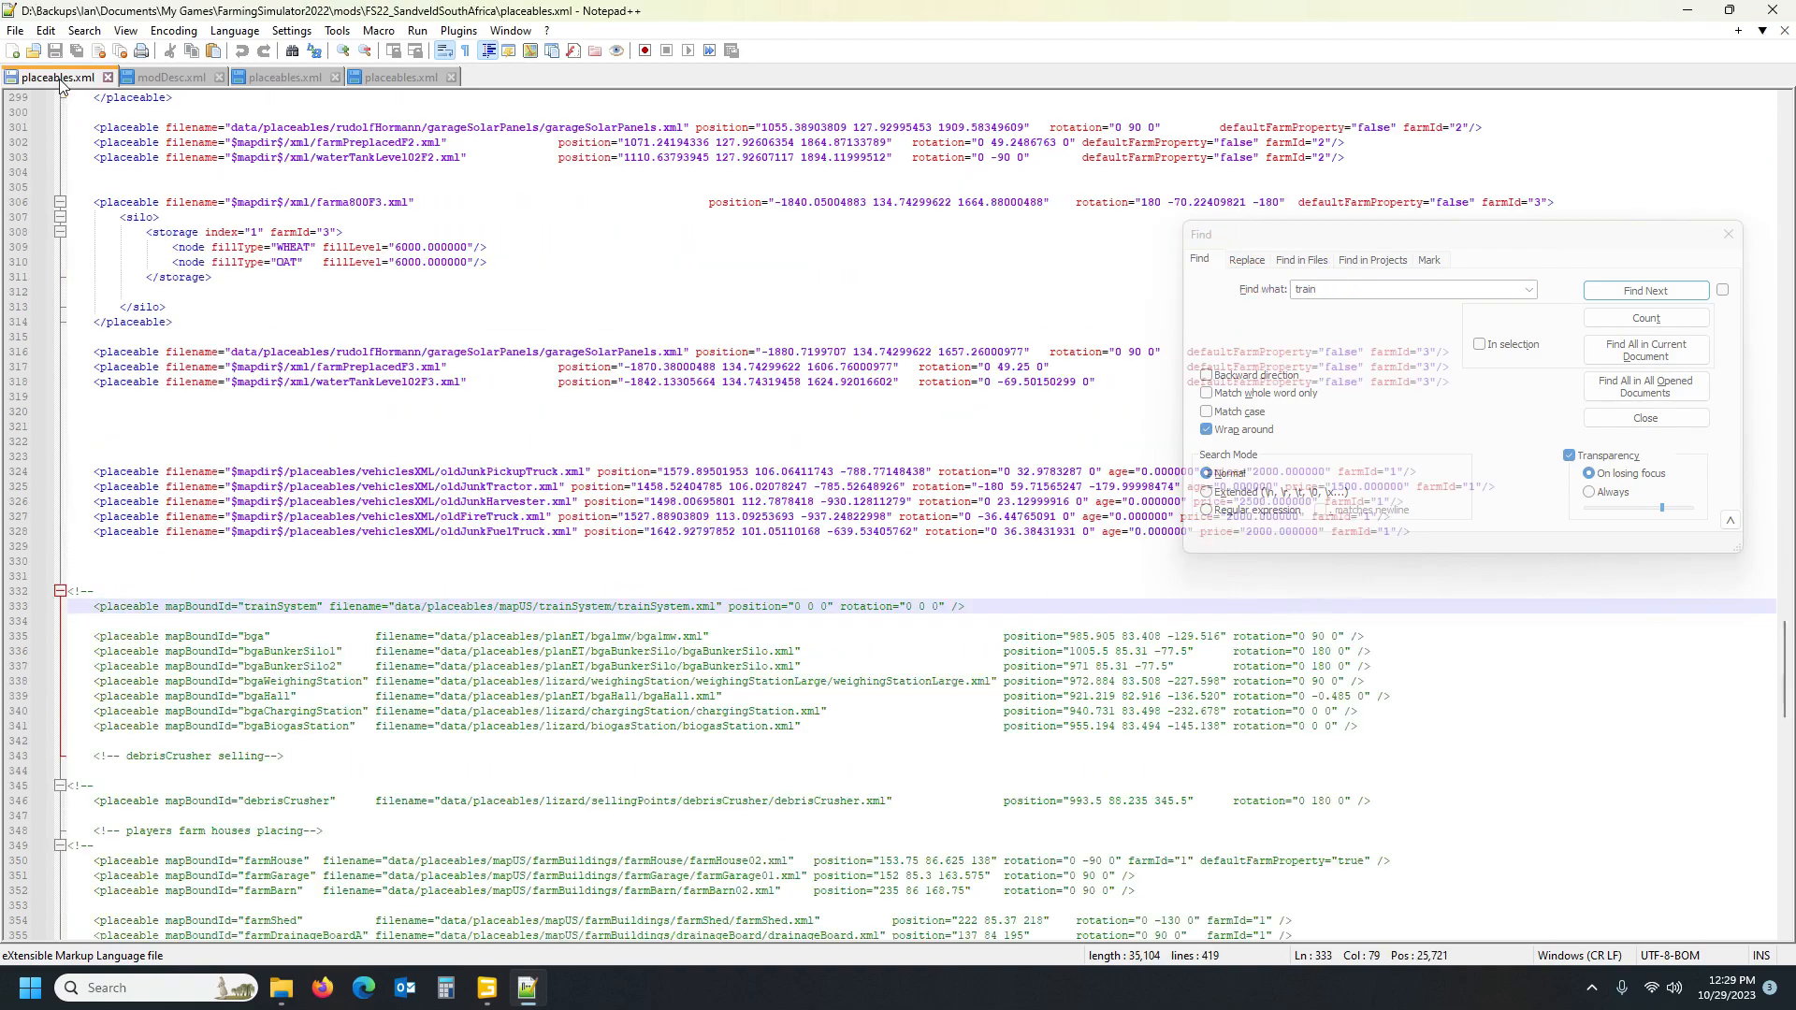
scroll(353, 254, "up", 10)
scroll(353, 254, "up", 20)
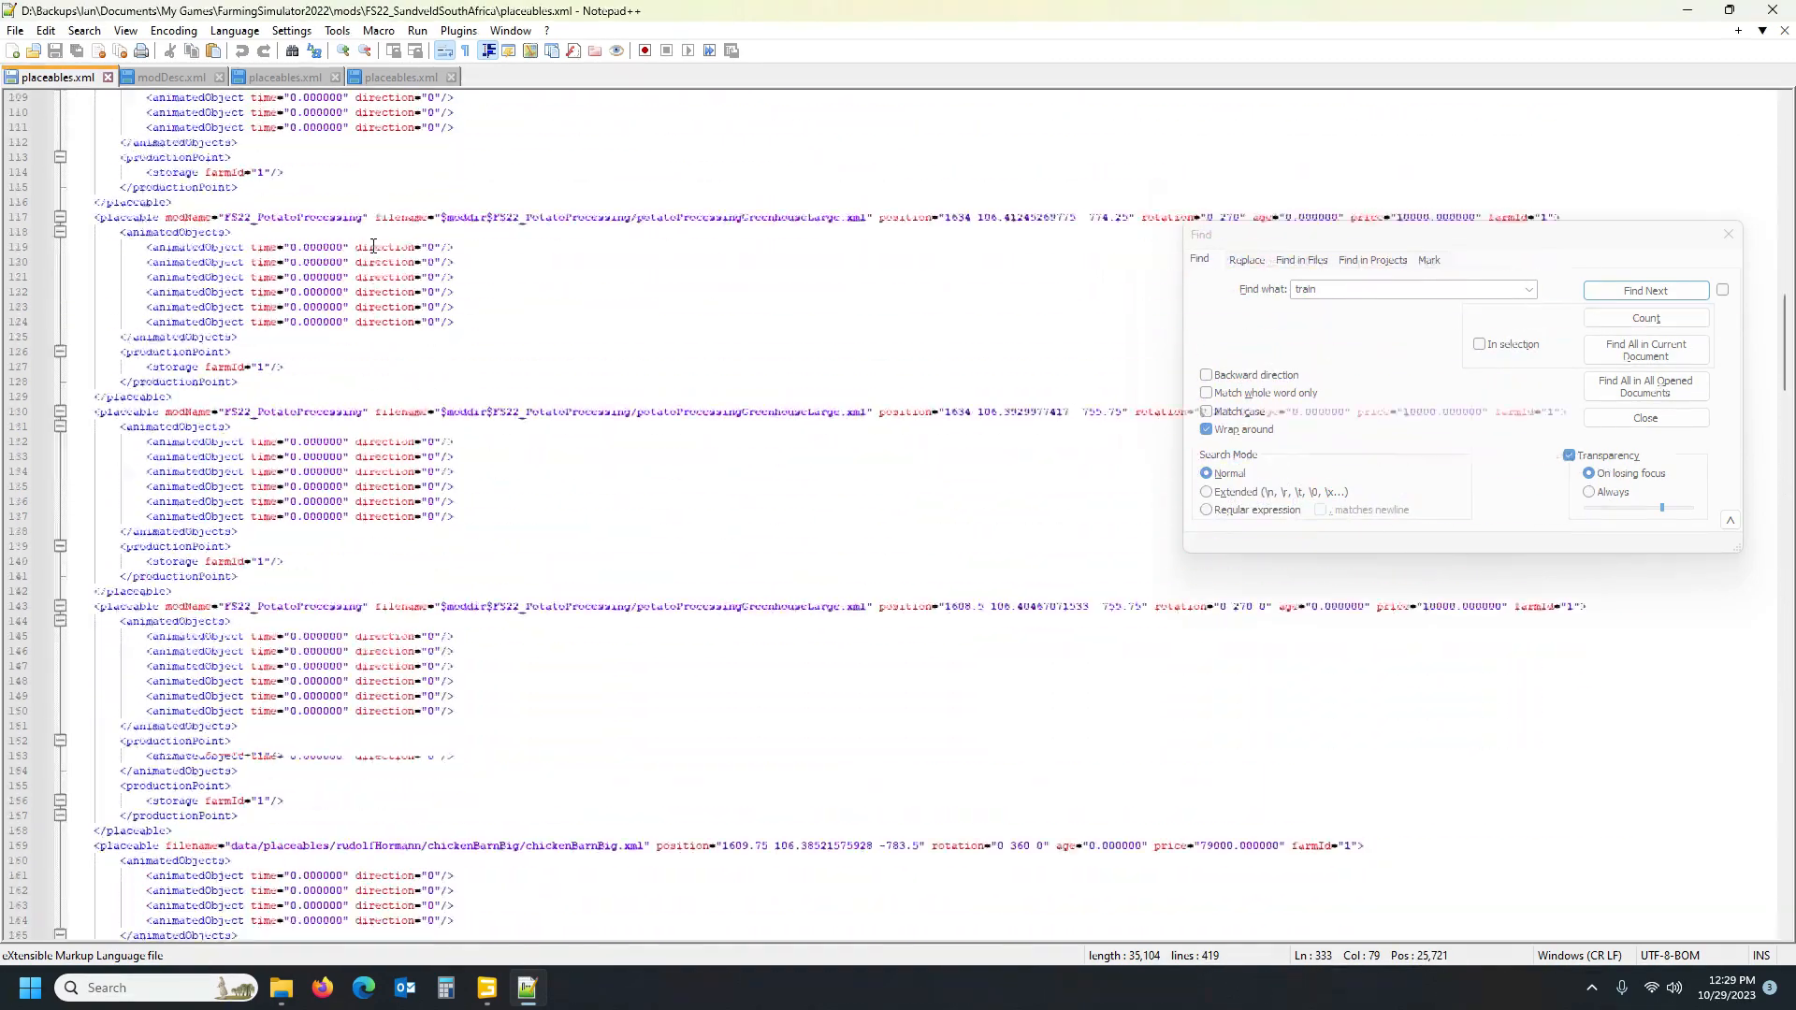
scroll(167, 120, "up", 10)
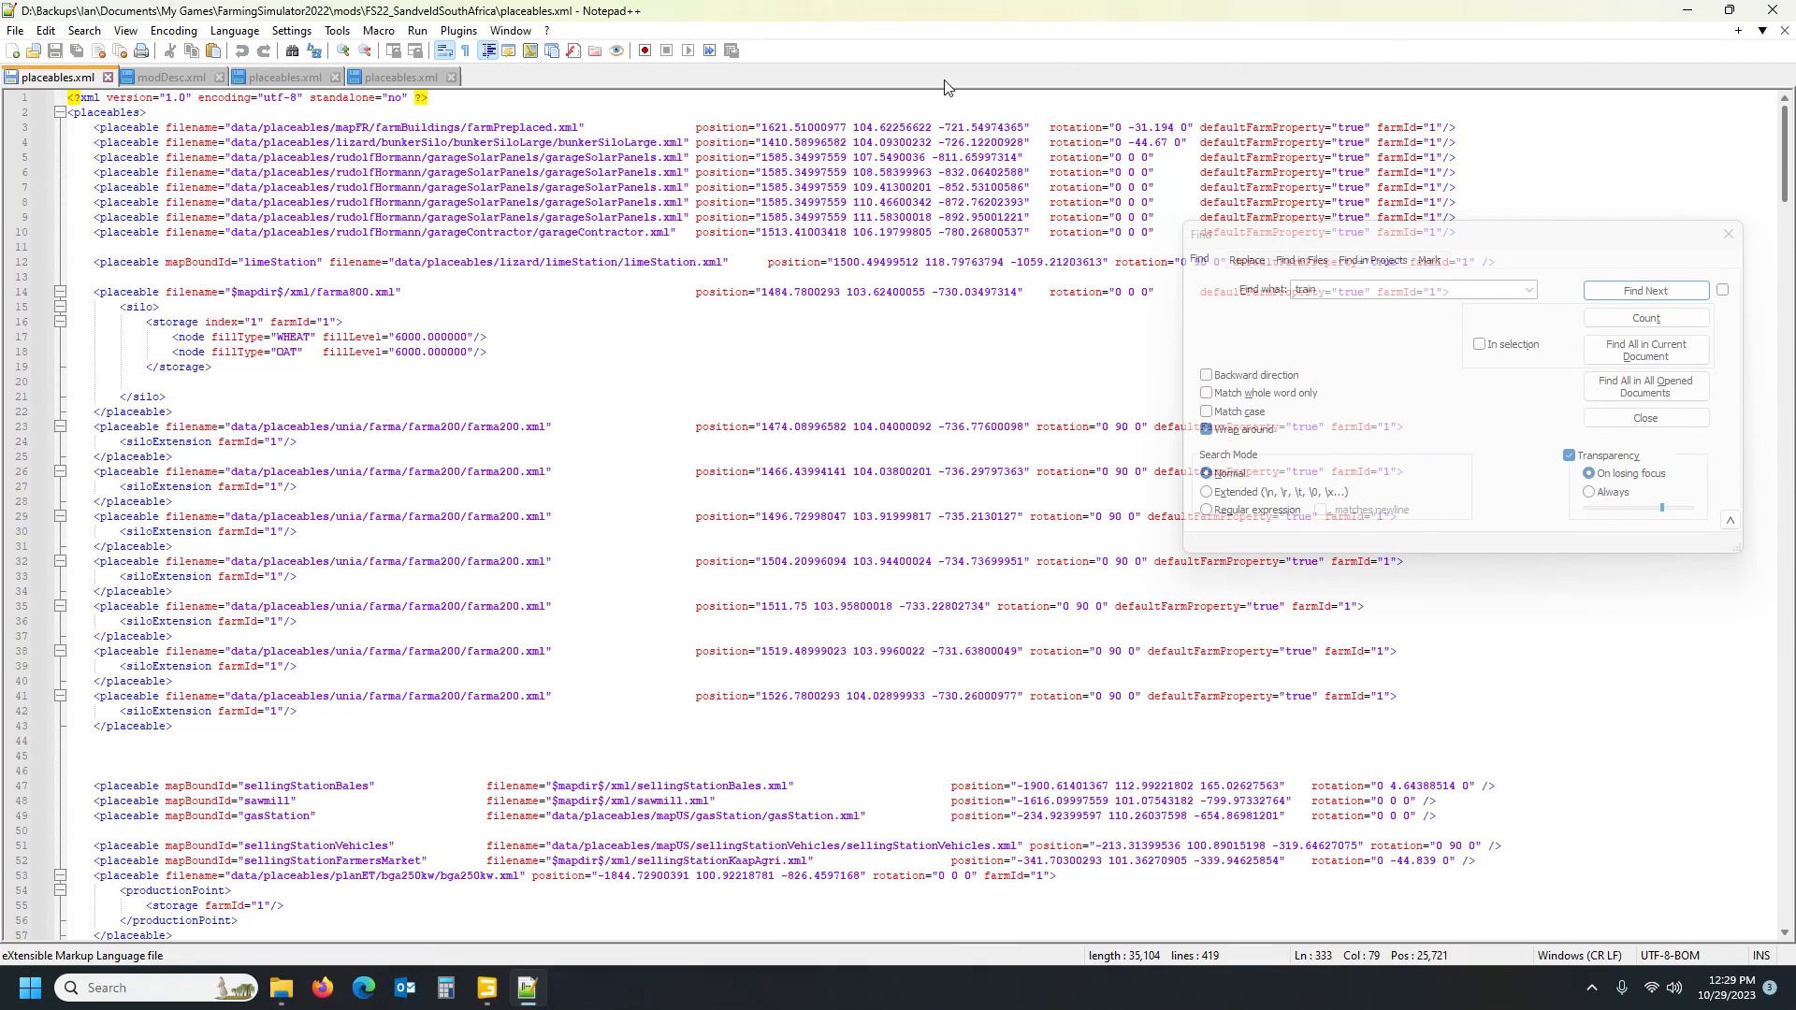
left_click(210, 116)
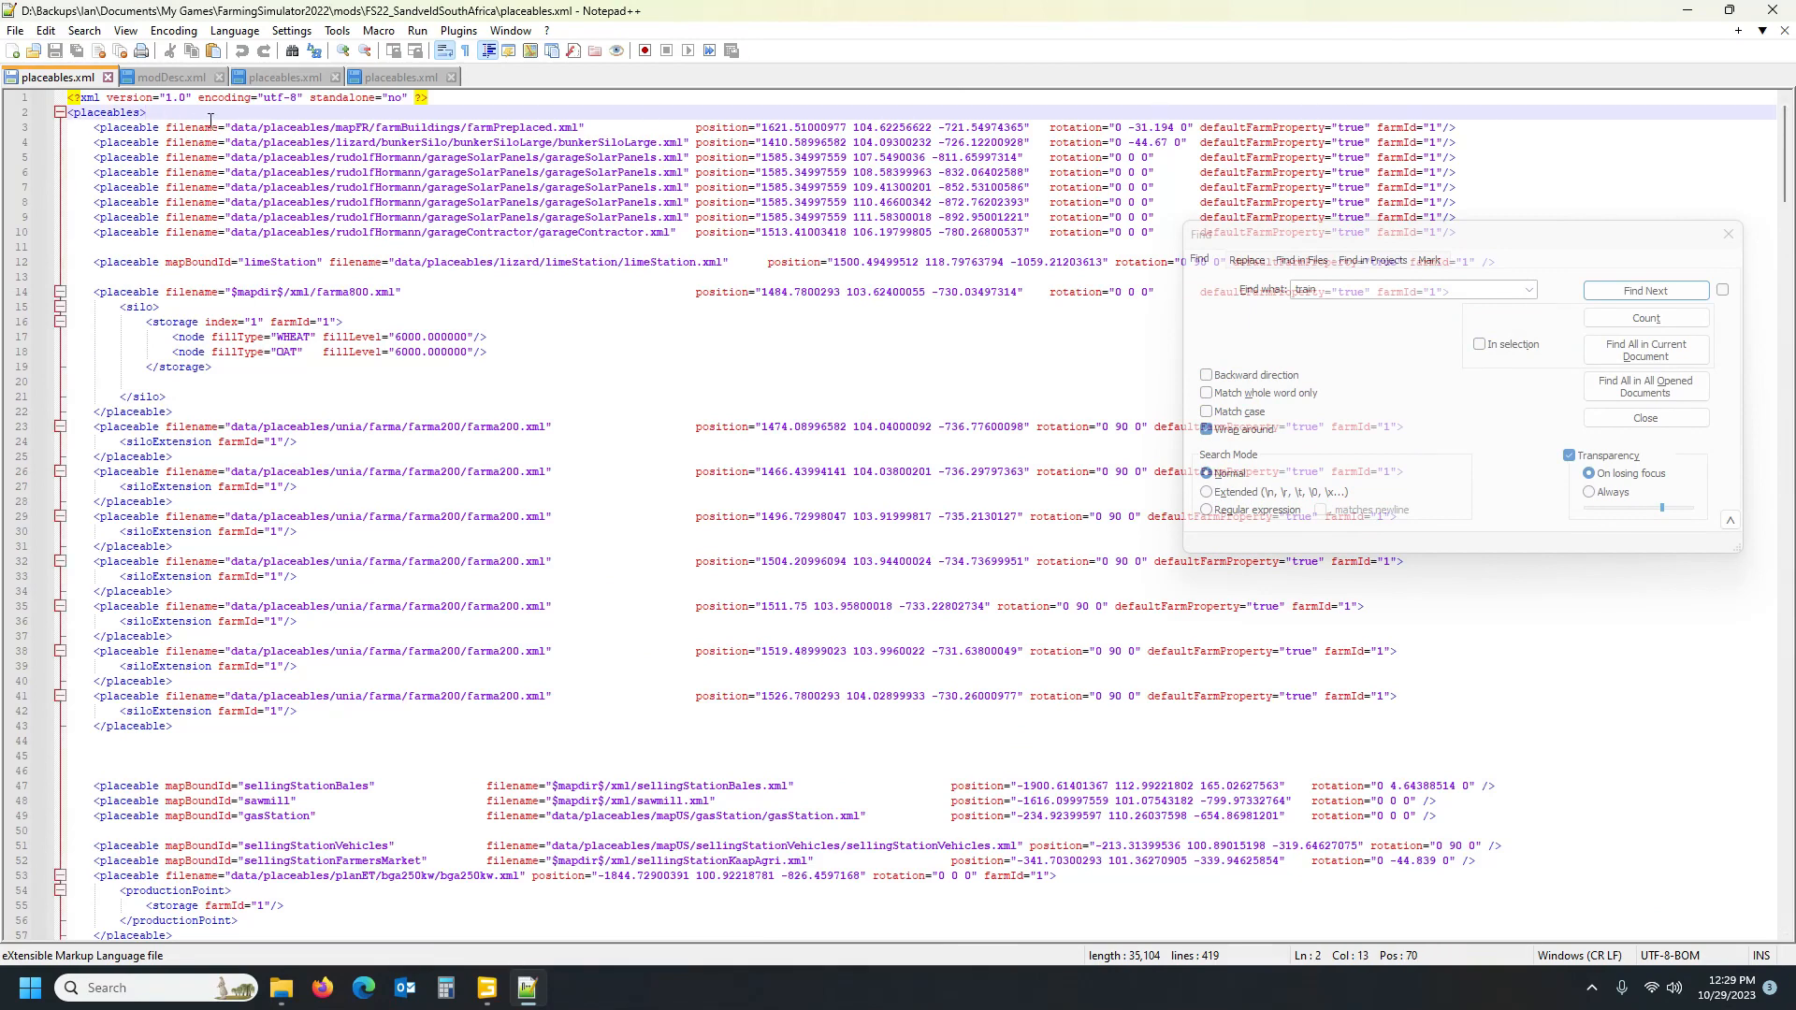
key("Return")
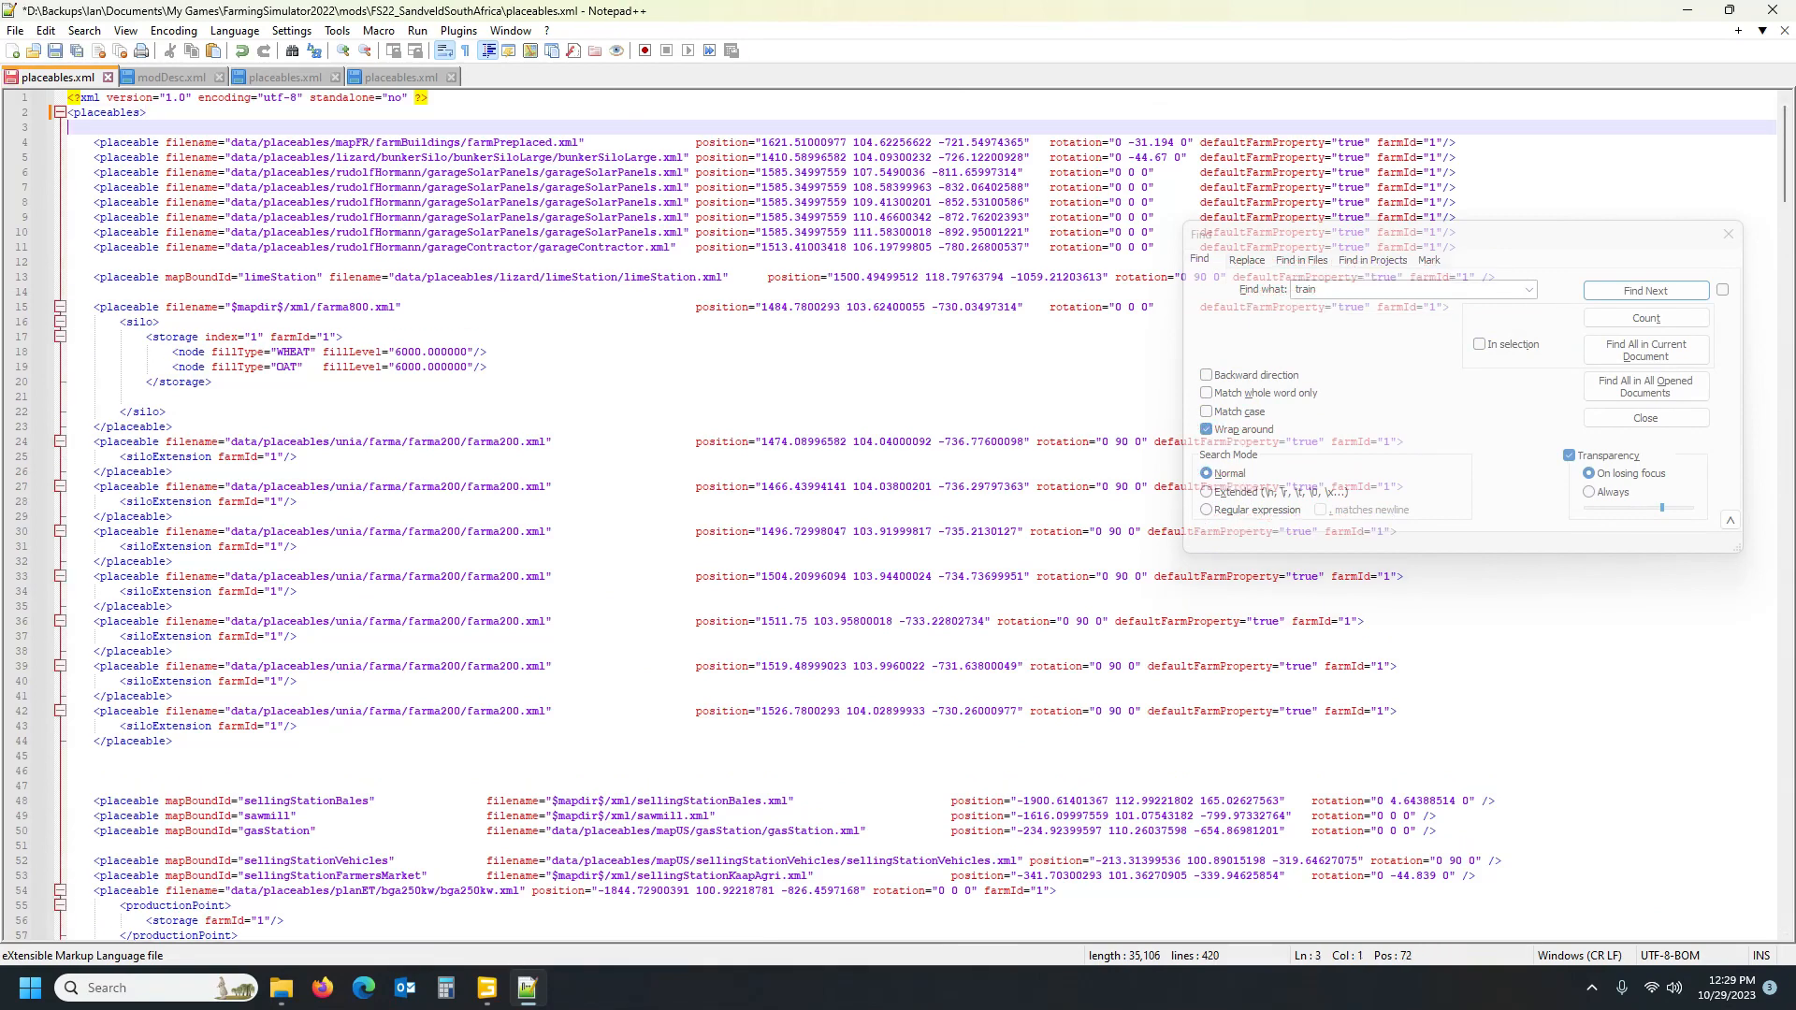
key("ctrl+v")
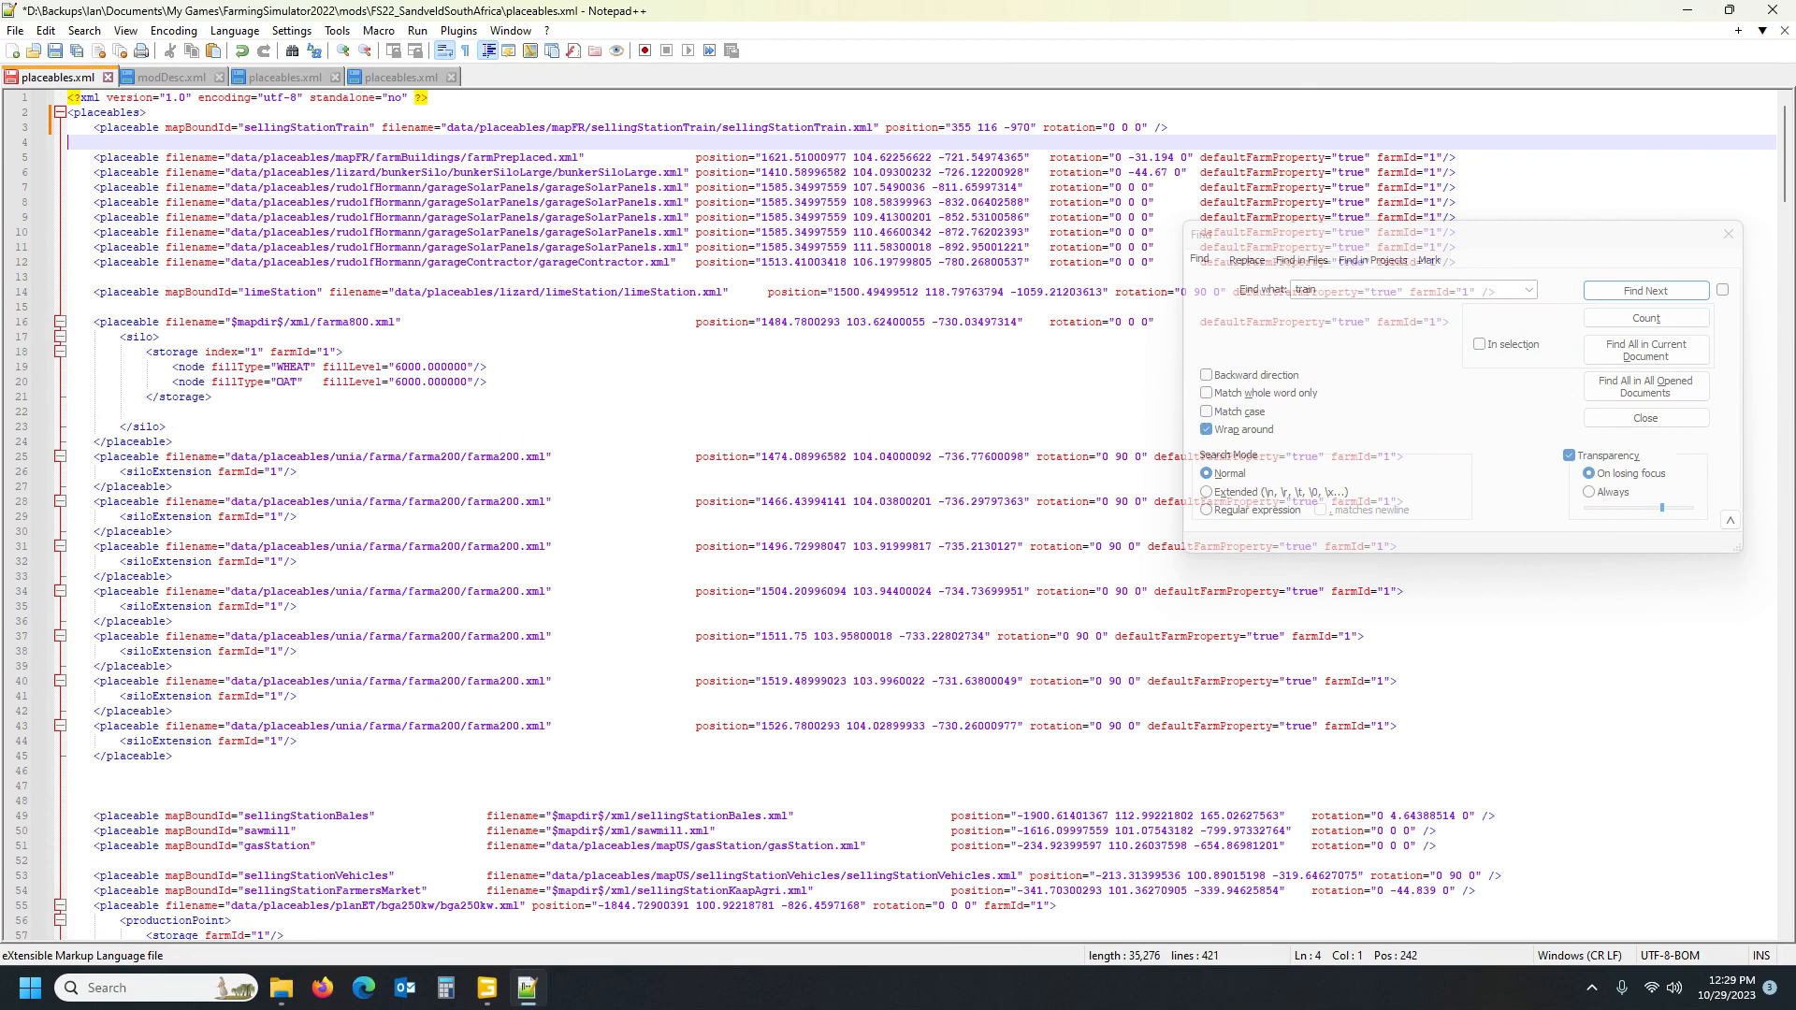
key("Up")
key("Return")
key("Return")
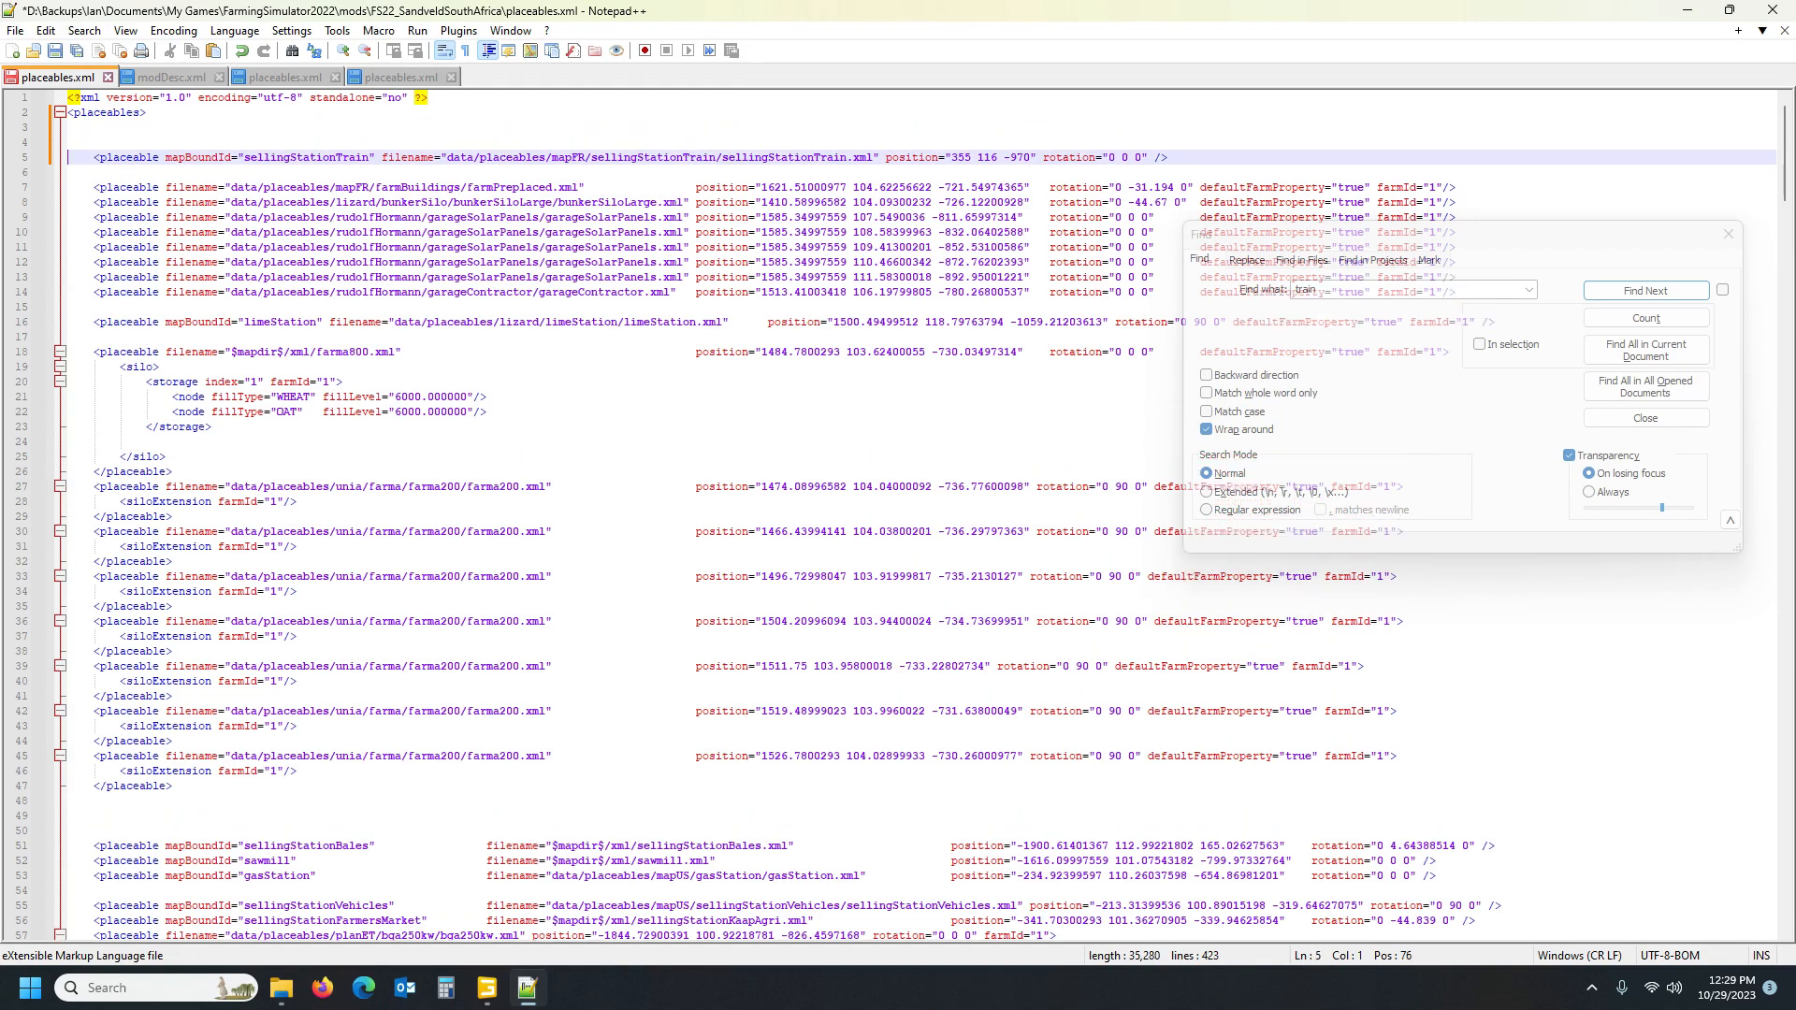
Search the mapFR placeables.xml for further "train" entries and copy the whole trainSystem placeable line
left_click(309, 81)
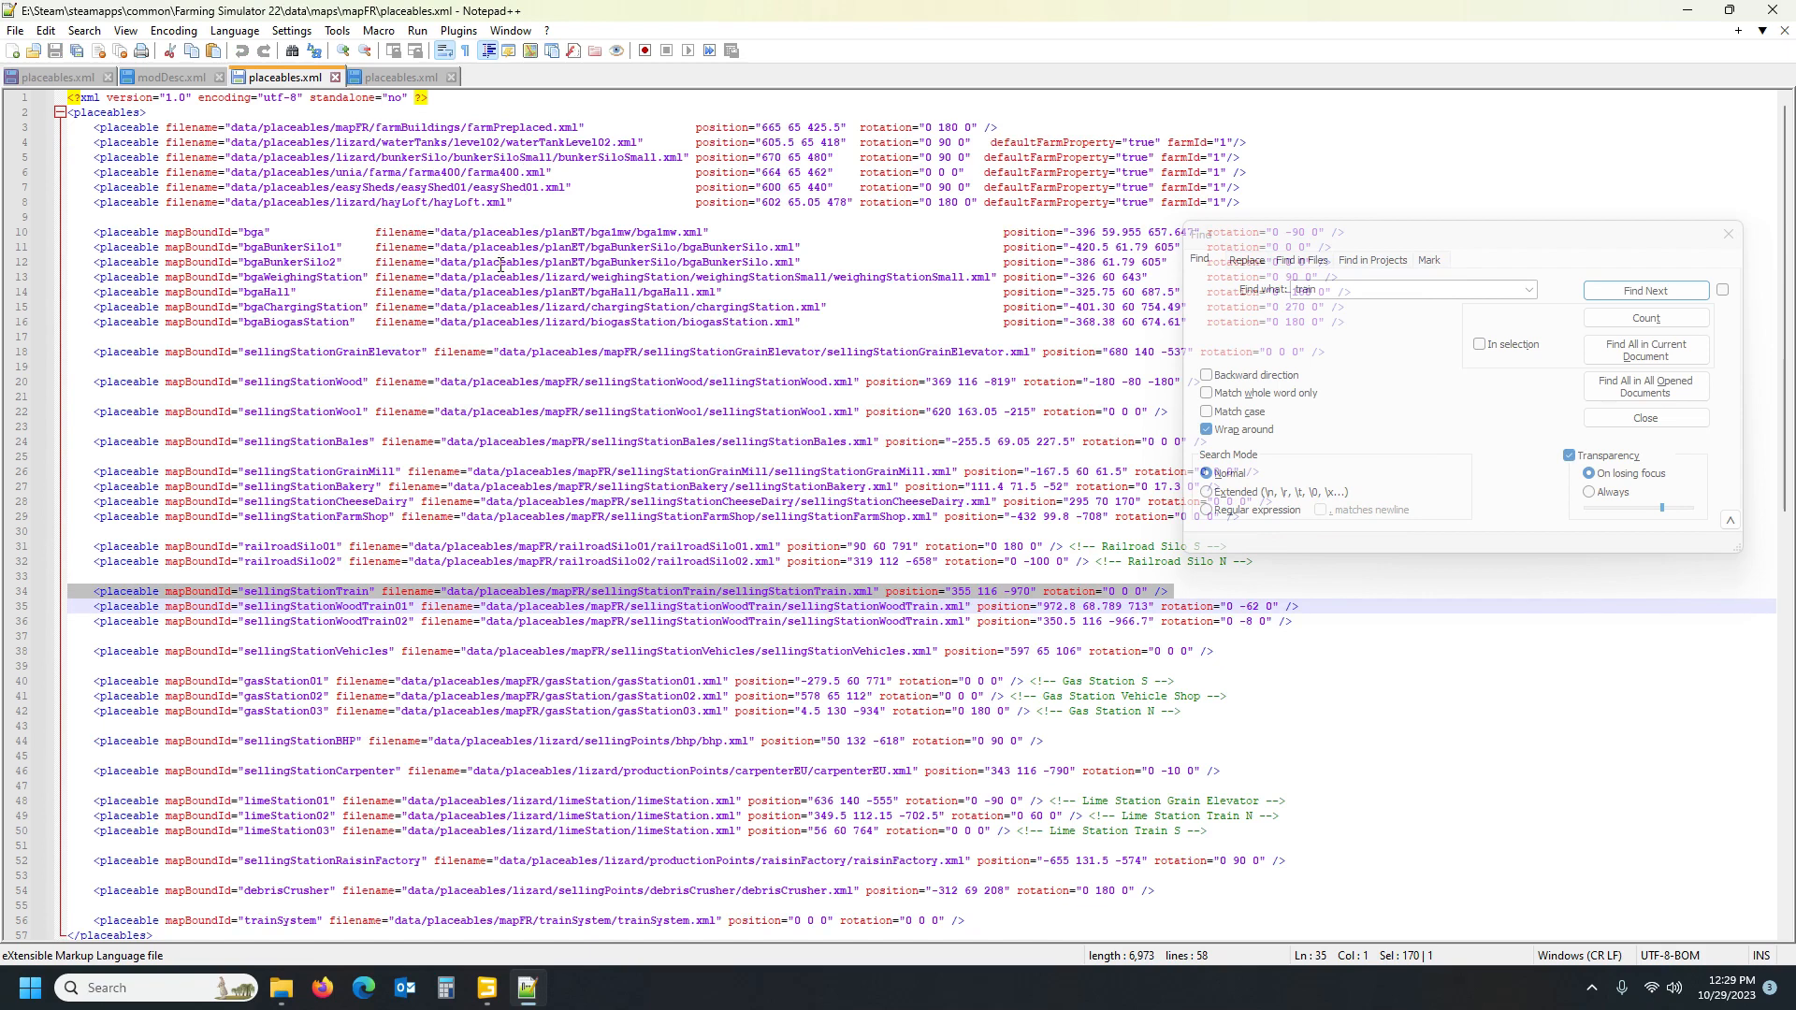
left_click(1638, 297)
left_click(1637, 296)
left_click(1636, 293)
left_click(1635, 293)
left_click(1635, 293)
left_click(1635, 293)
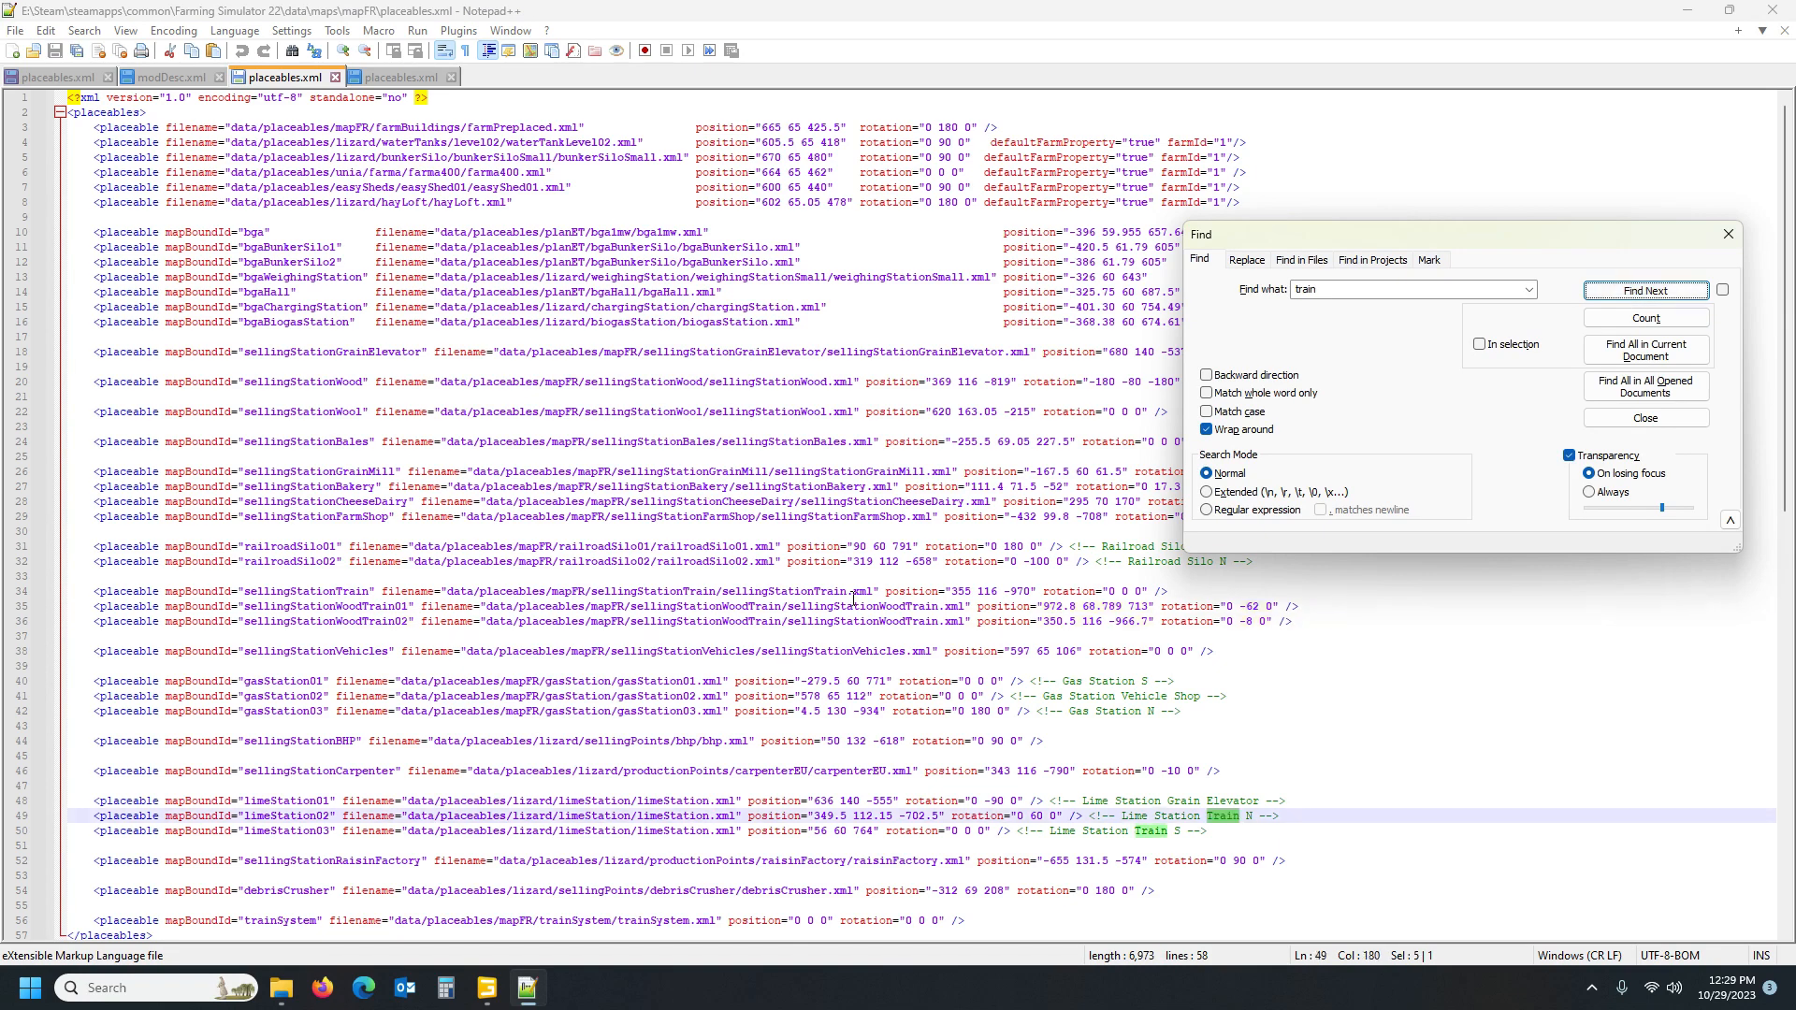
scroll(853, 599, "down", 3)
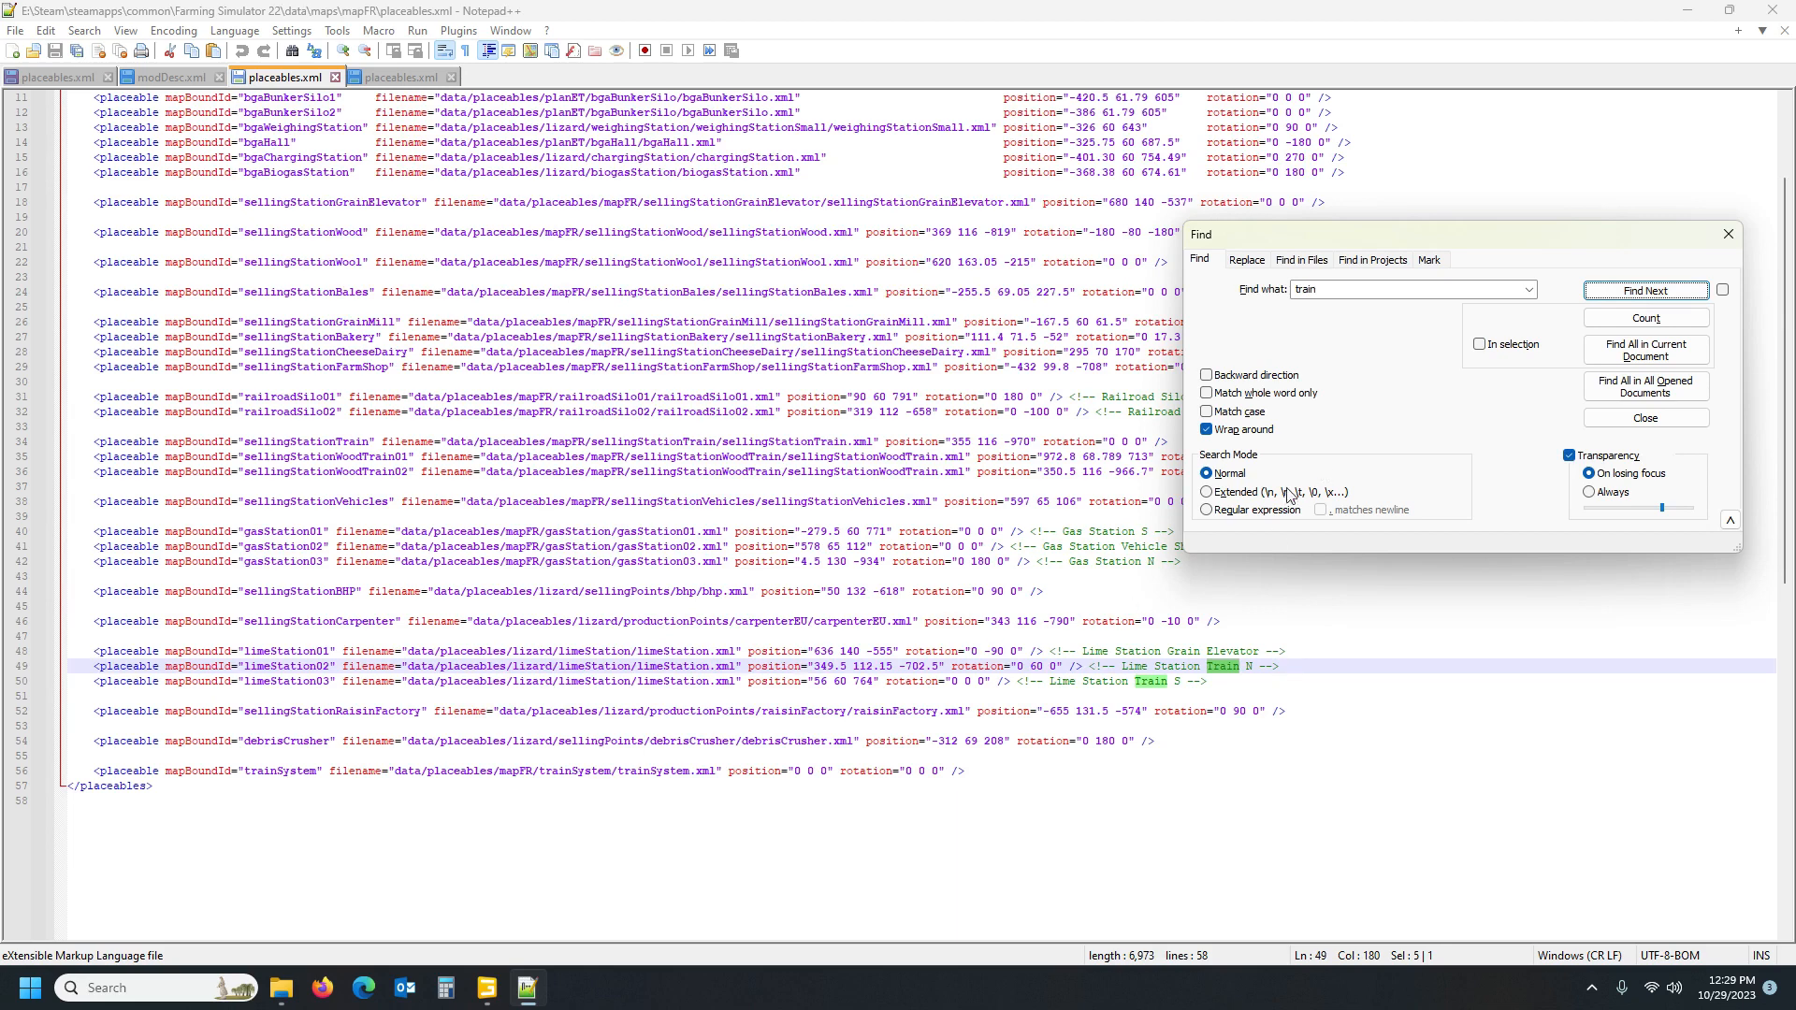
left_click(1620, 293)
left_click(1619, 293)
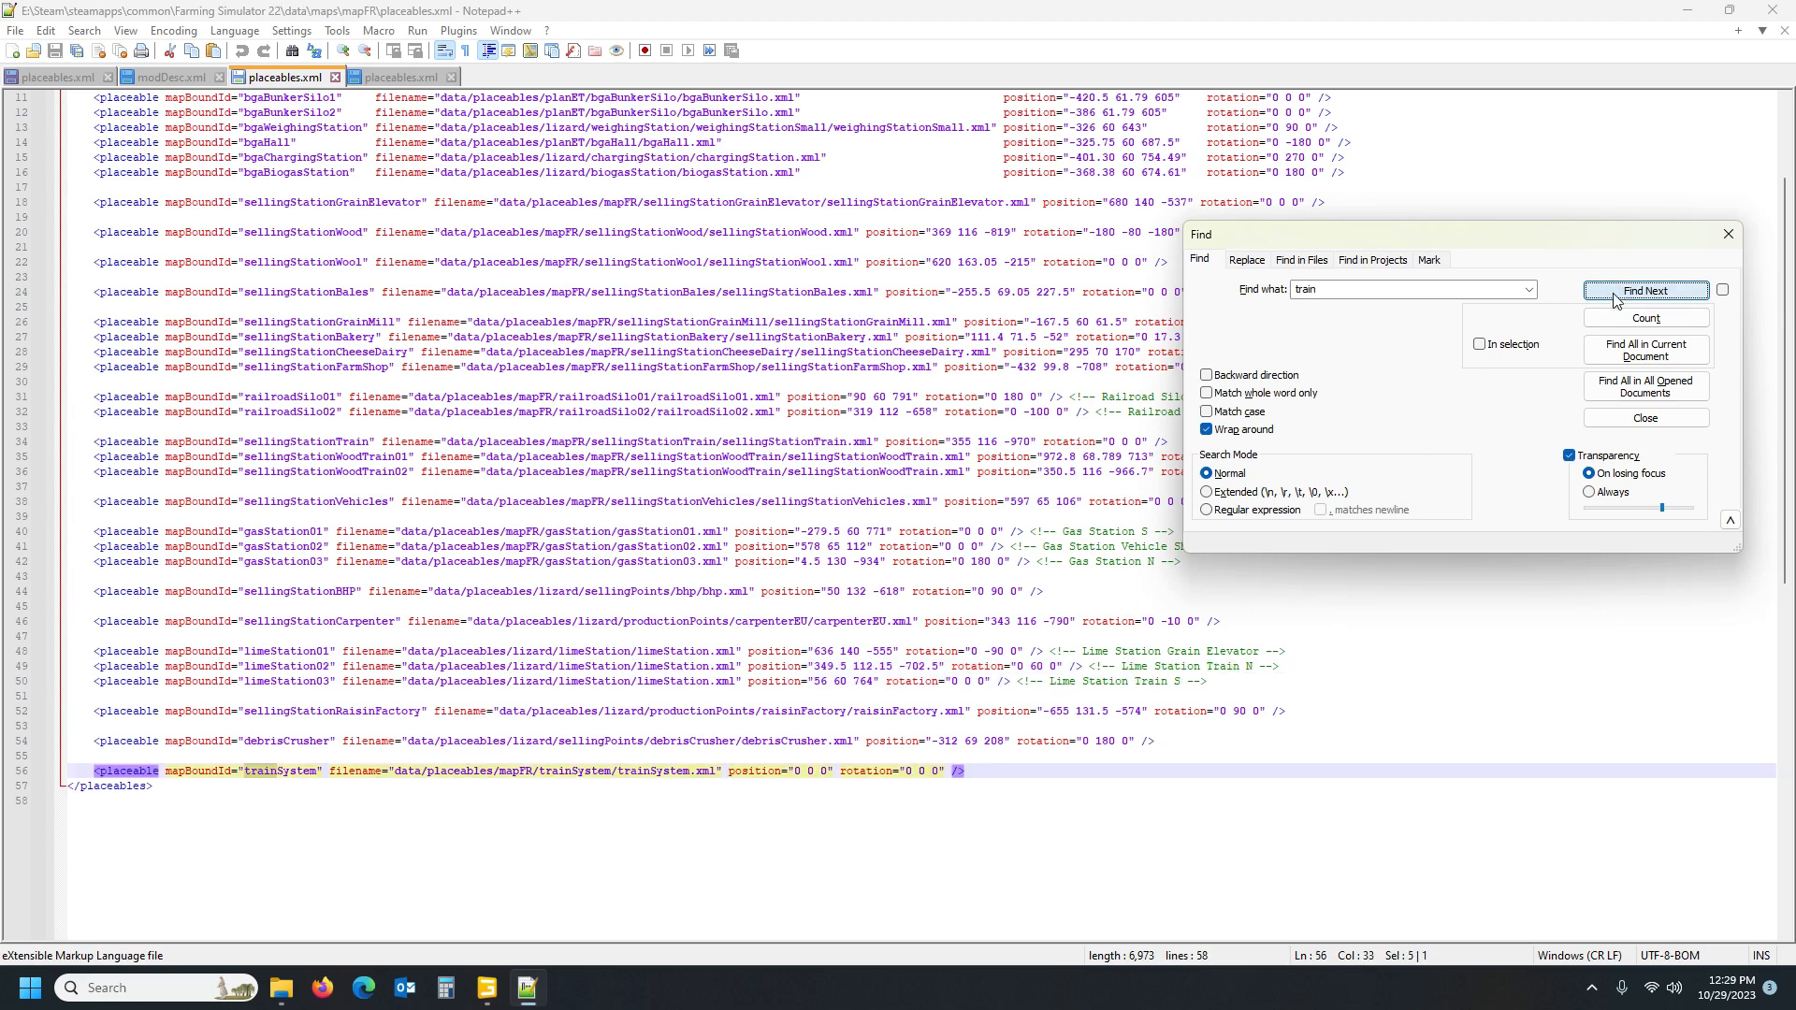
left_click(15, 772)
key("ctrl+c")
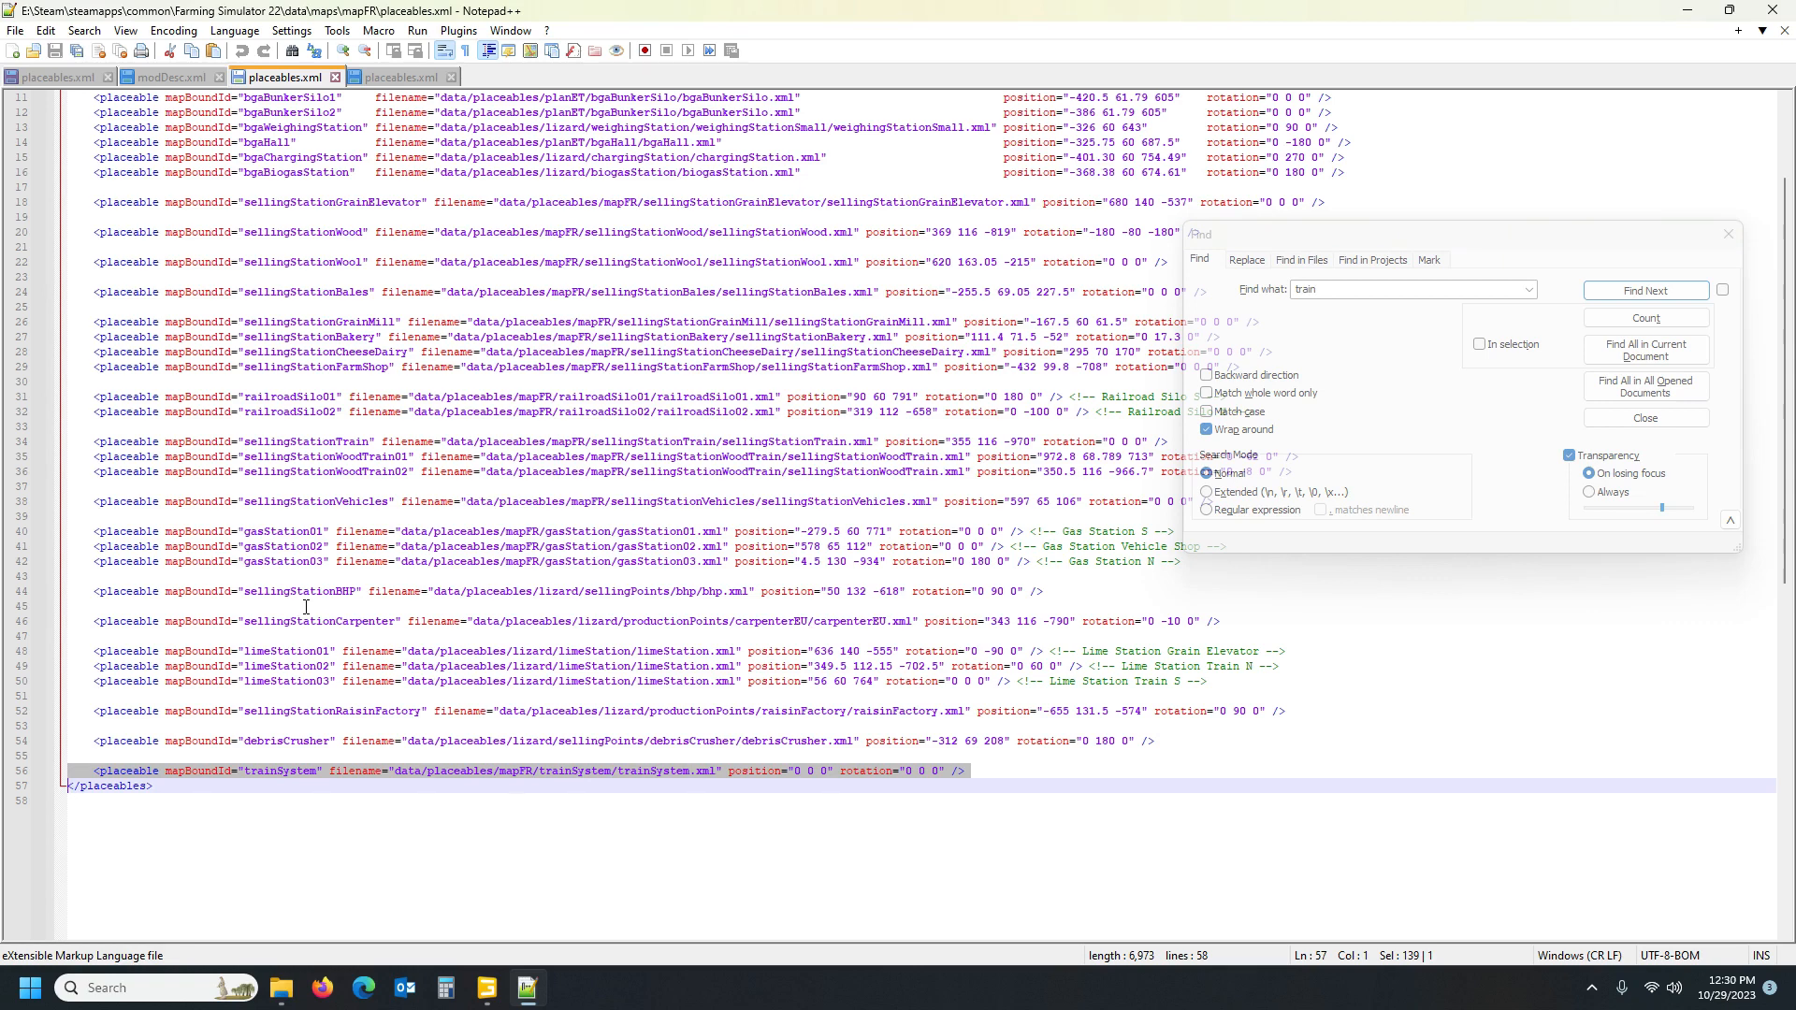
Paste the trainSystem placeable line directly above the sellingStationTrain line in the Sandveld placeables.xml, leaving one blank line above it
scroll(420, 402, "up", 4)
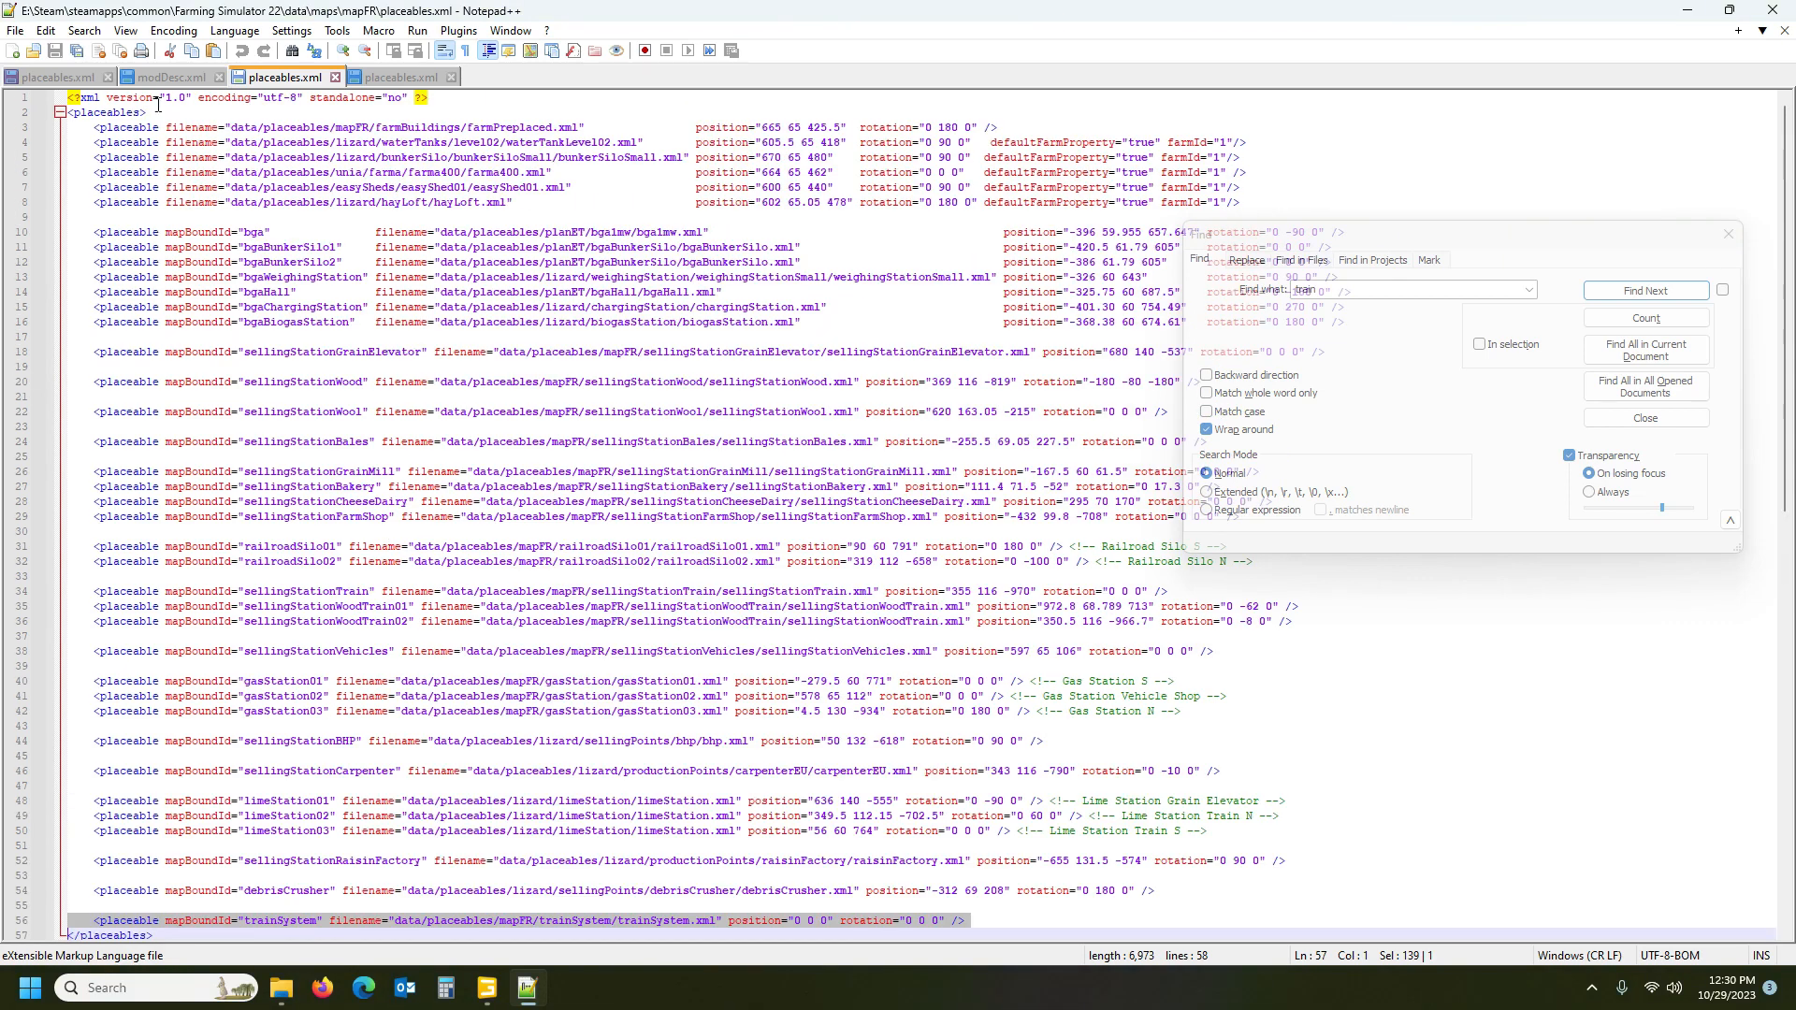
left_click(39, 79)
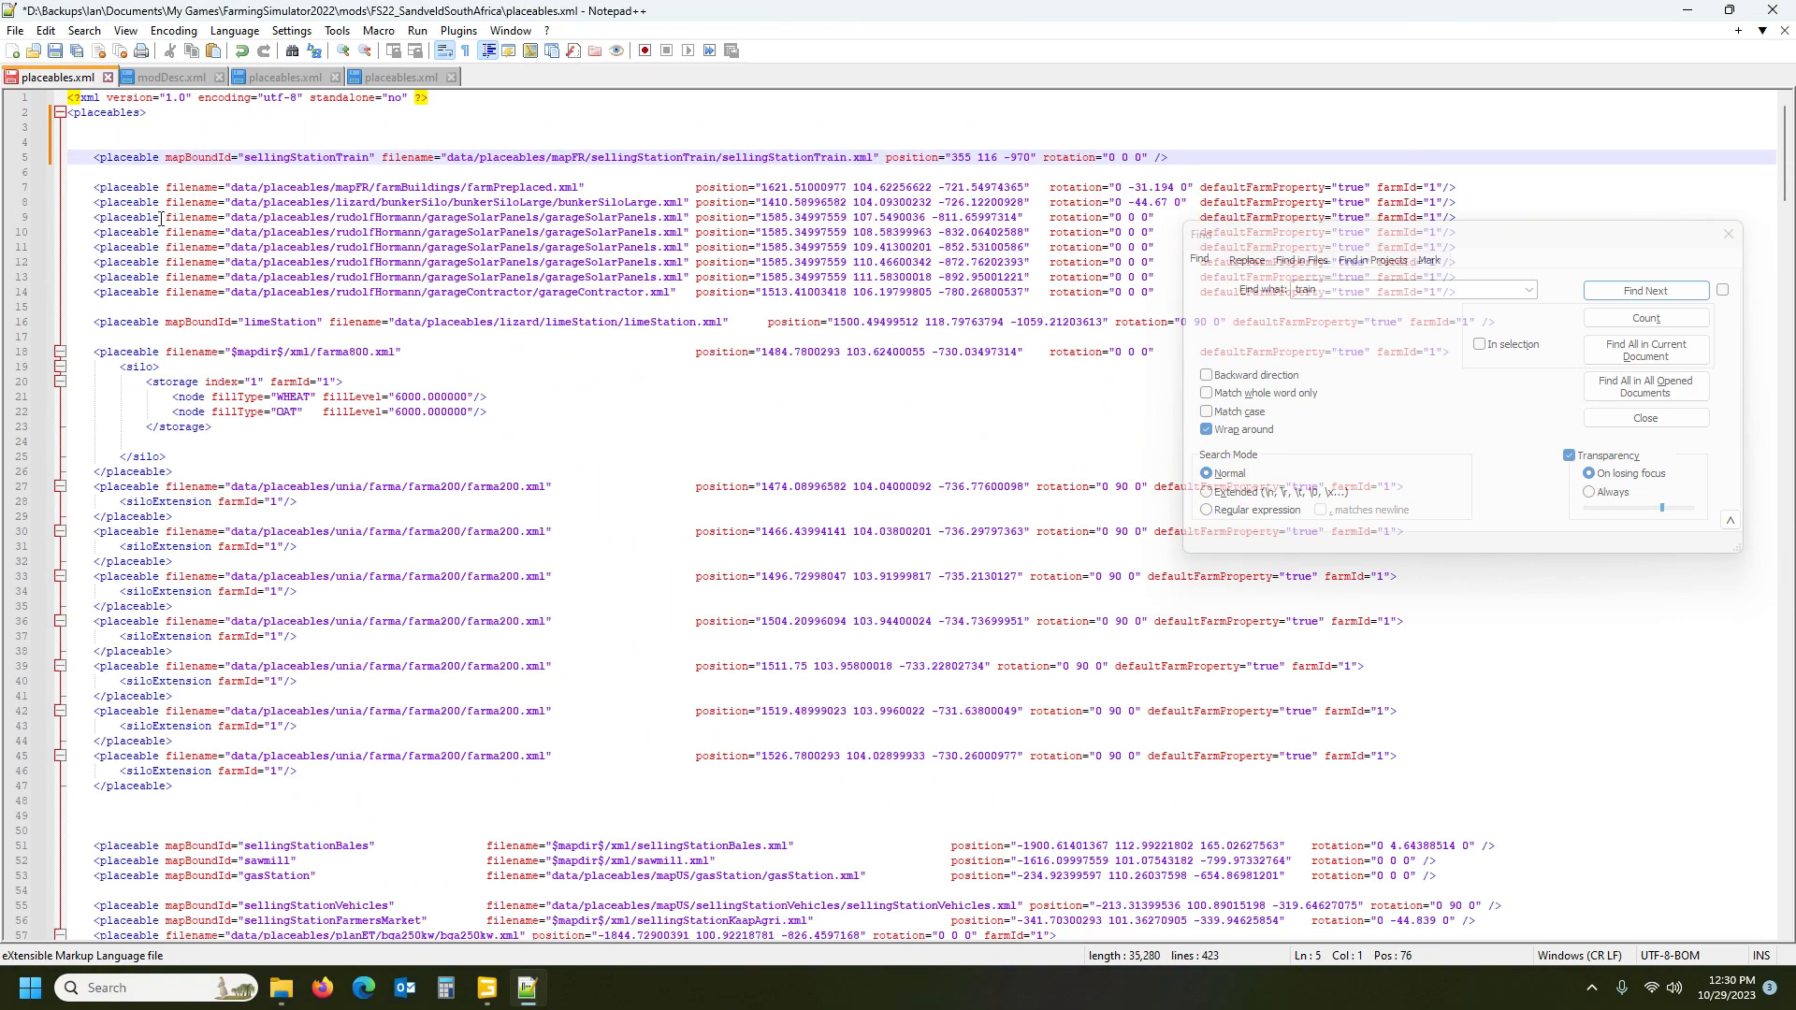
left_click(78, 141)
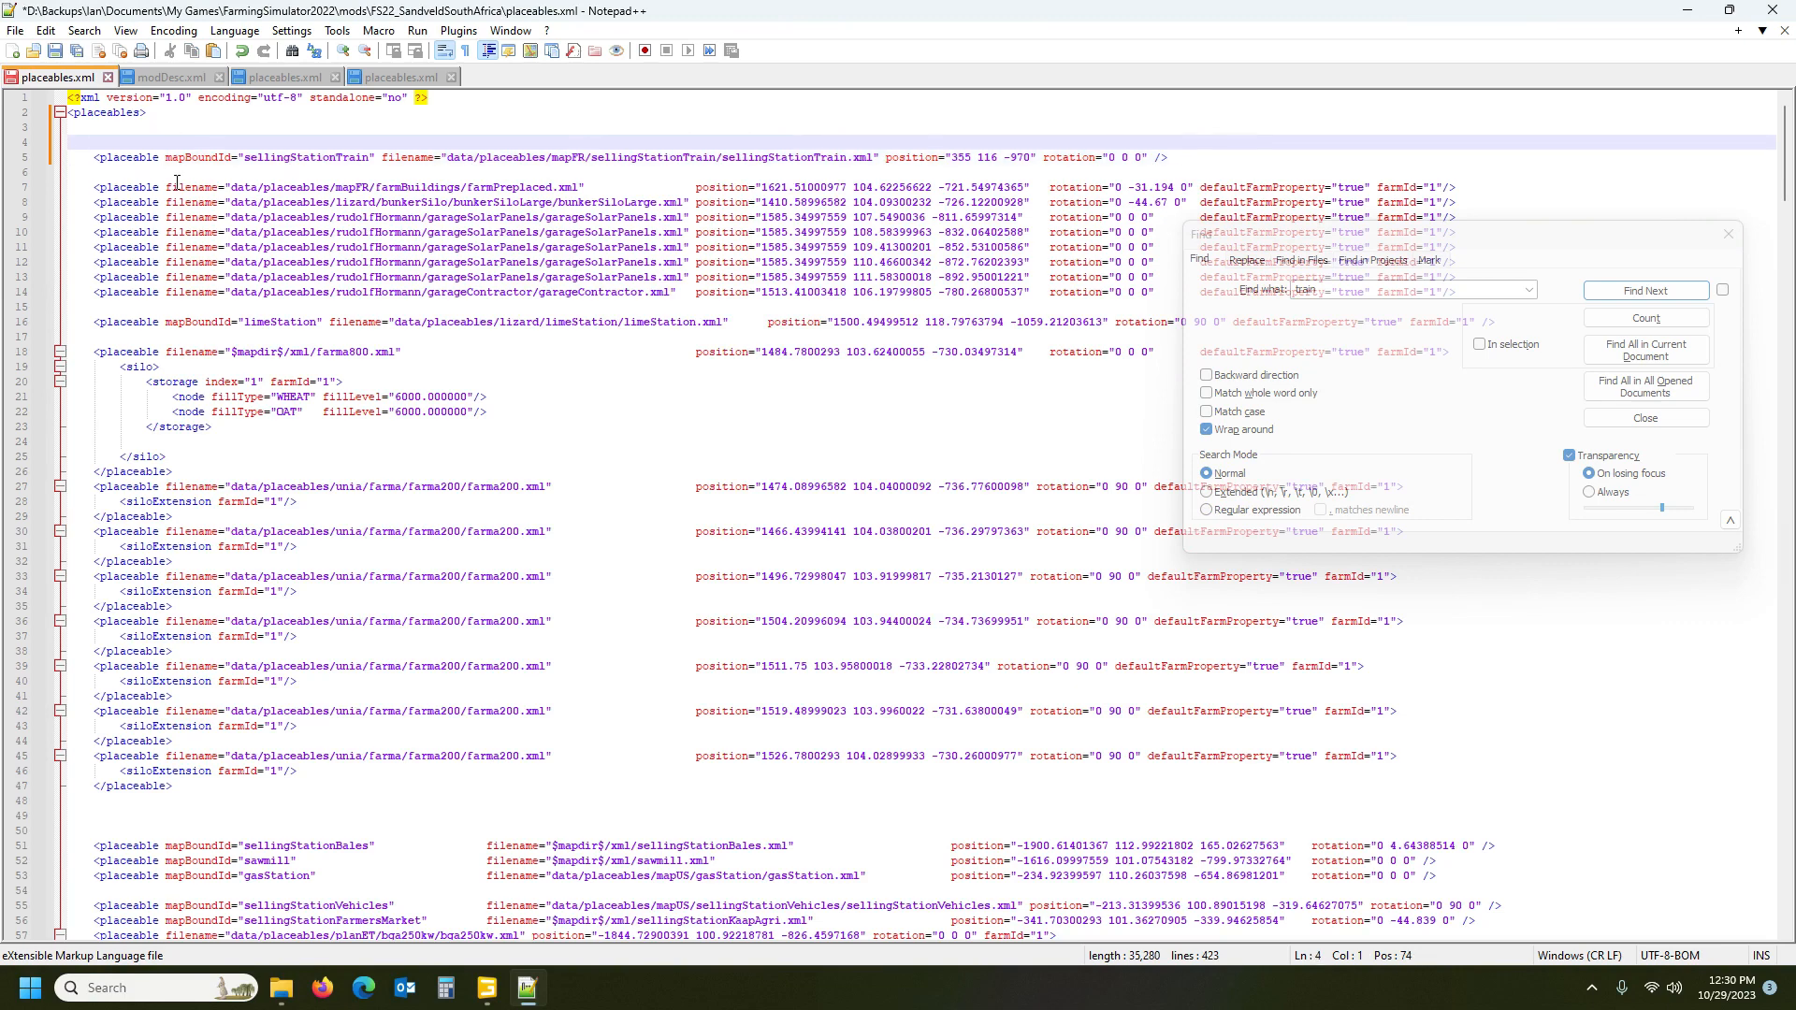
key("ctrl+v")
key("Delete")
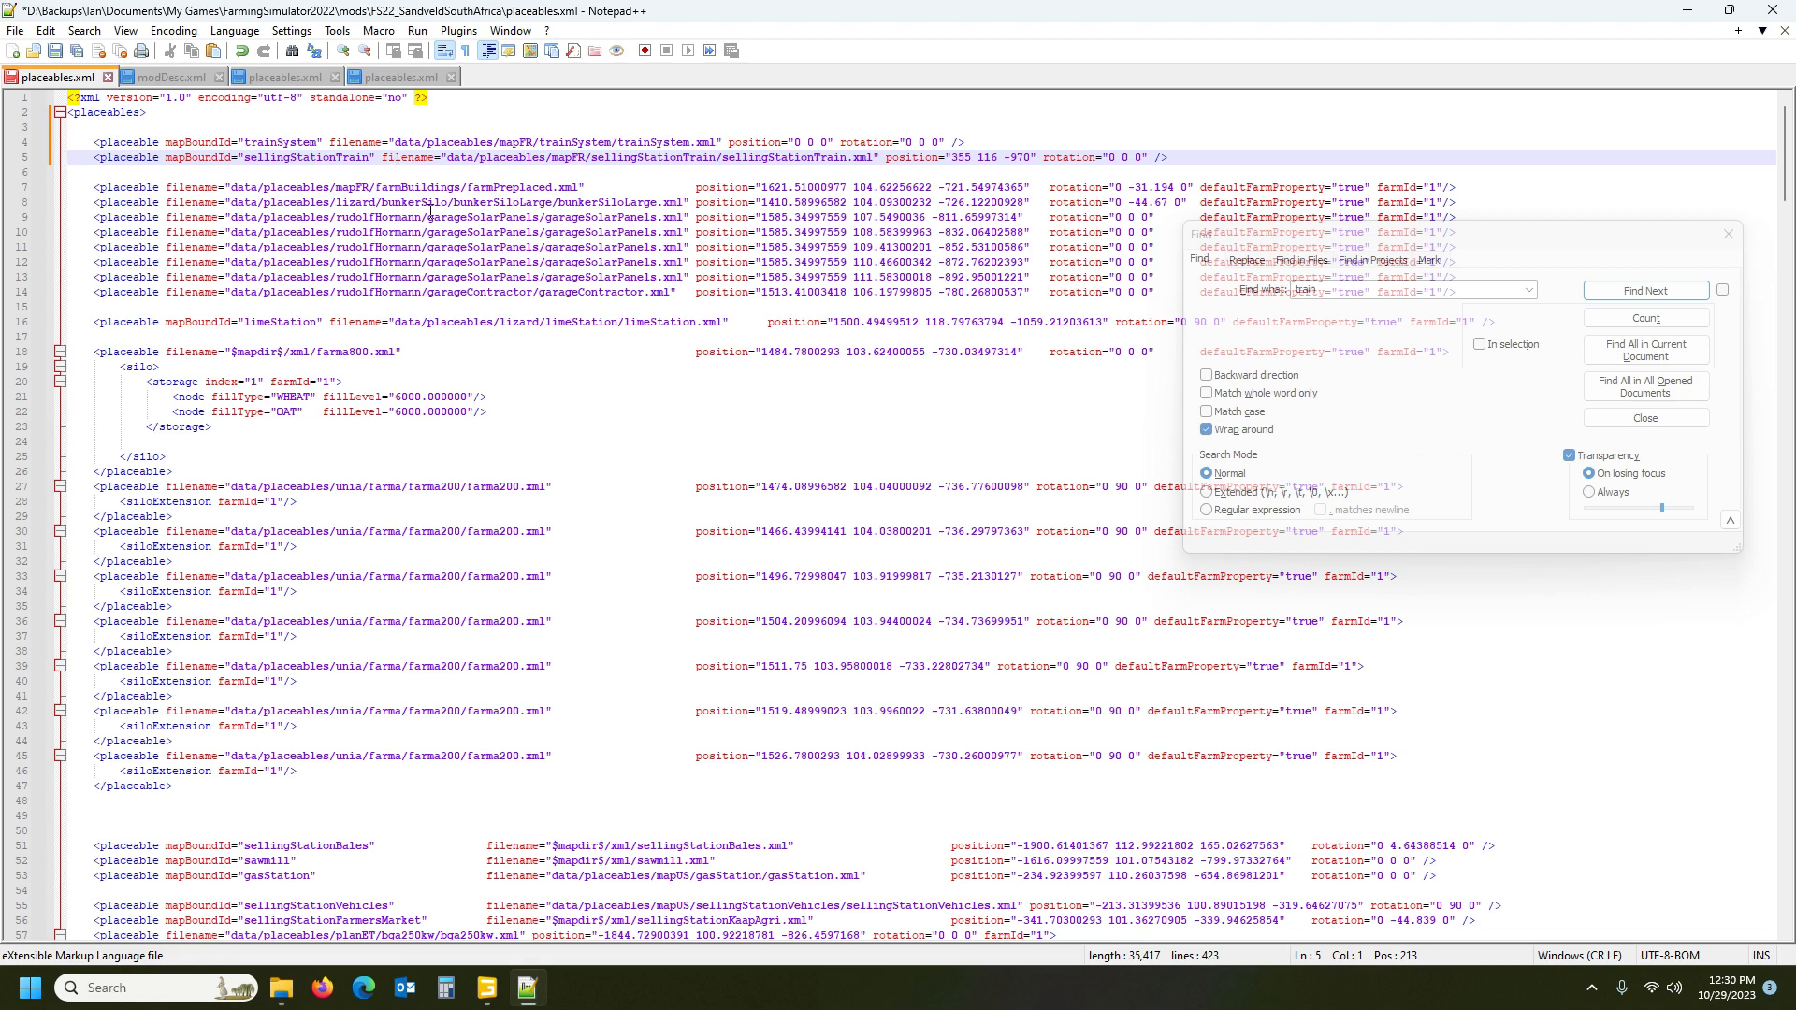
left_click(520, 145)
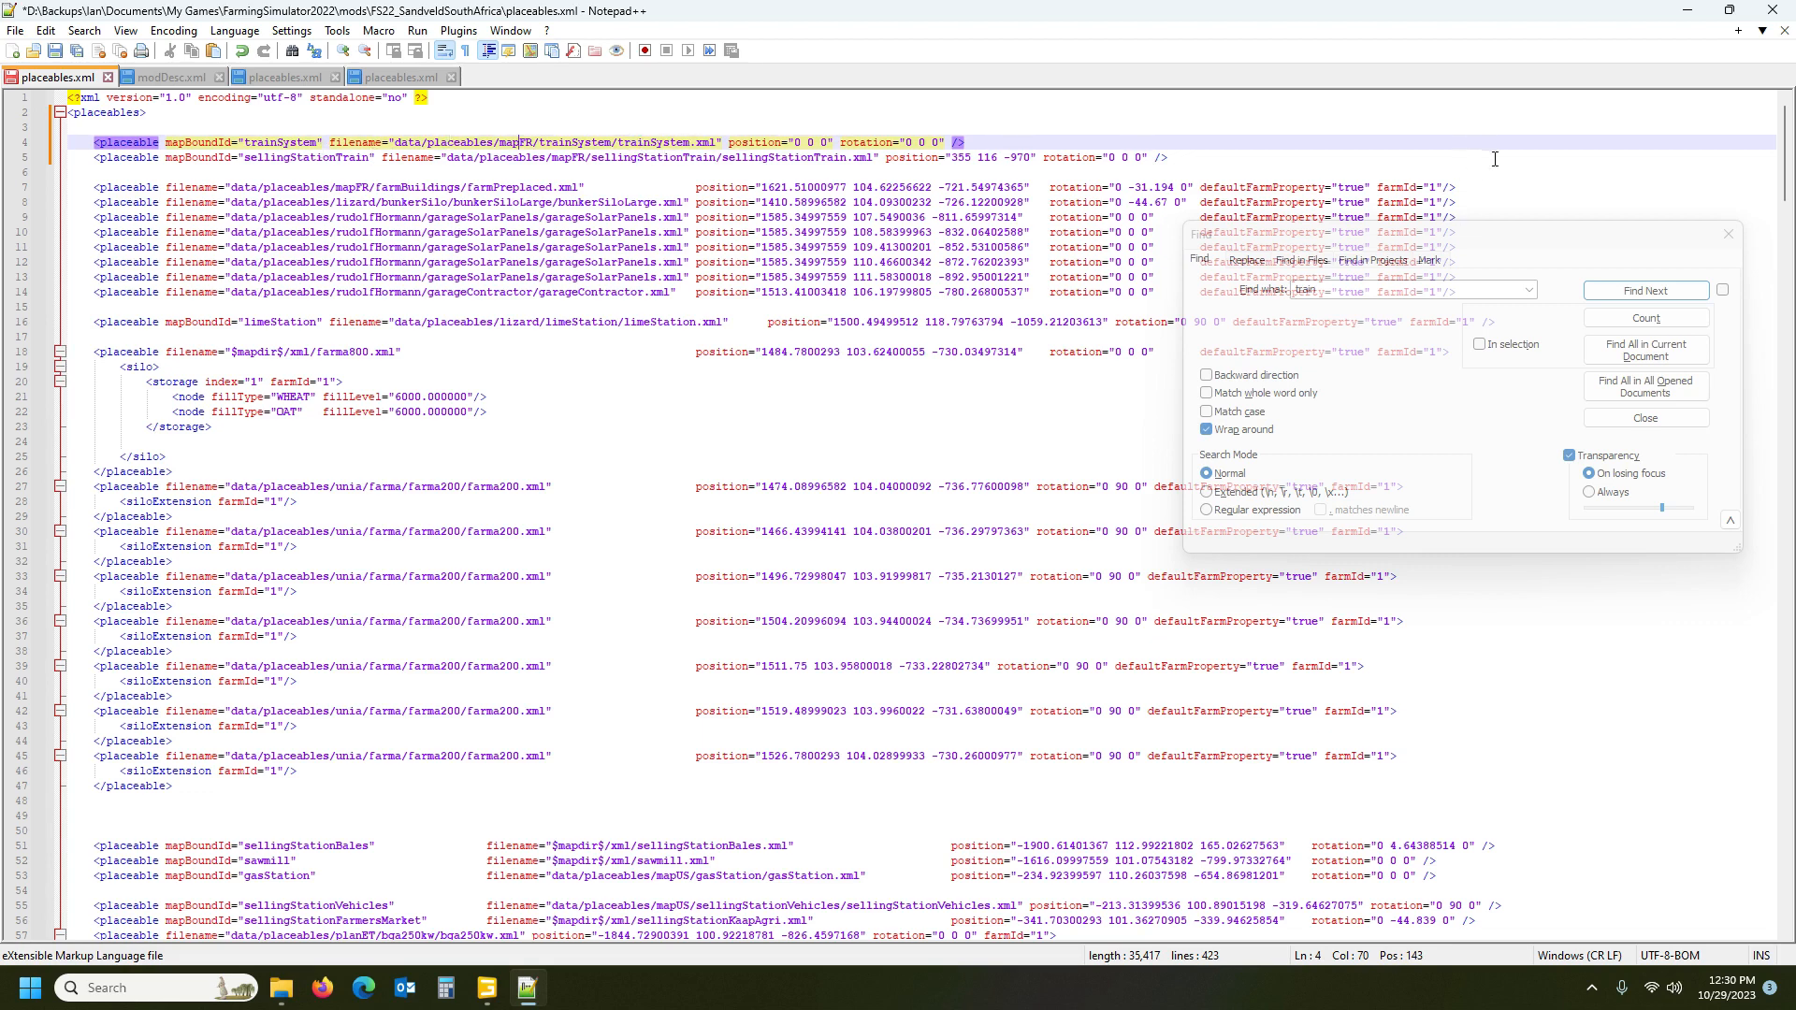
left_click_drag(1563, 239, 1561, 303)
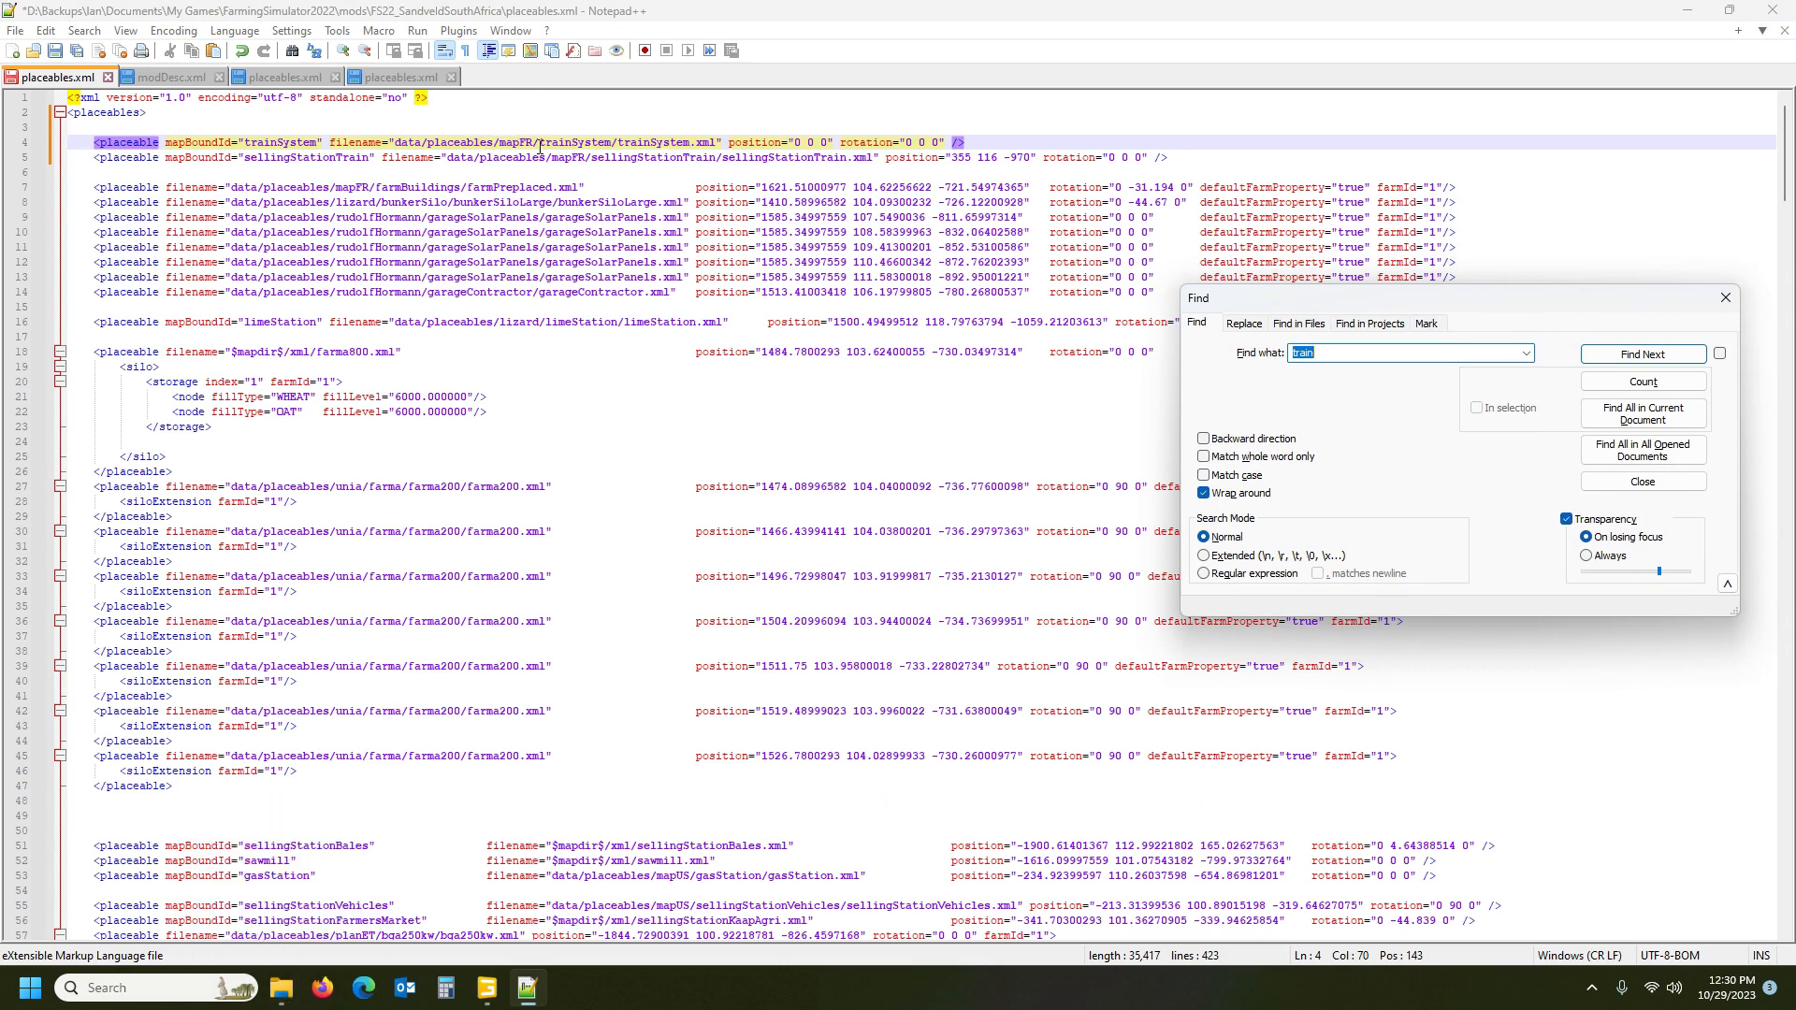
Copy trainSystem.xml from the game's data/placeables/mapFR/trainSystem folder into the xml folder of FS22_SandveldSouthAfrica
left_click(281, 988)
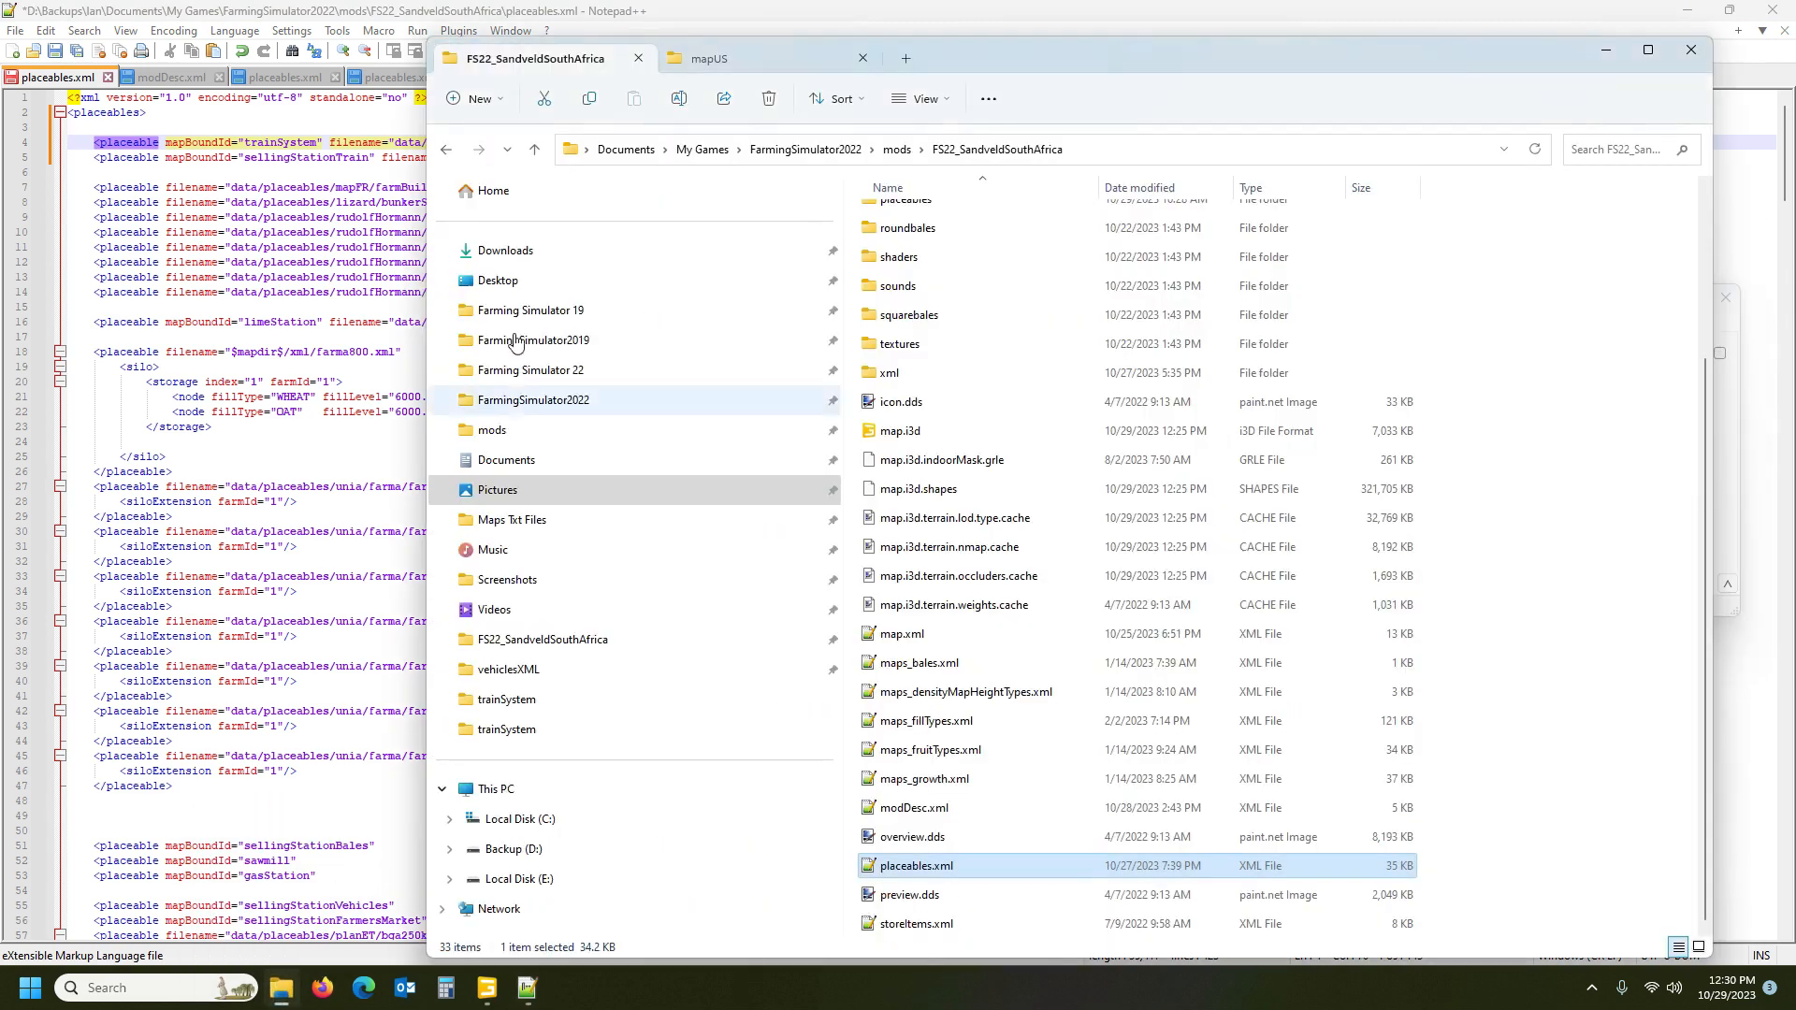
left_click(747, 59)
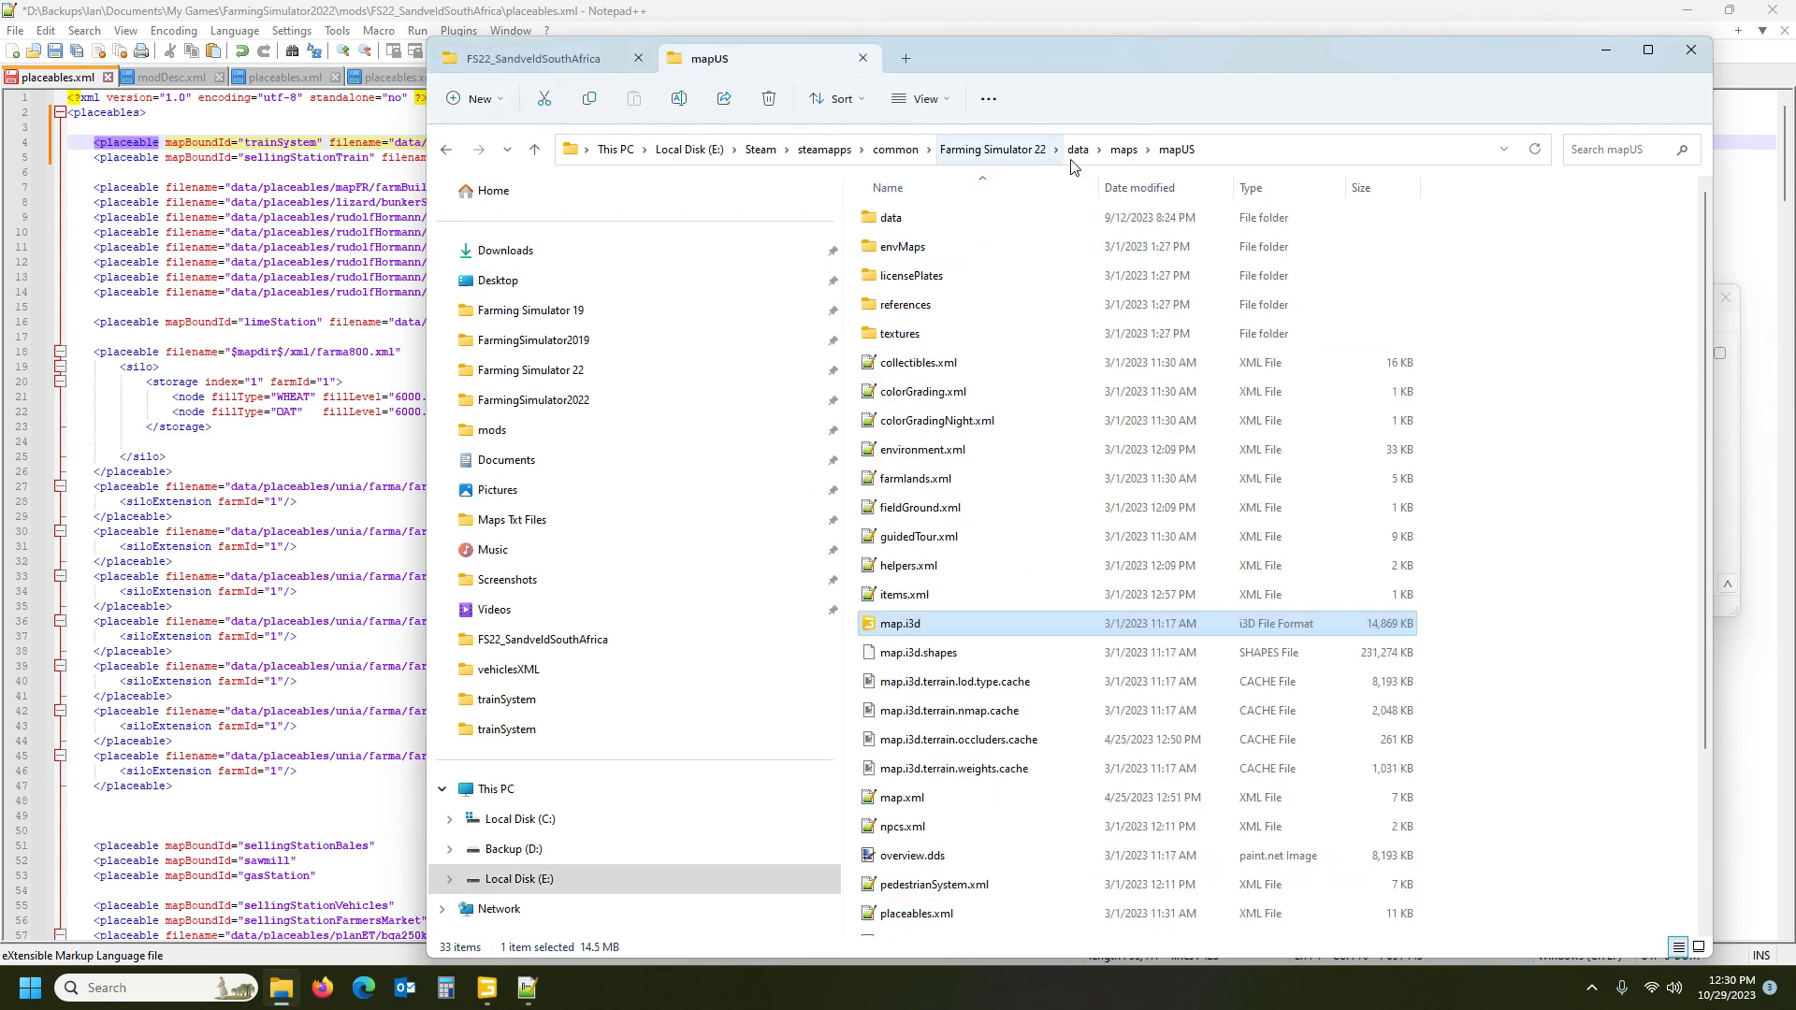
left_click(1123, 150)
left_click(1077, 149)
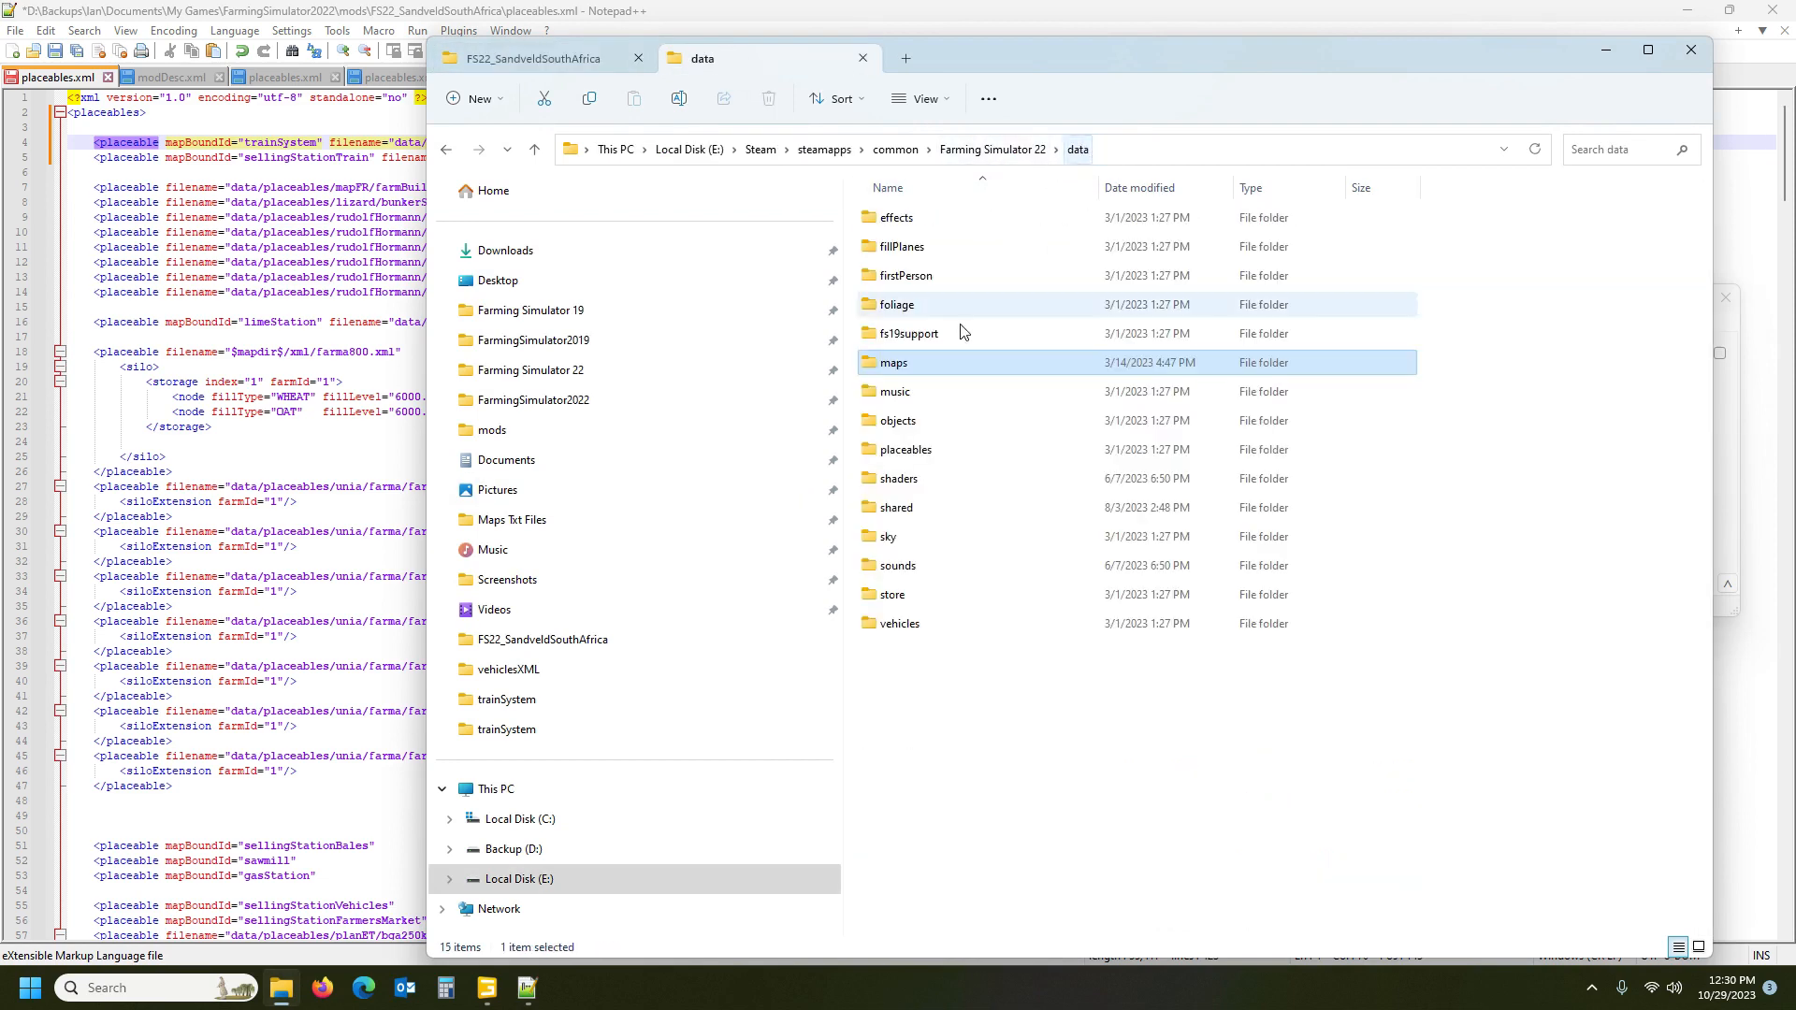
double_click(906, 450)
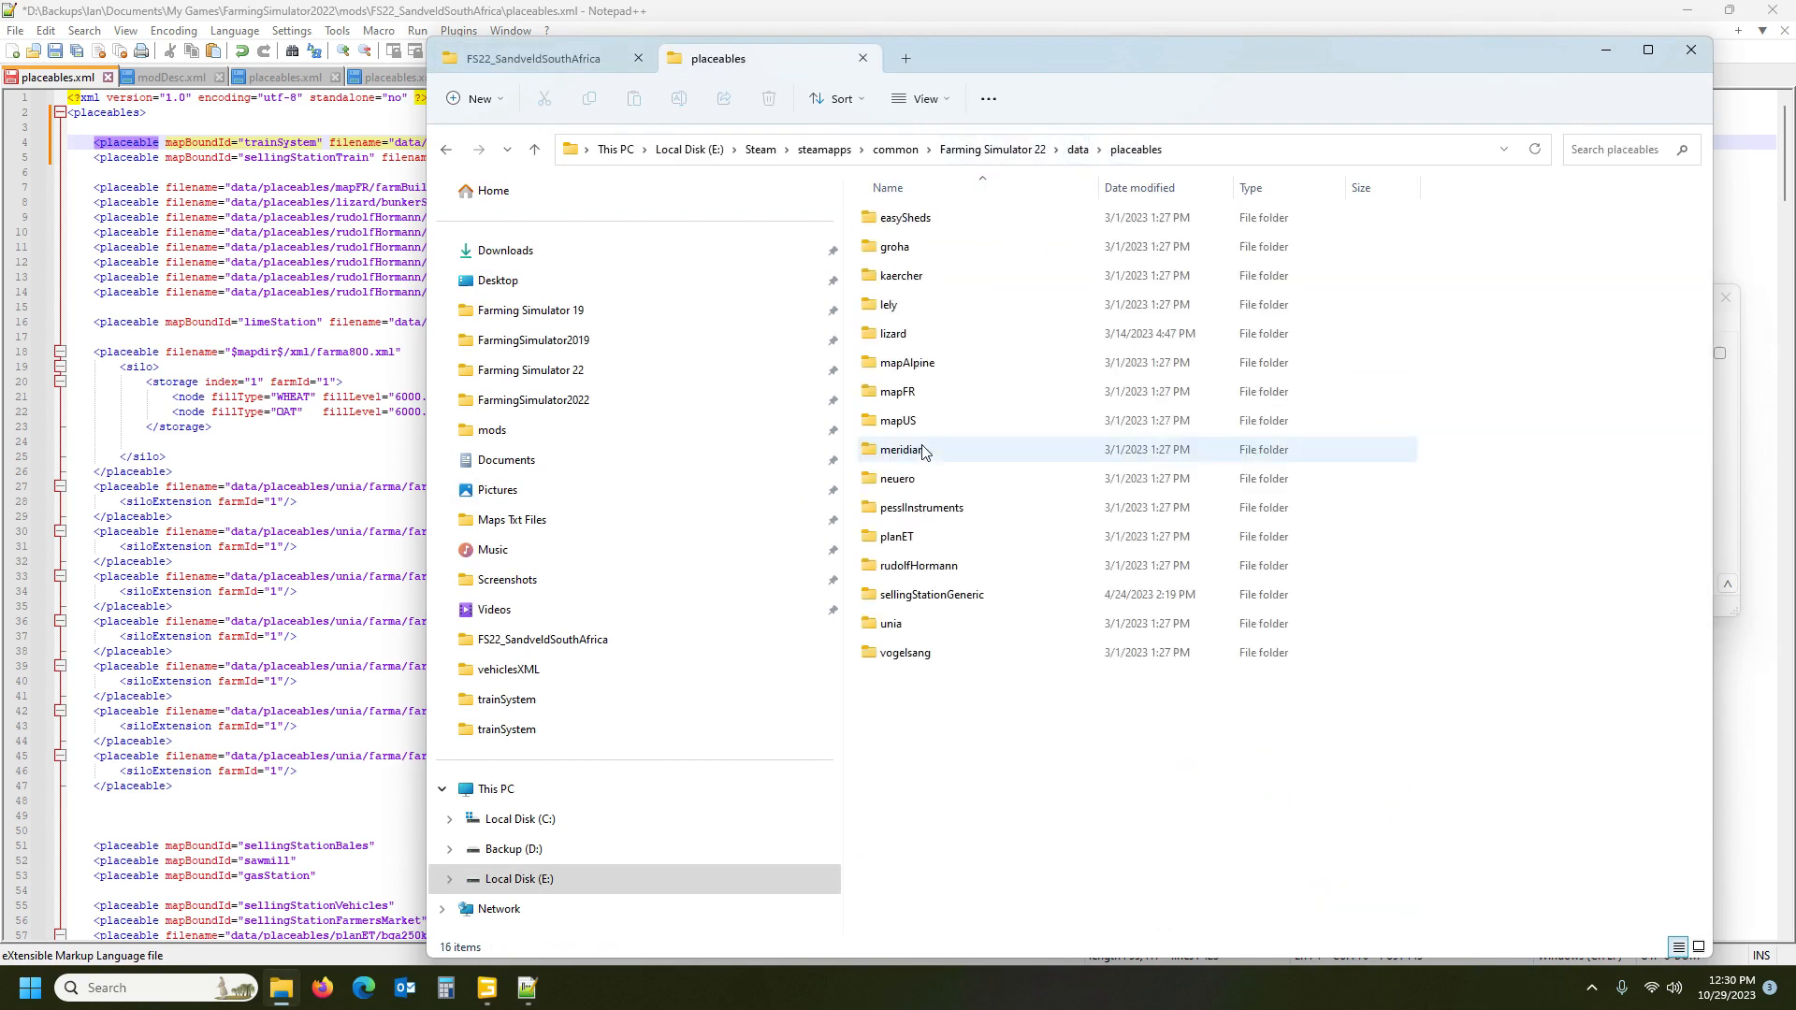
double_click(912, 398)
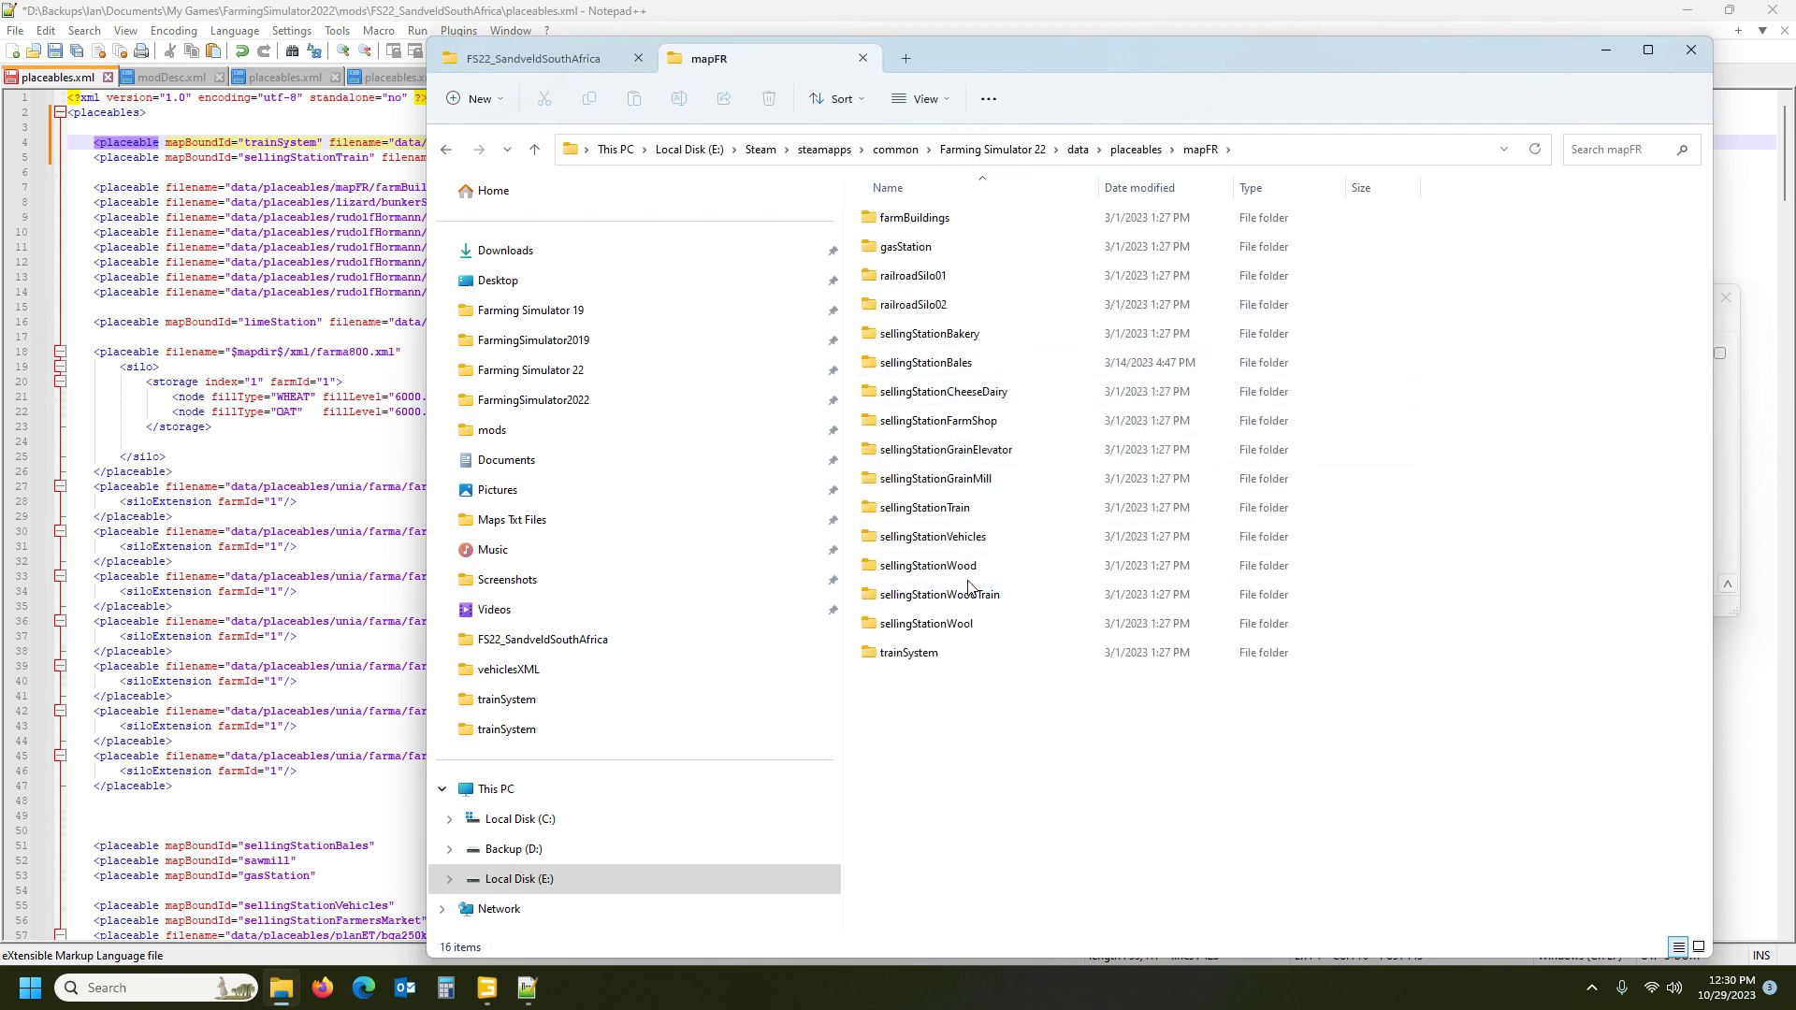
double_click(954, 655)
left_click(921, 278)
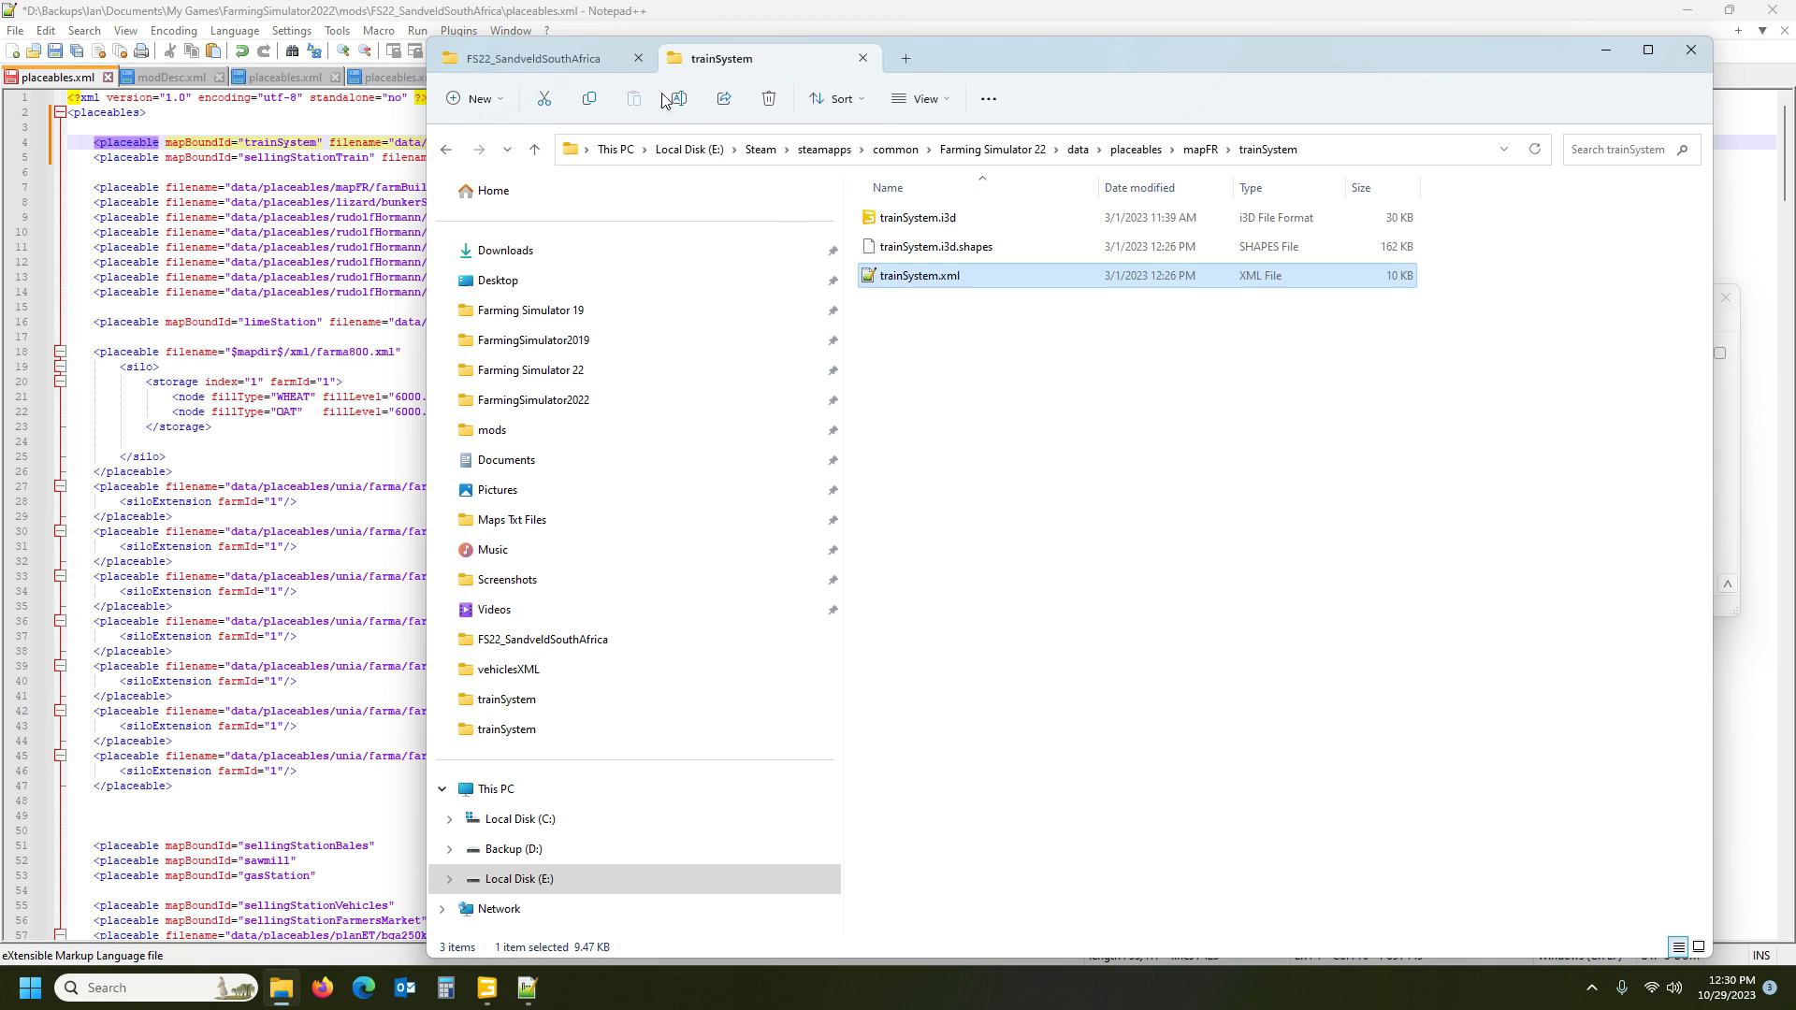
left_click(520, 60)
double_click(915, 382)
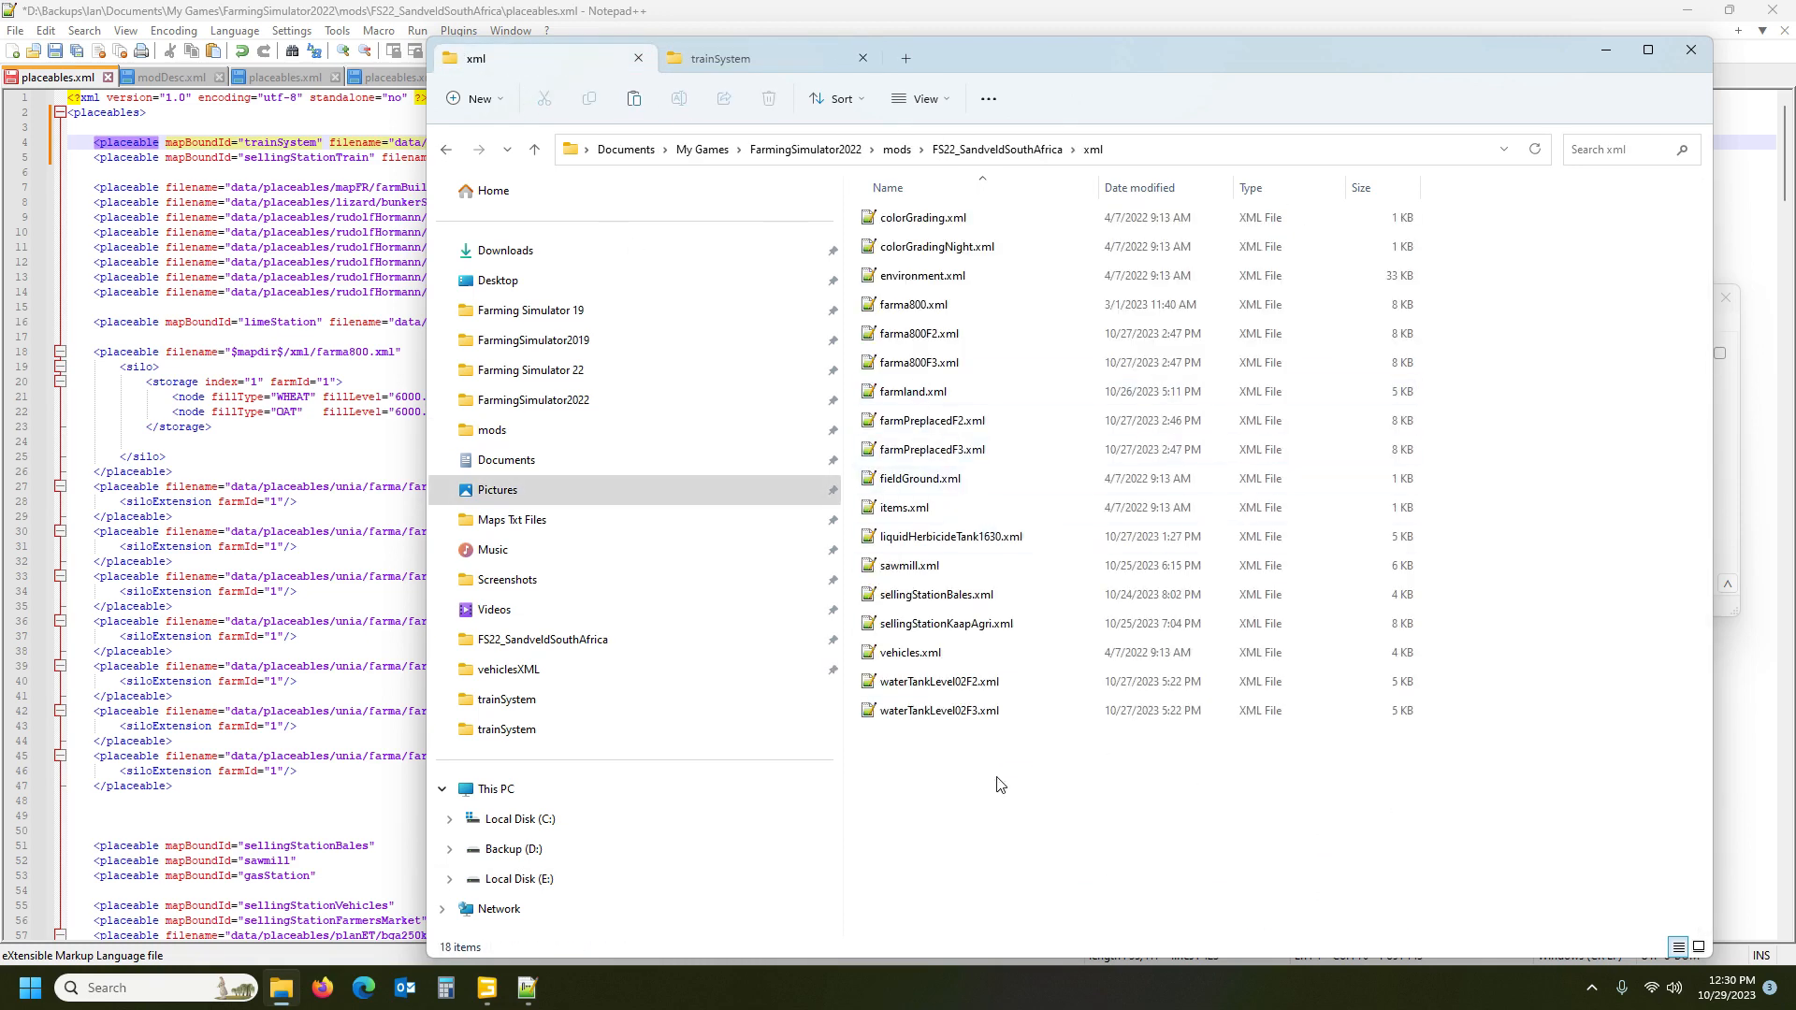
key("ctrl+v")
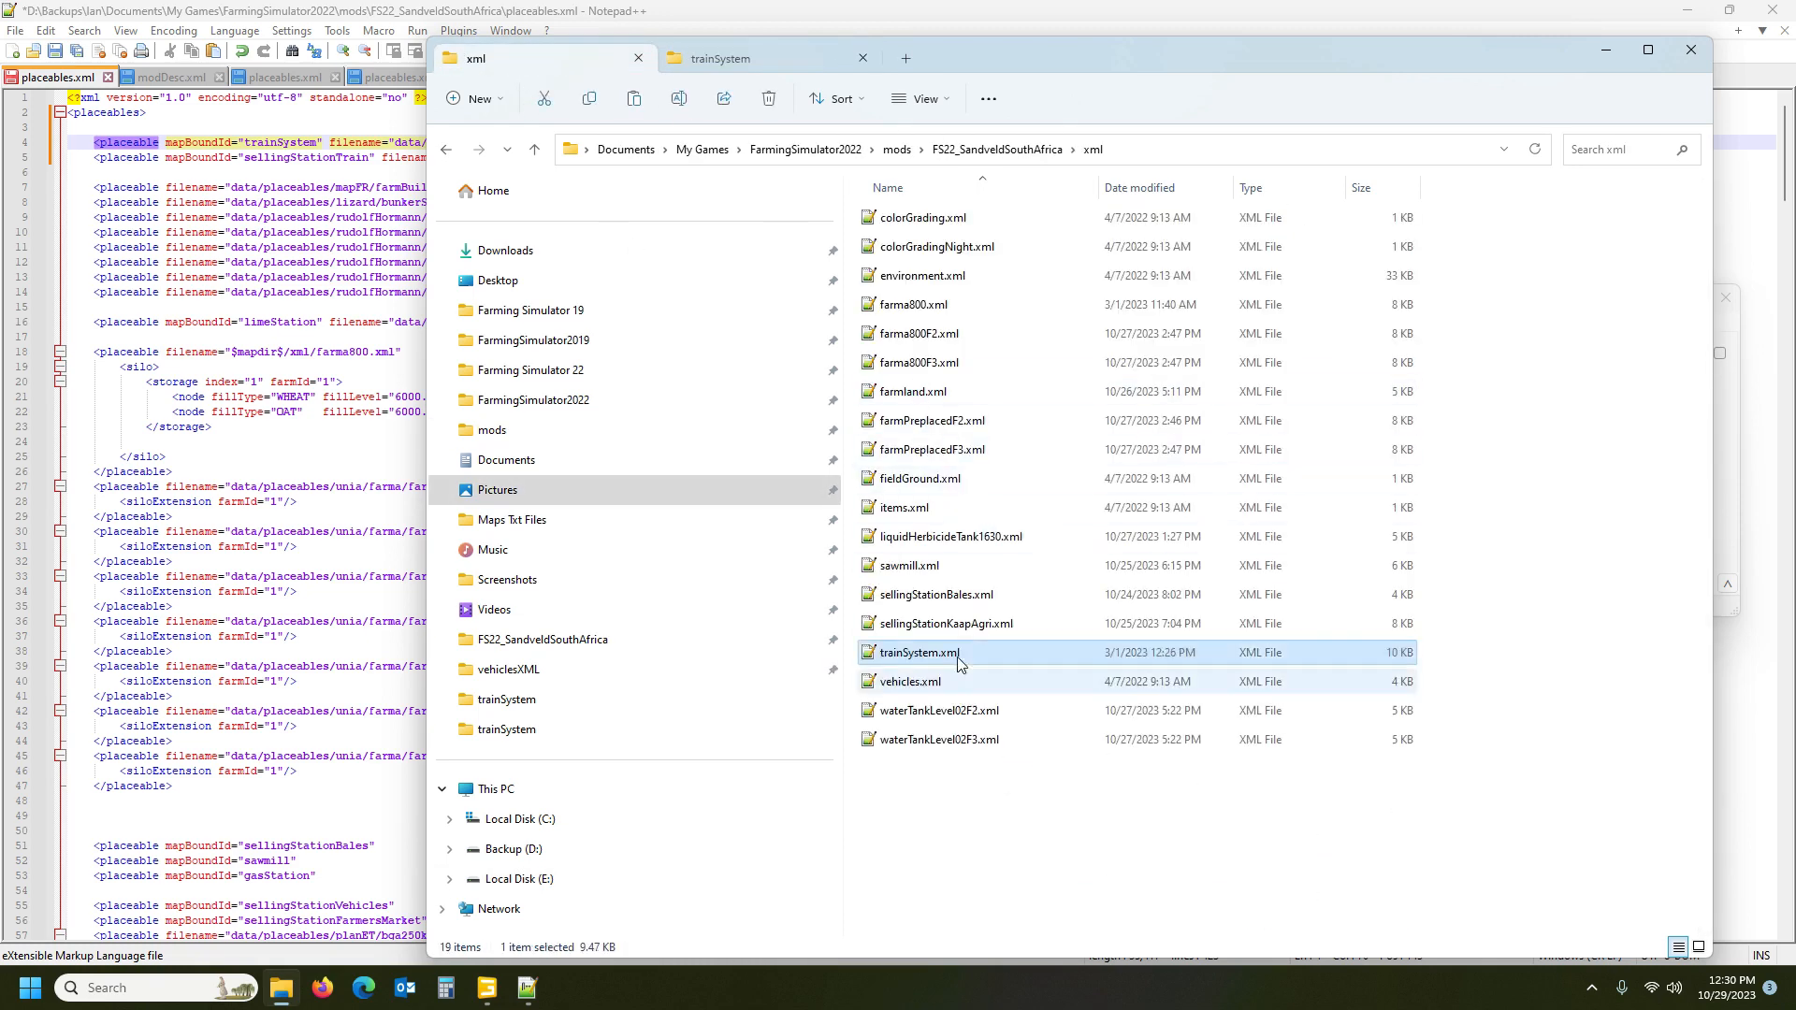
Copy sellingStationTrain.xml from the game's data/placeables/mapFR/sellingStationTrain folder
left_click(713, 60)
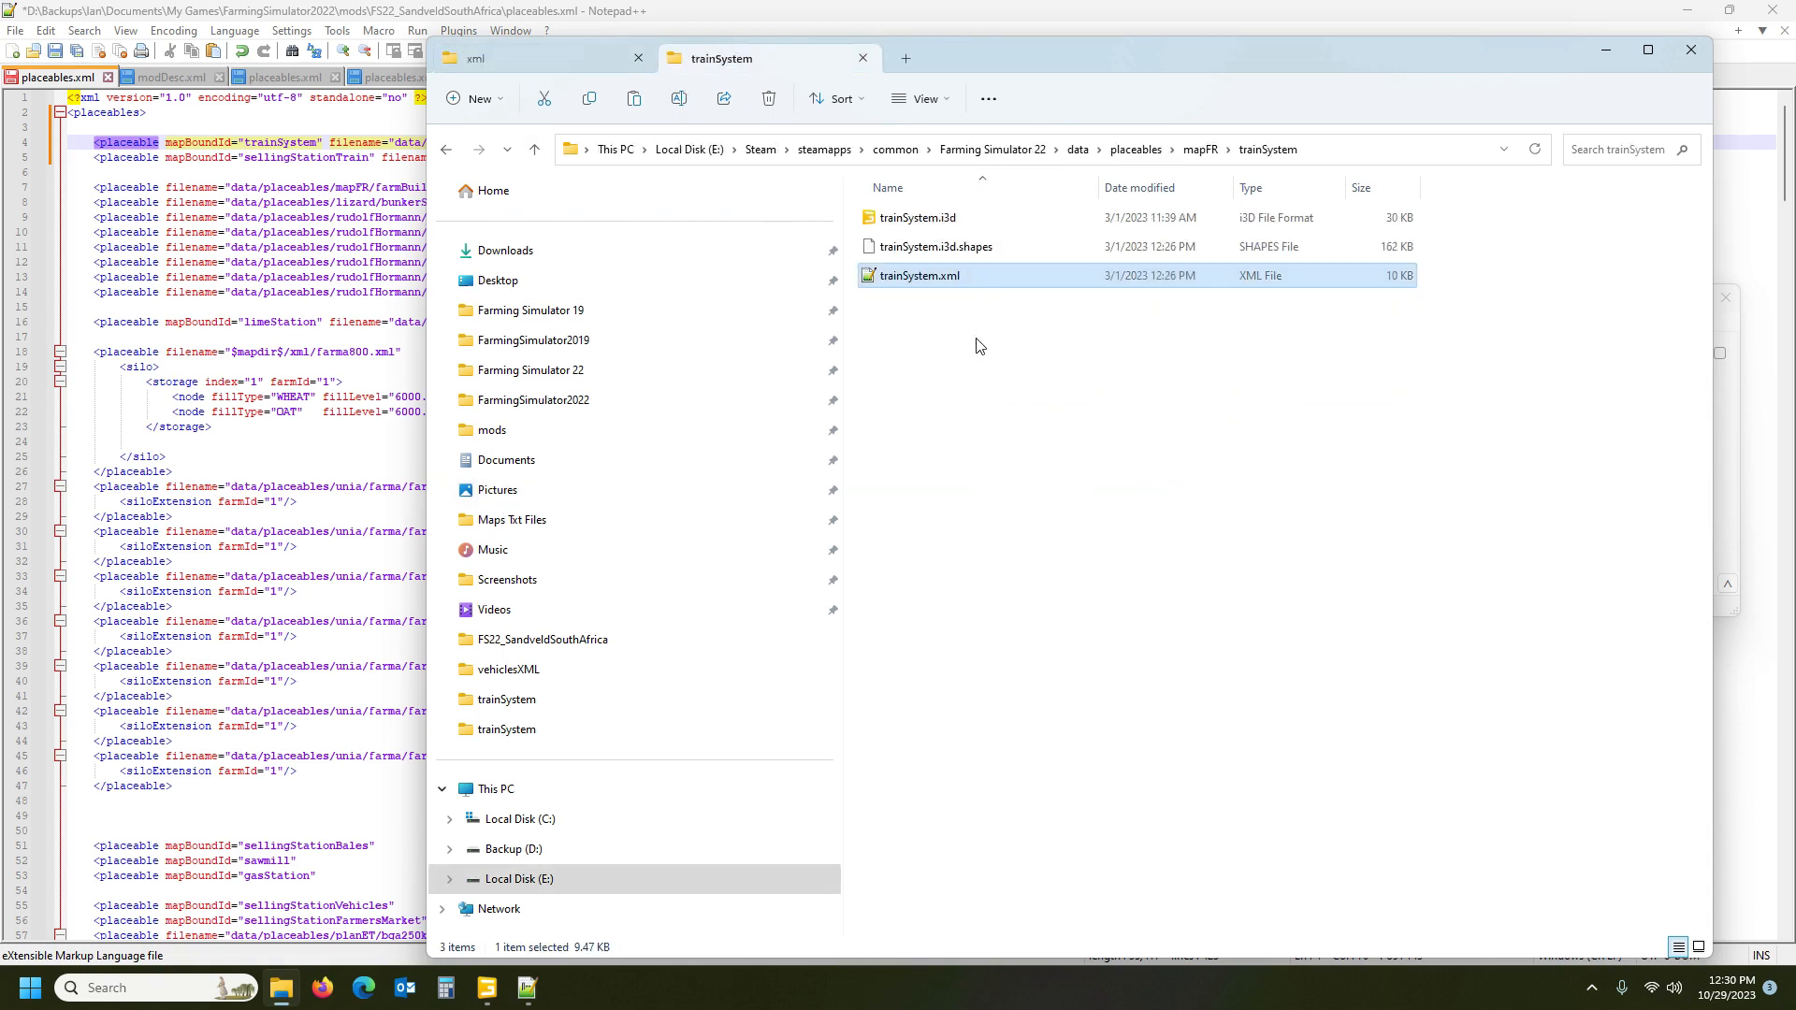
left_click(1201, 149)
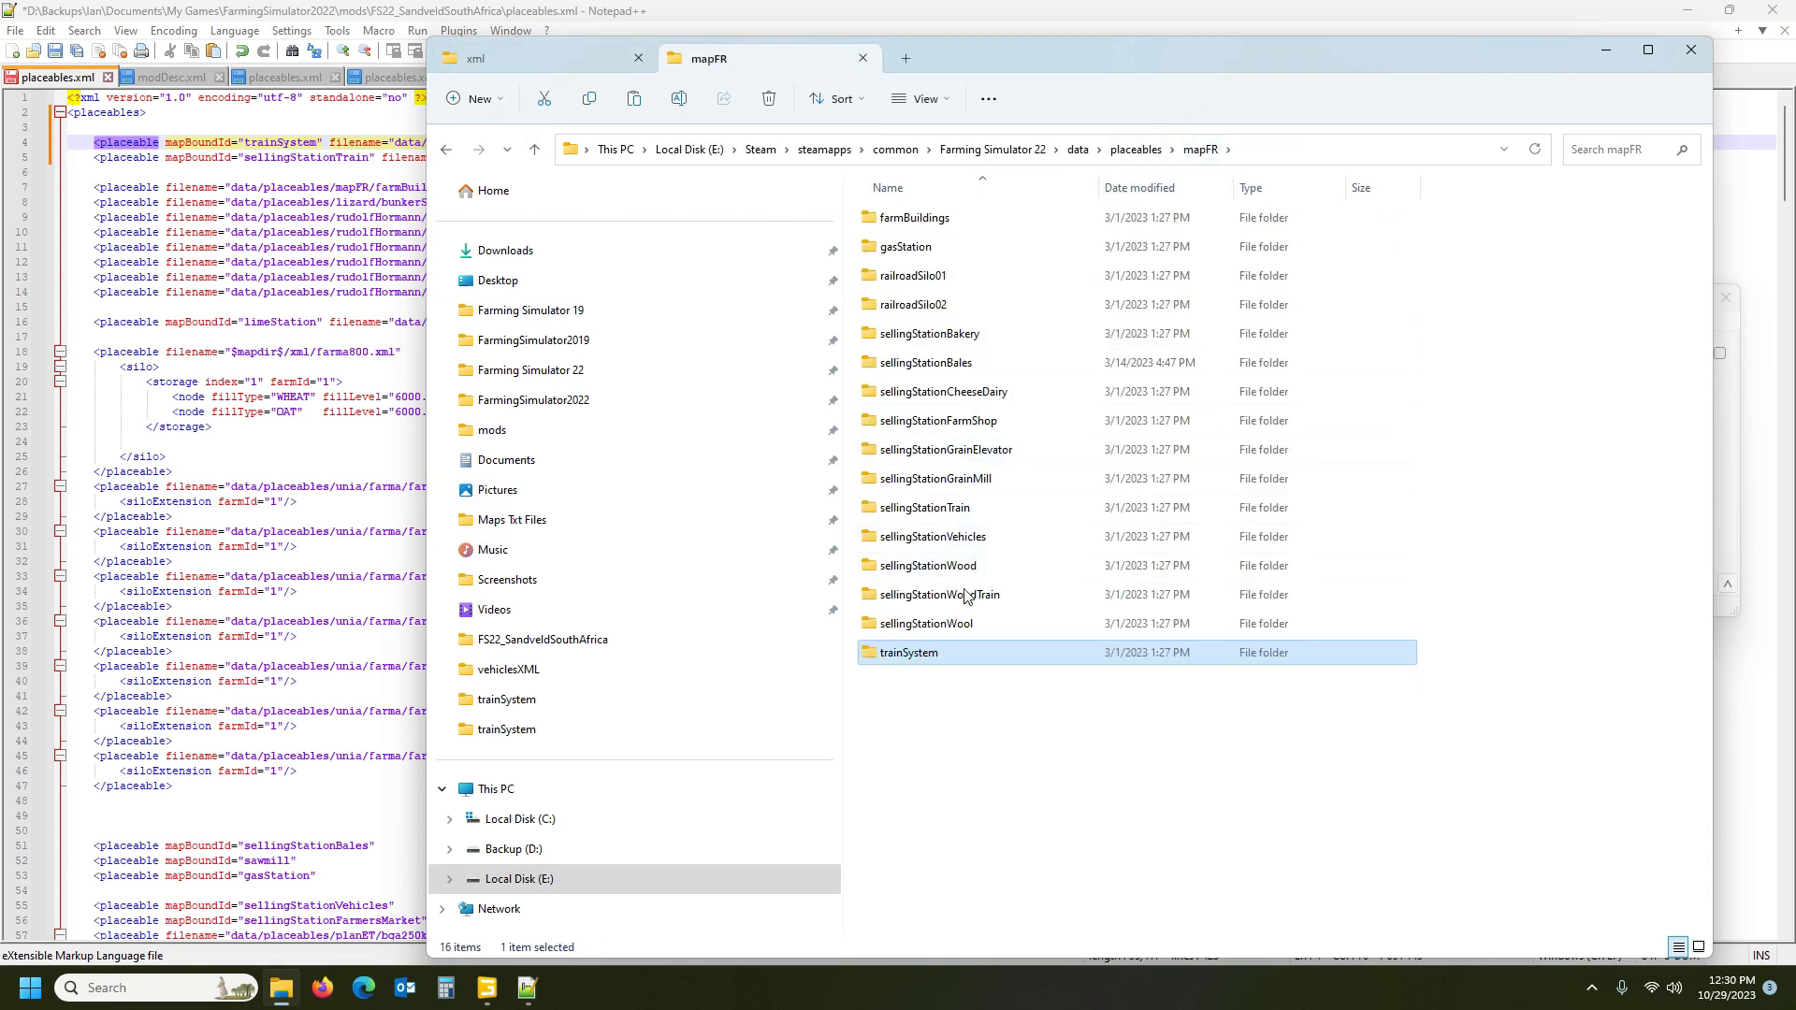
double_click(964, 508)
left_click(943, 250)
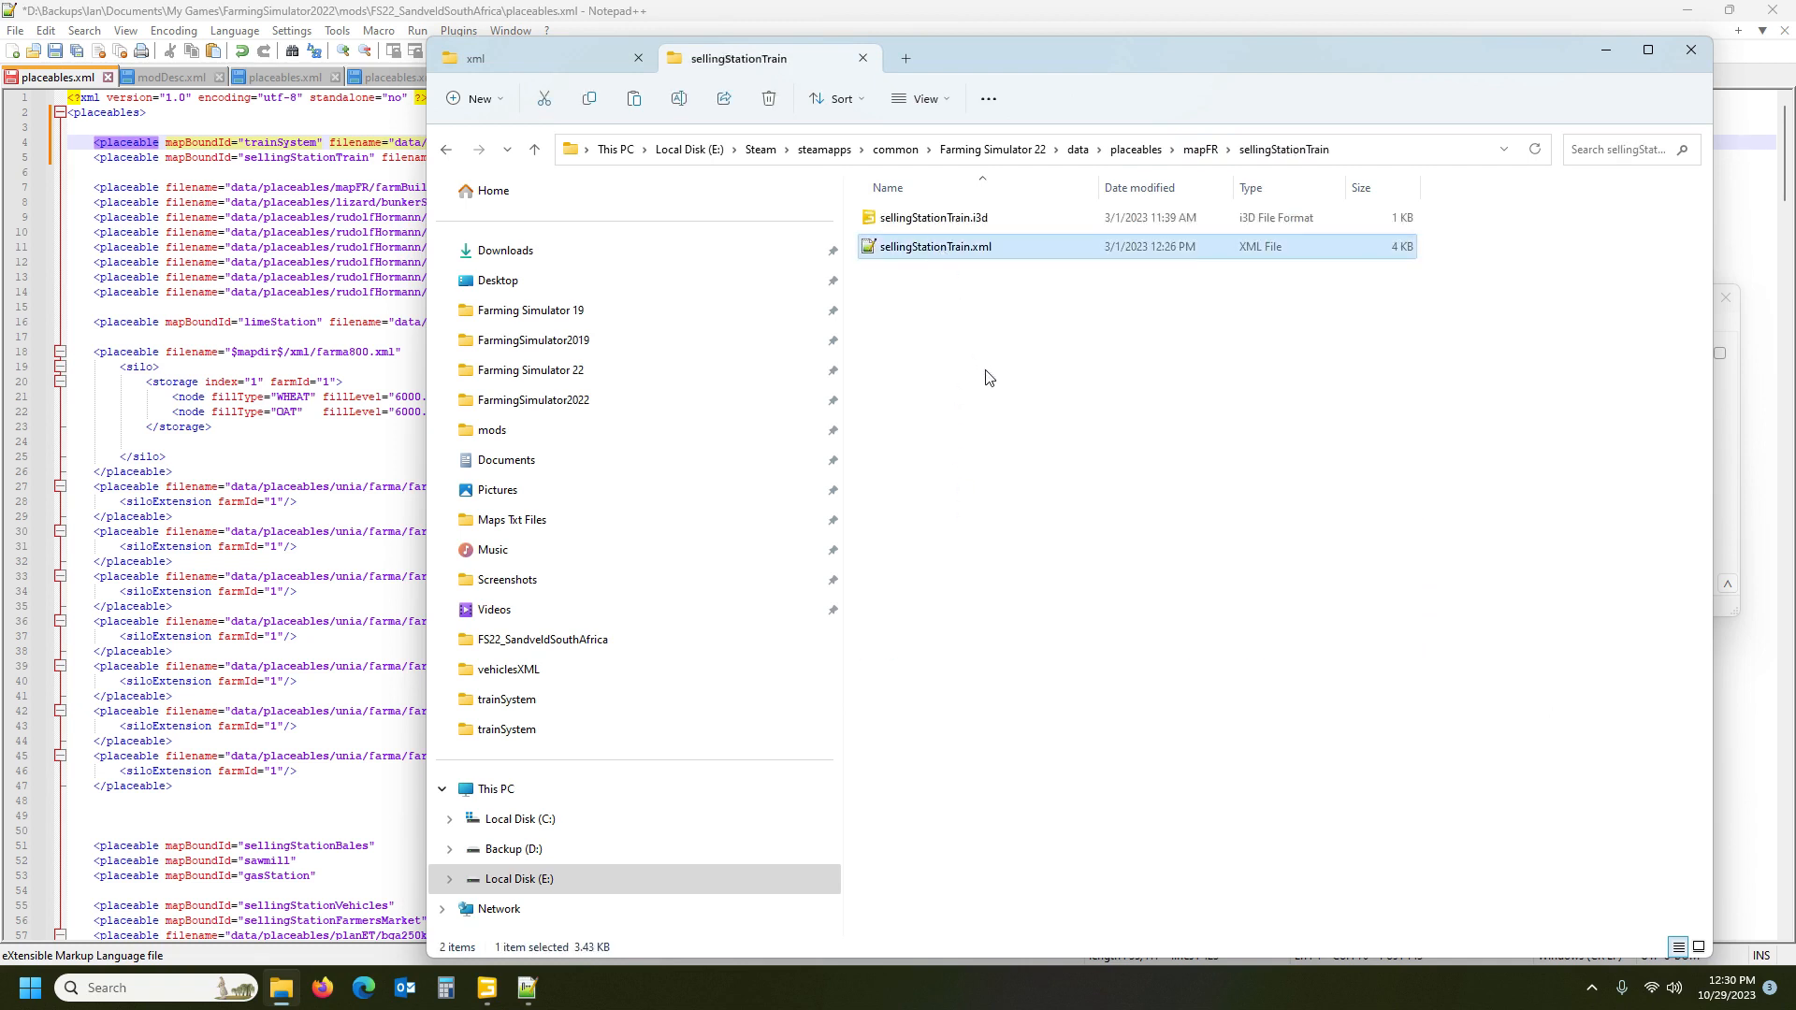
Open the game's sellingStationTrain.xml to examine its hotspots and selling station fill types, and close it again
double_click(900, 249)
scroll(698, 609, "down", 7)
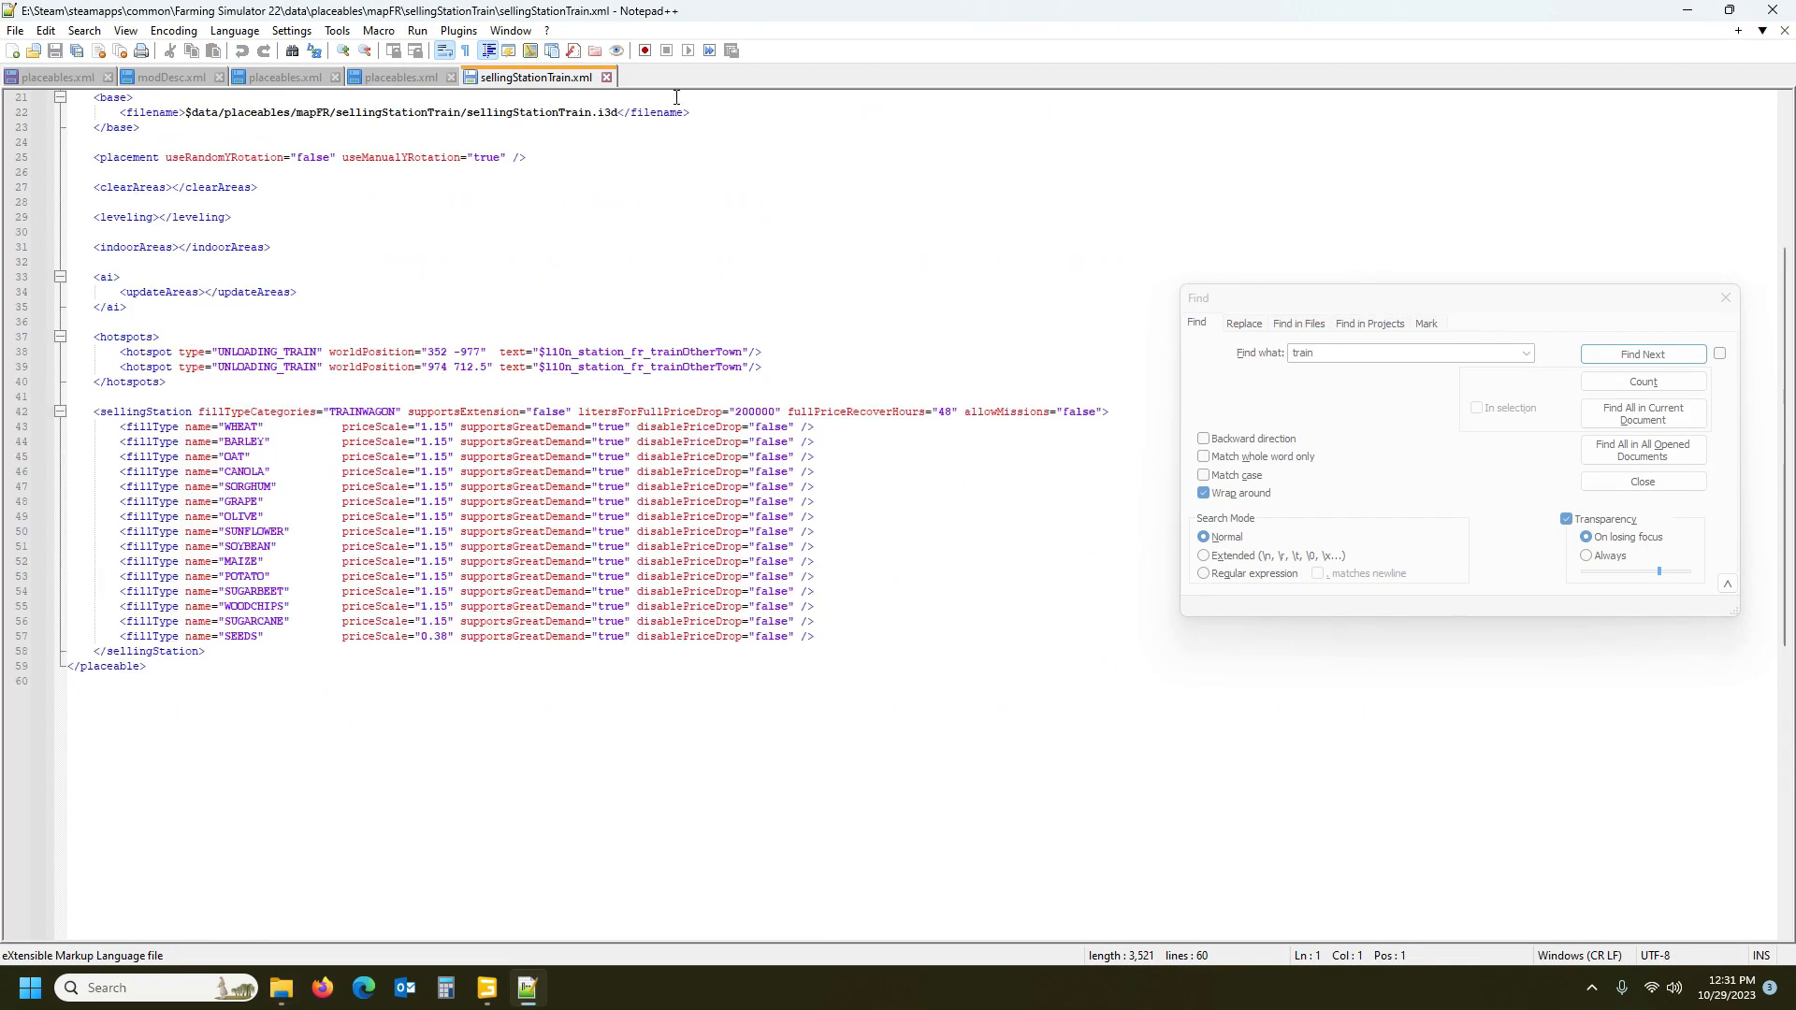
left_click(607, 79)
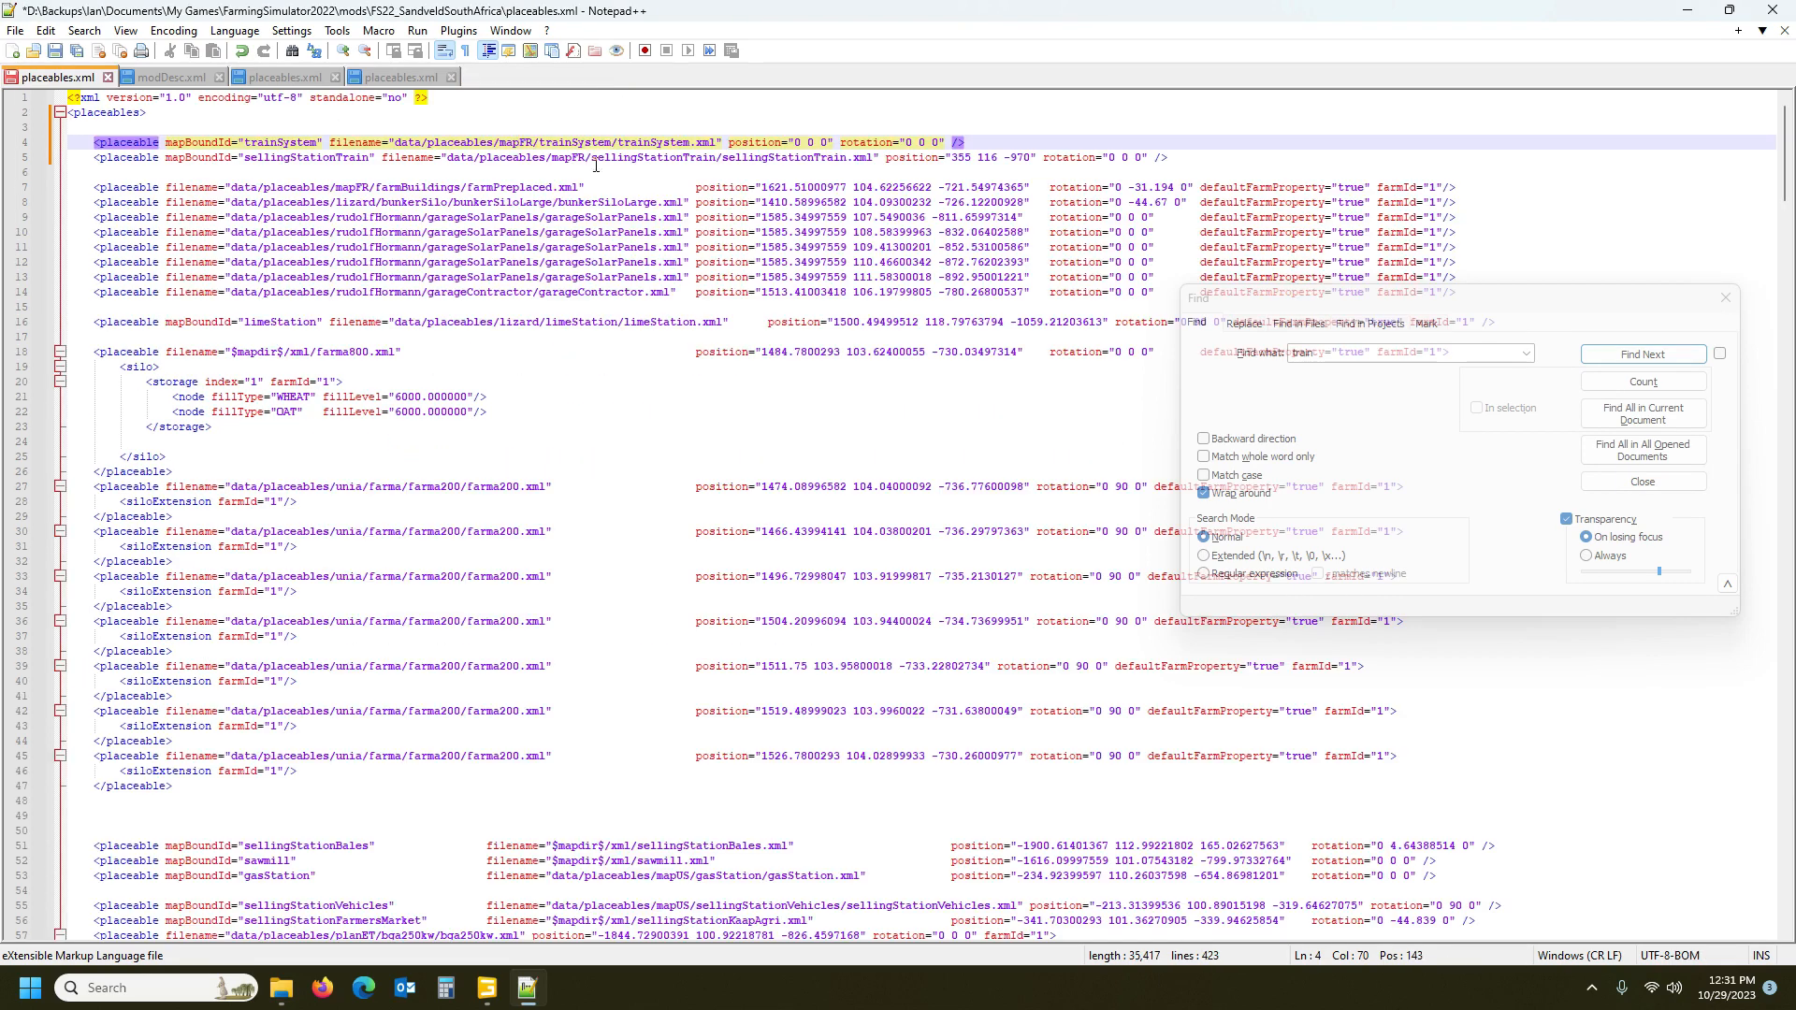
Paste the copied sellingStationTrain.xml into the xml folder of FS22_SandveldSouthAfrica
left_click(284, 988)
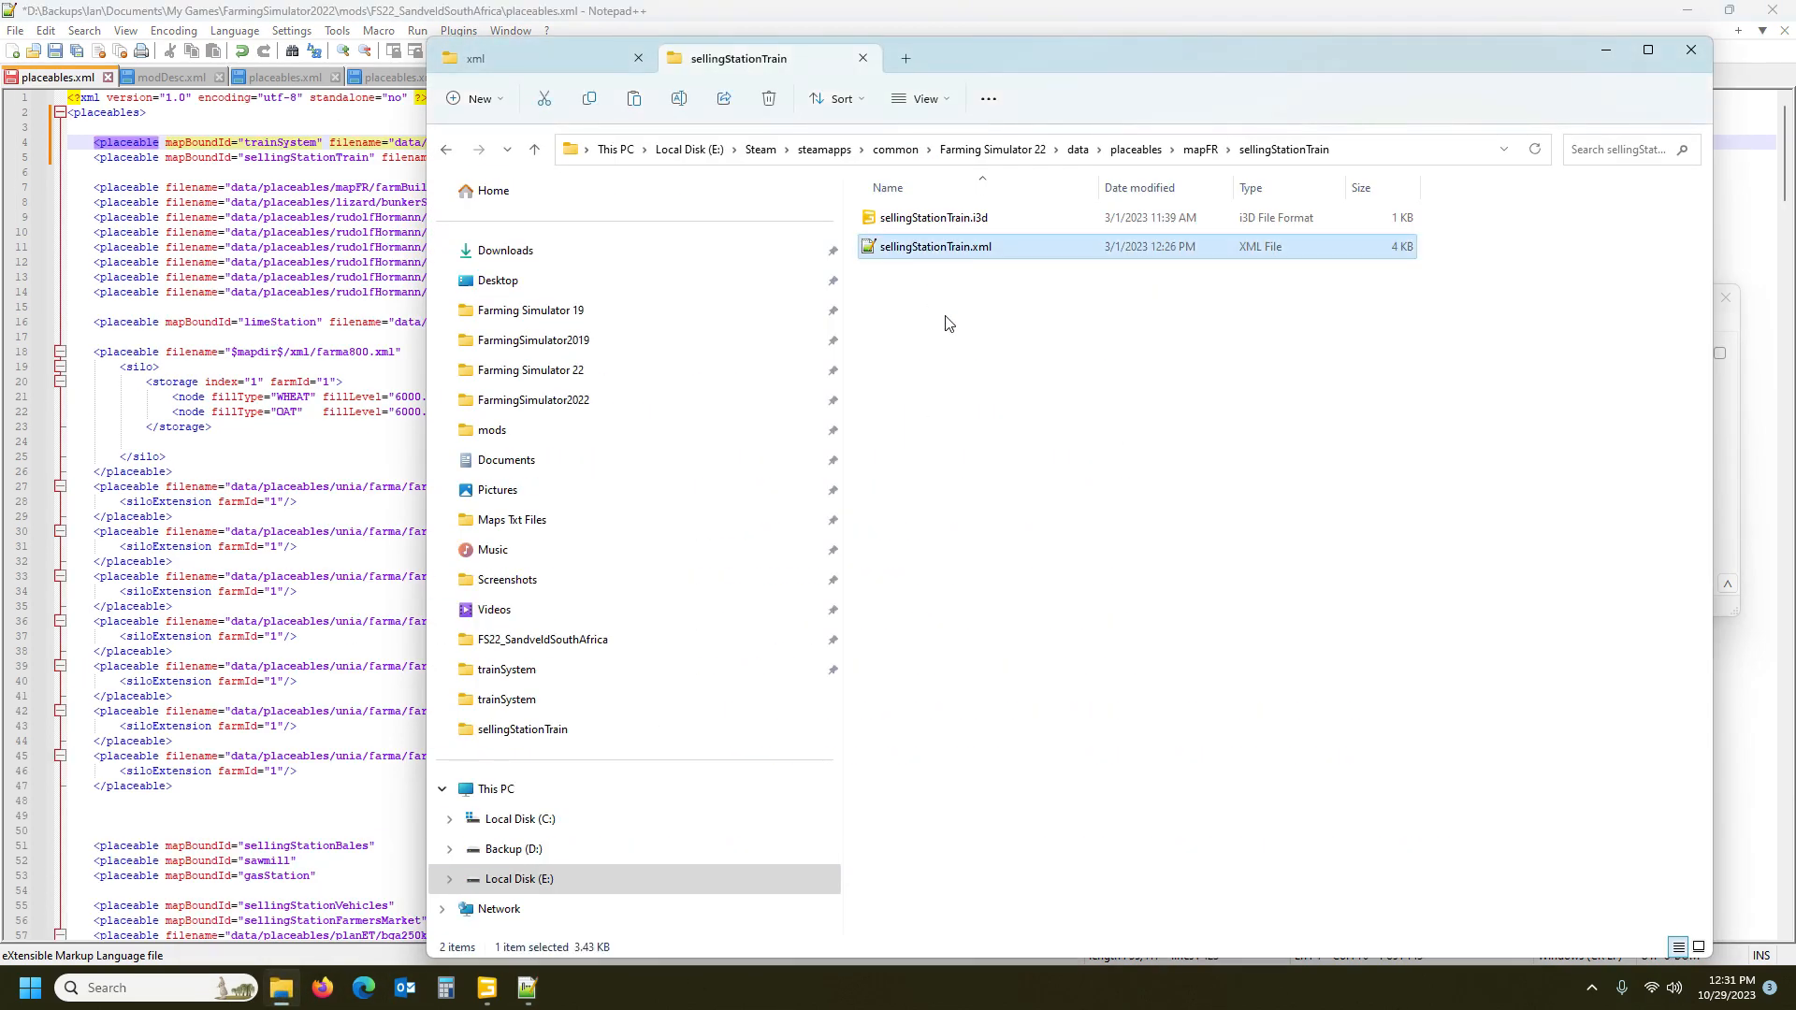
left_click(496, 58)
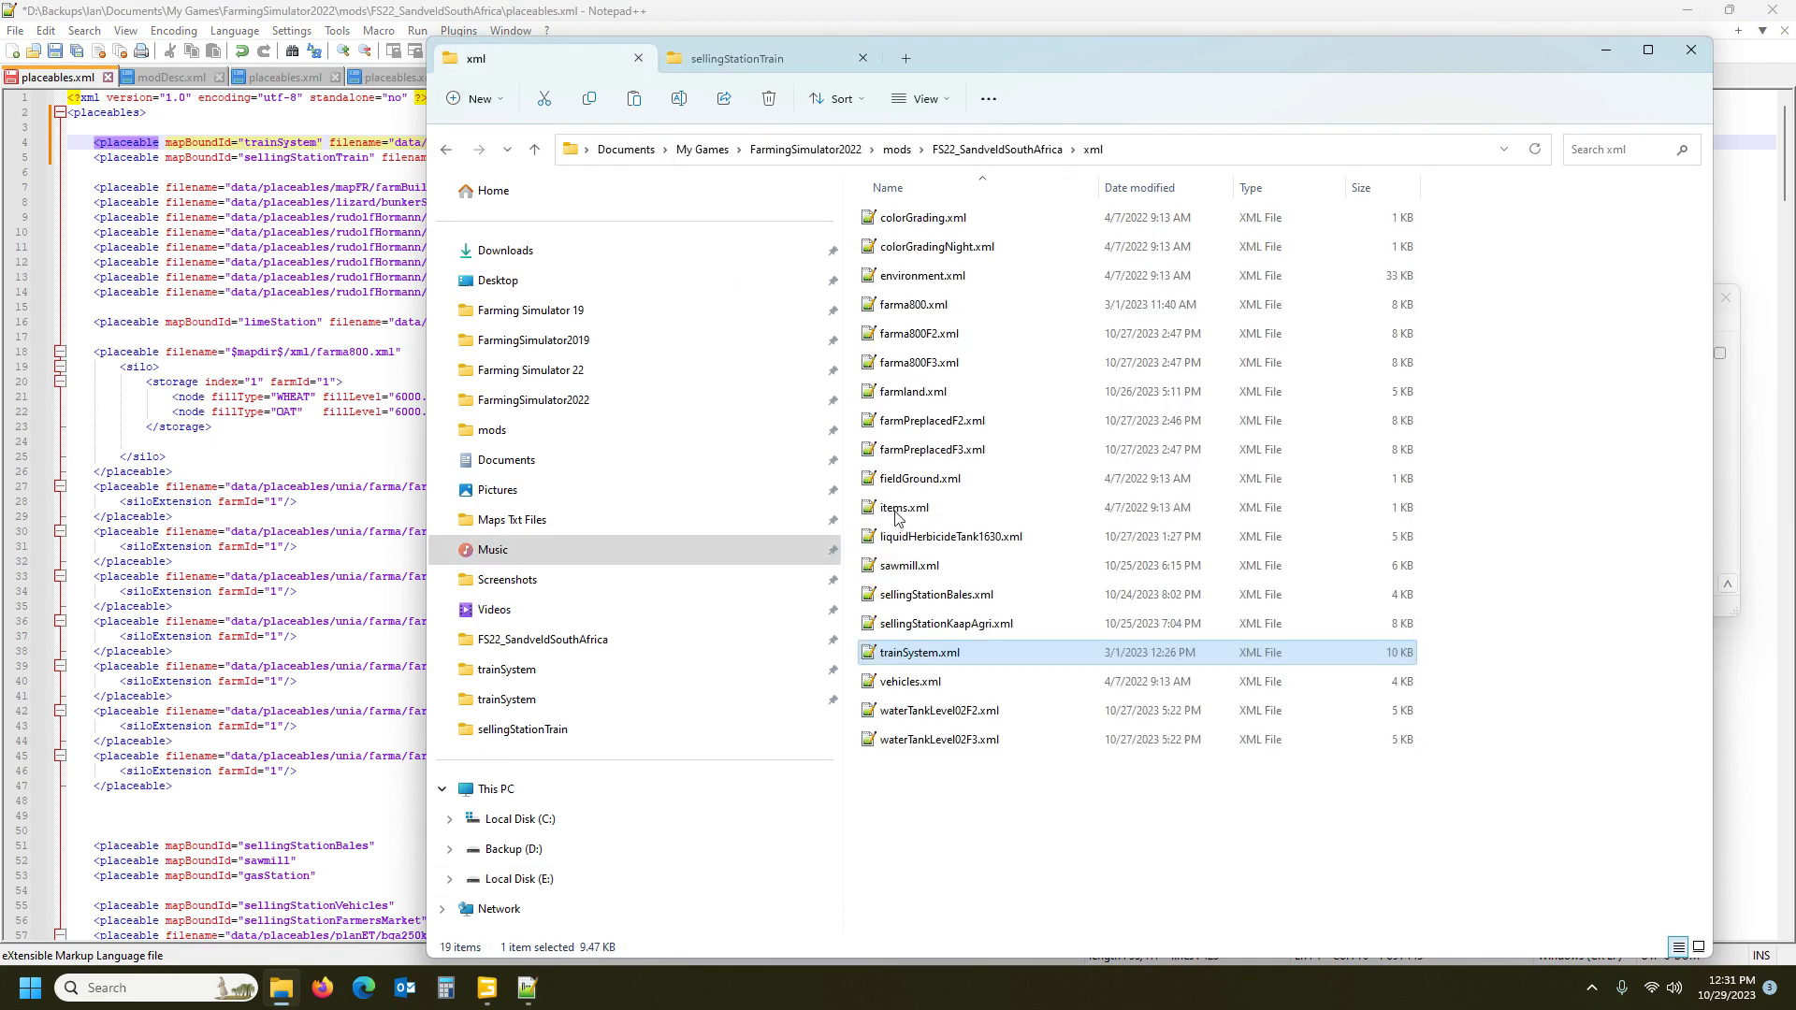
left_click(1071, 805)
key("ctrl+v")
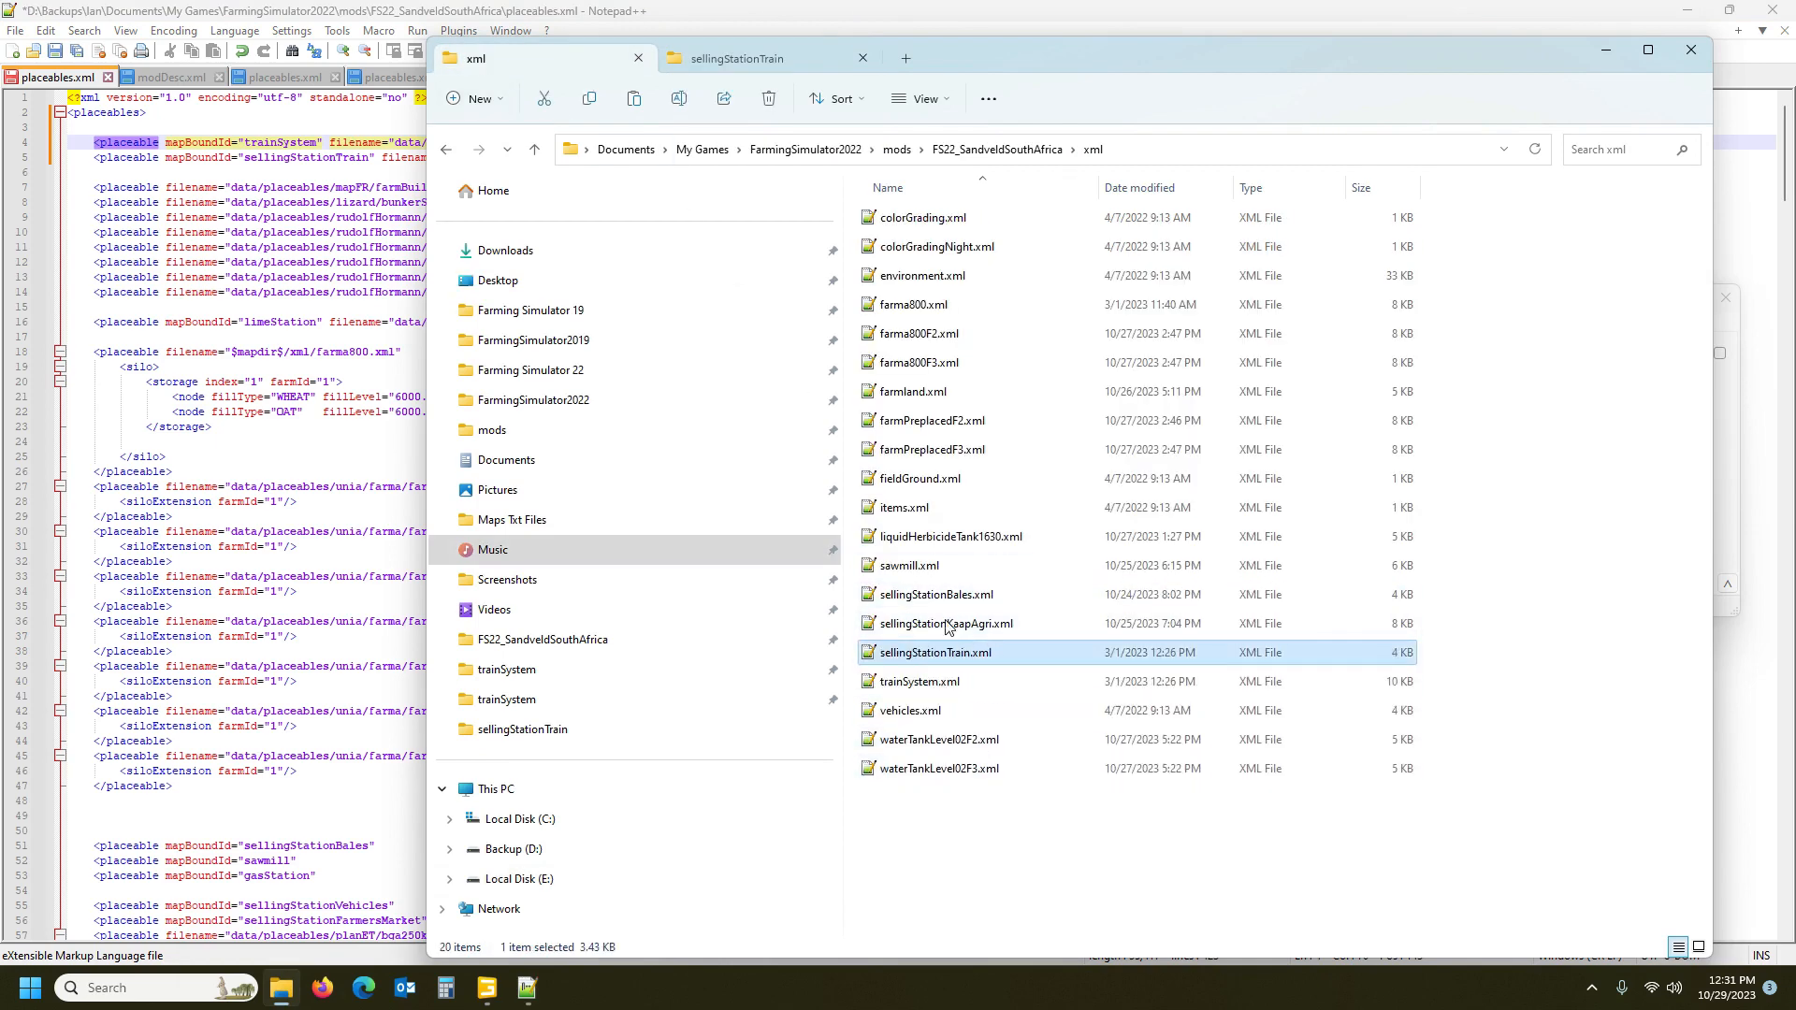
left_click(936, 685)
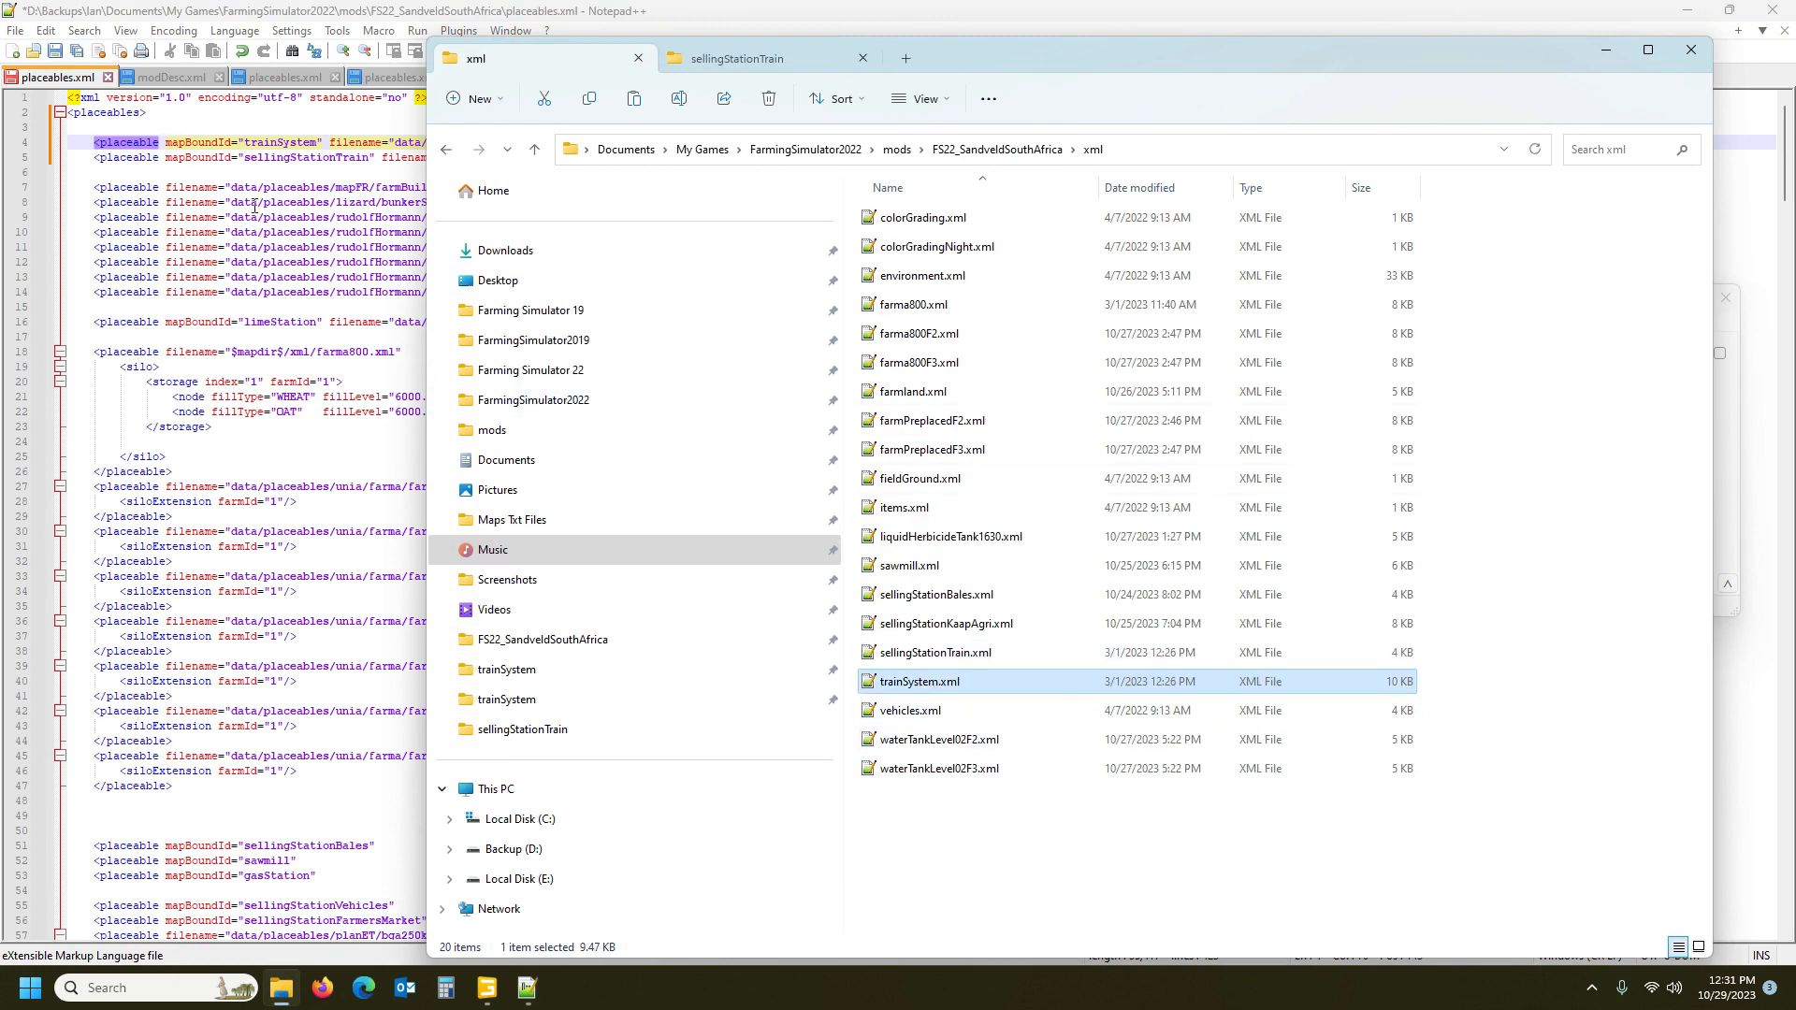
Replace the folder path in the sellingStationTrain and trainSystem filenames of the Sandveld placeables.xml with $mapdir$/xml, copied from the farma800 line
left_click(67, 79)
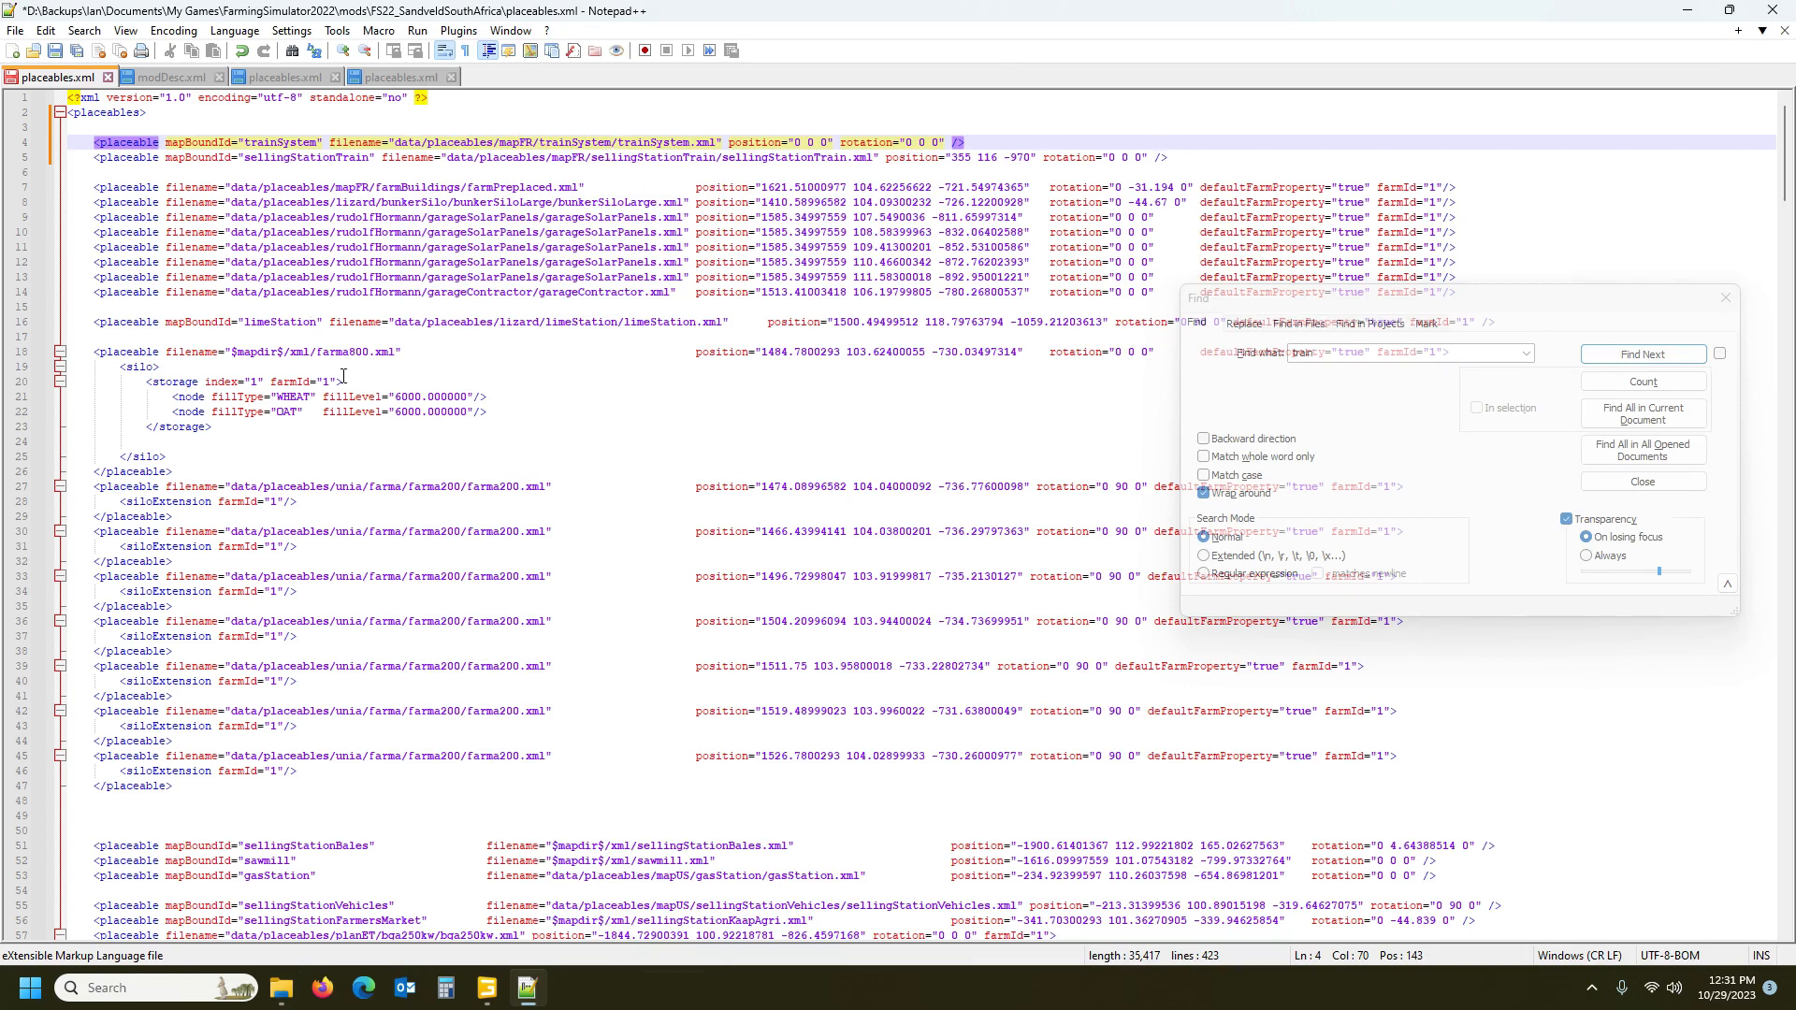
left_click_drag(232, 351, 312, 354)
key("ctrl+c")
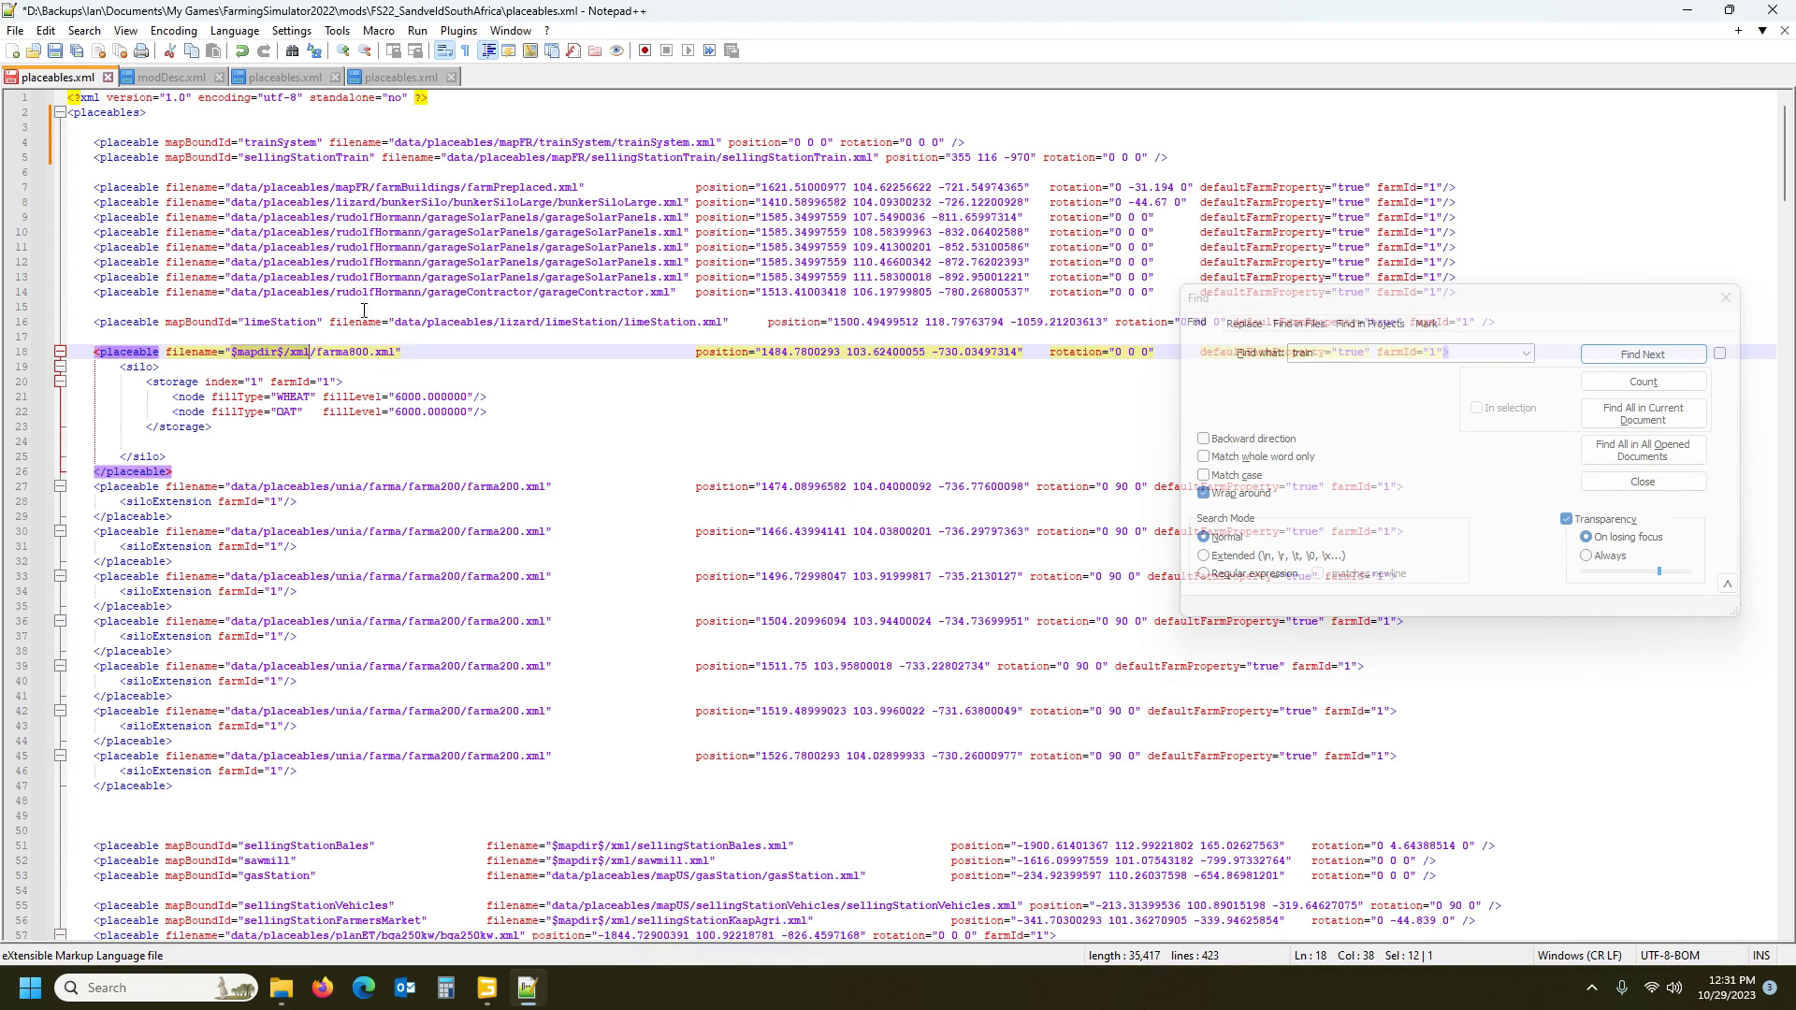
left_click_drag(450, 157, 716, 169)
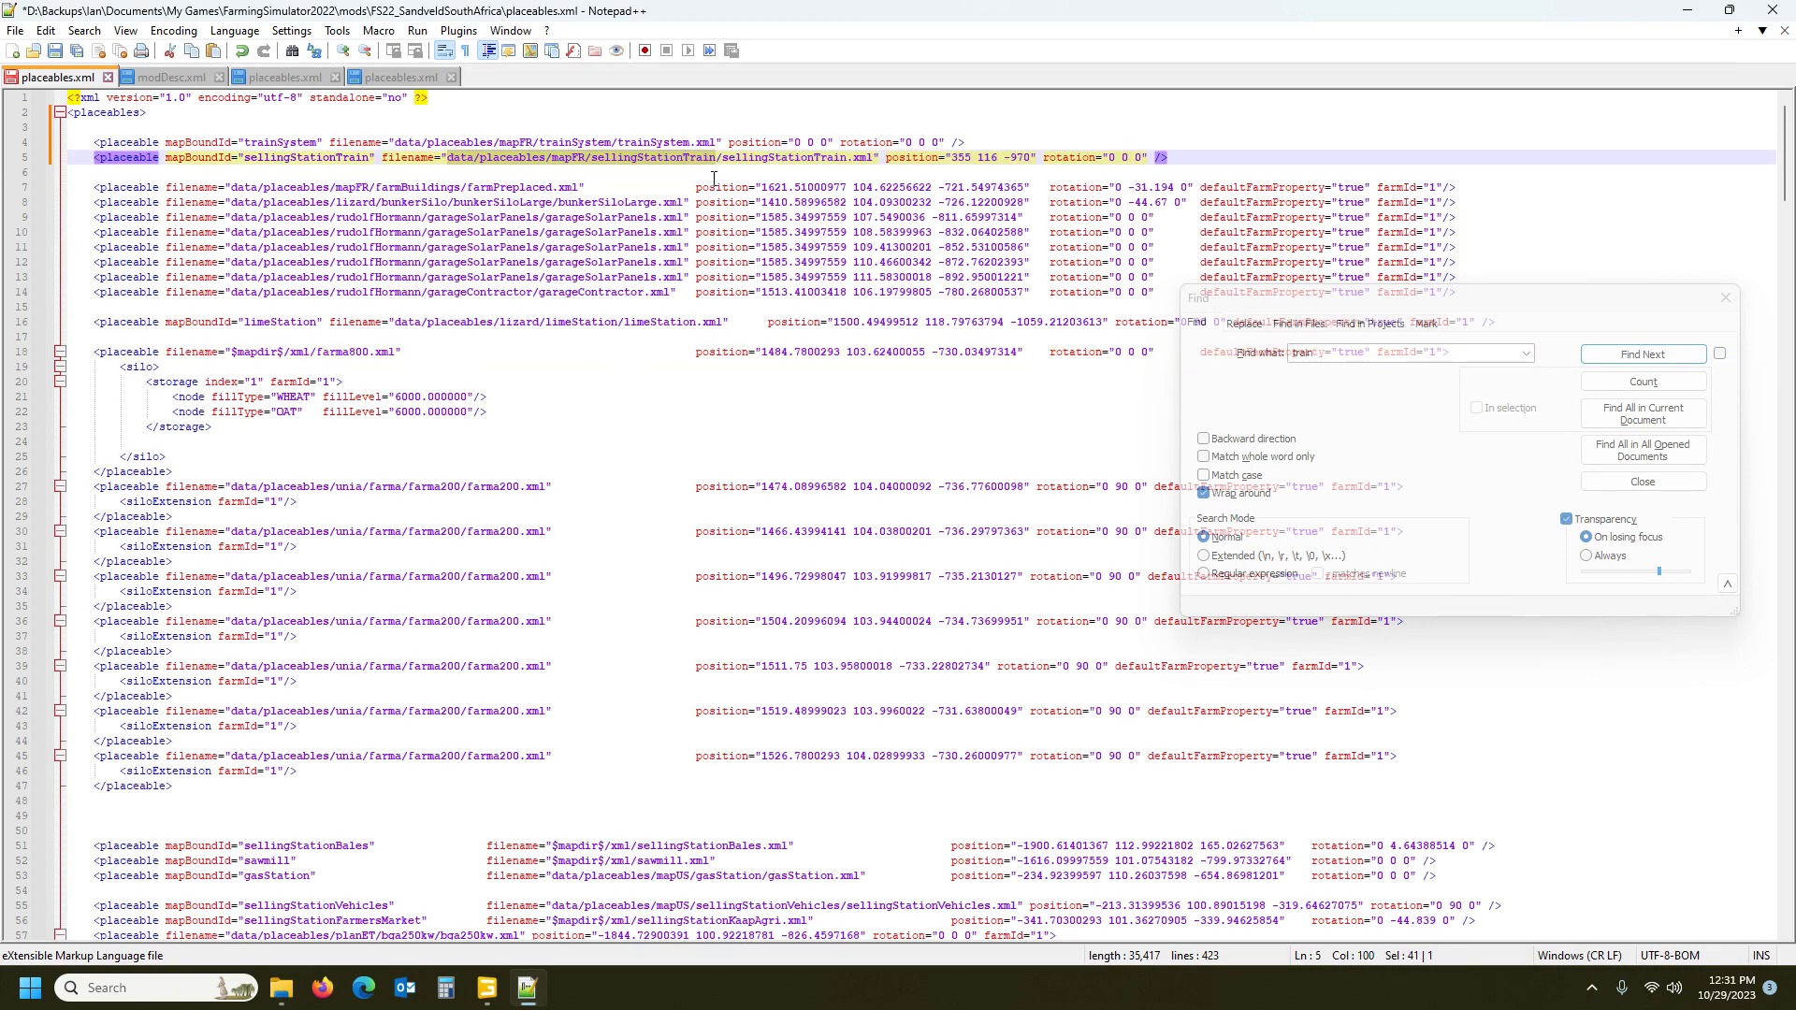
key("ctrl+v")
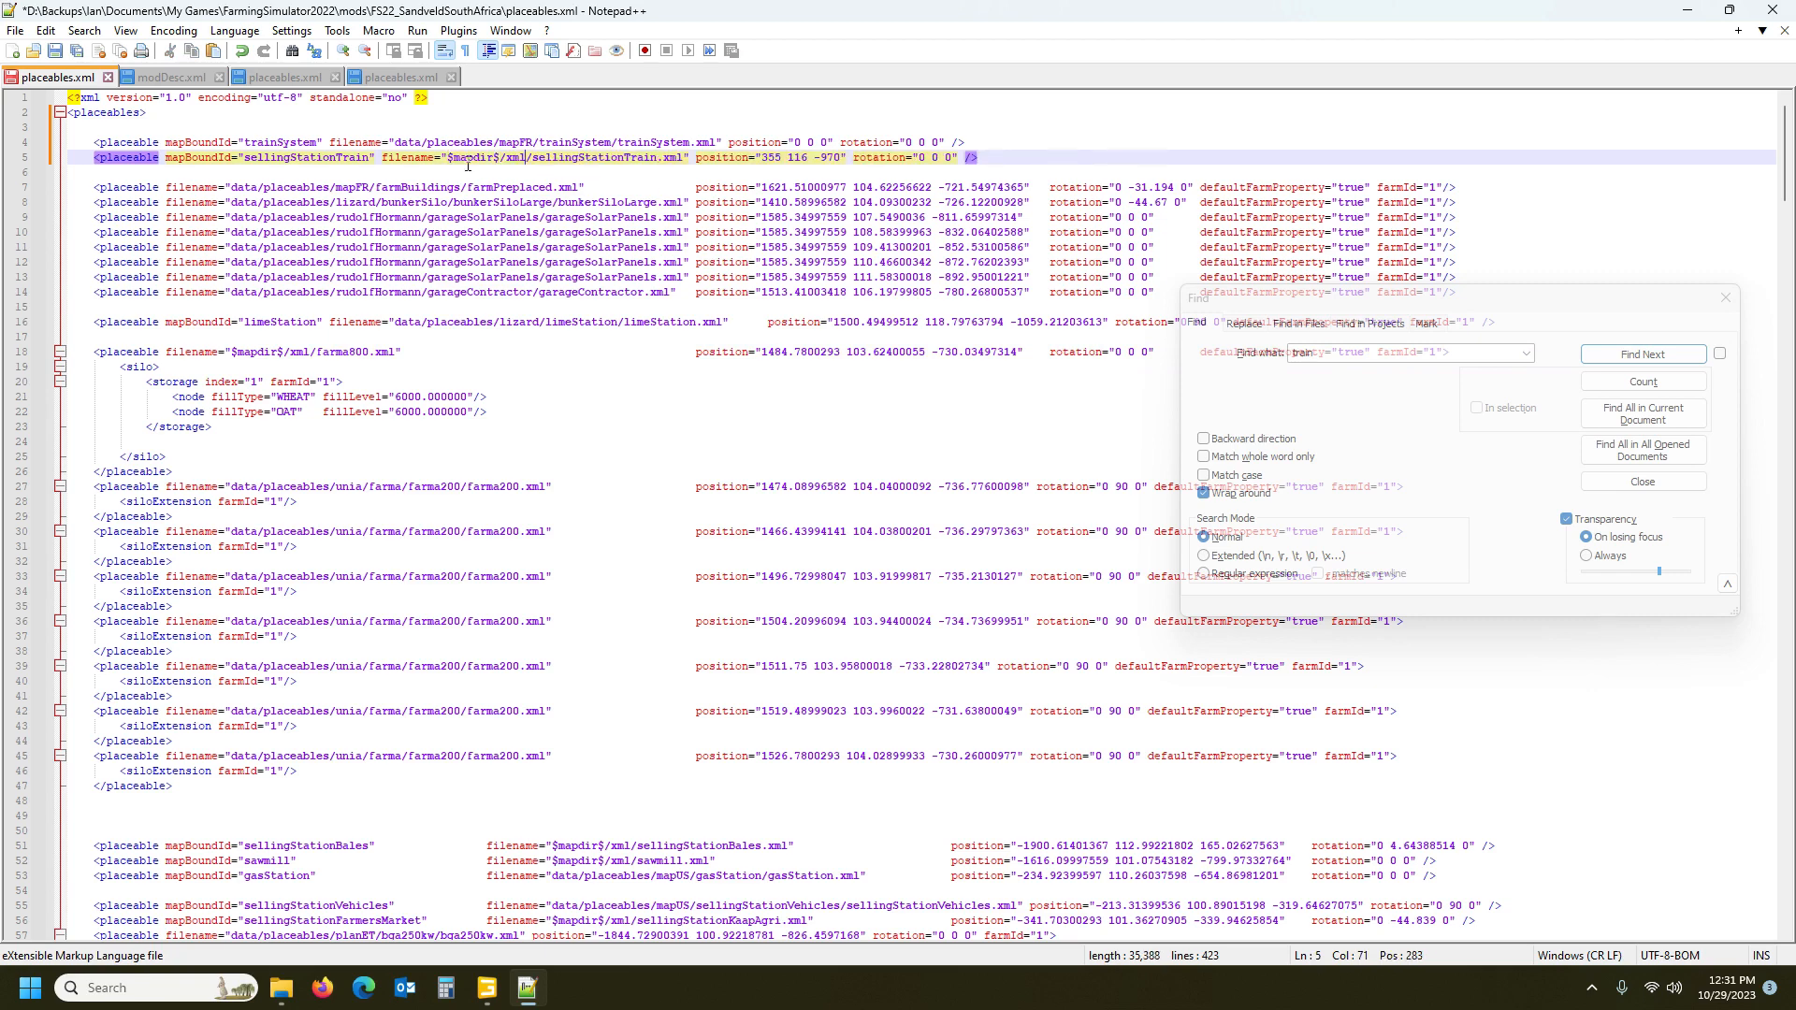
left_click_drag(394, 143, 612, 147)
key("ctrl+v")
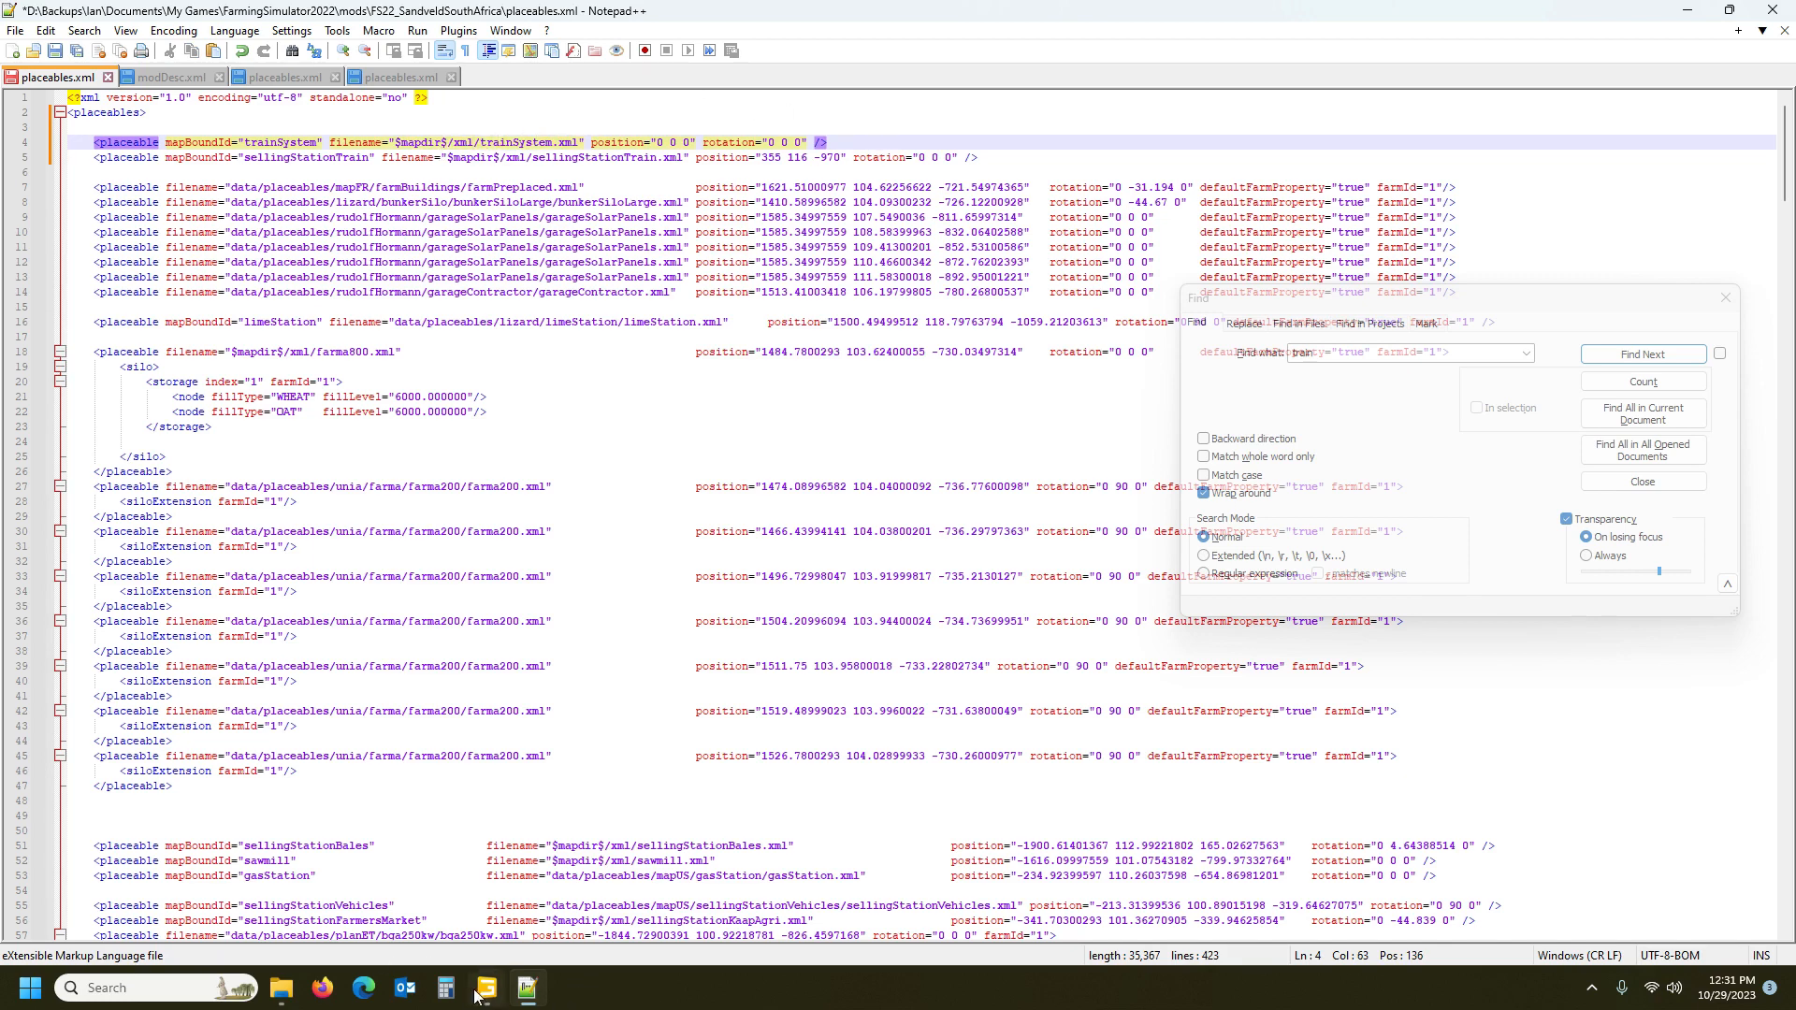
Switch to GIANTS Editor with the Sandveld map and select the trainSystem group to check its translation and rotation
mouse_move(487, 988)
left_click(469, 890)
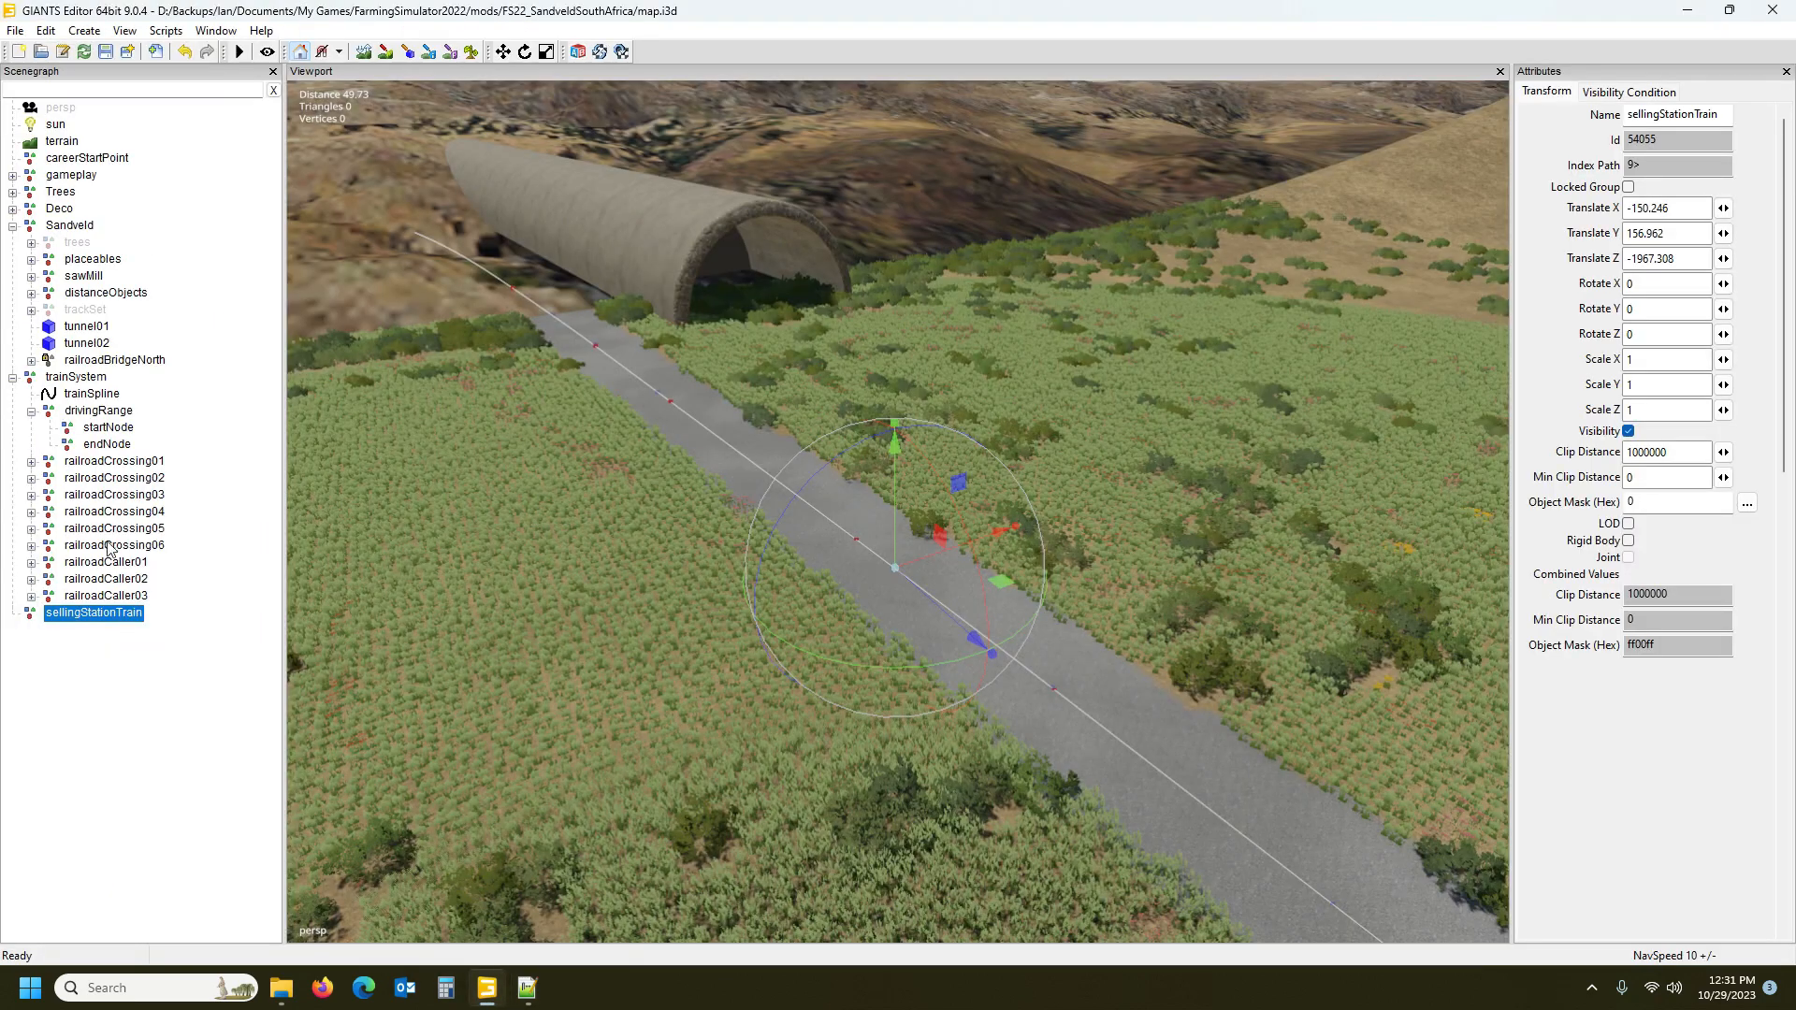
left_click(79, 378)
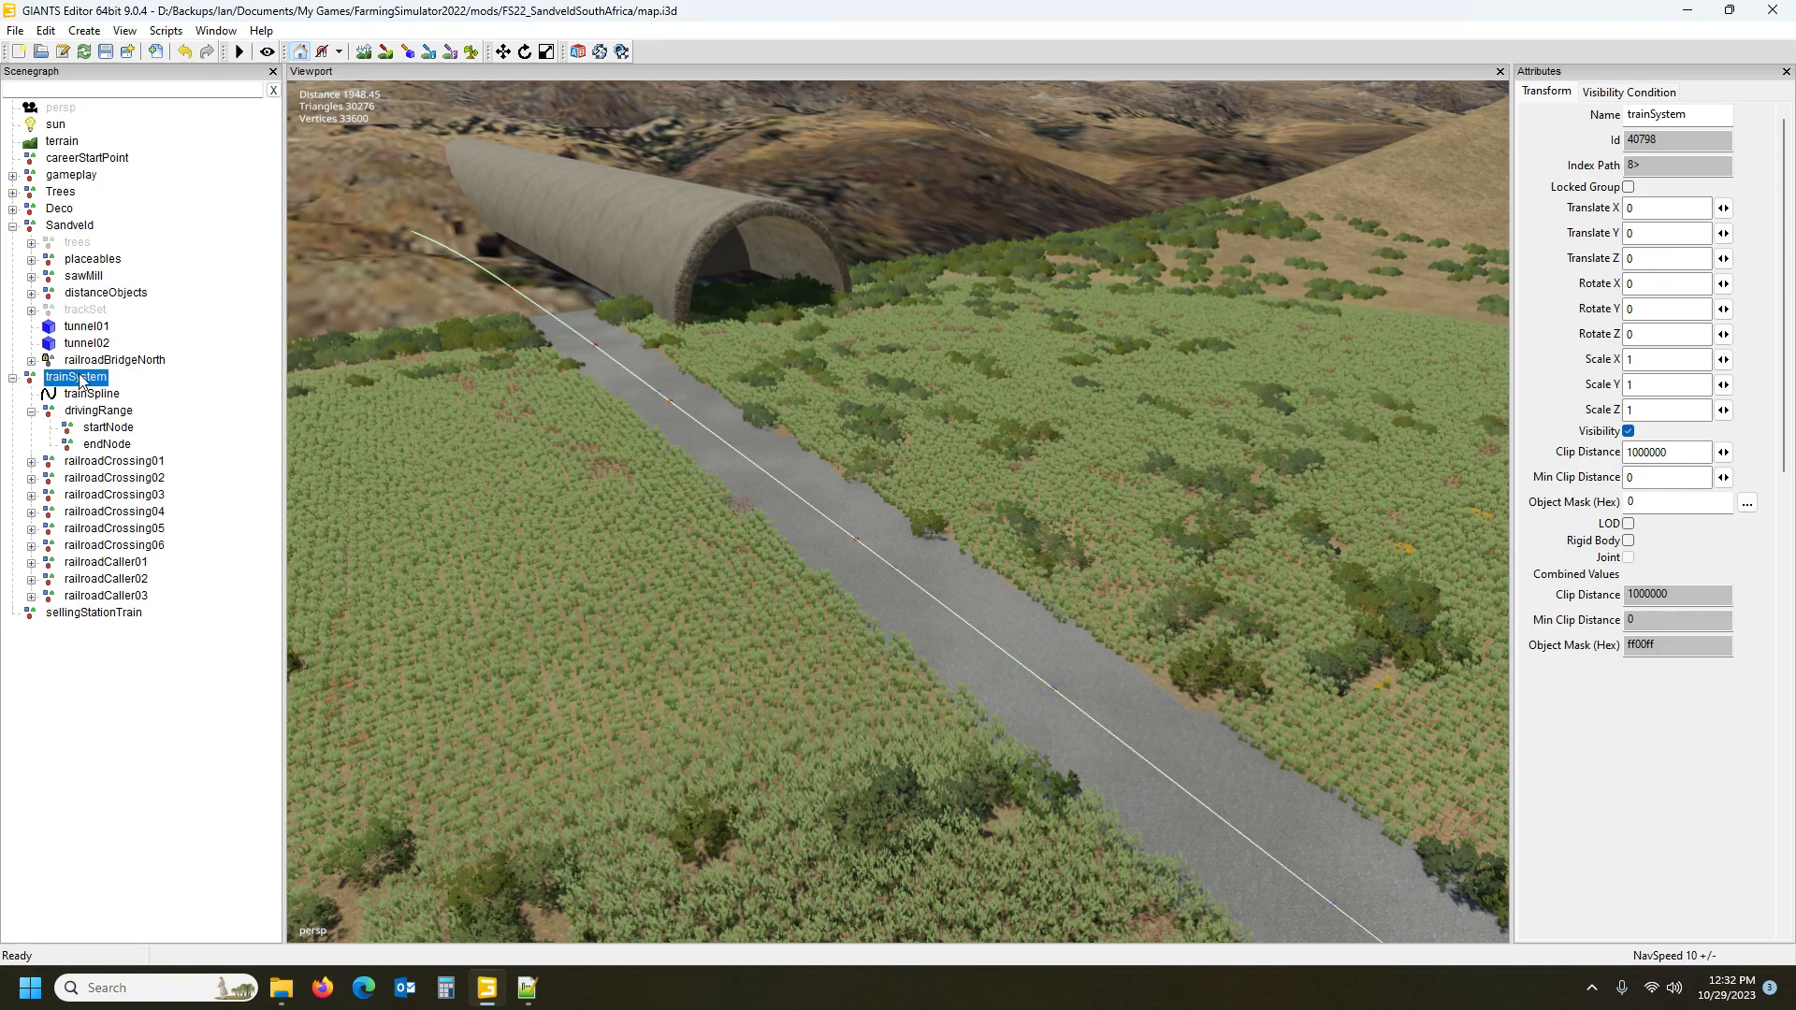
Start exporting the selected trainSystem group with its files and choose the FS22_SandveldSouthAfrica/placeables/train folder as destination
left_click(16, 33)
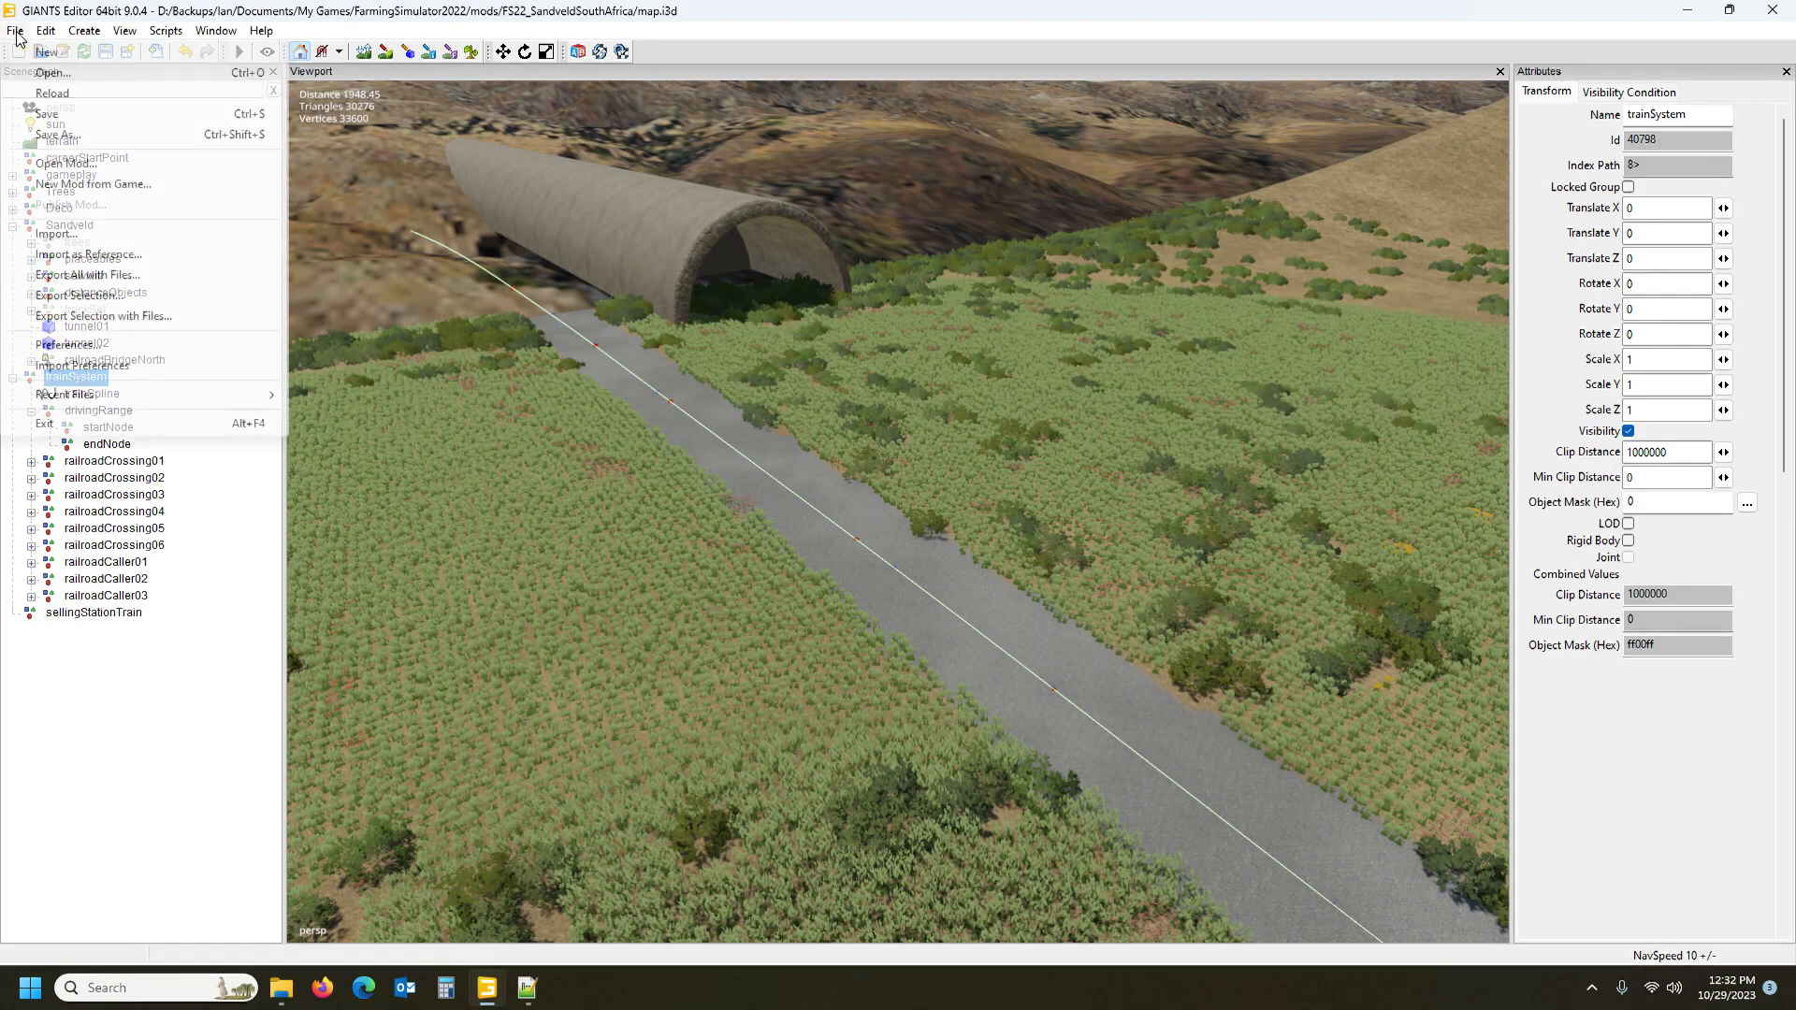
left_click(111, 318)
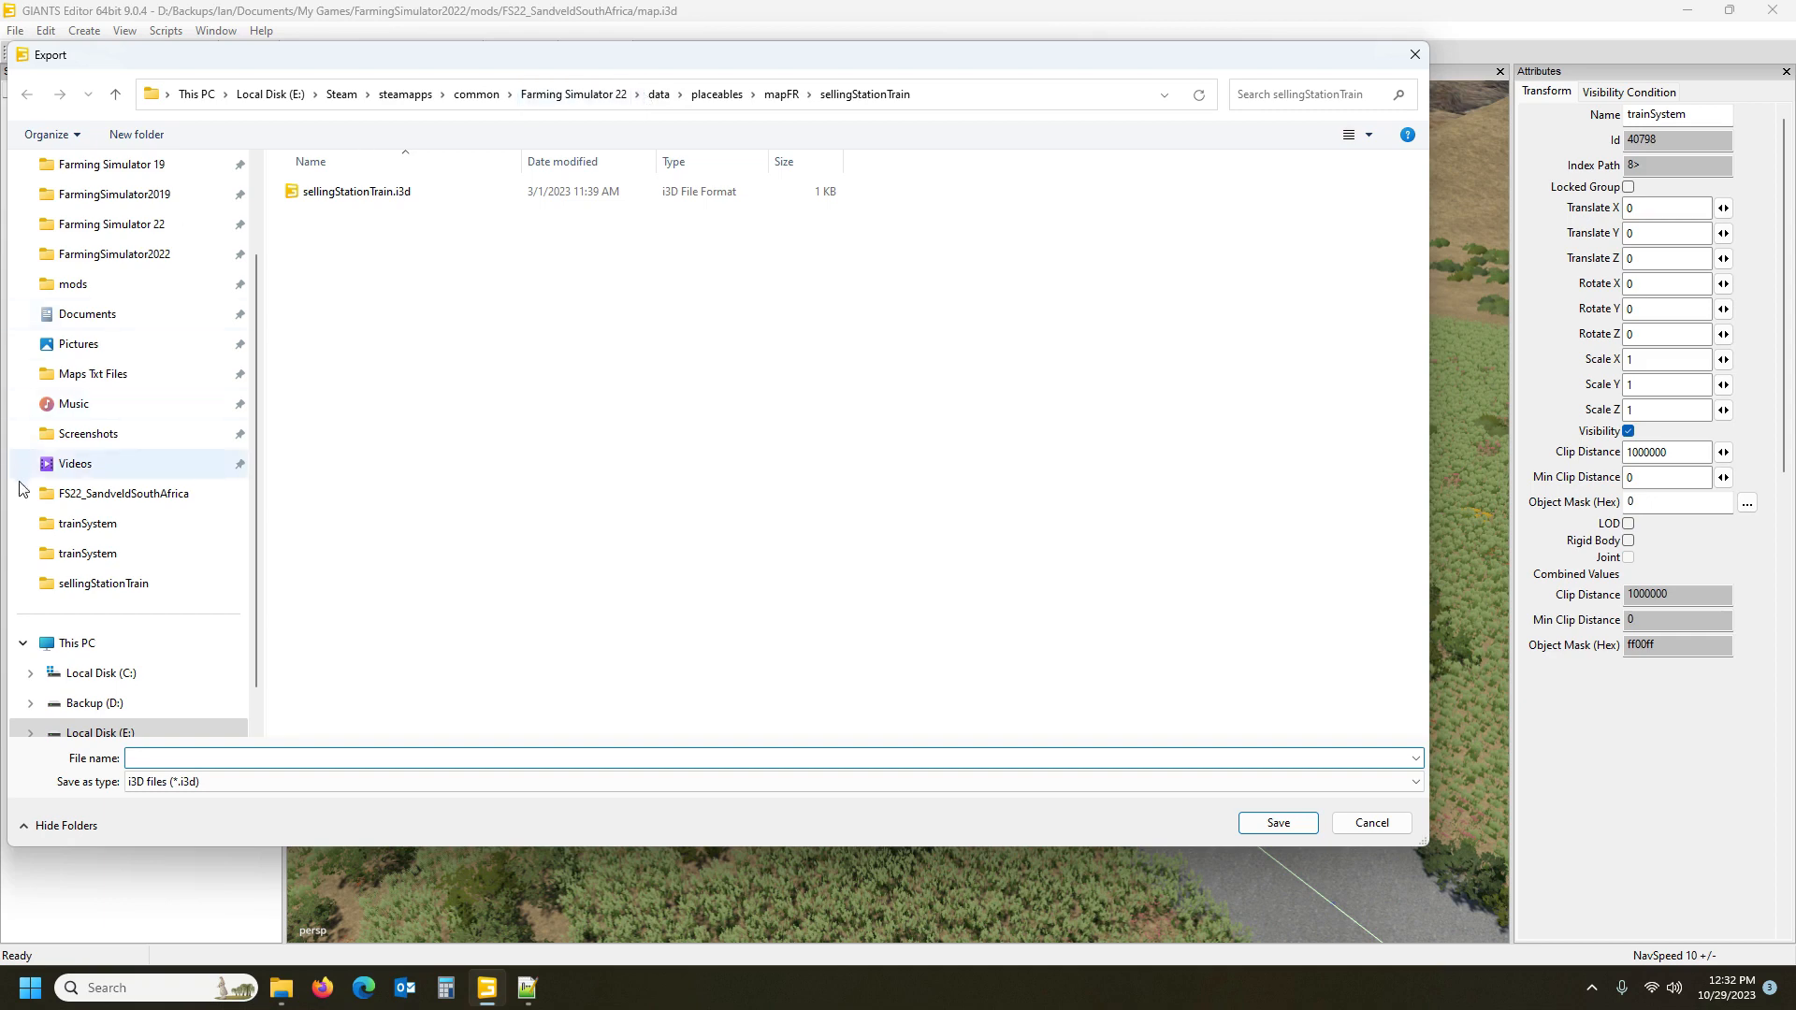
left_click(87, 291)
left_click(371, 401)
double_click(371, 400)
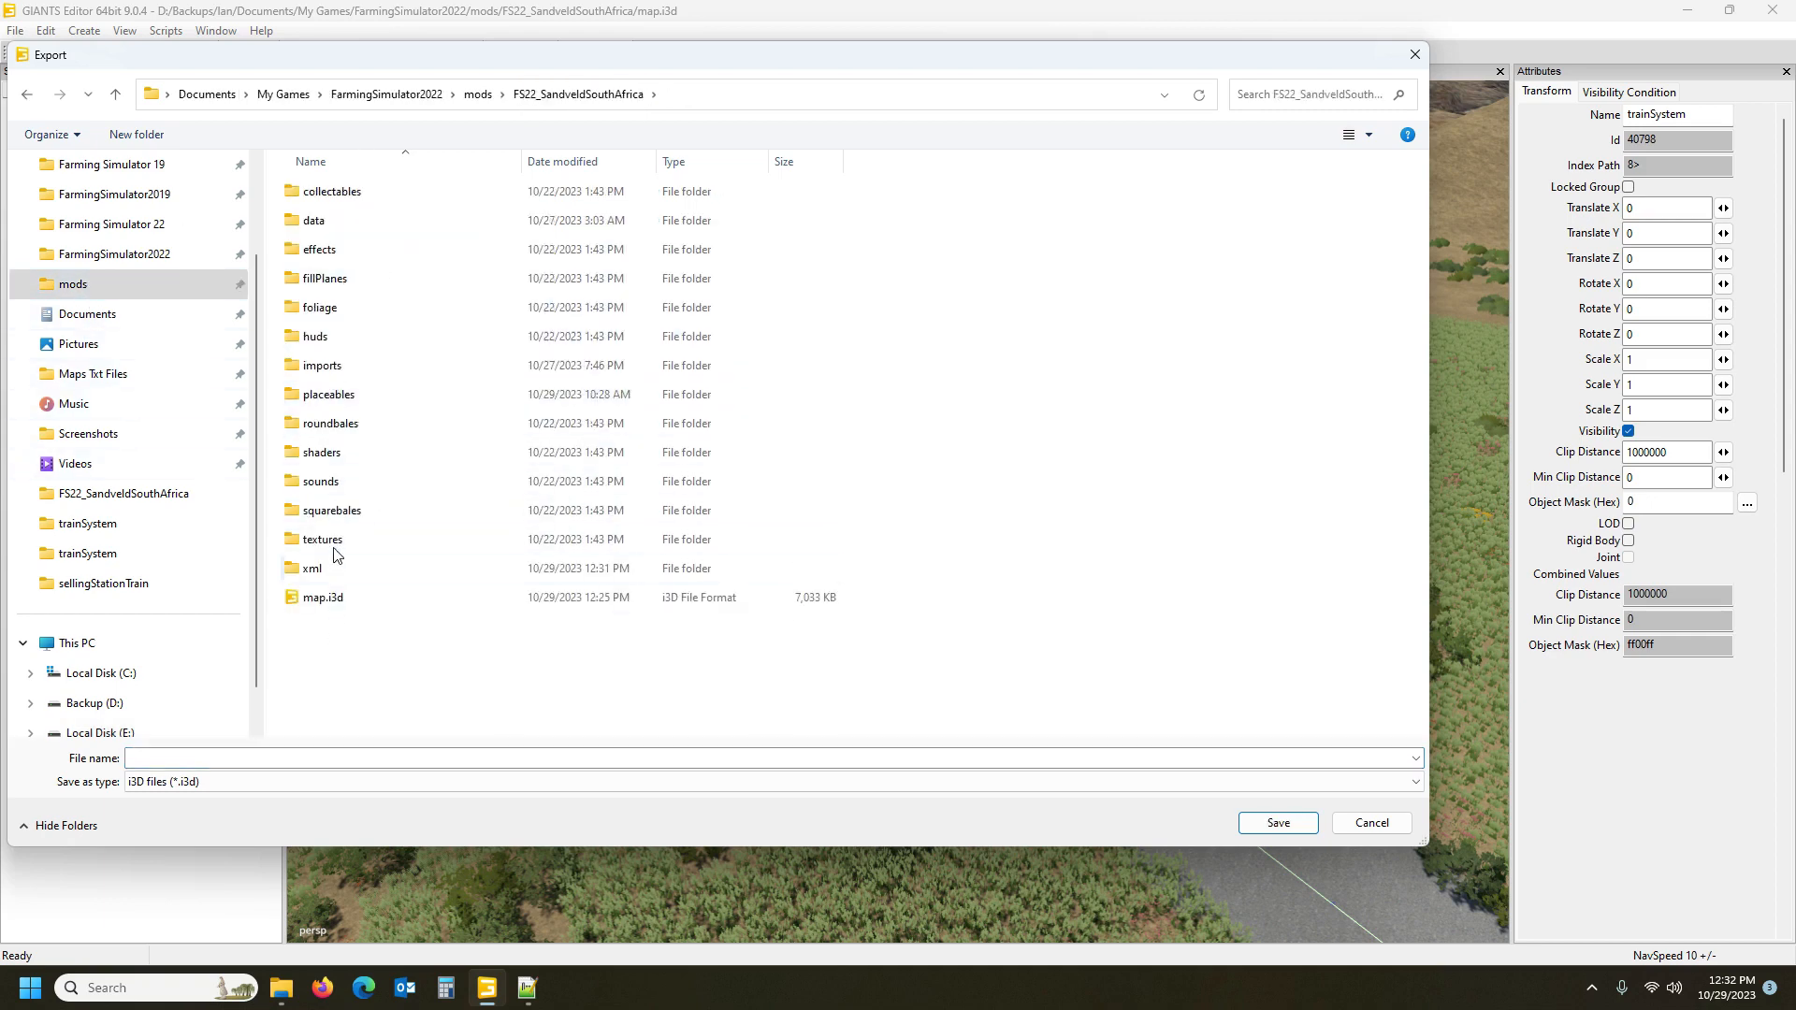
double_click(332, 395)
double_click(321, 224)
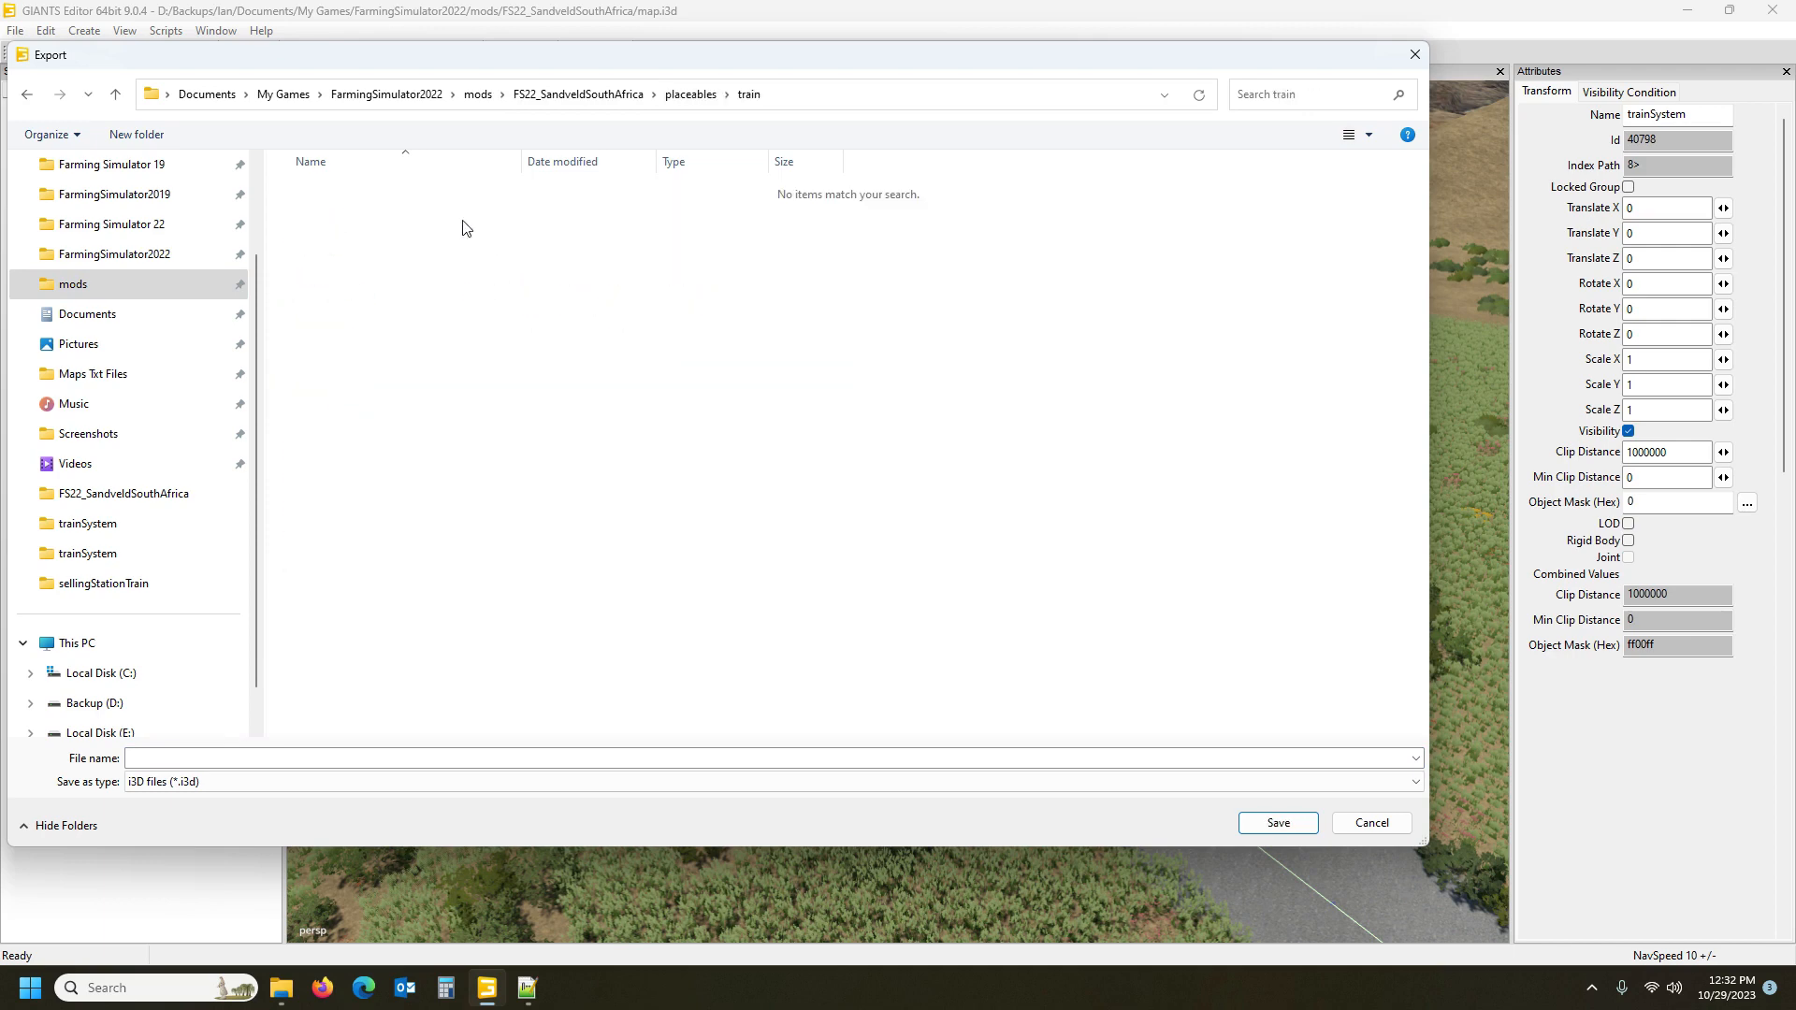
Save the export as trainSystem, keeping the parent directory structure, and reselect the trainSystem group
left_click(365, 758)
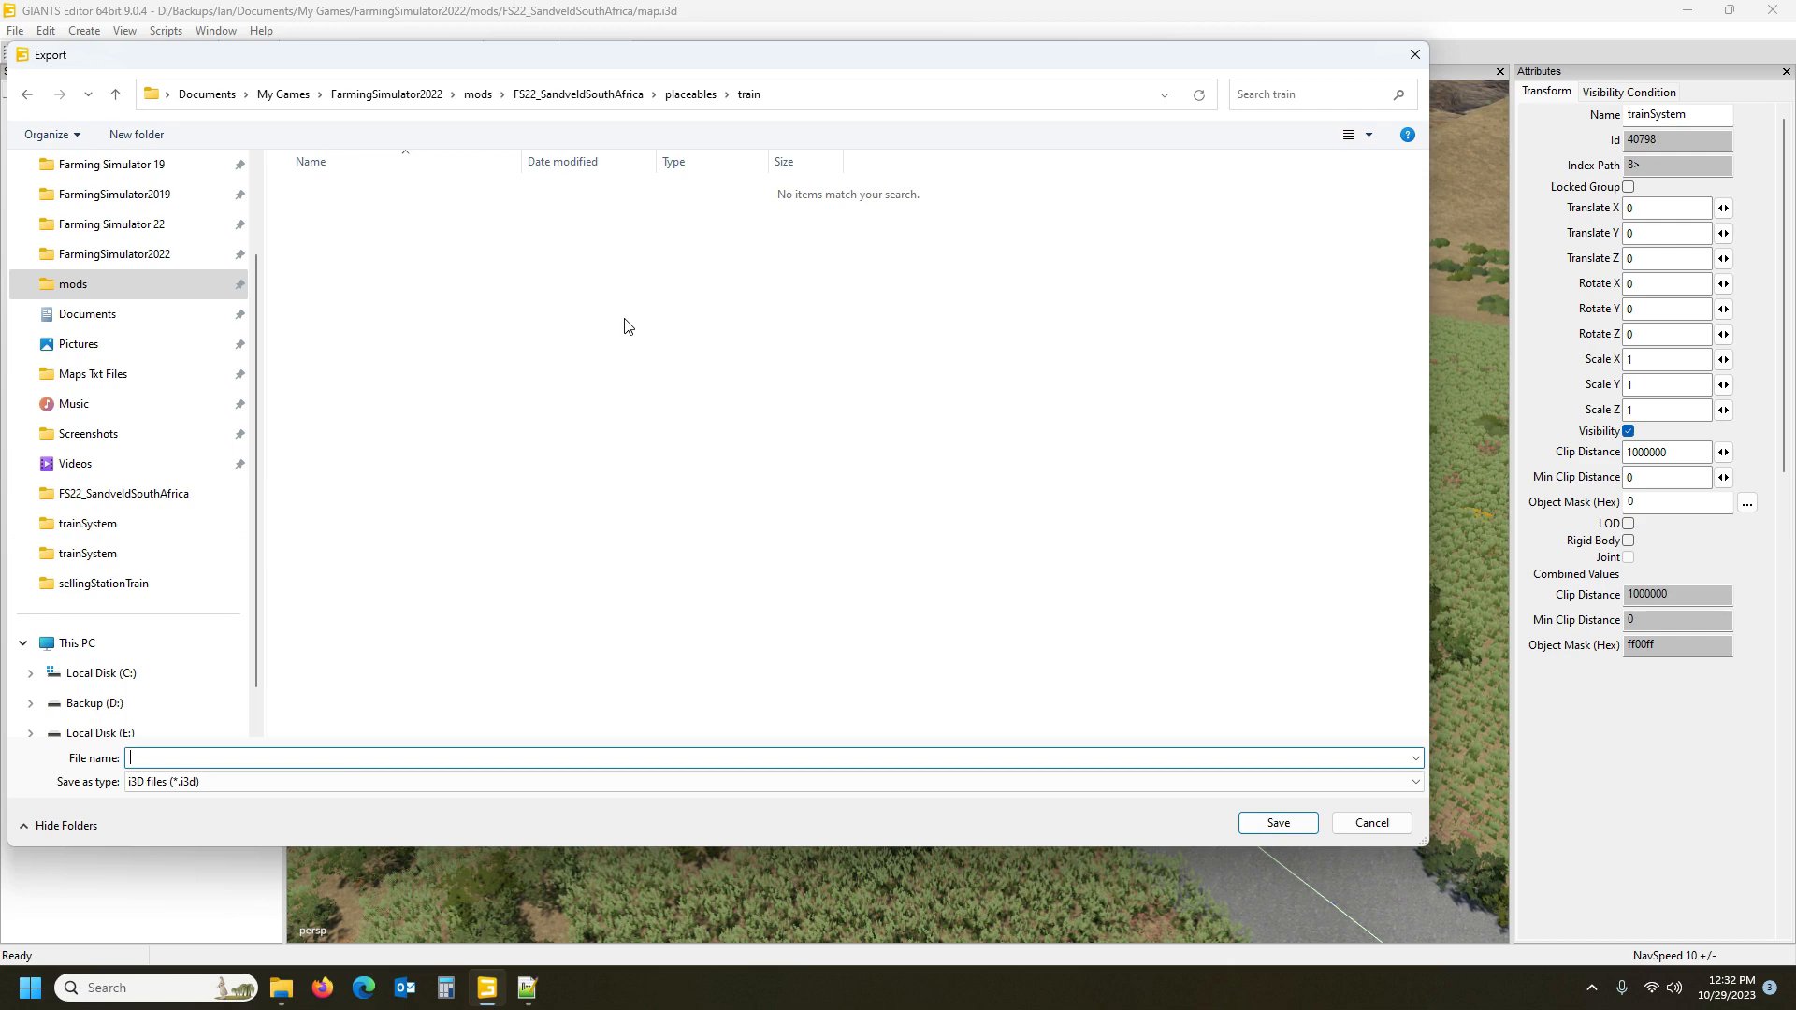
type("trainSystem")
left_click(1278, 823)
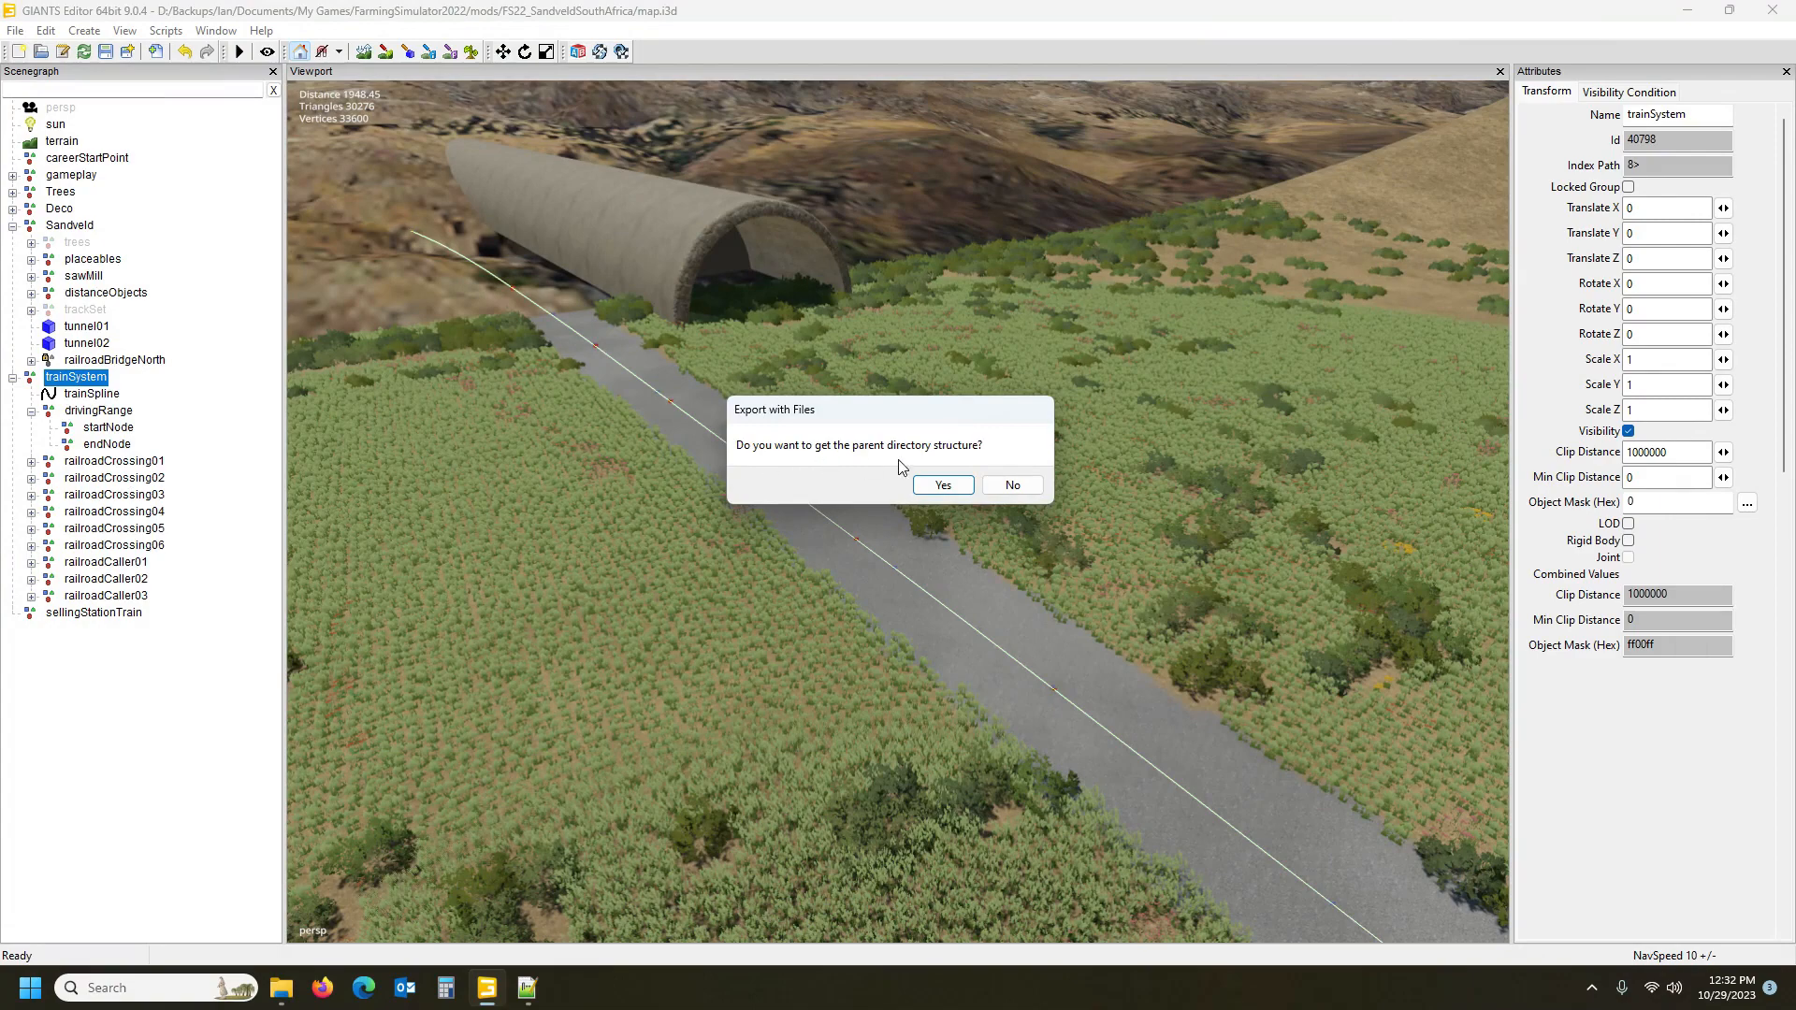
left_click(941, 486)
left_click(940, 485)
left_click(200, 757)
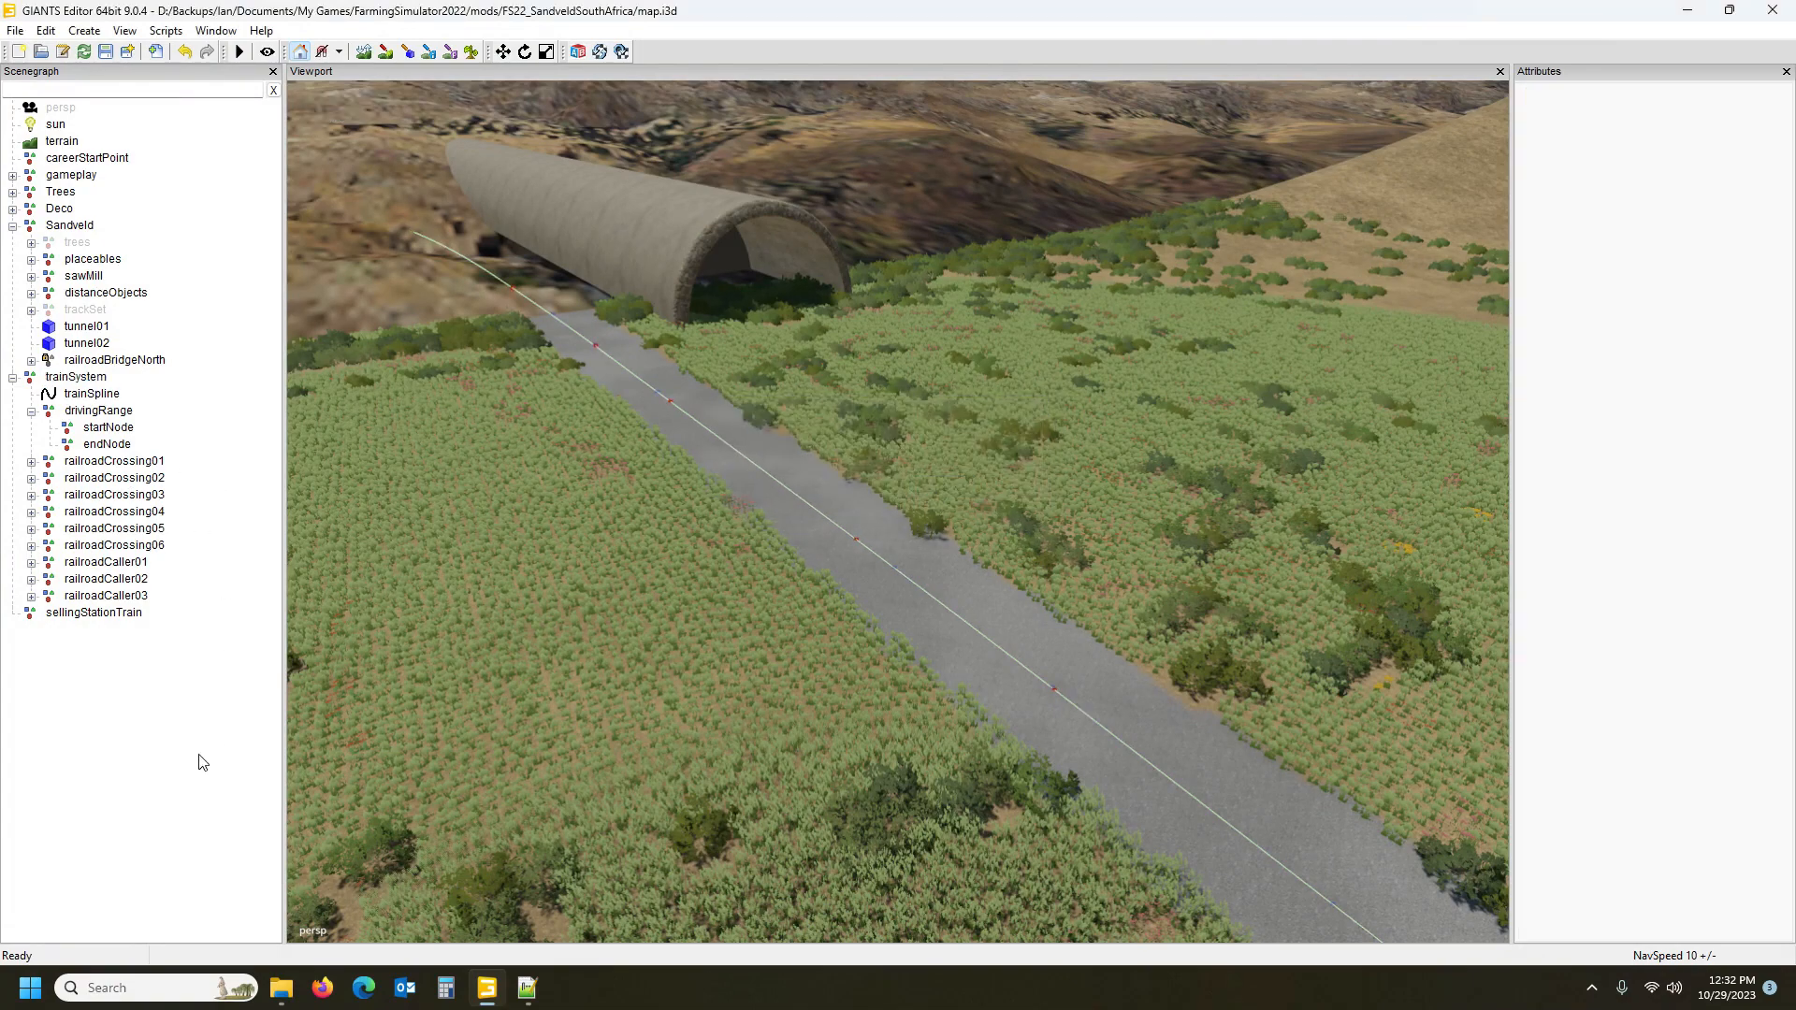
left_click(79, 378)
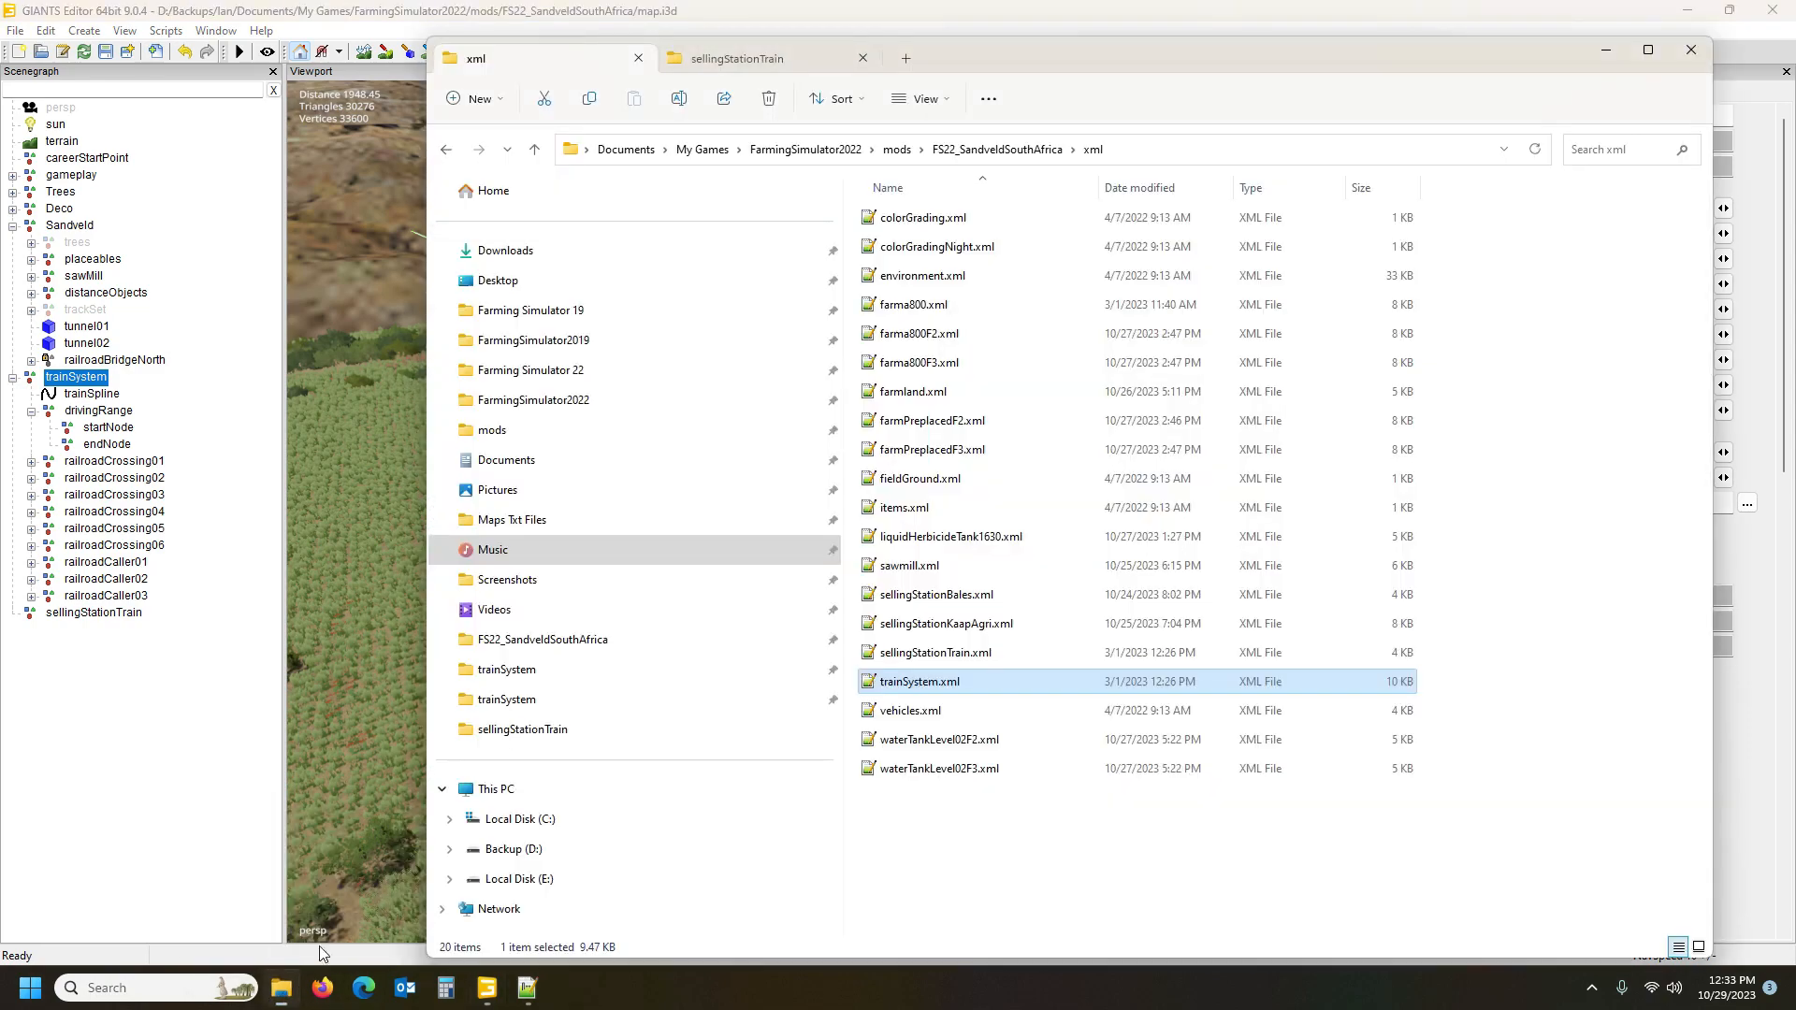
In File Explorer, open the mod's placeables/train folder and copy the placeables\train part of its path
left_click(280, 988)
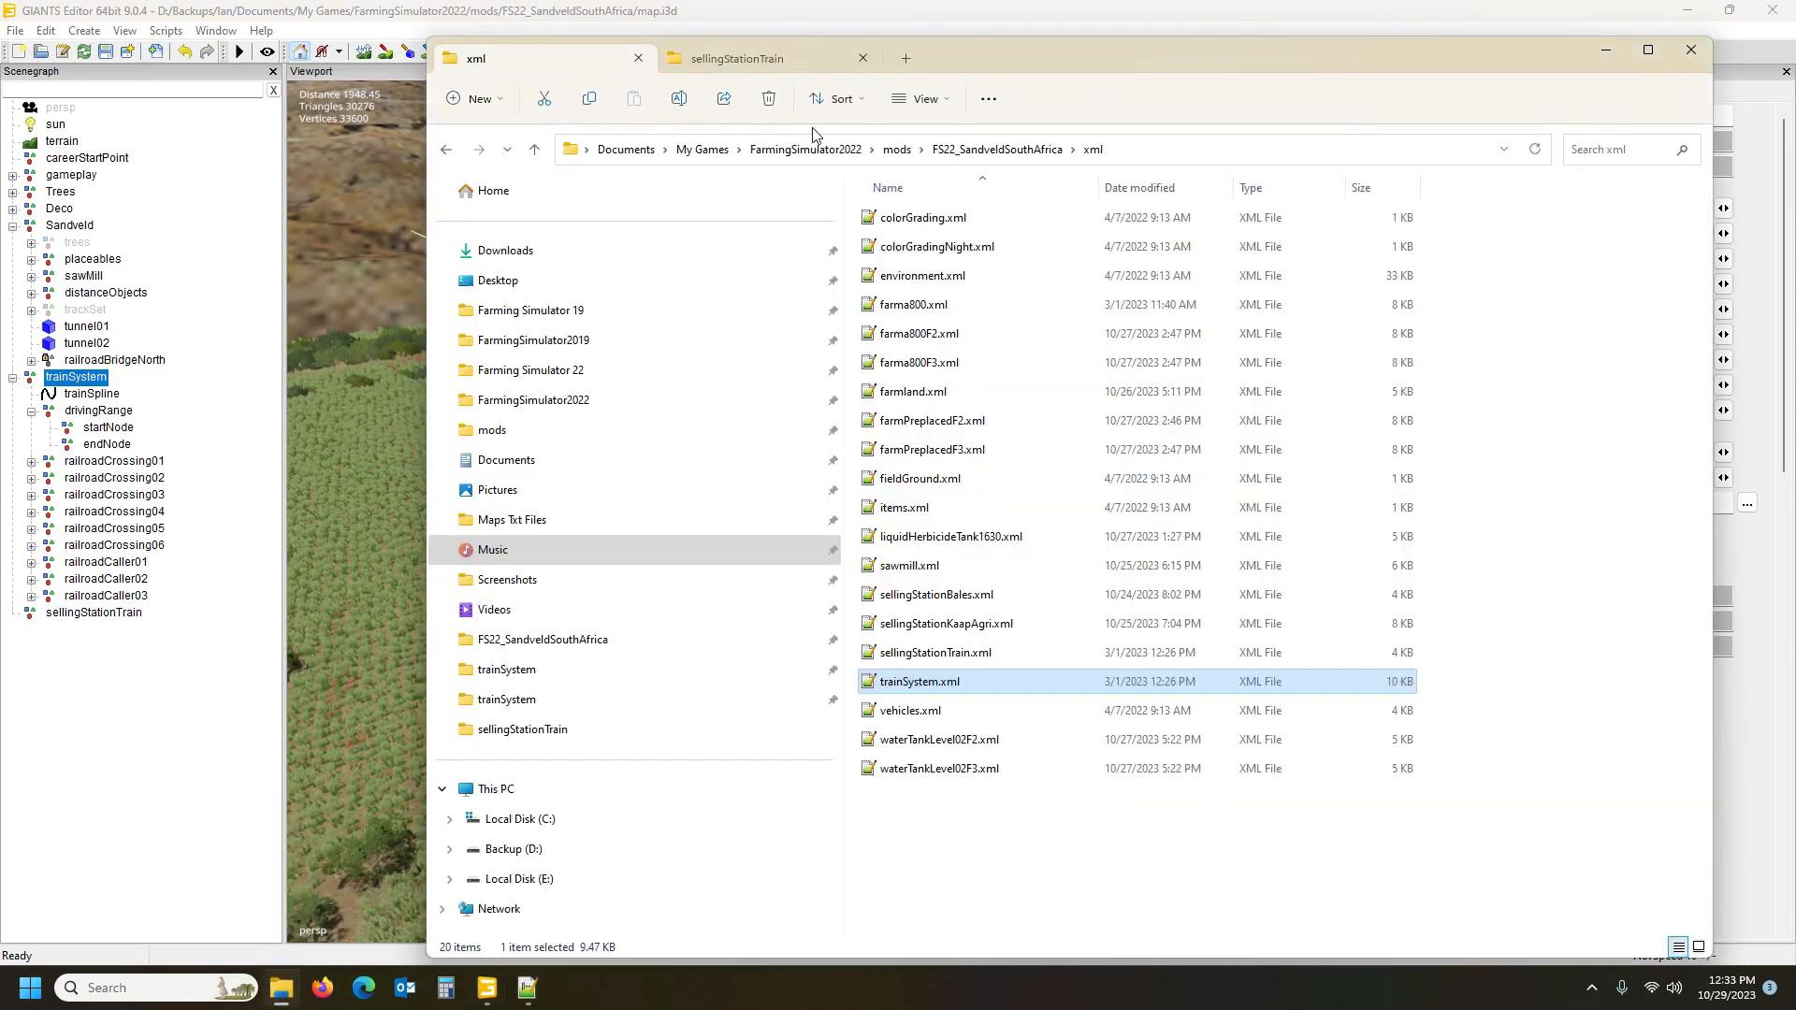
left_click(998, 150)
double_click(912, 421)
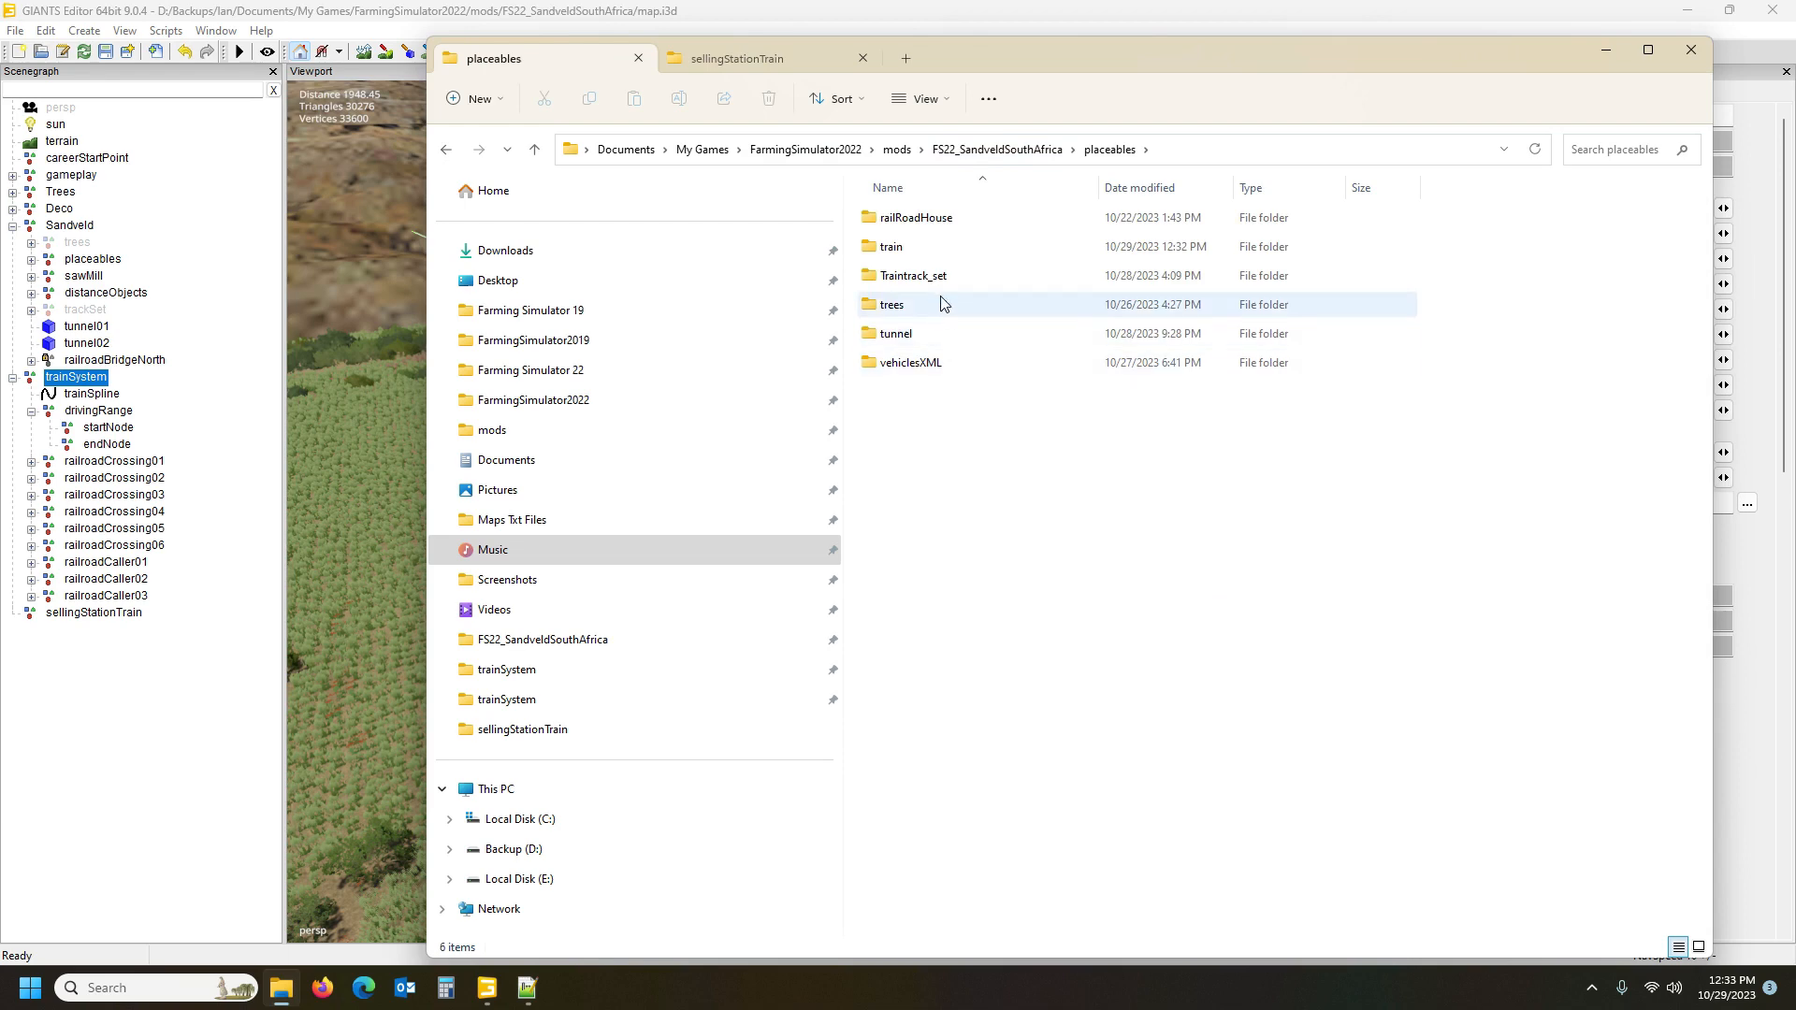
double_click(938, 248)
left_click(1265, 156)
left_click(1258, 156)
left_click_drag(1061, 151, 1161, 153)
key("ctrl+c")
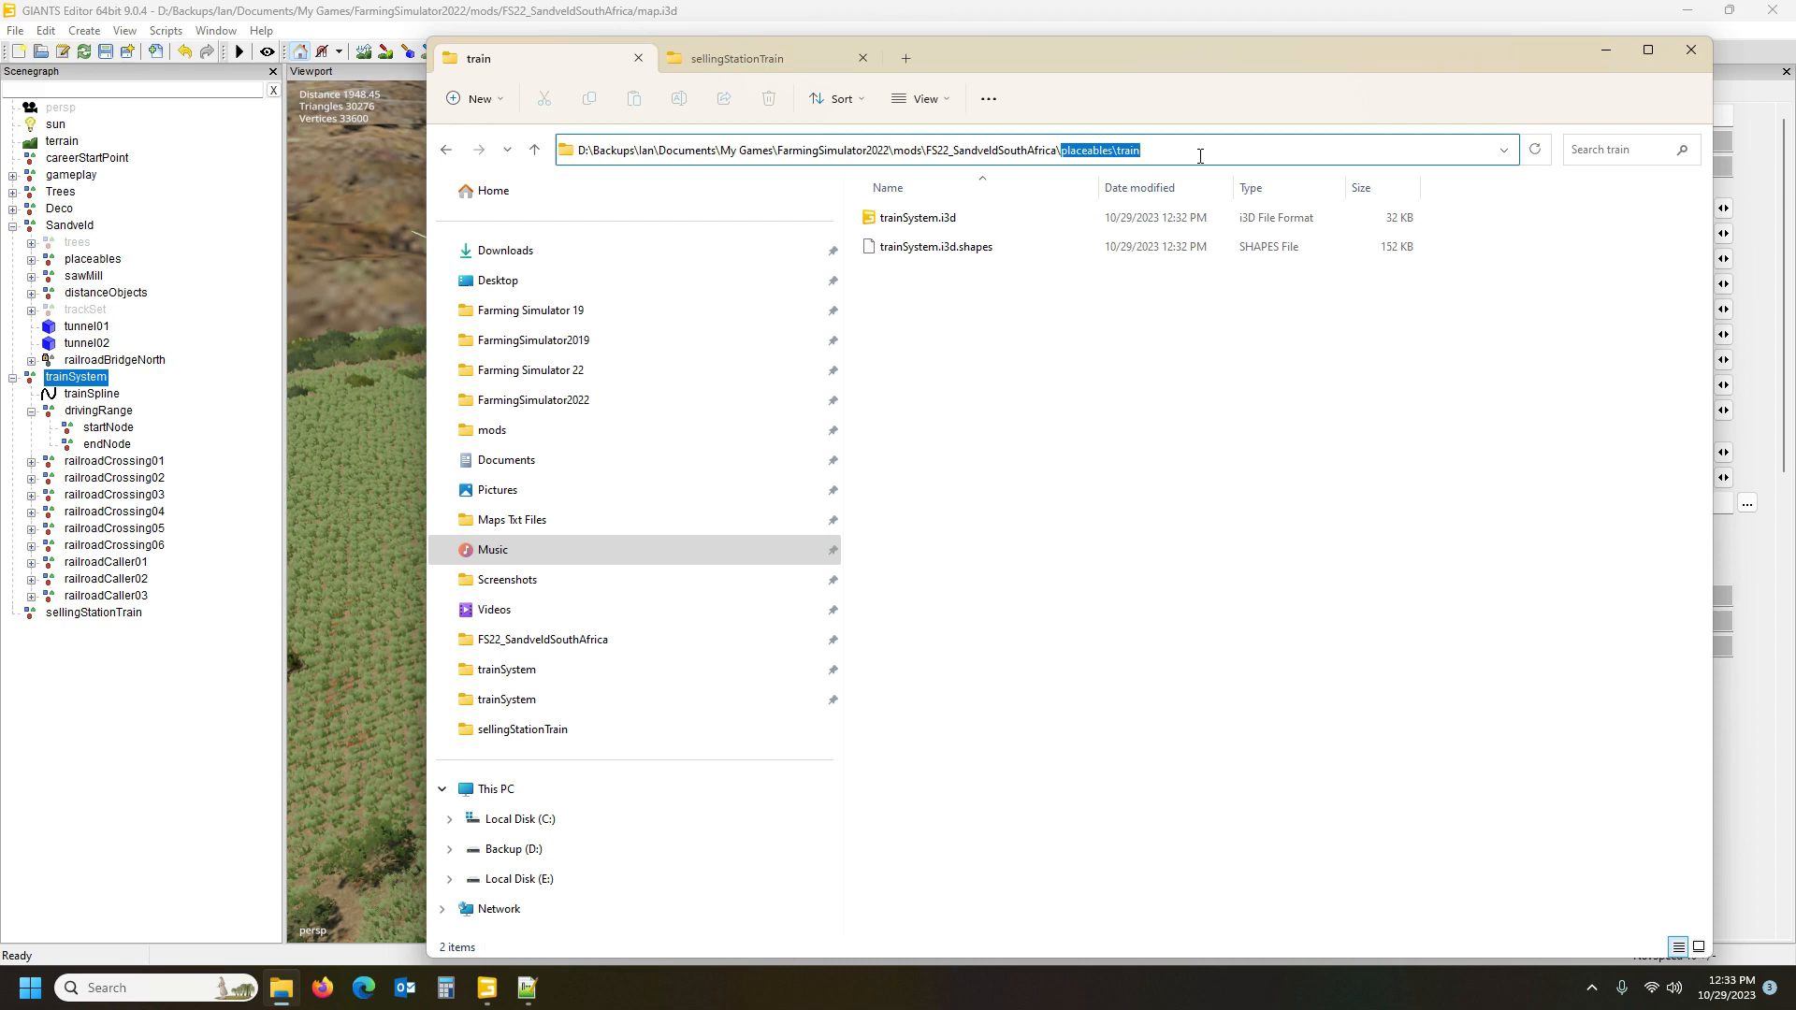
Open trainSystem.xml from the mod's xml folder in Notepad++
left_click(529, 990)
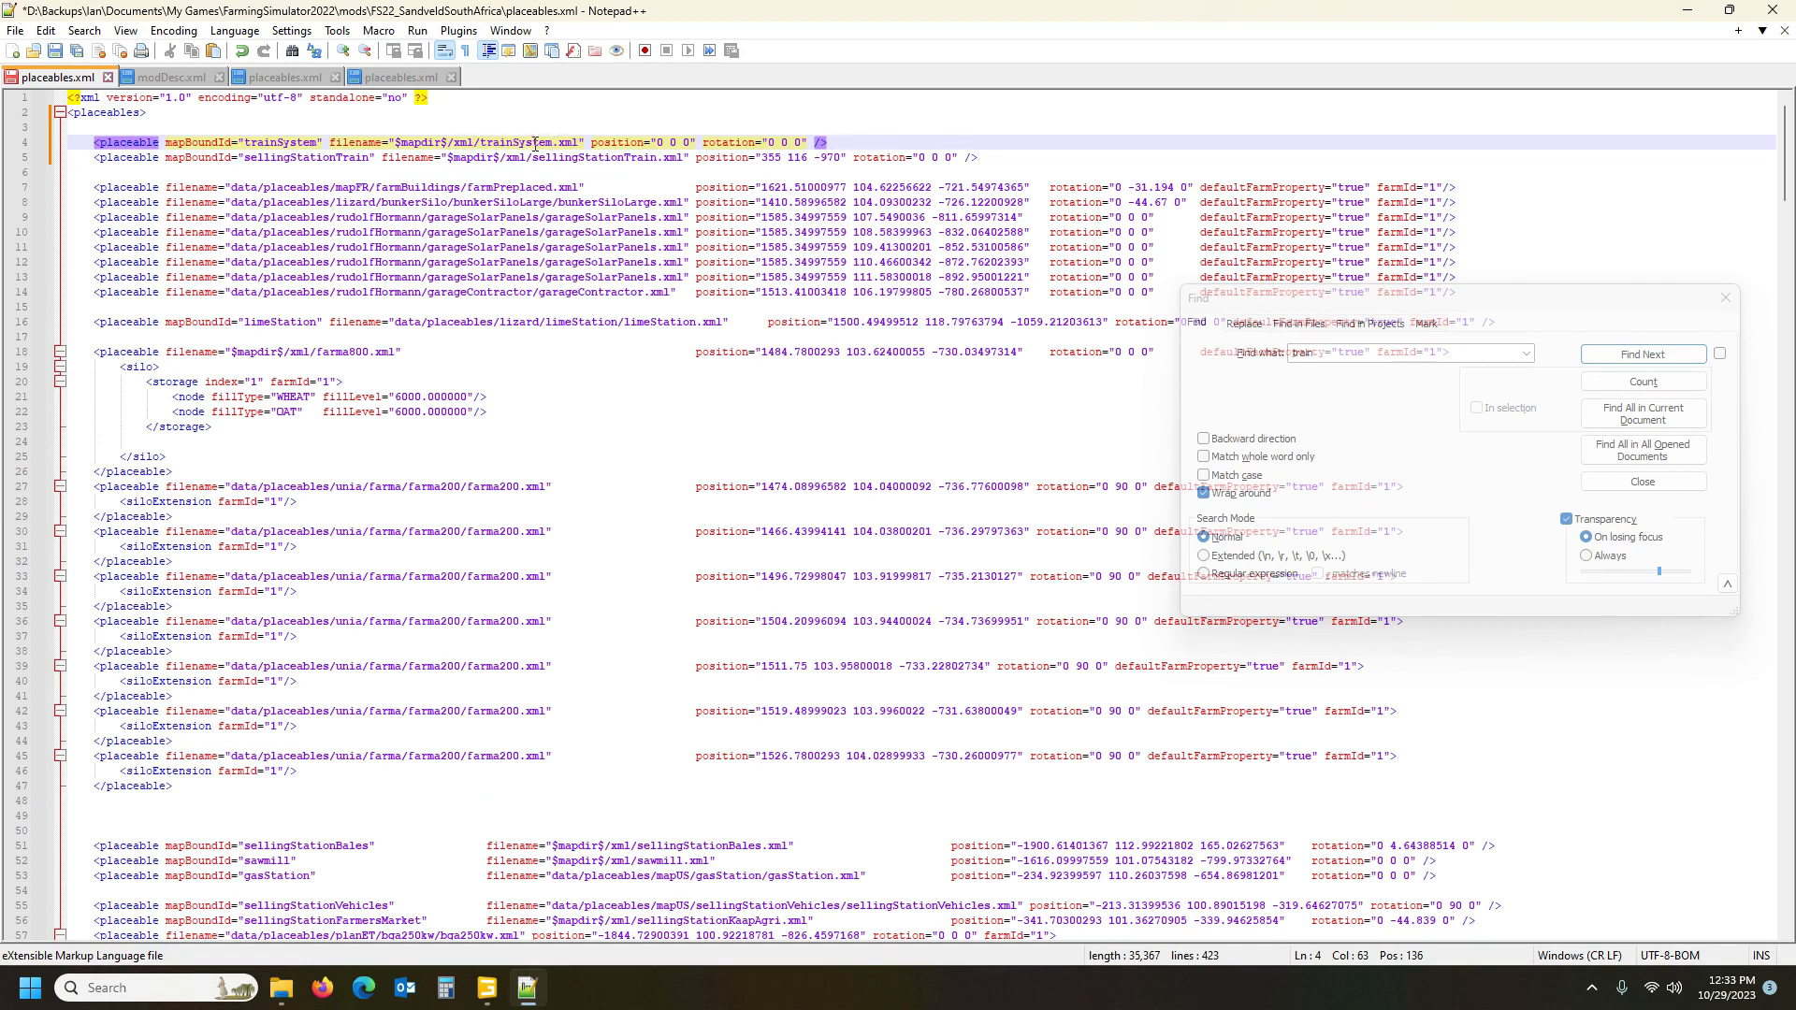
left_click(281, 975)
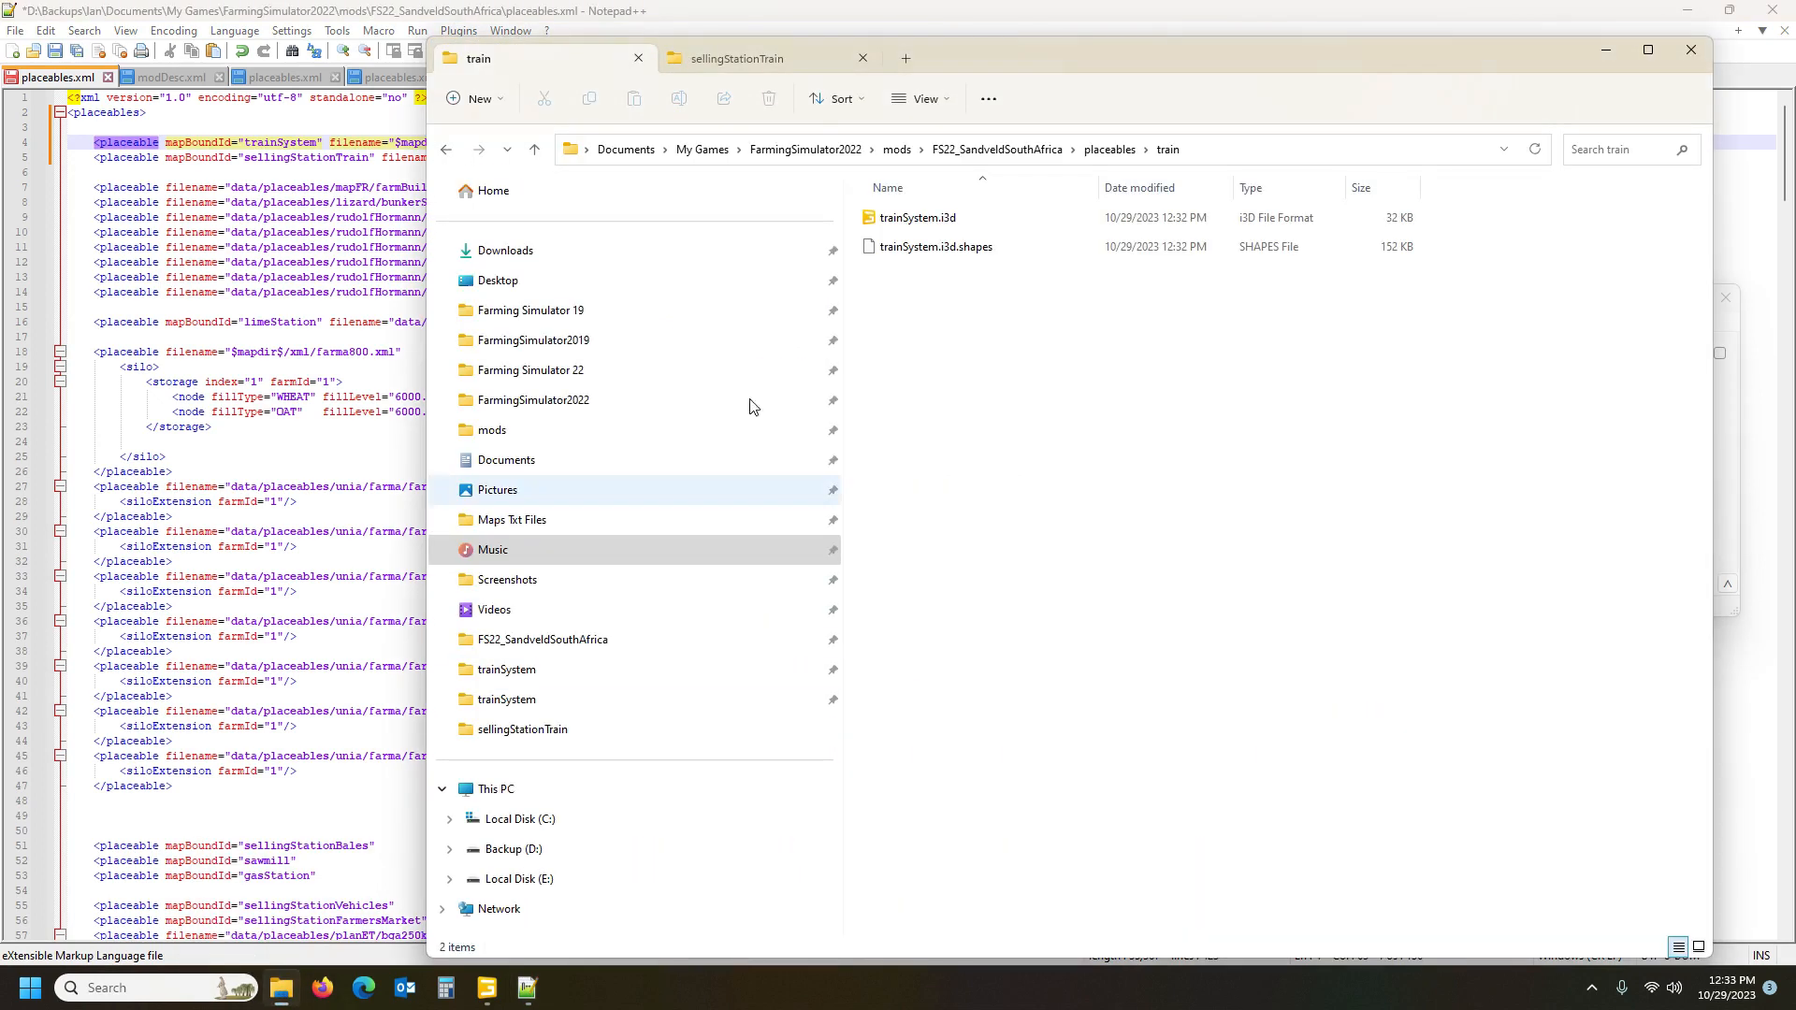
left_click(1106, 151)
left_click(993, 150)
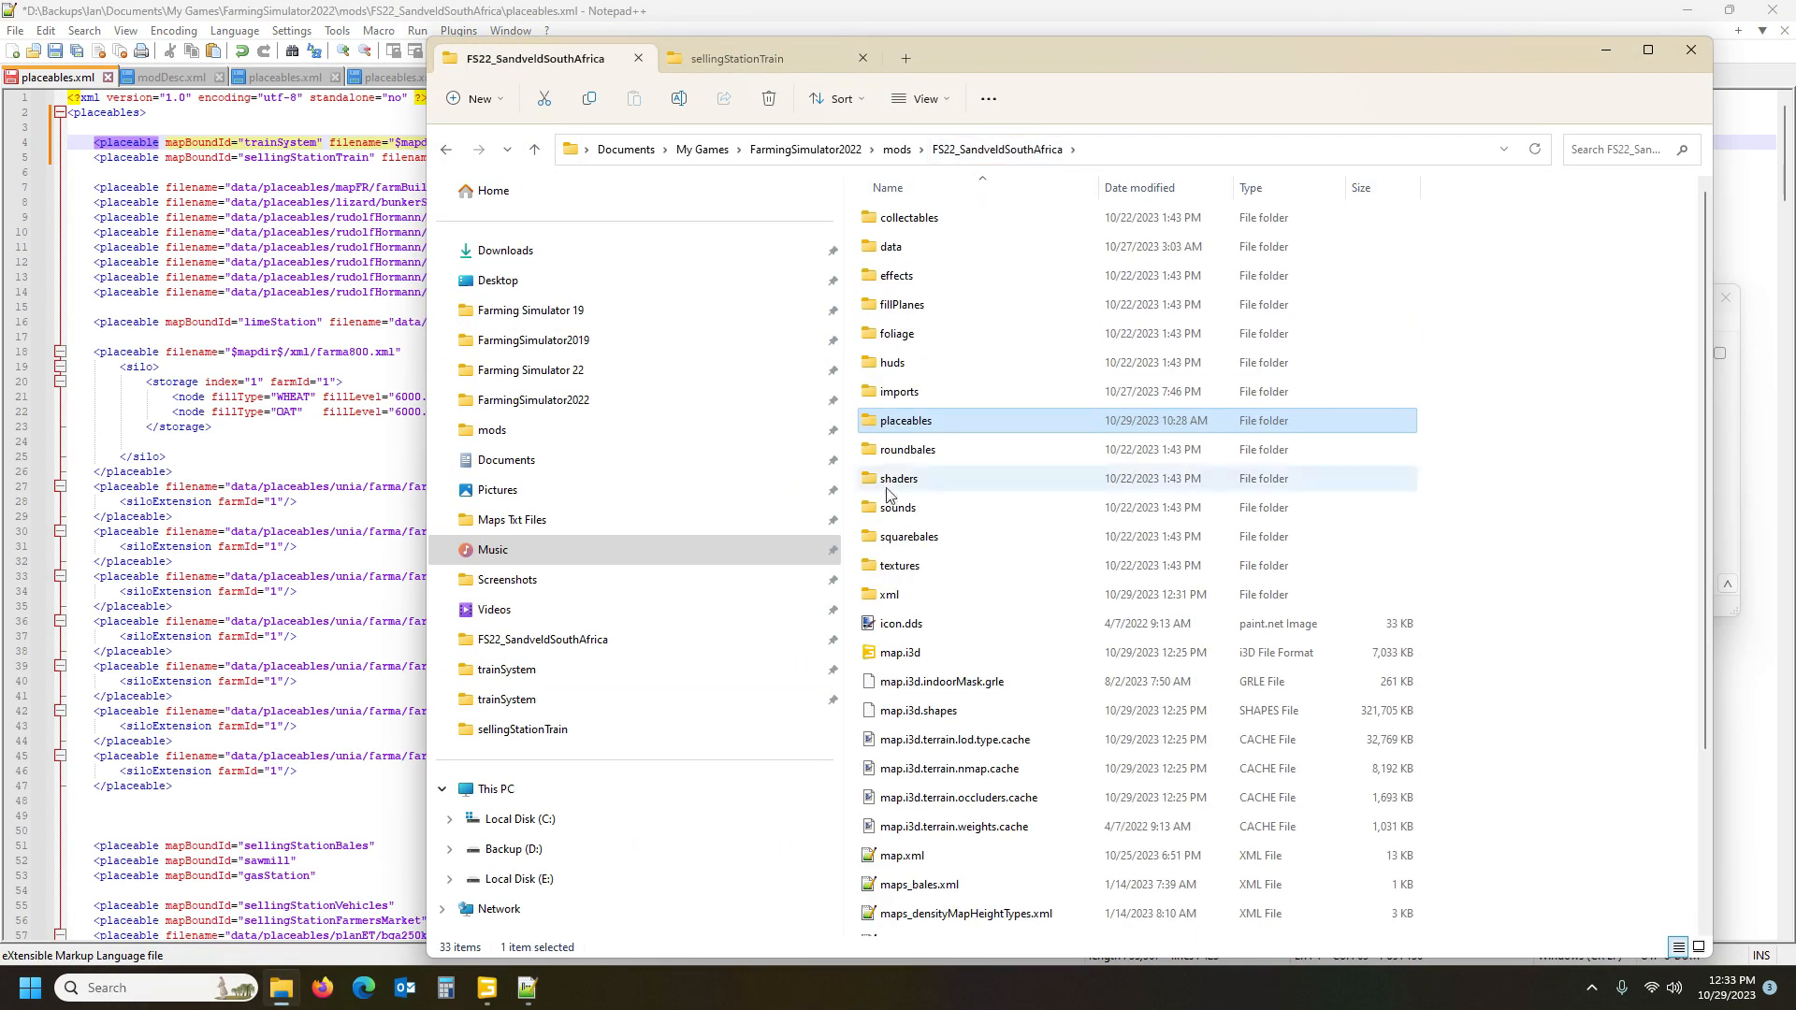
double_click(908, 597)
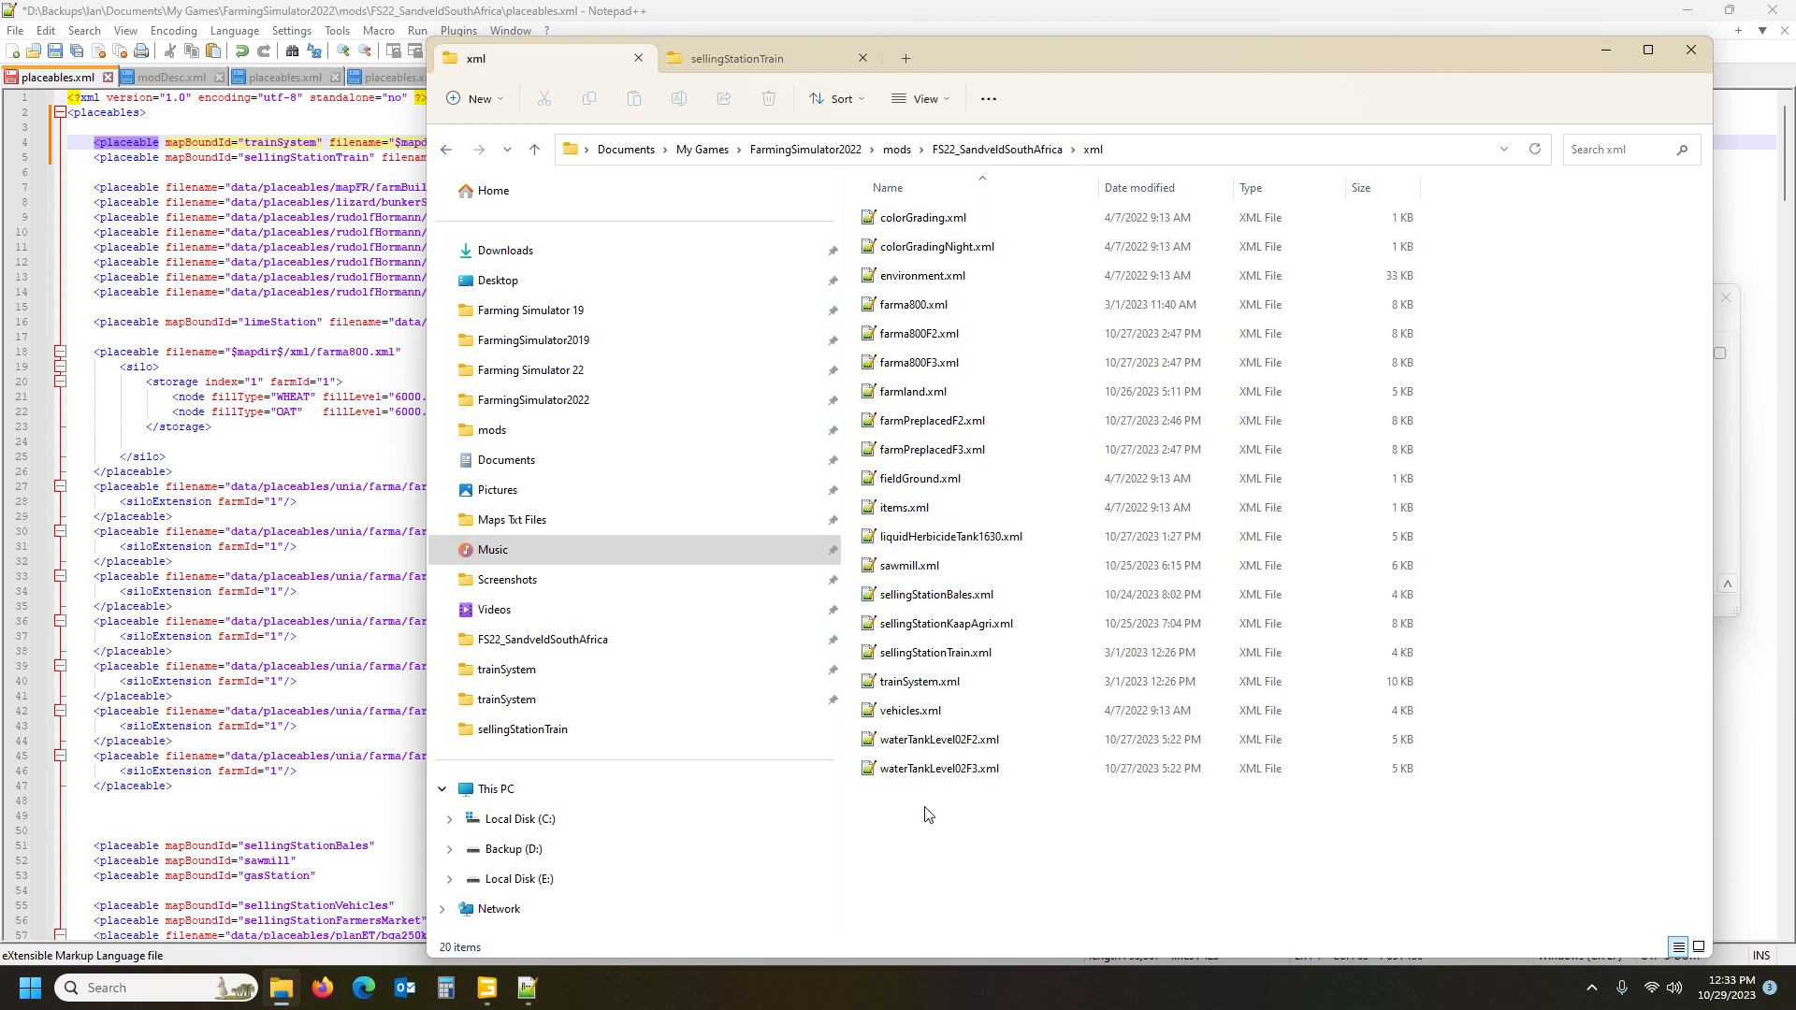
double_click(934, 683)
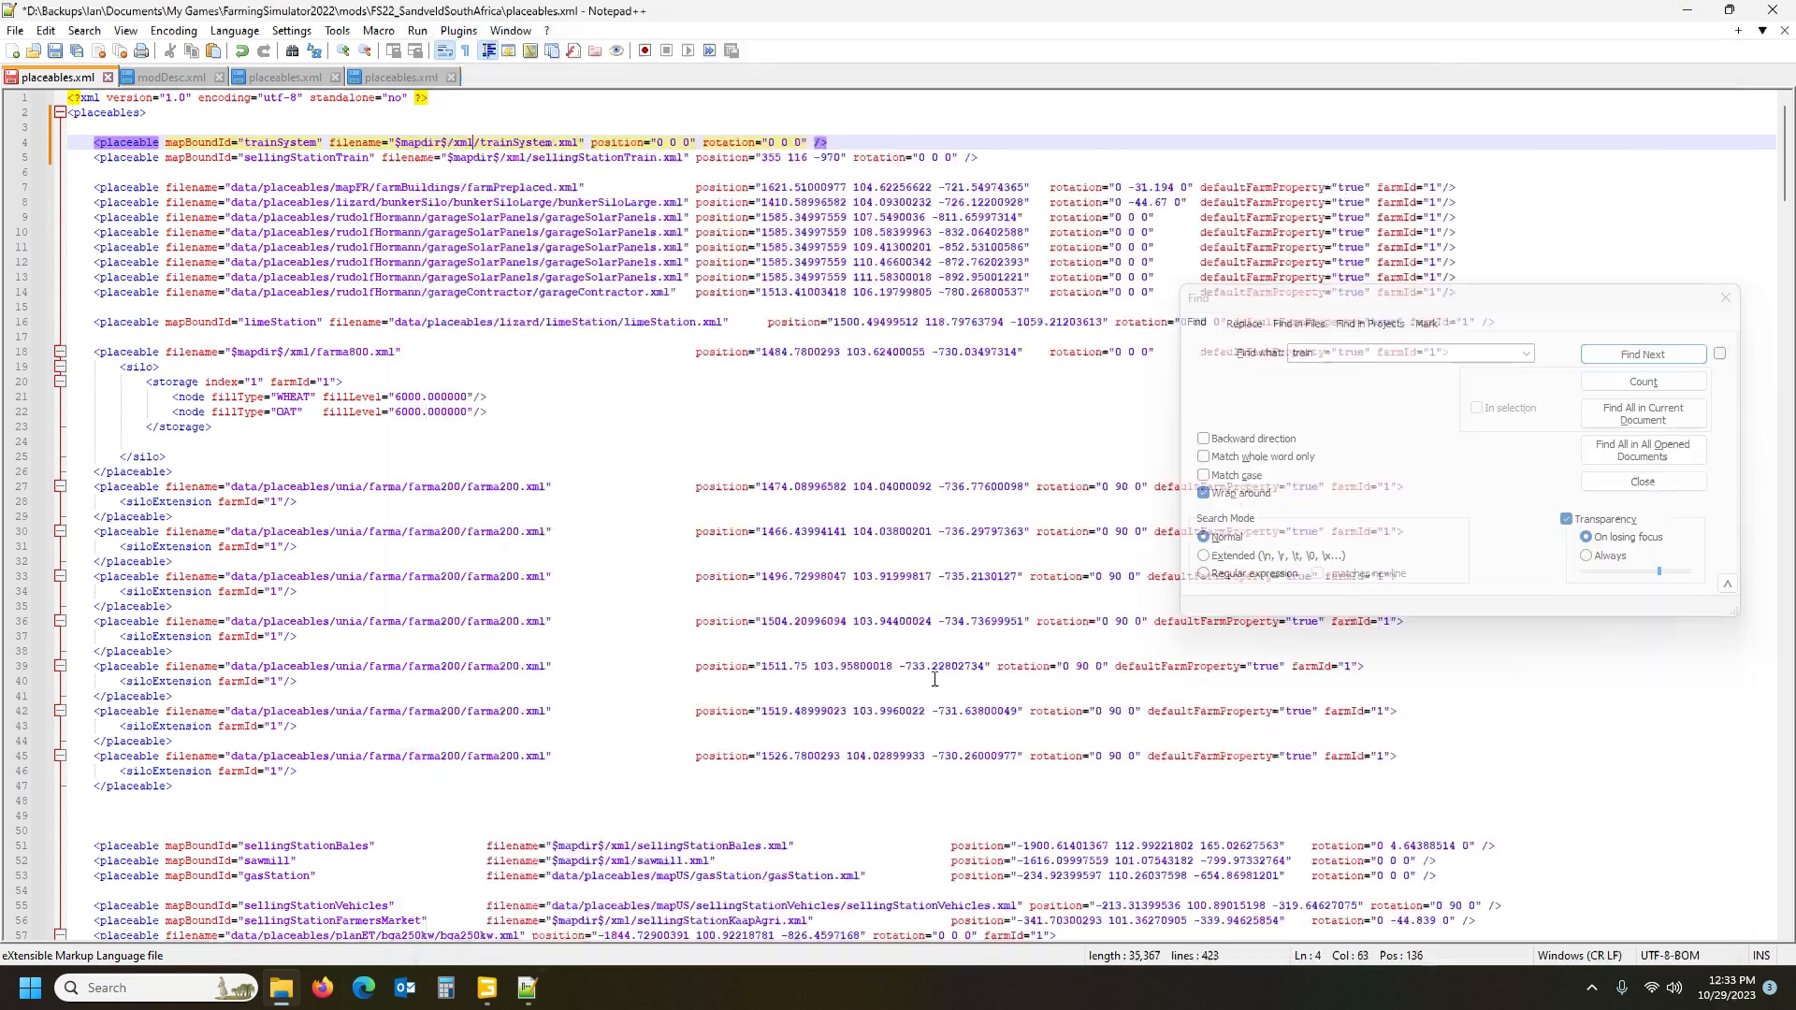
Replace the base filename's folder path with the copied one and correct its slash, giving placeables/train/trainSystem.i3d
left_click_drag(186, 415, 411, 418)
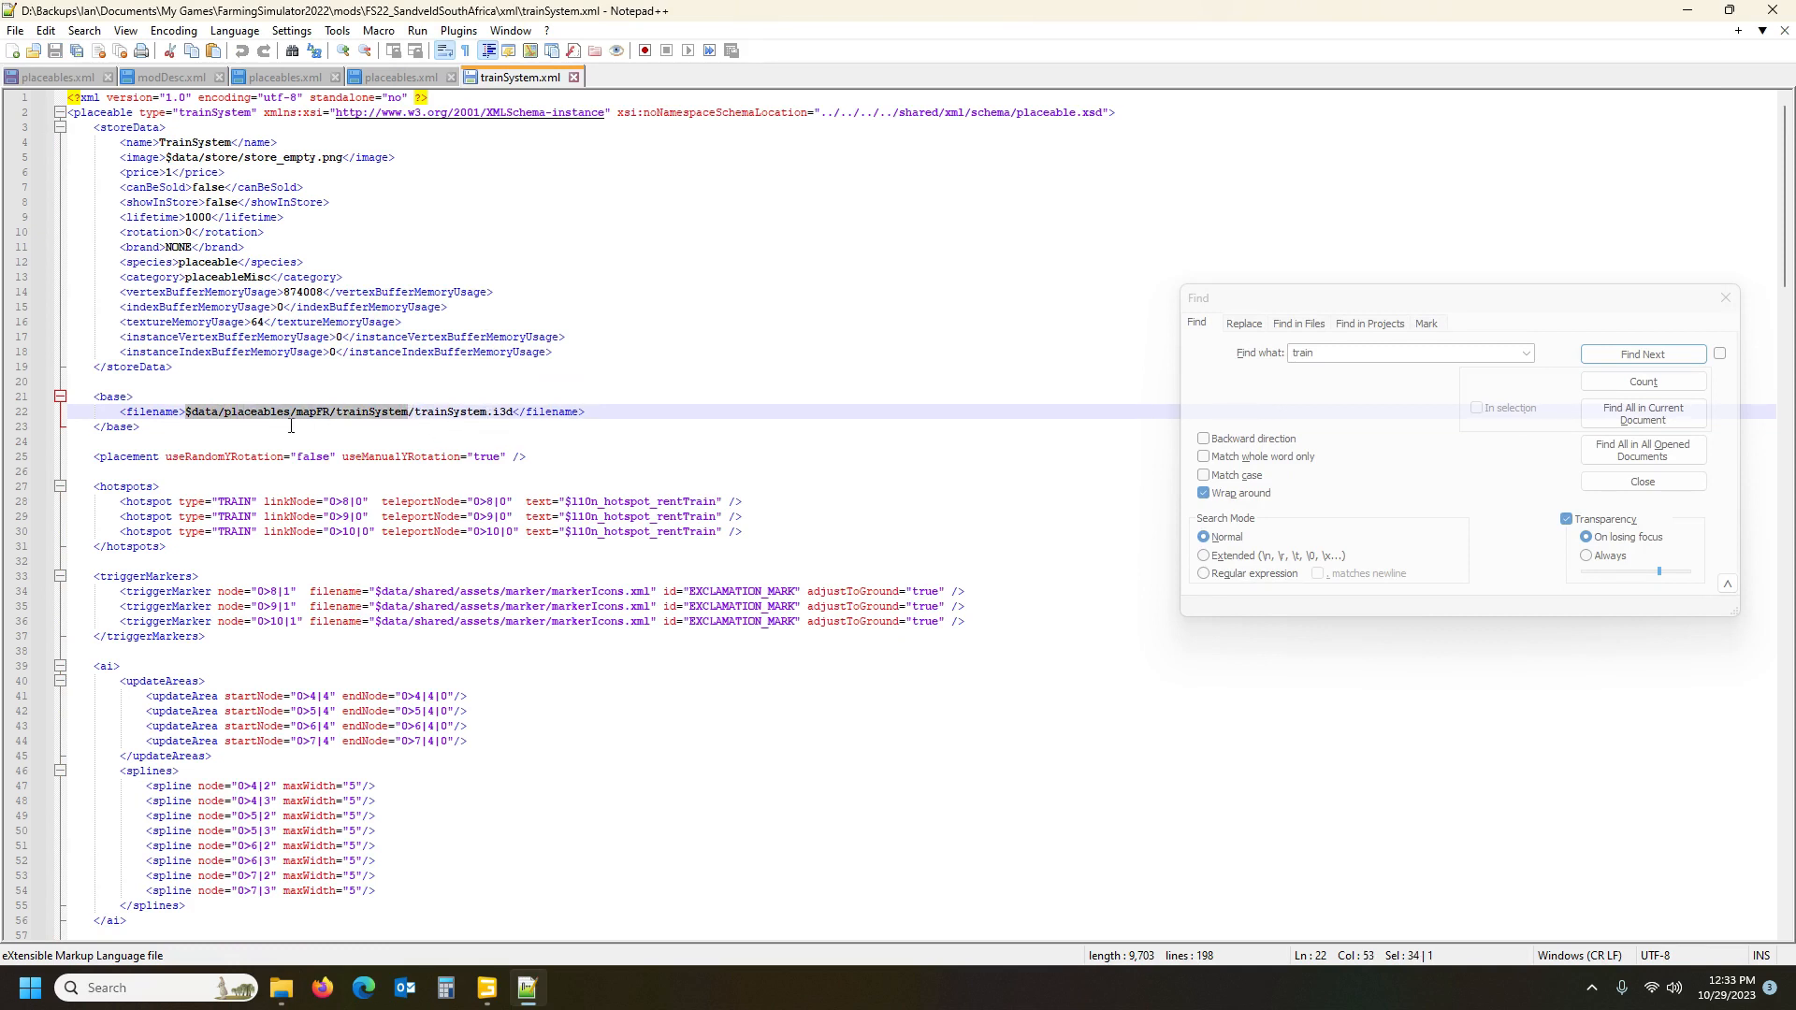
key("ctrl+v")
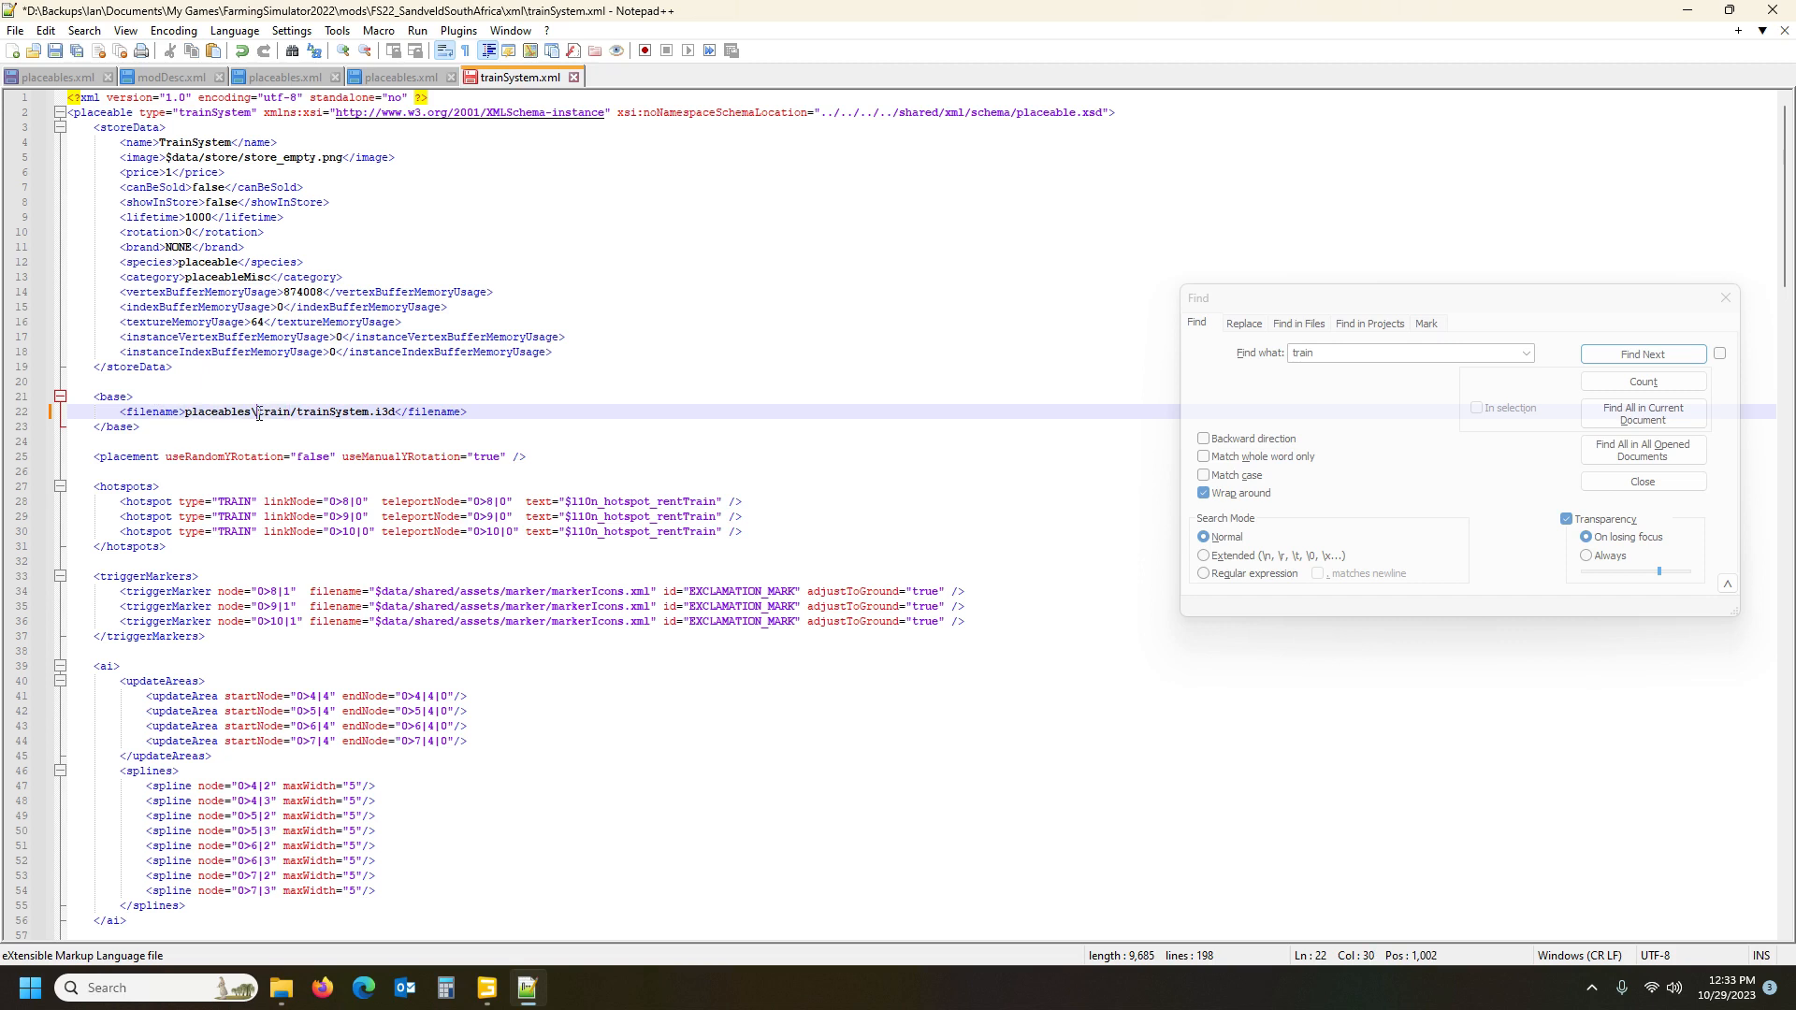
double_click(271, 413)
left_click_drag(250, 413, 256, 412)
type("/")
scroll(318, 524, "down", 15)
scroll(363, 622, "up", 15)
left_click(487, 988)
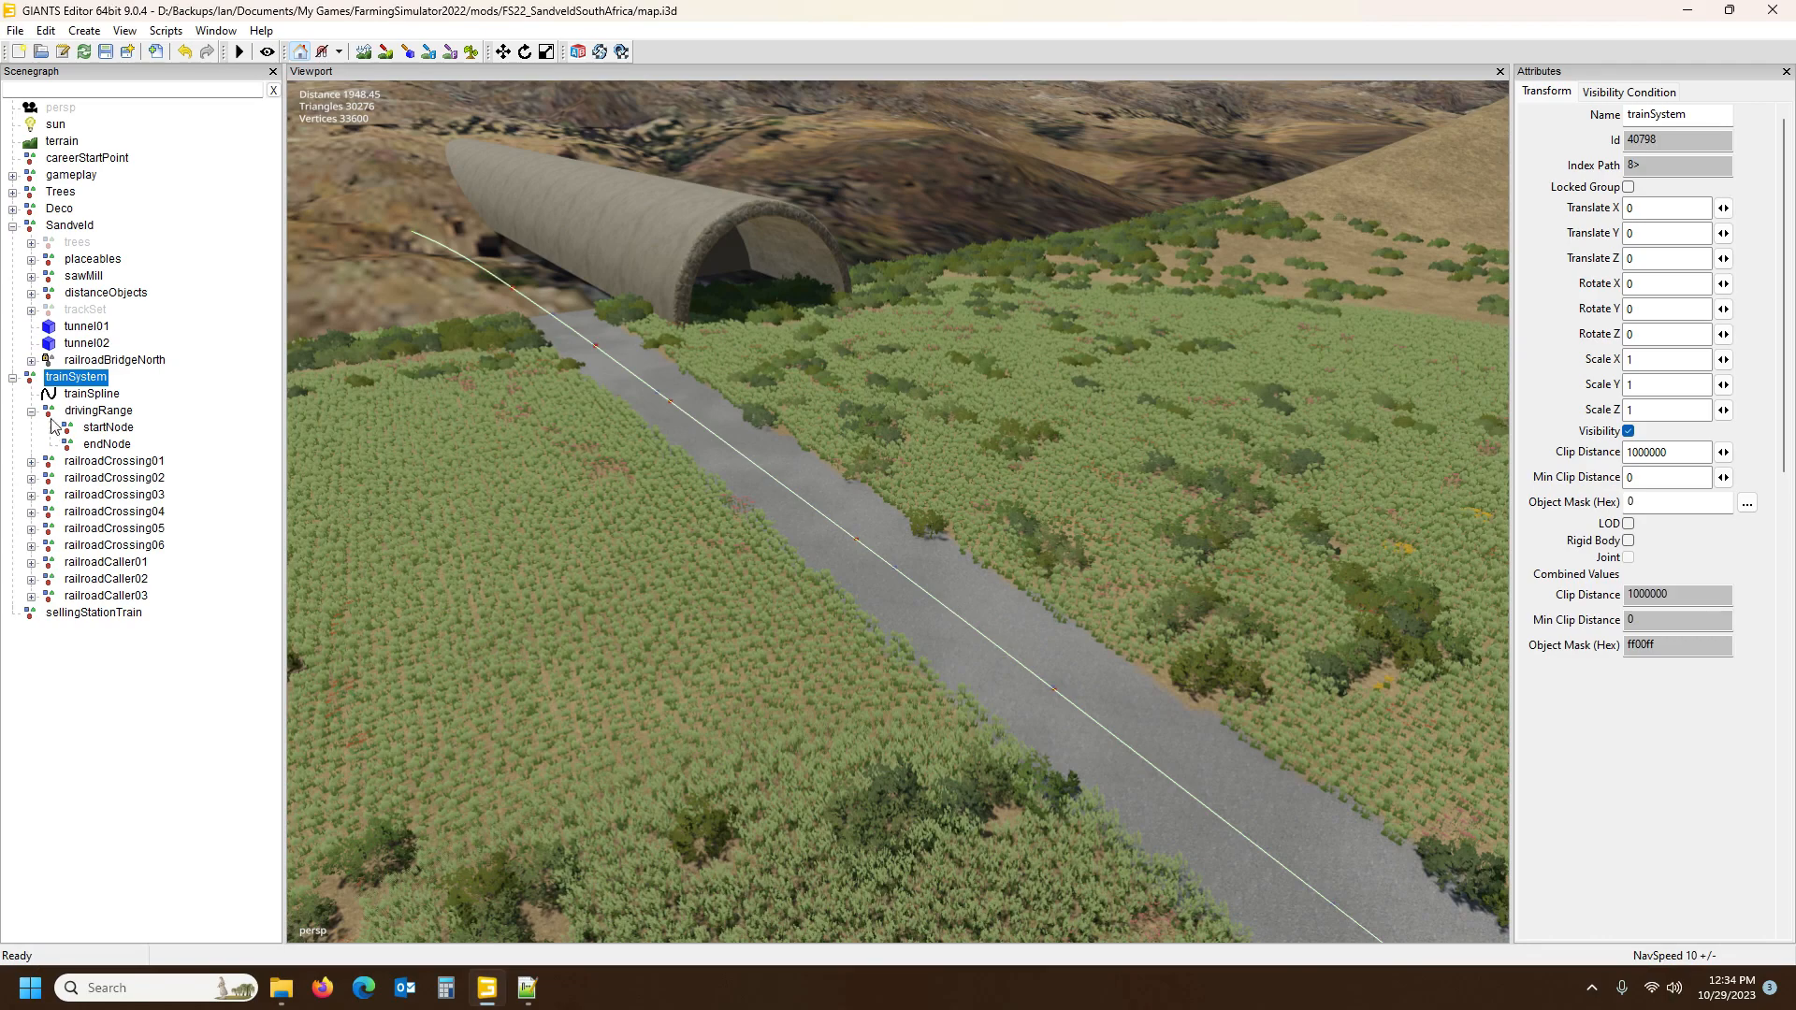
left_click_drag(463, 424, 1007, 383, "alt")
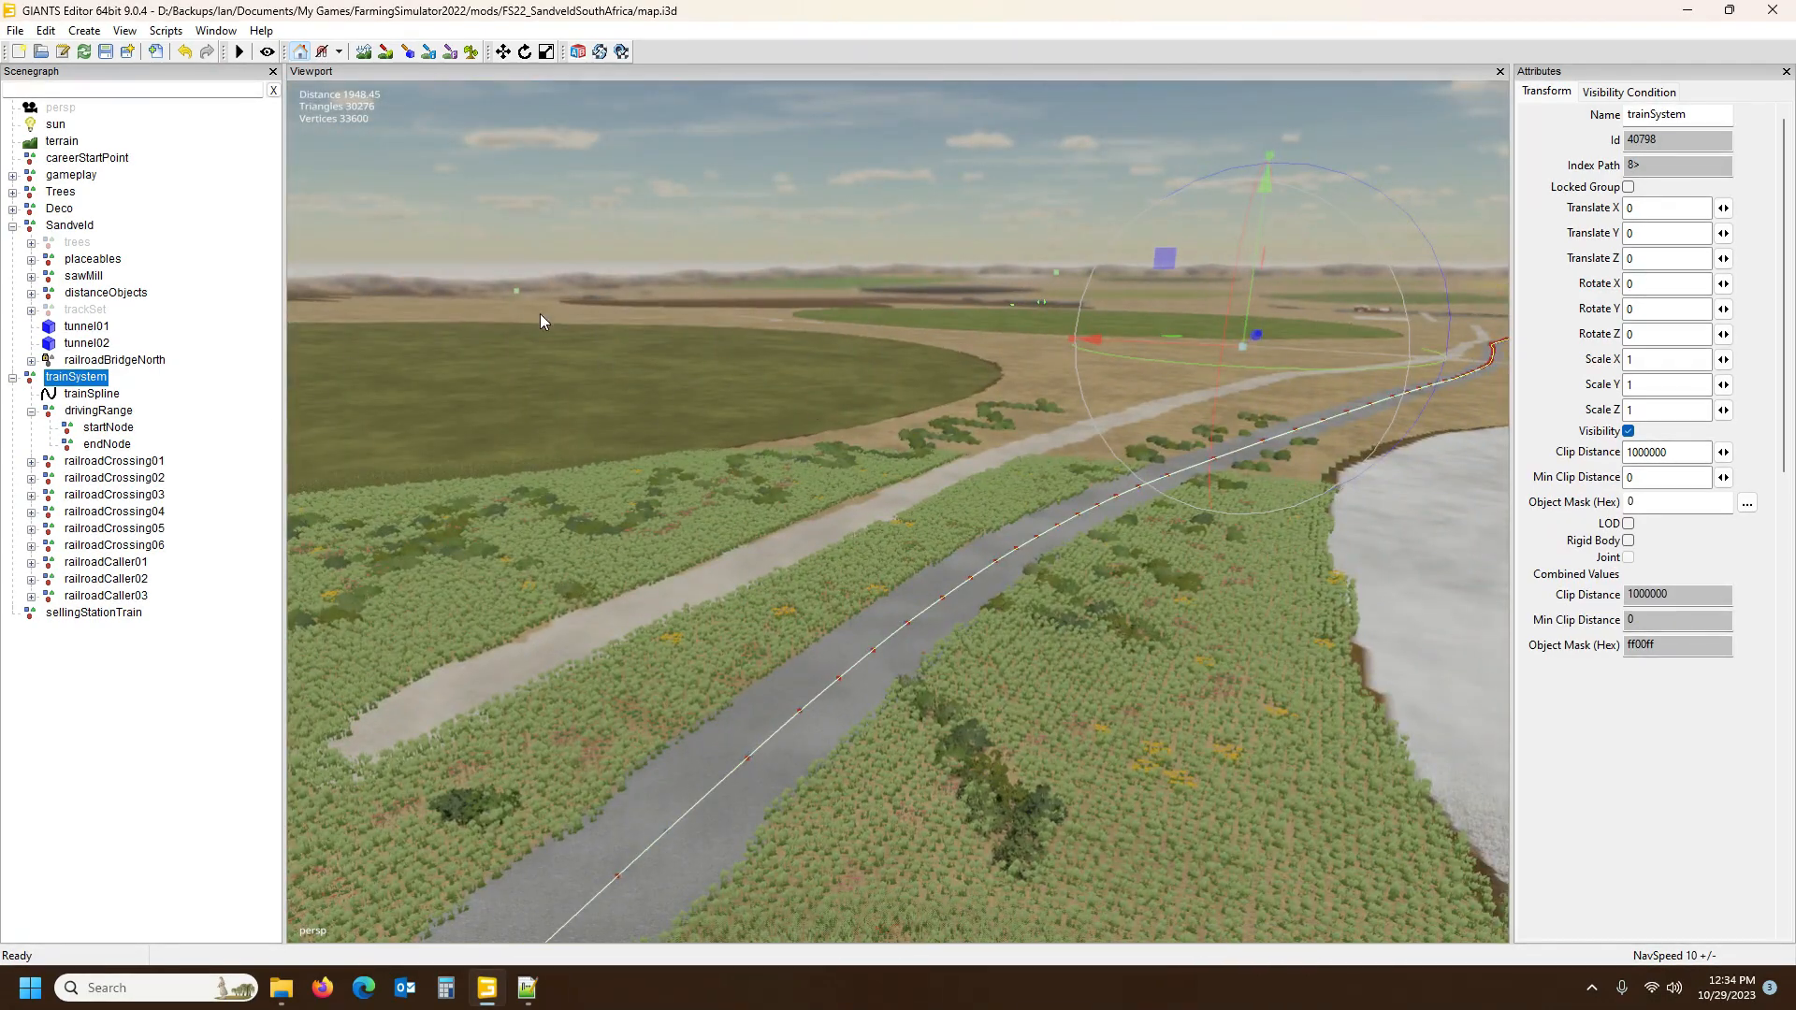
left_click_drag(678, 304, 264, 526, "alt")
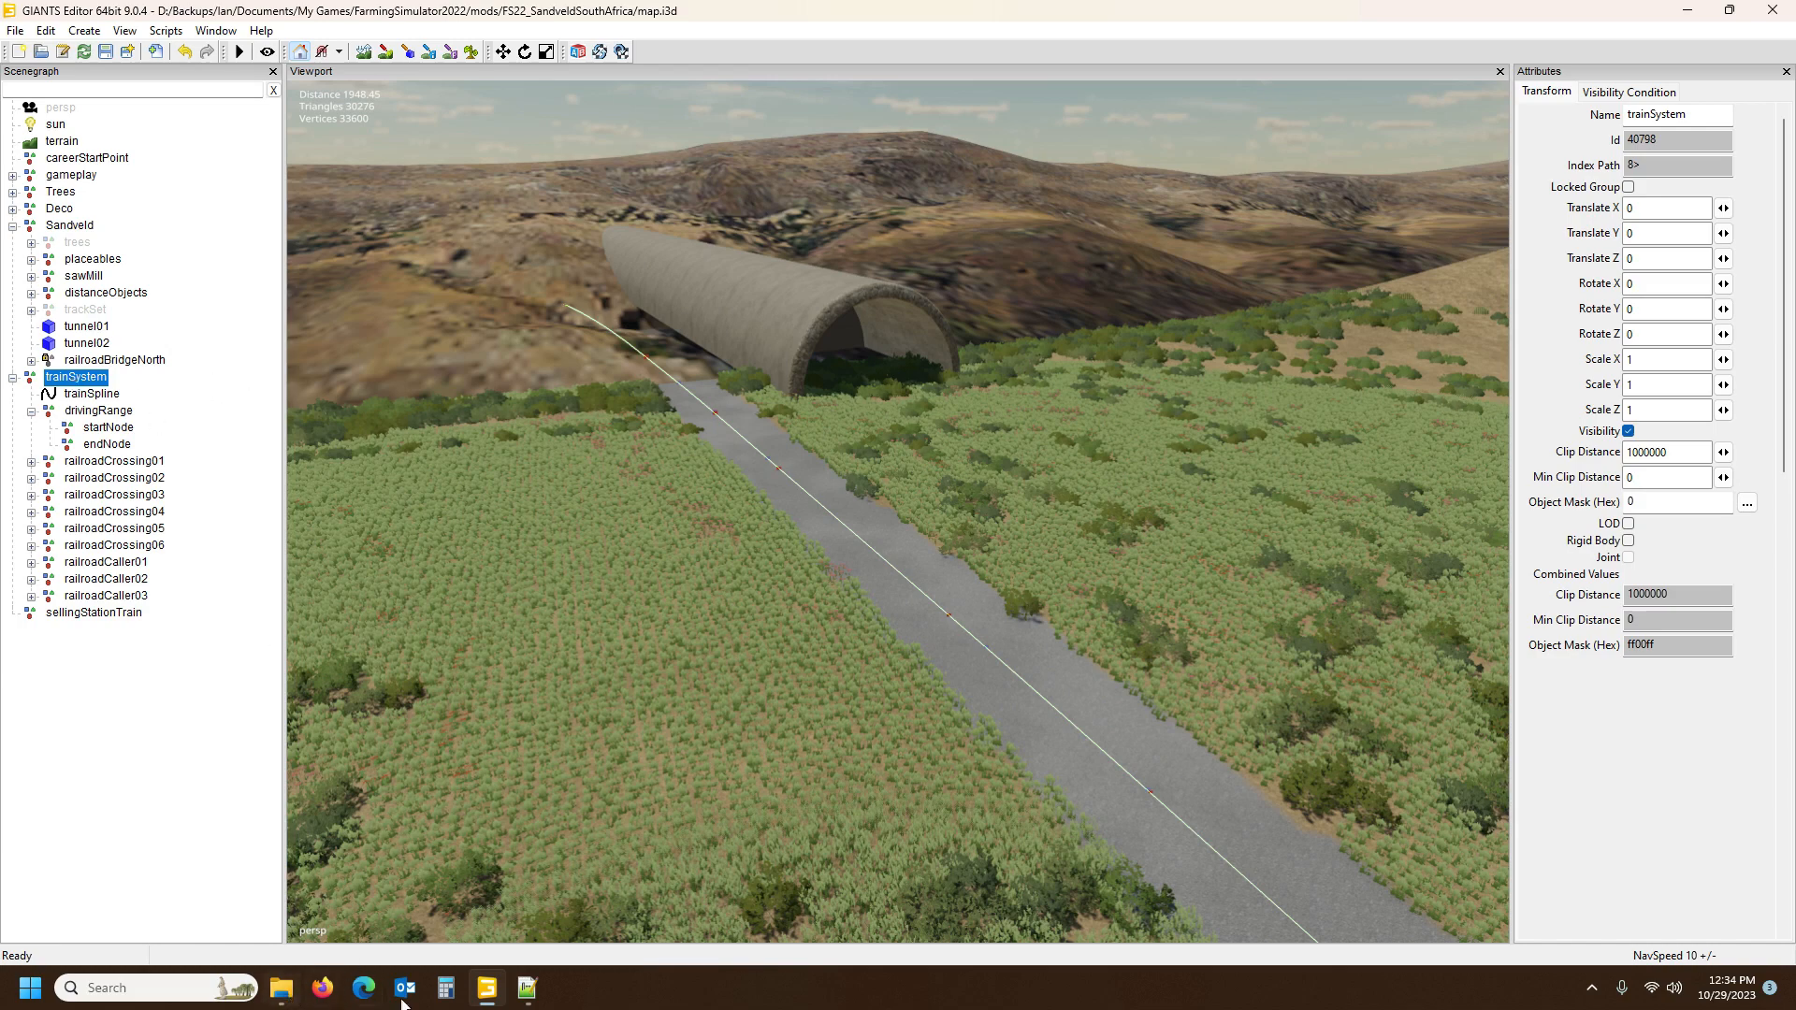
Check the exported i3d file's name in the mod's placeables/train folder against the base filename in trainSystem.xml
left_click(282, 993)
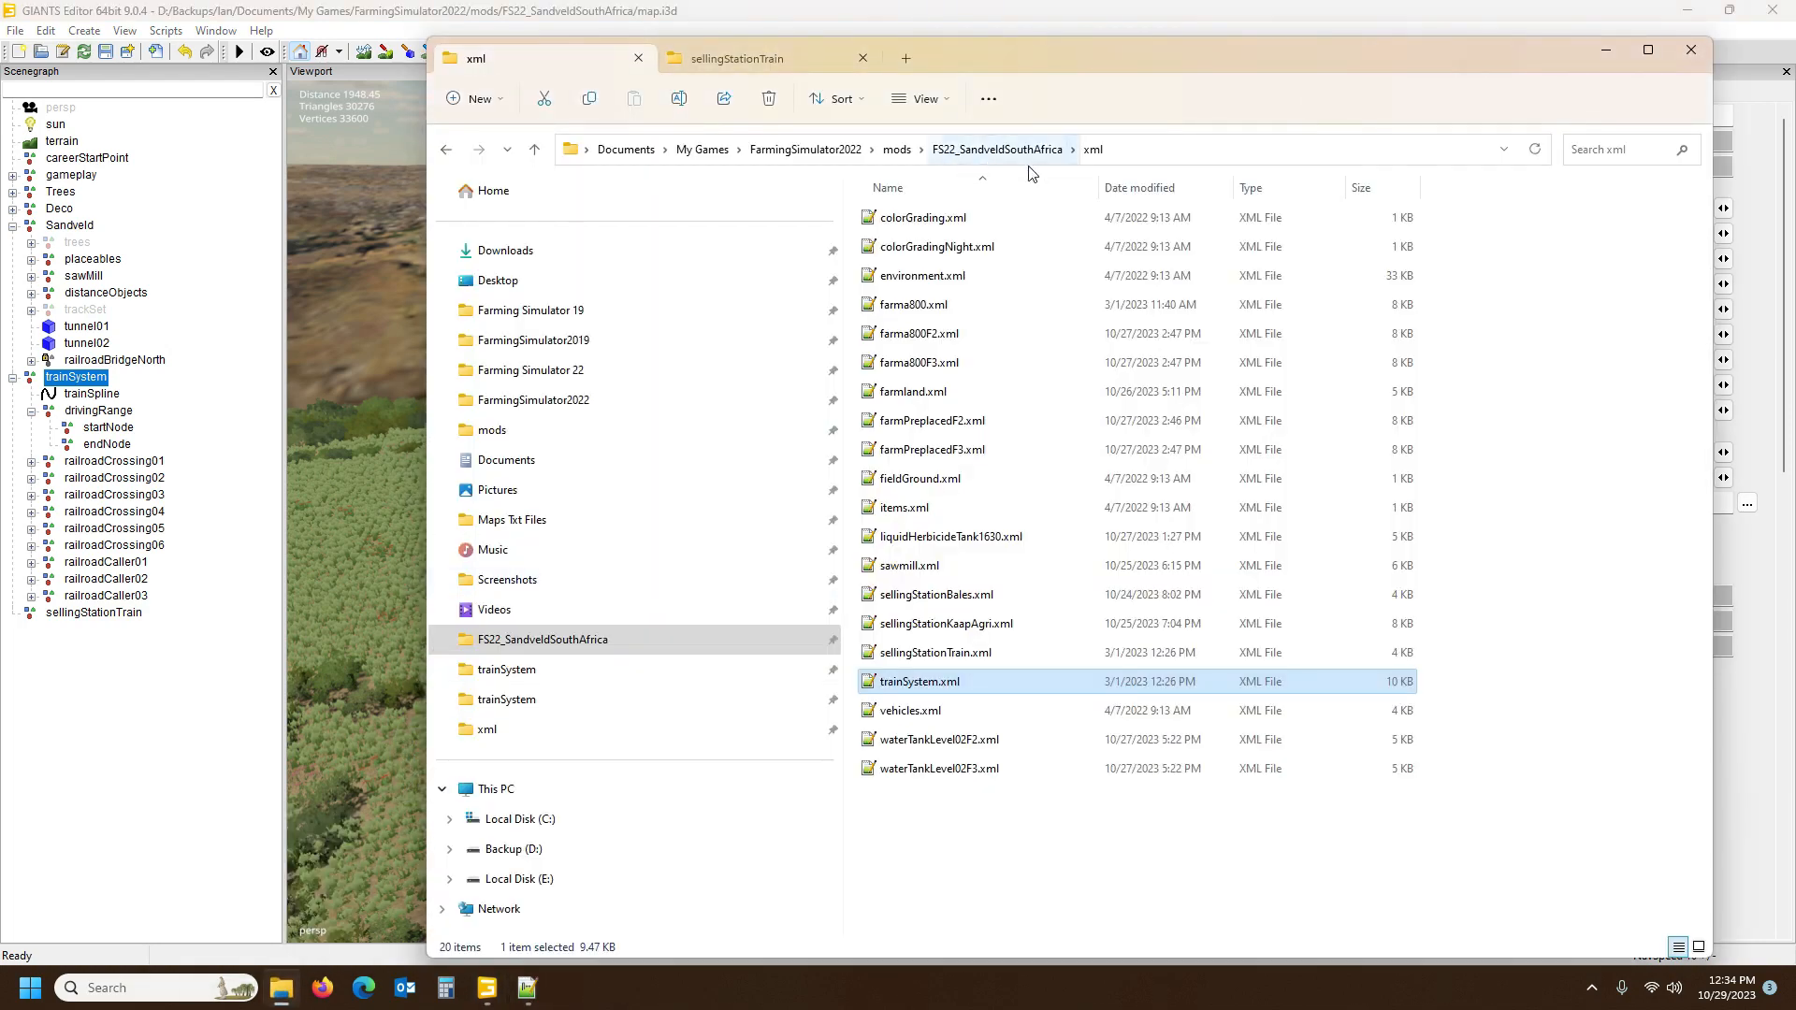
left_click(528, 988)
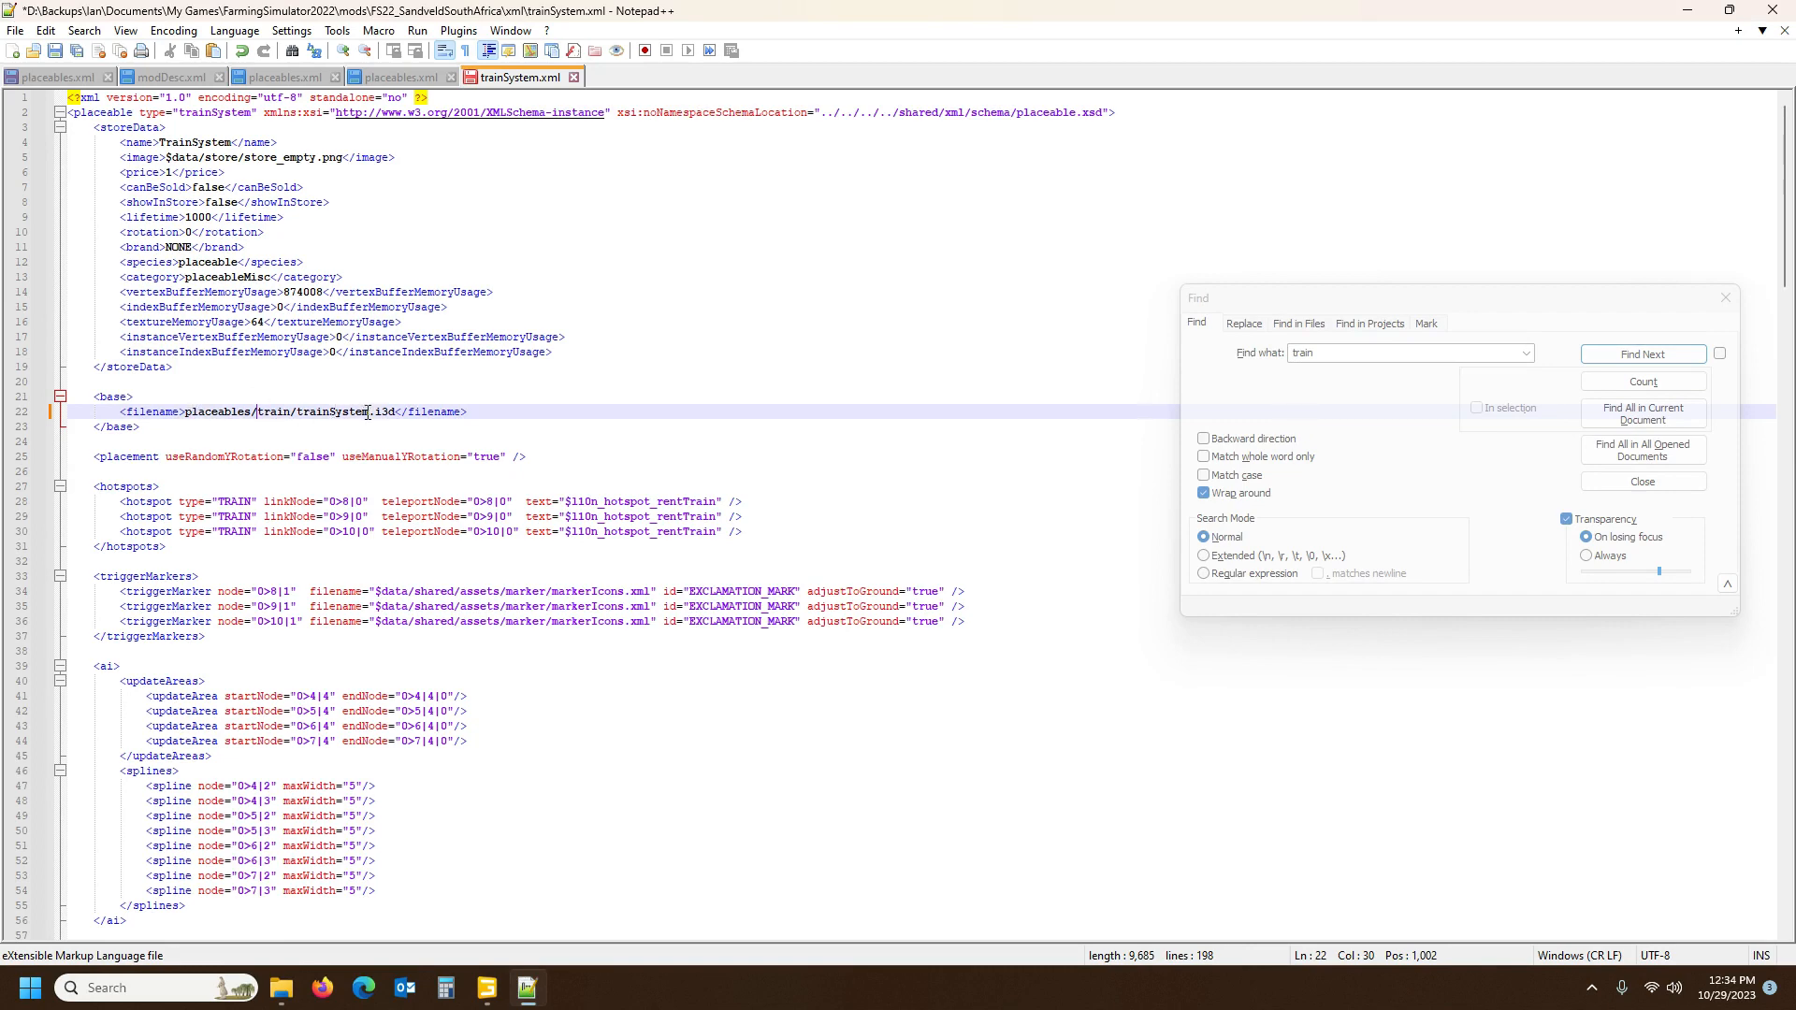
left_click(358, 898)
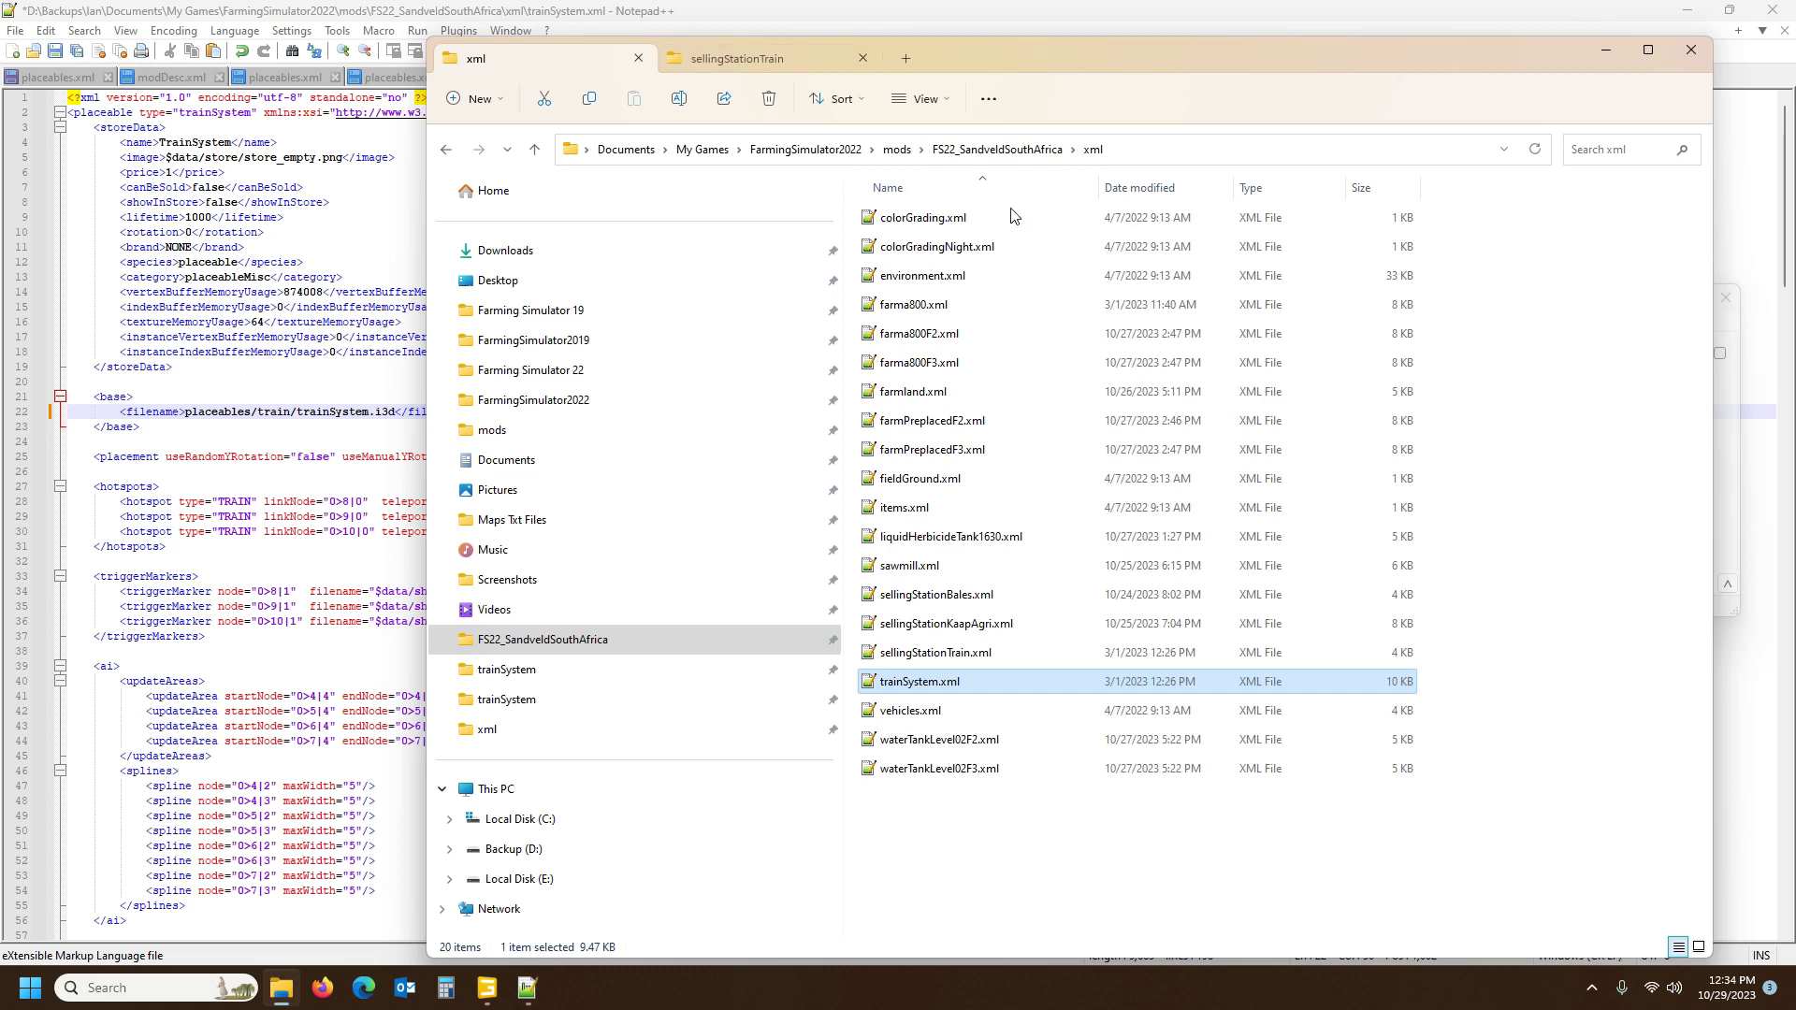
left_click(977, 152)
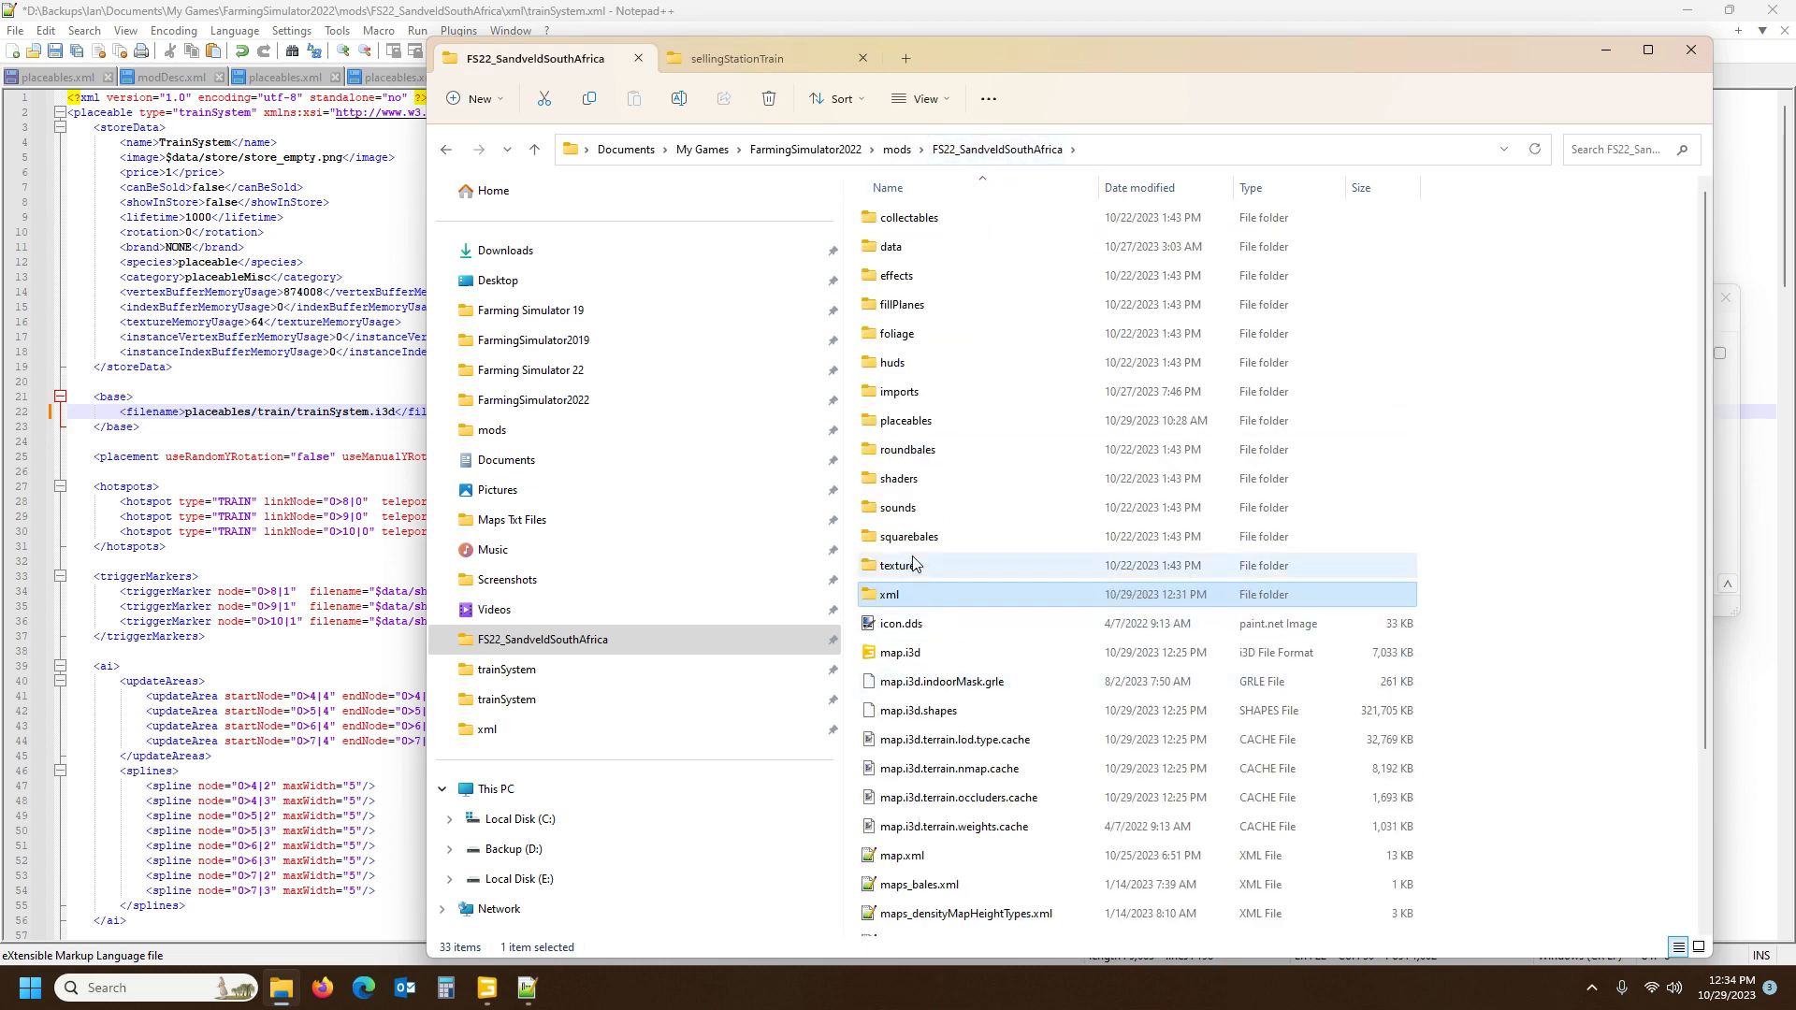
double_click(921, 421)
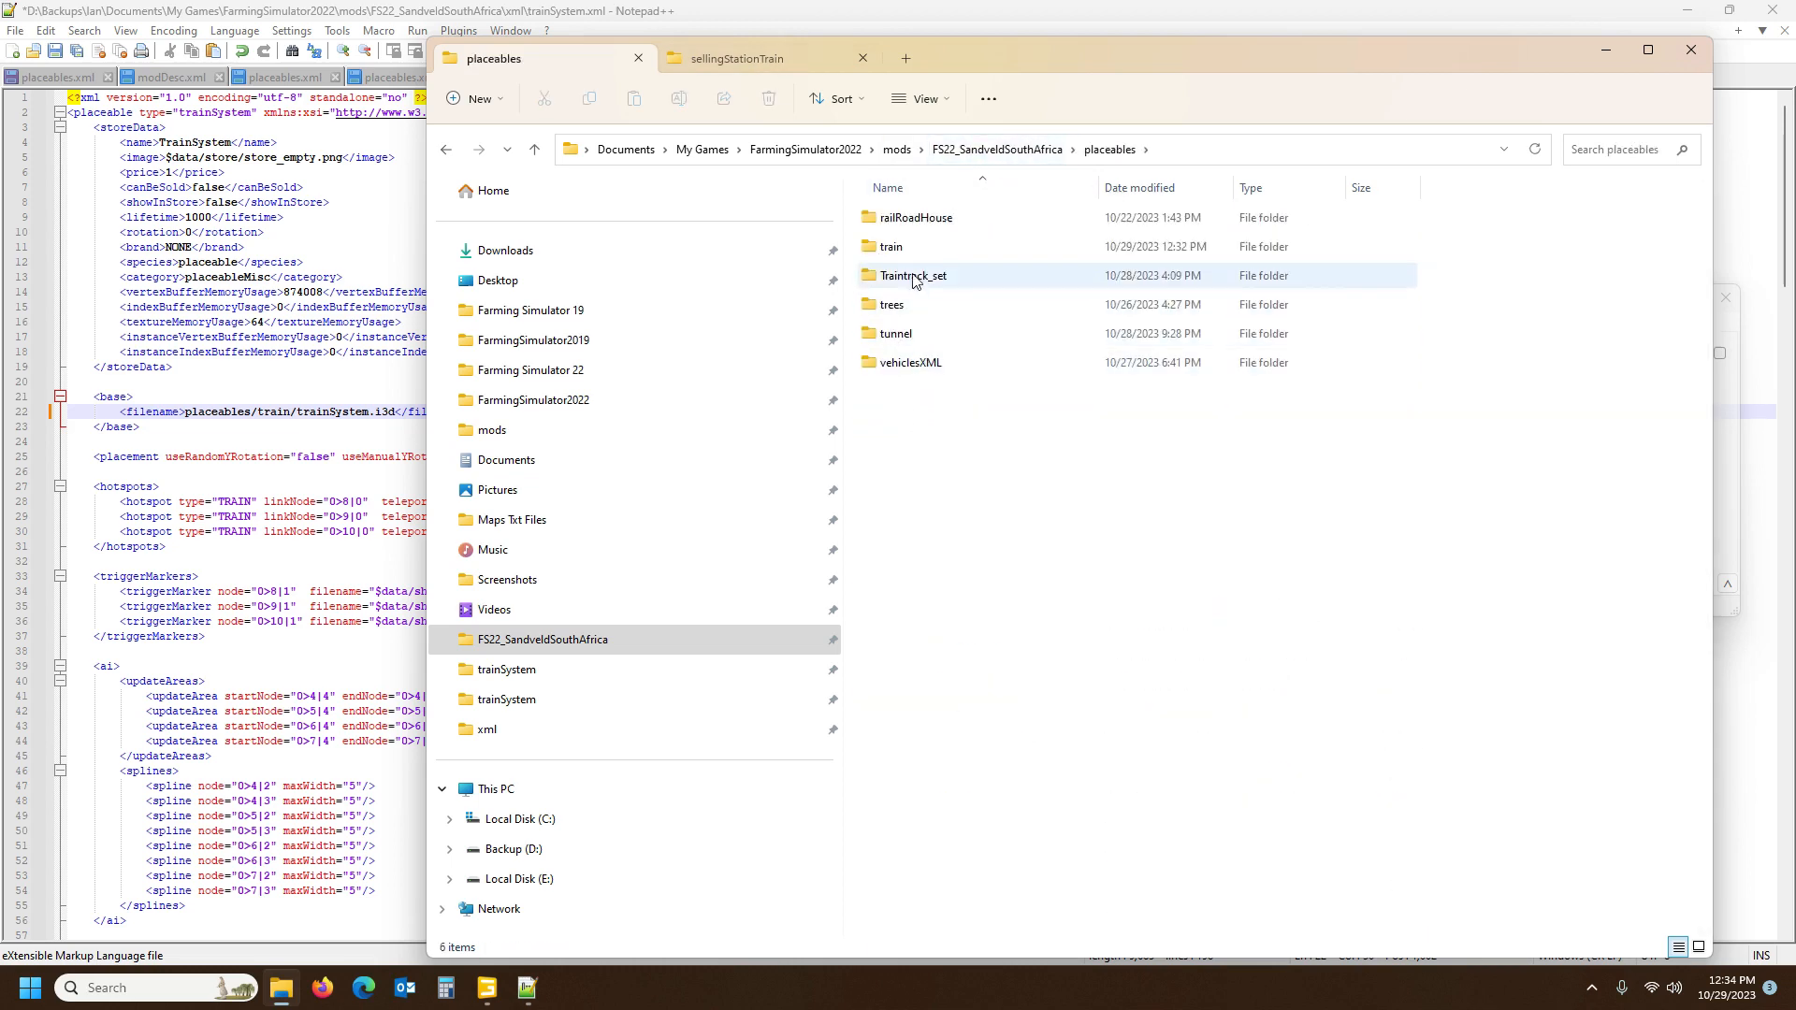
double_click(896, 247)
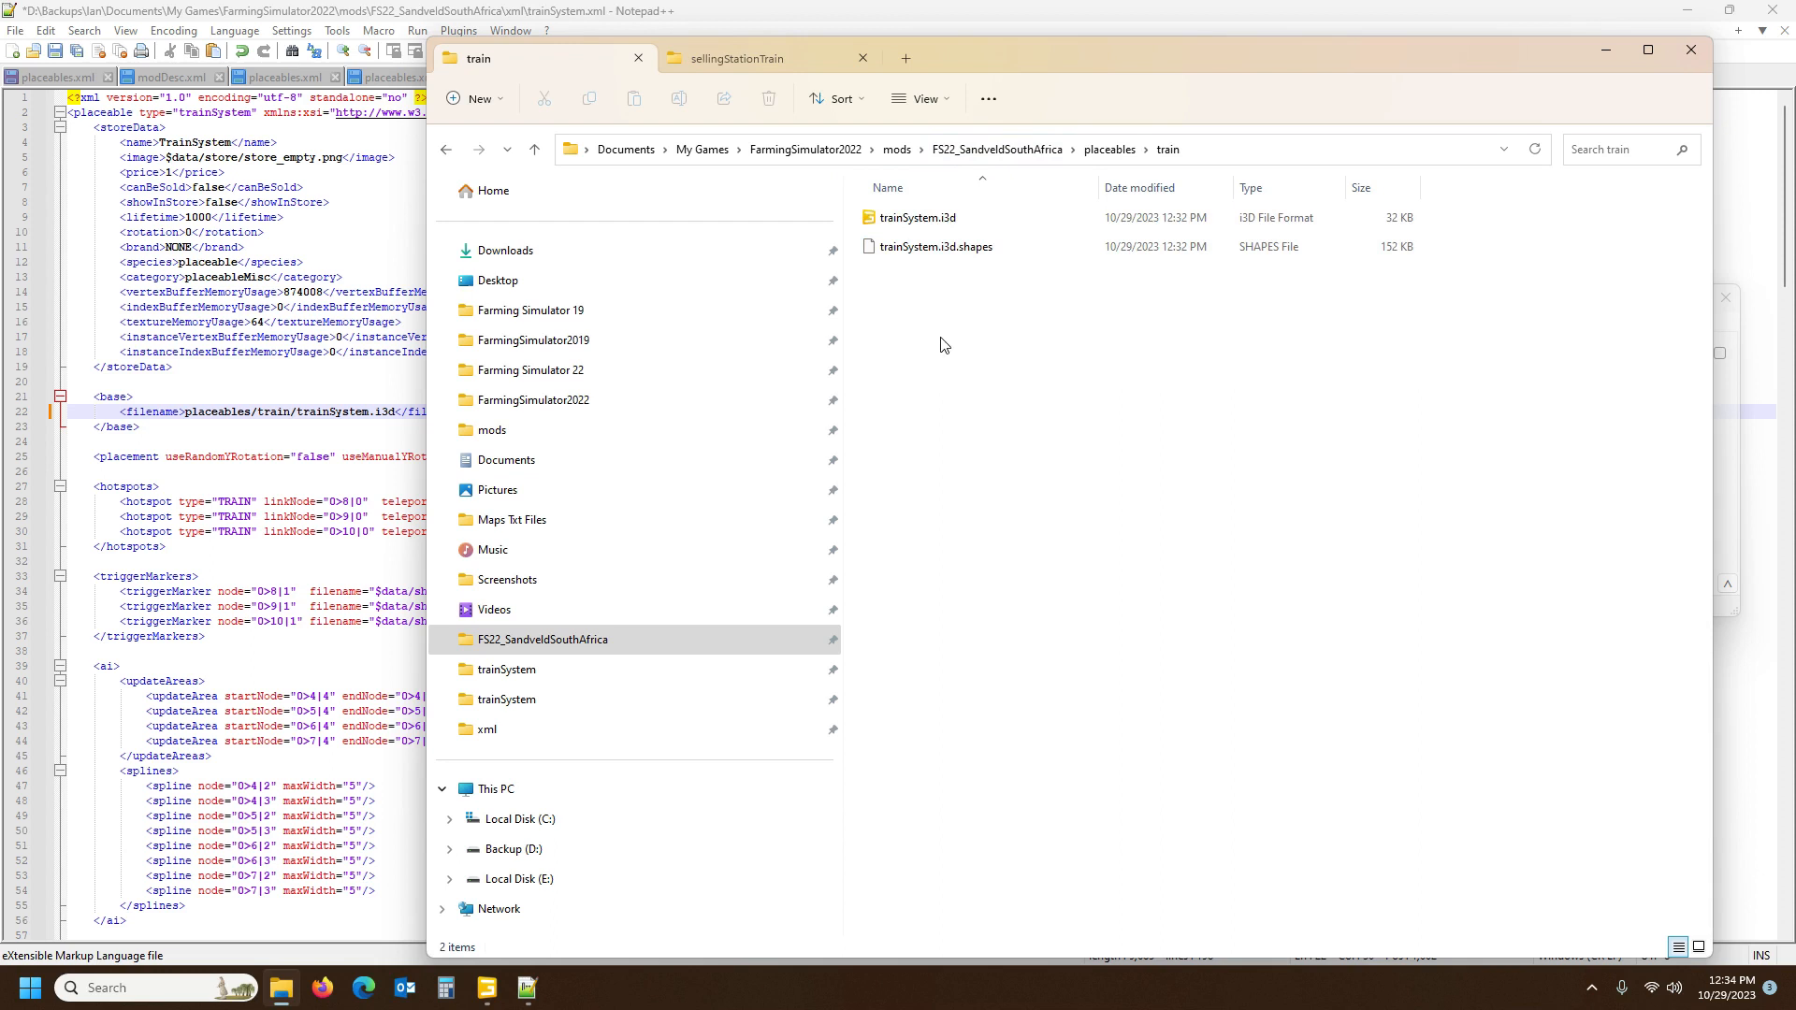
left_click(913, 226)
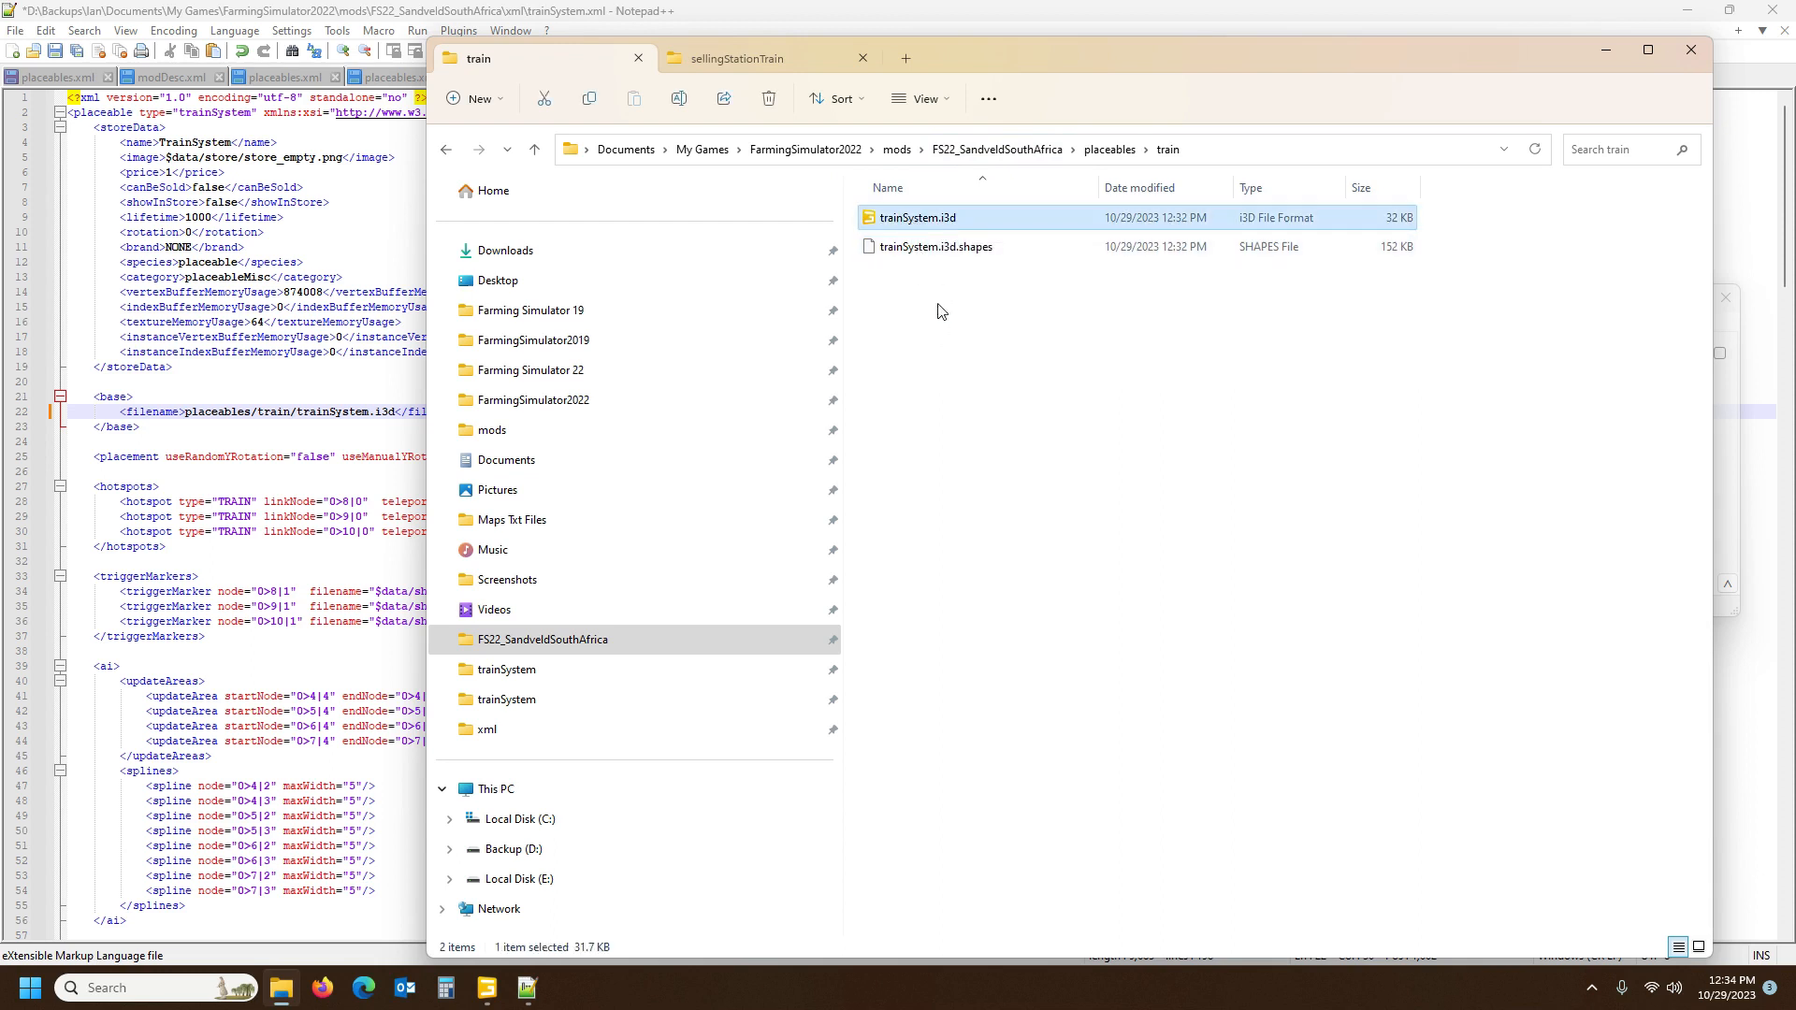
key("F2")
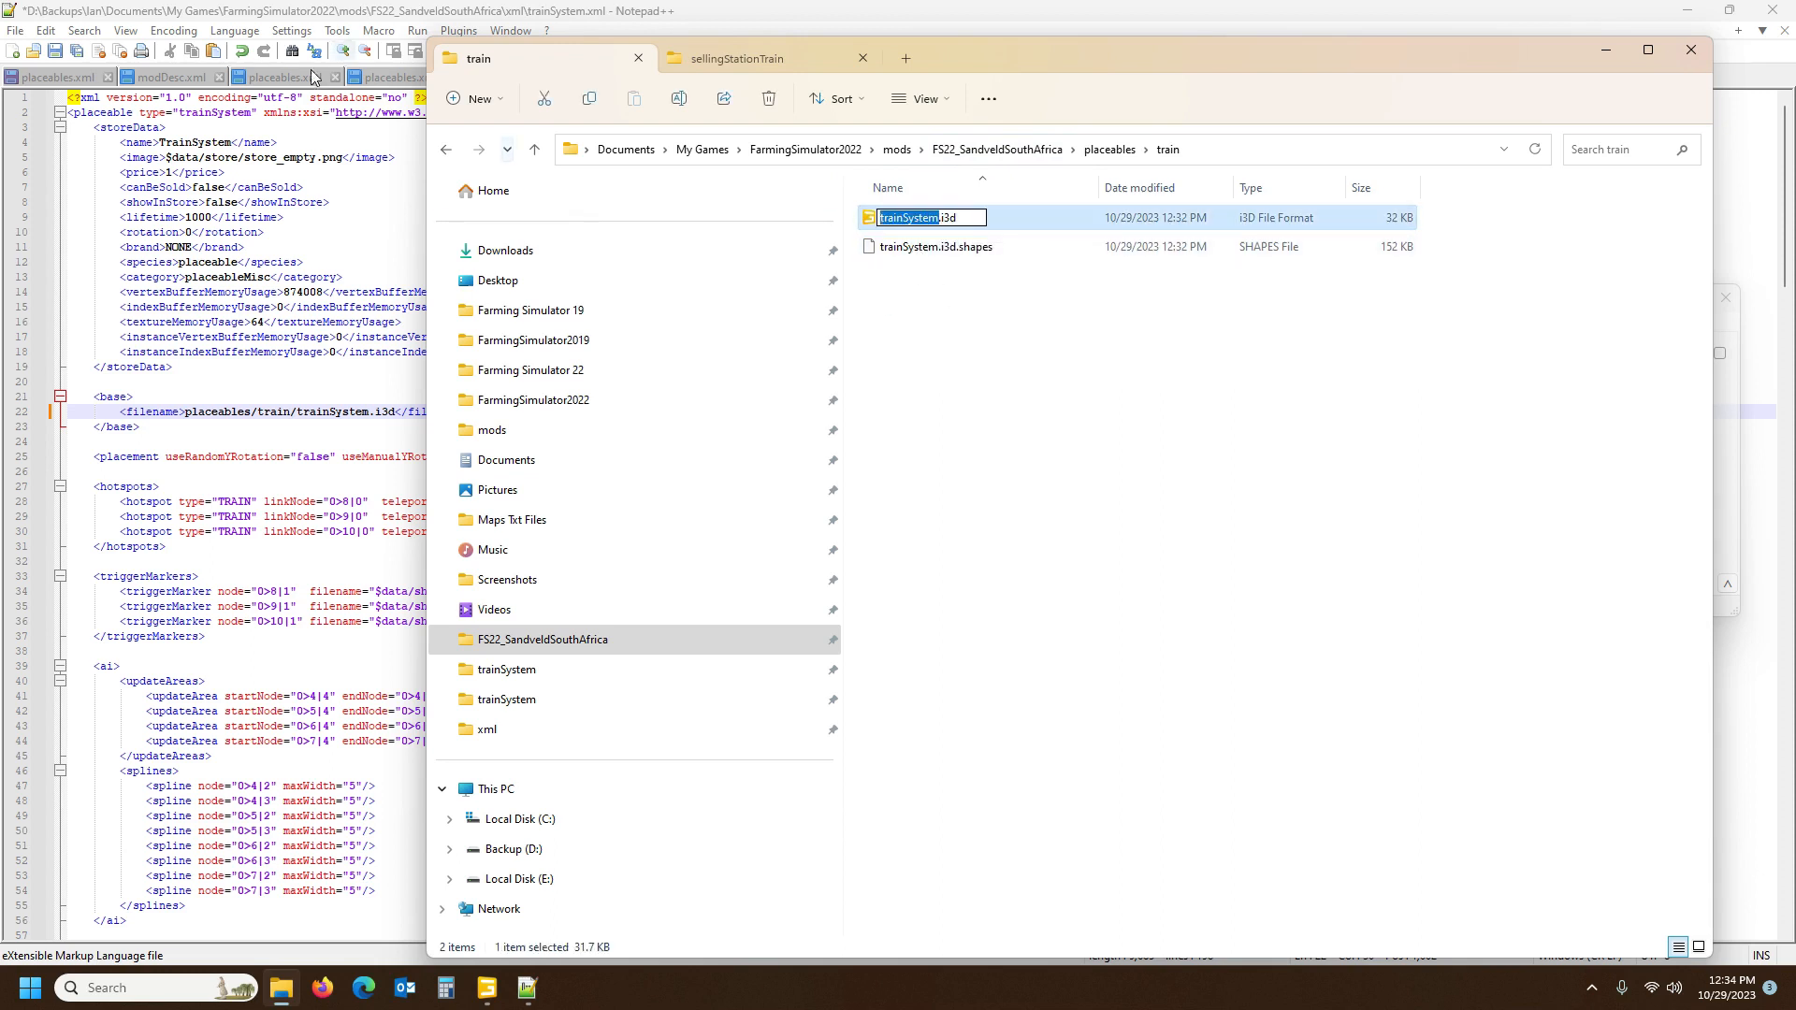
double_click(313, 412)
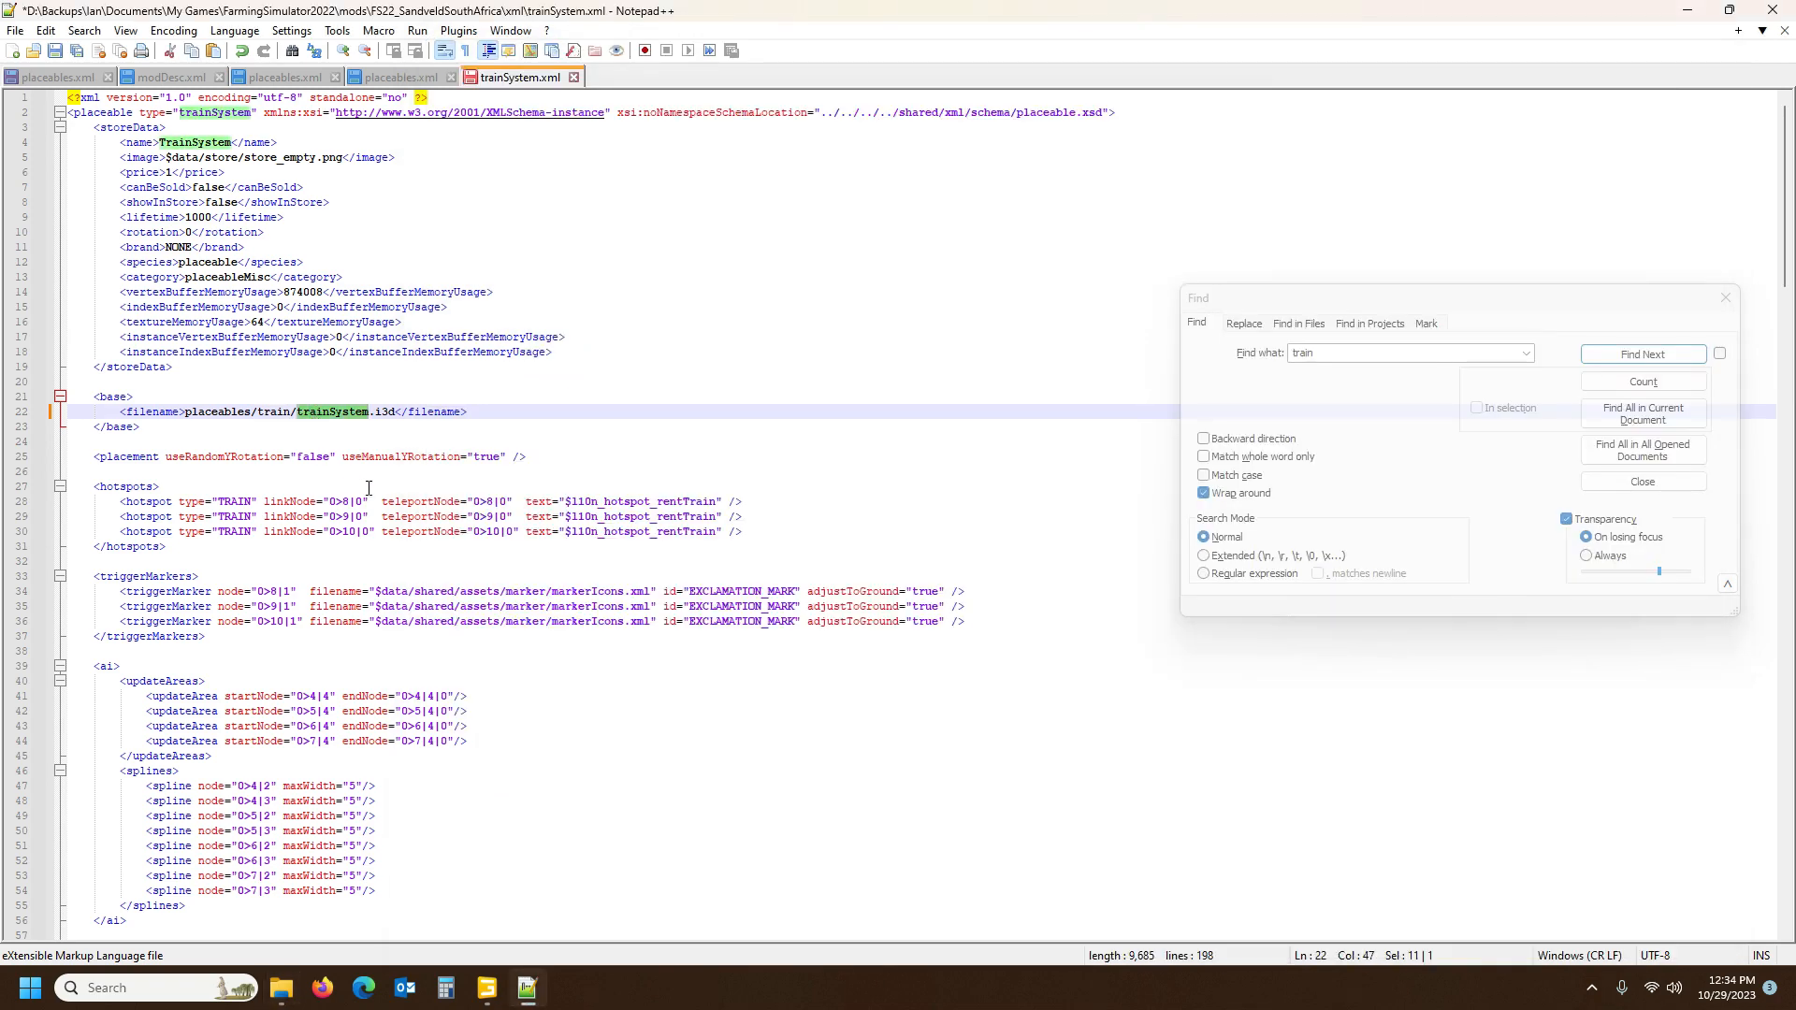
key("Right")
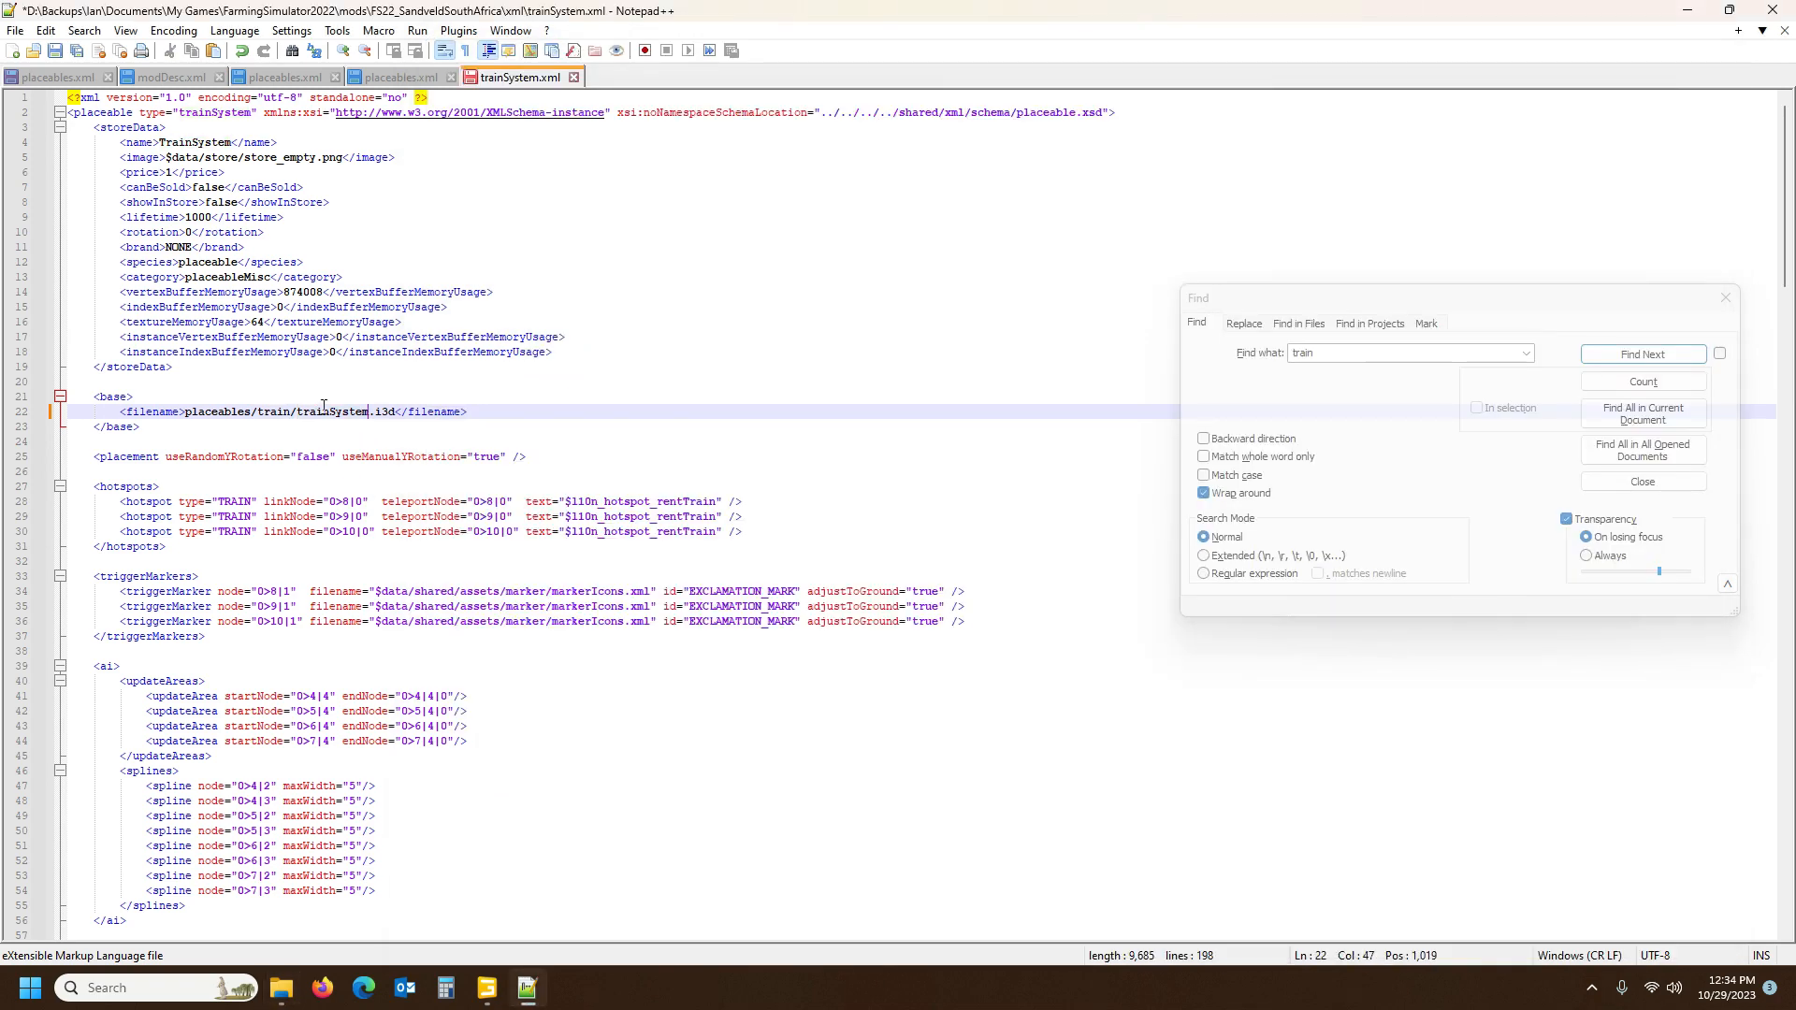
left_click(109, 398)
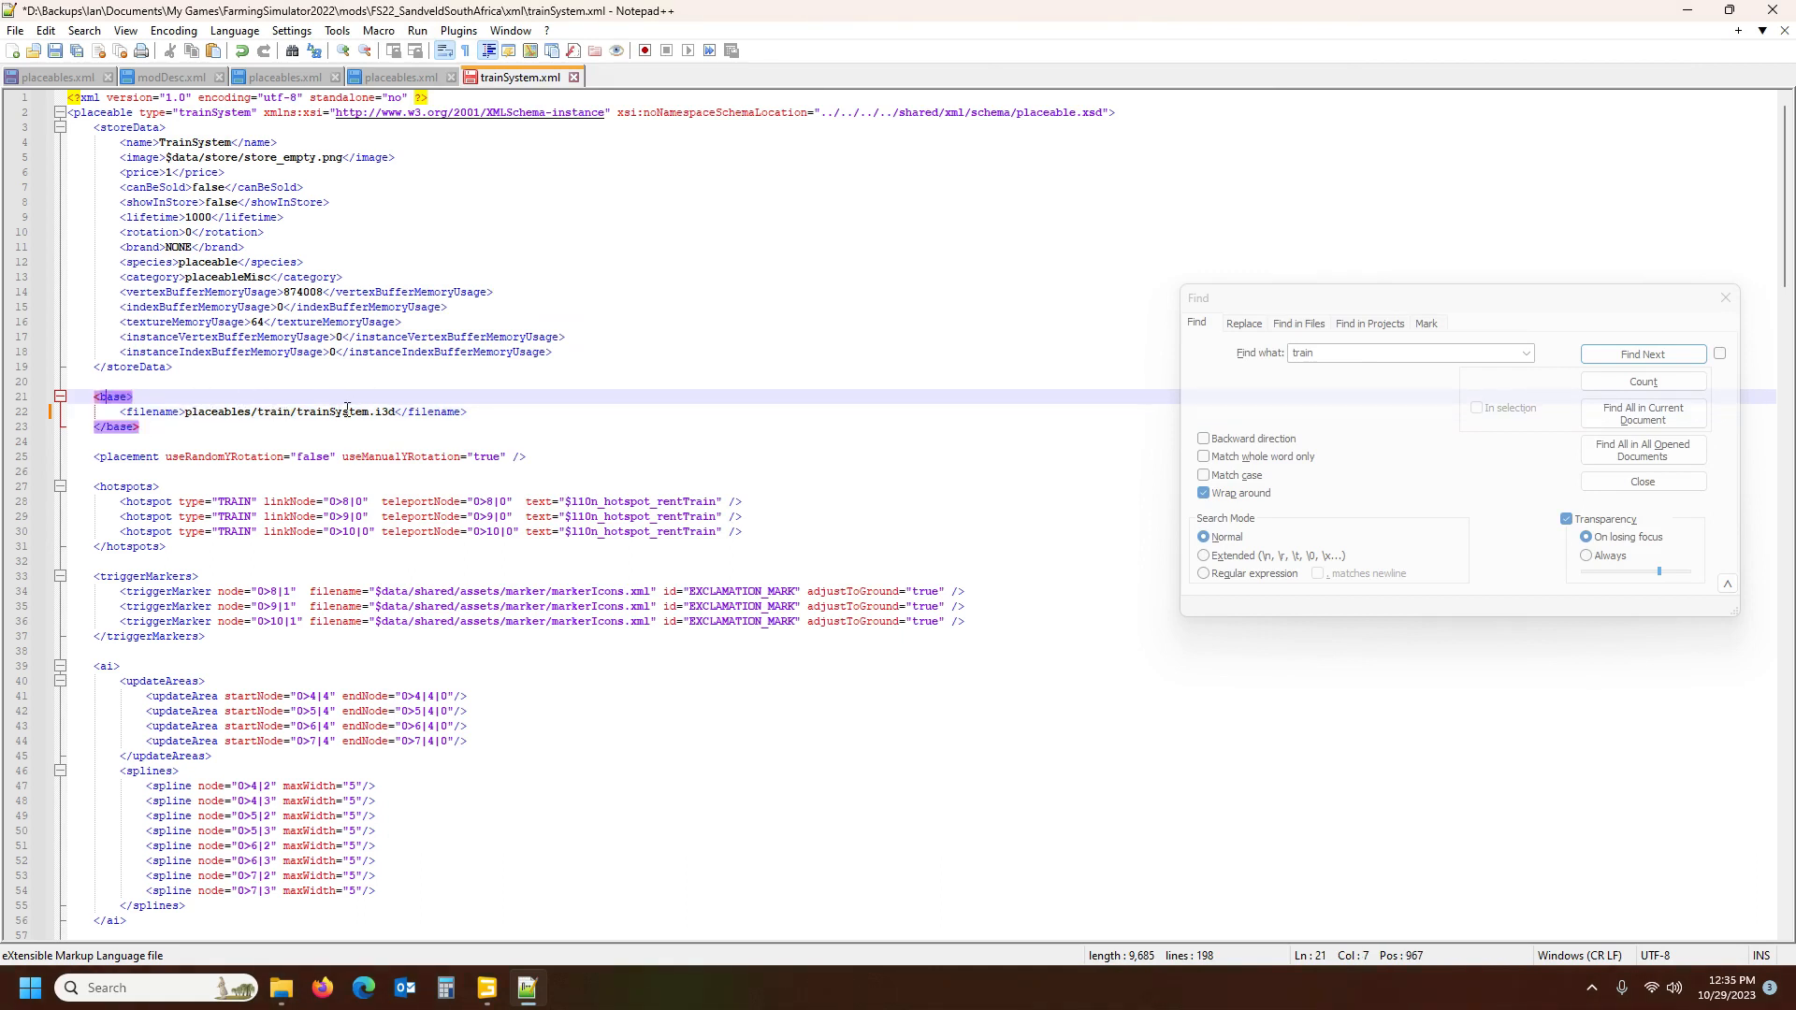
Review the rest of trainSystem.xml and save the file
scroll(433, 553, "down", 16)
scroll(431, 562, "up", 13)
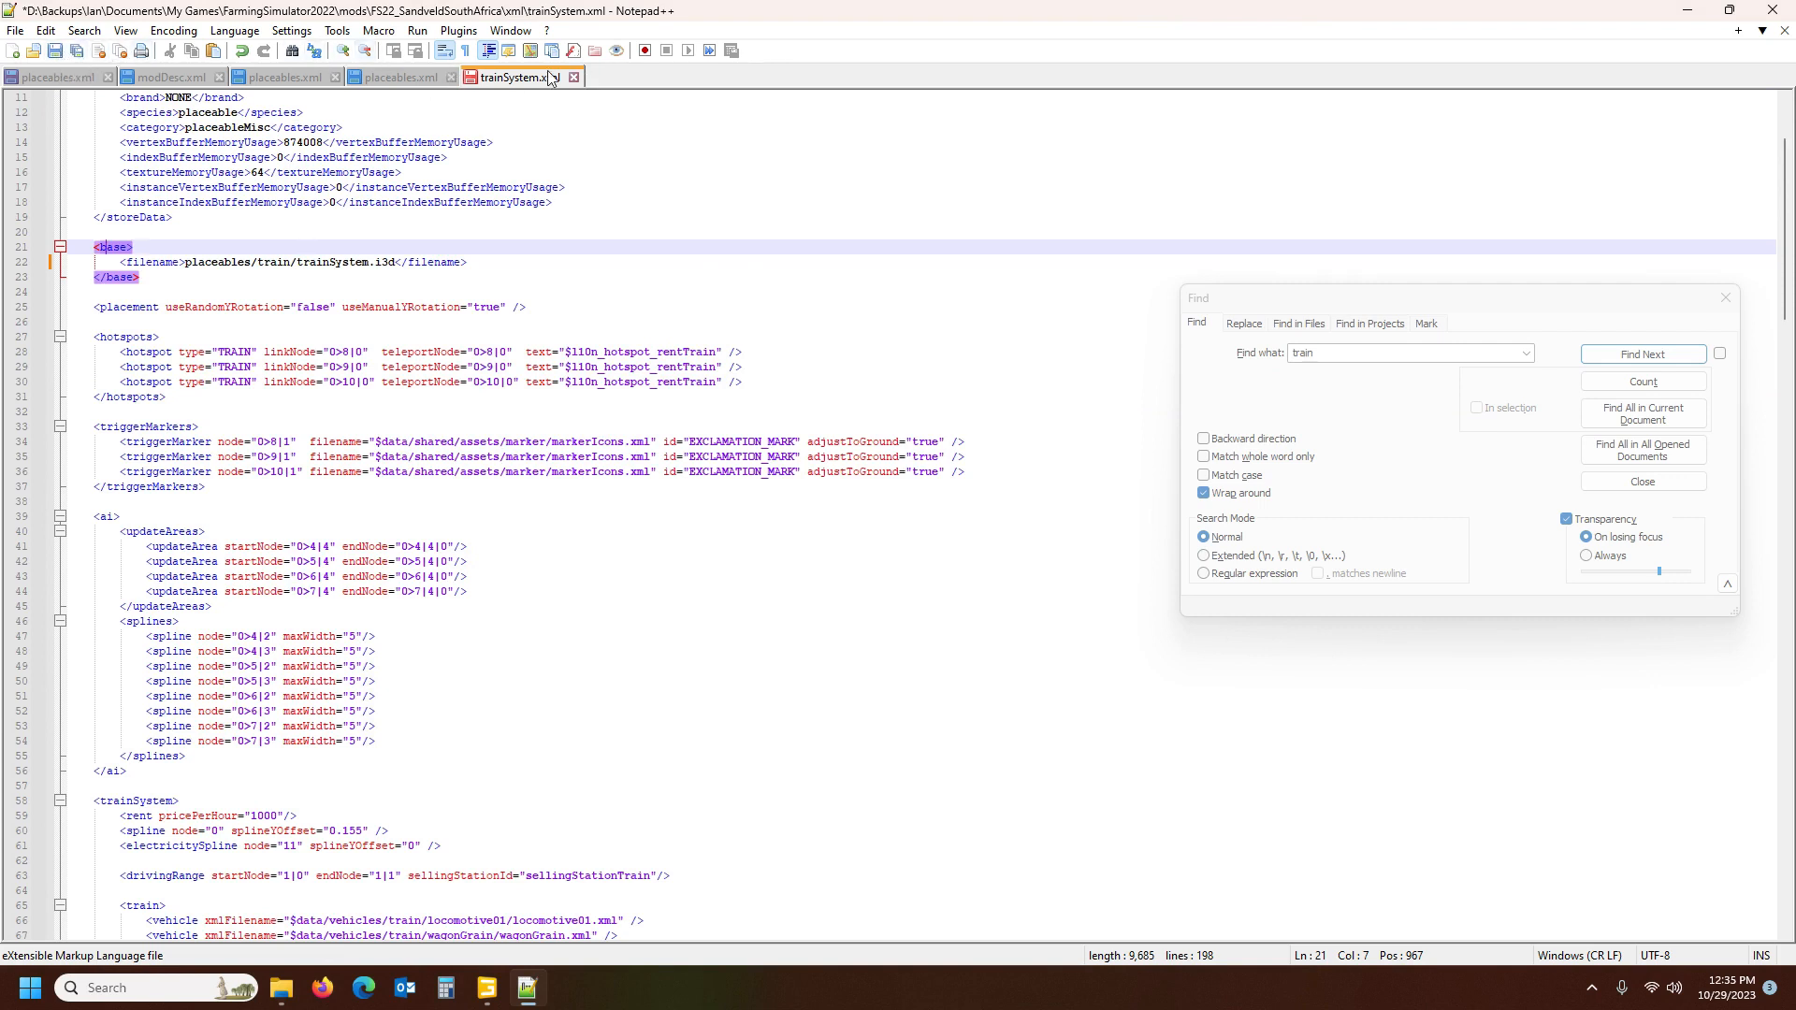
left_click(55, 51)
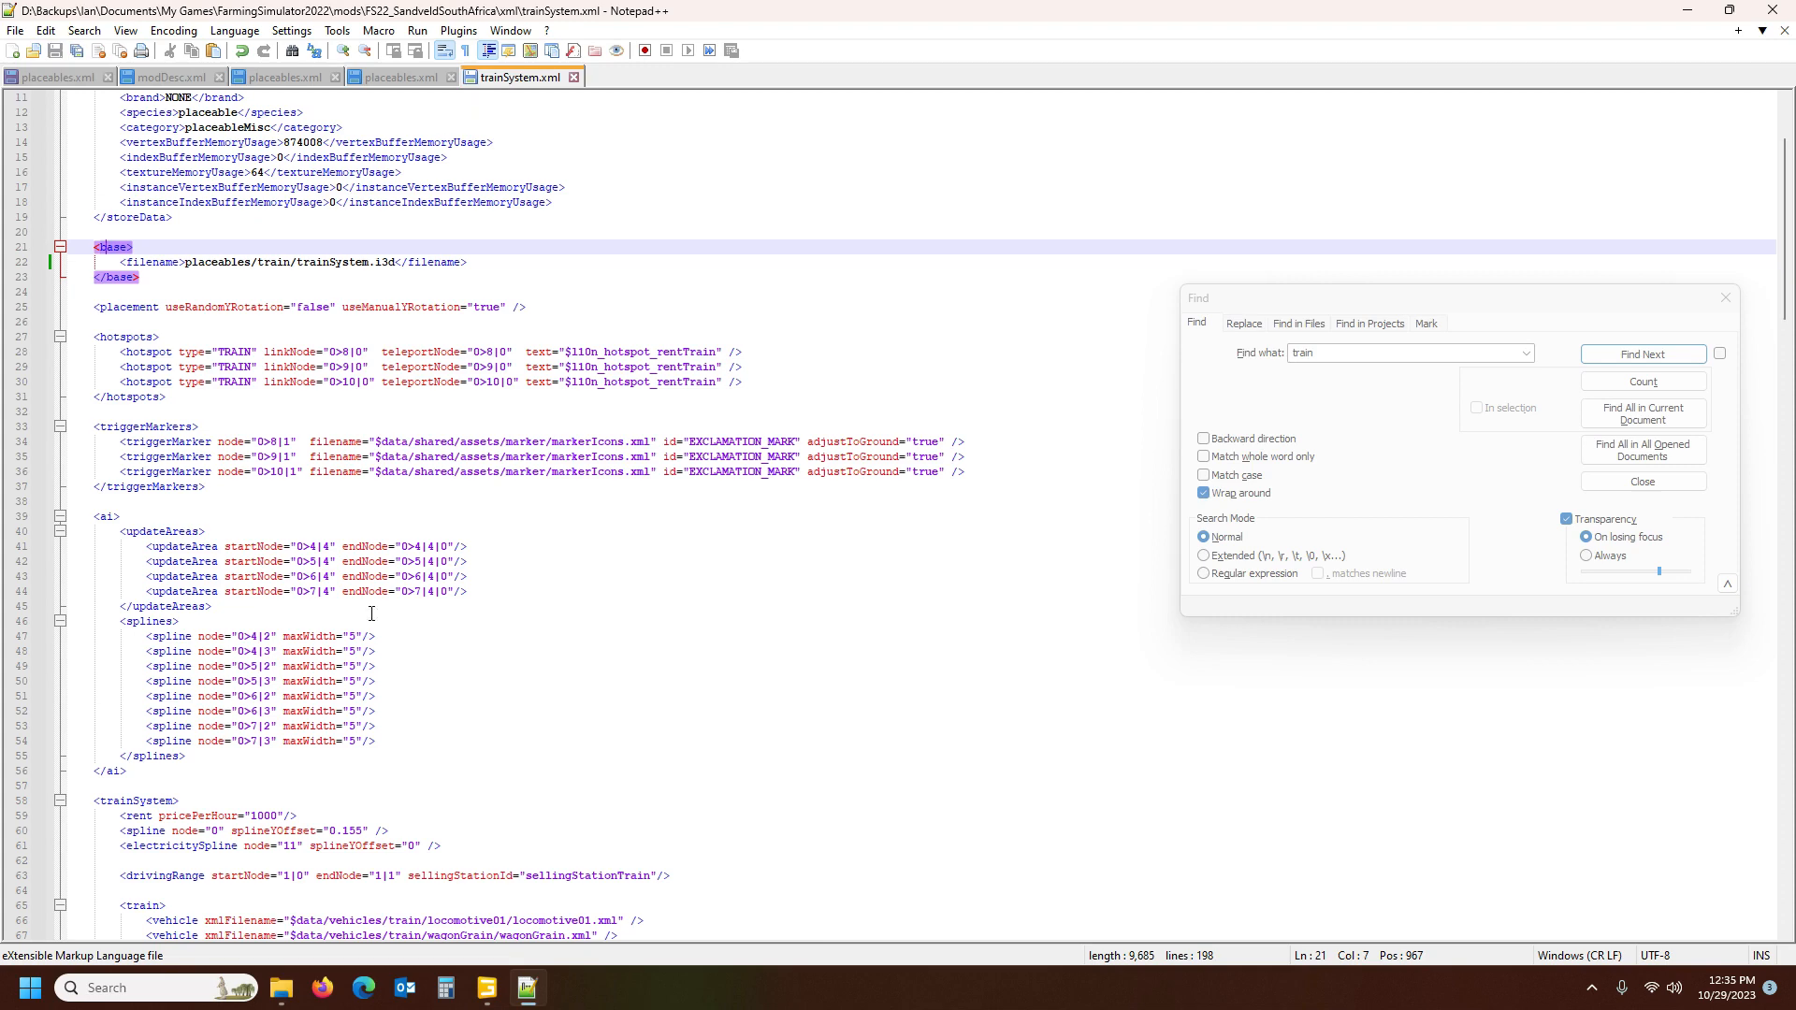
scroll(351, 300, "up", 4)
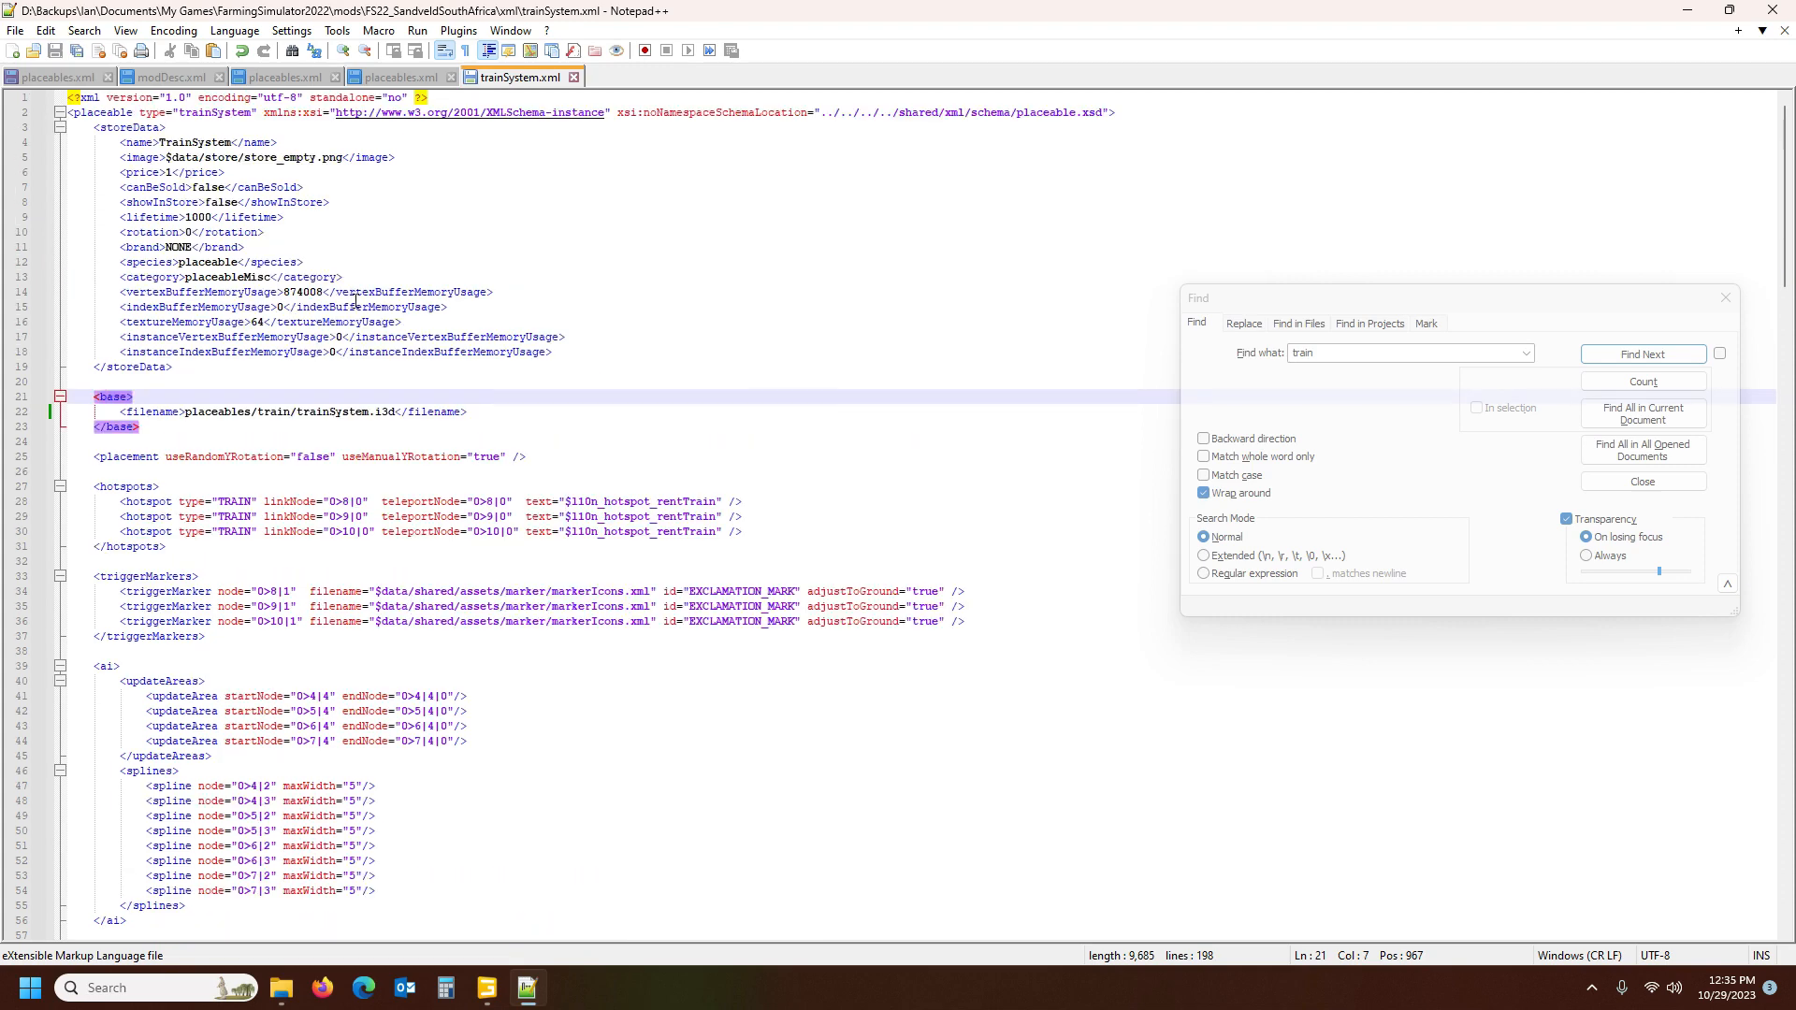
Open storeItems.xml from the FS22_SandveldSouthAfrica mod folder, review its store item entries, and close the file
left_click(40, 78)
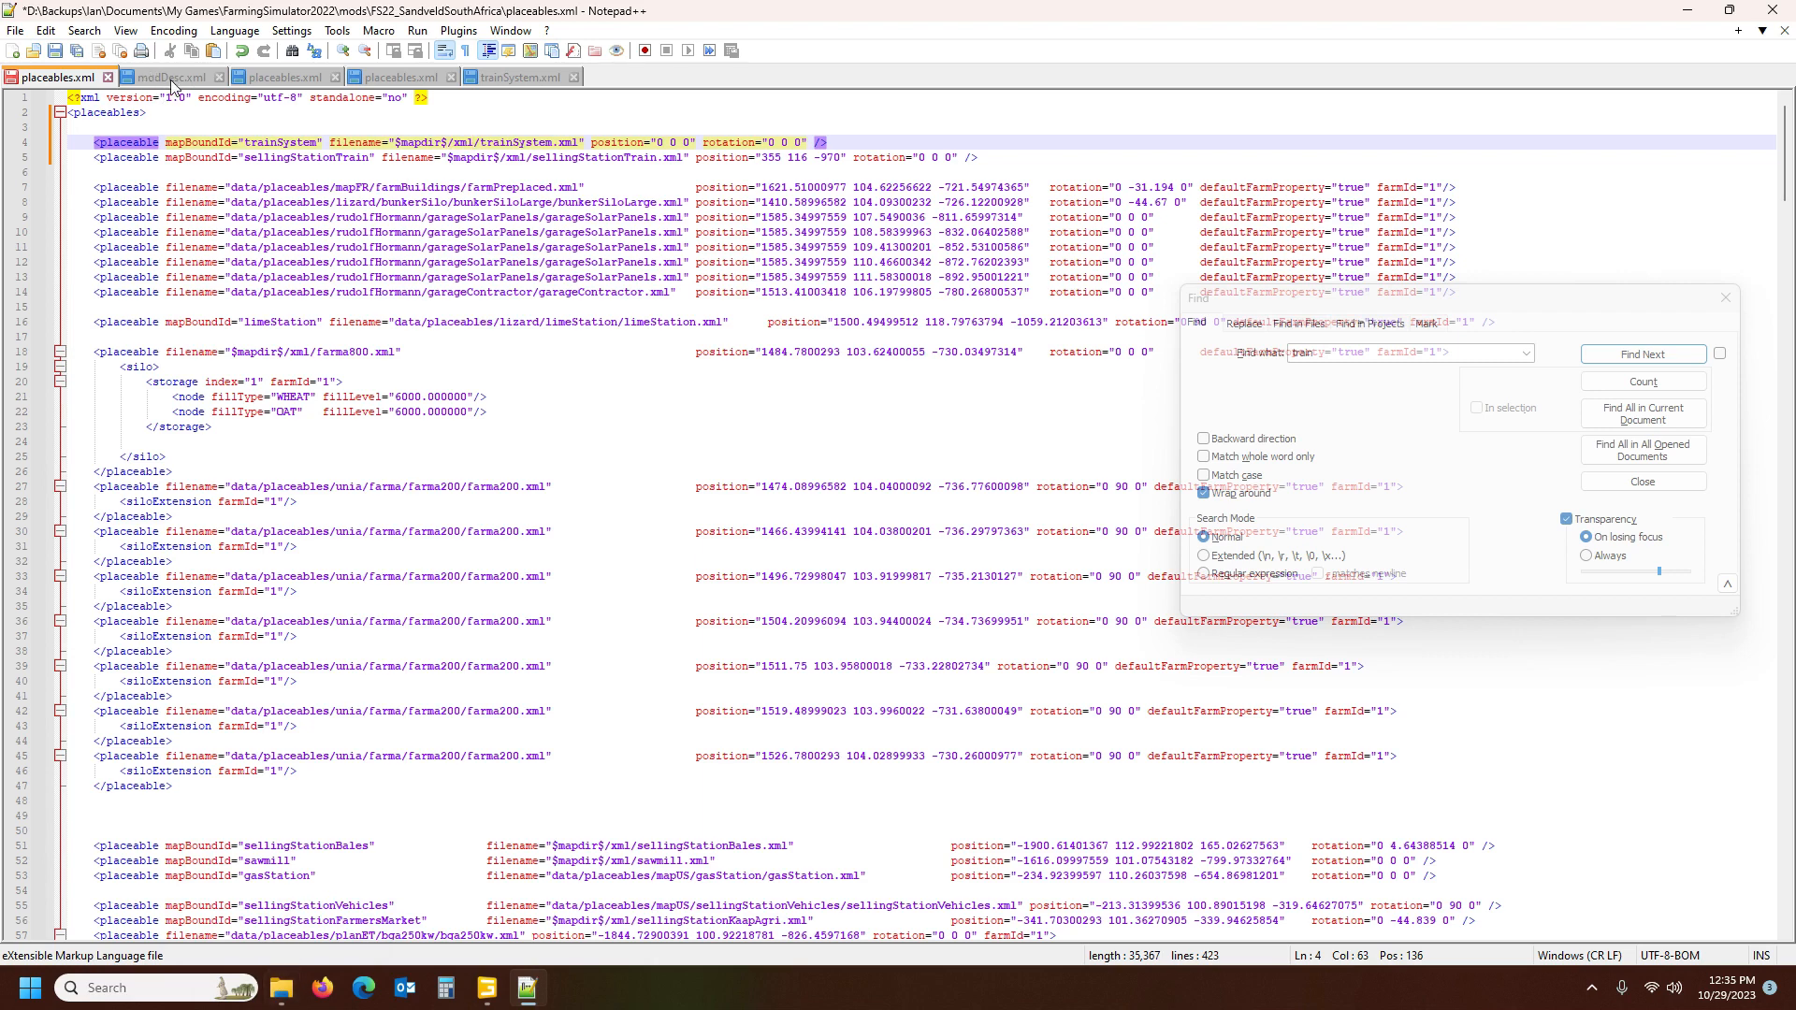
left_click(281, 995)
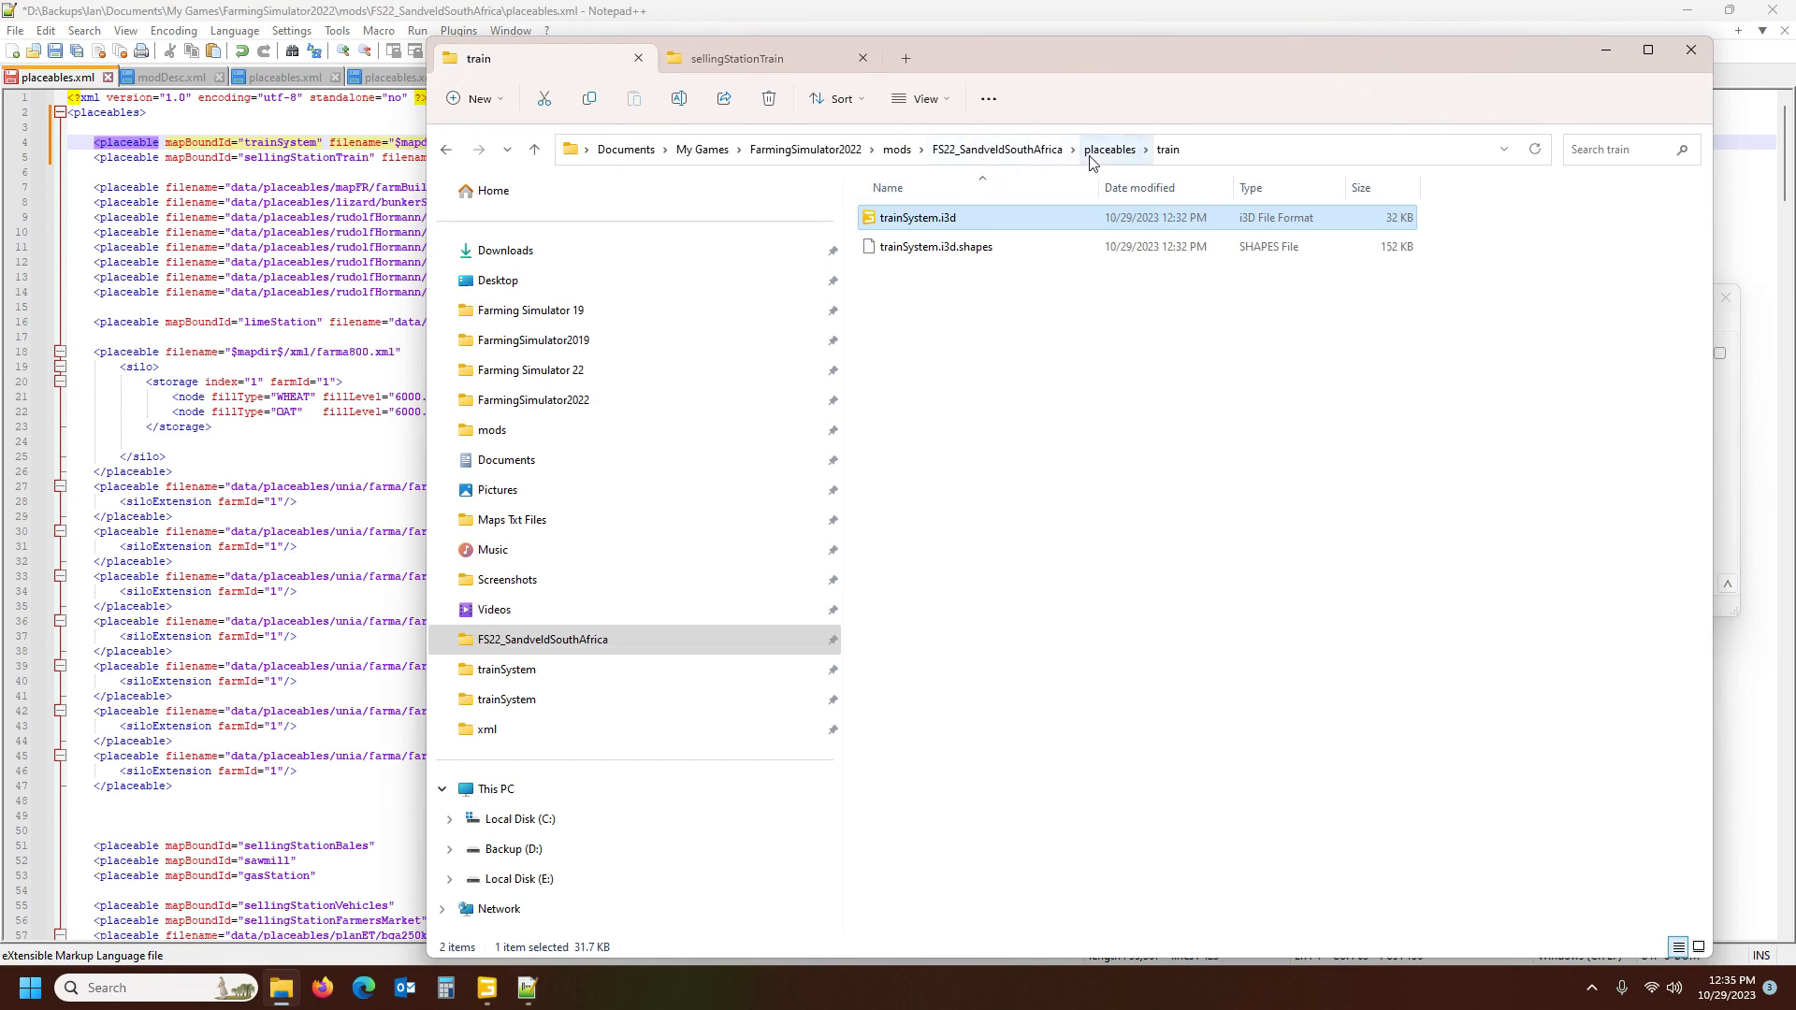
left_click(991, 150)
scroll(1018, 609, "down", 2)
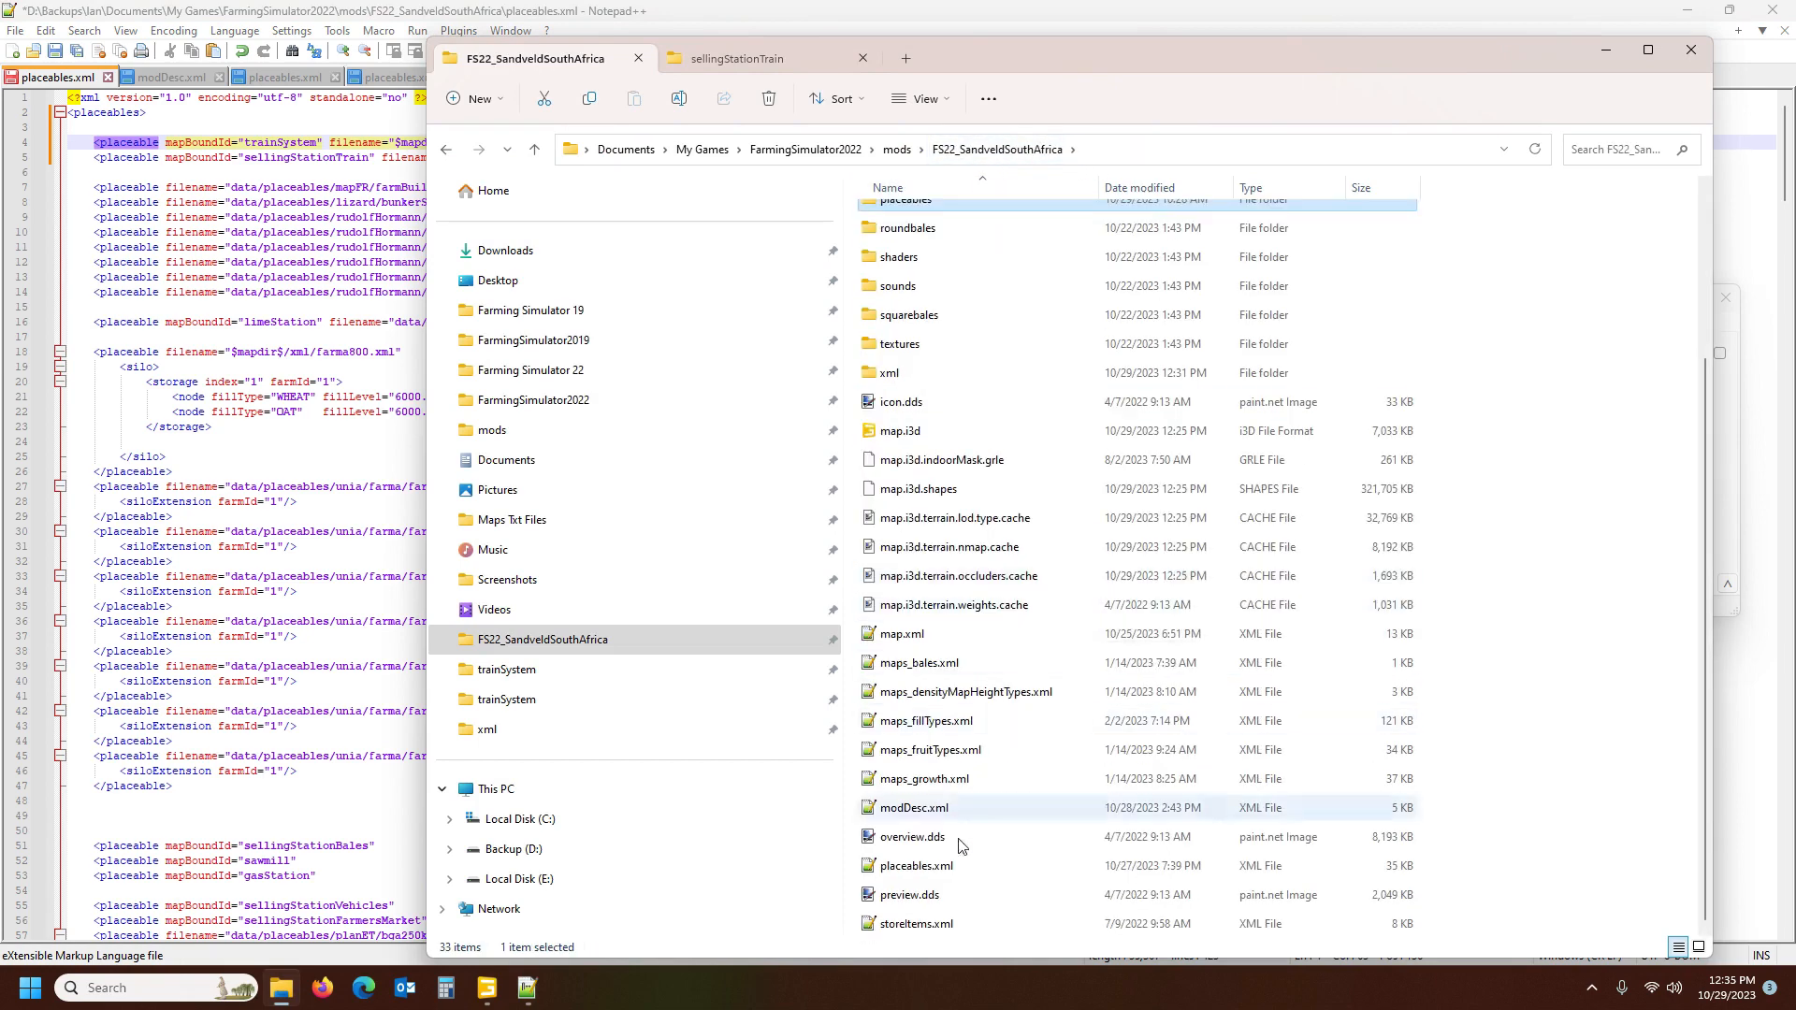
double_click(956, 926)
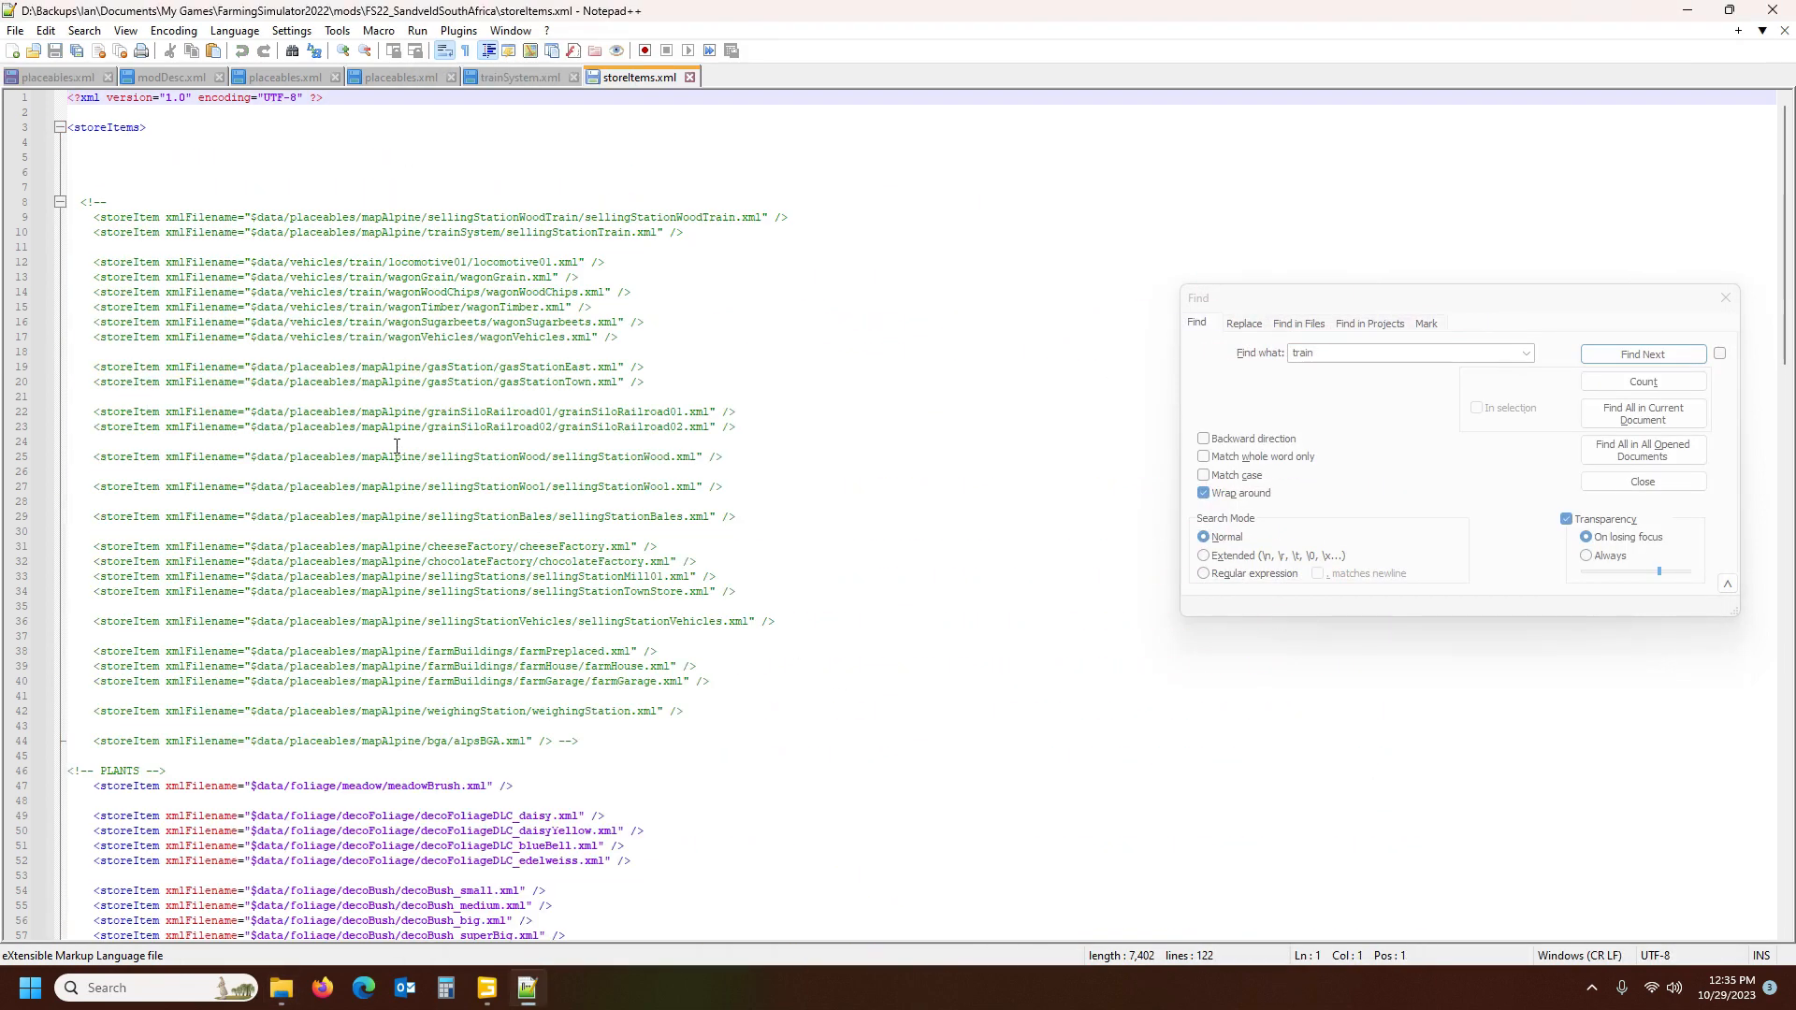
scroll(397, 447, "down", 13)
scroll(135, 395, "up", 3)
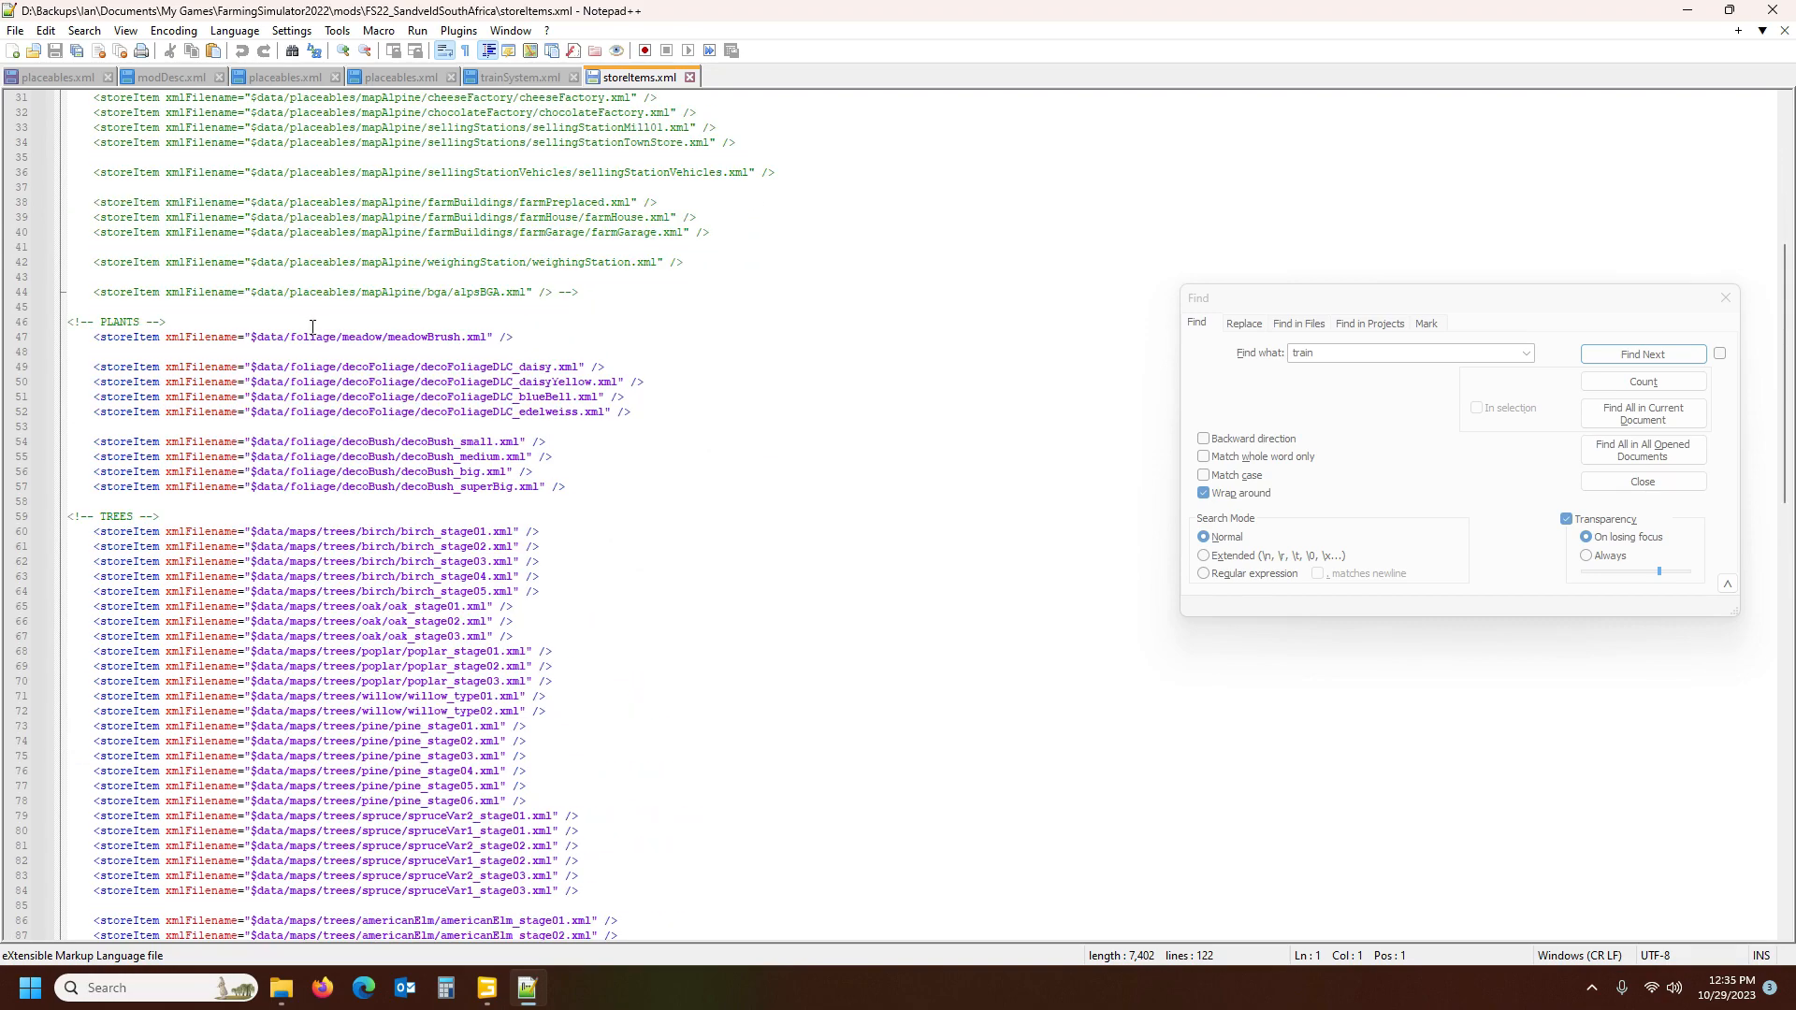
scroll(424, 388, "down", 20)
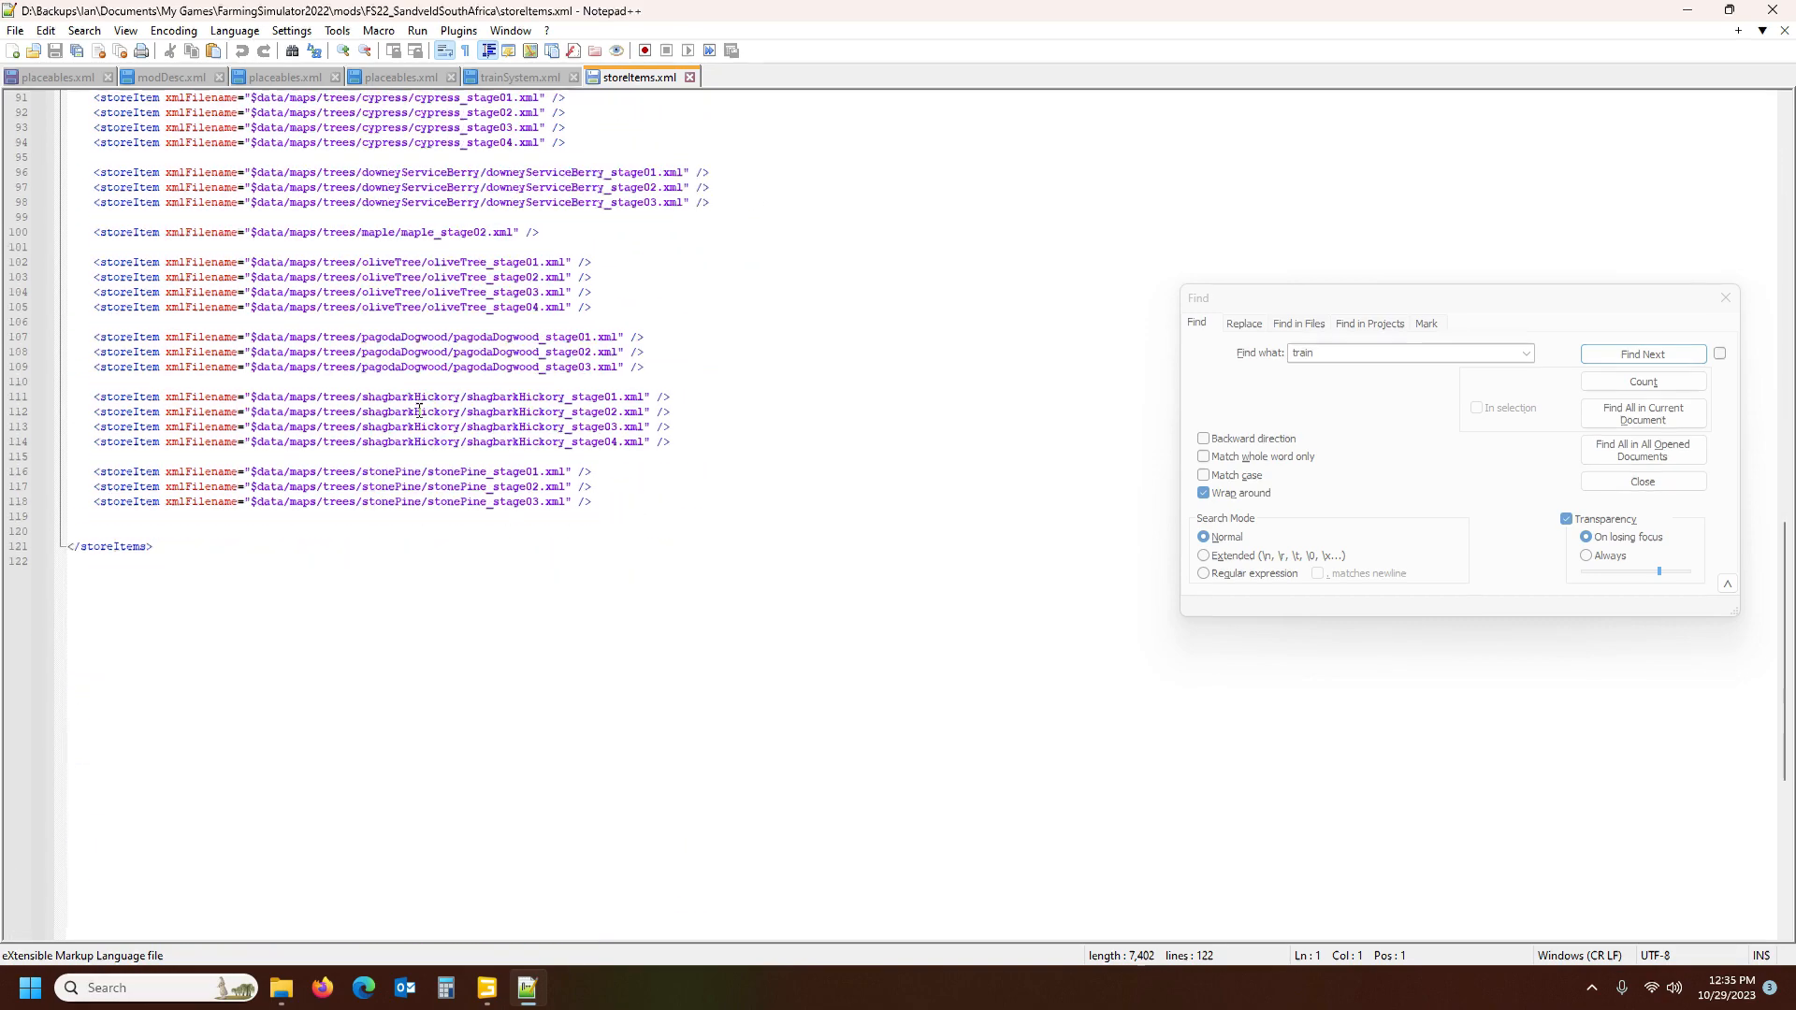
scroll(407, 505, "up", 20)
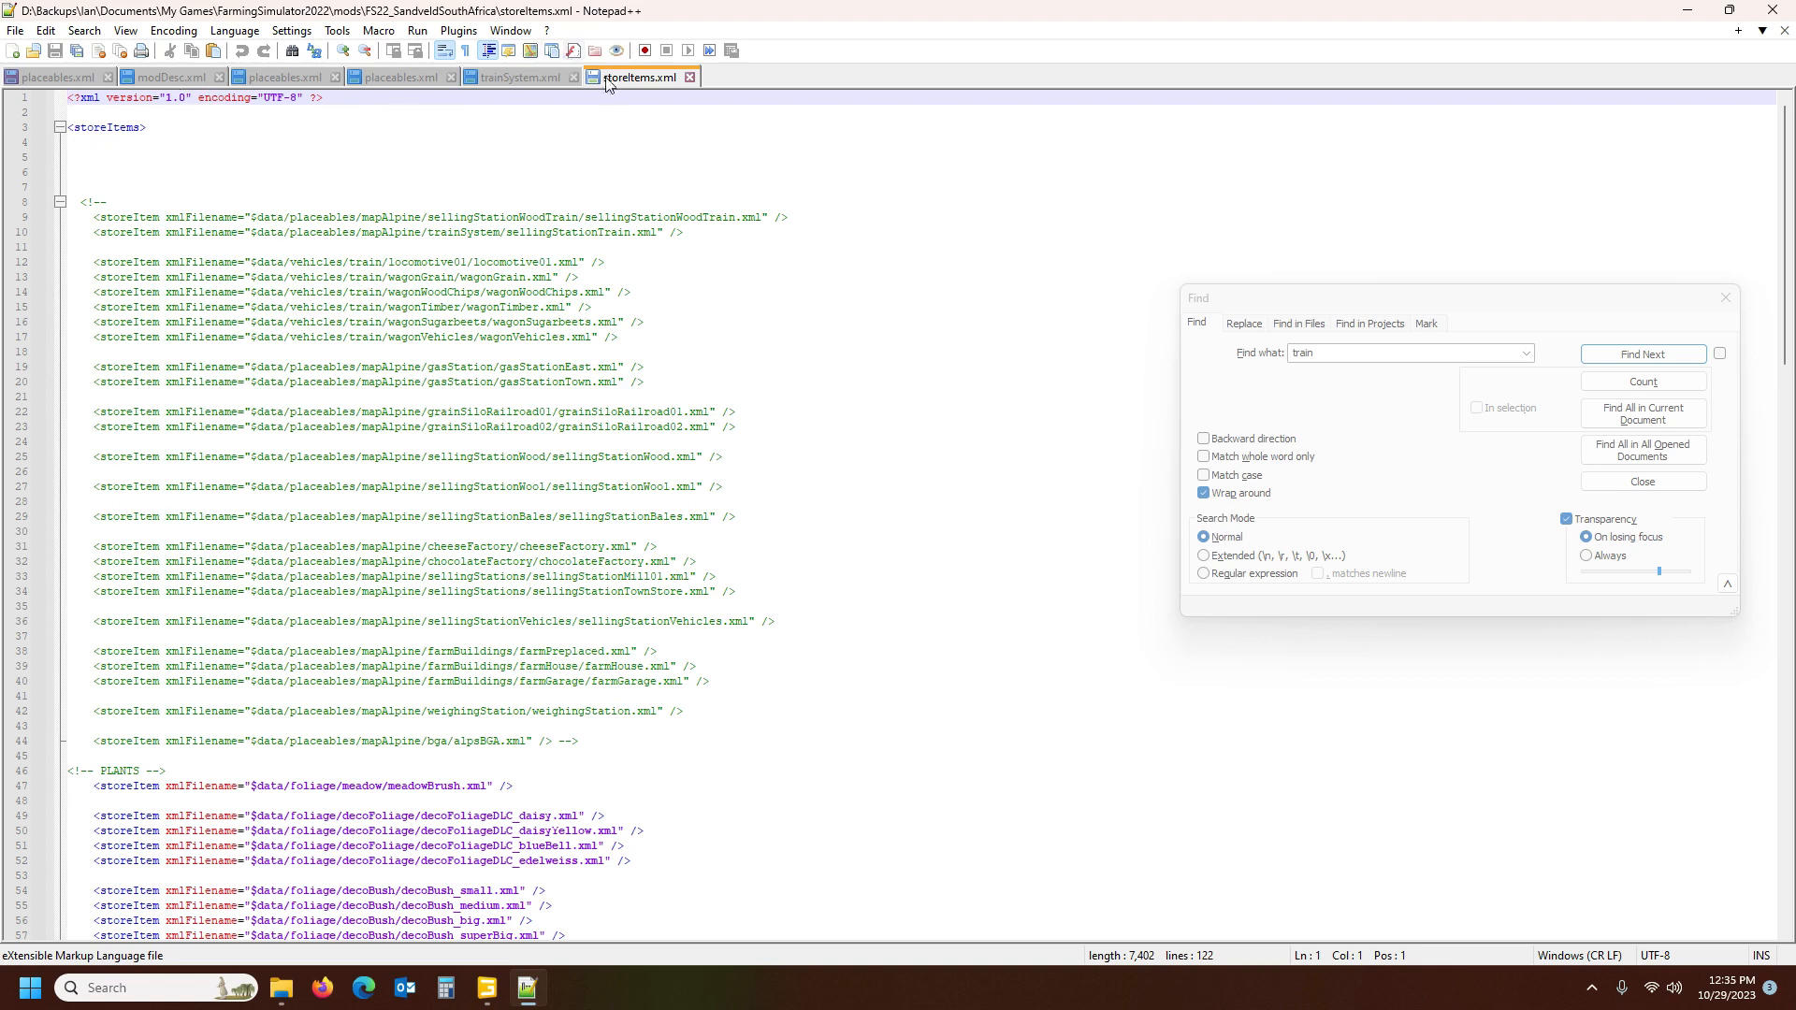
left_click(690, 78)
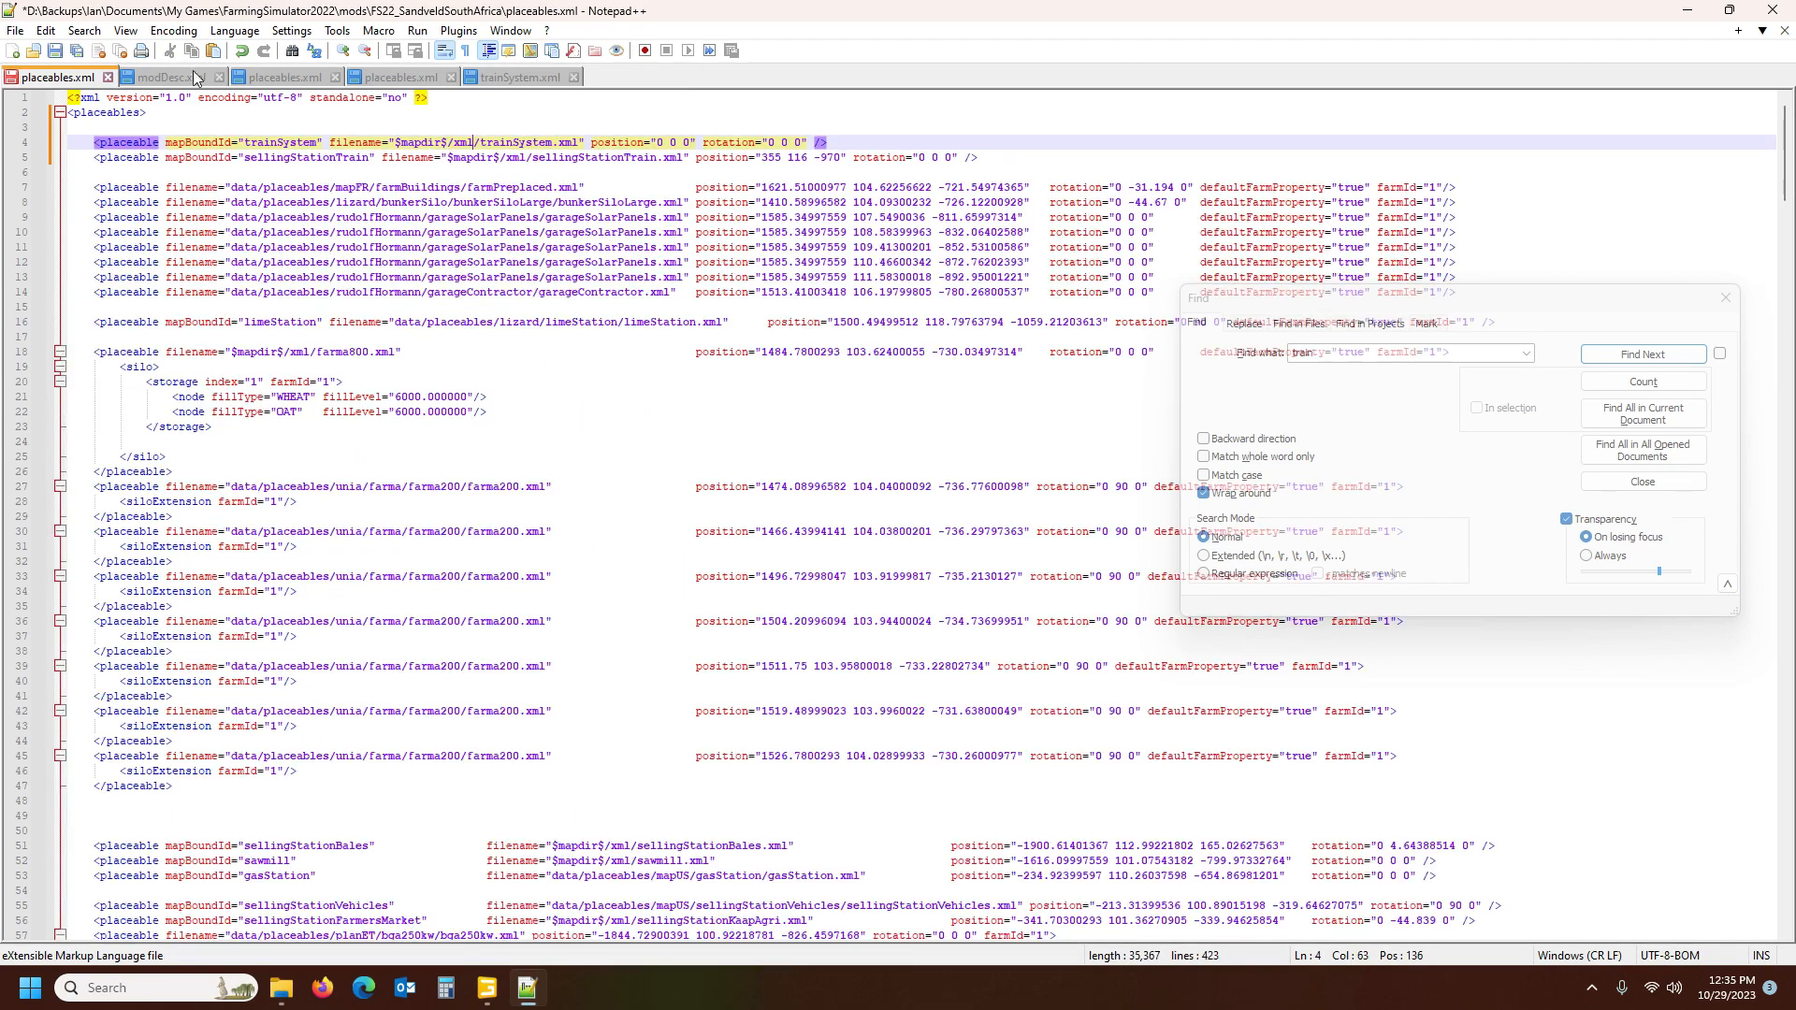
Find the storeItems section in modDesc.xml and review its entries
left_click(170, 78)
scroll(451, 339, "down", 13)
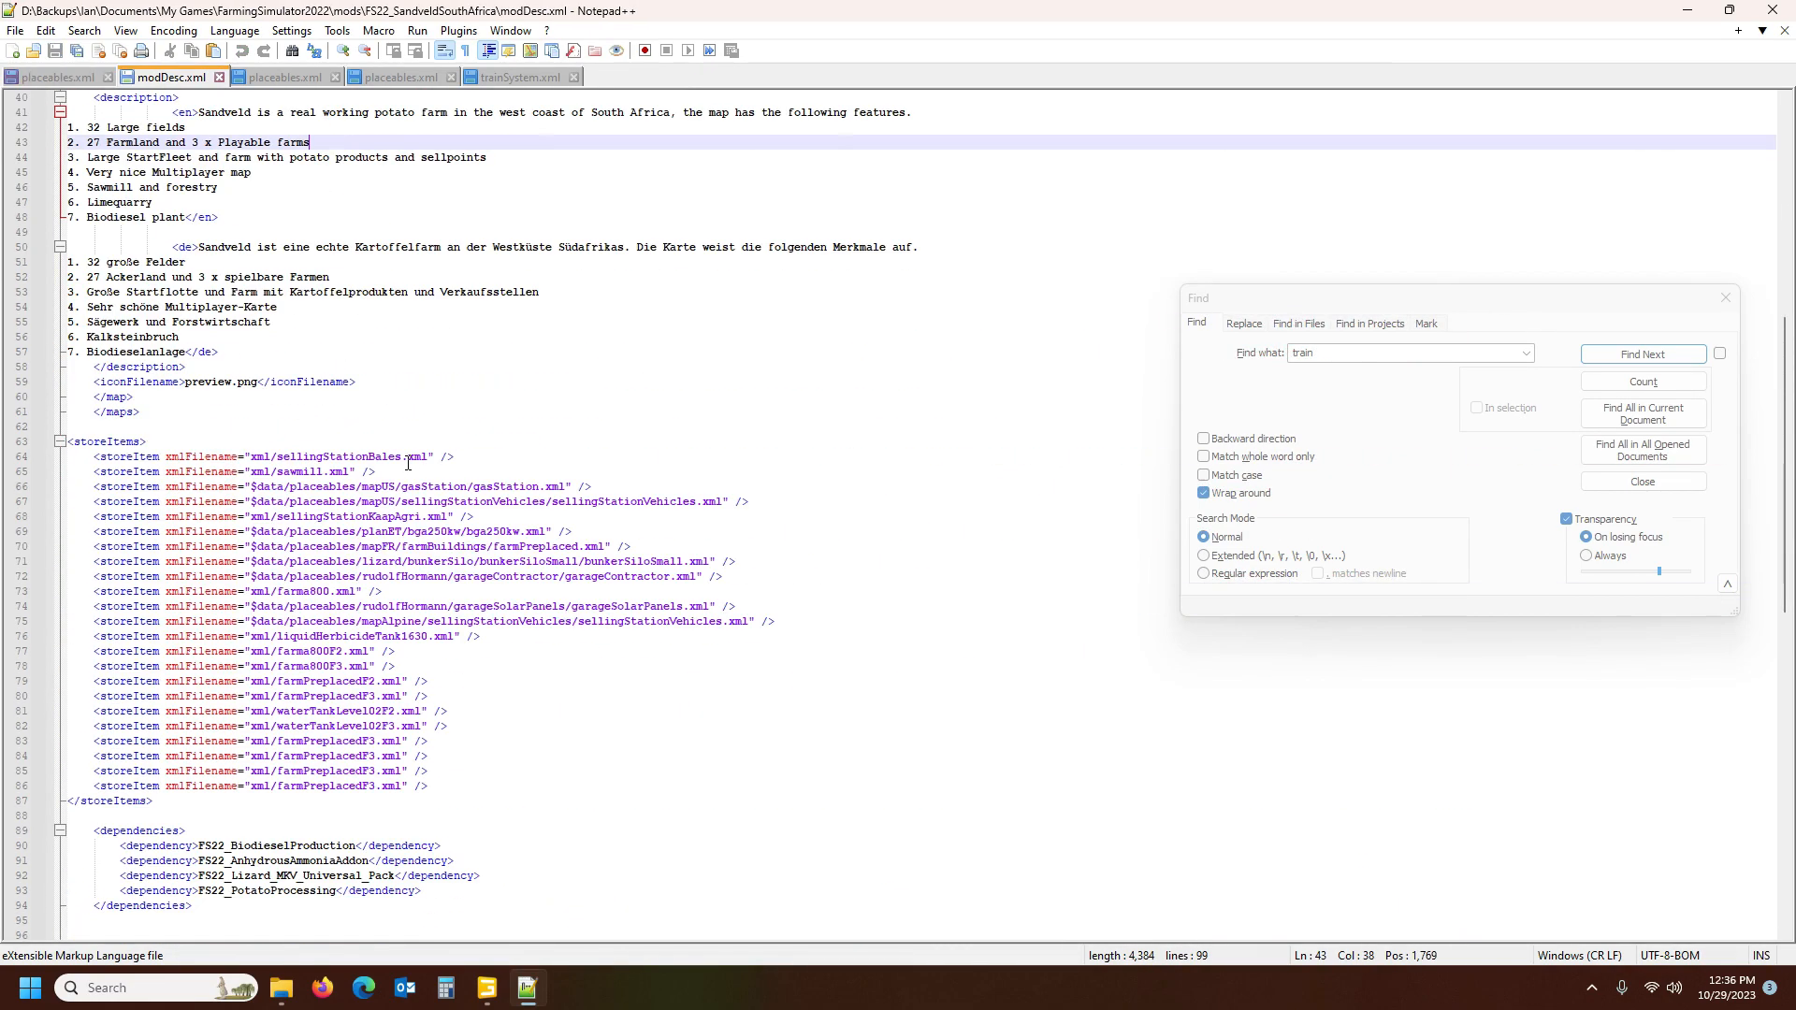
left_click(106, 442)
scroll(368, 529, "down", 3)
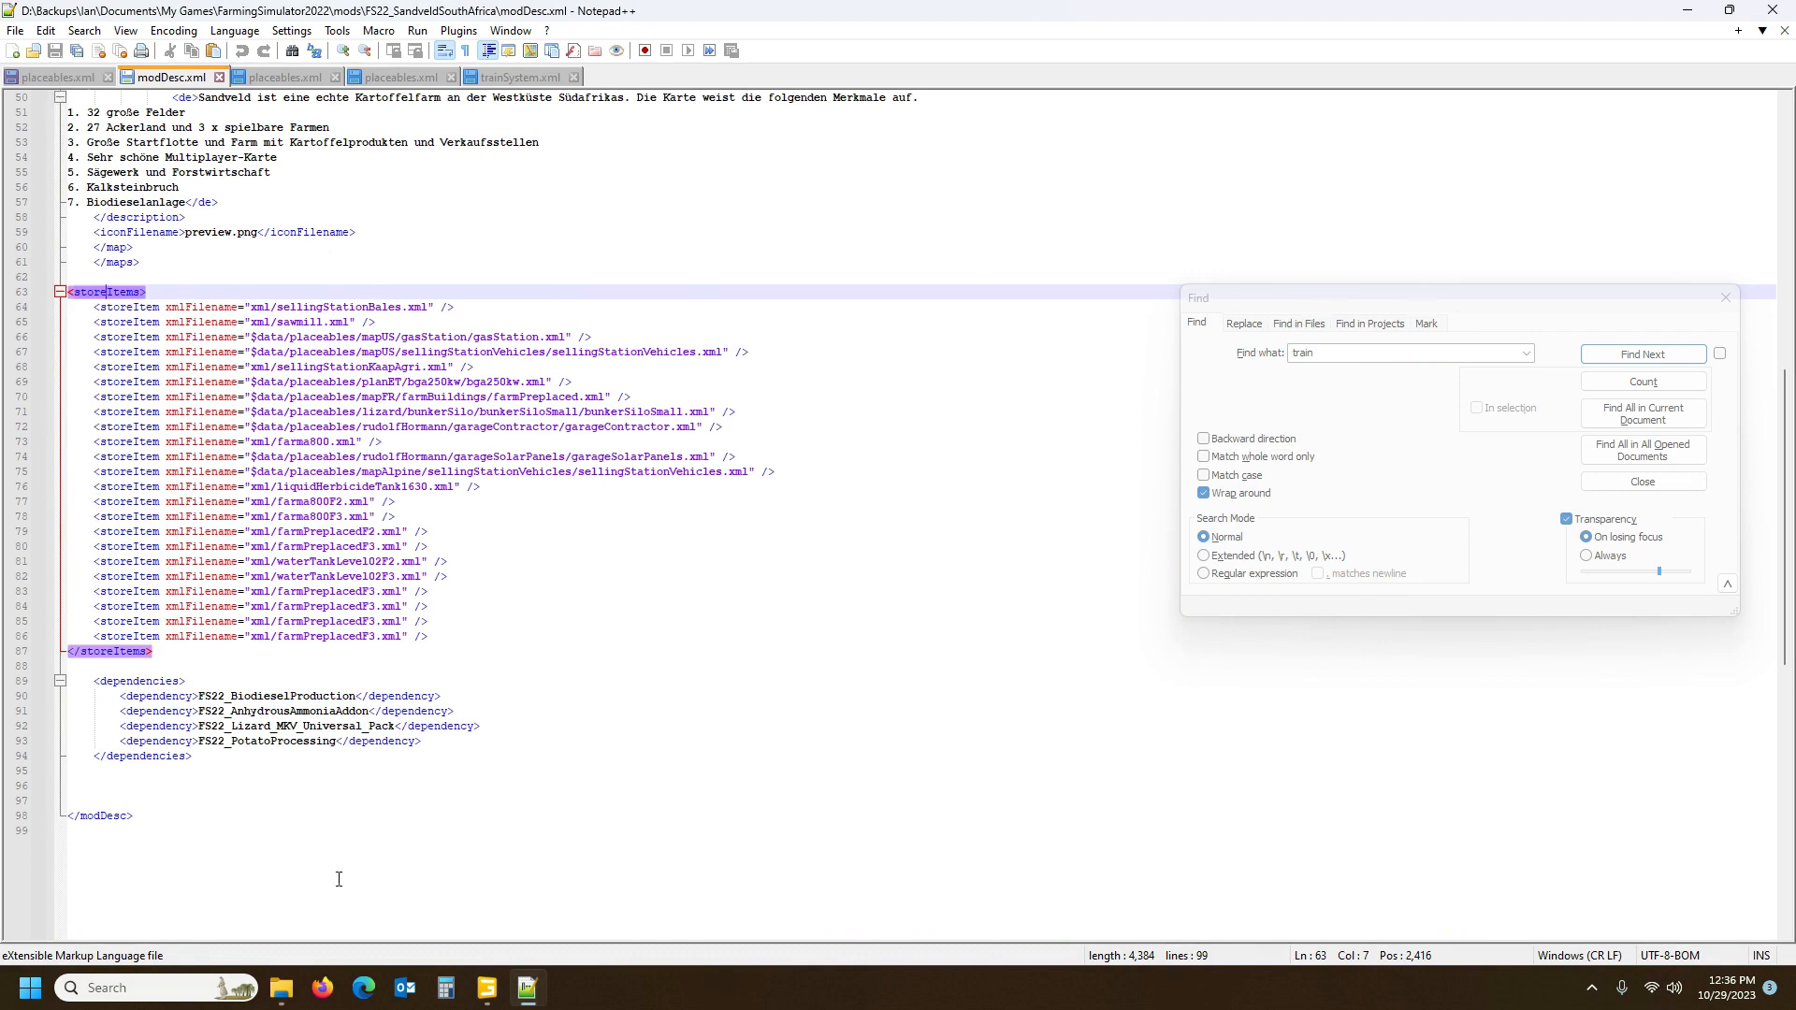
Open the base game's storeItems.xml from the Farming Simulator 22 data/maps/mapFR folder
mouse_move(286, 999)
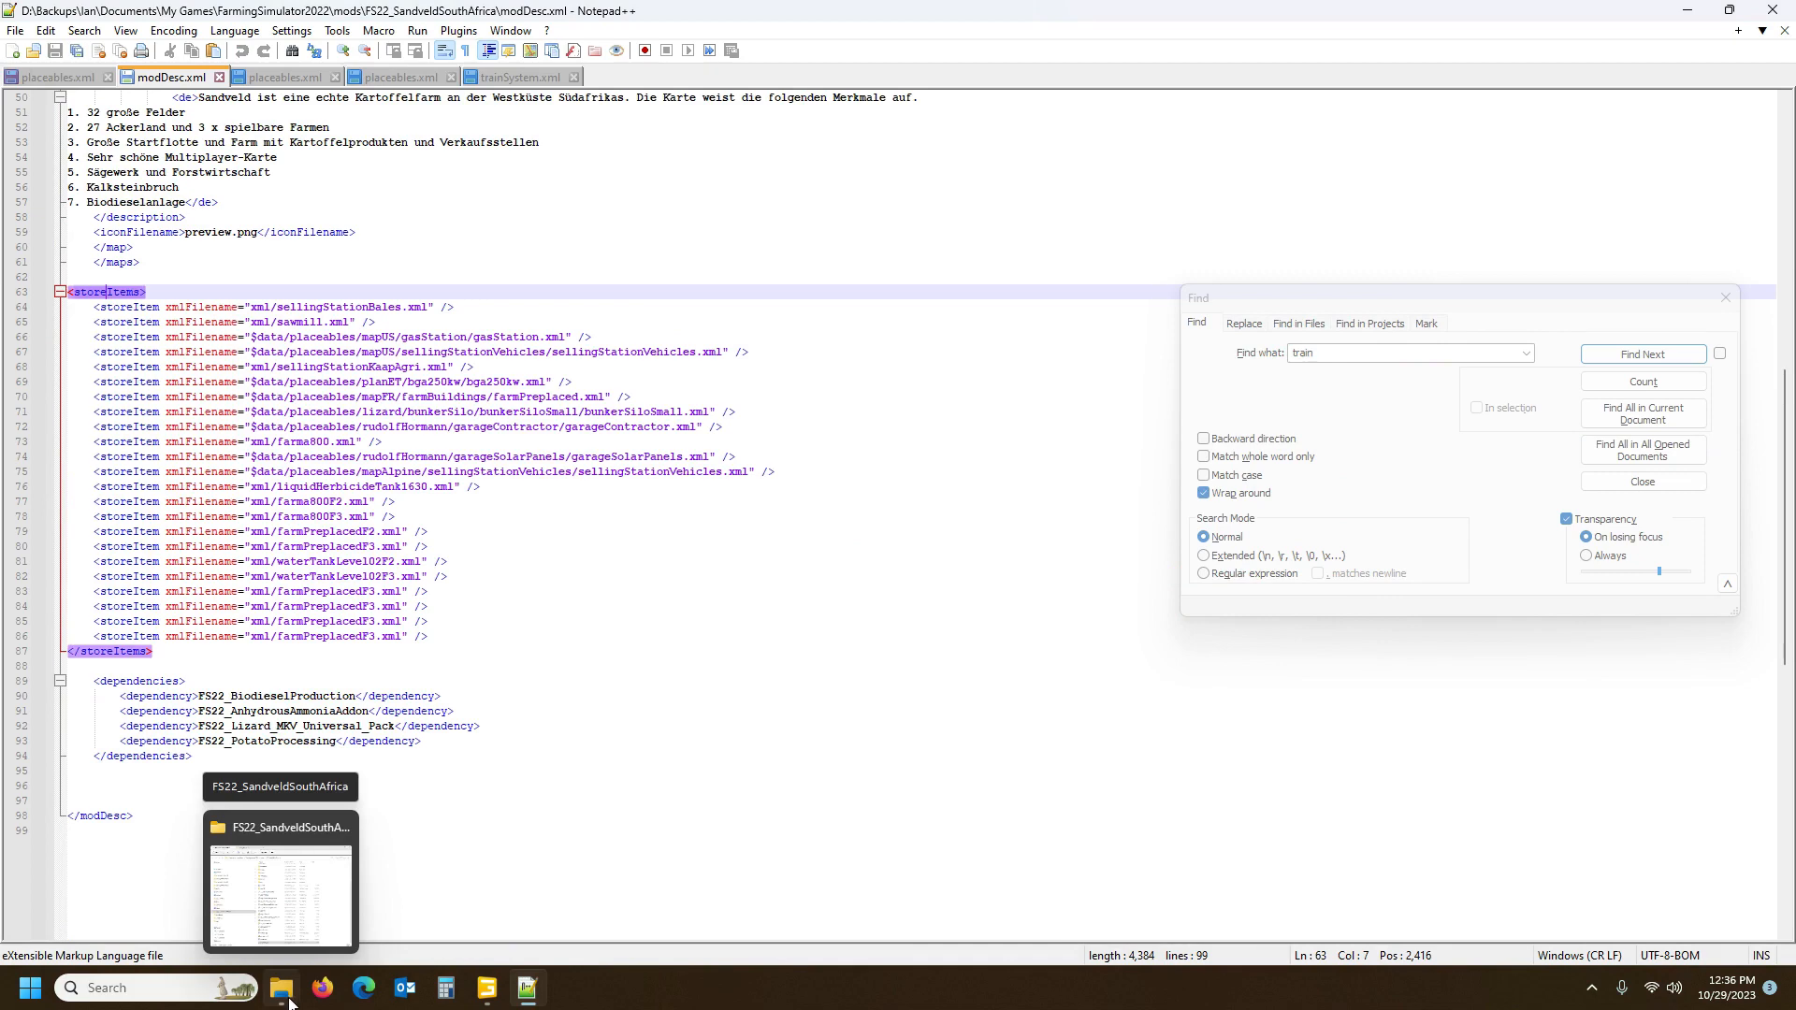
left_click(292, 999)
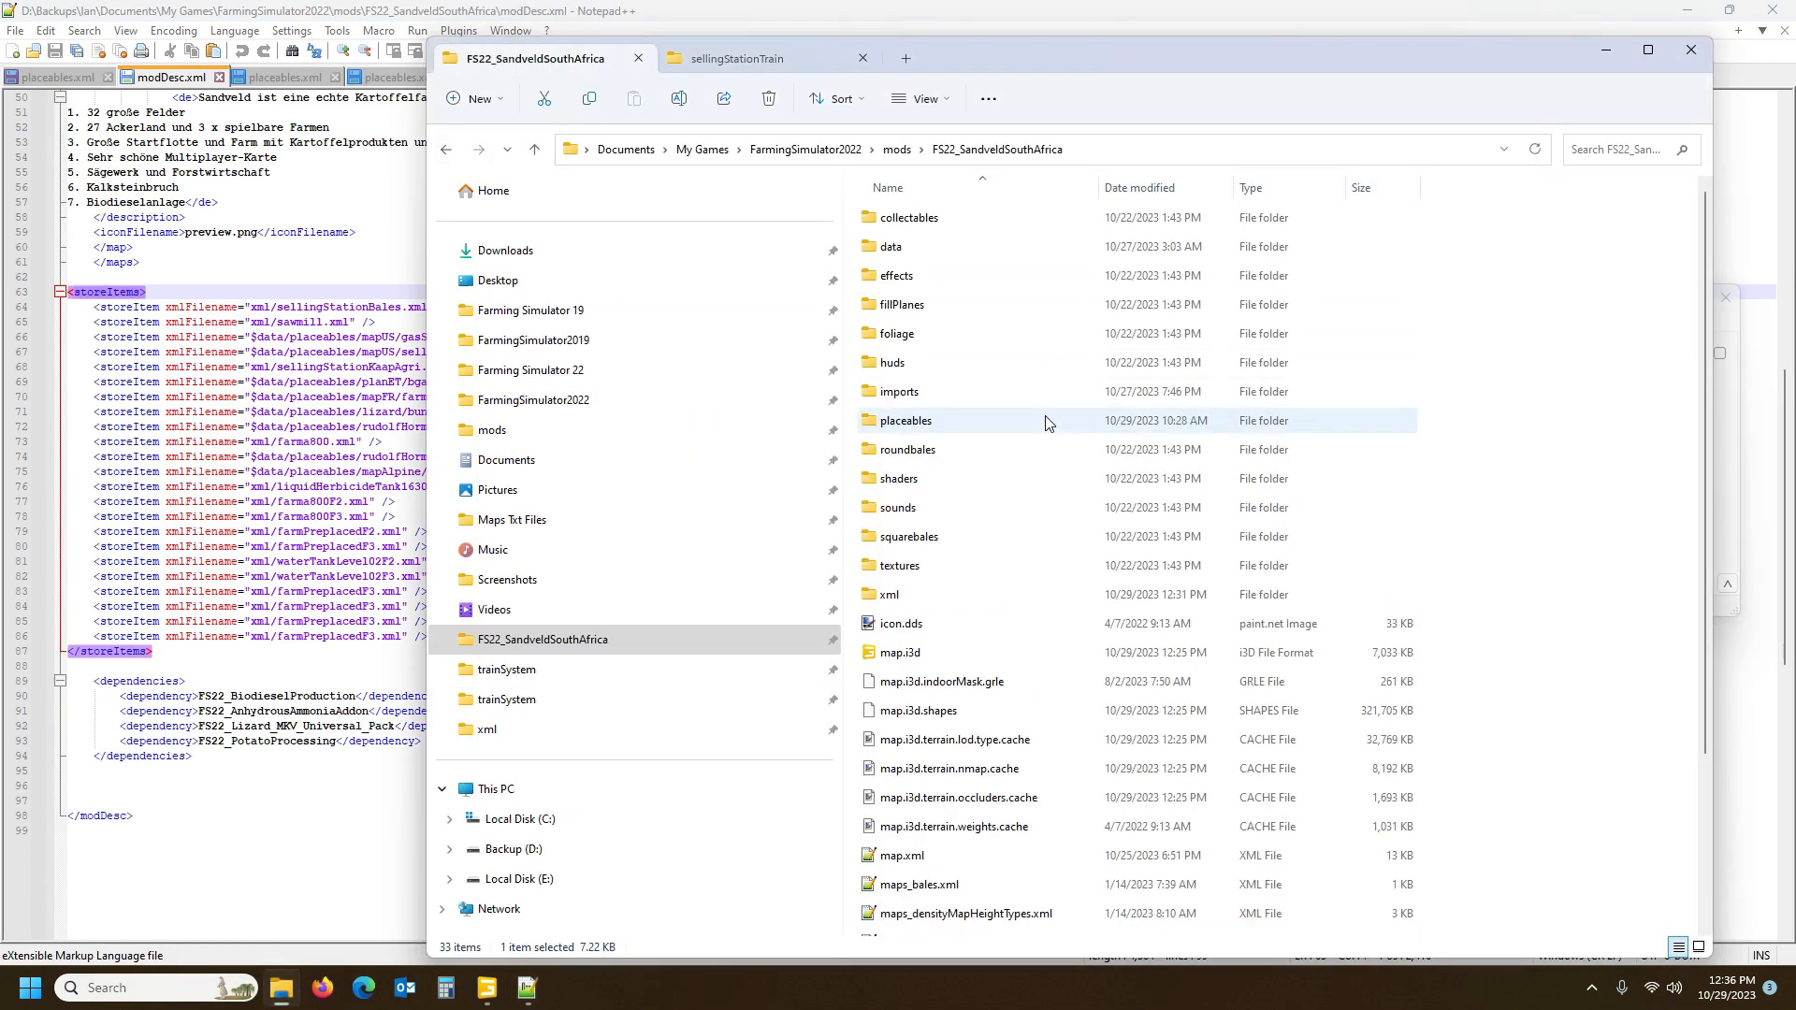
left_click(773, 58)
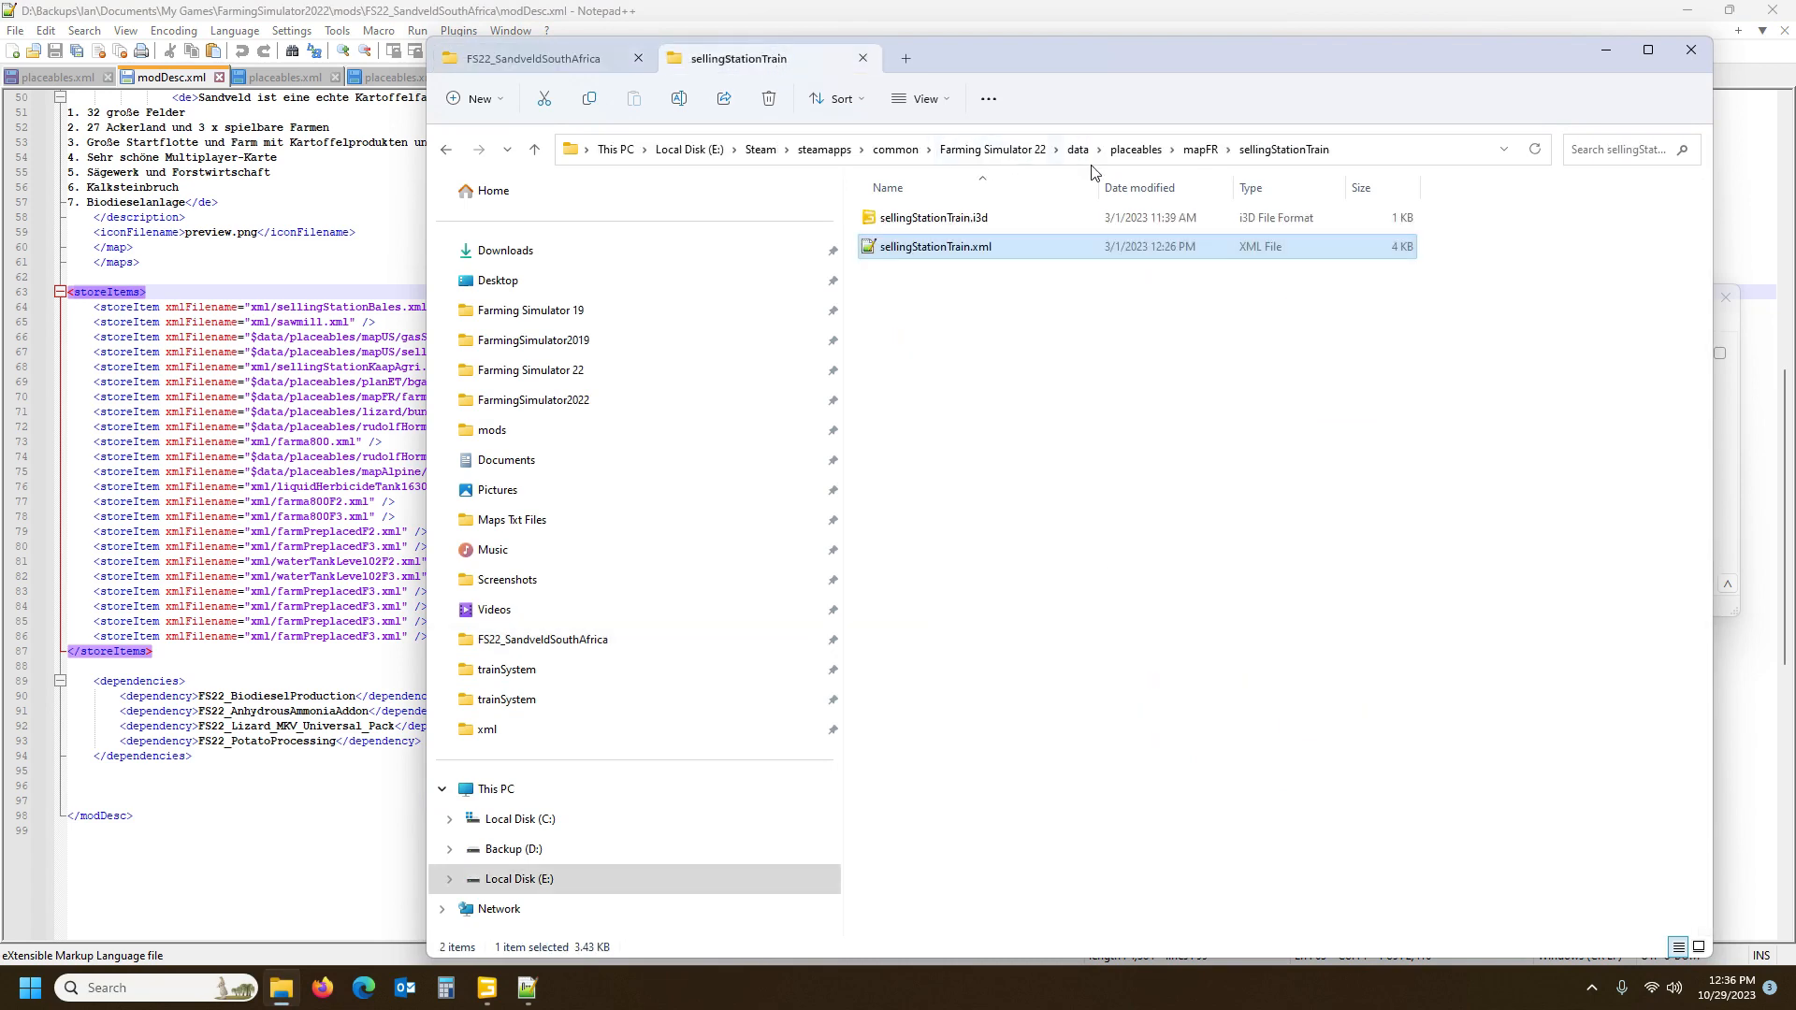
left_click(1205, 150)
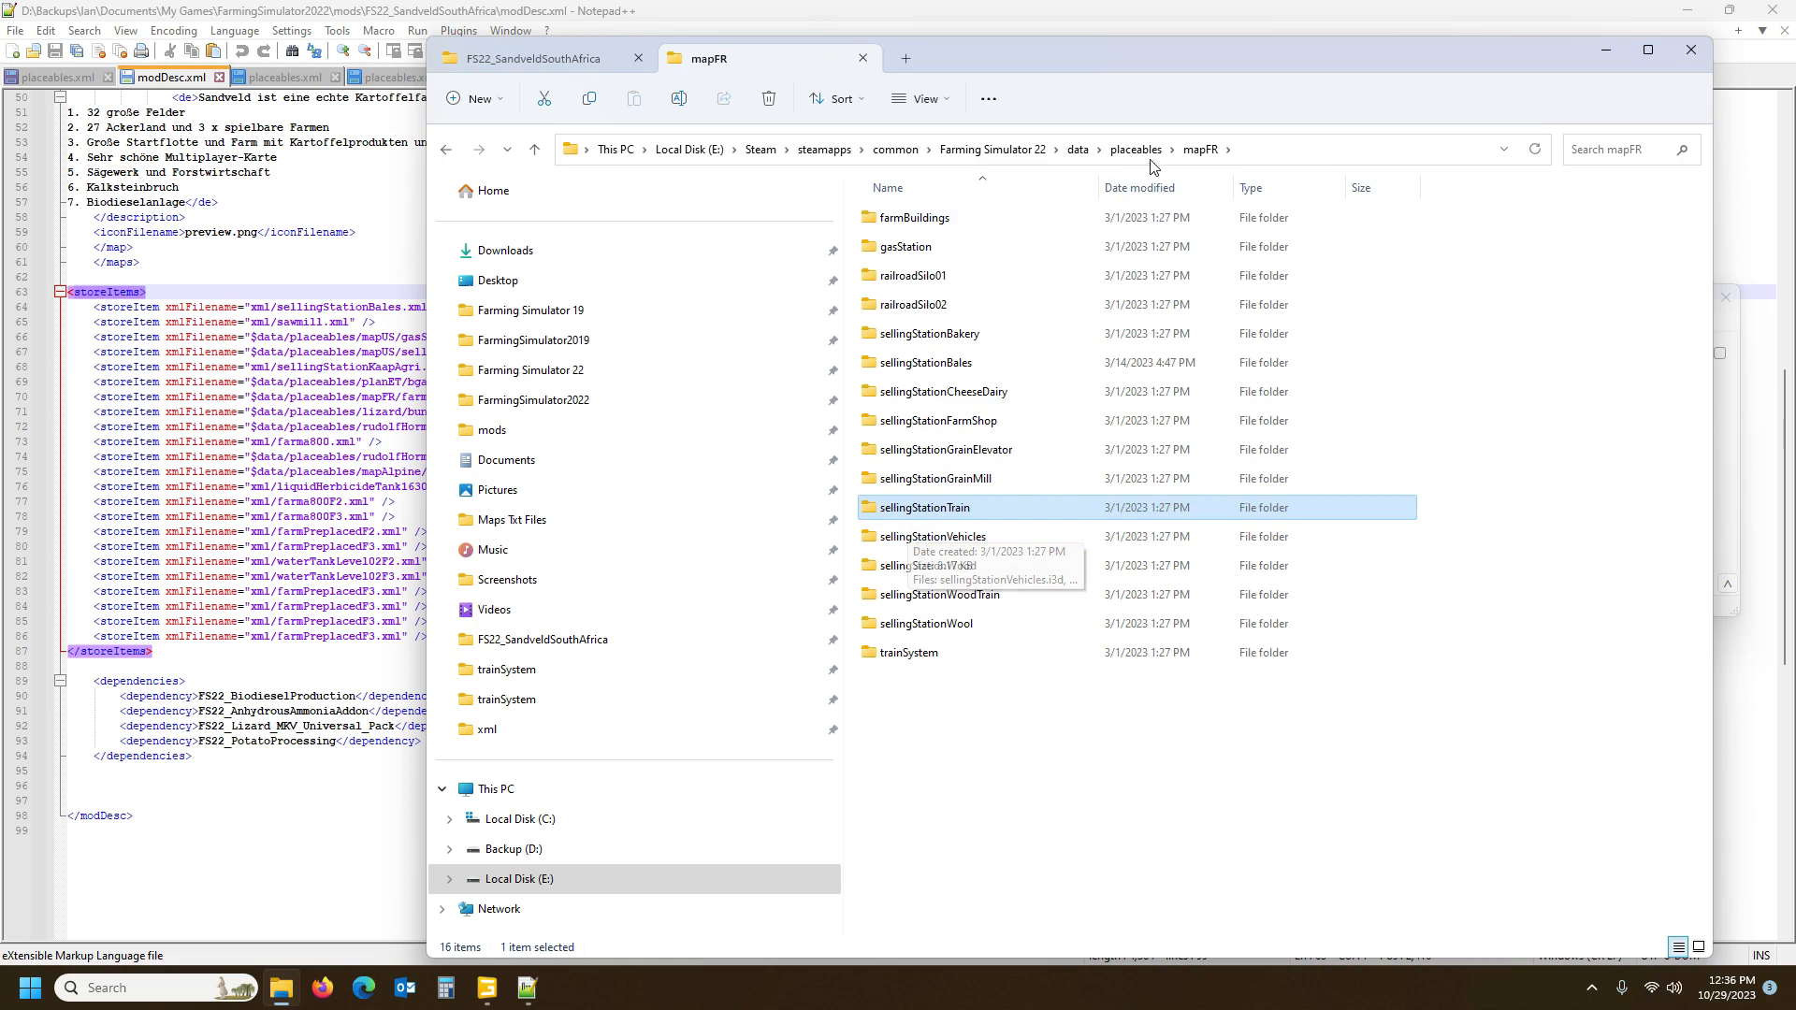
left_click(1078, 150)
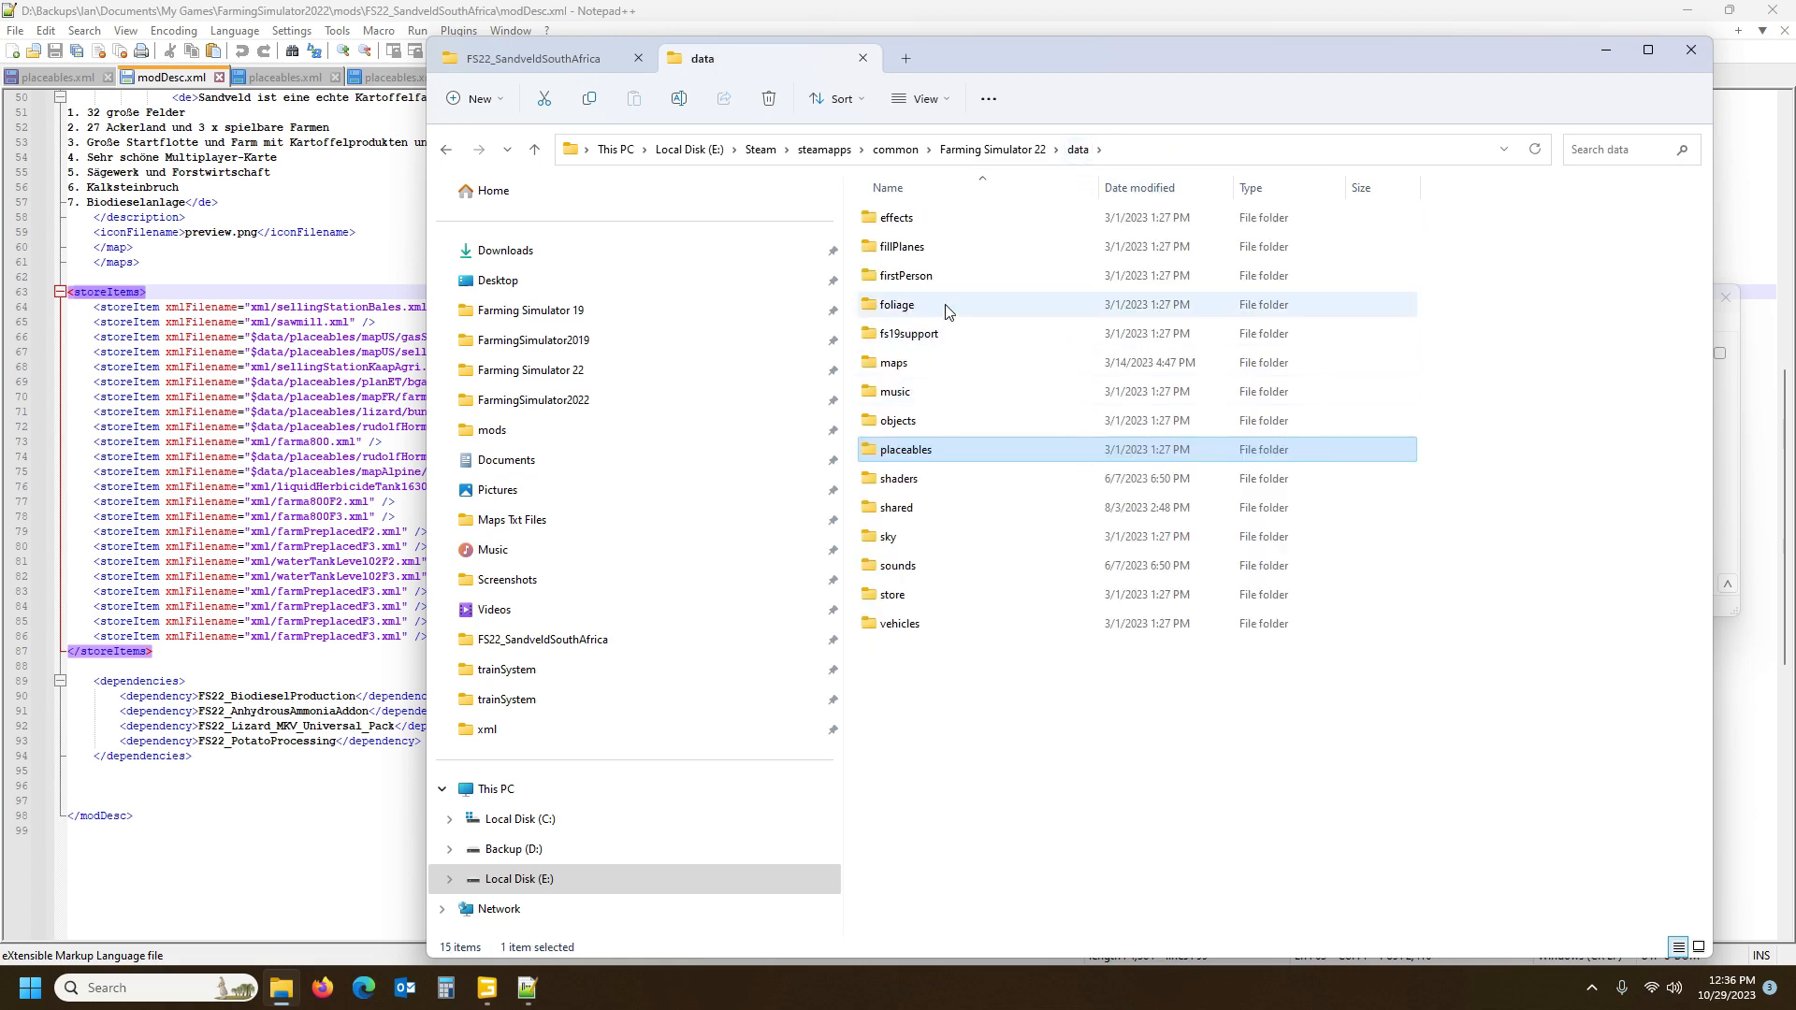
left_click(930, 372)
double_click(930, 372)
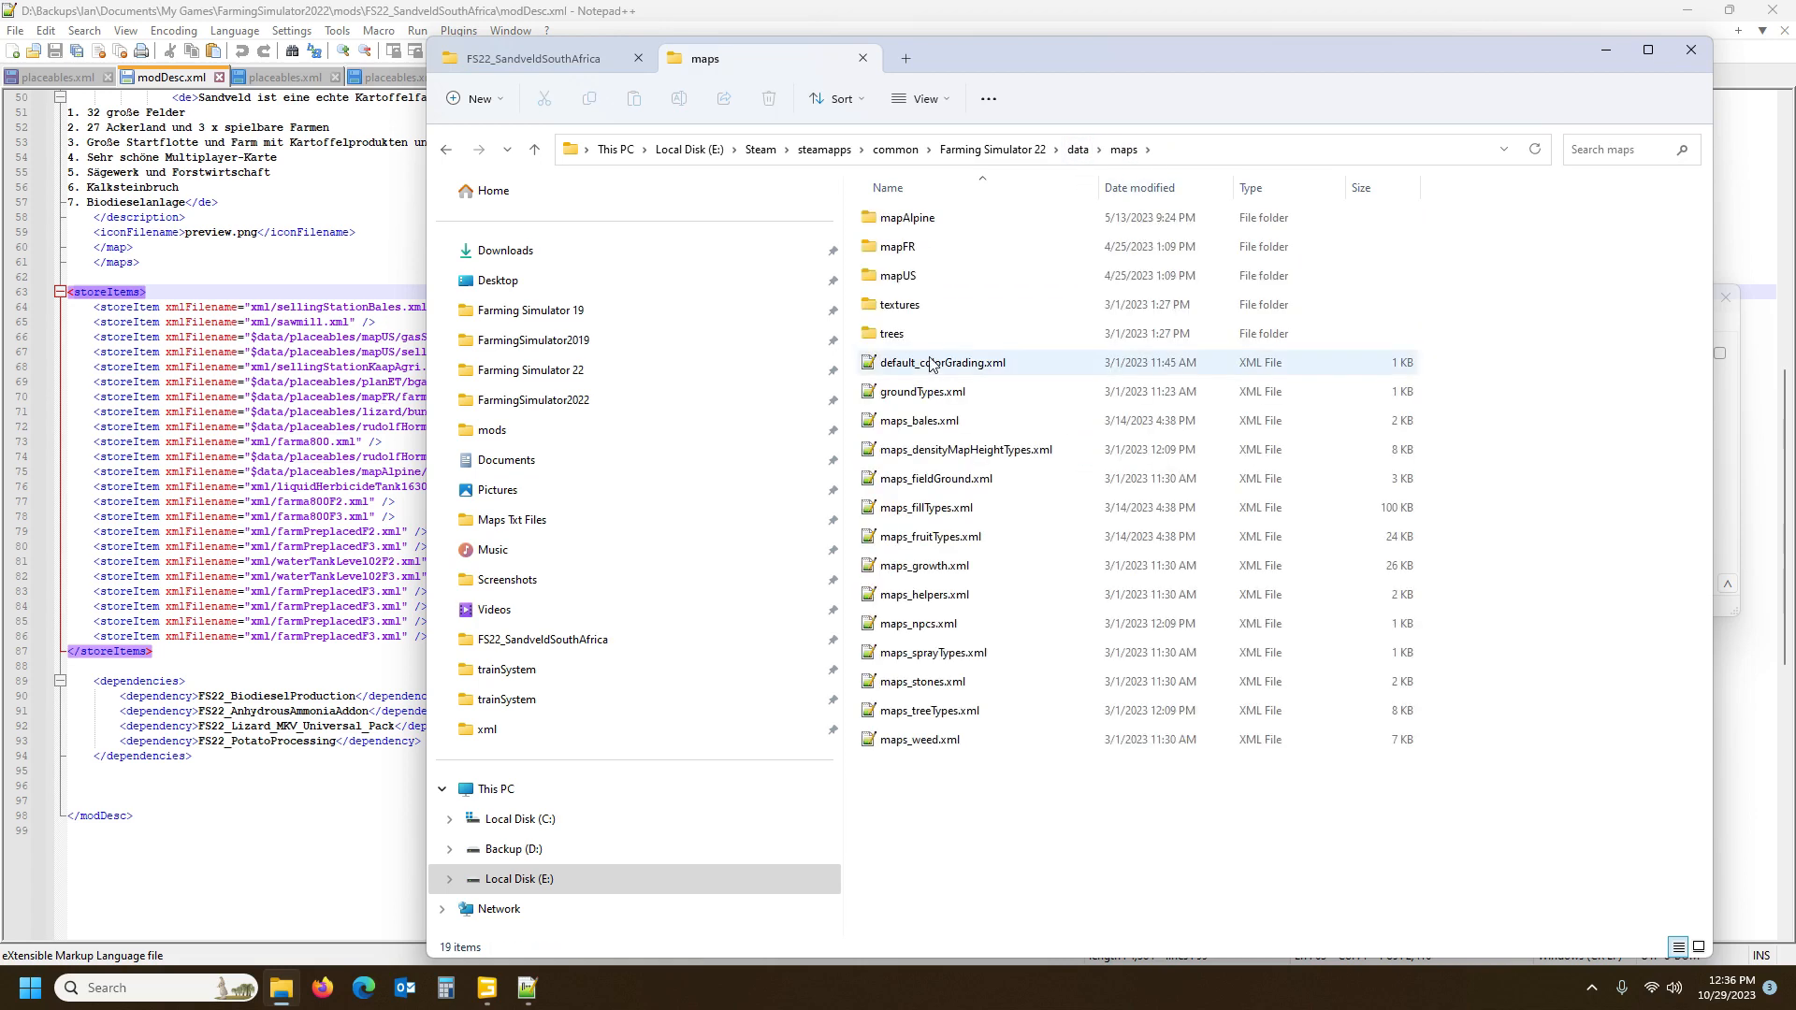
double_click(929, 249)
scroll(936, 374, "down", 2)
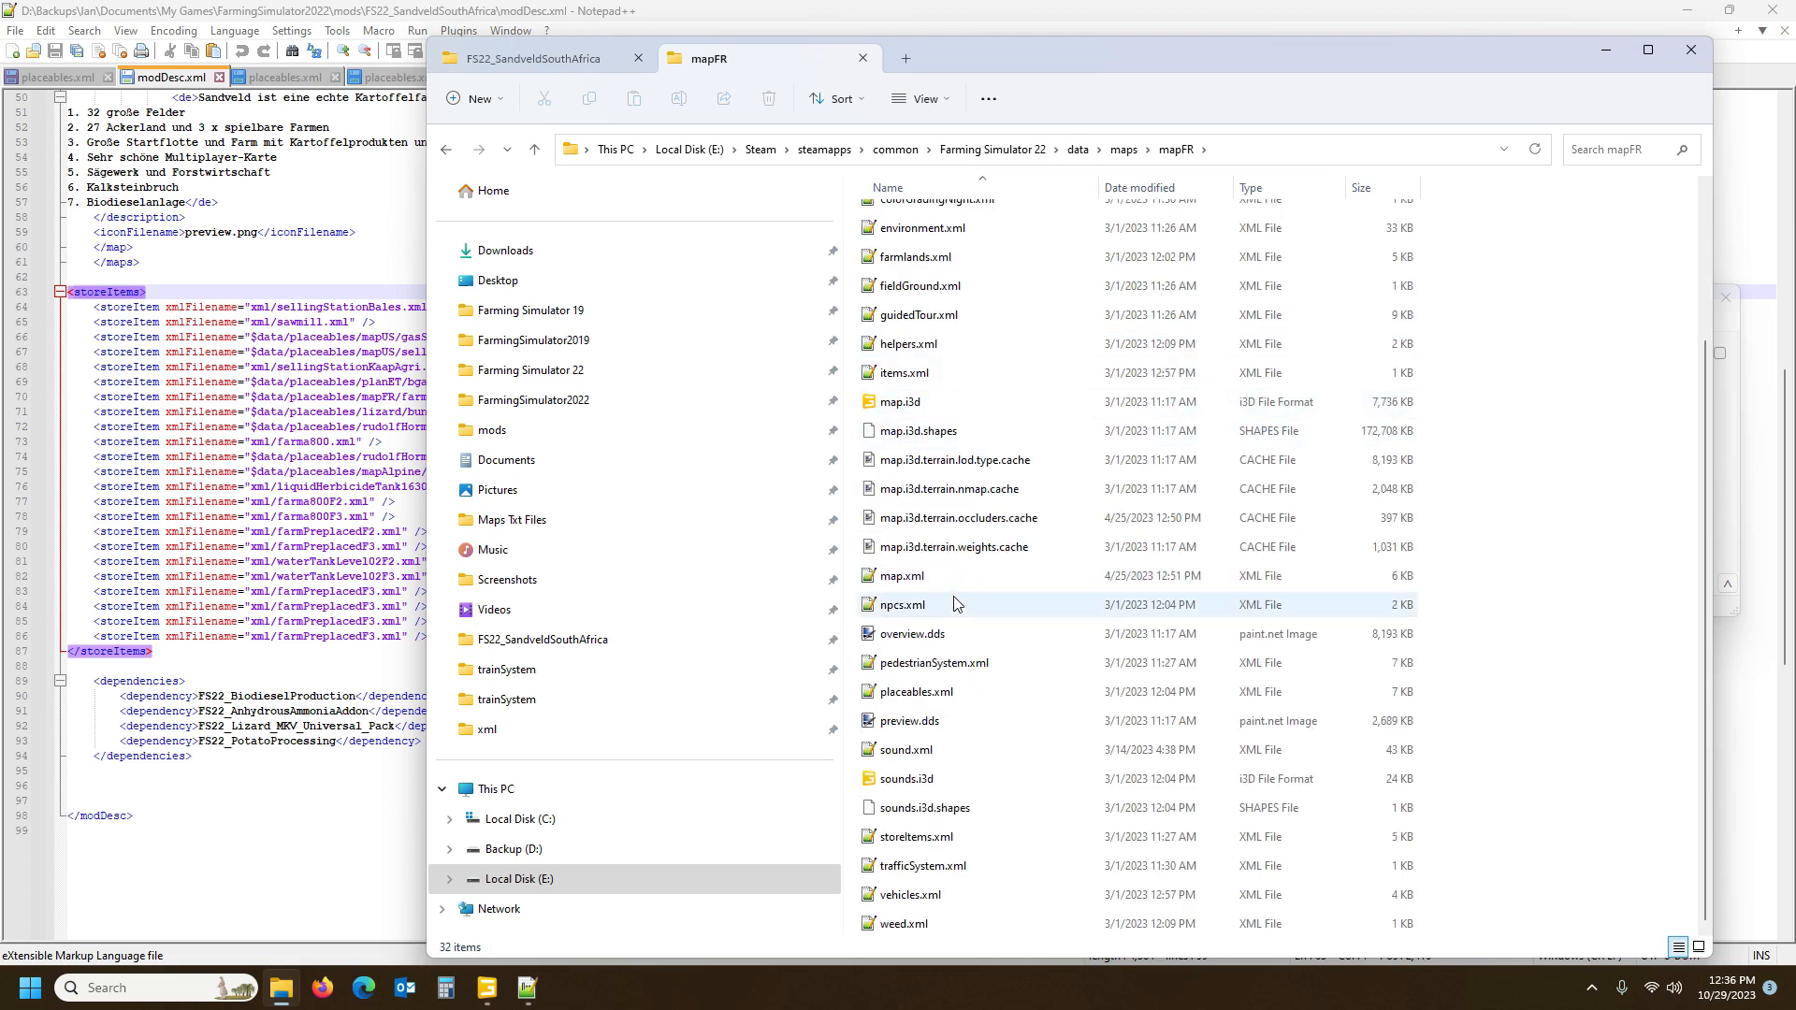
double_click(921, 837)
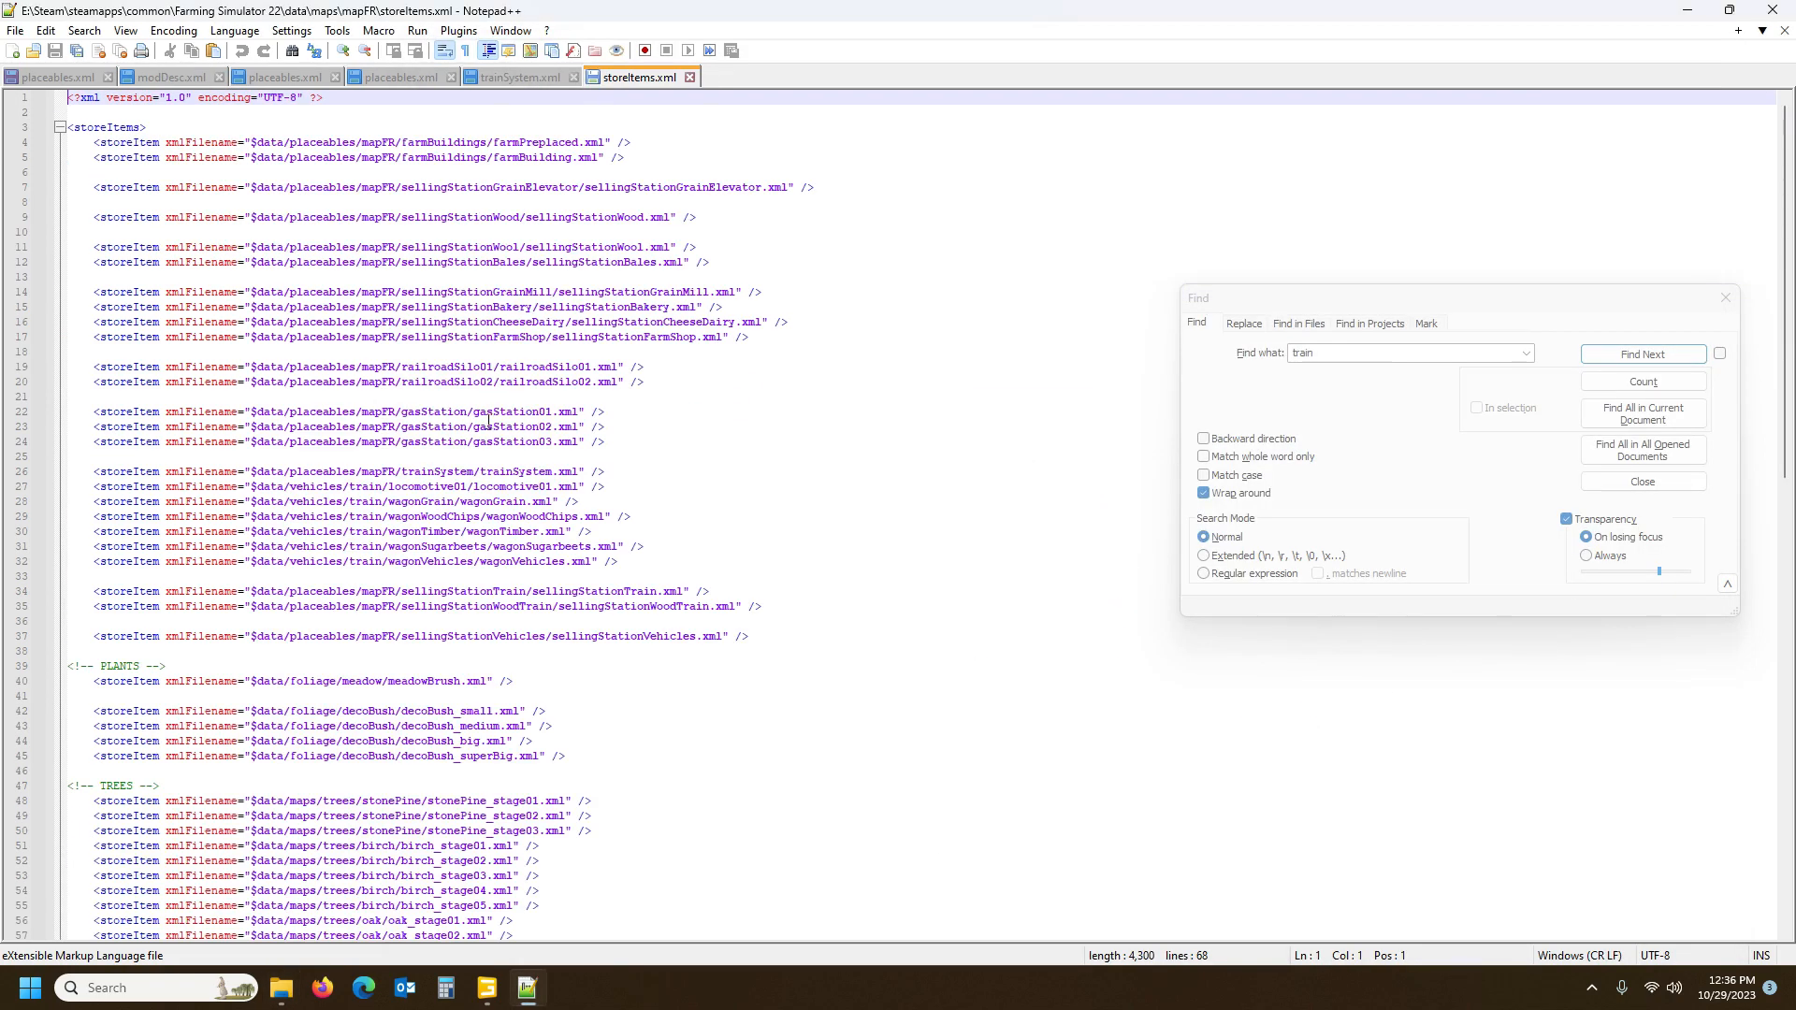
Copy the mapFR store item lines from trainSystem.xml through the locomotive, wagons and sellingStationTrain.xml to sellingStationWoodTrain.xml
left_click(418, 472)
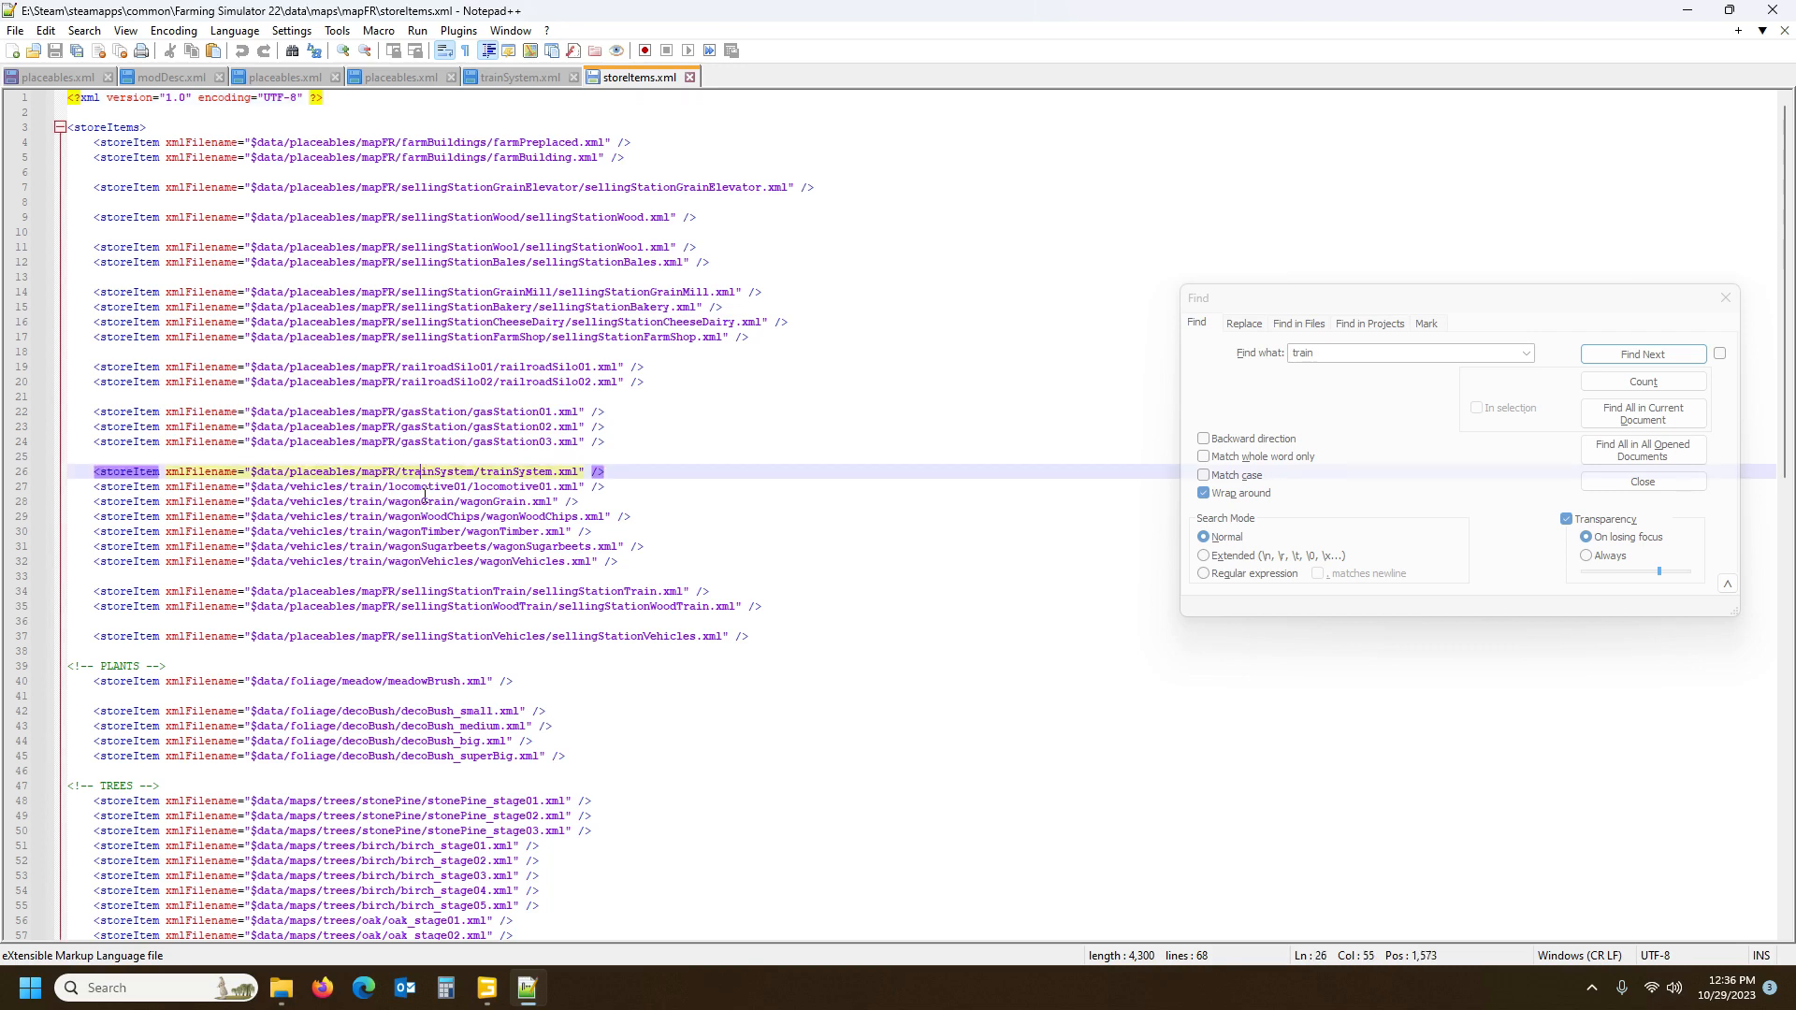
left_click(433, 487)
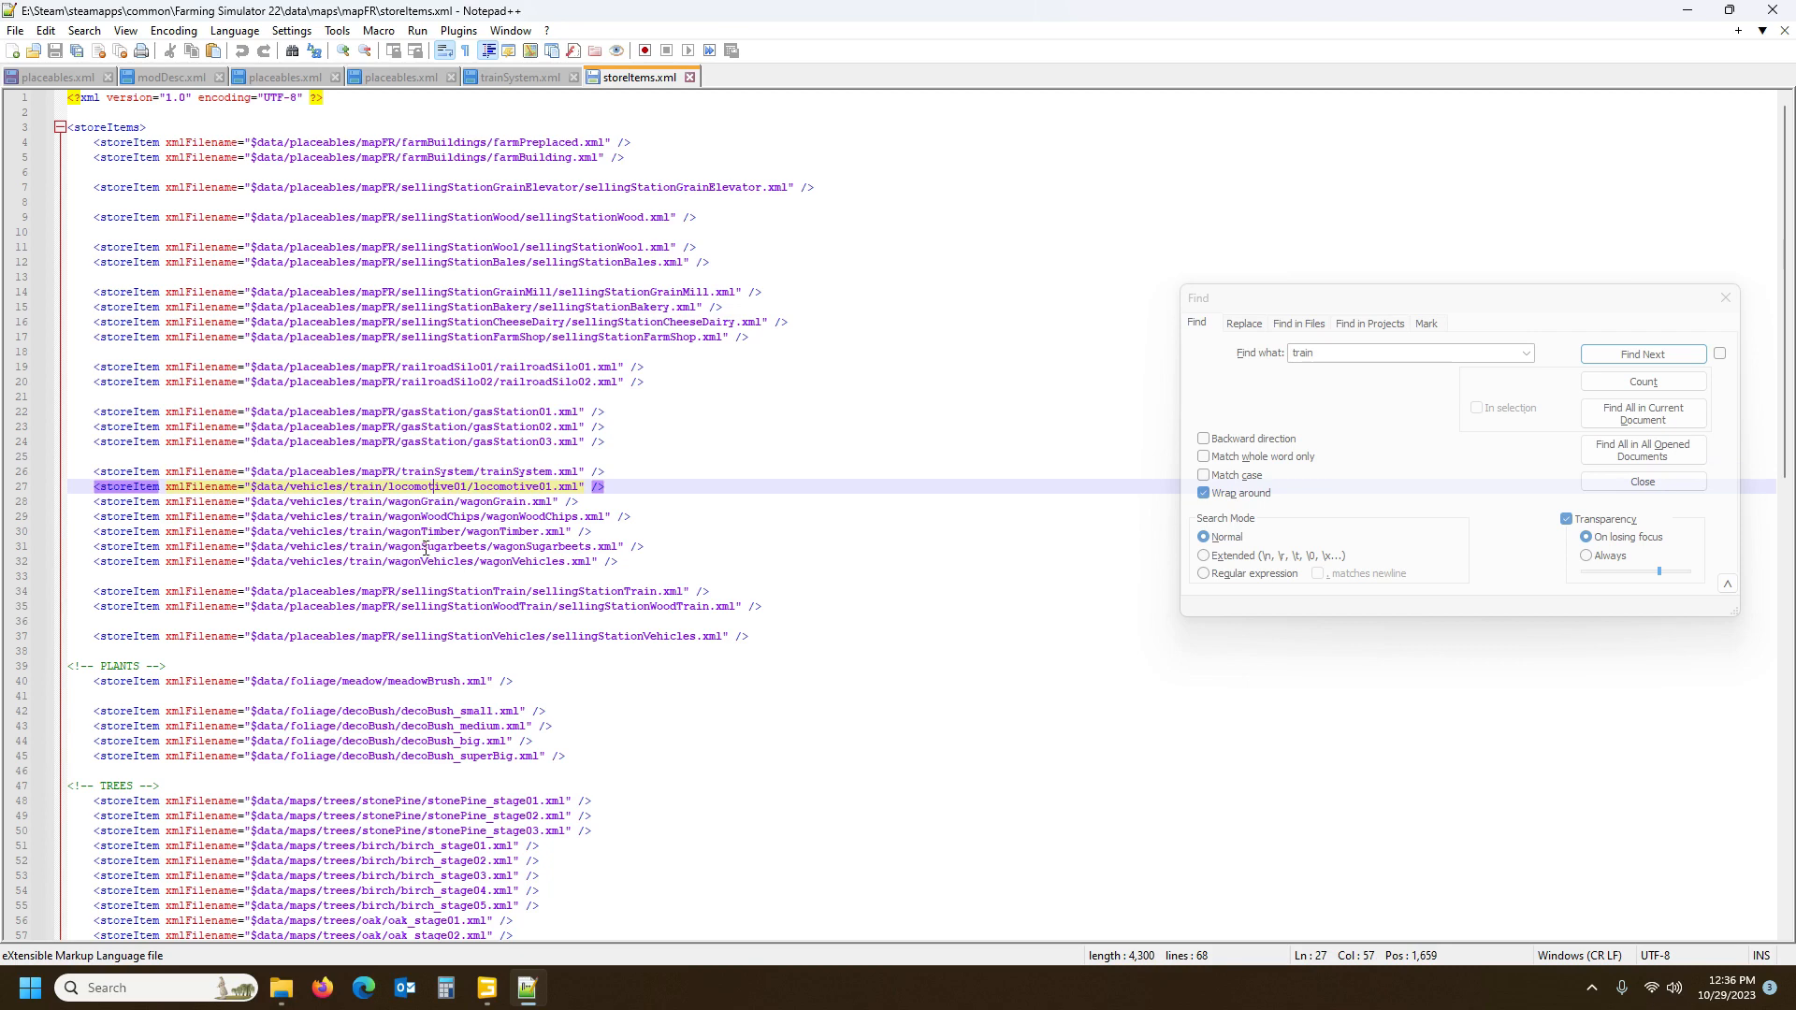
left_click(440, 473)
left_click(593, 595)
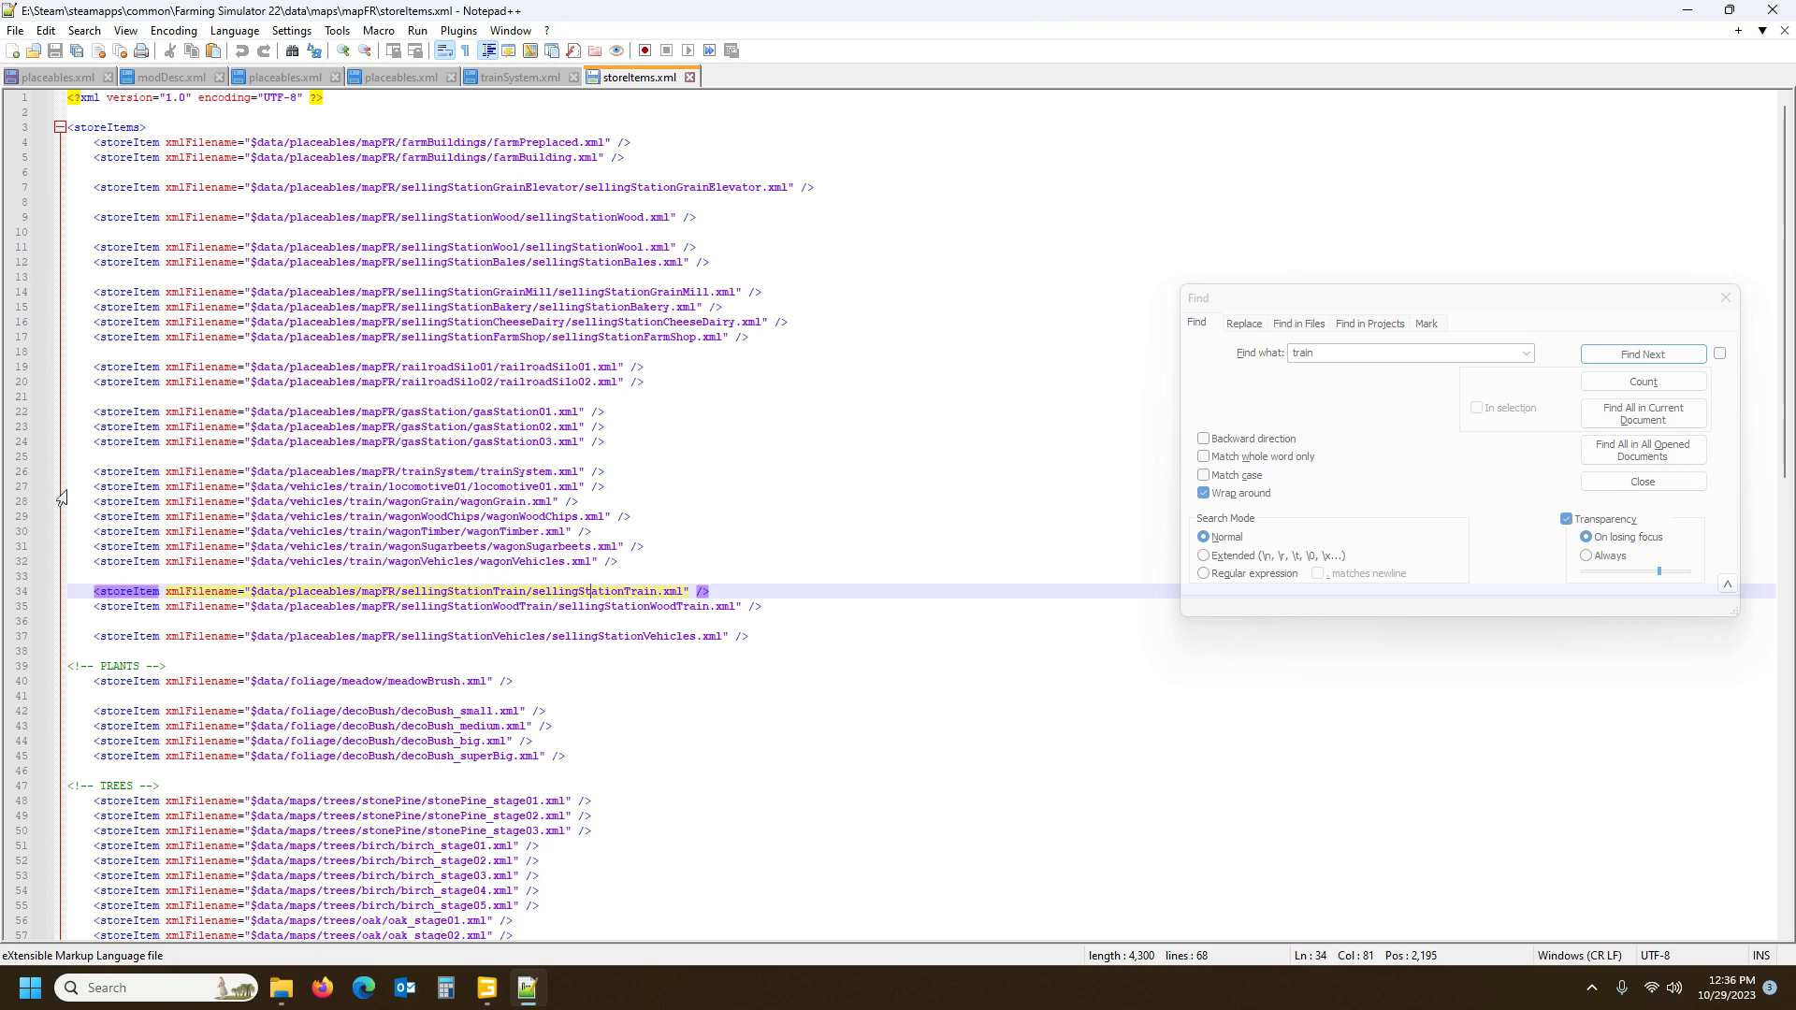
left_click_drag(17, 473, 2, 600)
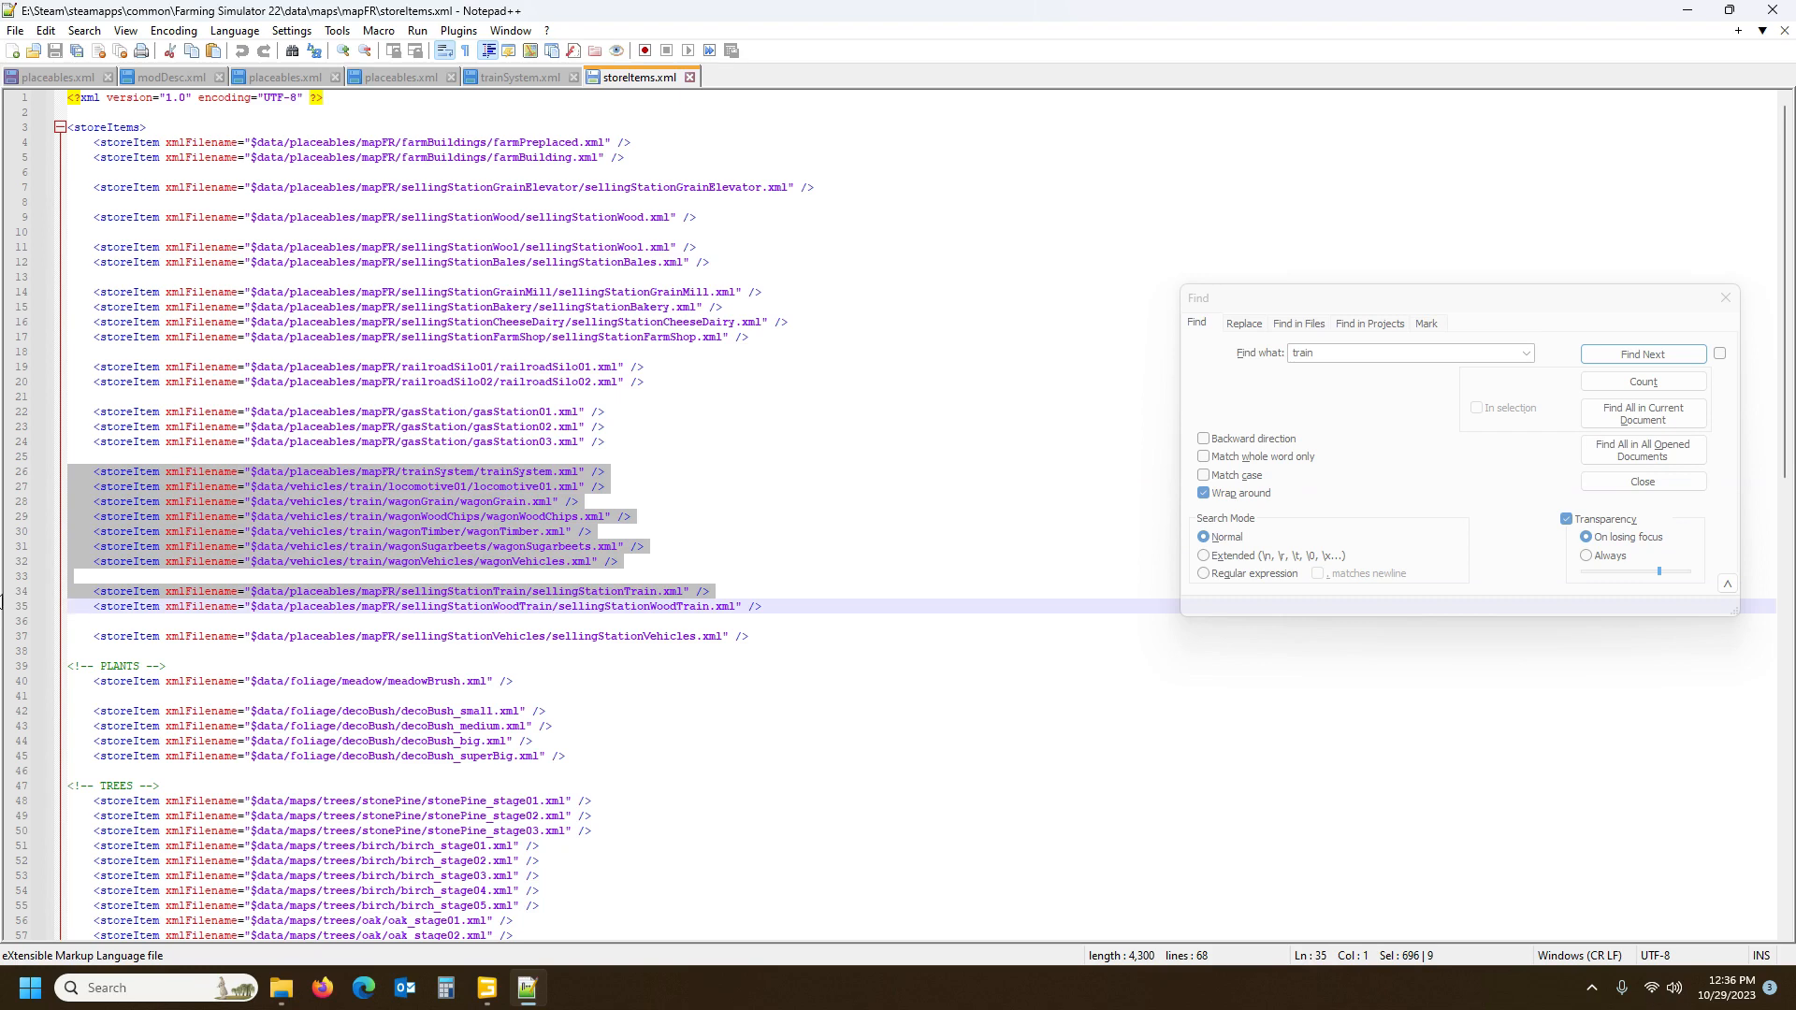
left_click_drag(2, 600, 2, 613)
key("ctrl+c")
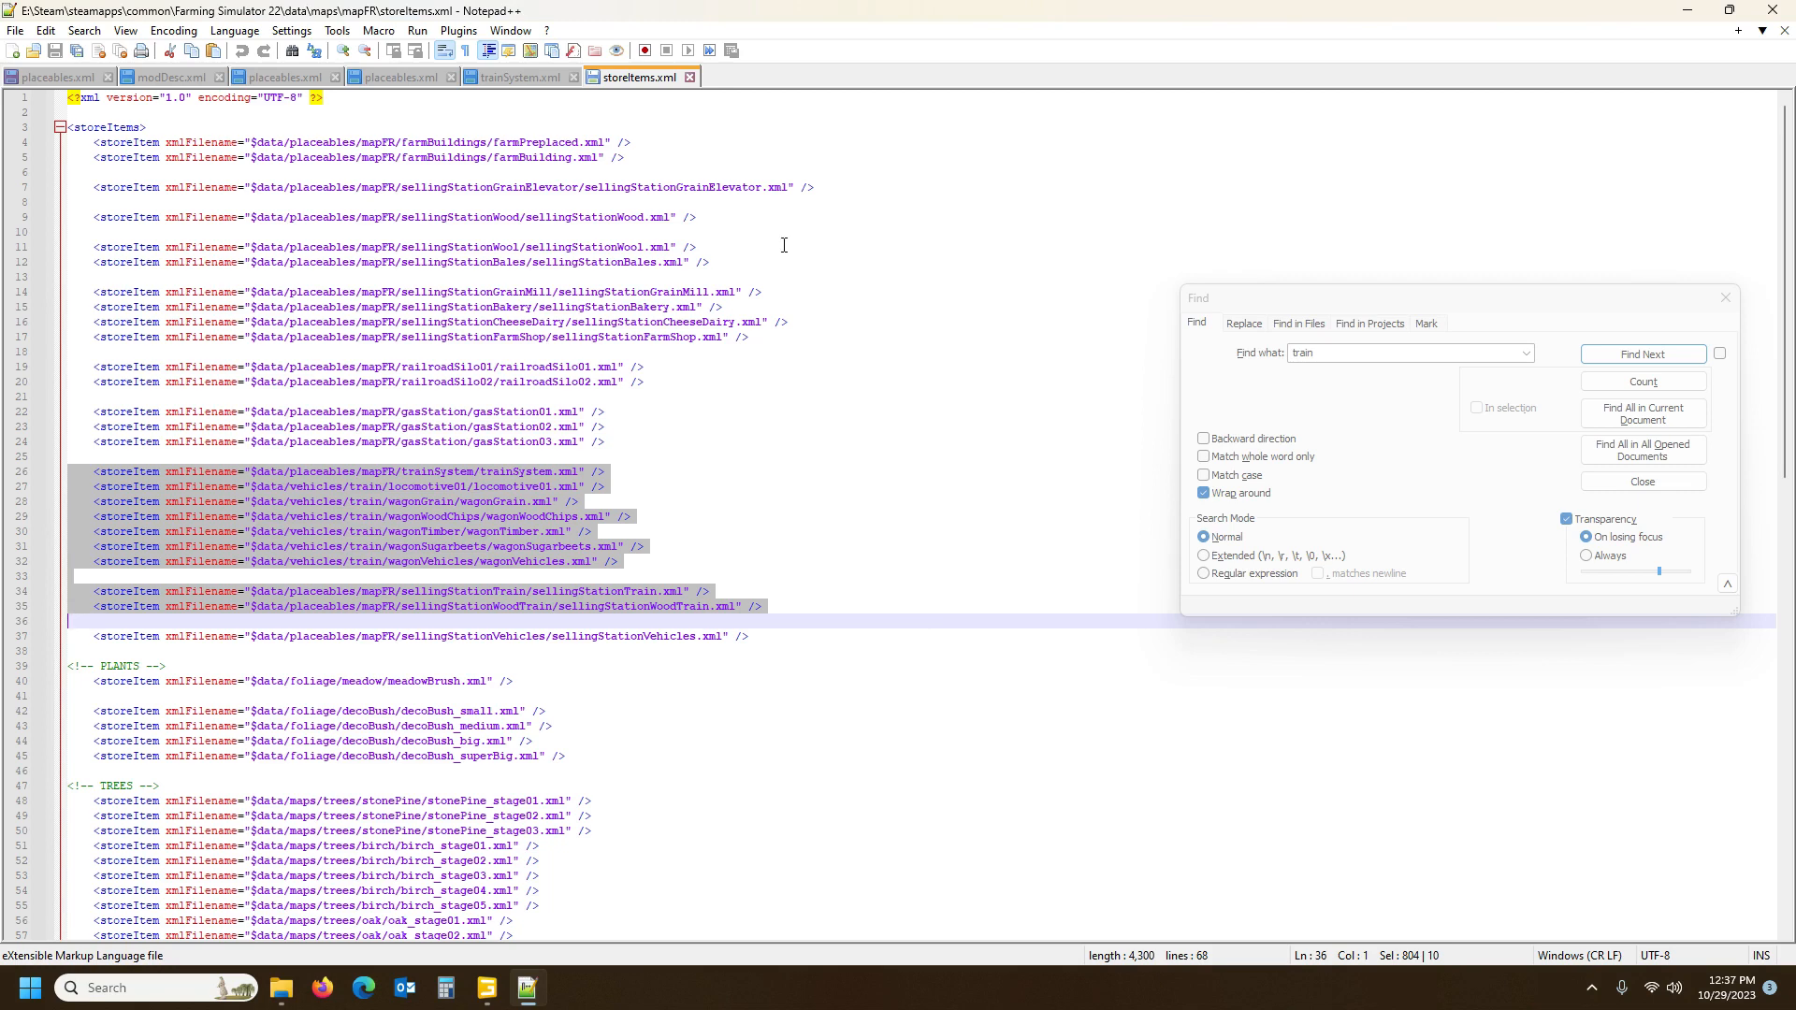
Paste the copied train store items at the end of modDesc.xml's storeItems section, below a few blank lines
left_click(161, 75)
left_click(476, 633)
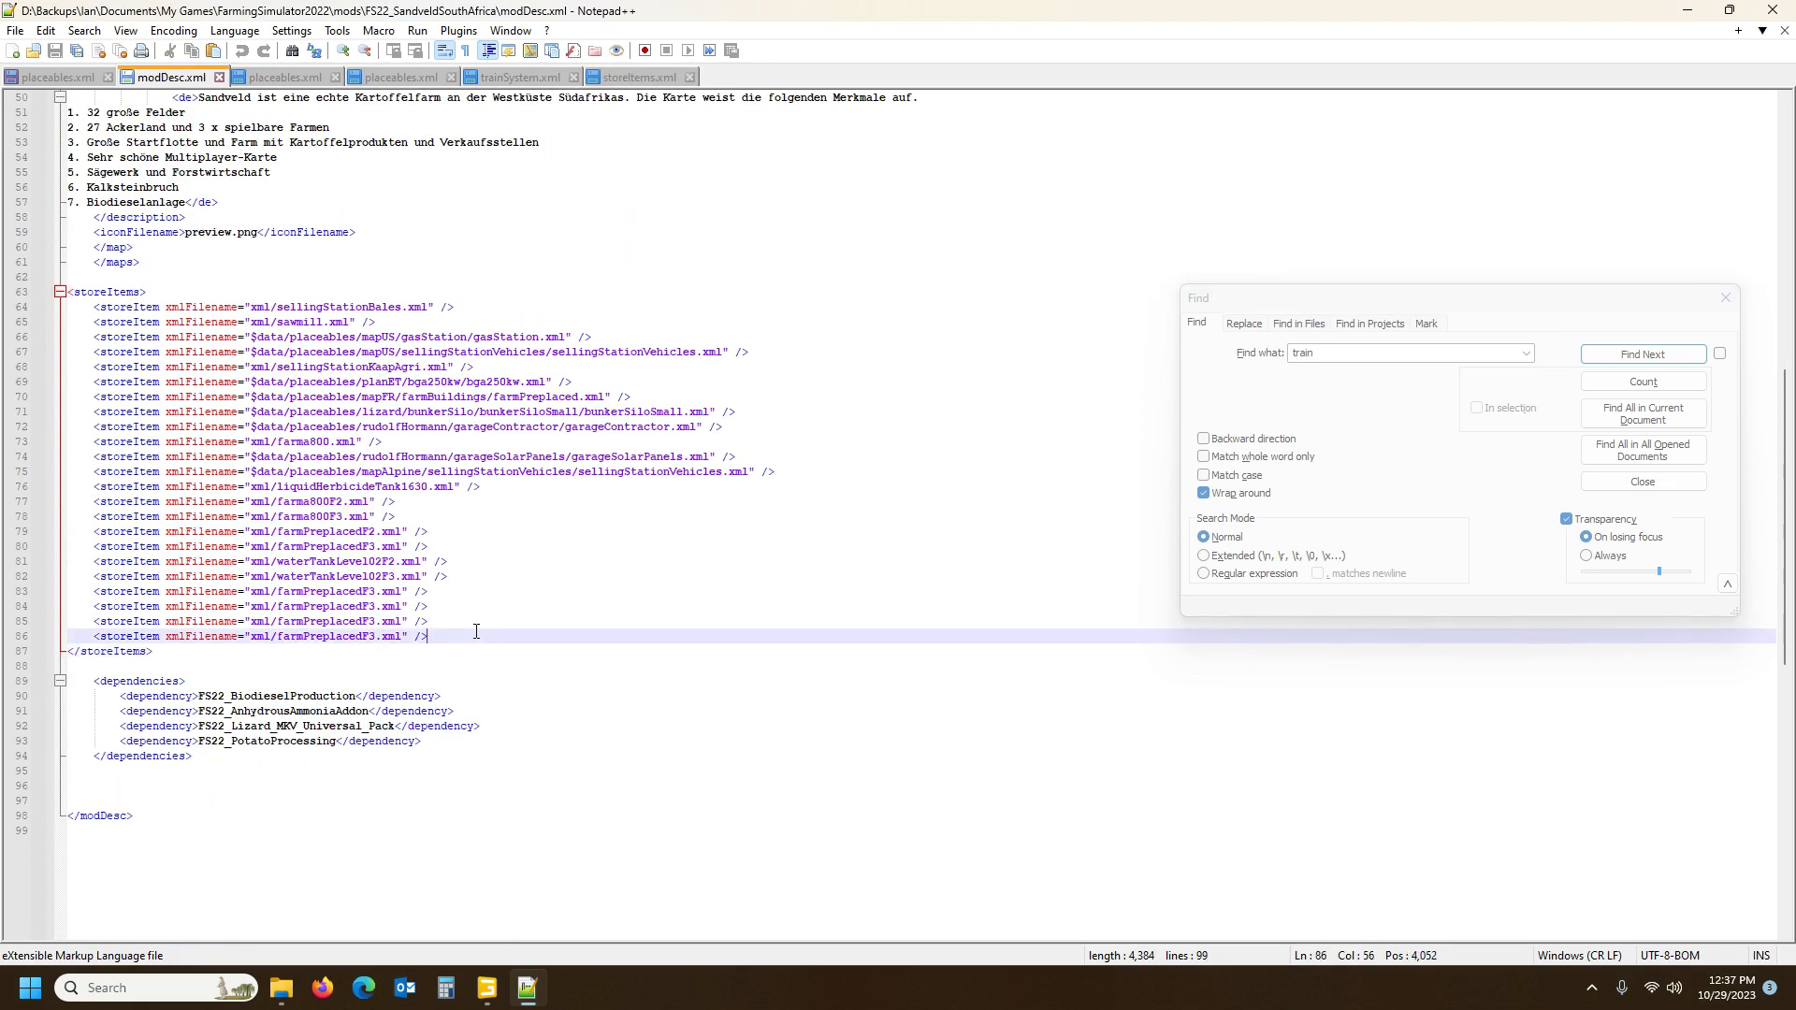
key("Return")
key("Return")
key("Return")
key("Return")
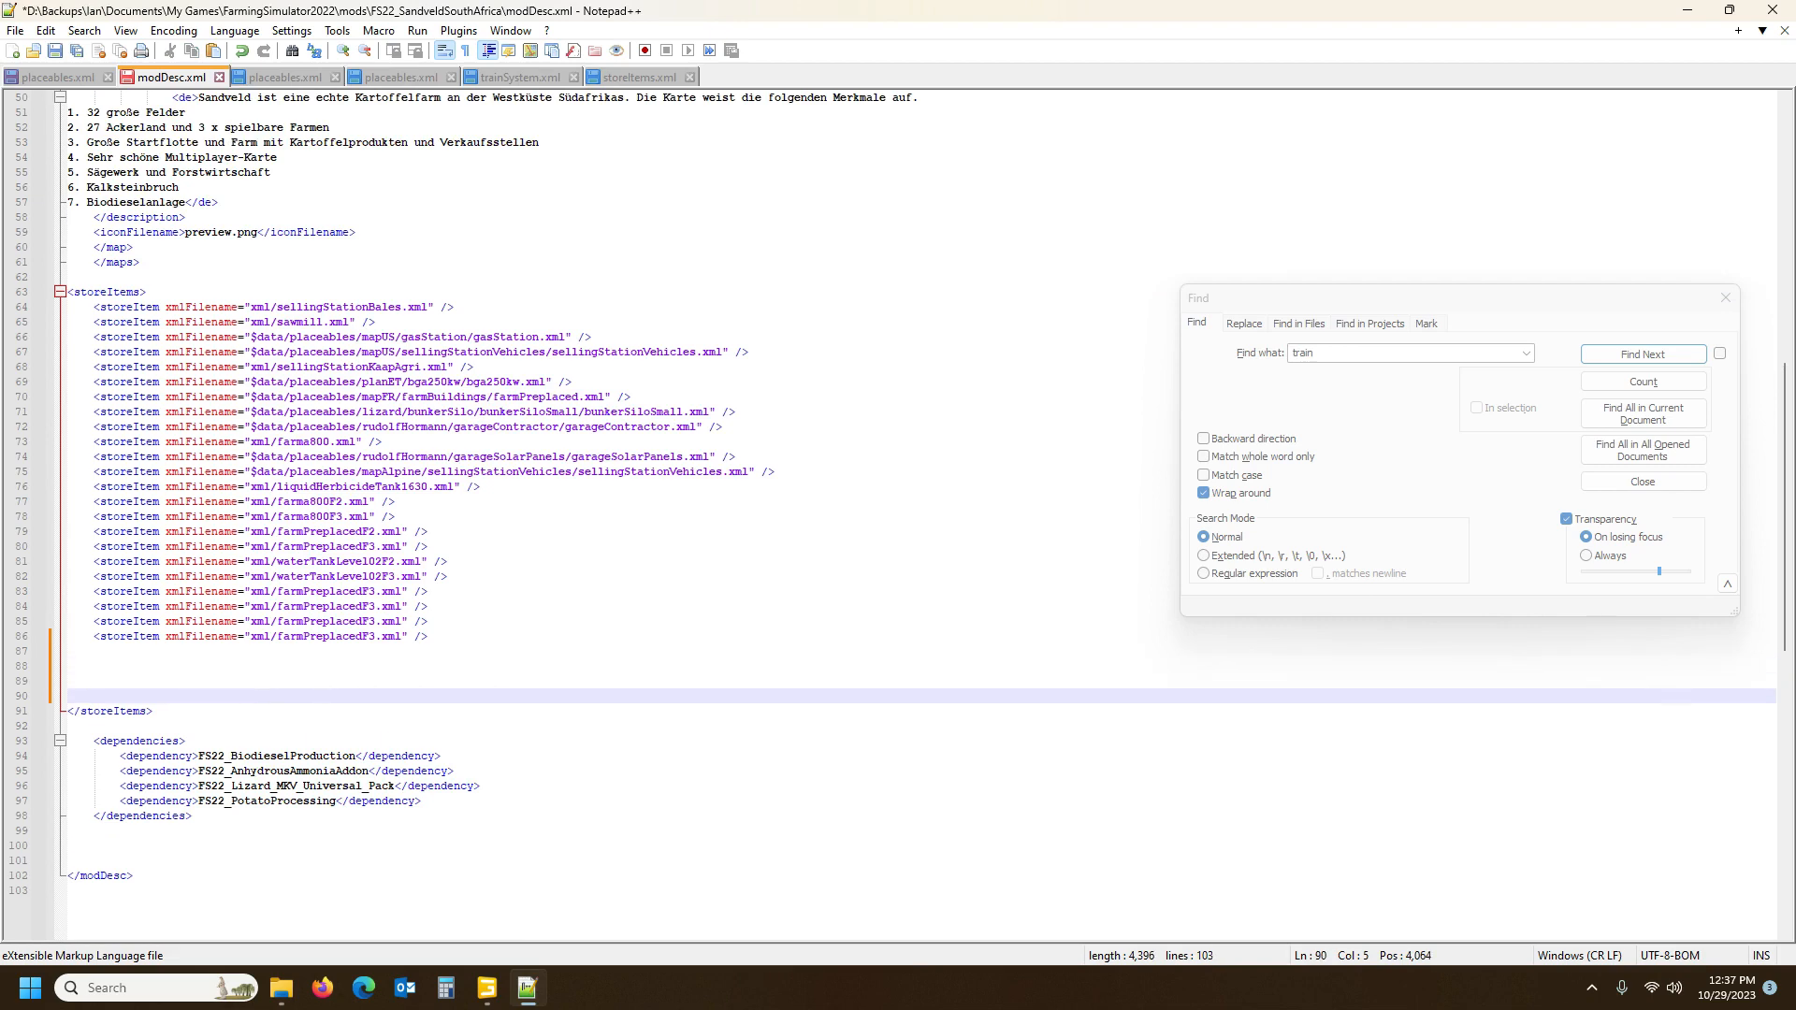
key("ctrl+v")
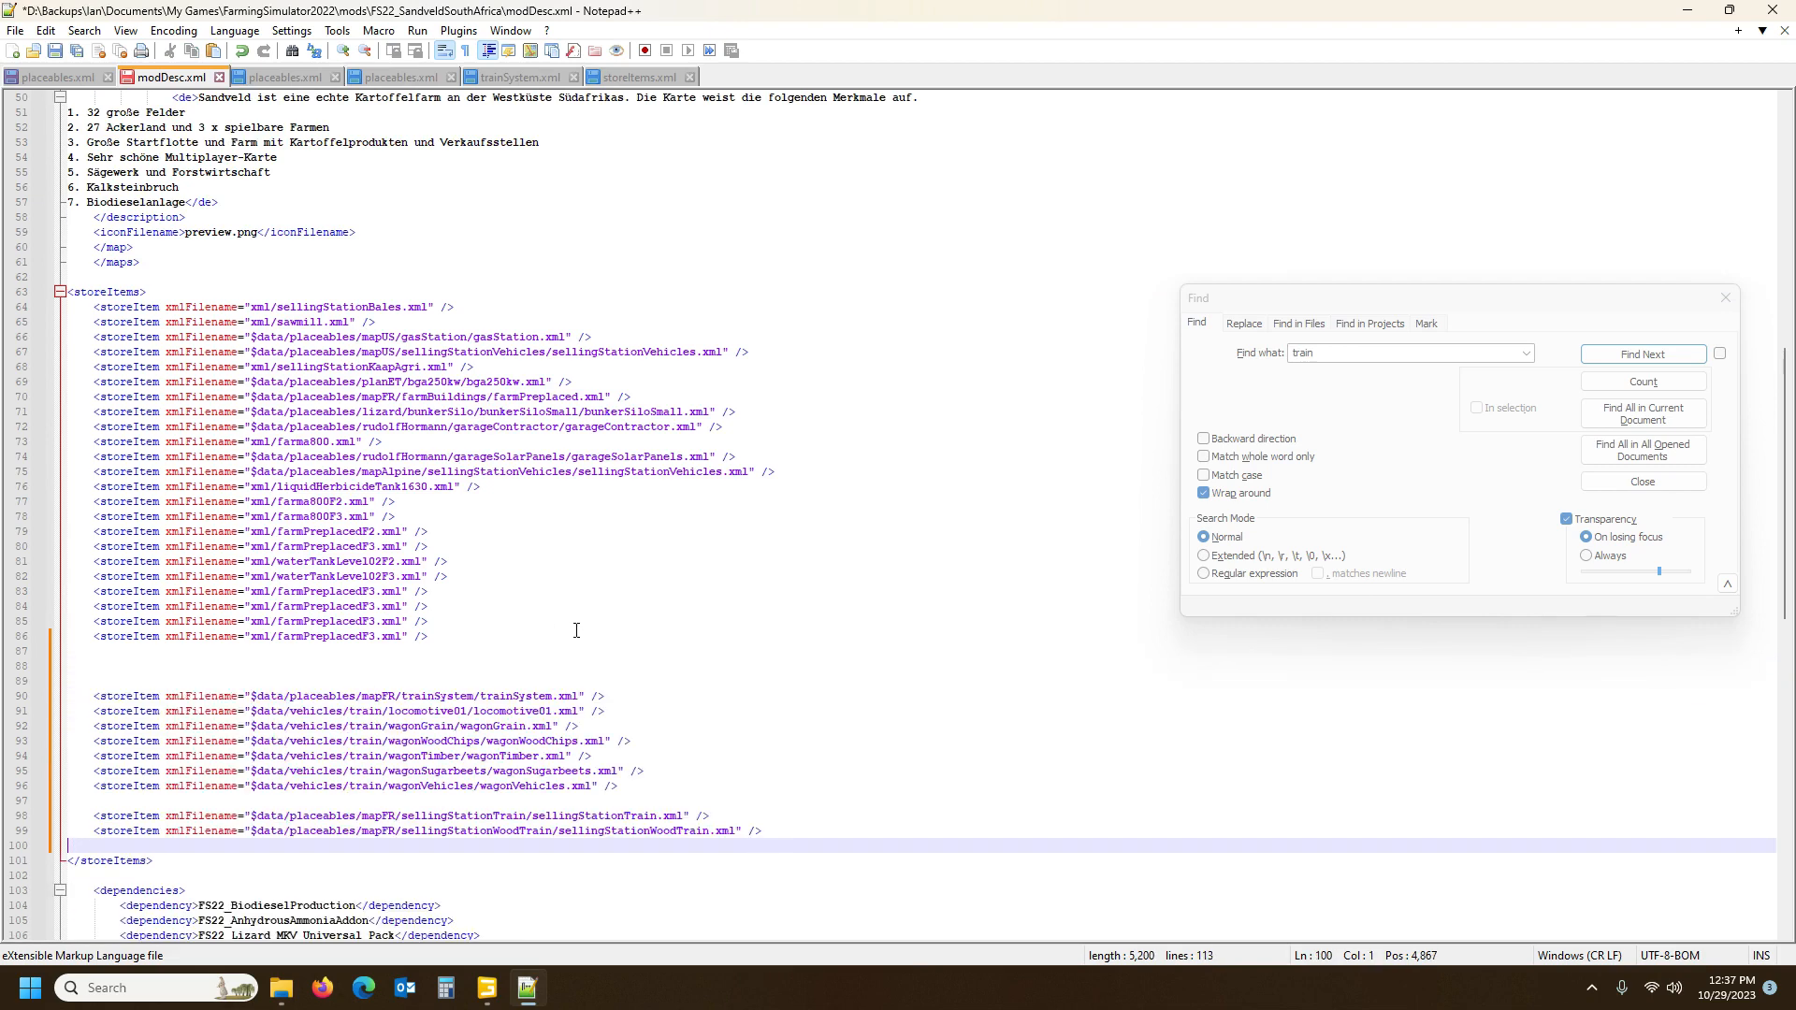
Replace the folder path of the pasted trainSystem store item in modDesc.xml, giving xml/trainSystem.xml
scroll(617, 711, "down", 4)
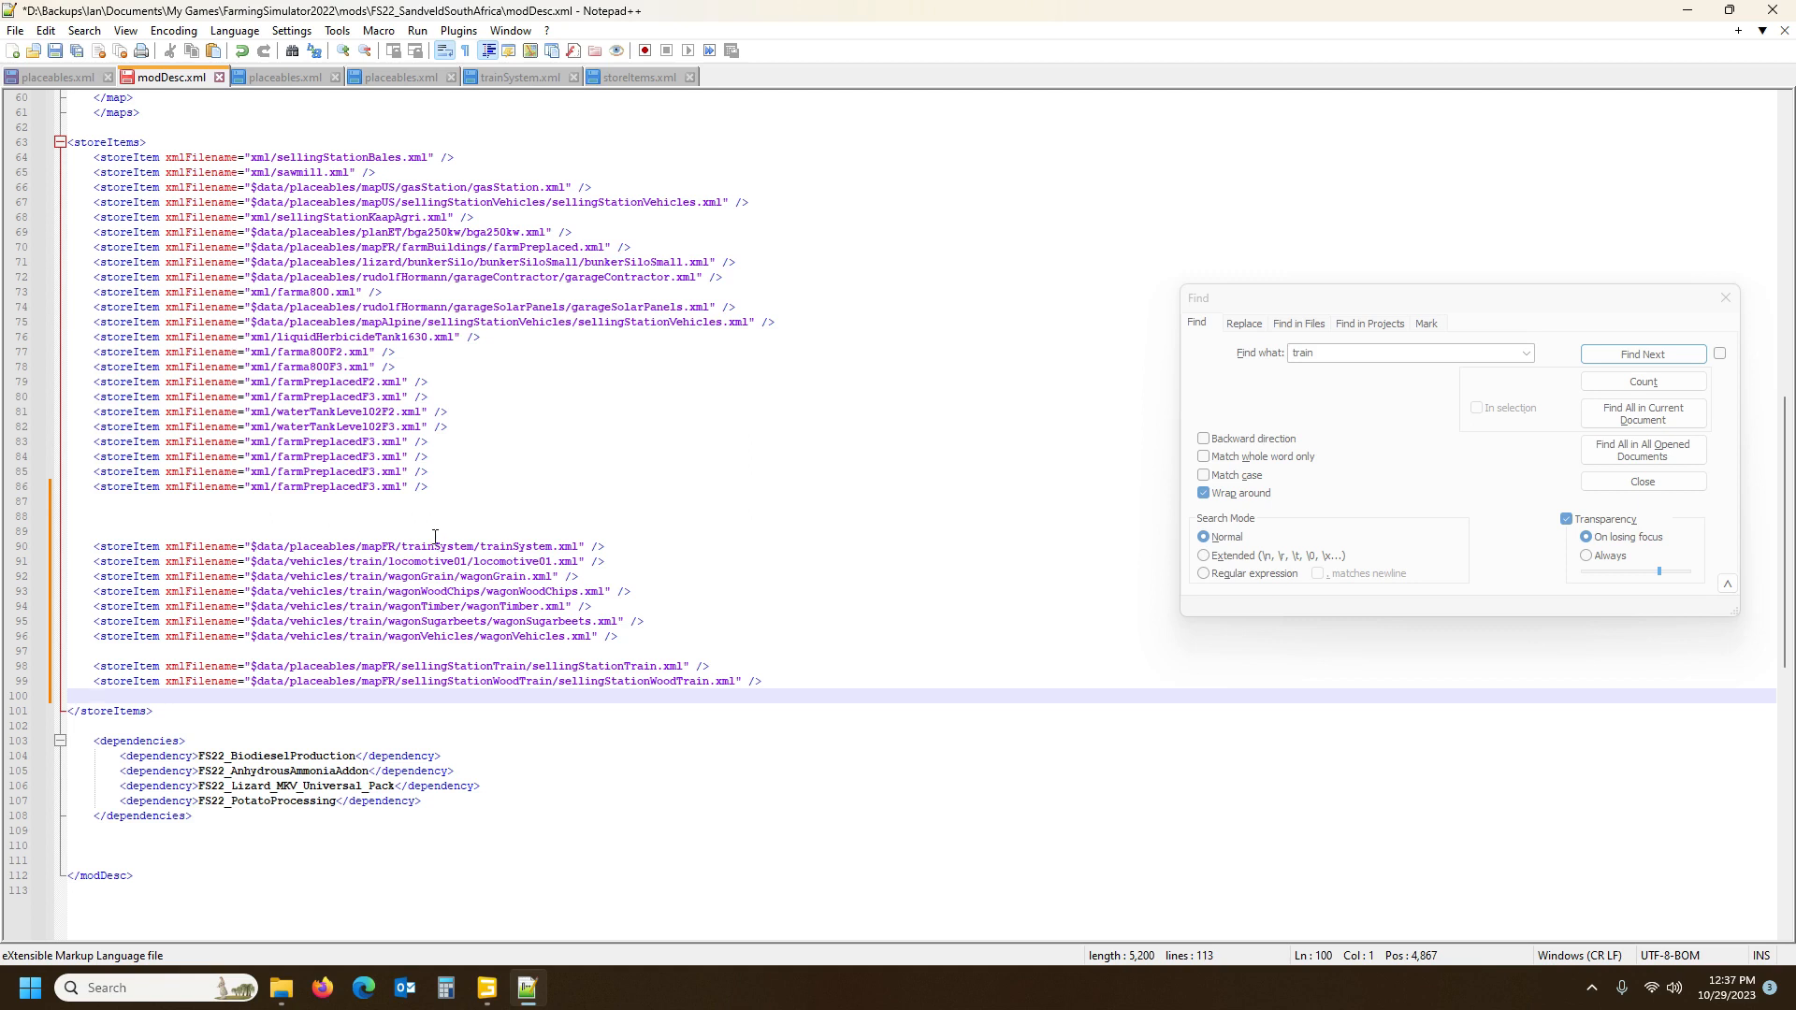
left_click(512, 542)
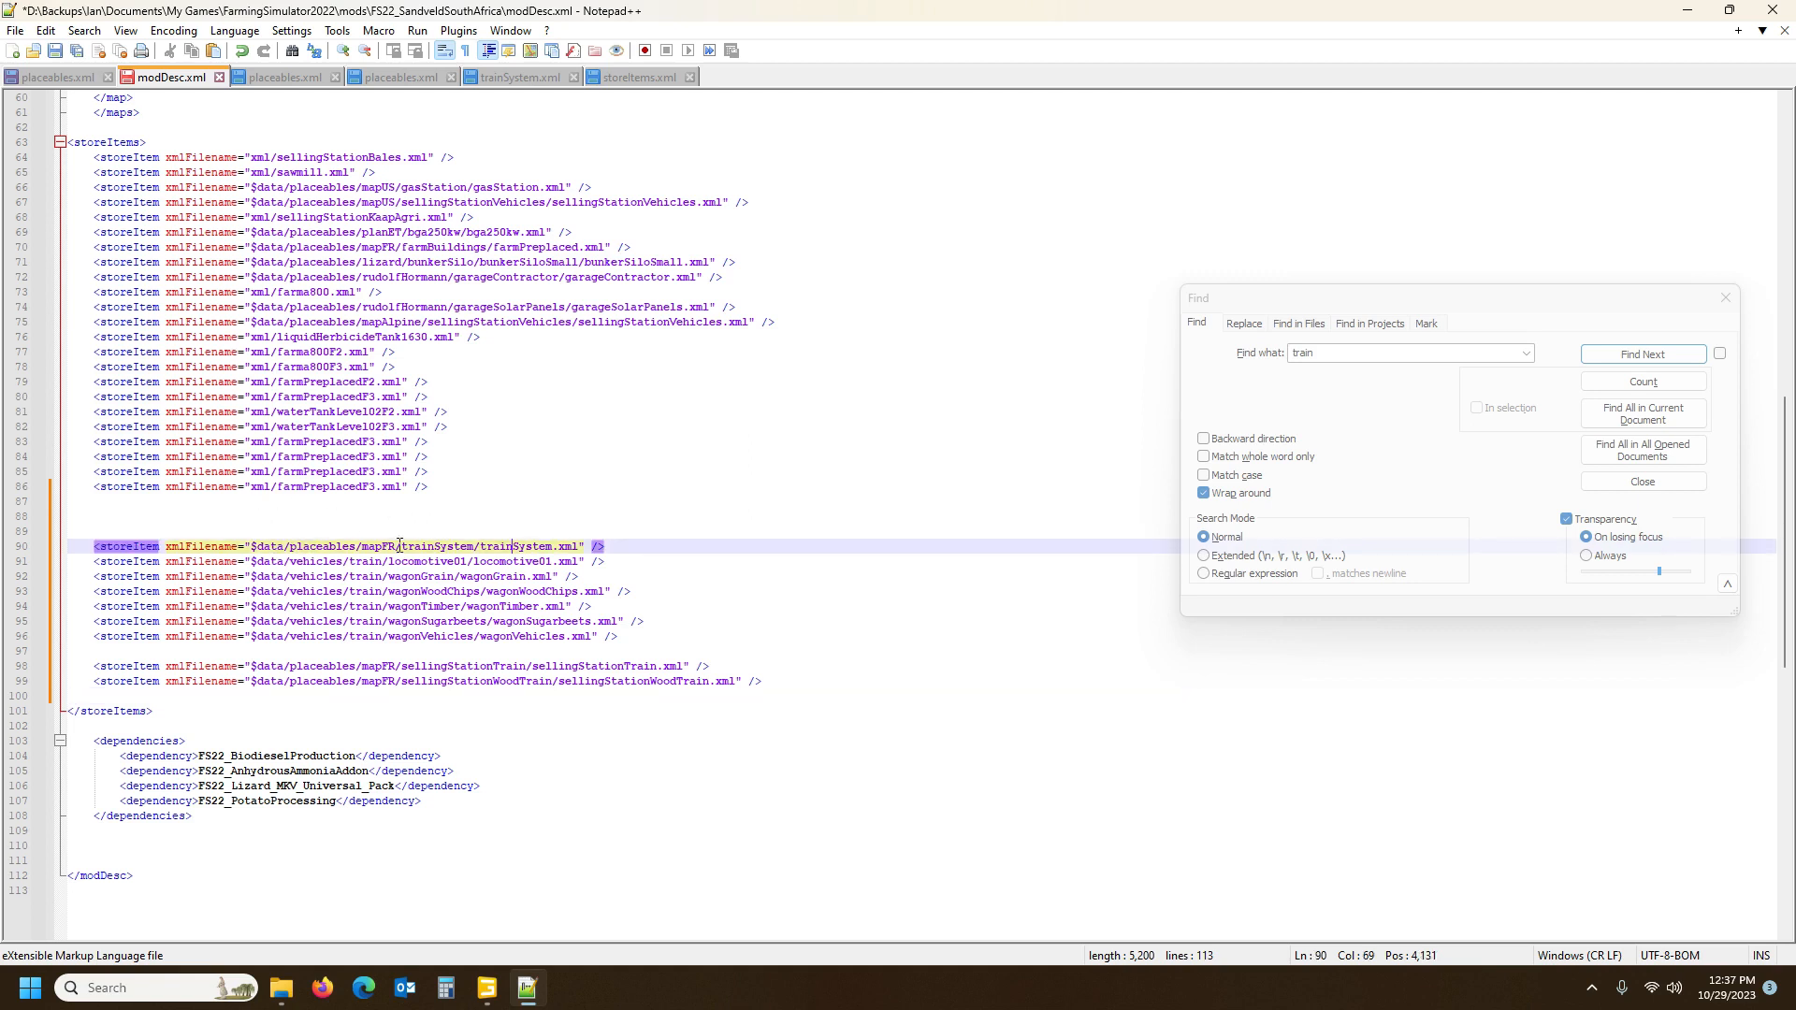
left_click_drag(248, 488, 276, 488)
key("ctrl+c")
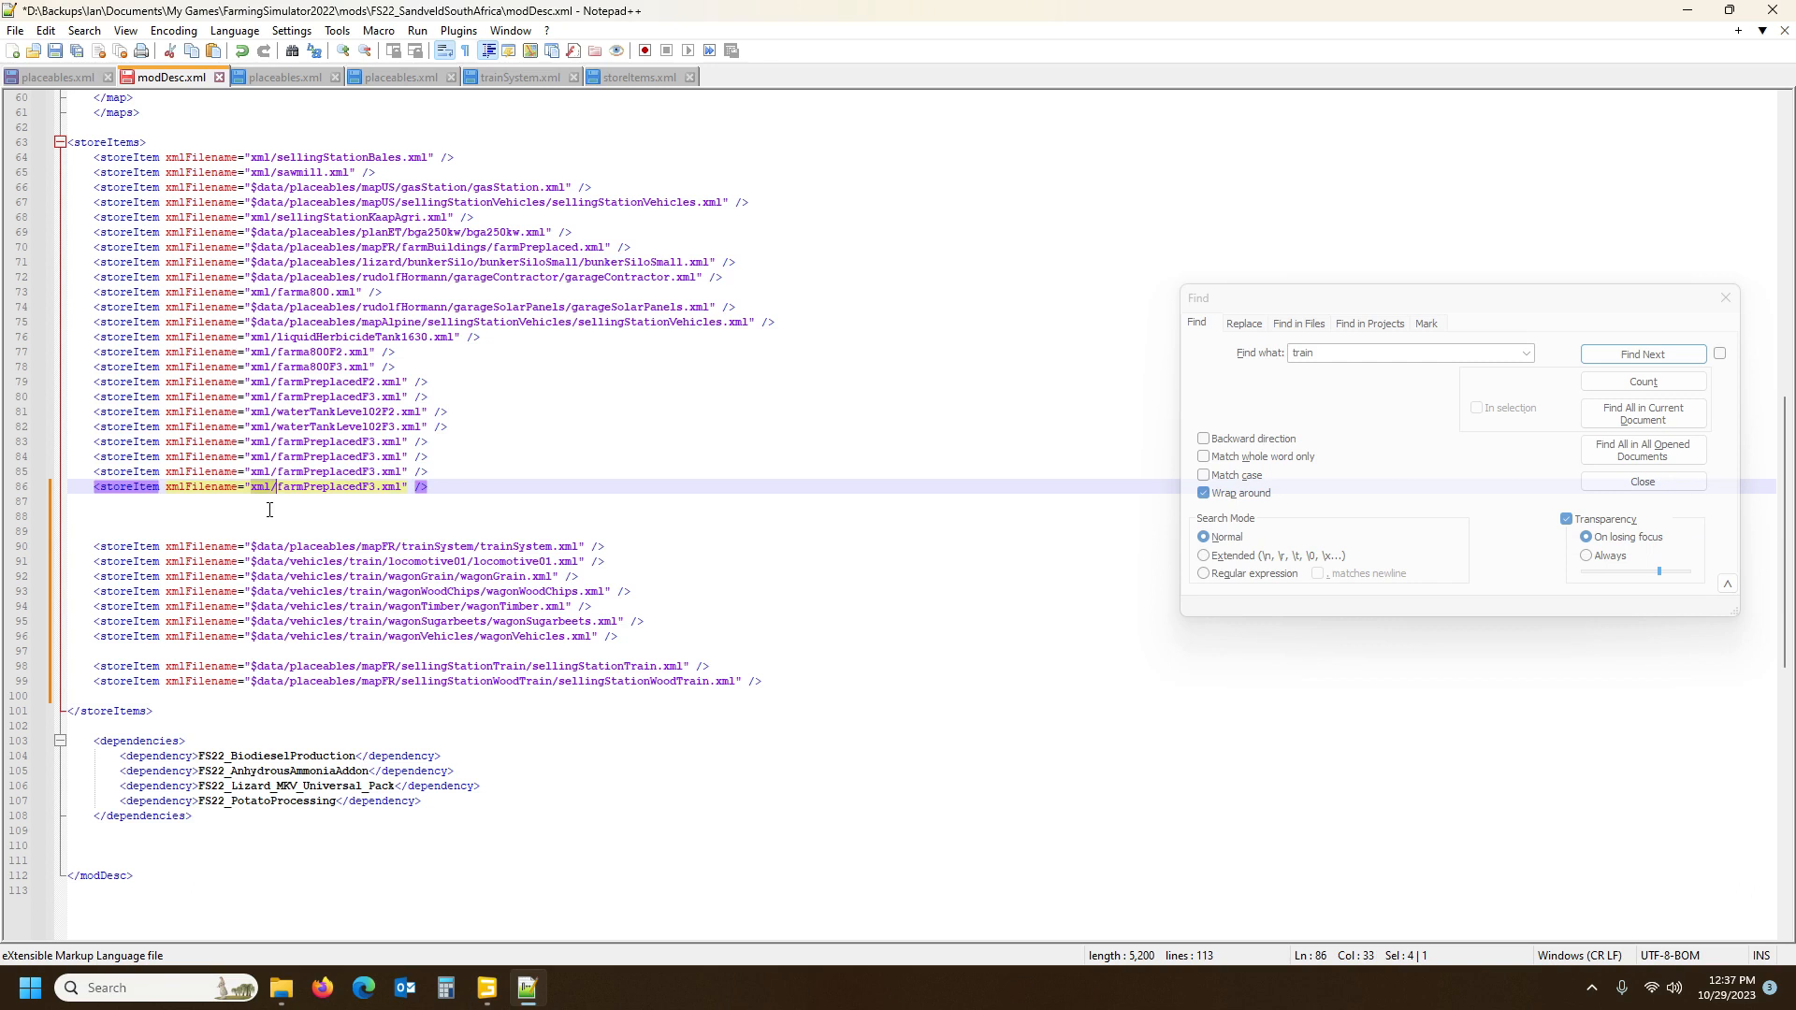
left_click_drag(250, 546, 475, 552)
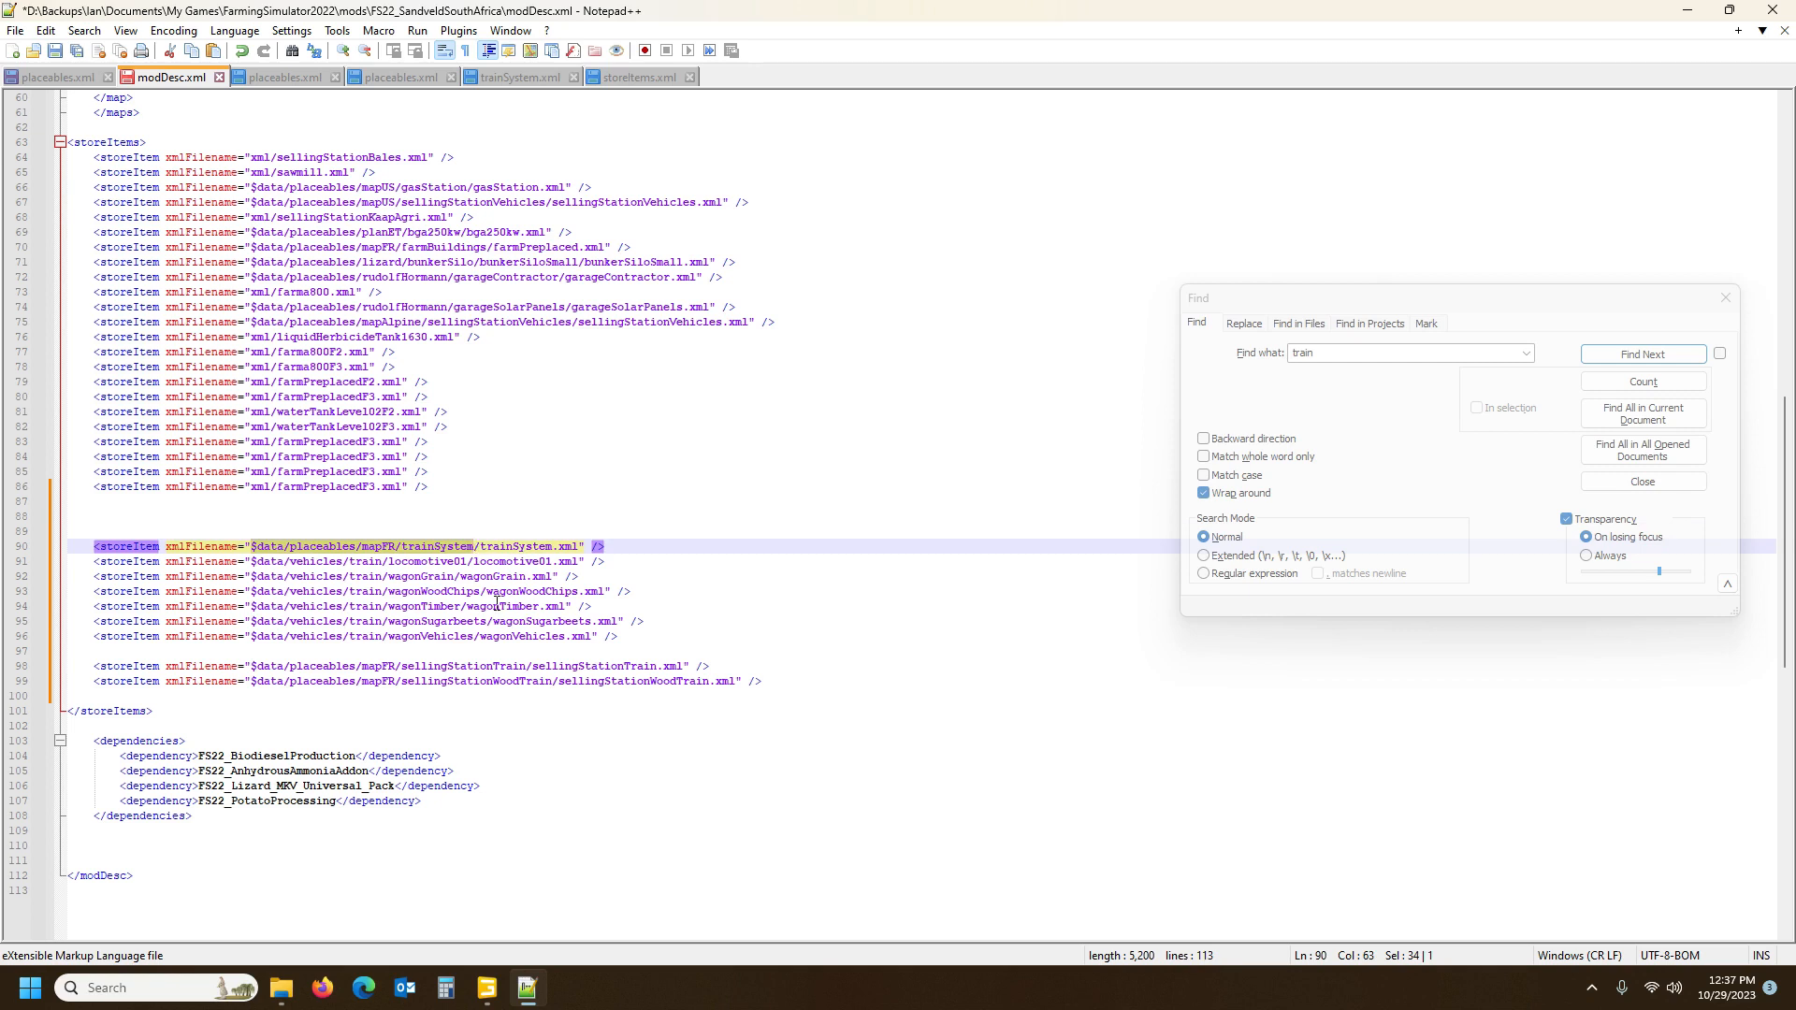
key("ctrl+v")
key("Delete")
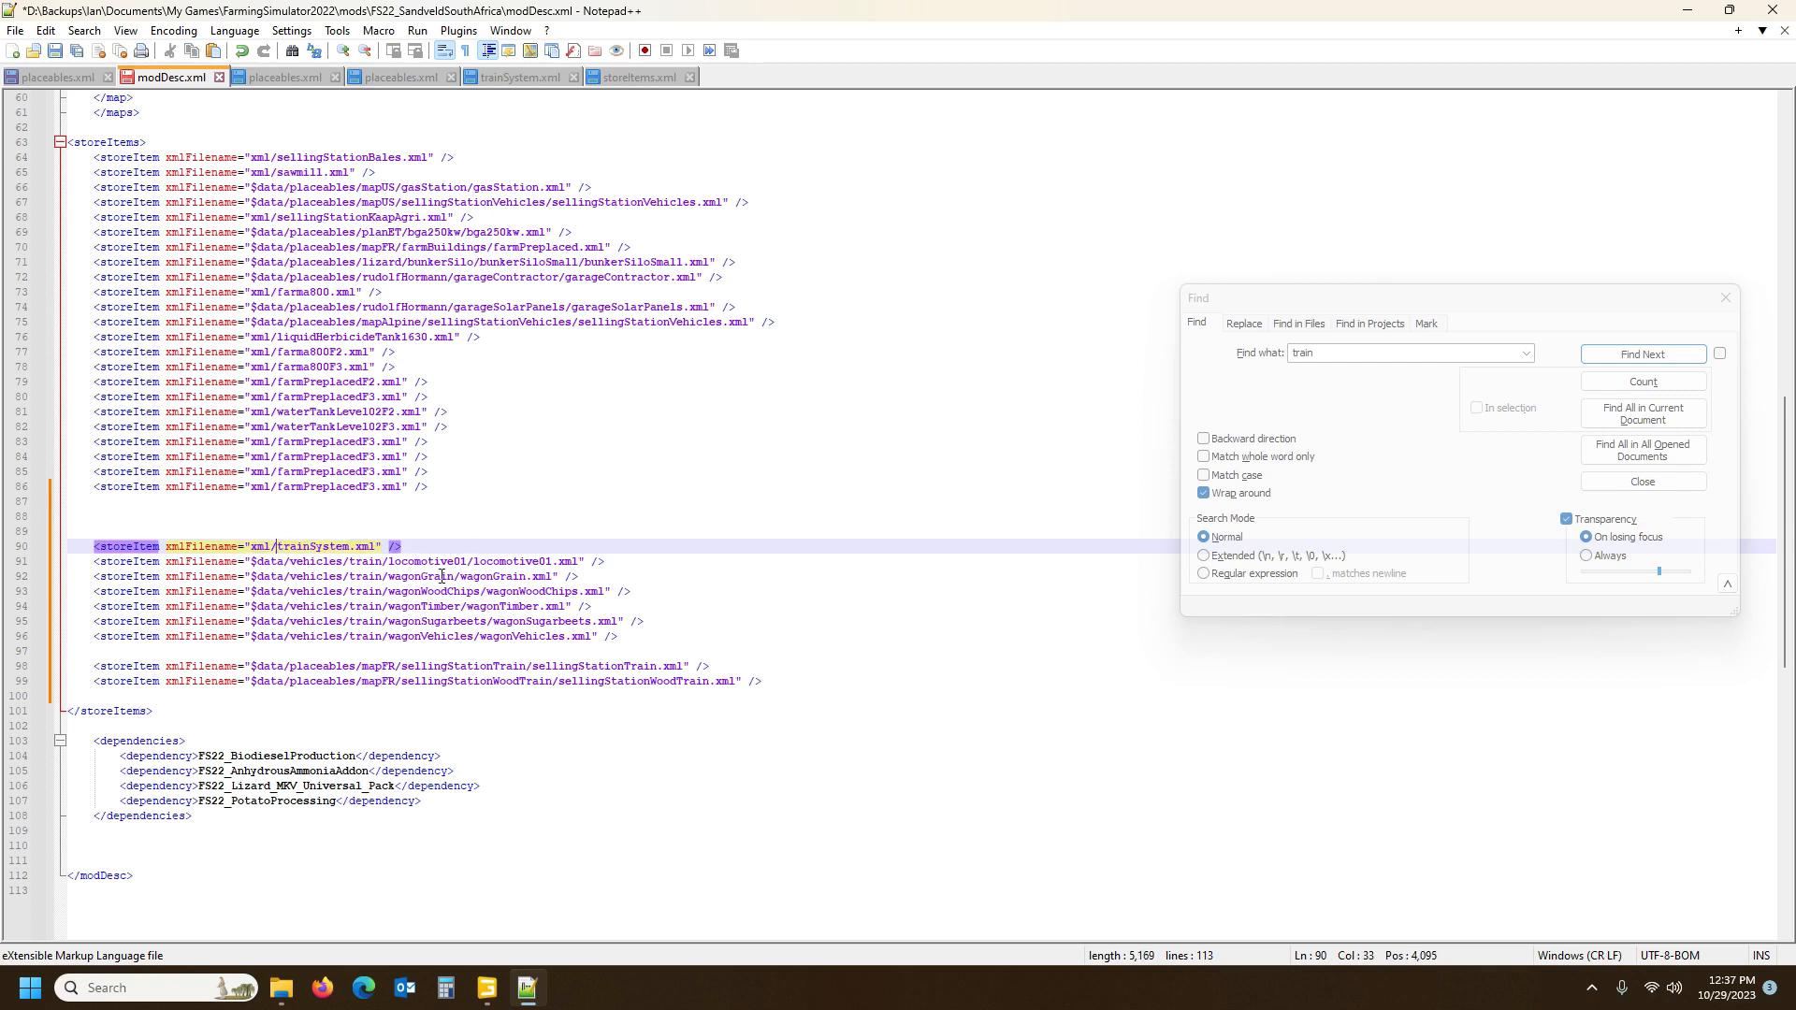
Replace the folder path of the pasted sellingStationTrain store item in modDesc.xml, giving xml/sellingStationTrain.xml
left_click(465, 562)
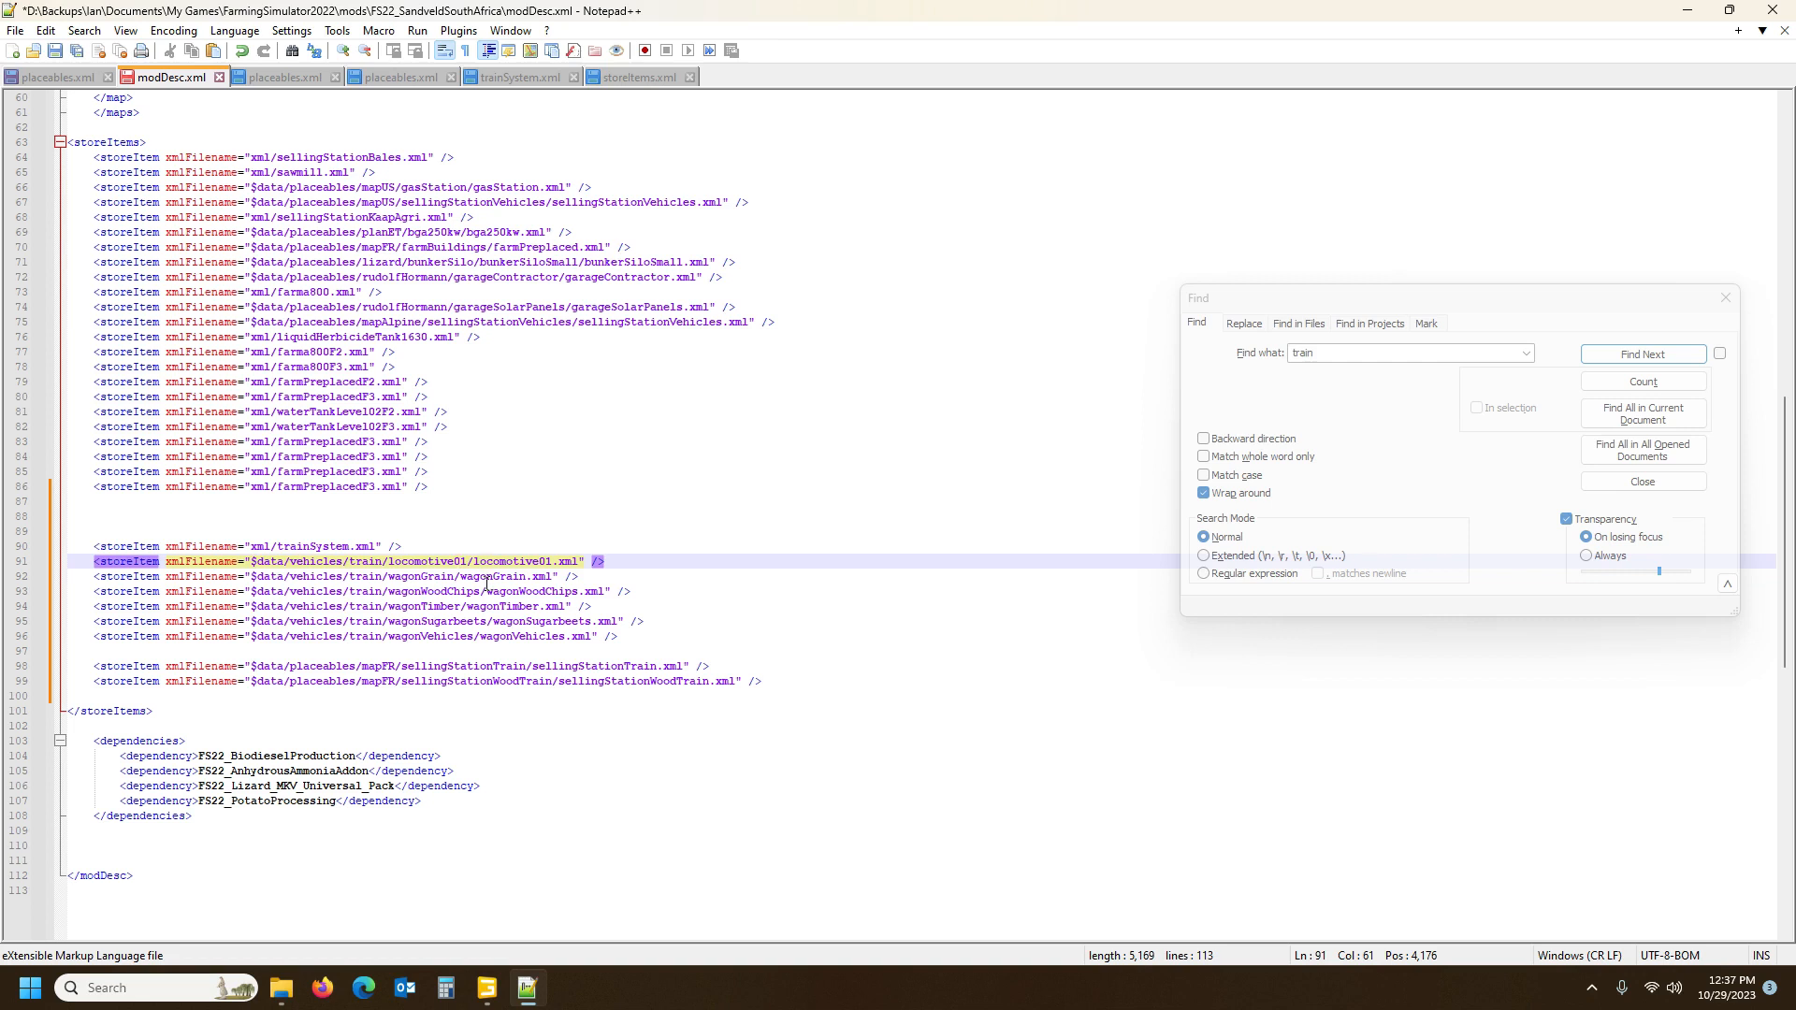
left_click(487, 576)
left_click(505, 637)
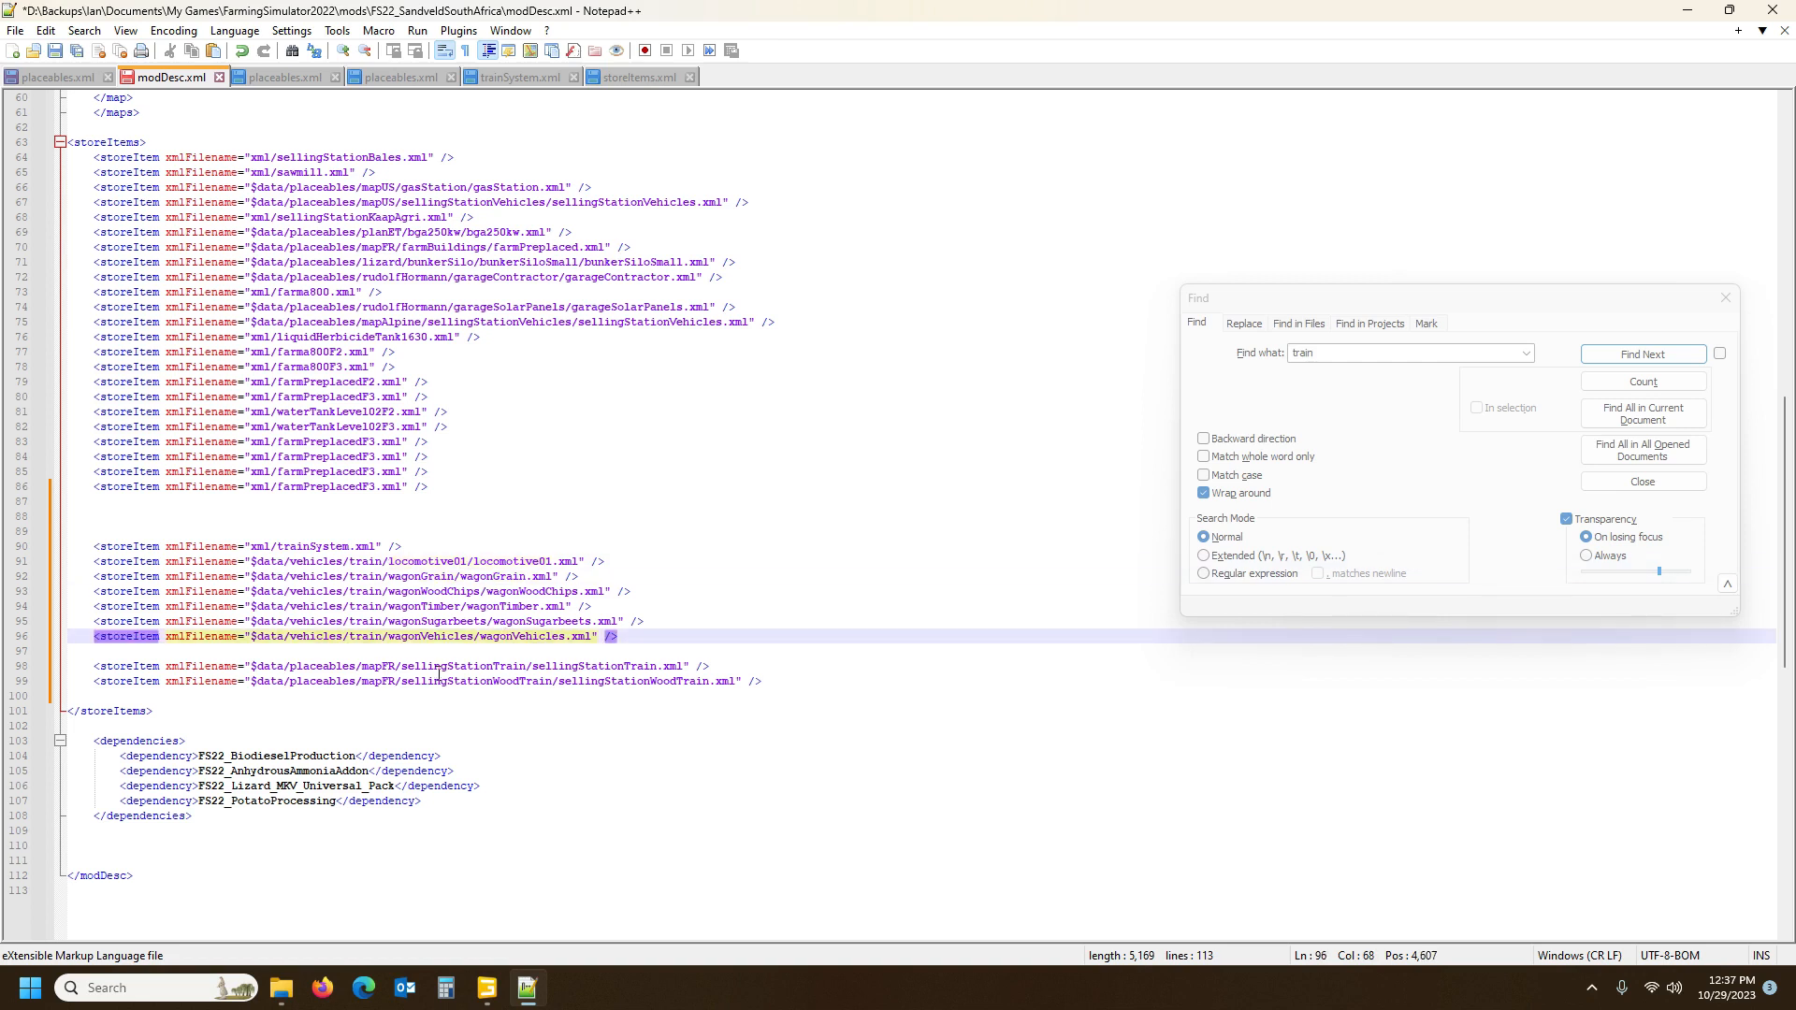
left_click(485, 667)
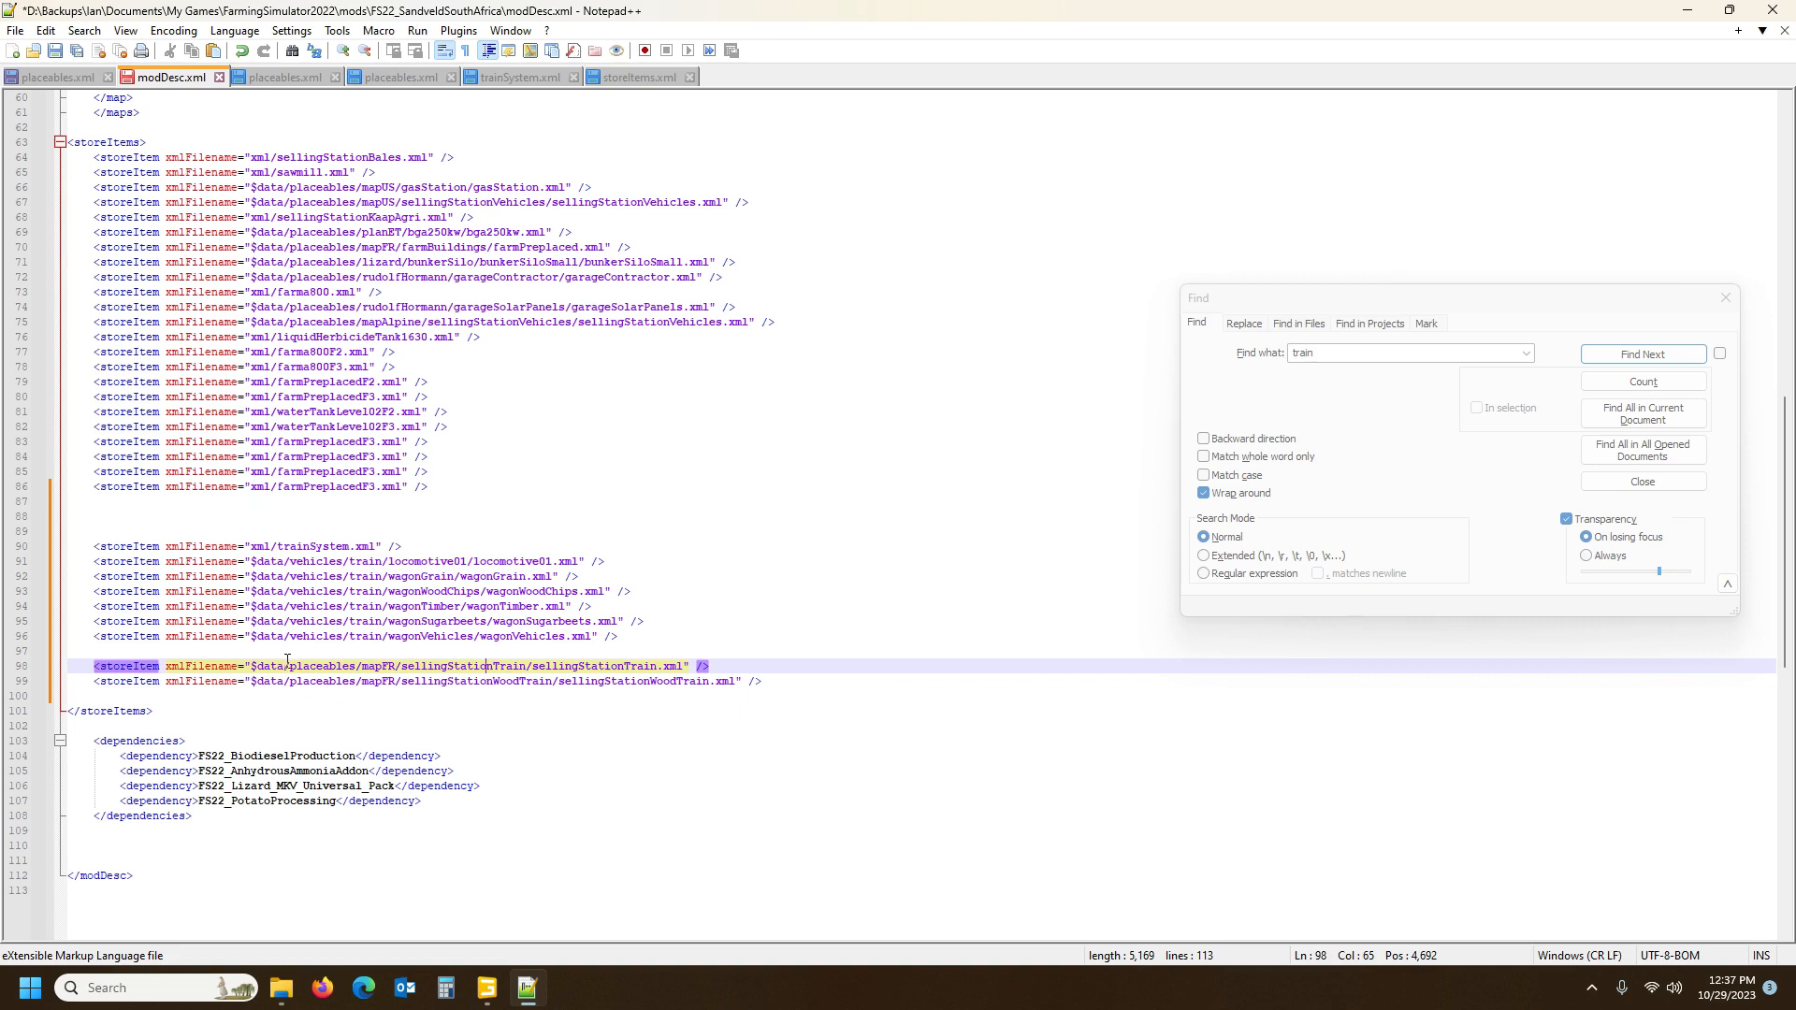
left_click_drag(258, 665, 536, 664)
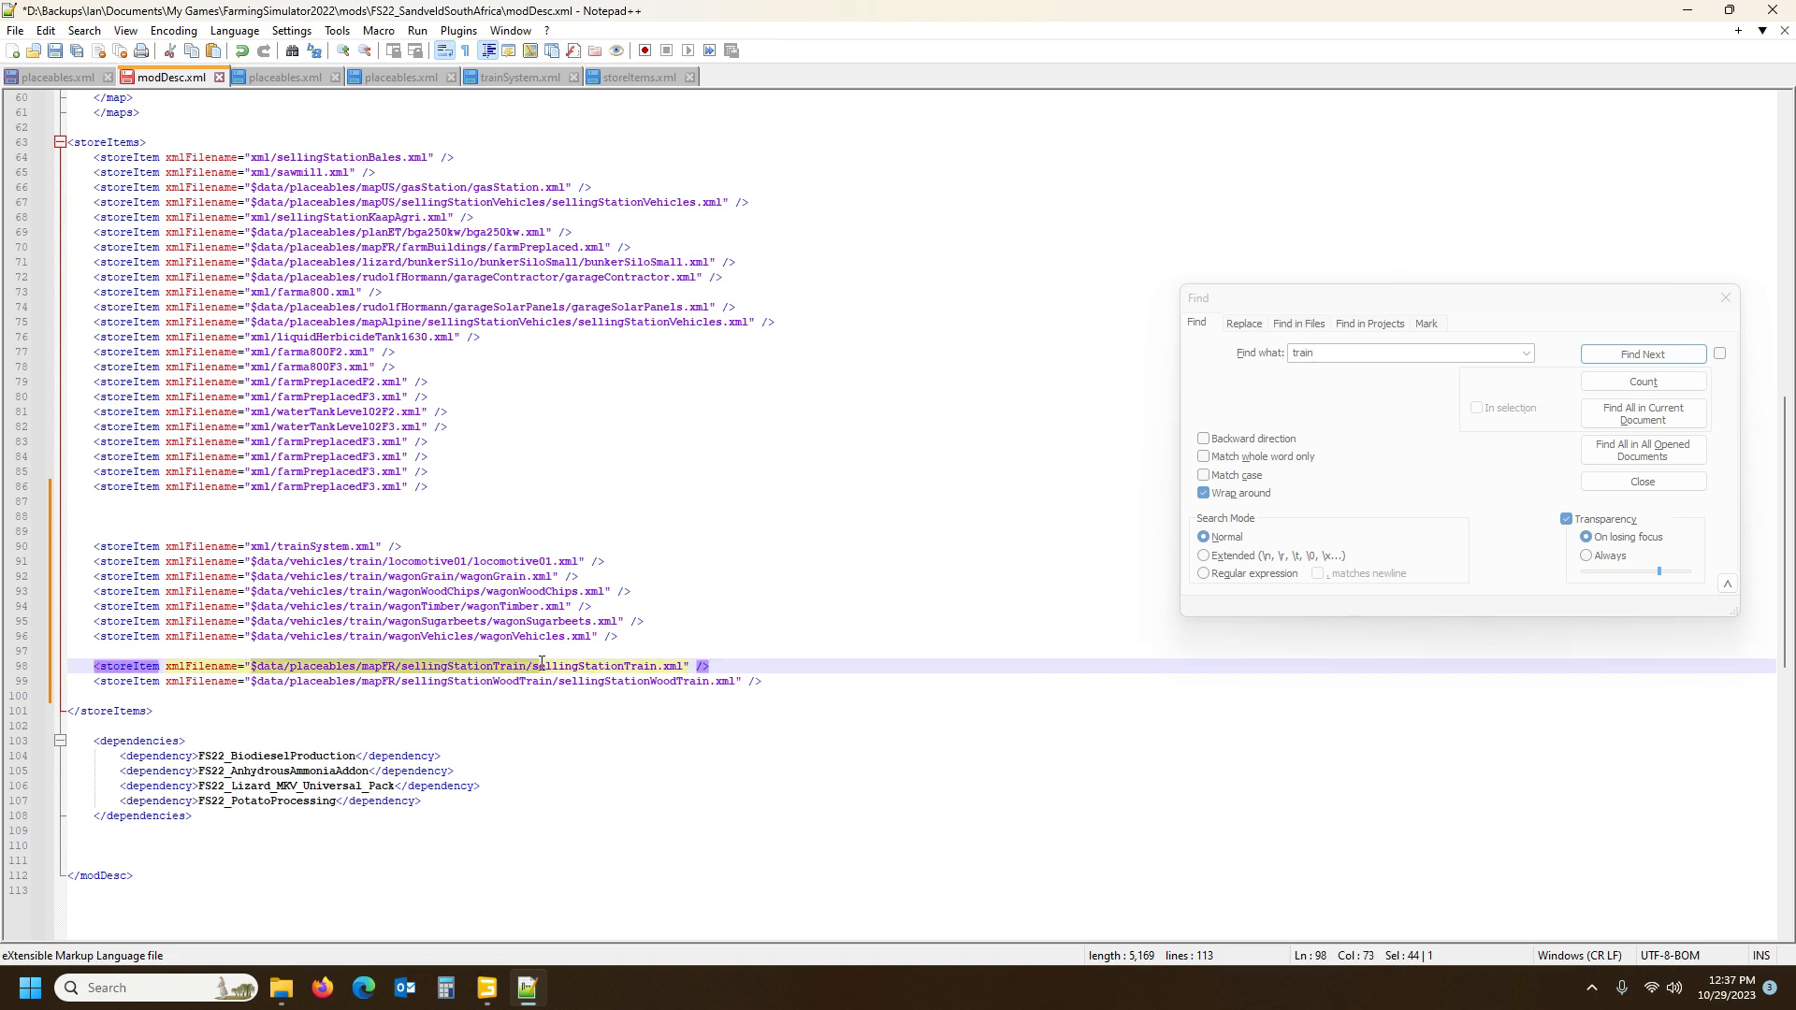
type("xml/")
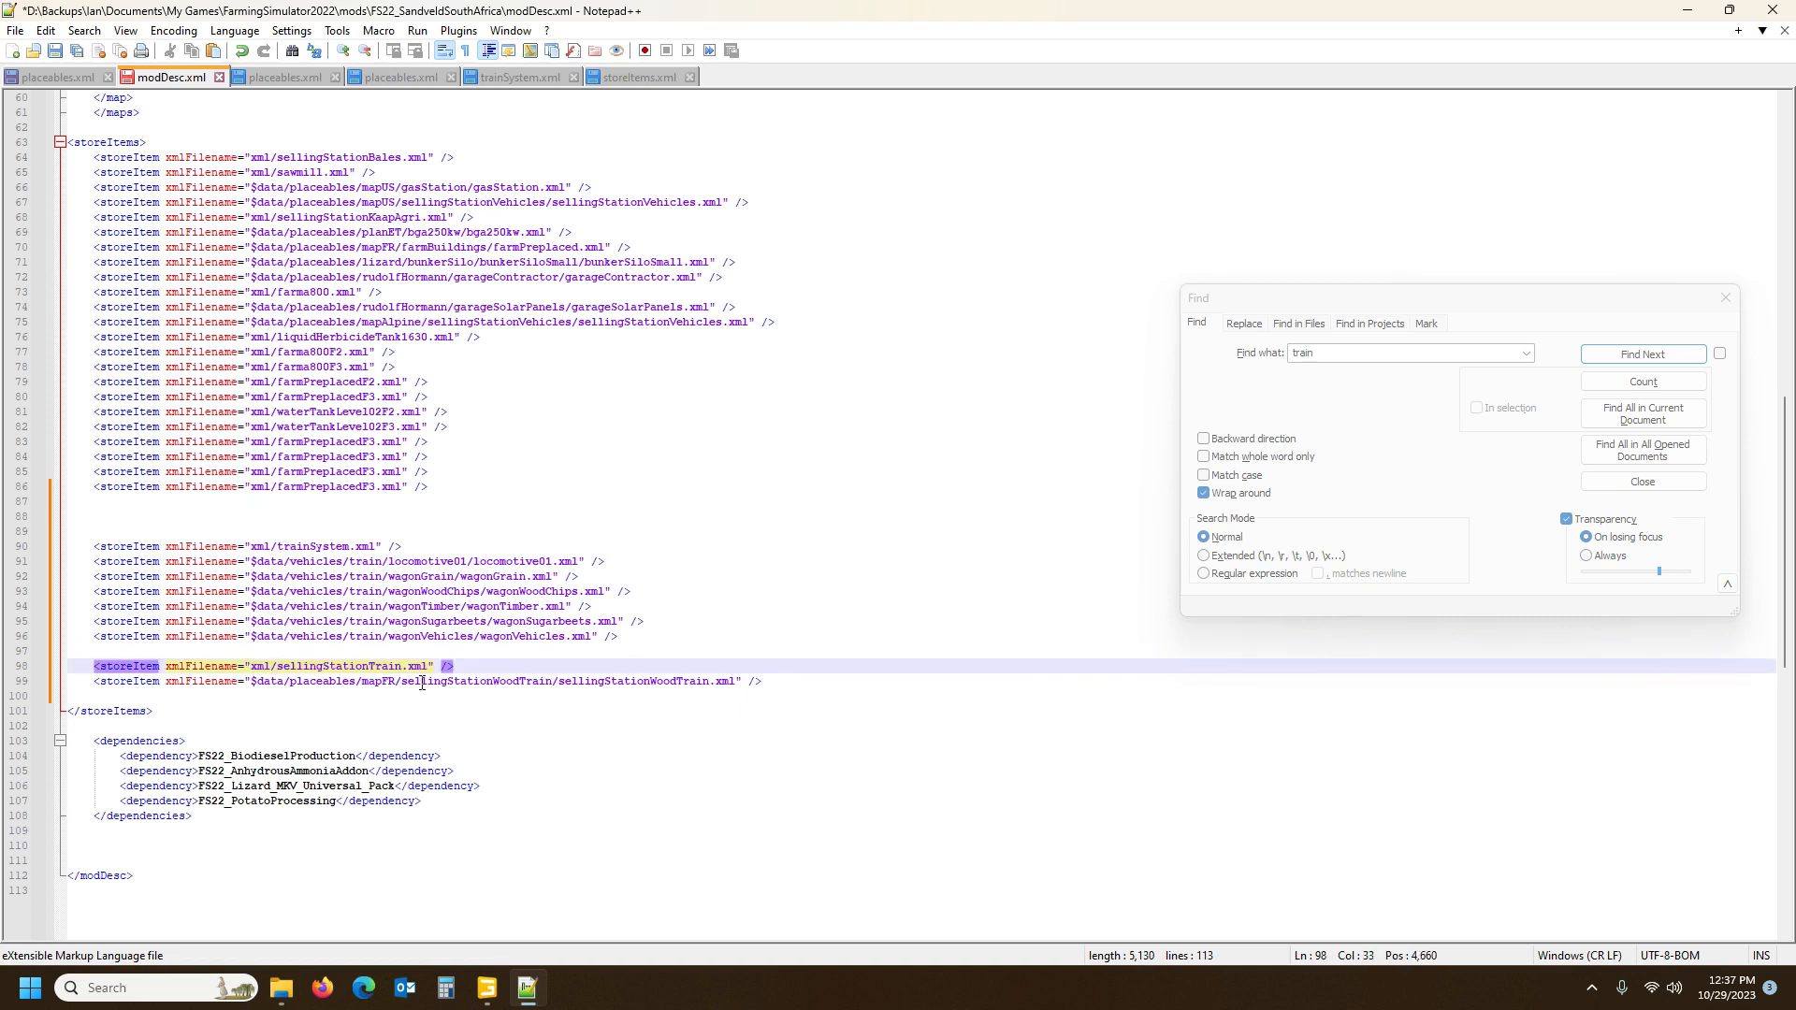
Check the edited trainSystem and sellingStationTrain store items and save modDesc.xml
left_click(351, 682)
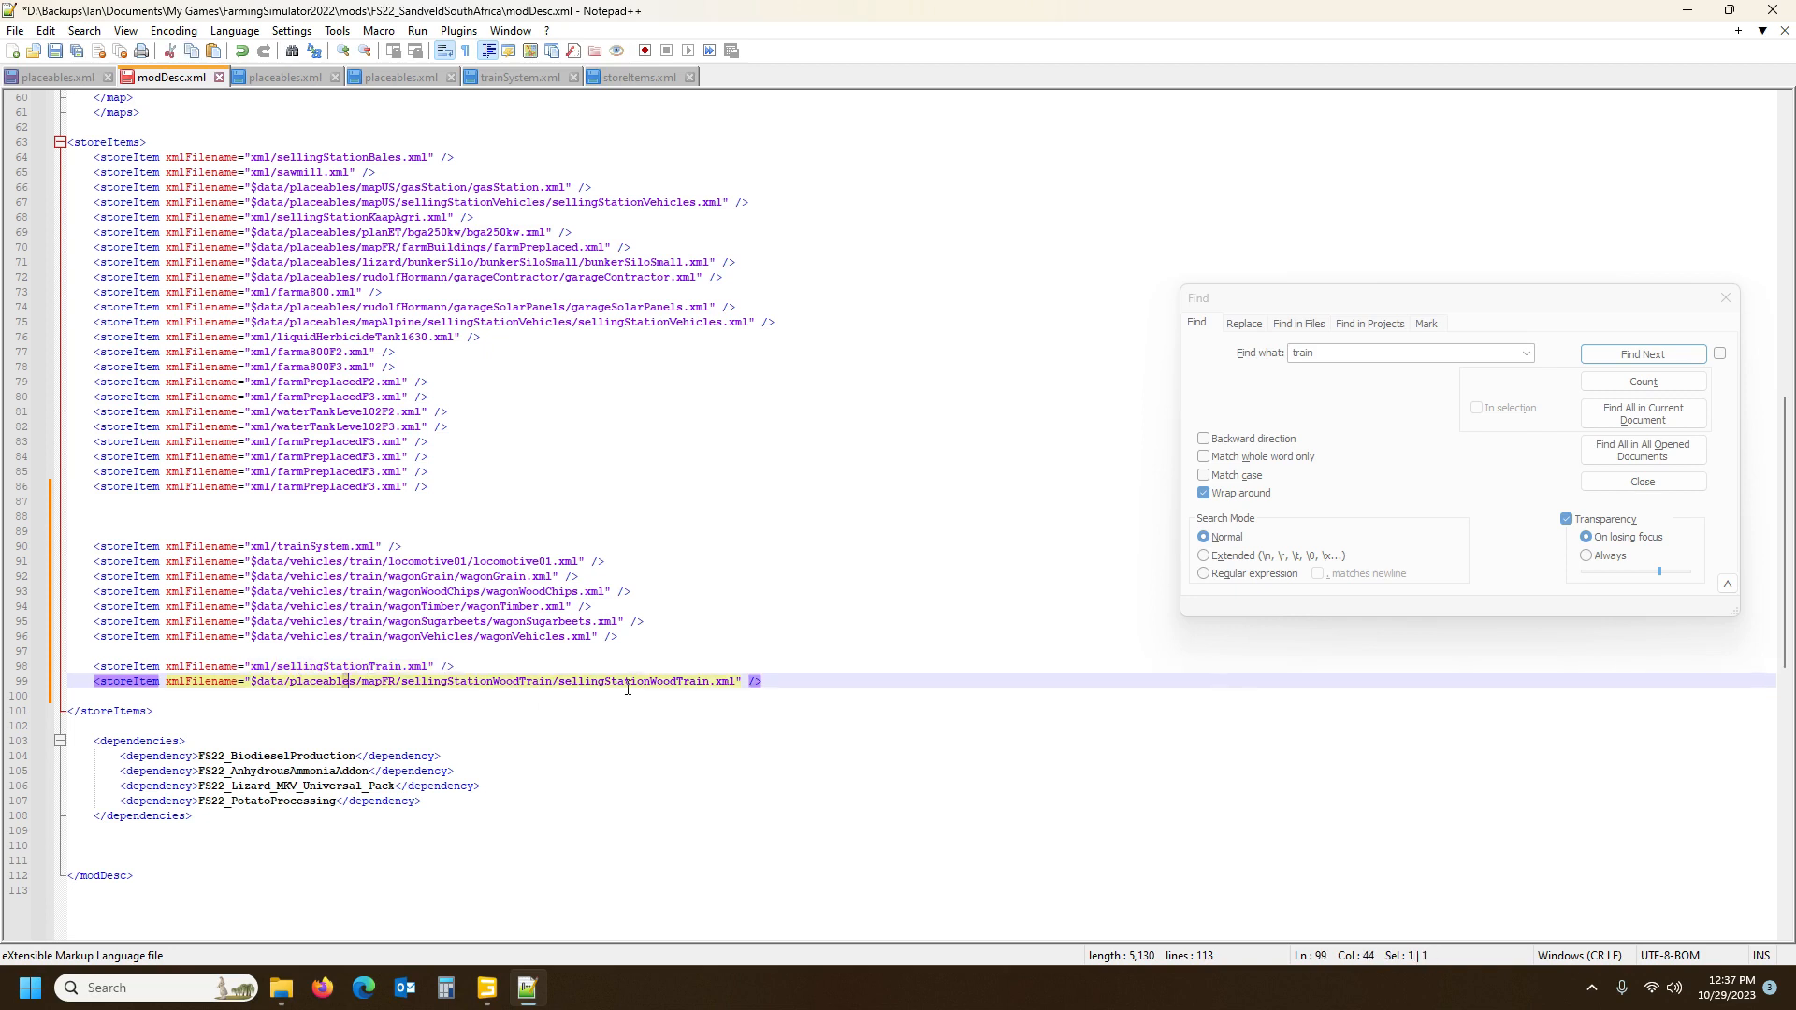
left_click(402, 682)
left_click(295, 549)
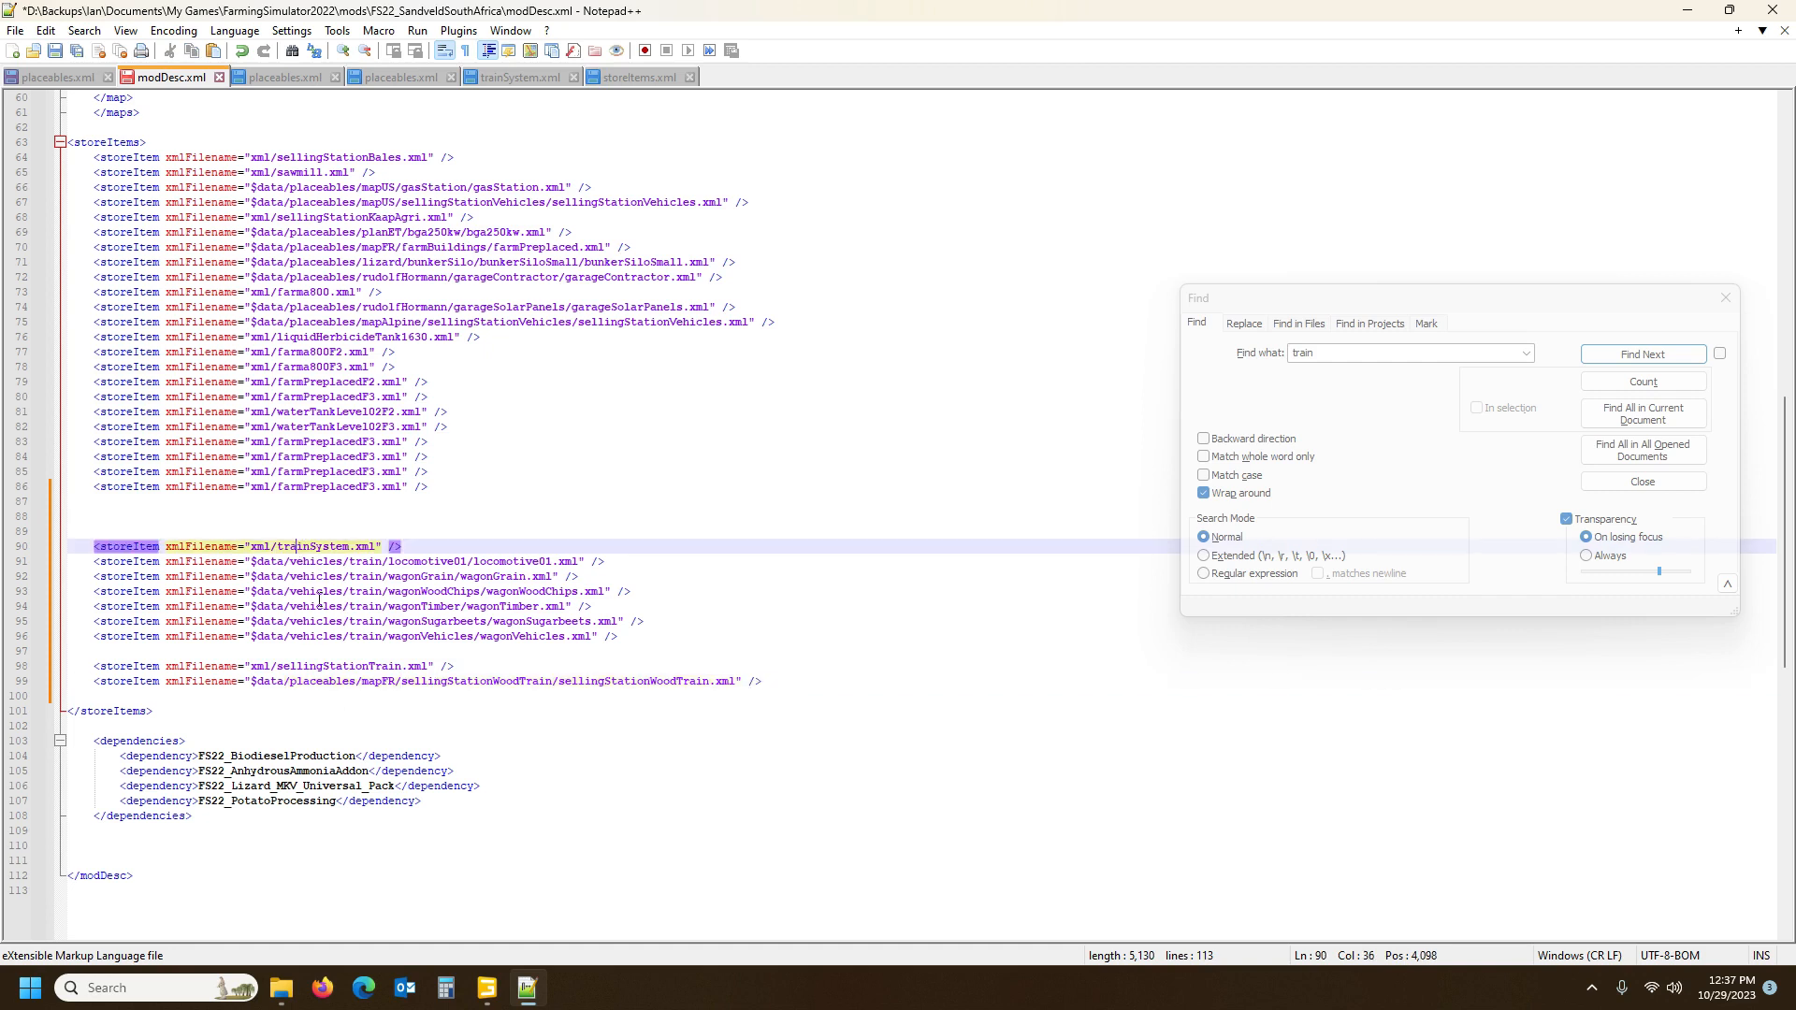
left_click(350, 666)
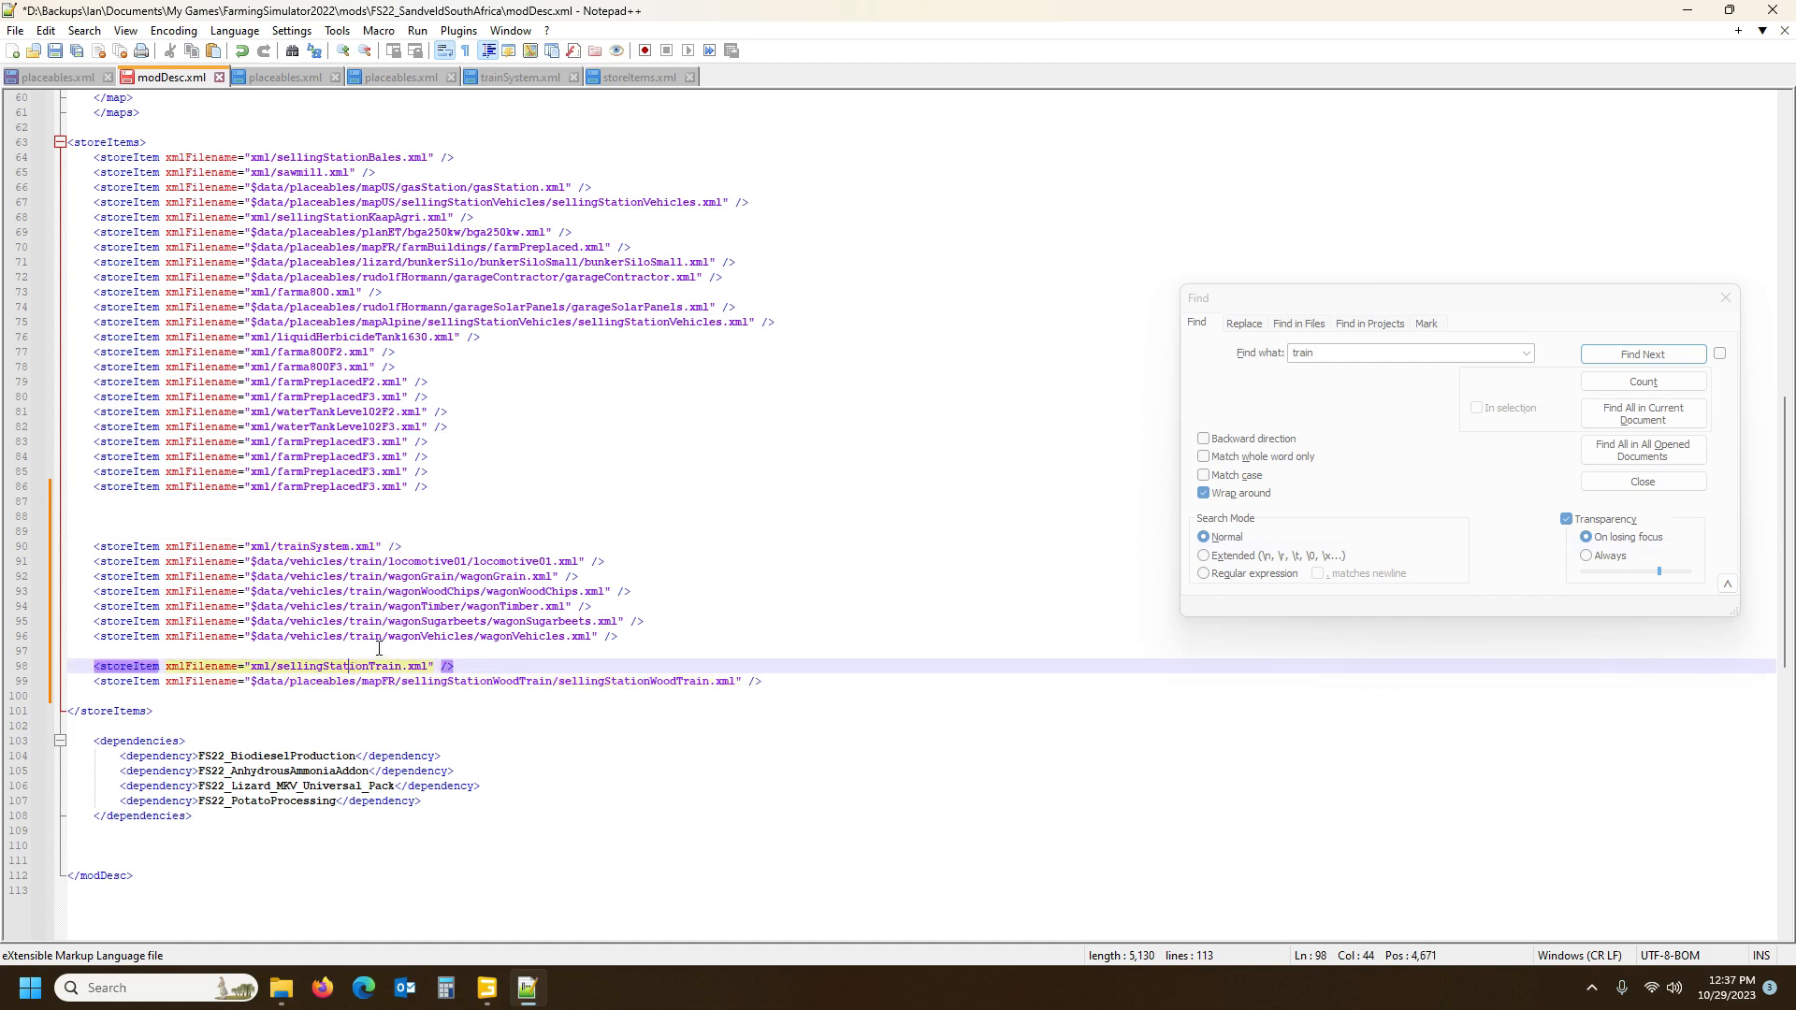
left_click(55, 50)
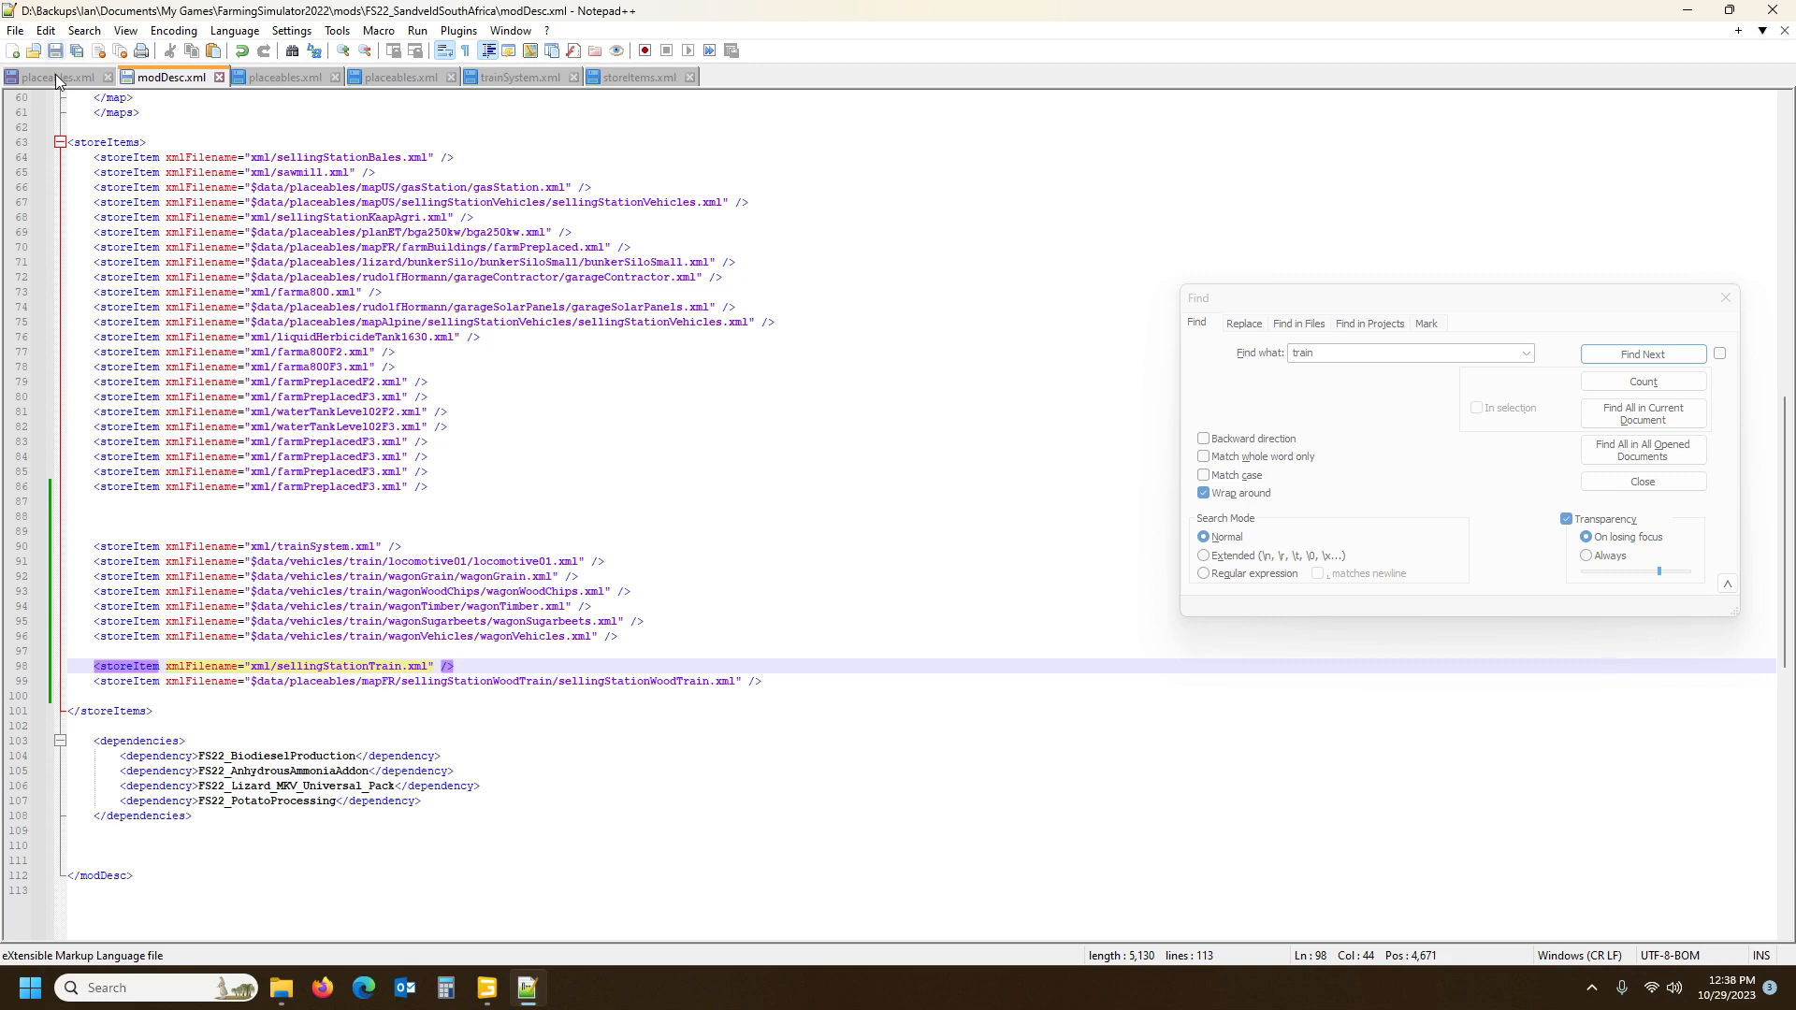
Review the train entries in placeables.xml and the hotspots and drivingRange definitions in the mod's trainSystem.xml
left_click(57, 79)
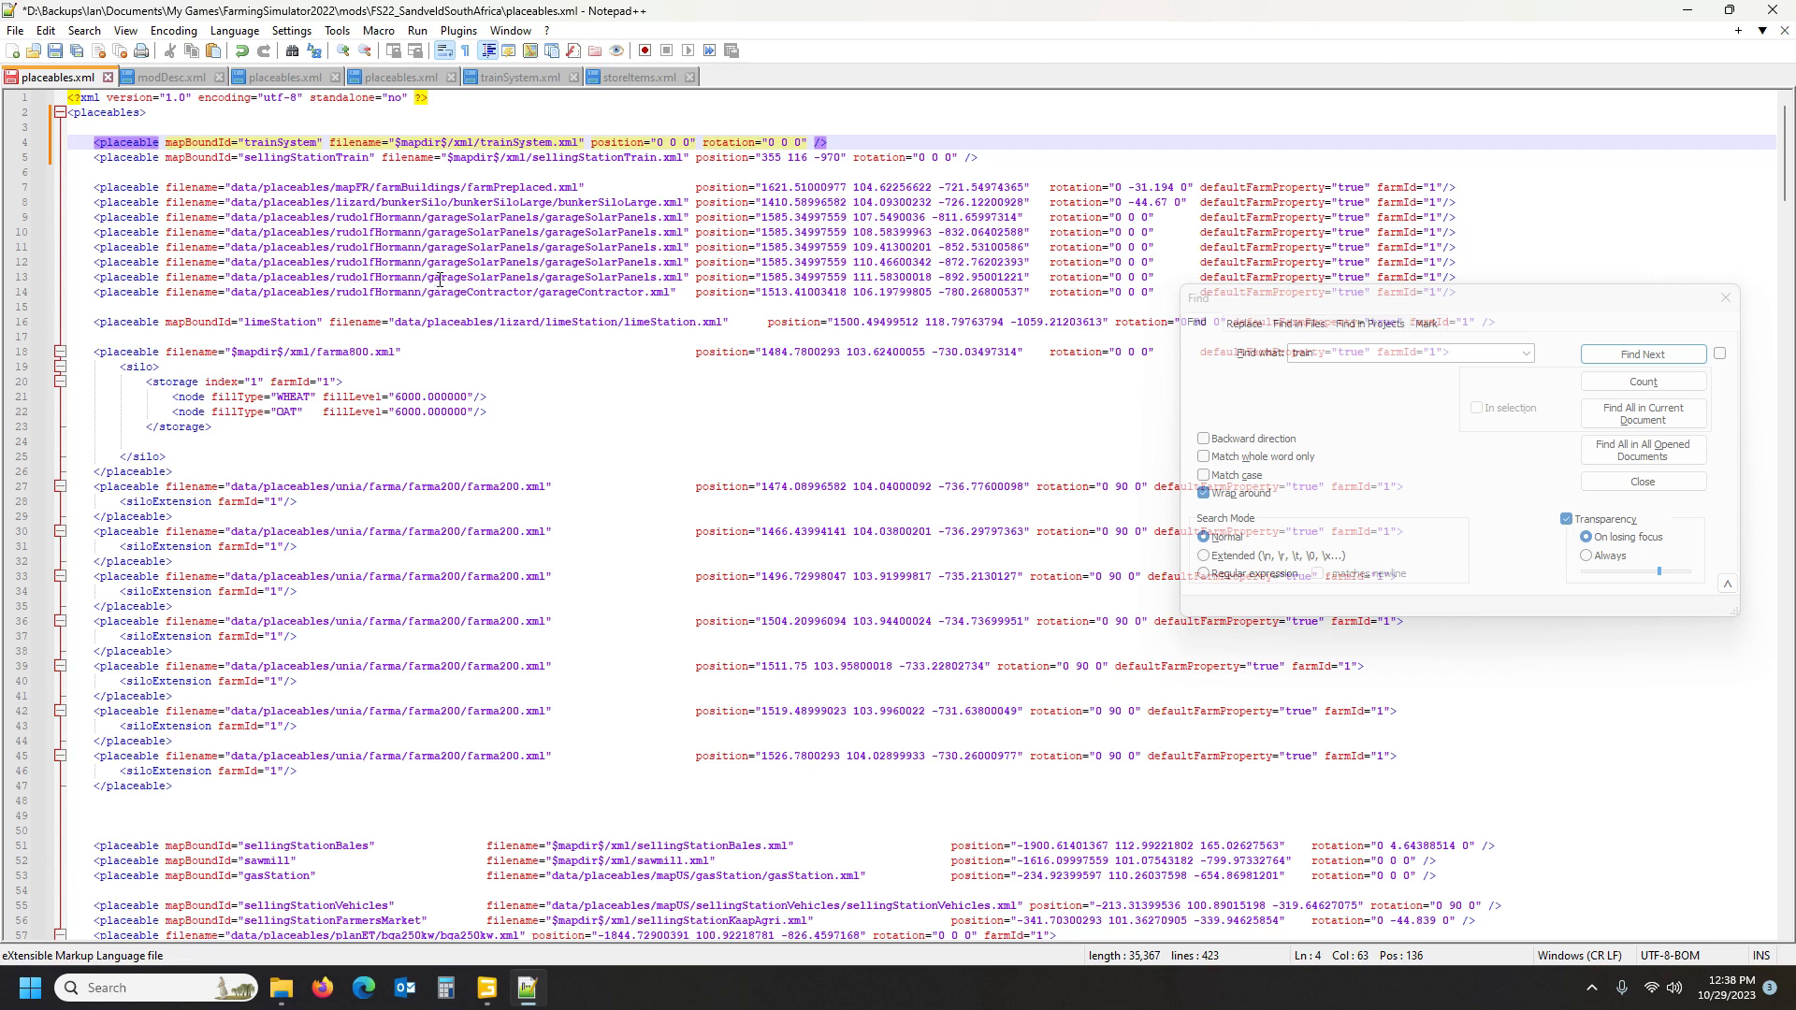
left_click(520, 77)
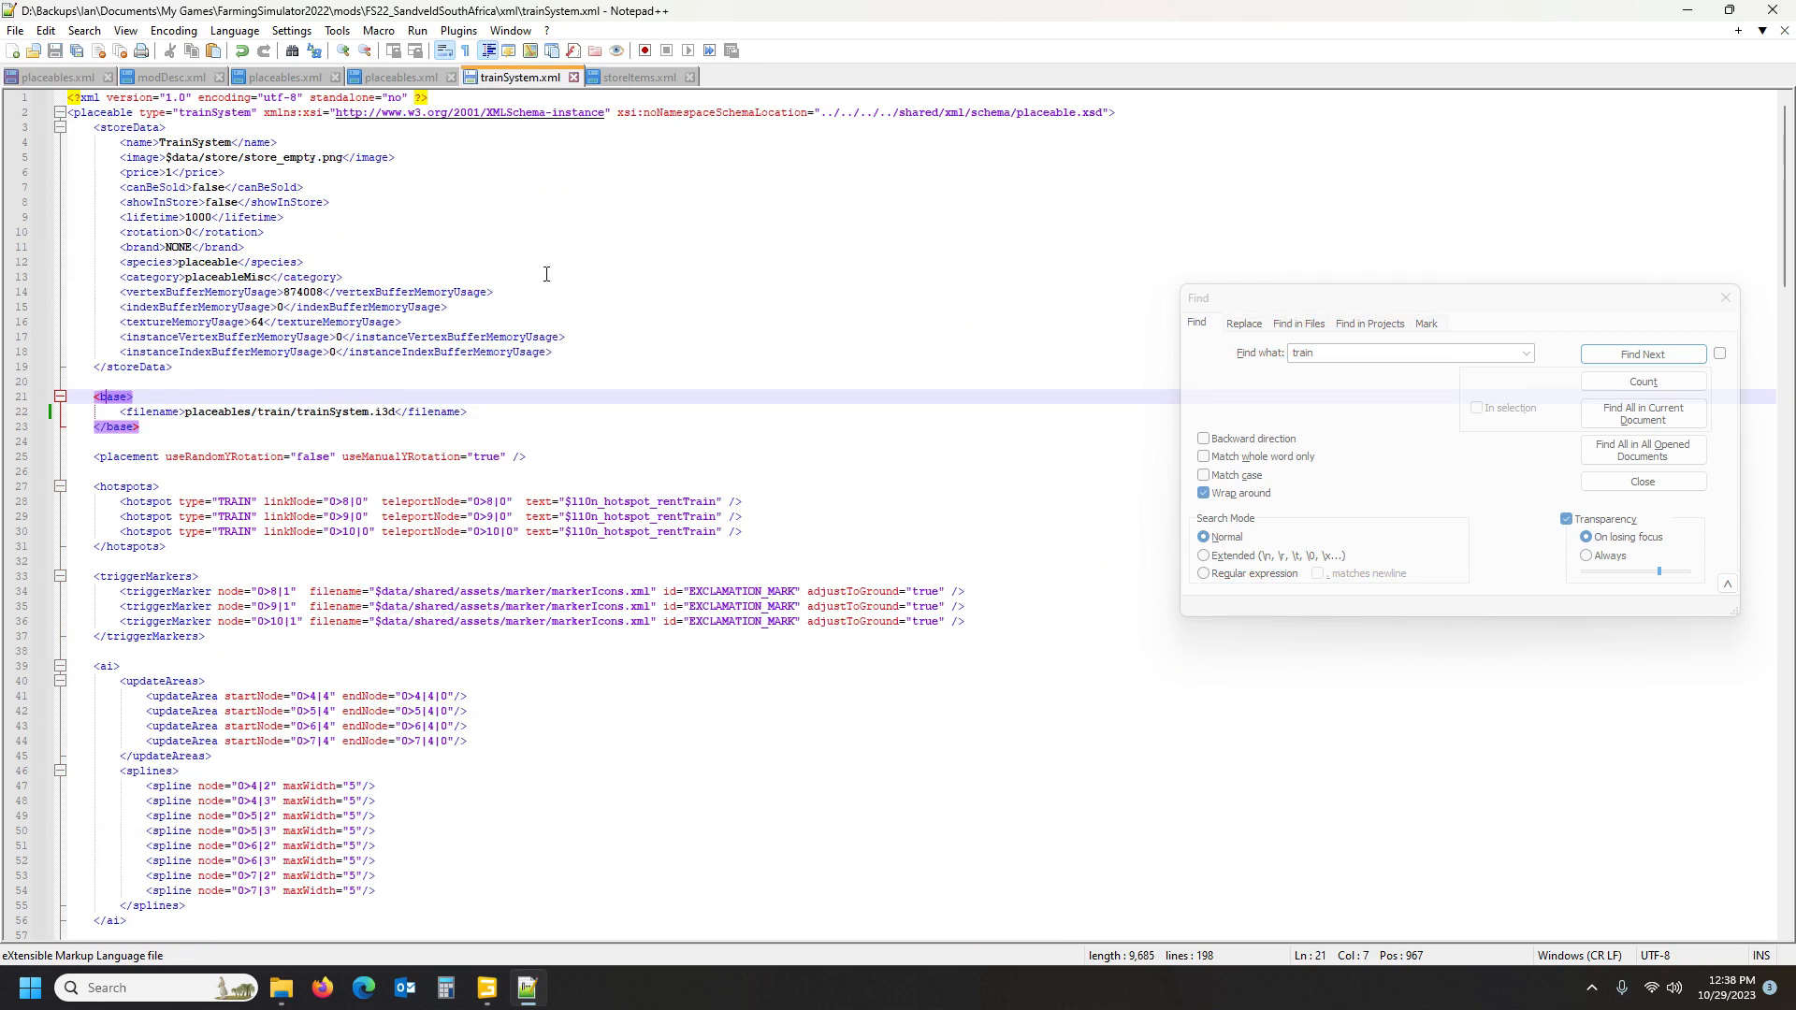
left_click(113, 490)
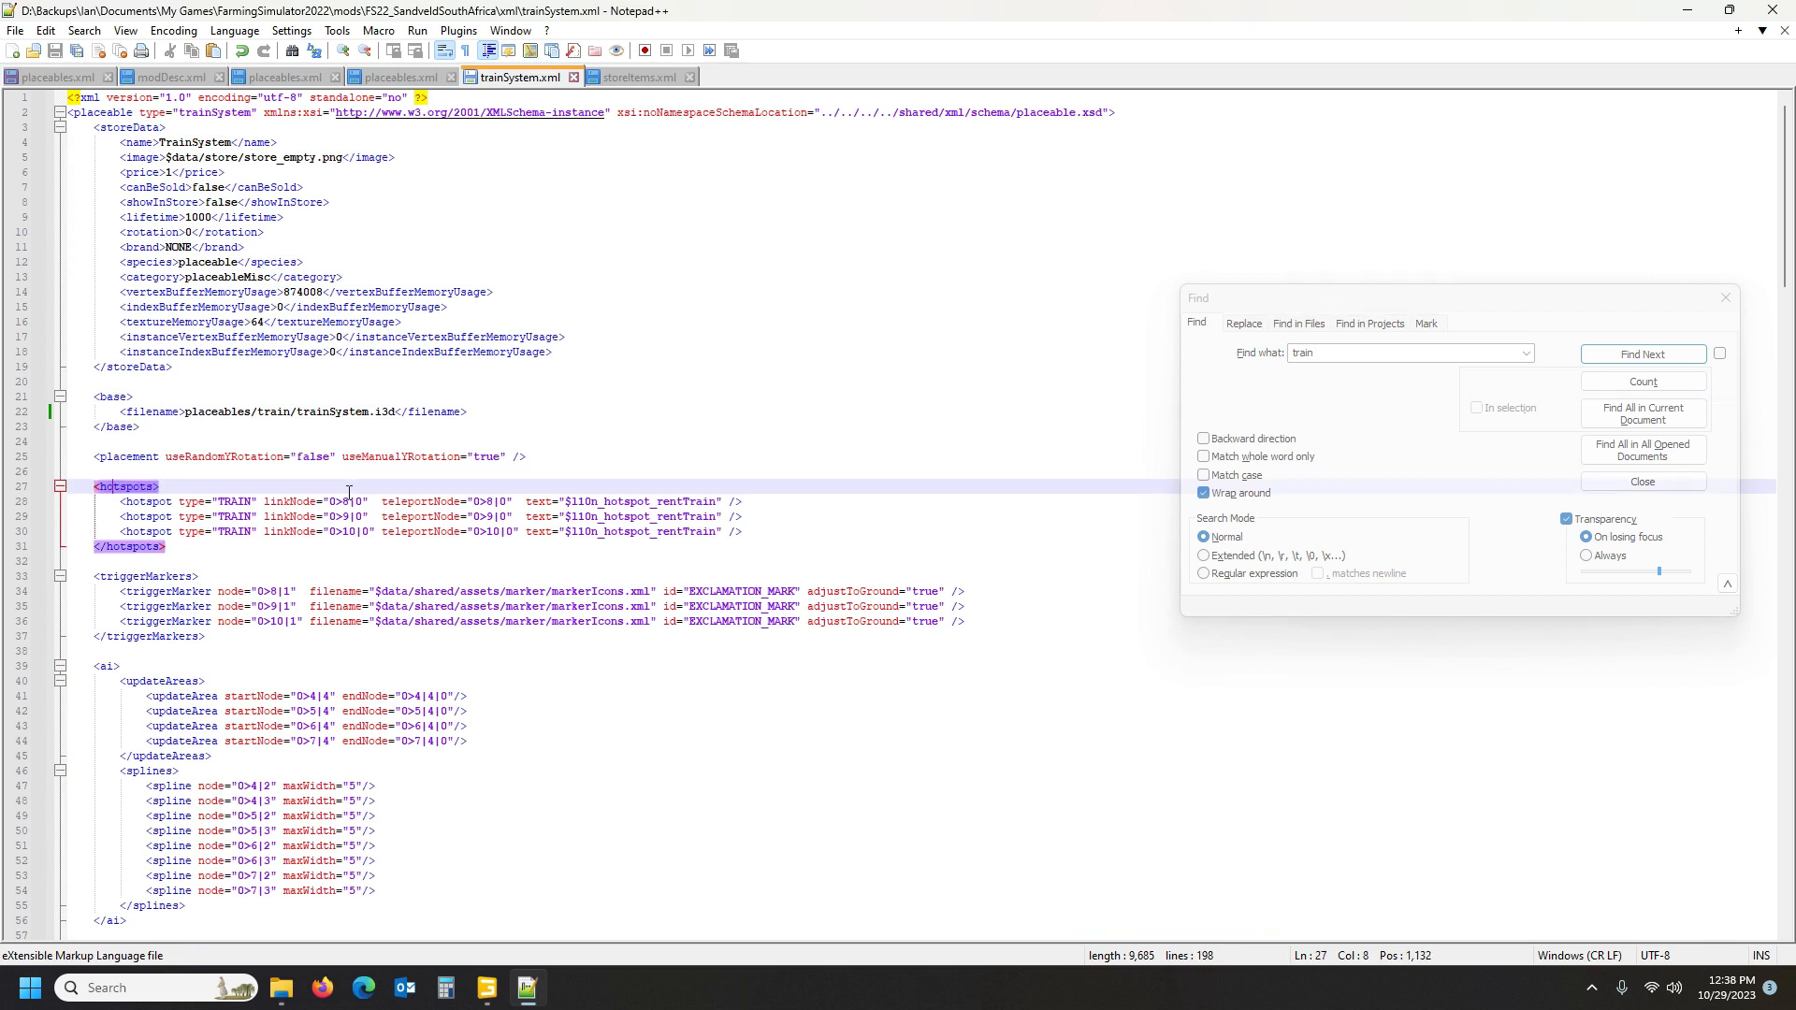
scroll(264, 641, "down", 7)
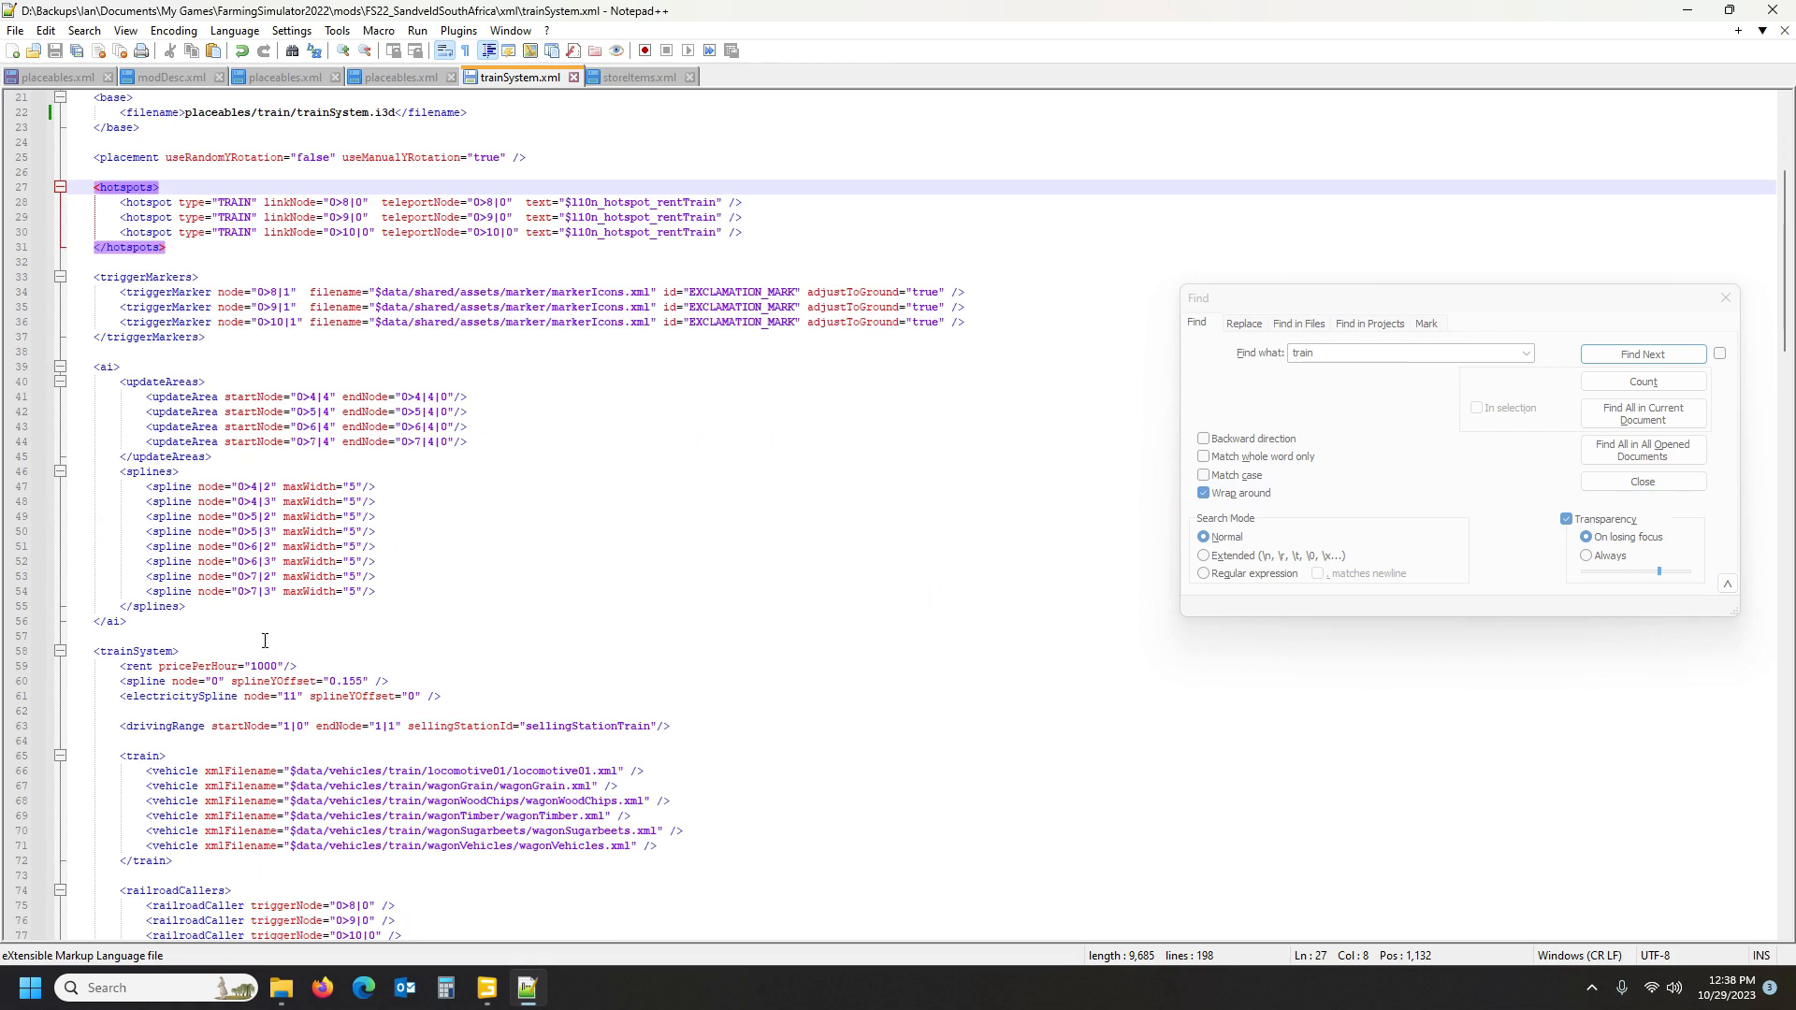
left_click(175, 721)
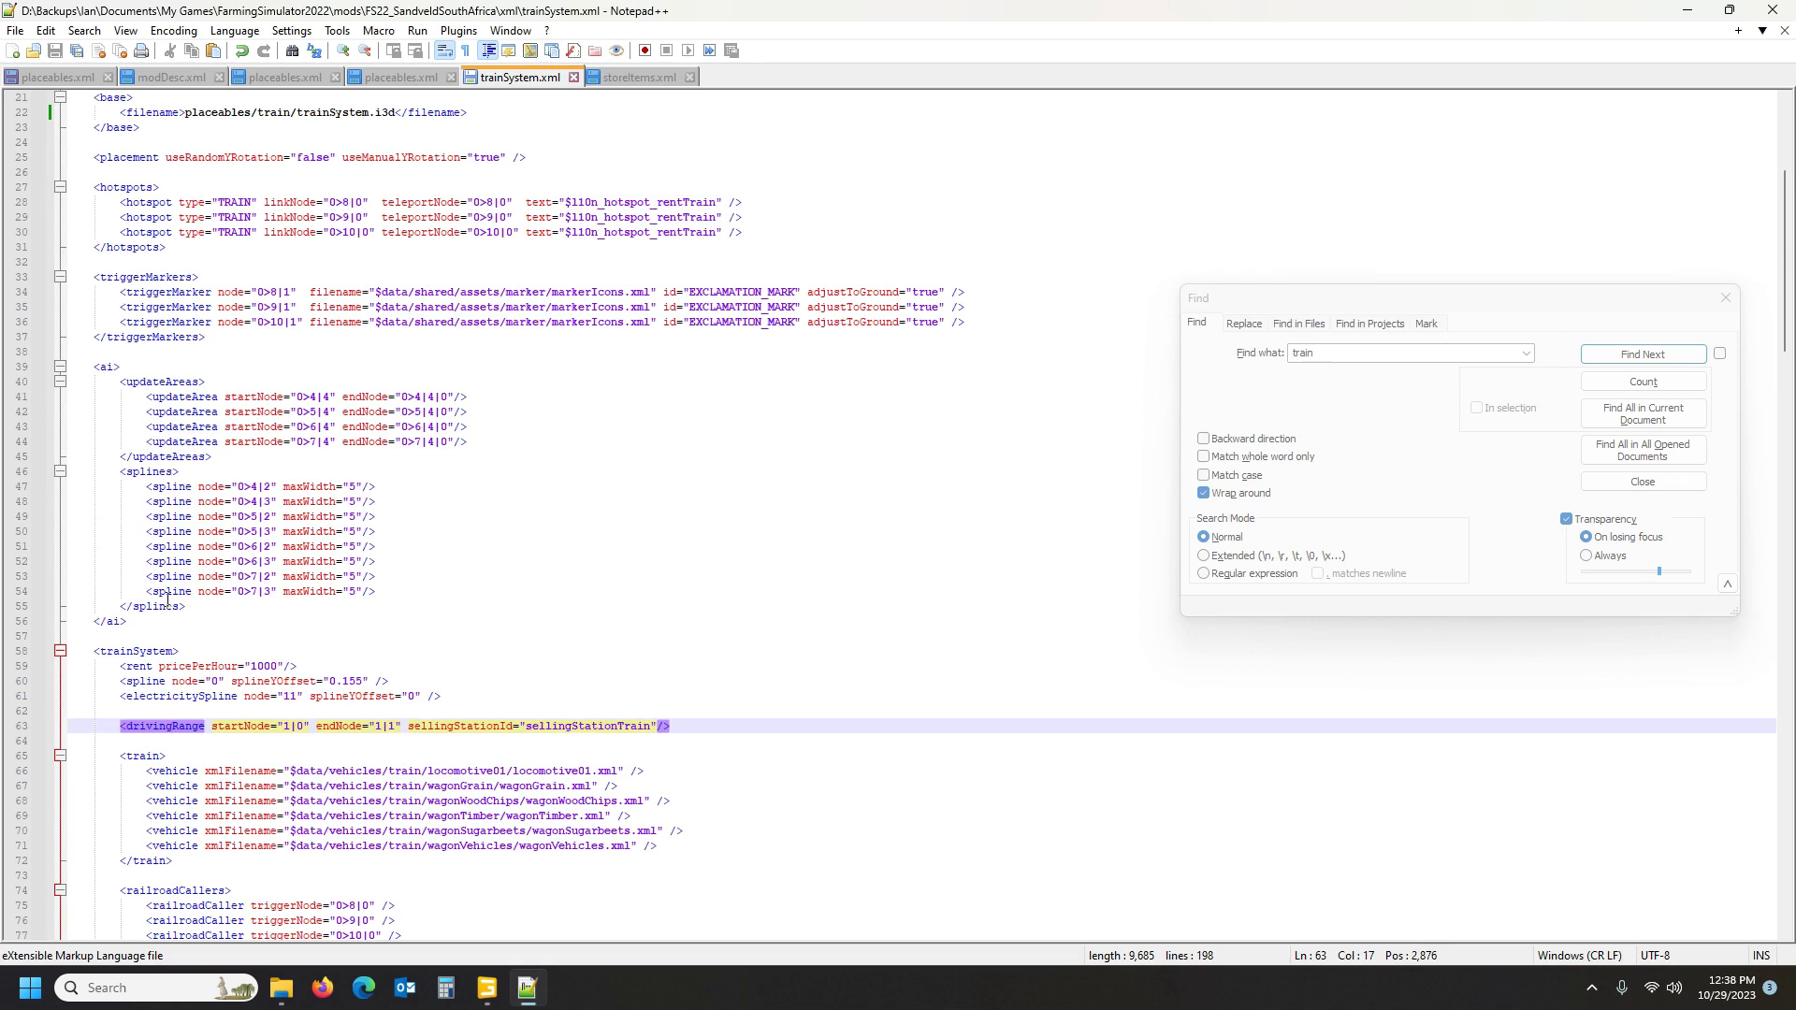
scroll(167, 599, "up", 7)
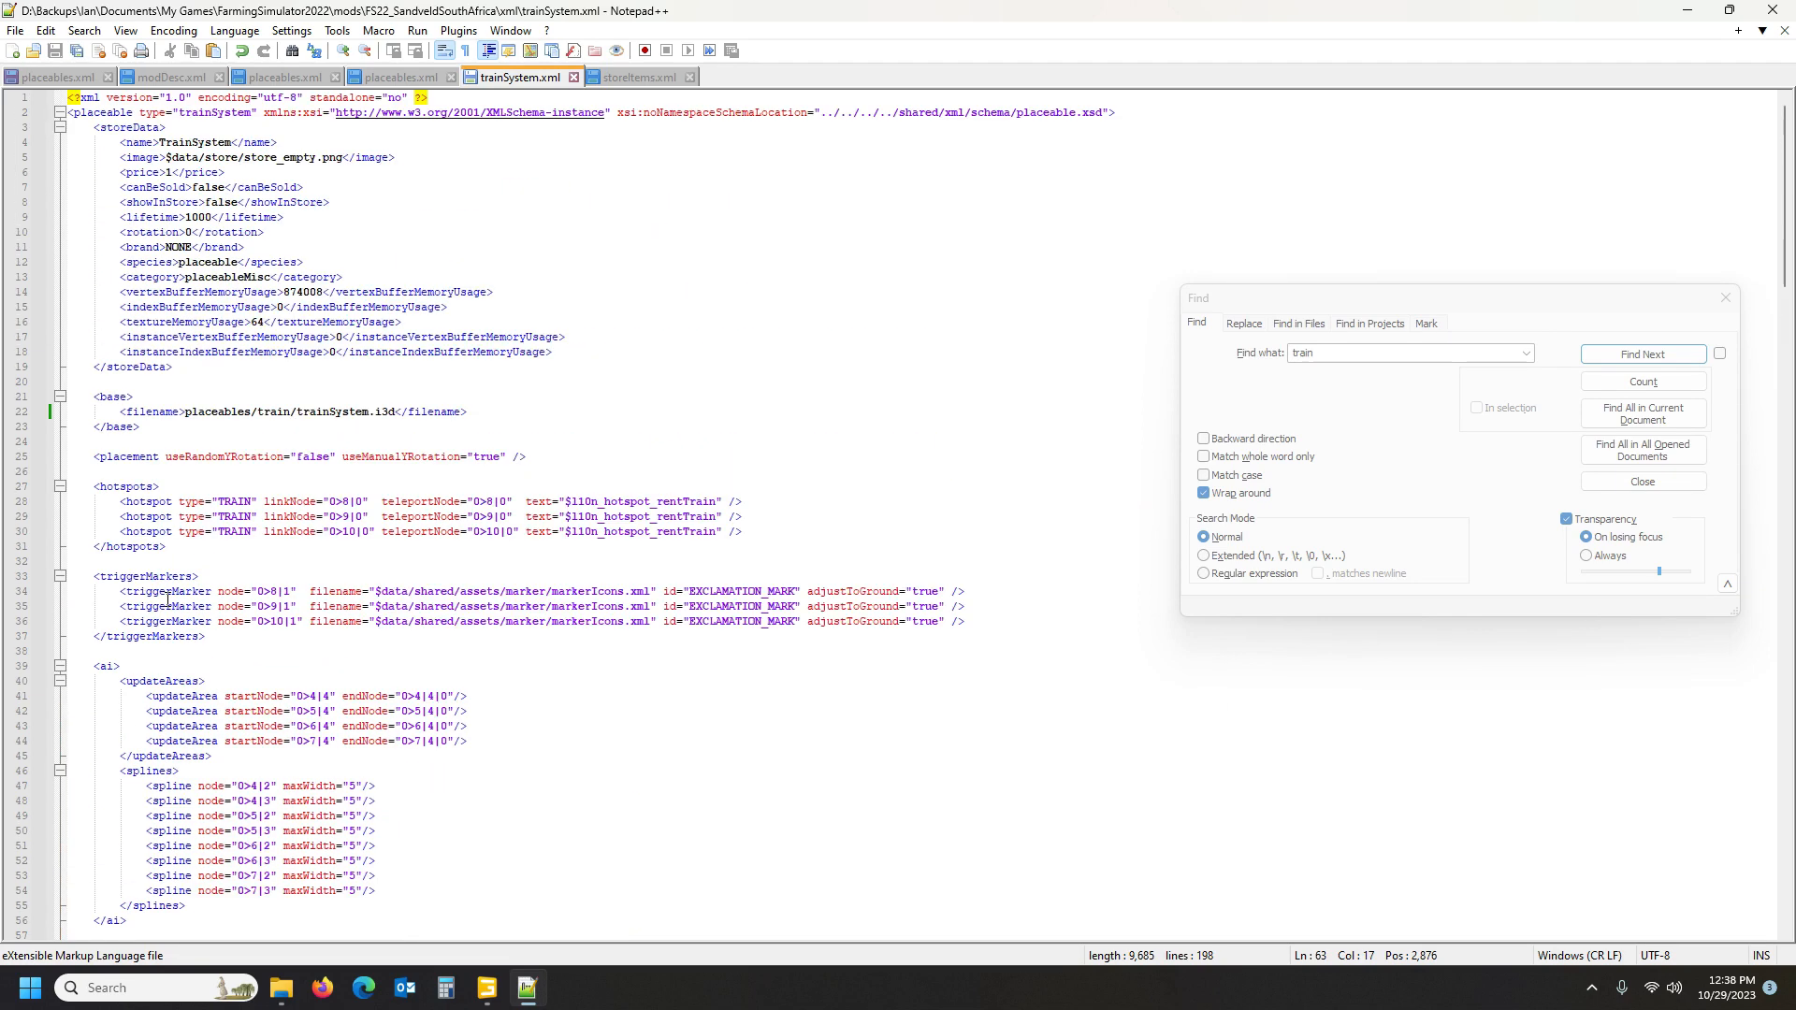
left_click(113, 481)
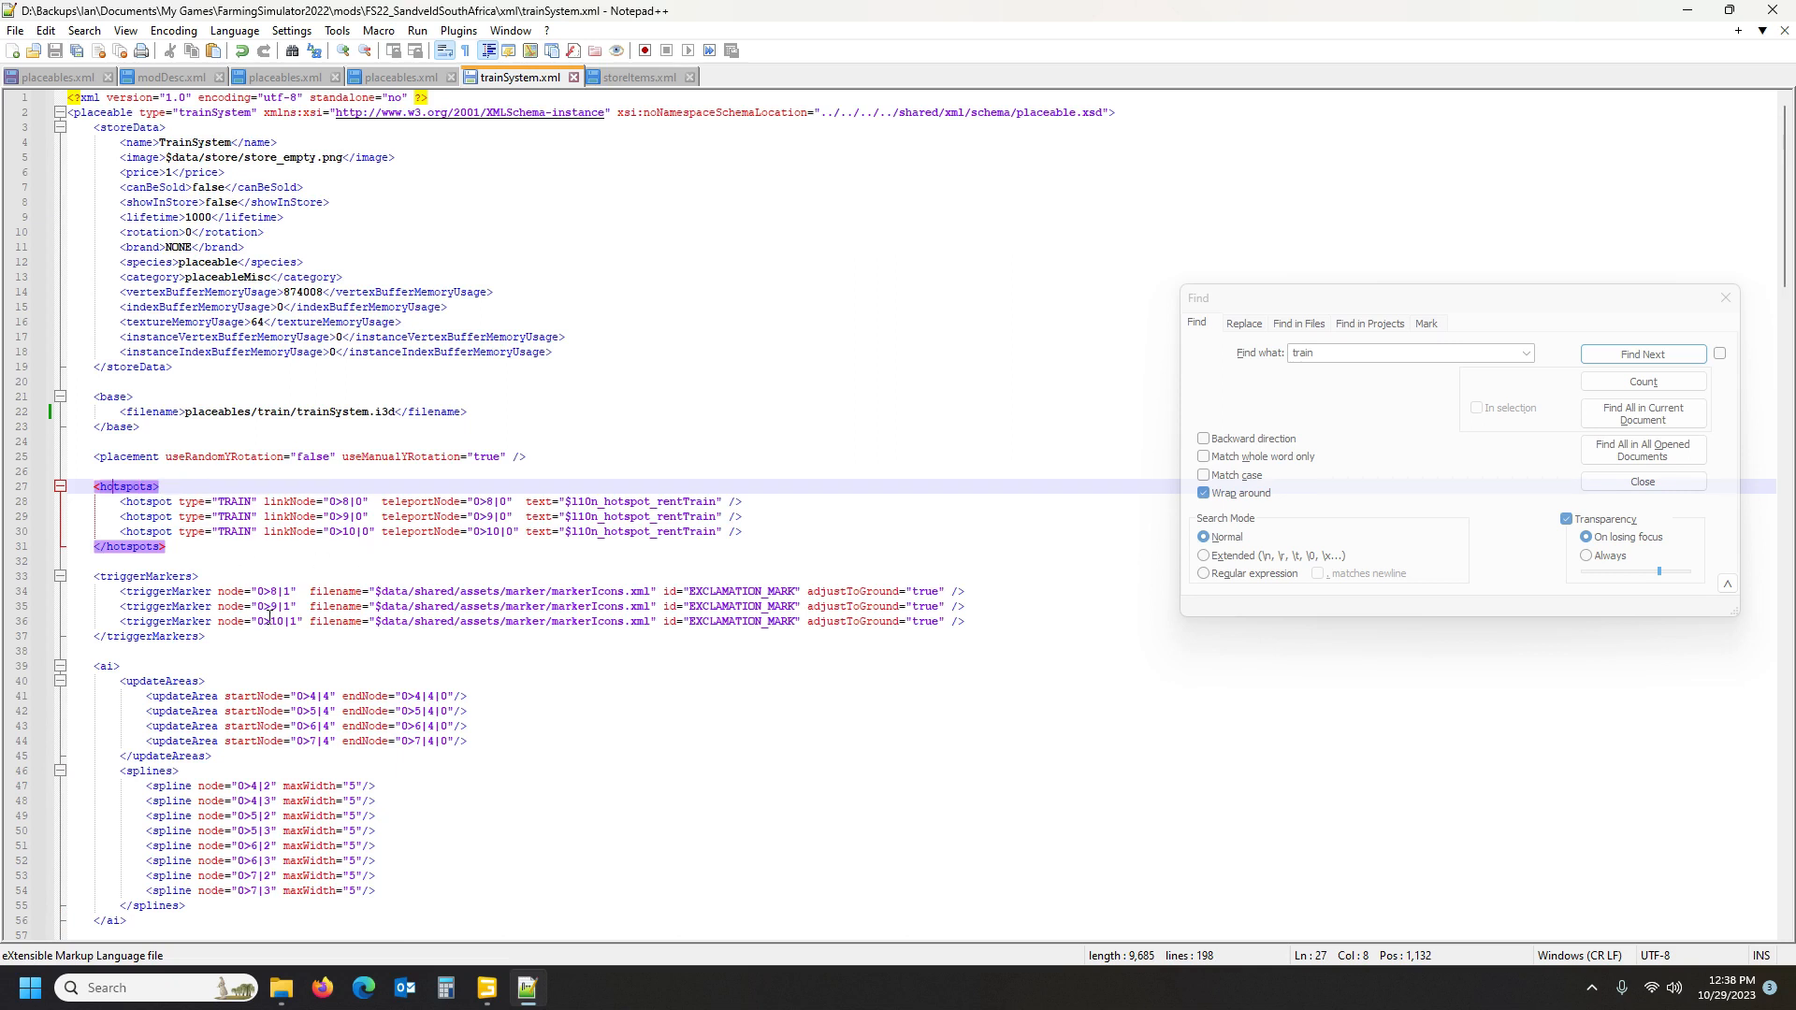
scroll(221, 566, "down", 3)
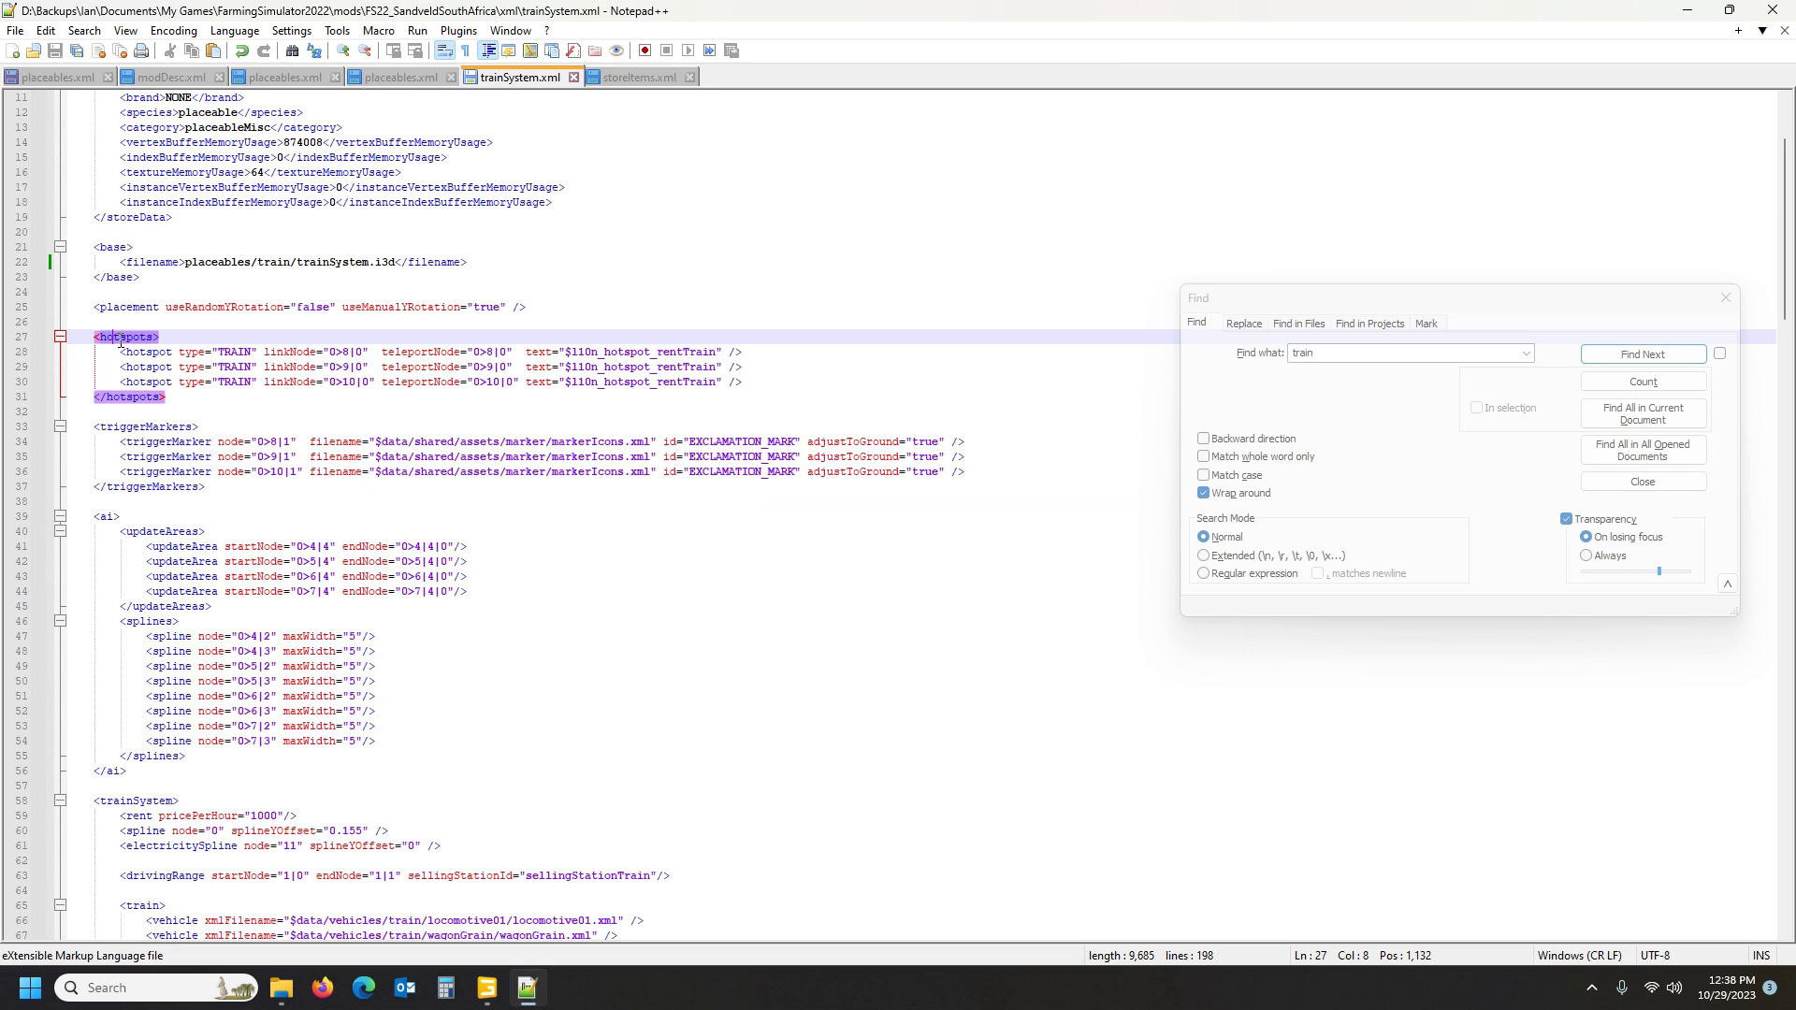
Compare the triggerMarkers nodes with the railroadCallers trigger nodes in trainSystem.xml
left_click(139, 441)
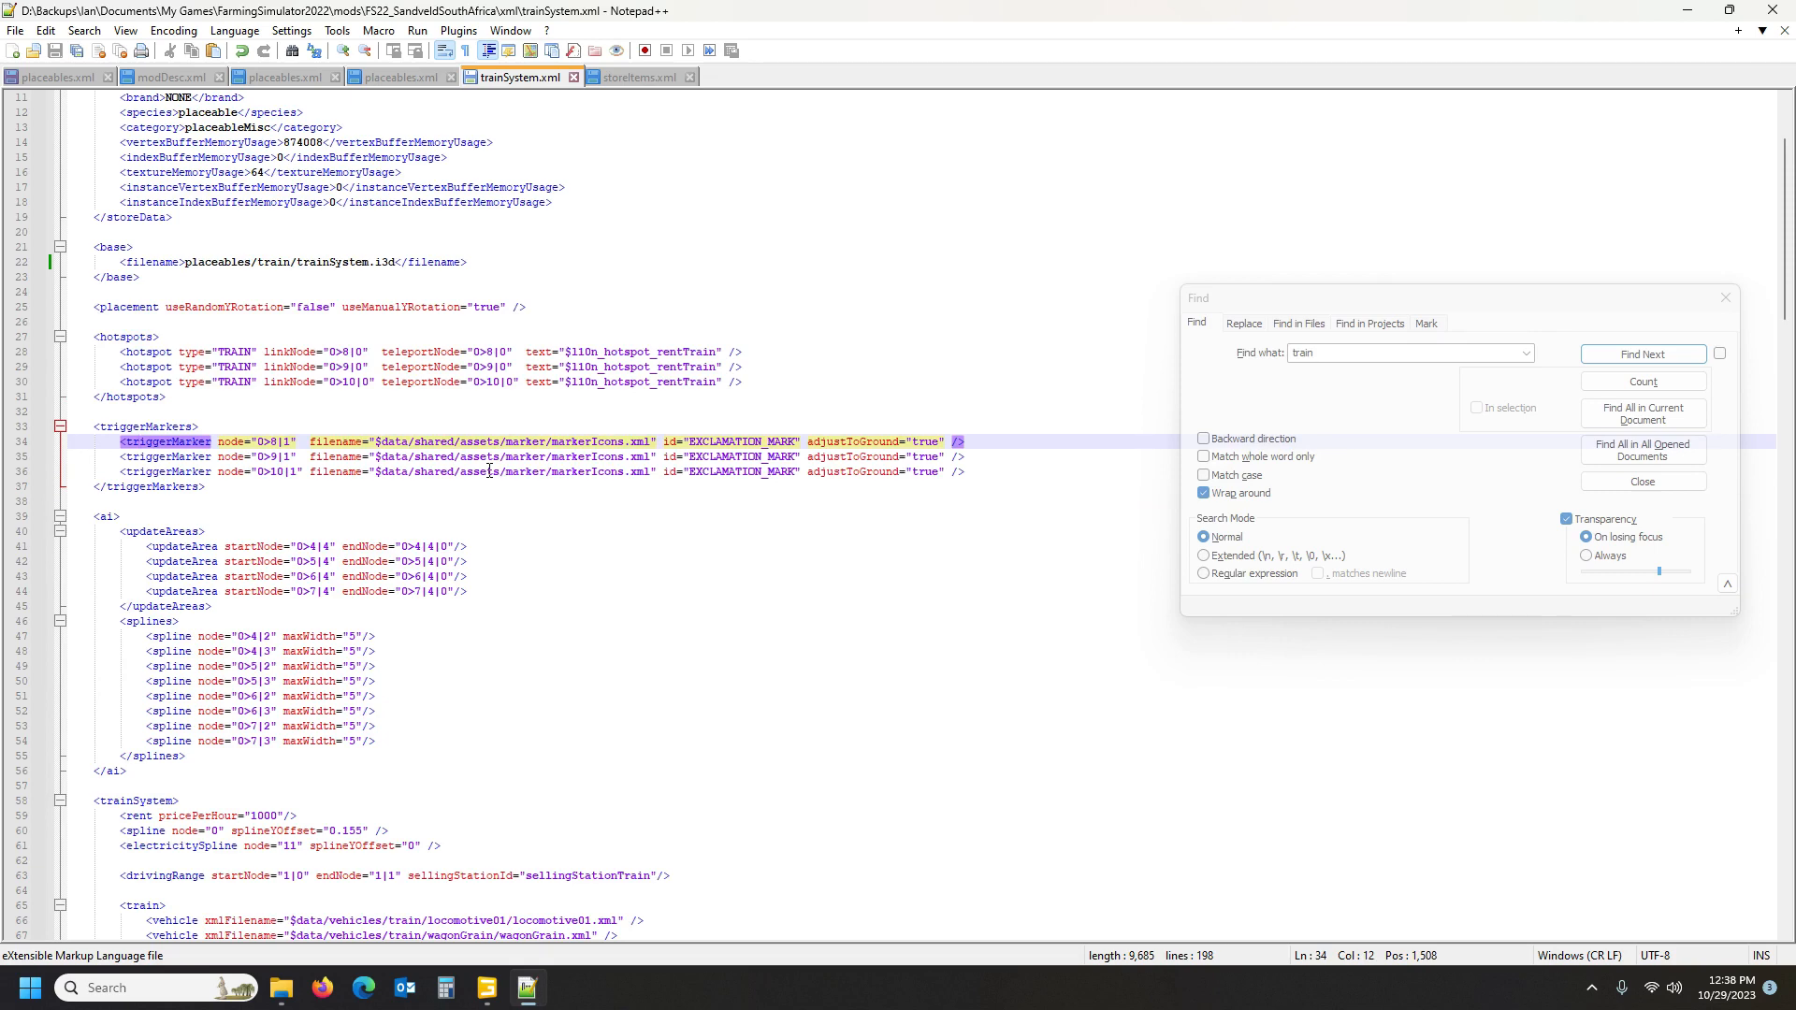
scroll(459, 658, "down", 10)
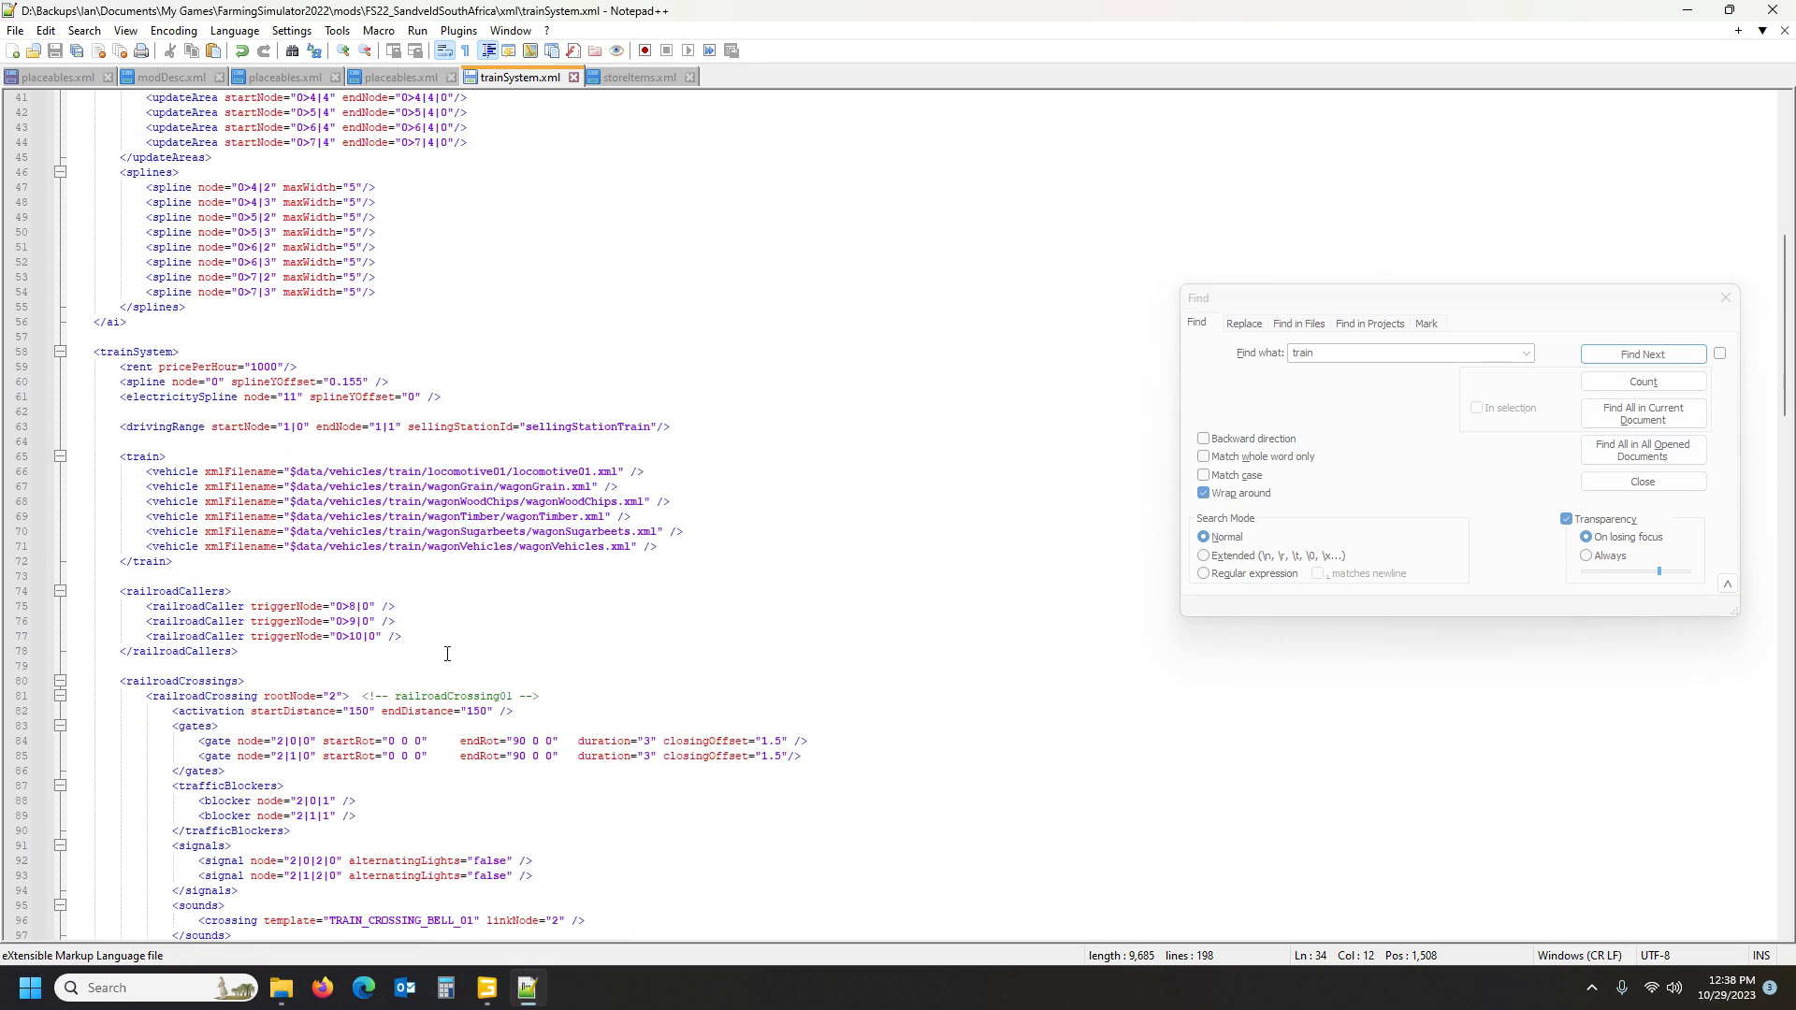
left_click(140, 593)
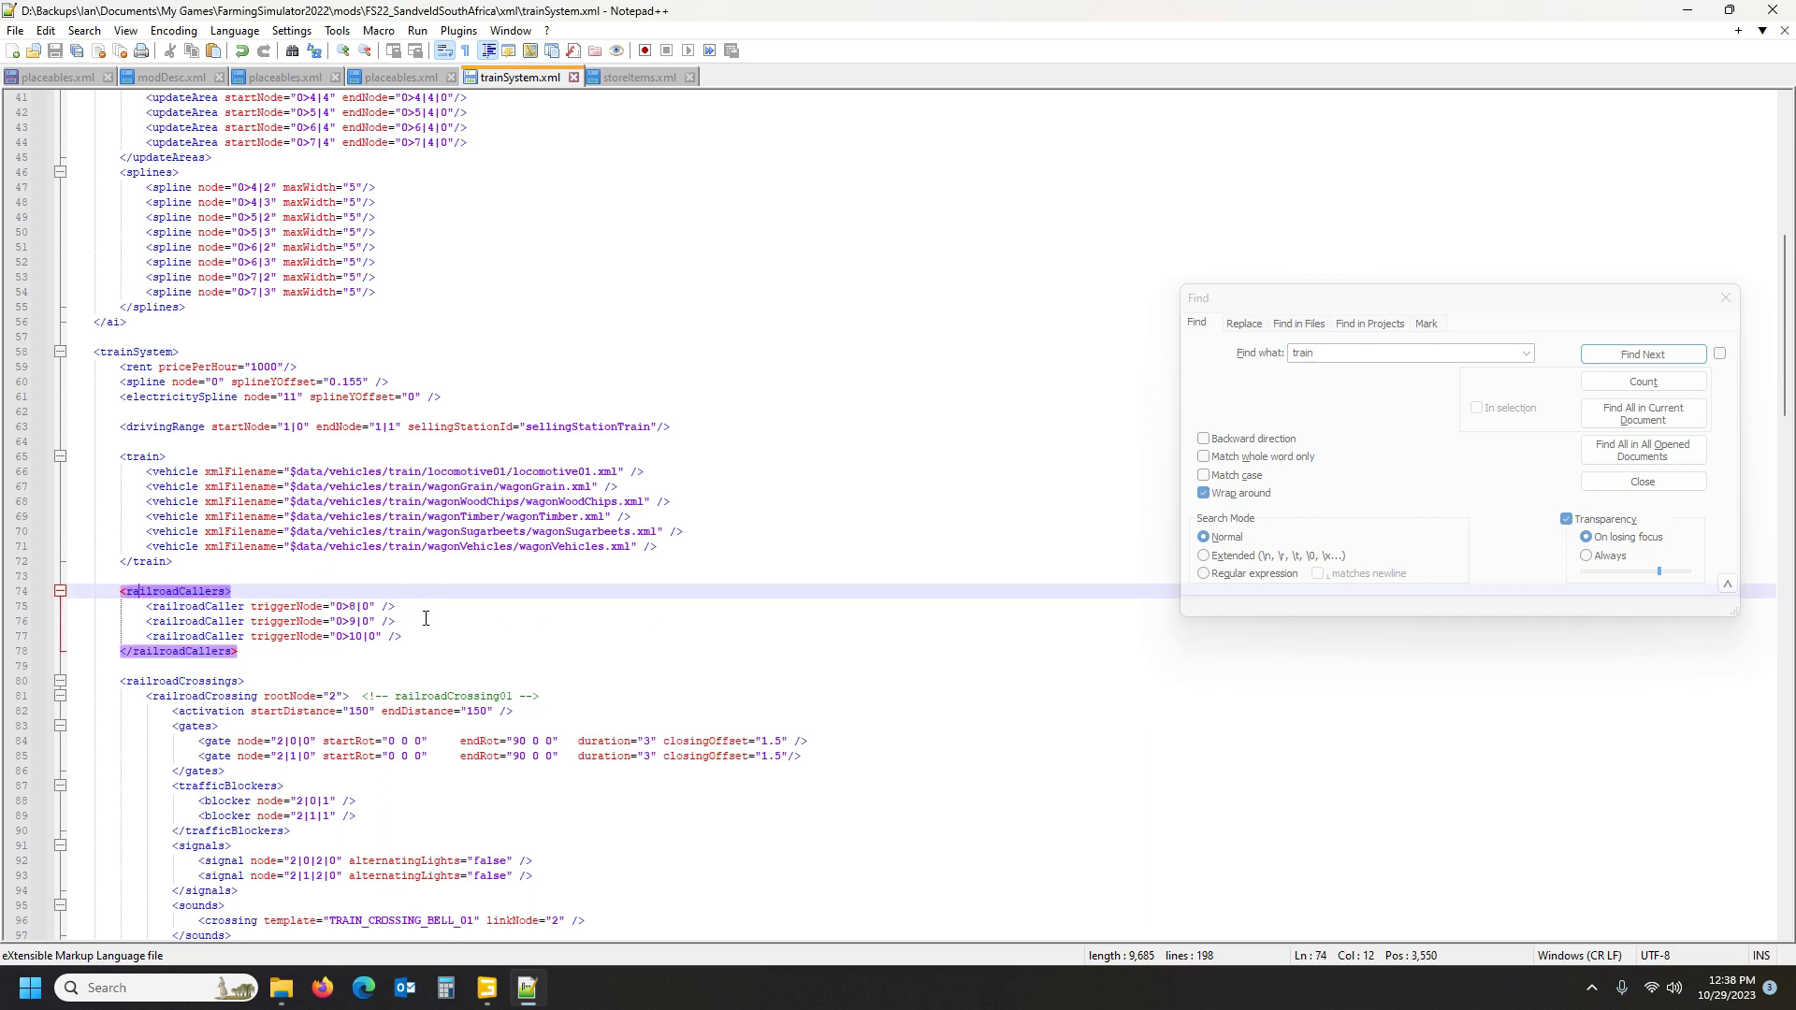
left_click(289, 606)
scroll(365, 646, "up", 7)
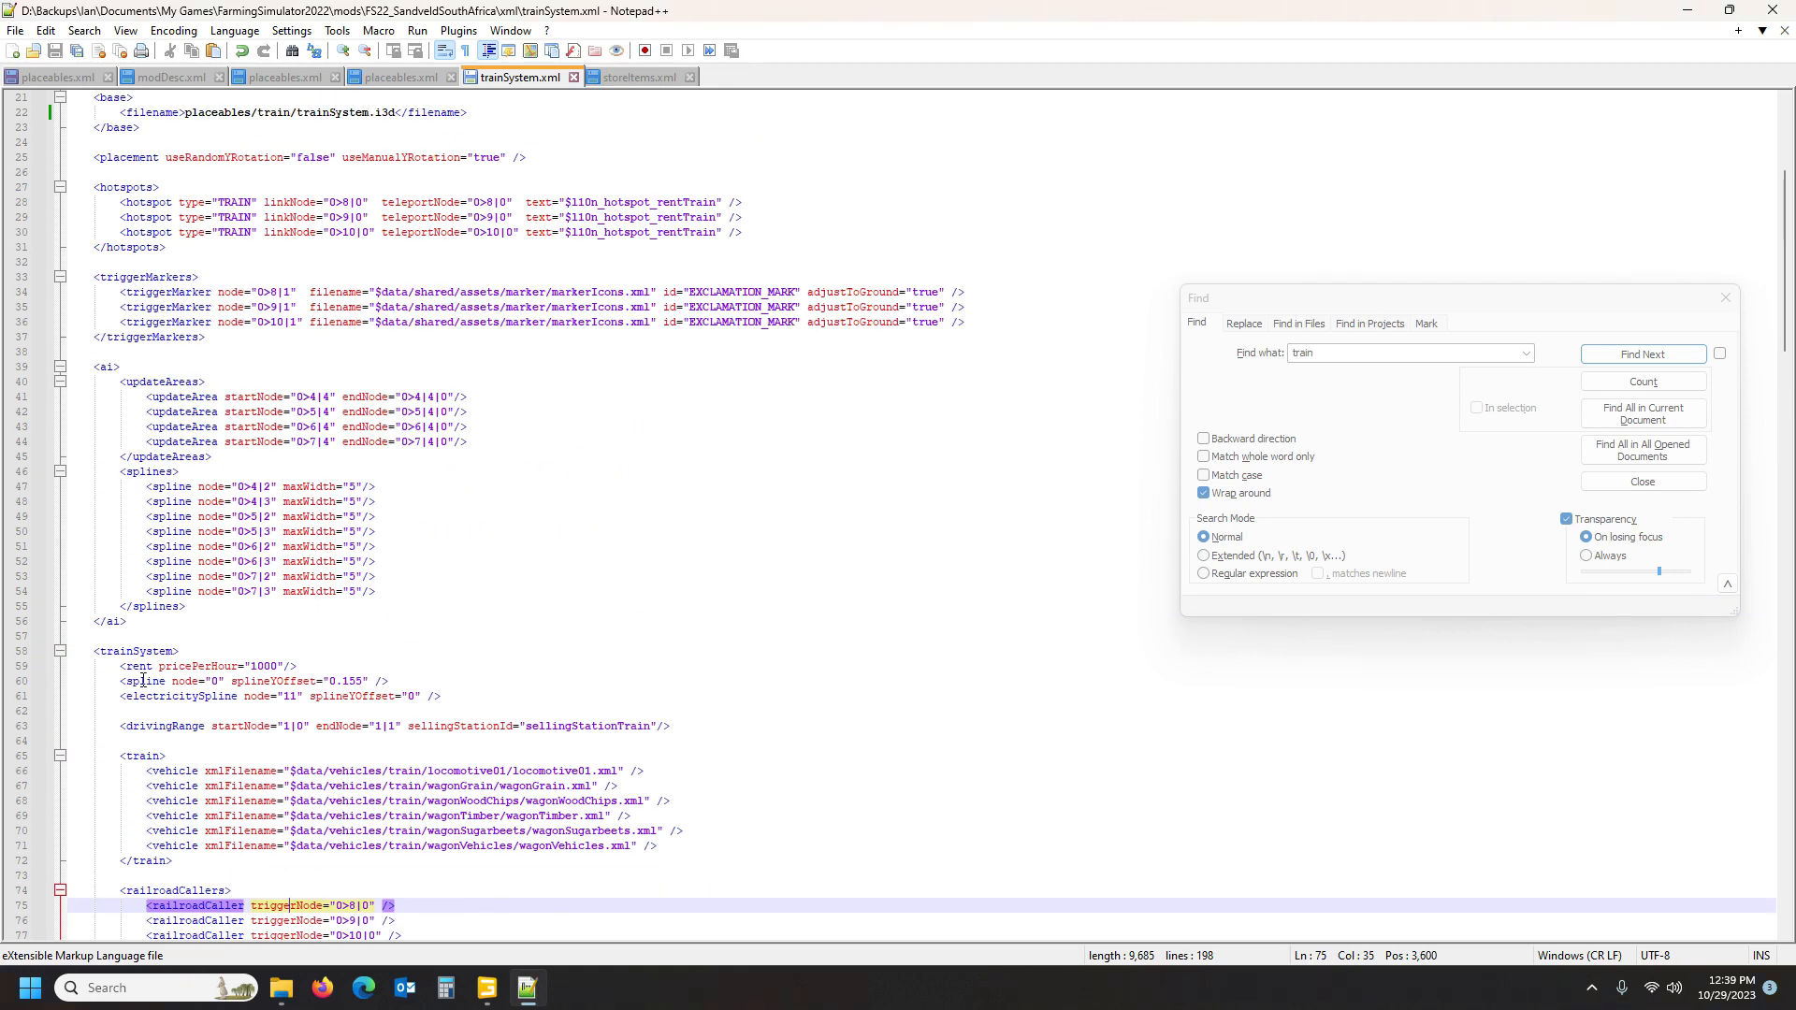
left_click(150, 276)
scroll(232, 385, "up", 3)
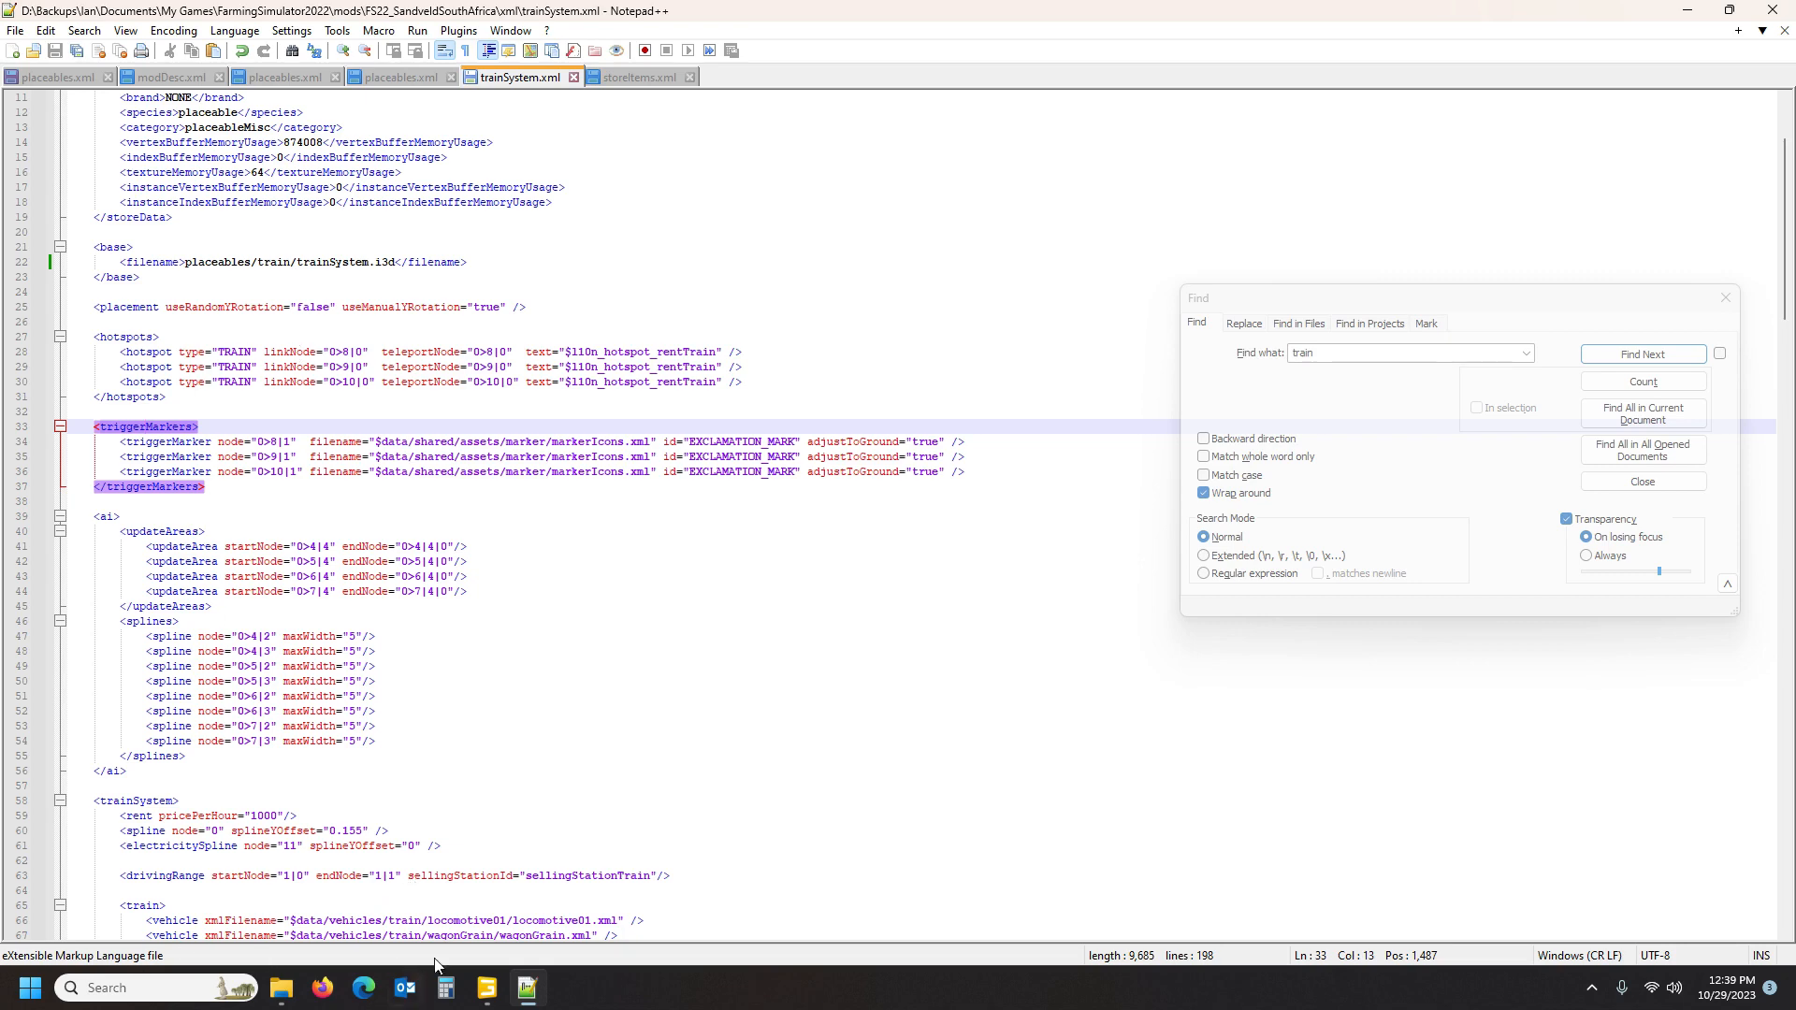
Switch to GIANTS Editor, select railroadCaller01 and examine the train station yard beside the train spline
mouse_move(484, 998)
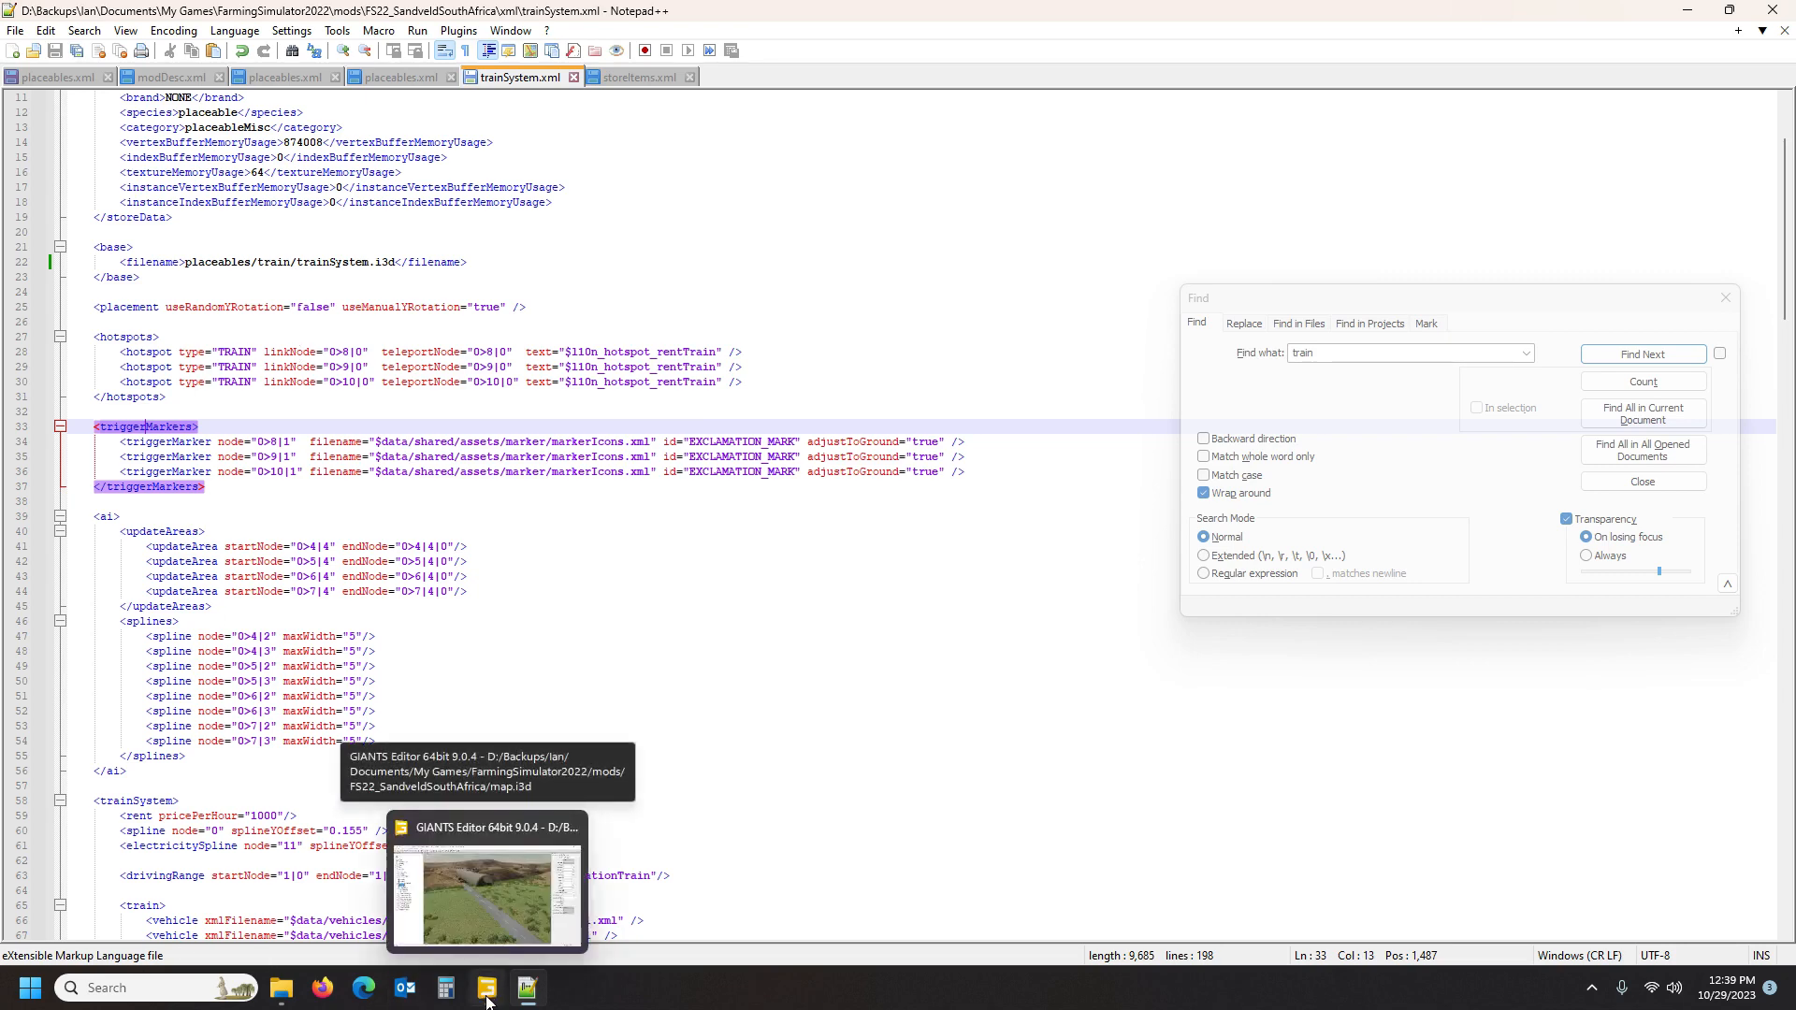
left_click(487, 997)
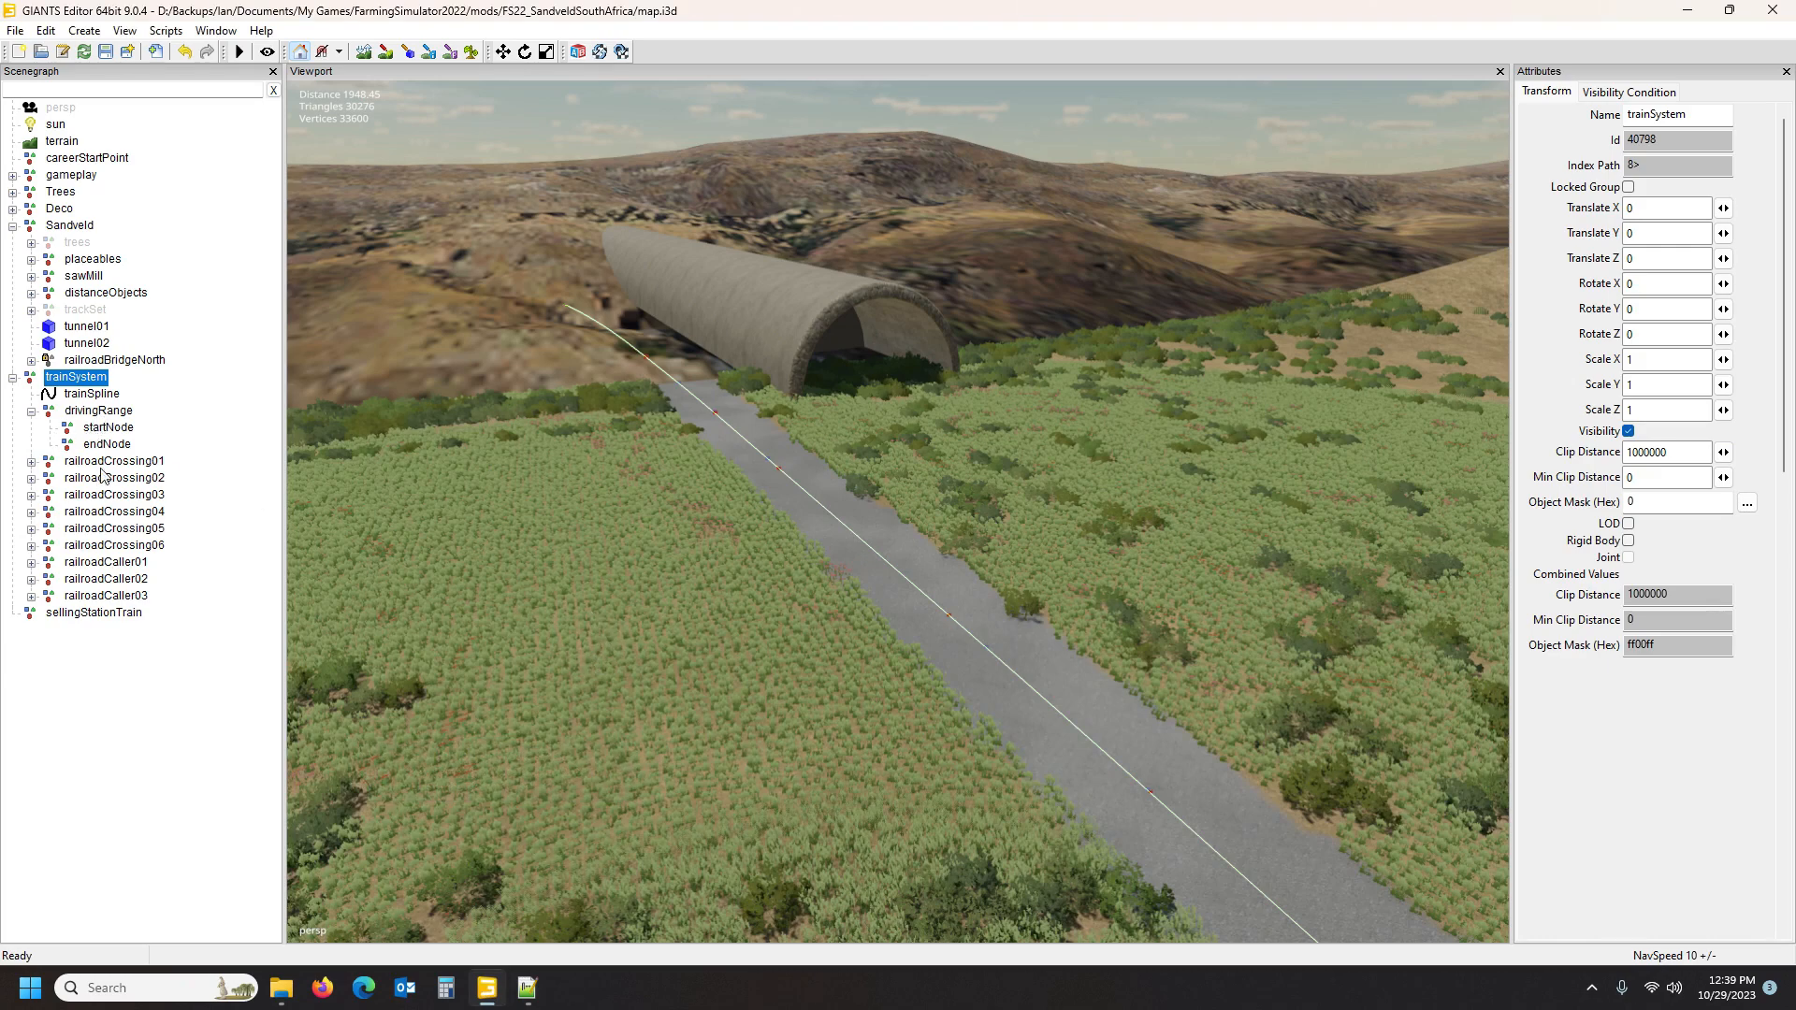
left_click(96, 566)
left_click_drag(472, 546, 1035, 575, "alt")
scroll(1033, 577, "up", 5)
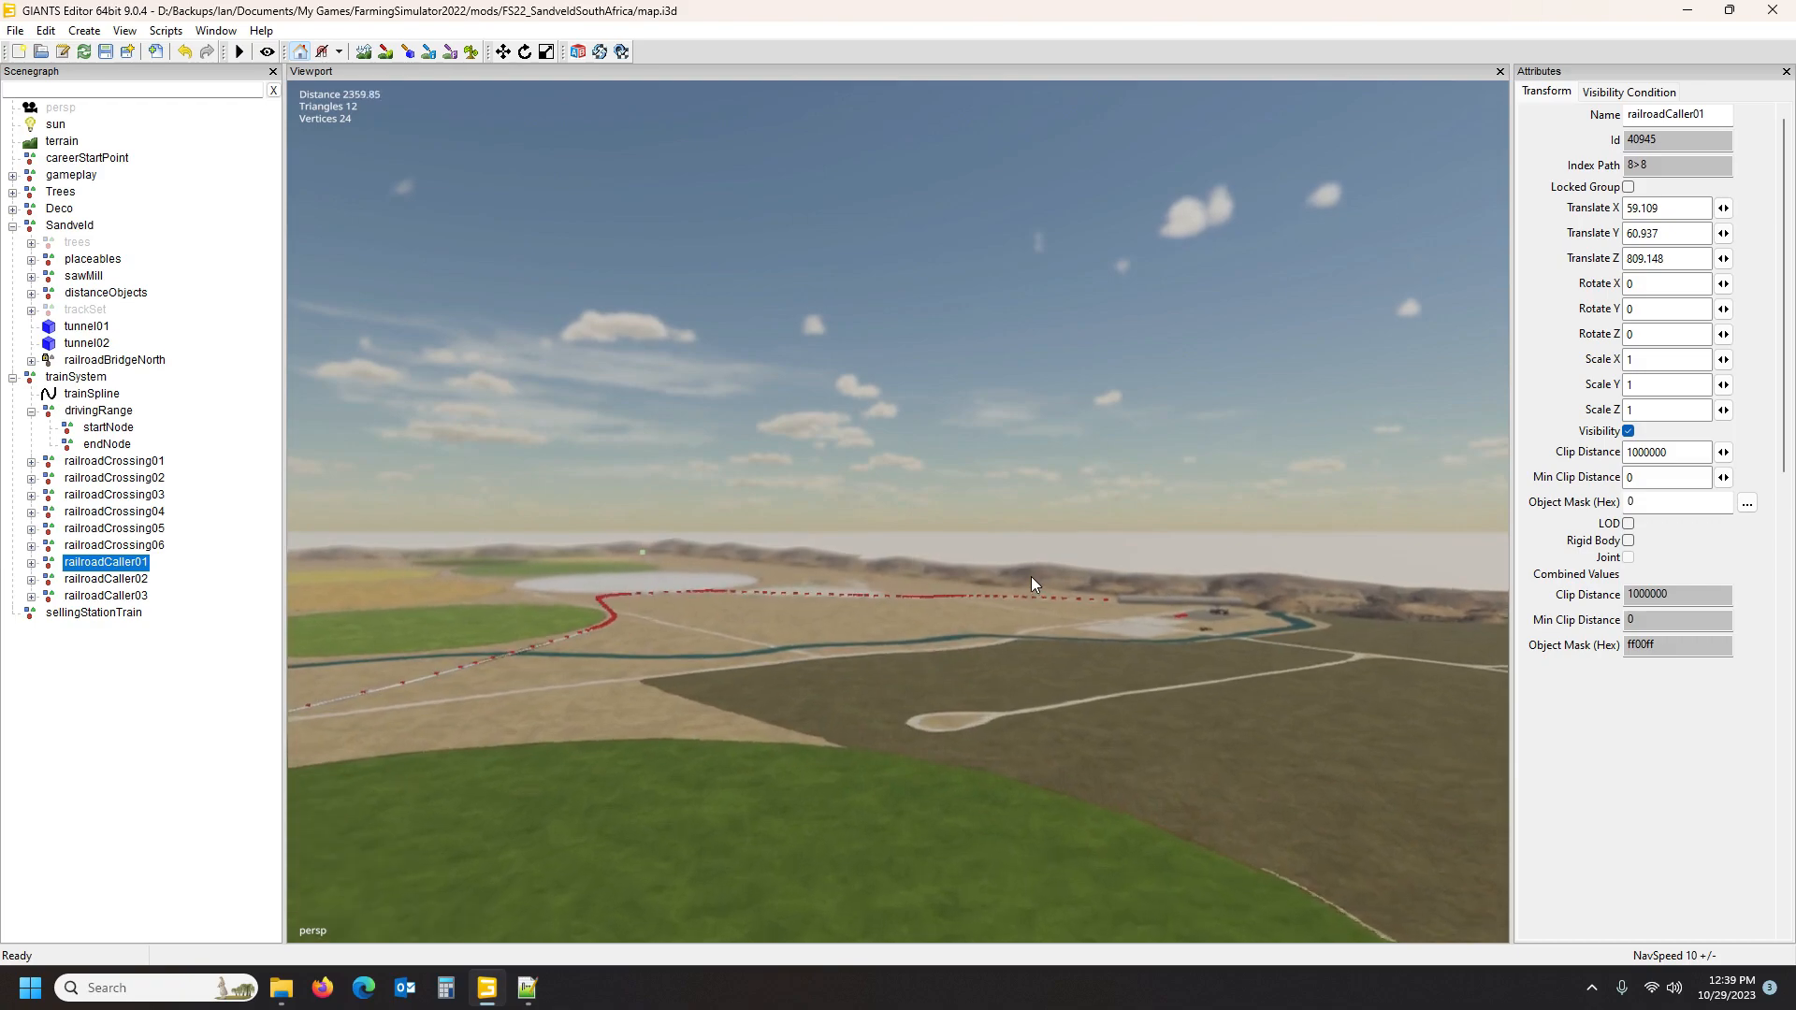
scroll(1030, 582, "up", 5)
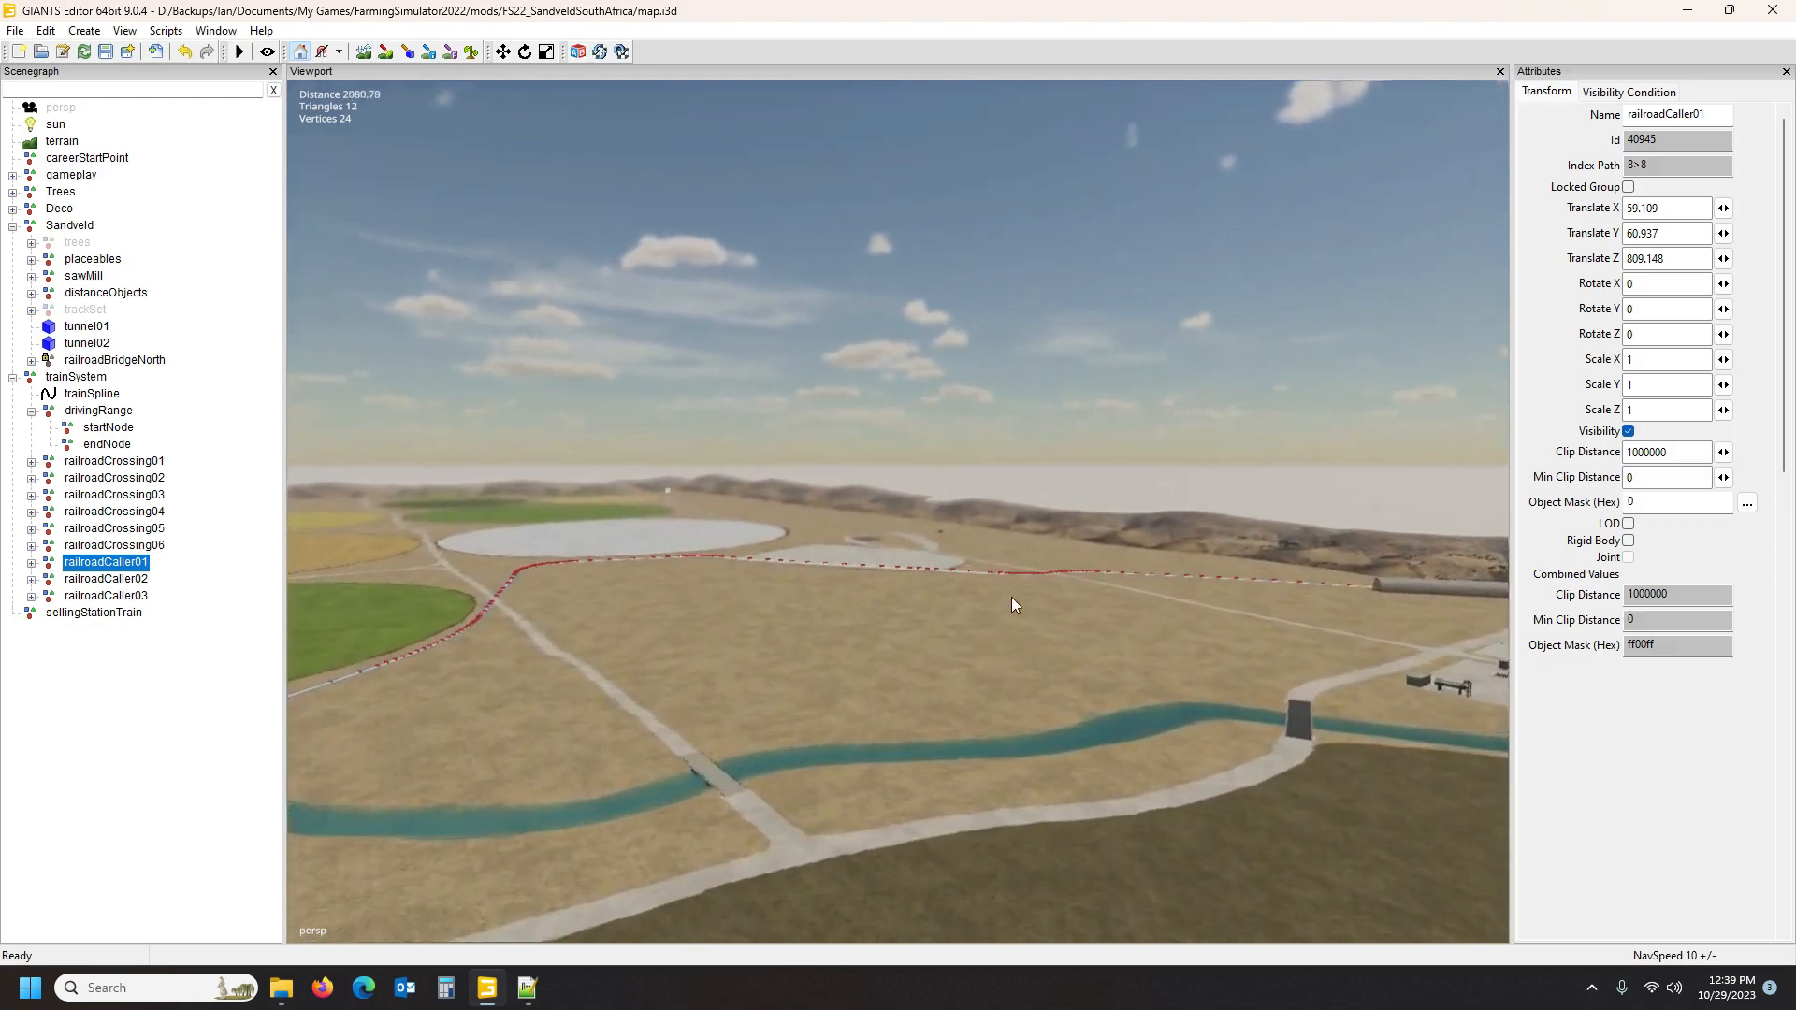
scroll(1012, 601, "up", 5)
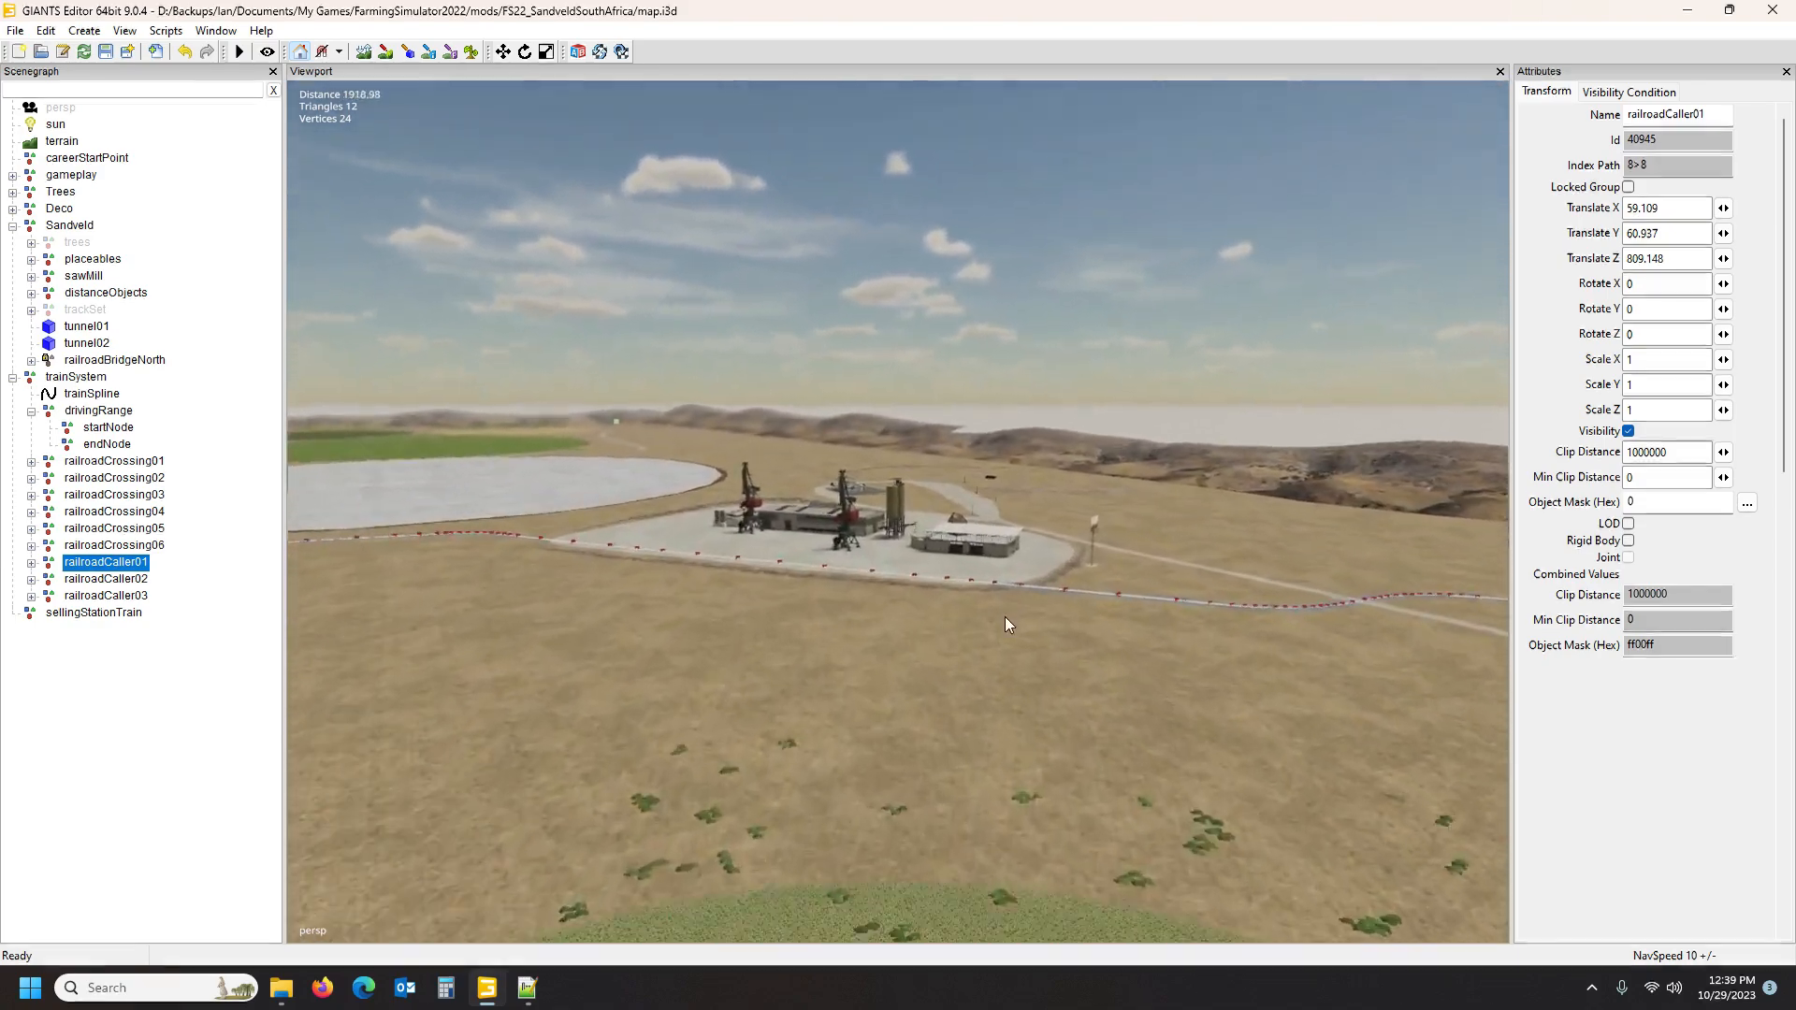
scroll(1059, 638, "up", 6)
left_click_drag(1024, 626, 996, 714, "alt")
scroll(788, 620, "up", 5)
scroll(999, 691, "down", 8)
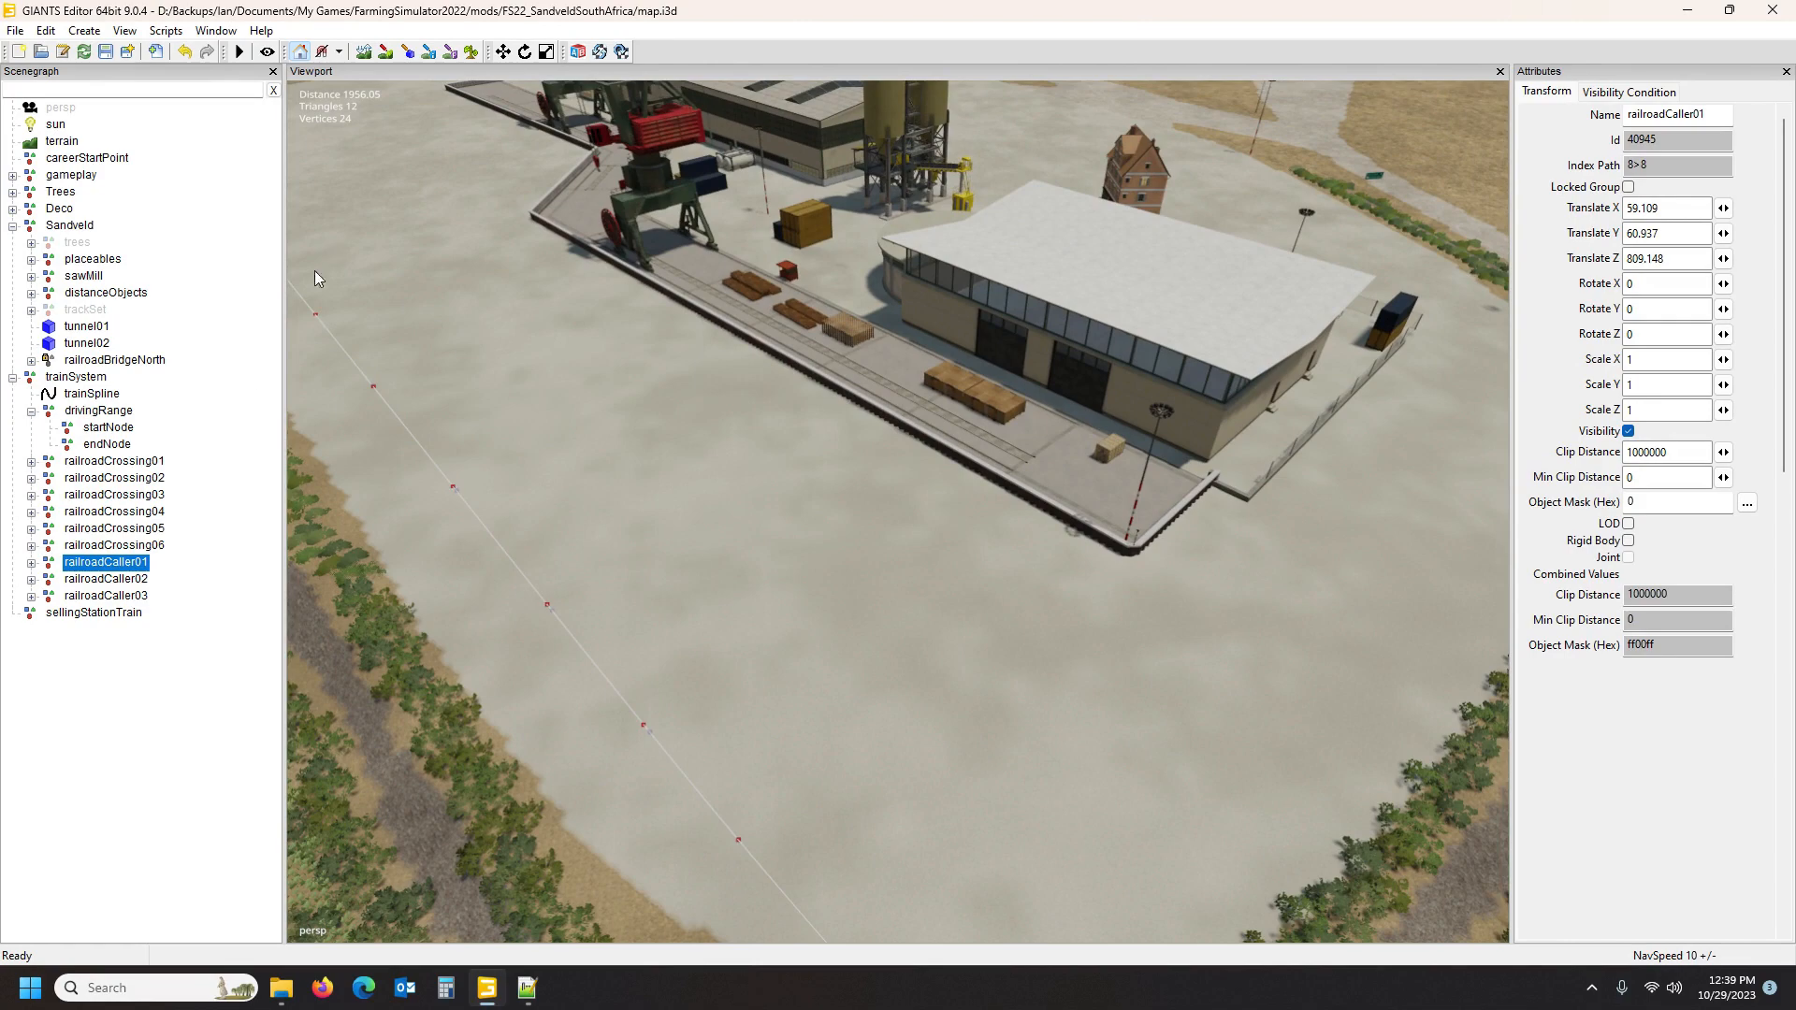
Examine the train spline's route along the paved strip beside the loading cranes, and clear the scenegraph selection
left_click_drag(372, 365, 542, 378, "alt")
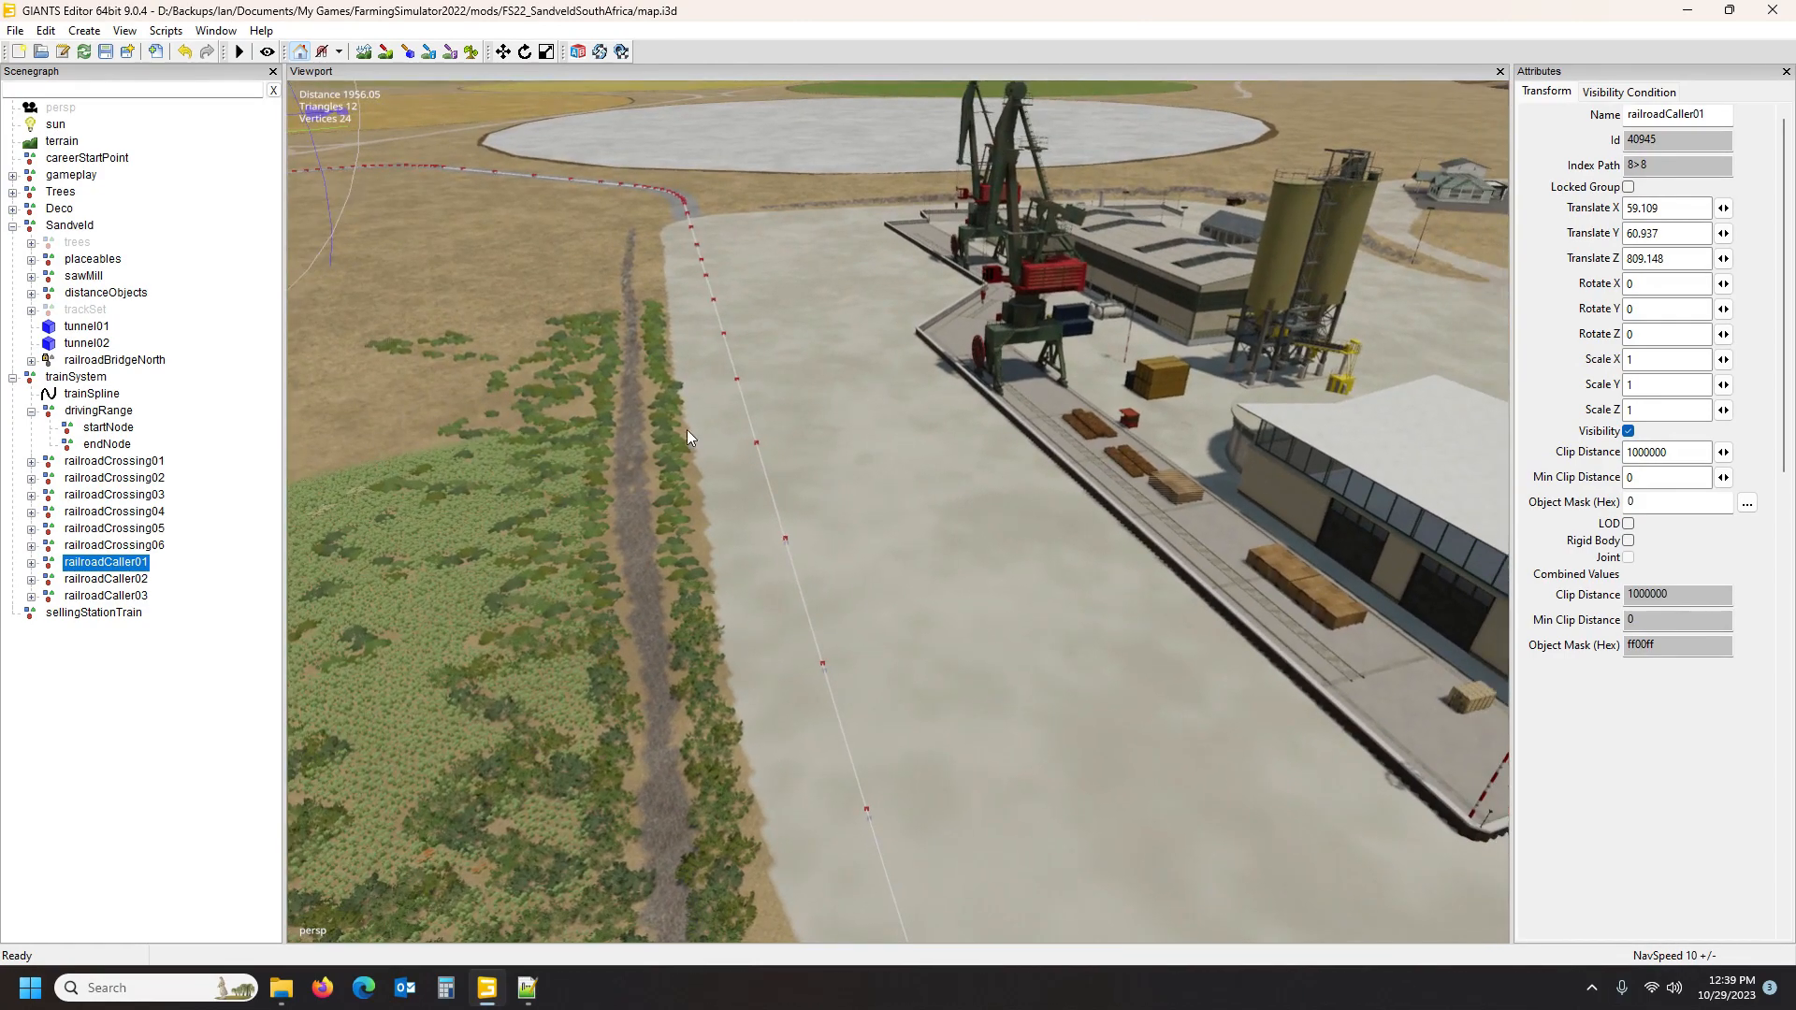
scroll(834, 449, "up", 10)
left_click_drag(834, 449, 811, 421, "alt")
scroll(784, 440, "up", 3)
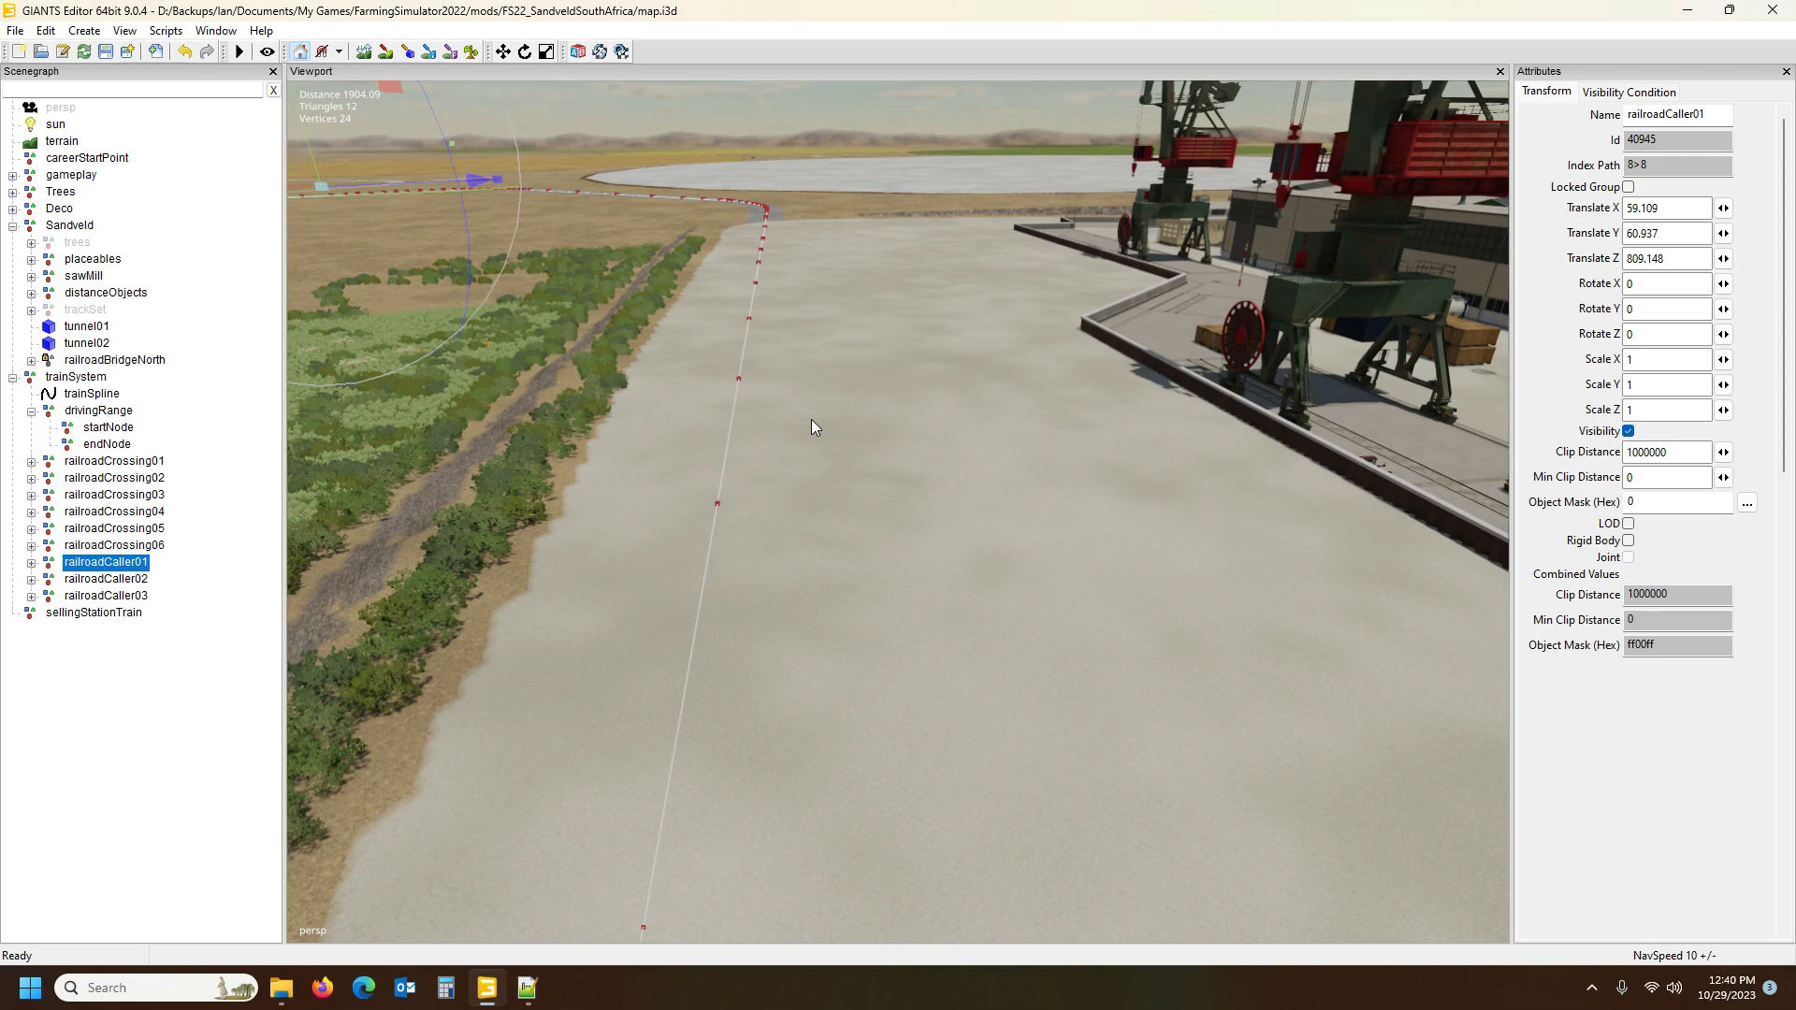
left_click_drag(811, 419, 853, 446, "alt")
scroll(854, 445, "down", 5)
left_click_drag(612, 374, 702, 368, "alt")
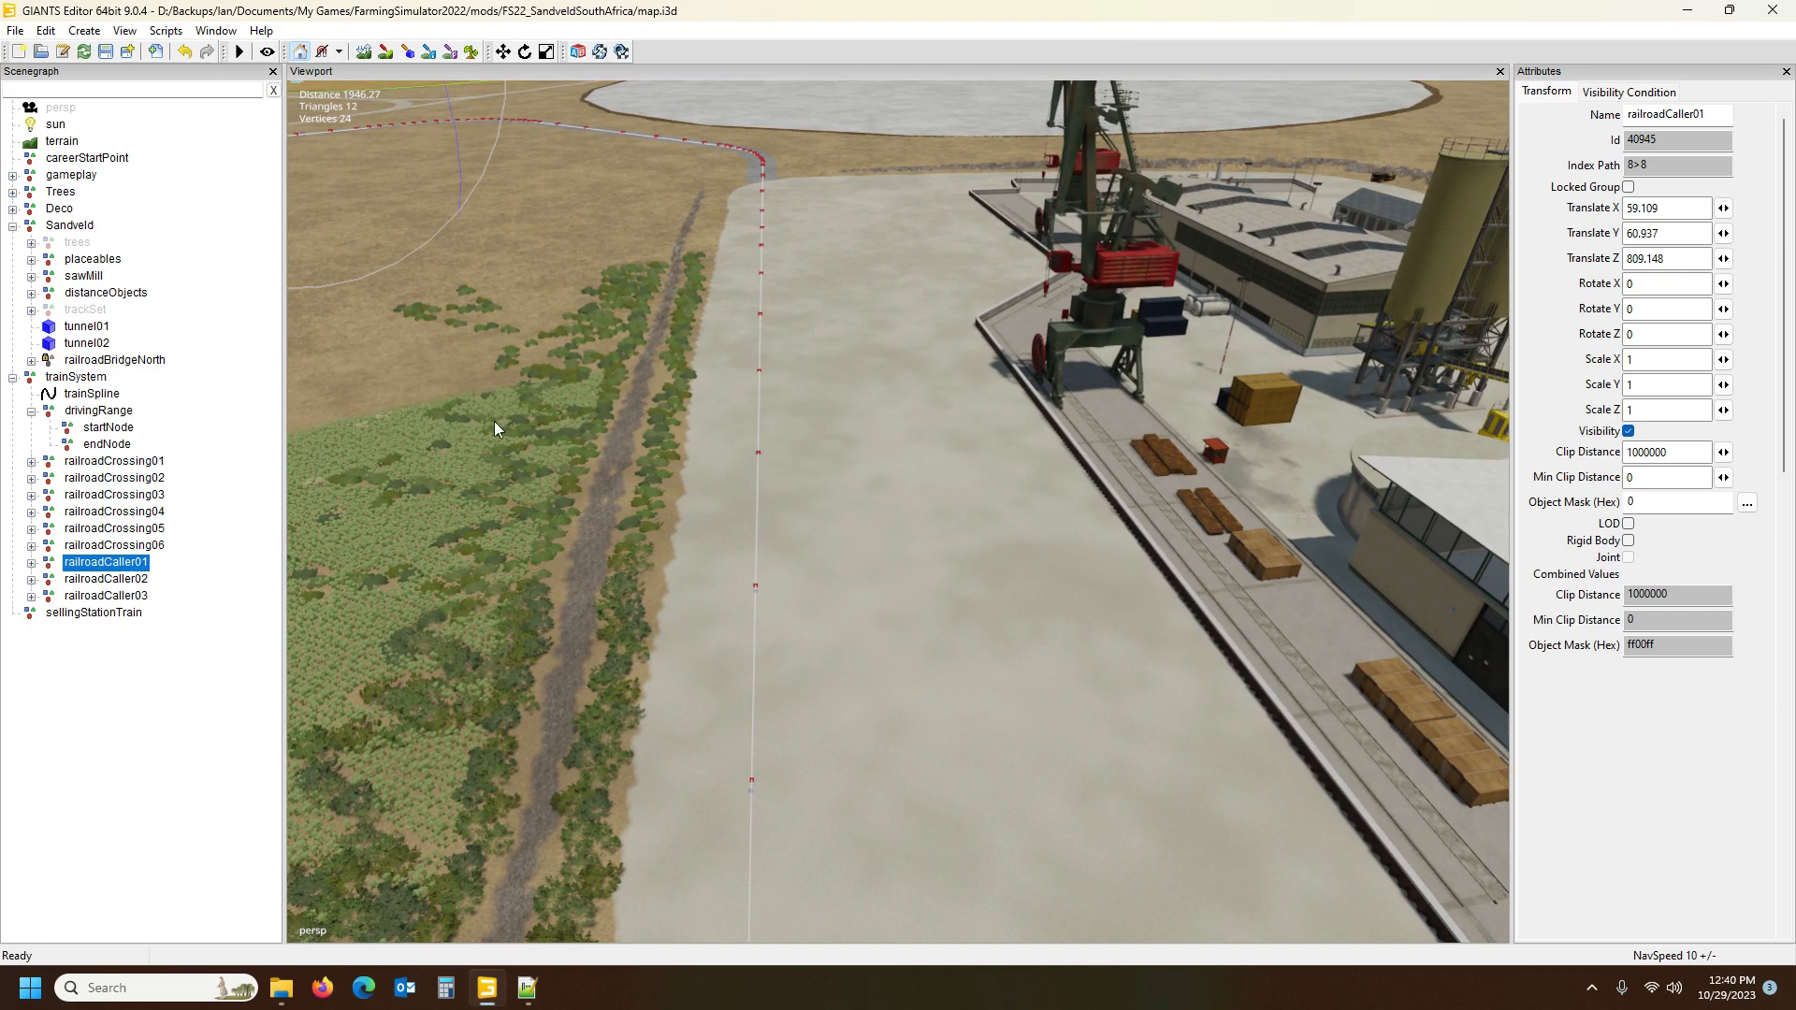
left_click(199, 213)
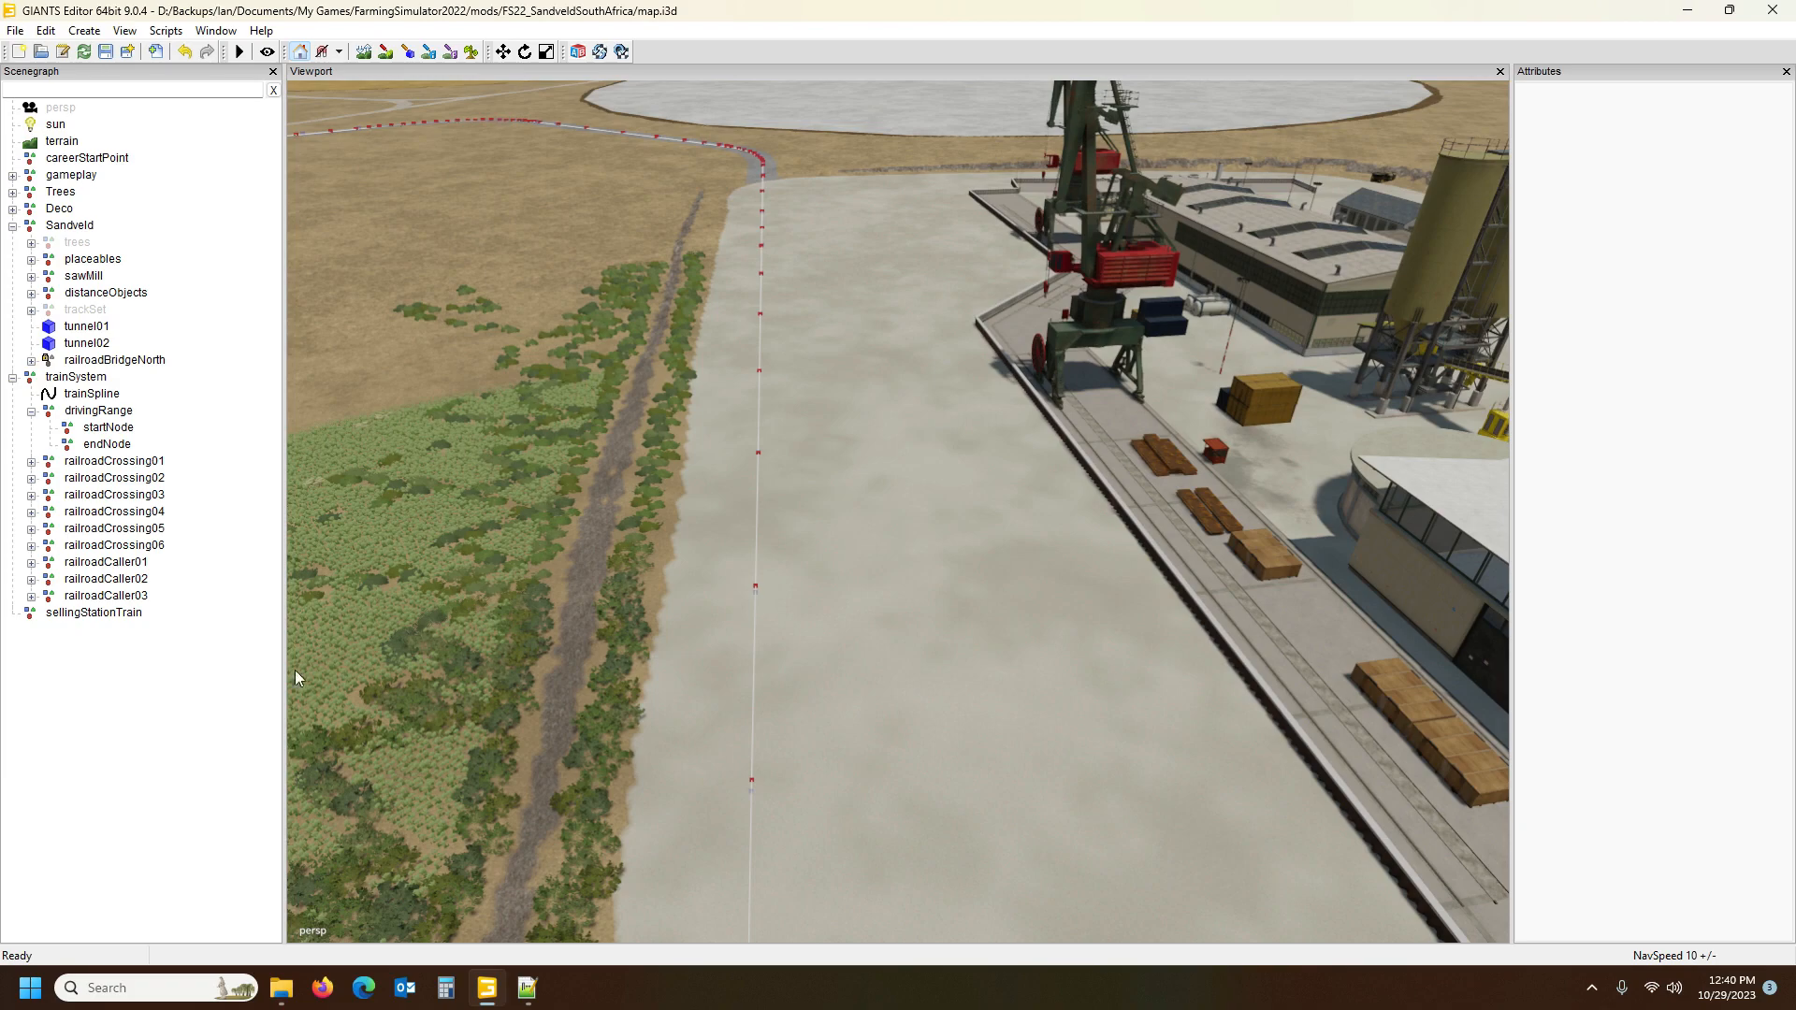
right_click_drag(688, 366, 609, 273)
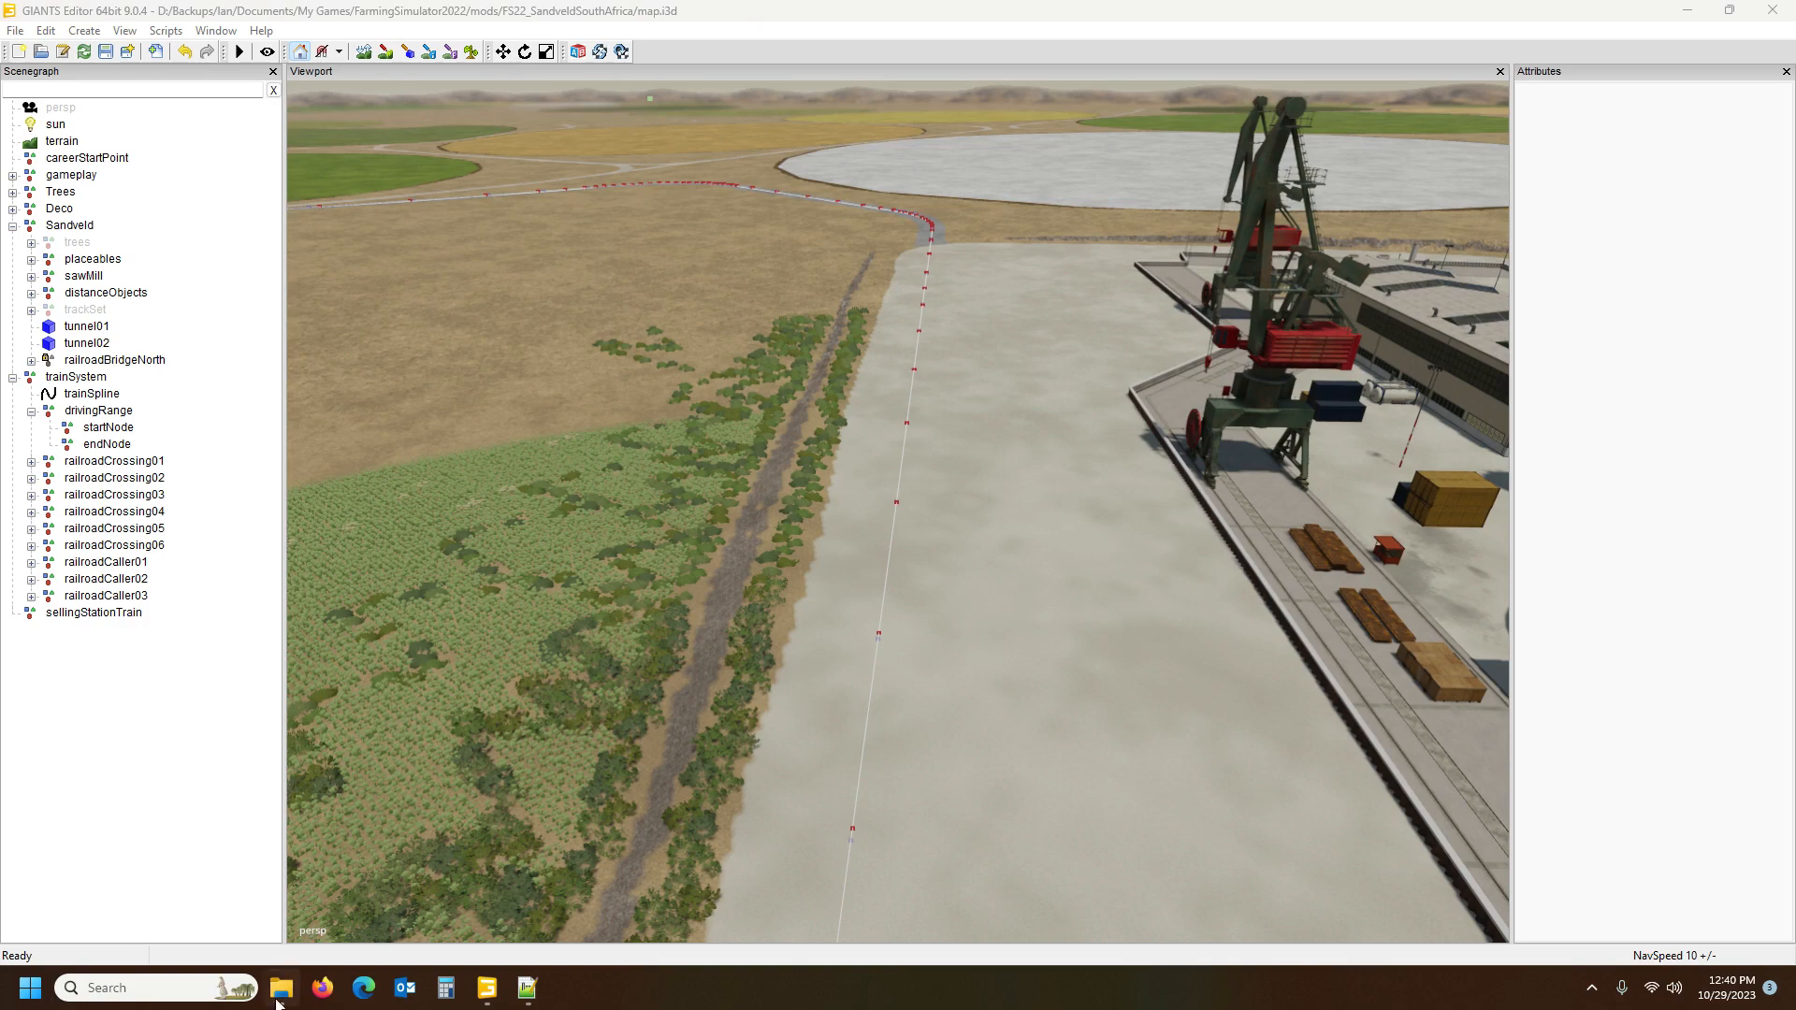
Switch to File Explorer and open the placeables folder of FS22_SandveldSouthAfrica
left_click(283, 989)
left_click(576, 58)
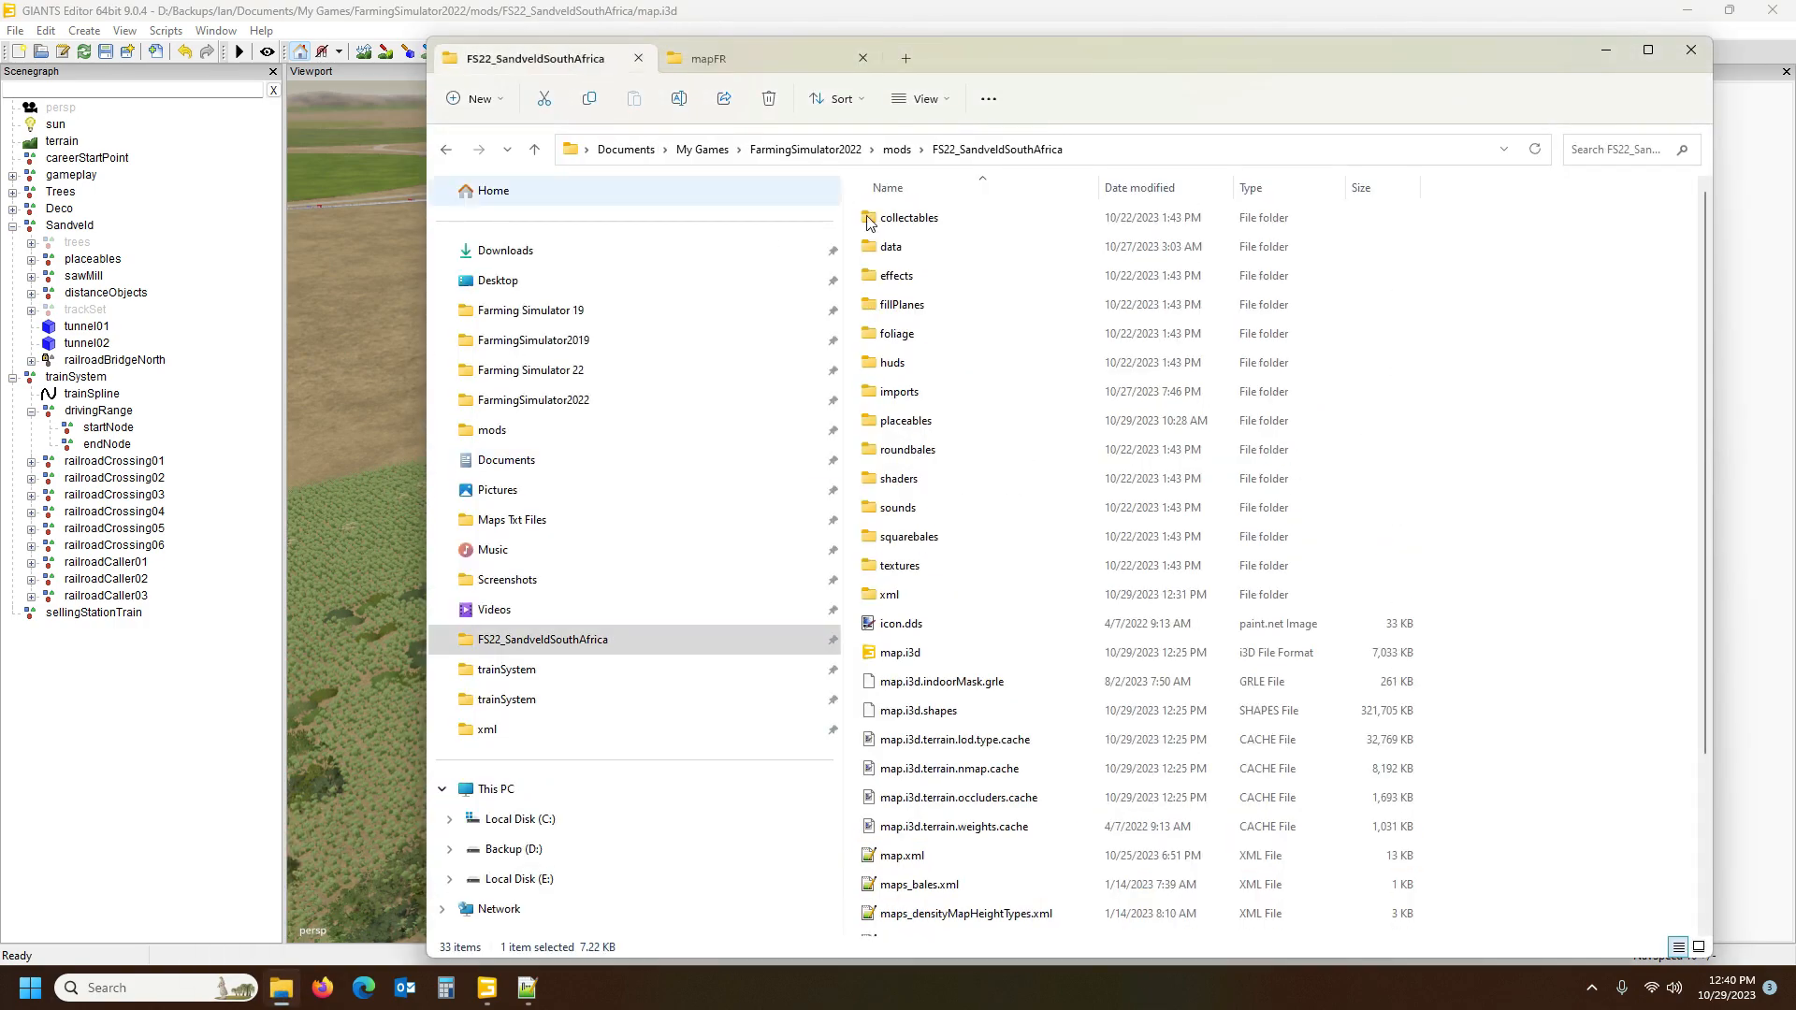
double_click(935, 421)
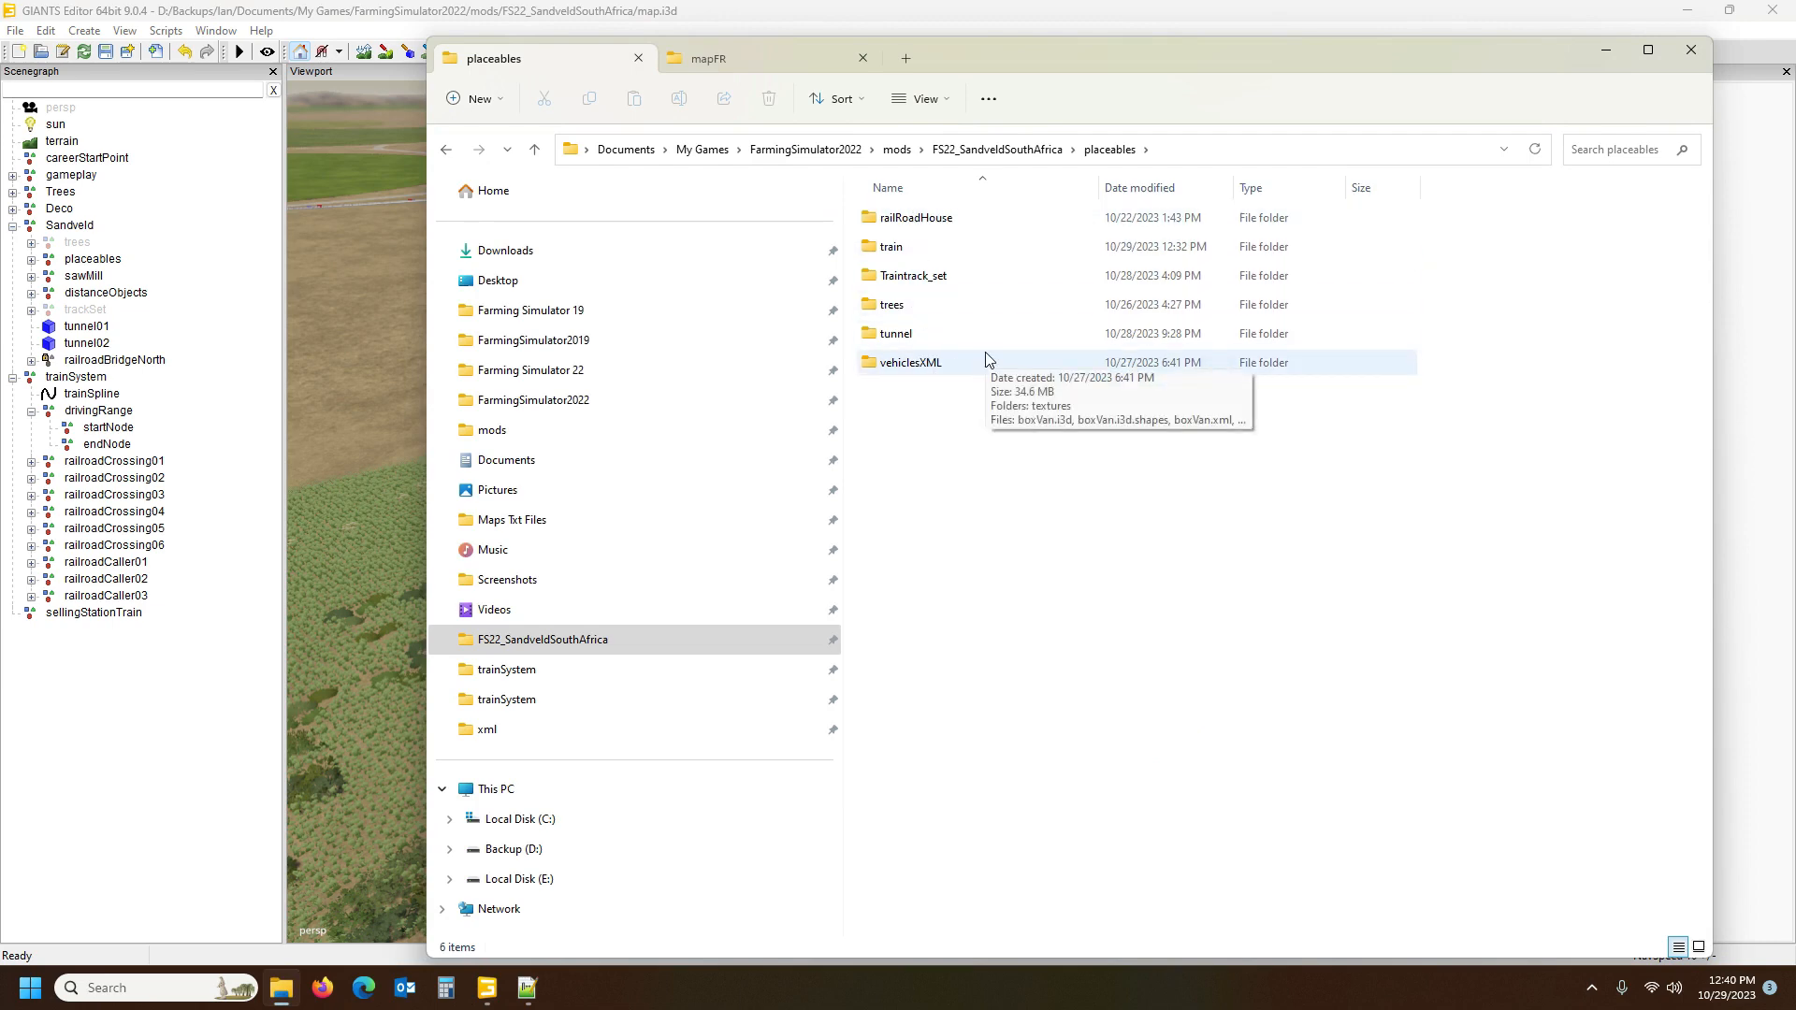
Switch to GIANTS Editor, start a file import and browse to the placeables folder of FarmerB0BstartMap4X in MapsBackups\FS22 on the Backup drive
left_click(436, 13)
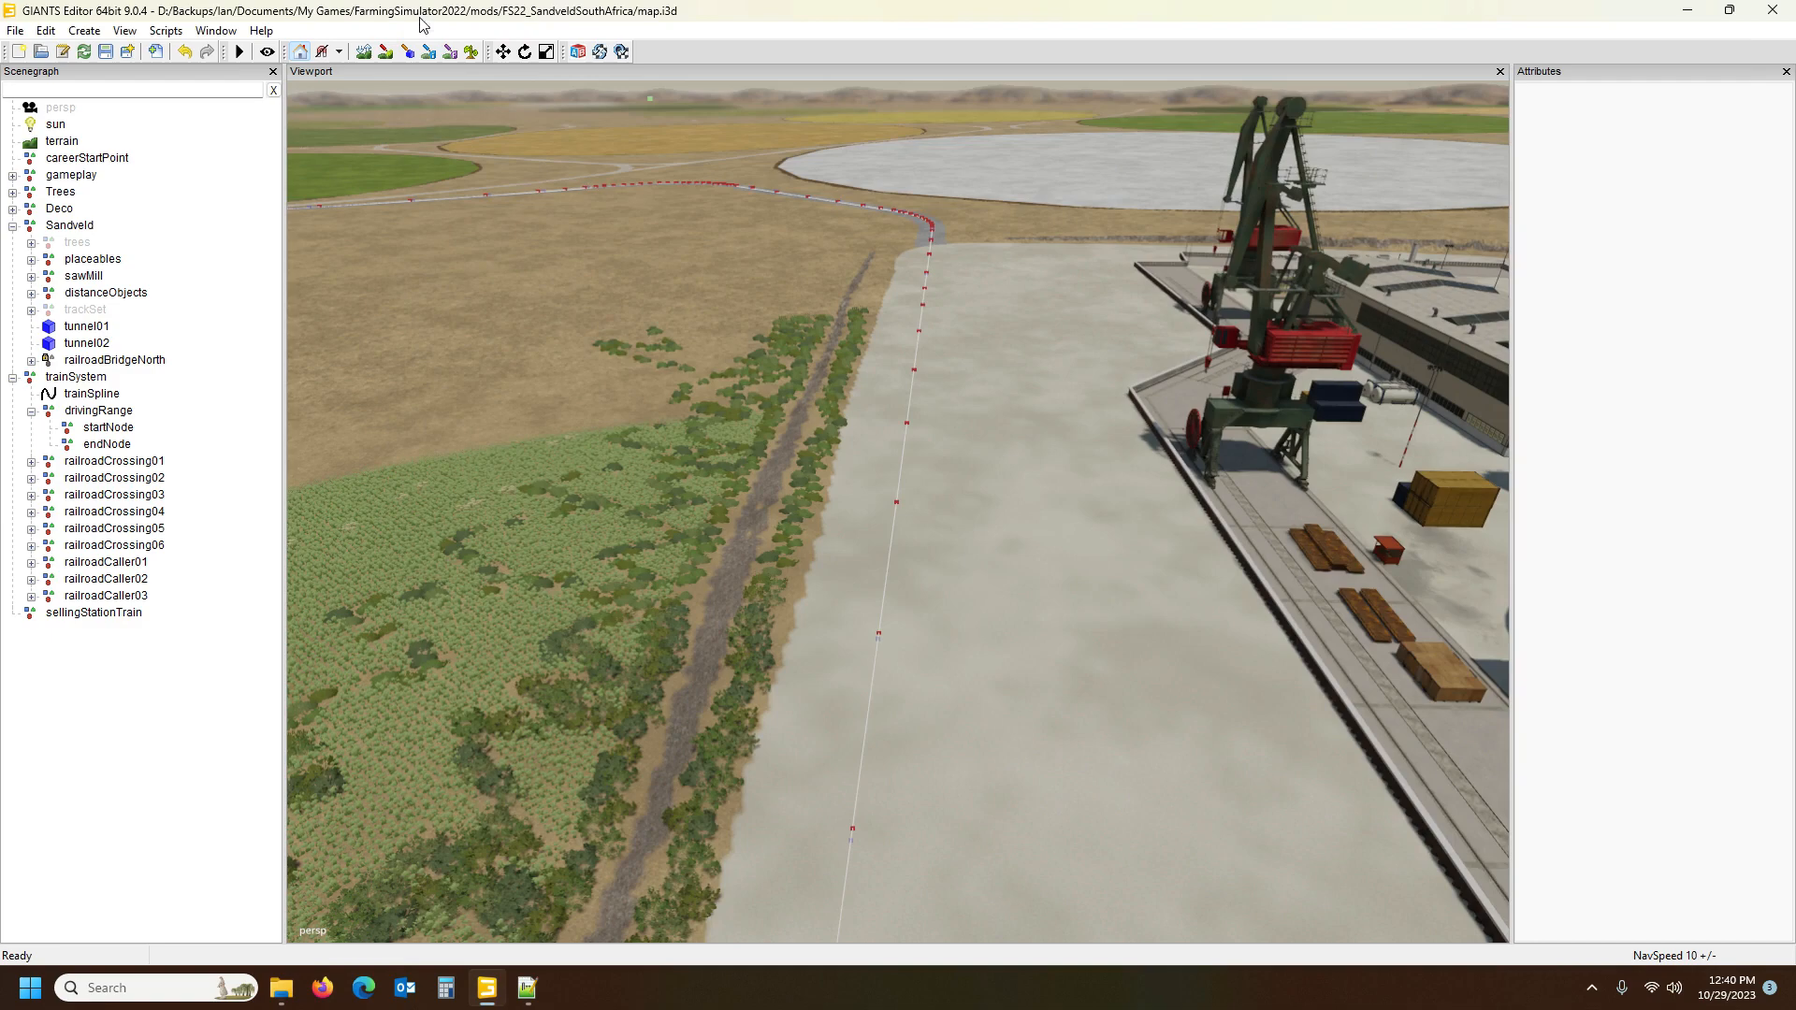
left_click(15, 31)
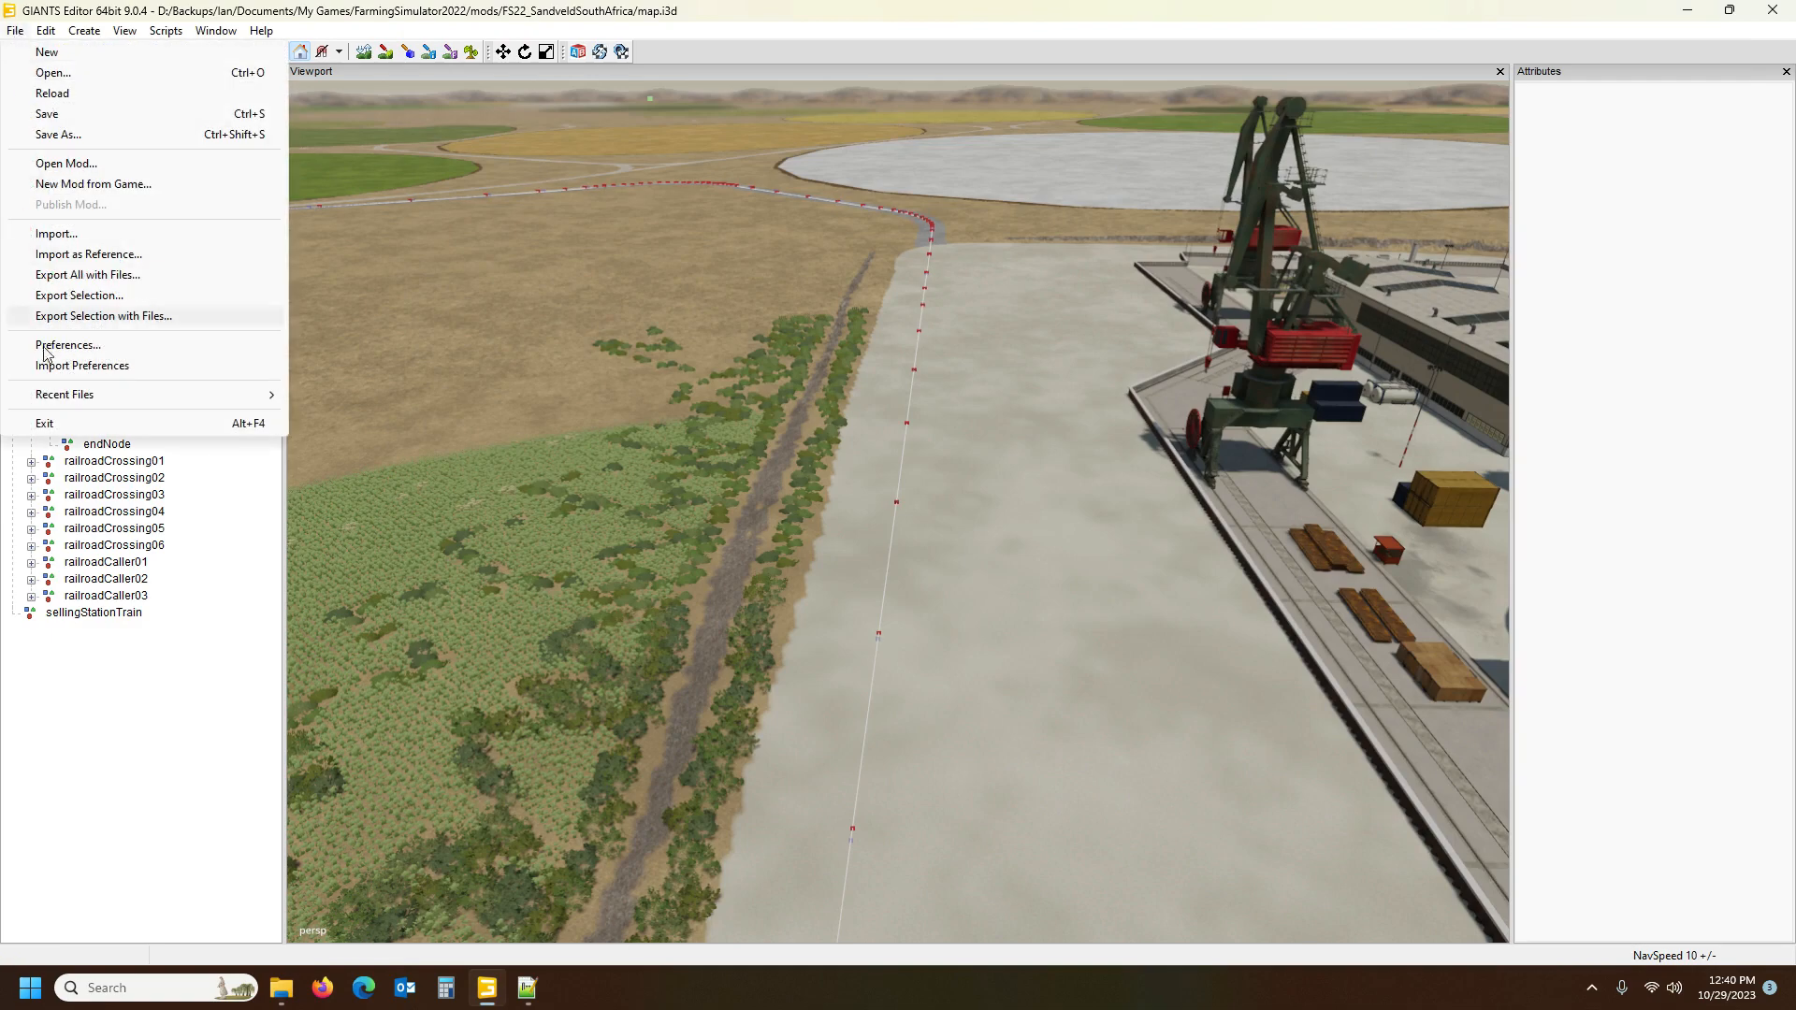
left_click(56, 233)
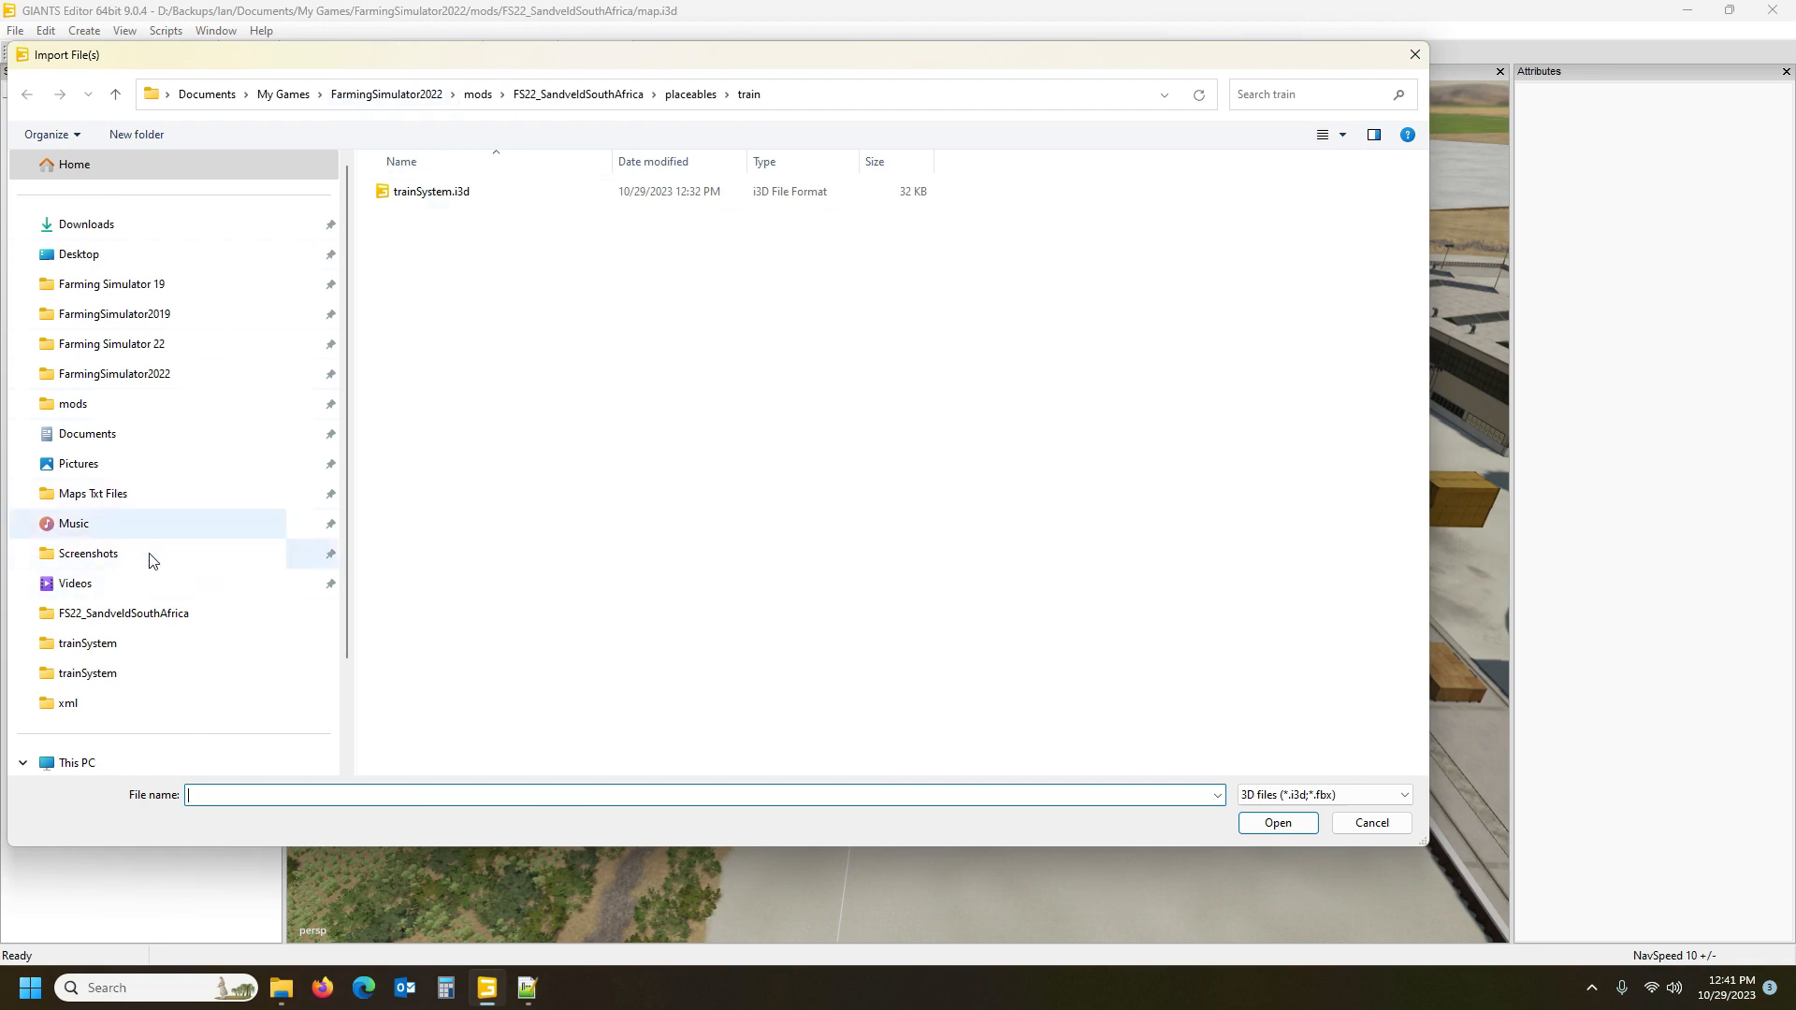
scroll(120, 727, "down", 3)
left_click(110, 674)
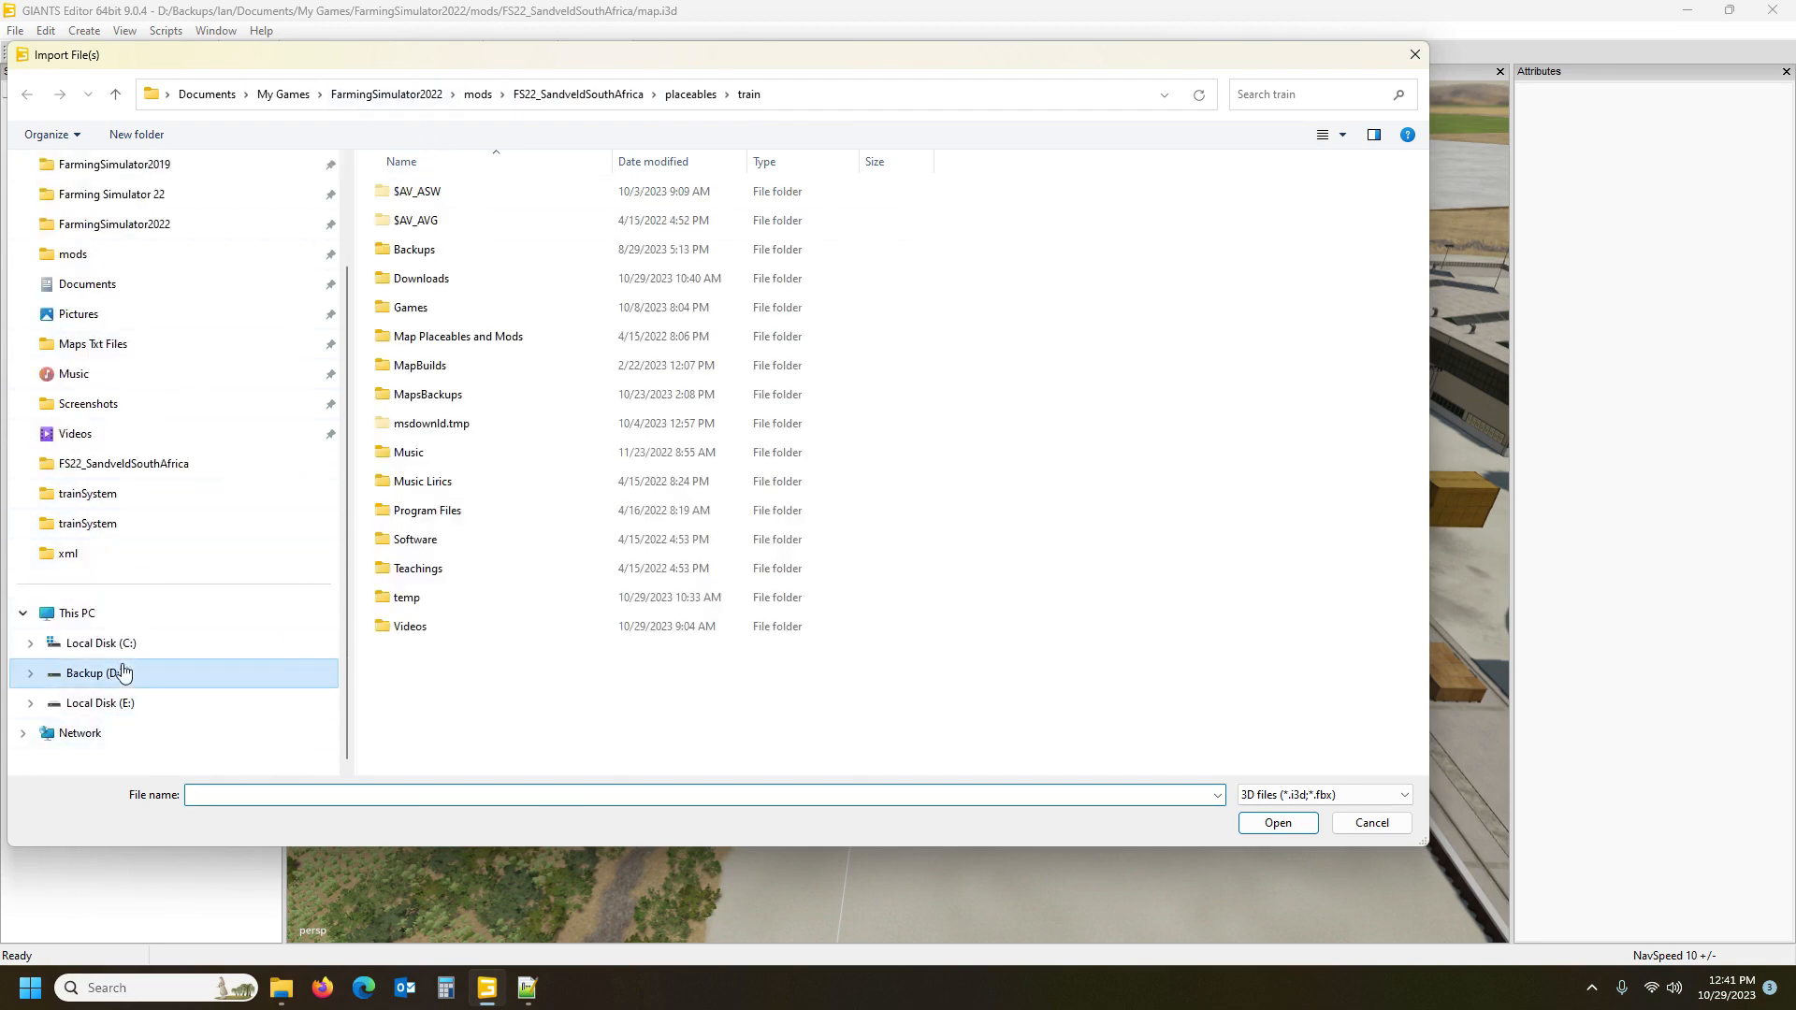
left_click(439, 397)
double_click(439, 397)
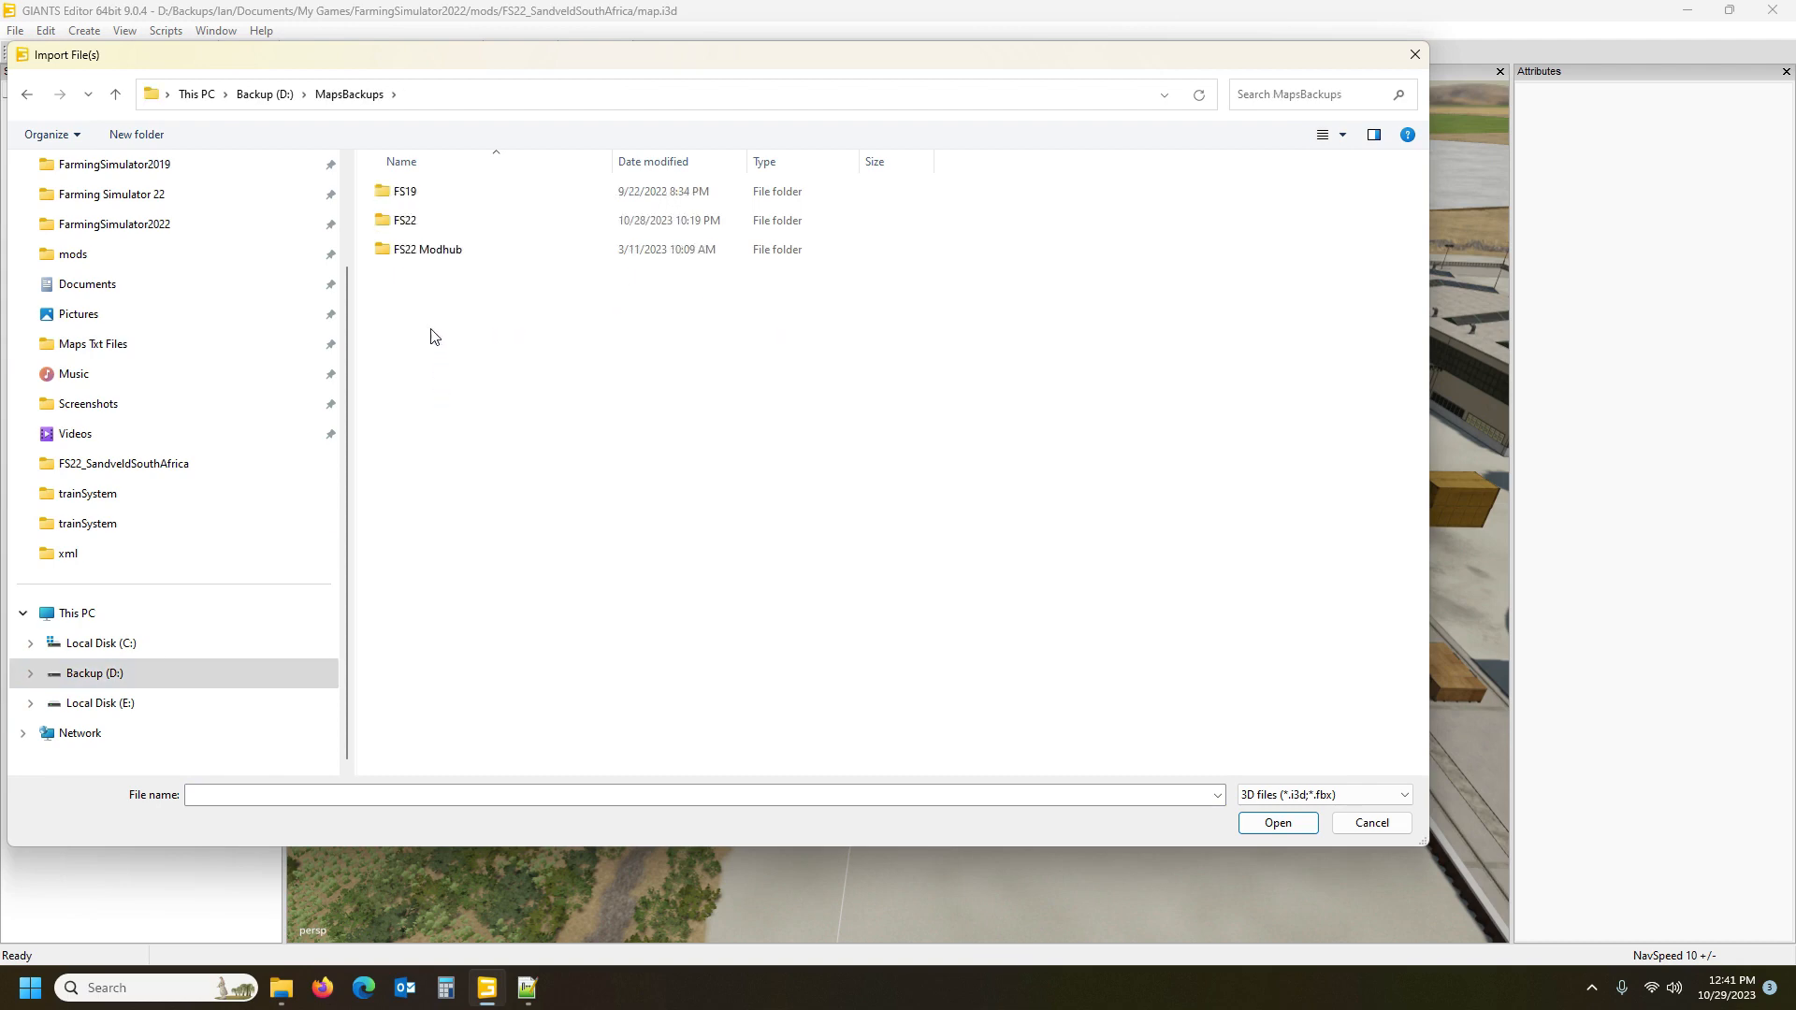
double_click(418, 224)
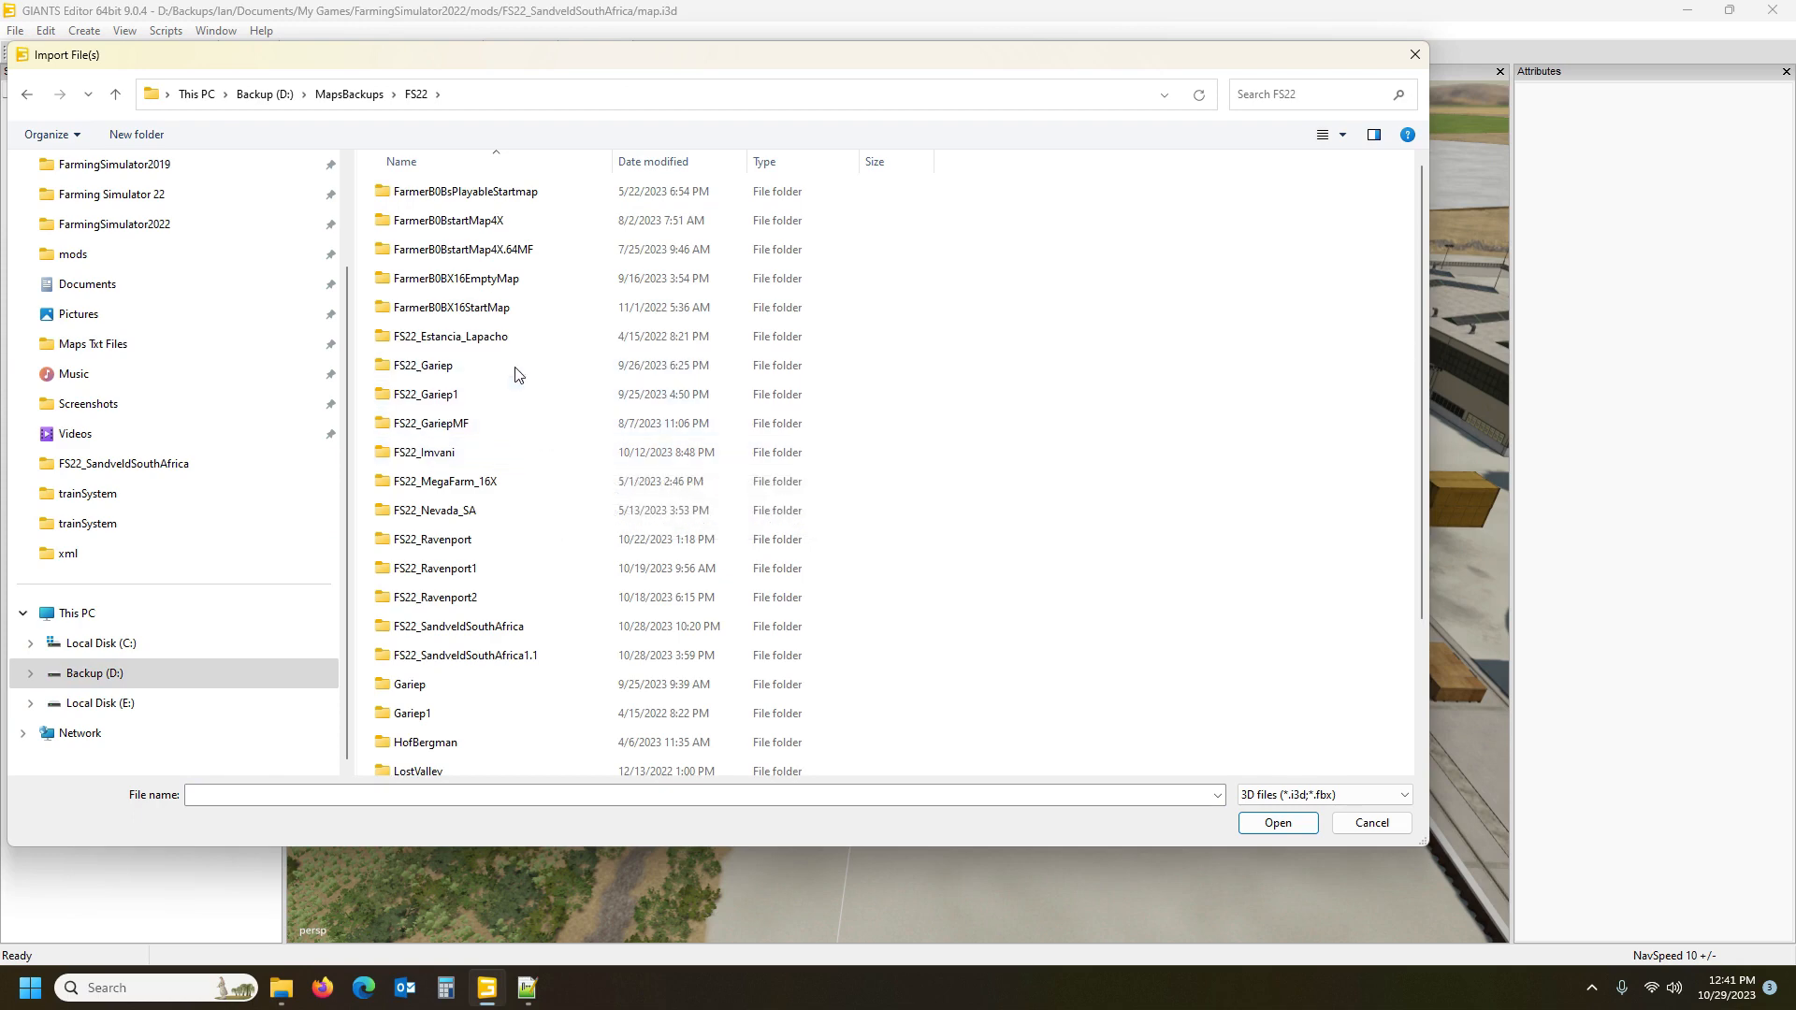
double_click(469, 229)
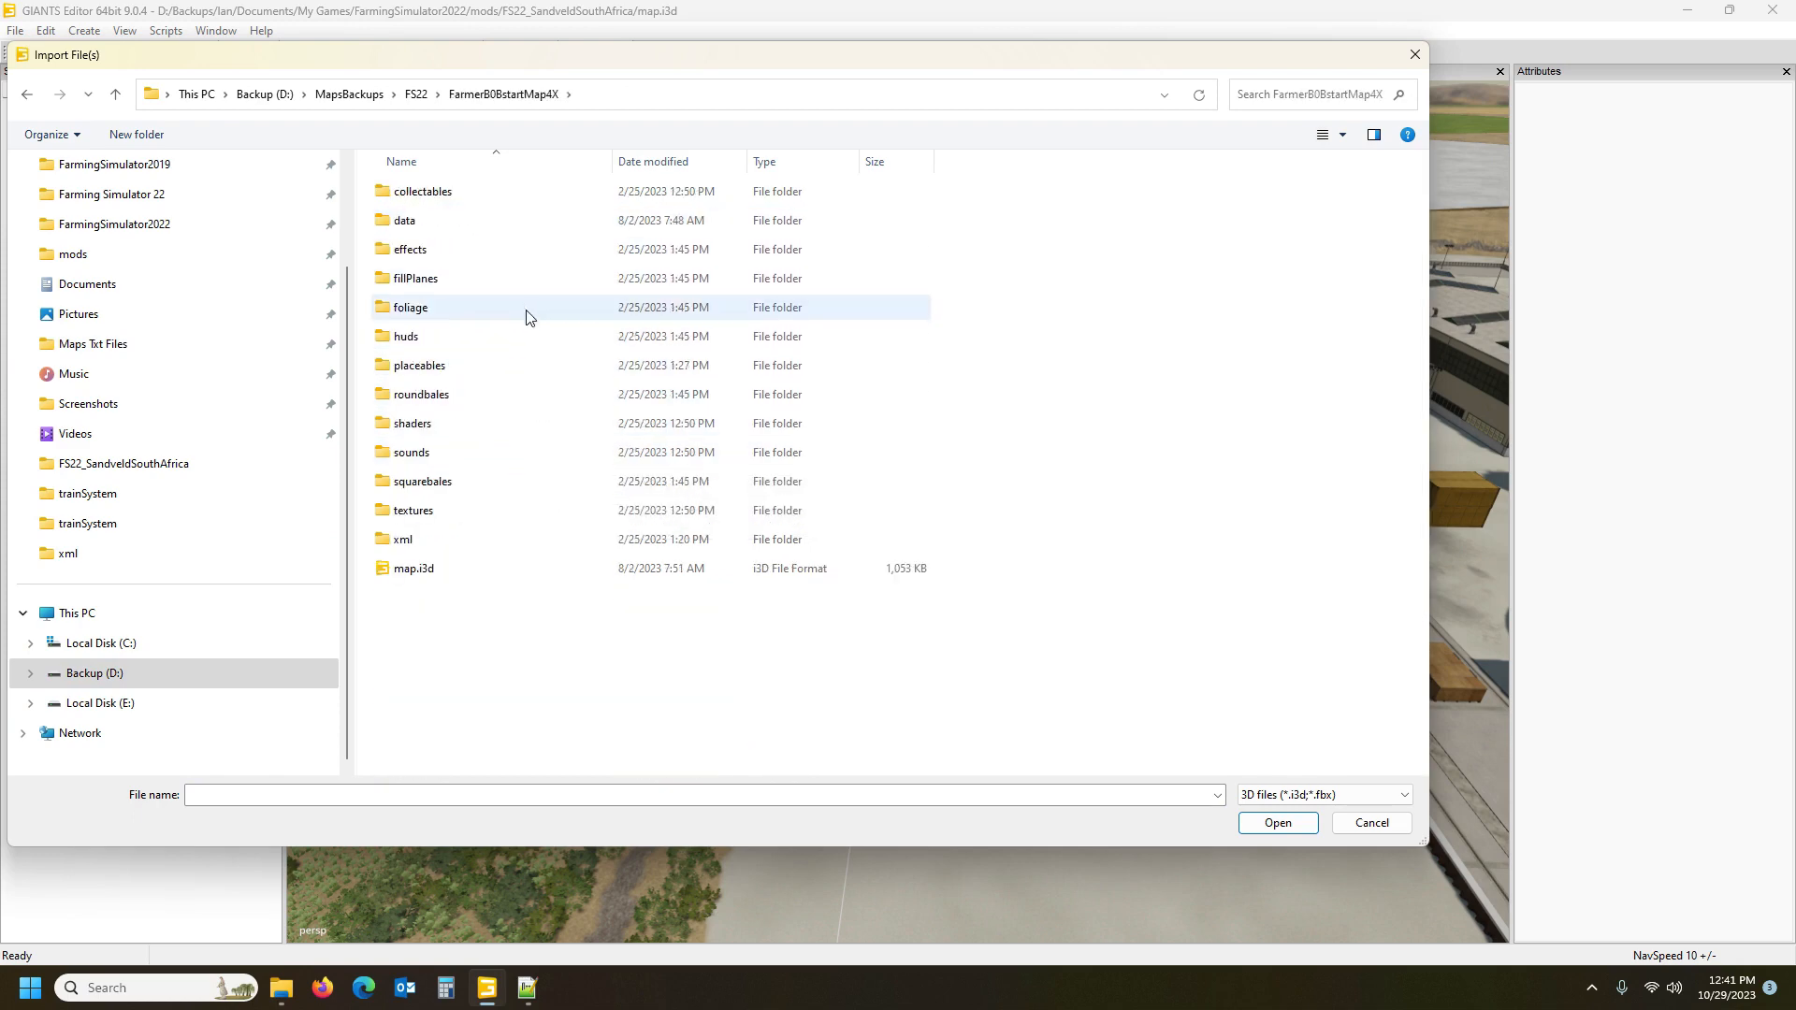
double_click(462, 369)
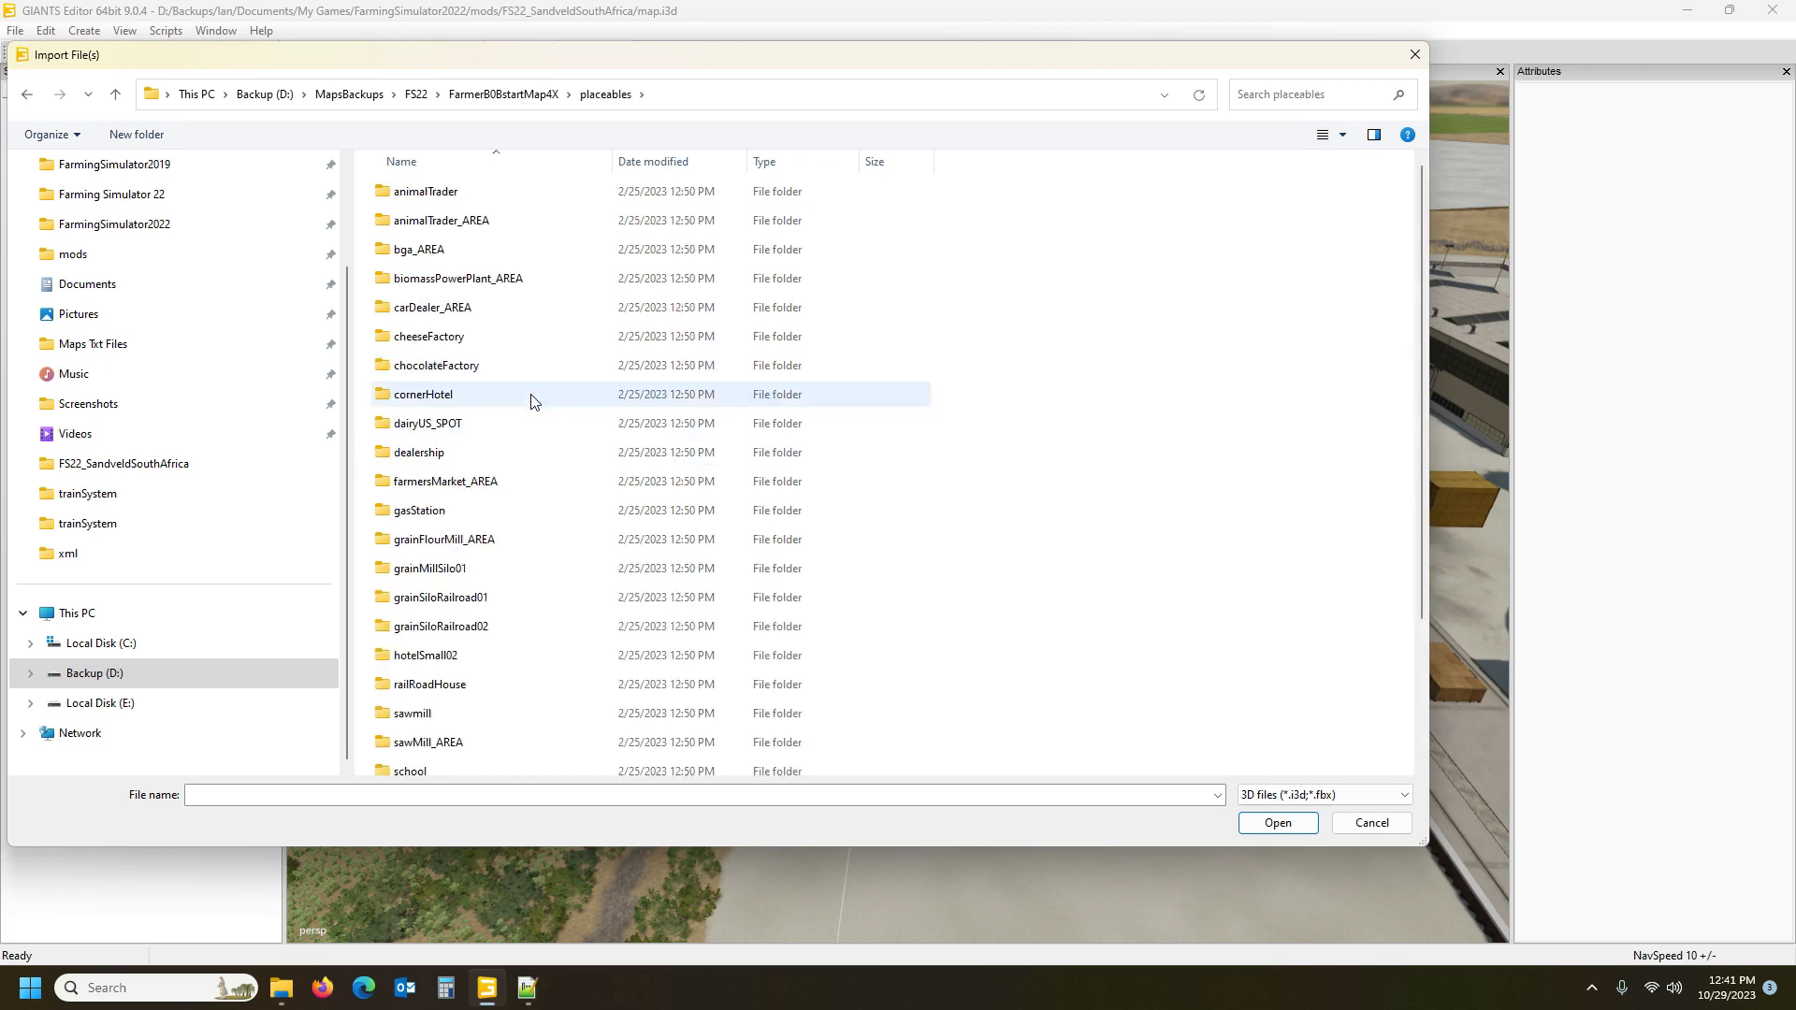
Import grainSiloRailroad01.i3d from the grainSiloRailroad01 folder into the map
scroll(538, 404, "down", 2)
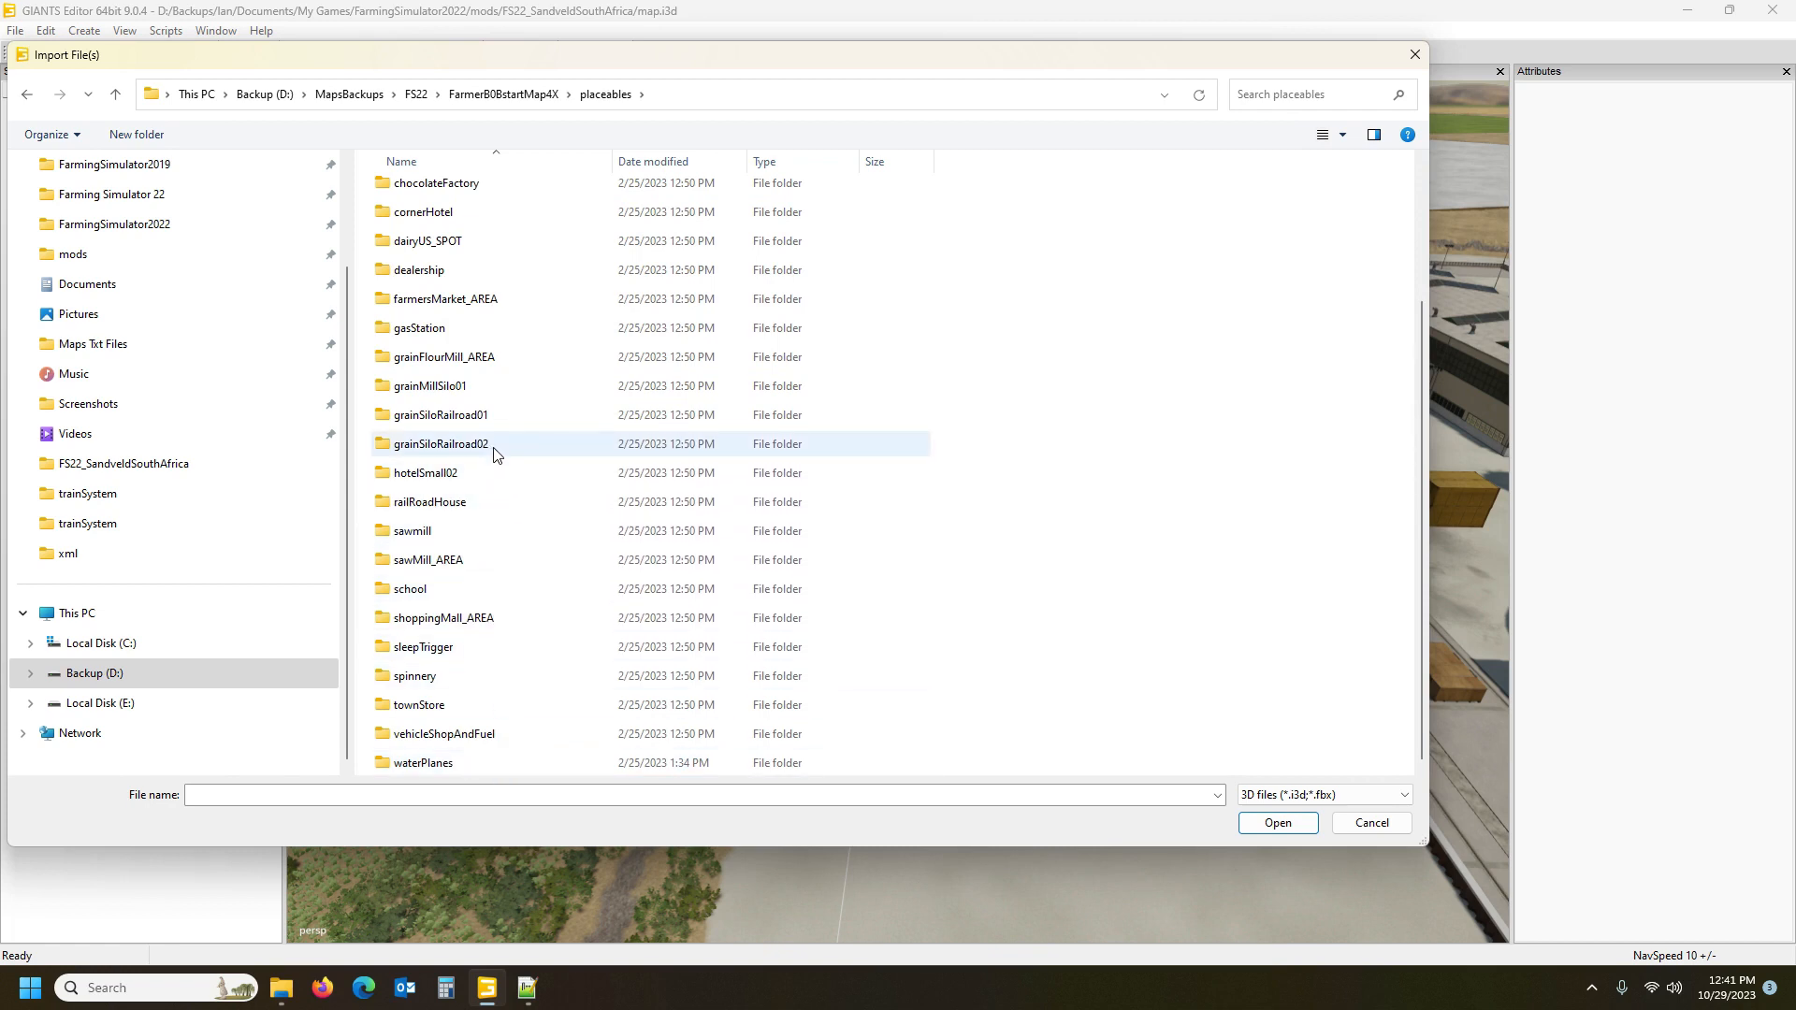
left_click(443, 423)
double_click(467, 415)
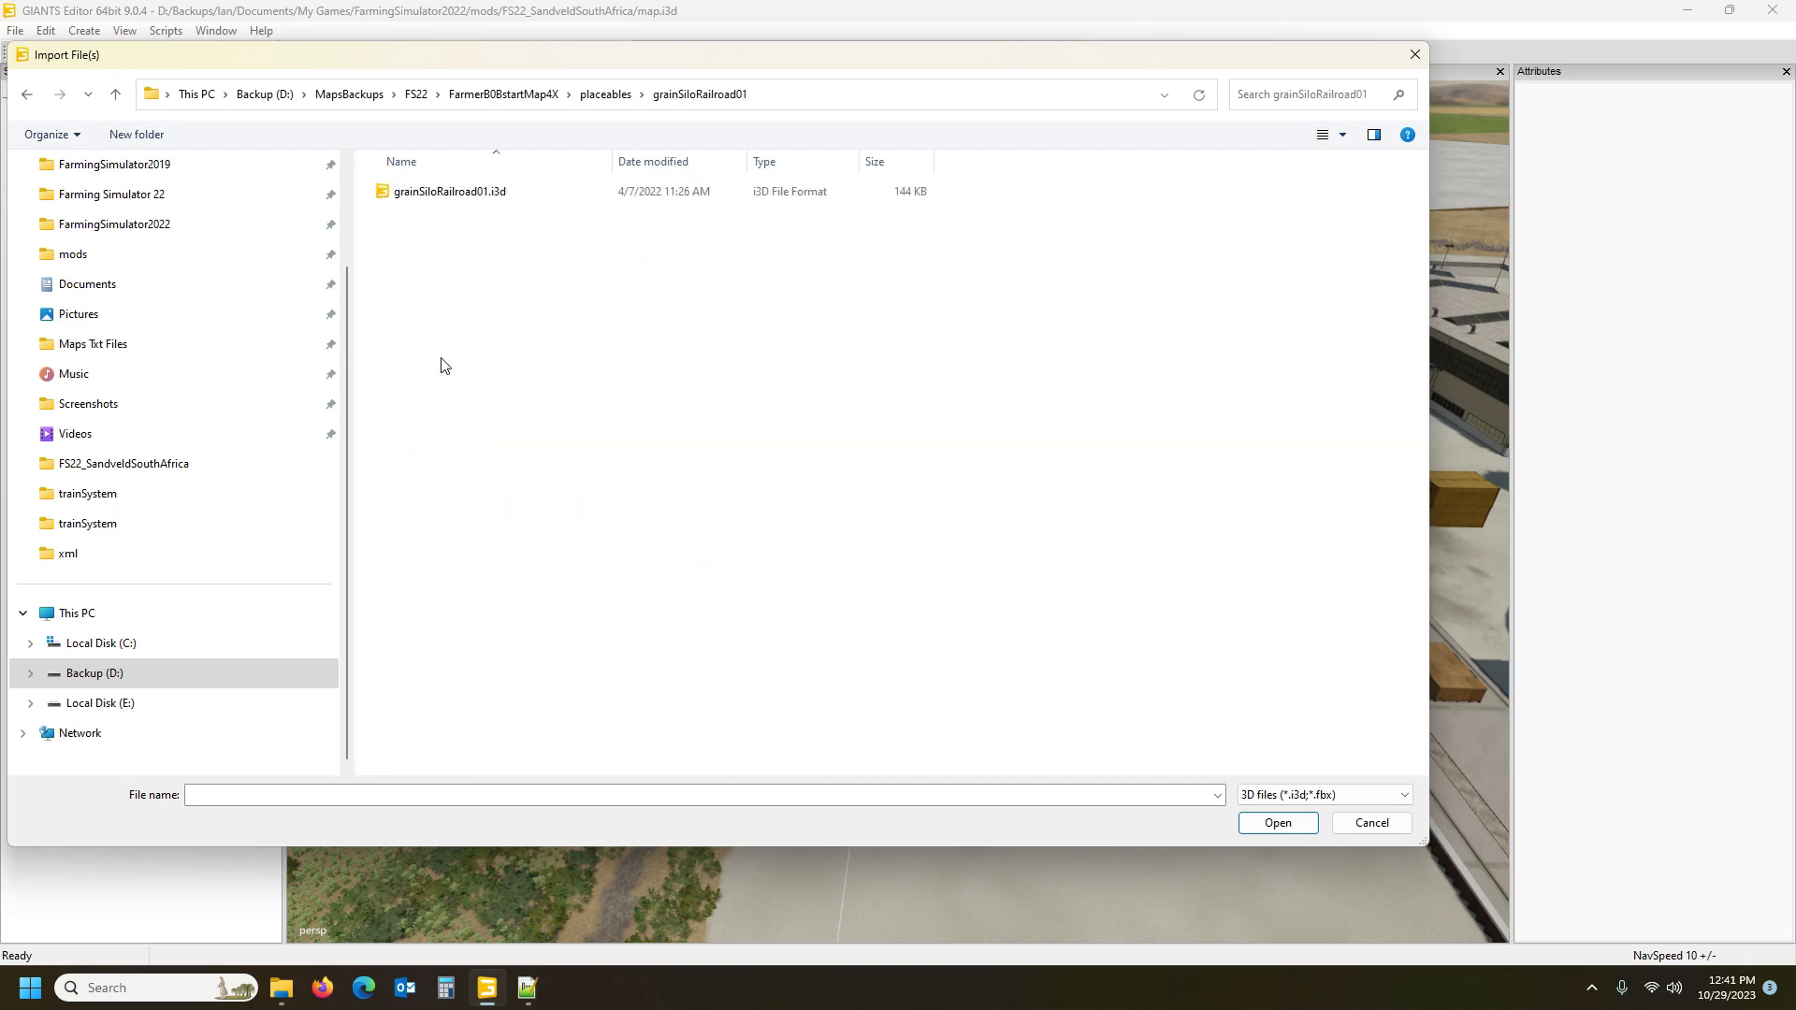
double_click(412, 202)
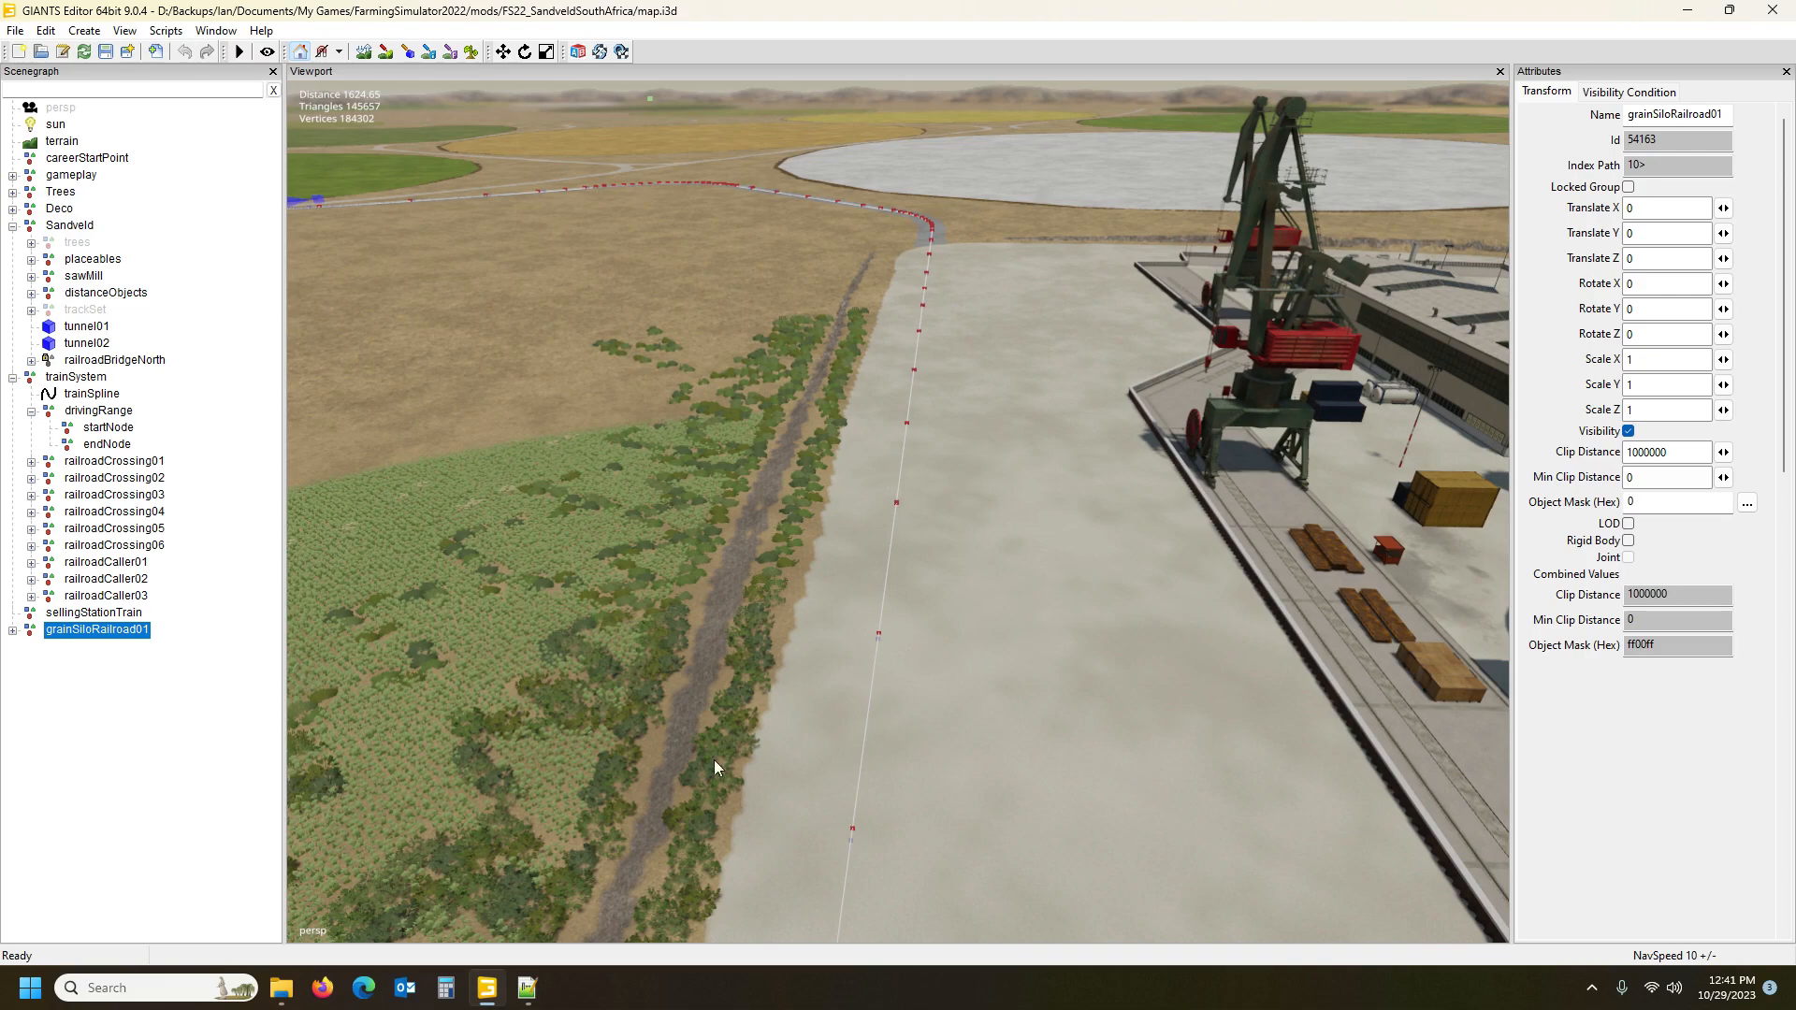
Place grainSiloRailroad01 over the train spline on the paved strip and rotate it to line up with the strip, about 56° in Y
key("ctrl+b")
left_click(930, 481)
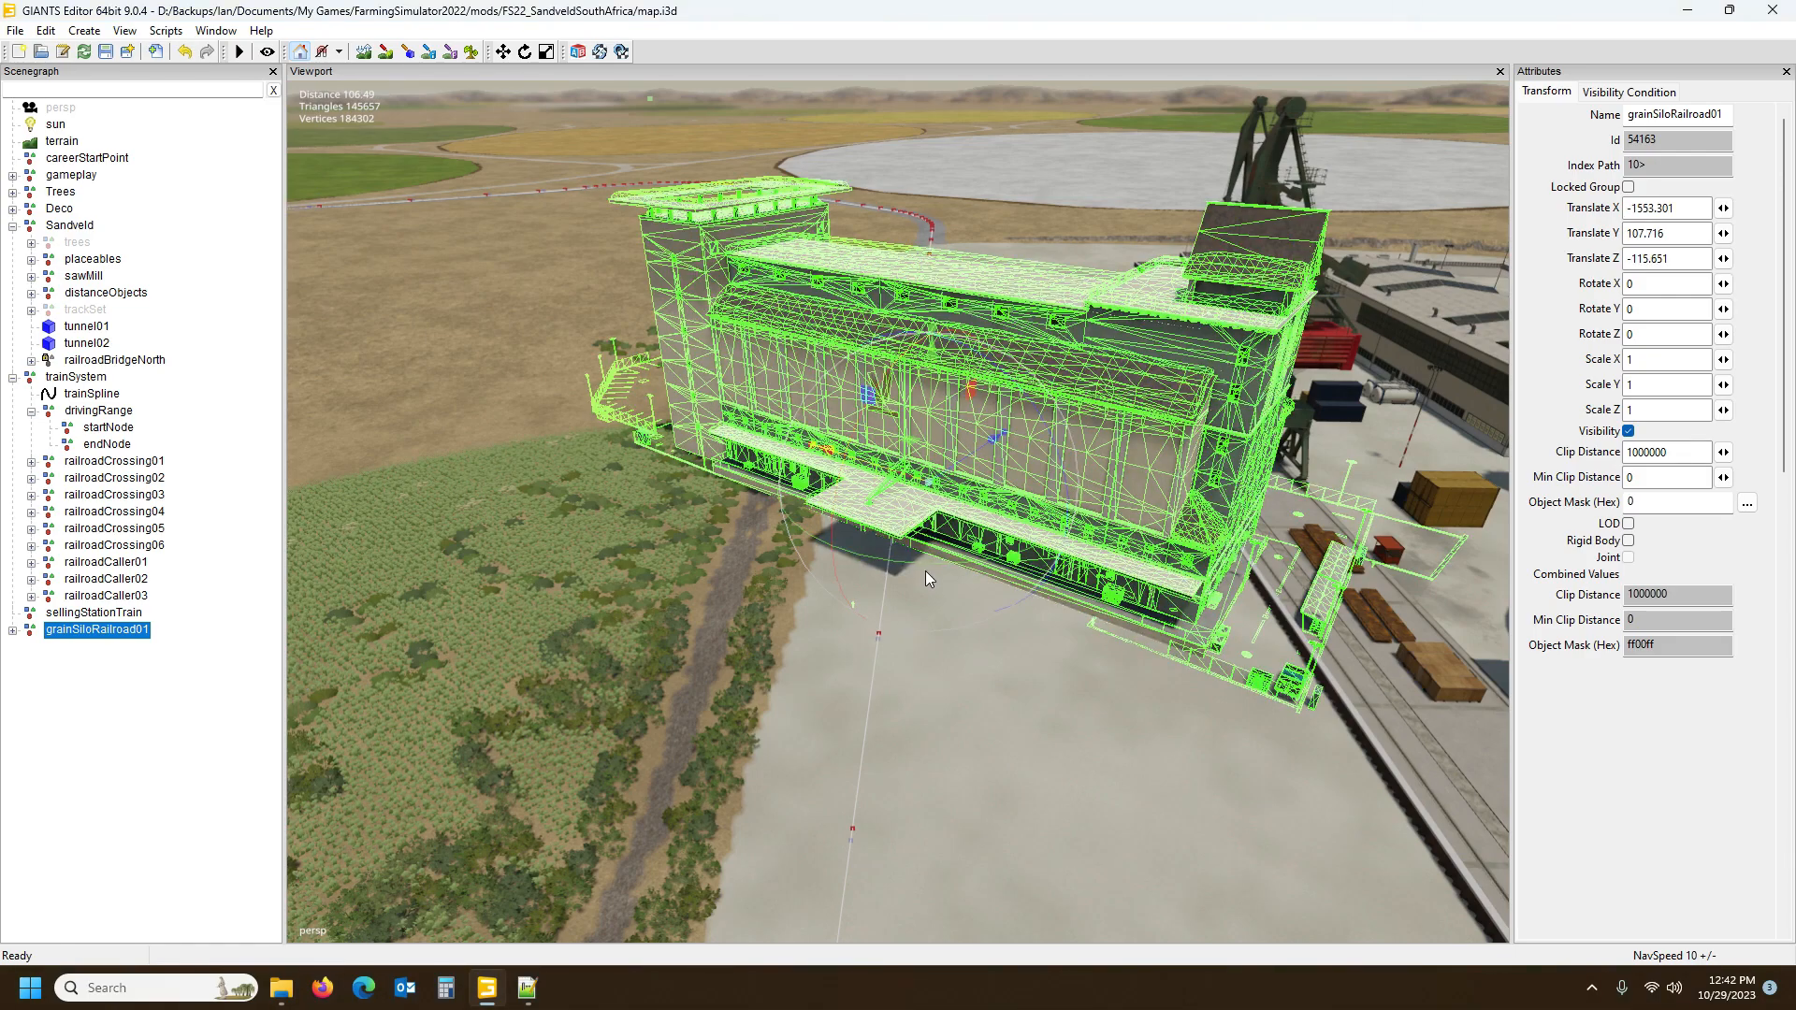
left_click_drag(1001, 568, 1281, 385)
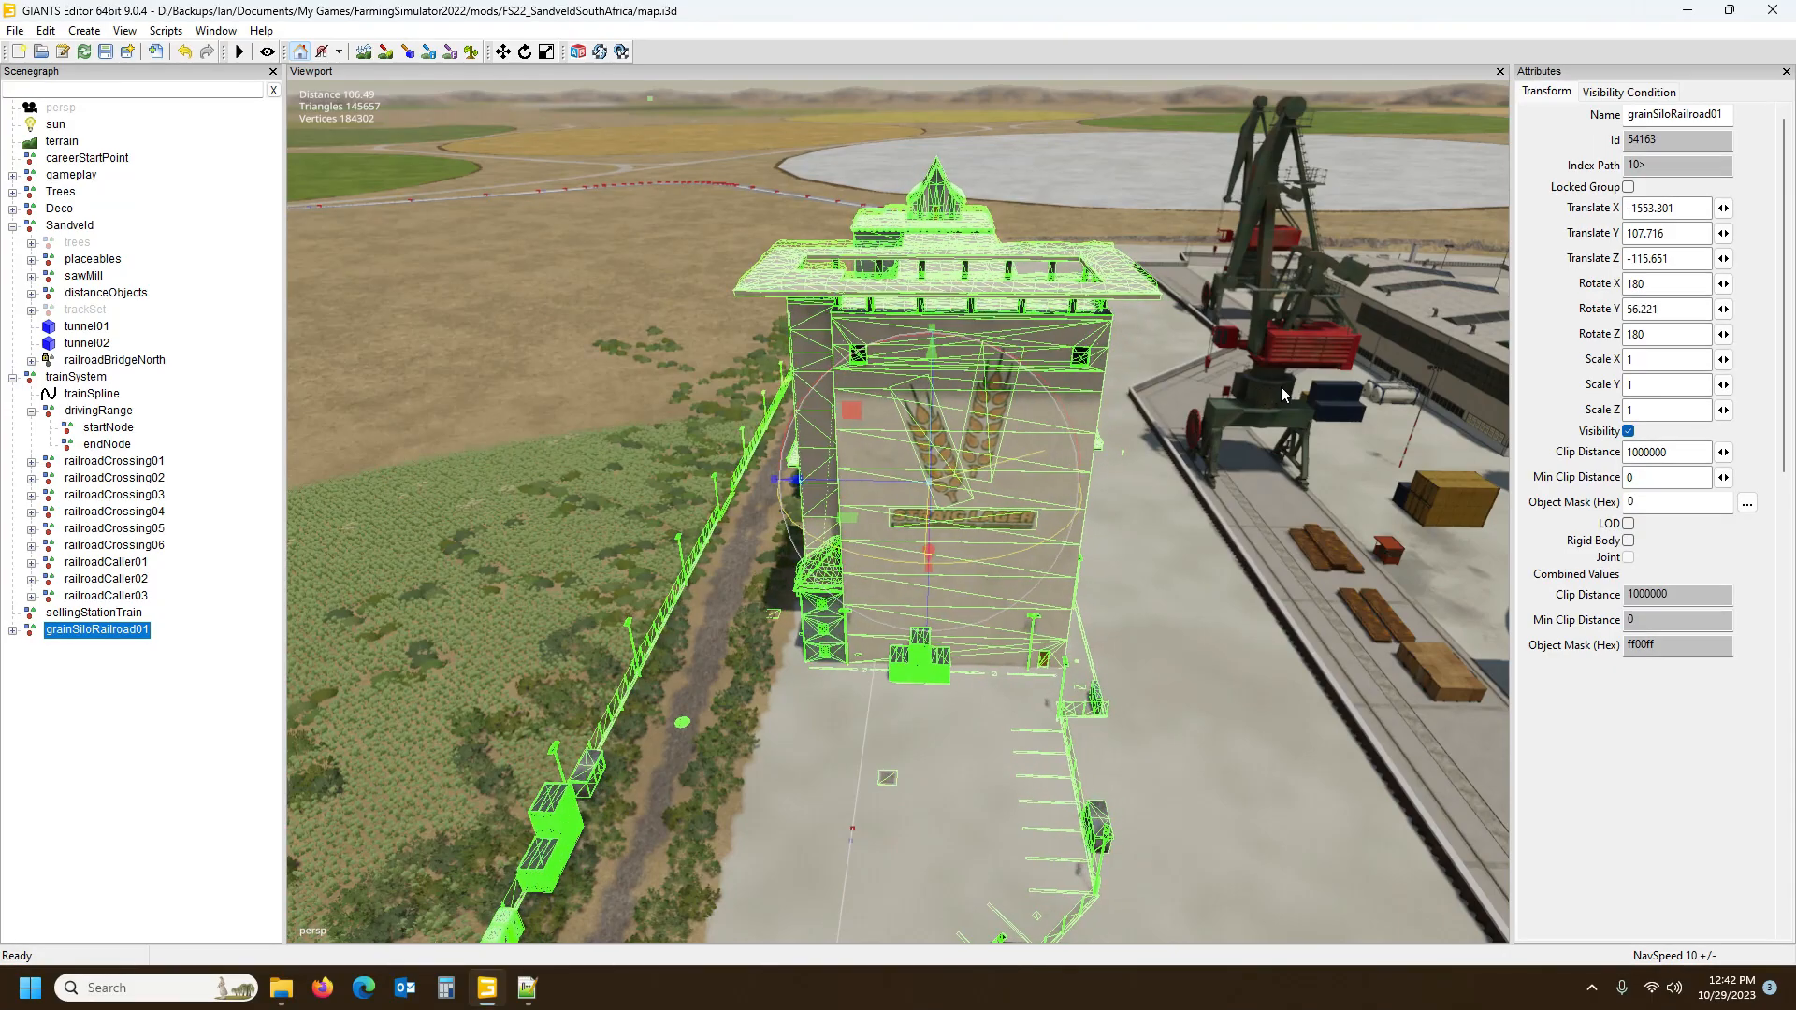
Expand the grainSiloRailroad01 hierarchy and examine the silo's loading platforms and canopies on both sides
left_click_drag(1097, 672, 1081, 440, "alt")
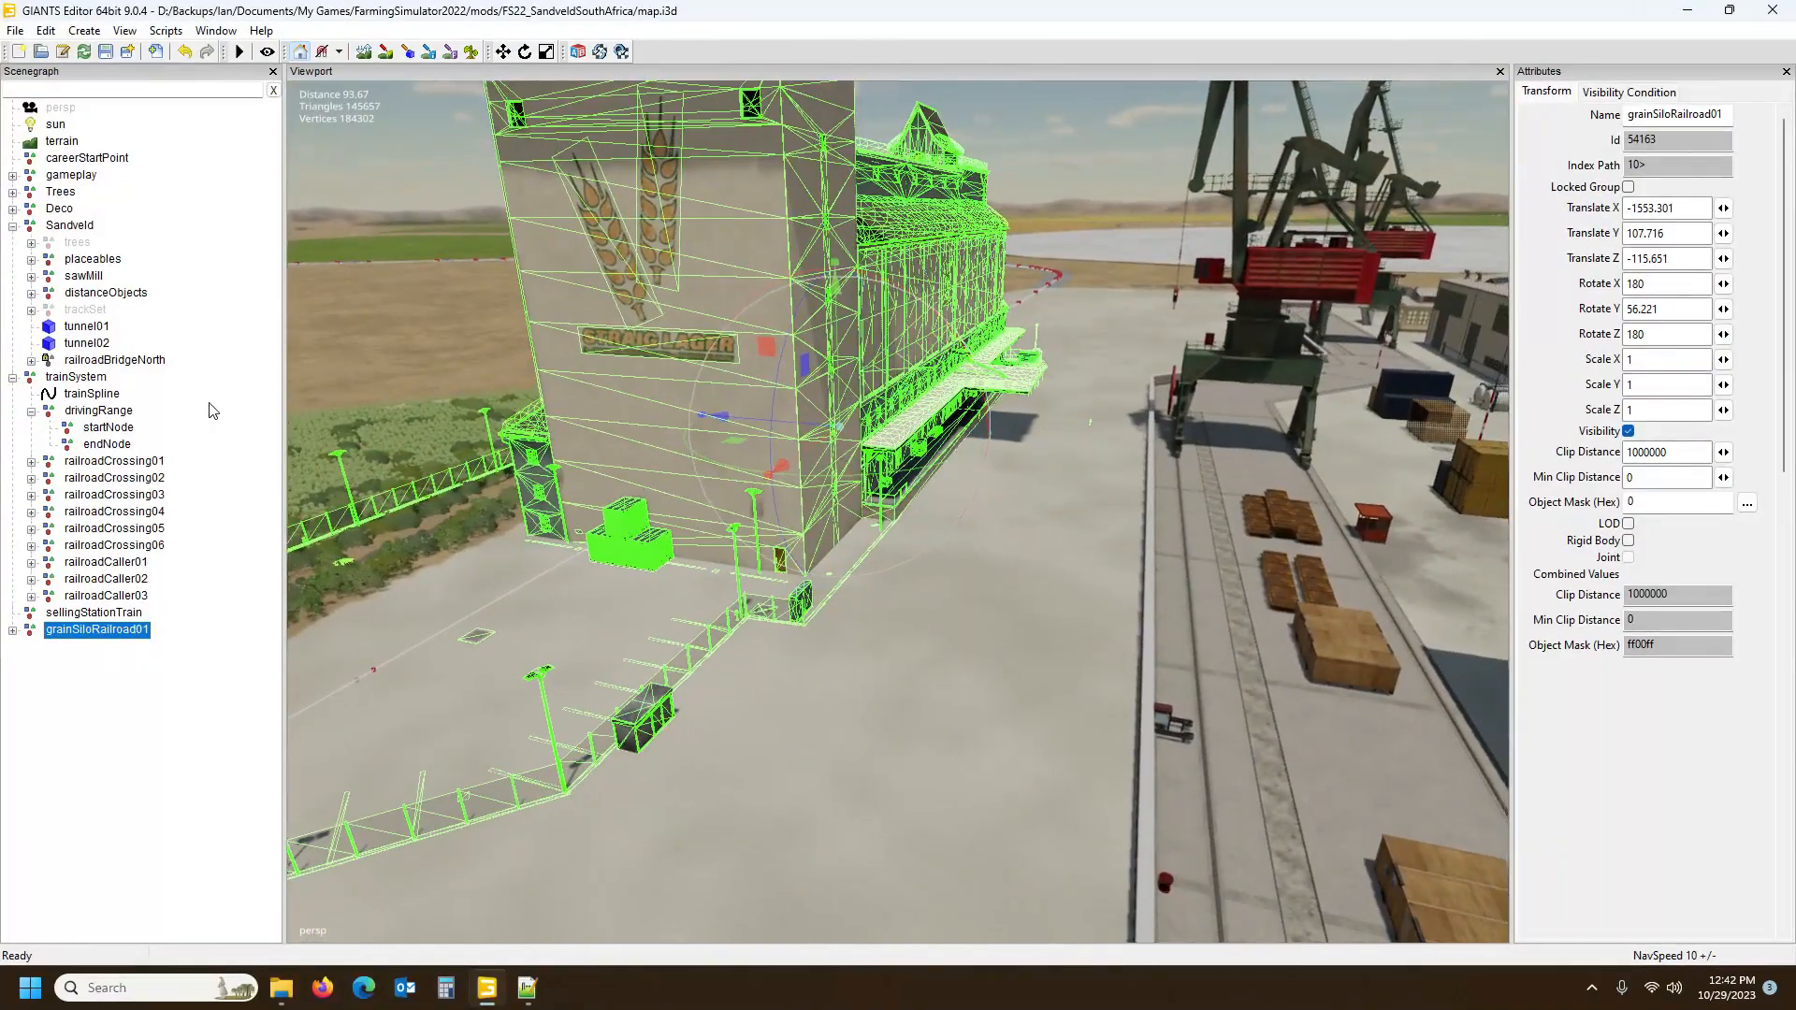
left_click(13, 633)
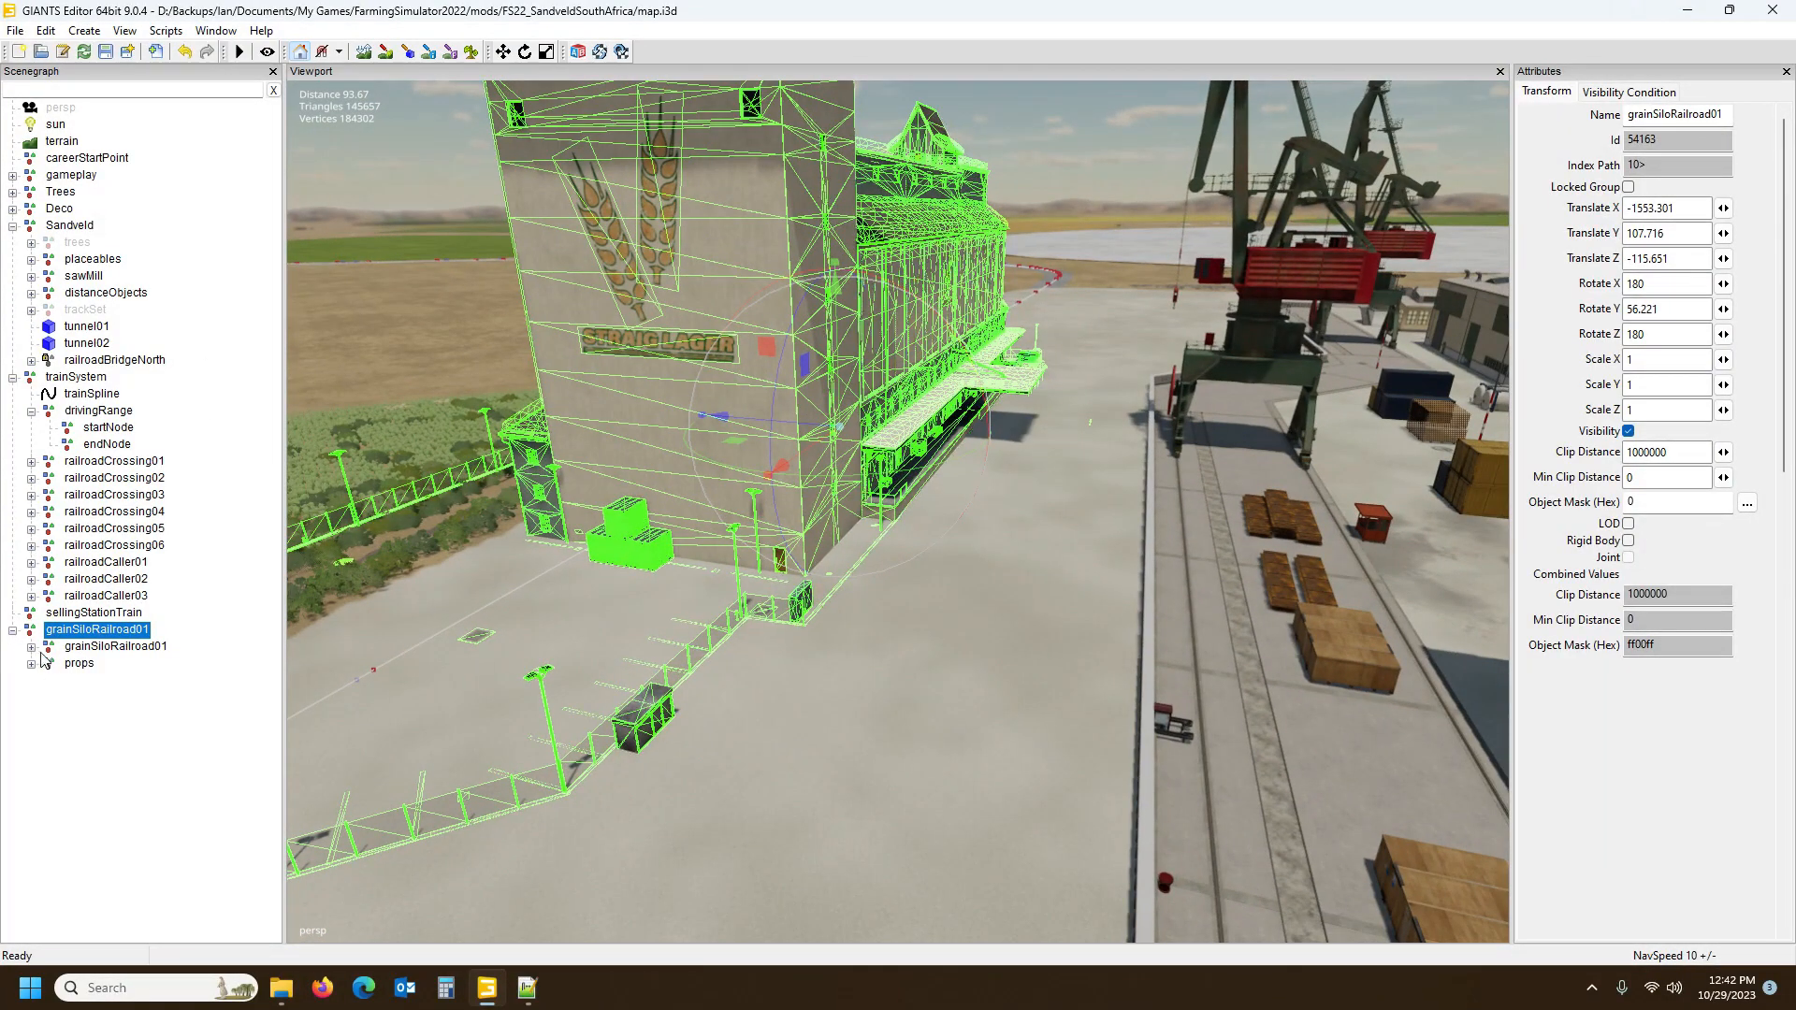
left_click(31, 648)
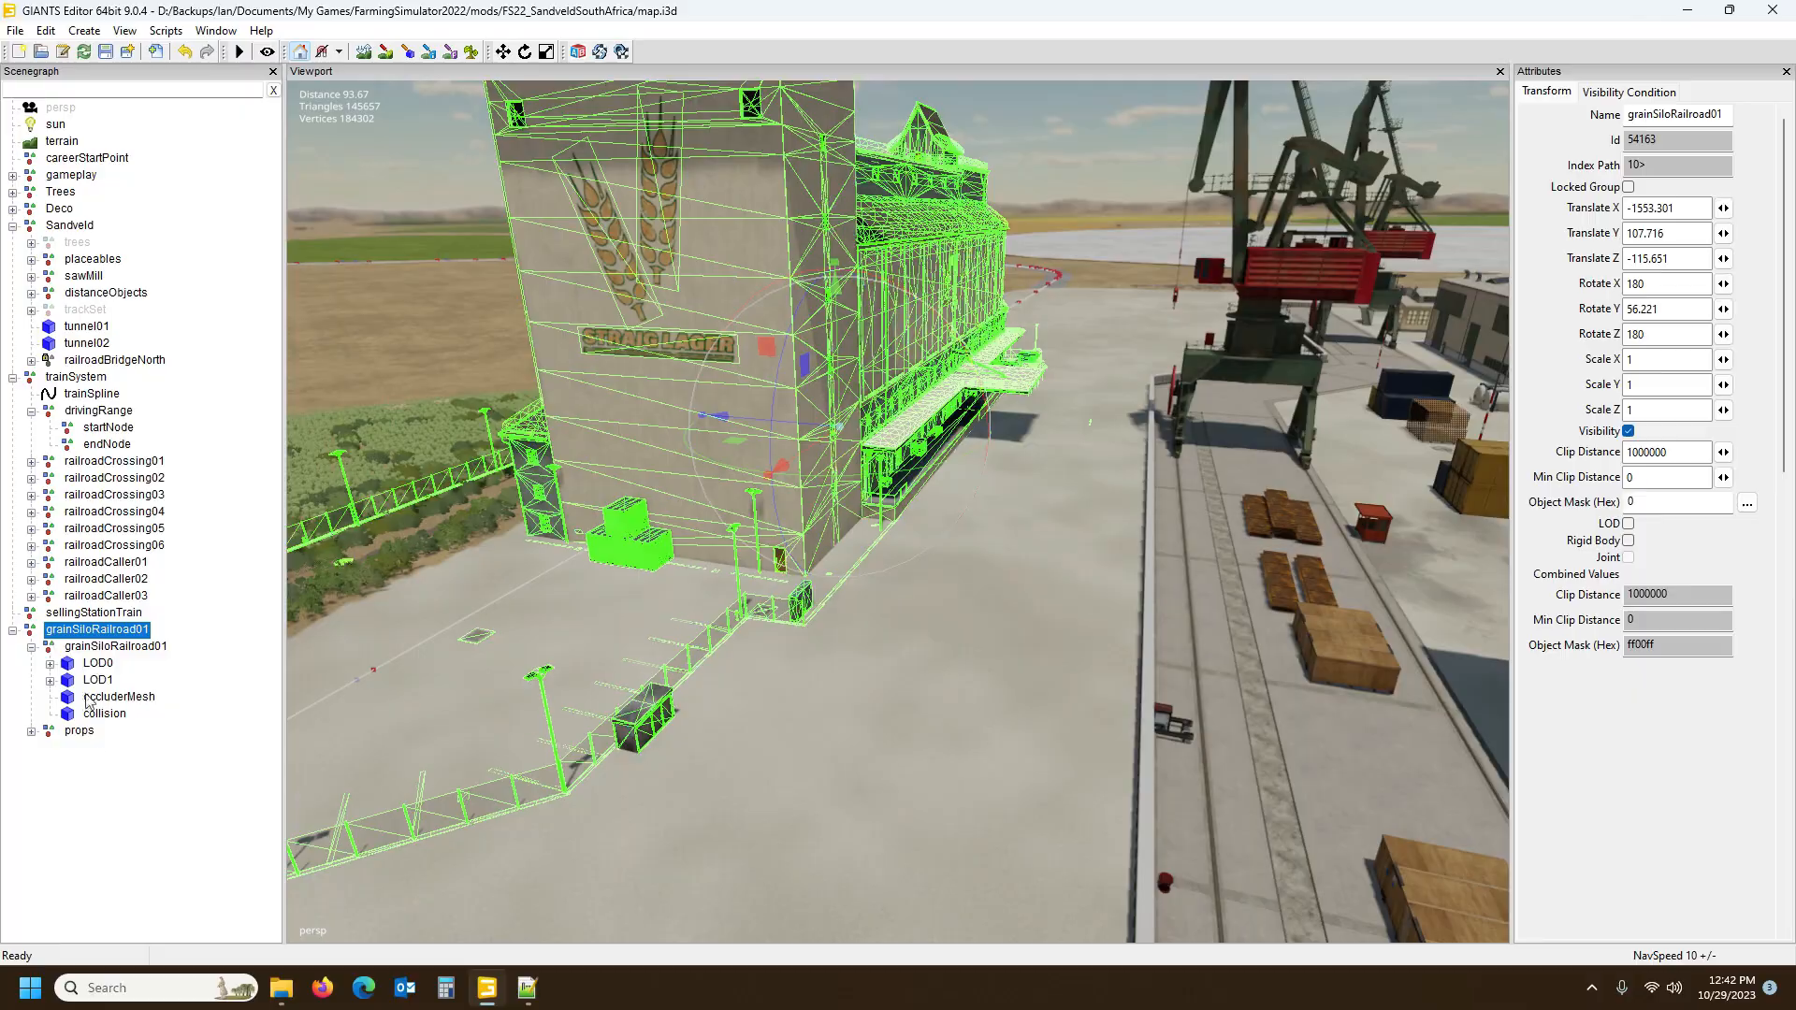
mouse_move(879, 668)
left_mouse_down("alt")
mouse_move(861, 632)
mouse_move(883, 647)
left_mouse_up("alt")
scroll(872, 638, "up", 10)
scroll(883, 648, "up", 5)
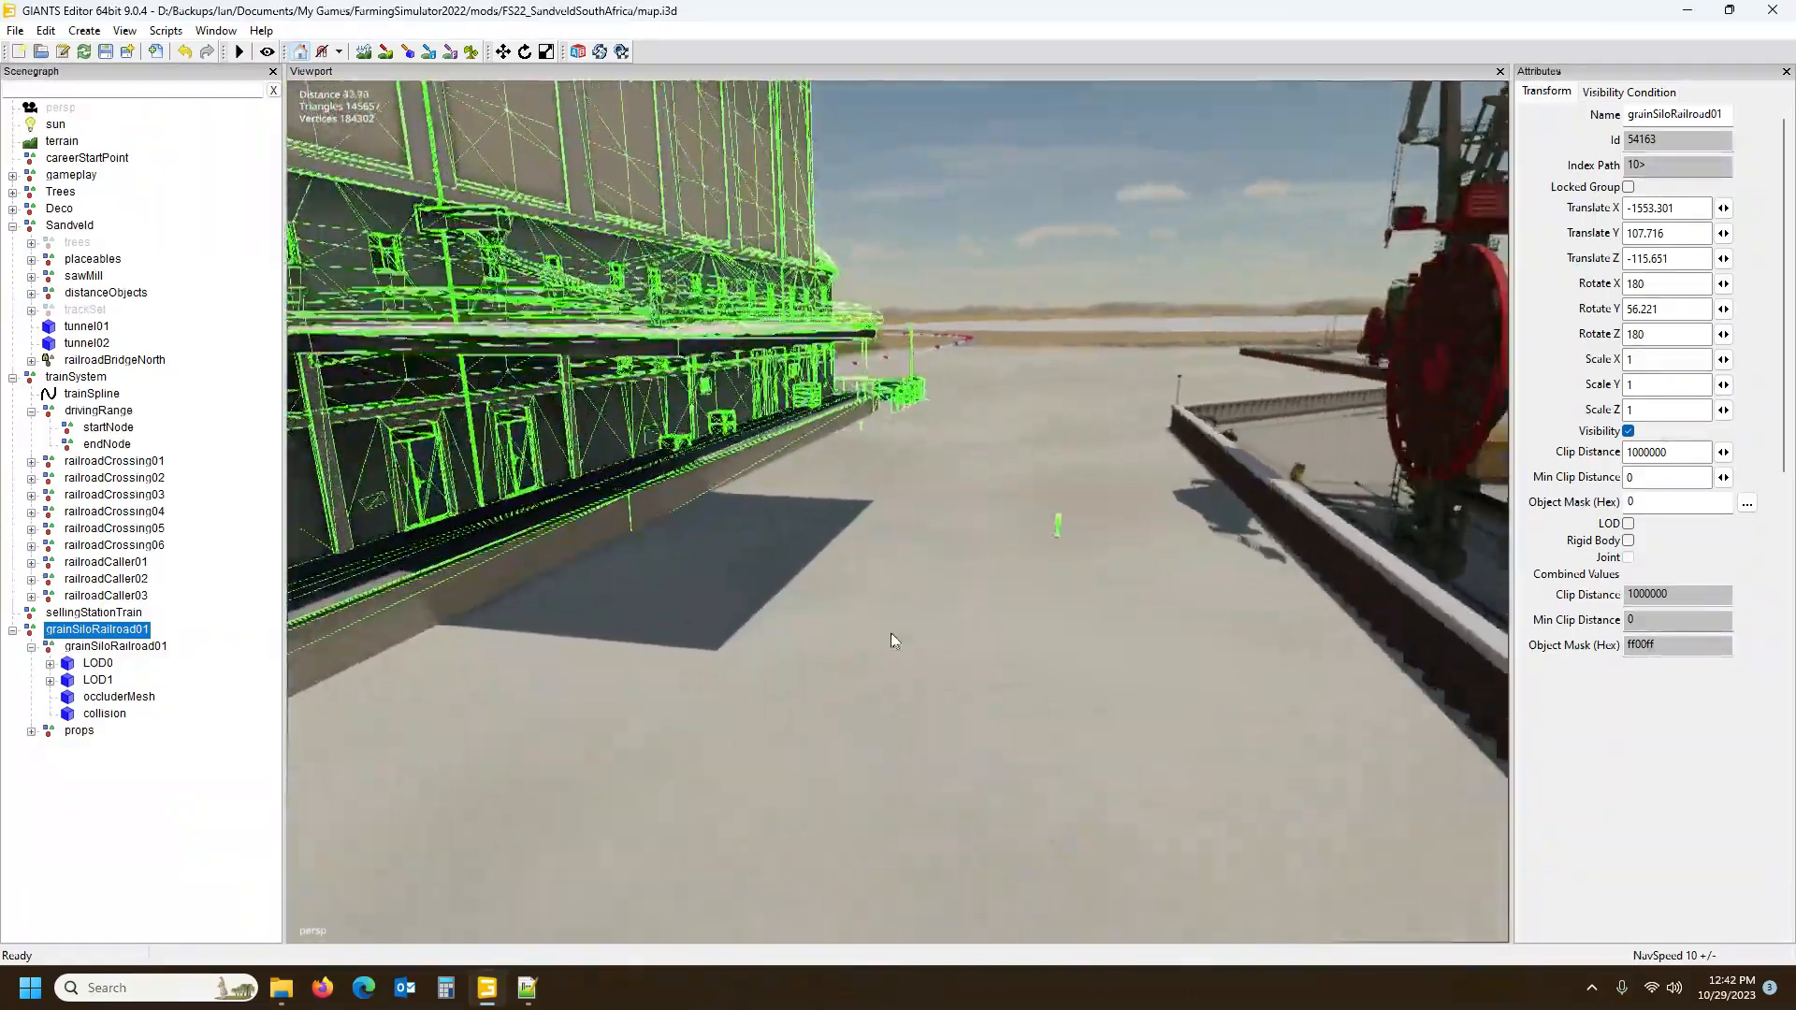
scroll(885, 644, "down", 6)
left_click_drag(883, 646, 810, 488, "alt")
scroll(868, 639, "up", 7)
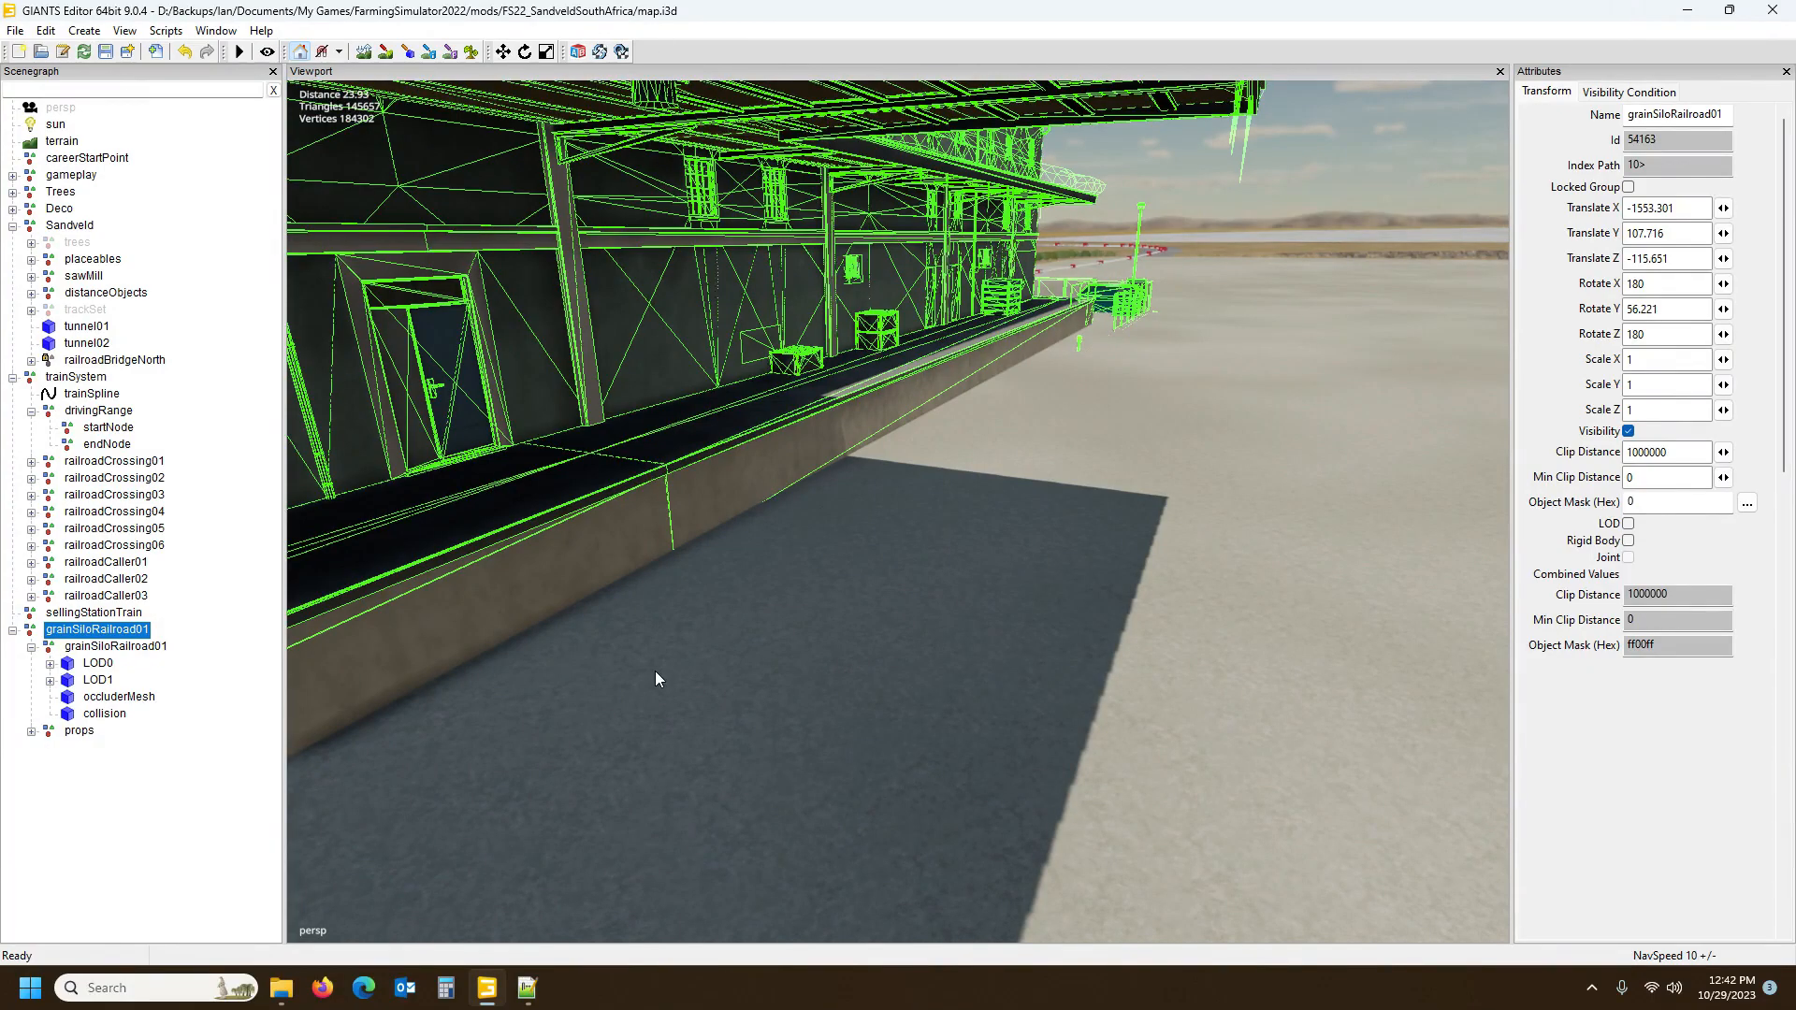
middle_click_drag(840, 662, 923, 667, "alt")
left_click_drag(923, 666, 1042, 660, "alt")
scroll(985, 586, "up", 6)
scroll(1072, 711, "down", 5)
scroll(1043, 690, "up", 4)
left_click_drag(960, 513, 979, 562, "alt")
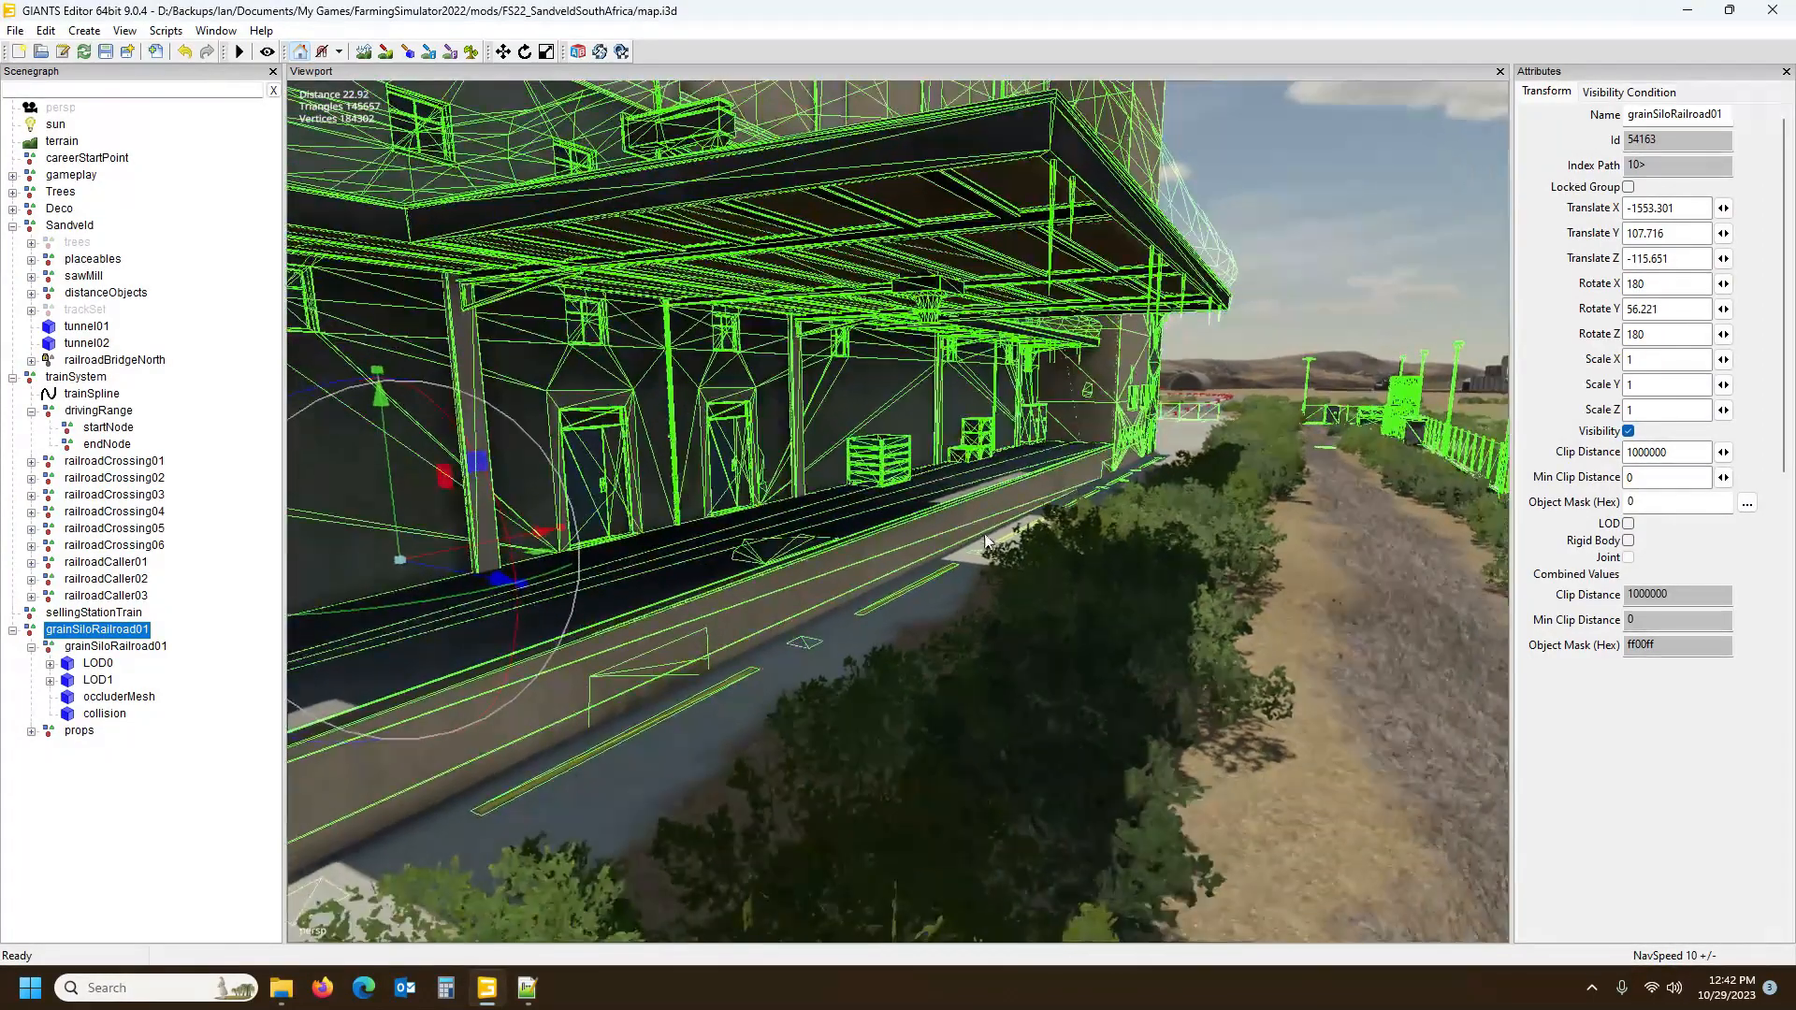
Clear the selection and examine the grain silo building and its fenced yard beside the train spline from all around
left_click(633, 421)
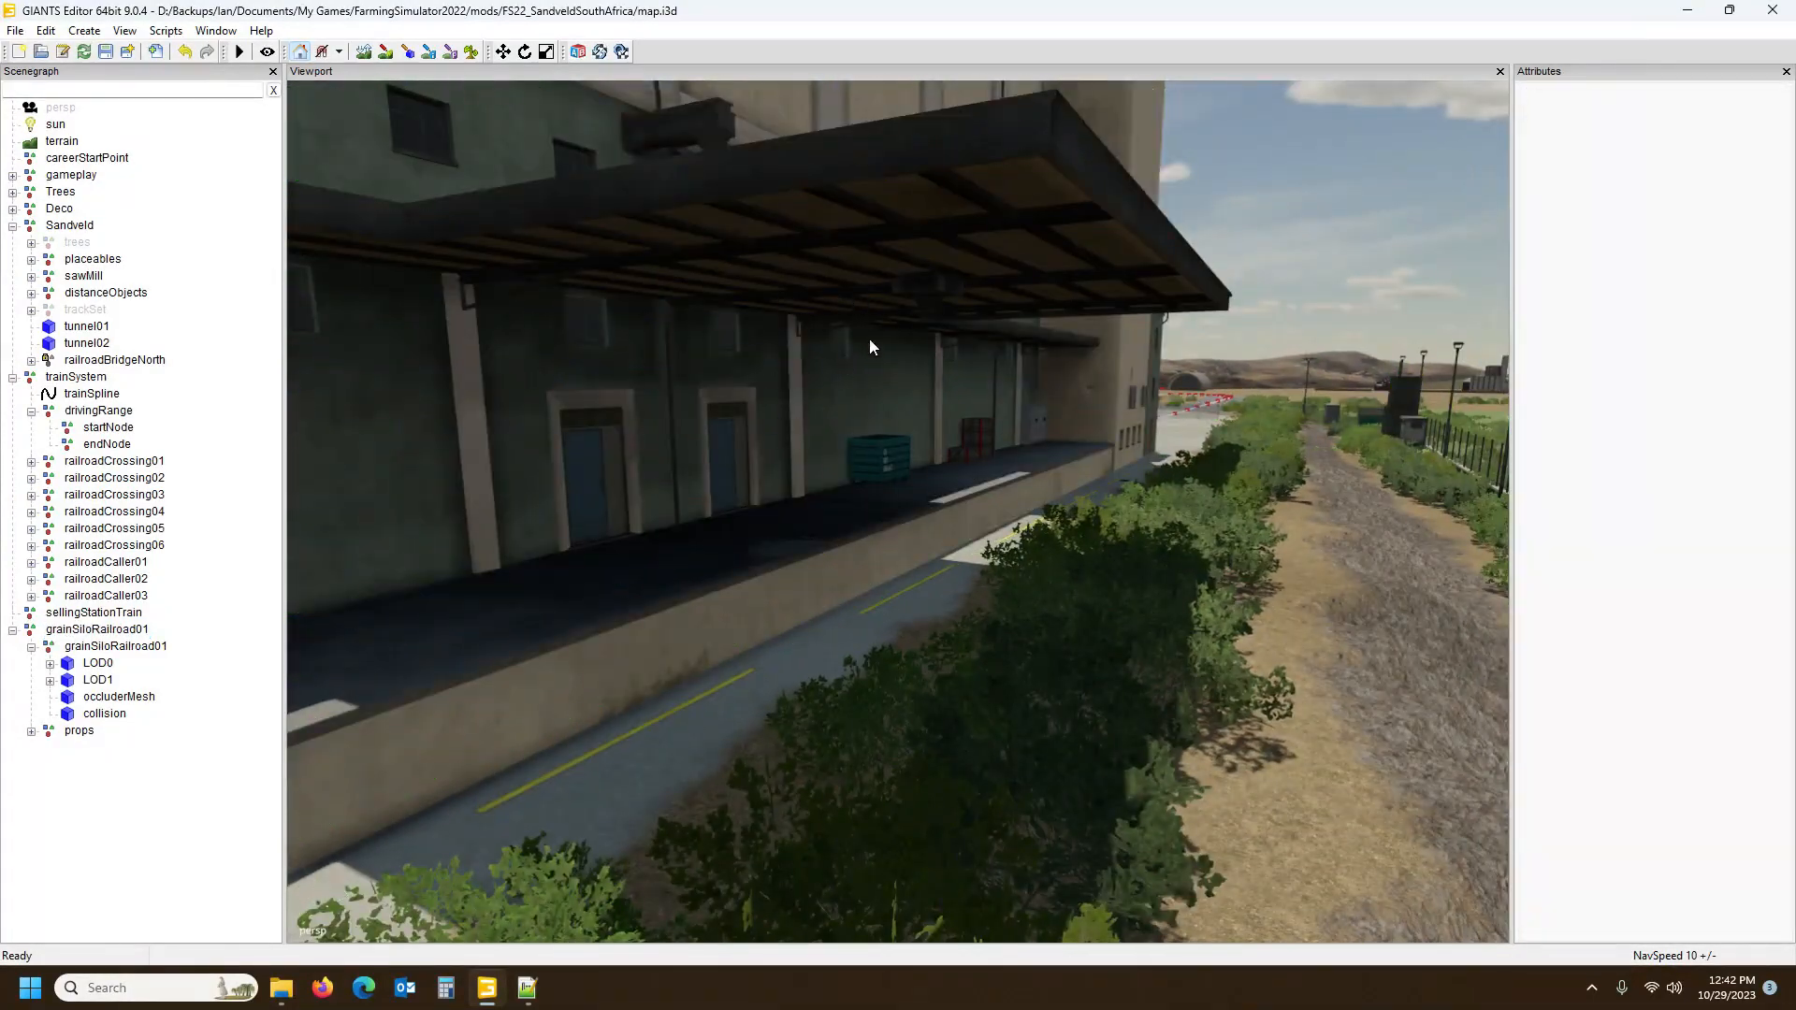
left_click_drag(919, 323, 974, 431, "alt")
scroll(974, 432, "down", 6)
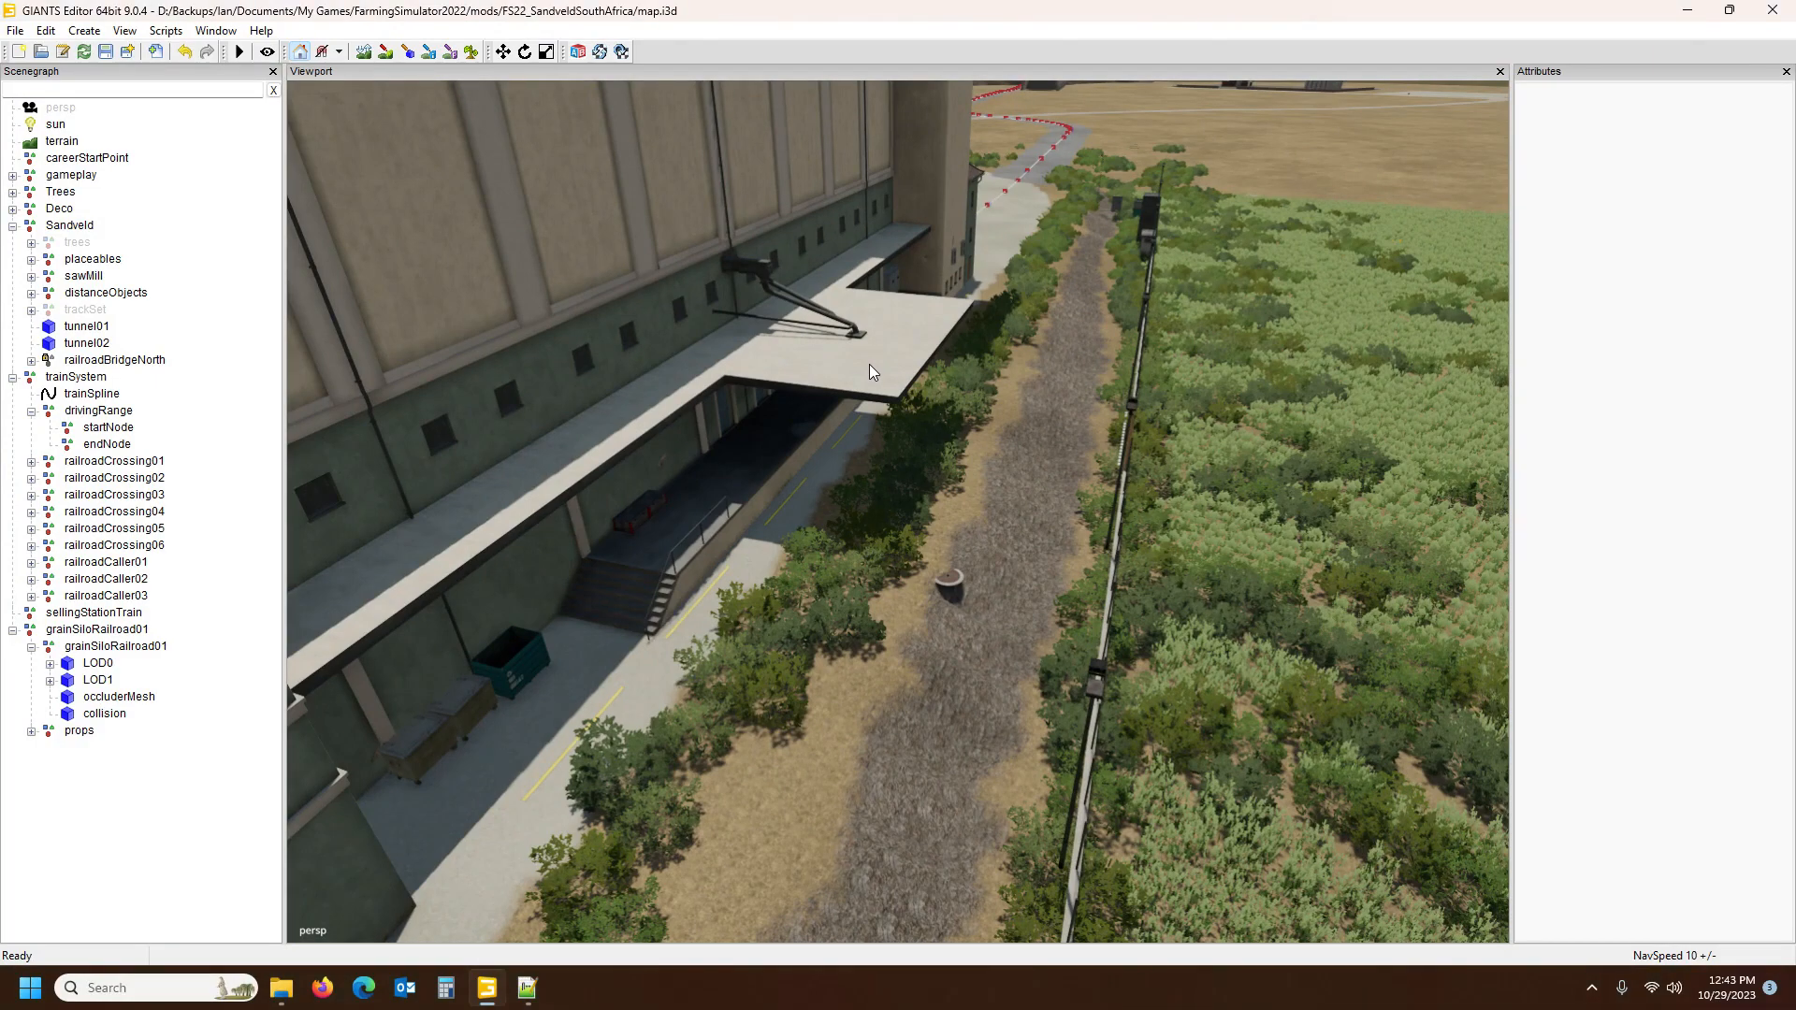
left_click_drag(992, 256, 1107, 292, "alt")
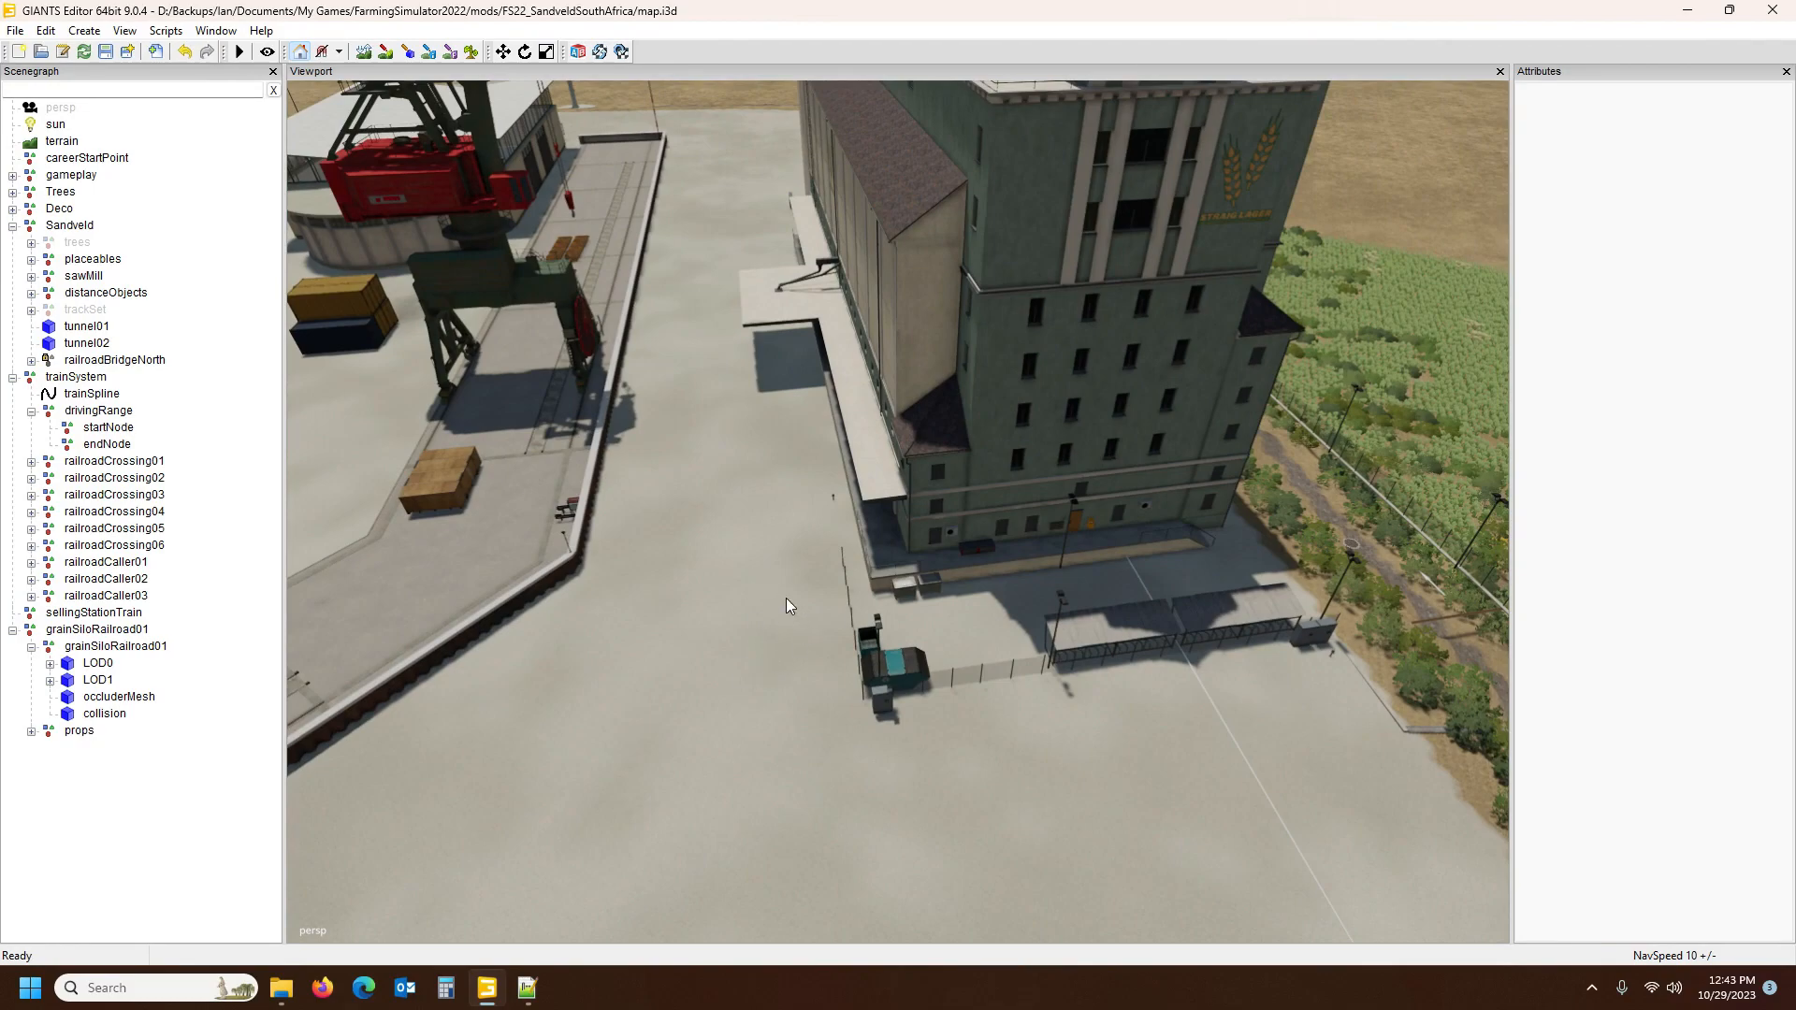
scroll(990, 388, "down", 10)
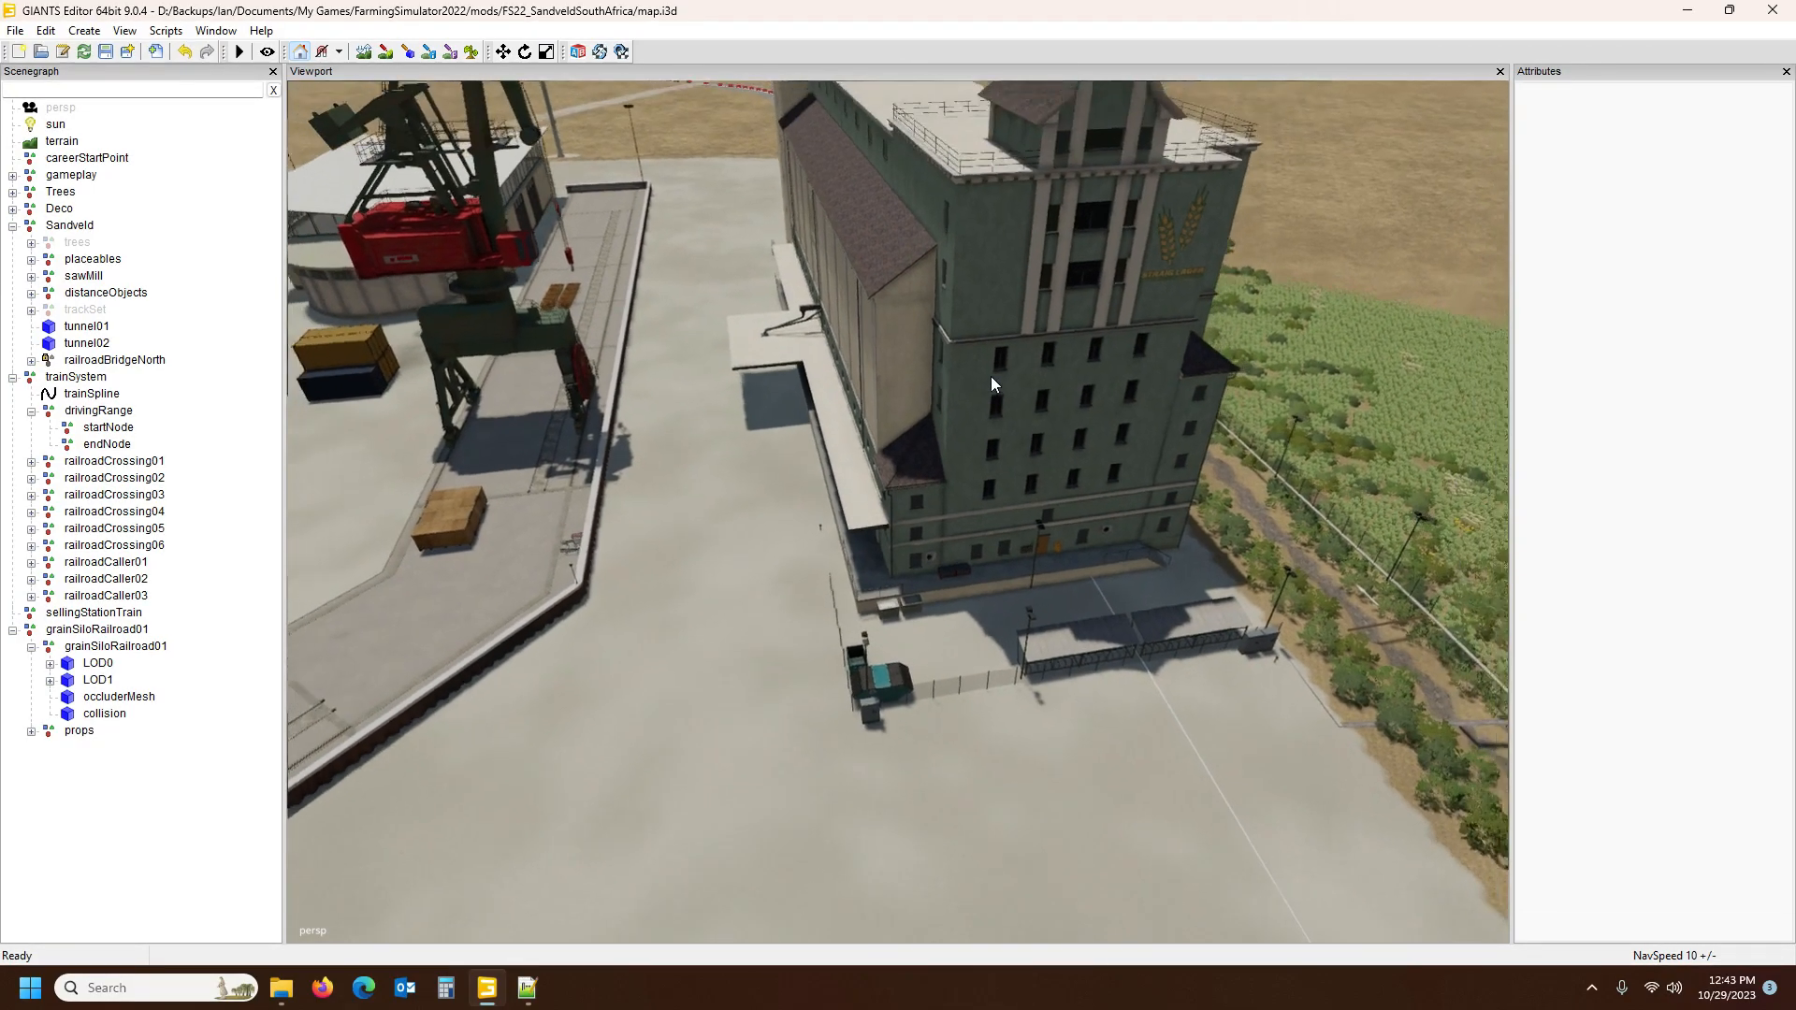
left_click_drag(983, 385, 481, 366, "alt")
scroll(434, 357, "up", 5)
scroll(483, 366, "down", 6)
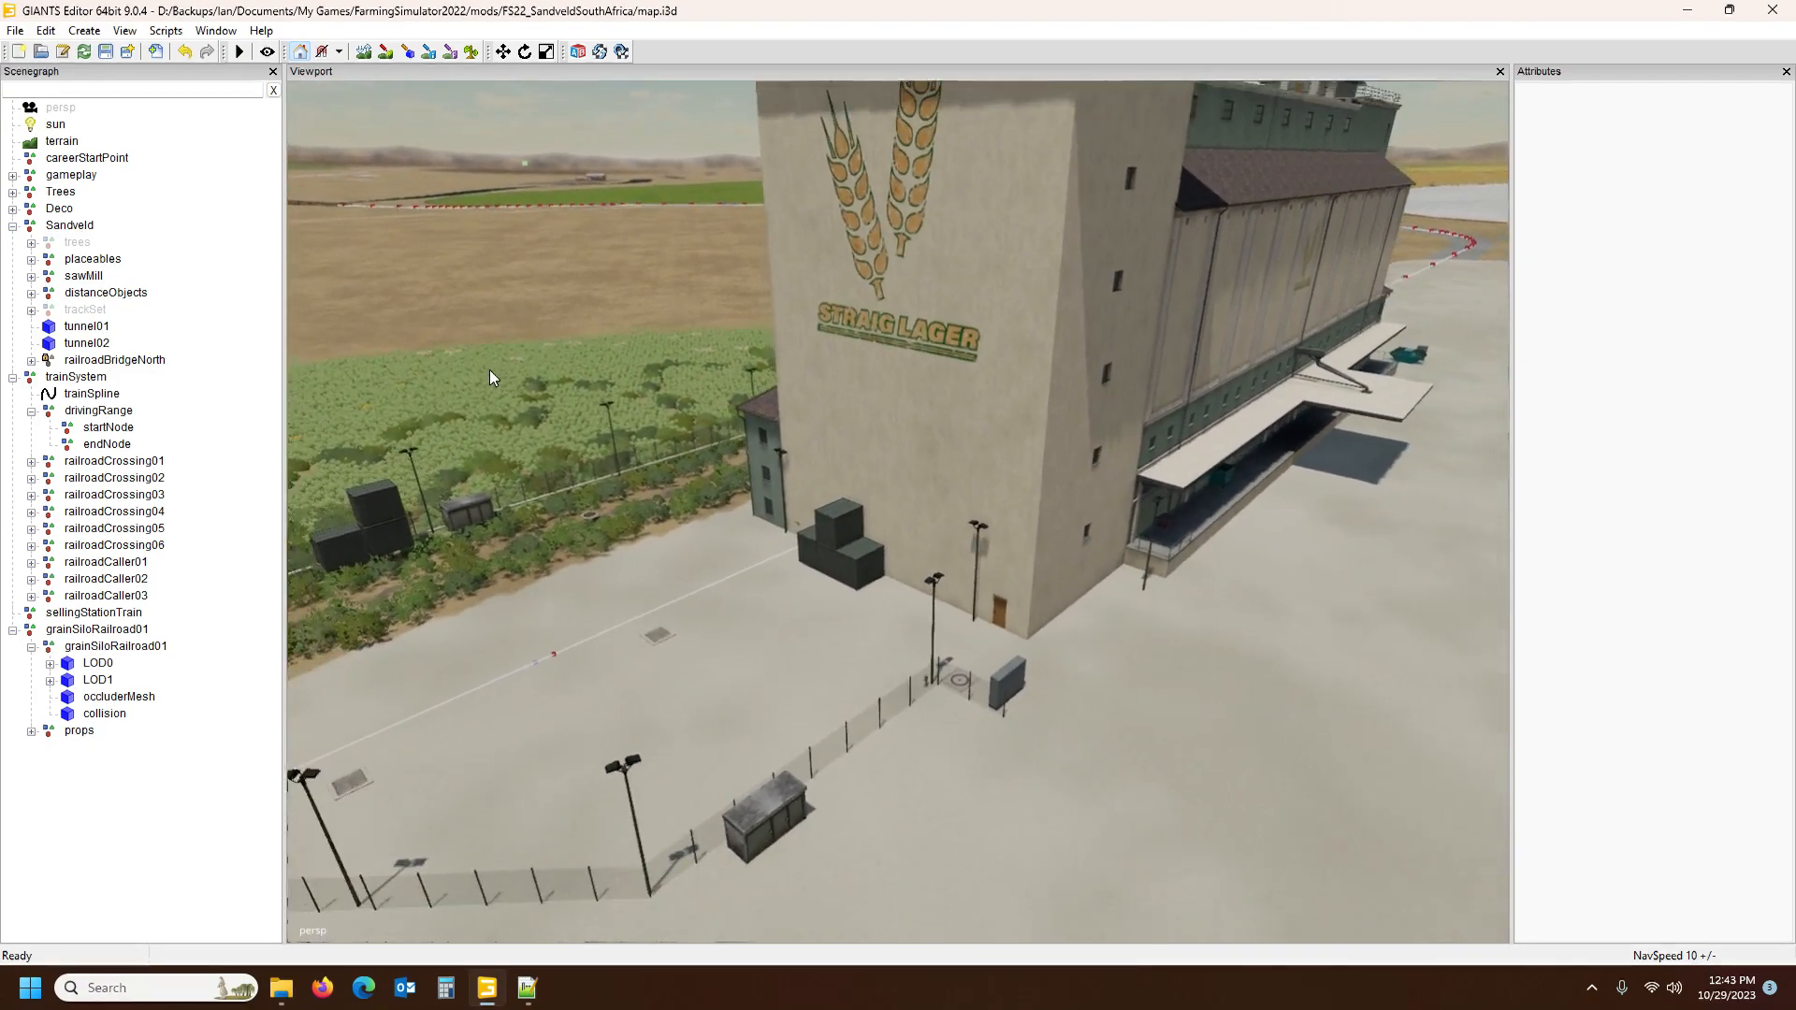
scroll(814, 426, "down", 8)
left_click_drag(813, 425, 858, 474, "alt")
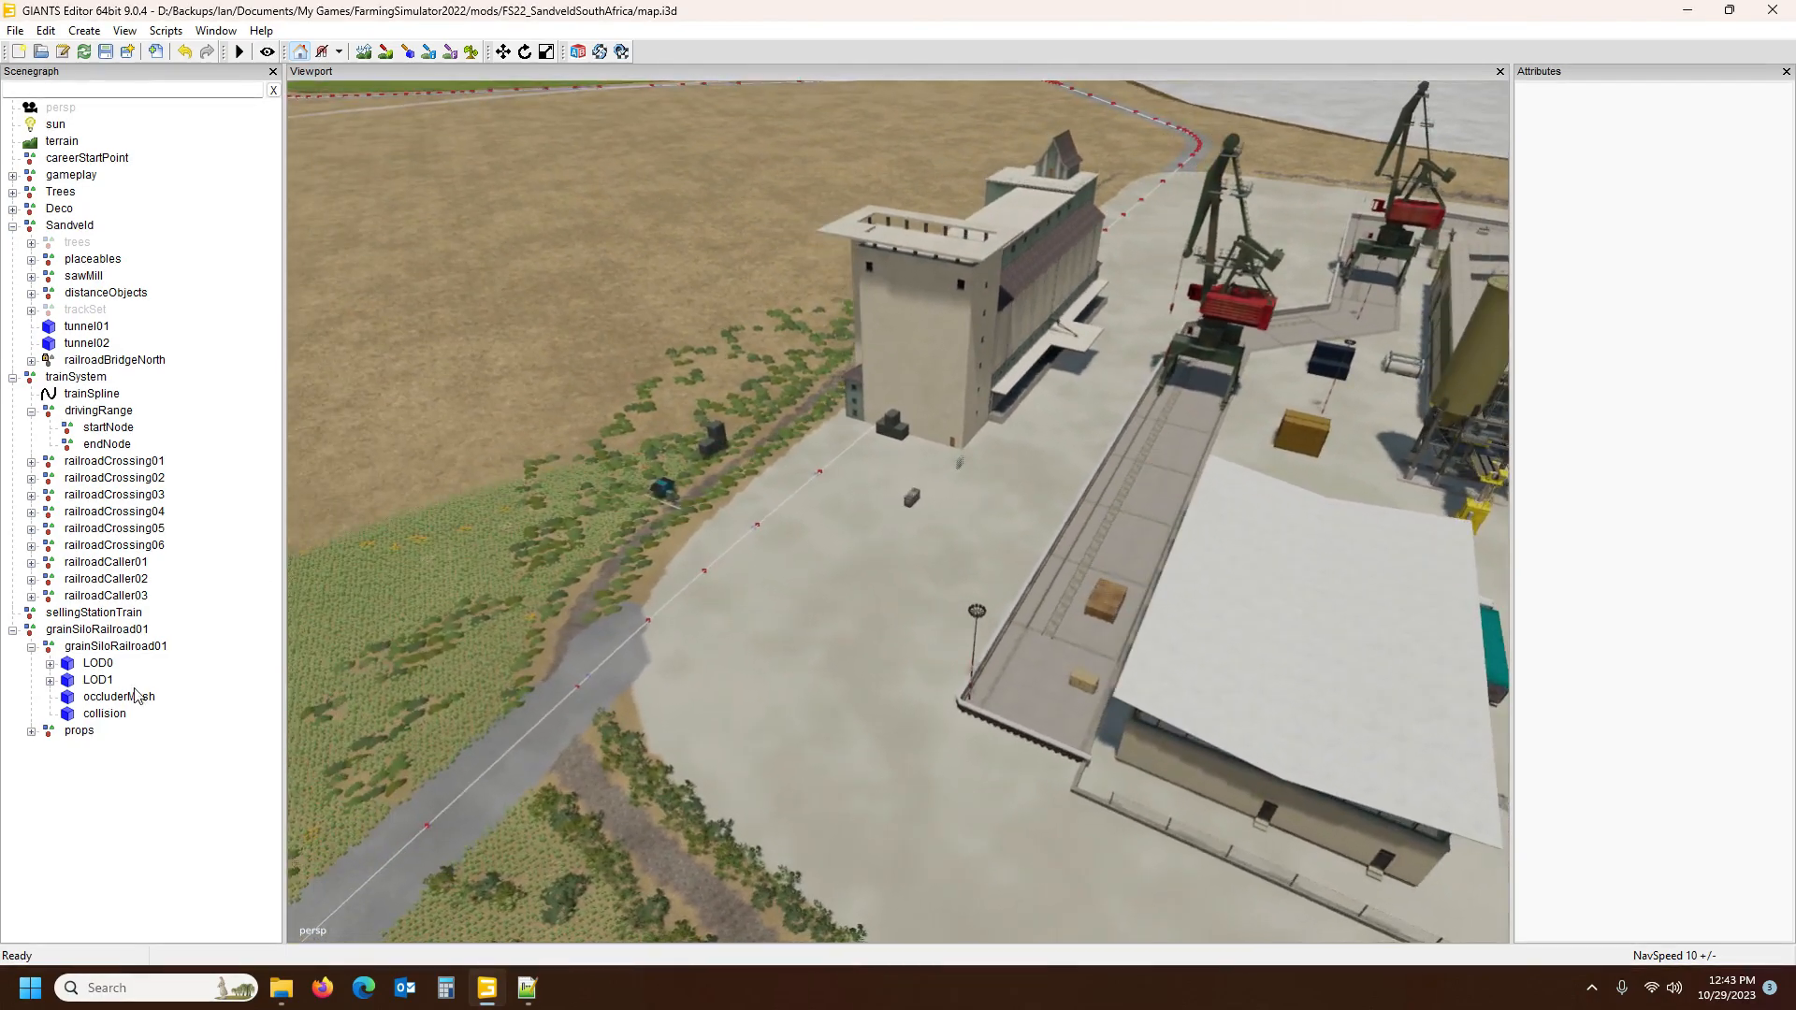
Collapse the grainSiloRailroad01 hierarchy and move the silo off the paved strip onto the open field beyond the dirt track
left_click(85, 633)
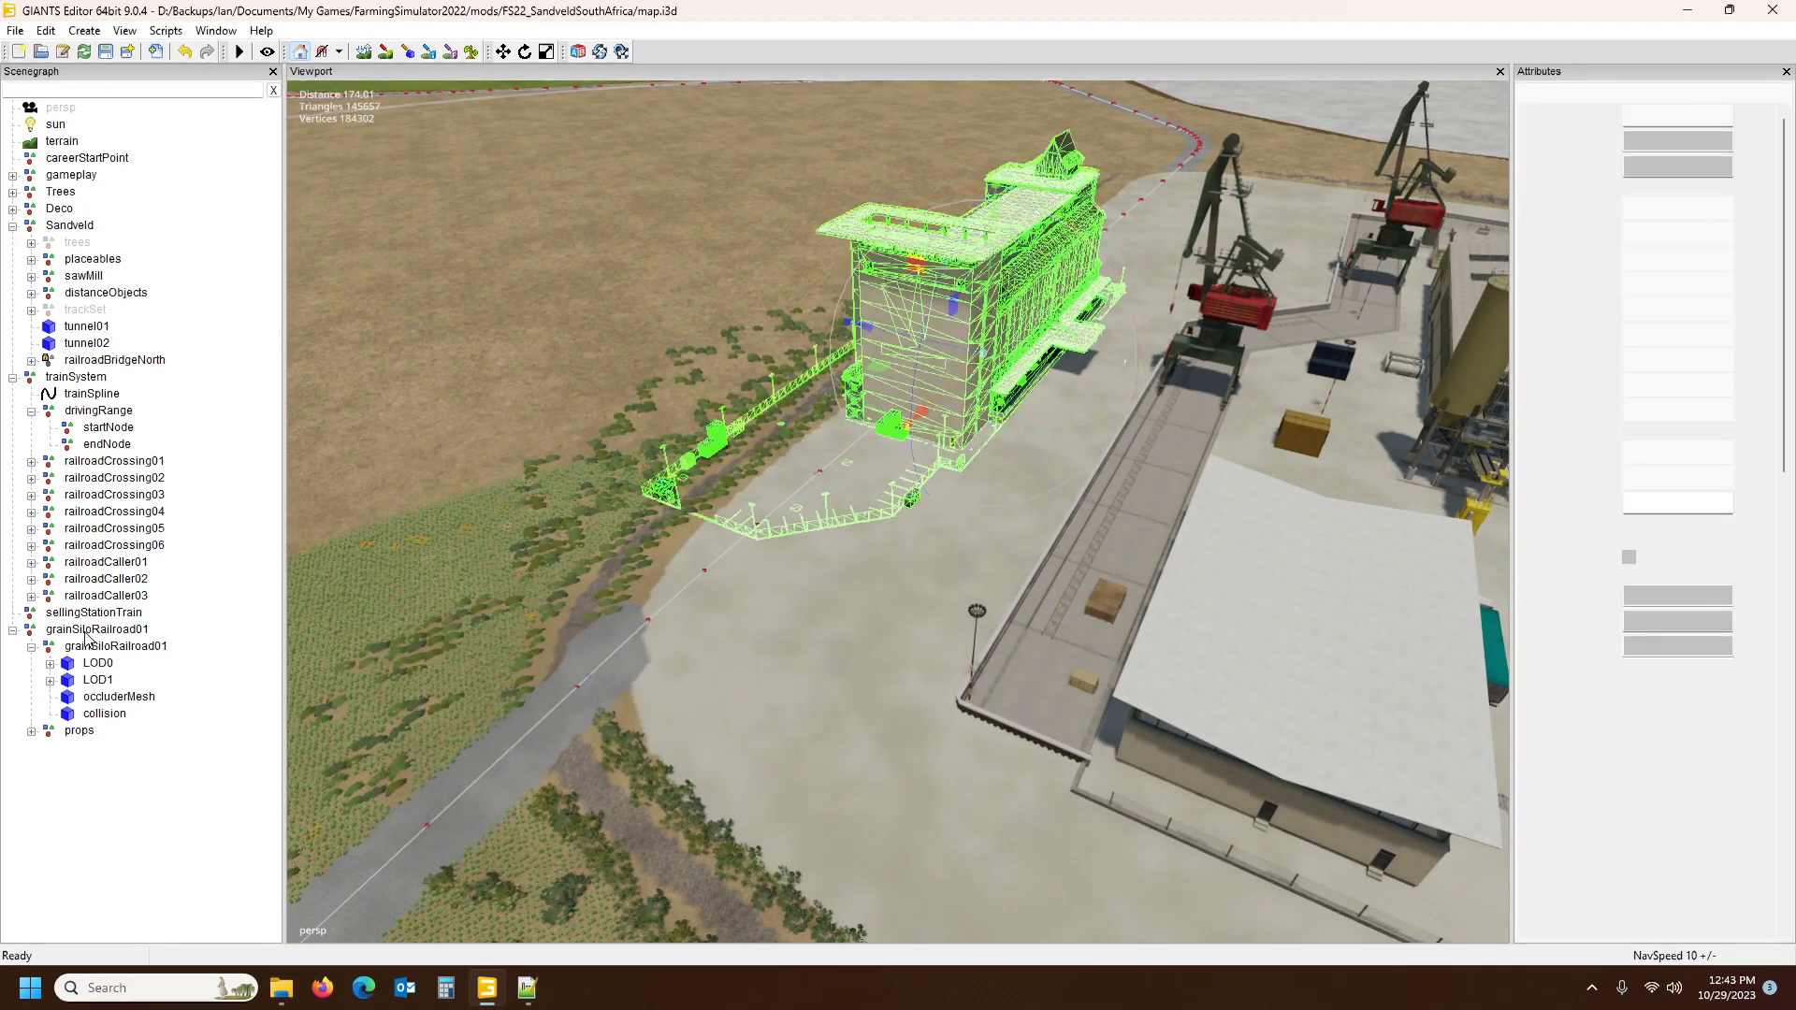
left_click(7, 632)
left_click(13, 633)
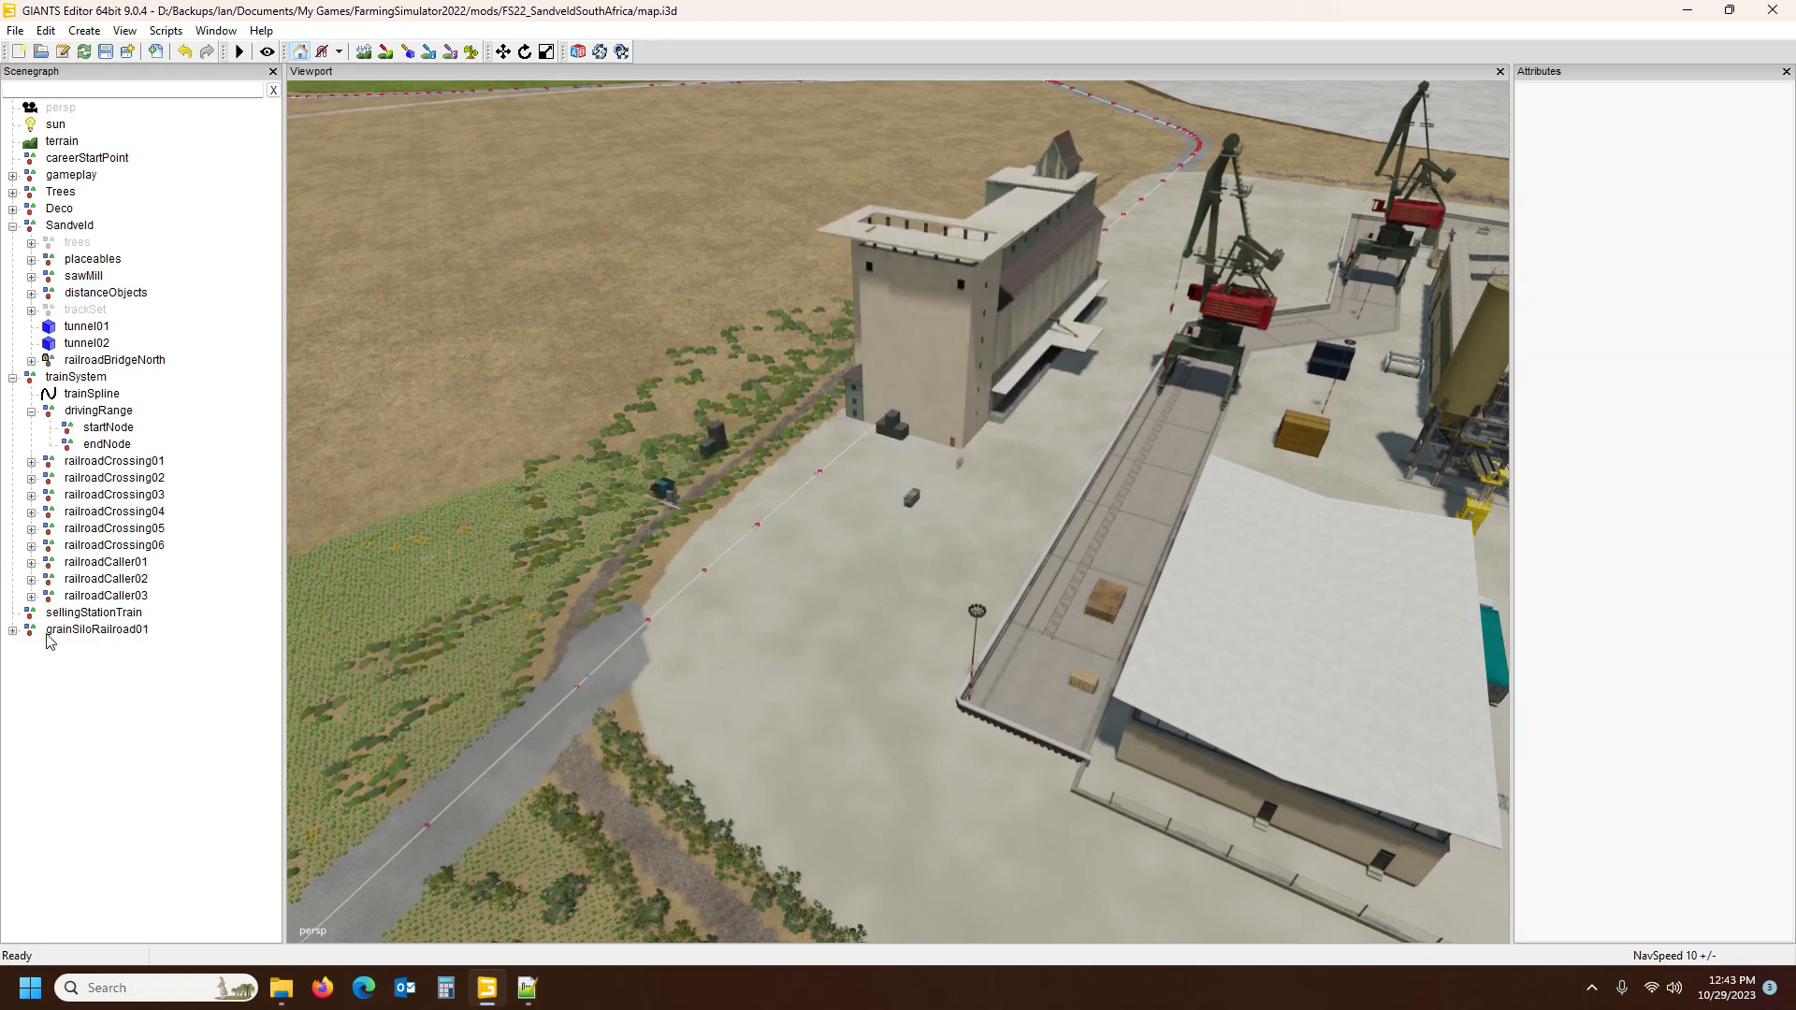
left_click(71, 633)
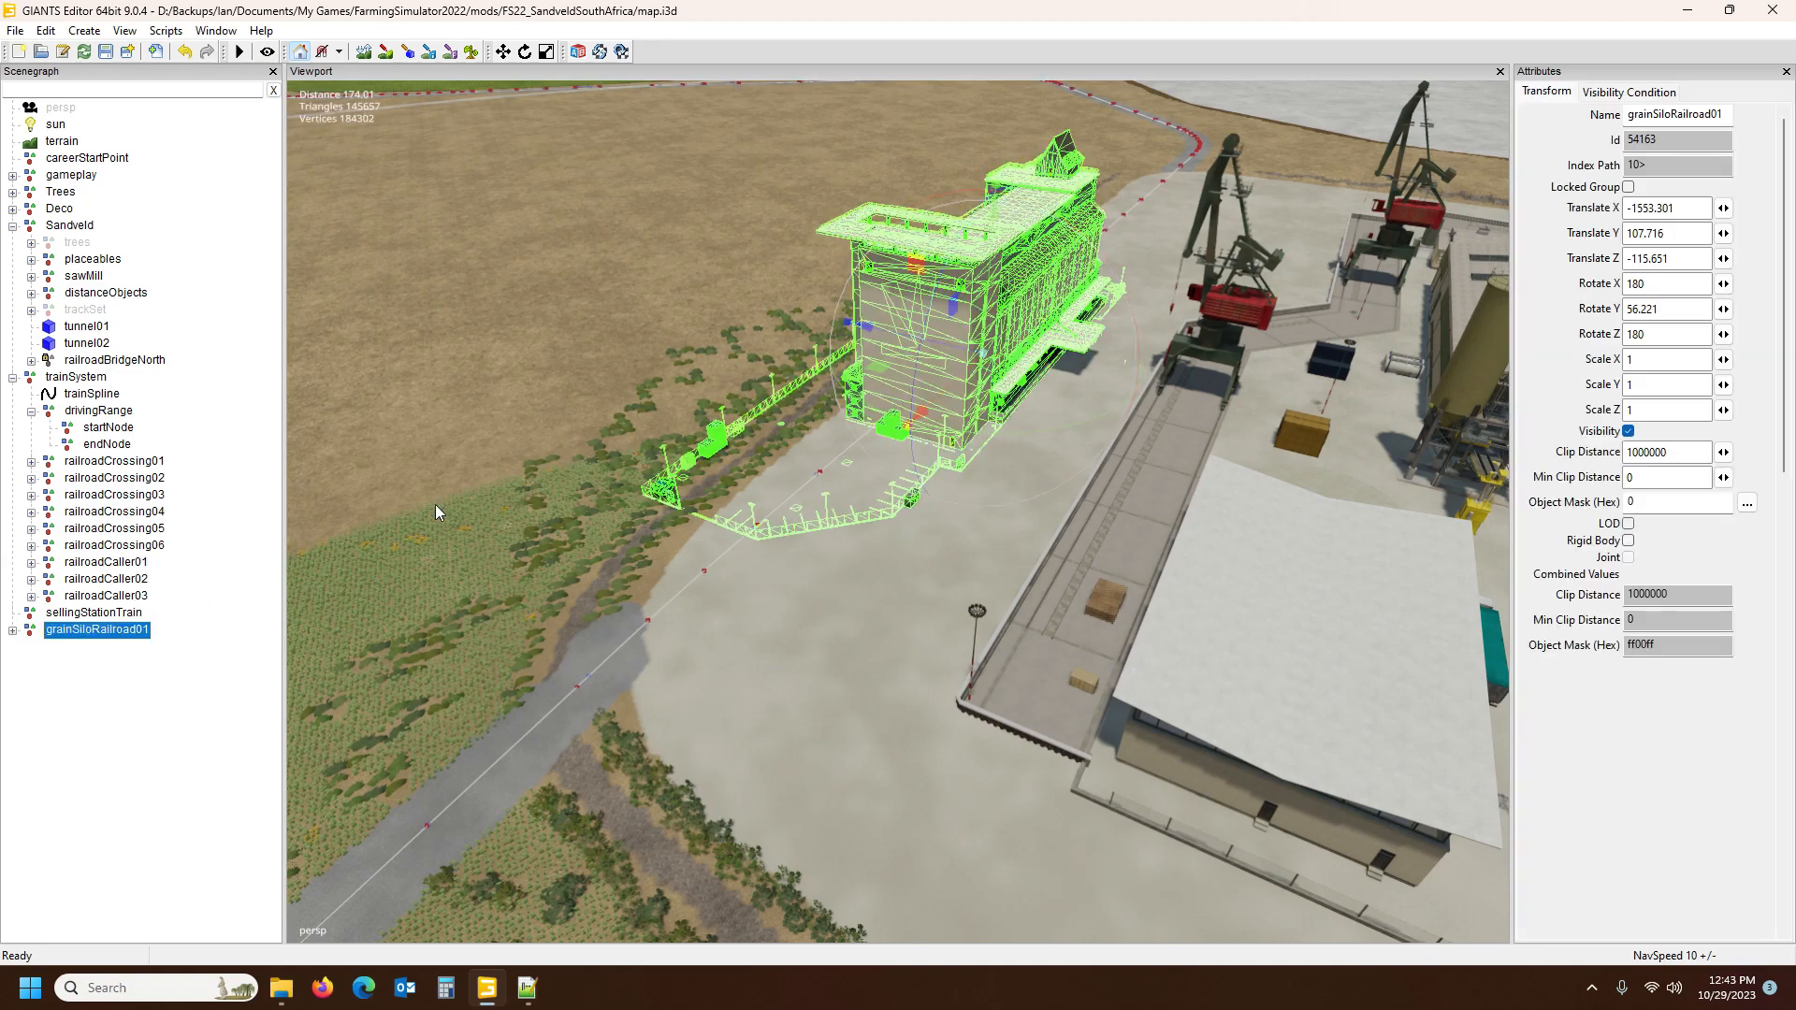
key("ctrl+b")
left_click(556, 284)
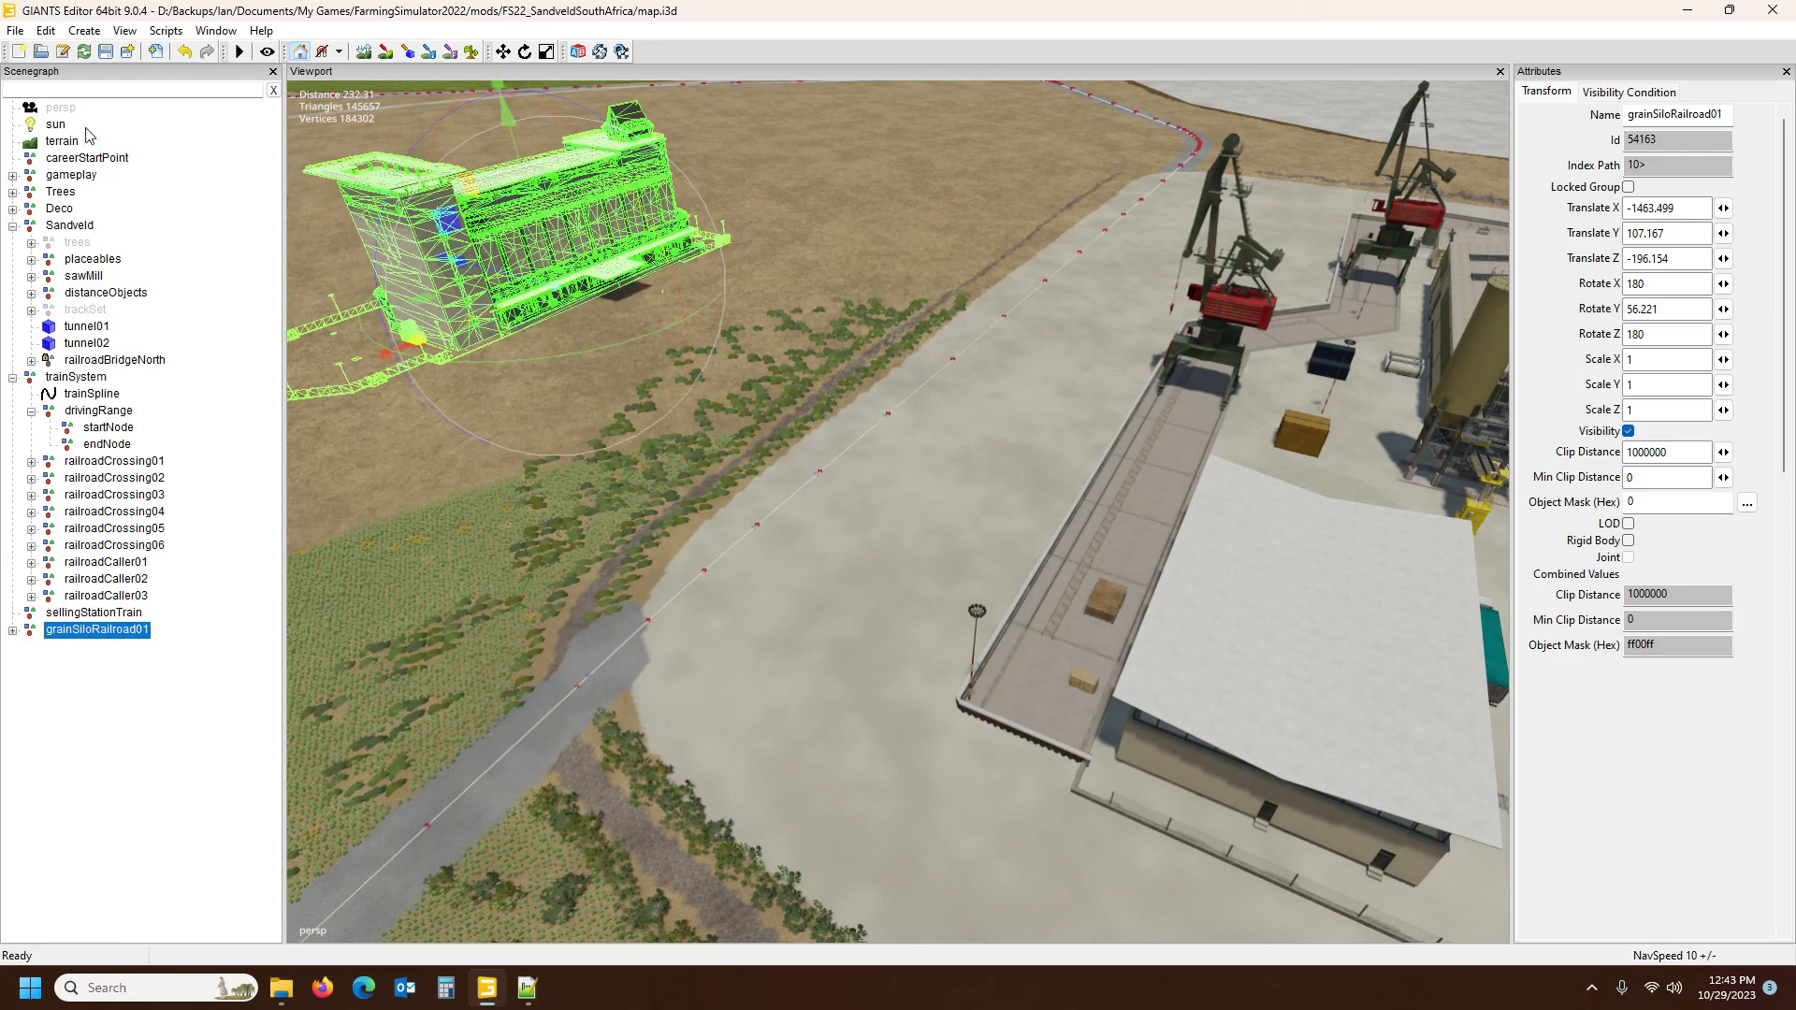
Import grainSiloRailroad02.i3d from the grainSiloRailroad02 folder of the same placeables directory
left_click(18, 35)
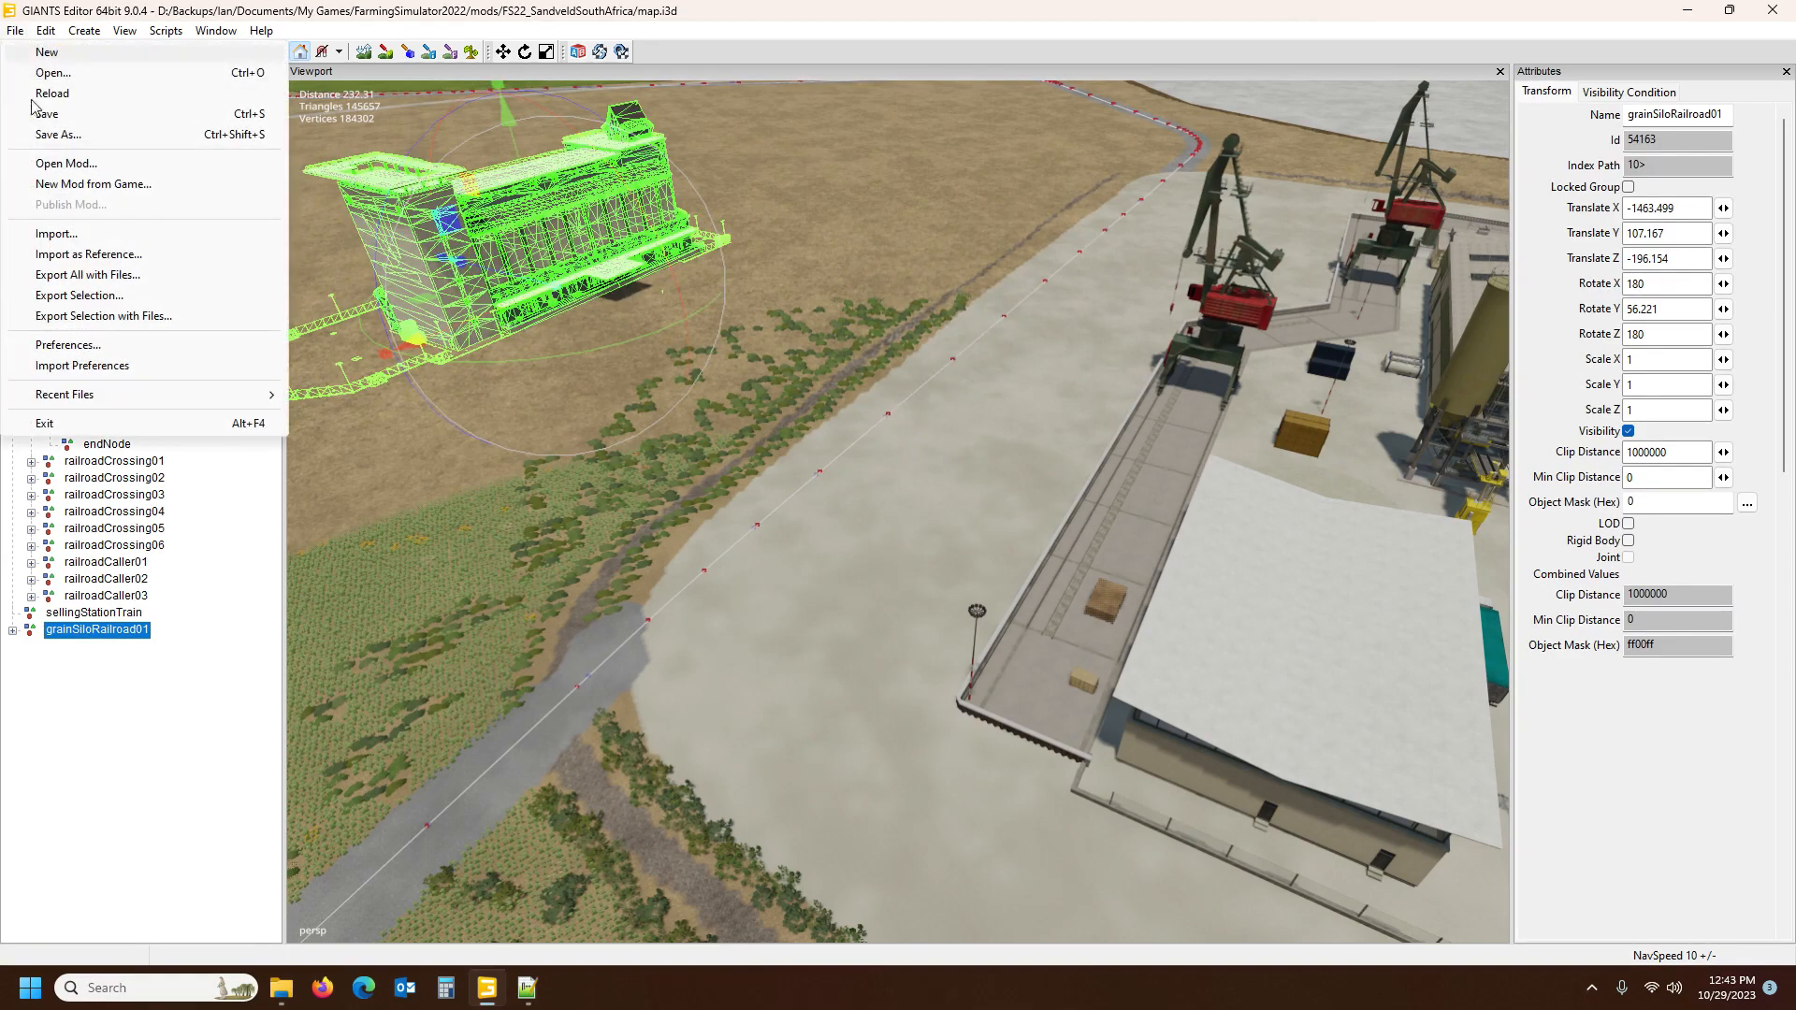
left_click(42, 231)
left_click(606, 94)
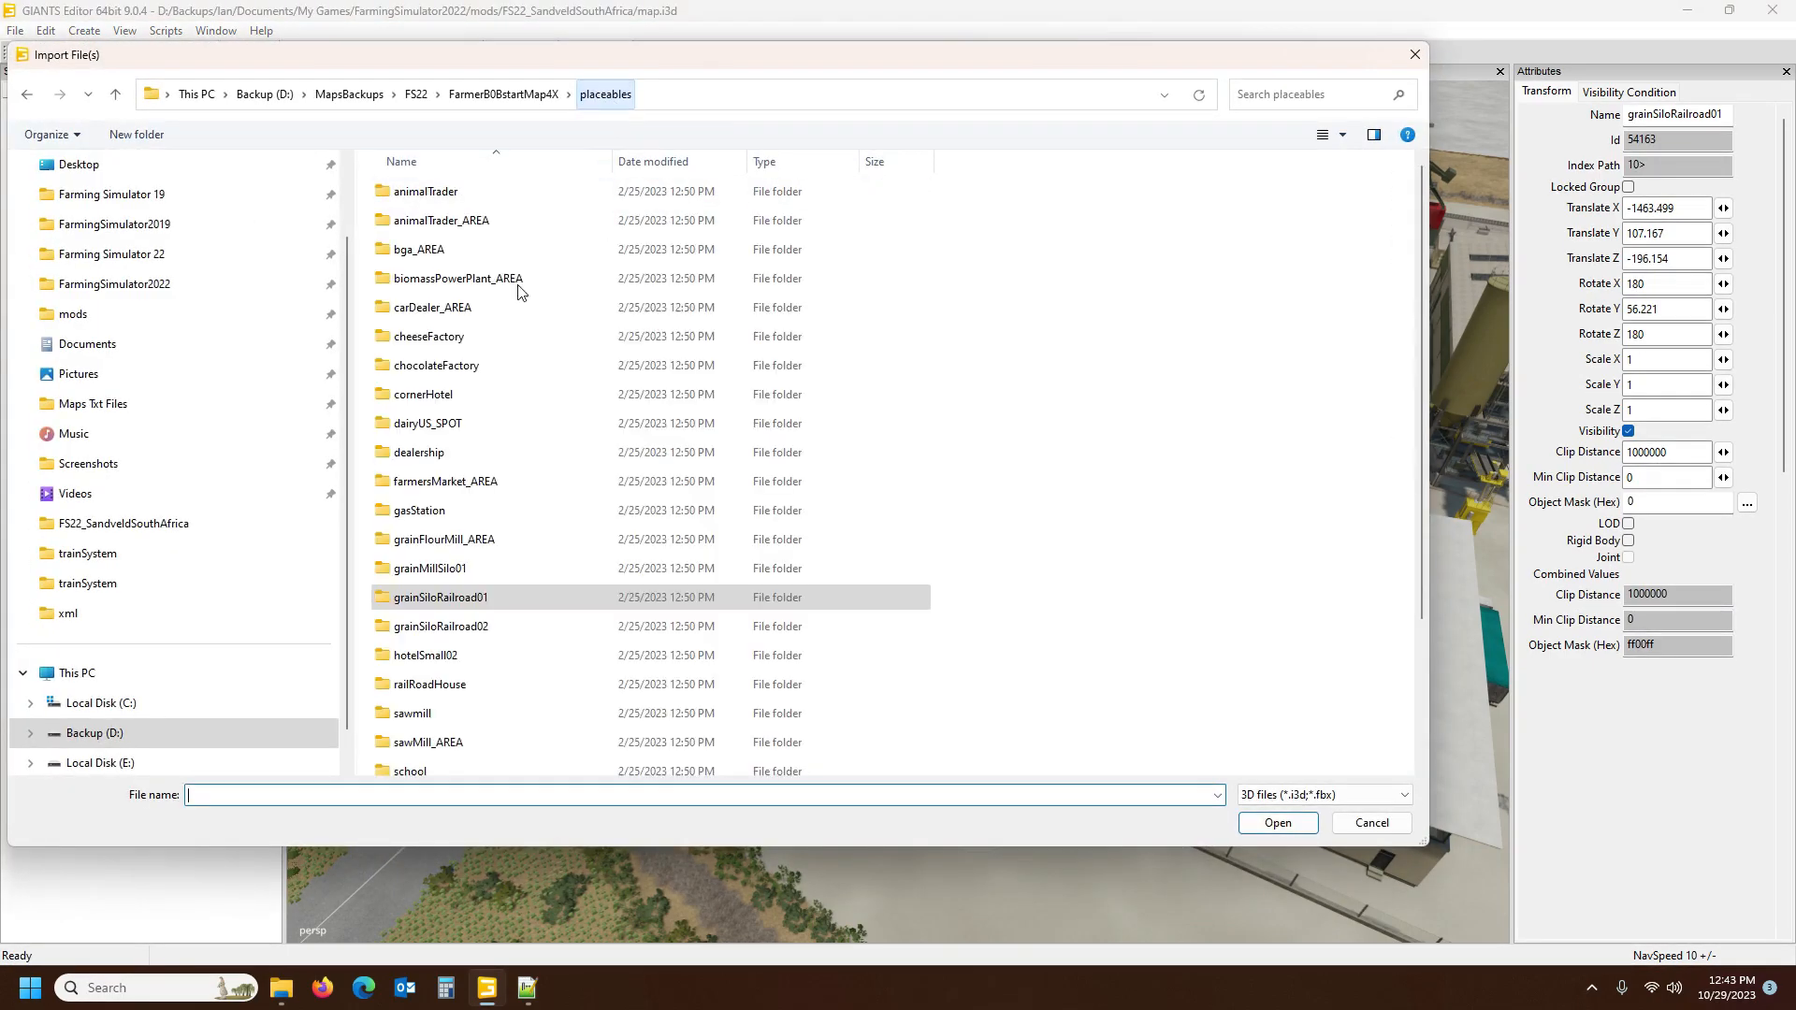
double_click(409, 627)
double_click(447, 194)
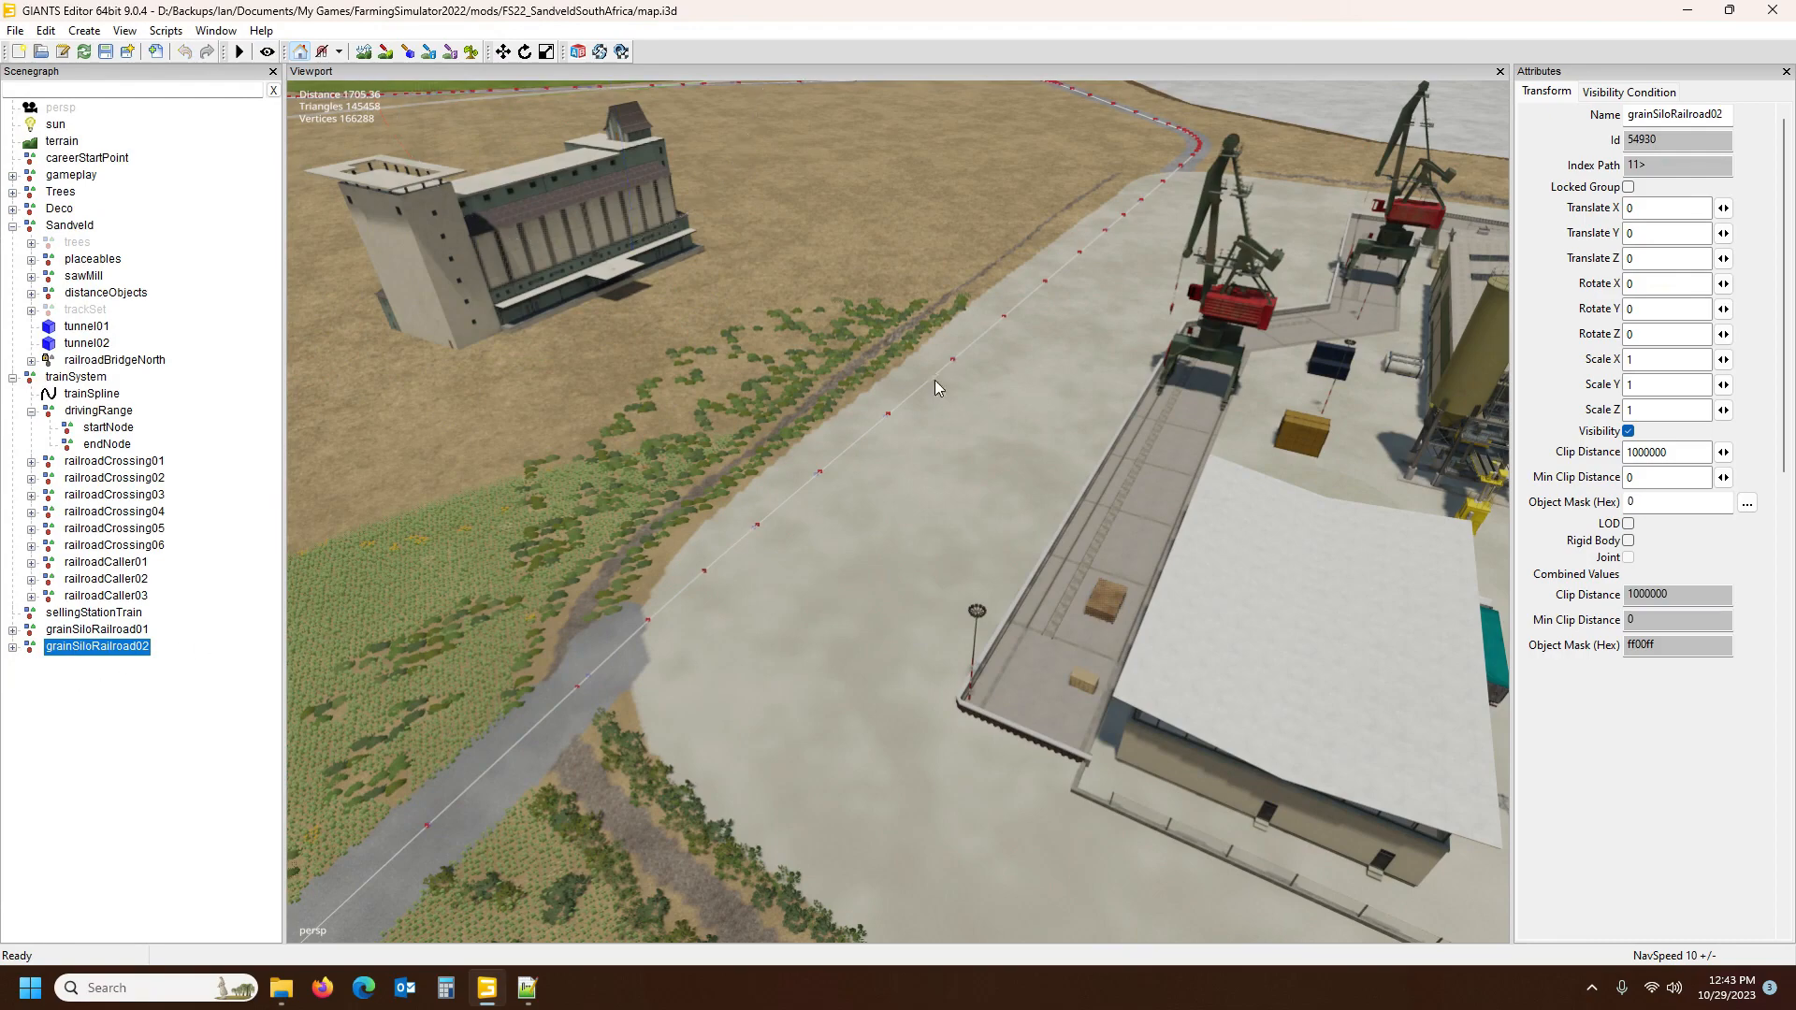
Place grainSiloRailroad02 on the paved strip beside the train spline and rotate it about 34° in Y
key("ctrl+b")
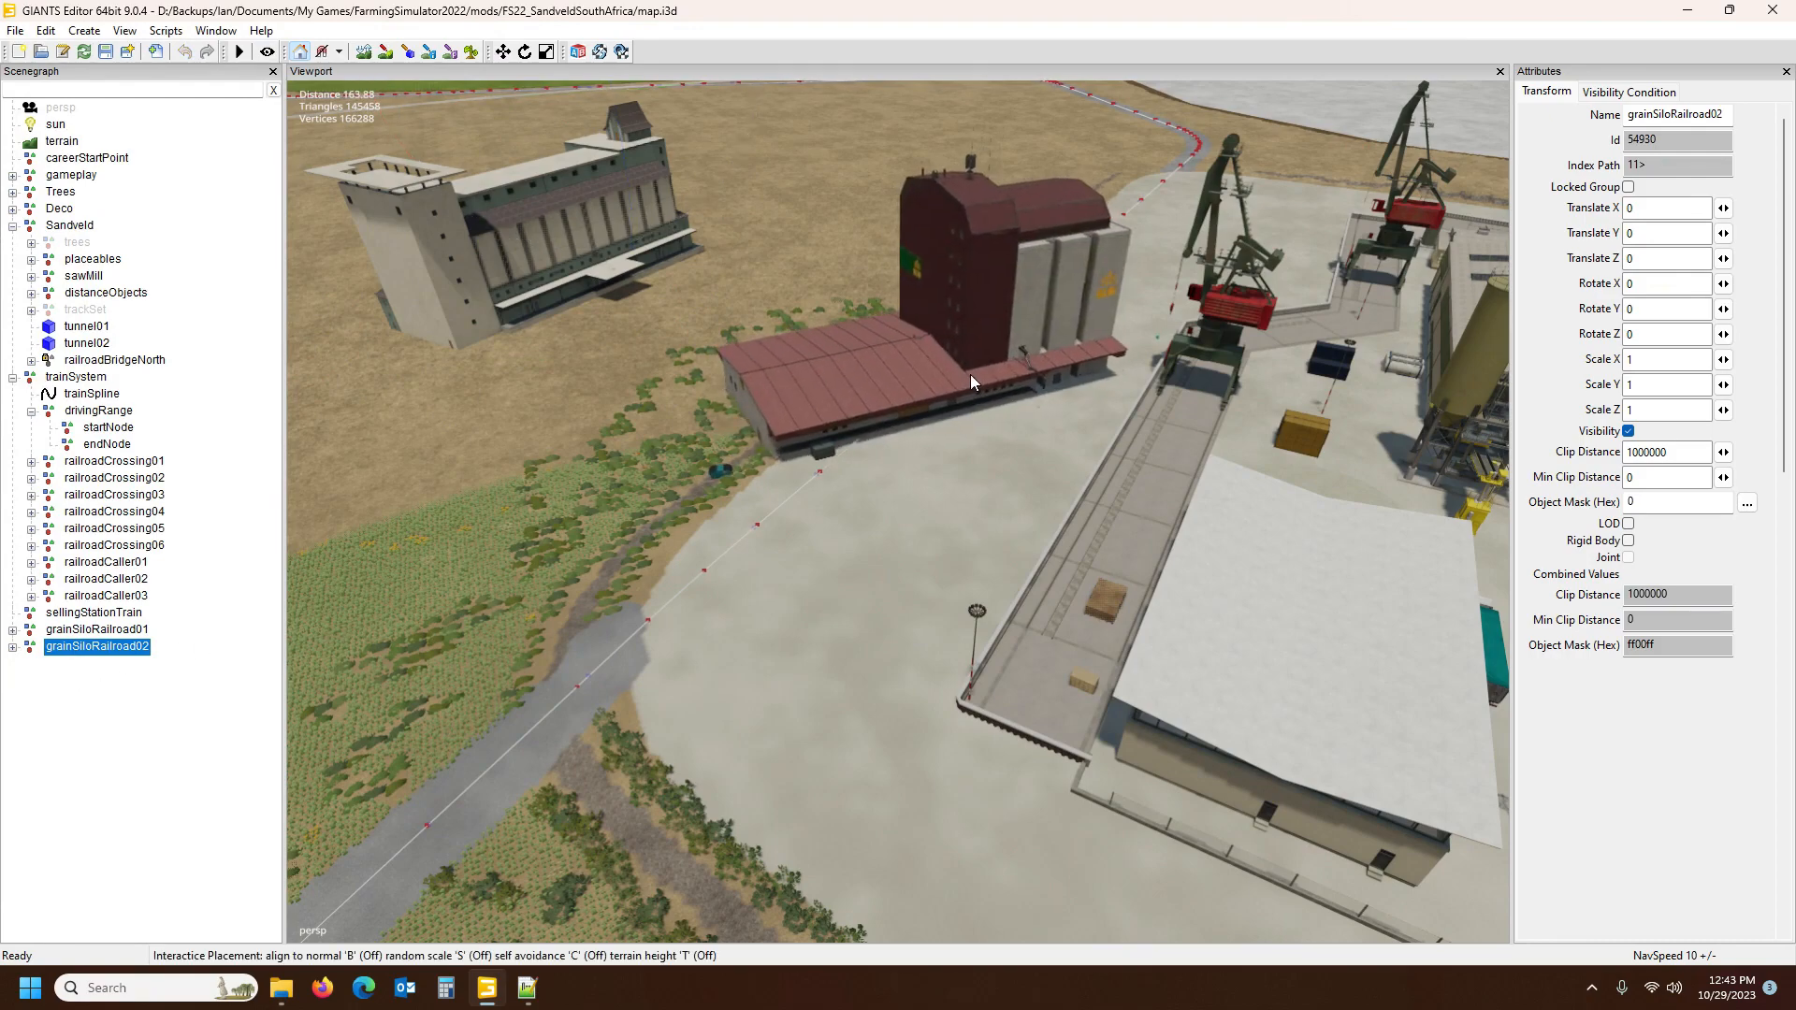
left_click(969, 374)
left_click_drag(939, 456, 1086, 477)
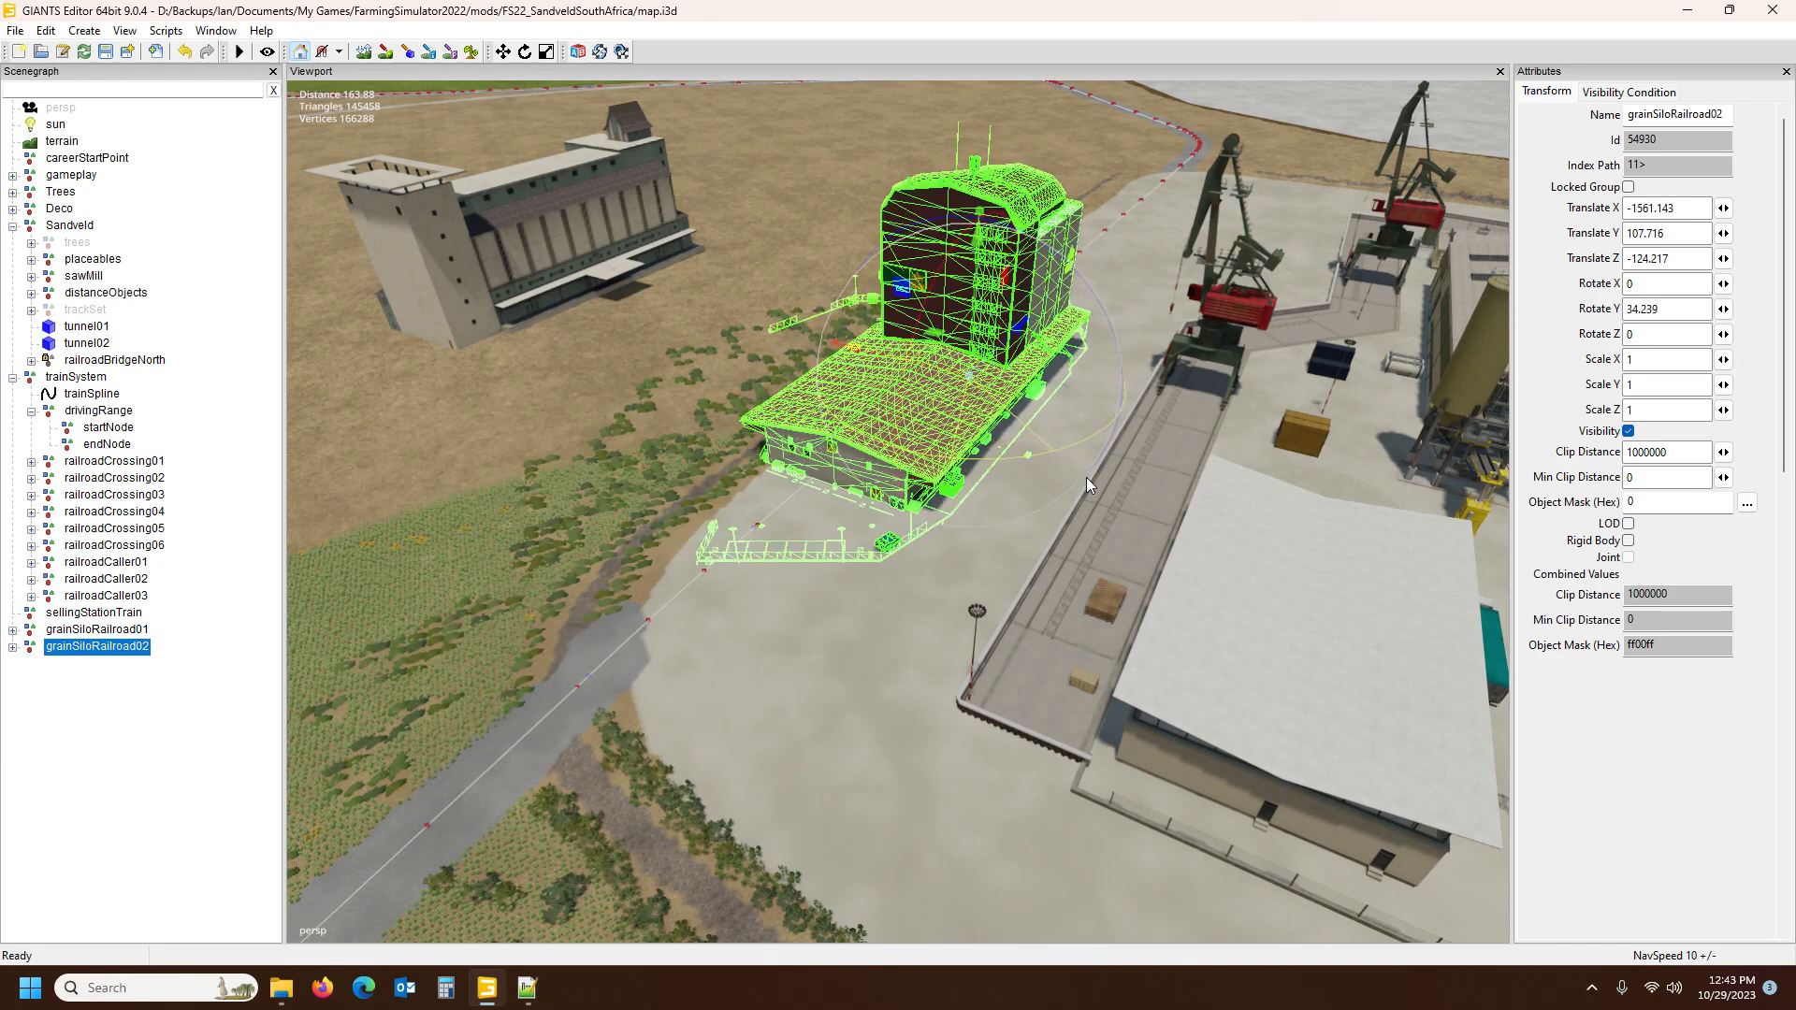
left_click_drag(902, 620, 758, 373, "alt")
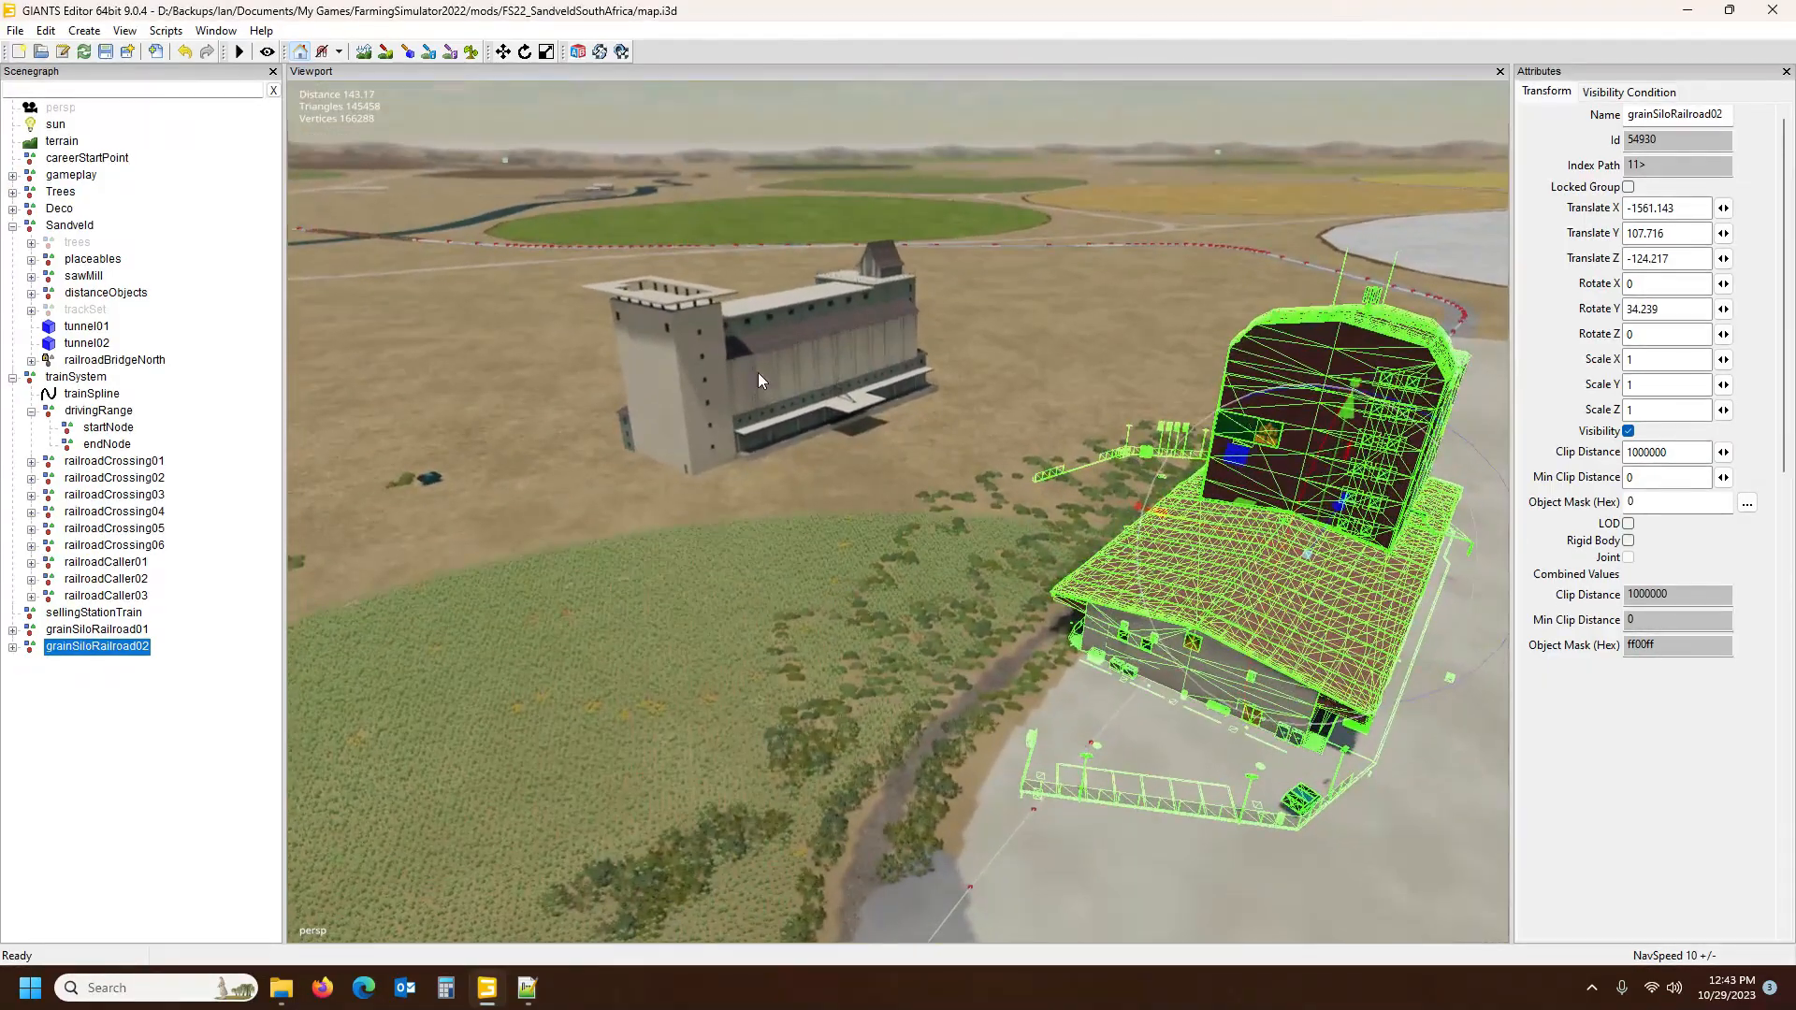
Examine the placed grainSiloRailroad02 from close up, including its fenced yard and the dirt track alongside
left_click_drag(727, 536, 988, 458, "alt")
scroll(808, 547, "up", 4)
scroll(832, 554, "up", 7)
scroll(896, 540, "down", 10)
scroll(952, 537, "up", 6)
scroll(988, 458, "up", 4)
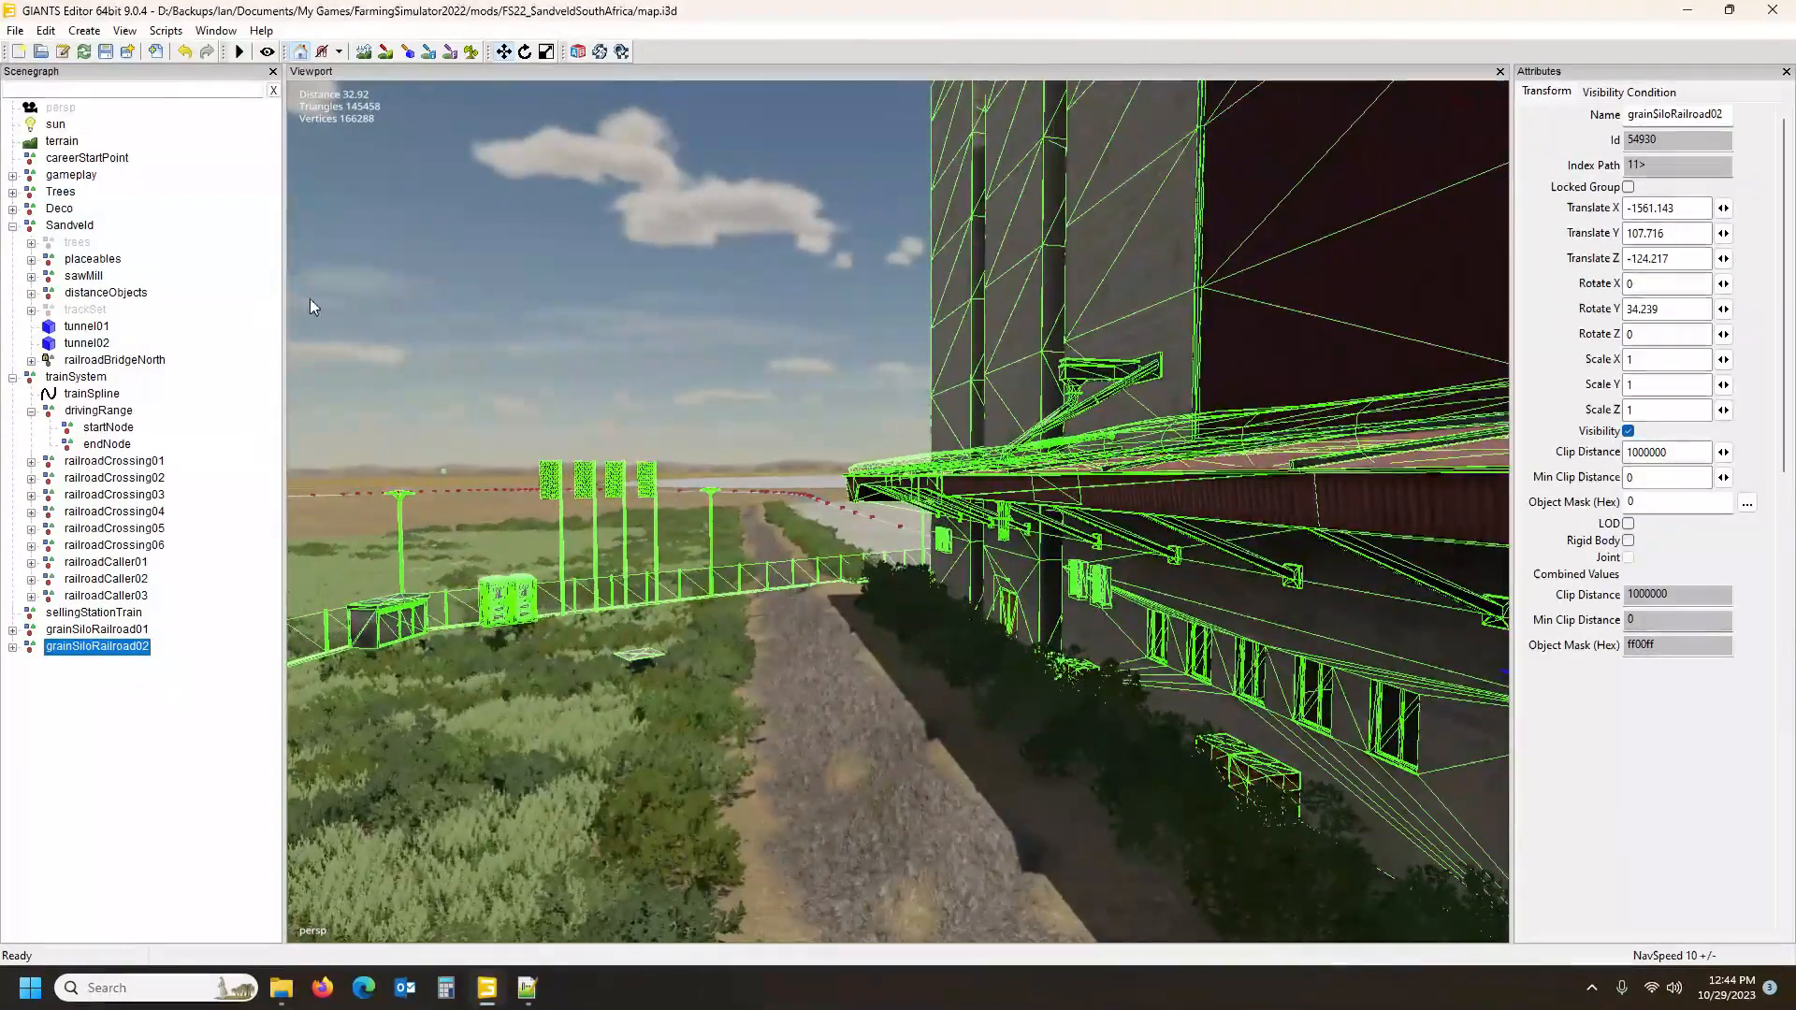
Clear the selection and examine both grain silos against the whole BKB yard from above
left_click(267, 52)
left_click(1096, 412)
left_click_drag(1012, 659, 926, 779, "alt")
scroll(997, 771, "down", 10)
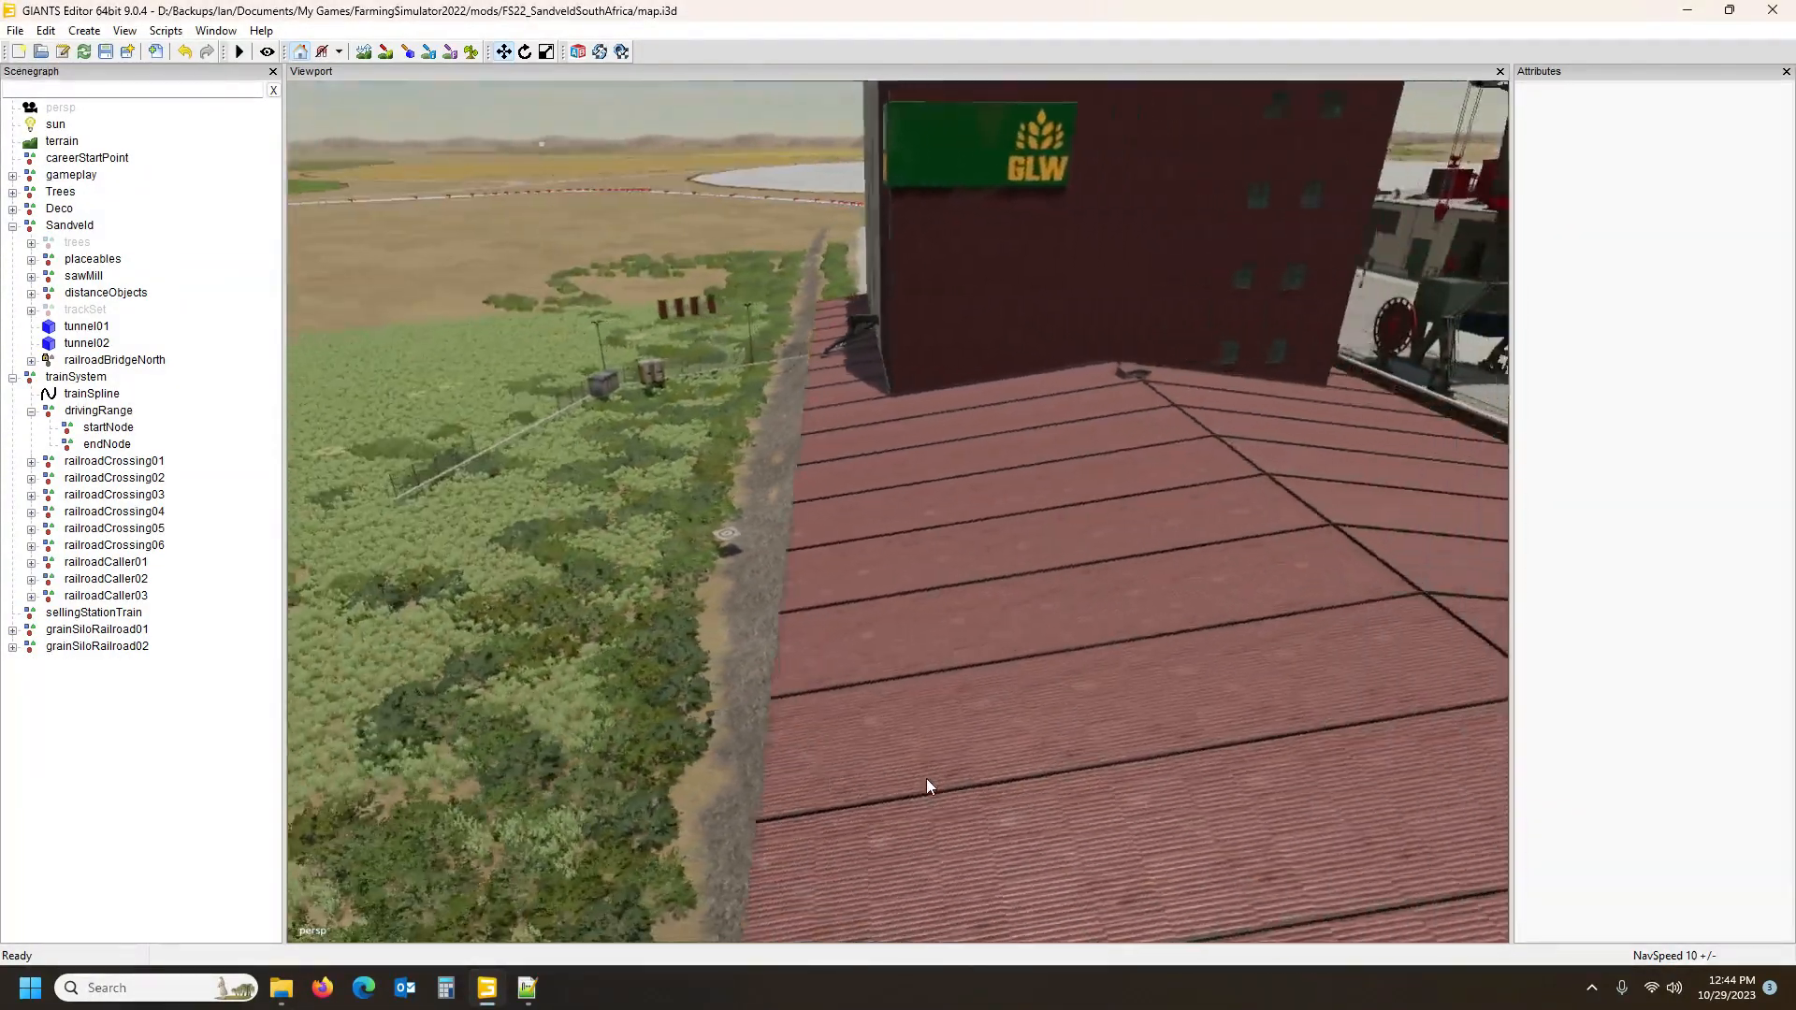
middle_click_drag(992, 783, 940, 788, "alt")
left_click_drag(940, 788, 772, 787, "alt")
left_click_drag(978, 430, 1039, 457, "alt")
scroll(938, 471, "down", 8)
scroll(1011, 429, "down", 8)
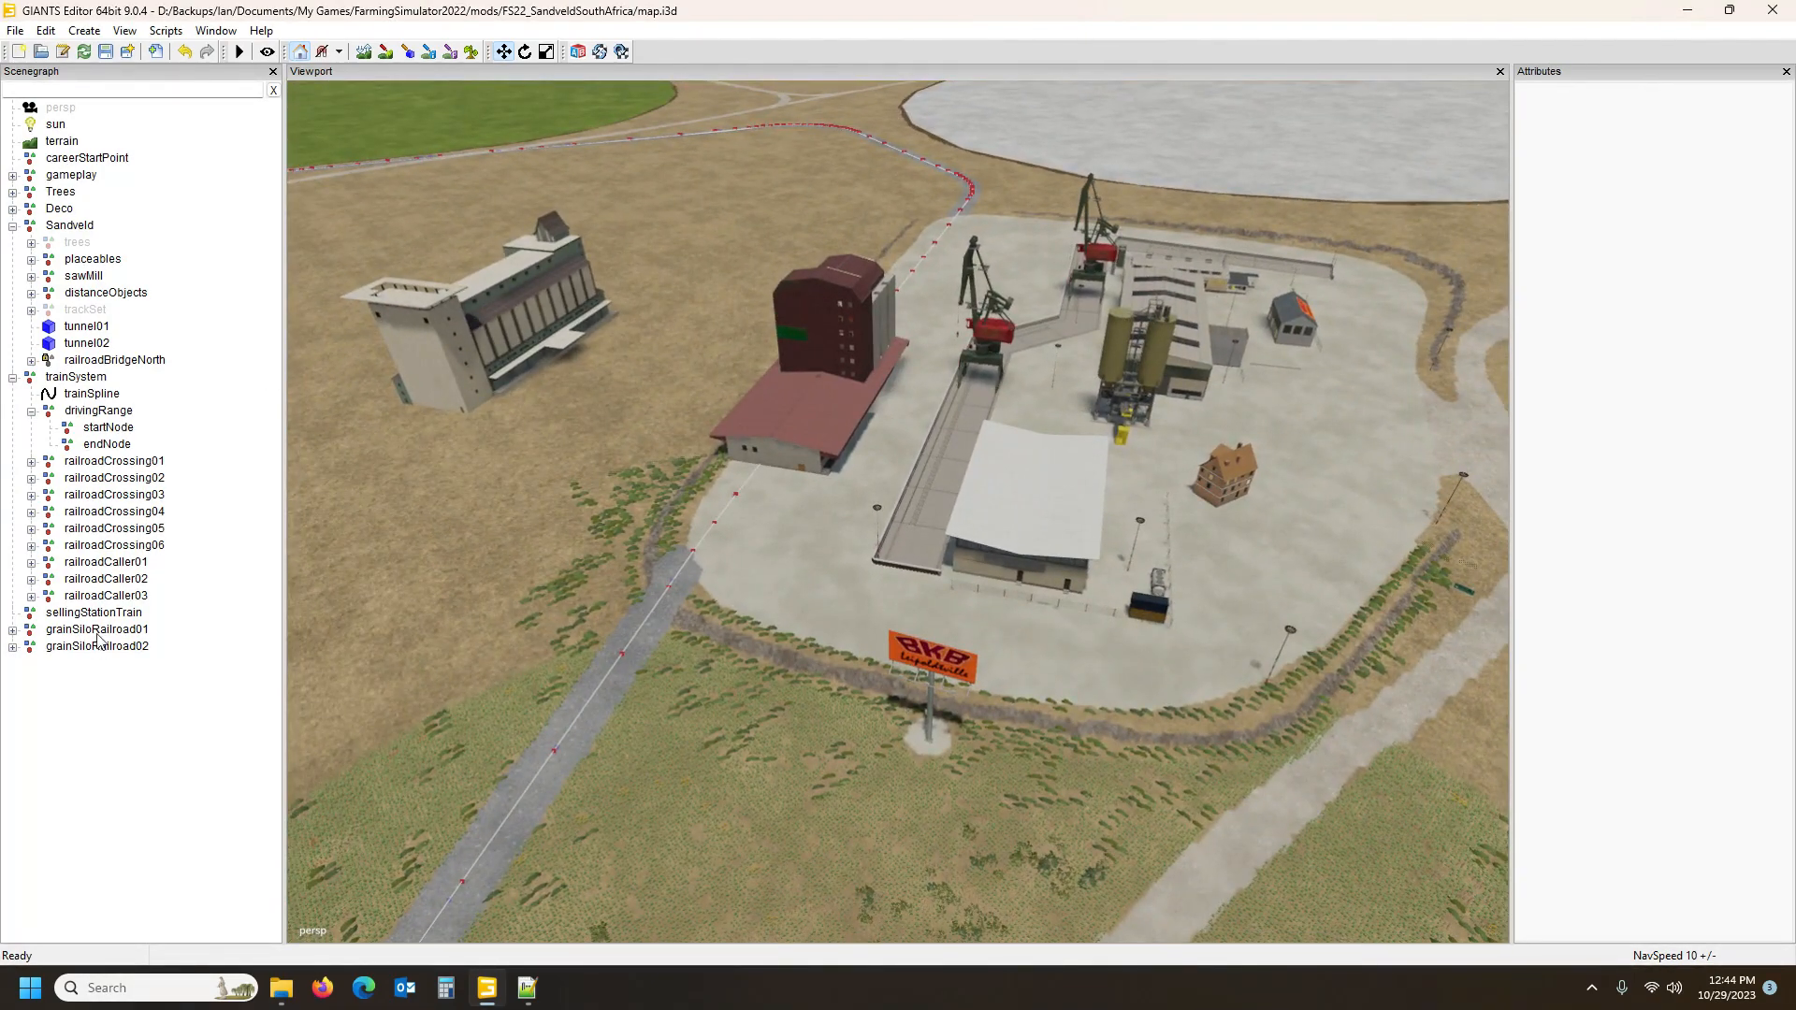
Delete grainSiloRailroad02 from the map
left_click(99, 647)
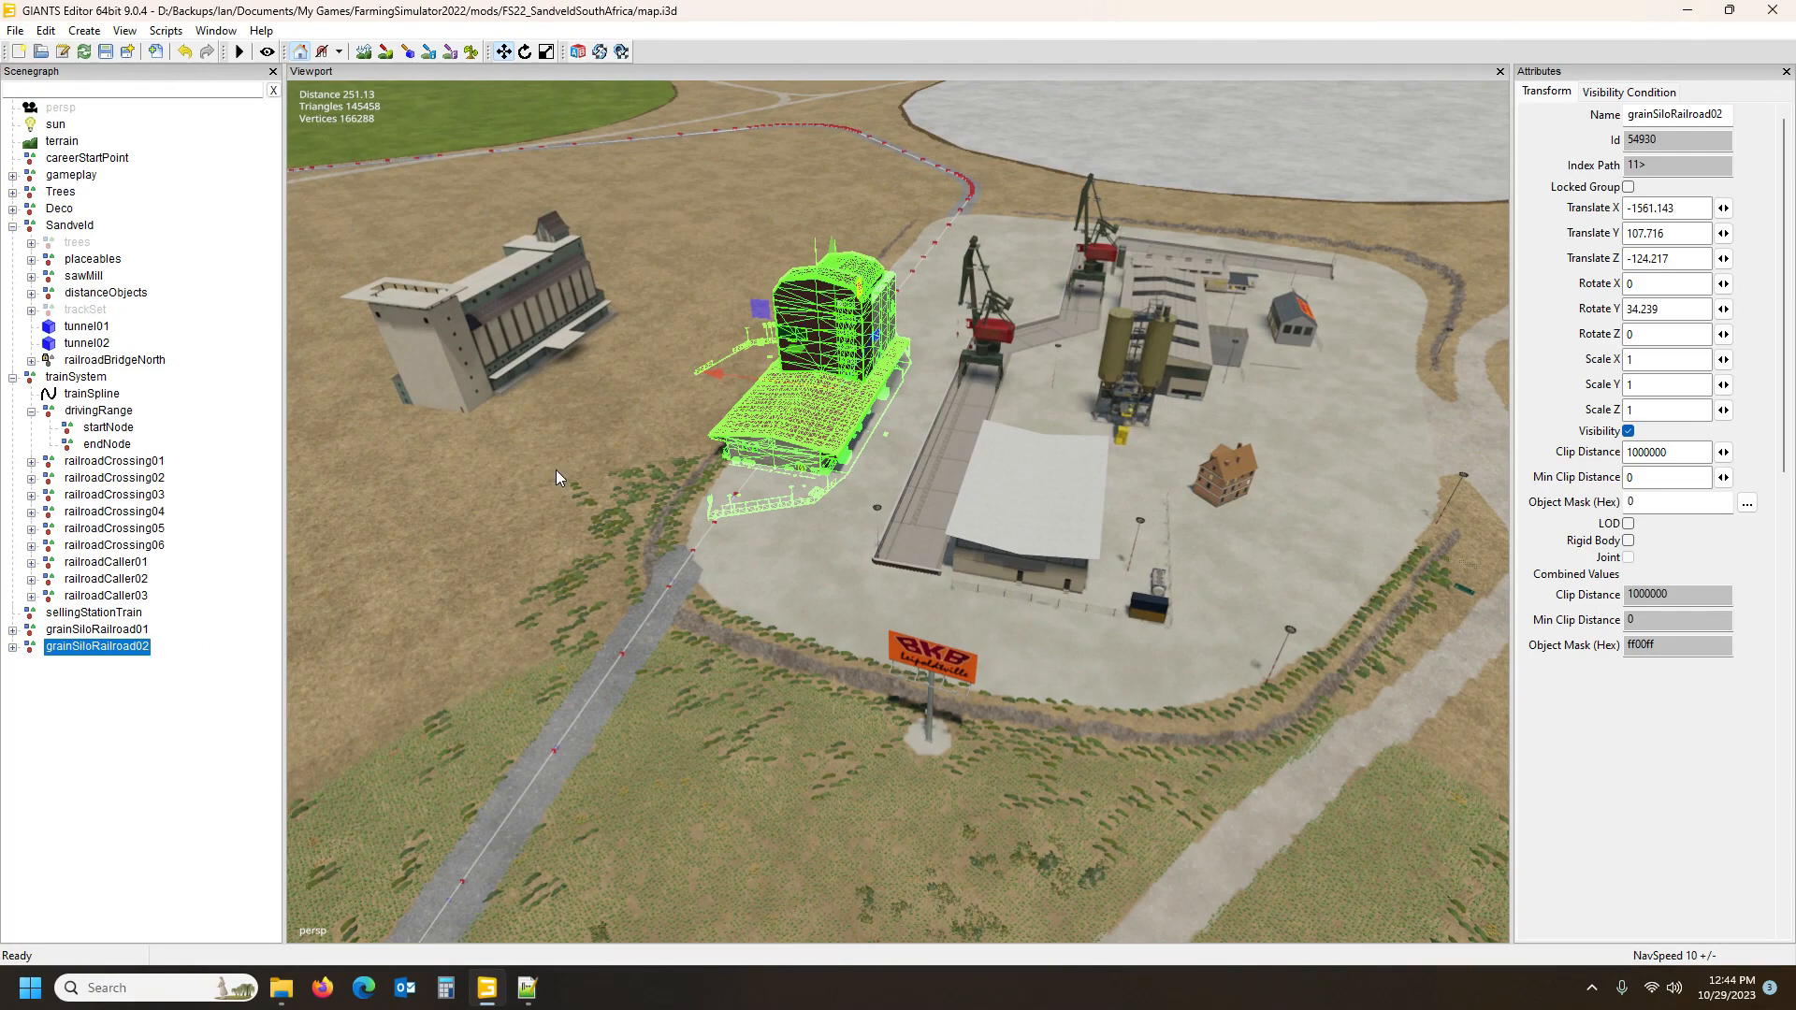
key("Delete")
Move grainSiloRailroad01 from the scene root into the placeables group under Sandveld
left_click(103, 633)
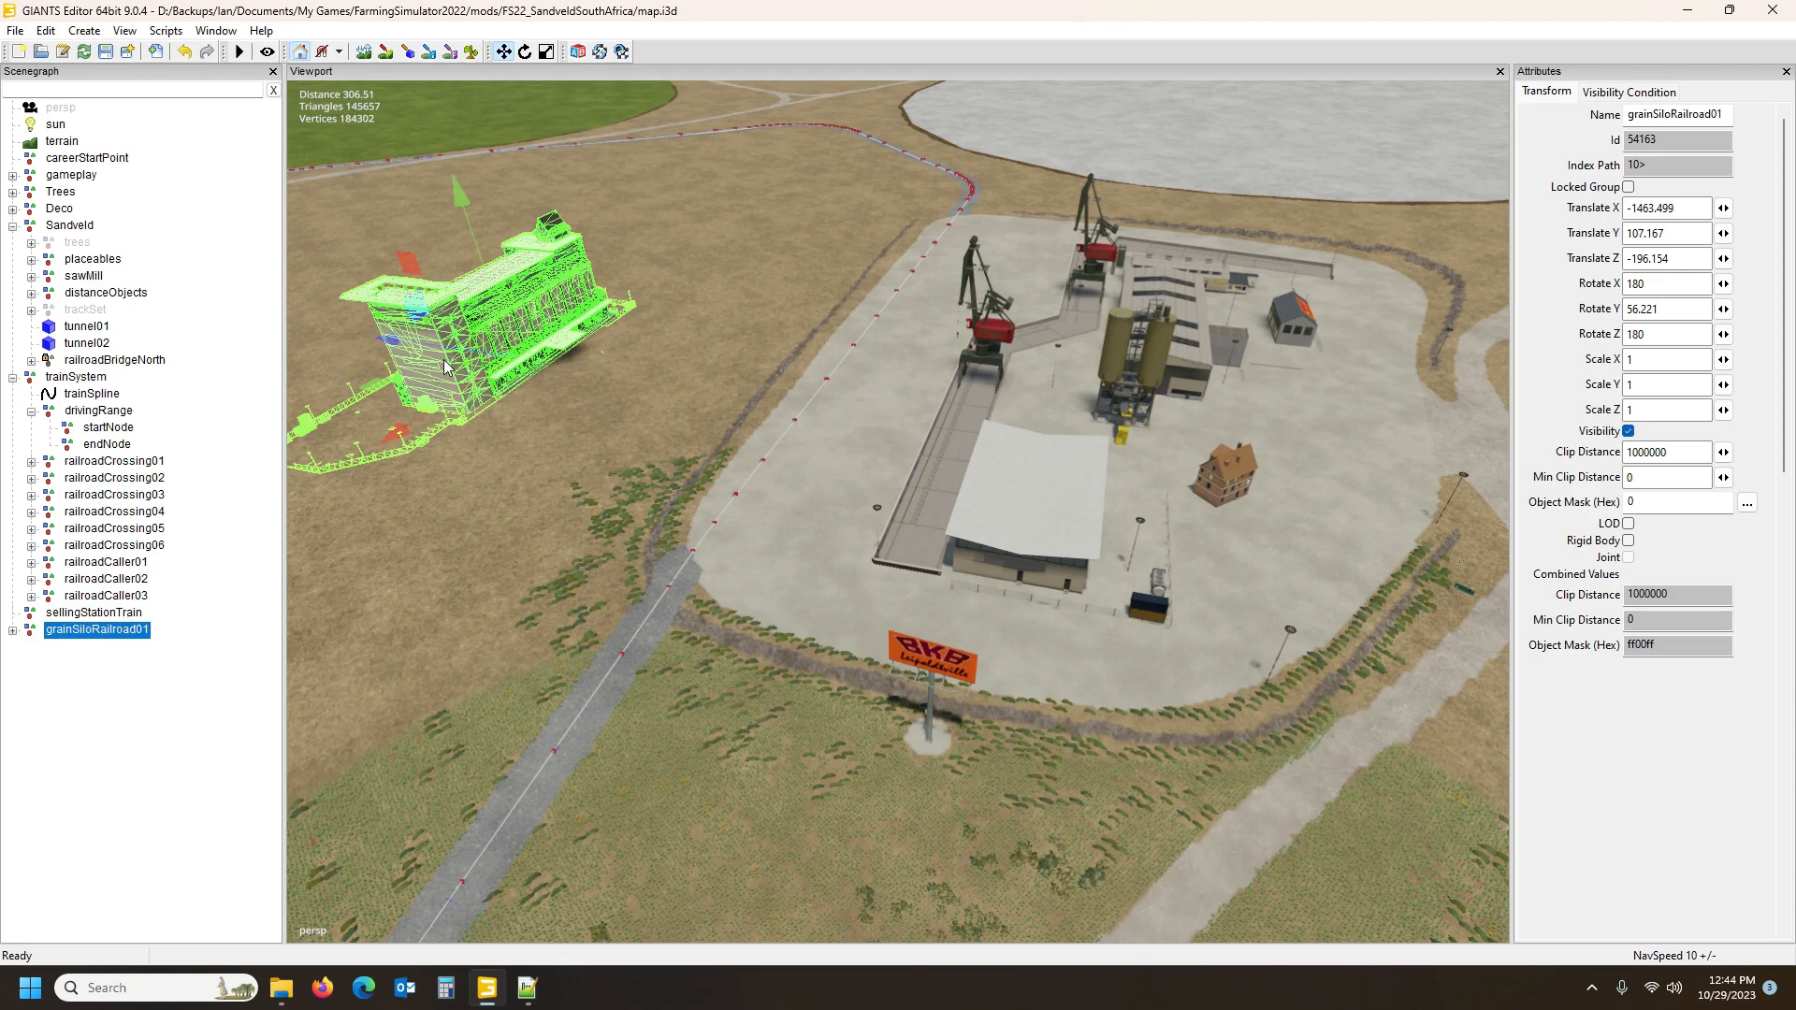
key("Delete")
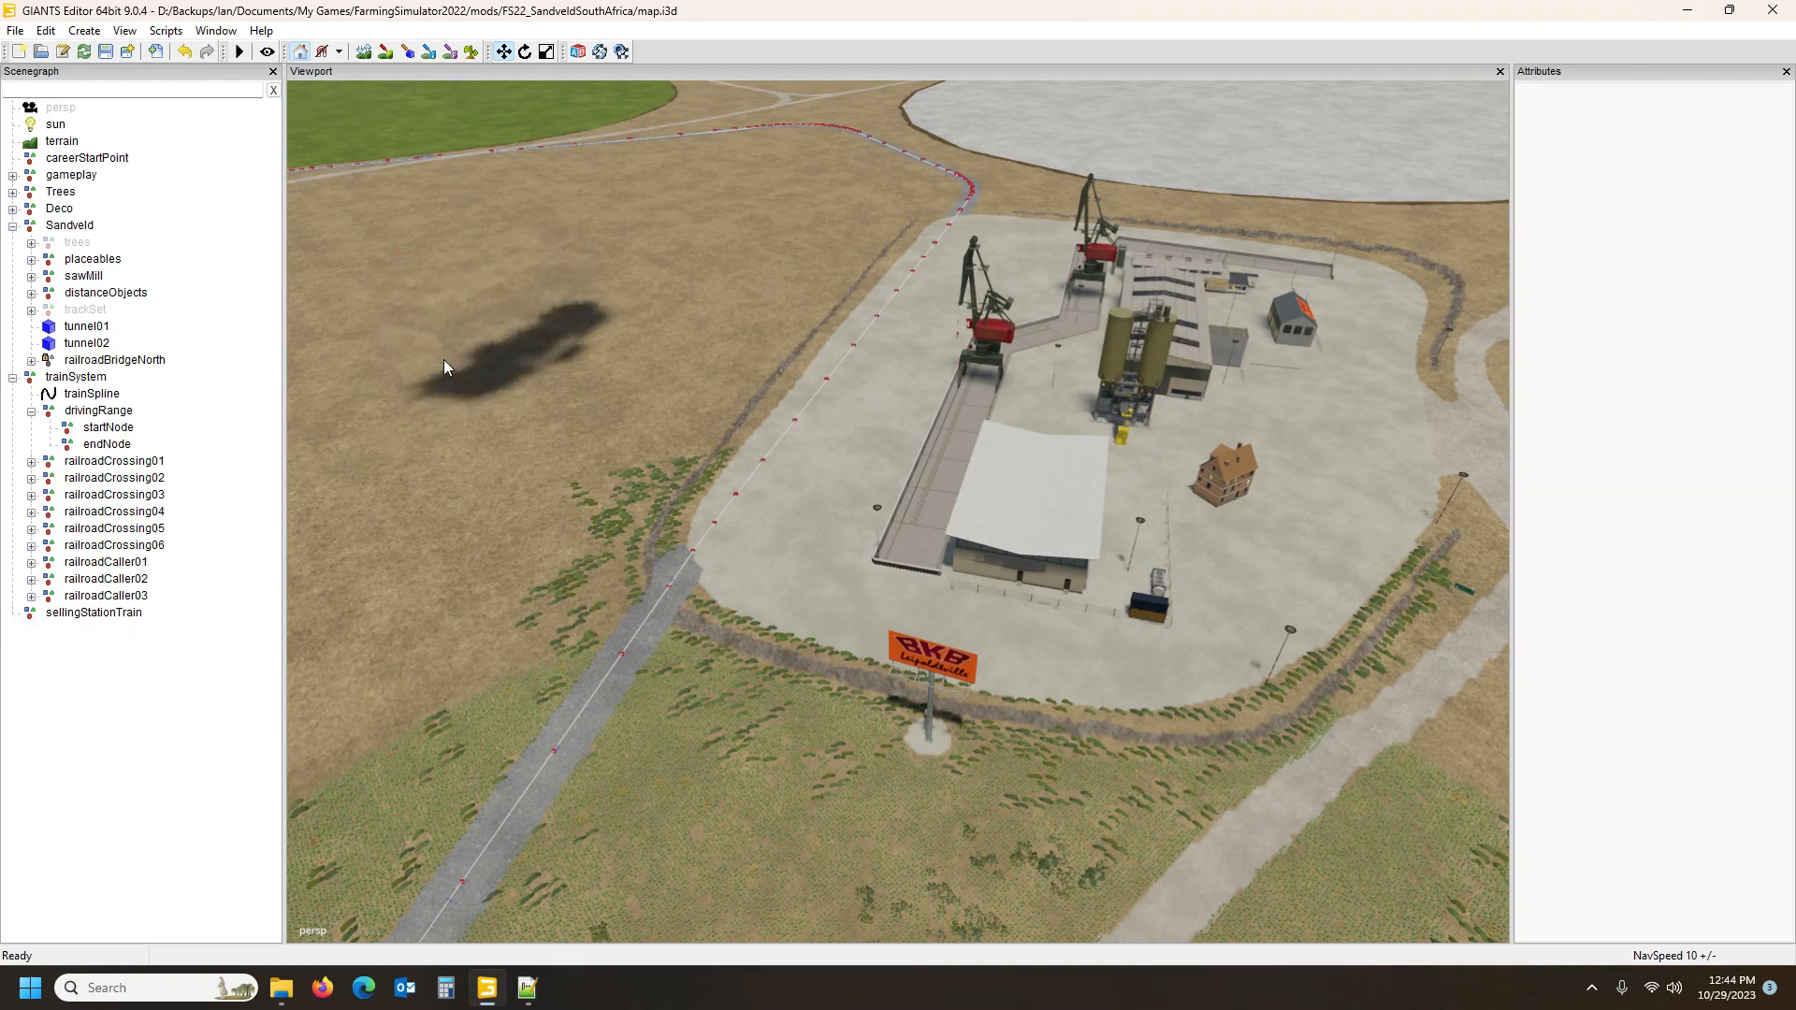
left_click(79, 260)
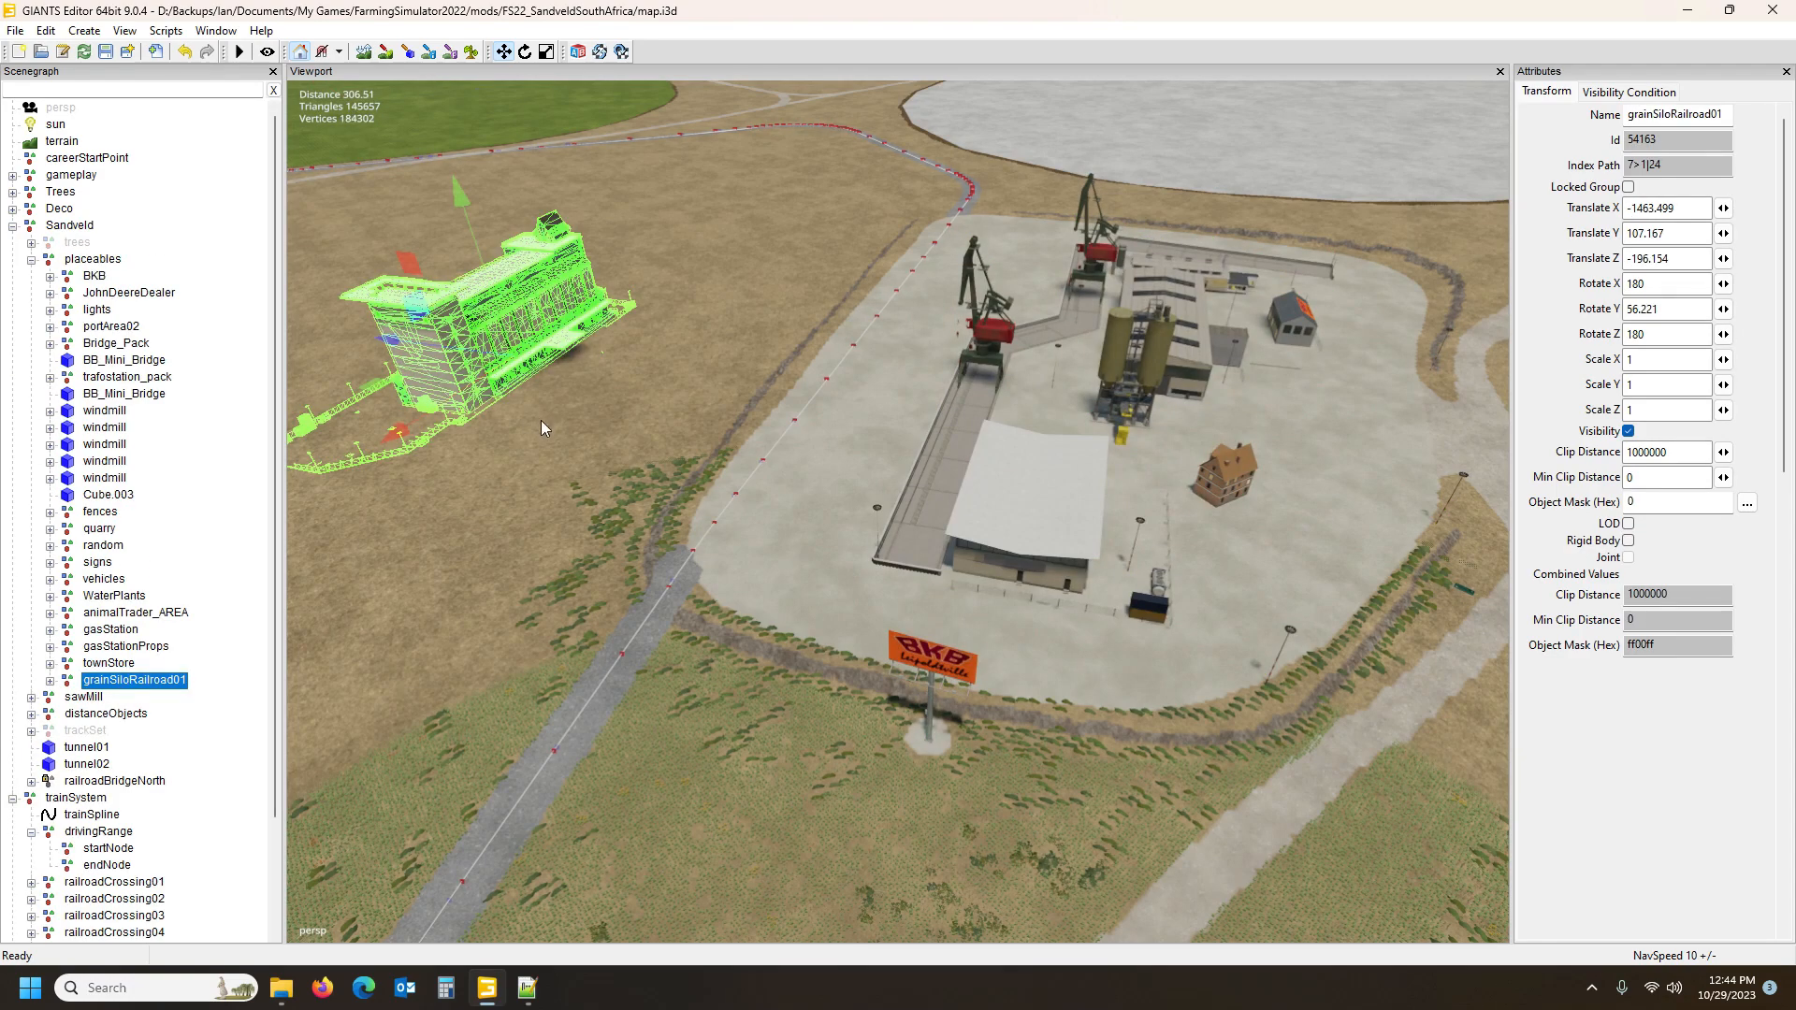
Collapse the placeables group and make the trackSet railway tracks visible
left_click_drag(619, 449, 728, 433, "alt")
scroll(627, 393, "up", 6)
scroll(671, 394, "up", 5)
scroll(728, 429, "up", 3)
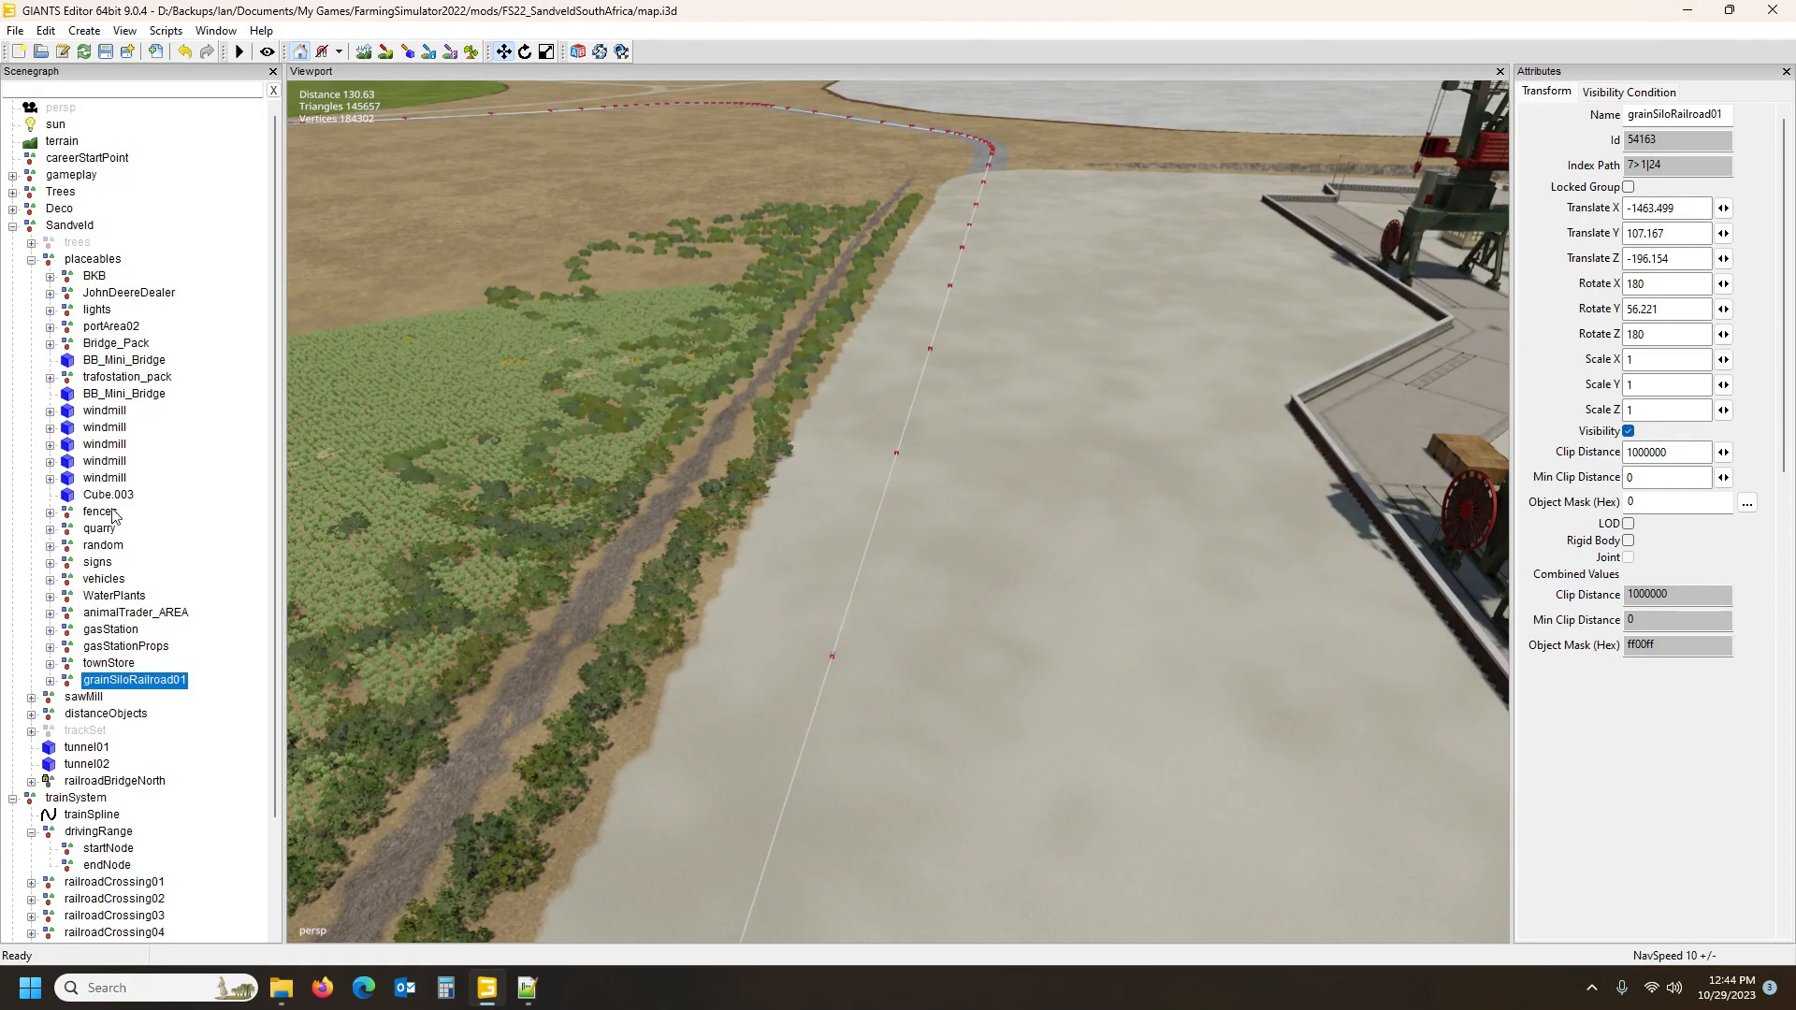
left_click(31, 260)
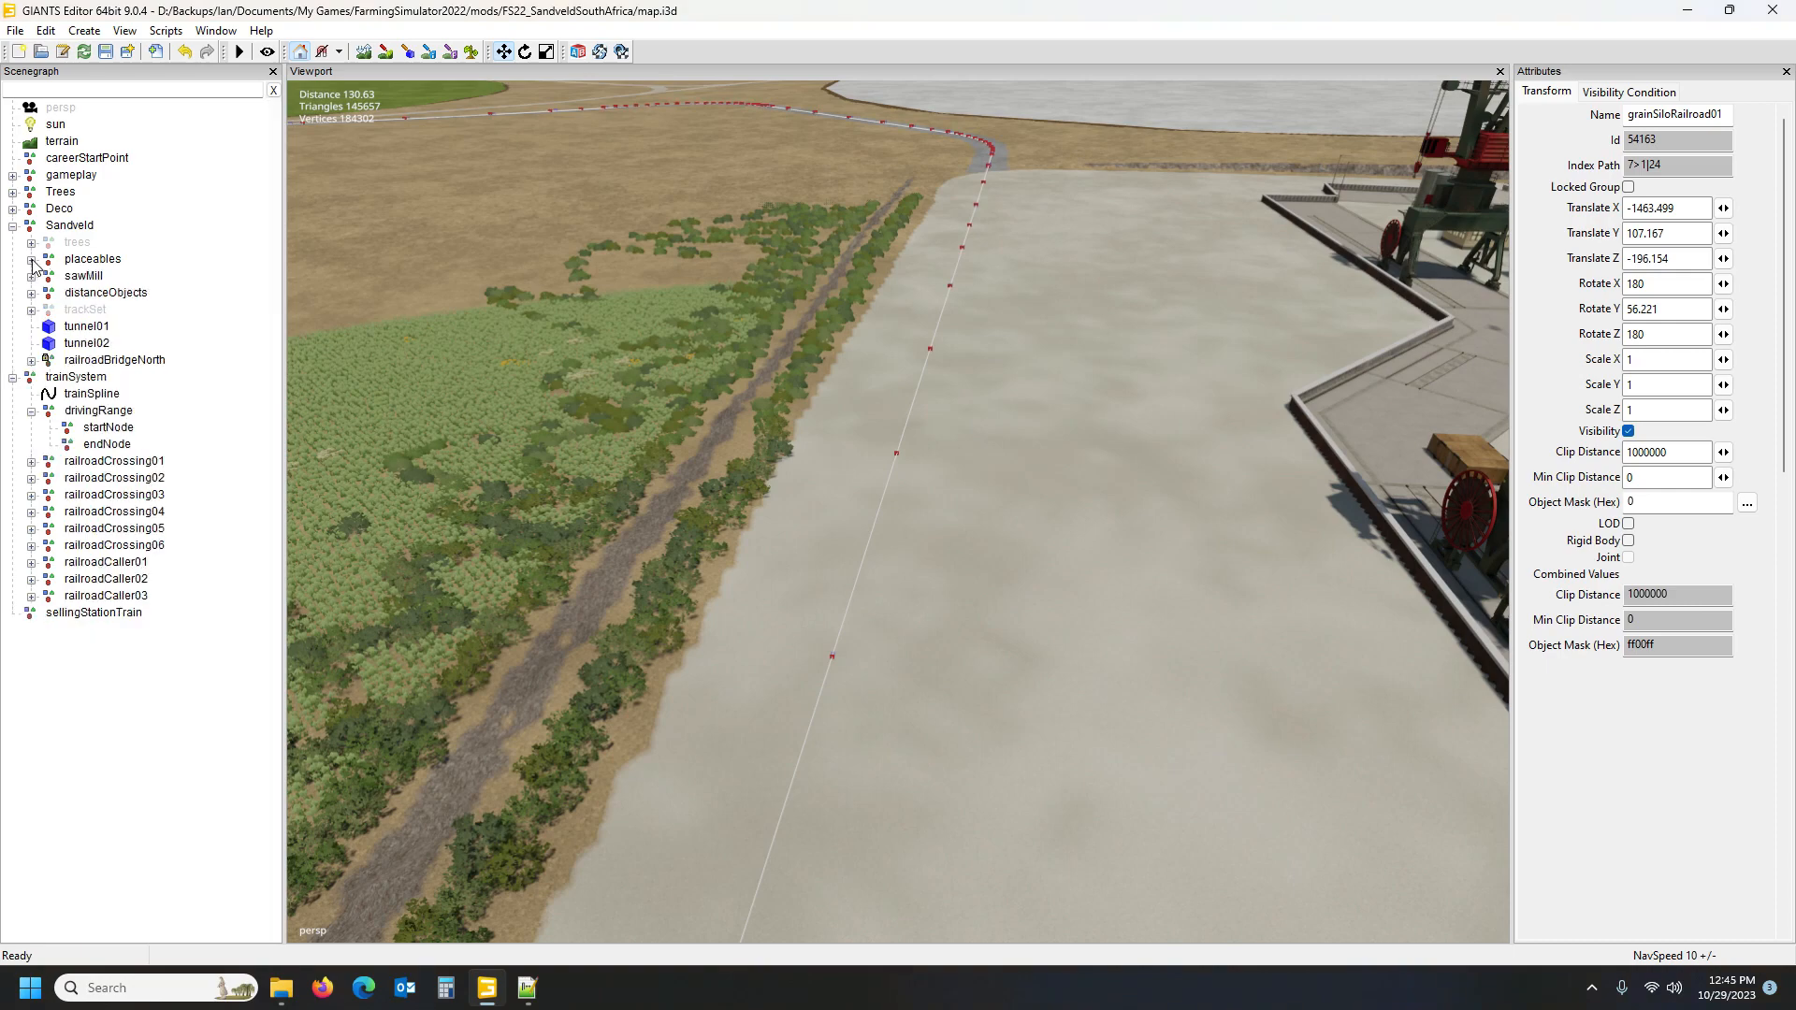
left_click(85, 310)
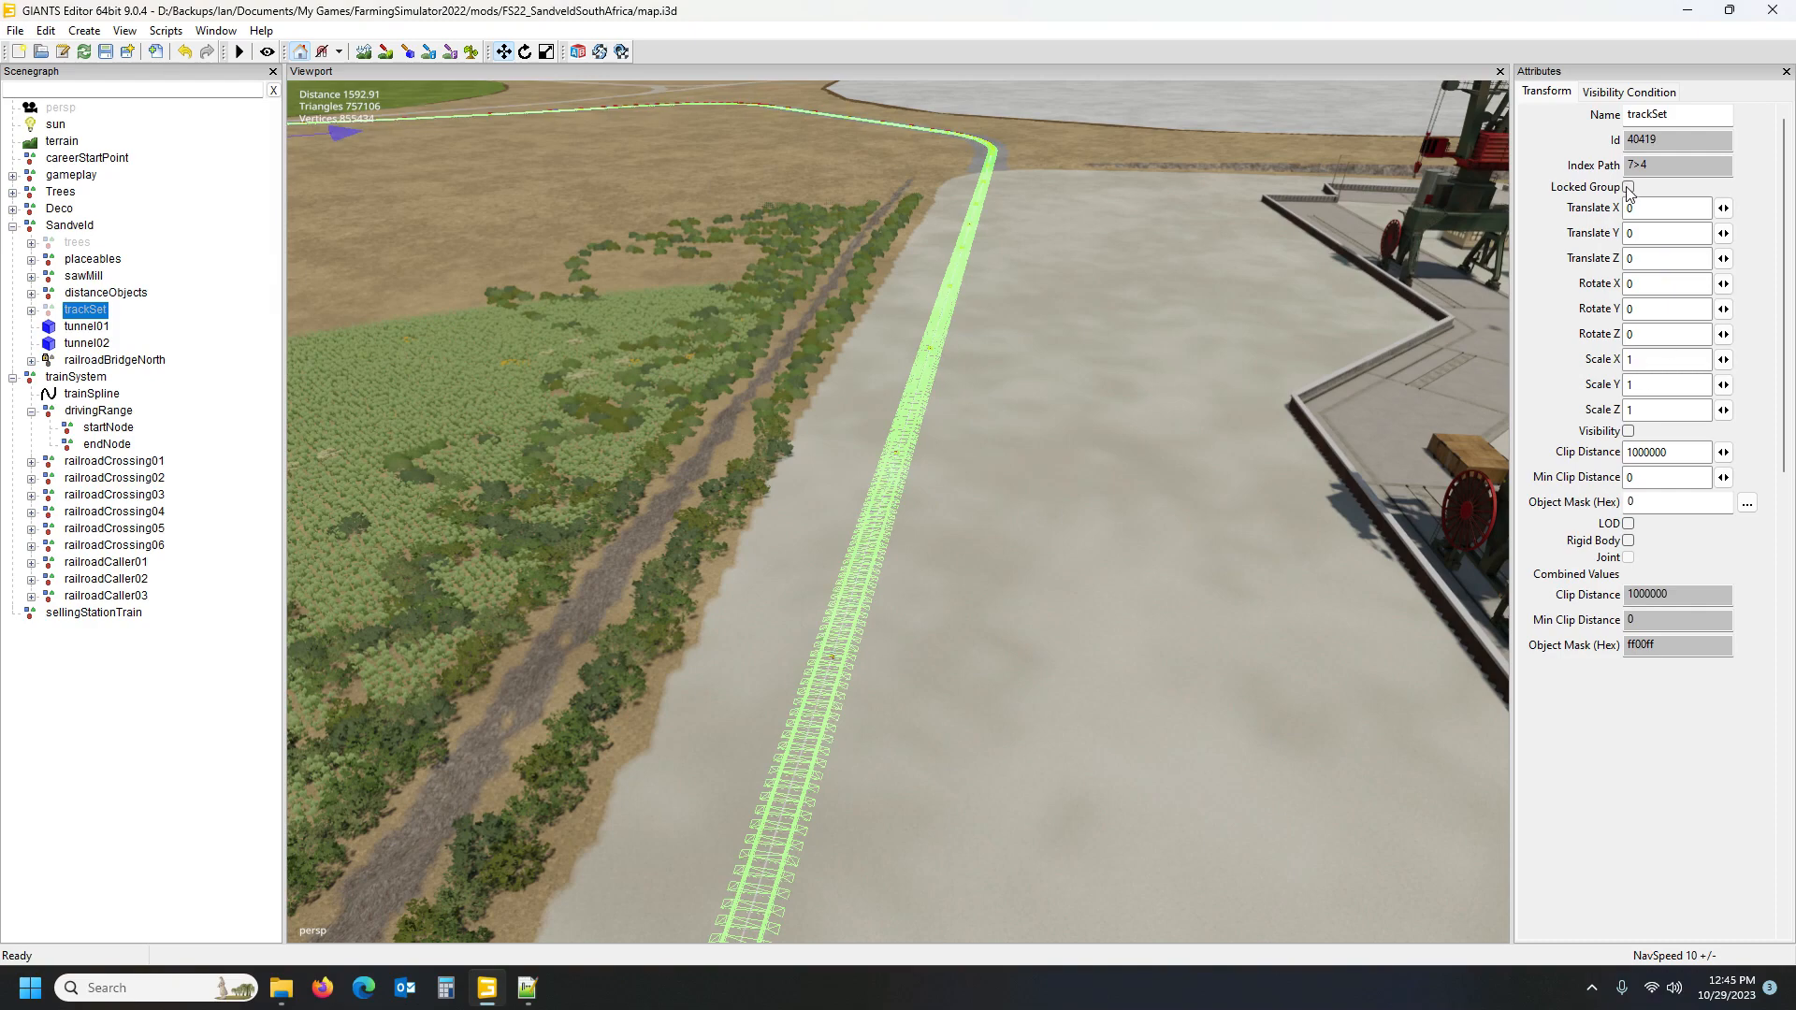
left_click(1629, 434)
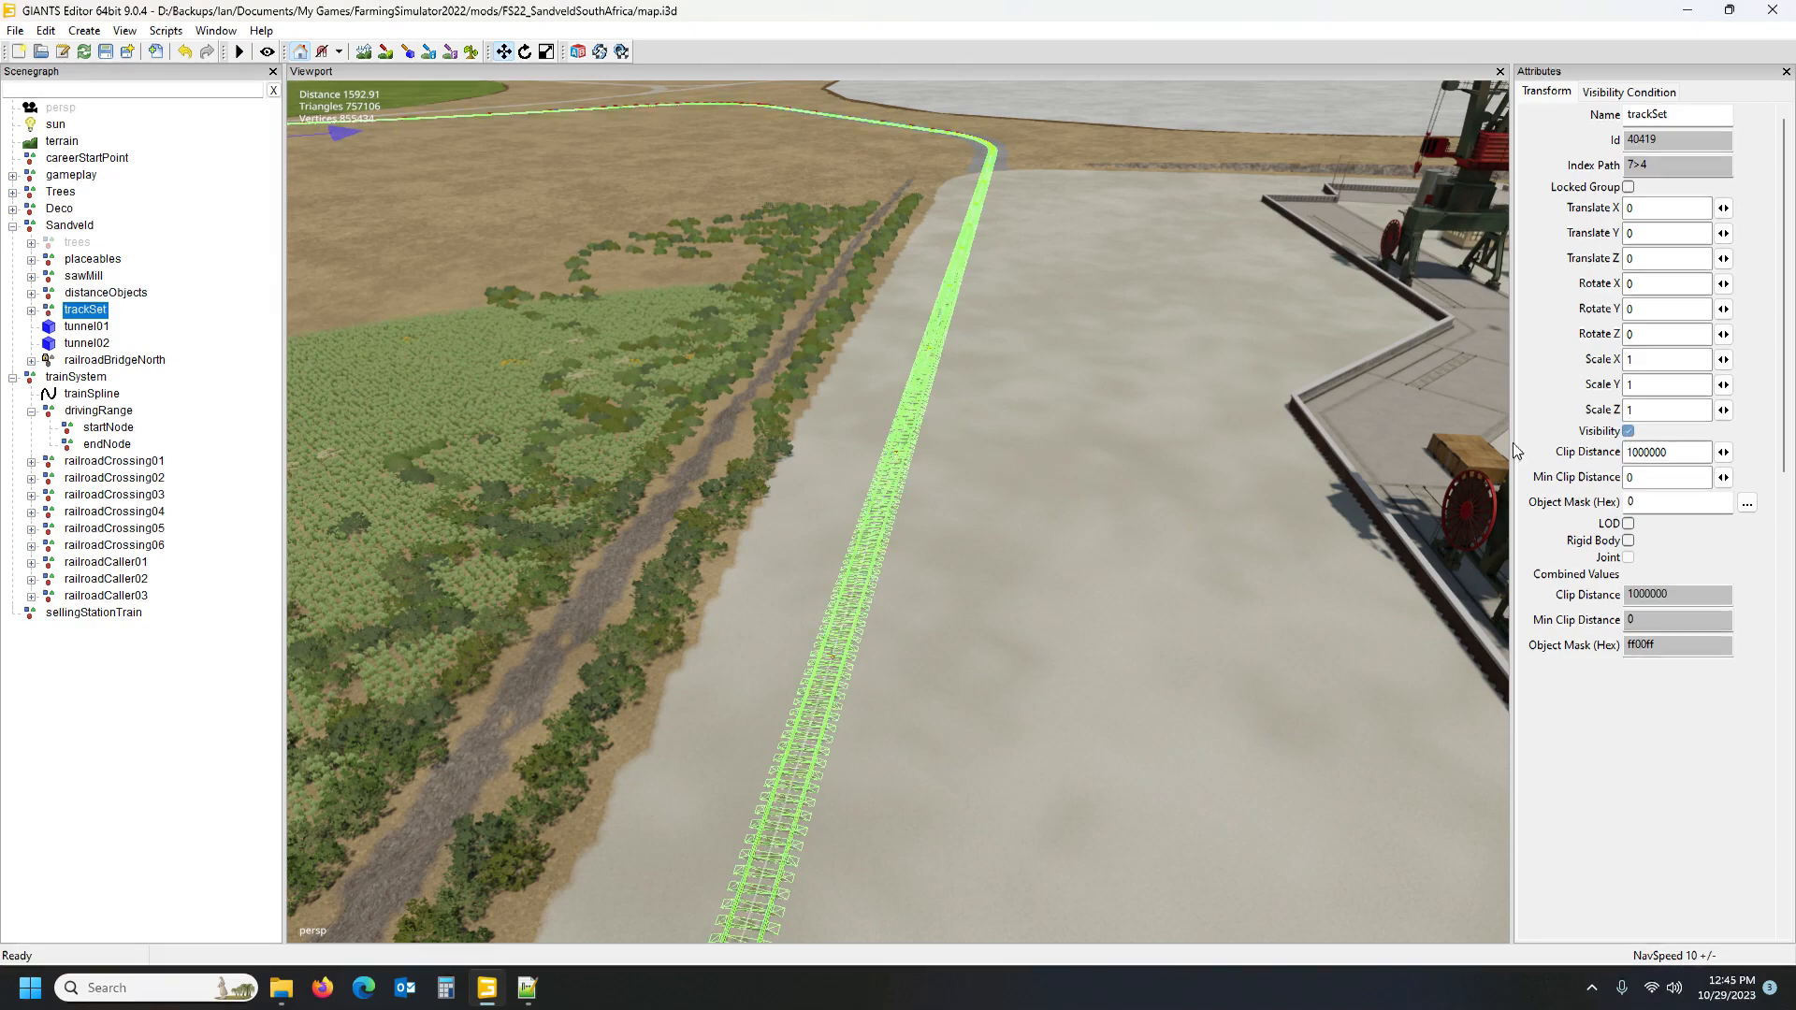
left_click(252, 269)
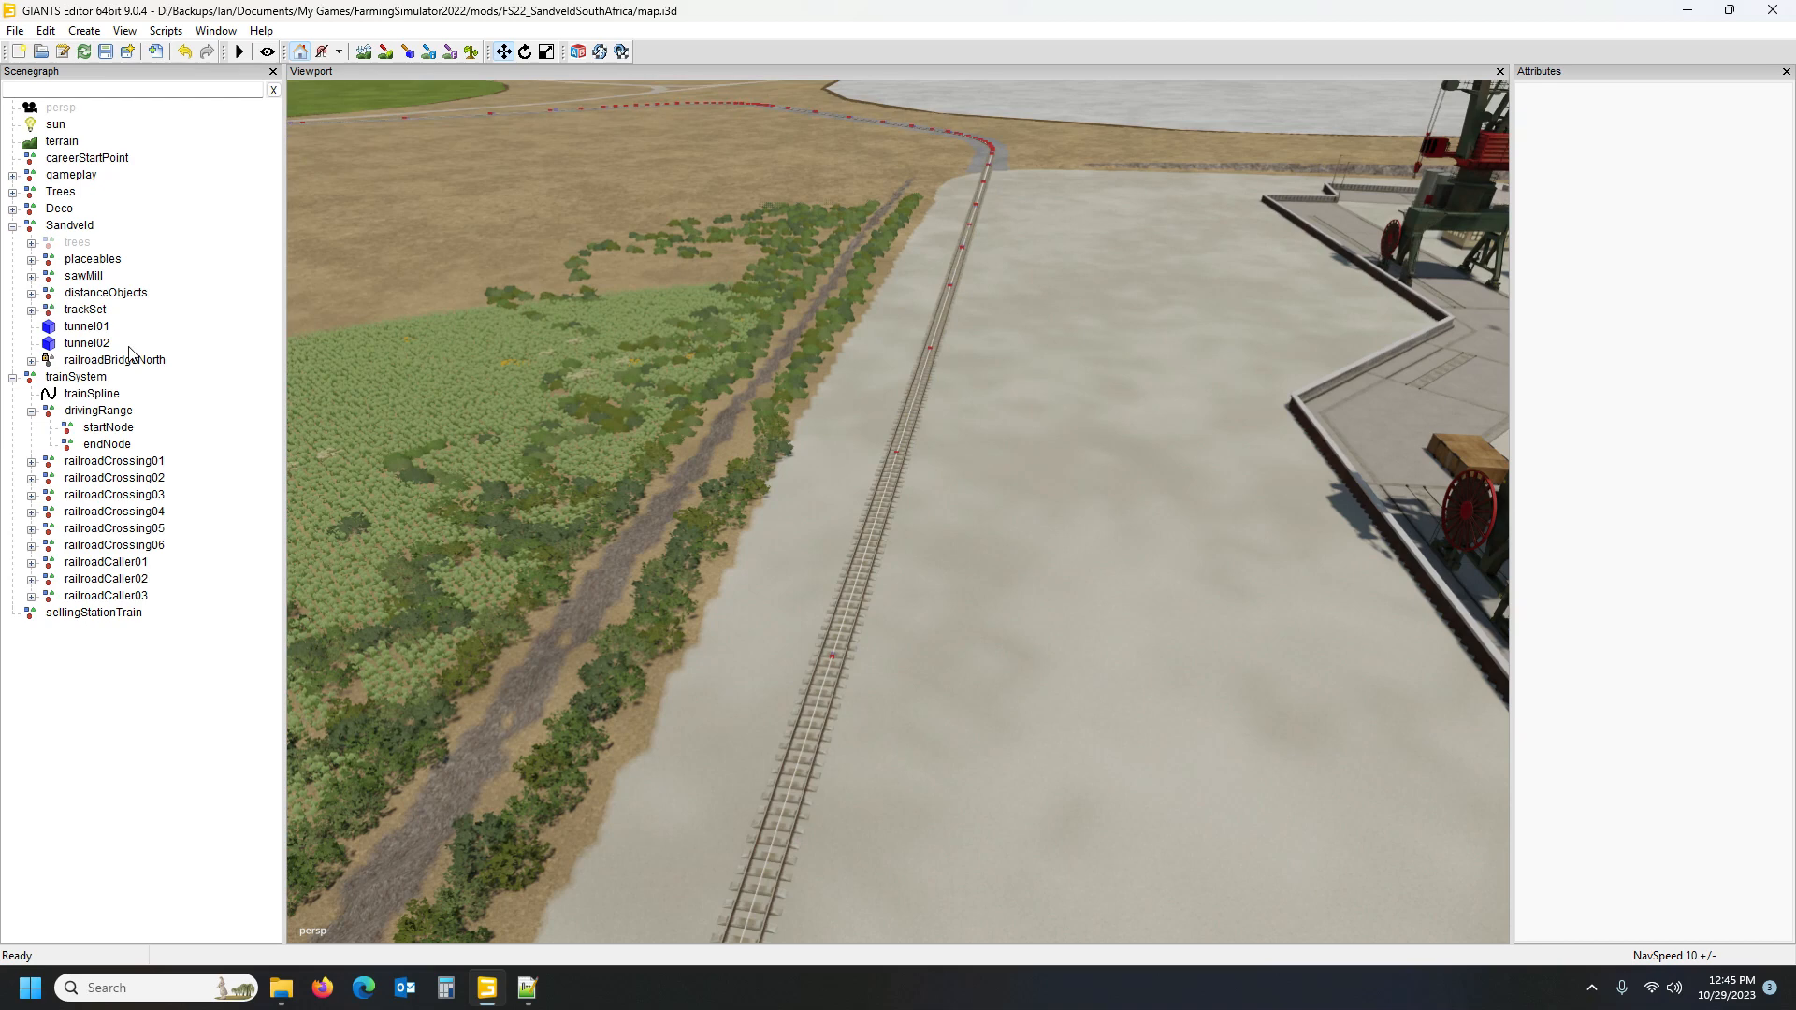
Hide trainSpline and collapse the trainSystem group
left_click(93, 397)
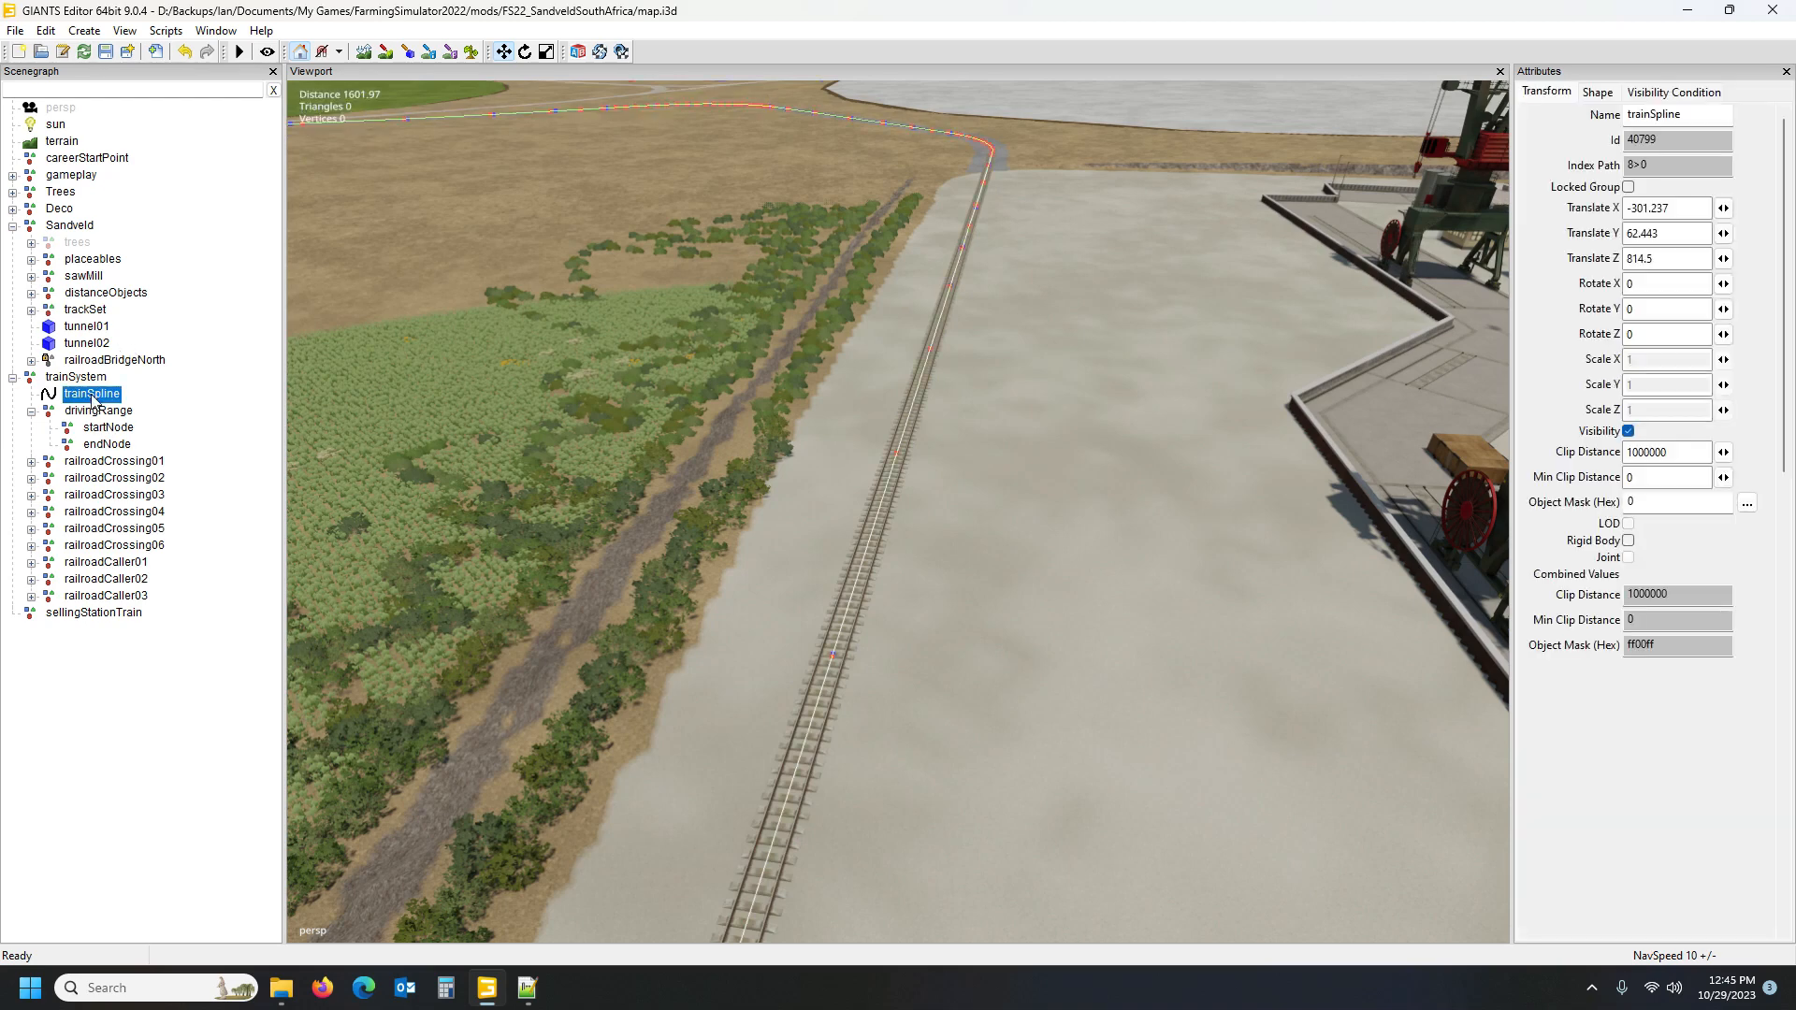
left_click(1629, 433)
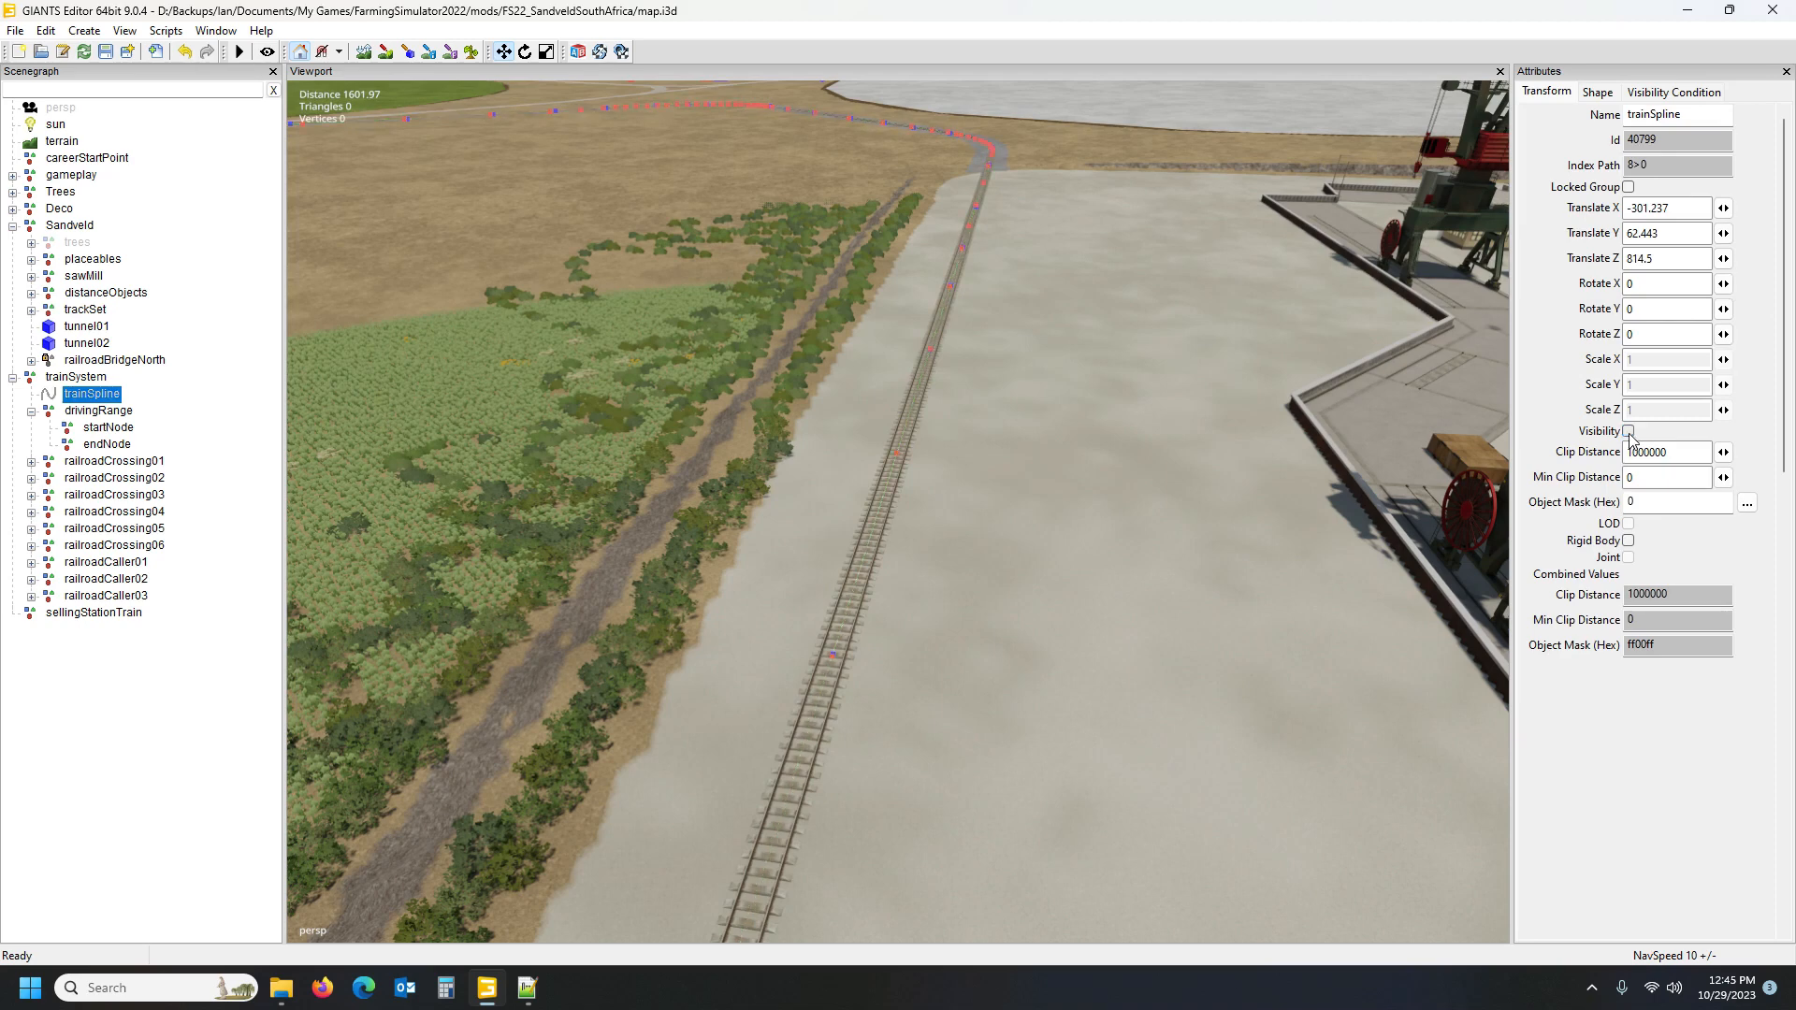
left_click(240, 291)
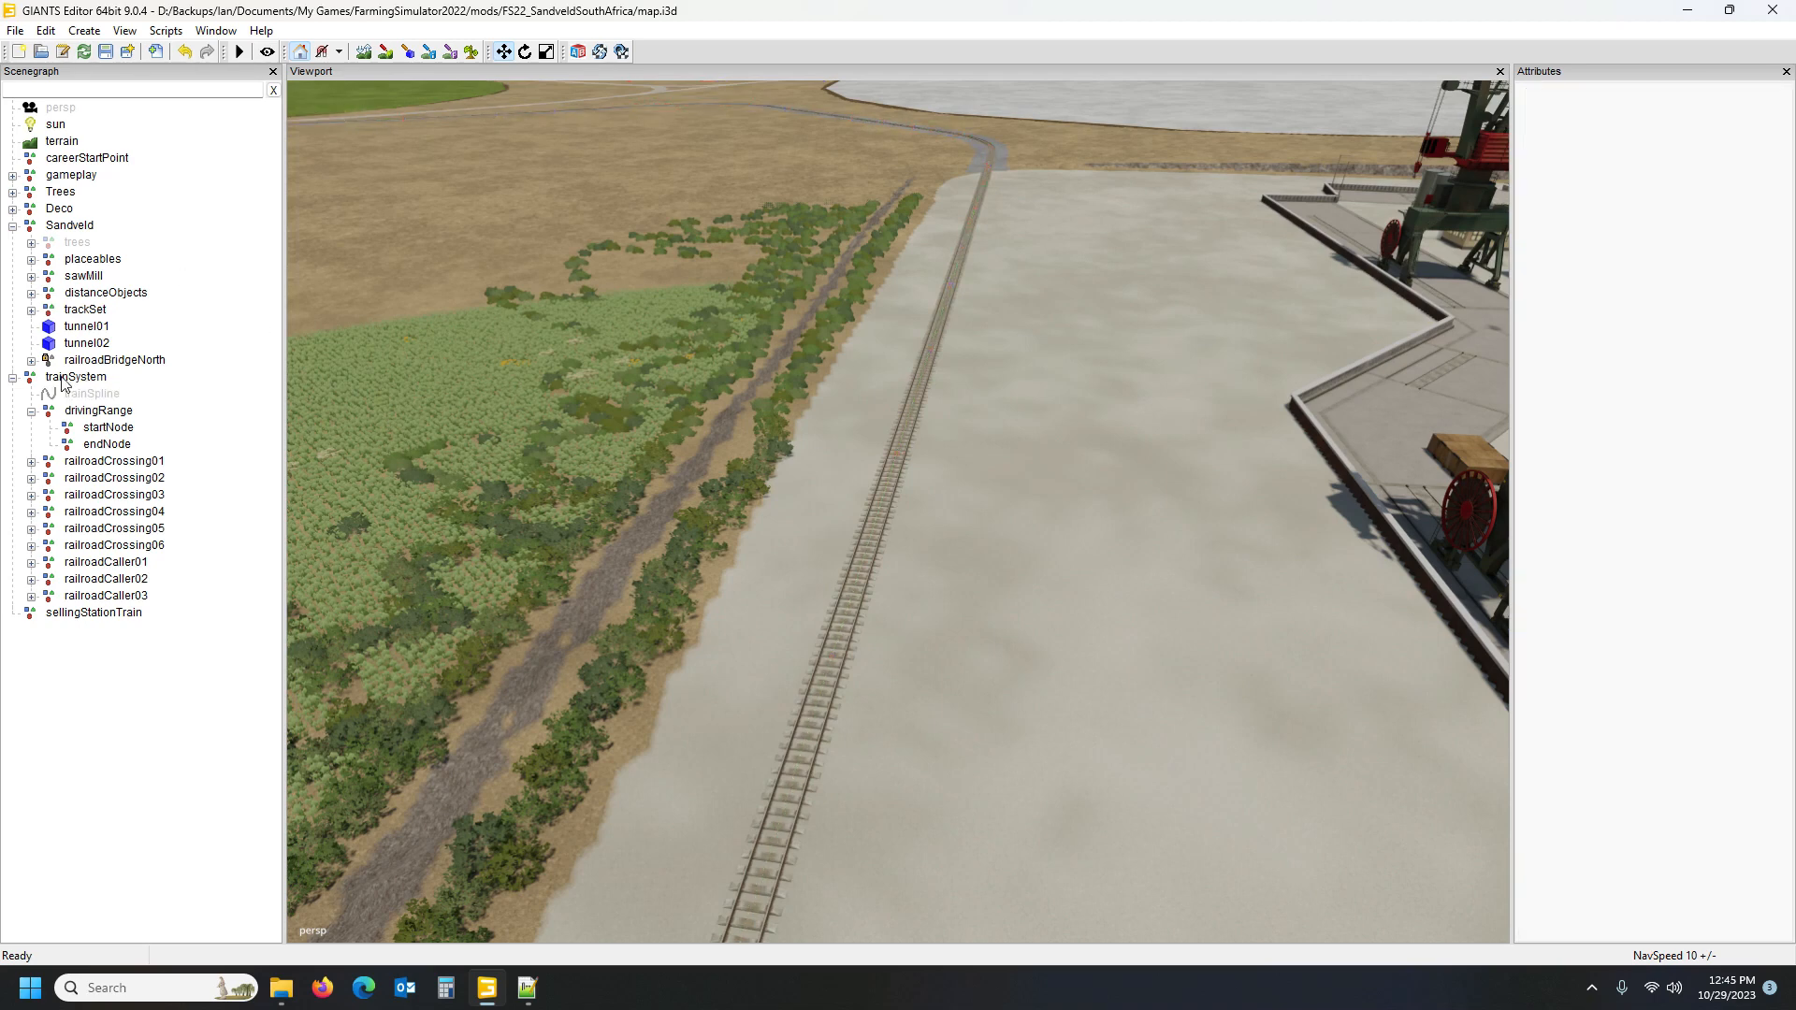
left_click(13, 379)
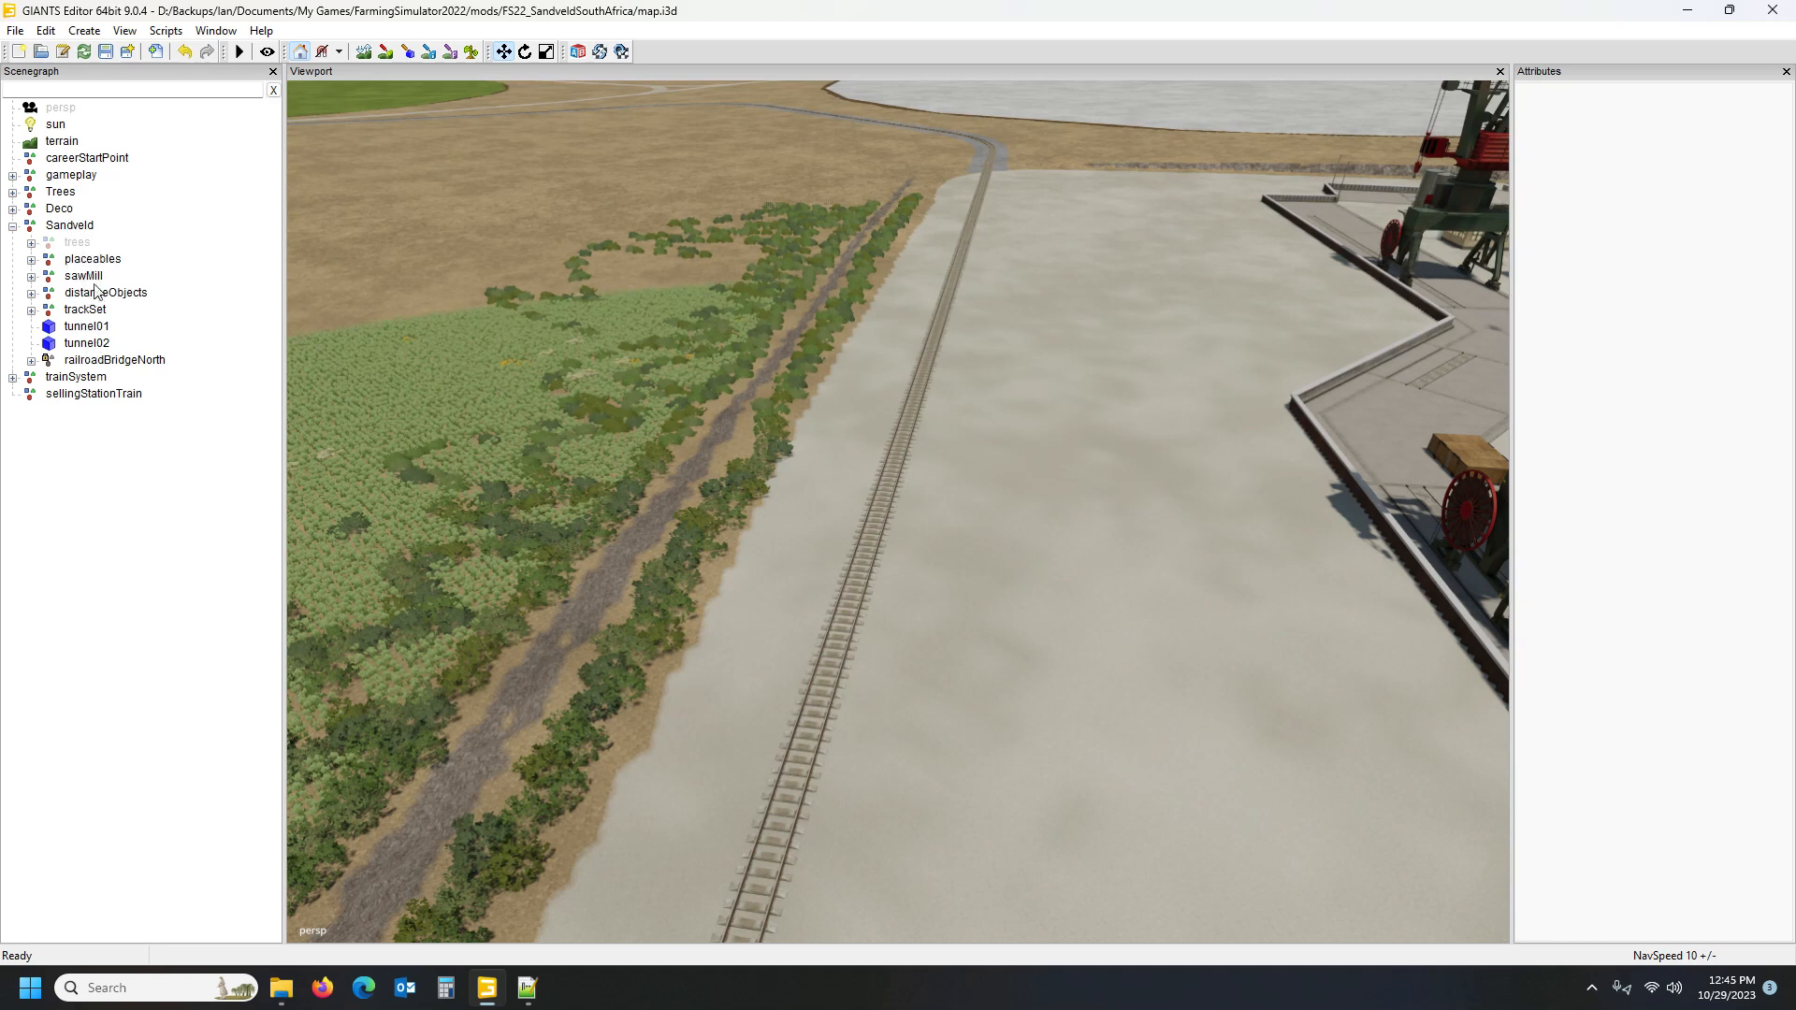
left_click(96, 395)
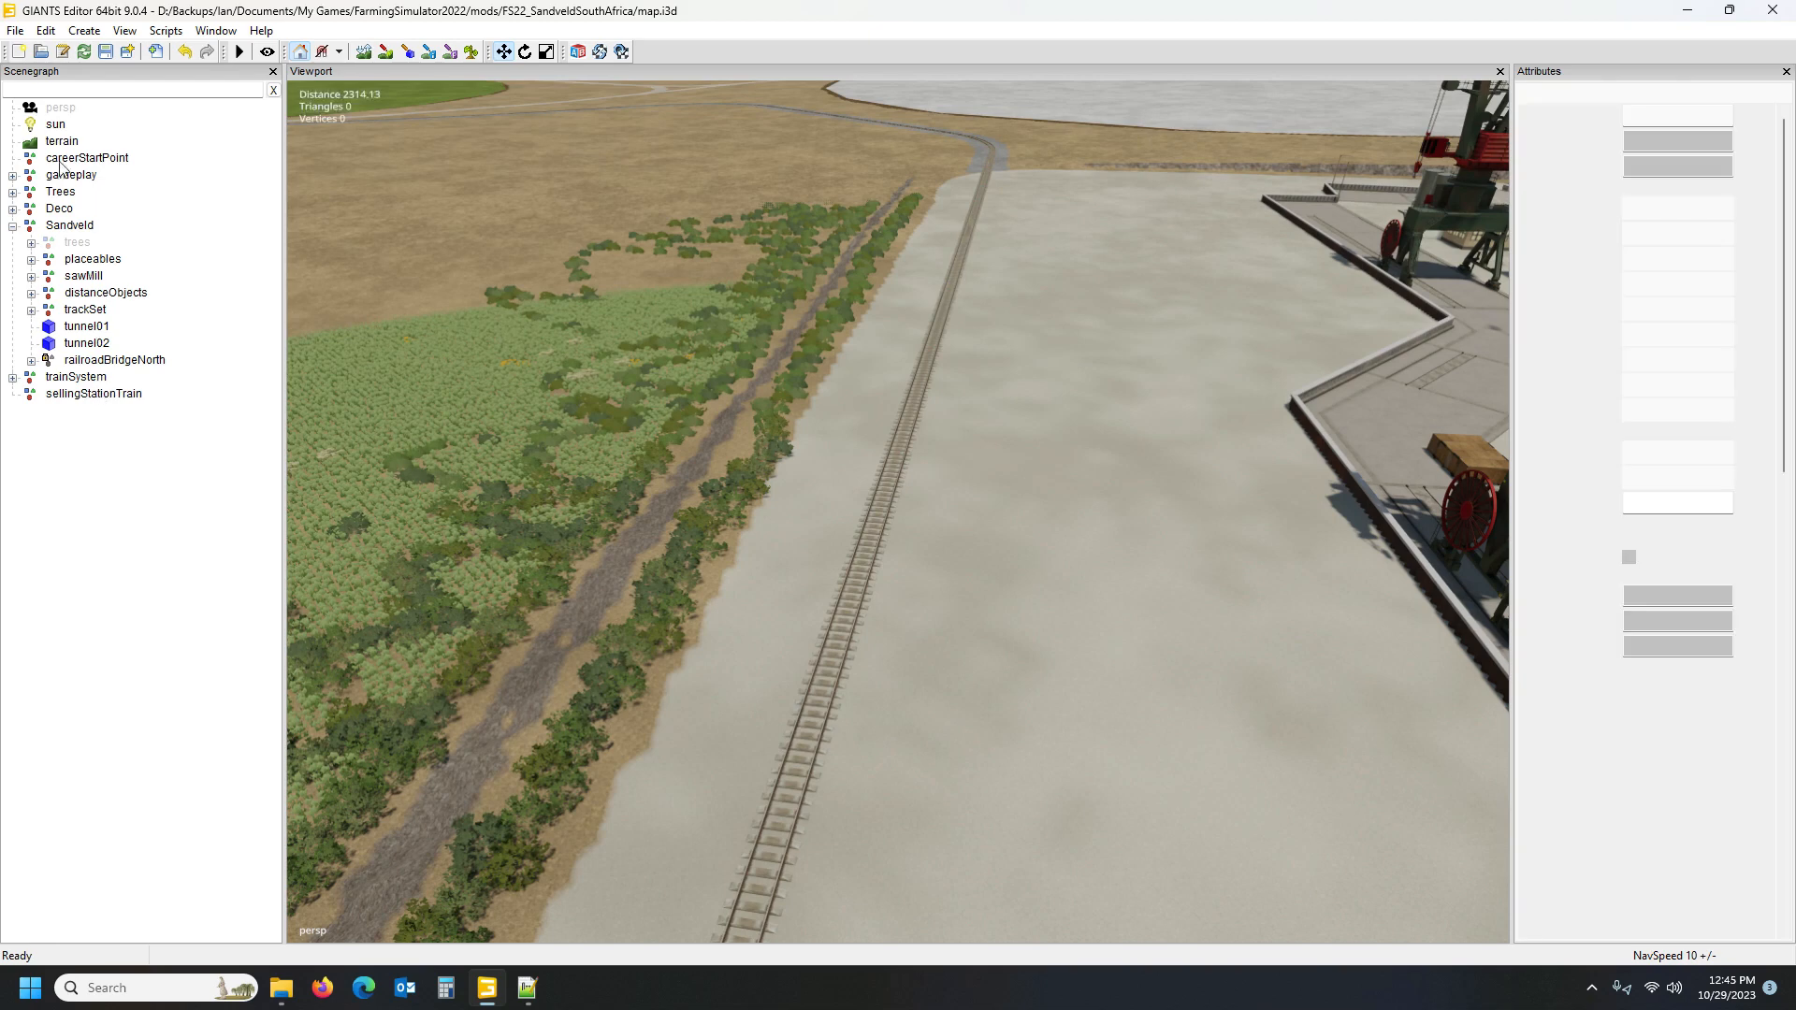
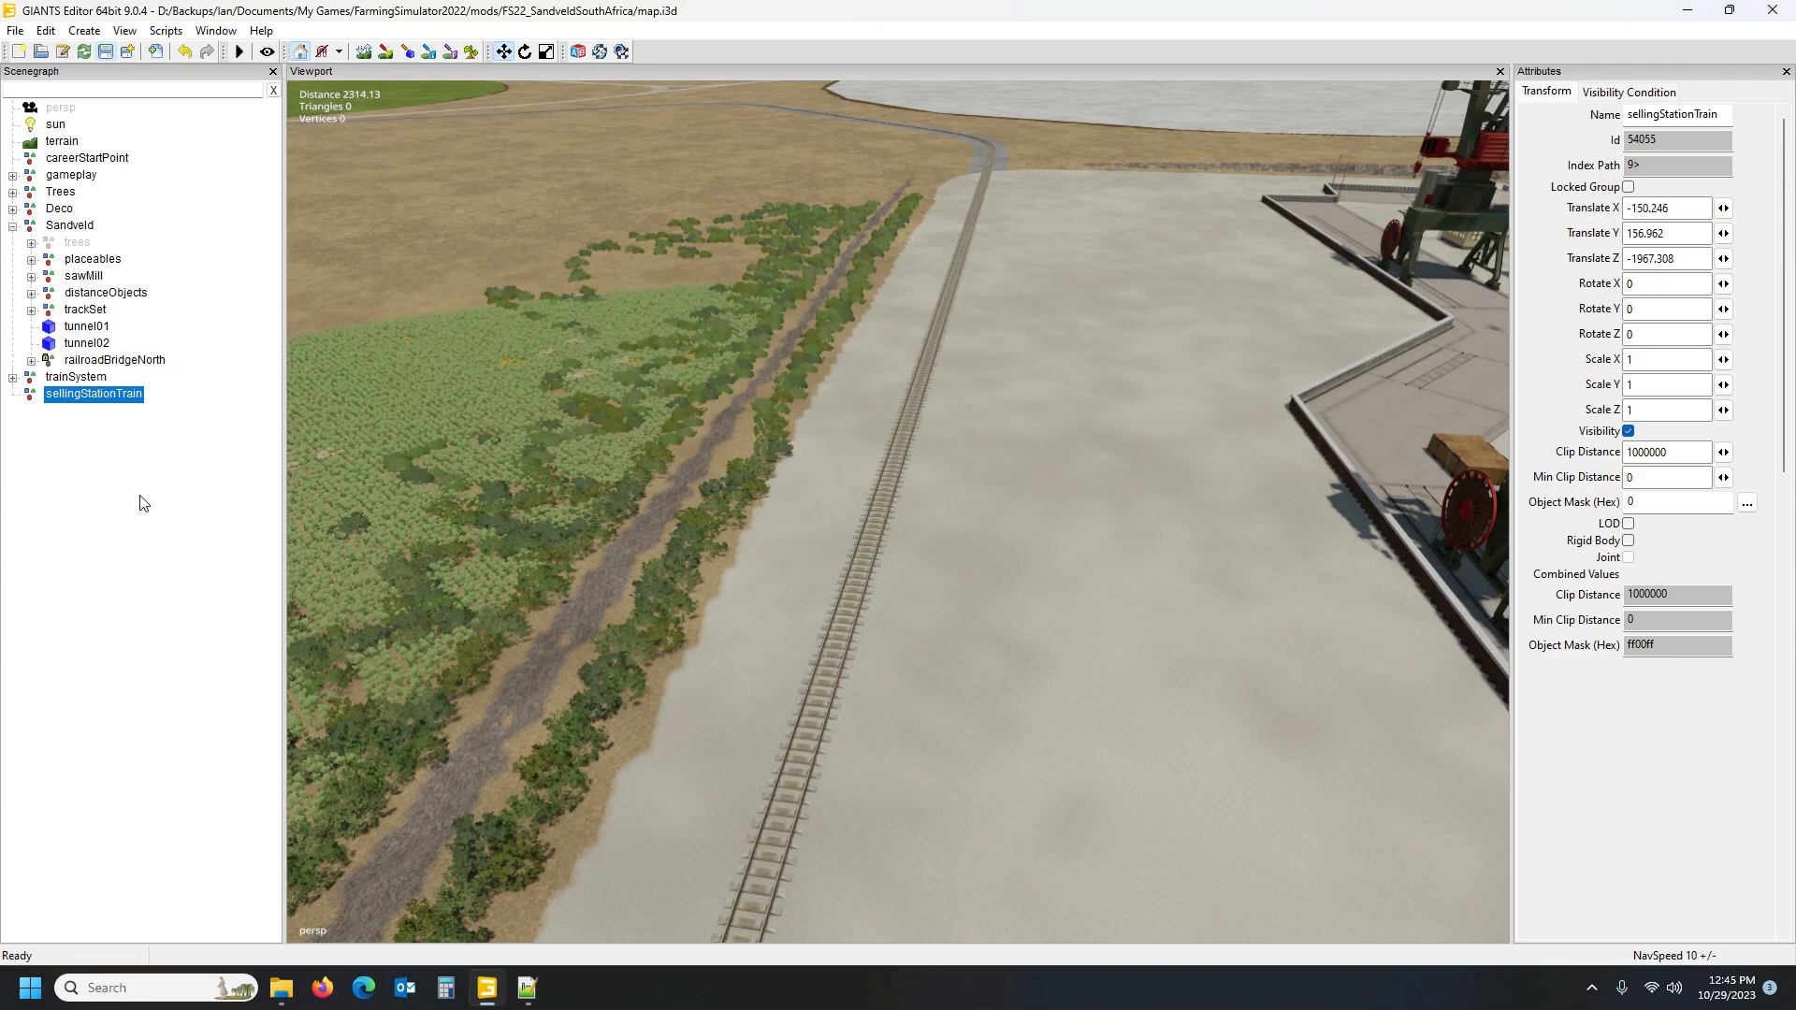
left_click(106, 409)
left_click(102, 397)
Place grainSiloRailroad01 from the placeables group interactively on the paved strip, with its yard spanning the railway track
left_click_drag(636, 417, 696, 411, "alt")
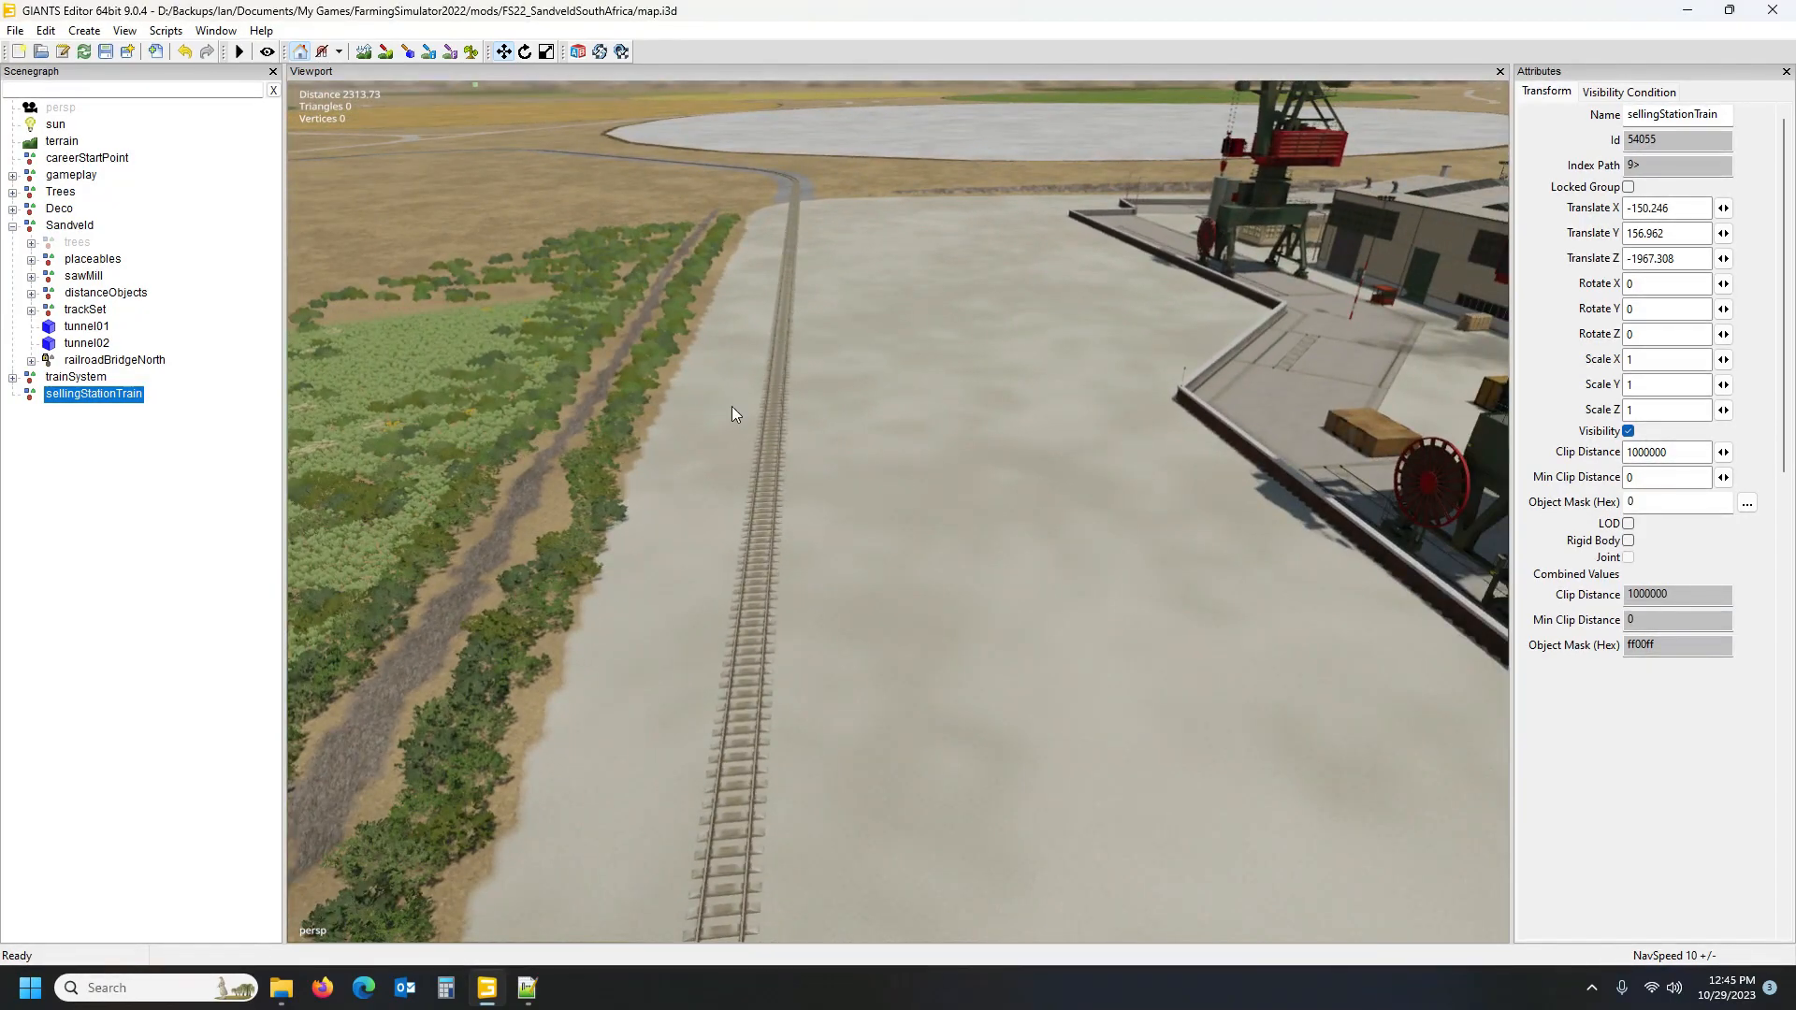
left_click_drag(870, 533, 915, 513, "alt")
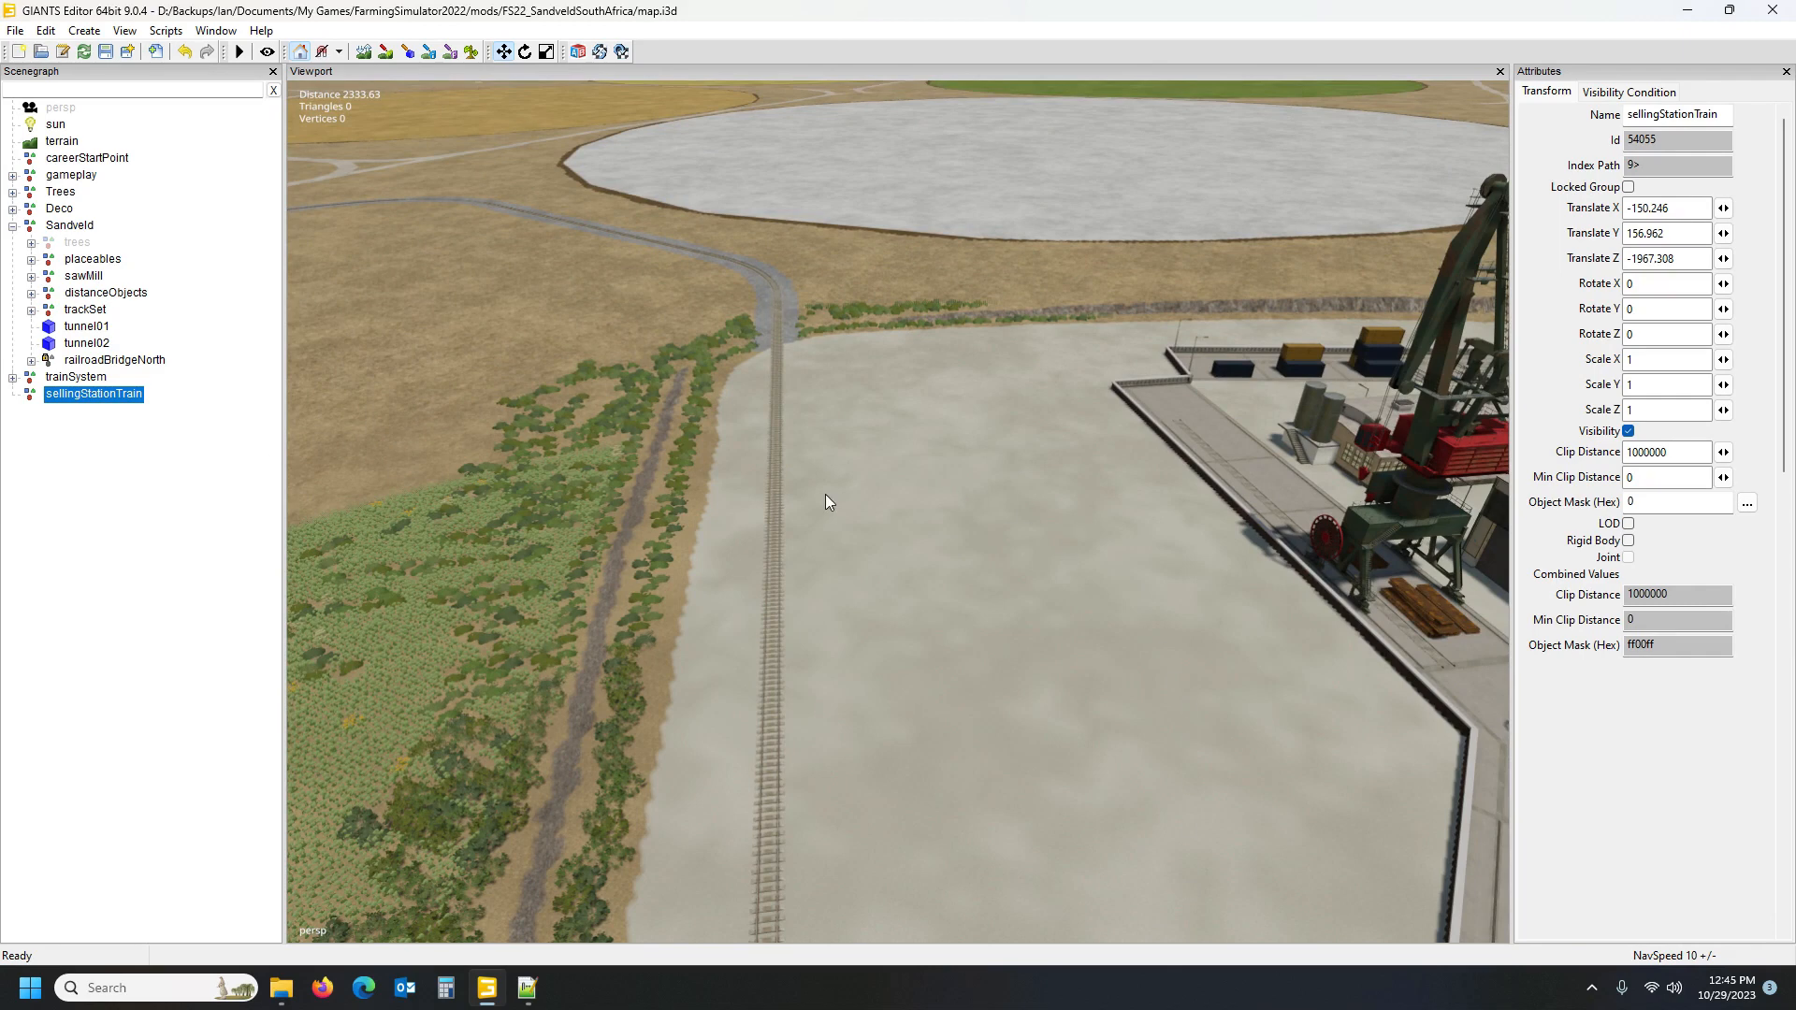
left_click(31, 260)
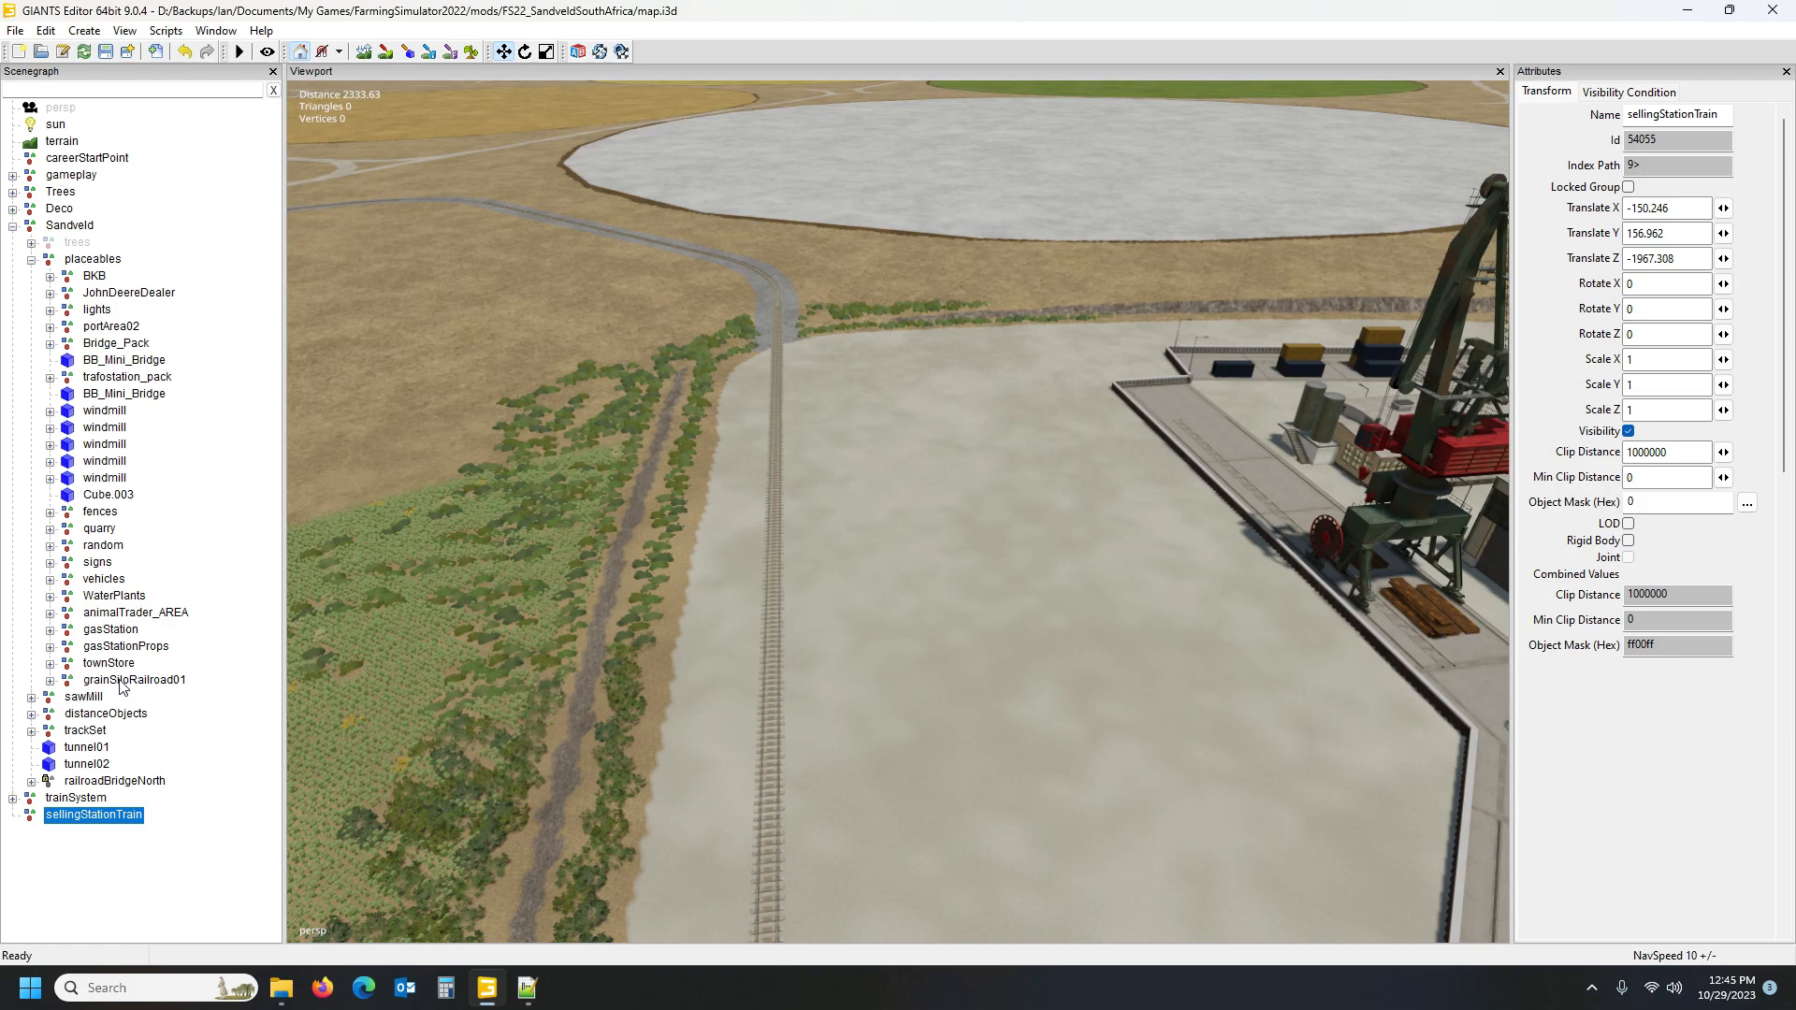
key("ctrl+b")
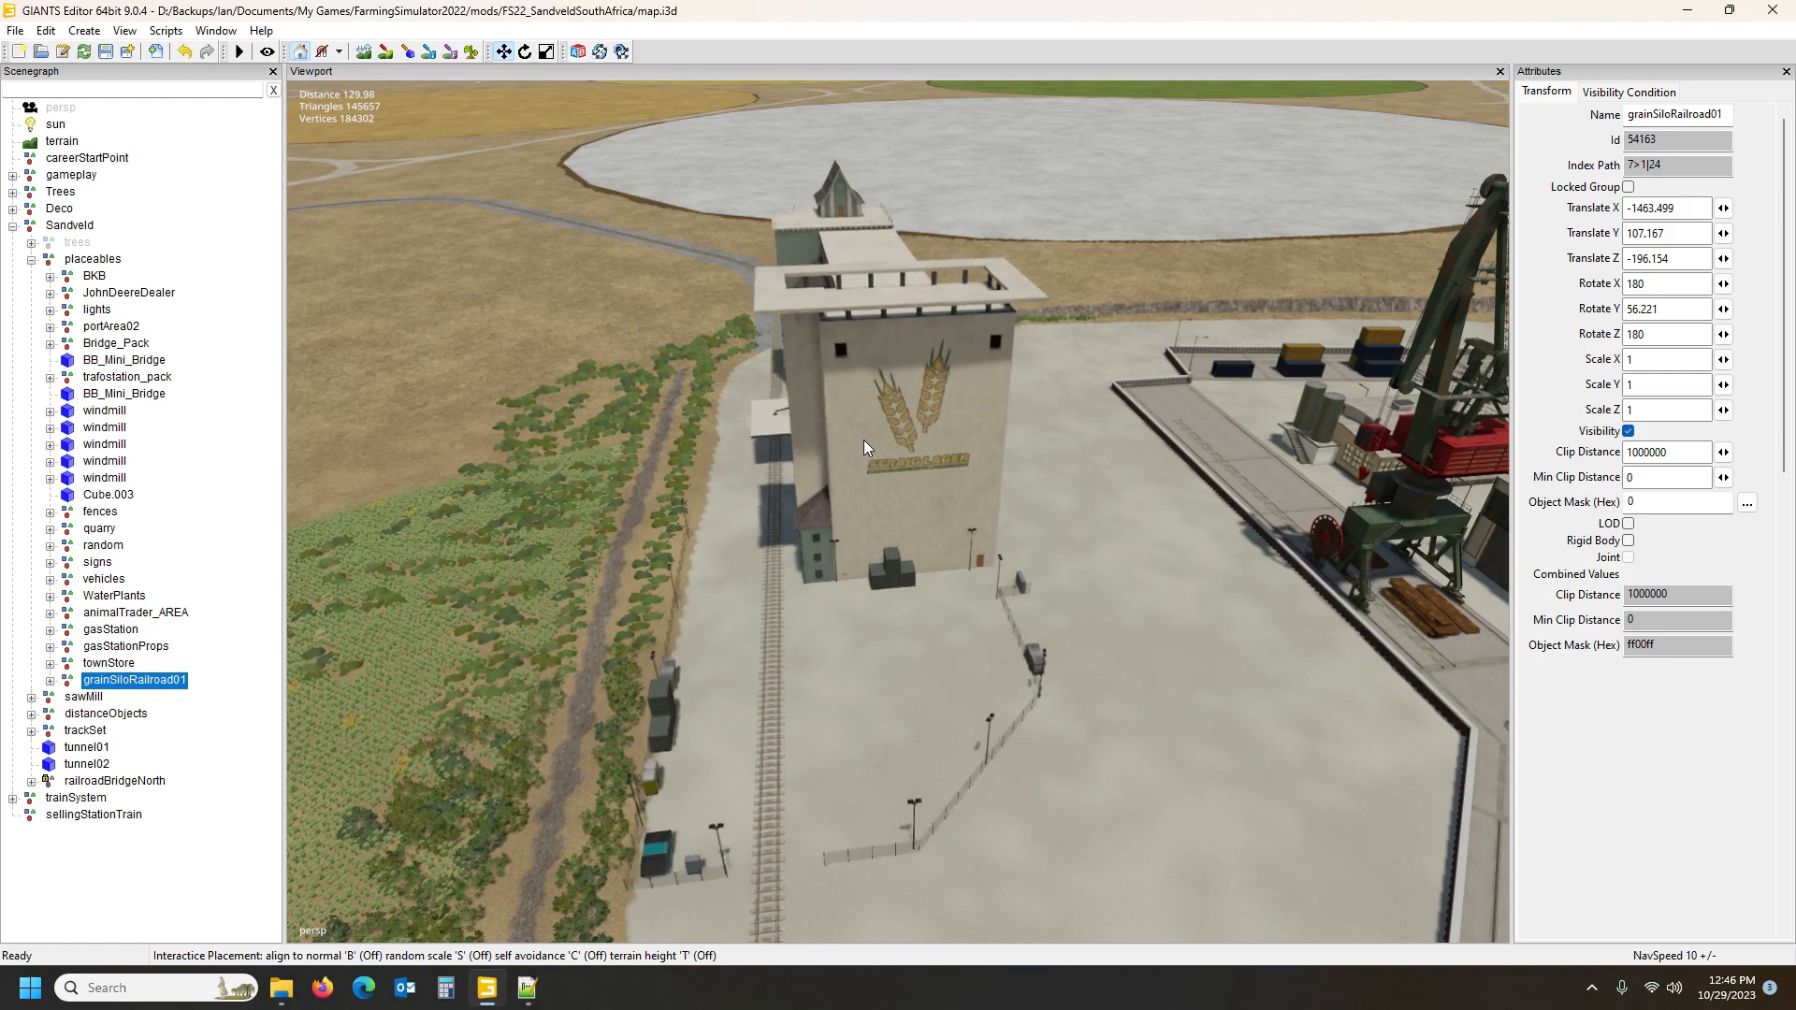
left_click(863, 440)
Nudge grainSiloRailroad01 slightly sideways relative to the track, to about X -1486.717 and Z 8.544
left_click_drag(1023, 833, 961, 817, "alt")
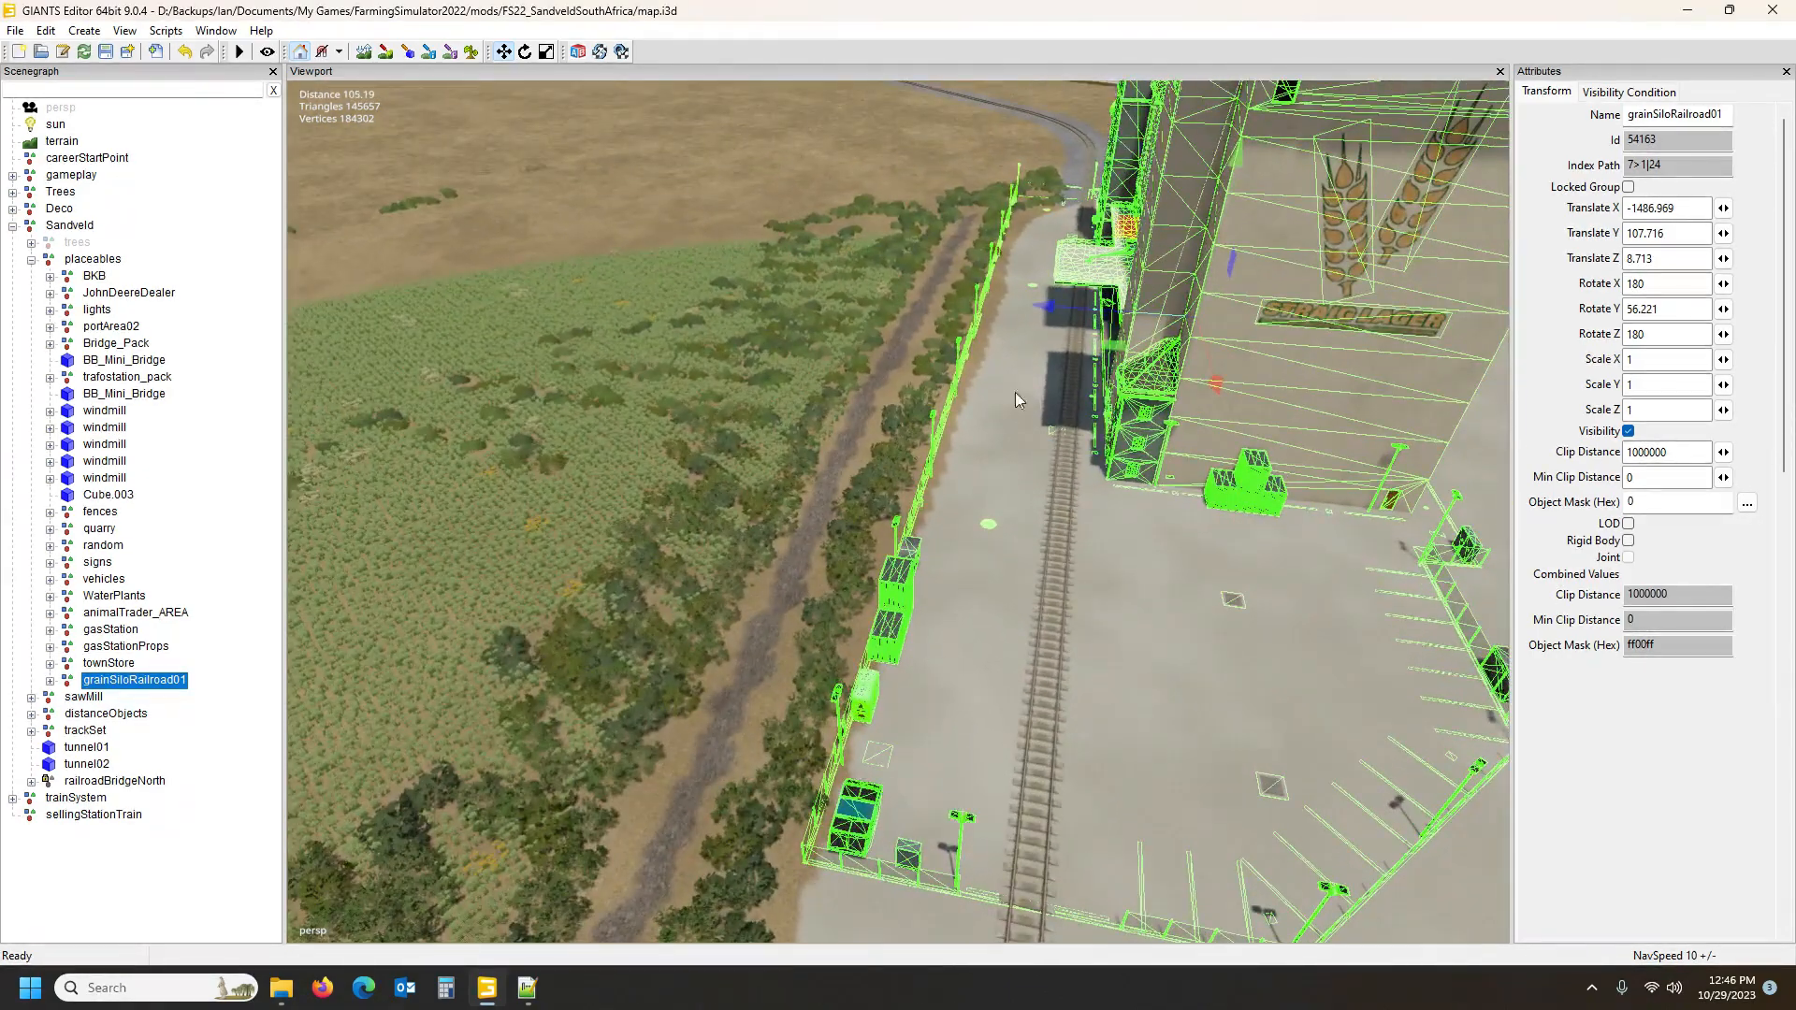
left_click_drag(1014, 481, 1033, 448, "alt")
scroll(1053, 470, "up", 3)
scroll(1053, 441, "up", 5)
scroll(1047, 476, "down", 5)
scroll(1040, 533, "down", 3)
scroll(1040, 745, "down", 3)
scroll(1047, 870, "up", 4)
scroll(1033, 449, "down", 3)
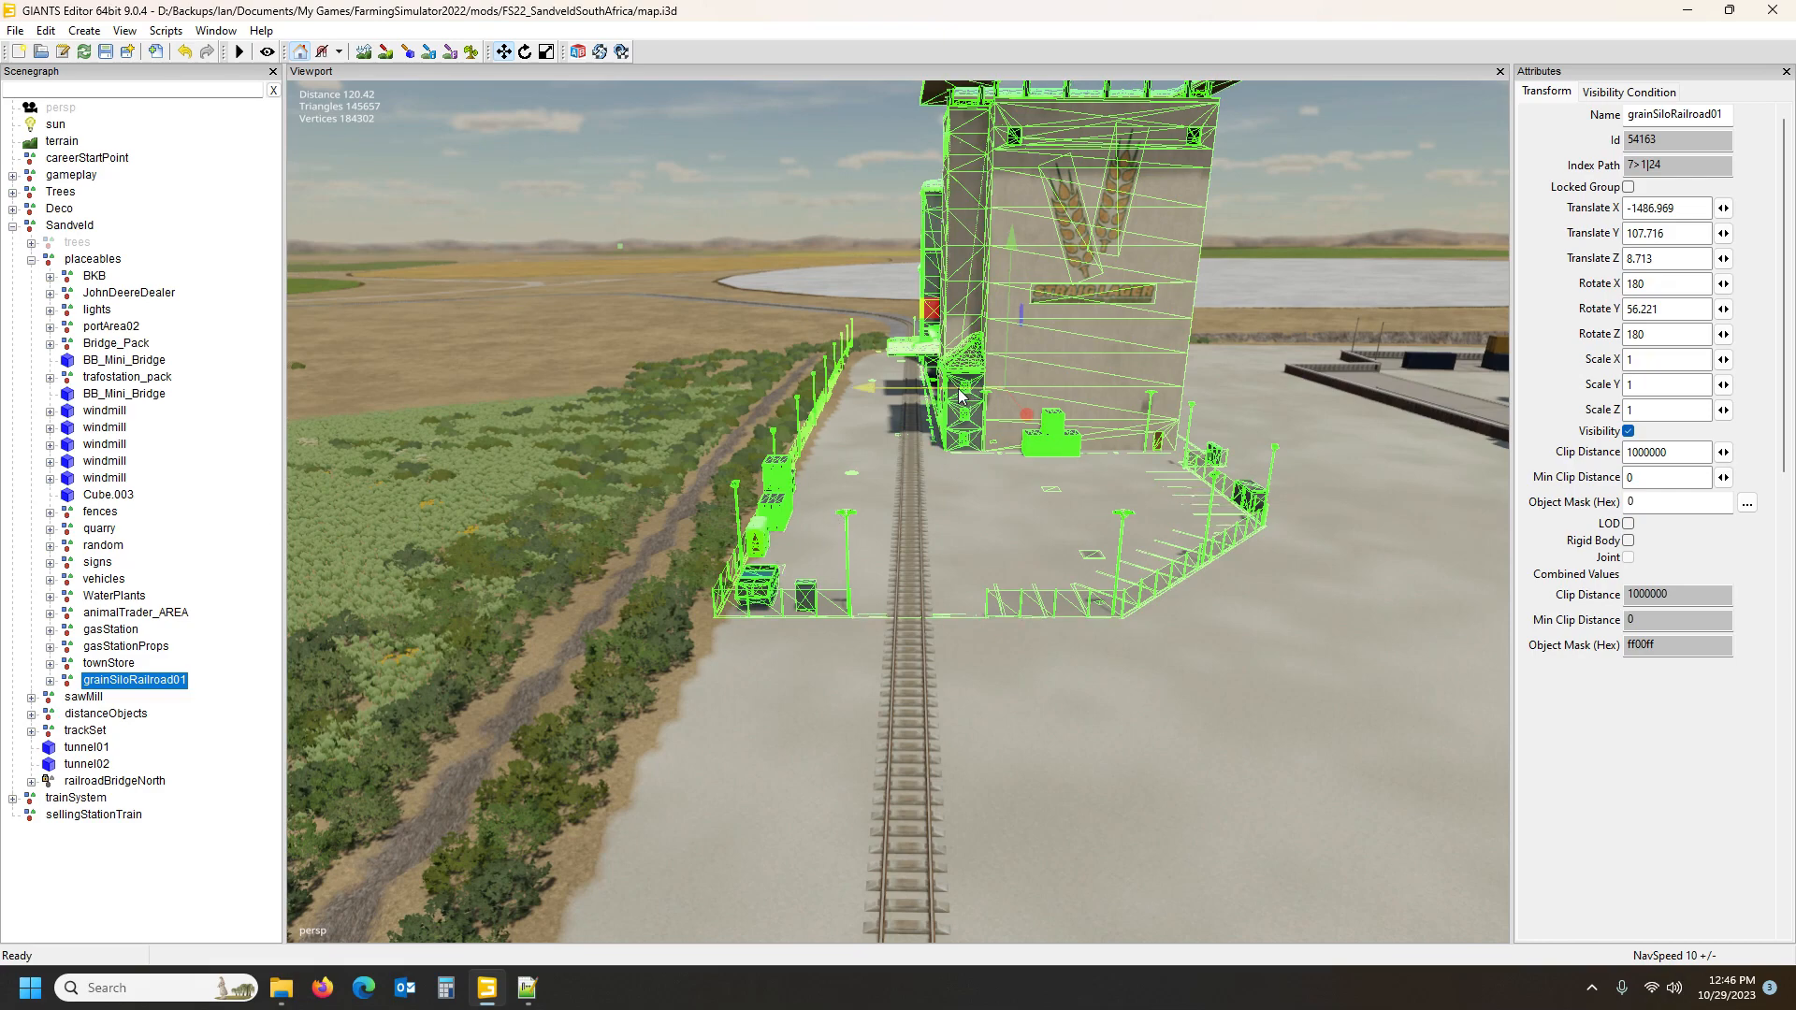
left_click_drag(958, 390, 958, 402)
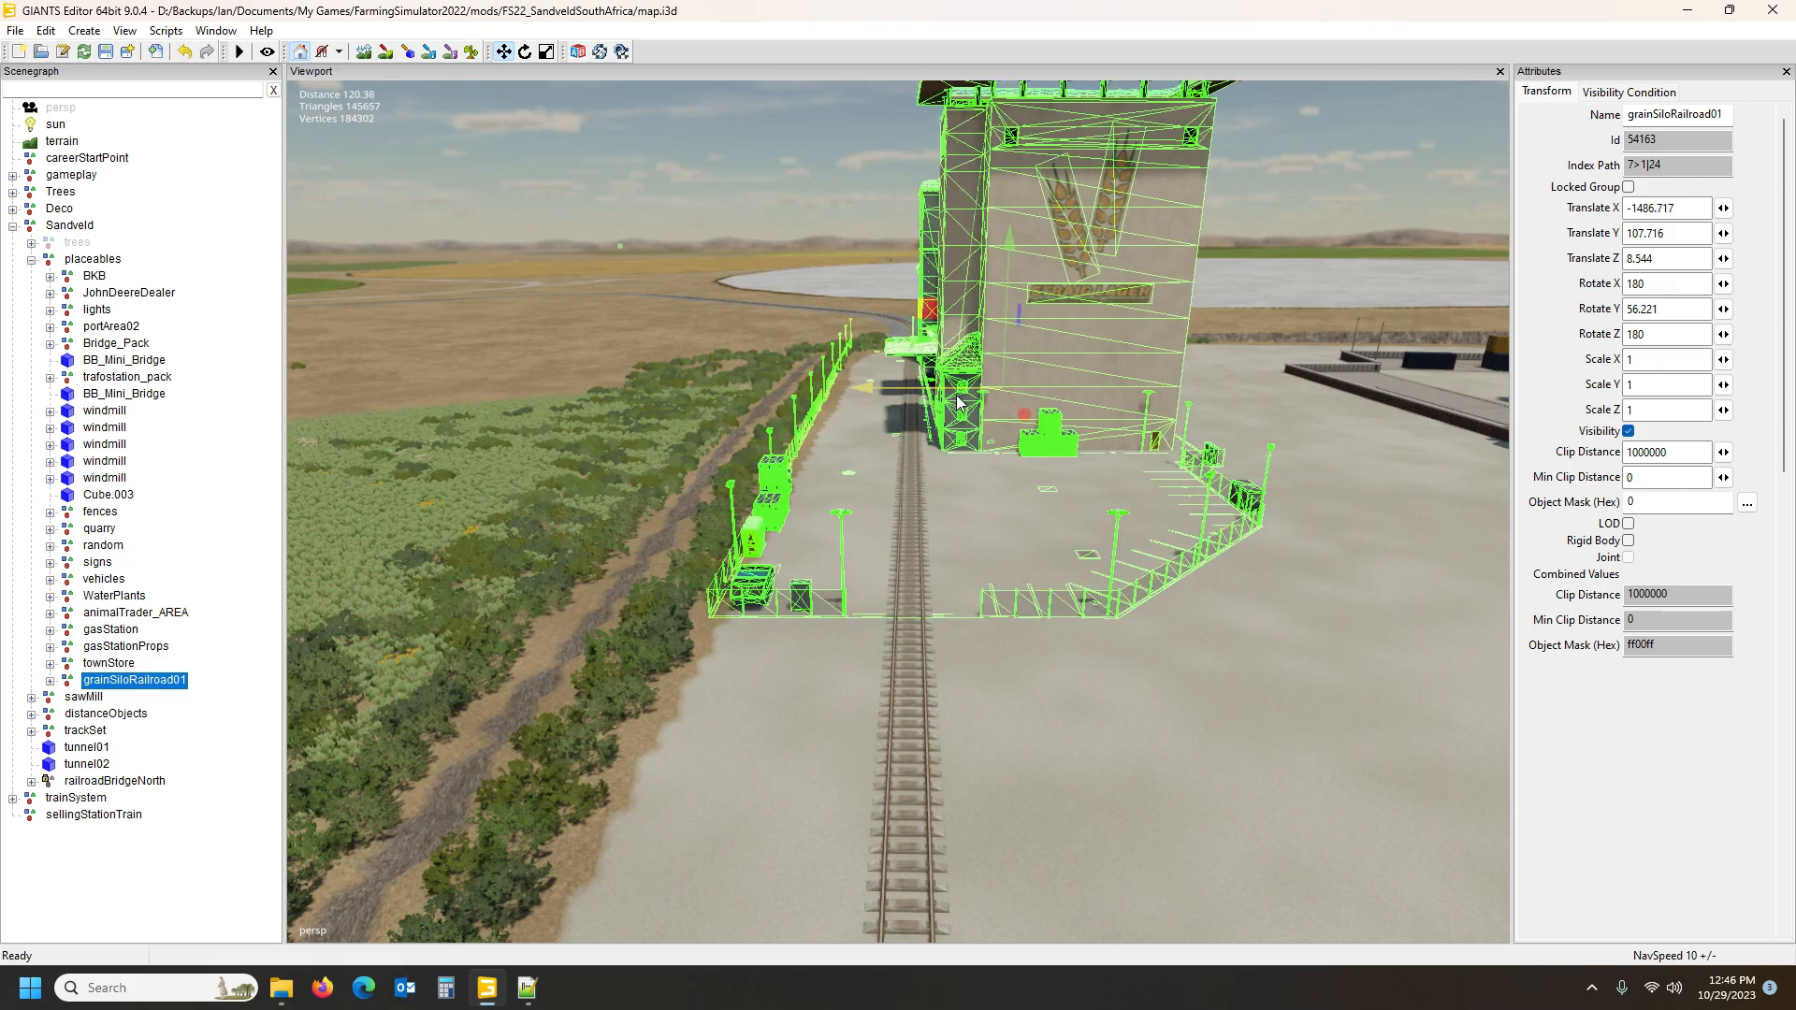
Rotate grainSiloRailroad01 to about 57.5° in Y to align it with the track
left_click_drag(947, 558, 948, 767, "alt")
scroll(945, 550, "up", 10)
scroll(939, 747, "down", 15)
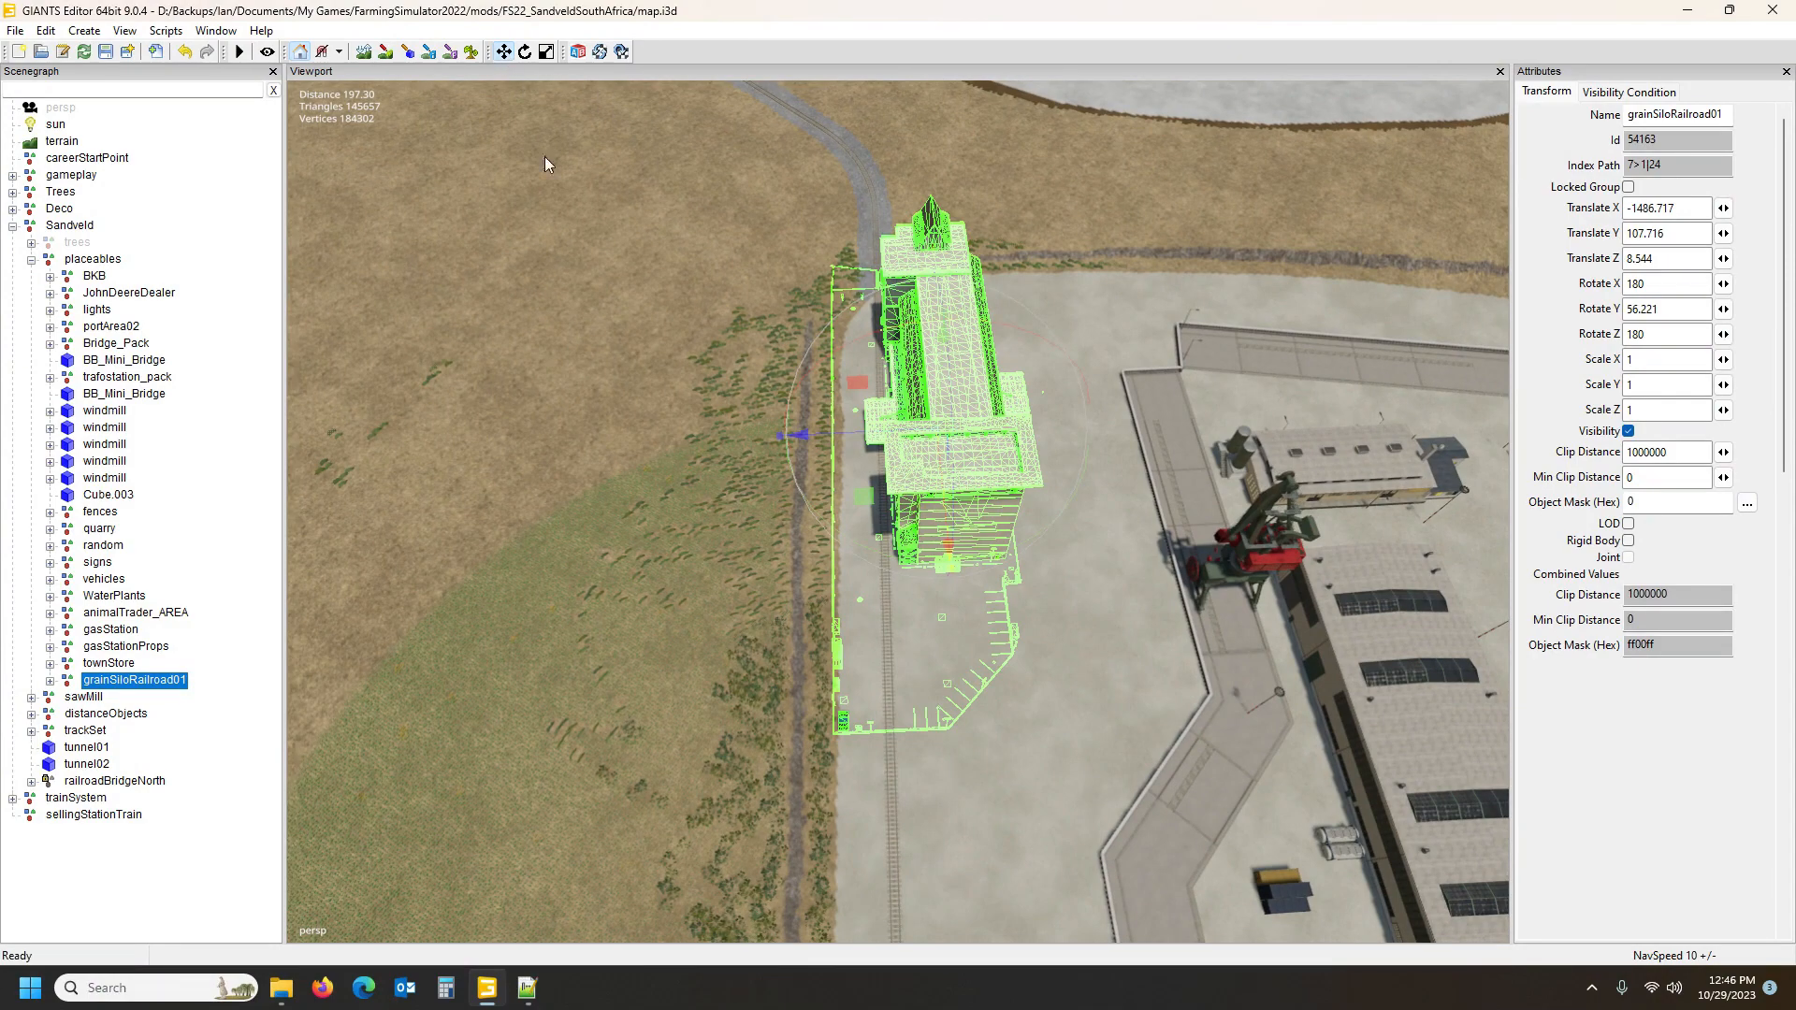
left_click_drag(919, 564, 913, 574)
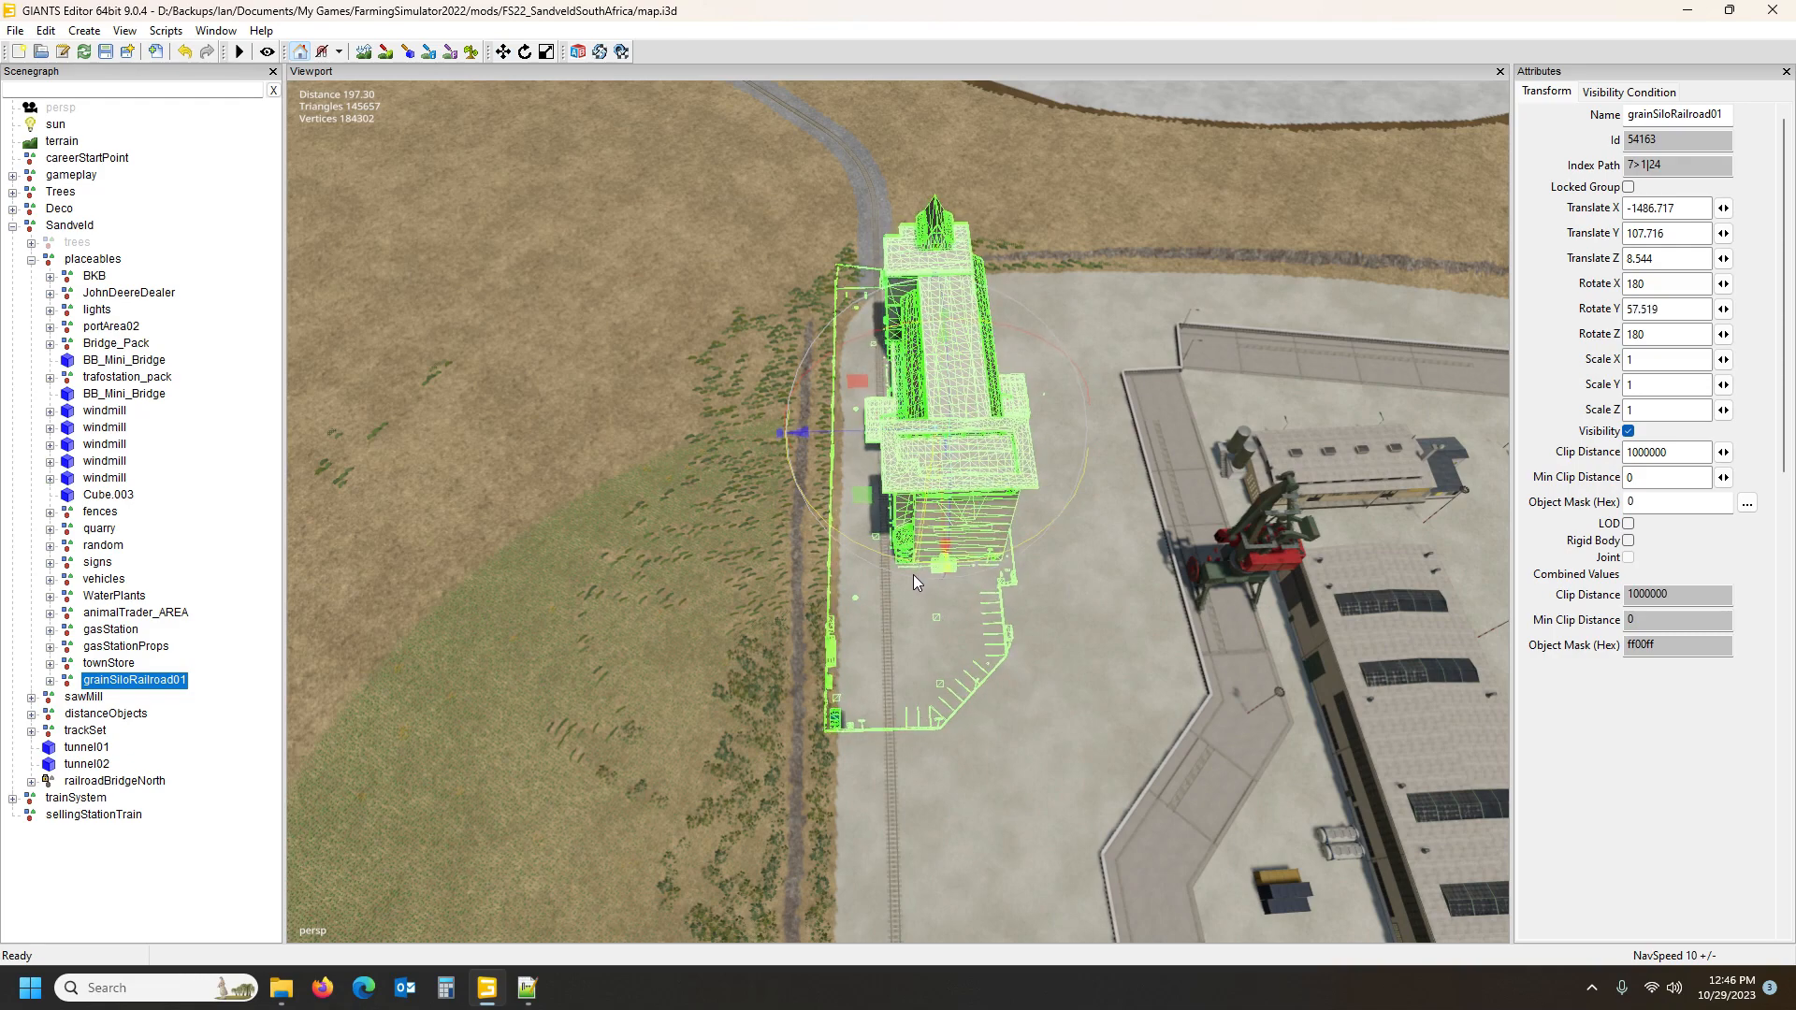
Move grainSiloRailroad01 across the track to about X -1460.232, Z -8.316, with its loading platform beside the rails
middle_click_drag(880, 262, 708, 508)
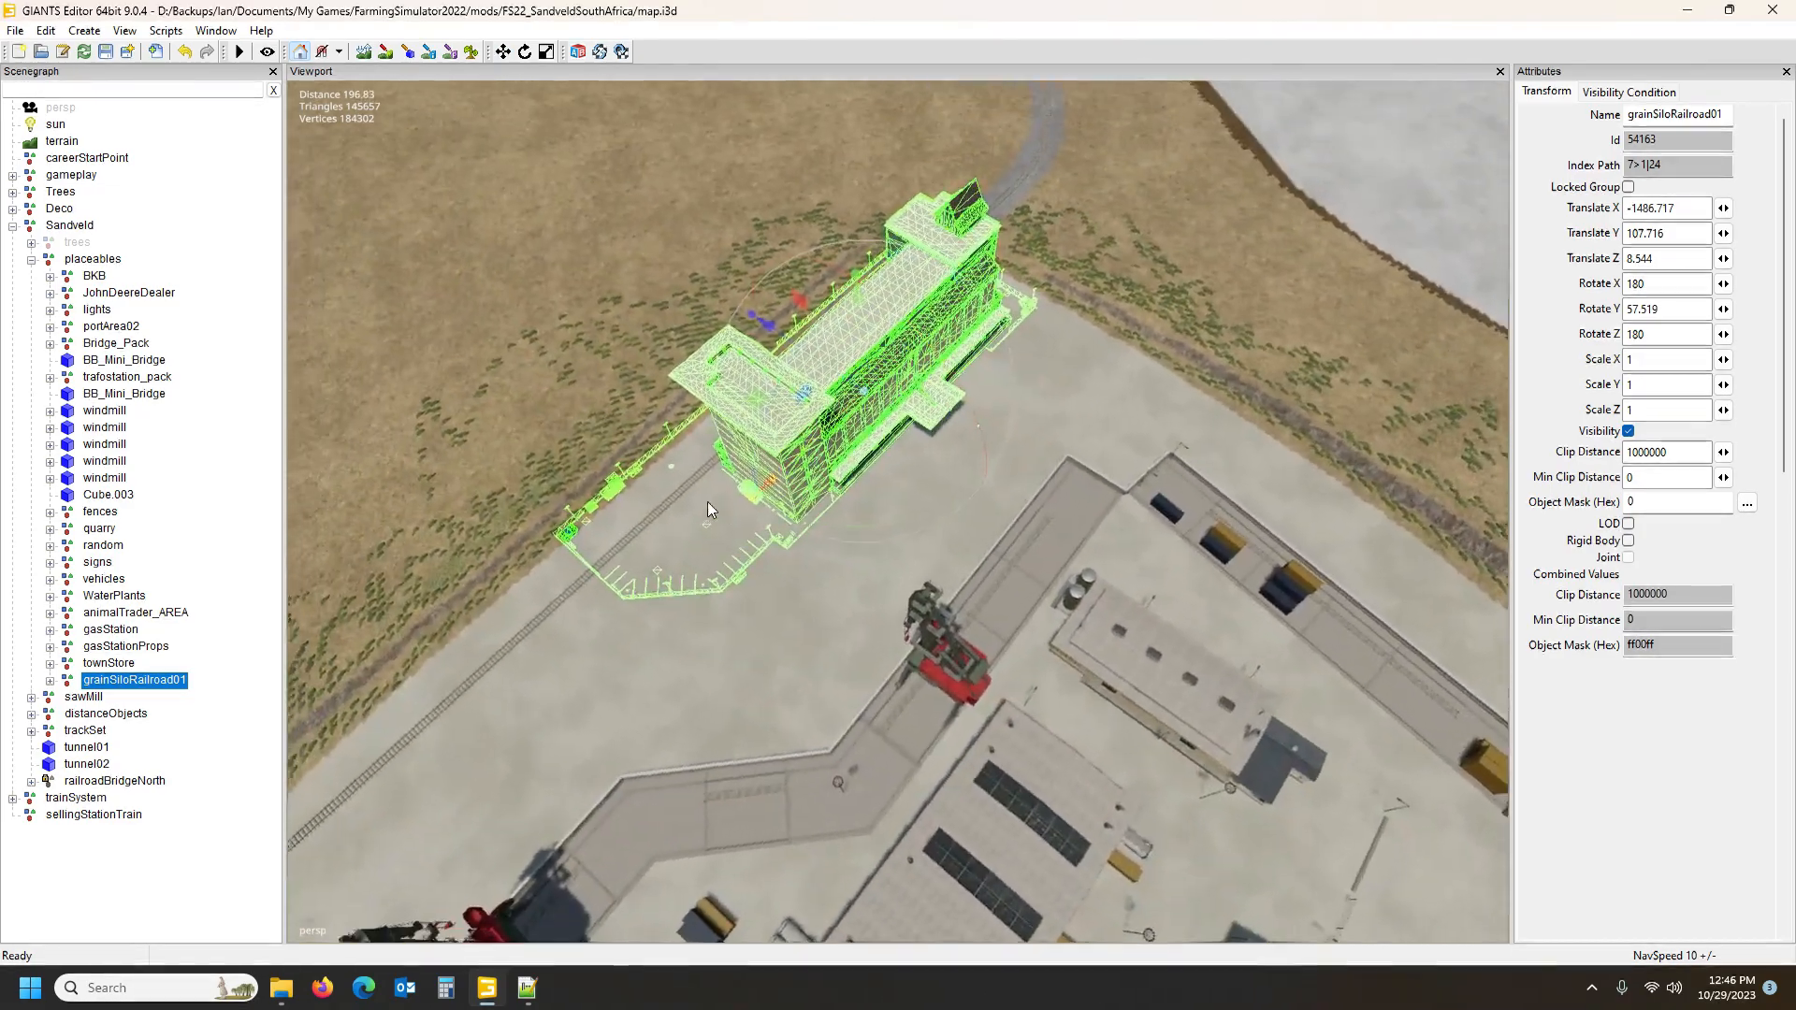
scroll(707, 510, "up", 5)
left_click_drag(711, 500, 646, 486, "alt")
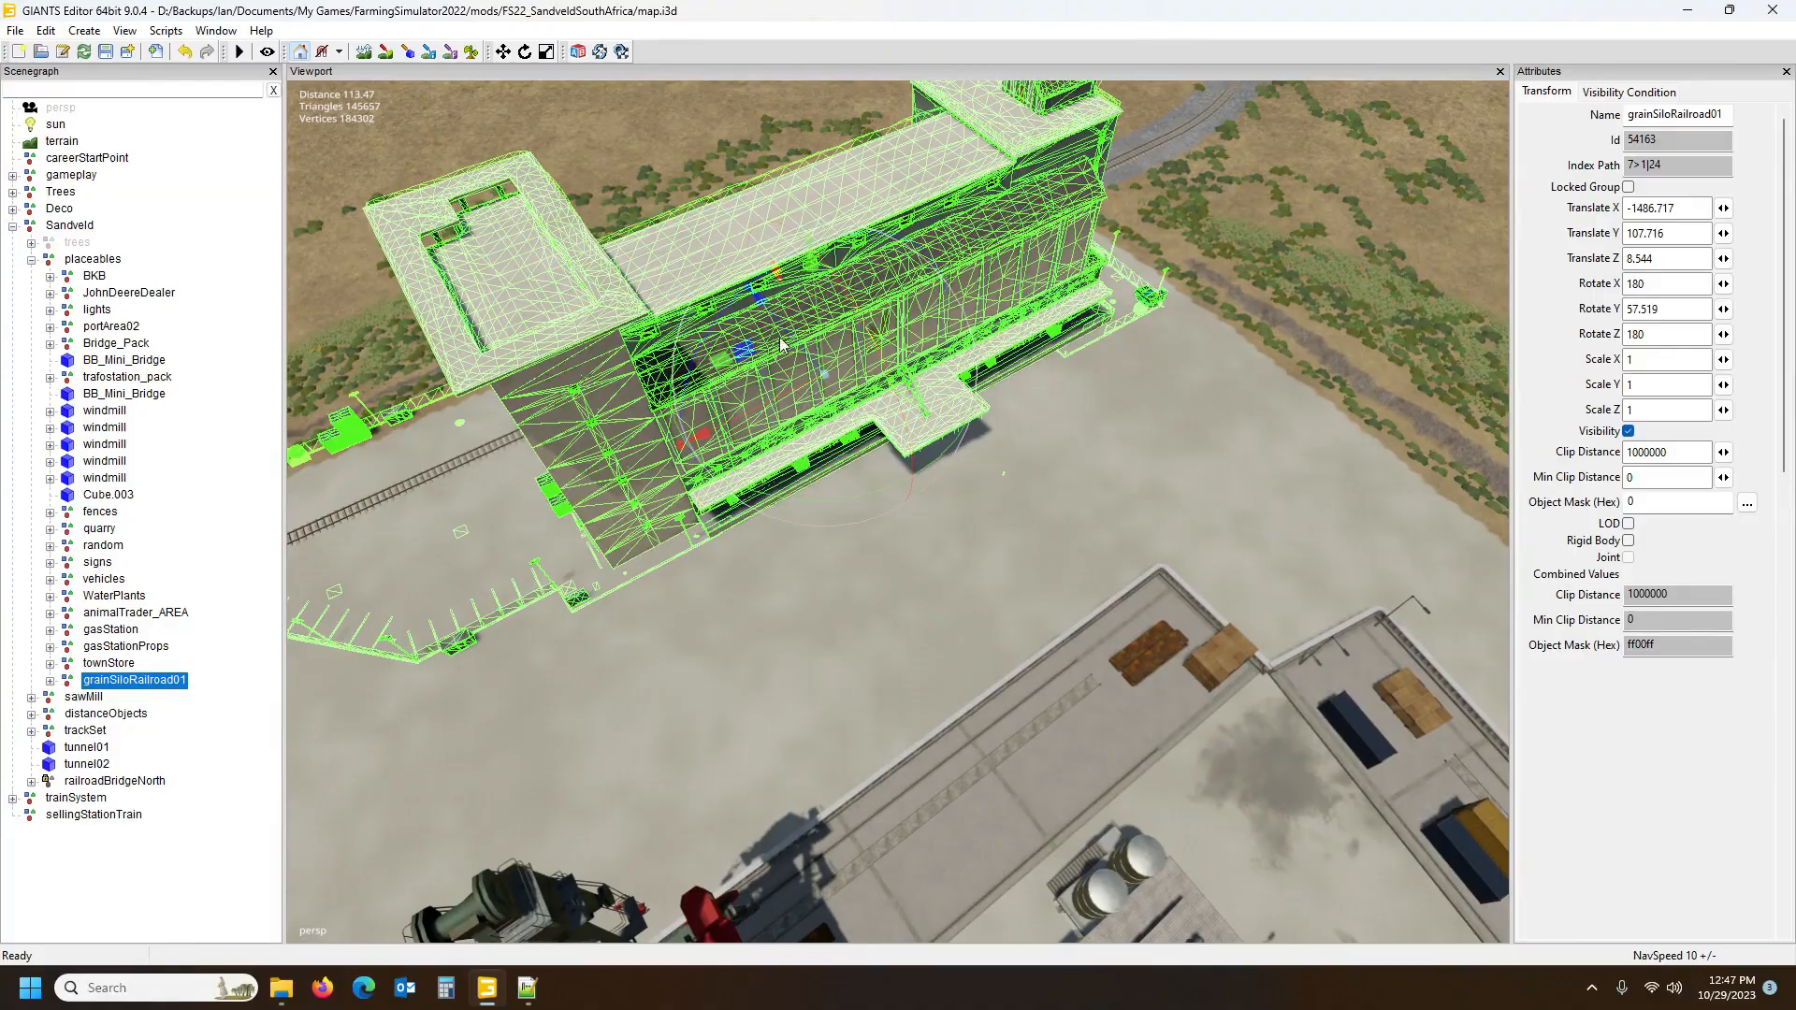
left_click_drag(791, 339, 671, 190)
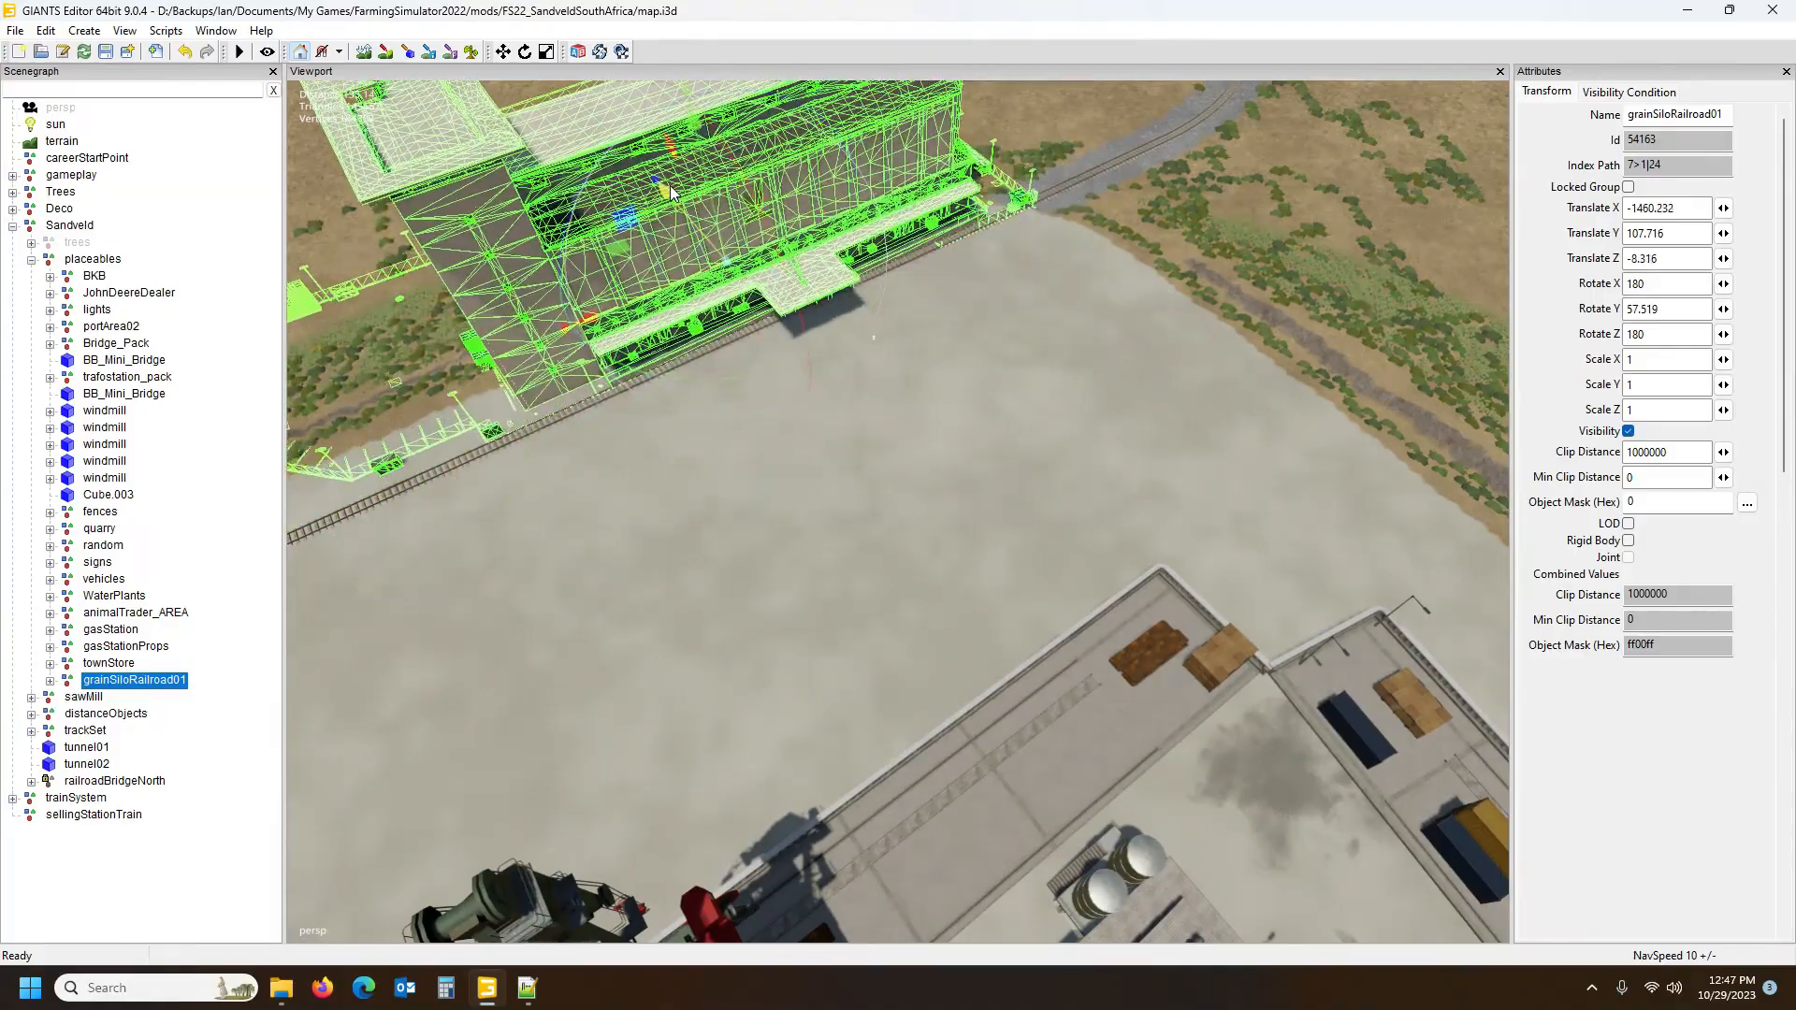
Rotate grainSiloRailroad01 to about 57.9° in Y and lower it to about Y 106.528
left_click_drag(708, 251, 865, 529, "alt")
scroll(705, 216, "up", 5)
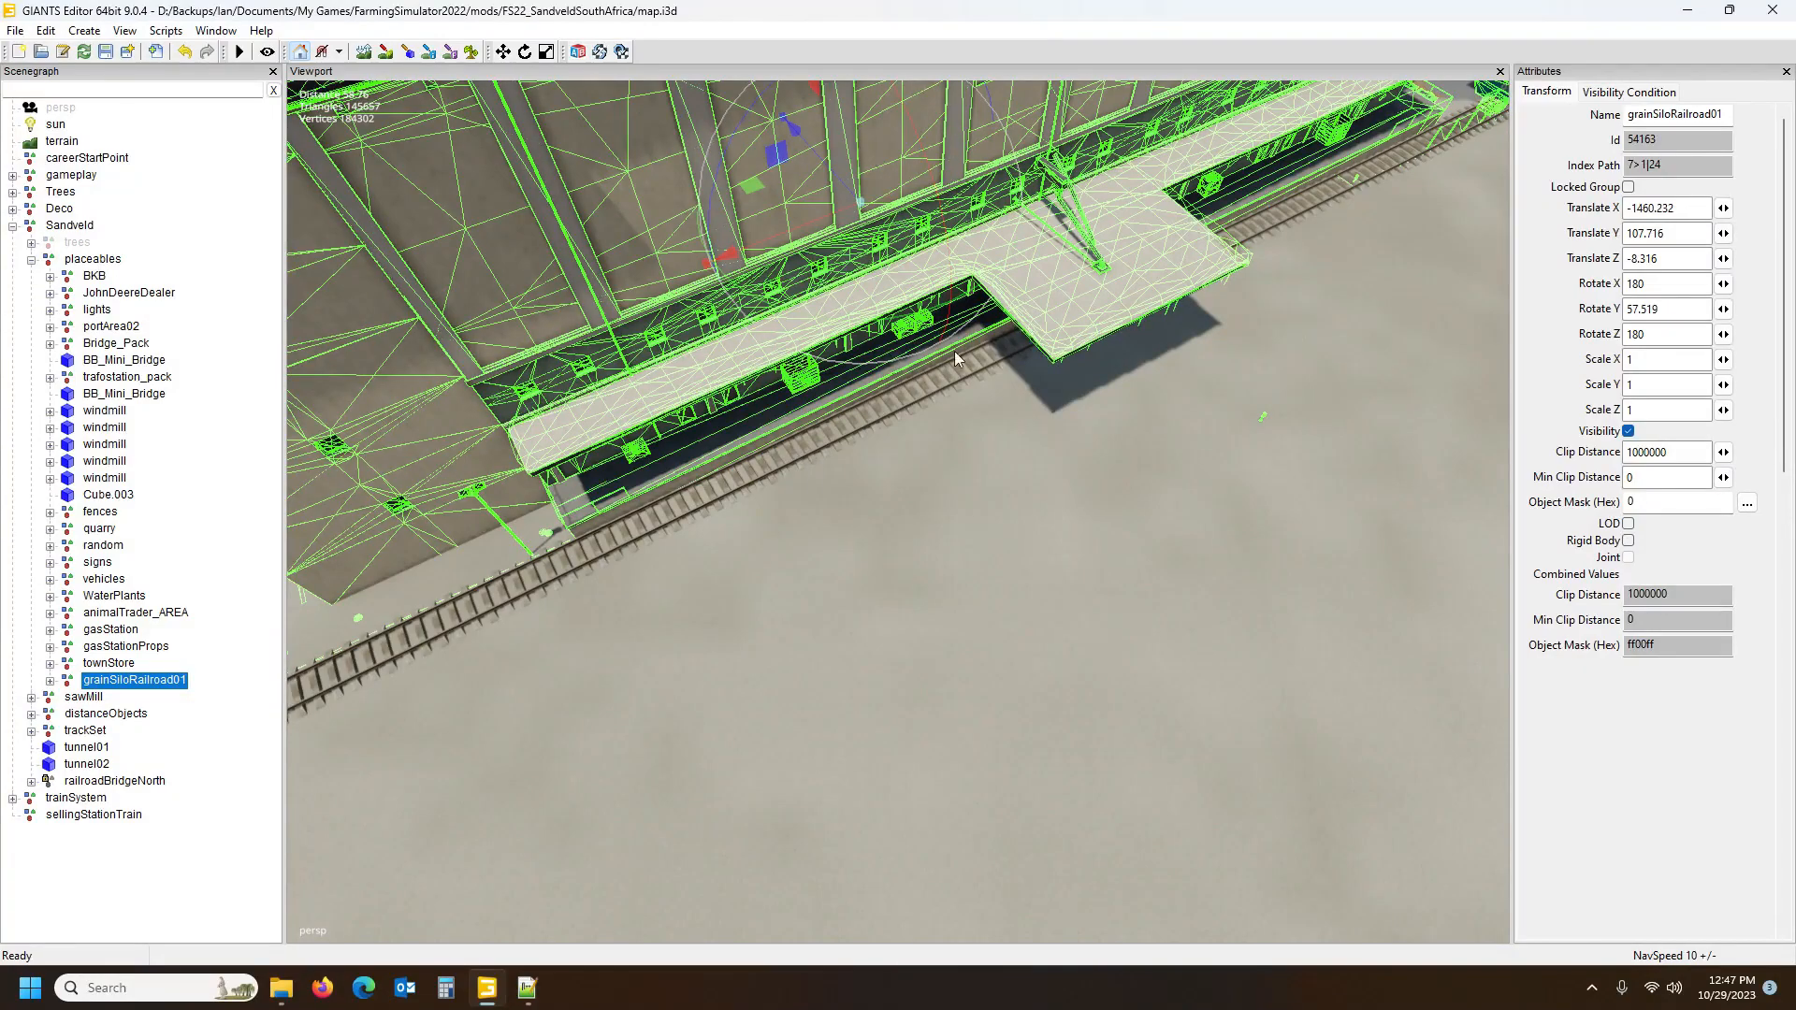
scroll(827, 489, "down", 8)
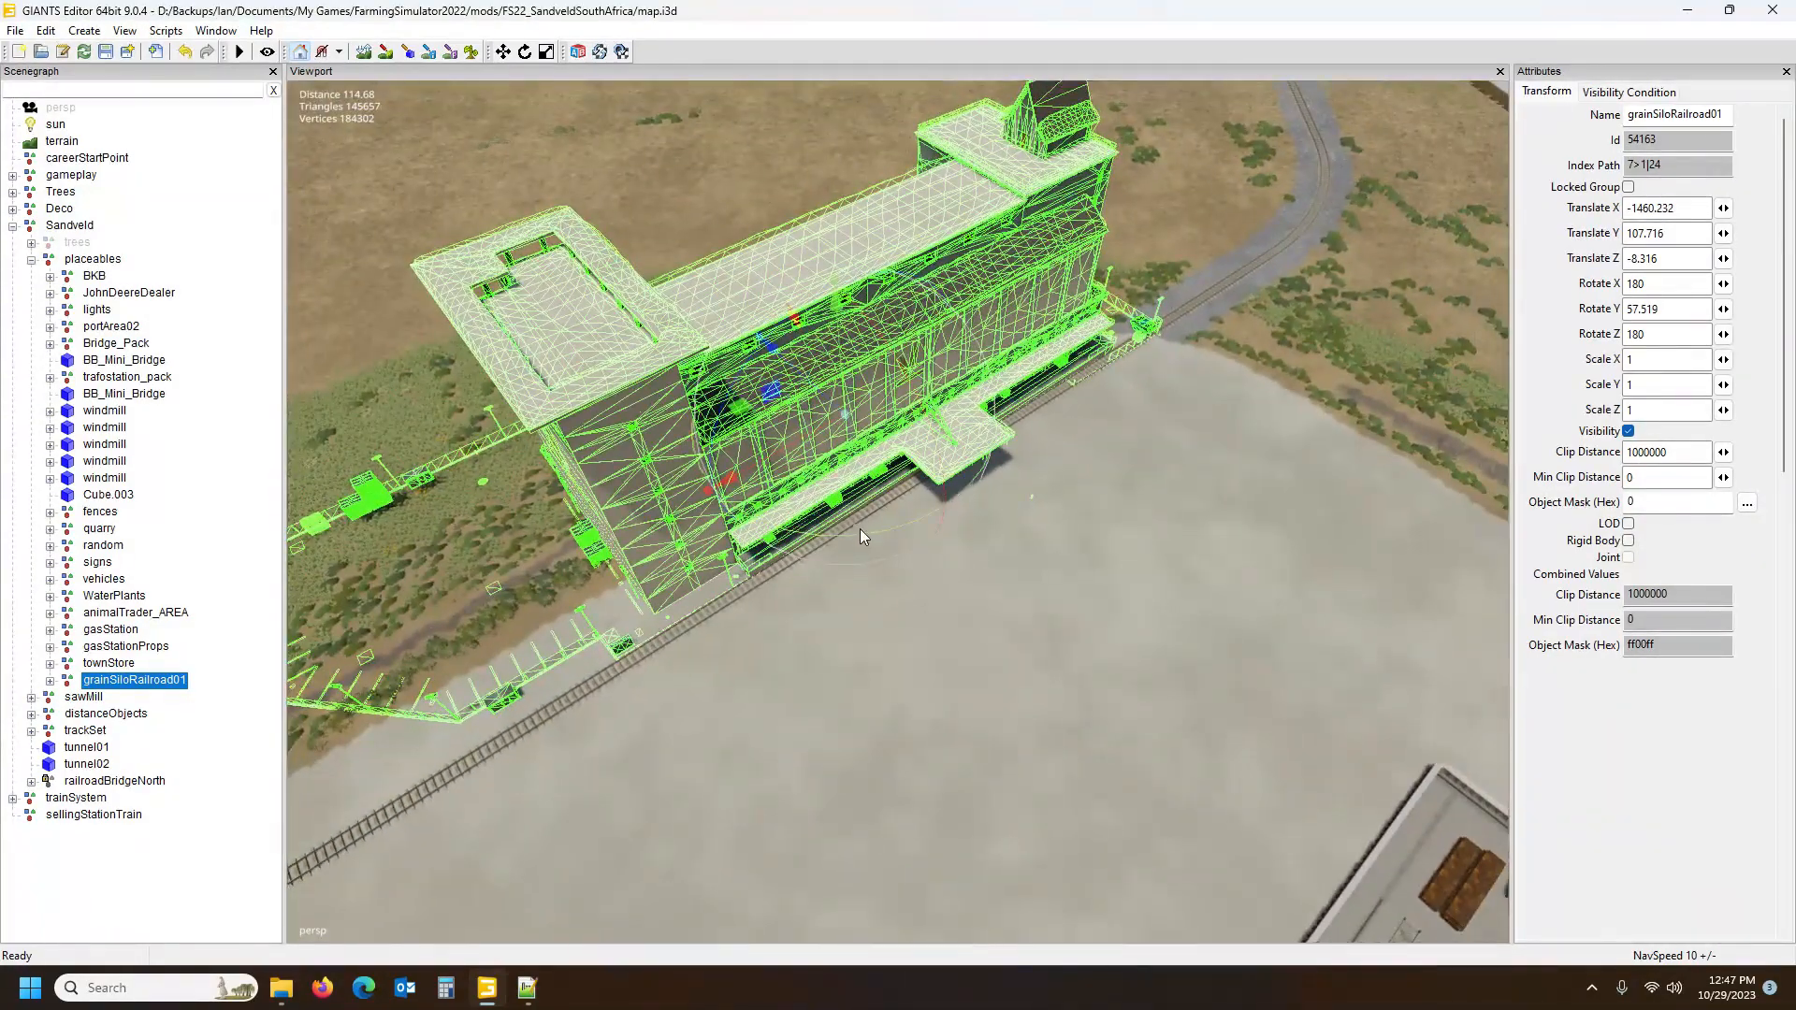
left_click_drag(860, 530, 857, 533)
left_click_drag(843, 397, 845, 404)
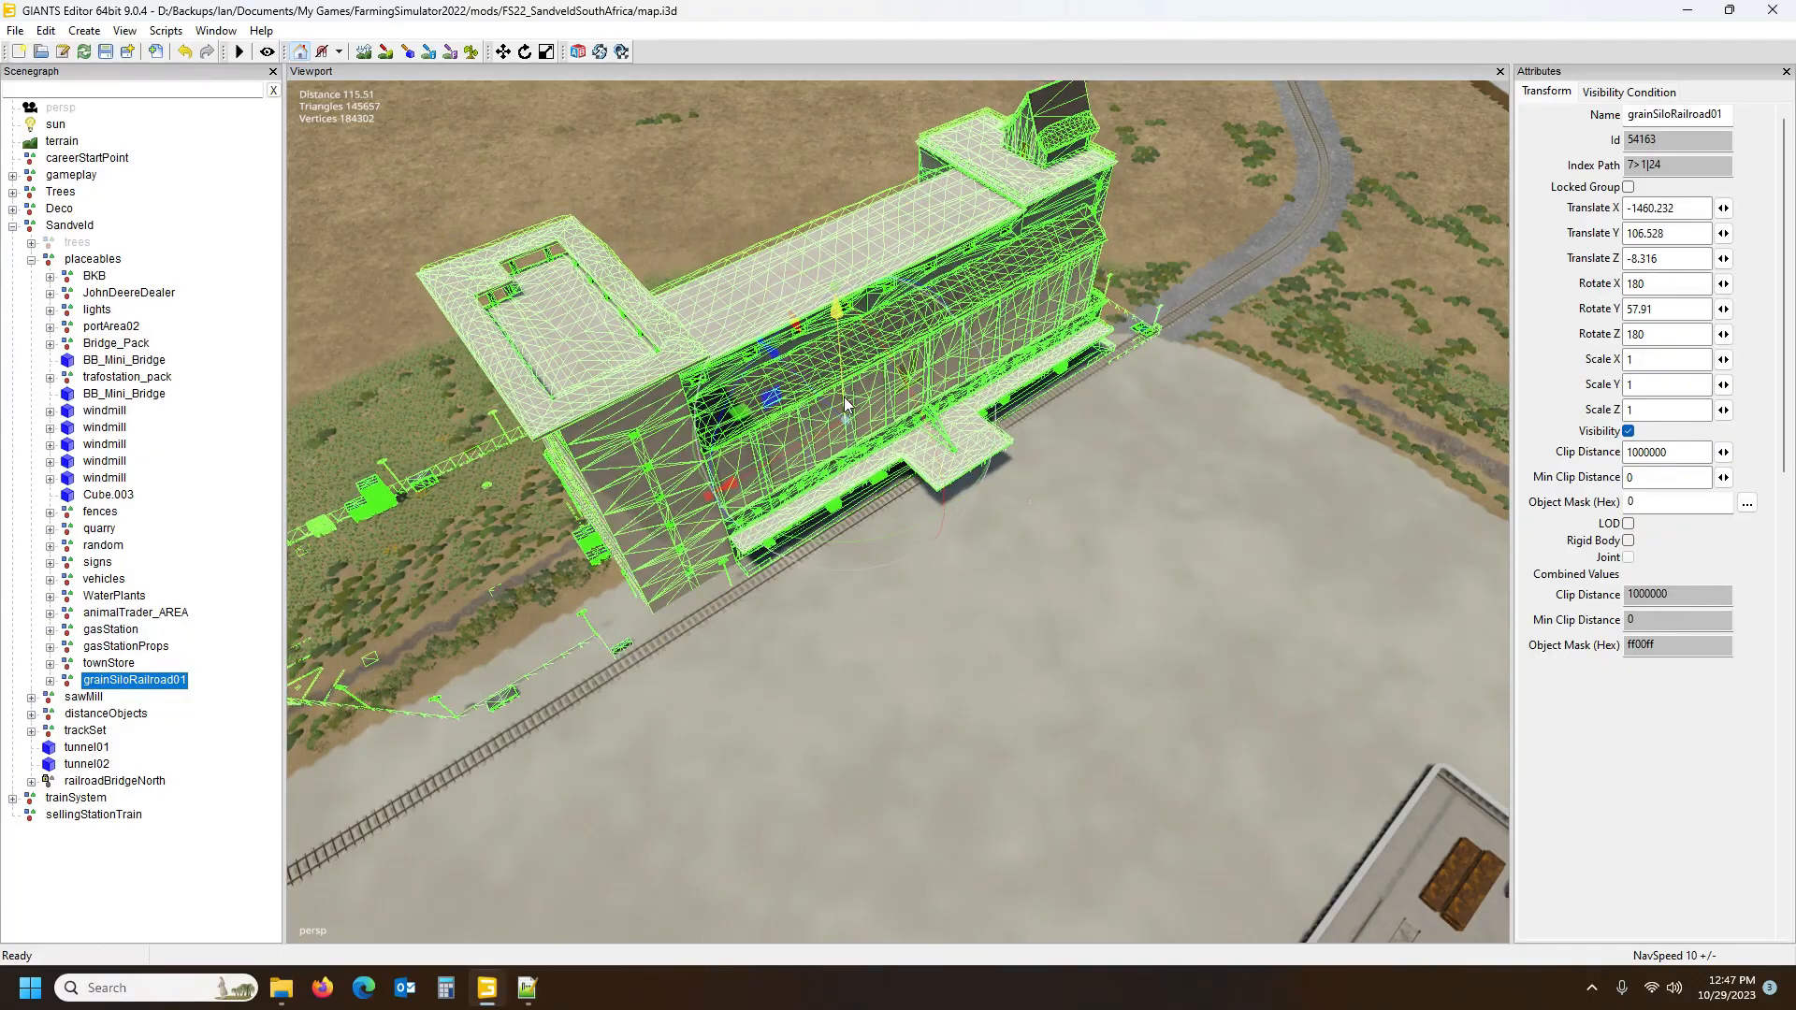
Fine-tune grainSiloRailroad01's Y rotation to about 57.5° so its platform edge runs parallel to the rails
left_click_drag(956, 582, 1114, 479, "alt")
scroll(912, 585, "up", 5)
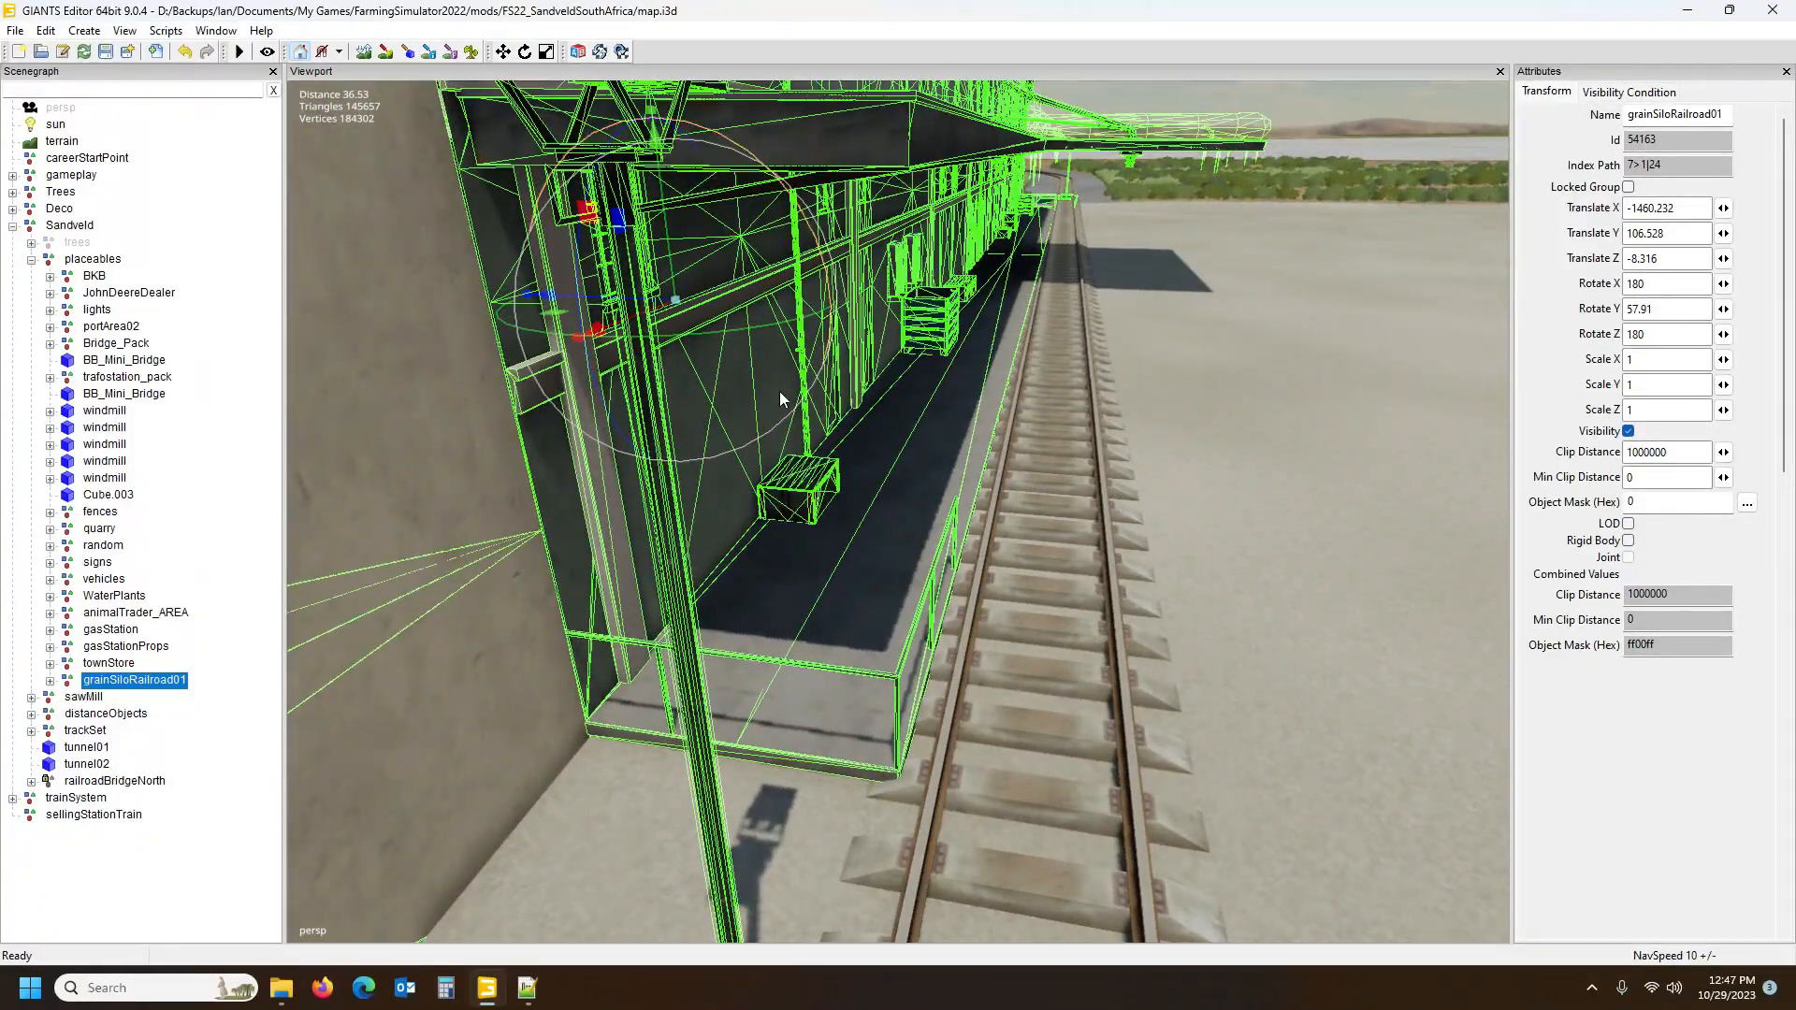
left_click_drag(736, 331, 1213, 586)
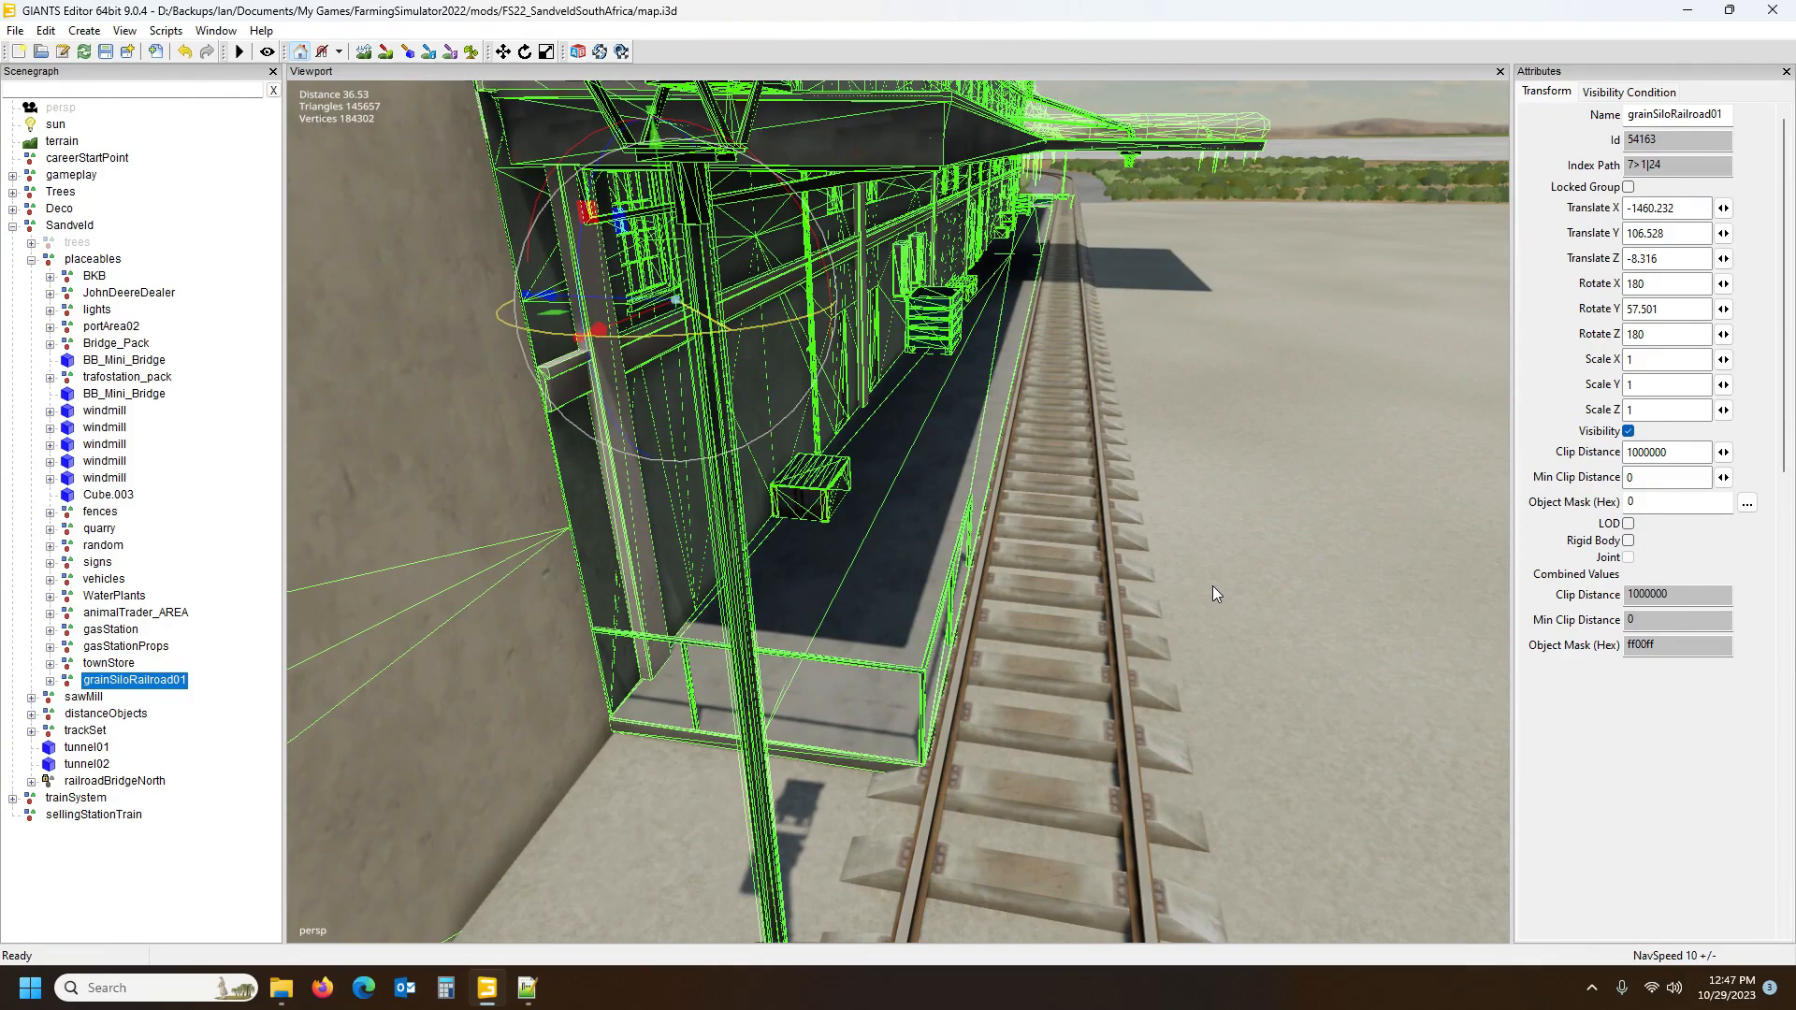
Move grainSiloRailroad01 to the opposite side of the track, at about X -1488.071, Z 9.419
scroll(1053, 542, "down", 10)
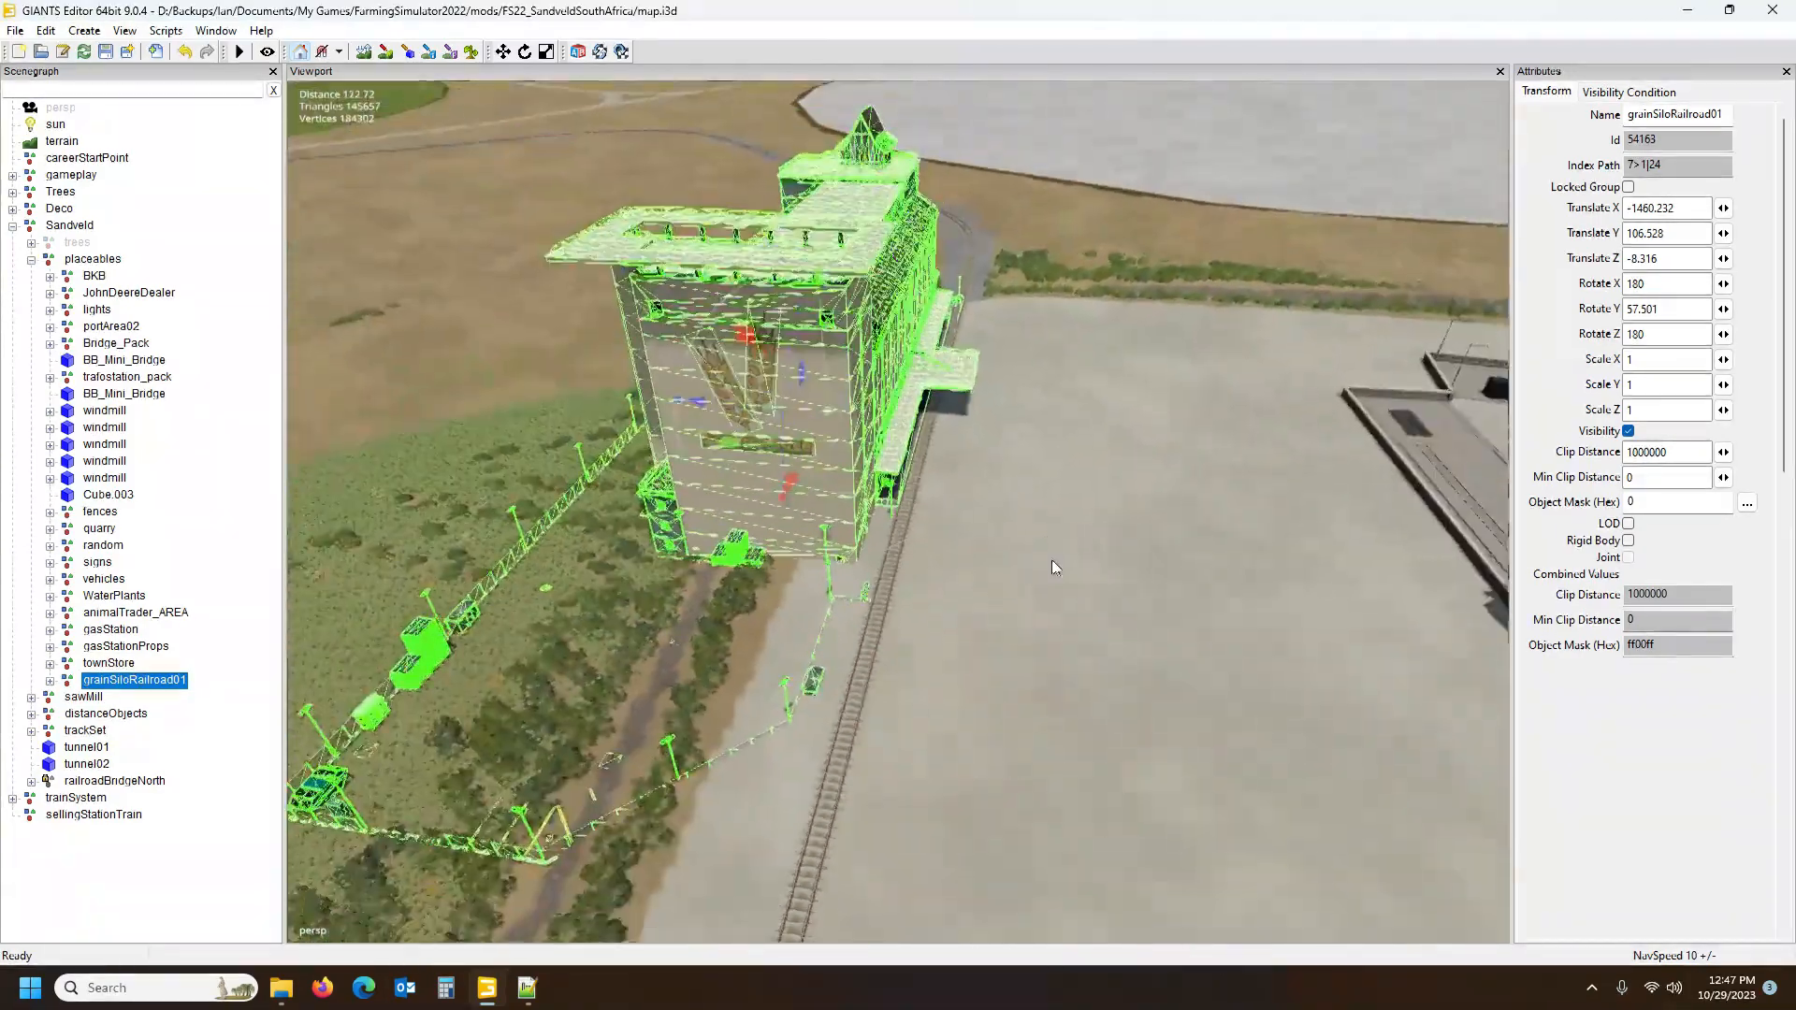
scroll(1052, 559, "down", 3)
left_click_drag(1052, 560, 1087, 537, "alt")
scroll(1091, 535, "up", 3)
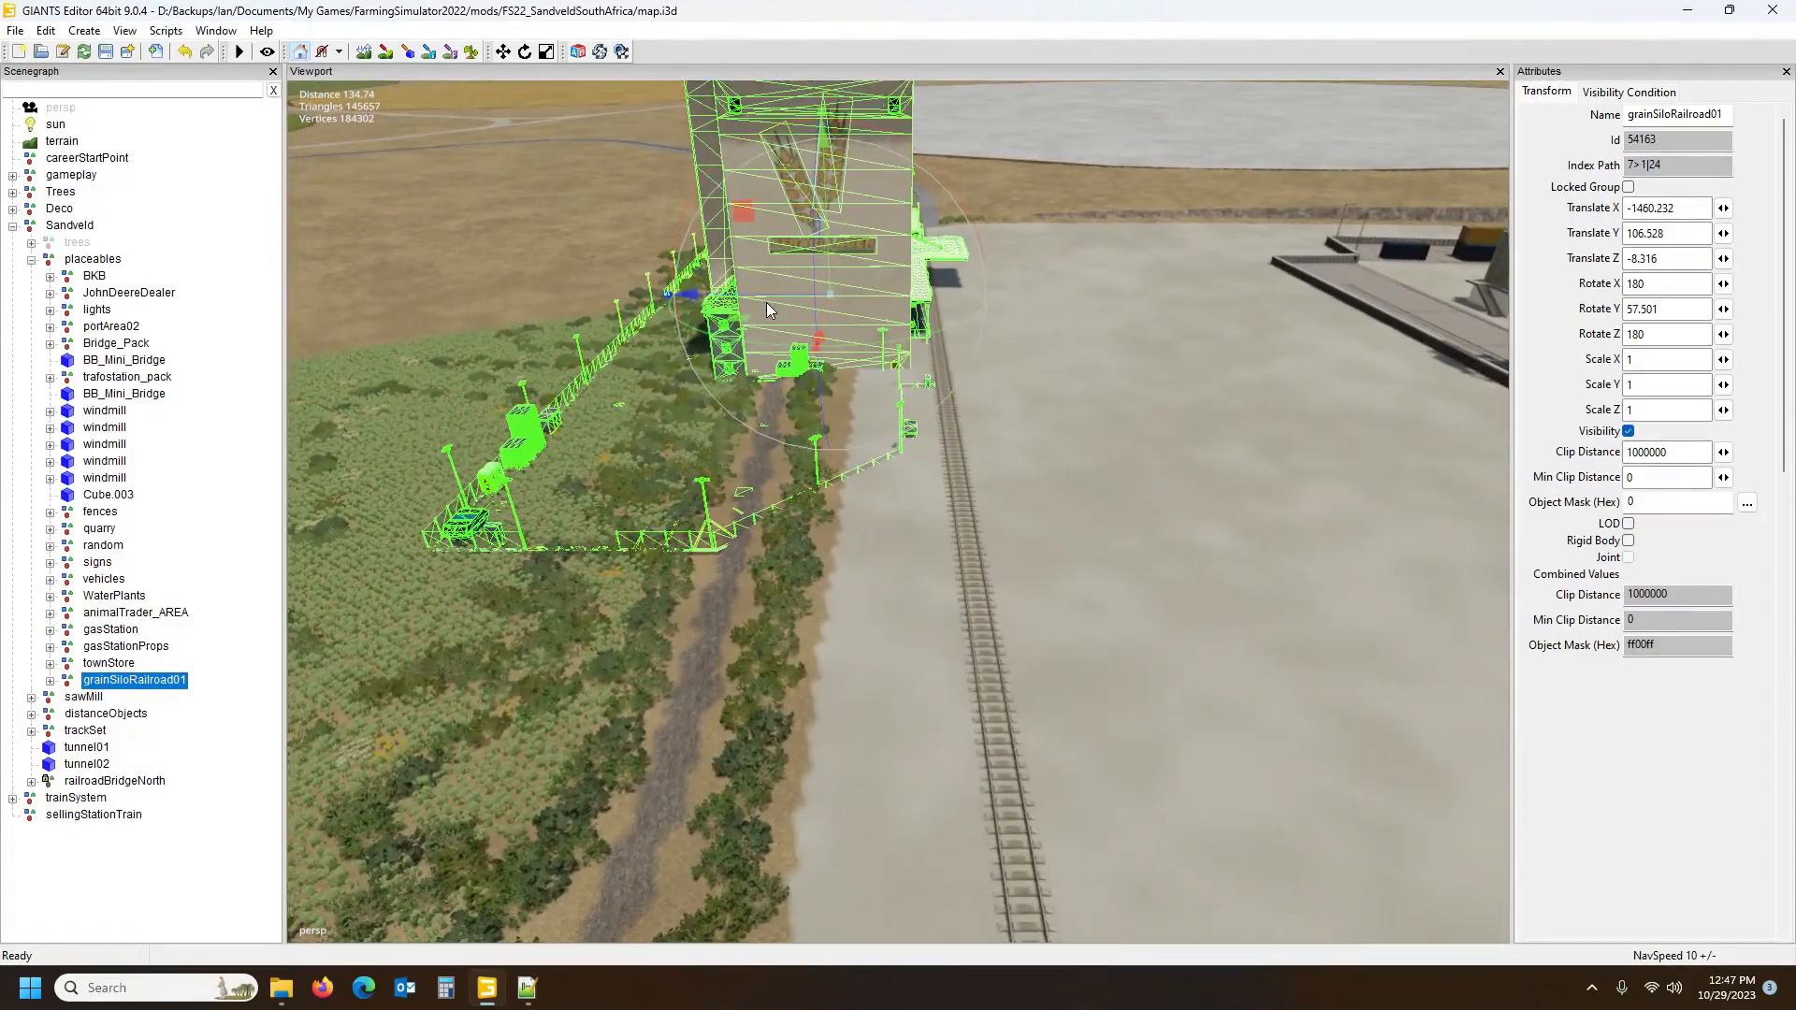
left_click_drag(765, 296, 949, 335)
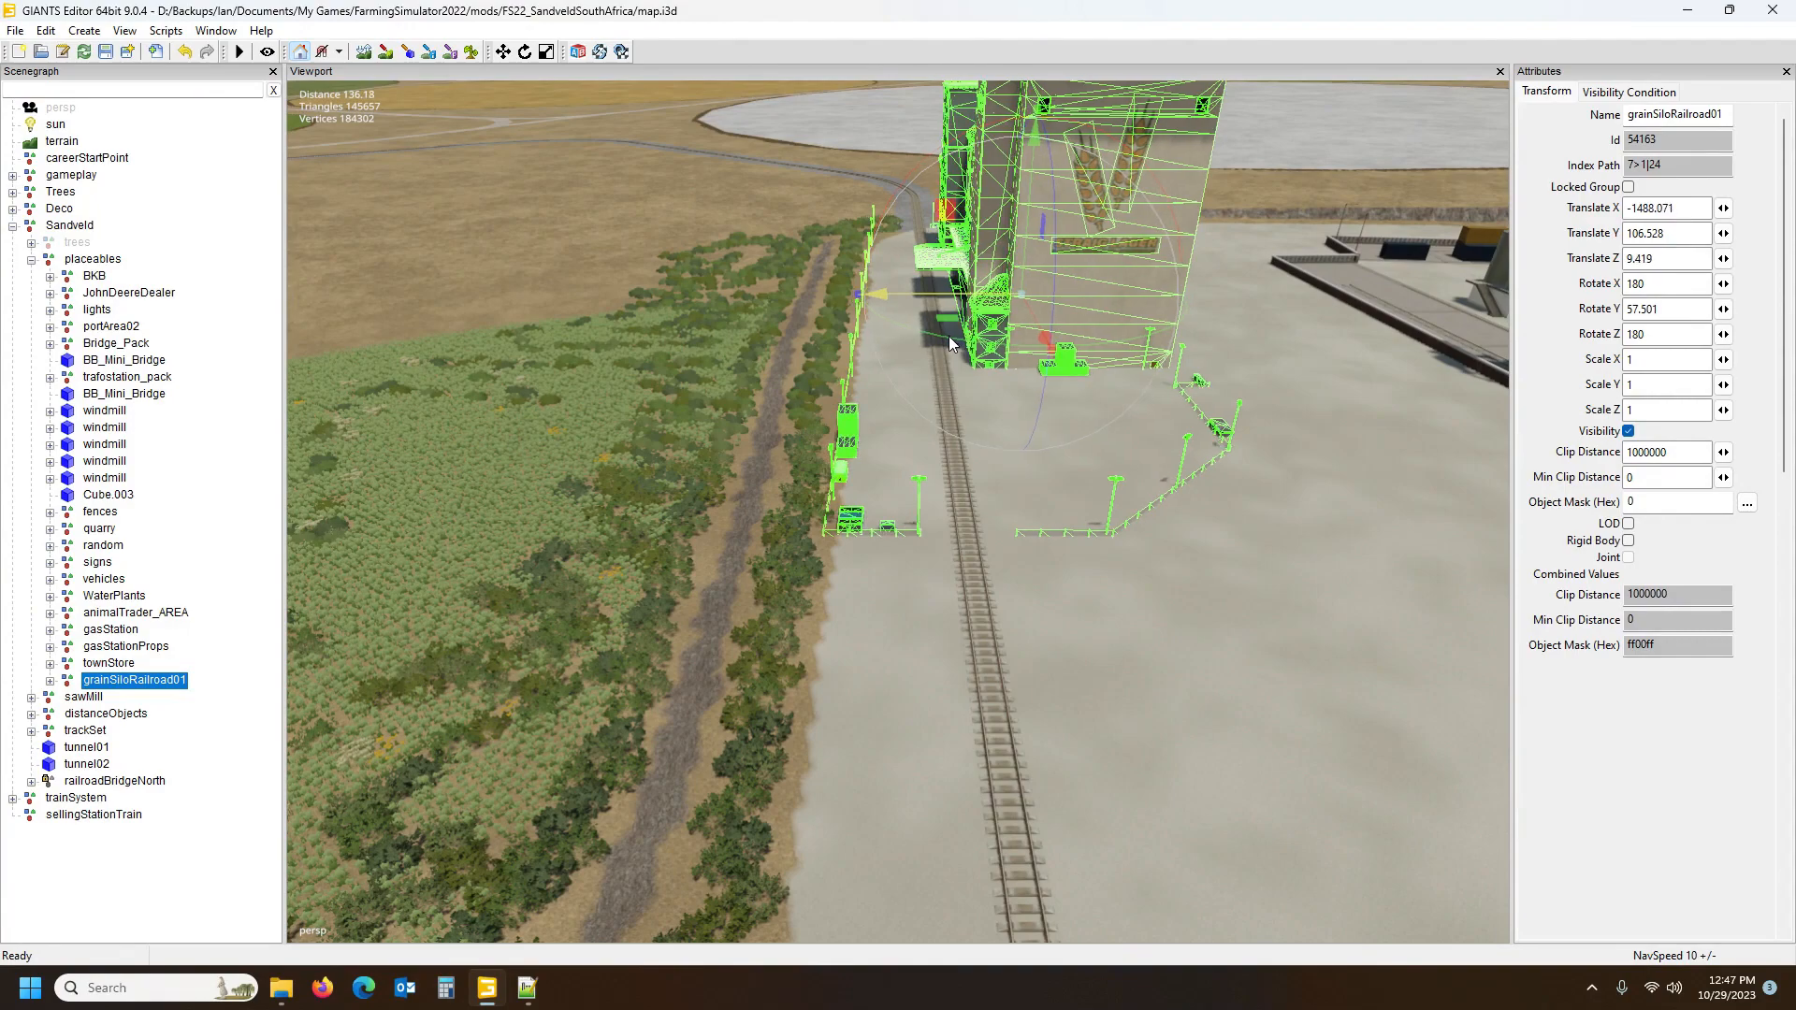
Nudge grainSiloRailroad01 sideways to about X -1486.915, Z 8.683, judging its clearance by looking along the rails
left_click_drag(947, 532, 986, 567, "alt")
scroll(1031, 676, "up", 3)
scroll(1001, 590, "up", 3)
scroll(982, 621, "up", 3)
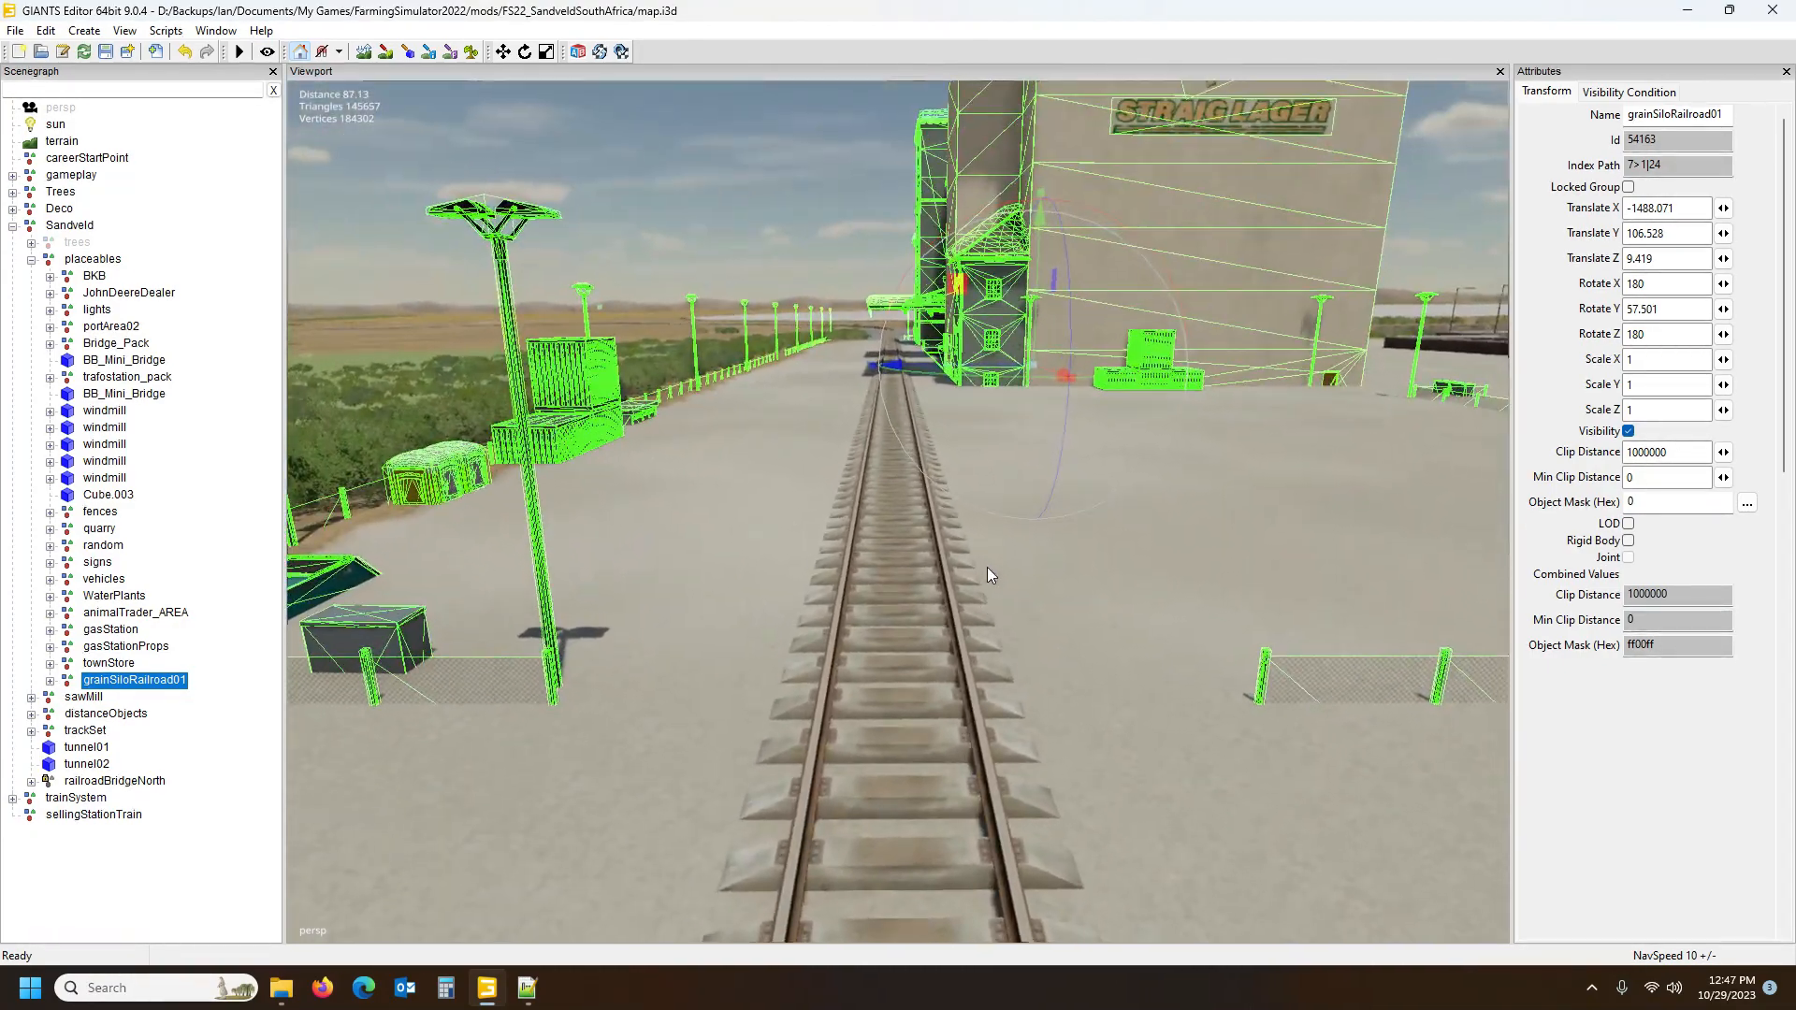
left_click_drag(895, 437, 907, 511, "alt")
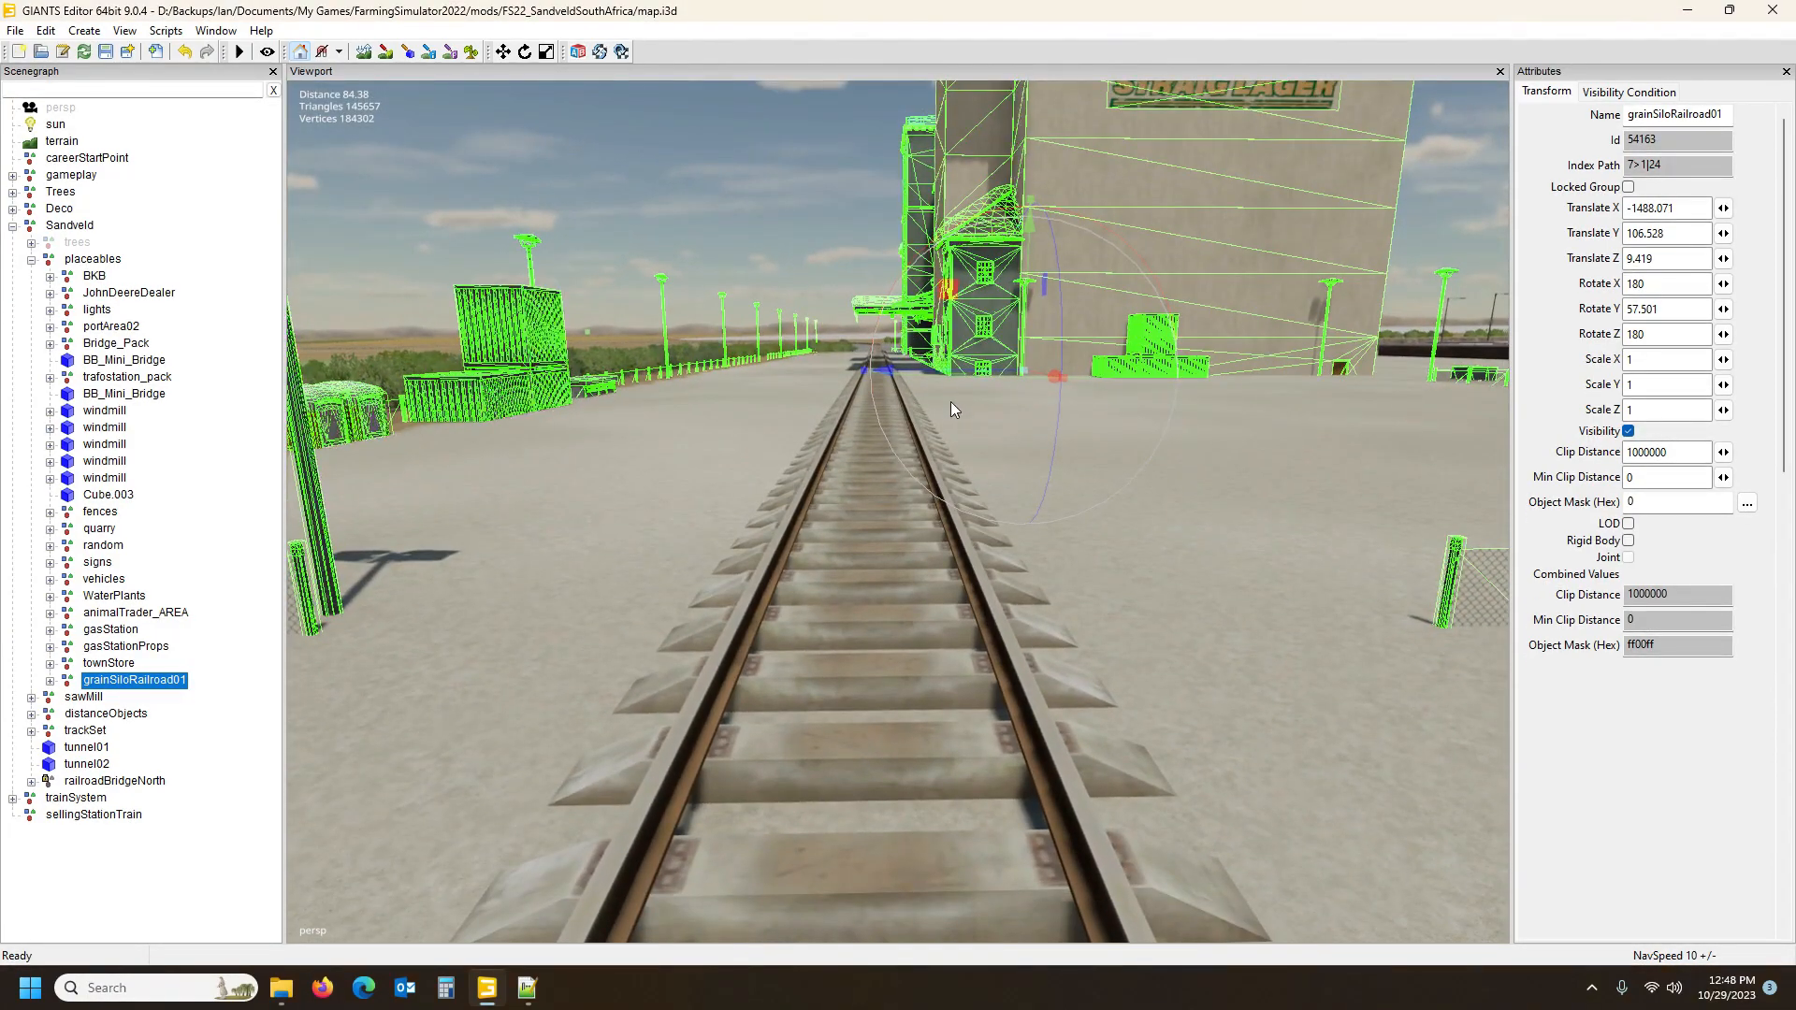
left_click_drag(946, 373, 934, 375)
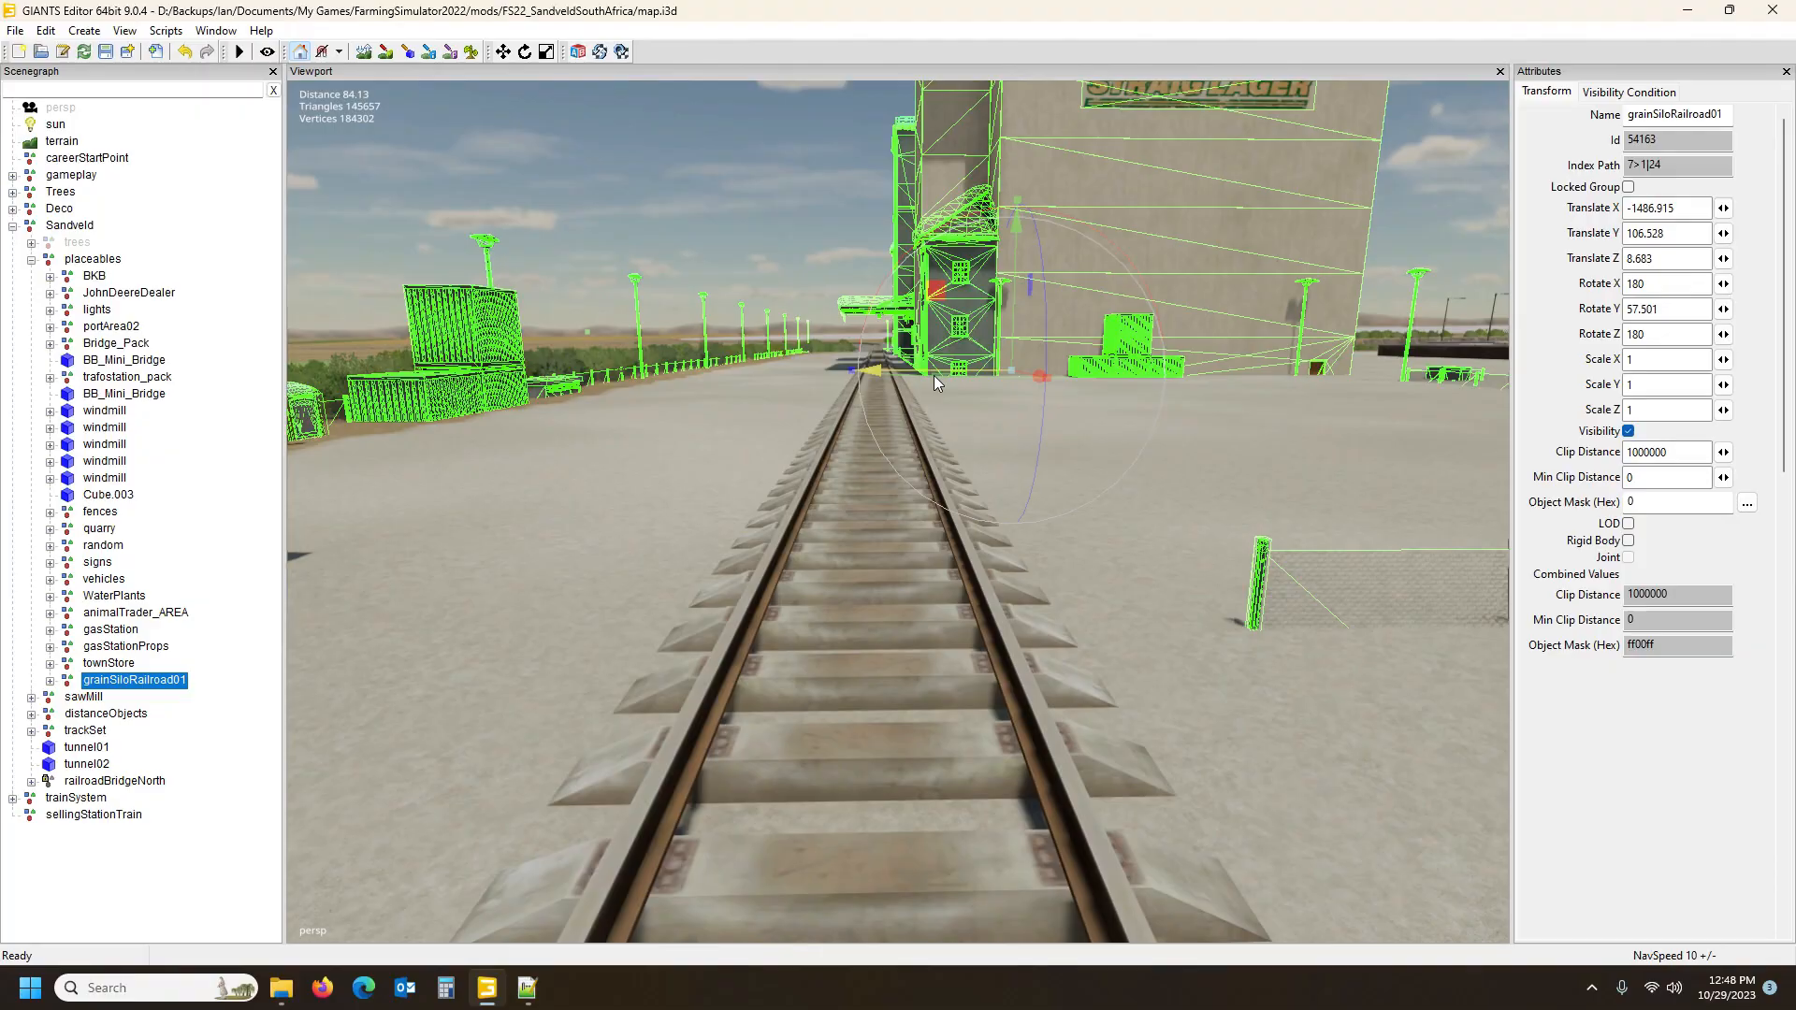
Check the silo's clearance from the far end and shift it slightly to about X -1487.919, Z 9.322
left_click_drag(845, 424, 777, 558, "alt")
scroll(781, 577, "down", 4)
scroll(760, 464, "up", 10)
scroll(758, 464, "up", 5)
scroll(755, 434, "up", 10)
left_click_drag(1066, 847, 1311, 672, "alt")
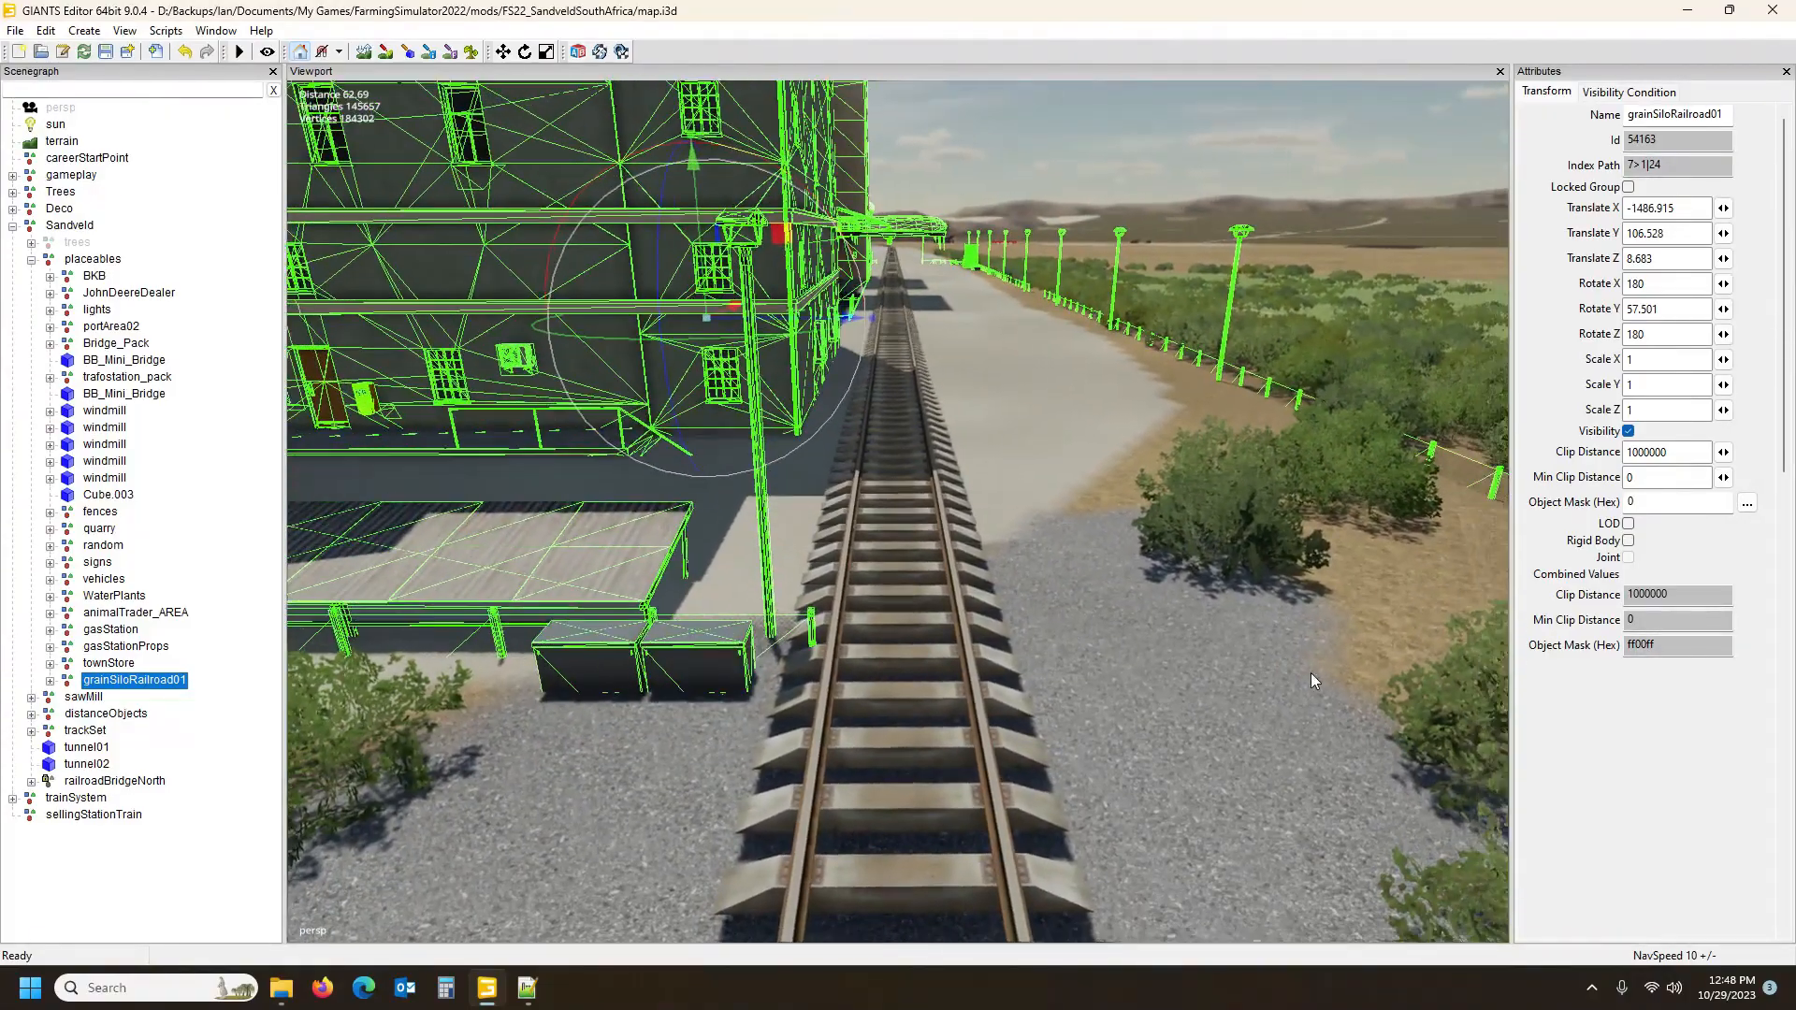
scroll(1312, 674, "down", 6)
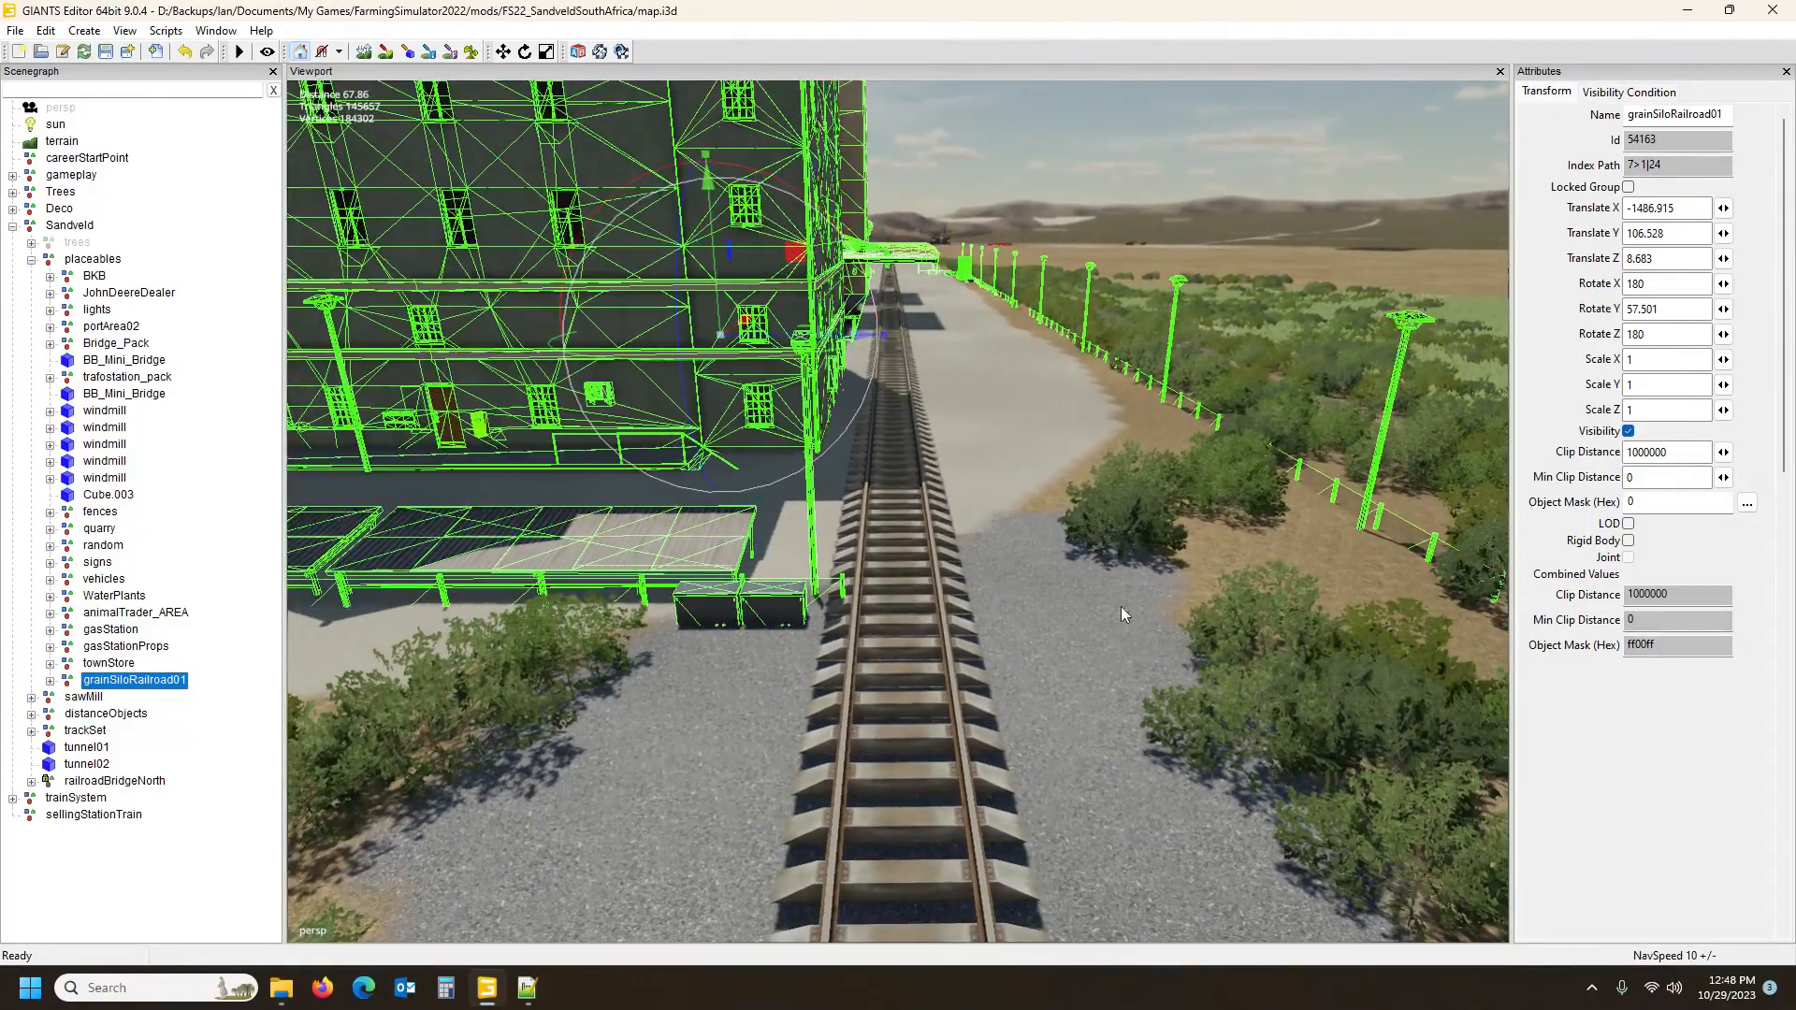
left_click_drag(857, 334, 845, 340)
Raise grainSiloRailroad01 to about Y 108.387 and set its Z translation to 9.33
right_click_drag(1046, 520, 1098, 451)
key("w")
key("w")
key("s")
key("a")
key("w")
key("w")
key("d")
key("a")
key("s")
key("d")
key("a")
key("d")
key("w")
key("w")
key("w")
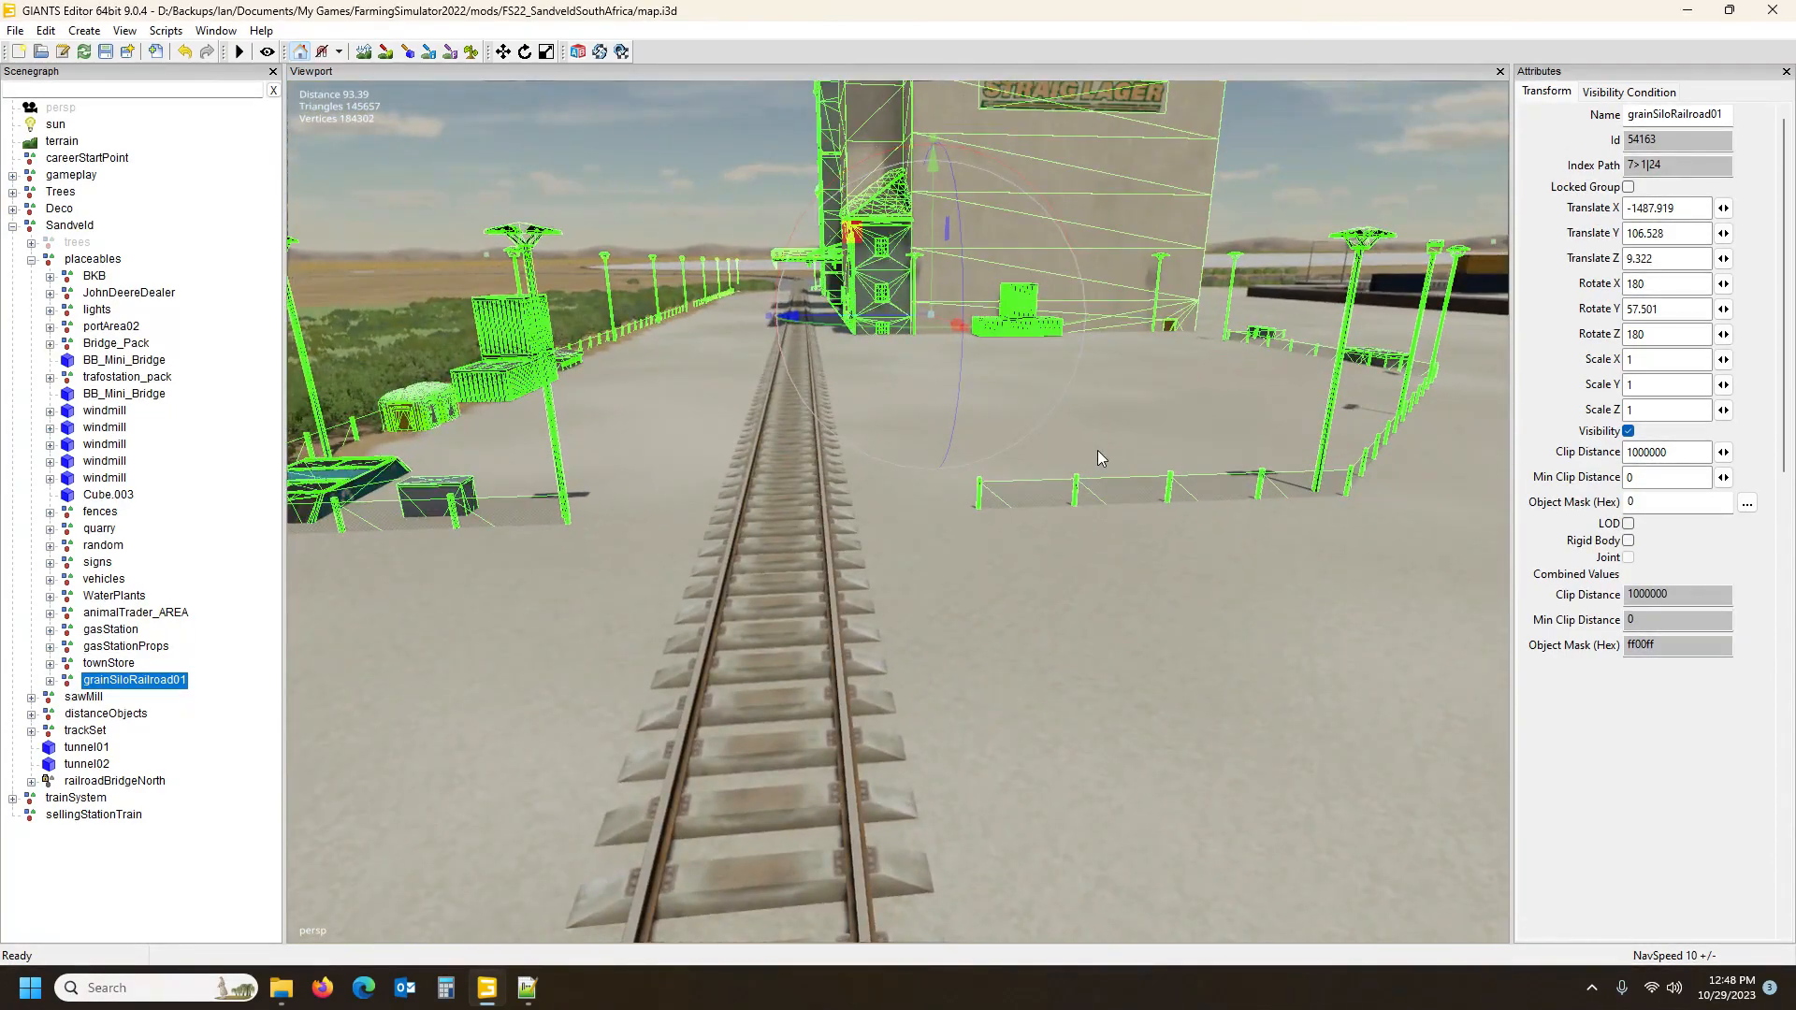
left_click_drag(932, 278, 928, 264)
left_click_drag(1049, 539, 1349, 379, "alt")
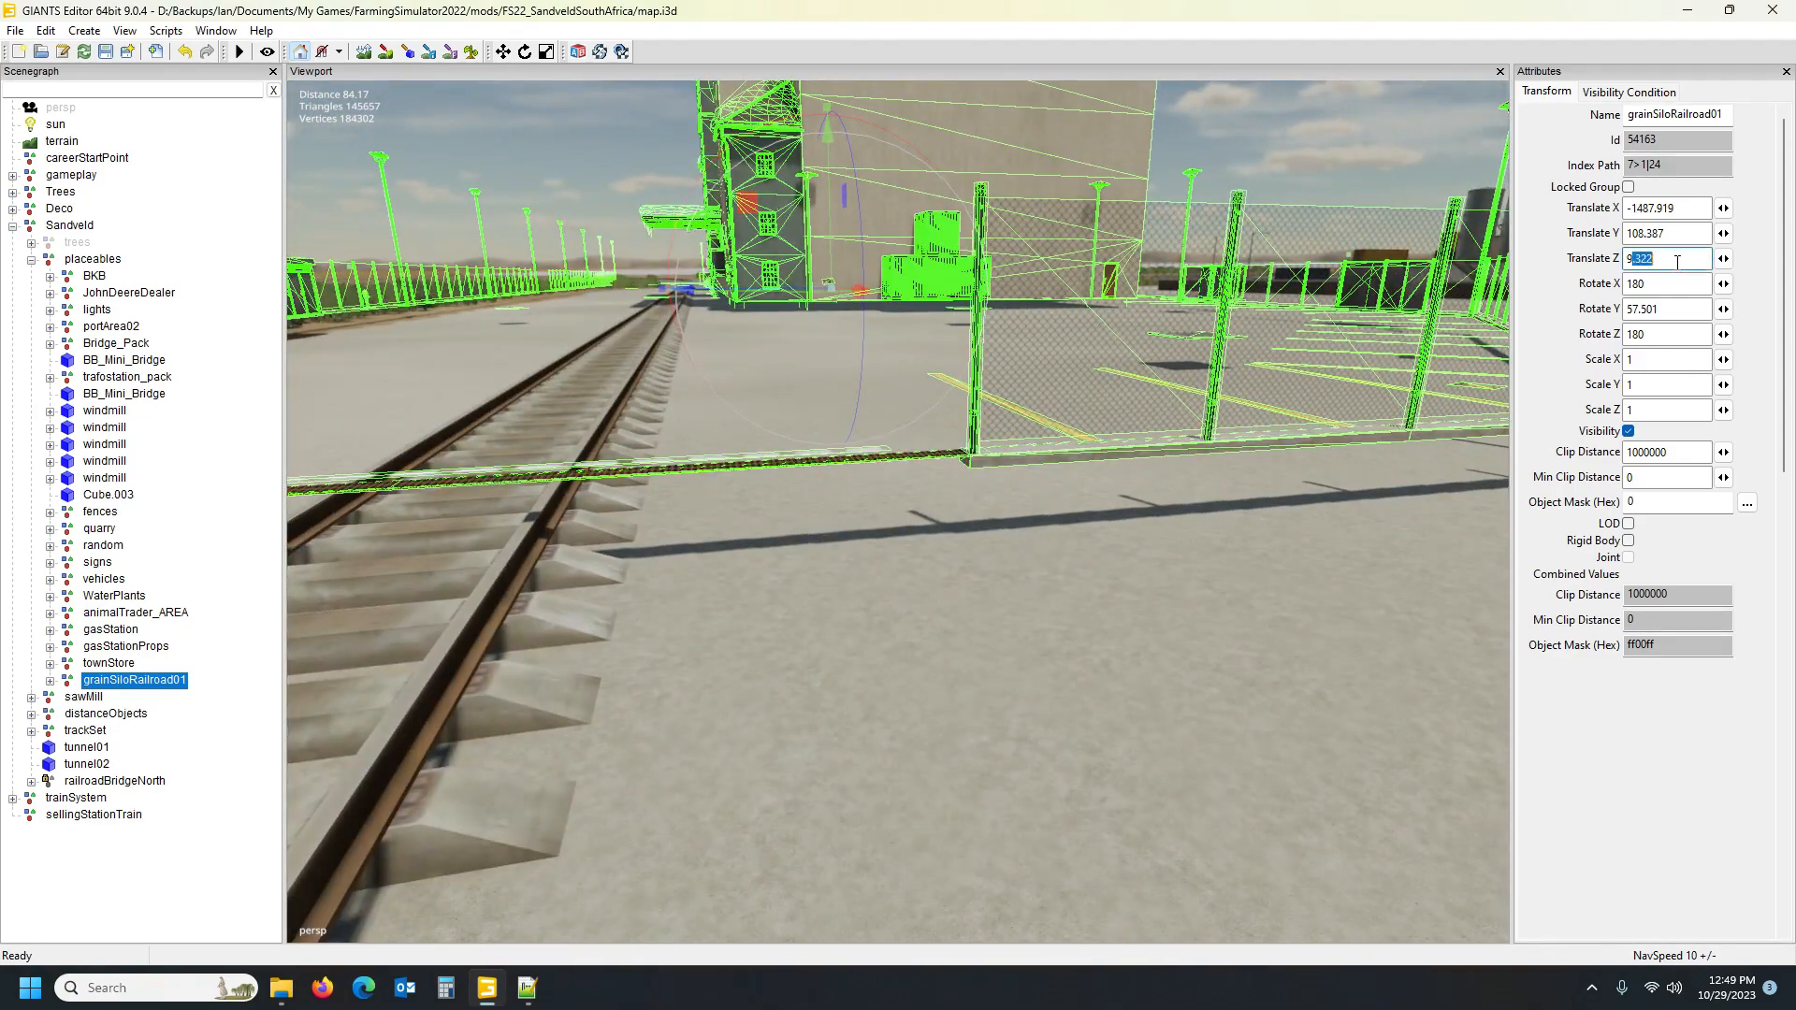
key("BackSpace")
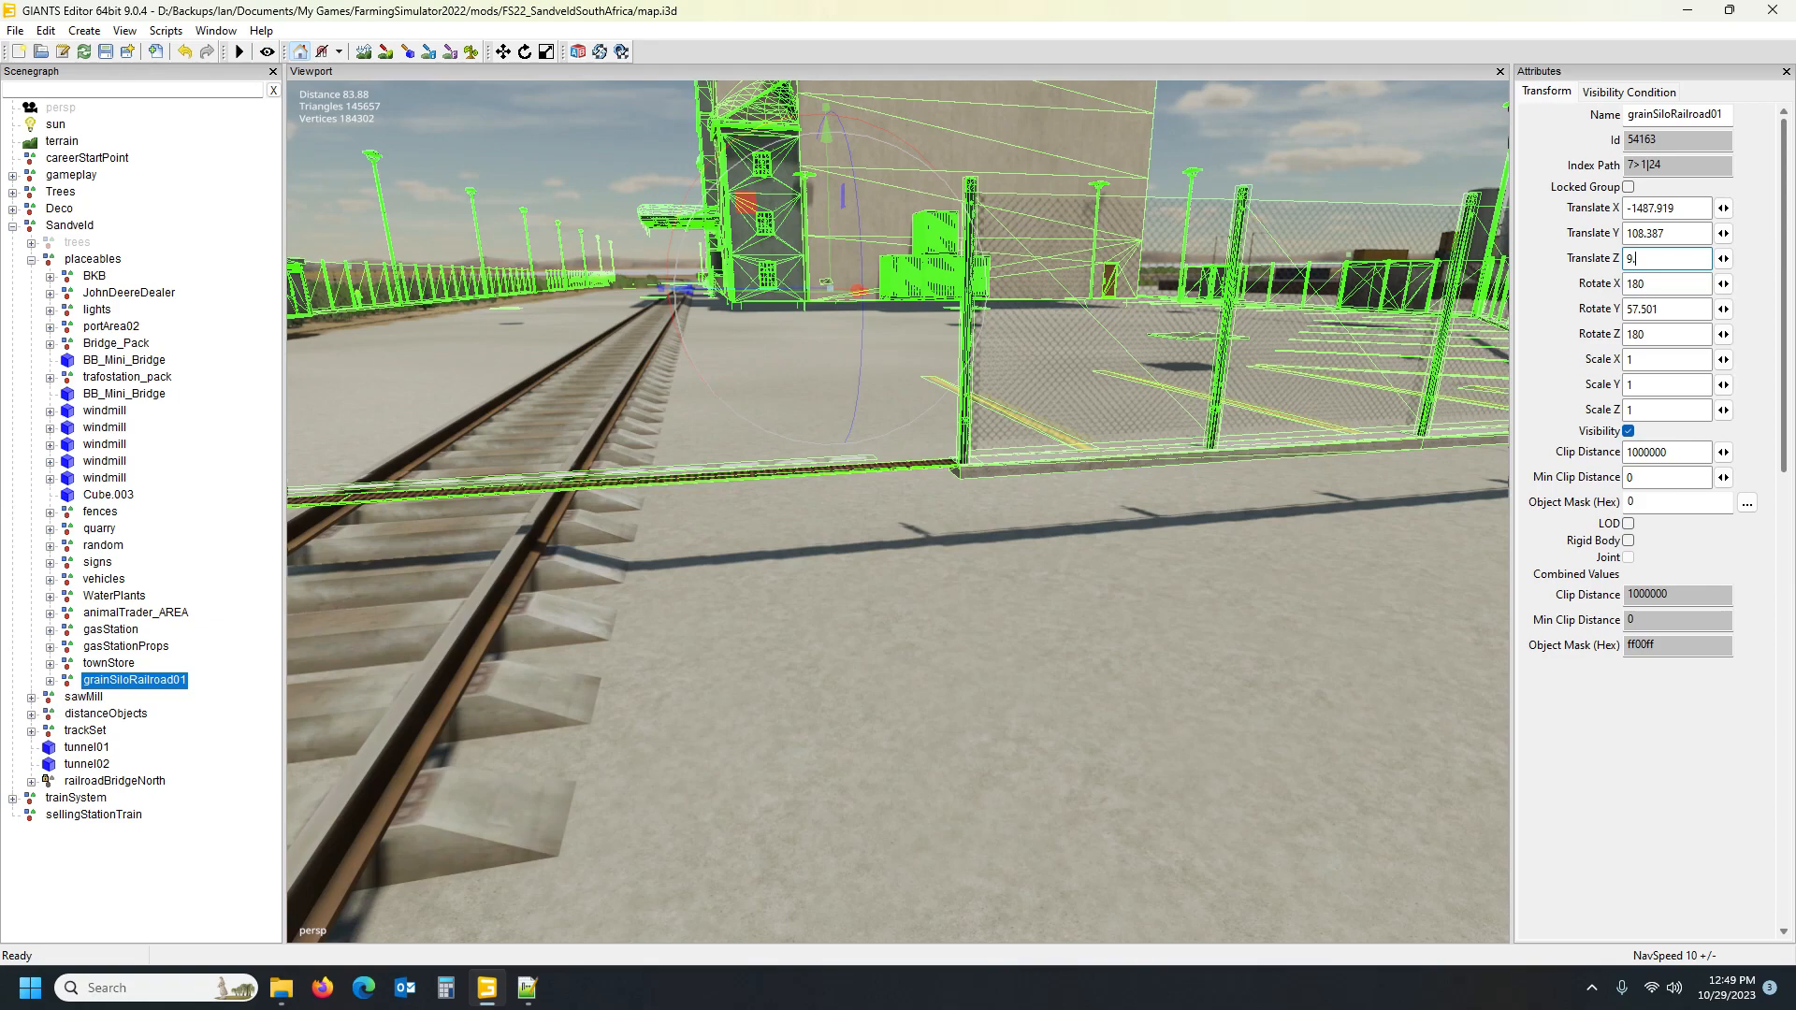
type("33")
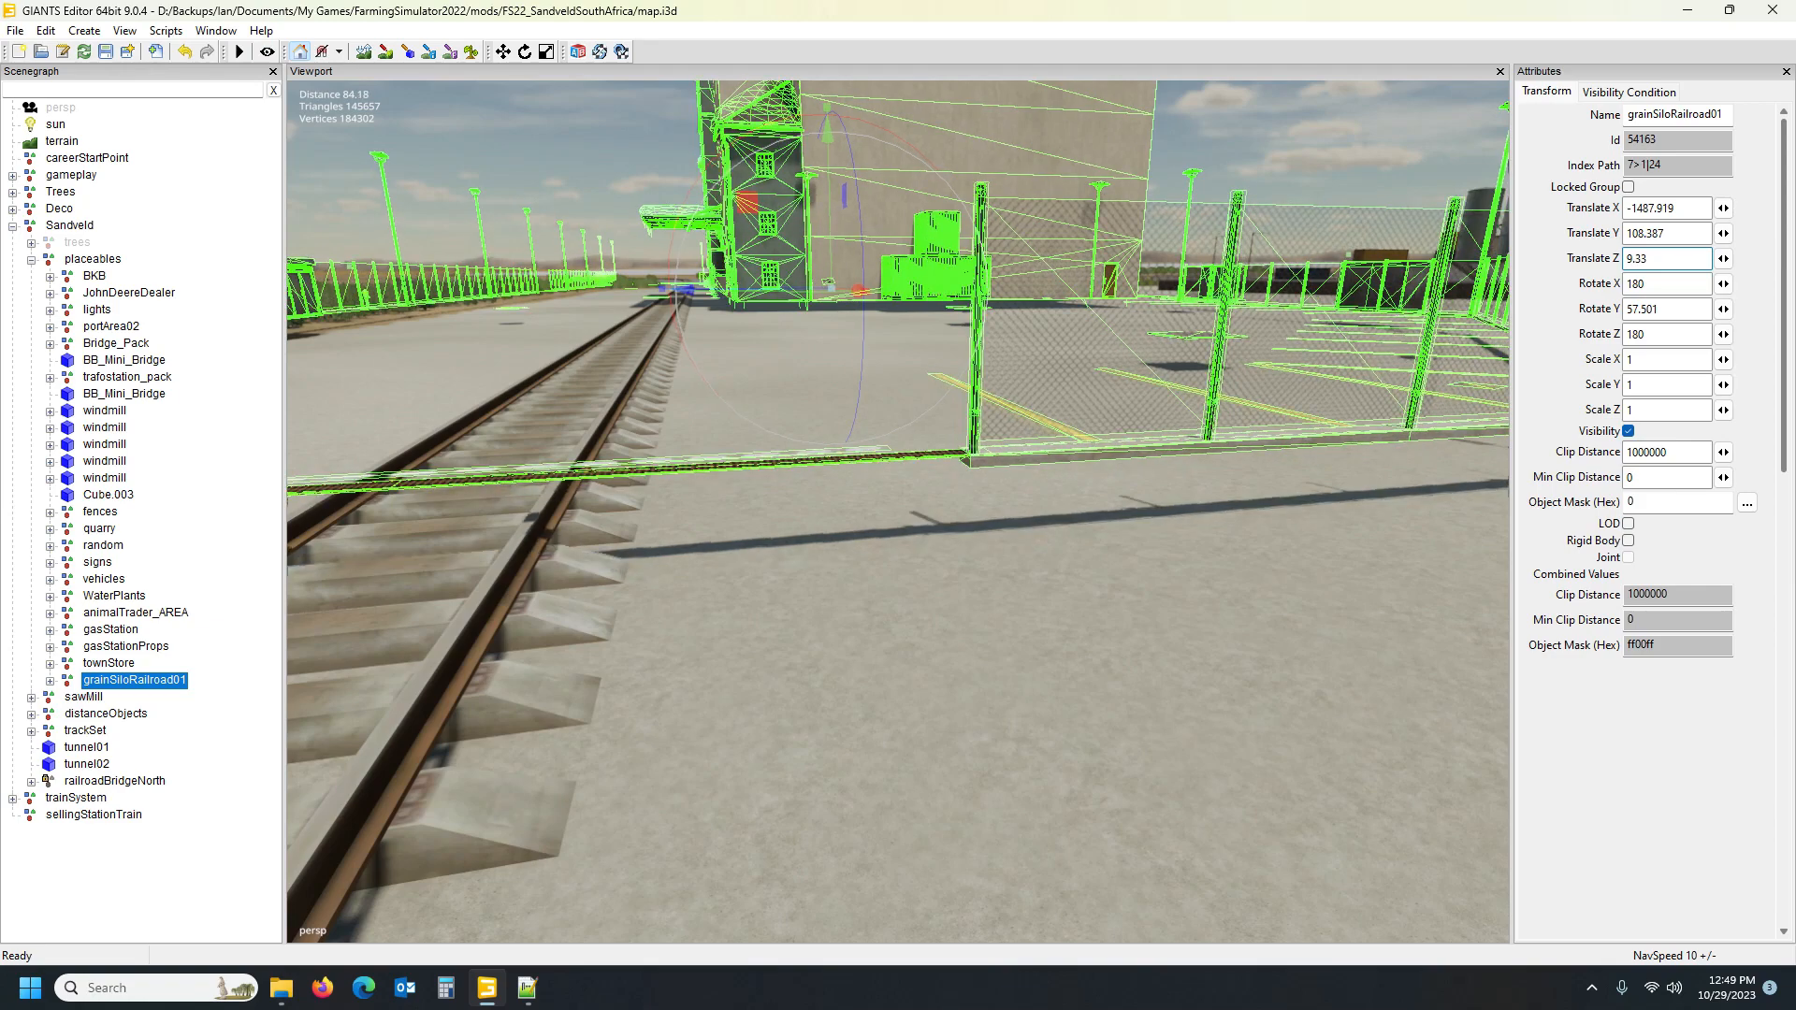
Try Y translations of 107, 107.5, 107.7 and 107.9 for grainSiloRailroad01, and settle on 107.8
left_click(1696, 236)
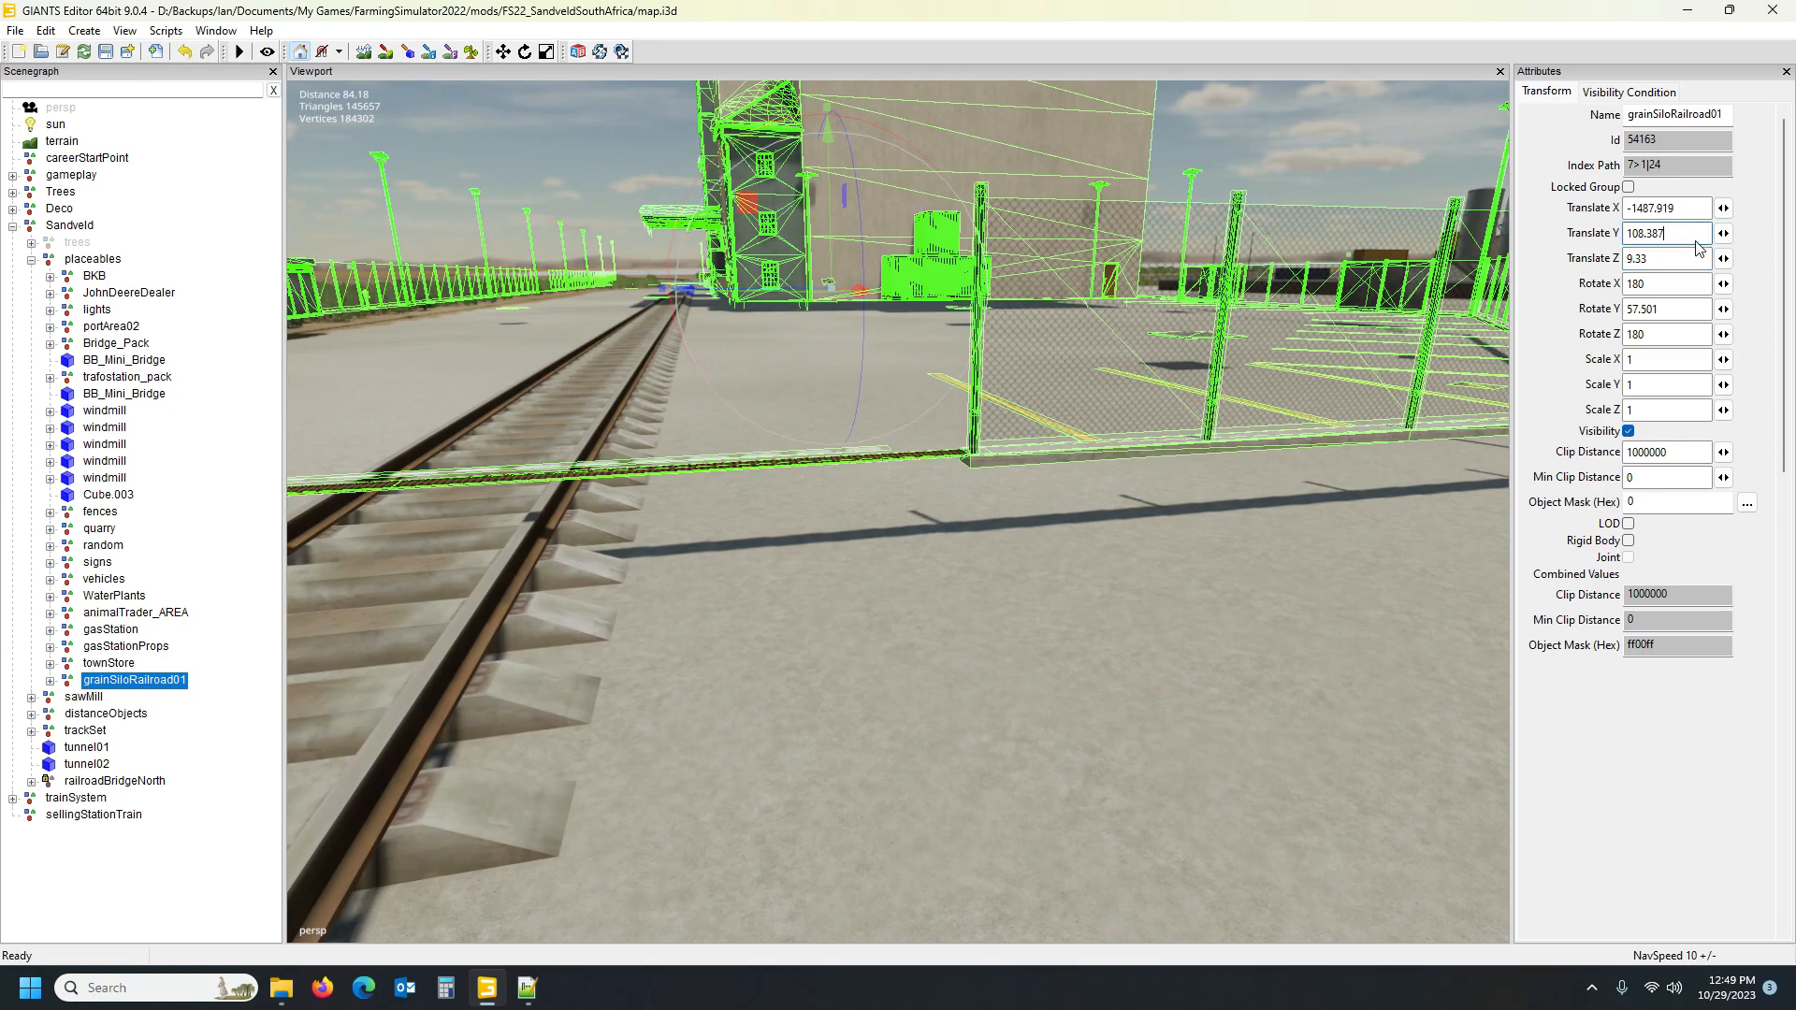
key("BackSpace")
key("BackSpace")
key("BackSpace")
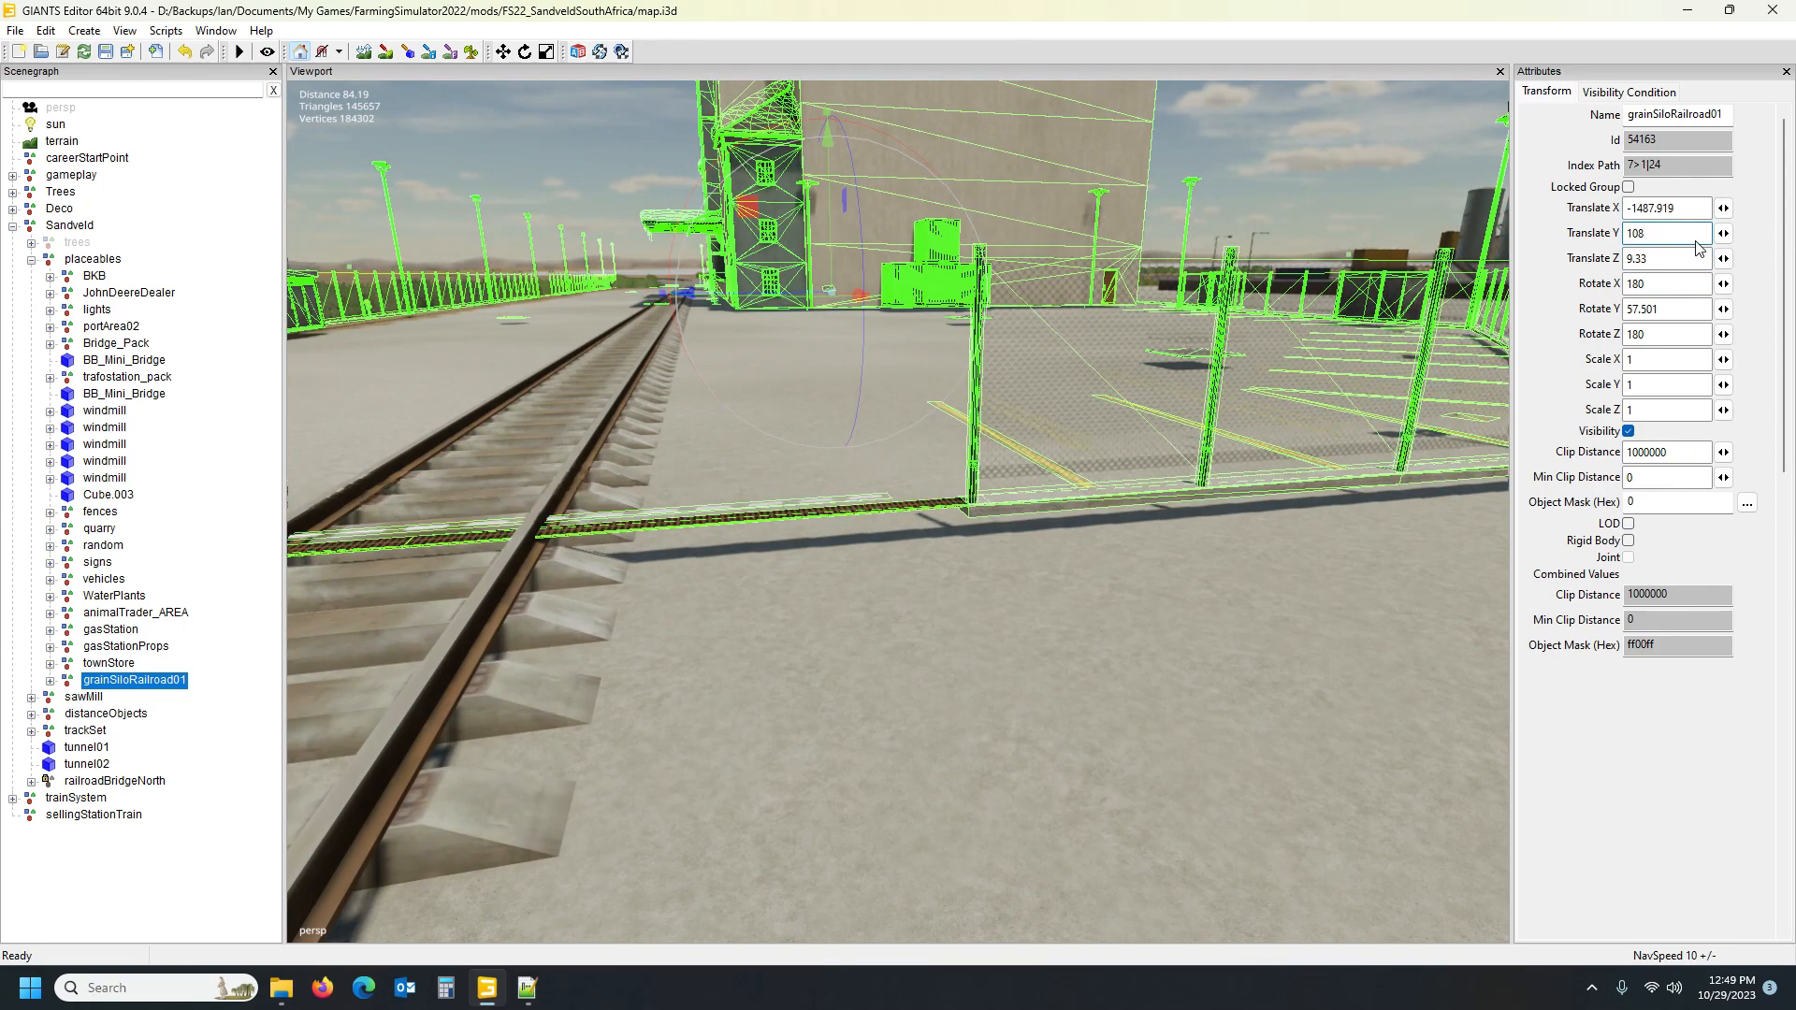
key("BackSpace")
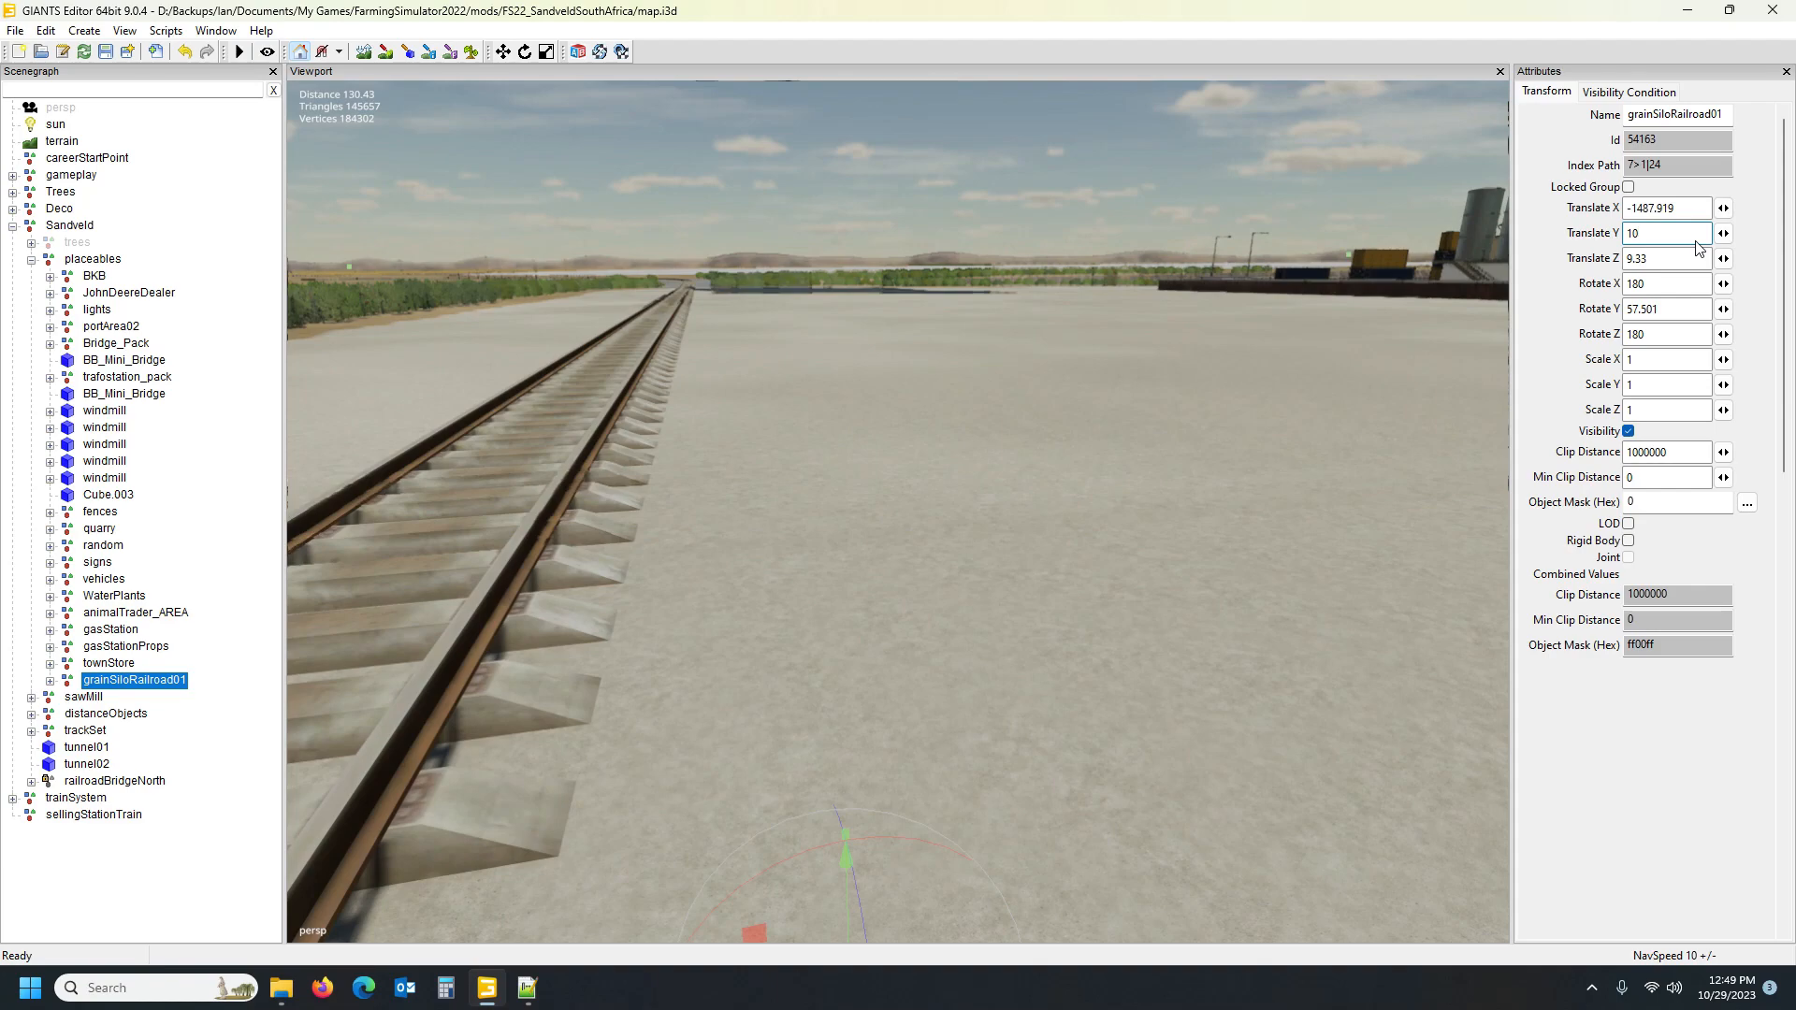
type("7")
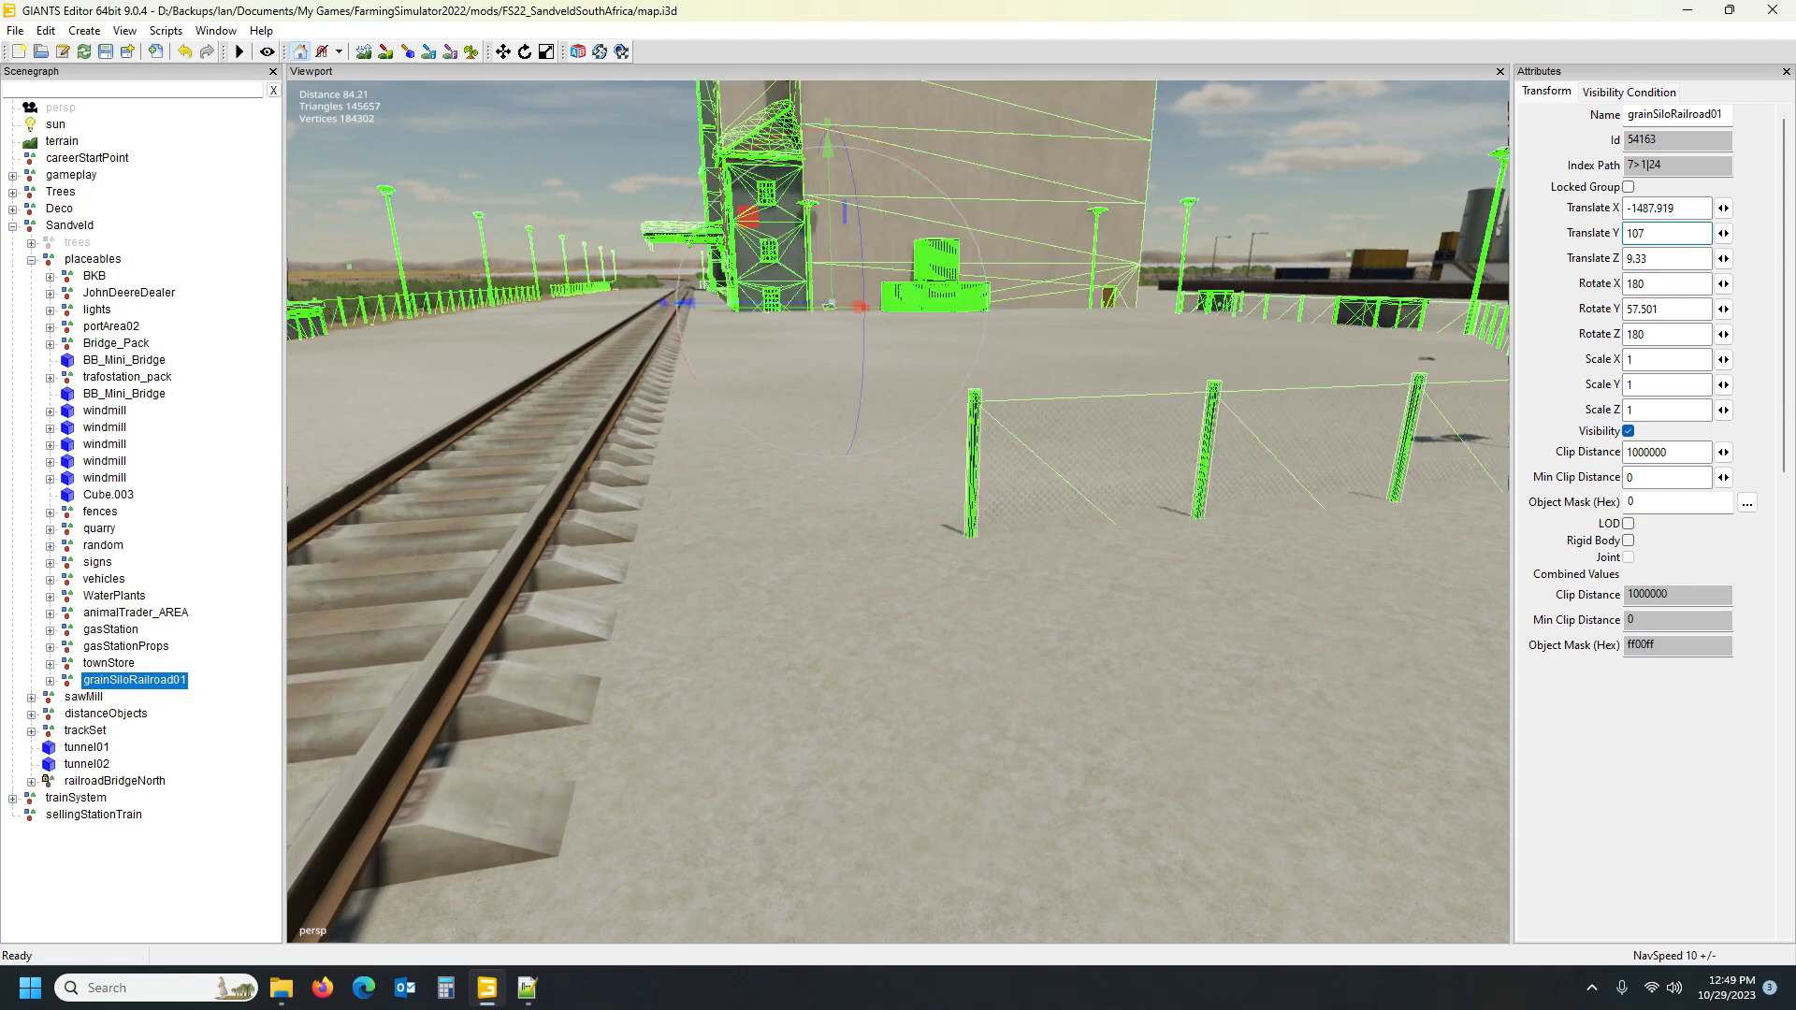
type(".5")
key("BackSpace")
type("7")
key("BackSpace")
type("9")
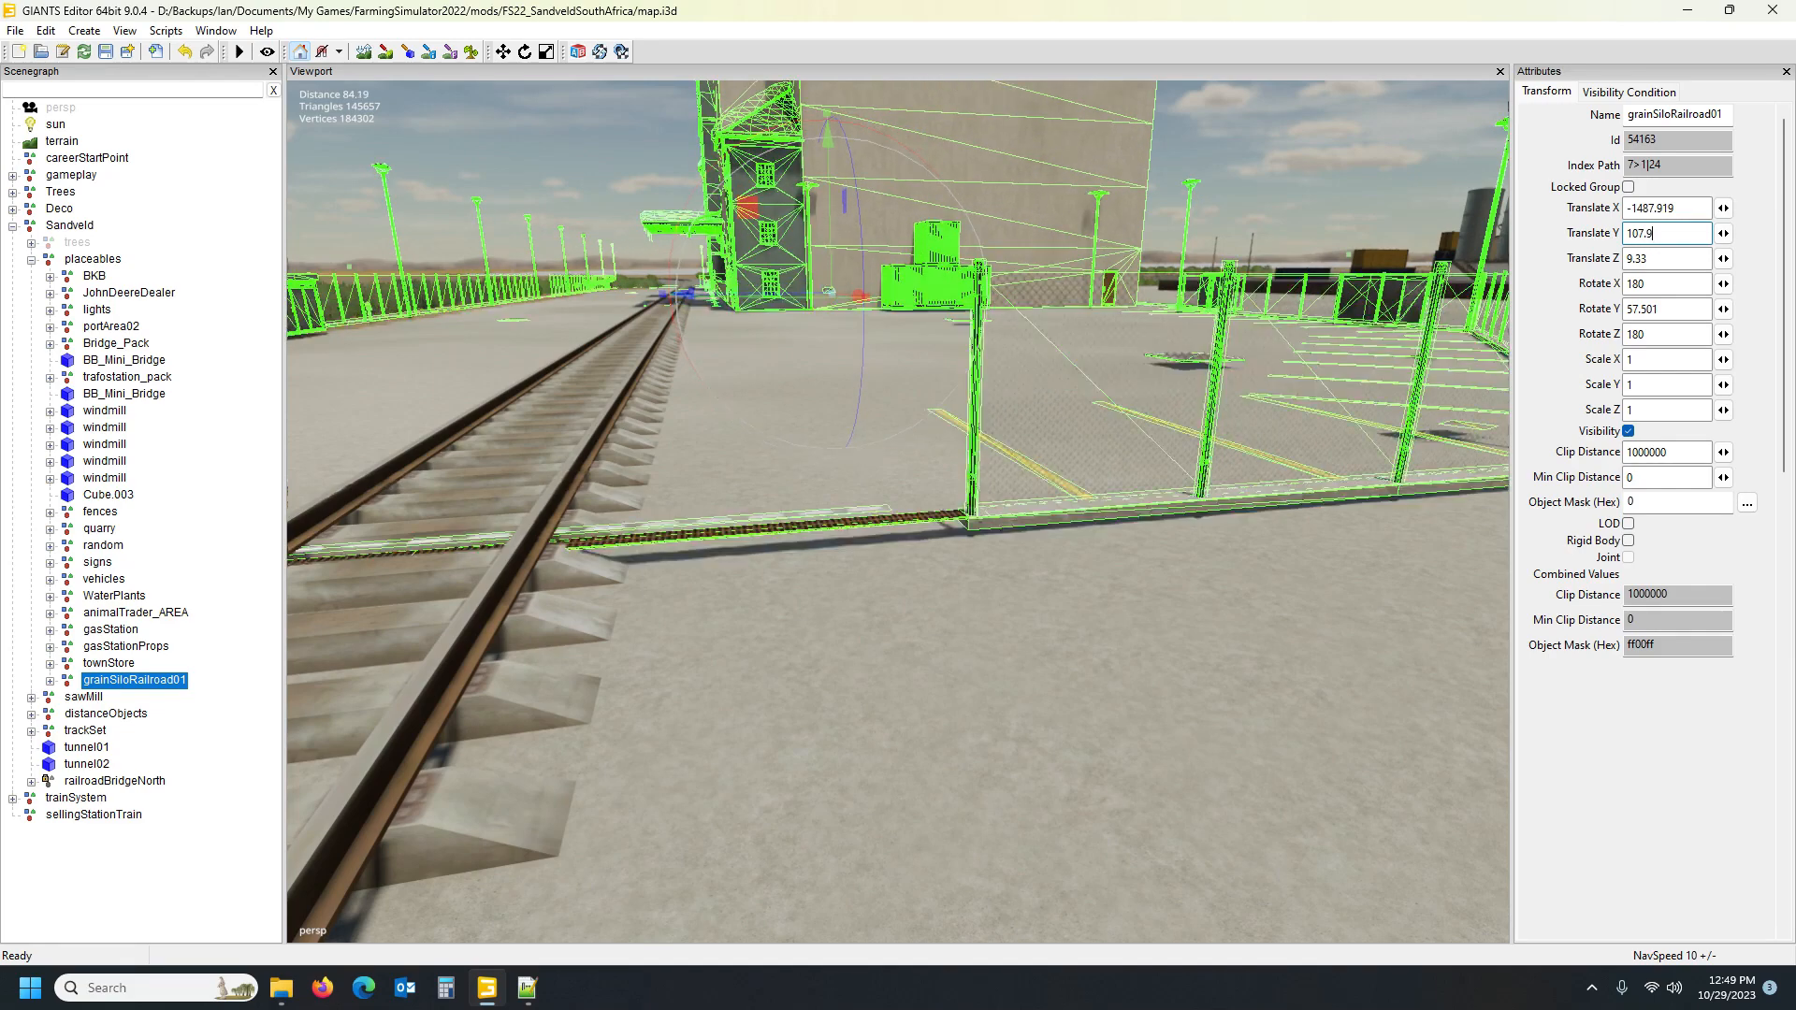
key("BackSpace")
type("8")
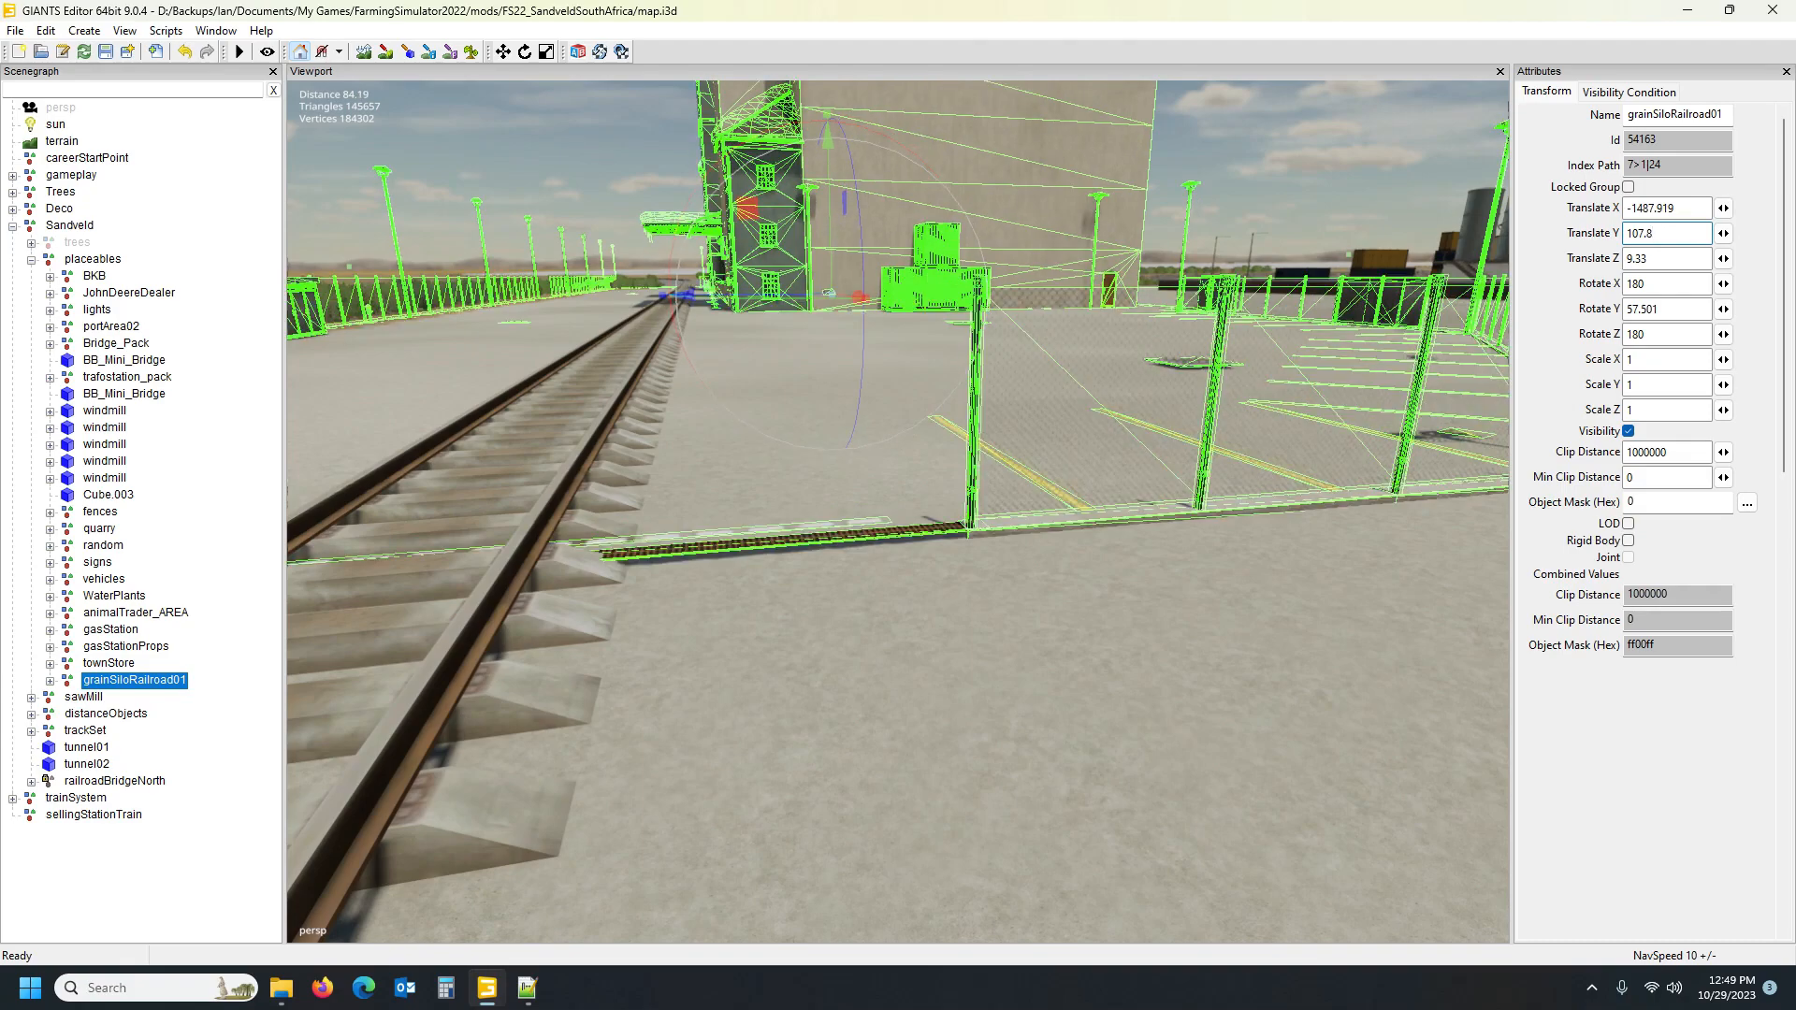
Lower grainSiloRailroad01 to a Y translation of 107.75, checking its fence and gate rail against the ground
left_click_drag(986, 550, 1013, 582, "alt")
scroll(971, 613, "up", 3)
left_click(1668, 233)
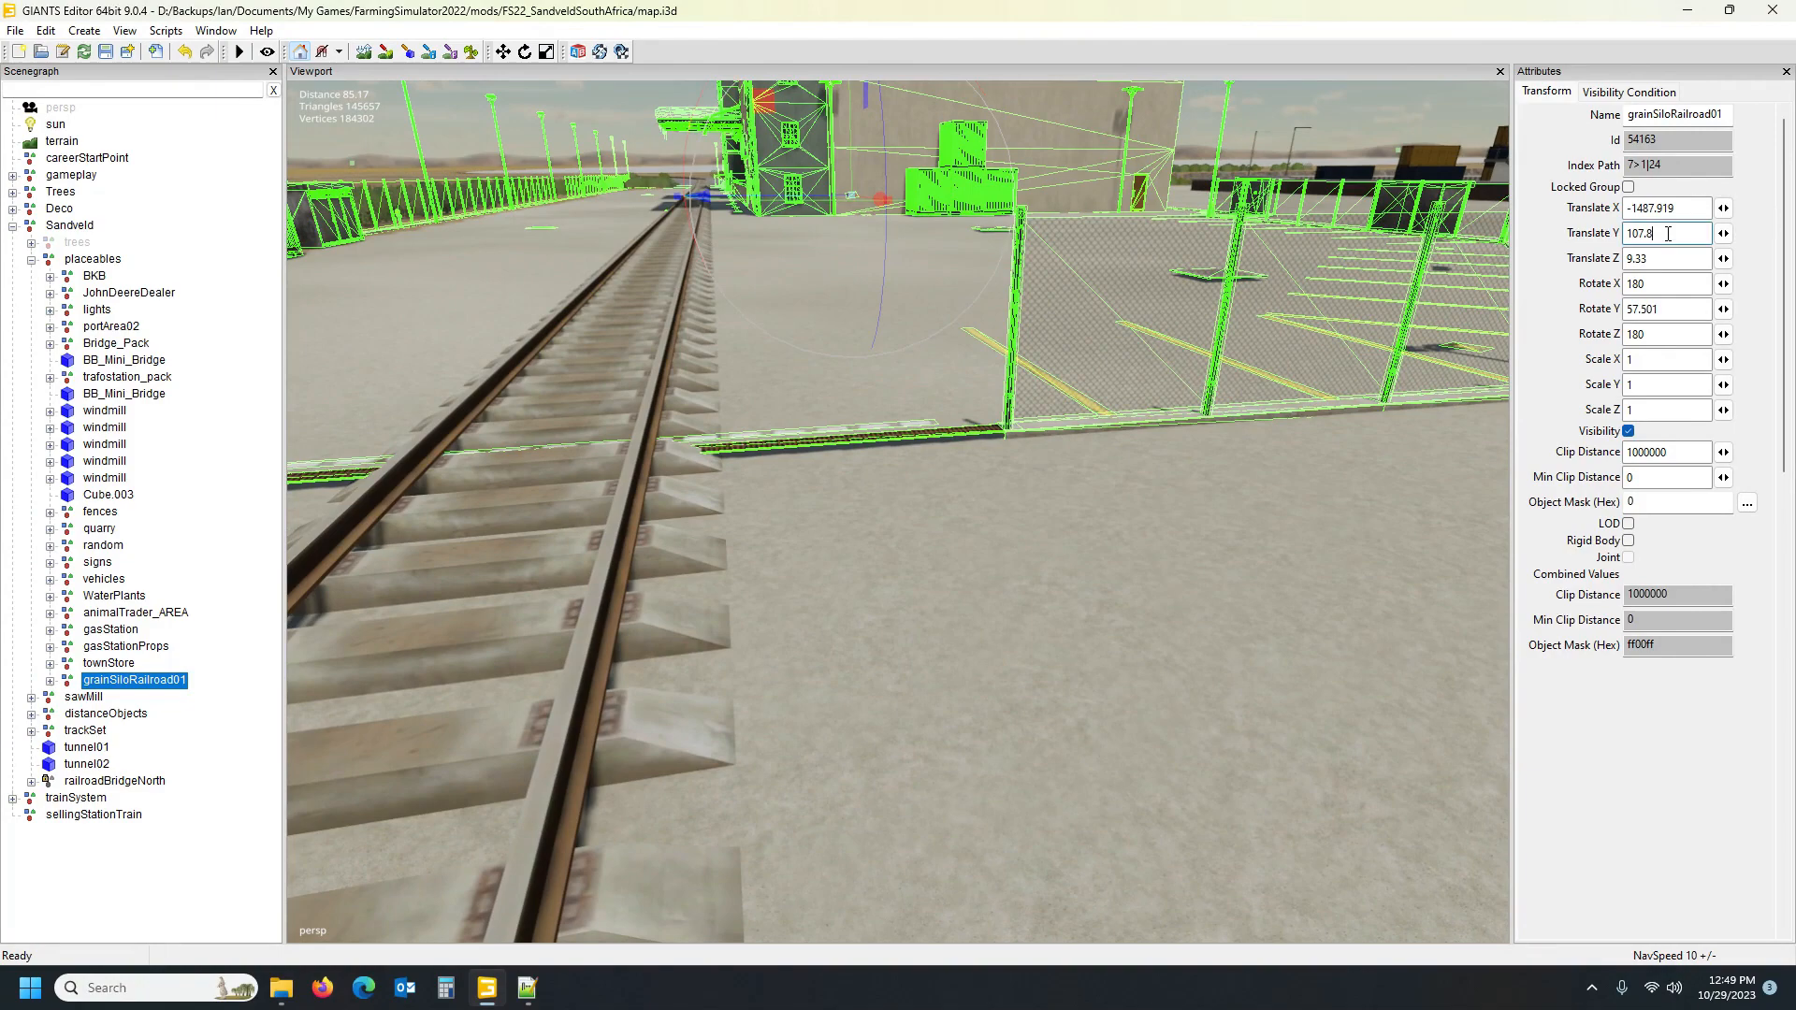
key("BackSpace")
type("7")
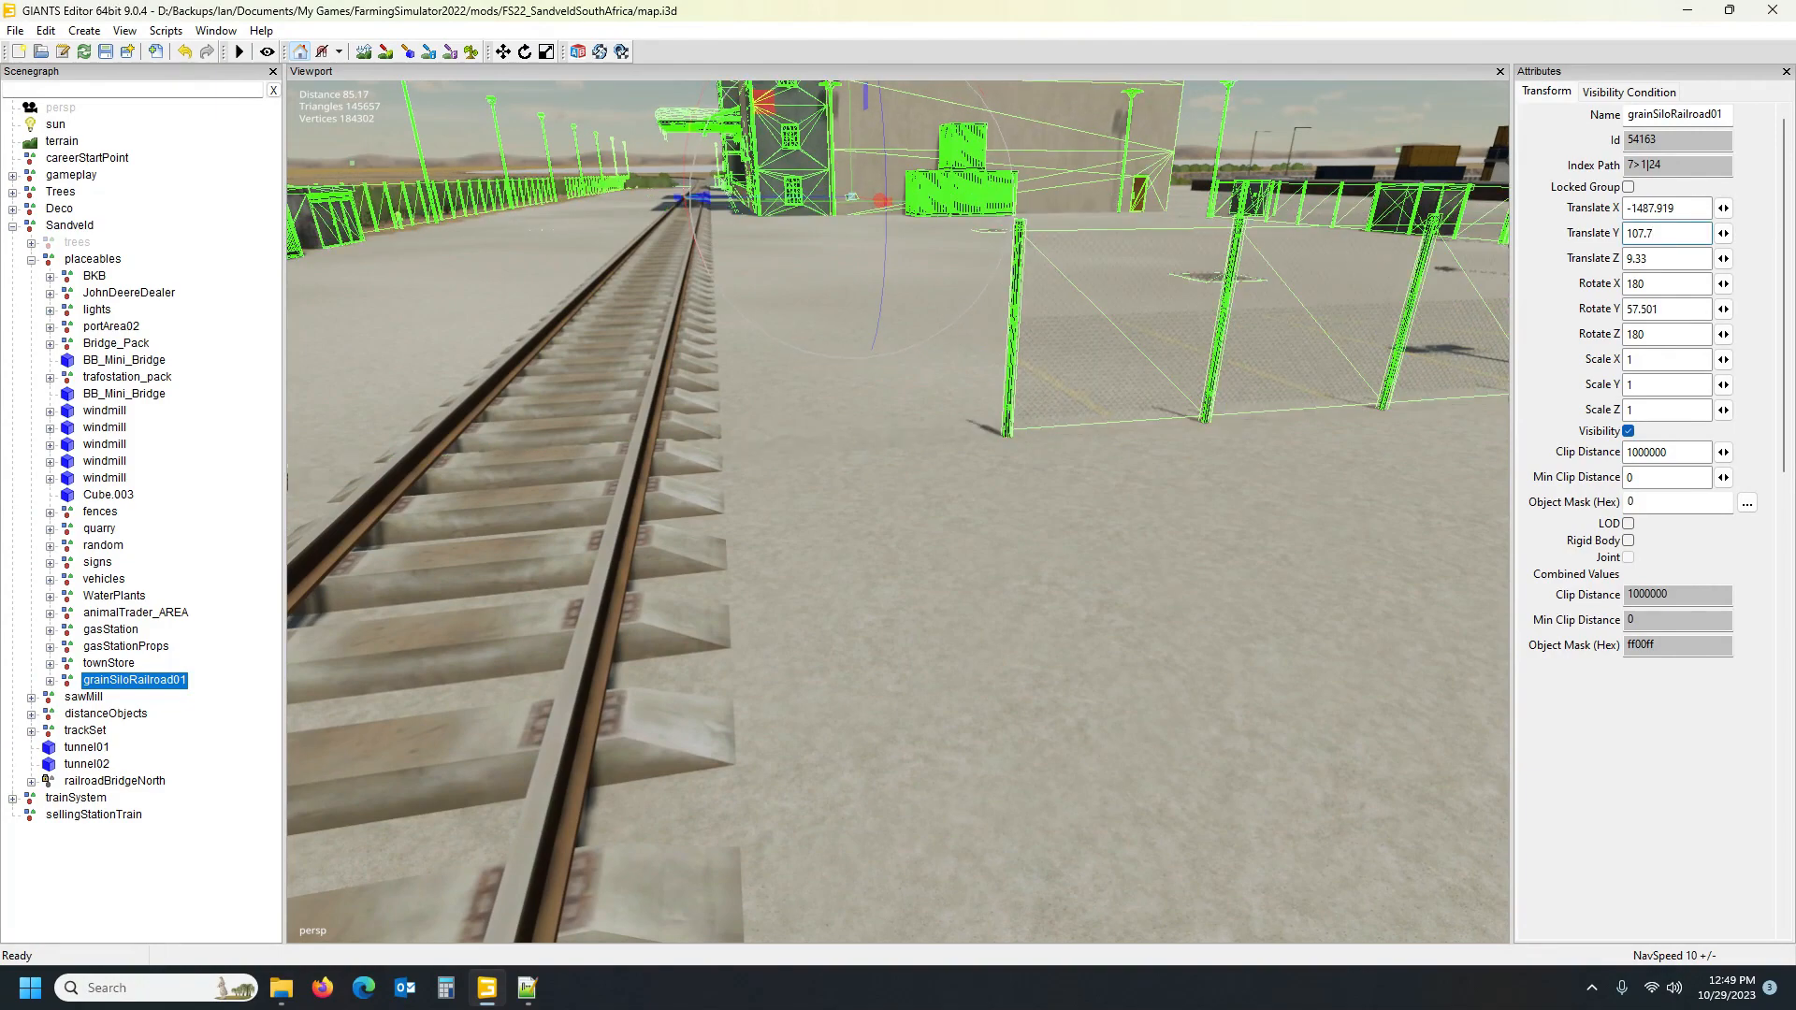
type("5")
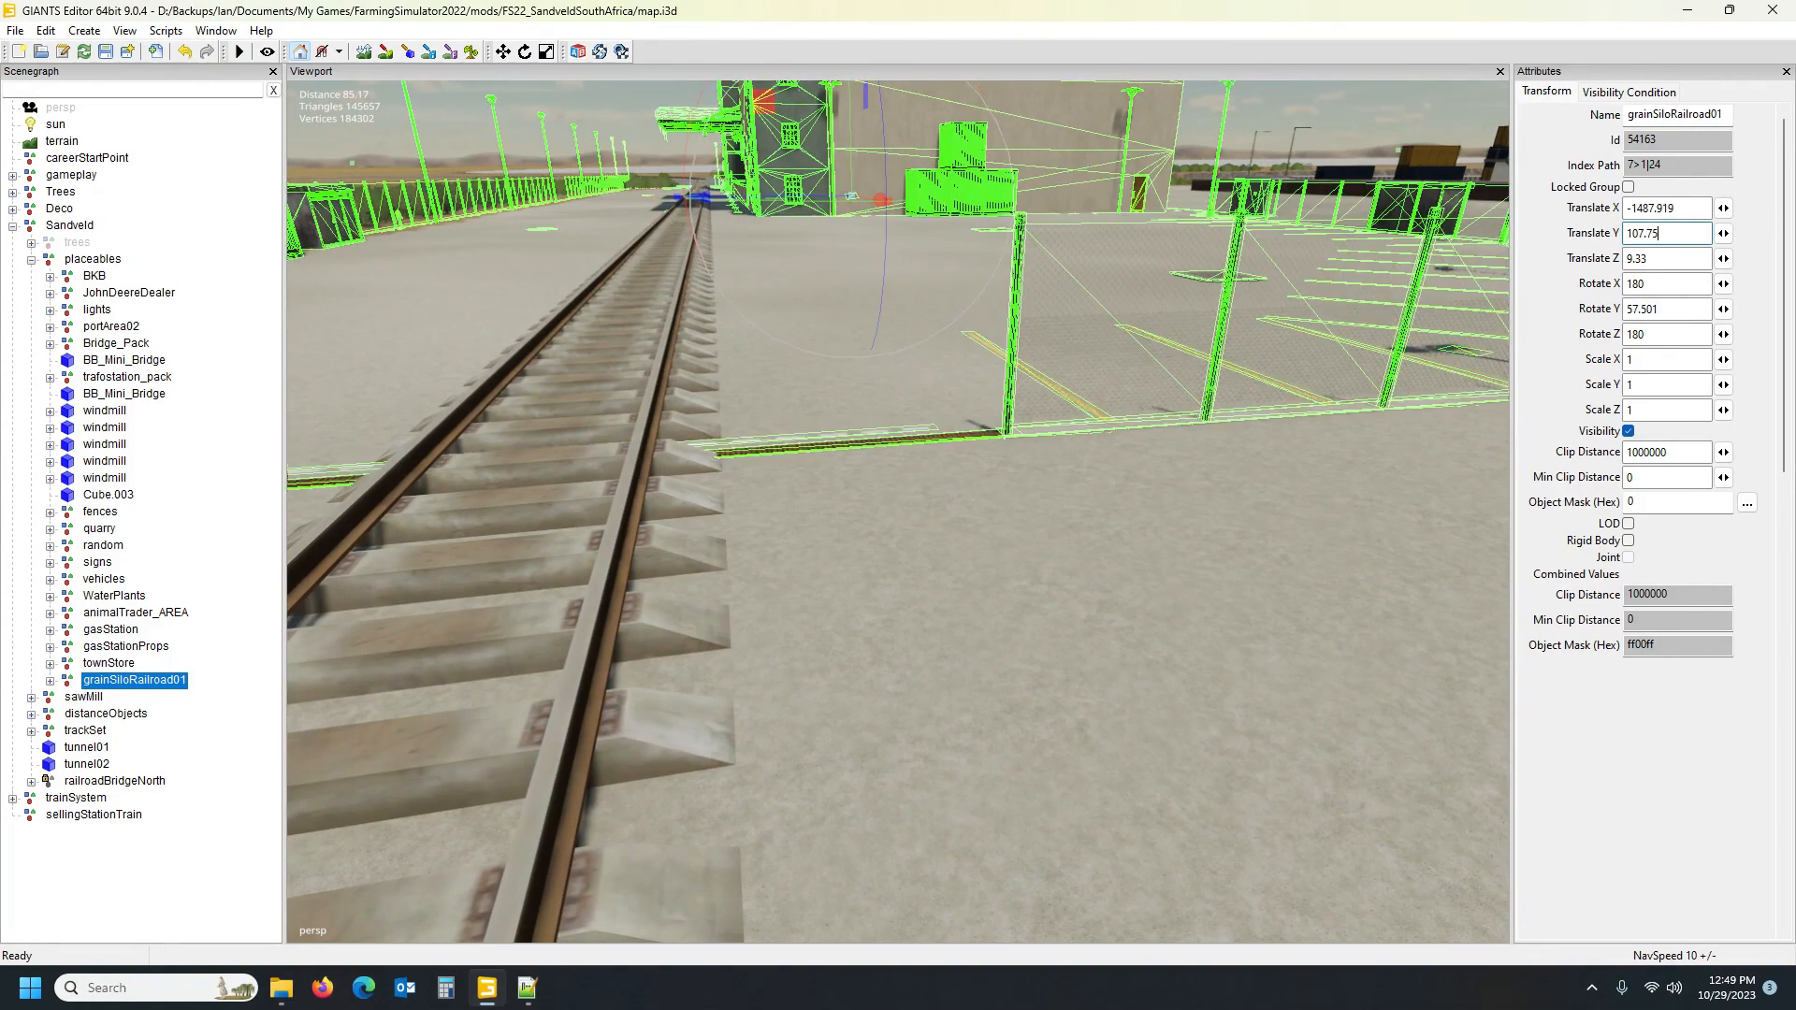
Inspect the gate rail up close and set grainSiloRailroad01's Y translation to 107.74
left_click_drag(1361, 456, 1383, 488, "alt")
scroll(1338, 469, "up", 3)
scroll(1373, 456, "up", 1)
scroll(1374, 462, "down", 1)
left_click_drag(1653, 232, 1671, 232)
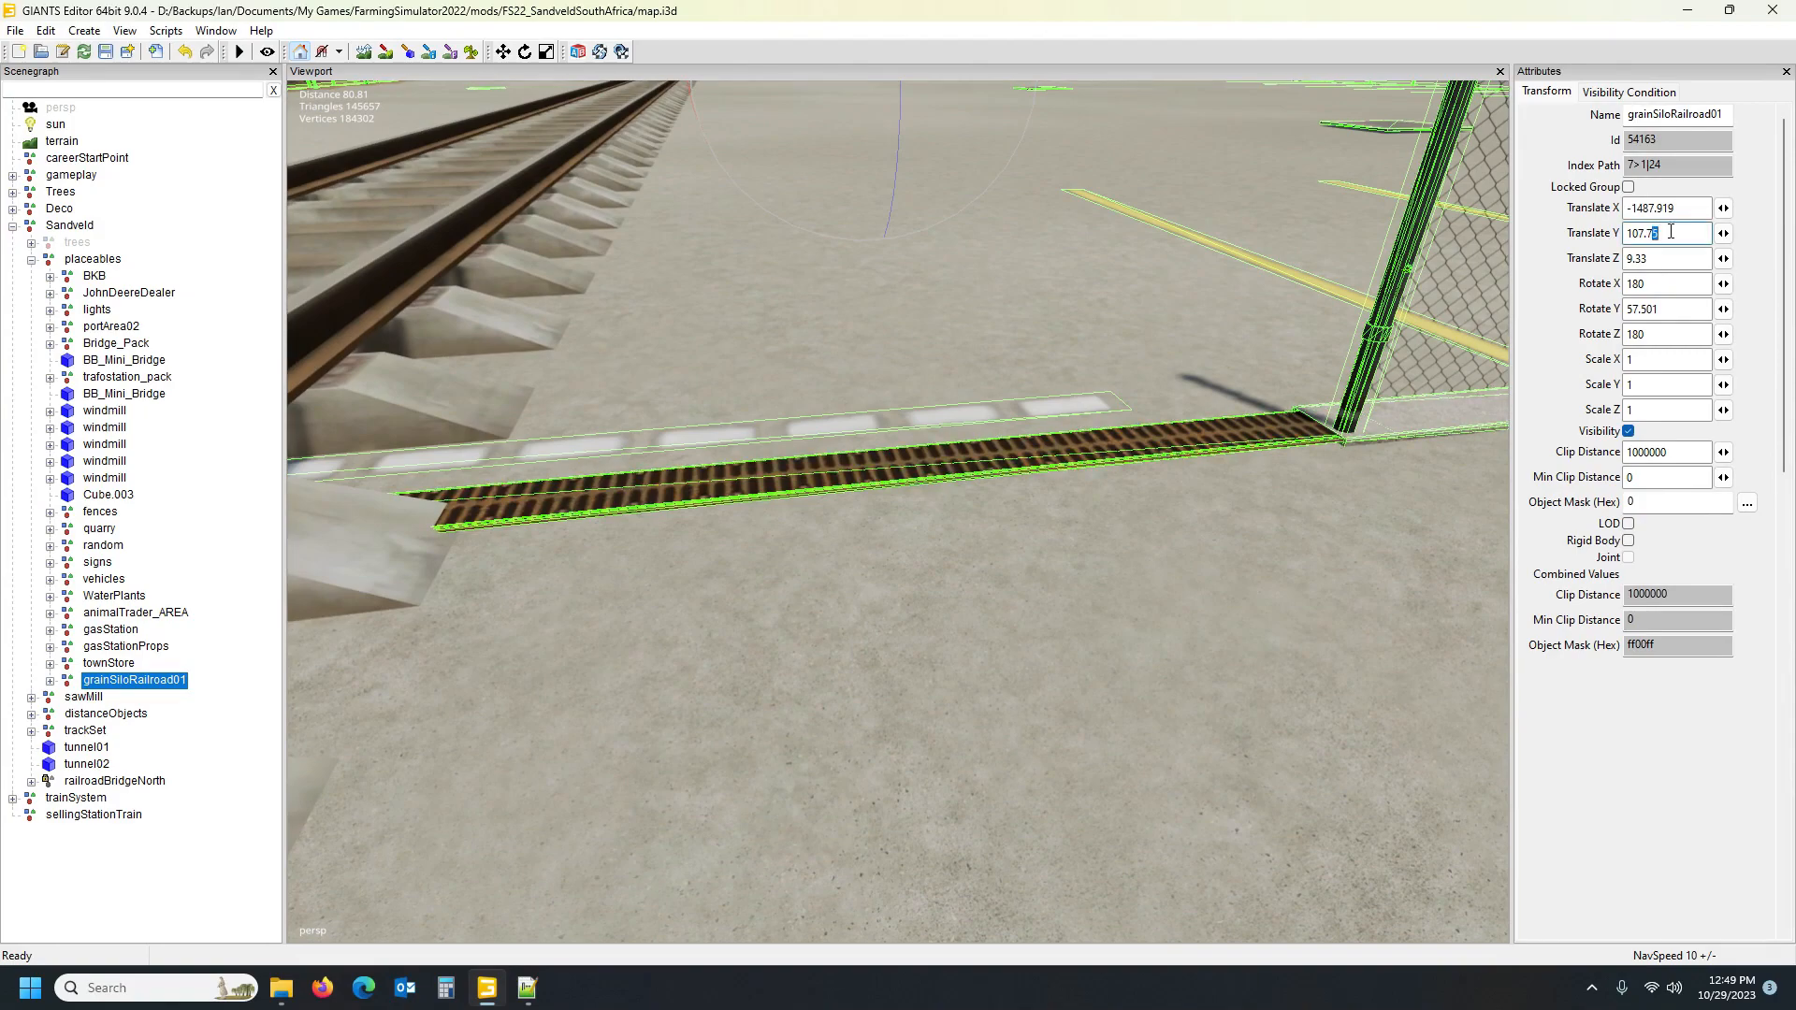
type("4")
mouse_move(1011, 586)
left_mouse_down("alt")
mouse_move(1029, 563)
mouse_move(1001, 587)
left_mouse_up("alt")
scroll(1029, 563, "down", 2)
middle_click_drag(1002, 590, 986, 601, "alt")
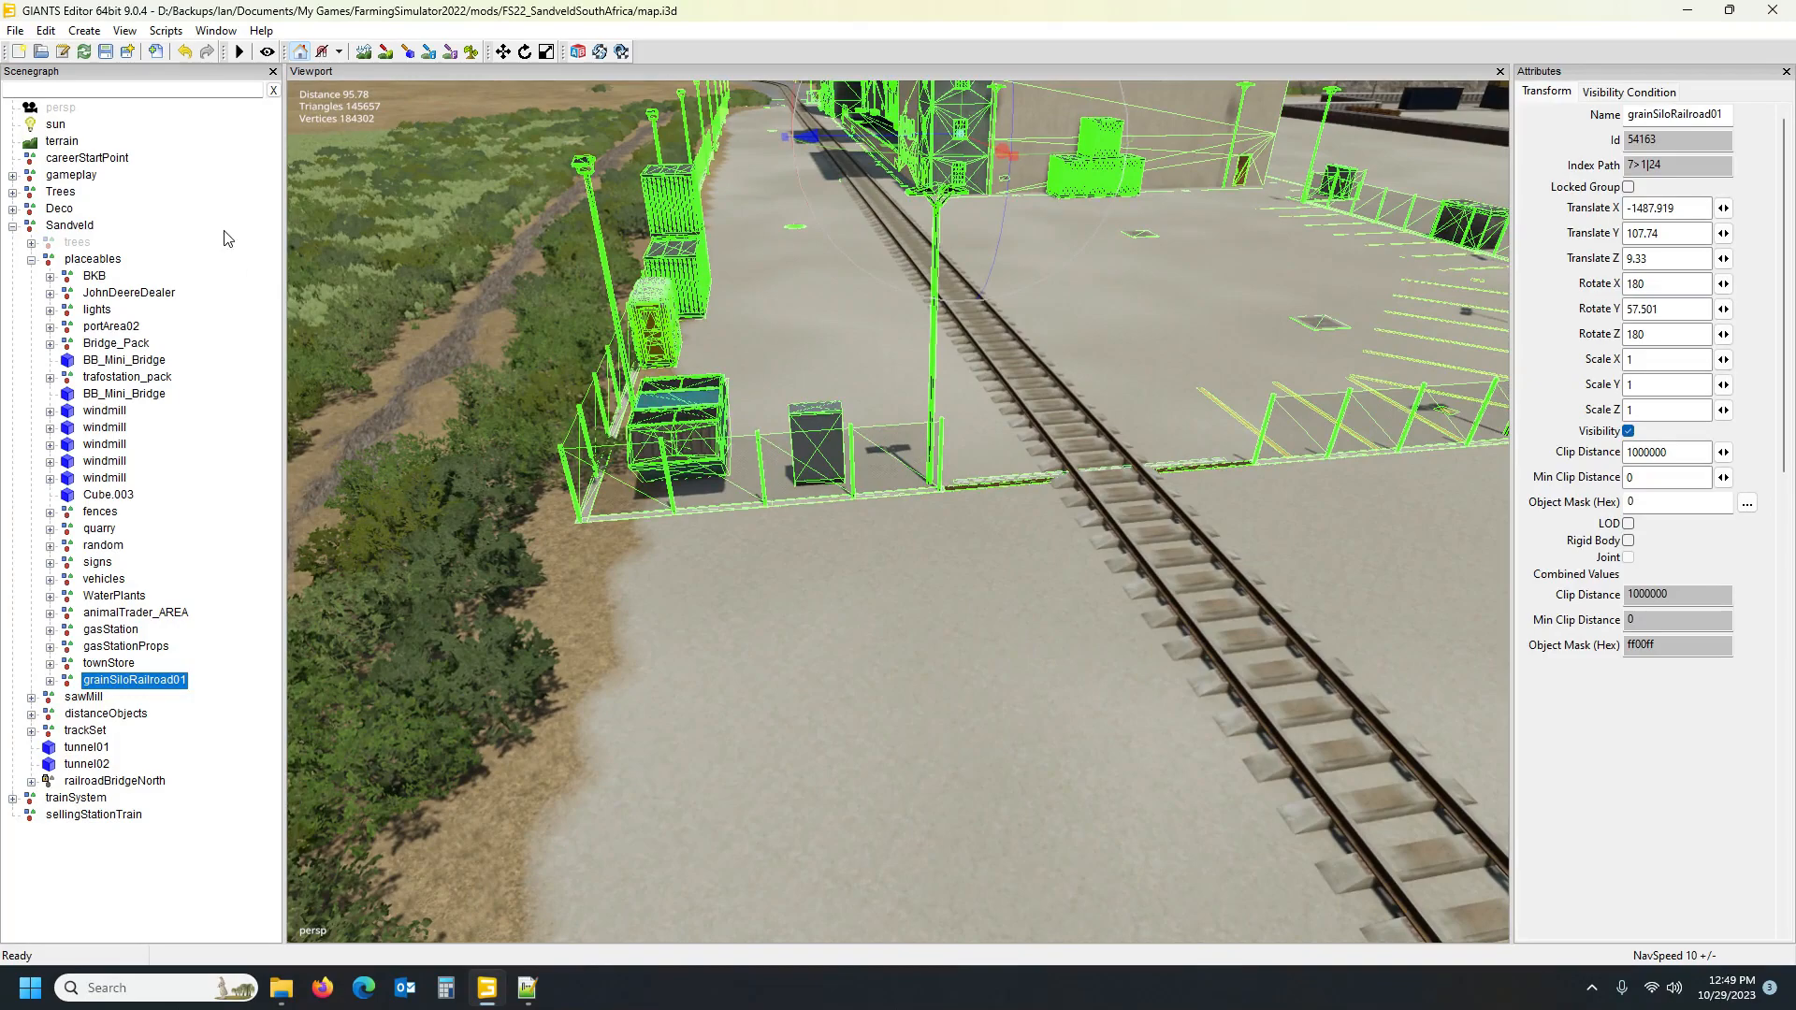
Deselect the silo and examine its fenced yard, parking area and loading platform for misplaced props
left_click(224, 234)
middle_click_drag(675, 445, 718, 429, "alt")
left_click_drag(719, 429, 951, 672, "alt")
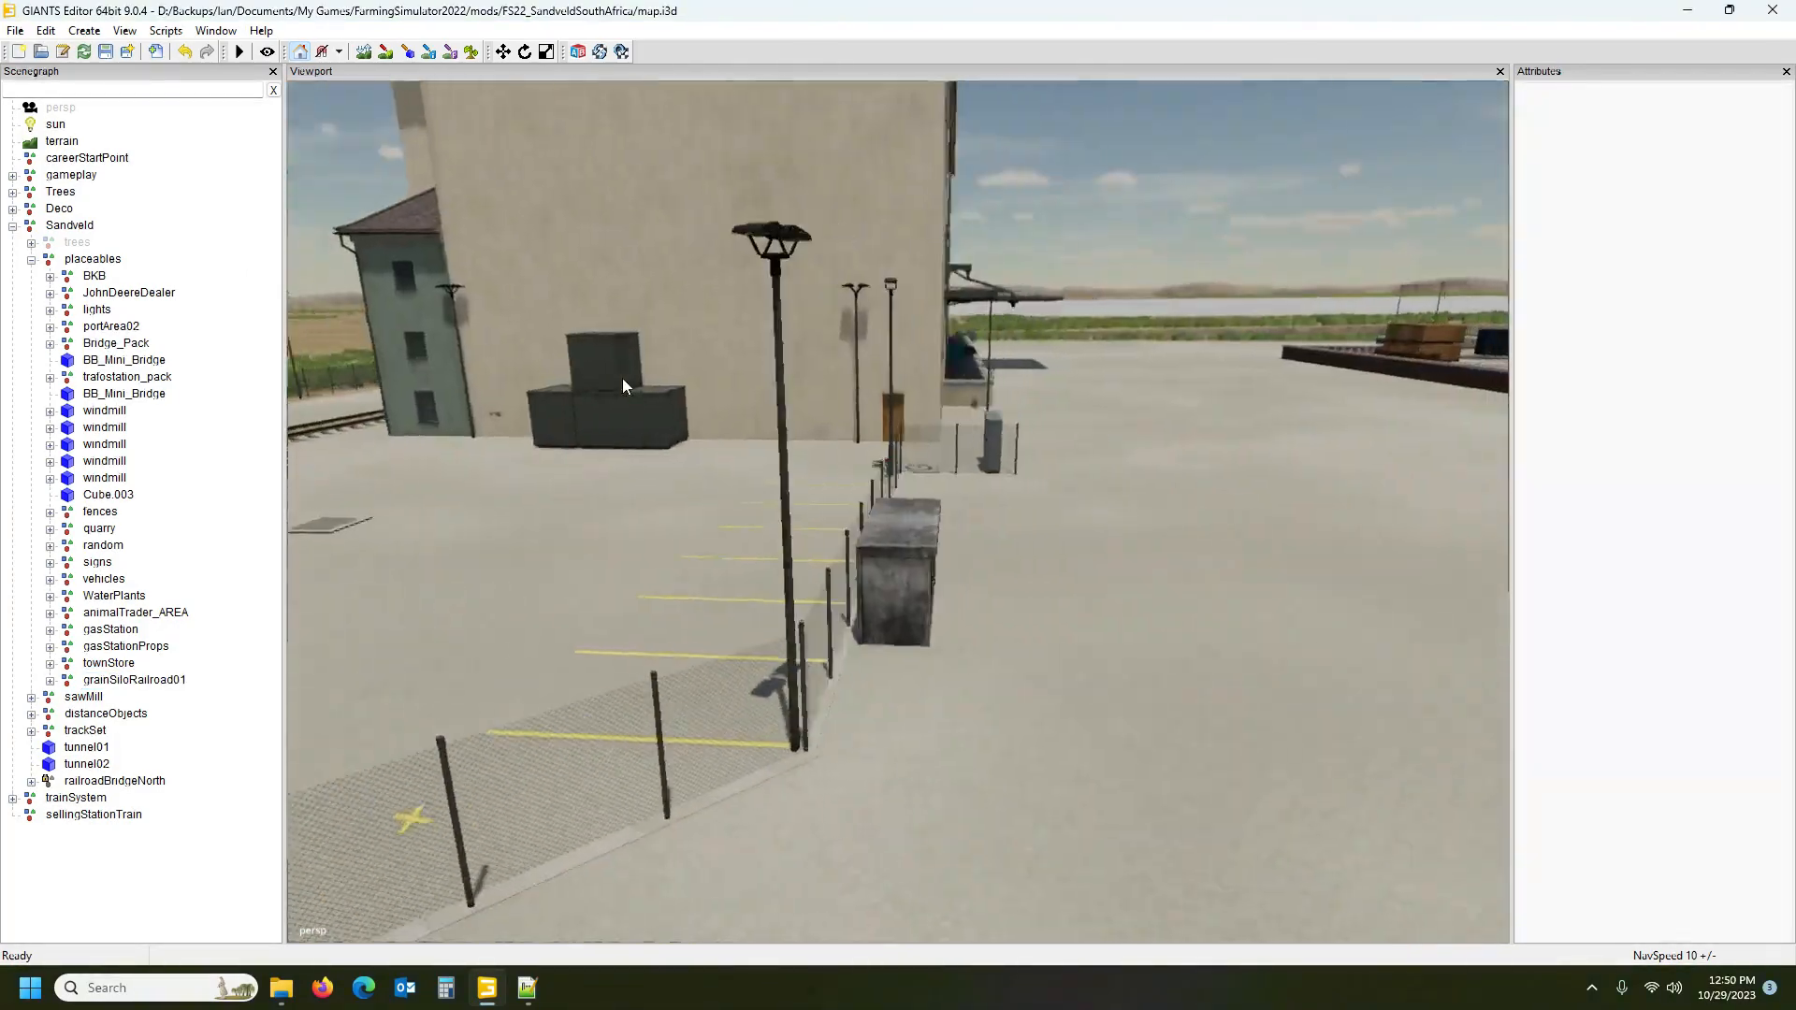
scroll(607, 341, "up", 6)
scroll(642, 317, "up", 6)
scroll(738, 384, "up", 4)
scroll(737, 419, "down", 8)
scroll(1044, 416, "up", 7)
scroll(1053, 415, "up", 5)
scroll(732, 473, "down", 7)
scroll(772, 402, "up", 6)
scroll(374, 451, "down", 7)
scroll(380, 446, "up", 8)
scroll(419, 565, "up", 5)
scroll(435, 535, "down", 8)
Try to move the fireHydrant01Vis mesh in front of the loading platform to about X 1.373
scroll(215, 496, "down", 3)
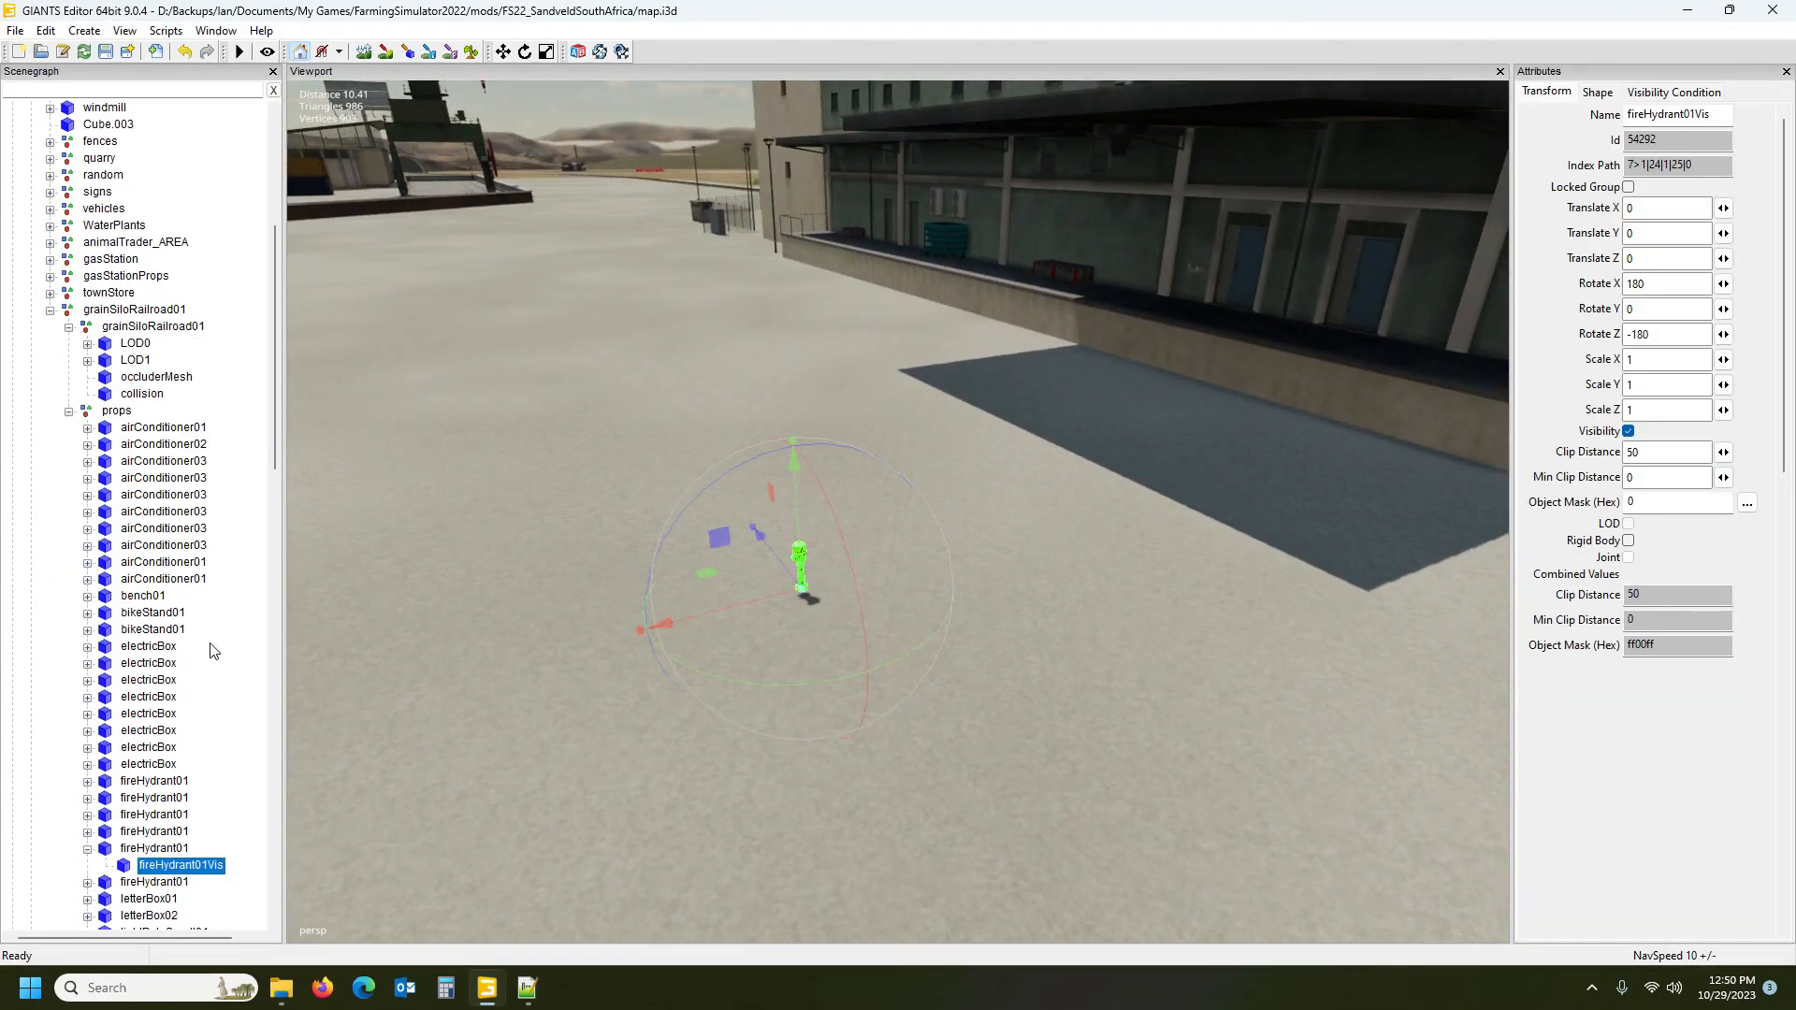
scroll(181, 731, "down", 1)
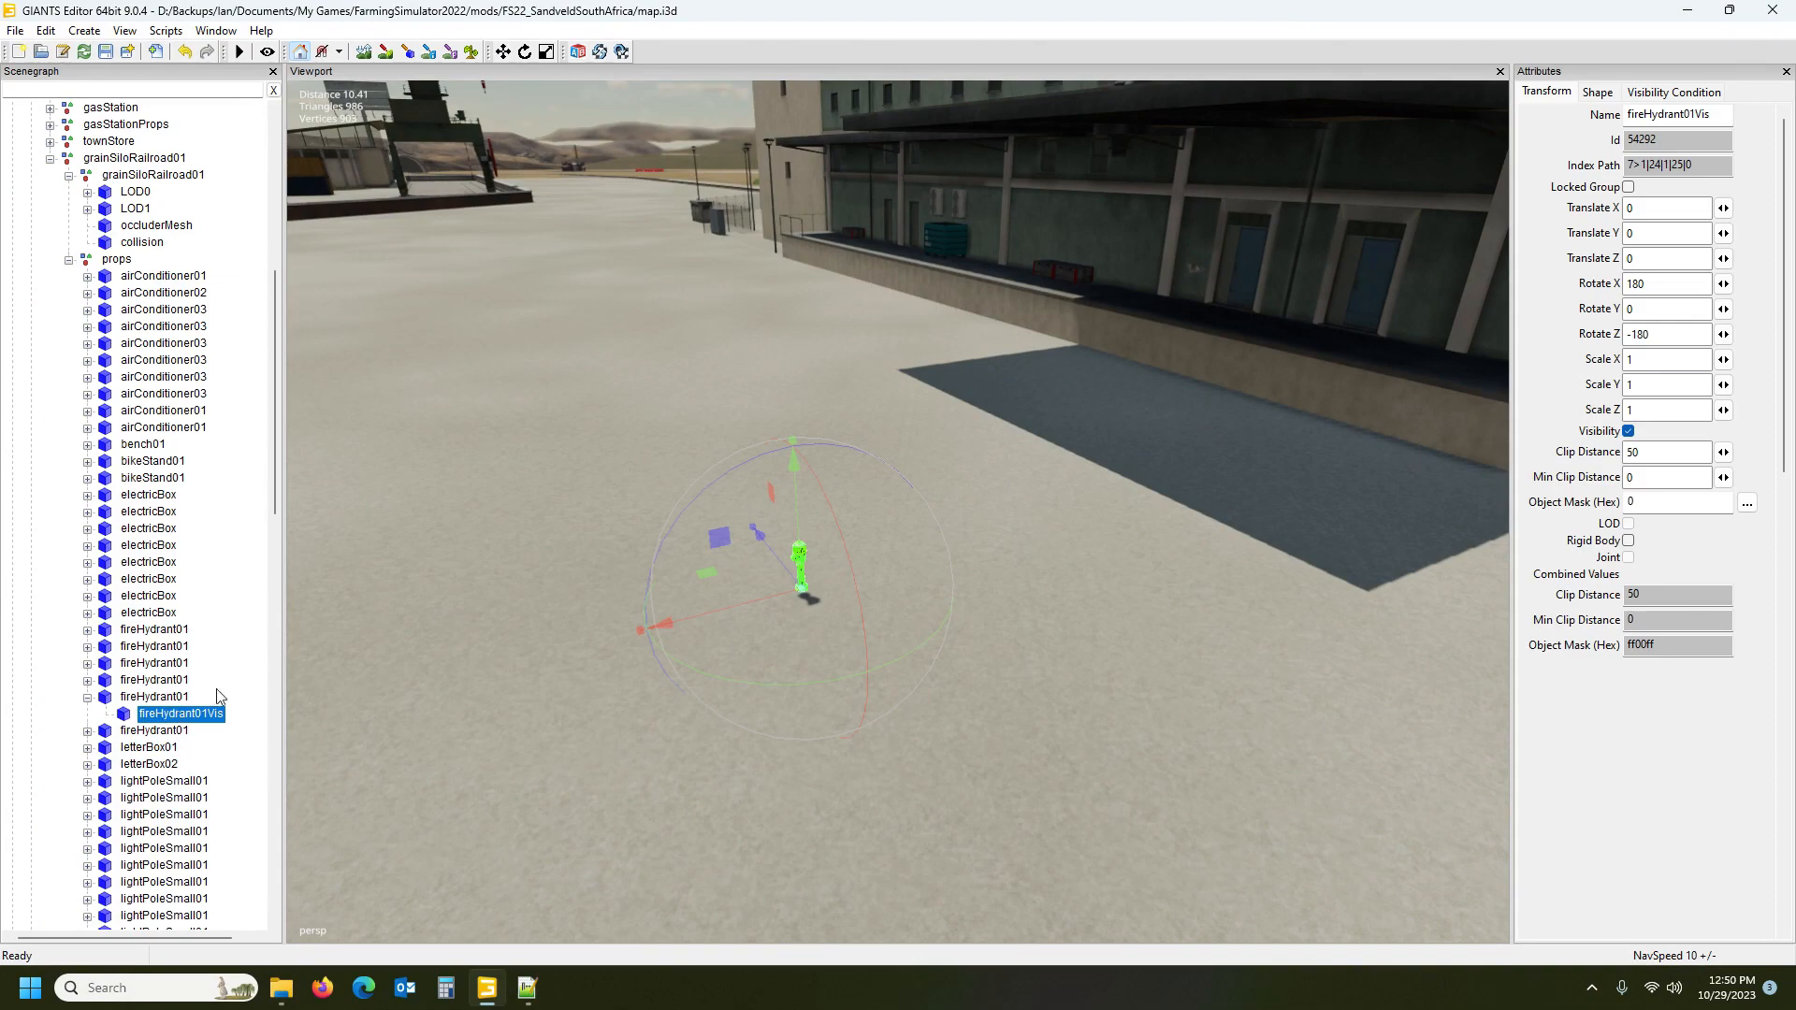
left_click_drag(634, 514, 872, 584, "alt")
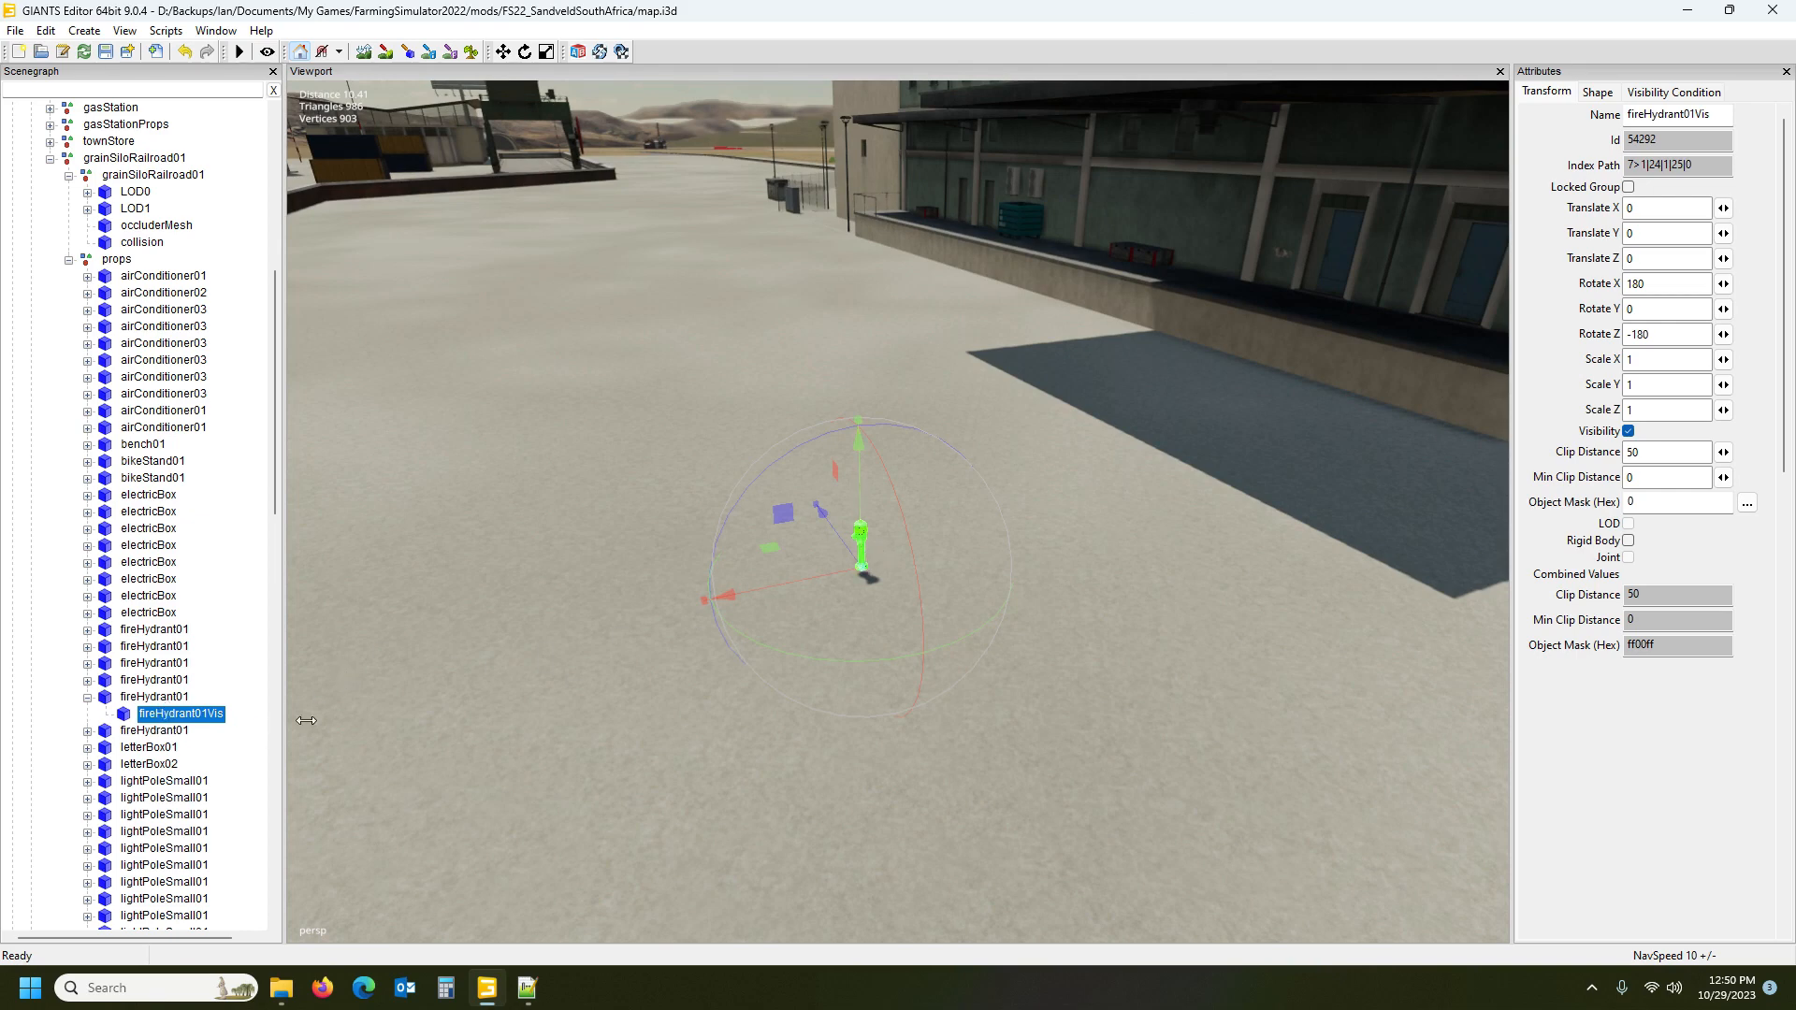
left_click_drag(796, 584, 889, 563)
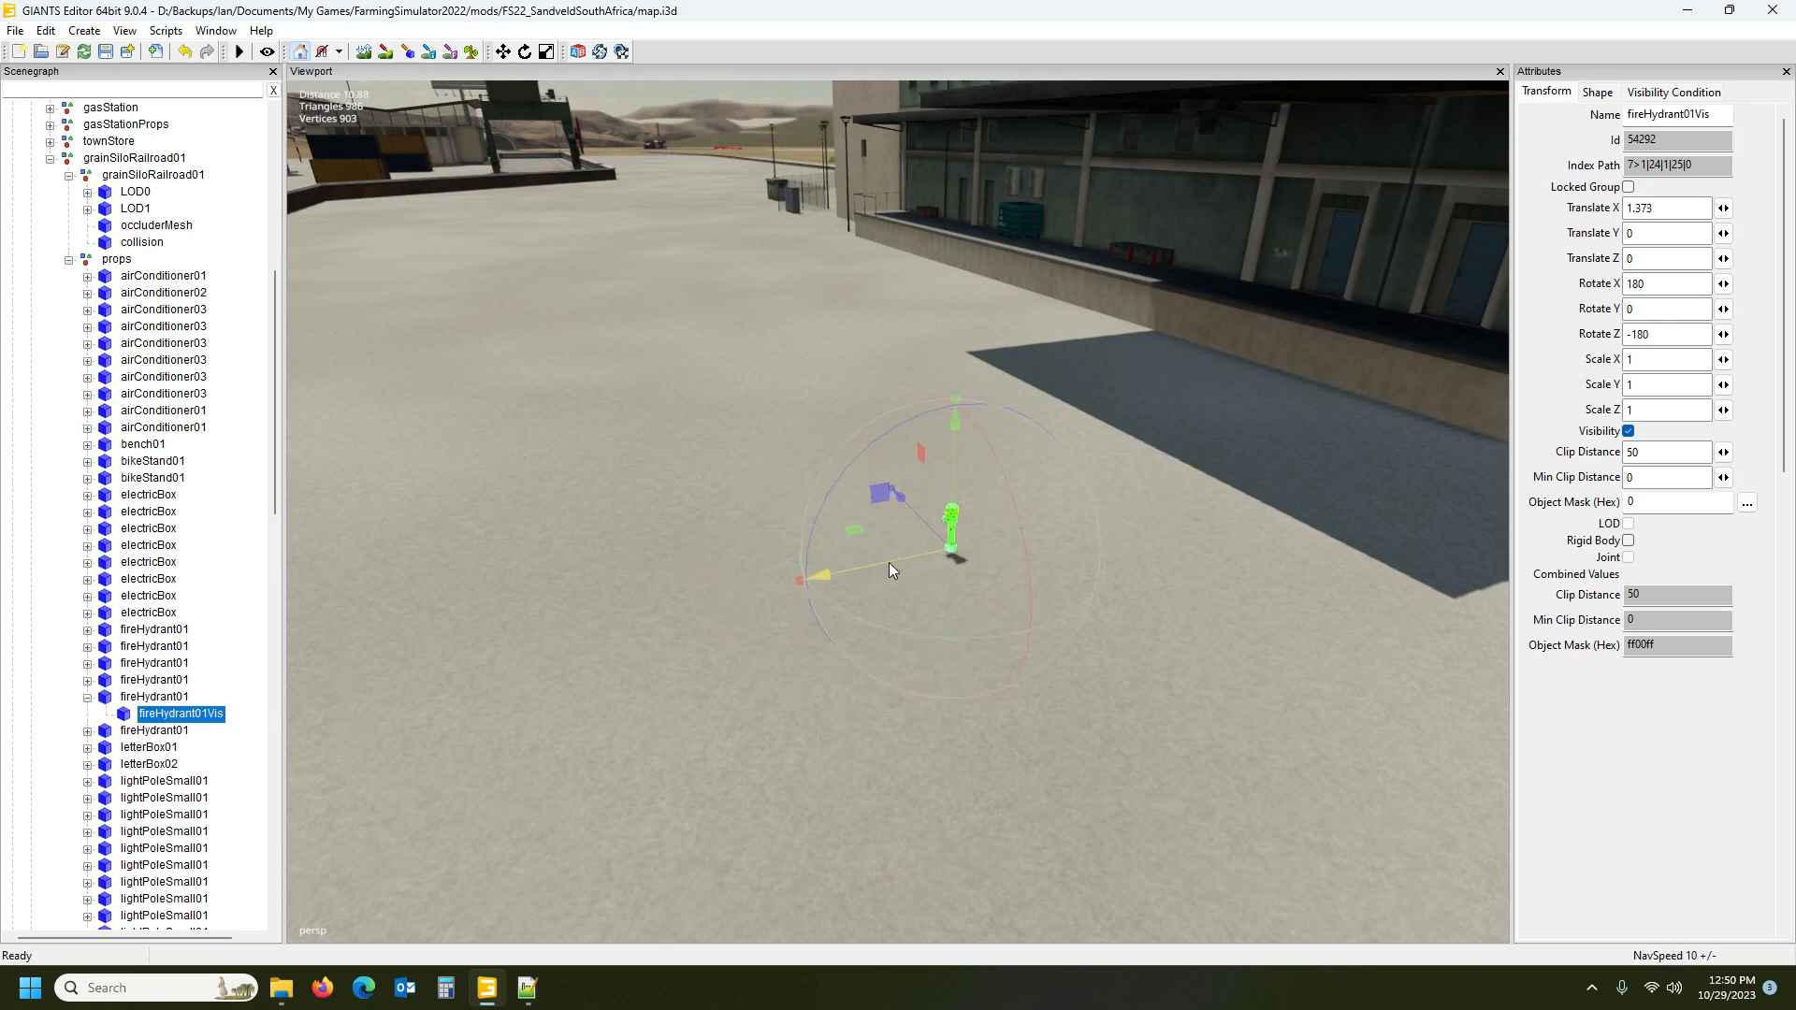
Undo the hydrant mesh's move and place its parent fireHydrant01 beside a wall column on the silo's loading platform
left_click(169, 699)
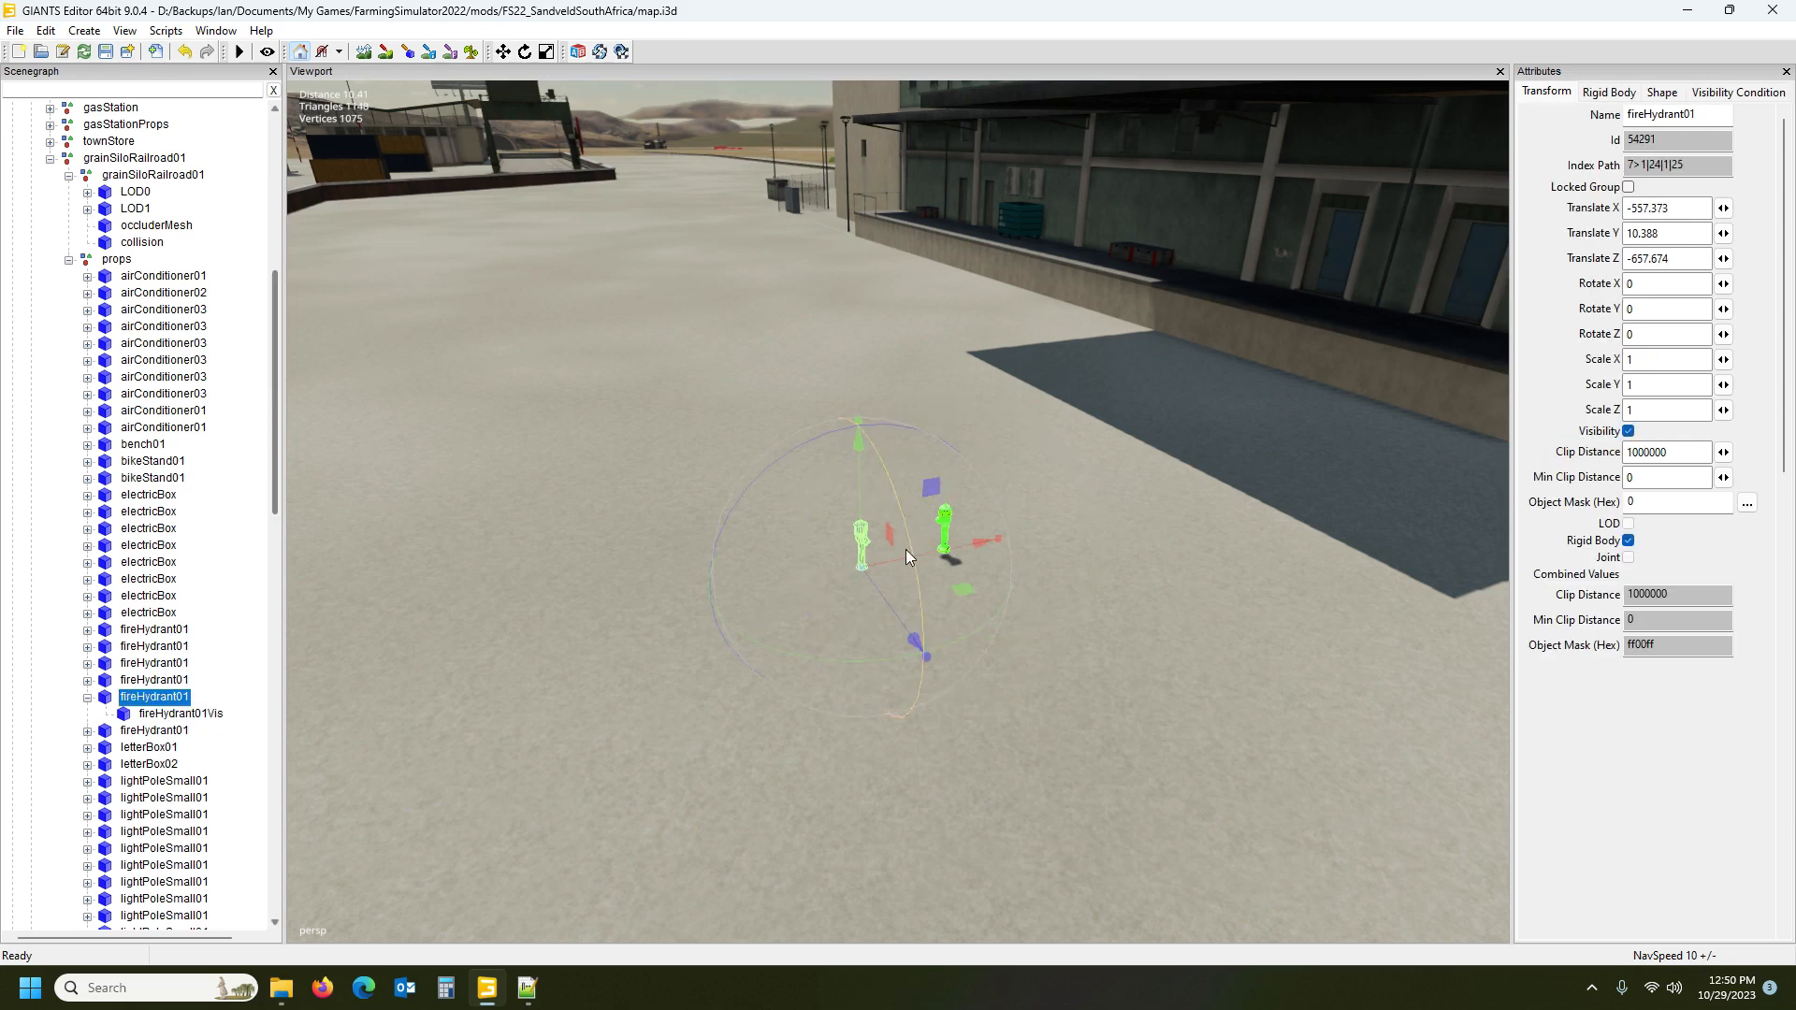
key("ctrl+z")
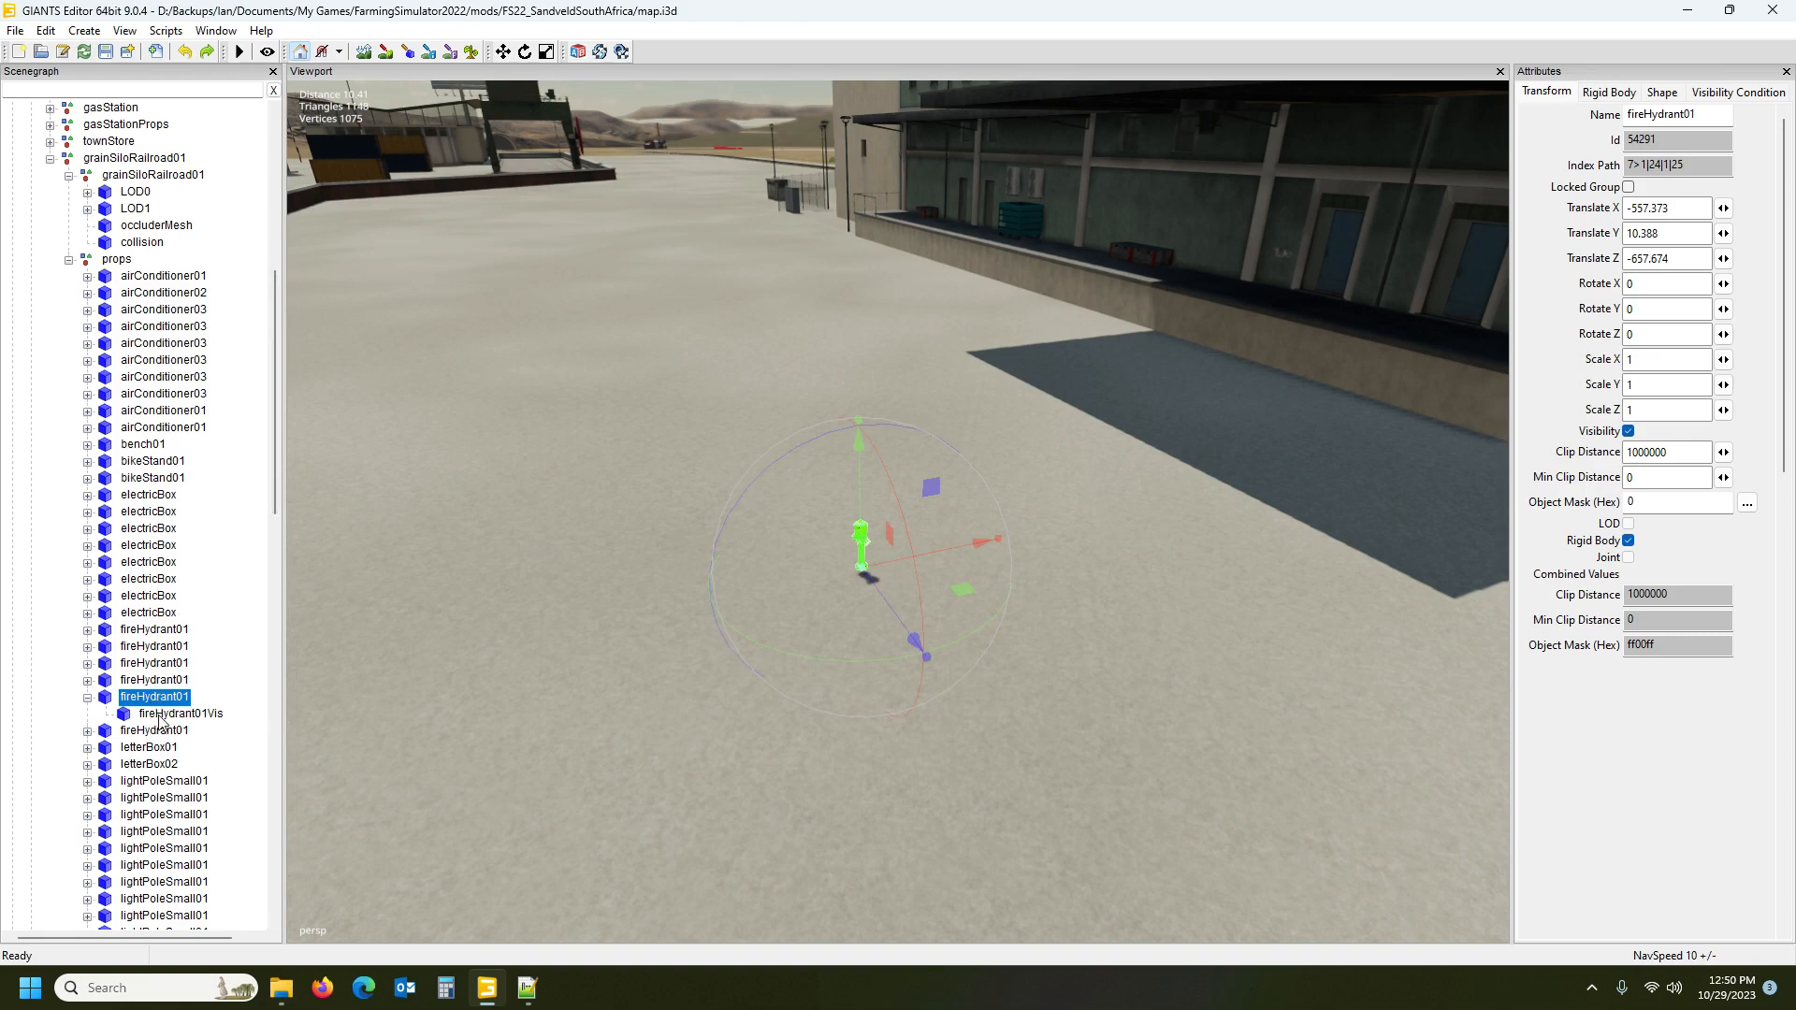
left_click(87, 698)
left_click_drag(617, 692, 721, 678, "alt")
scroll(649, 679, "down", 4)
scroll(597, 598, "up", 3)
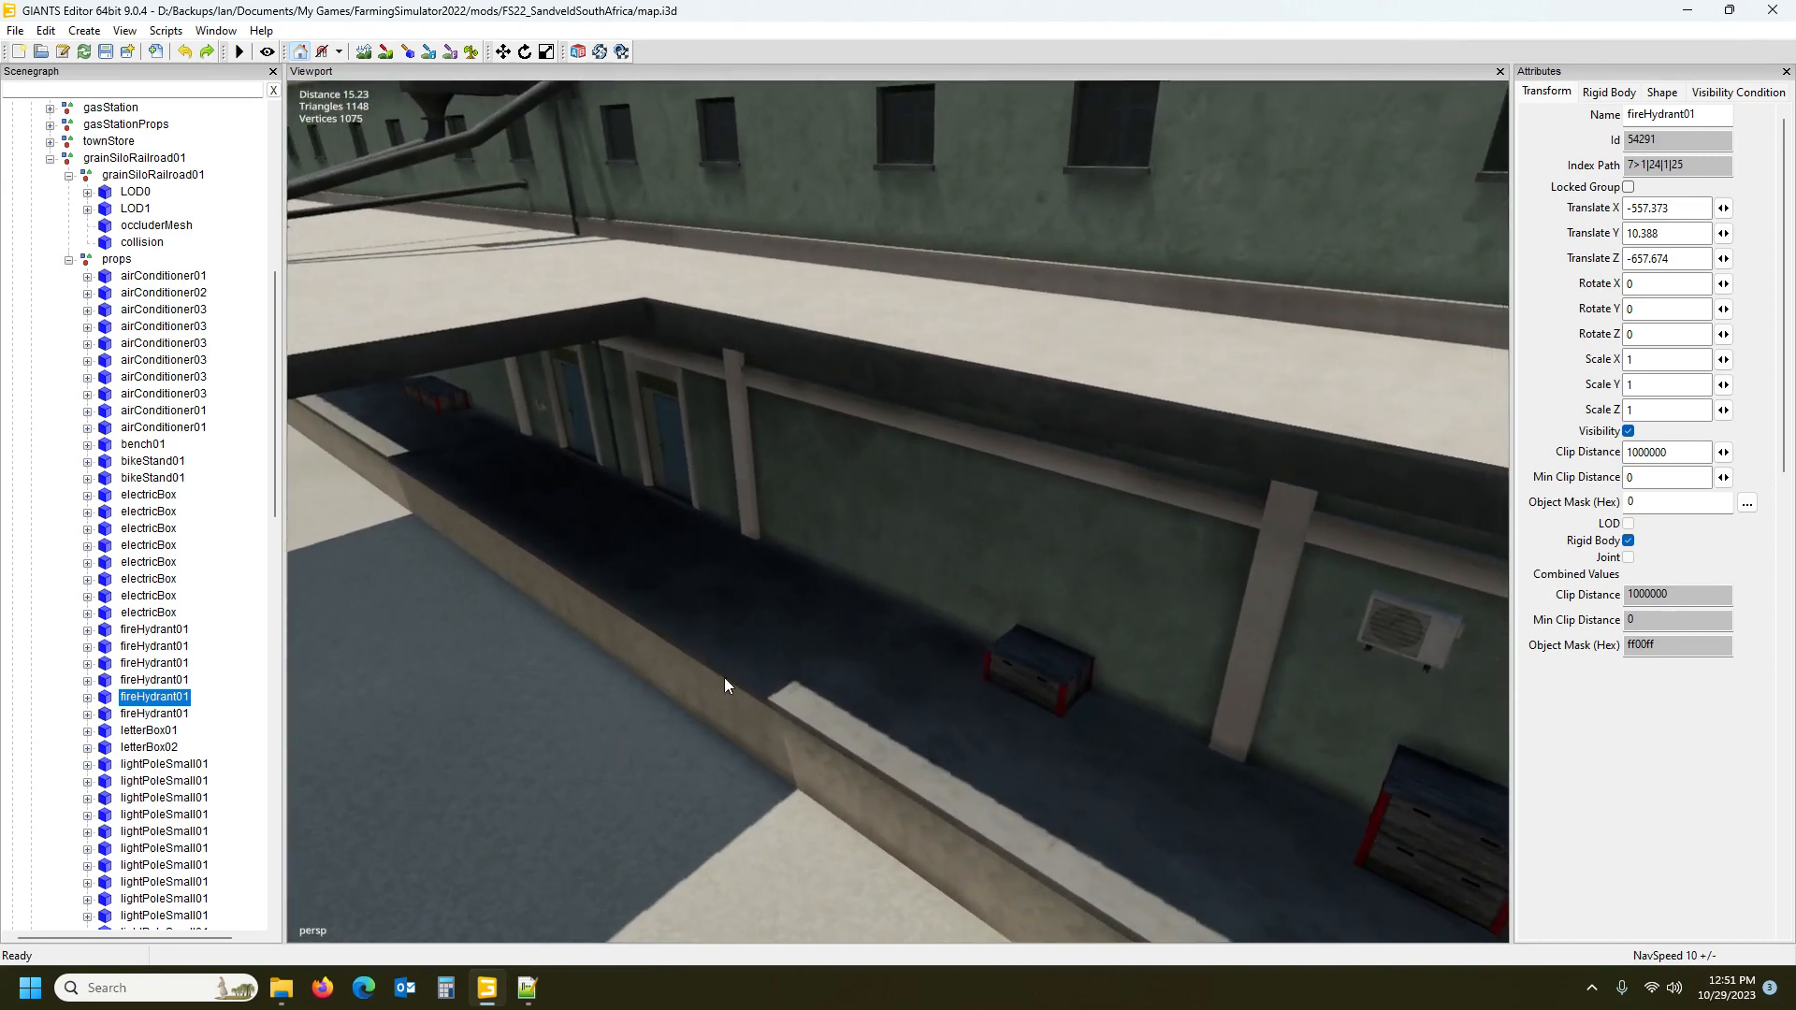
key("ctrl+b")
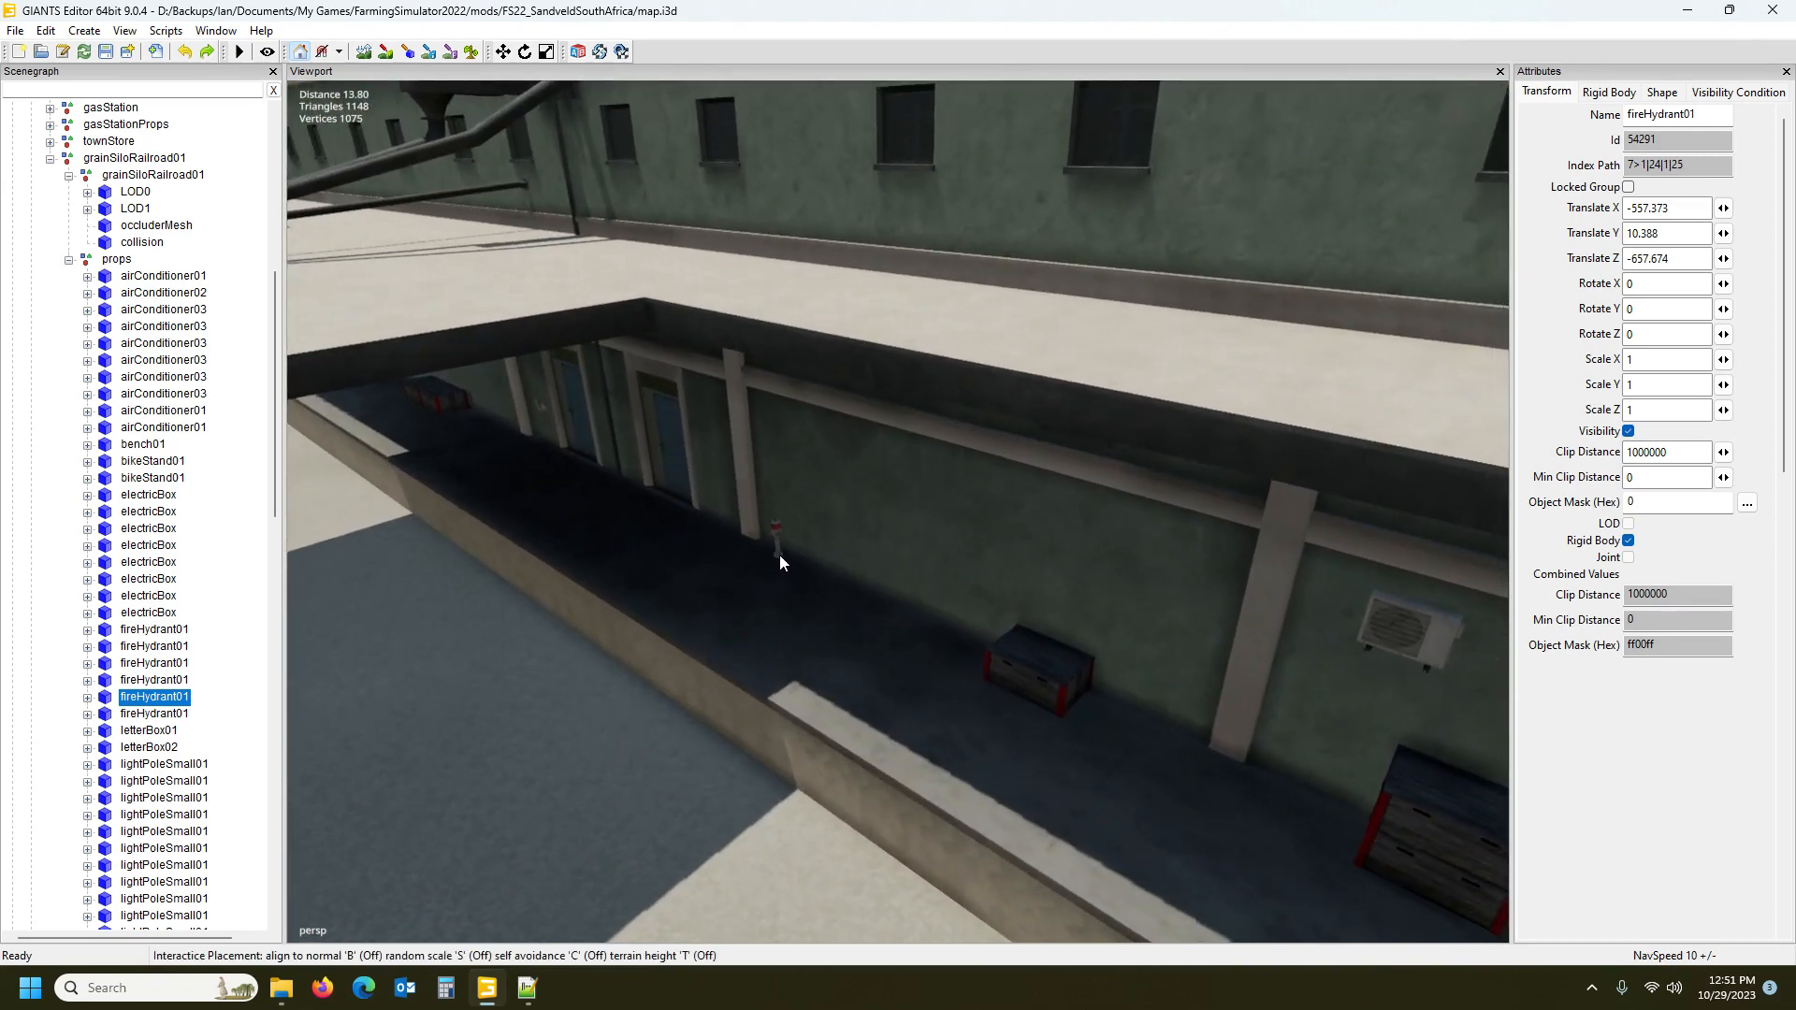
left_click(782, 554)
Go through the silo's other fireHydrant01 props one by one to check where each of them stands
left_click_drag(628, 655, 689, 706, "alt")
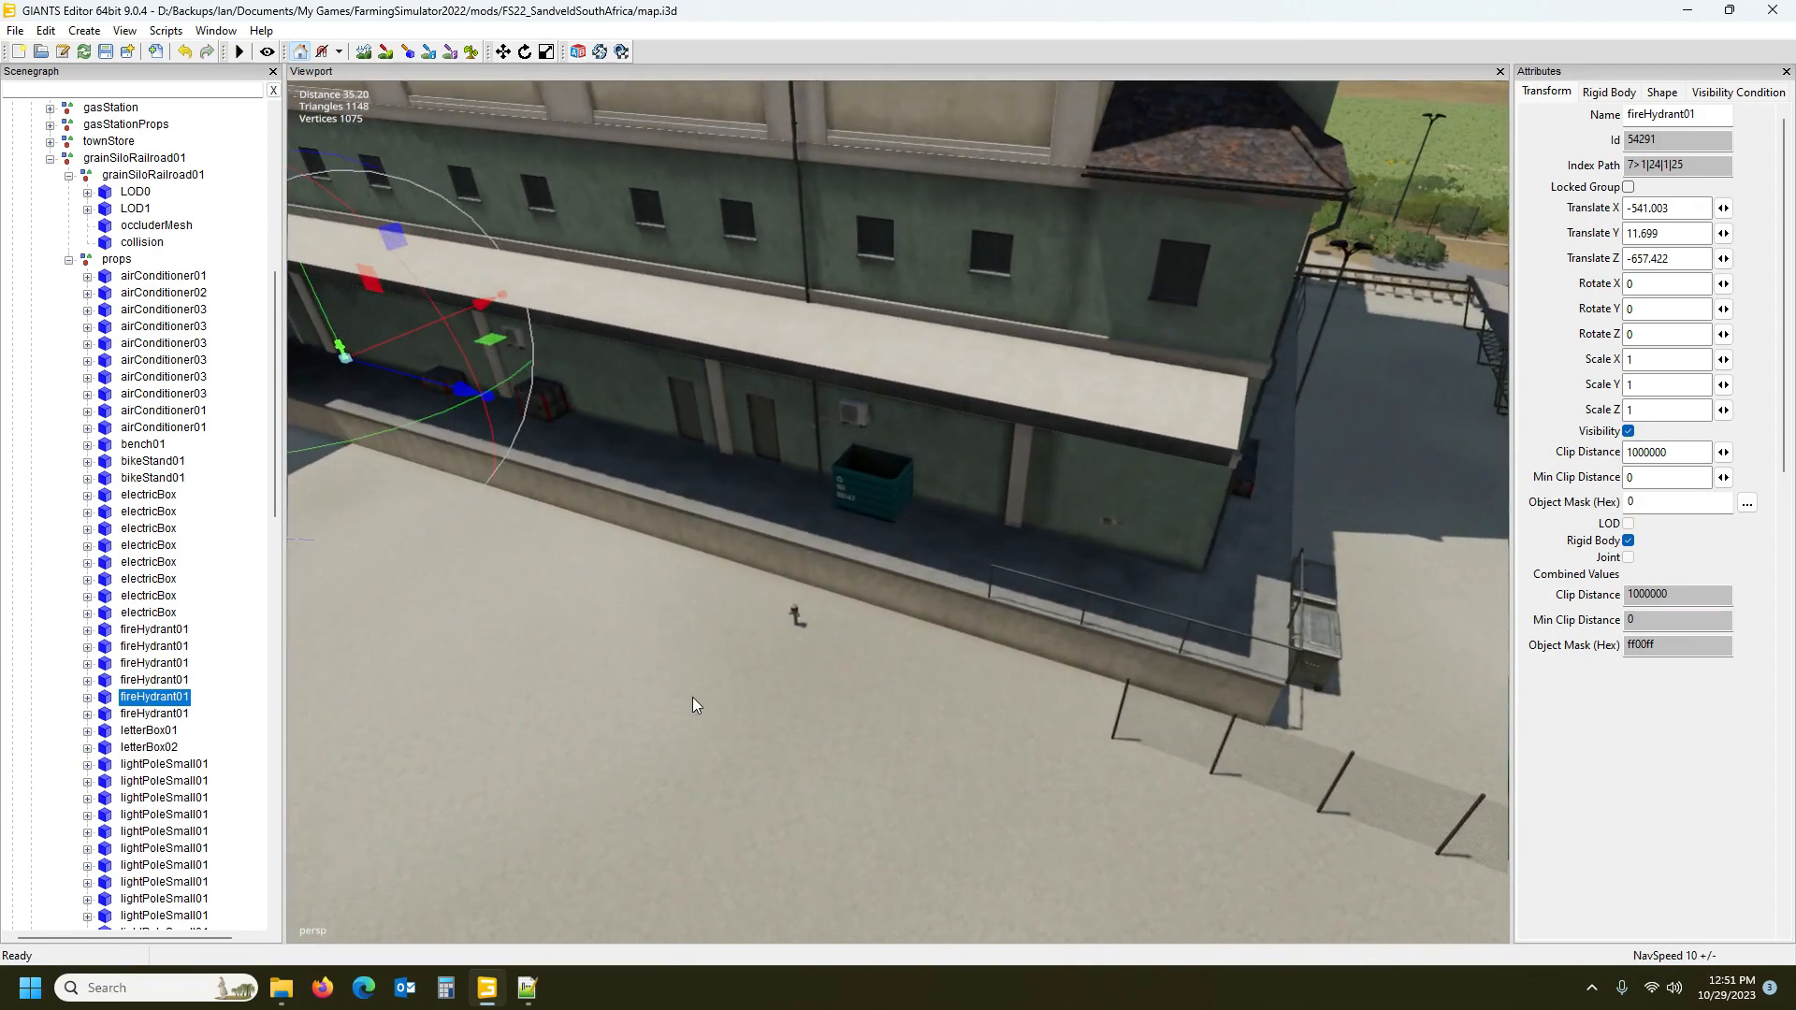
left_click(171, 680)
left_click_drag(588, 625, 866, 636, "alt")
scroll(463, 601, "down", 5)
scroll(463, 601, "up", 4)
scroll(407, 568, "up", 5)
scroll(878, 631, "down", 5)
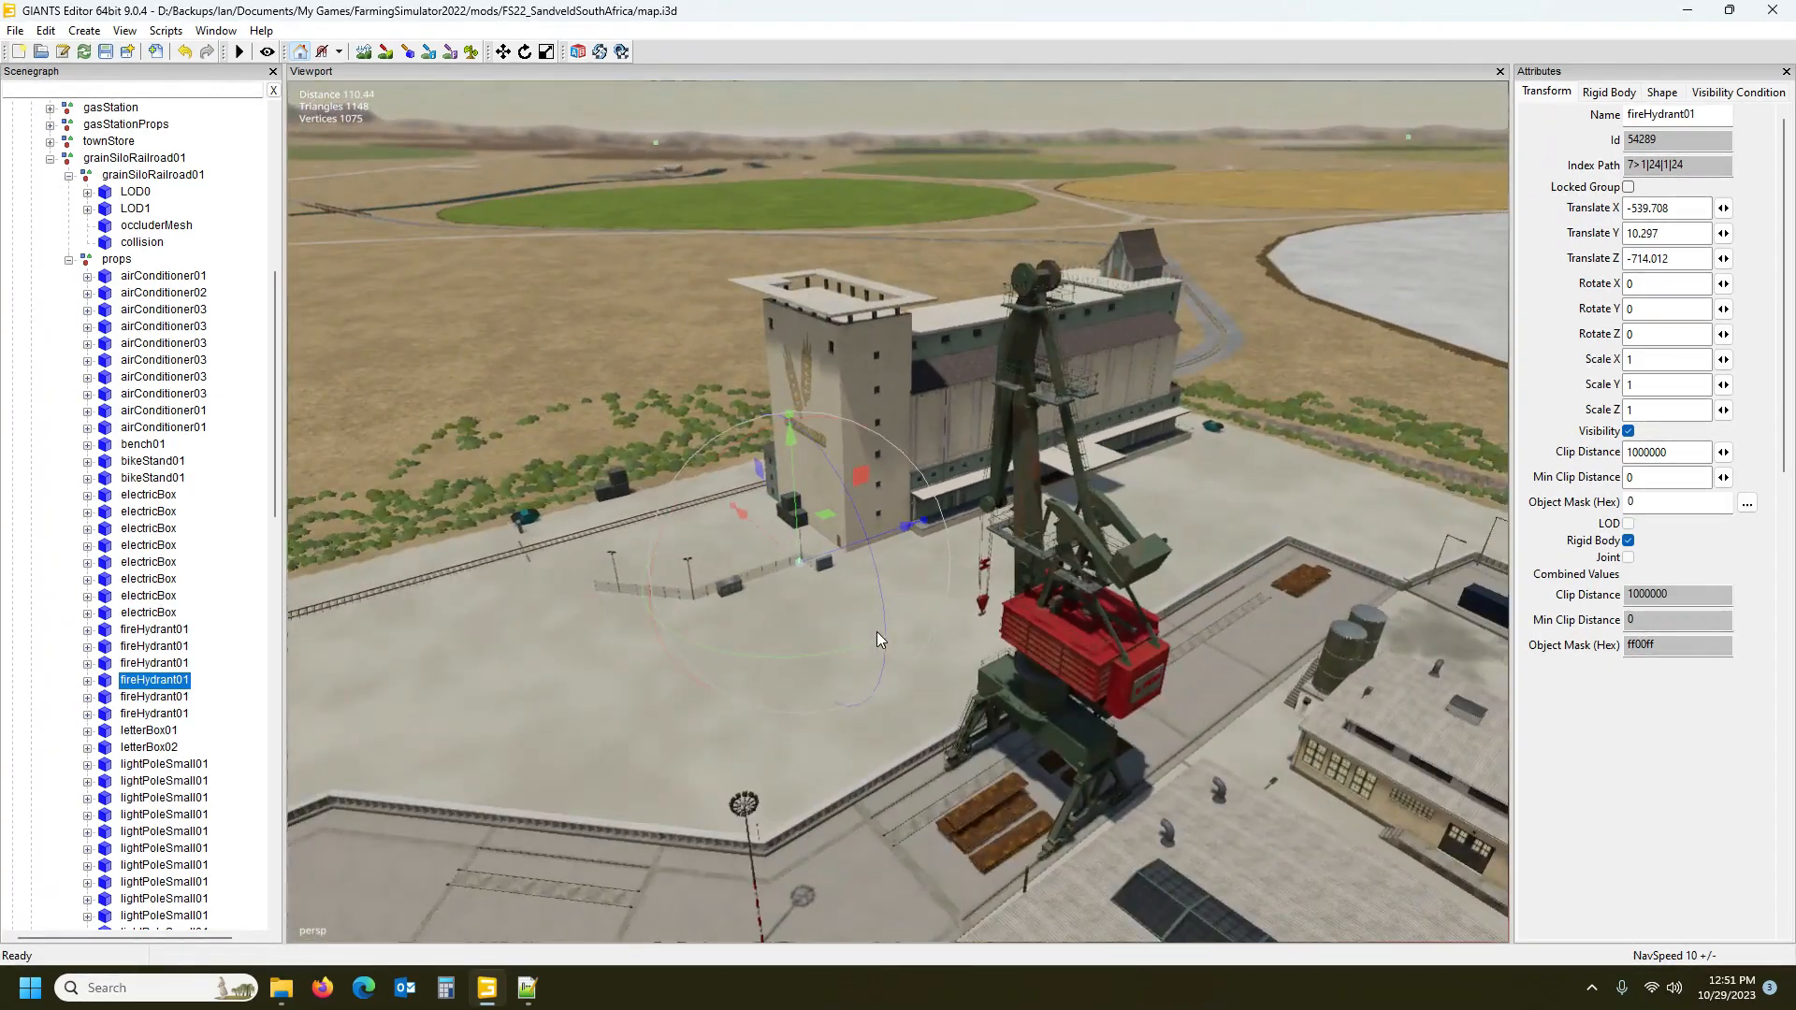
left_click(155, 665)
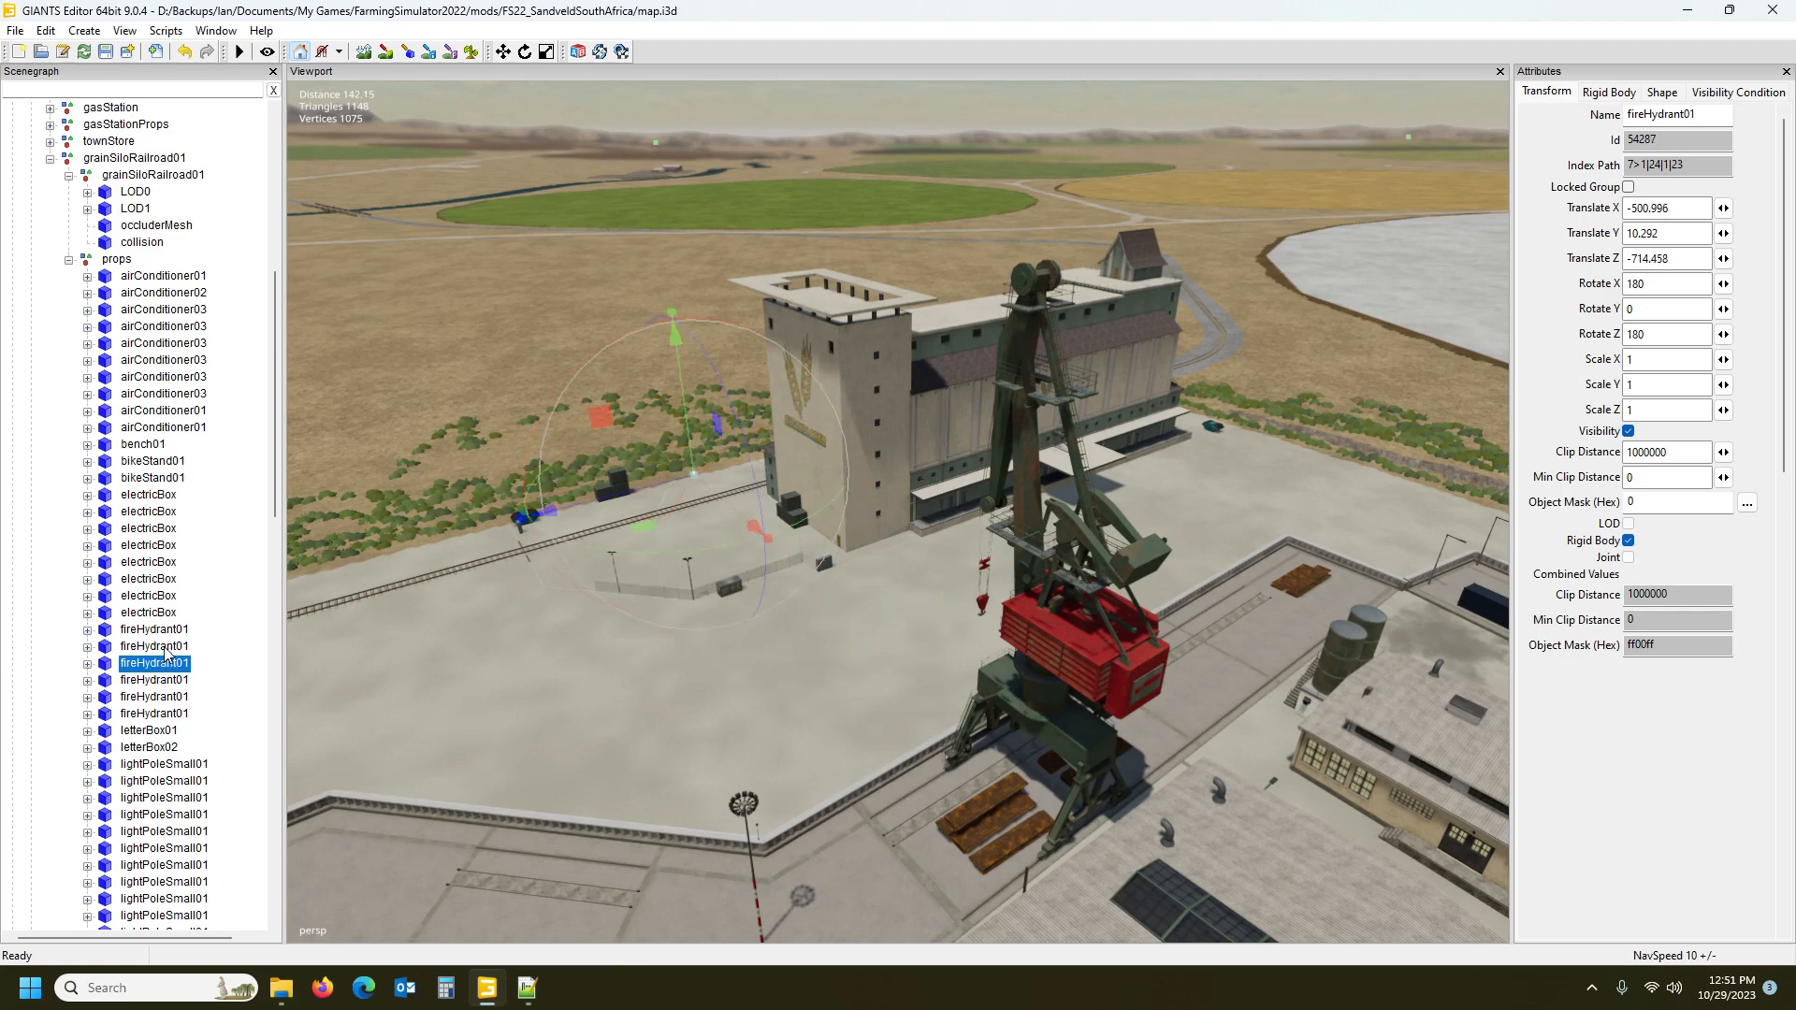
left_click(166, 648)
left_click(166, 633)
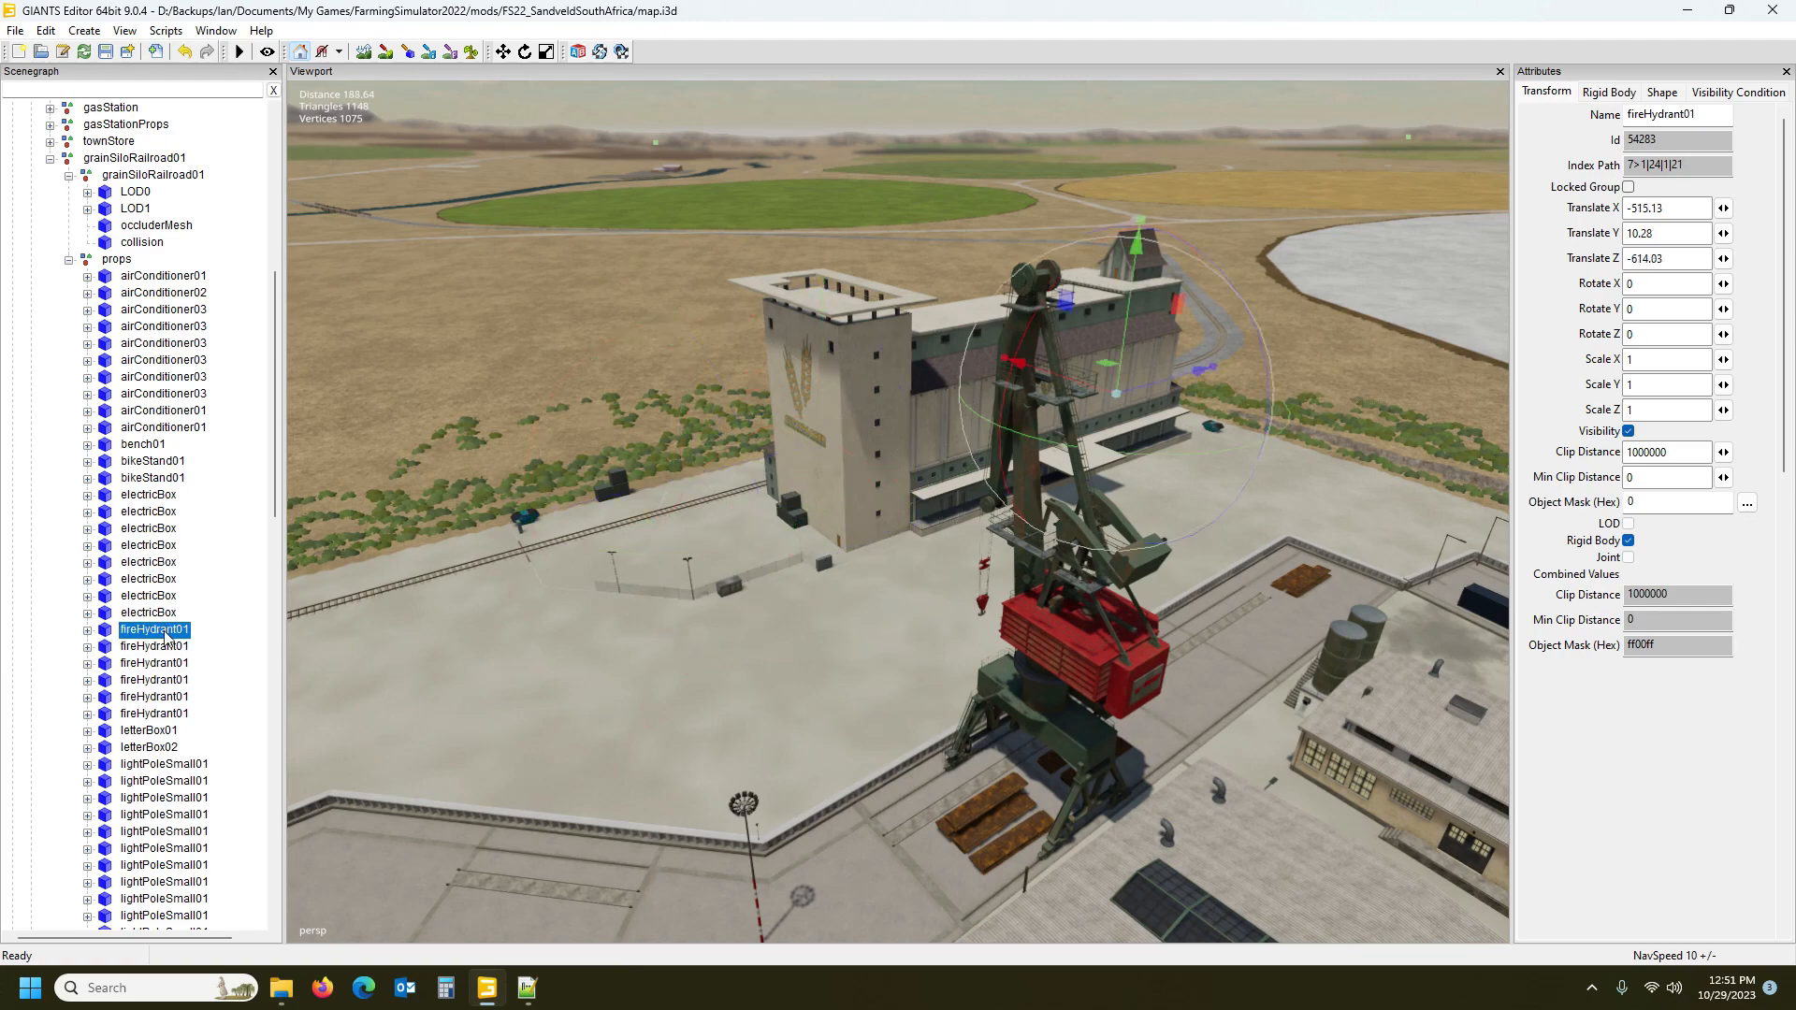
Place the last fireHydrant01 by the fence post next to the grey cabinet and green dumpsters
left_click(170, 715)
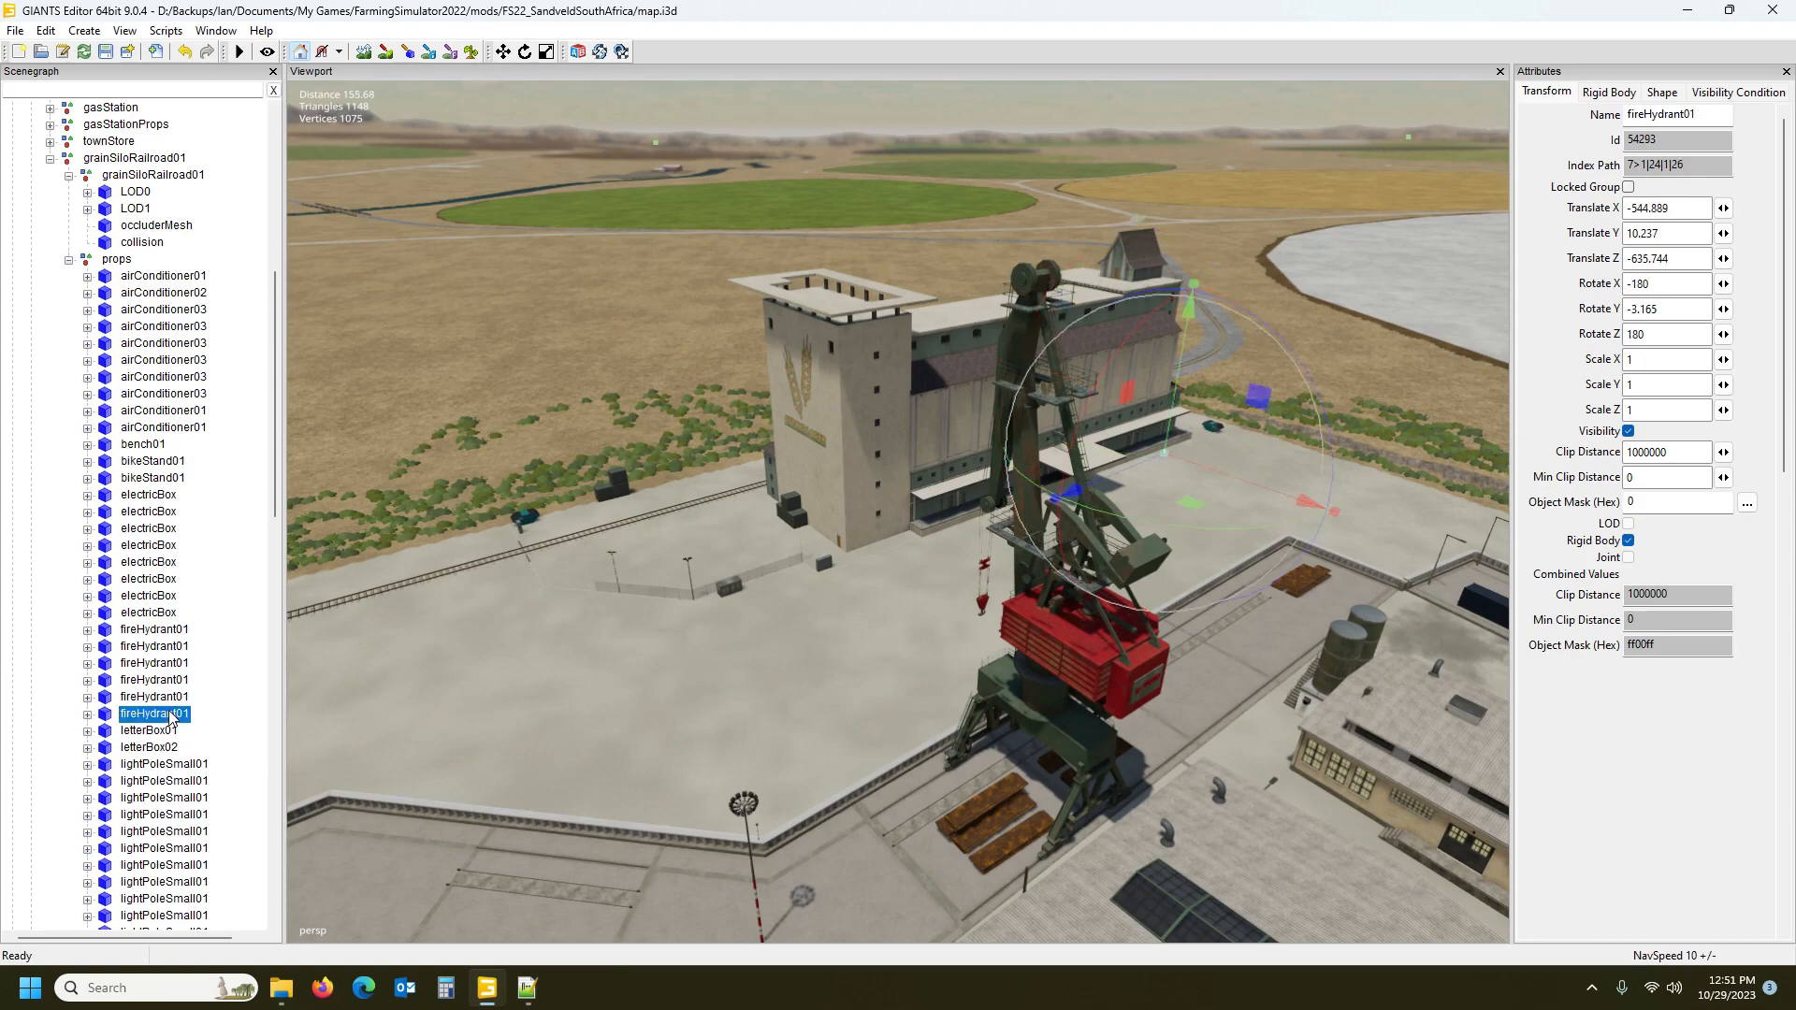
left_click_drag(598, 745, 508, 730, "alt")
middle_click_drag(508, 730, 451, 721, "alt")
scroll(379, 715, "up", 4)
left_click_drag(451, 721, 357, 749, "alt")
scroll(359, 756, "up", 8)
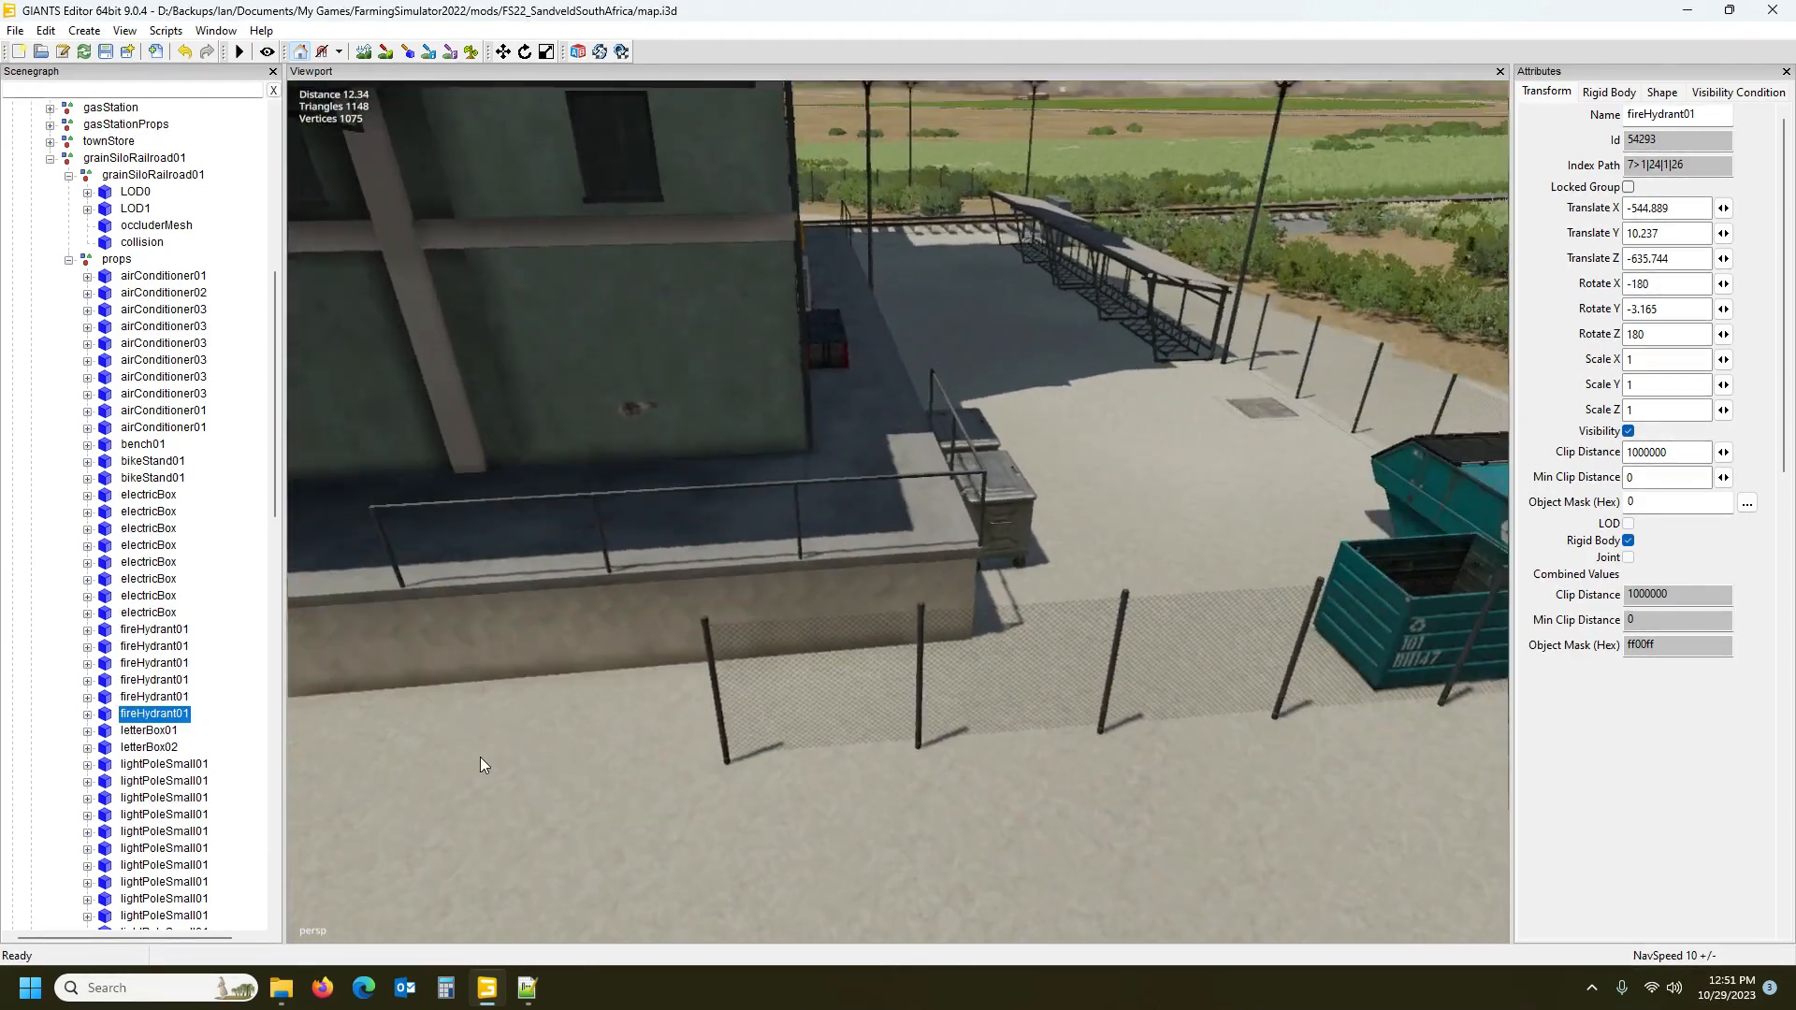
scroll(480, 756, "up", 2)
mouse_move(480, 756)
left_mouse_down("alt")
mouse_move(666, 779)
mouse_move(502, 765)
left_mouse_up("alt")
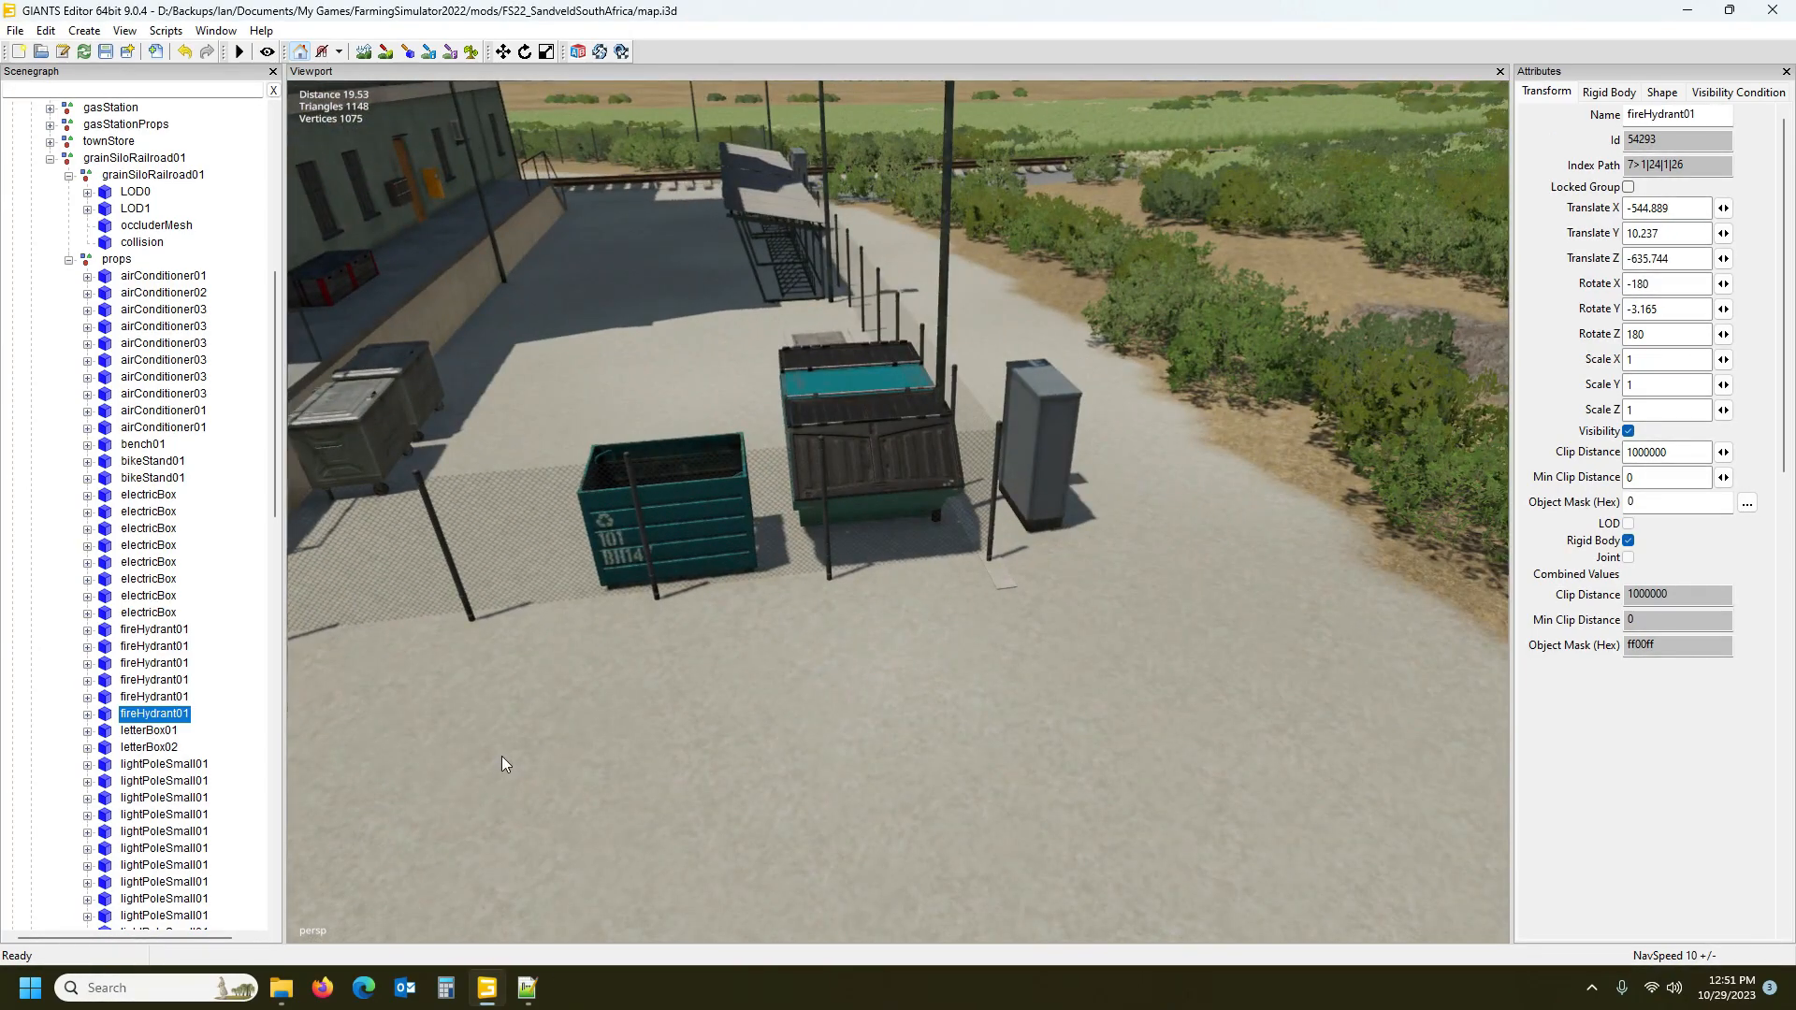
key("ctrl+b")
left_click(981, 578)
Collapse the whole scenegraph tree and bring up the Terrain Editing settings for foliage painting
left_click_drag(929, 704, 1010, 668, "alt")
scroll(907, 724, "down", 5)
scroll(527, 599, "up", 5)
scroll(999, 692, "down", 3)
left_click(473, 53)
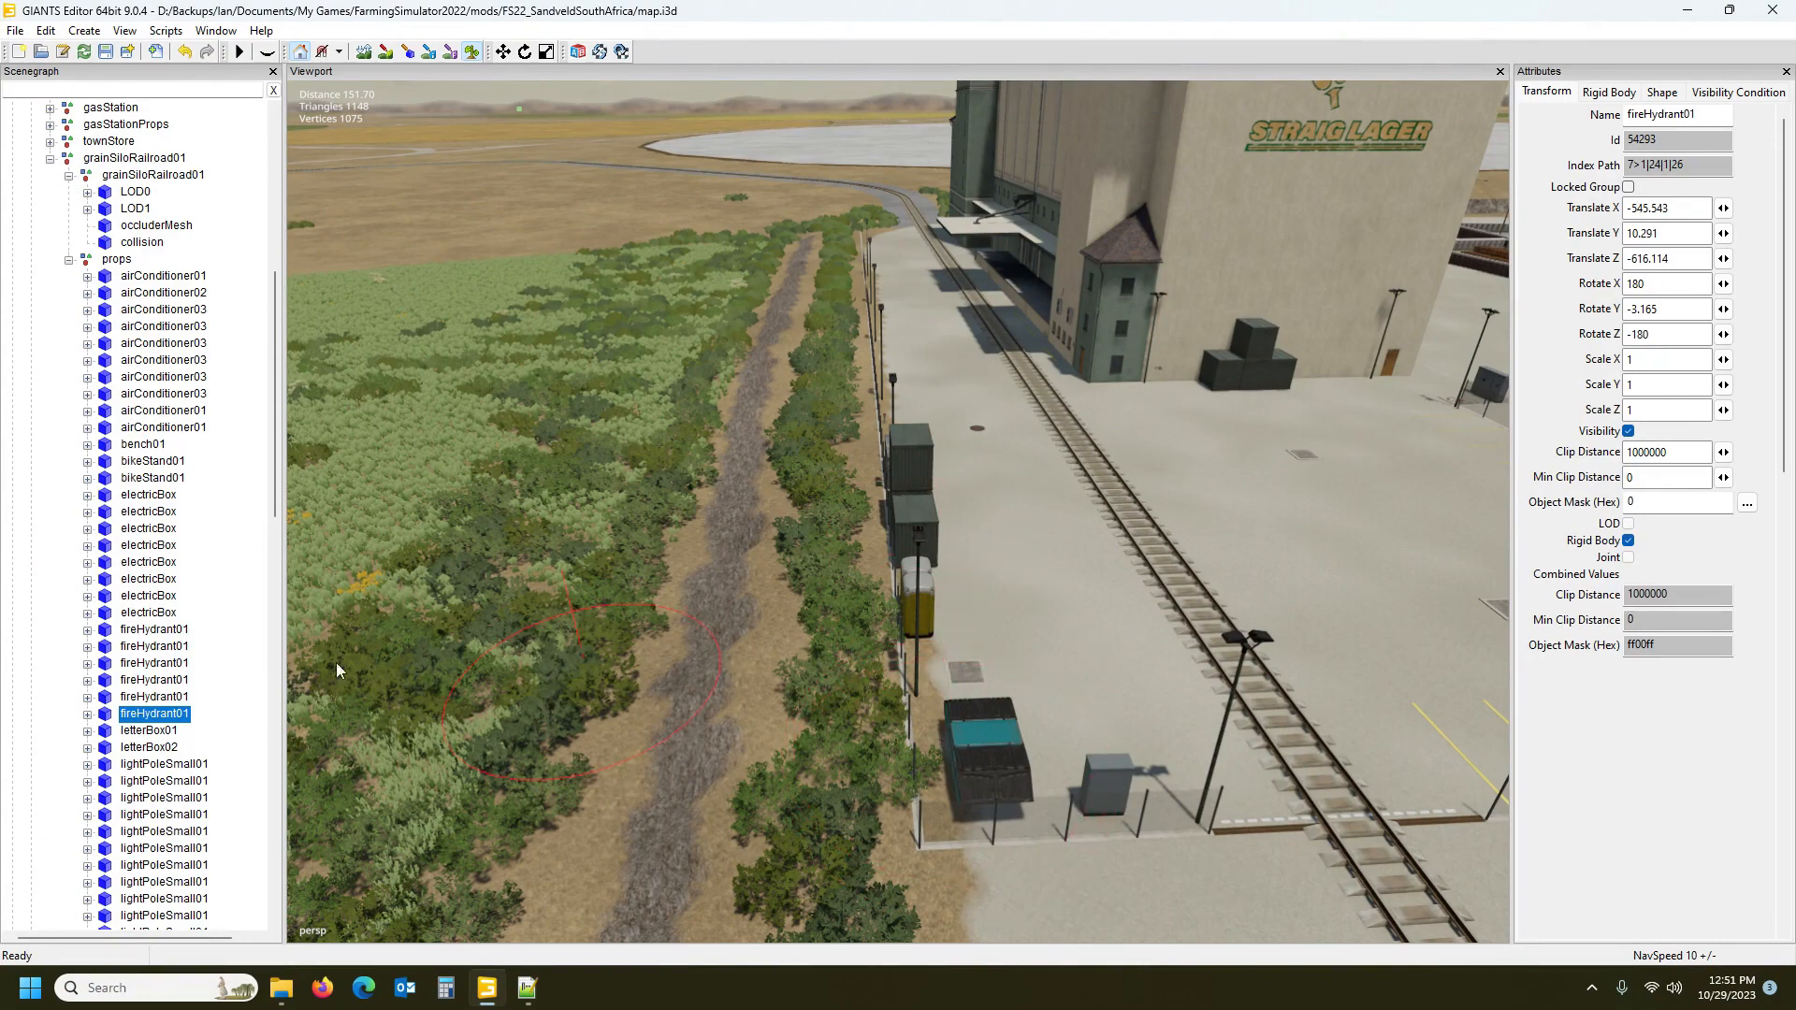
right_click(236, 215)
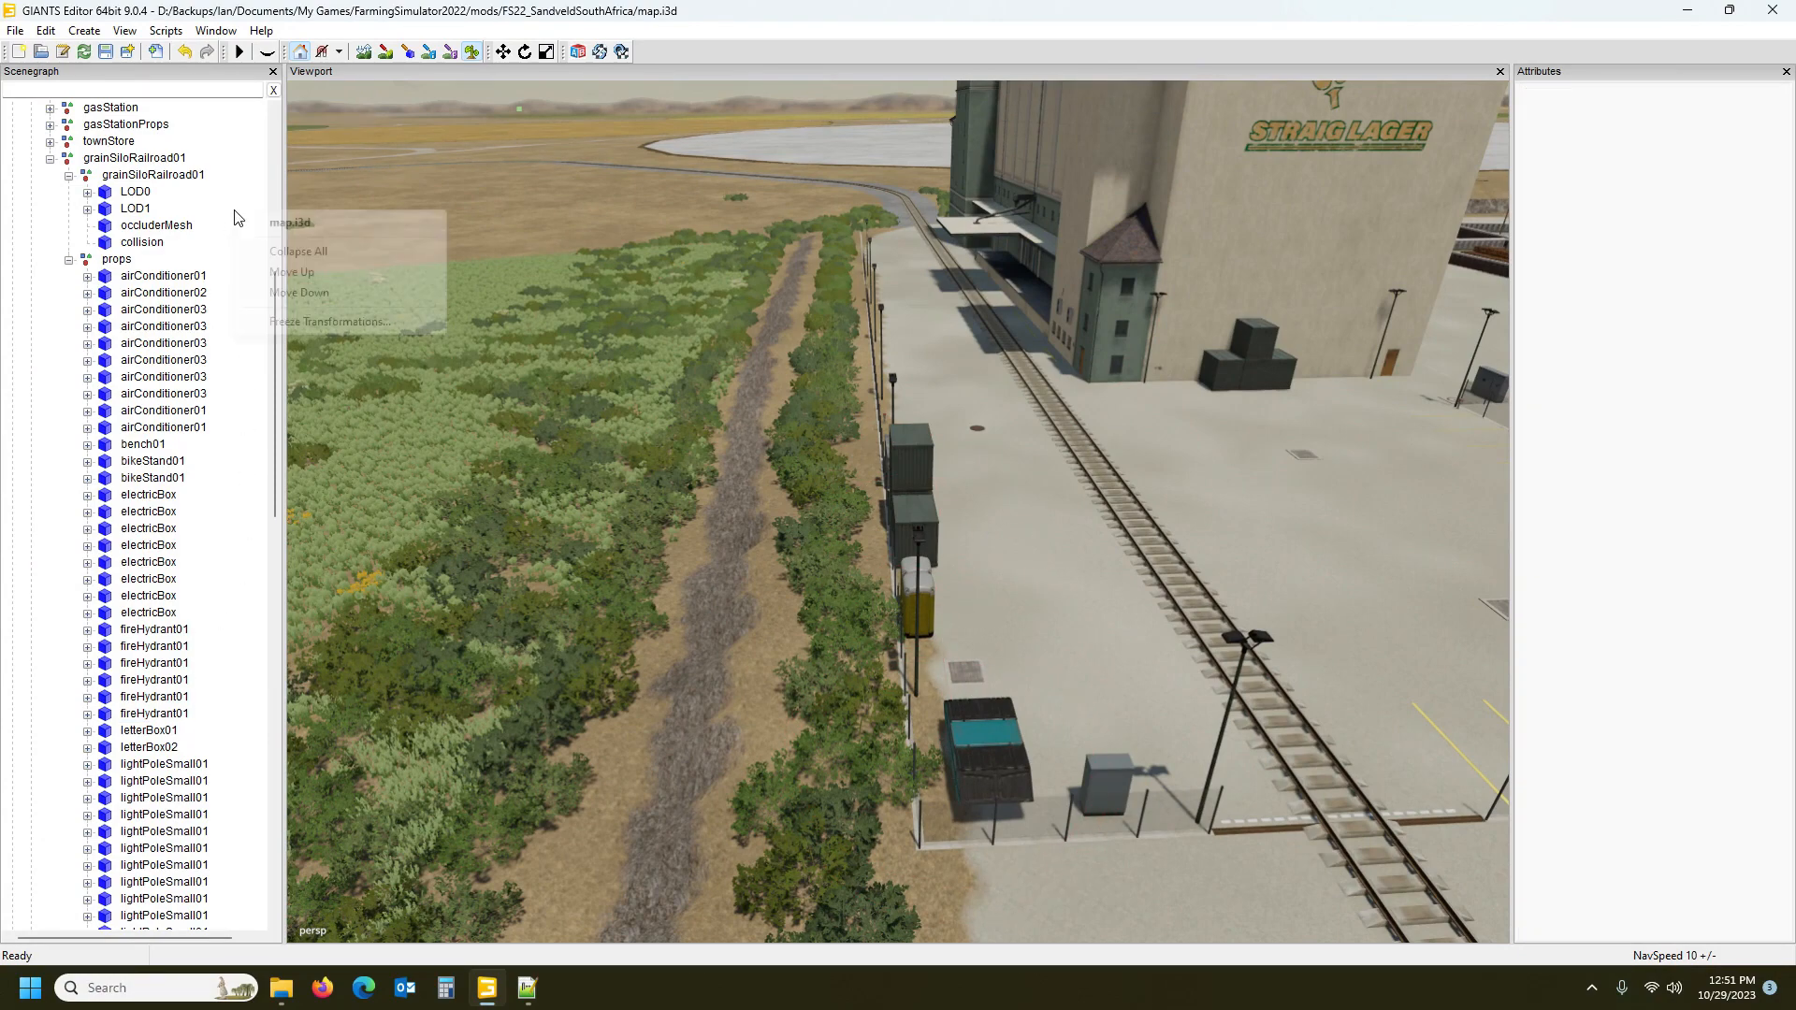
left_click(267, 248)
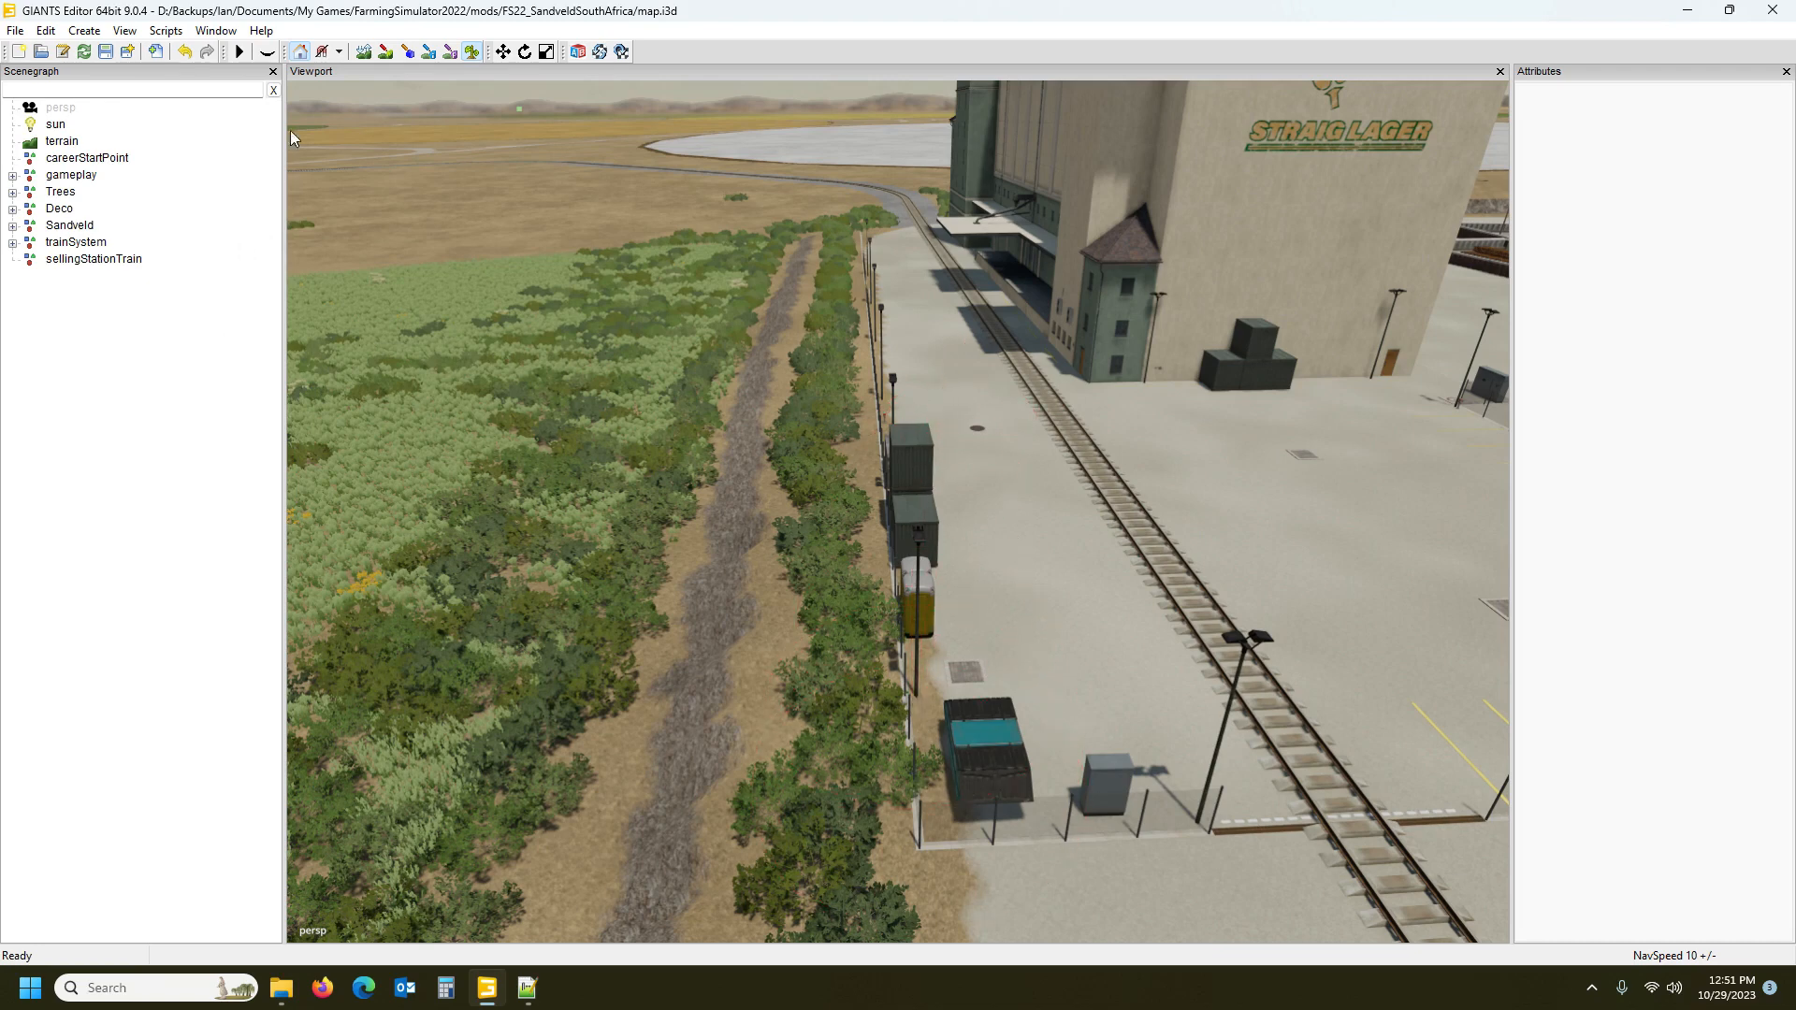
left_click(209, 34)
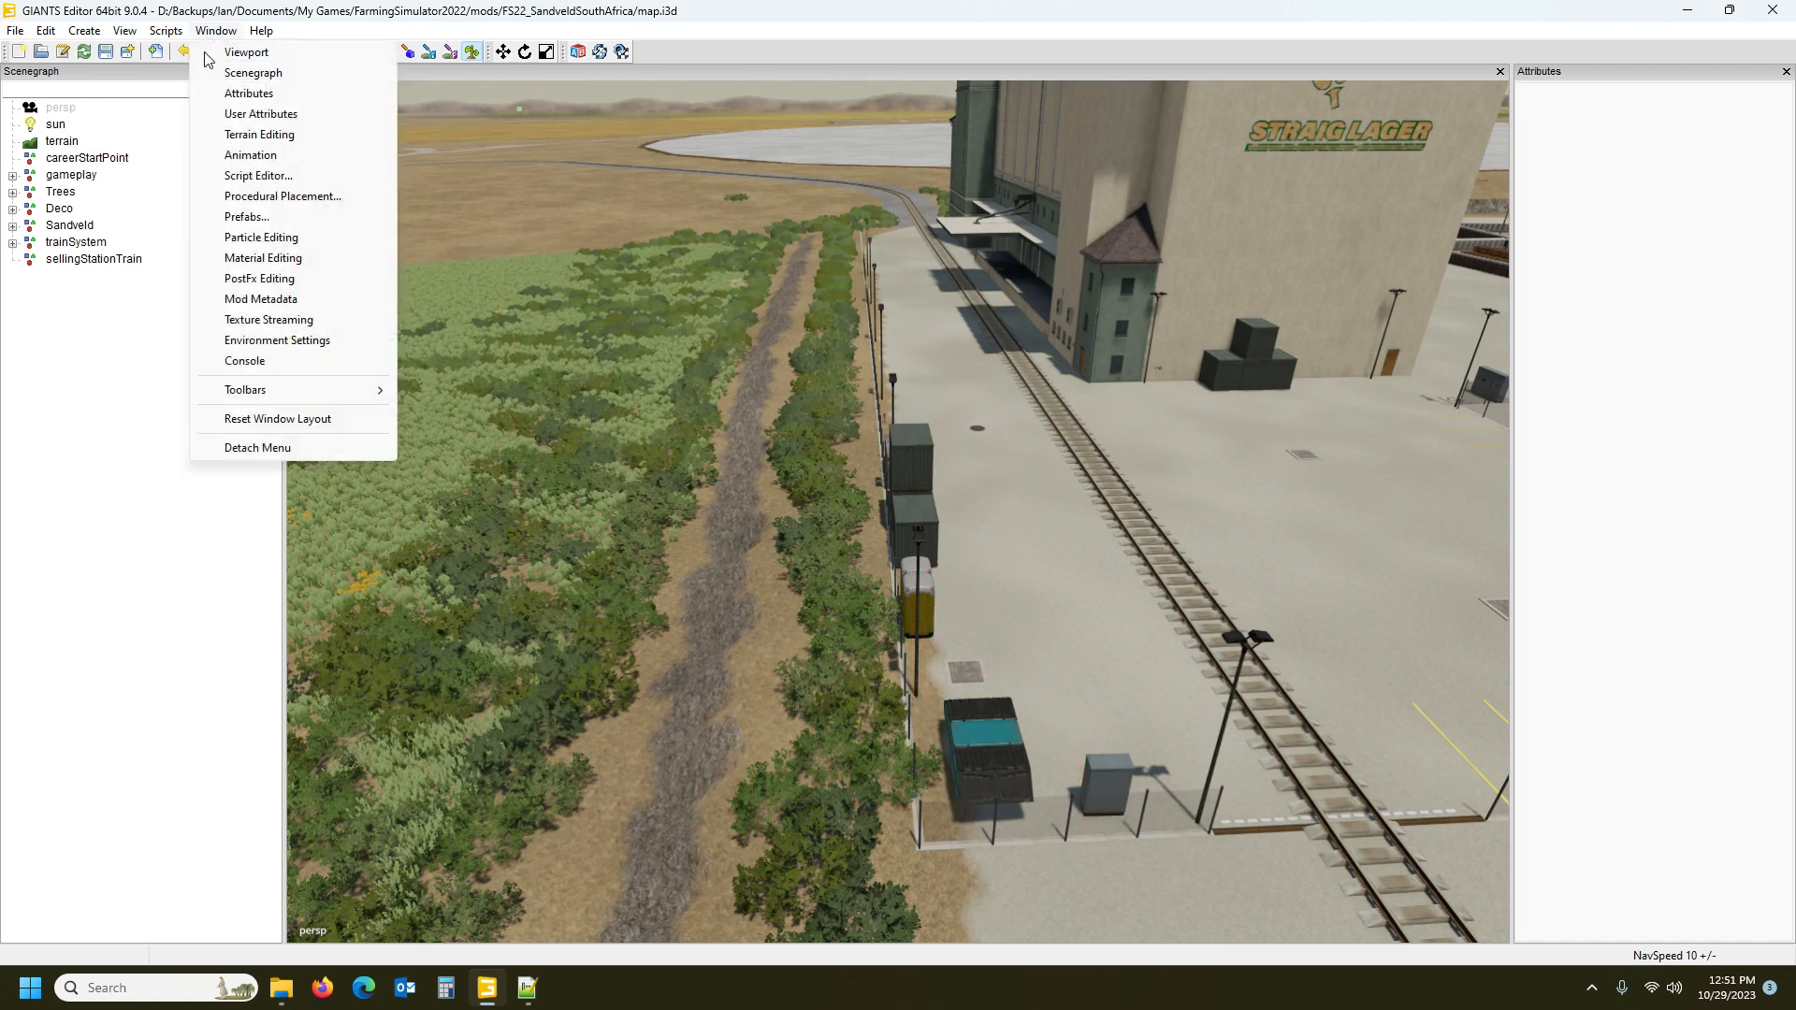
left_click(259, 137)
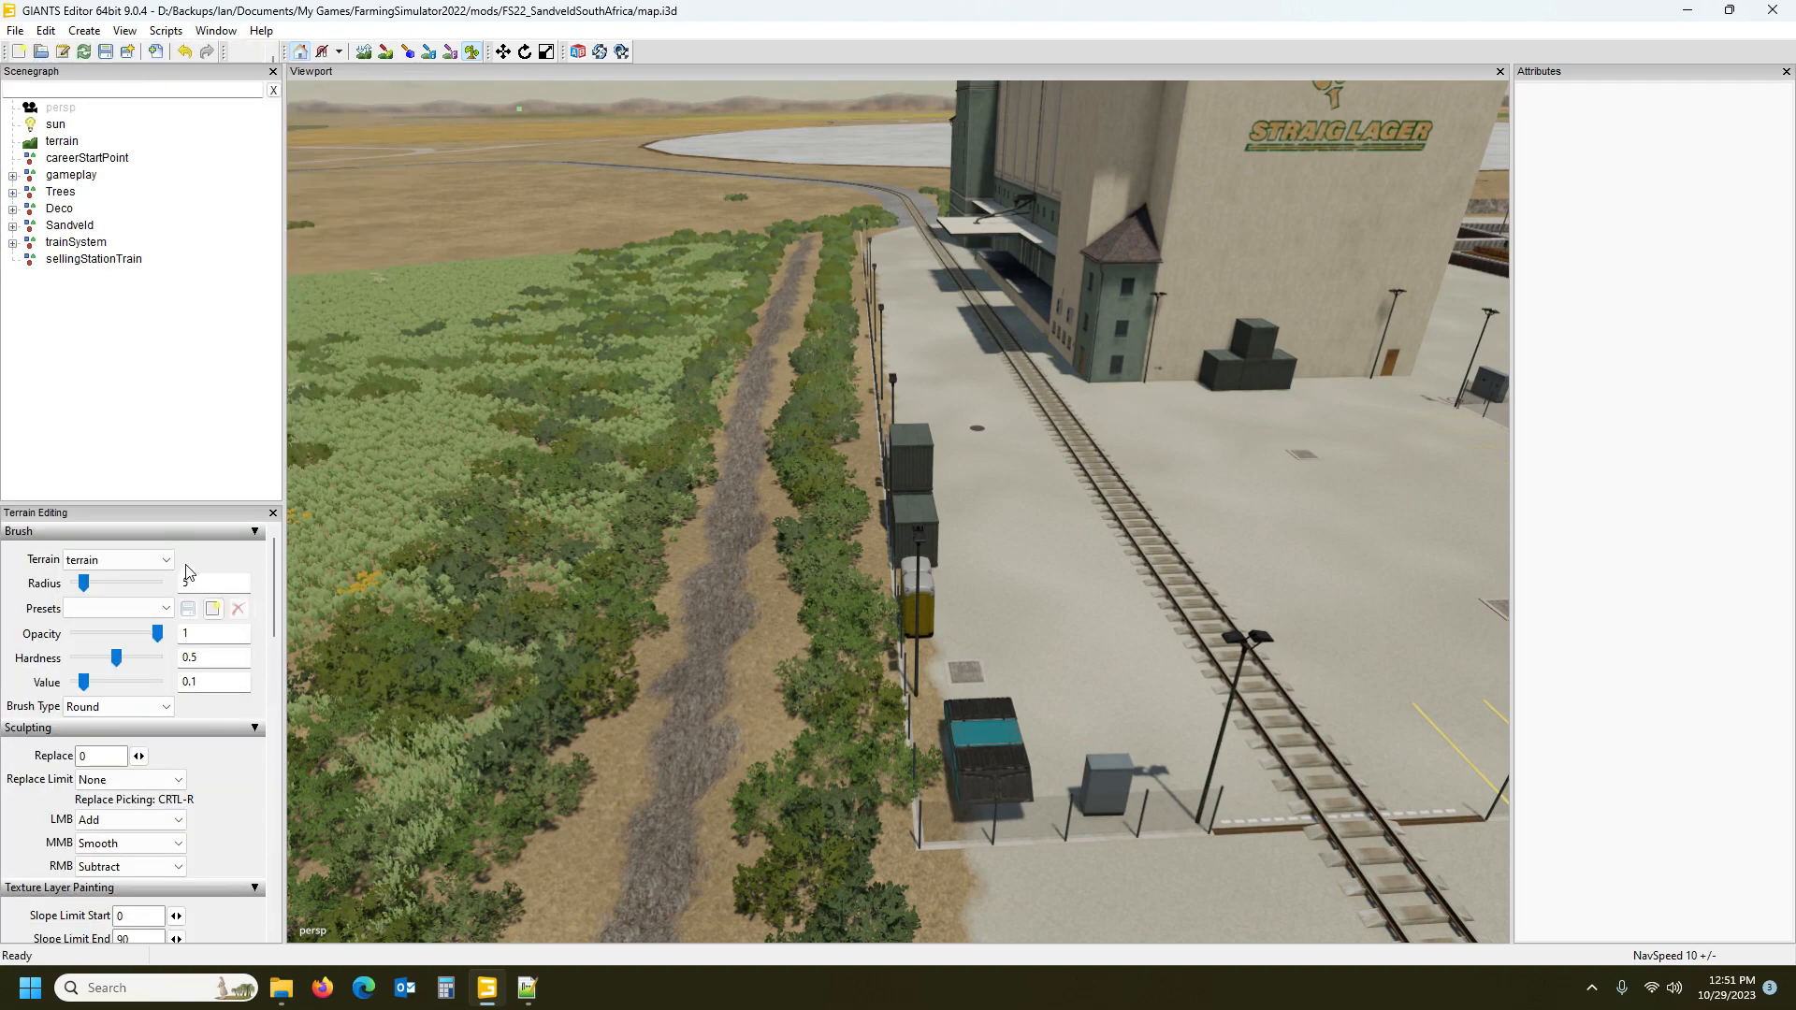
left_click_drag(196, 505, 206, 304)
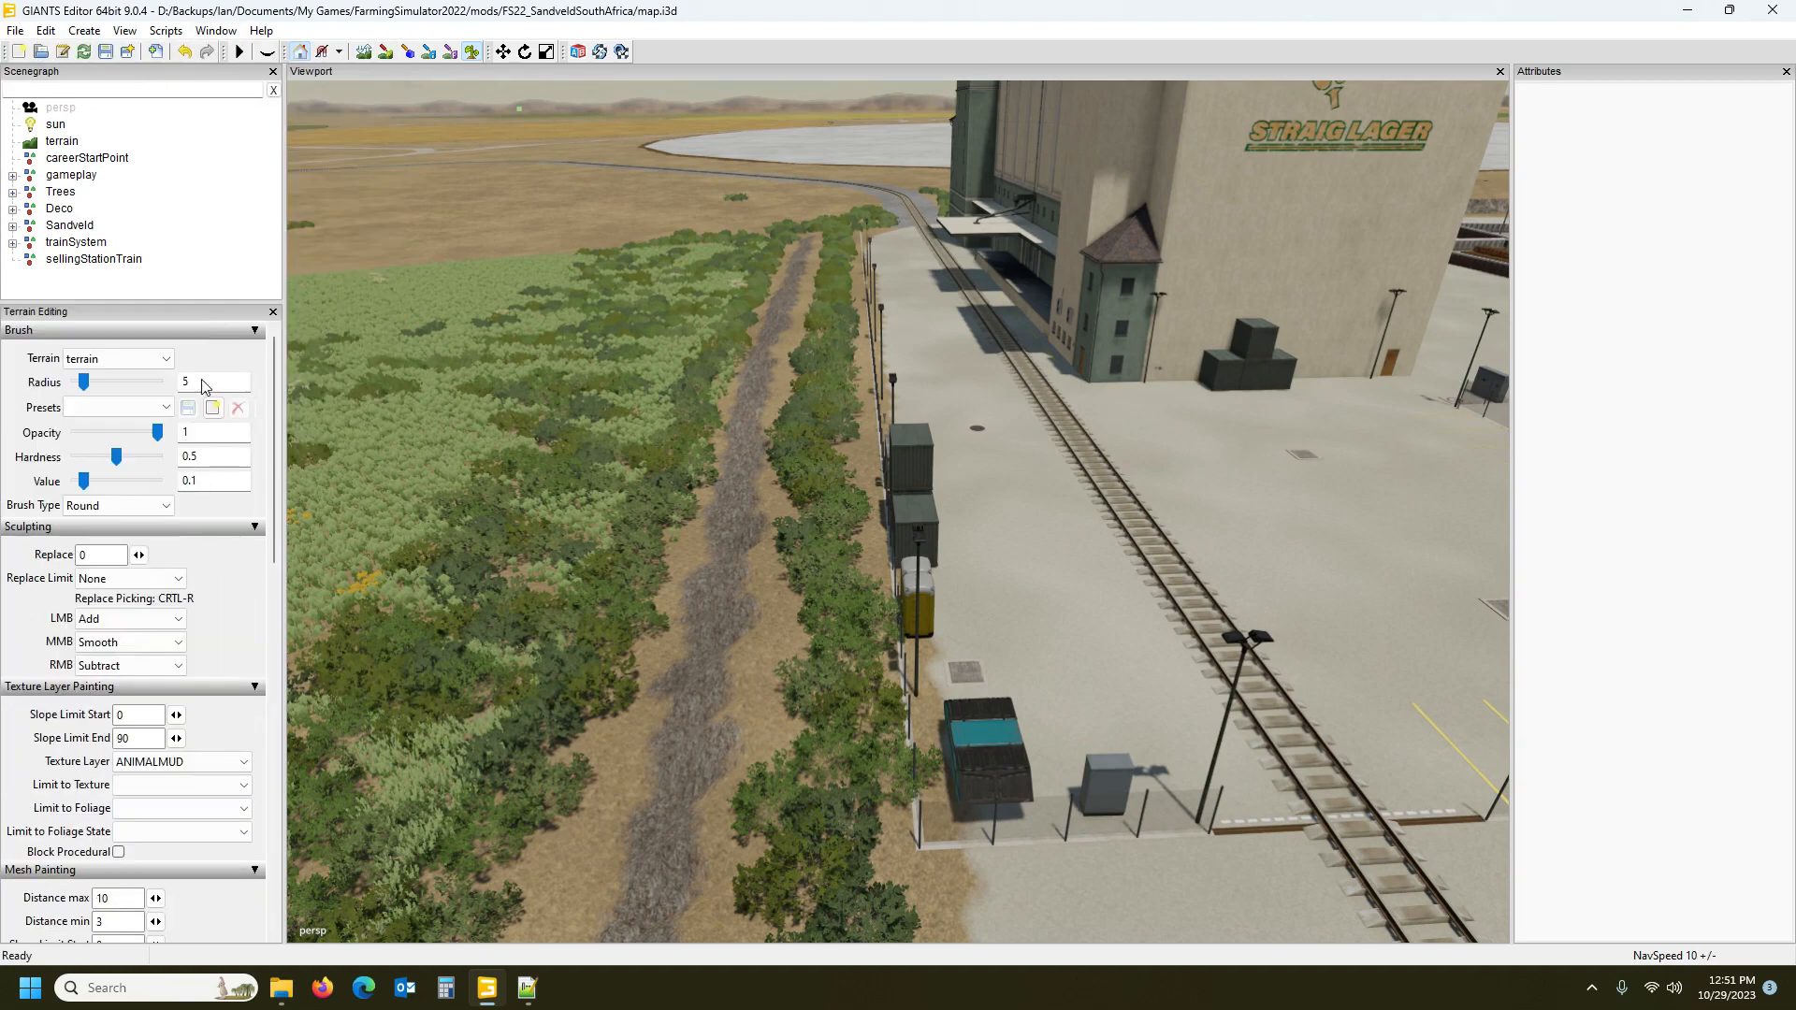
Erase the bushes crowding the yard fence and repaint Medium decoBush foliage between the fence and the gravel path
left_click_drag(274, 532, 281, 680)
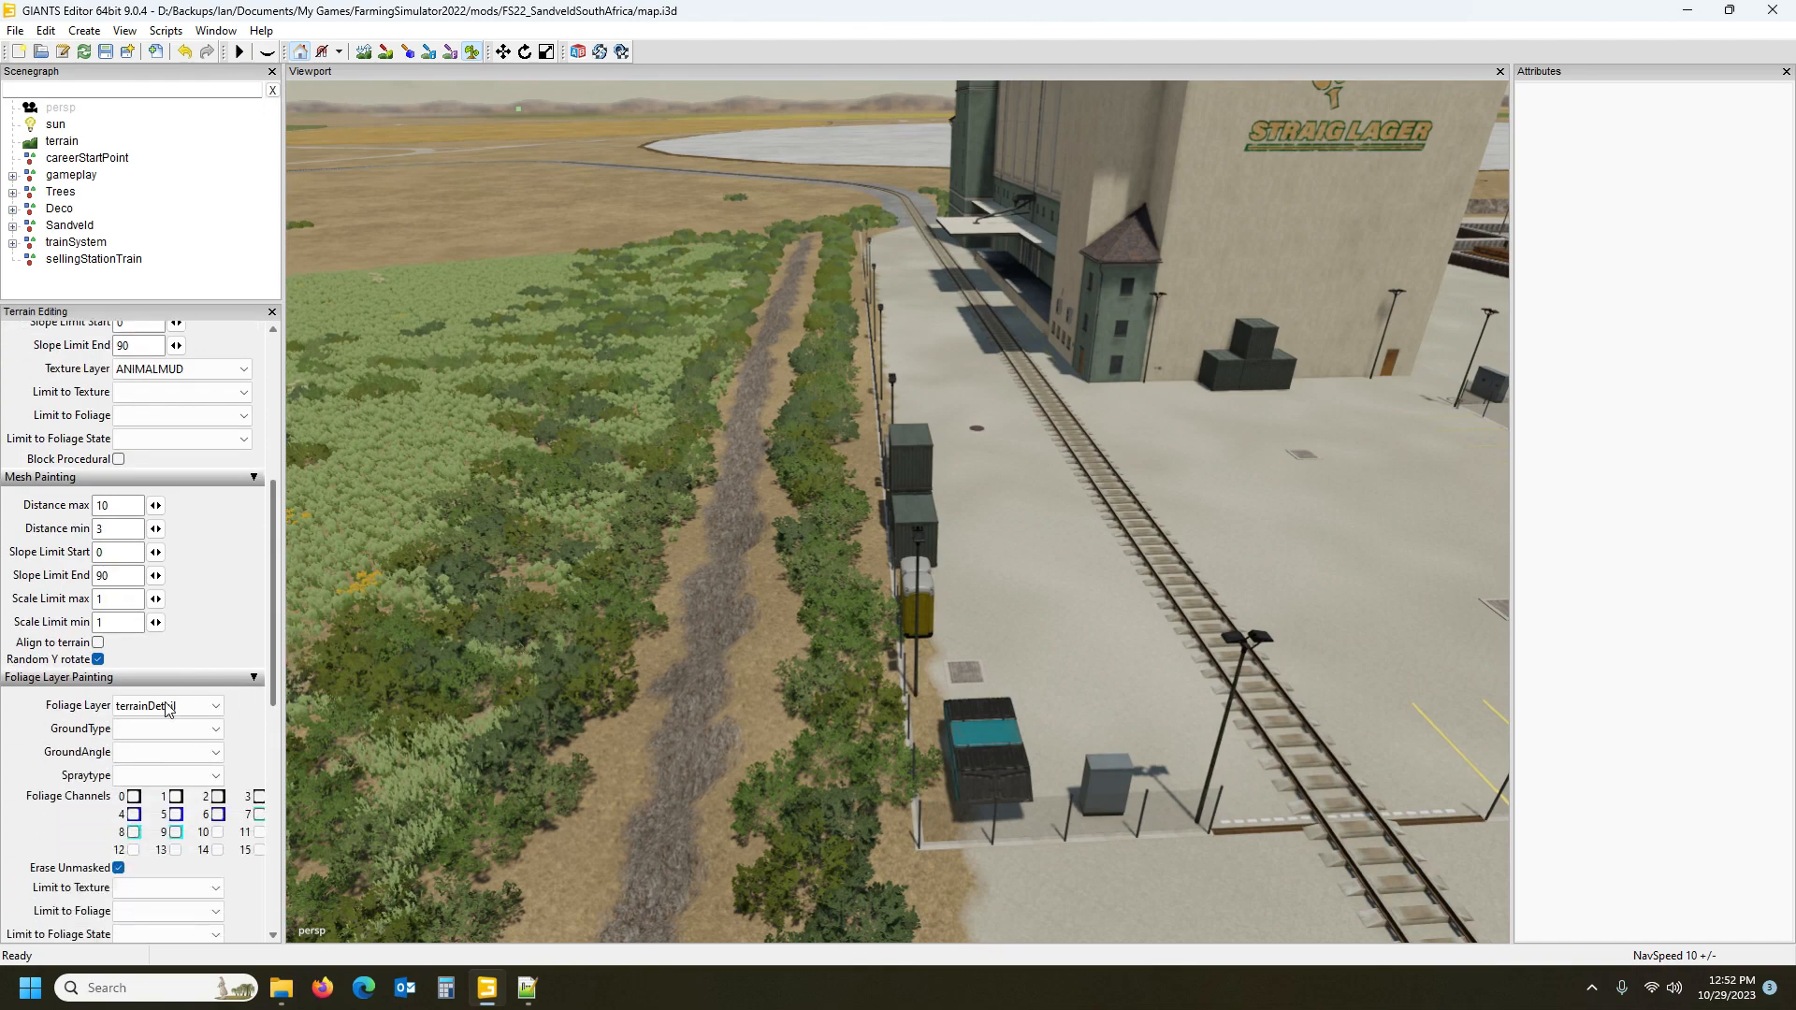
left_click(150, 708)
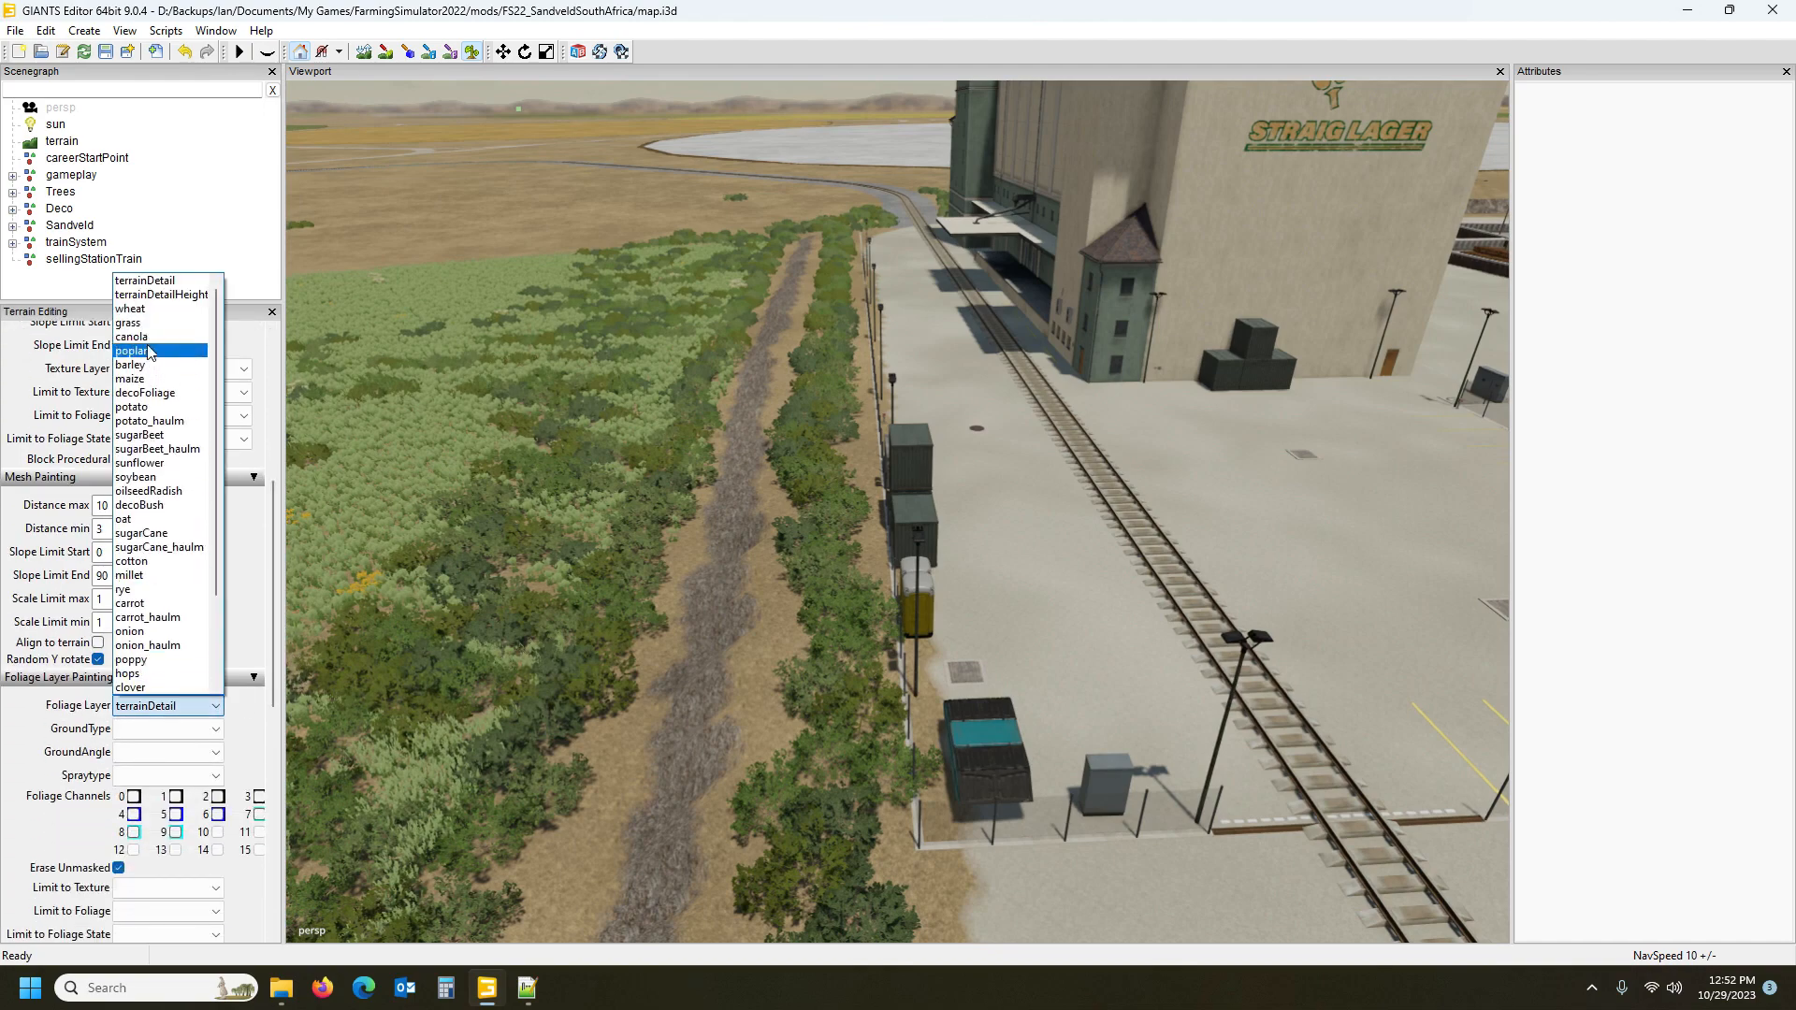
left_click(147, 326)
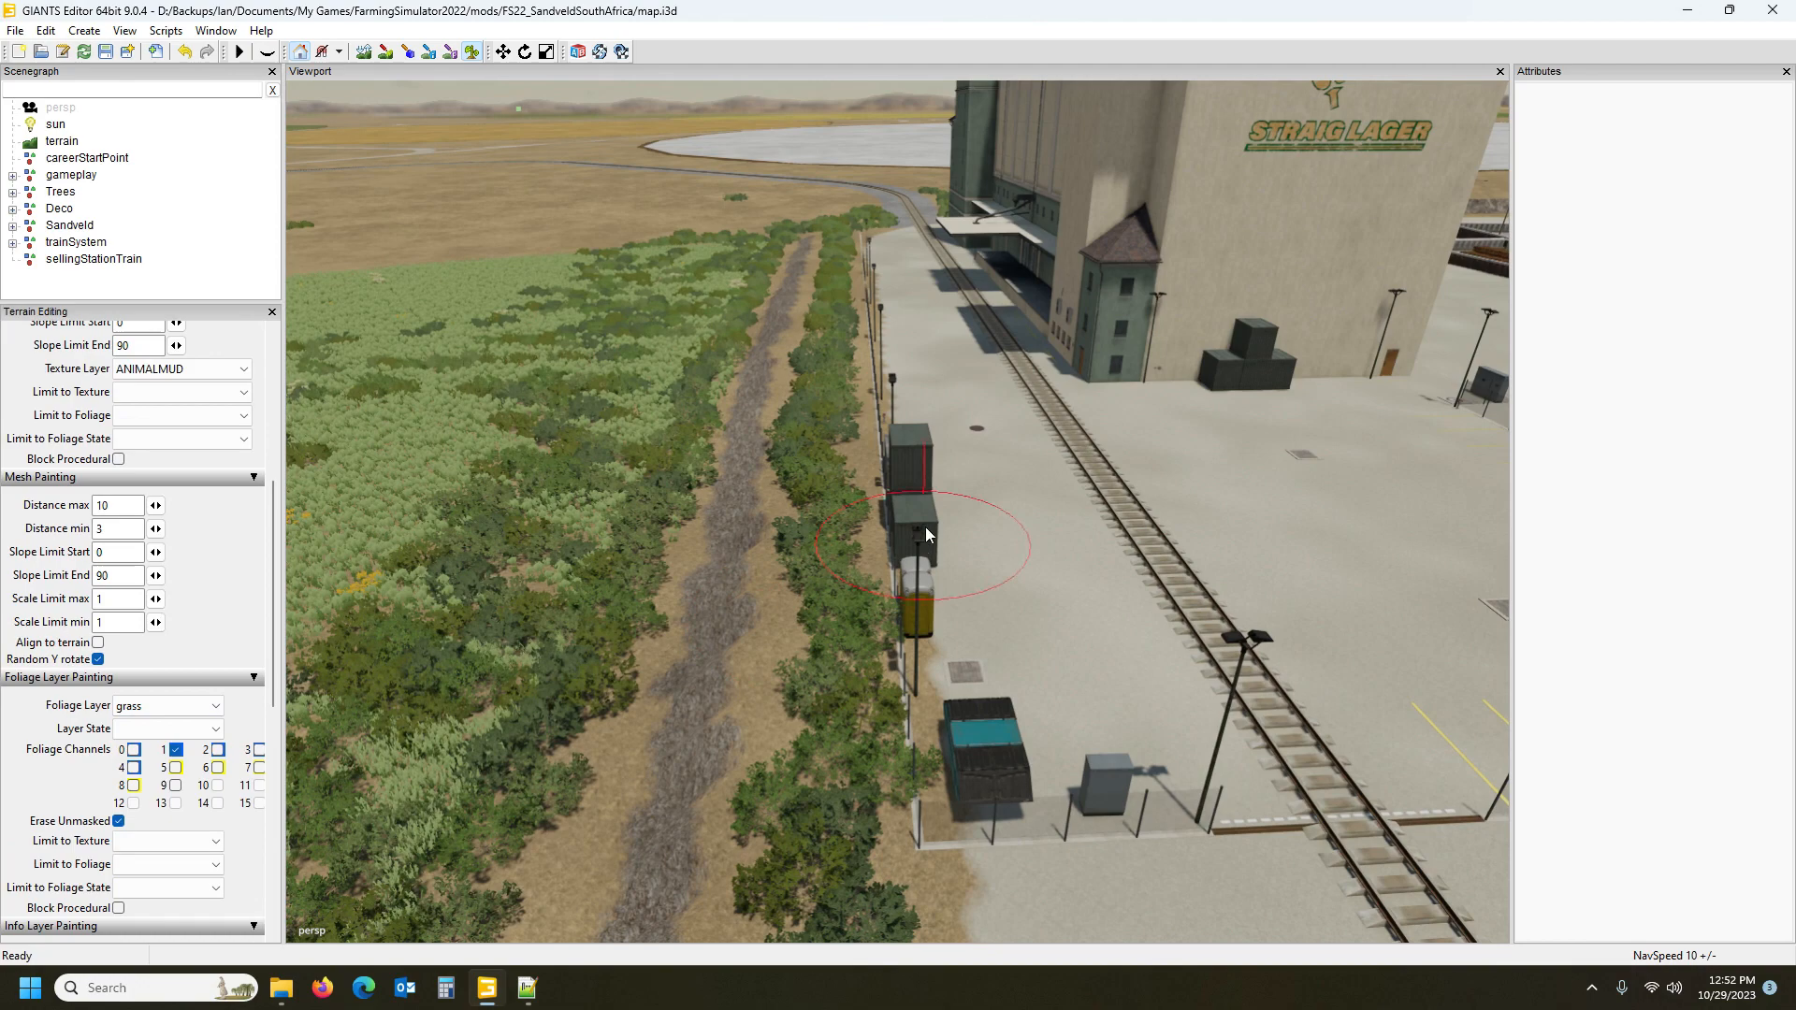
left_click_drag(935, 449, 990, 782)
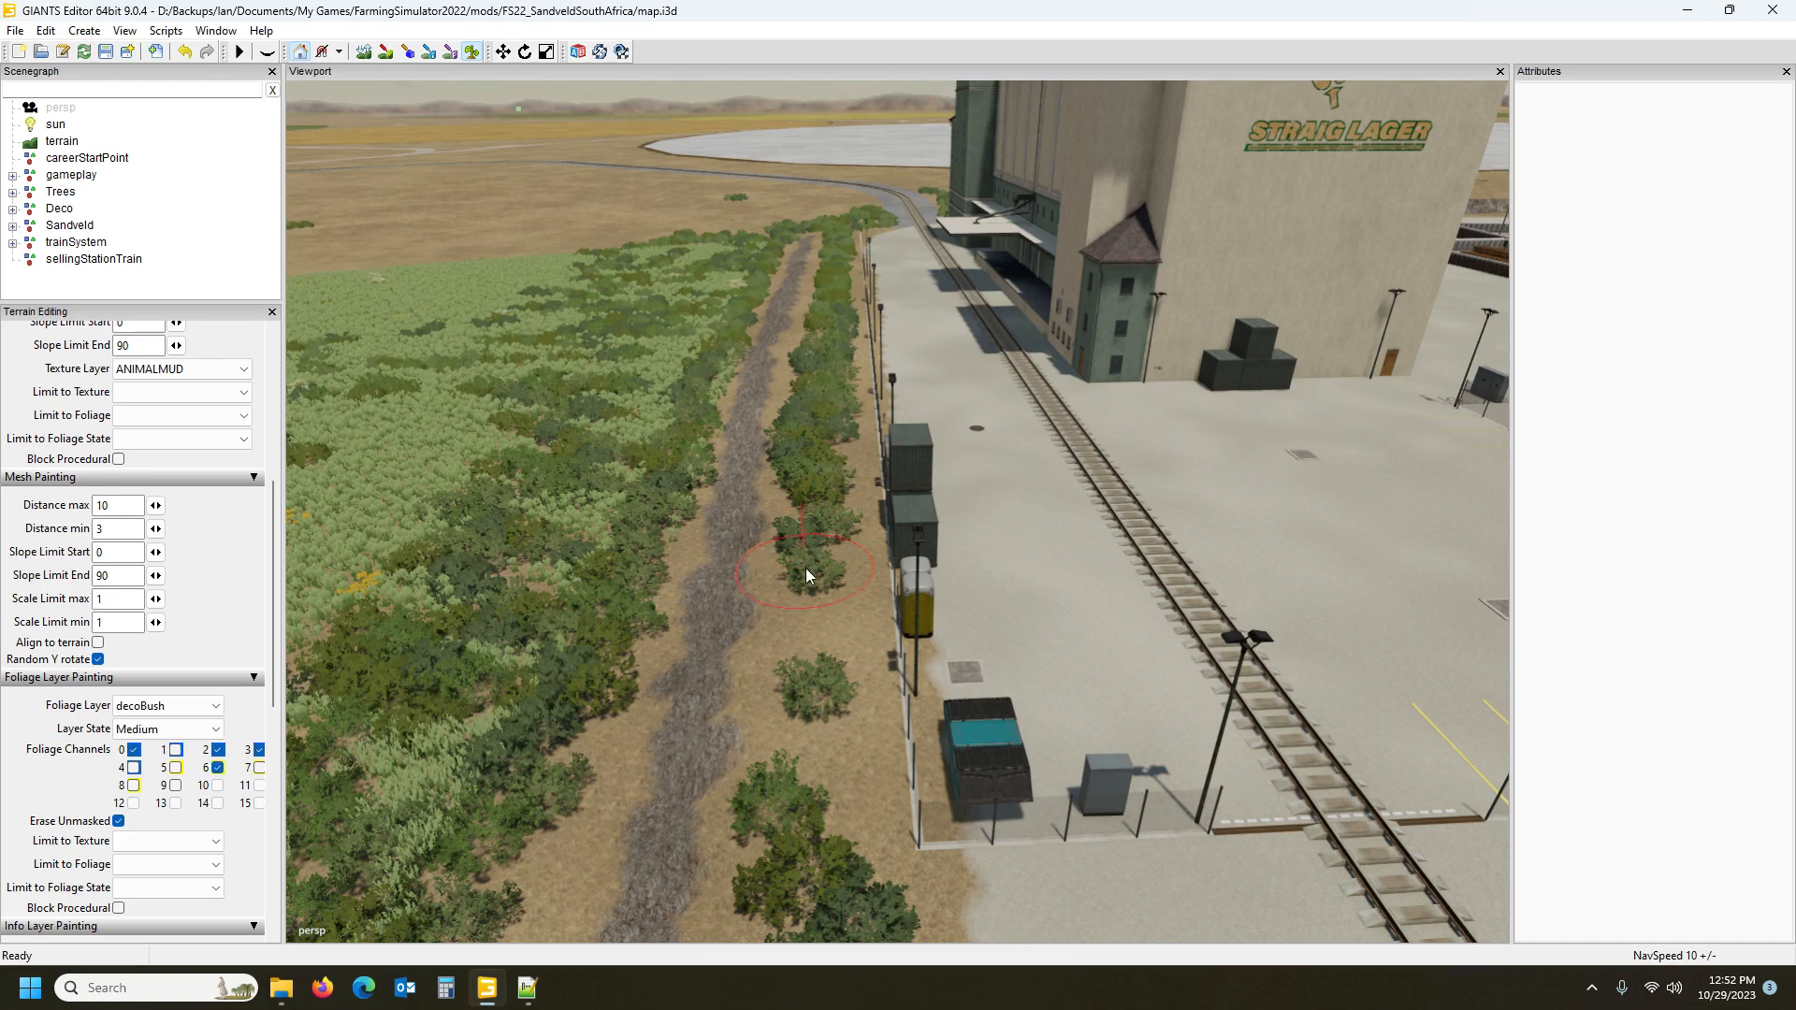
left_click_drag(793, 593, 756, 783)
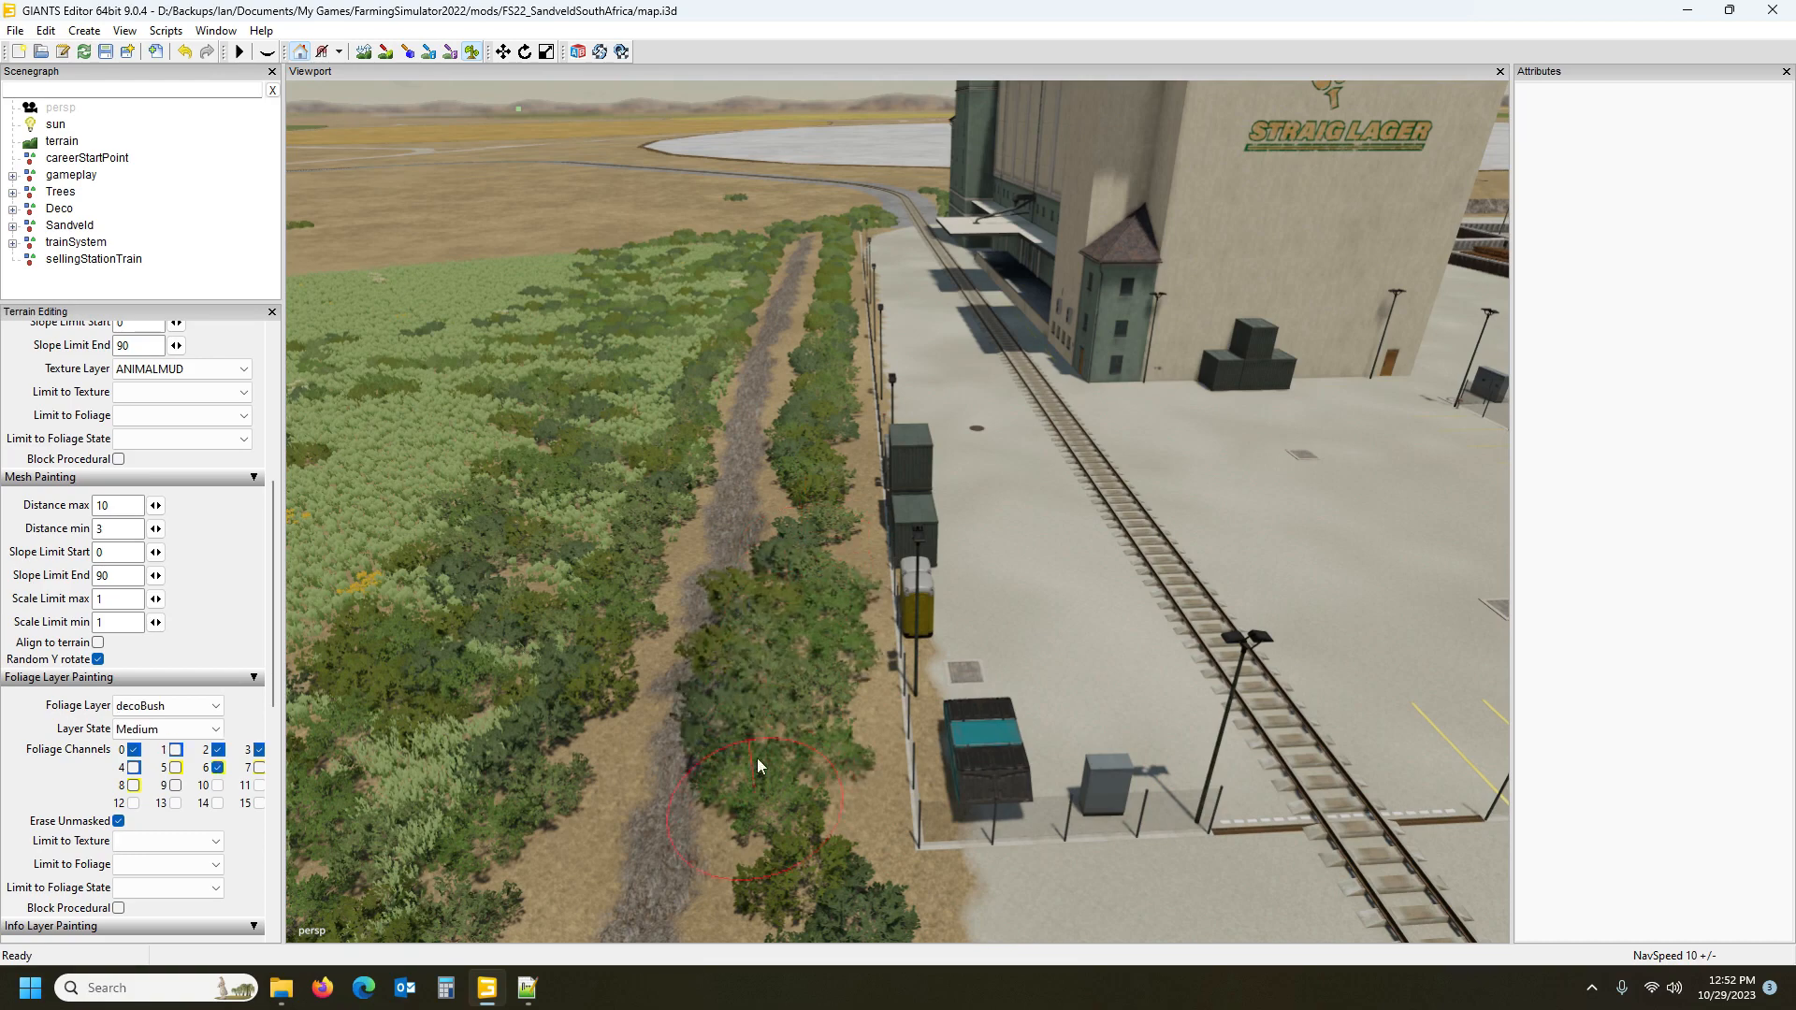
Leave foliage painting and sample the yard's ground so that CONCRETE is the texture layer for terrain painting
left_click(471, 54)
mouse_move(770, 352)
left_mouse_down("alt")
mouse_move(801, 412)
mouse_move(793, 385)
mouse_move(809, 389)
left_mouse_up("alt")
left_click(387, 52)
right_click(813, 281, "ctrl")
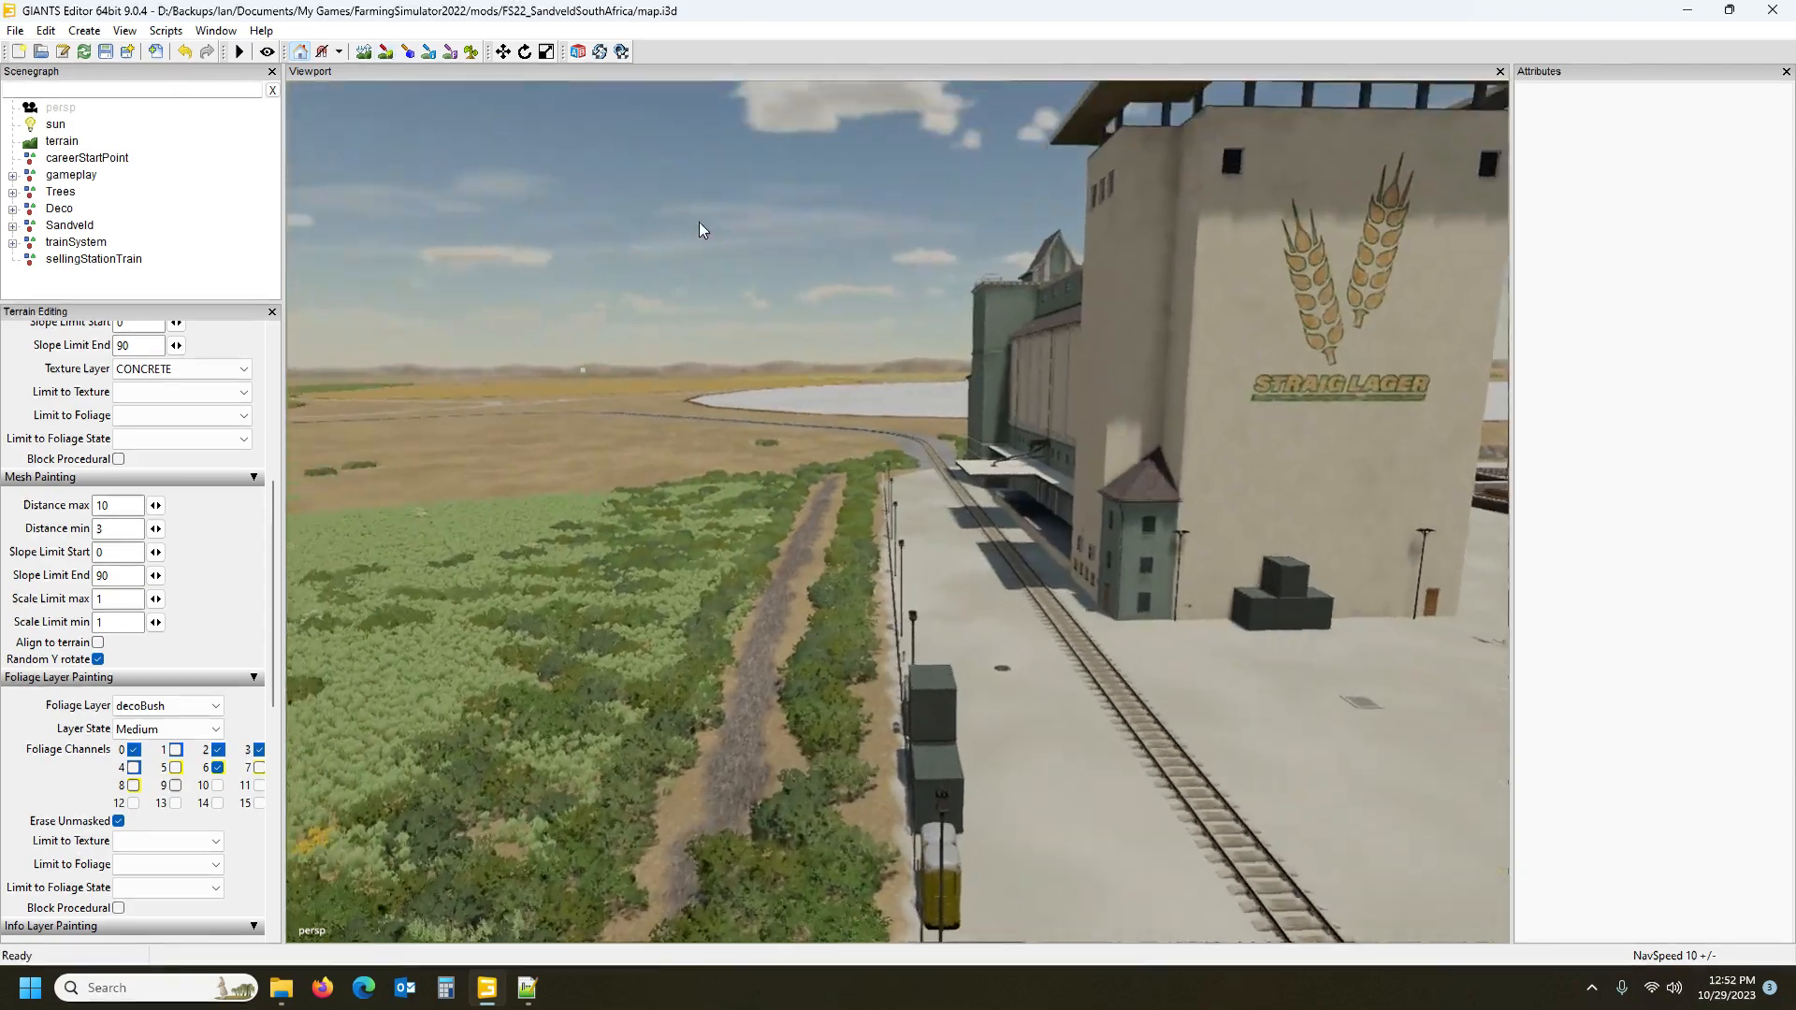
Clear the bushes inside the yard's fenced corner beside the track and paint its ground with the CONCRETE texture
key("w")
right_click_drag(699, 222, 1078, 470)
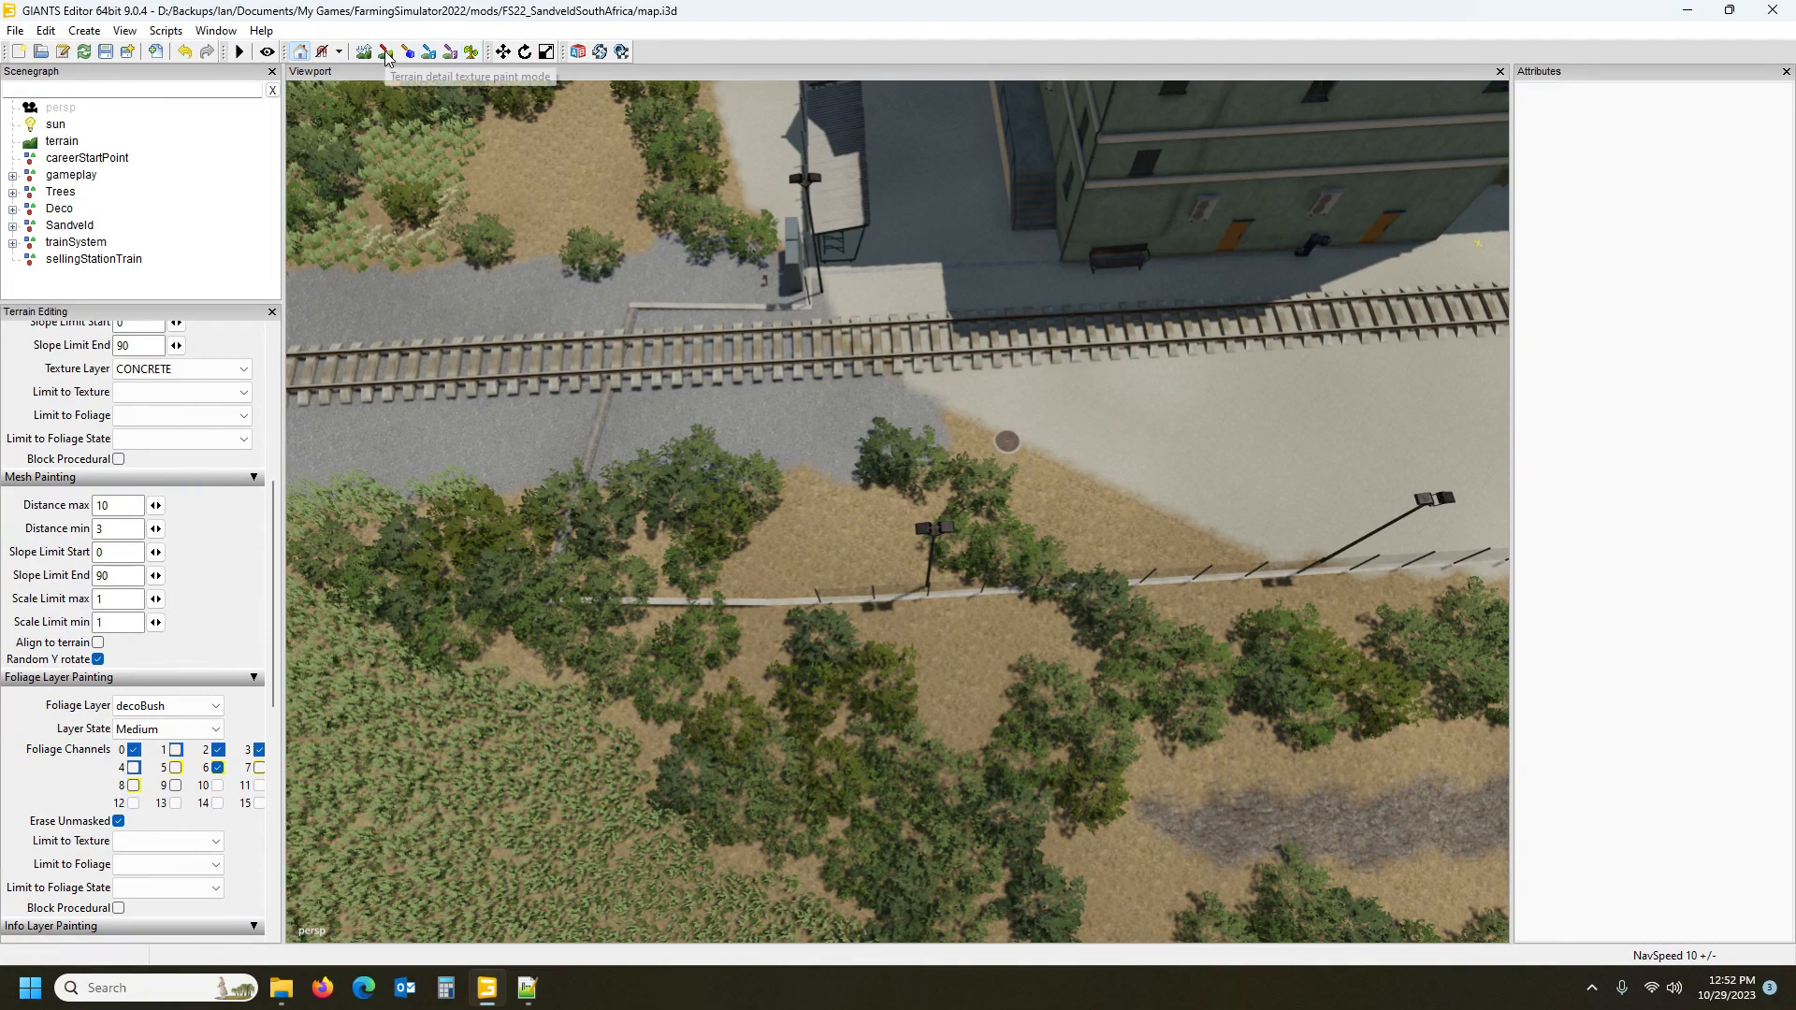
mouse_move(761, 461)
left_mouse_down()
mouse_move(661, 473)
mouse_move(621, 521)
mouse_move(1170, 519)
left_mouse_up()
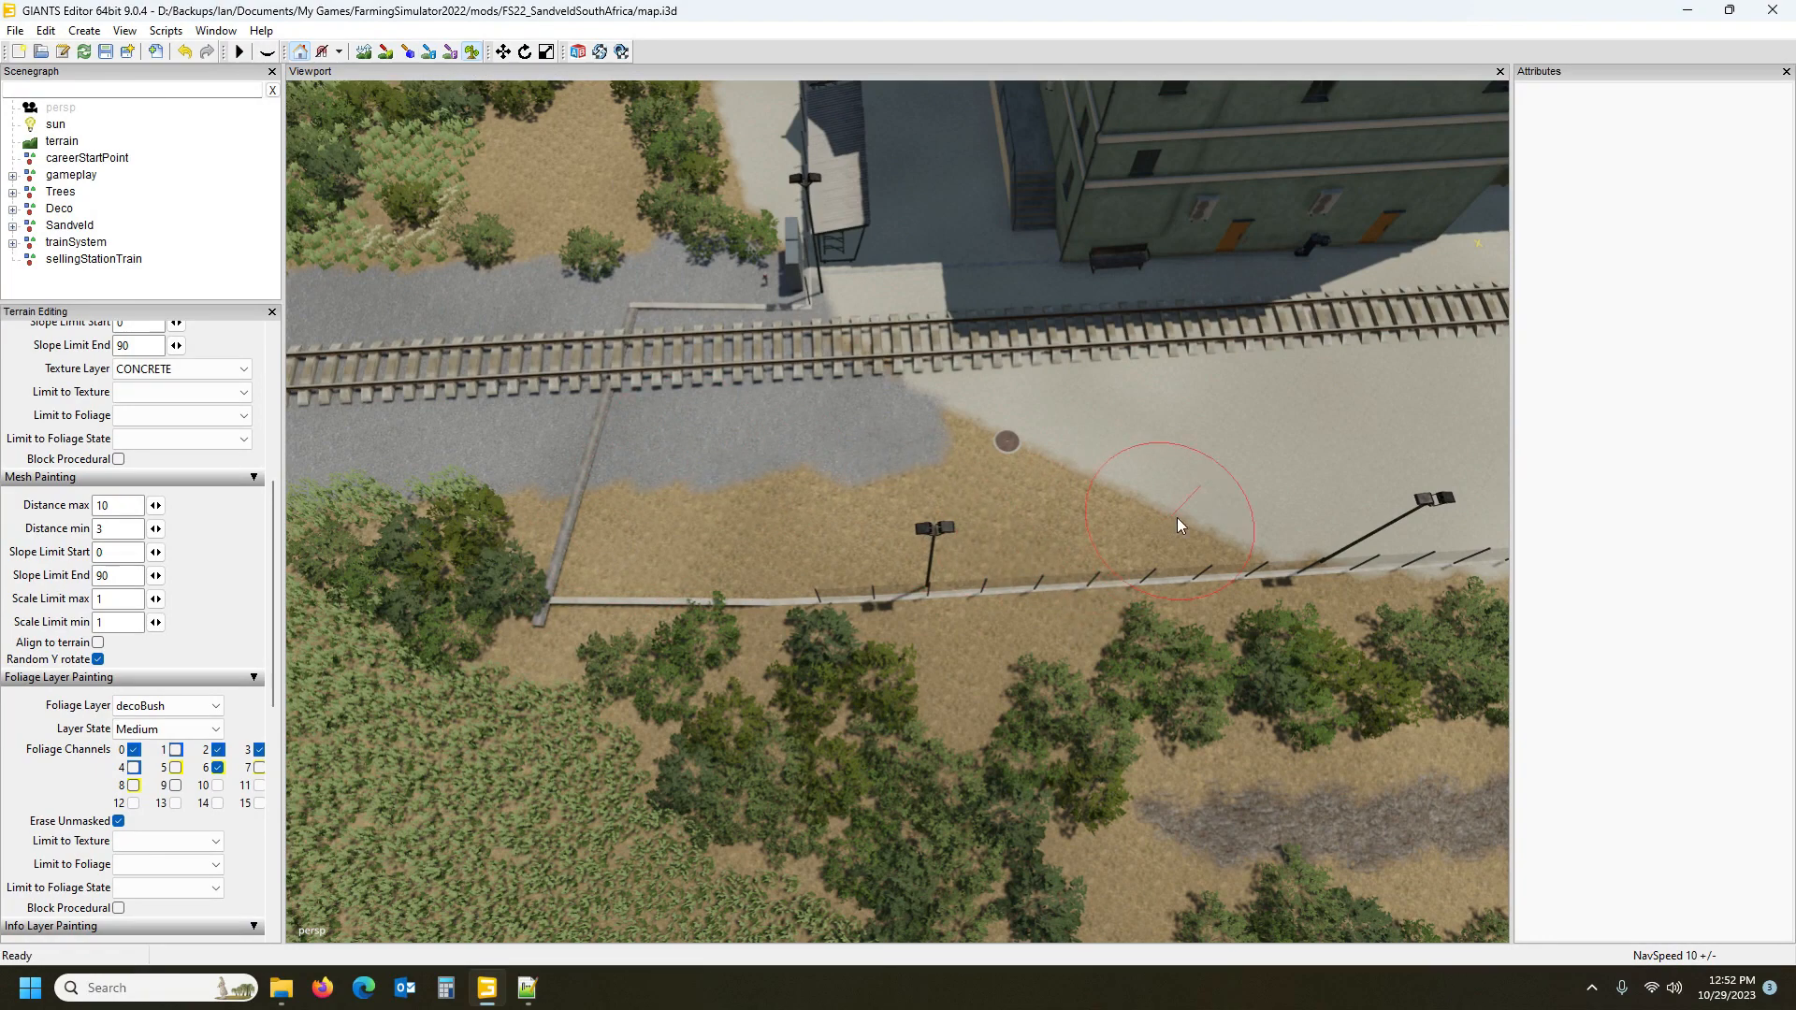
left_click(386, 53)
mouse_move(1216, 482)
left_mouse_down()
mouse_move(1310, 488)
mouse_move(631, 529)
left_mouse_up()
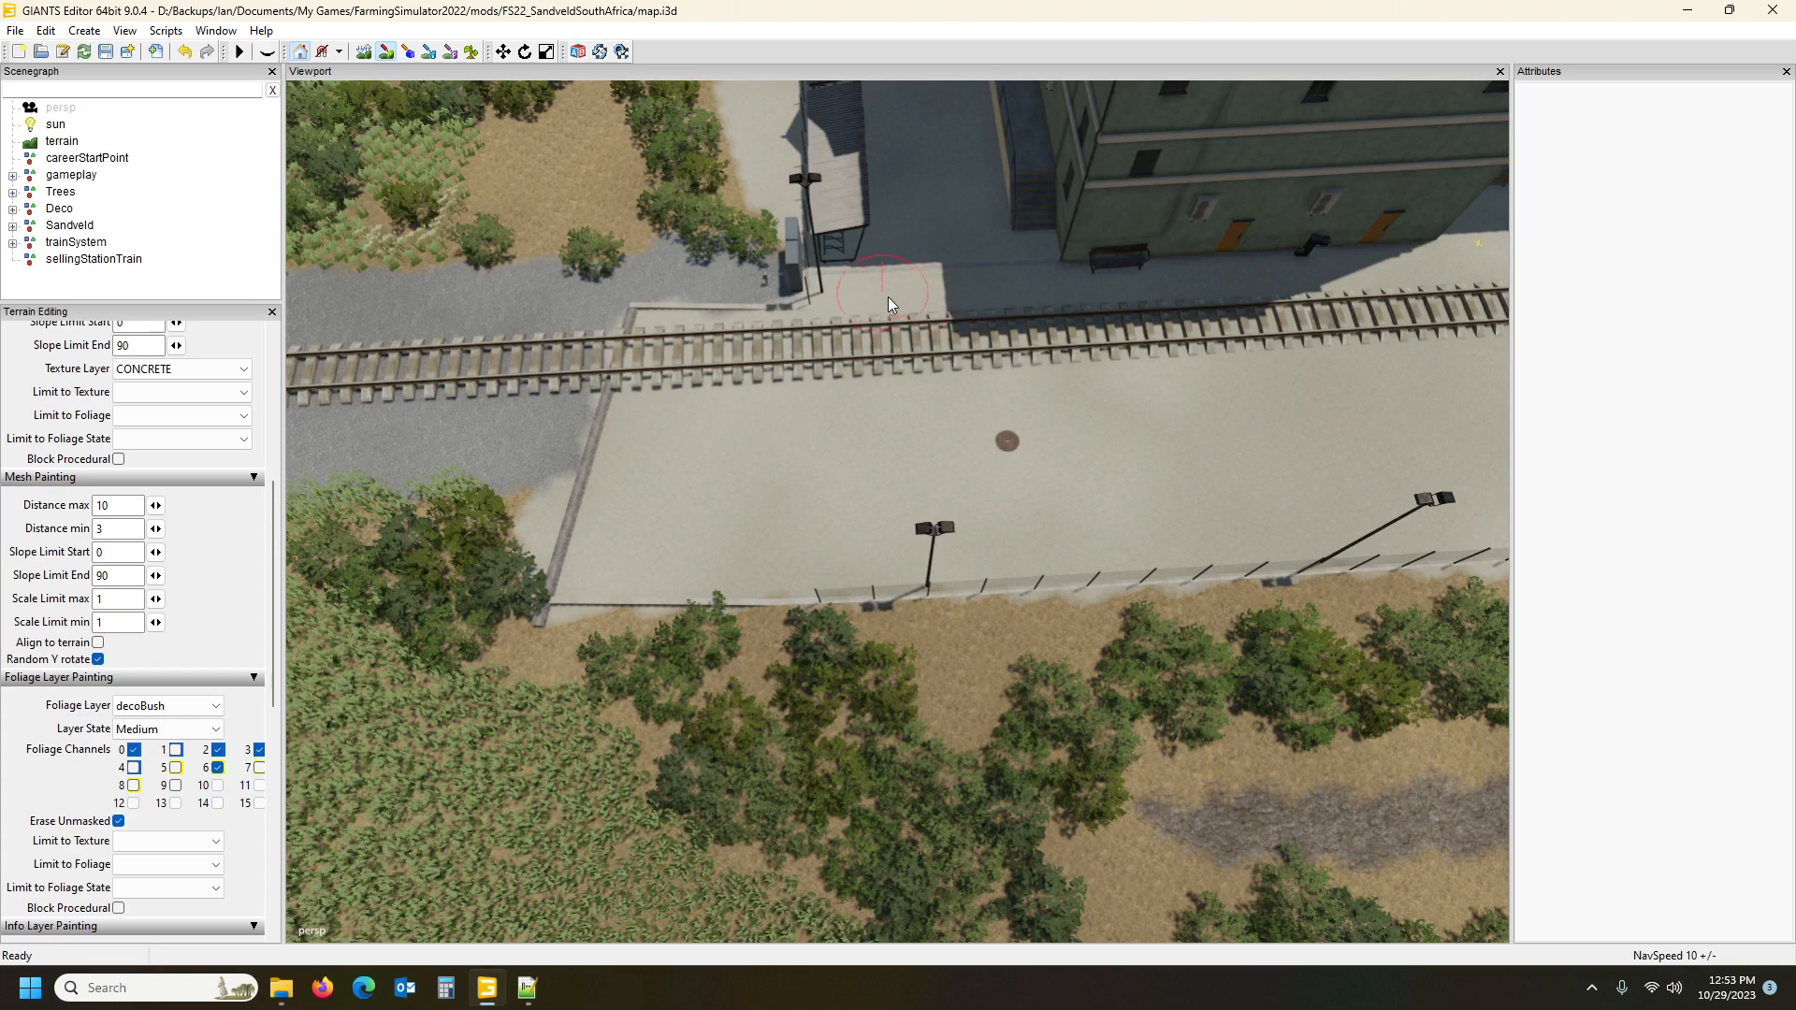
left_click(388, 53)
Examine the painted silo yard and the track running past it from a distance
mouse_move(766, 436)
left_mouse_down("alt")
mouse_move(760, 359)
mouse_move(857, 333)
mouse_move(883, 354)
mouse_move(1044, 331)
mouse_move(960, 417)
mouse_move(1020, 391)
mouse_move(1174, 412)
mouse_move(823, 446)
mouse_move(767, 397)
mouse_move(795, 367)
mouse_move(1163, 440)
left_mouse_up("alt")
scroll(821, 446, "down", 5)
scroll(767, 397, "up", 5)
scroll(794, 384, "up", 3)
scroll(795, 367, "up", 3)
middle_click_drag(1164, 440, 1048, 507, "alt")
mouse_move(1048, 507)
left_mouse_down("alt")
mouse_move(963, 473)
mouse_move(1031, 519)
left_mouse_up("alt")
scroll(963, 473, "up", 4)
scroll(1016, 518, "down", 6)
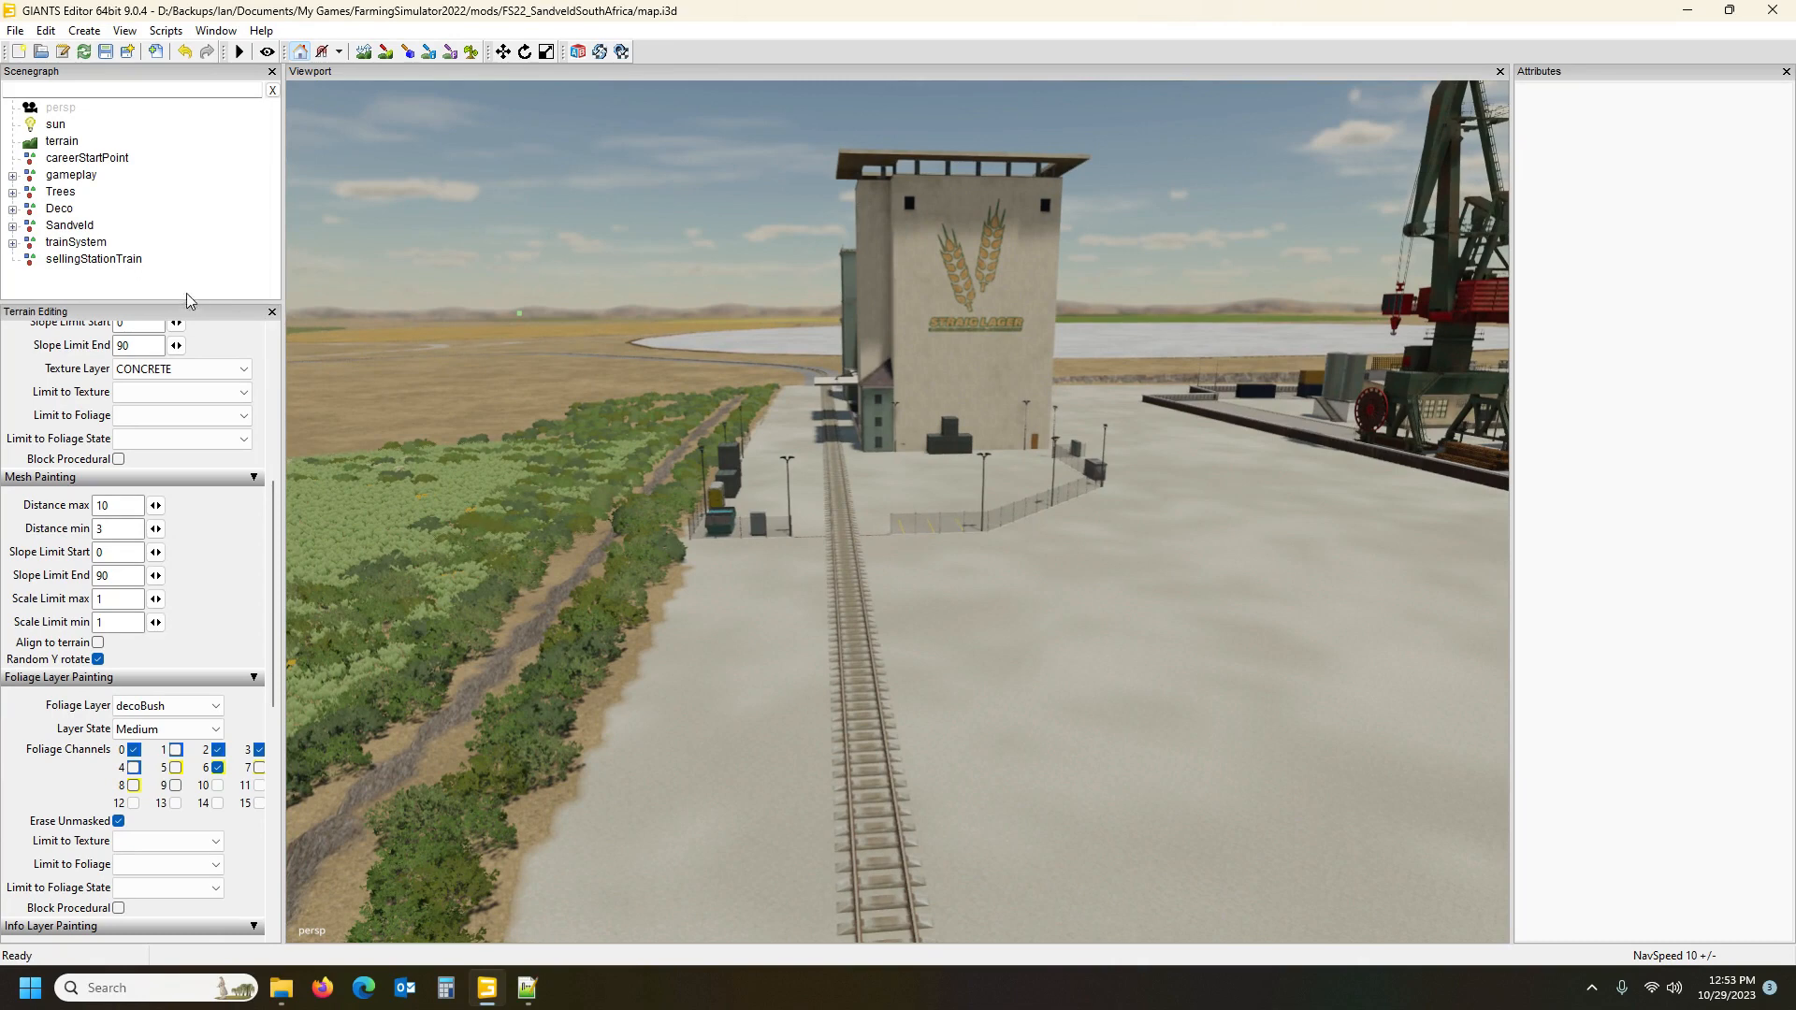
Move sellingStationTrain into the placeholders group under gameplay
left_click(96, 260)
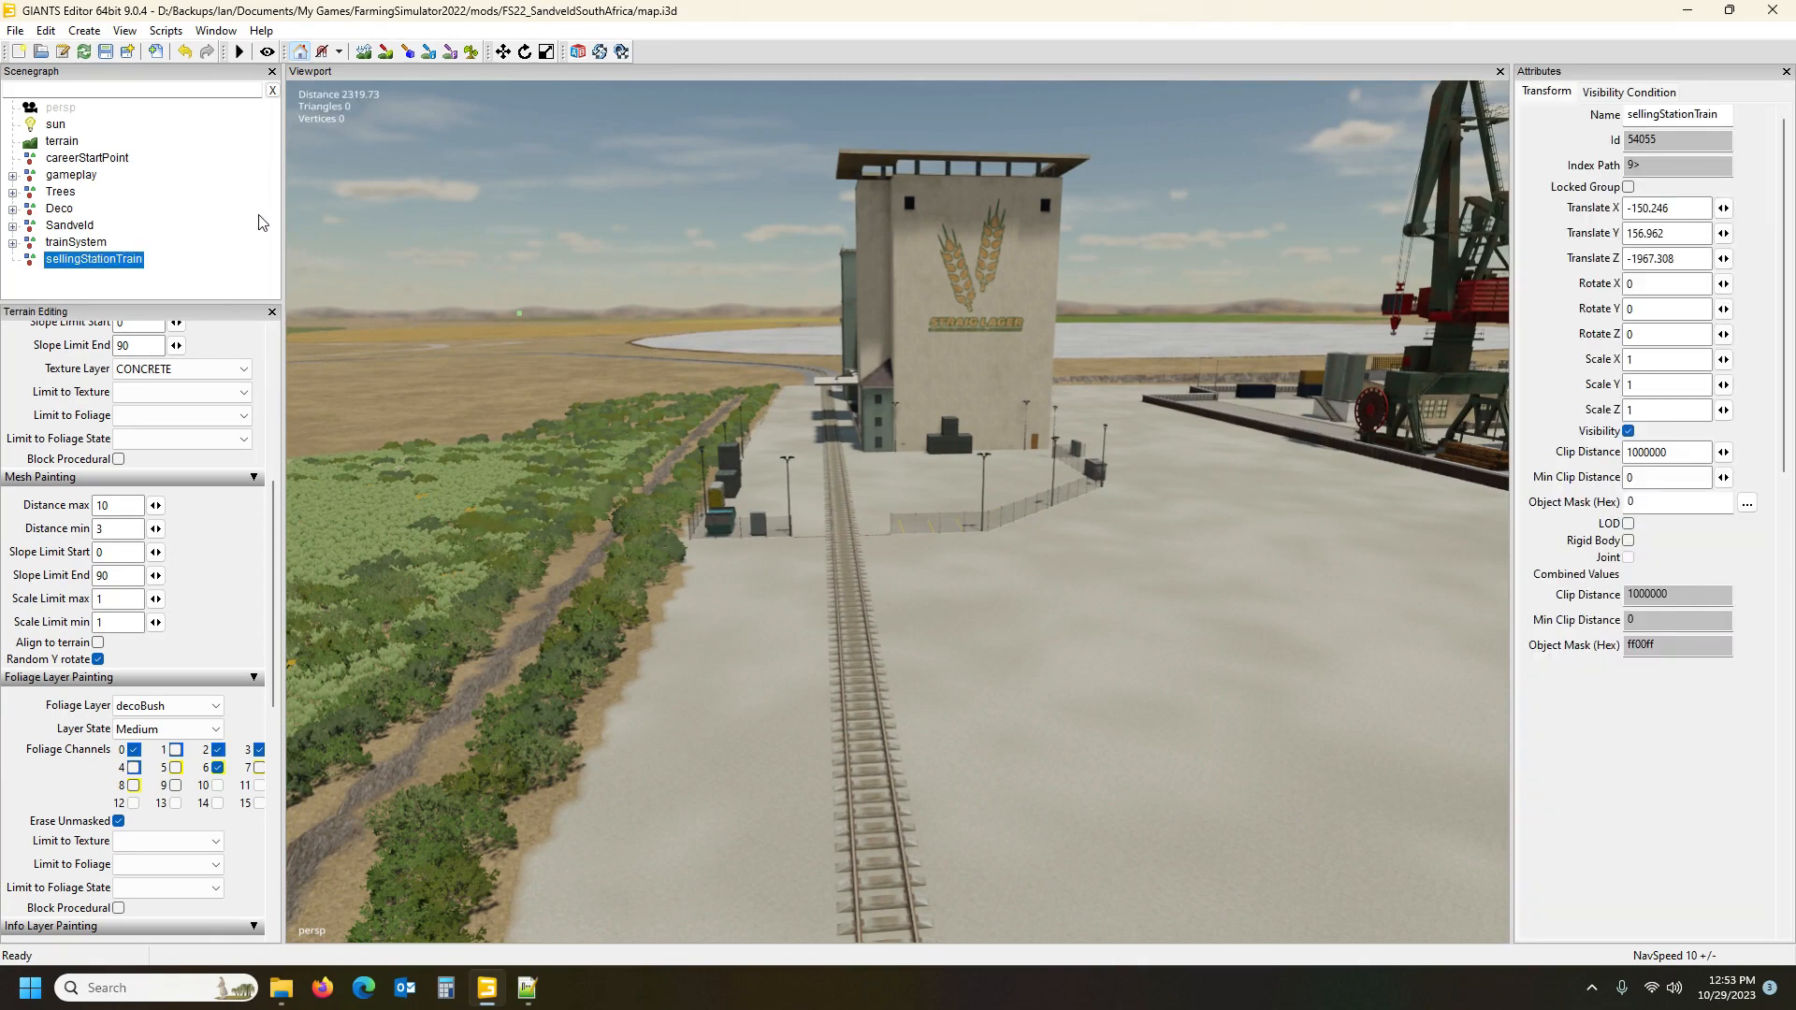
left_click(12, 176)
scroll(133, 232, "down", 3)
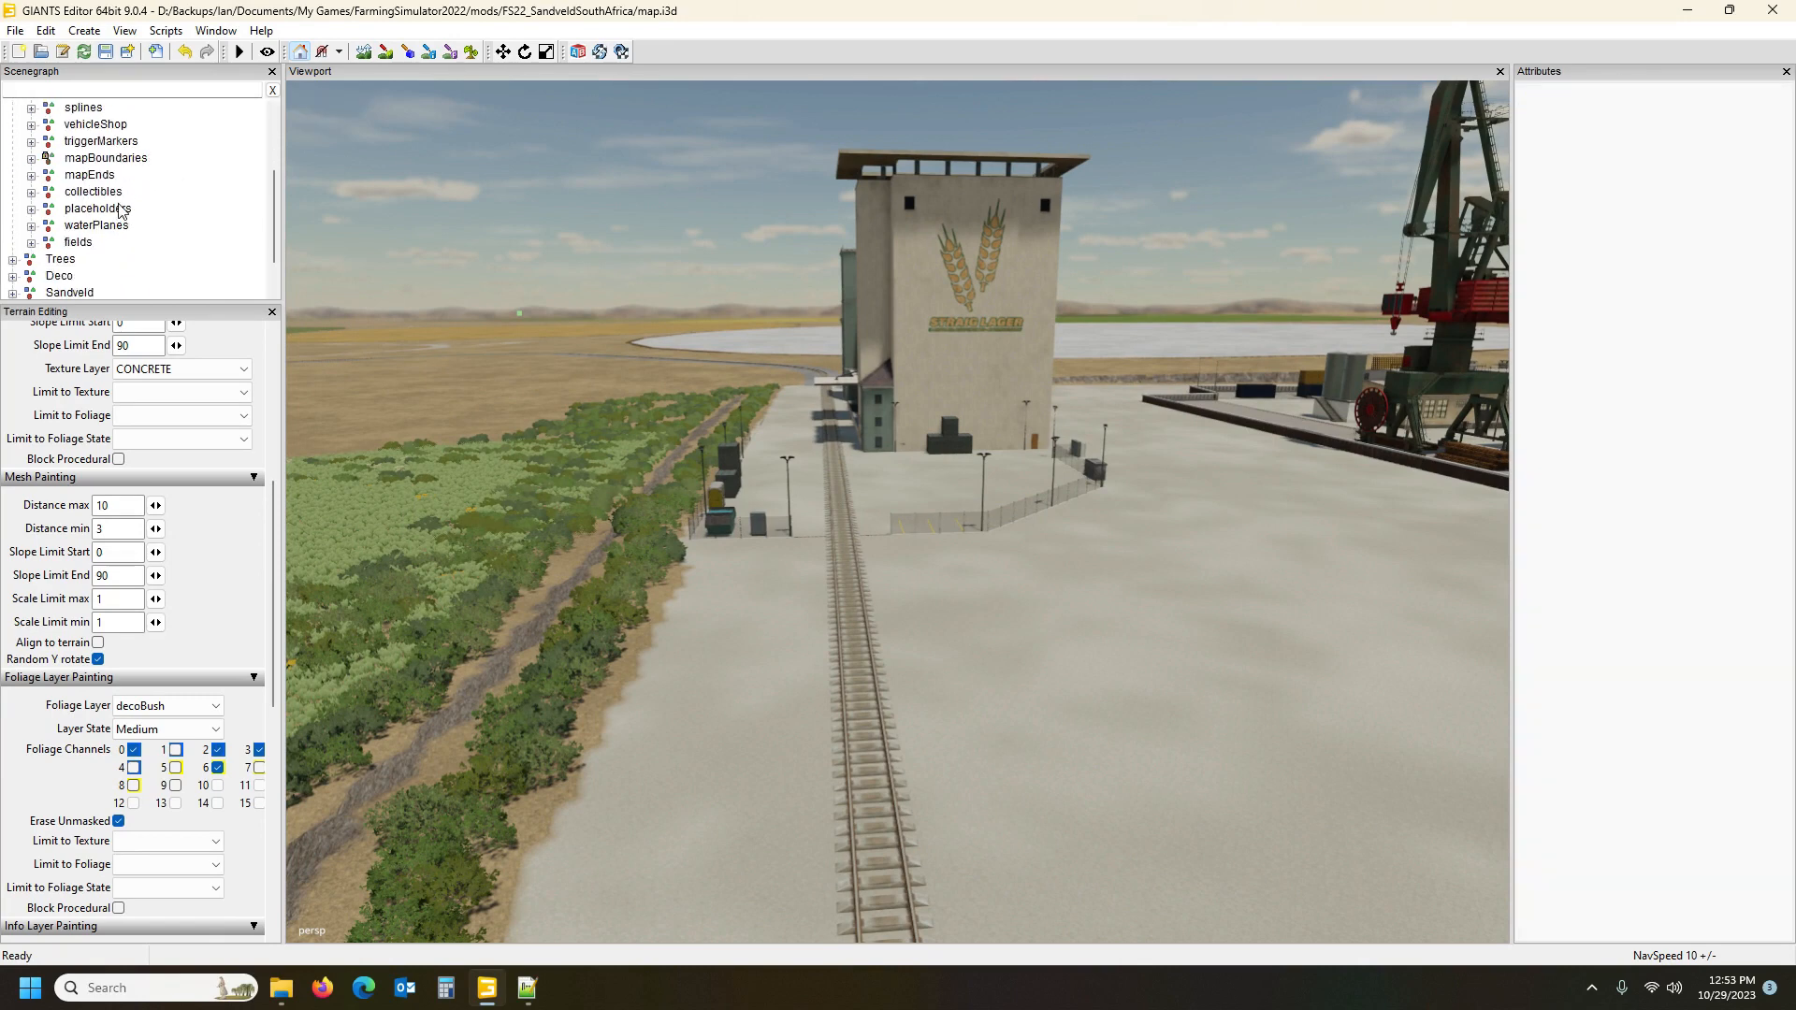
left_click(116, 210)
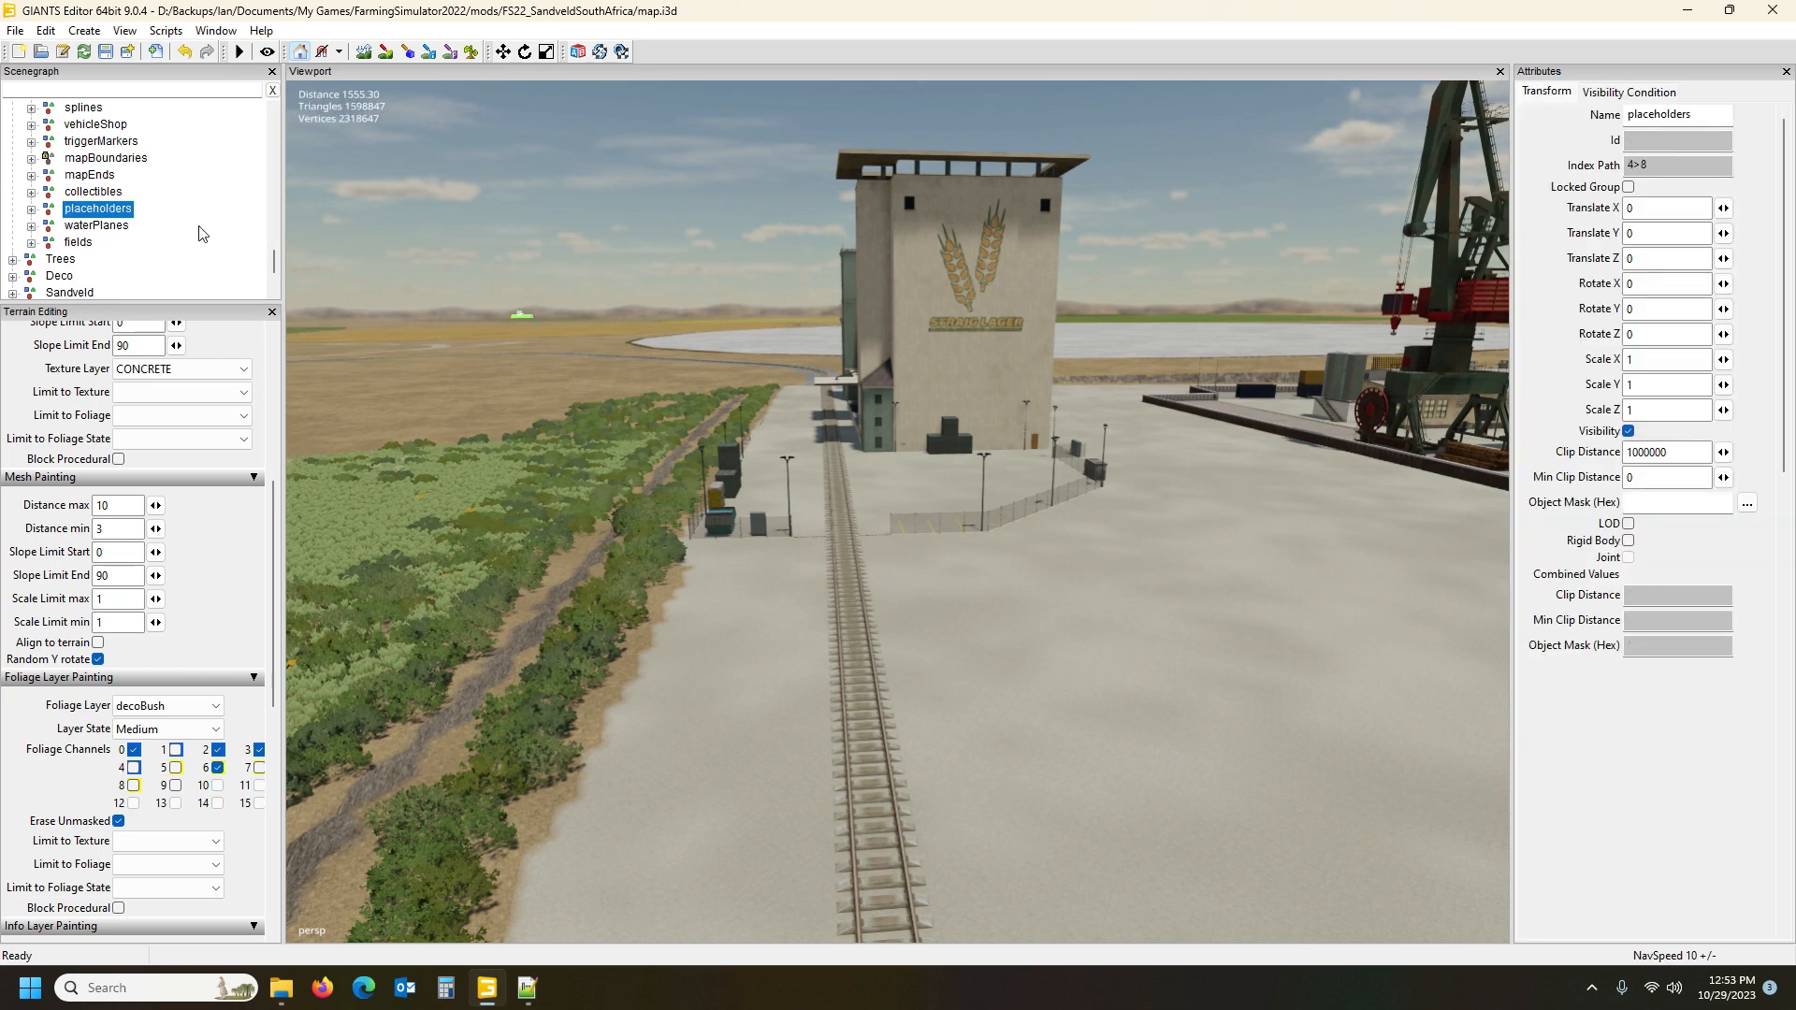
key("ctrl+v")
scroll(177, 229, "down", 3)
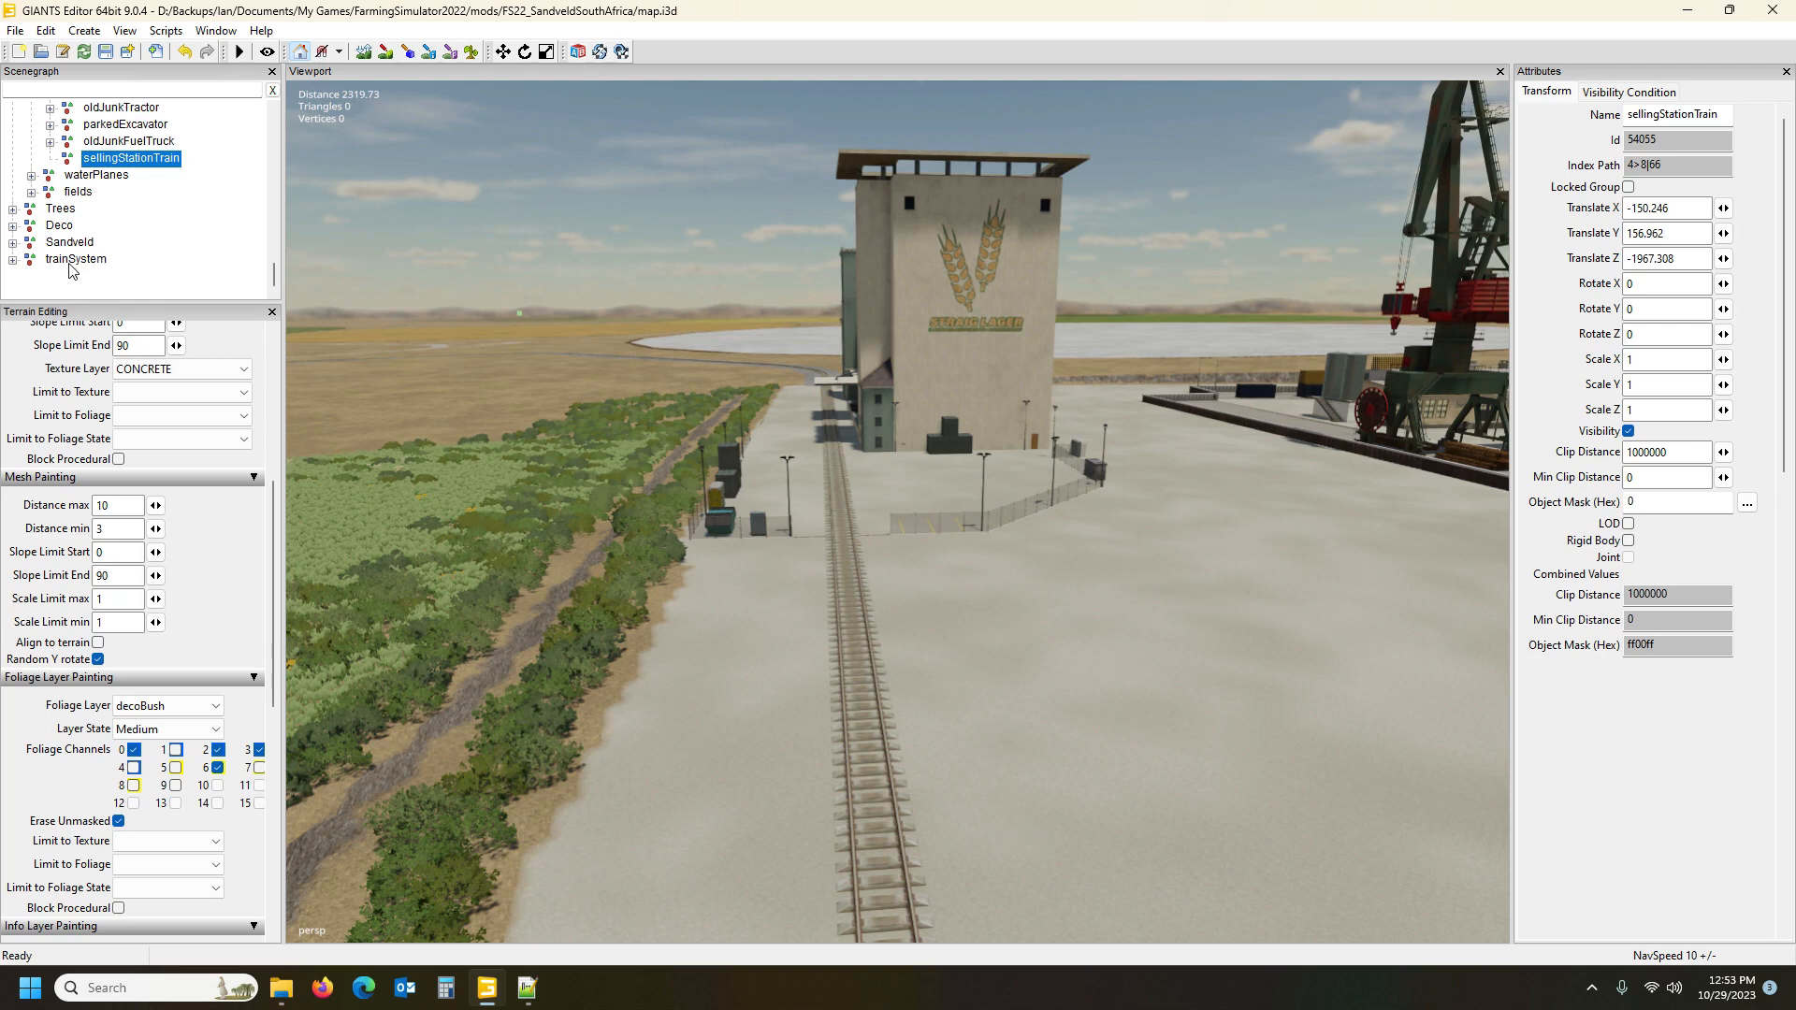
Place trainSystem's railroadCaller01 between the track and the silo's corner tower, rotated about 30° around Y and raised to about Y 108.67
left_click(12, 259)
scroll(136, 232, "down", 1)
scroll(157, 236, "down", 2)
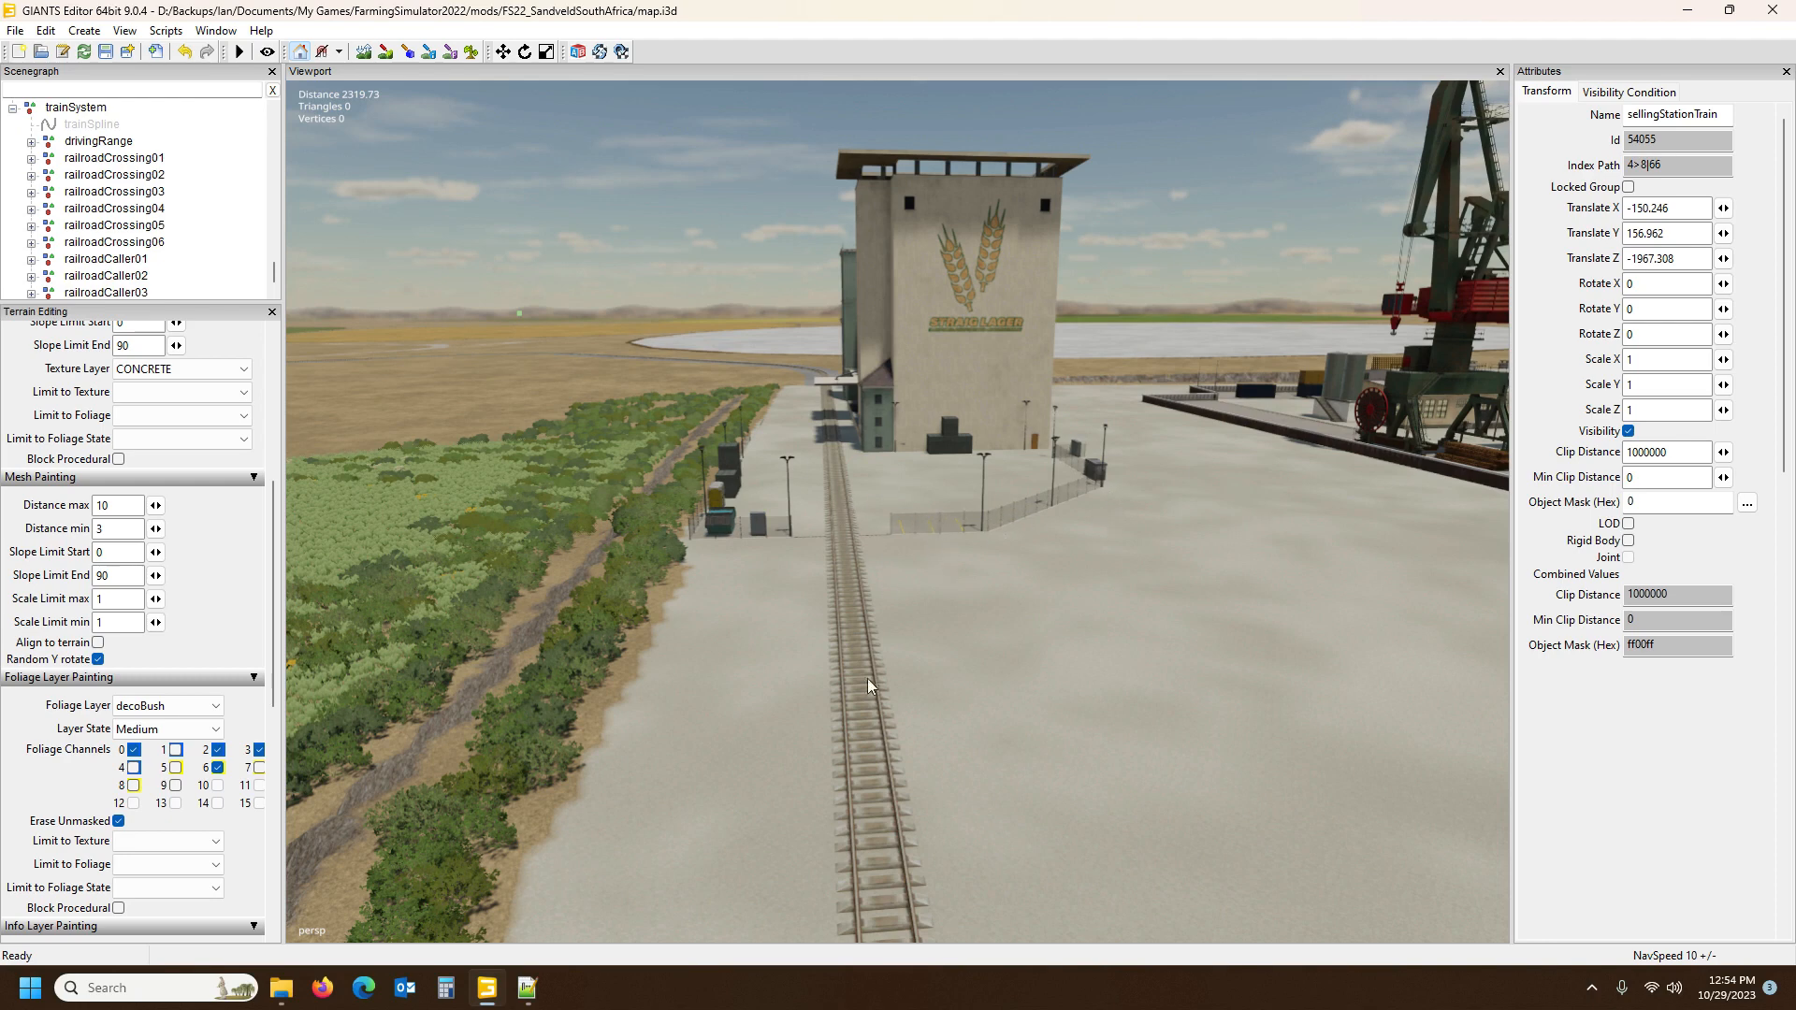
left_click_drag(903, 477, 900, 608, "alt")
scroll(912, 437, "up", 8)
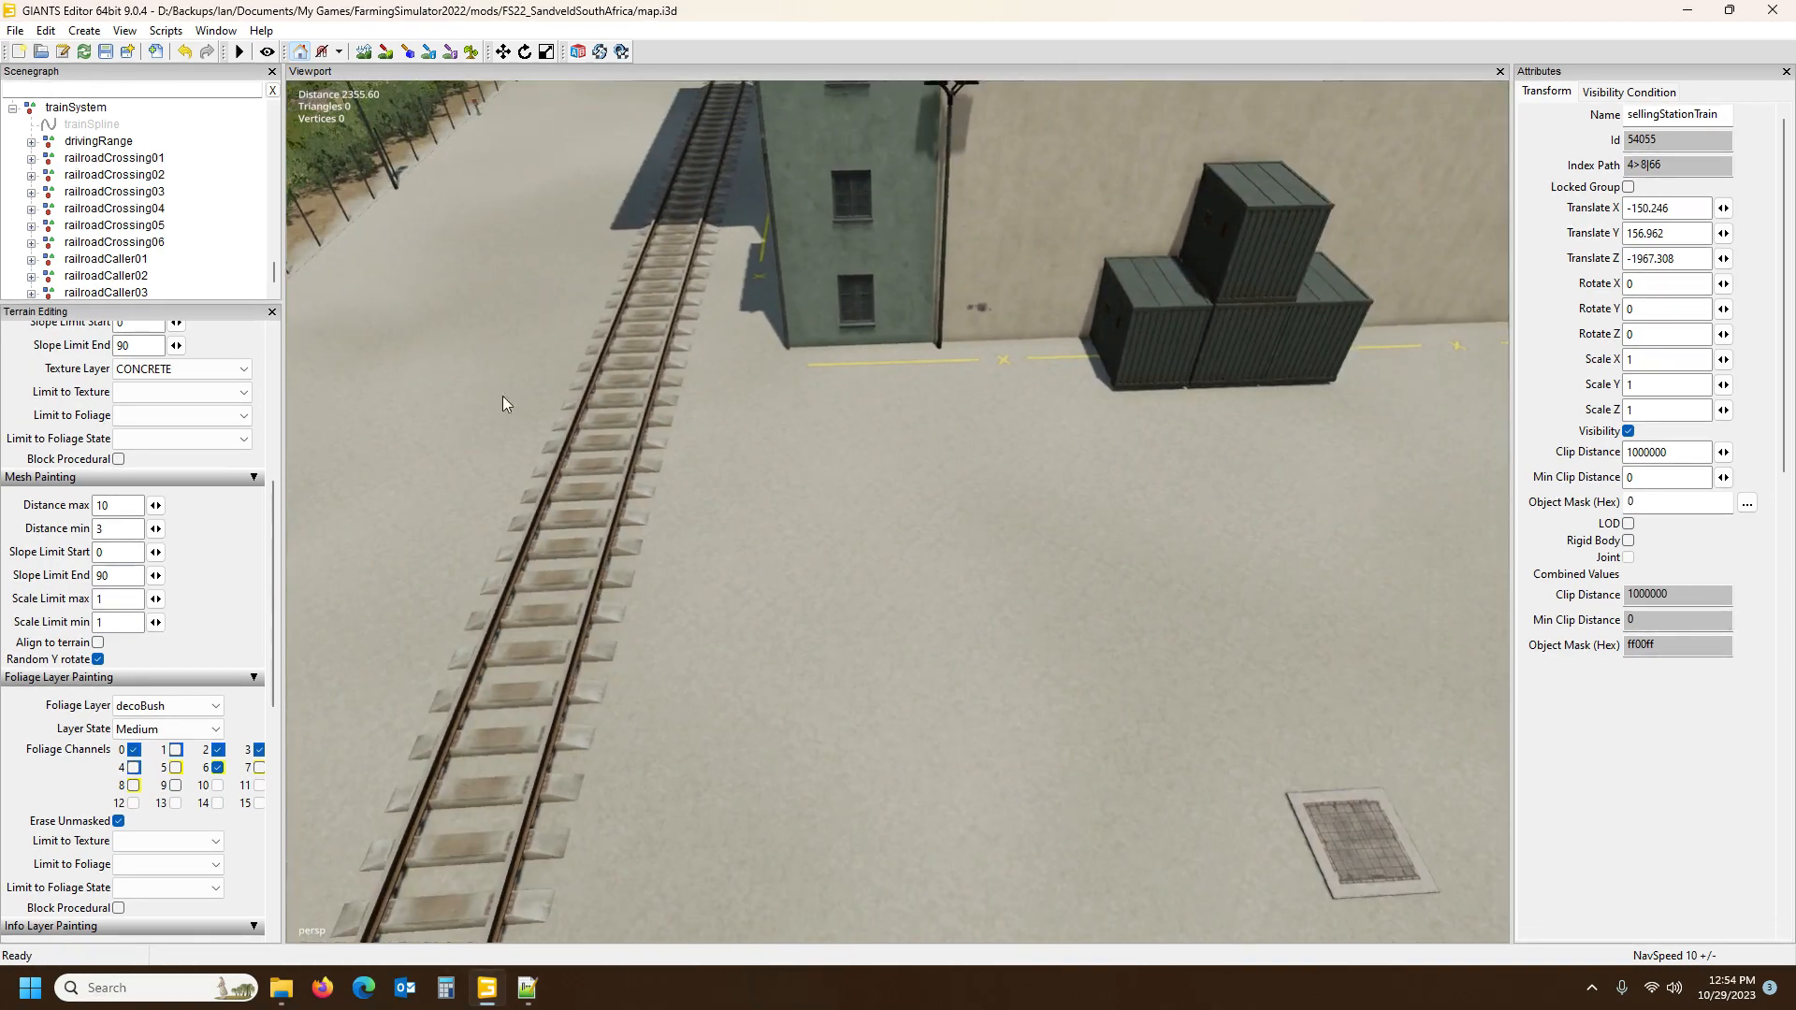
left_click(122, 260)
scroll(97, 261, "down", 1)
scroll(112, 265, "down", 1)
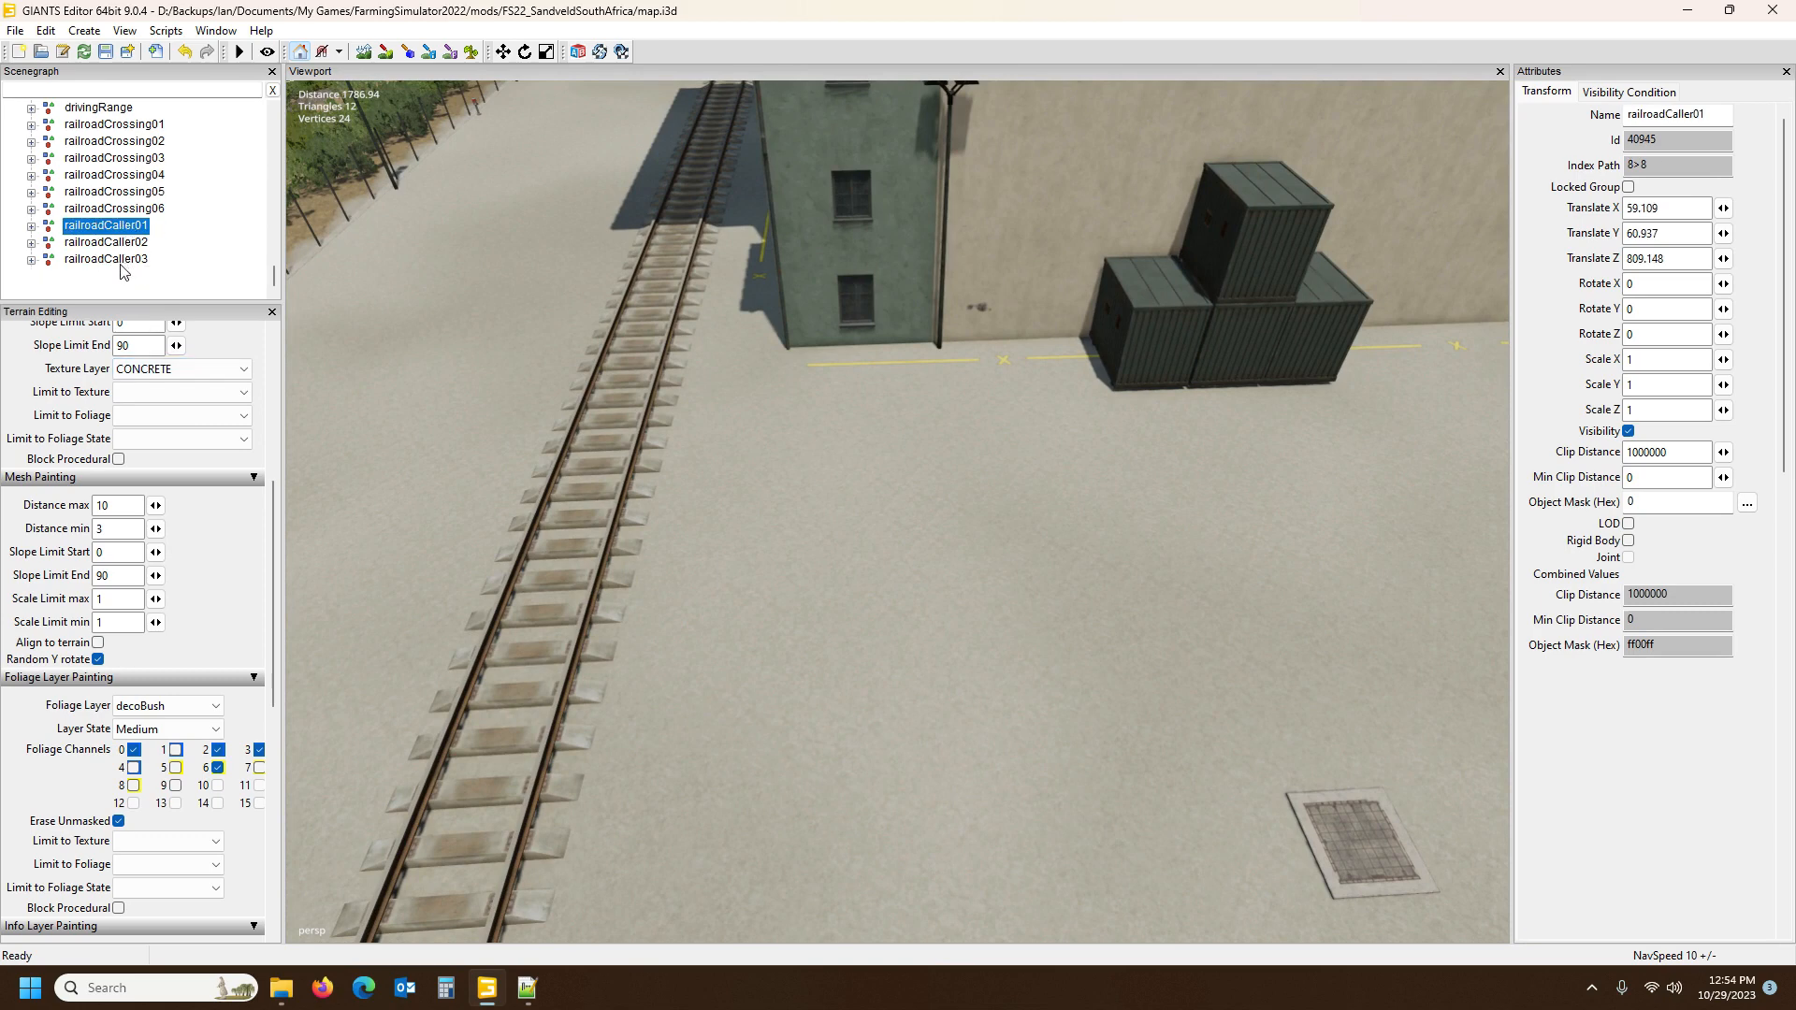
left_click(794, 460)
left_click_drag(822, 565, 913, 547)
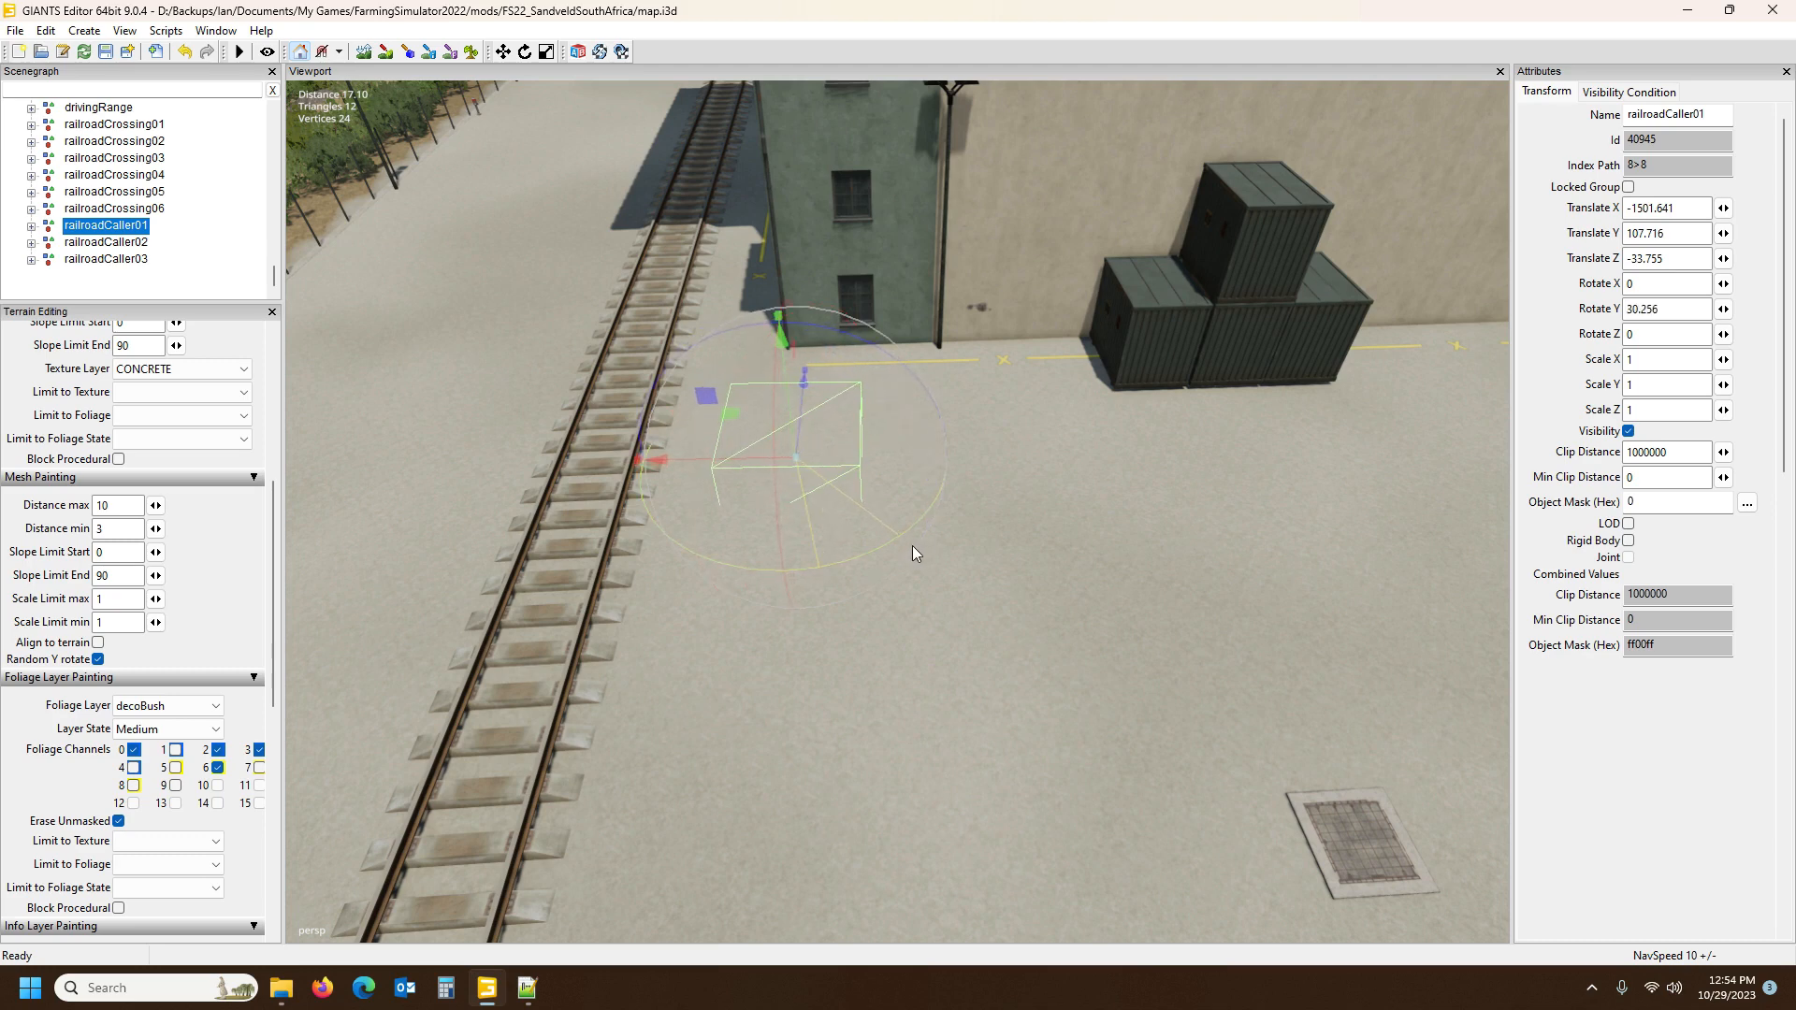
left_click_drag(790, 404, 793, 362)
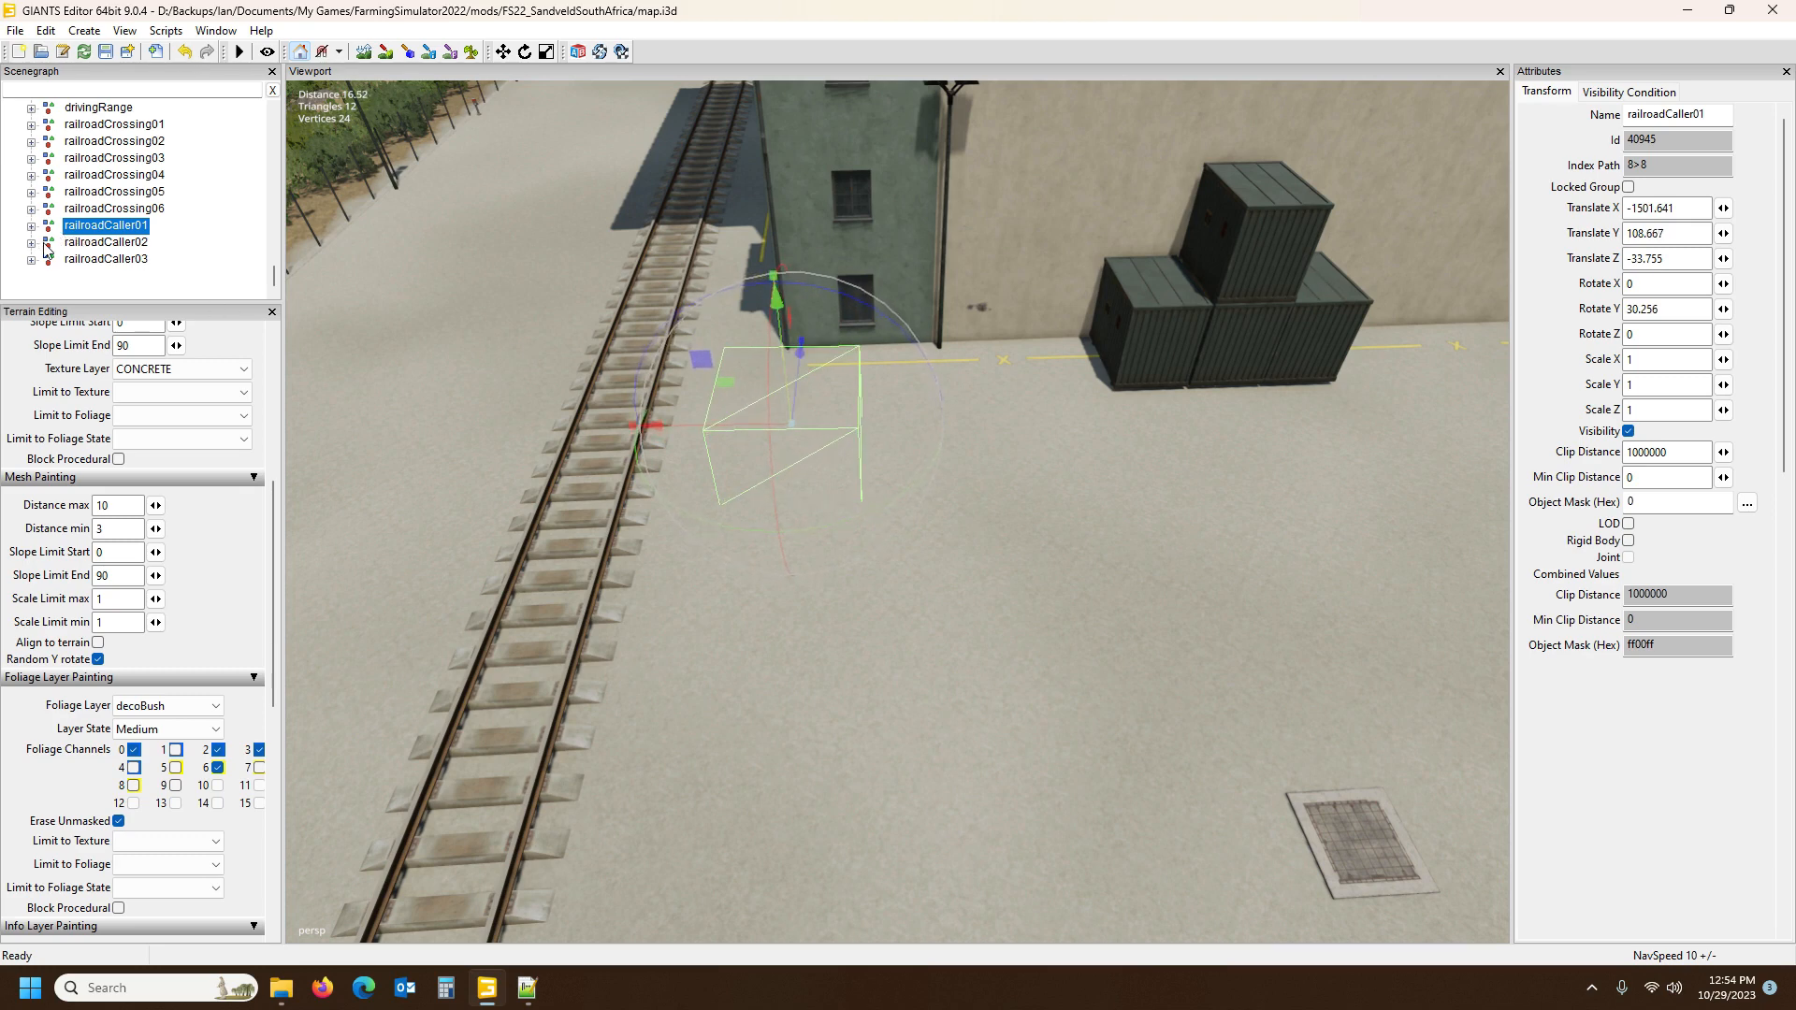
Select railroadCaller02 and follow the track across the fields to look for a suitable spot for it
left_click(97, 245)
left_click_drag(520, 471, 749, 394, "alt")
scroll(496, 463, "down", 5)
scroll(626, 371, "up", 8)
scroll(631, 380, "up", 4)
scroll(631, 380, "up", 8)
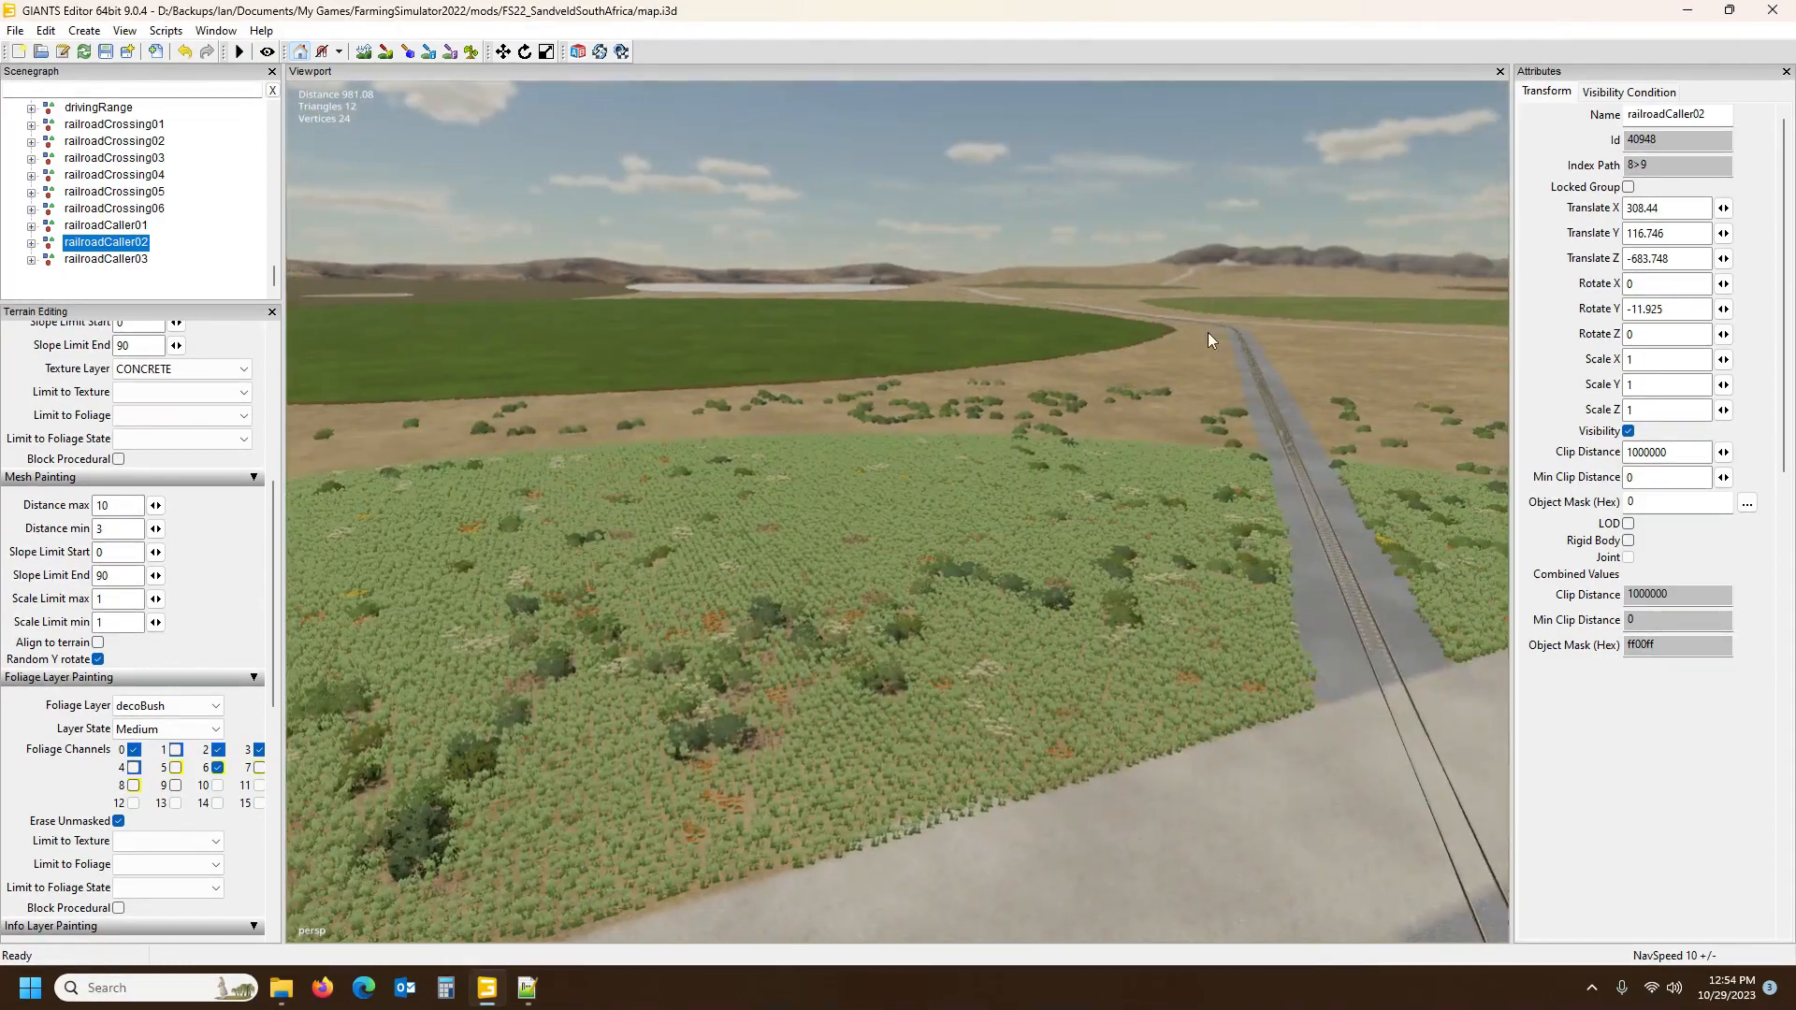
left_click_drag(1024, 322, 782, 369, "alt")
scroll(782, 369, "down", 5)
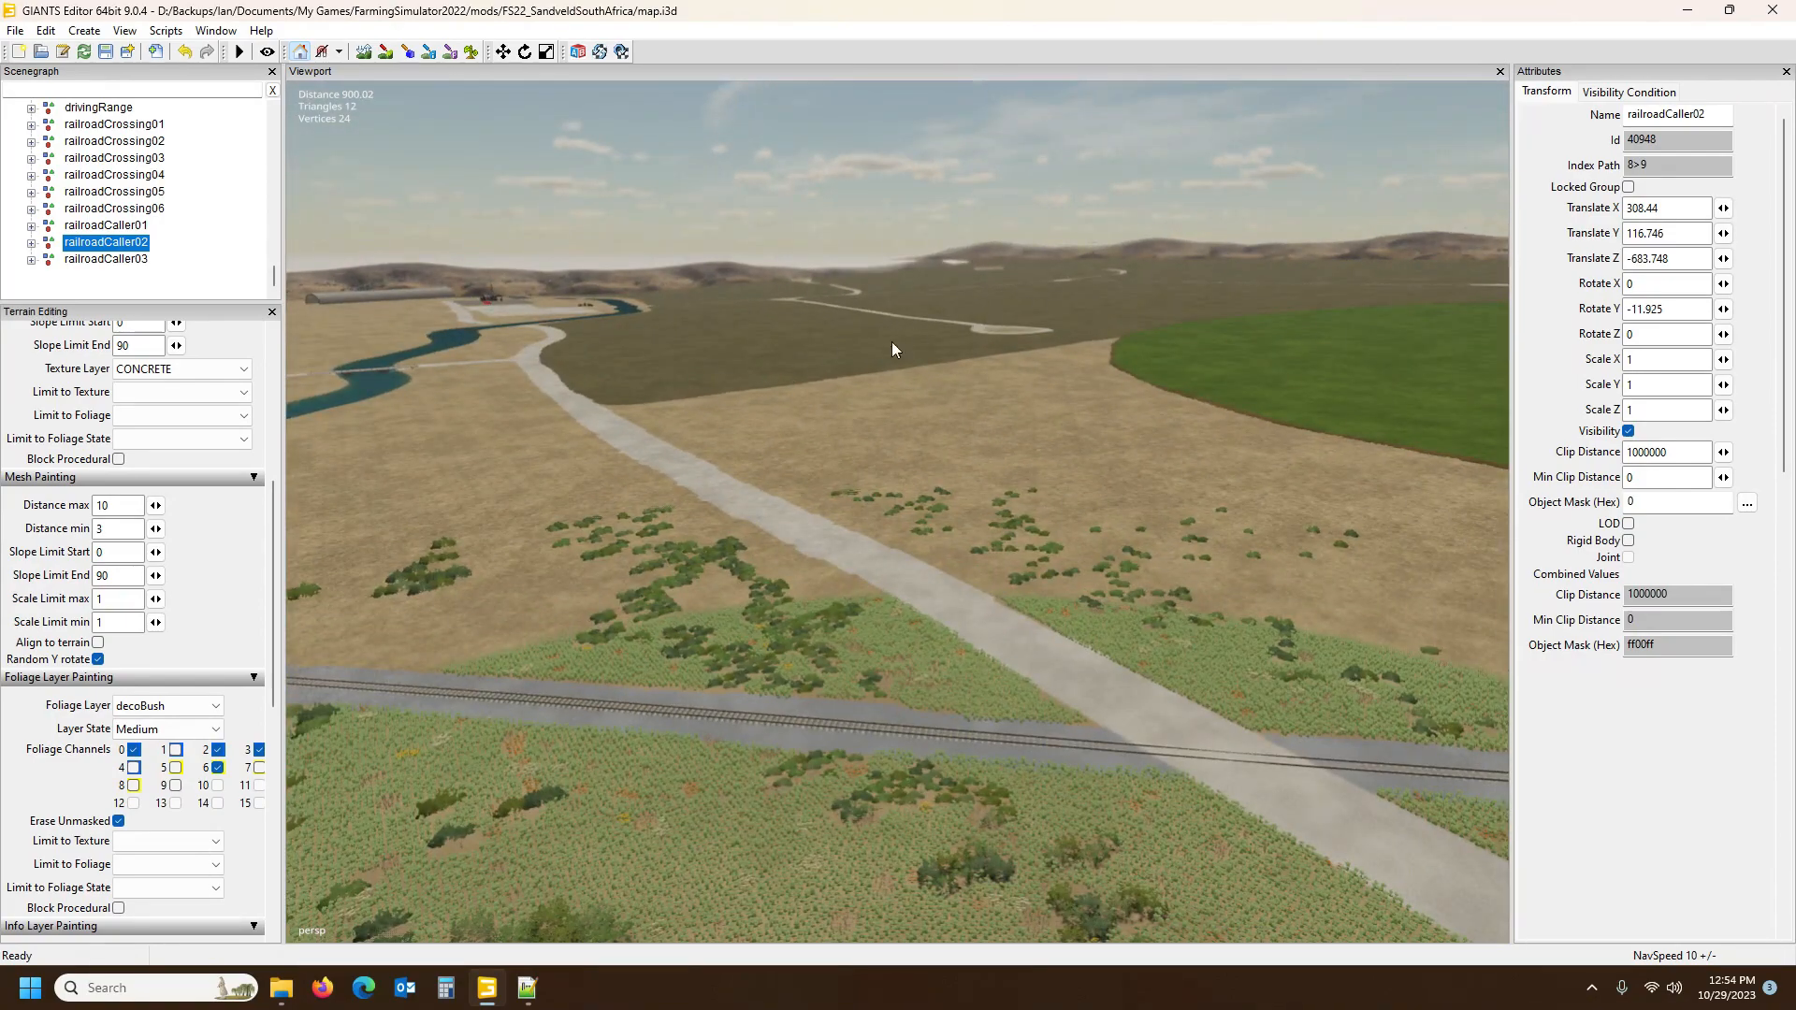
left_click_drag(997, 310, 787, 311, "alt")
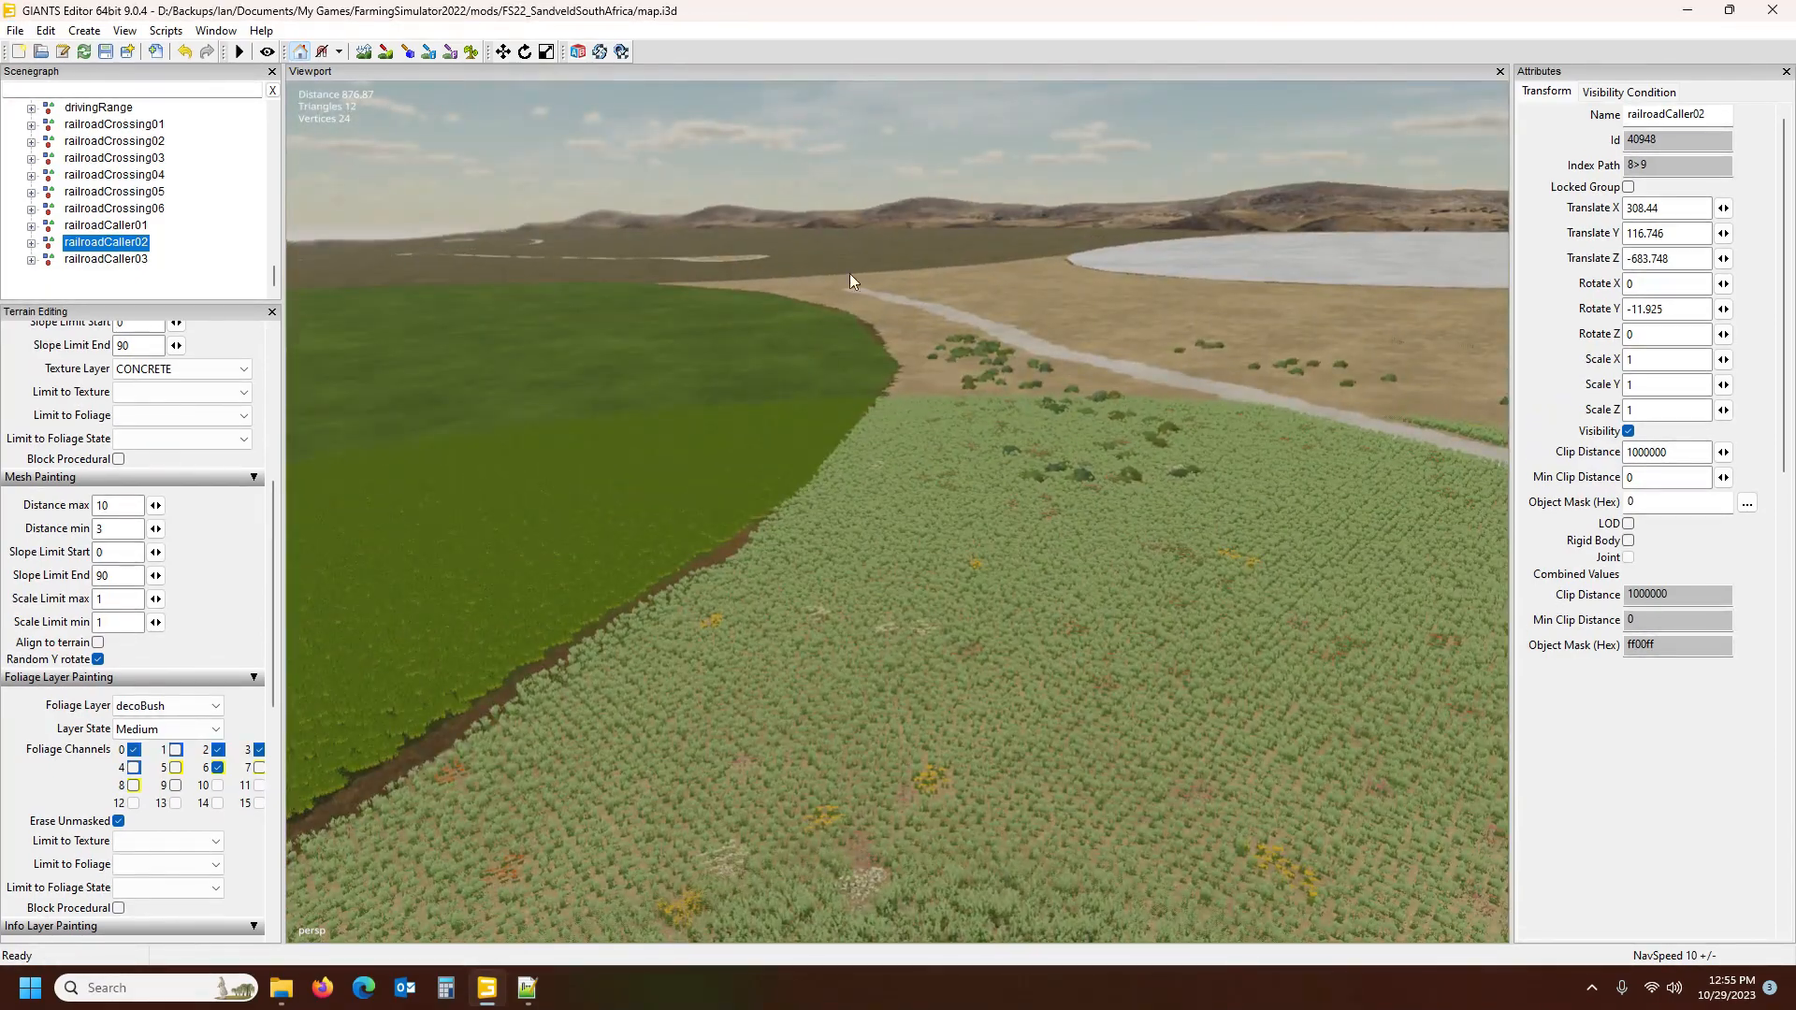
scroll(1025, 333, "down", 10)
left_click_drag(981, 299, 1002, 333, "alt")
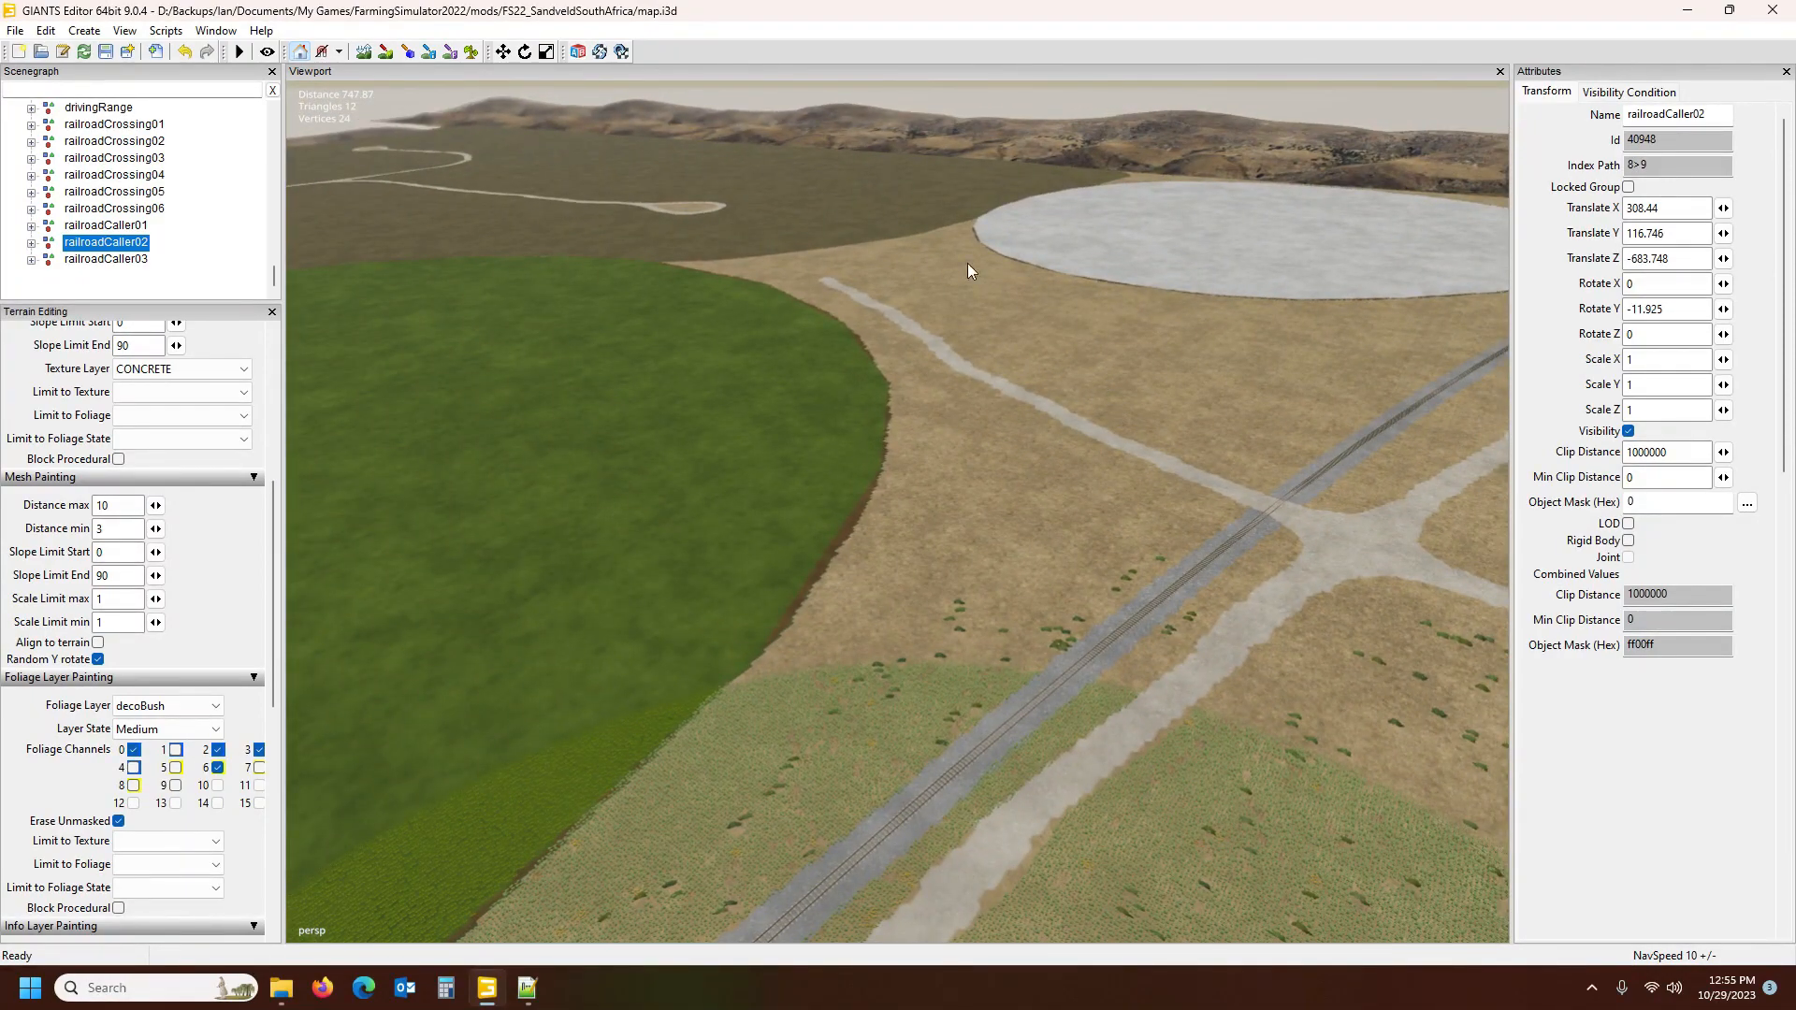
left_click_drag(701, 225, 887, 221, "alt")
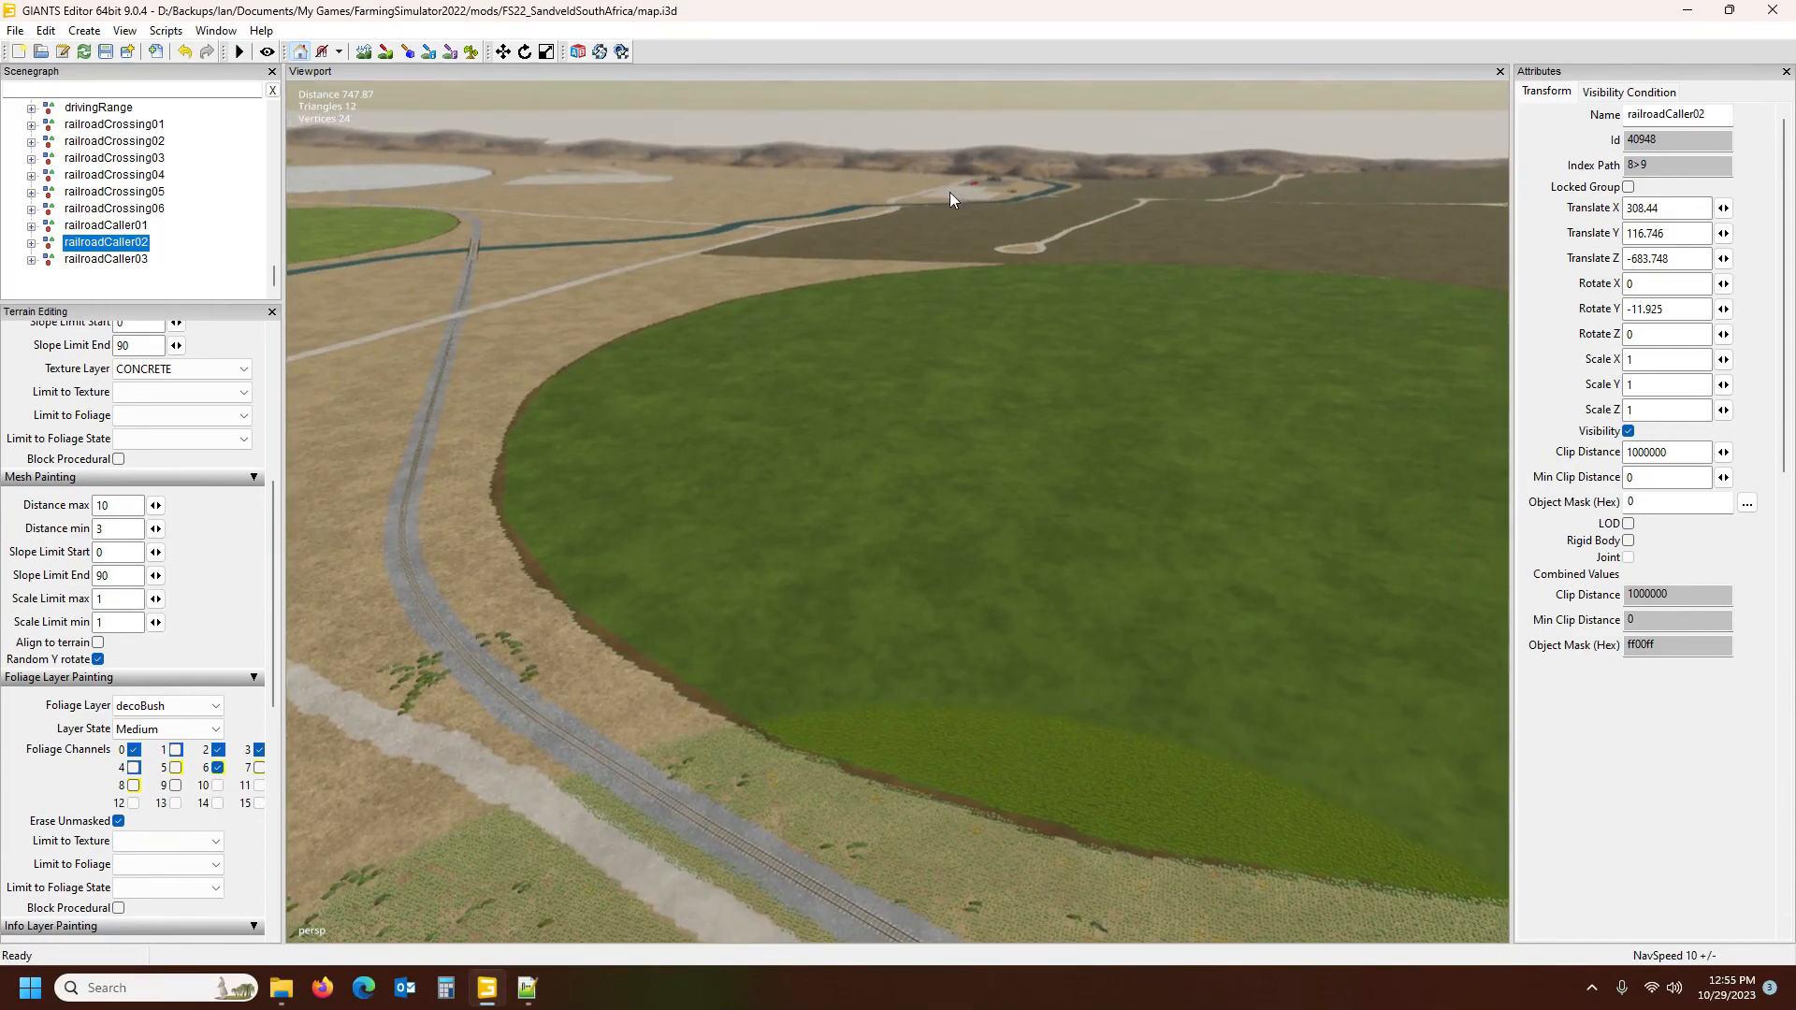
Place railroadCaller02 beside the track near the road crossing, raised to about Y 106.43 and rotated to about -2.69° around Y
right_click_drag(454, 305, 586, 316, "alt")
left_click_drag(586, 316, 480, 243, "alt")
right_click_drag(480, 243, 963, 459, "alt")
left_click_drag(963, 458, 986, 616, "alt")
scroll(958, 420, "up", 5)
scroll(988, 615, "up", 3)
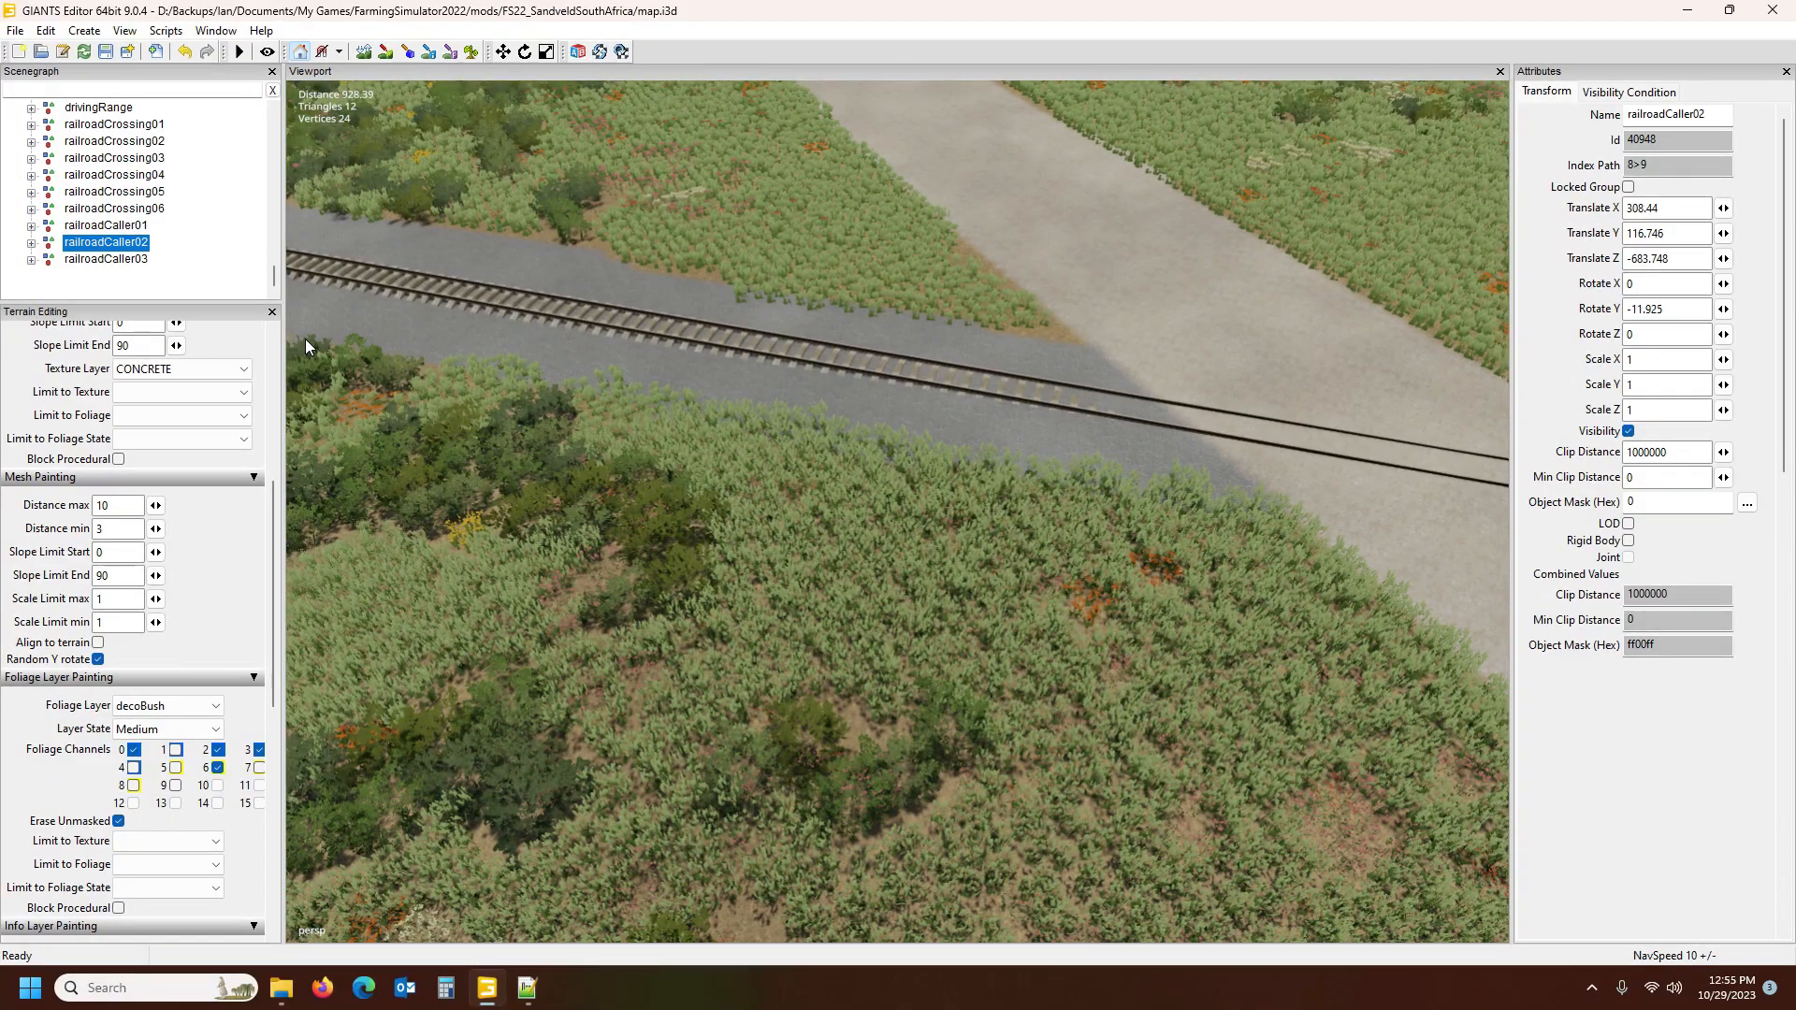
key("ctrl+b")
left_click(828, 479)
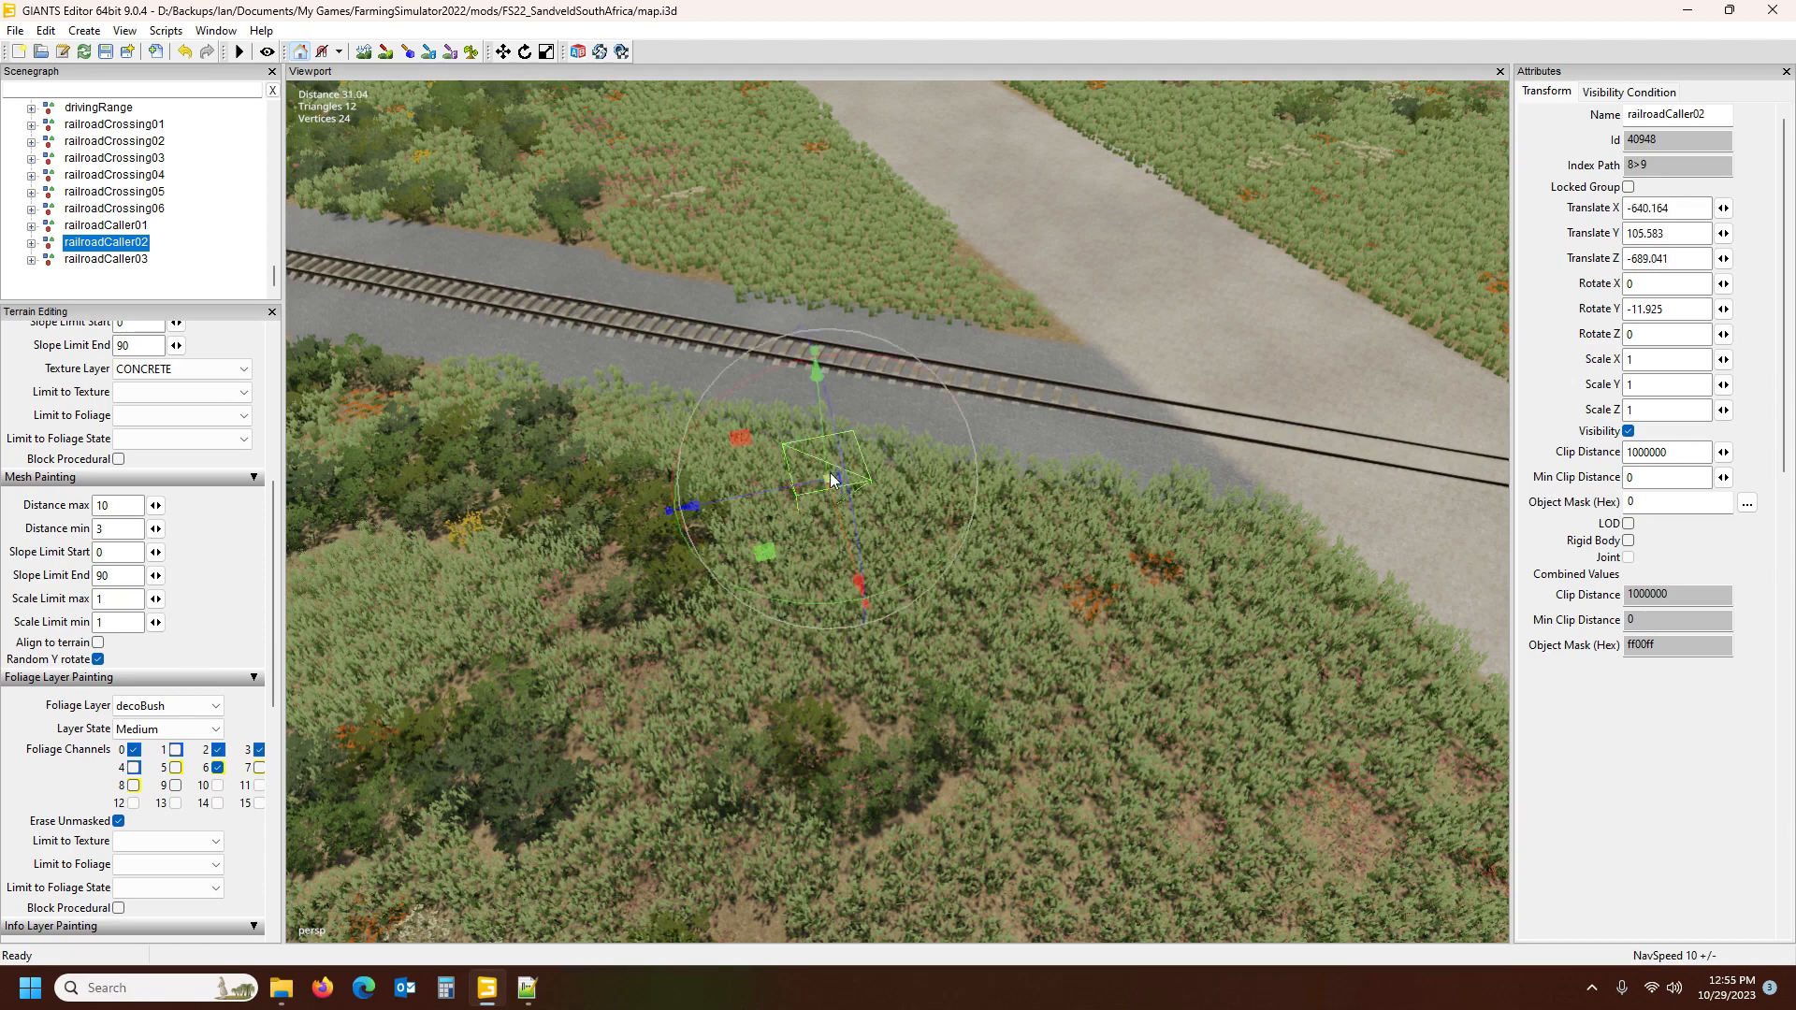
mouse_move(823, 435)
left_mouse_down()
mouse_move(826, 402)
mouse_move(823, 417)
left_mouse_up()
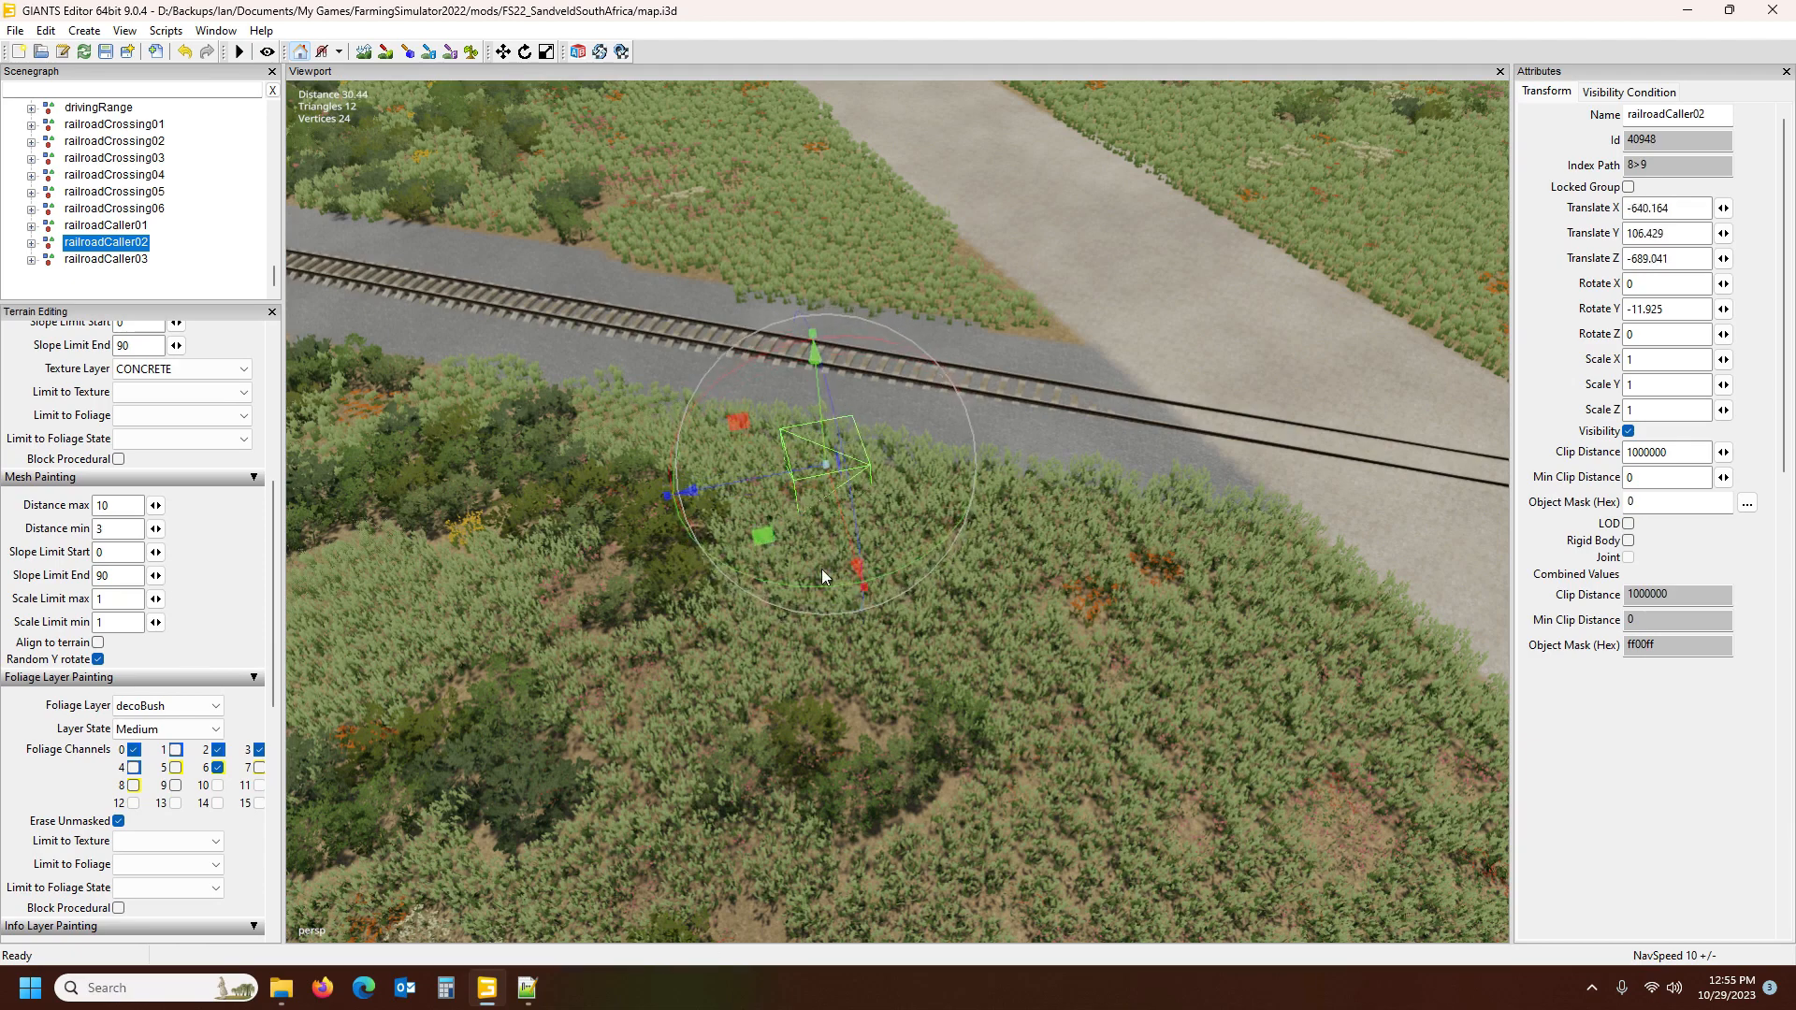
left_click_drag(825, 582, 853, 585)
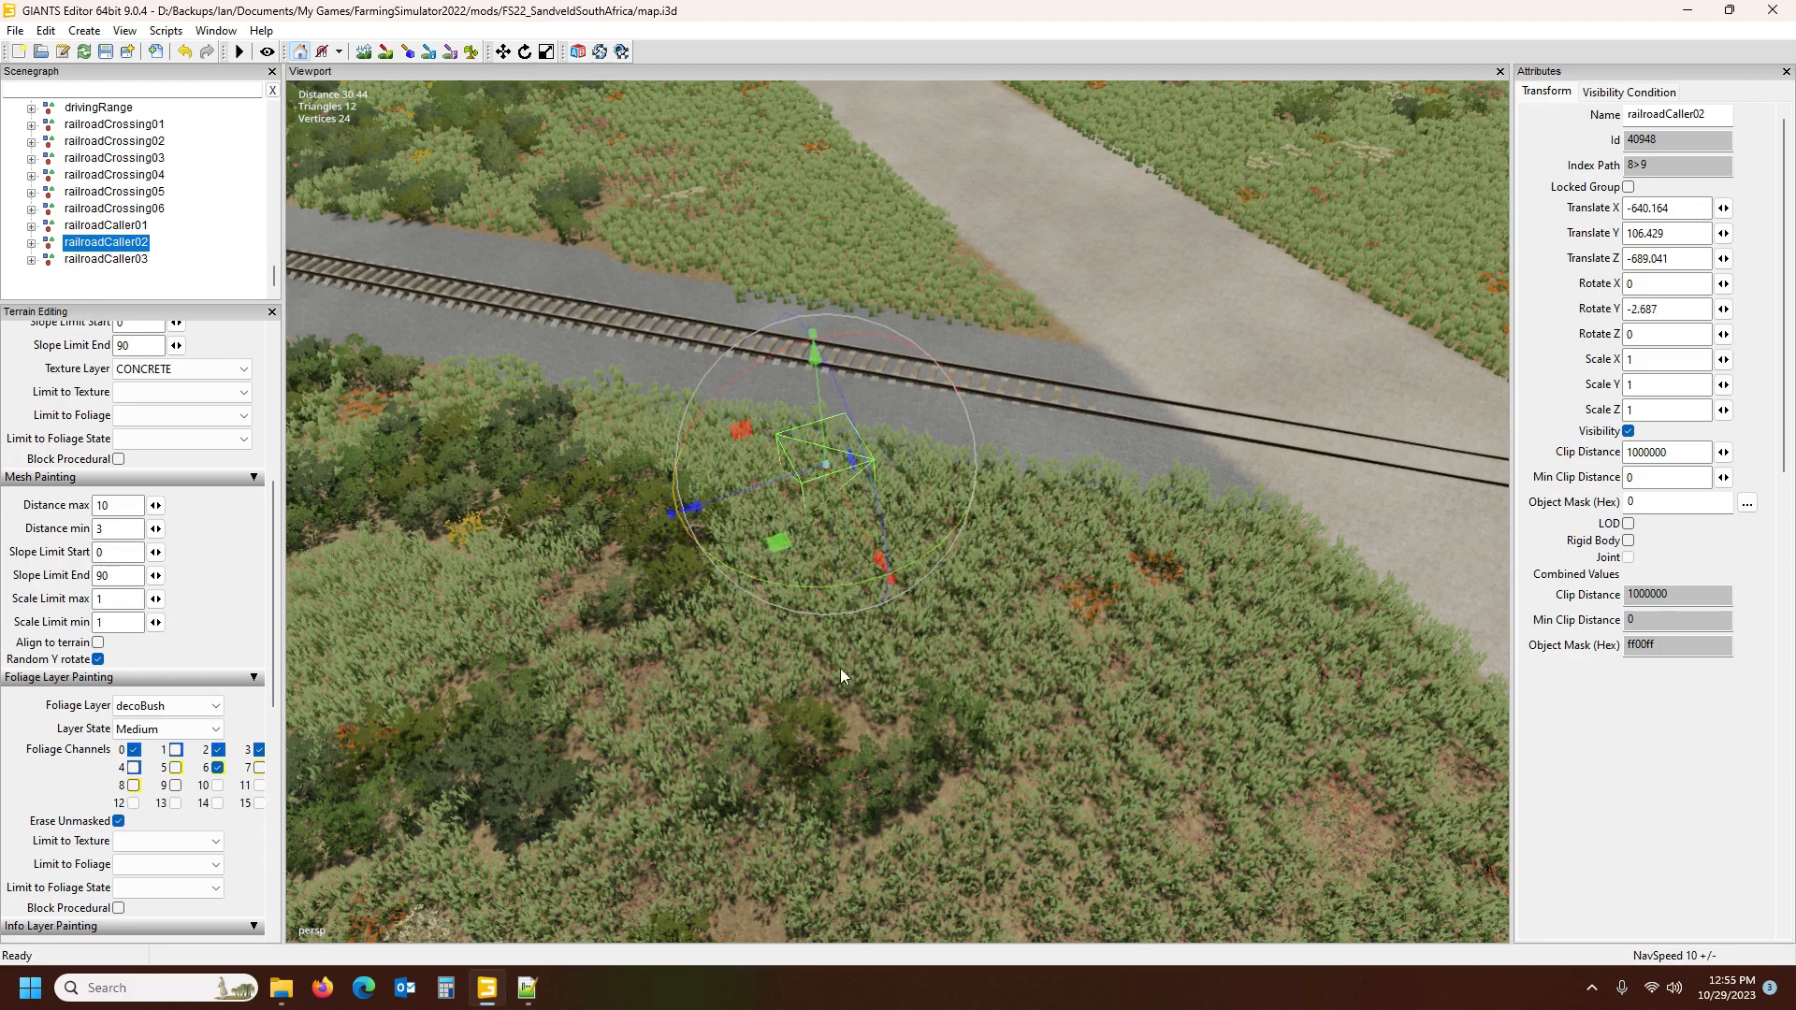
Nudge railroadCaller02 beside the track to about X -637.98, Z -688.94
left_click_drag(840, 668, 867, 648, "alt")
scroll(876, 648, "down", 5)
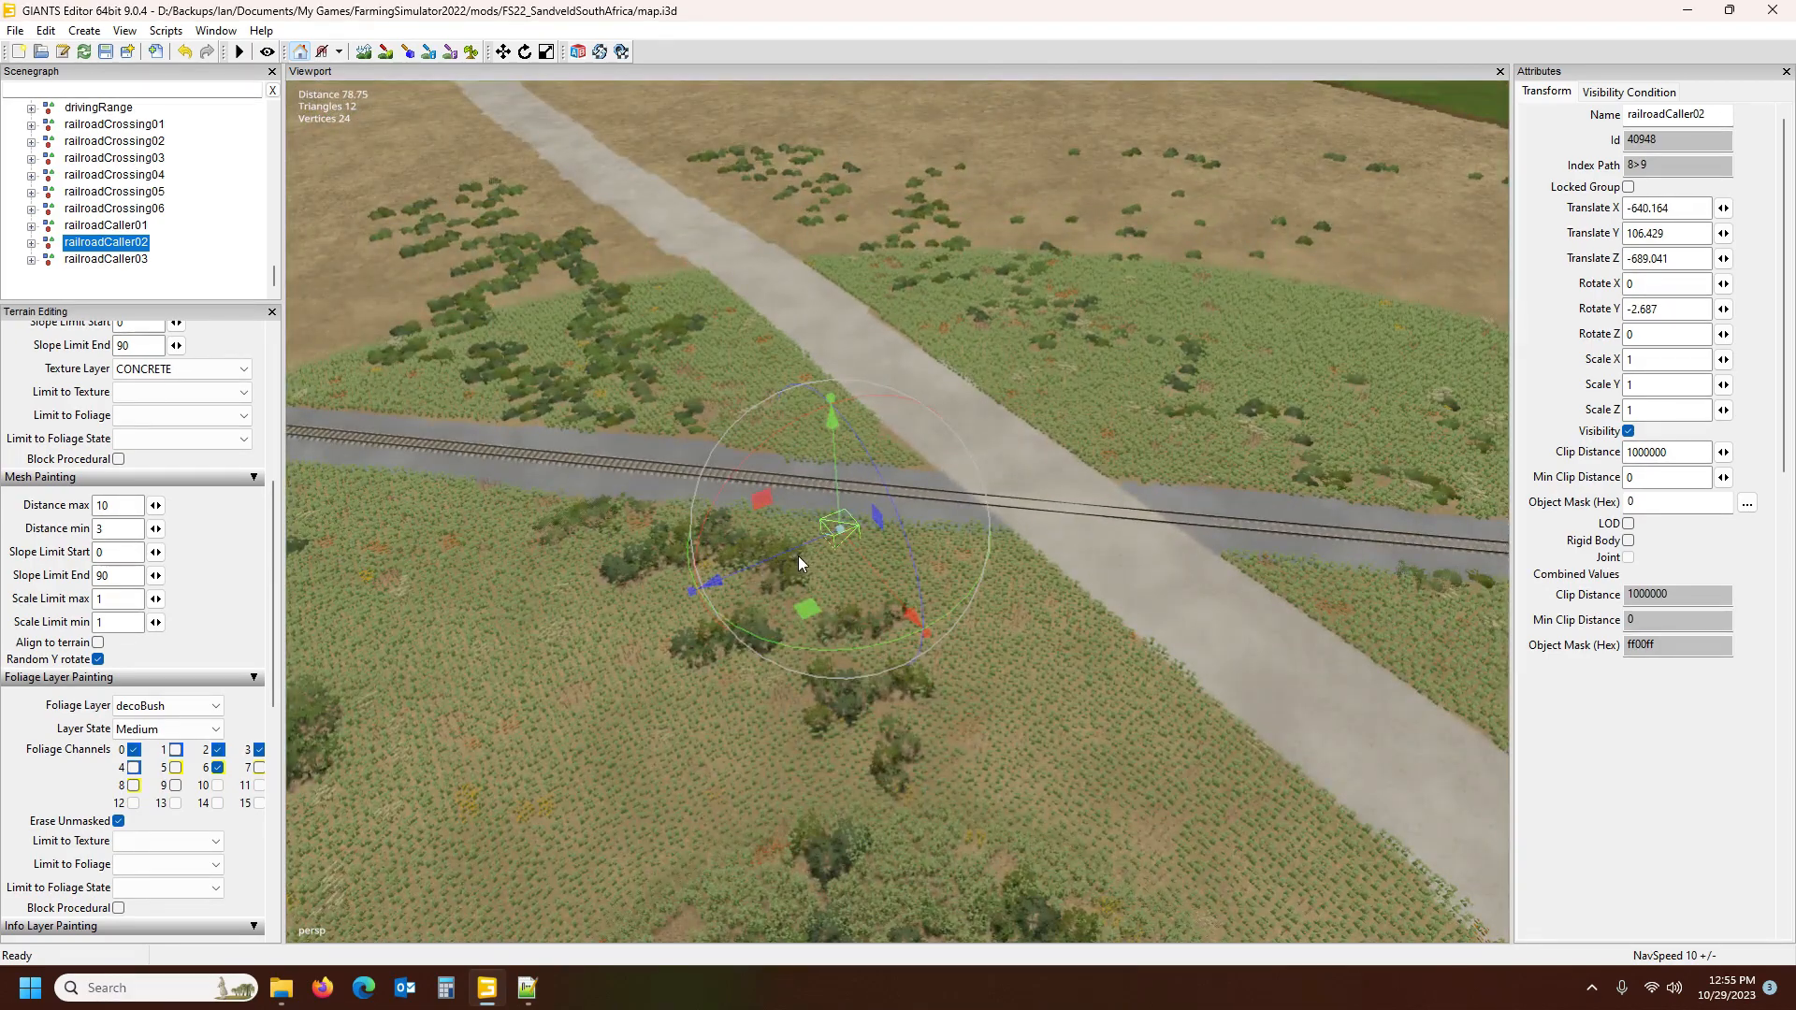
right_click_drag(833, 553, 1108, 488)
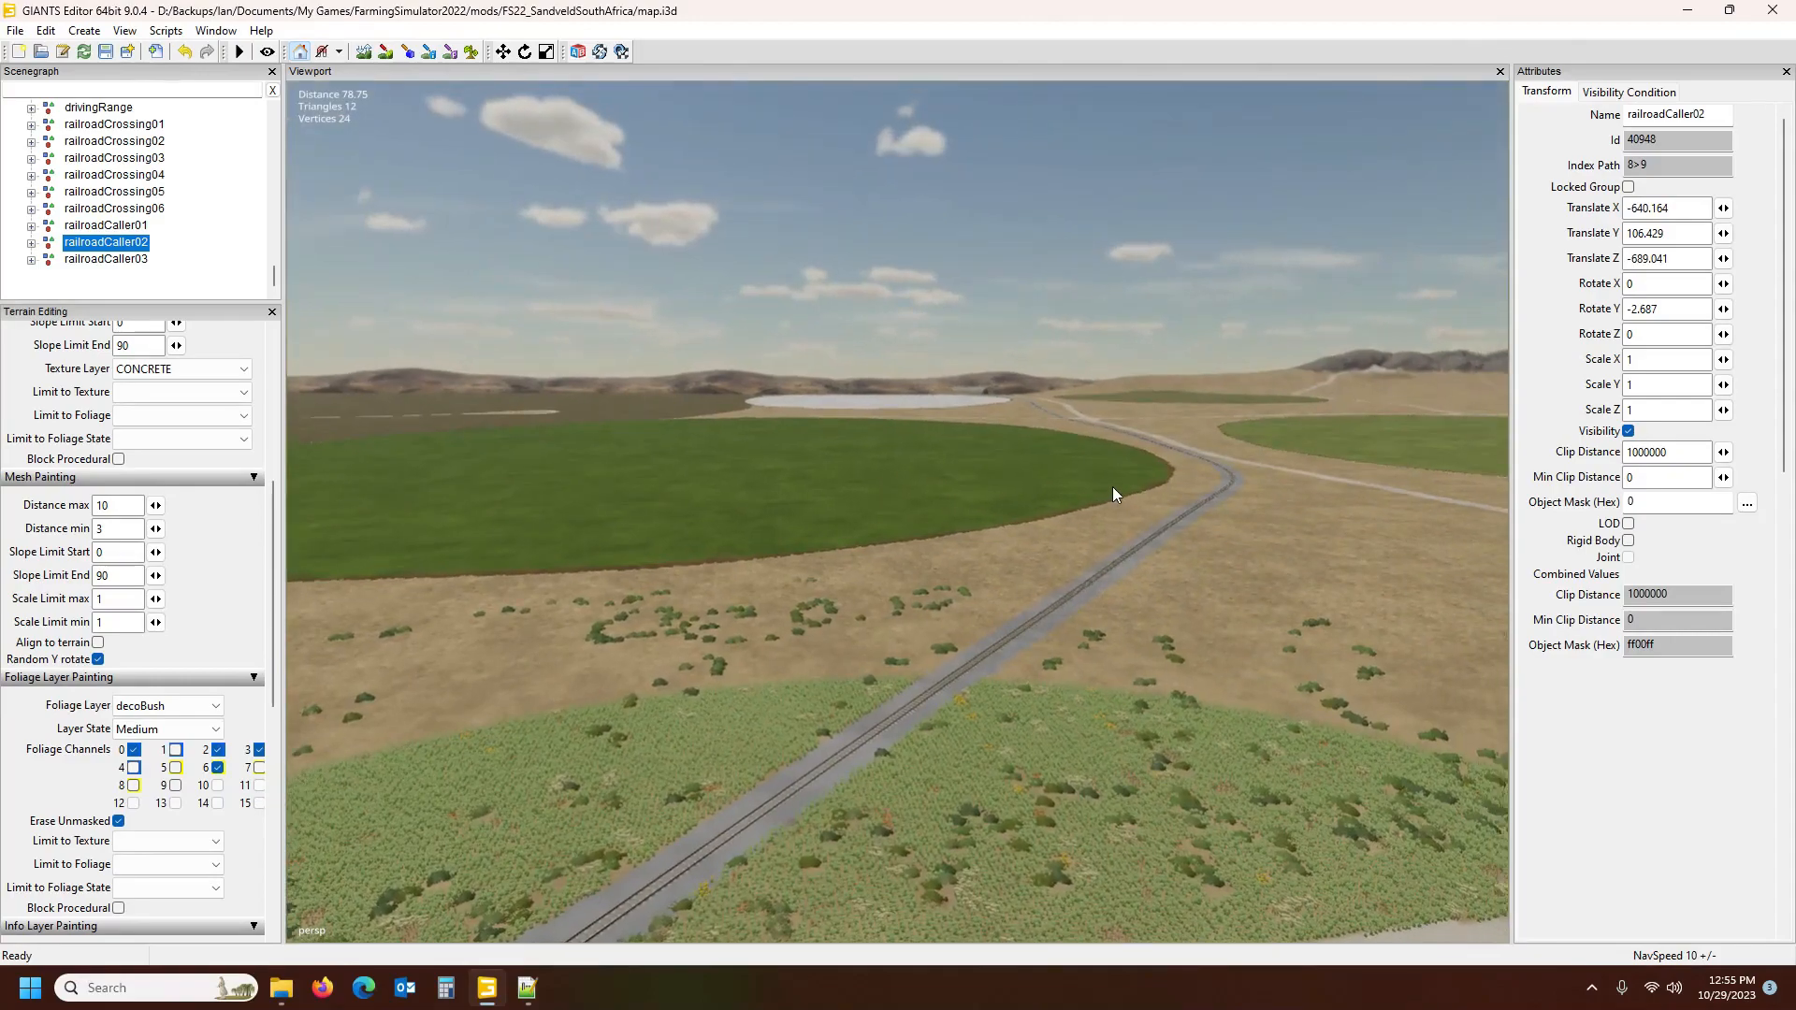
left_click(118, 262)
right_click_drag(697, 547, 746, 537)
key("w")
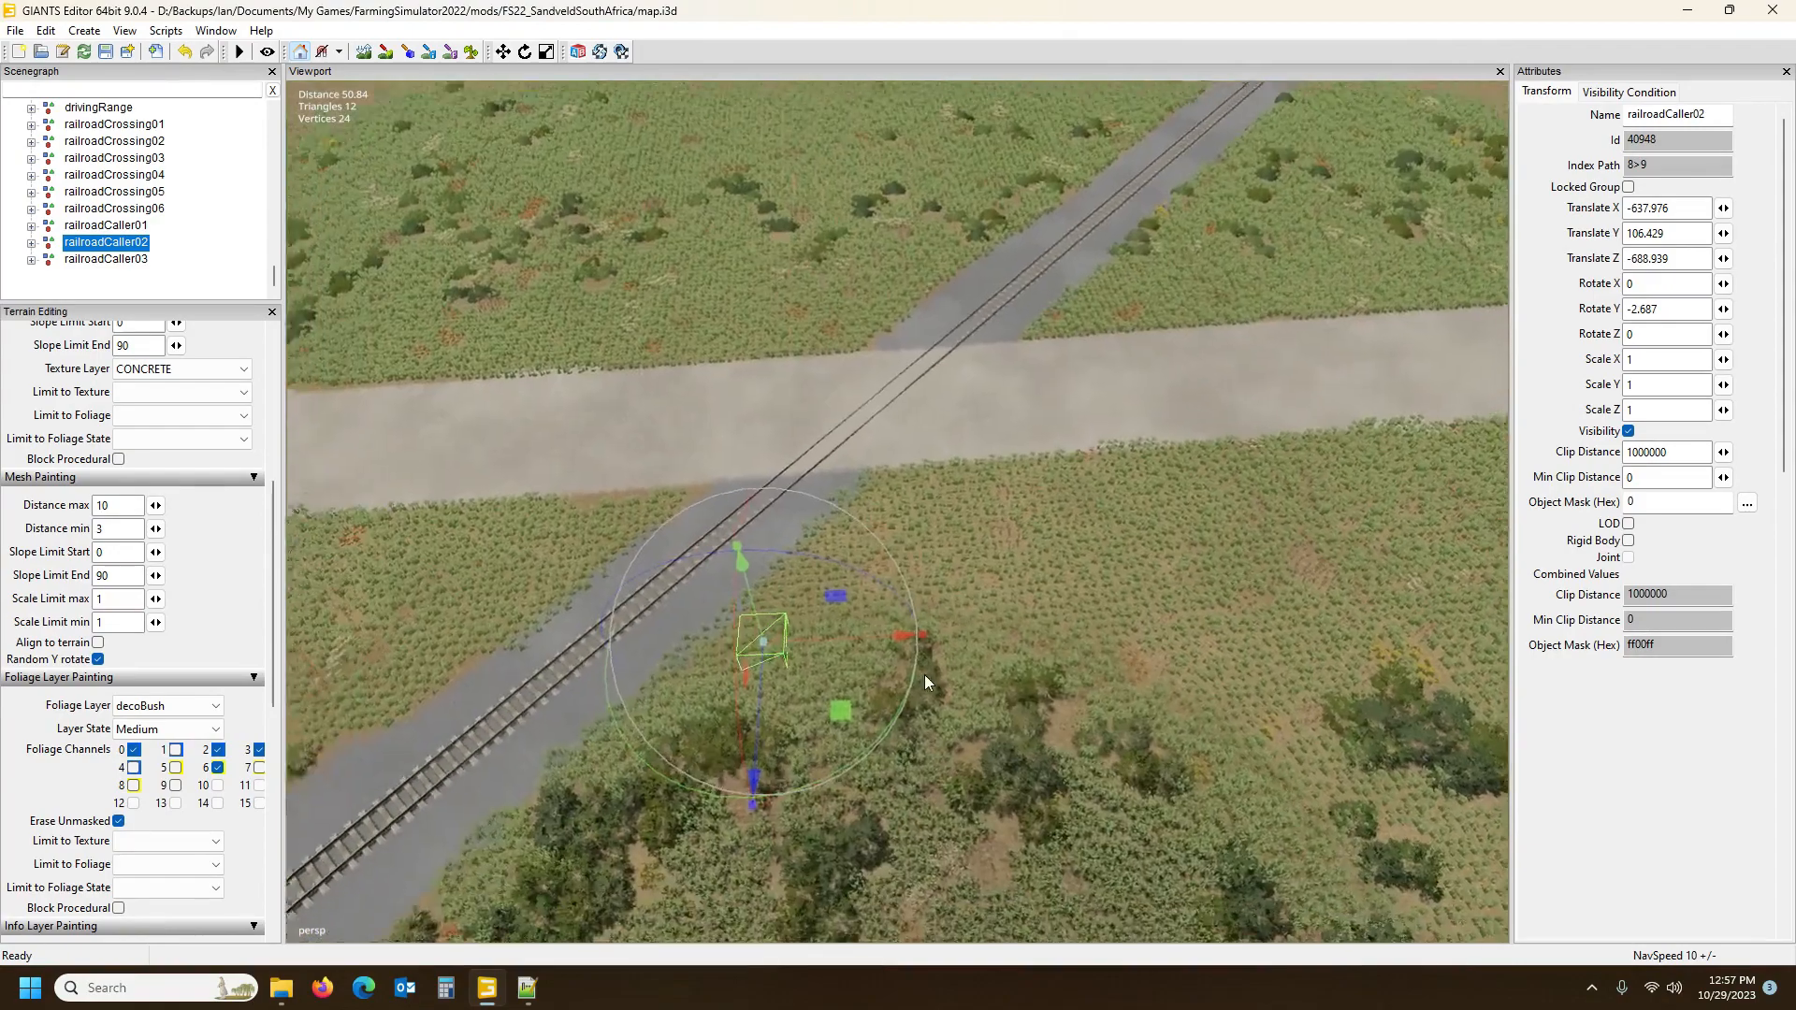
right_click_drag(924, 676, 923, 661)
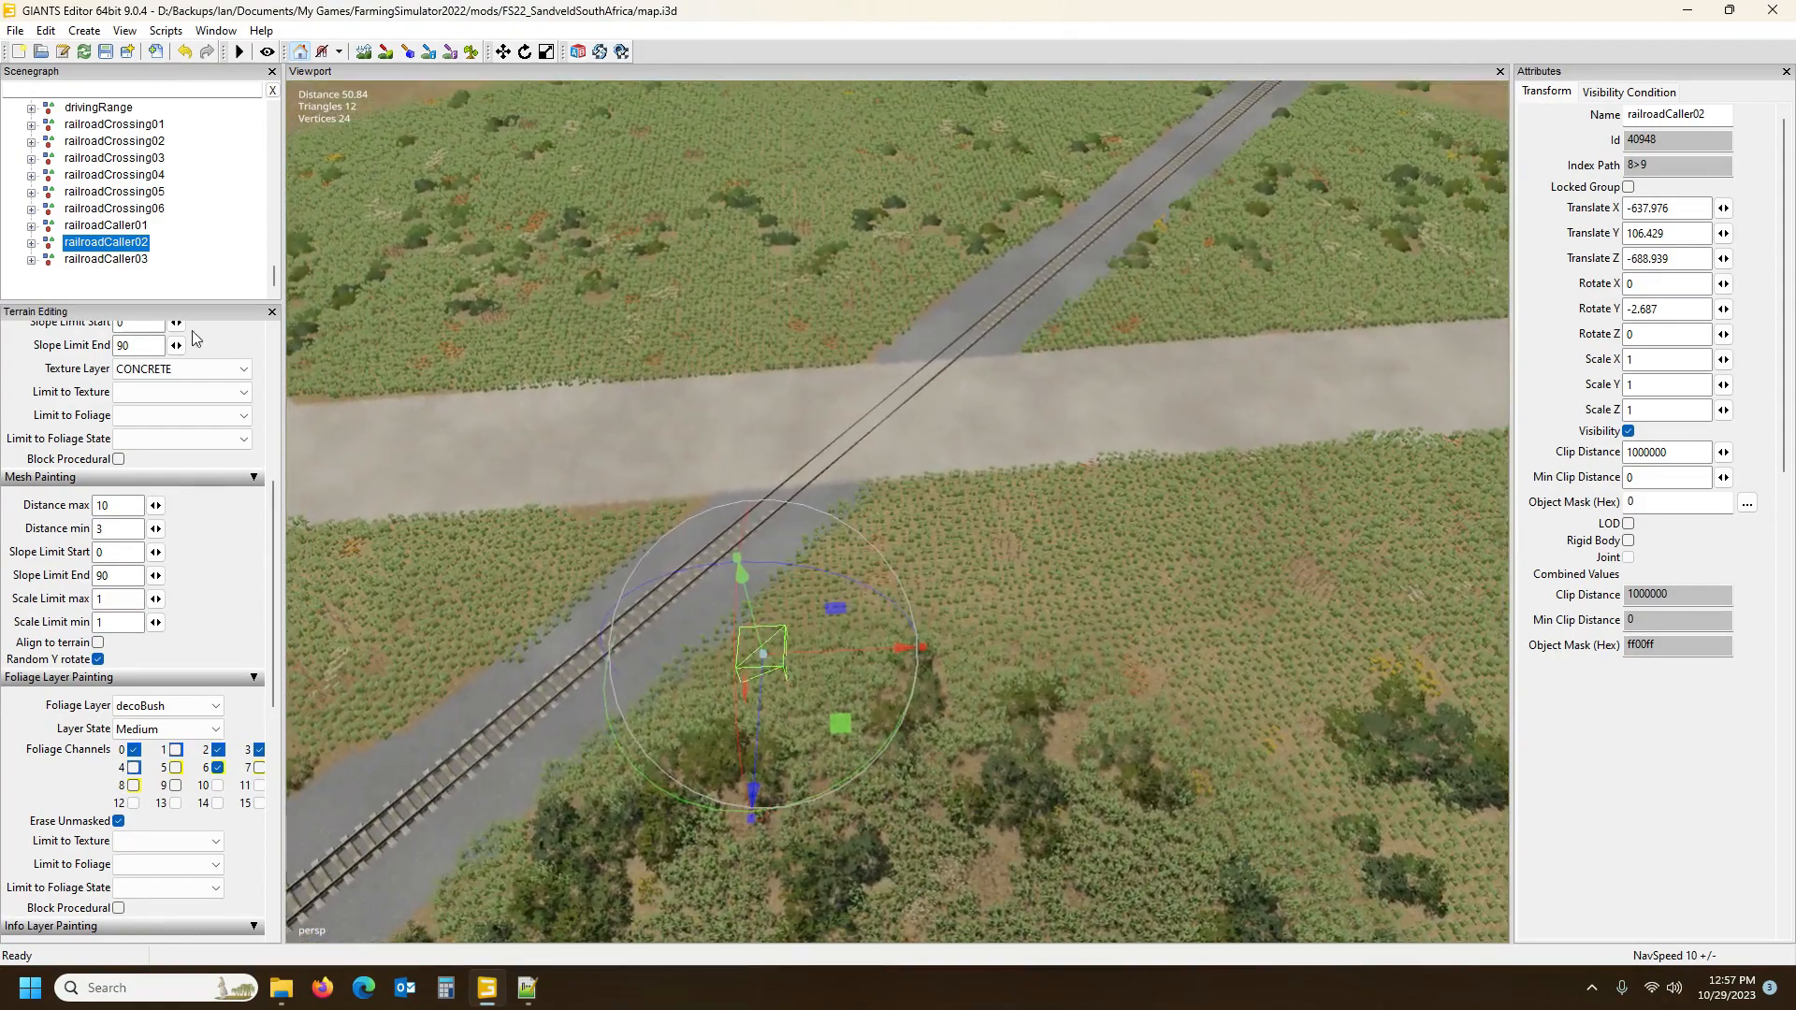
Select railroadCaller03, survey the track, and check trainSystem.xml in Notepad++ before returning to GIANTS Editor
left_click(103, 262)
right_click_drag(866, 404, 956, 192)
scroll(928, 194, "up", 8)
left_click_drag(928, 195, 327, 305, "alt")
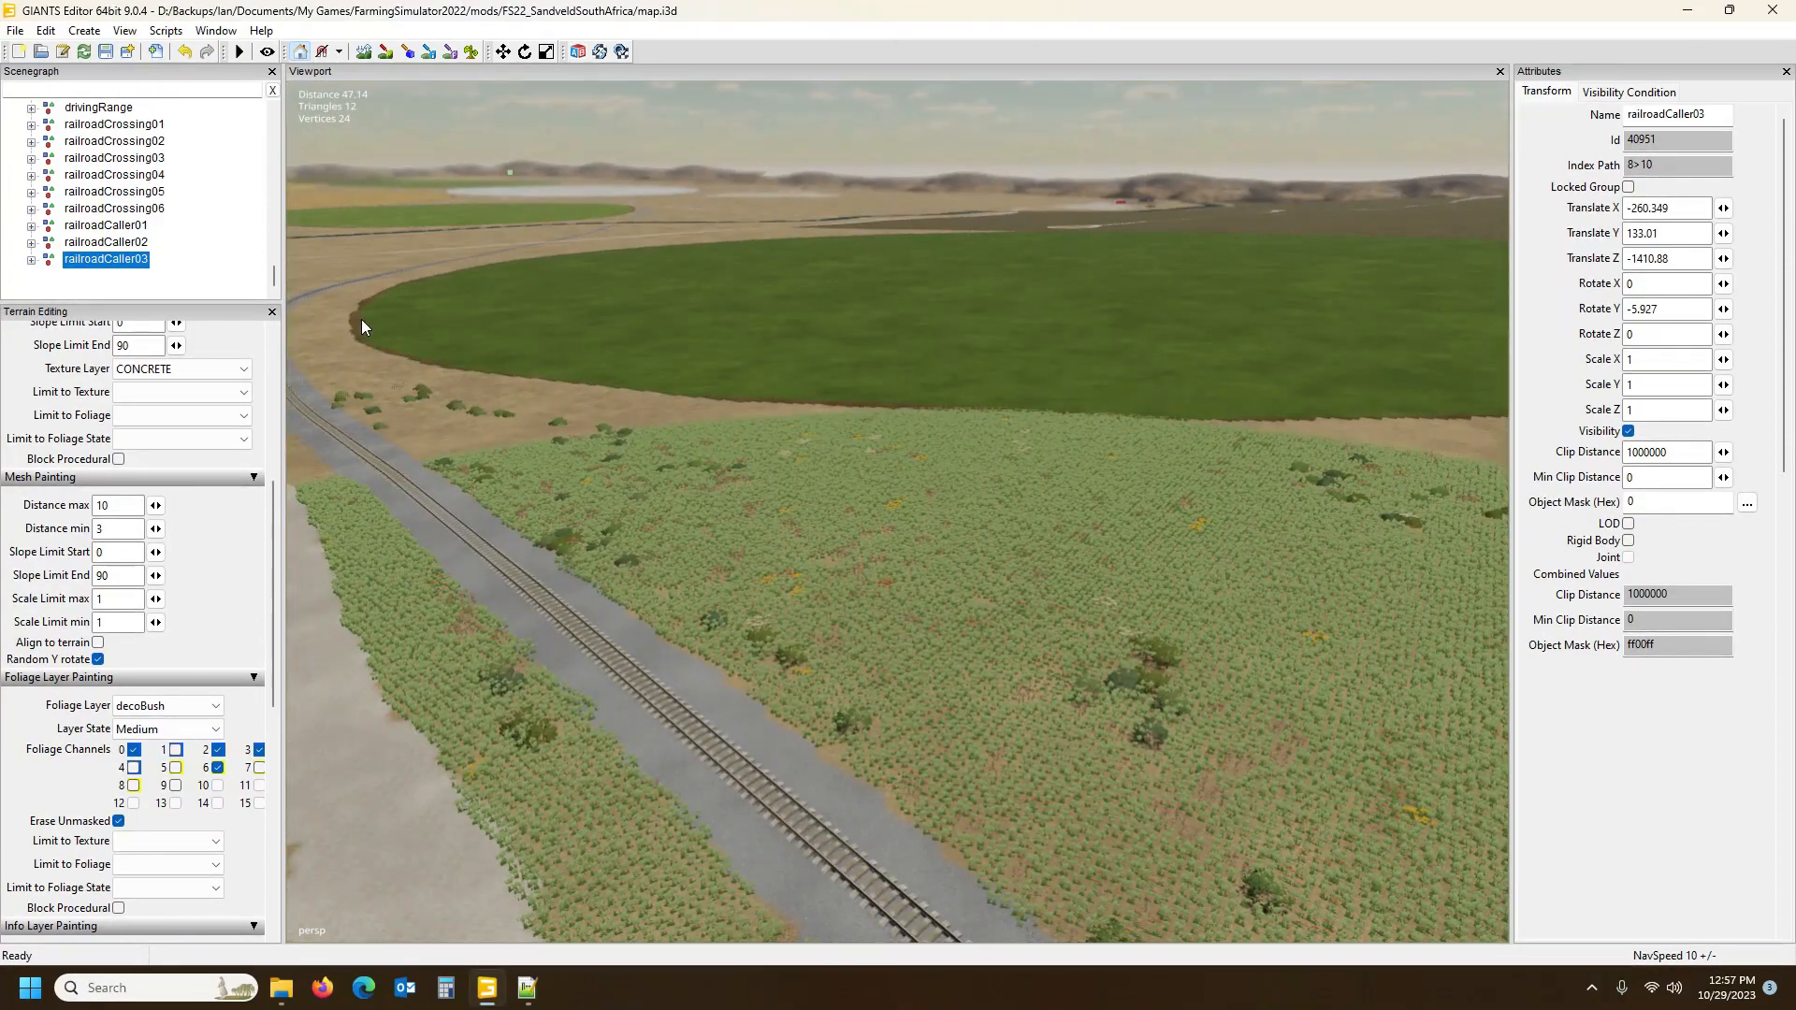
left_click(528, 988)
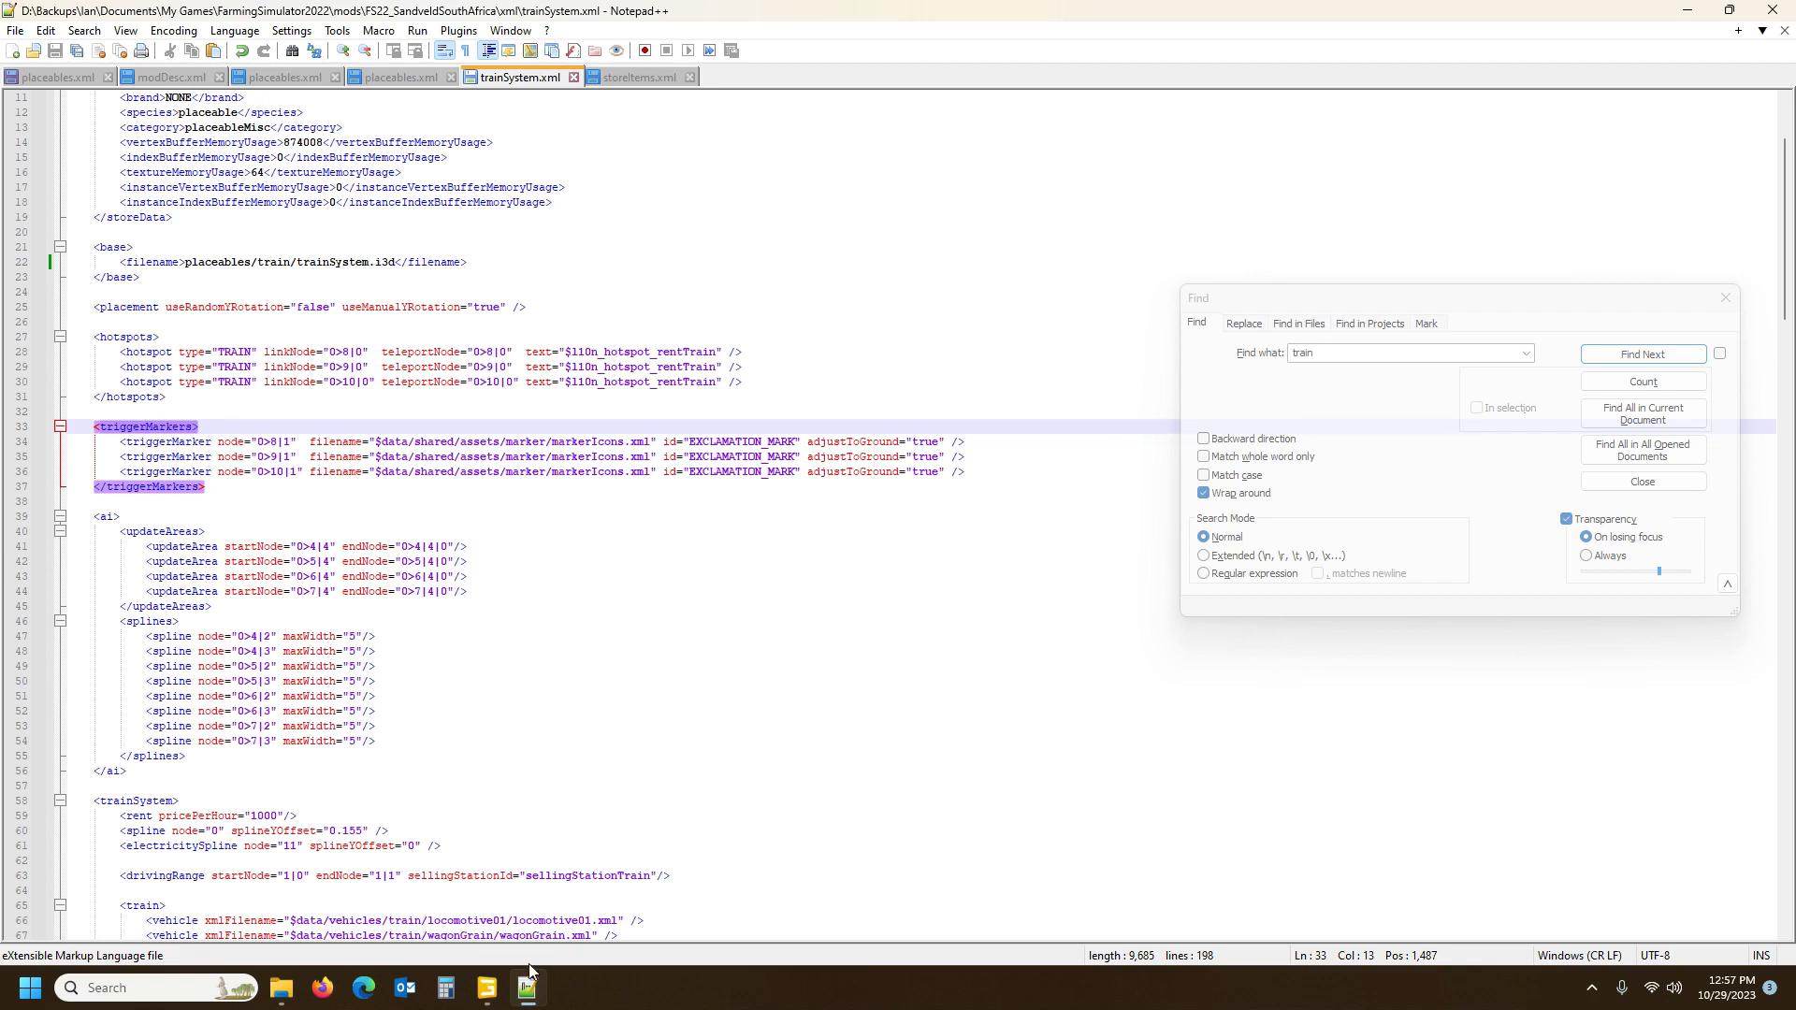
left_click(486, 988)
right_click_drag(755, 538, 639, 429)
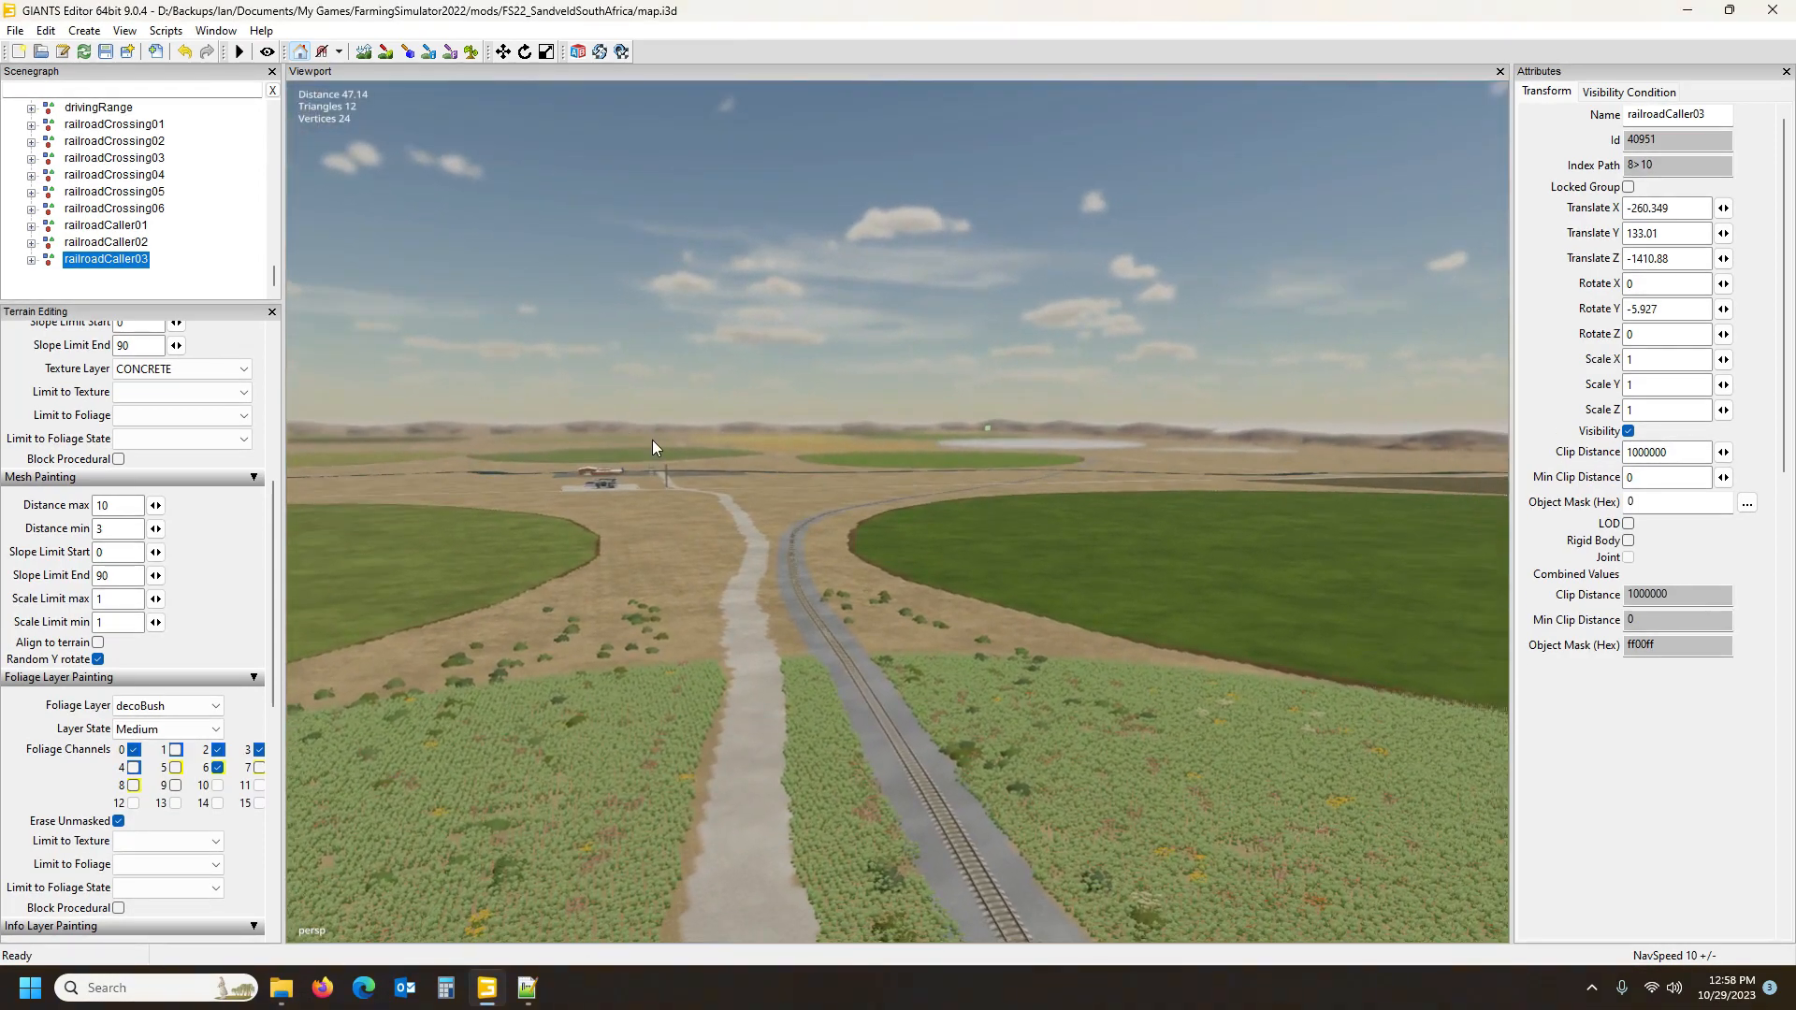
Place railroadCrossing01 where the road crosses the track, at about X -1717.87, Y 106.82, Z -313.53, with its Y rotation near 0°
scroll(183, 211, "up", 2)
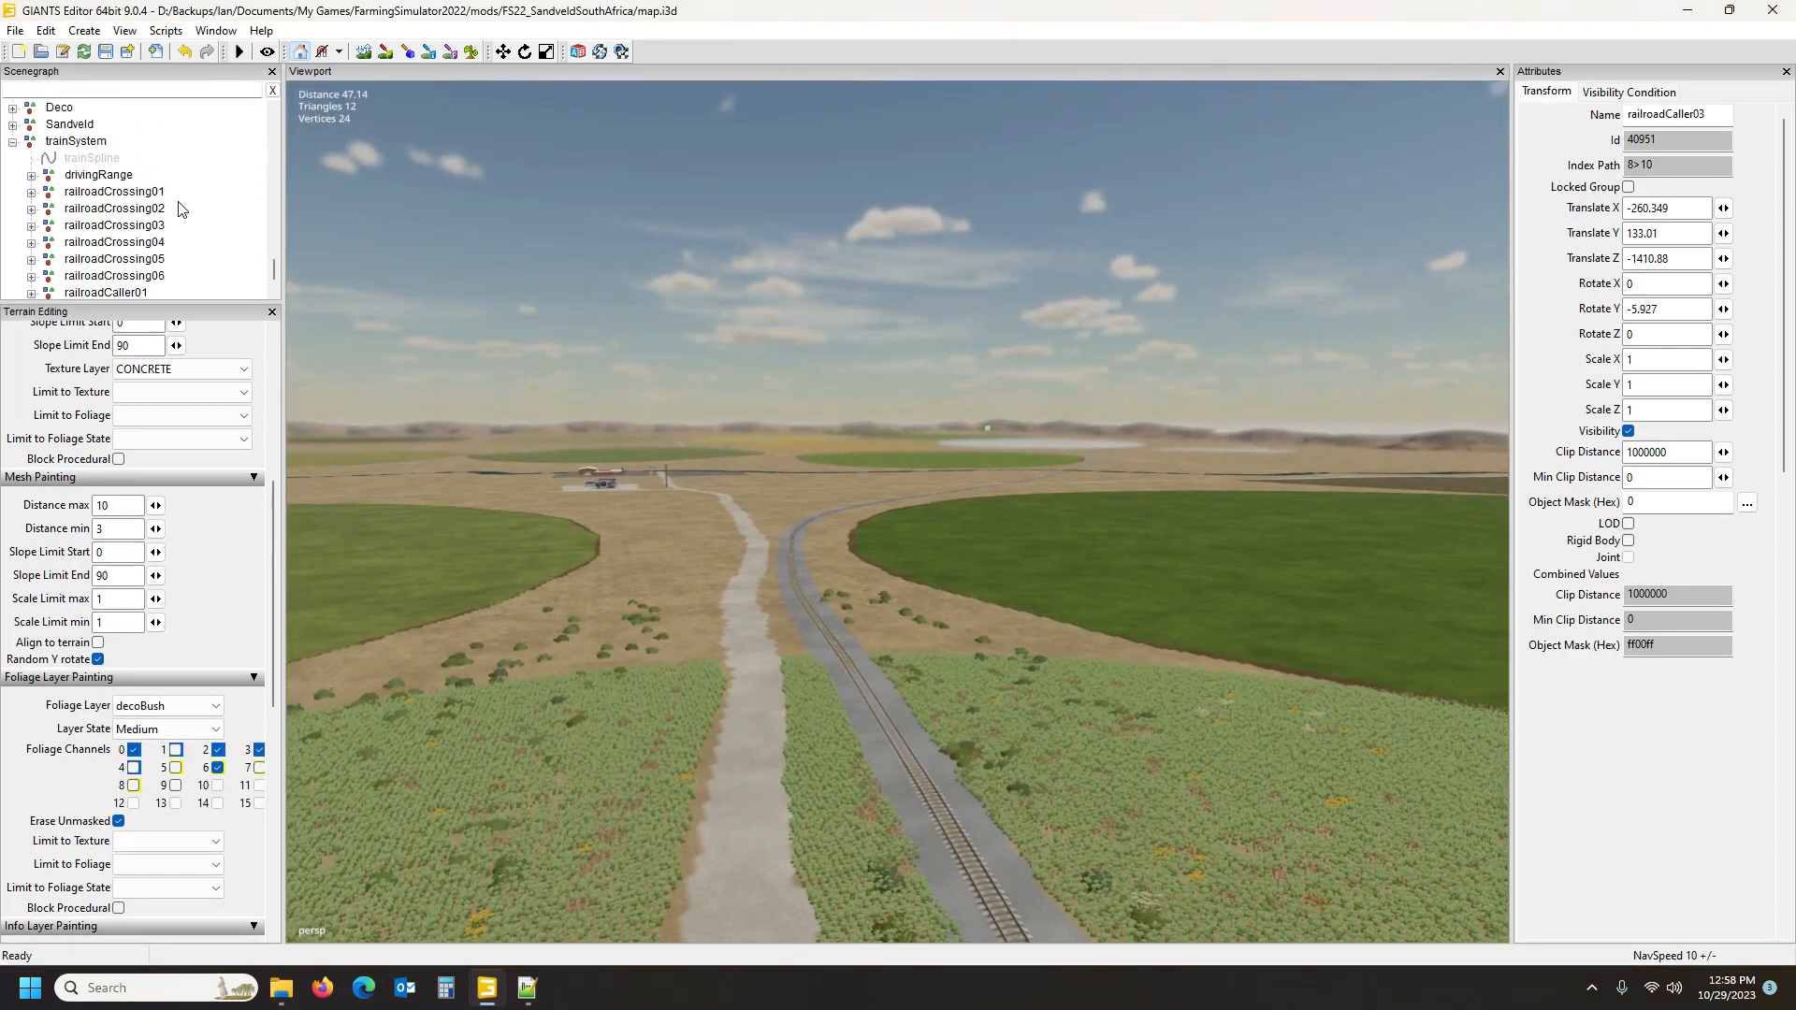
left_click(120, 195)
key("f")
right_click_drag(709, 348, 683, 540)
key("w")
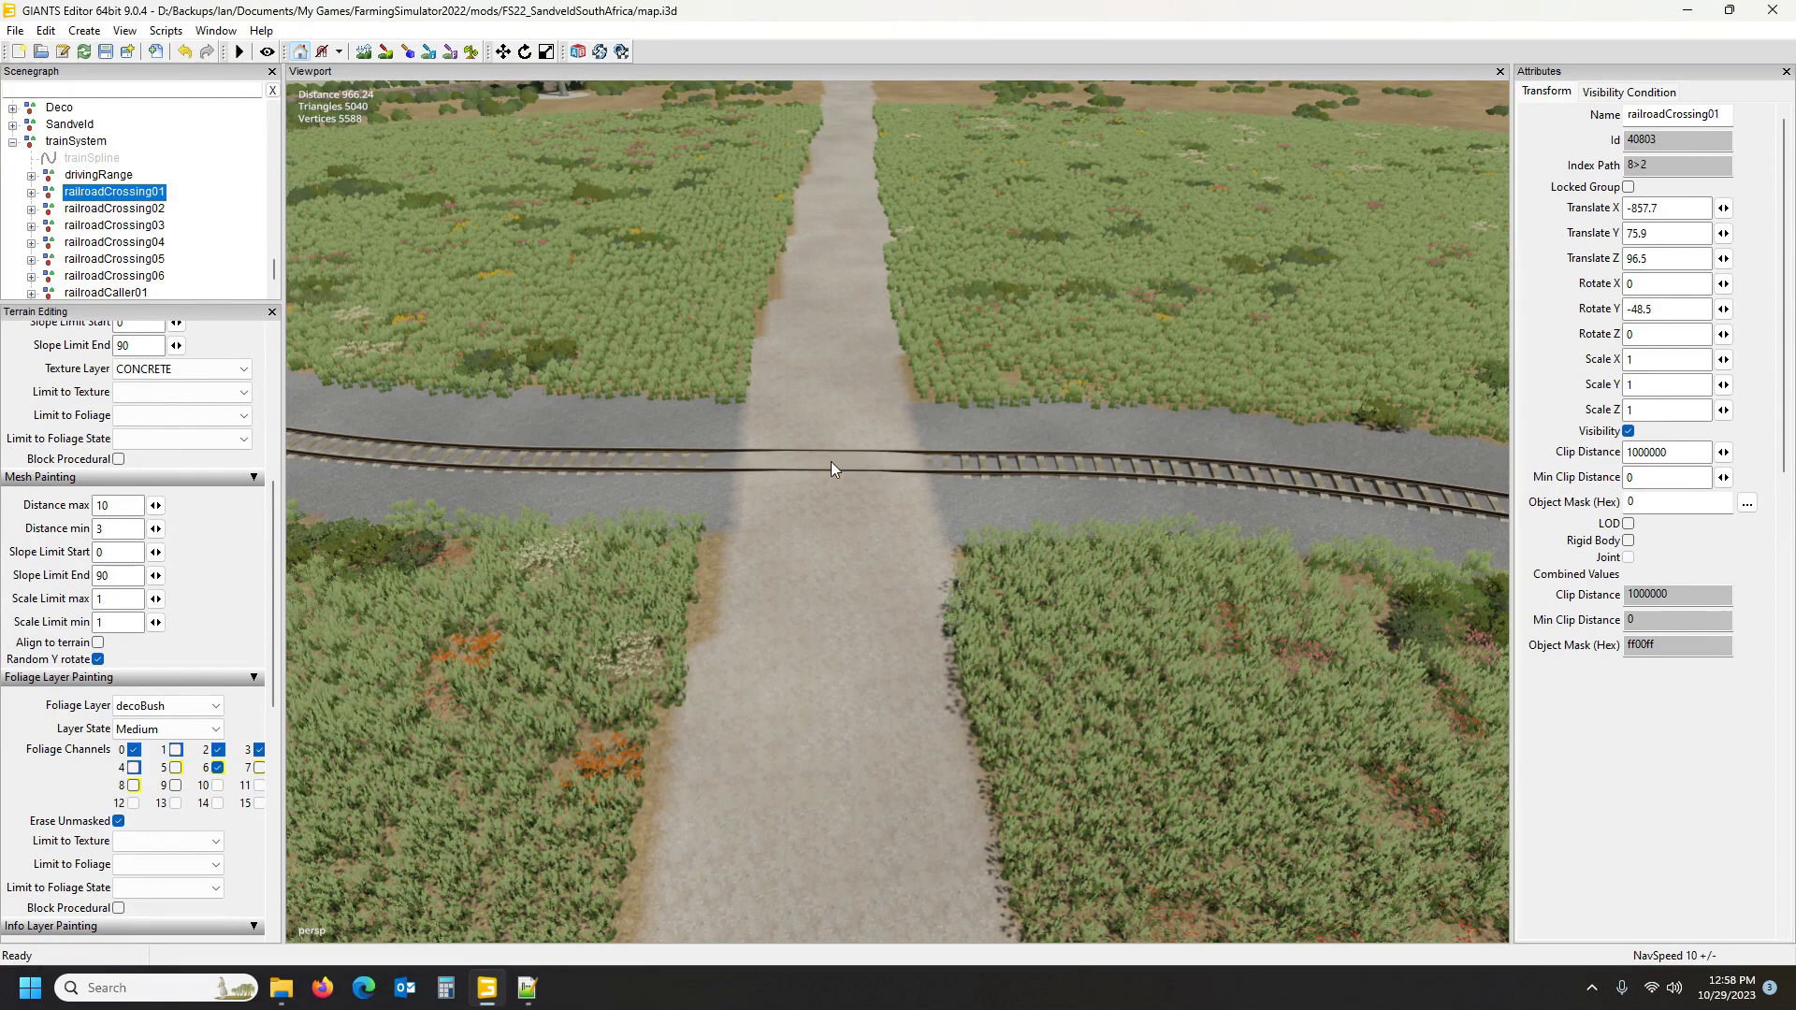
key("ctrl+b")
left_click_drag(835, 588, 1081, 561, "alt")
scroll(818, 595, "up", 4)
scroll(827, 588, "up", 3)
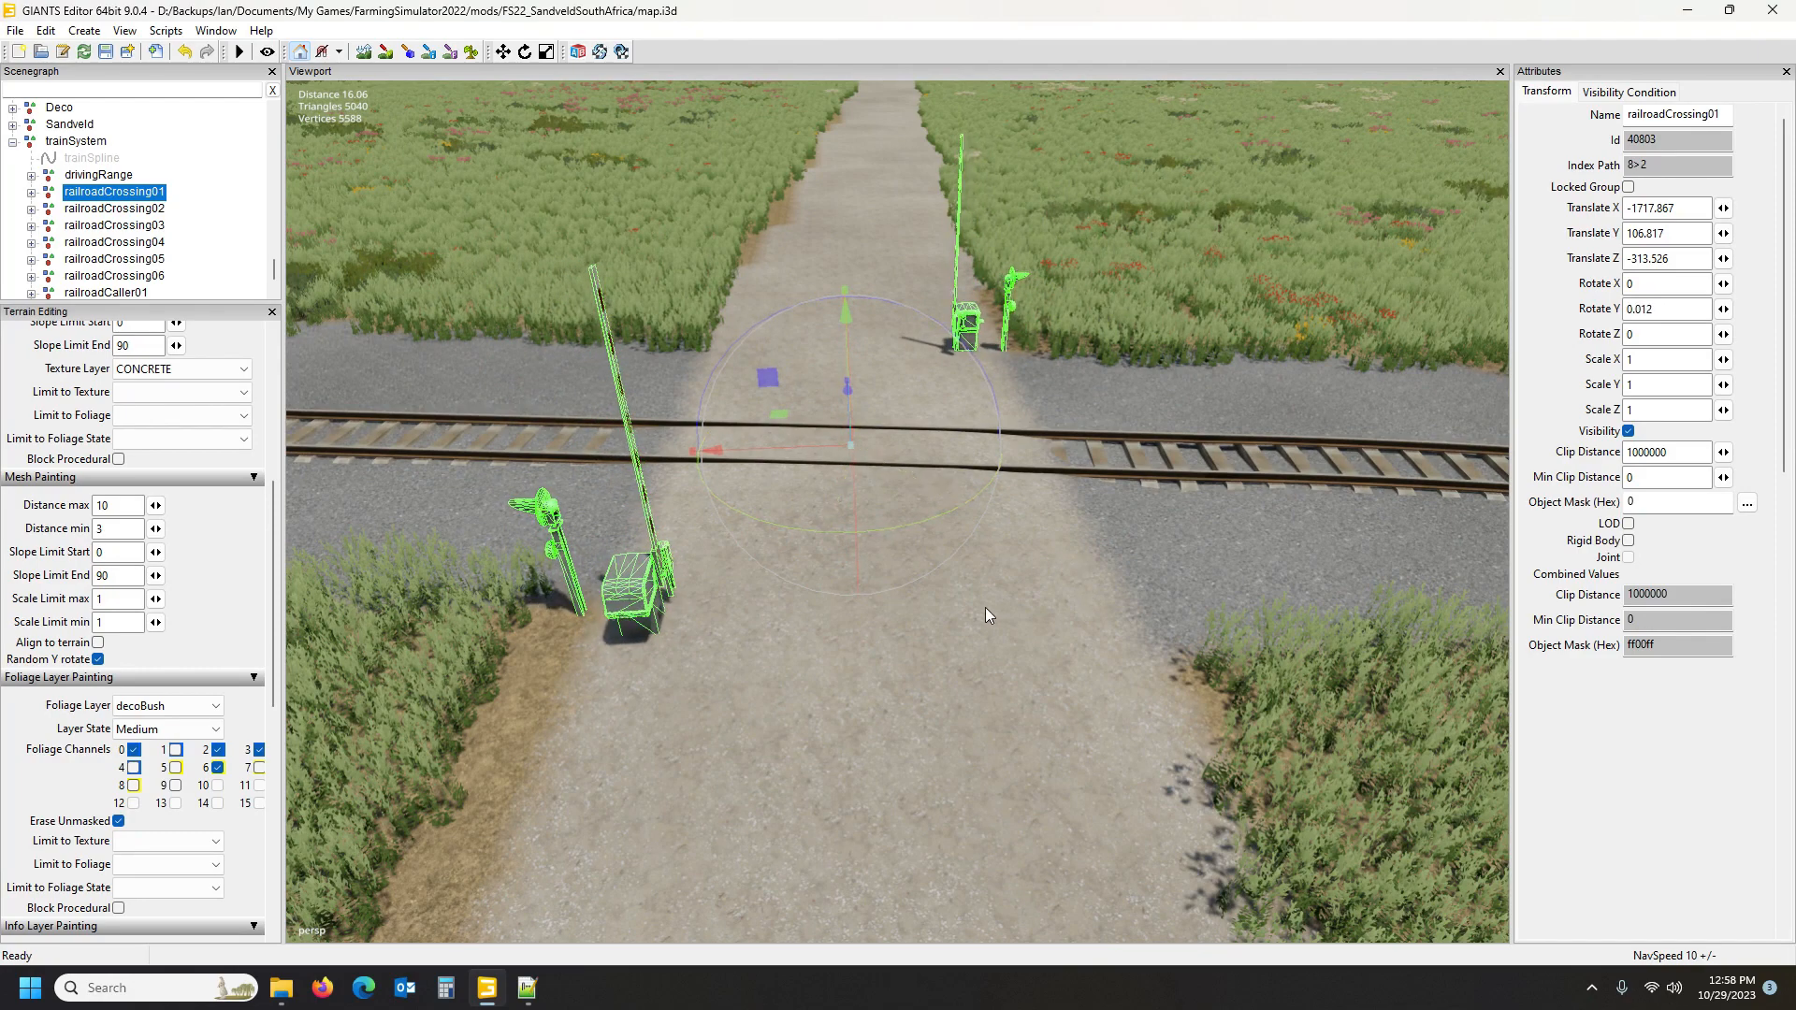
Rotate railroadCrossing01 slightly to about -2.29° around Y
scroll(985, 614, "down", 4)
scroll(989, 618, "down", 2)
left_click_drag(990, 620, 915, 638, "alt")
scroll(996, 675, "up", 3)
scroll(997, 676, "down", 4)
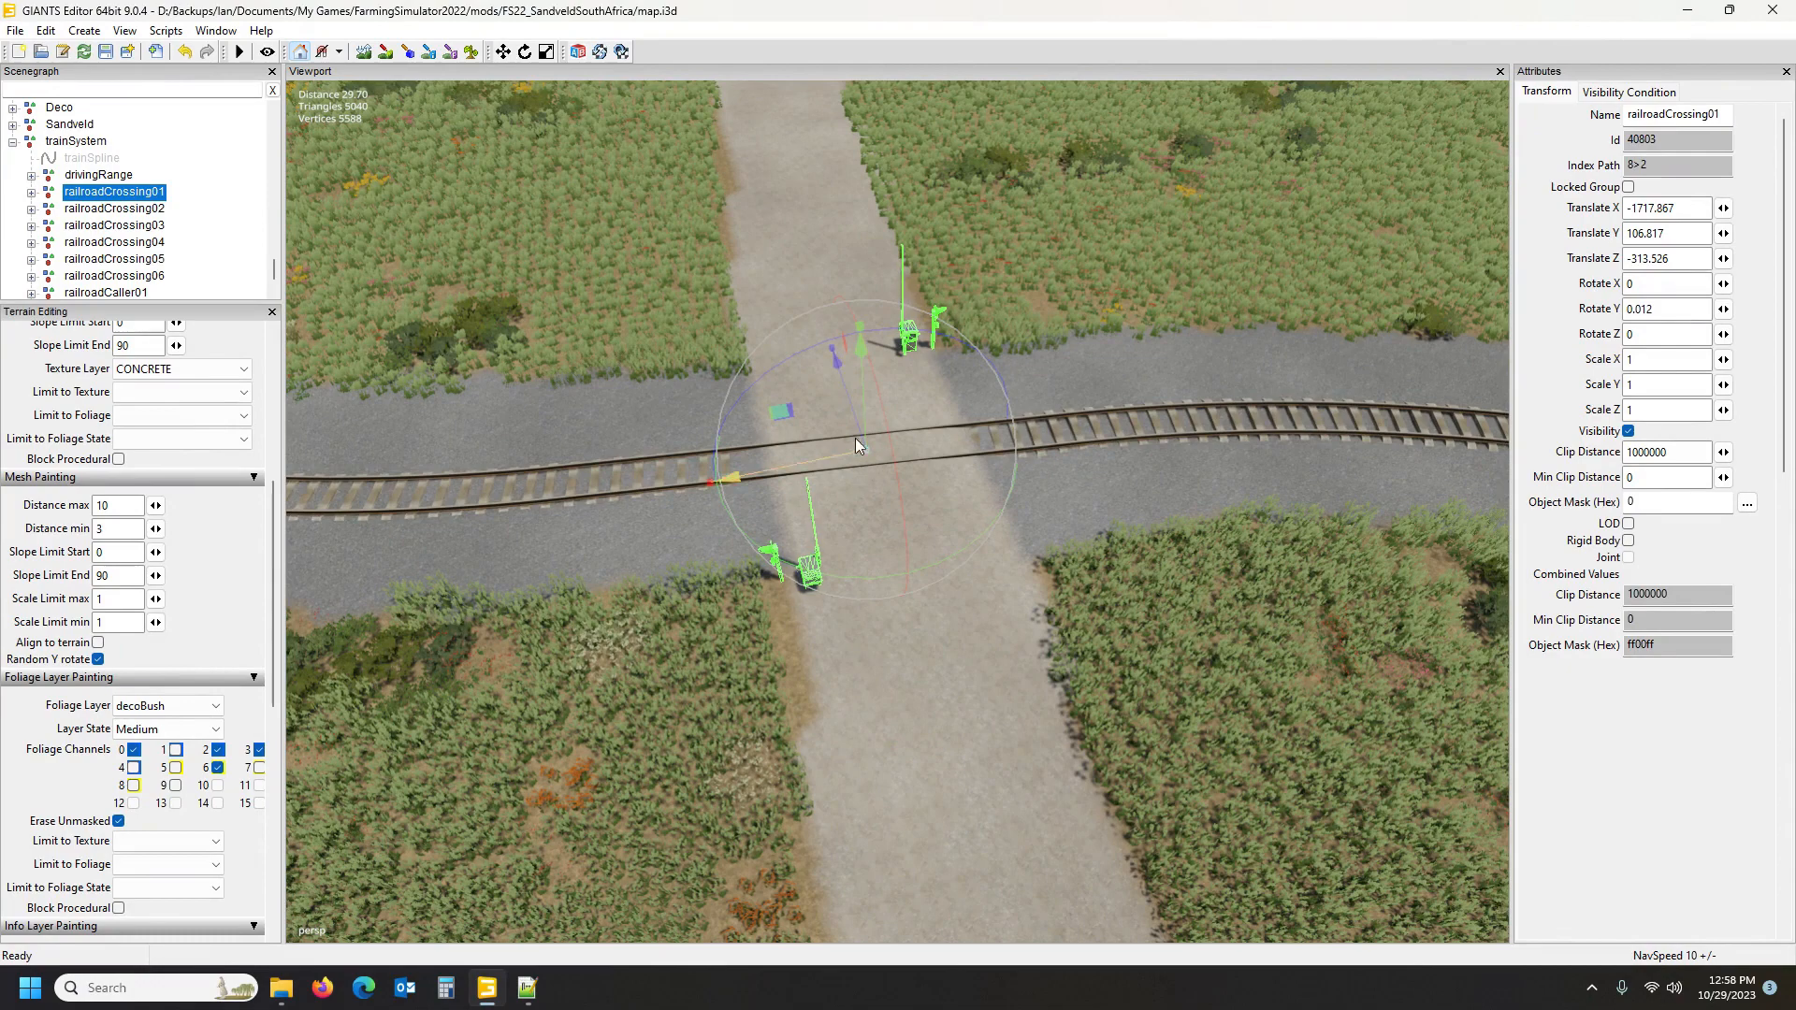
left_click_drag(856, 335, 880, 580)
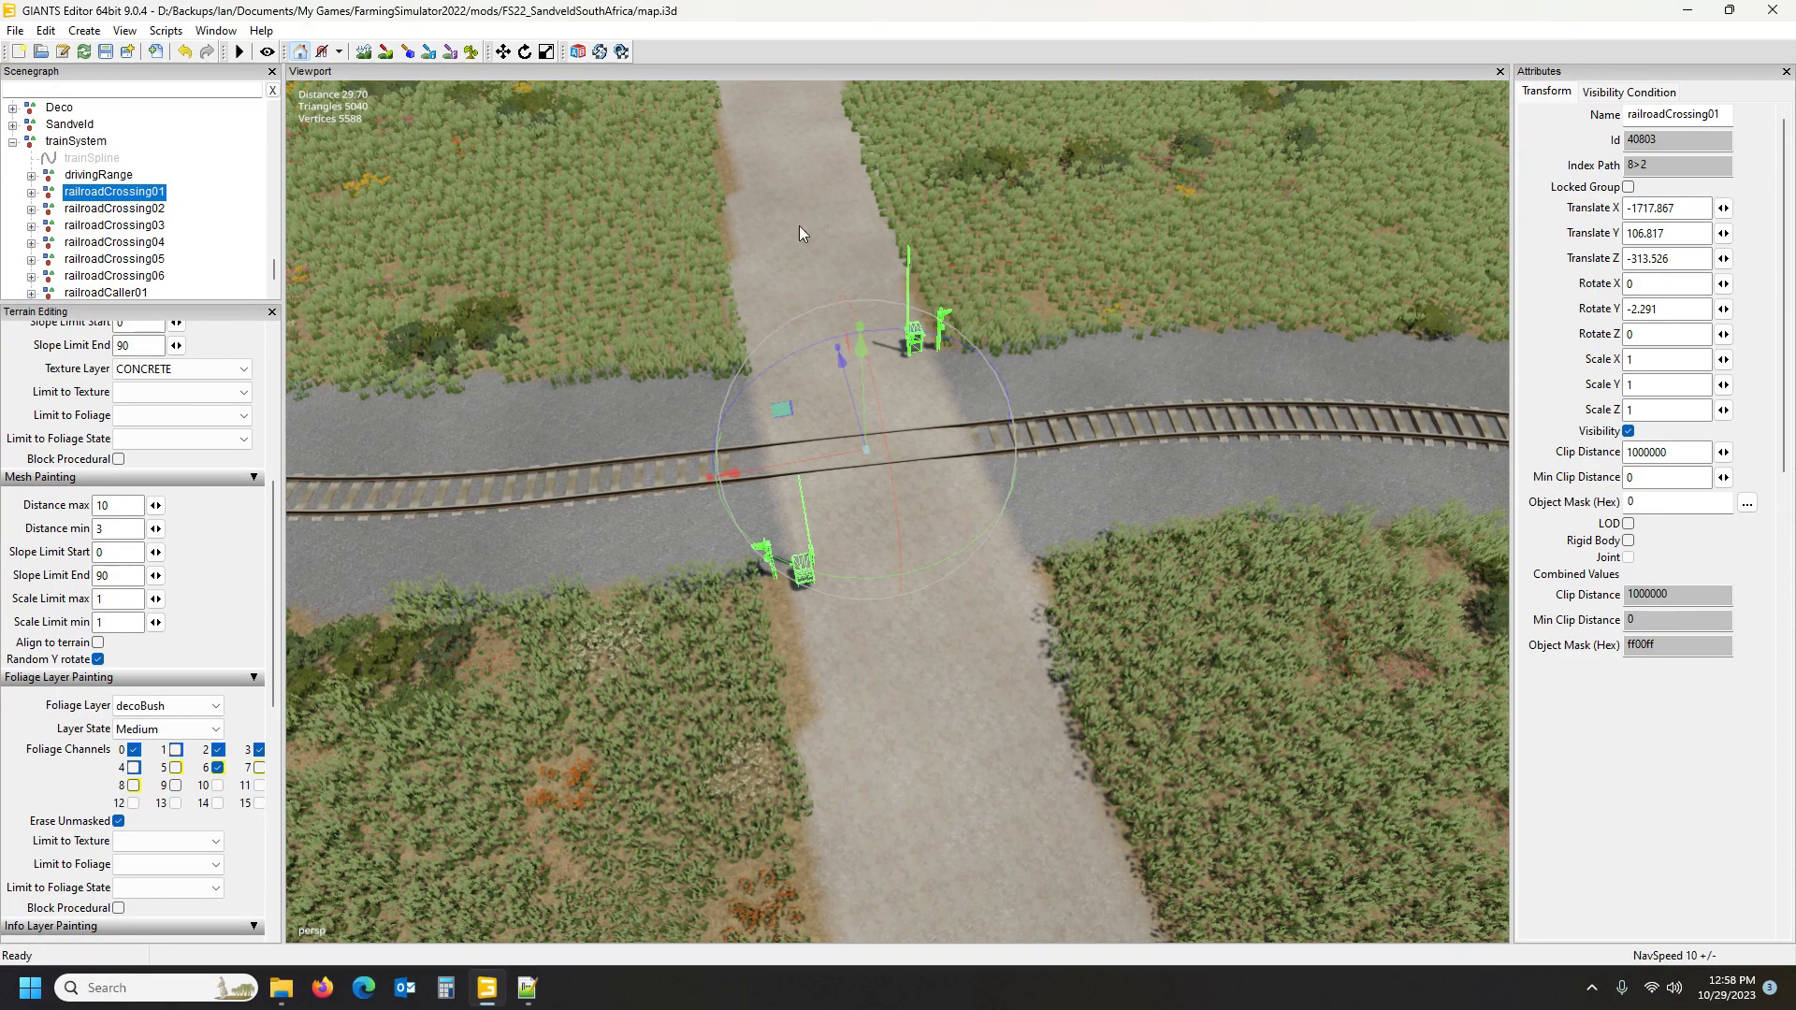
Examine how railroadCrossing01's barriers and signals face the road and the track from close up and from a distance
left_click_drag(874, 464, 879, 575, "alt")
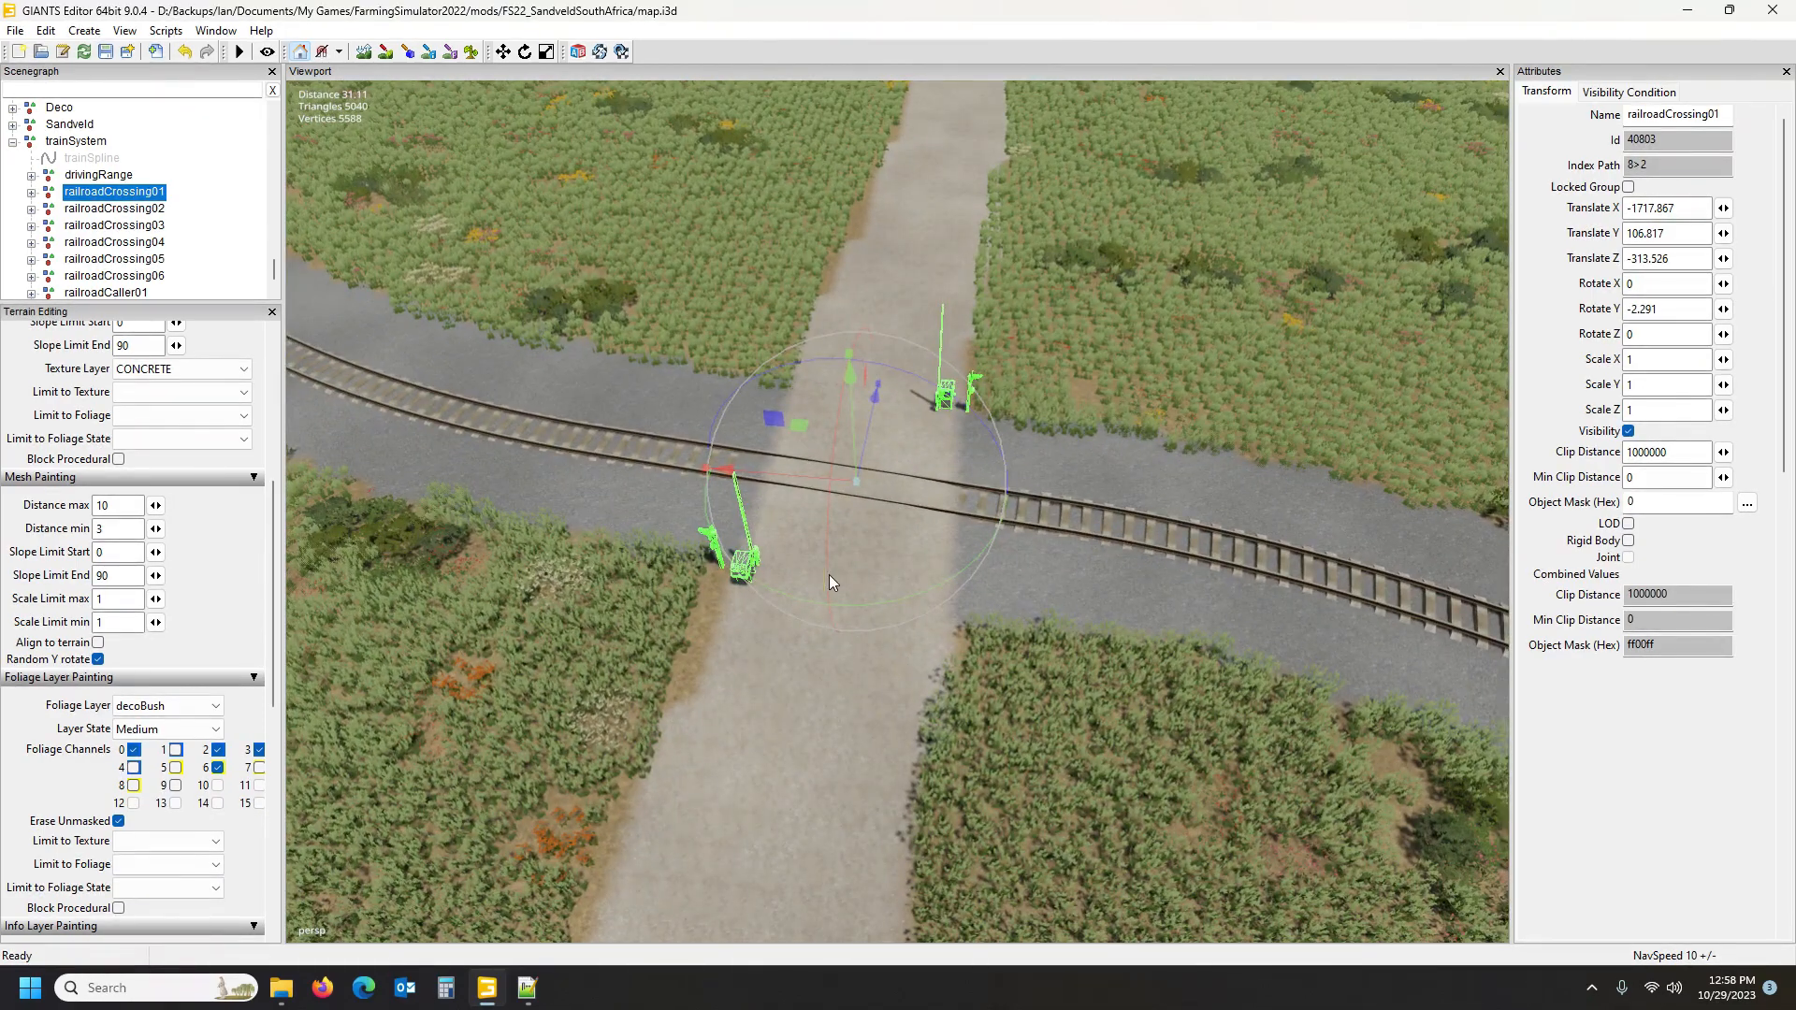
scroll(805, 580, "up", 5)
left_click_drag(816, 593, 1099, 497, "alt")
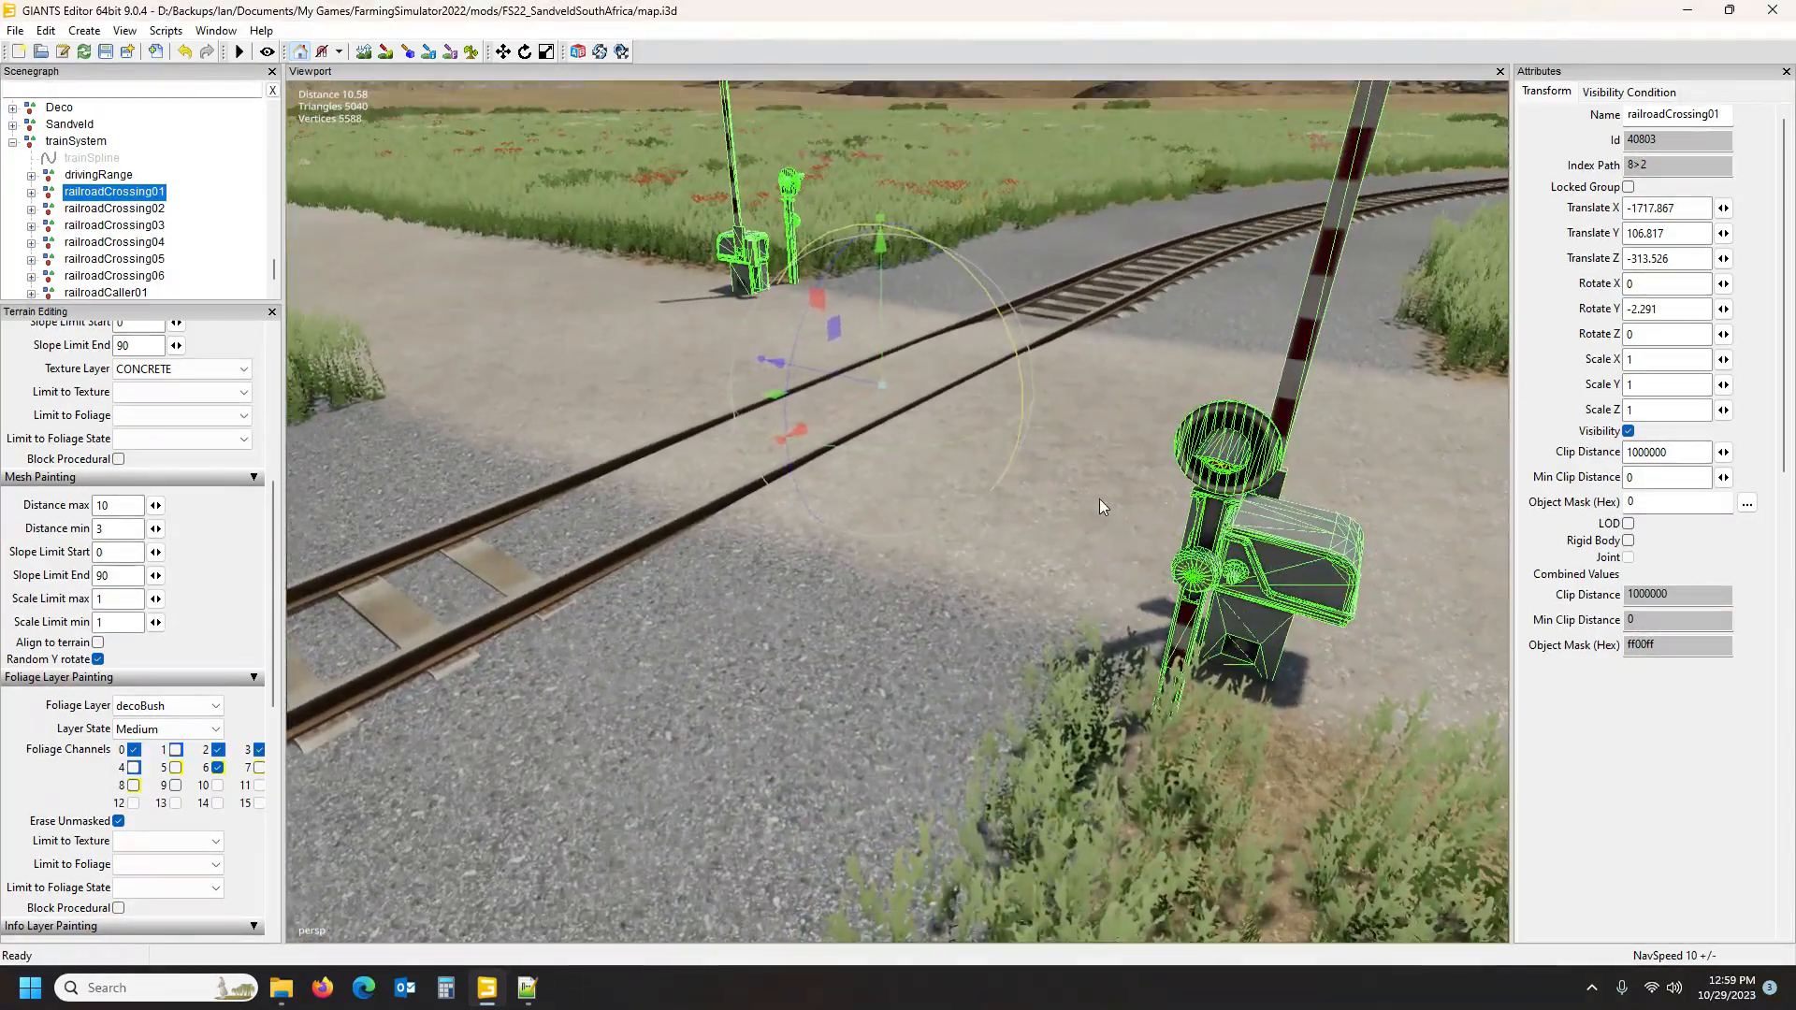
left_click_drag(1197, 605, 995, 633, "alt")
scroll(1149, 621, "down", 3)
scroll(1149, 621, "down", 2)
scroll(1013, 642, "down", 2)
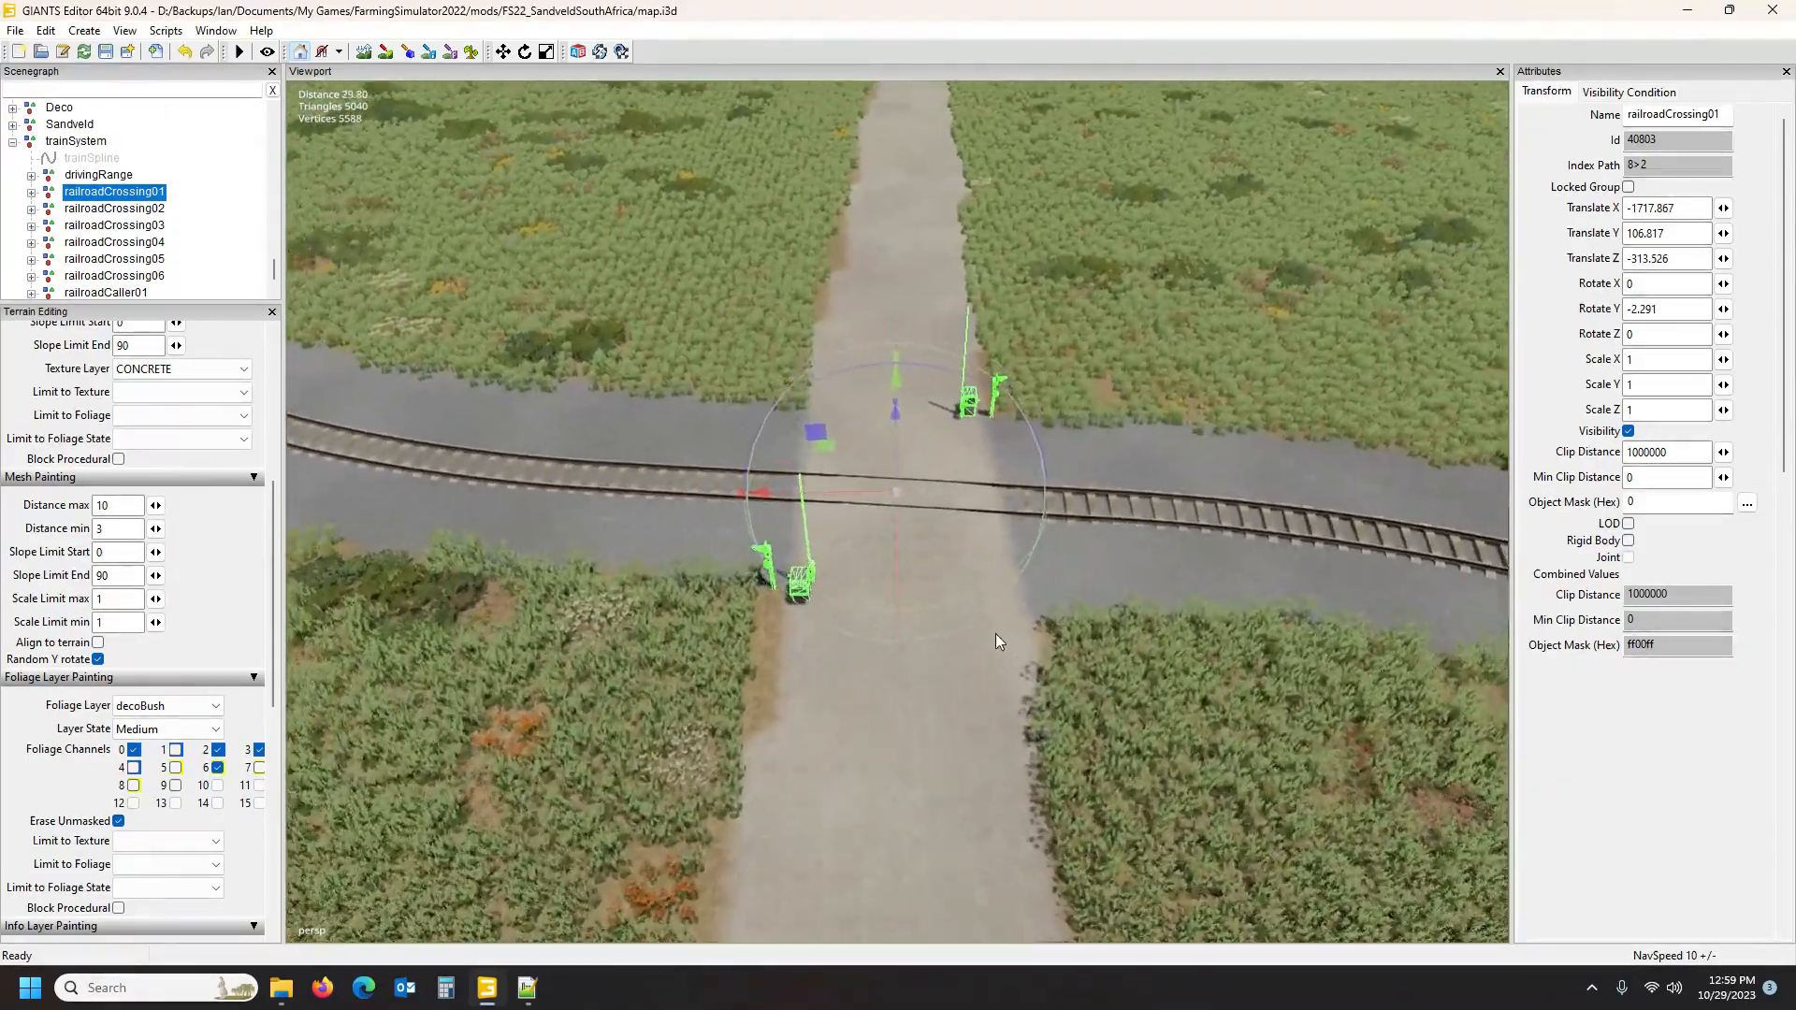
Rotate railroadCrossing01 to about 85.43° around Y and shift it along the track to about X -1717.86, Z -313.75
middle_click_drag(995, 632, 996, 643, "alt")
left_click_drag(996, 643, 1019, 646, "alt")
left_click_drag(985, 555, 1243, 445)
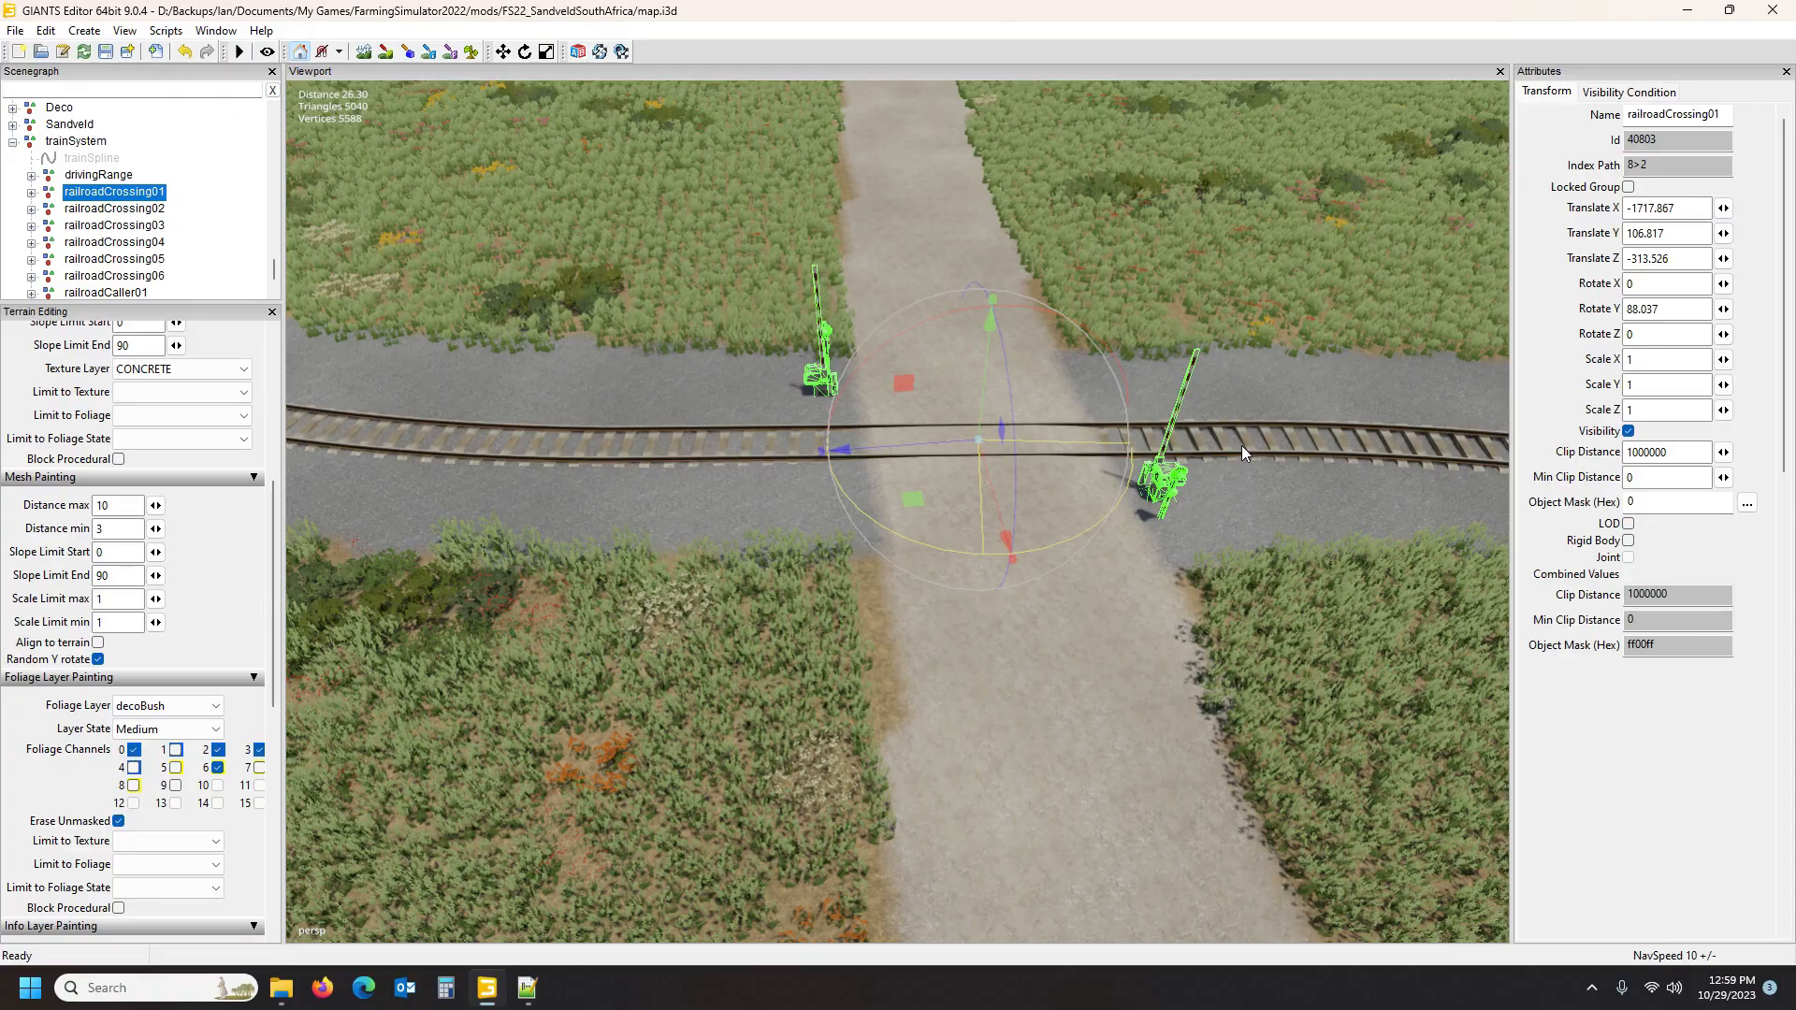
left_click_drag(1113, 578, 786, 565, "alt")
scroll(773, 550, "down", 3)
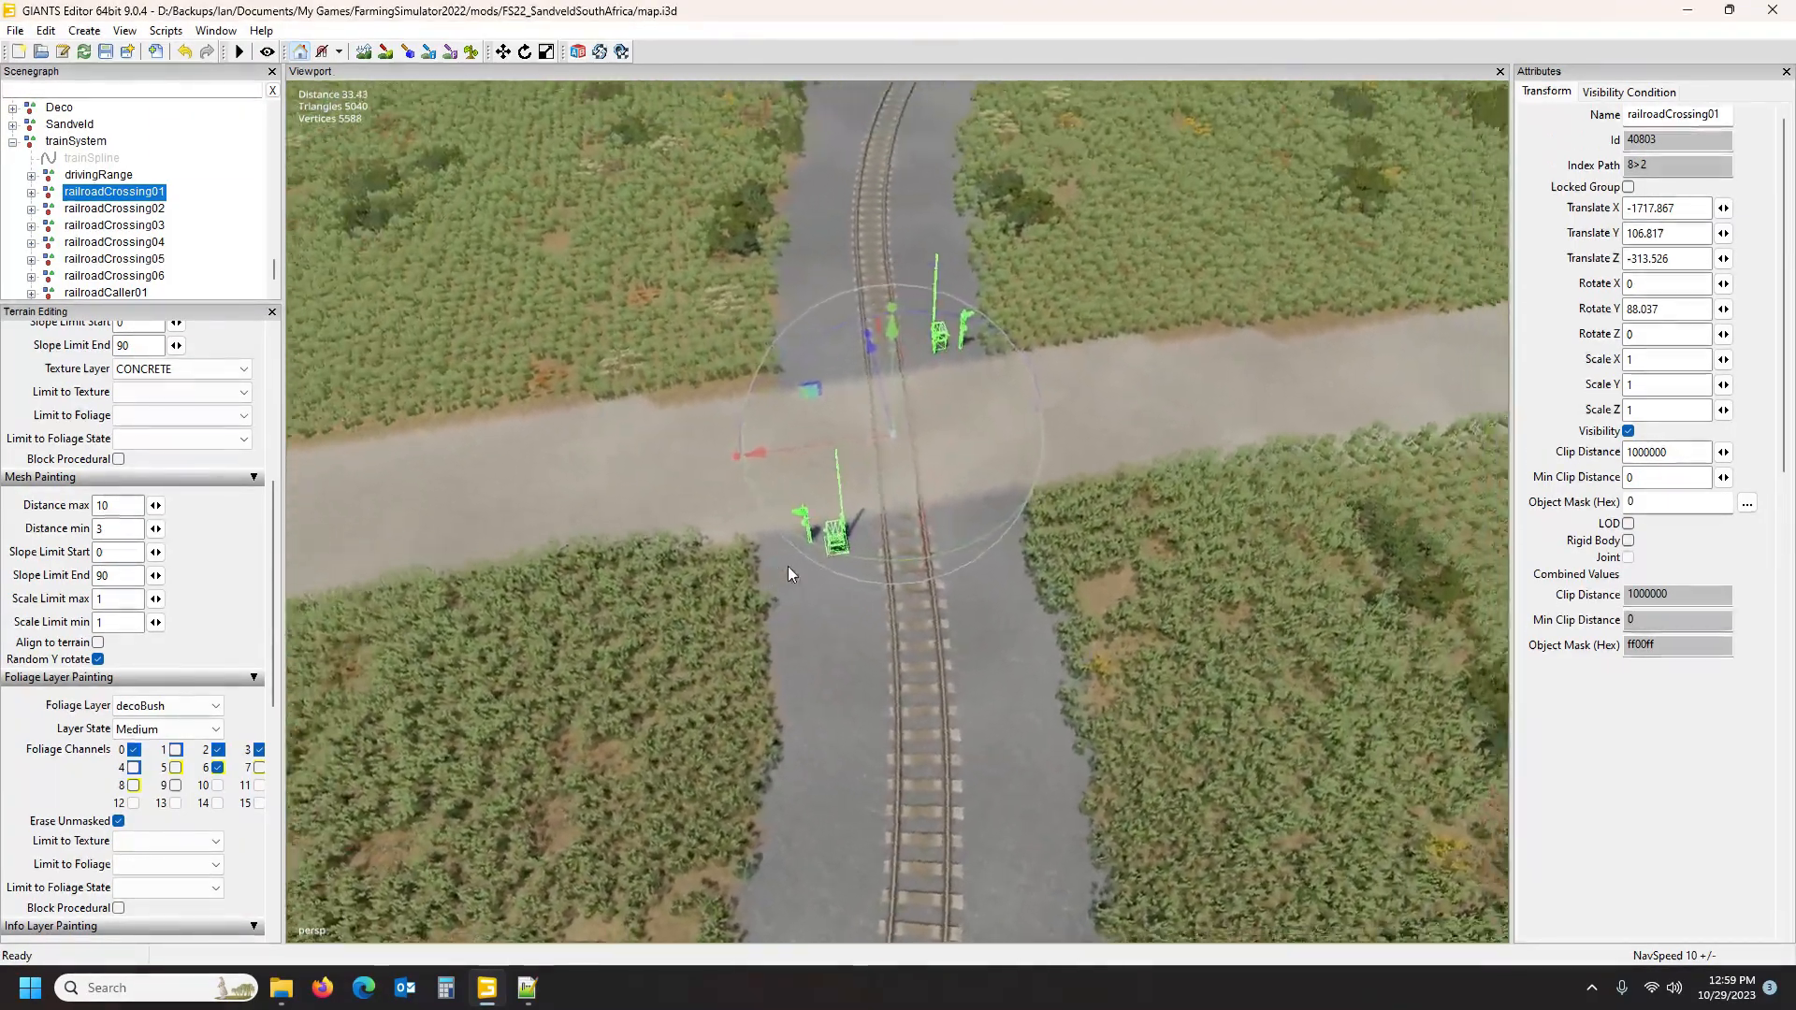
scroll(786, 566, "up", 3)
left_click_drag(859, 411, 851, 415)
left_click_drag(867, 526, 857, 530)
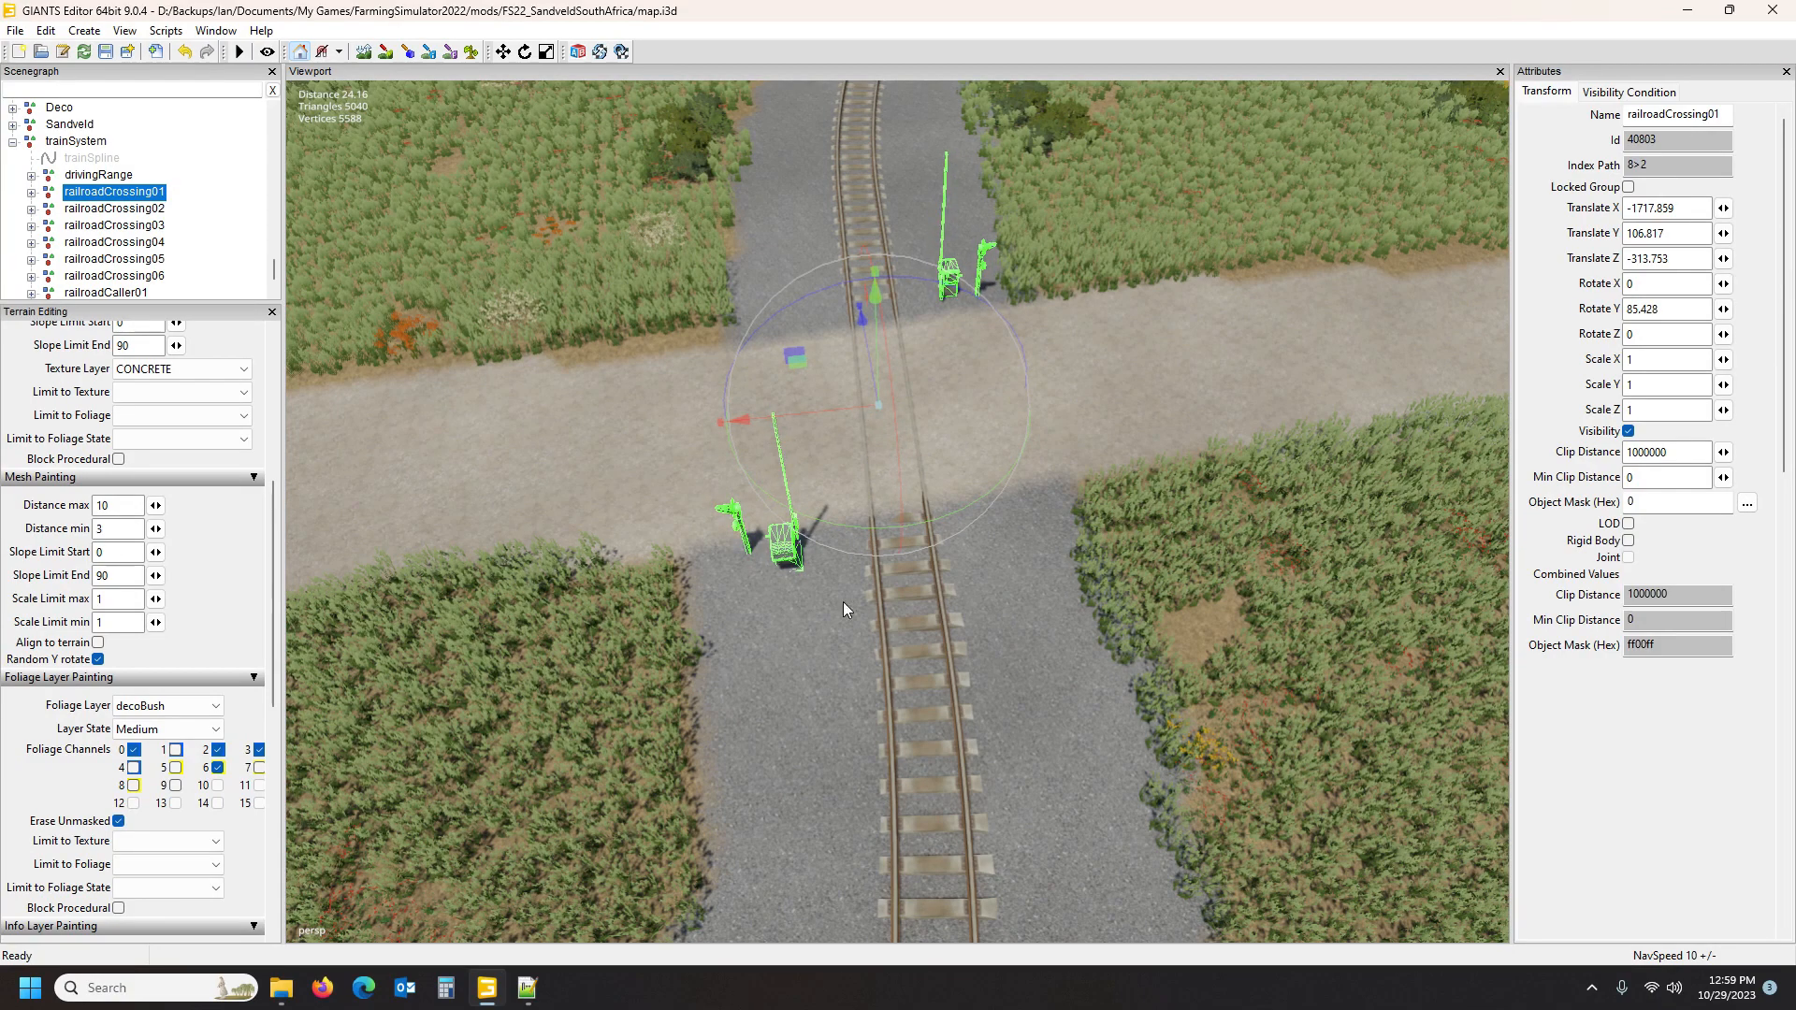
Examine railroadCrossing01's alignment from both road approaches, checking the barriers' distance from the road edges and rails
left_click_drag(863, 571, 1170, 481, "alt")
scroll(1198, 492, "up", 6)
scroll(1149, 466, "down", 12)
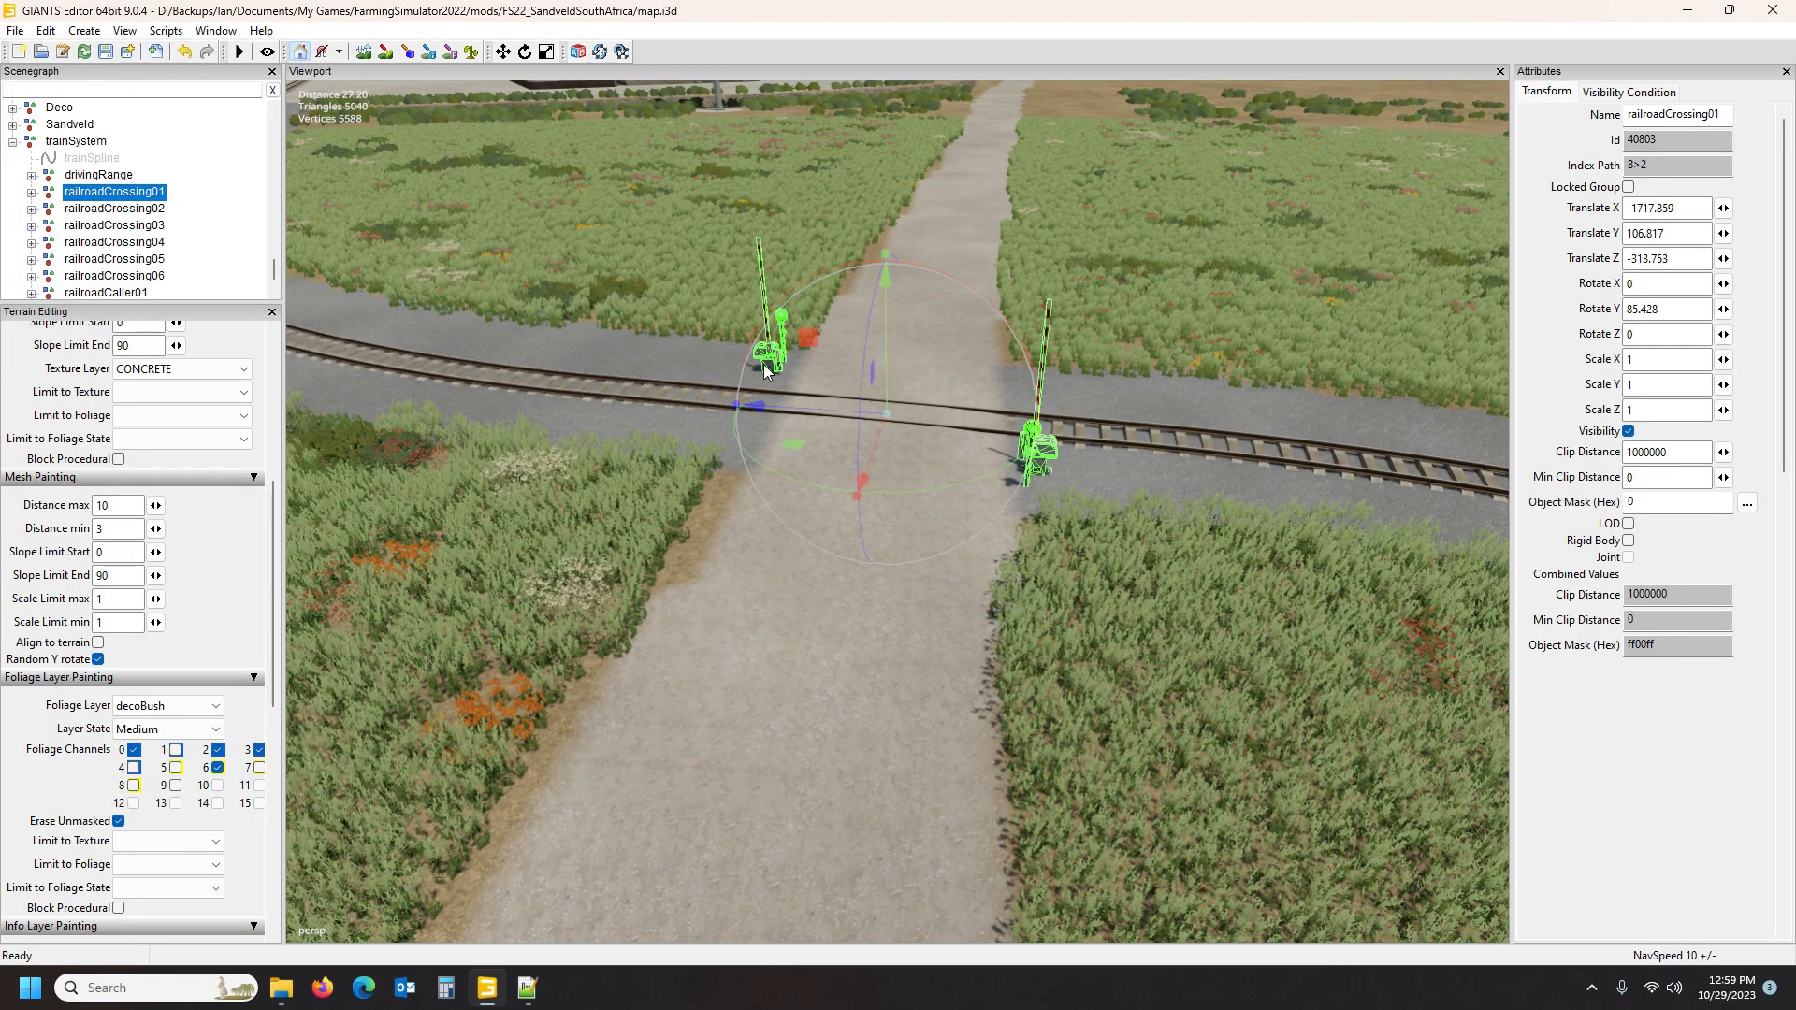
left_click_drag(804, 476, 879, 436, "alt")
scroll(686, 526, "up", 5)
scroll(788, 503, "up", 3)
scroll(852, 451, "down", 5)
scroll(880, 436, "up", 3)
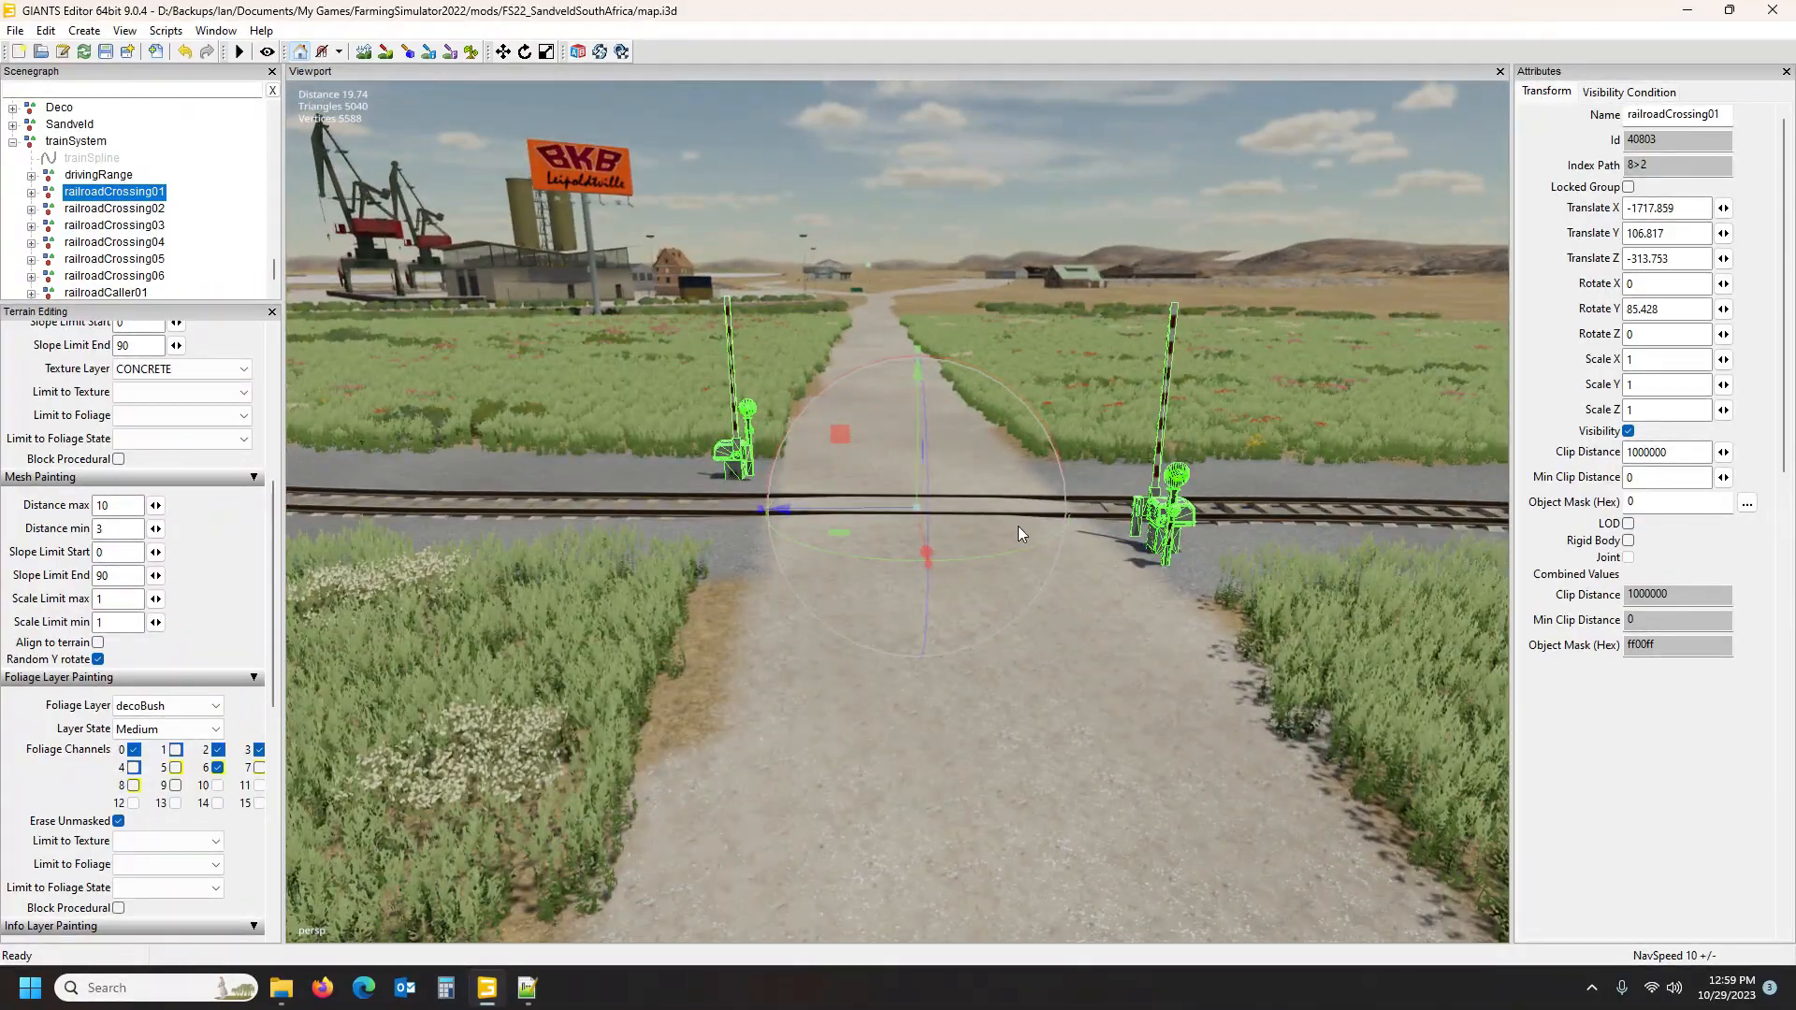
left_click_drag(1134, 533, 1142, 581, "alt")
scroll(1125, 577, "down", 3)
scroll(1152, 524, "down", 3)
scroll(1141, 586, "up", 5)
scroll(1142, 590, "down", 4)
scroll(1142, 581, "down", 1)
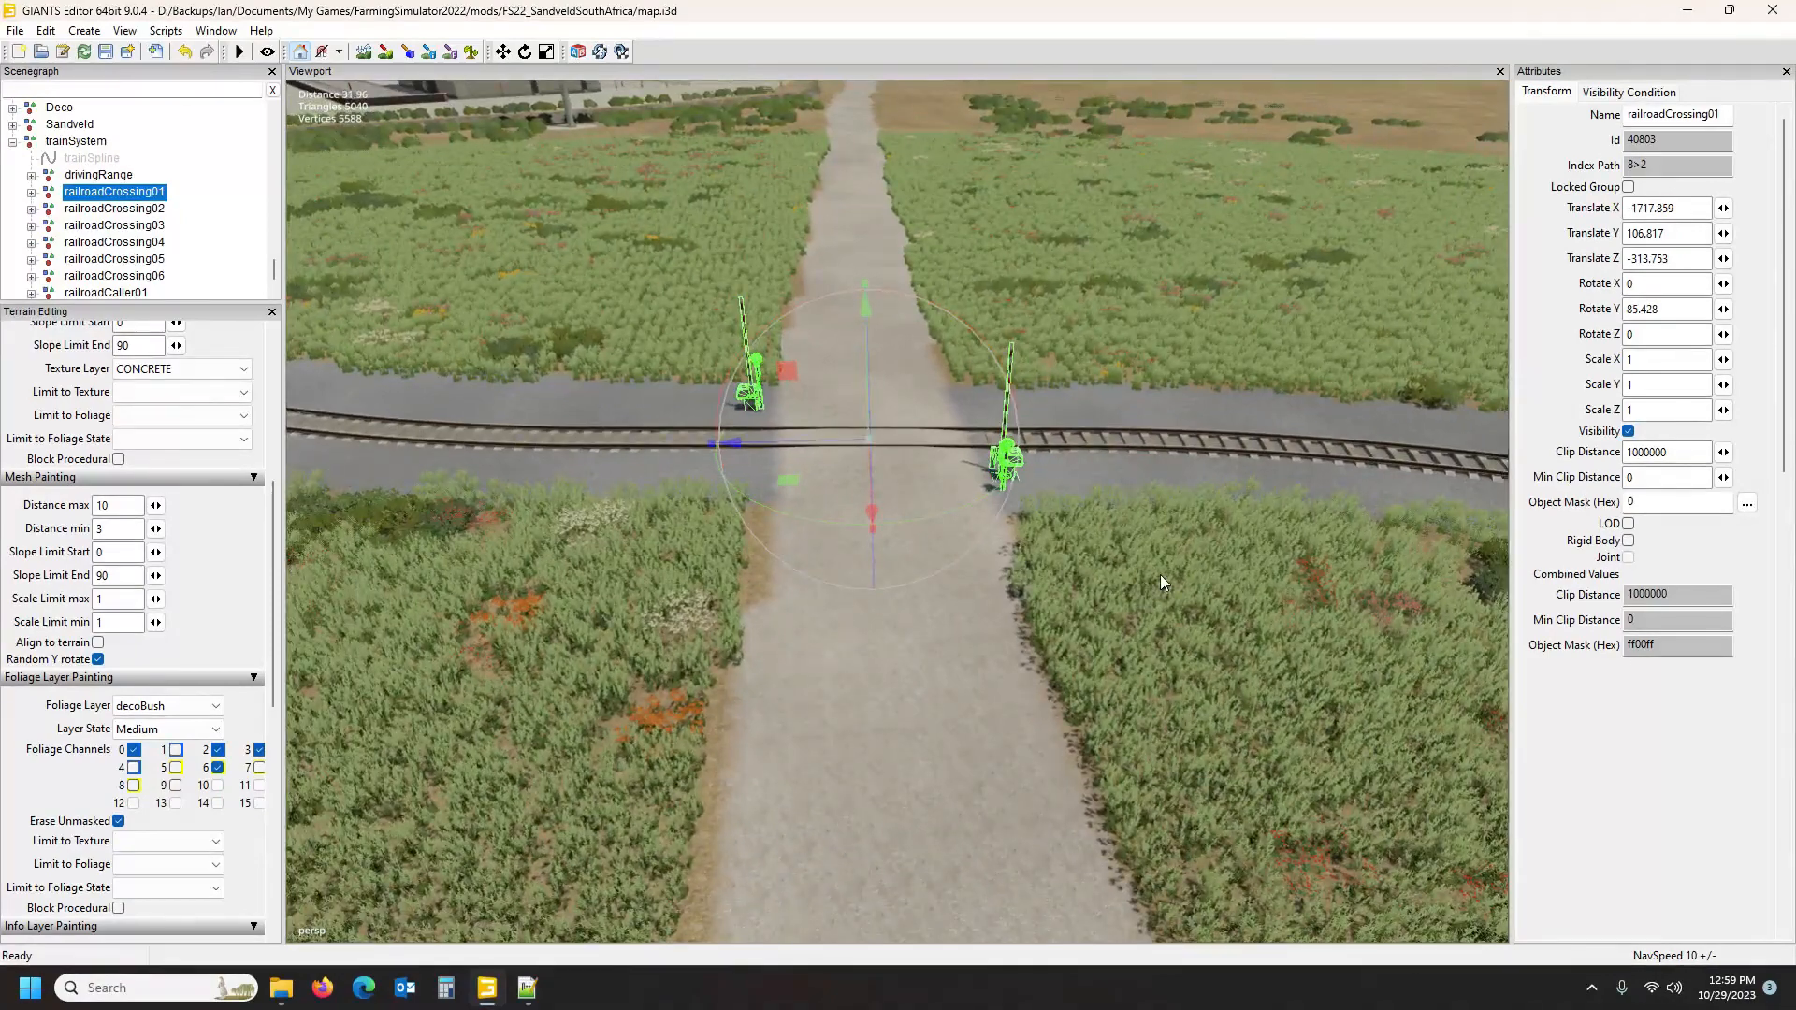
Try to turn the first railroadCrossingBase of railroadCrossing01 around its Y axis on its own, and undo the rotation
left_click(31, 192)
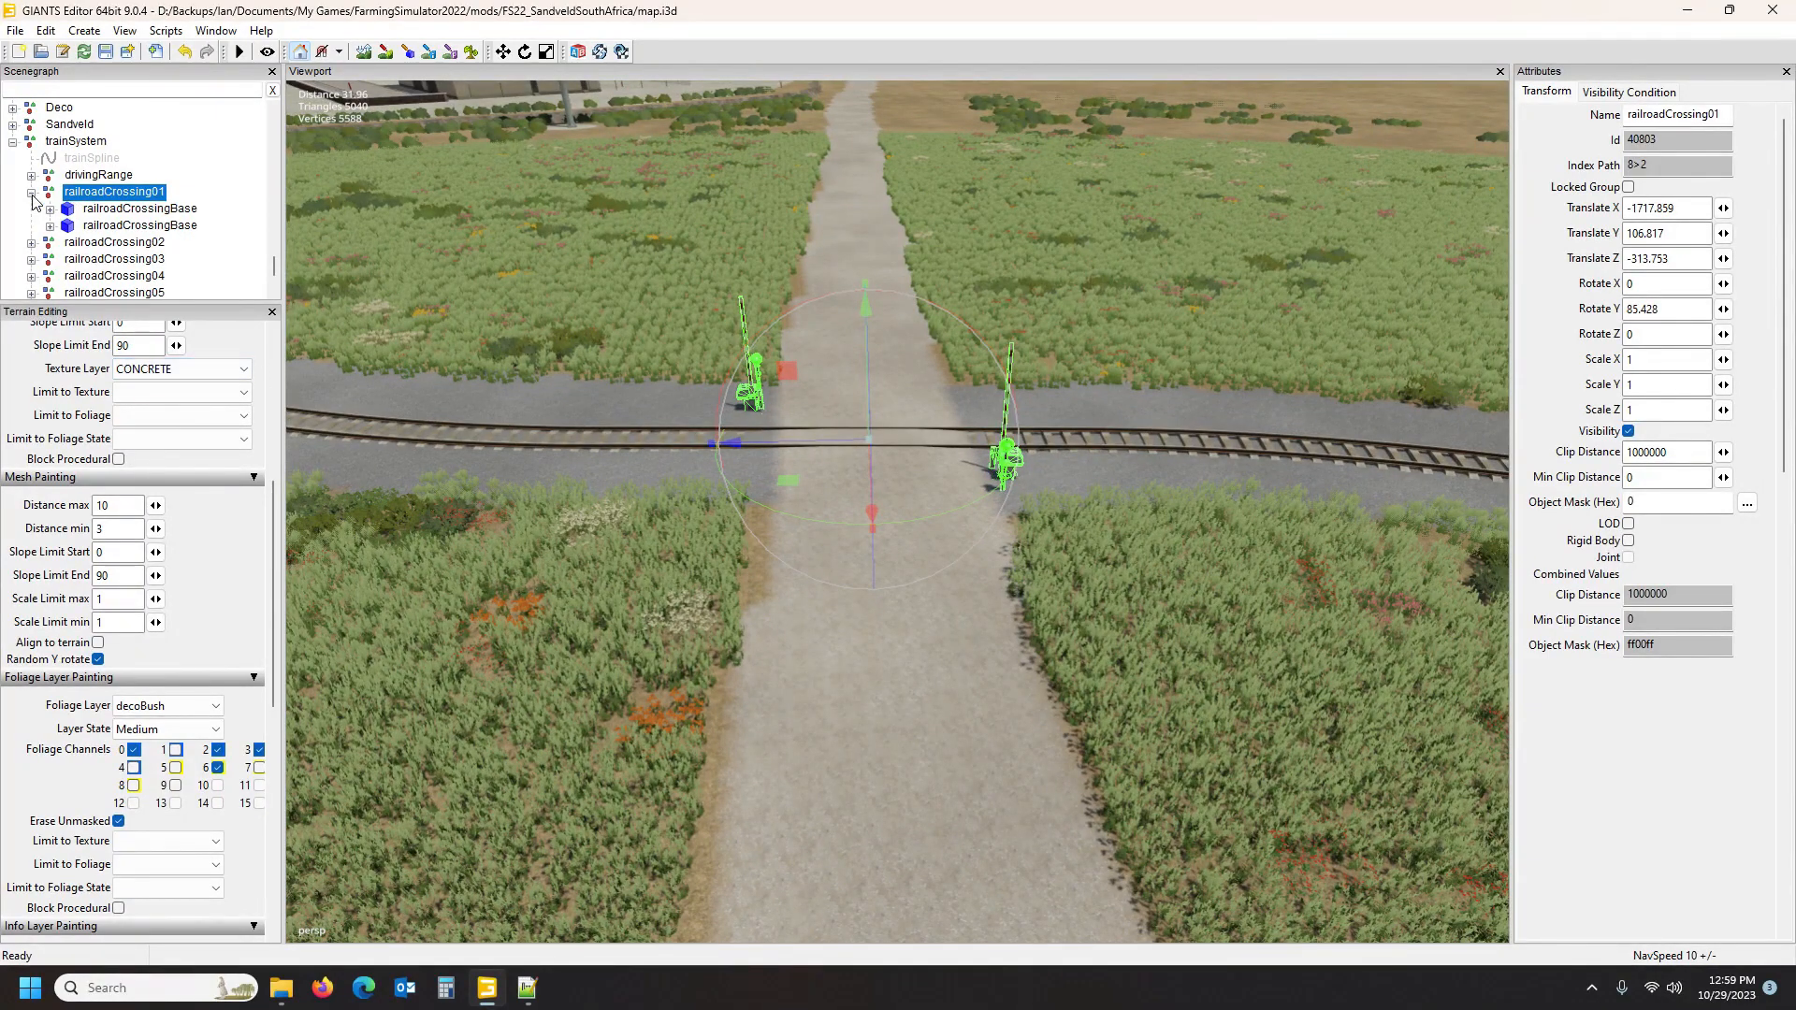
left_click(140, 209)
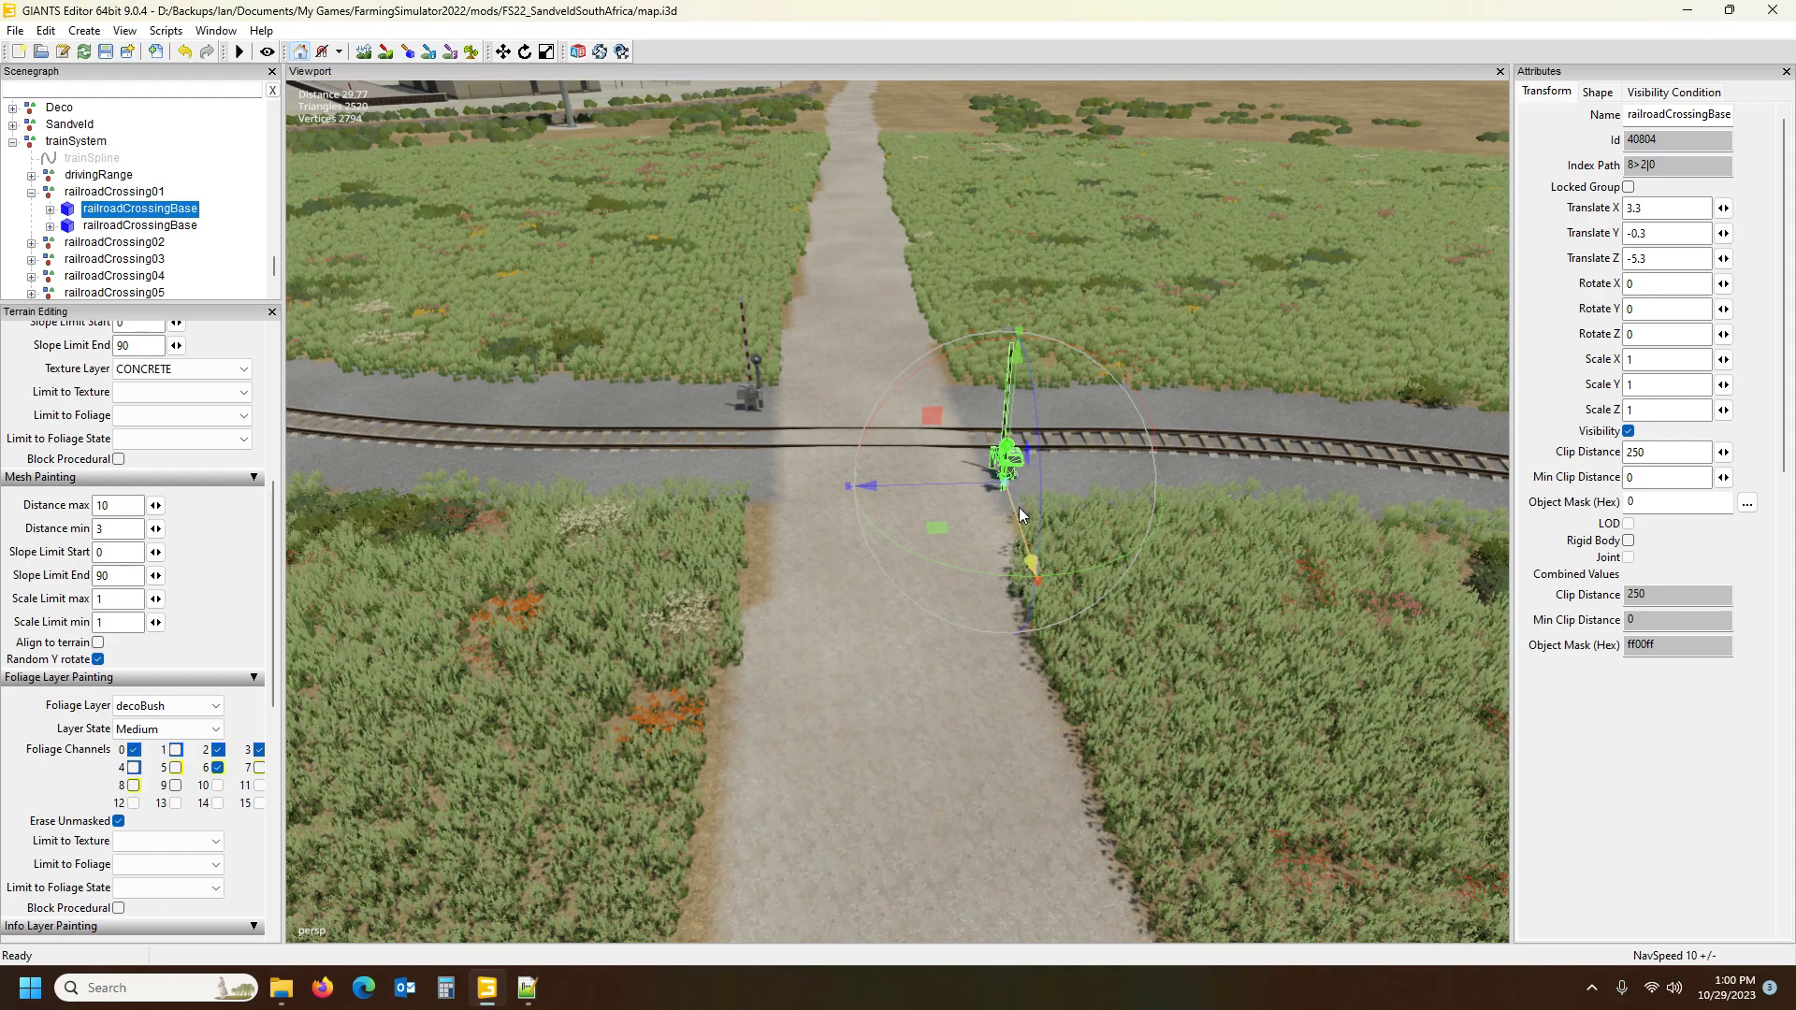
left_click_drag(917, 588, 975, 580, "alt")
scroll(975, 580, "up", 5)
scroll(974, 580, "up", 4)
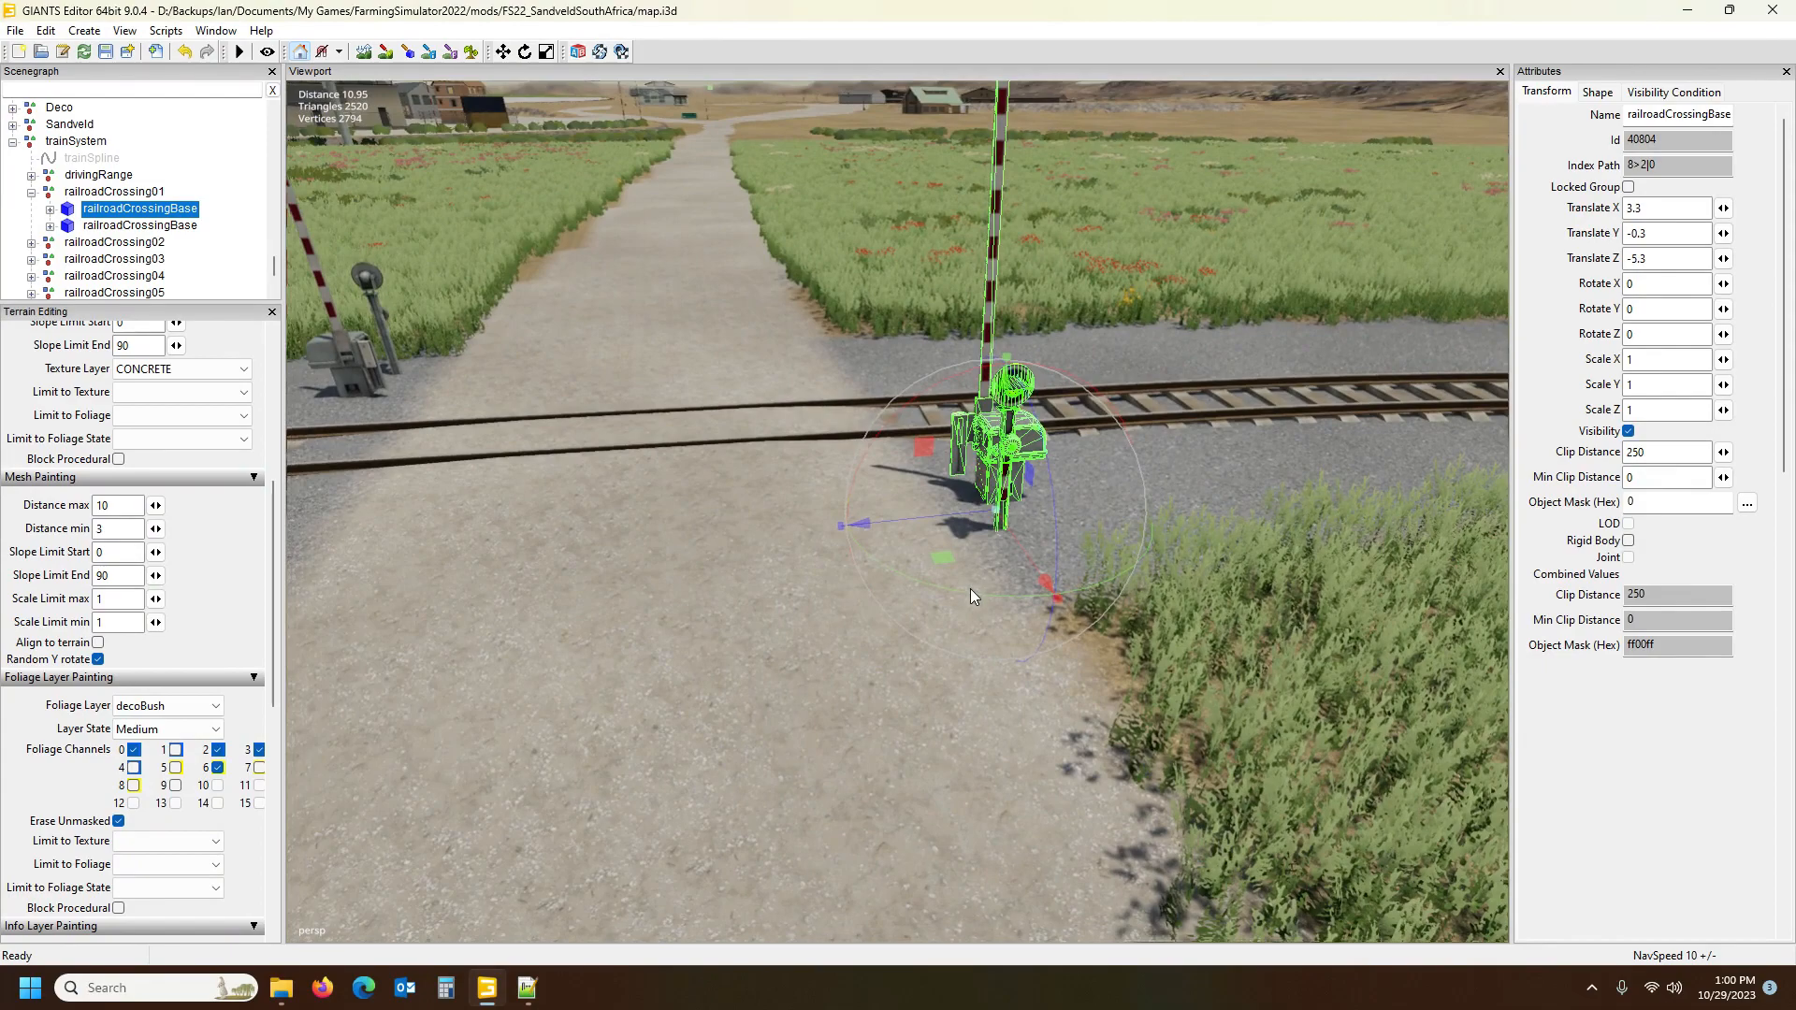
scroll(970, 589, "down", 5)
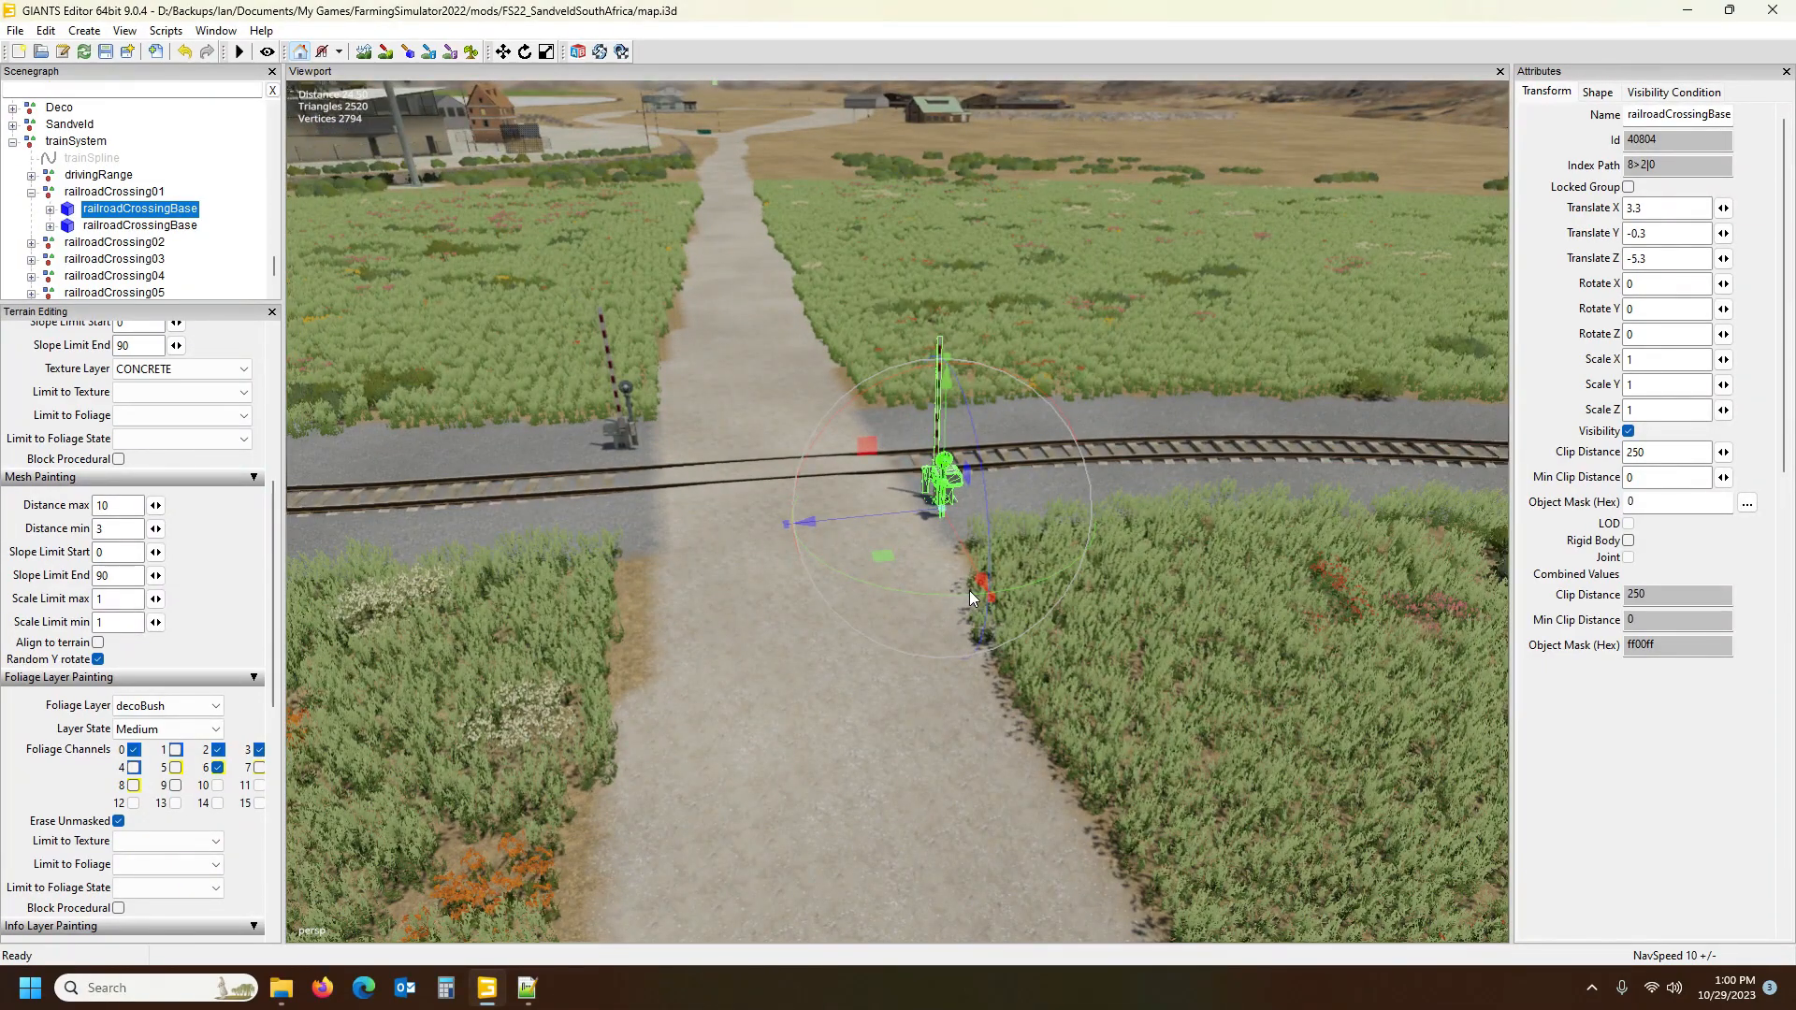
mouse_move(969, 592)
left_mouse_down("alt")
mouse_move(936, 608)
mouse_move(938, 588)
left_mouse_up("alt")
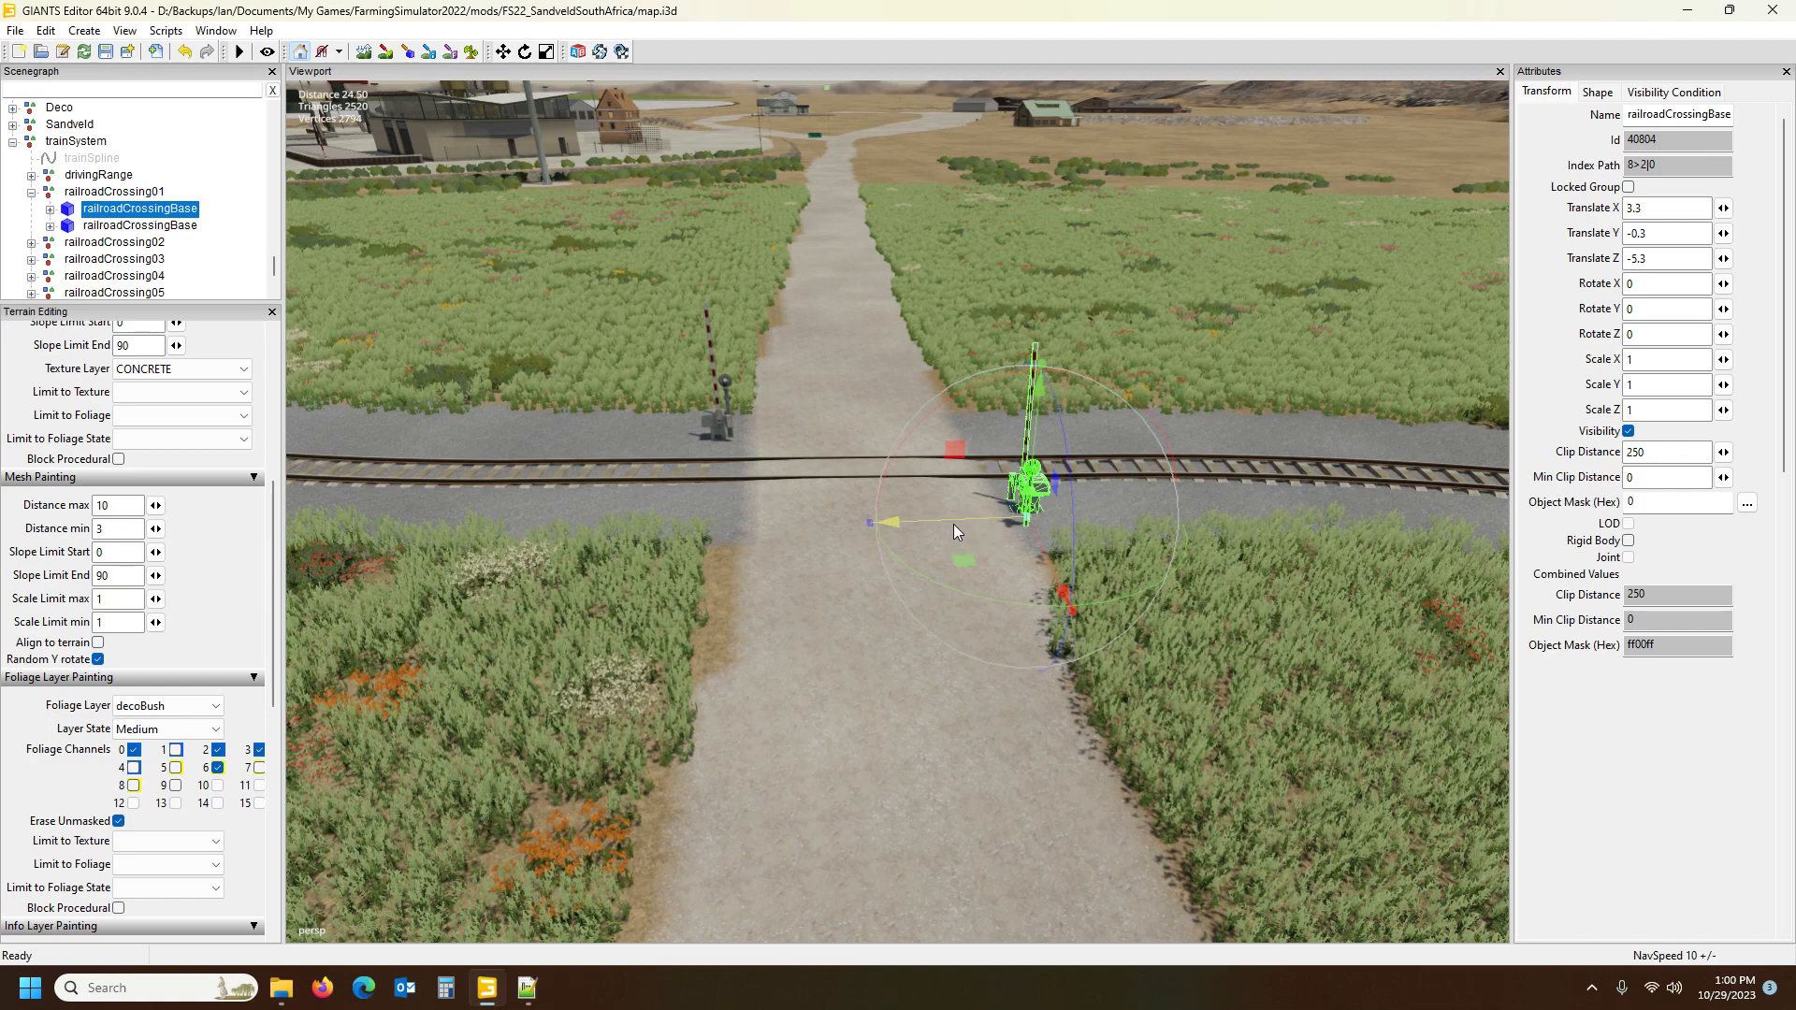
left_click_drag(1002, 597, 1065, 418)
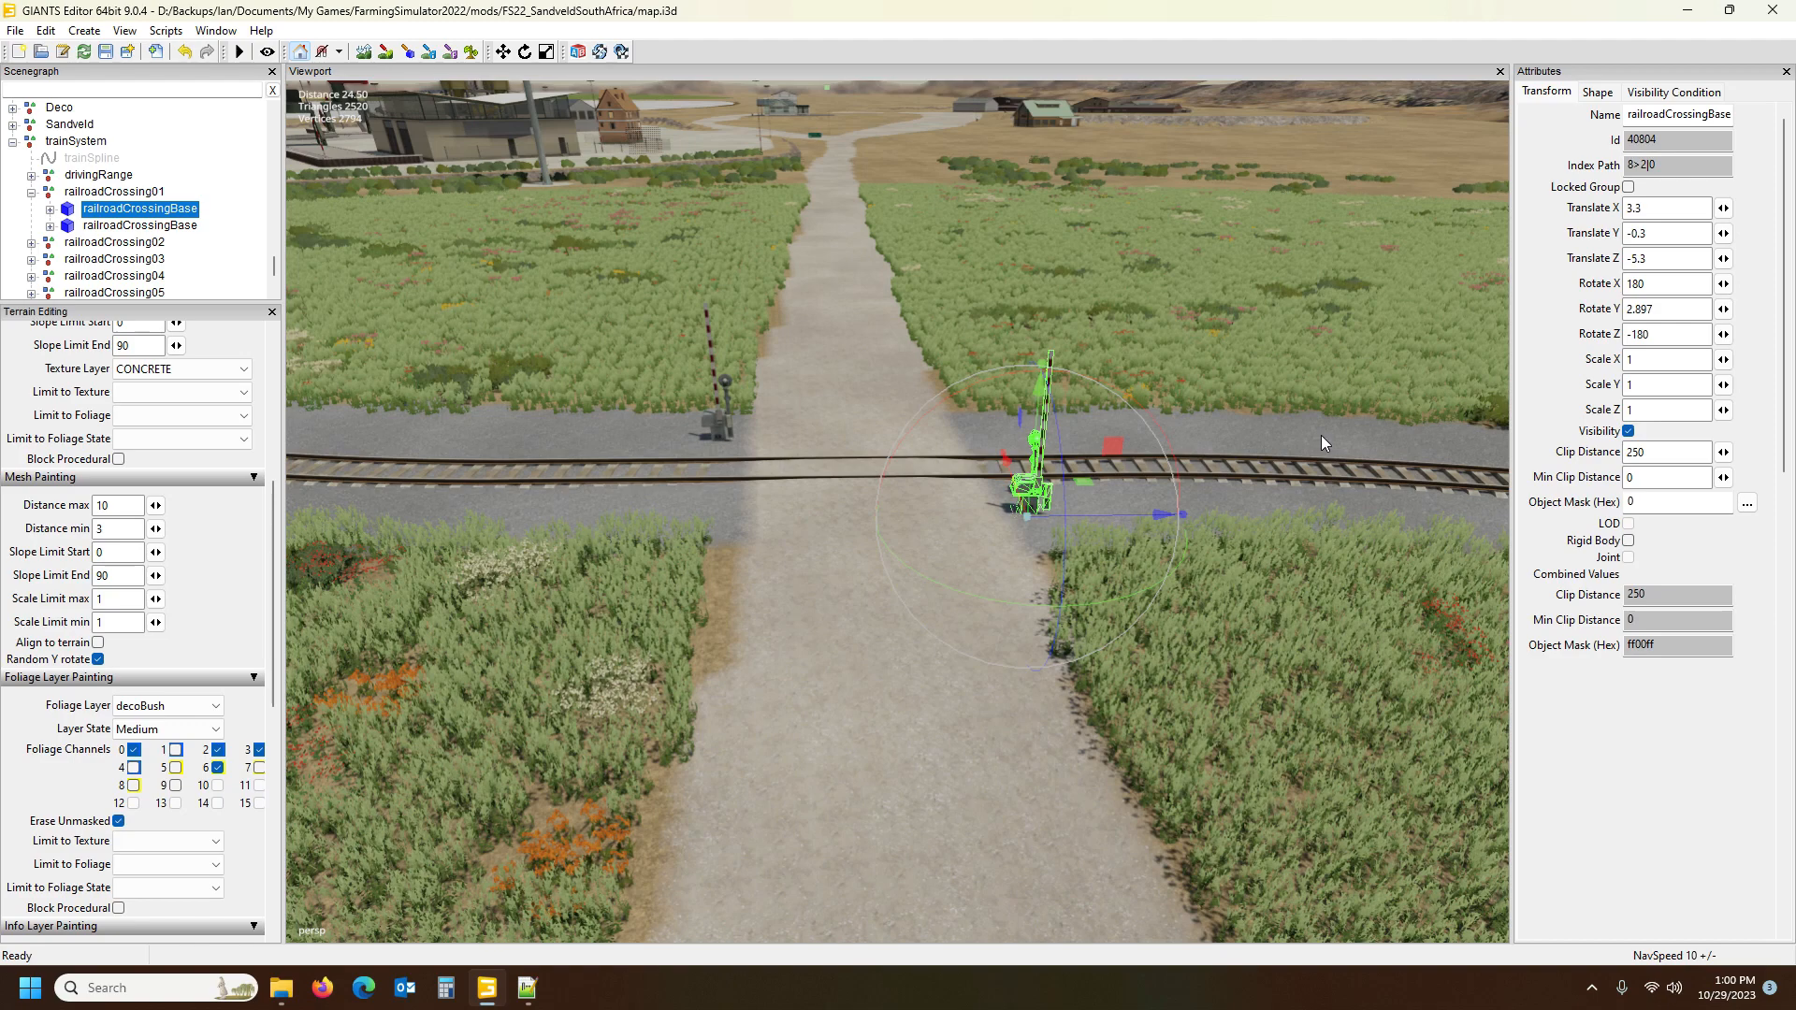
key("ctrl+z")
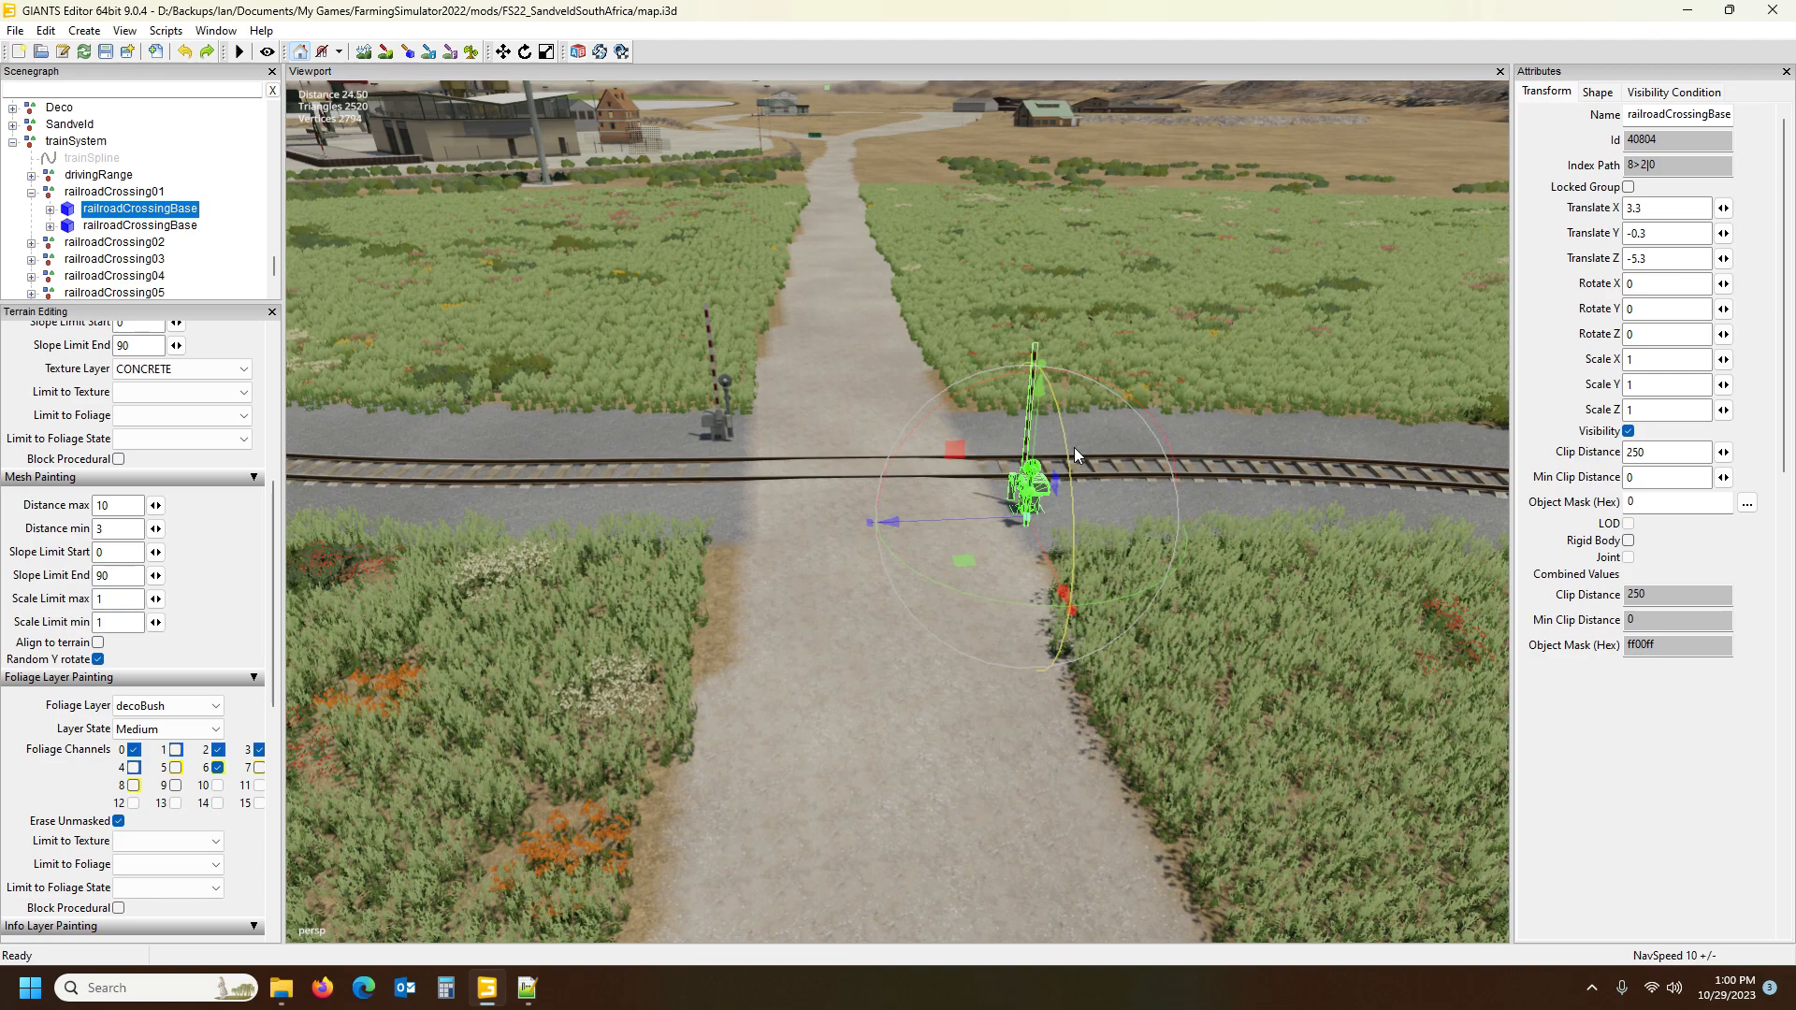
Rotate the whole railroadCrossing01 half a turn around Y, to rotation values of -180, -83.598 and -180
left_click(157, 193)
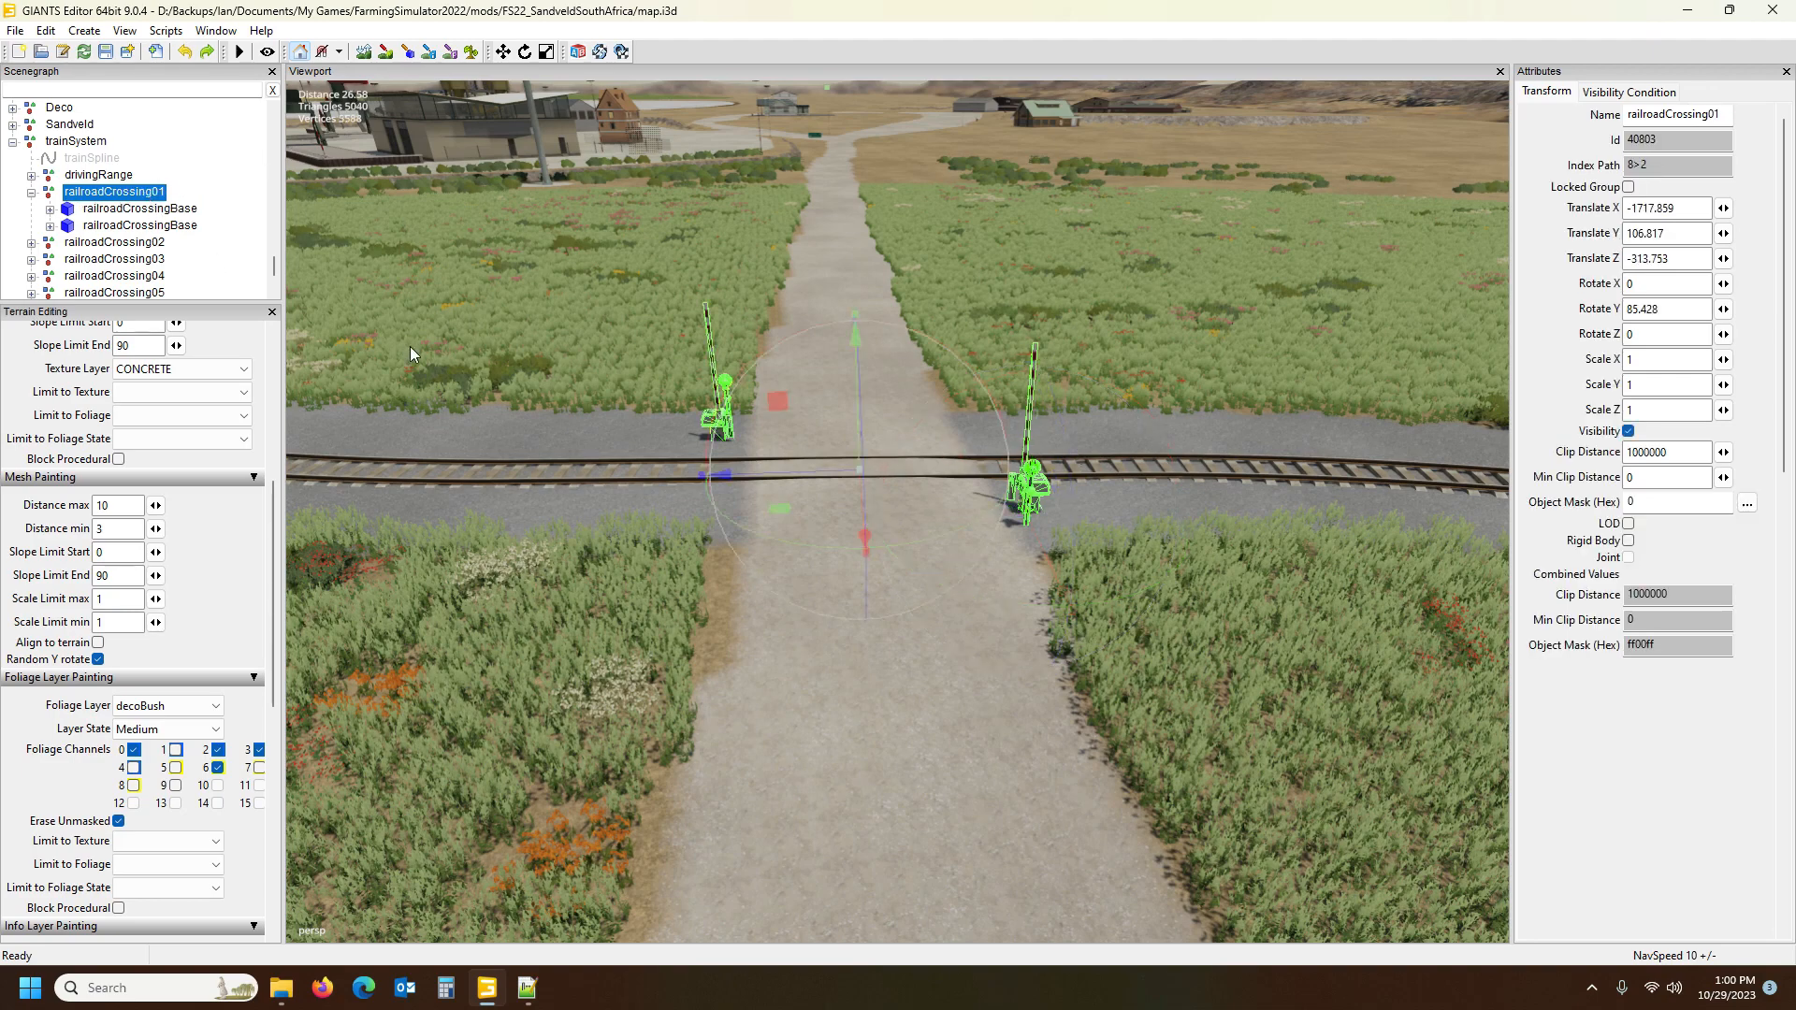
left_click_drag(940, 535, 744, 361)
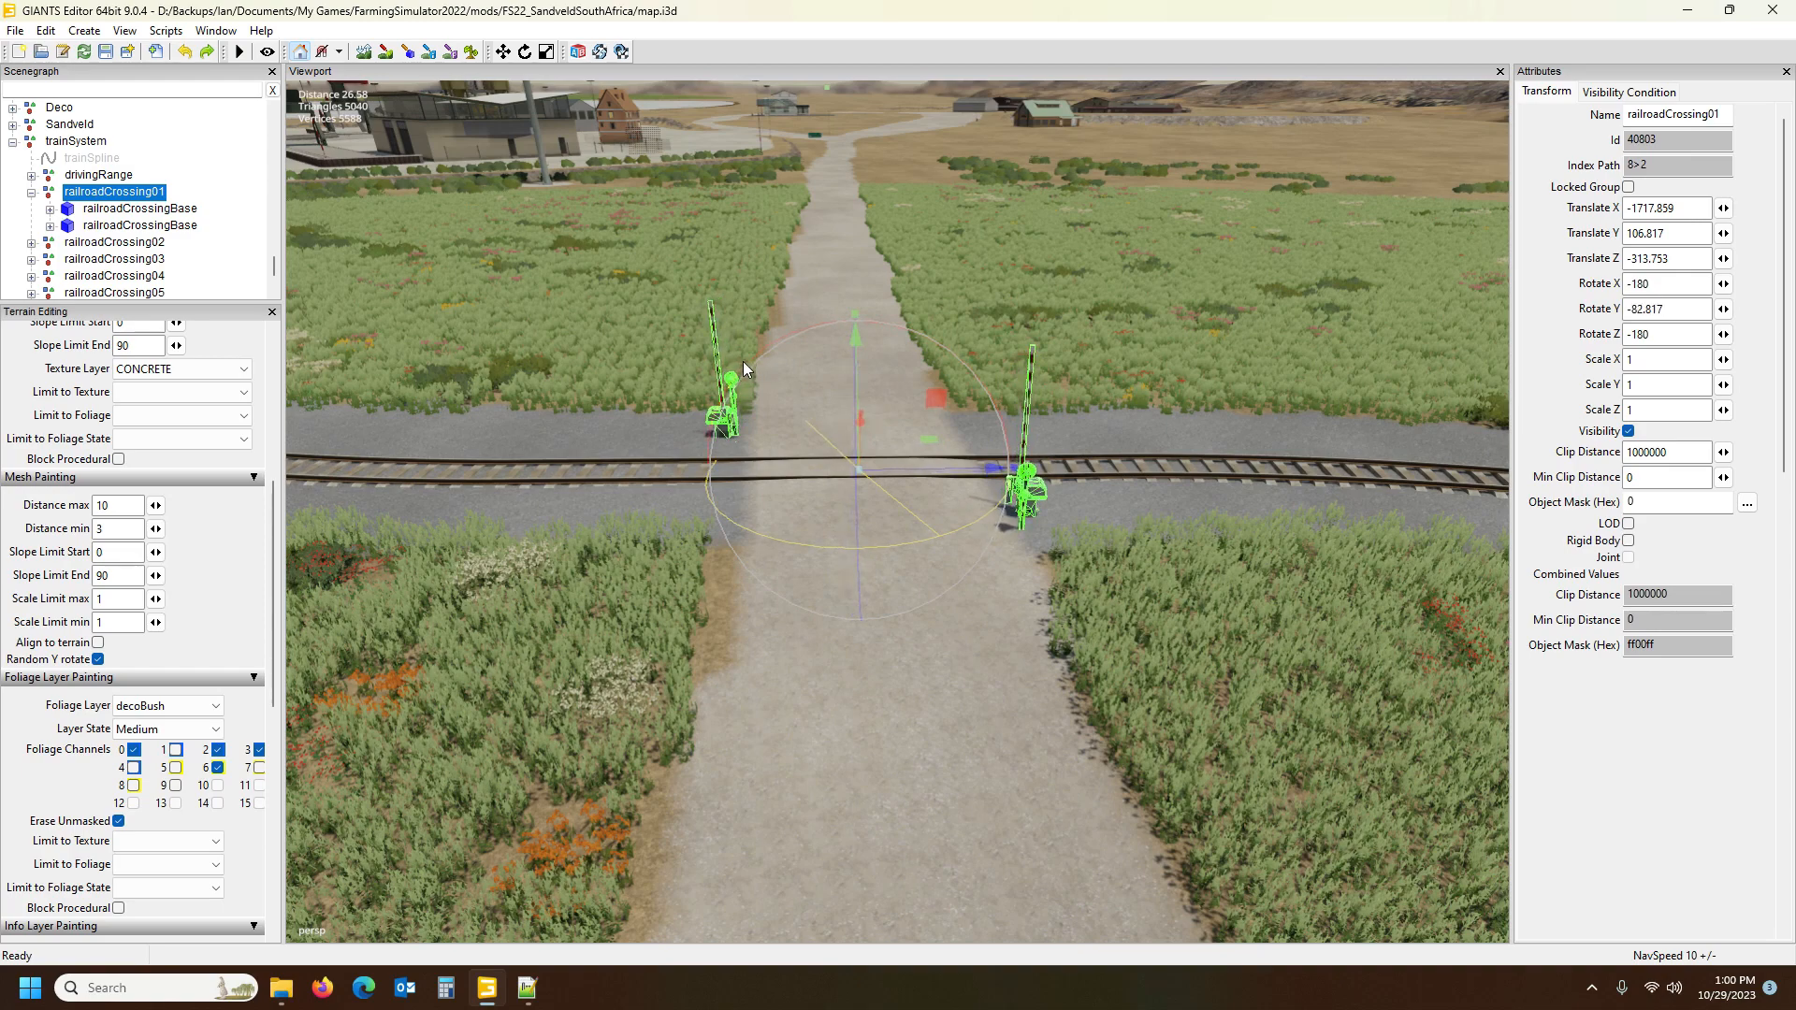
left_click_drag(743, 361, 744, 367)
Examine how the turned railroadCrossing01's barriers and signals face the road and rails, from several angles and close up
left_click_drag(953, 588, 659, 606, "alt")
left_click_drag(455, 623, 346, 623, "alt")
left_click_drag(929, 549, 808, 546, "alt")
scroll(797, 546, "down", 3)
scroll(808, 546, "up", 4)
scroll(810, 550, "down", 3)
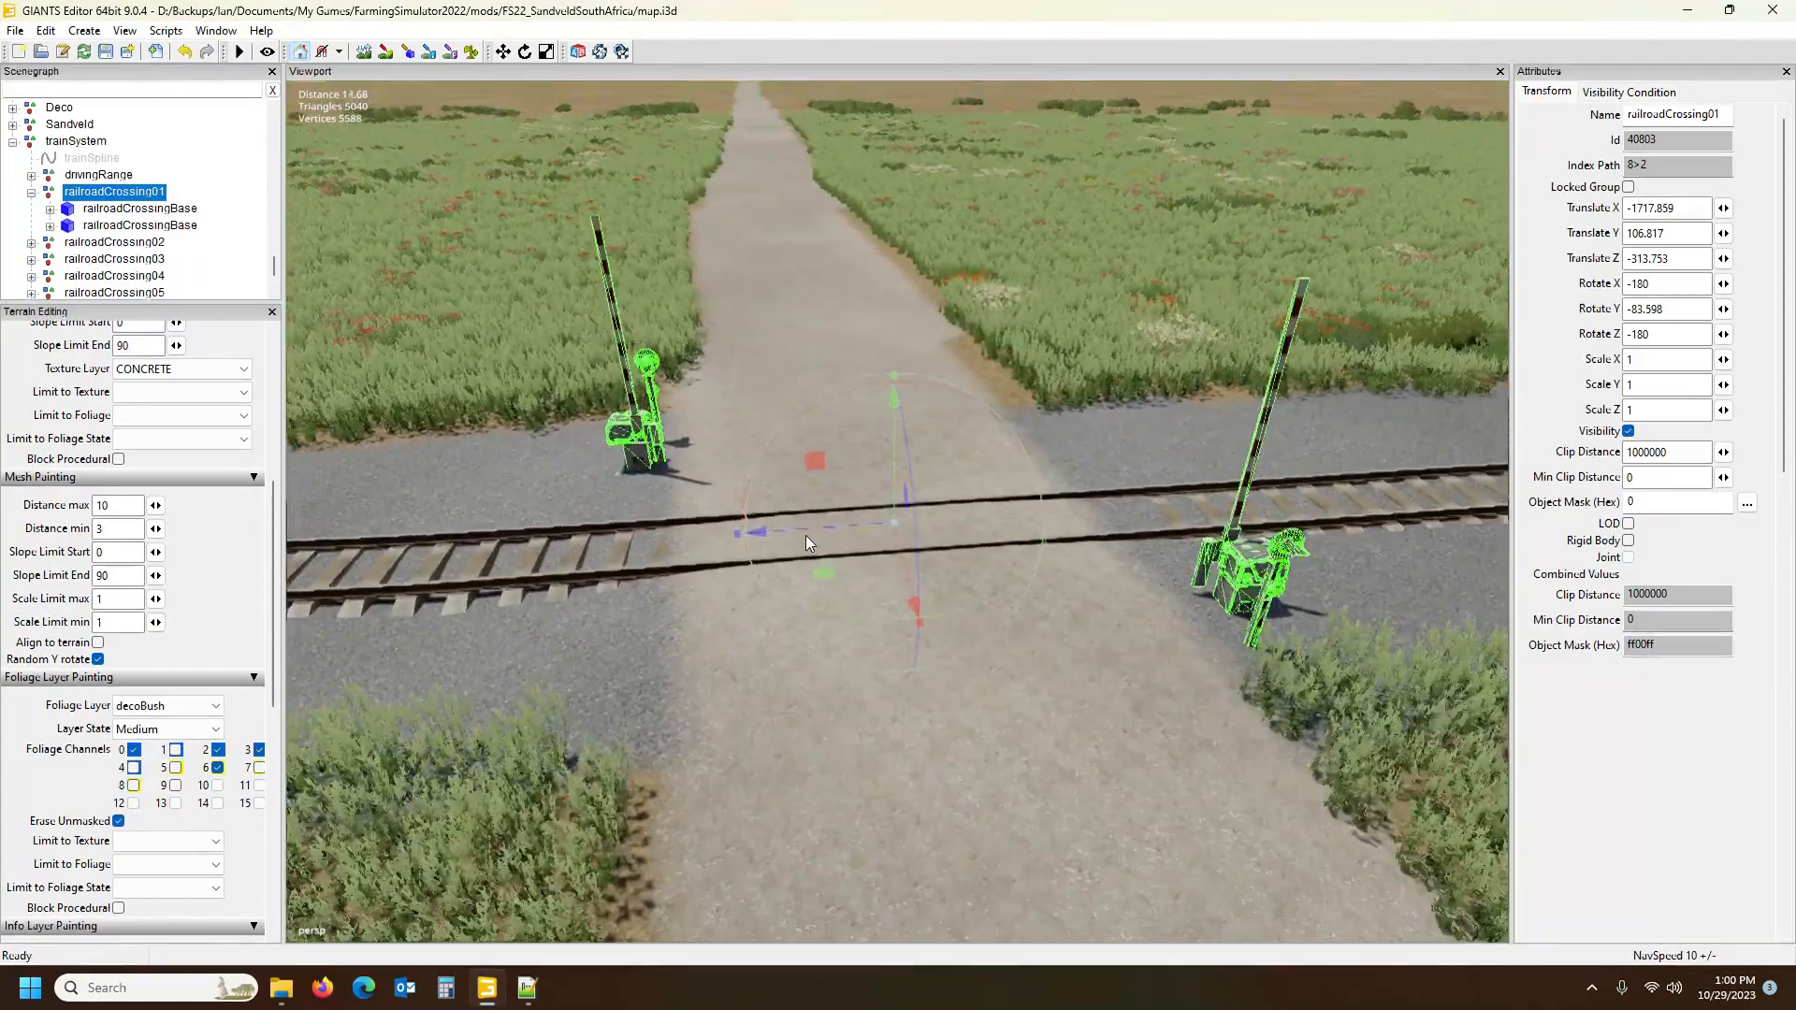
left_click_drag(810, 537, 992, 547, "alt")
middle_click_drag(991, 546, 907, 548, "alt")
scroll(894, 548, "up", 3)
scroll(894, 547, "up", 3)
left_click_drag(895, 547, 857, 574, "alt")
scroll(857, 574, "down", 3)
scroll(854, 570, "down", 3)
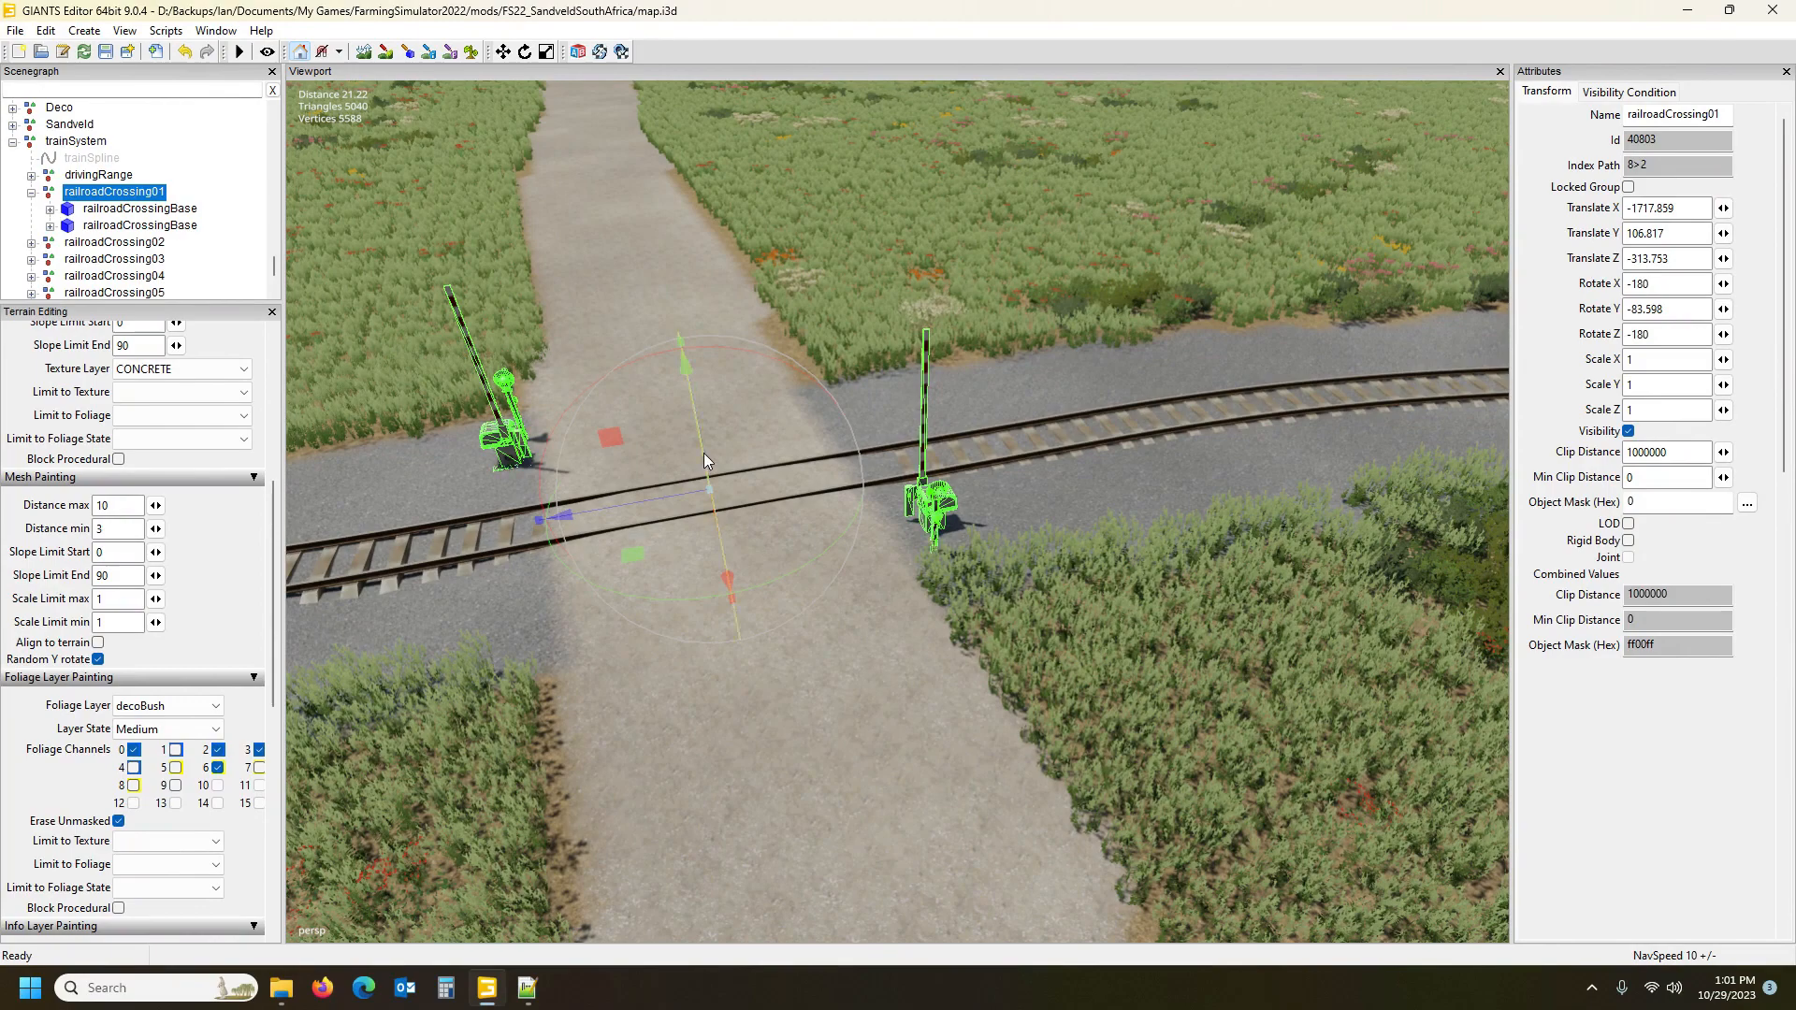
scroll(931, 538, "up", 5)
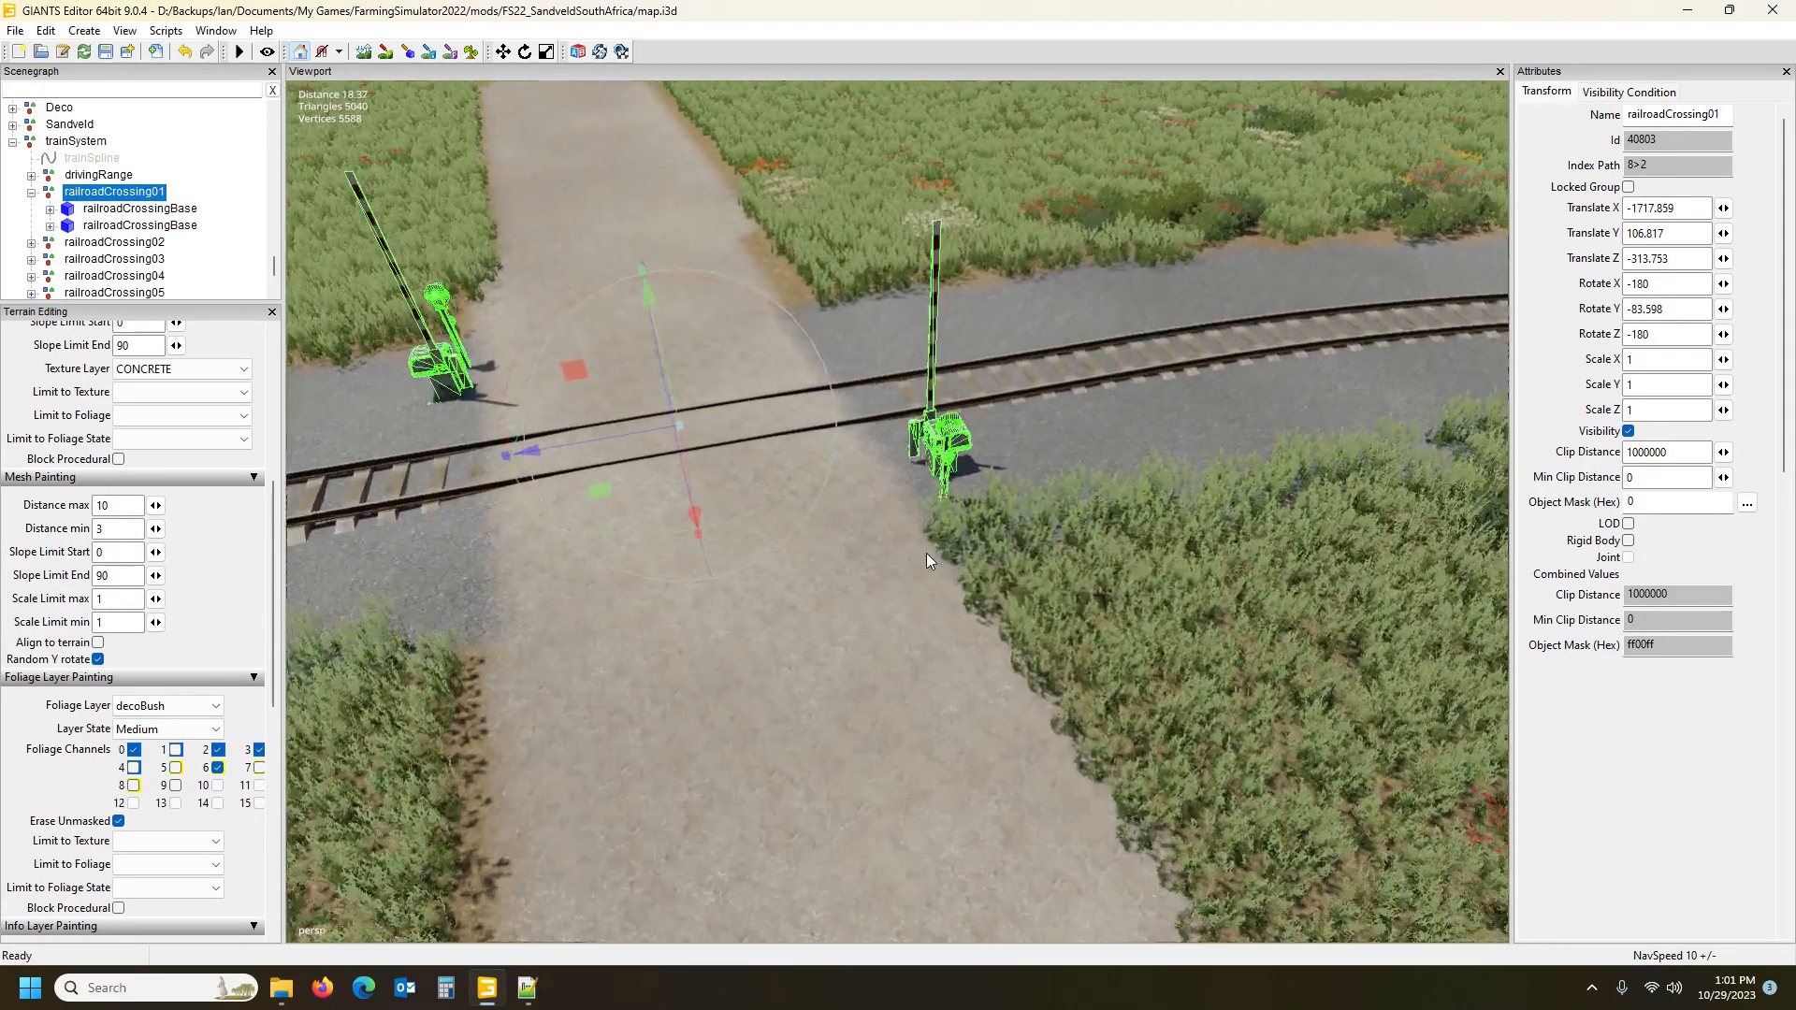
left_click_drag(952, 528, 952, 523, "alt")
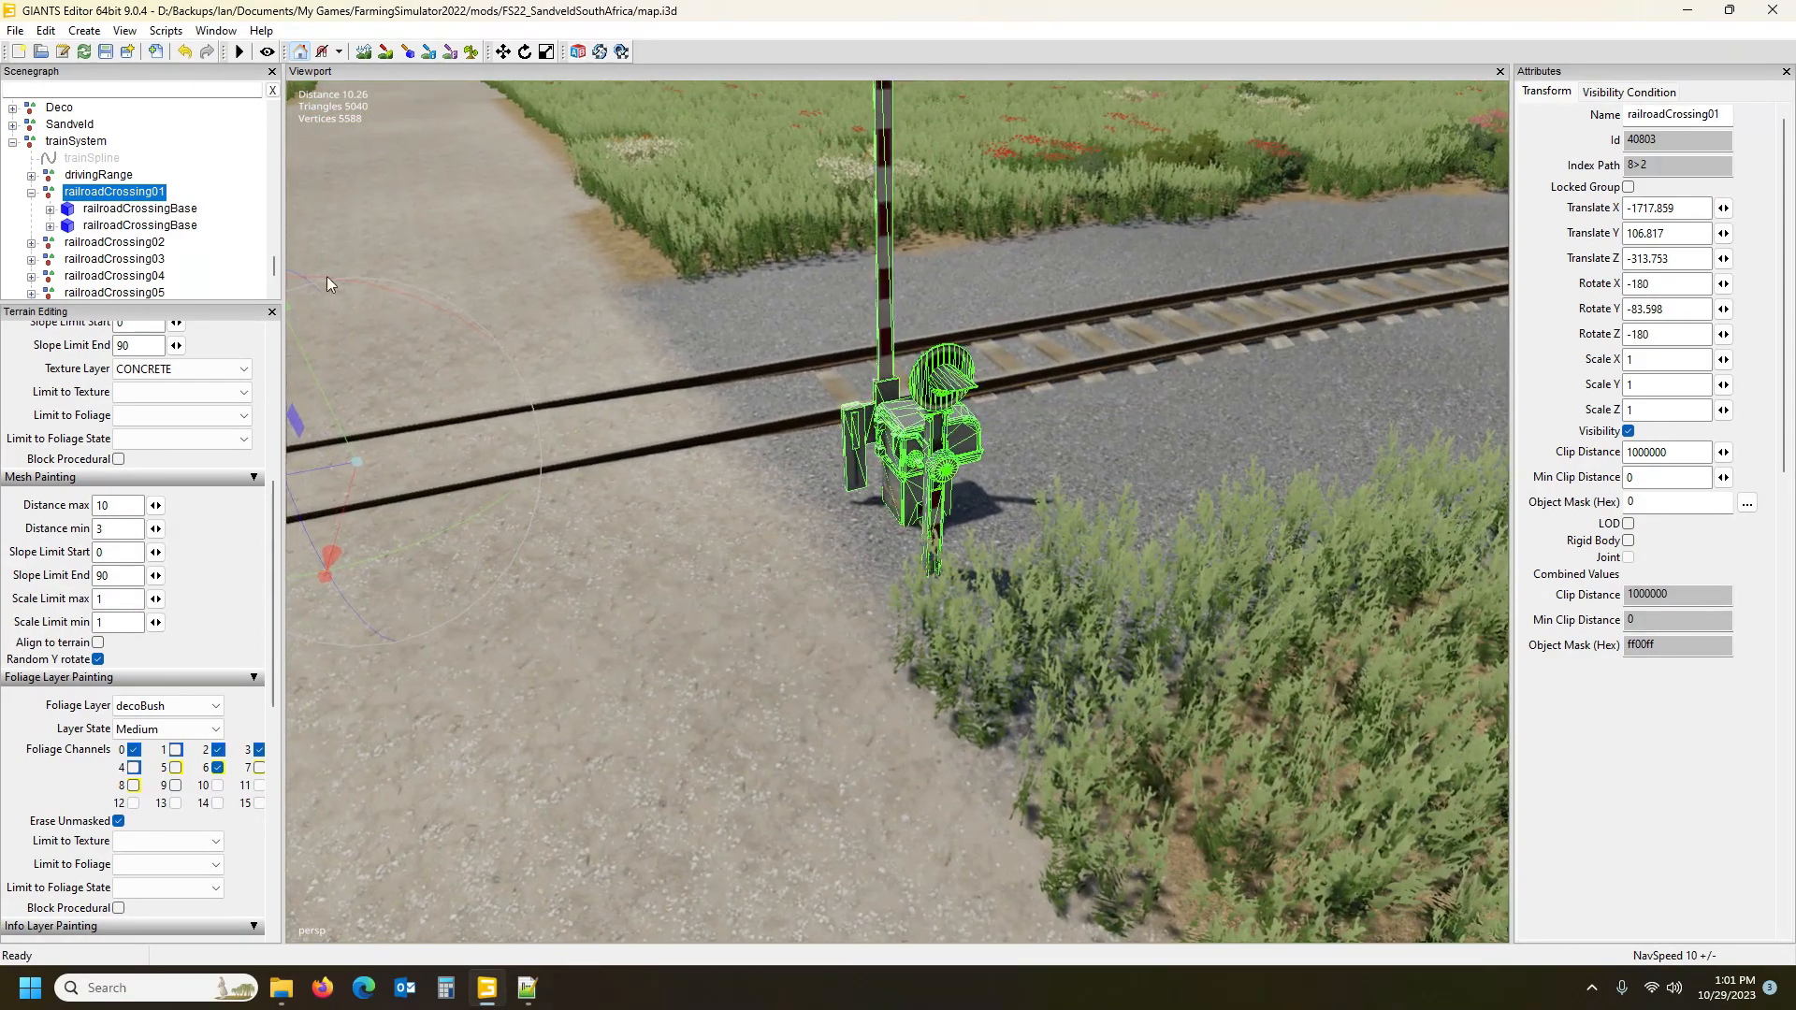
Inspect which parts of the first railroadCrossingBase are the barrier, the traffic blocking position and the signal post
left_click(50, 210)
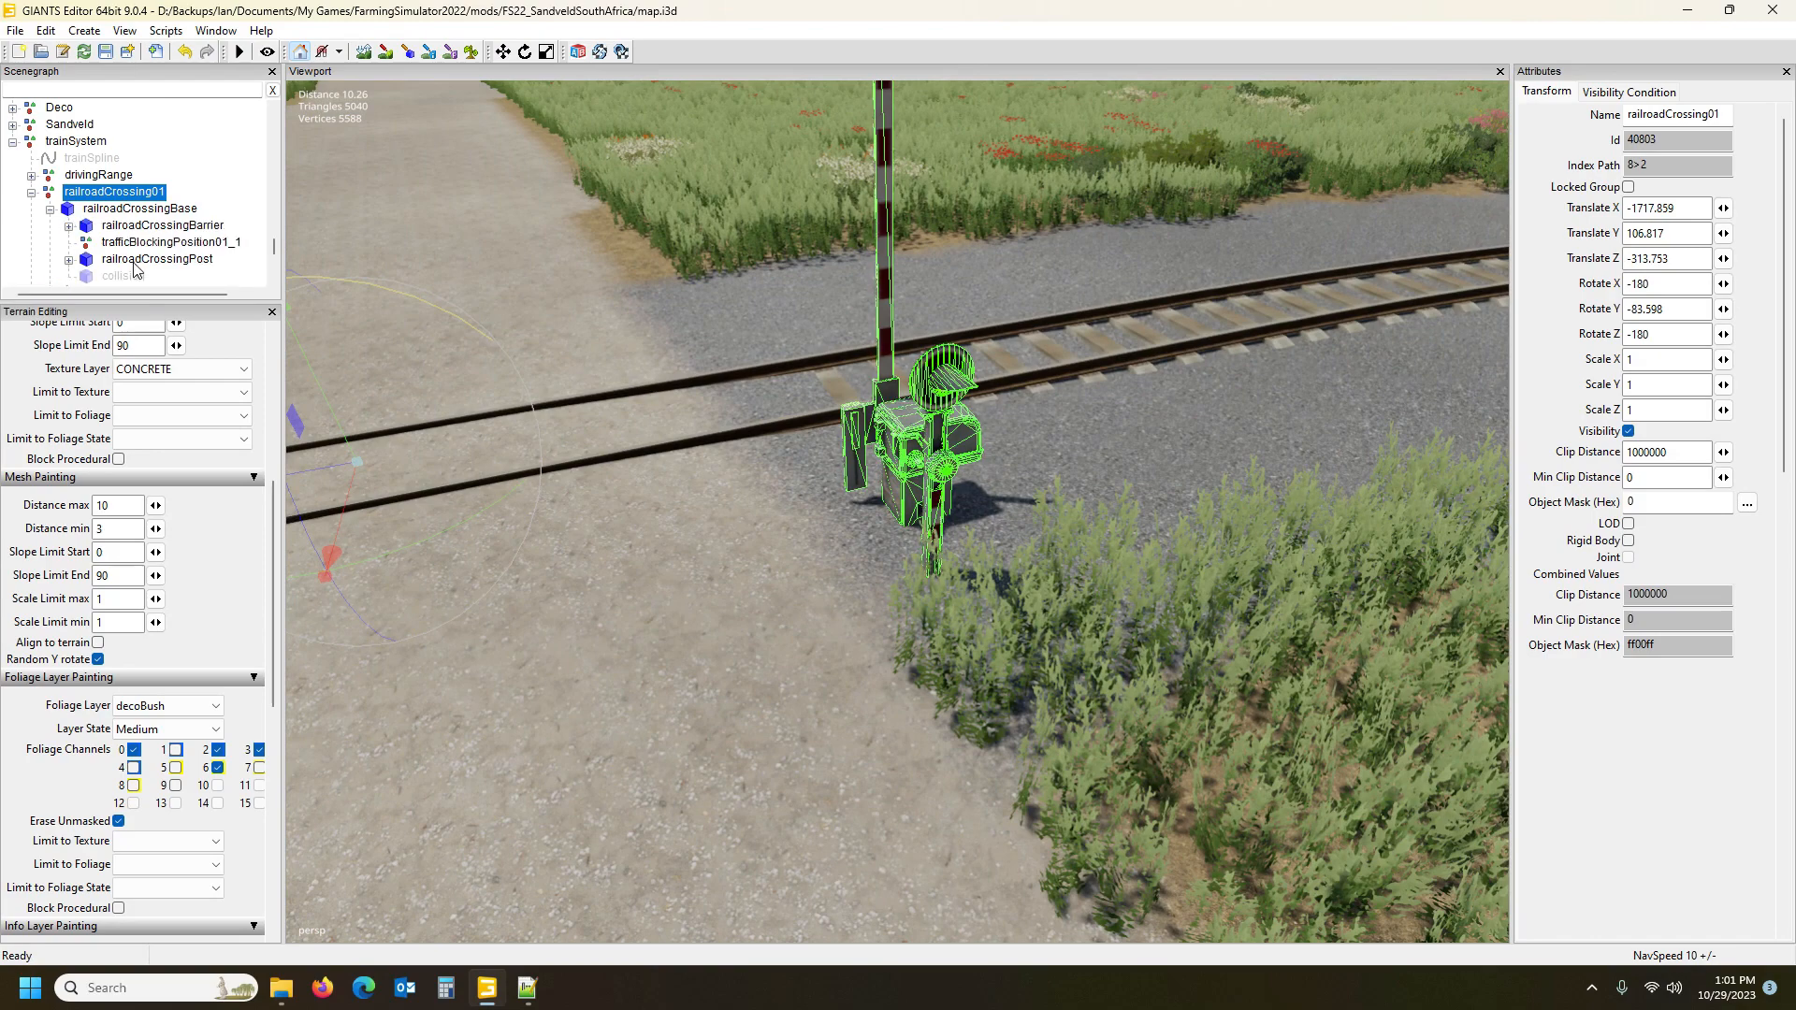
scroll(161, 229, "down", 1)
left_click(162, 211)
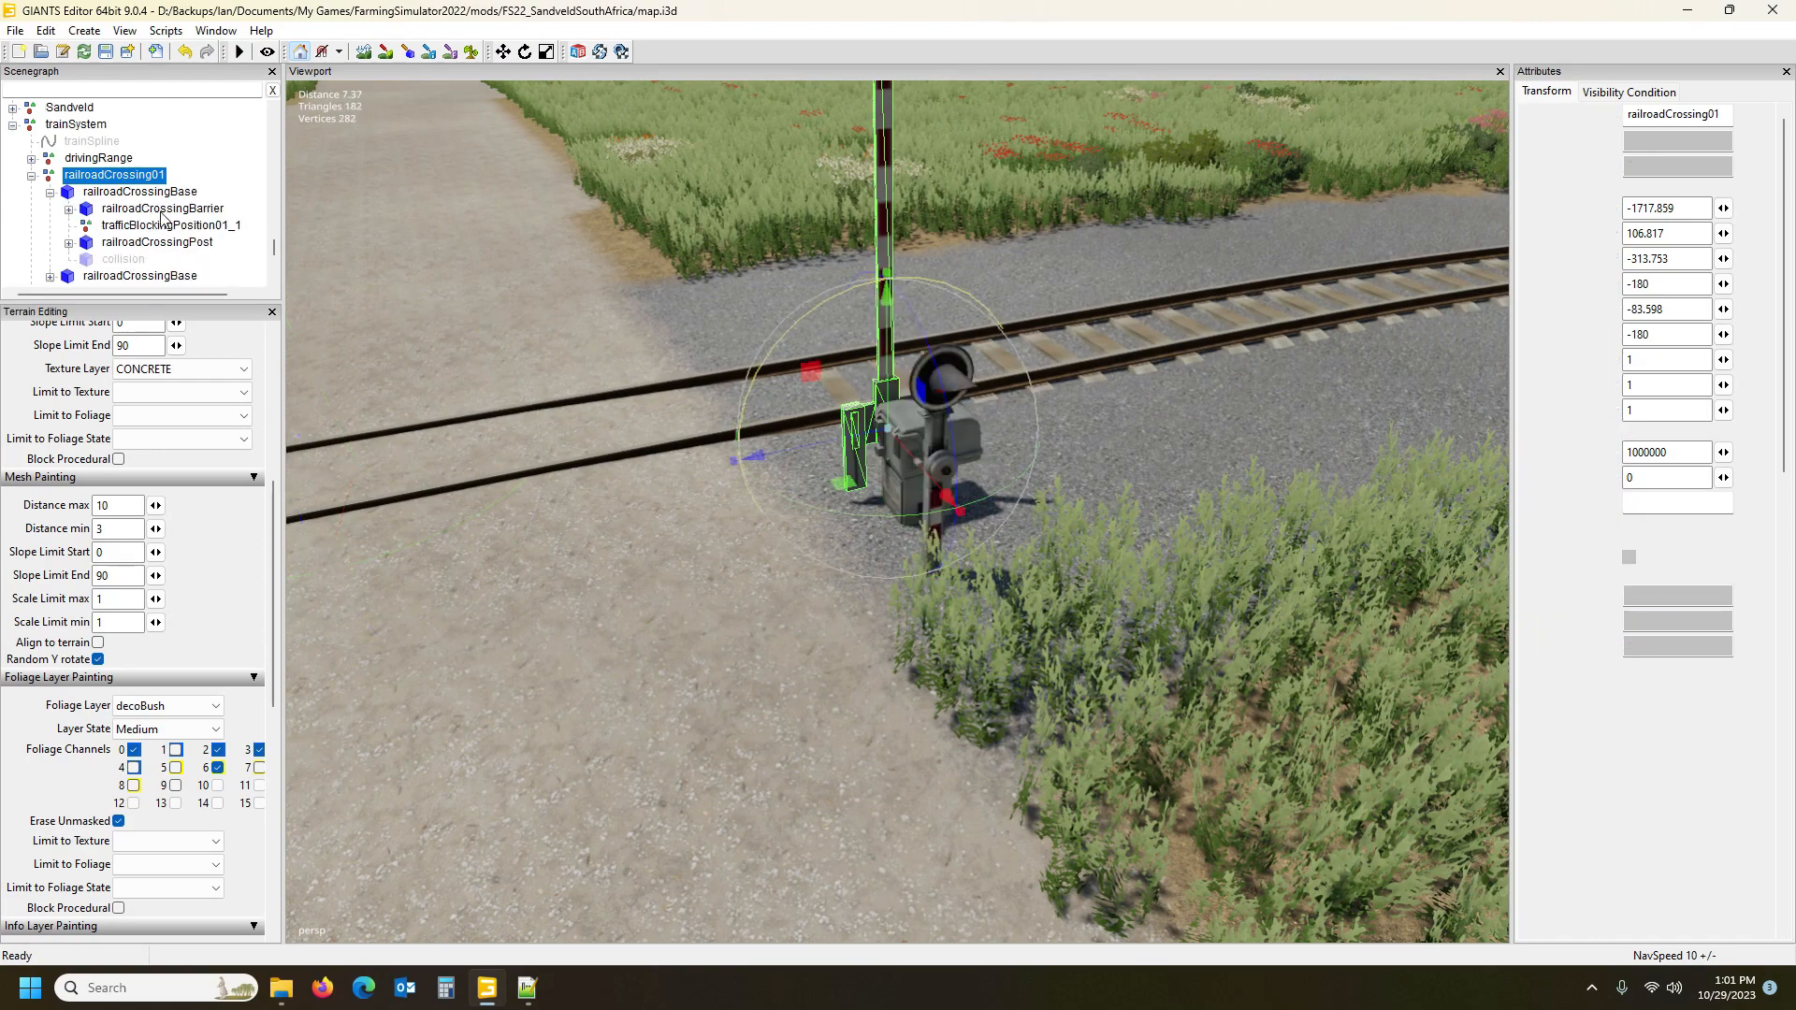
left_click(165, 227)
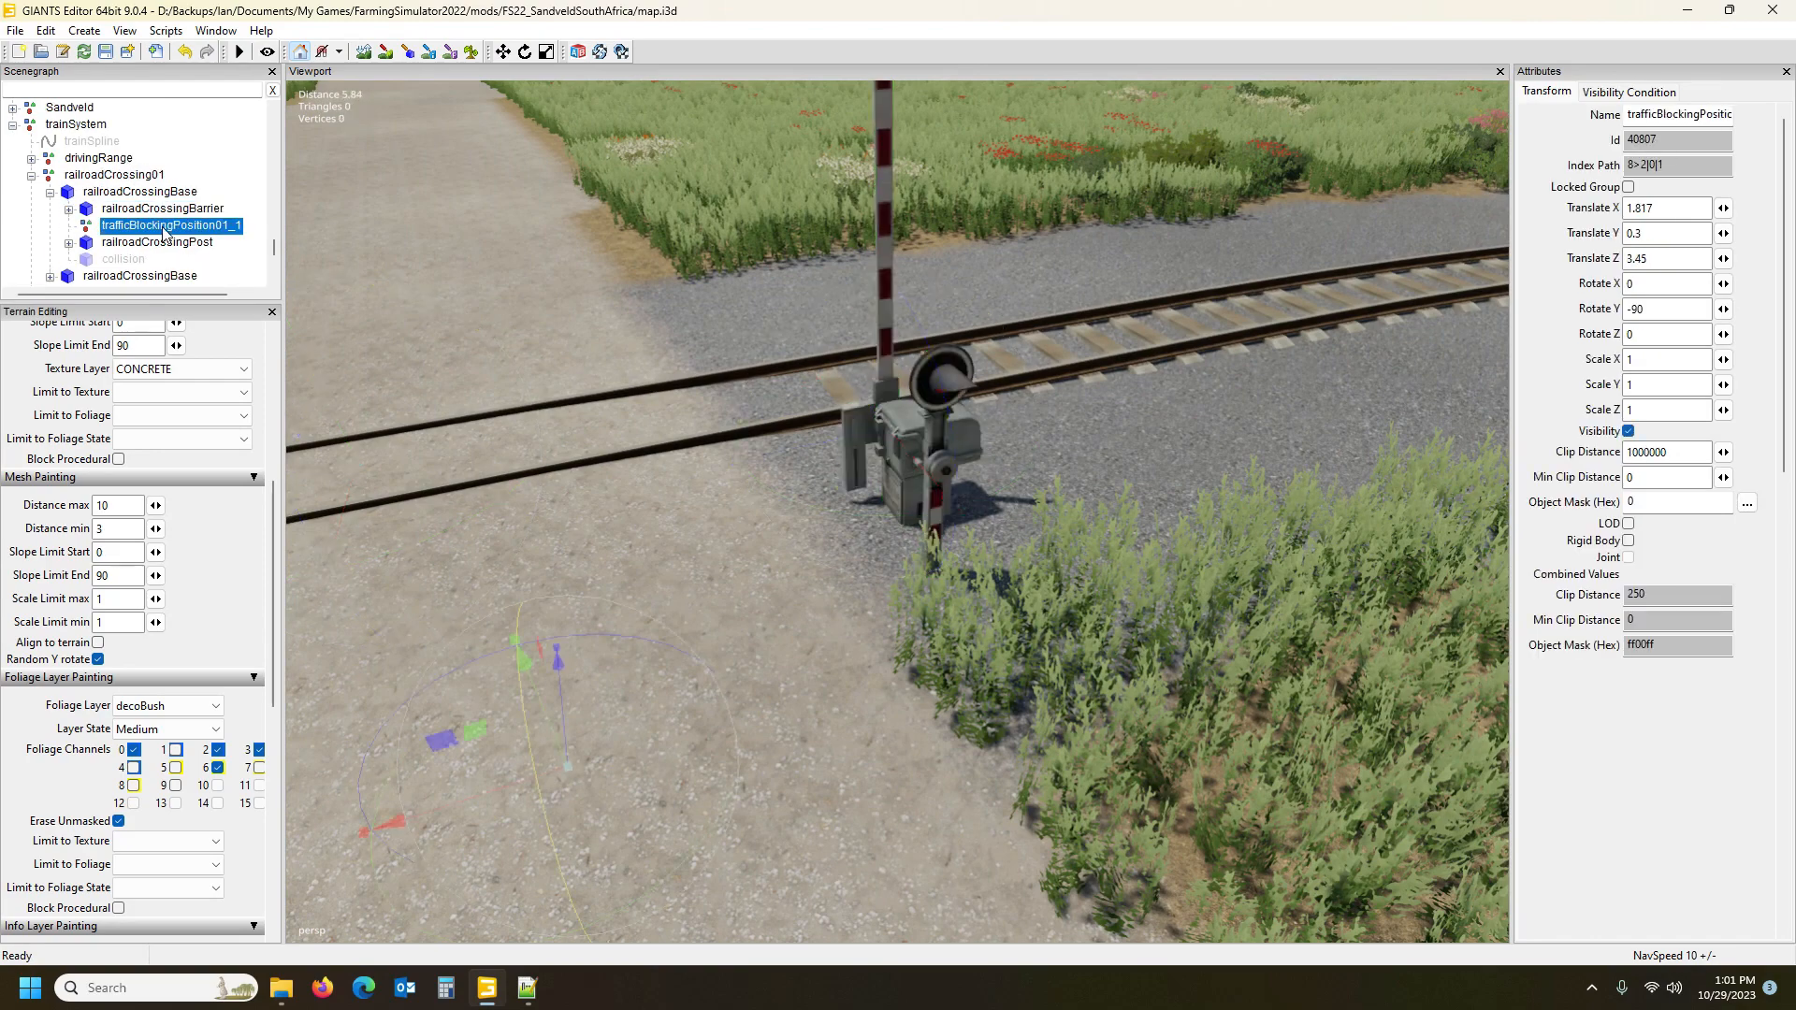
left_click(157, 243)
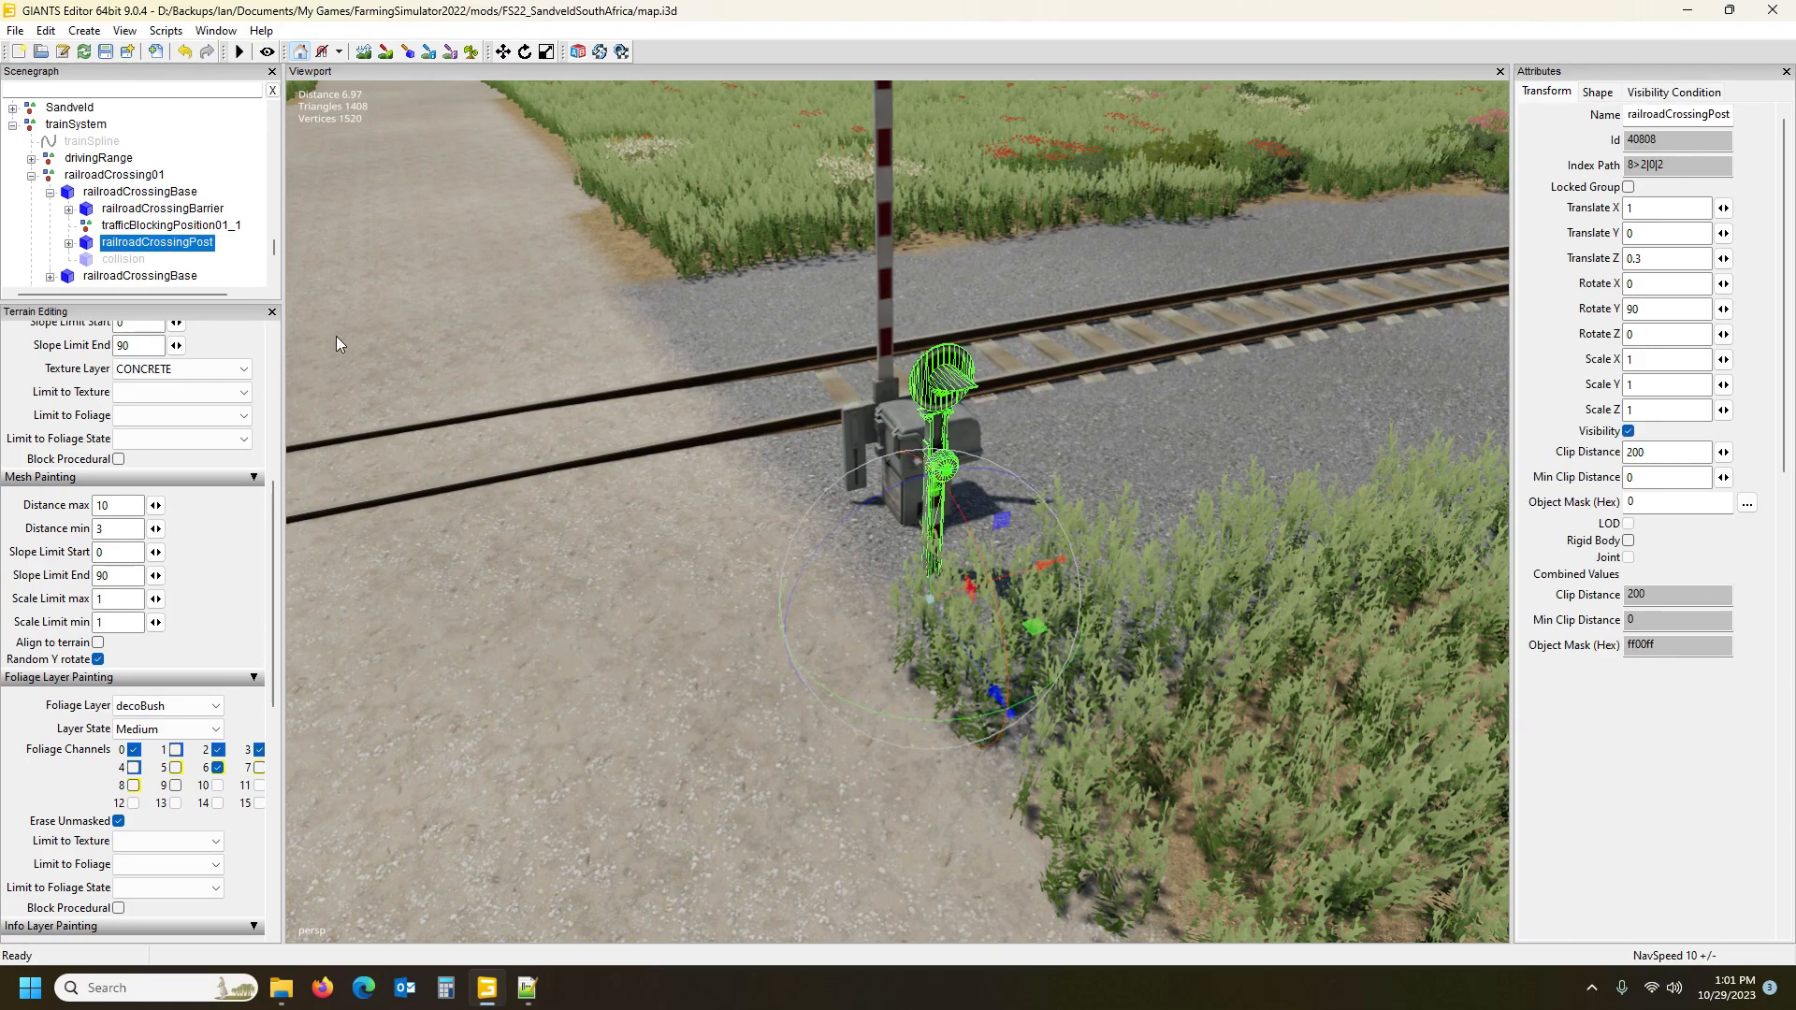
Move the first railroadCrossingBase across to the opposite side of the track, to a local X of -4.057
left_click(94, 178)
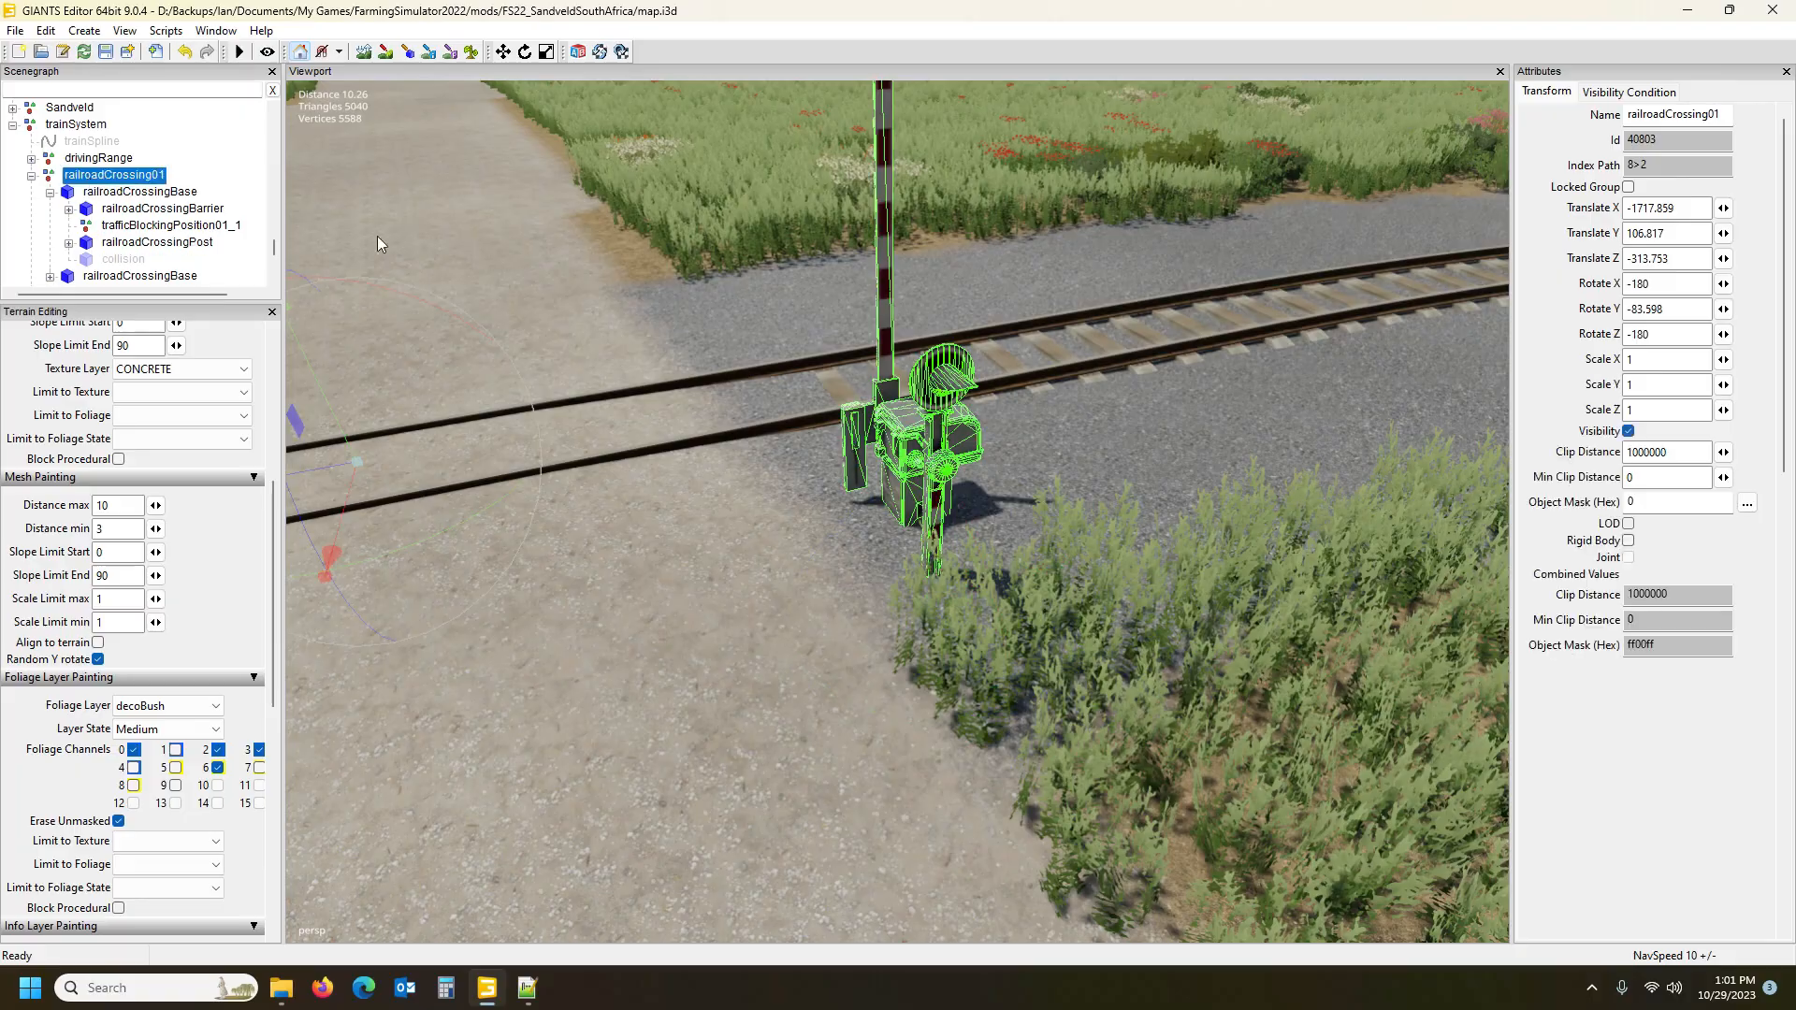
key("f")
scroll(440, 267, "up", 3)
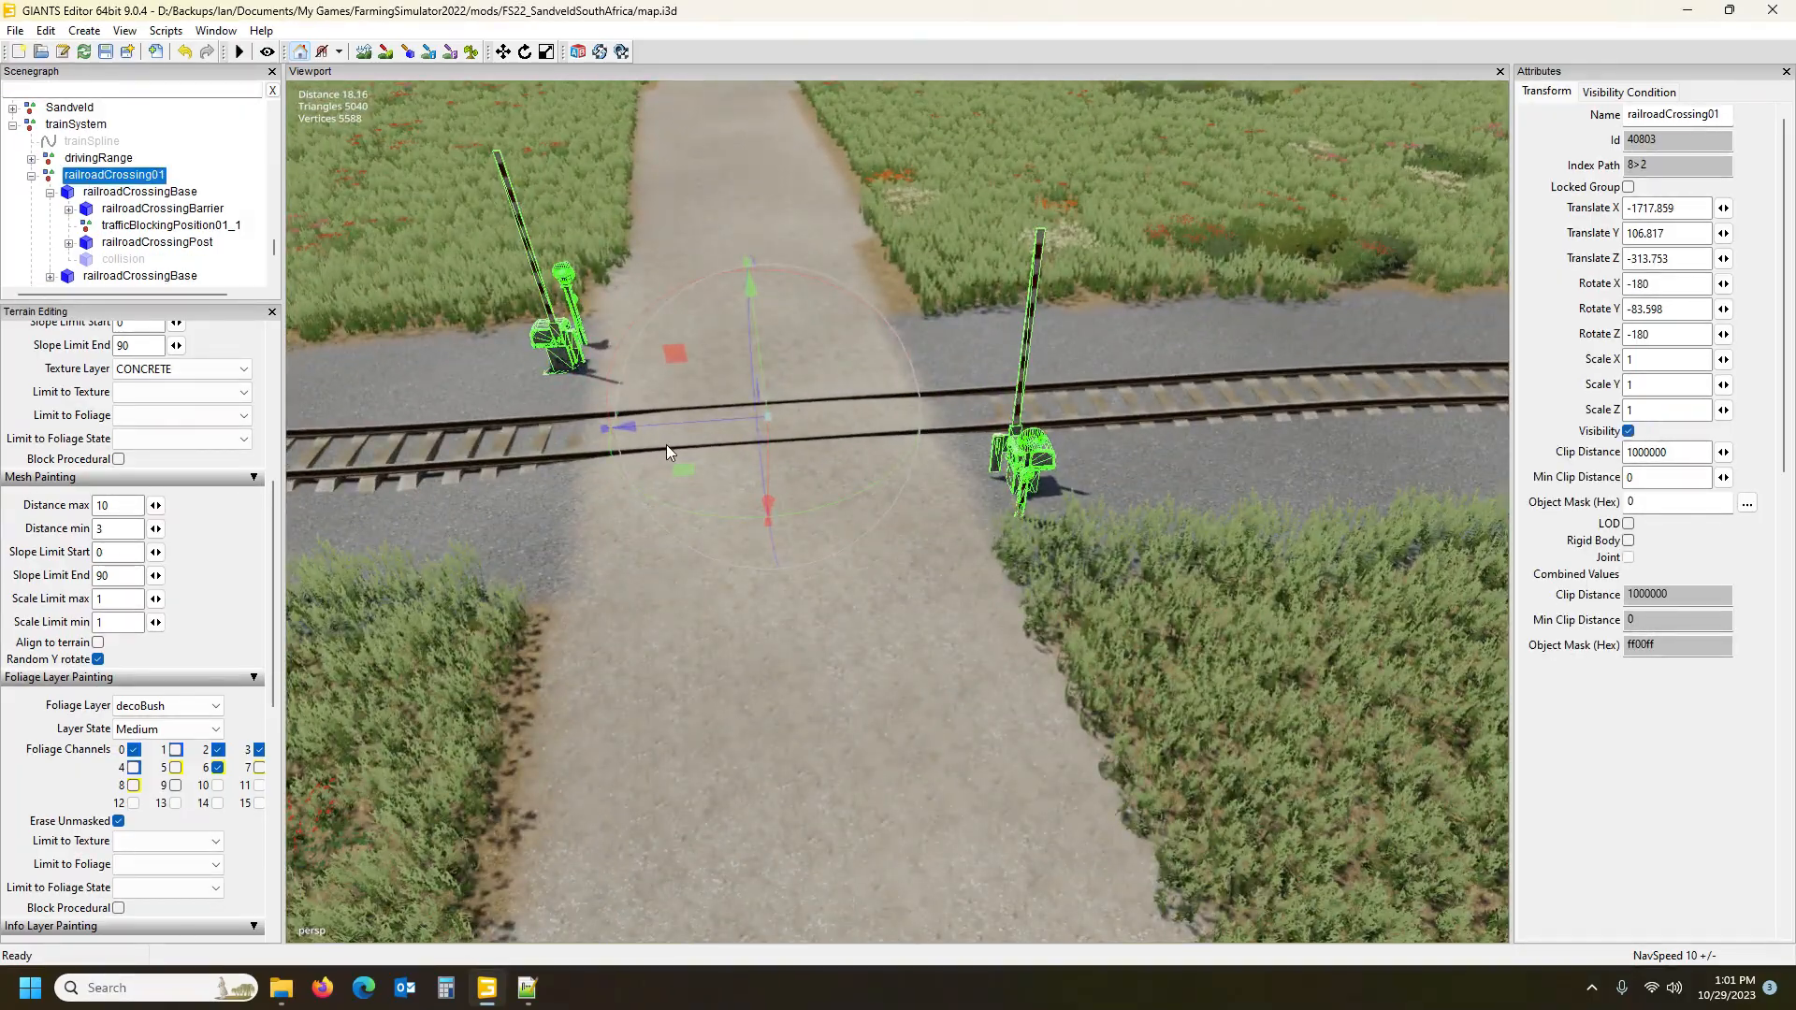
scroll(666, 445, "down", 3)
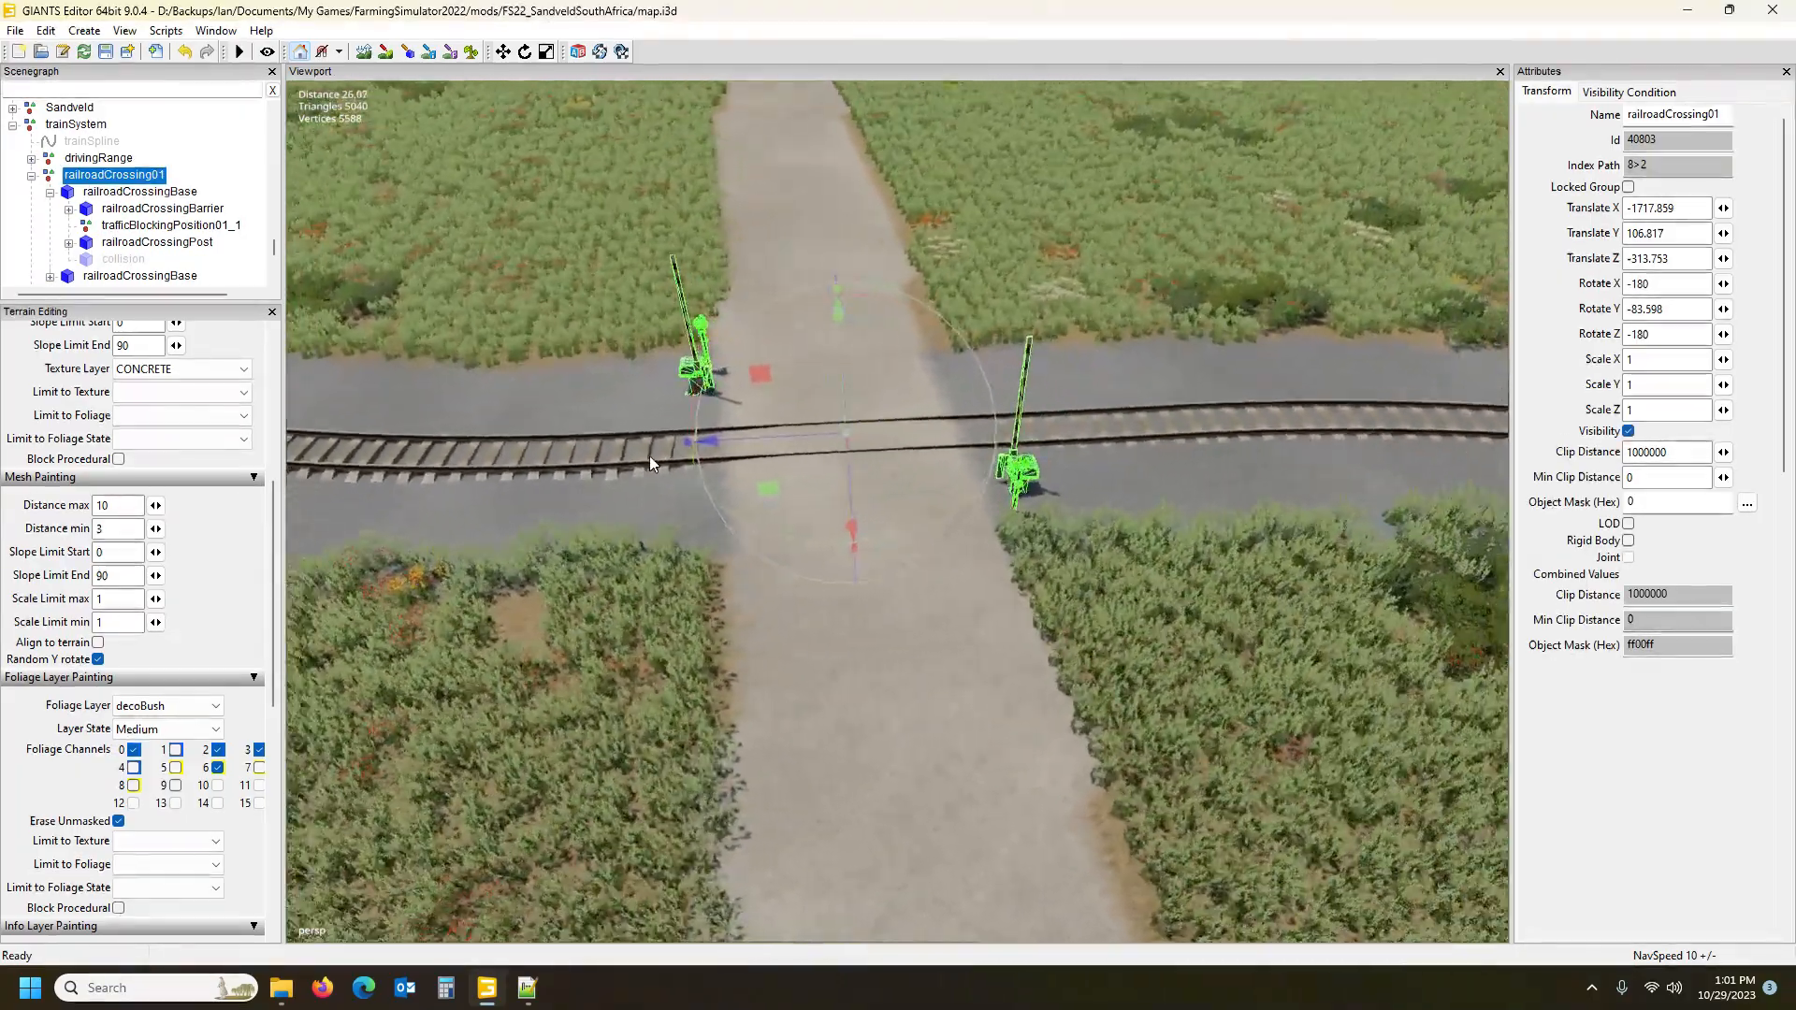
scroll(643, 447, "up", 2)
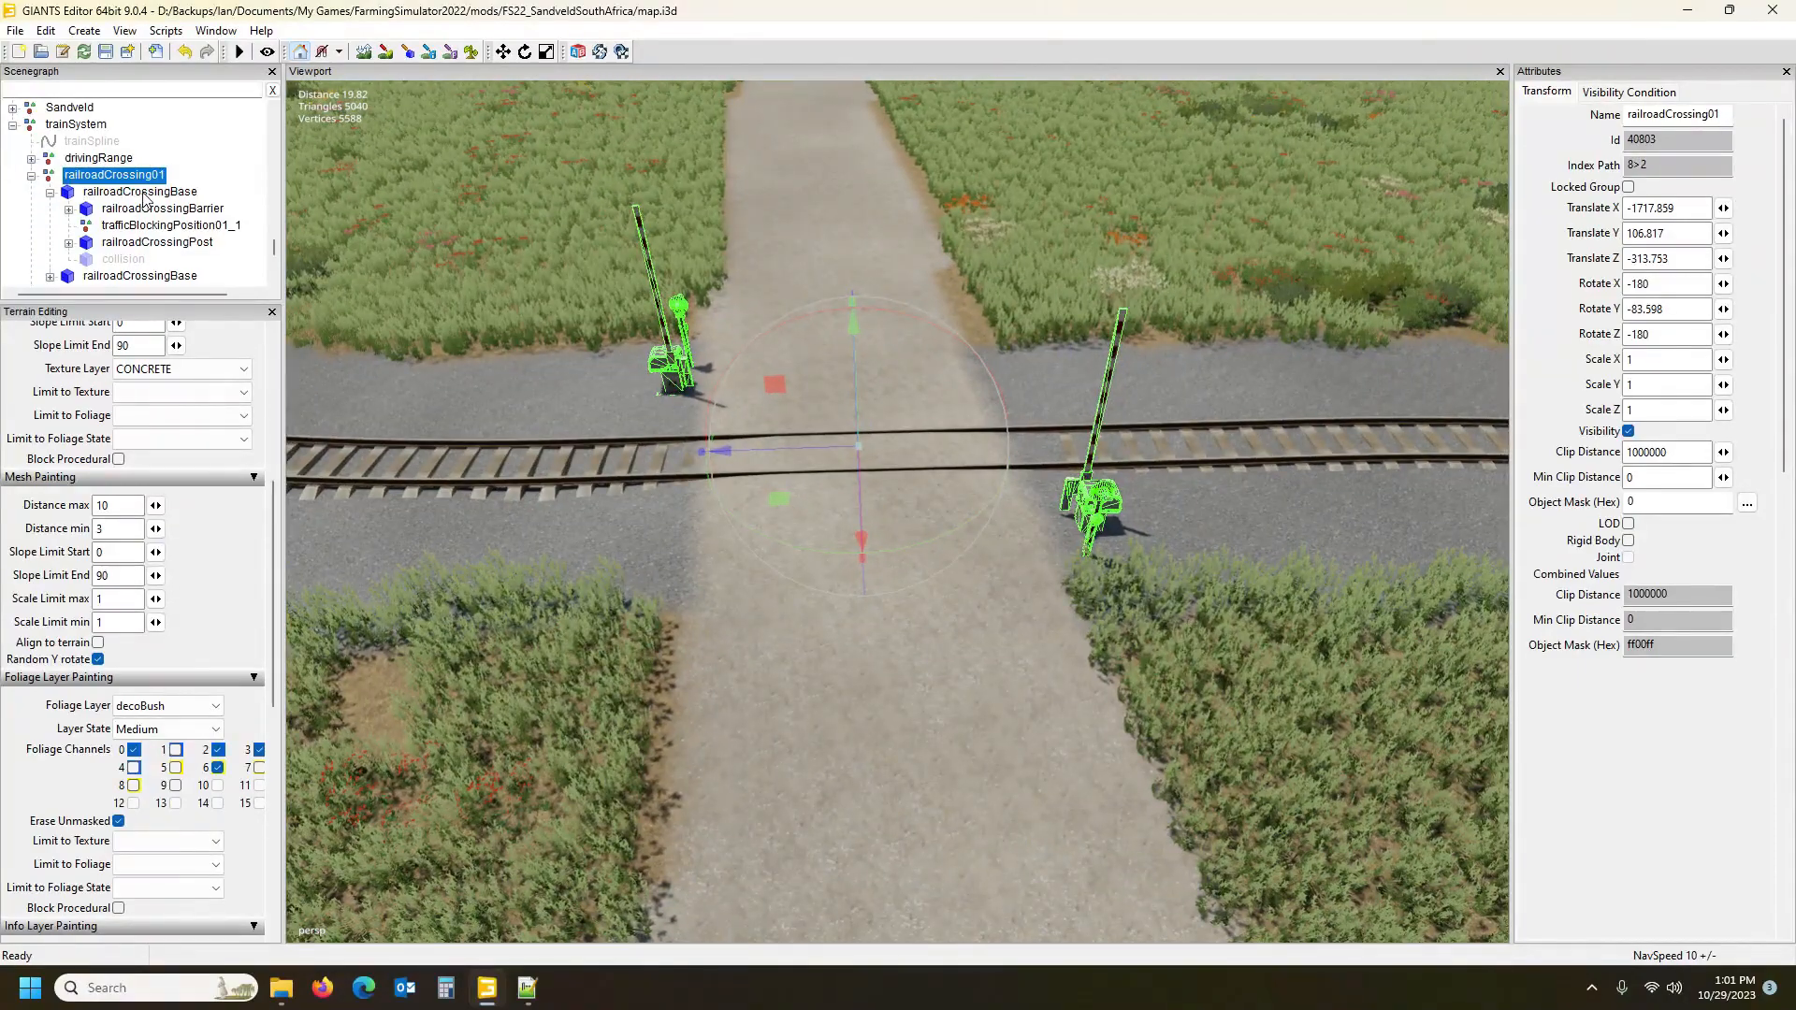
left_click(84, 193)
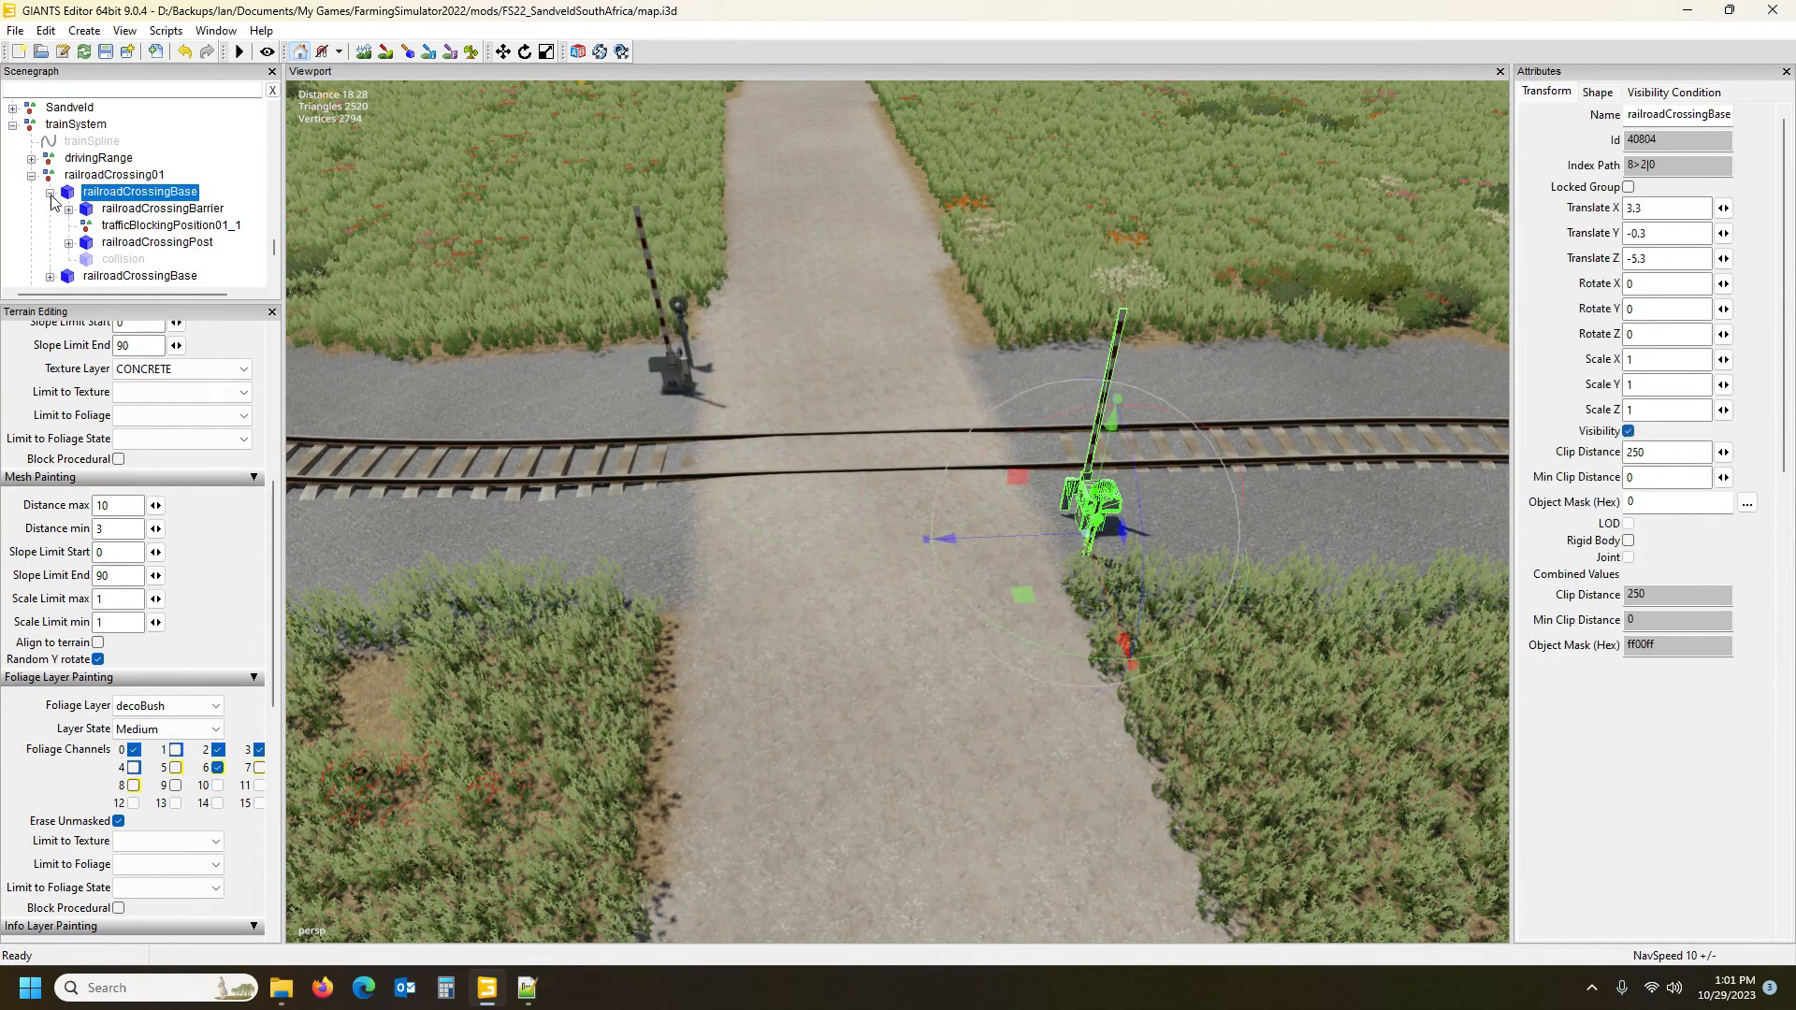
left_click(50, 194)
left_click_drag(1107, 592, 971, 367)
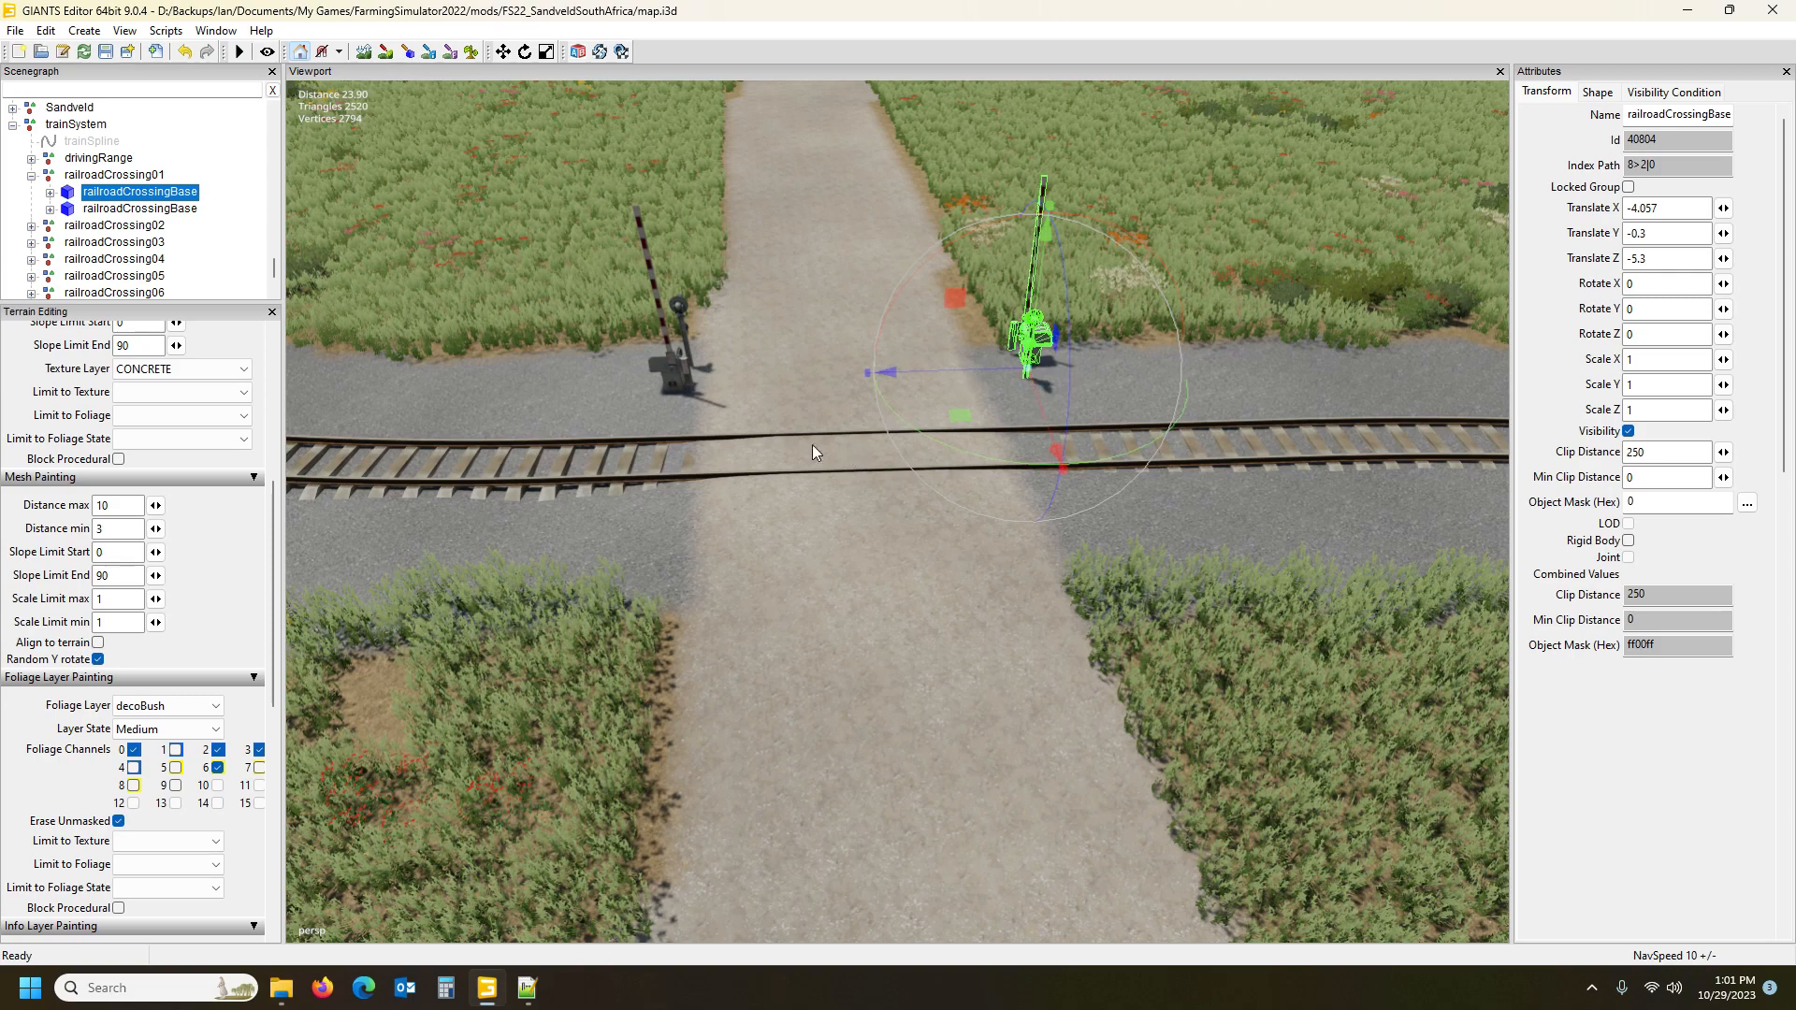
Shift railroadCrossing01 to the middle between the rails, at about X -1717.895, Z -313.437
left_click(111, 176)
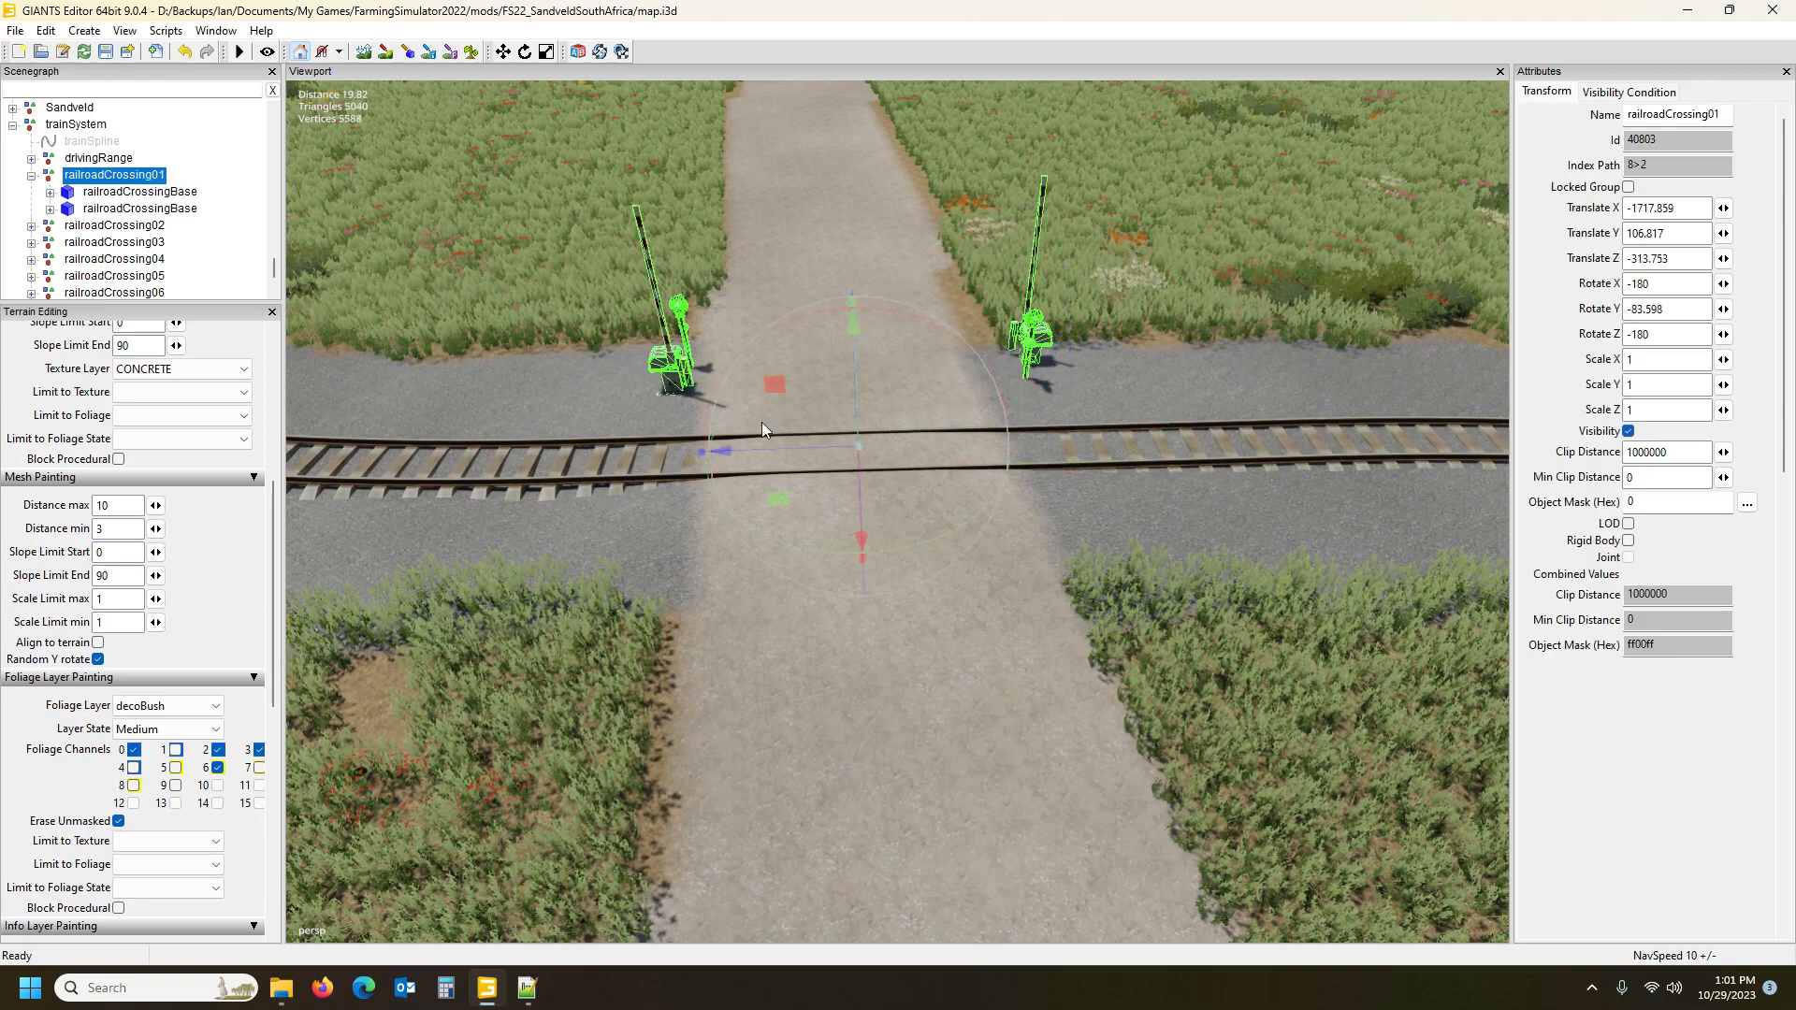
left_click_drag(861, 451, 960, 547, "alt")
scroll(856, 474, "up", 5)
scroll(885, 479, "up", 4)
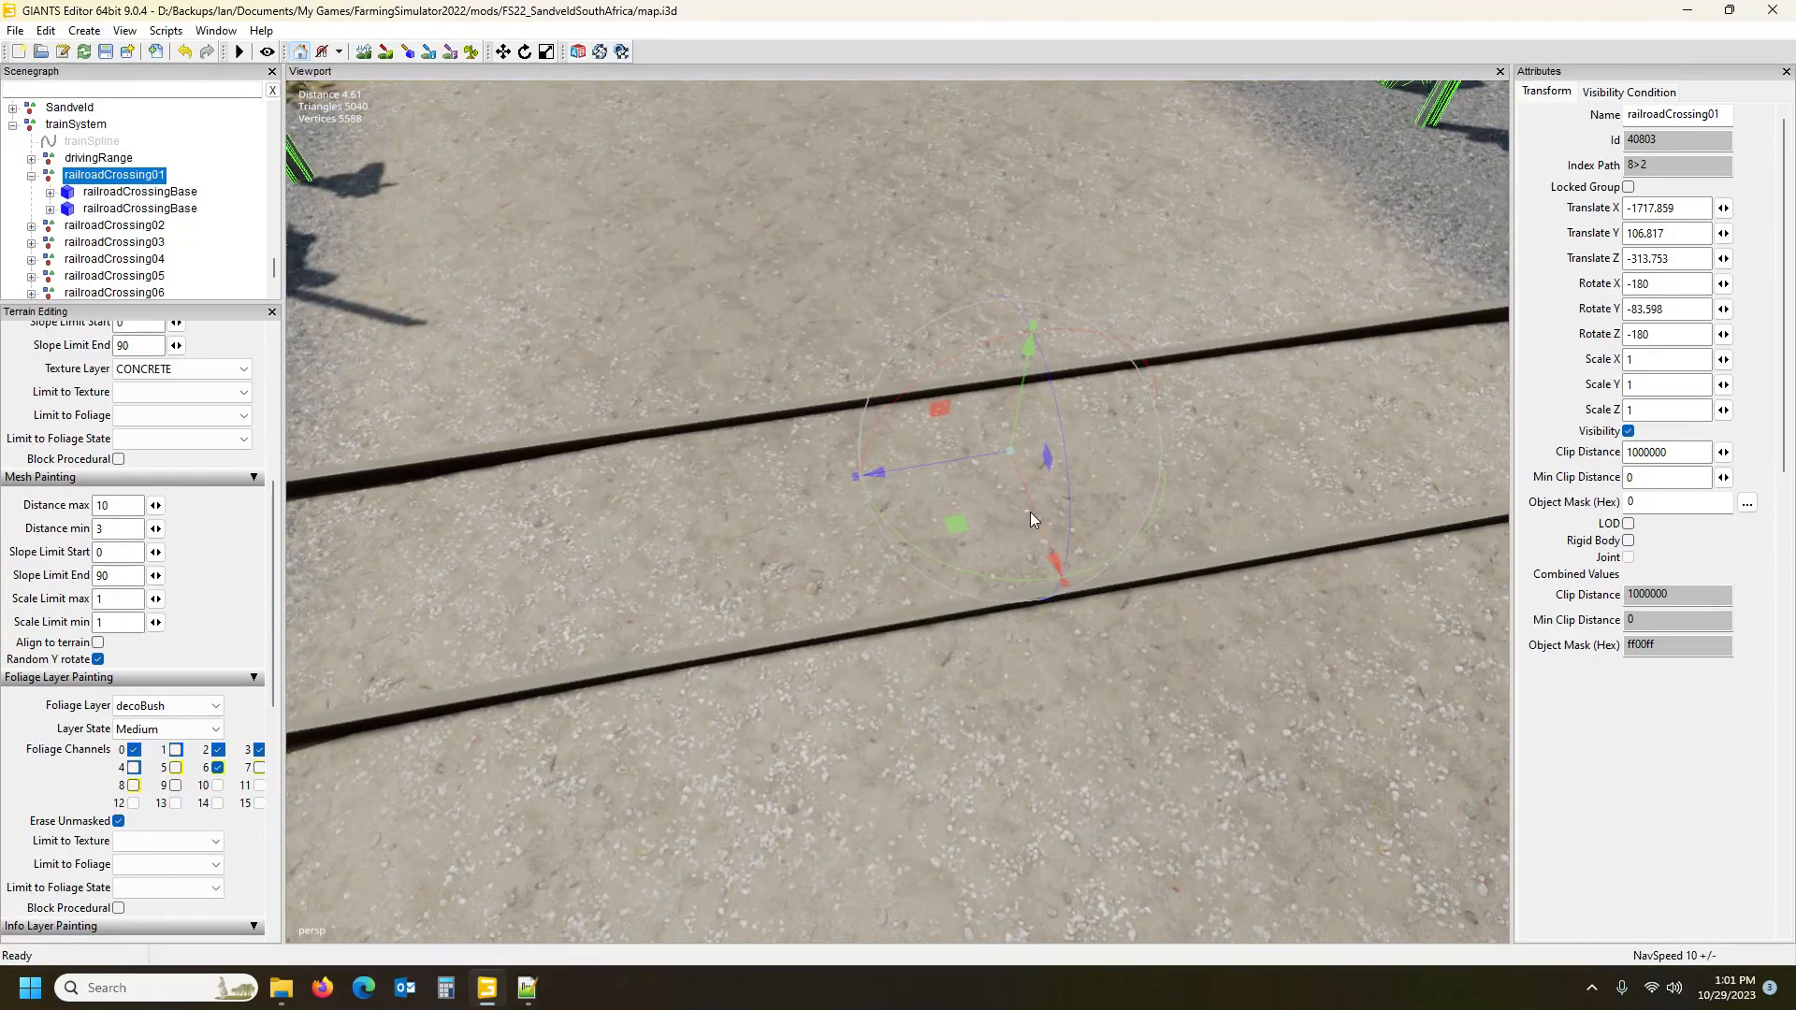
left_click_drag(1035, 517, 1047, 569)
scroll(973, 608, "down", 5)
scroll(967, 613, "down", 5)
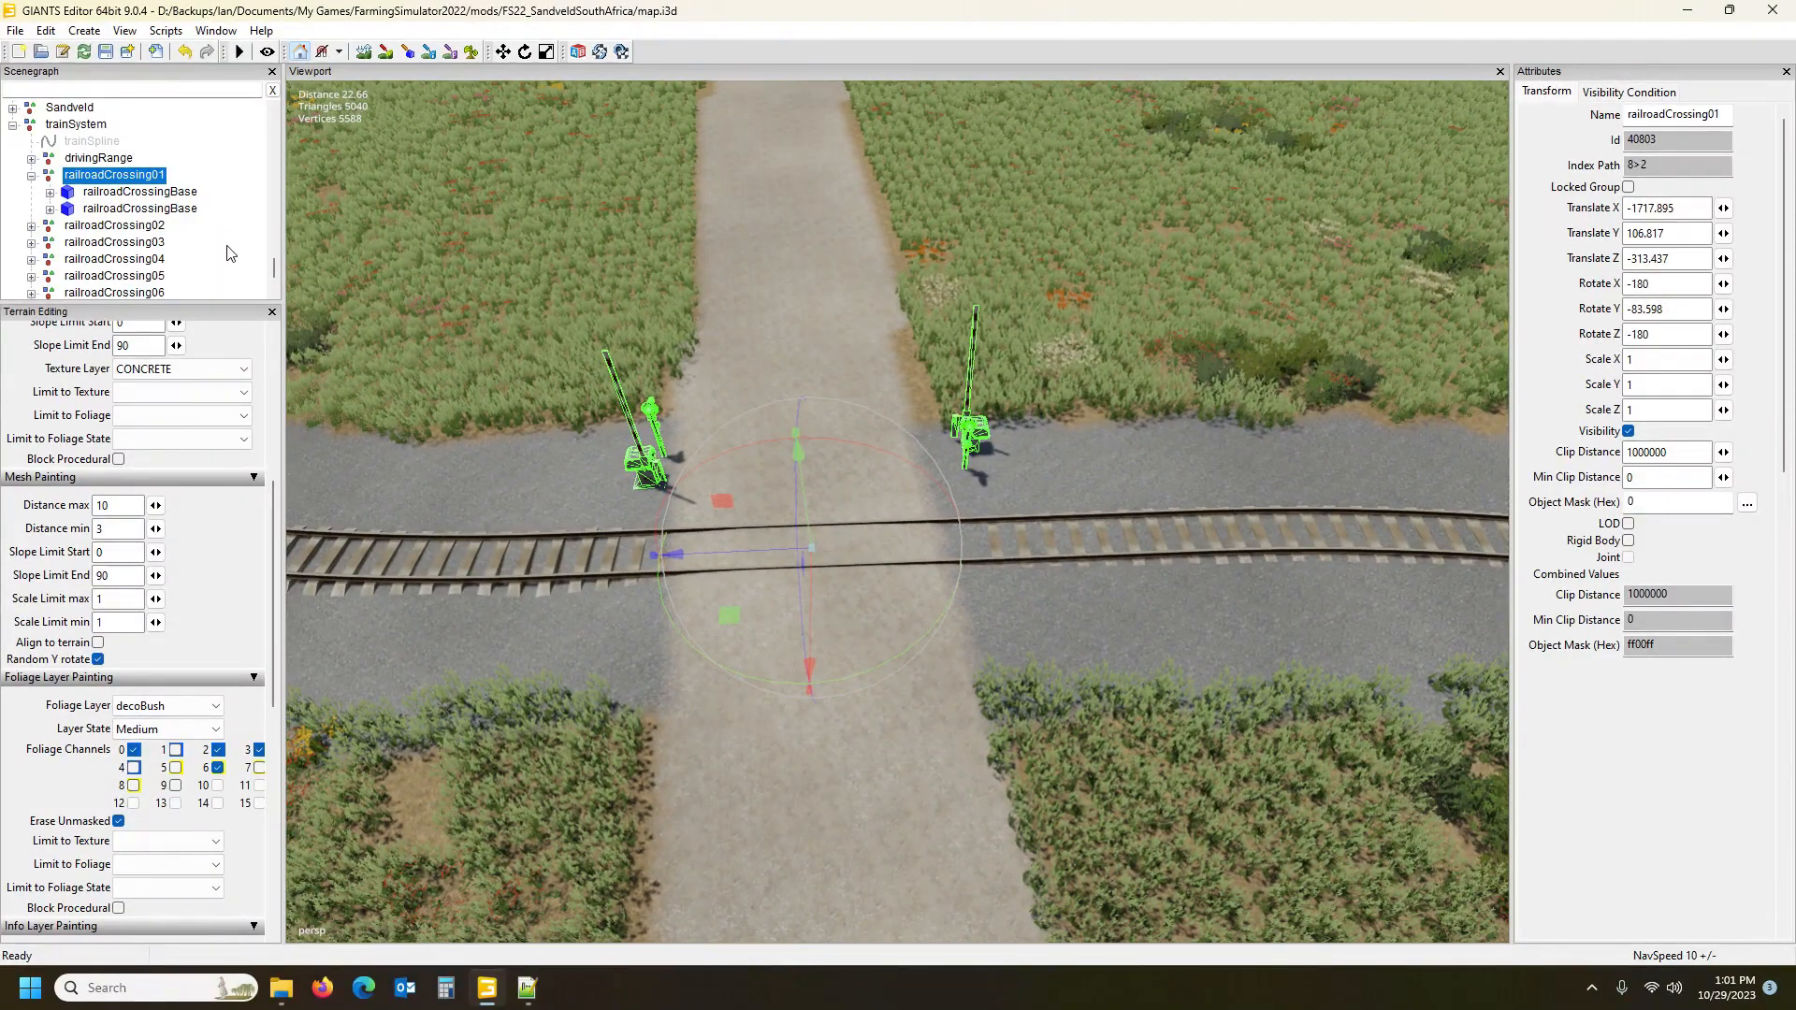
Move the first railroadCrossingBase slightly closer to the road, to a local Z of -5.07, and check it from both directions
left_click(140, 191)
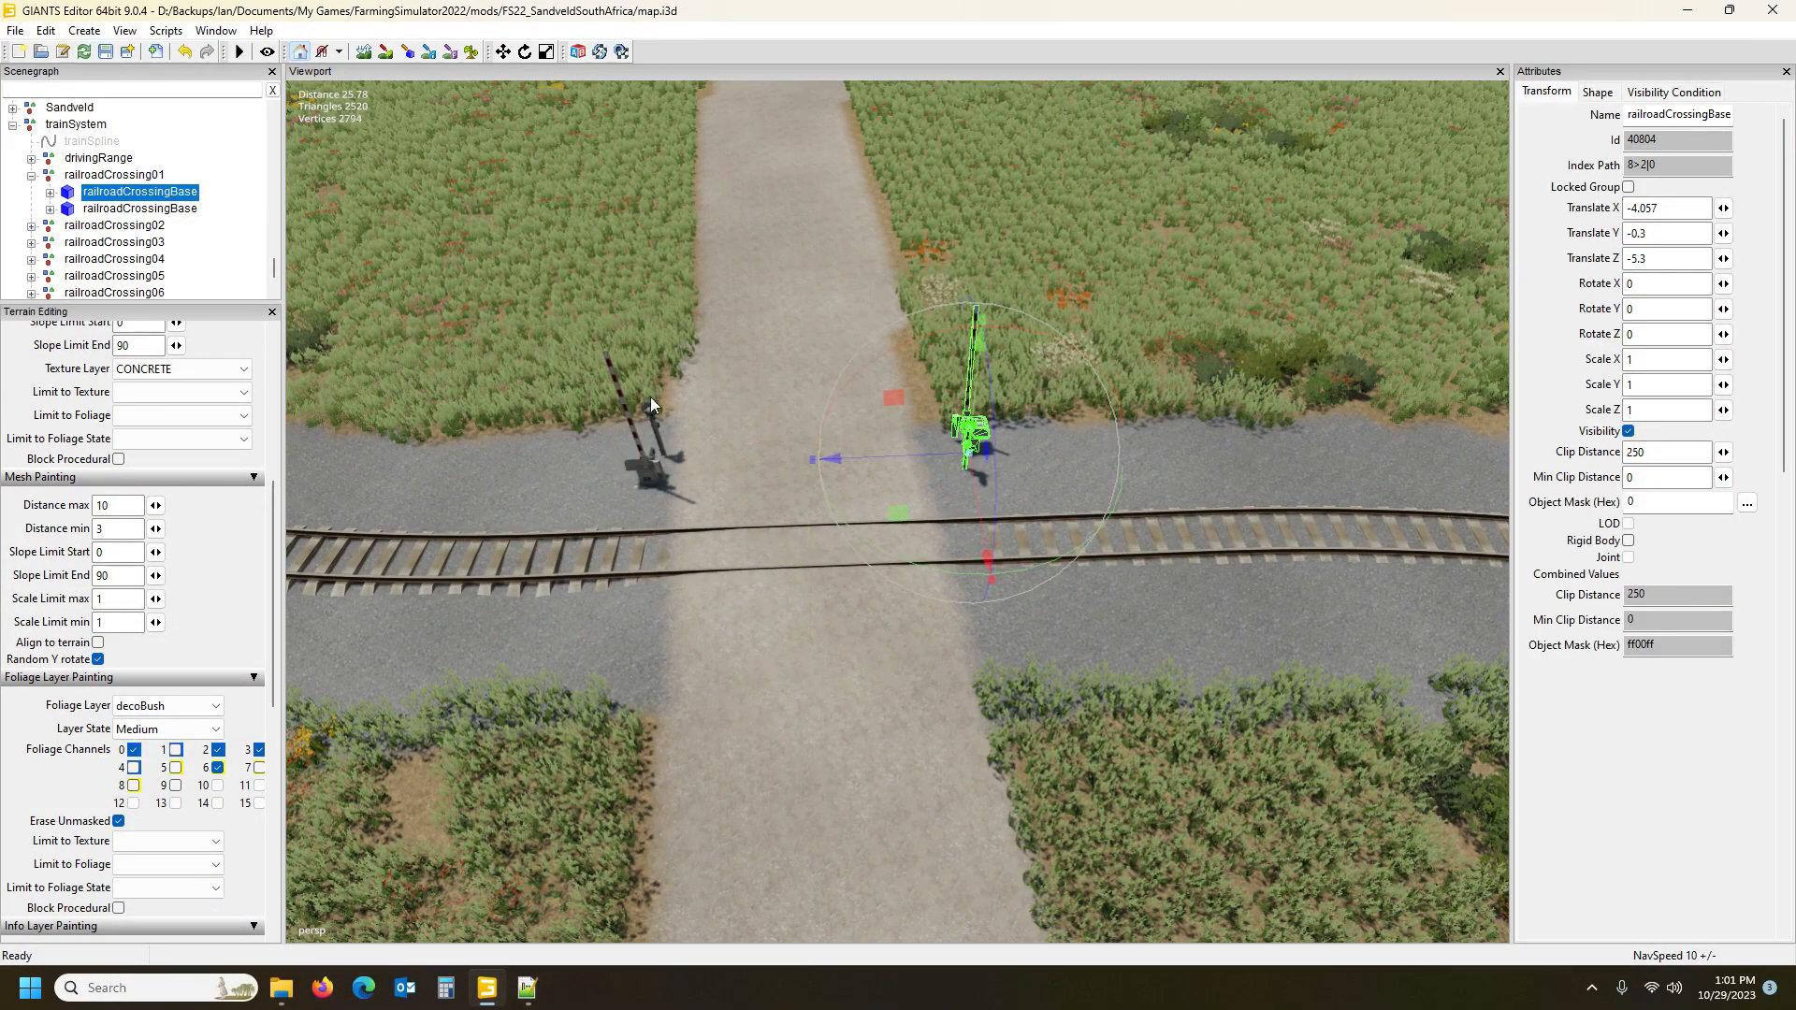
scroll(649, 397, "up", 5)
scroll(679, 409, "down", 3)
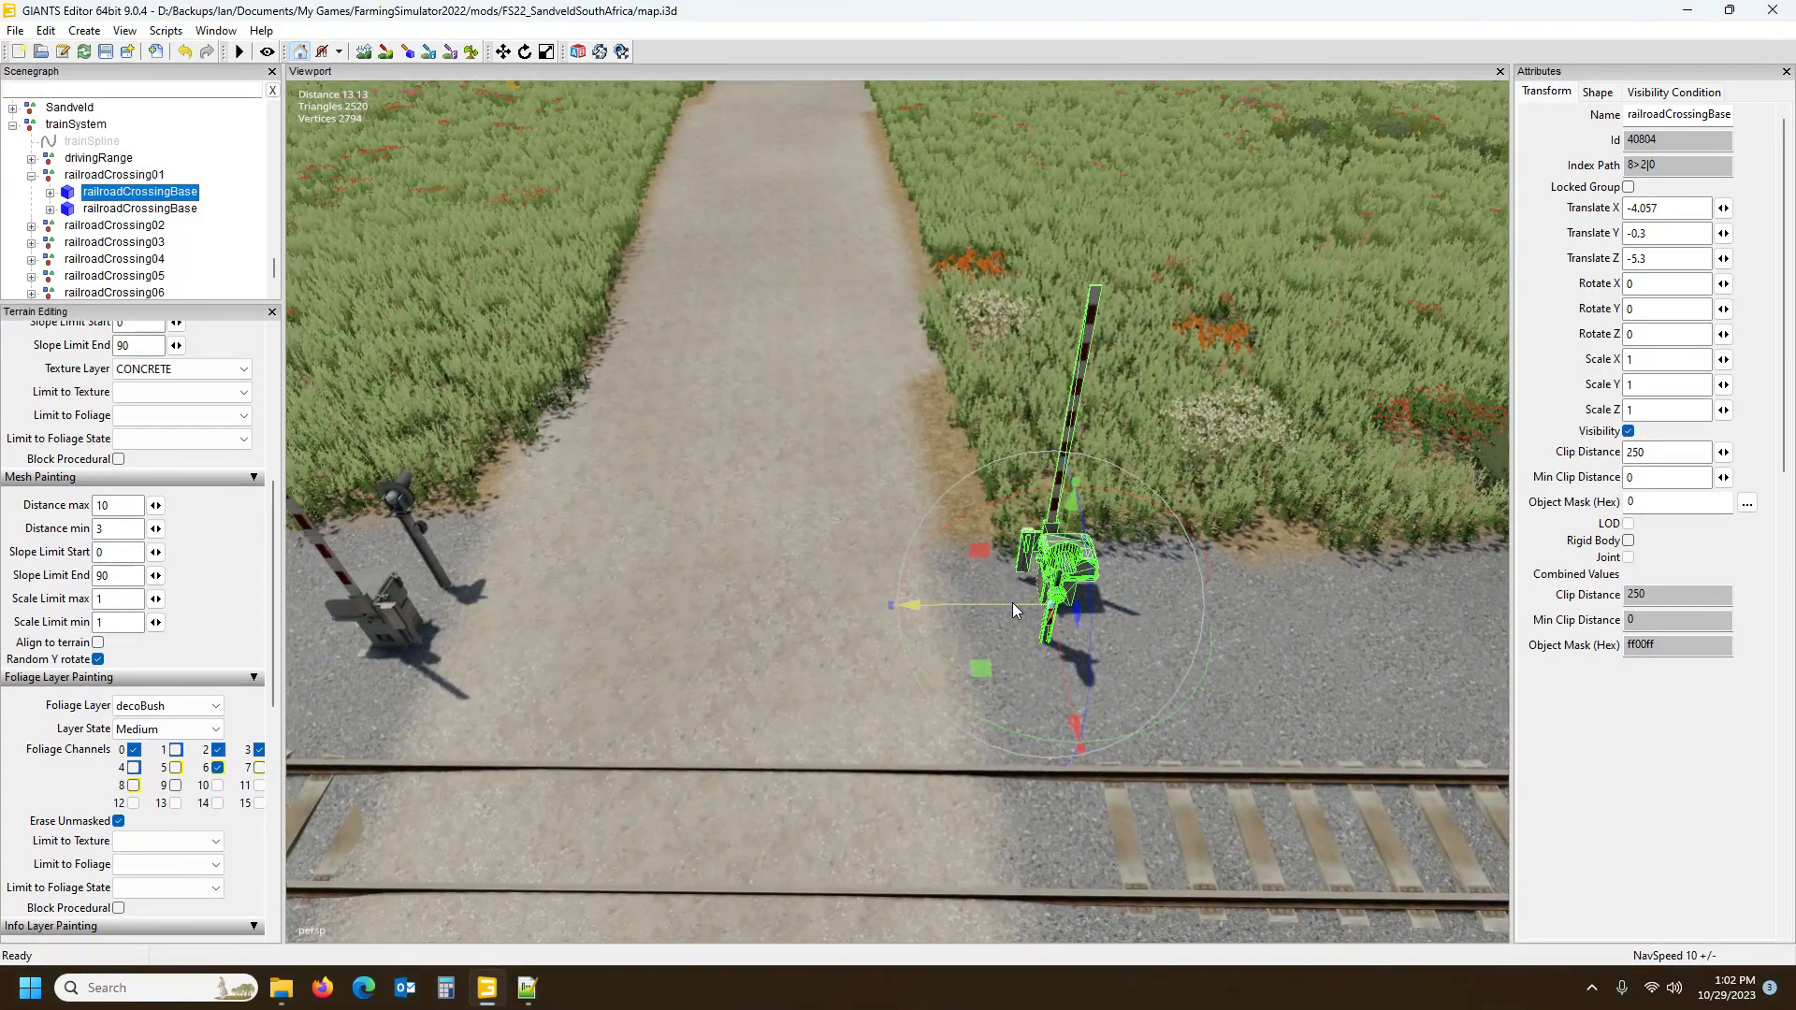
left_click_drag(1012, 603, 999, 603)
left_click_drag(838, 557, 1094, 553, "alt")
scroll(848, 608, "down", 4)
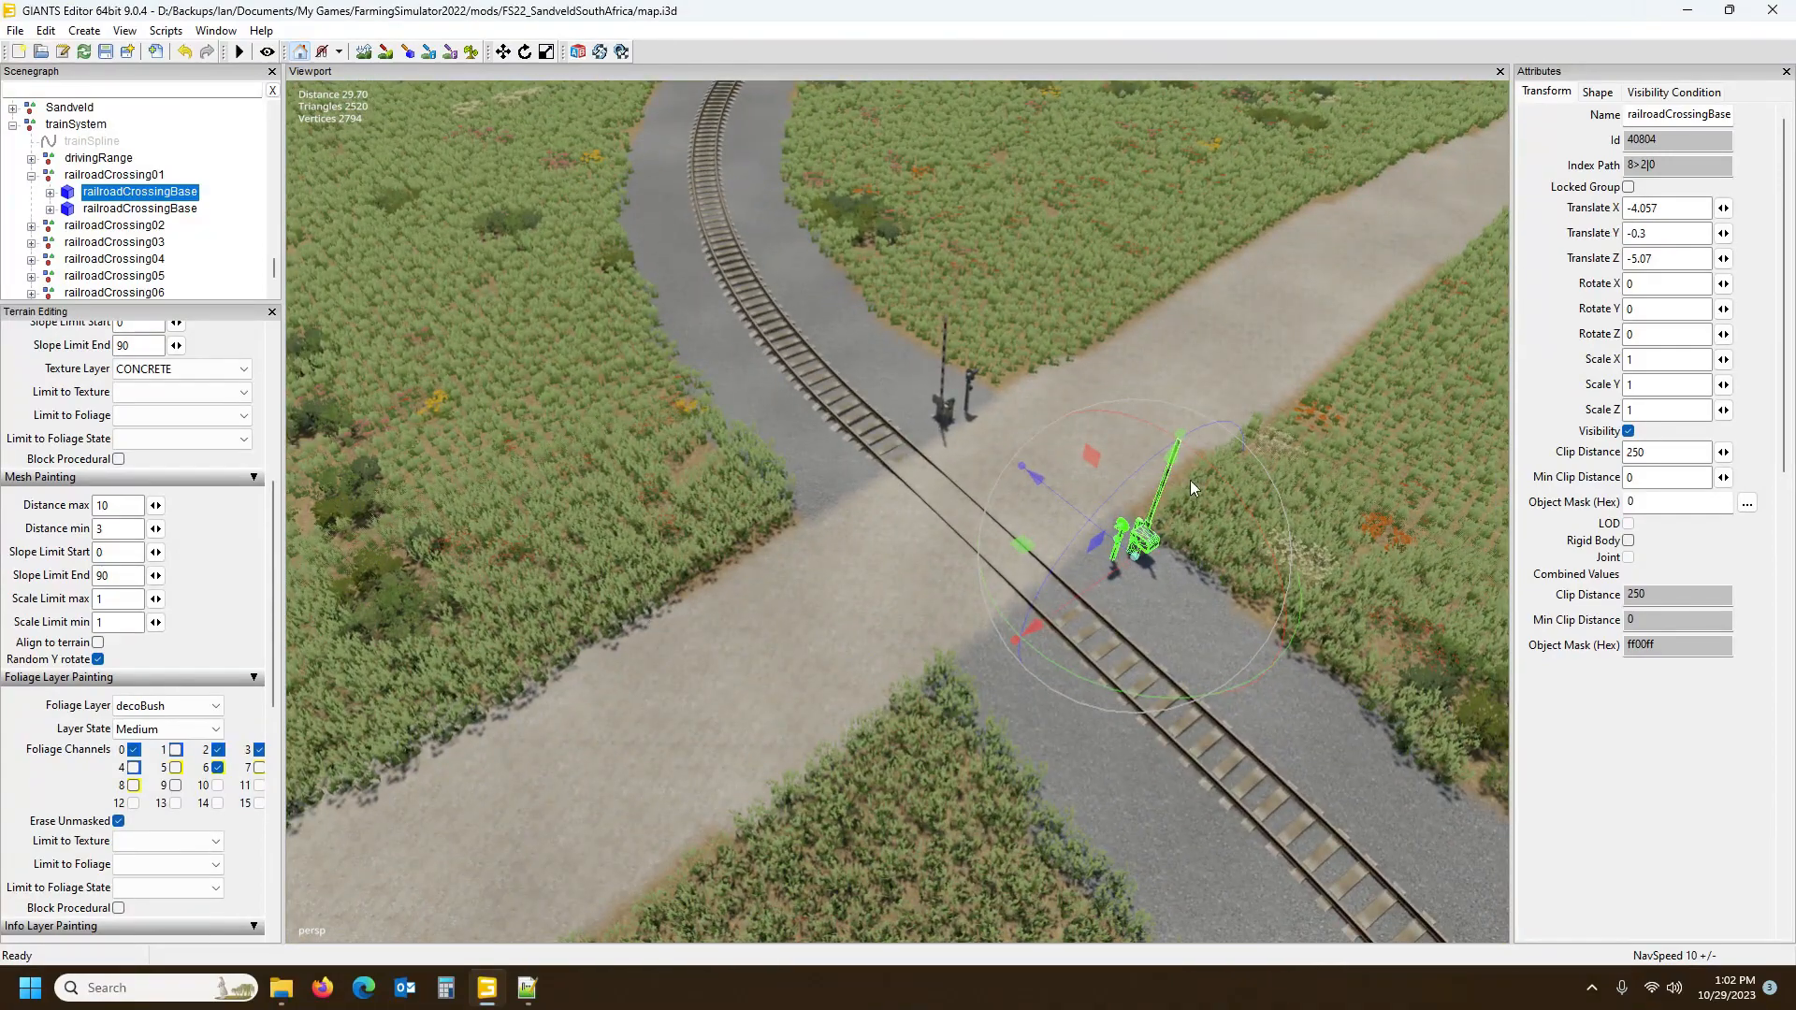
left_click_drag(958, 430, 1143, 474, "alt")
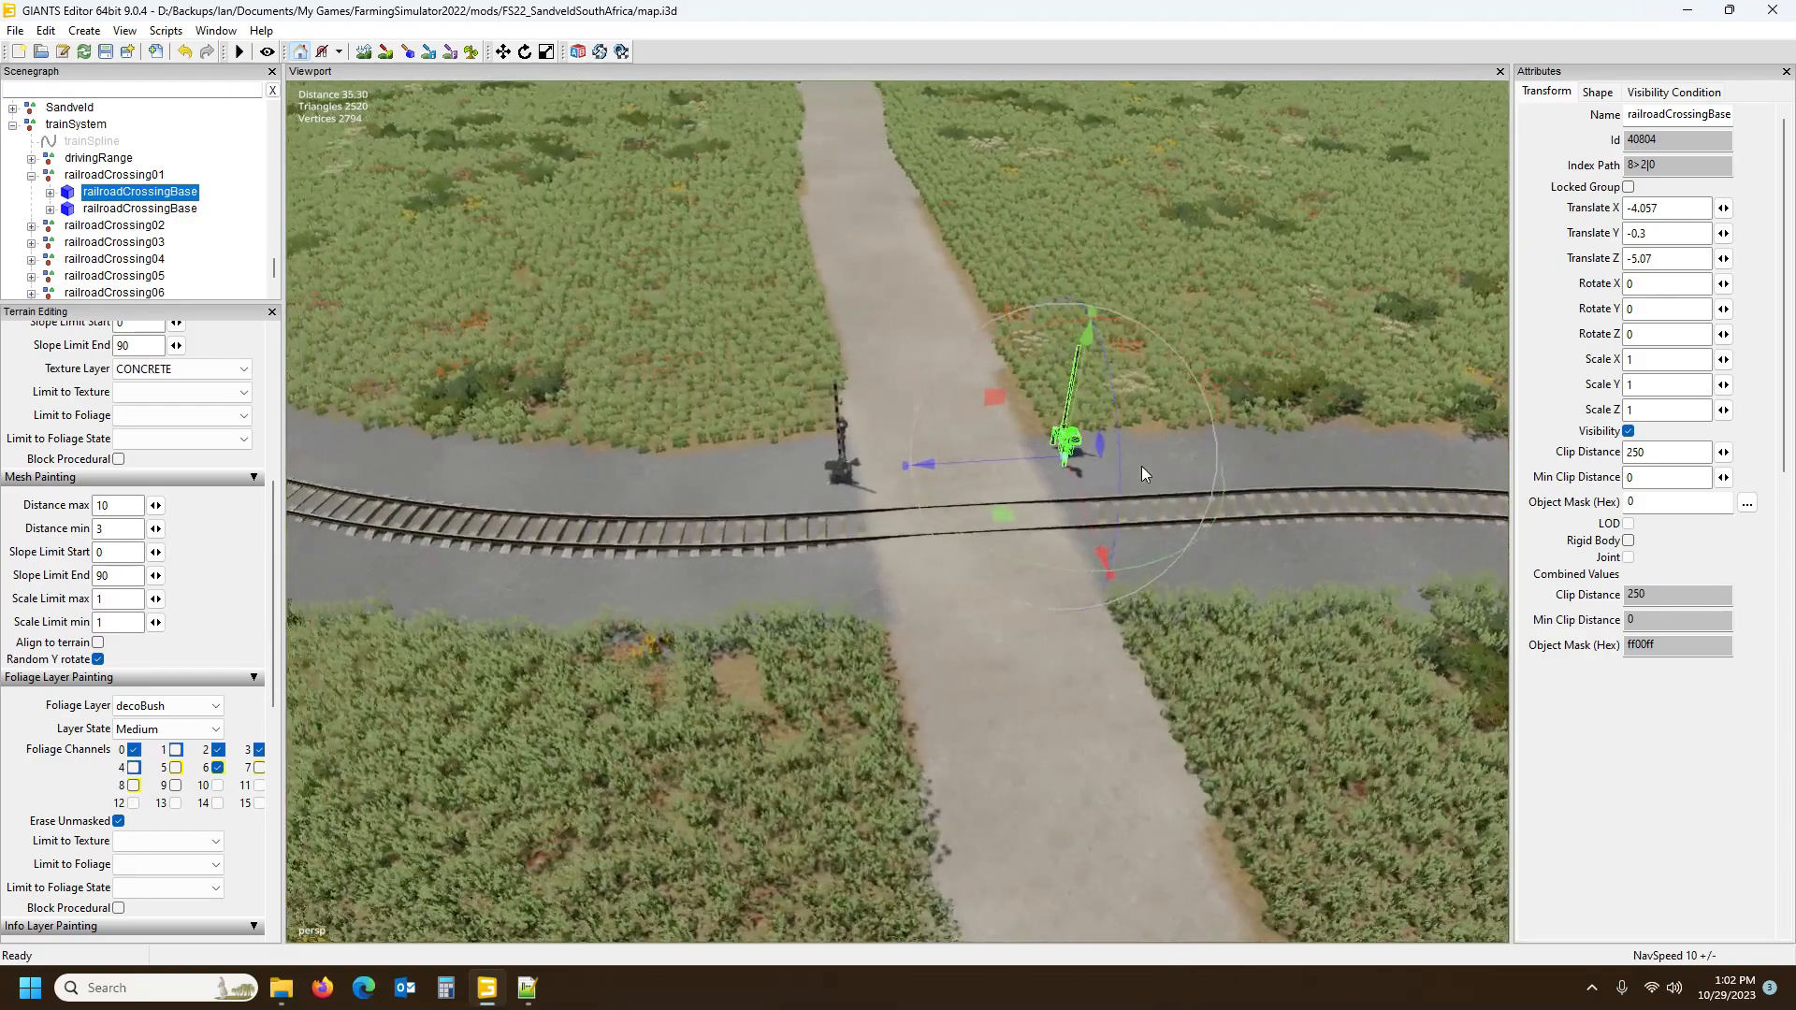
scroll(1137, 465, "up", 4)
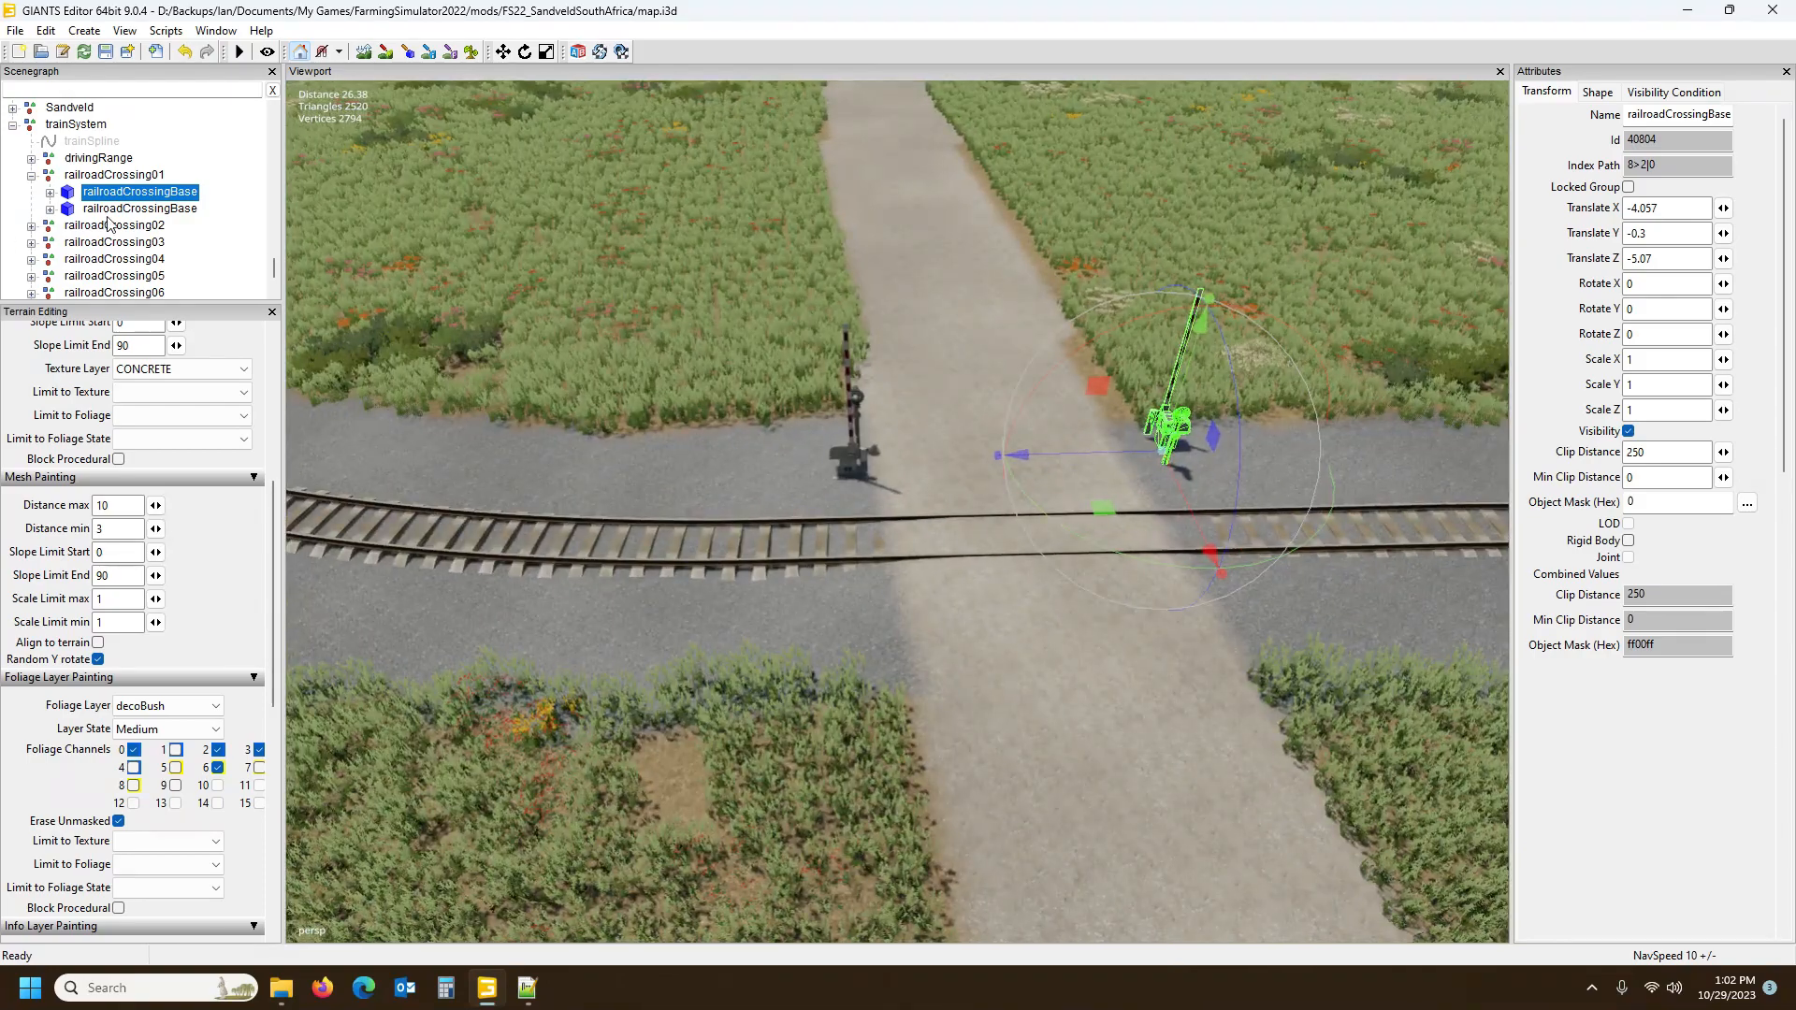
Rotate the second railroadCrossingBase to about -5.958° around Y and move it across the track to local X 4.323, Z 4.411
left_click(108, 210)
left_click_drag(771, 474, 653, 559, "alt")
mouse_move(970, 475)
left_mouse_down()
mouse_move(693, 559)
mouse_move(704, 520)
mouse_move(1003, 474)
left_mouse_up()
left_click_drag(910, 606, 928, 616)
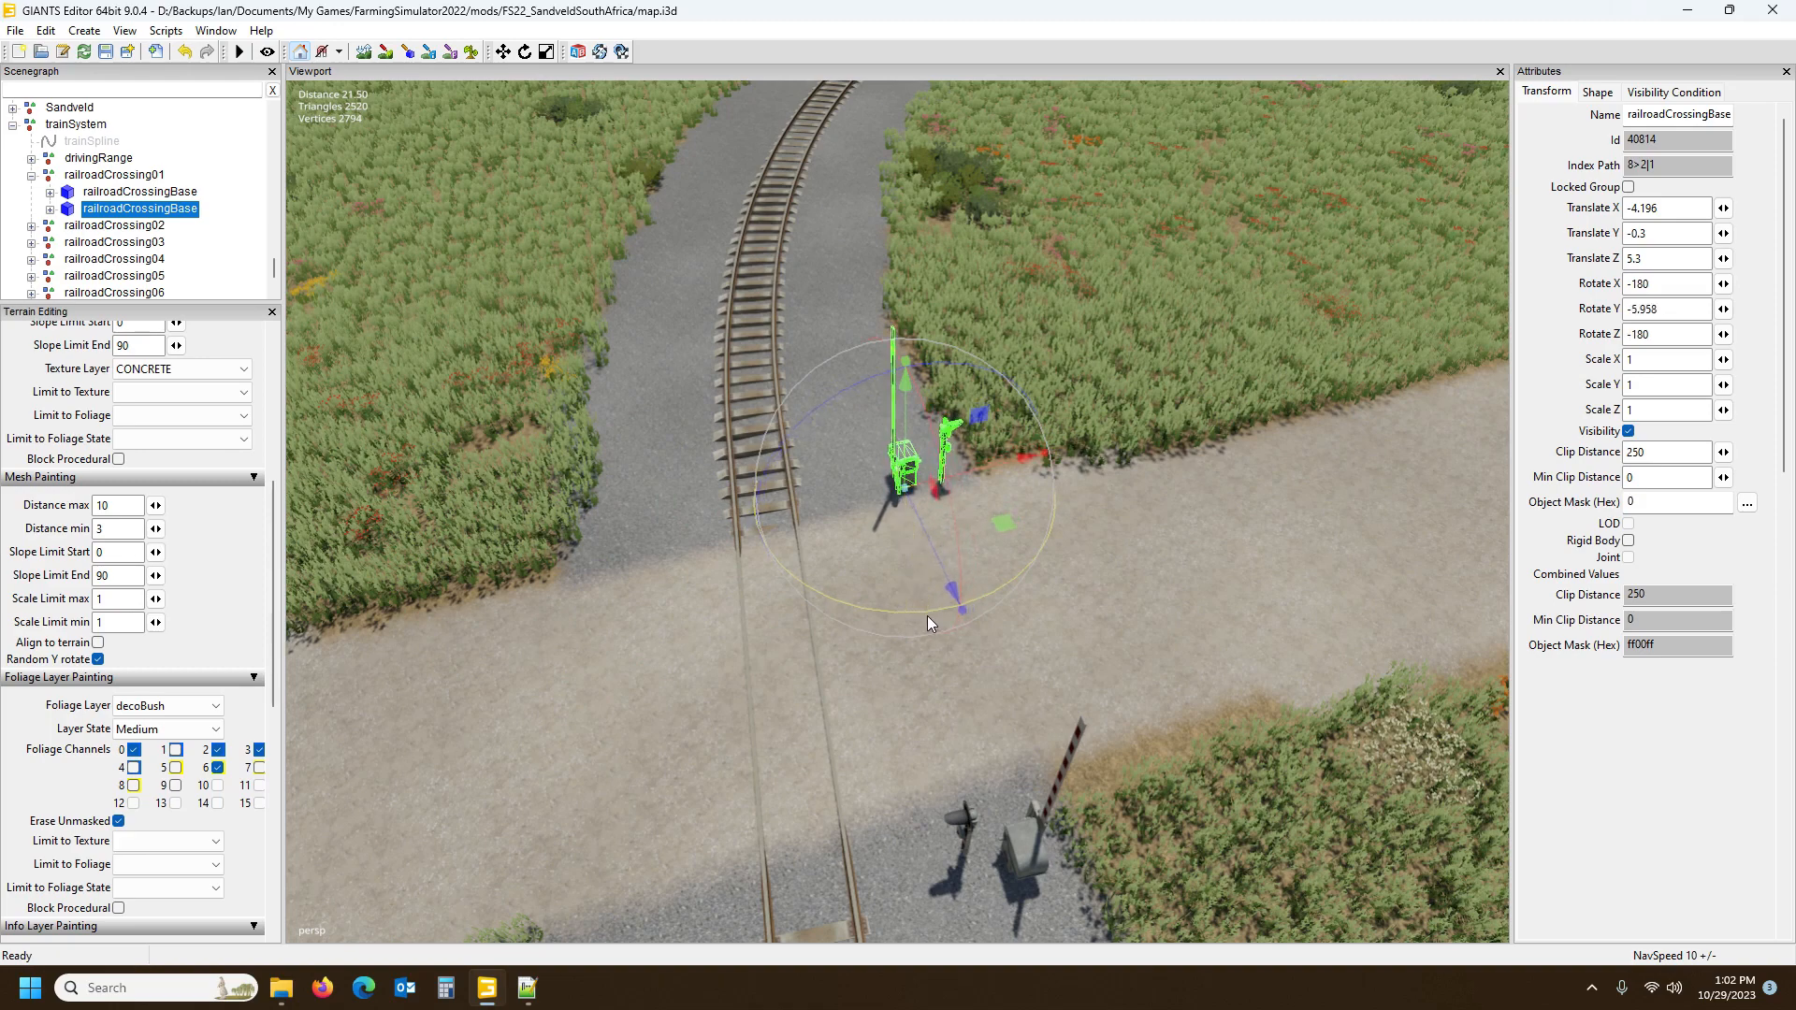
left_click_drag(990, 466, 878, 569)
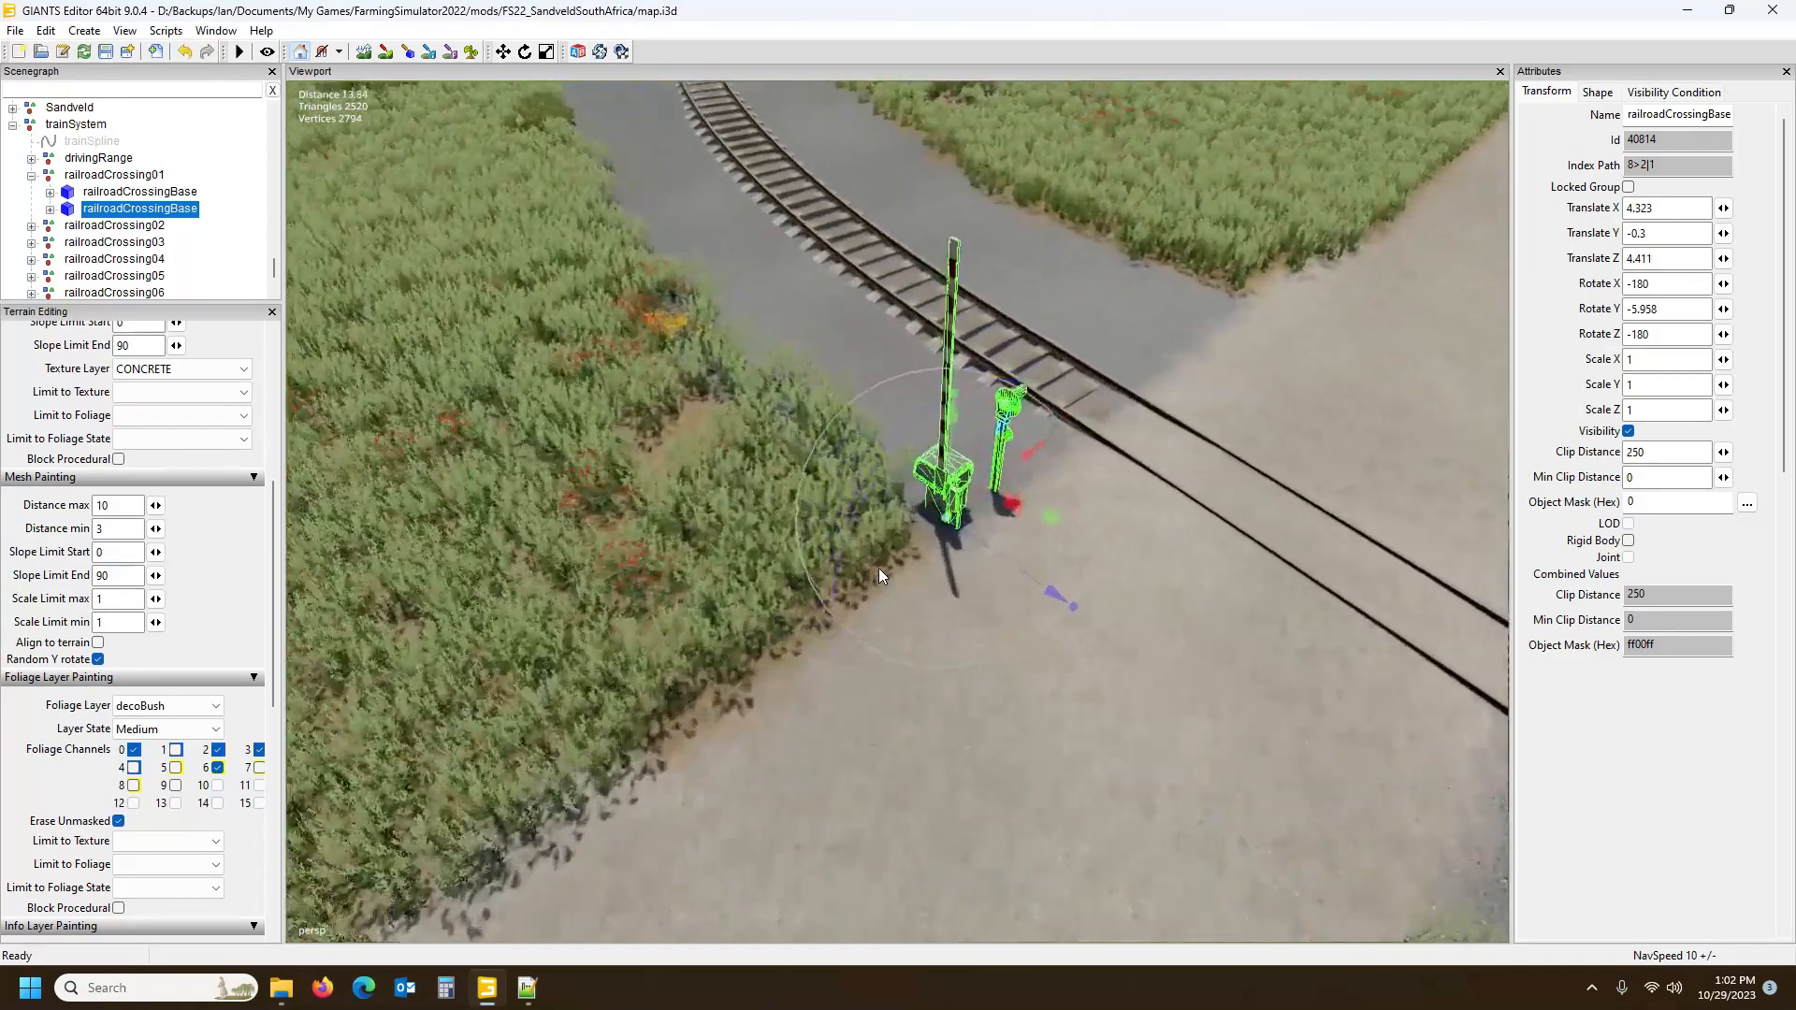
Move the second base's railroadCrossingPost to the other side of its barrier box, at local X -0.919, Z -0.008
middle_click_drag(878, 569, 861, 571, "alt")
scroll(800, 546, "up", 5)
mouse_move(800, 547)
left_mouse_down("alt")
mouse_move(592, 440)
mouse_move(754, 514)
mouse_move(822, 524)
left_mouse_up("alt")
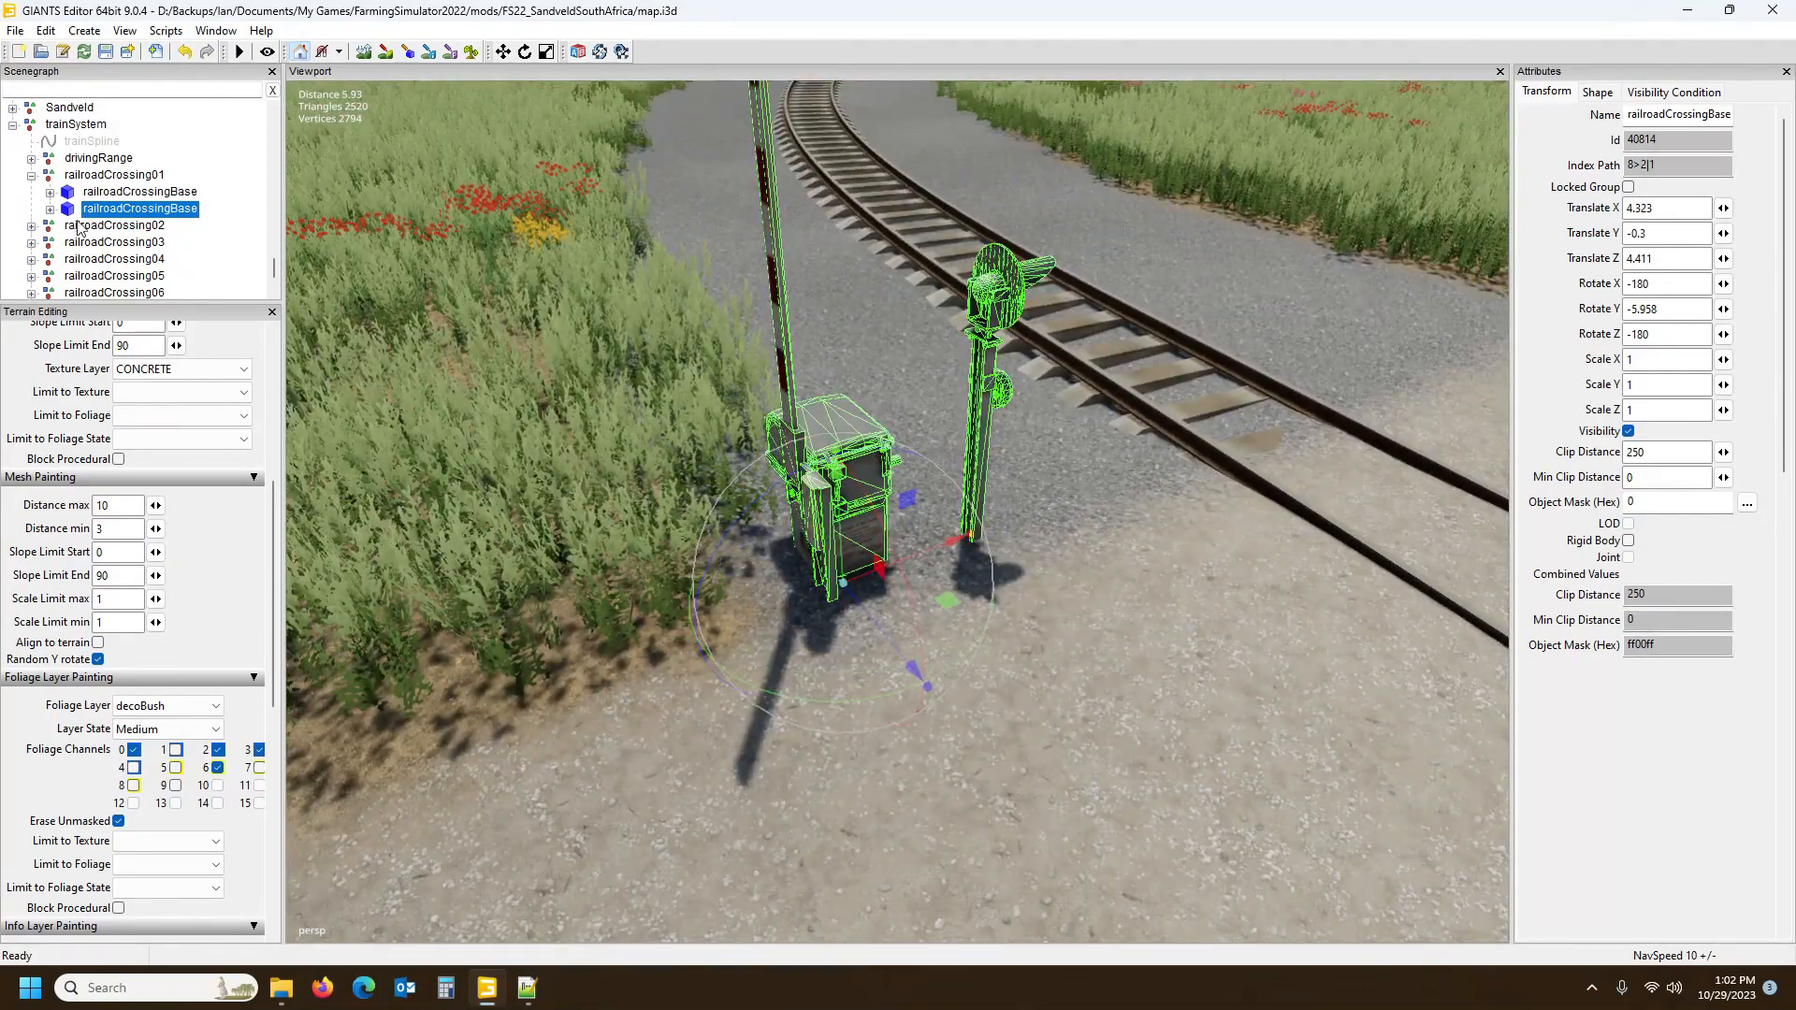
left_click(50, 209)
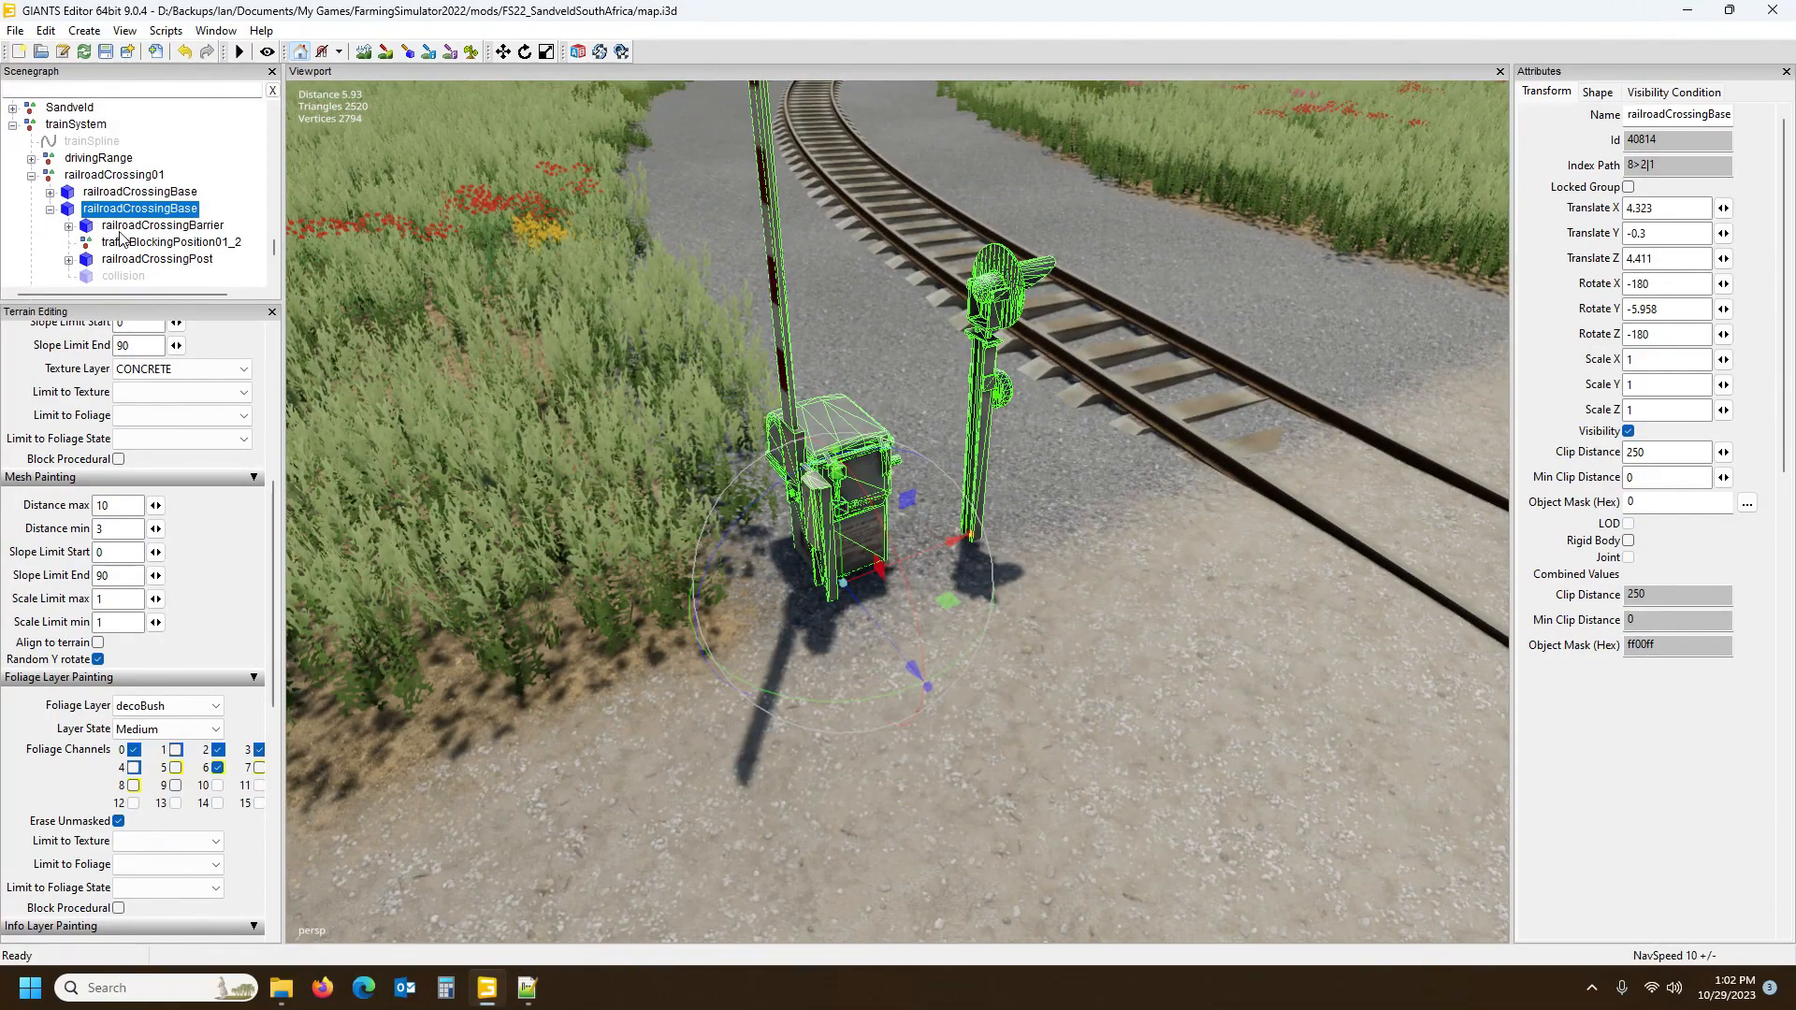
left_click(153, 259)
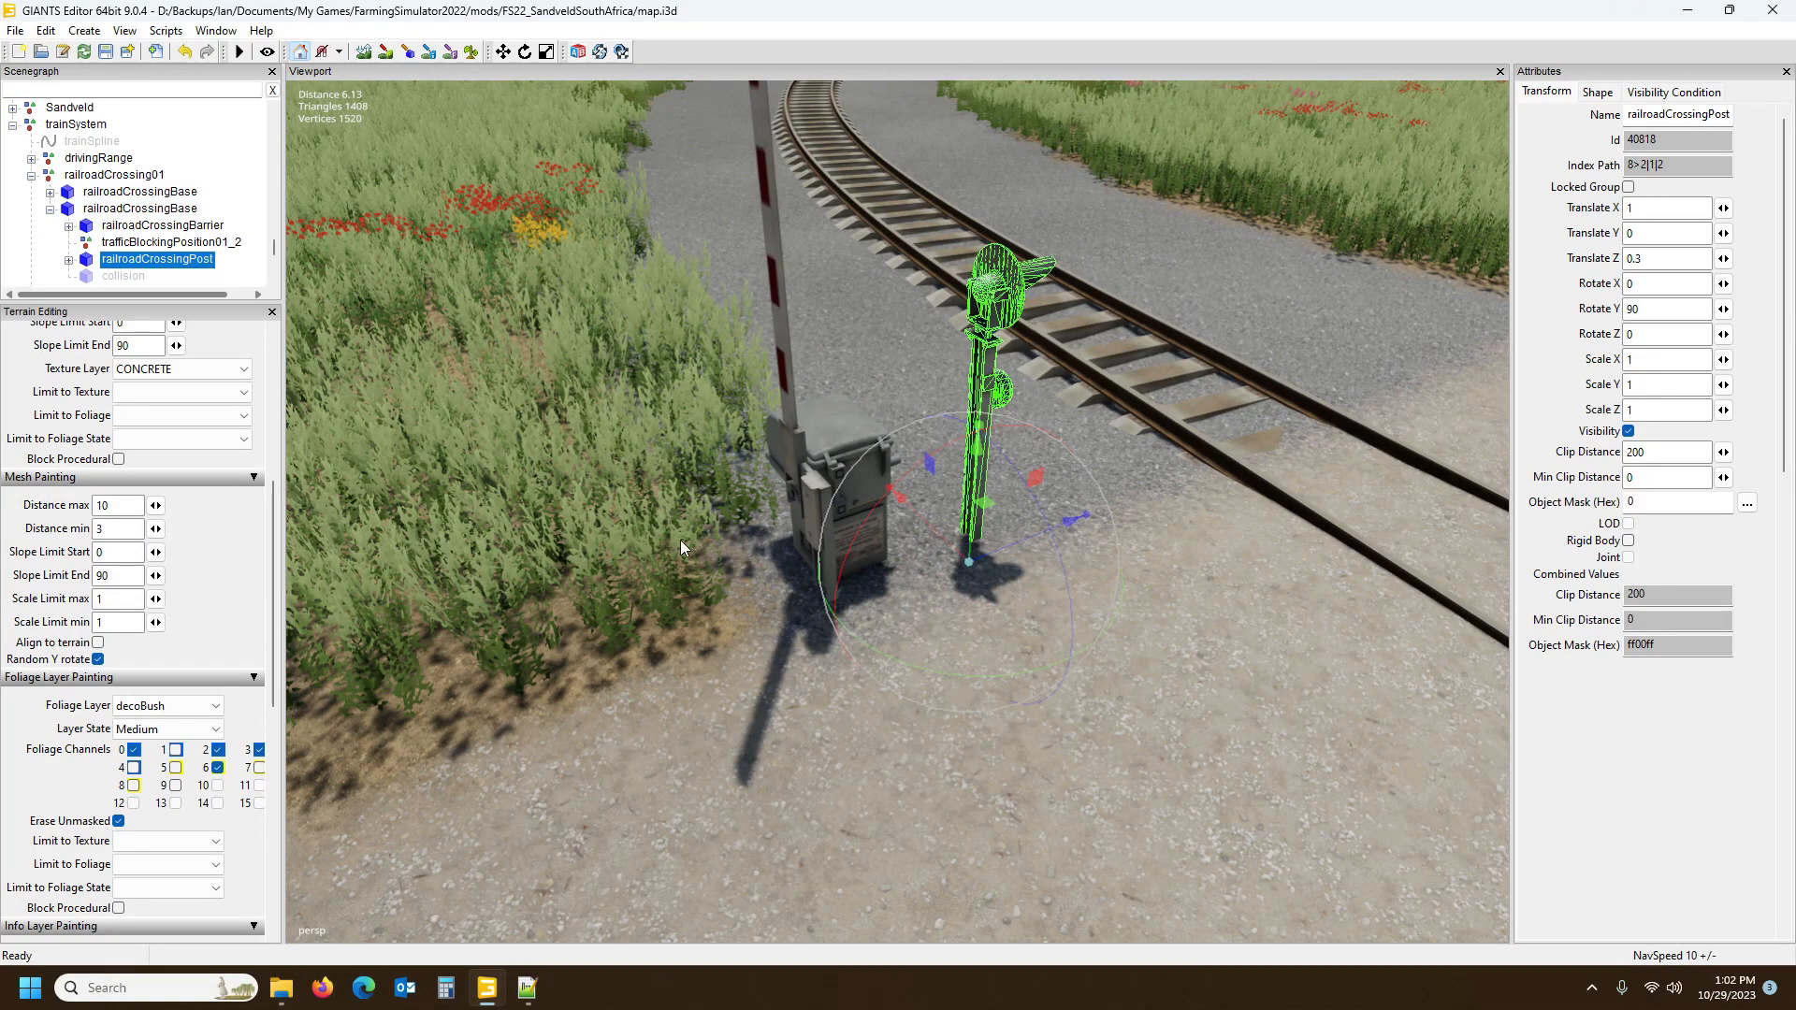
left_click_drag(1020, 536, 700, 578)
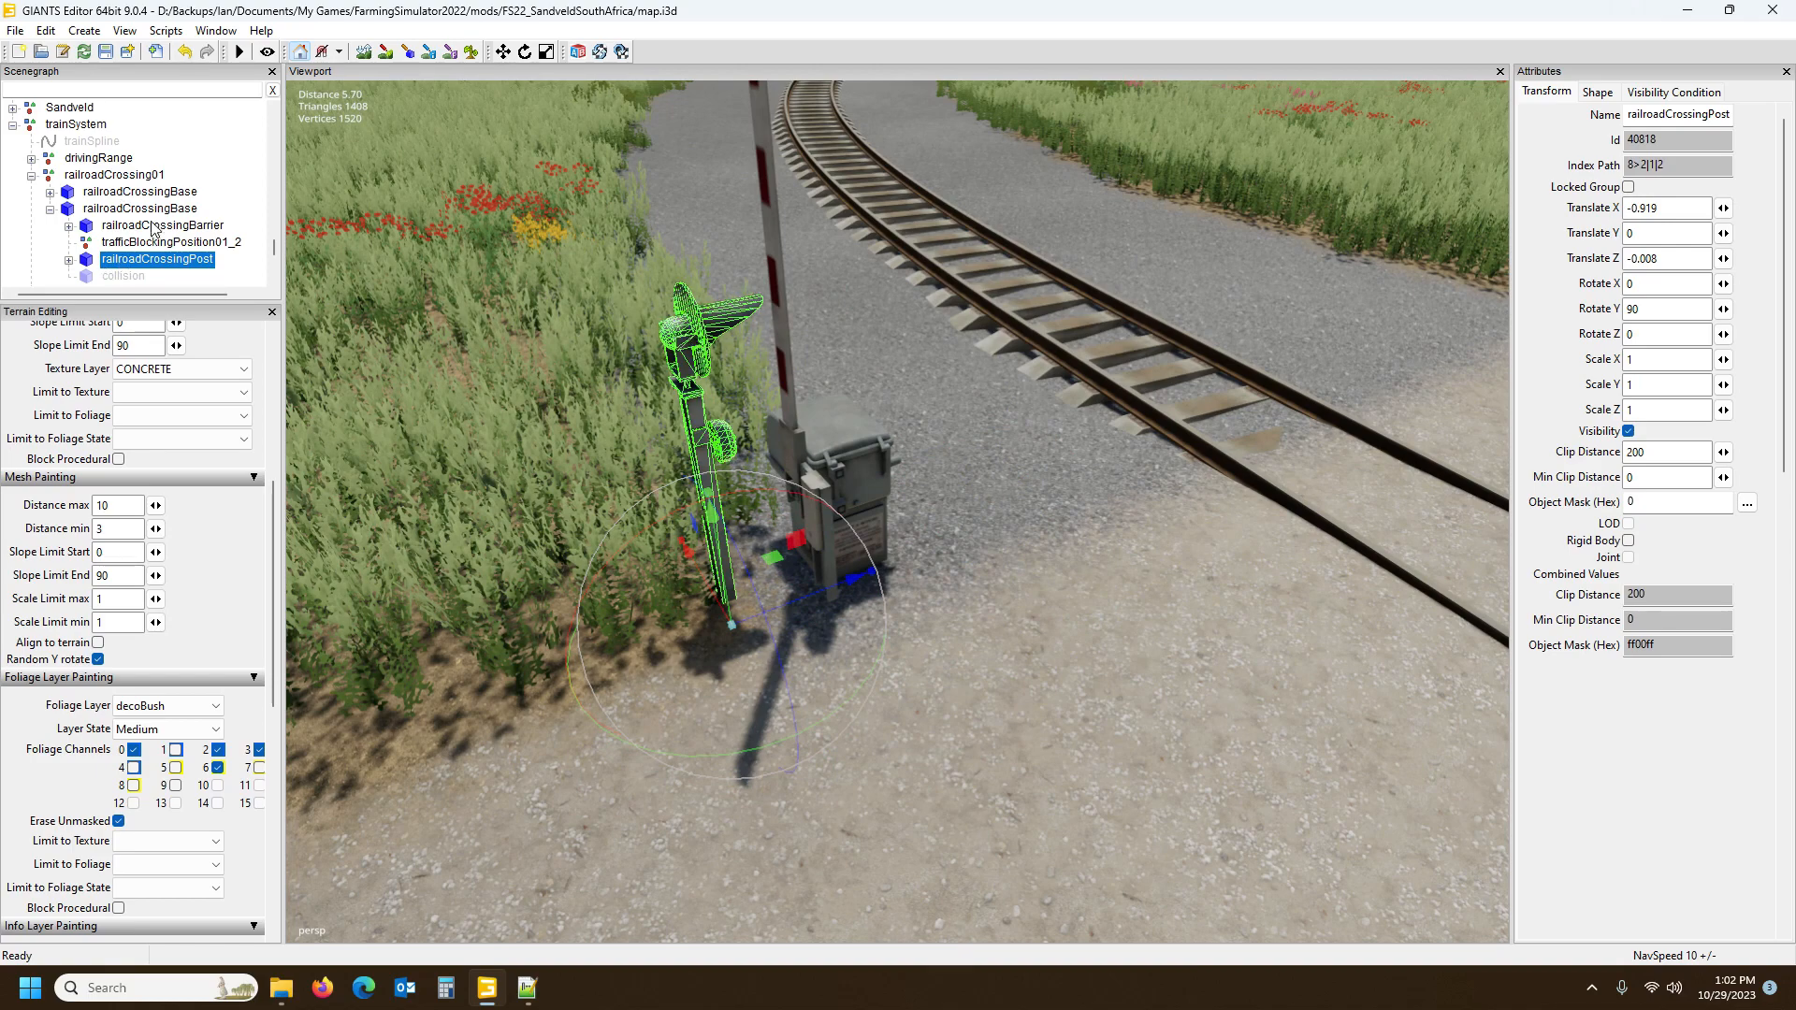
Rotate the railroadCrossingPost of the second crossing base to about -85.3 degrees around its Y axis
left_click_drag(716, 754, 818, 666)
scroll(818, 665, "down", 5)
scroll(878, 670, "up", 5)
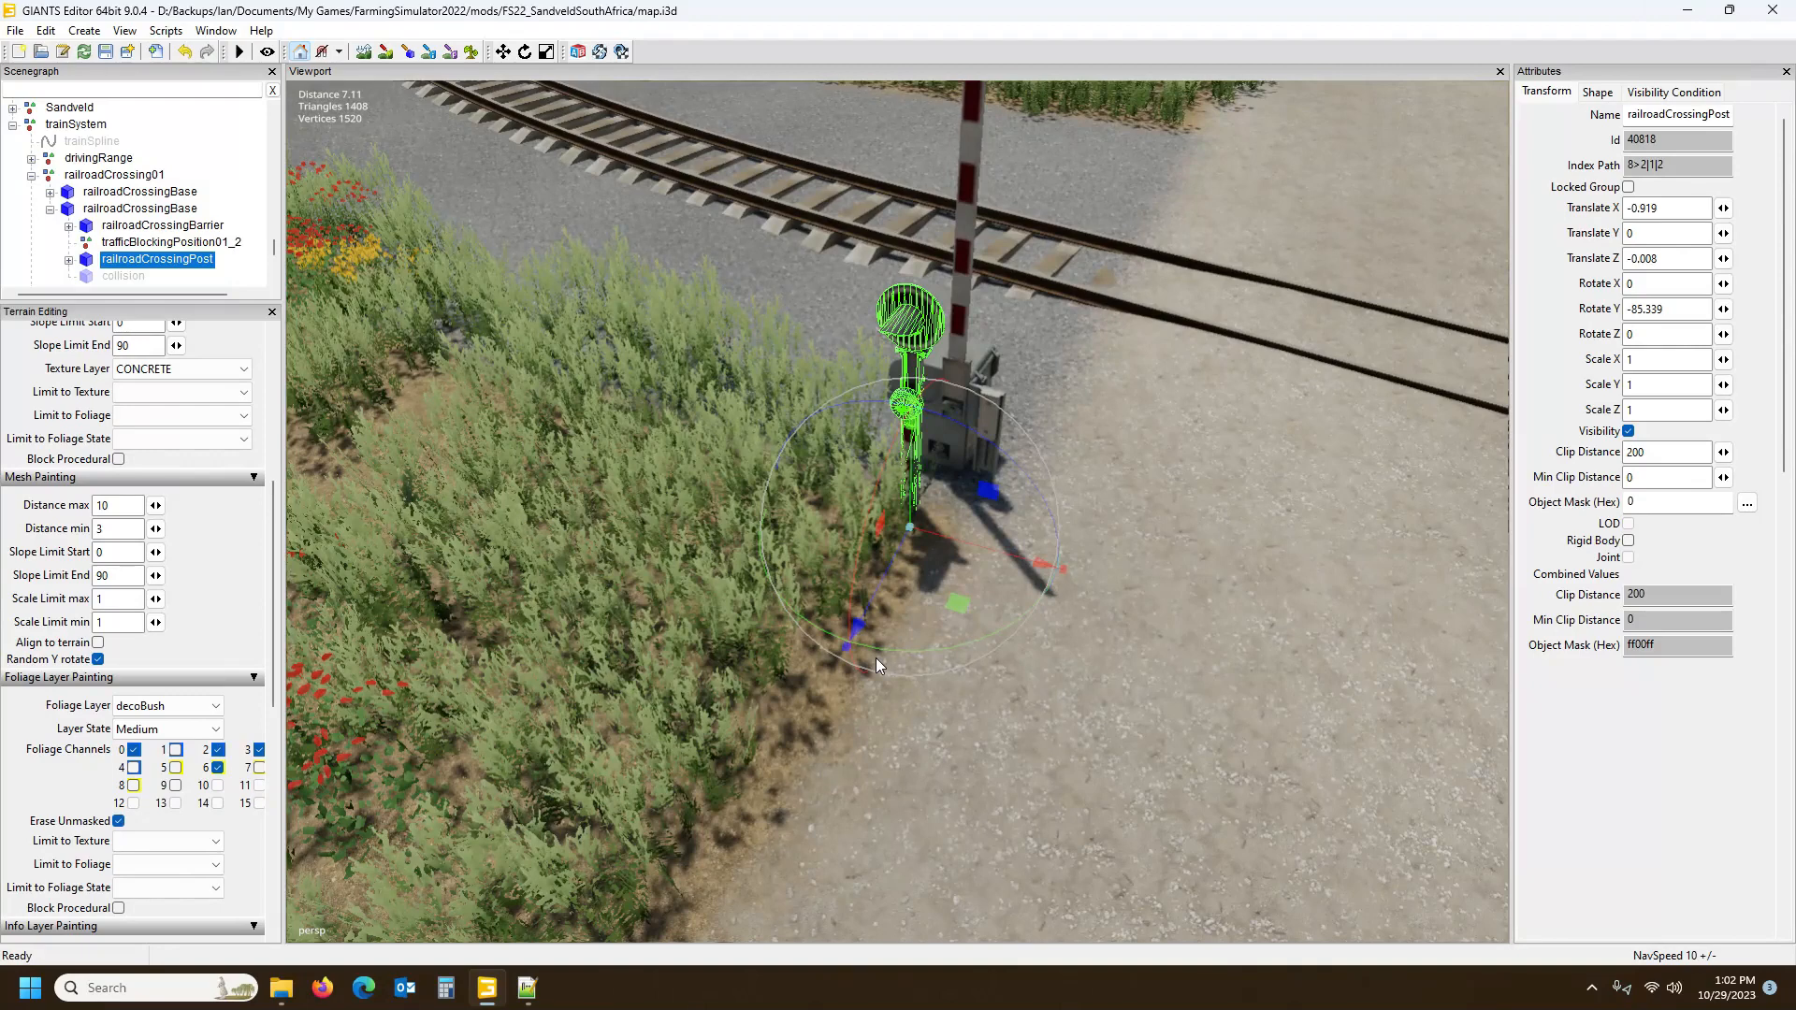
Erase the decoBush foliage along the road edge in front of the rotated railroadCrossingPost
left_click(471, 51)
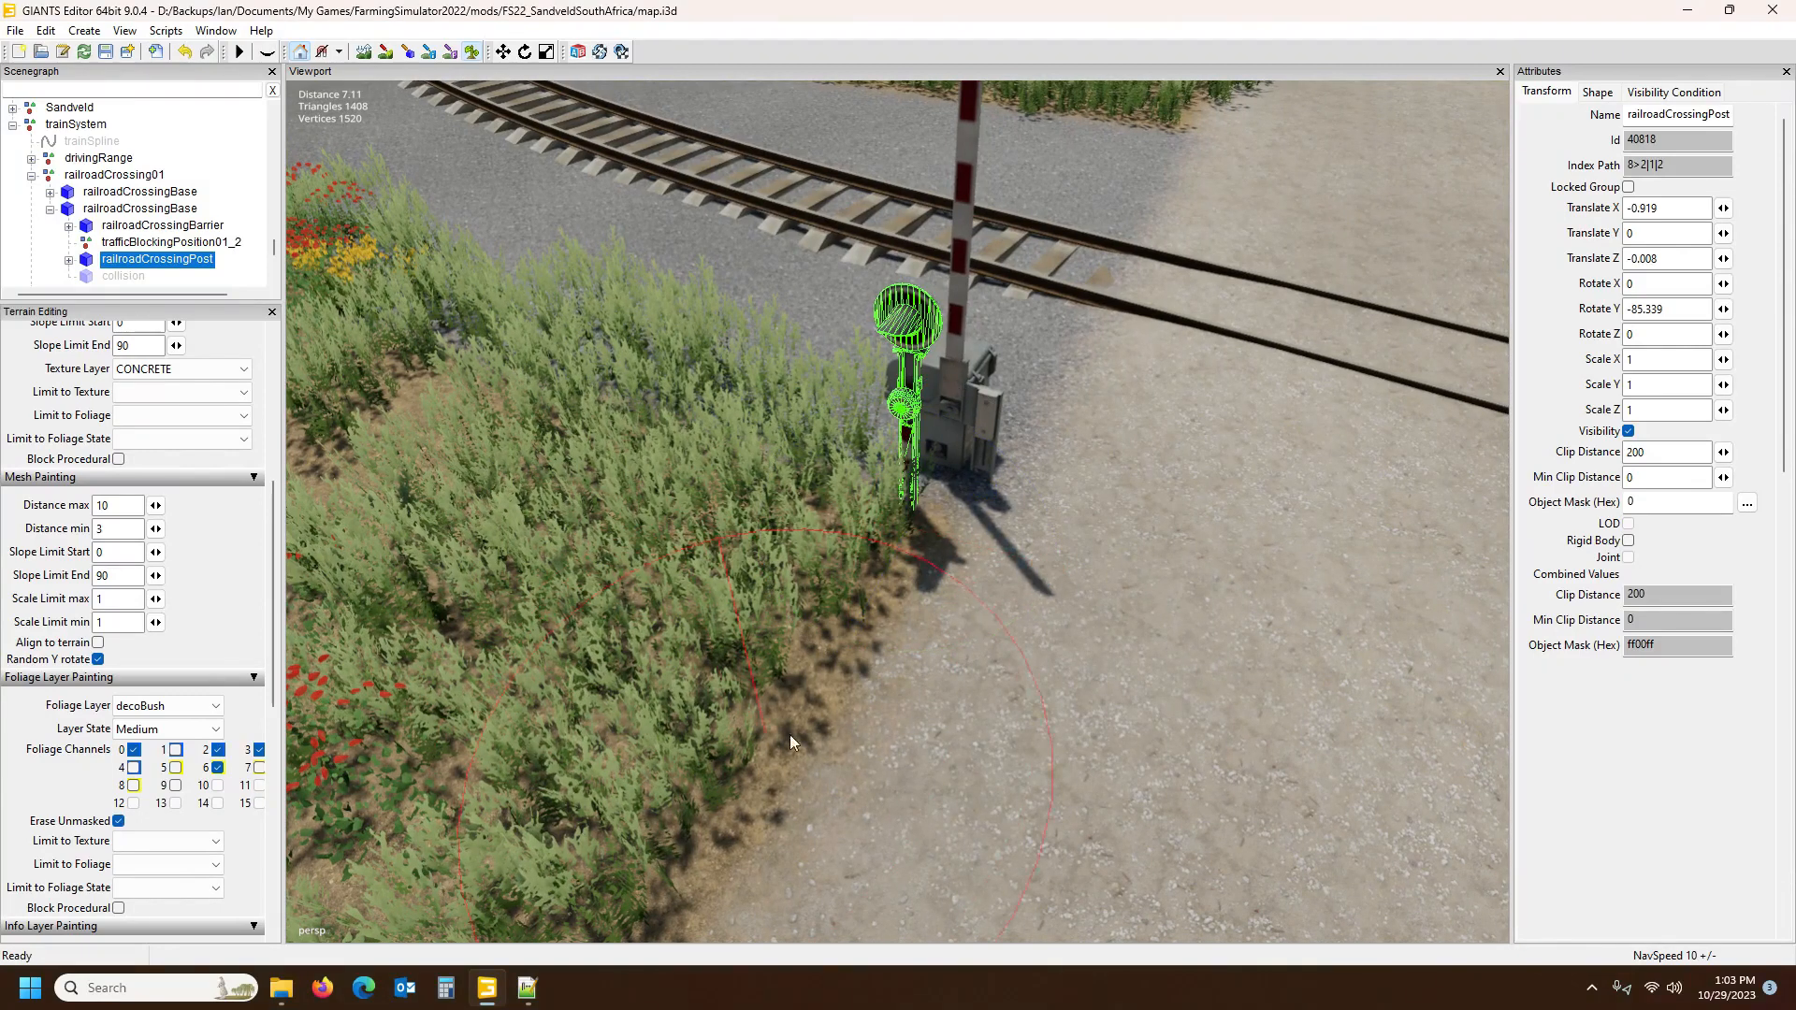
mouse_move(841, 726)
left_mouse_down("ctrl")
mouse_move(840, 513)
mouse_move(805, 362)
mouse_move(682, 269)
mouse_move(619, 286)
mouse_move(687, 344)
mouse_move(526, 278)
mouse_move(741, 513)
mouse_move(793, 784)
mouse_move(764, 720)
mouse_move(685, 666)
left_mouse_up("ctrl")
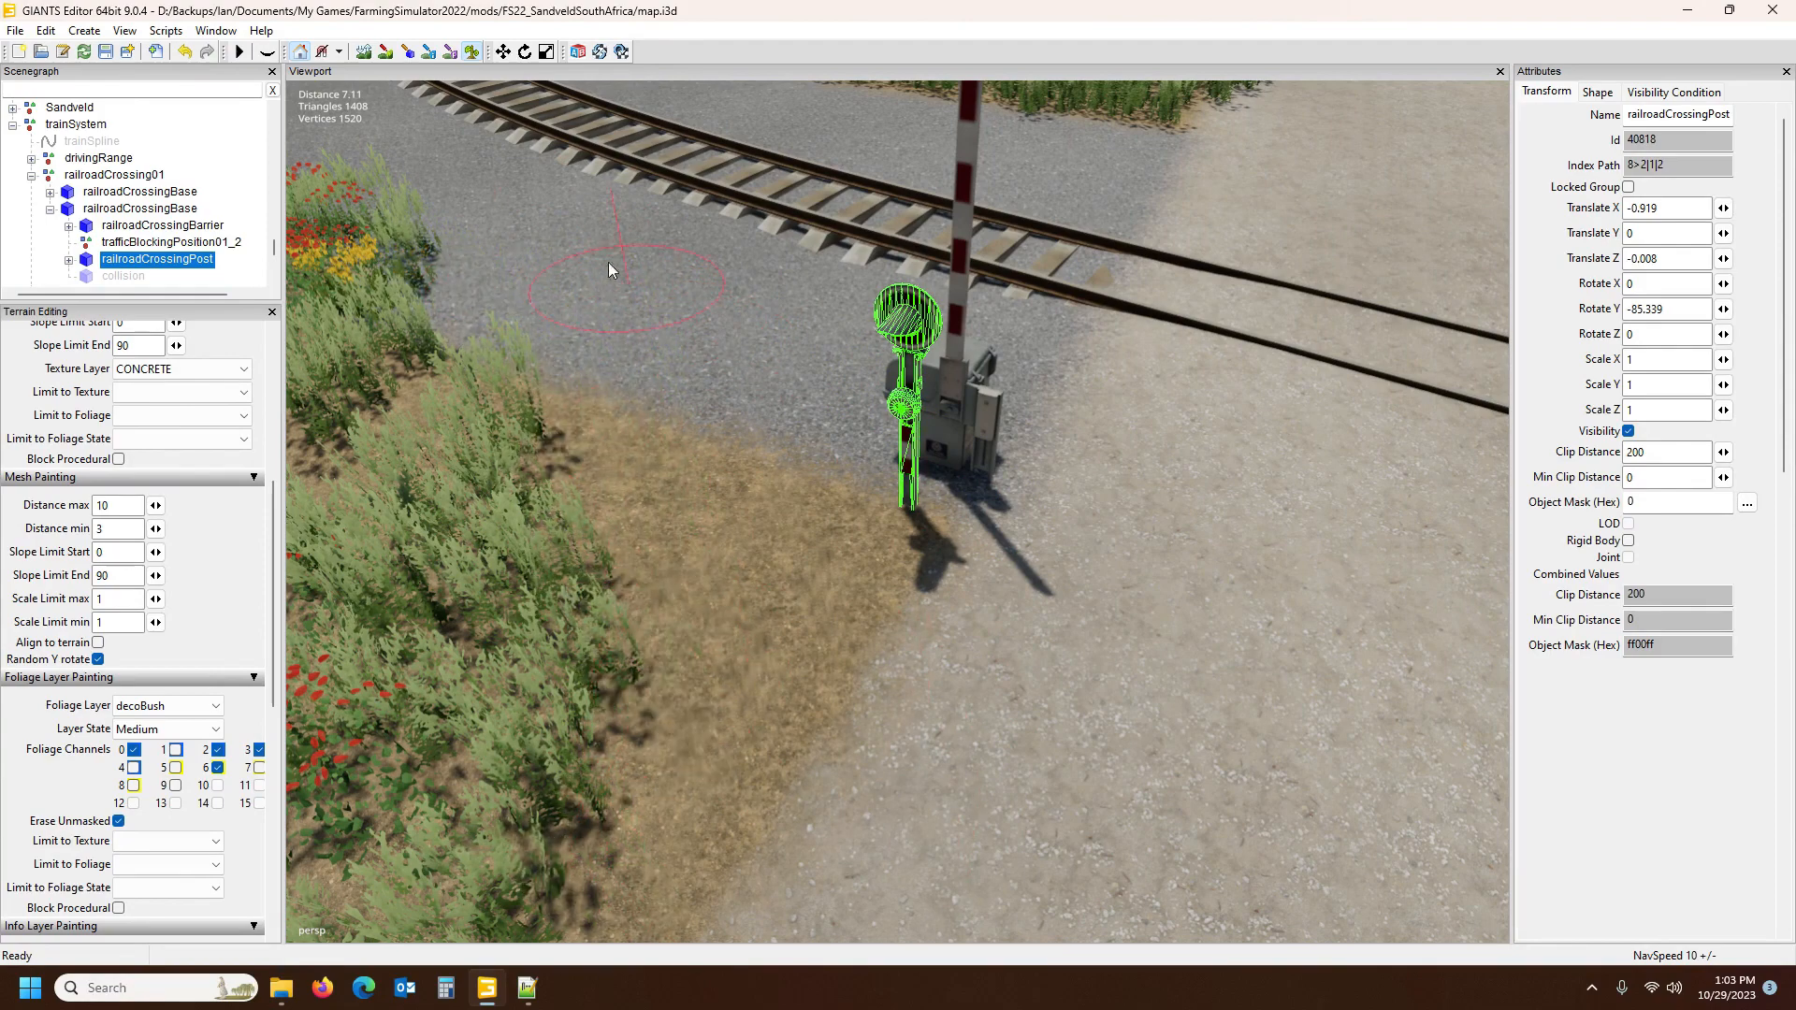
left_click(472, 55)
Move the first crossing base's railroadCrossingPost to the road-approach side of its barrier, at about -1.192 on X
mouse_move(580, 262)
left_mouse_down("alt")
mouse_move(651, 194)
mouse_move(699, 237)
mouse_move(675, 200)
mouse_move(703, 99)
mouse_move(704, 150)
mouse_move(793, 196)
left_mouse_up("alt")
scroll(671, 184, "down", 5)
scroll(676, 199, "up", 8)
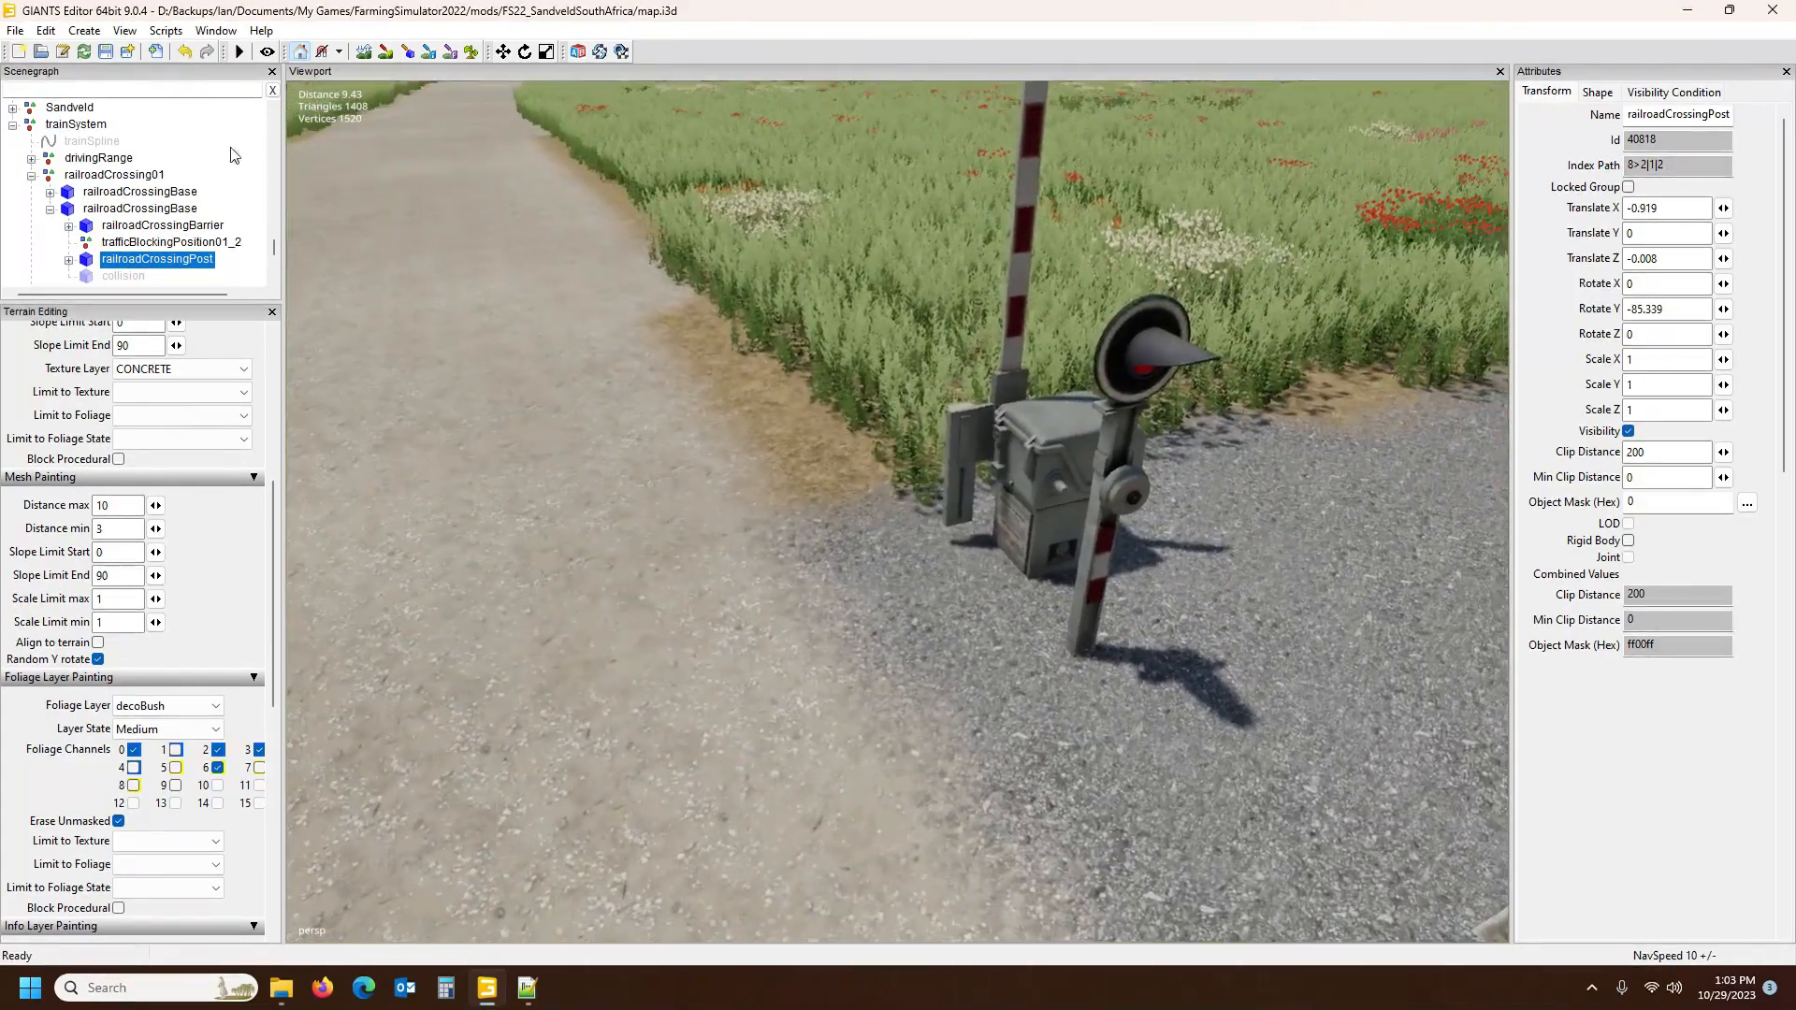
left_click(49, 209)
left_click(50, 192)
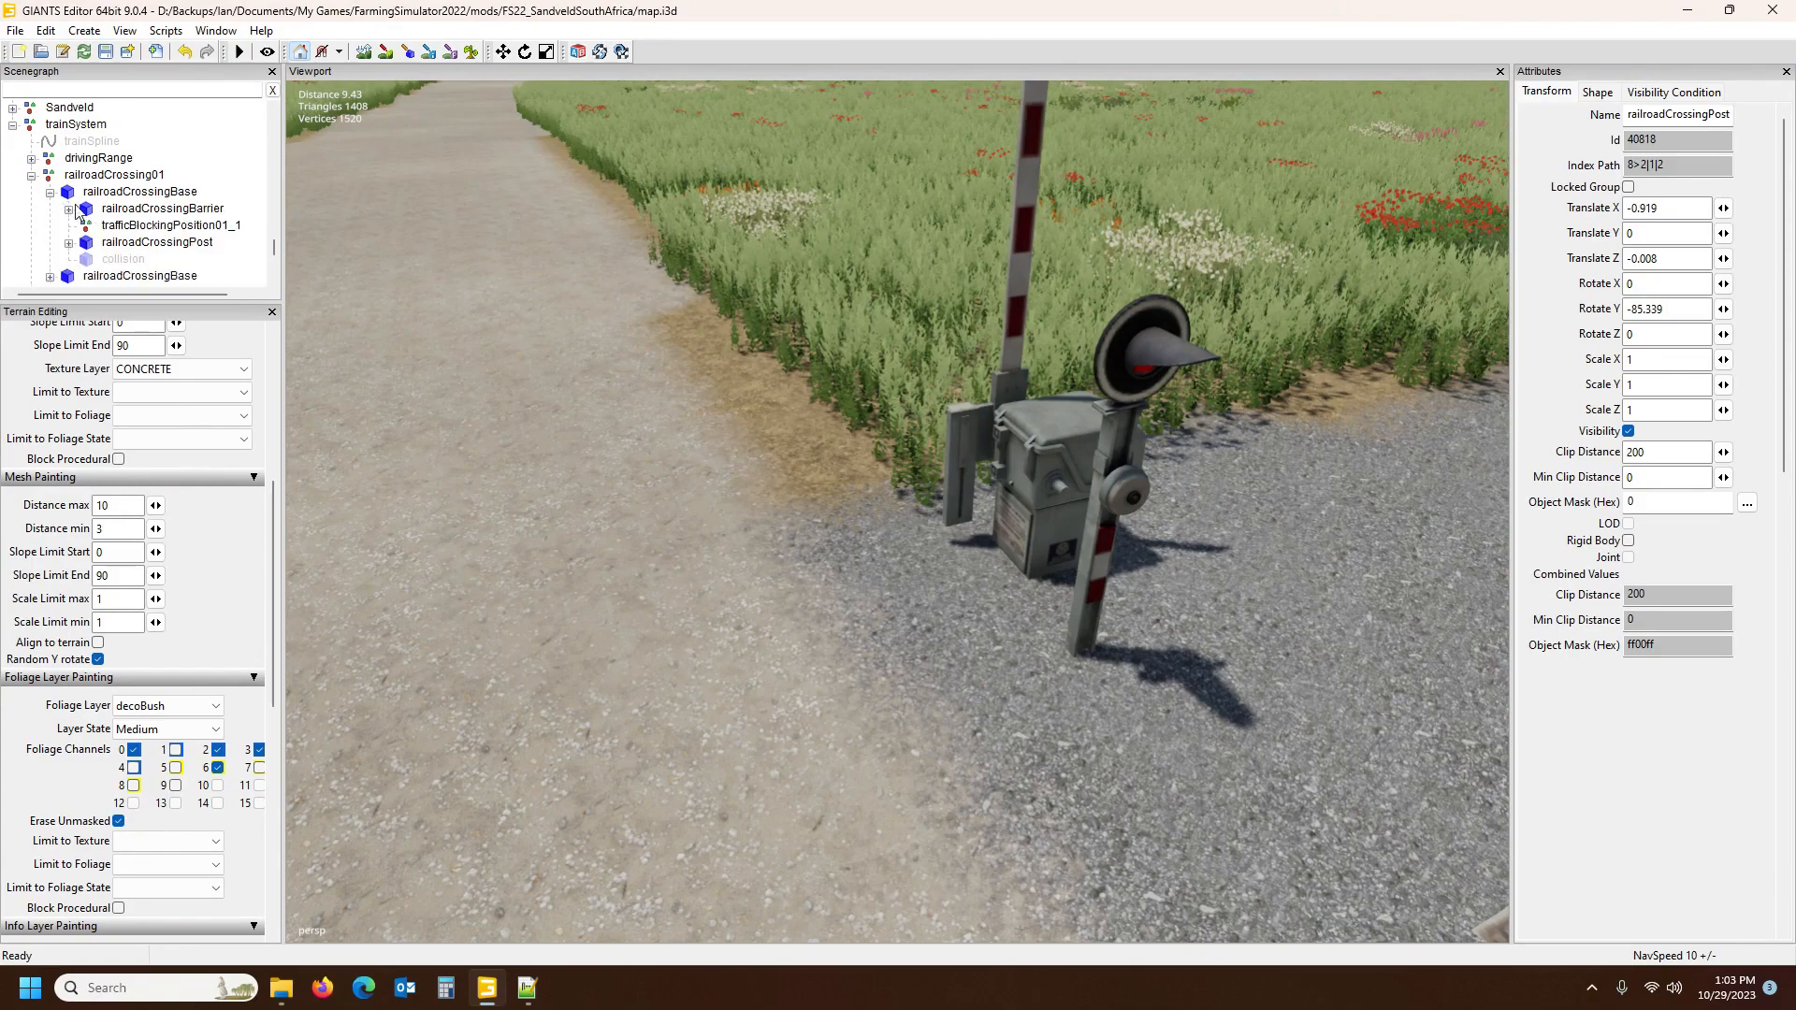
left_click(147, 245)
left_click_drag(502, 323, 874, 341, "alt")
scroll(874, 341, "up", 3)
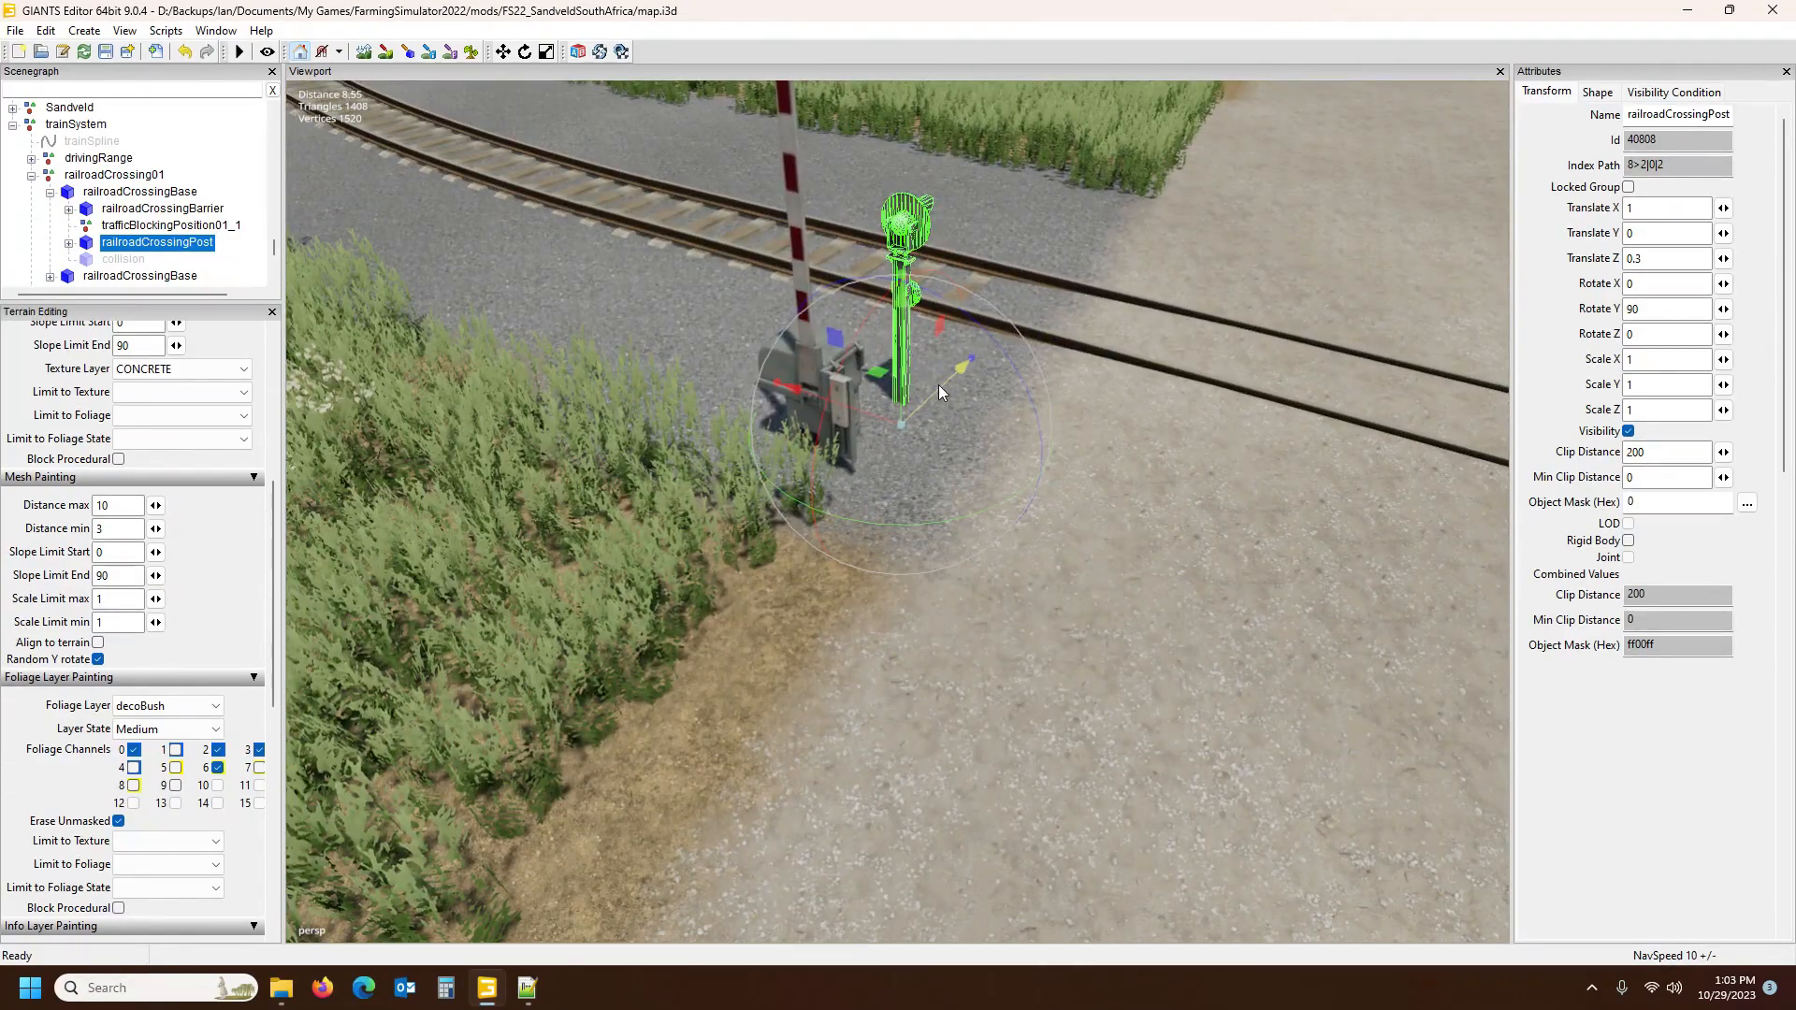
left_click_drag(900, 443, 803, 552)
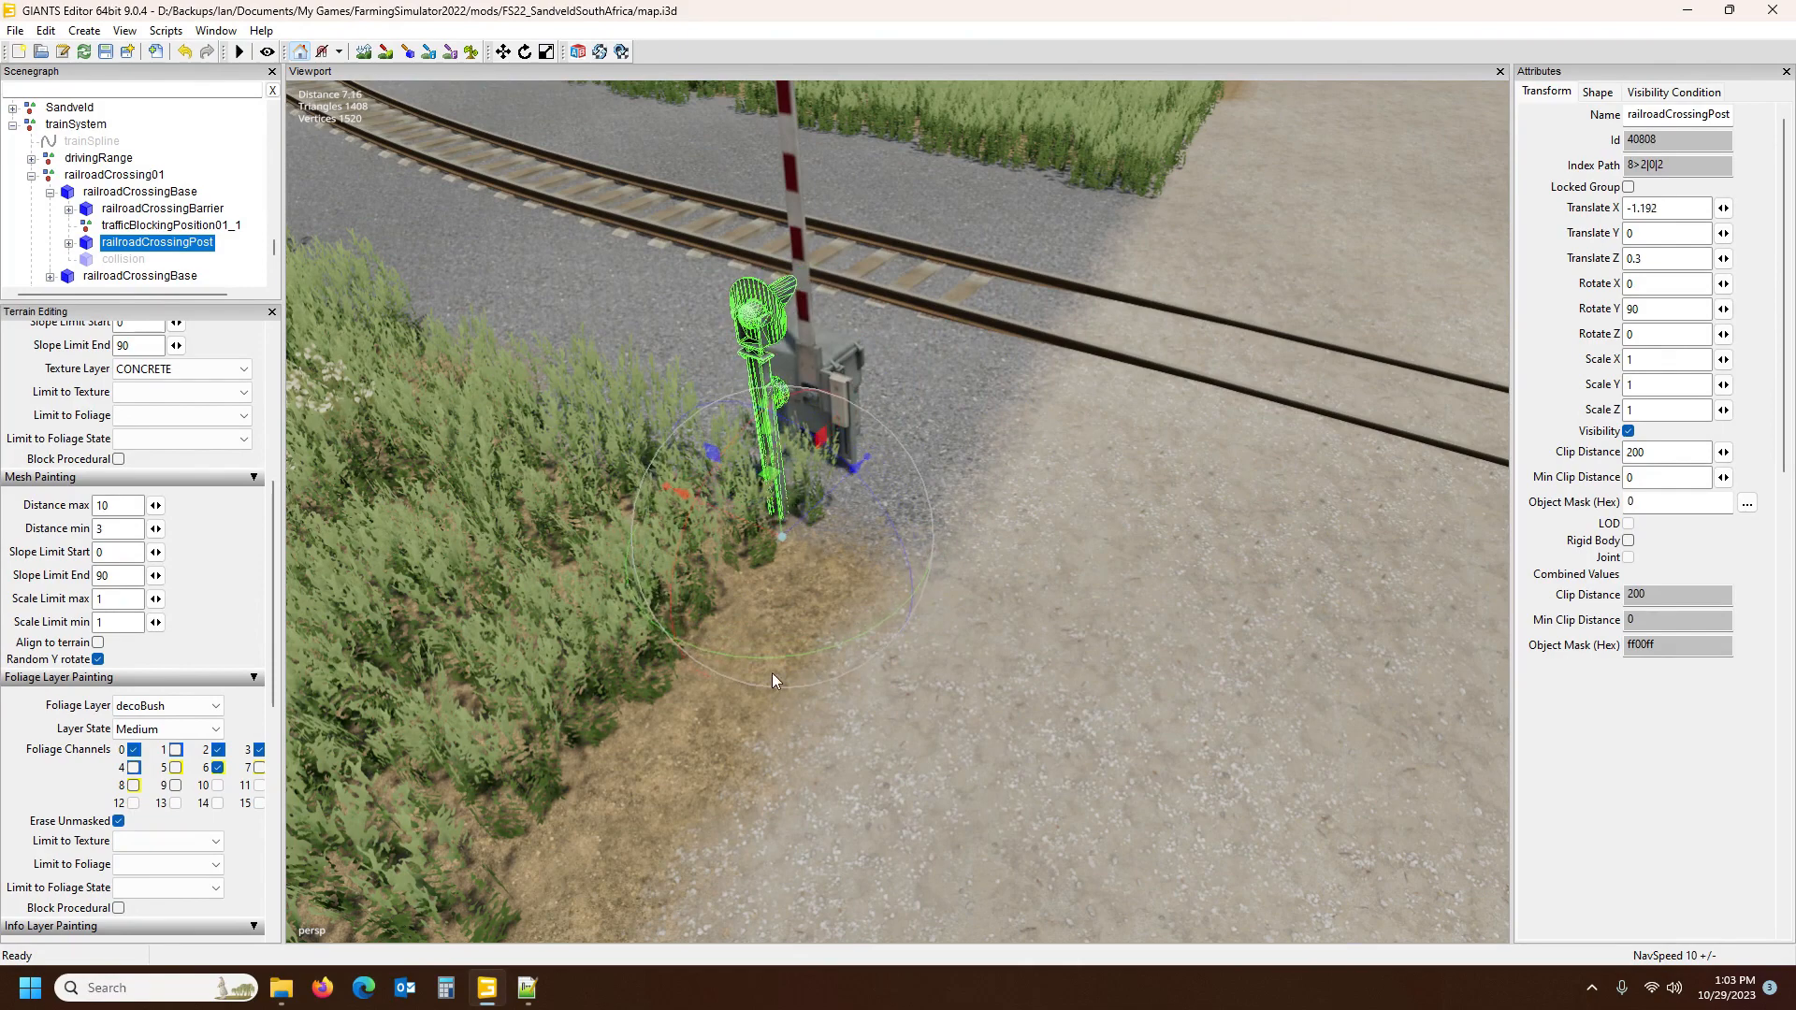
Rotate the first crossing base's railroadCrossingPost to about -80.2 degrees around its Y axis
left_click_drag(692, 593, 713, 635)
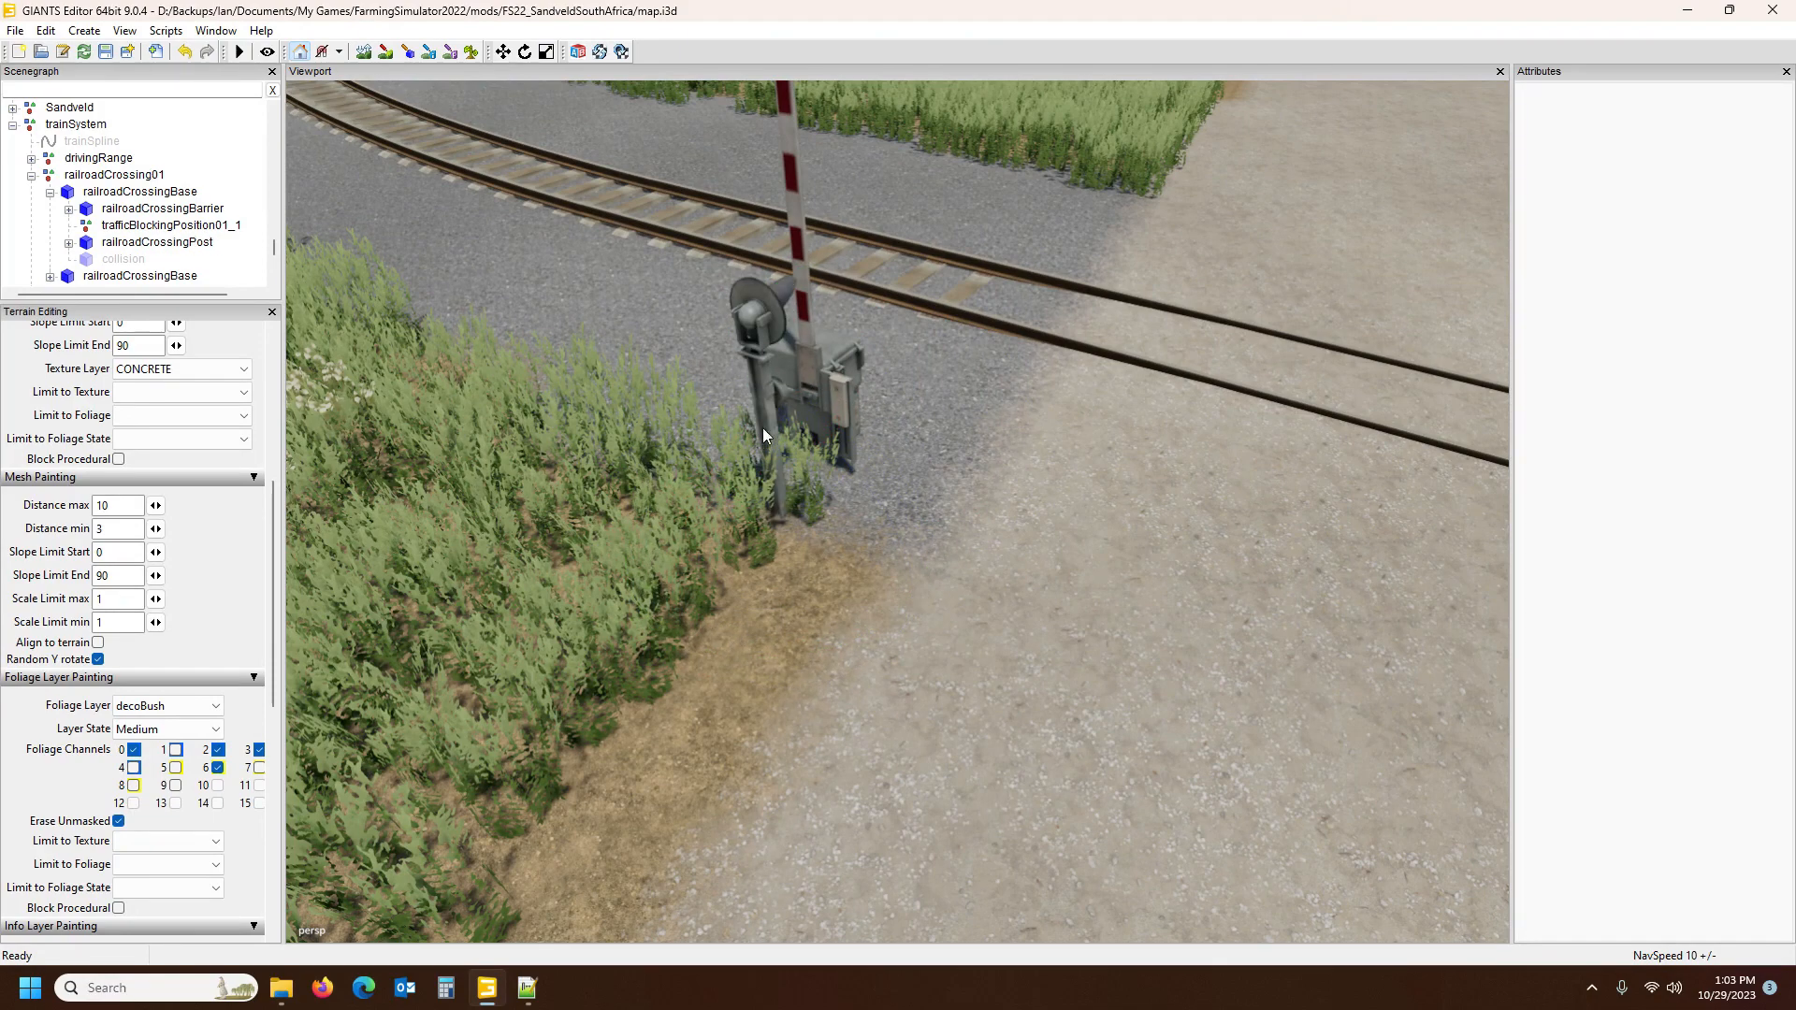
left_click(154, 243)
left_click_drag(802, 653, 741, 440)
Erase the bush foliage around the first crossing base's railroadCrossingPost with the foliage painting tool
left_click(470, 53)
mouse_move(640, 472)
right_mouse_down()
mouse_move(713, 693)
mouse_move(741, 690)
right_mouse_up()
left_click(471, 53)
Shift the second railroadCrossingBase slightly away from the road, to about X 4.364 and Z 4.803
left_click_drag(536, 317, 653, 253, "alt")
scroll(453, 323, "down", 4)
scroll(669, 311, "up", 4)
scroll(659, 209, "down", 4)
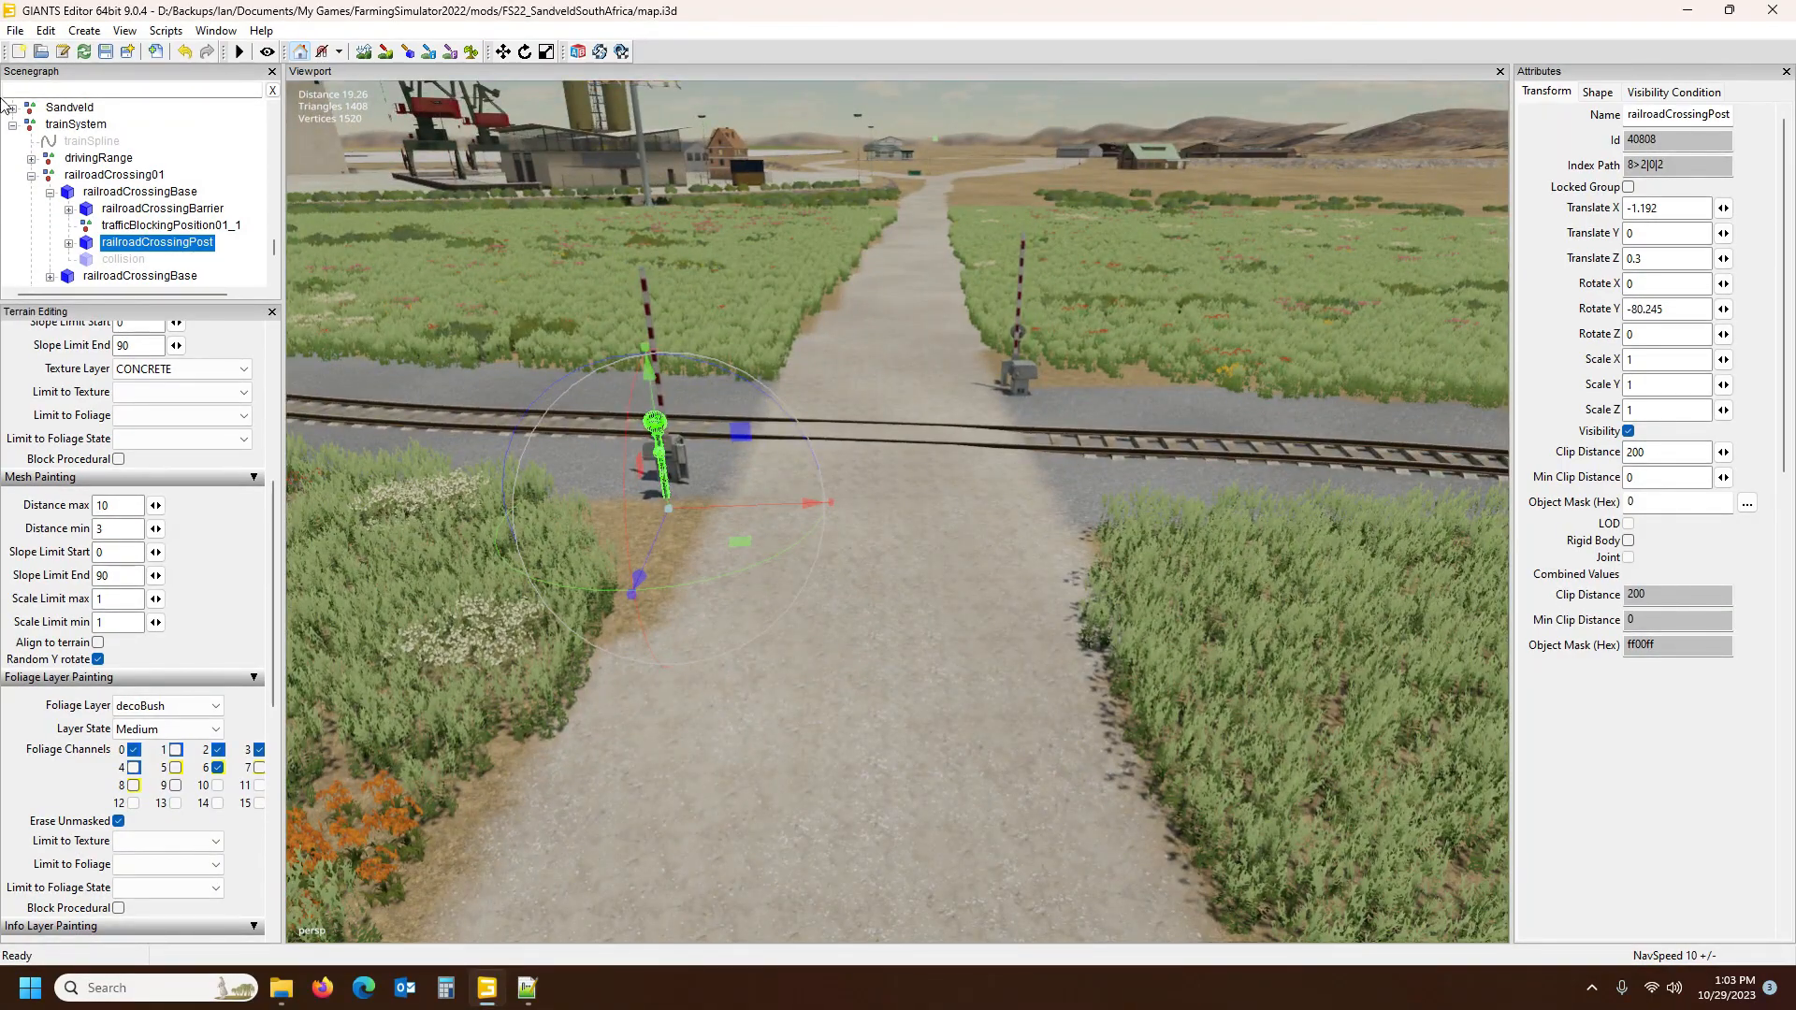
left_click(137, 277)
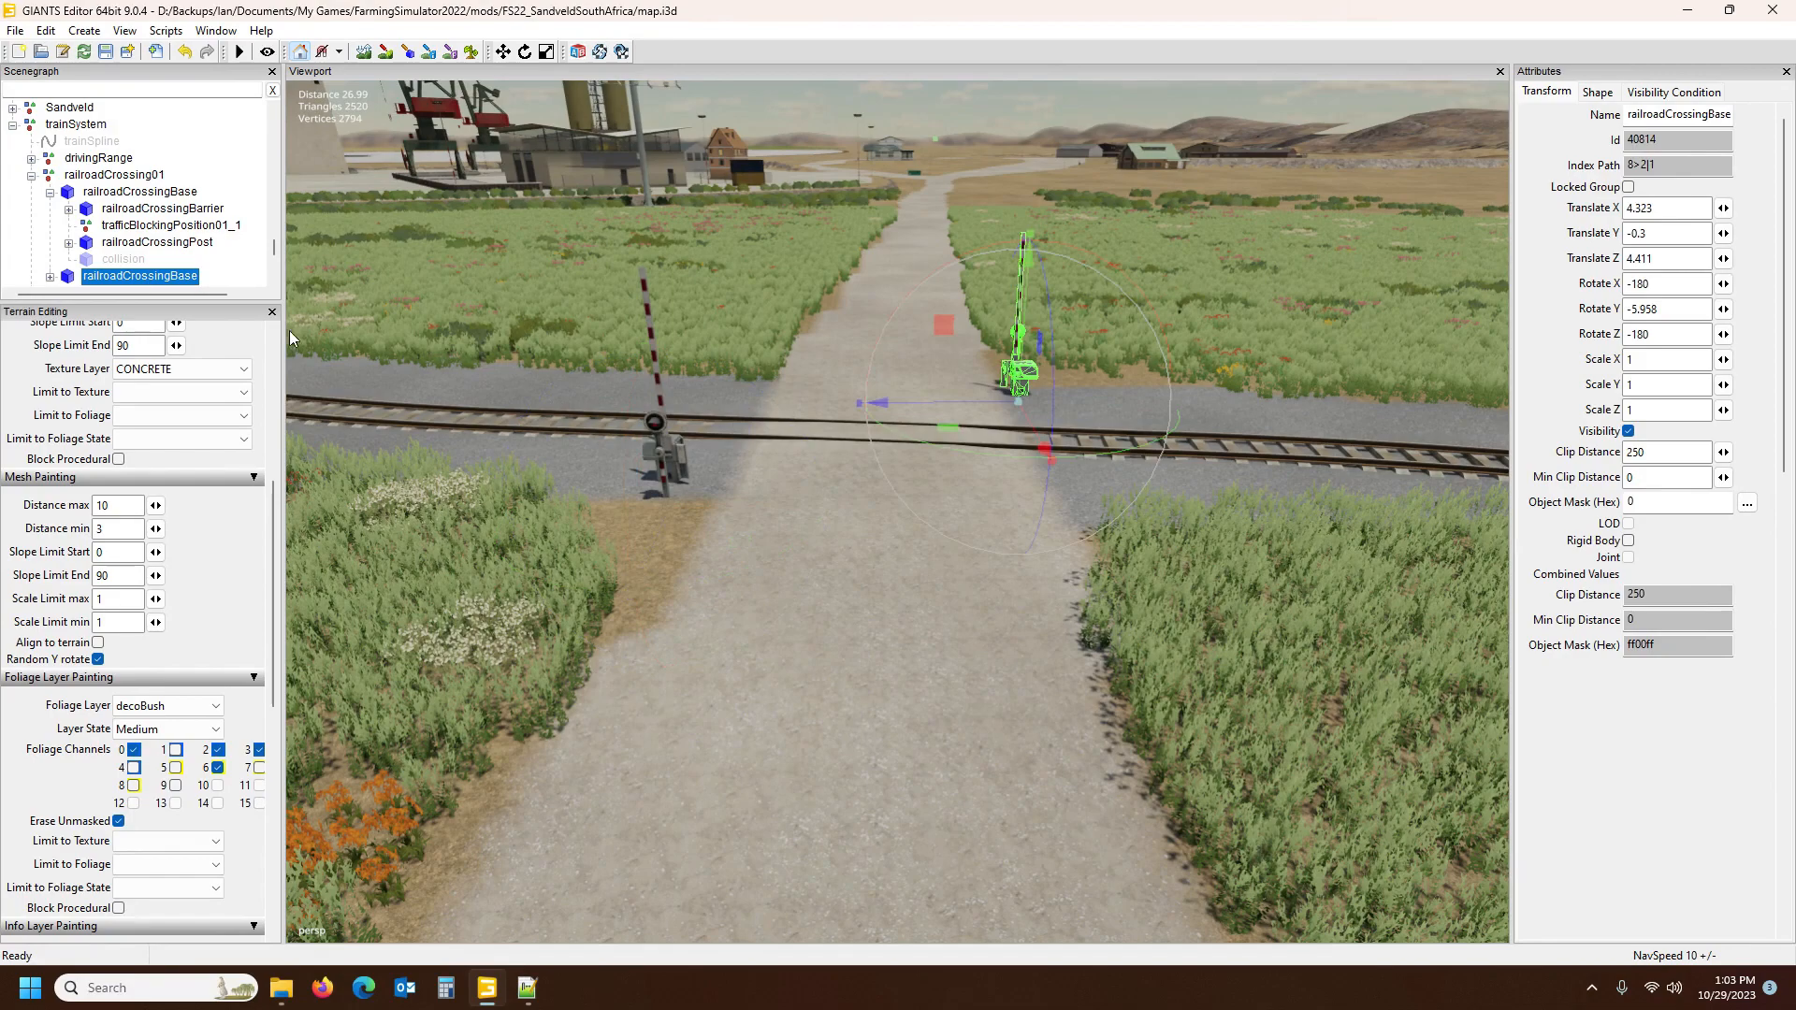
left_click_drag(913, 458, 943, 423, "alt")
scroll(943, 423, "up", 3)
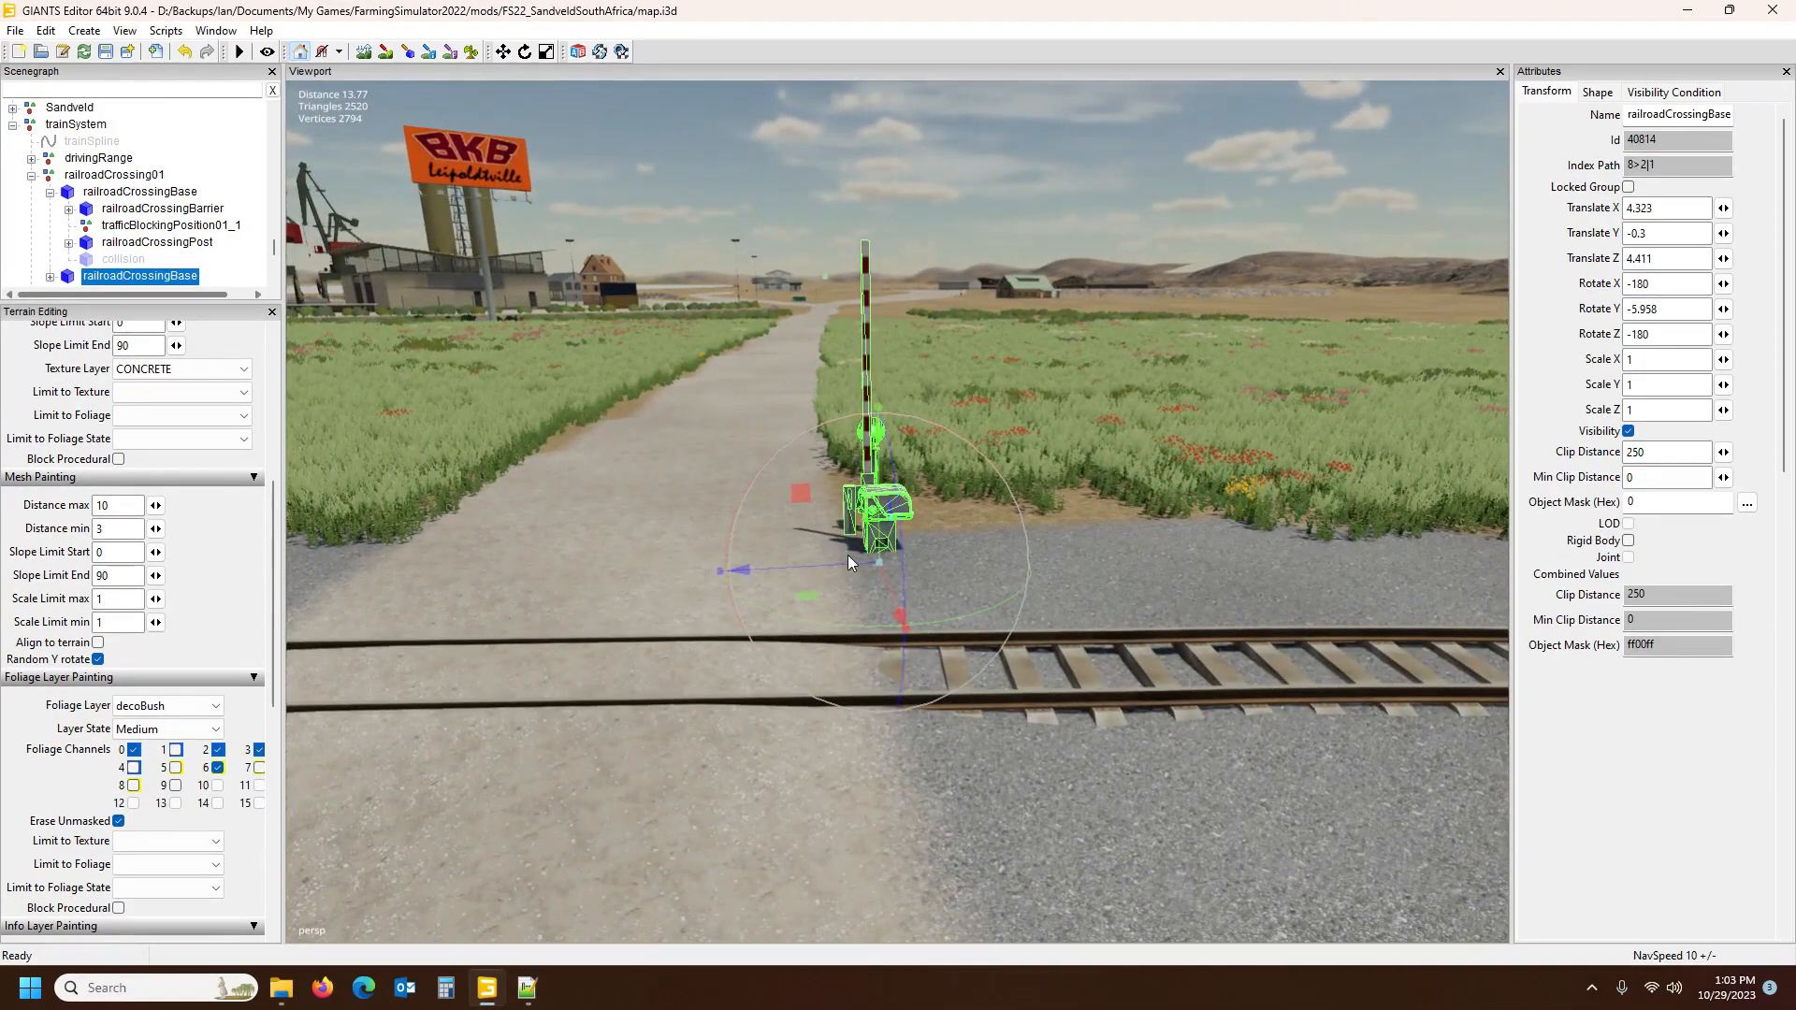
left_click_drag(842, 561, 862, 563)
Enlarge the scene hierarchy and examine both railroadCrossingBase objects and their parent railroadCrossing01, leaving that group collapsed
scroll(828, 651, "down", 5)
left_click_drag(828, 651, 824, 699, "alt")
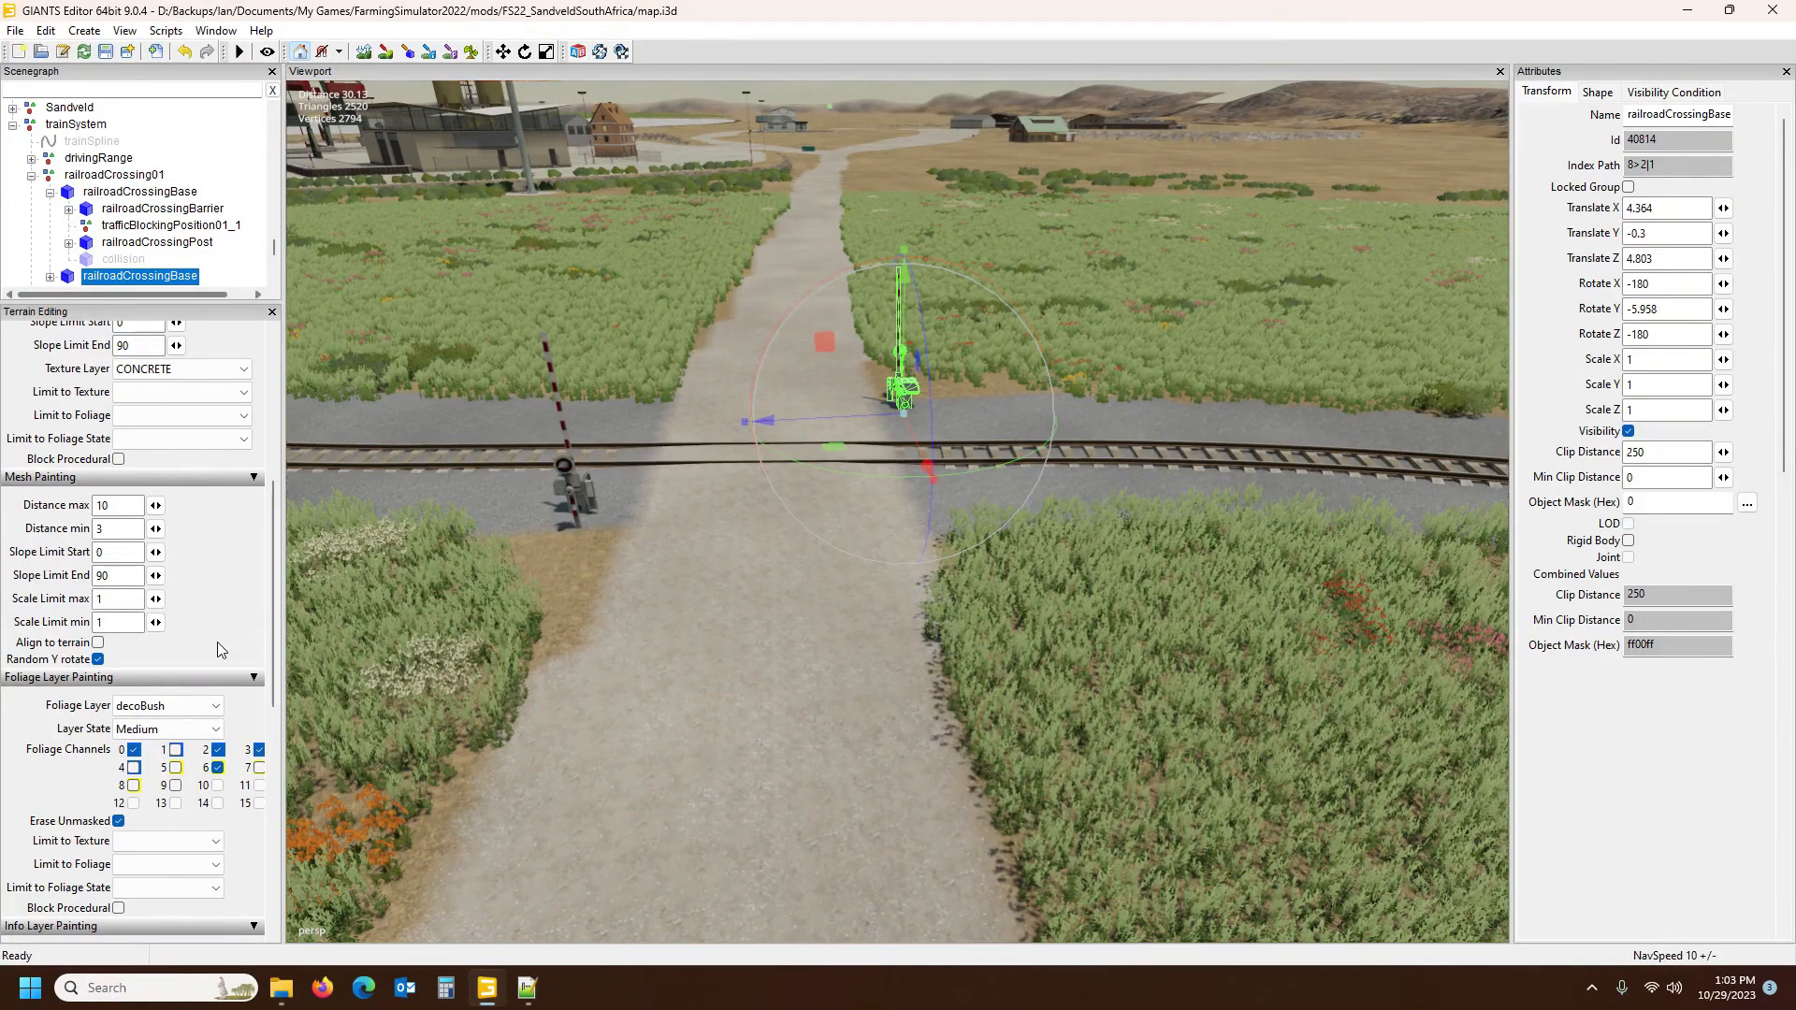
scroll(161, 208, "down", 1)
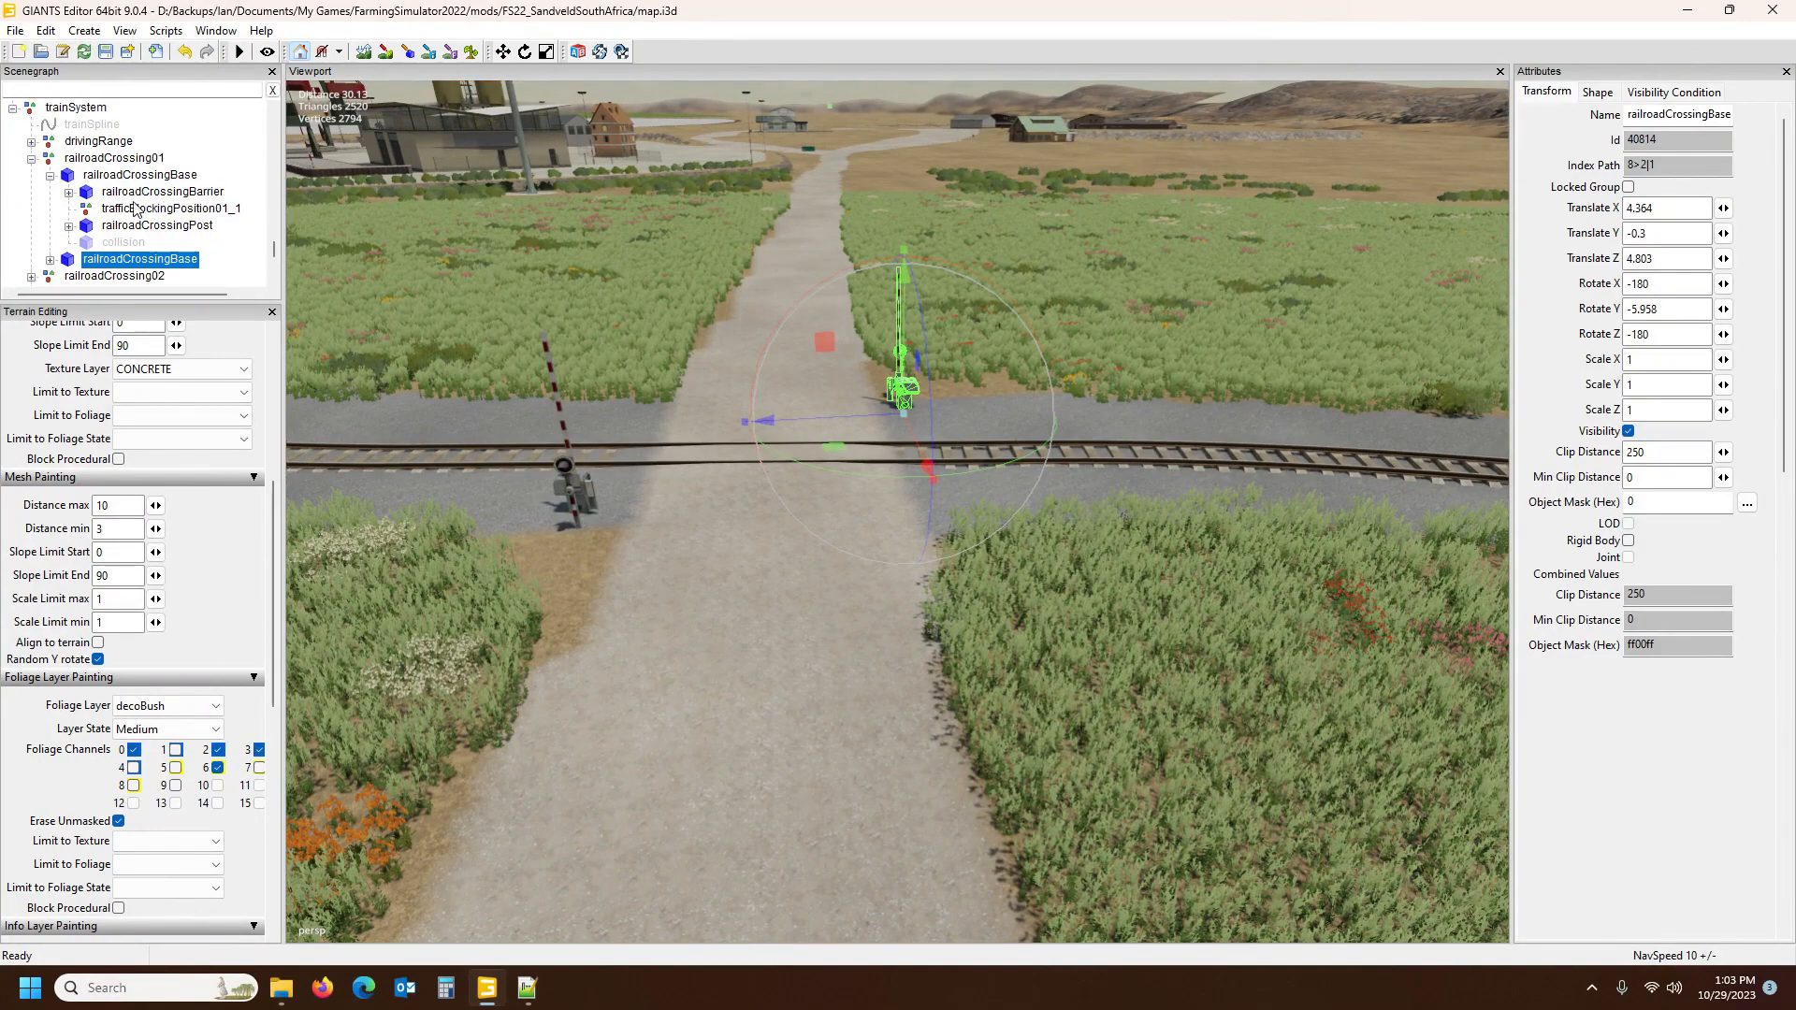
left_click_drag(245, 303, 243, 396)
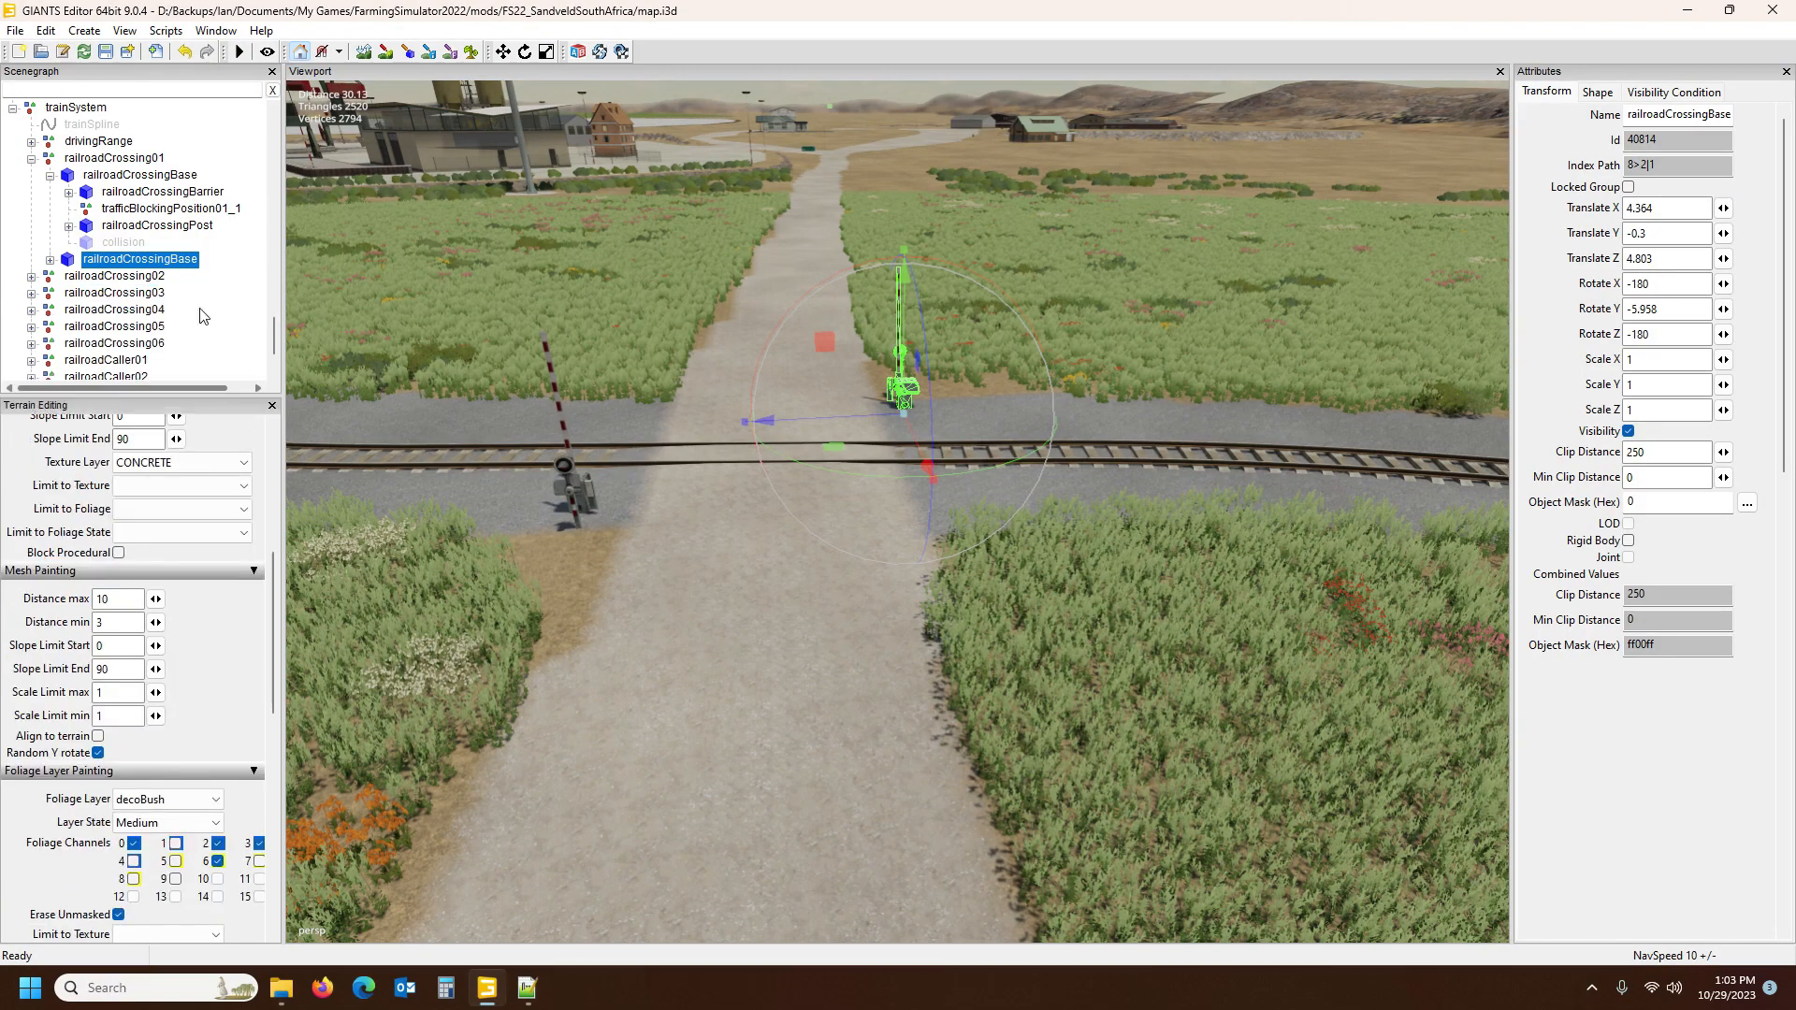
left_click(126, 175)
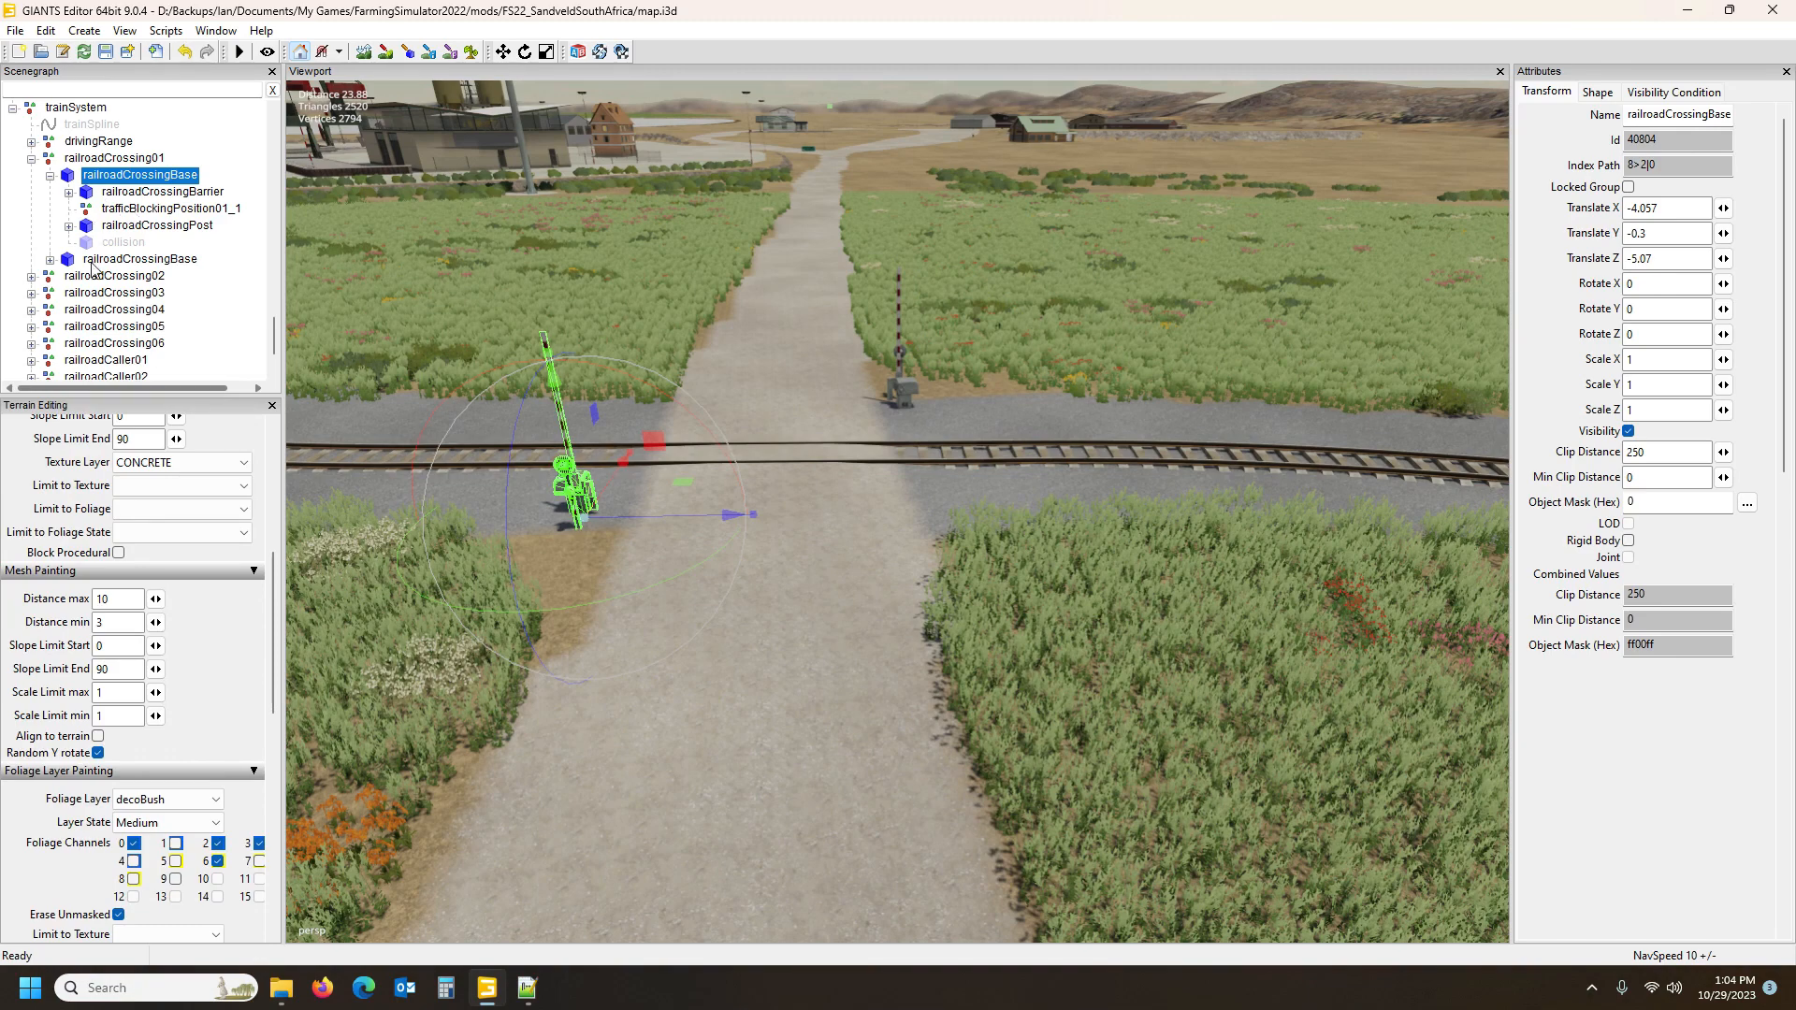
left_click(120, 261)
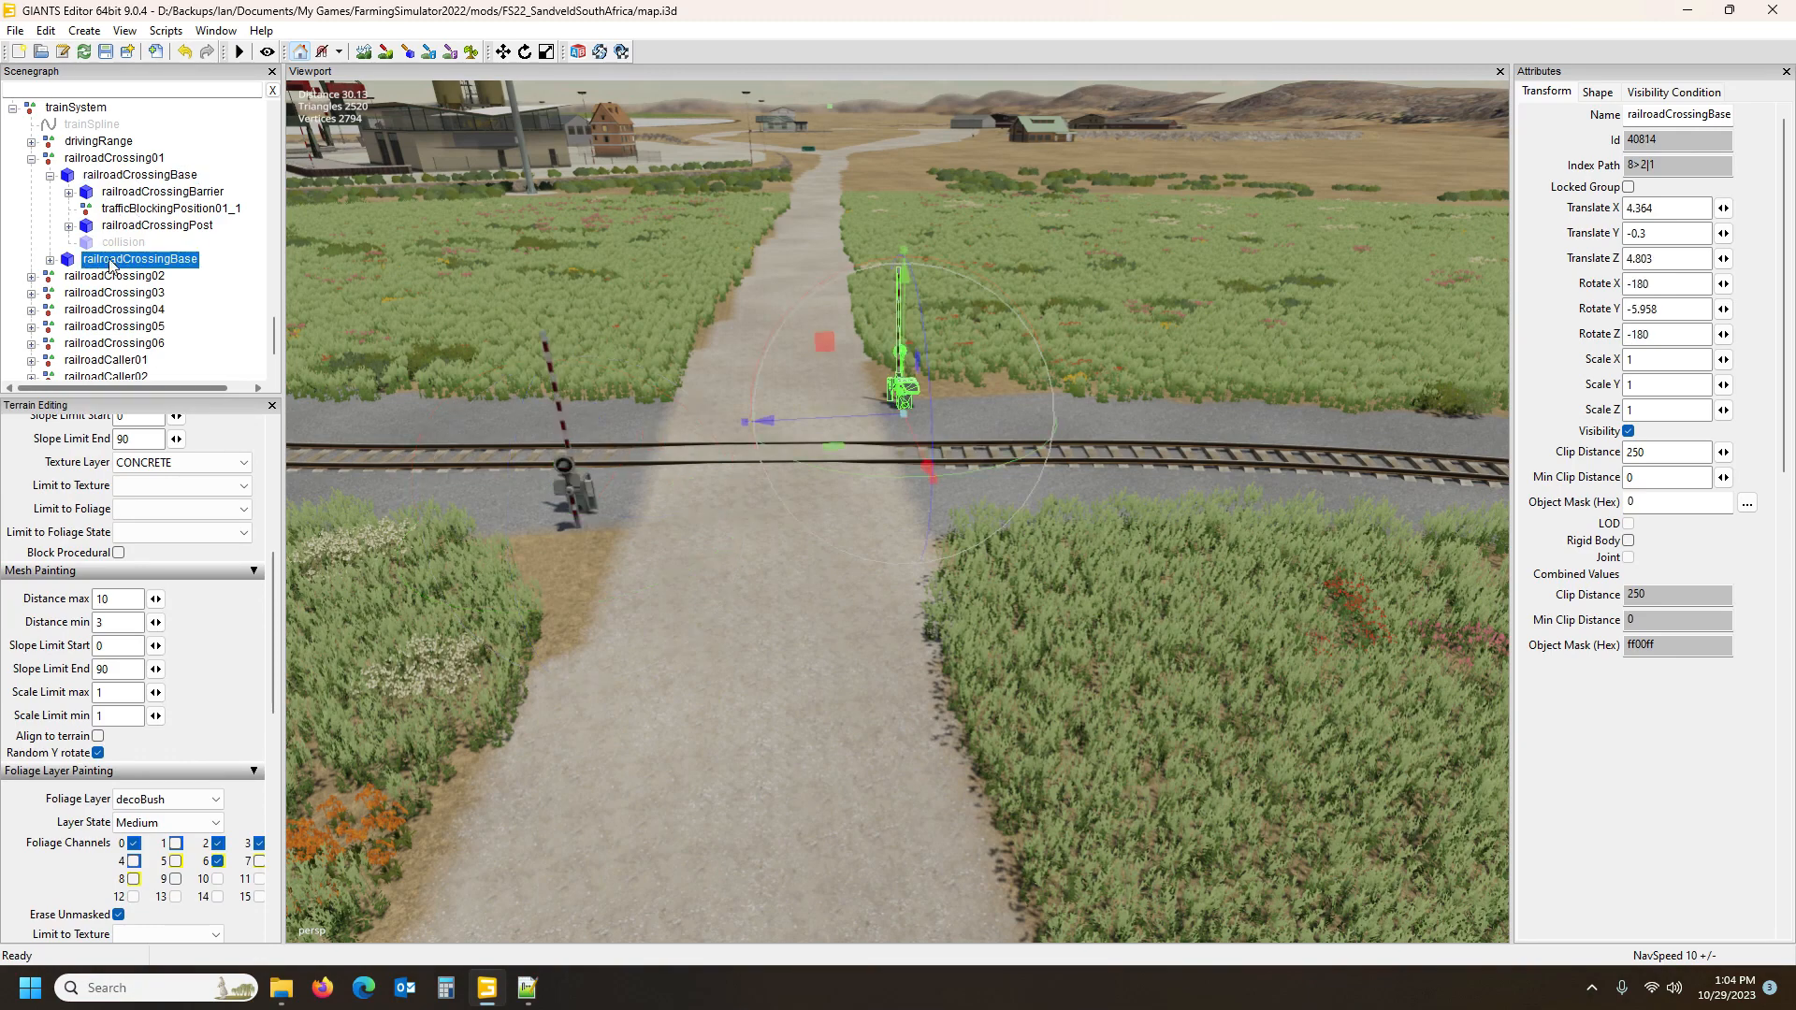
left_click(122, 161)
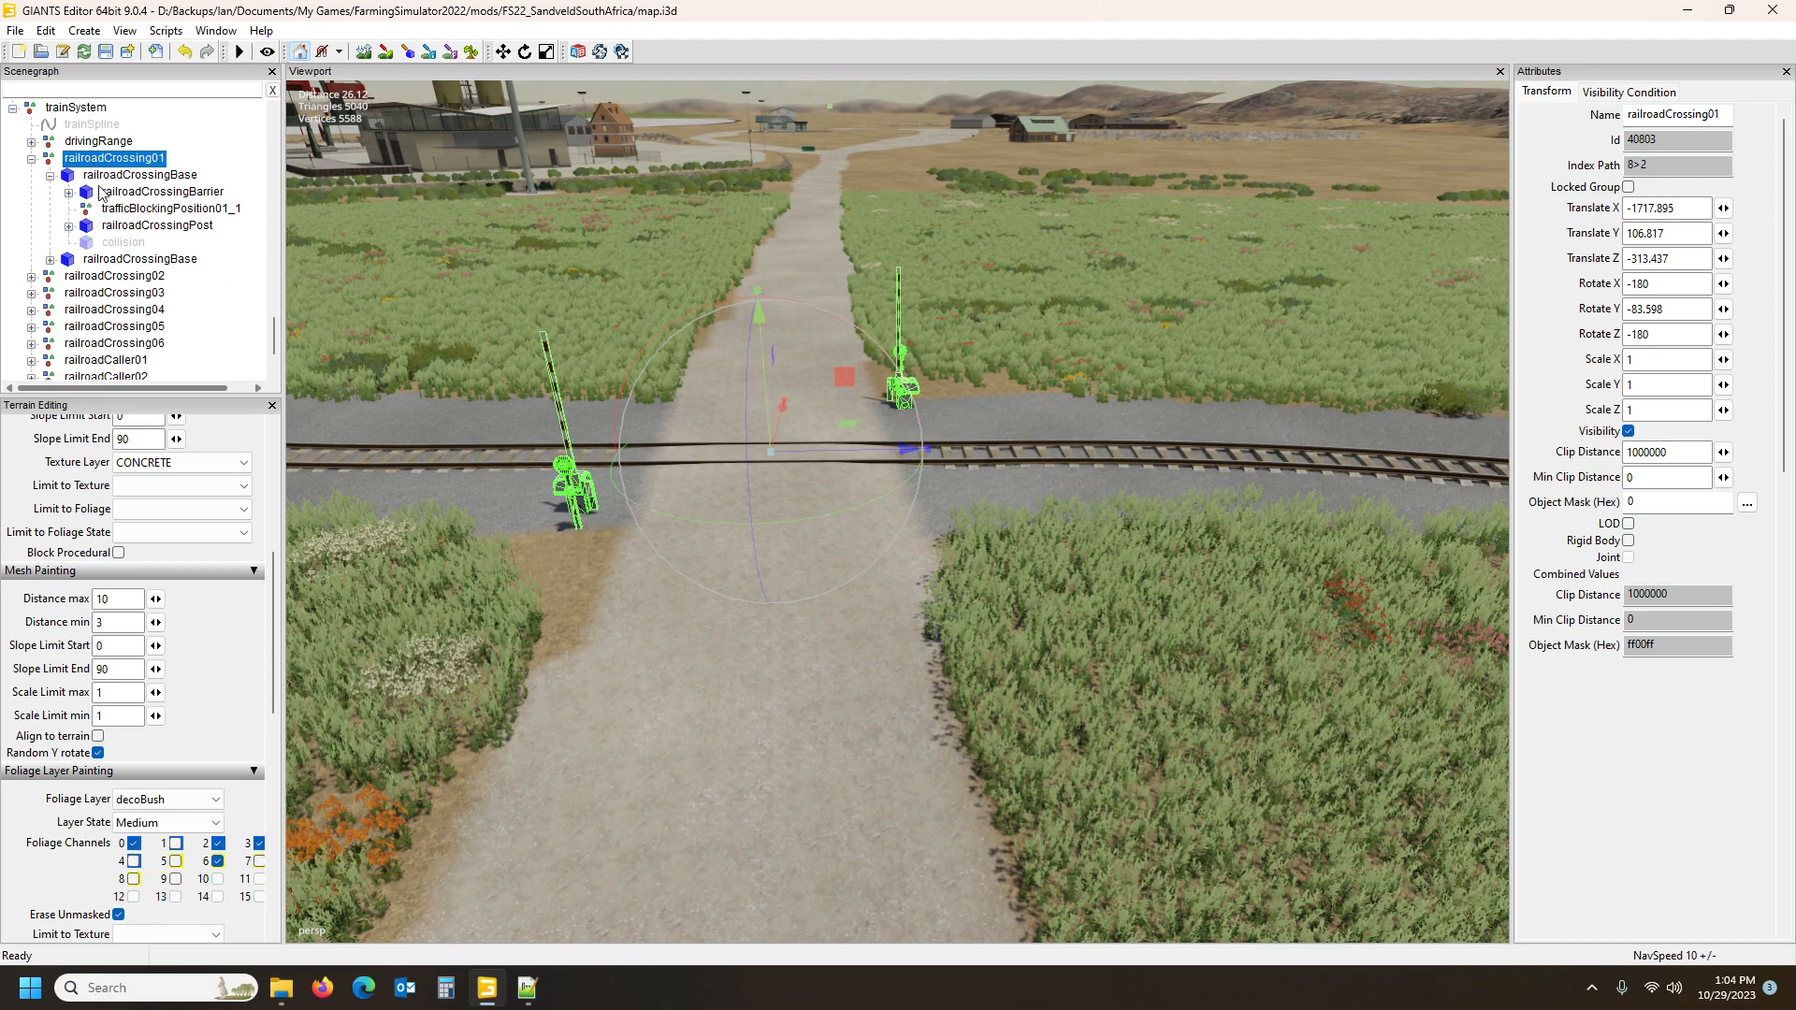
left_click(32, 160)
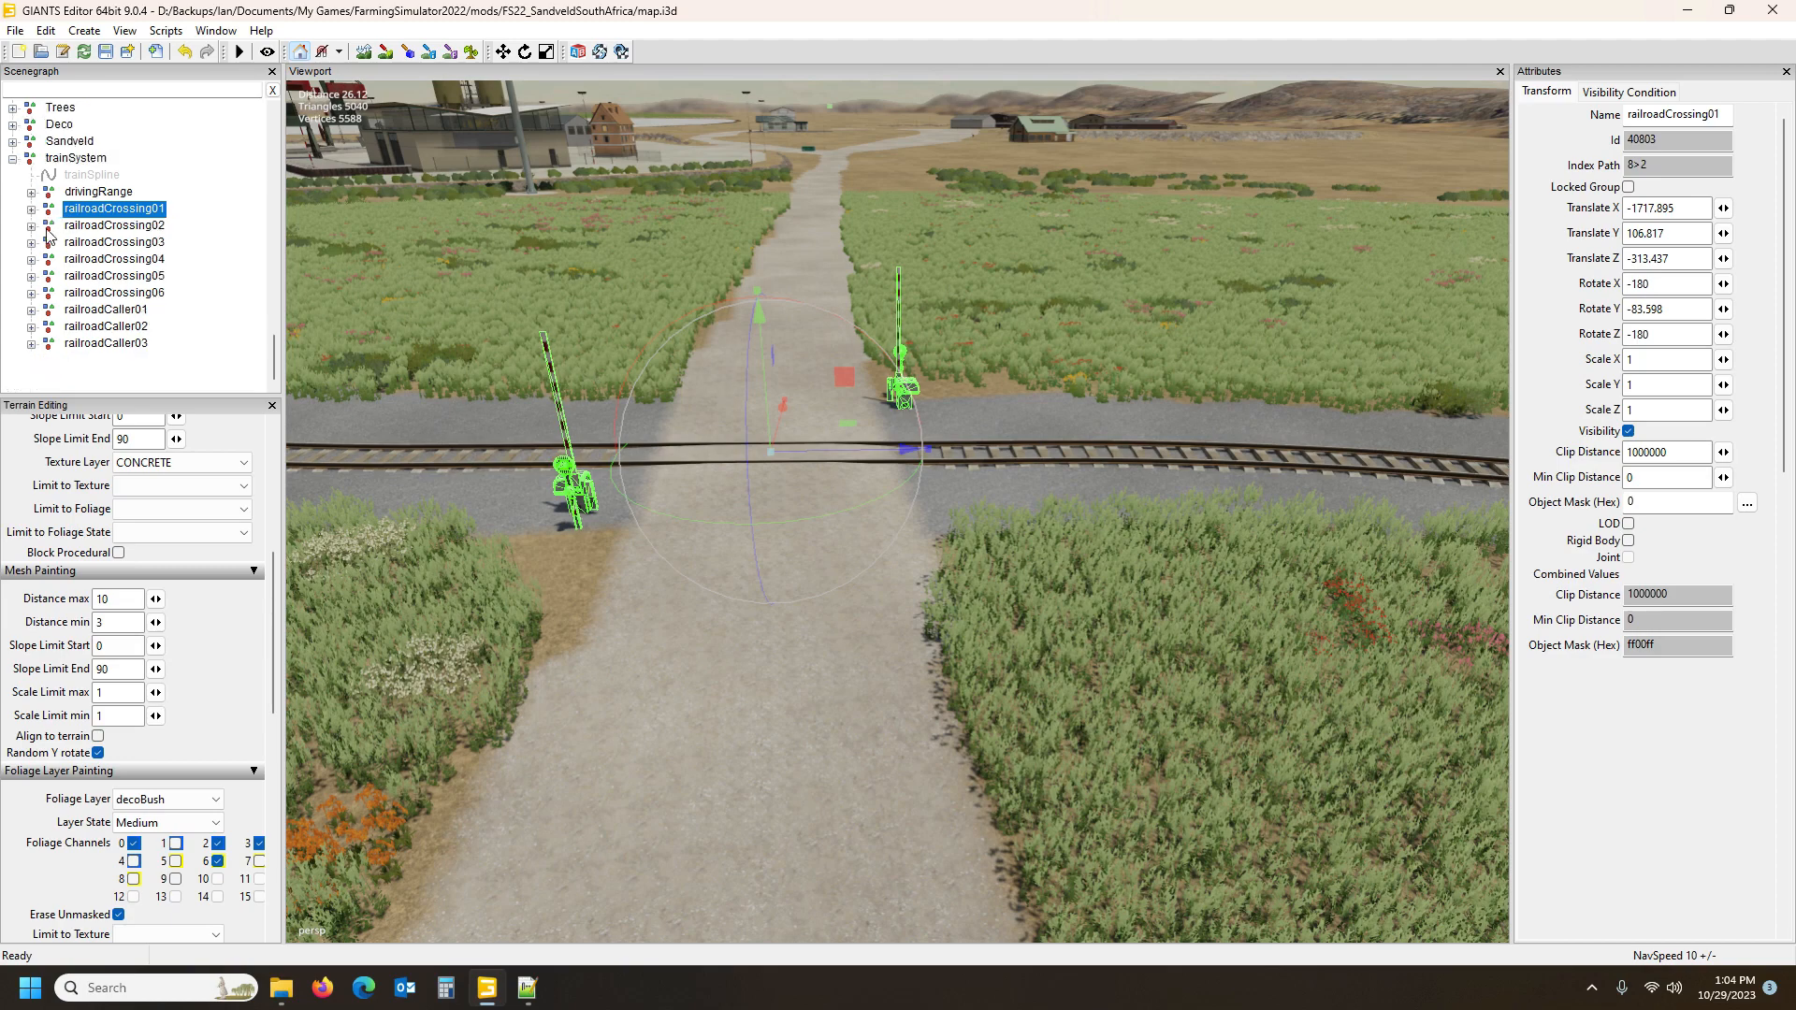
Locate railroadCrossing02 in the scene and examine where it sits relative to the track and road
left_click(108, 226)
key("f")
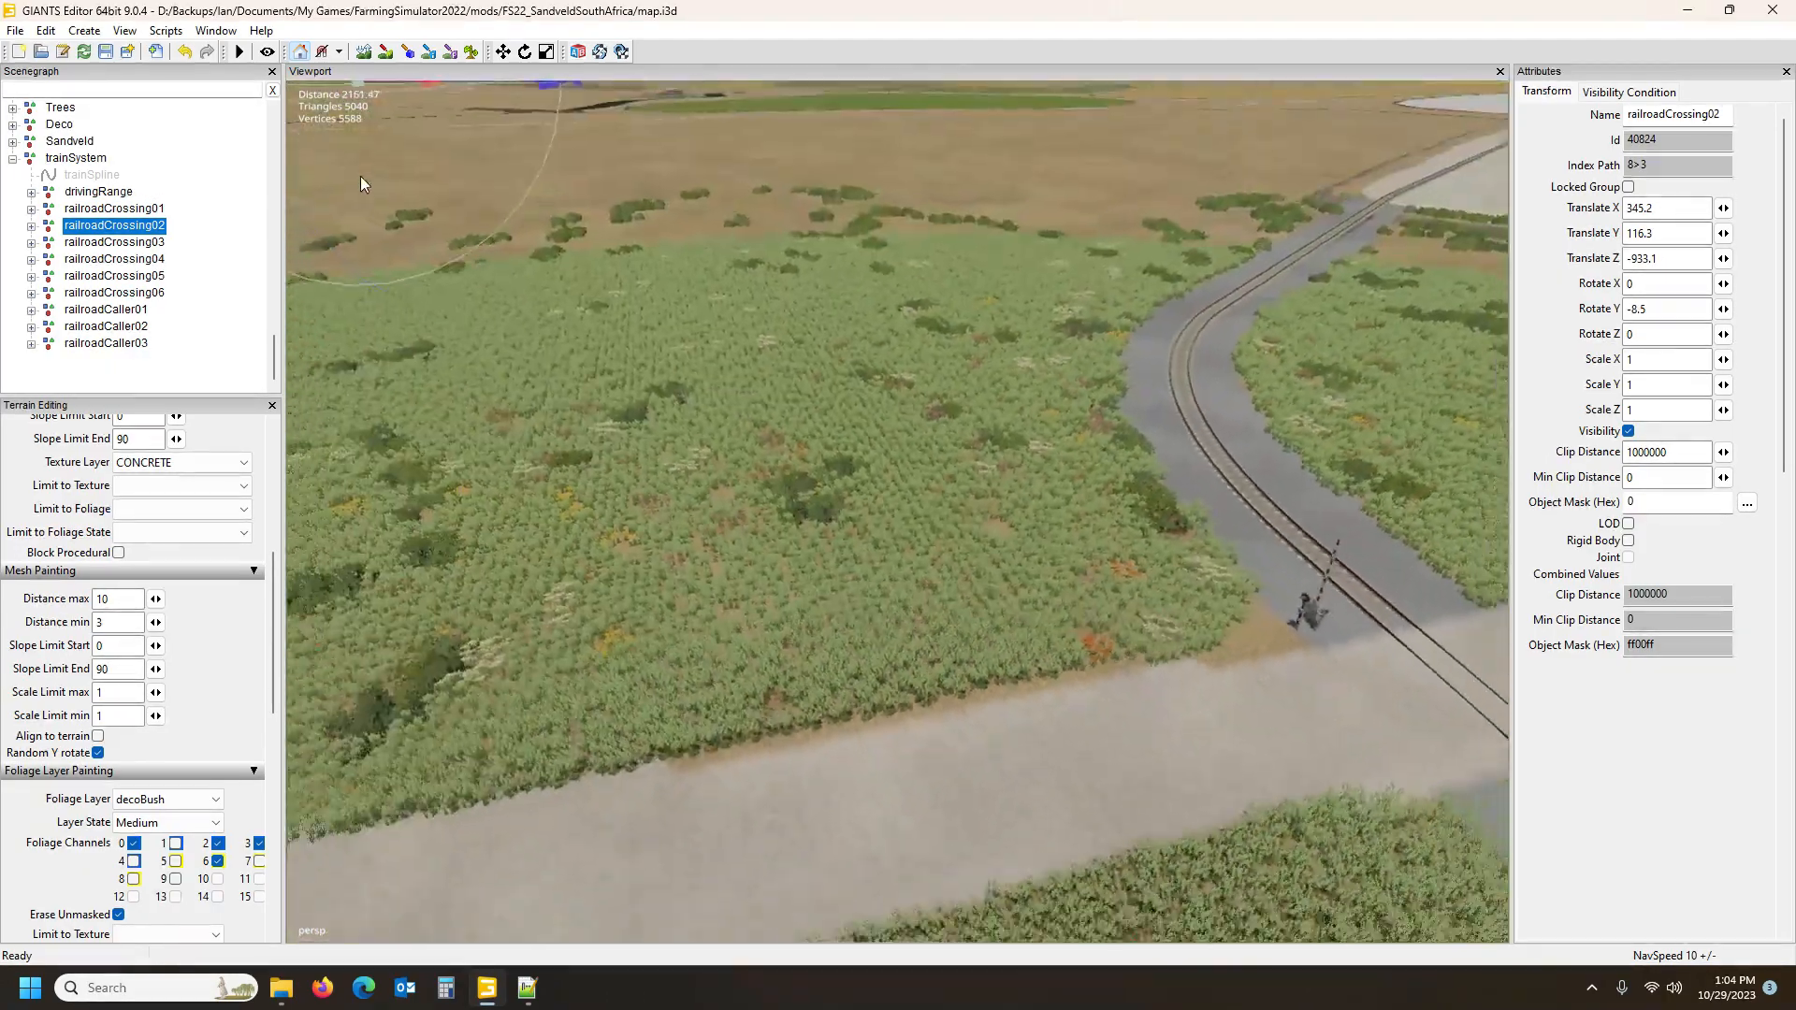
left_click_drag(361, 176, 424, 146, "alt")
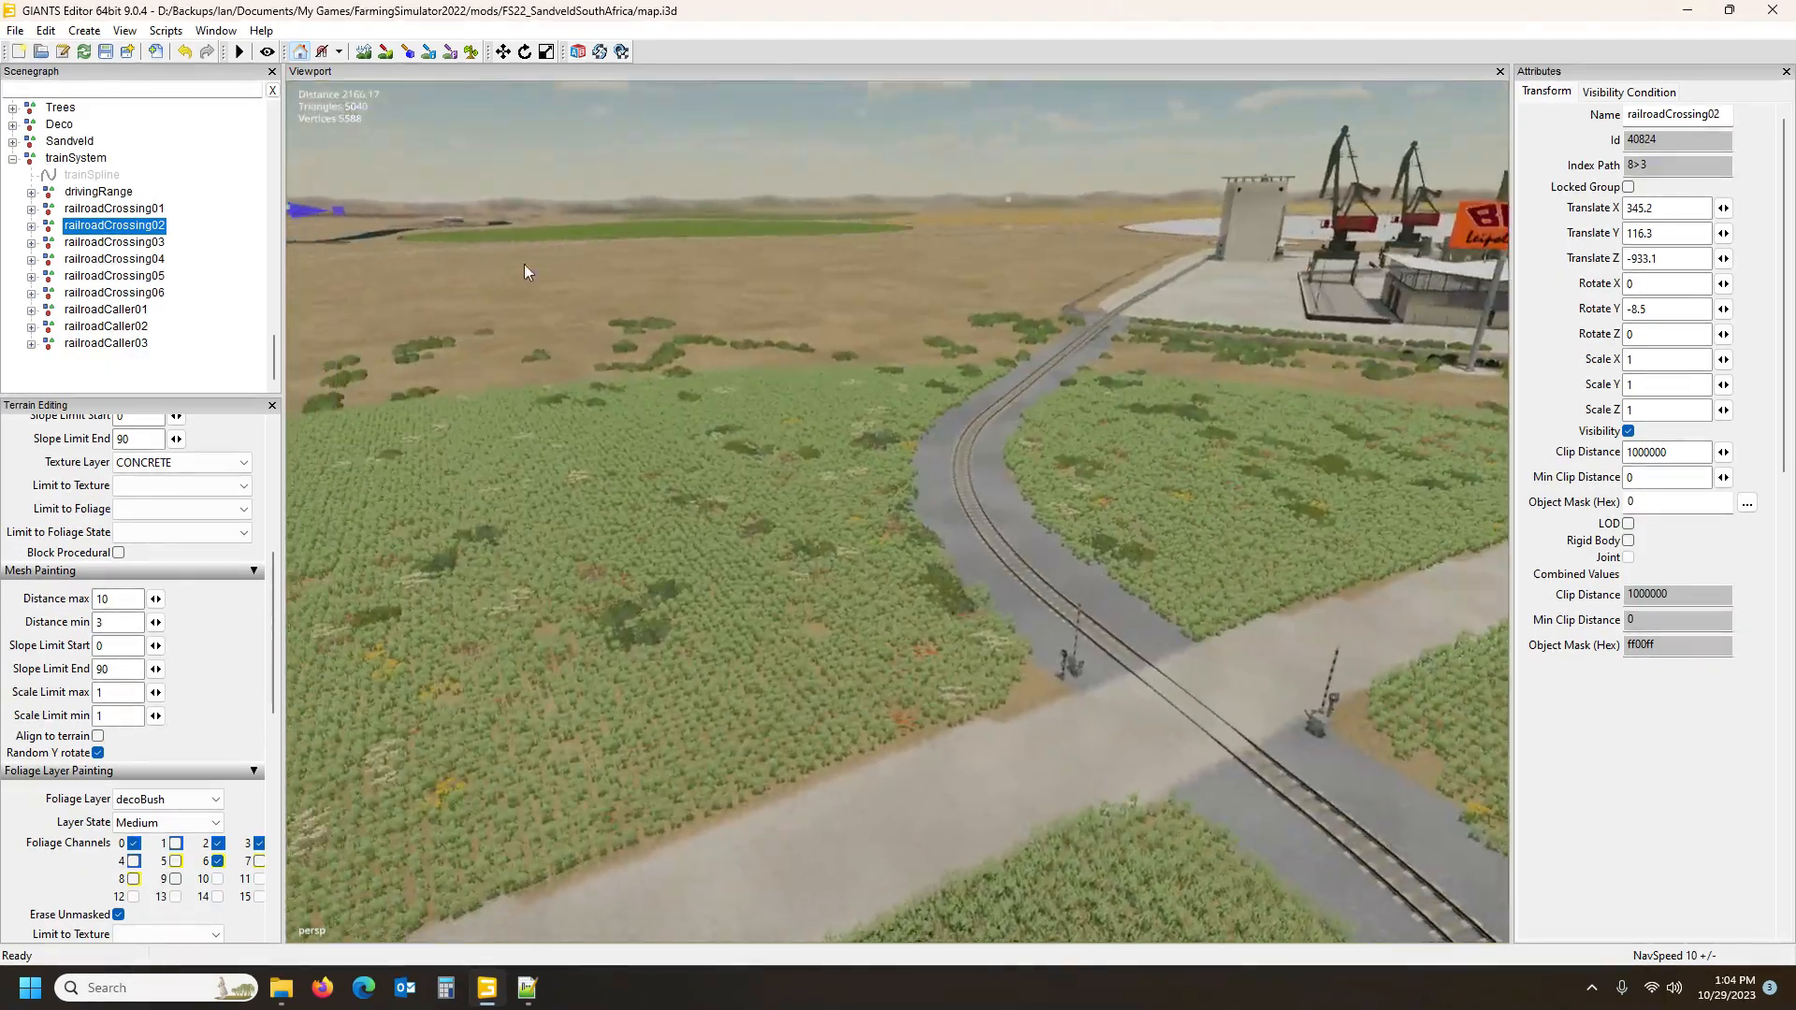
left_click_drag(650, 326, 486, 373, "alt")
scroll(614, 287, "down", 4)
scroll(674, 262, "up", 7)
scroll(756, 232, "up", 8)
scroll(387, 299, "up", 8)
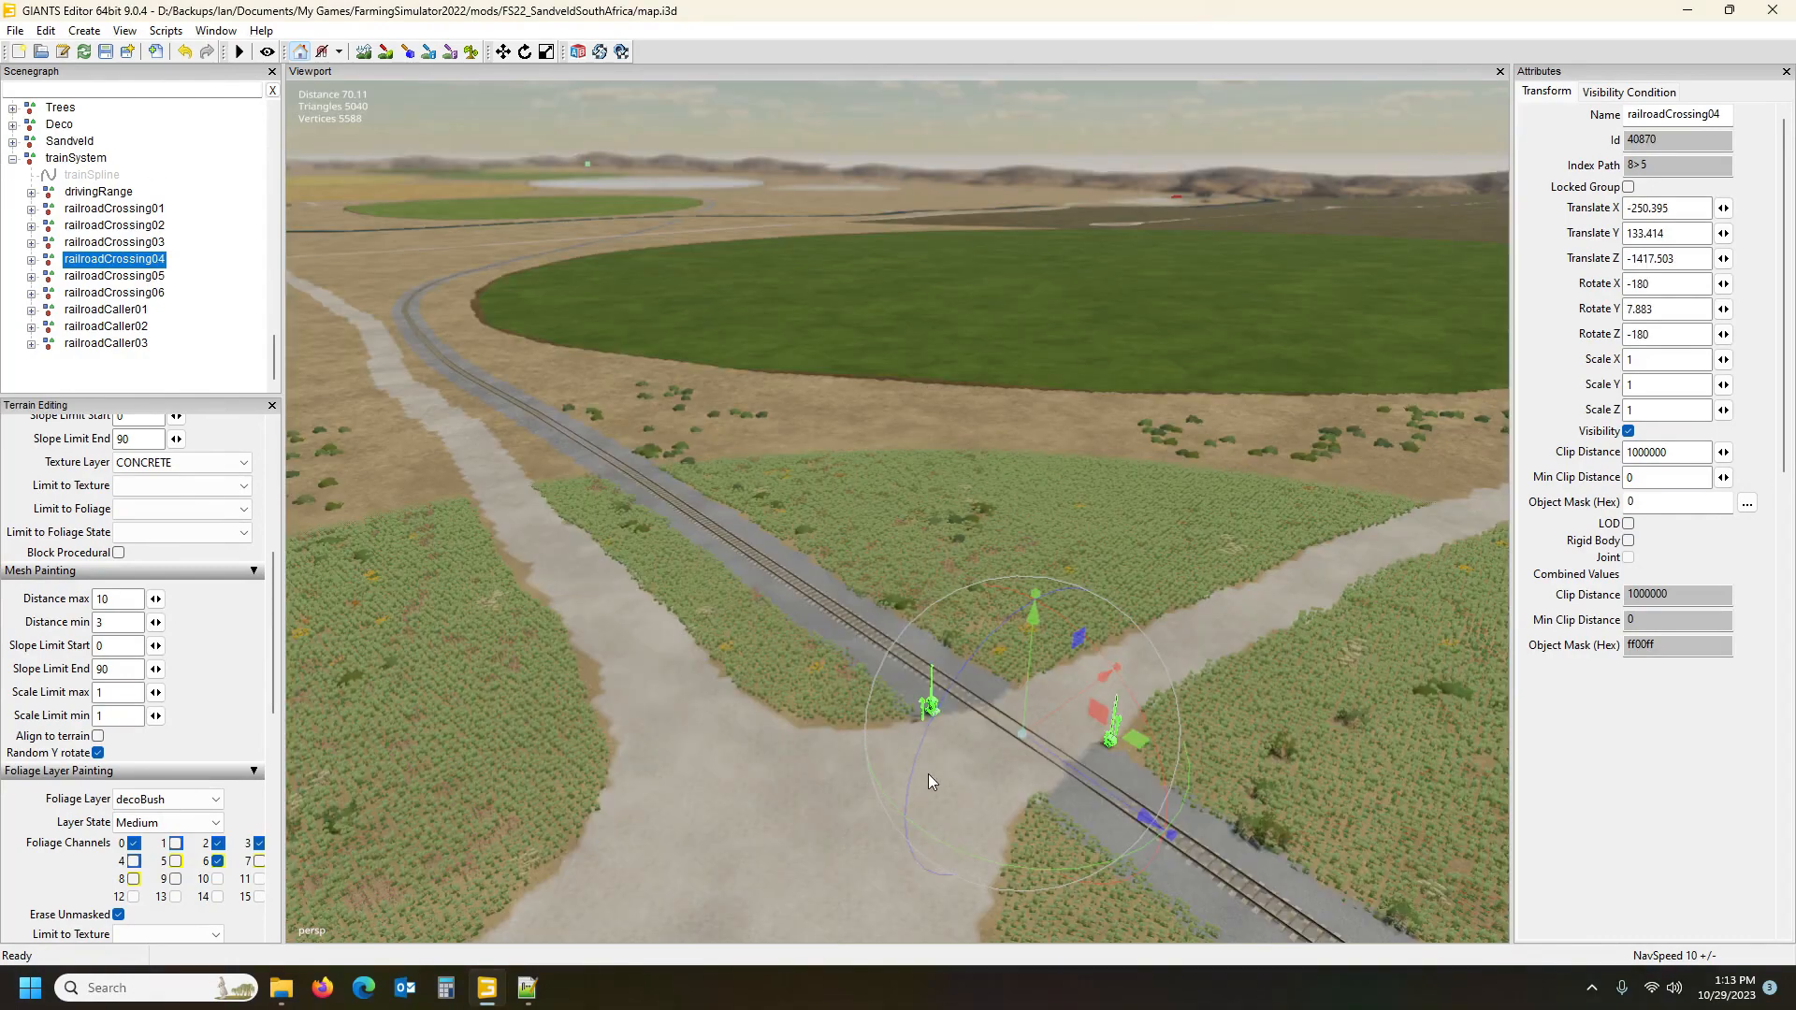
Create two new empty transform groups in the scene
left_click(102, 276)
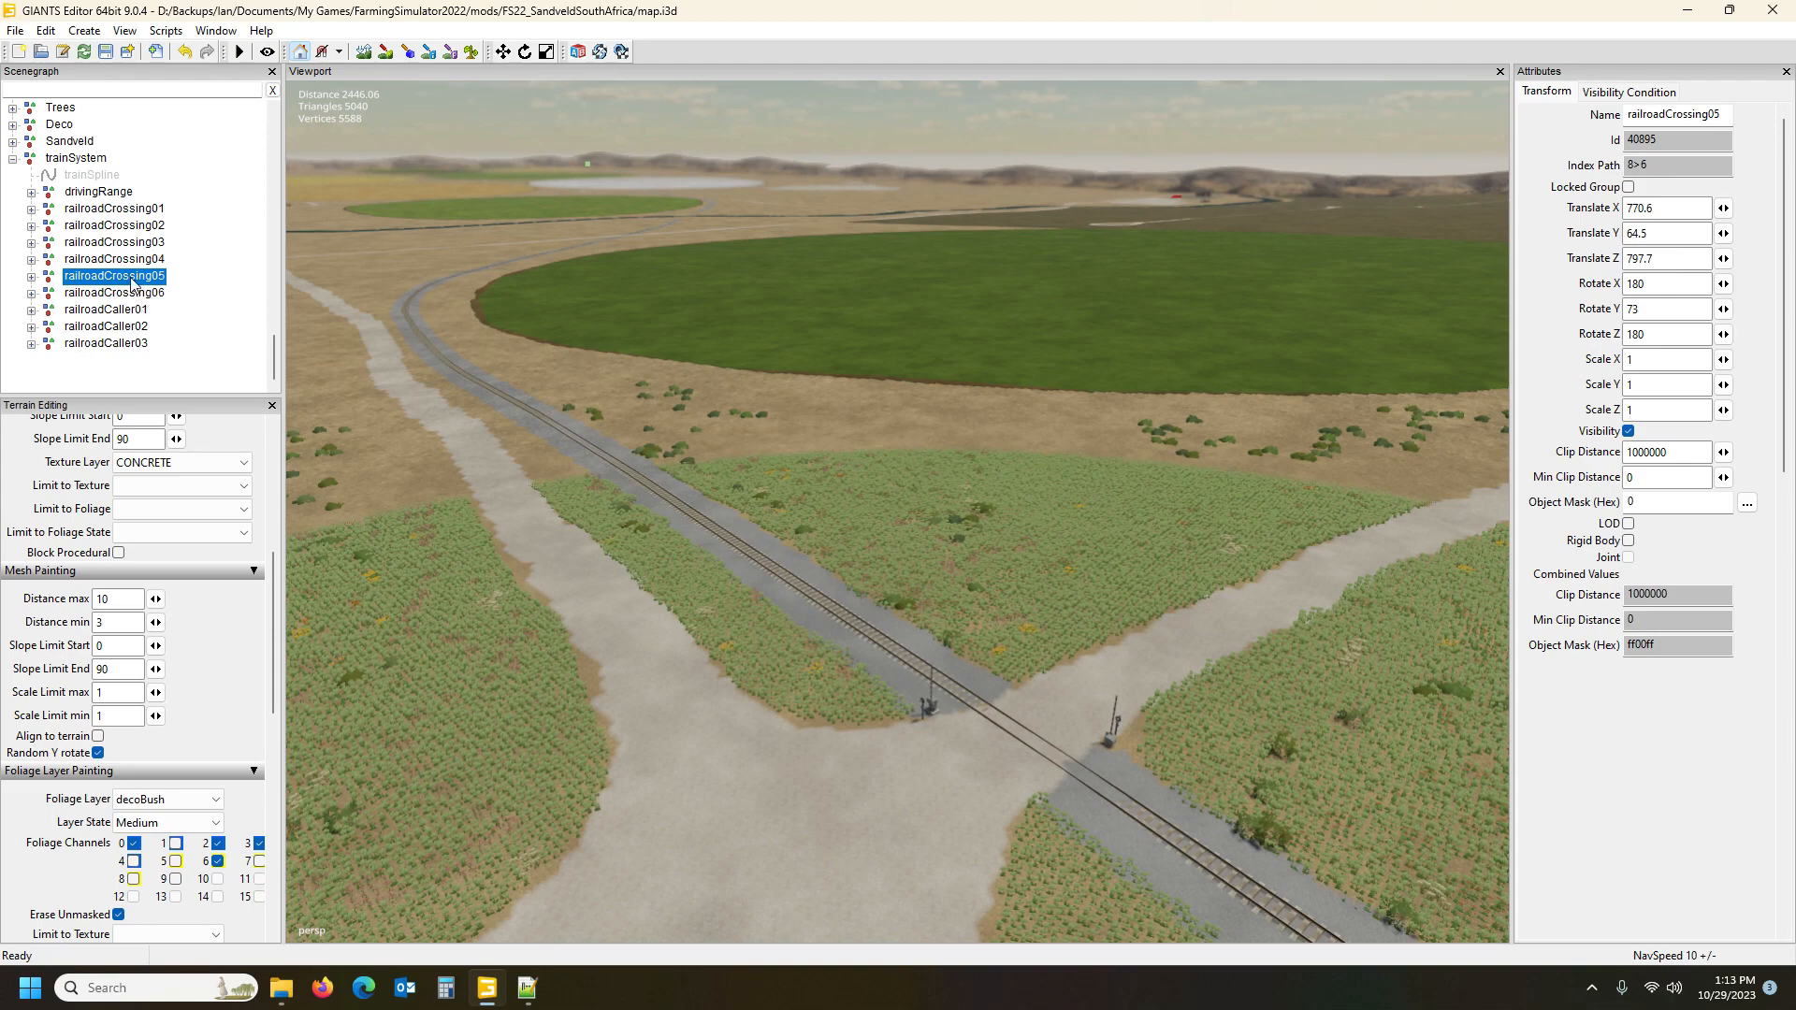
left_click(45, 31)
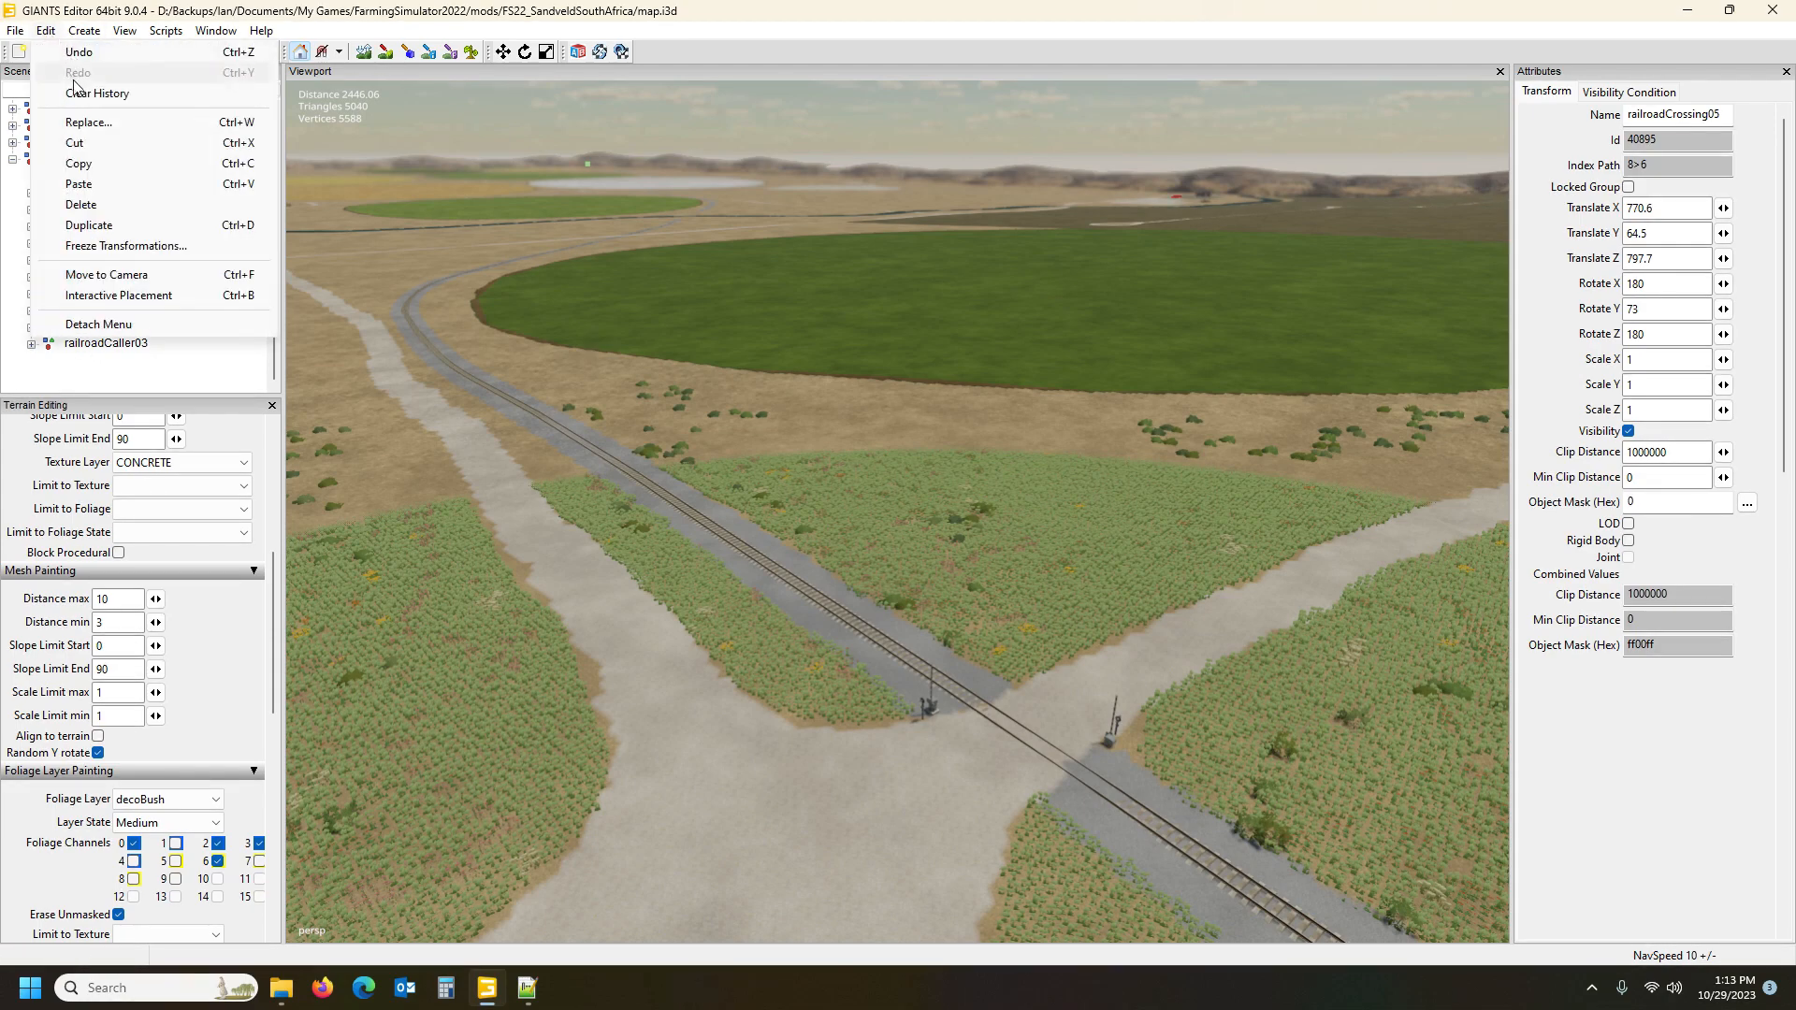
left_click(84, 30)
left_click(91, 54)
left_click(87, 31)
left_click(114, 55)
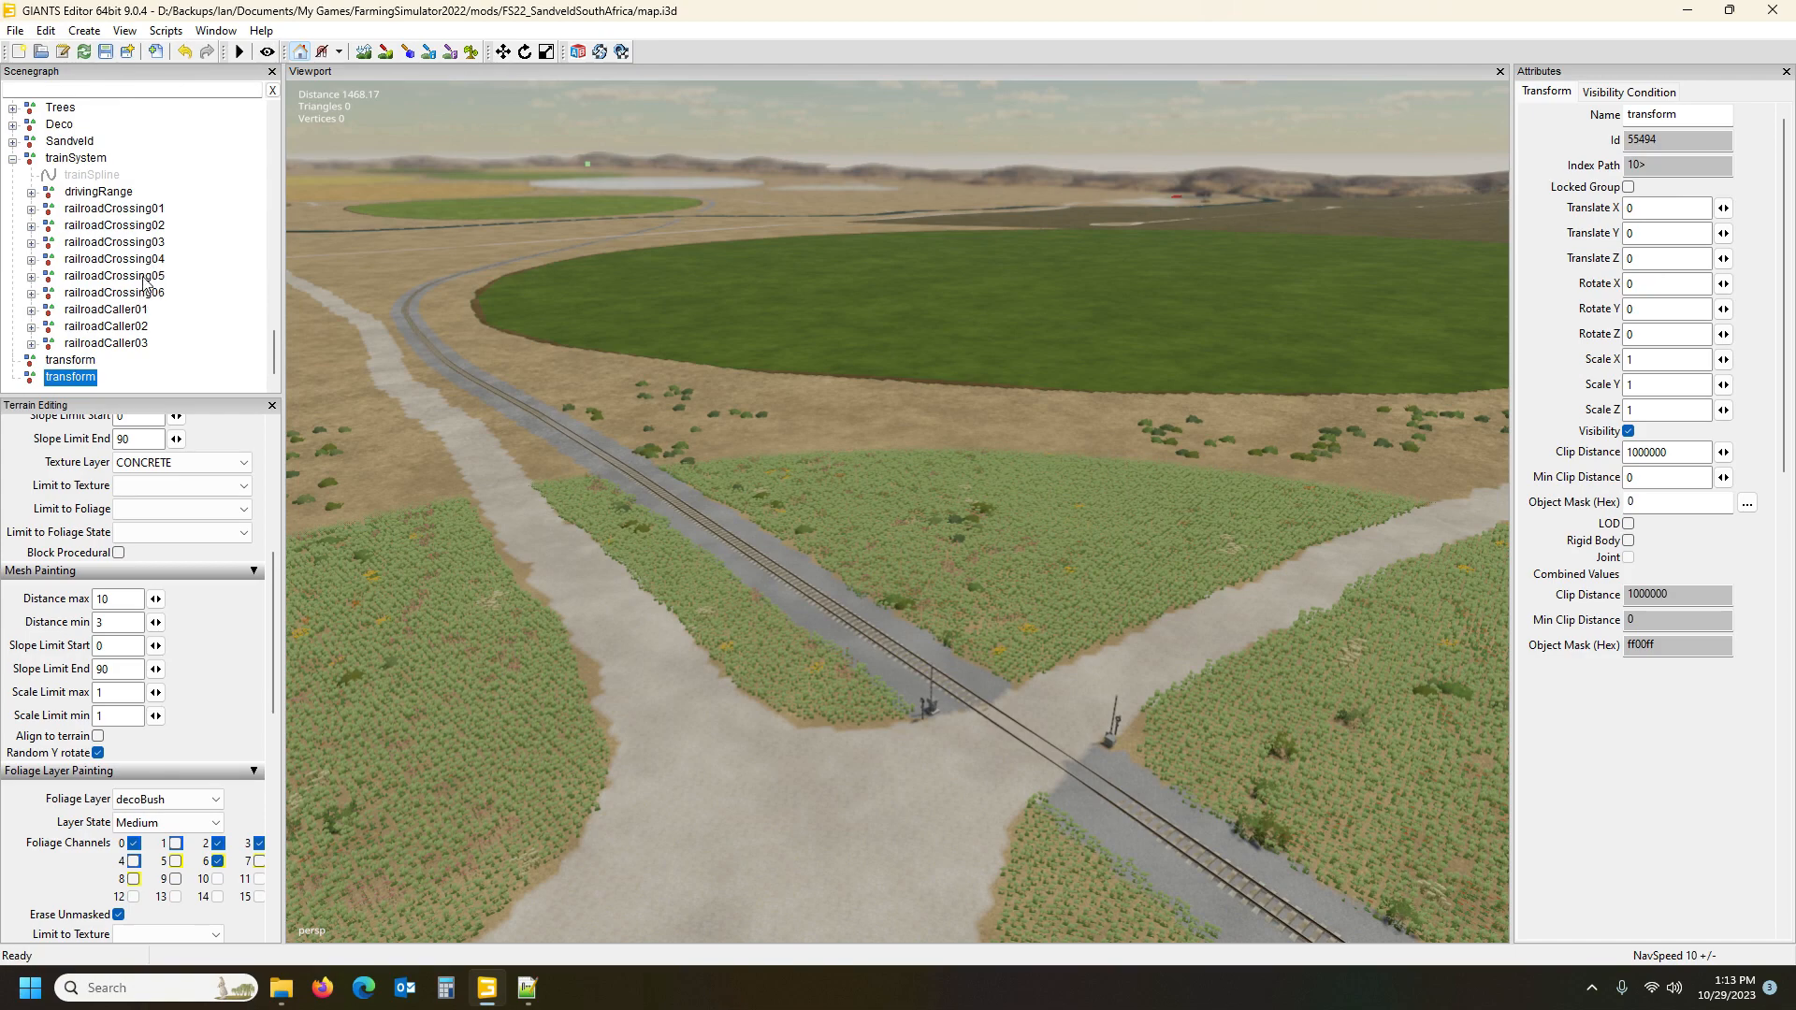
Delete the unused railroadCrossing05 and railroadCrossing06 groups from trainSystem
left_click(145, 278)
key("Delete")
left_click(144, 278)
key("Delete")
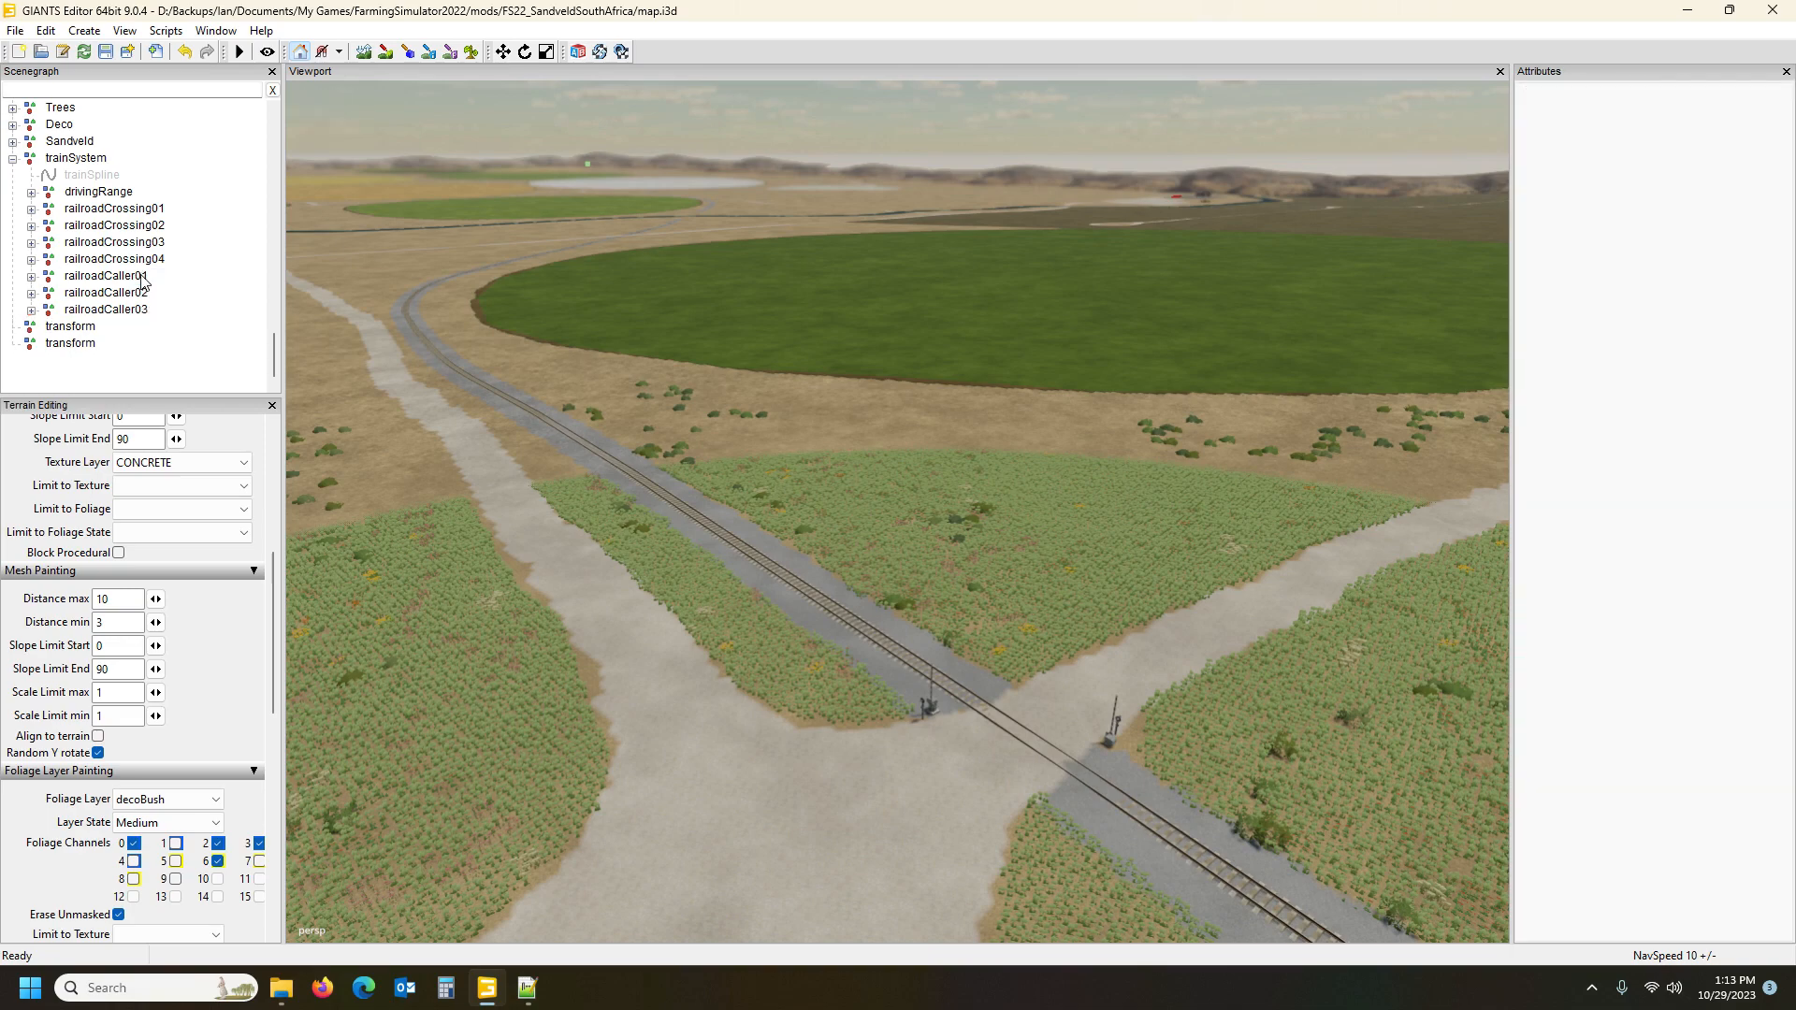
Place both empty transform groups inside trainSystem, between railroadCrossing04 and railroadCaller01
left_click(73, 327)
left_click_drag(77, 332, 150, 279)
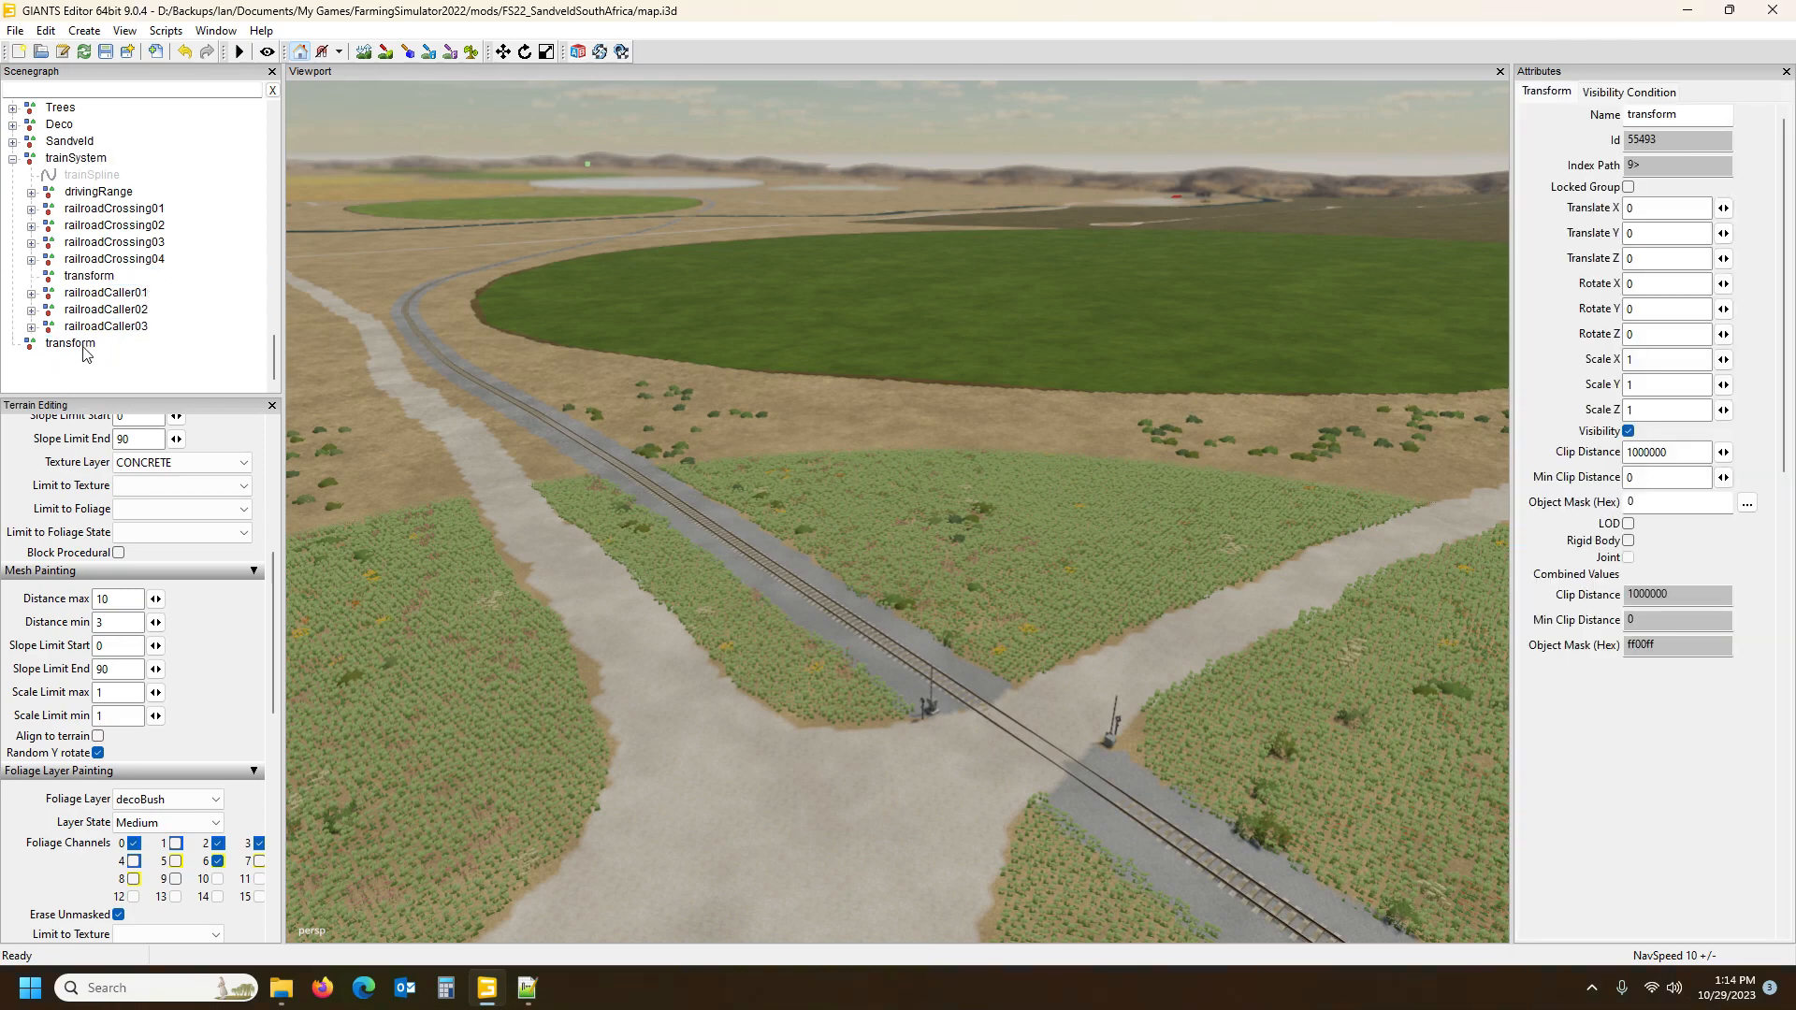
left_click(87, 346)
left_click_drag(90, 352, 142, 294)
Check the index paths of the two placeholder transform groups and railroadCaller01
left_click(94, 277)
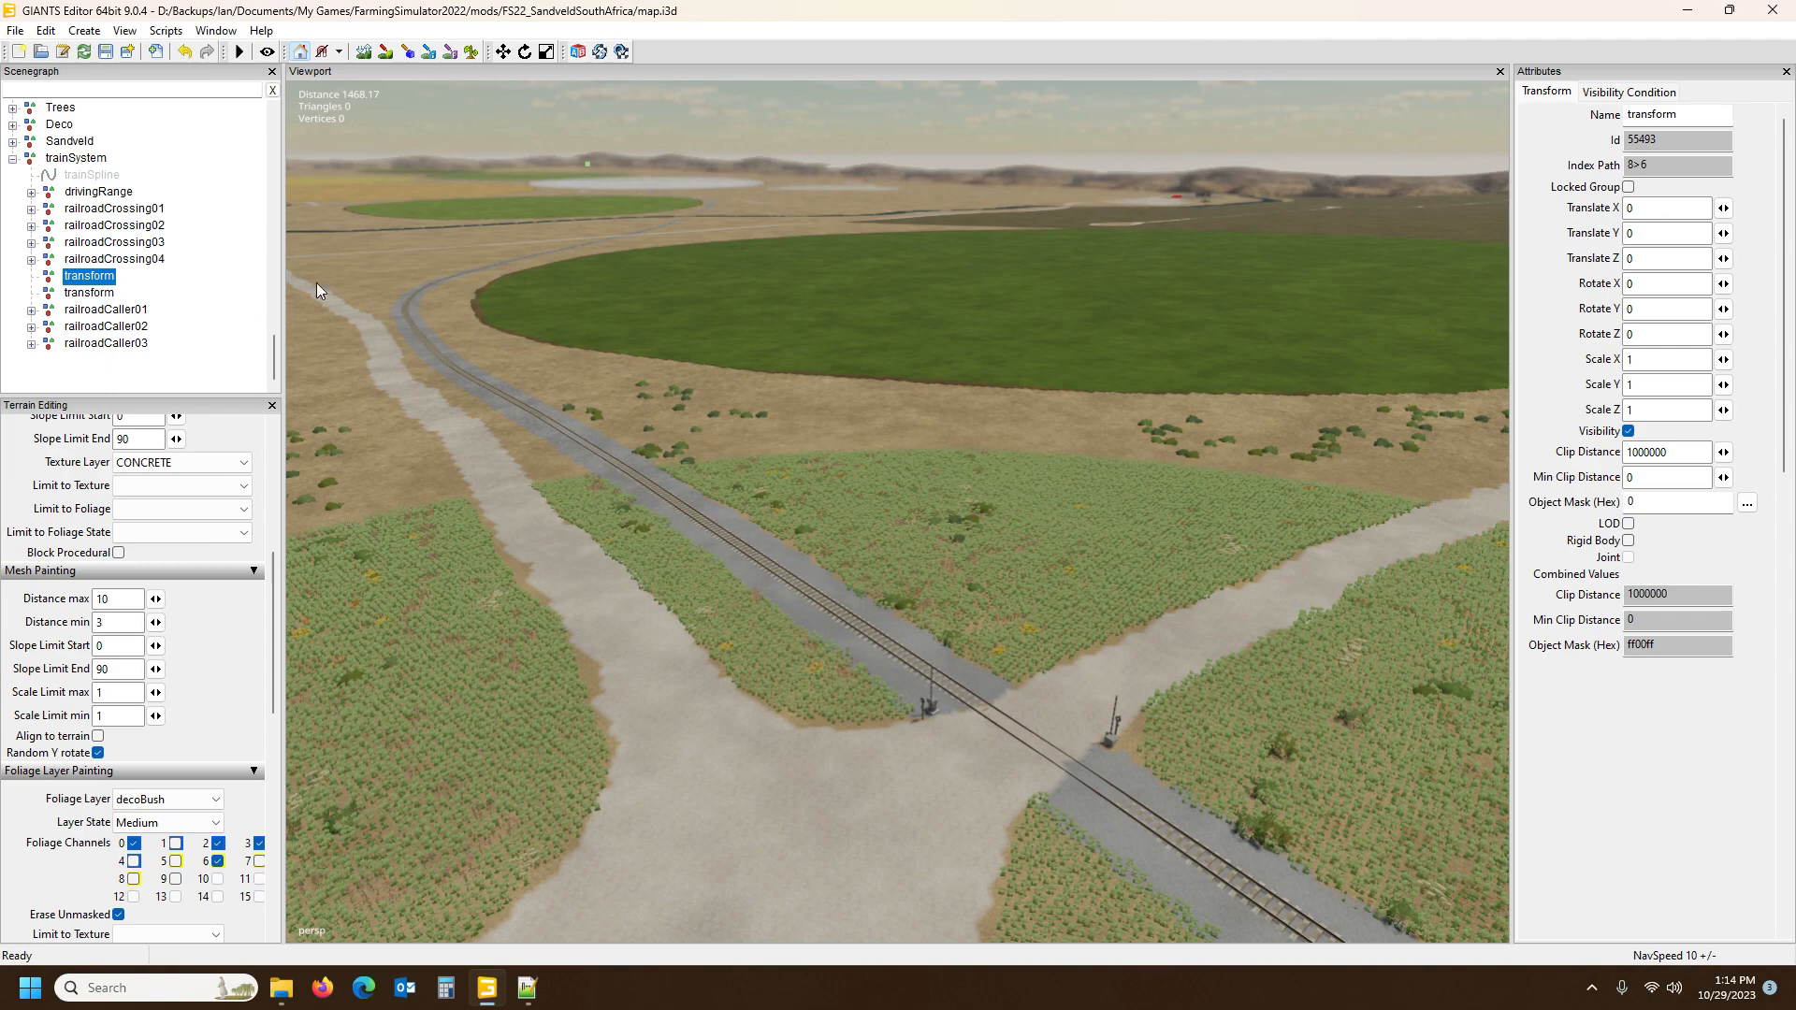
left_click(94, 293)
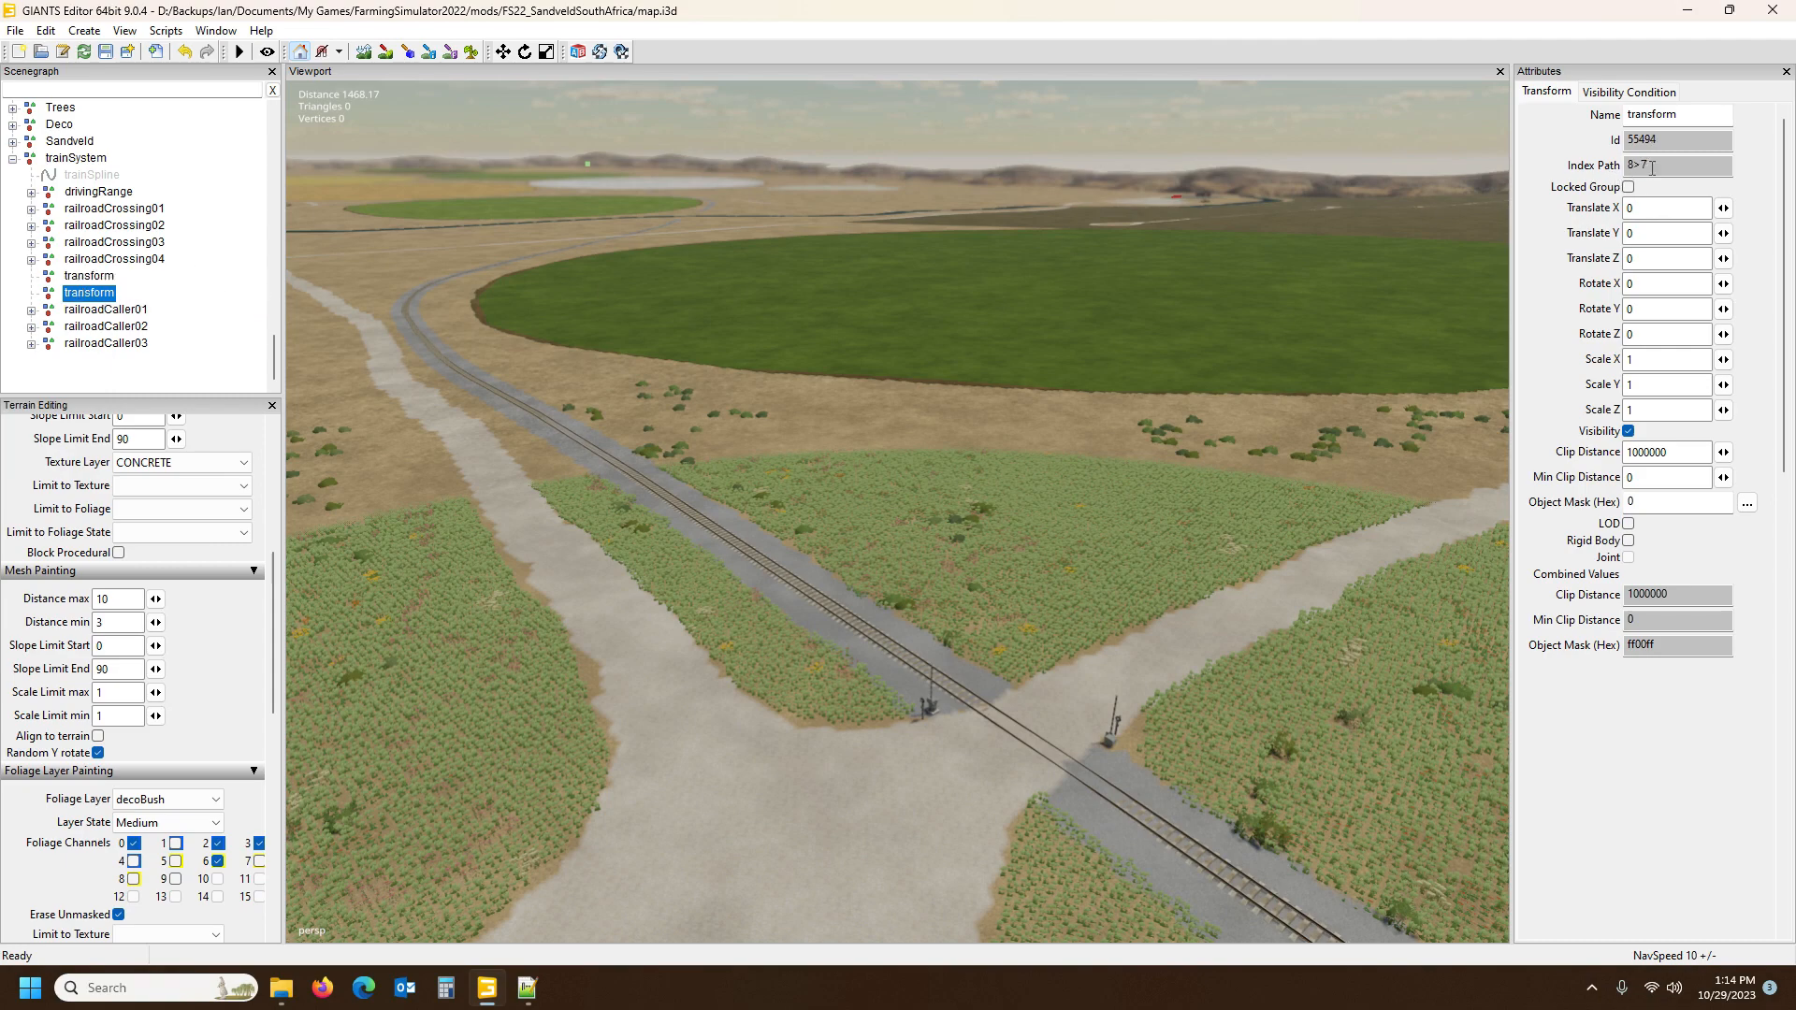
left_click(94, 278)
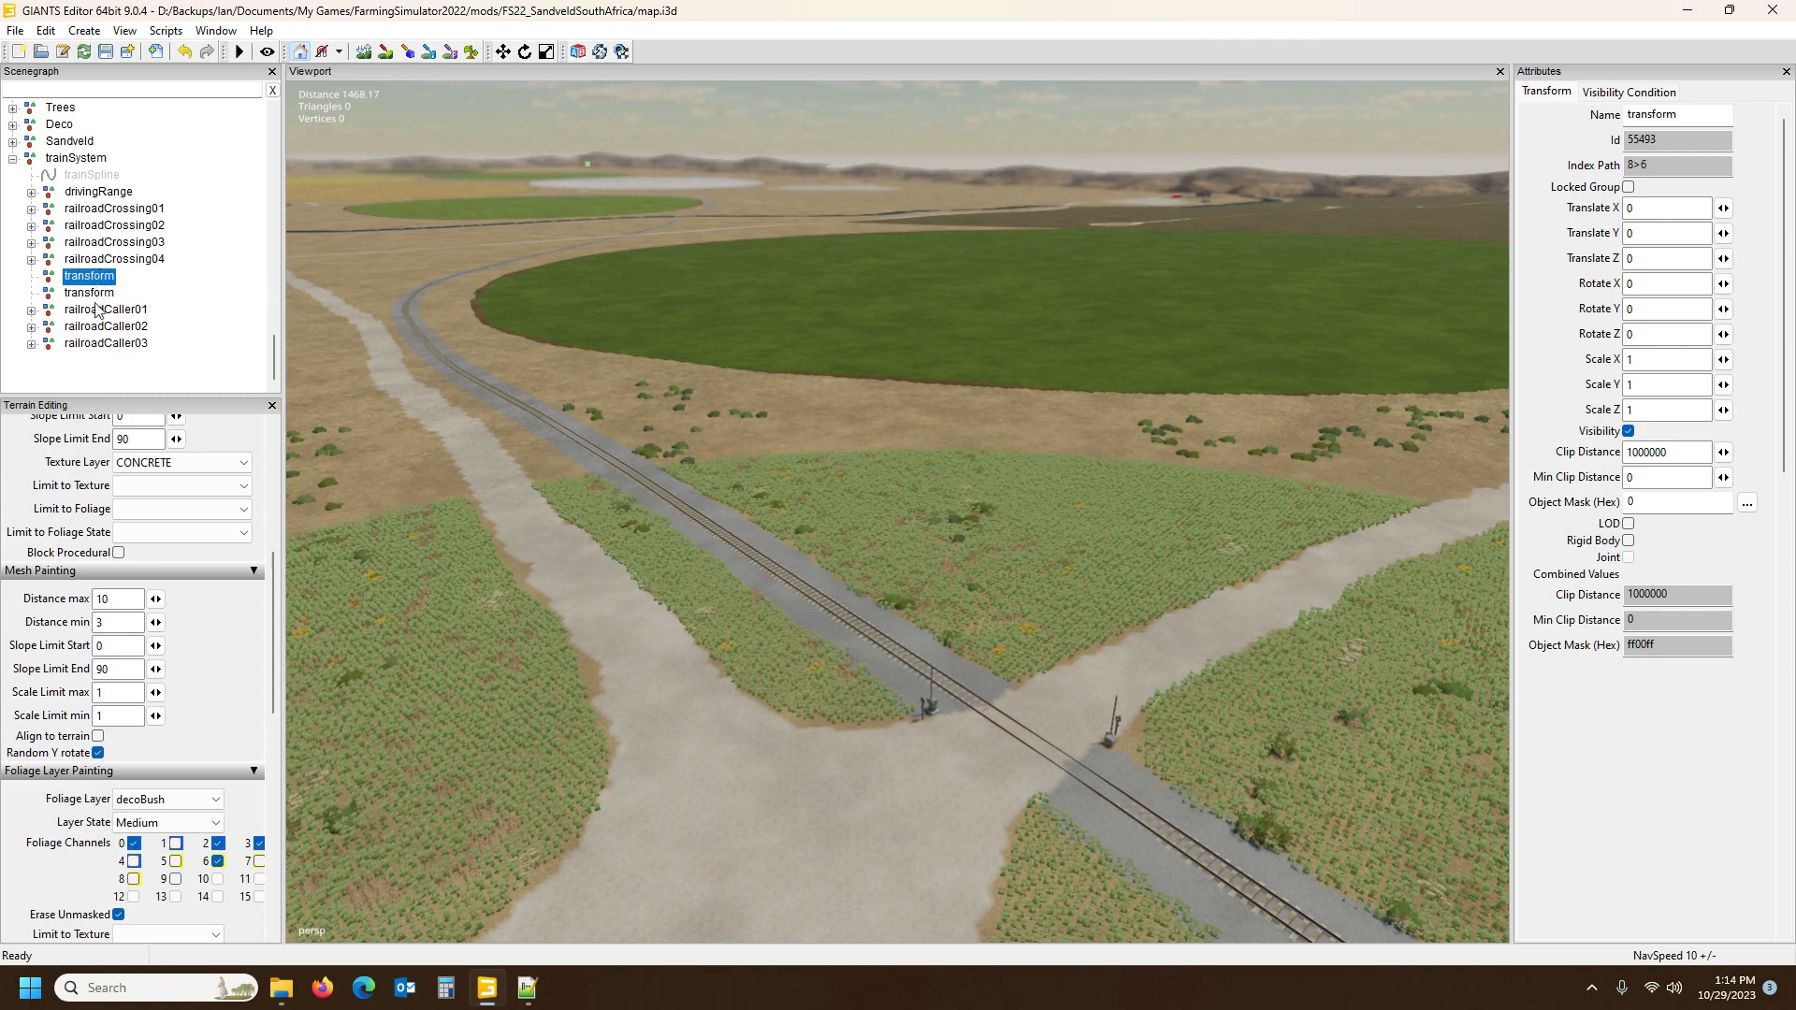
left_click(116, 312)
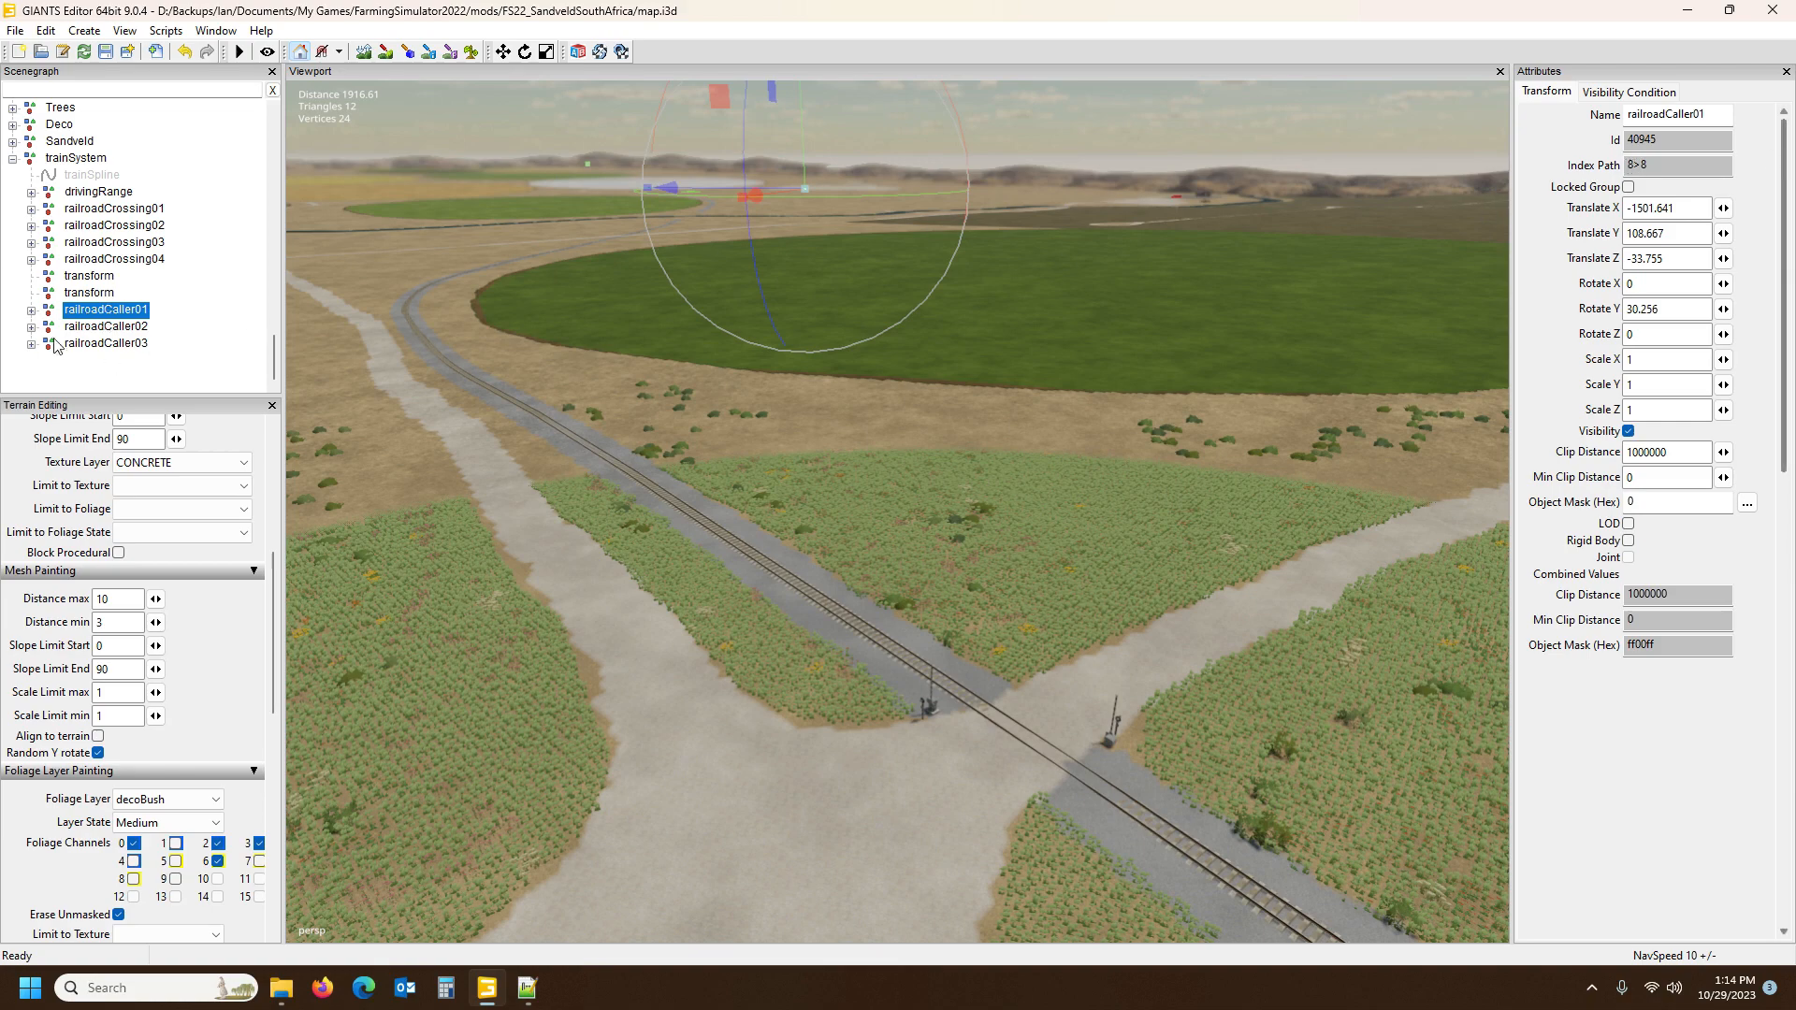
left_click(82, 292)
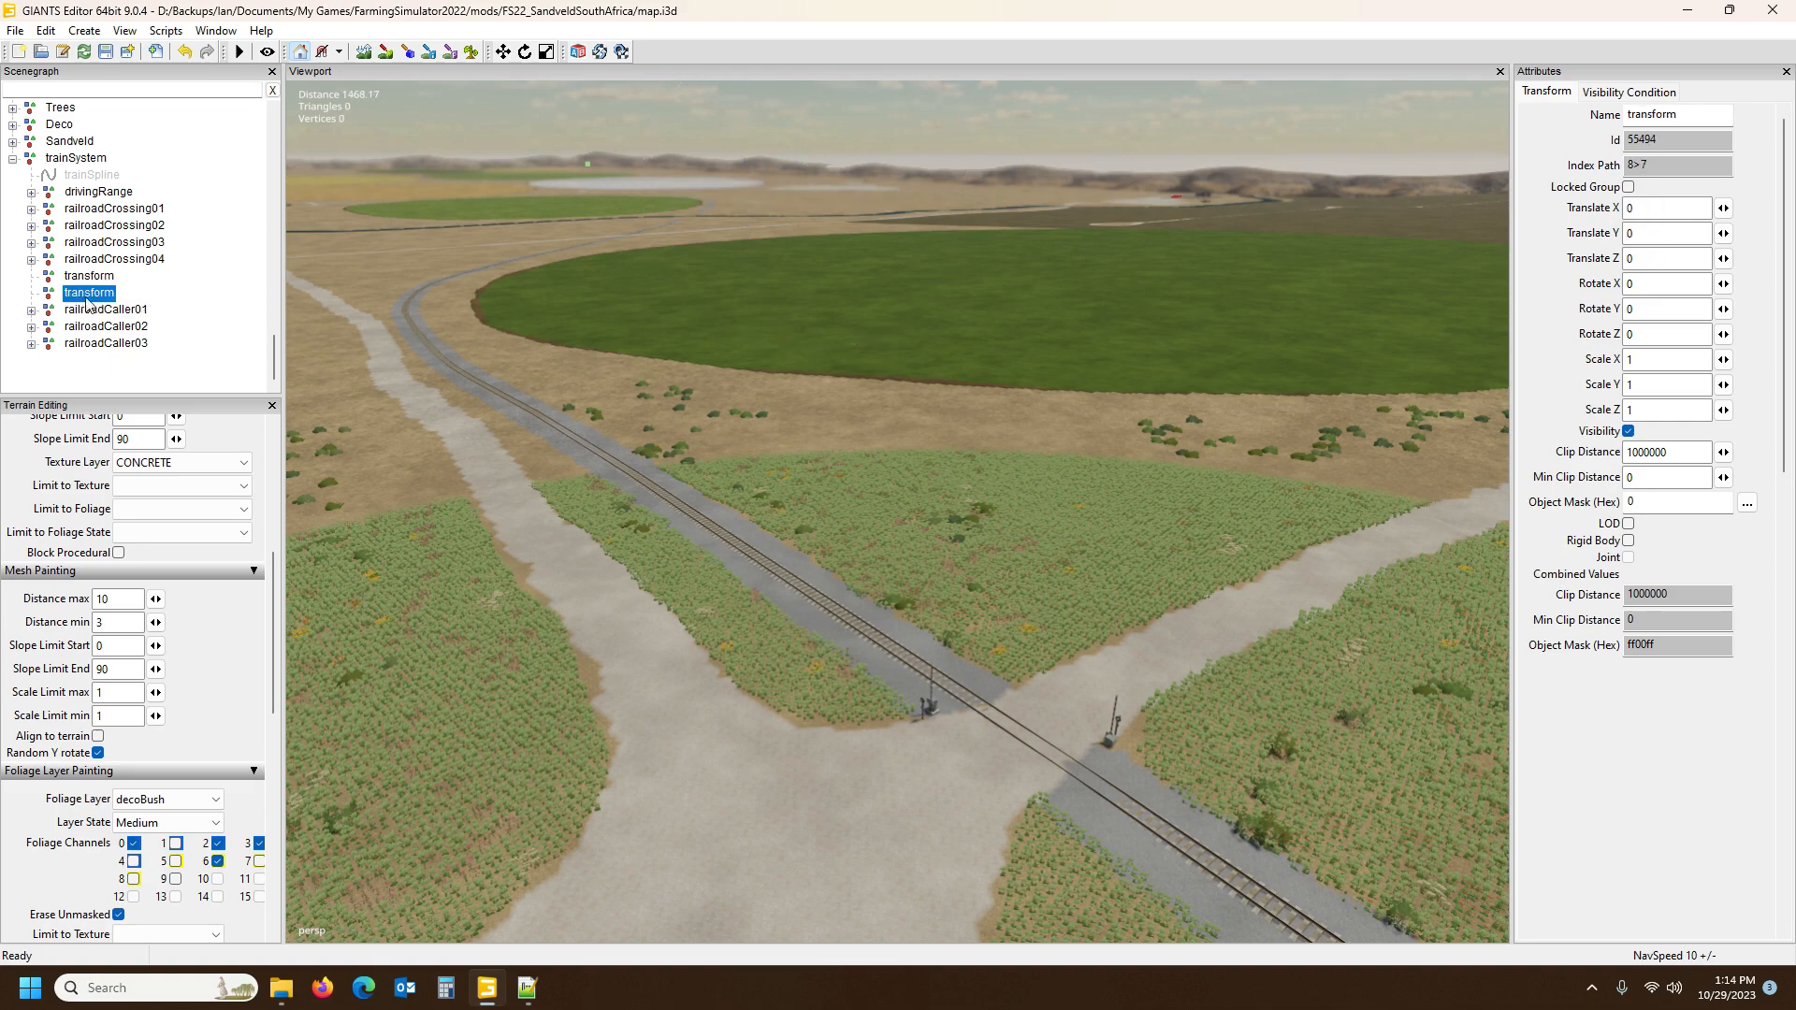
left_click_drag(850, 374, 774, 362, "alt")
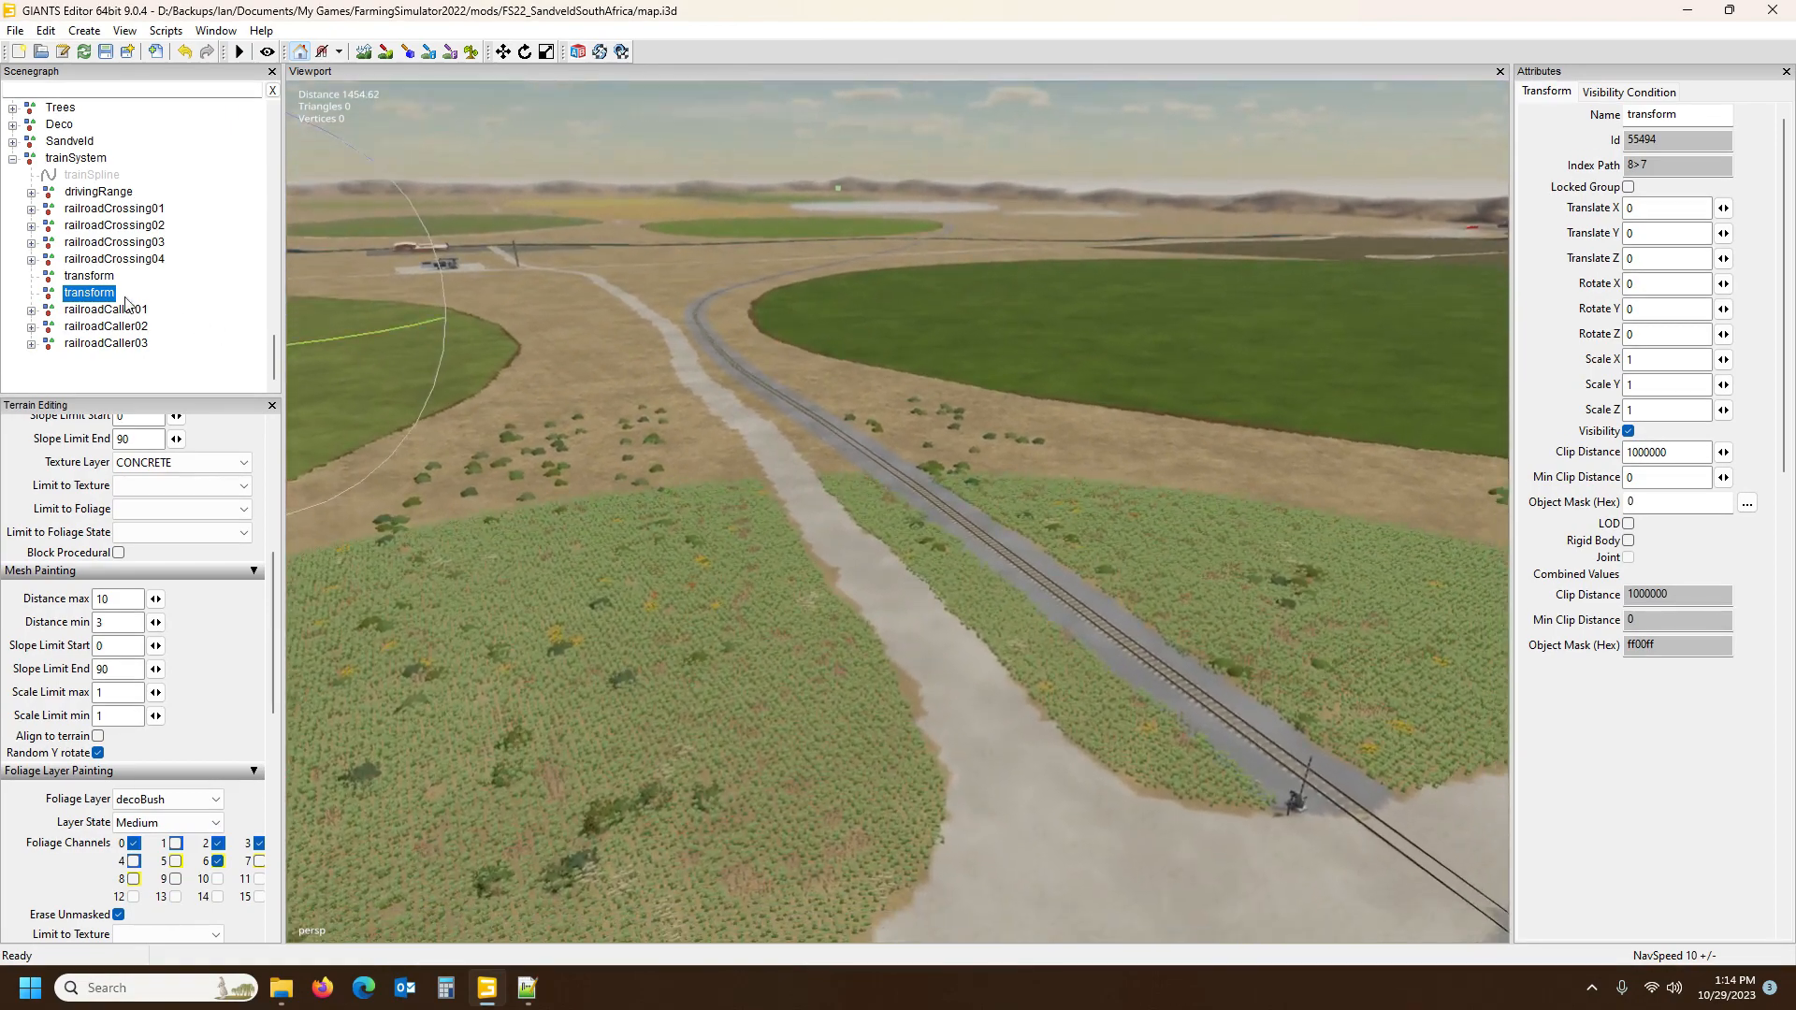
left_click_drag(903, 471, 1012, 485, "alt")
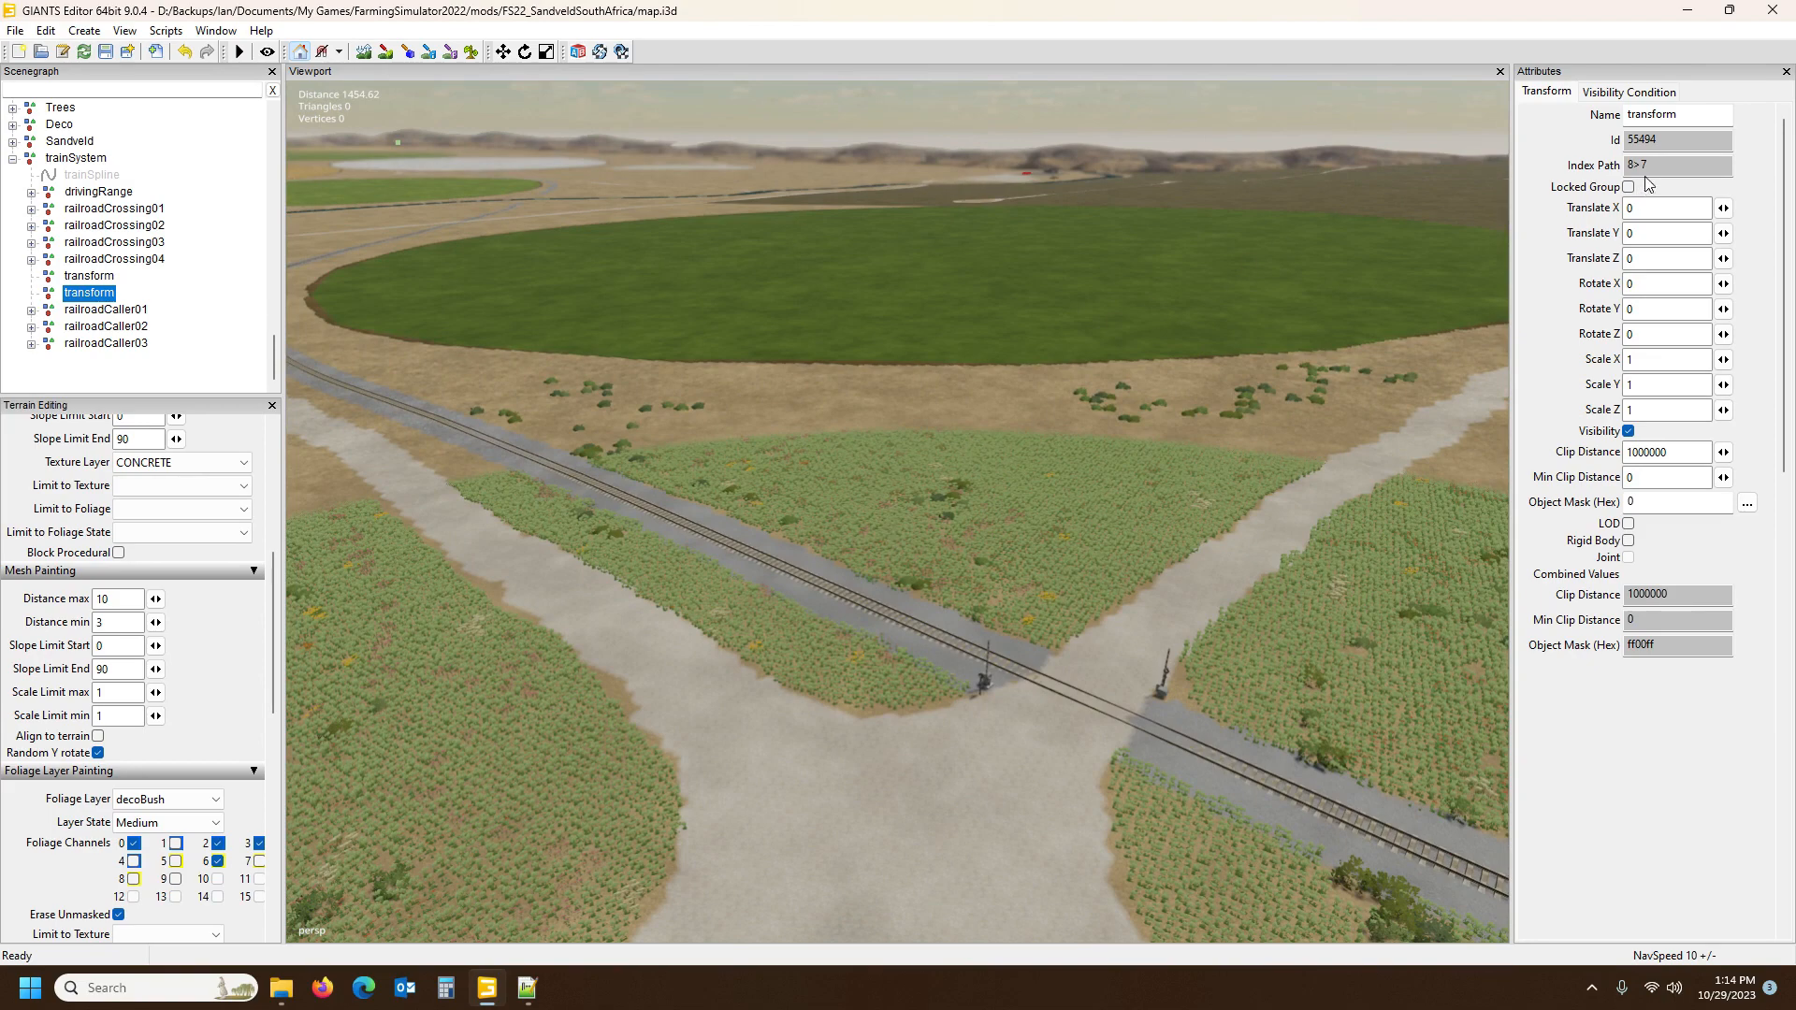
mouse_move(875, 210)
left_mouse_down("alt")
mouse_move(824, 227)
mouse_move(848, 216)
left_mouse_up("alt")
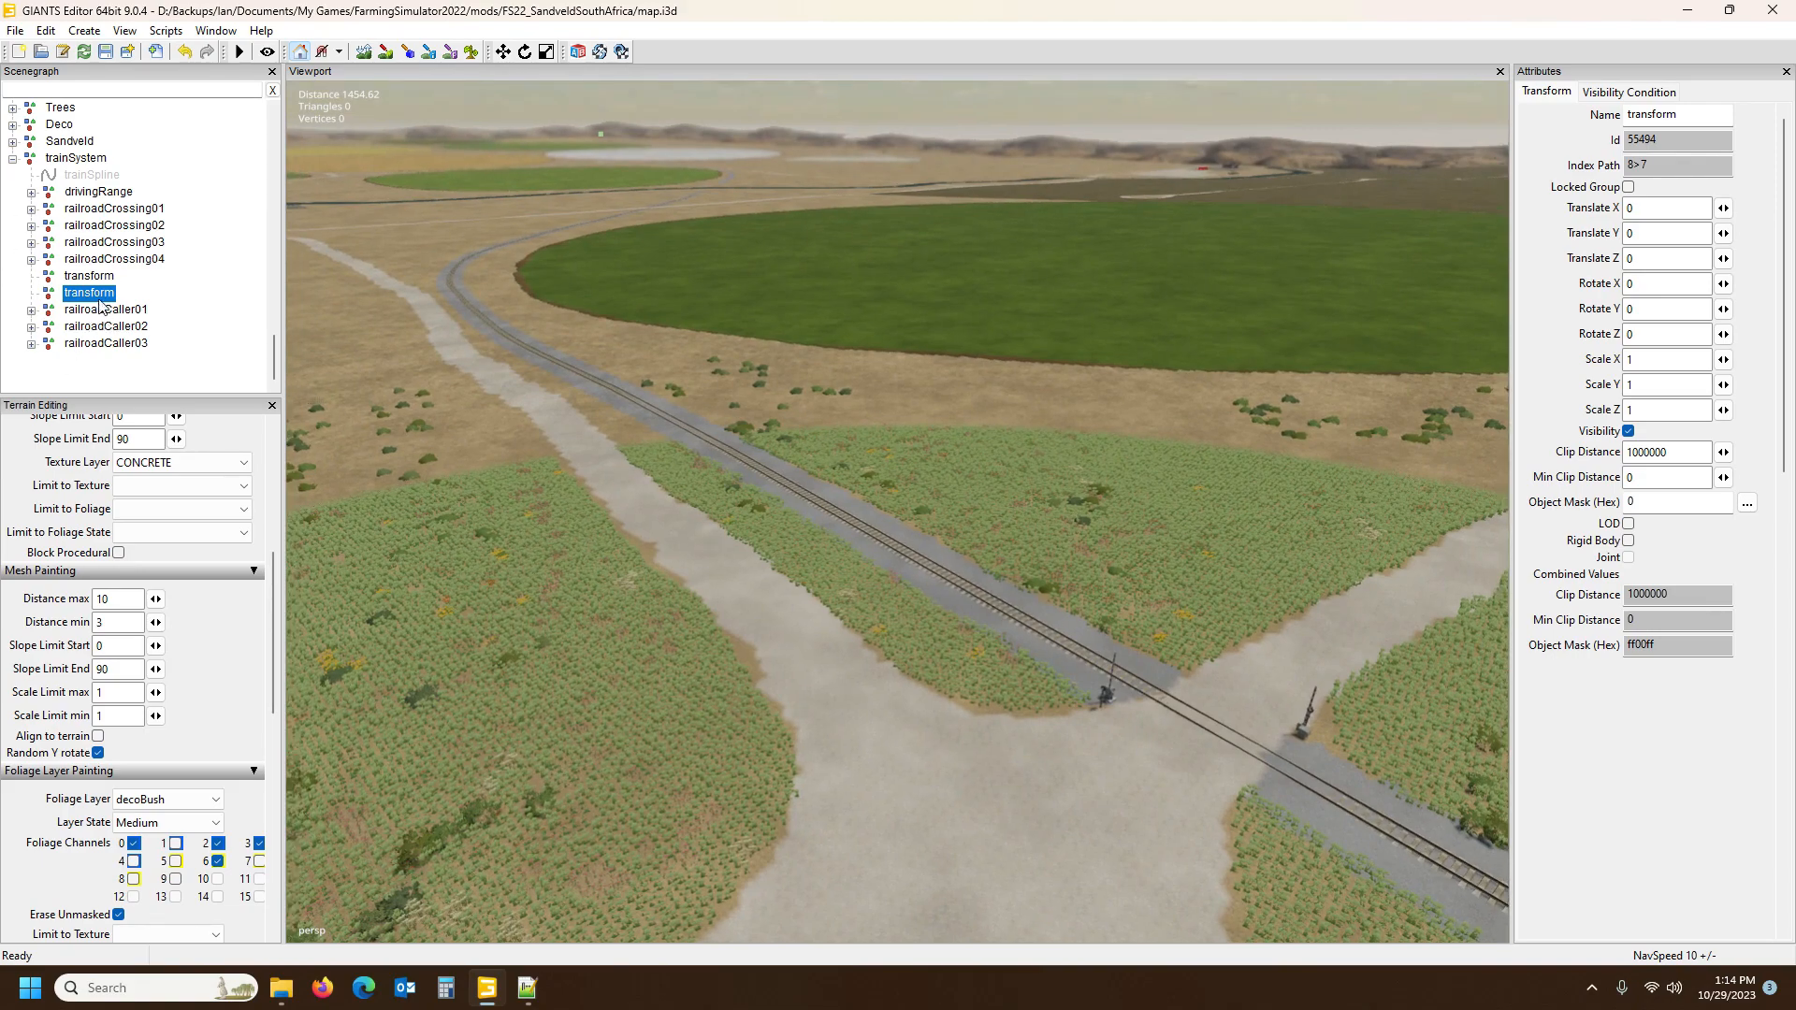
scroll(588, 322, "down", 5)
left_click_drag(588, 323, 545, 318, "alt")
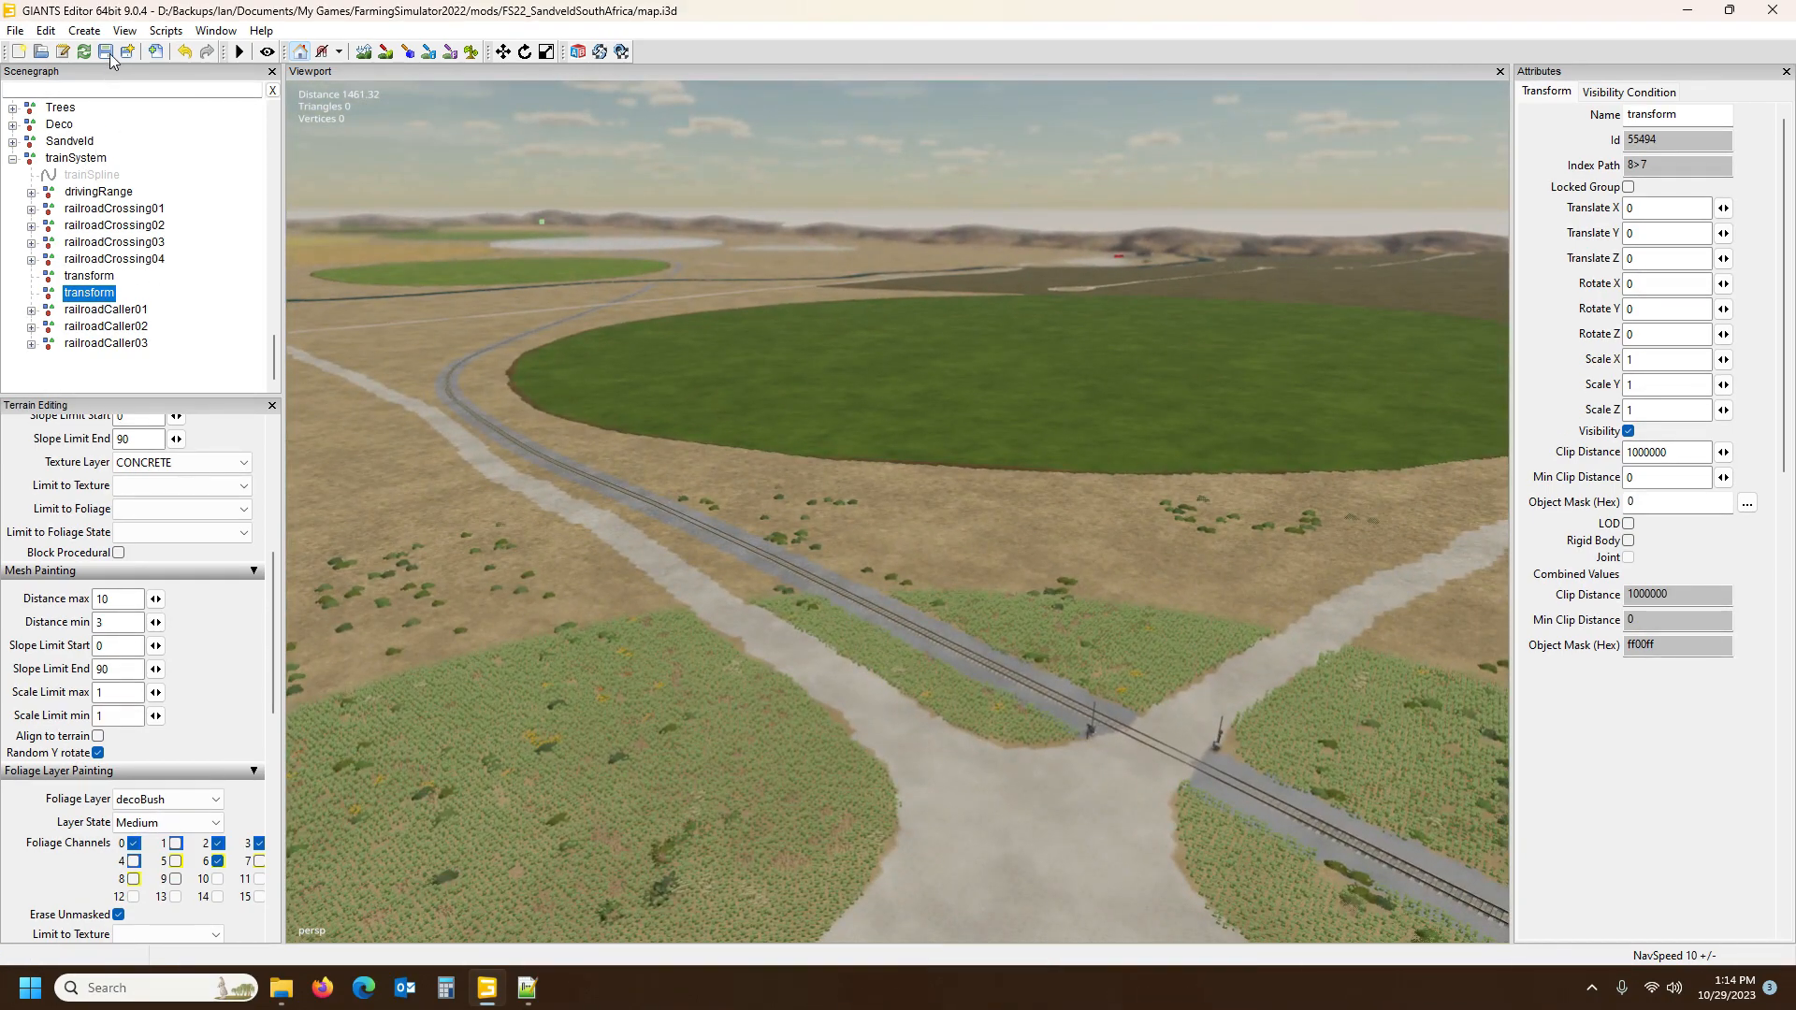
Export the trainSystem group with its files over trainSystem.i3d in the map's placeables/train folder, including the parent directory structure
left_click(82, 159)
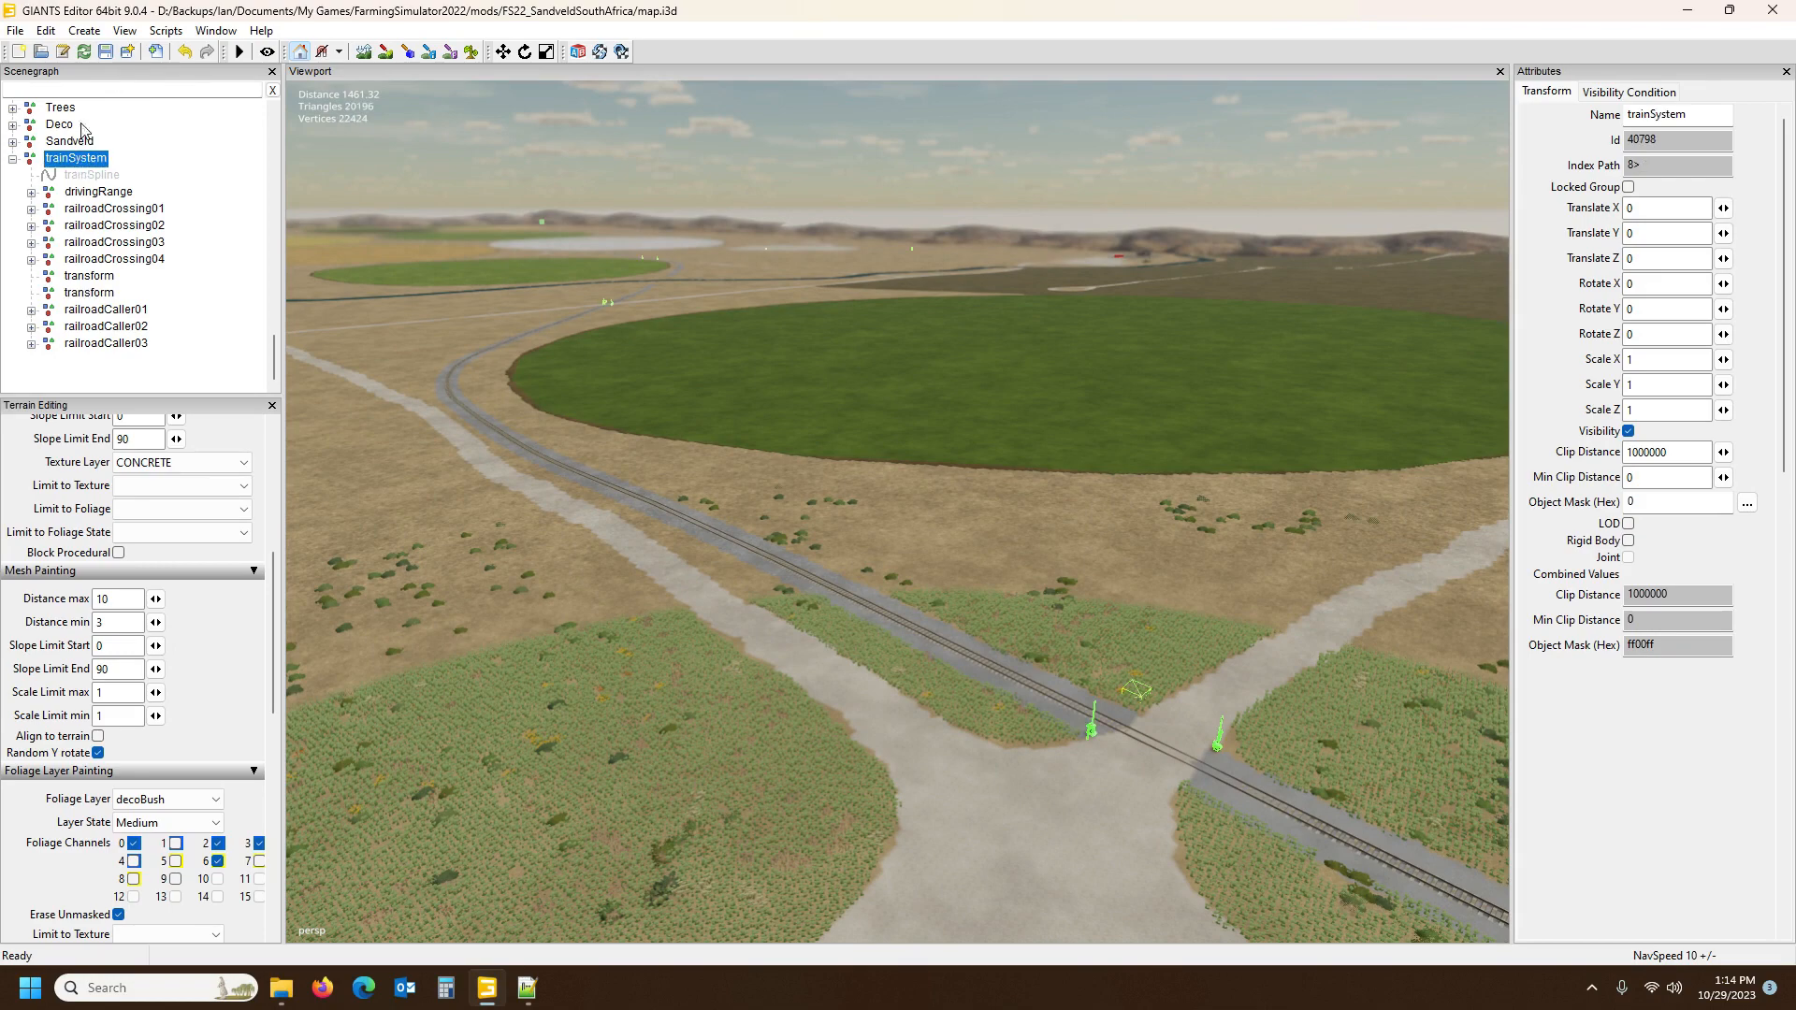
left_click(15, 31)
left_click(97, 312)
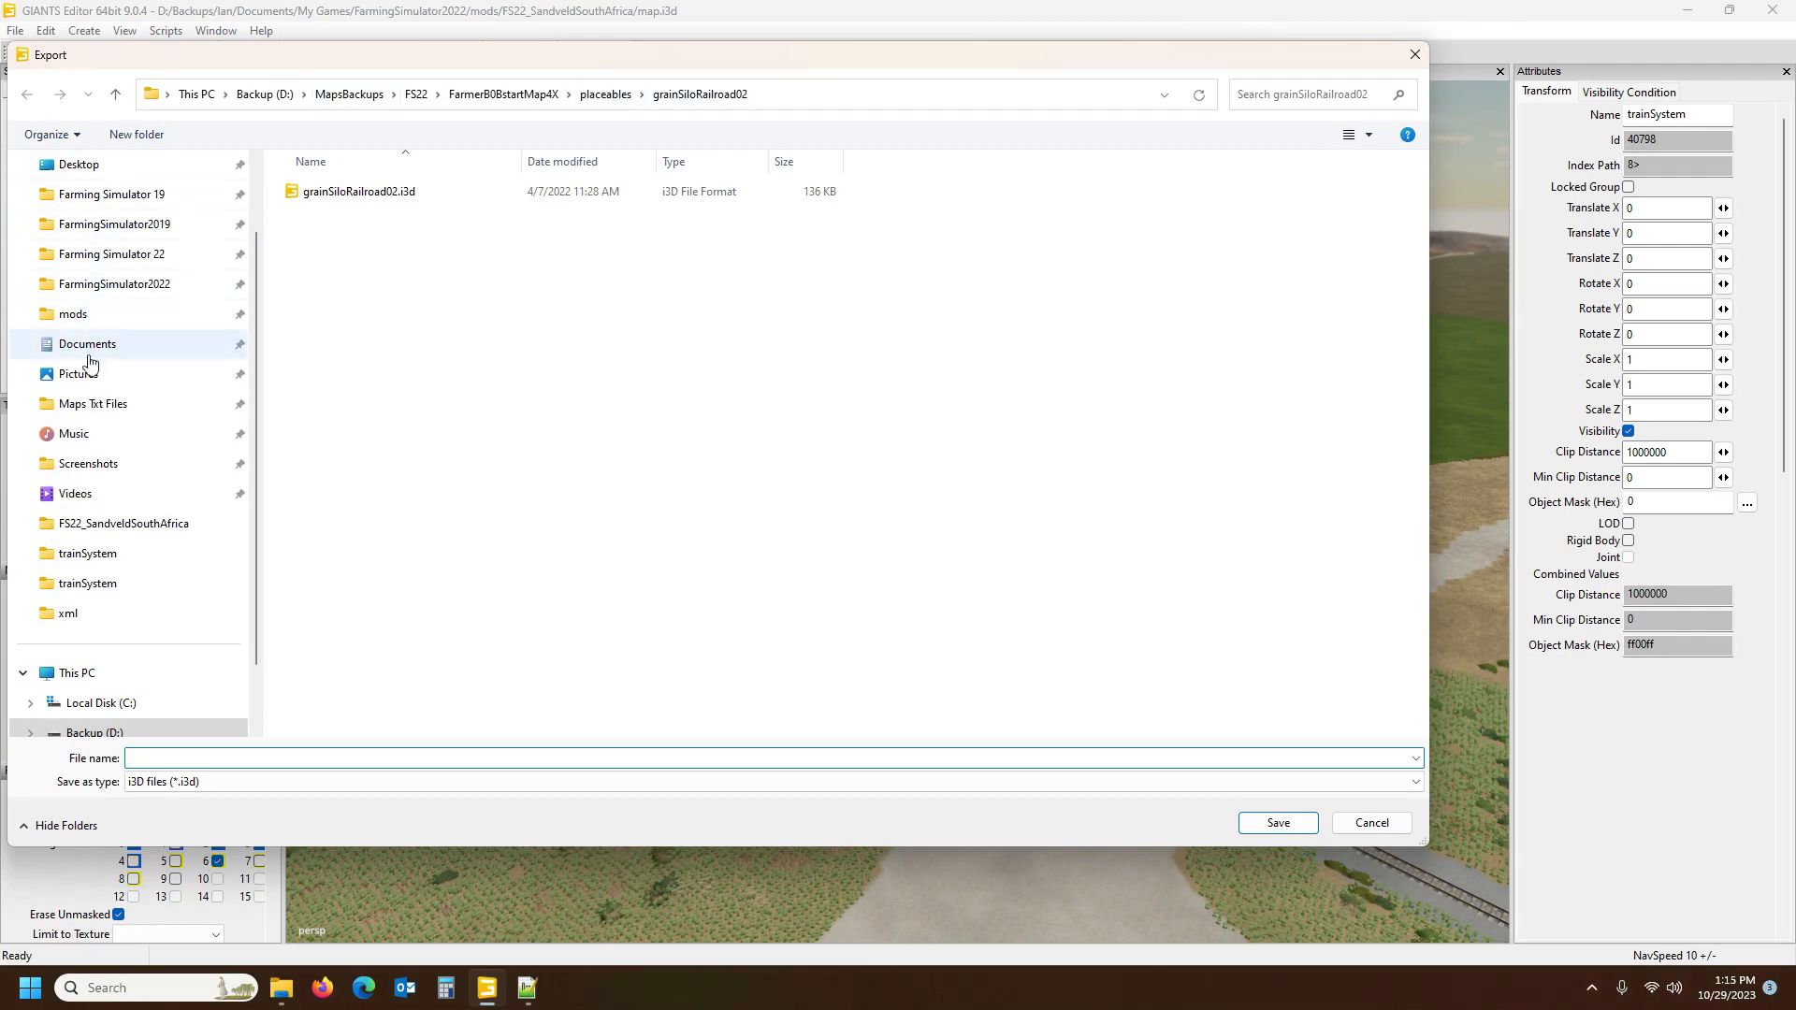
left_click(98, 318)
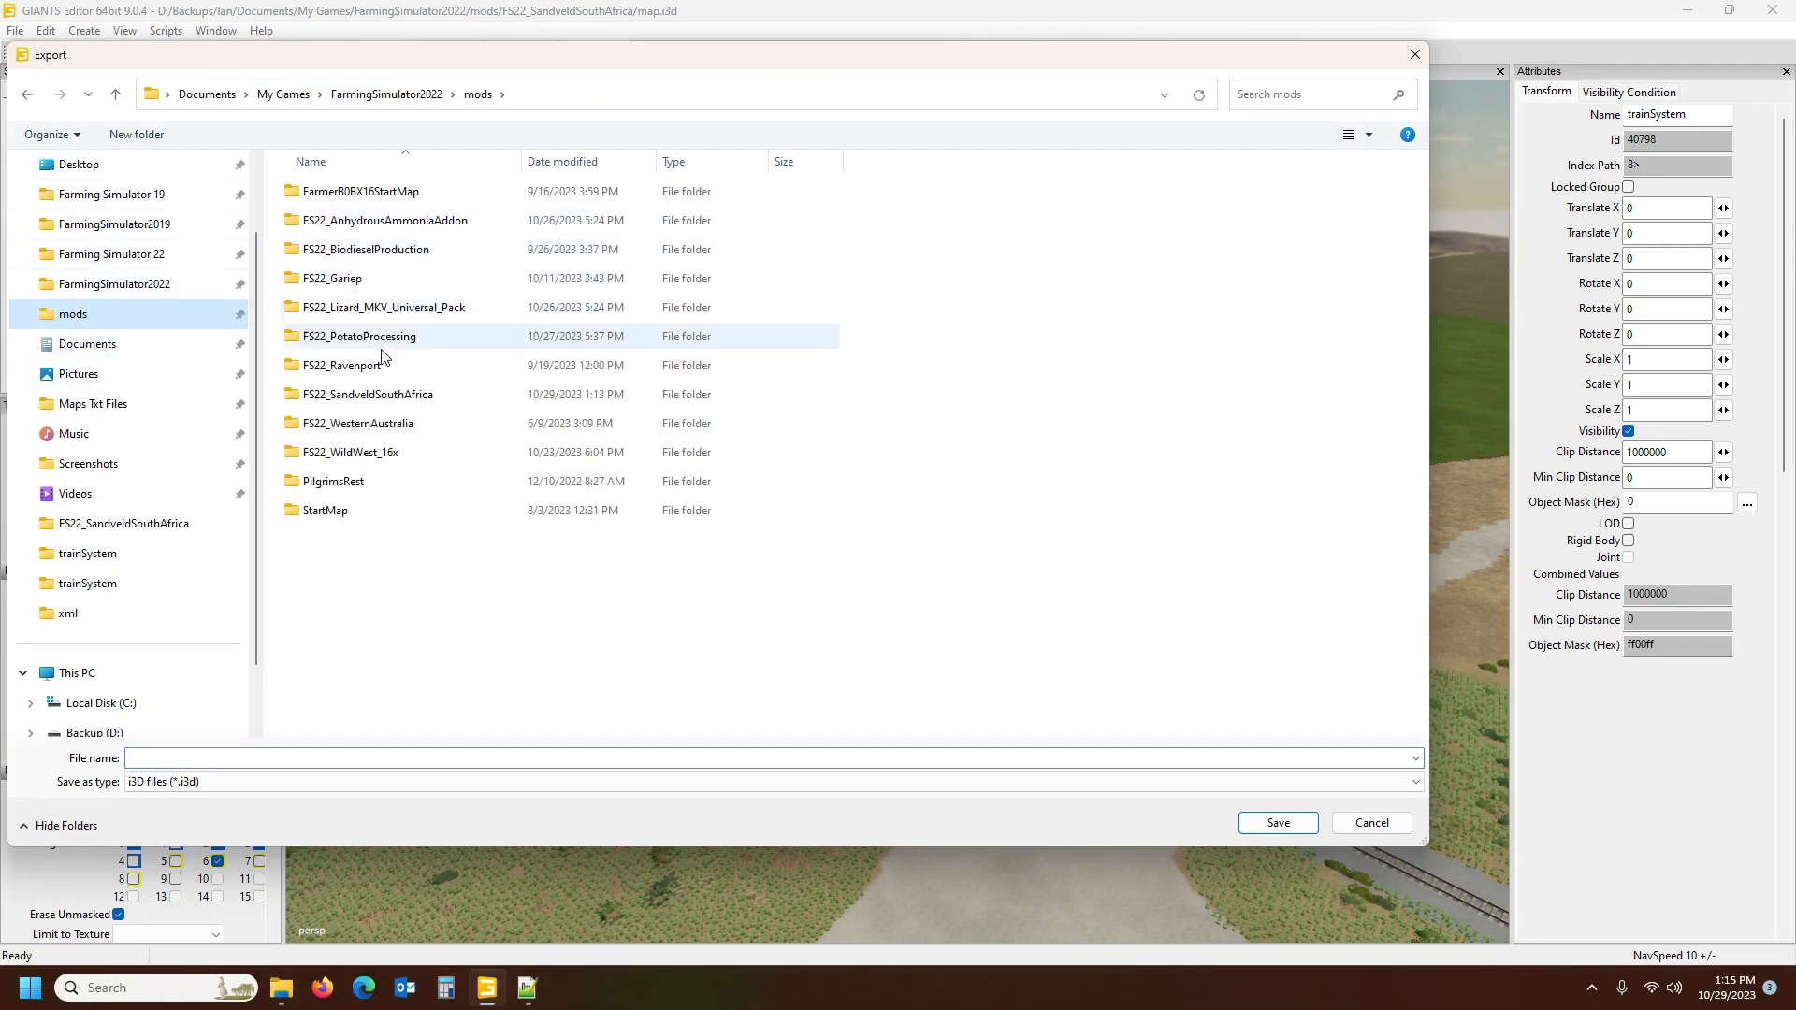
double_click(356, 394)
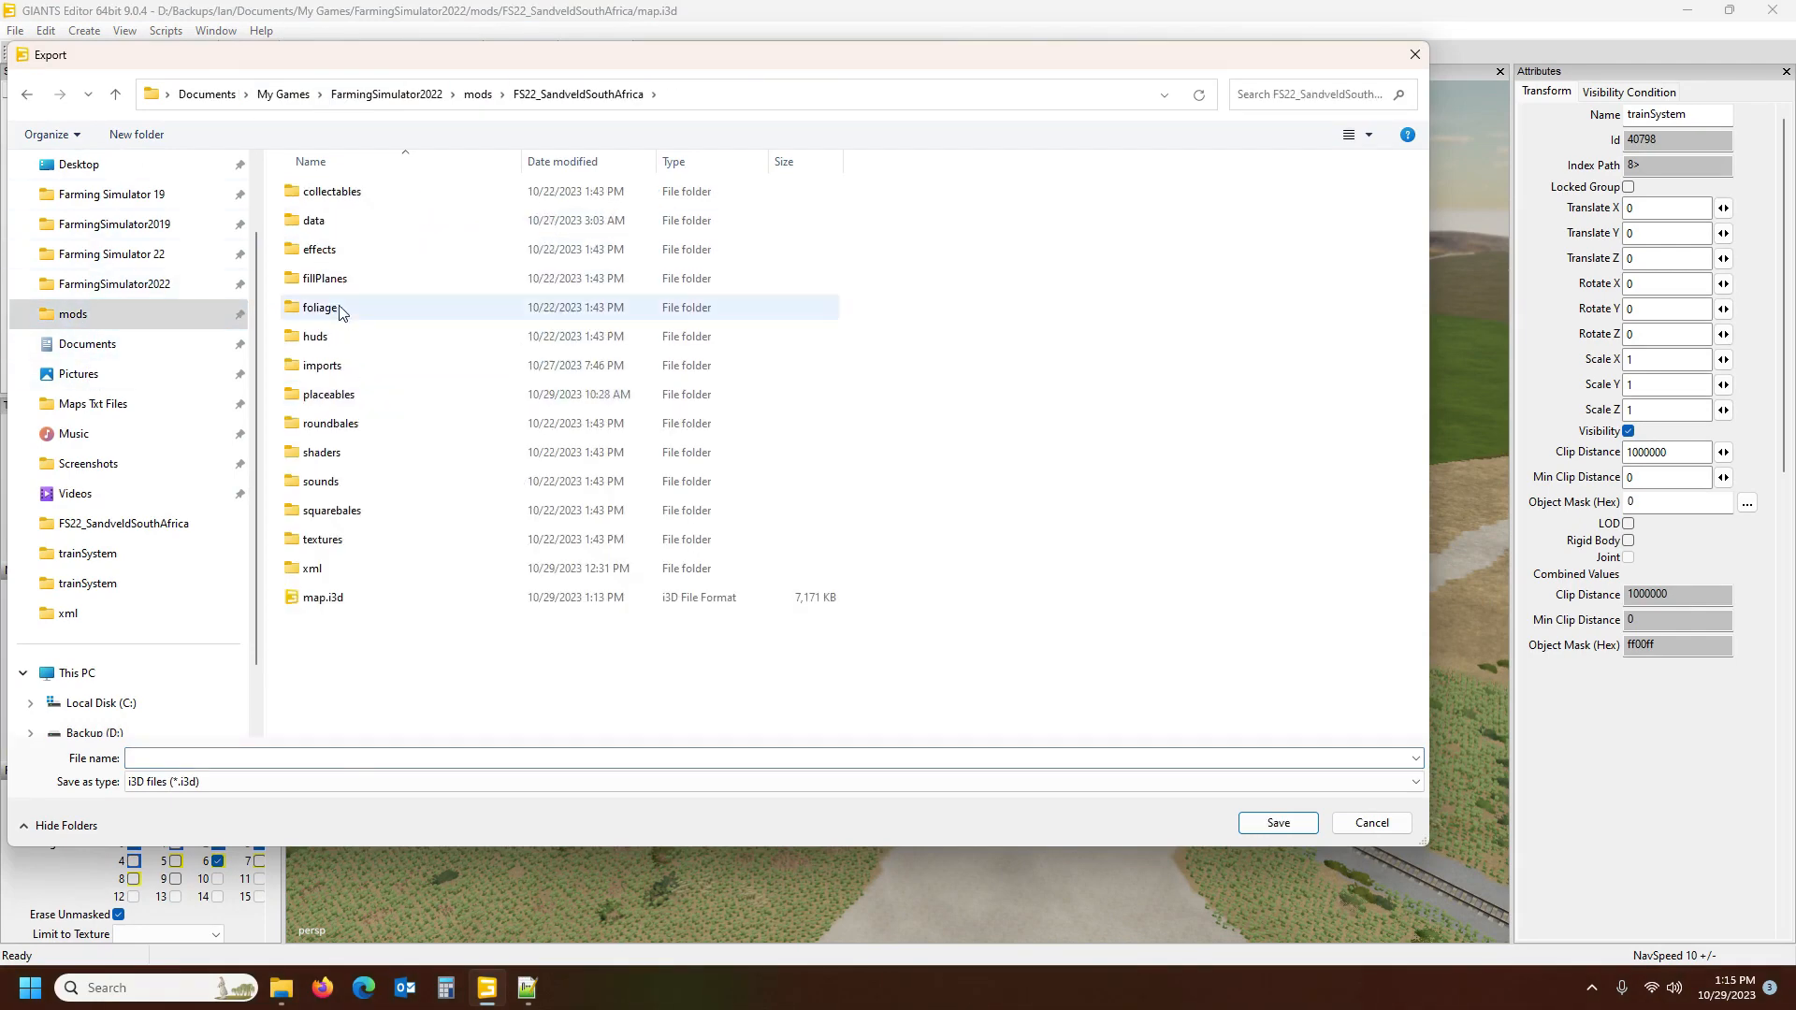
double_click(335, 395)
left_click(318, 228)
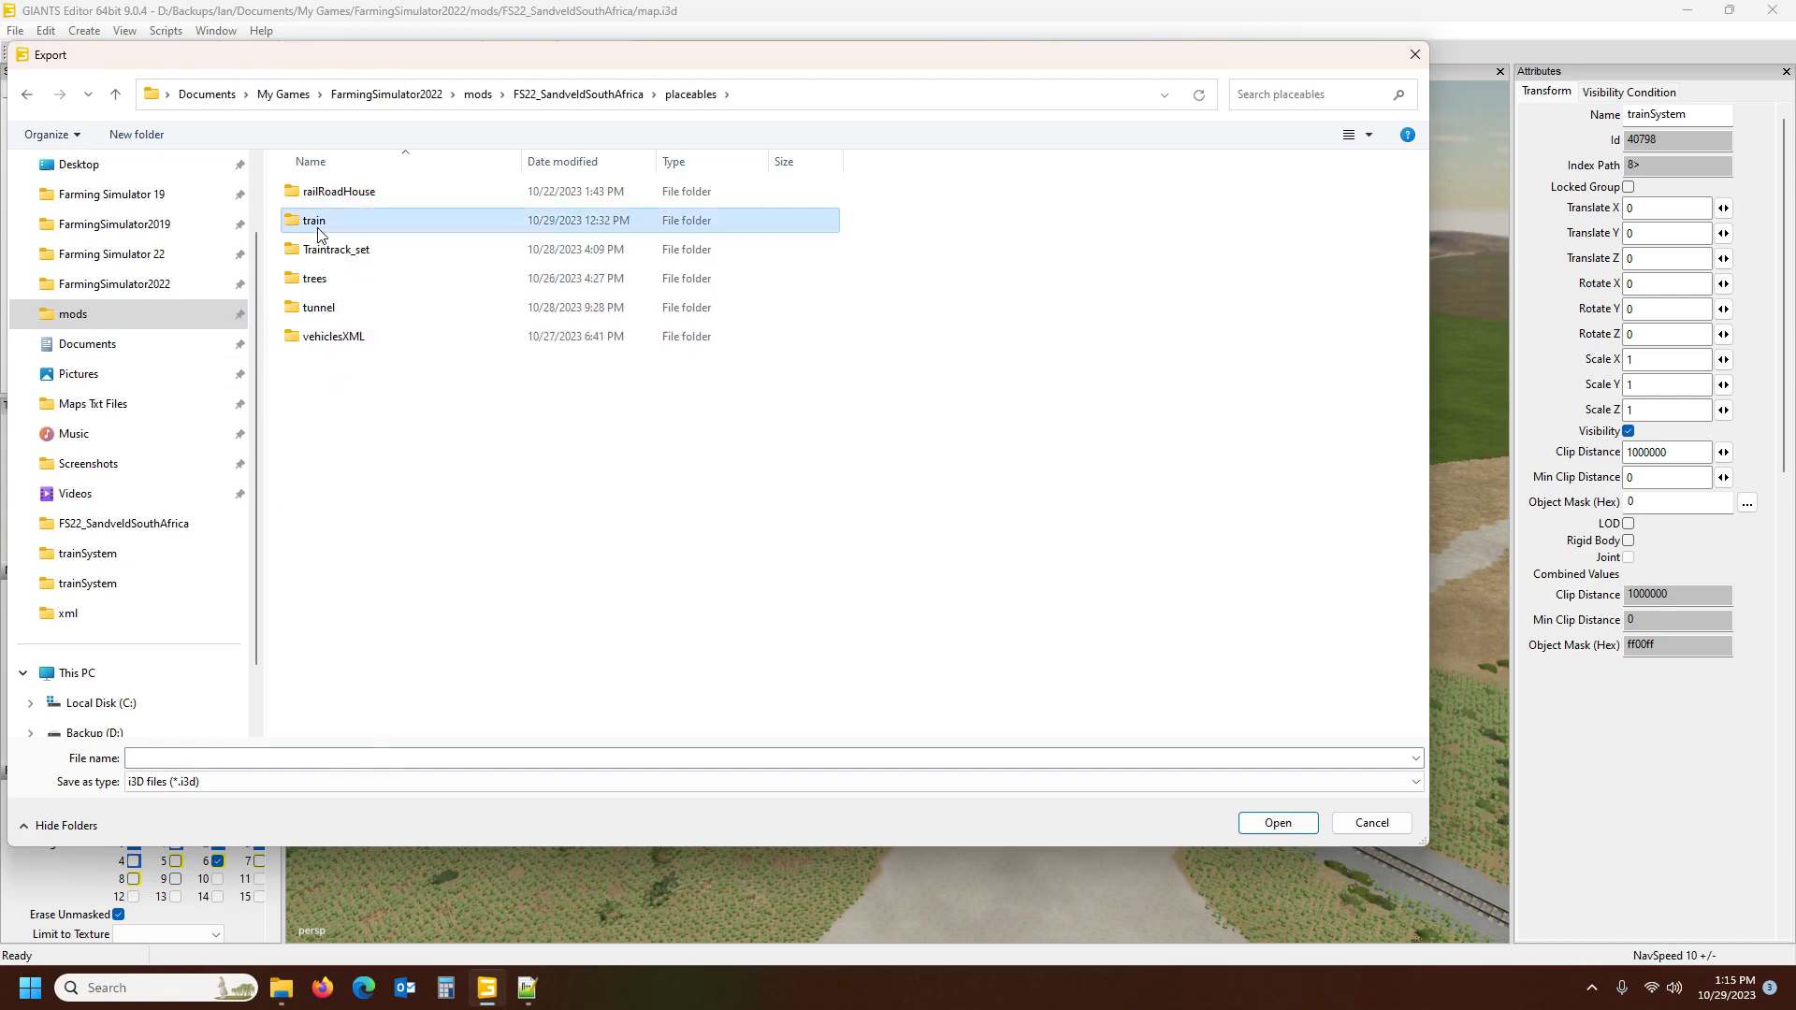
double_click(318, 222)
left_click(356, 192)
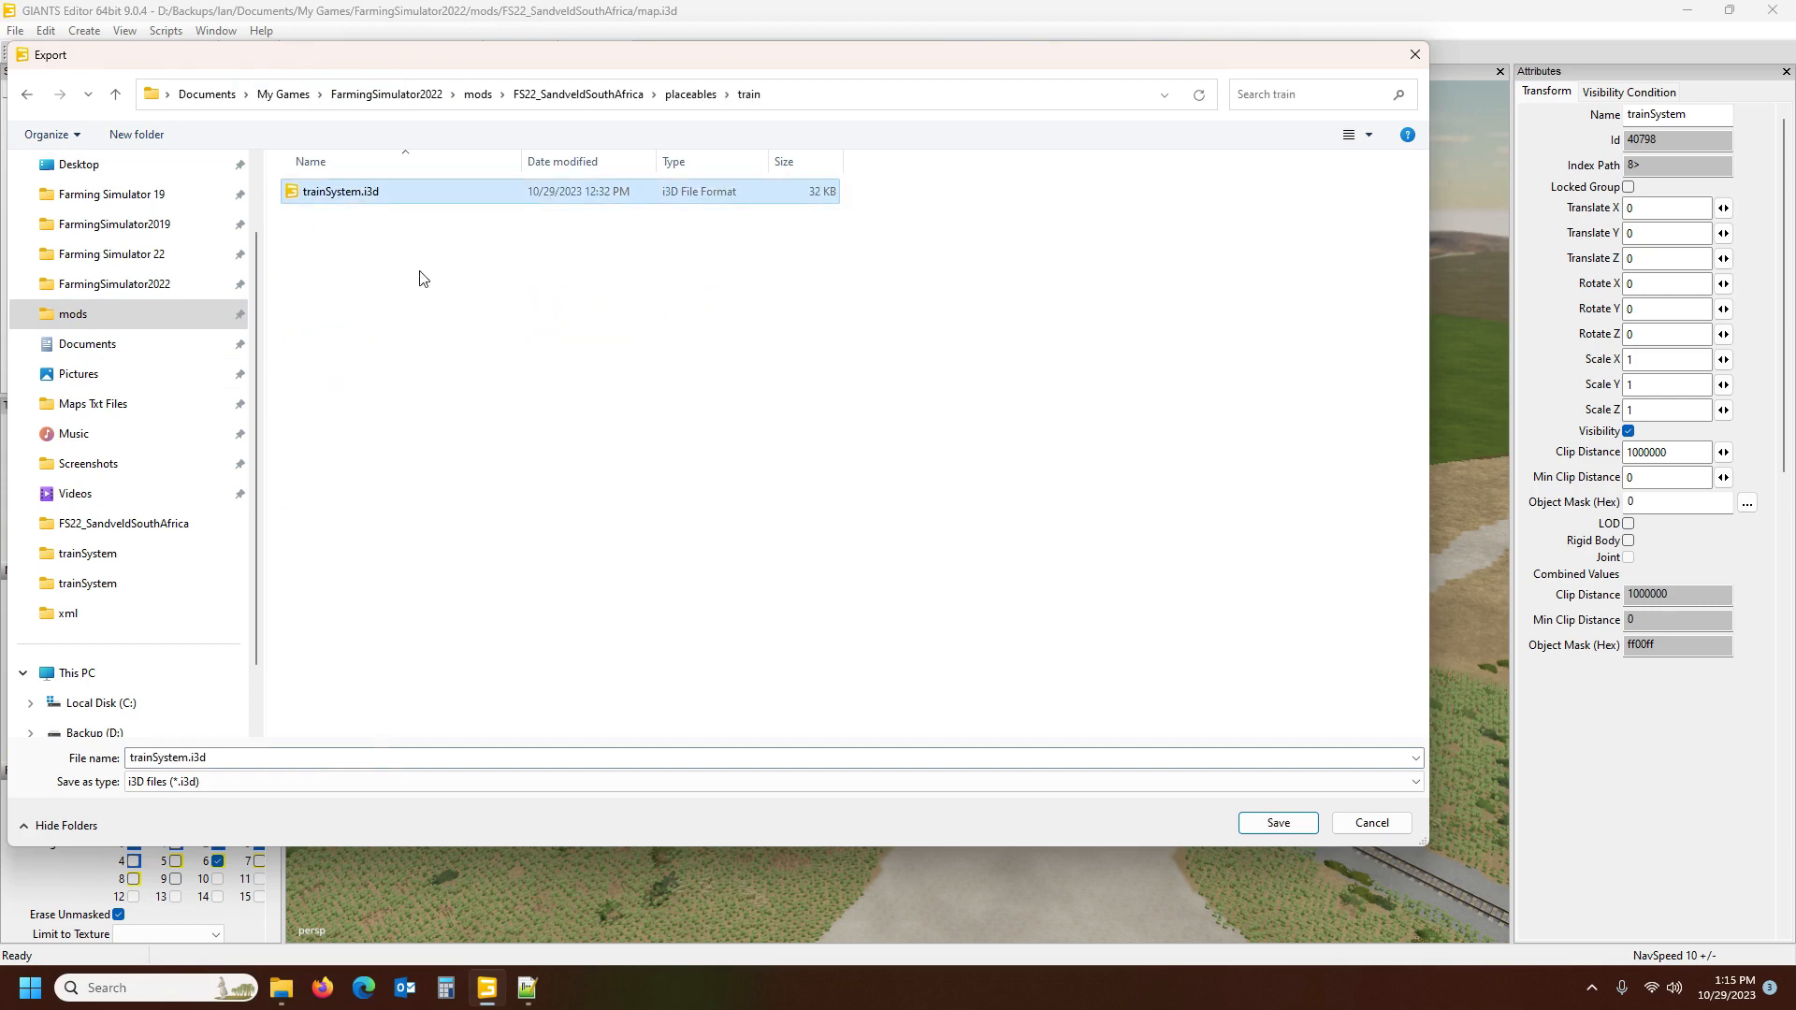
left_click(1269, 829)
left_click(946, 493)
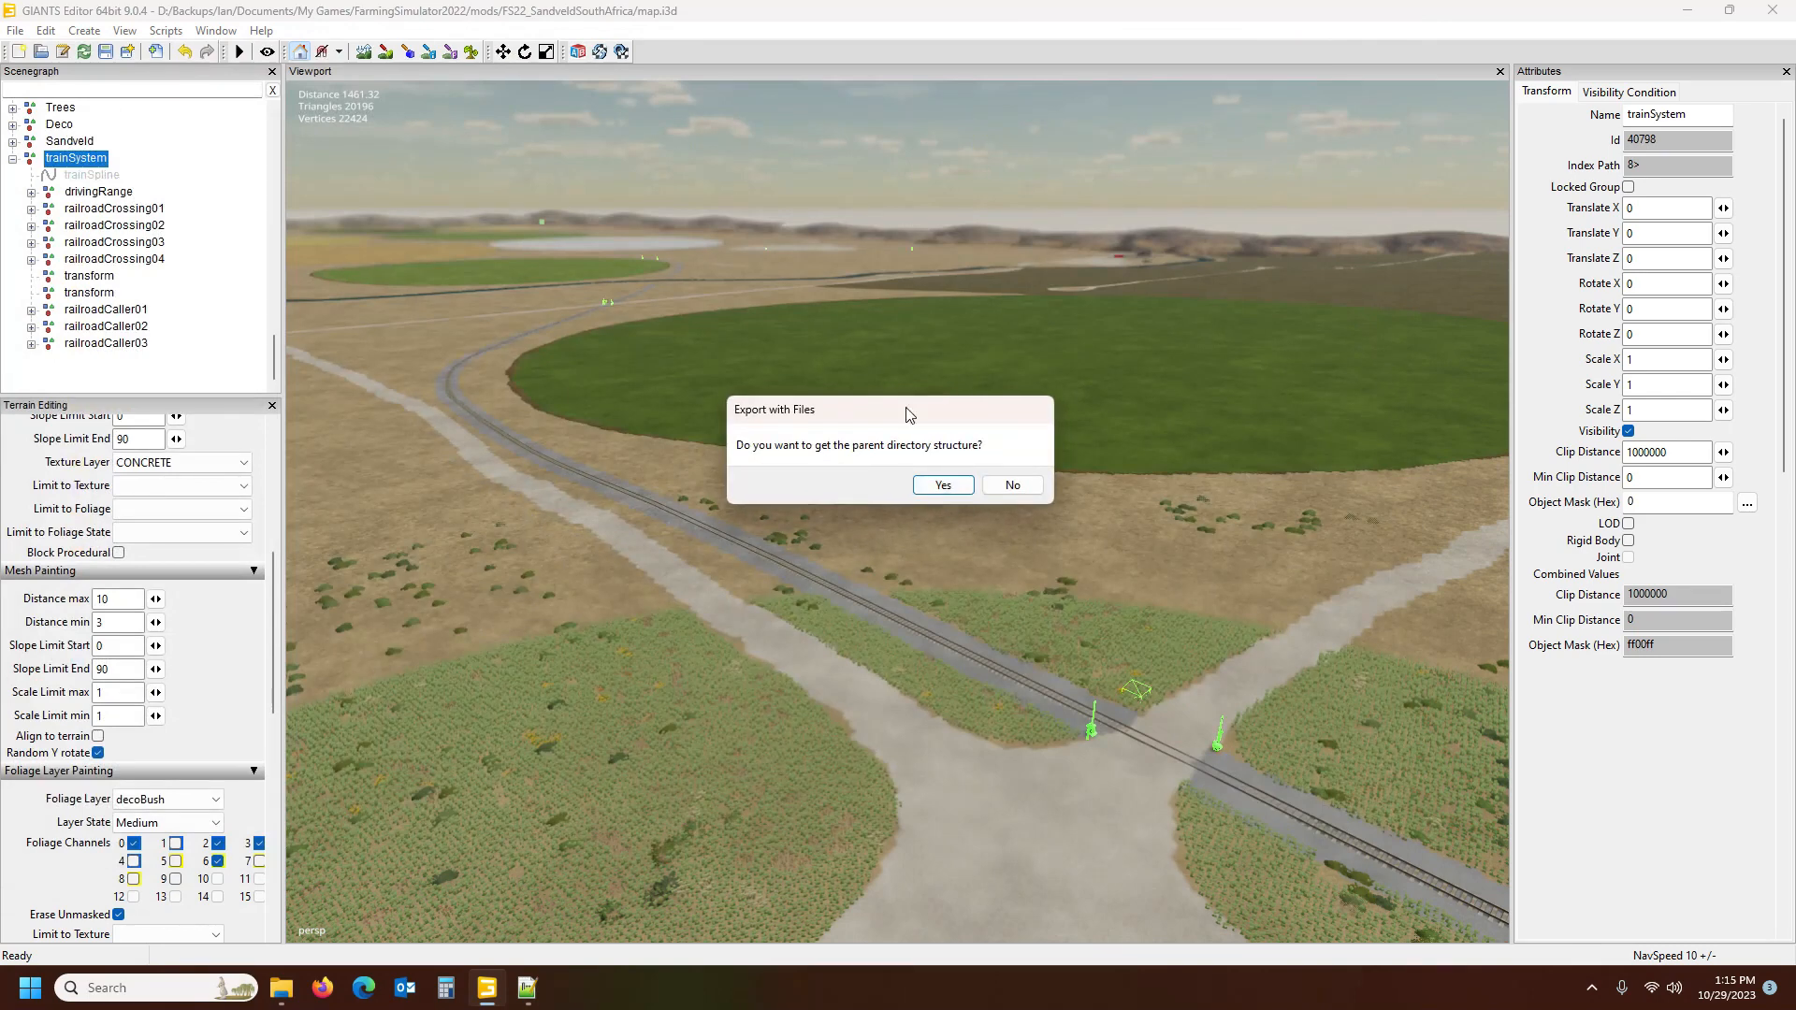
left_click(943, 485)
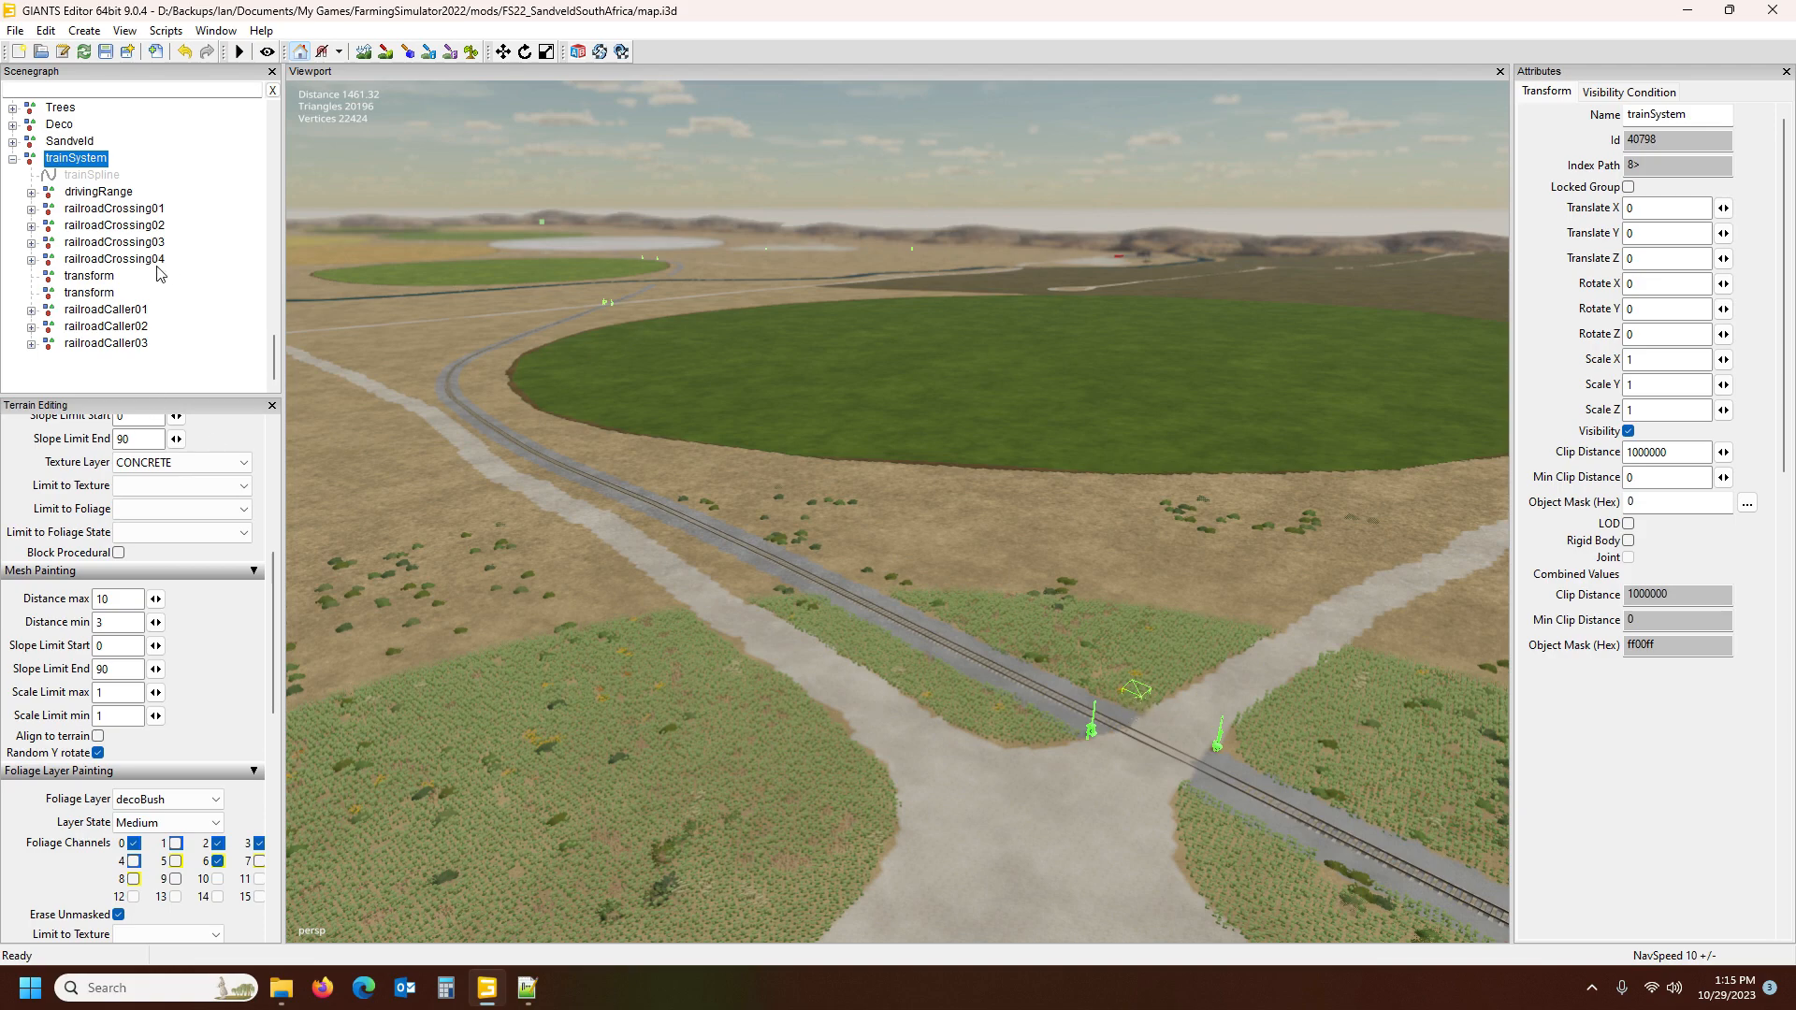
Move the trainSystem group to the end of the placeholders group inside gameplay and save the map
left_click(12, 158)
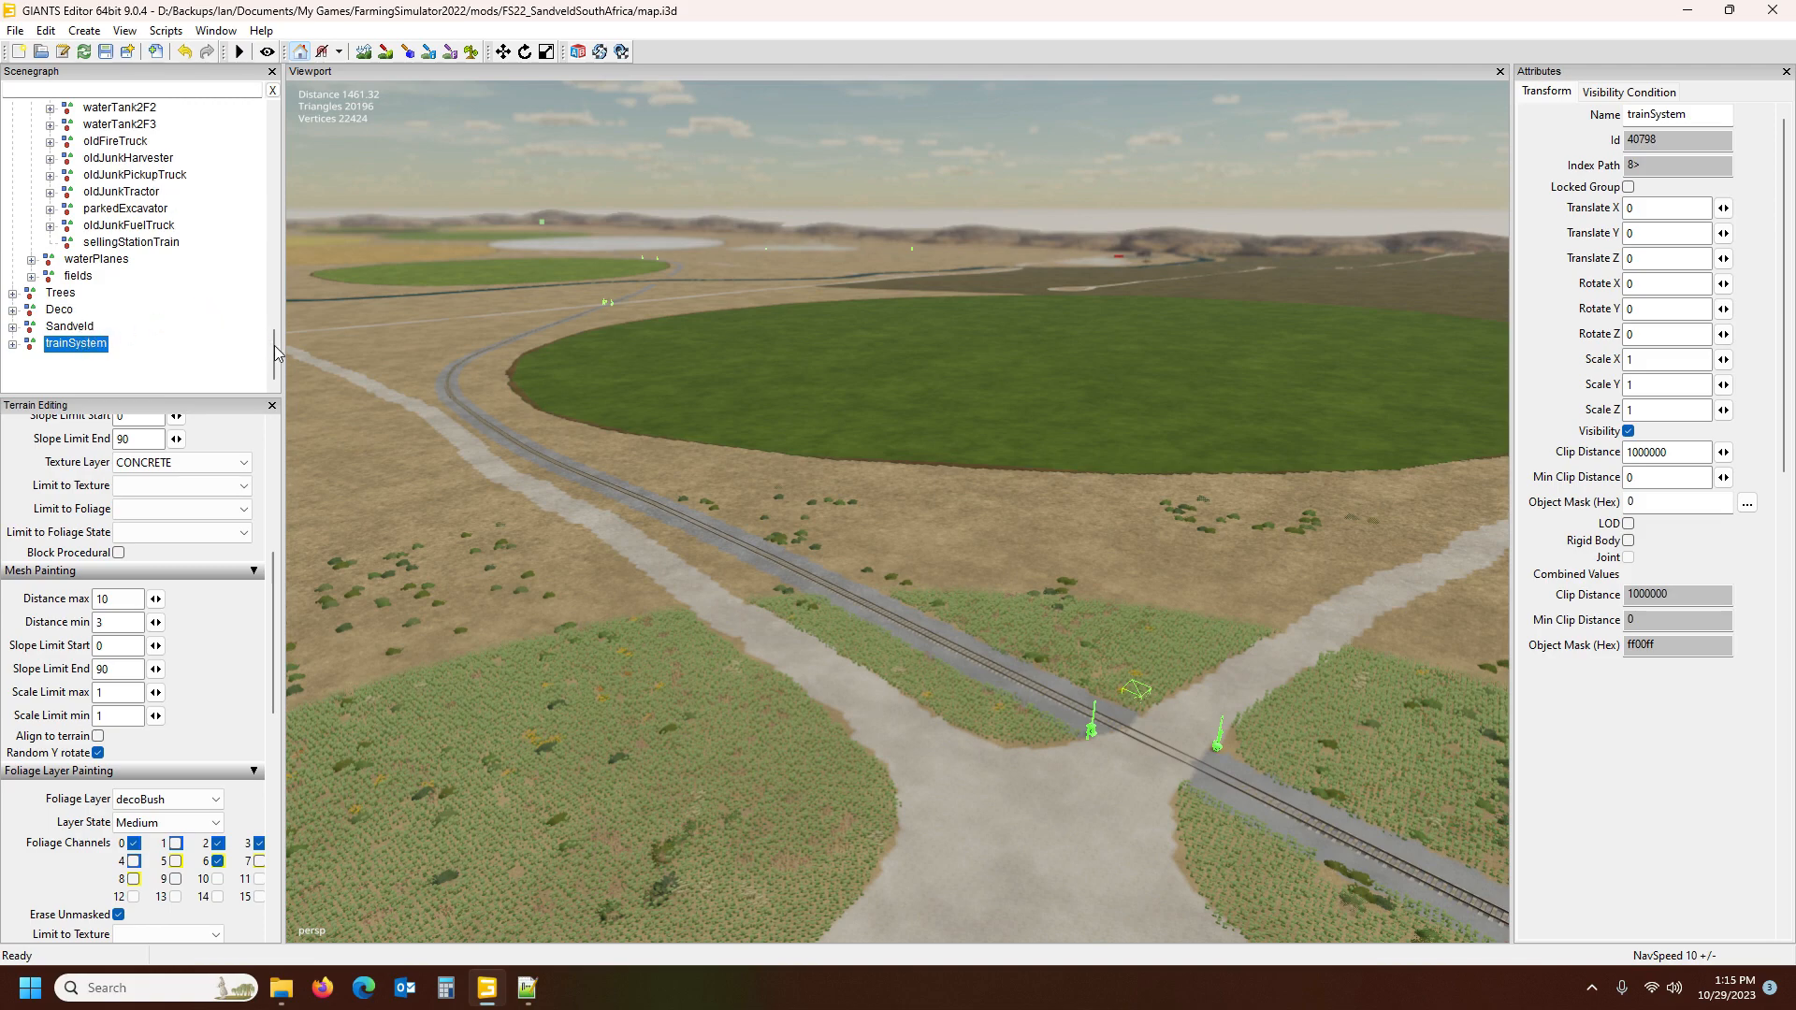
left_click_drag(278, 352, 277, 146)
left_click(103, 242)
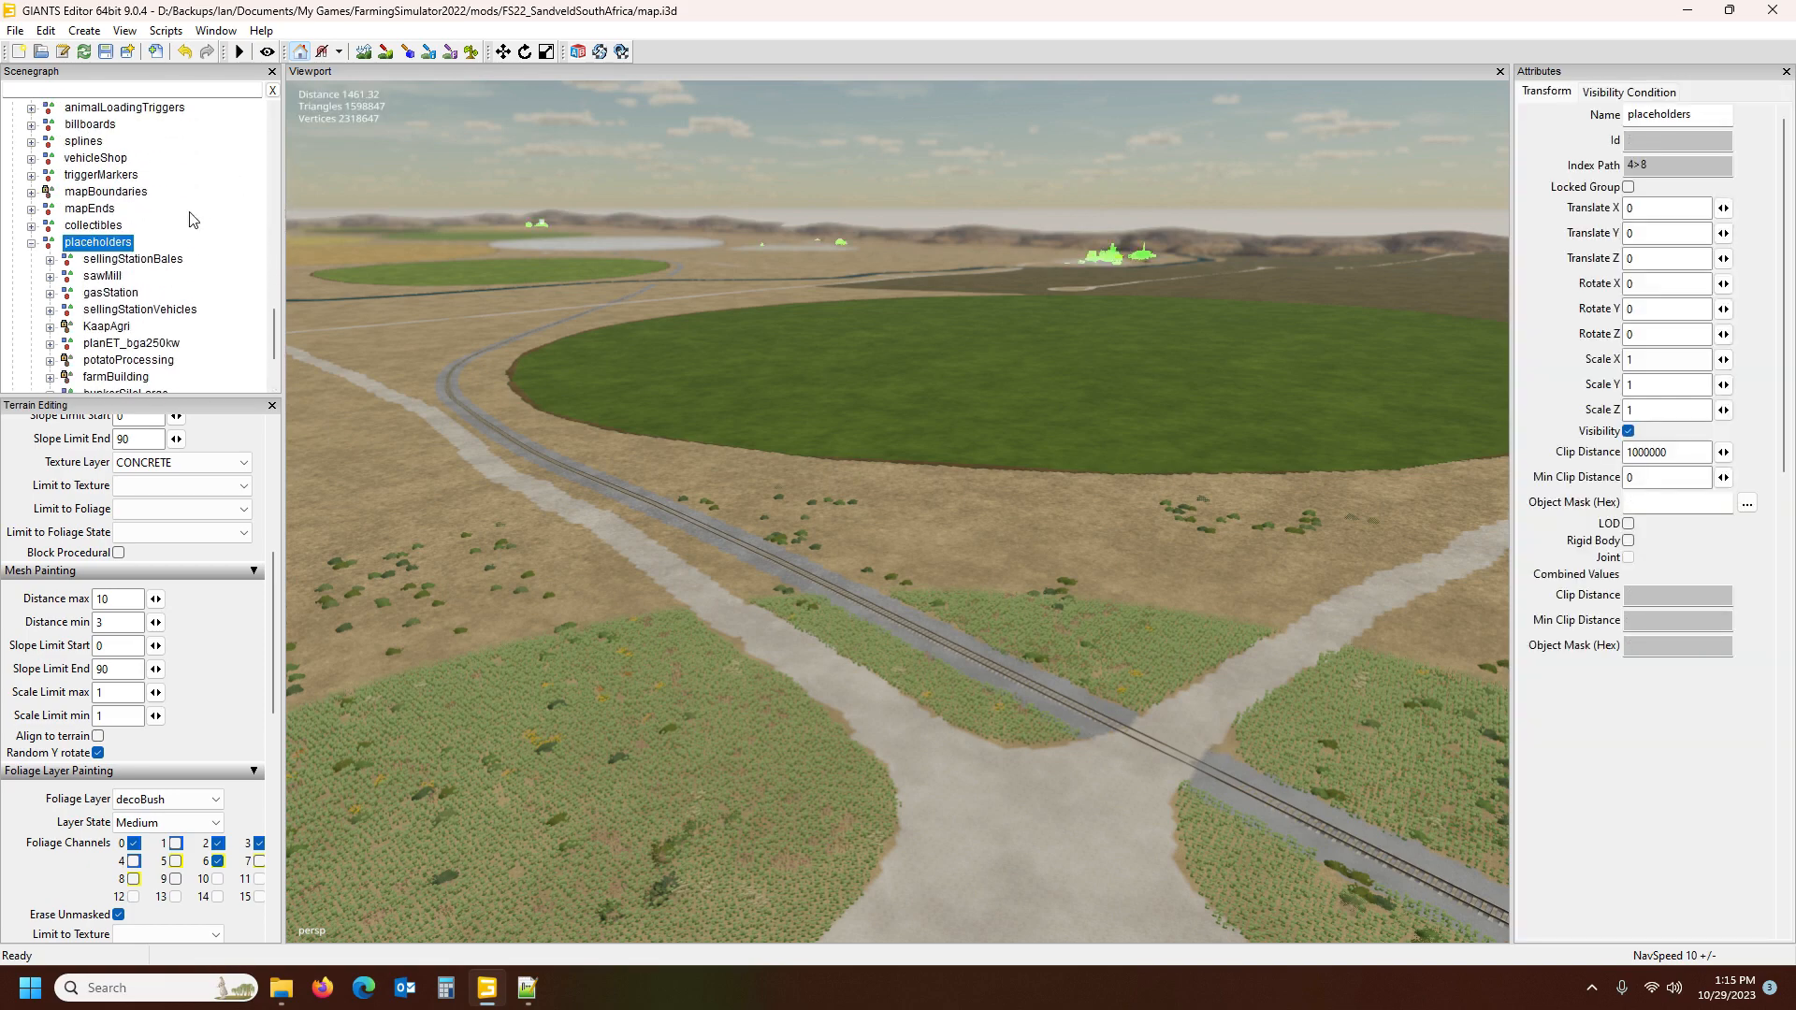
key("ctrl+v")
left_click(107, 54)
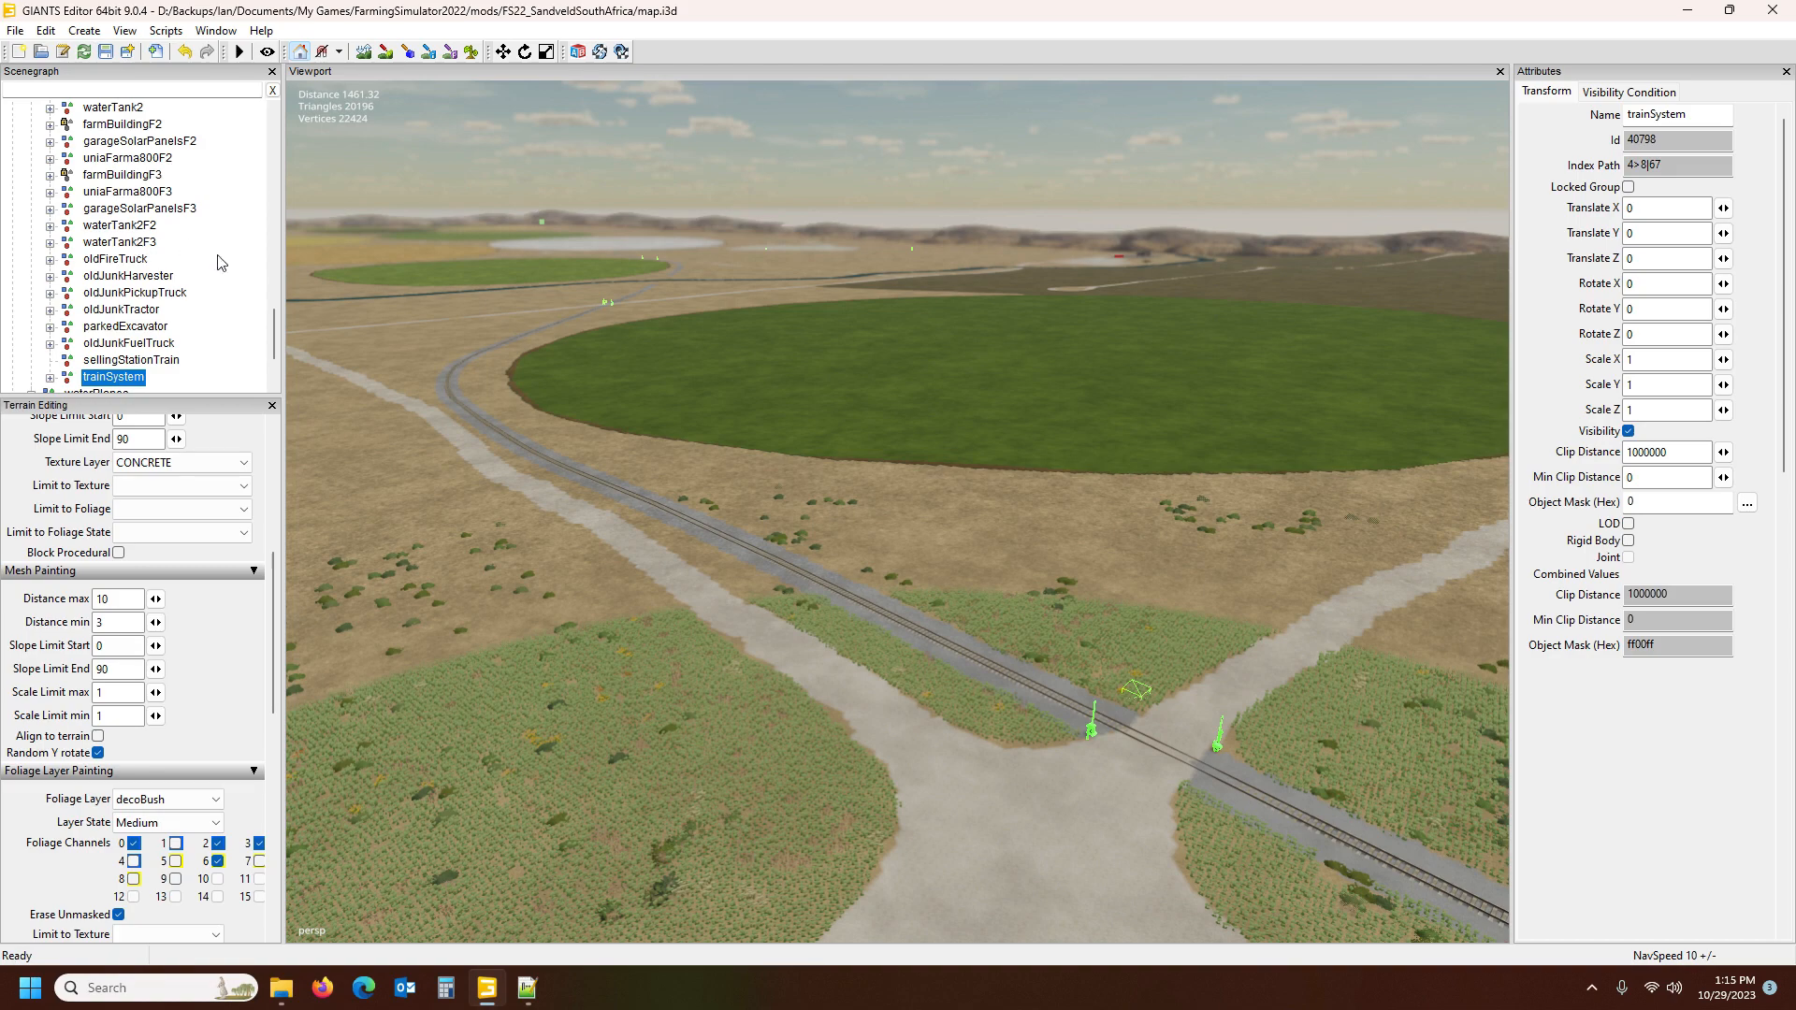
scroll(186, 246, "up", 3)
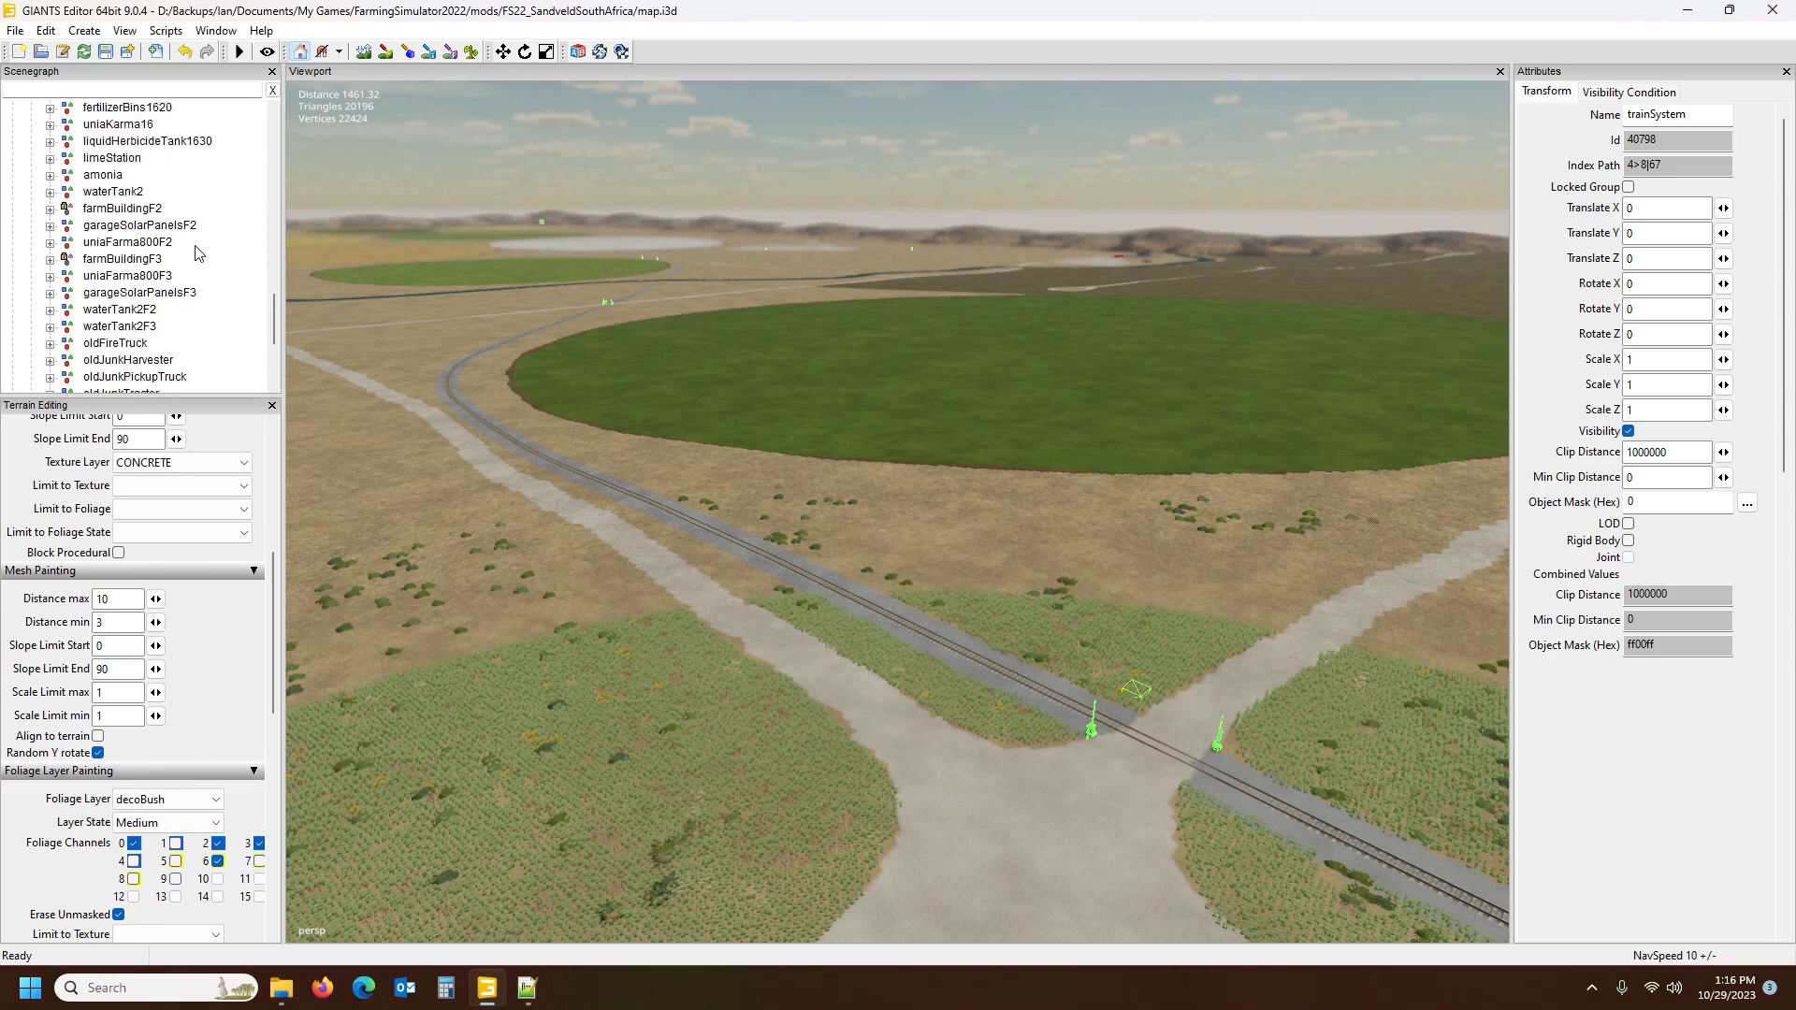
left_click_drag(275, 297, 310, 112)
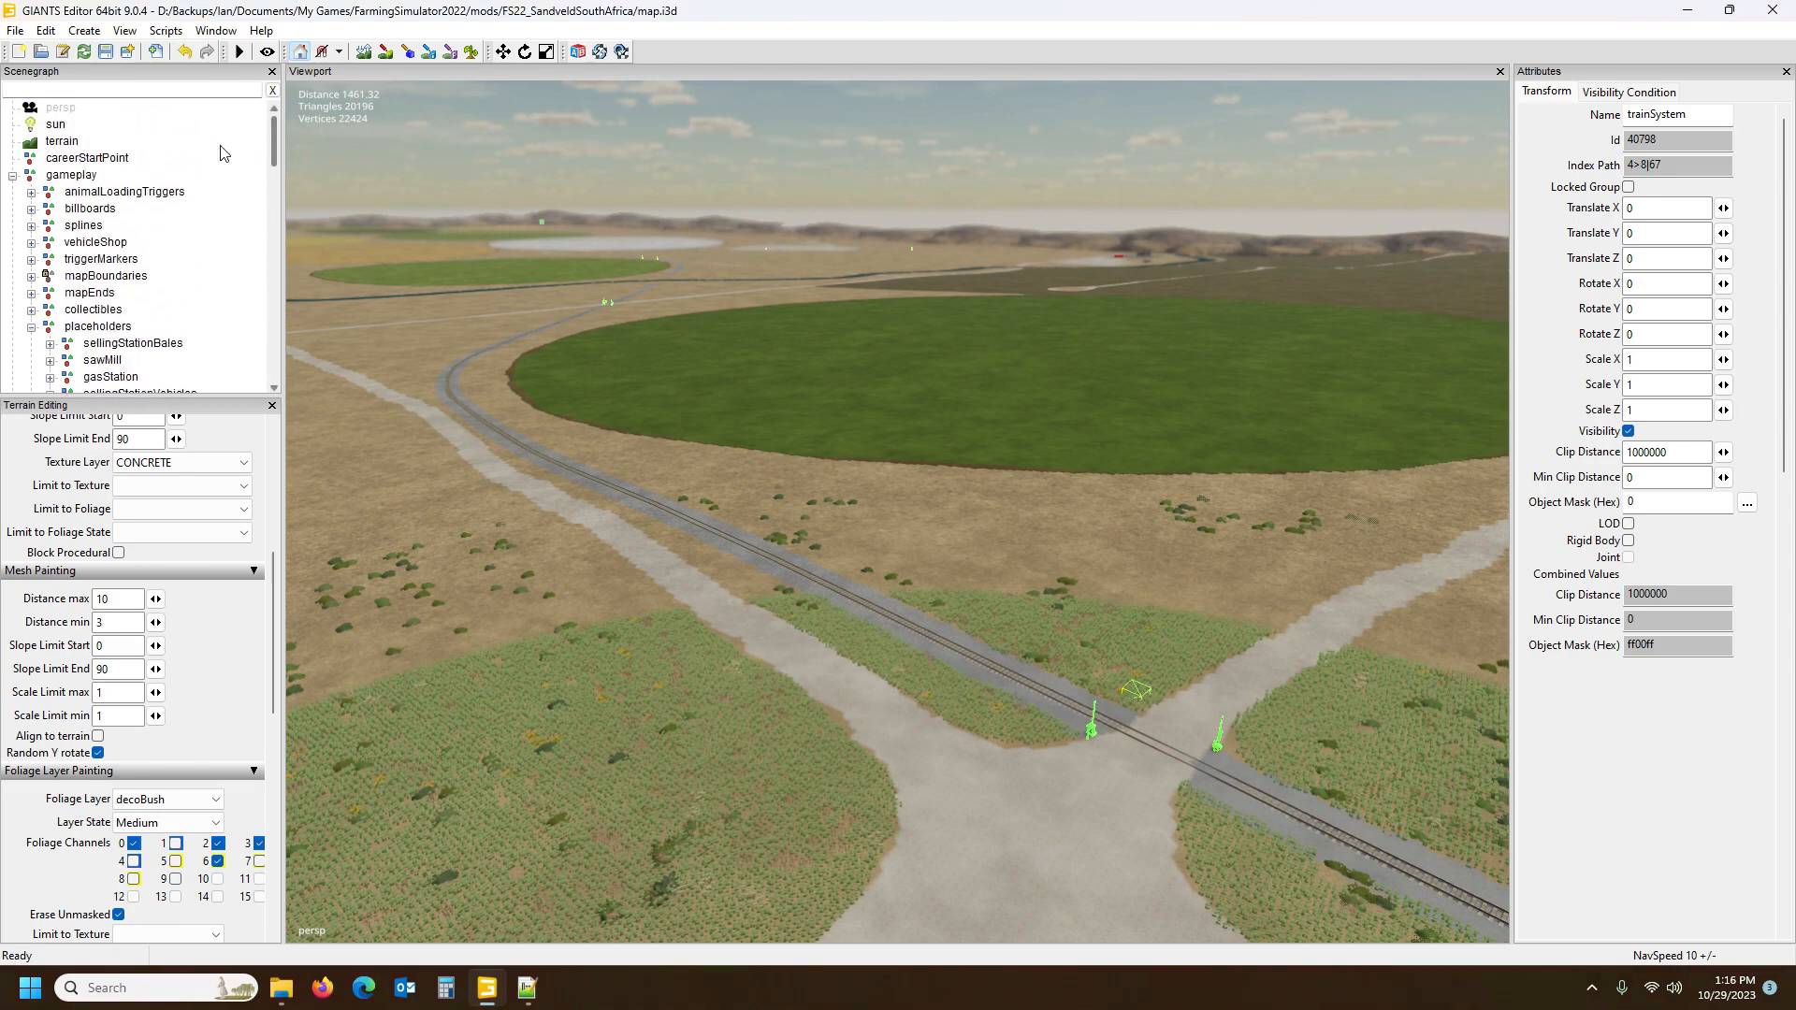
left_click_drag(609, 328, 995, 337, "alt")
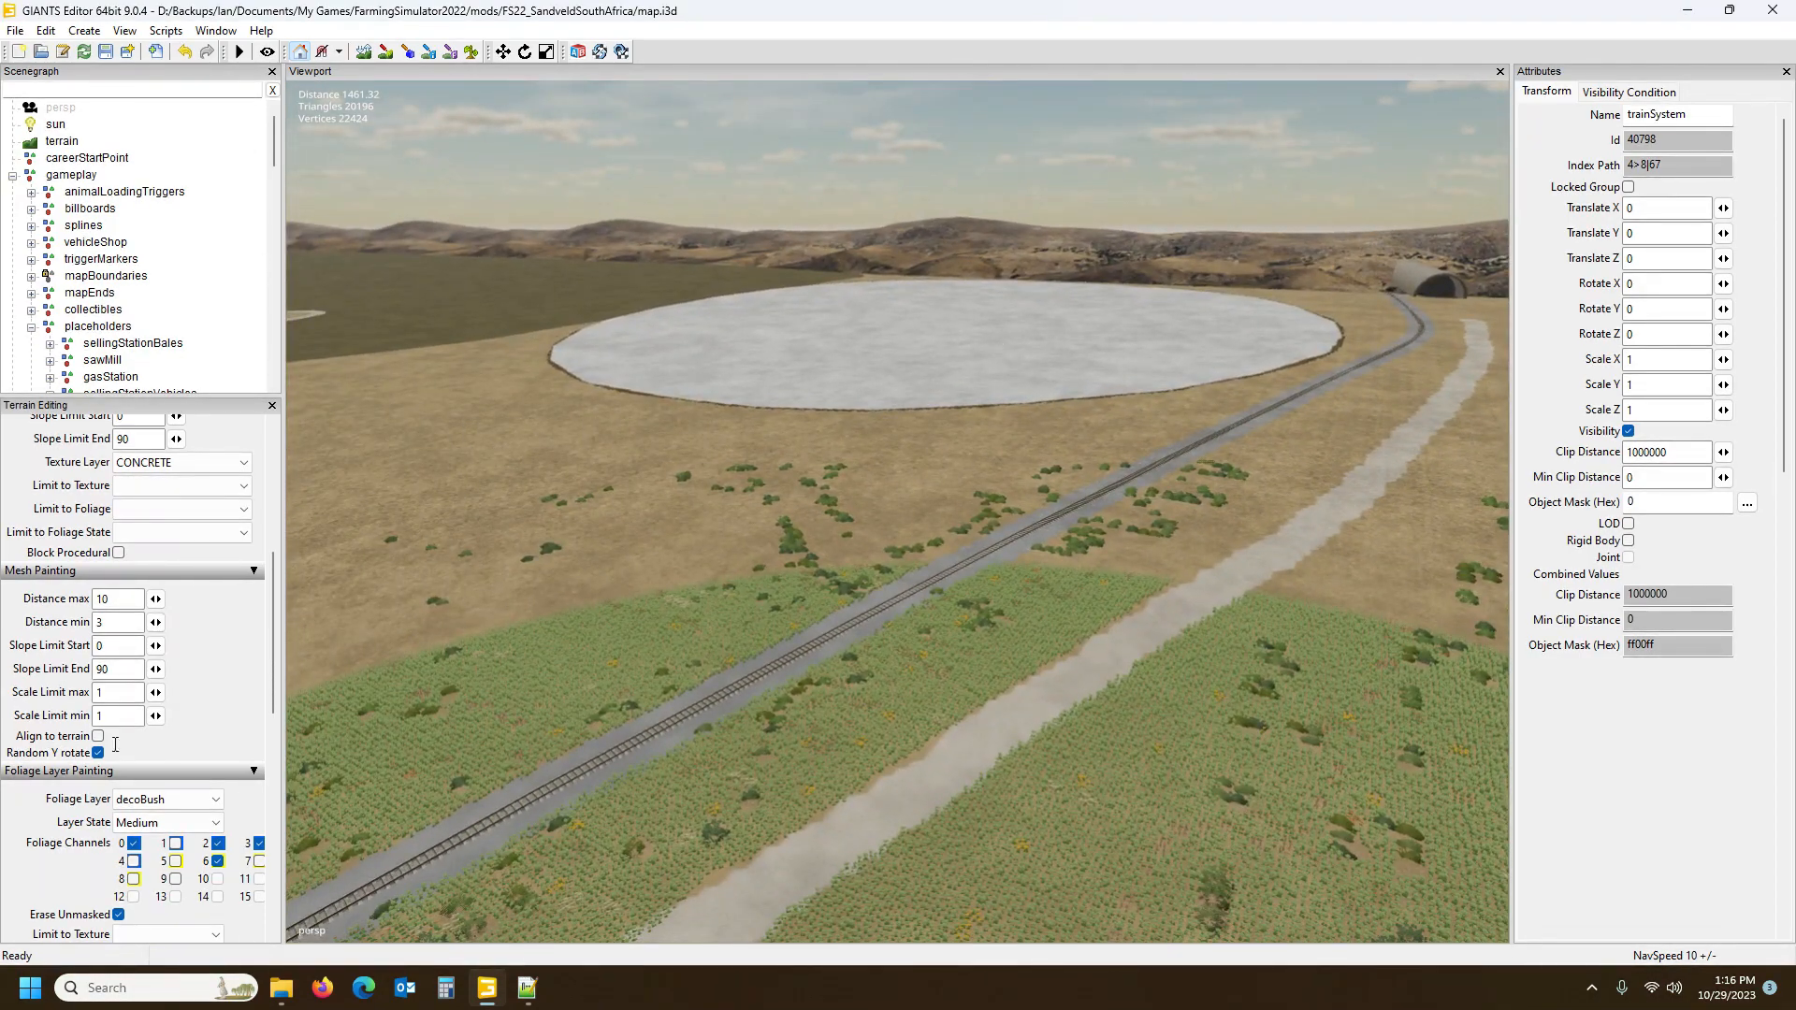
Switch to Notepad++ and review the trainSystem, locomotive and wagon storeItem entries in modDesc.xml
left_click(522, 994)
left_click(169, 78)
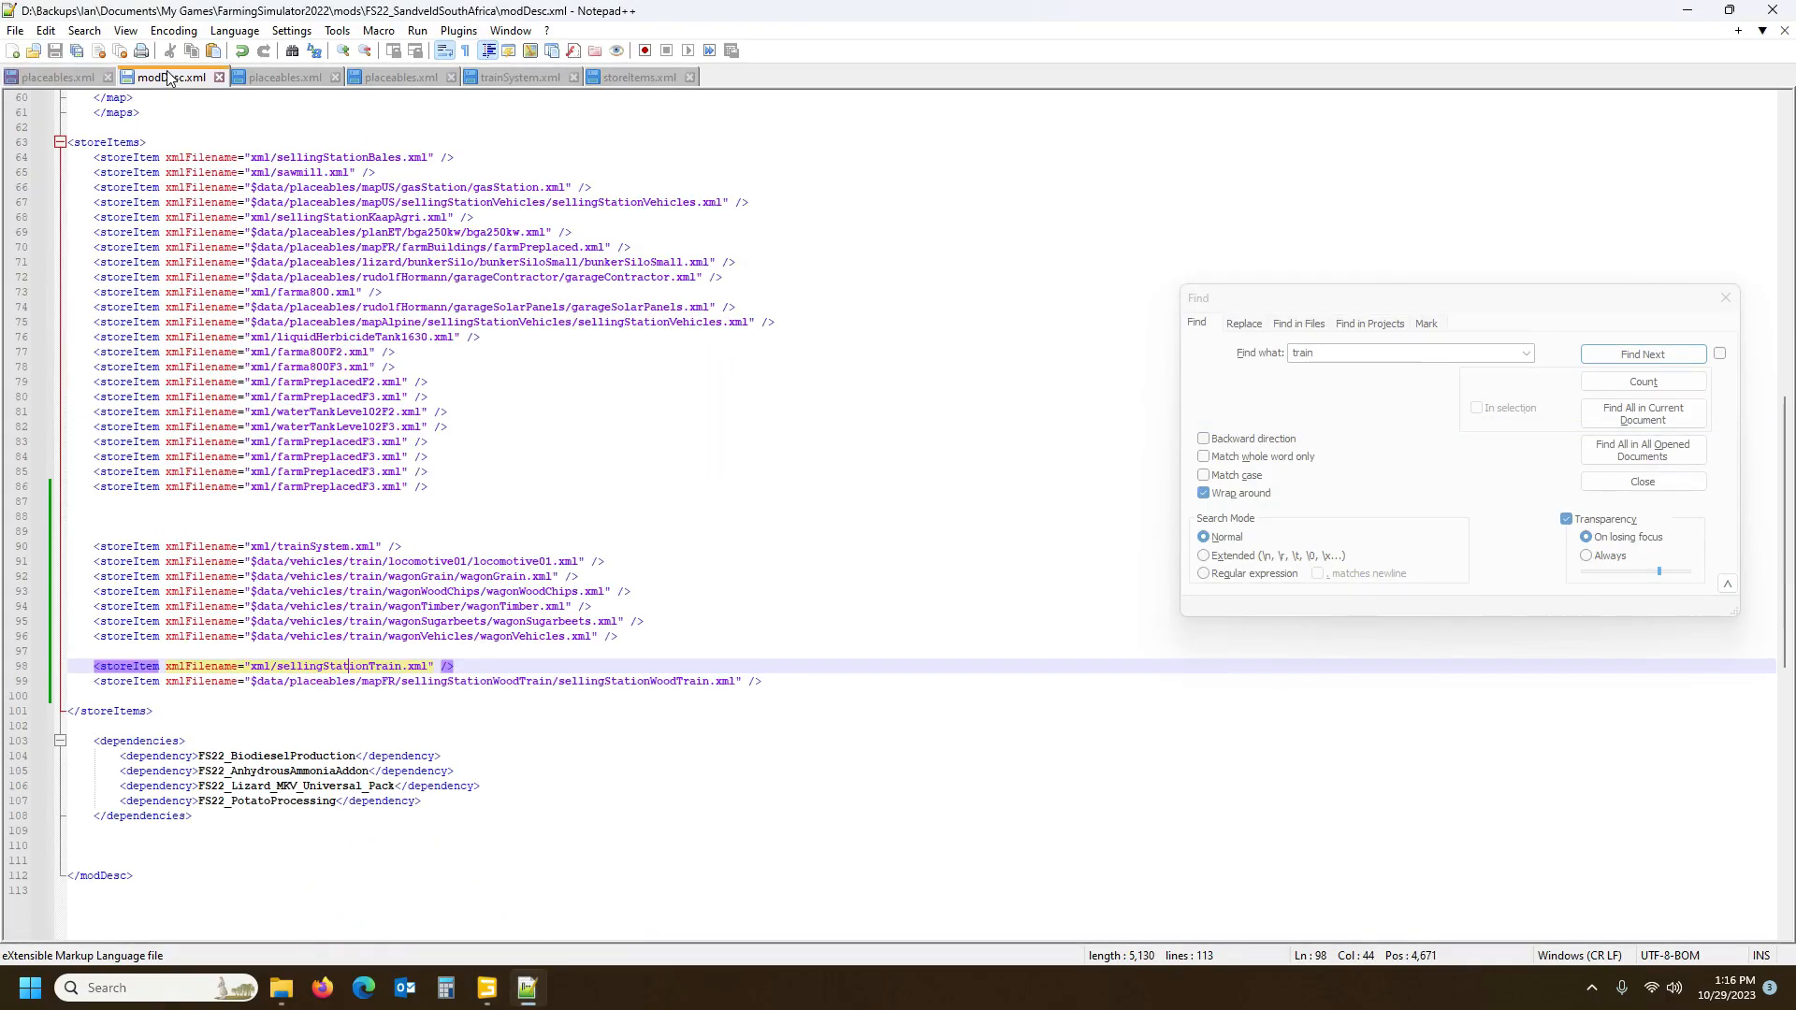
scroll(344, 558, "down", 3)
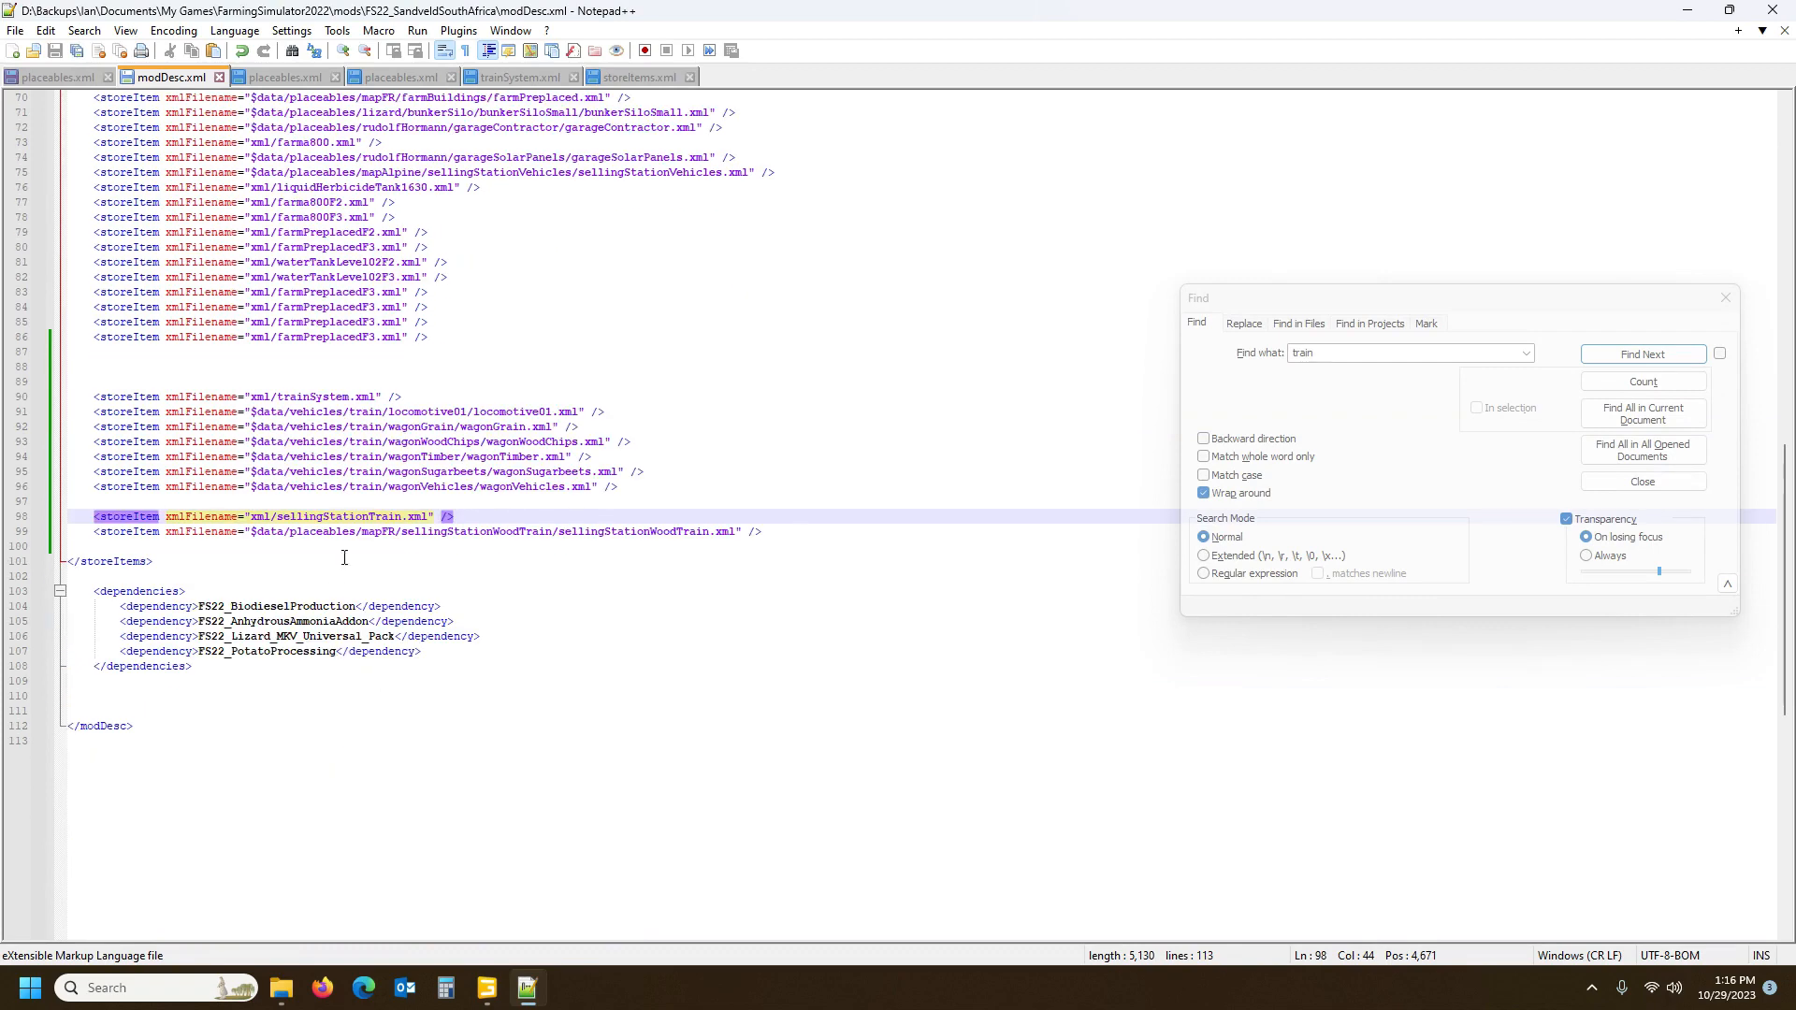
left_click(291, 395)
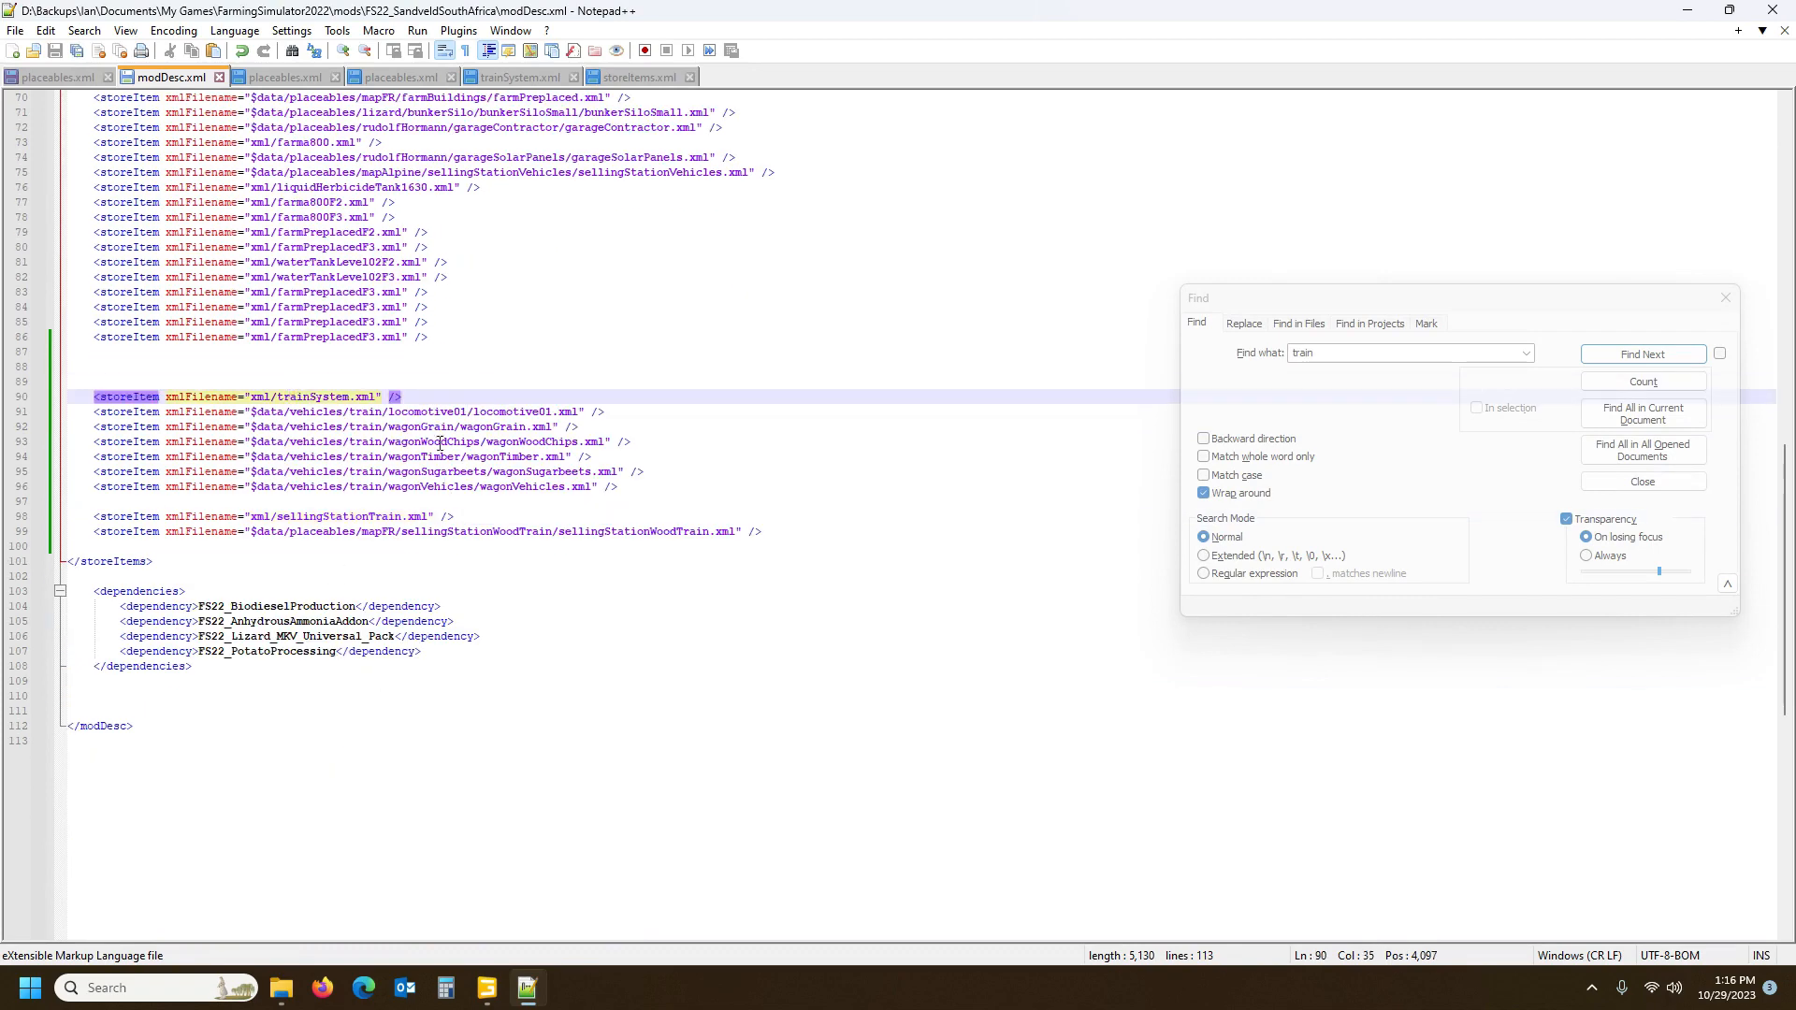
left_click(506, 413)
left_click(503, 429)
left_click(503, 442)
left_click(507, 457)
left_click(509, 470)
left_click(511, 485)
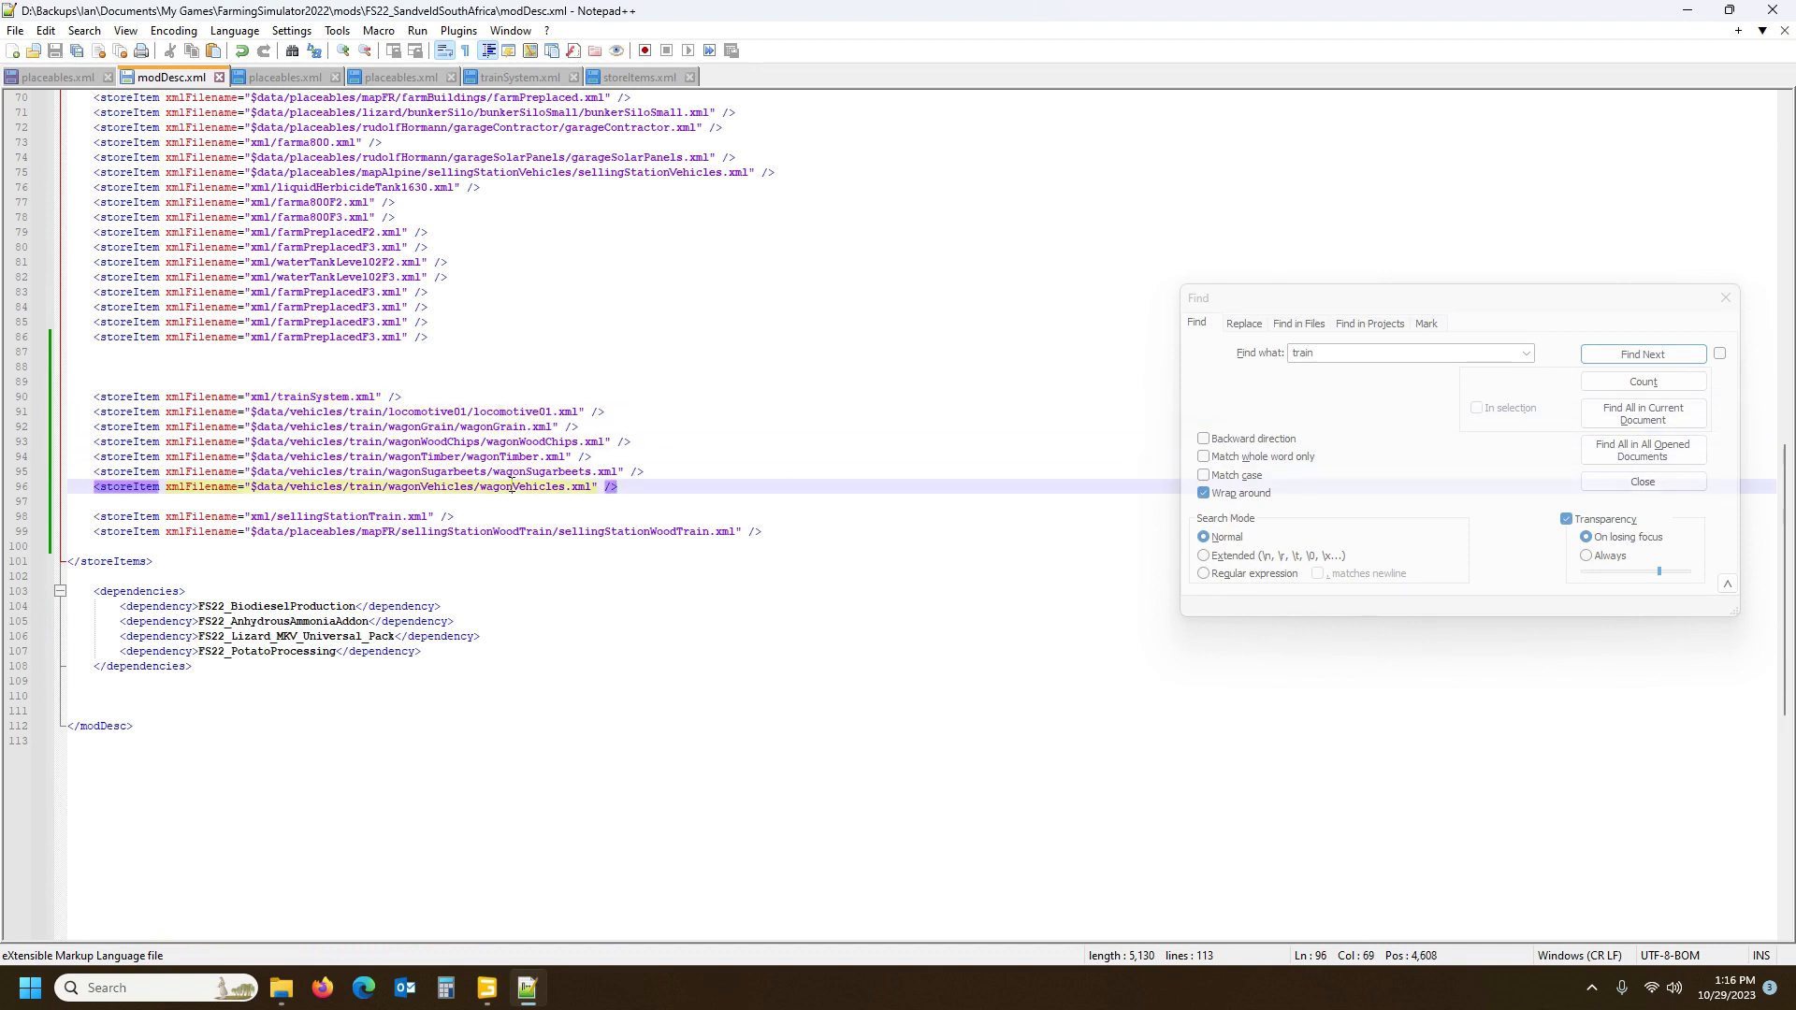
Check the train selling station storeItem entries in modDesc.xml and the trainSystem and sellingStationTrain entries in placeables.xml
left_click(347, 518)
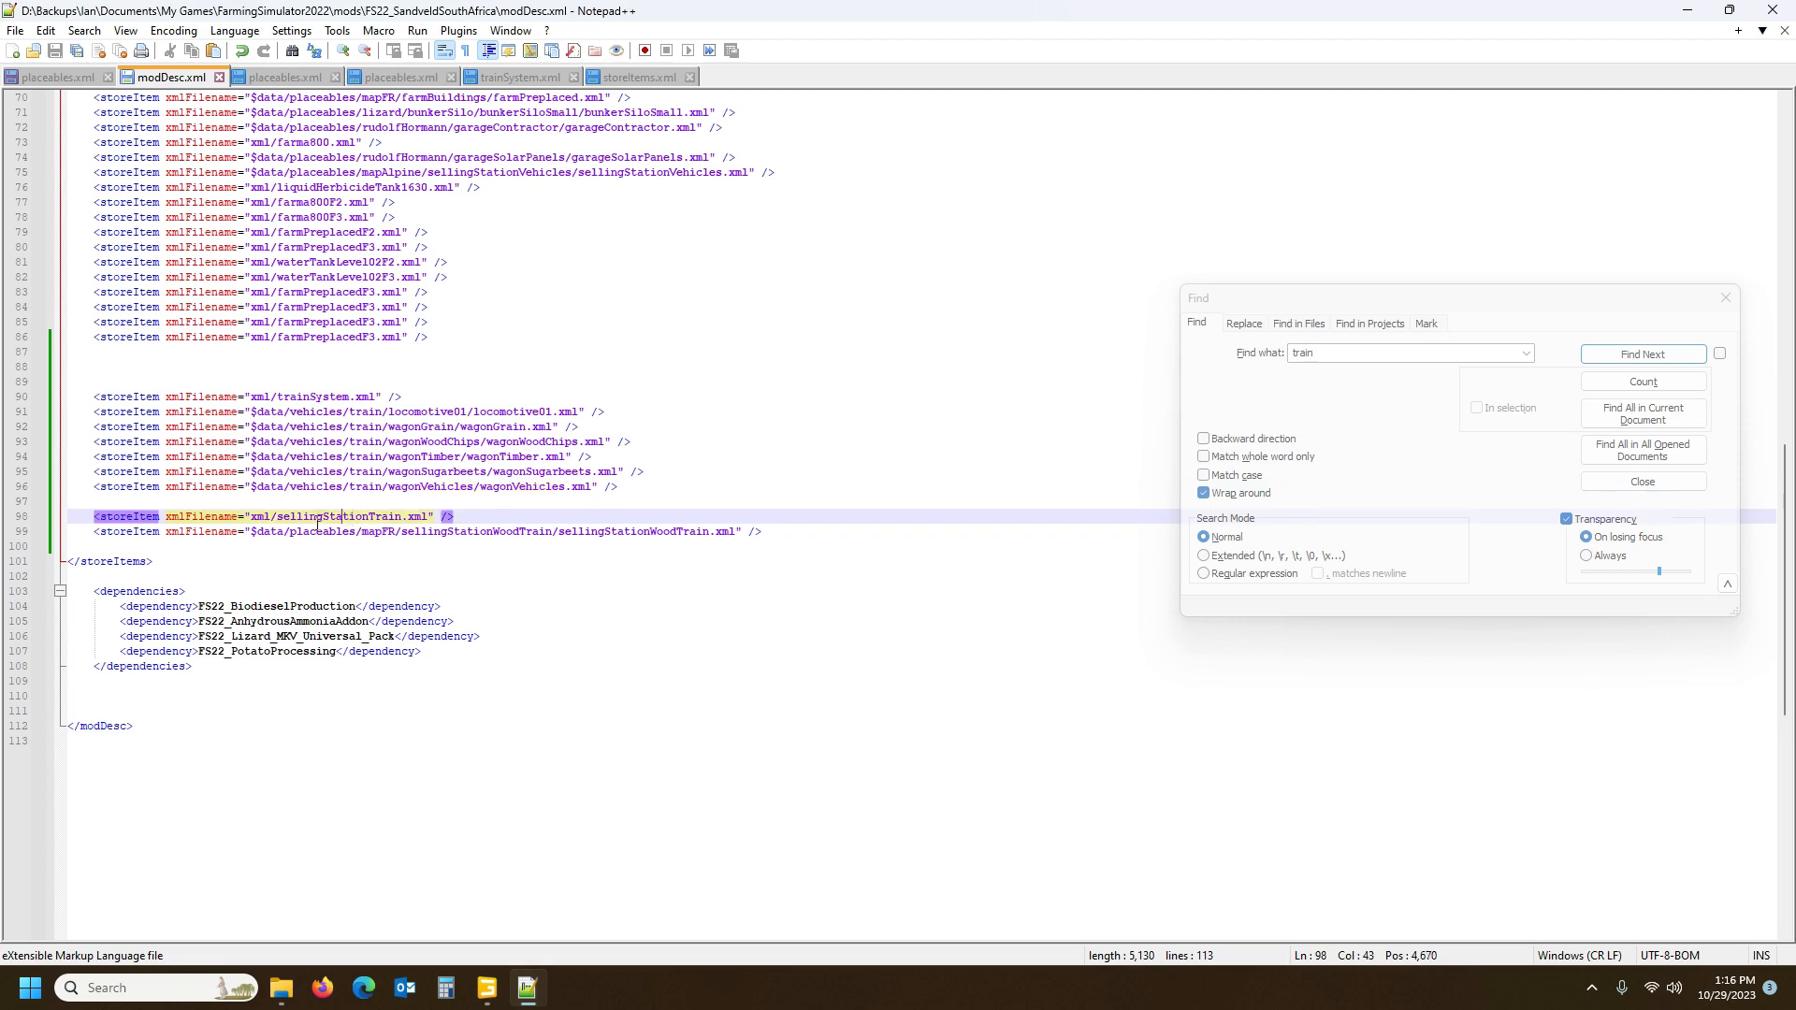
left_click(94, 532)
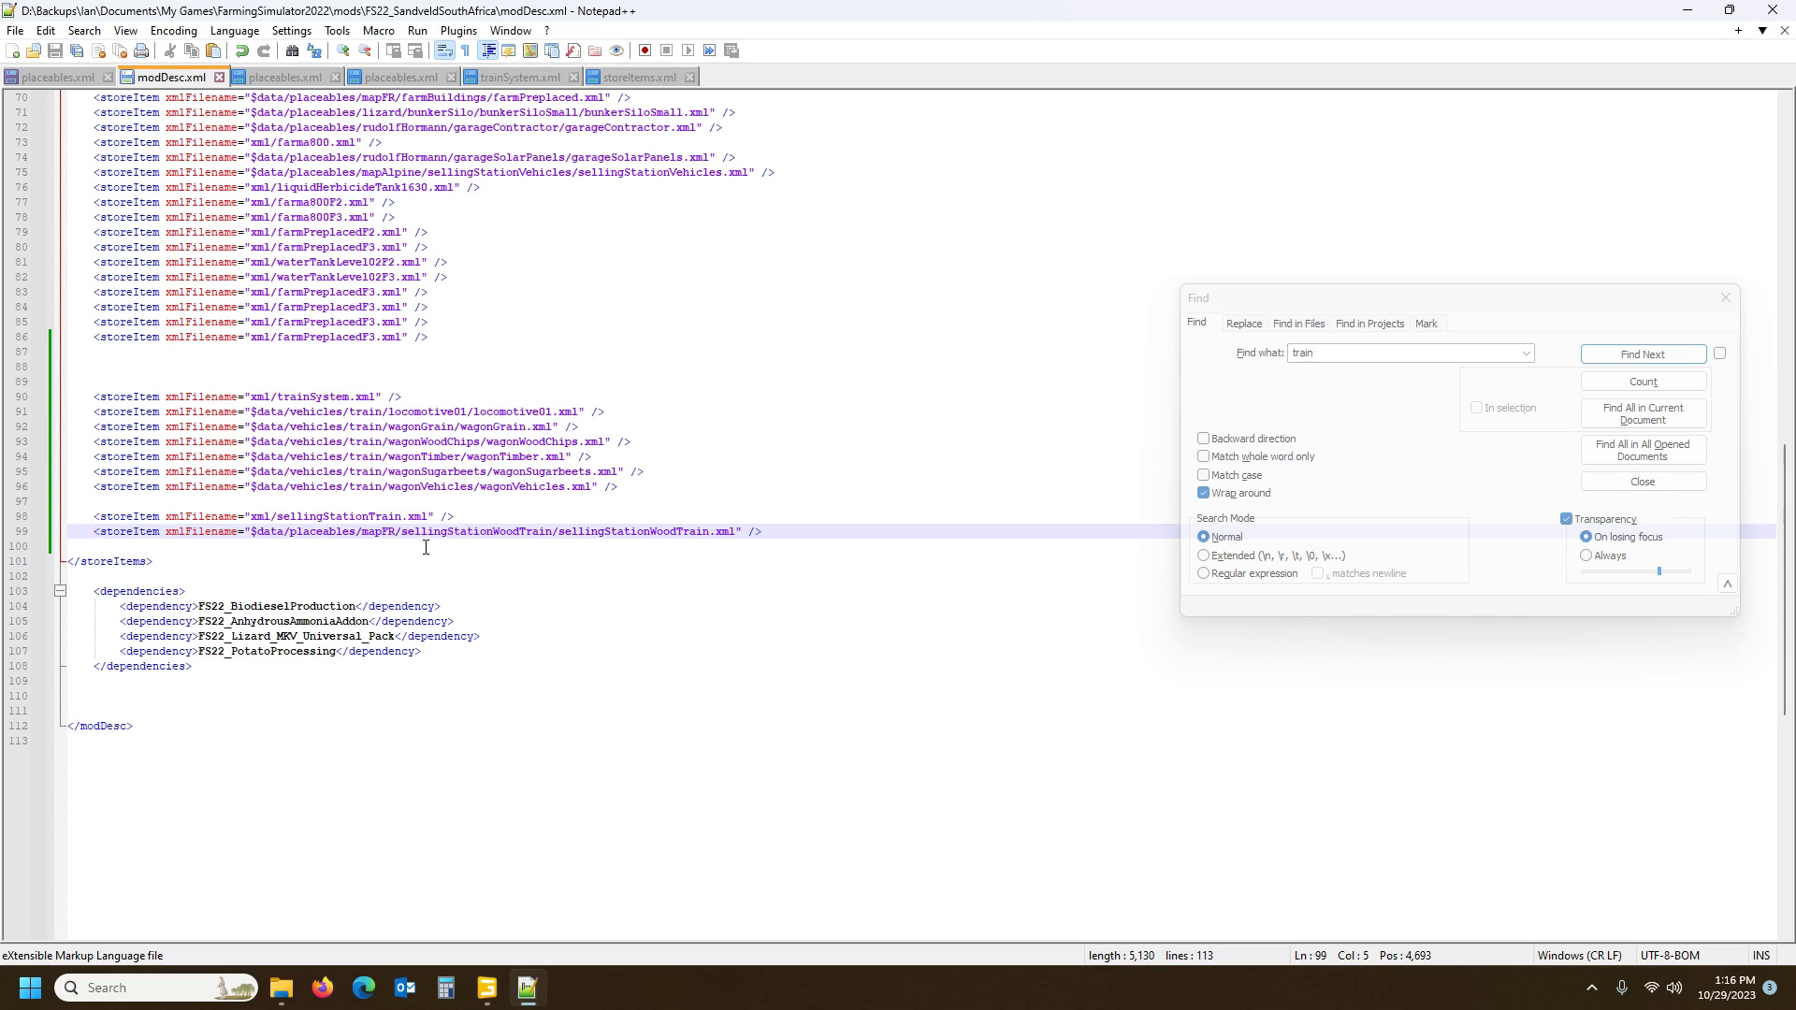
left_click(338, 517)
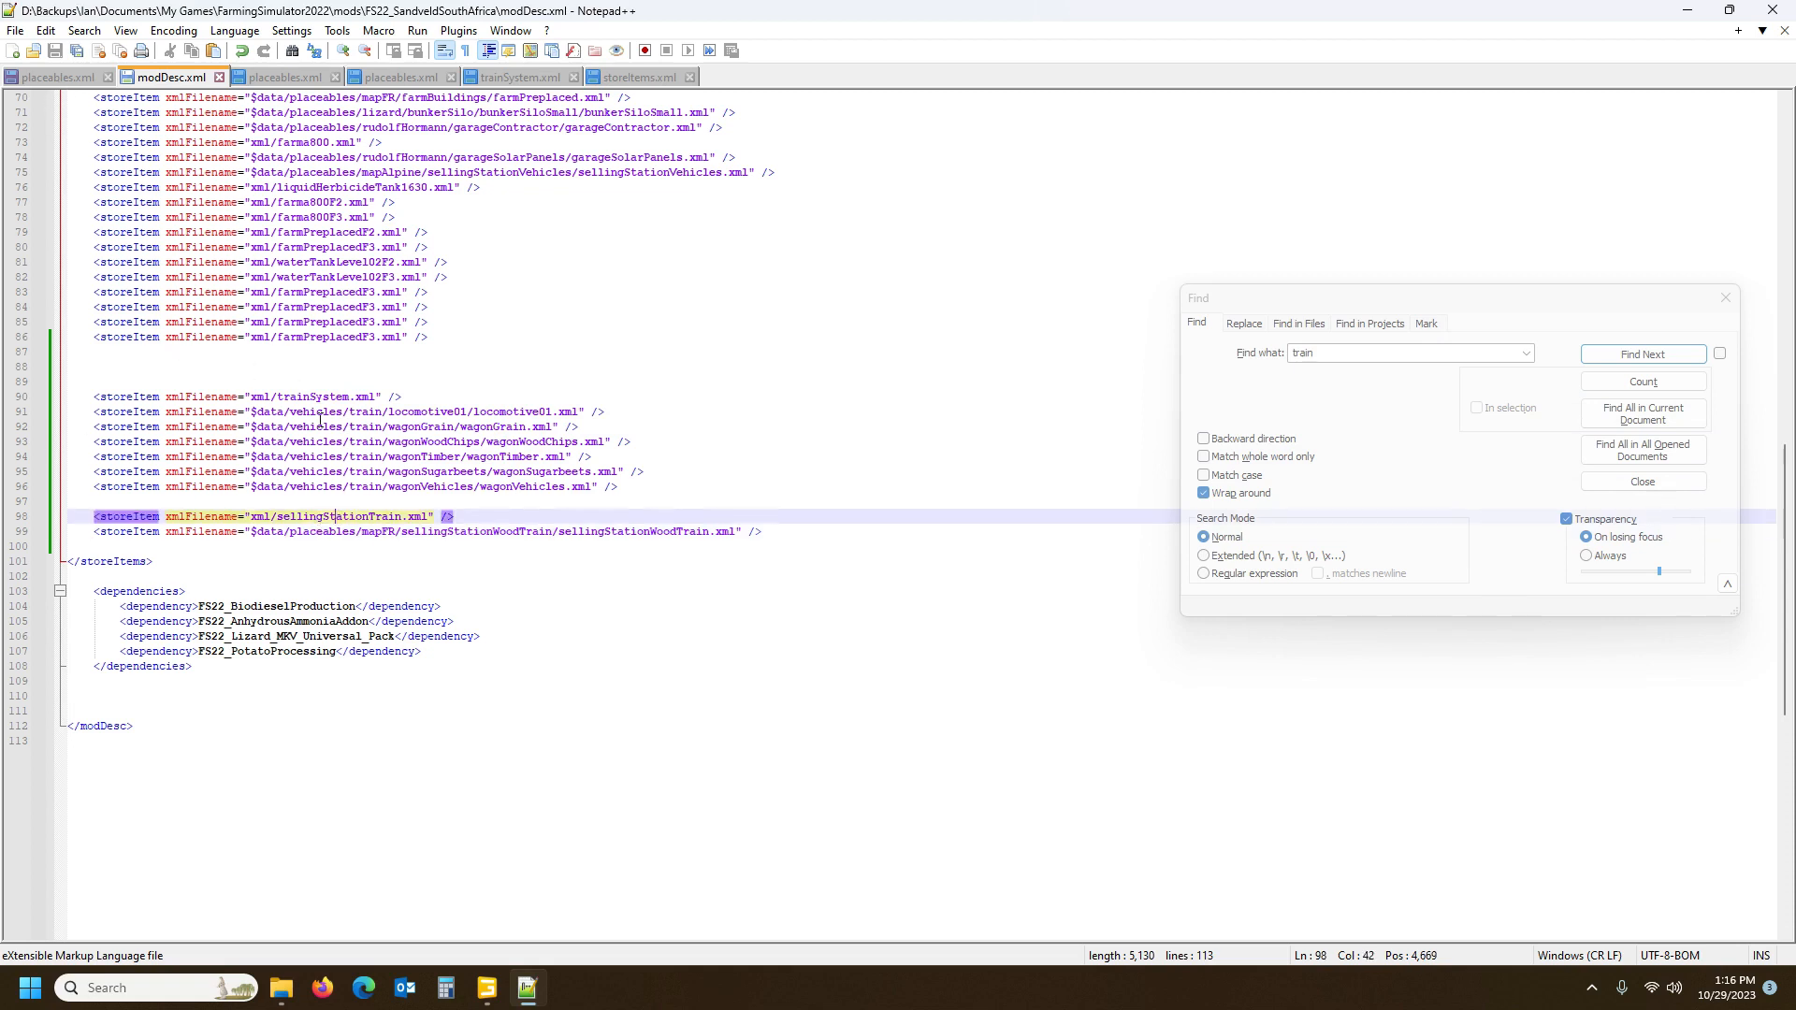
left_click(291, 398)
left_click(53, 79)
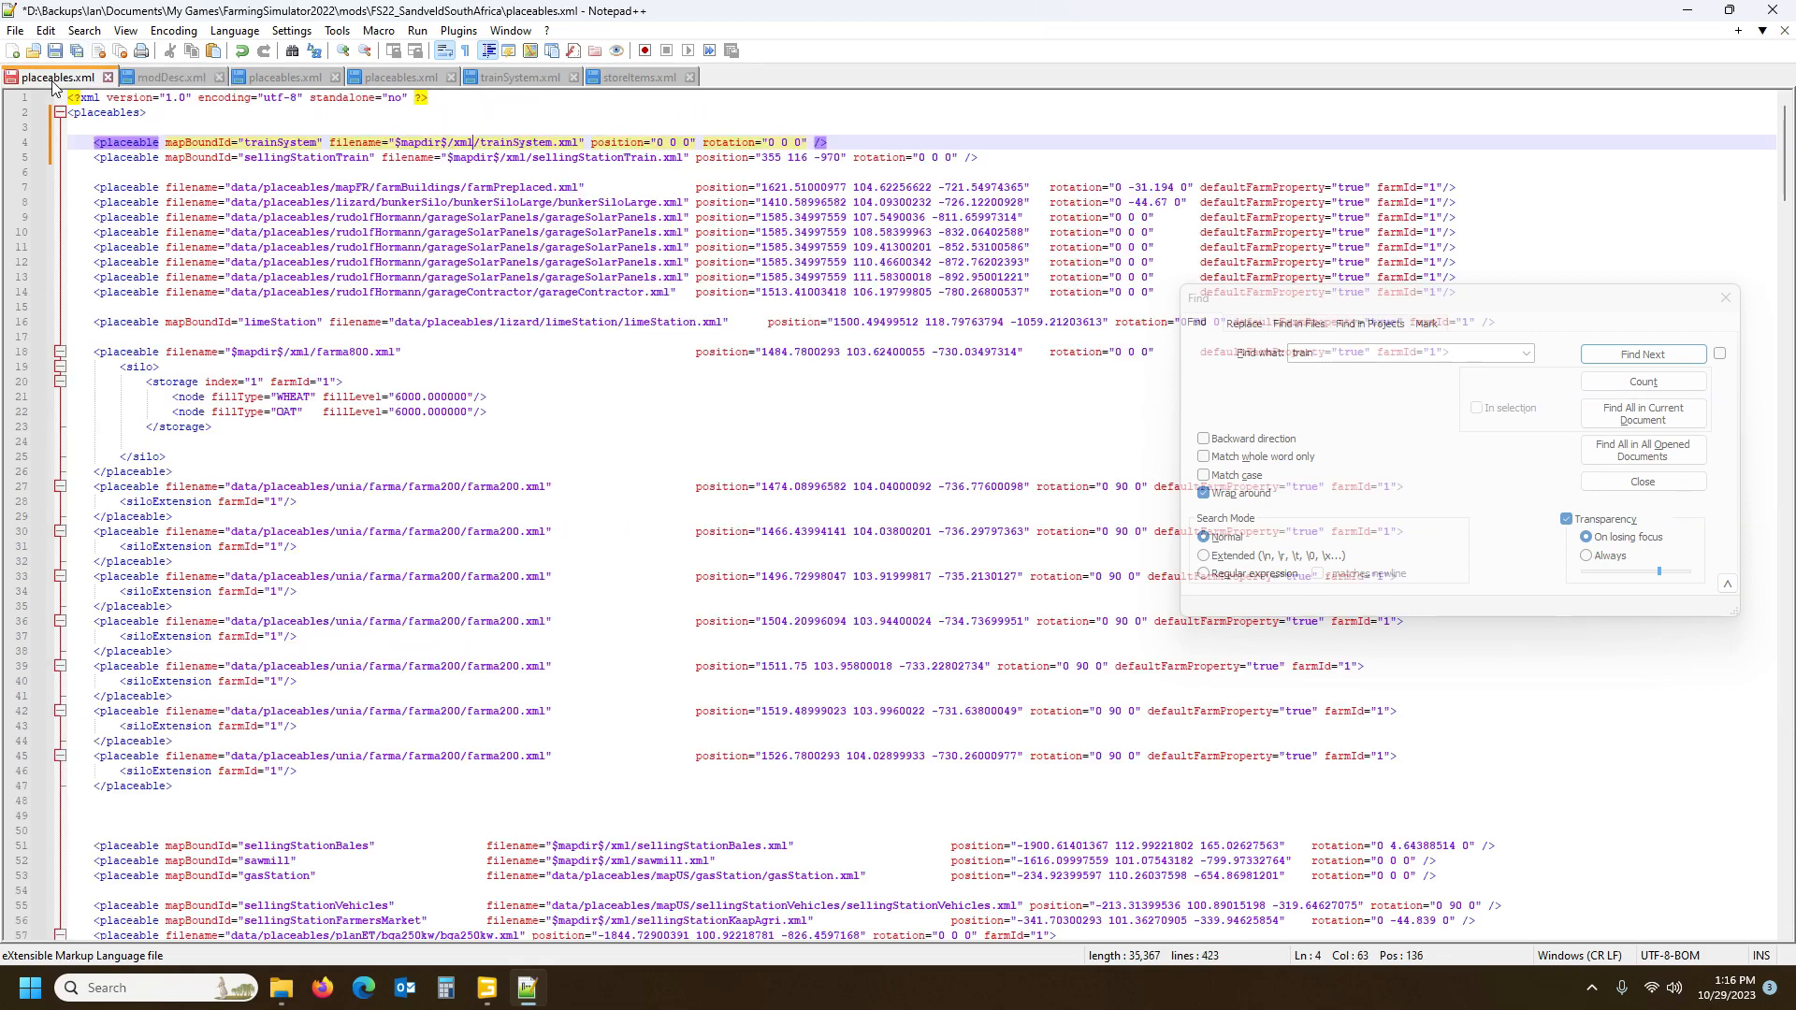
left_click(512, 157)
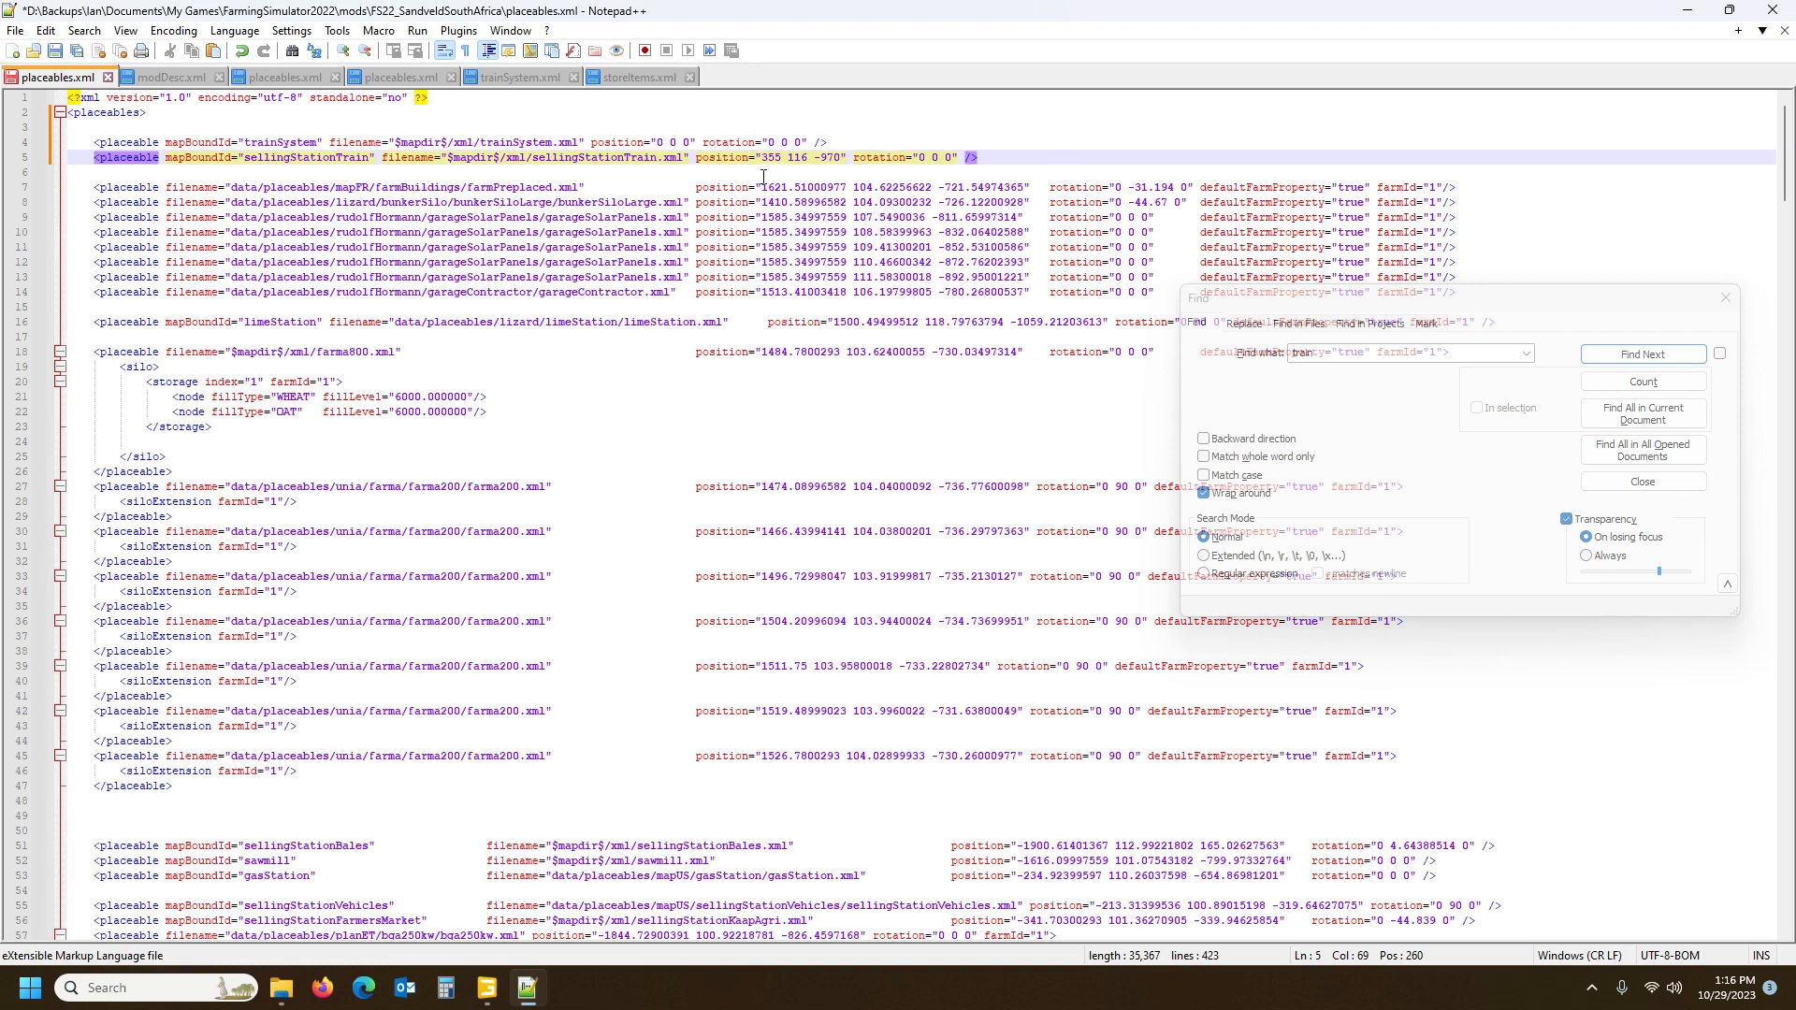
Switch to GIANTS Editor, select the sellingStationTrain group in placeholders and look up its translation values
left_click(487, 988)
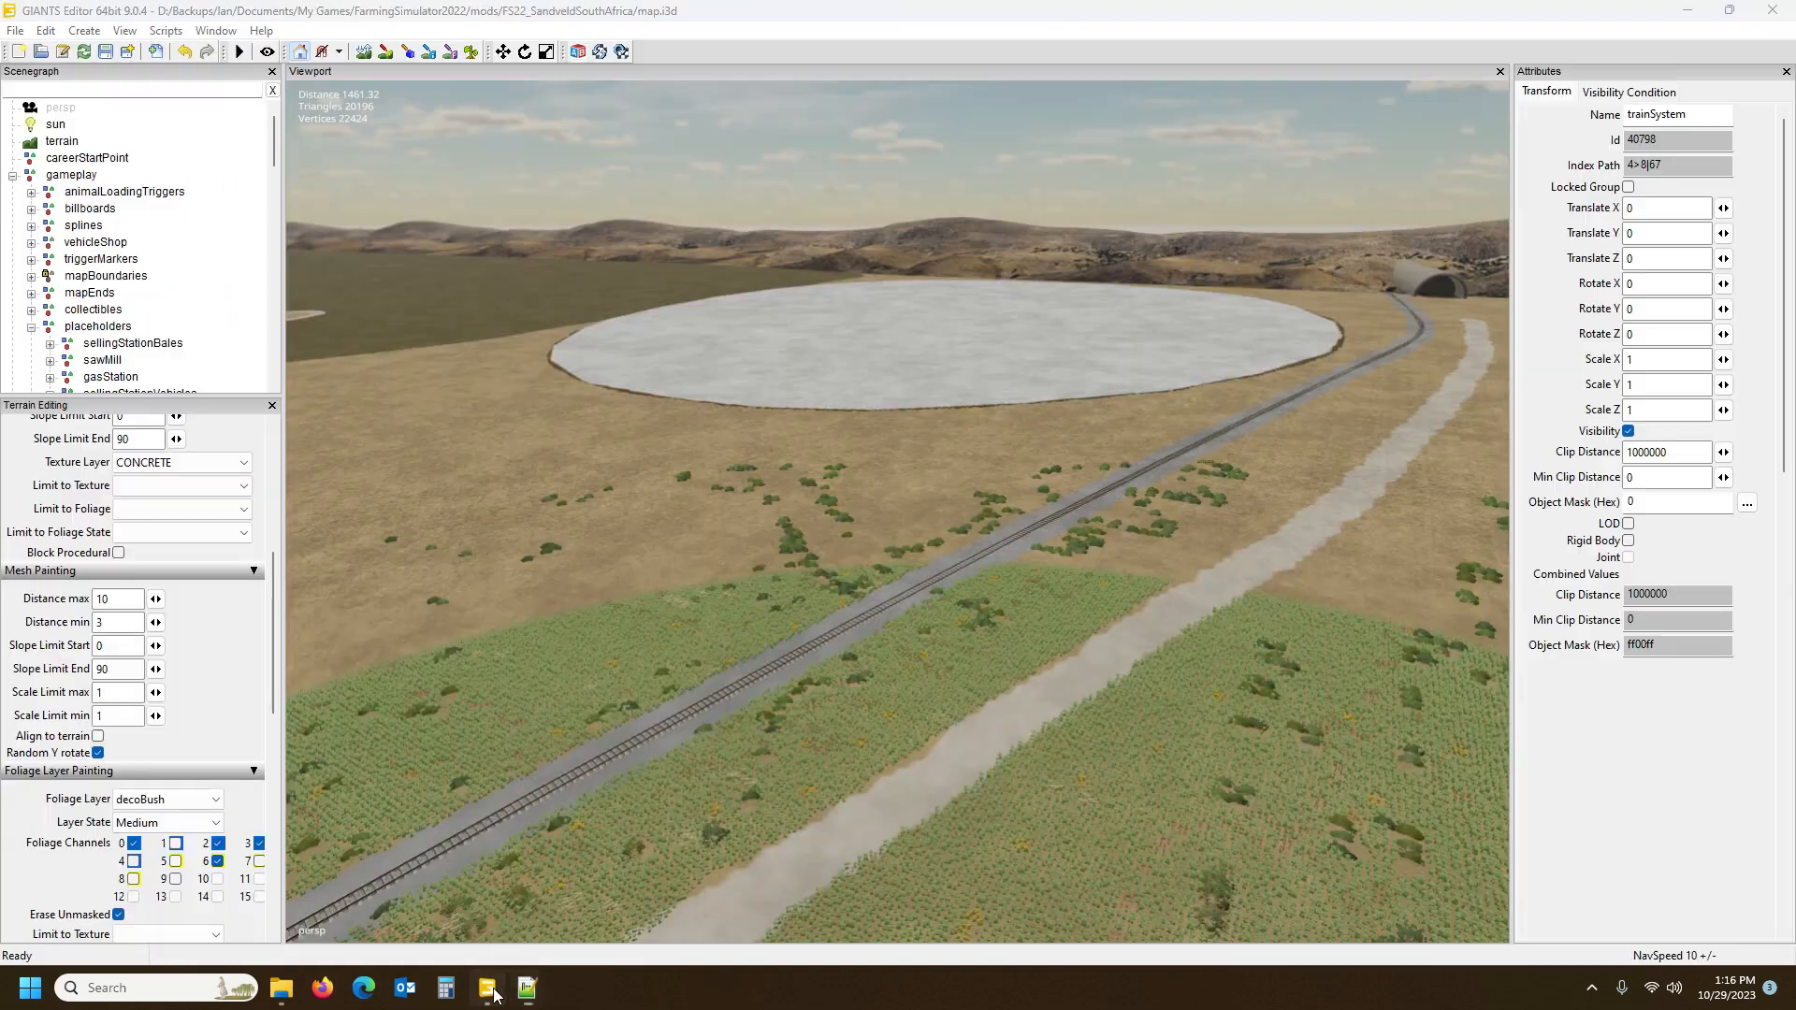
scroll(89, 240, "down", 2)
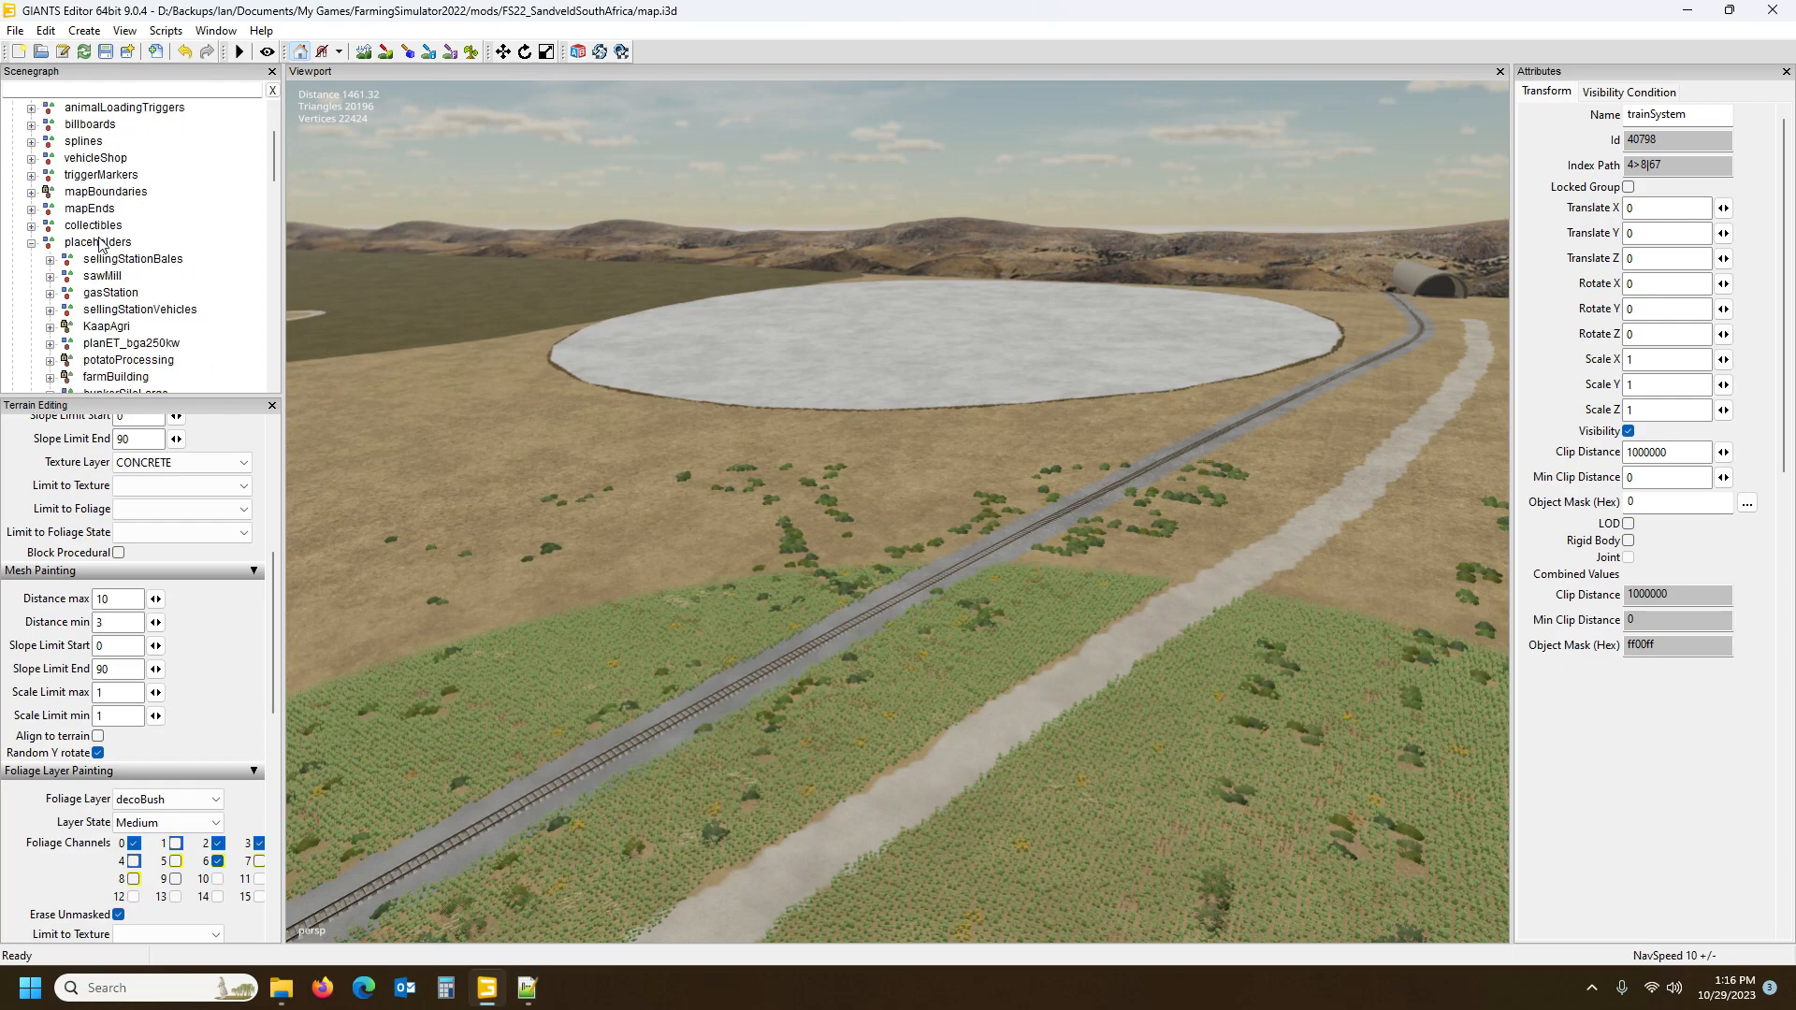
scroll(123, 257, "down", 8)
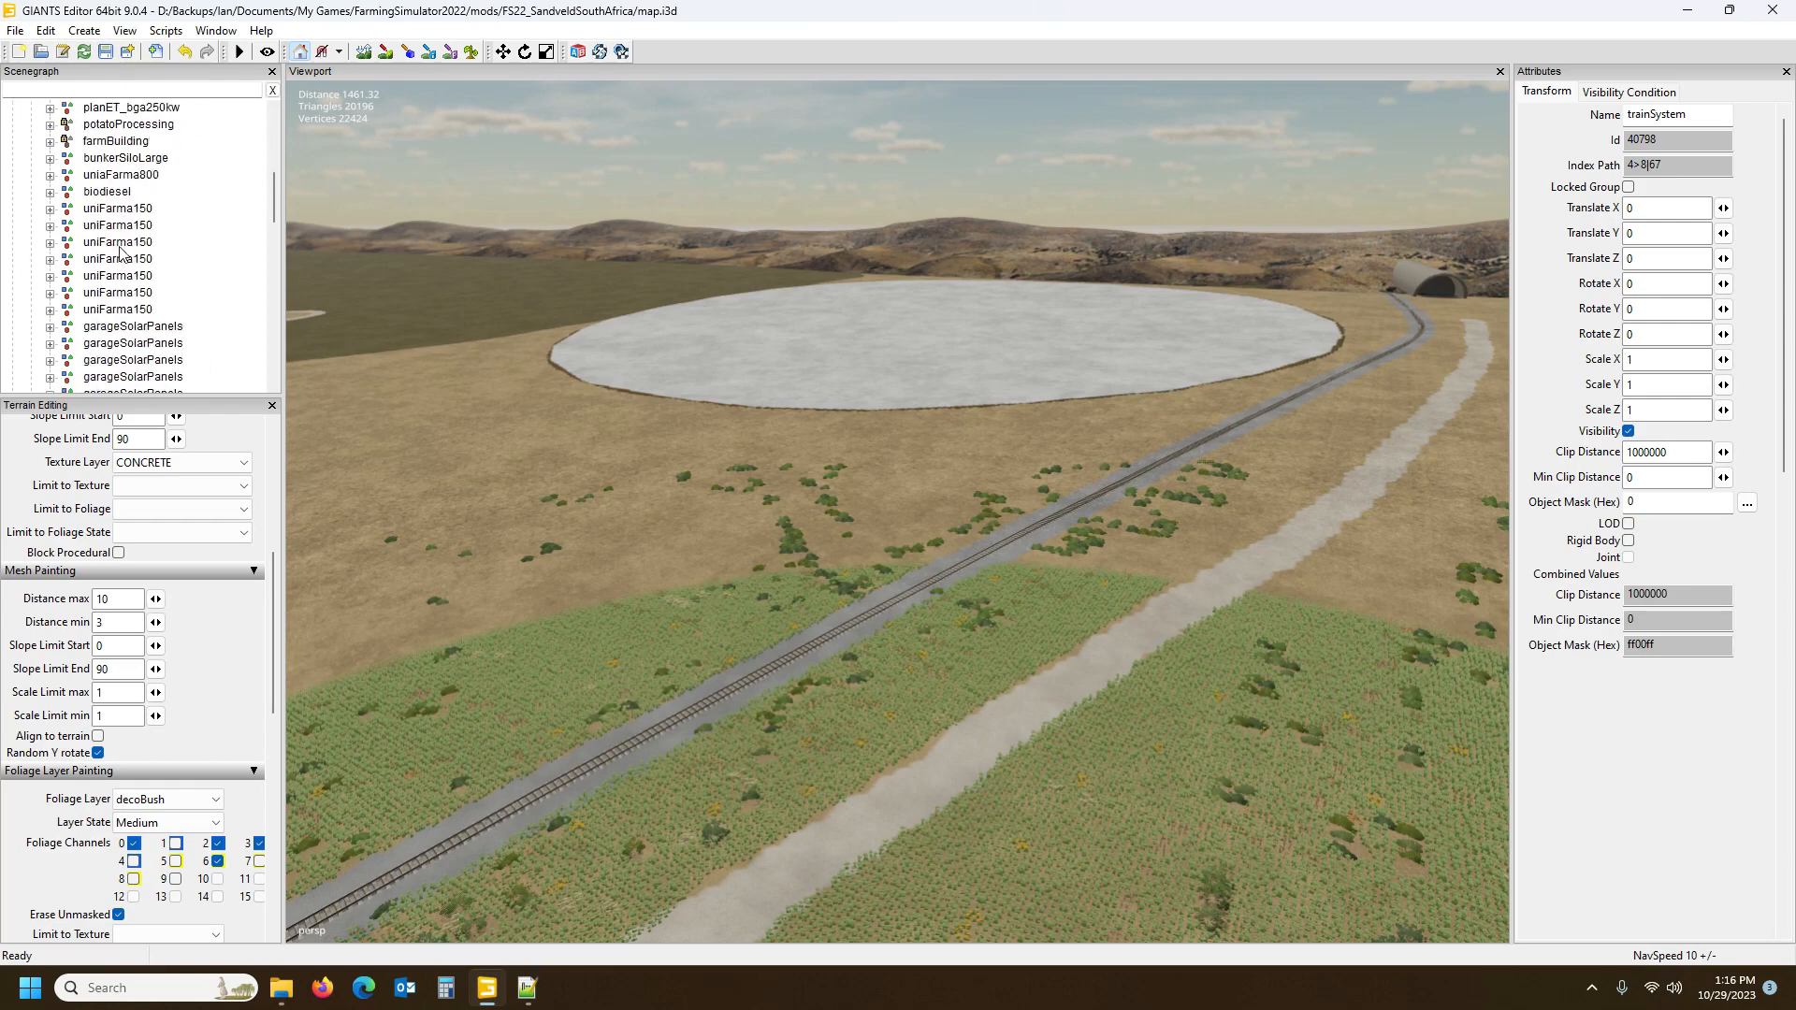
left_click_drag(273, 216, 266, 350)
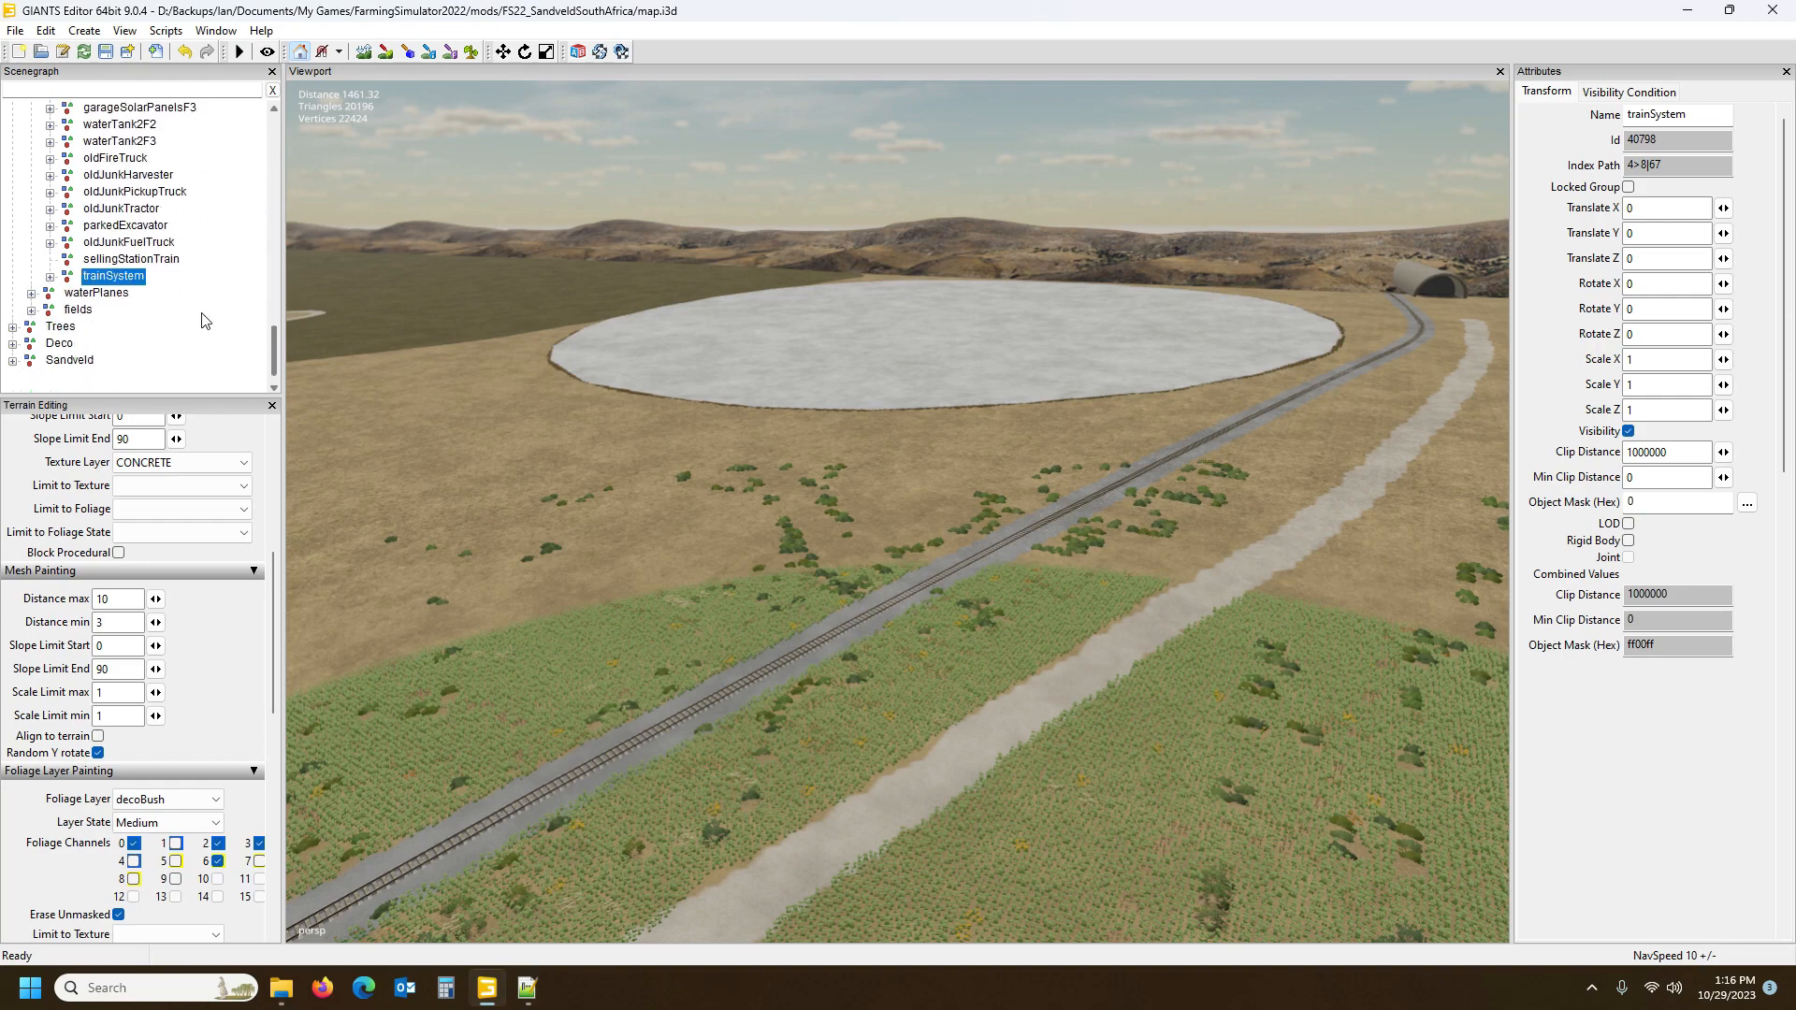
left_click(162, 262)
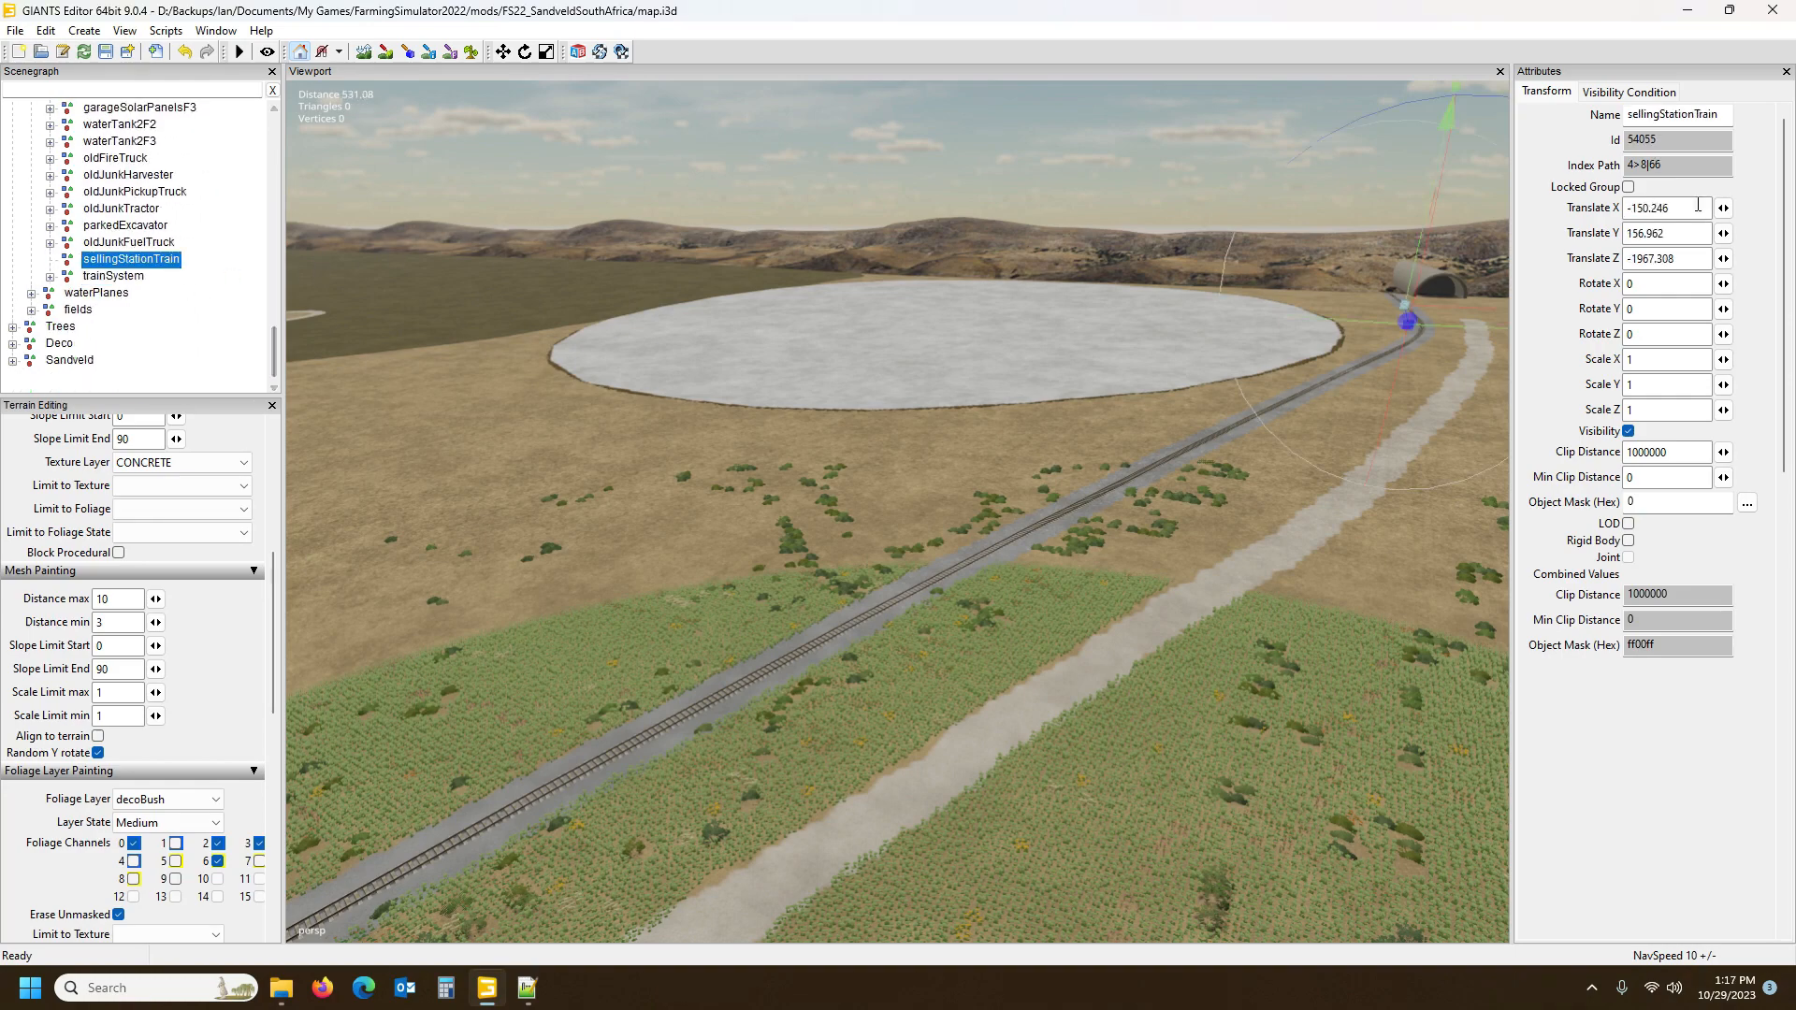
key("f")
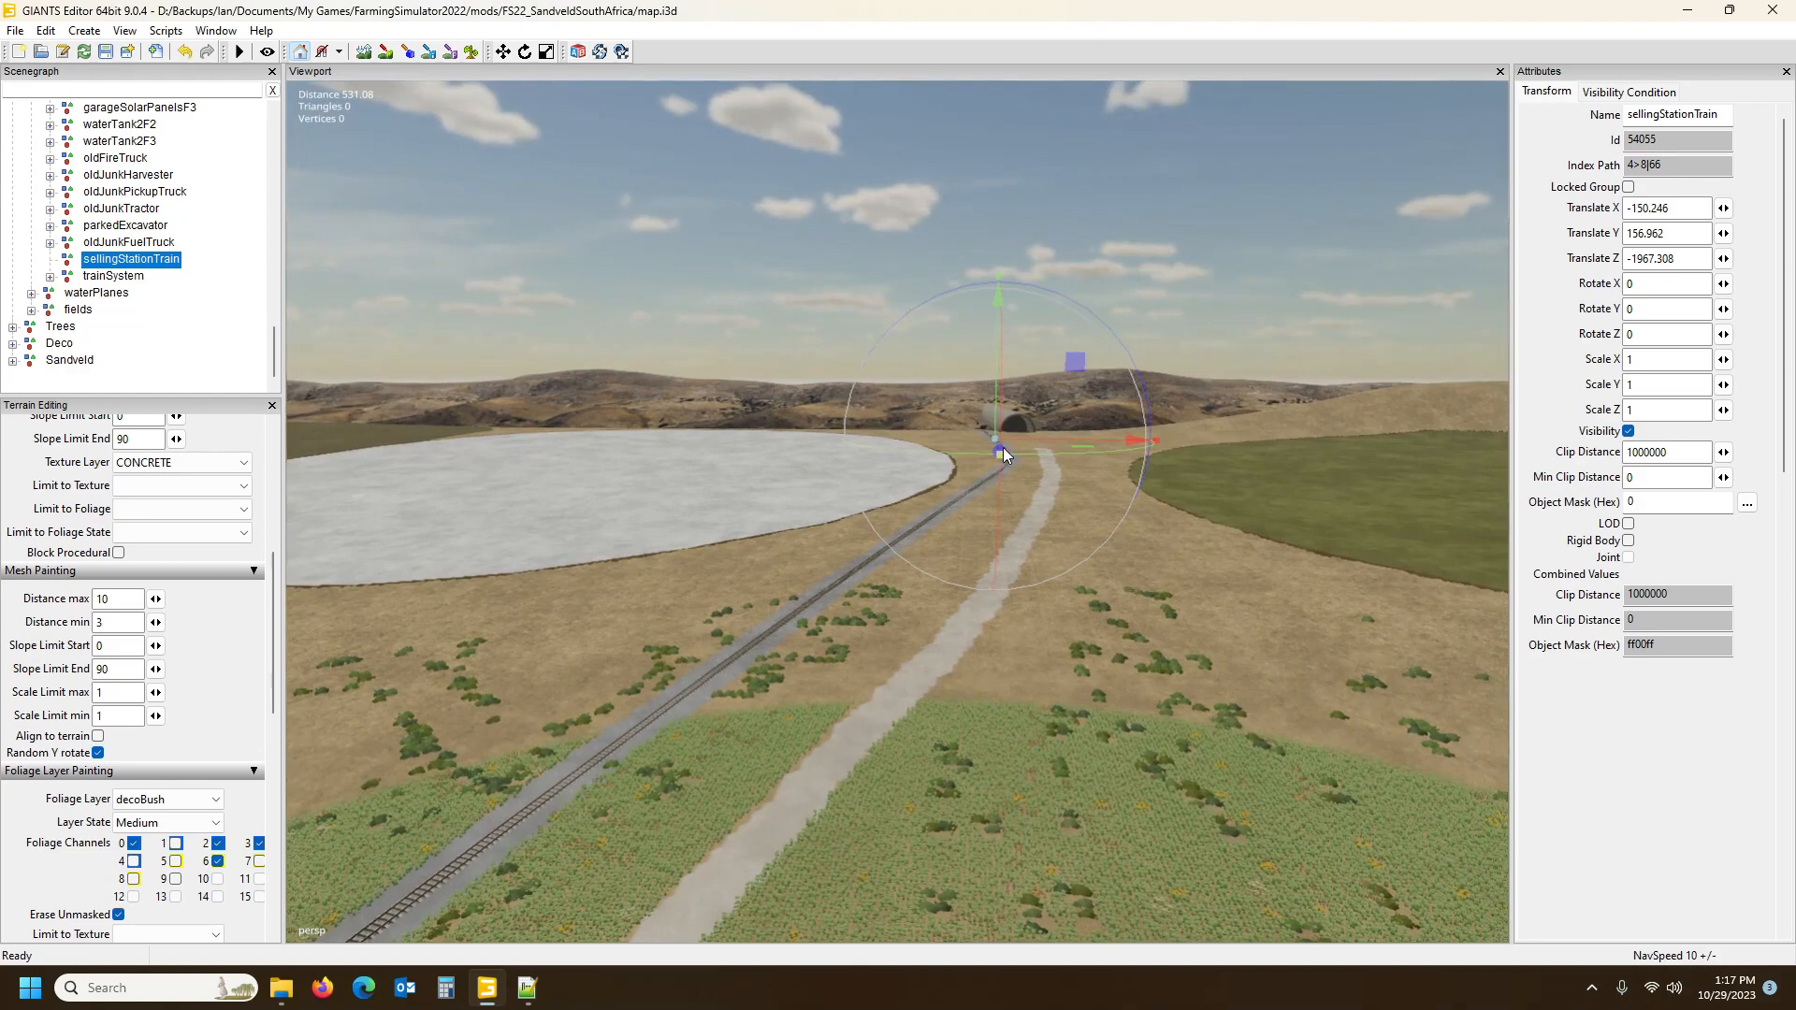
left_click(1686, 209)
Back in Notepad++, replace the sellingStationTrain position in placeables.xml with -150.2460022 156.96191406 -1967.30810547
left_click(527, 988)
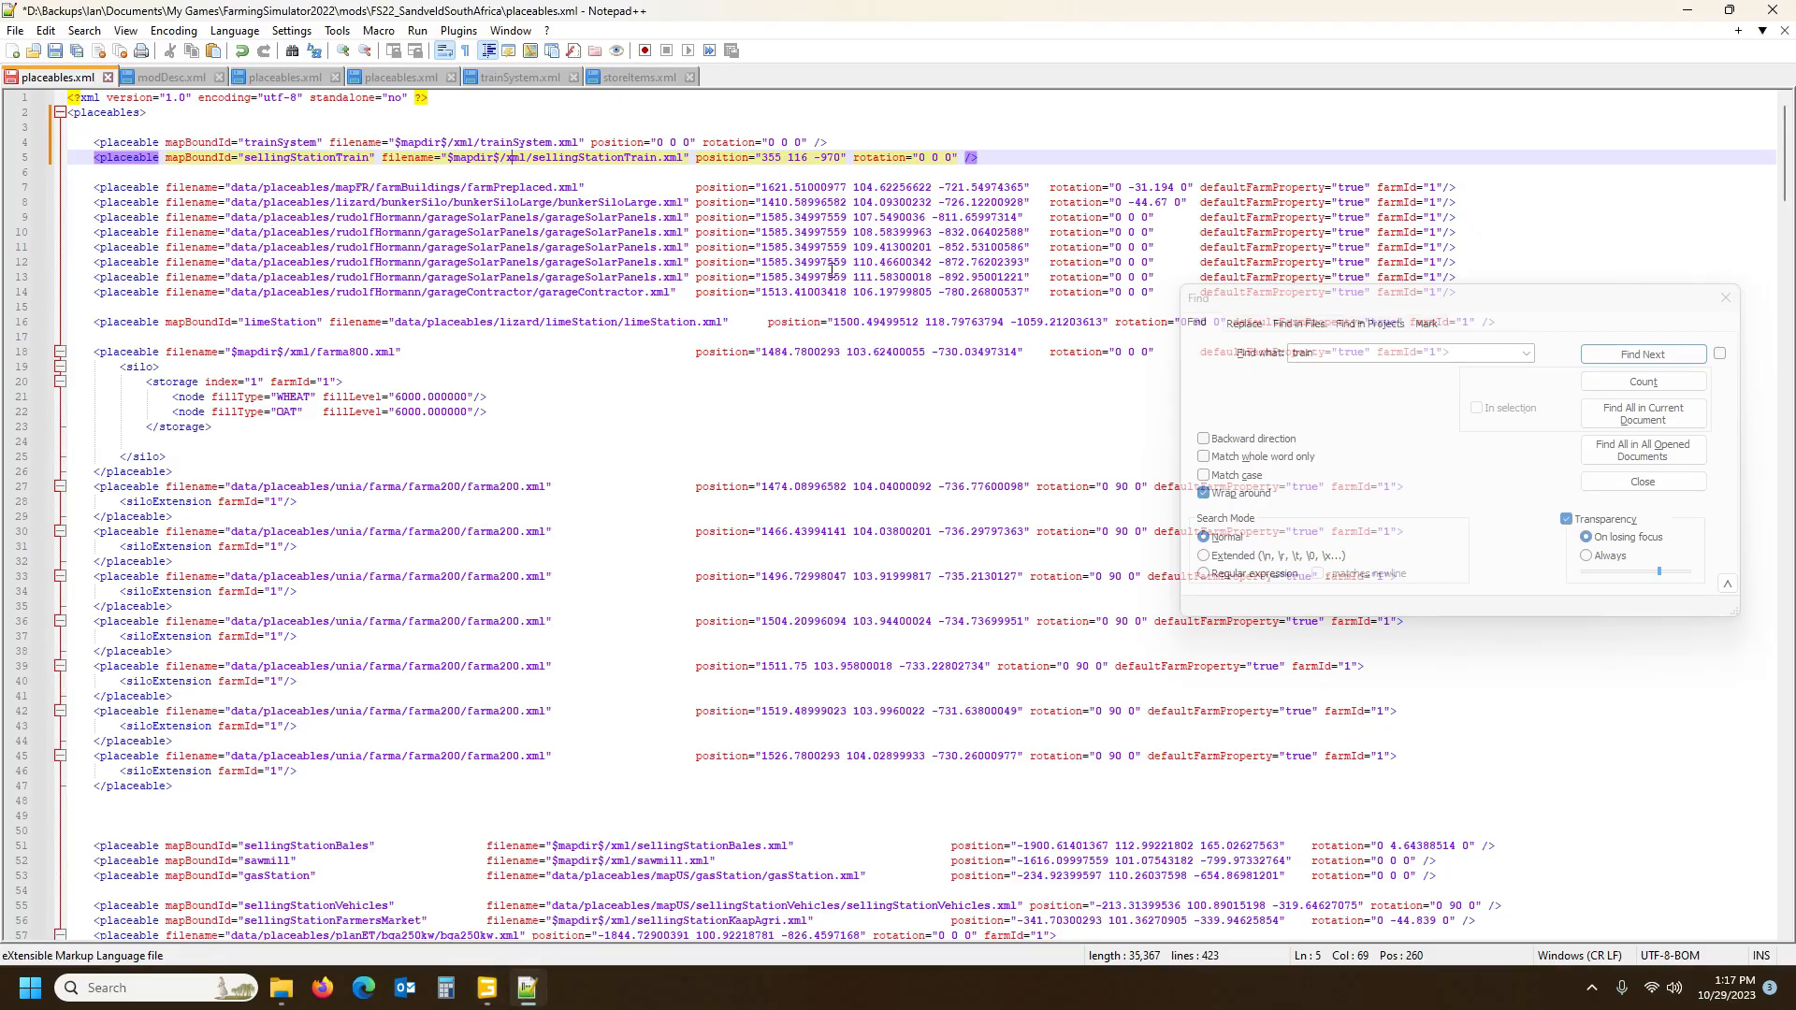
left_click_drag(765, 157, 844, 157)
type("-150.2460022 156.96191406 -1967.30810547")
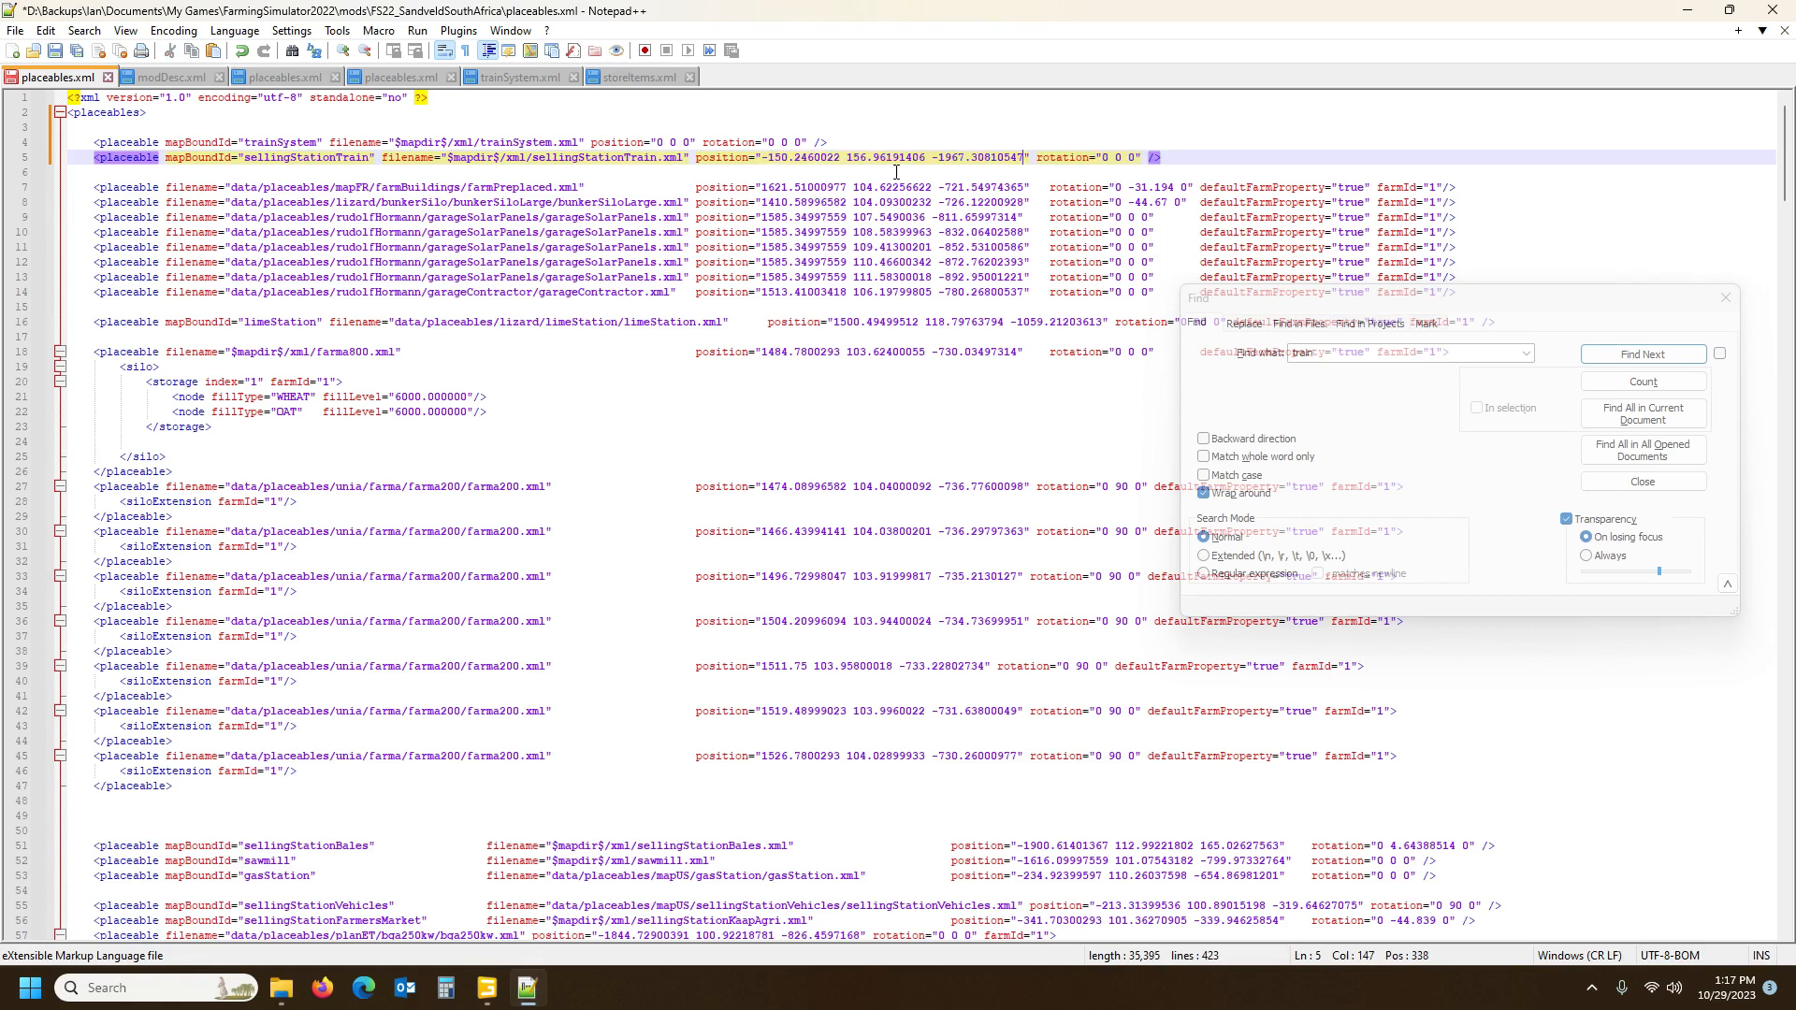
Shorten the sellingStationTrain position to -150.246 156.962 -1967.308 and save placeables.xml
left_click_drag(816, 157, 847, 159)
key("Delete")
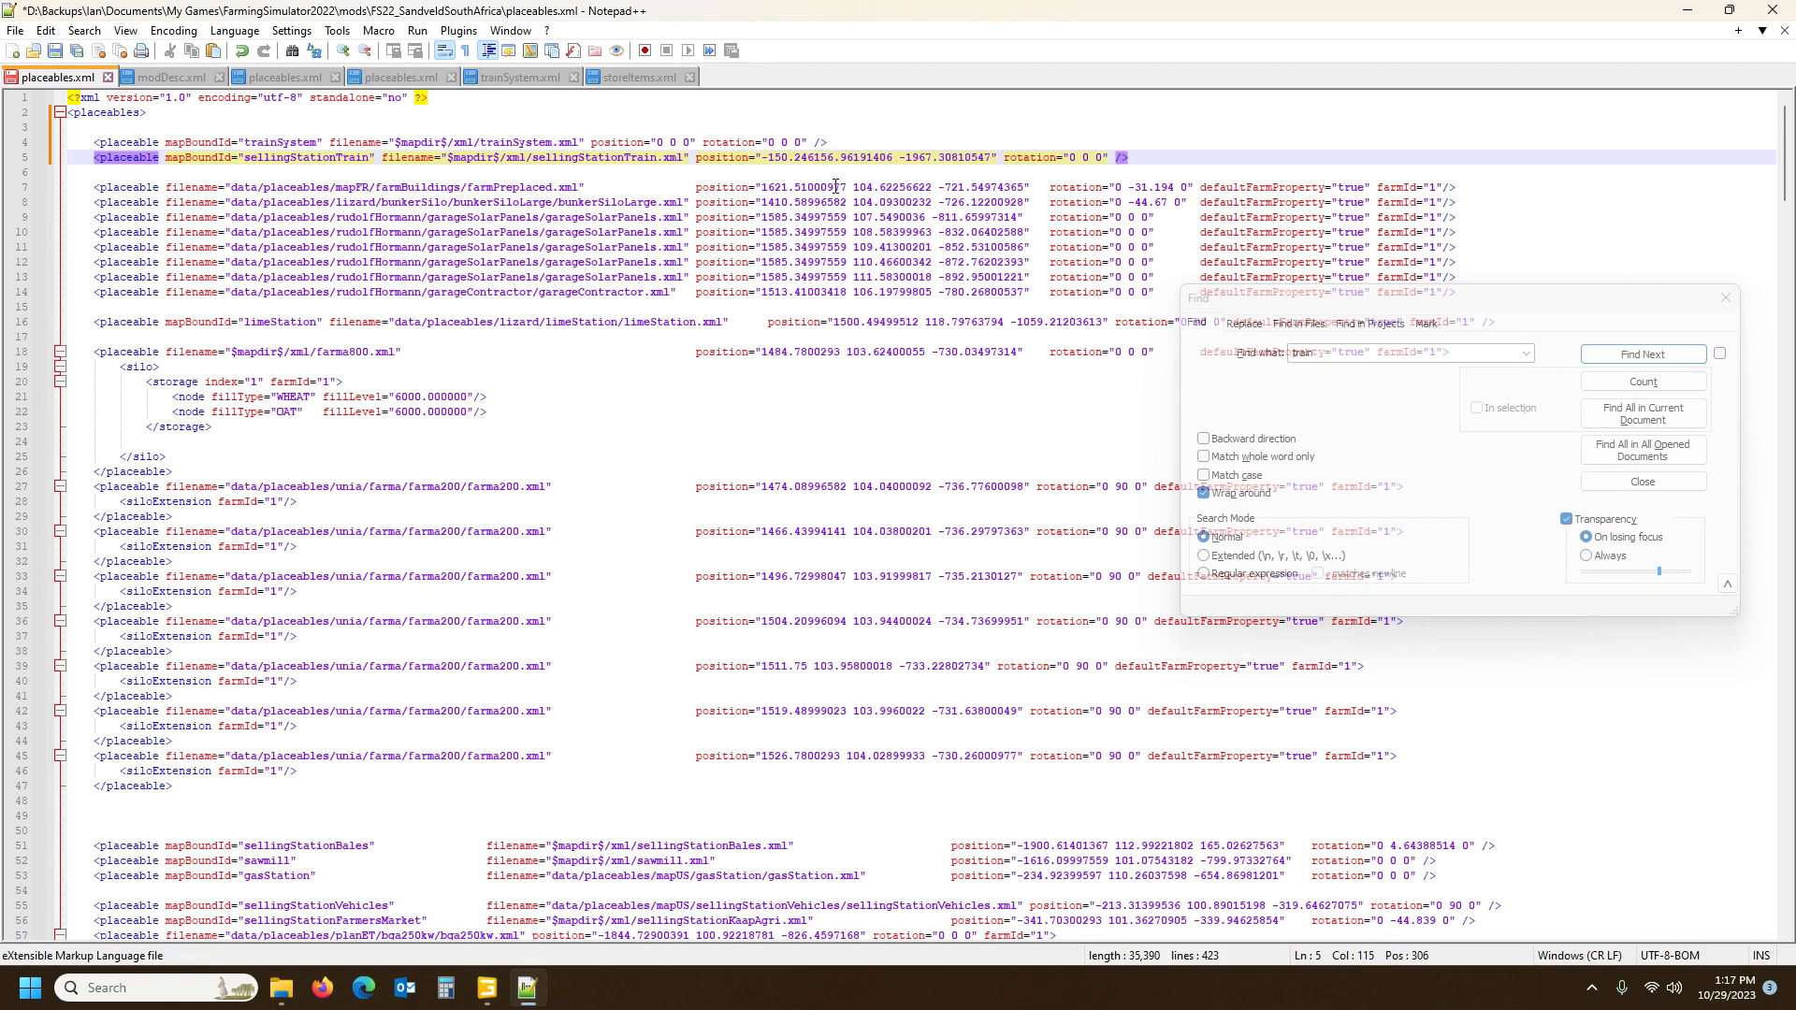
left_click_drag(864, 155, 897, 156)
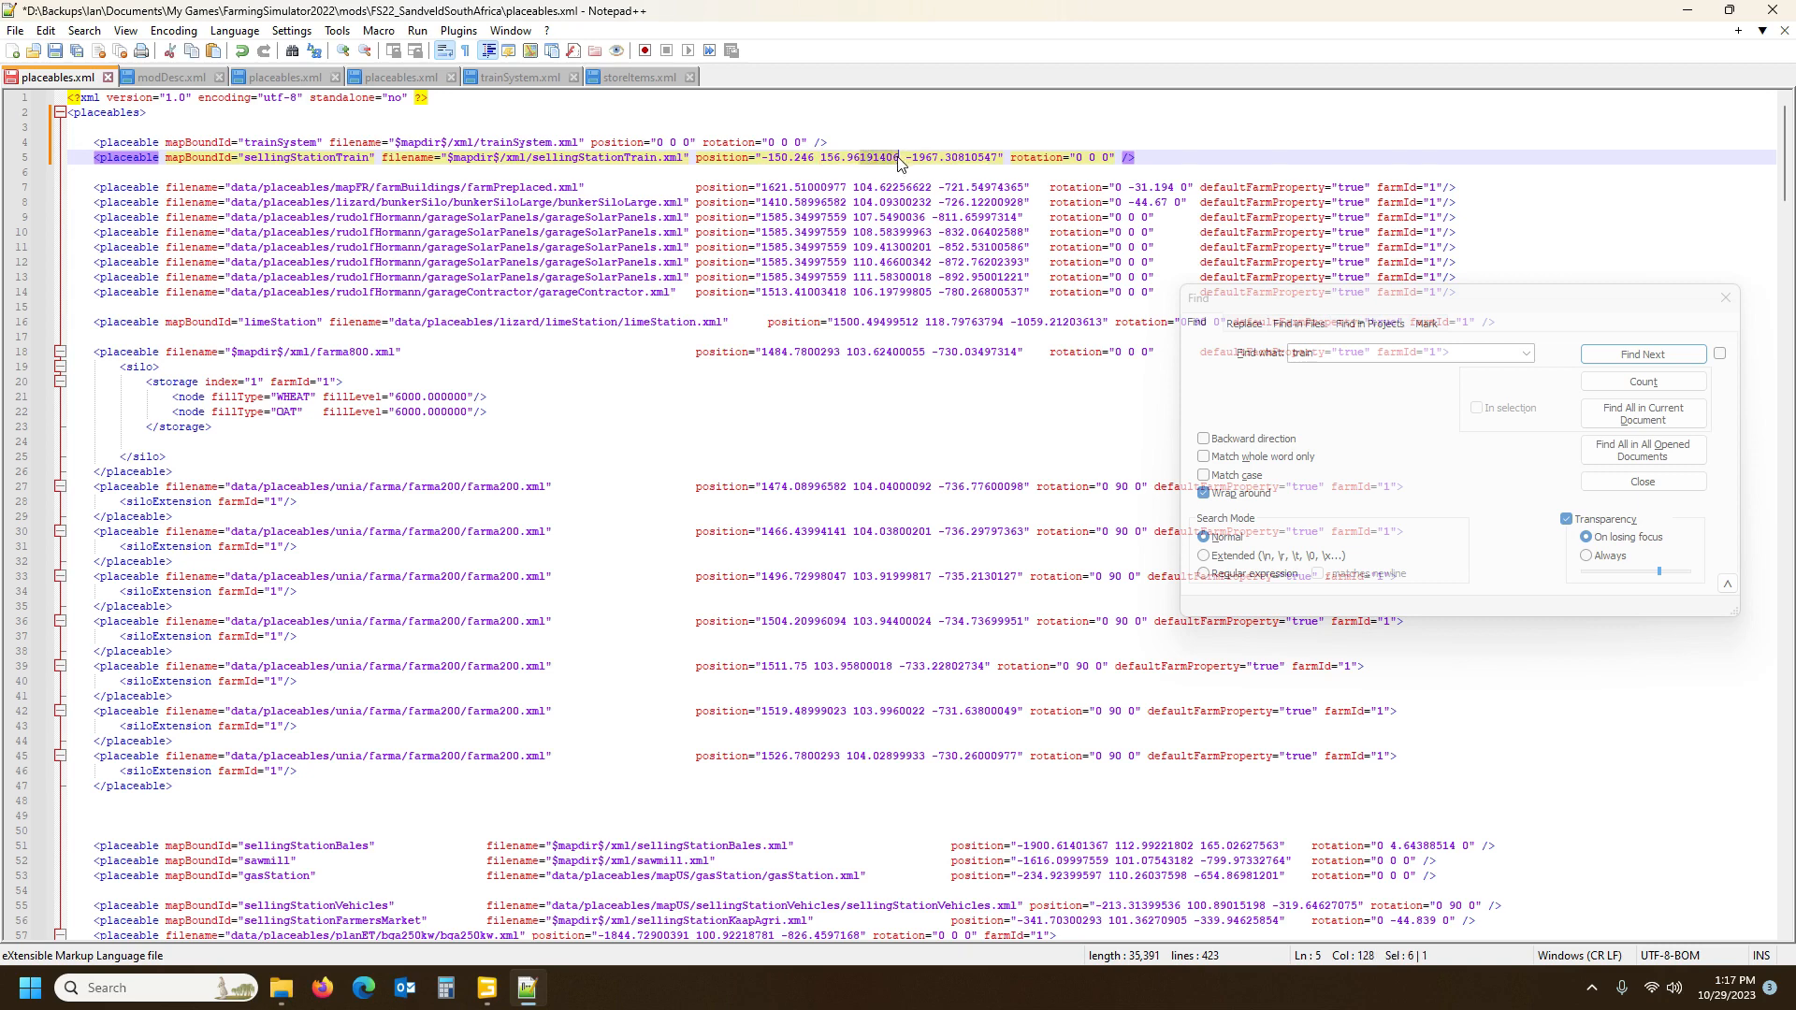
type("2")
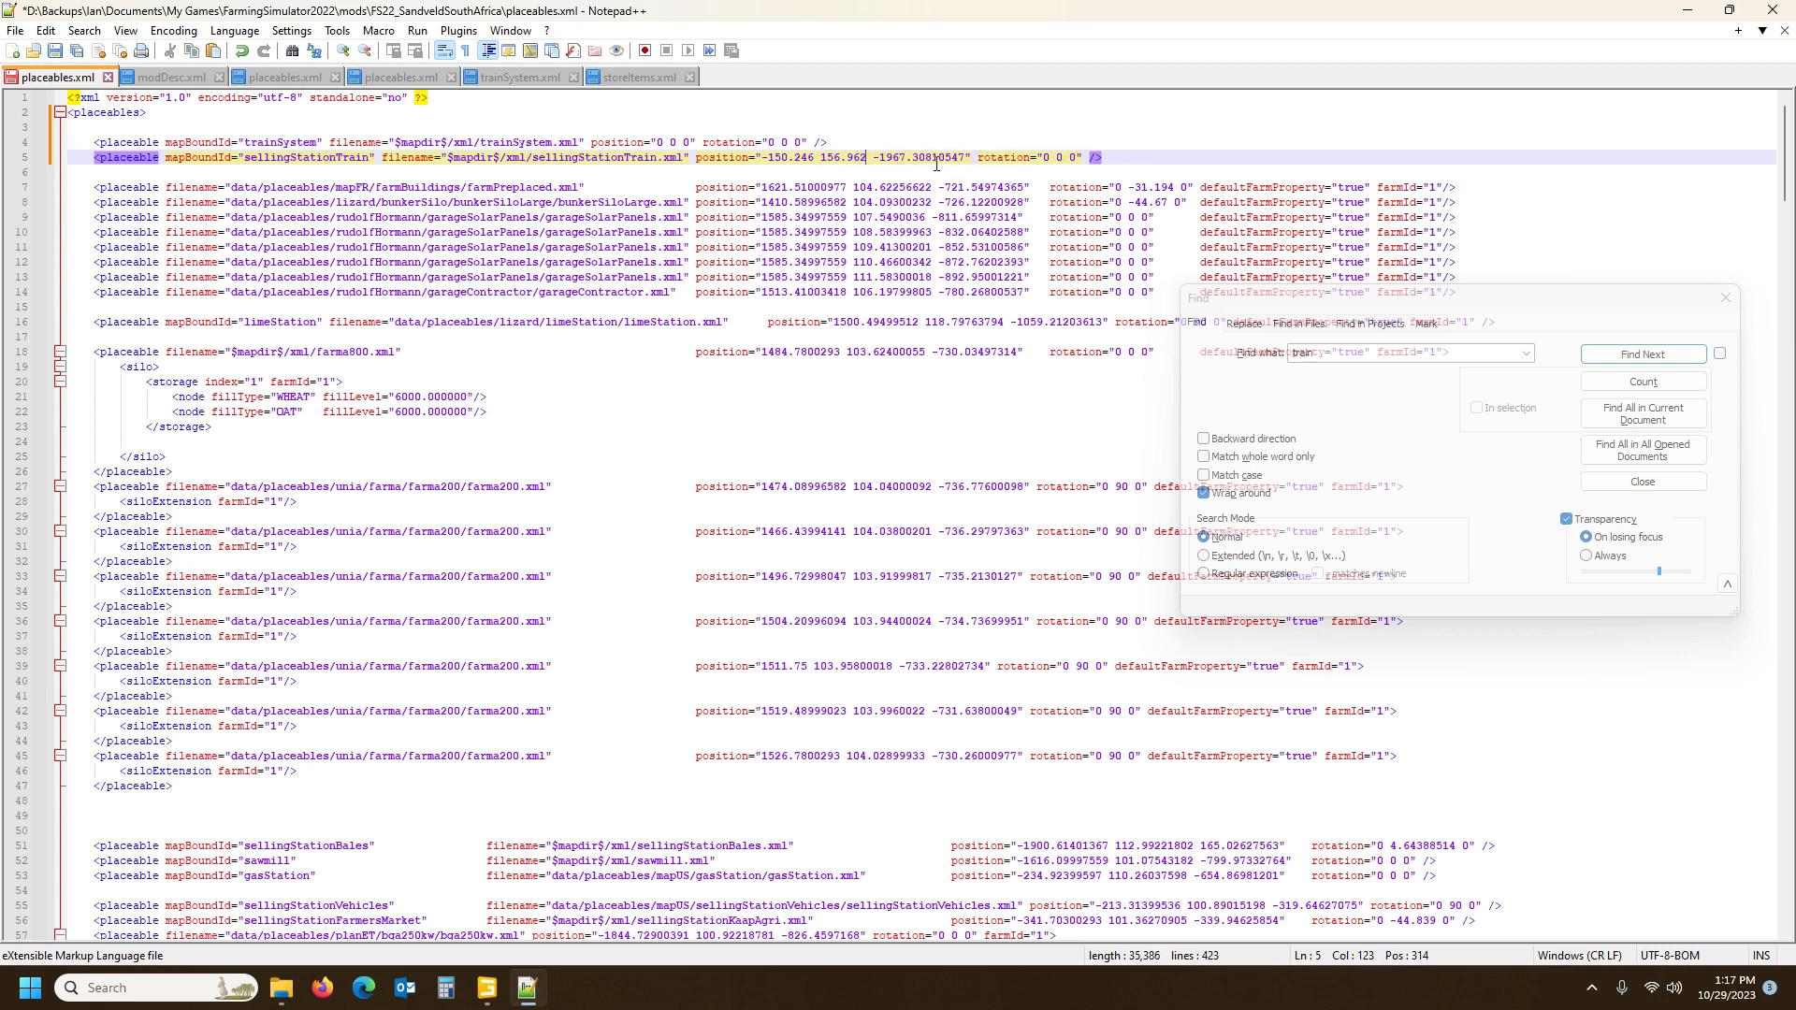
left_click_drag(931, 157, 967, 158)
key("BackSpace")
left_click(55, 50)
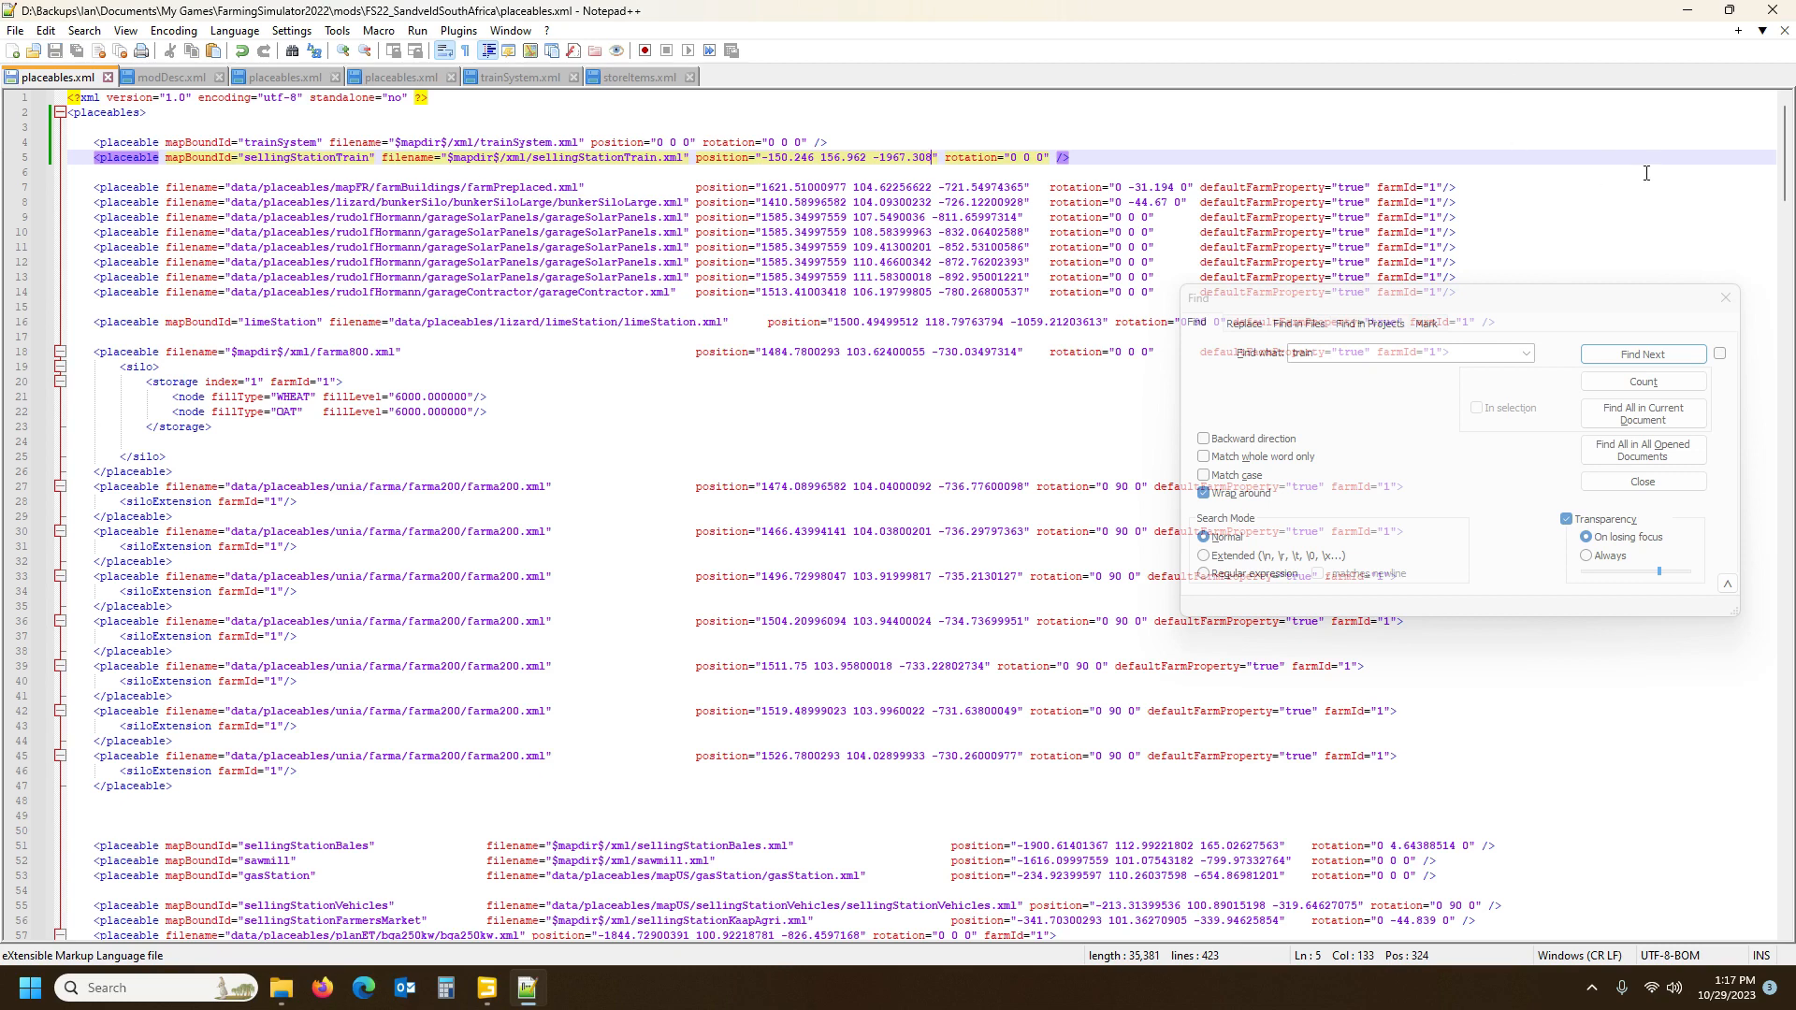
Close the Find dialog and try to launch Farming Simulator 22 from Steam
left_click(1726, 298)
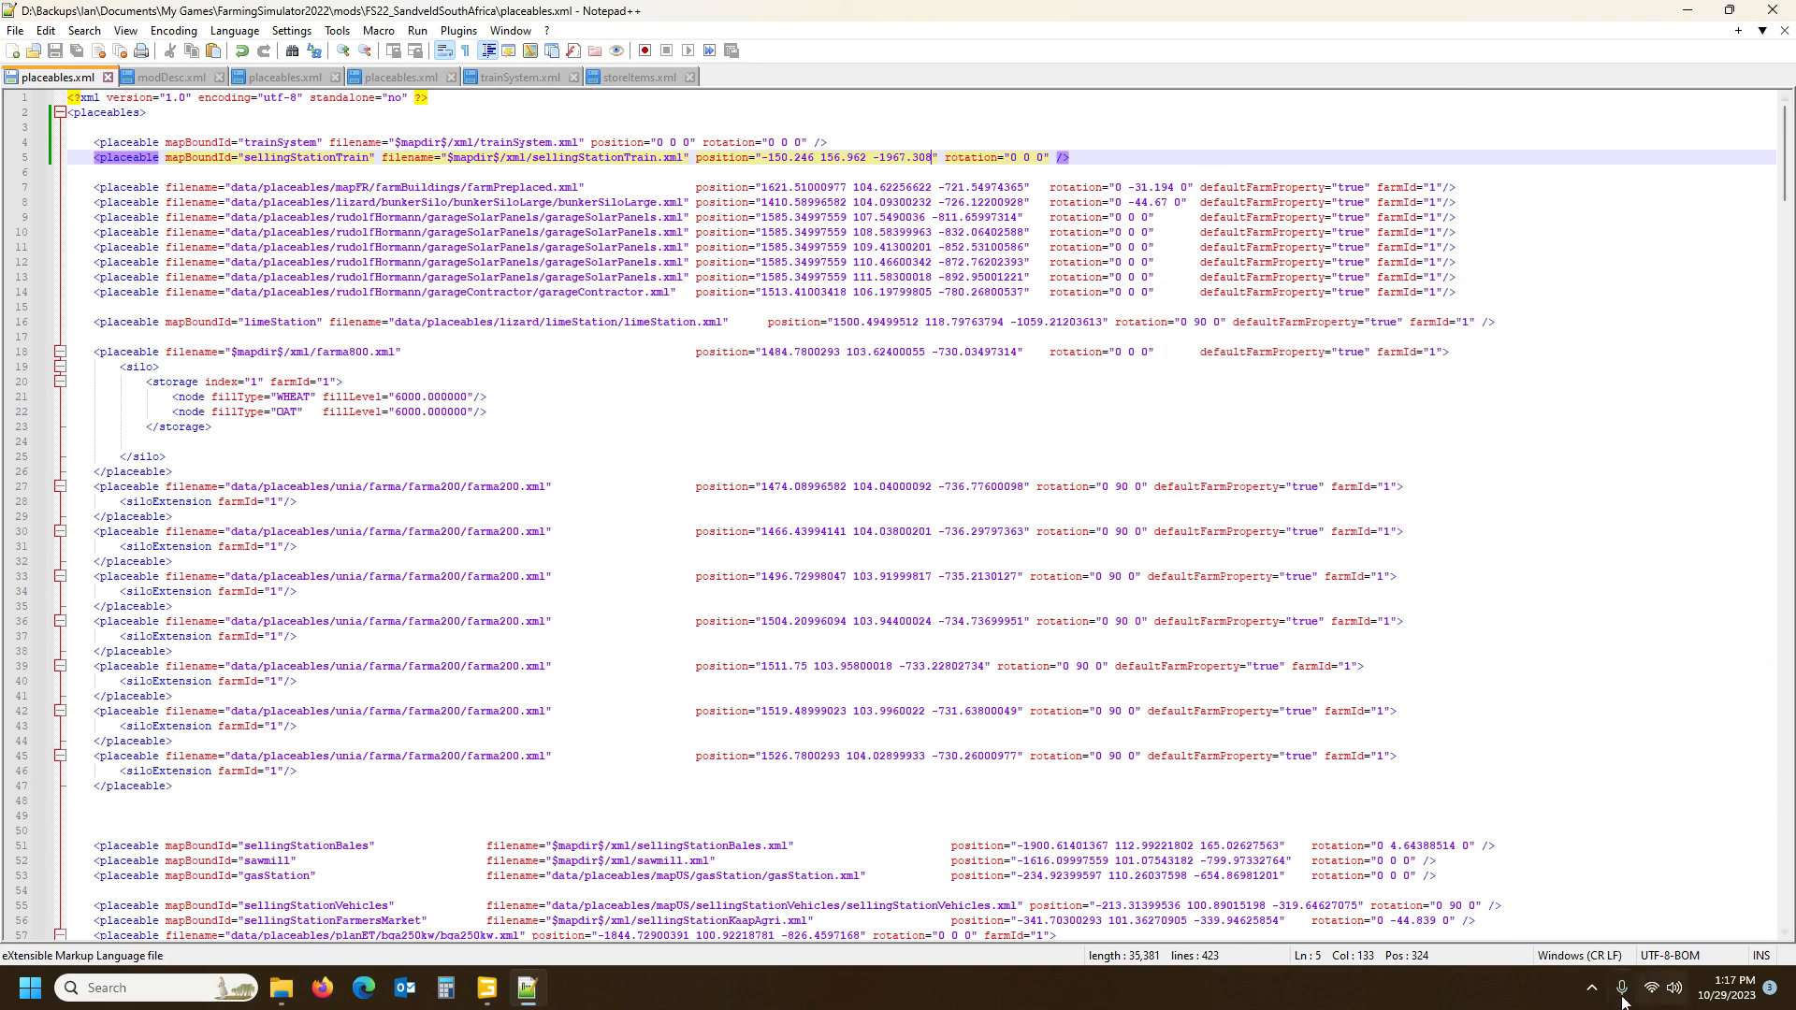
left_click(1592, 989)
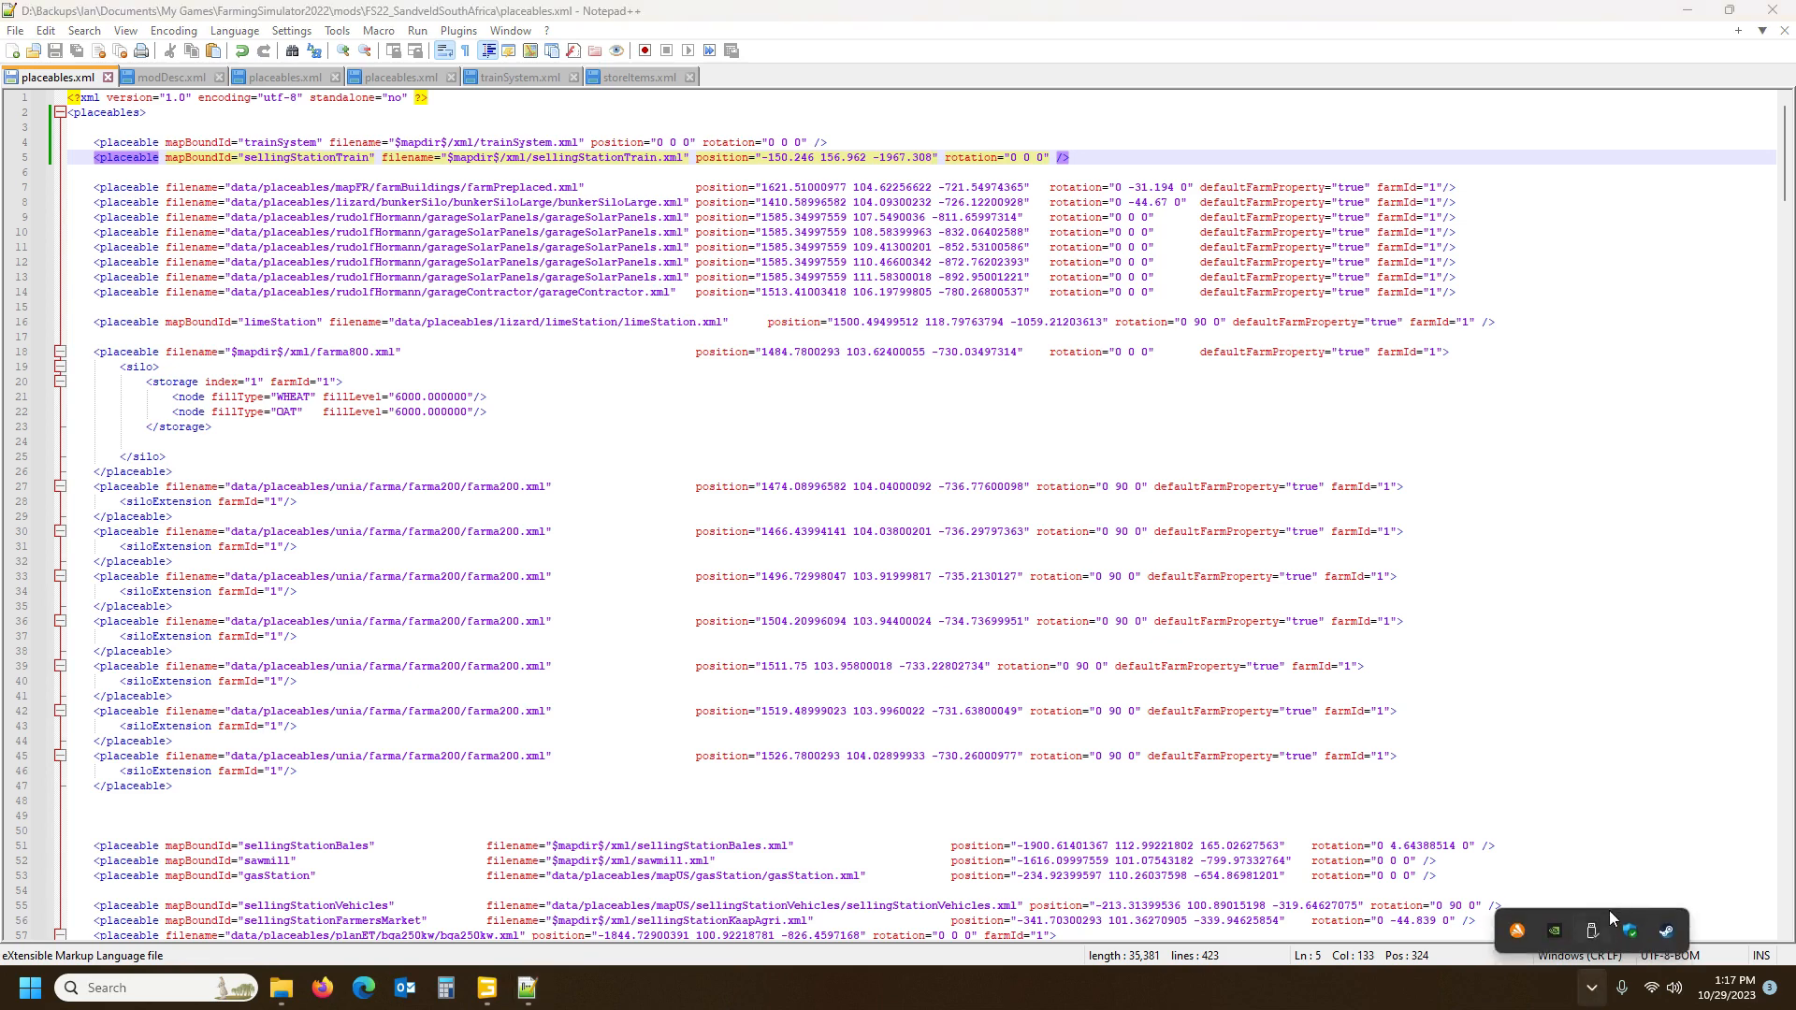
right_click(1666, 935)
left_click(1561, 534)
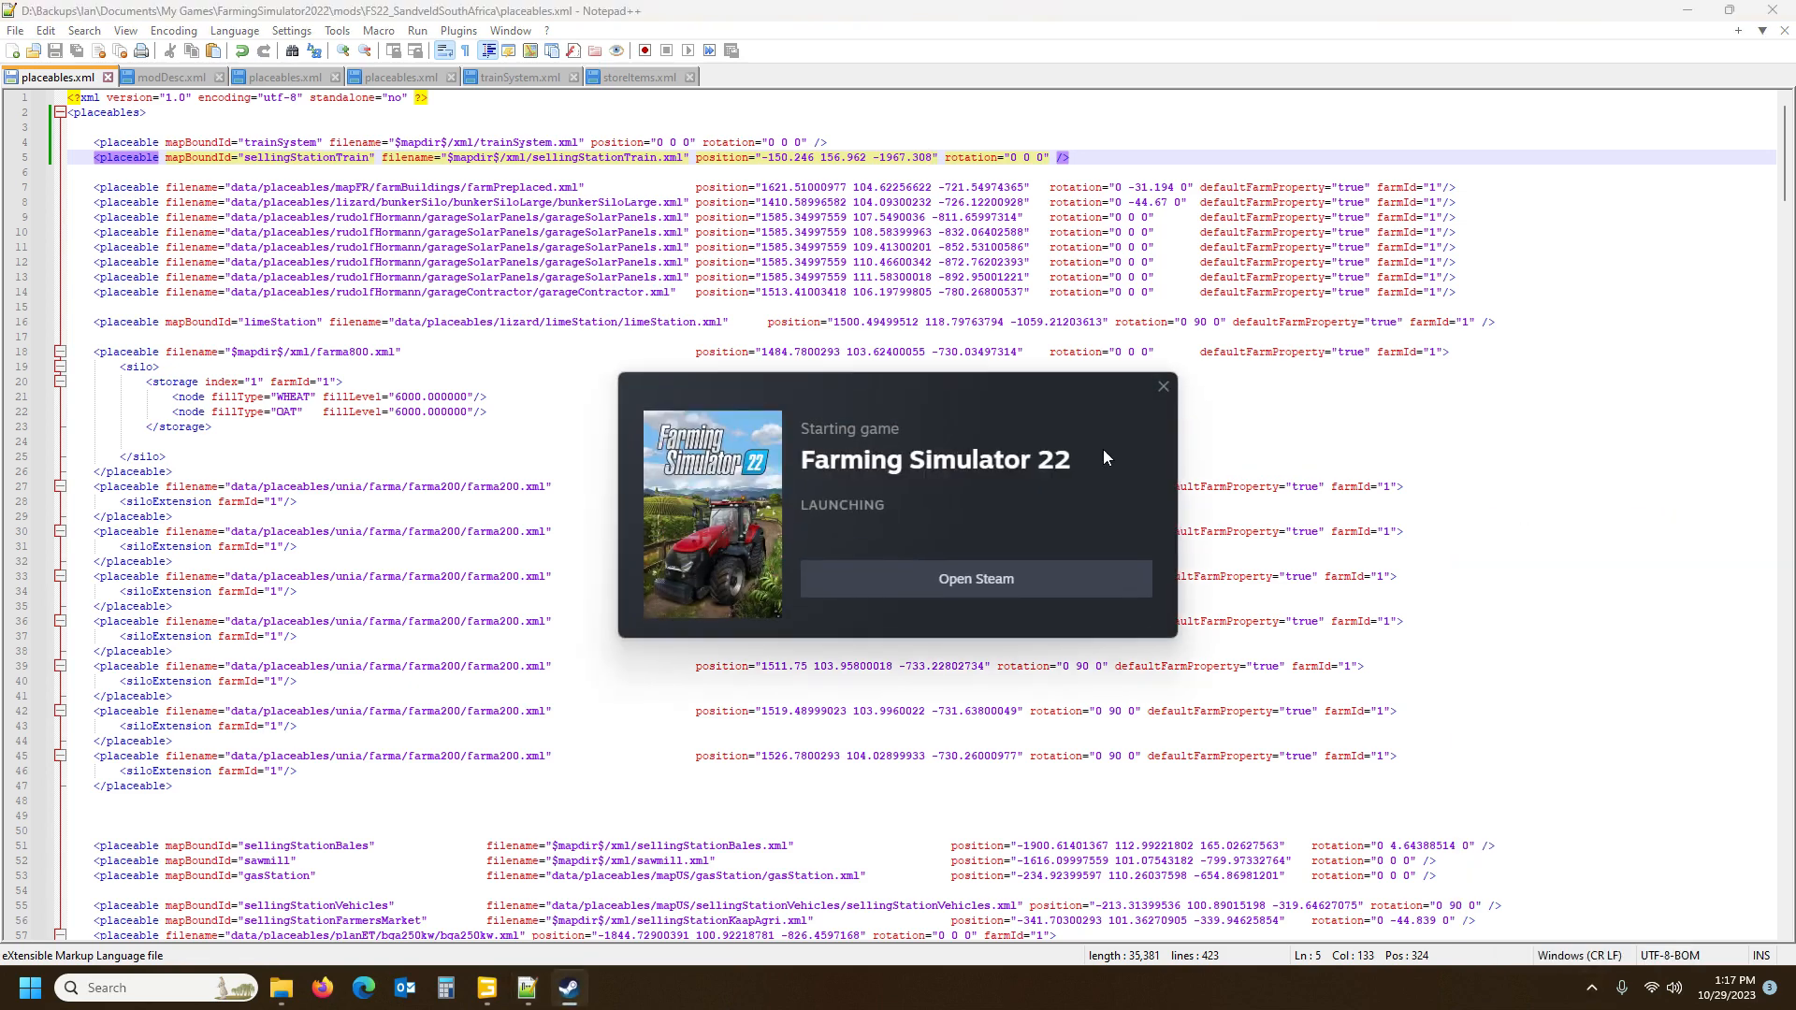
Switch to GIANTS Editor and collapse the entire map.i3d scenegraph
mouse_move(493, 992)
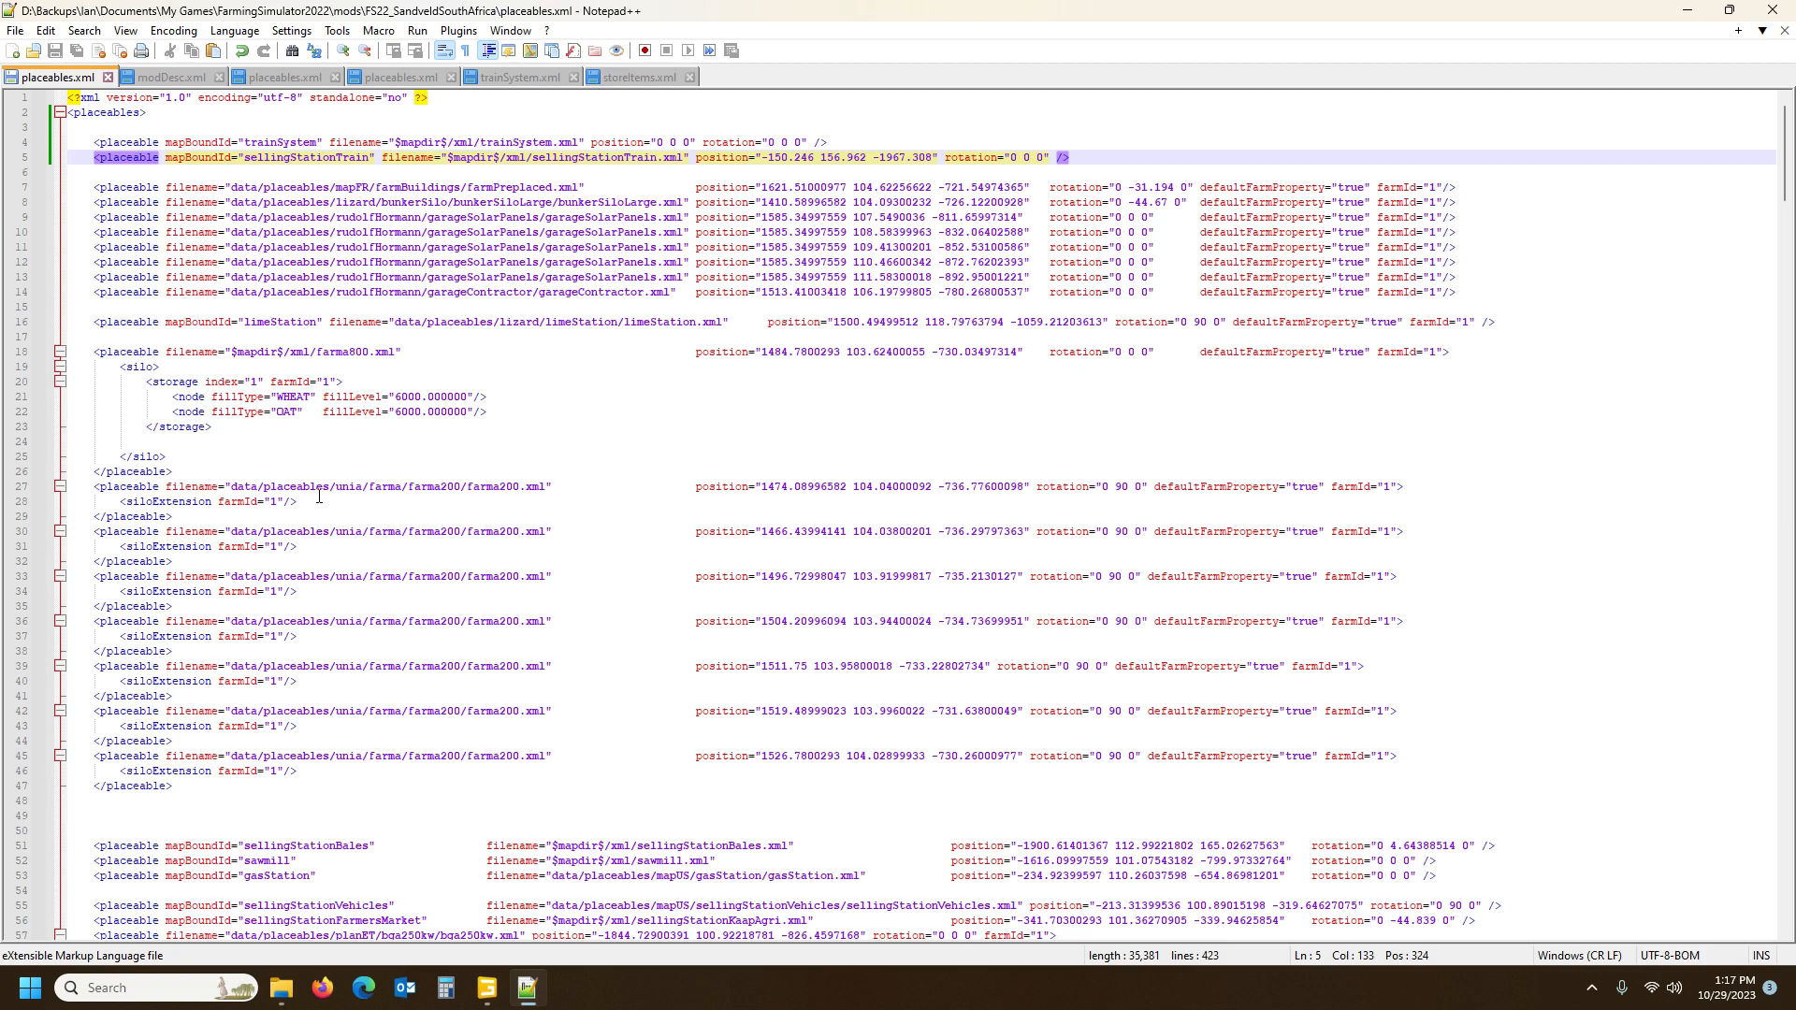
left_click(489, 993)
left_click(487, 988)
left_click_drag(690, 668, 239, 721, "alt")
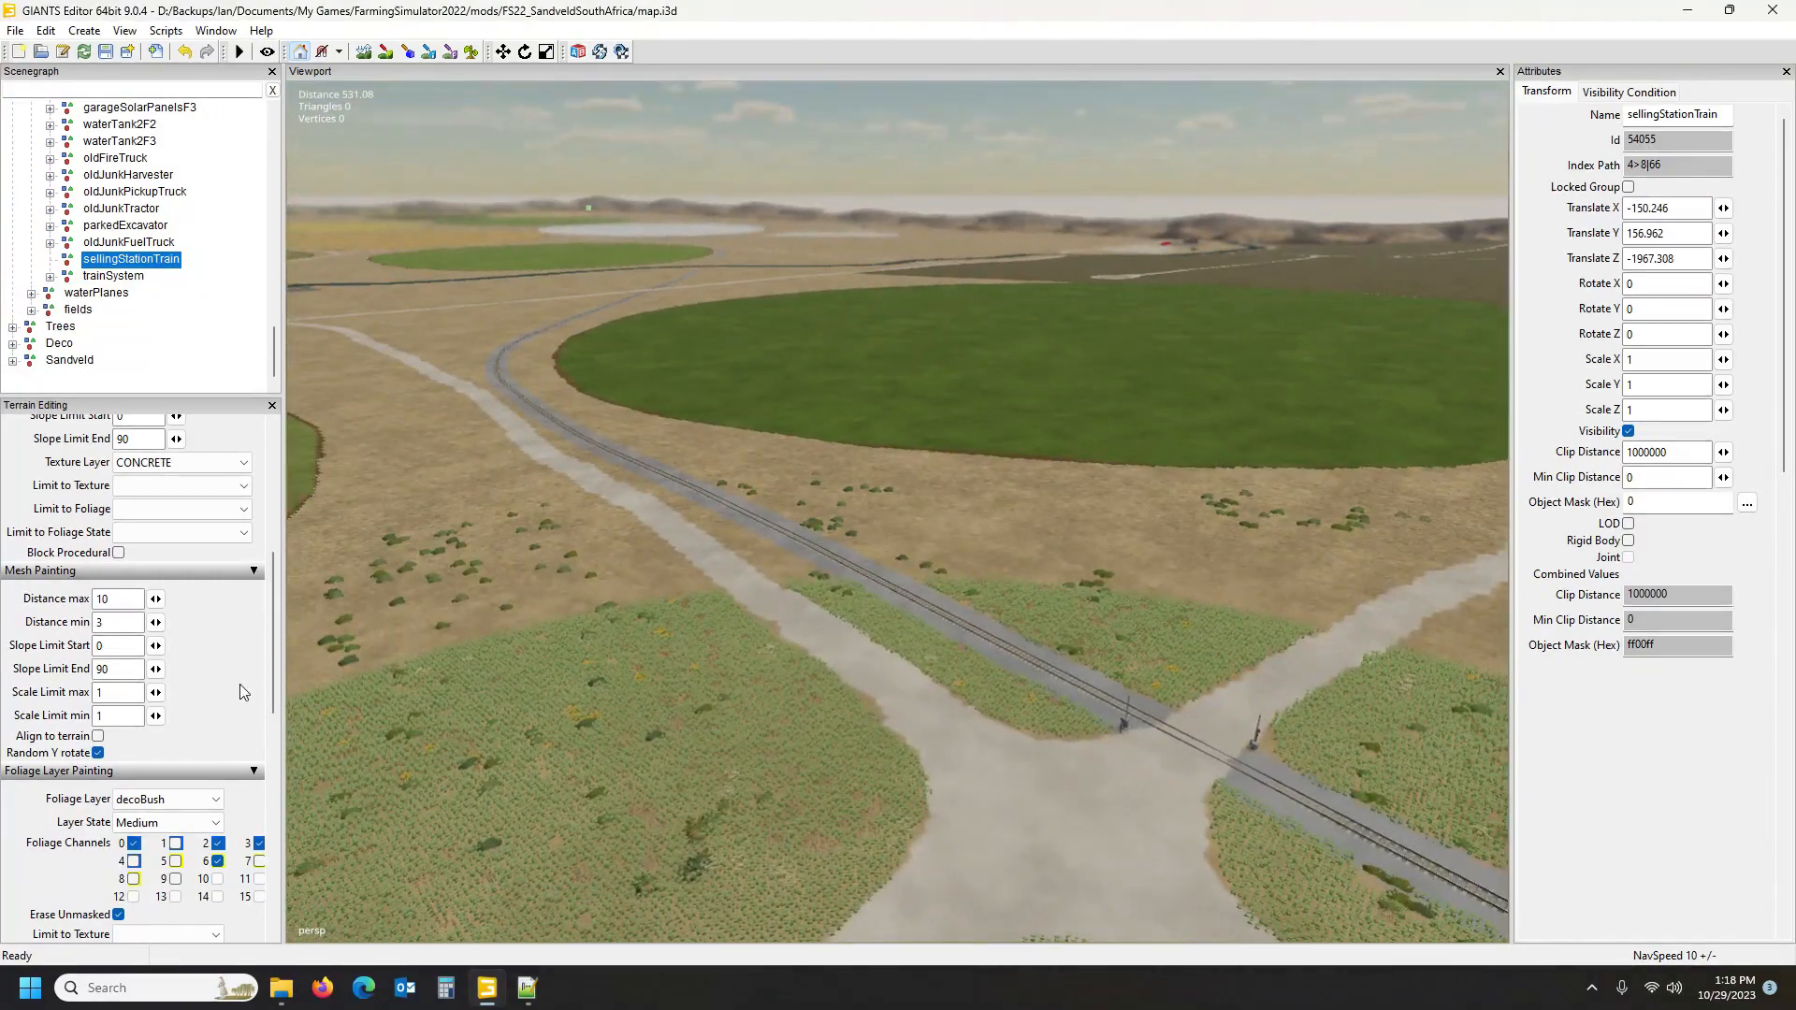
right_click(235, 193)
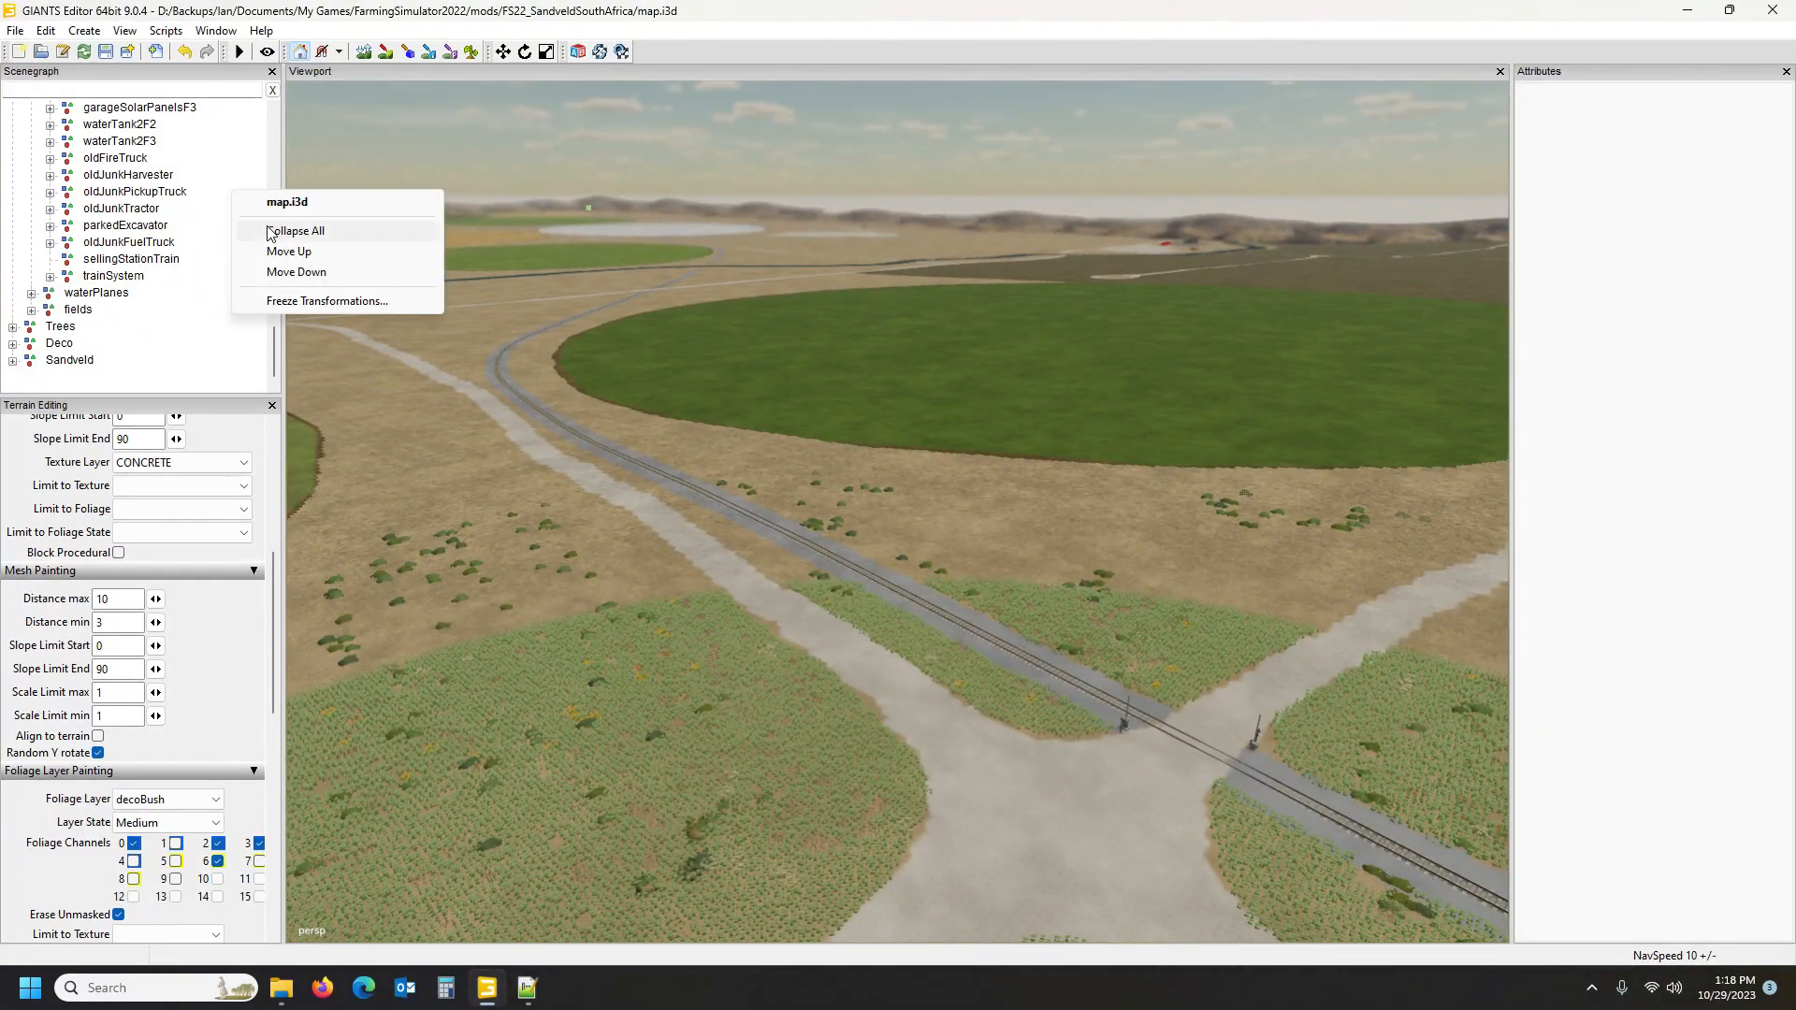
left_click(270, 232)
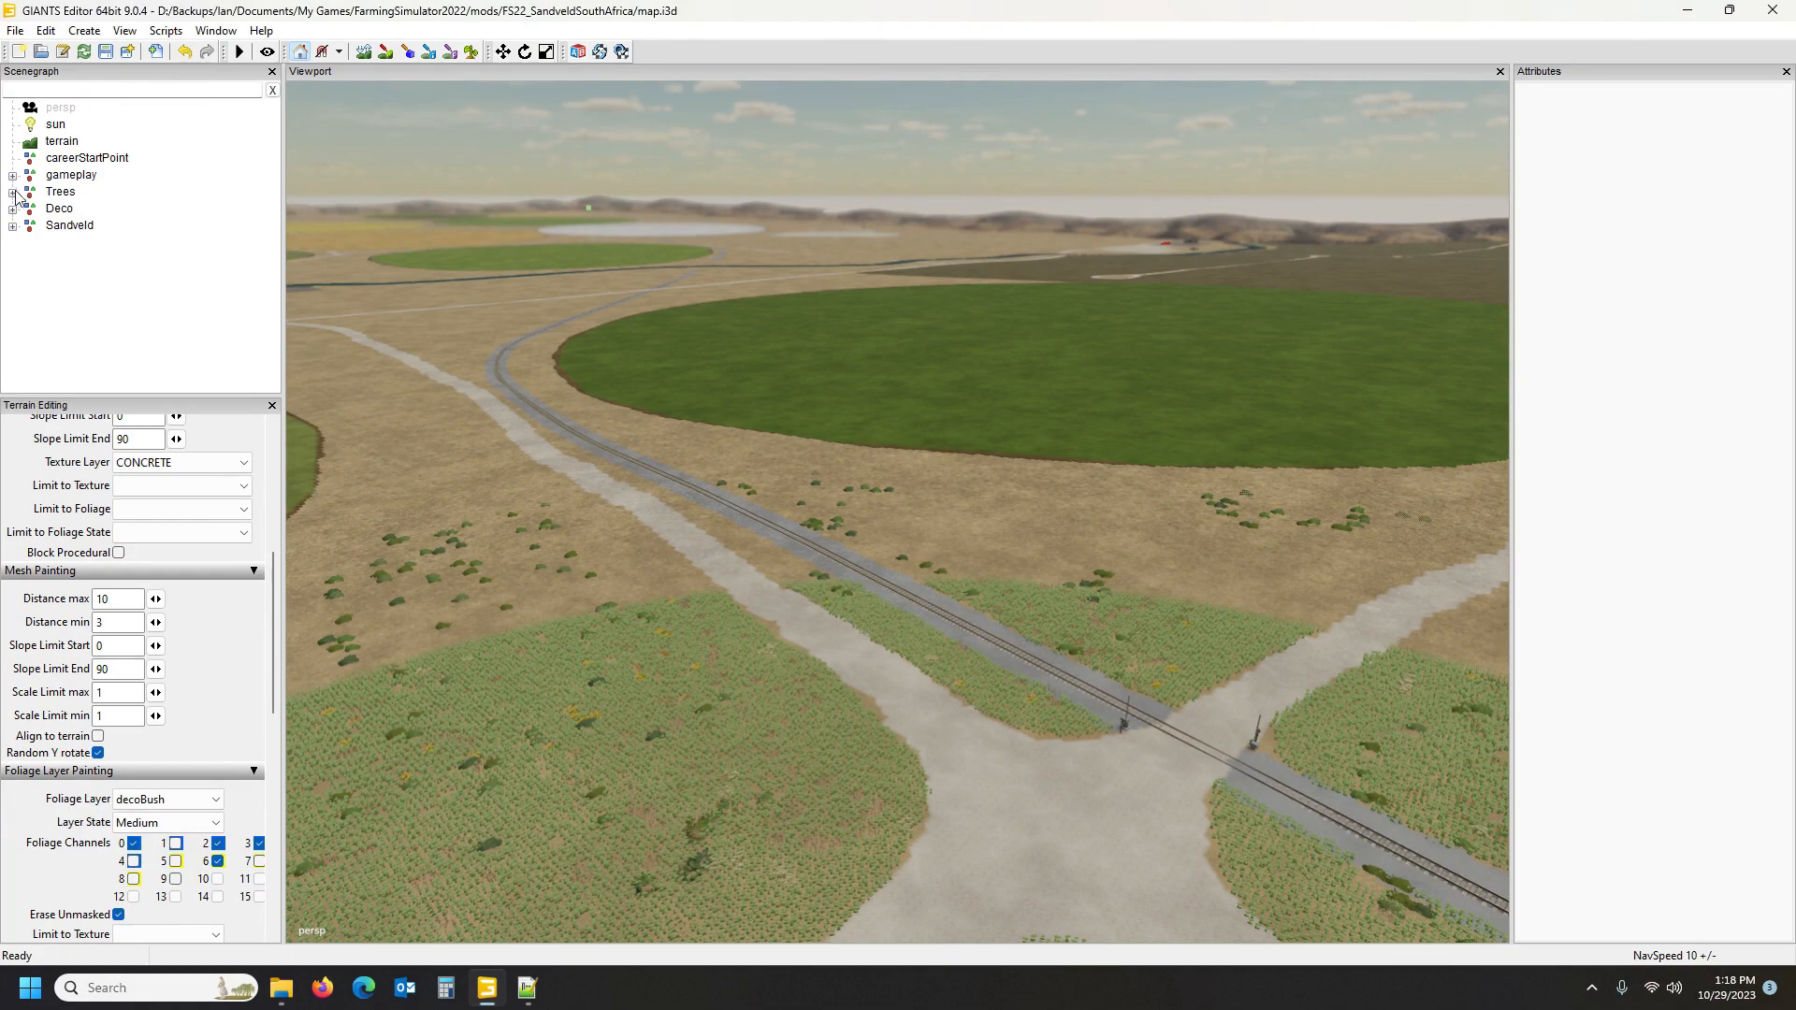
Turn on visibility for the trees group inside the Sandveld group and deselect it
left_click(13, 193)
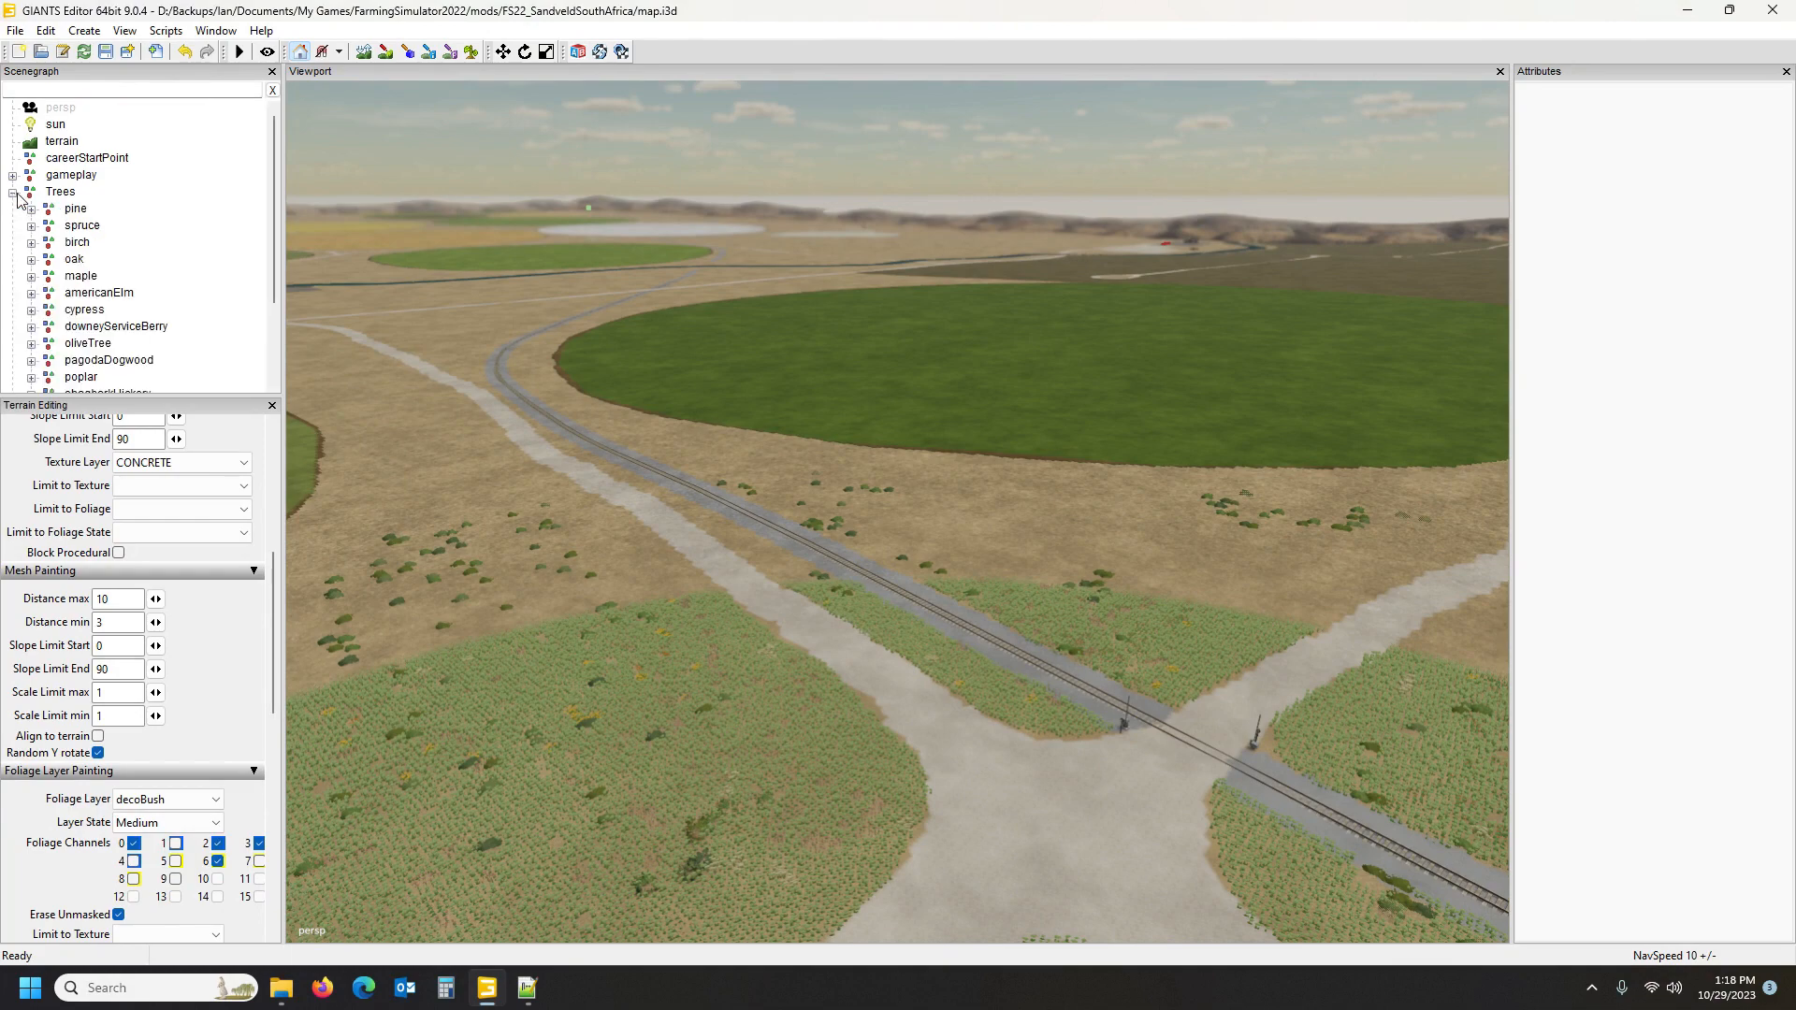
left_click(65, 195)
left_click(13, 193)
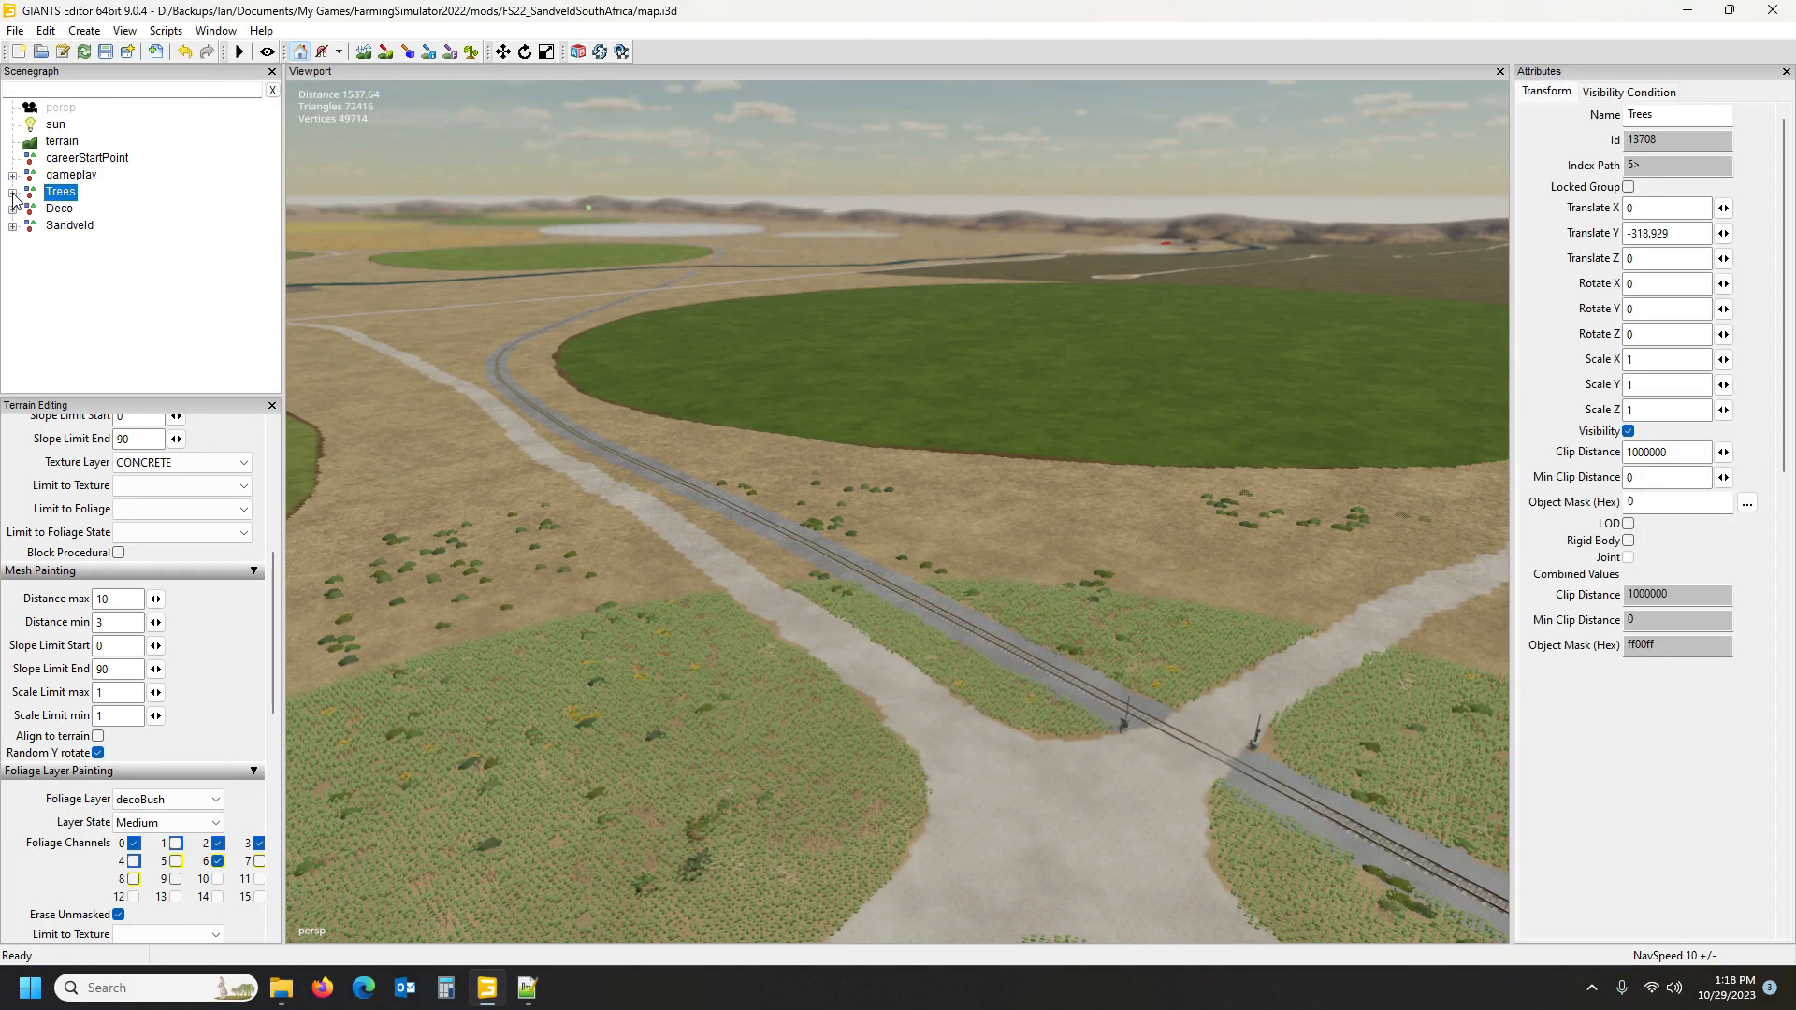
left_click(12, 226)
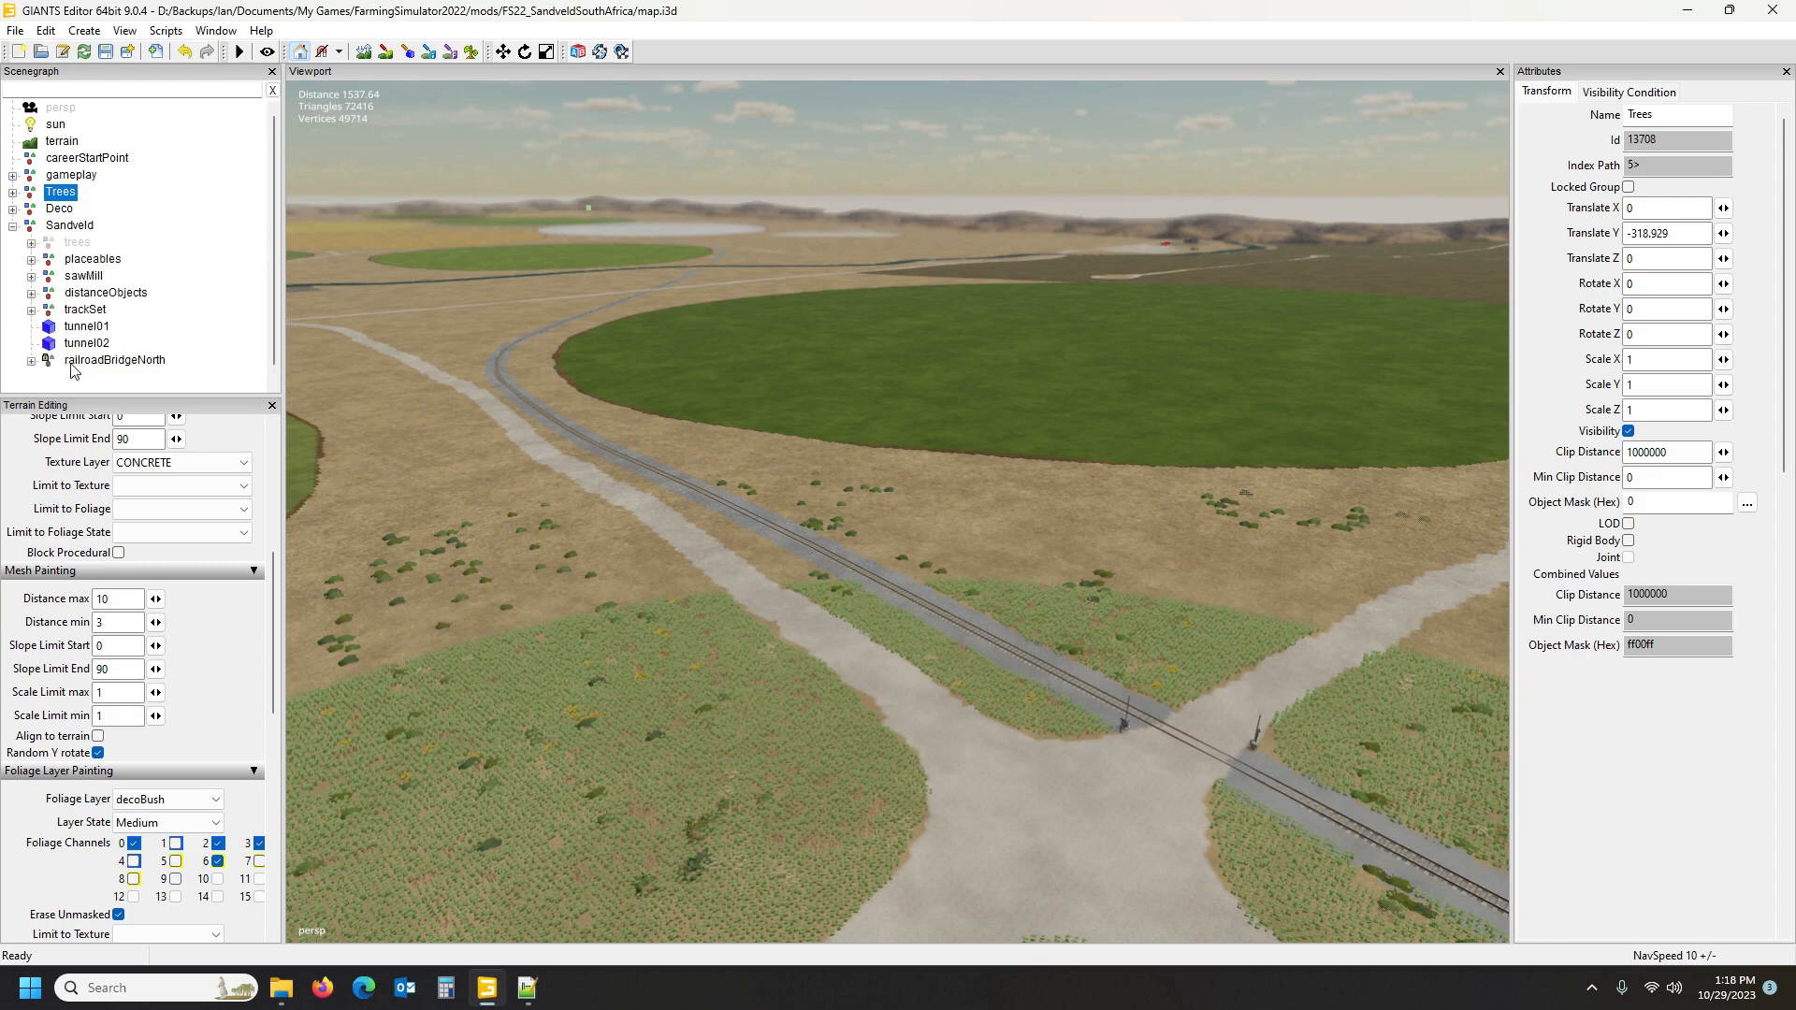
left_click(79, 242)
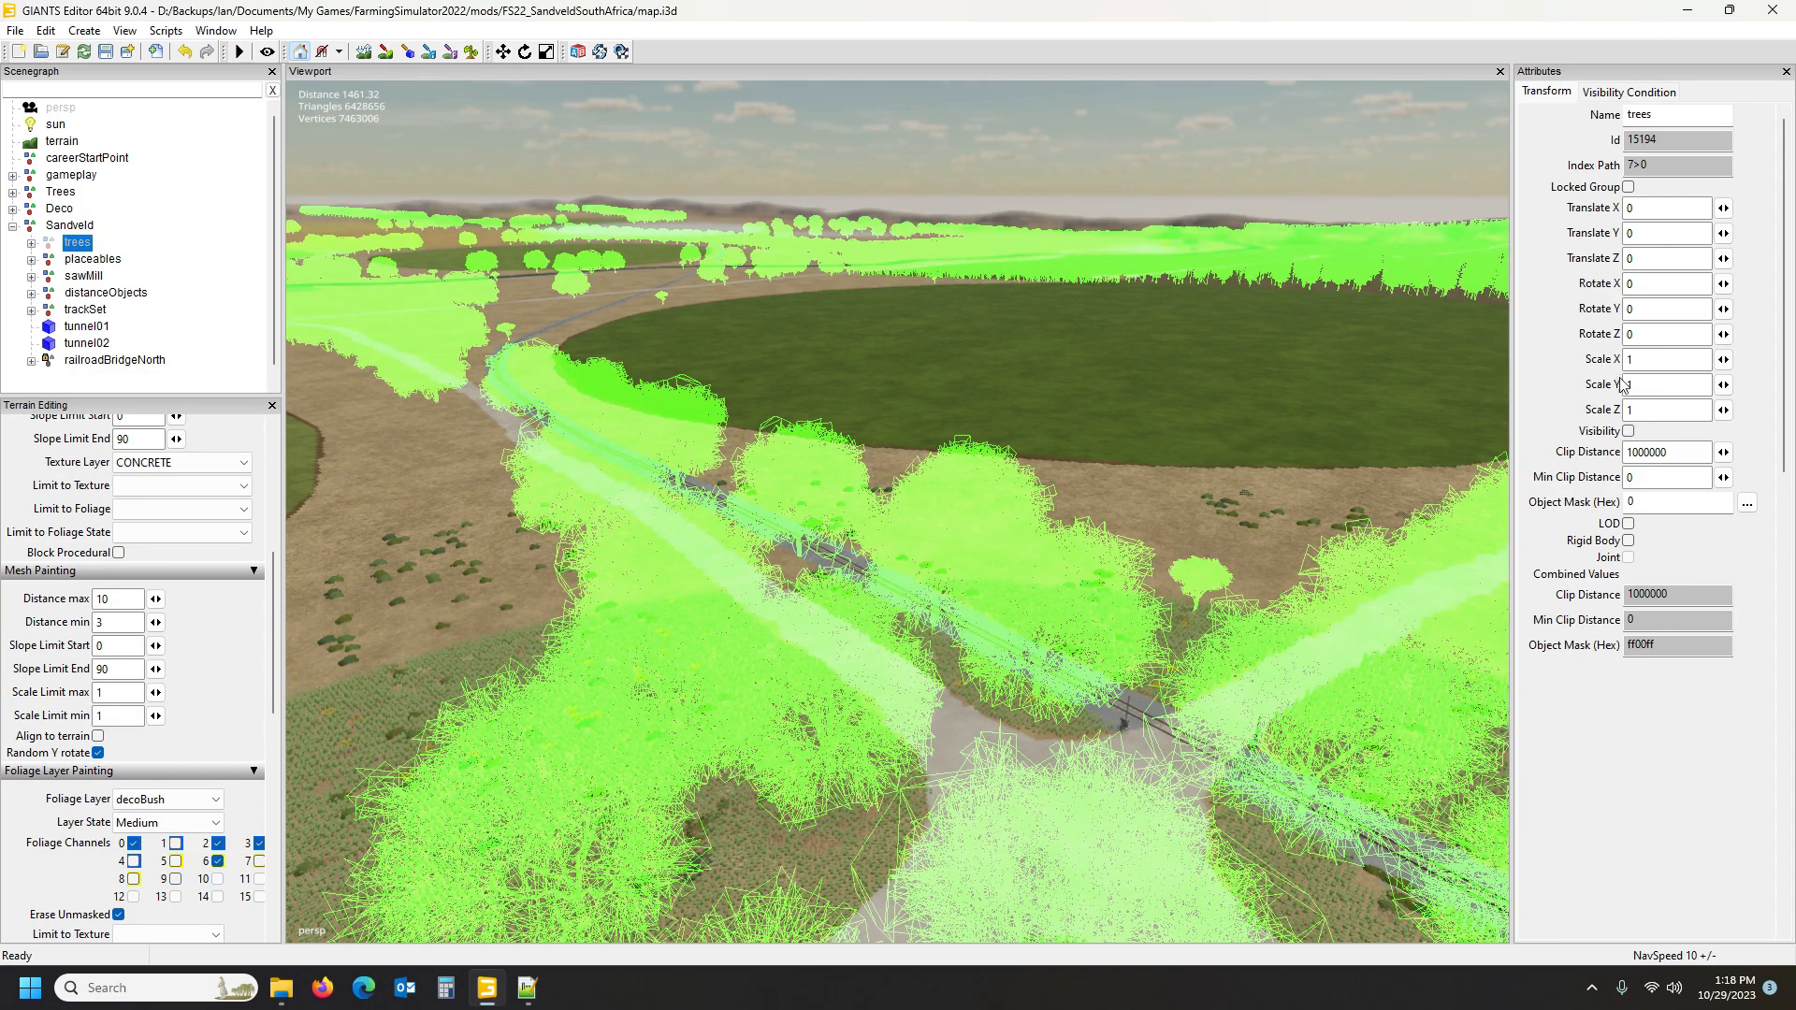
left_click(1629, 432)
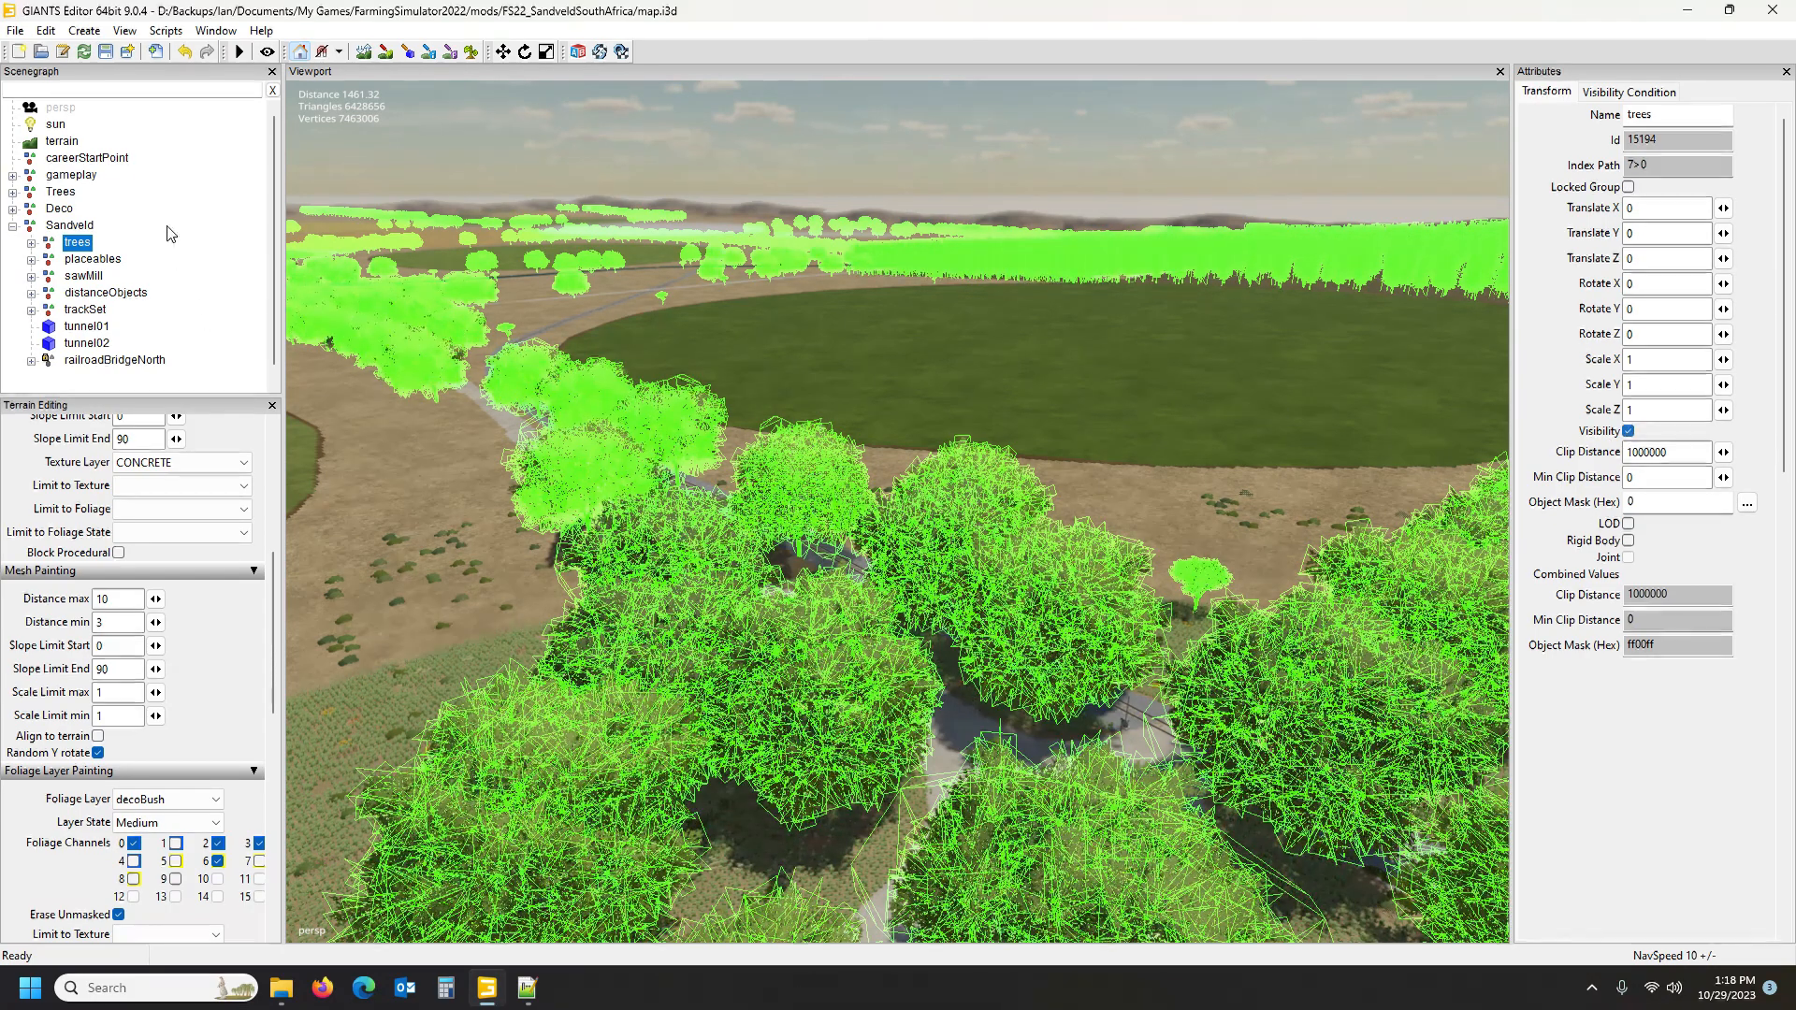
left_click(171, 234)
Examine the tree rows along the railway track, around the crossing and the tunnel entrance
left_click_drag(341, 270, 559, 348, "alt")
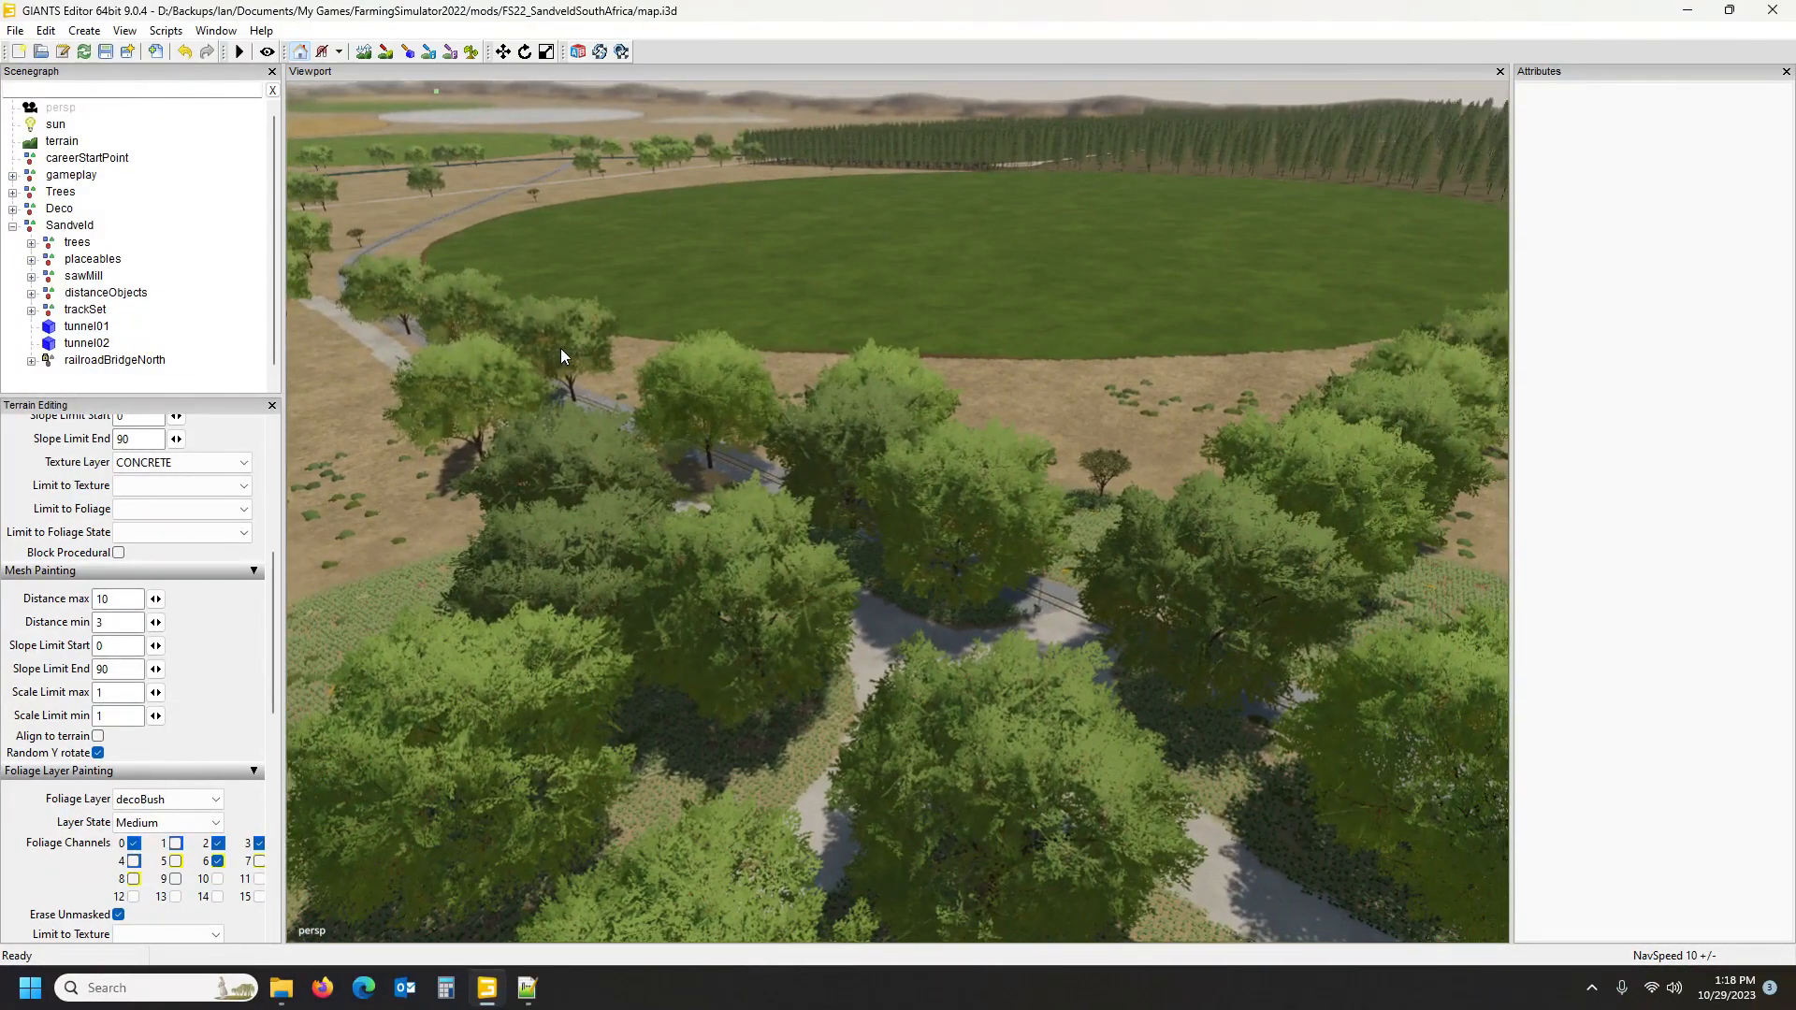
left_click(77, 243)
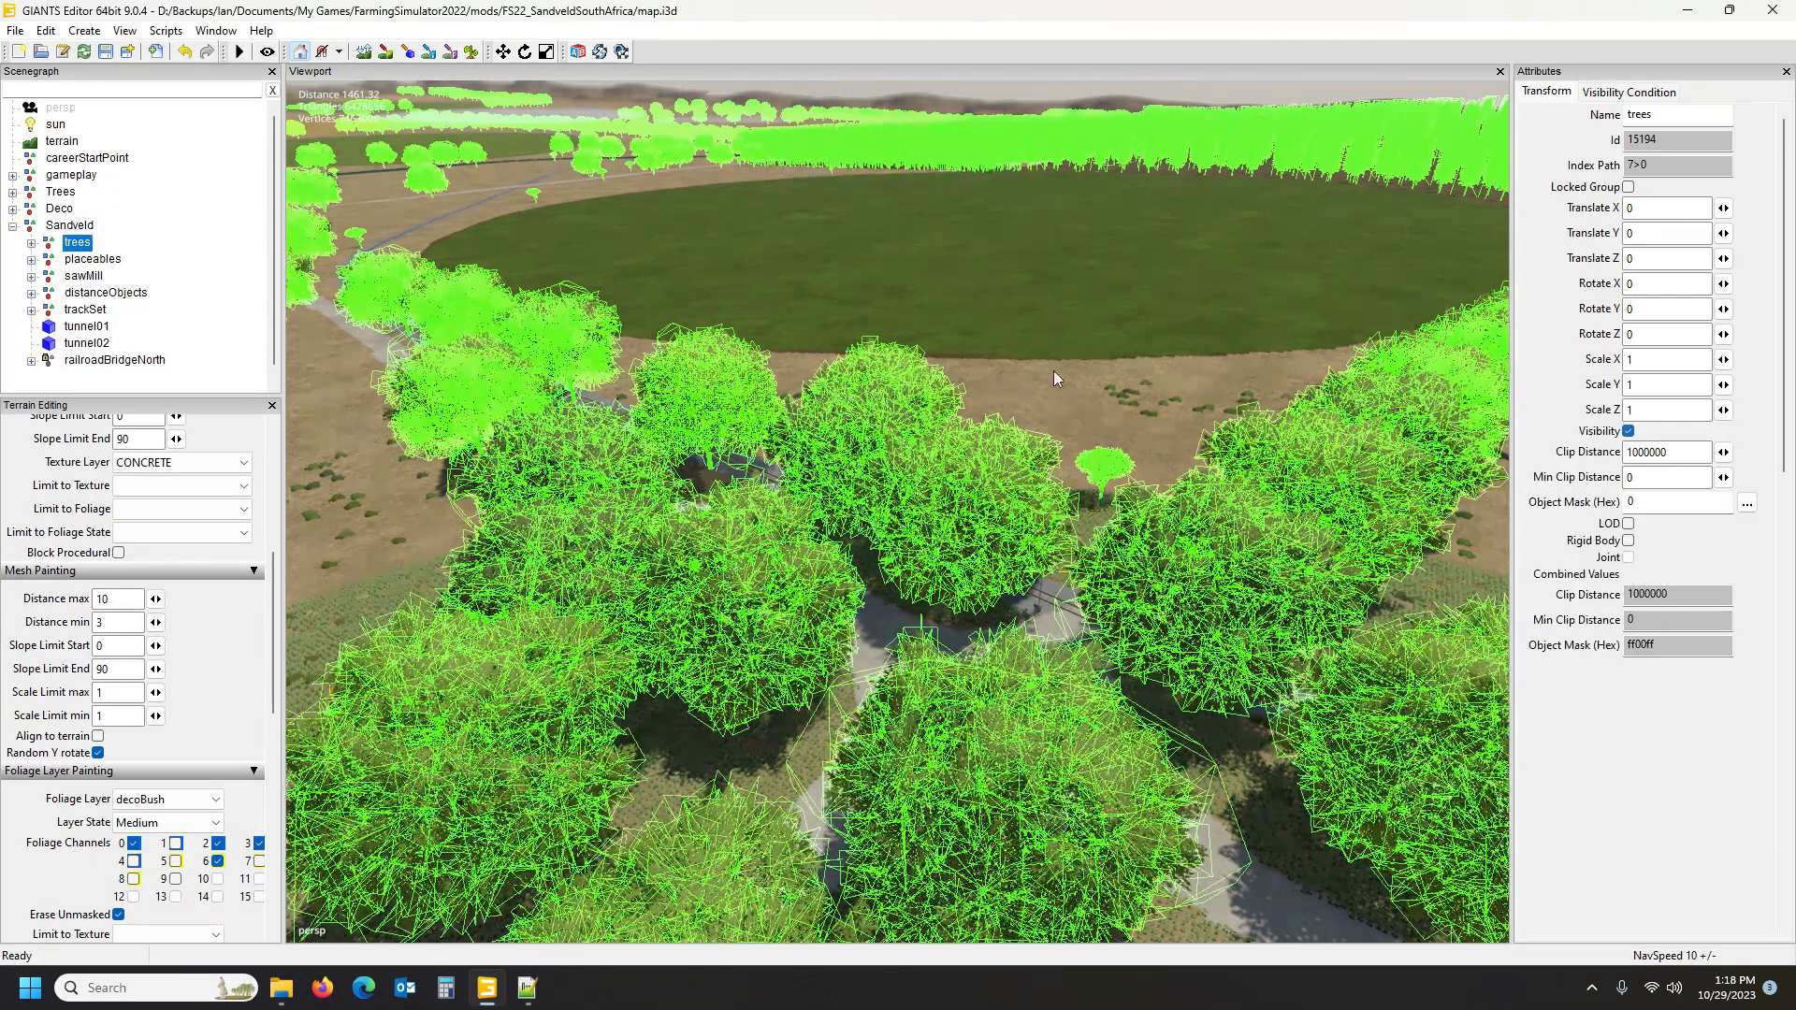
left_click_drag(1019, 362, 978, 352, "alt")
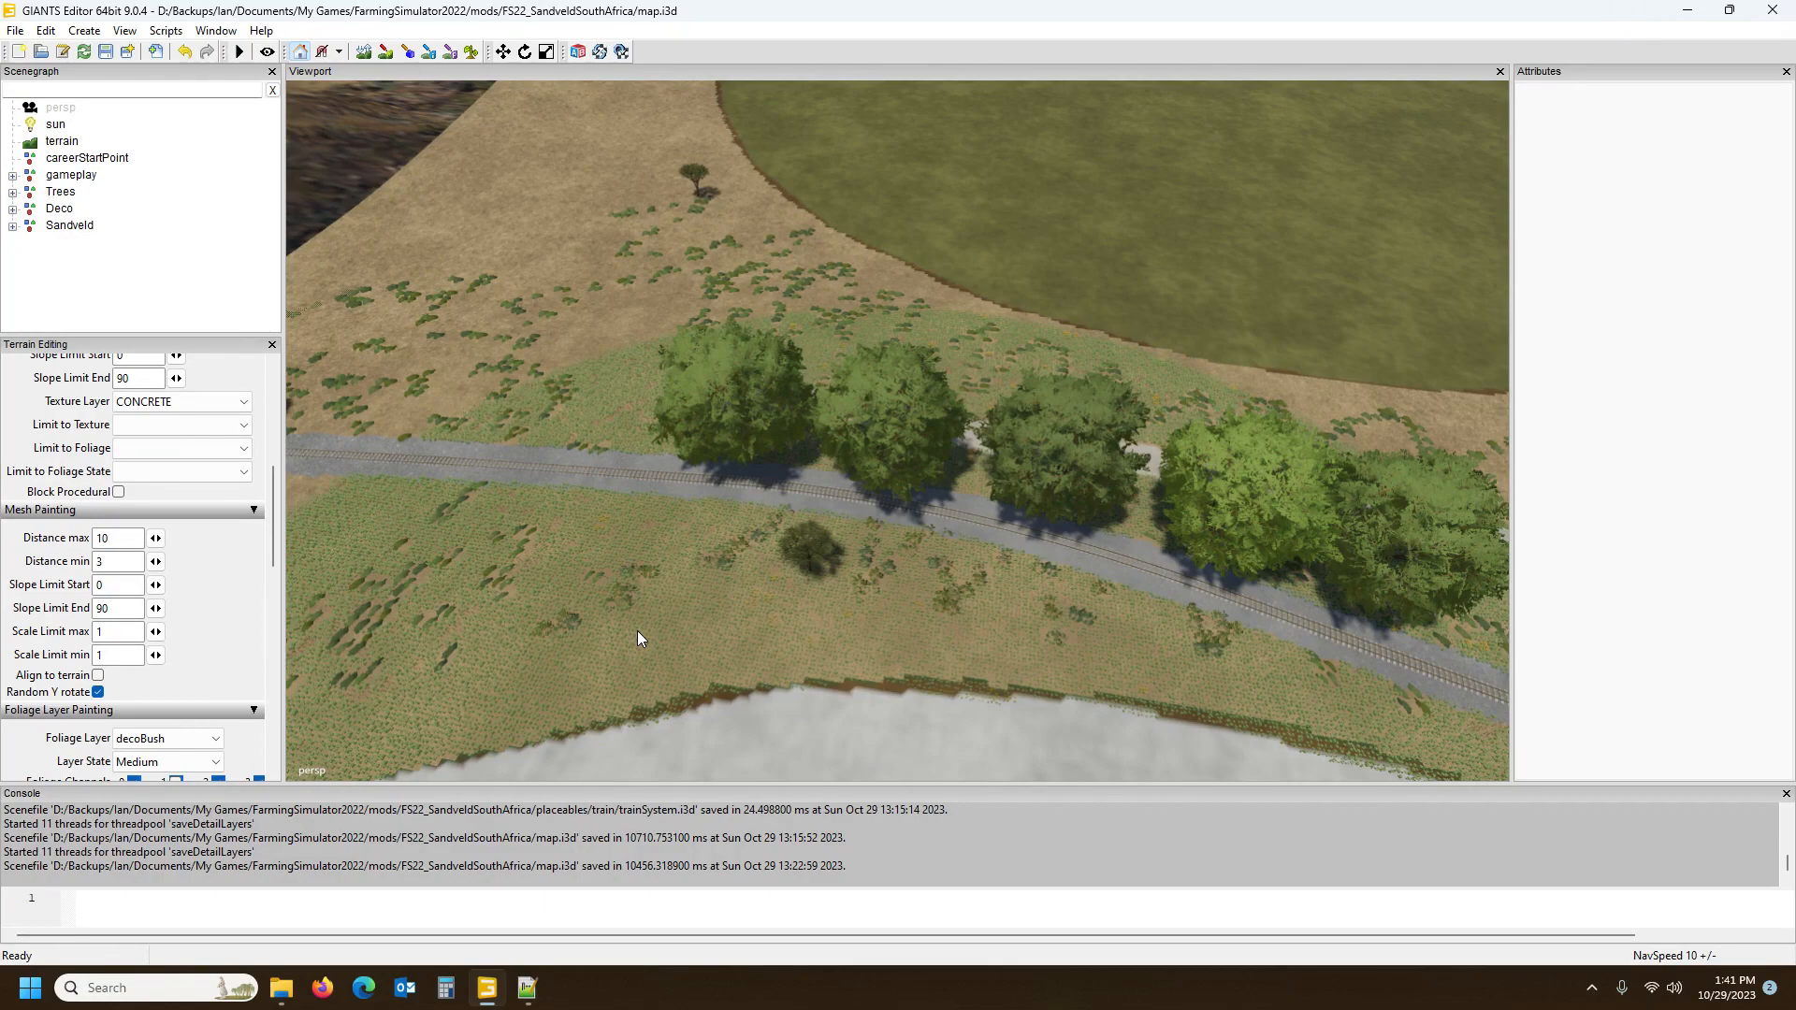
left_click_drag(518, 609, 564, 509, "alt")
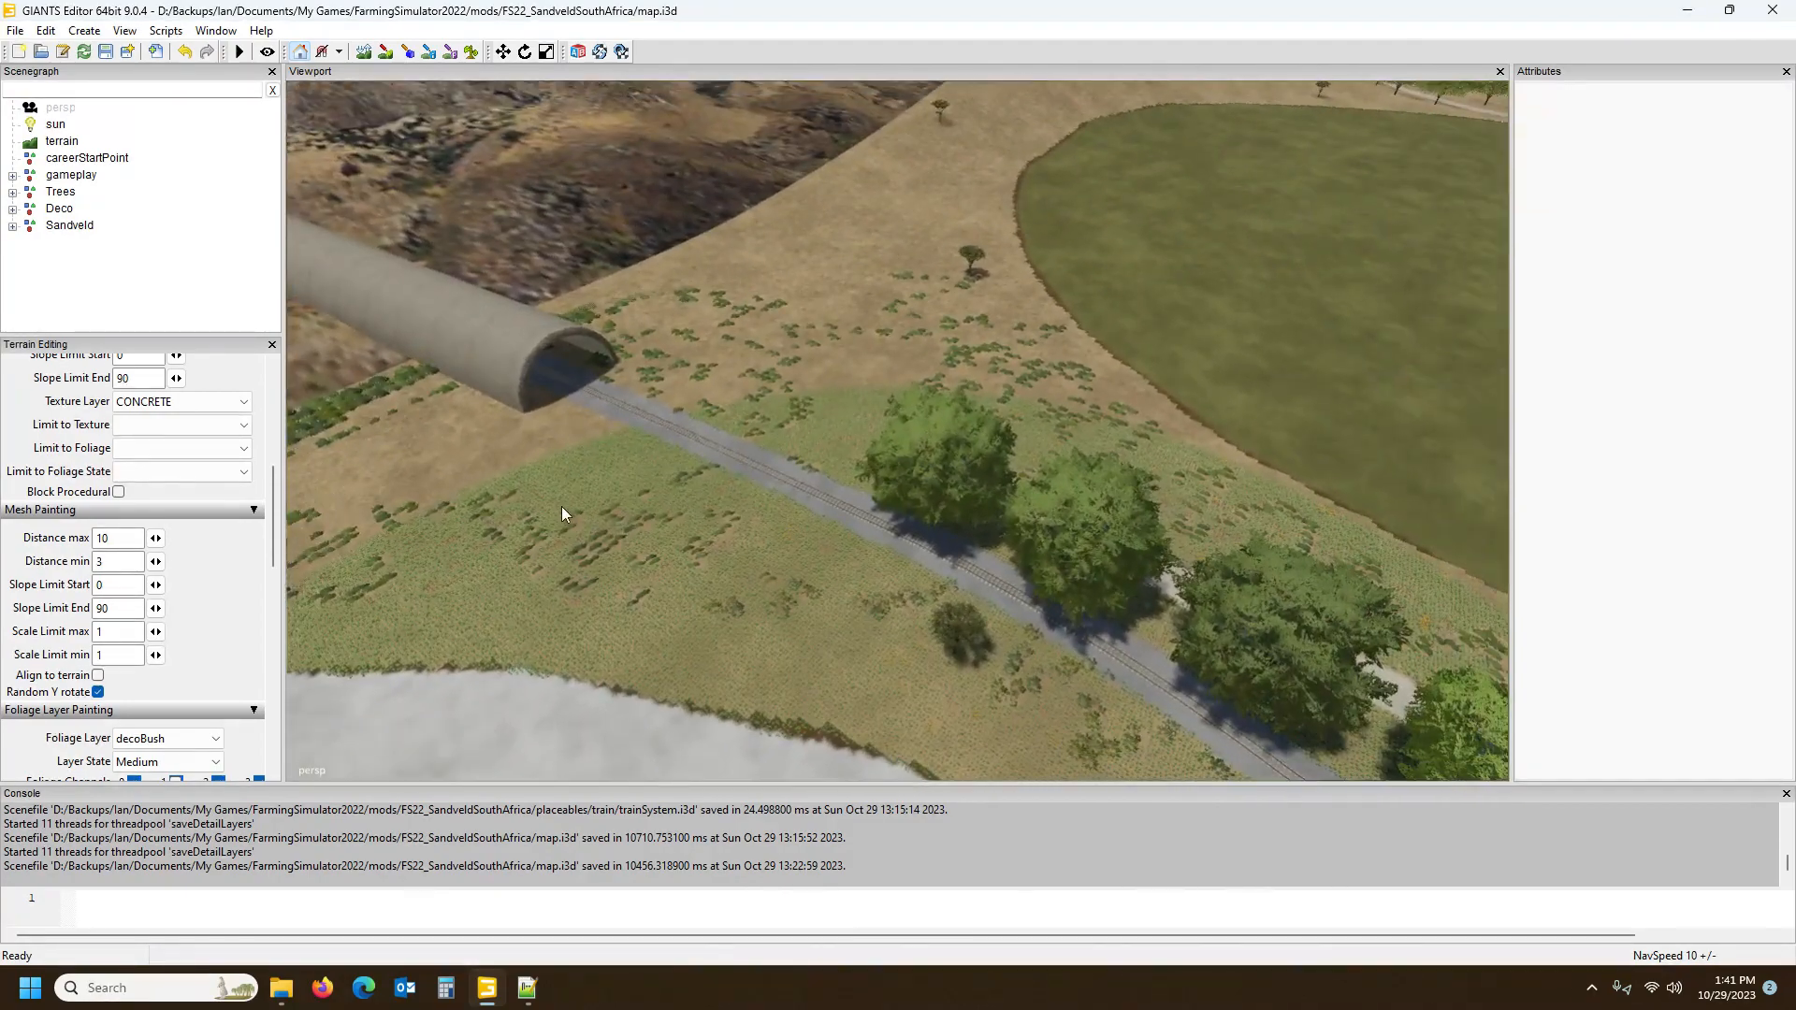
left_click_drag(468, 350, 464, 307, "alt")
left_click_drag(728, 457, 1246, 465, "alt")
left_click_drag(1070, 295, 1119, 354, "alt")
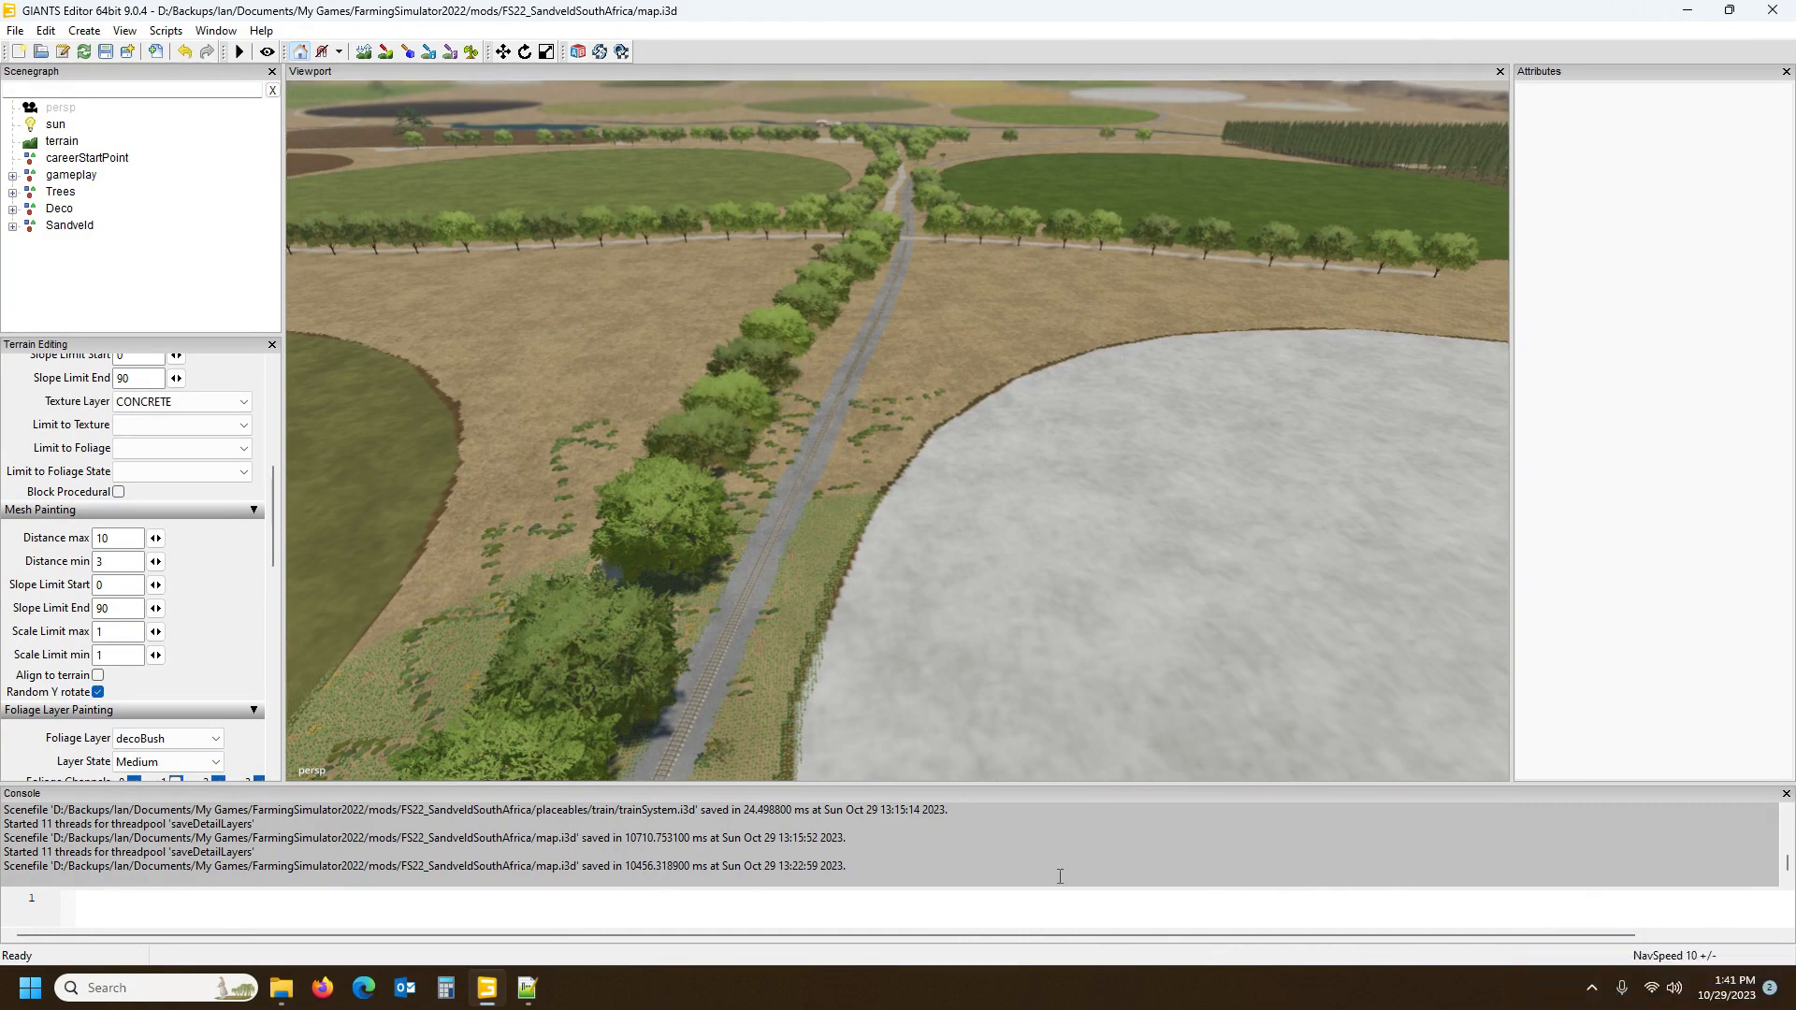
Launch Farming Simulator 22 from Steam and skip the intro videos to reach its main menu
left_click(1592, 988)
right_click(1666, 931)
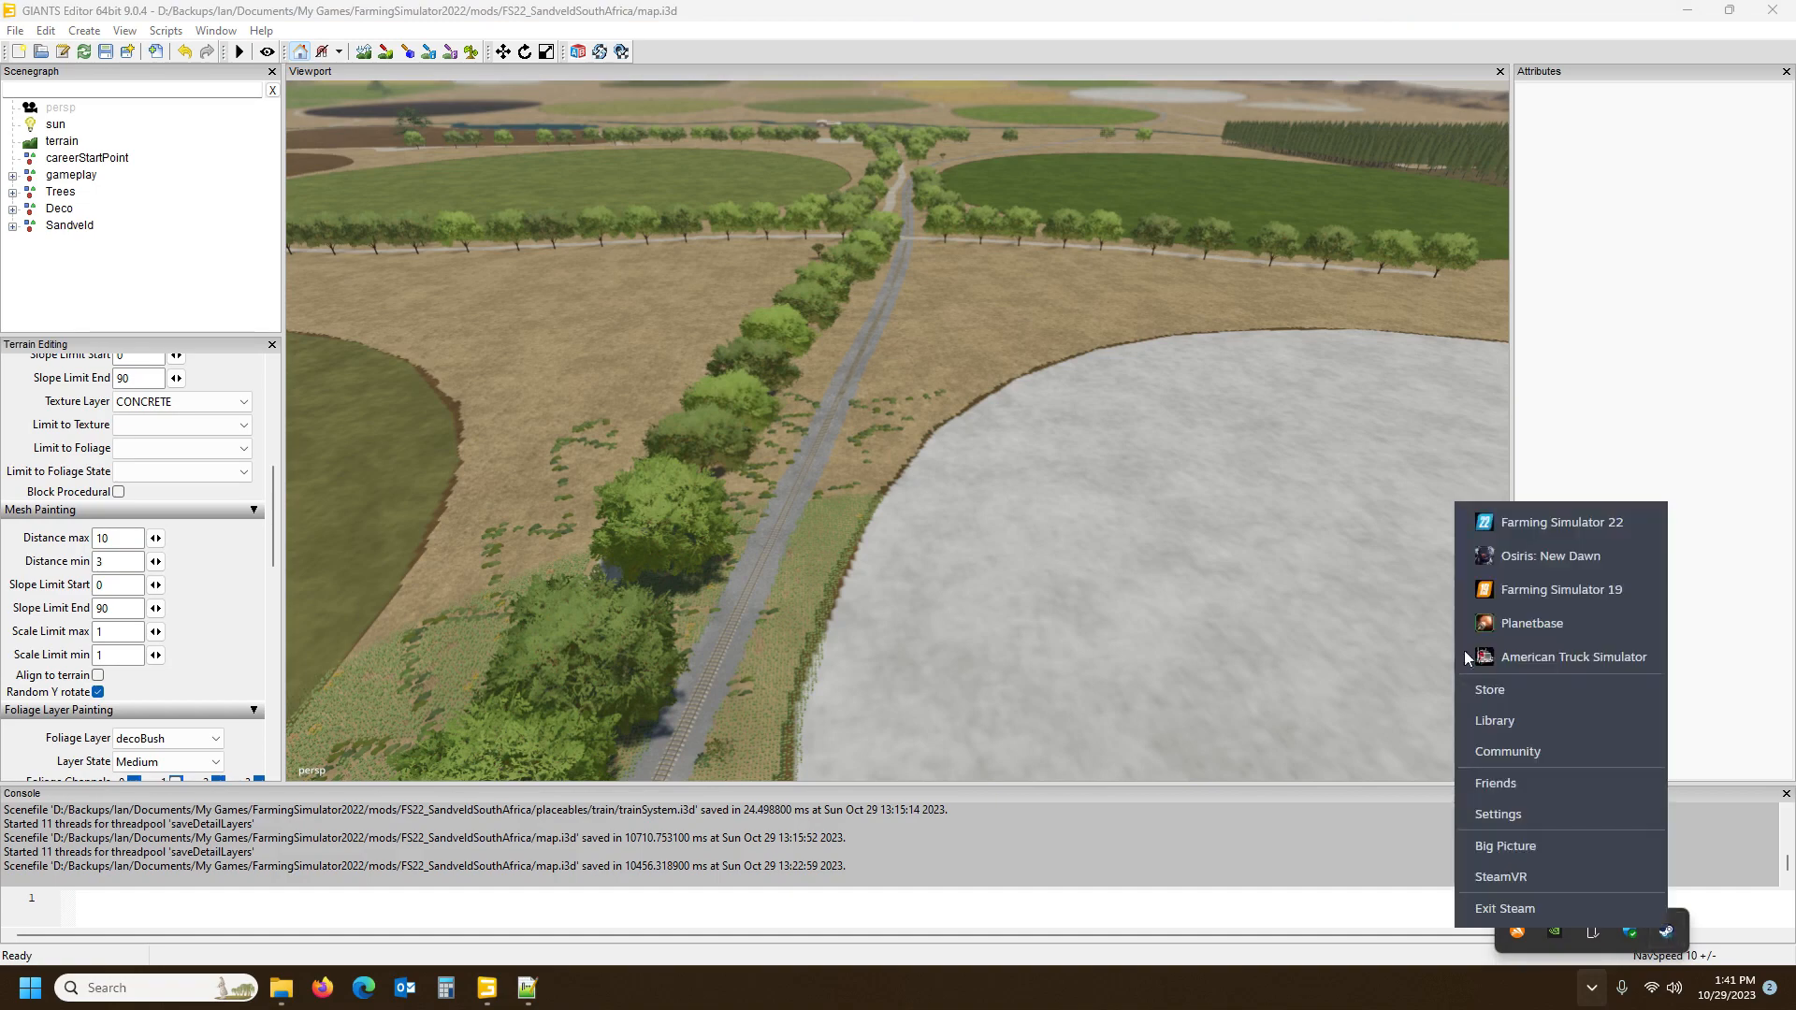
left_click(1553, 517)
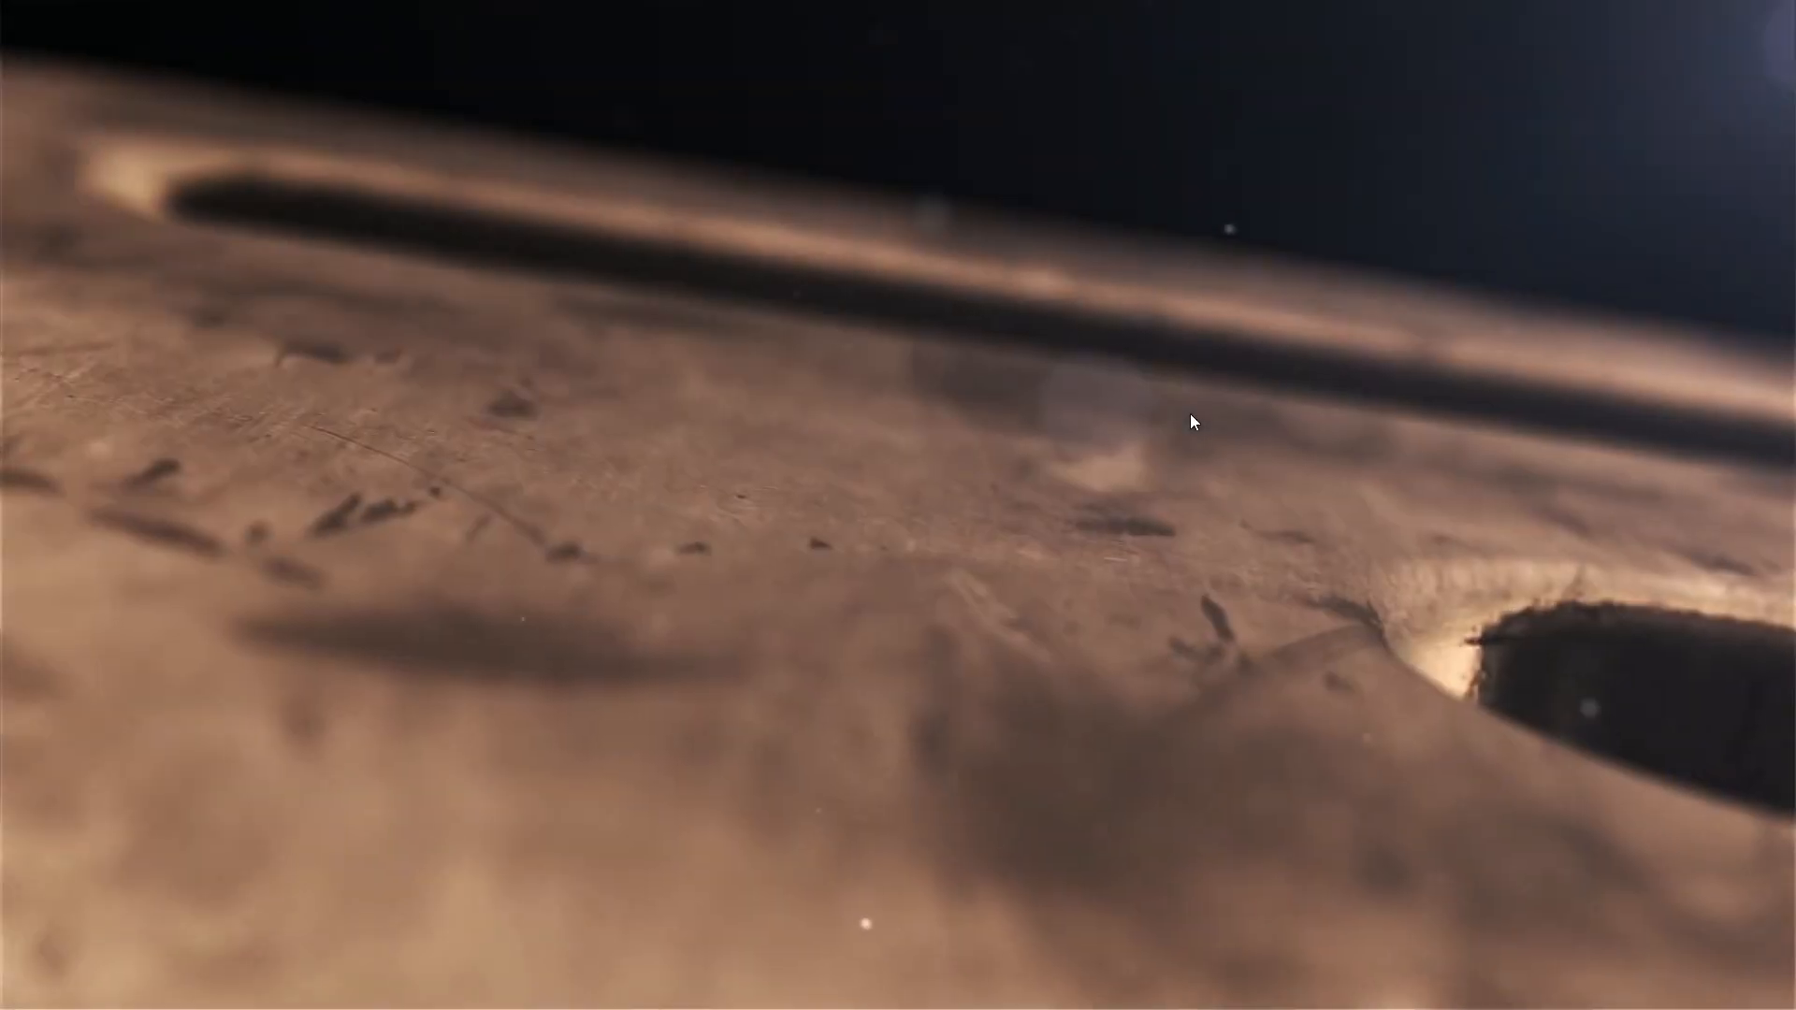
left_click(737, 166)
left_click(739, 171)
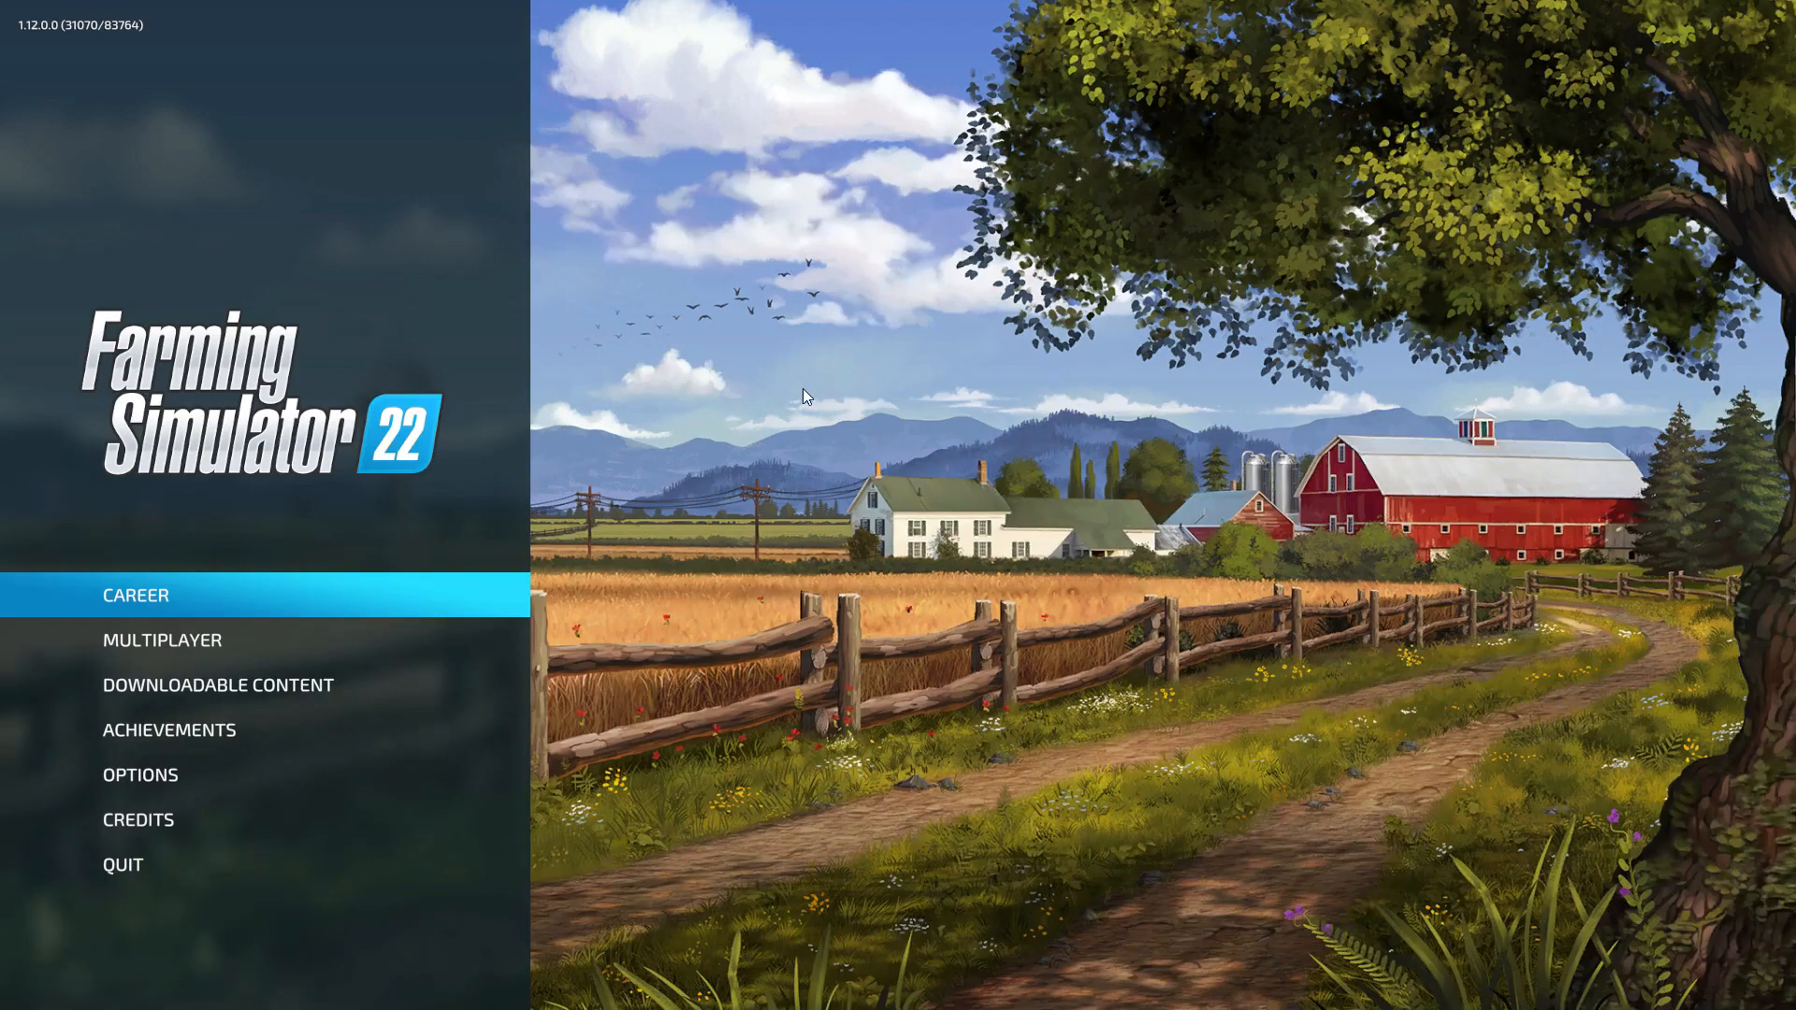
Start a new career game on the Sandveld Sout Africa 4X map
left_click(178, 602)
left_click(842, 524)
left_click(559, 502)
scroll(721, 514, "down", 9)
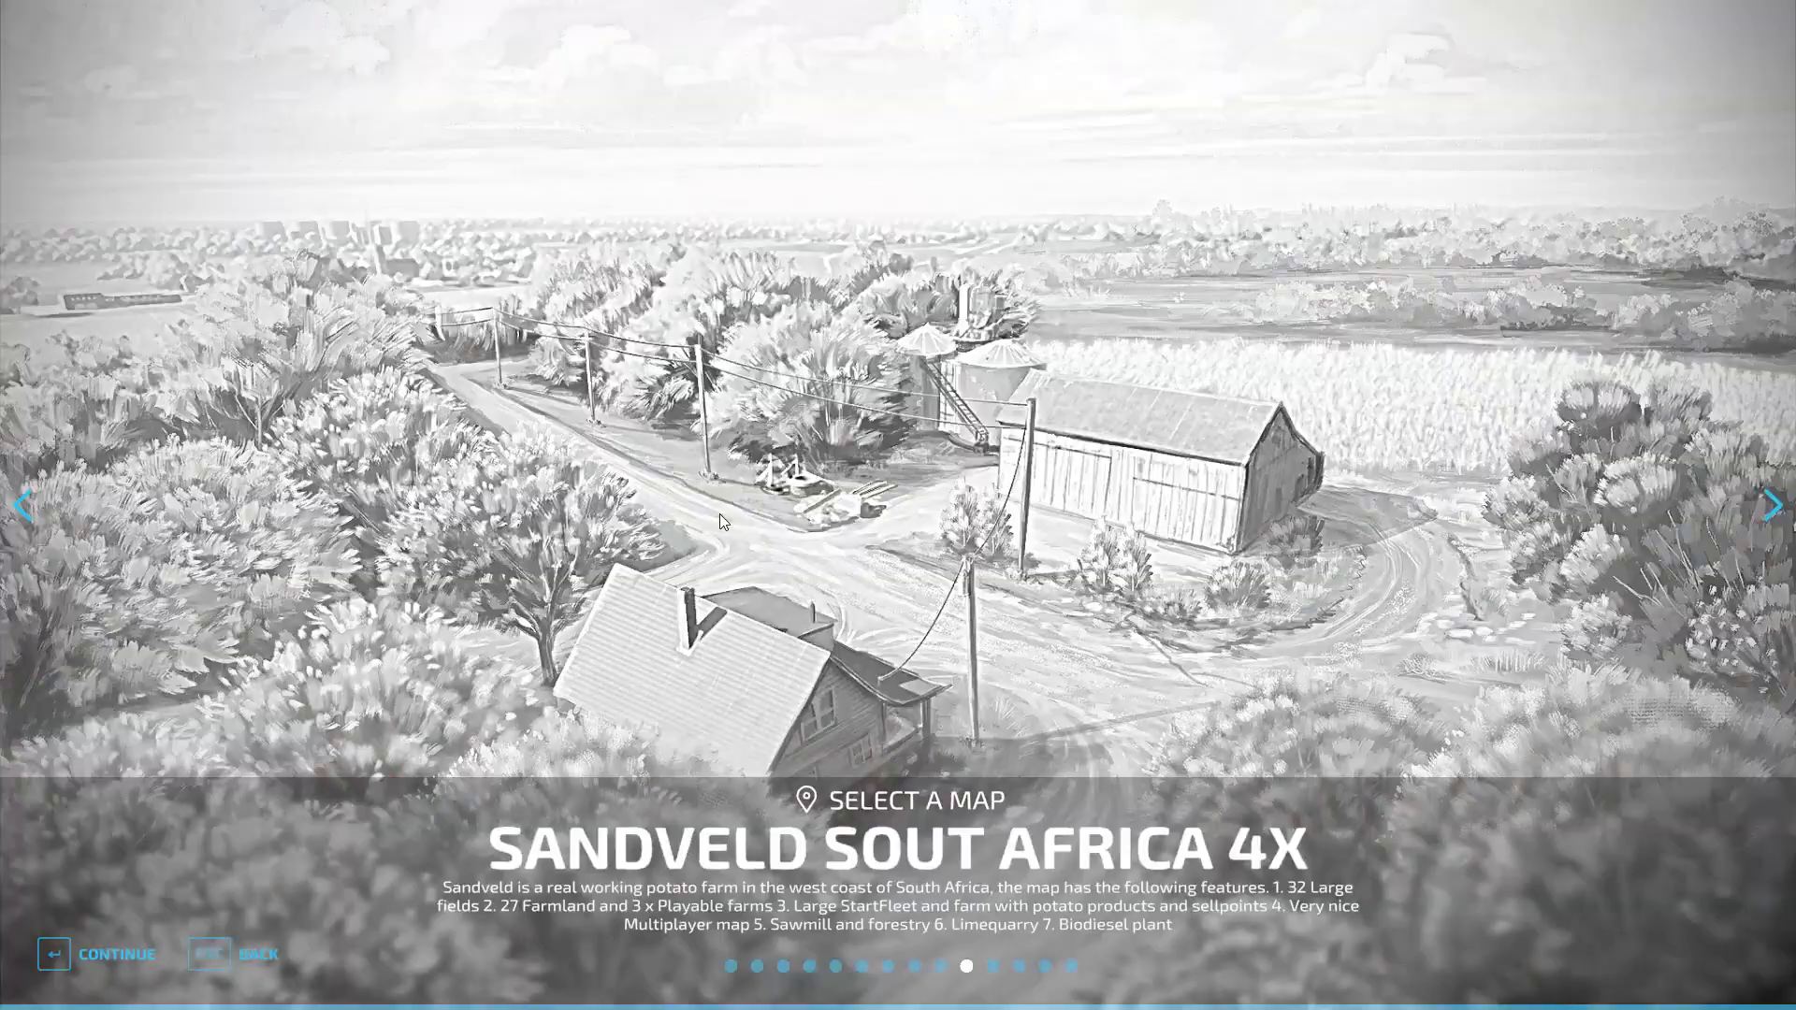
key("Return")
key("Return")
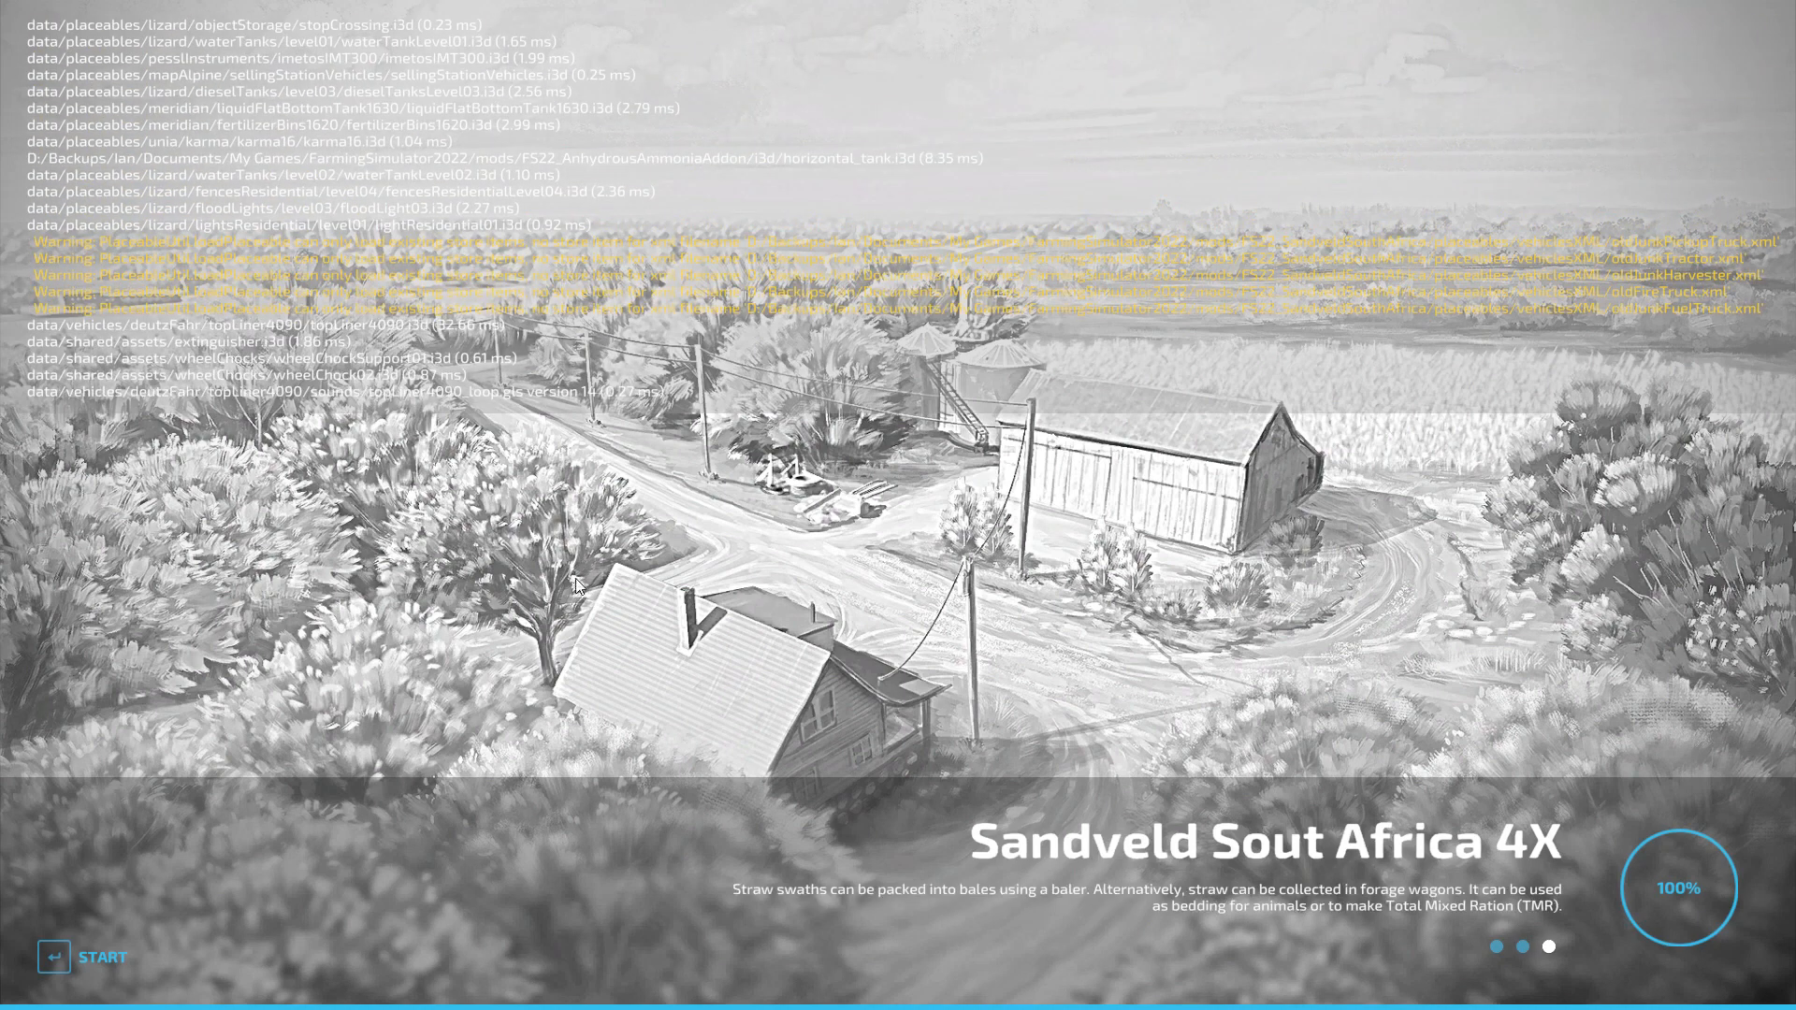
Enter the loaded map and confirm the default player character
left_click(58, 958)
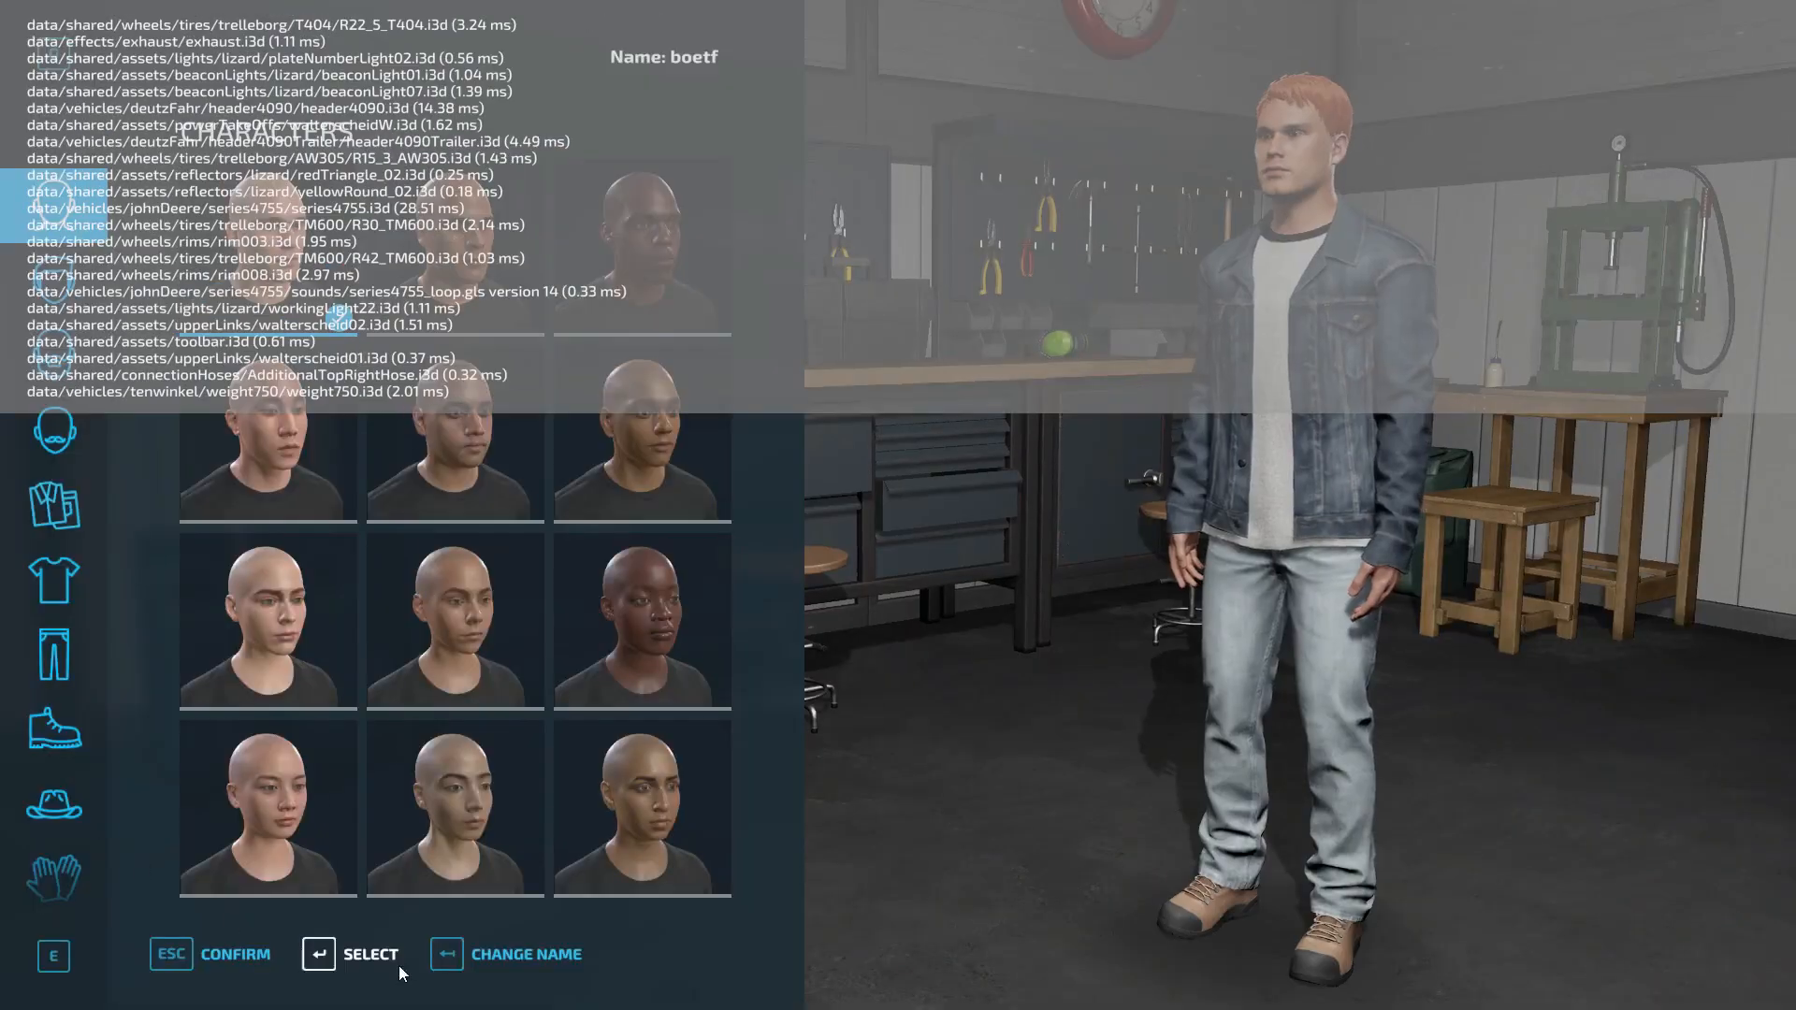
left_click(172, 955)
left_click(625, 657)
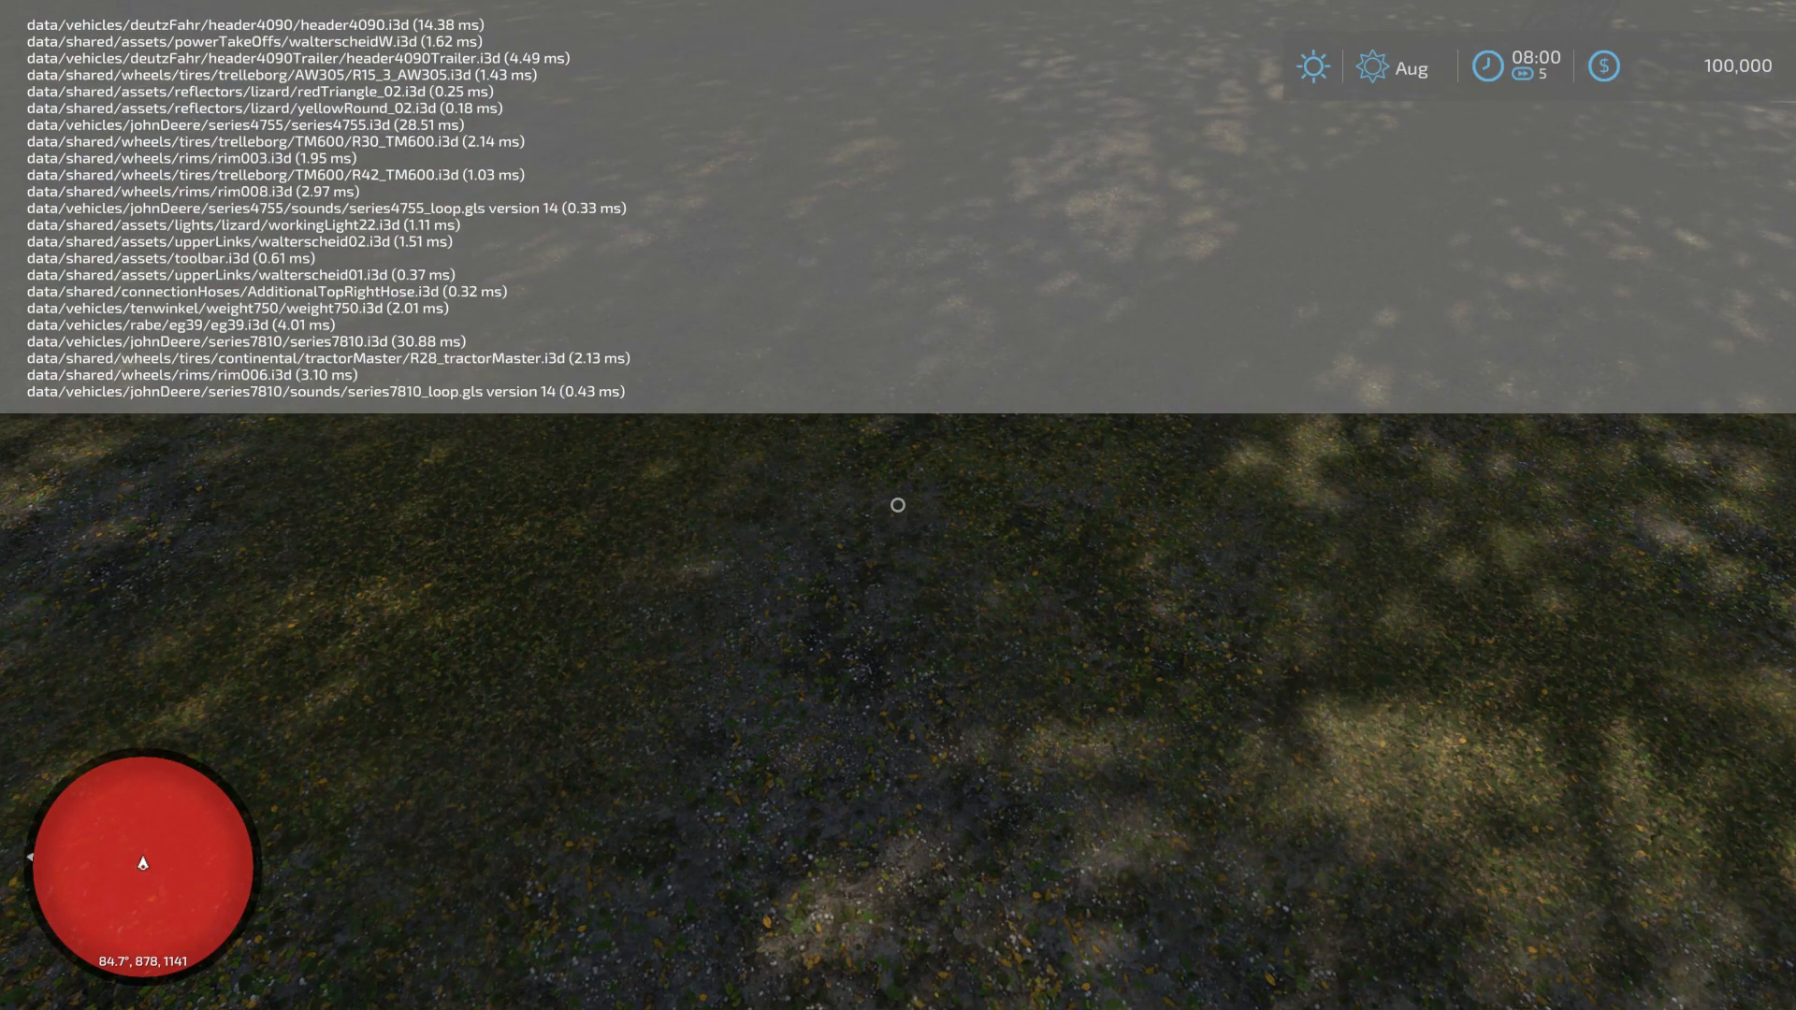
Examine the in-game console log for warnings and errors about the map's placeables and sawmill
scroll(898, 205, "up", 7)
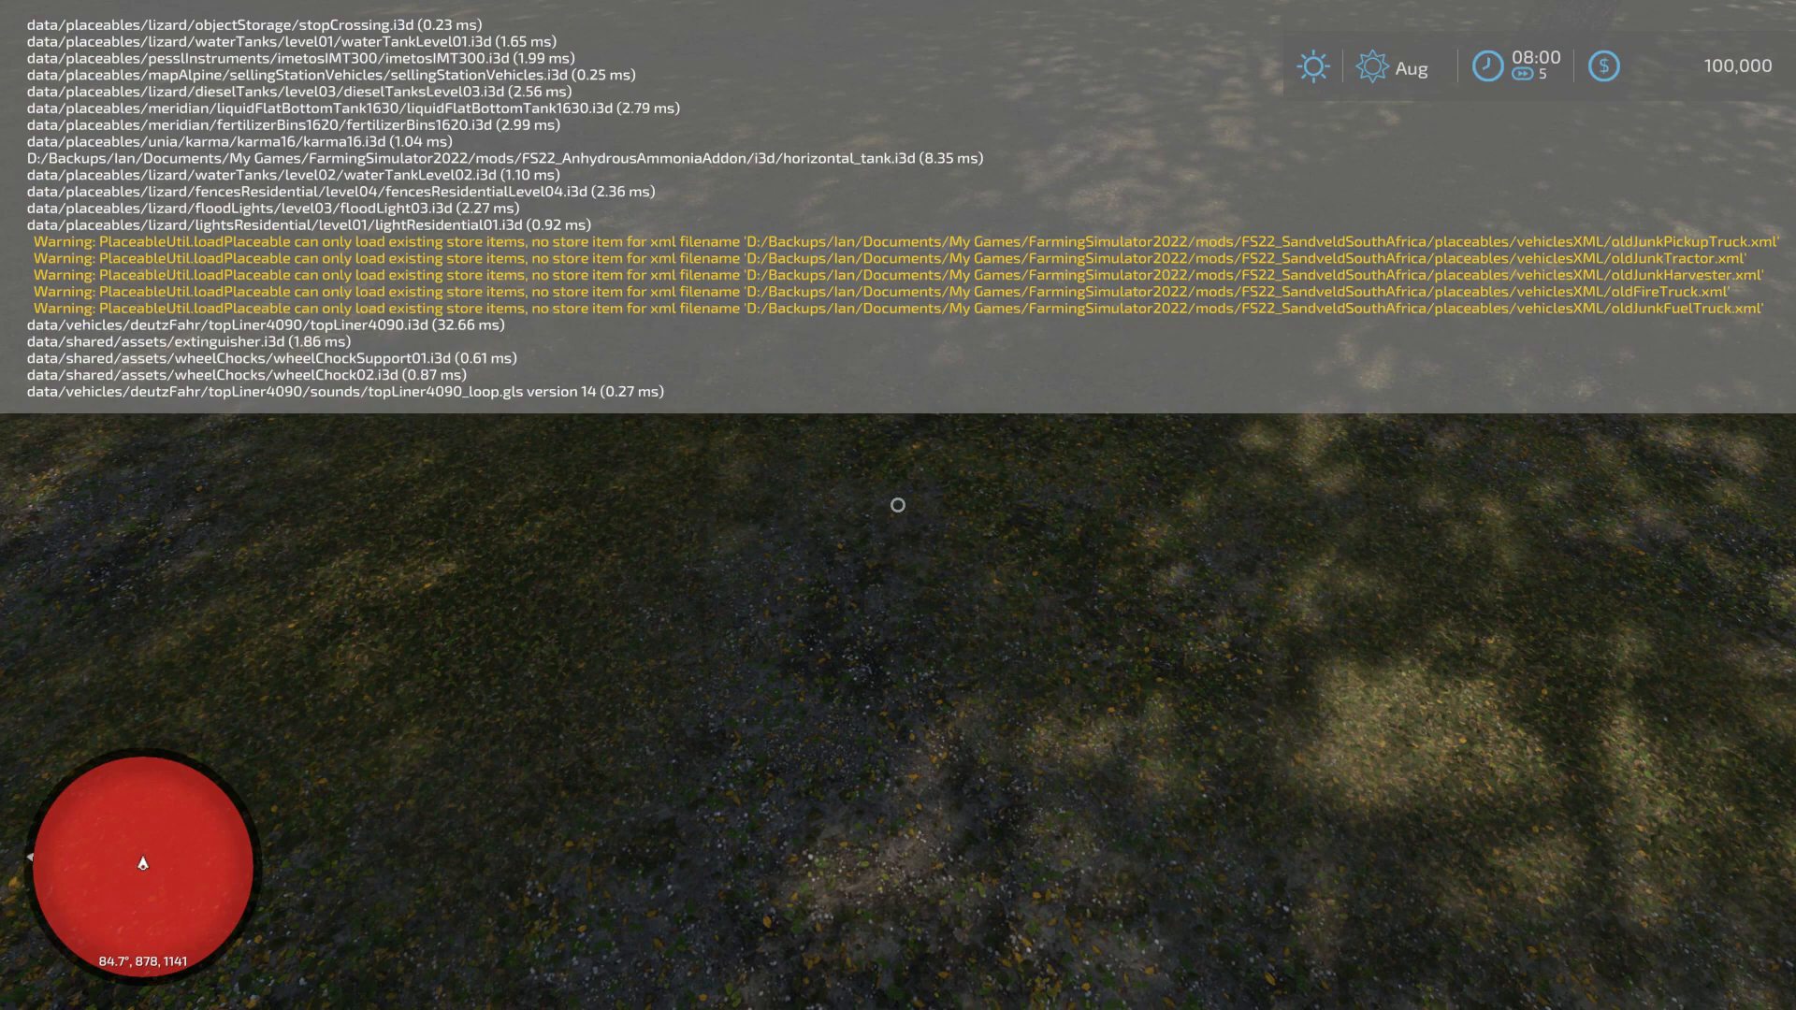
scroll(898, 205, "up", 15)
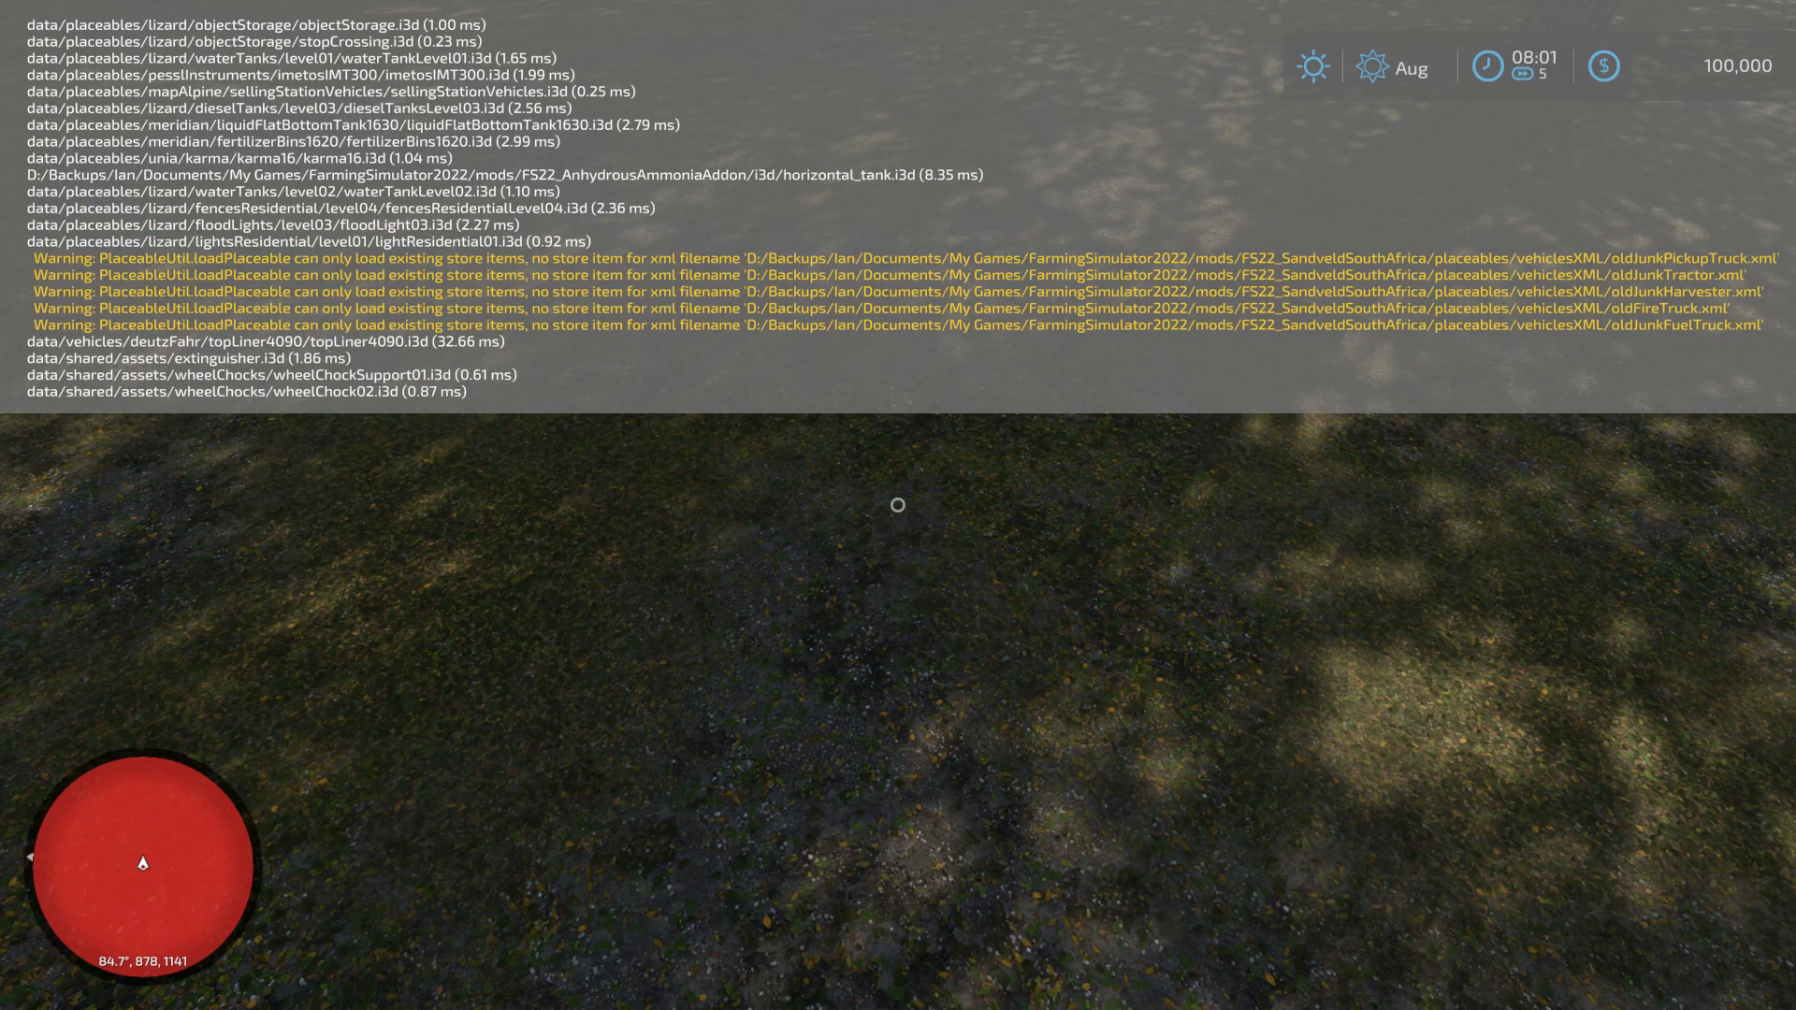
scroll(898, 206, "up", 13)
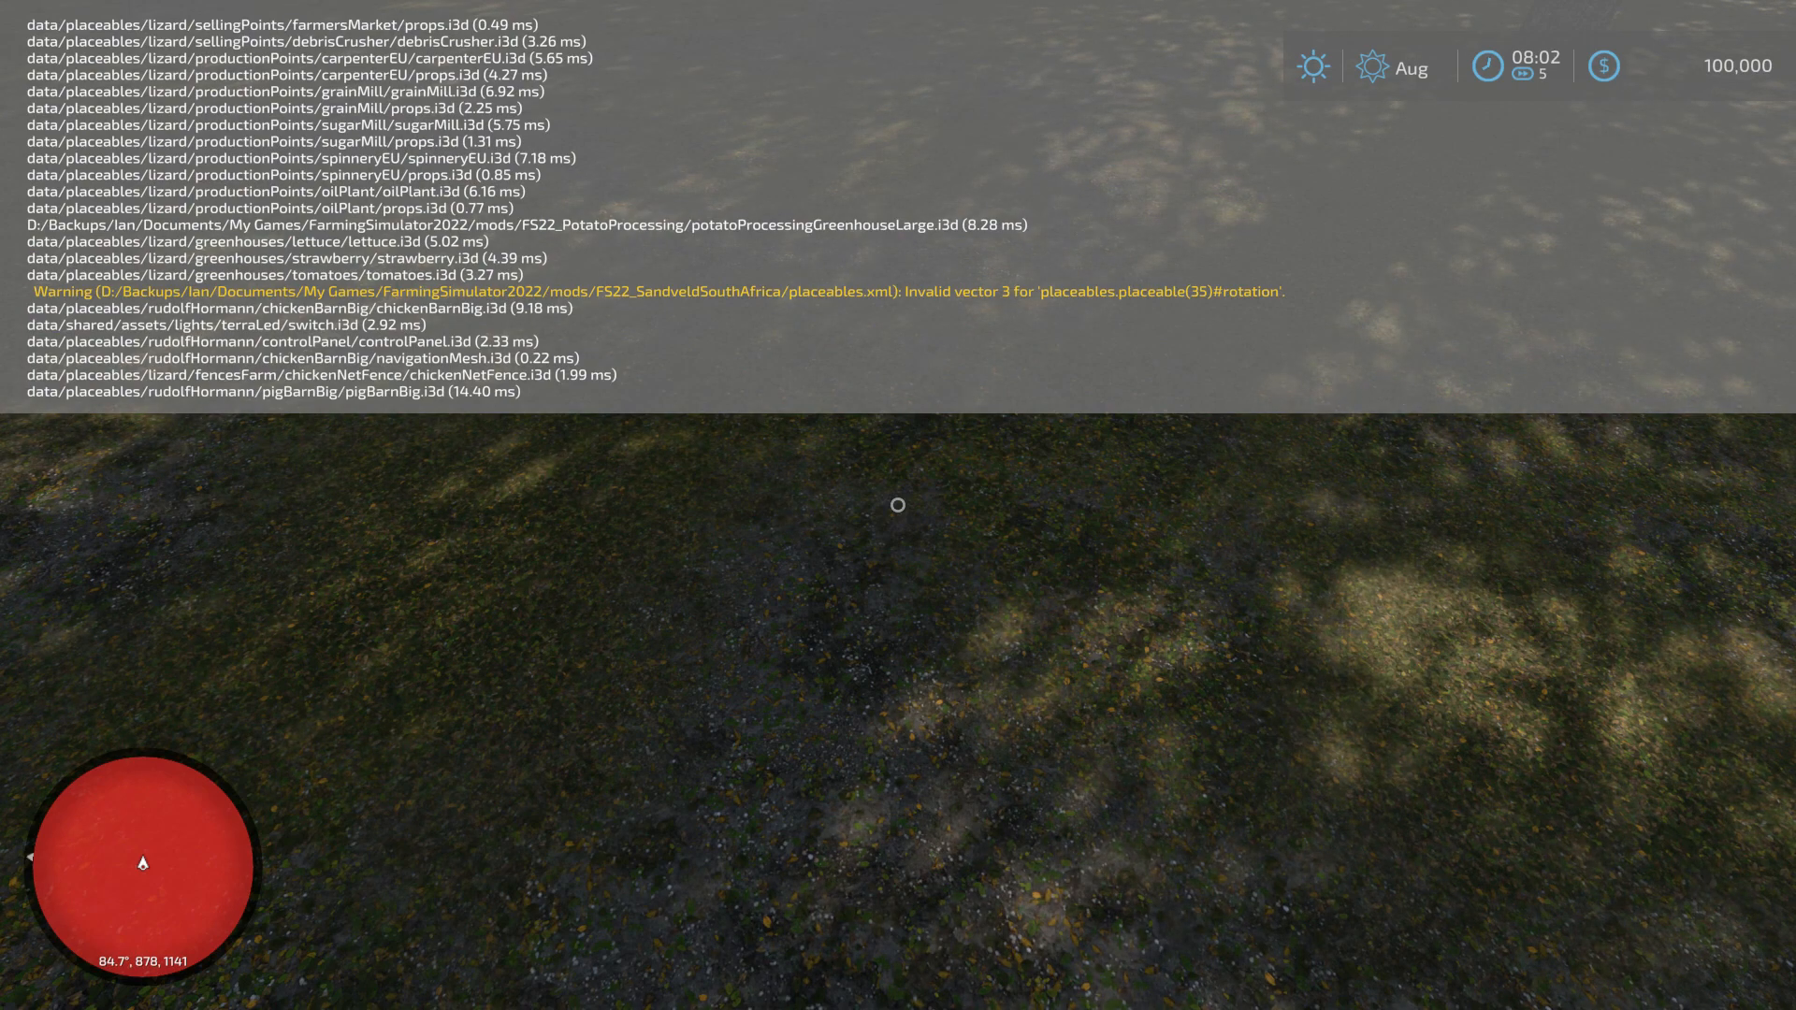
scroll(655, 210, "up", 5)
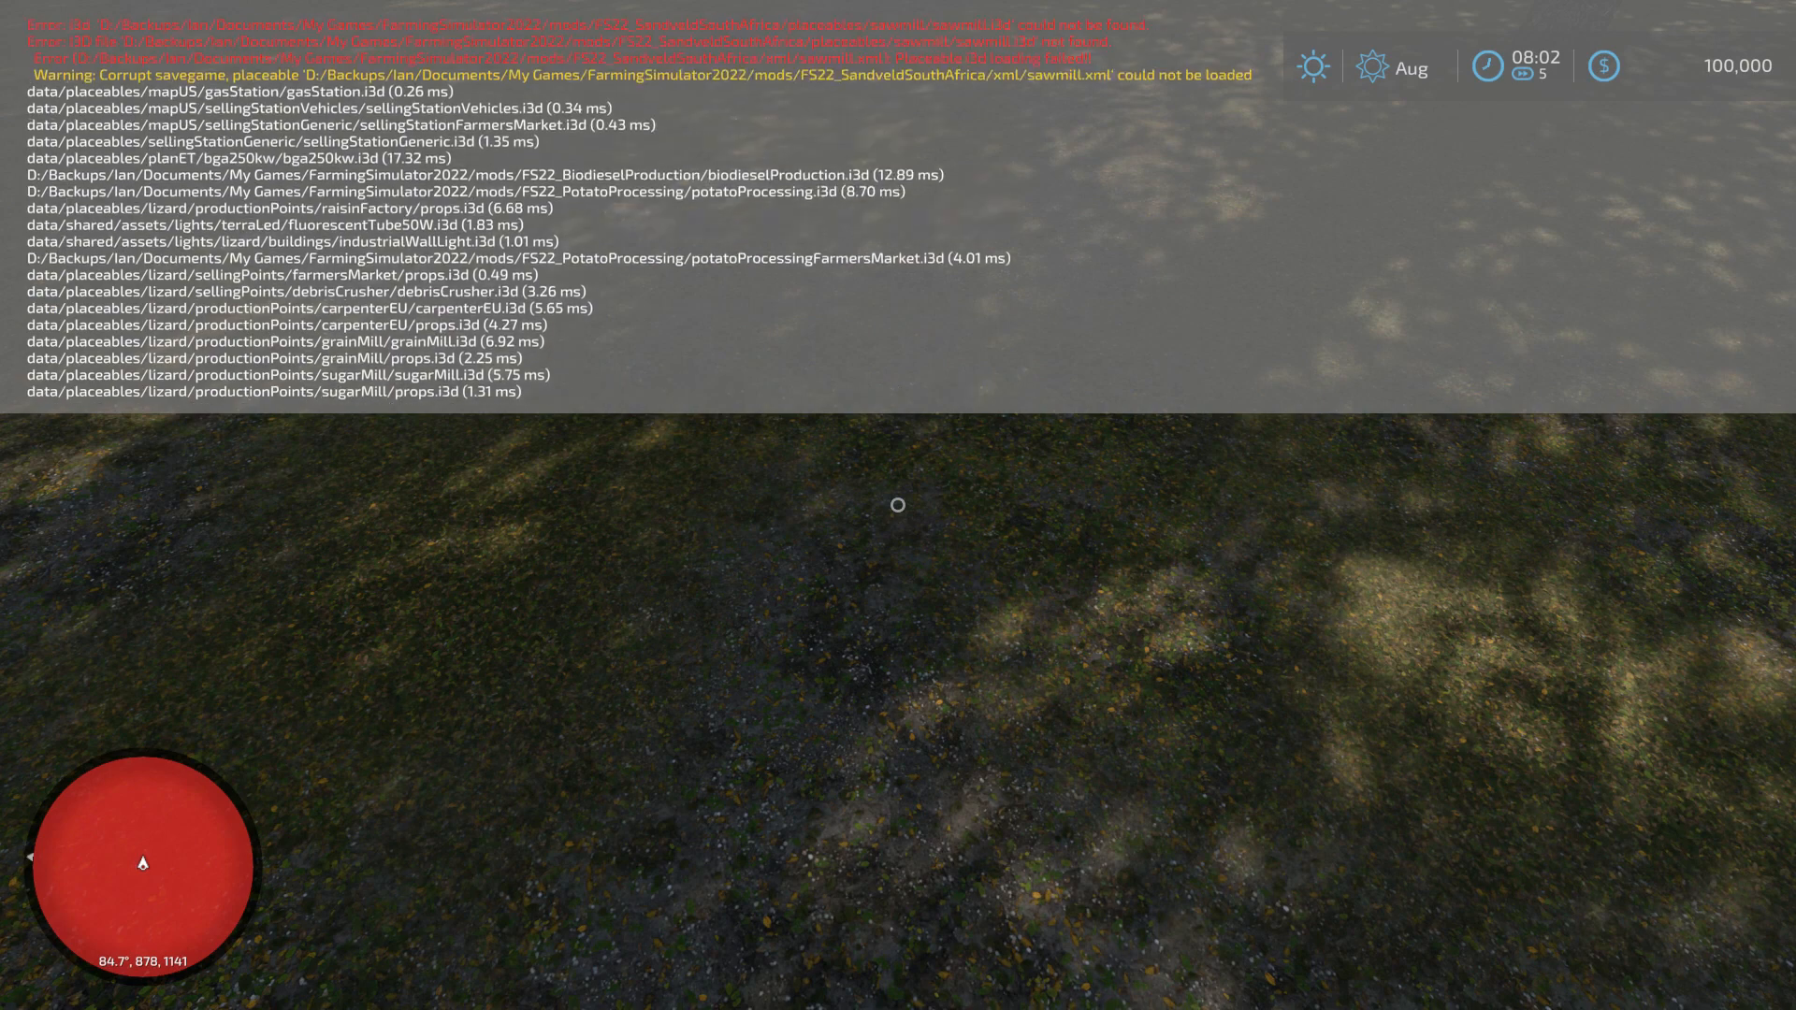
scroll(655, 209, "up", 3)
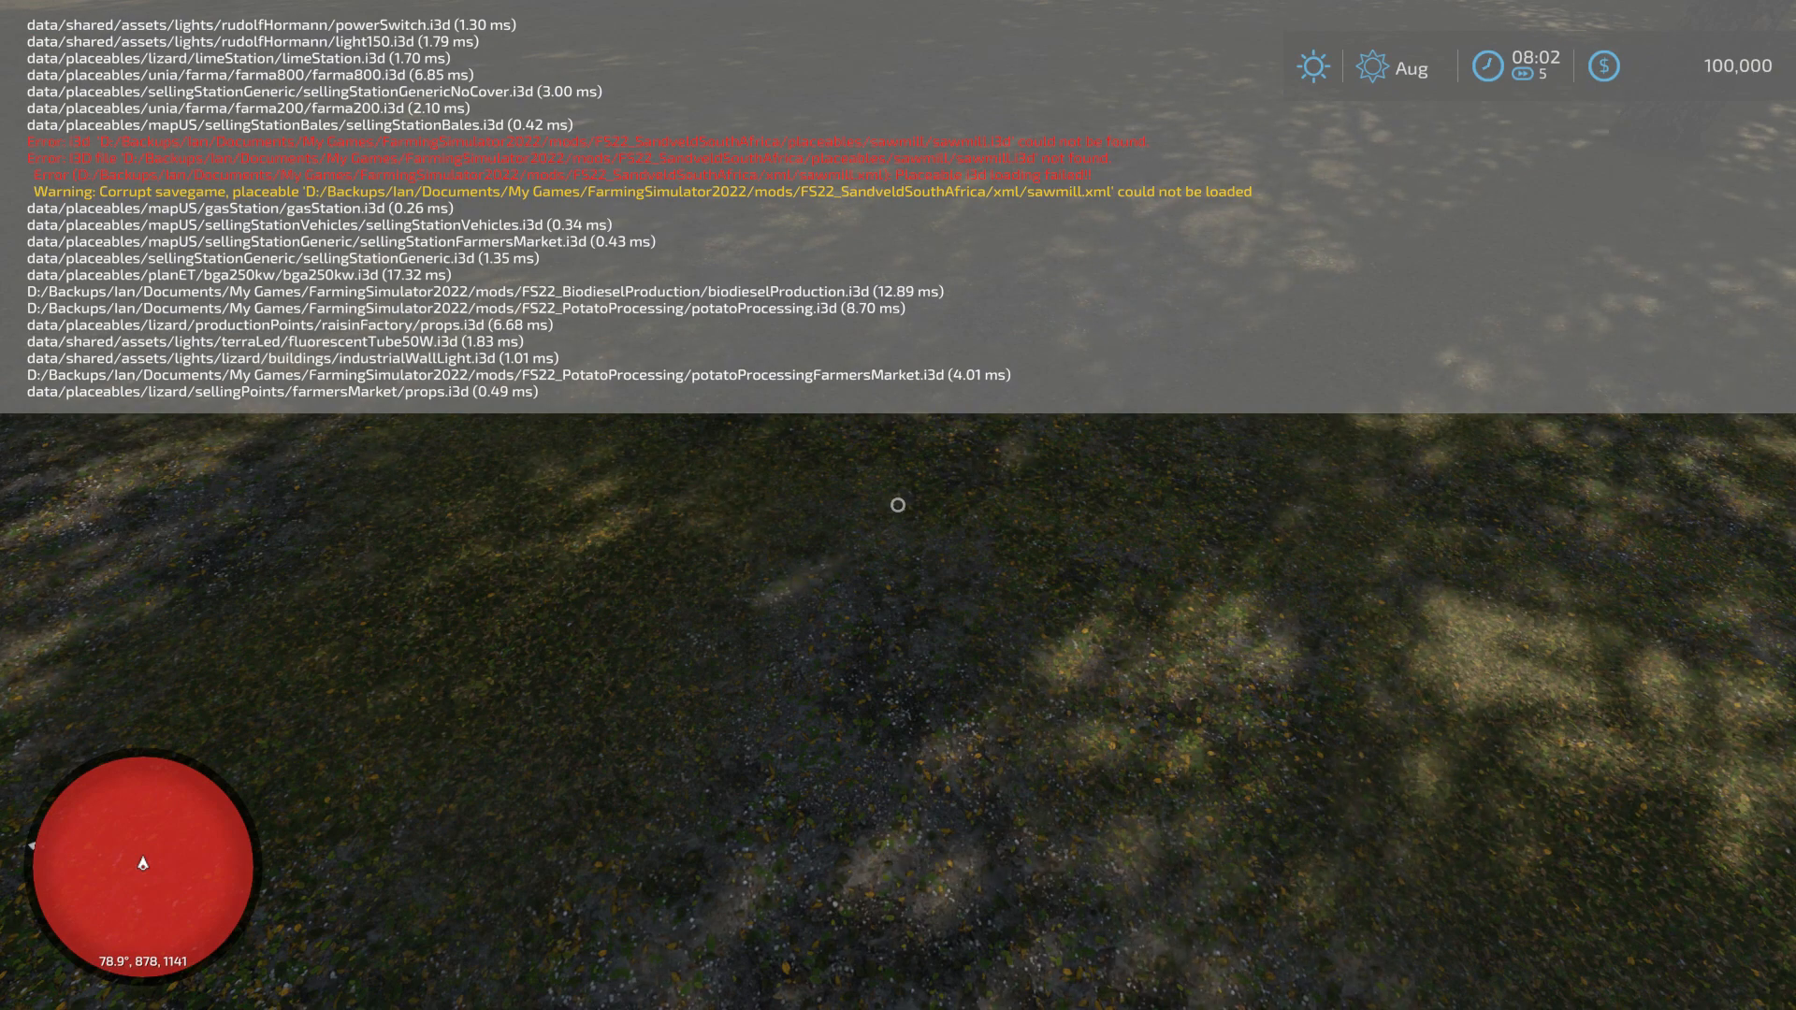
Go back through the older console log entries to the train system's loading messages
key("Page_Up")
key("Page_Up")
key("Page_Up")
key("Page_Up")
key("Page_Up")
key("Page_Up")
key("Page_Up")
key("Page_Up")
key("Page_Up")
key("Page_Up")
key("Page_Up")
key("Page_Up")
key("Page_Up")
key("Page_Up")
key("Page_Up")
key("Page_Up")
key("Page_Up")
key("Page_Up")
key("Page_Up")
key("Page_Up")
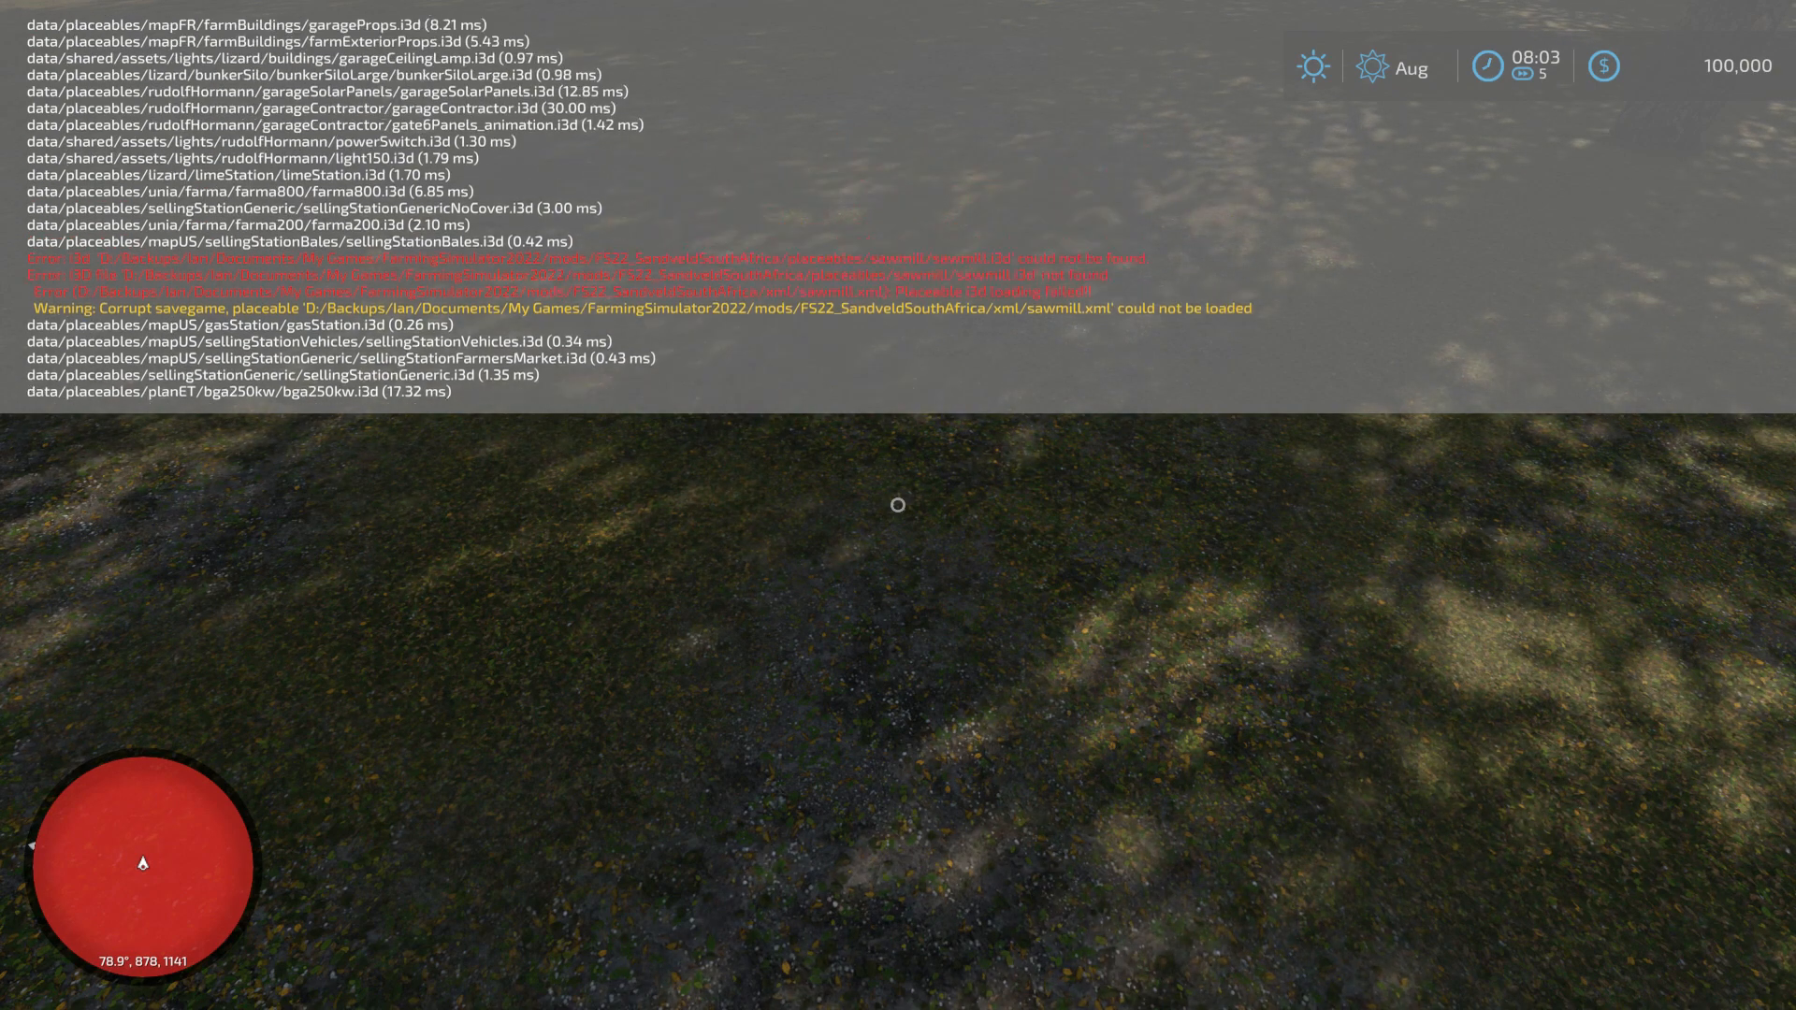
key("Page_Up")
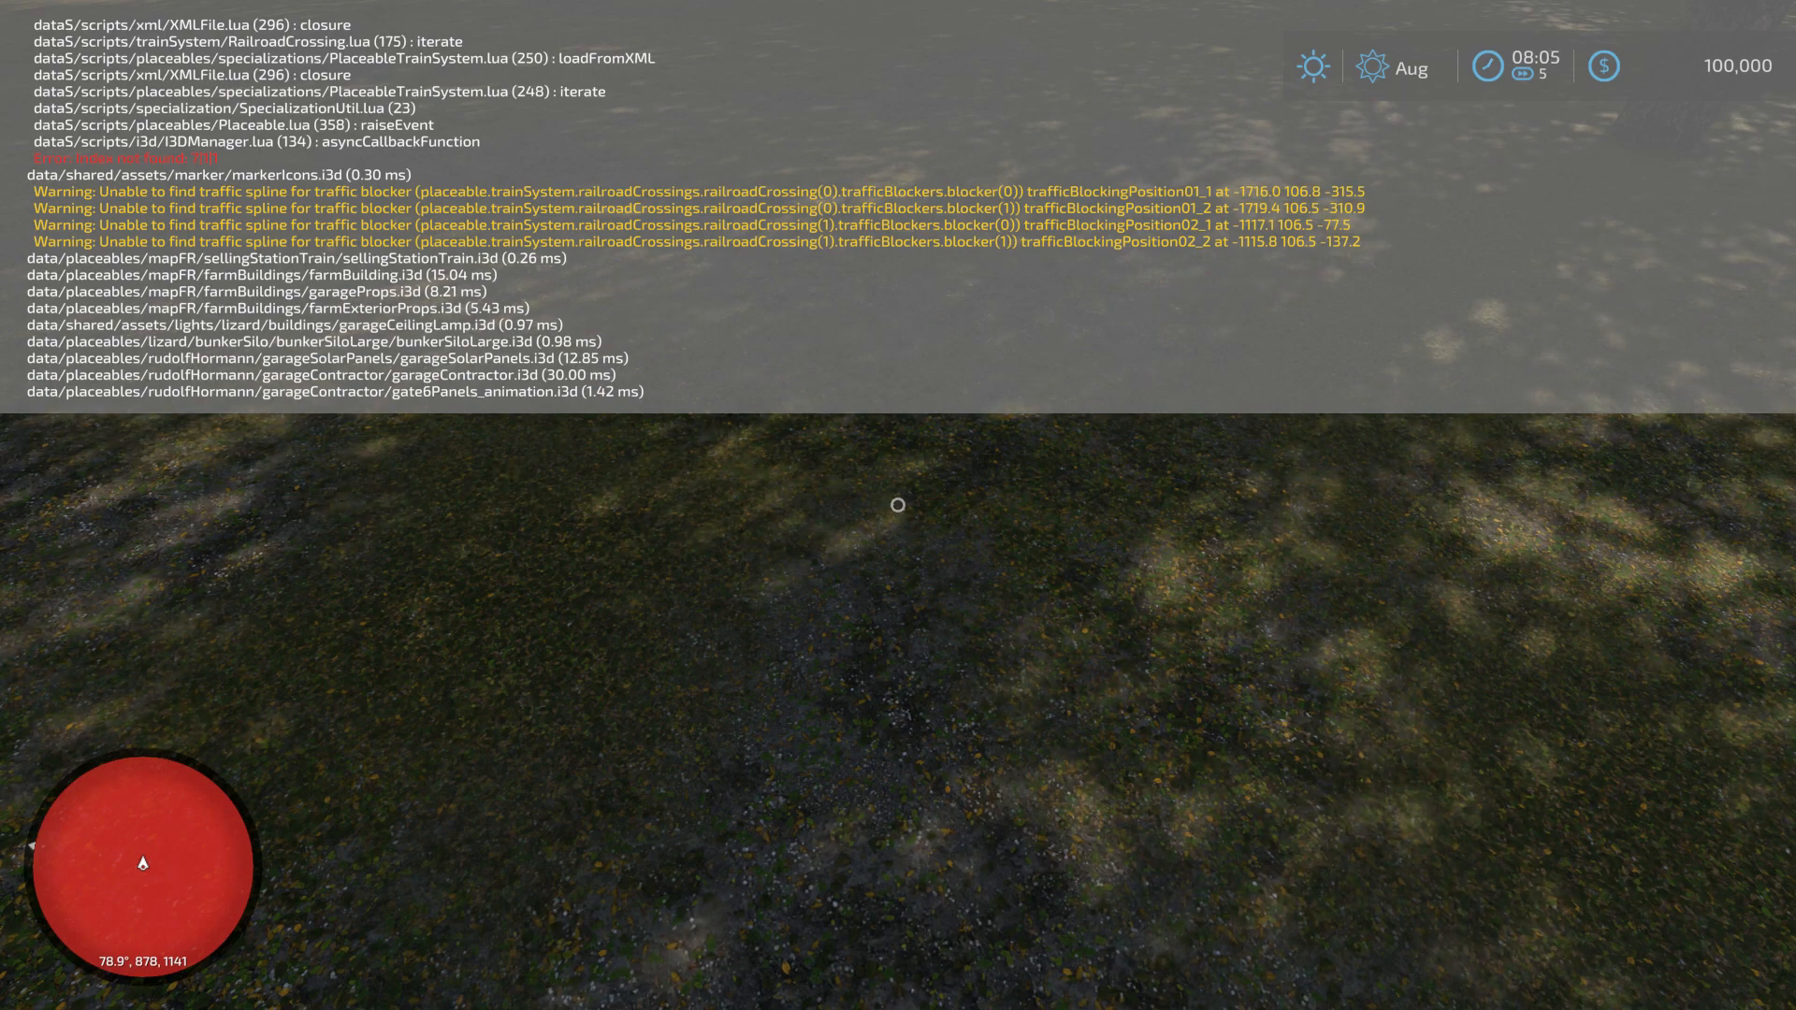
Examine the railroad crossing errors and their Lua call stacks in the console log
scroll(692, 206, "up", 3)
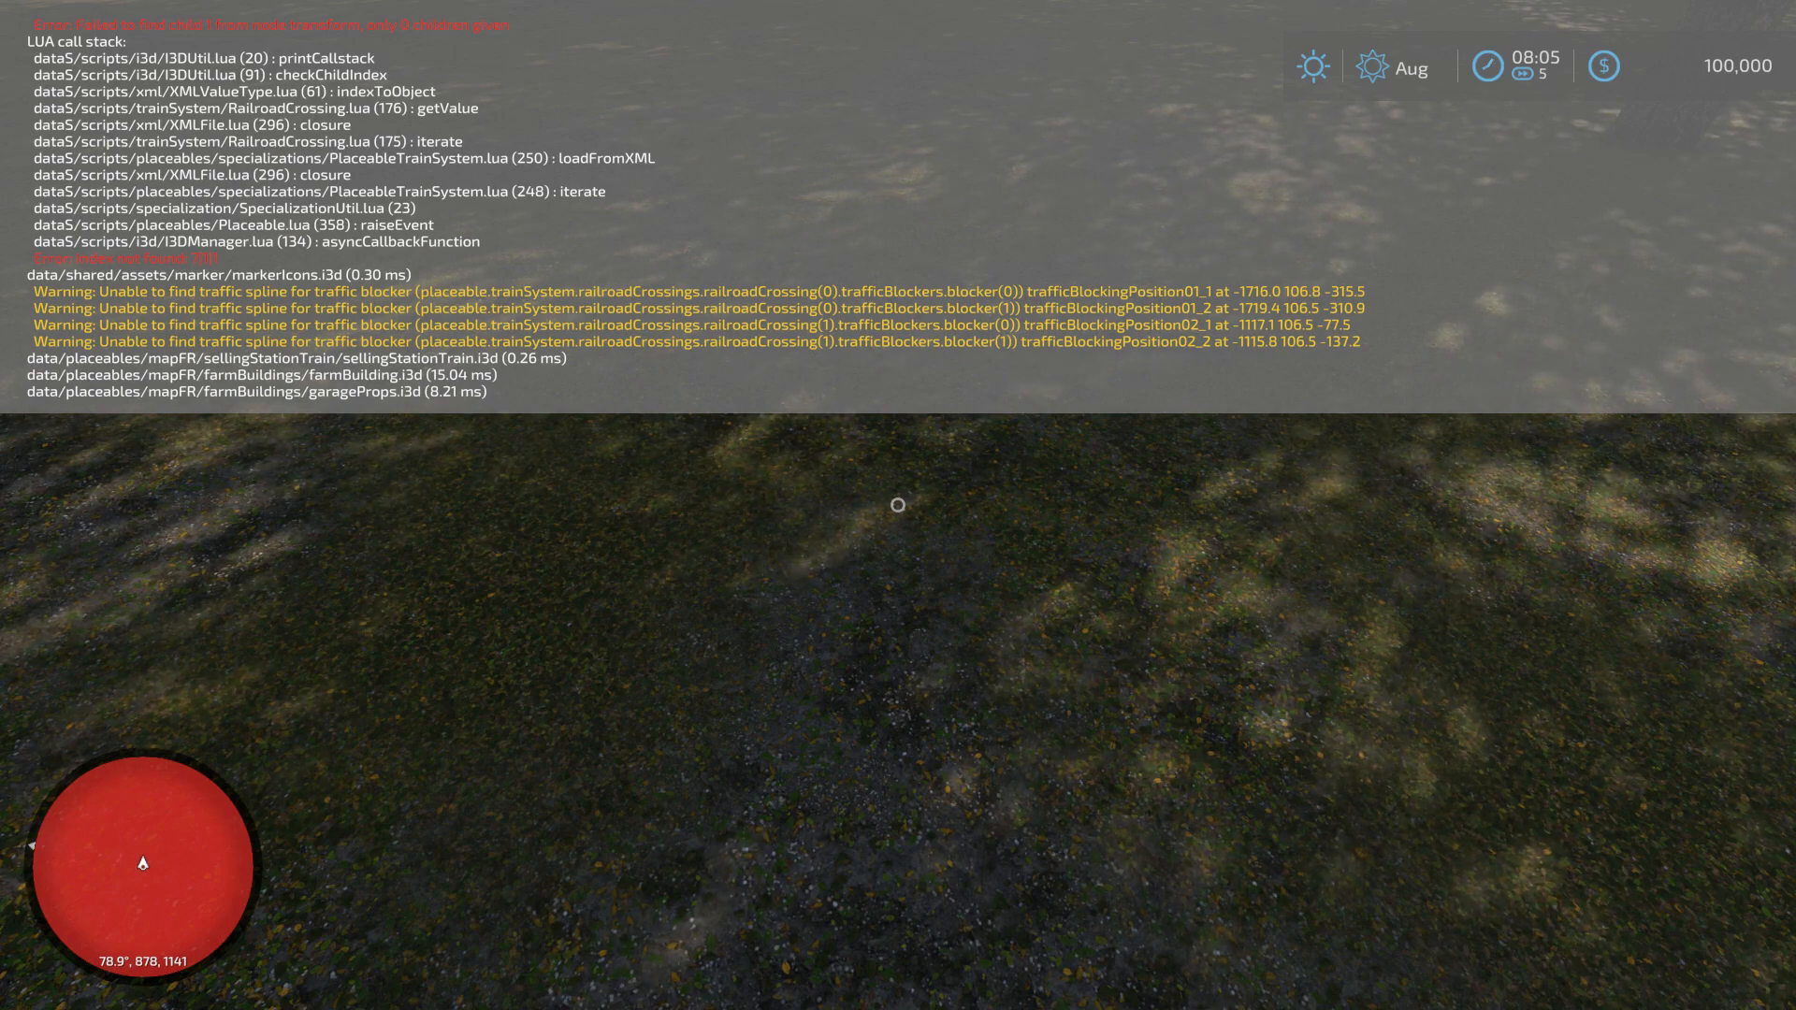
scroll(898, 206, "up", 4)
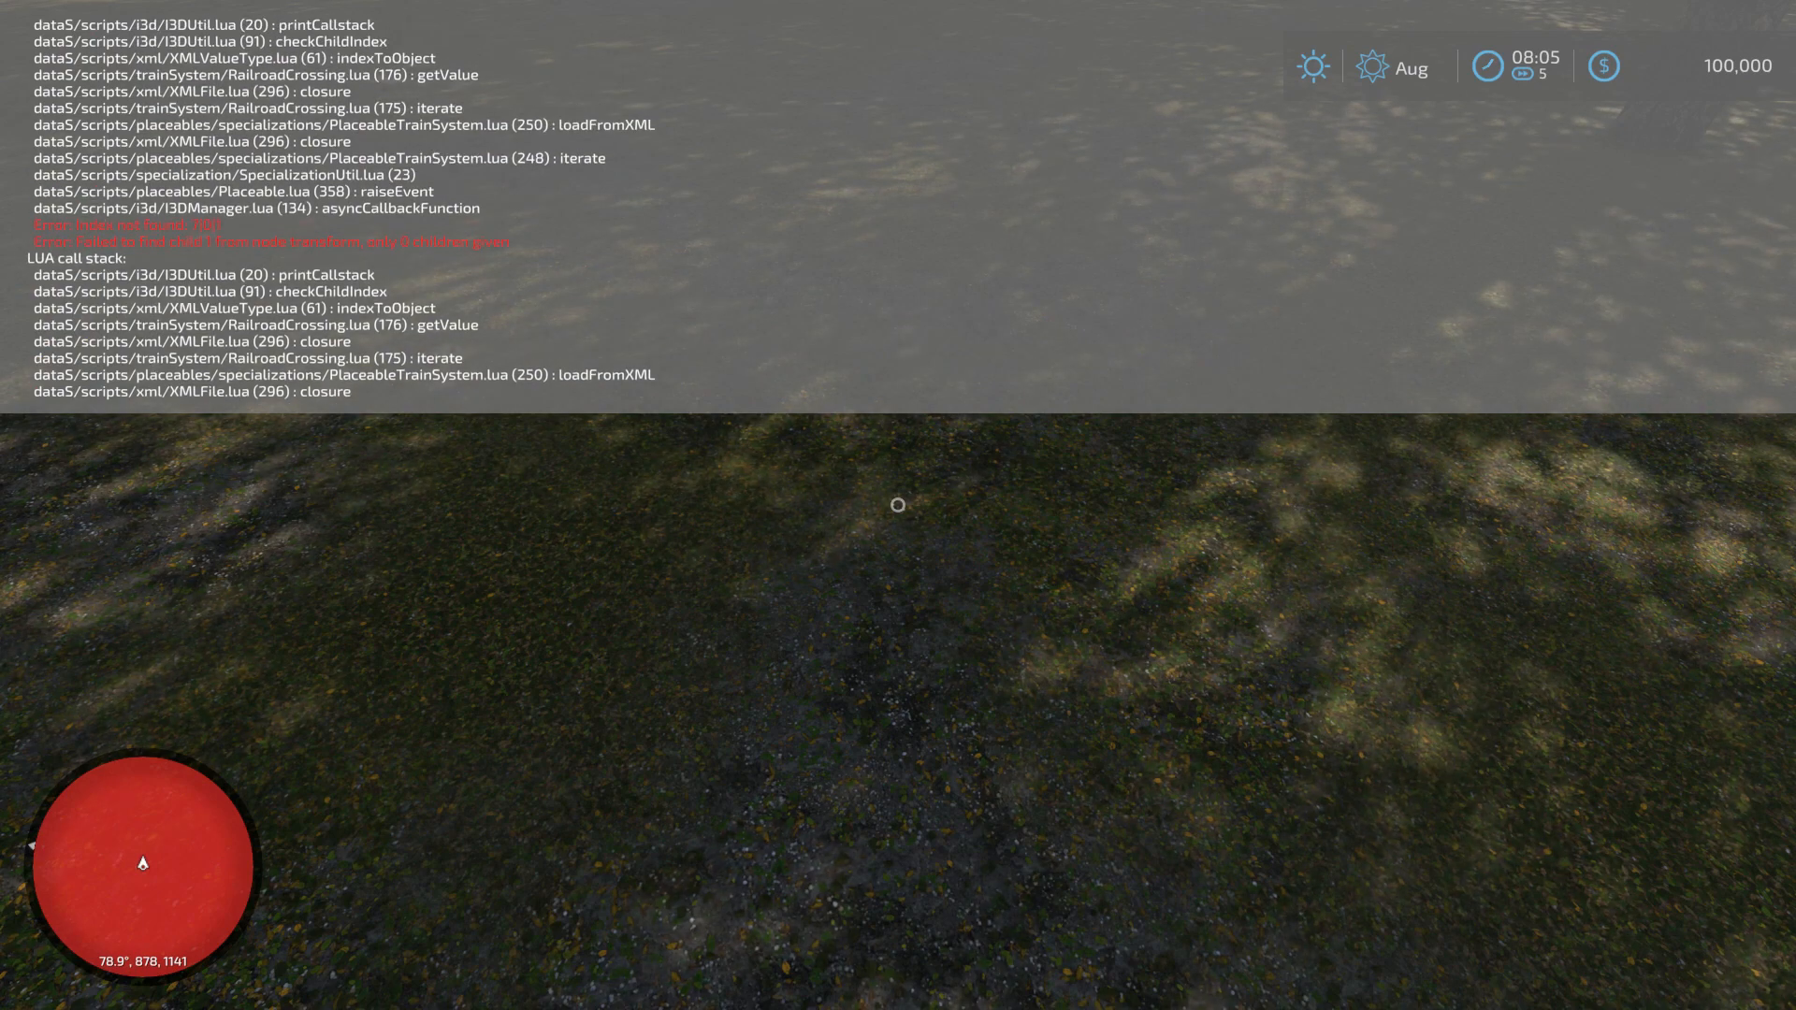
scroll(343, 209, "up", 1)
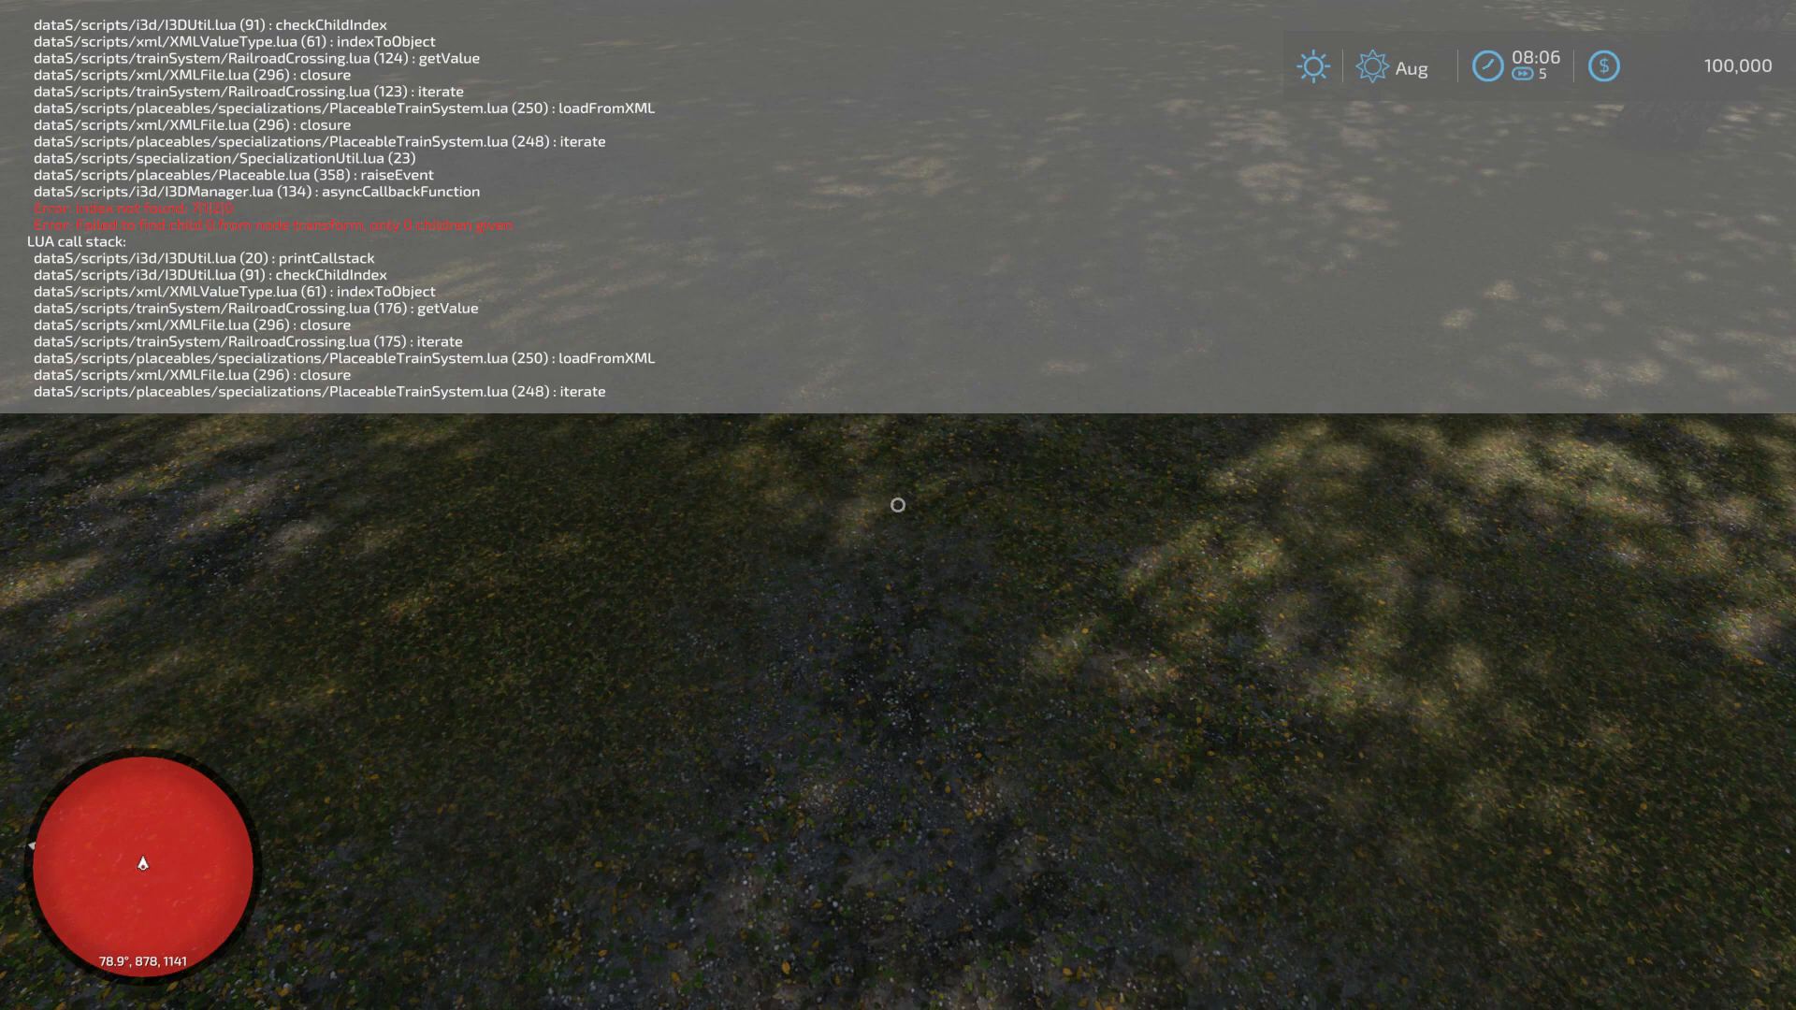
scroll(342, 210, "up", 1)
scroll(343, 209, "up", 5)
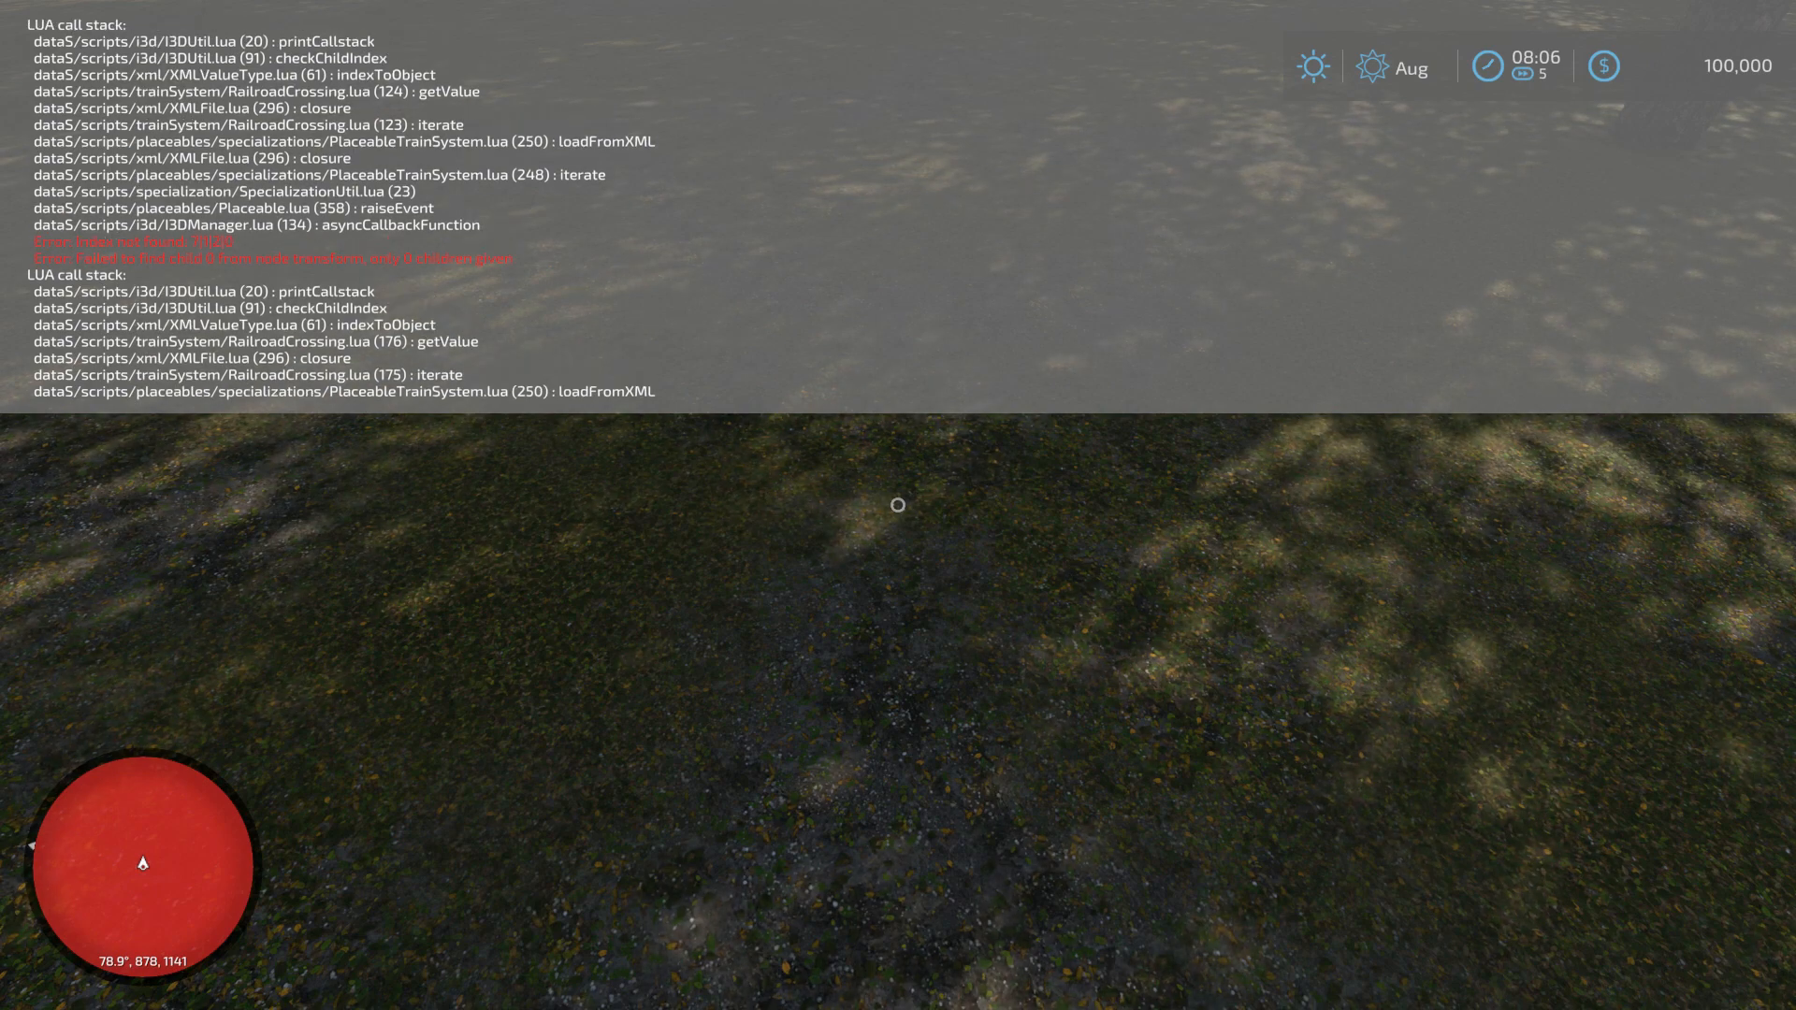
Read back through the console log's RailroadCrossing and PlaceableTrainSystem call stacks
scroll(343, 210, "up", 6)
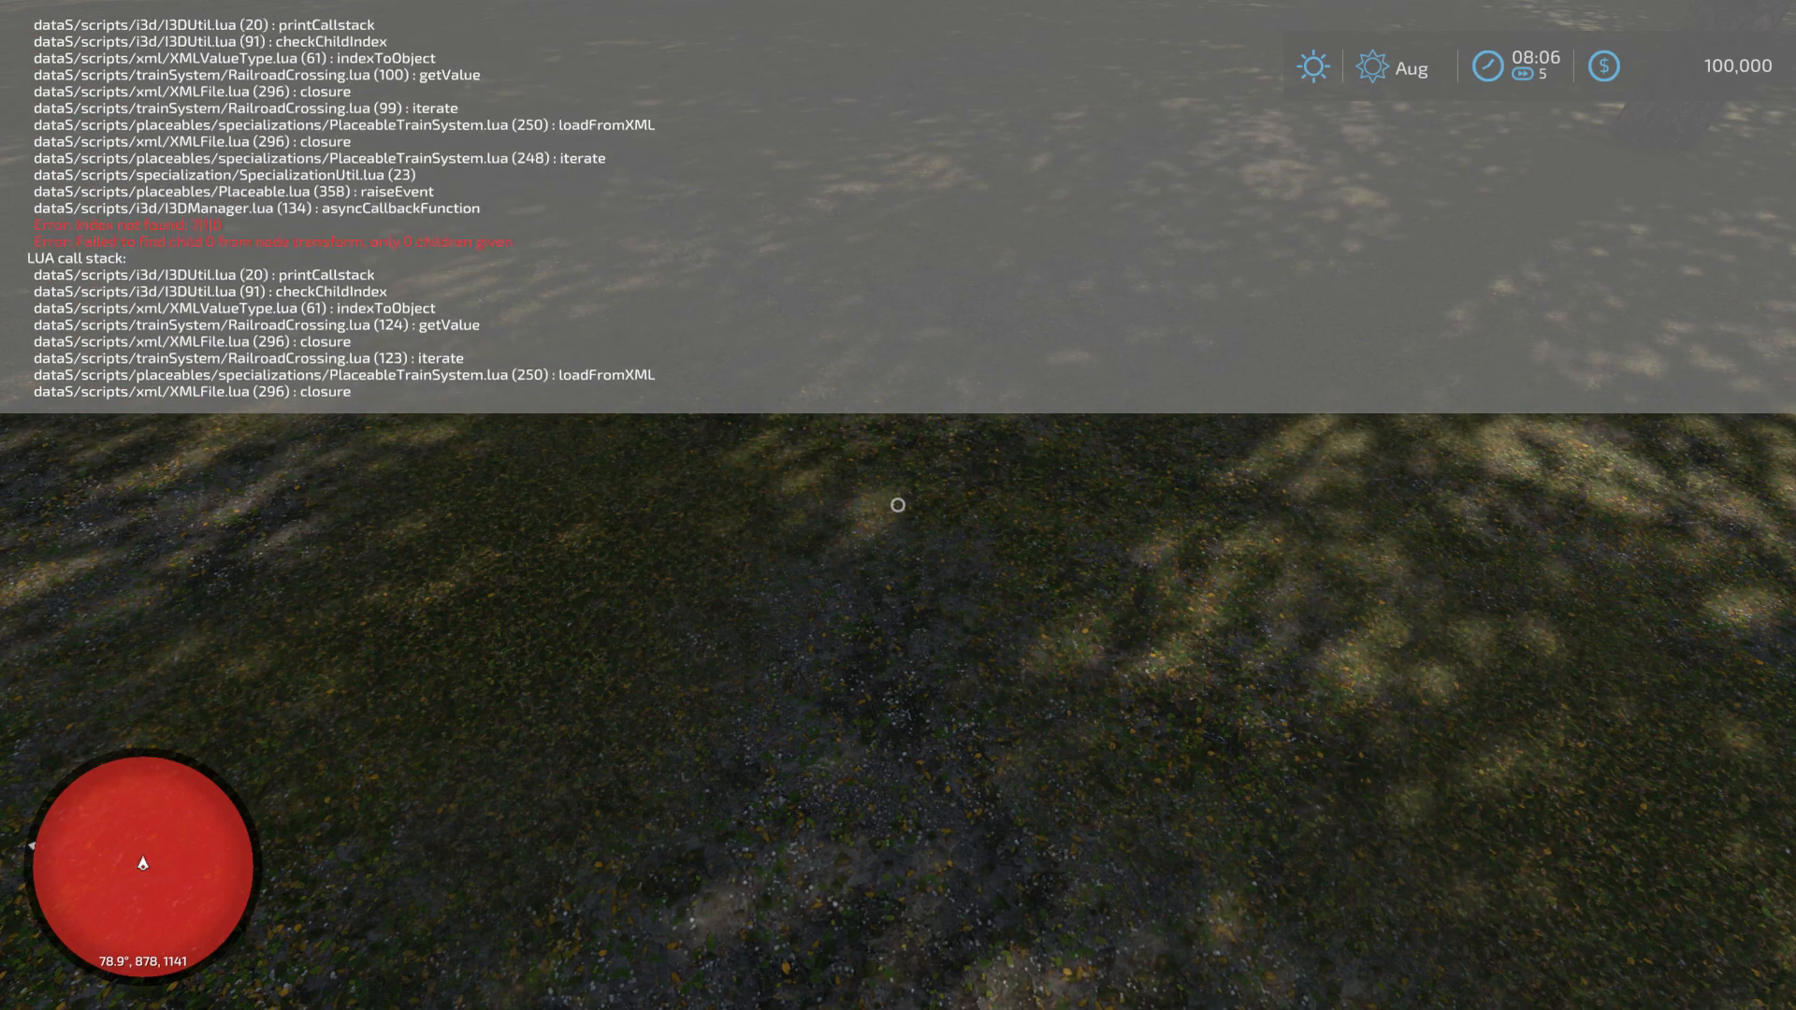
scroll(343, 210, "up", 8)
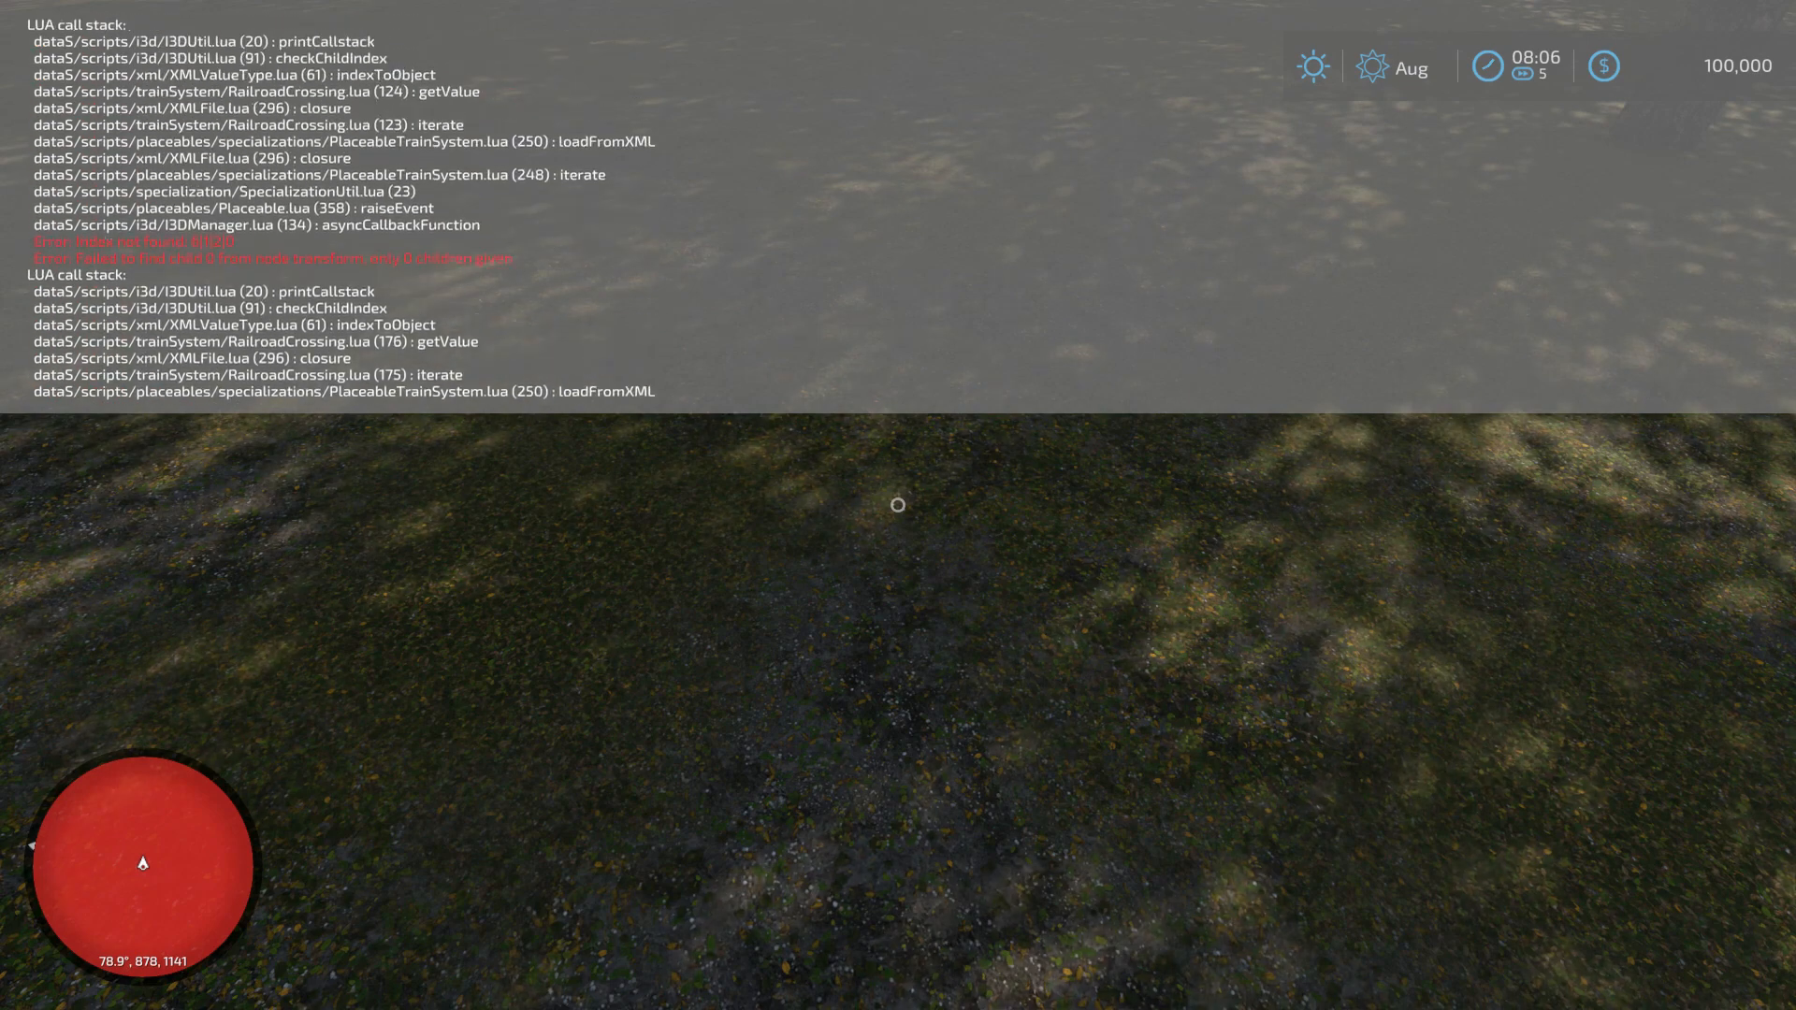
key("Page_Up")
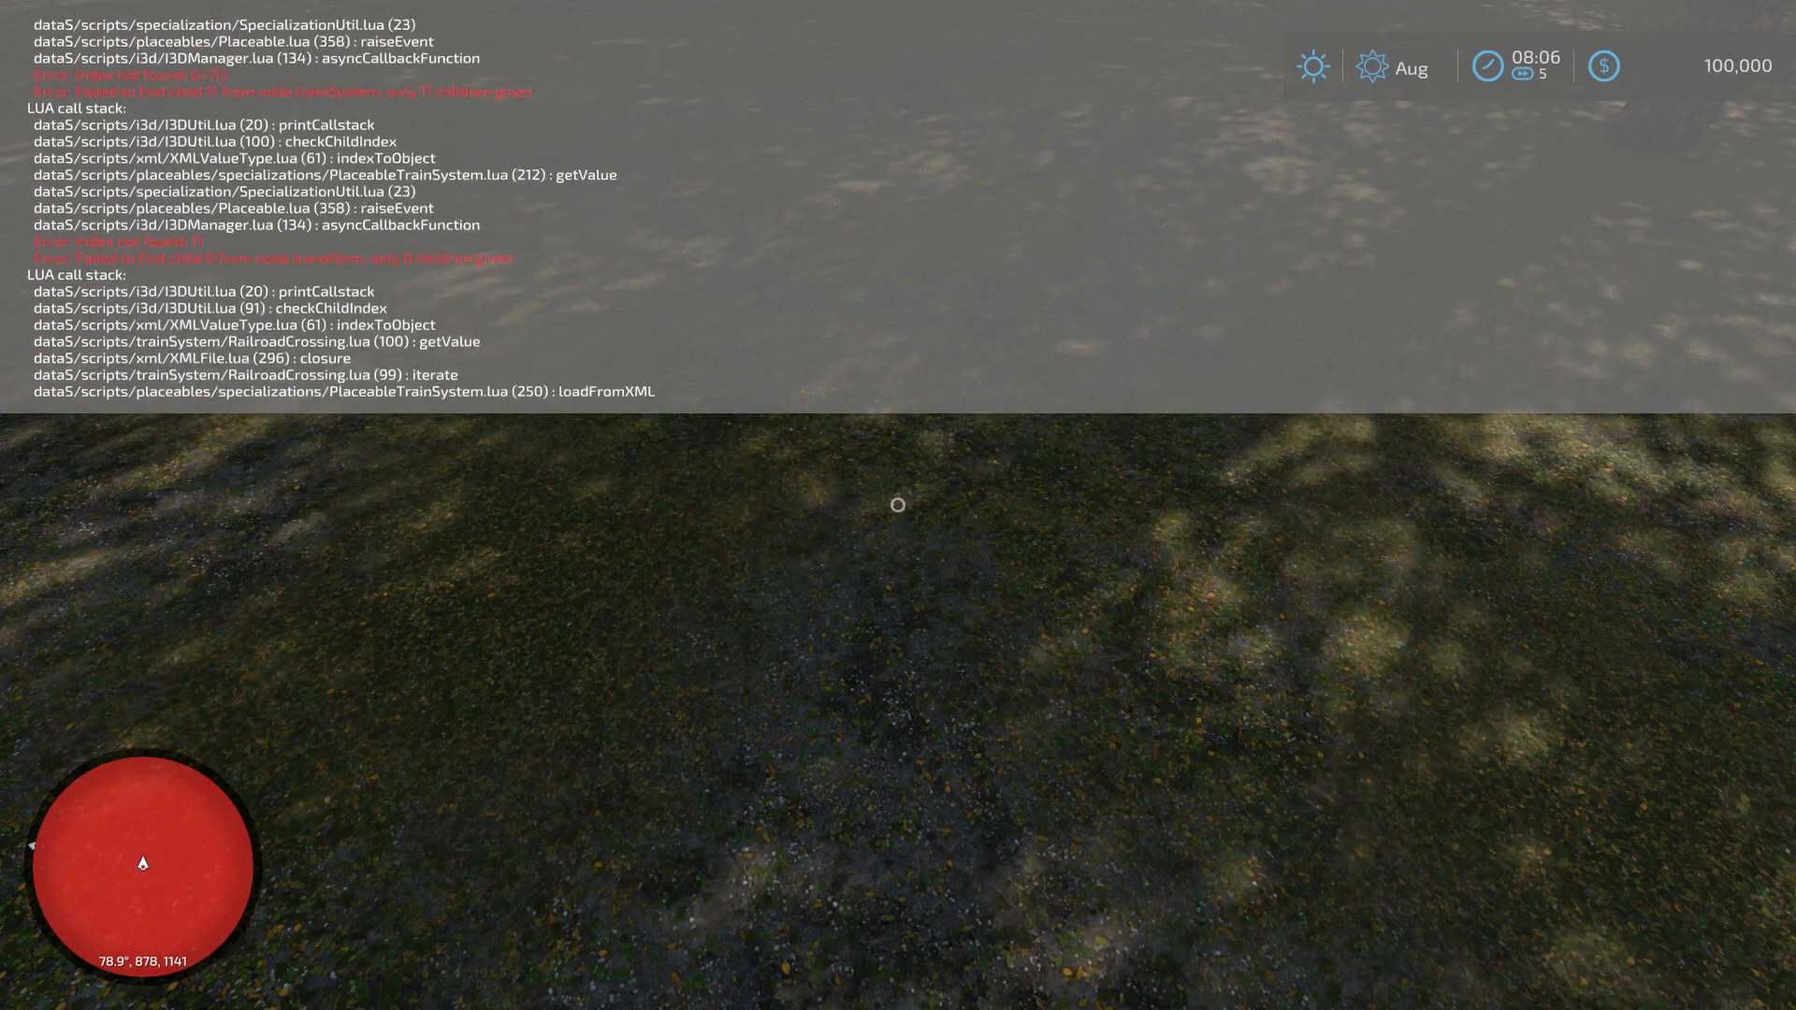
scroll(758, 210, "up", 5)
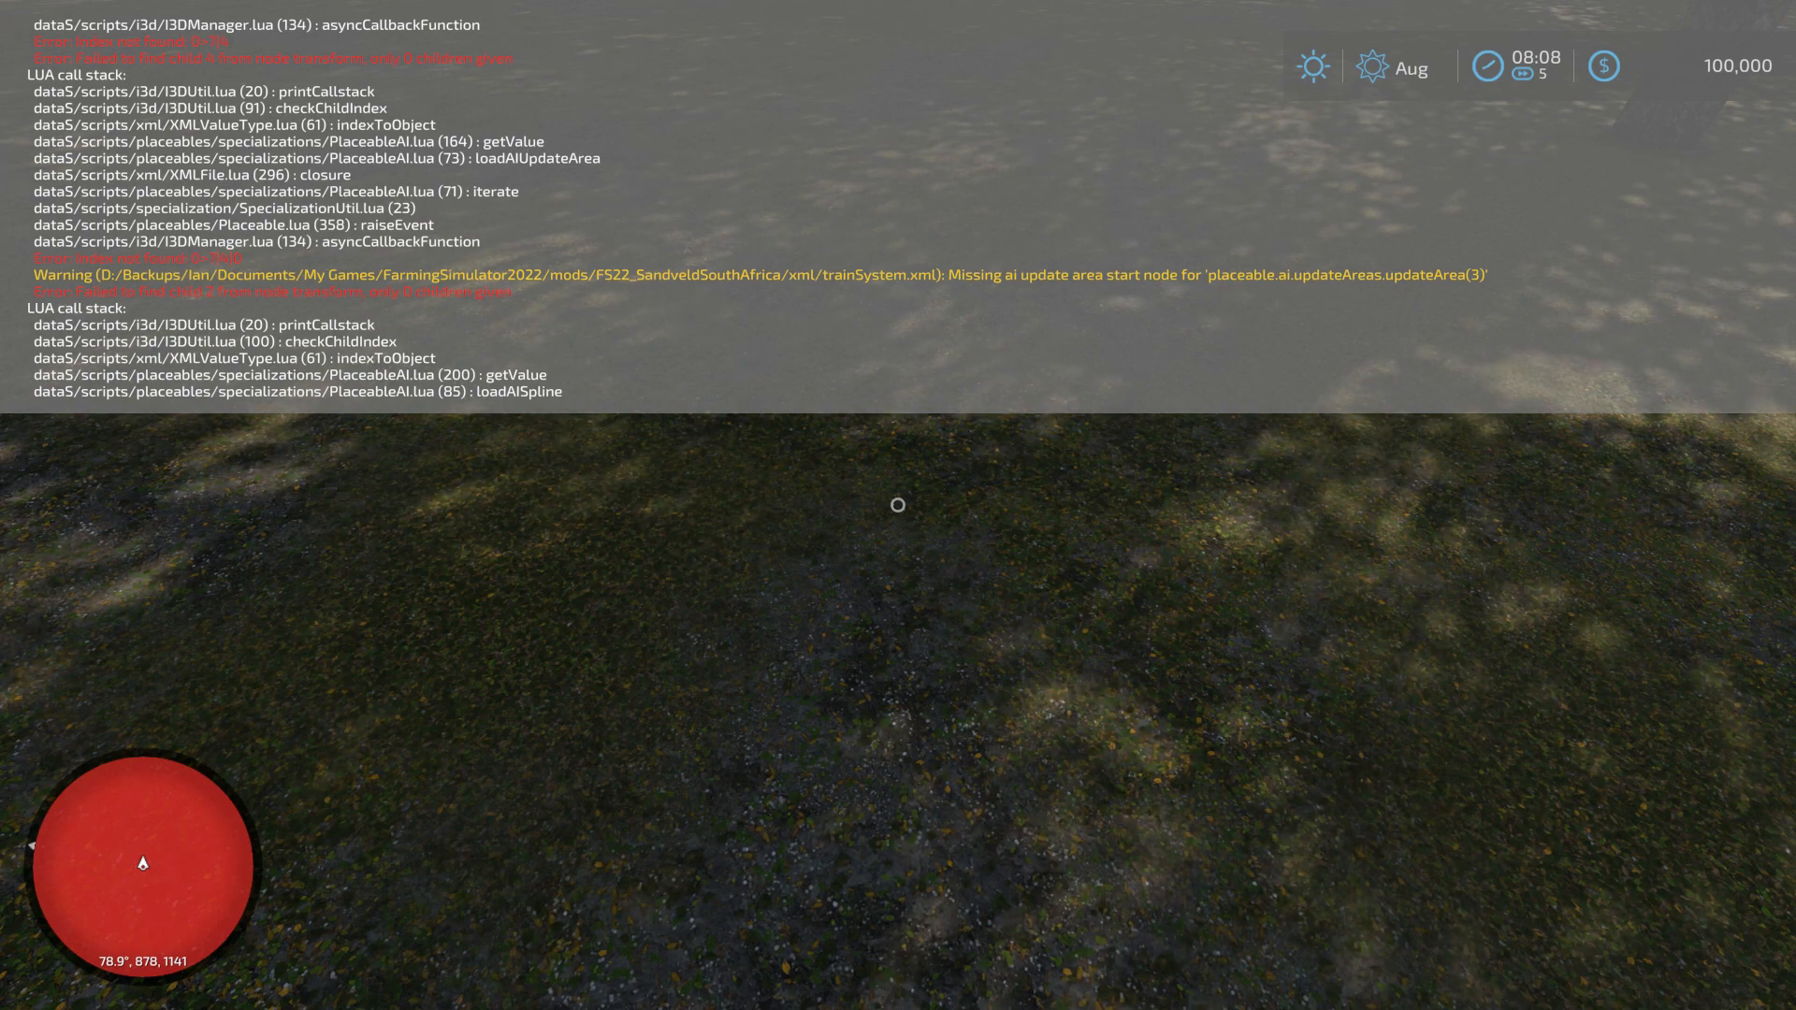
Examine the earlier PlaceableAI update area warnings and errors for trainSystem.xml in the console log, and close the console
key("Page_Up")
key("Page_Up")
key("Page_Up")
key("Page_Up")
key("Page_Up")
key("Page_Up")
key("Page_Up")
key("Page_Up")
key("Page_Up")
key("Page_Up")
key("Page_Up")
key("Page_Up")
key("Page_Up")
key("Page_Up")
key("Page_Up")
key("Page_Up")
key("Page_Up")
key("Page_Up")
key("Page_Up")
key("Page_Up")
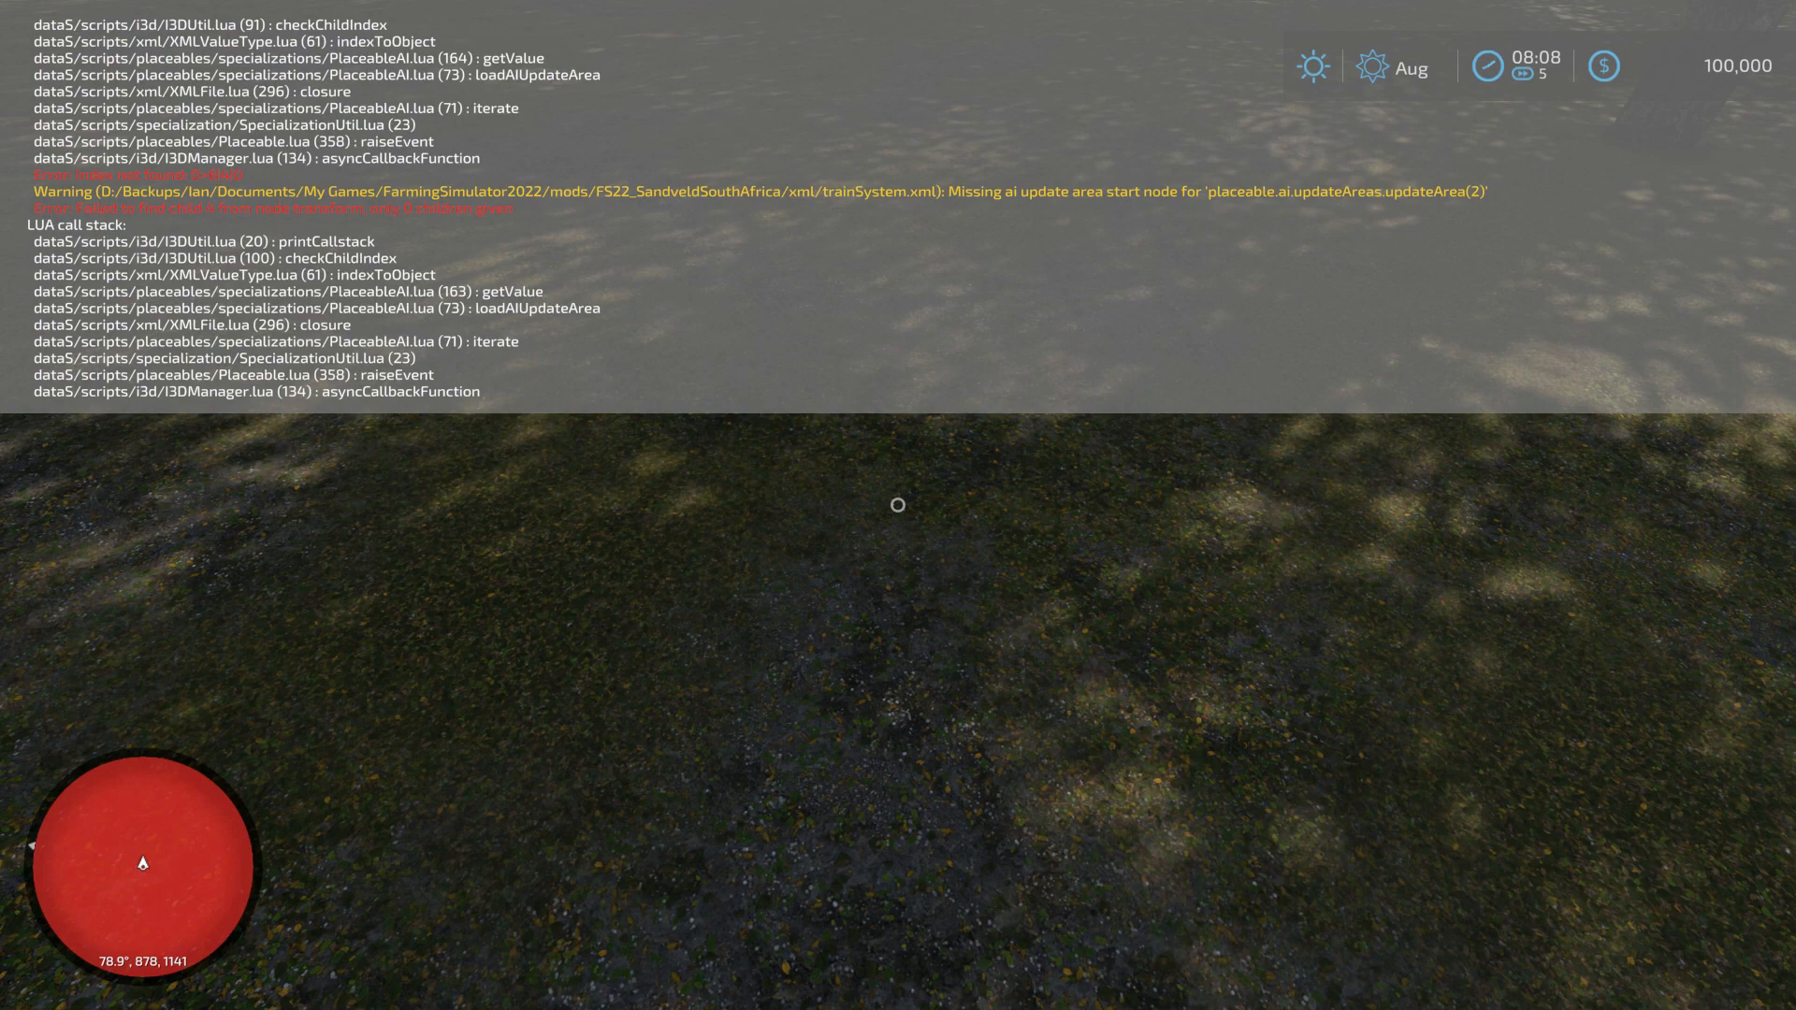
key("Page_Up")
key("Page_Up")
key("Page_Up")
key("Page_Up")
key("Page_Up")
key("Page_Up")
key("Page_Up")
key("Page_Up")
key("Page_Up")
key("Page_Up")
key("Page_Up")
key("Page_Up")
key("Page_Up")
key("Page_Up")
key("Page_Up")
key("Page_Up")
key("Page_Up")
key("Page_Up")
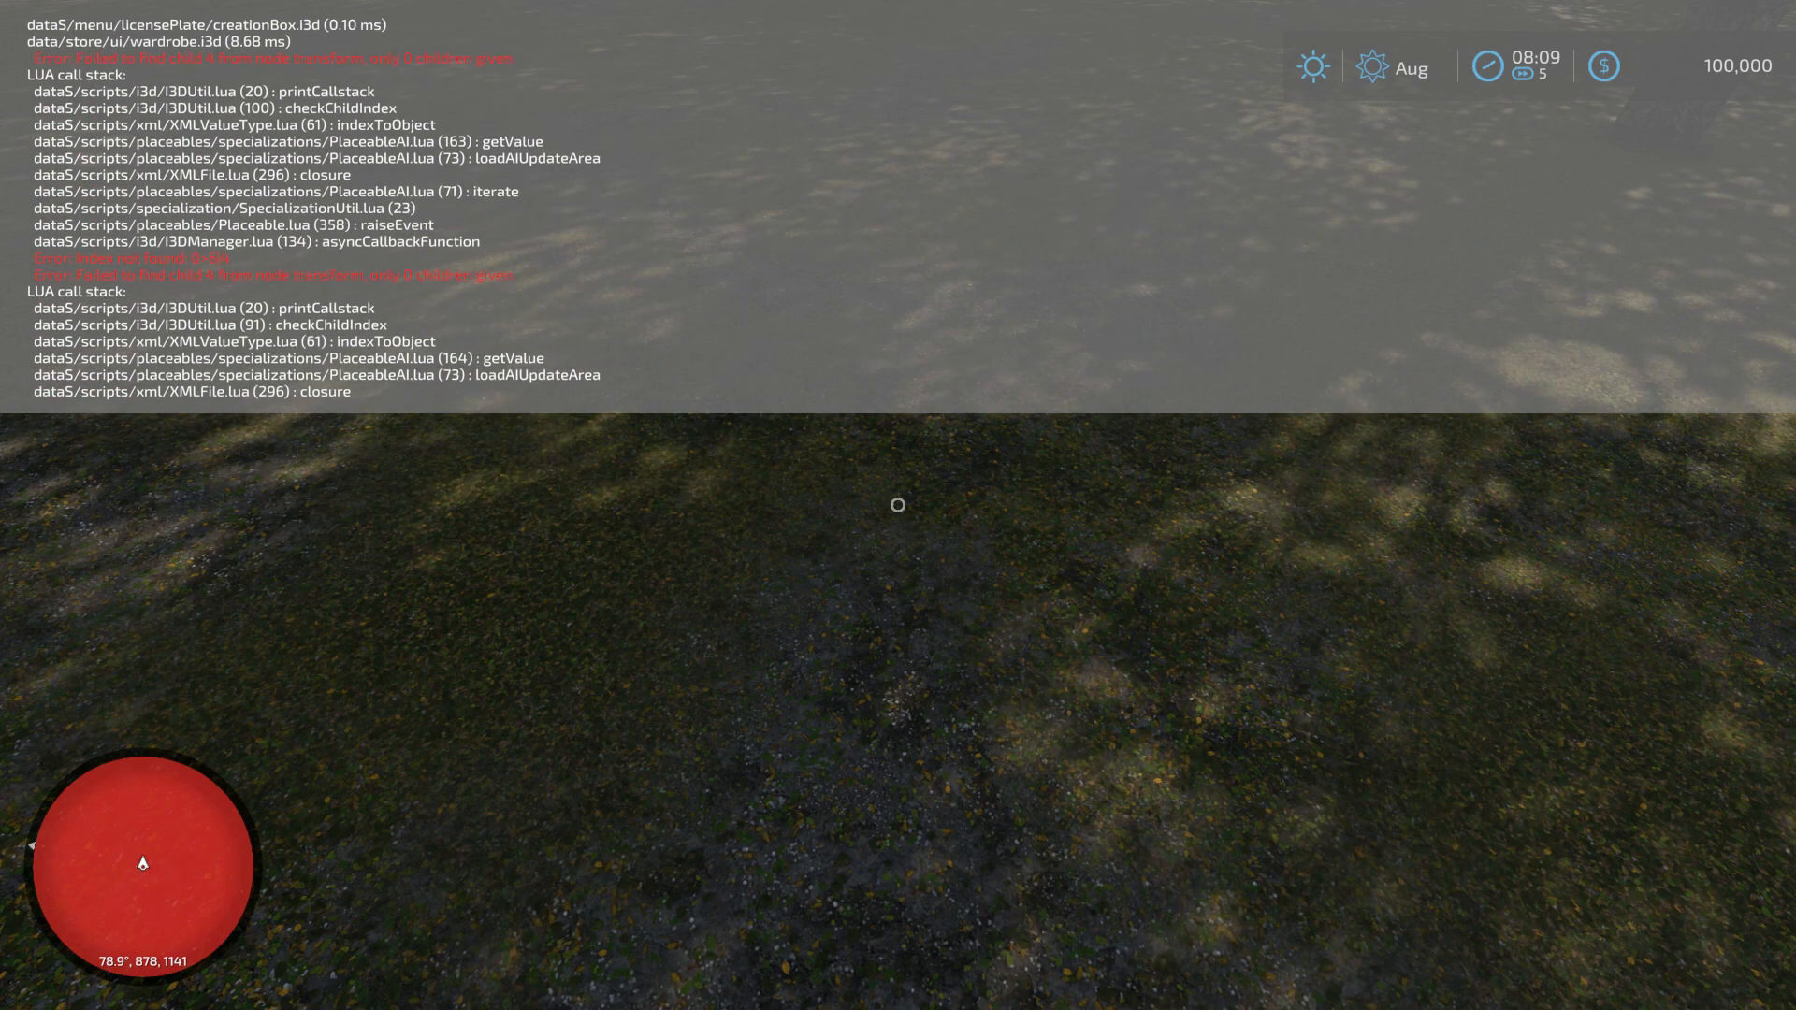
key("grave")
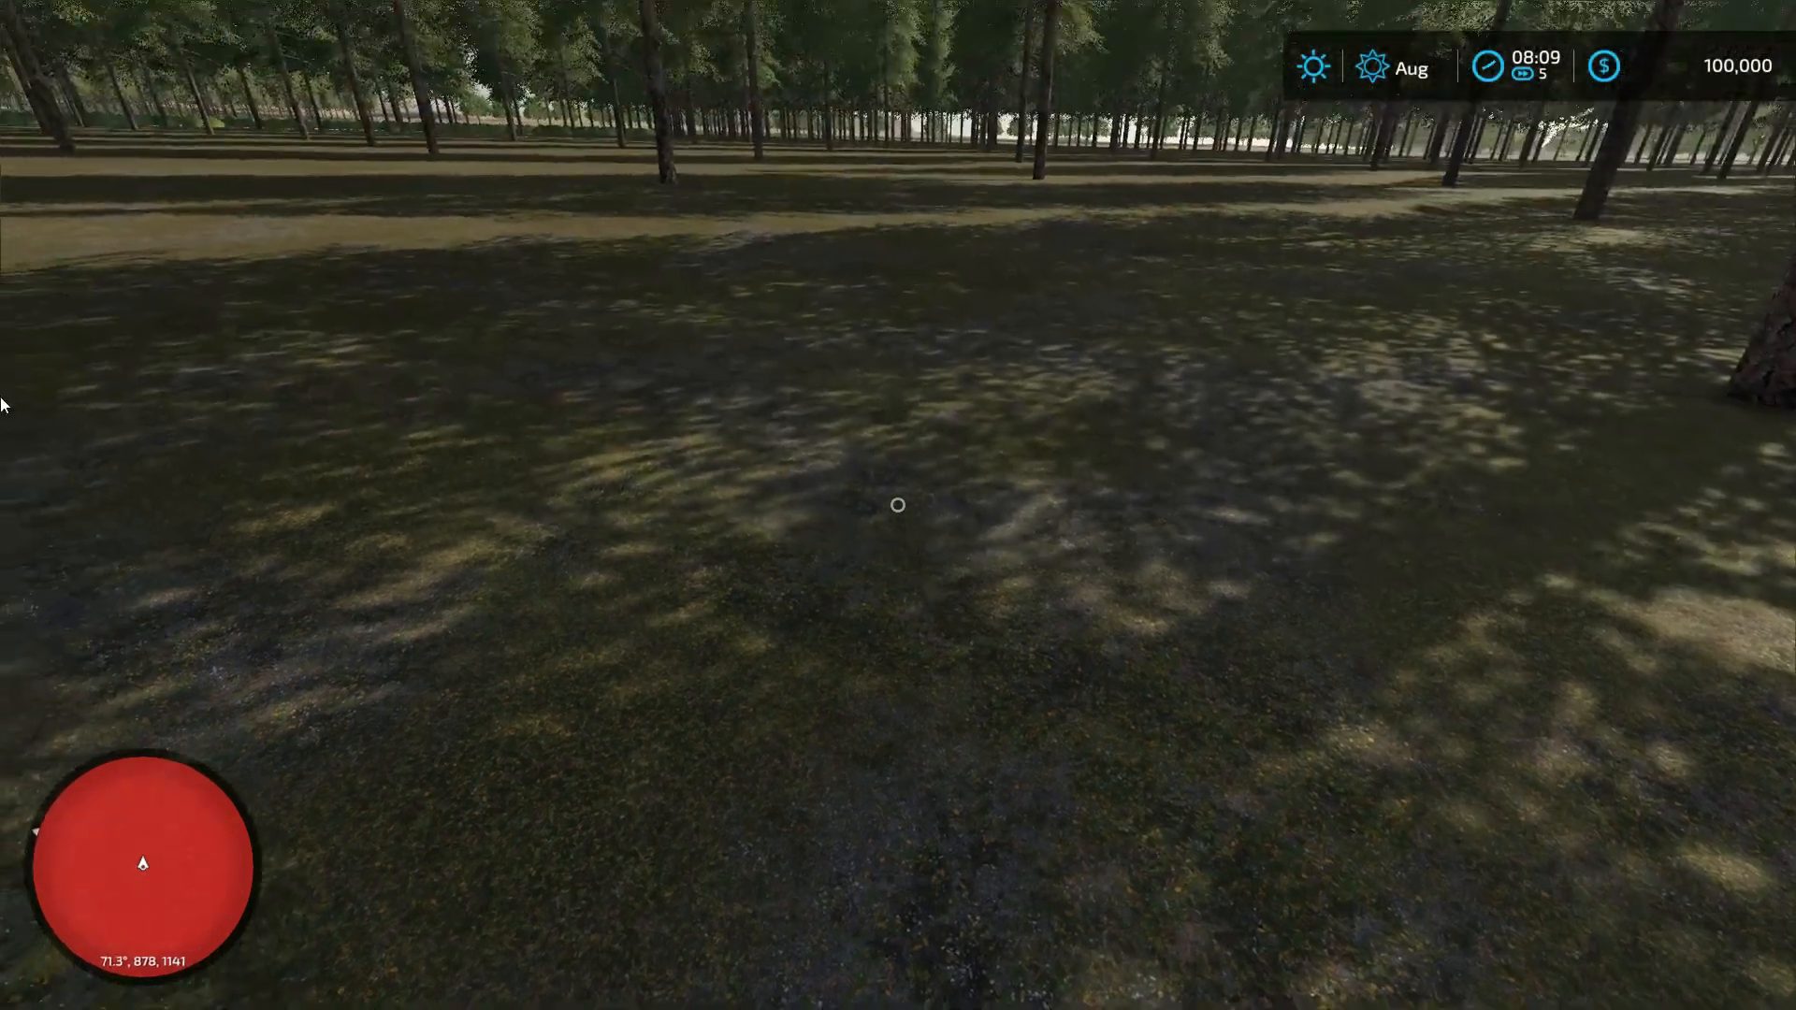
Check the Rent Train points near fields 3, 4 and 10 on the map
key("Escape")
scroll(198, 261, "down", 1)
left_click_drag(402, 239, 670, 485)
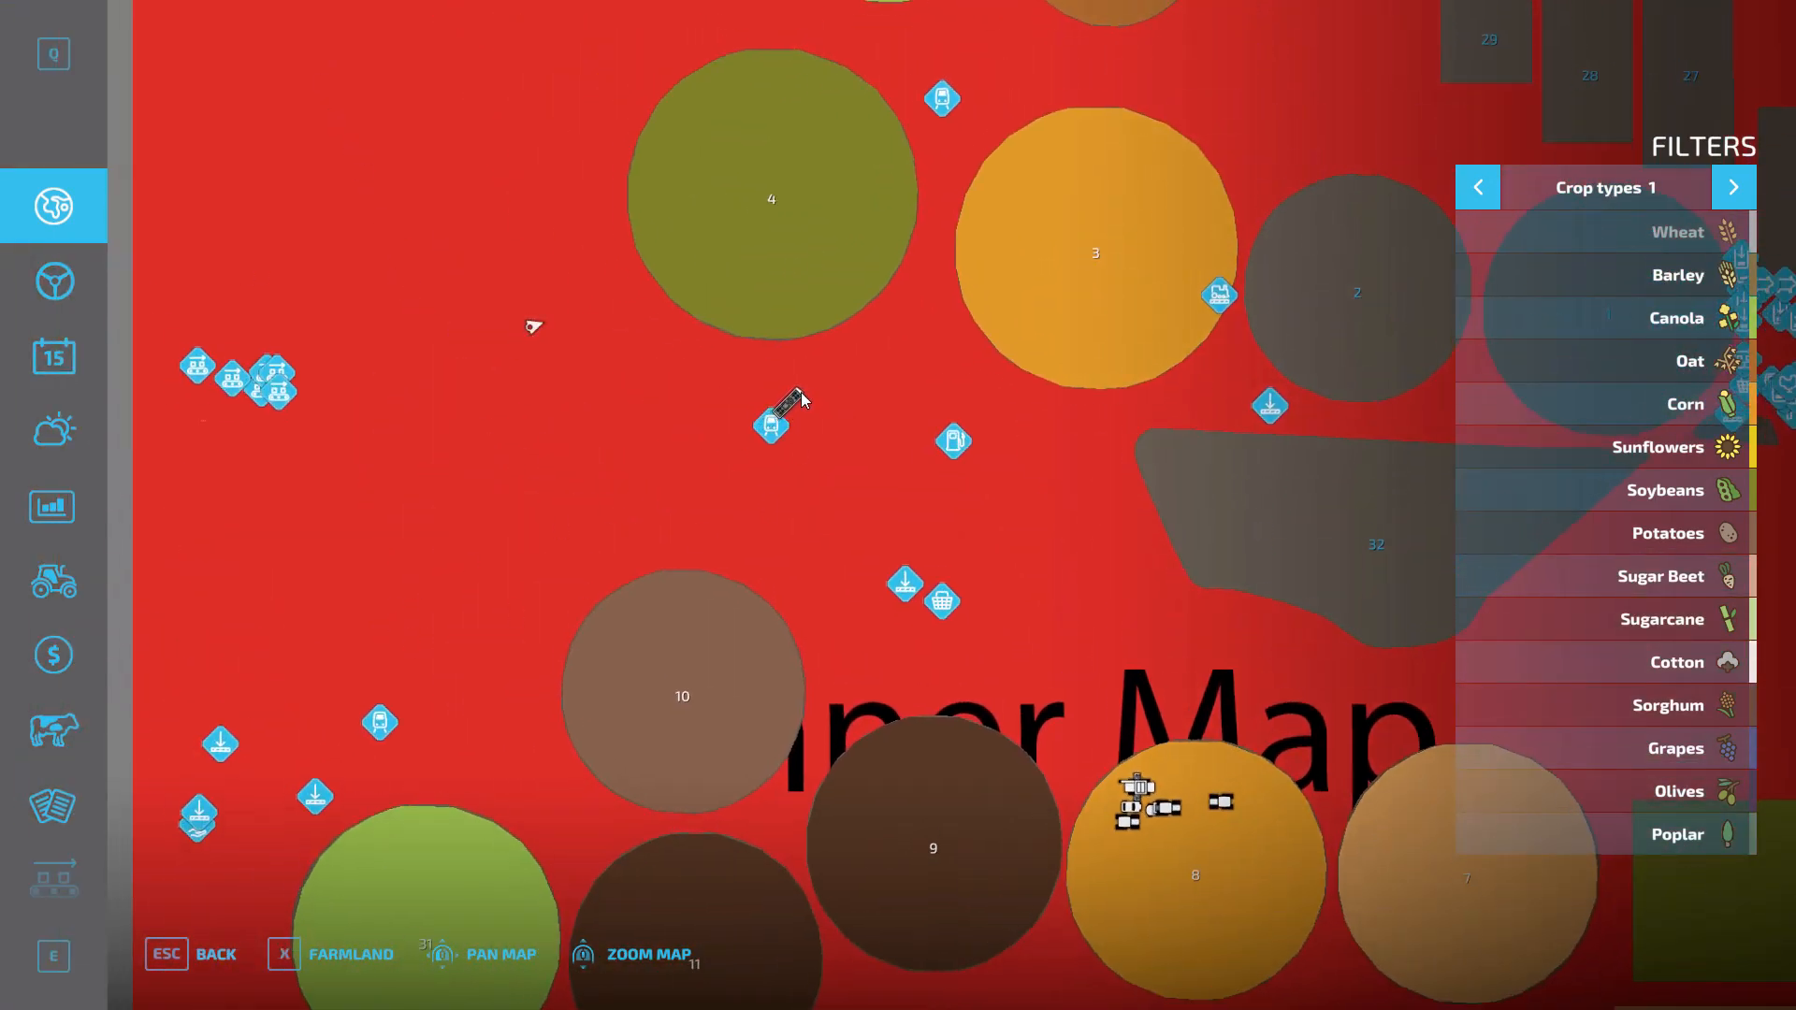
left_click(379, 722)
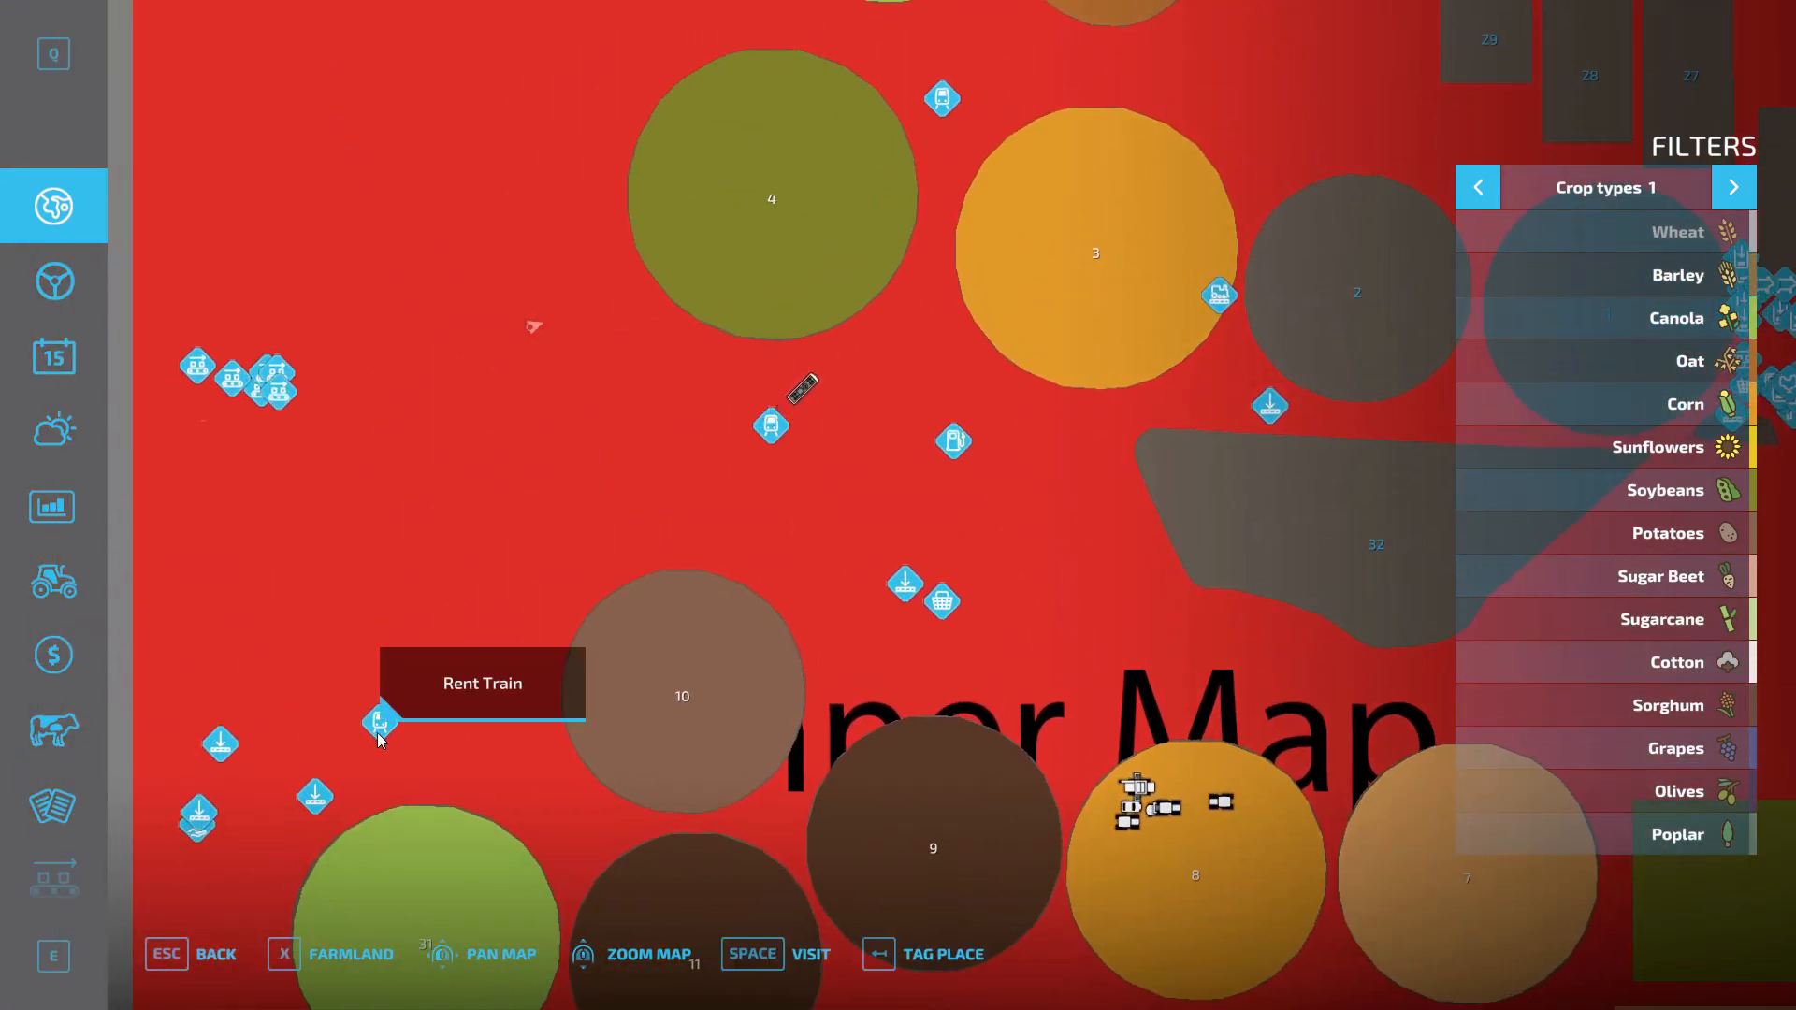
left_click(771, 425)
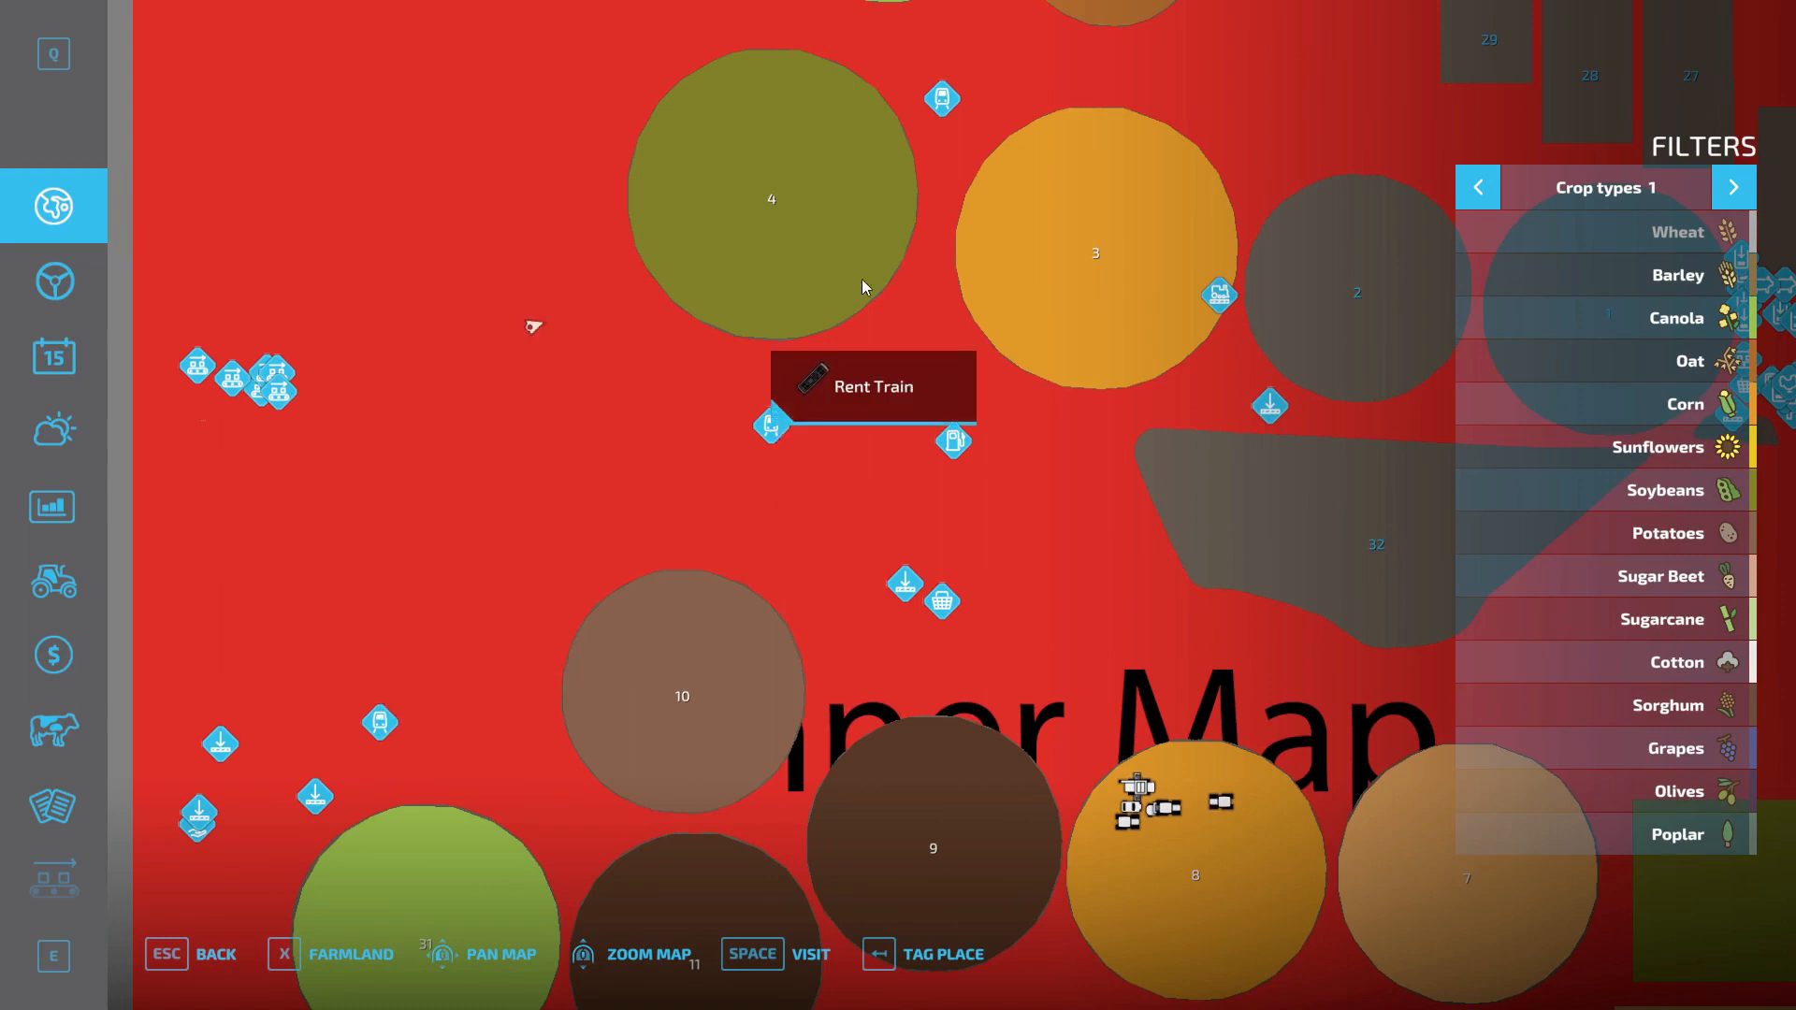
left_click(953, 107)
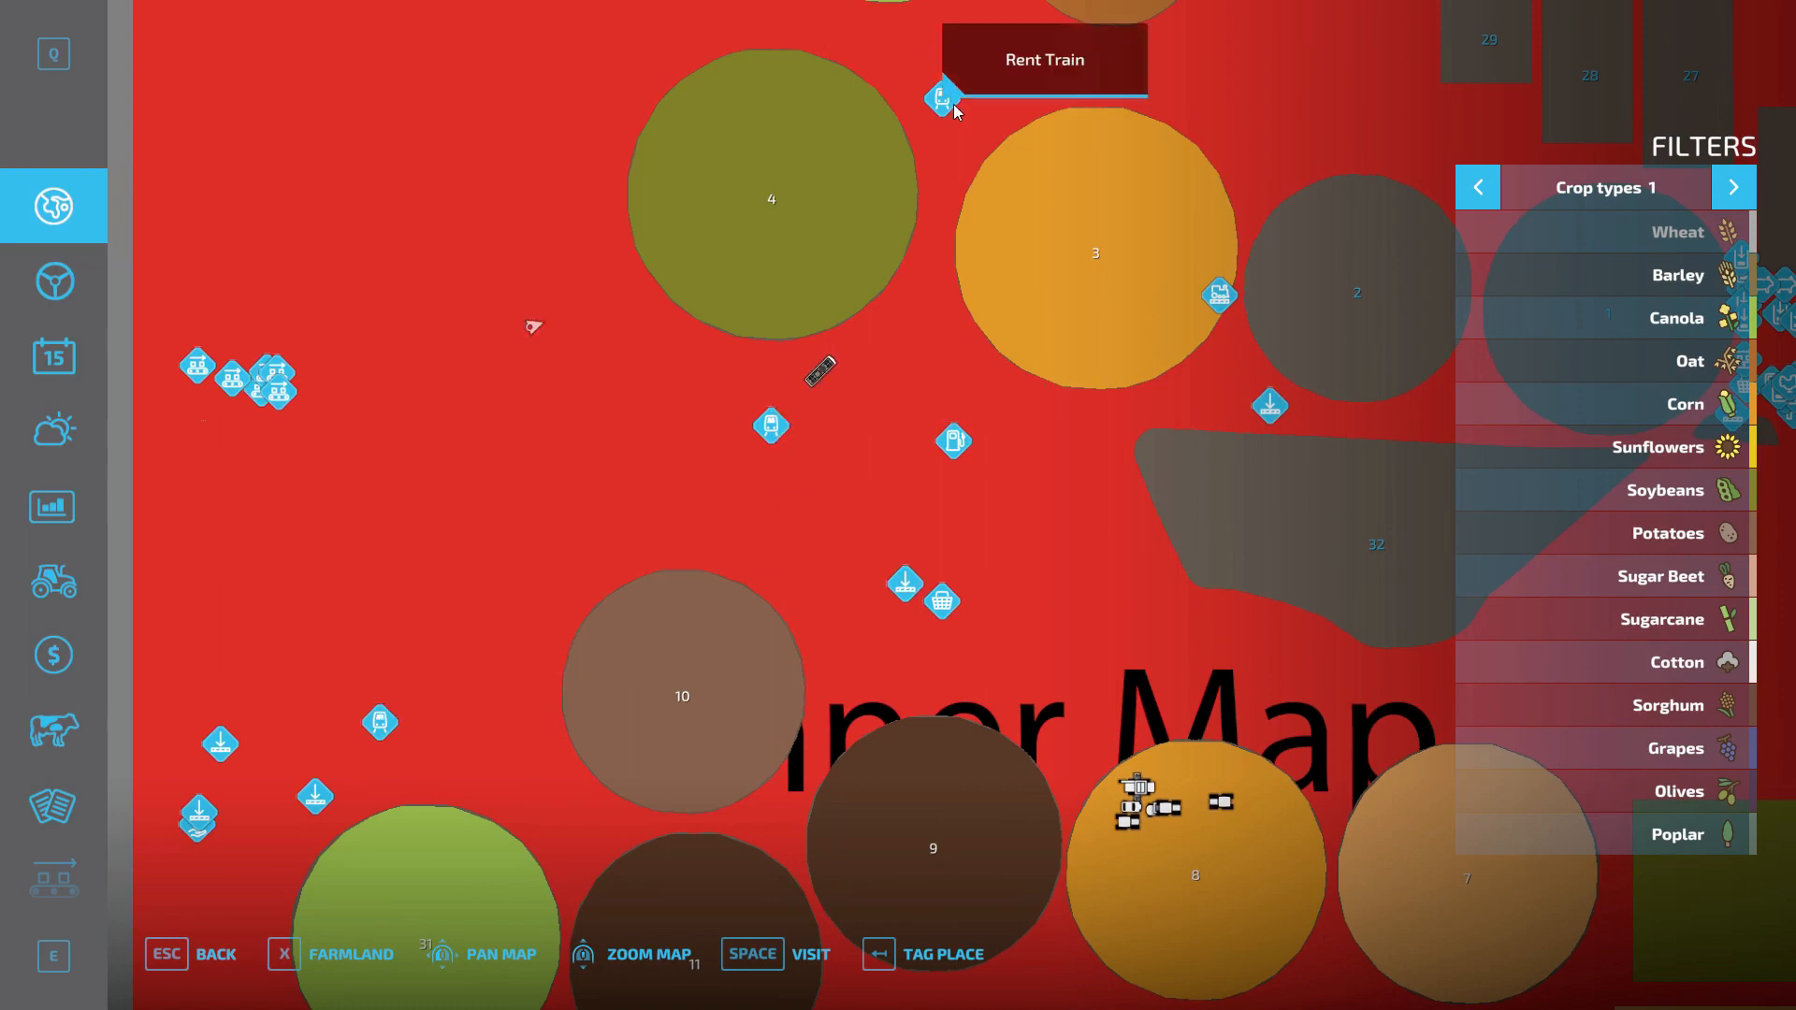
left_click(380, 722)
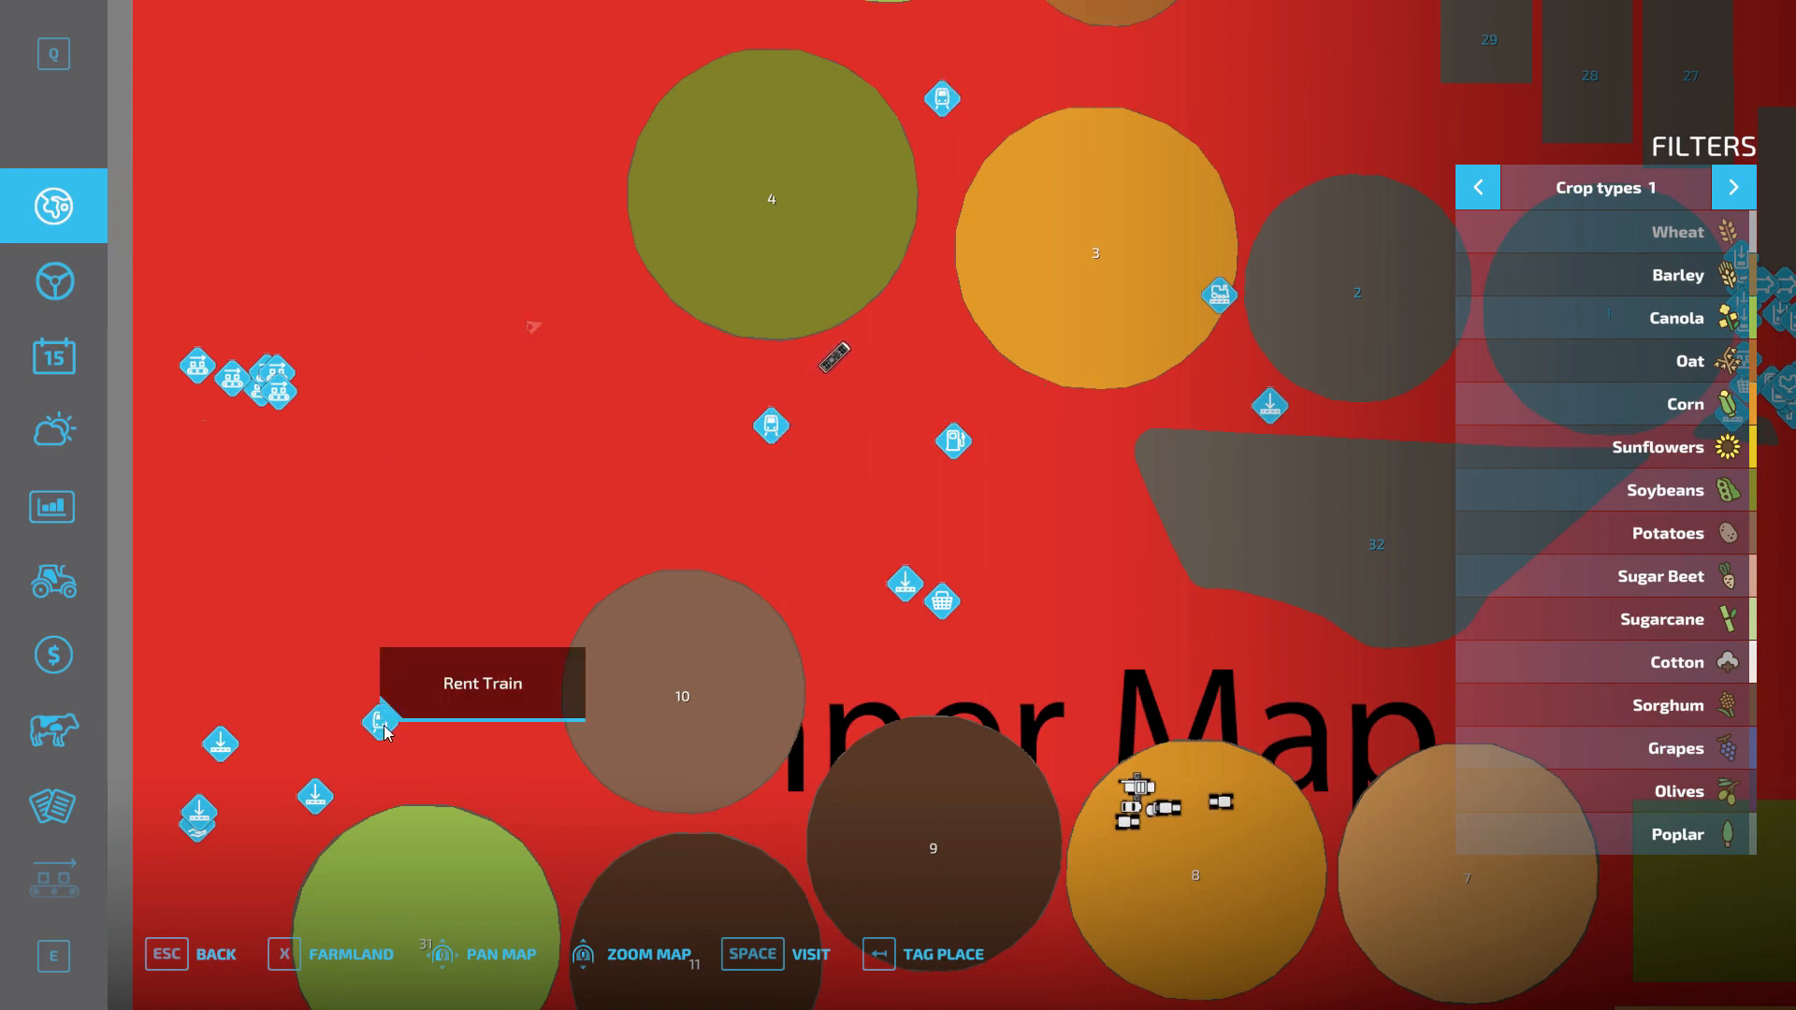
Visit the Rent Train point between fields 3 and 4 and walk to its marker
left_click(943, 99)
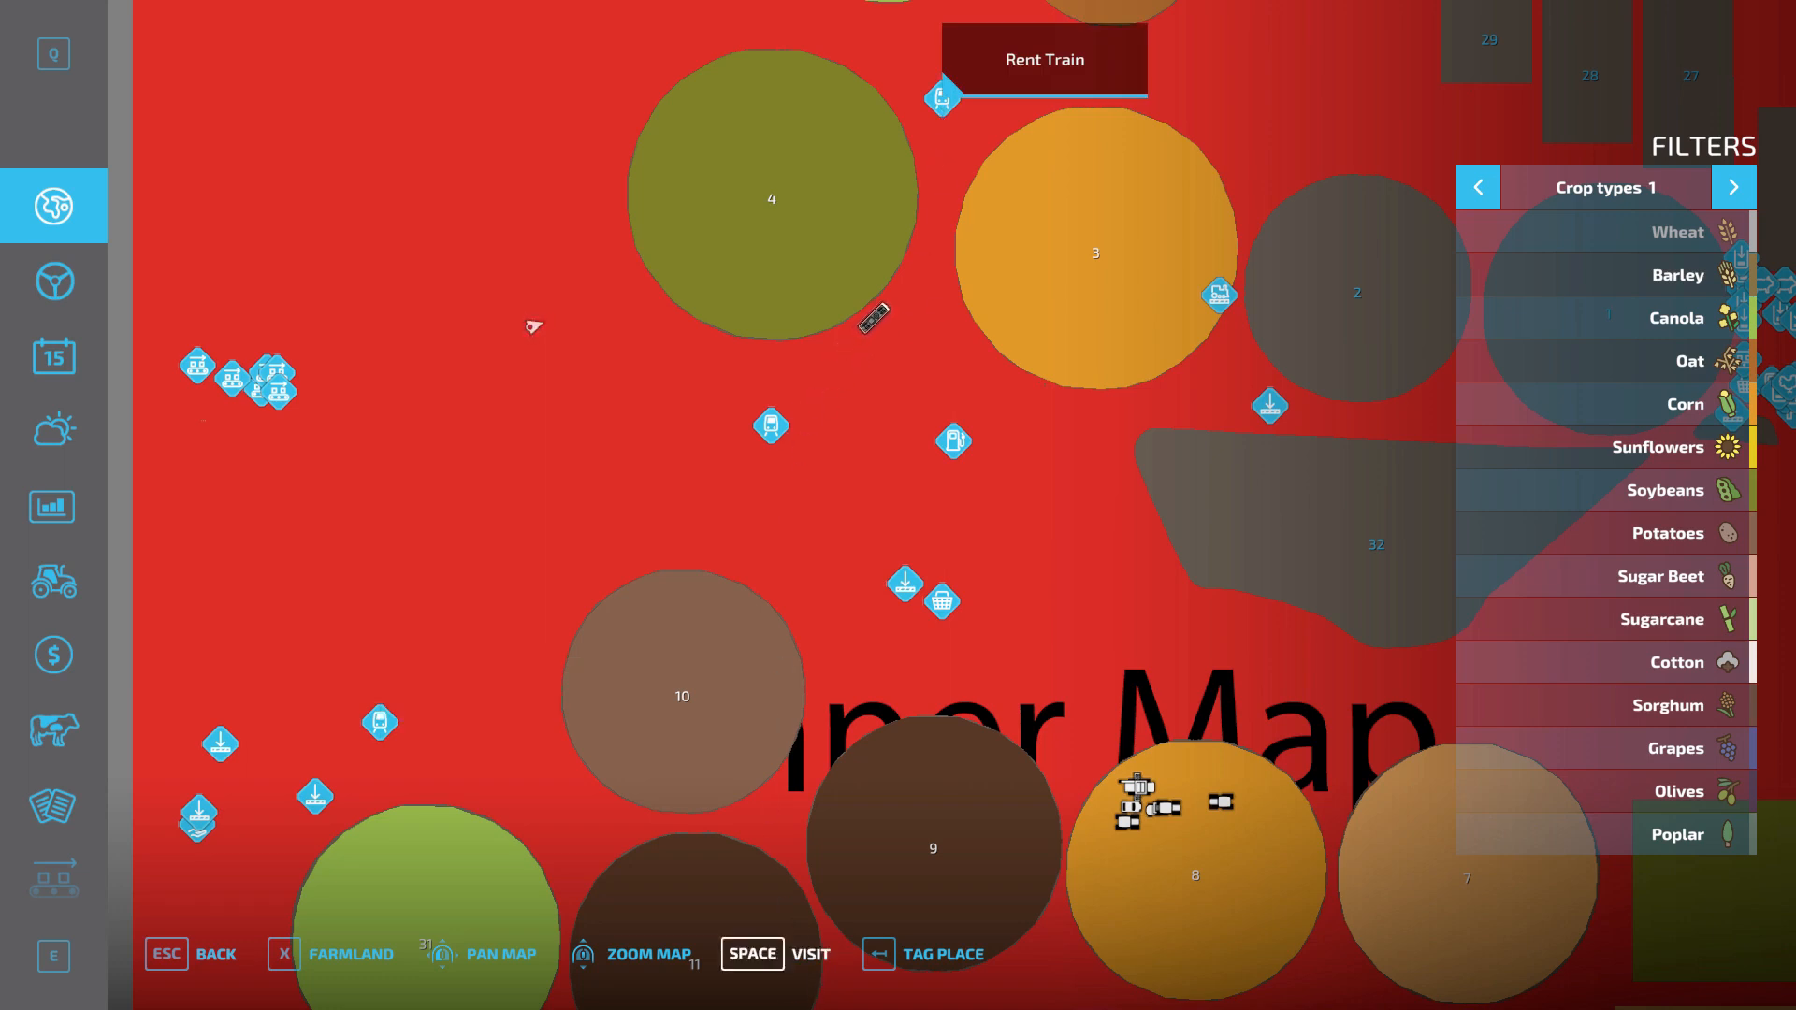
left_click(807, 956)
key("s")
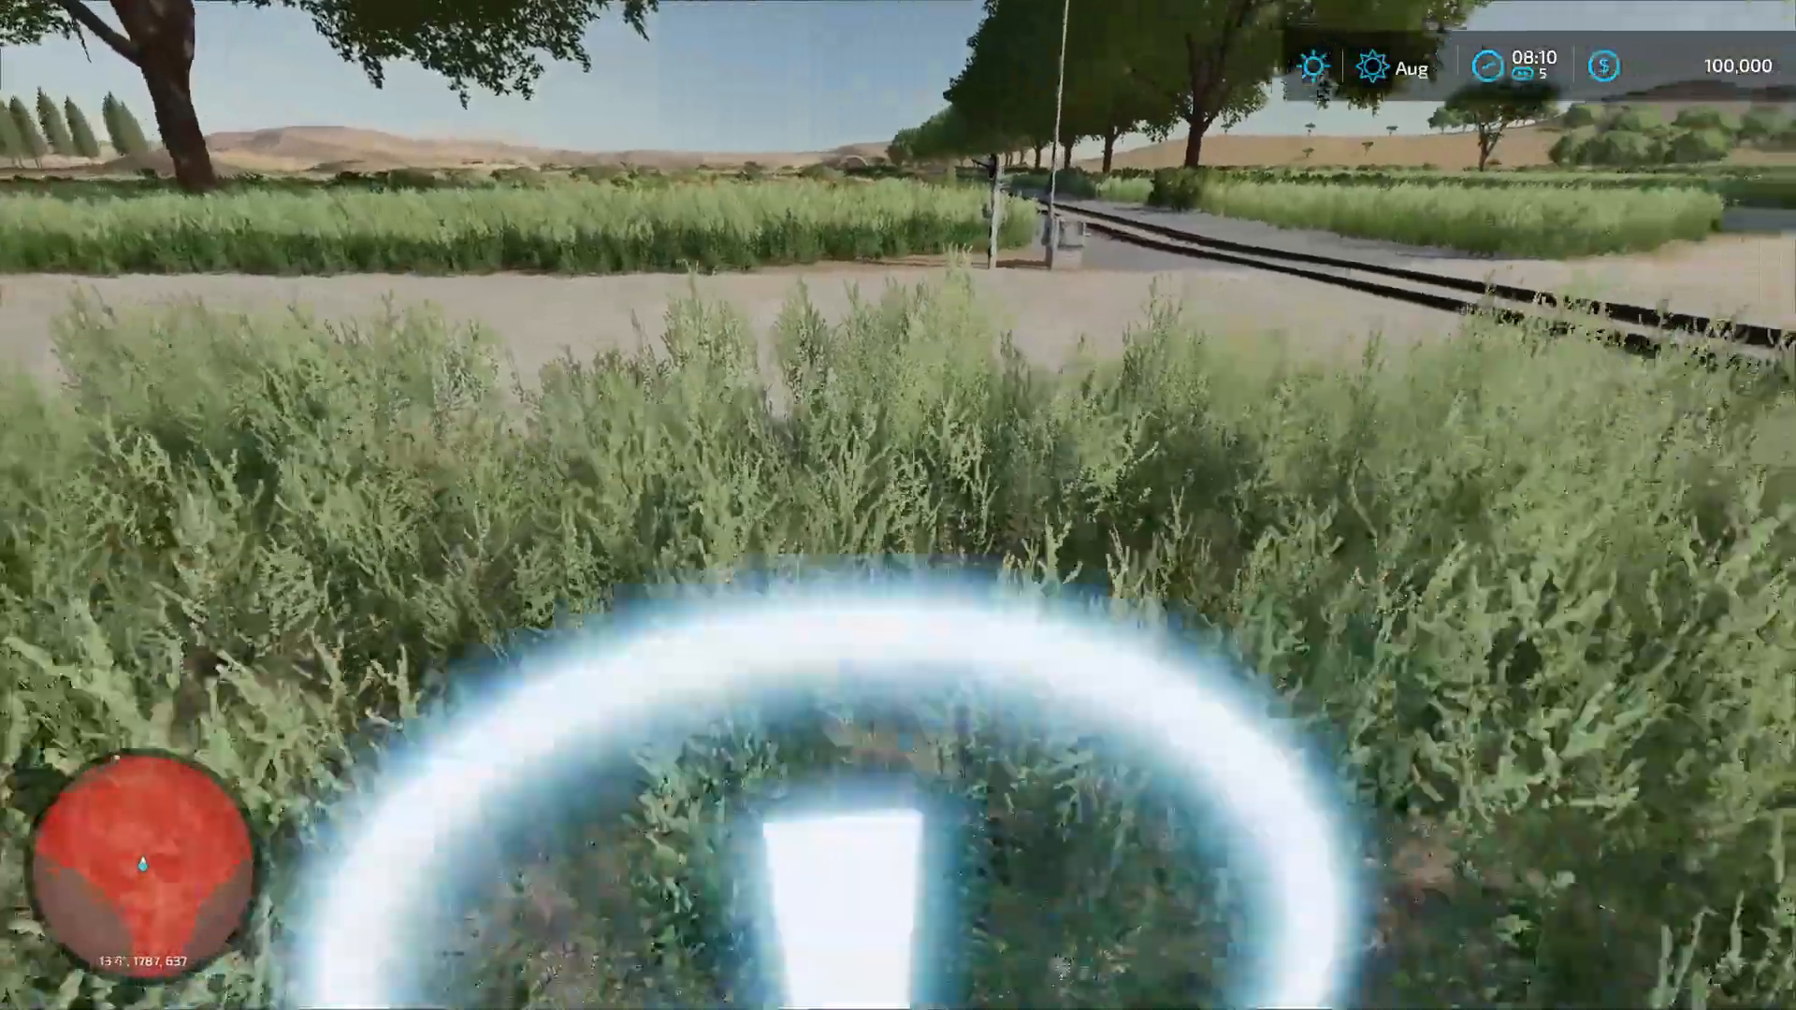
key("a")
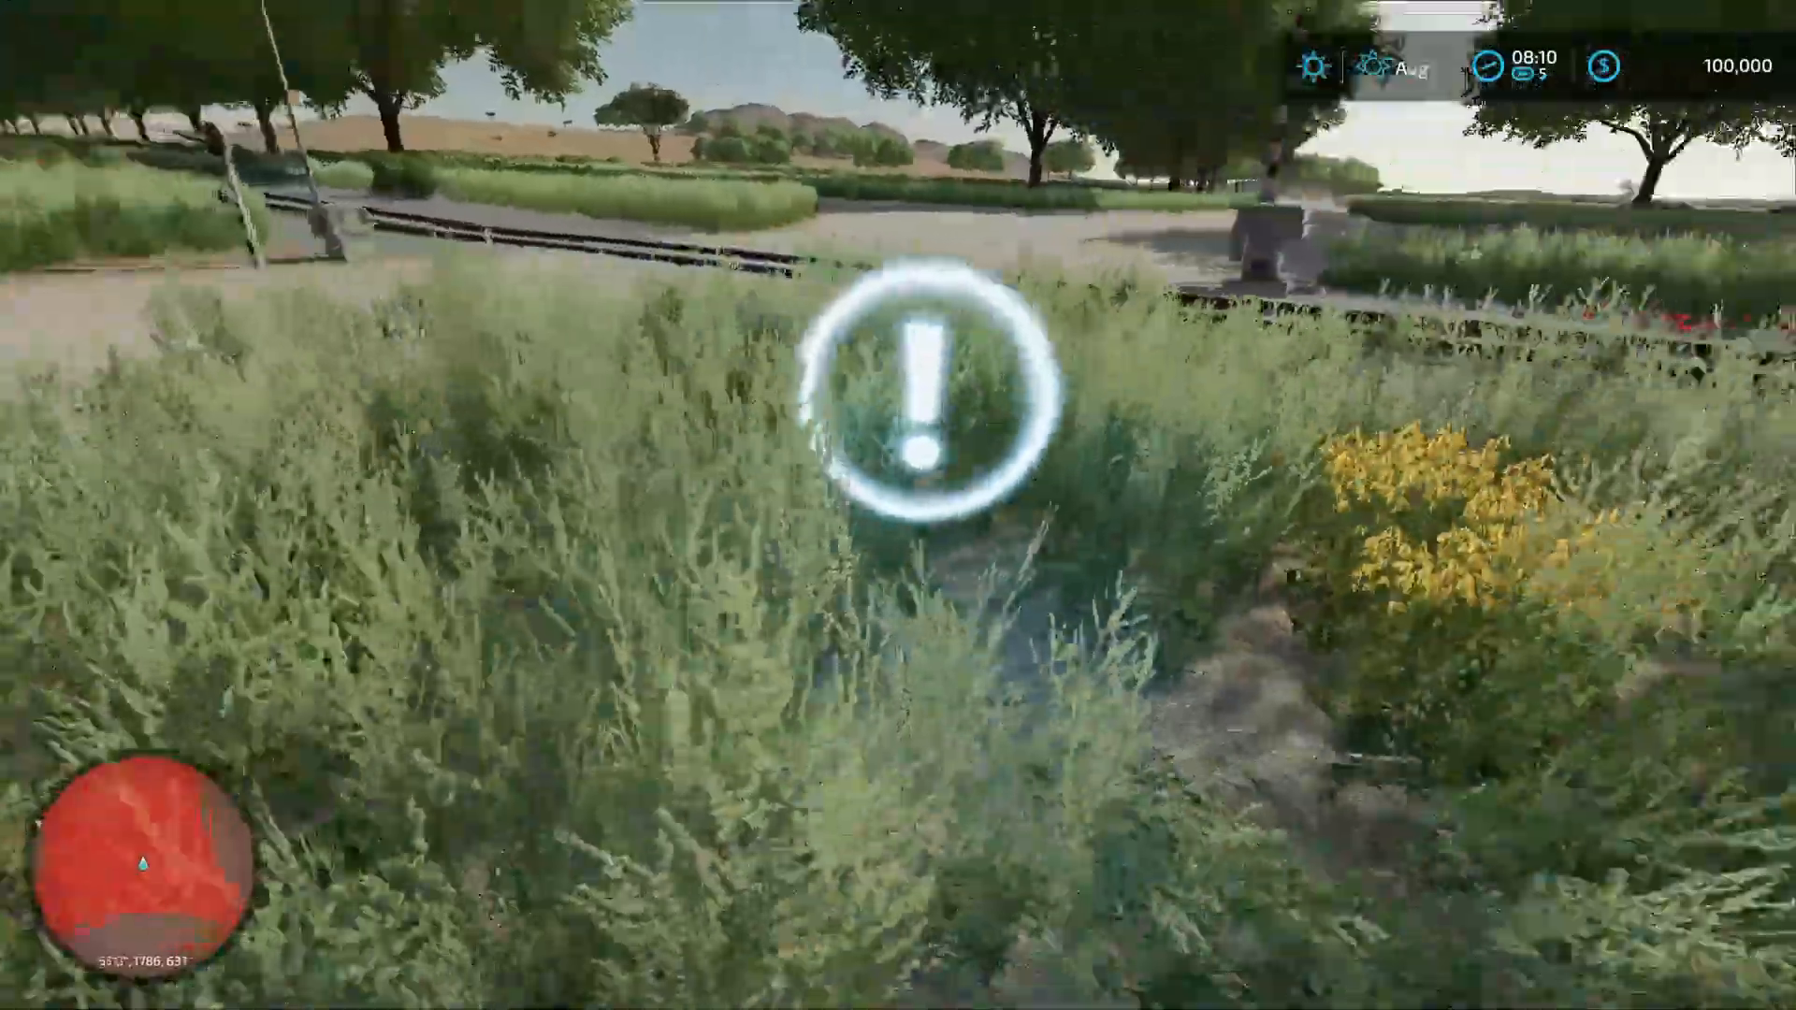
key("w")
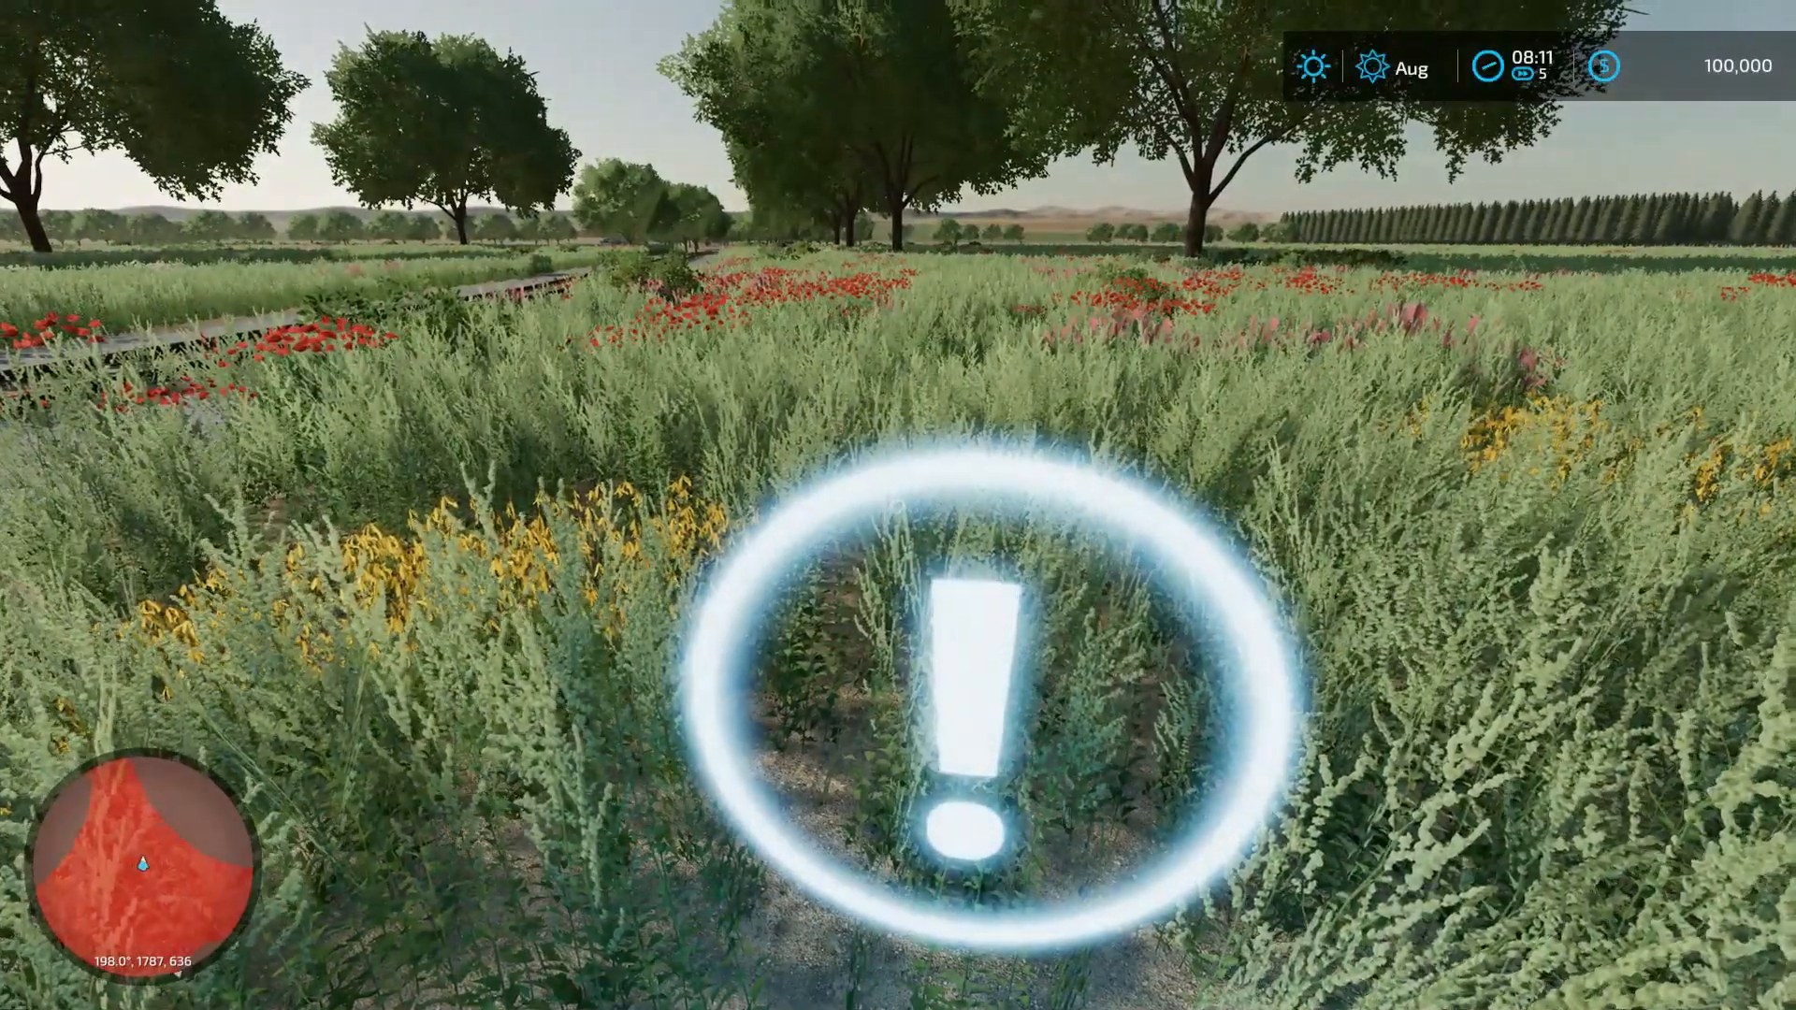
Display the control help and rent the train for $1,000 per hour at the marker
key("F1")
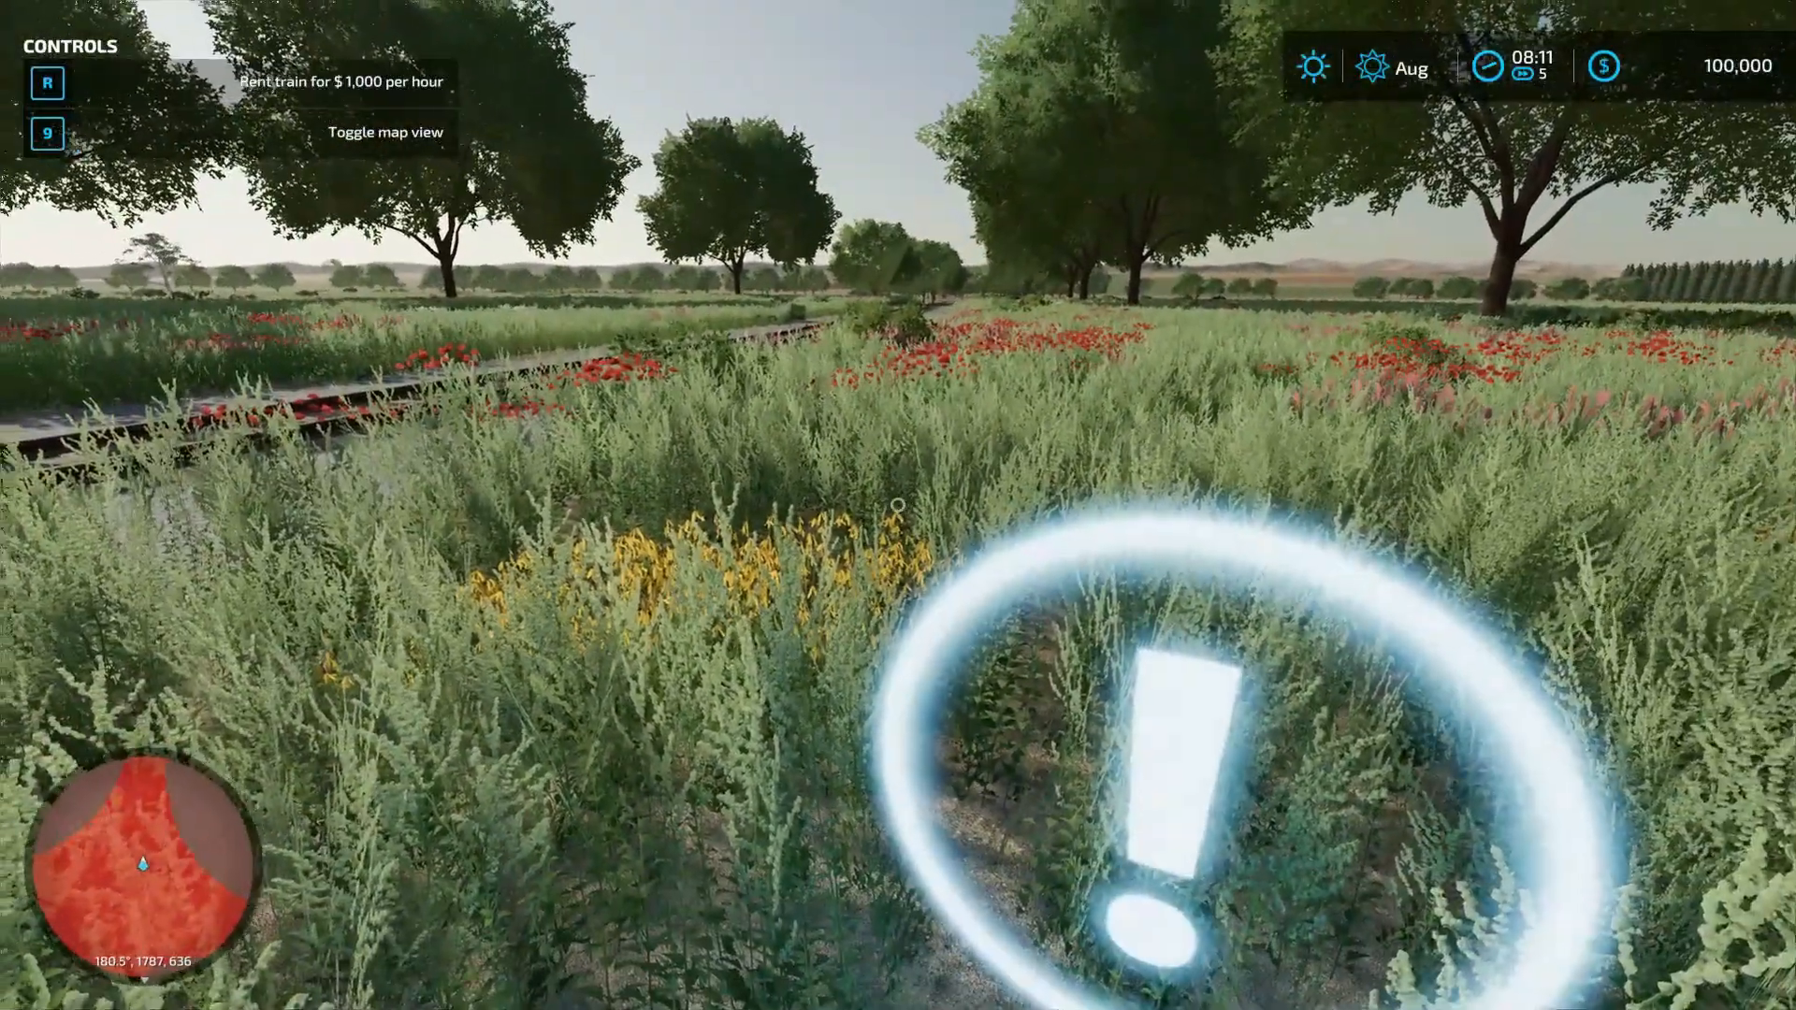
key("s")
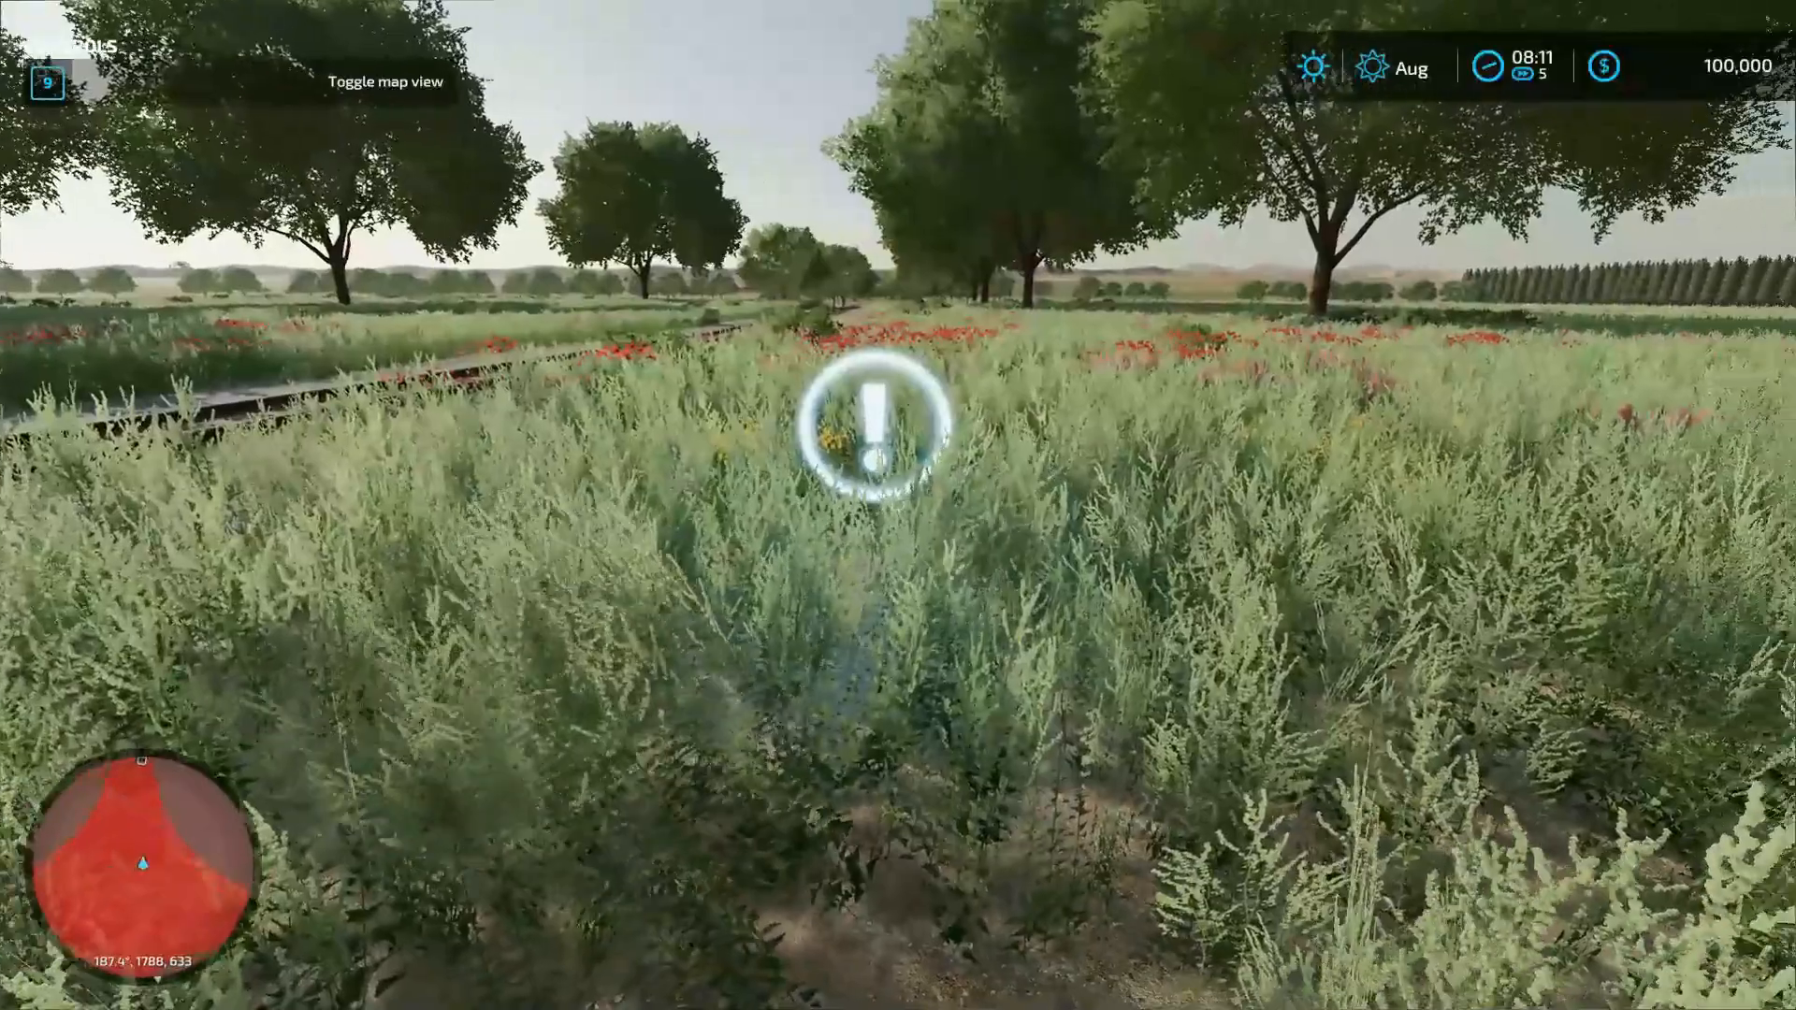
key("w")
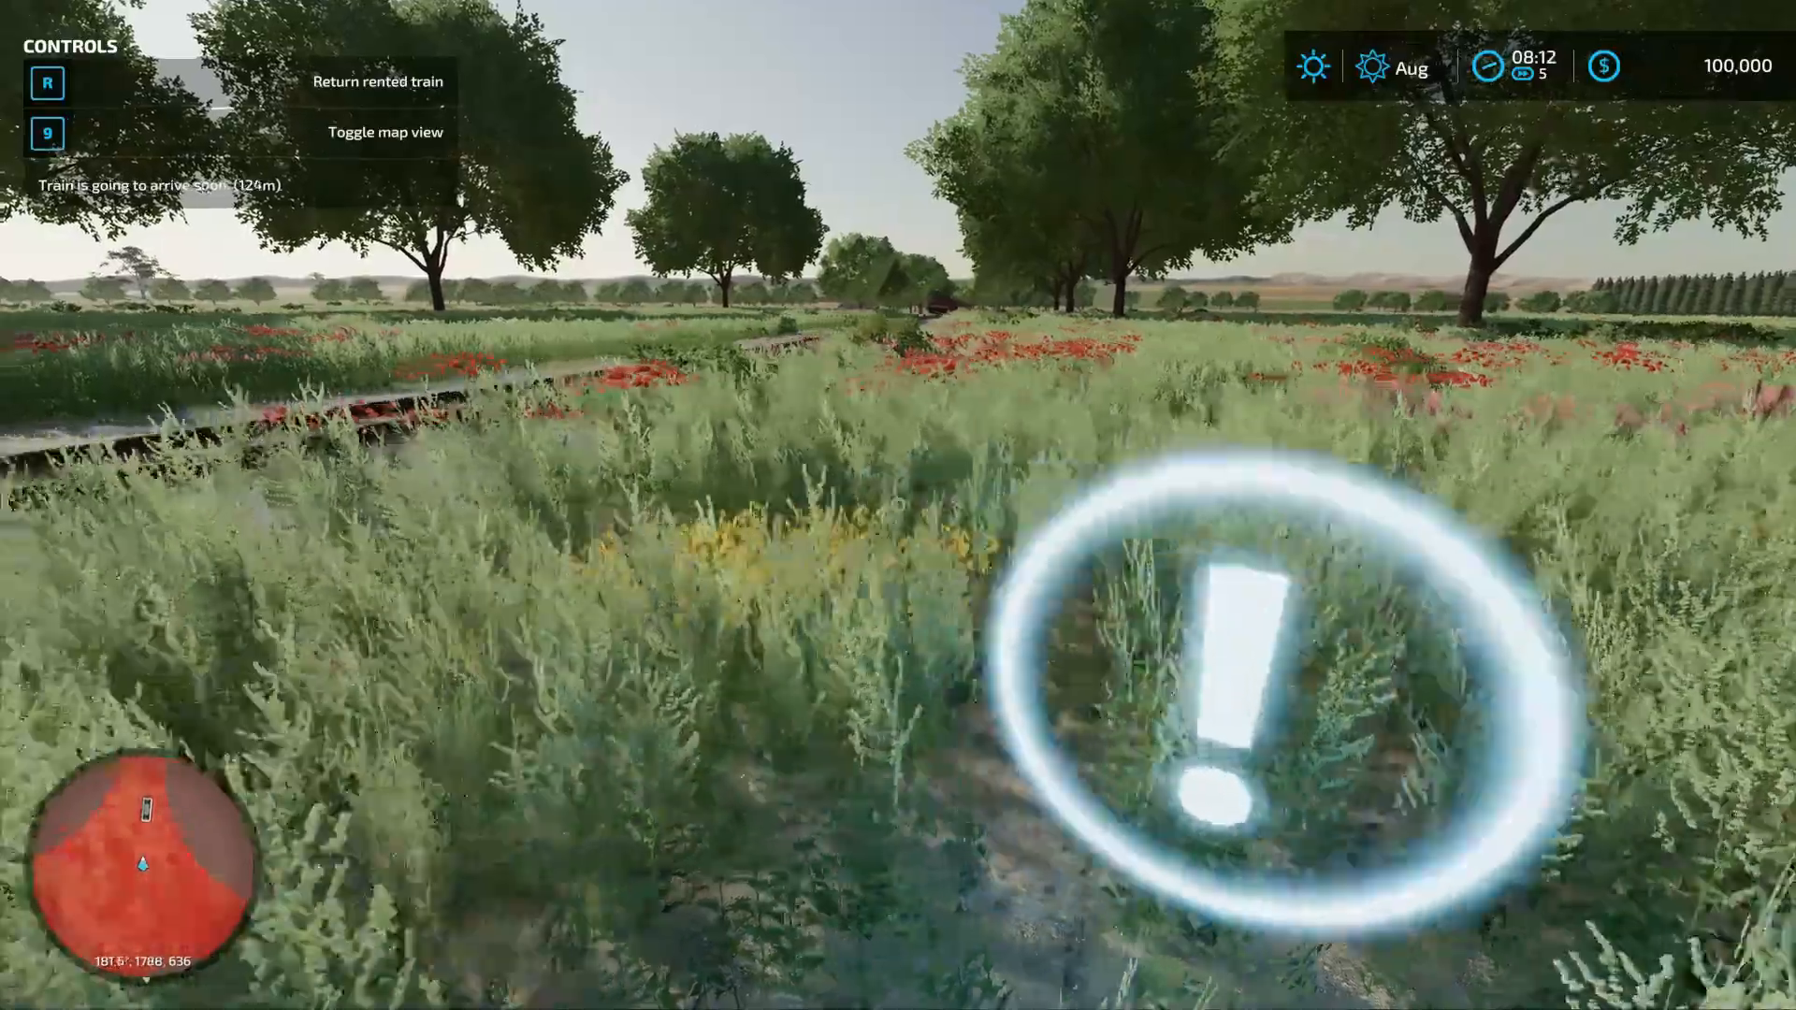
Walk to the nearby railroad crossing and inspect its barriers and signal lights as the train arrives
key("w")
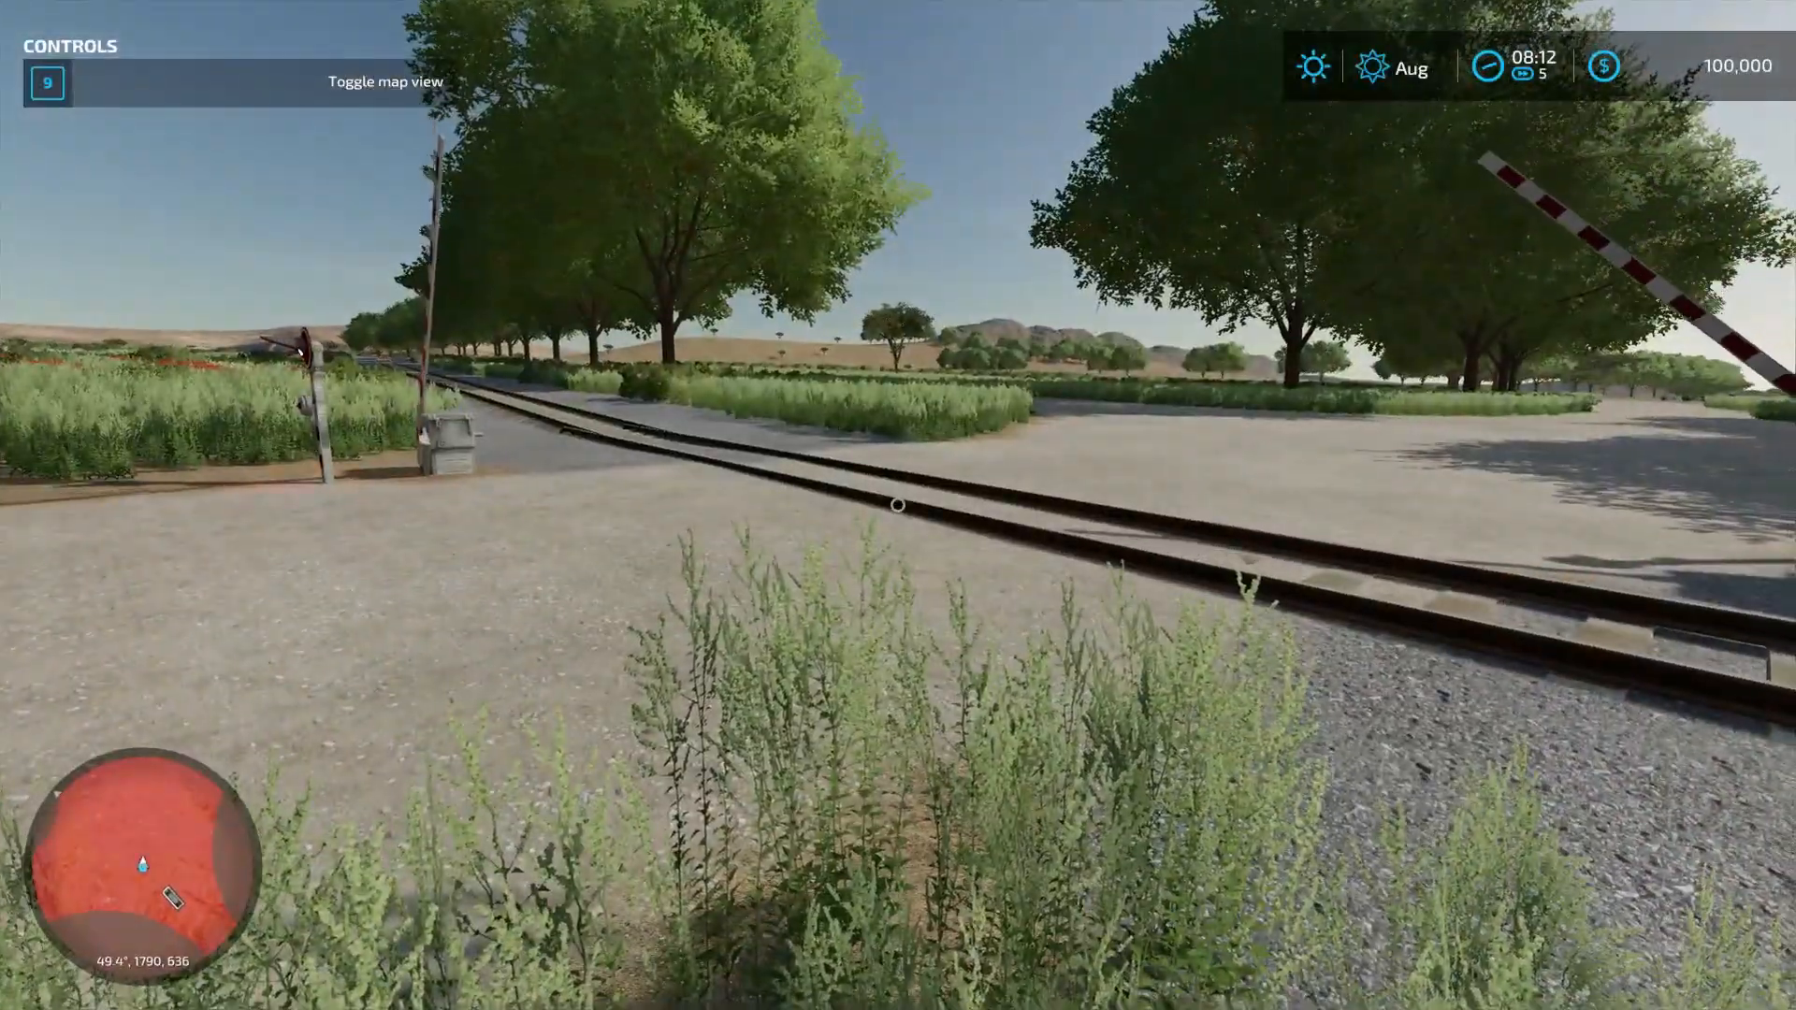
key("s")
key("w")
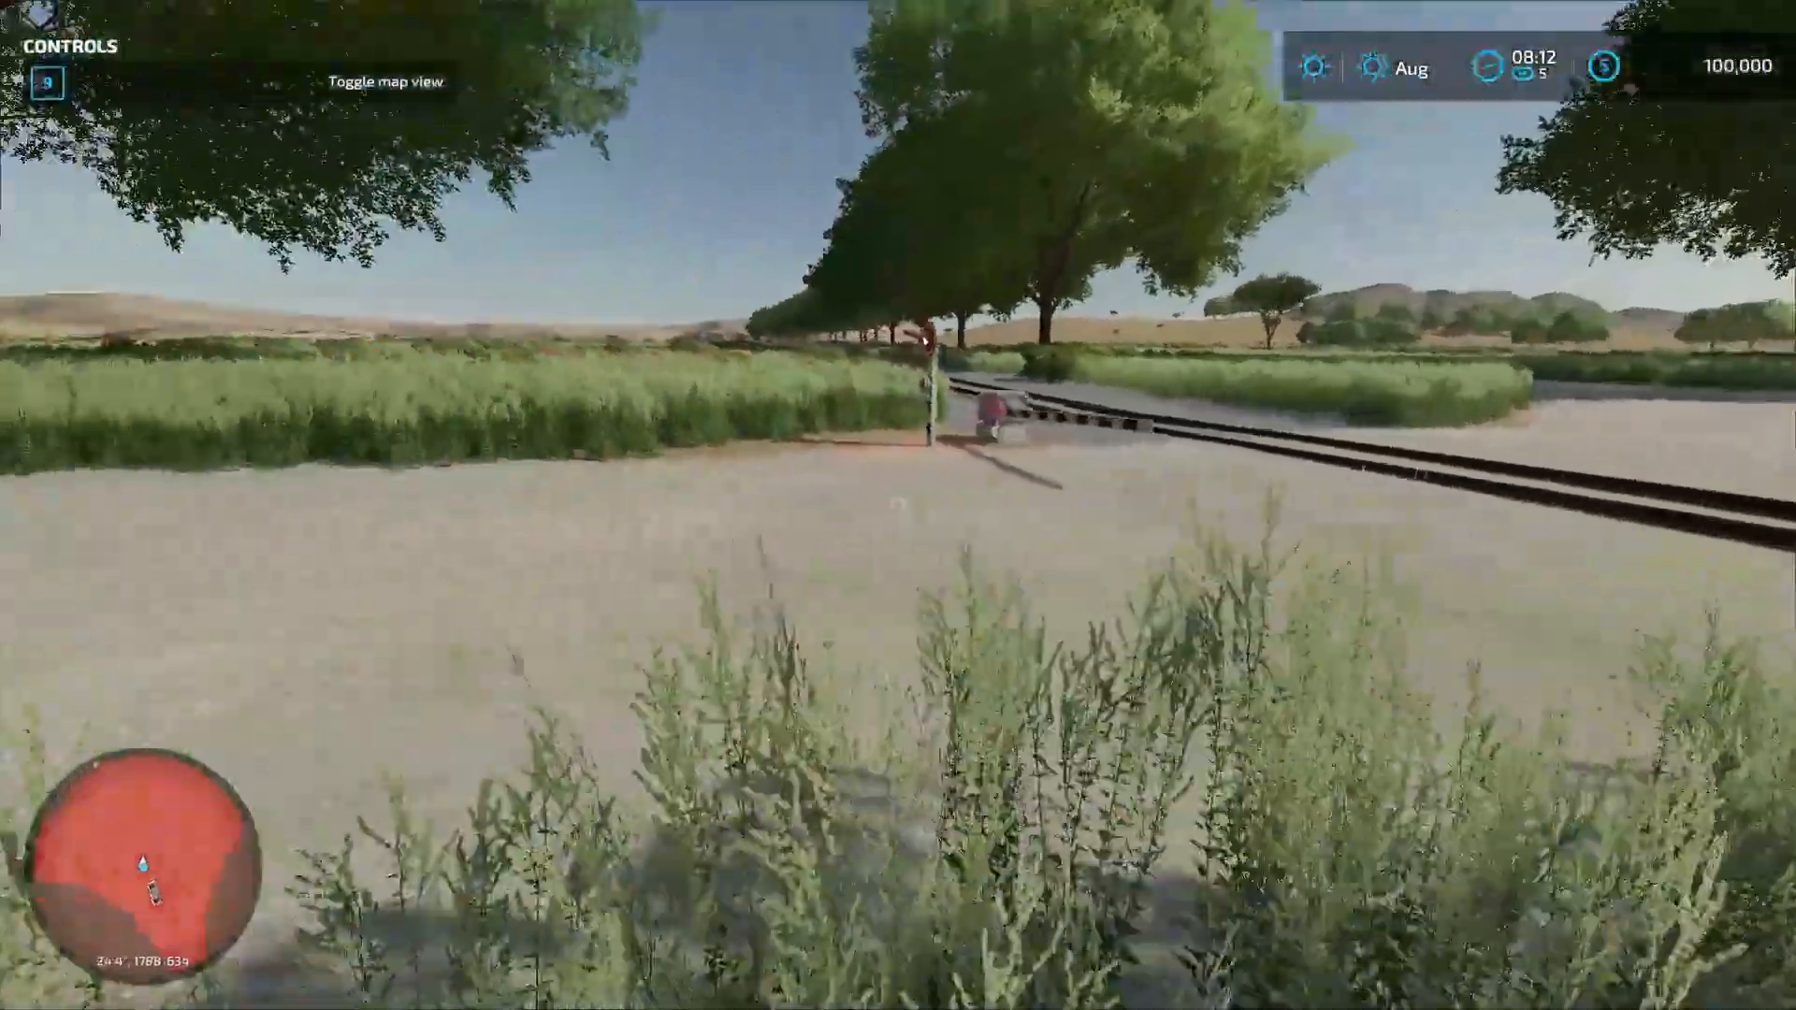
key("w")
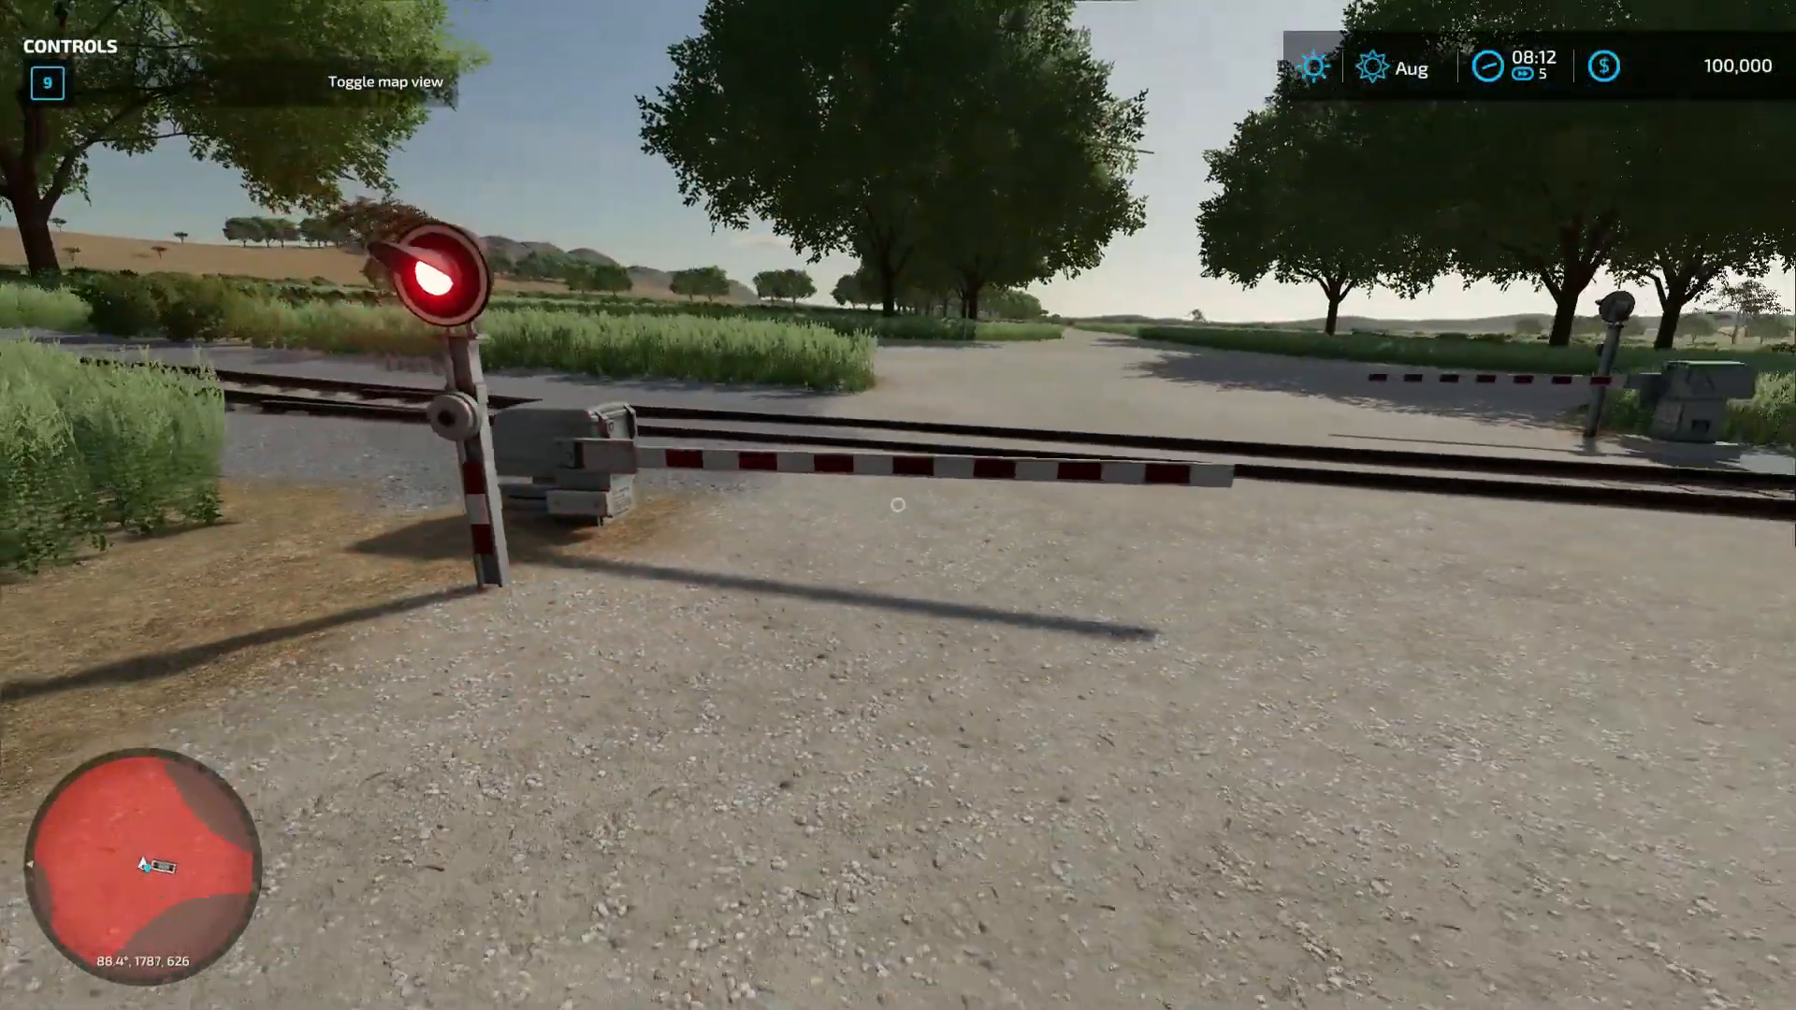
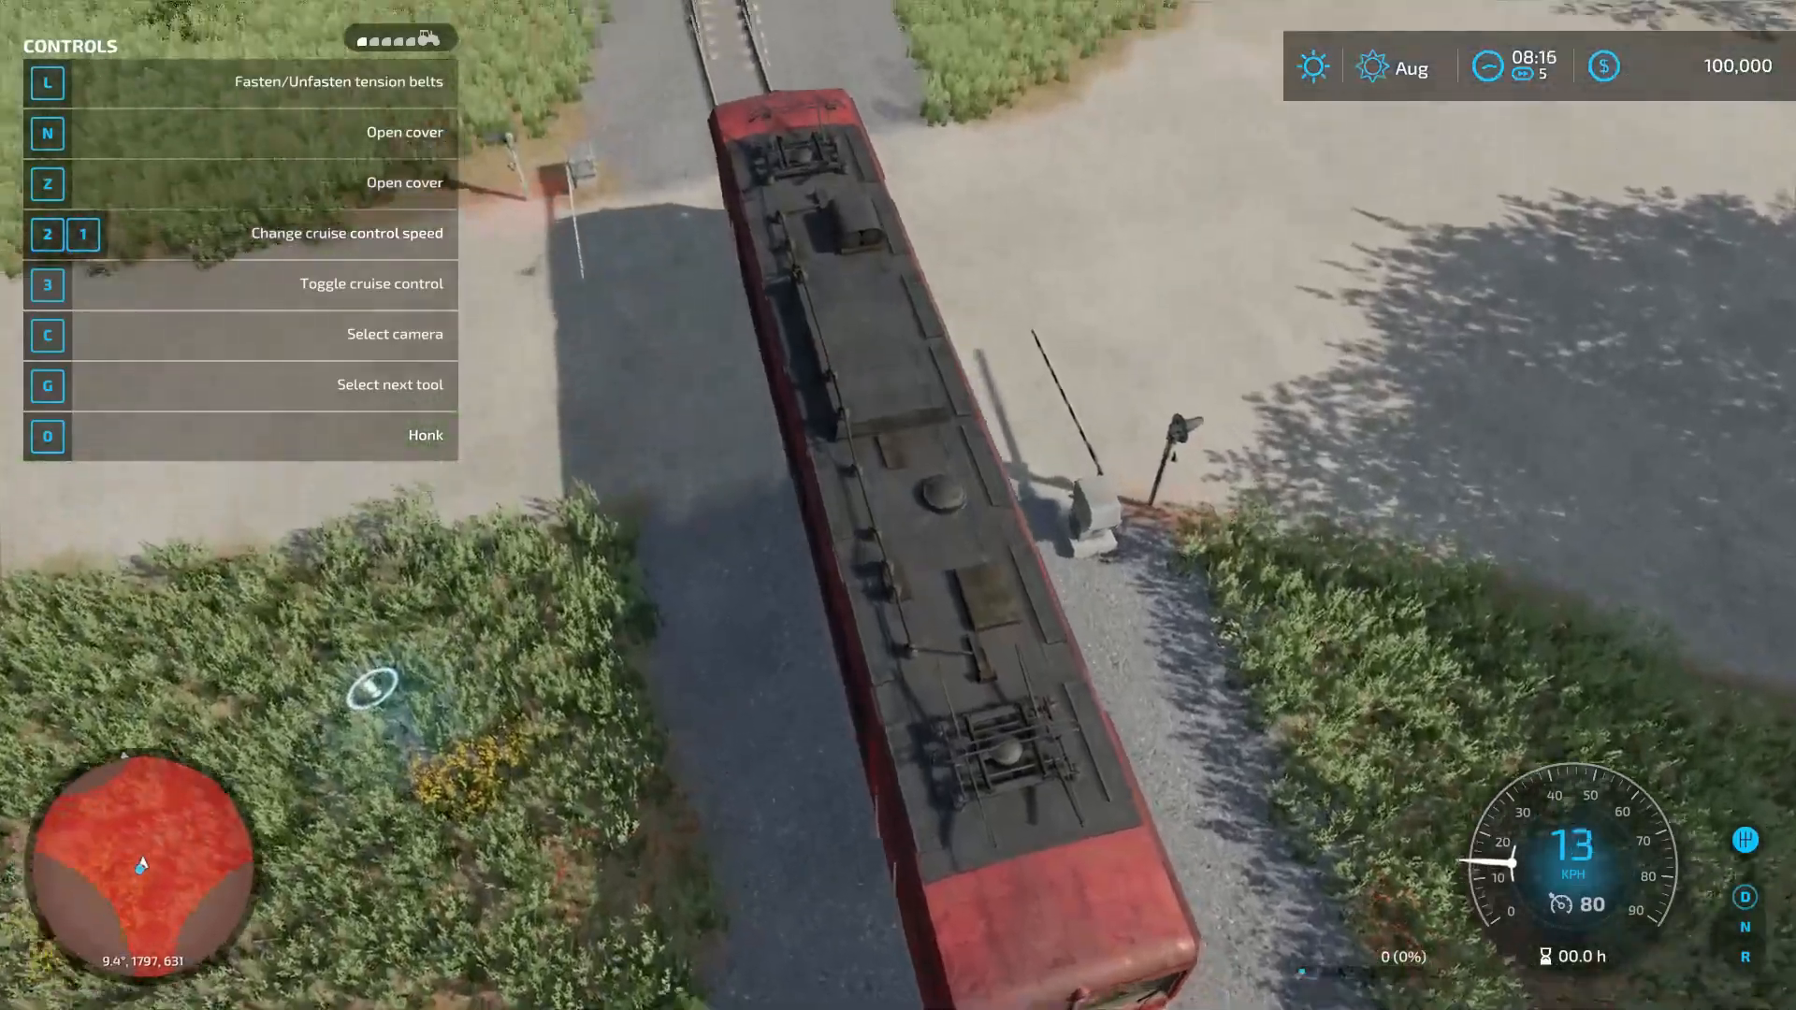
Drive the rented train away from the crossing along the track and brake it before the tunnel
key("w")
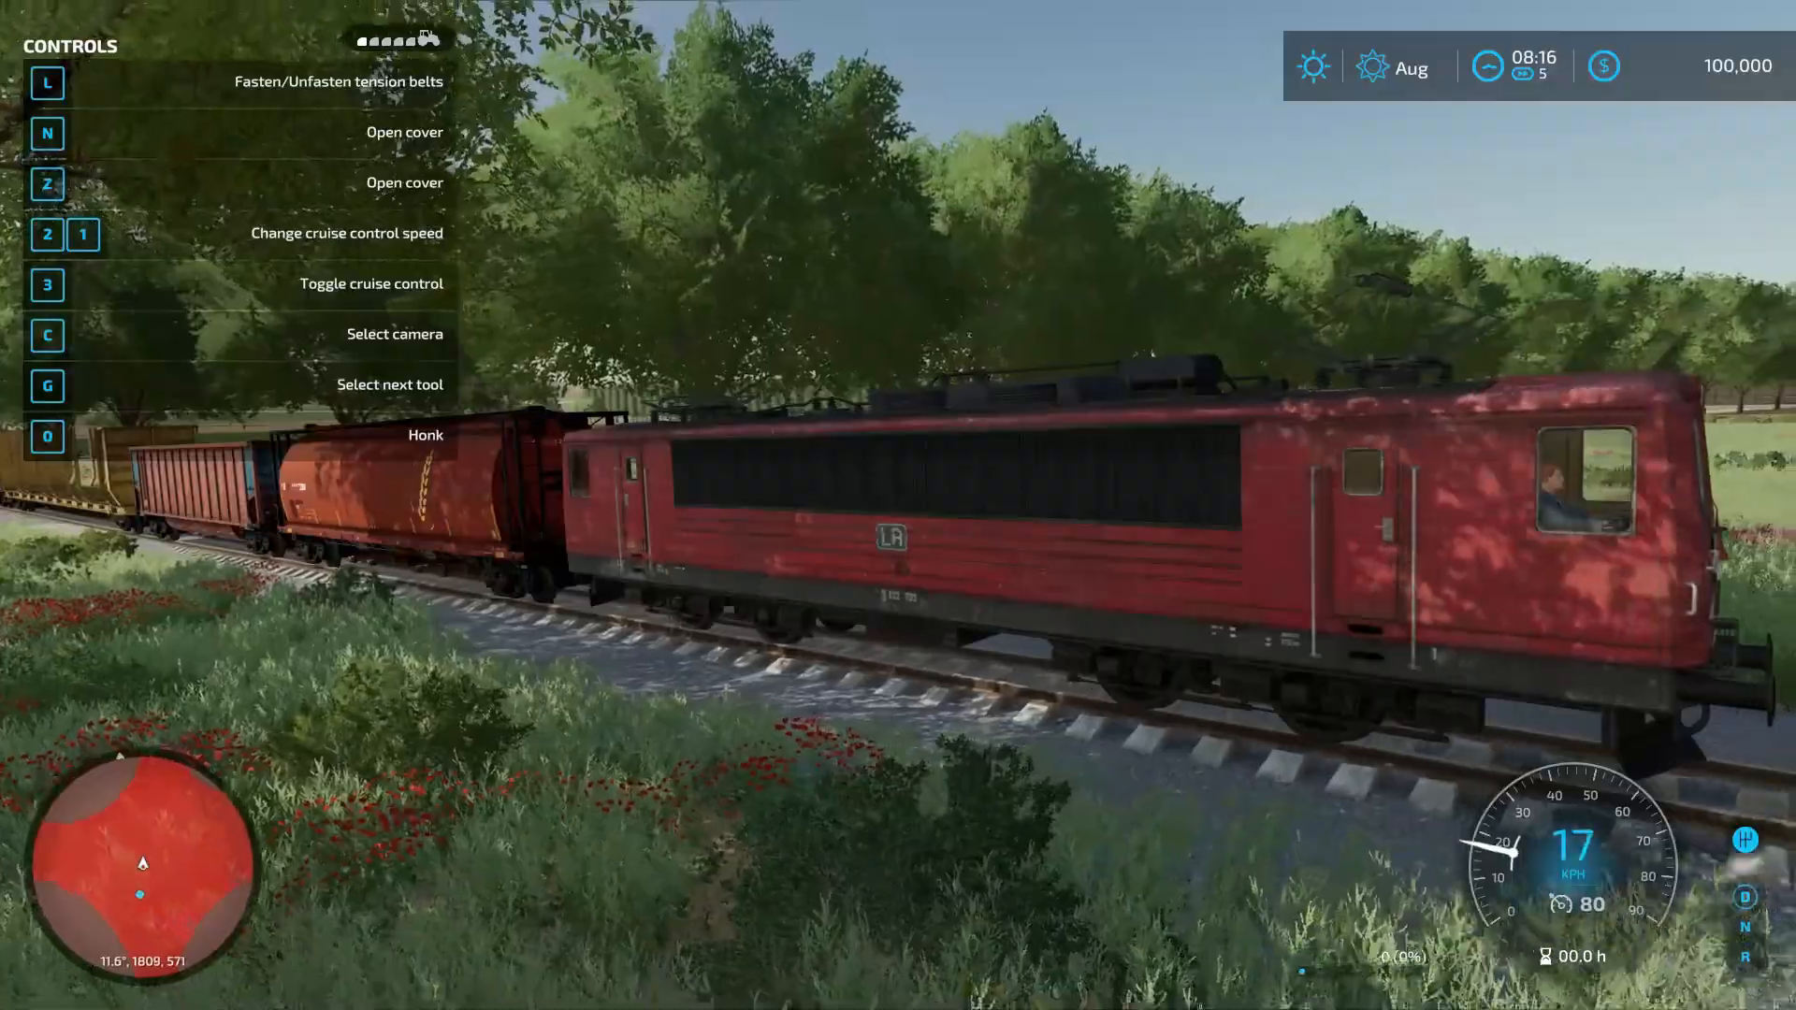
key("w")
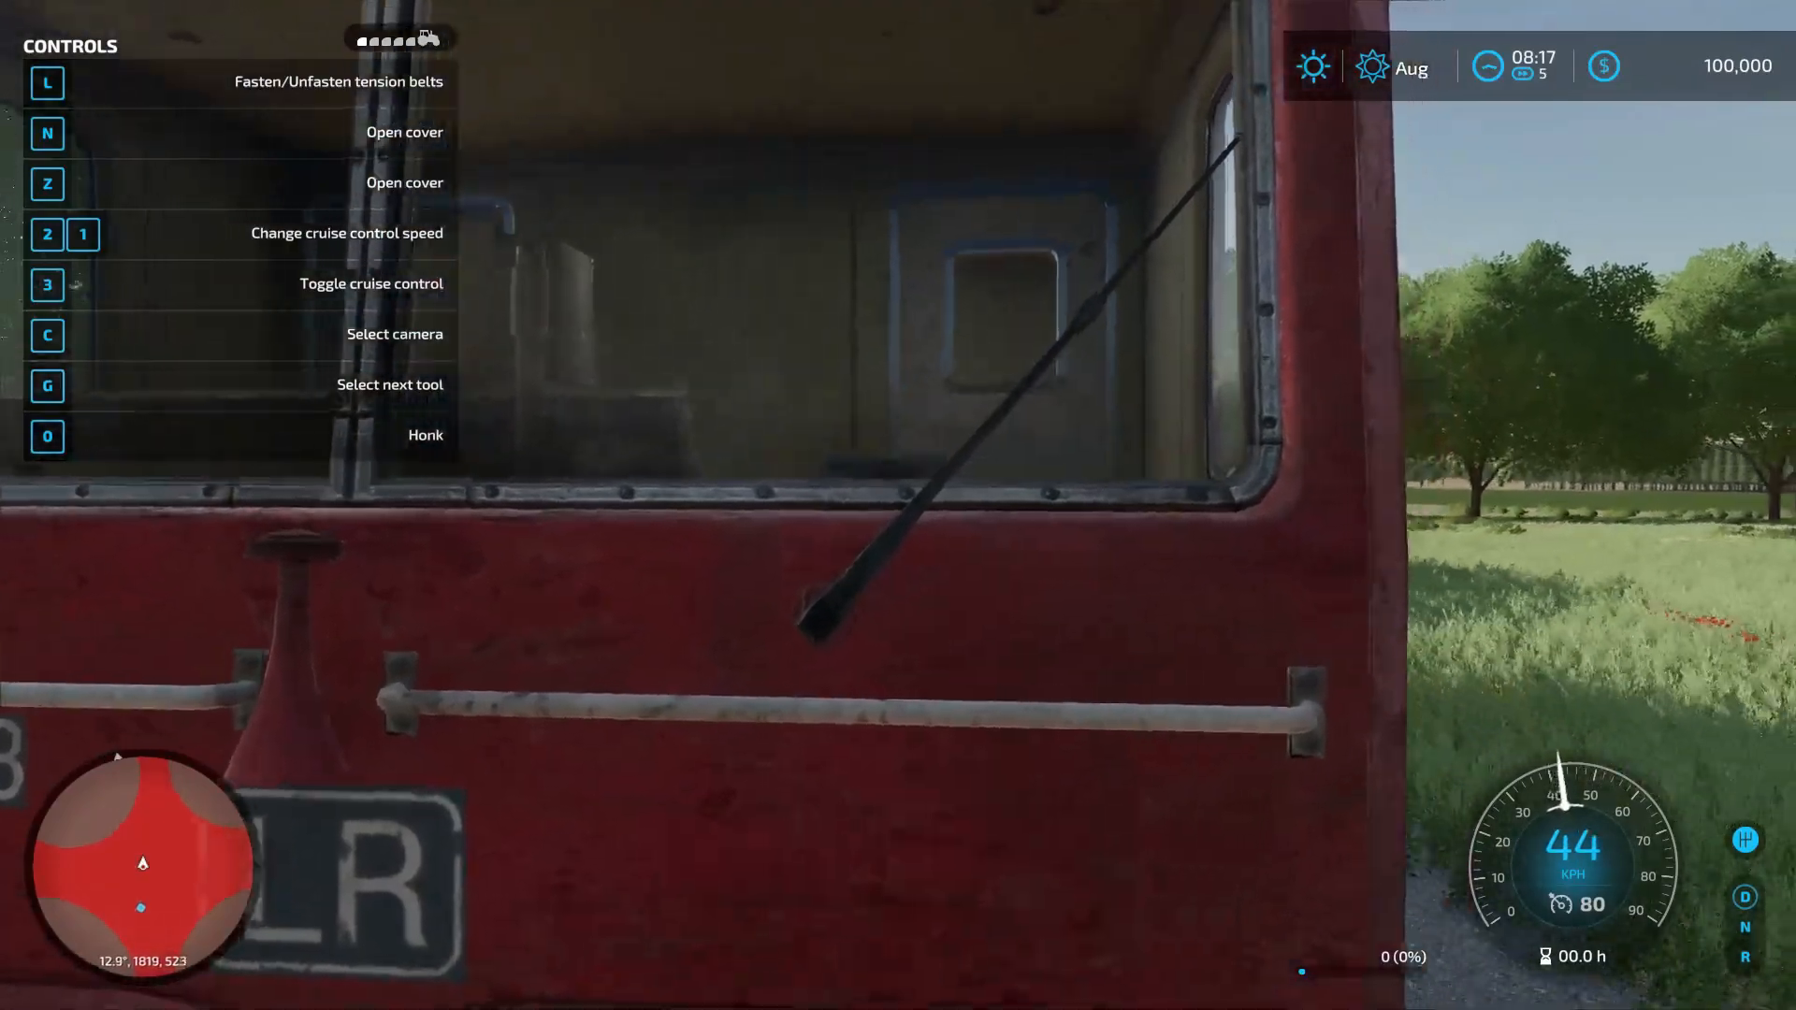
key("s")
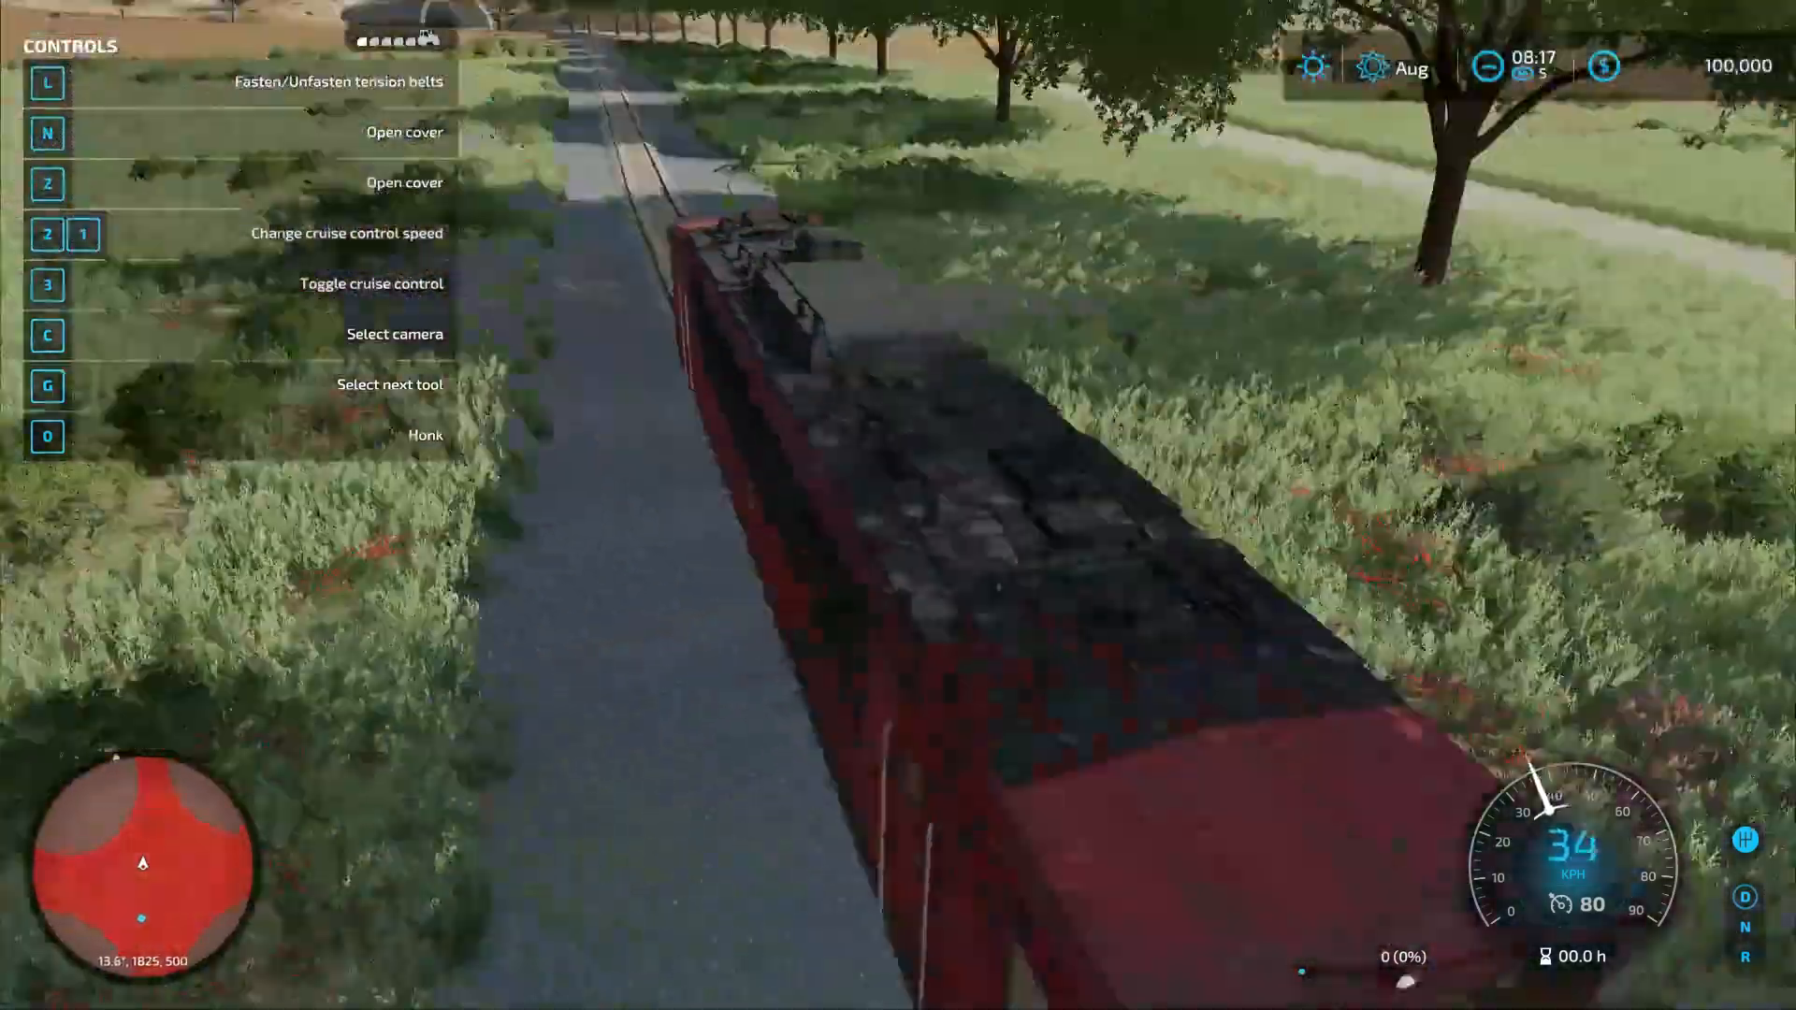
key("w")
key("s")
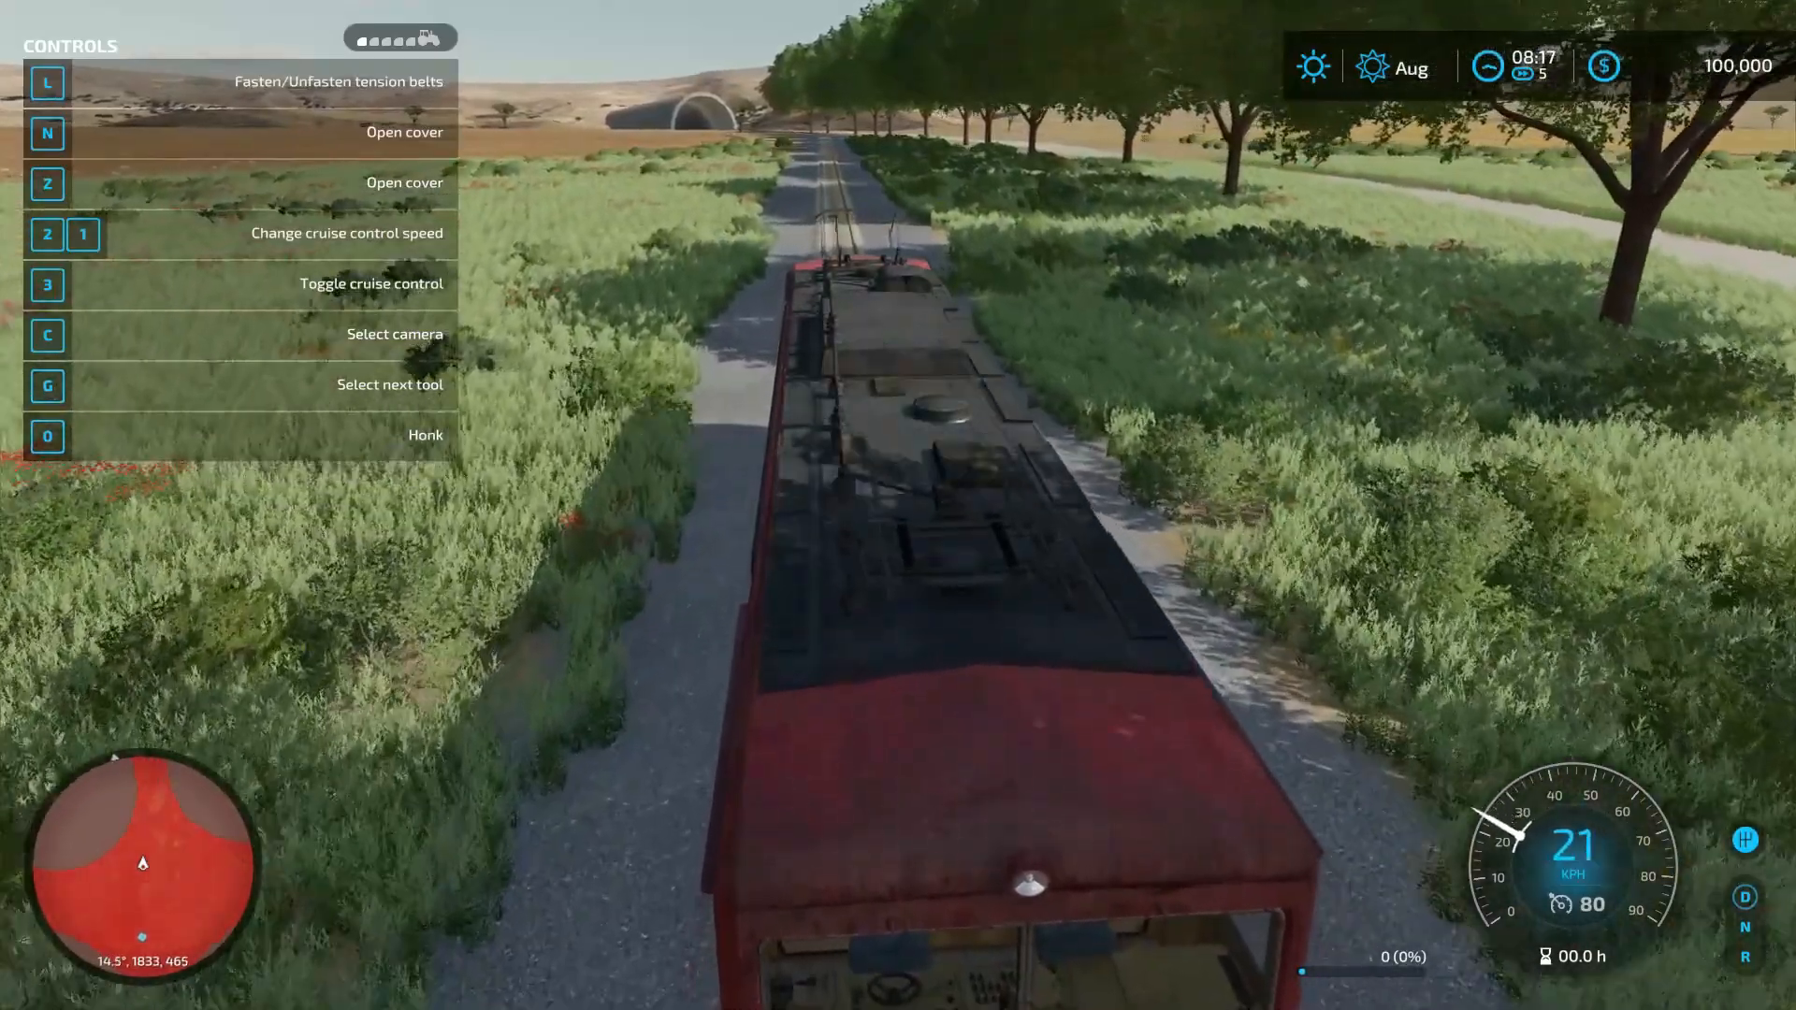
key("ctrl+d")
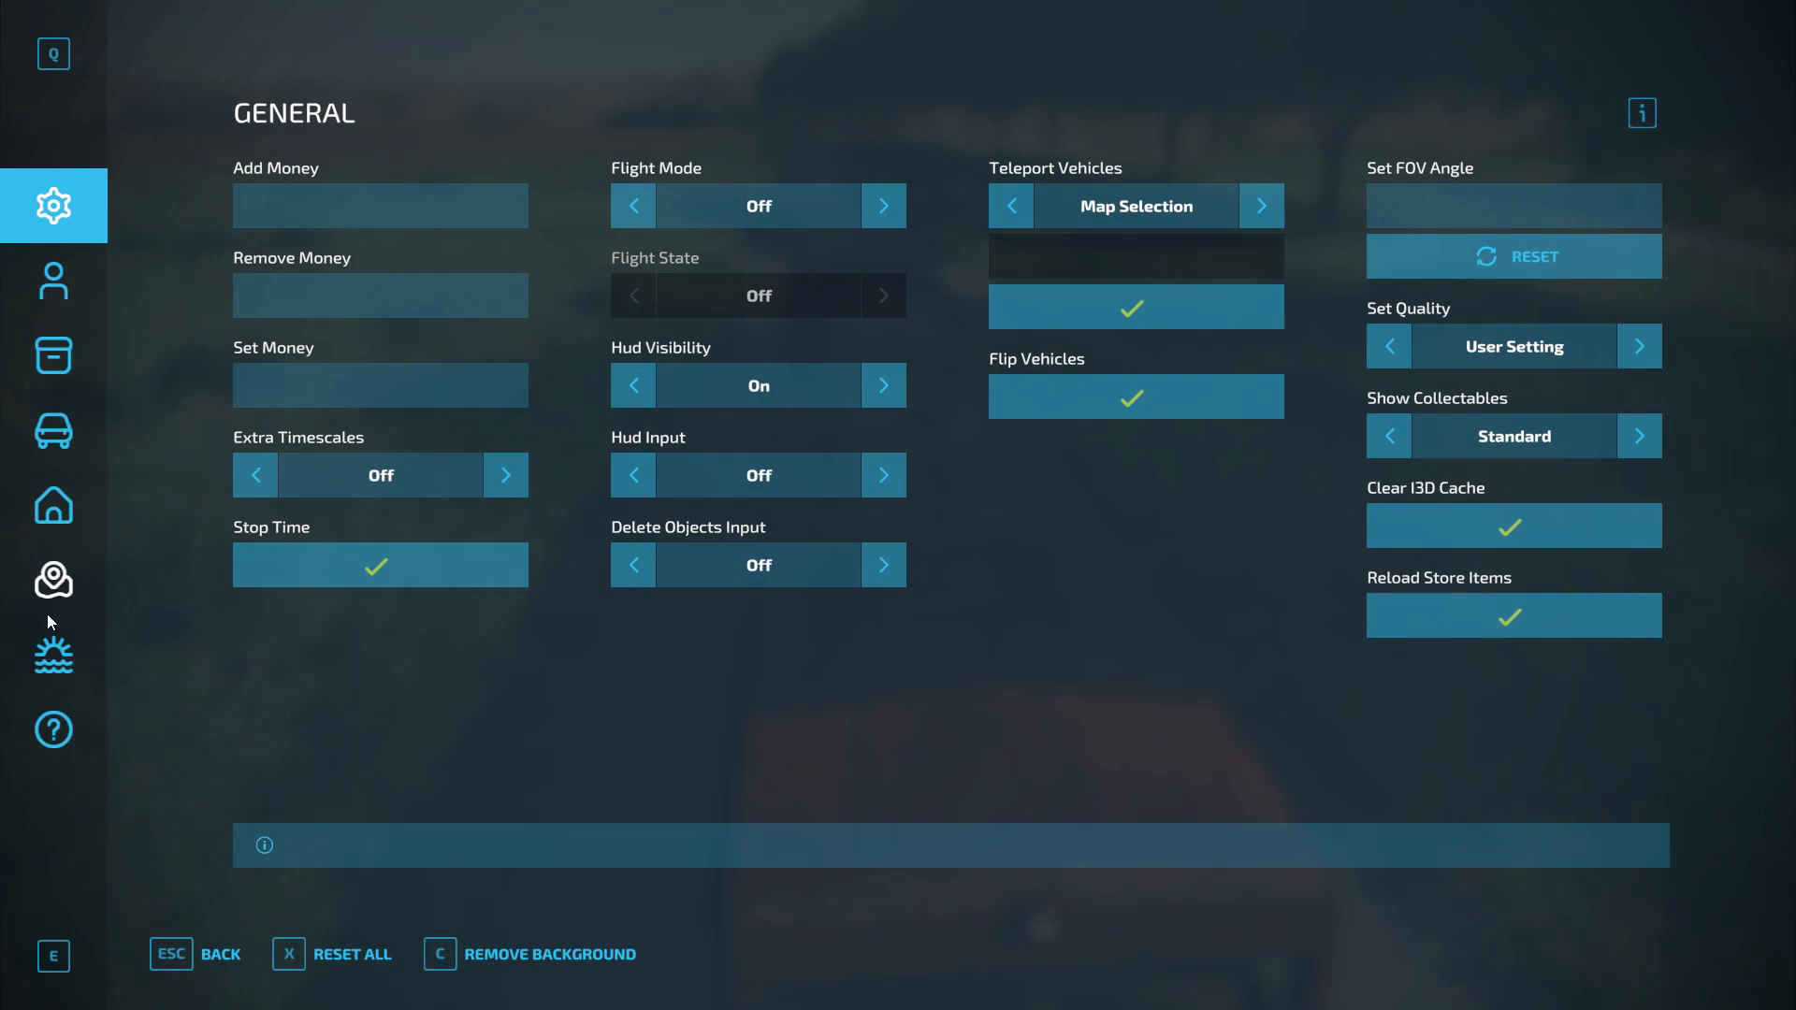
left_click(53, 431)
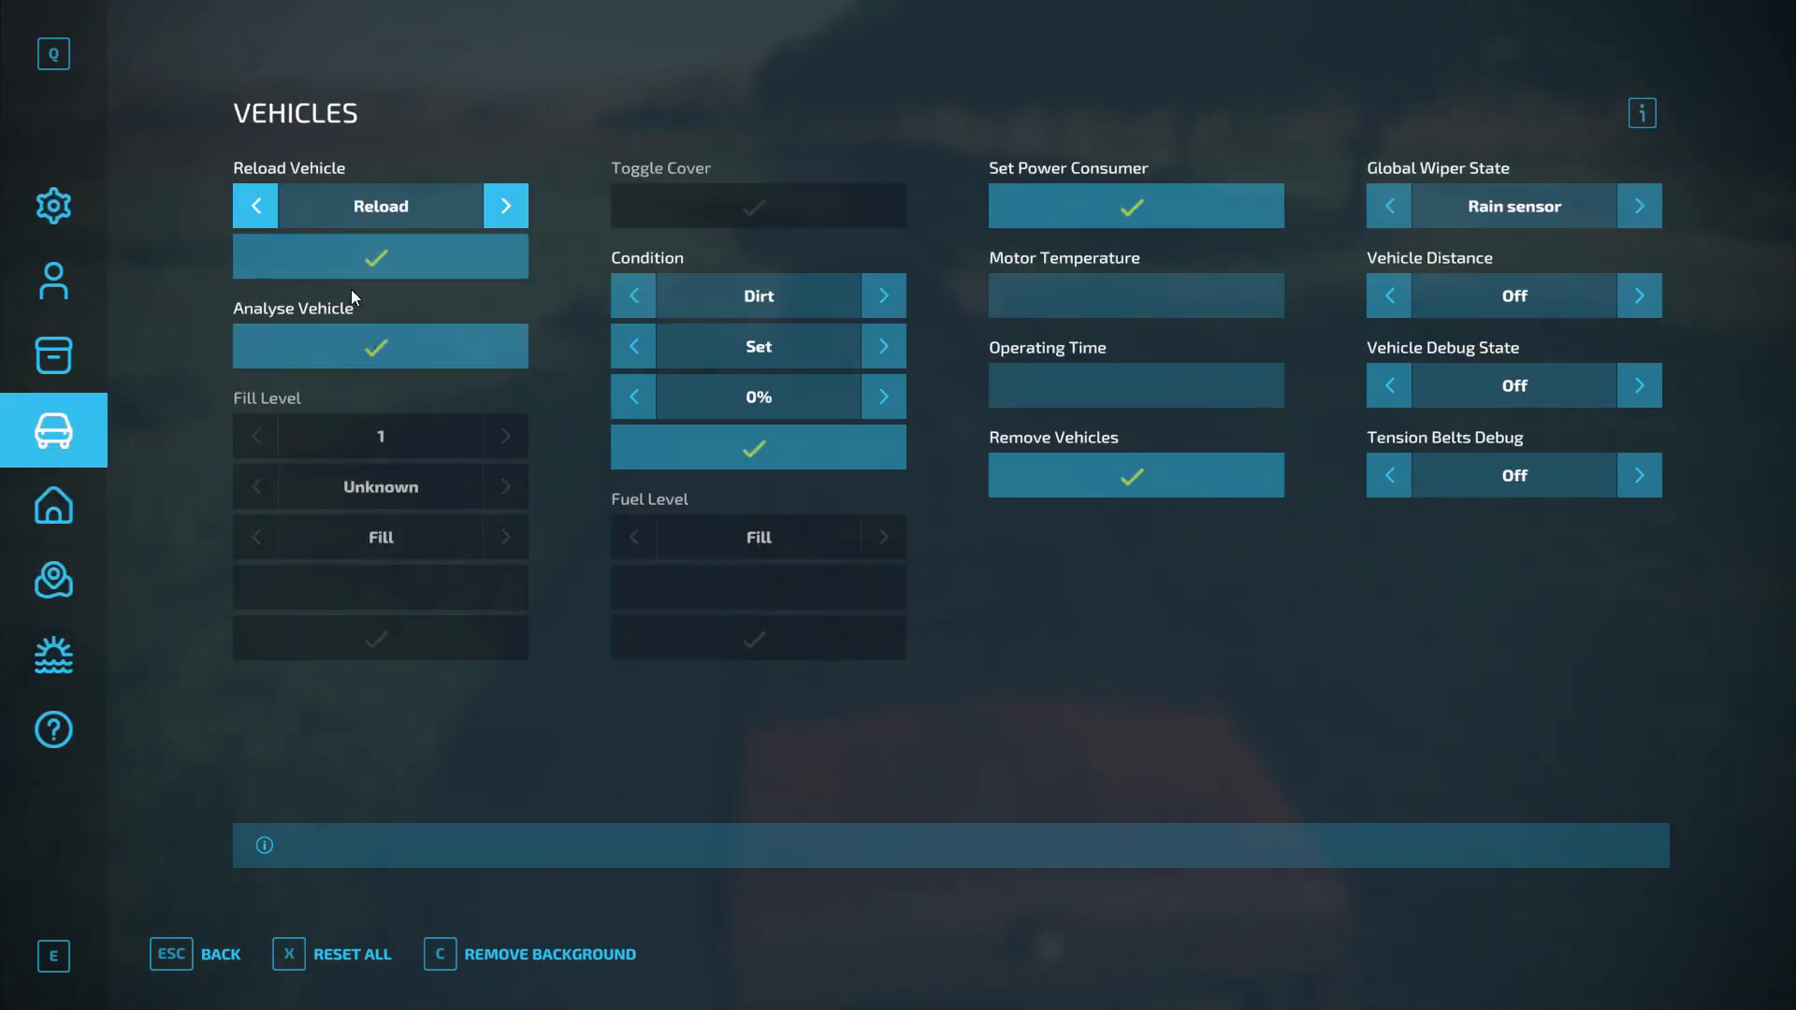
key("Escape")
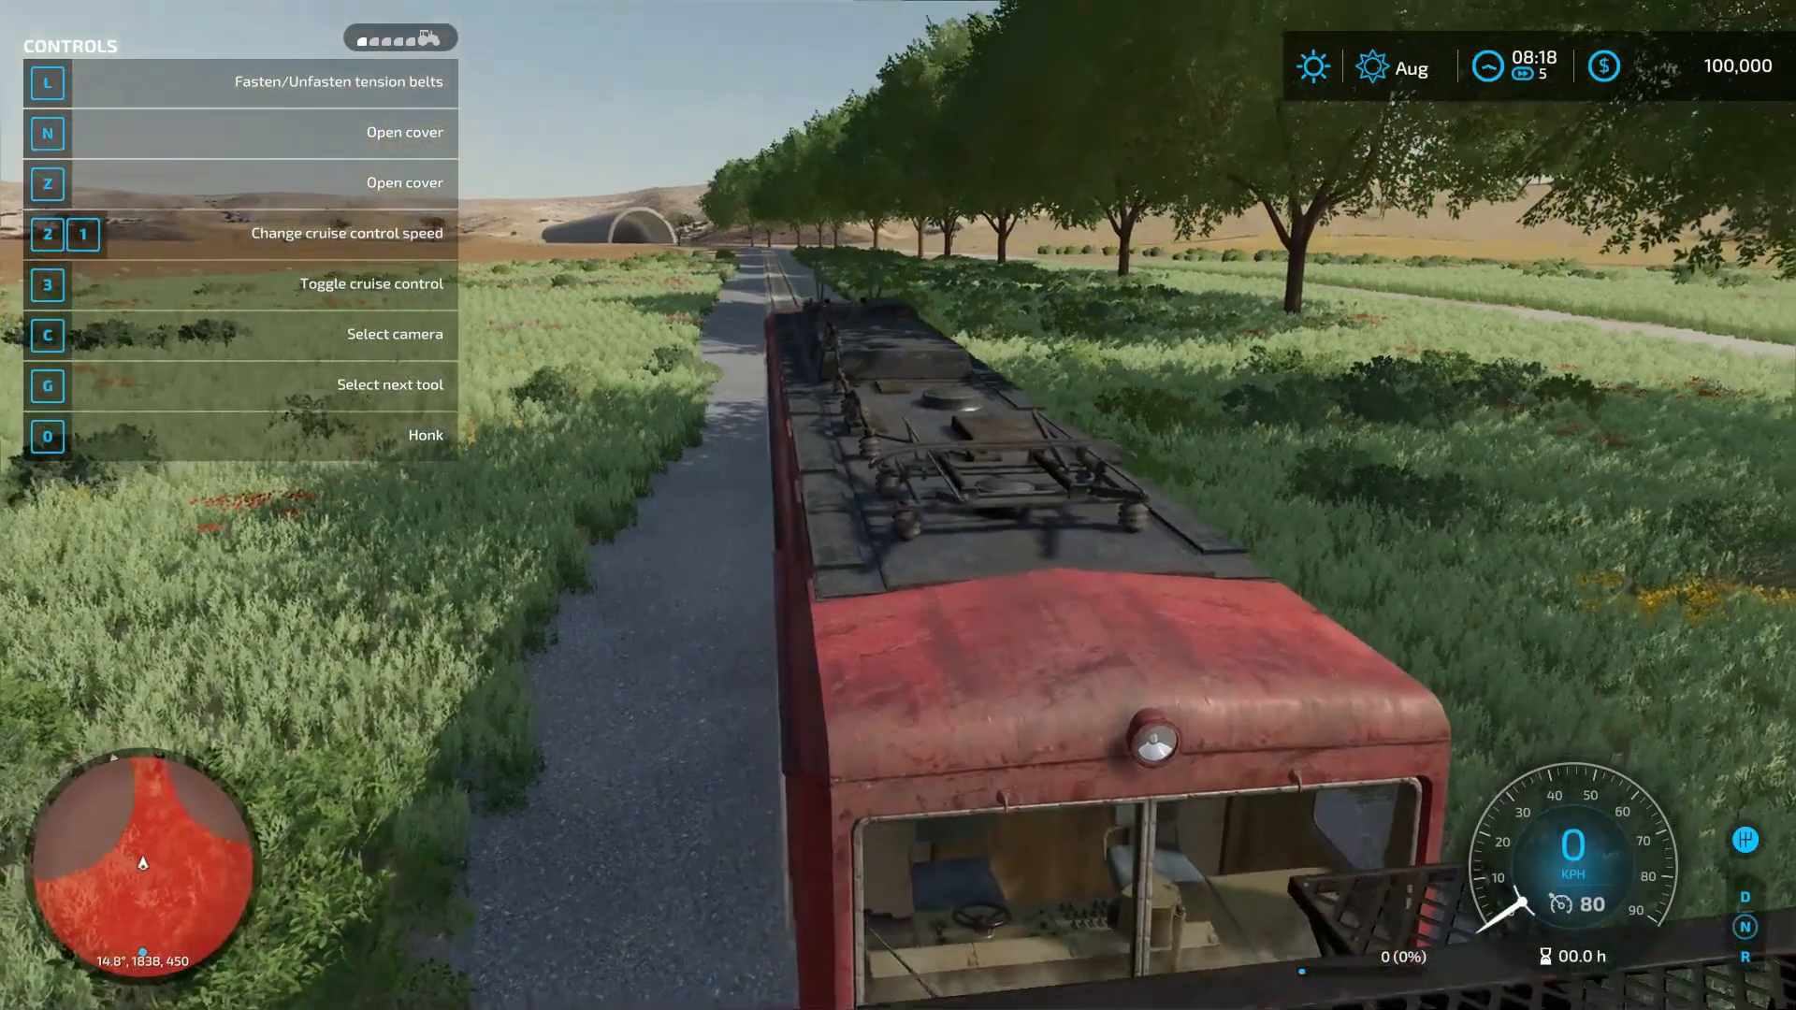
Select the train's Lizard Grain Wagon and fill it with 90,000 liters of wheat
key("g")
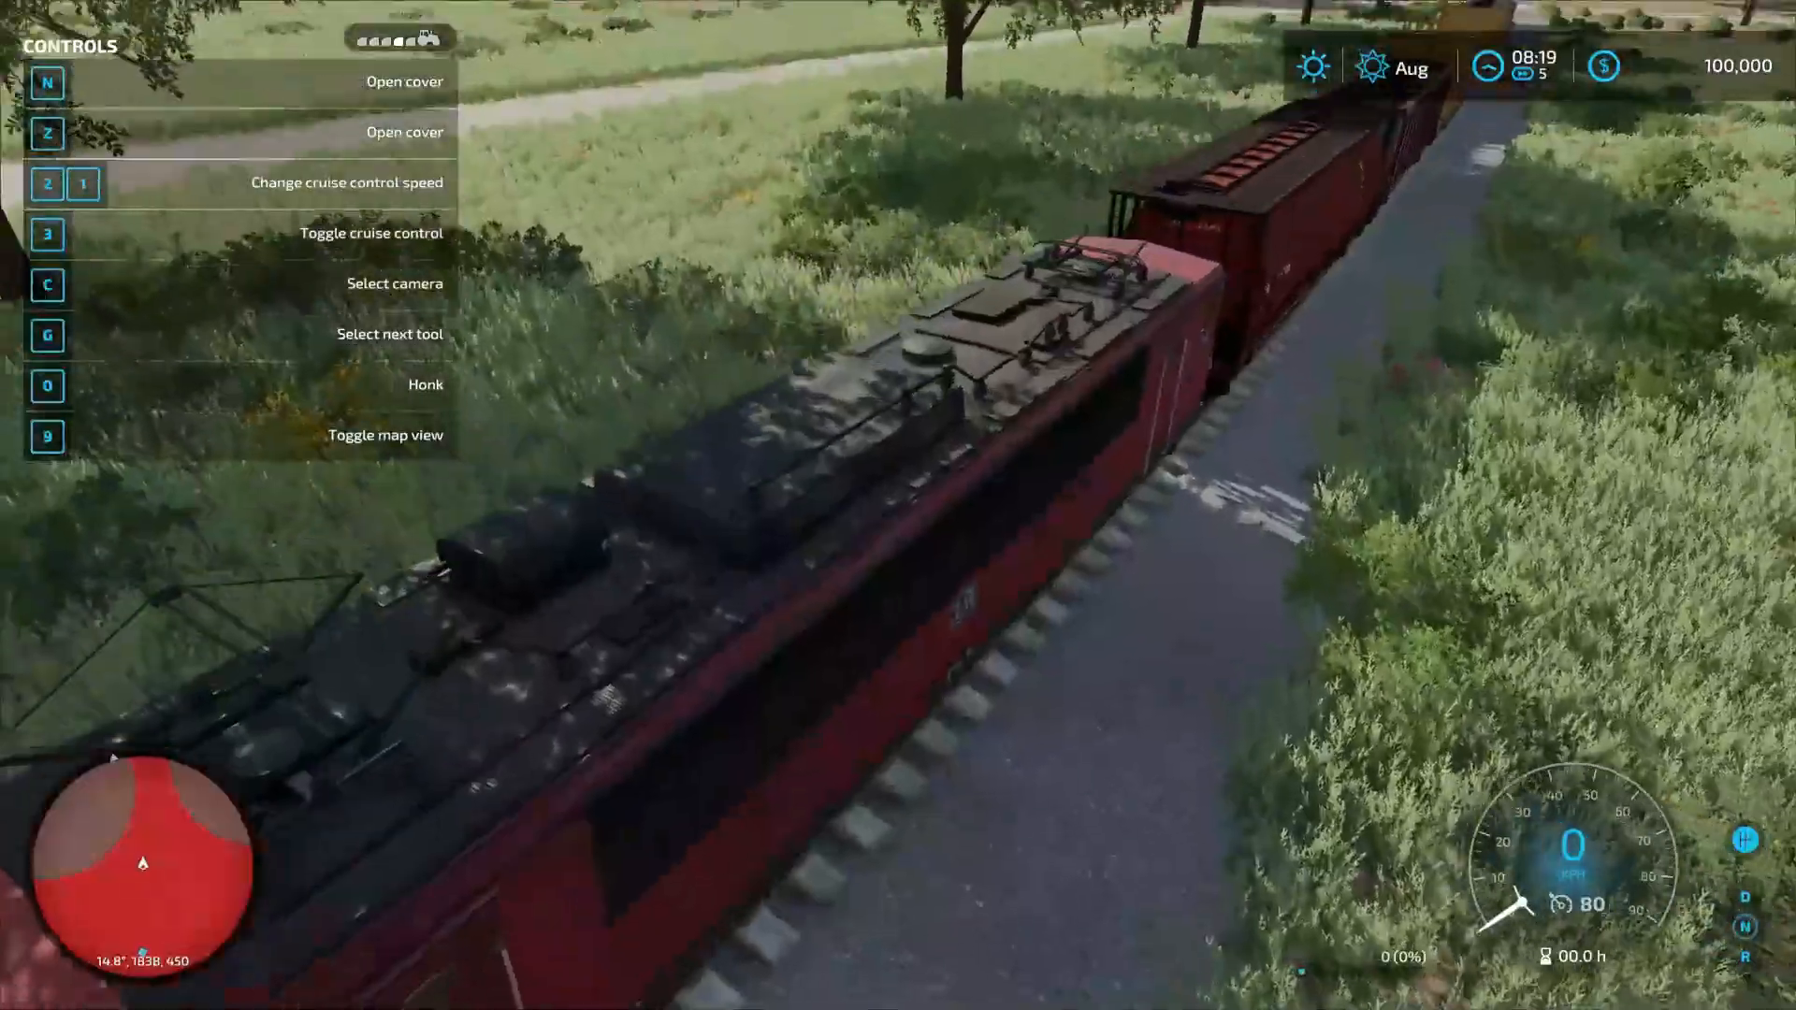
key("g")
key("g")
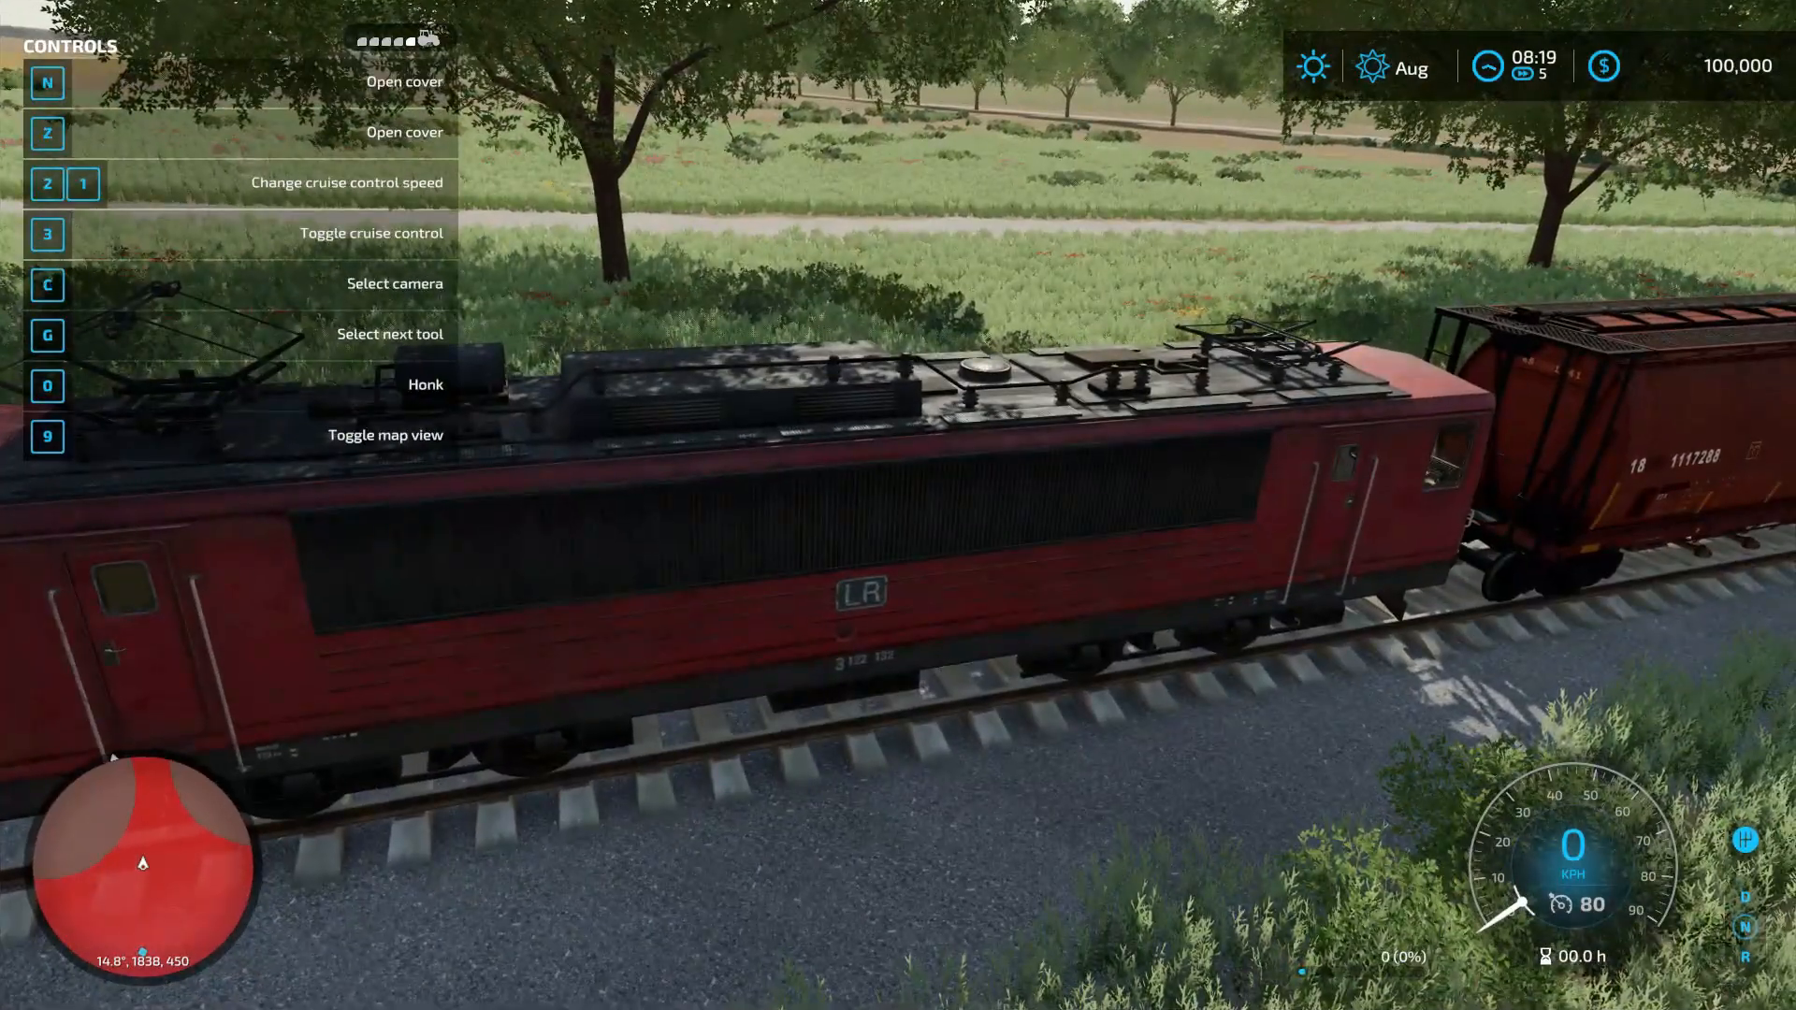
key("ctrl+d")
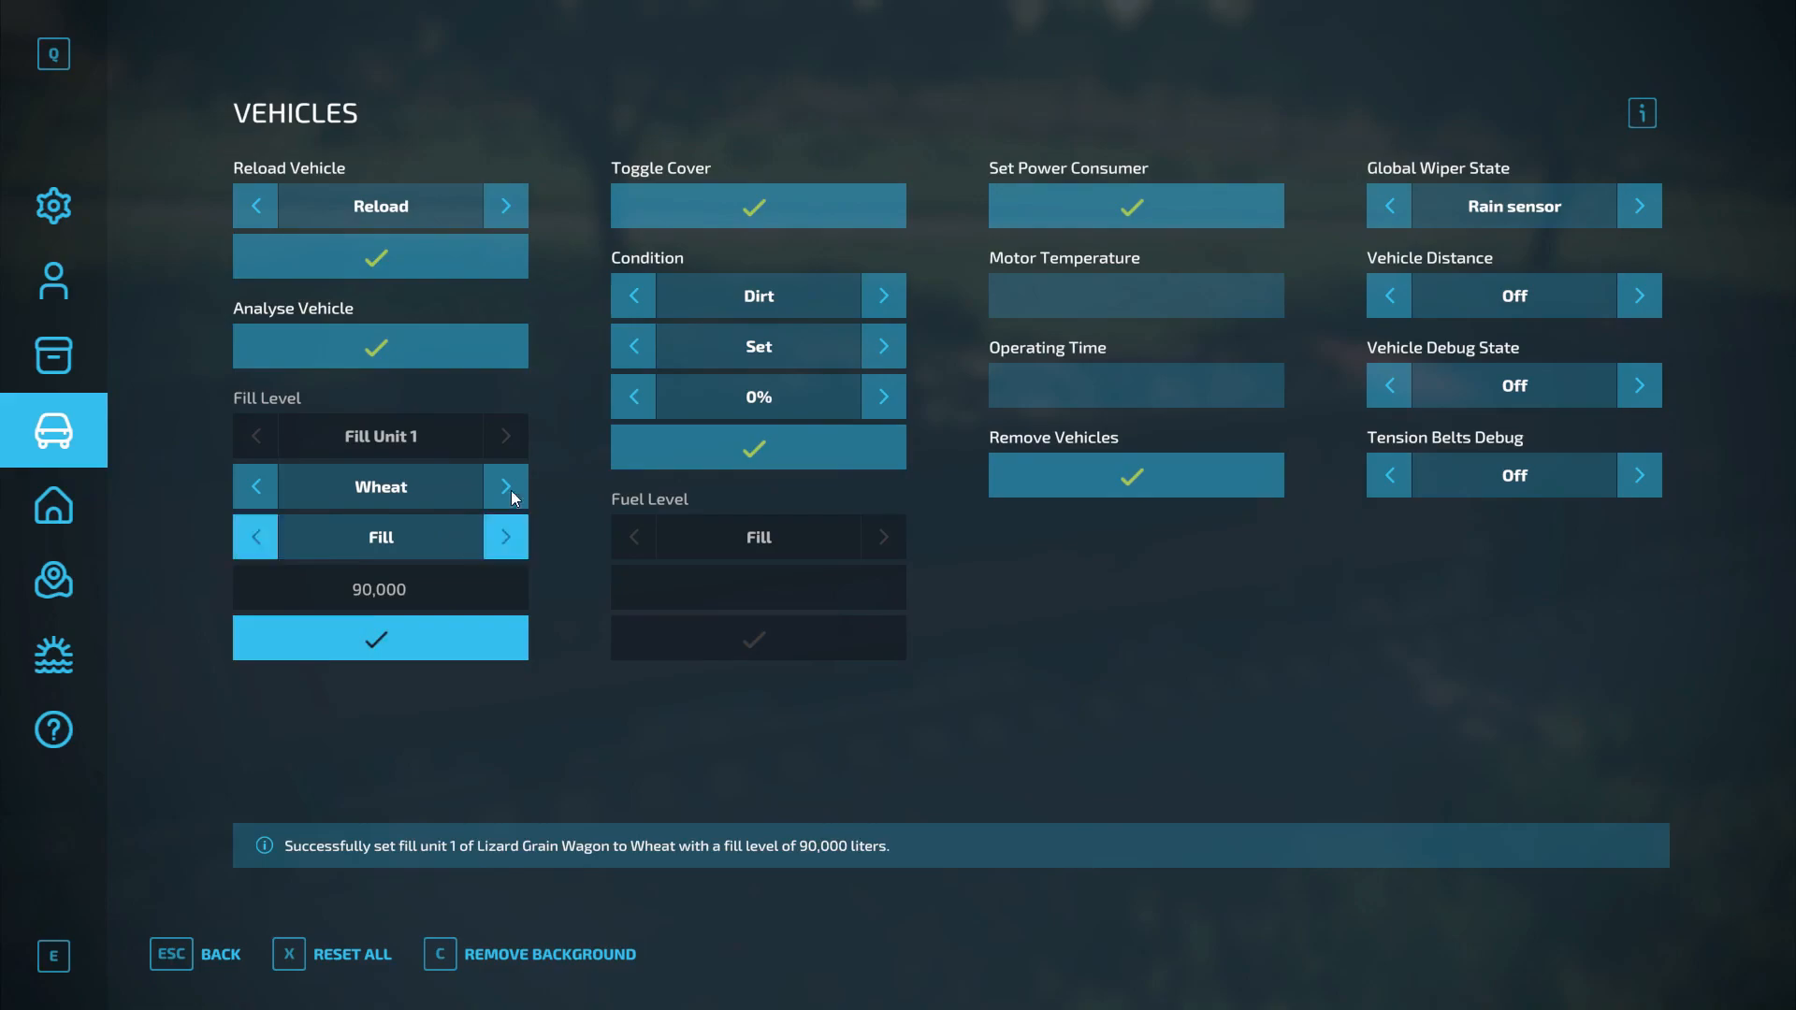
key("Escape")
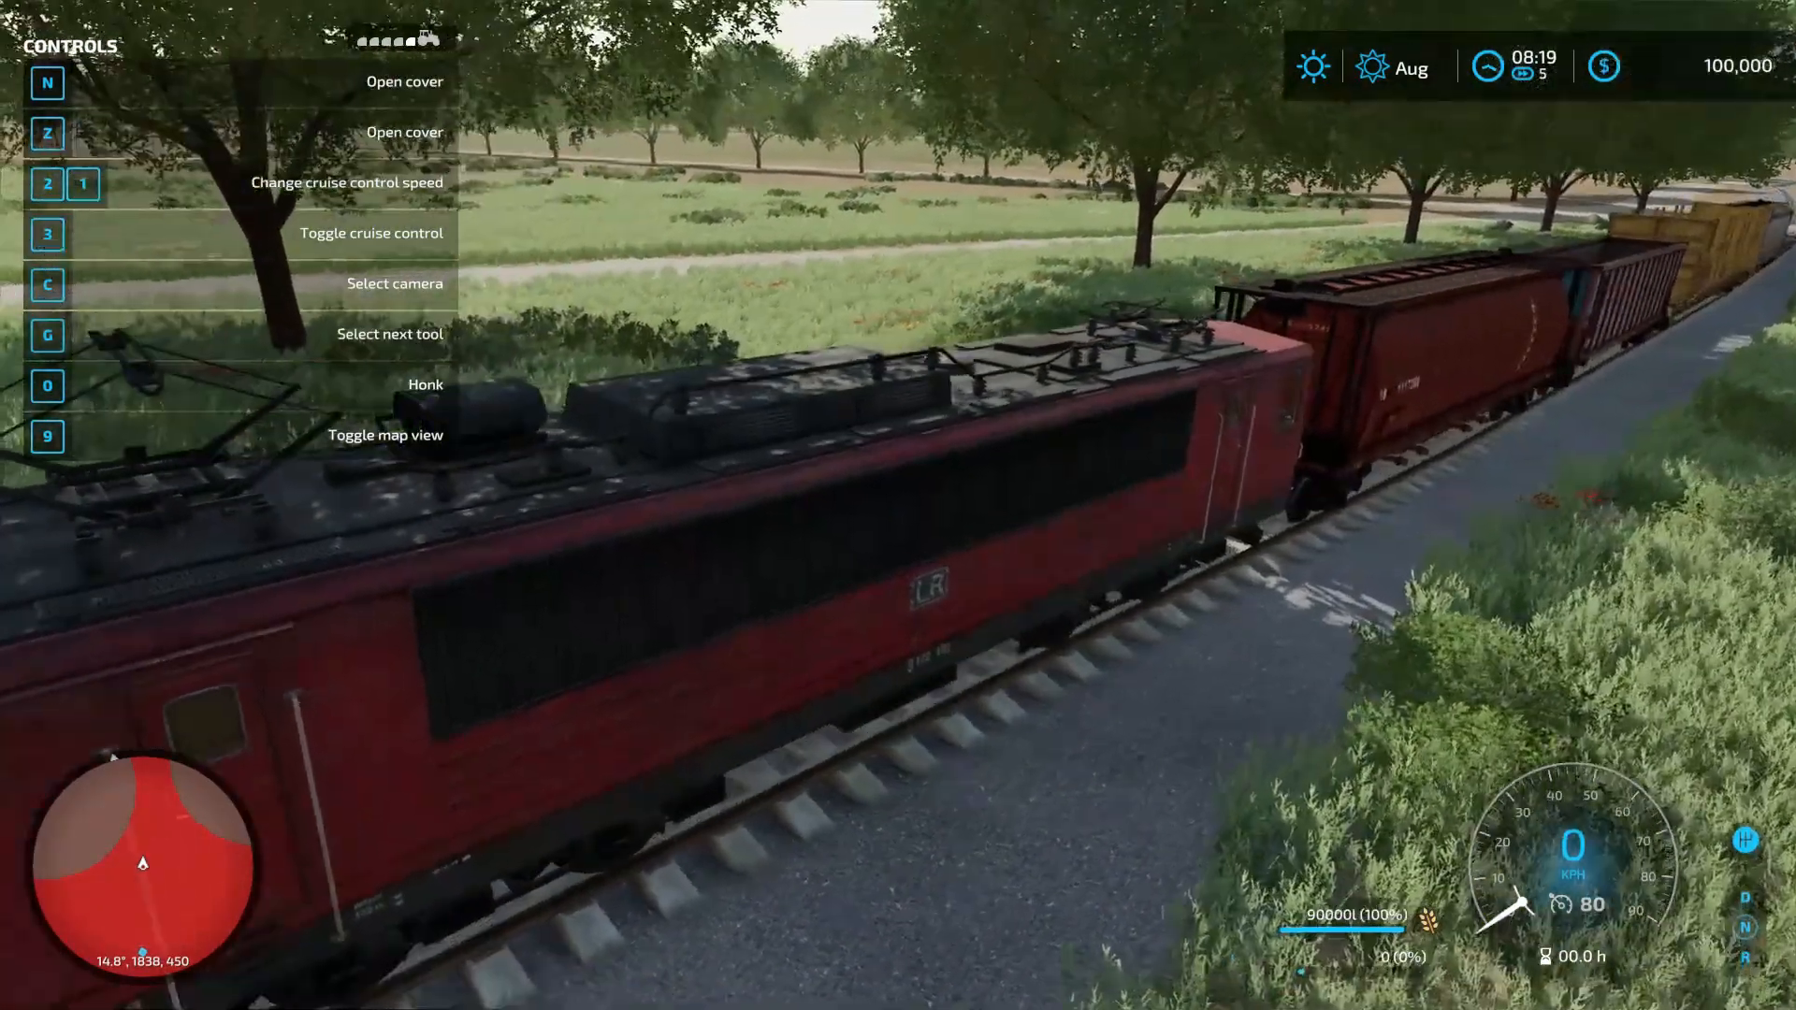
Drive the loaded train on to the end of the line and accept selling its goods in Marissonne
key("w")
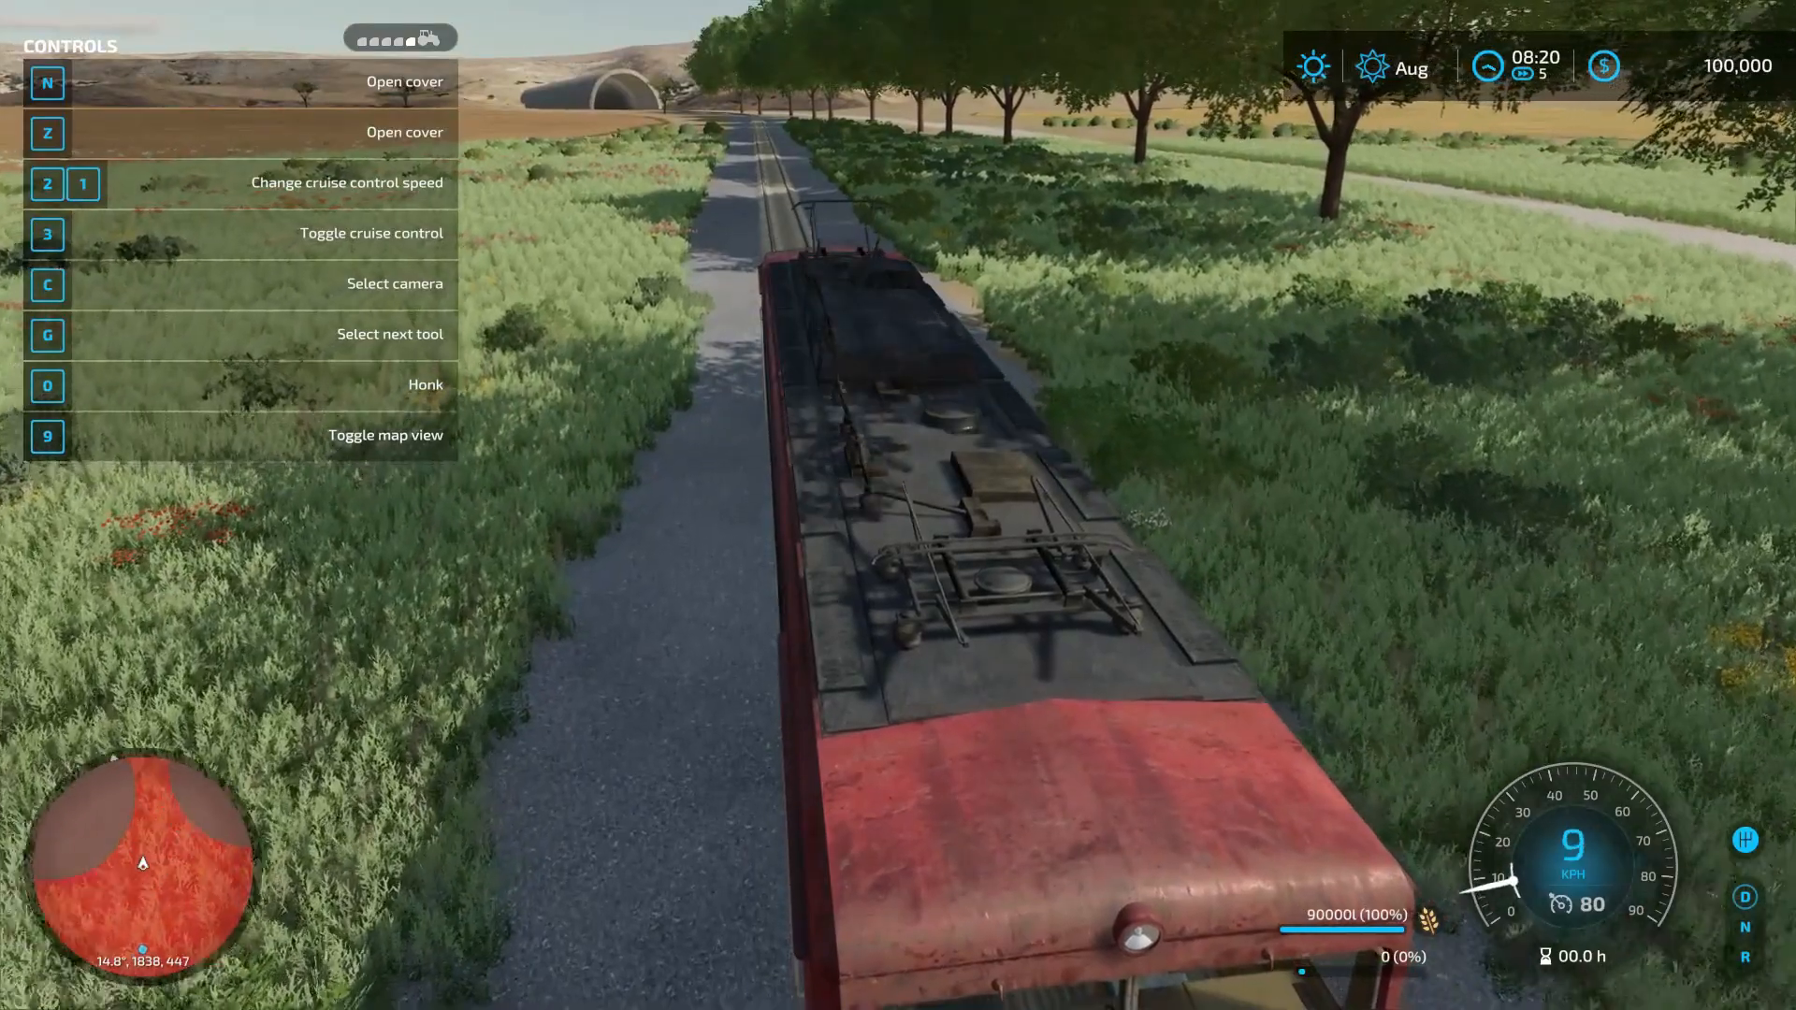
key("F1")
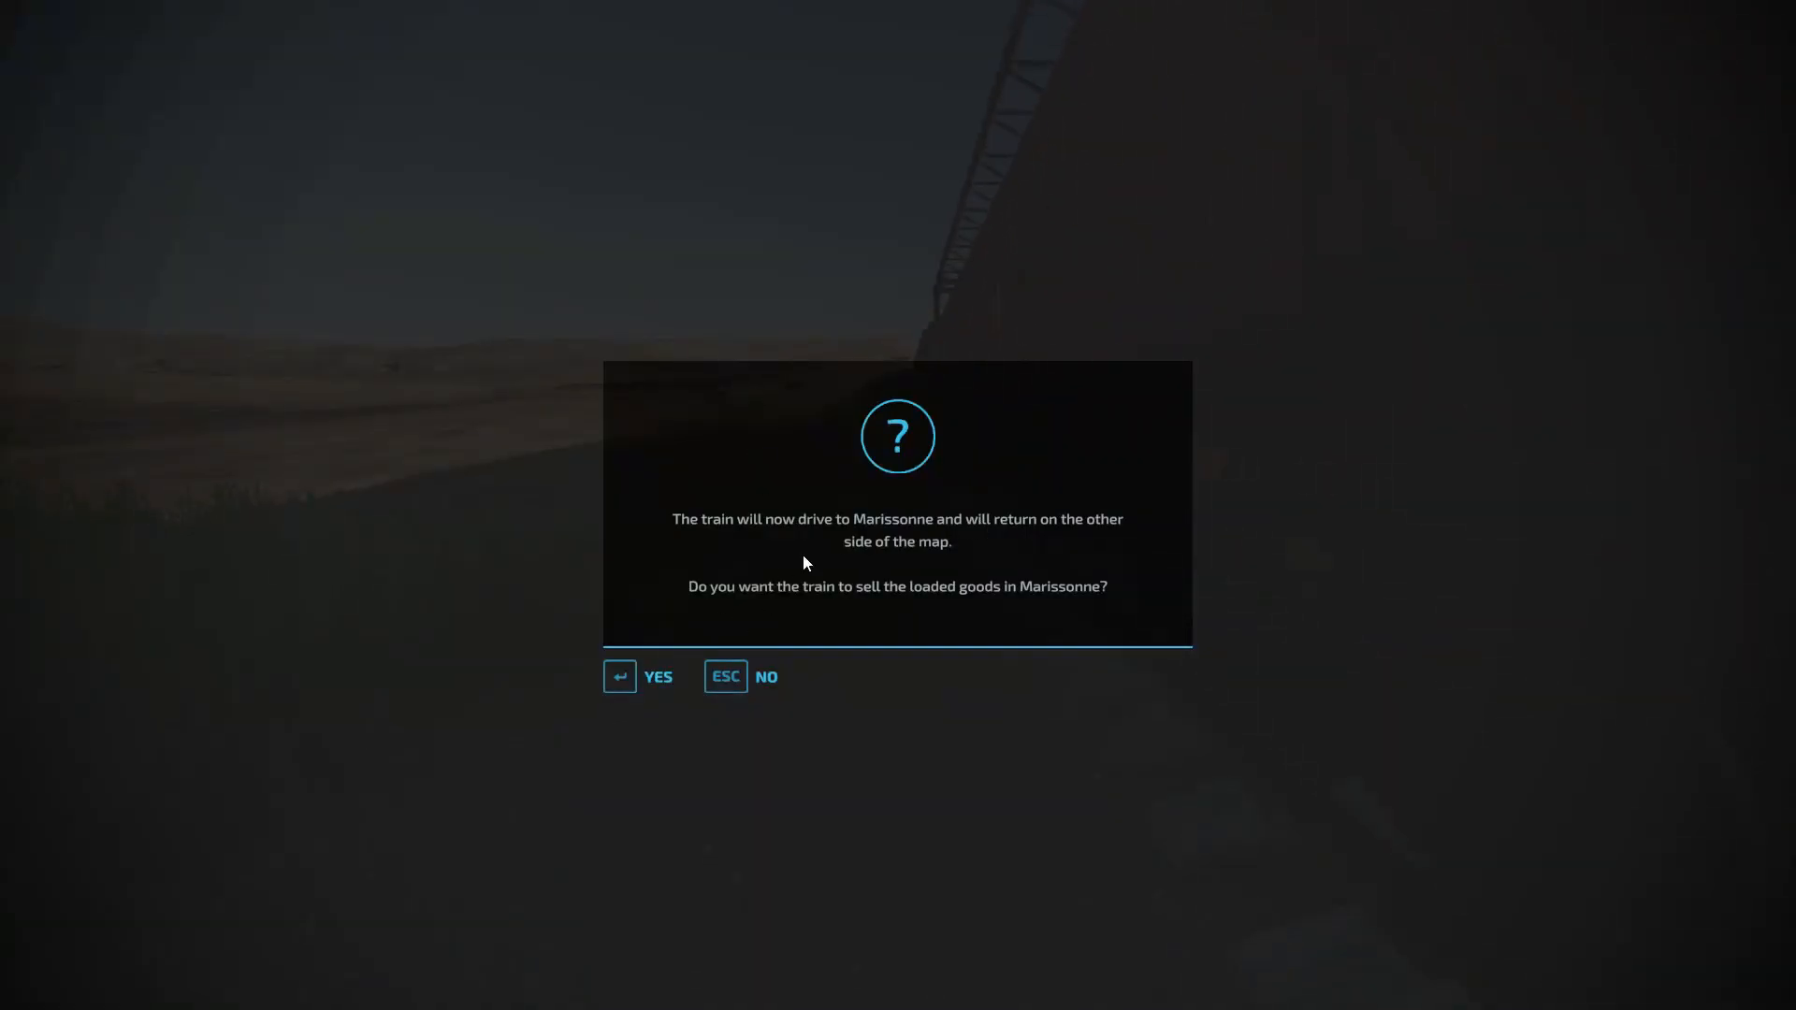
left_click(622, 677)
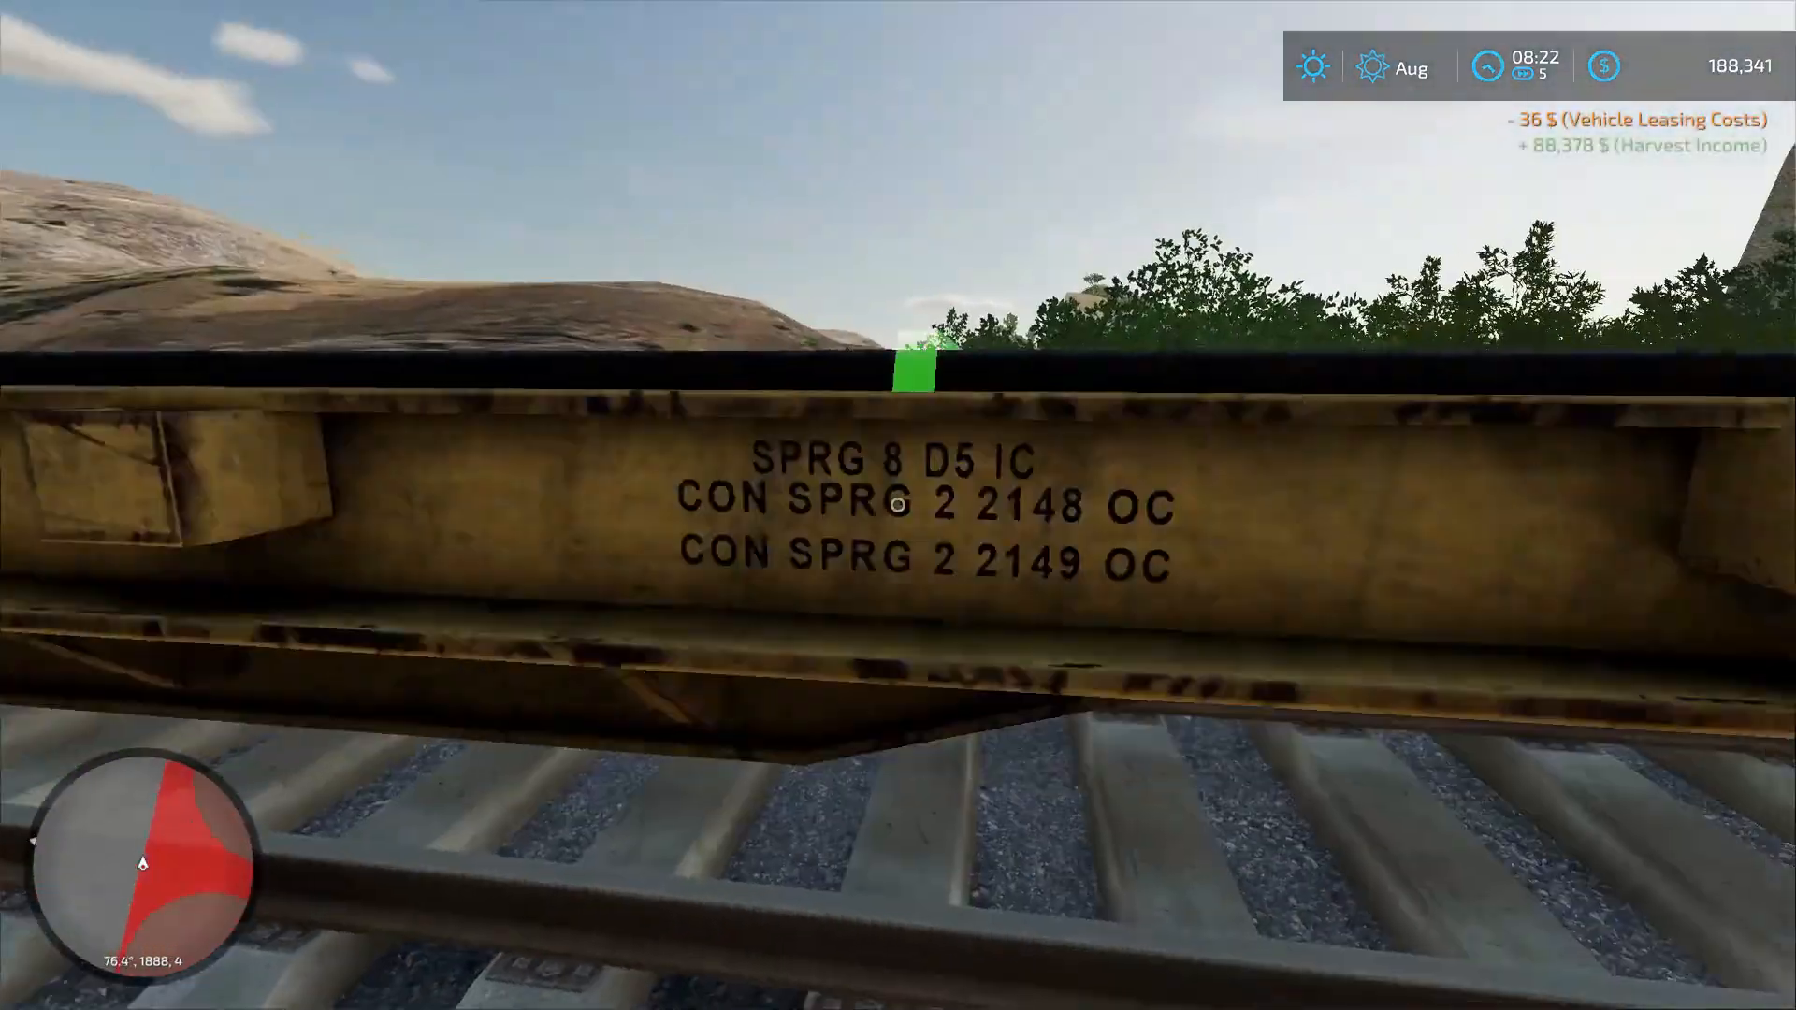
Walk beside the track inside the tunnel and check the train station icons on the game map
key("w")
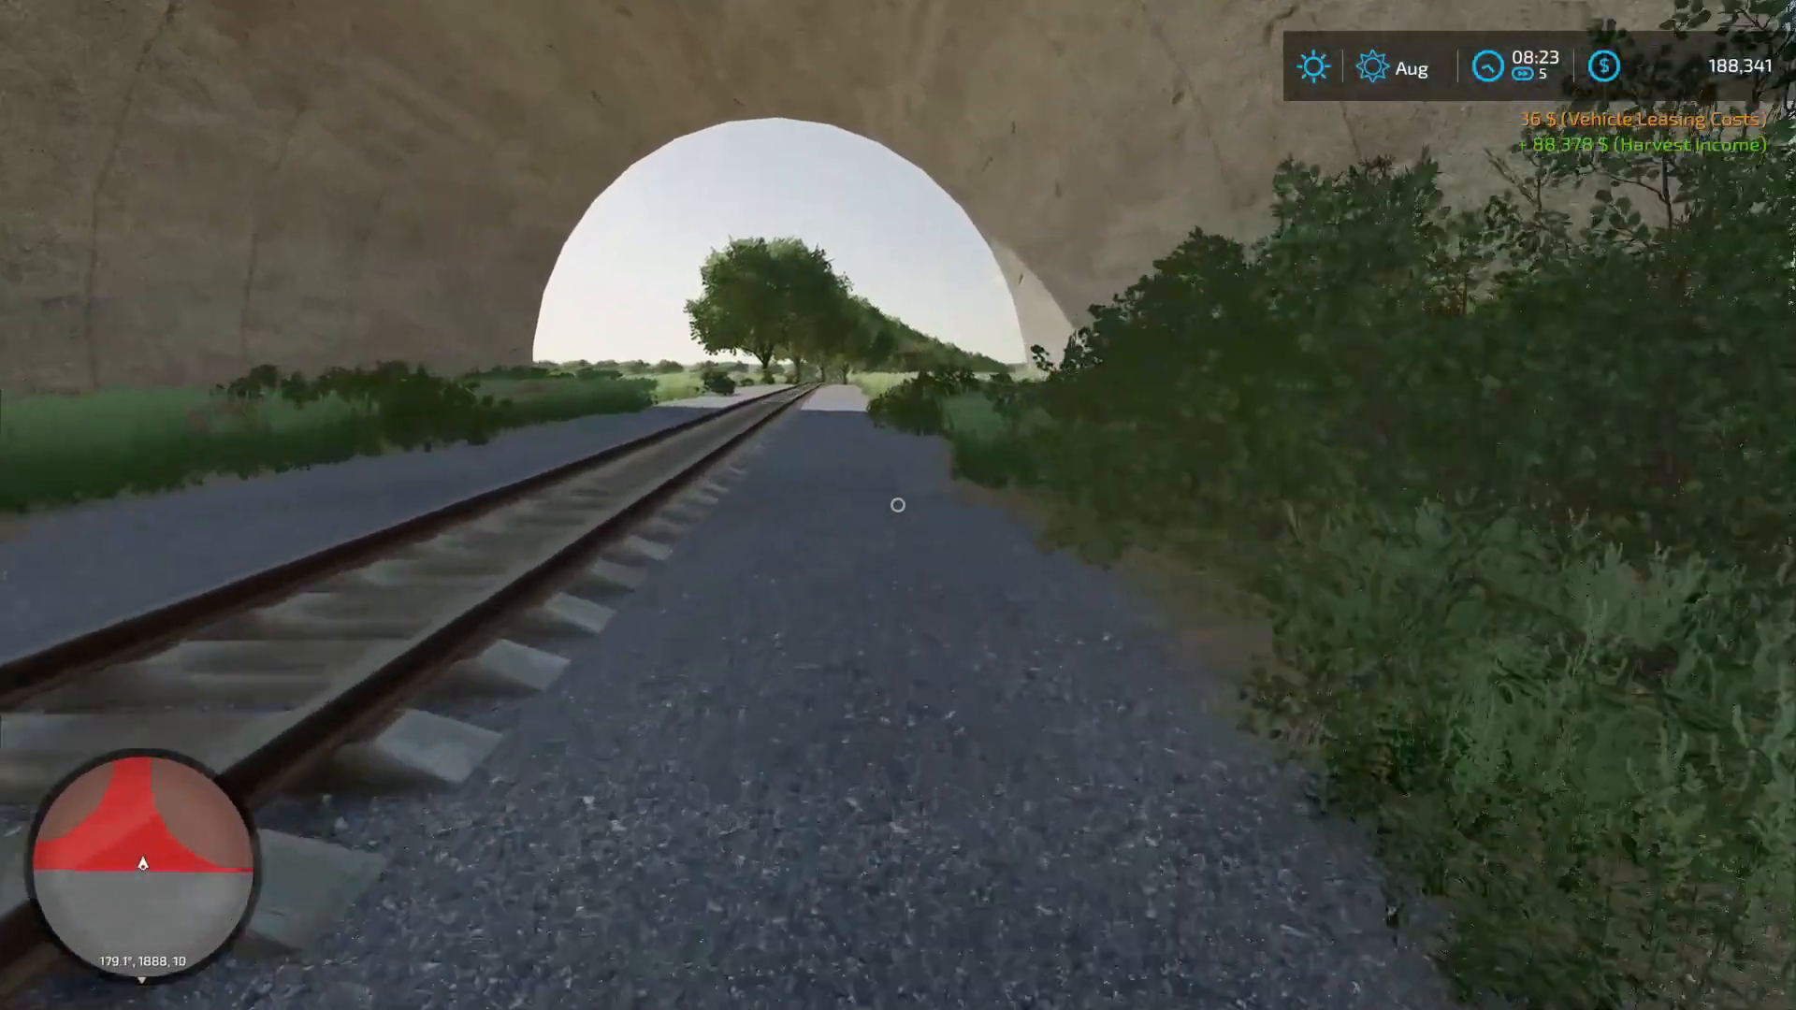
key("w")
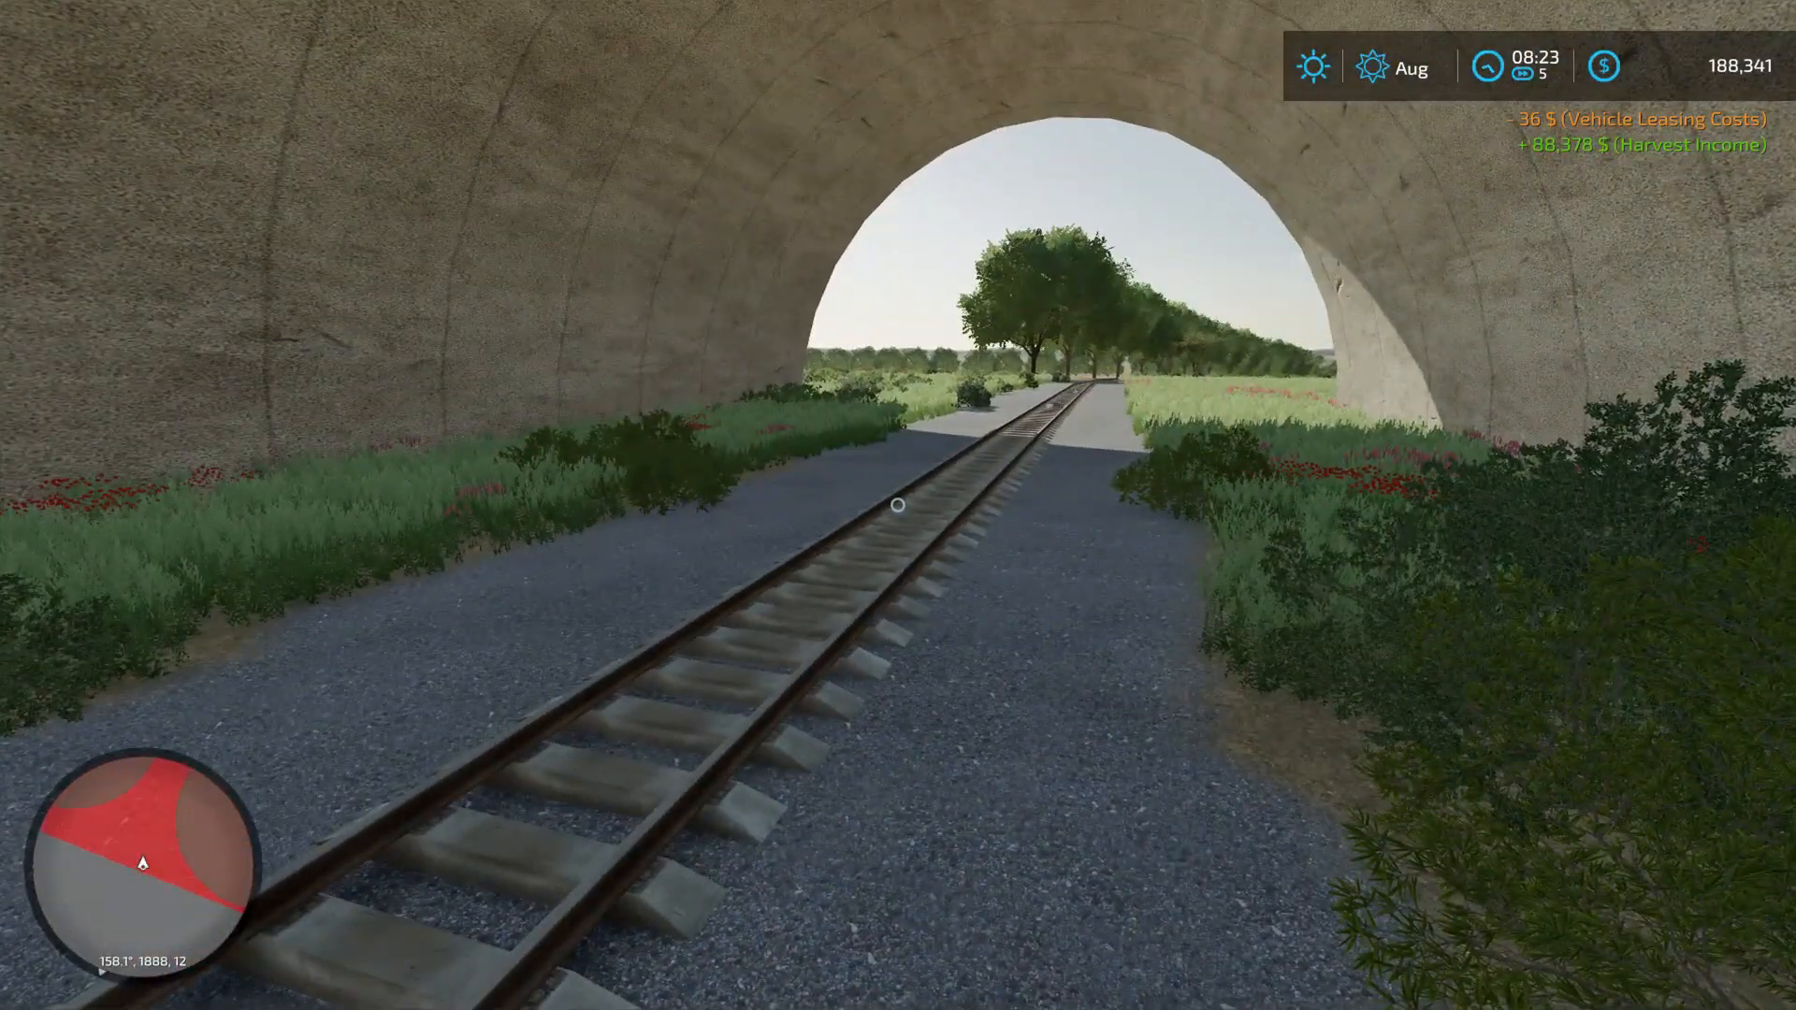
key("Escape")
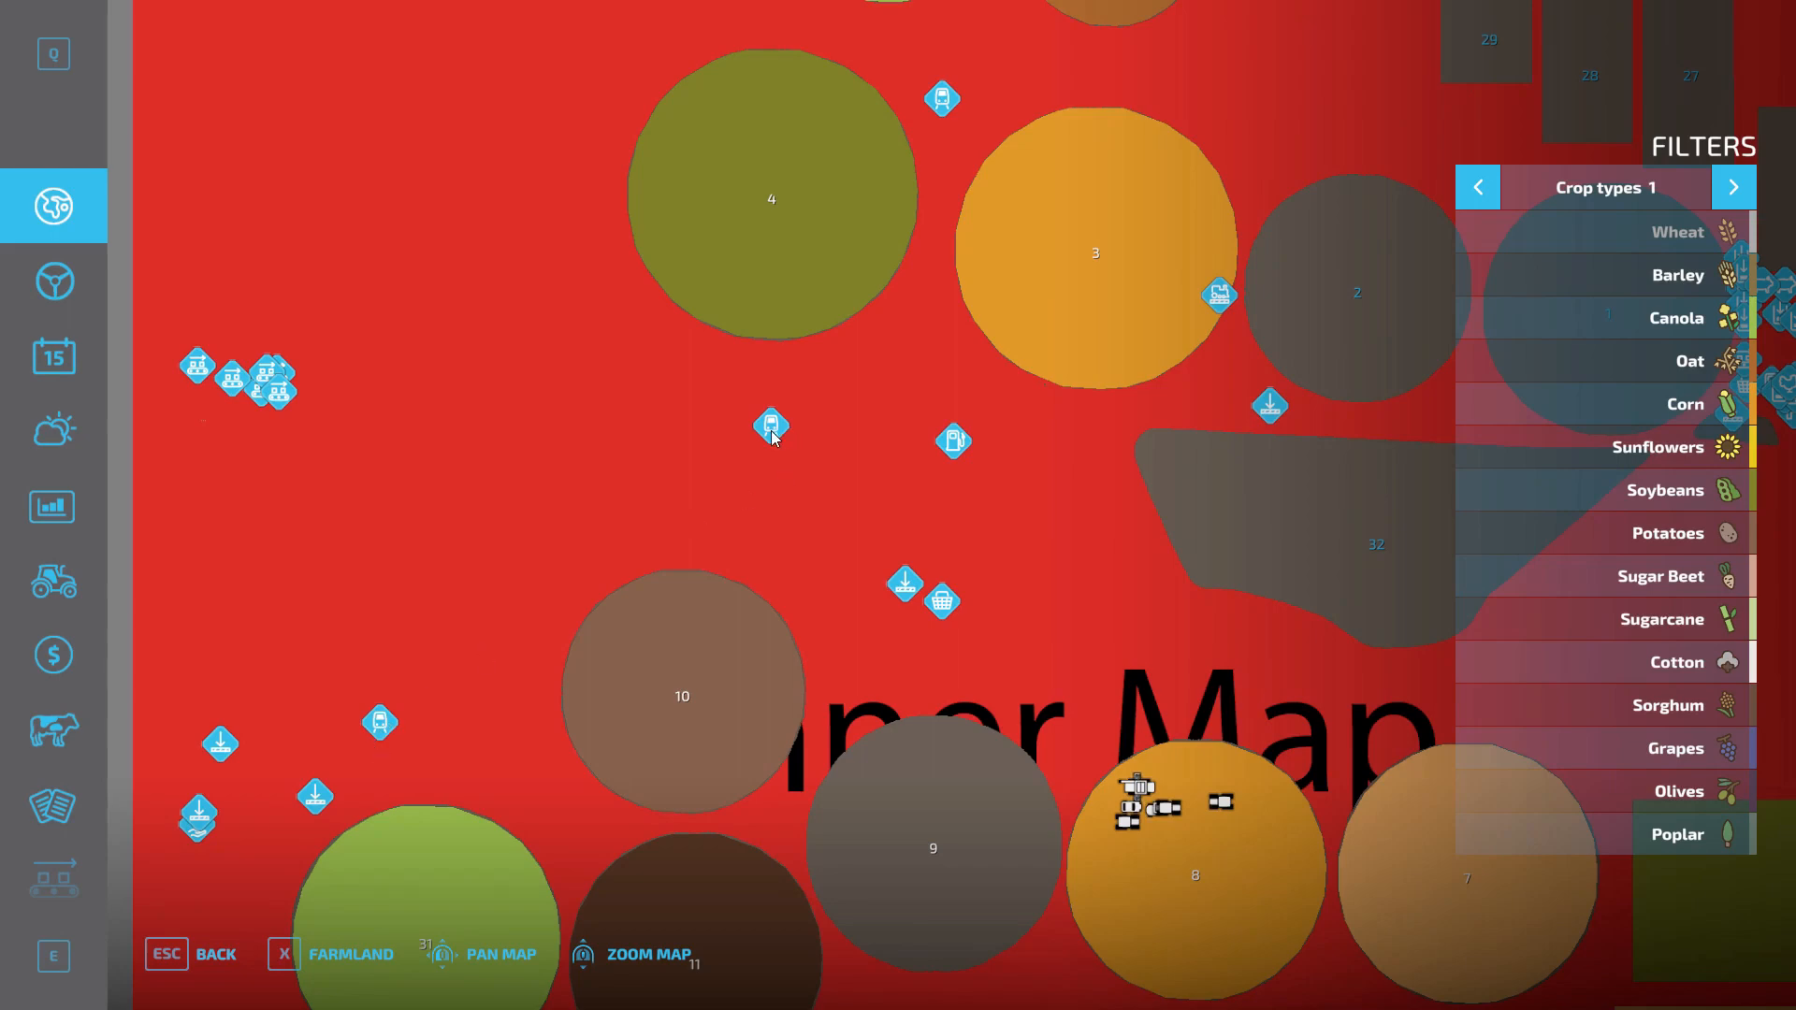
left_click_drag(682, 411, 741, 384)
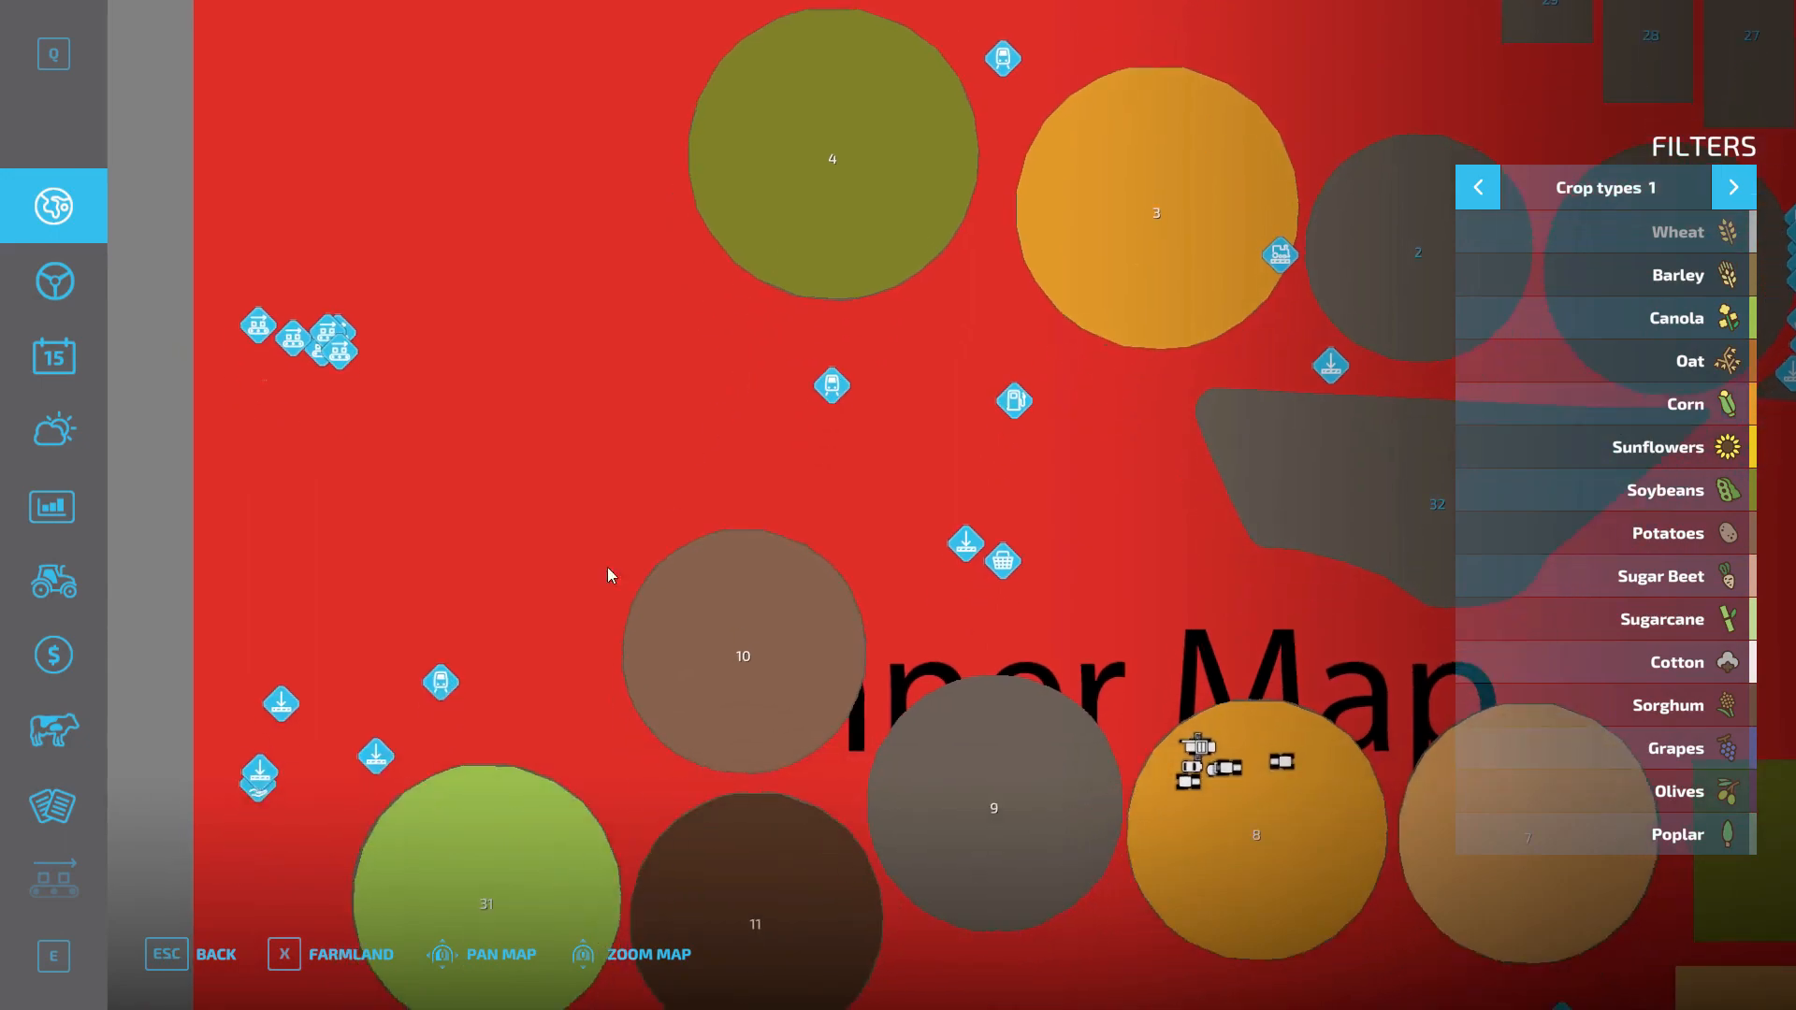
Quit the running savegame to the main menu and exit Farming Simulator 22
left_click(54, 805)
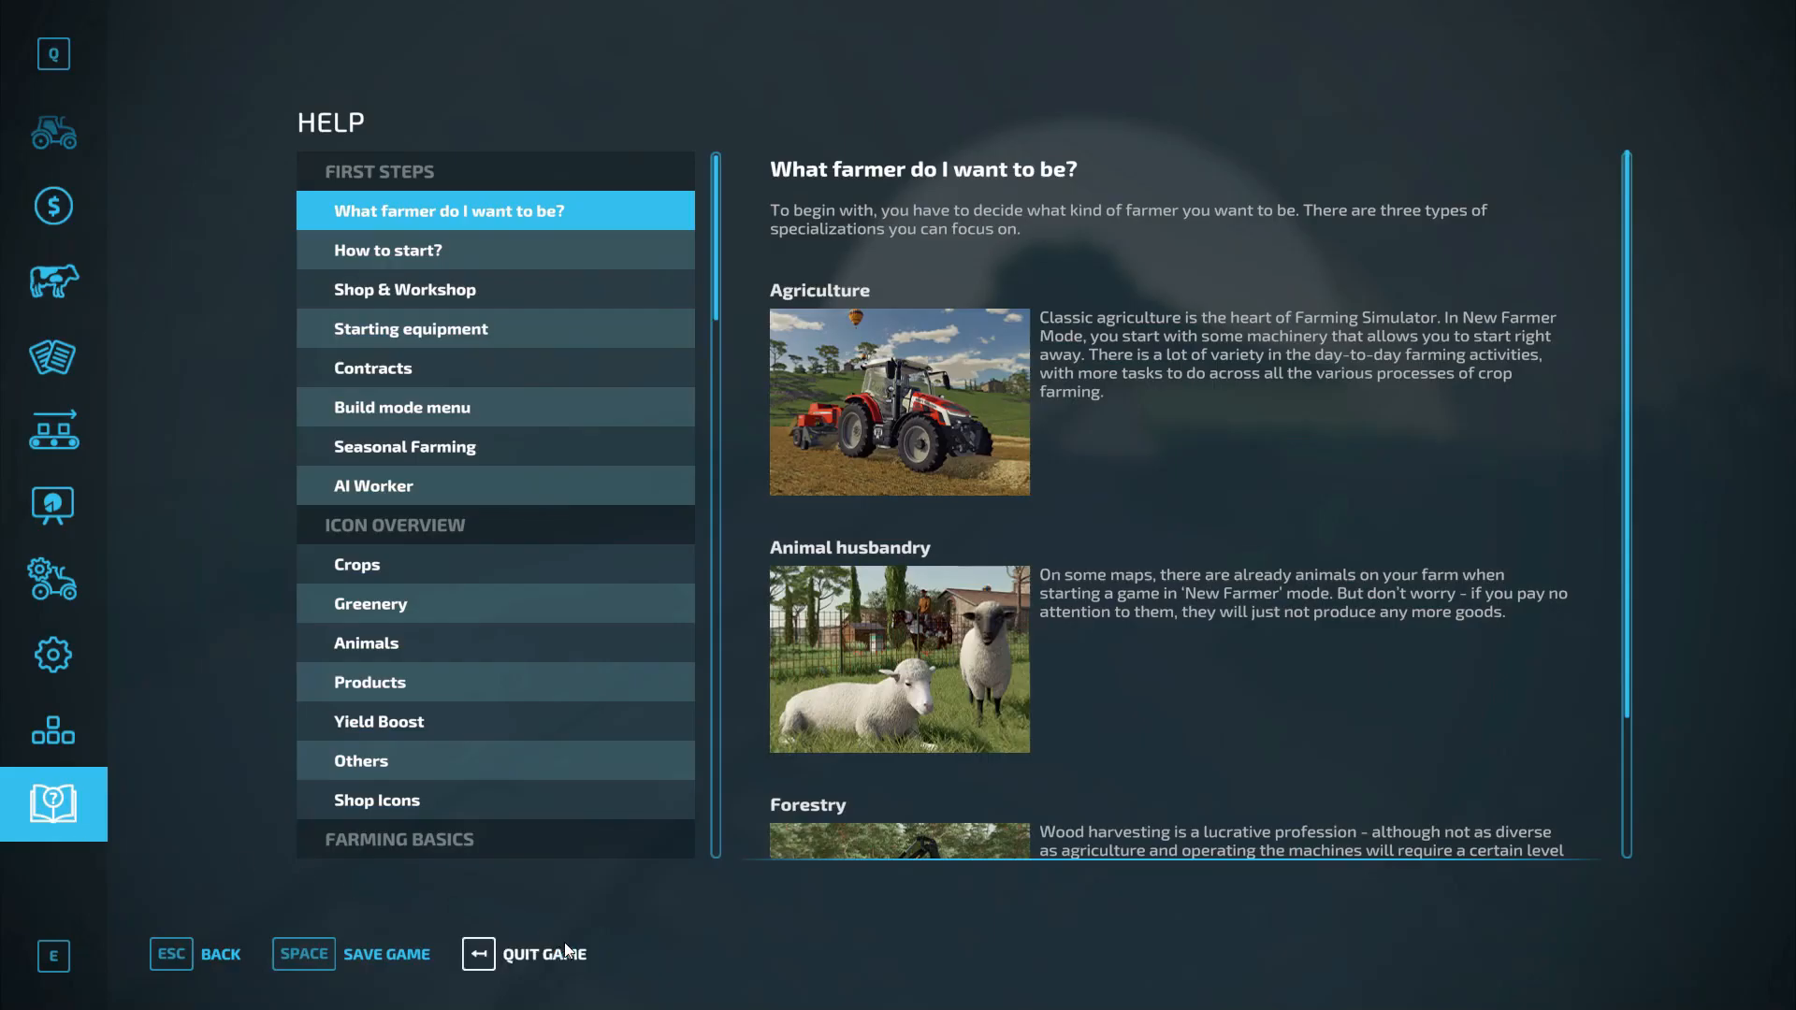
left_click(506, 956)
key("Return")
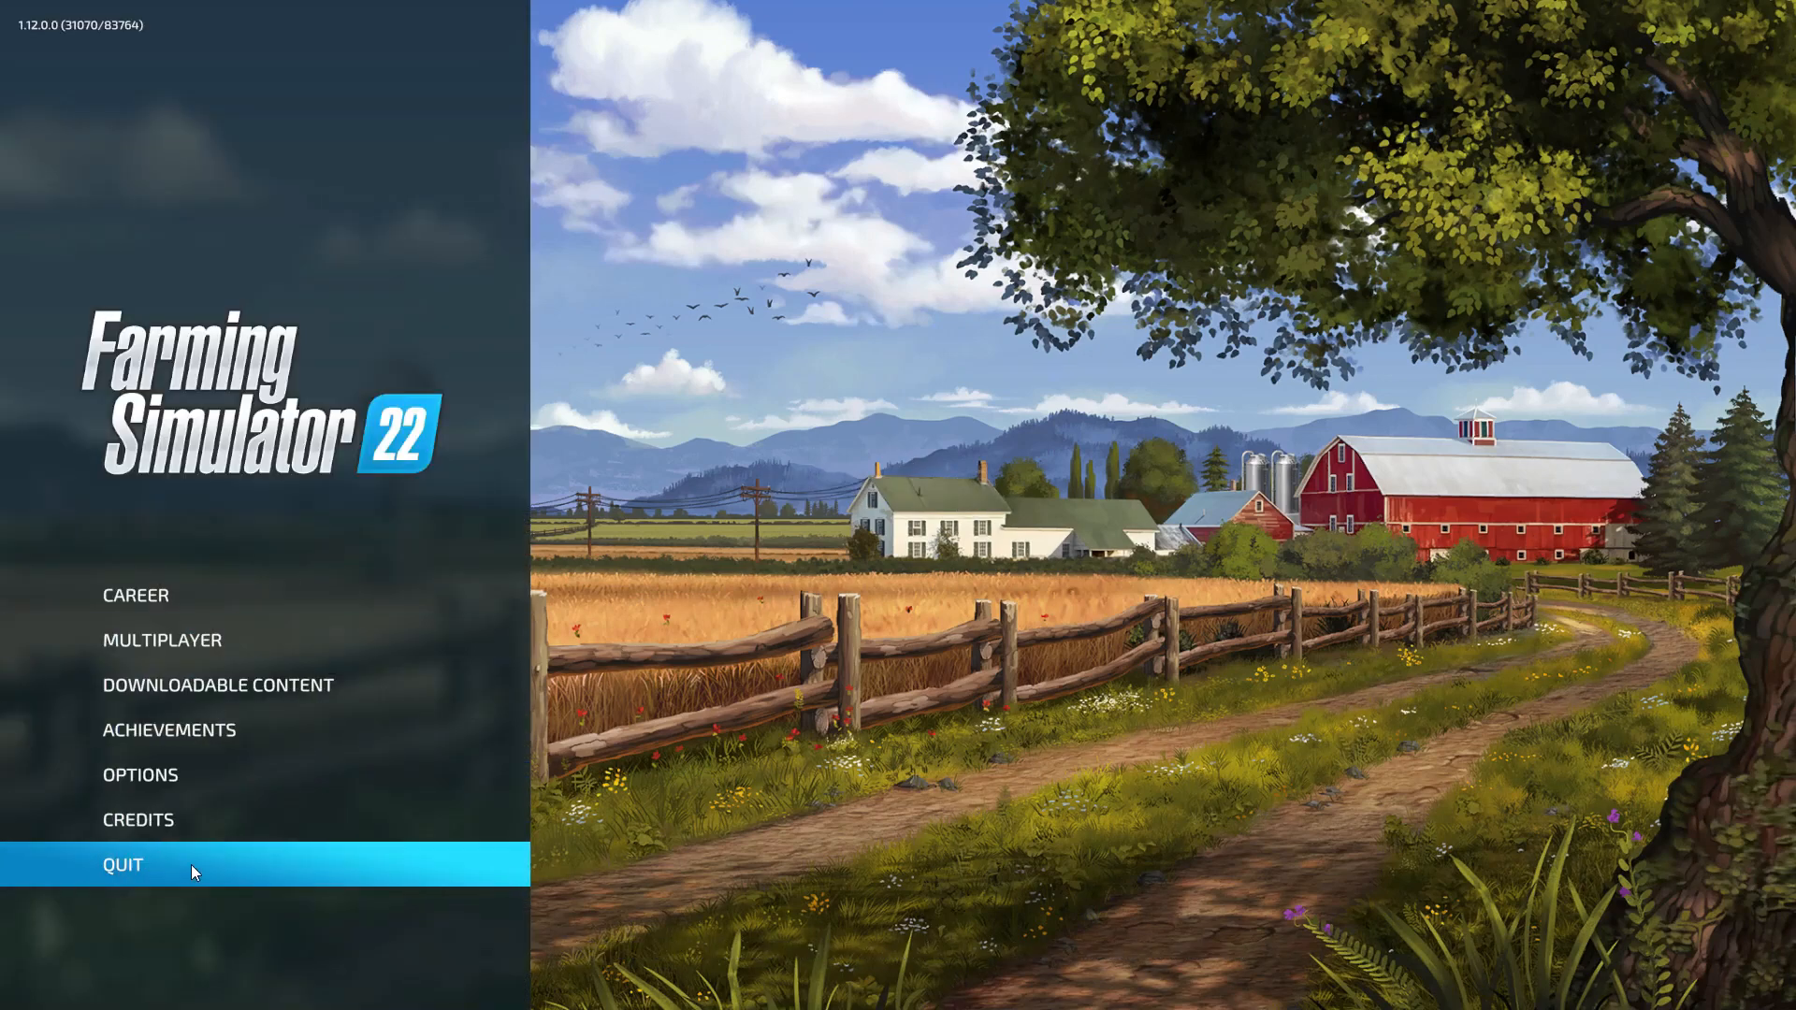
left_click(191, 865)
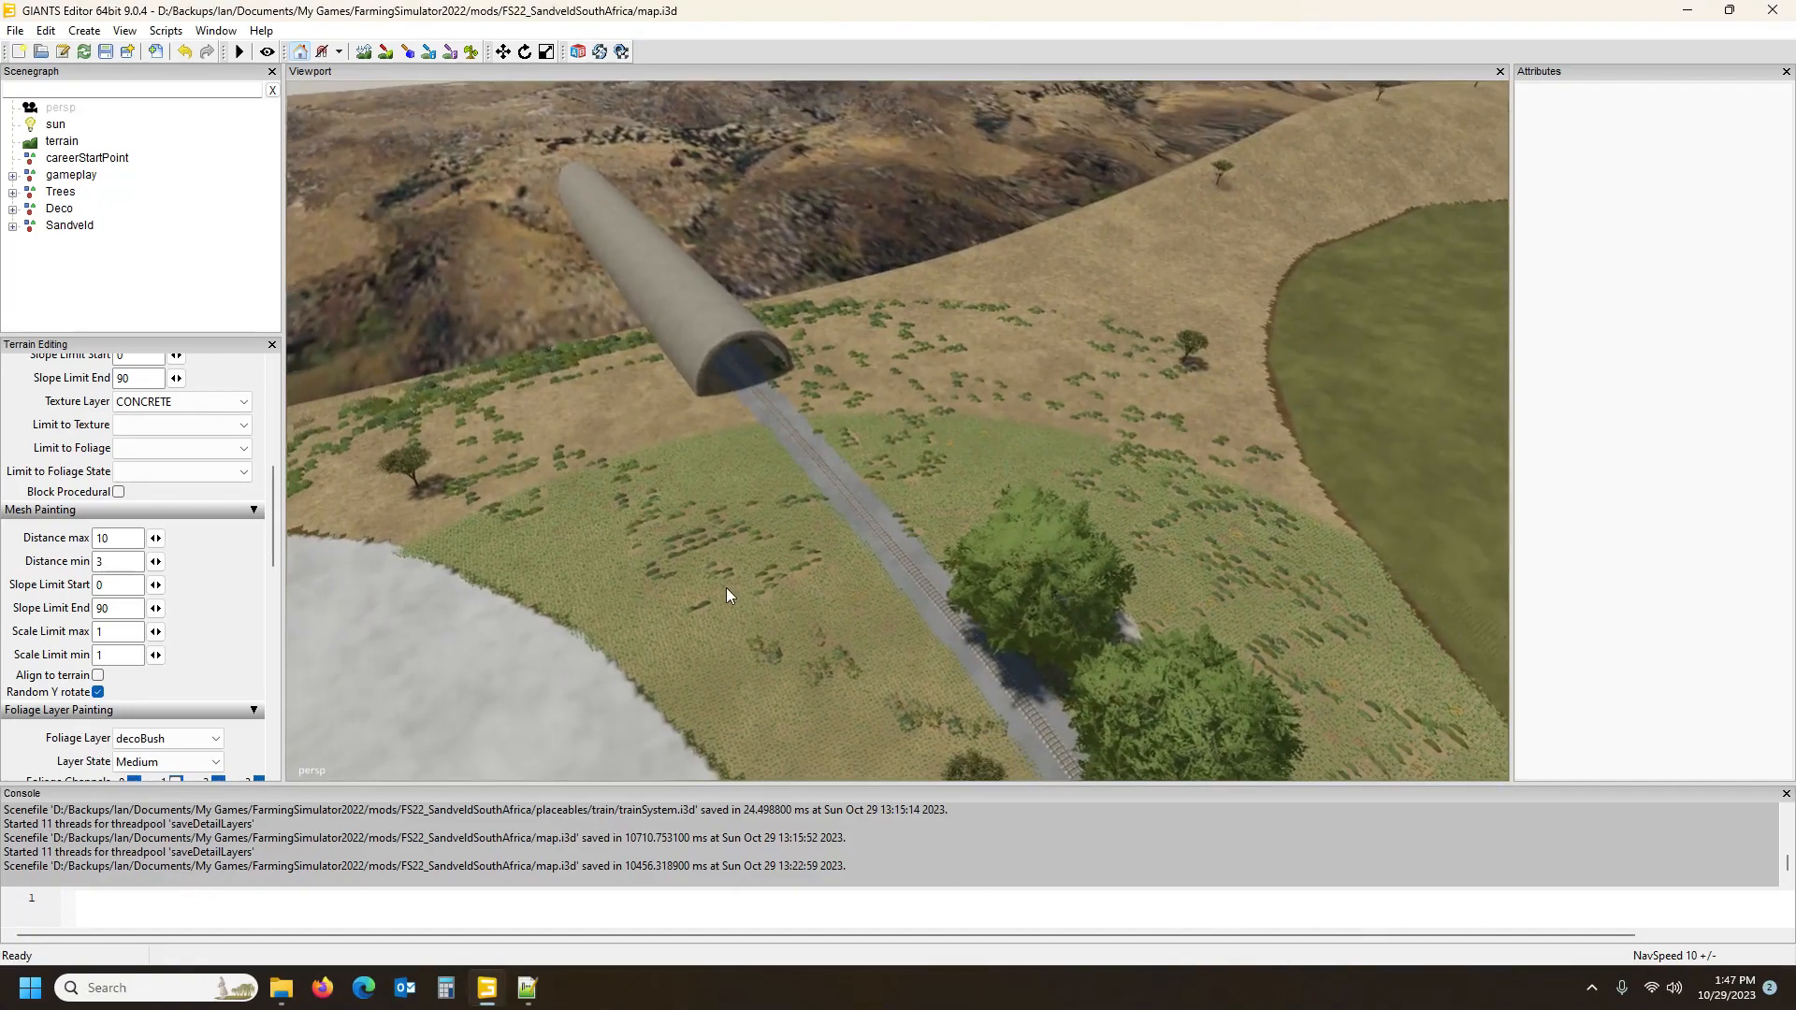
In GIANTS Editor, make the trainSpline inside the placeholders group's trainSystem visible
scroll(727, 590, "up", 6)
left_click_drag(720, 592, 647, 554, "alt")
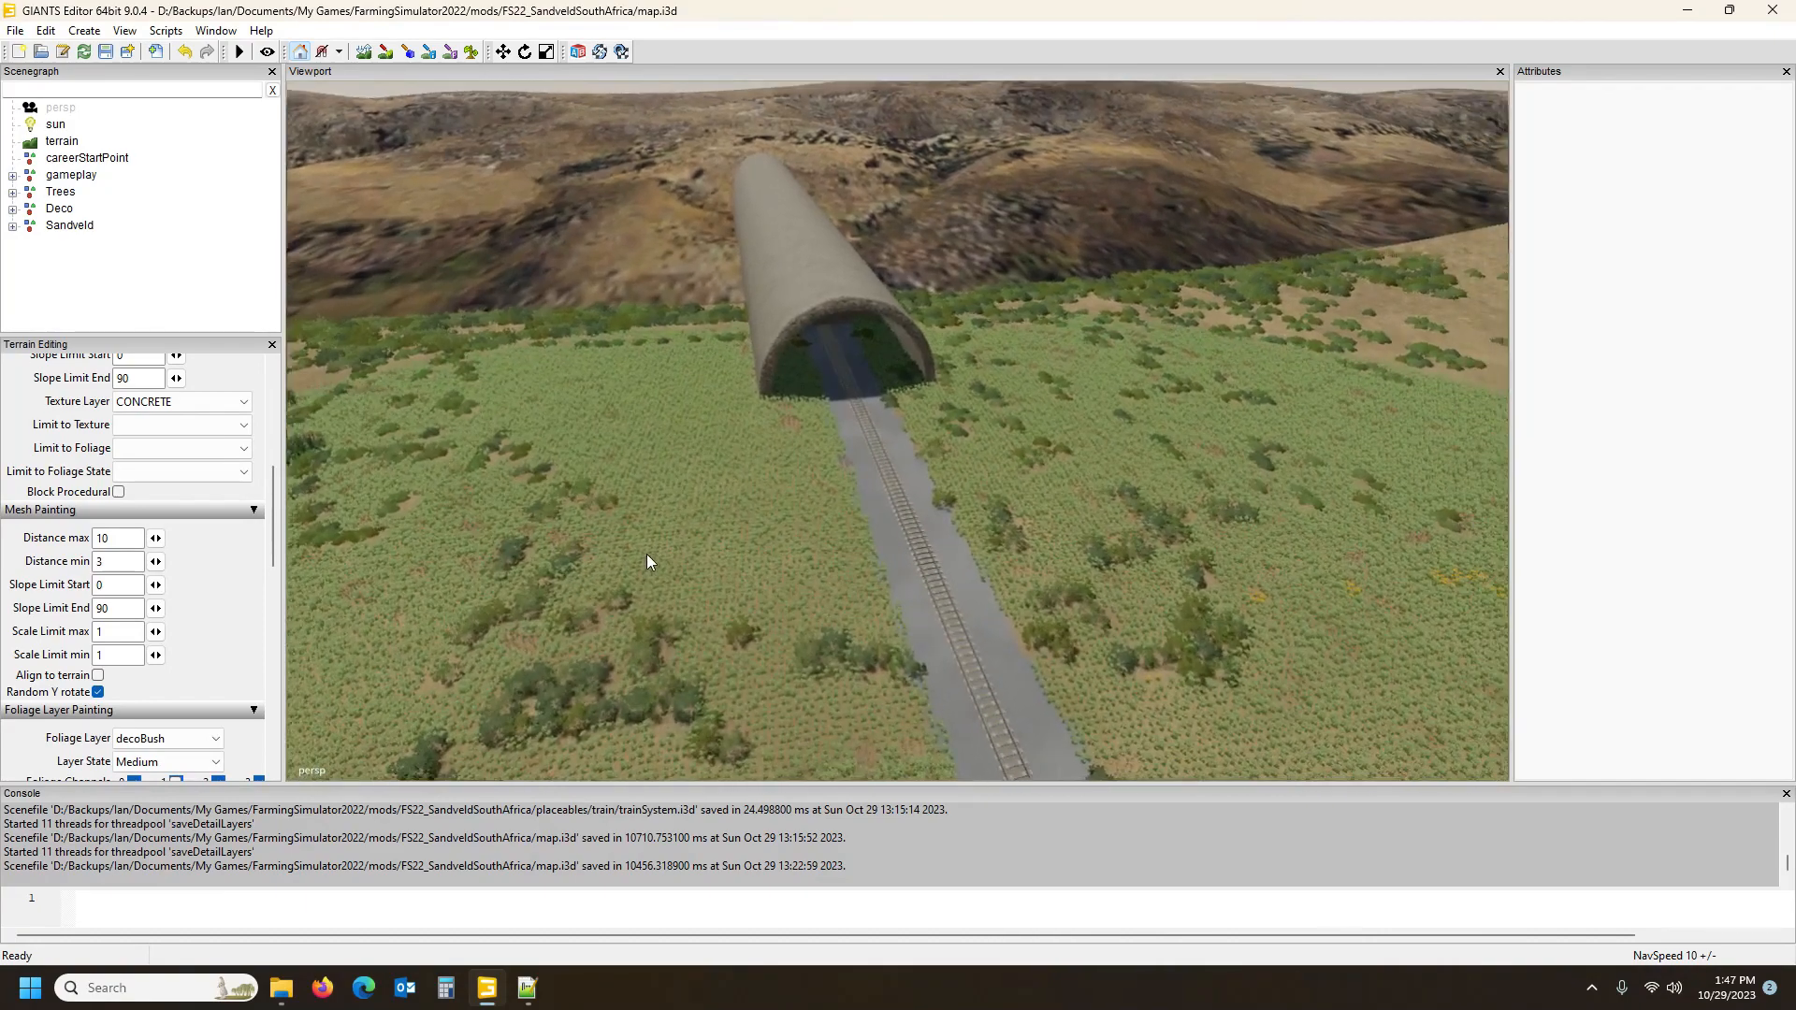
scroll(651, 560, "up", 6)
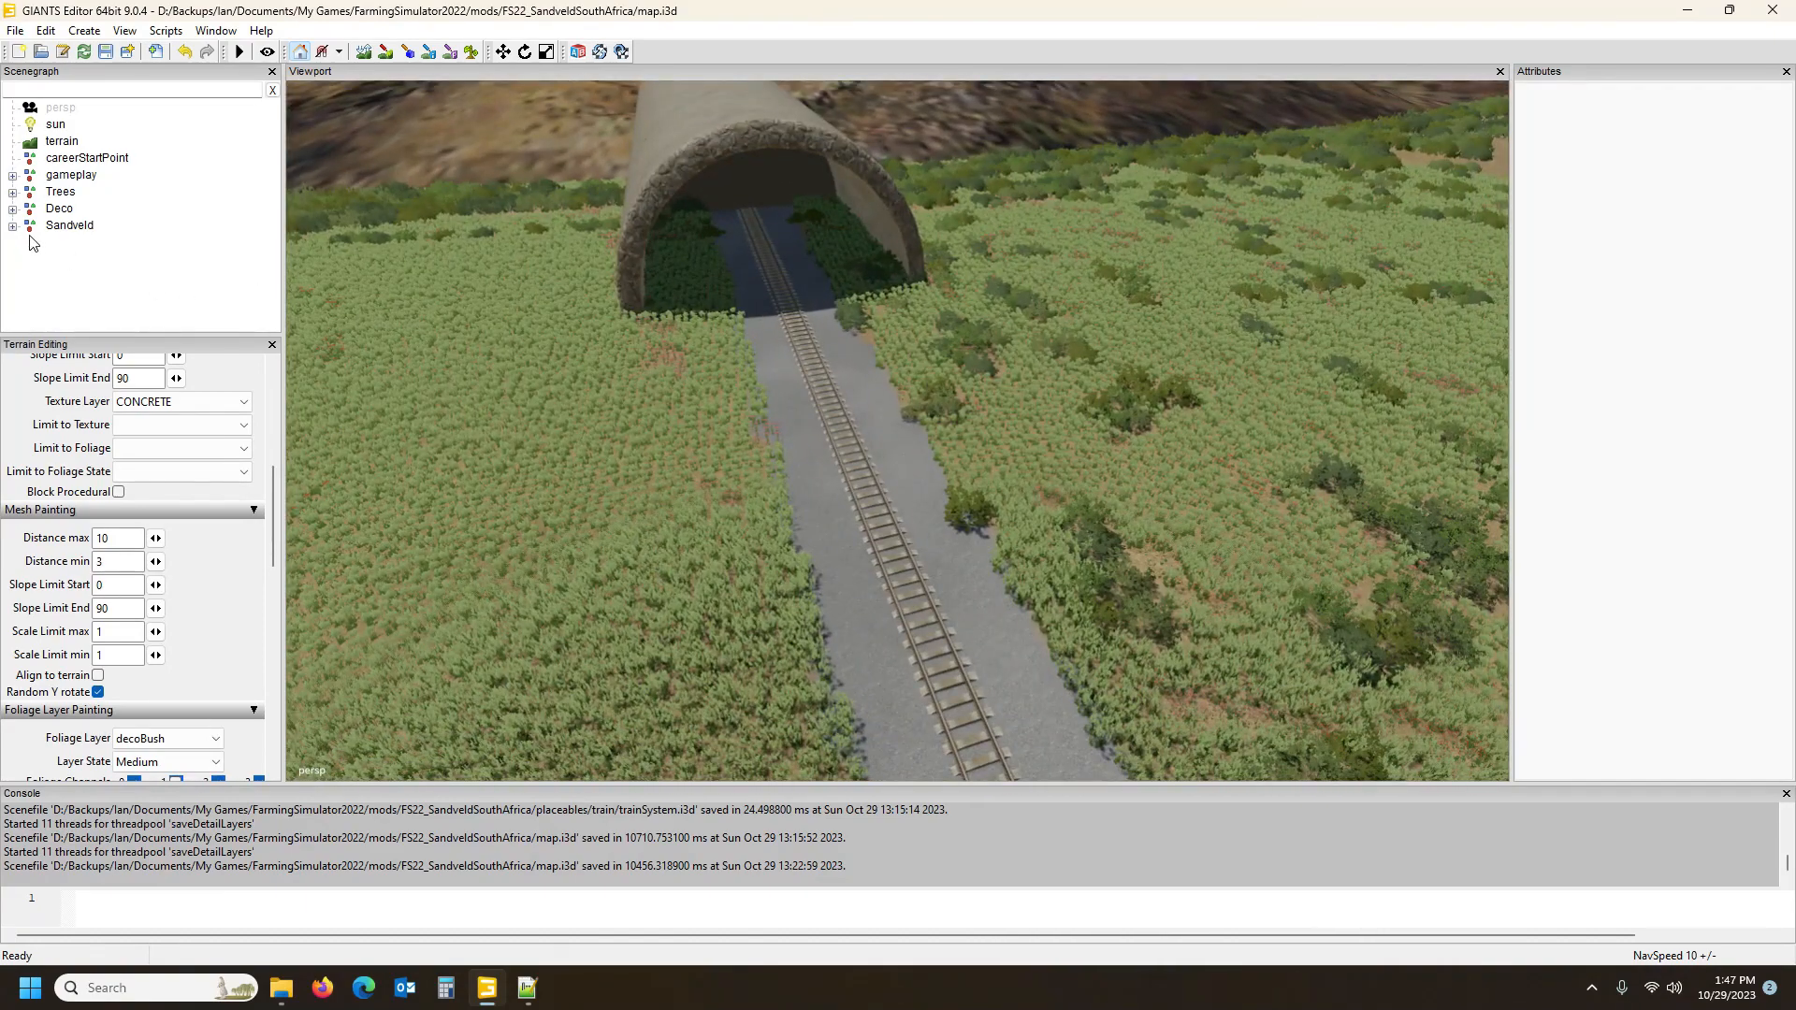
left_click(12, 175)
scroll(37, 252, "down", 3)
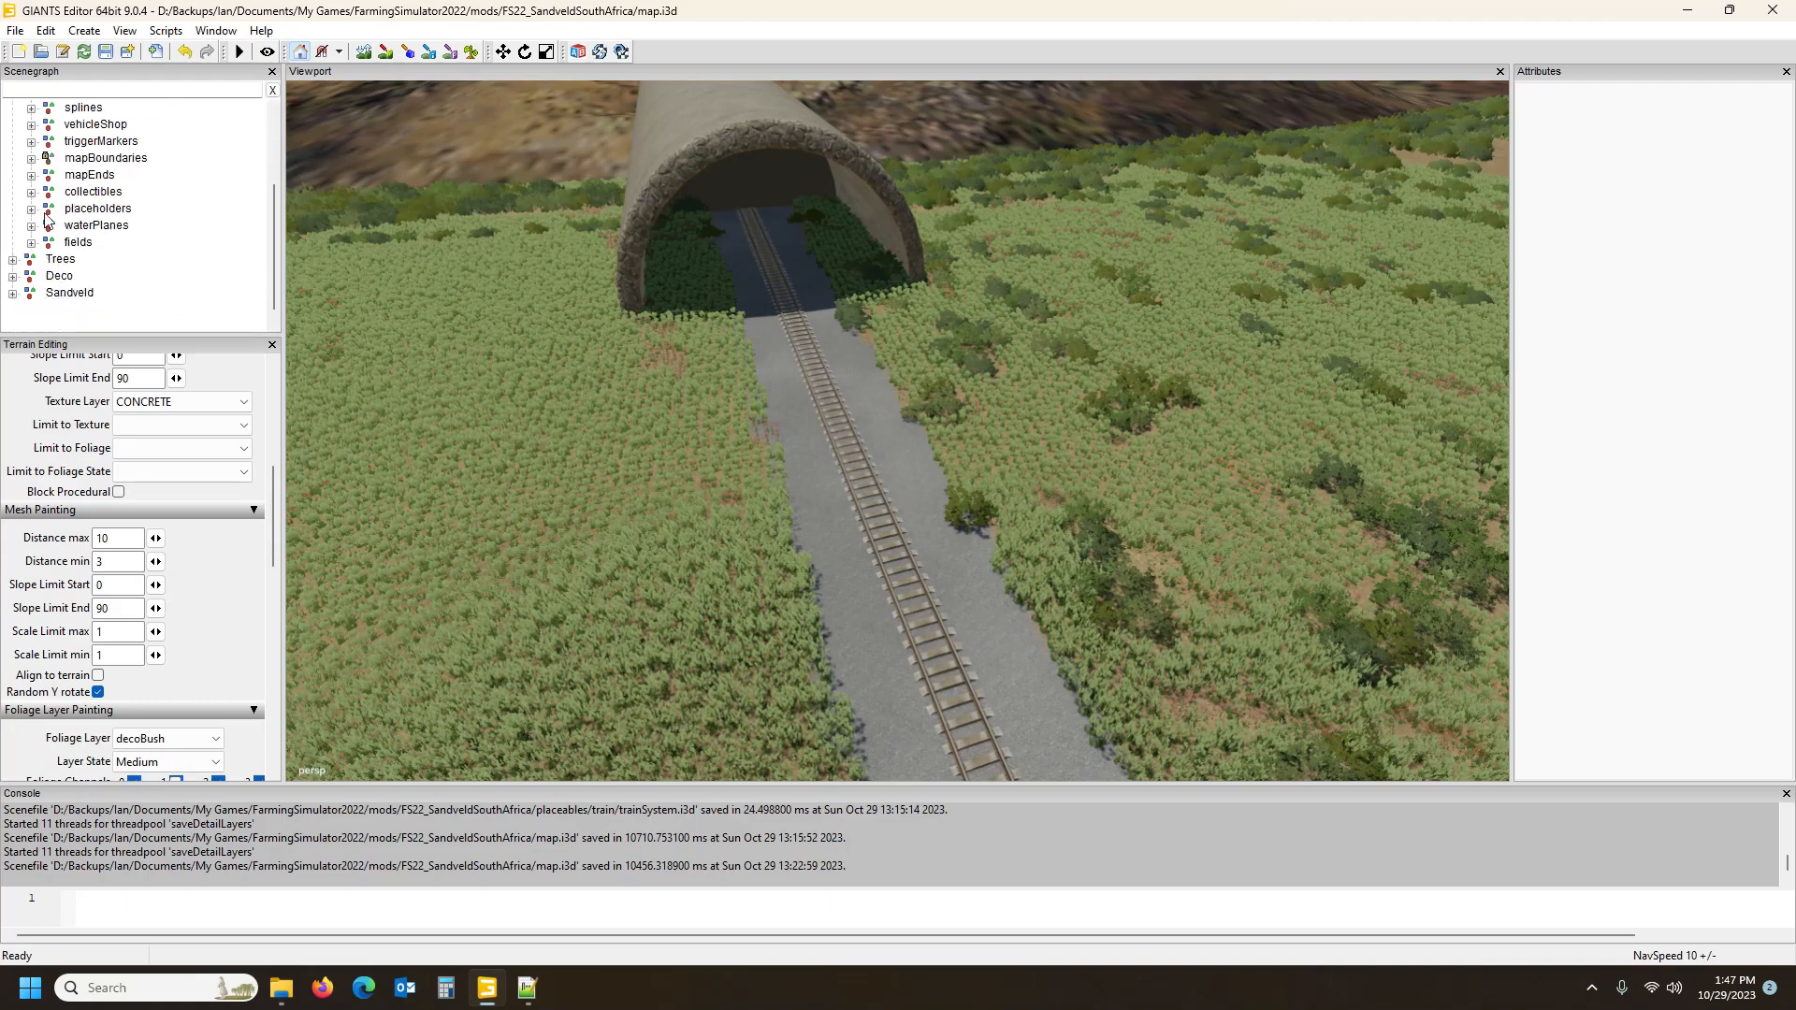
left_click(31, 209)
scroll(159, 210, "down", 3)
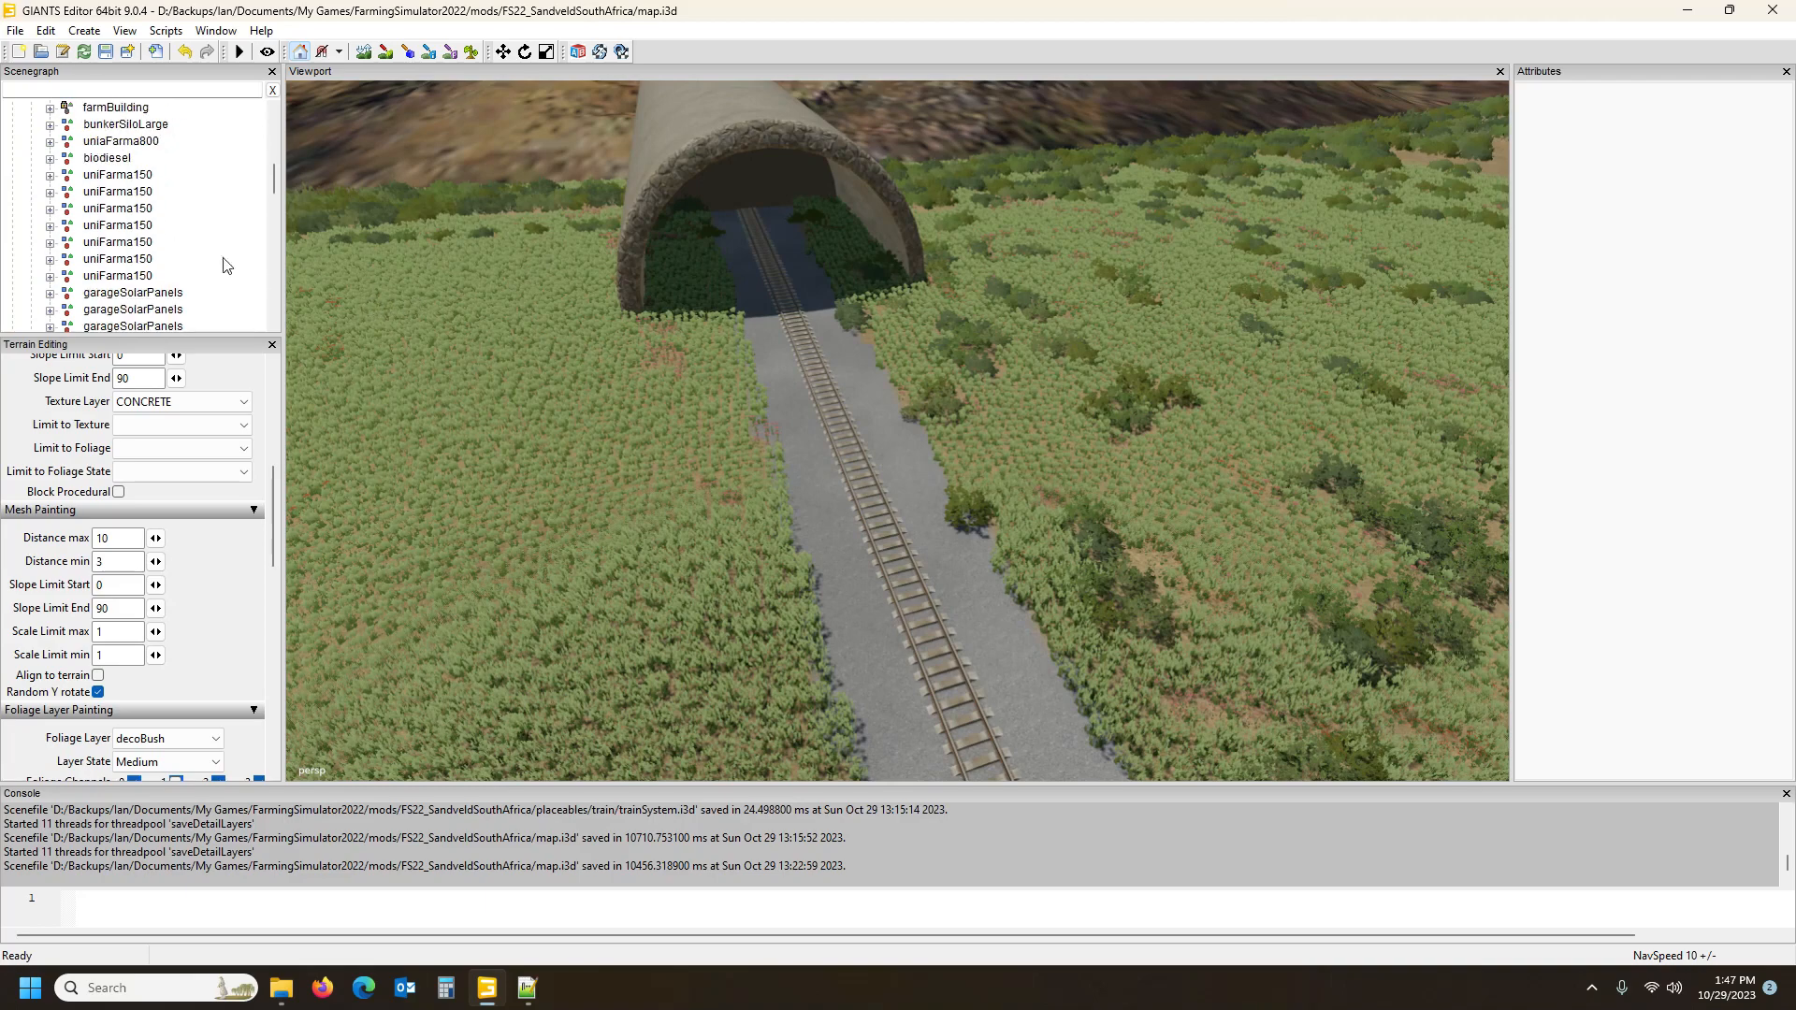
scroll(181, 212, "down", 2)
scroll(181, 211, "down", 6)
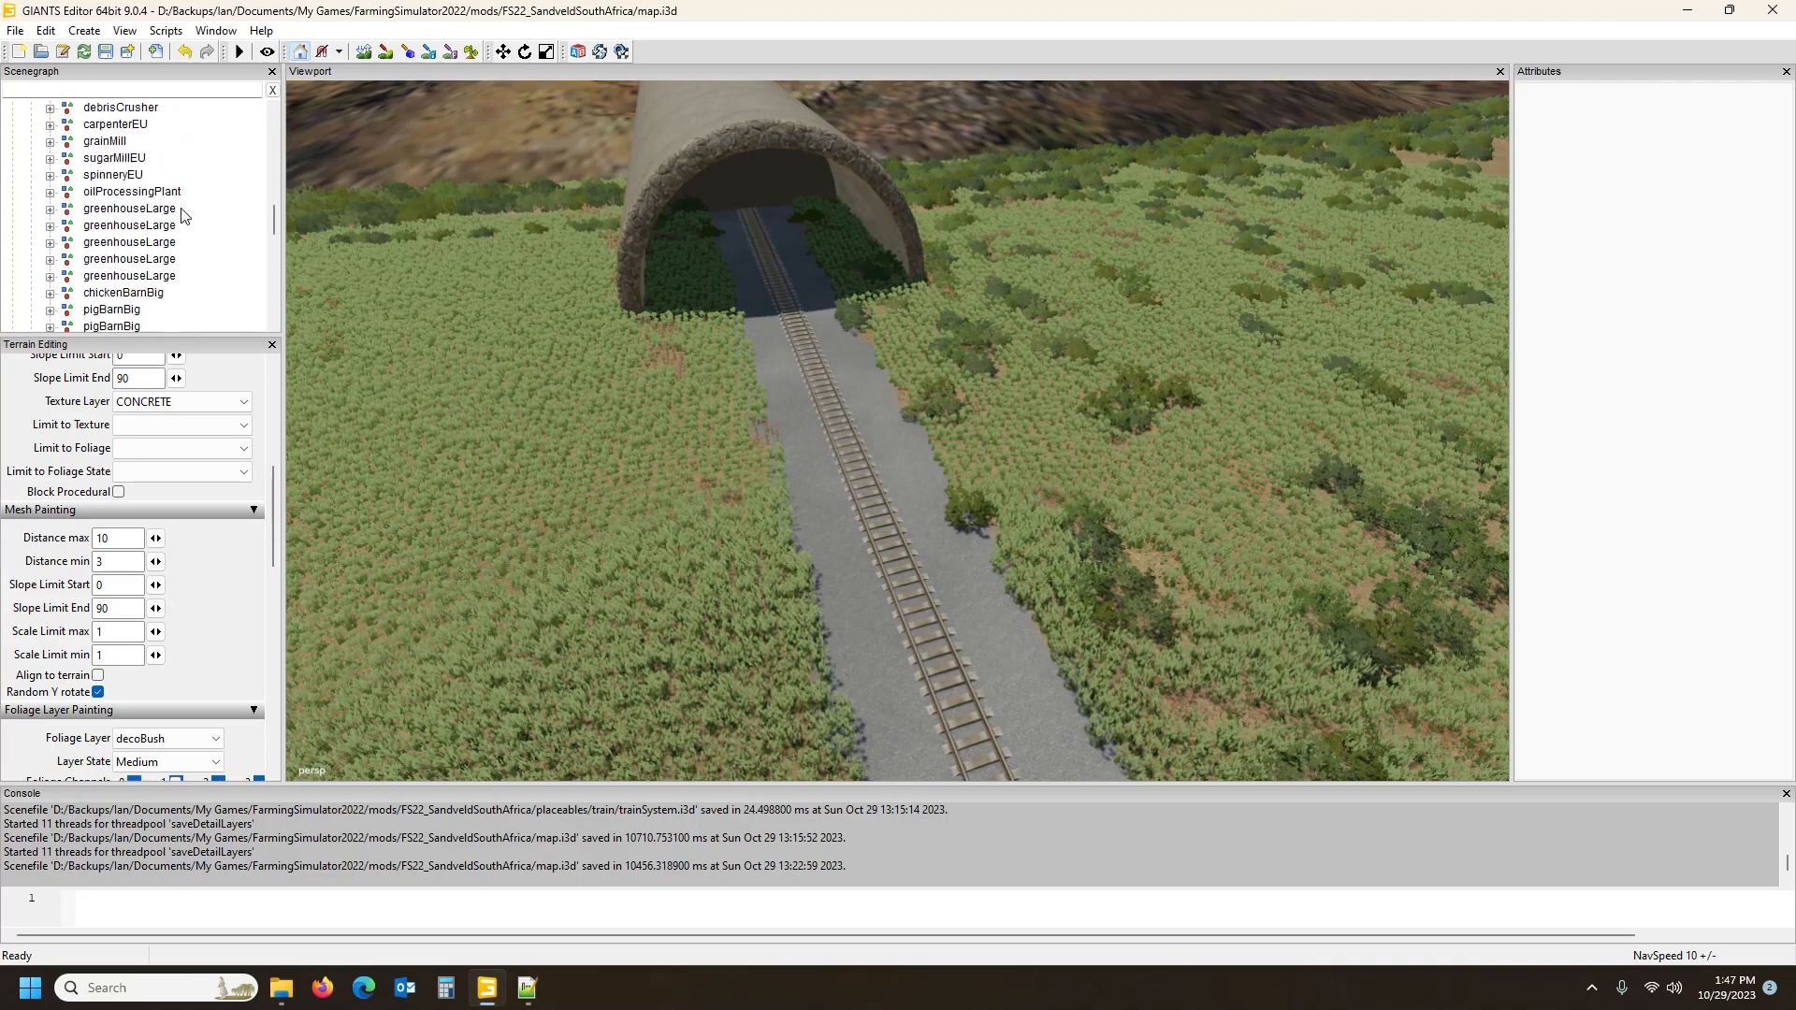
left_click_drag(279, 255, 285, 309)
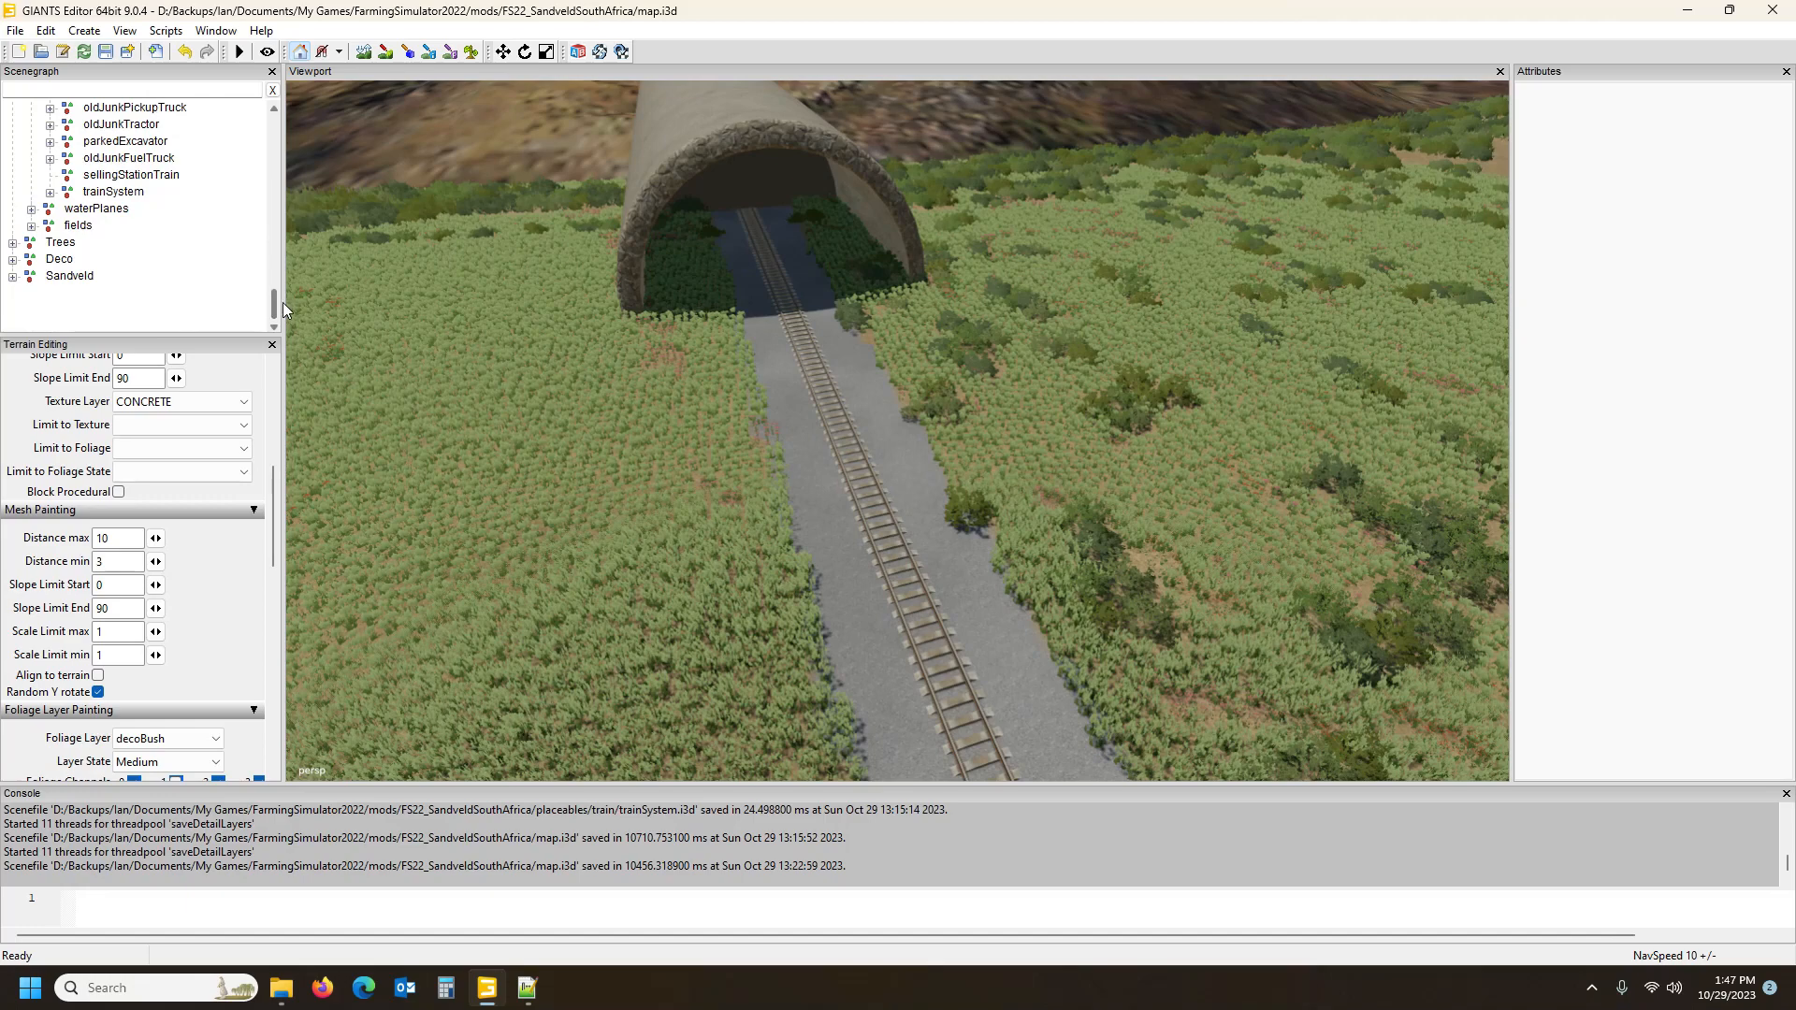
left_click(50, 192)
left_click(139, 209)
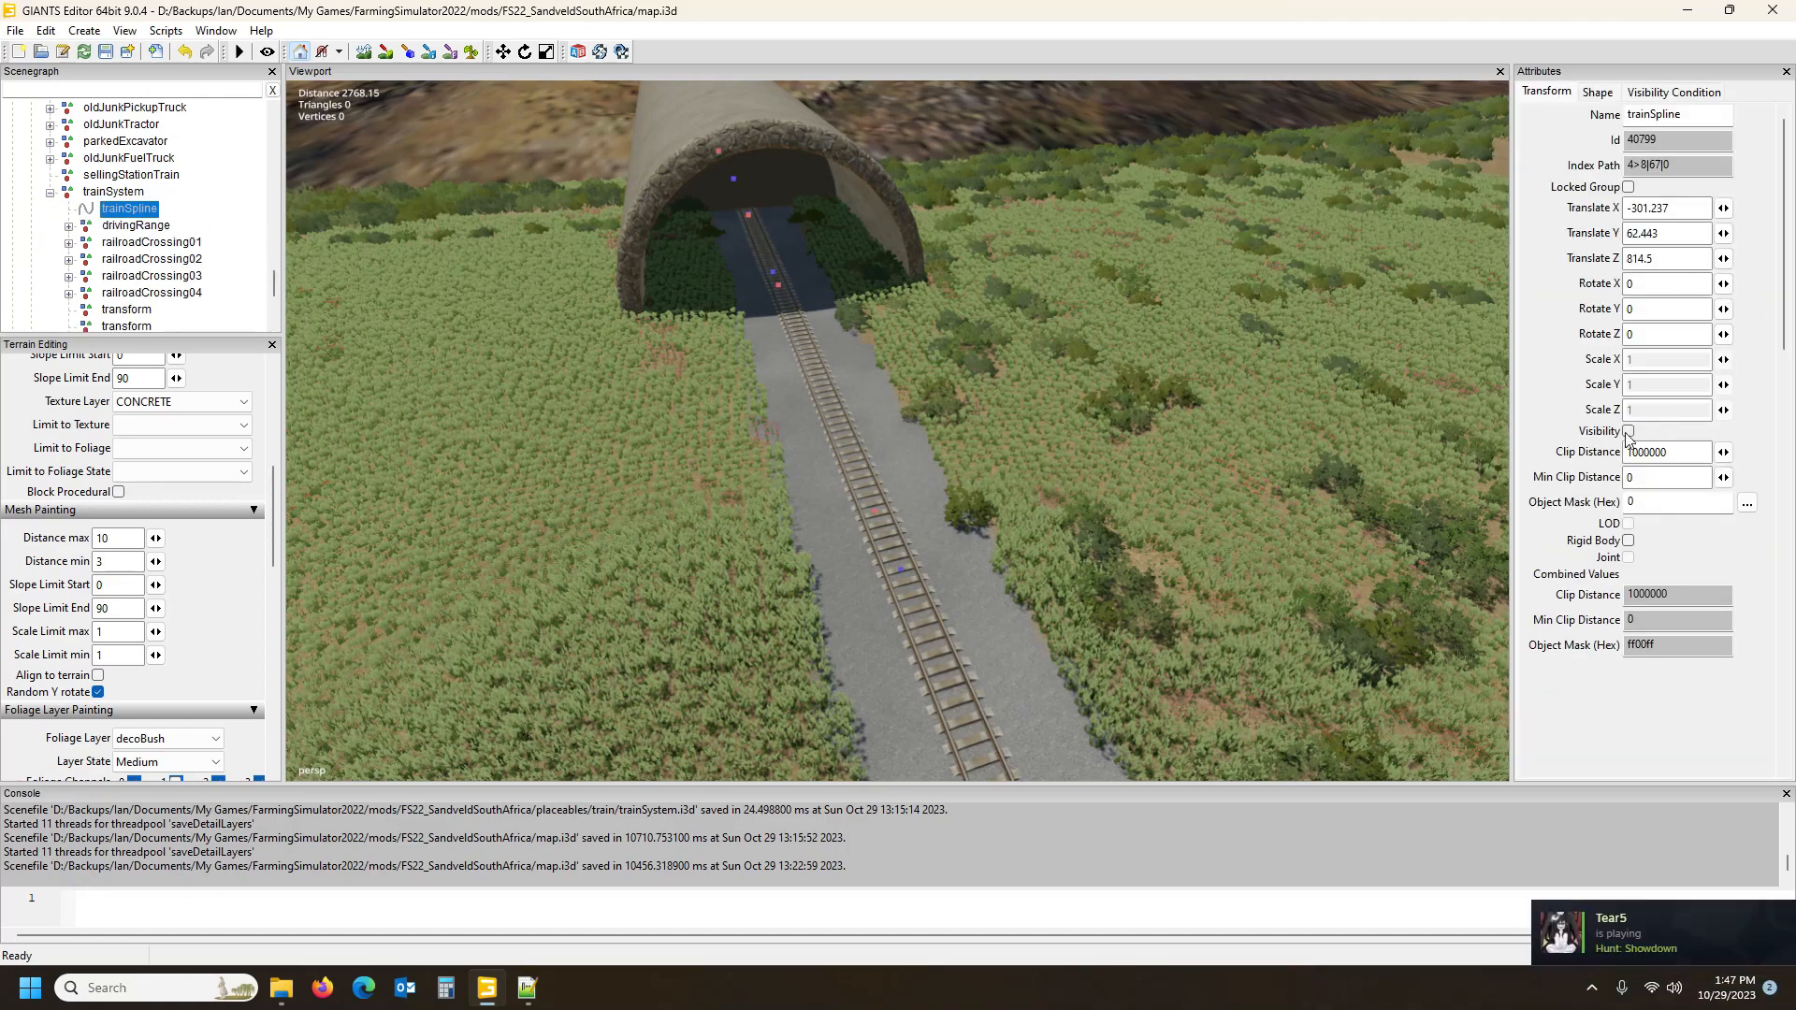
left_click(1629, 432)
Place sellingStationTrain between the rails beyond the tunnel, at about -144.051, 154.33, -1873.81, and save the map
scroll(154, 262, "down", 2)
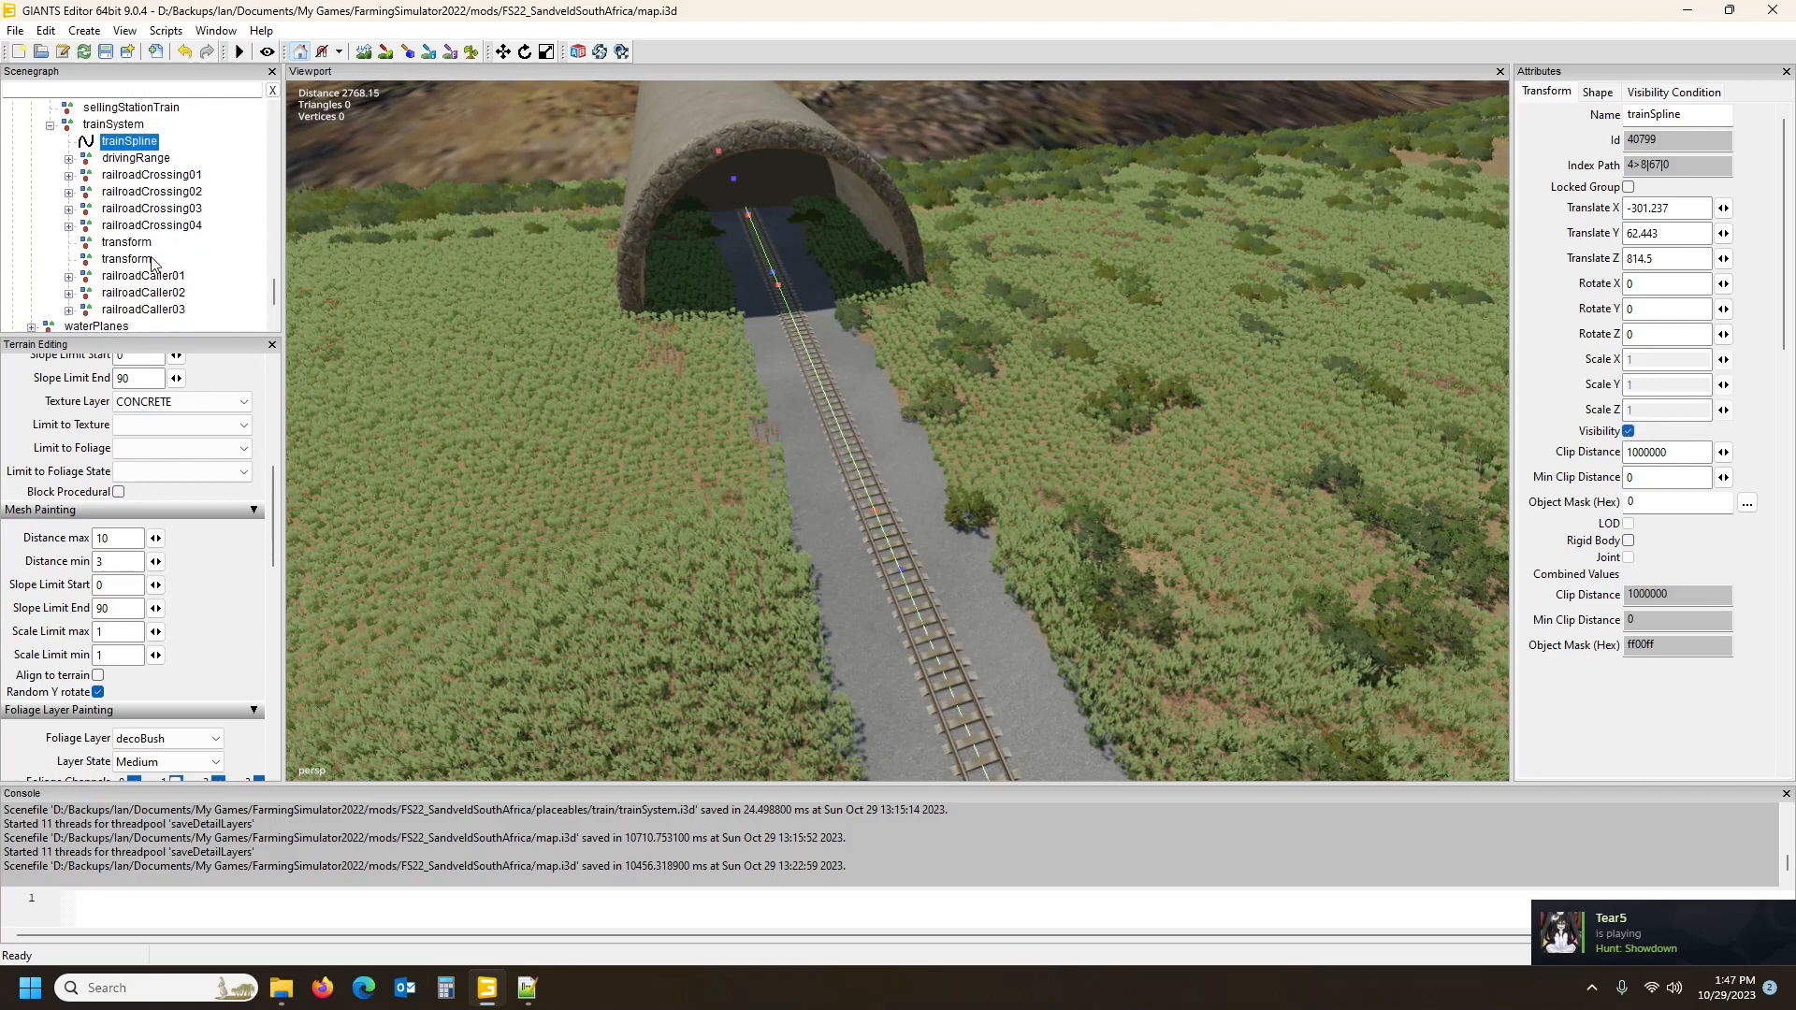
scroll(164, 246, "up", 1)
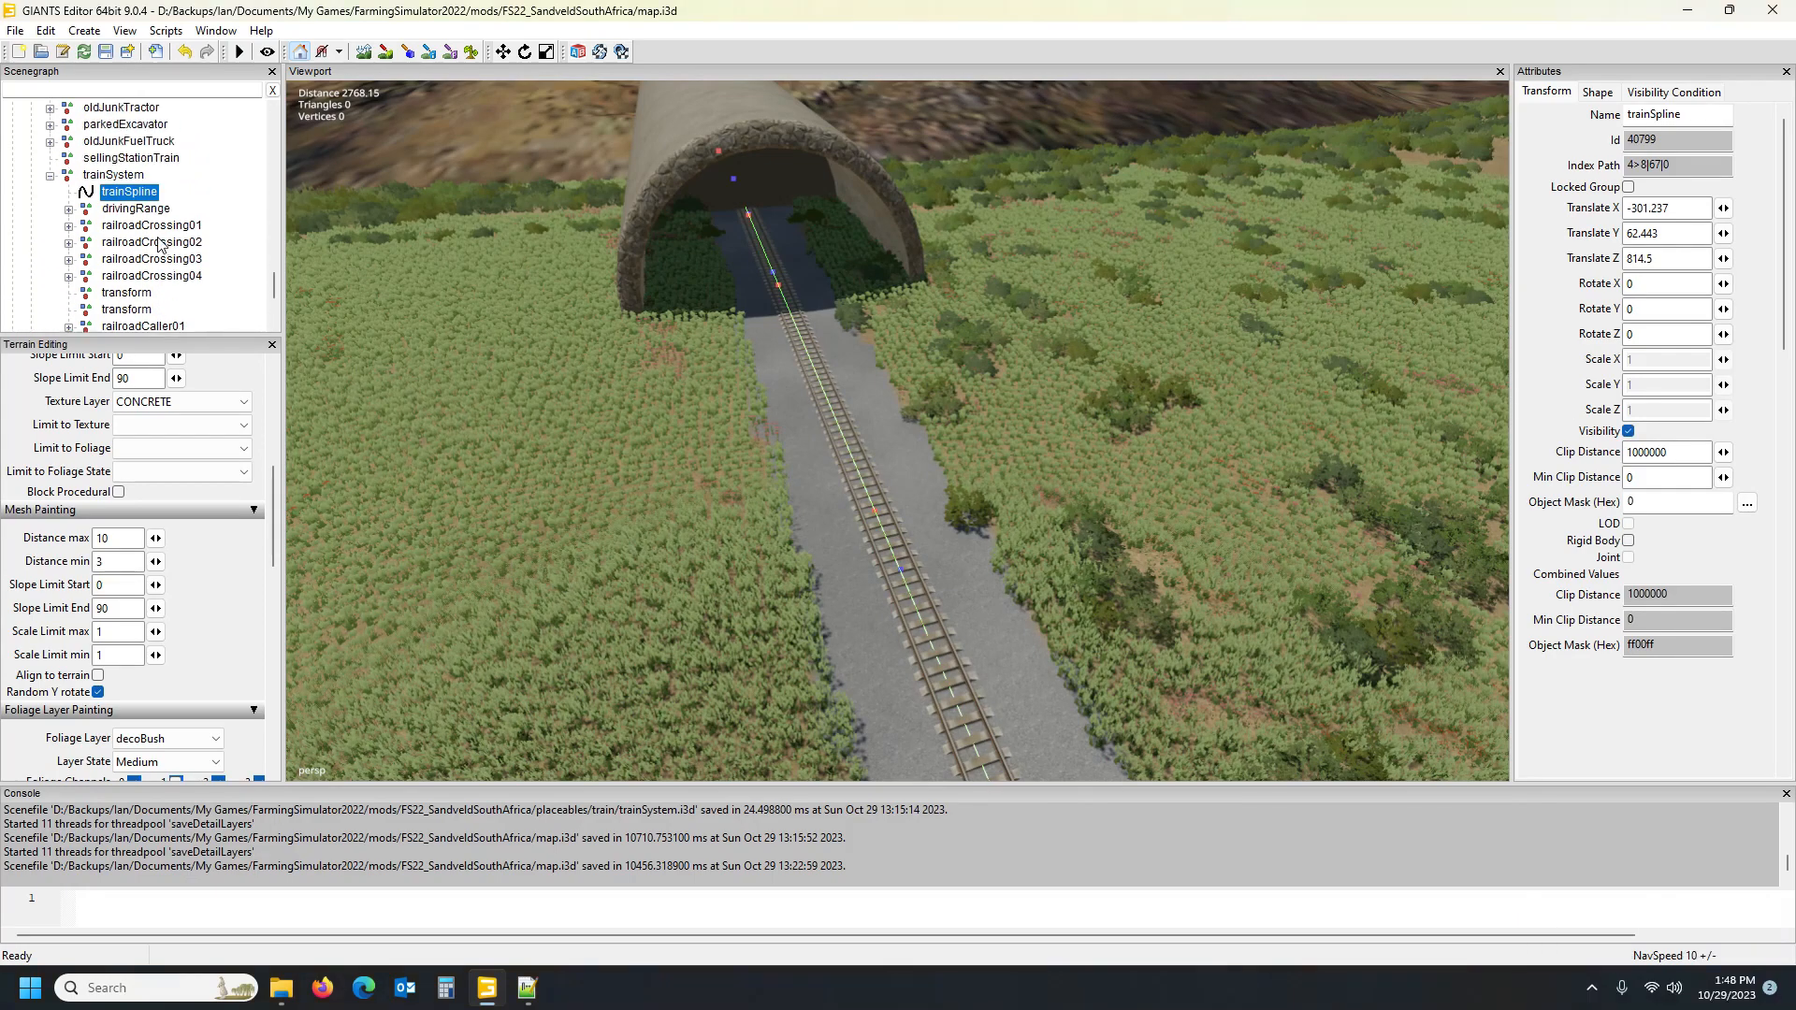
left_click(120, 161)
left_click_drag(515, 313, 705, 227, "alt")
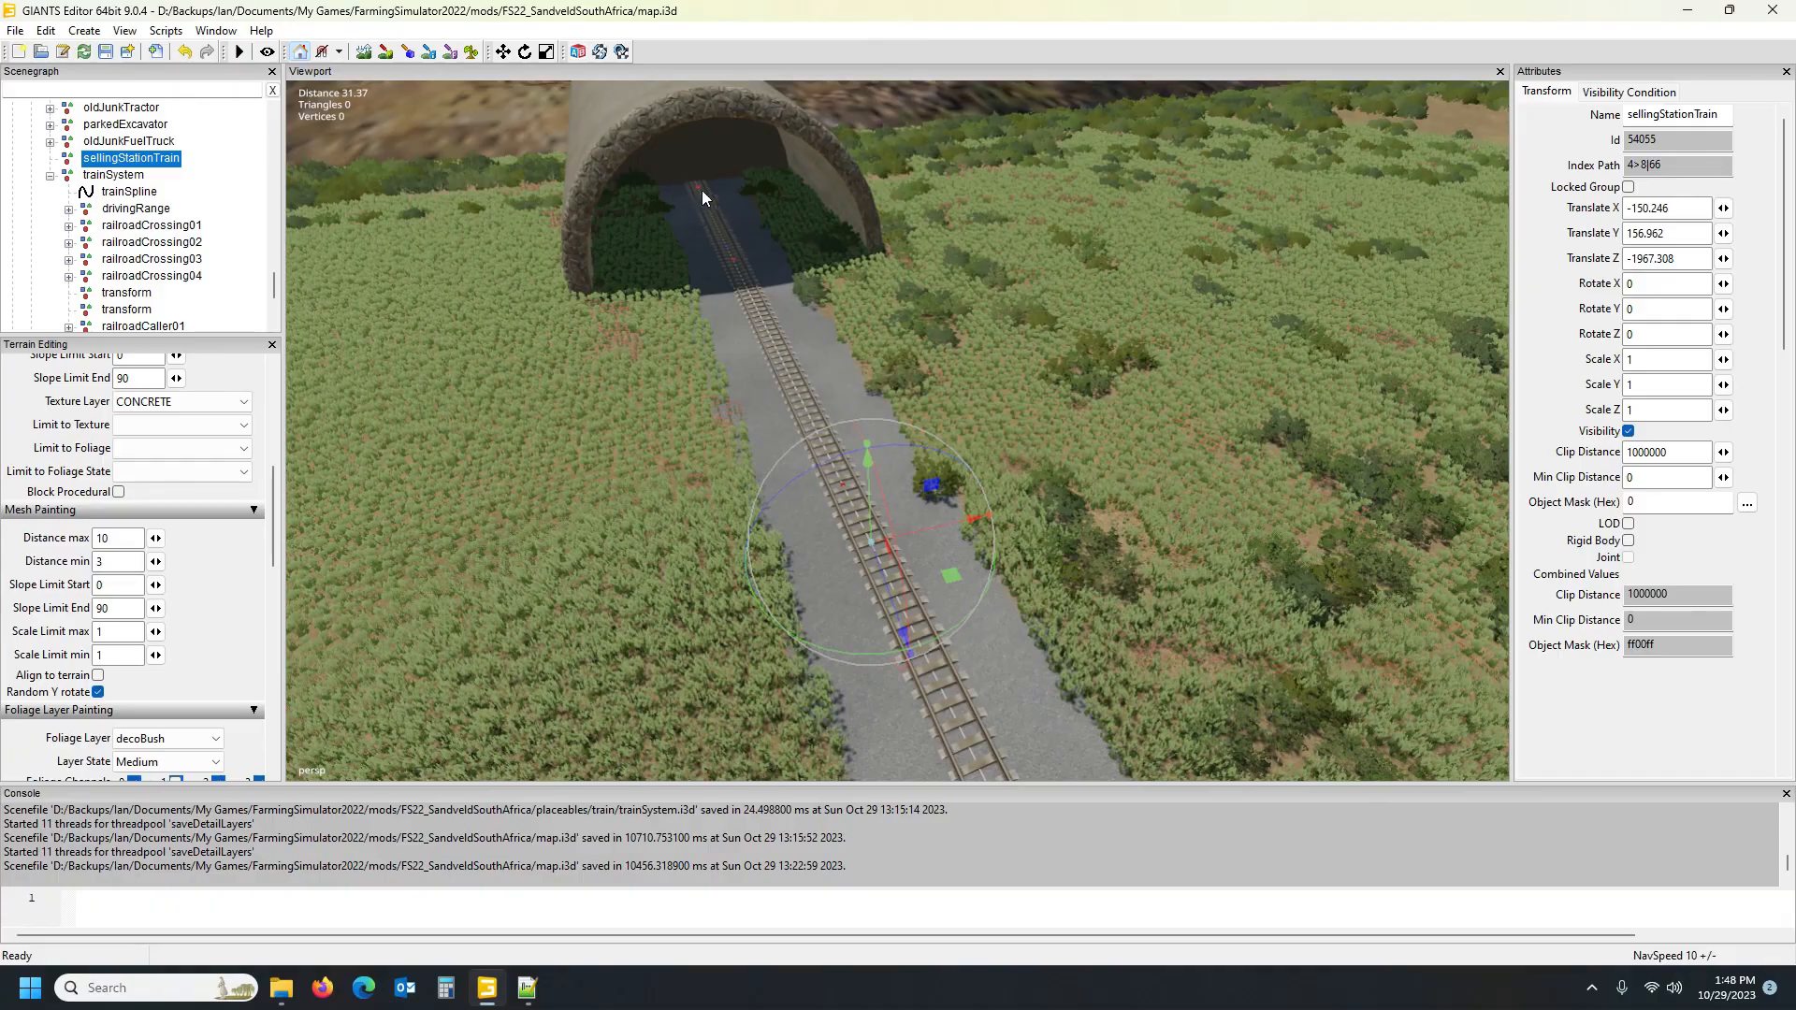
left_click_drag(677, 209, 790, 216, "alt")
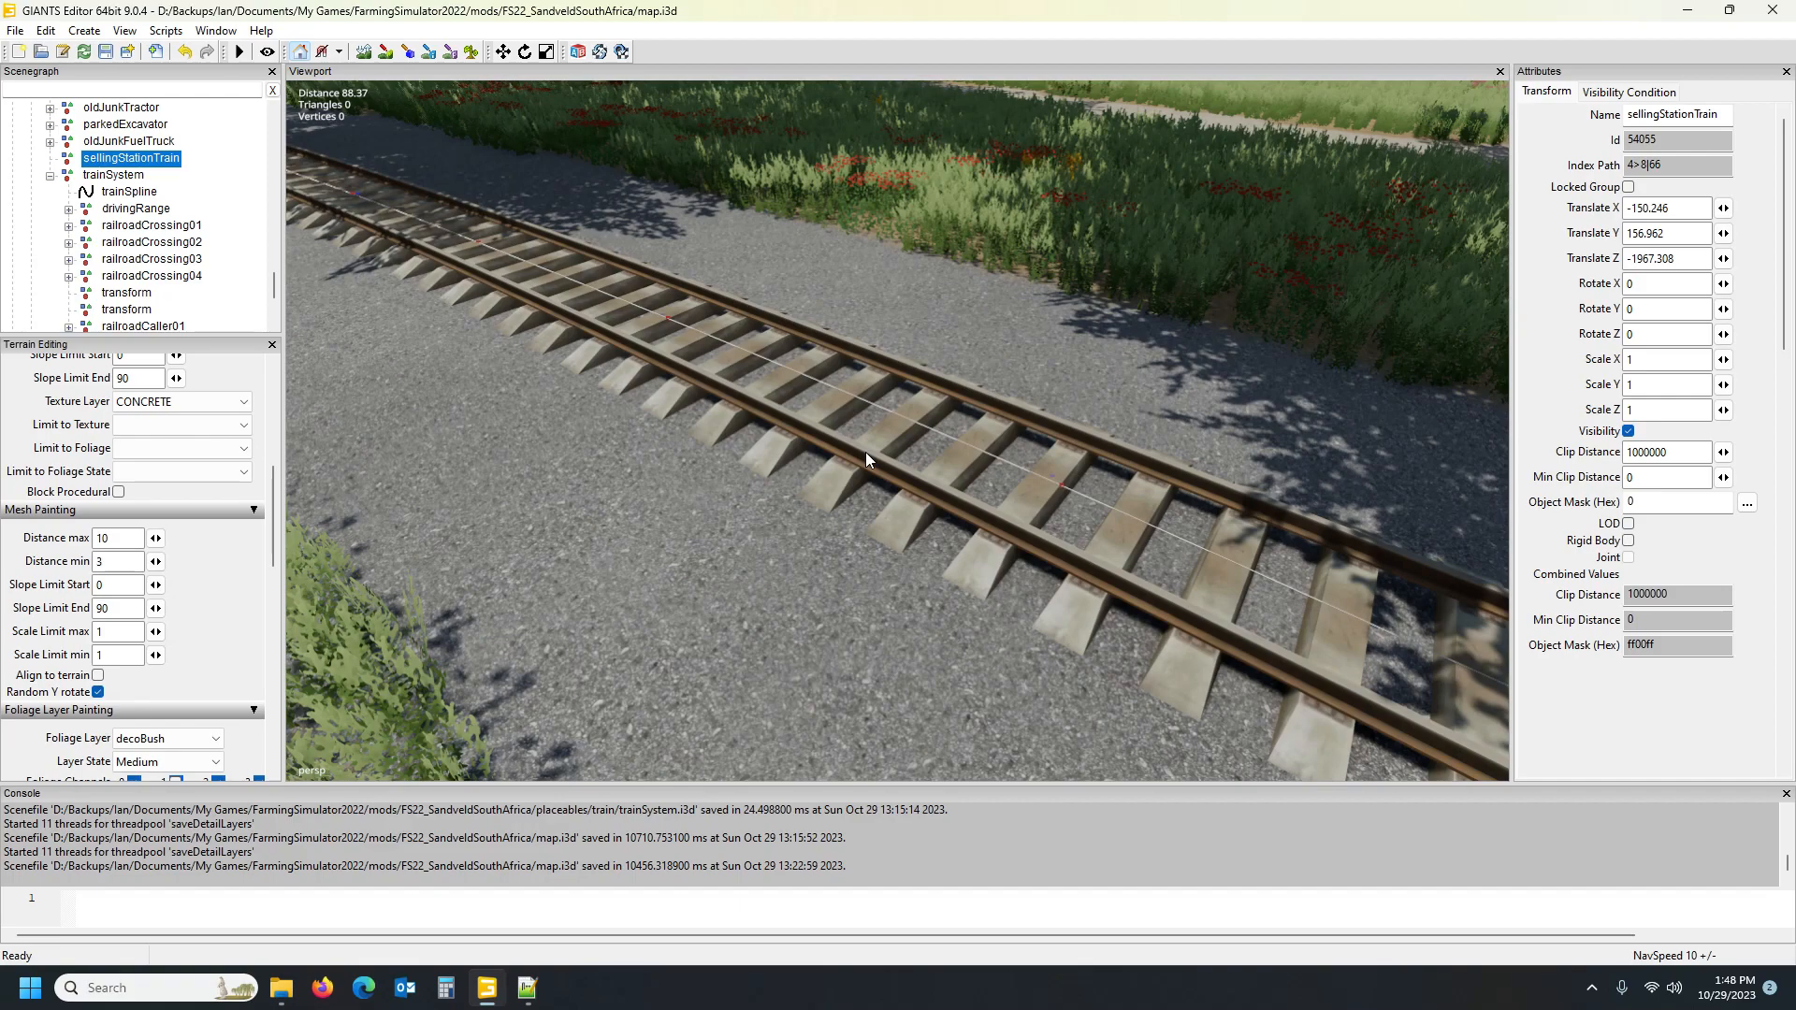
left_click_drag(945, 343, 915, 491, "alt")
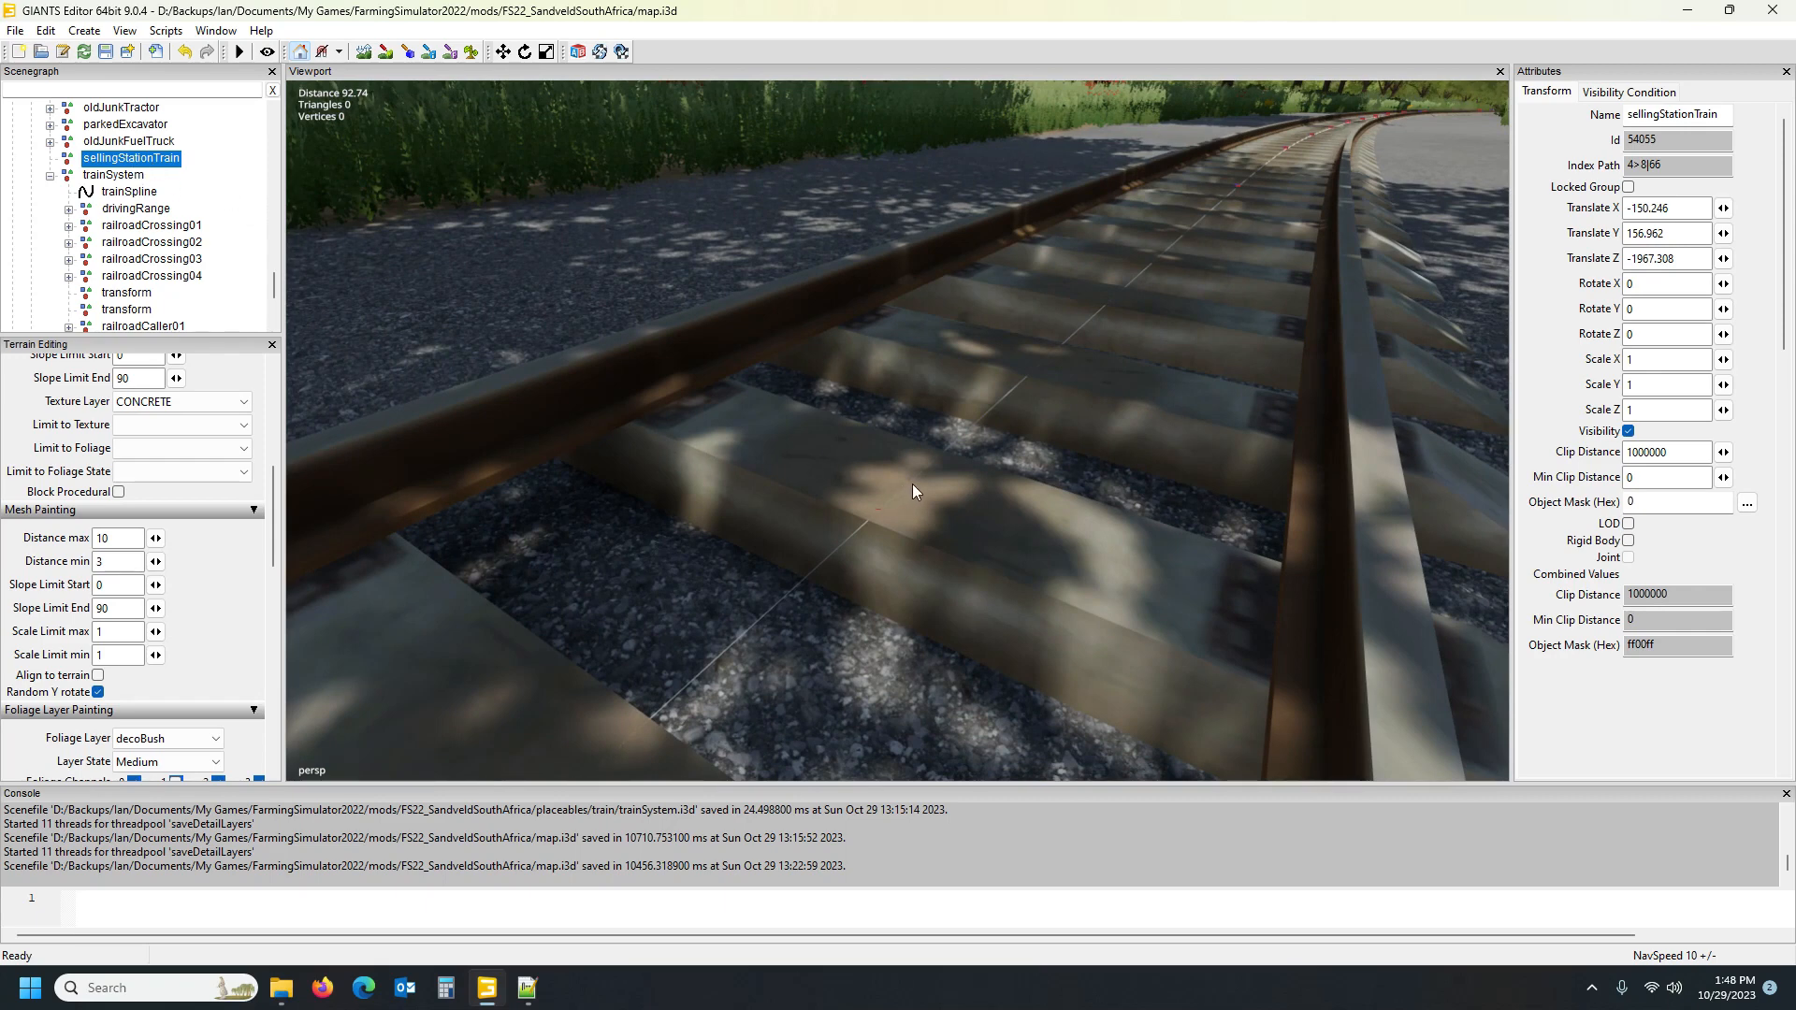
key("ctrl+b")
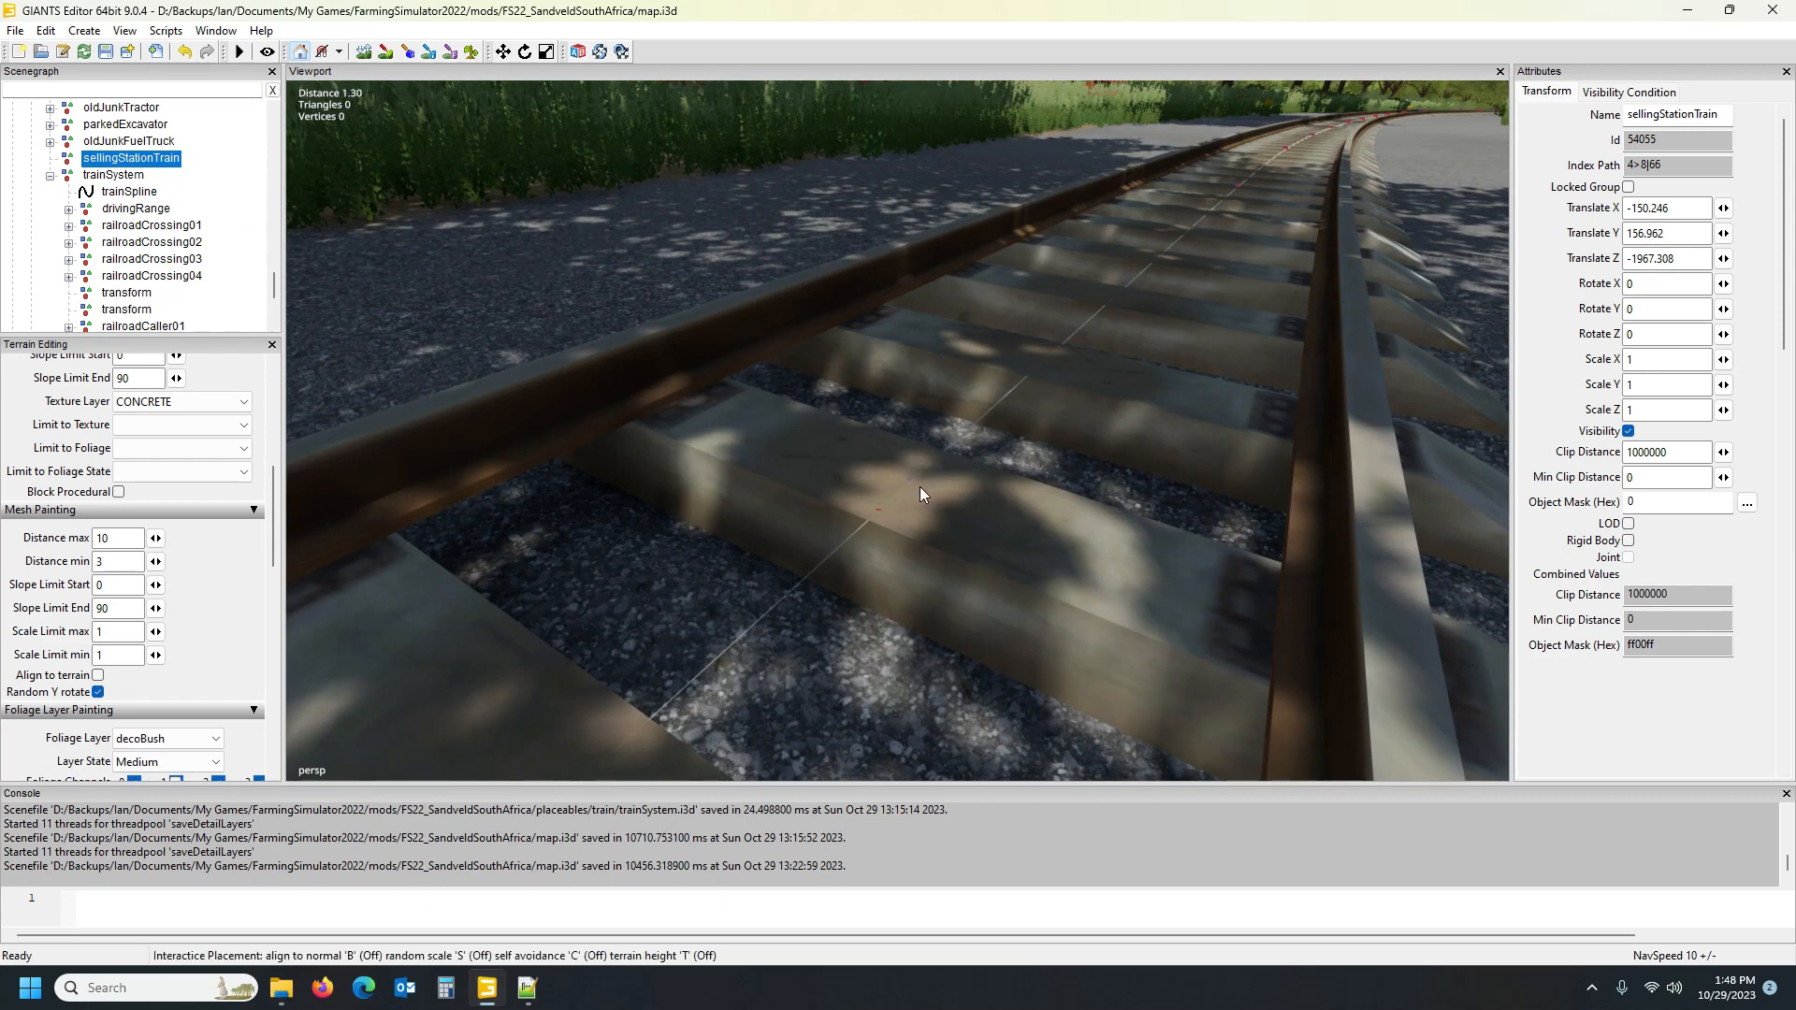
left_click(919, 486)
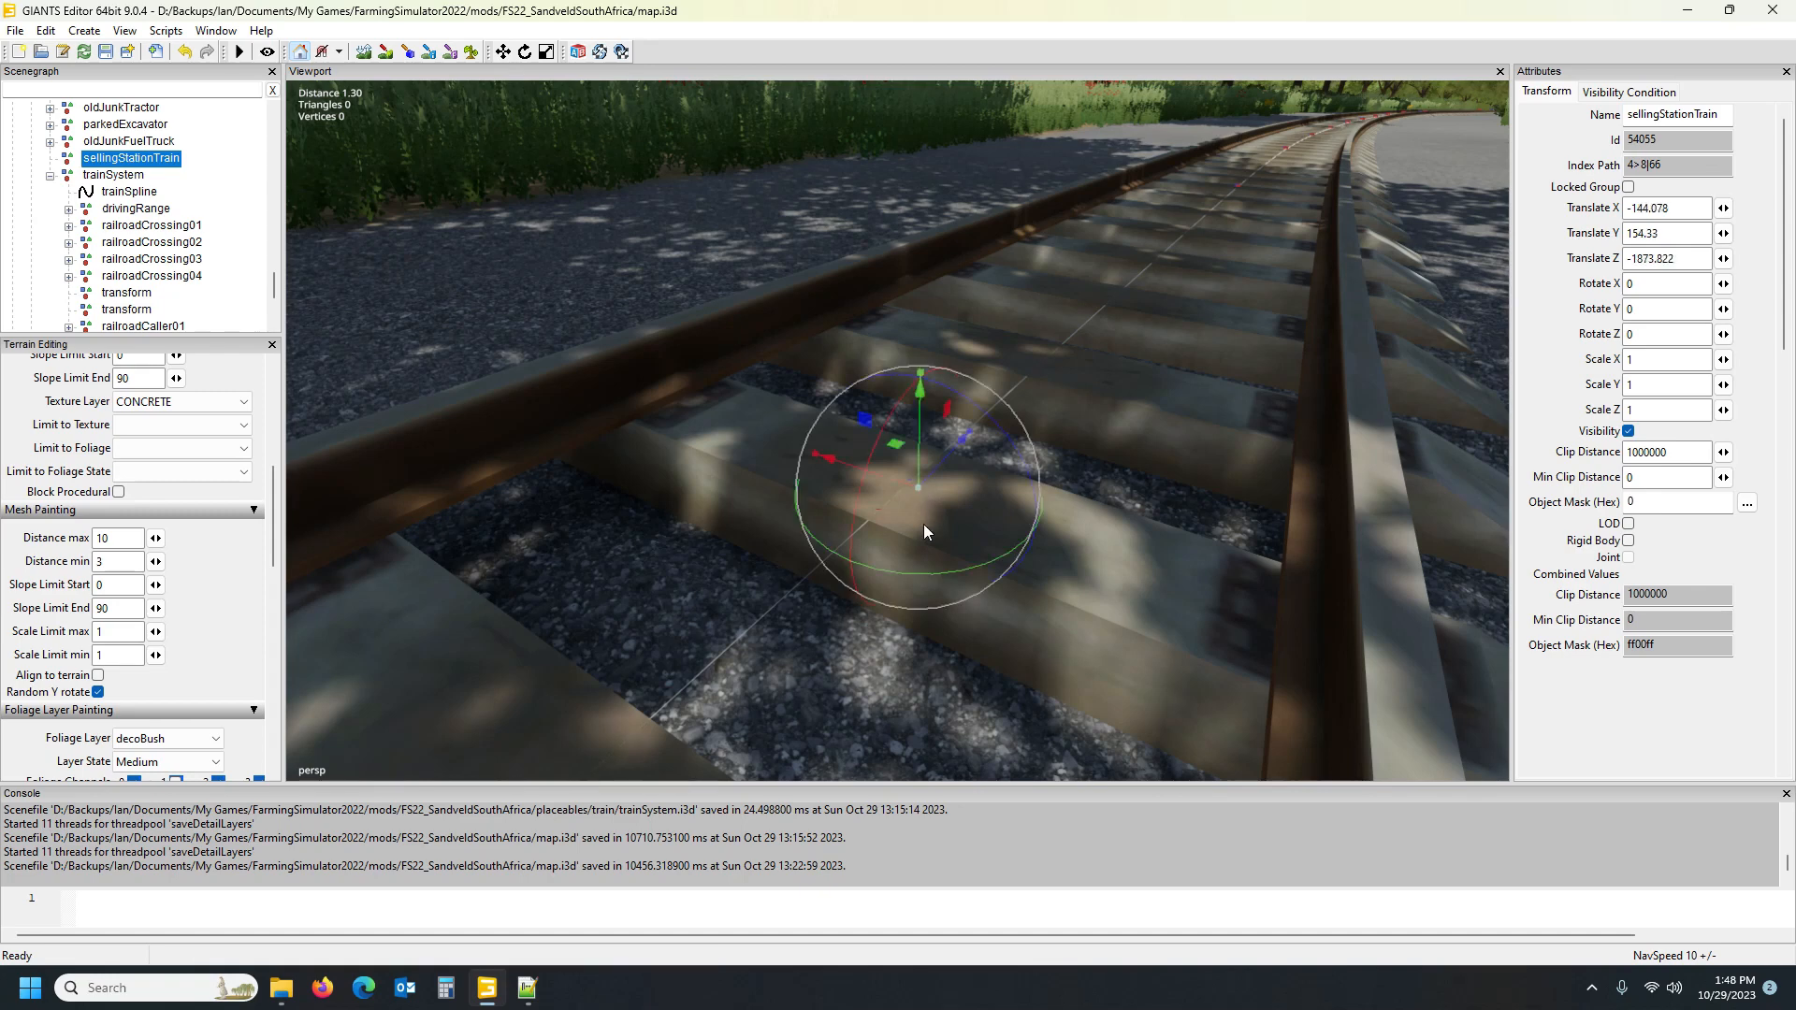
key("ctrl+b")
left_click(906, 479)
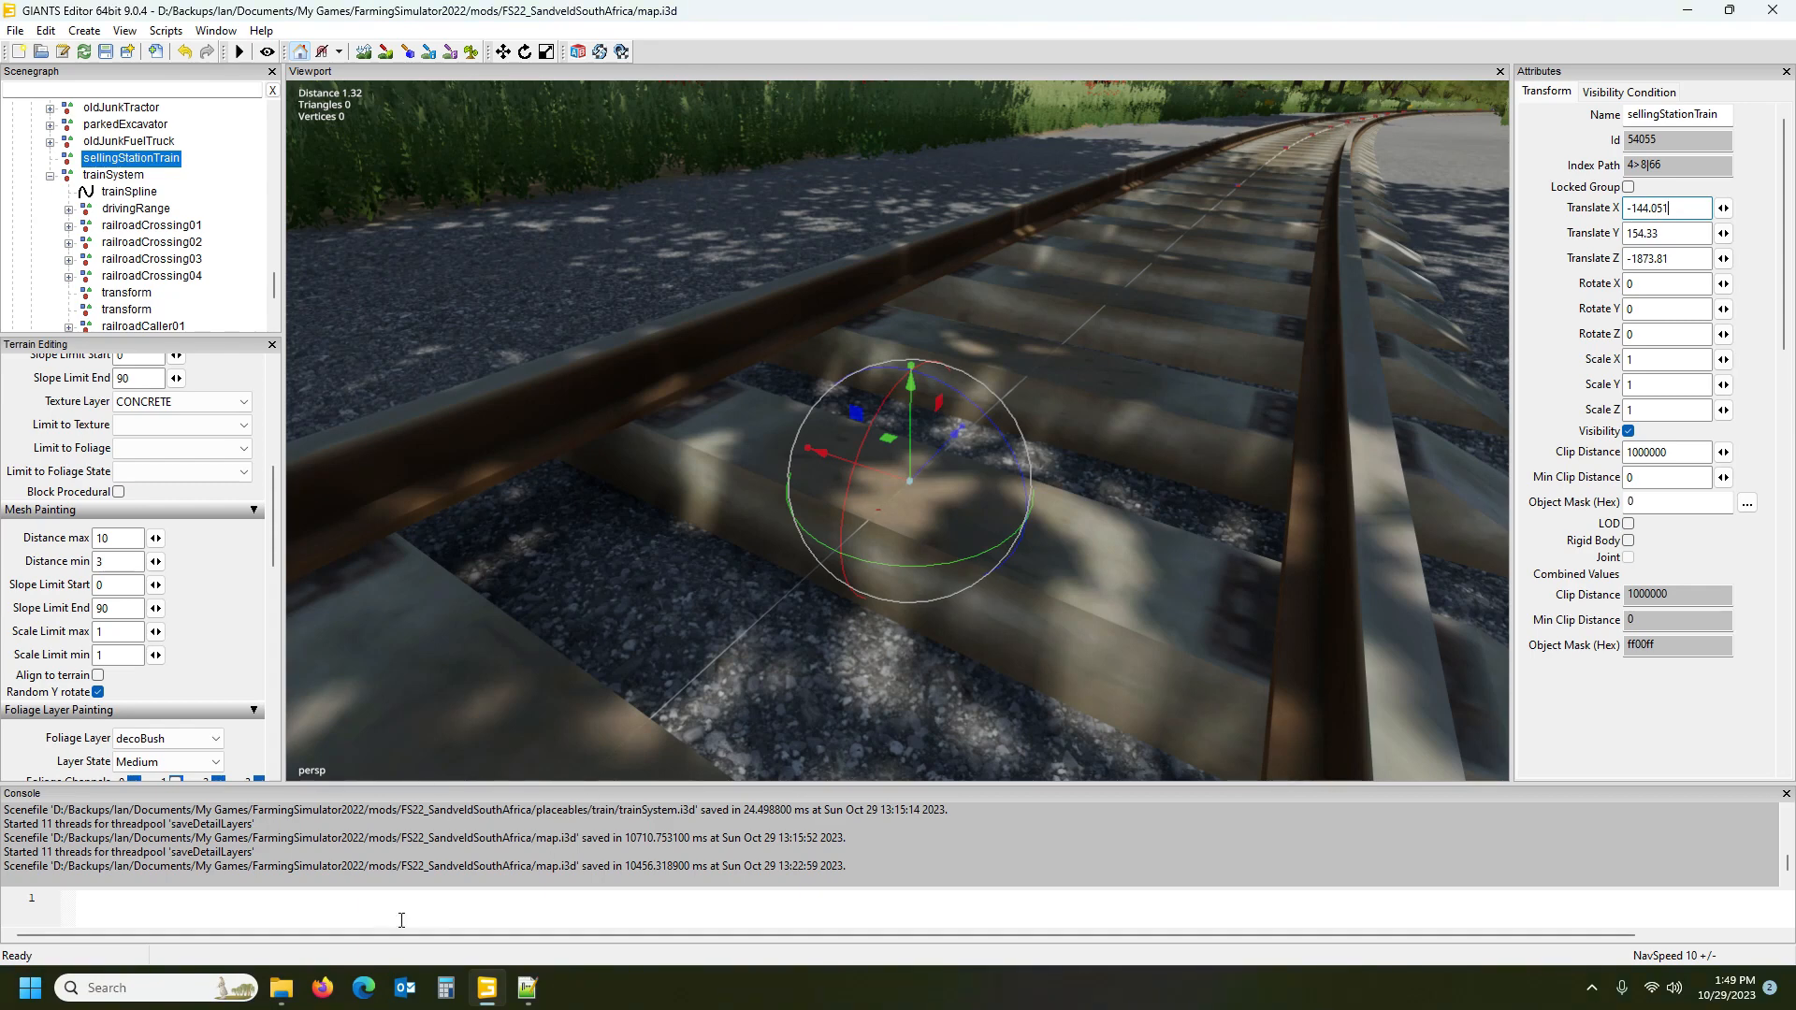
left_click(106, 52)
In Notepad++, set the sellingStationTrain position in placeables.xml to "-144.051 154.33 -1873.810" and save the file
left_click(527, 988)
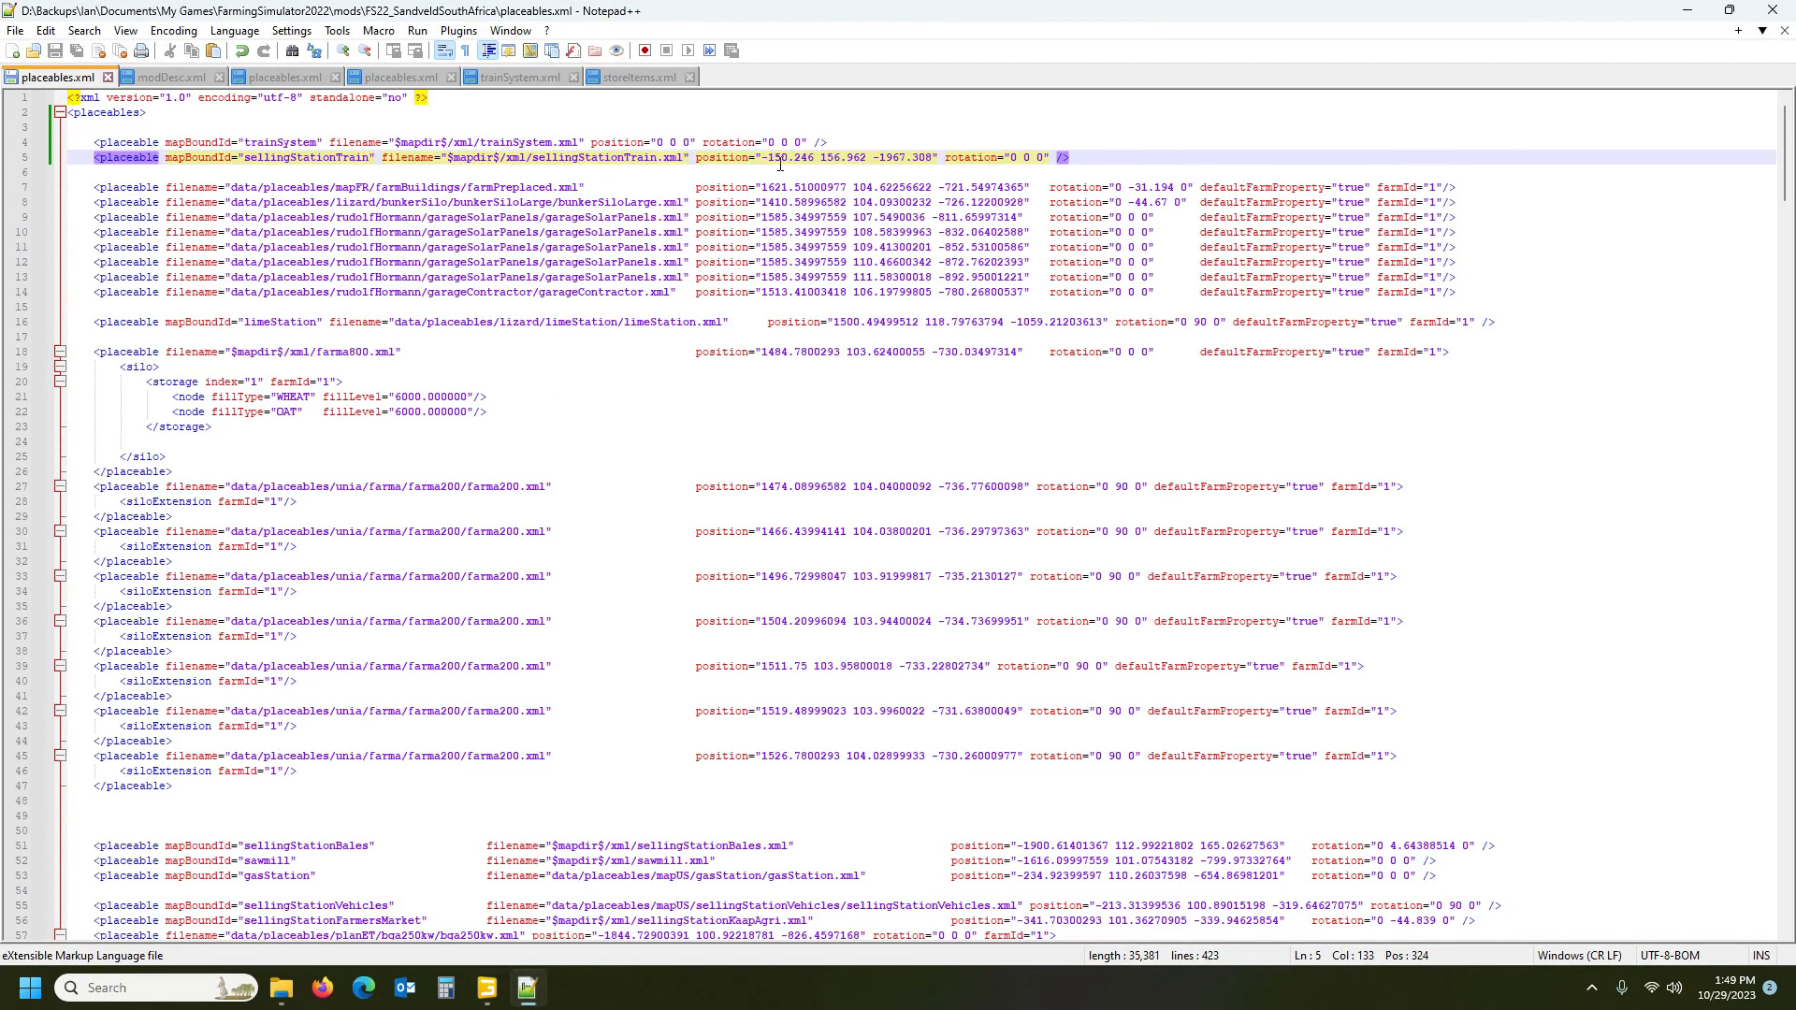
left_click_drag(760, 159, 943, 159)
type("-144.05099487 154.33024597 -1873.81005859\"")
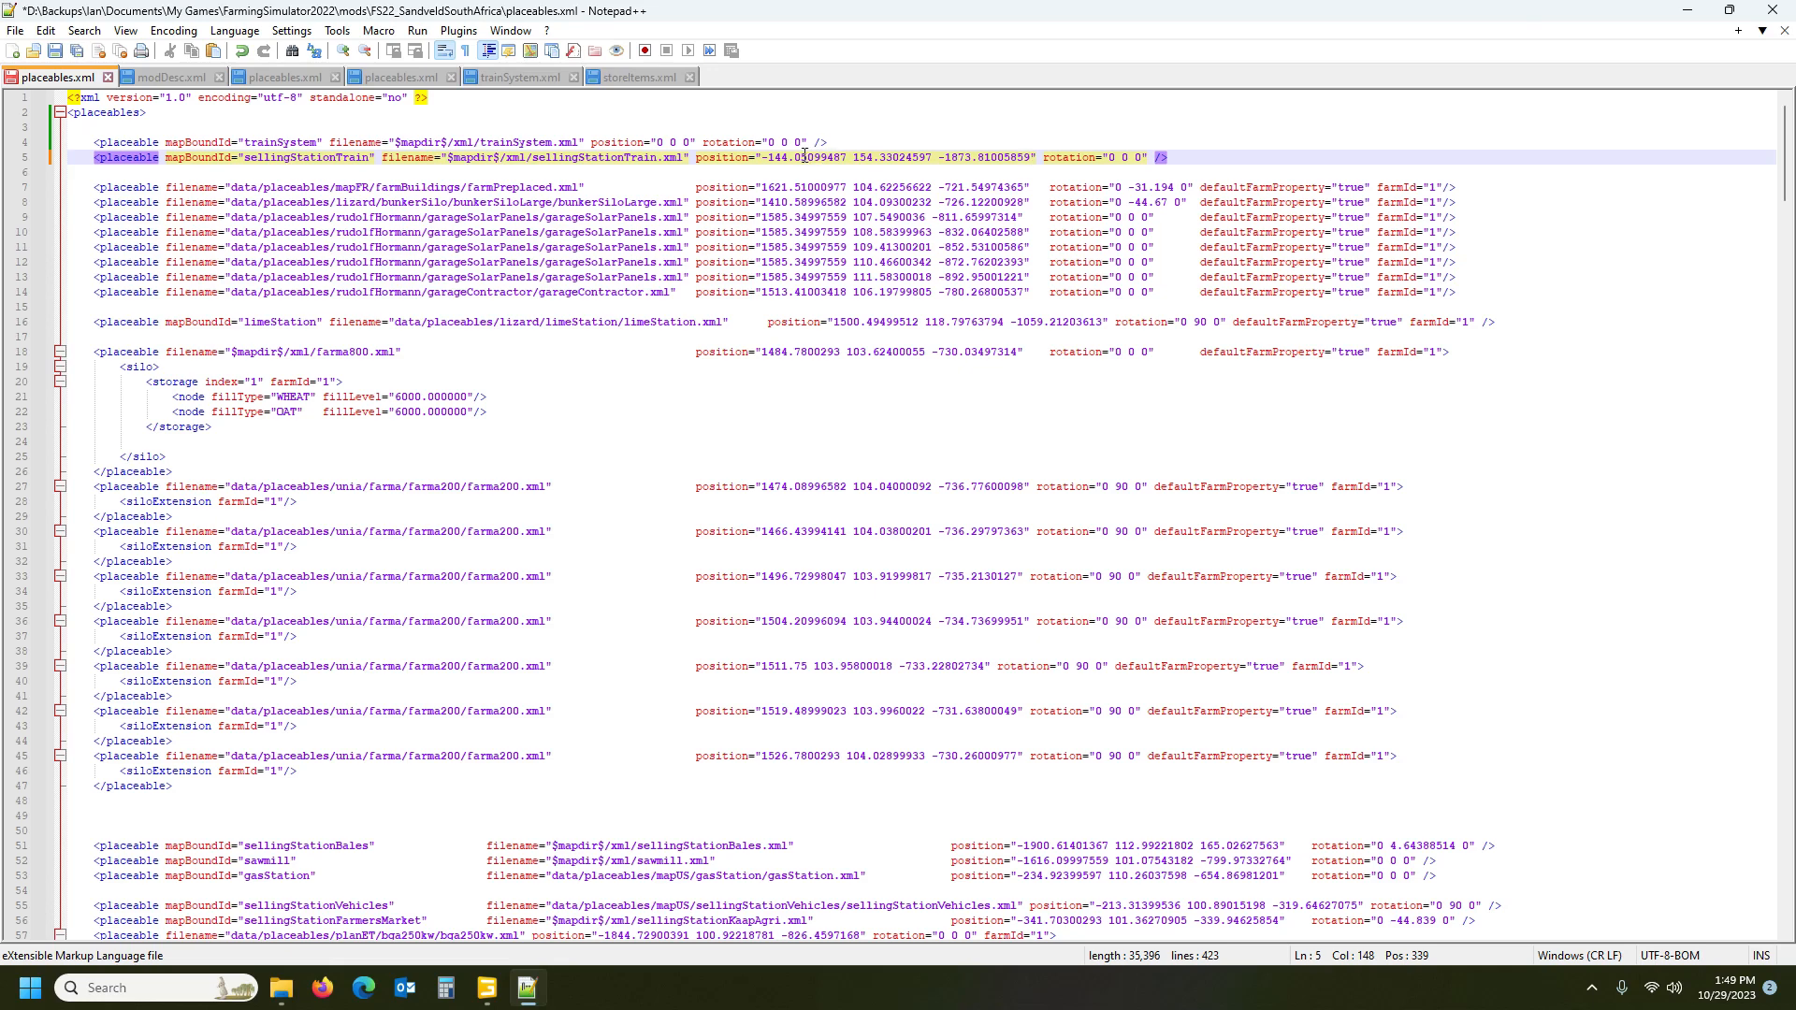
left_click_drag(810, 157, 851, 159)
type("1")
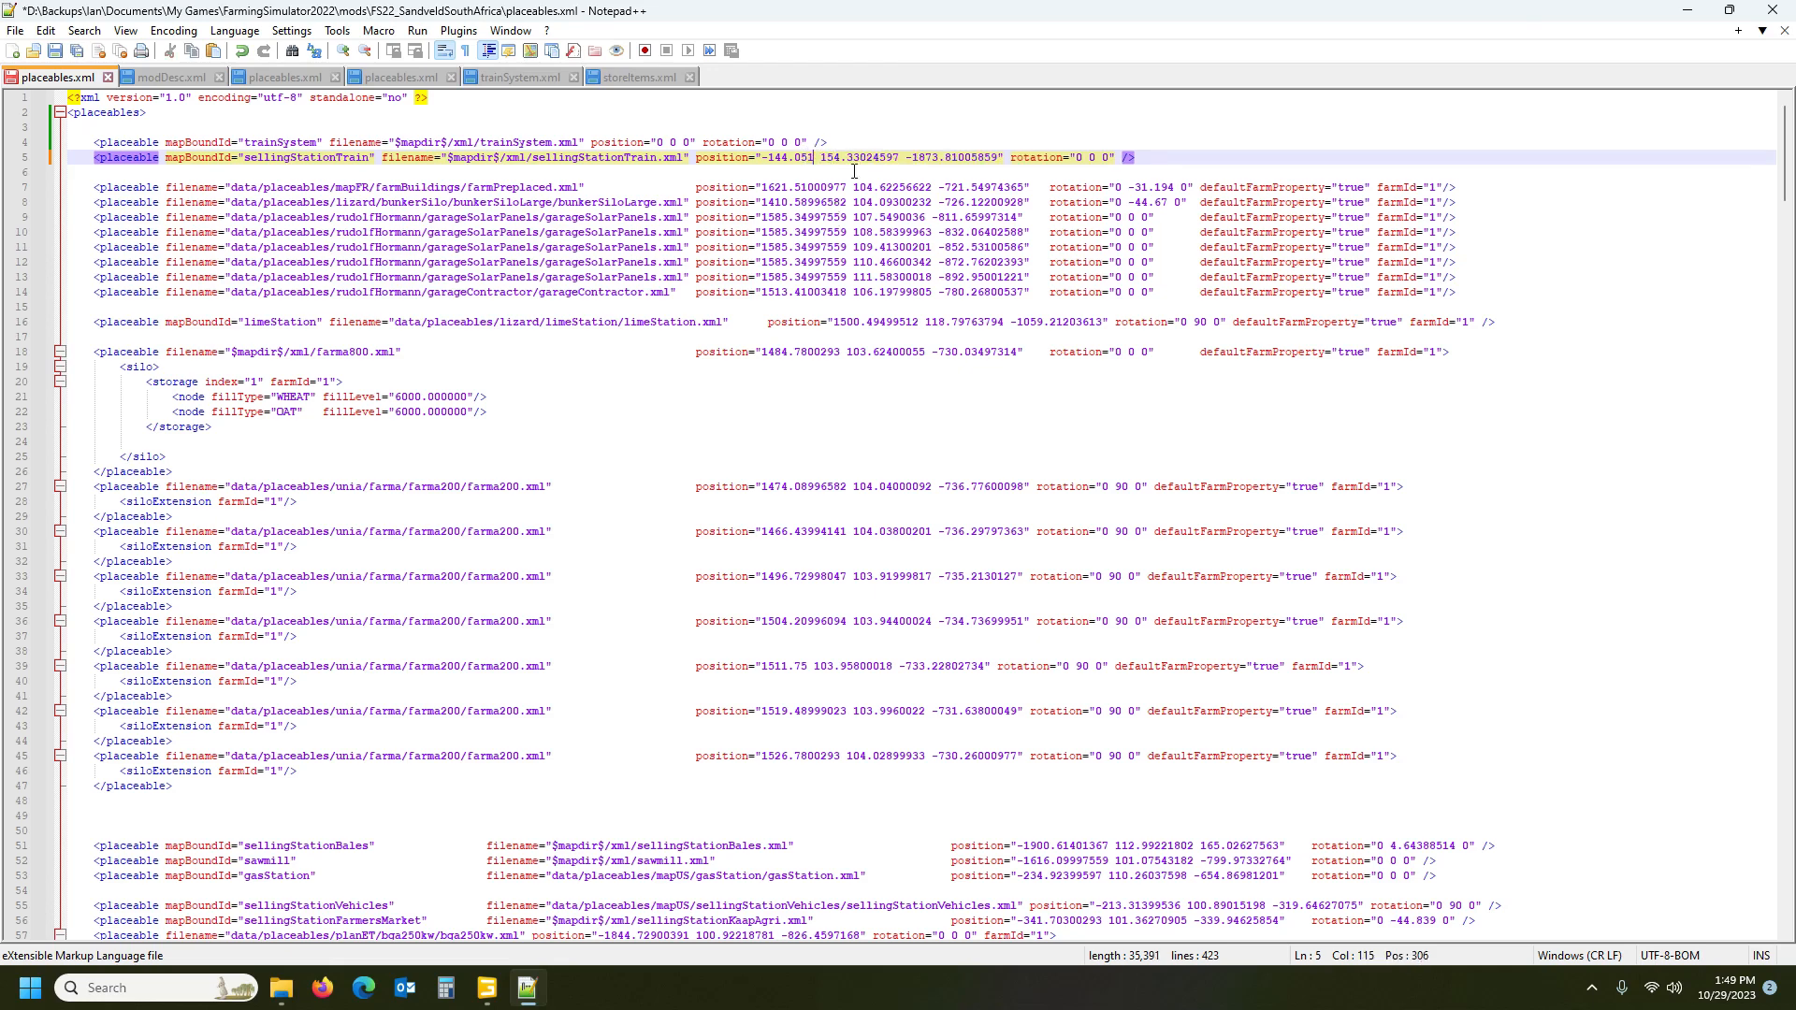
left_click_drag(859, 158, 899, 160)
key("Delete")
left_click_drag(924, 157, 959, 159)
key("Delete")
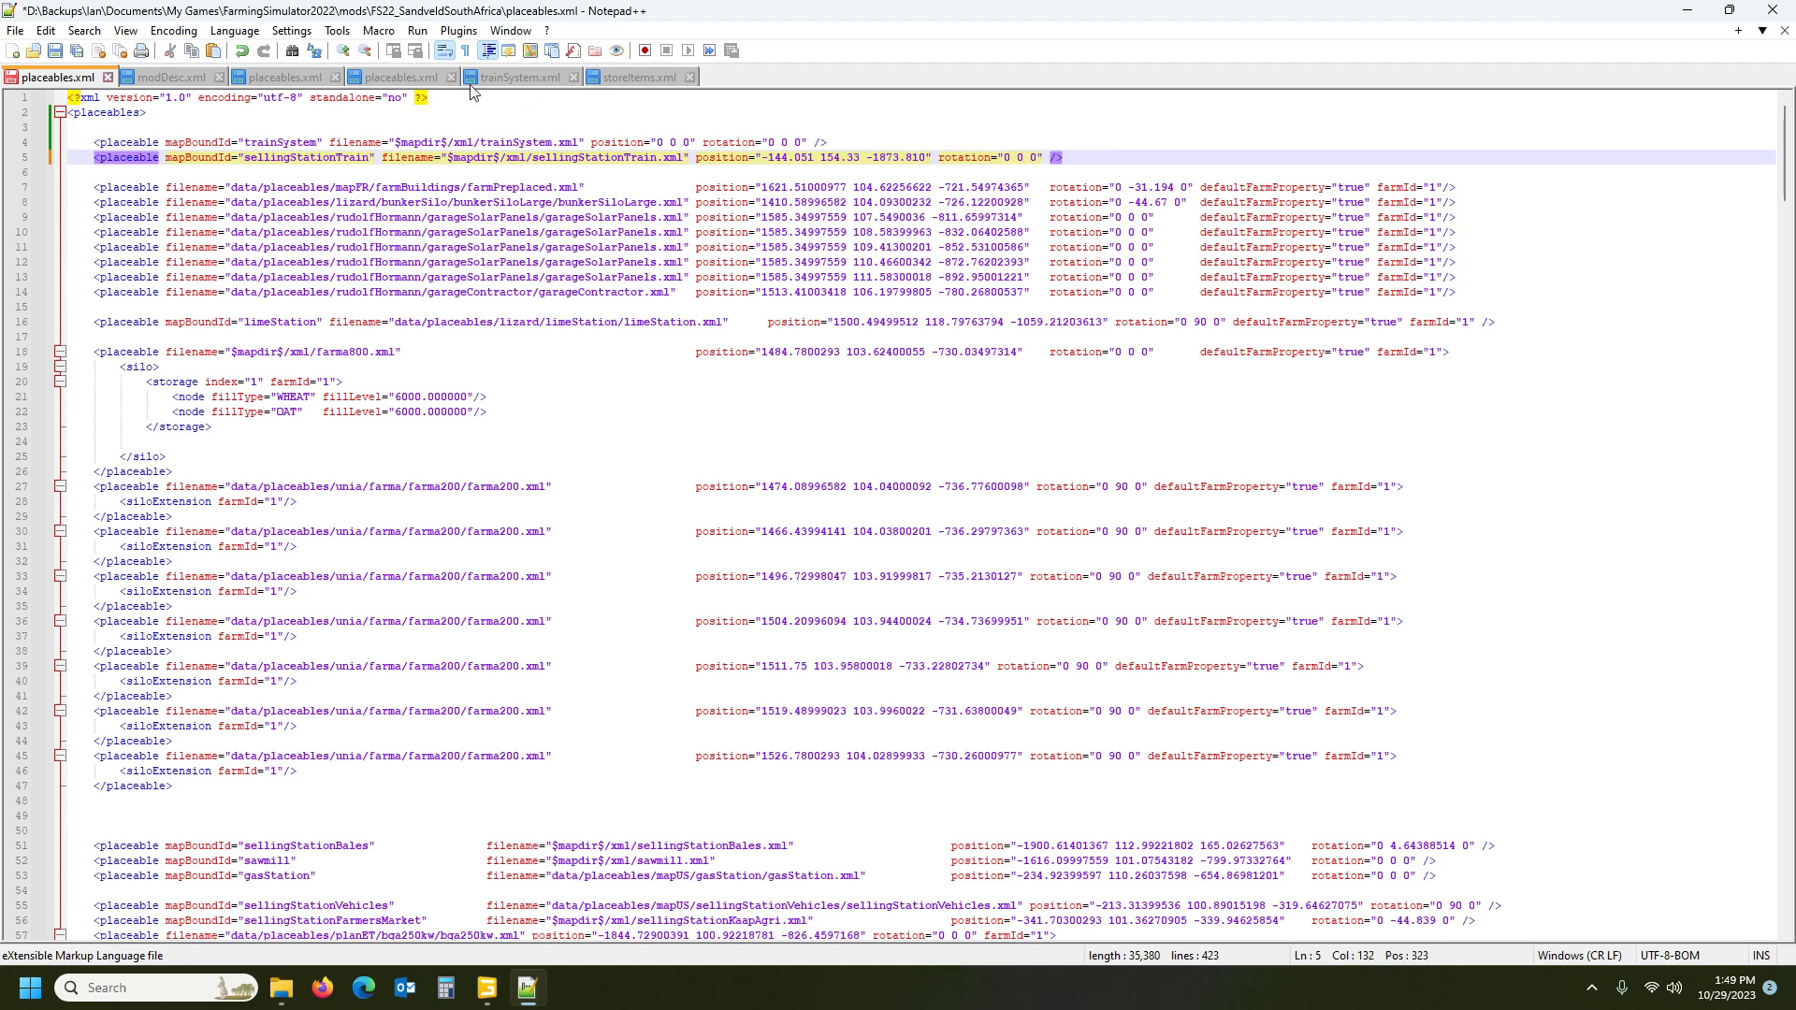
left_click(56, 51)
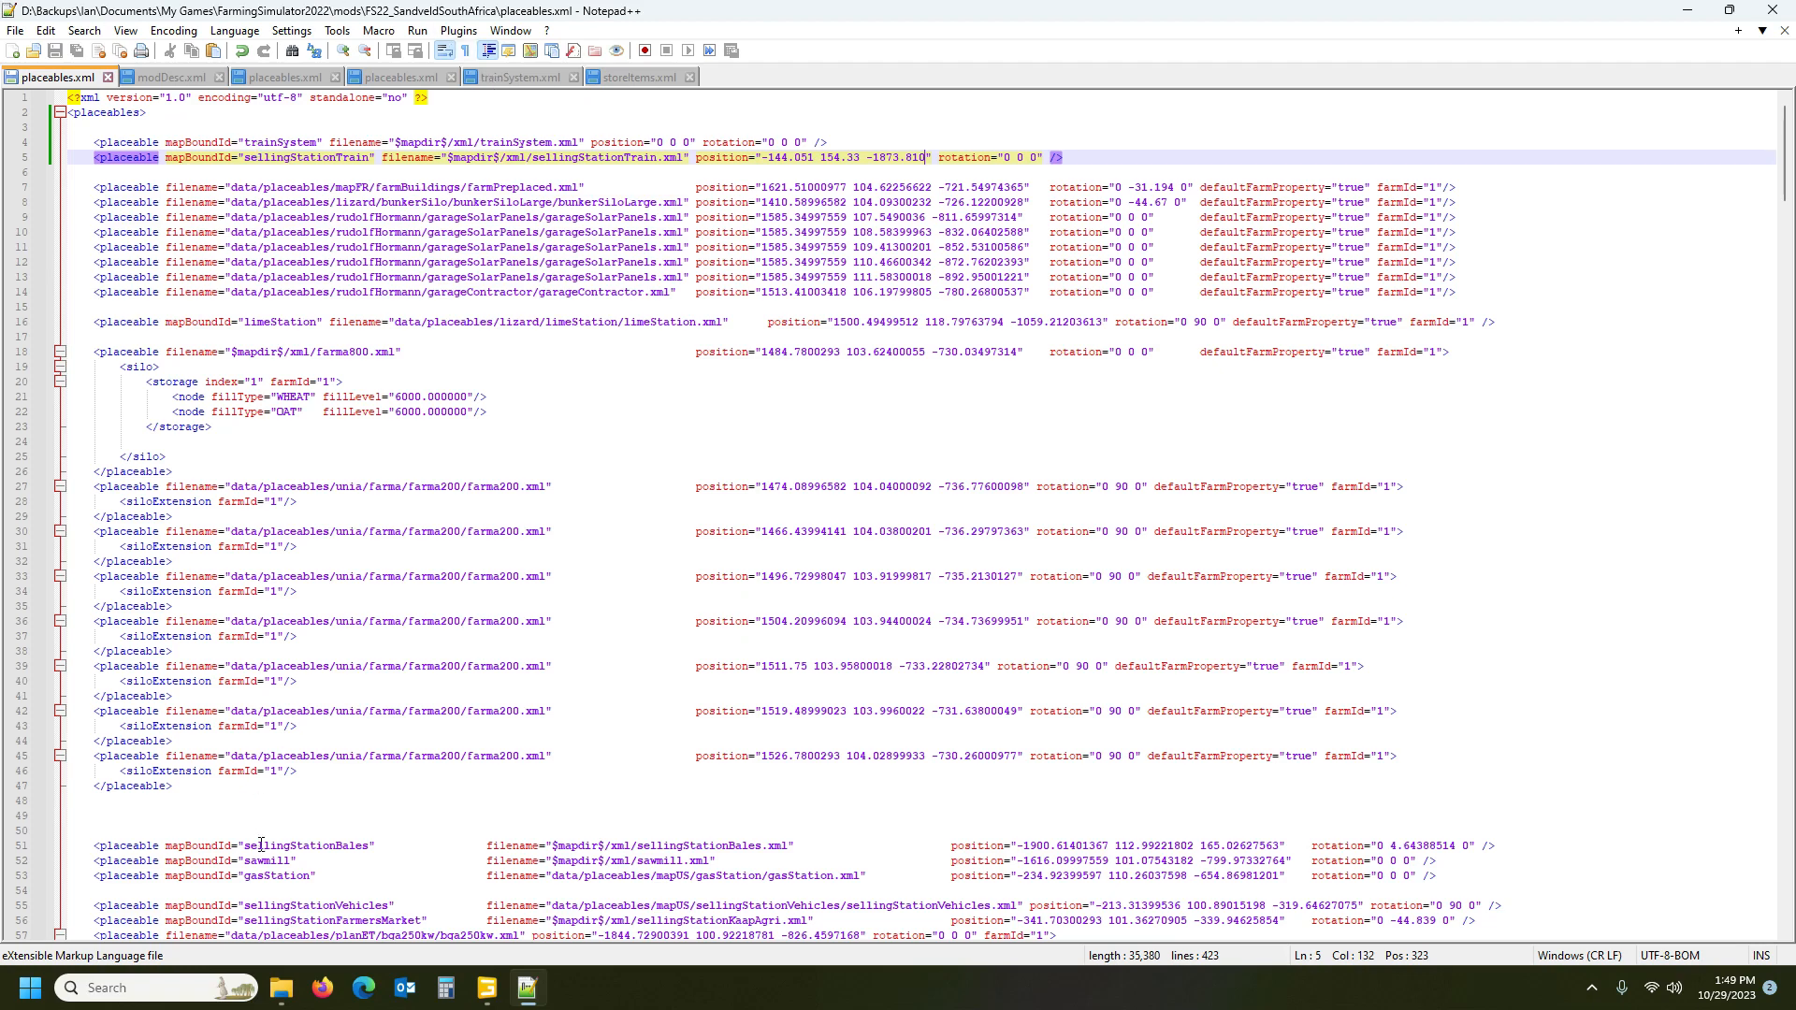
Open sellingStationTrain.xml from the FS22_SandveldSouthAfrica xml folder and go to its first UNLOADING_TRAIN hotspot
mouse_move(286, 992)
left_click(281, 885)
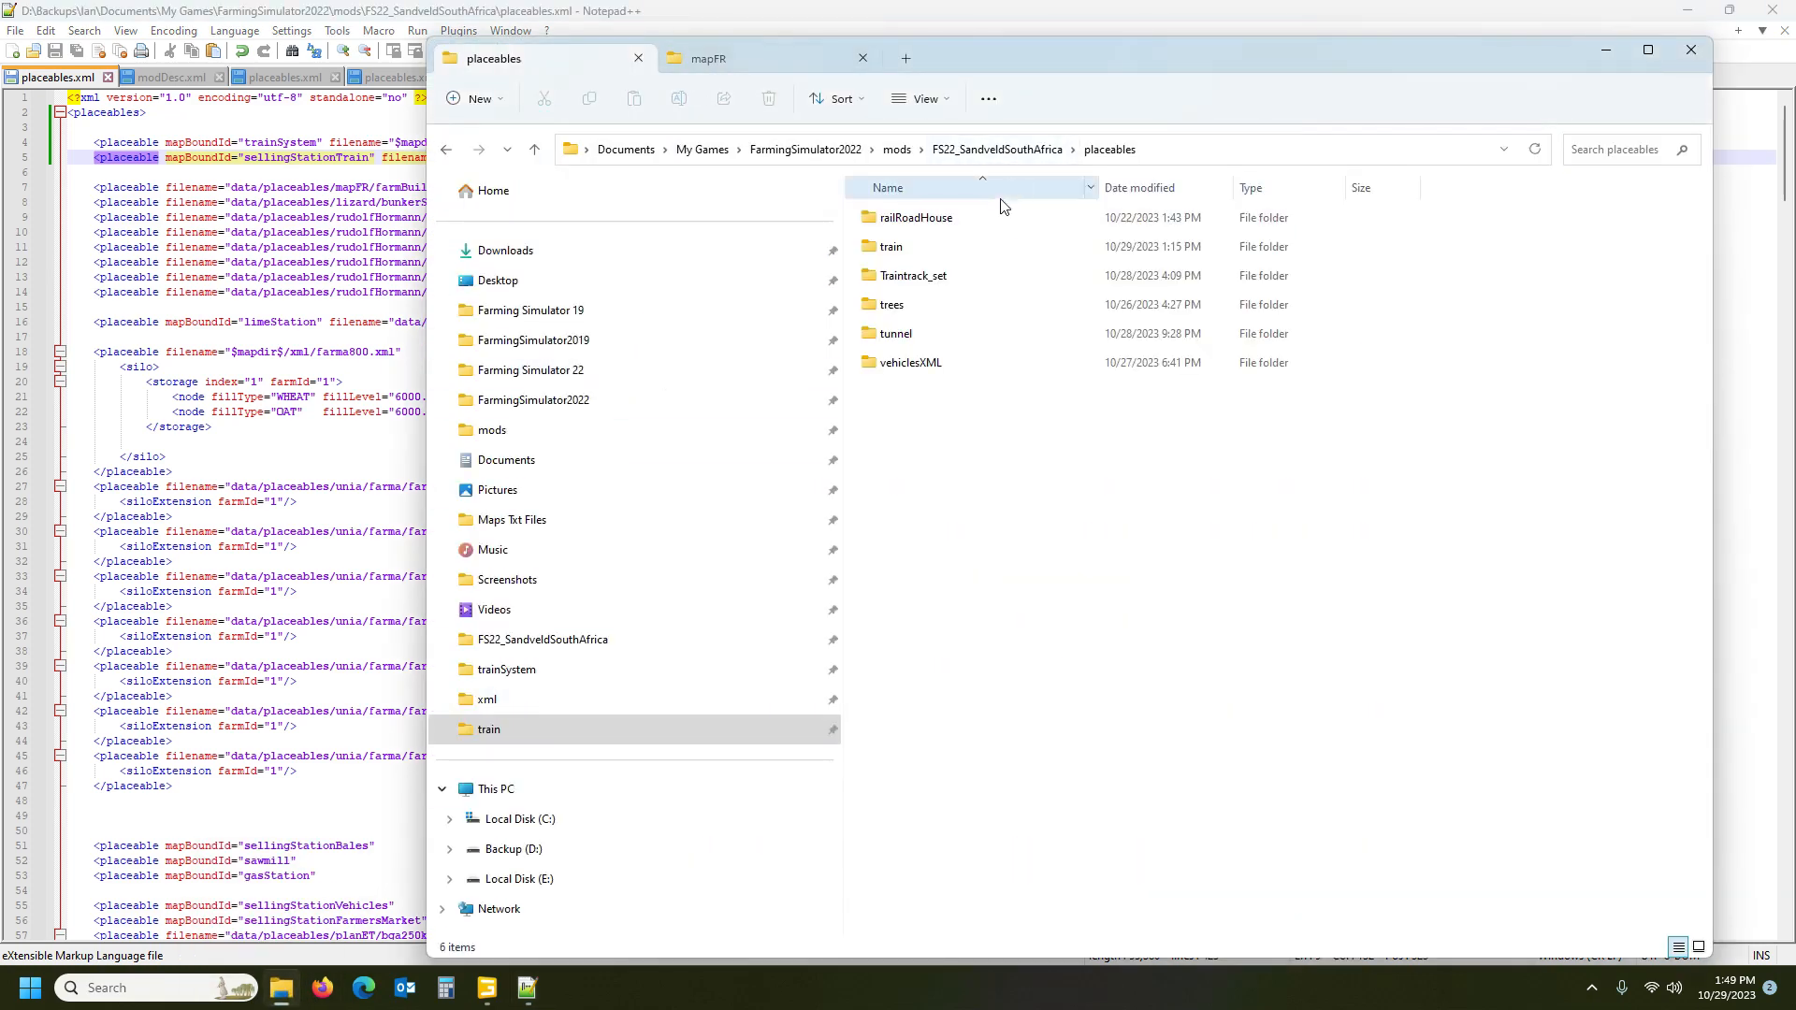
left_click(987, 149)
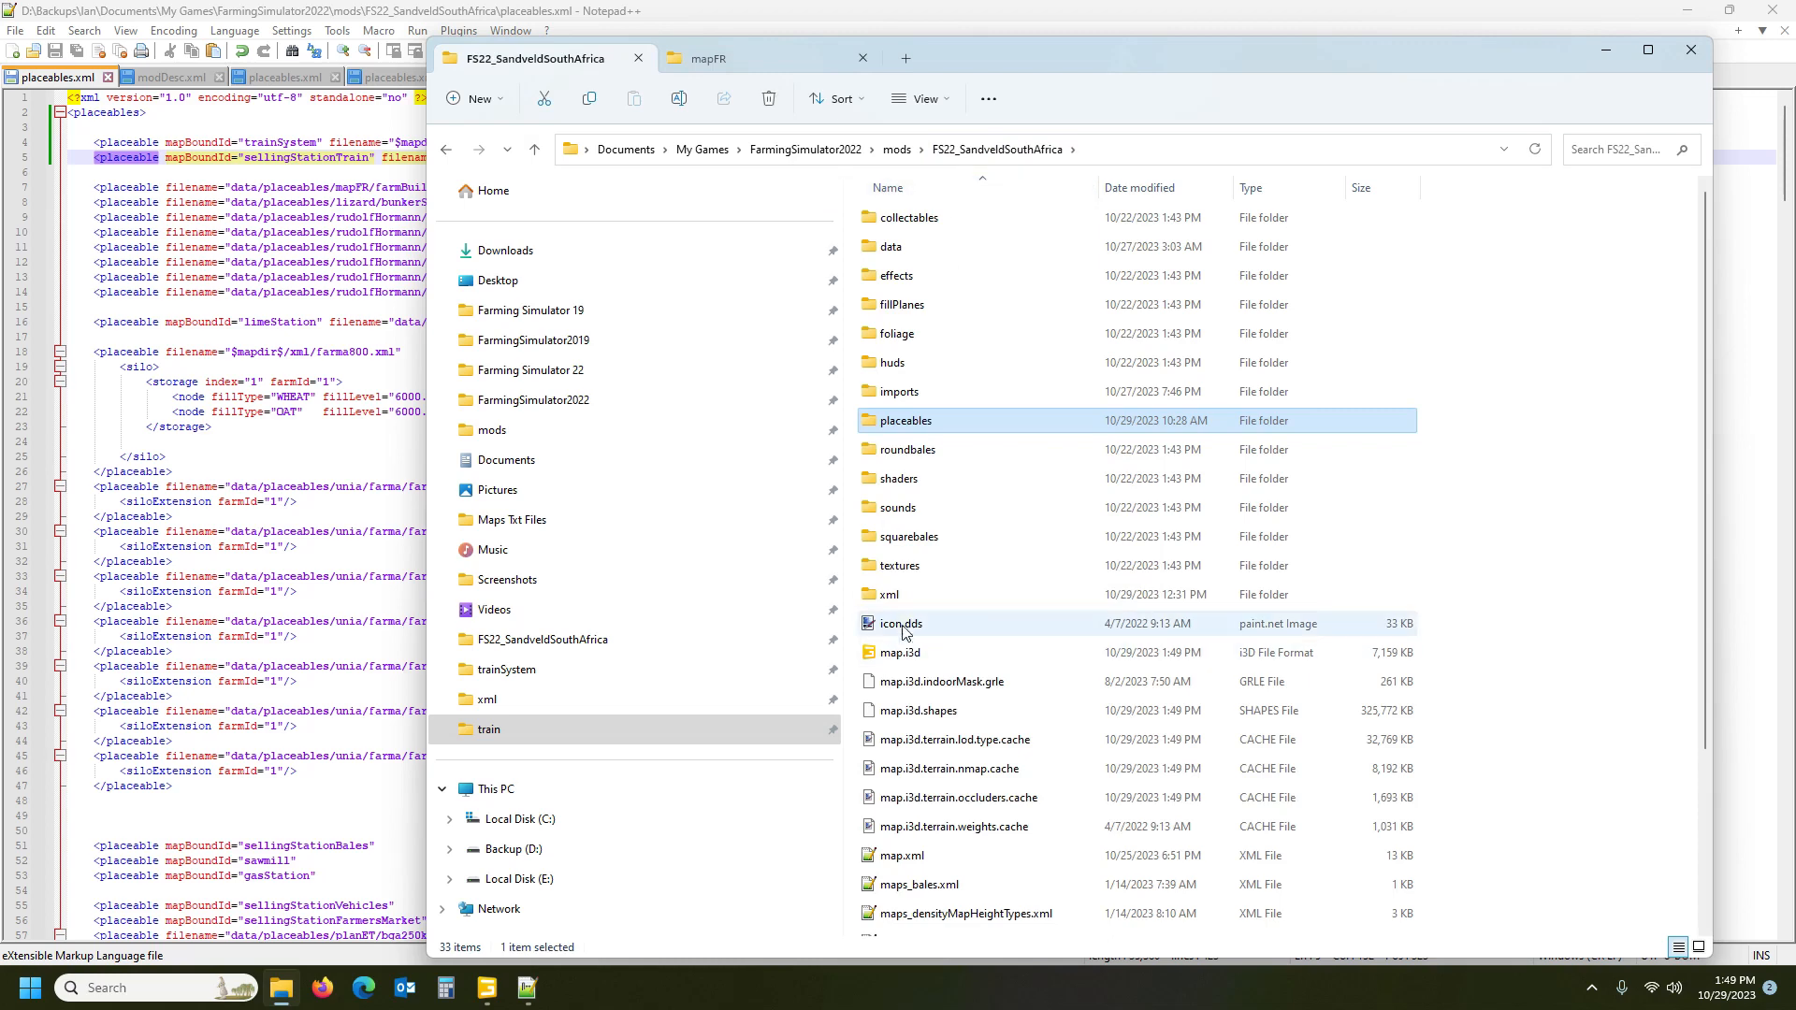
double_click(890, 596)
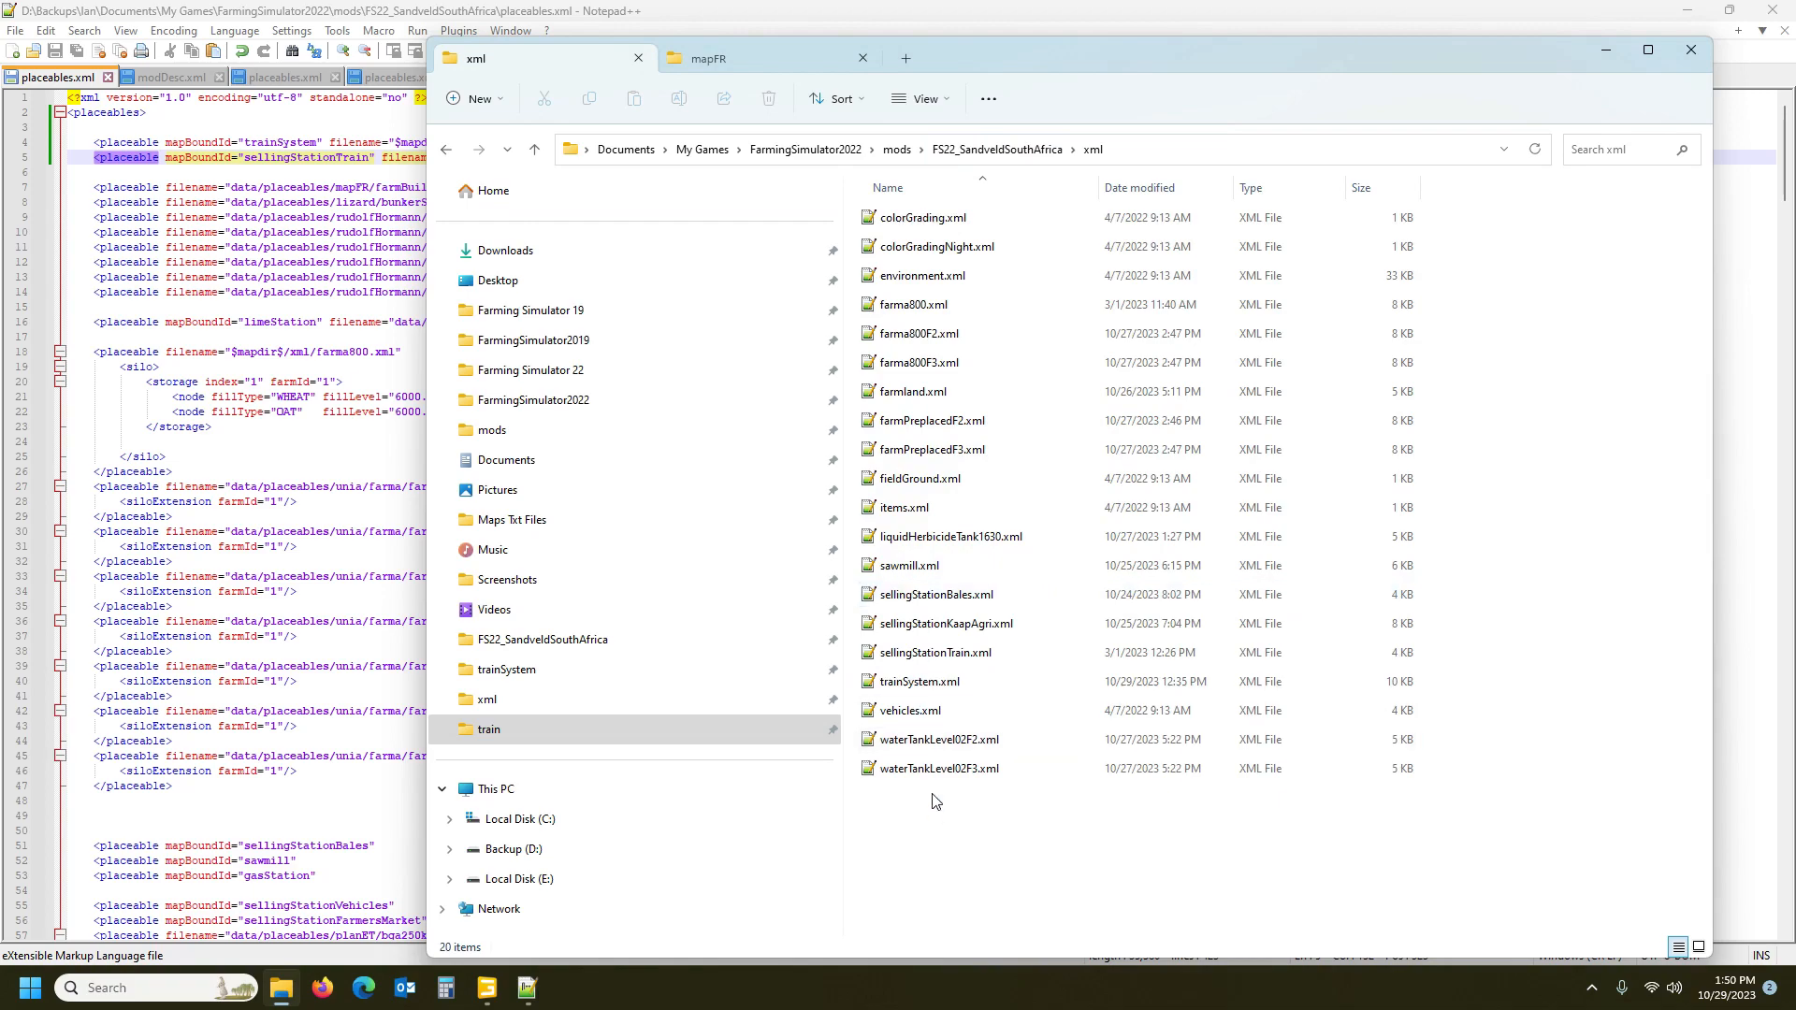
double_click(935, 652)
scroll(622, 334, "down", 7)
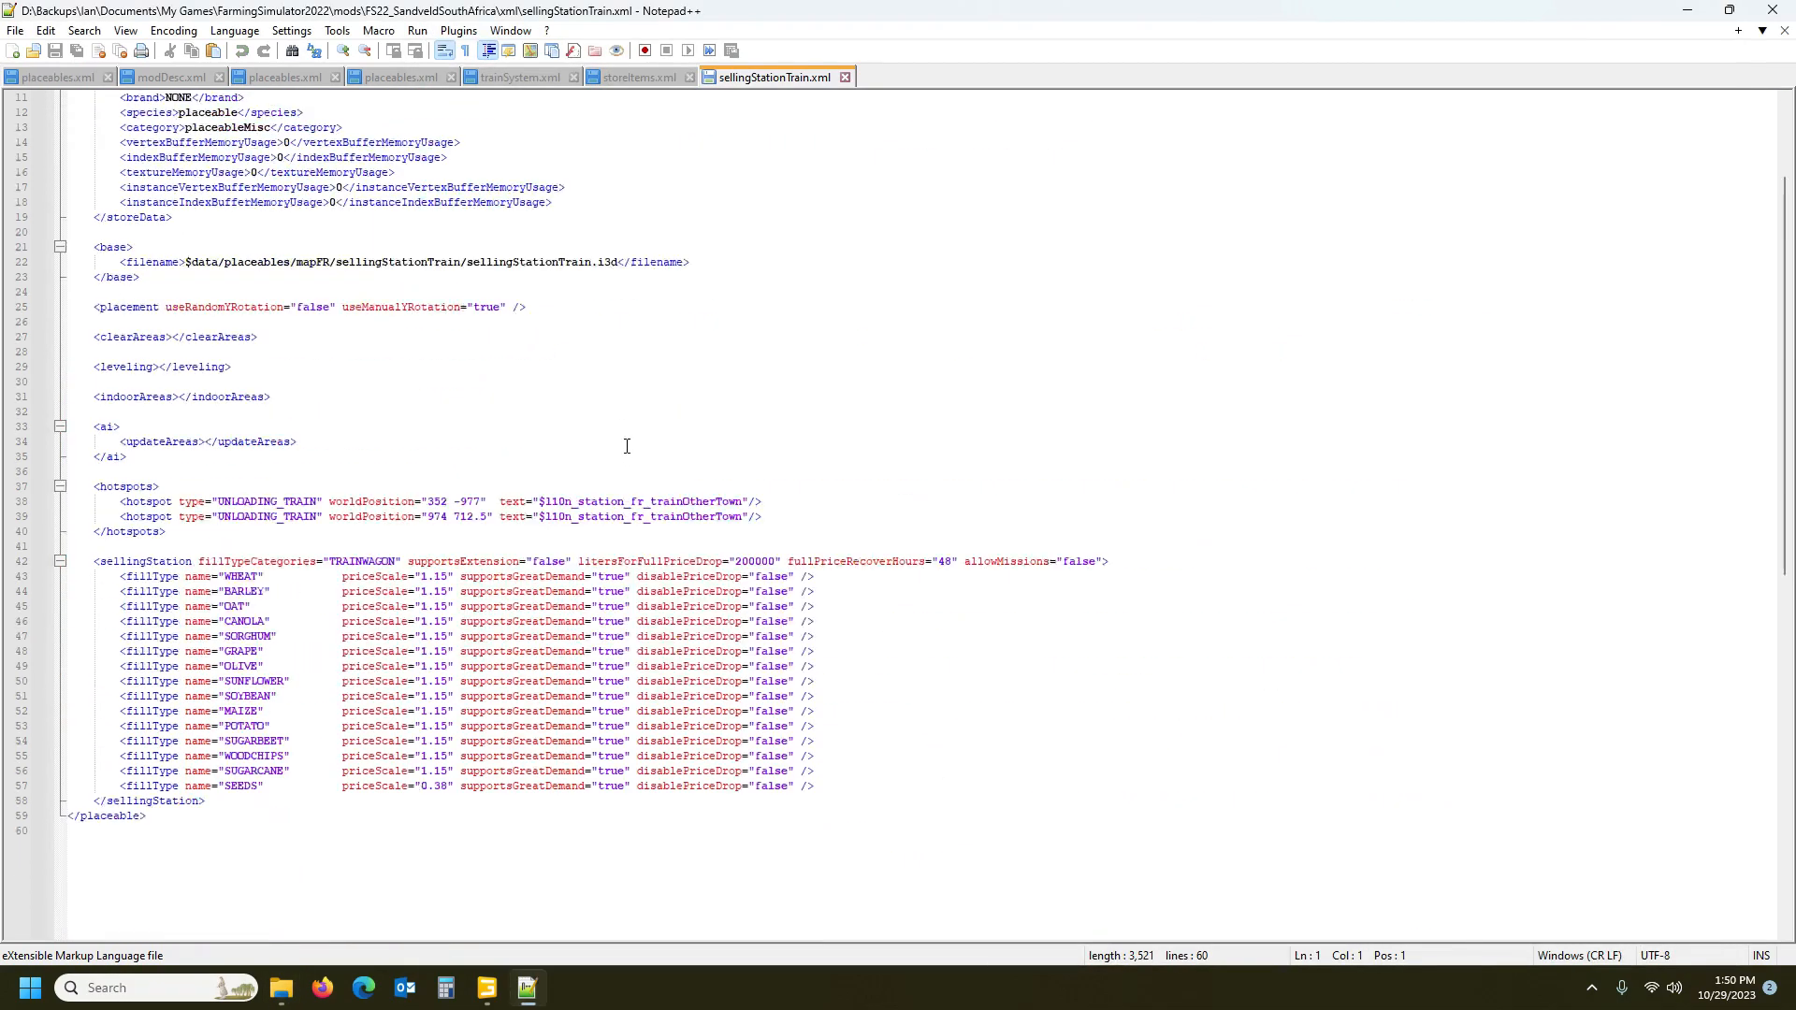
left_click(248, 353)
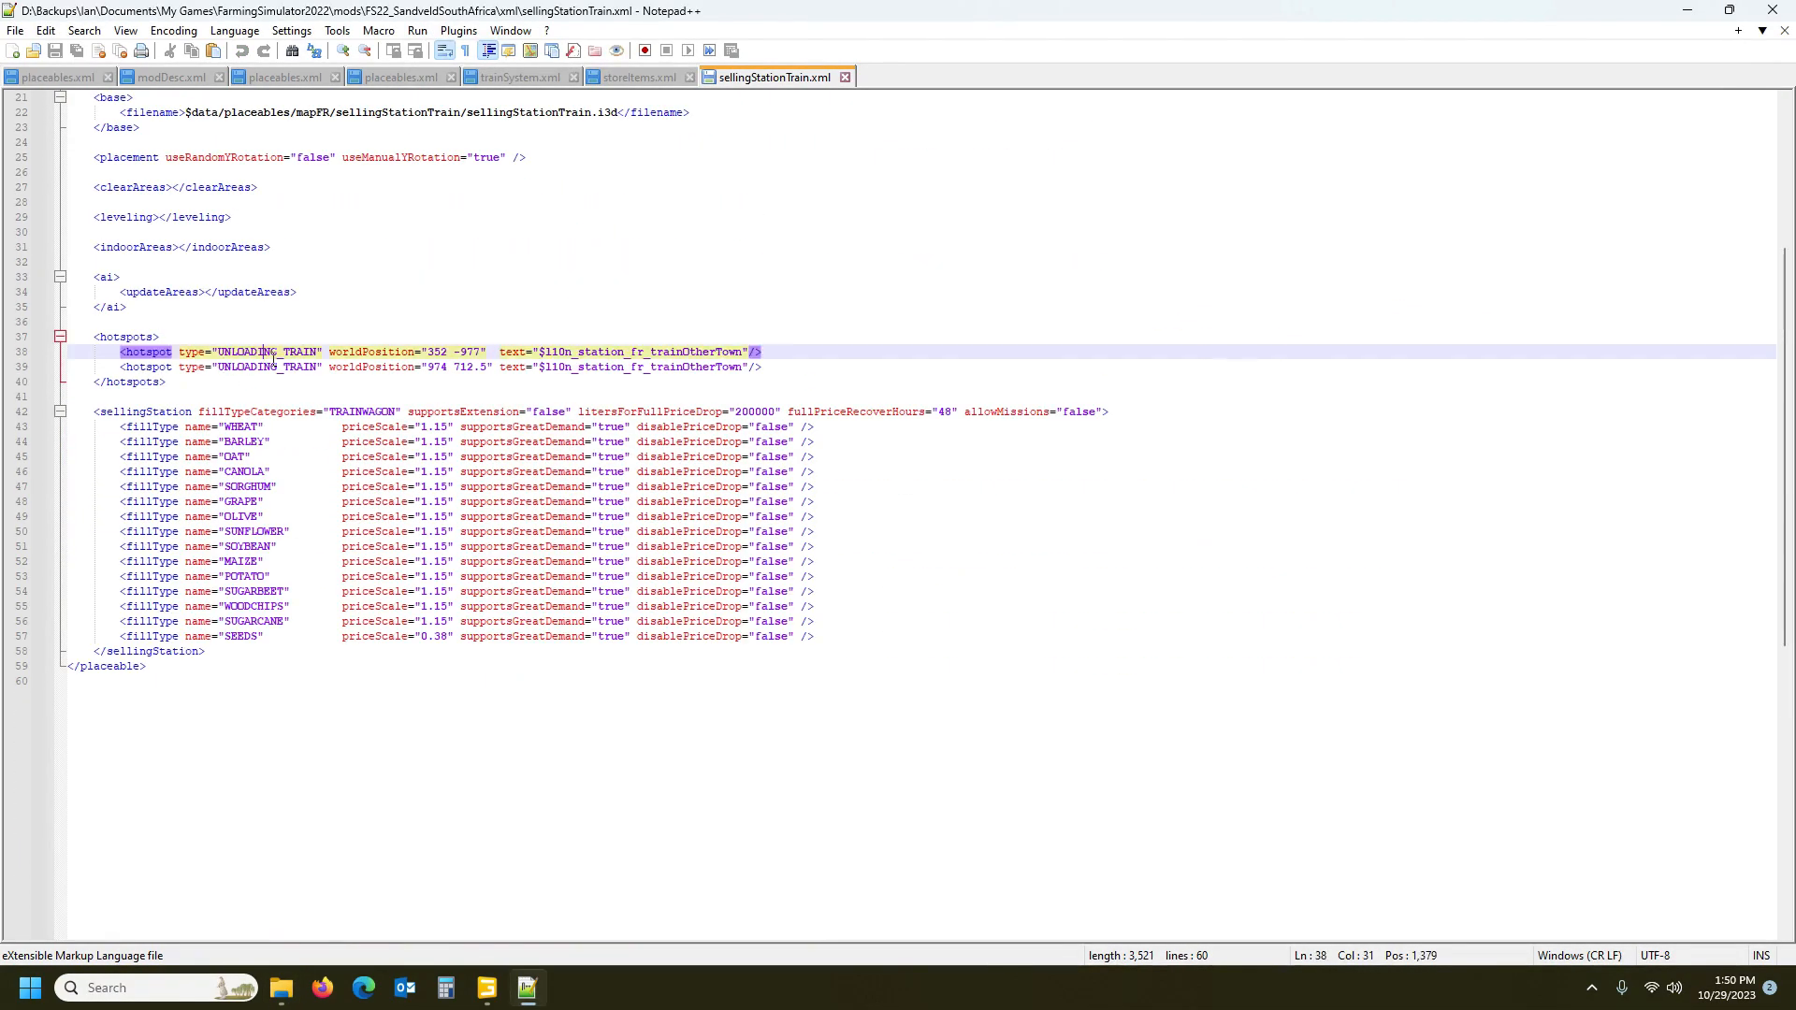
Copy the drivingRange startNode's Translate X from GIANTS Editor into Notepad++ as the first UNLOADING_TRAIN hotspot's X position, -2037.32
left_click(266, 366)
left_click(455, 354)
left_click(486, 988)
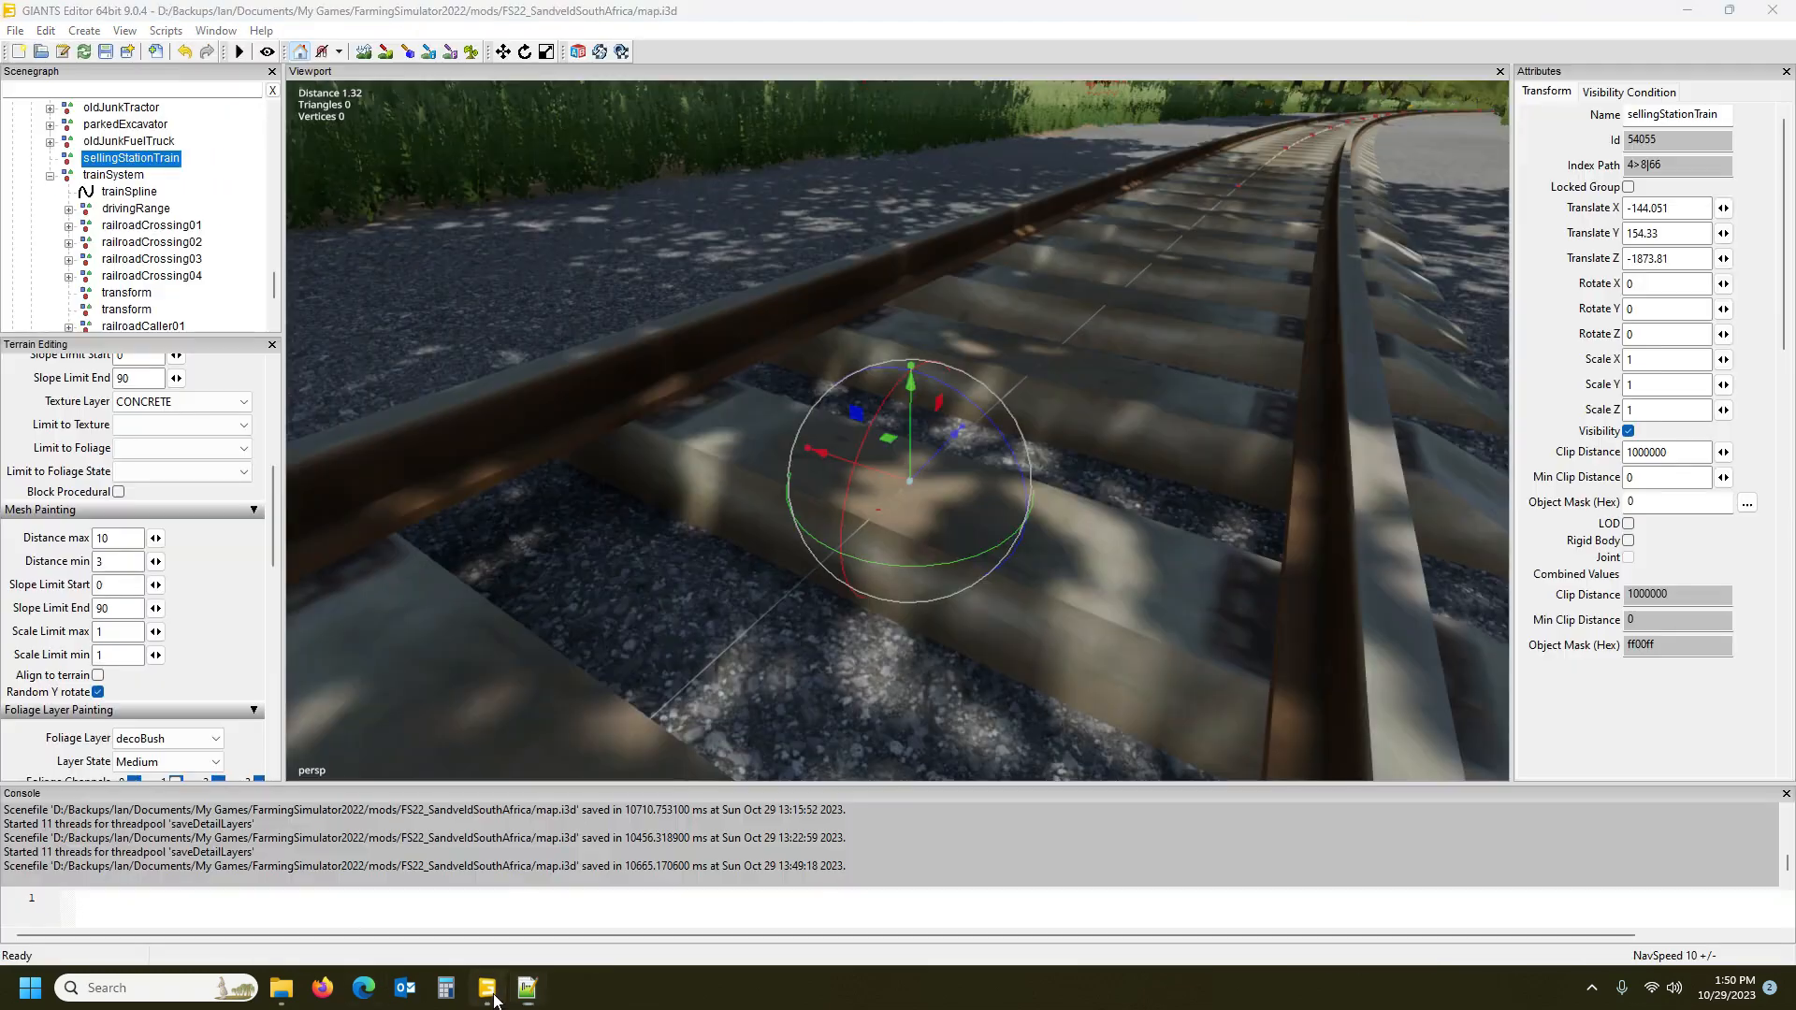
scroll(163, 196, "down", 1)
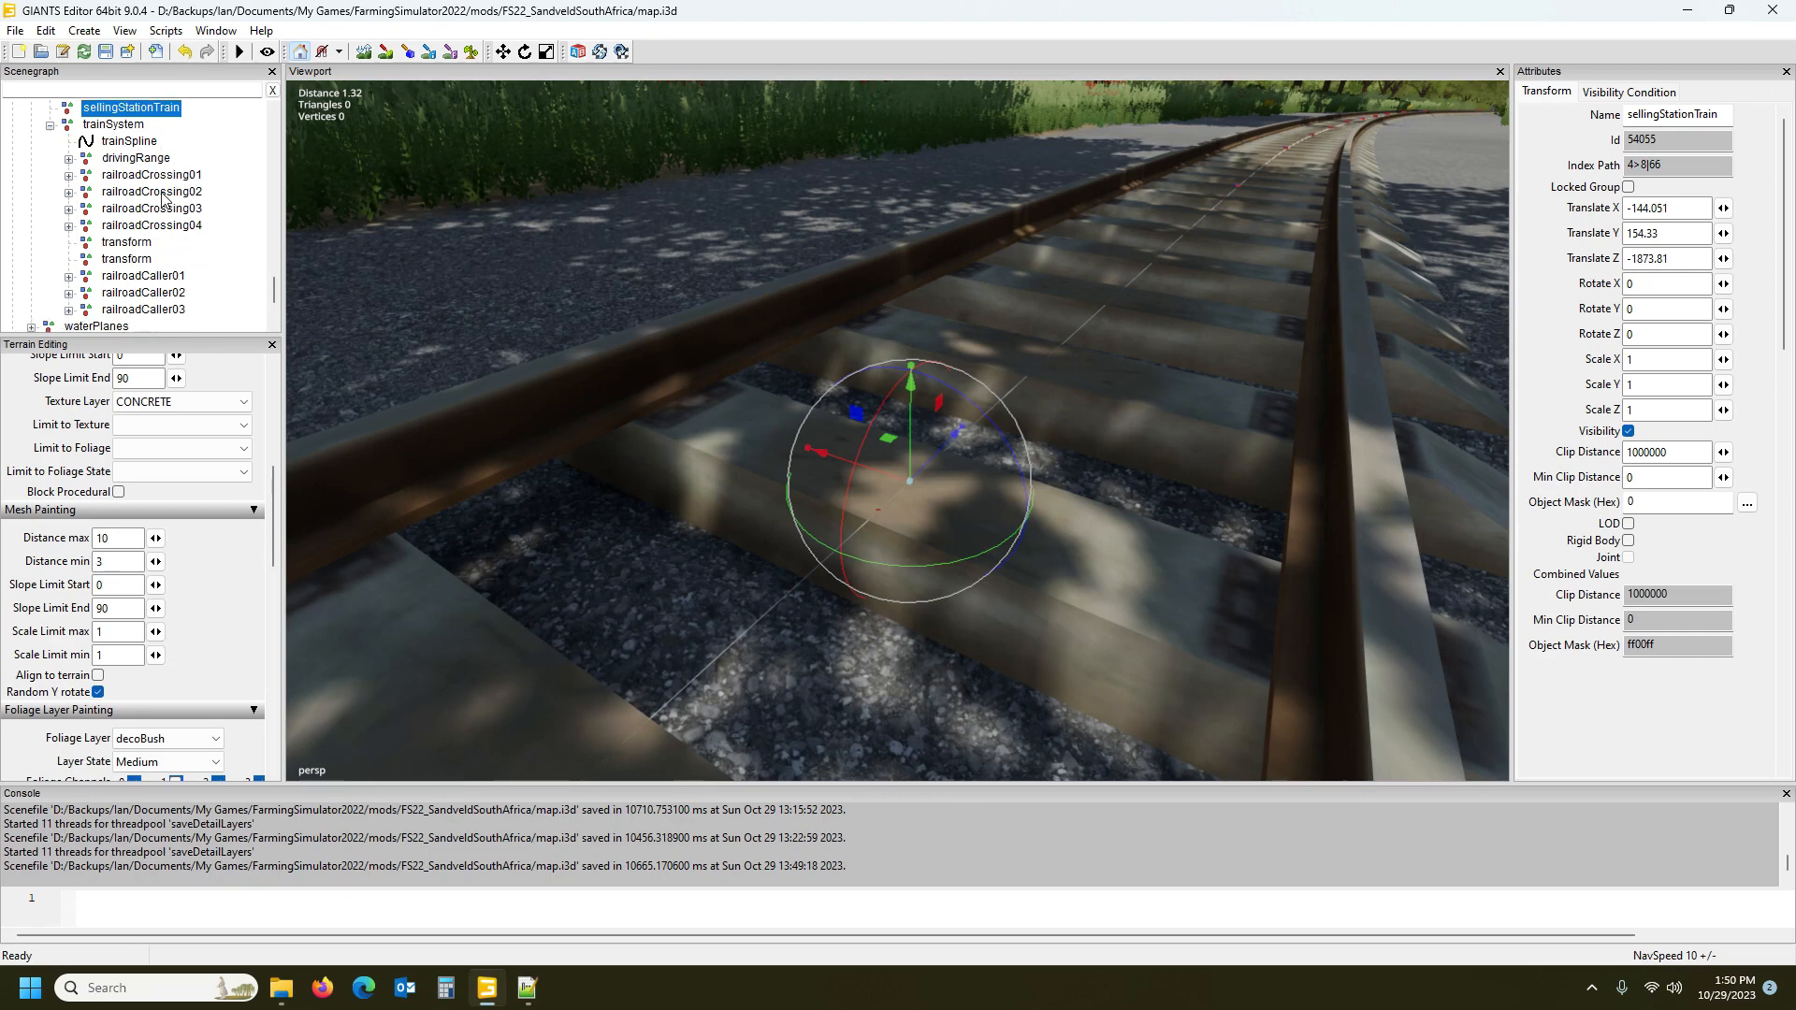
left_click(69, 159)
left_click(146, 176)
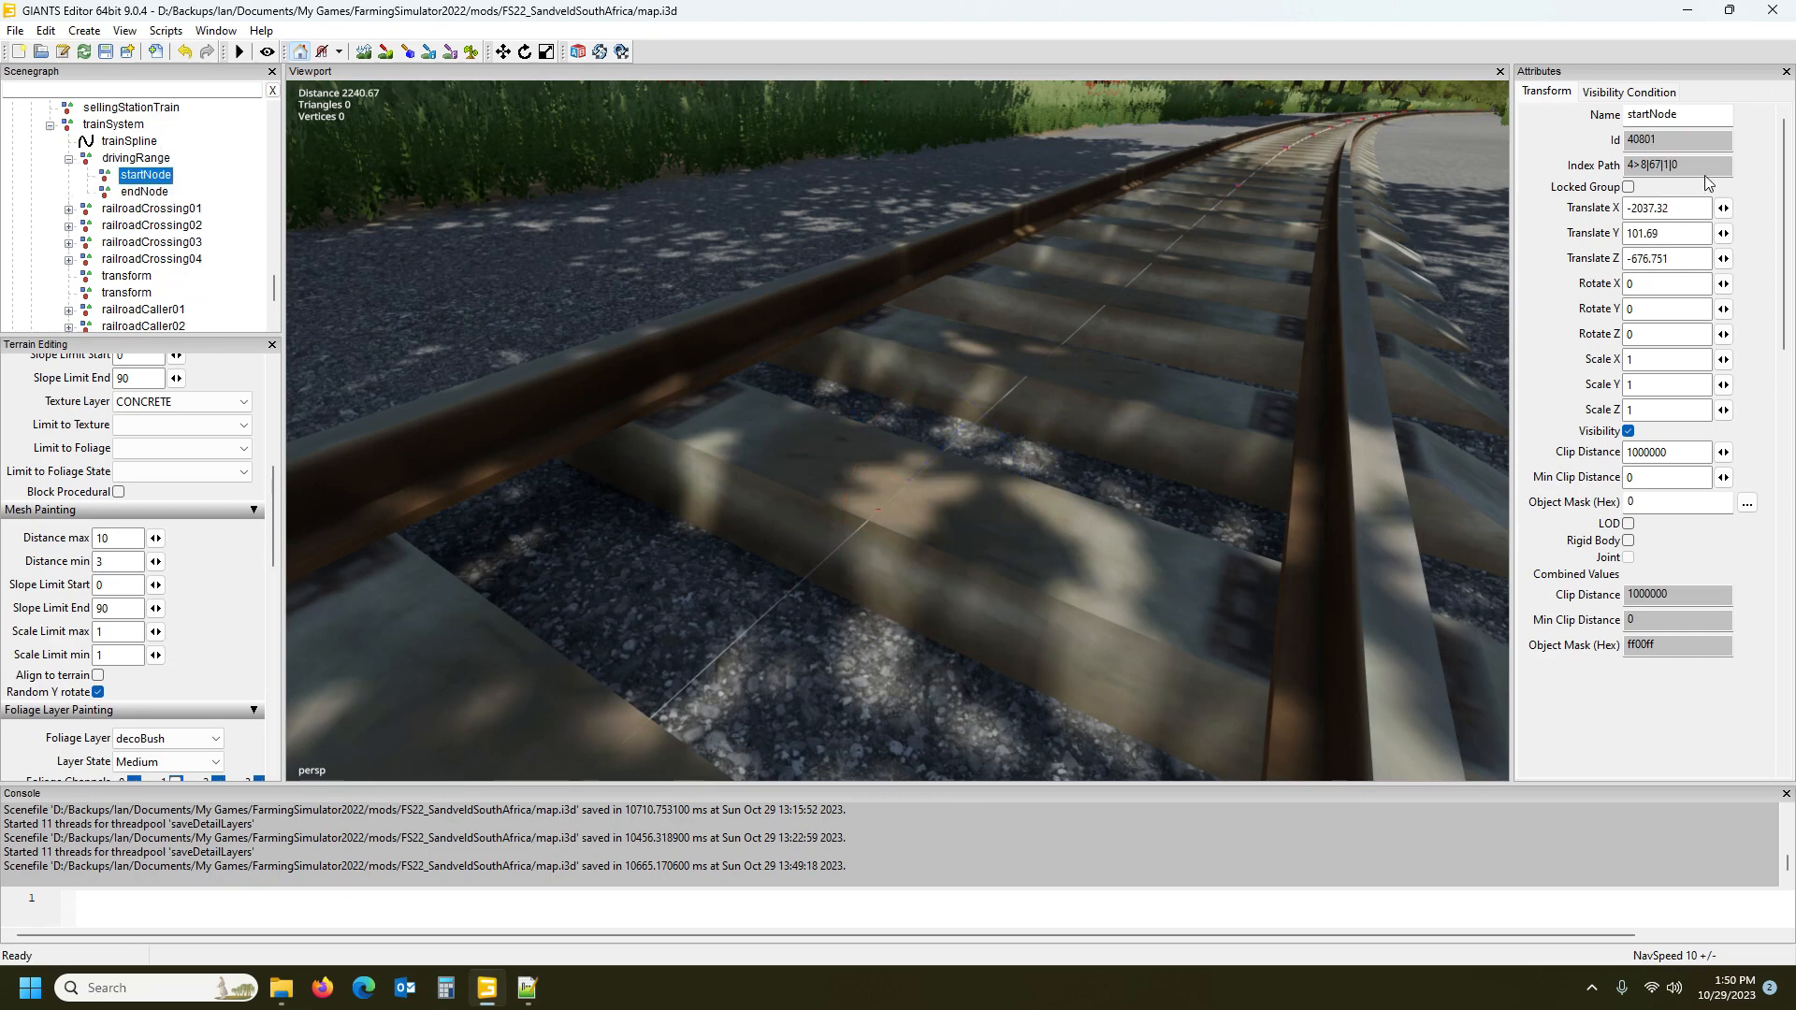
left_click_drag(1693, 205, 1609, 217)
key("ctrl+c")
left_click(528, 988)
double_click(439, 353)
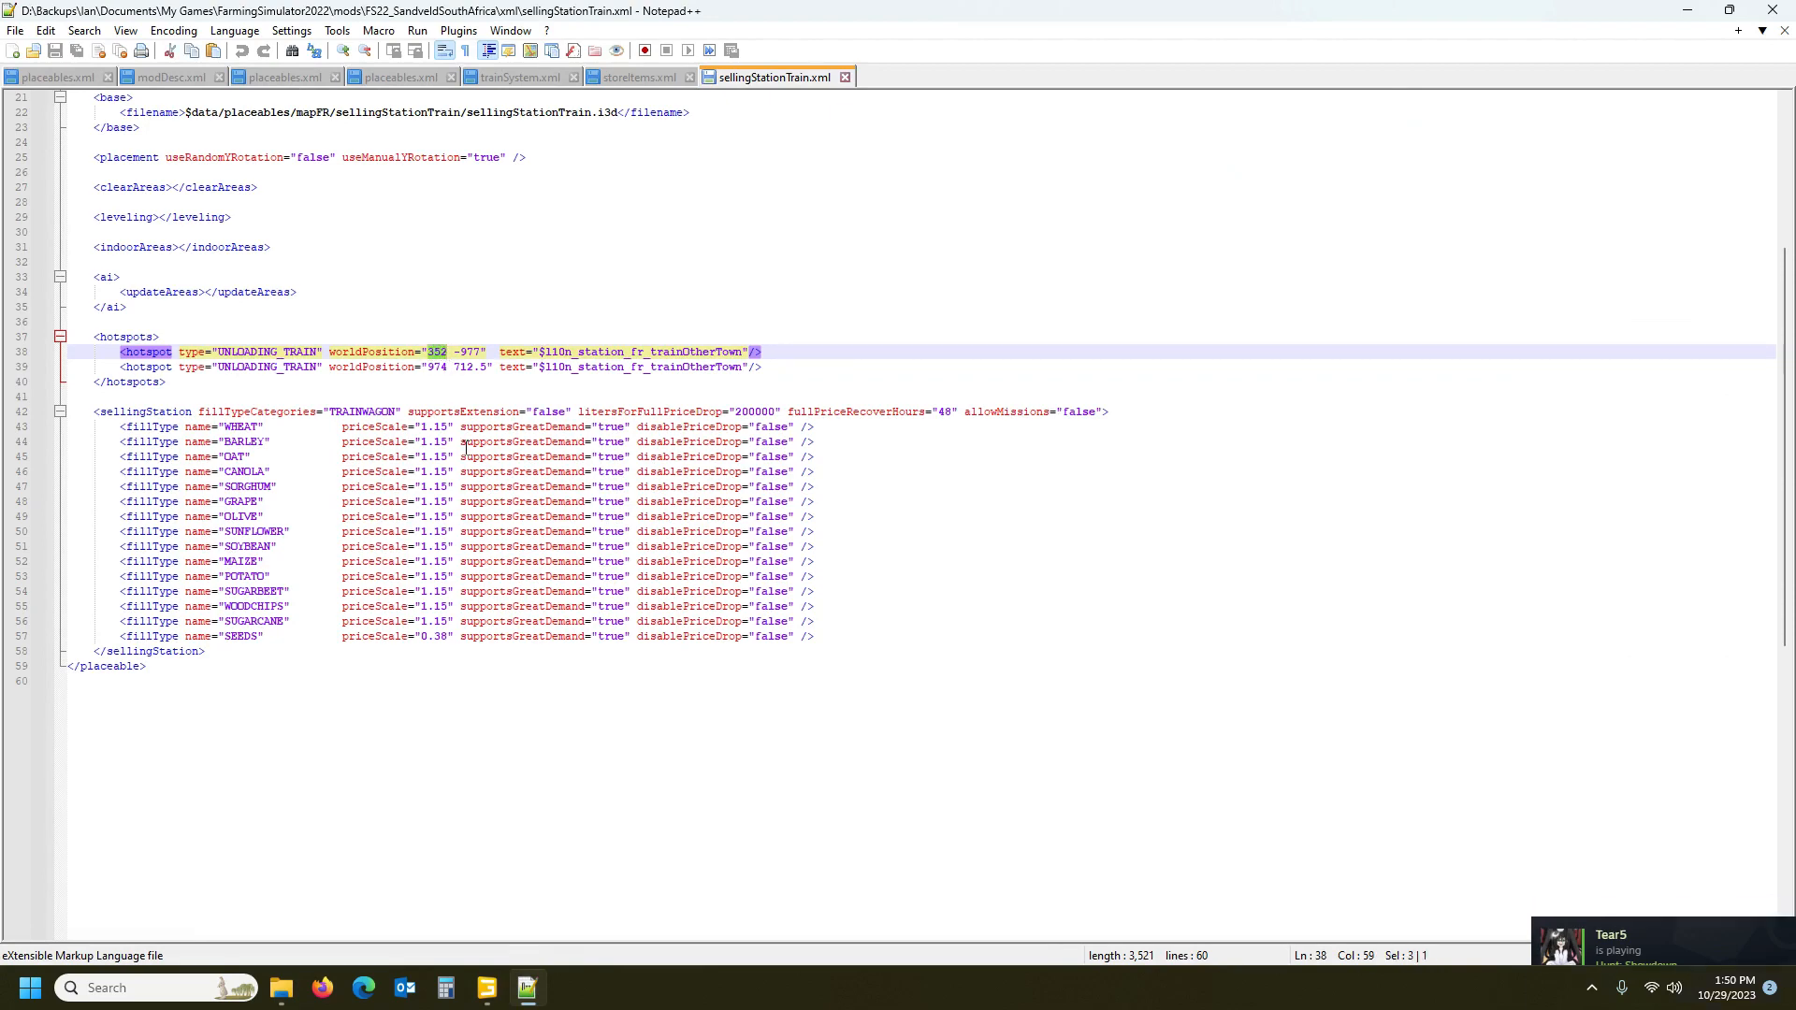
key("ctrl+v")
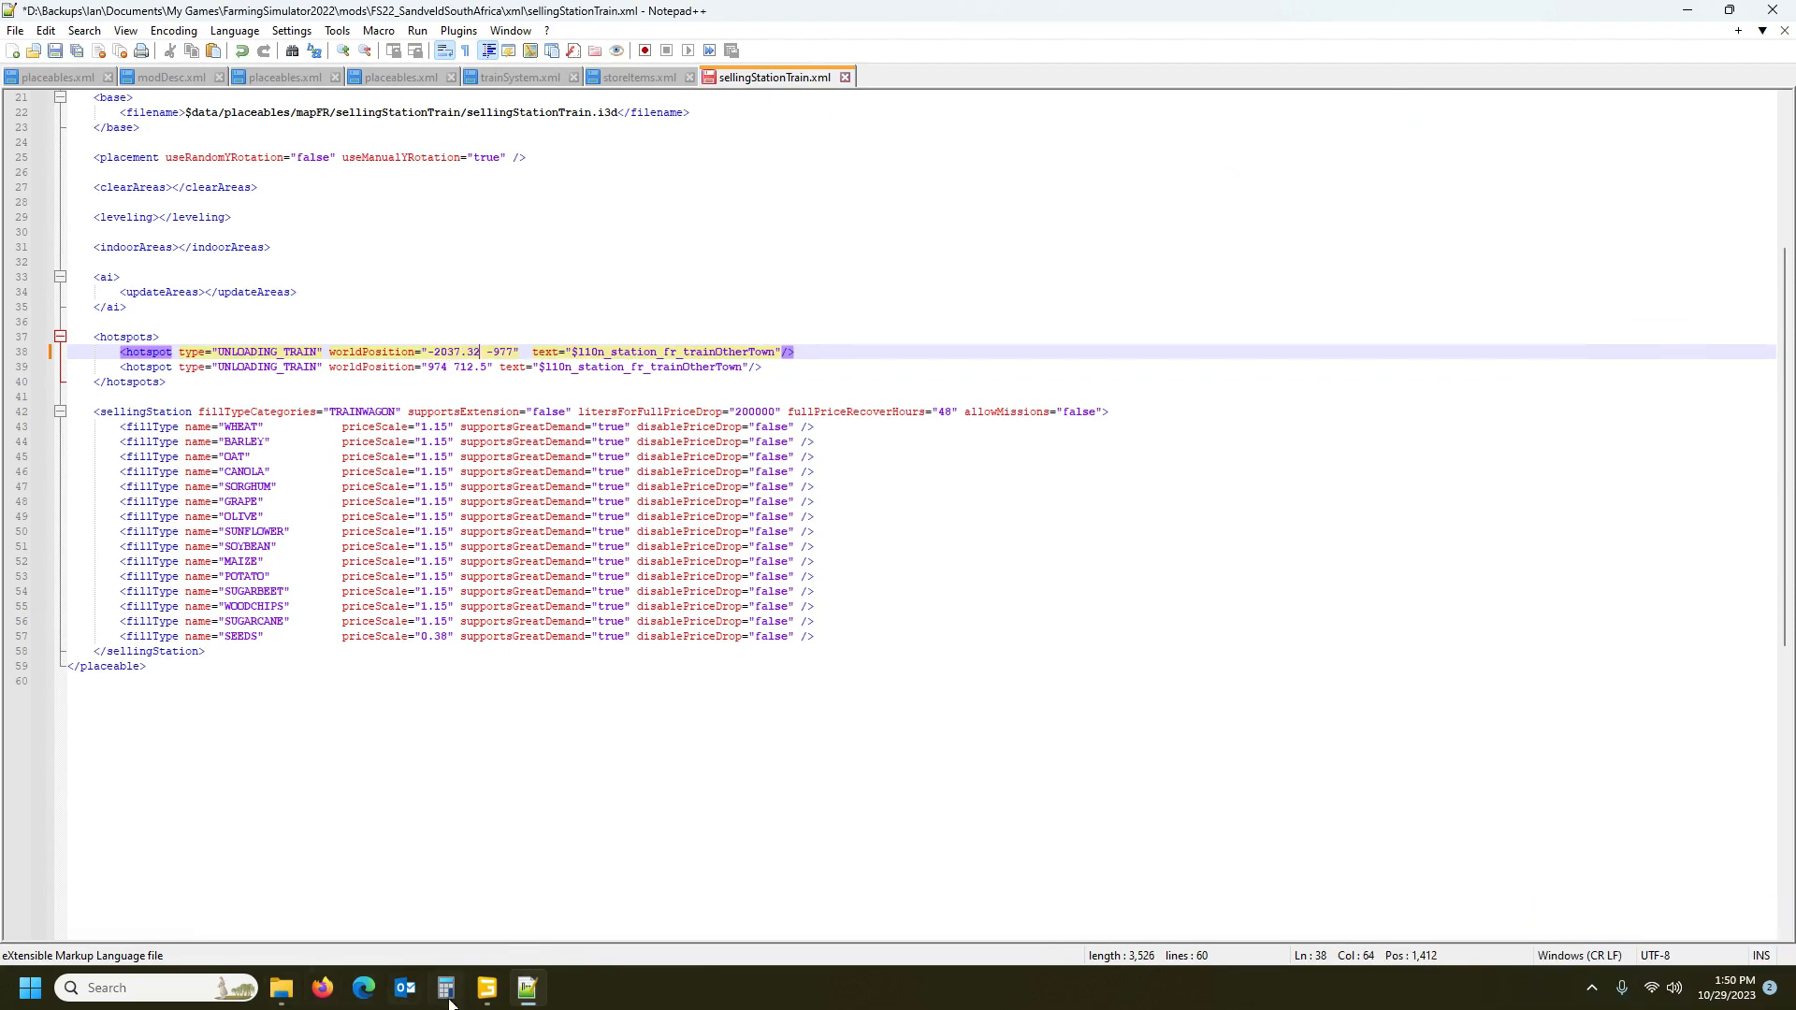
Copy the startNode's Translate Z from GIANTS Editor into Notepad++ as the first hotspot's second worldPosition value, -676.751
left_click(486, 988)
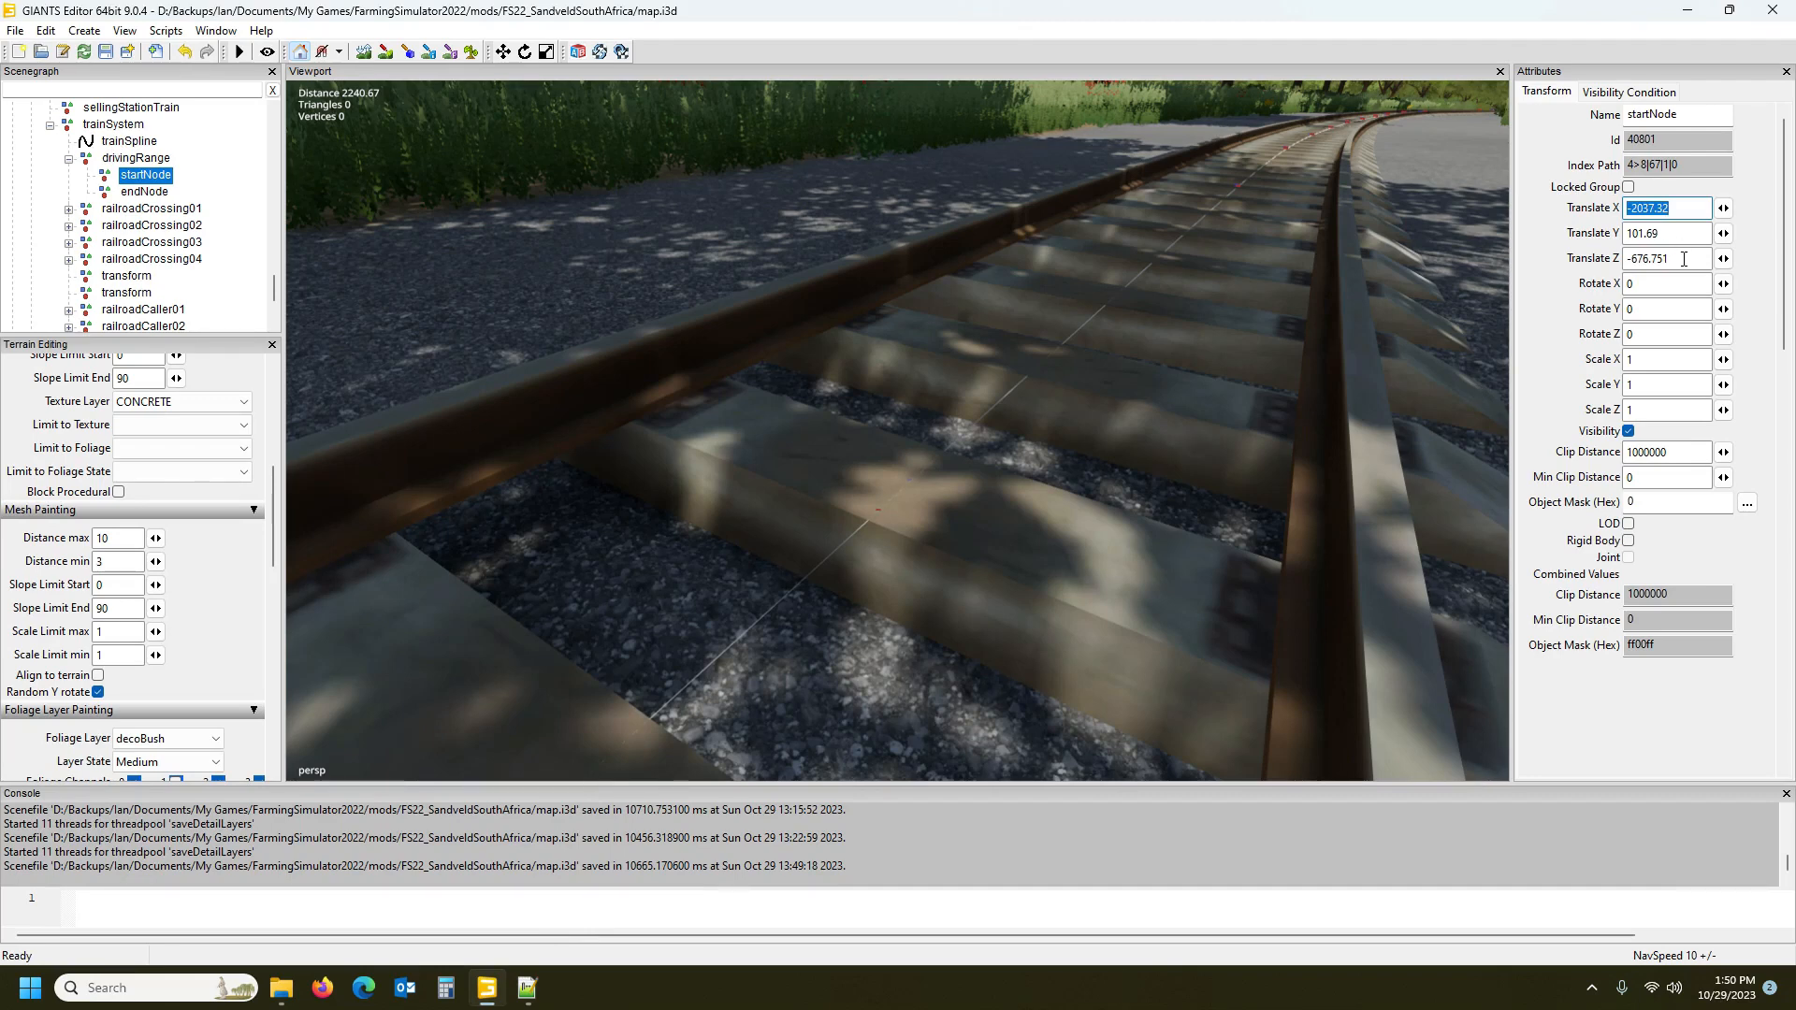
left_click(1660, 255)
key("ctrl+c")
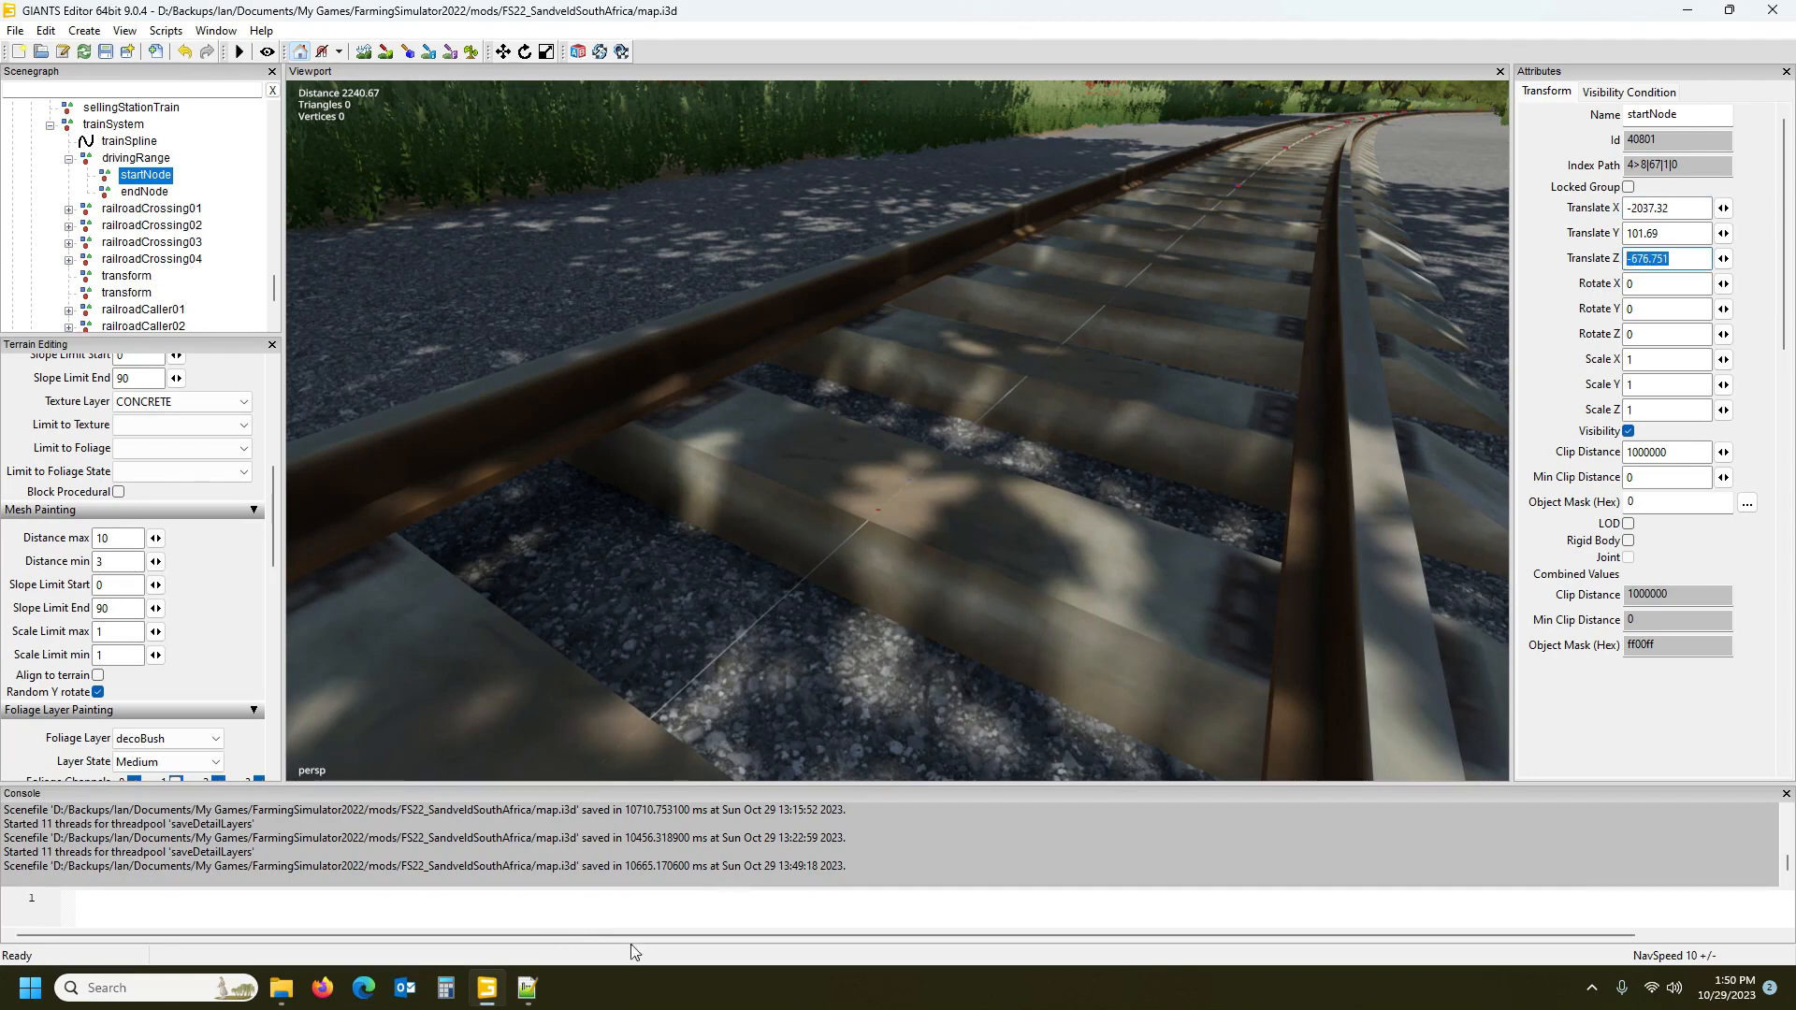
left_click(528, 988)
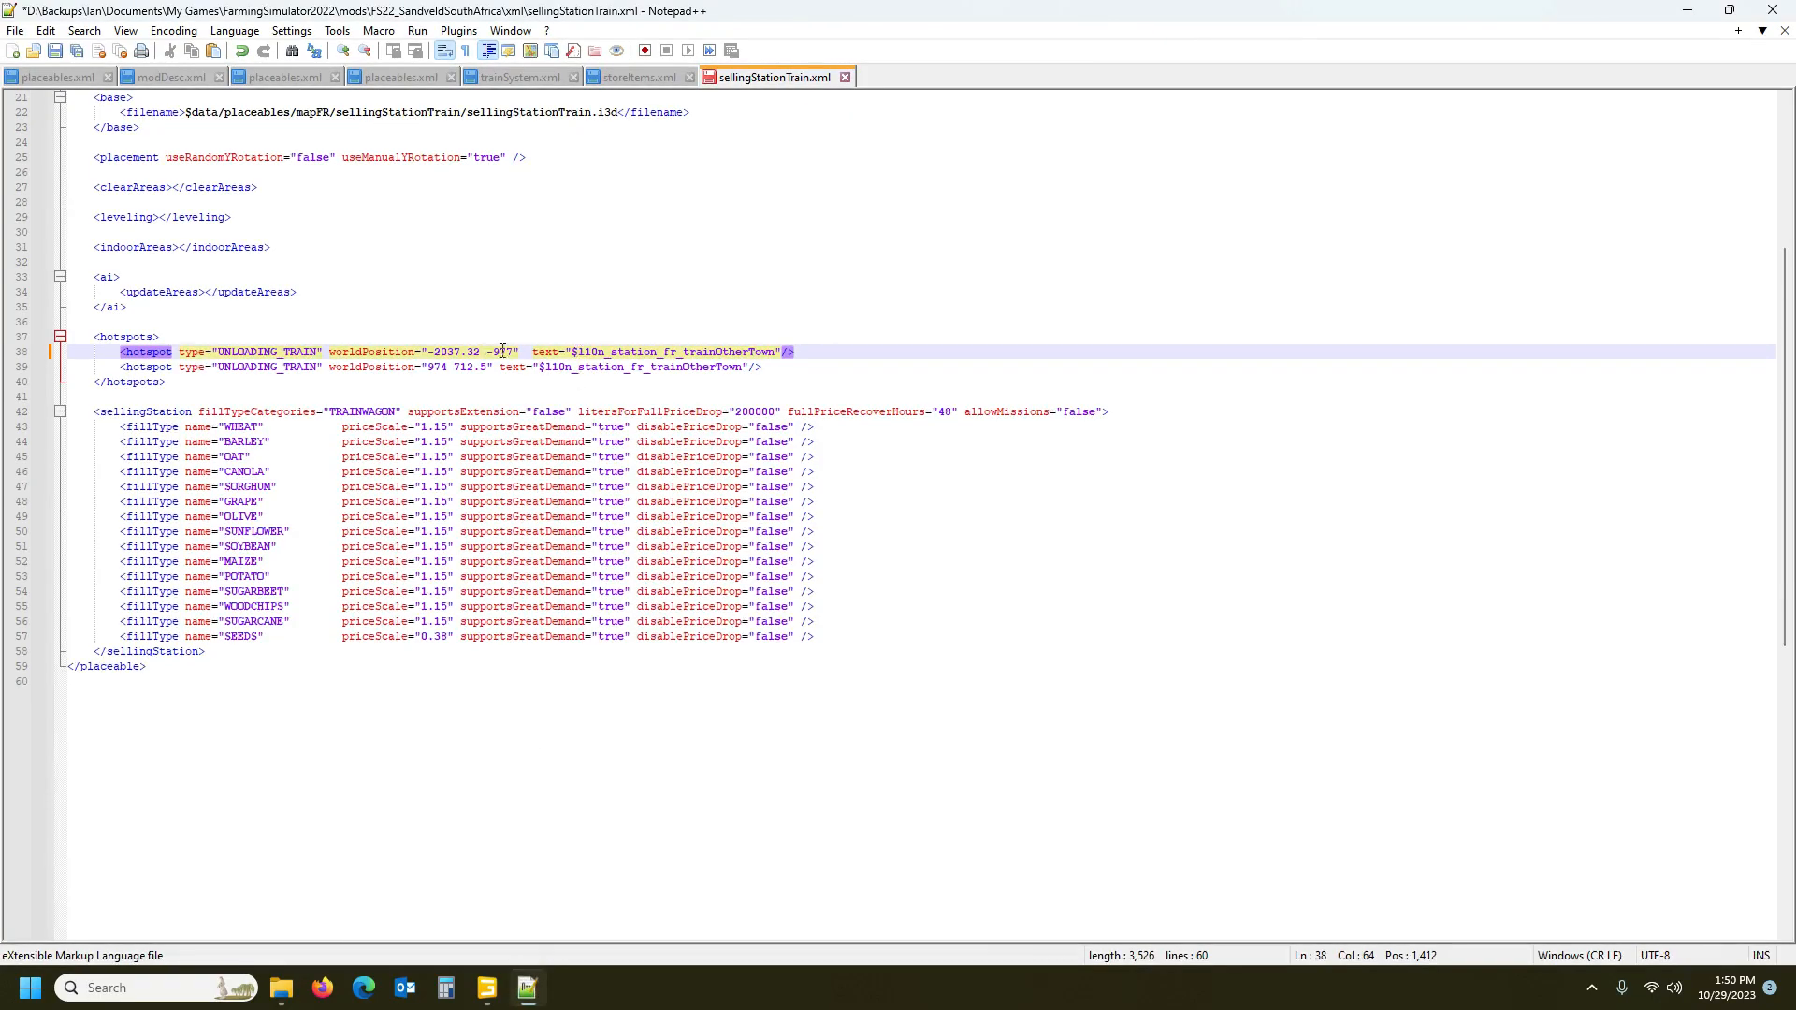
left_click_drag(487, 352, 518, 353)
key("ctrl+v")
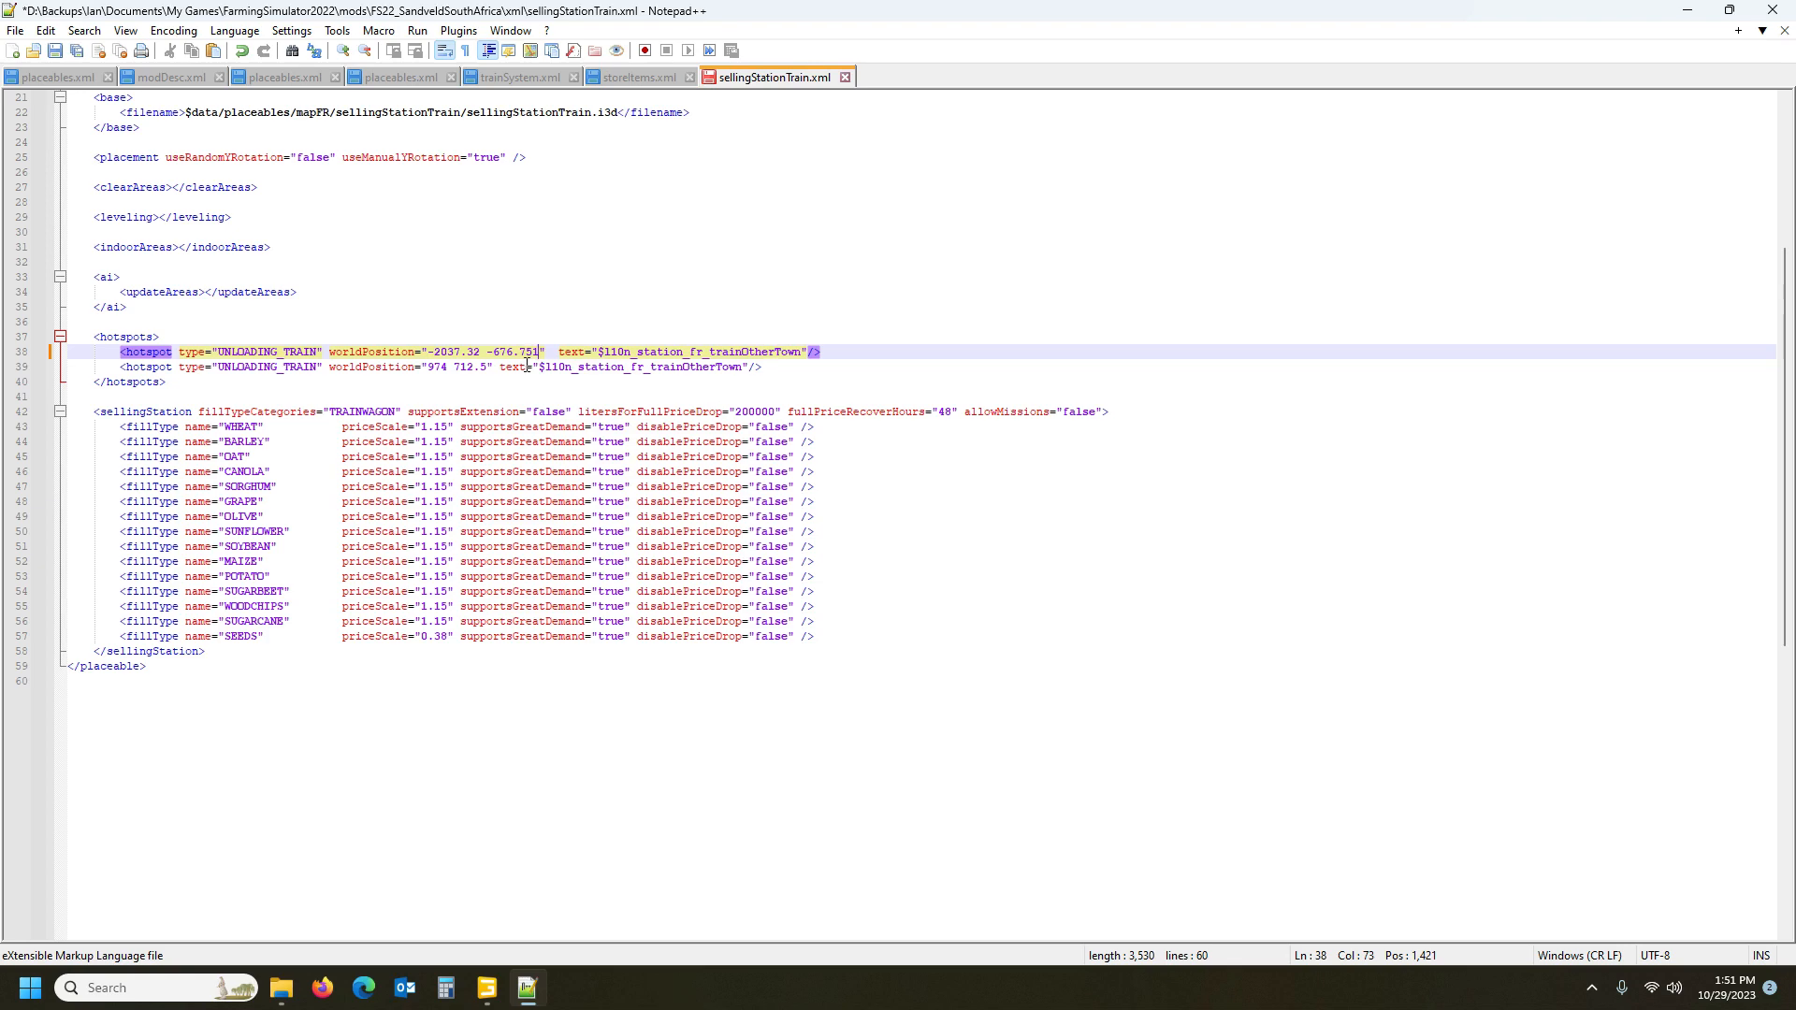
Using the endNode's Translate X and Z from GIANTS Editor, set the second hotspot's worldPosition to "-157.456 -2046.782" in Notepad++
left_click(486, 988)
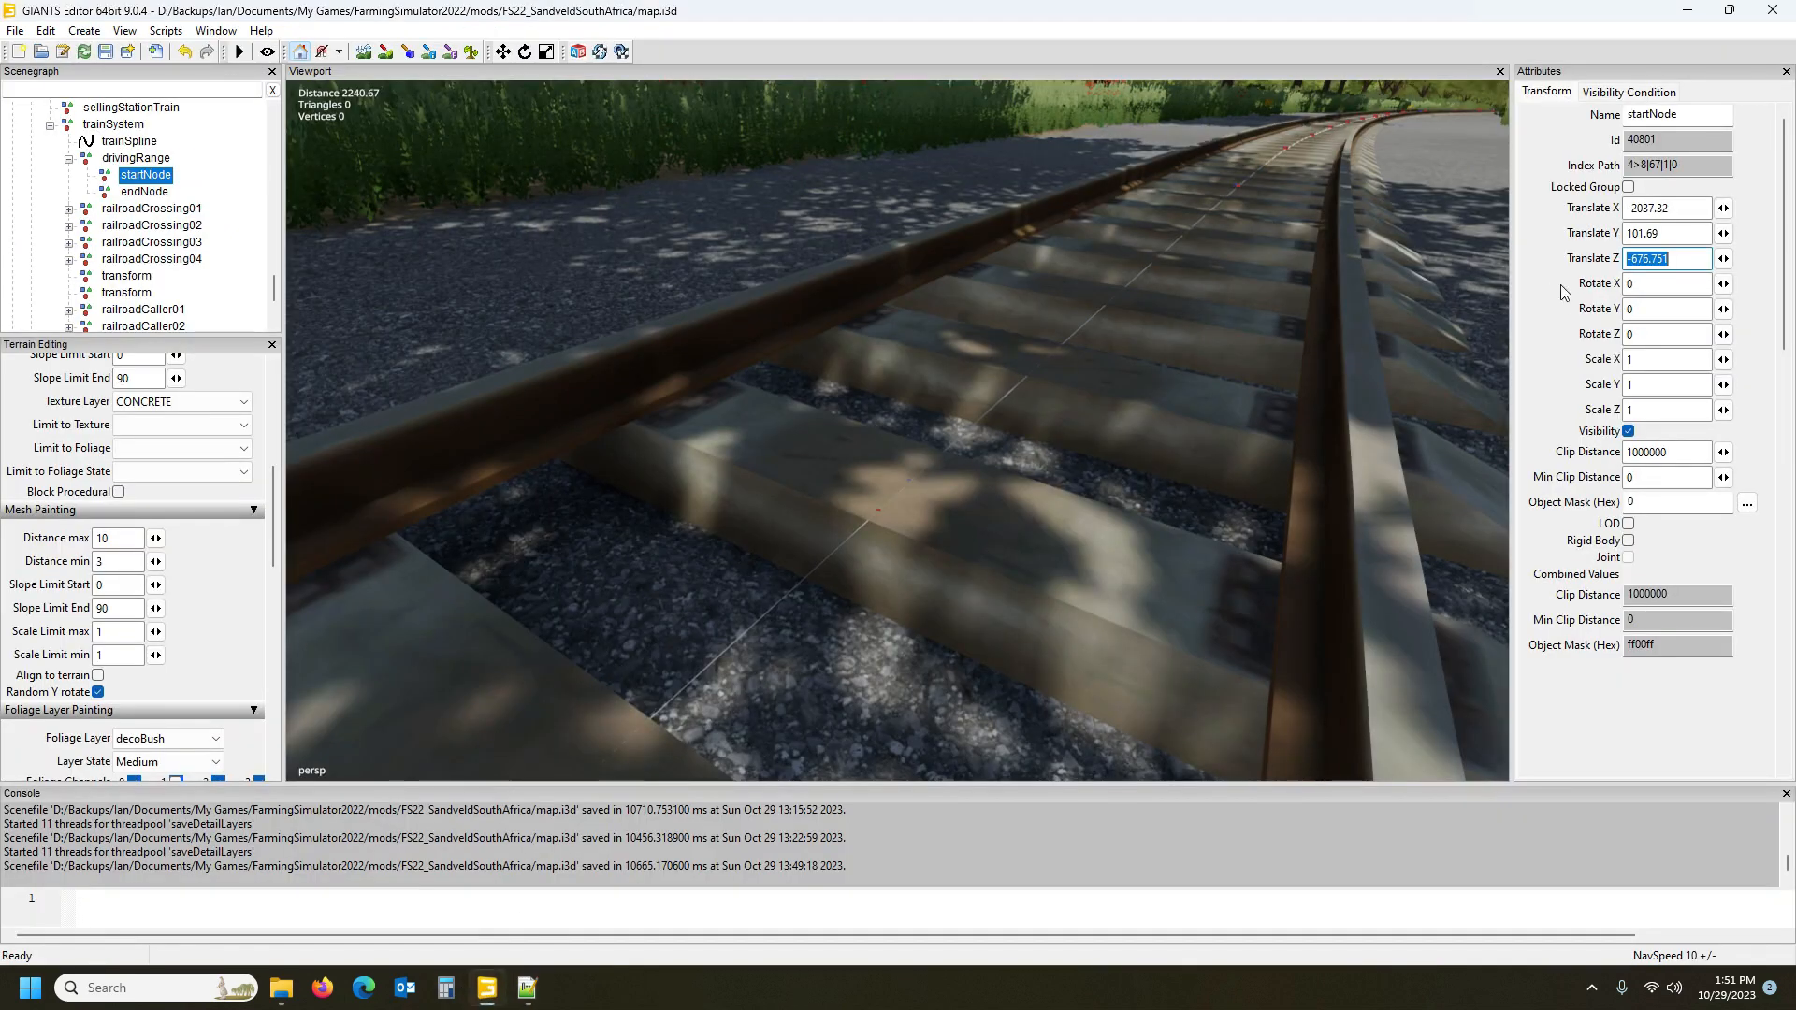
left_click(136, 192)
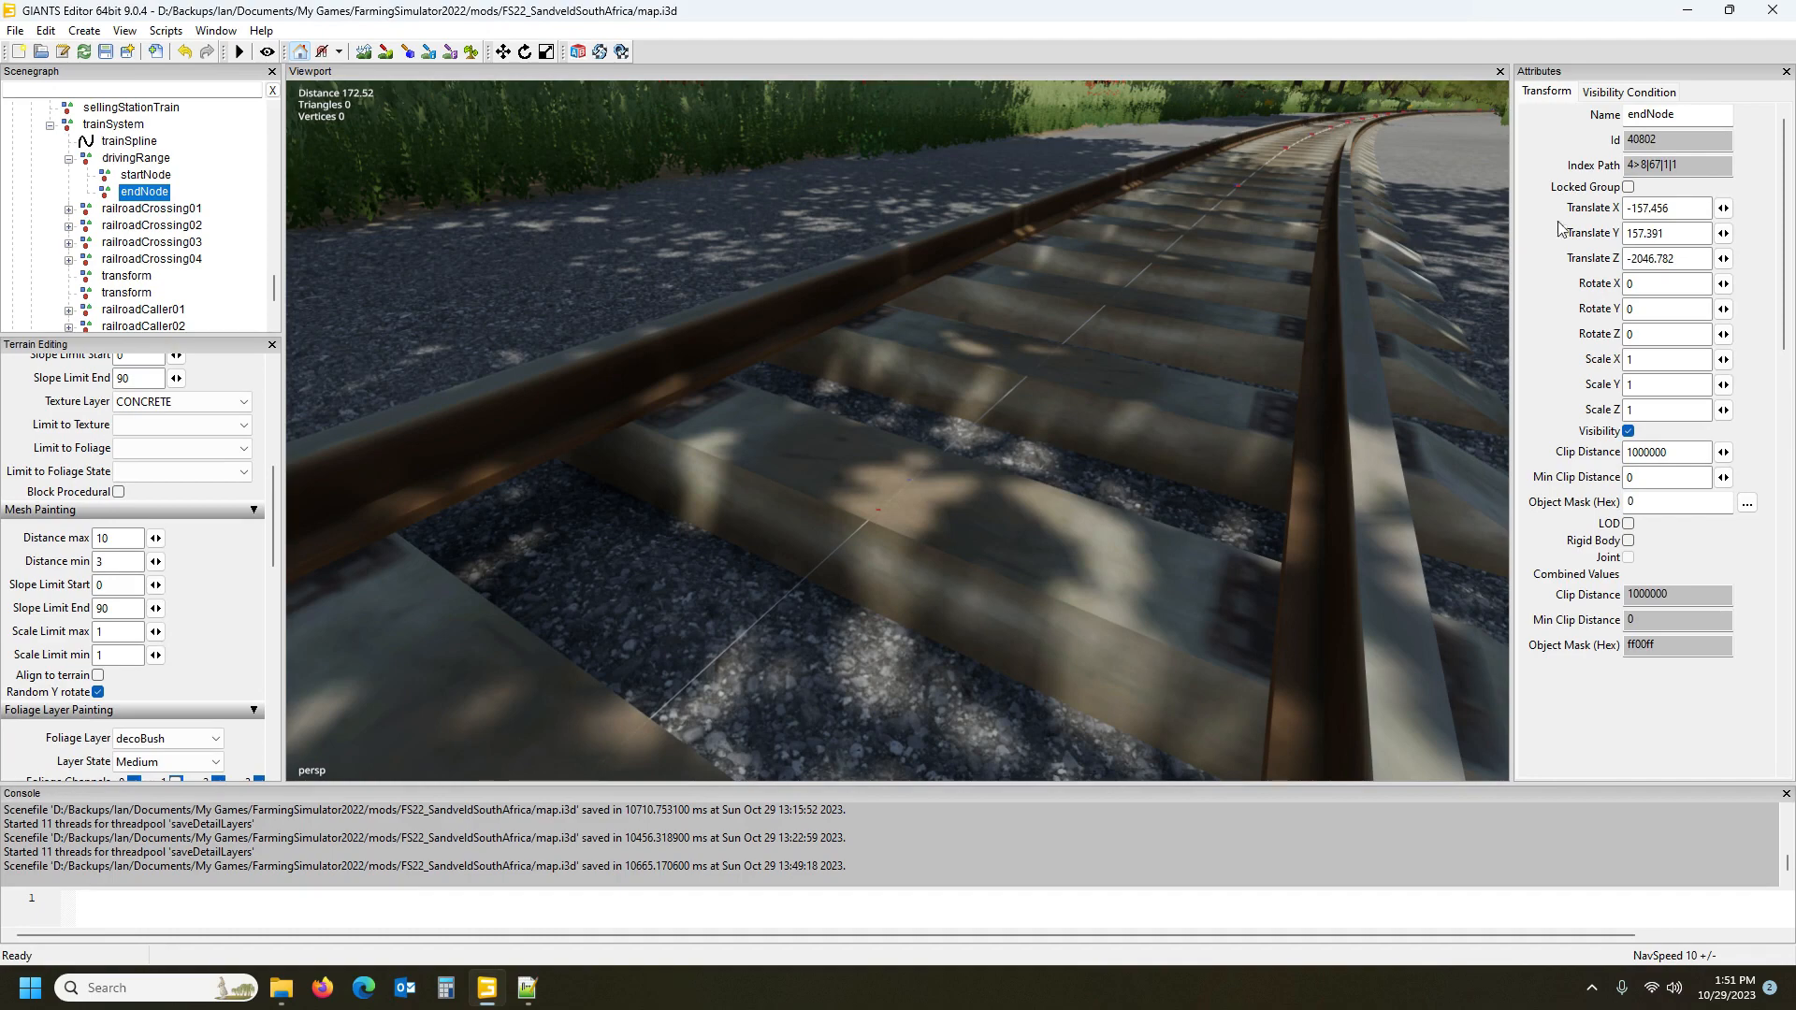
left_click_drag(1690, 207, 1624, 209)
left_click(528, 988)
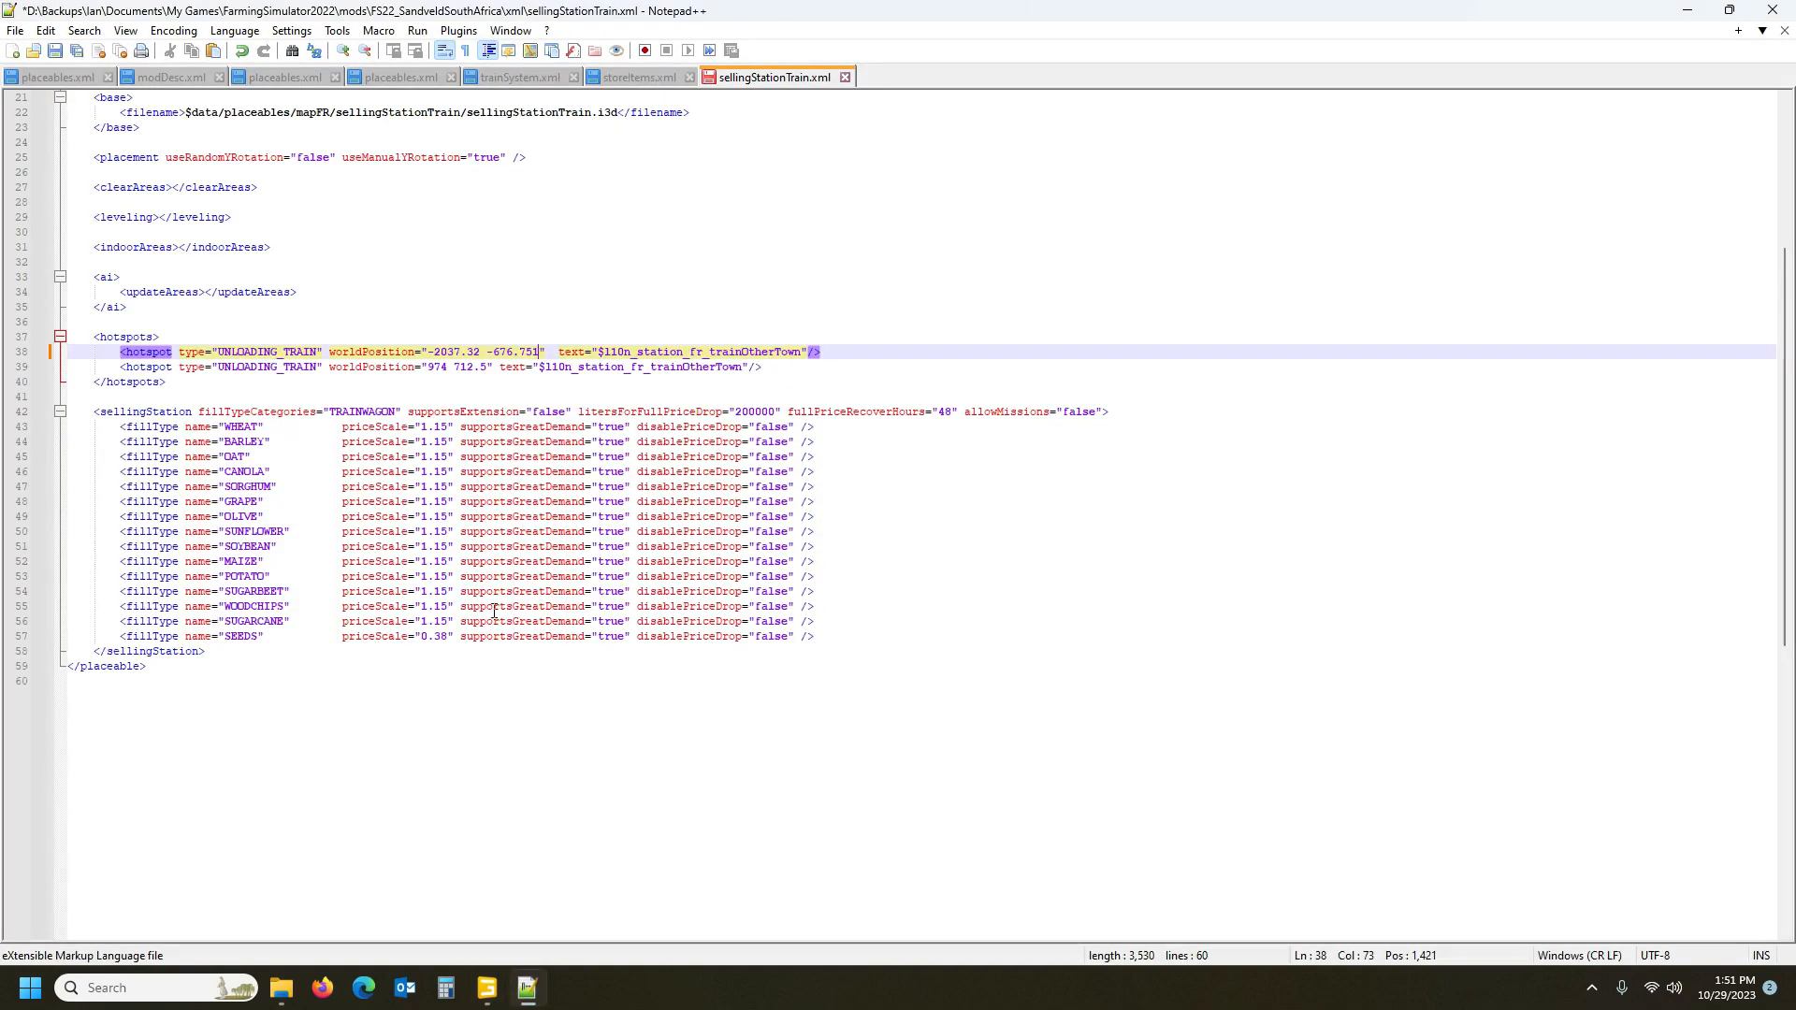
mouse_move(427, 367)
left_mouse_down()
mouse_move(475, 370)
mouse_move(449, 372)
left_mouse_up()
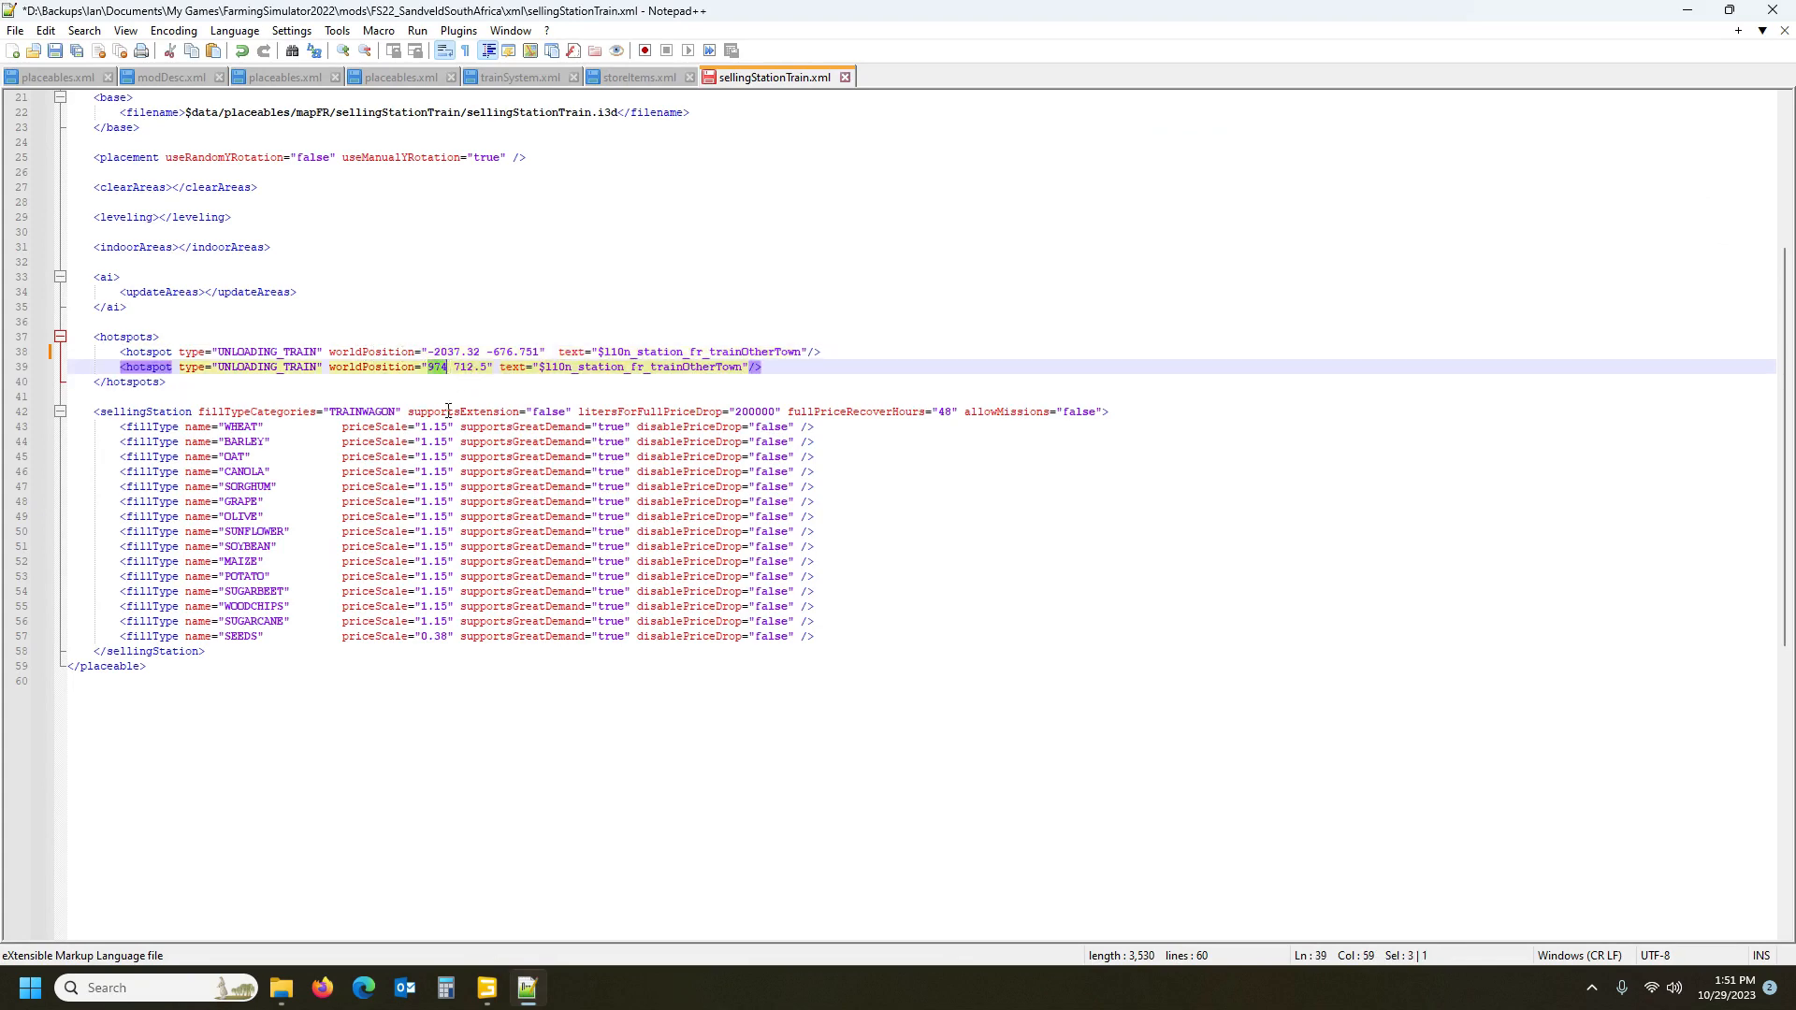
left_click(487, 988)
left_click(1680, 262)
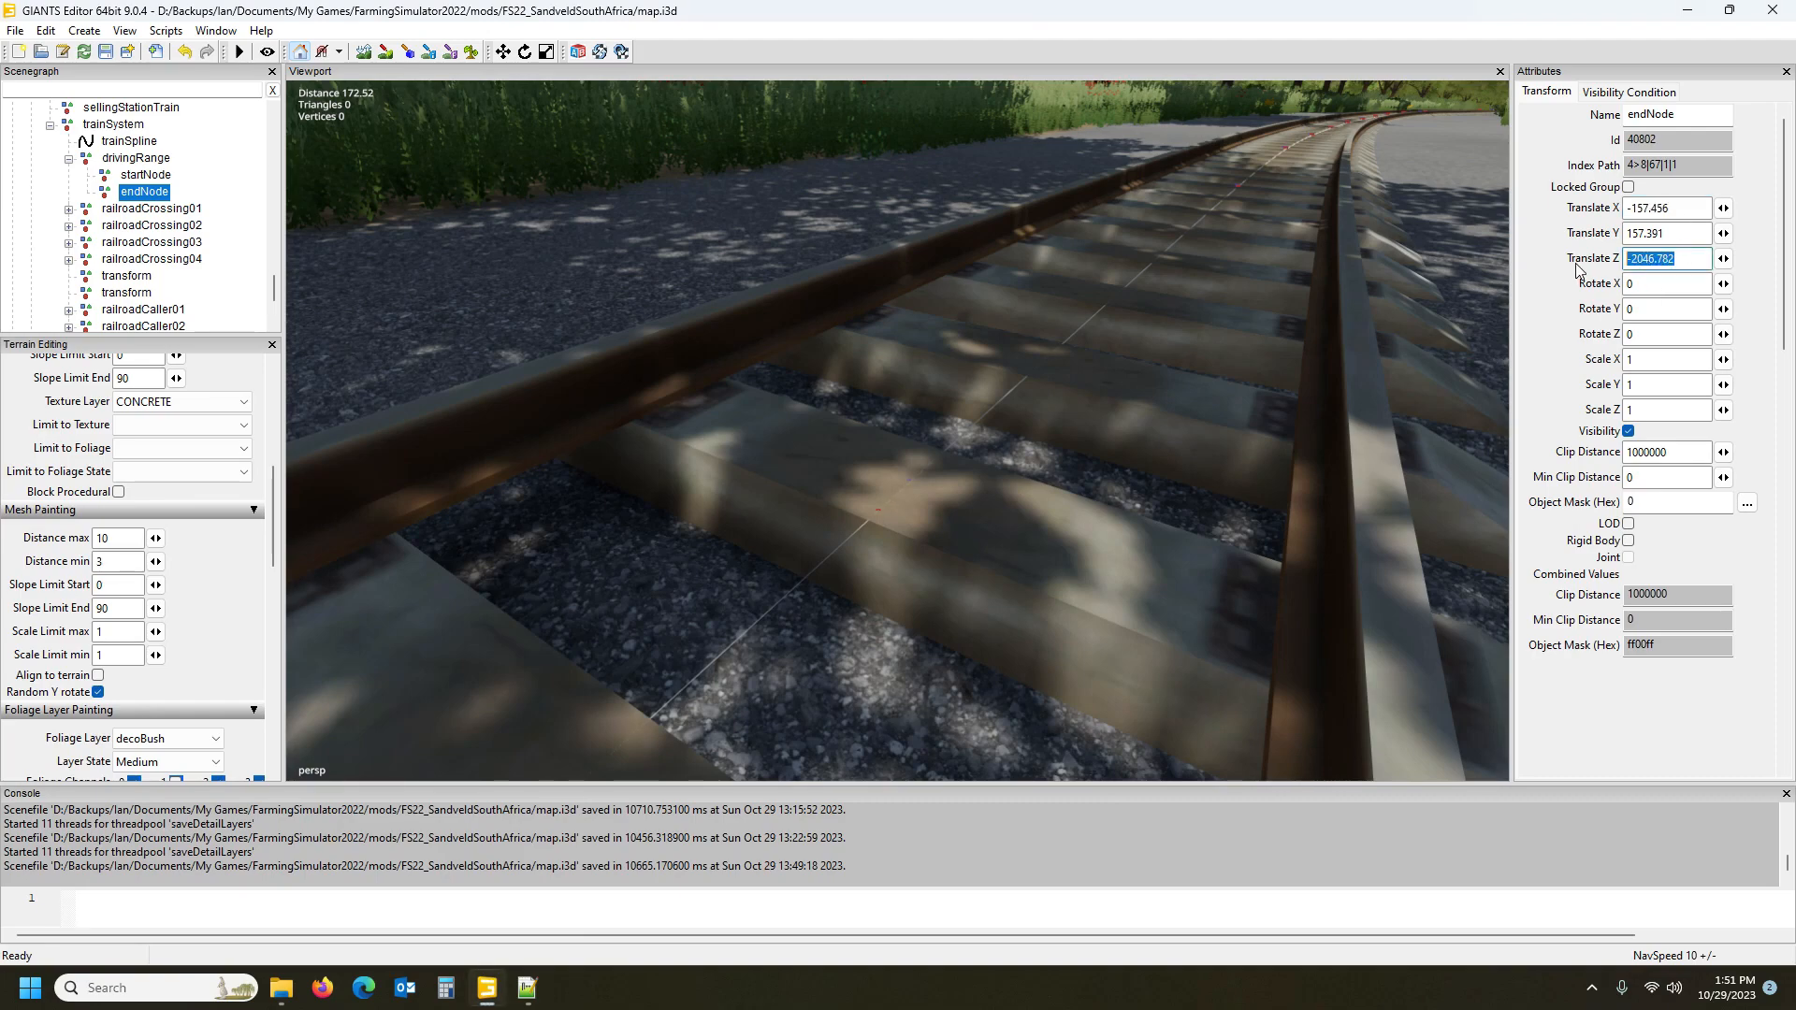
left_click(528, 988)
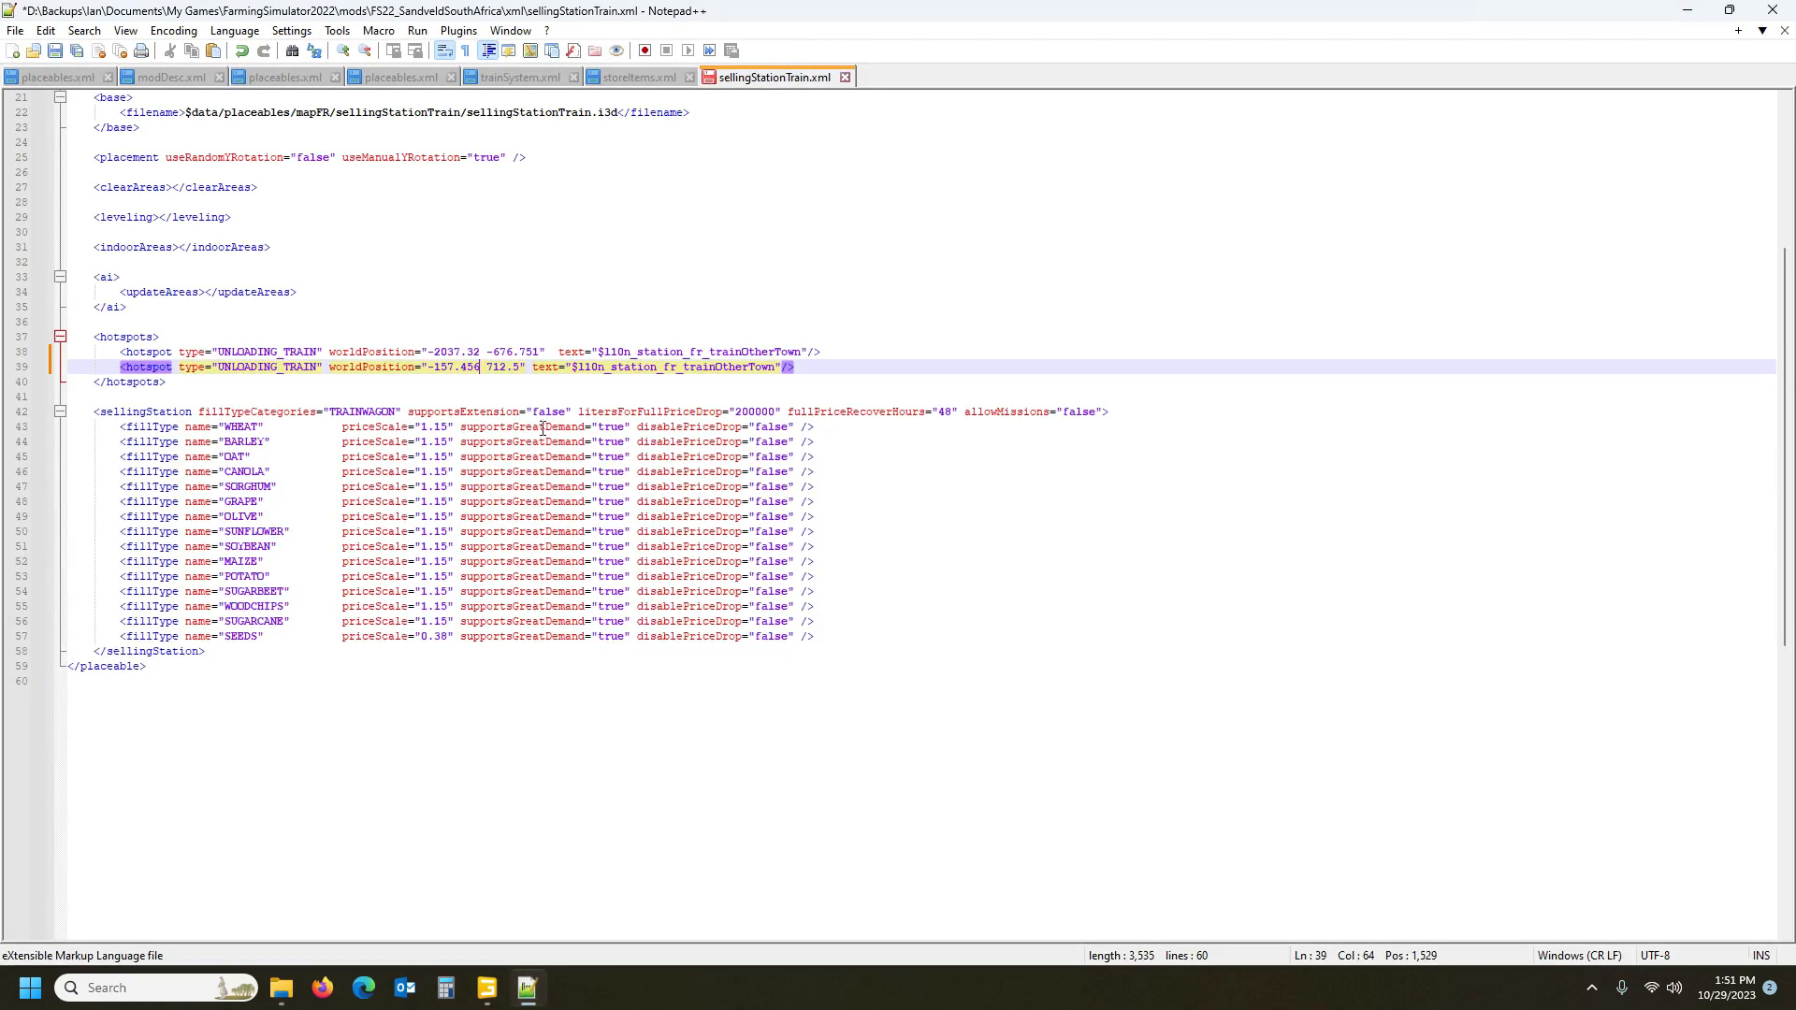
left_click_drag(485, 367, 519, 372)
type("-2046.782")
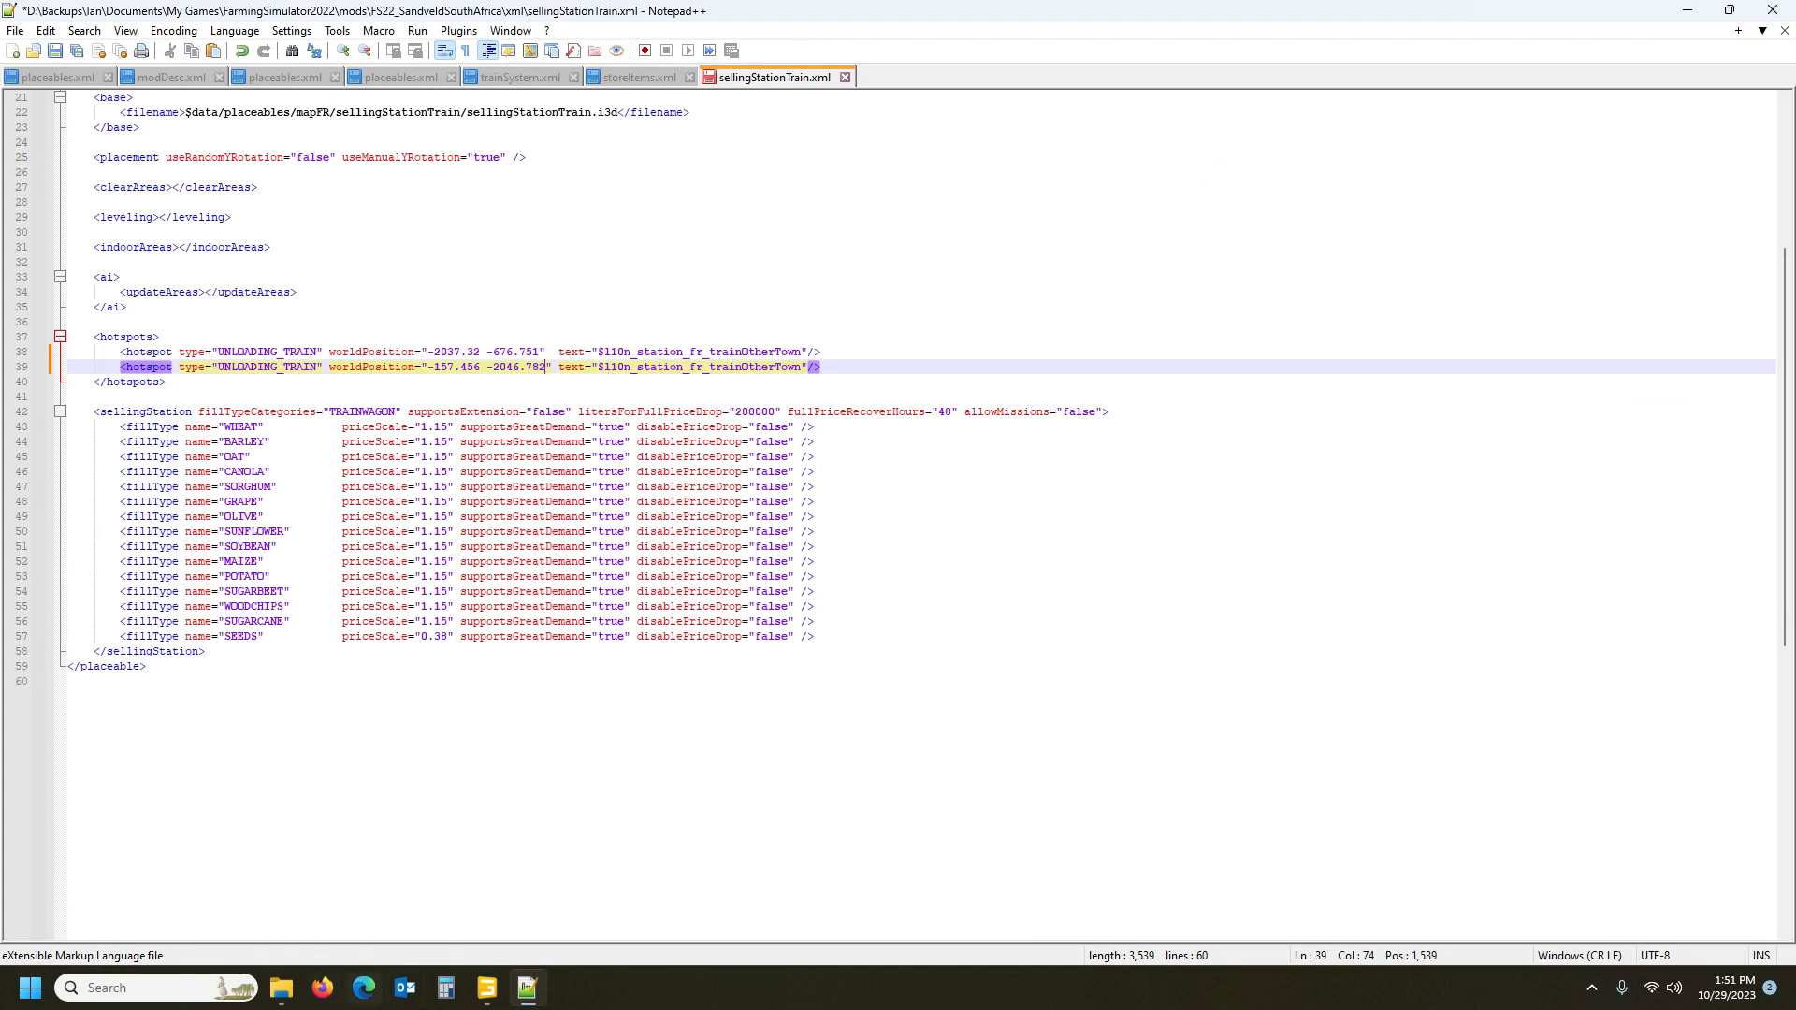
Replace the first UNLOADING_TRAIN hotspot's text with "Leipoldville"
mouse_move(490, 994)
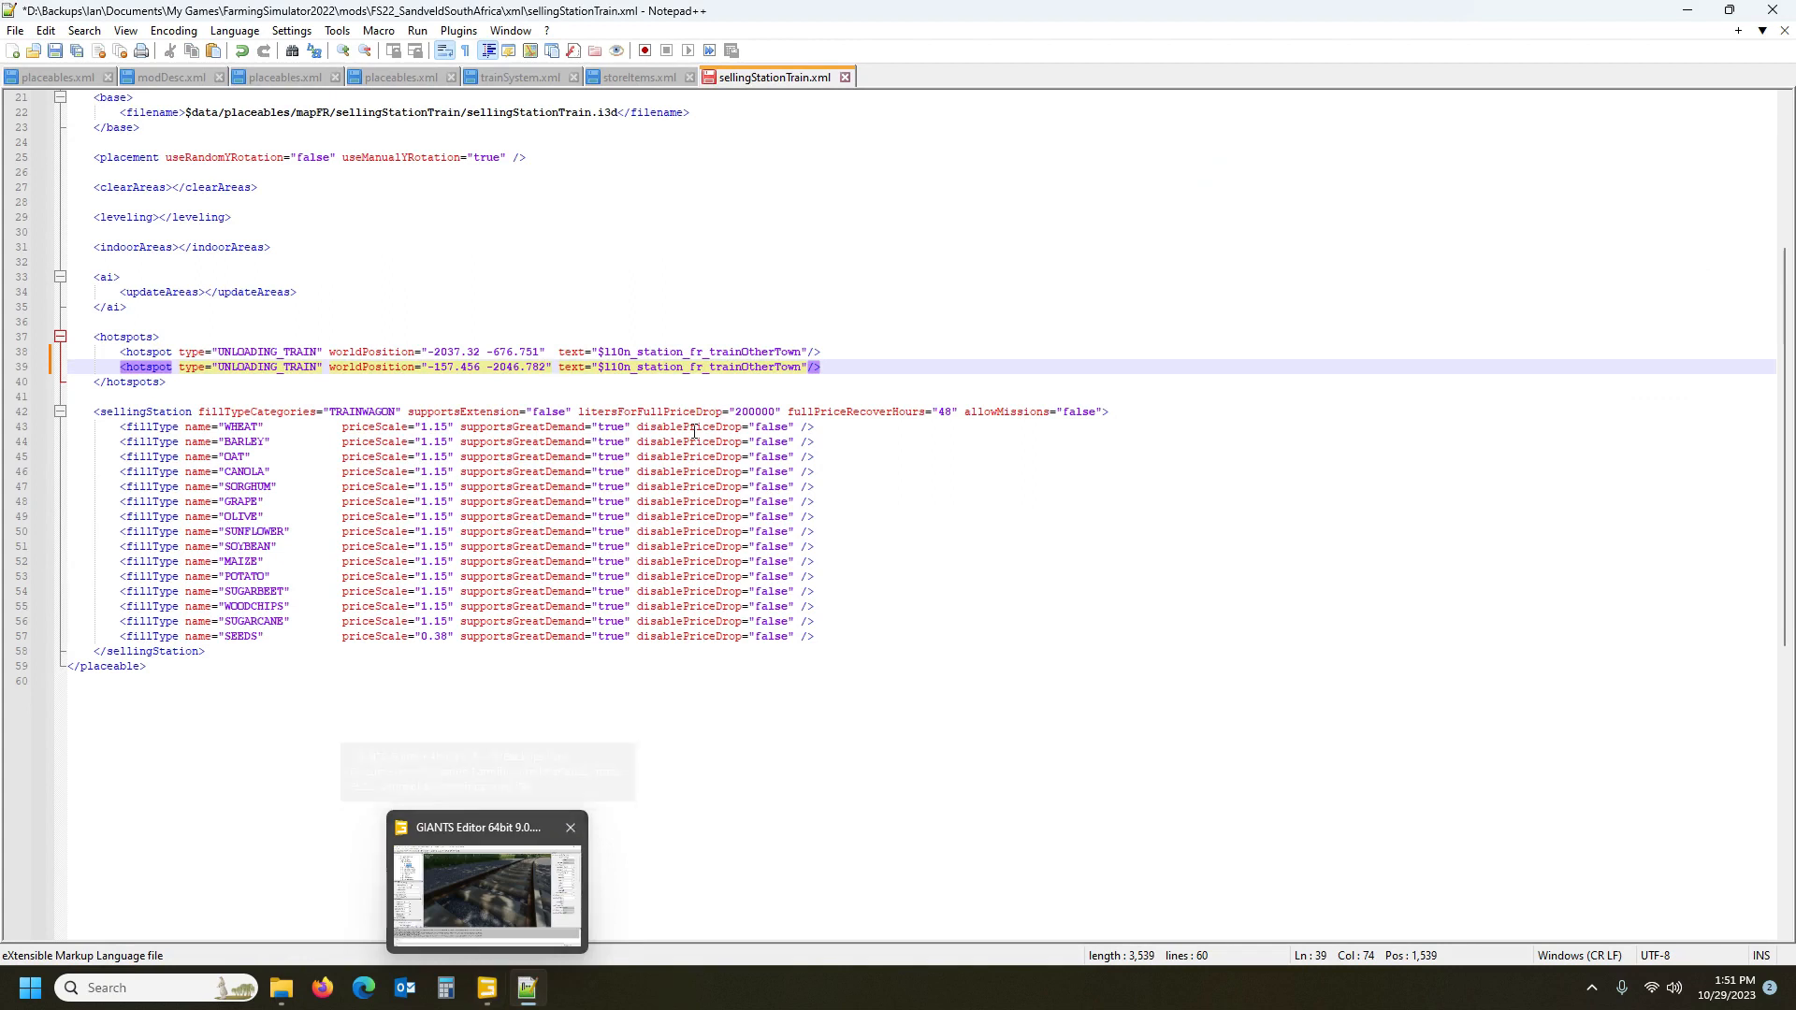
left_click_drag(599, 350, 801, 352)
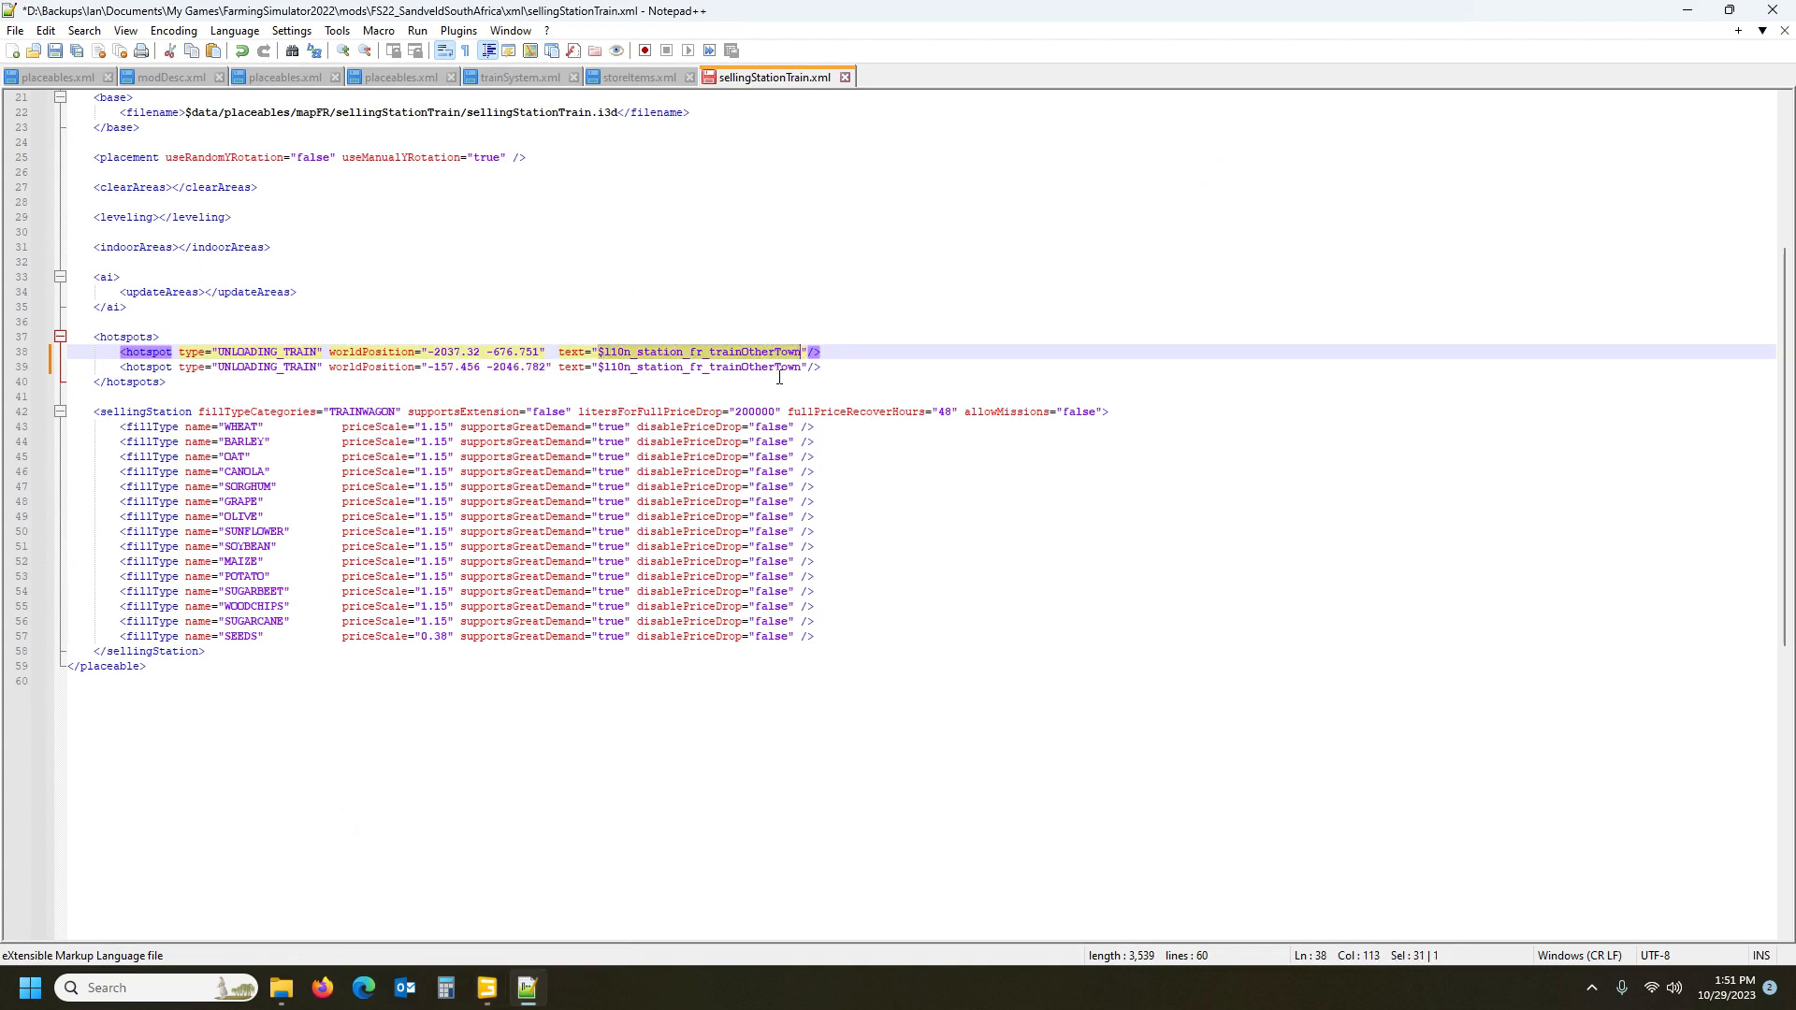
type("lei")
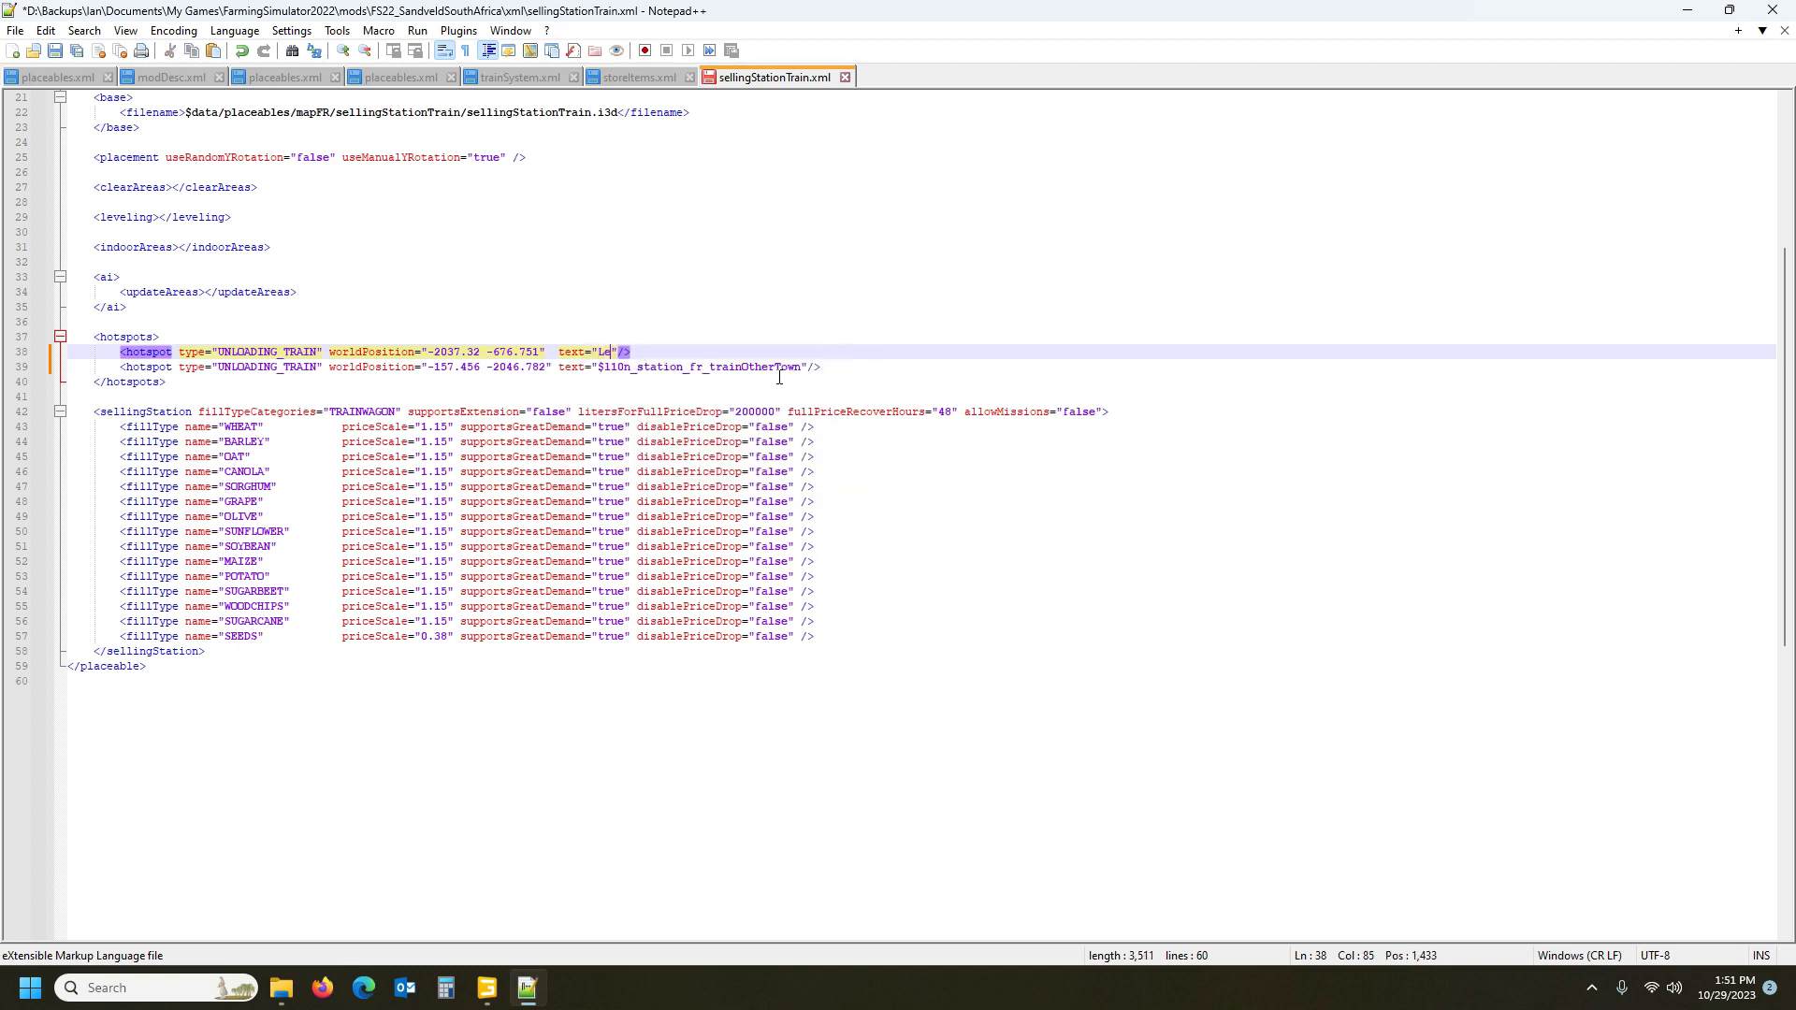
type("poldville")
Replace the second UNLOADING_TRAIN hotspot's text with "Sandveld"
left_click_drag(599, 367, 801, 364)
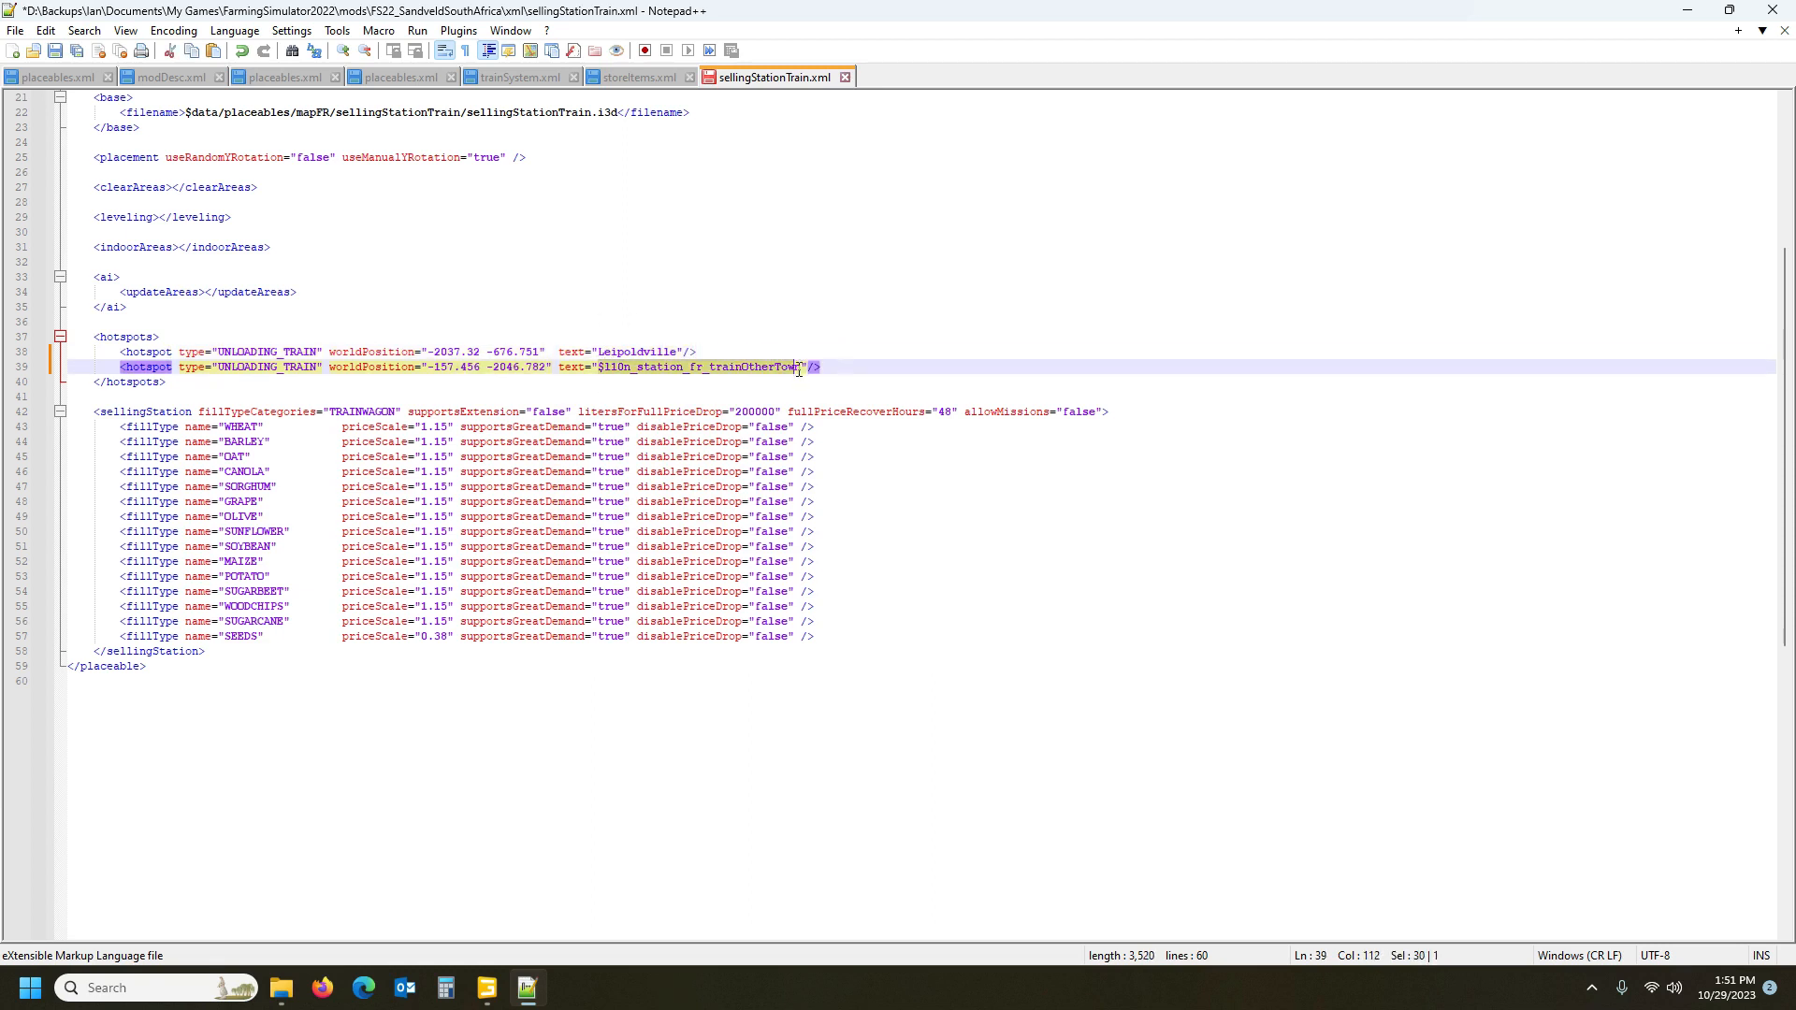
left_click(600, 365)
left_click_drag(600, 370, 802, 366)
type("Sandveld")
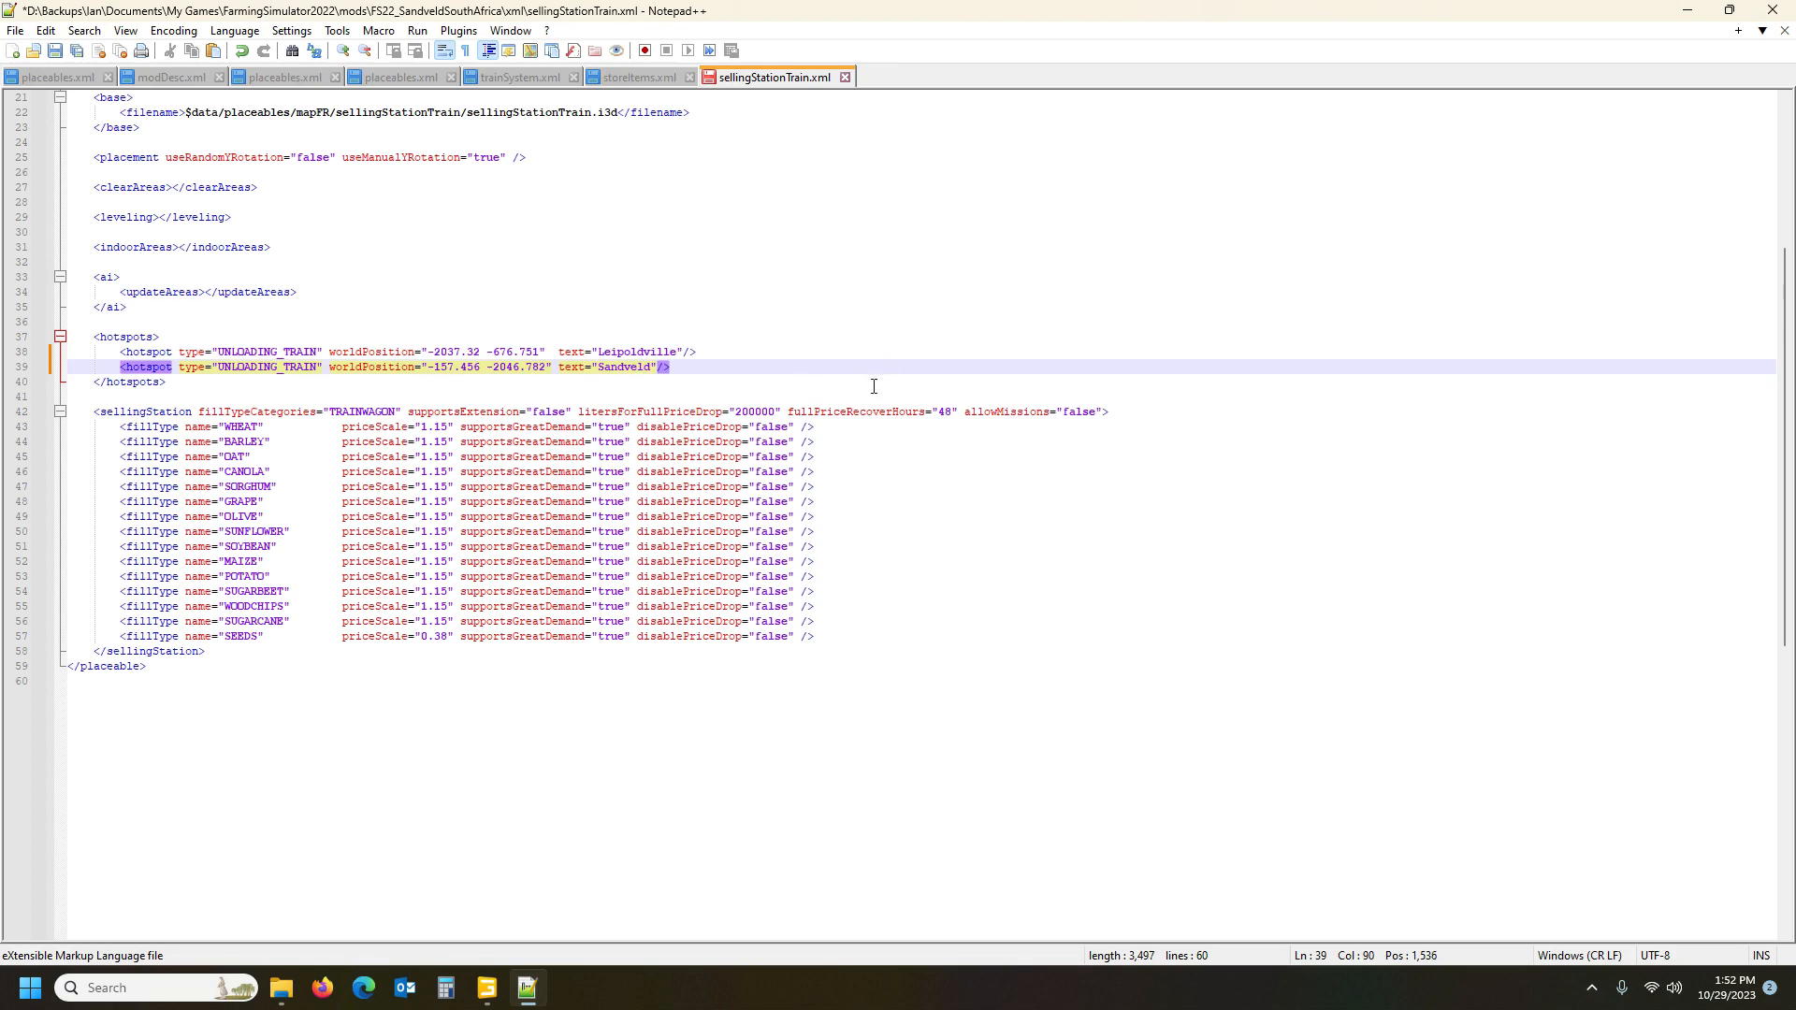
In GIANTS Editor, follow the railway across the map to the BKB buildings and examine their signs for the town's name
mouse_move(485, 997)
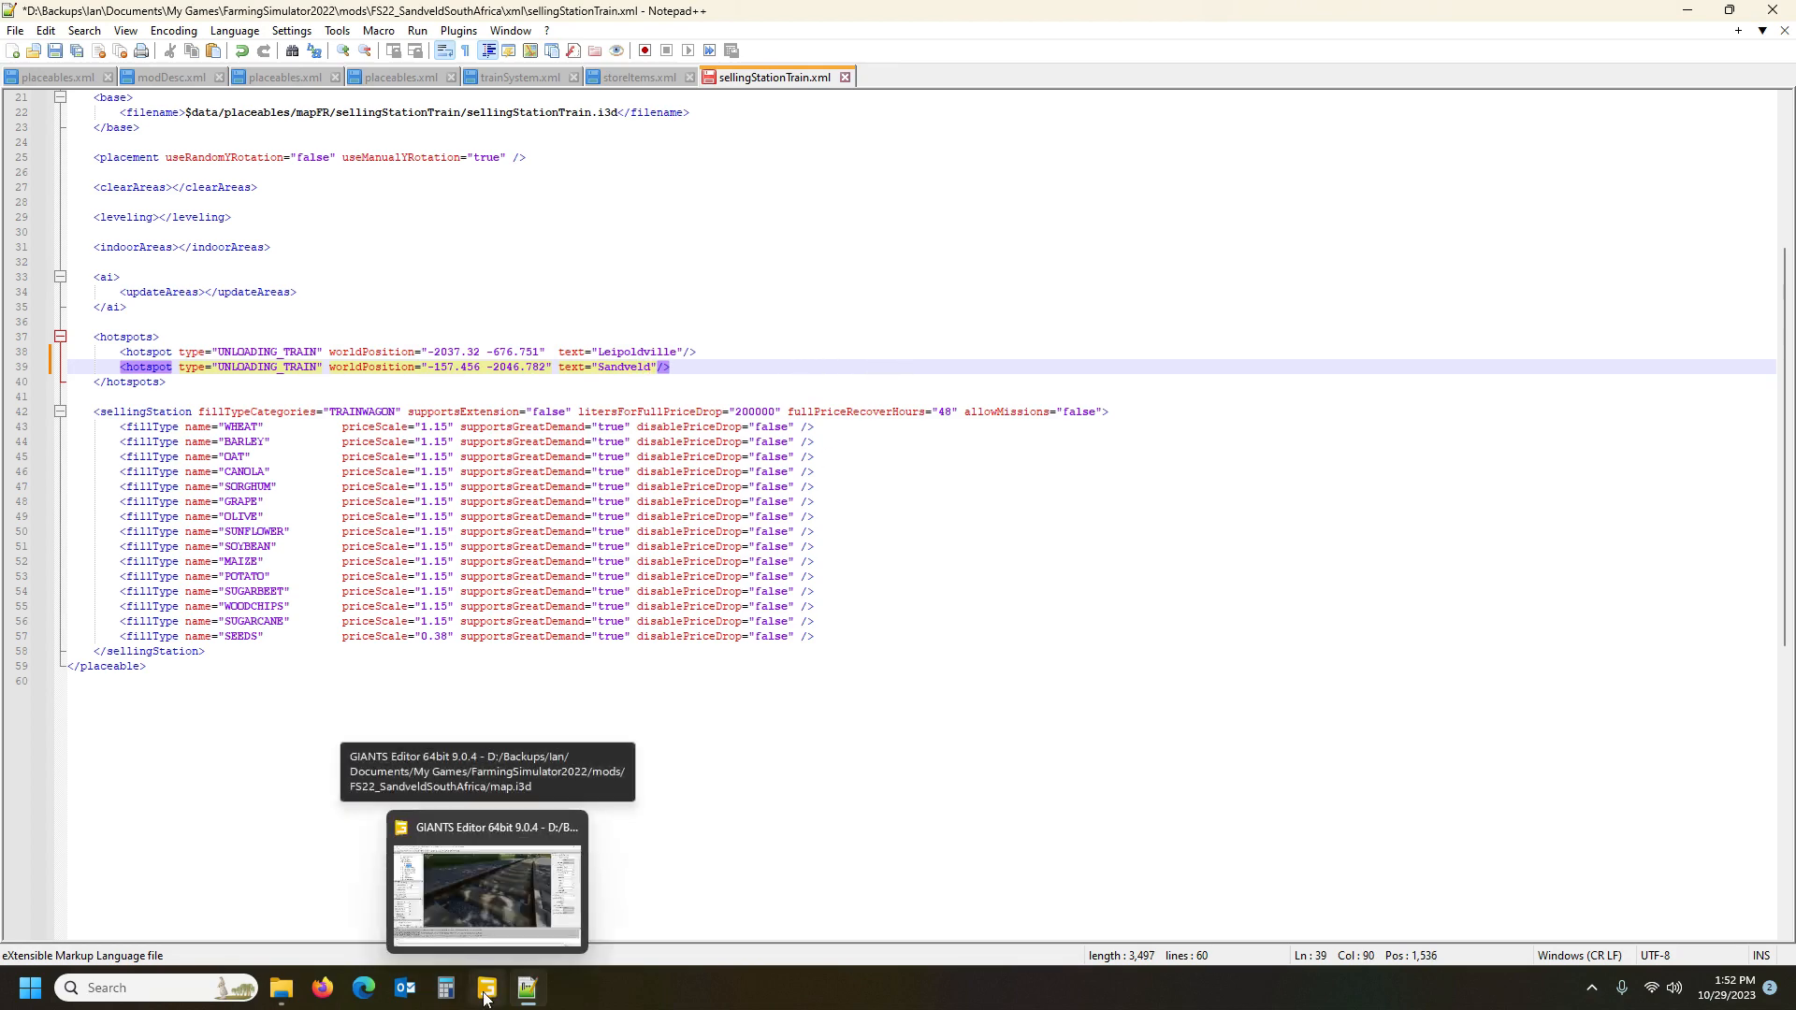
left_click(486, 997)
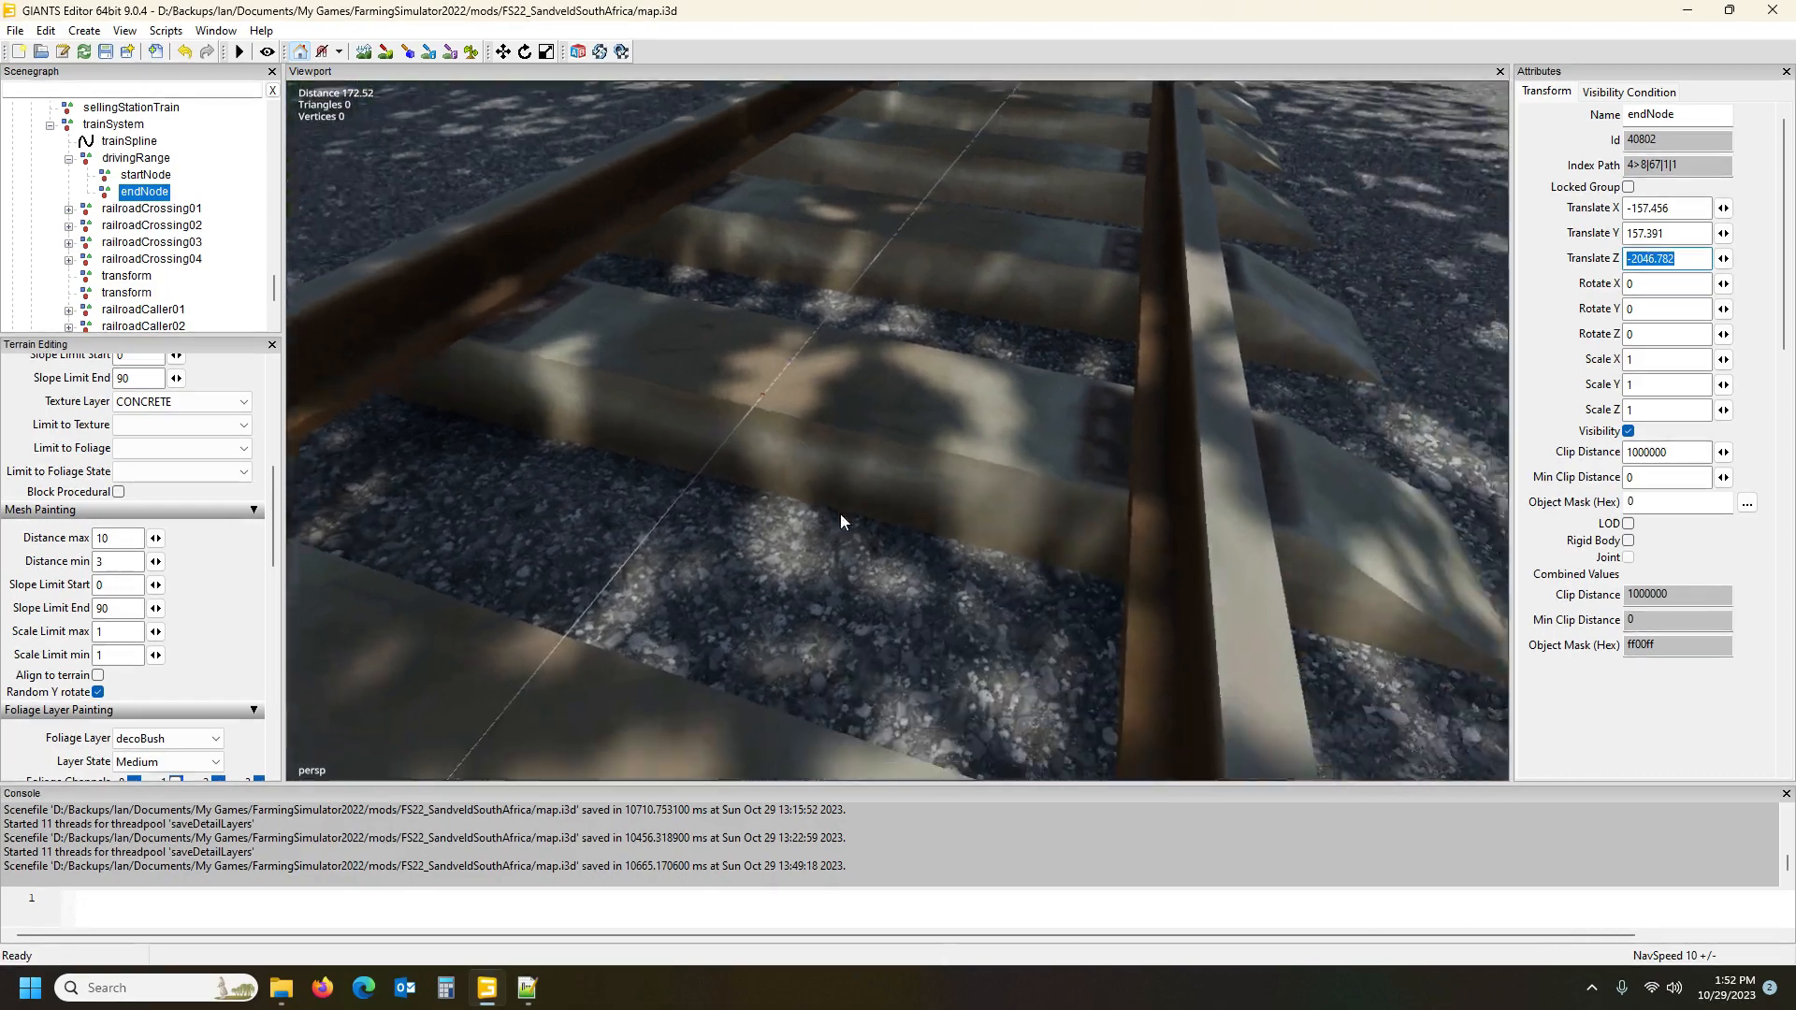
scroll(844, 515, "down", 5)
left_click_drag(855, 508, 1099, 419, "alt")
left_click_drag(749, 486, 1309, 542, "alt")
left_click_drag(878, 563, 1025, 511, "alt")
scroll(1025, 511, "up", 5)
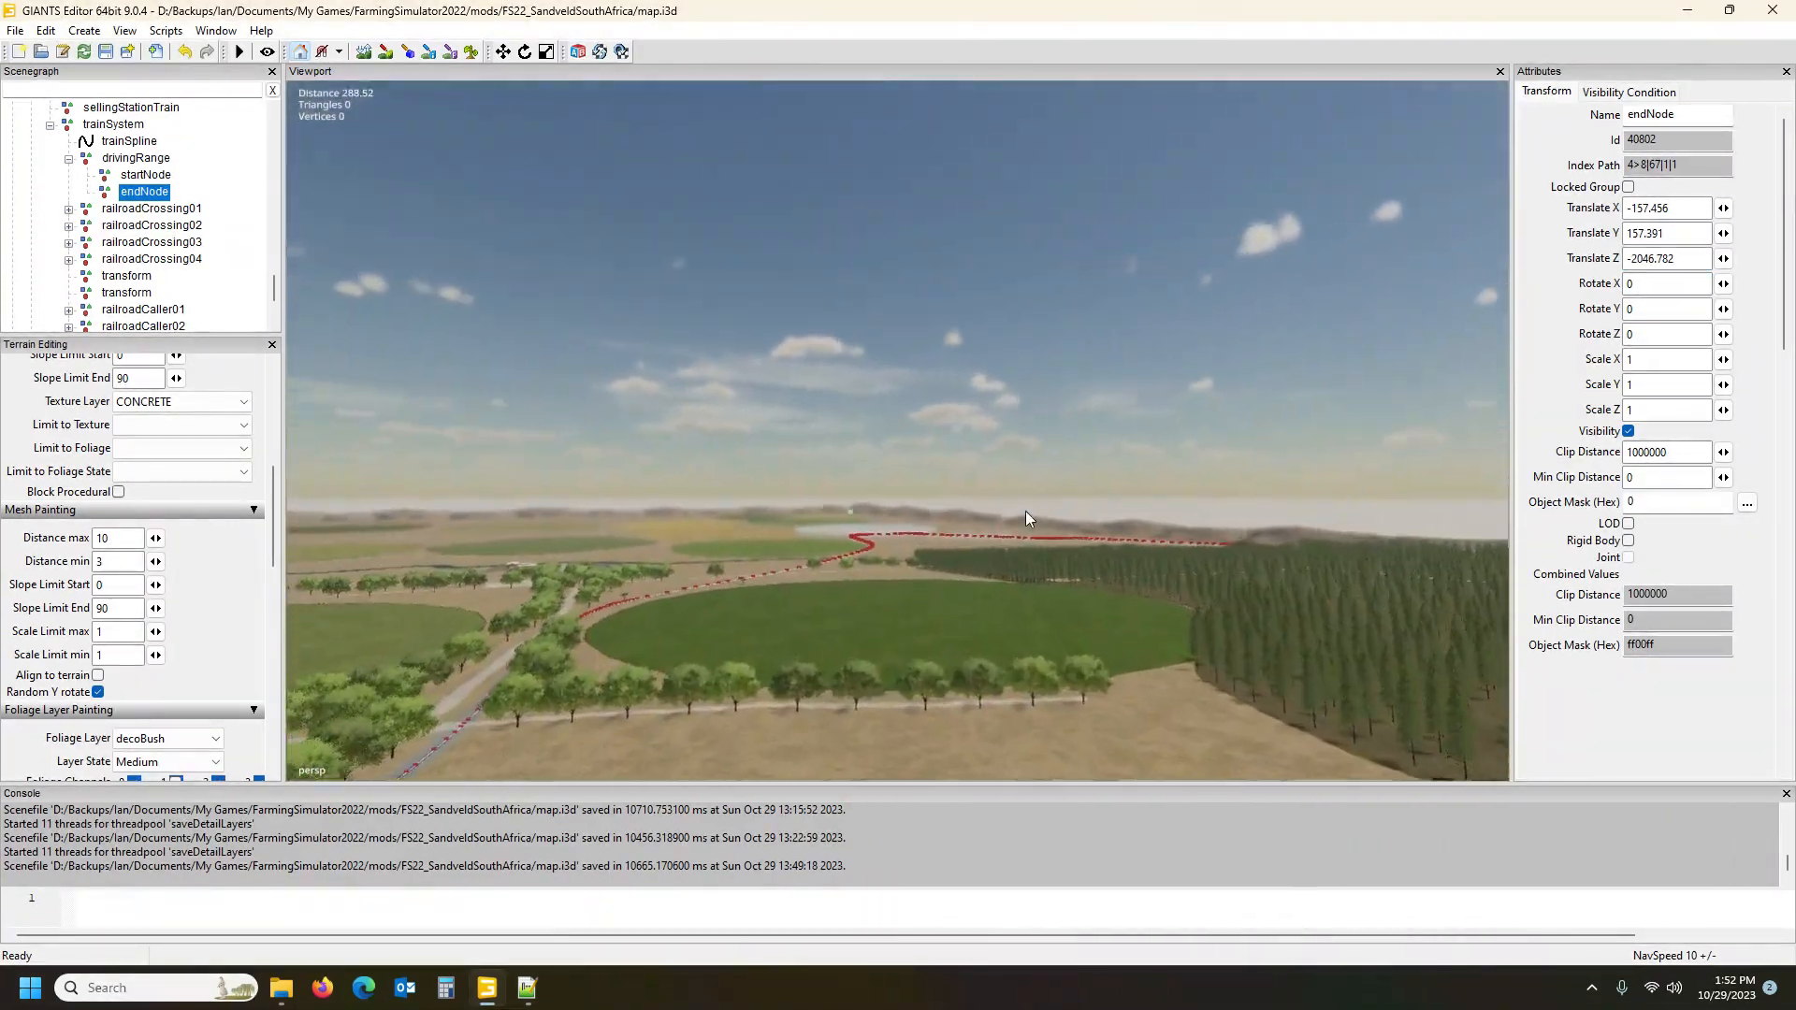
scroll(1030, 519, "up", 8)
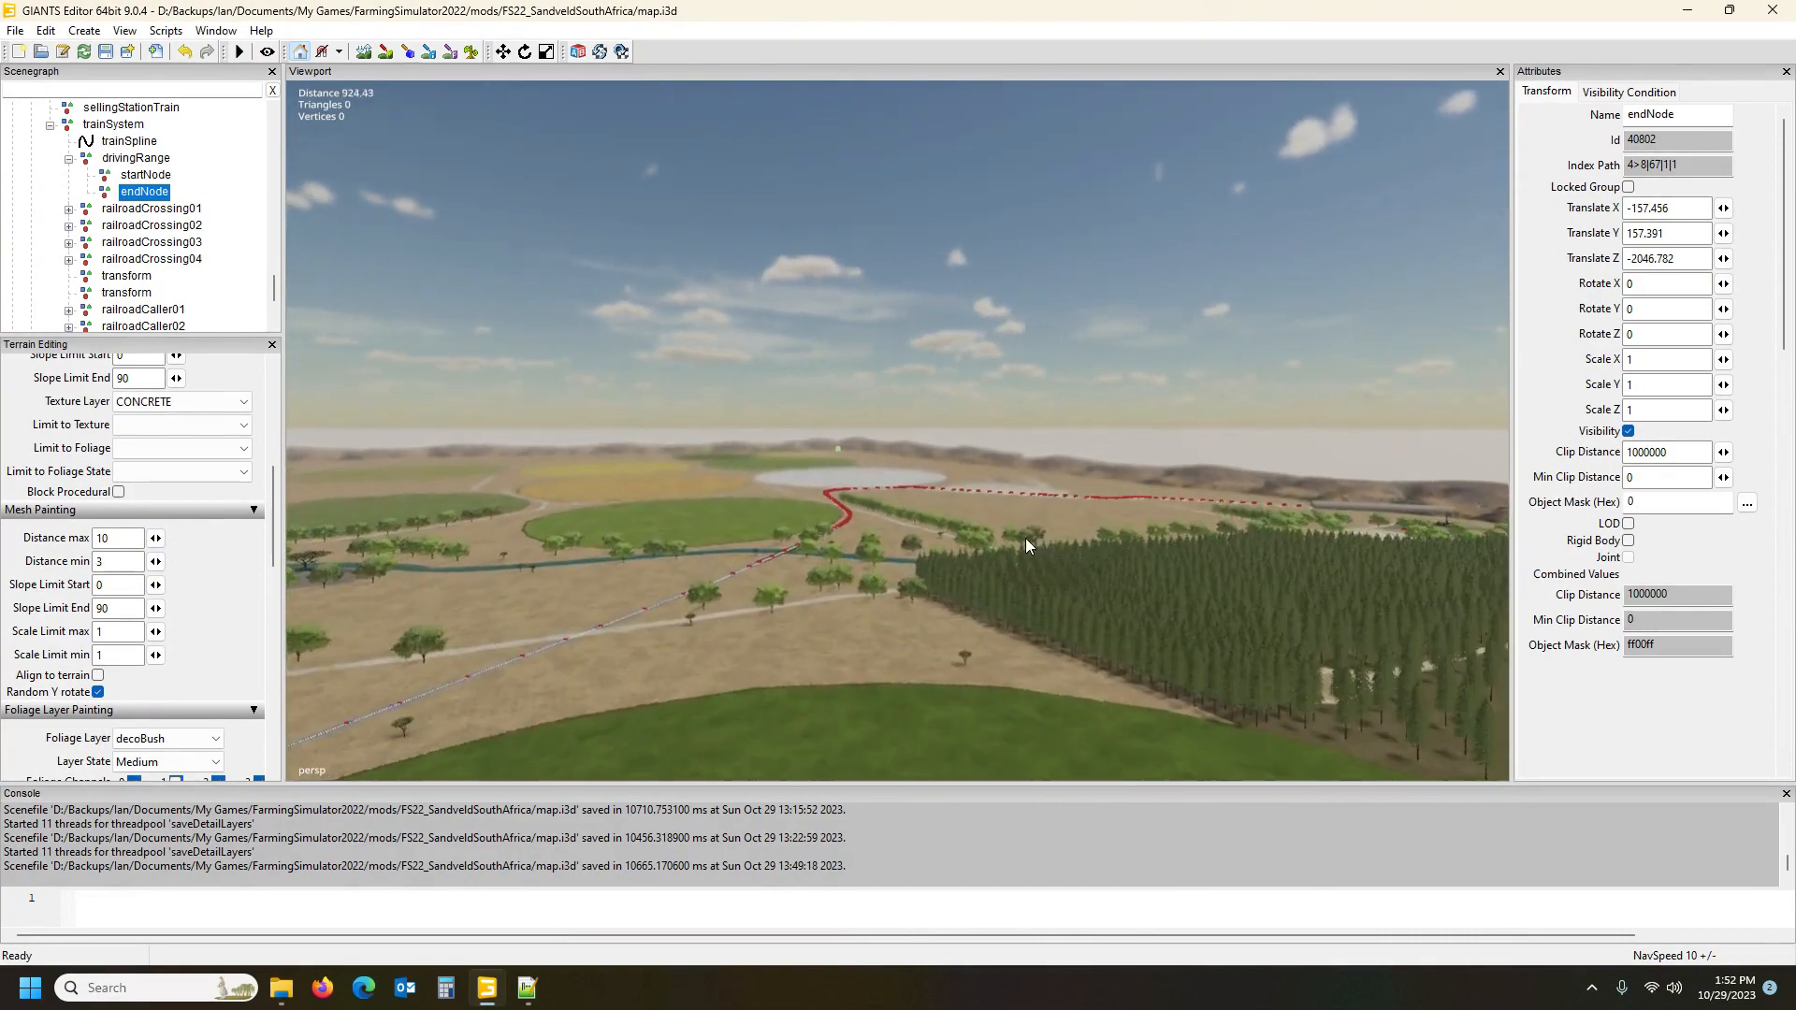
scroll(1019, 539, "up", 10)
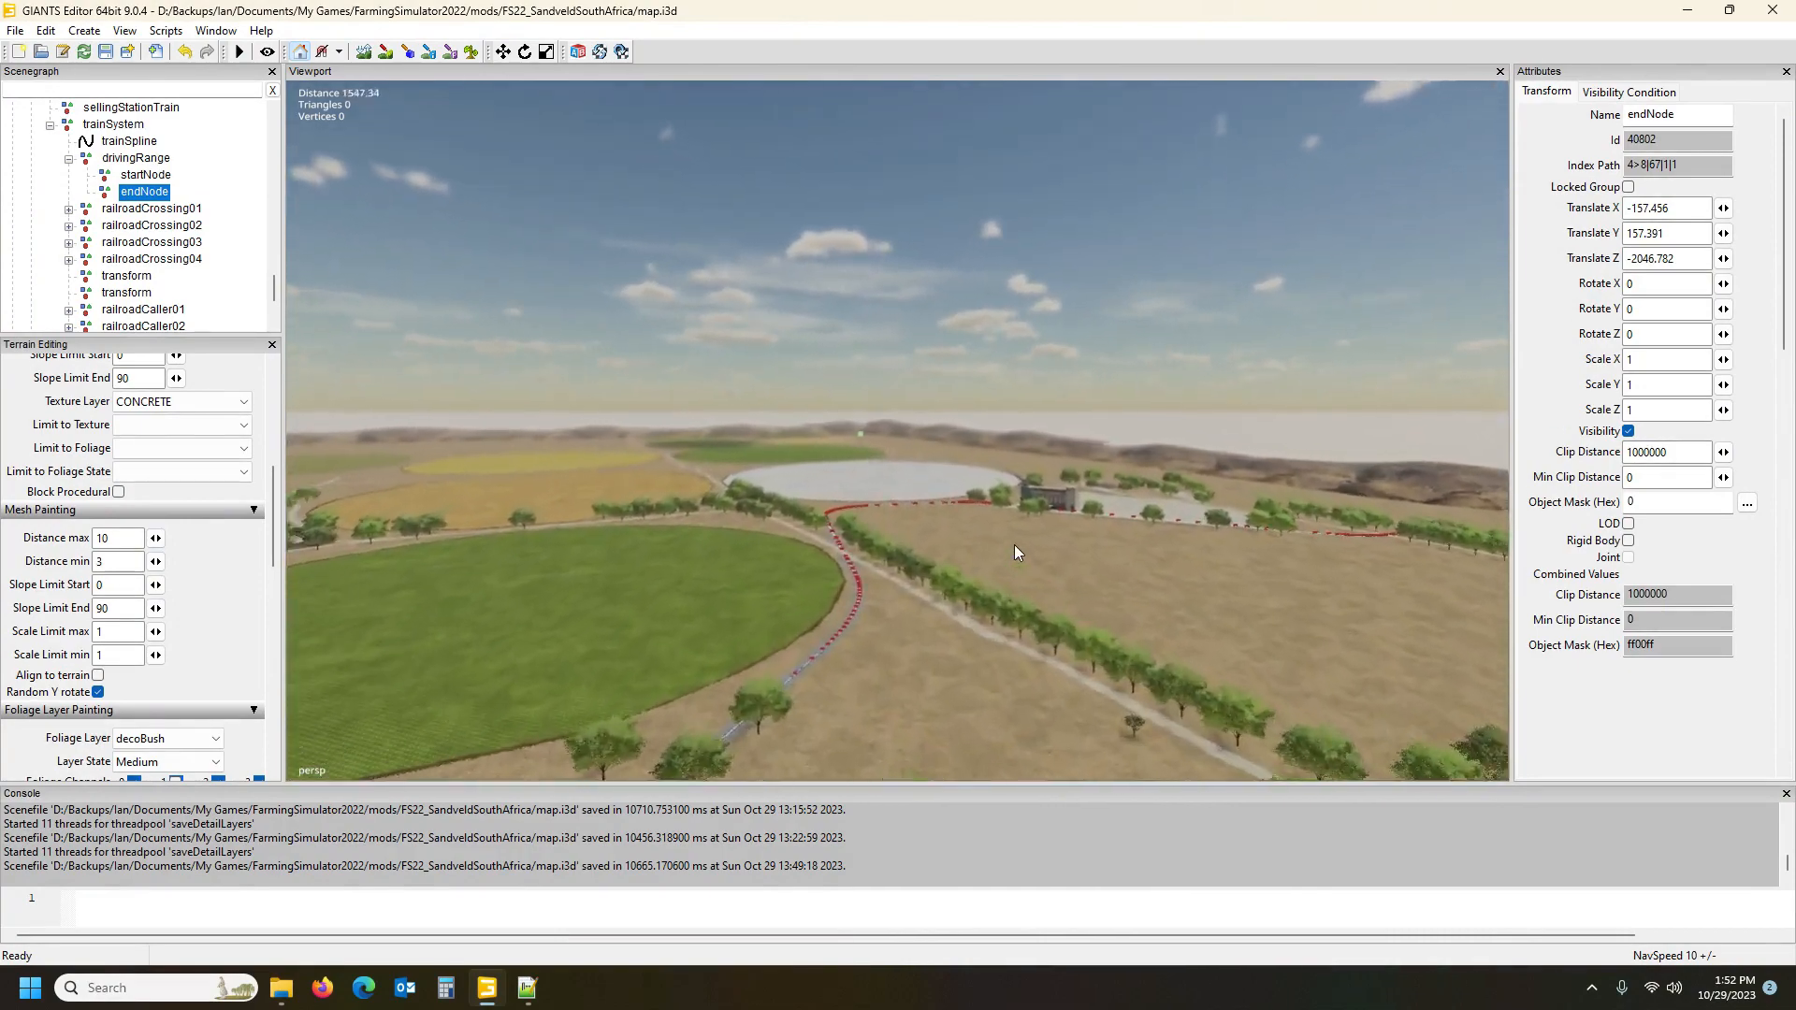
scroll(1014, 545, "up", 10)
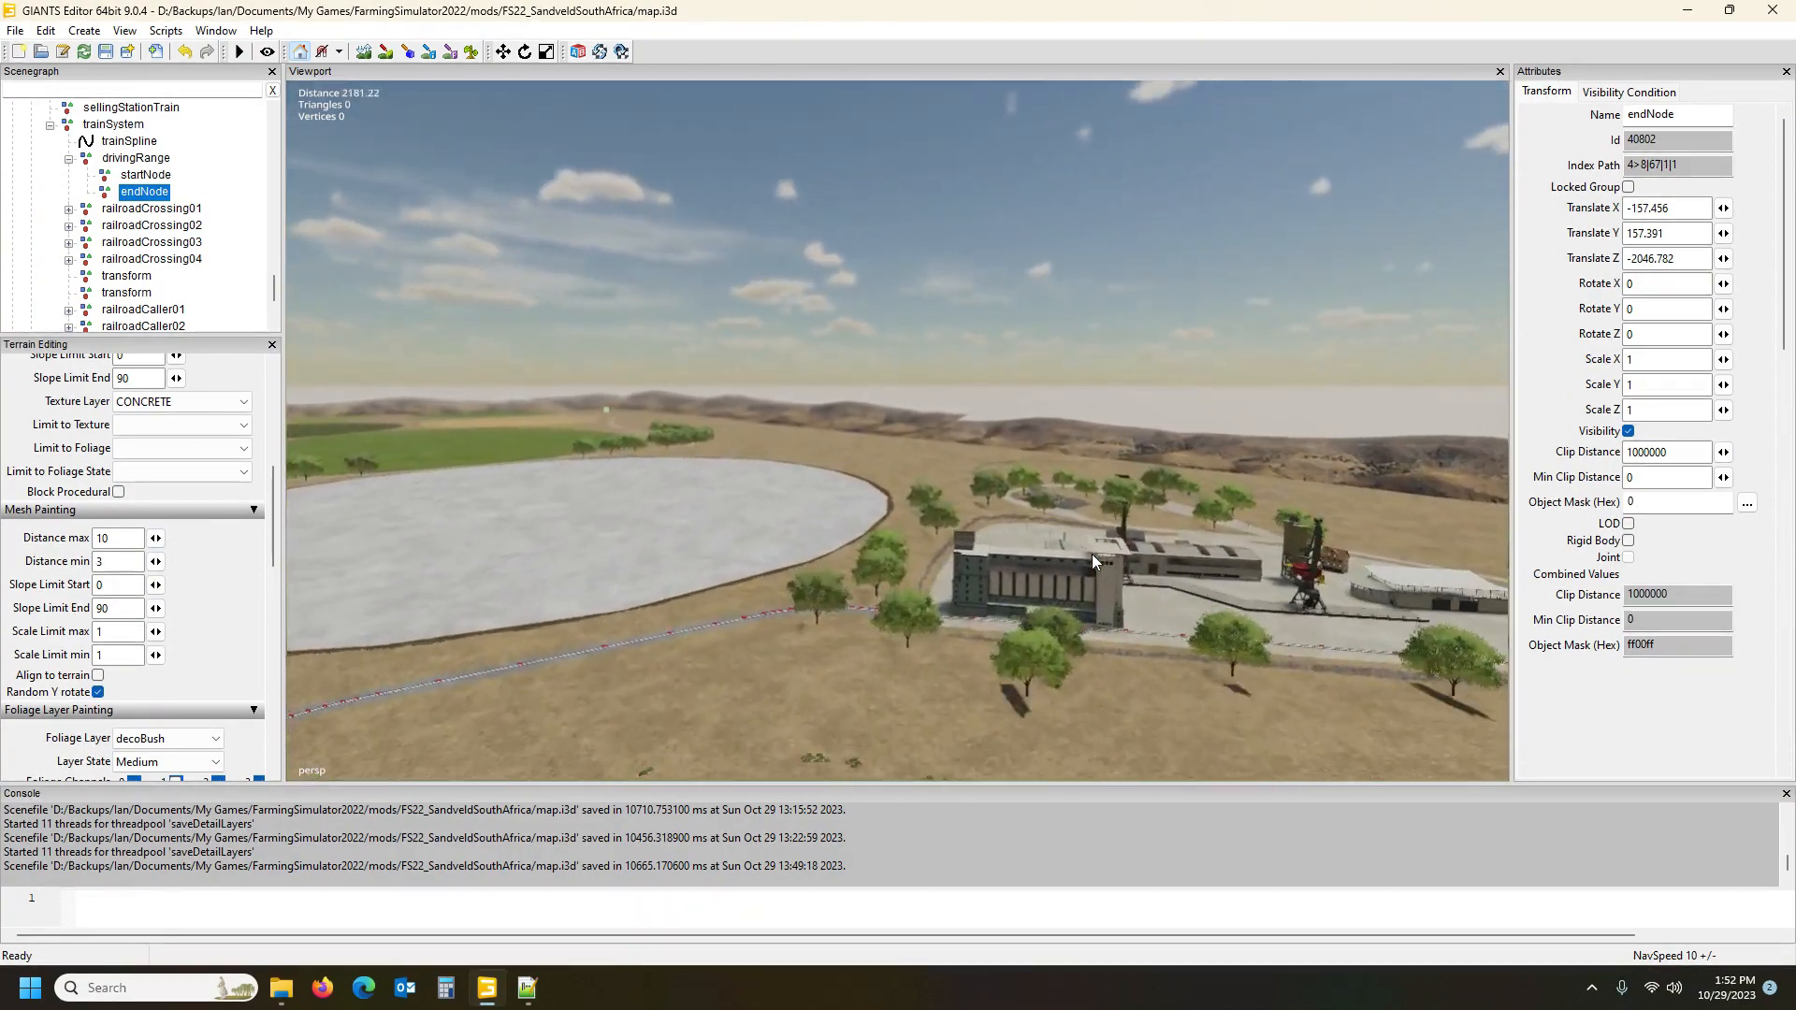
scroll(1092, 553, "up", 5)
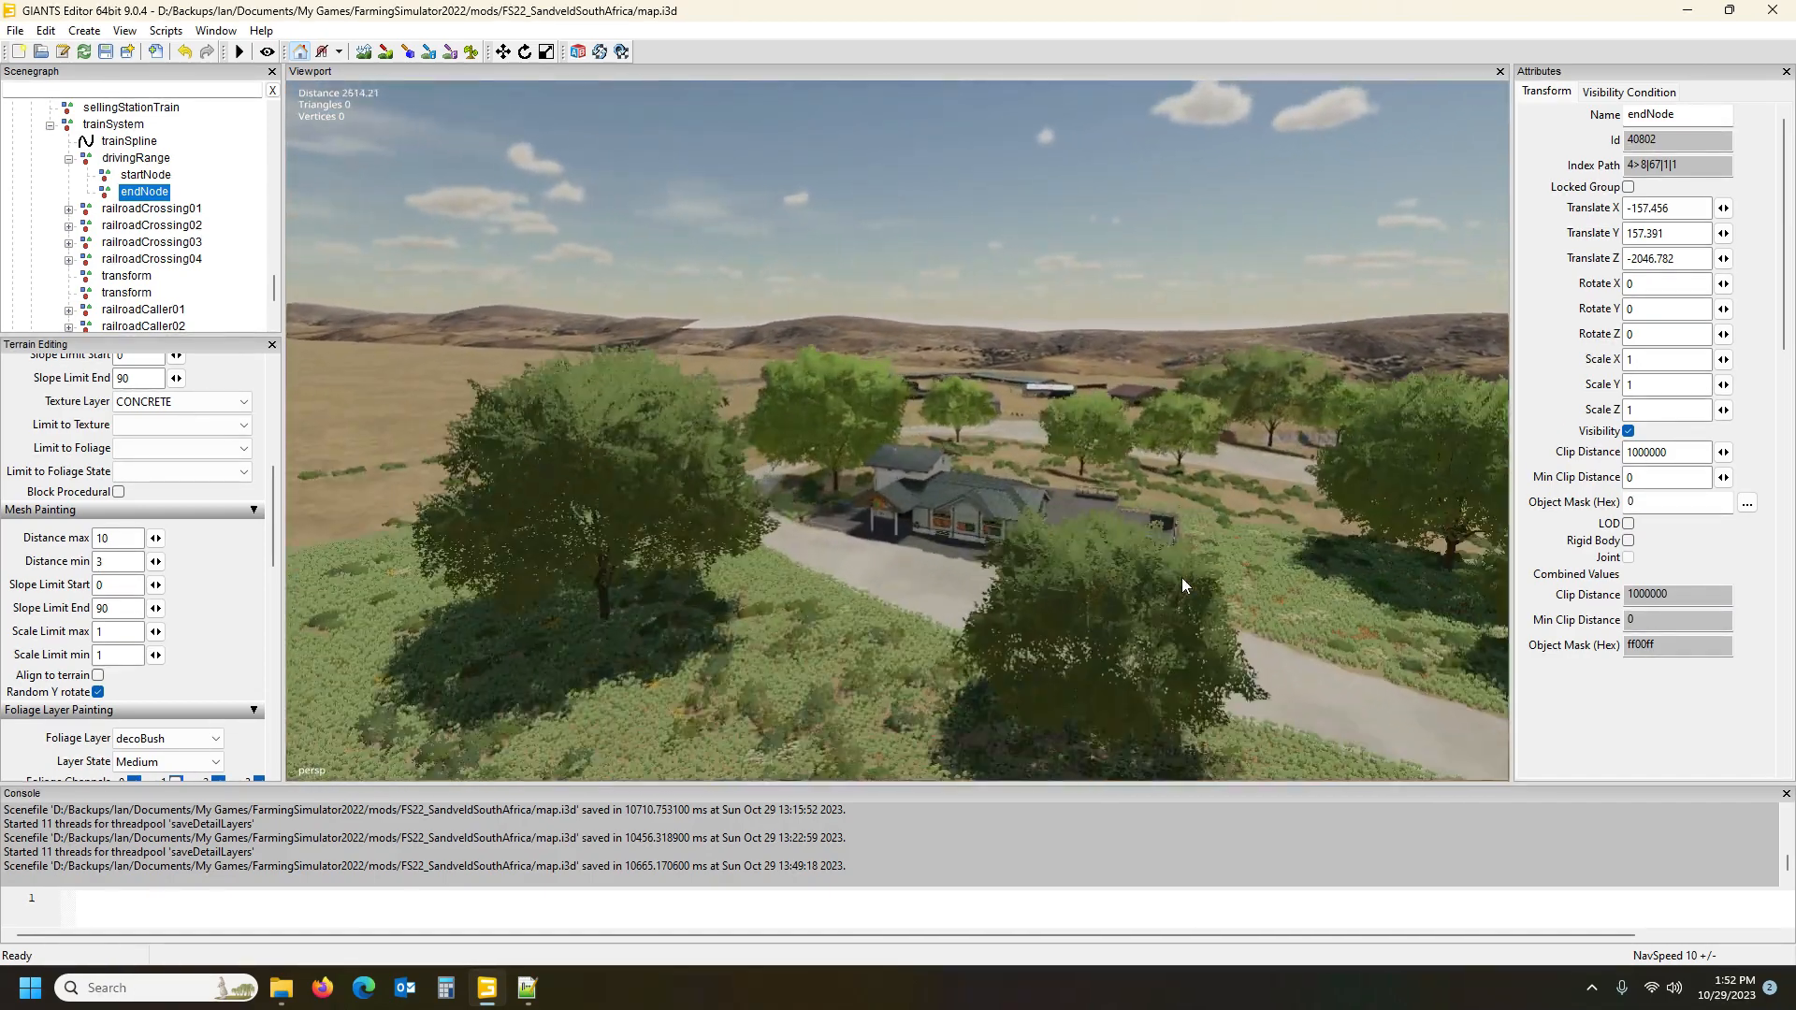
scroll(1181, 576, "up", 3)
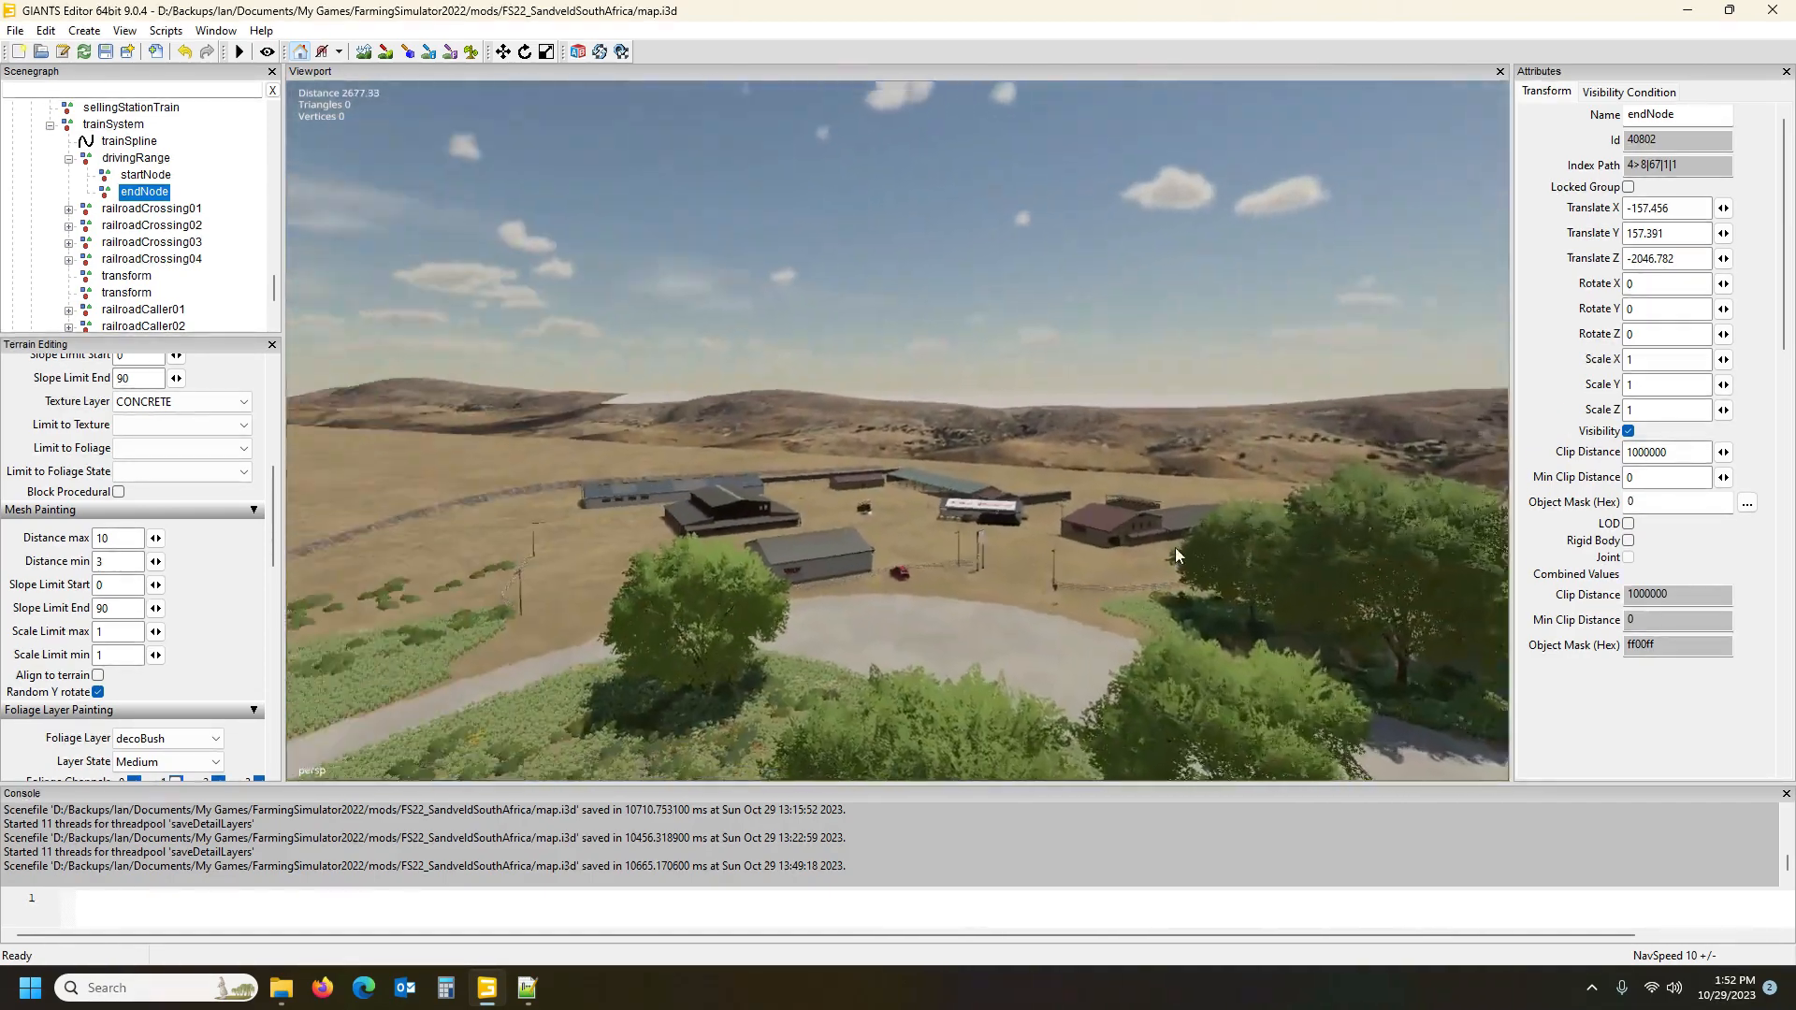
scroll(1176, 549, "up", 4)
left_click_drag(1200, 553, 1085, 638, "alt")
scroll(1120, 662, "up", 7)
scroll(1085, 645, "down", 1)
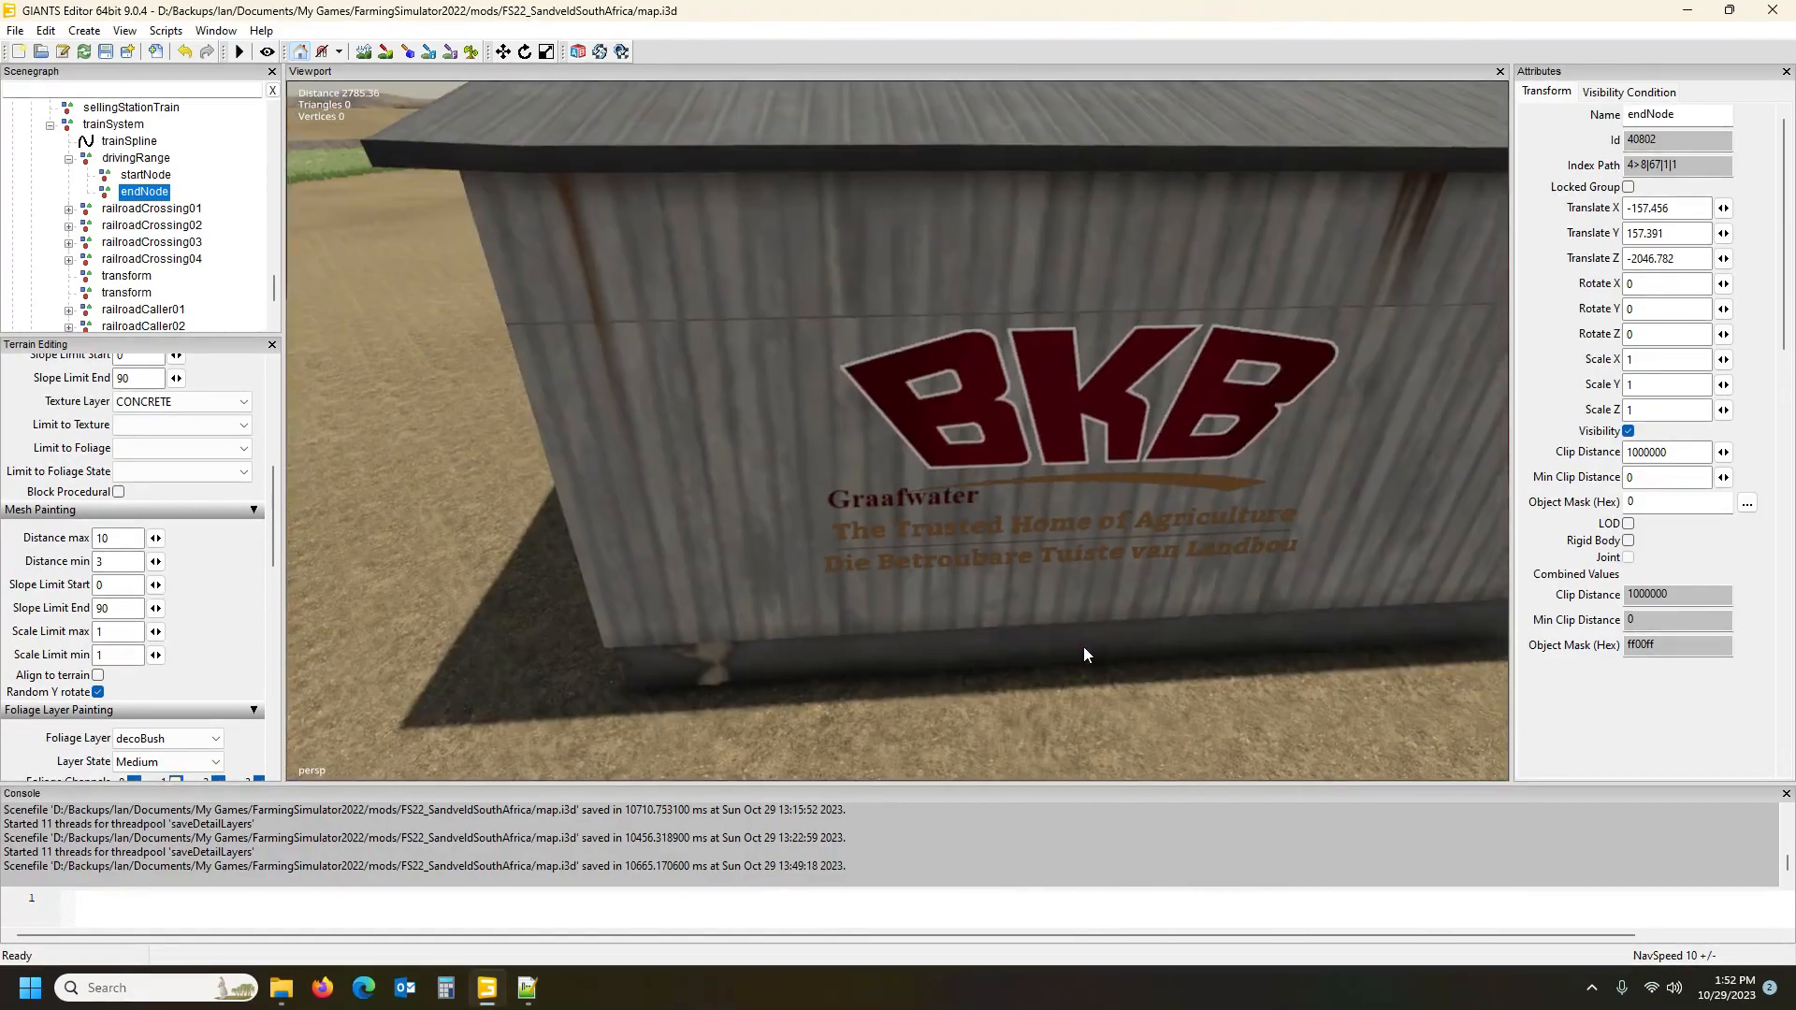
scroll(1080, 648, "down", 8)
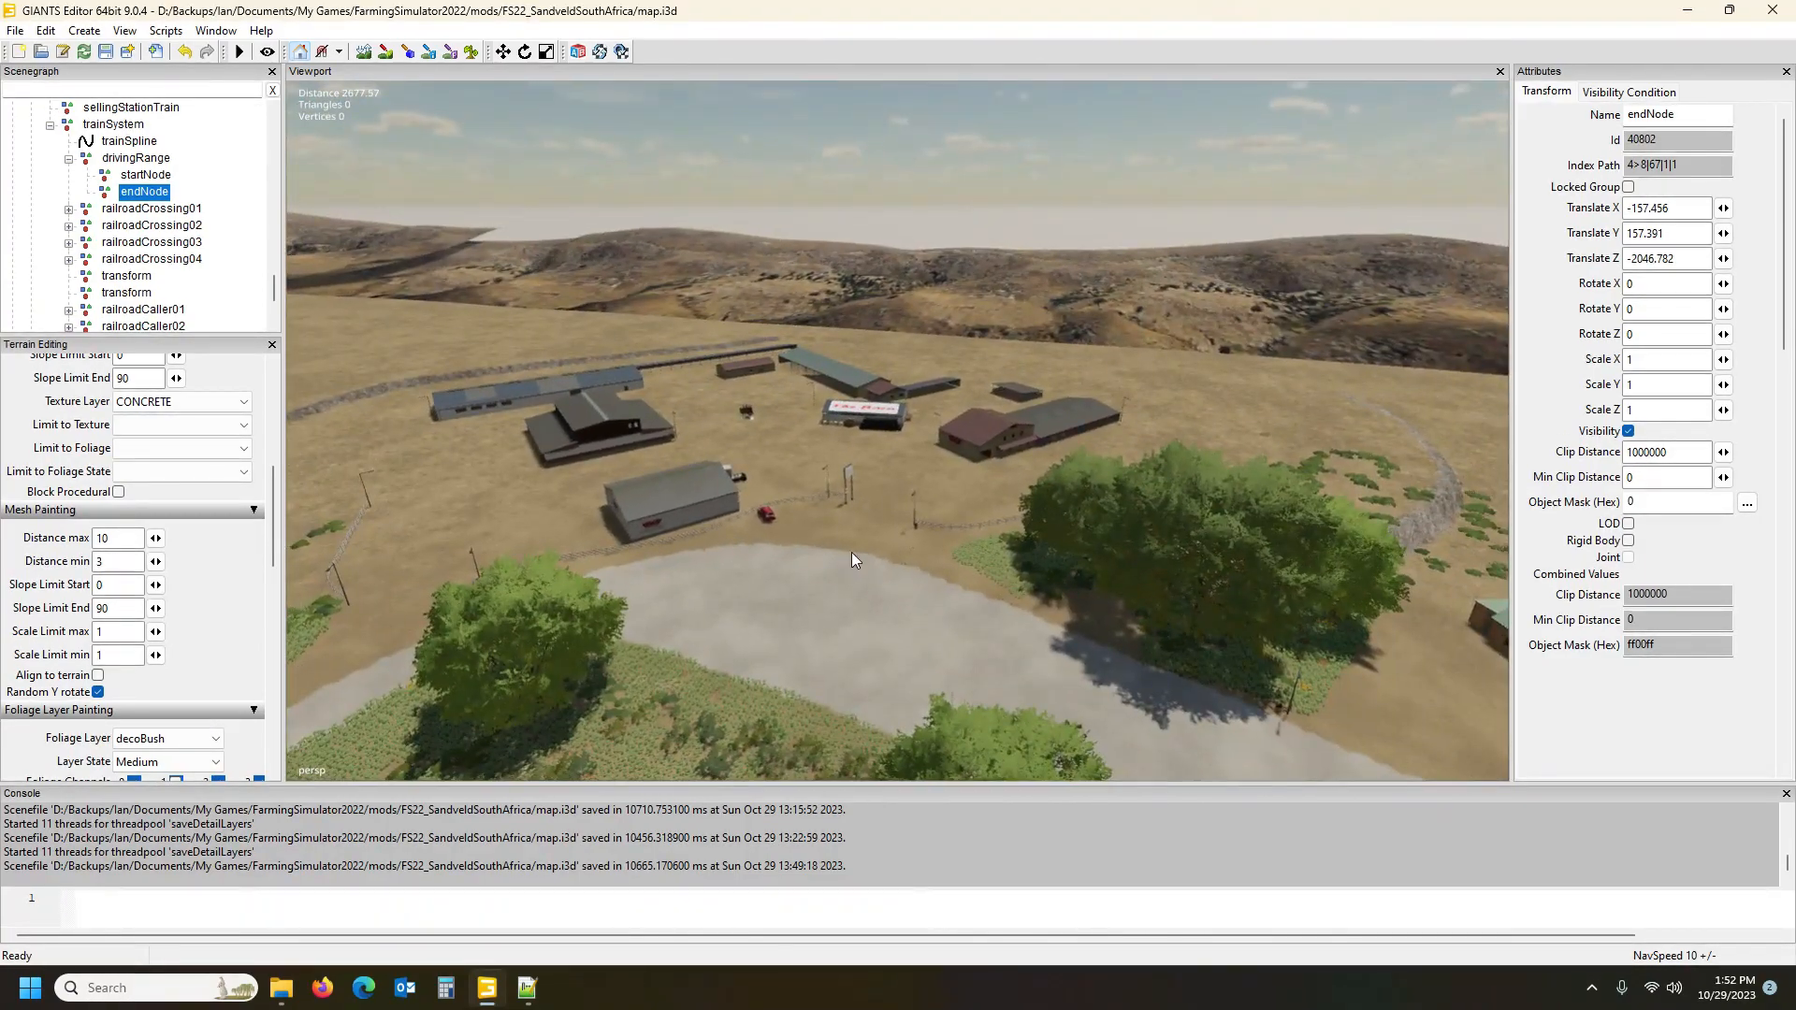
scroll(870, 520, "up", 6)
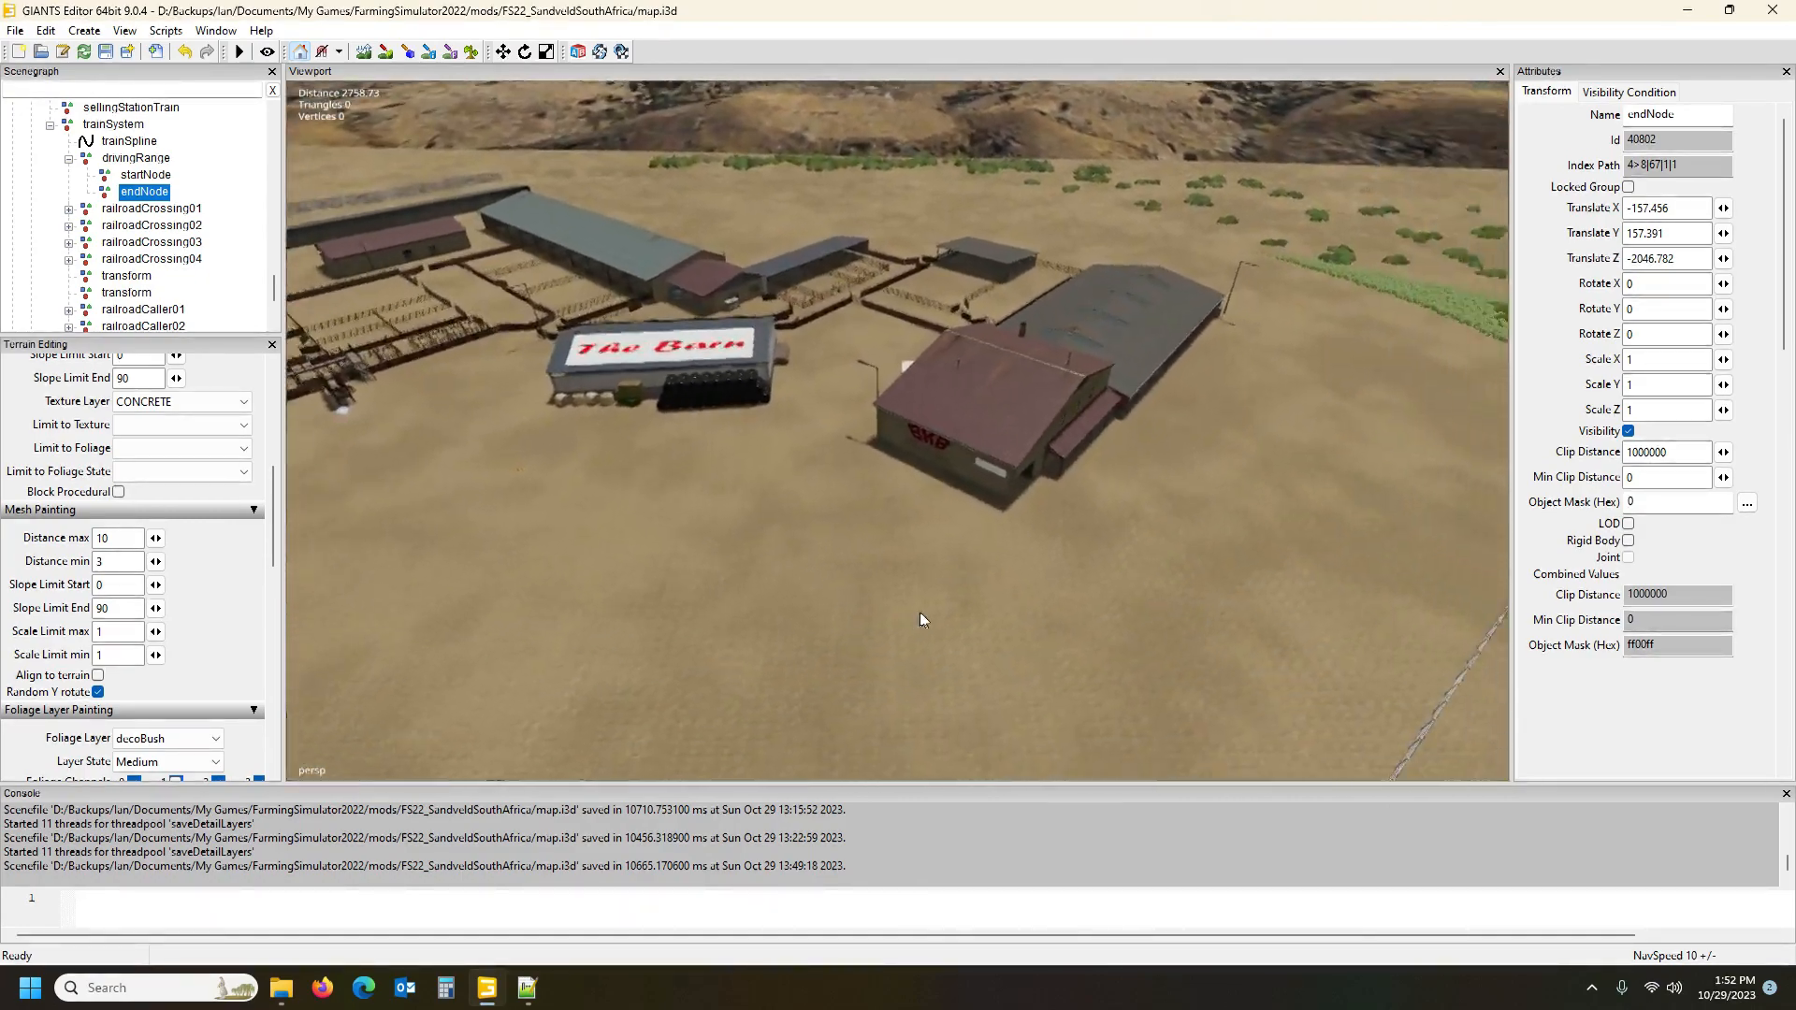
left_click_drag(916, 612, 1092, 581, "alt")
scroll(1093, 581, "down", 5)
left_click_drag(806, 550, 1057, 540, "alt")
scroll(1018, 469, "up", 4)
scroll(1065, 545, "down", 6)
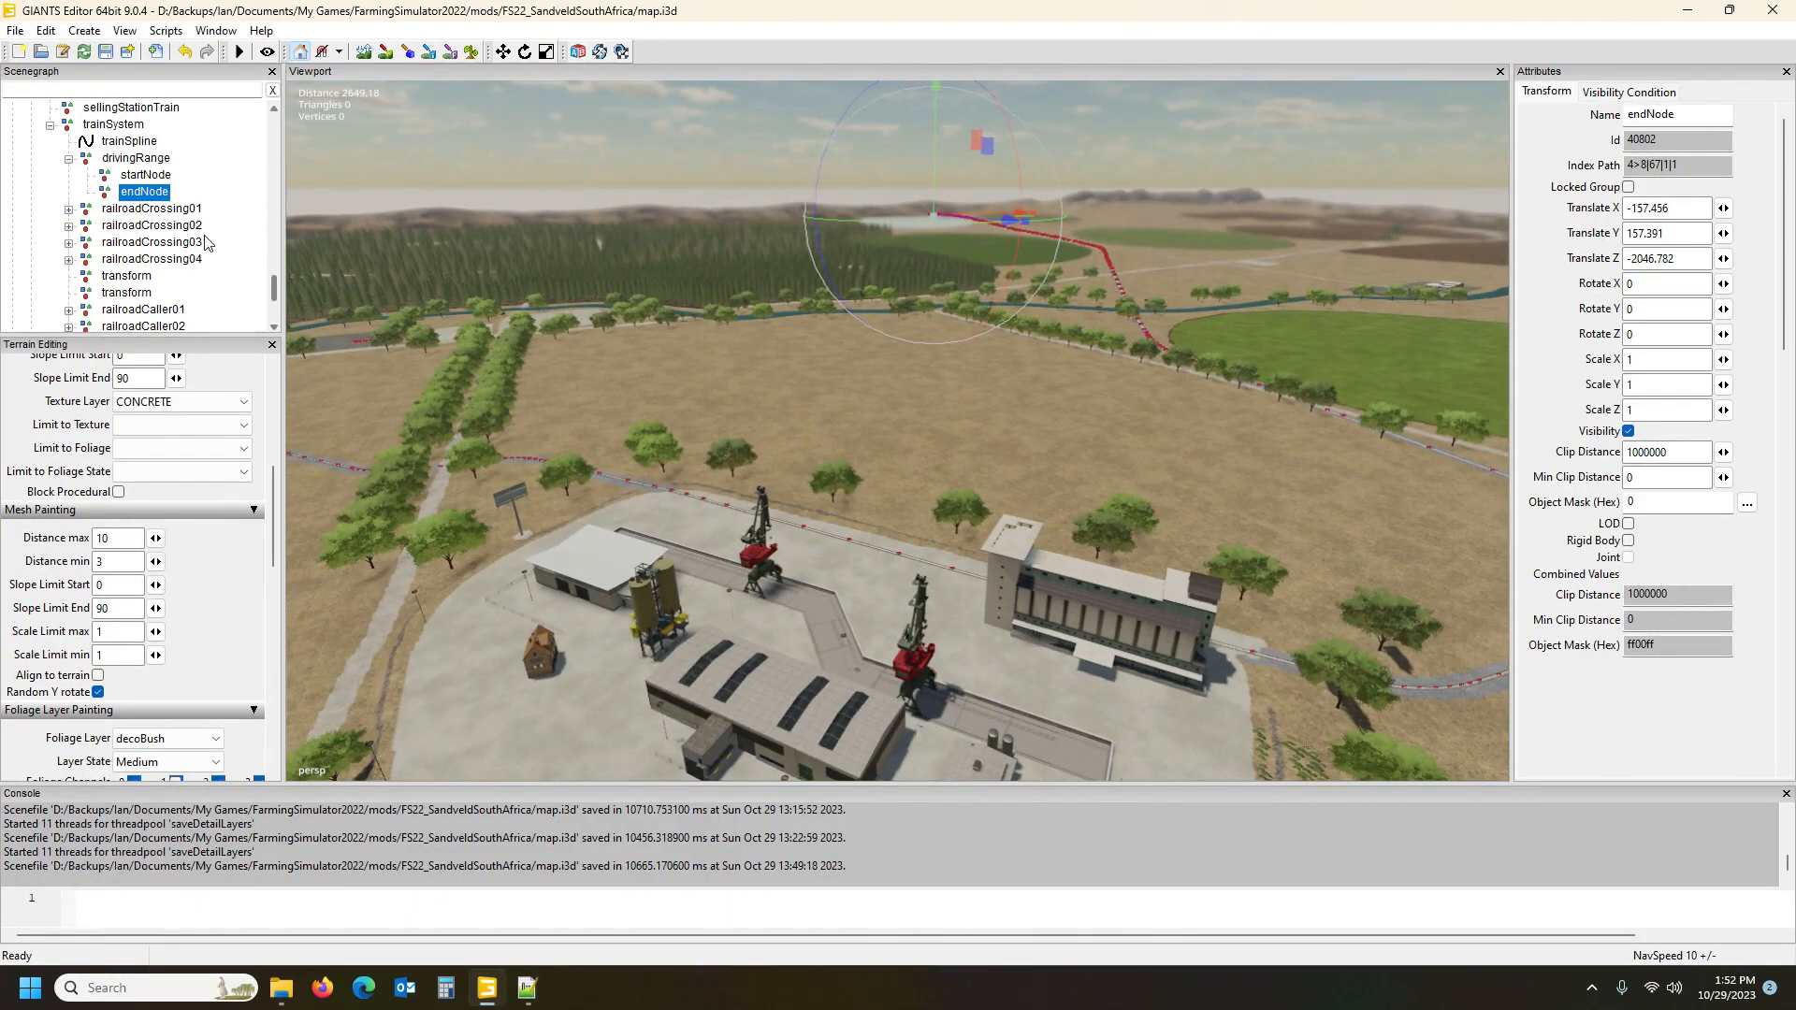
Back in Notepad++, change the second UNLOADING_TRAIN hotspot's text to "Graaf Water"
left_click(527, 988)
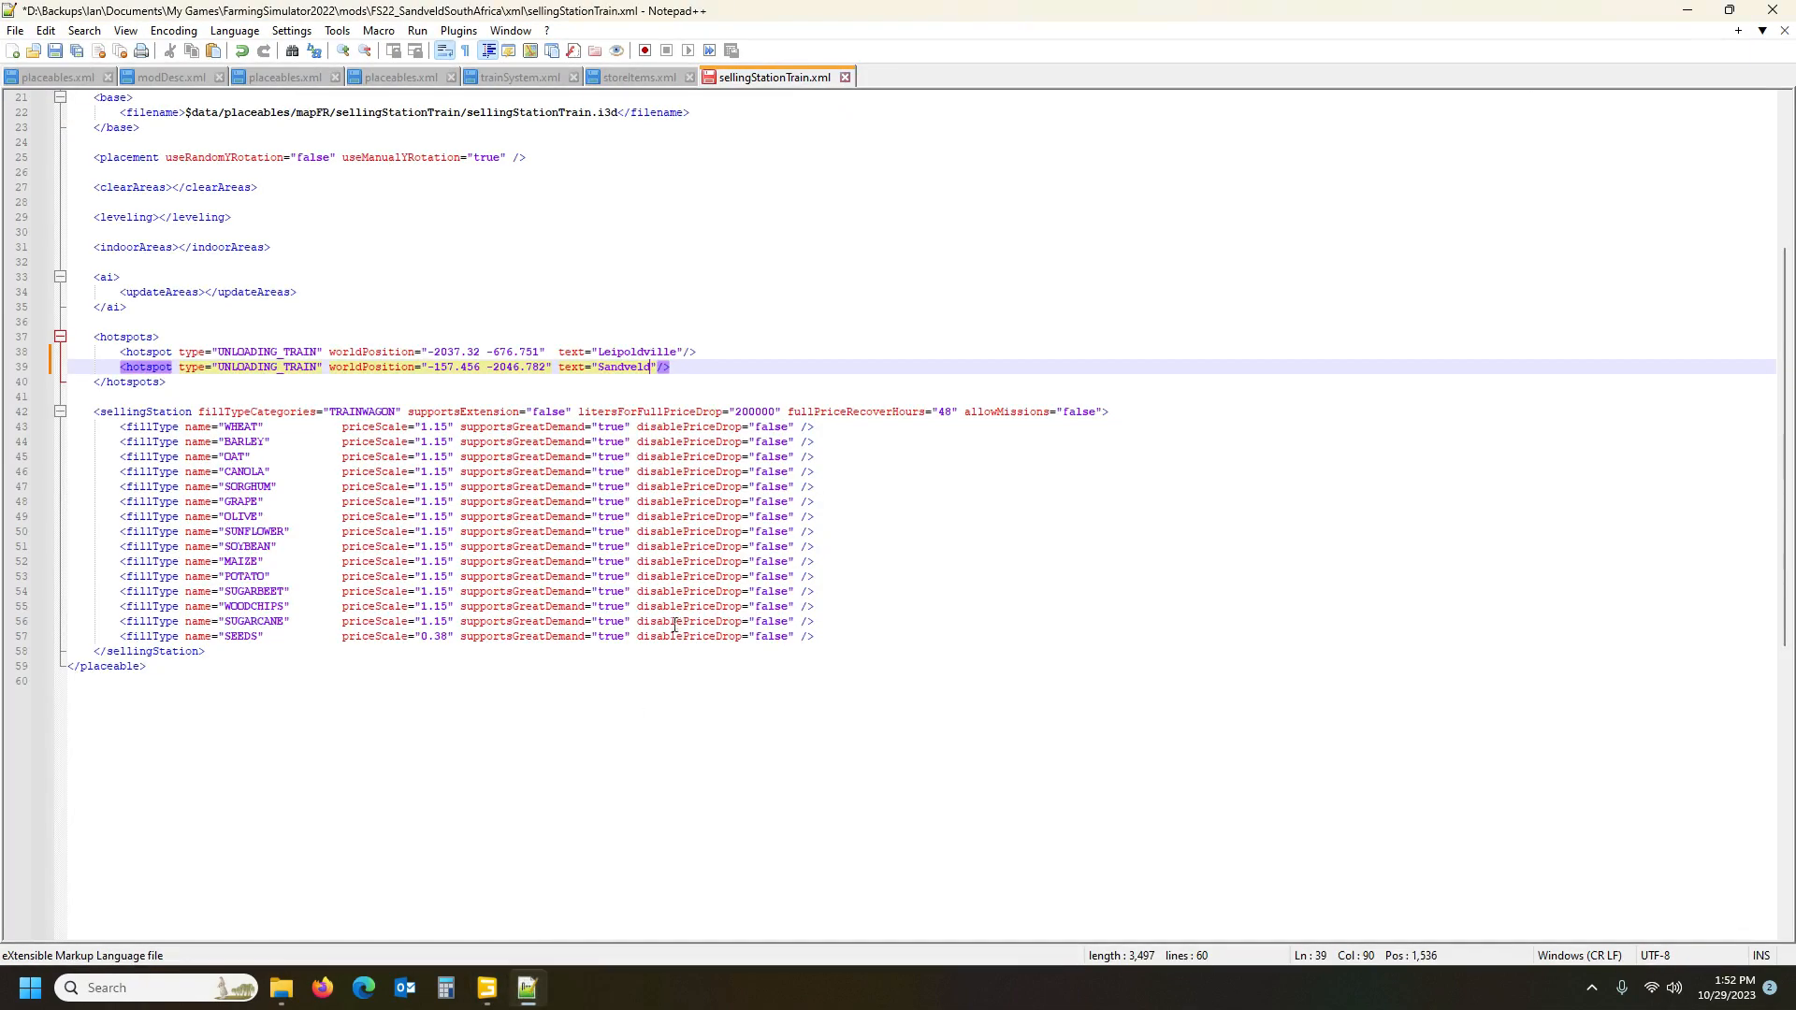
left_click_drag(598, 366, 639, 369)
type("GraafWater")
left_click(630, 367)
key("Up")
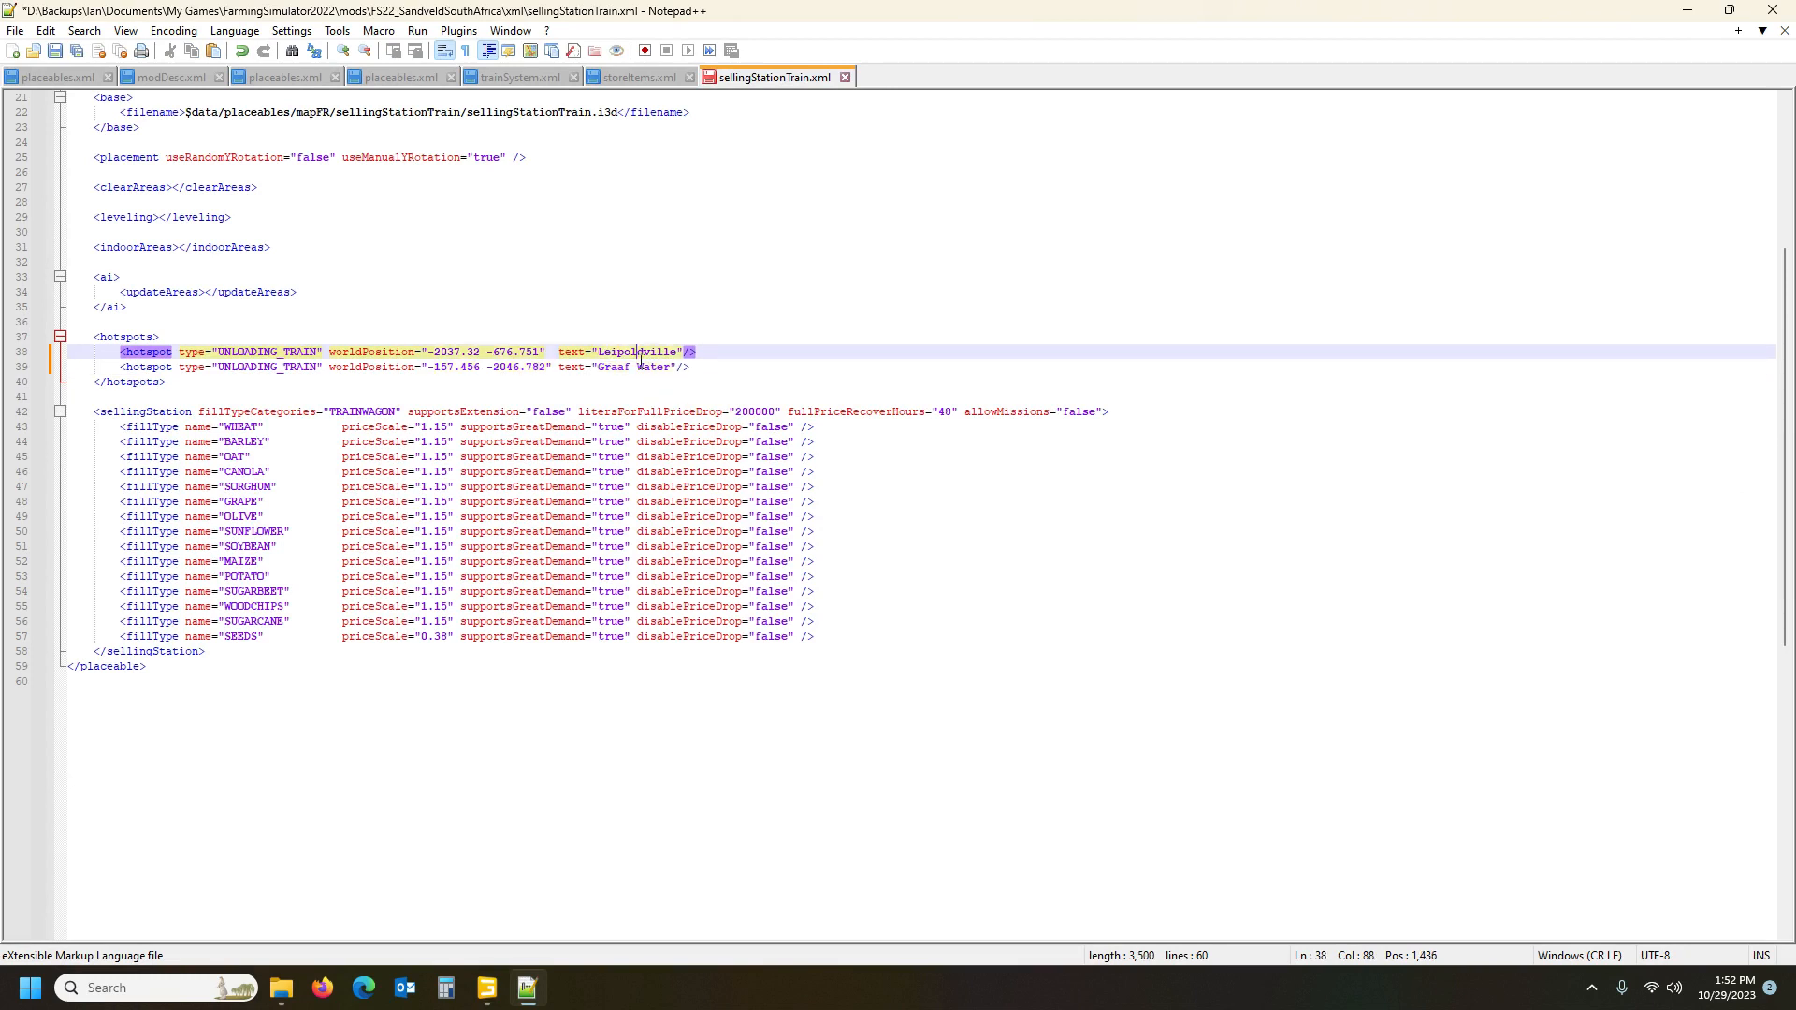
Correct the second UNLOADING_TRAIN hotspot's text to "Graafwater" and save sellingStationTrain.xml
key("Down")
key("BackSpace")
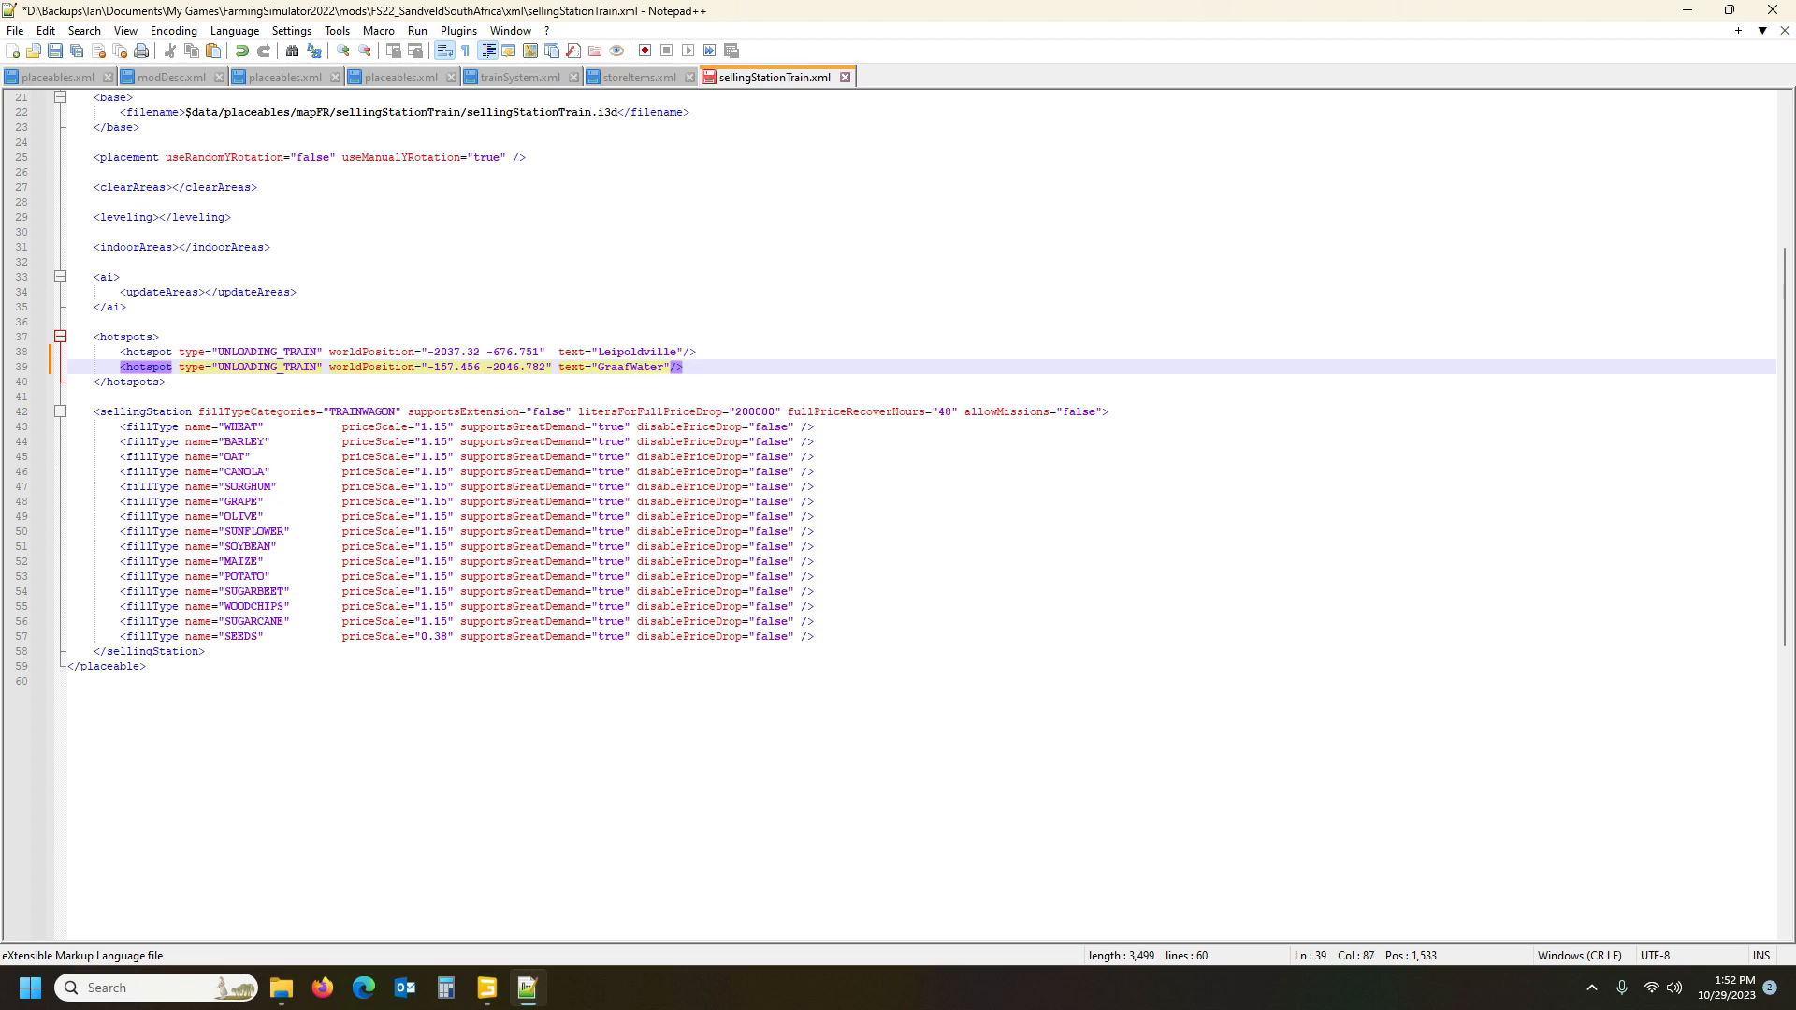
key("Delete")
type("w")
key("Up")
left_click(55, 50)
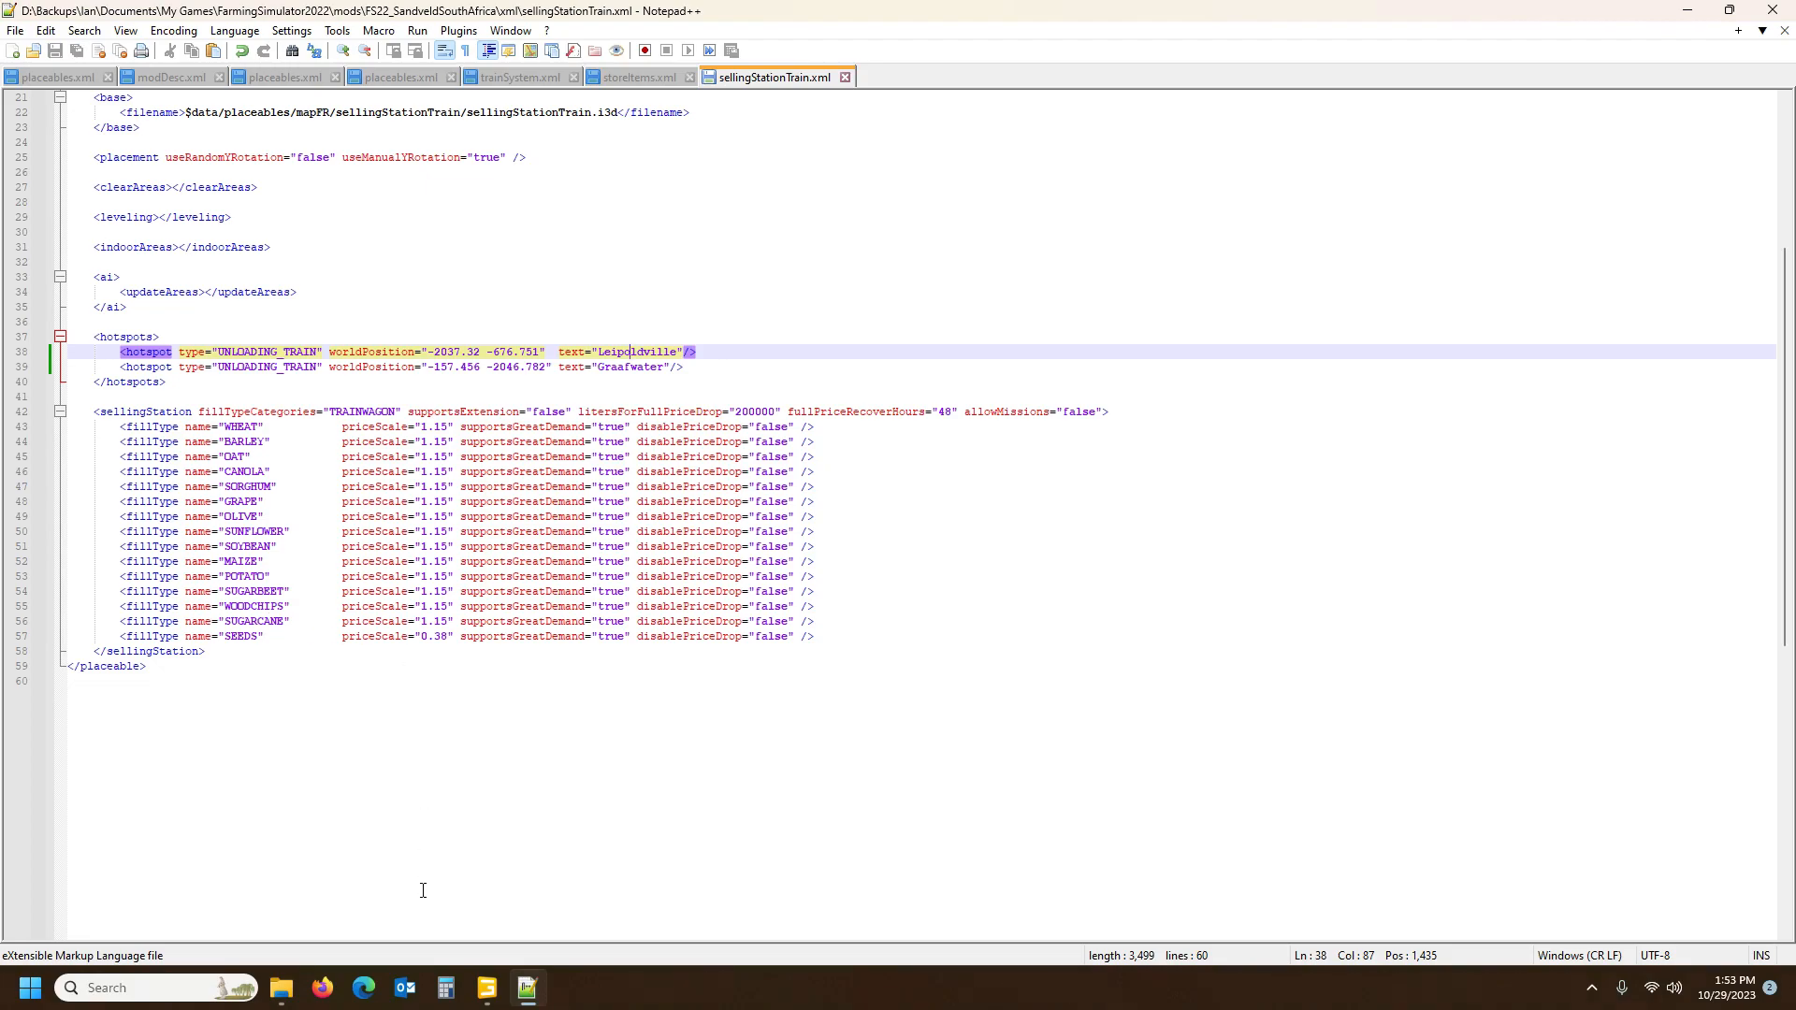
left_click(487, 988)
mouse_move(671, 432)
left_mouse_down("alt")
mouse_move(676, 379)
mouse_move(417, 393)
mouse_move(643, 412)
left_mouse_up("alt")
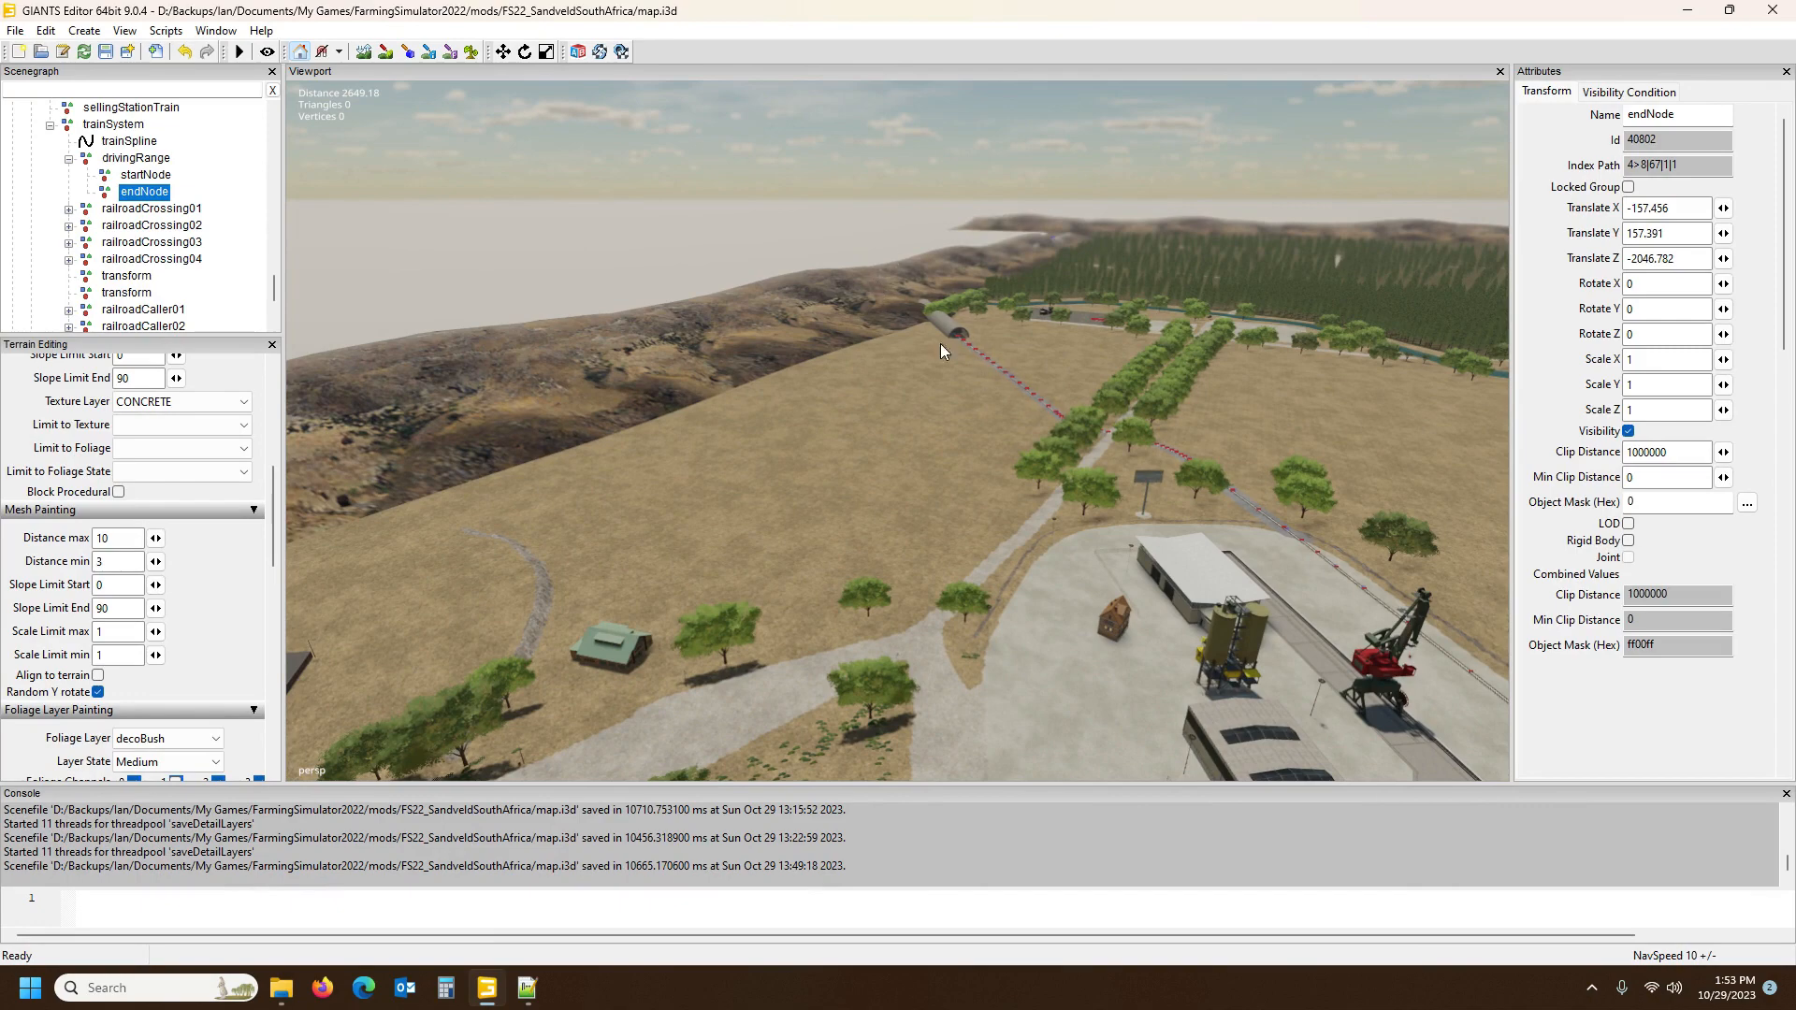
left_click_drag(874, 323, 1125, 225, "alt")
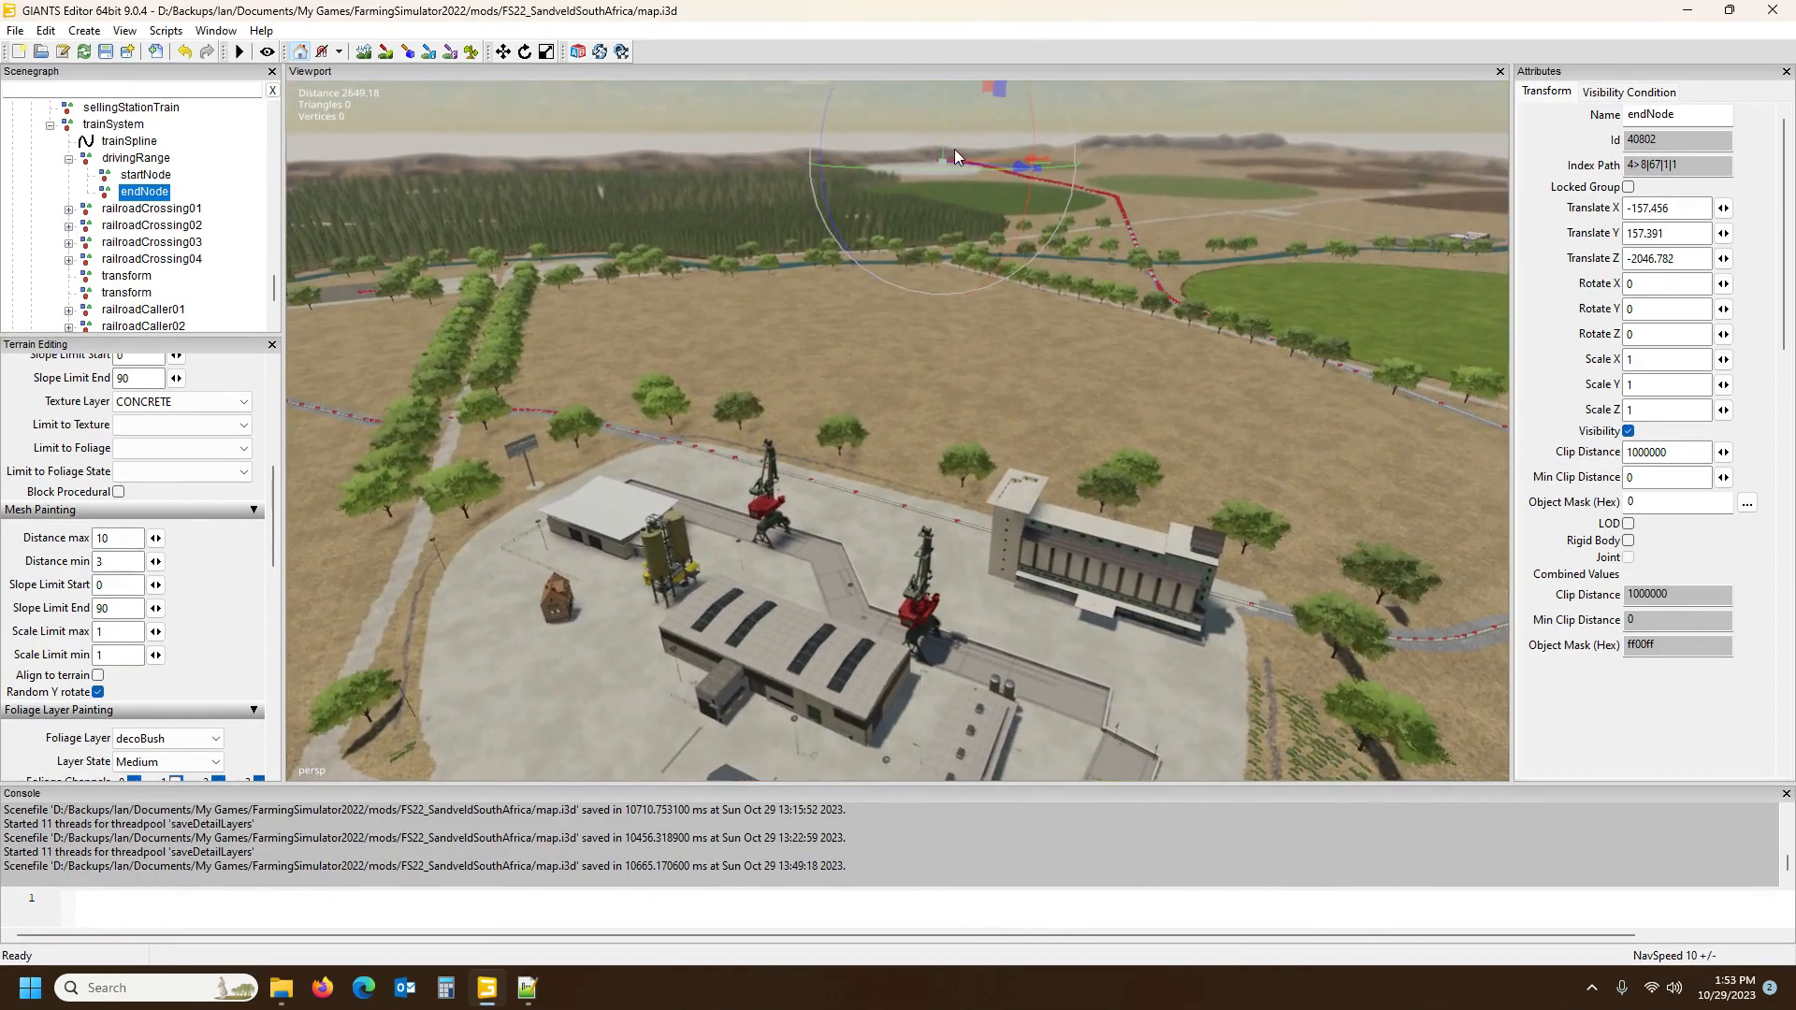
left_click_drag(853, 244, 704, 324, "alt")
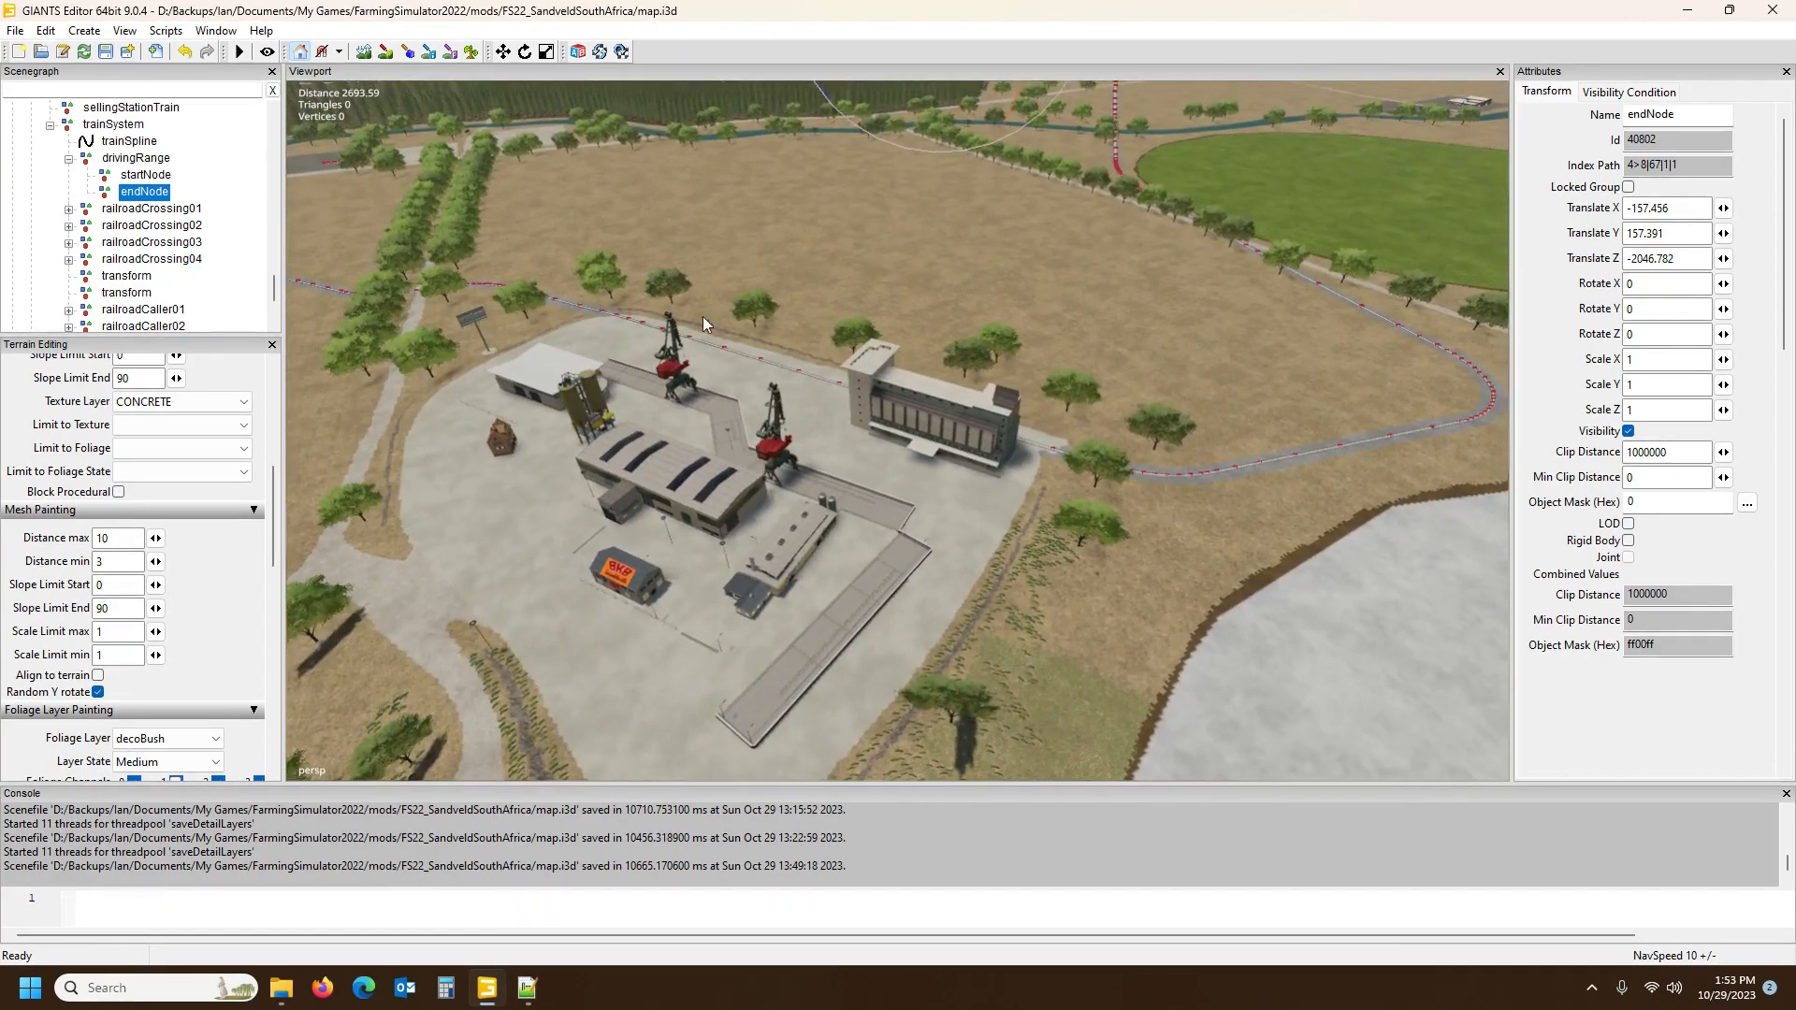
In Notepad++, change the locomotive store item in modDesc.xml to locomotive04/locomotive04.xml and save the file
left_click(528, 990)
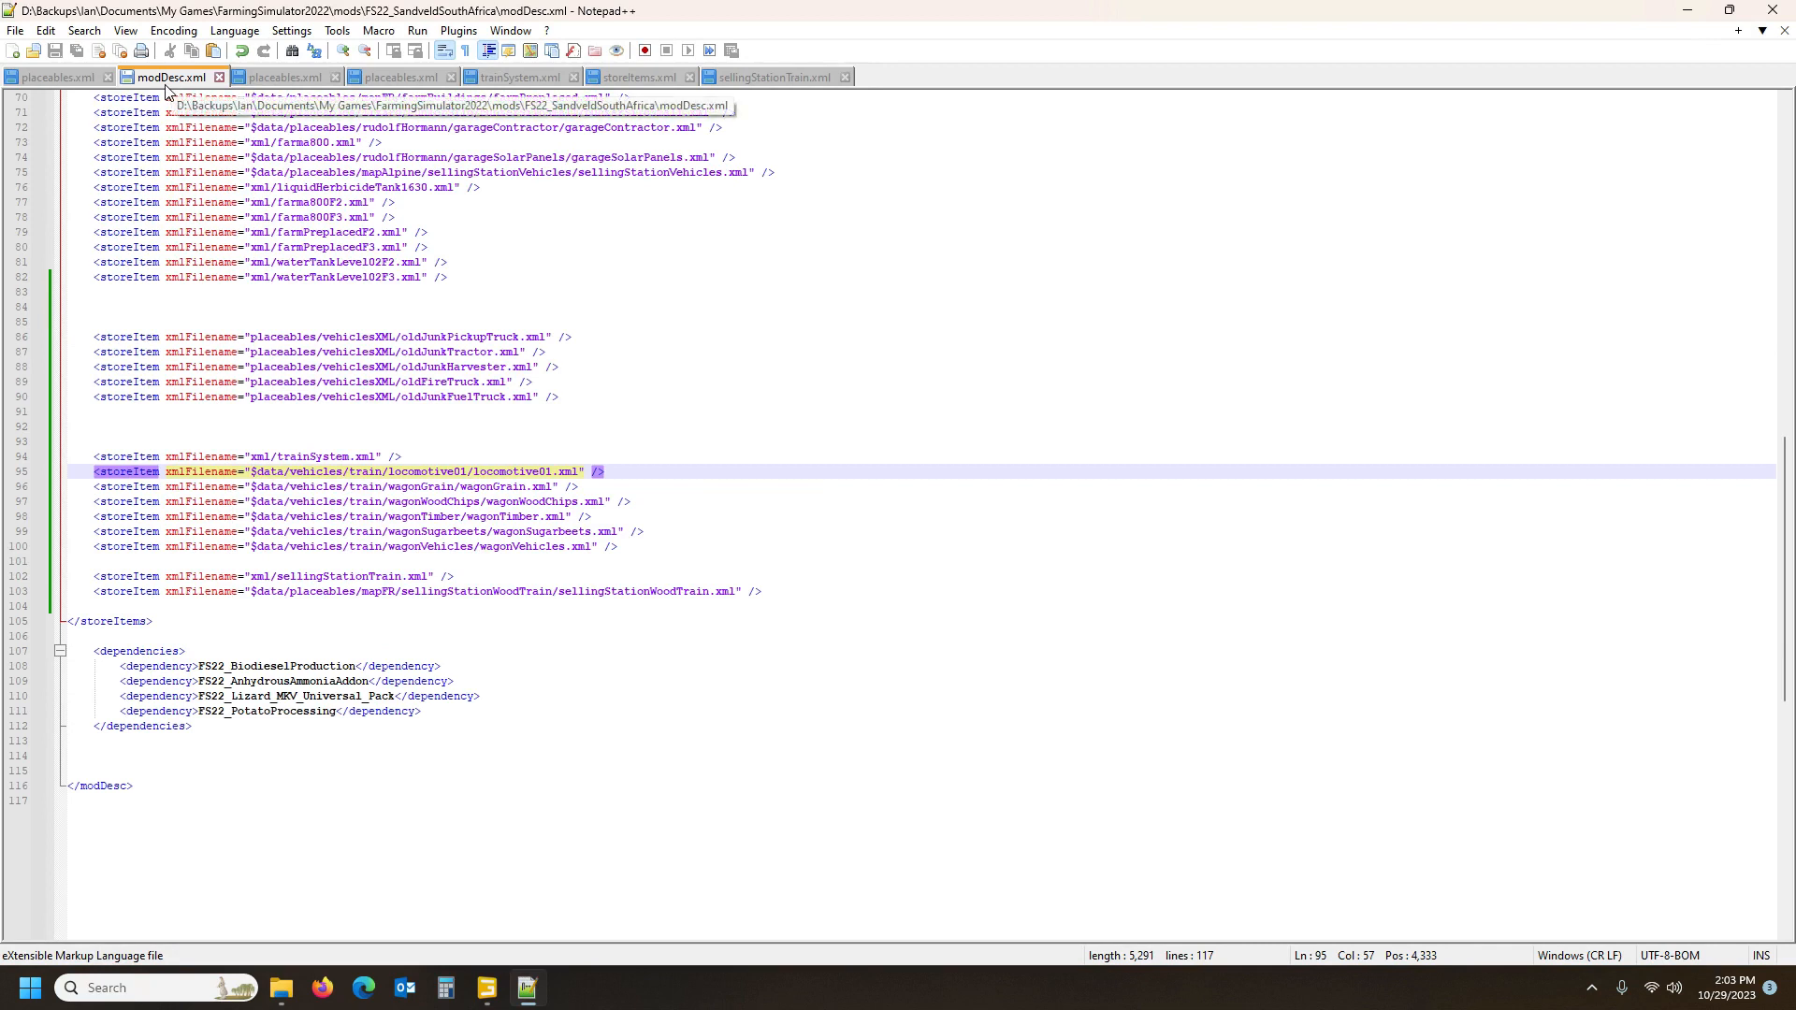
left_click(95, 622)
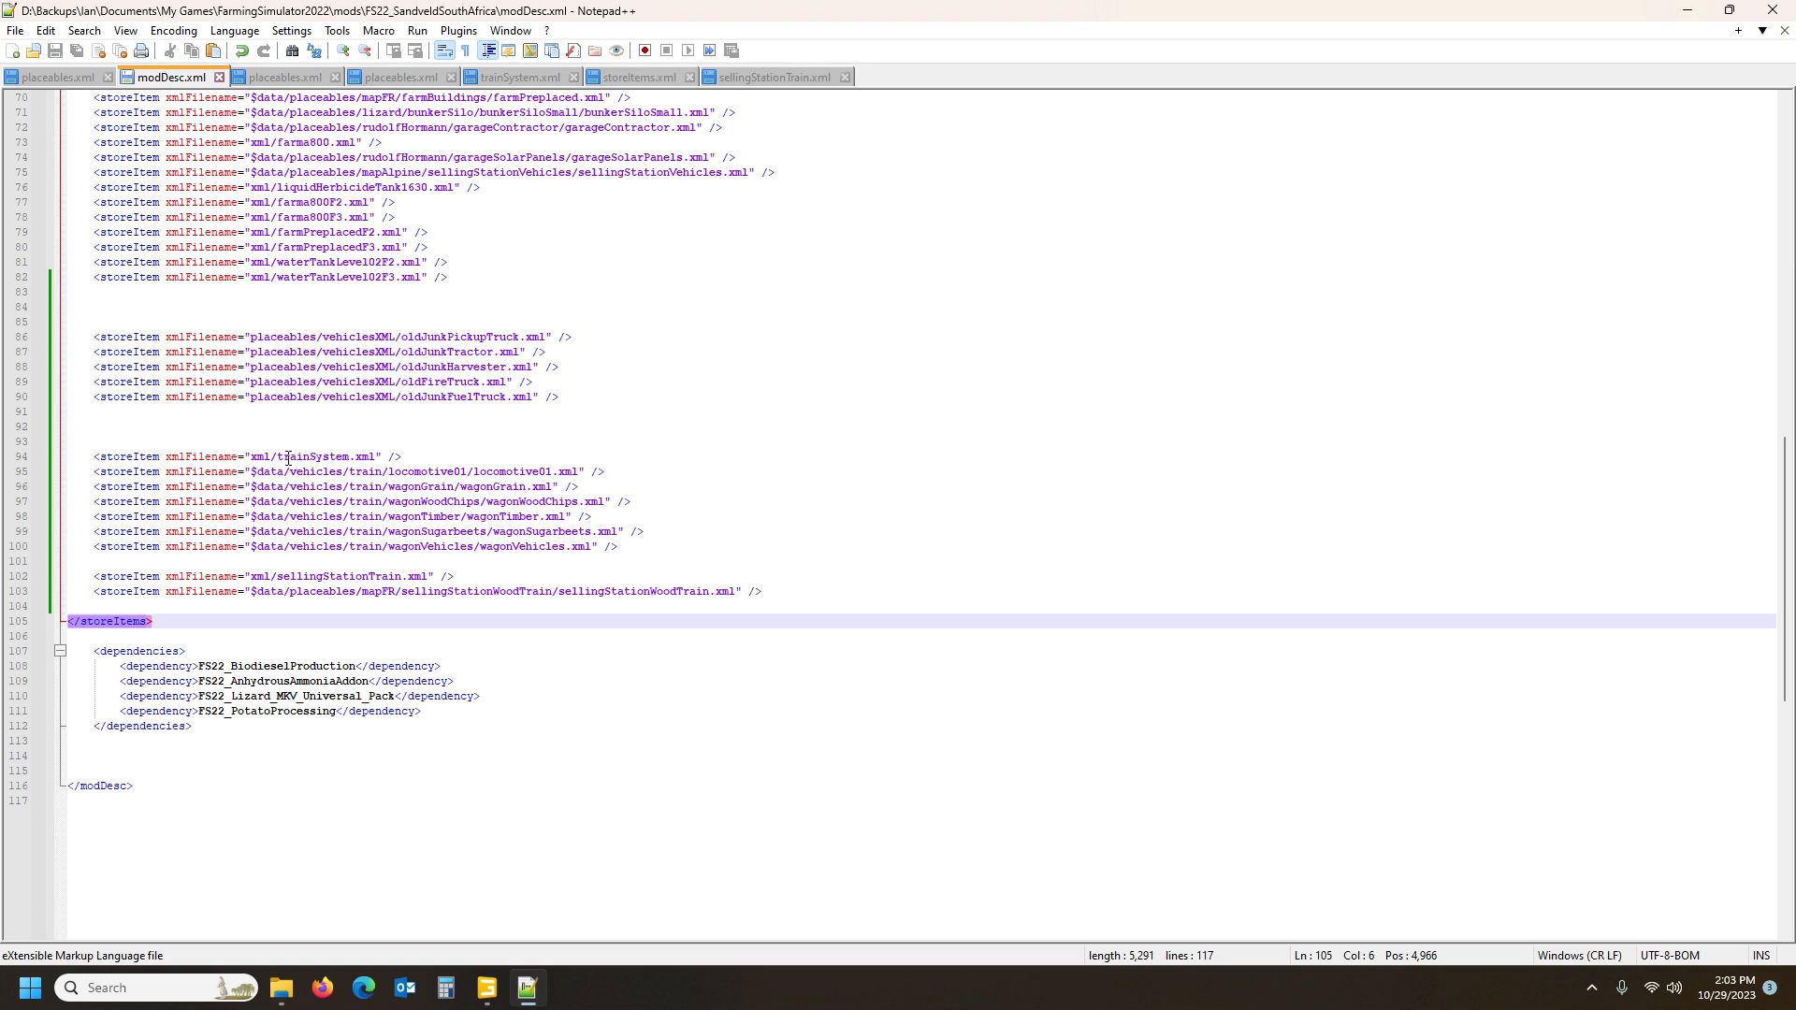
left_click(428, 473)
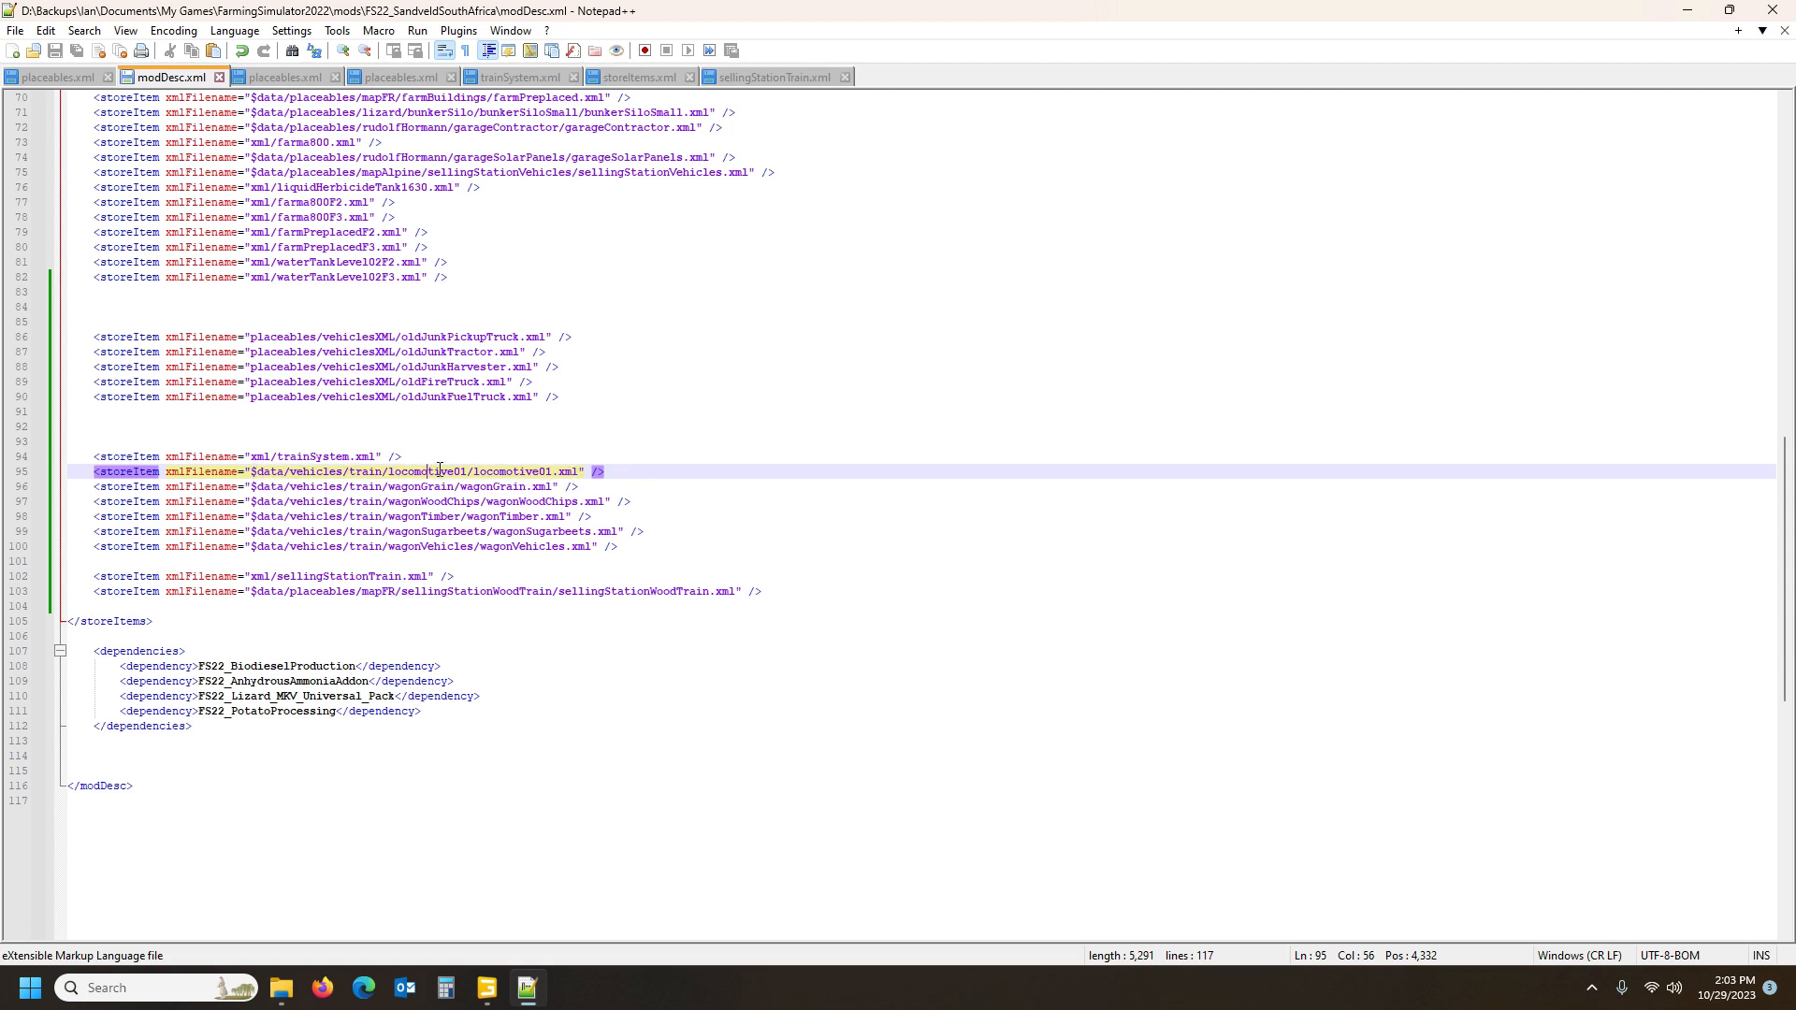
left_click_drag(546, 472, 554, 473)
left_click_drag(461, 472, 468, 473)
type("4")
left_click_drag(548, 467, 553, 468)
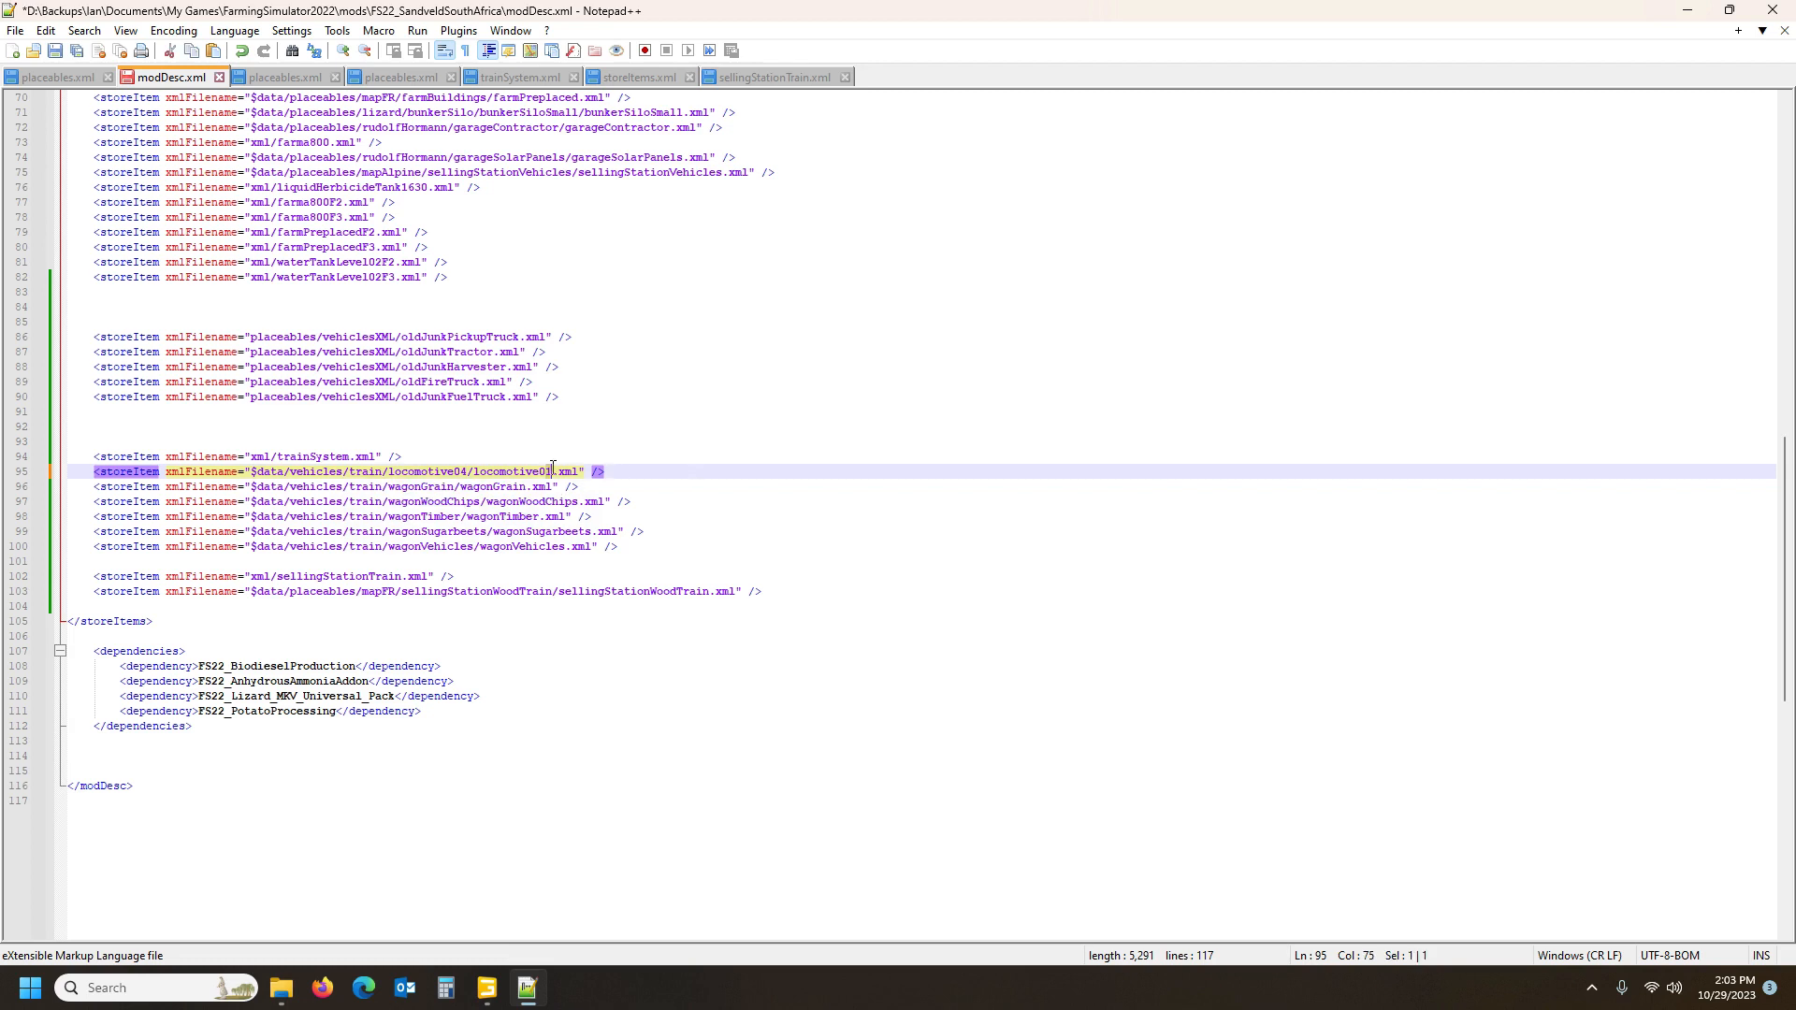
type("4")
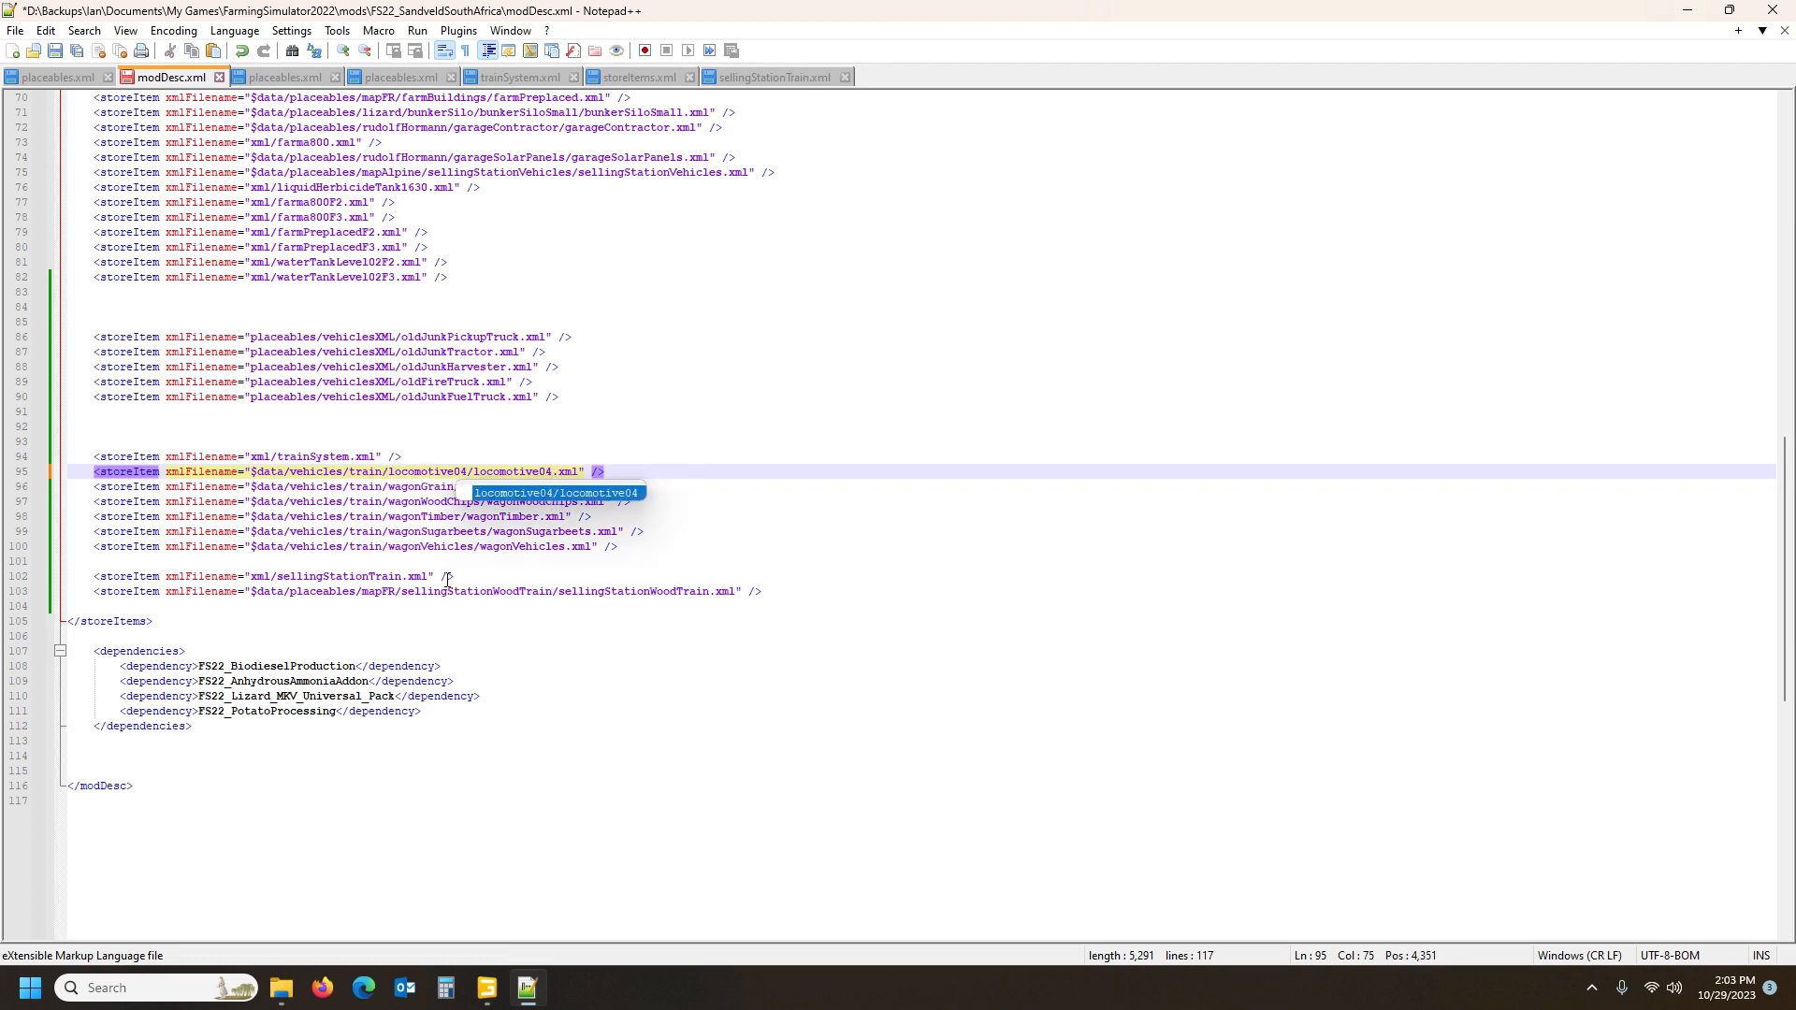
left_click(363, 502)
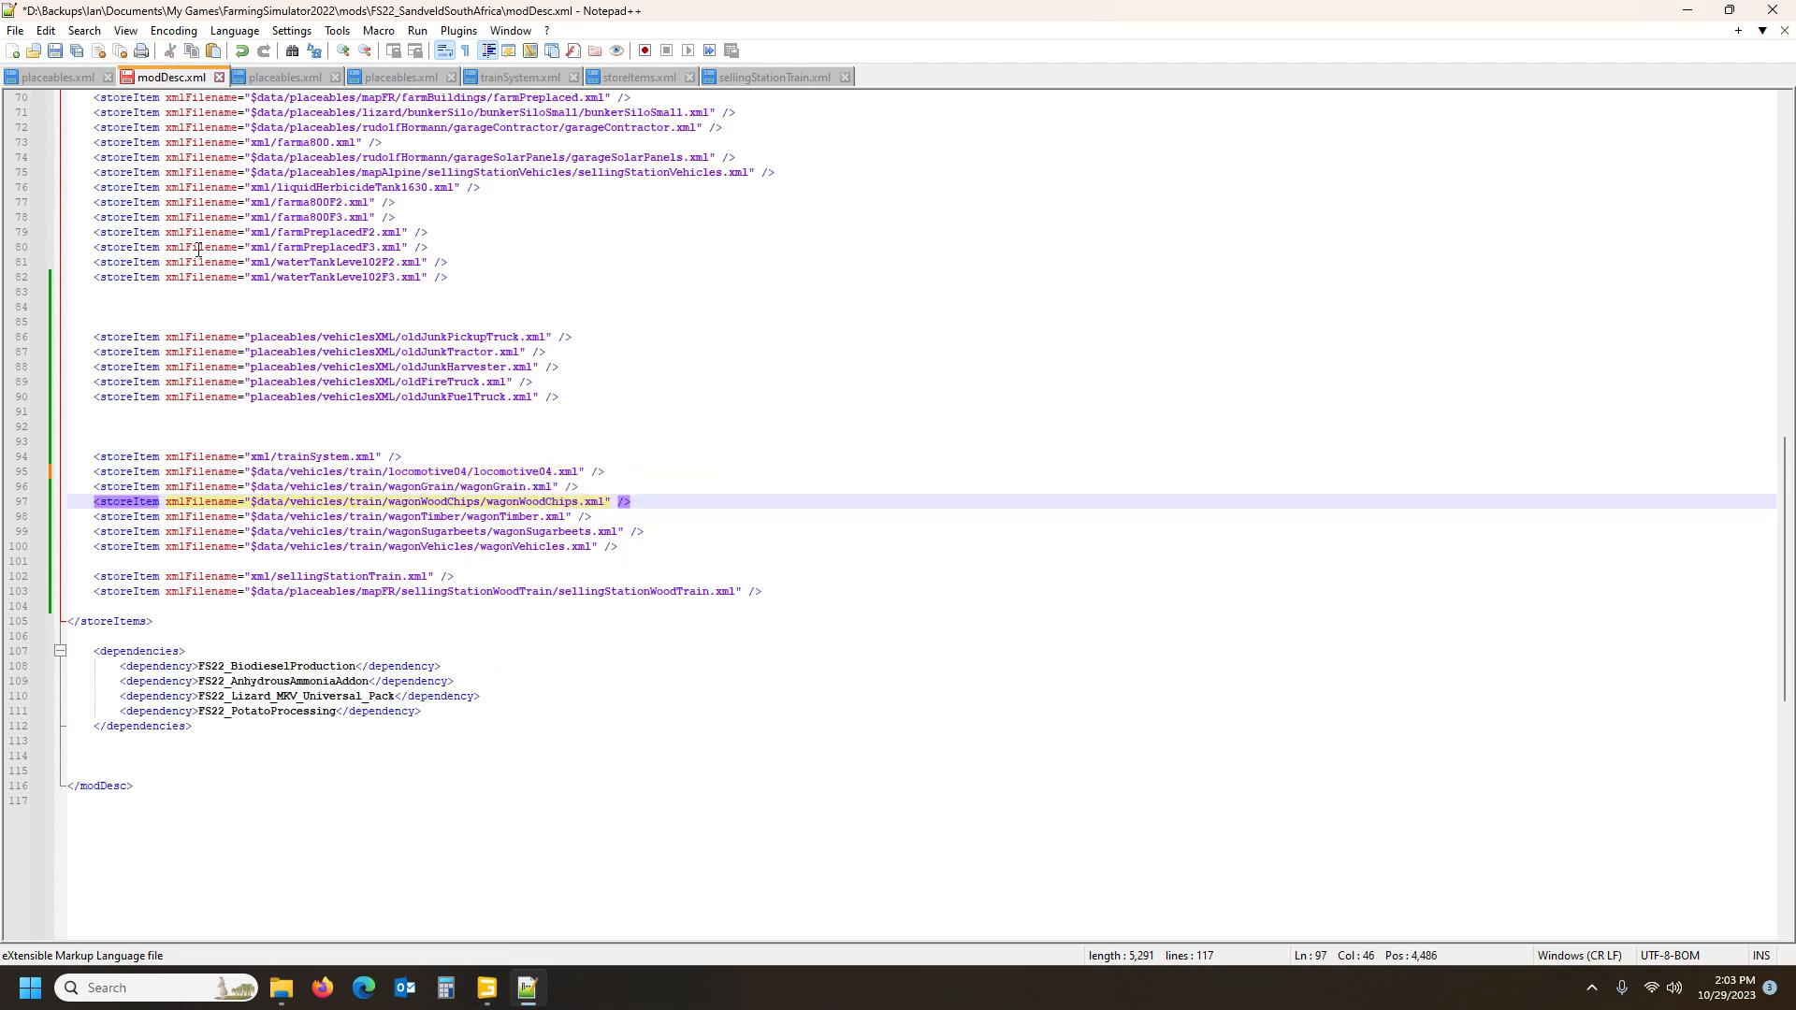
left_click(55, 54)
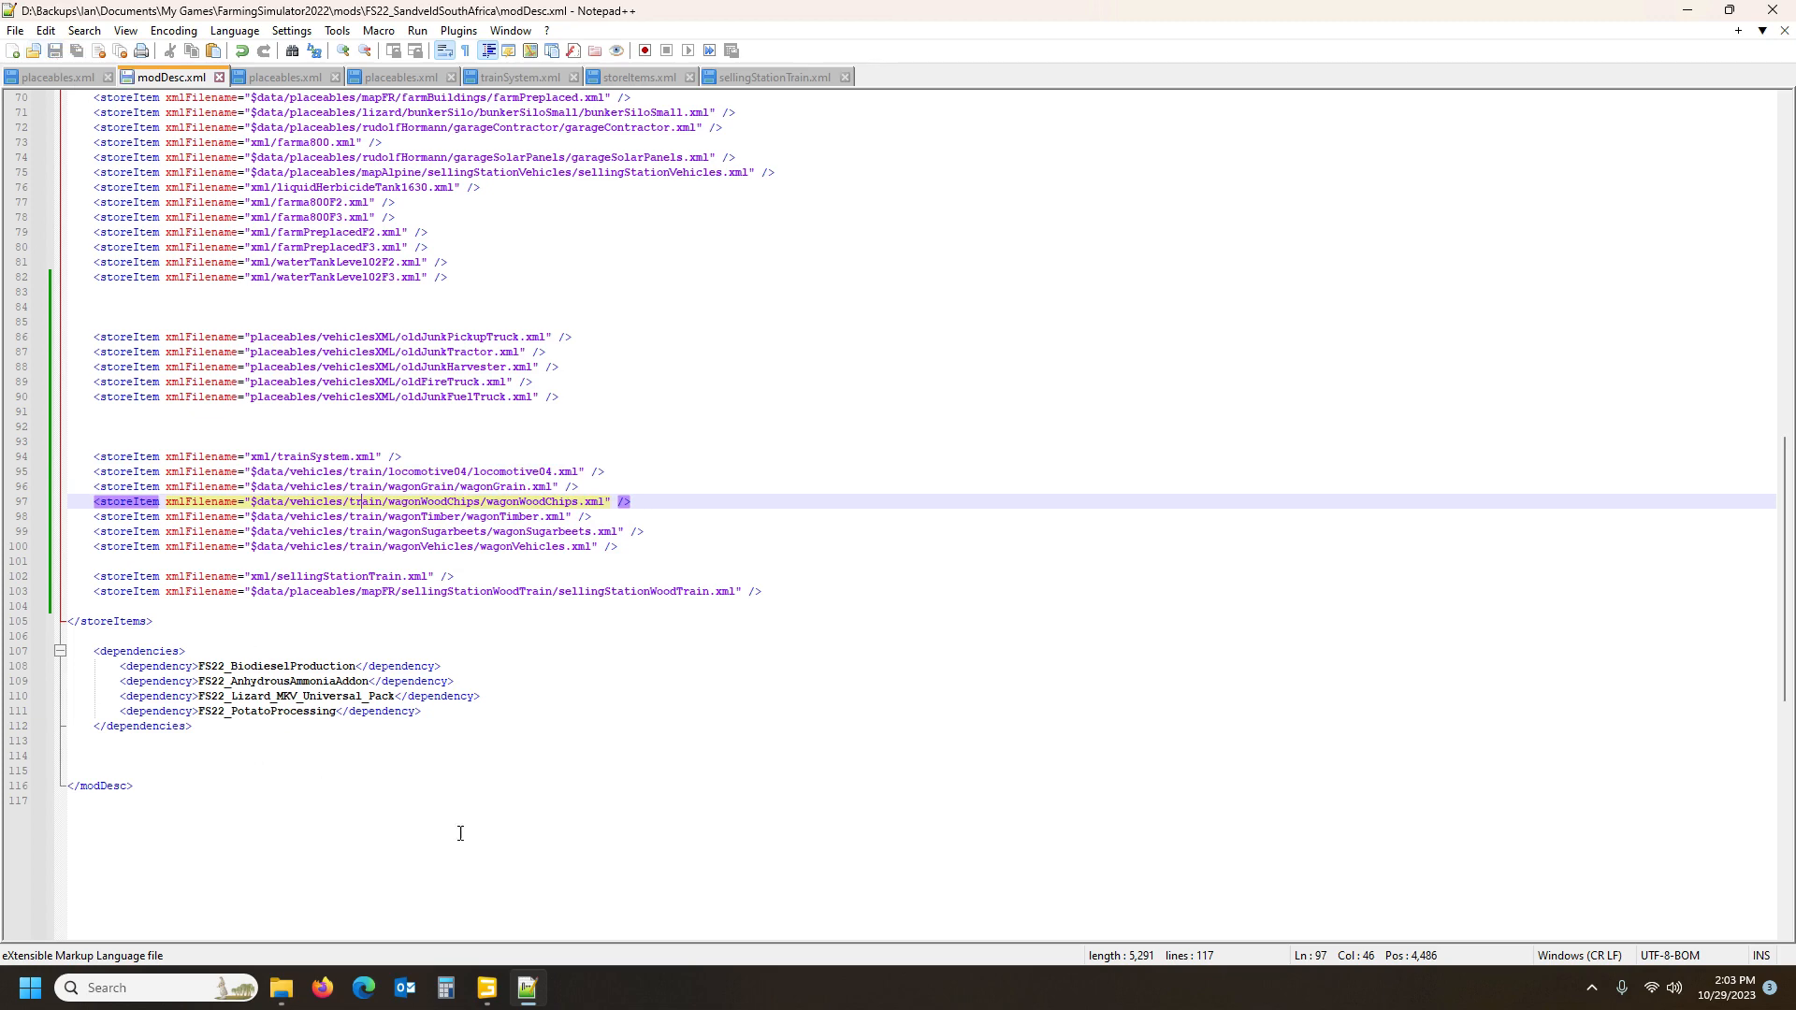
In a new File Explorer tab, go to the FarmingSimulator2022 folder and open the game's log.txt
left_click(283, 990)
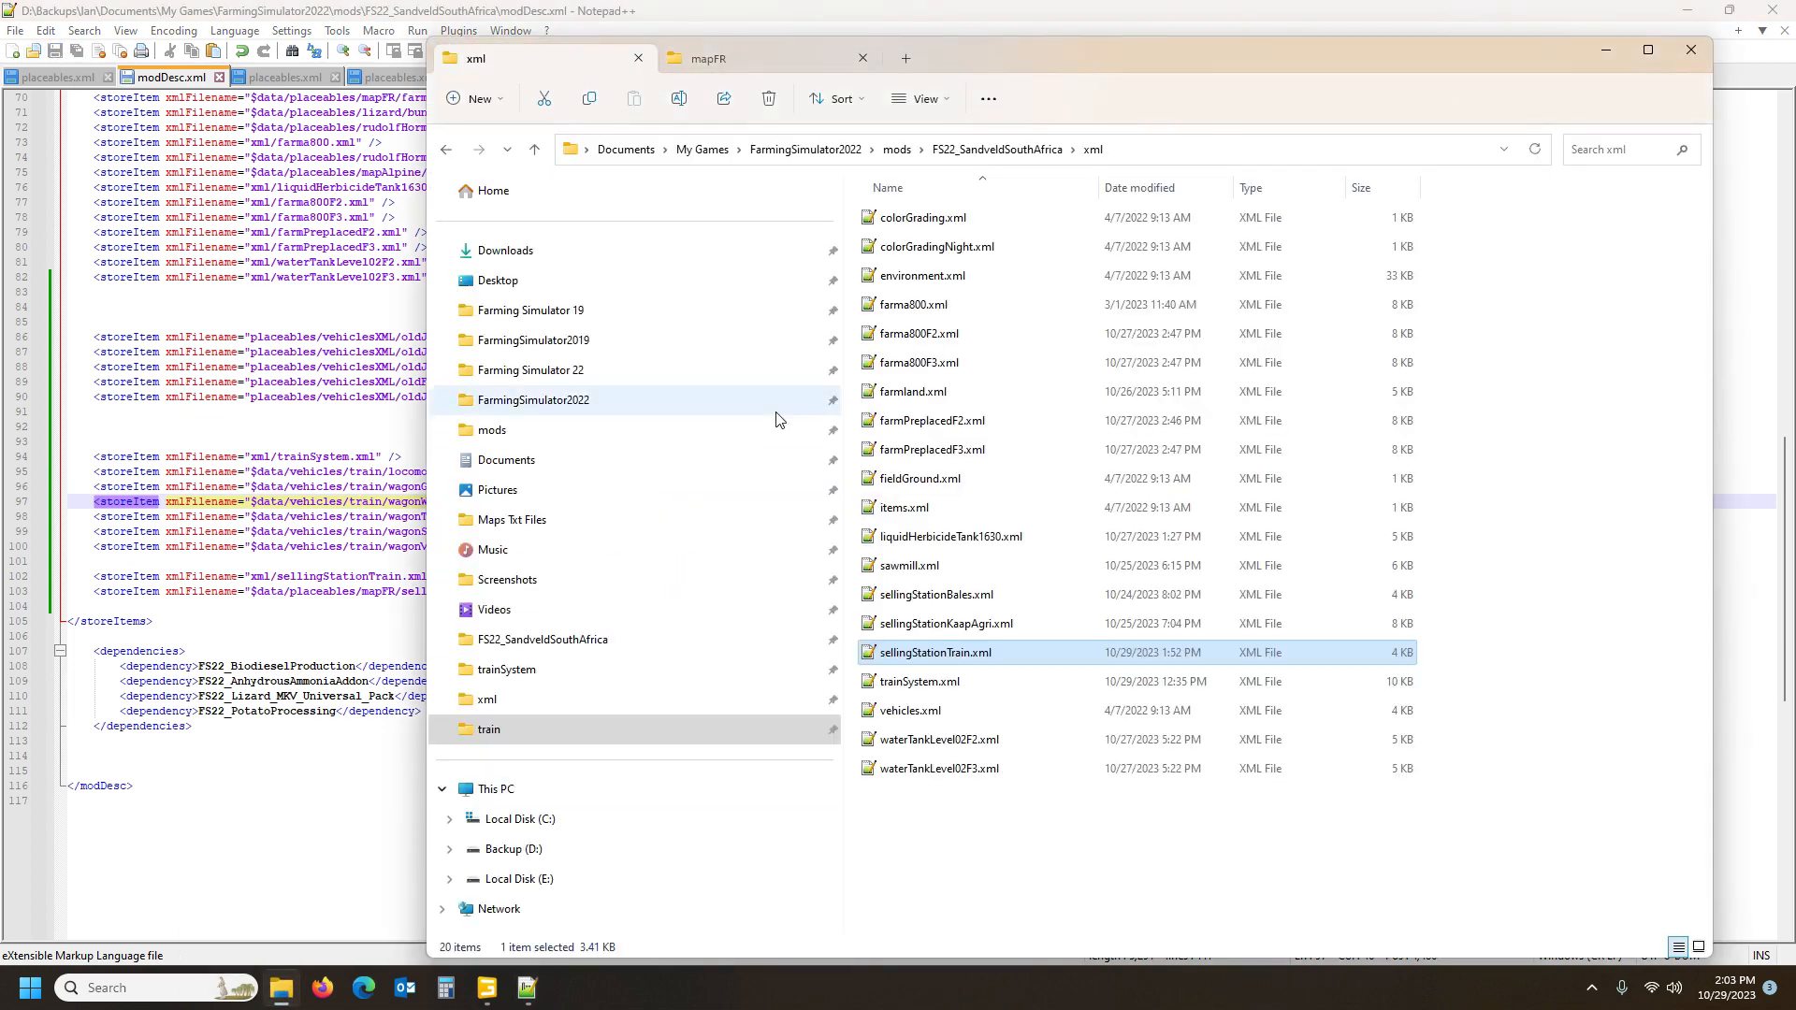
left_click(693, 59)
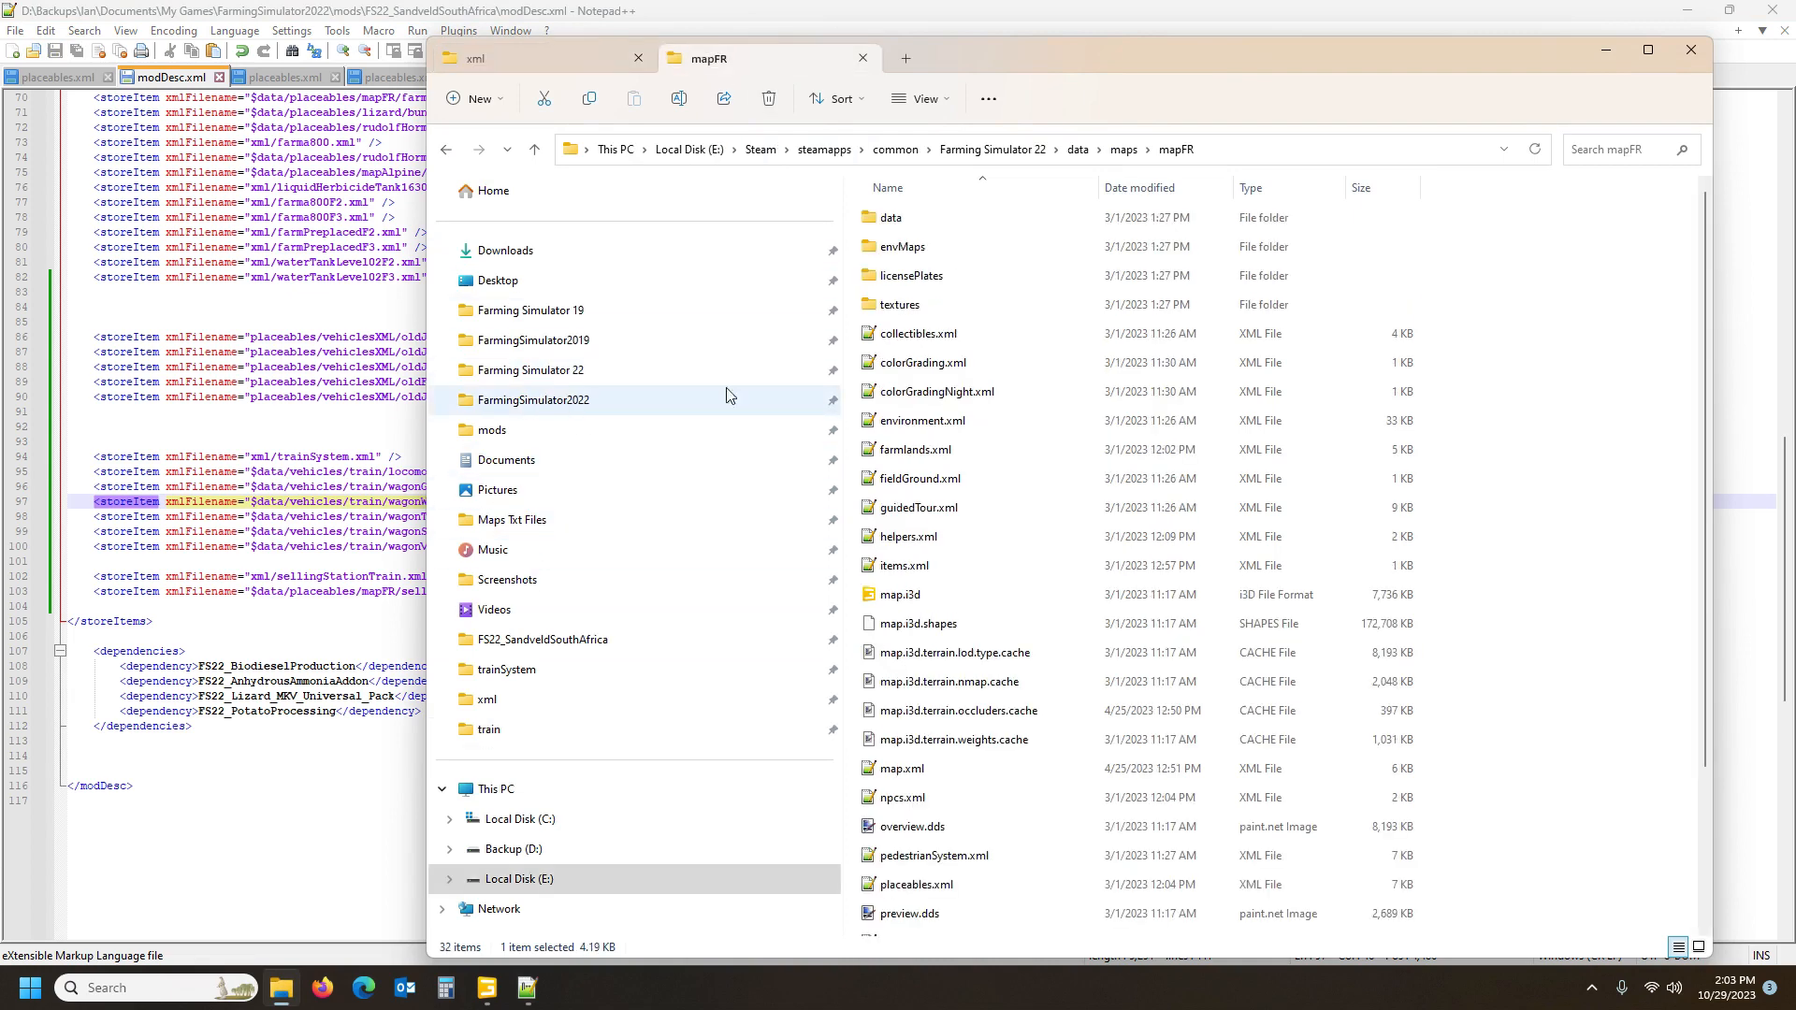
left_click(906, 59)
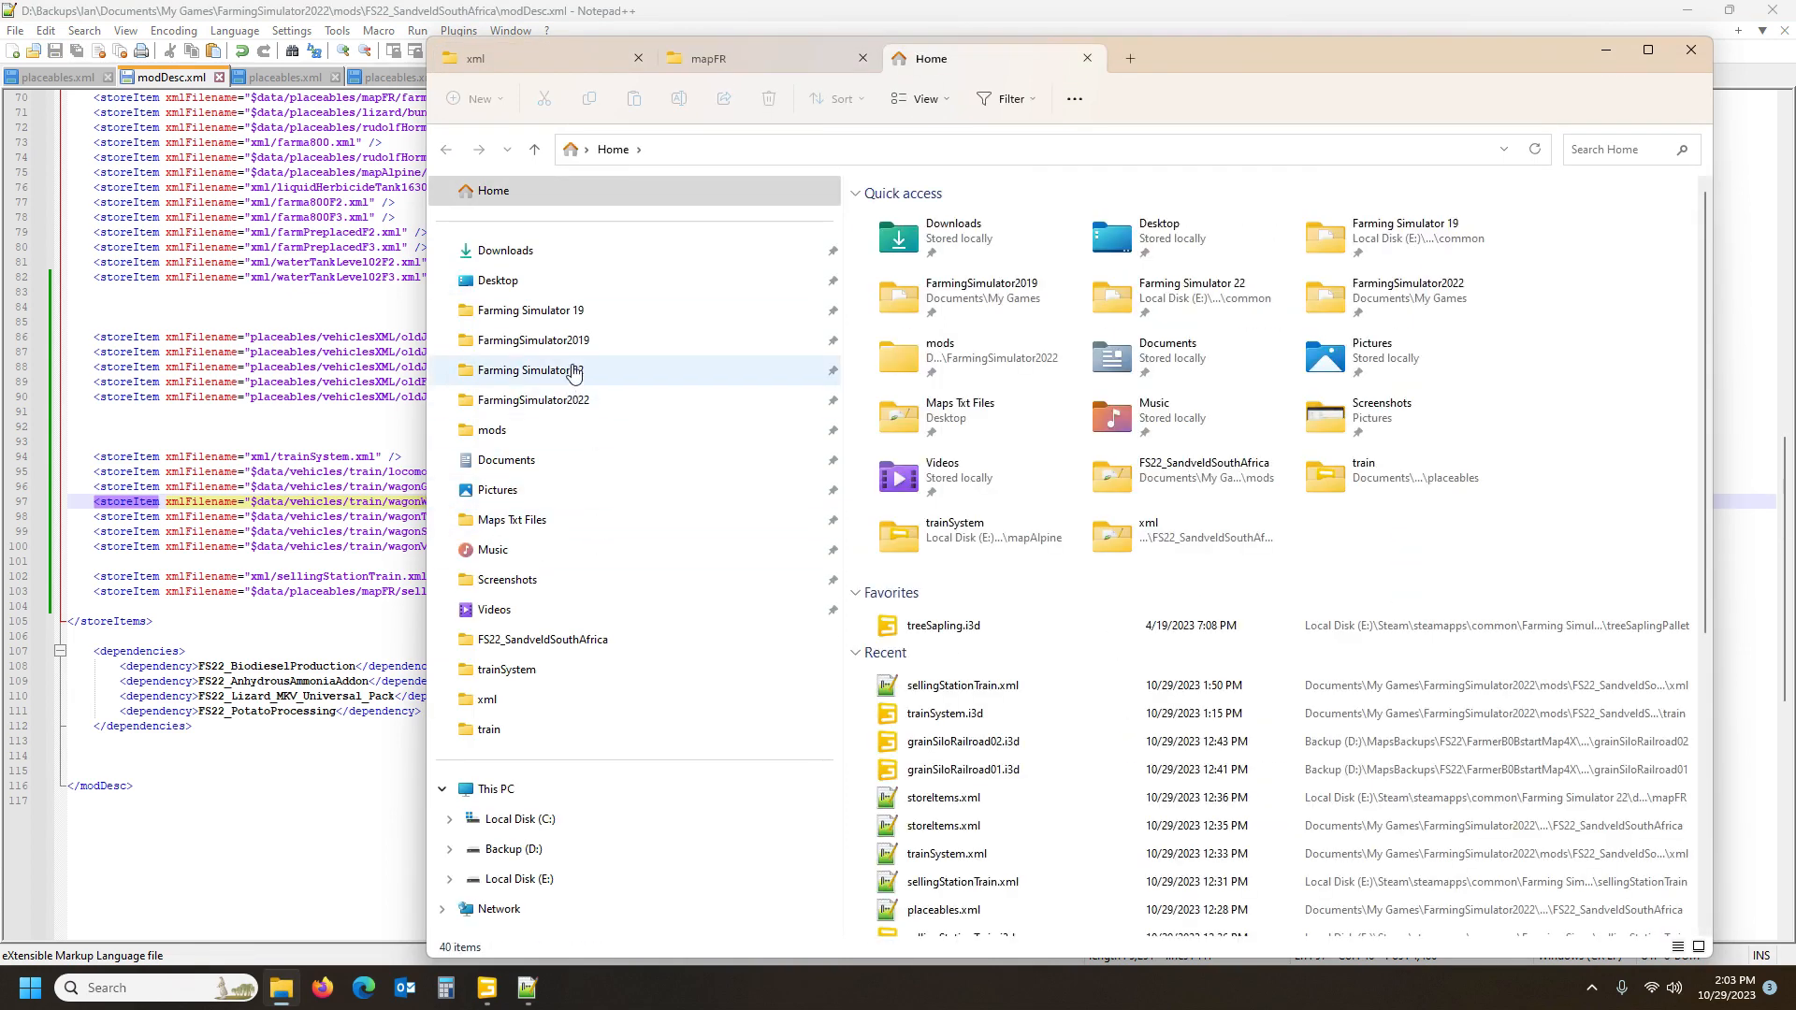
left_click(534, 400)
scroll(1020, 524, "down", 5)
double_click(979, 865)
Read through log.txt and examine its warnings and the errors around the trainSystem entries
scroll(748, 636, "down", 20)
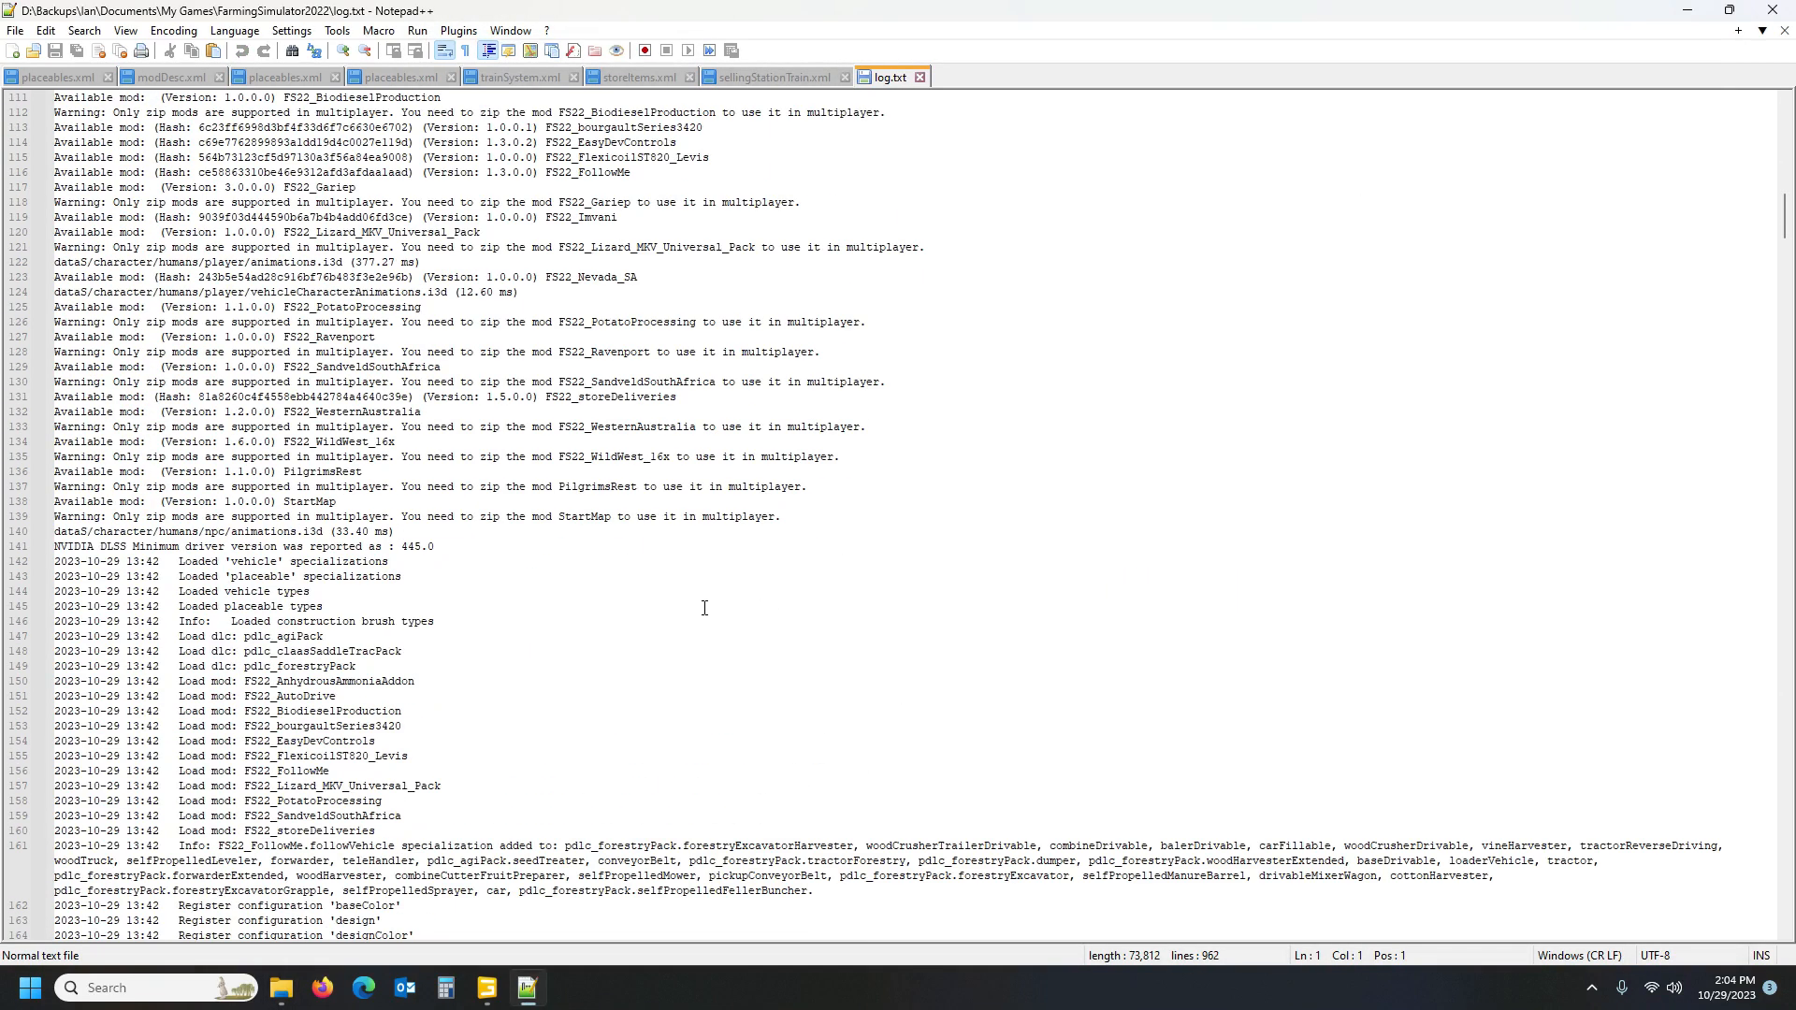
scroll(207, 318, "down", 20)
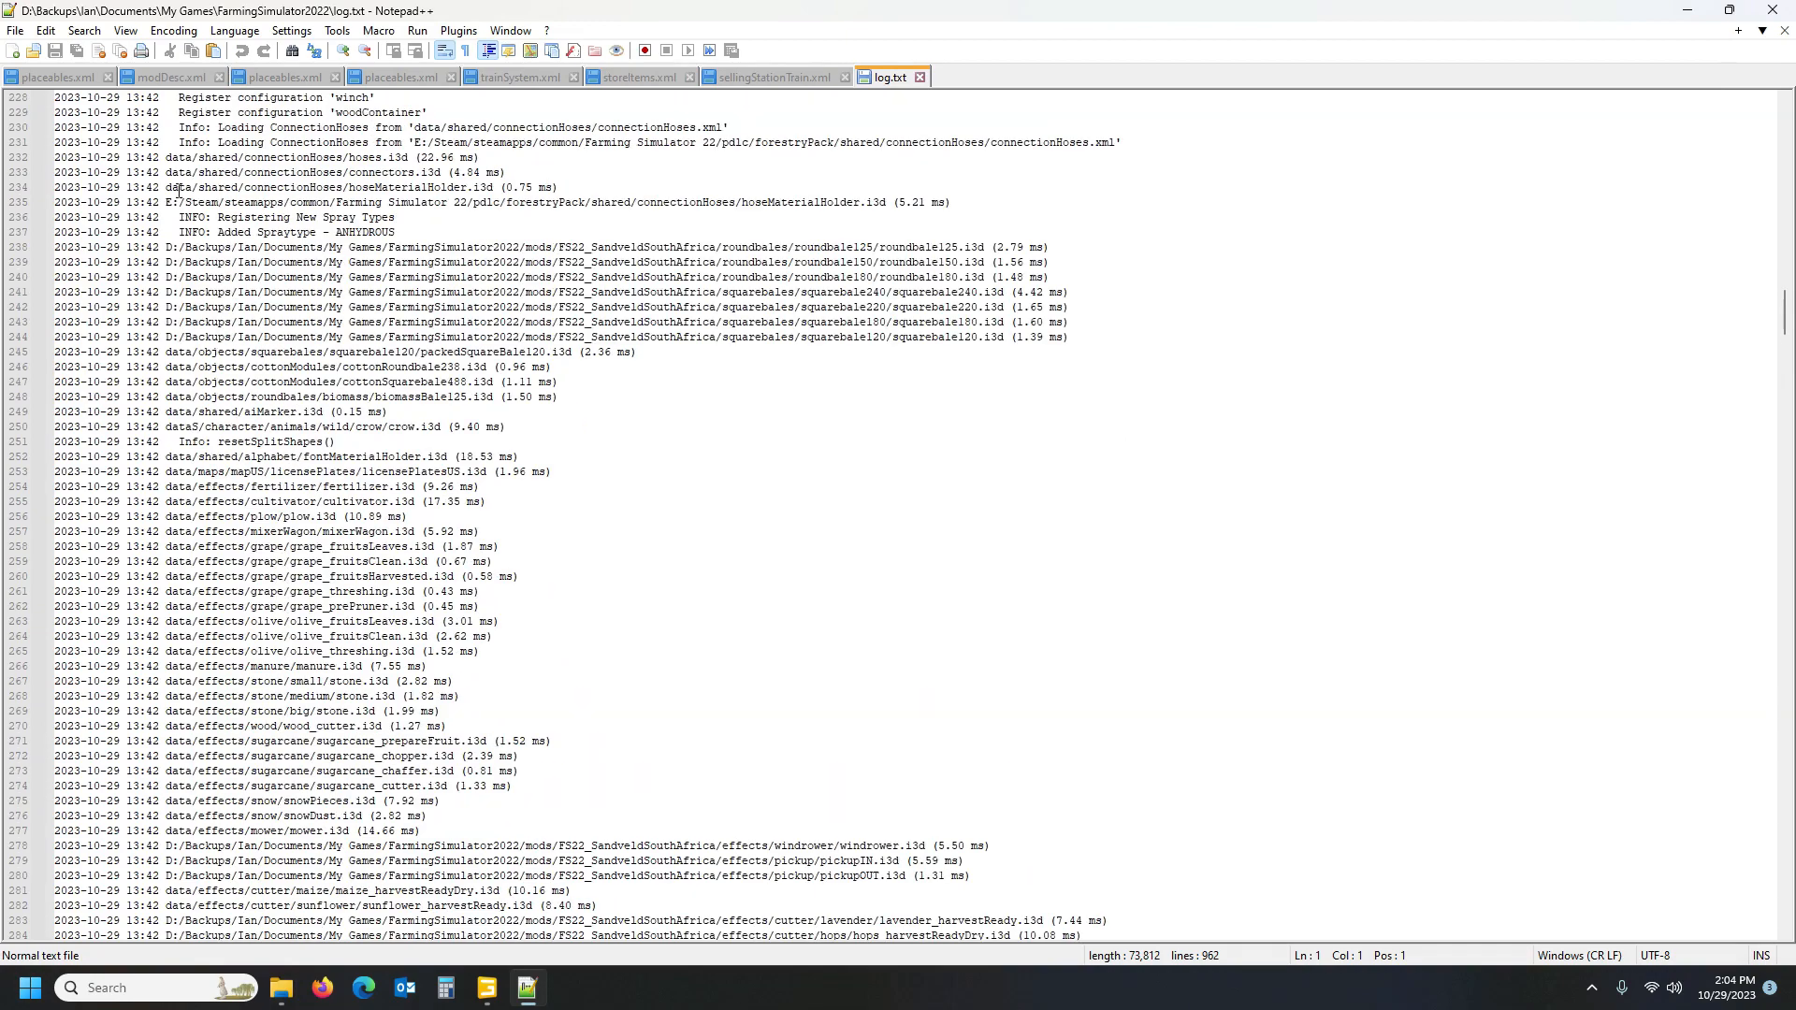
scroll(175, 218, "down", 20)
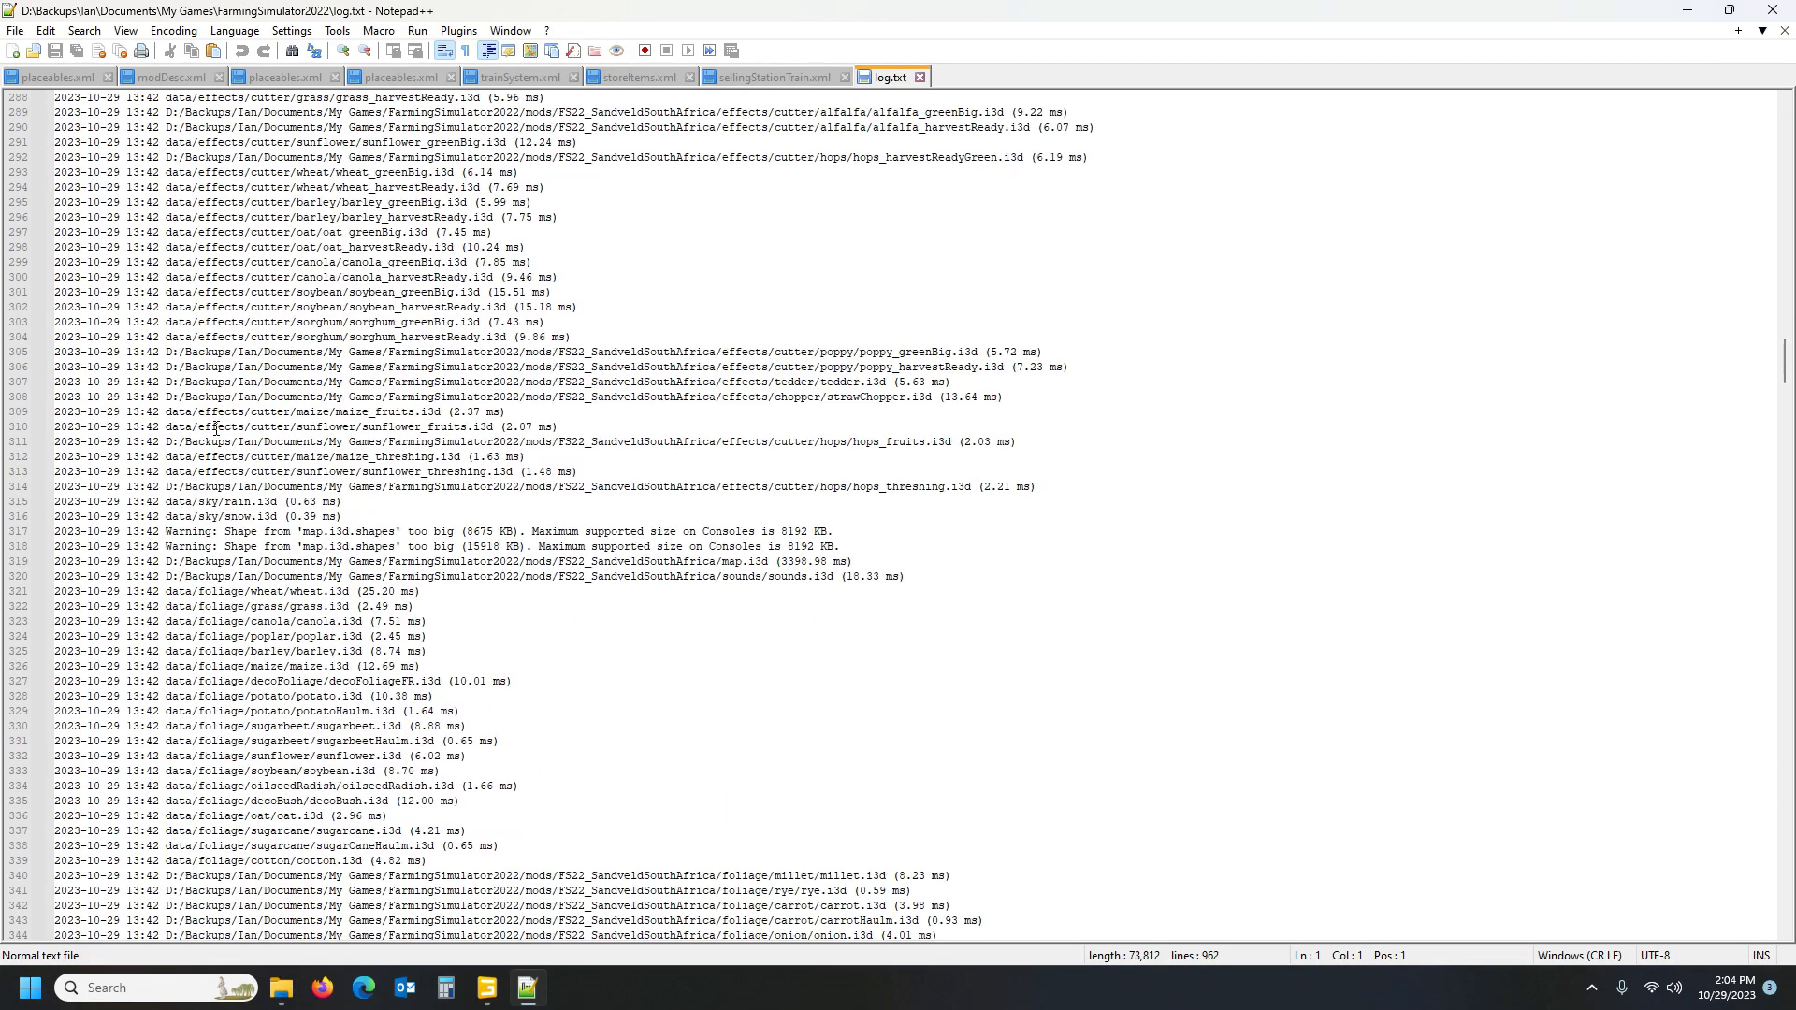
left_click(209, 527)
scroll(280, 538, "down", 17)
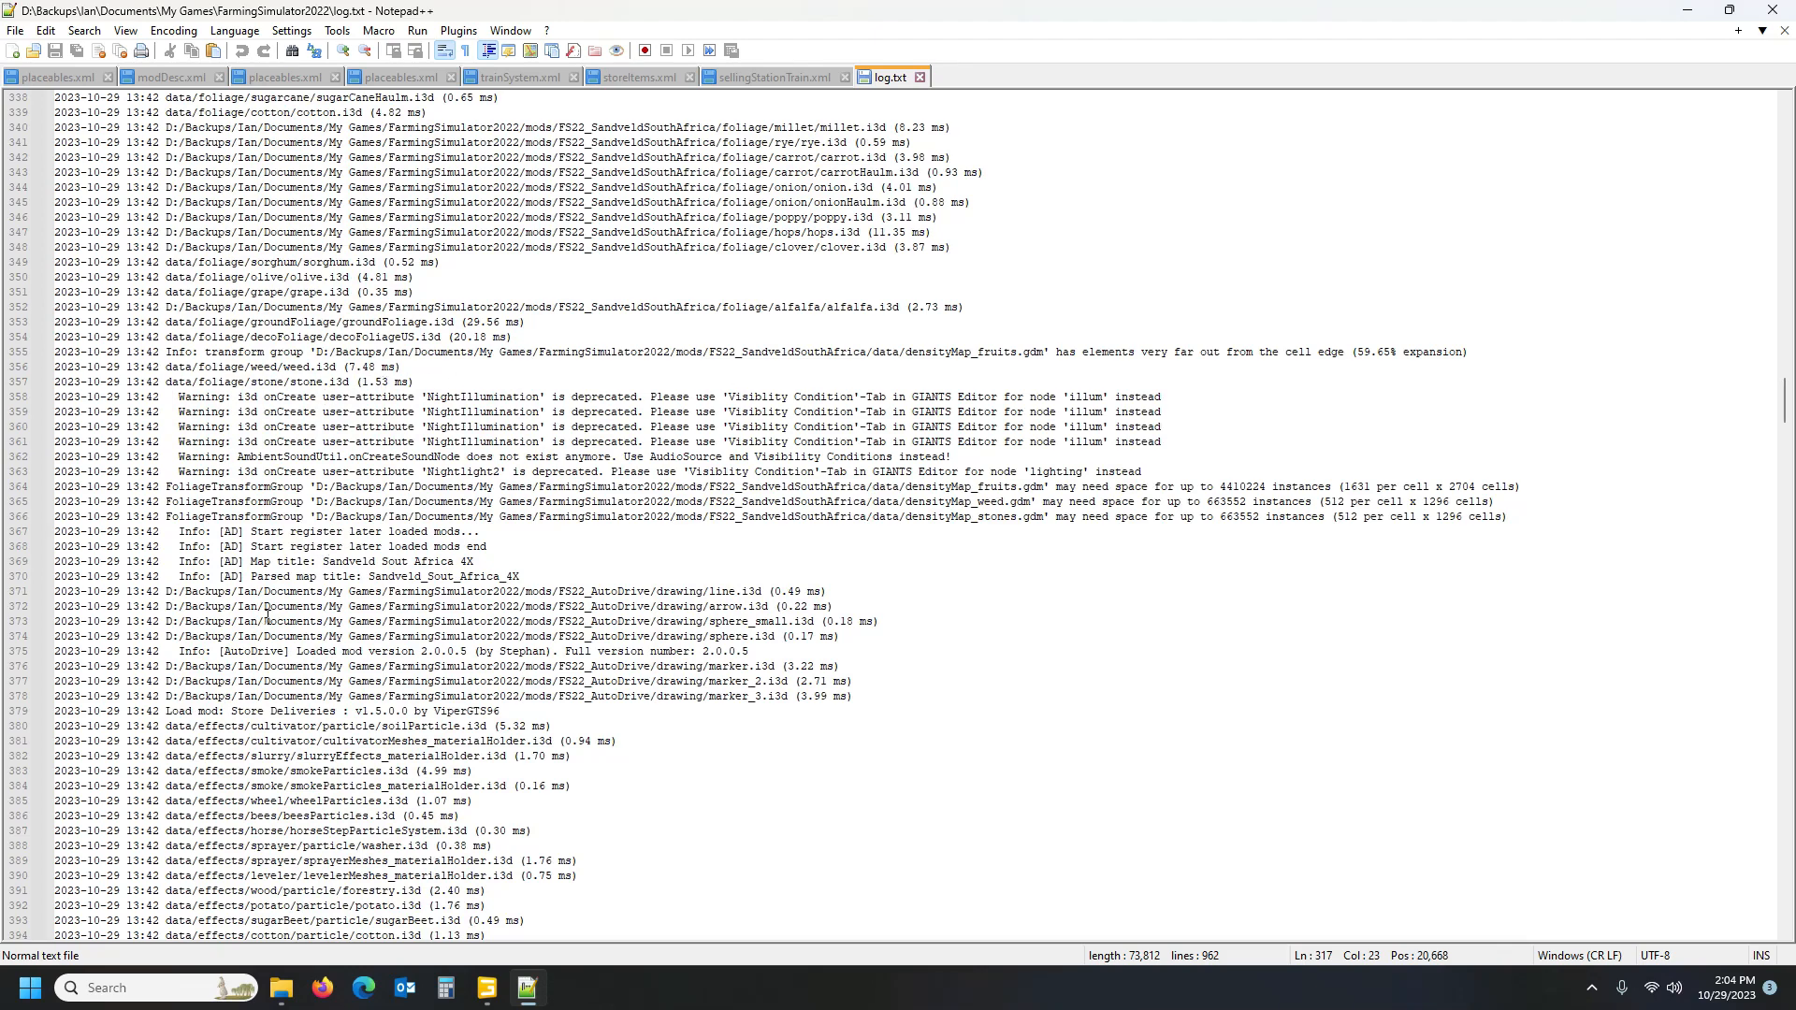
scroll(262, 616, "down", 13)
scroll(279, 517, "down", 10)
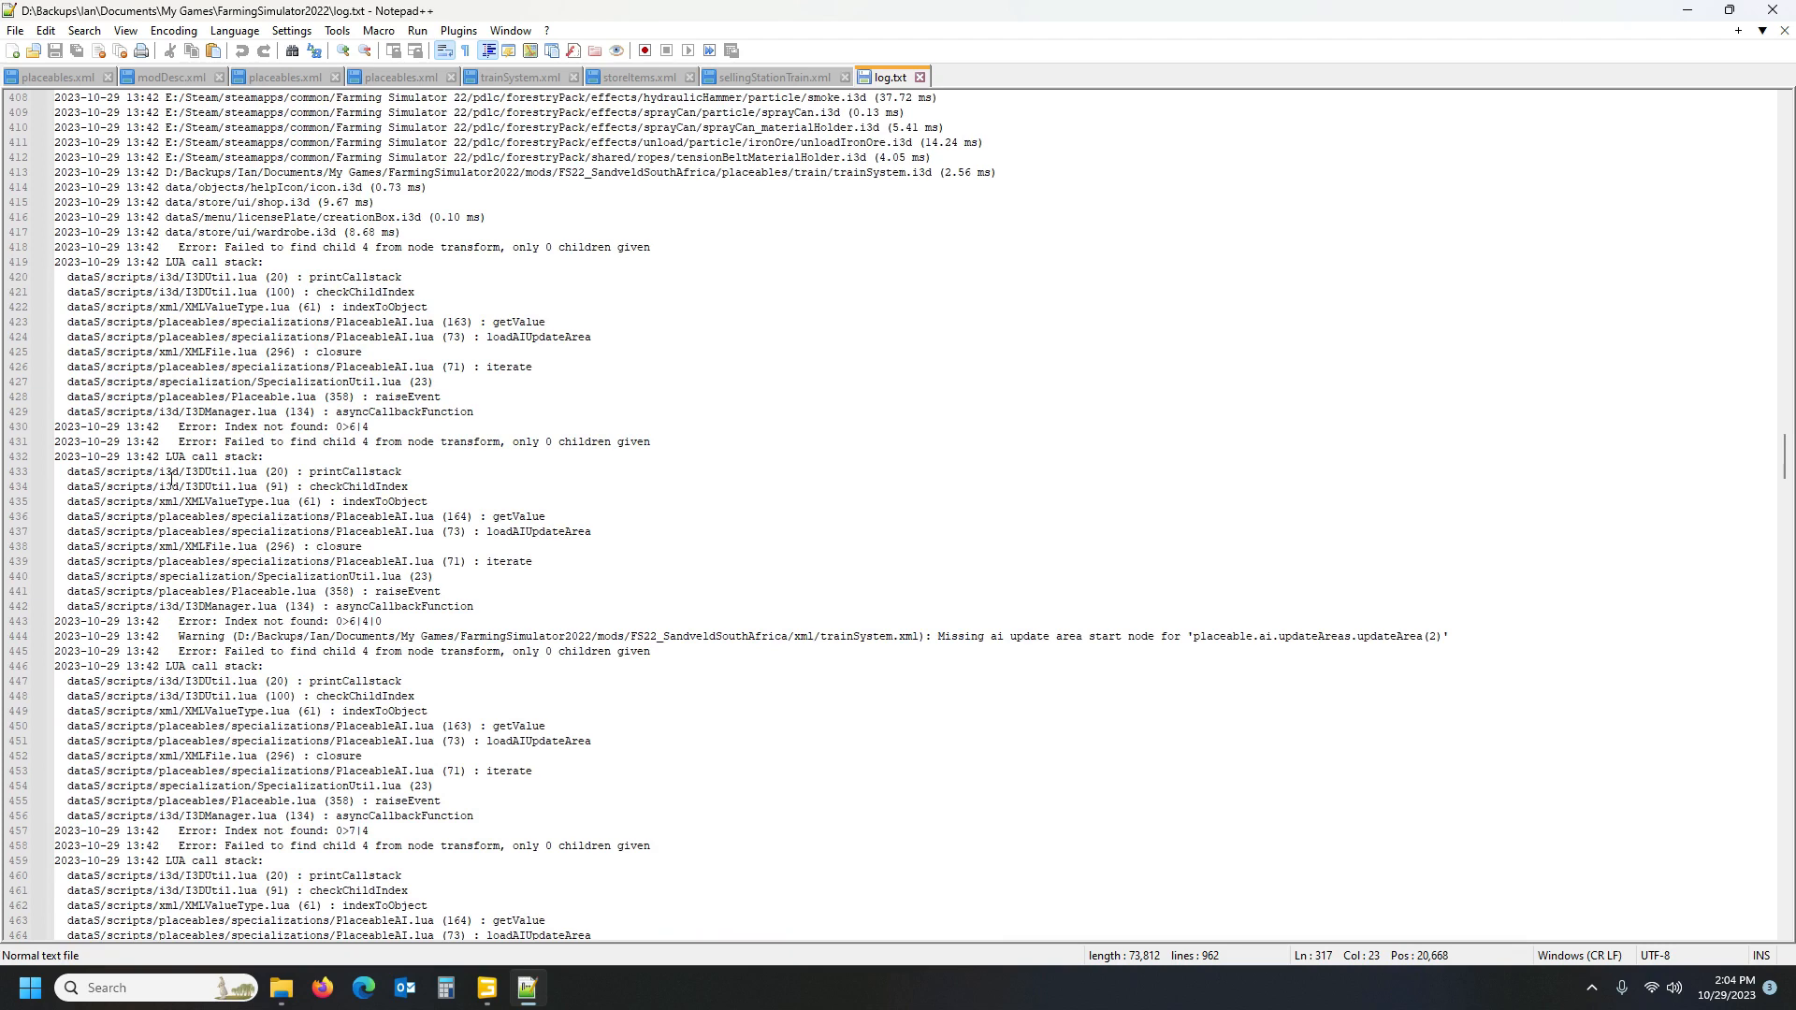
scroll(252, 366, "up", 3)
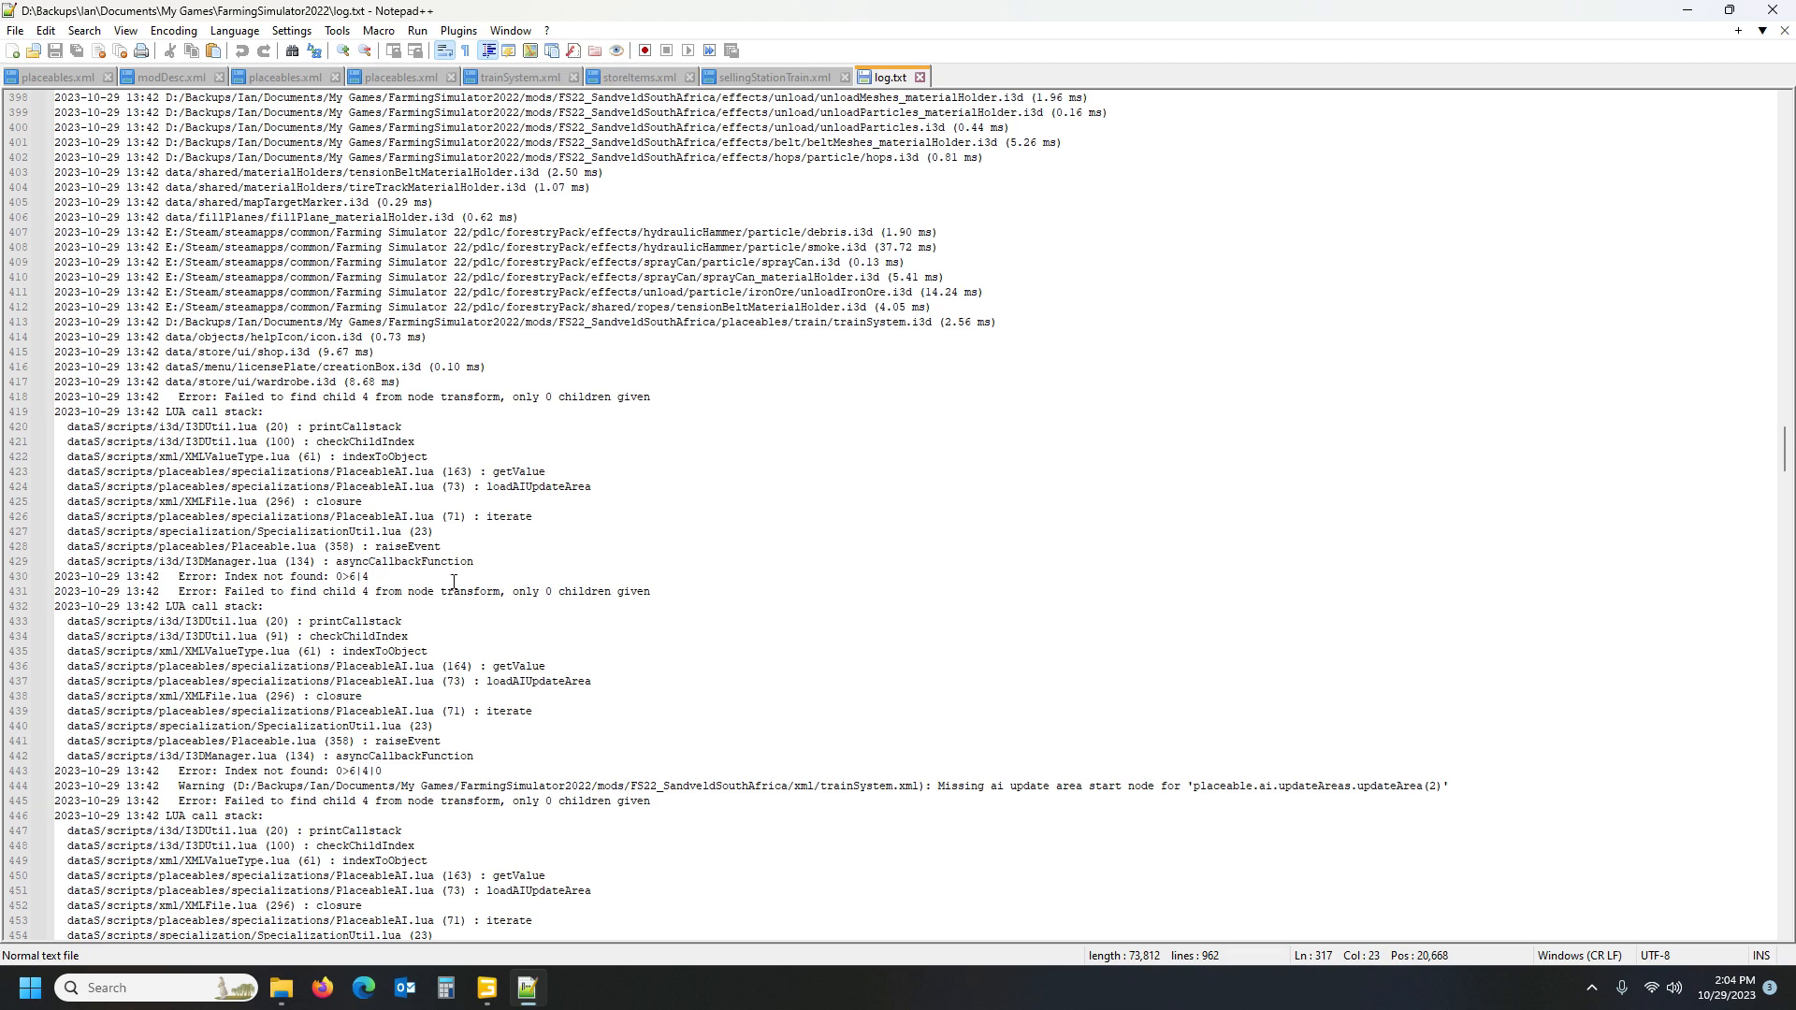
scroll(379, 640, "down", 3)
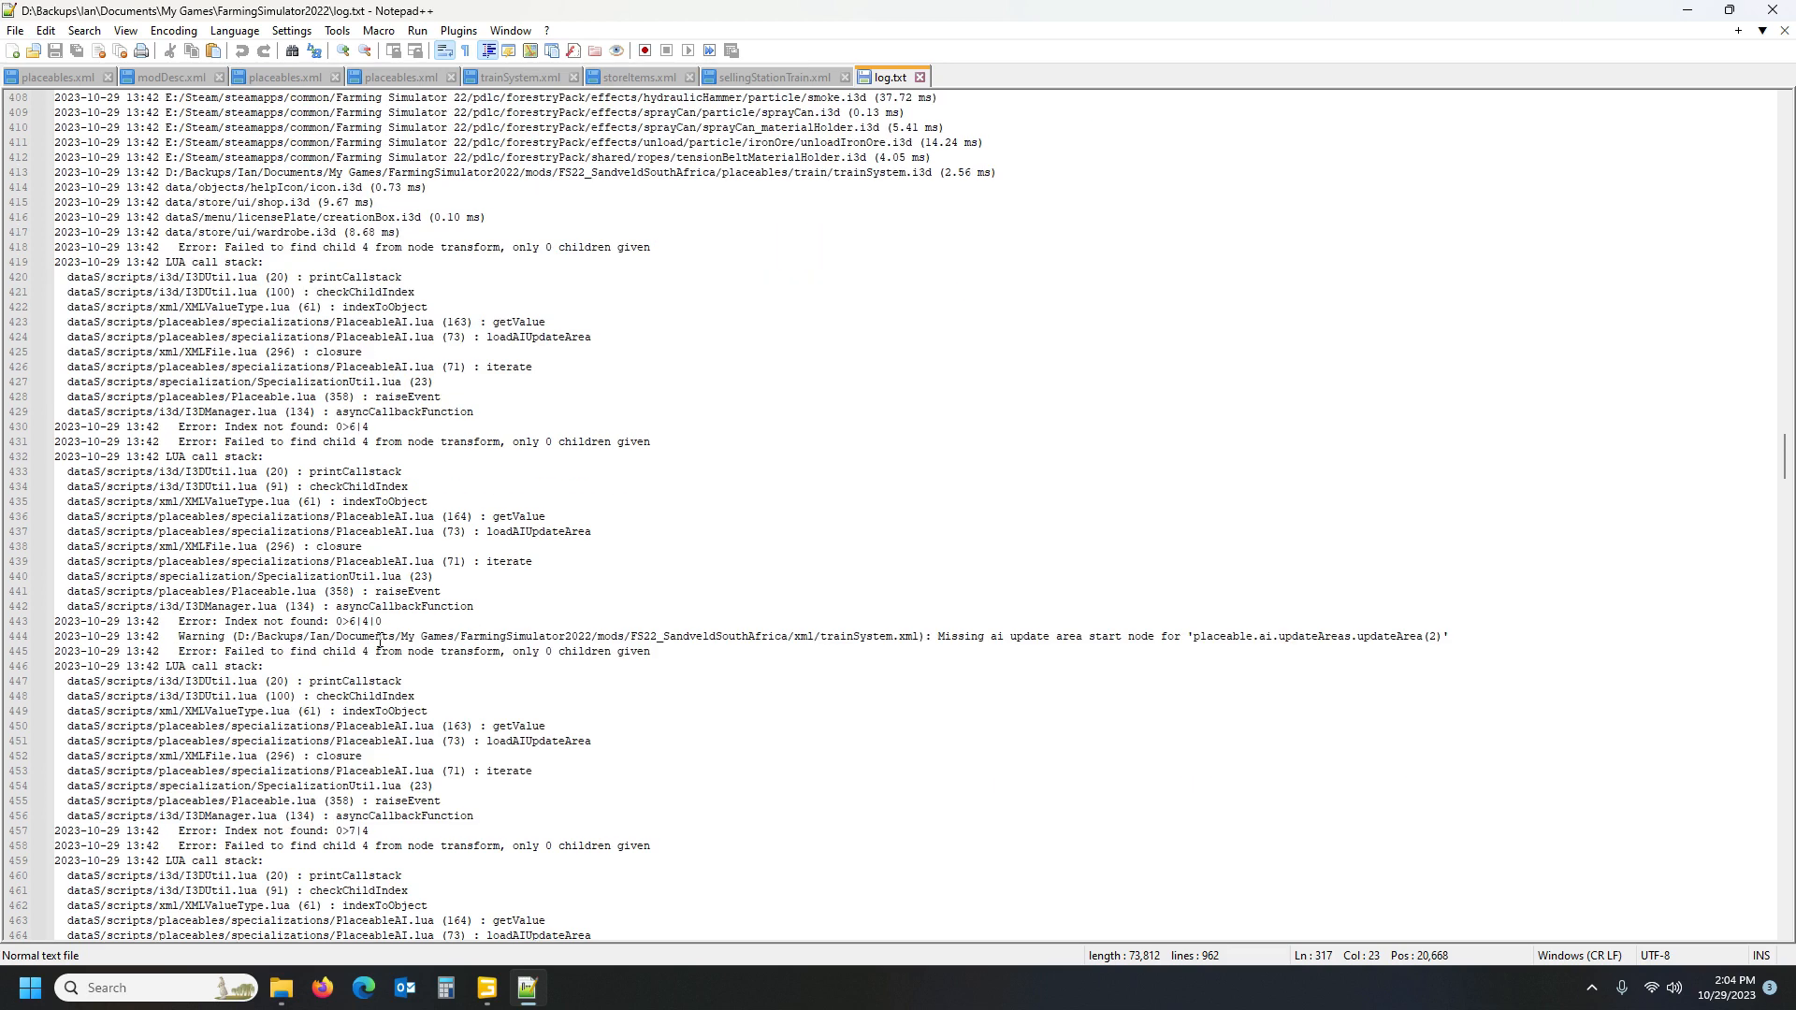
left_click(874, 173)
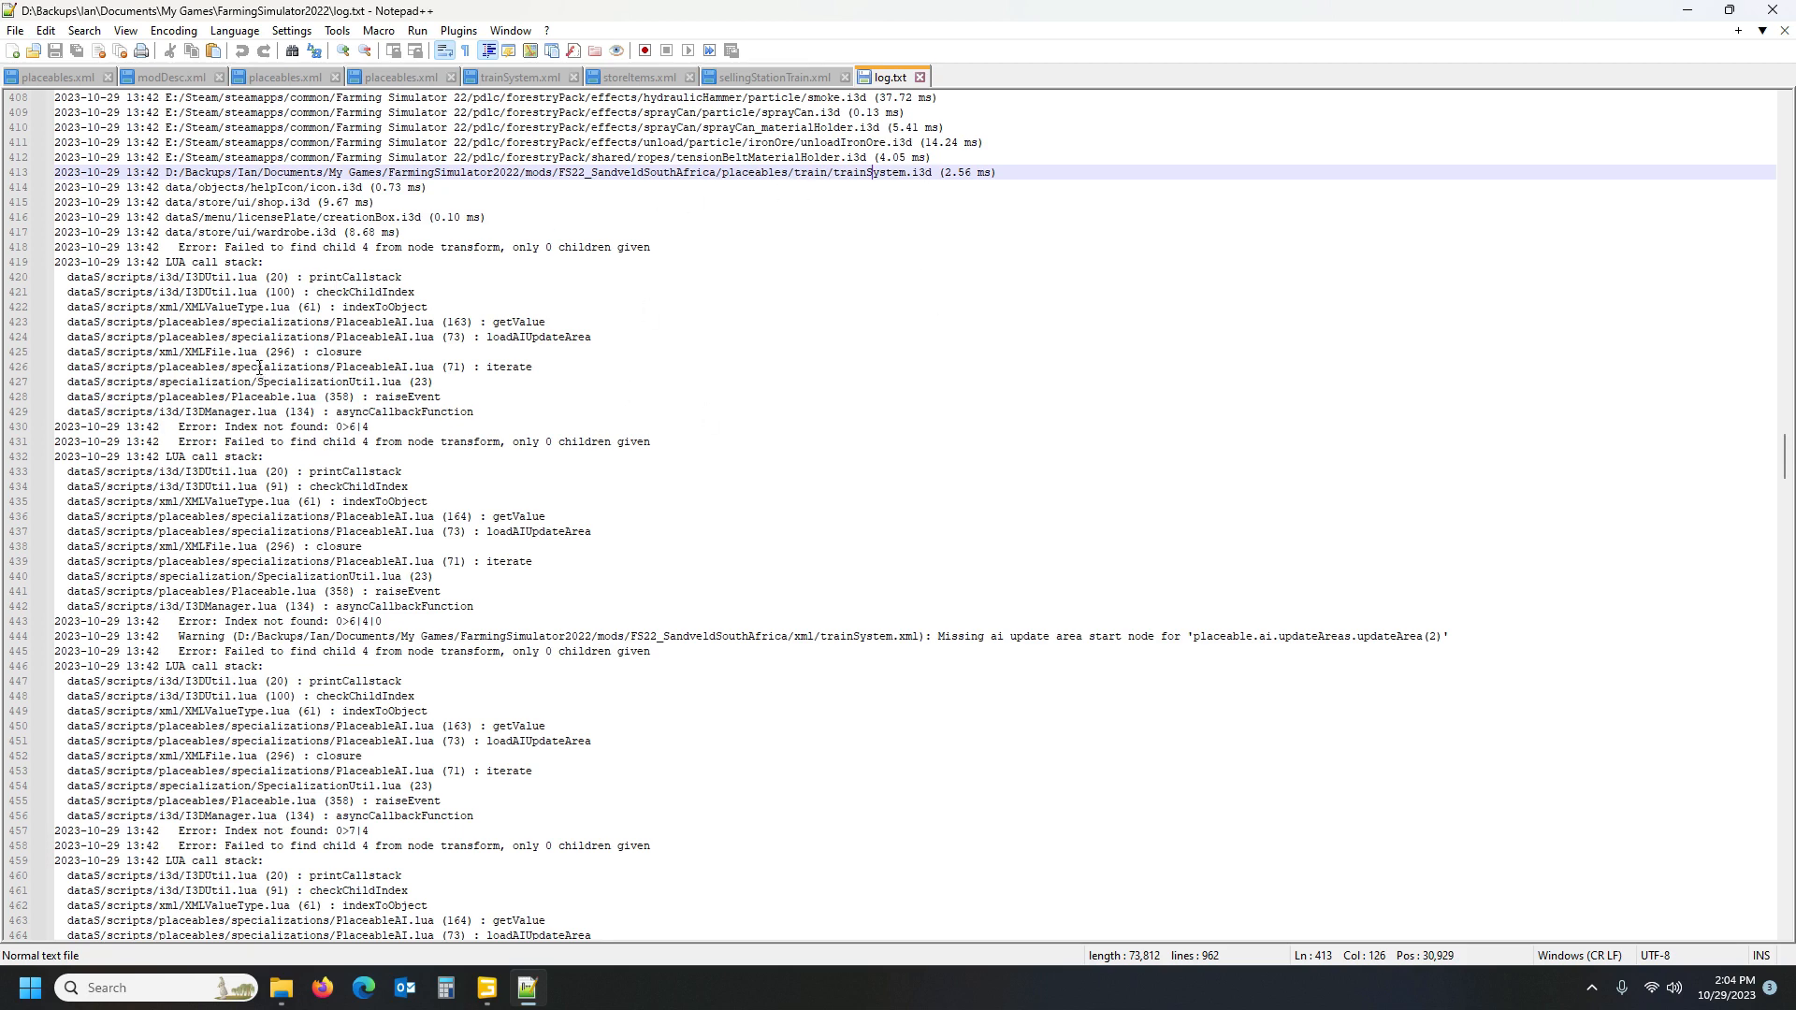
Switch to GIANTS Editor and turn off the visibility of the trainSpline inside the trainSystem group
left_click(1692, 15)
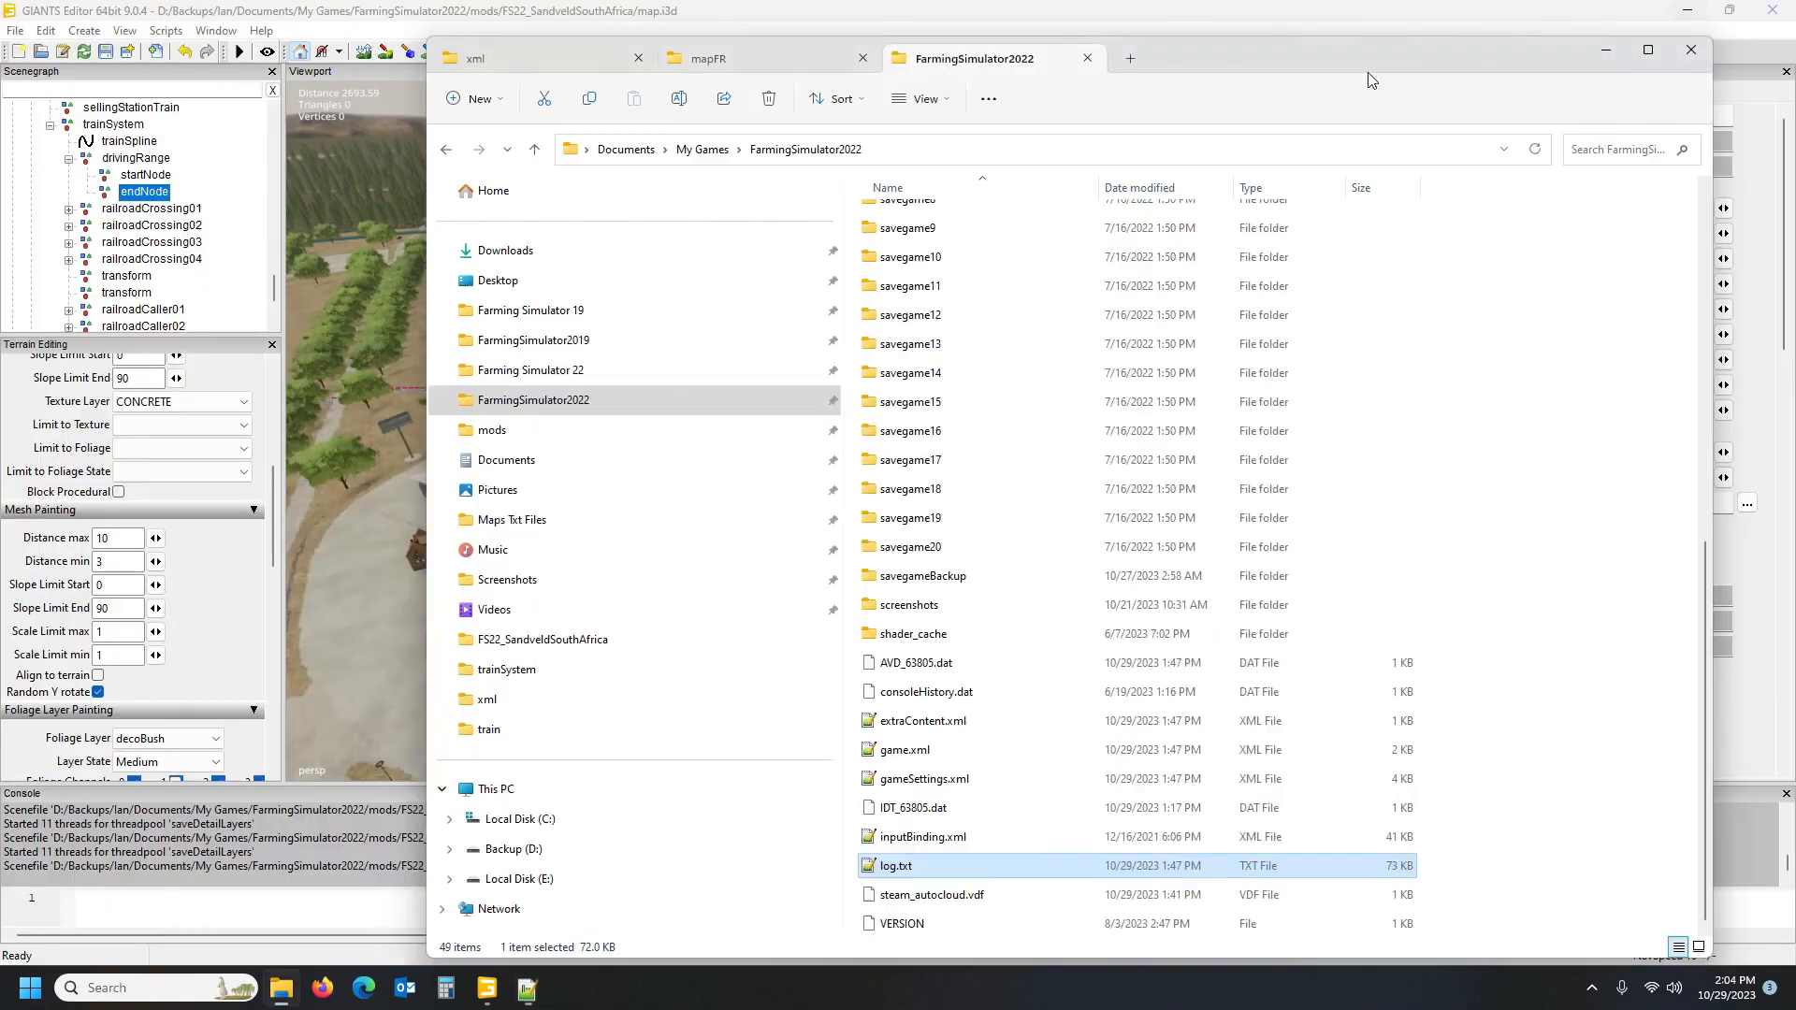
left_click(434, 9)
left_click(113, 125)
left_click(50, 129)
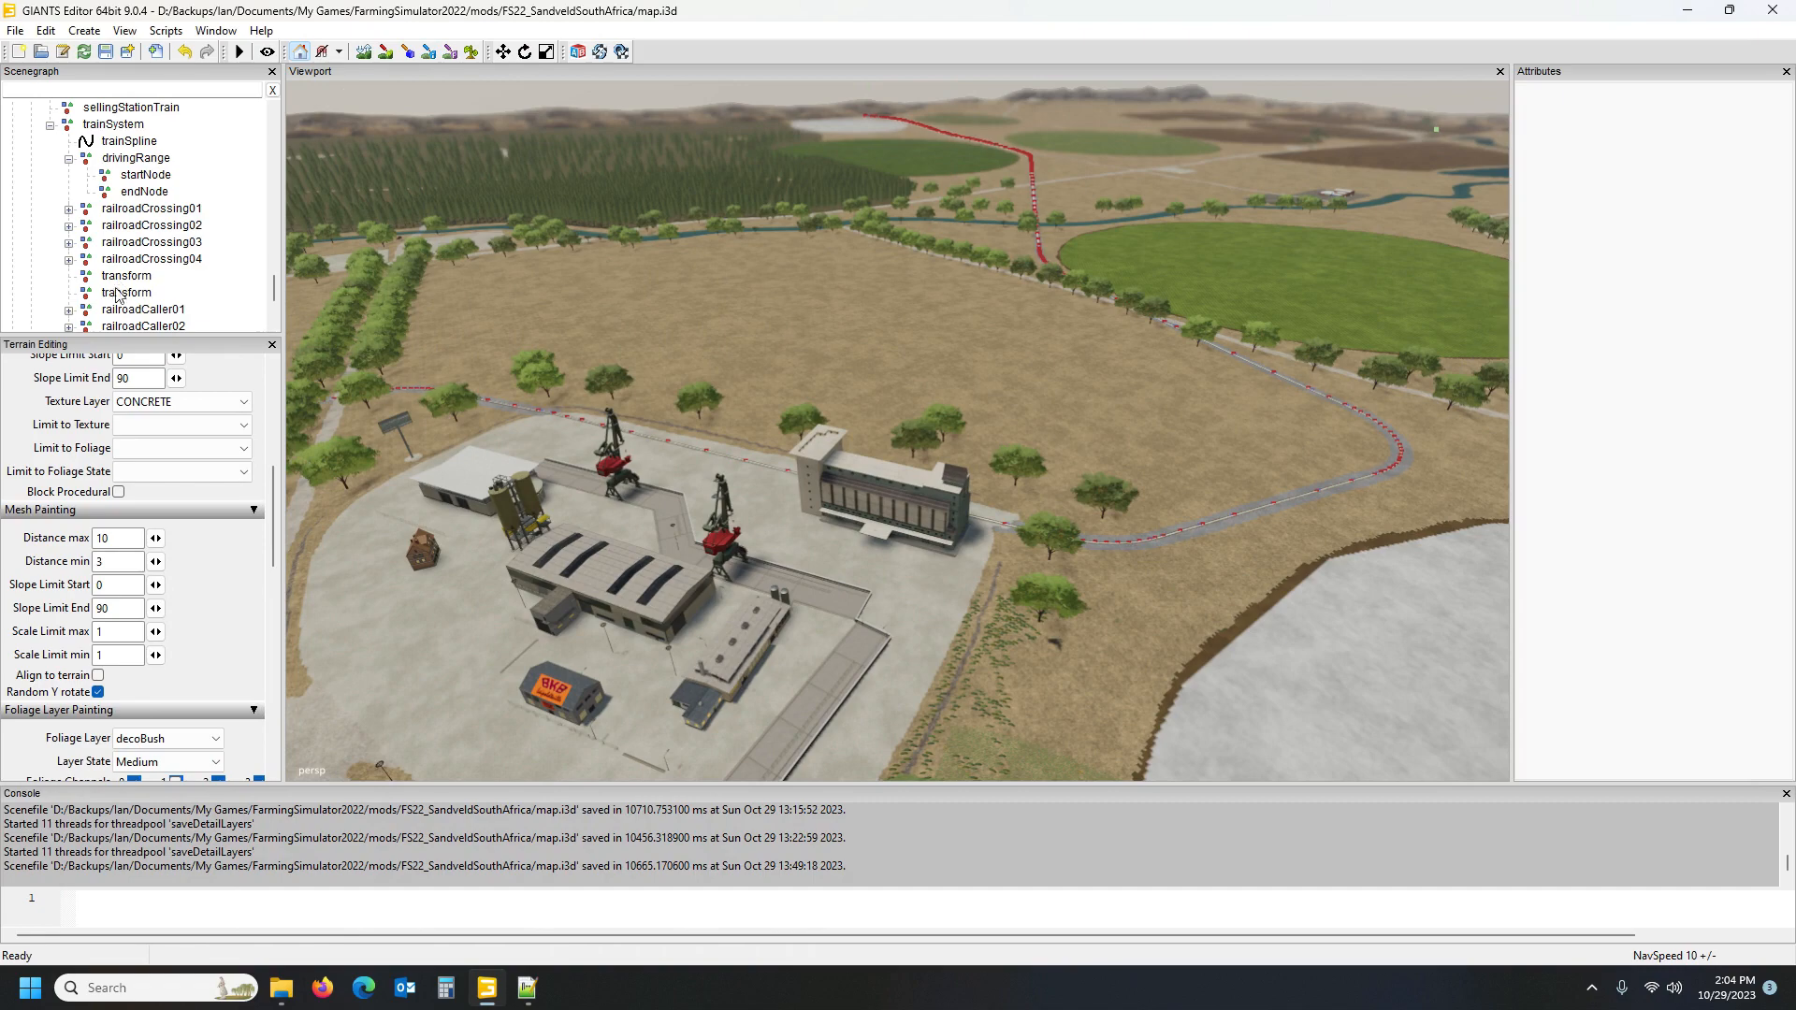
left_click(121, 124)
left_click_drag(655, 271, 714, 234, "alt")
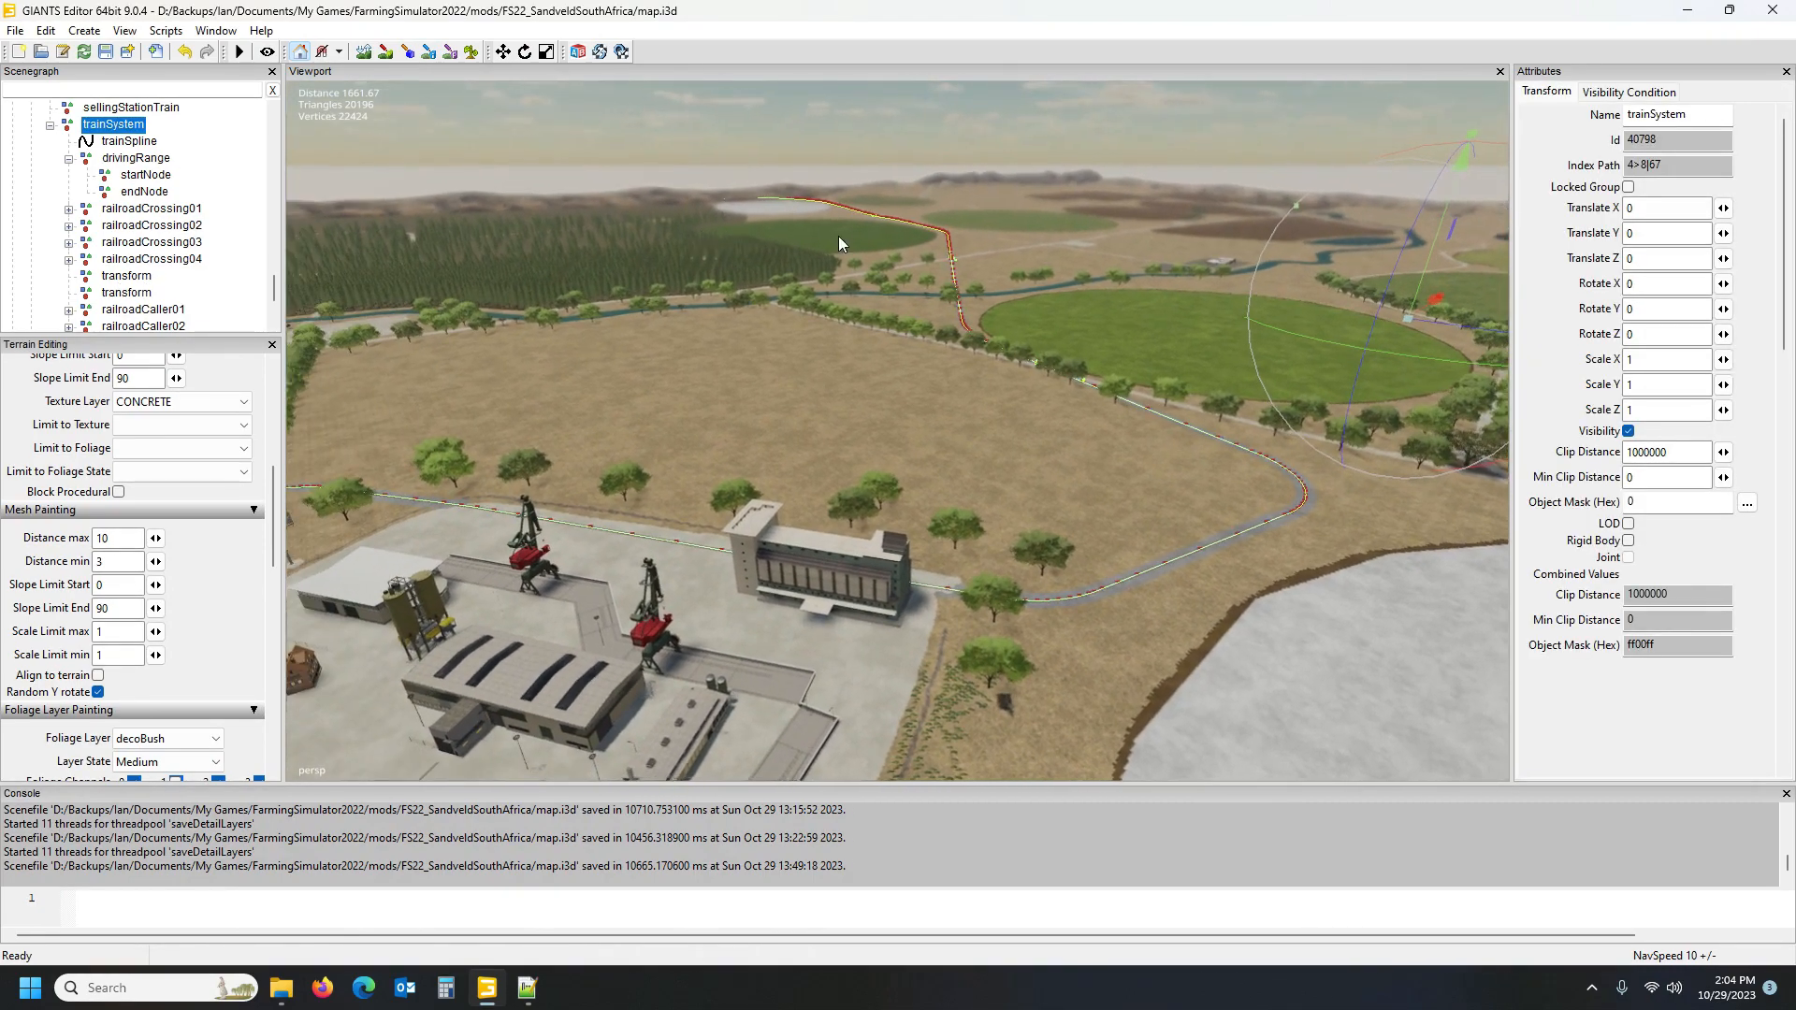
left_click(126, 141)
left_click(1628, 431)
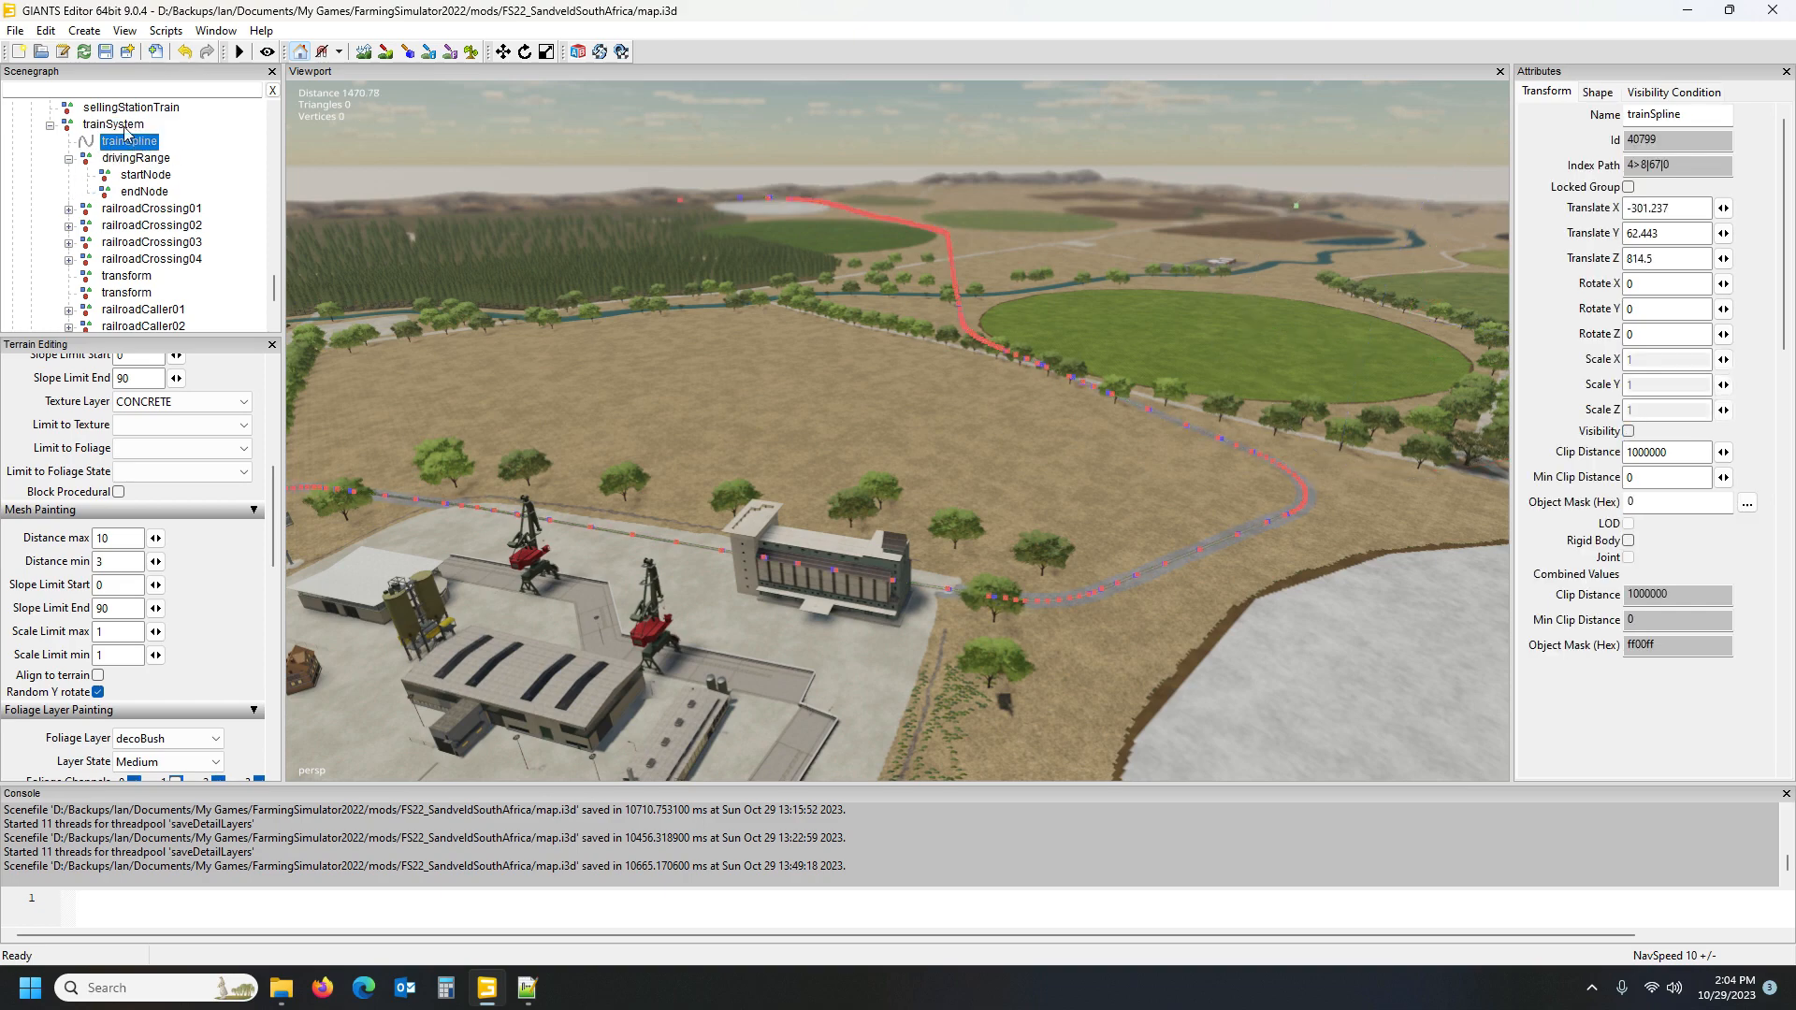
Export the trainSystem group with its files over placeables/train/trainSystem.i3d, keeping the parent directory structure
left_click(124, 131)
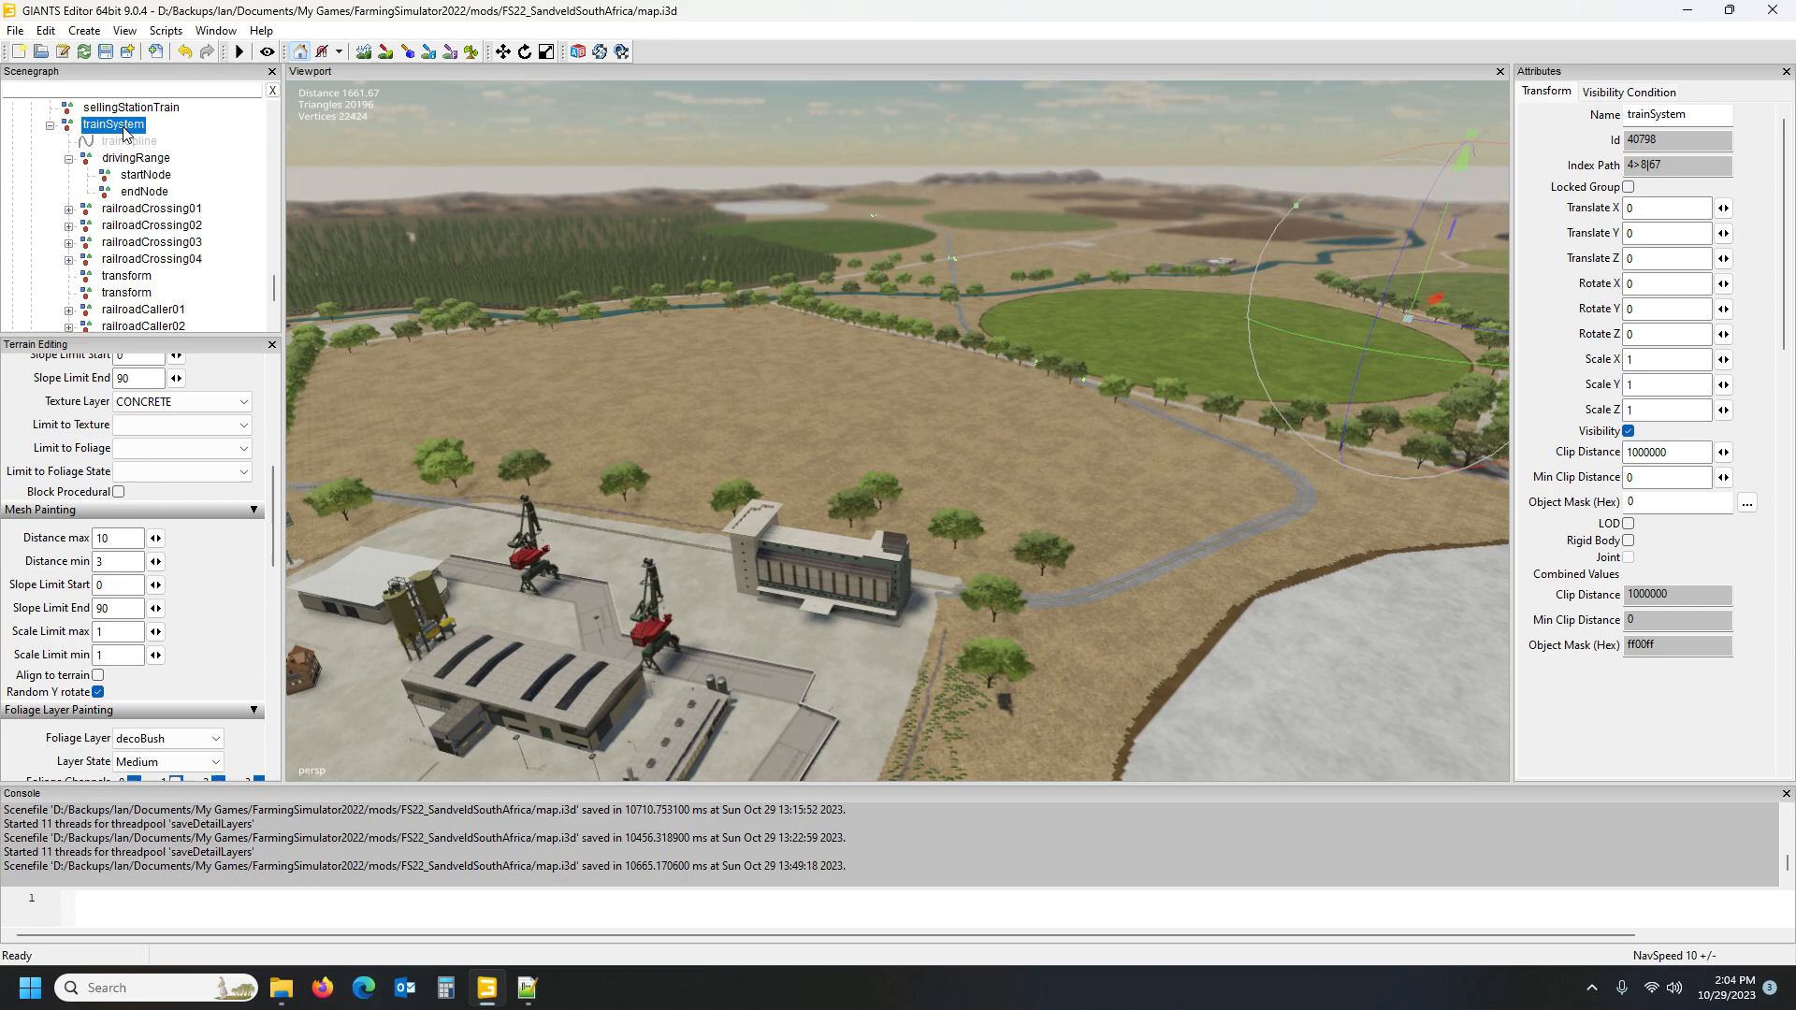
left_click(15, 30)
left_click(100, 316)
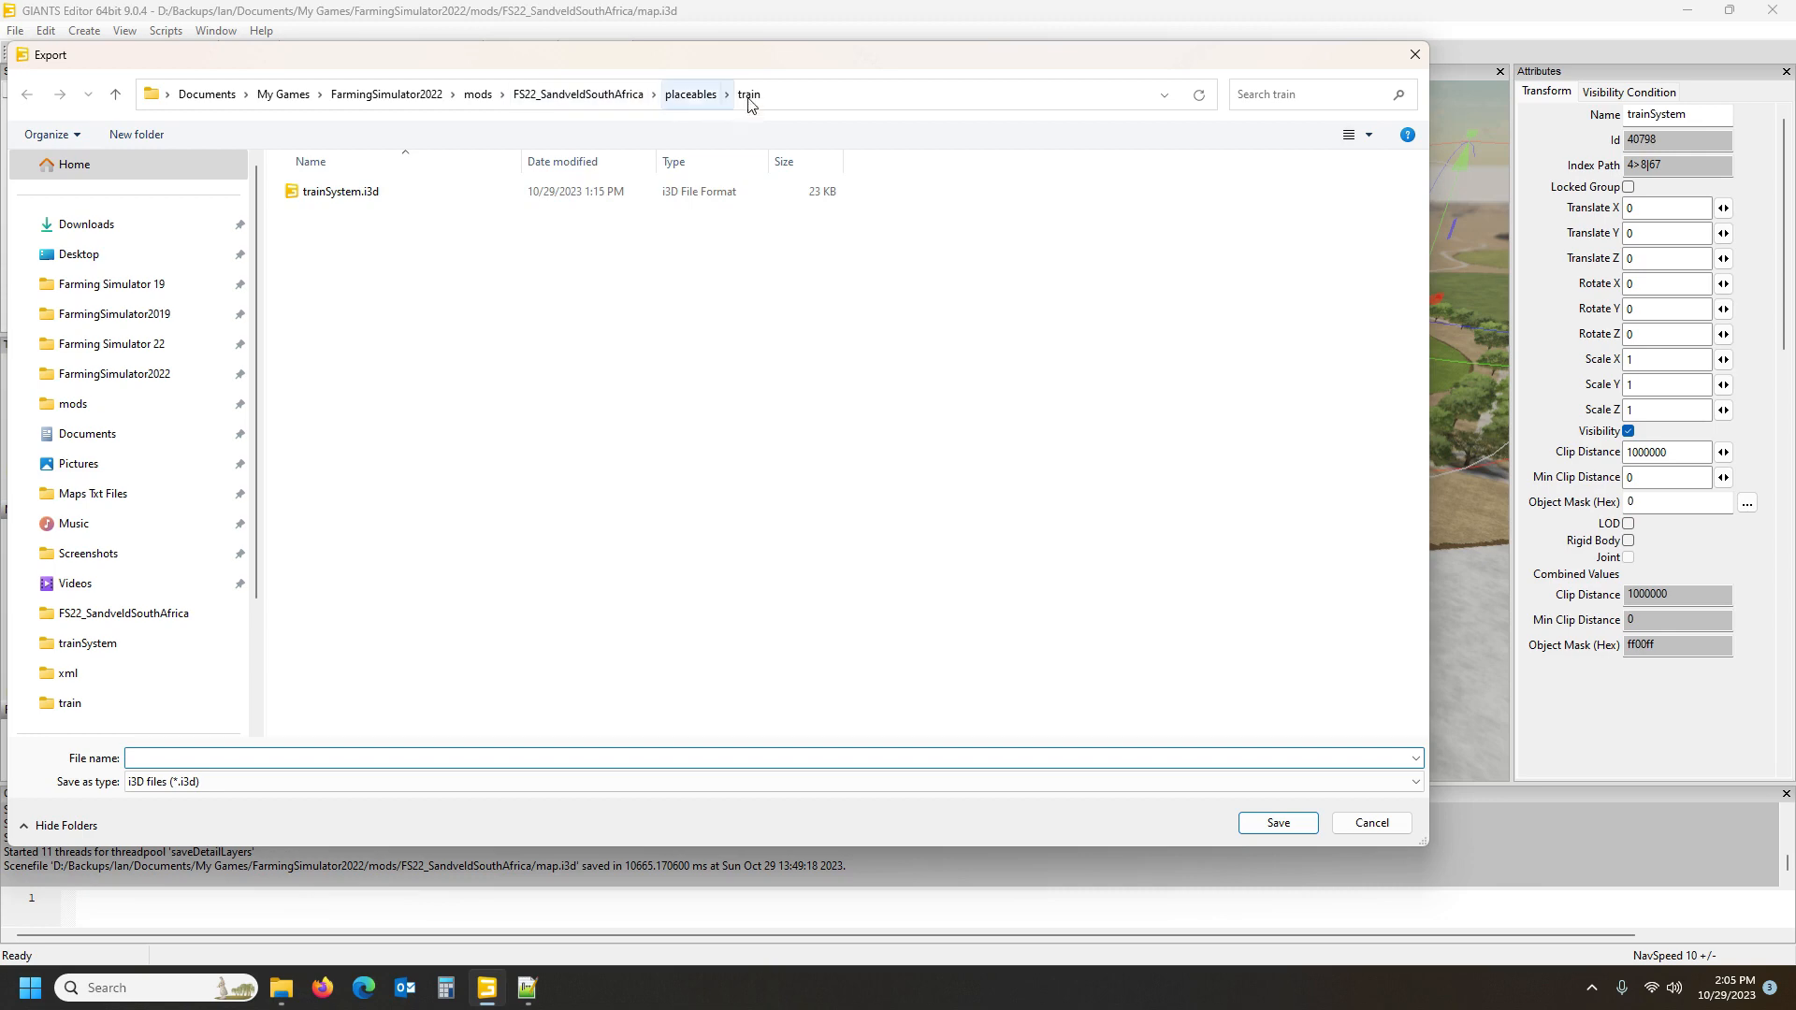
left_click(373, 191)
left_click(1247, 827)
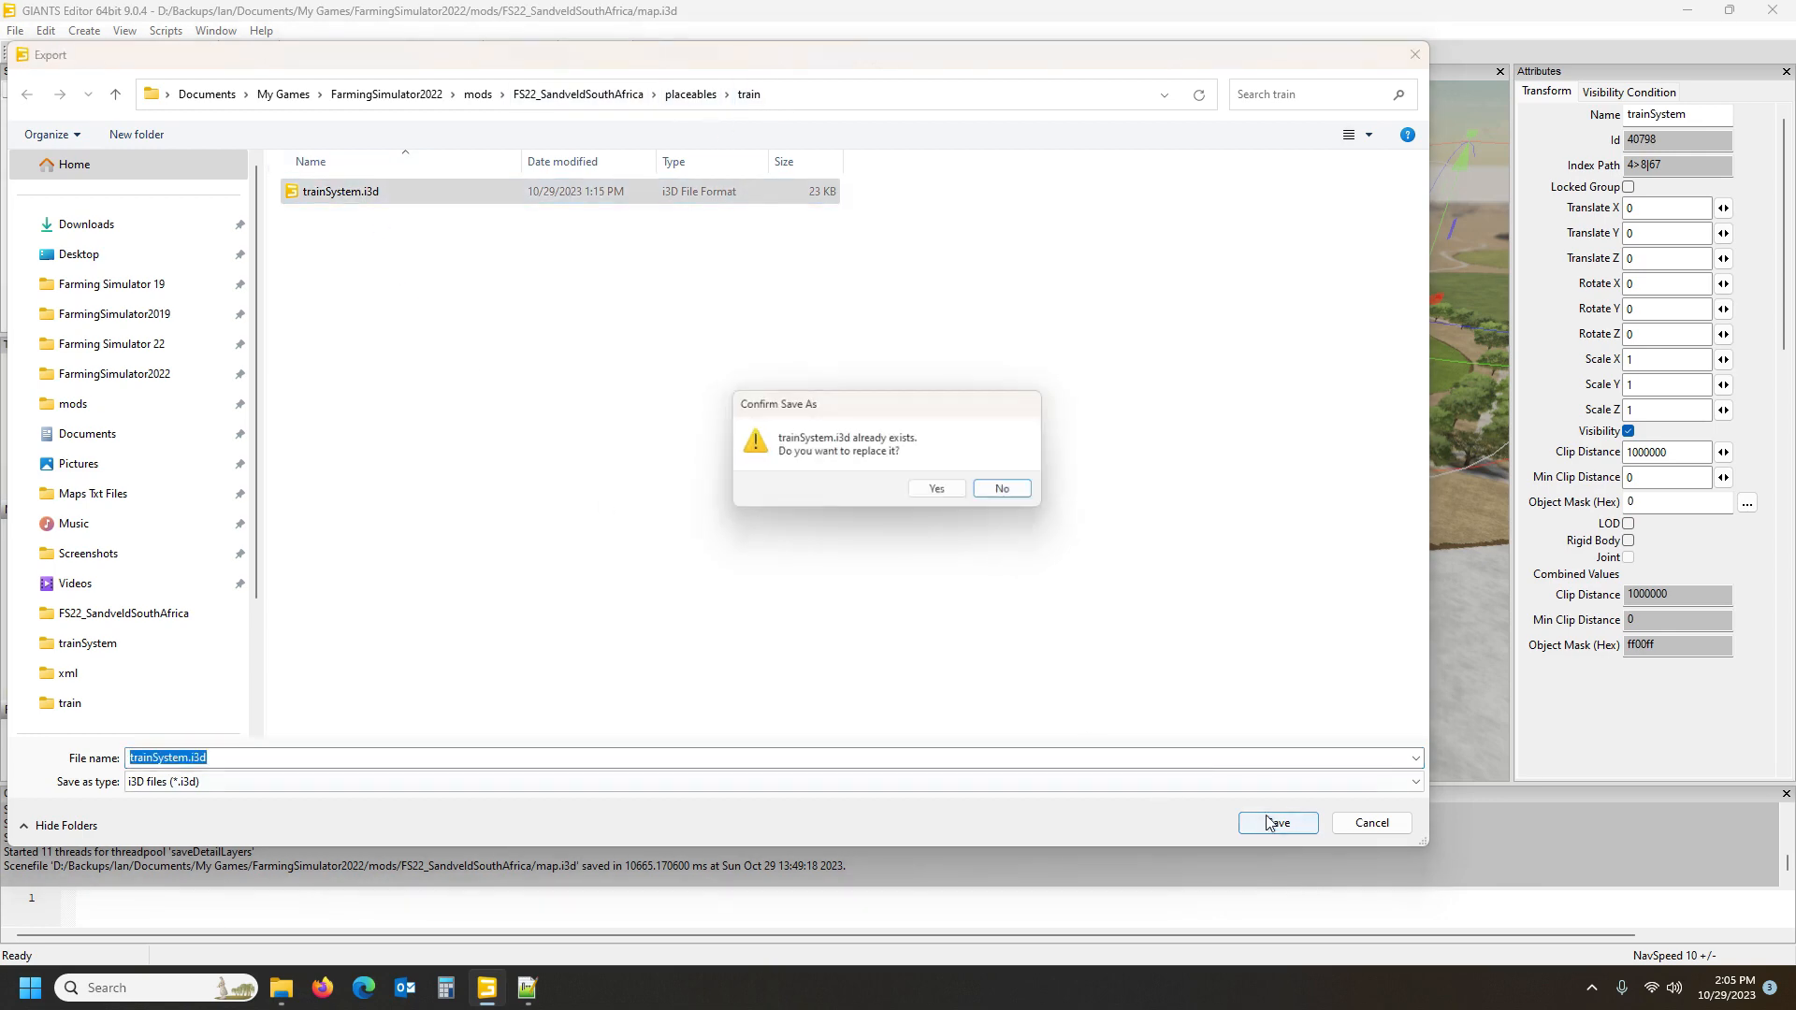
left_click(934, 489)
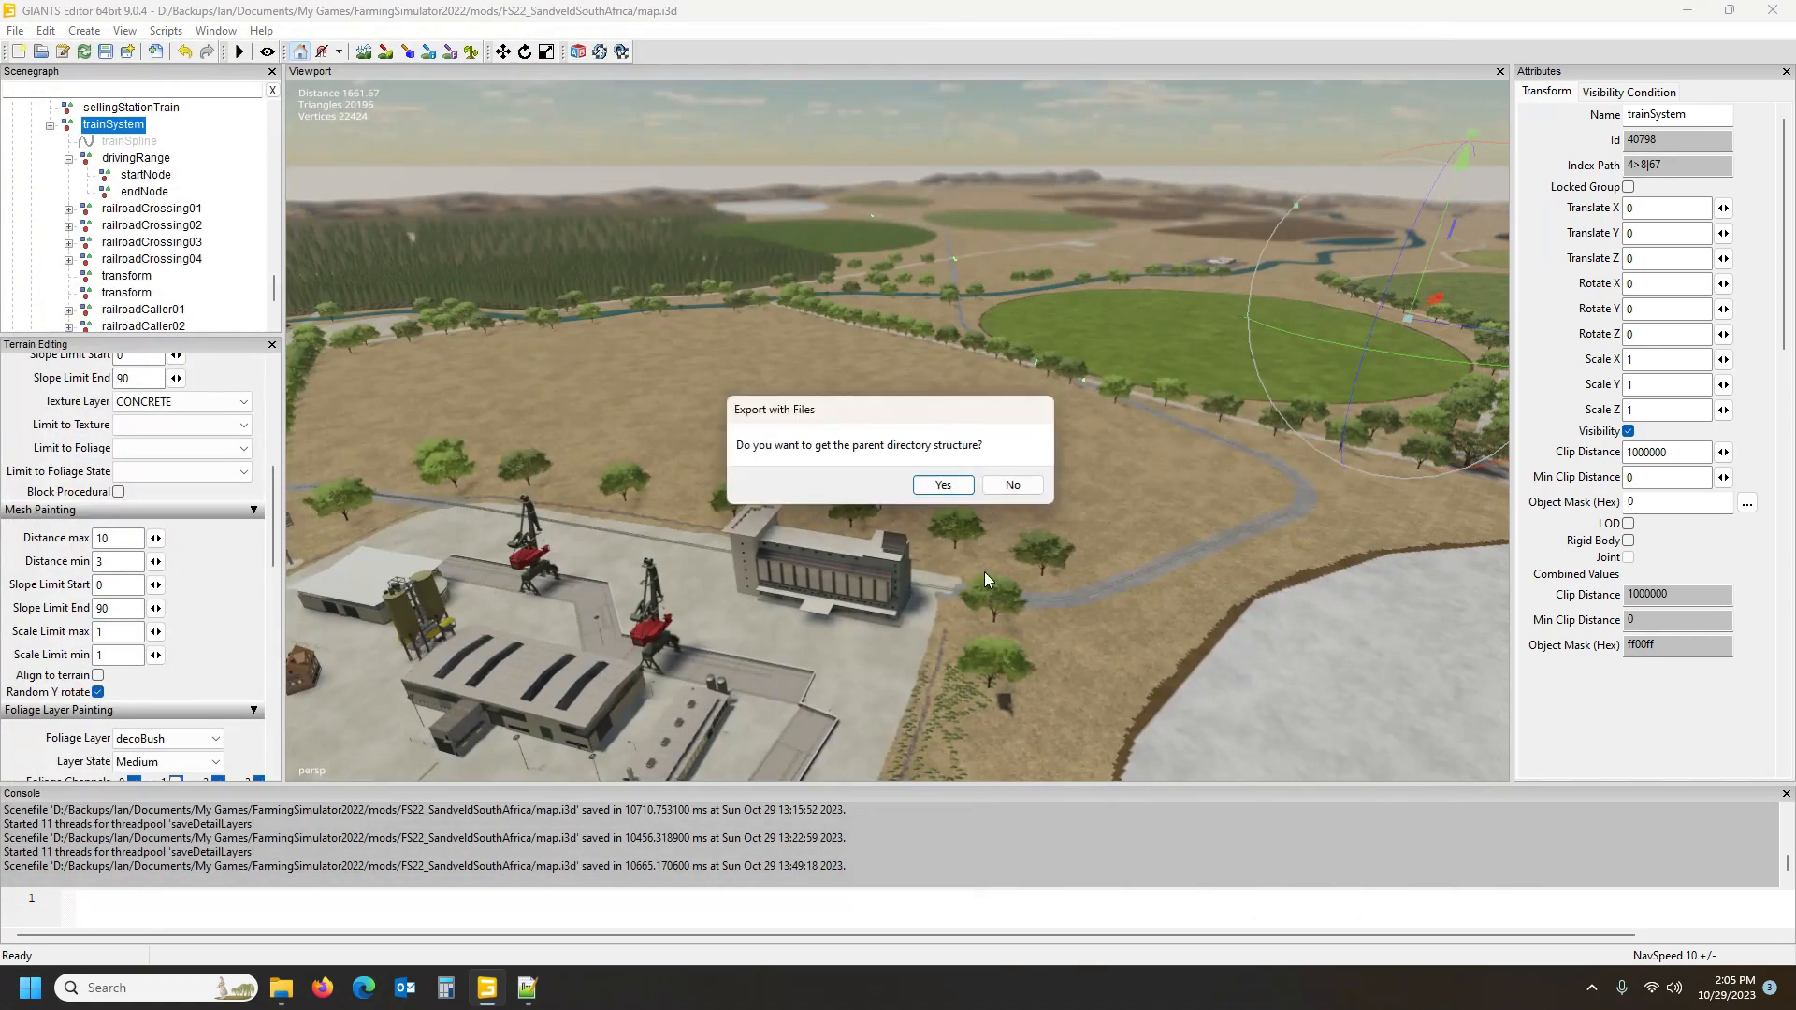
left_click(945, 483)
left_click(943, 486)
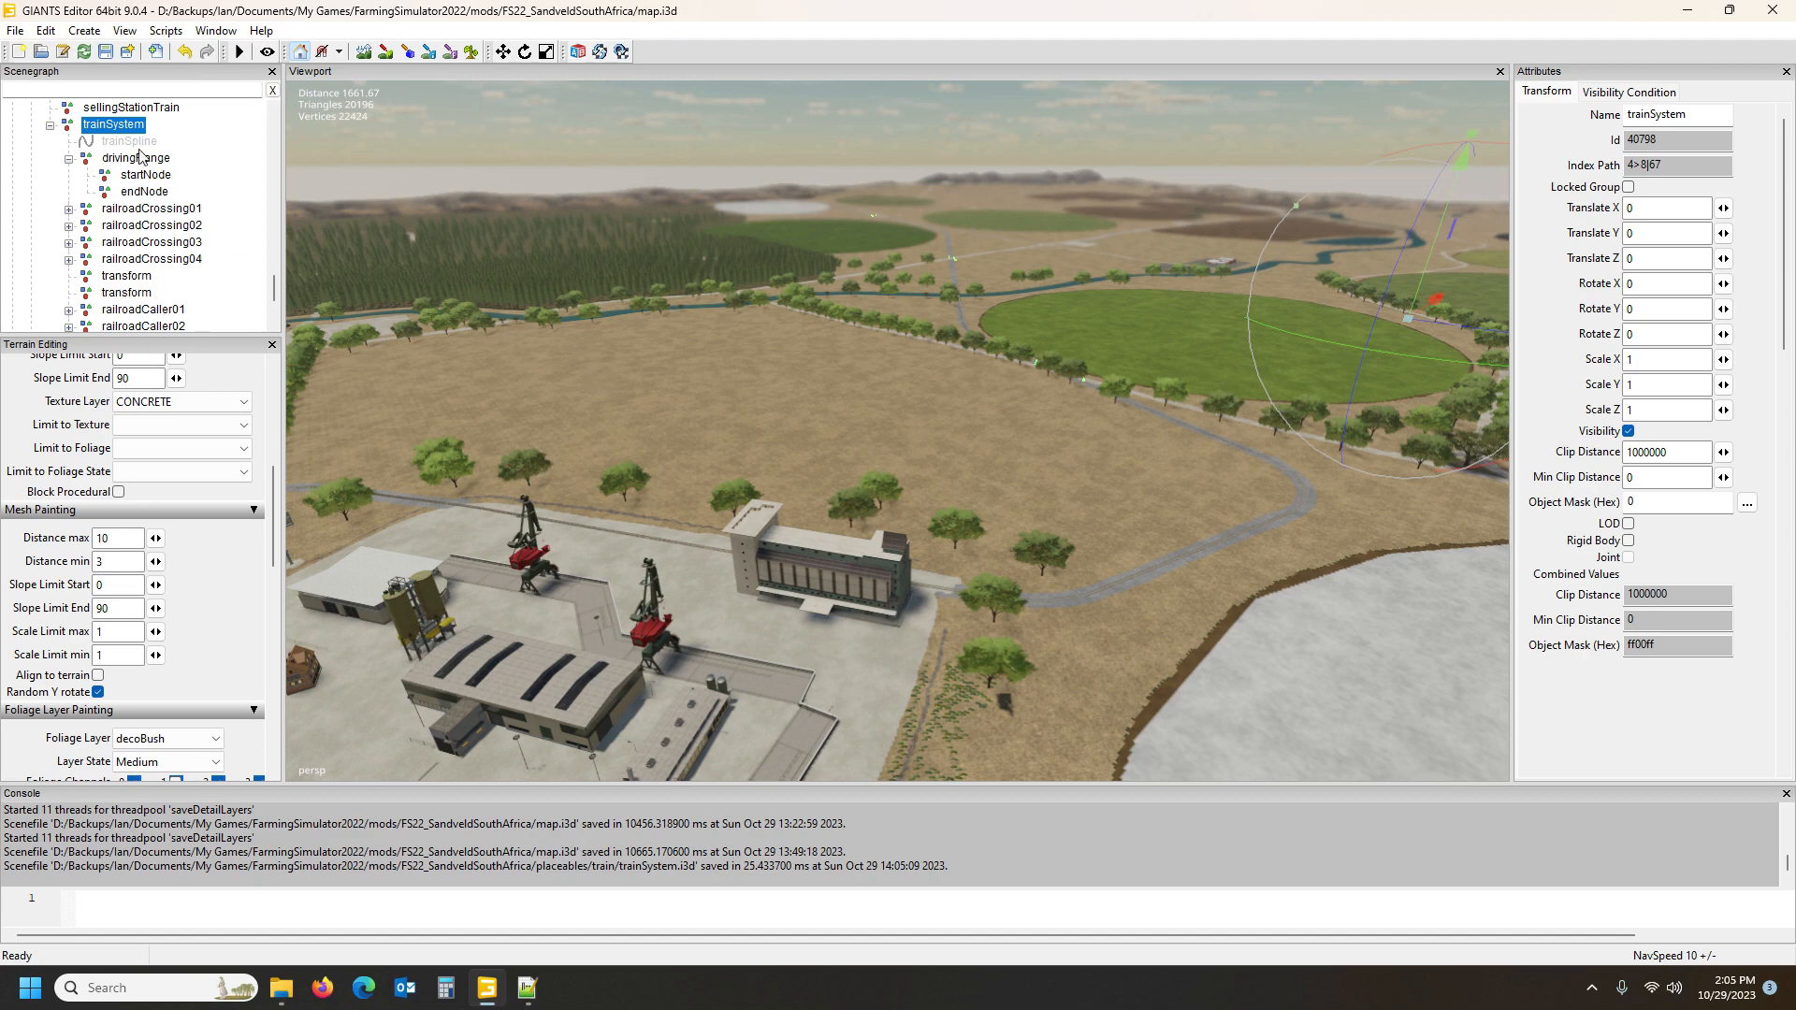
Collapse the trainSystem group in the scenegraph
left_click(49, 125)
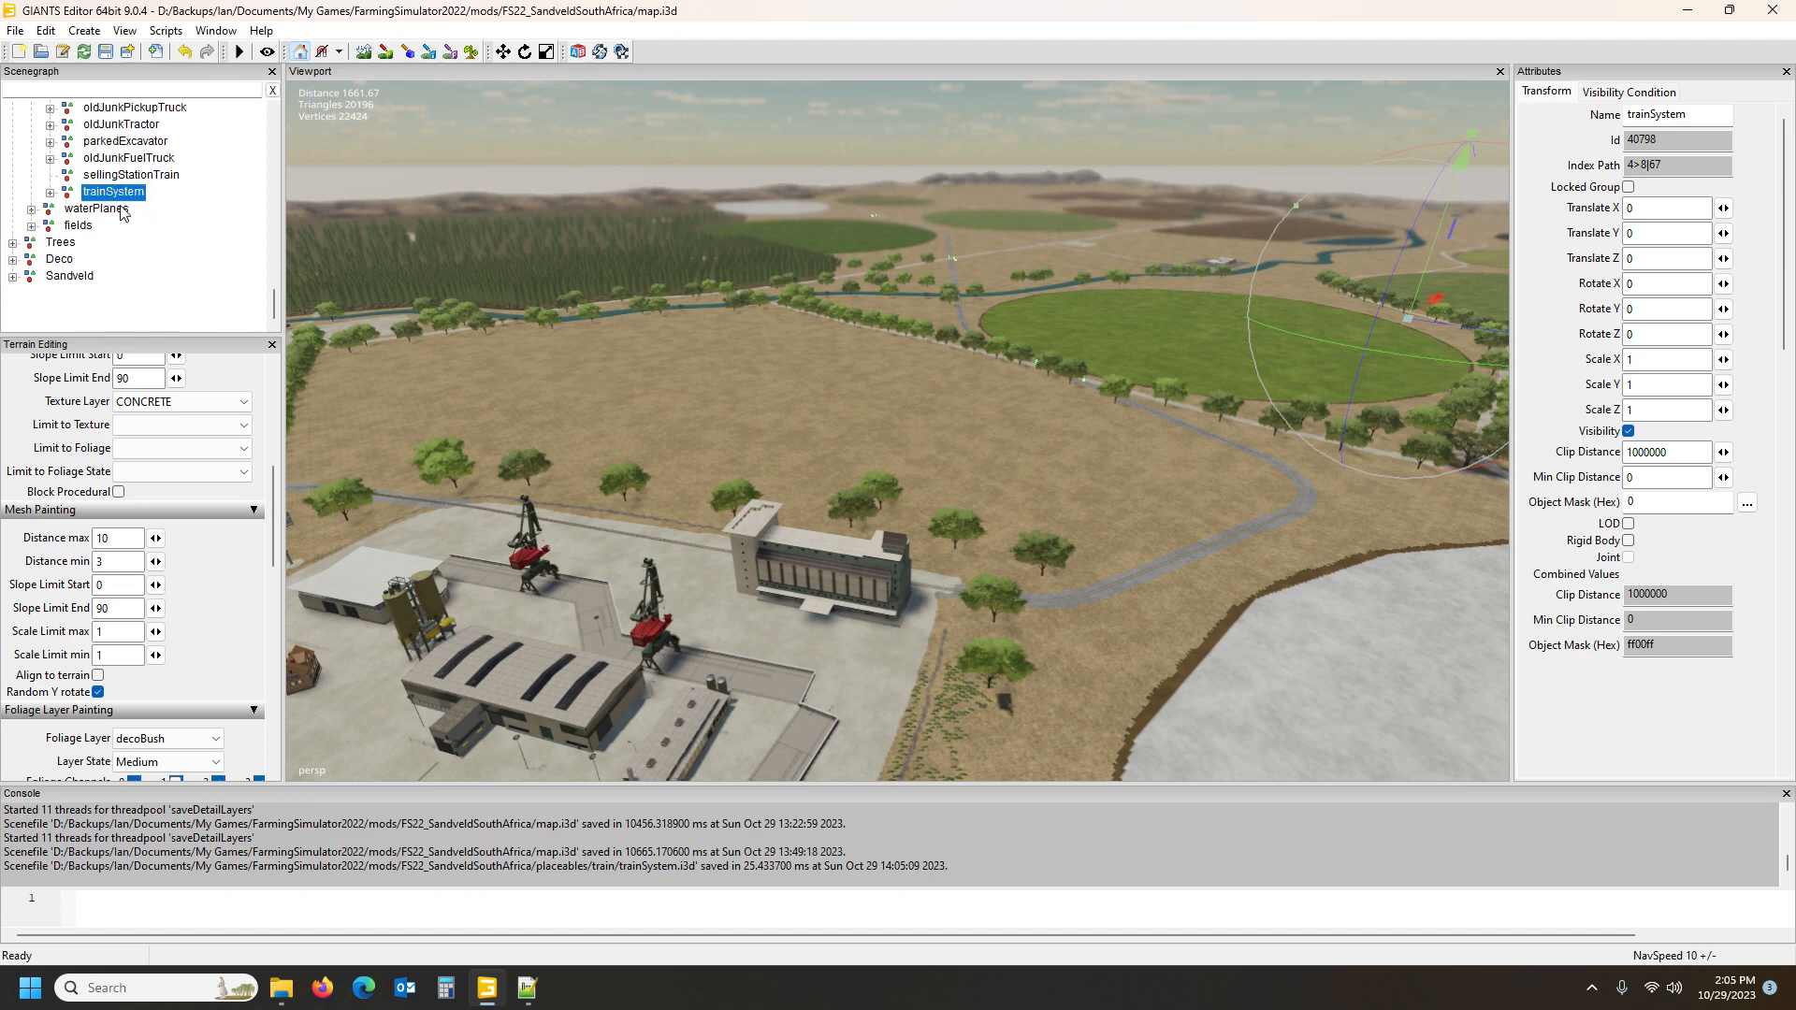
scroll(243, 239, "up", 1)
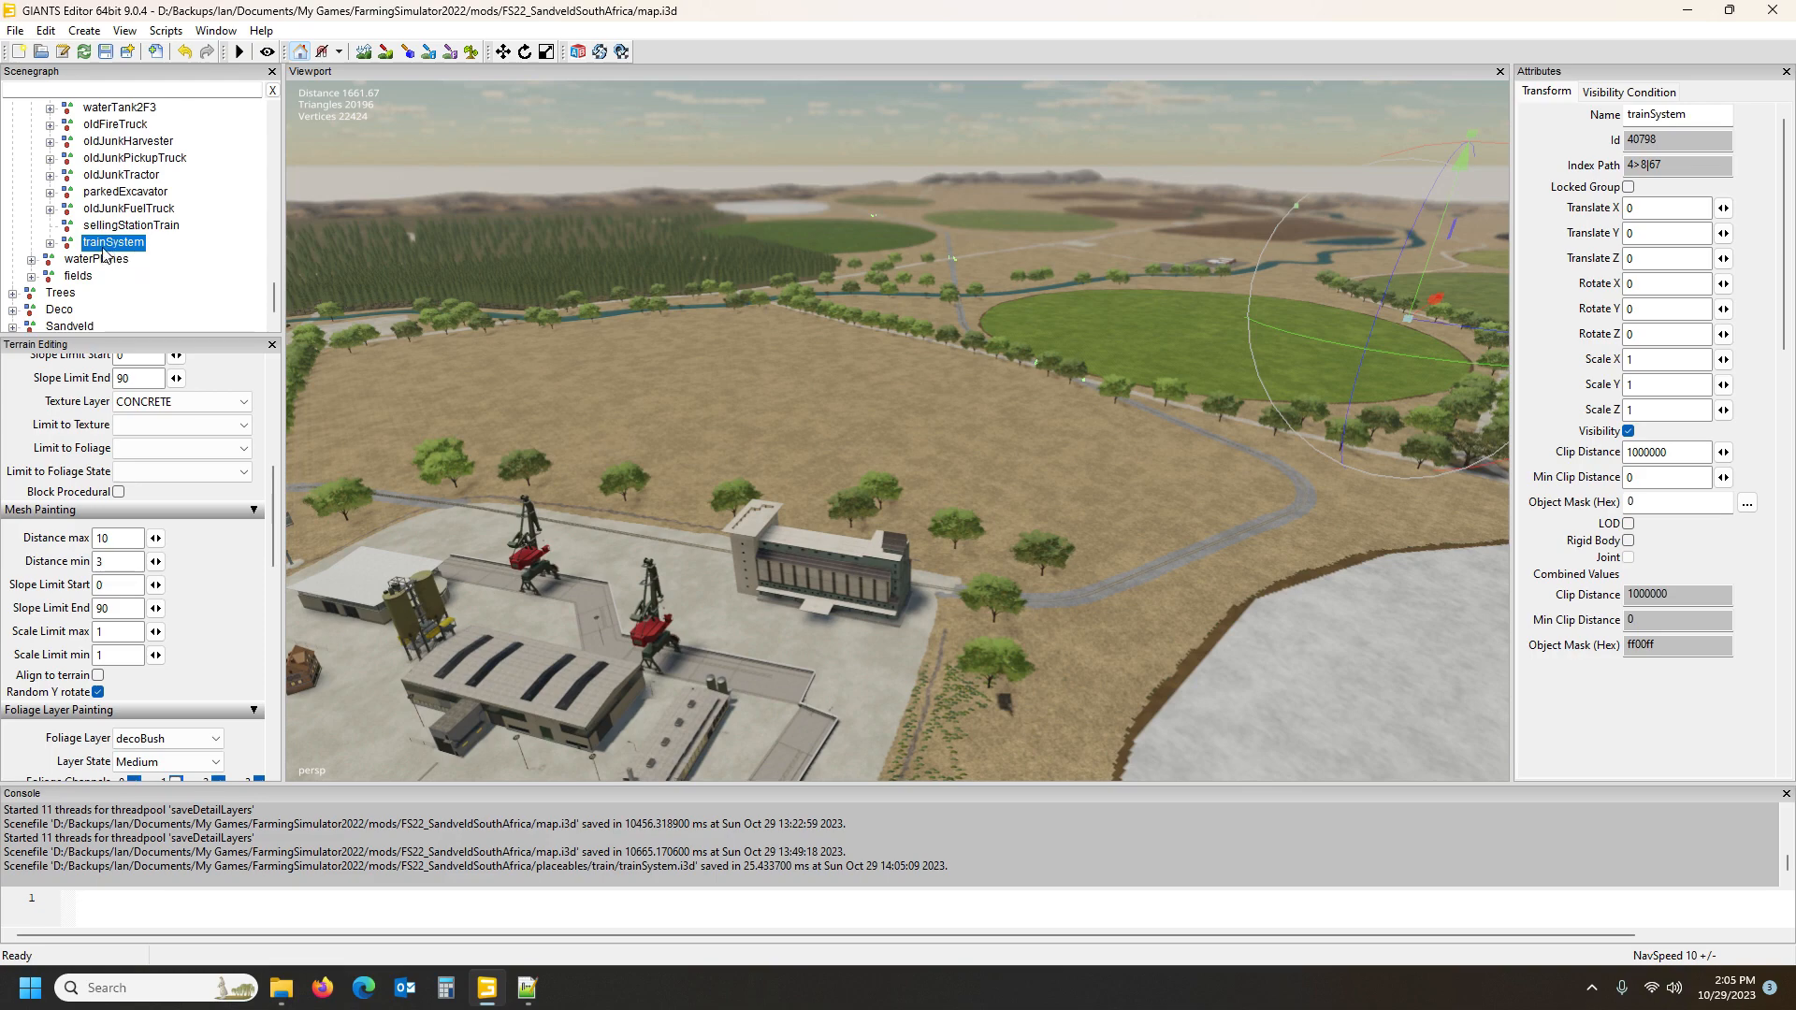
left_click_drag(877, 412, 1186, 423, "alt")
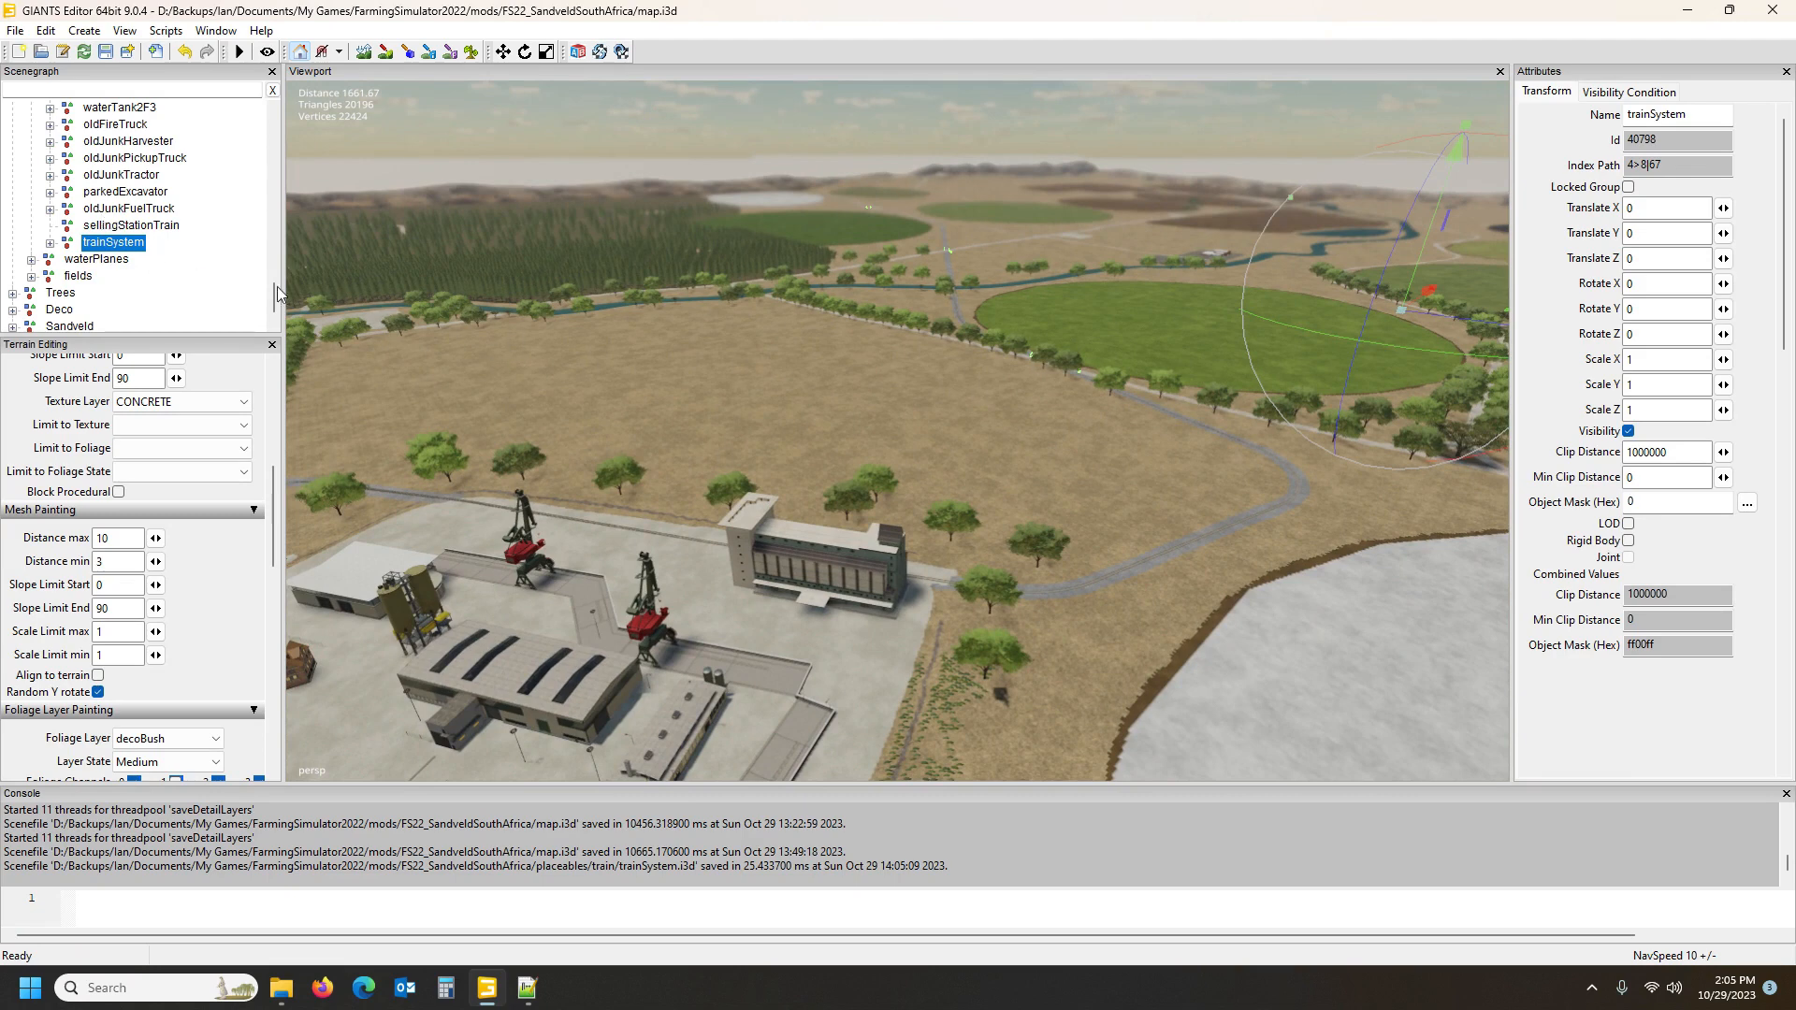
Clear the selection in the scenegraph and save the map scene
left_click_drag(277, 286, 275, 141)
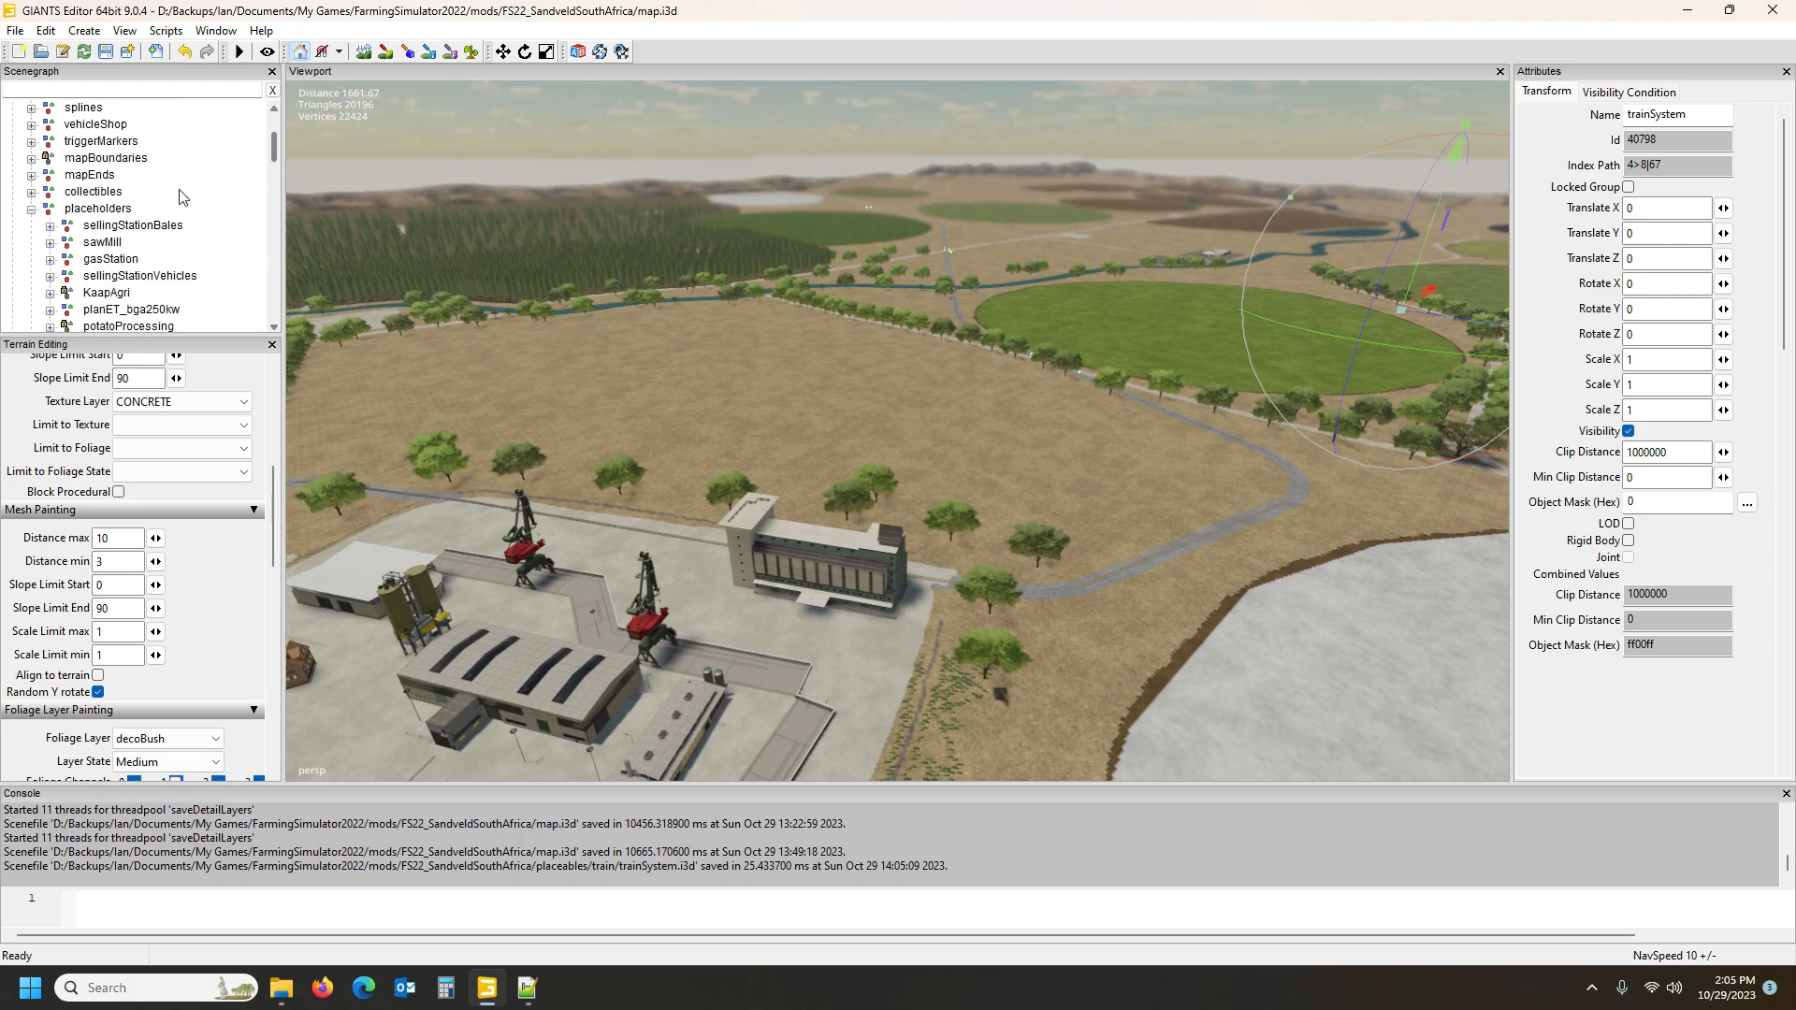
left_click(98, 208)
left_click_drag(778, 270, 783, 270, "alt")
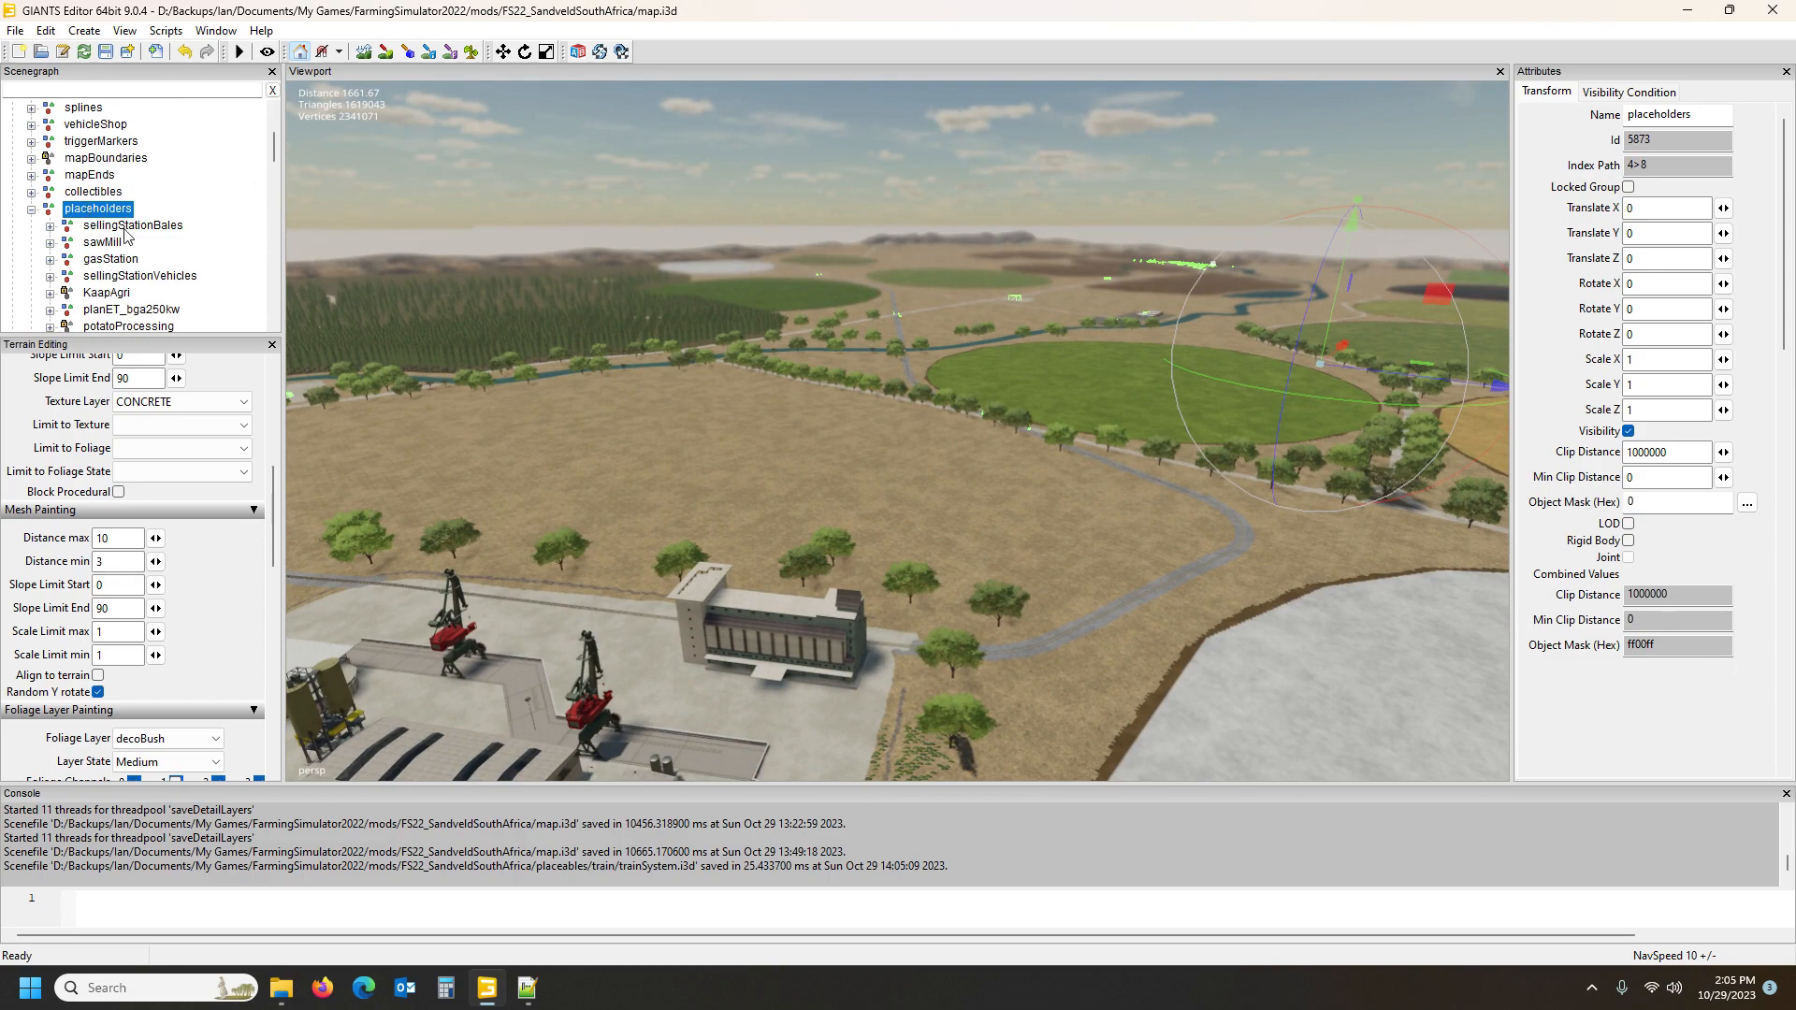
left_click_drag(641, 315, 541, 362, "alt")
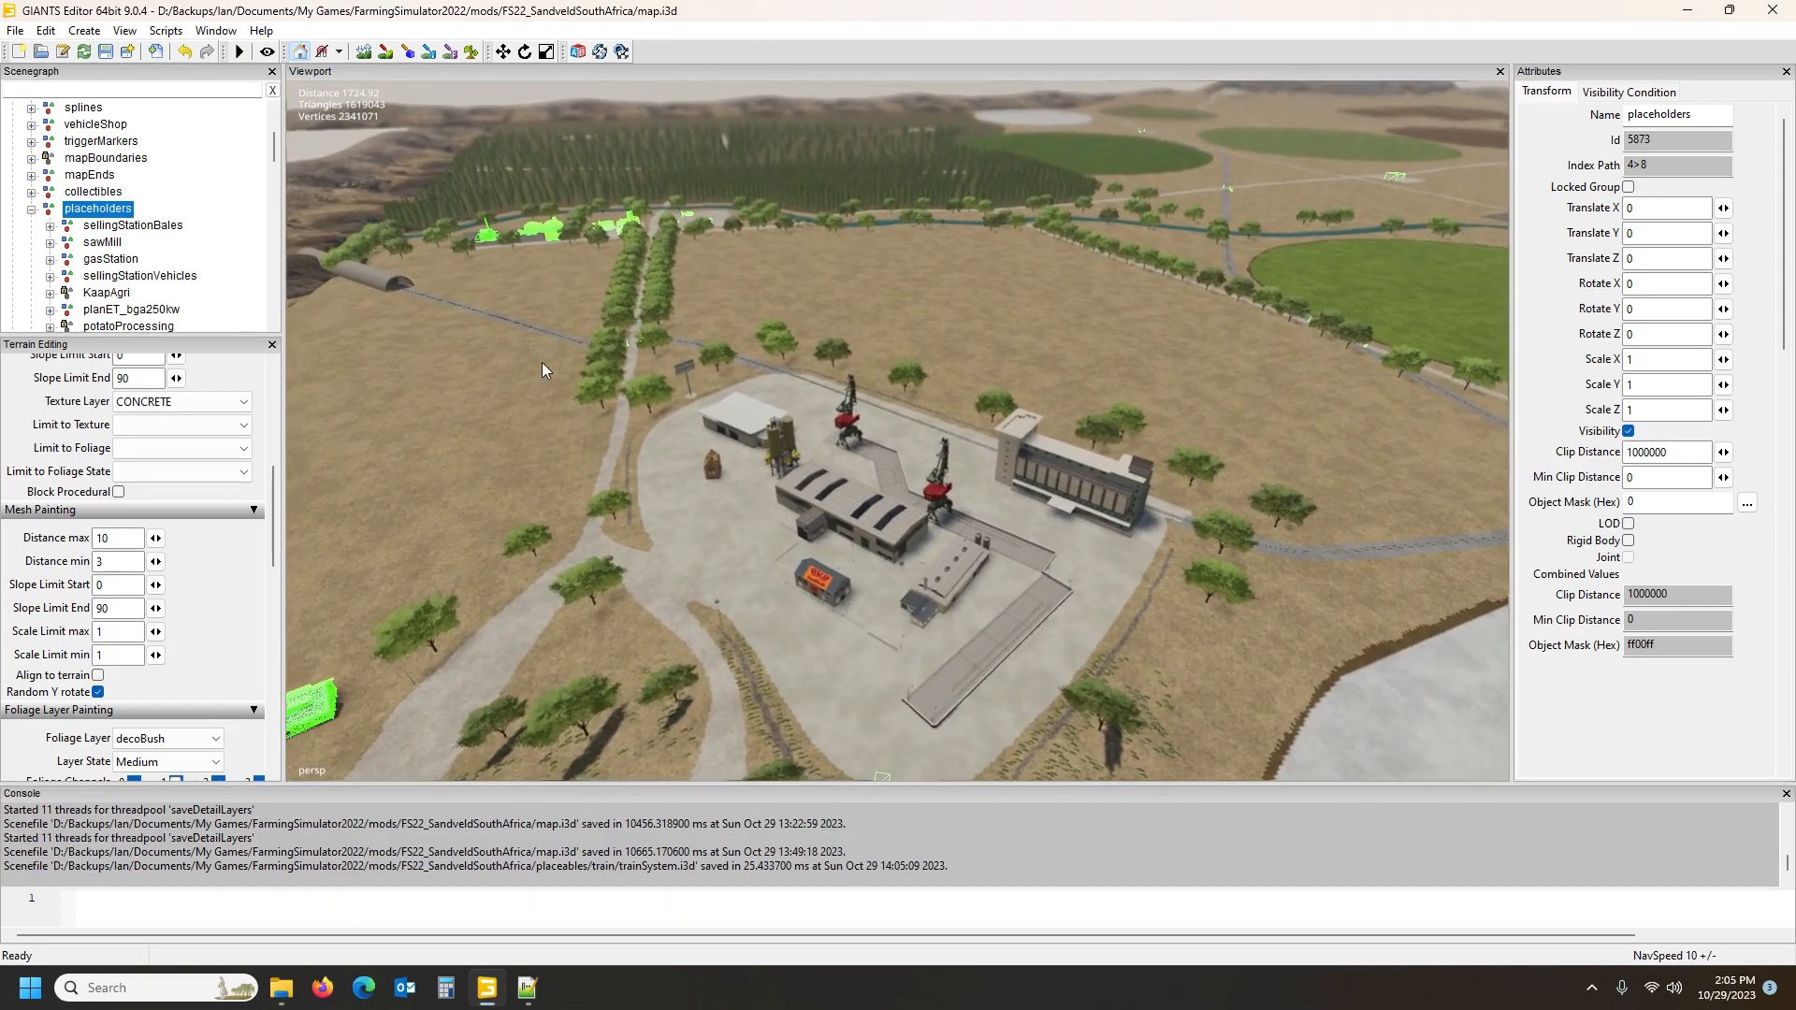
left_click(187, 137)
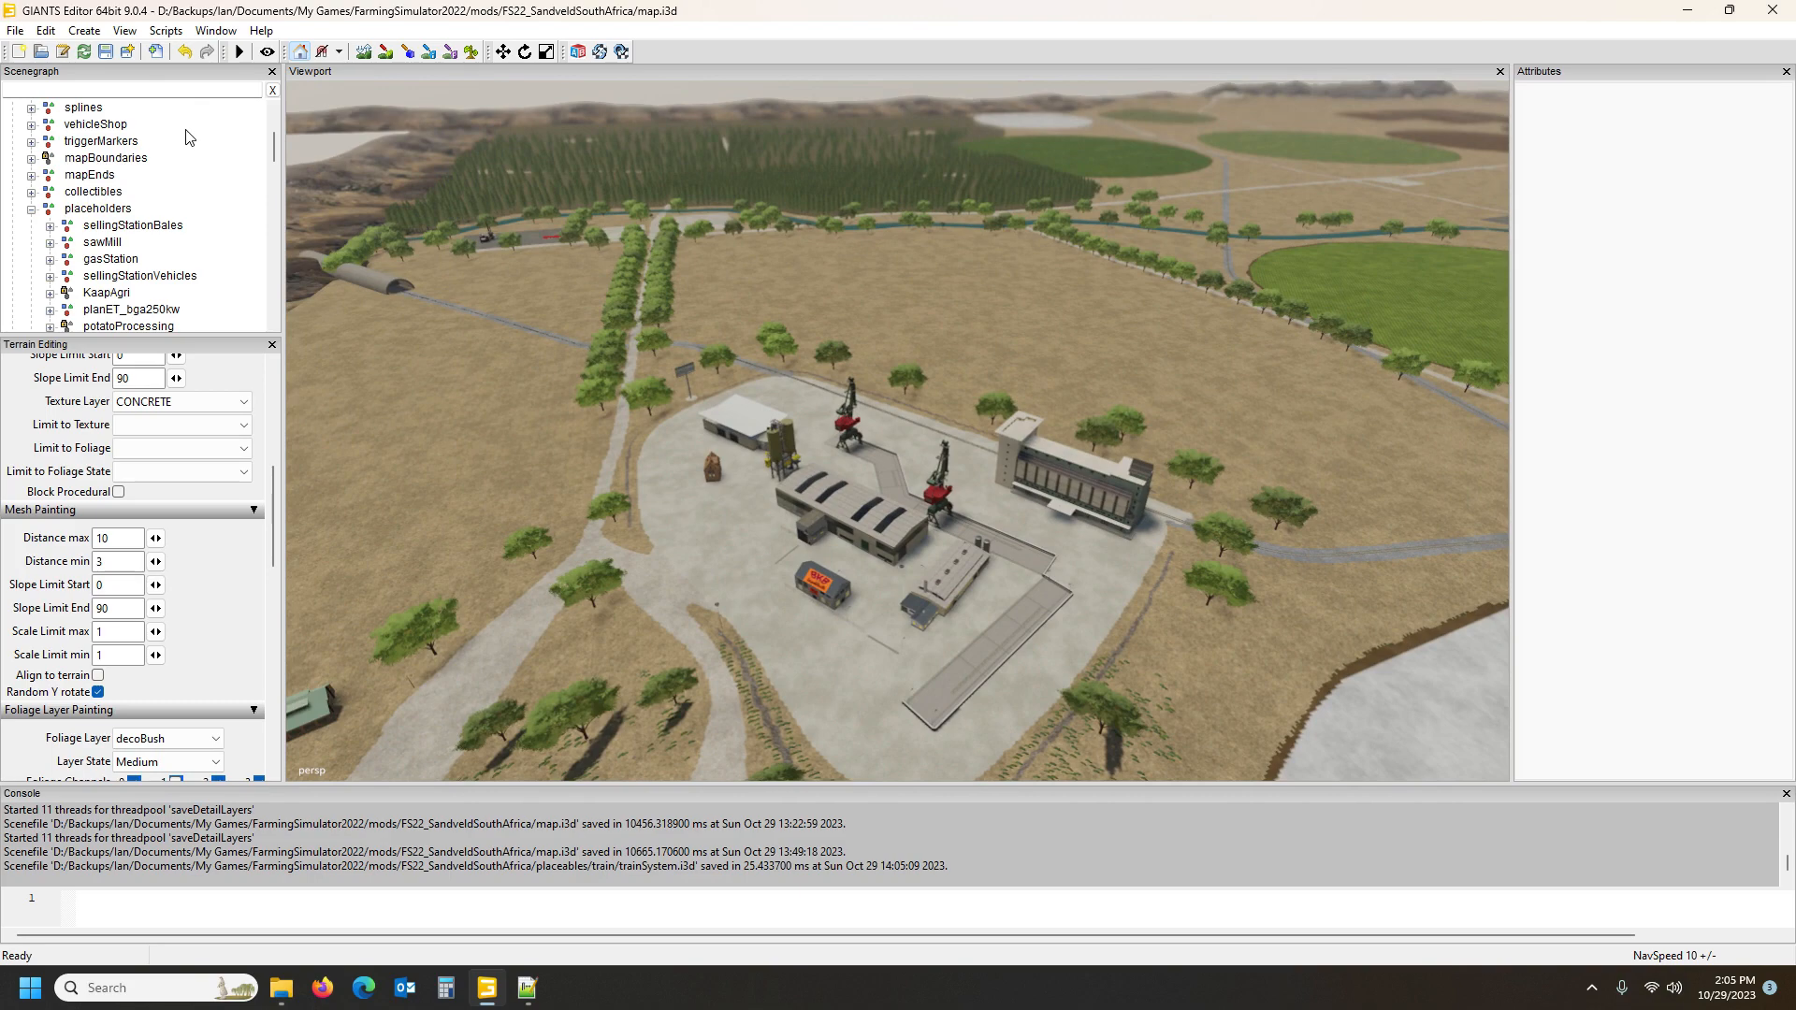
left_click(106, 51)
Open trainSystem.xml from the mod's xml folder in Notepad++ and go to the beginning of the file
left_click(281, 988)
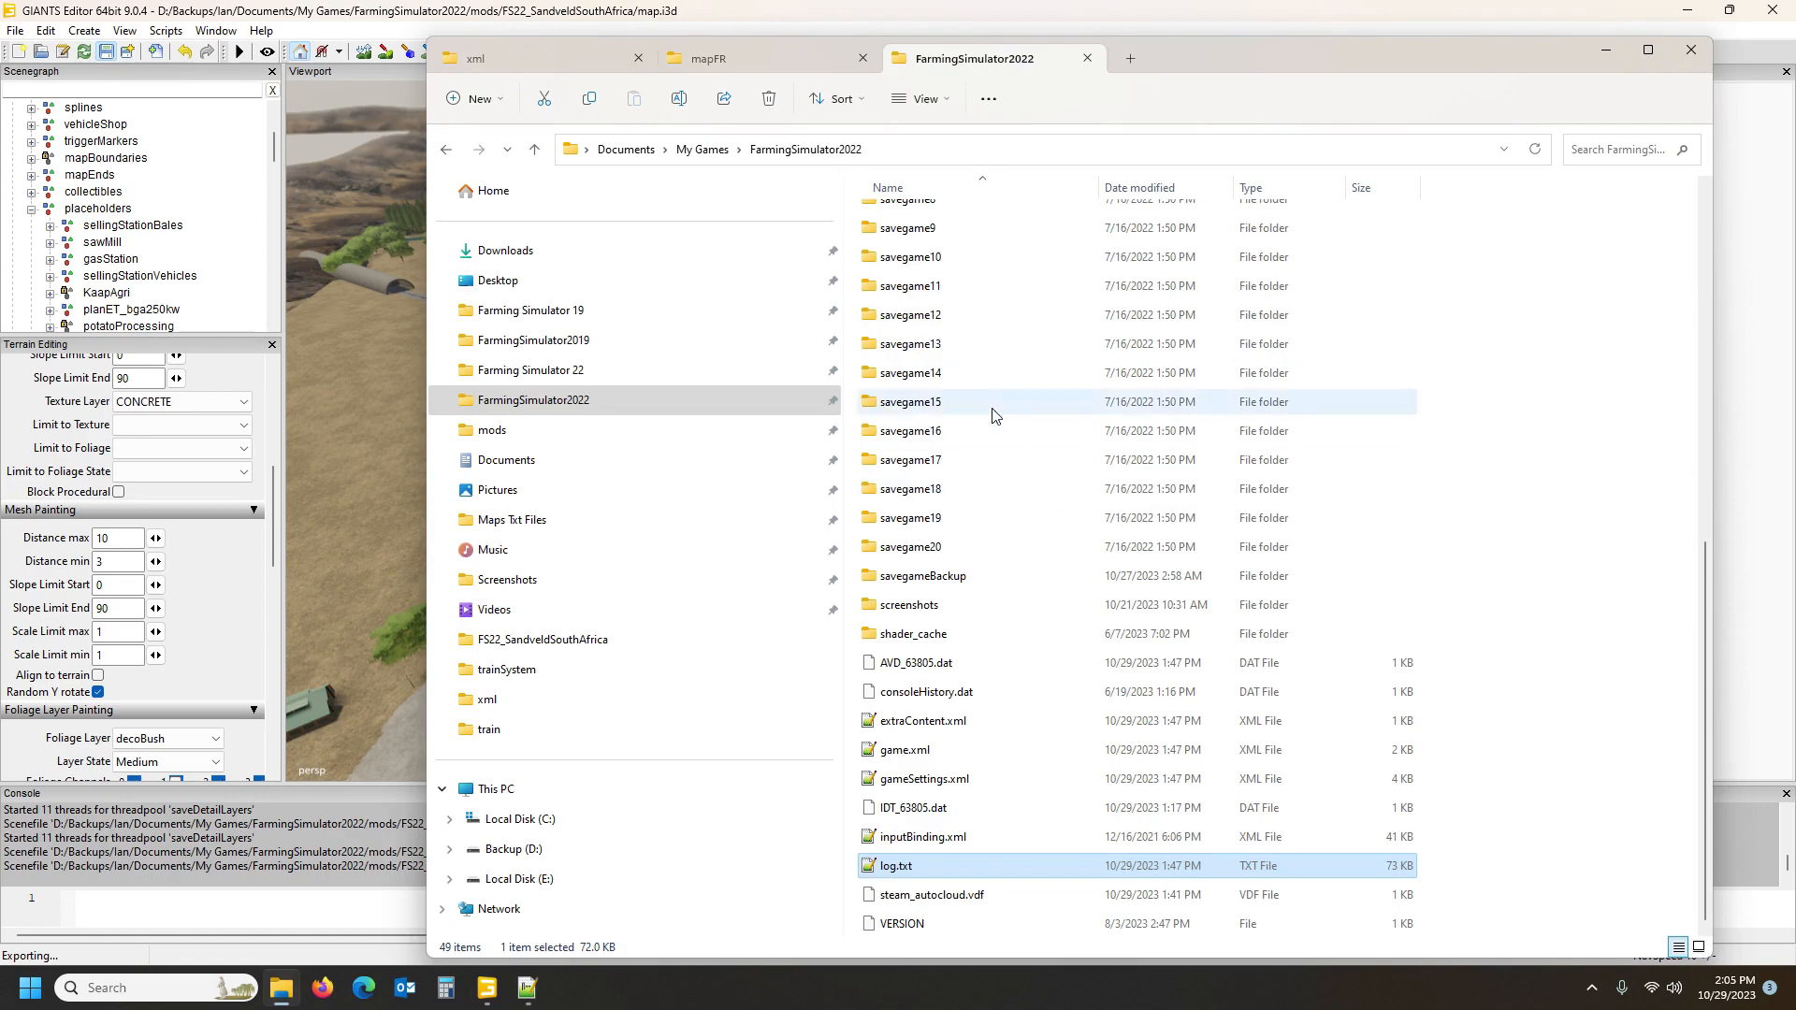
left_click(561, 59)
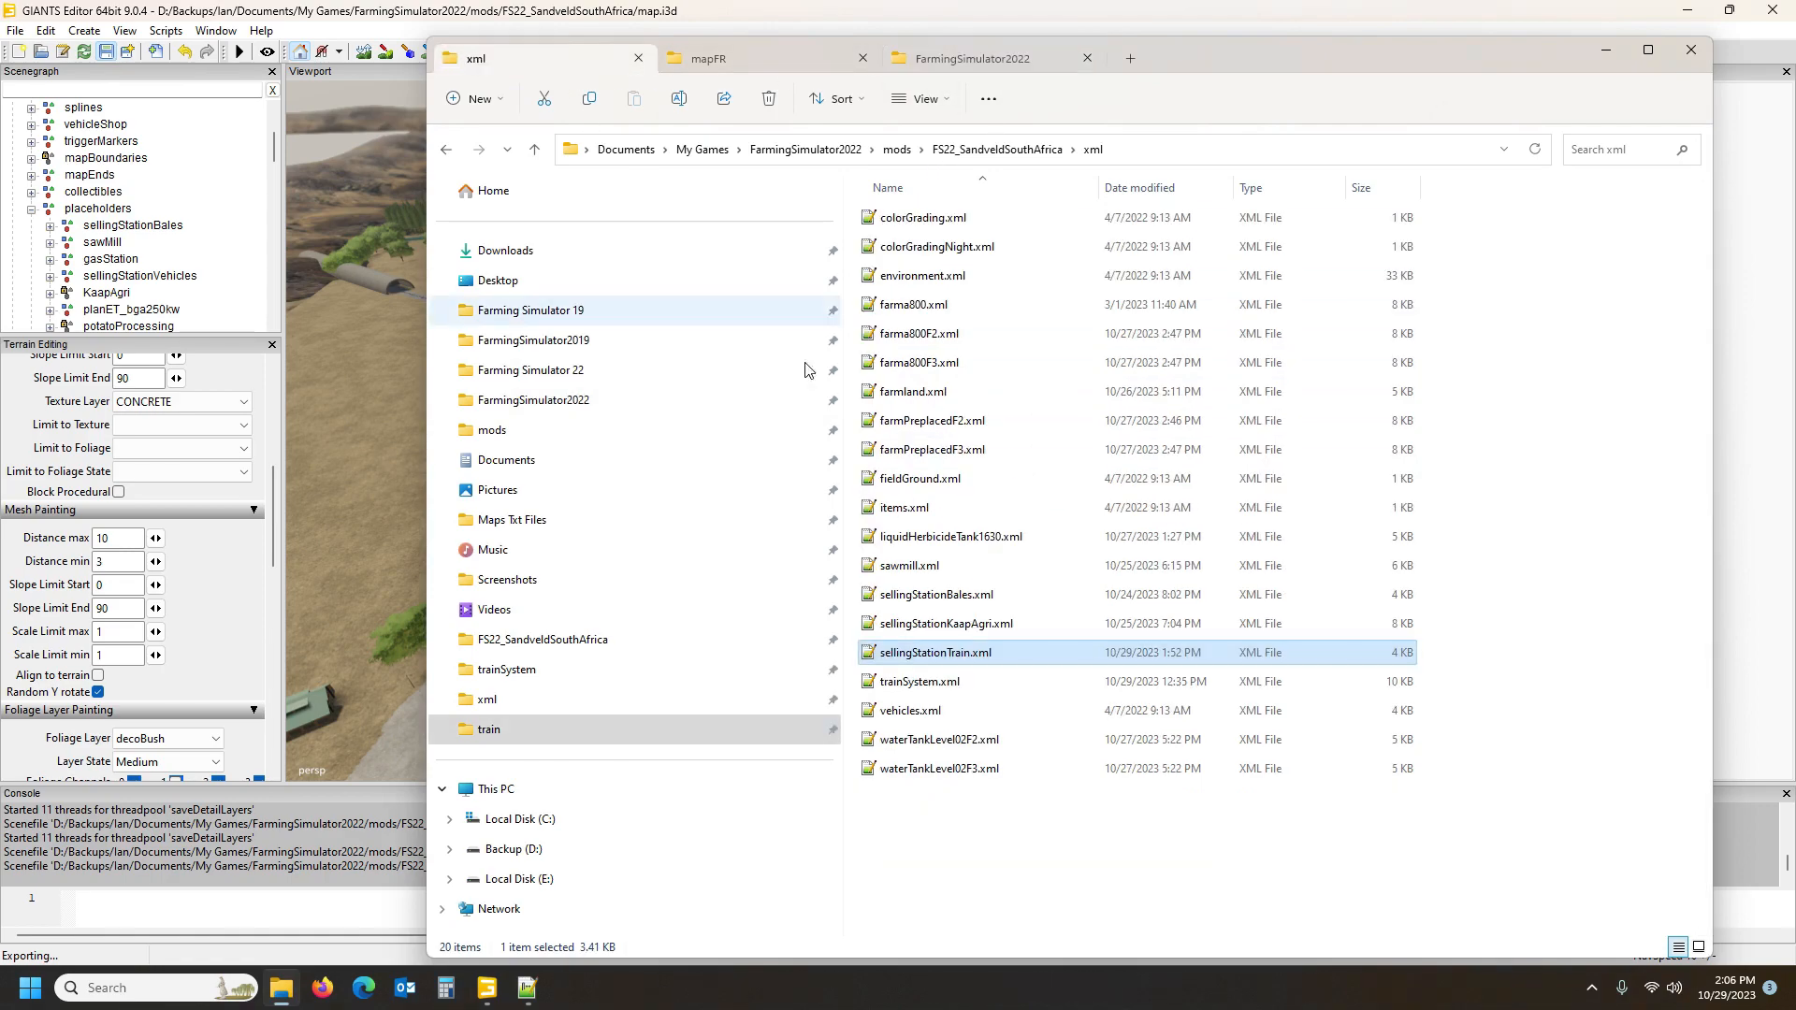
double_click(934, 682)
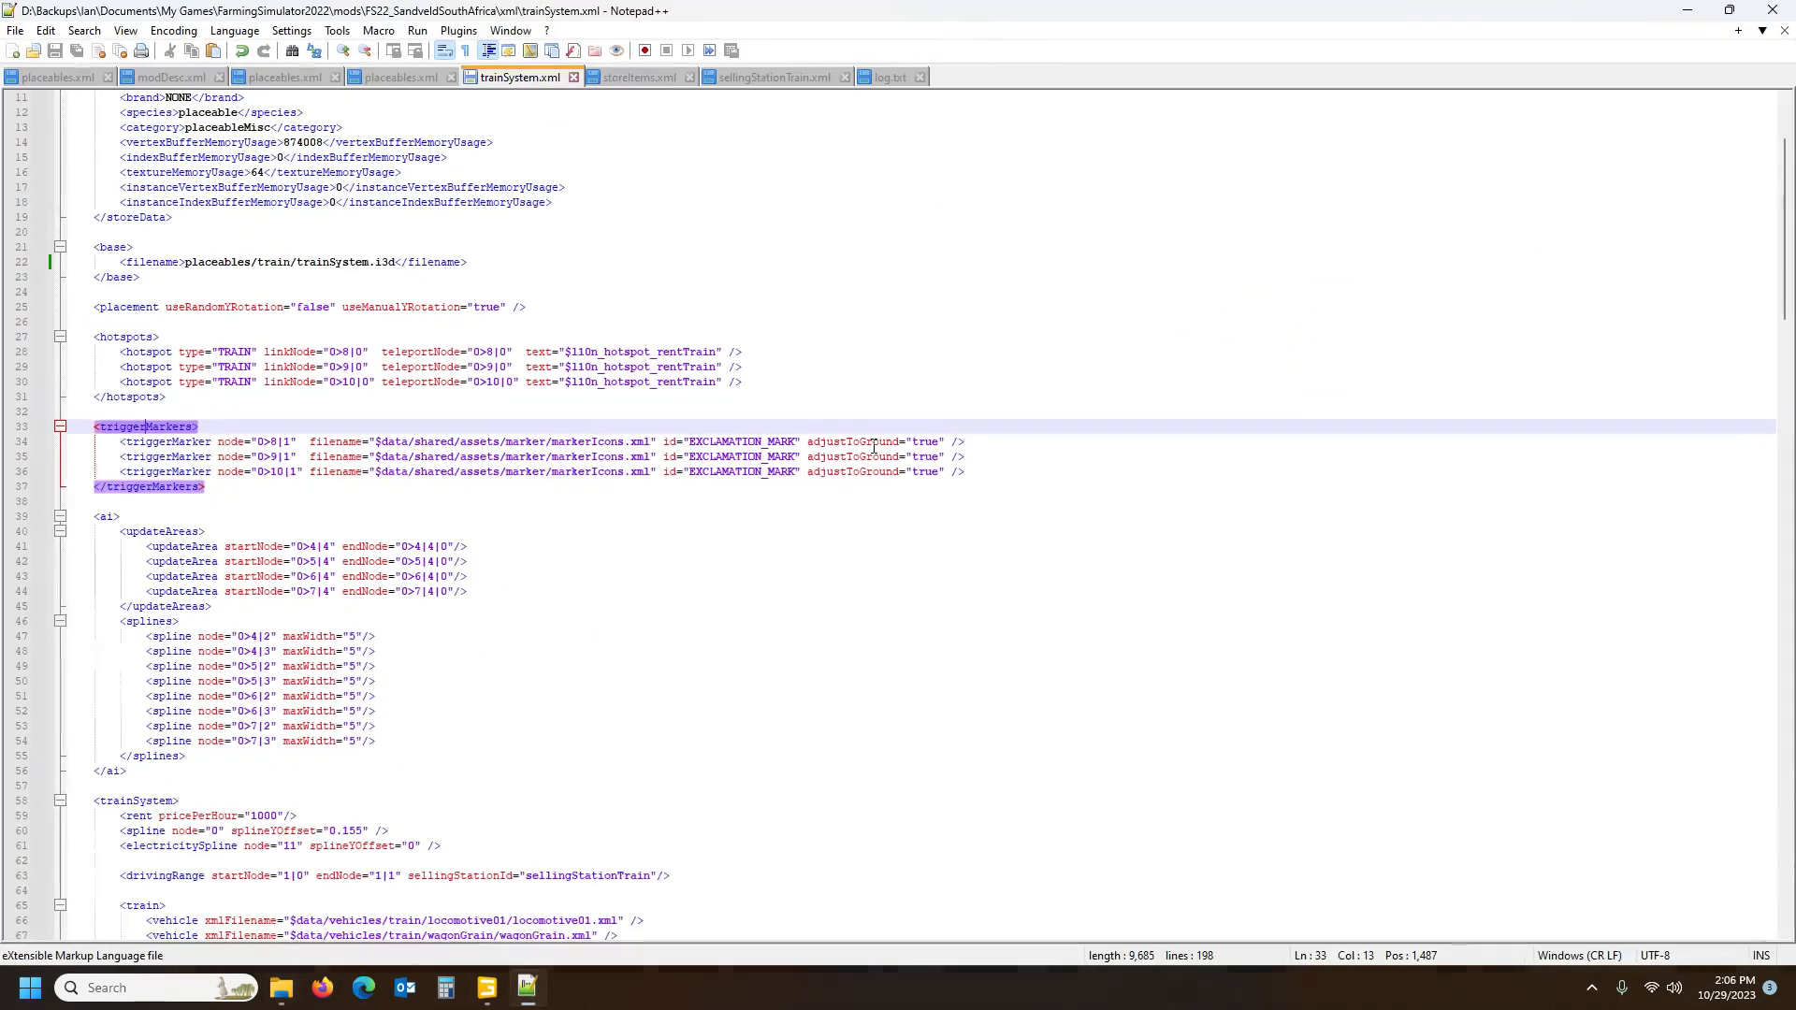
scroll(159, 164, "up", 4)
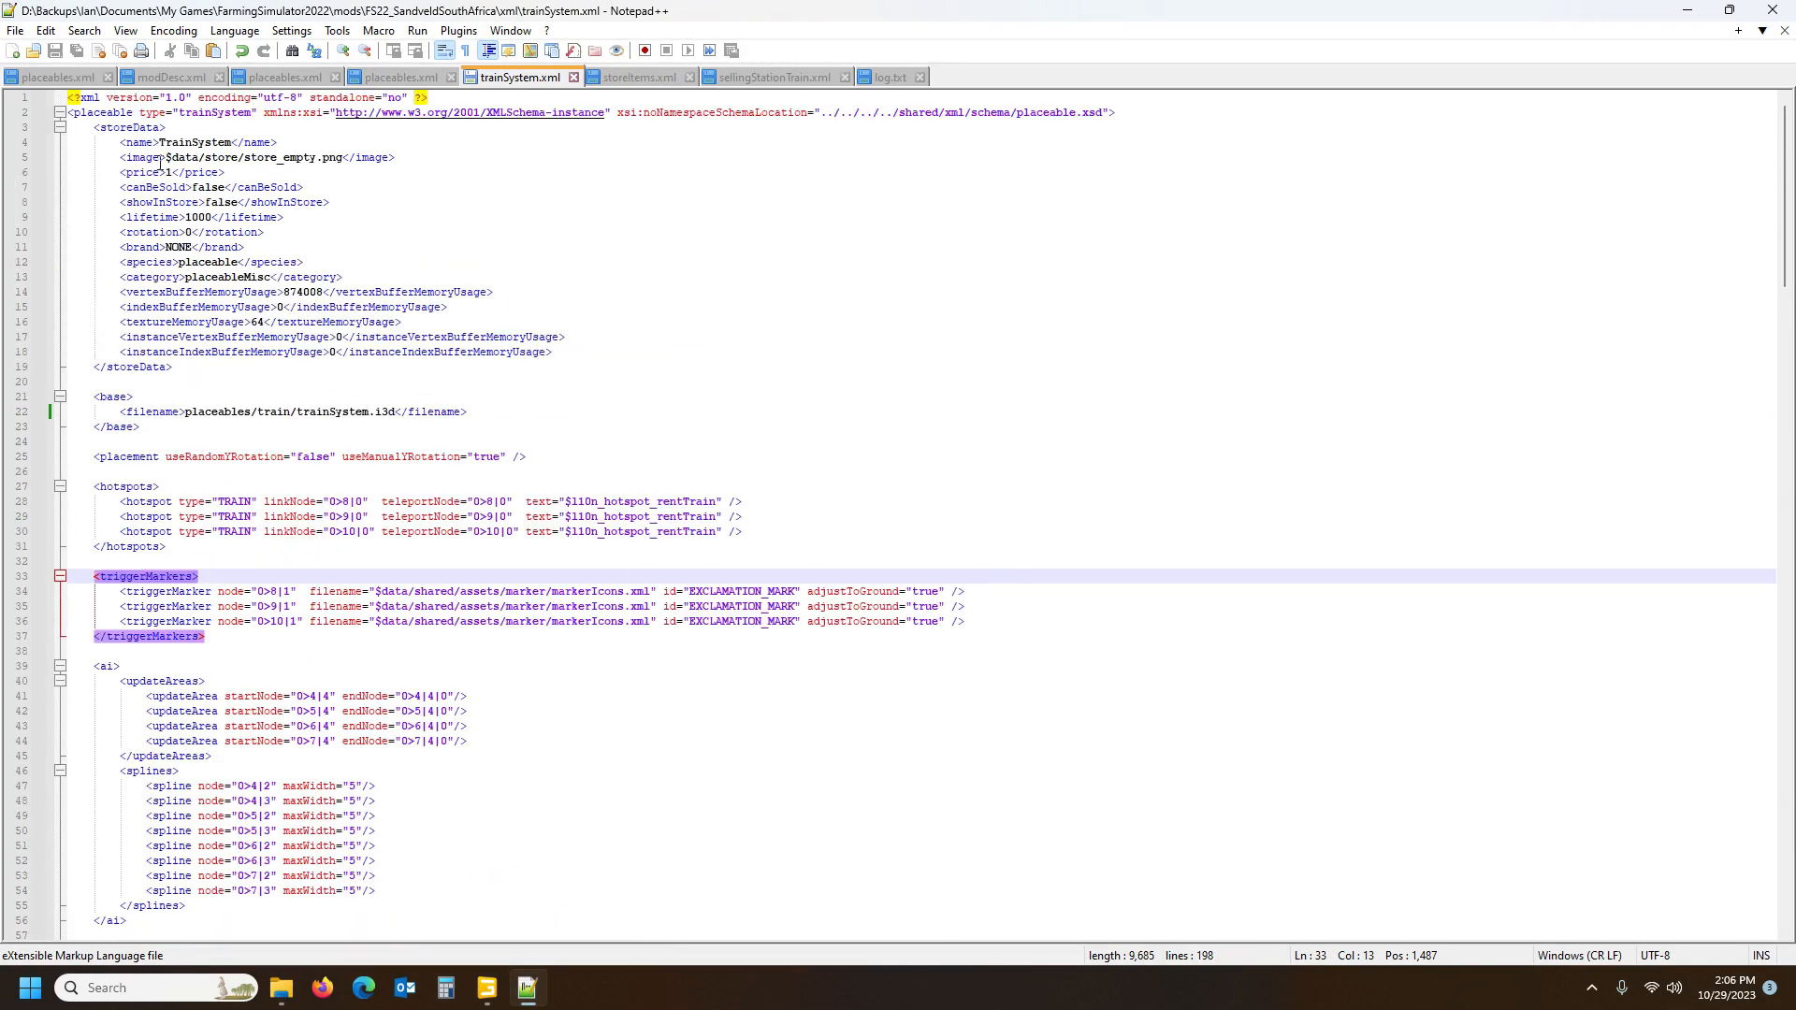
Open trainSystem.i3d from the mod's placeables/train folder in GIANTS Editor version 9.0.4
left_click(280, 988)
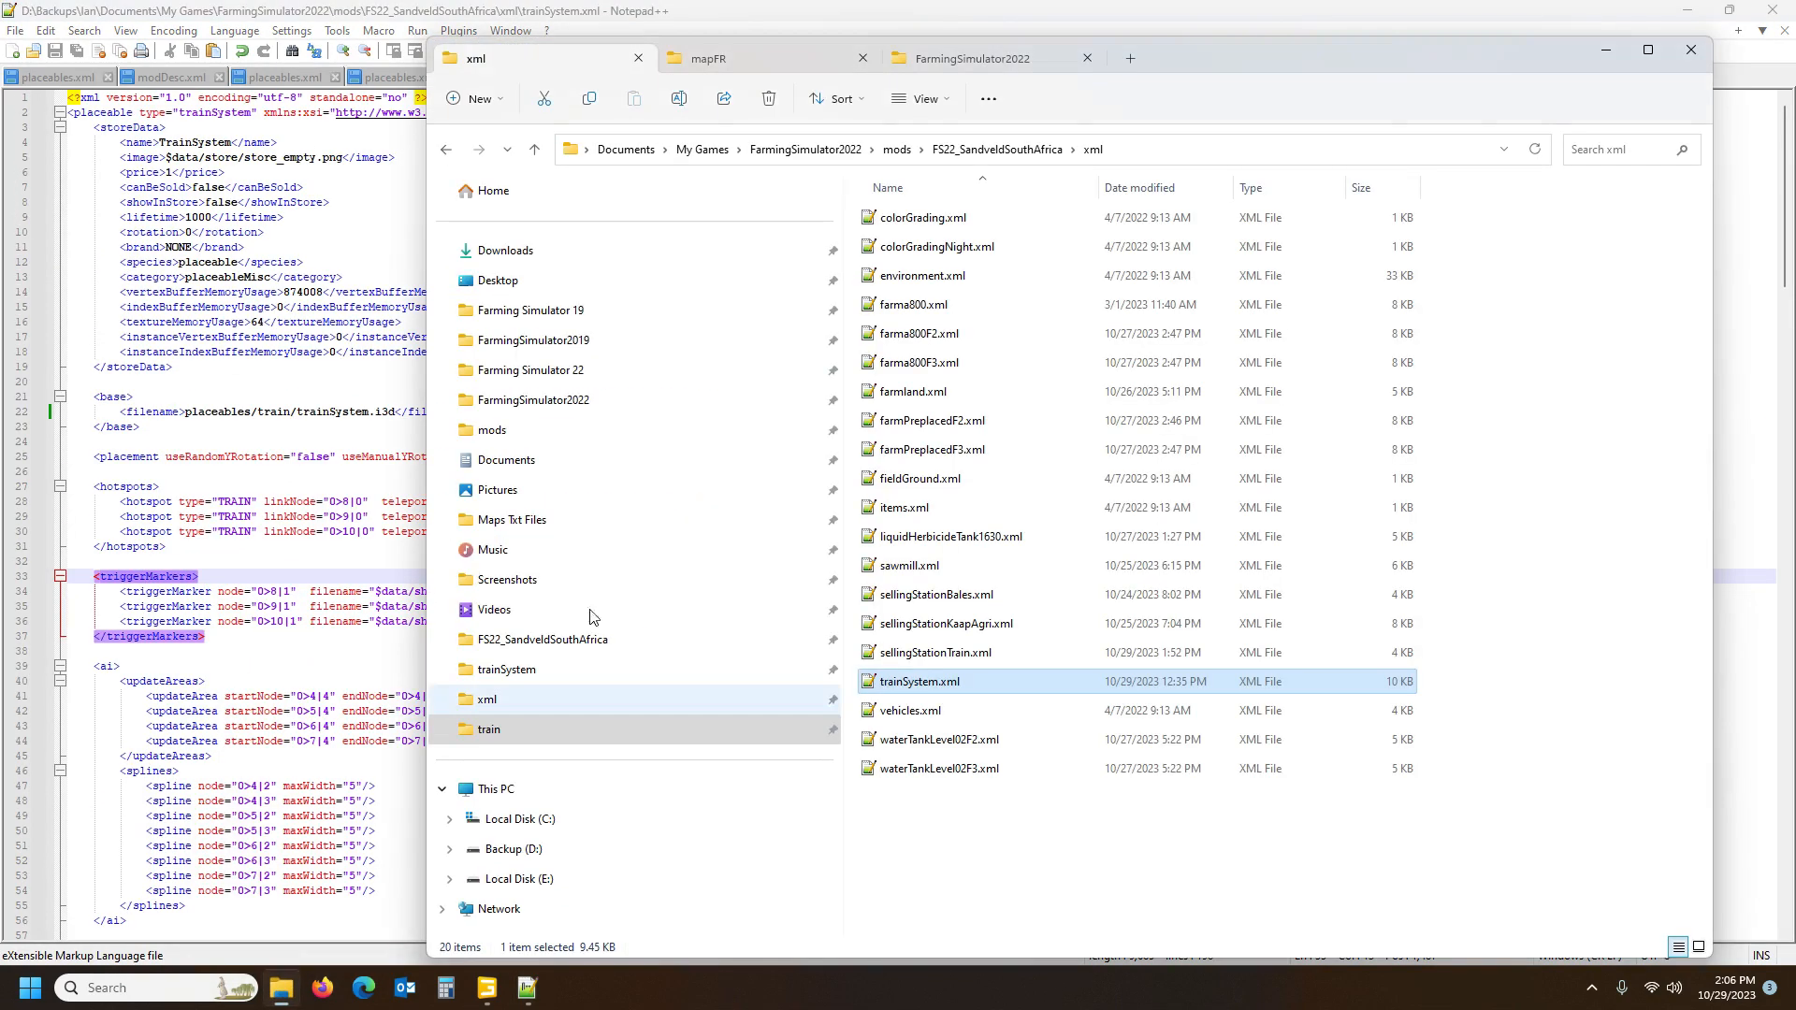
left_click(1015, 151)
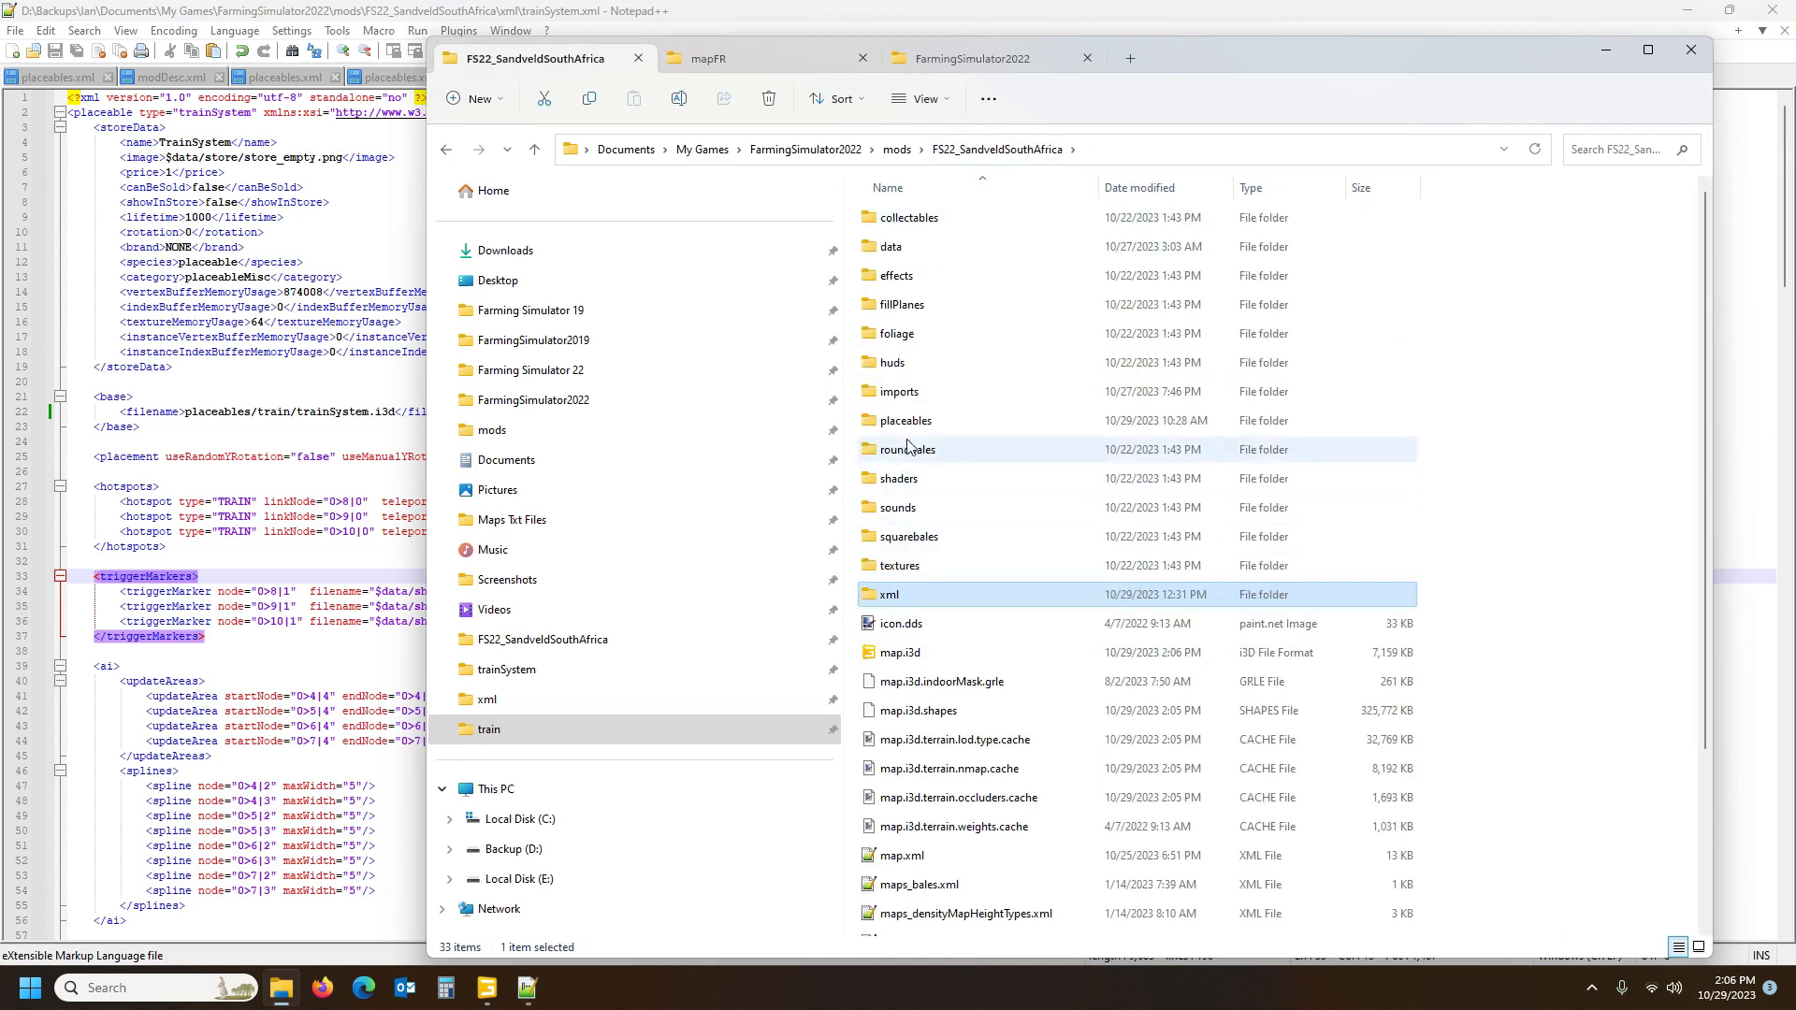
double_click(906, 421)
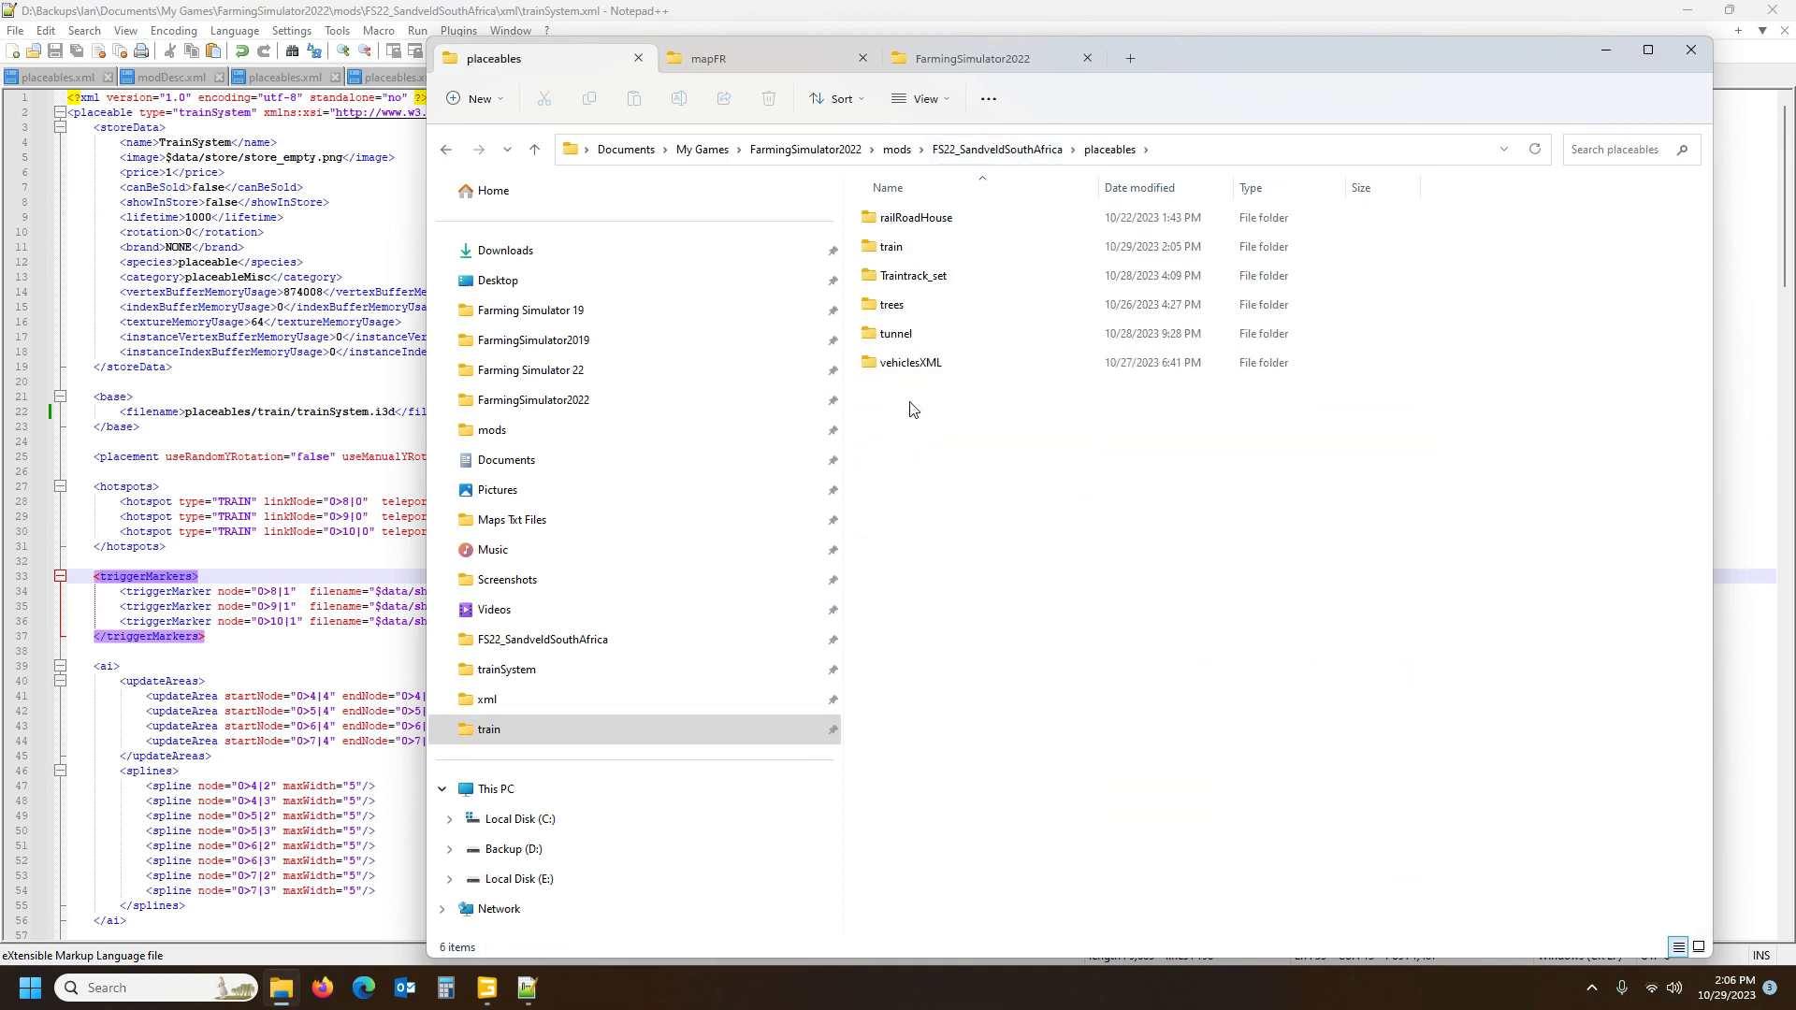
double_click(917, 248)
double_click(936, 219)
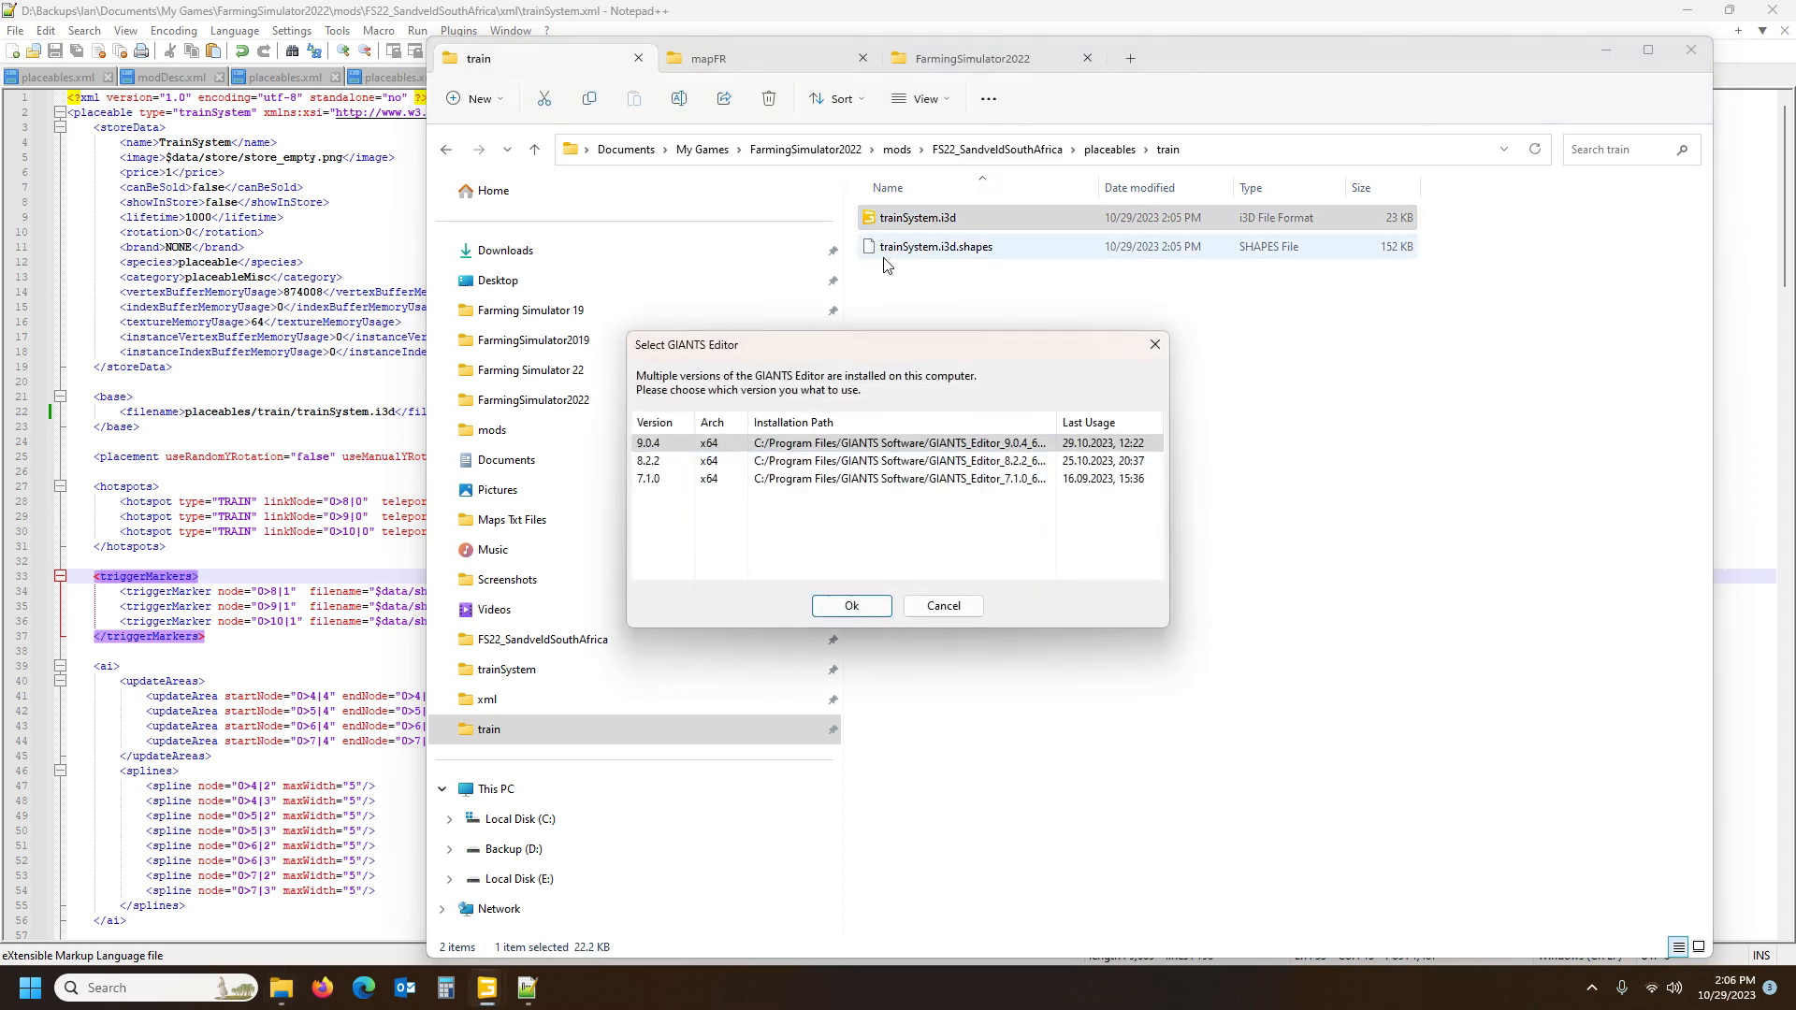
left_click(850, 607)
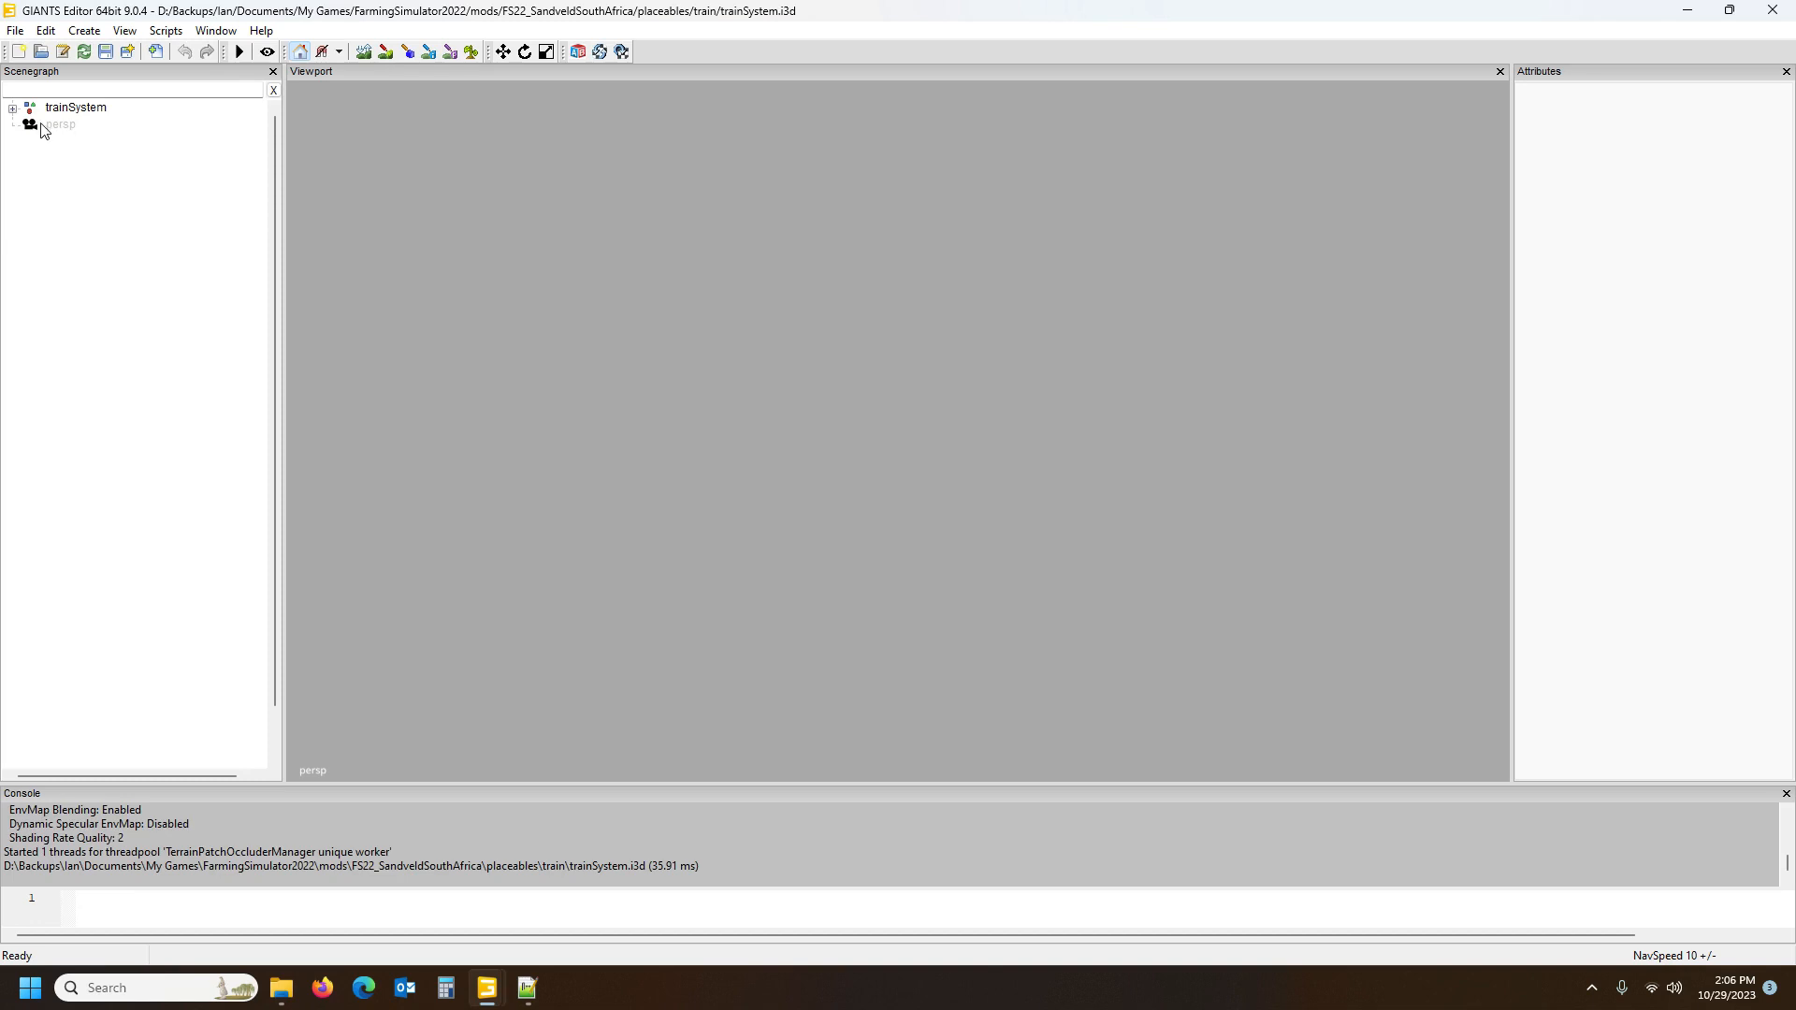
Expand the trainSystem group and check the attributes of trainSpline and drivingRange
left_click(12, 109)
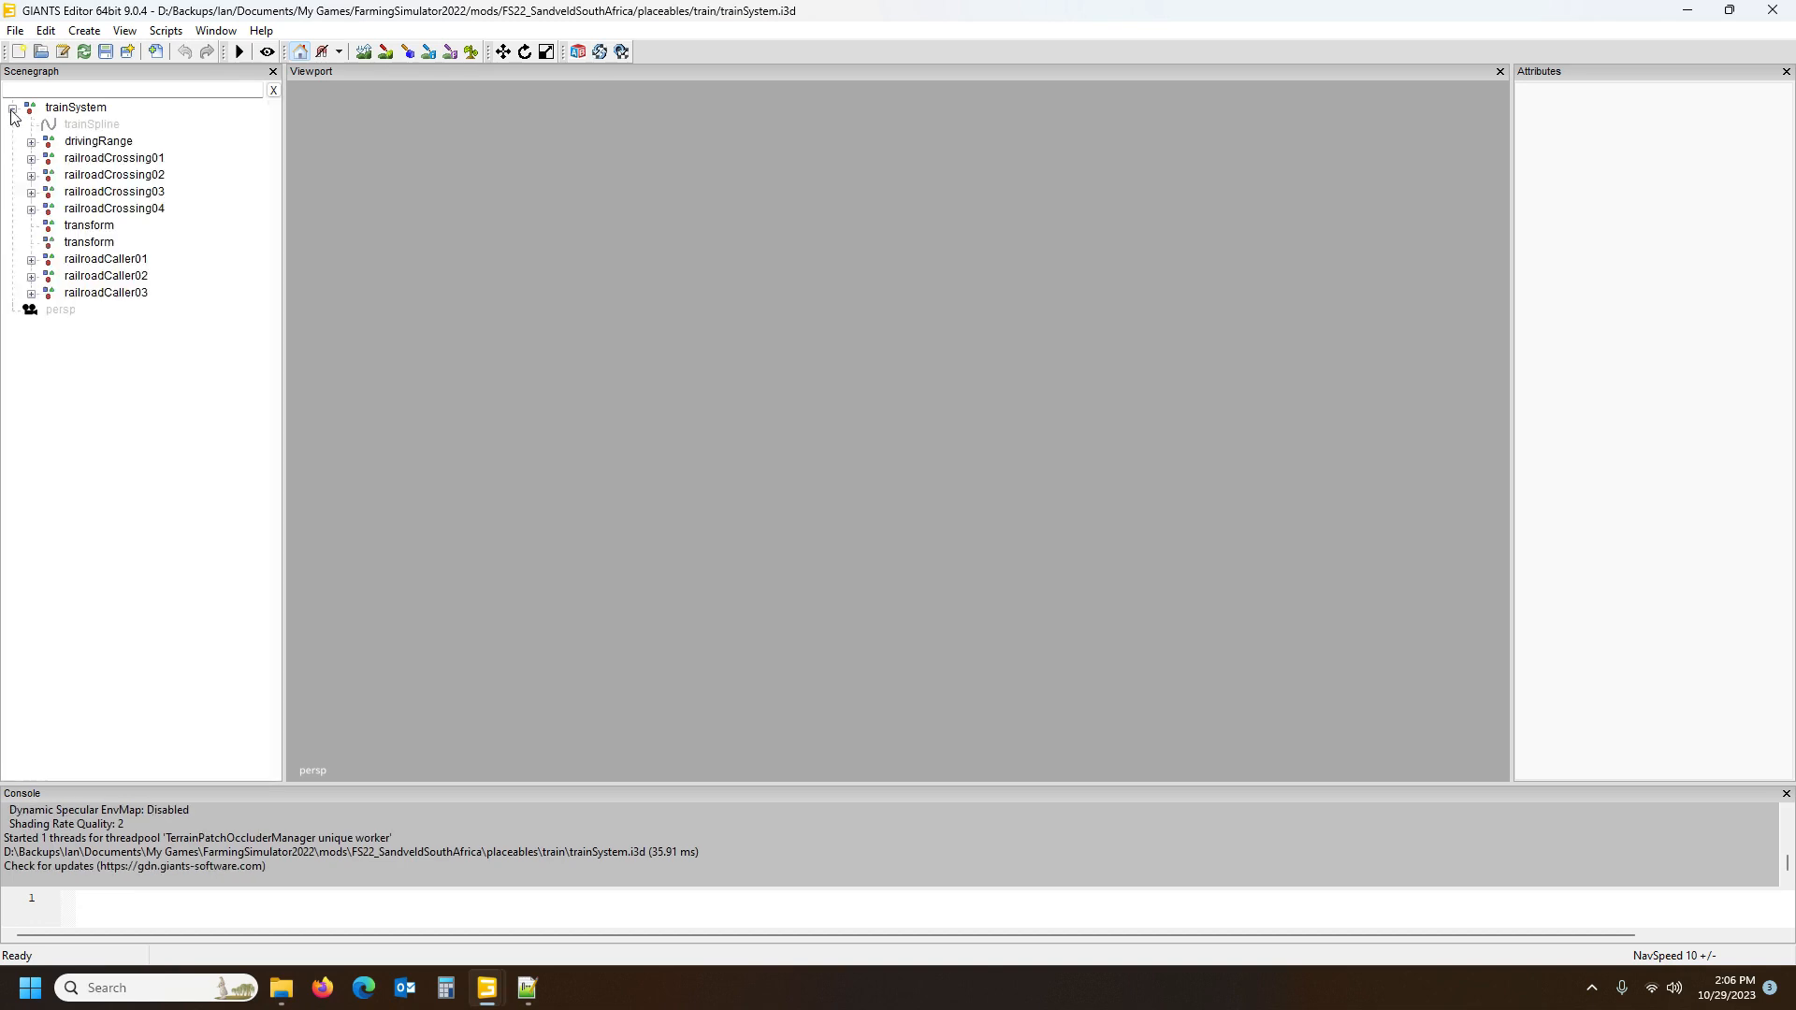
left_click(91, 124)
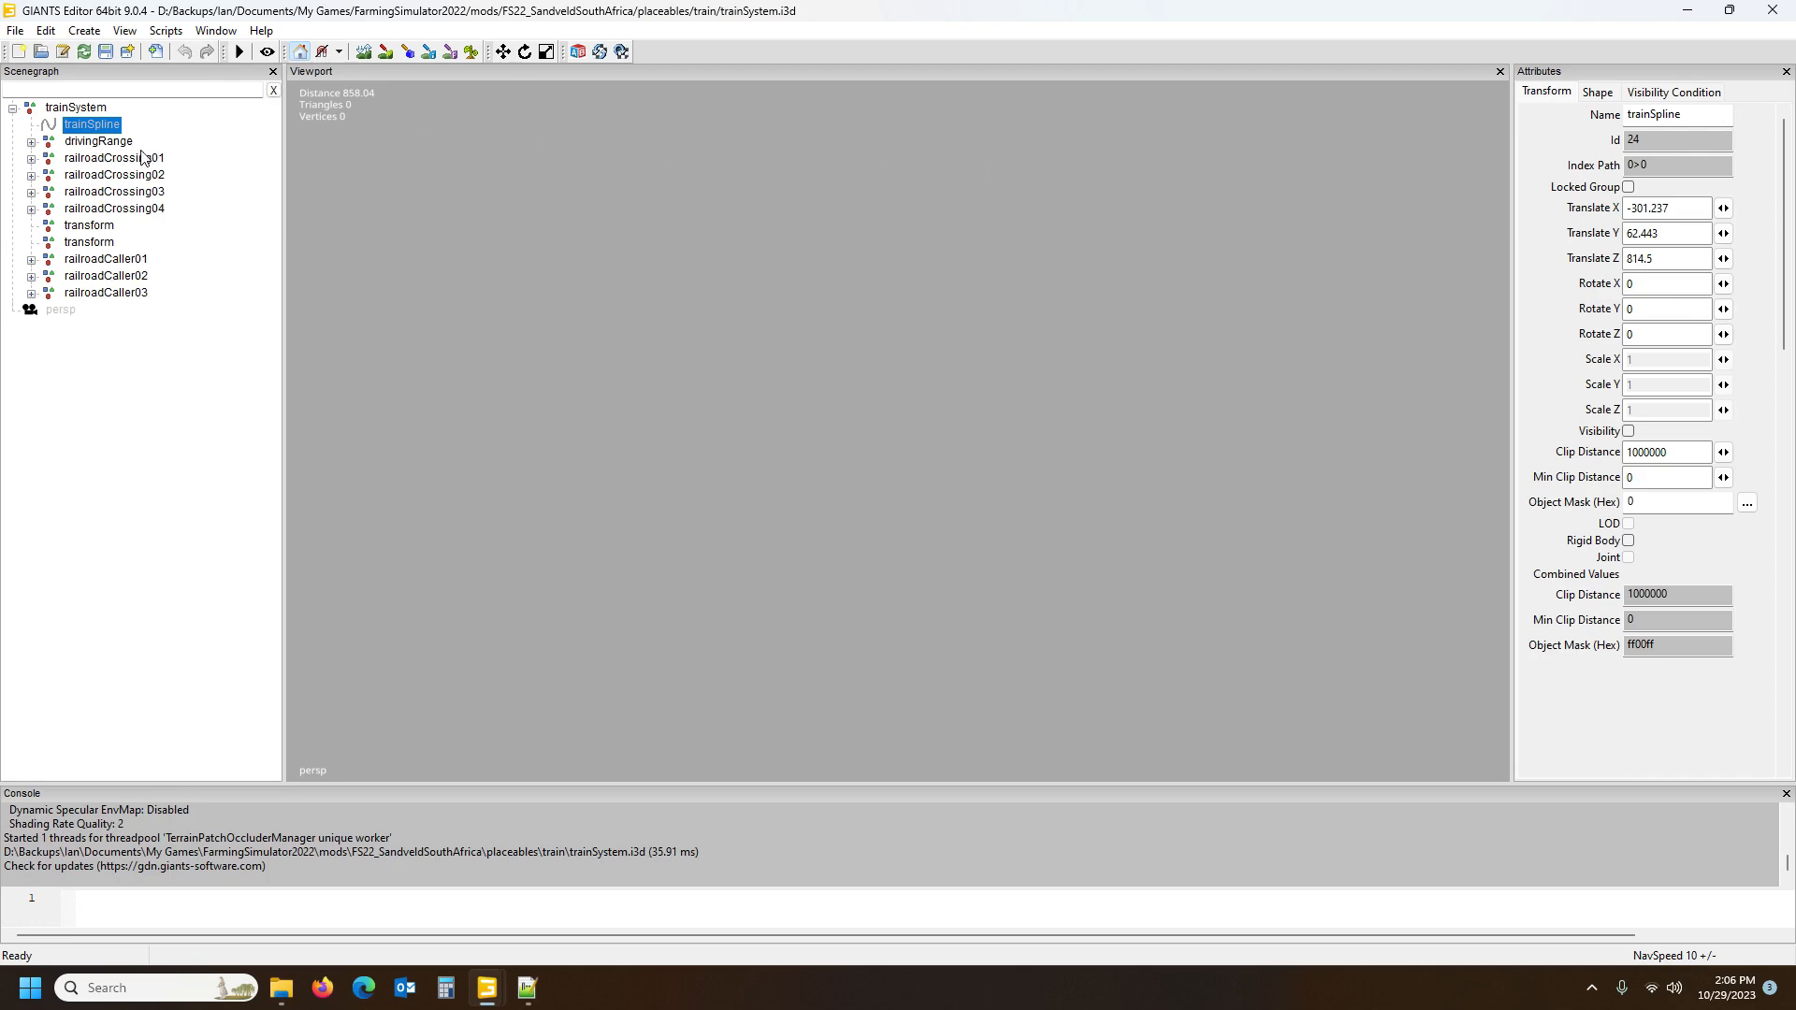
left_click(112, 142)
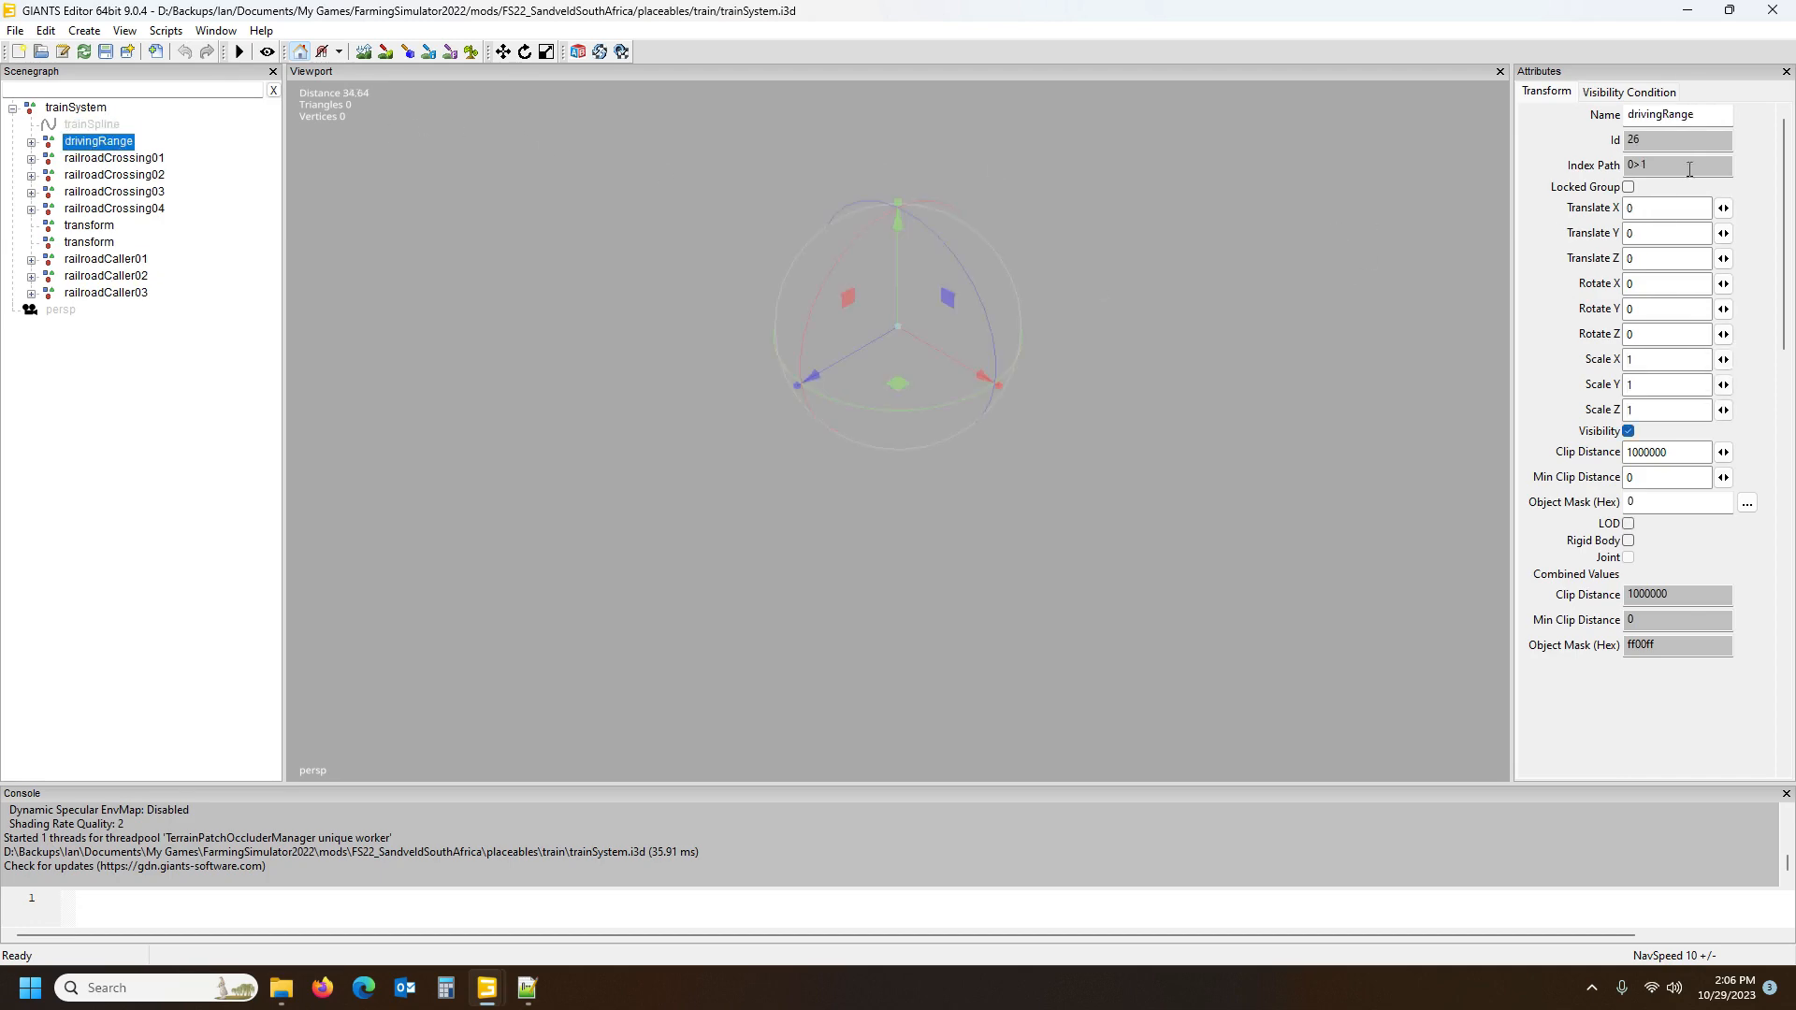
Switch to Notepad++ and read through trainSystem.xml down to the spline and electricitySpline entries in the trainSystem section
left_click(527, 988)
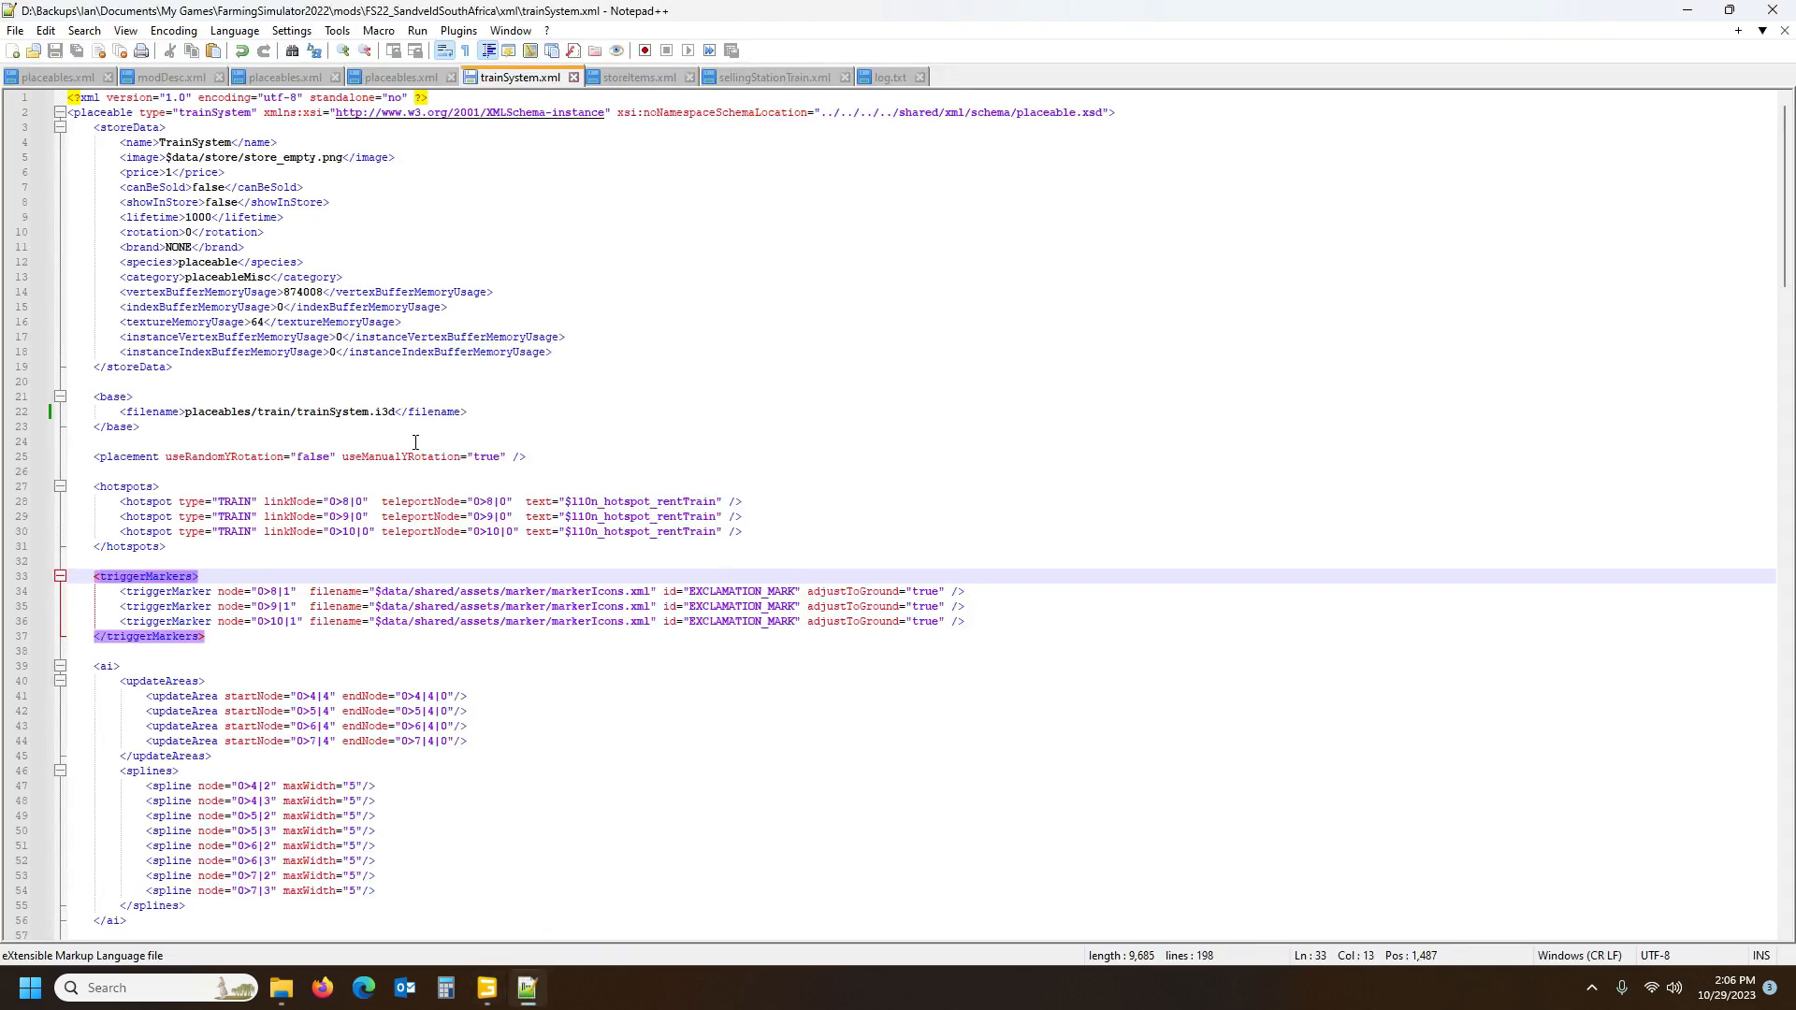
scroll(379, 451, "down", 3)
scroll(382, 445, "up", 3)
scroll(207, 457, "down", 3)
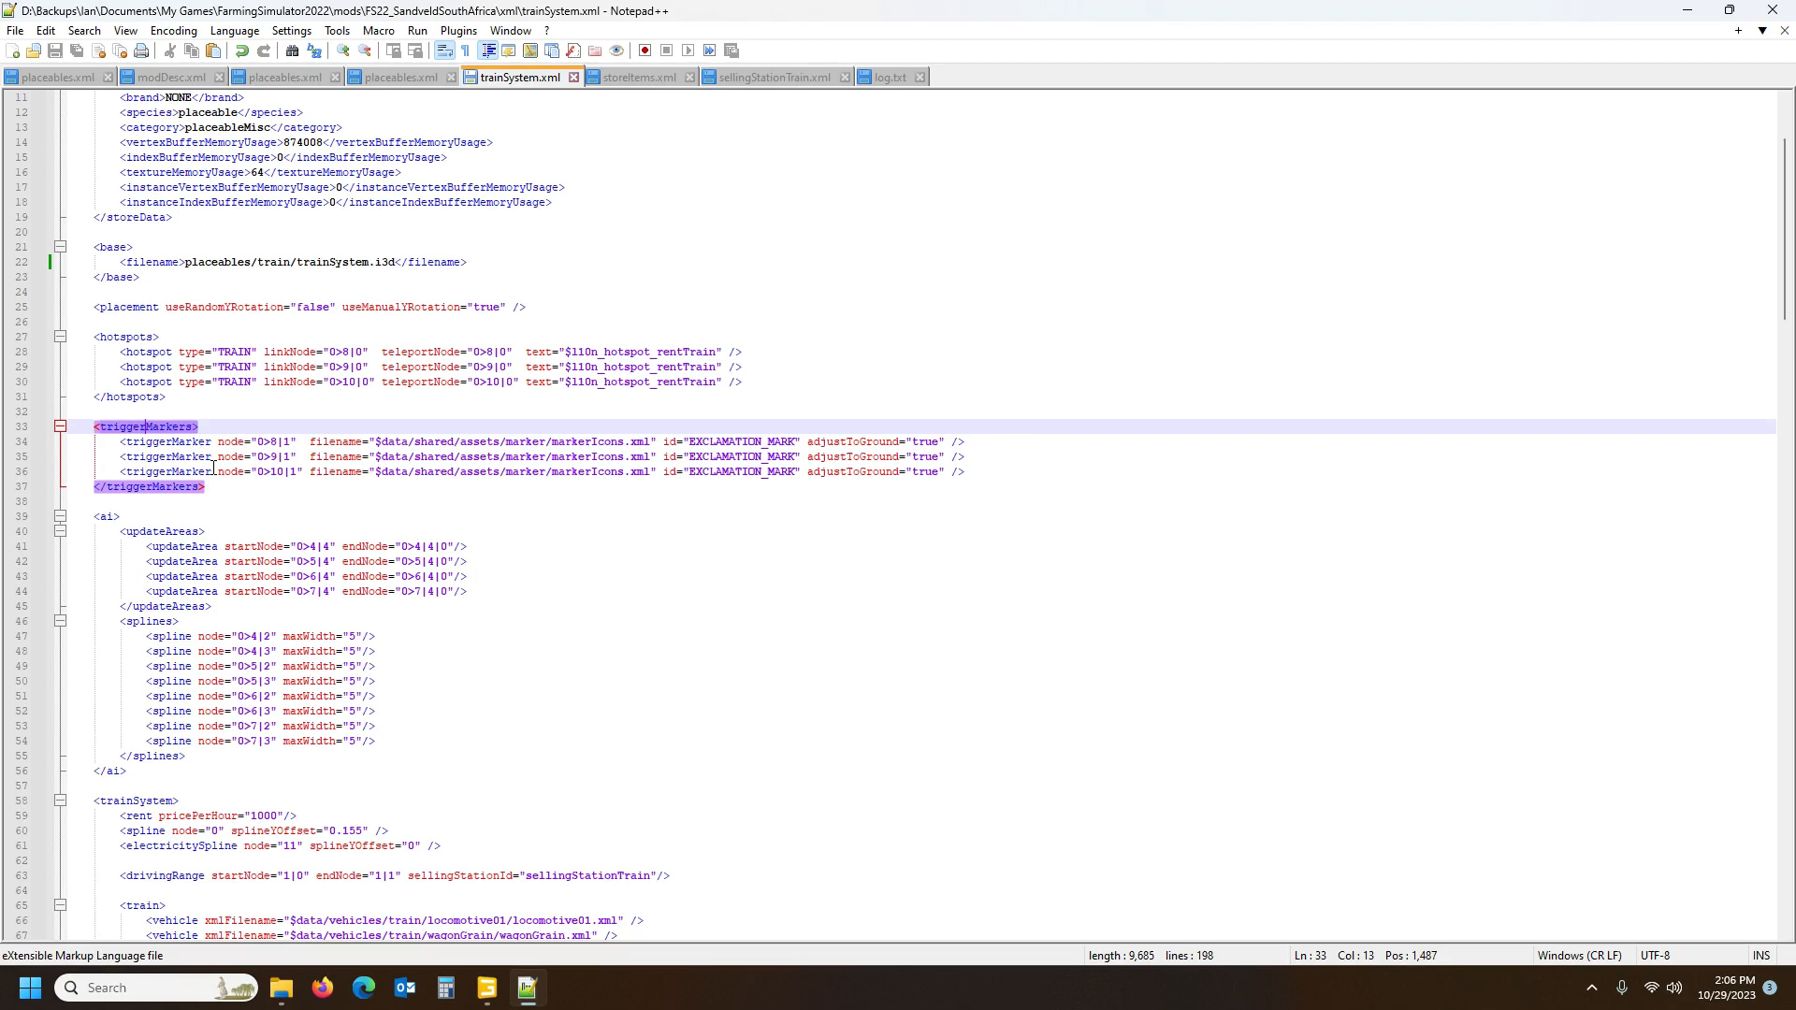
scroll(244, 611, "down", 3)
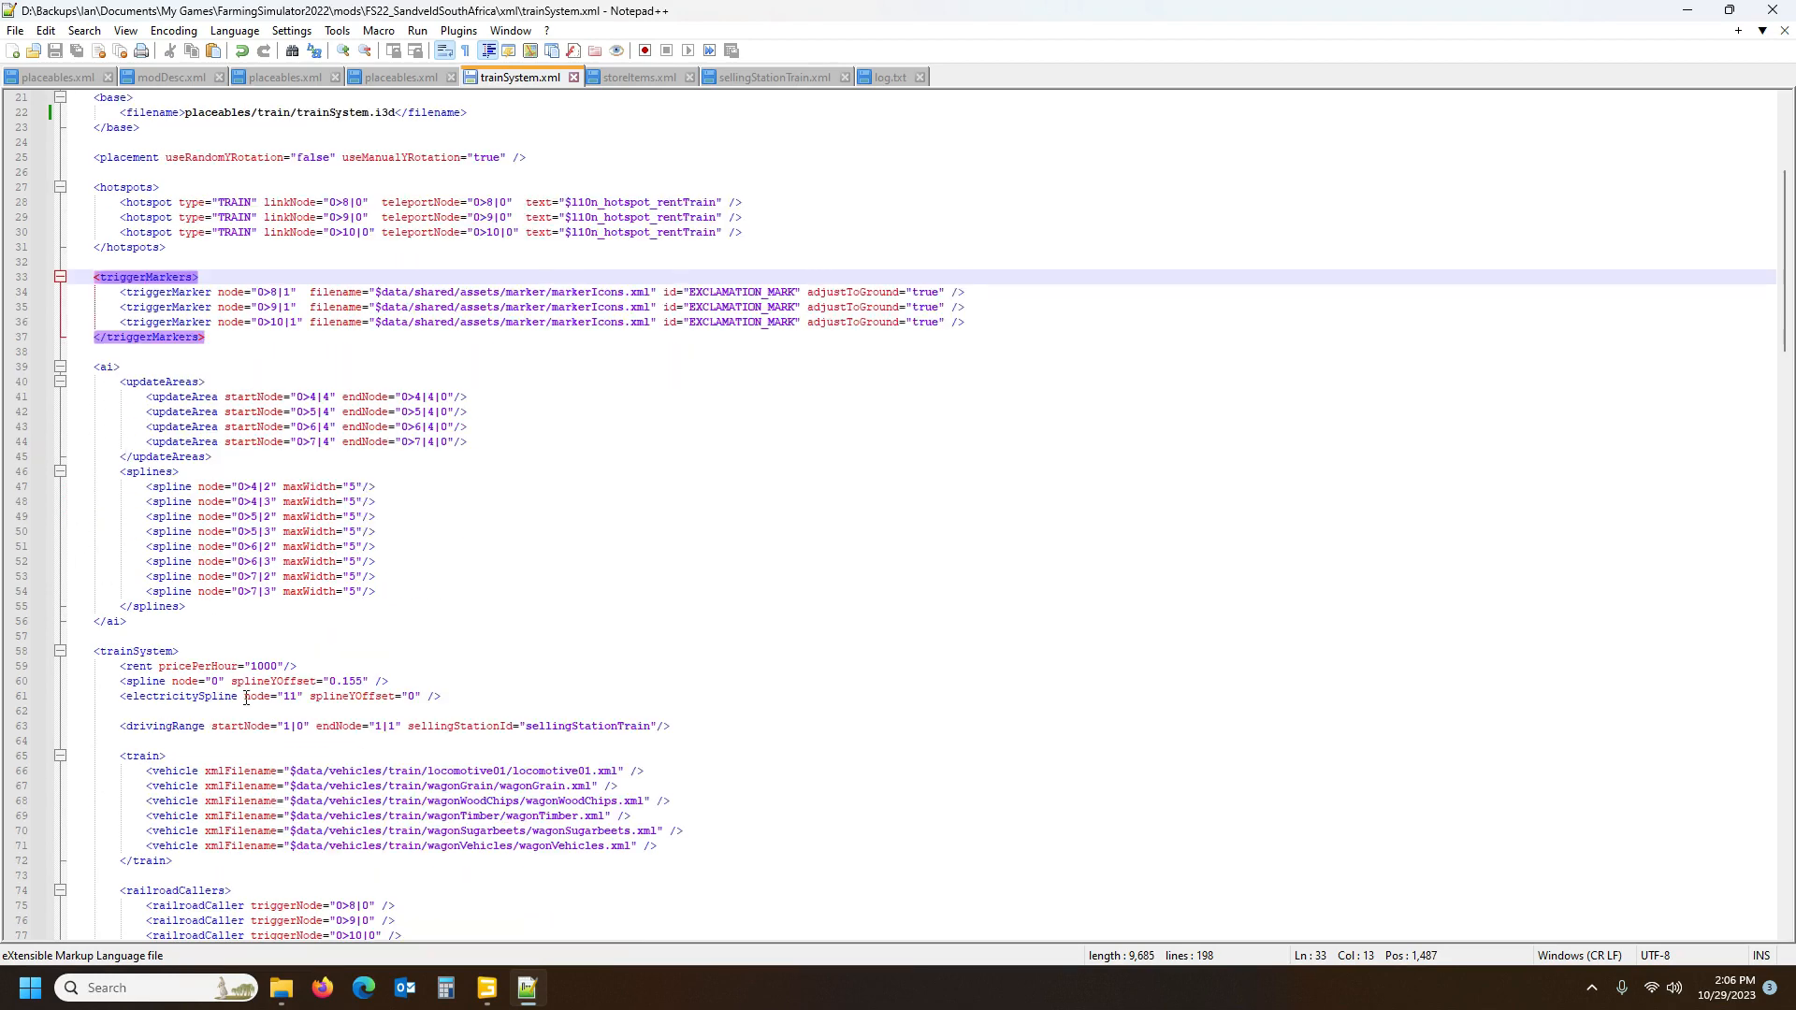
scroll(246, 699, "down", 3)
left_click(128, 505)
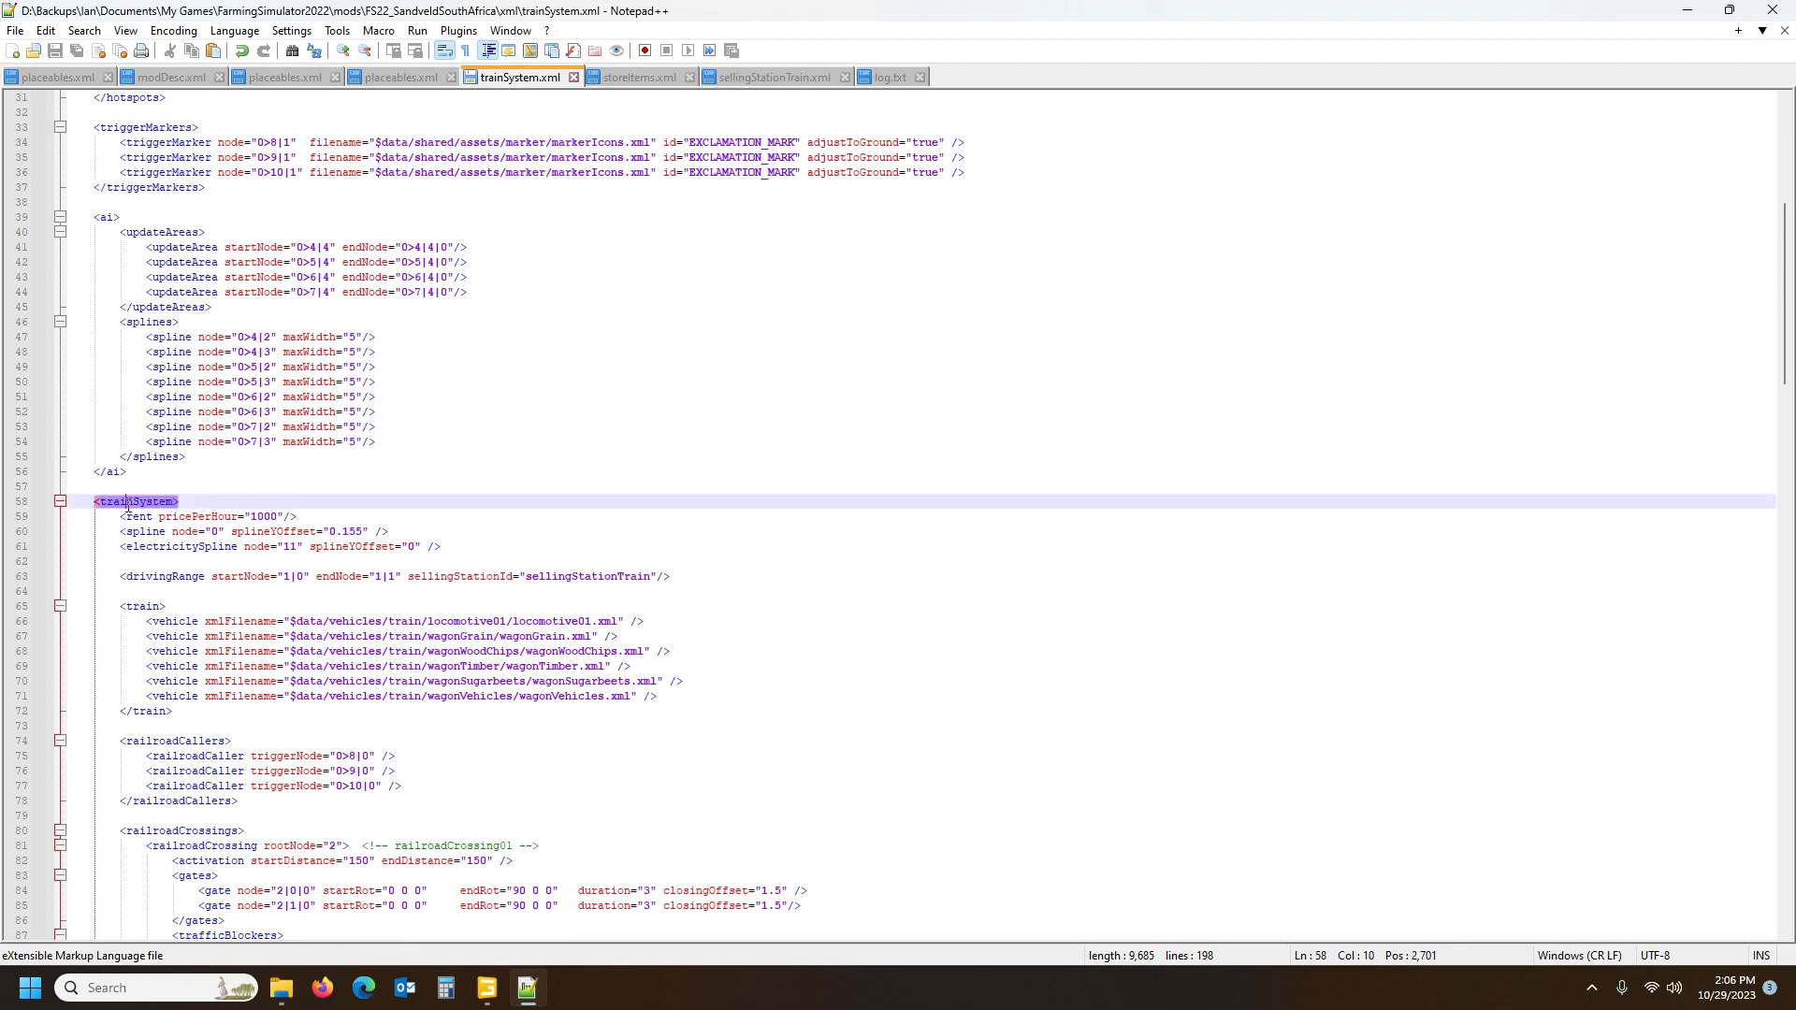
scroll(281, 580, "down", 3)
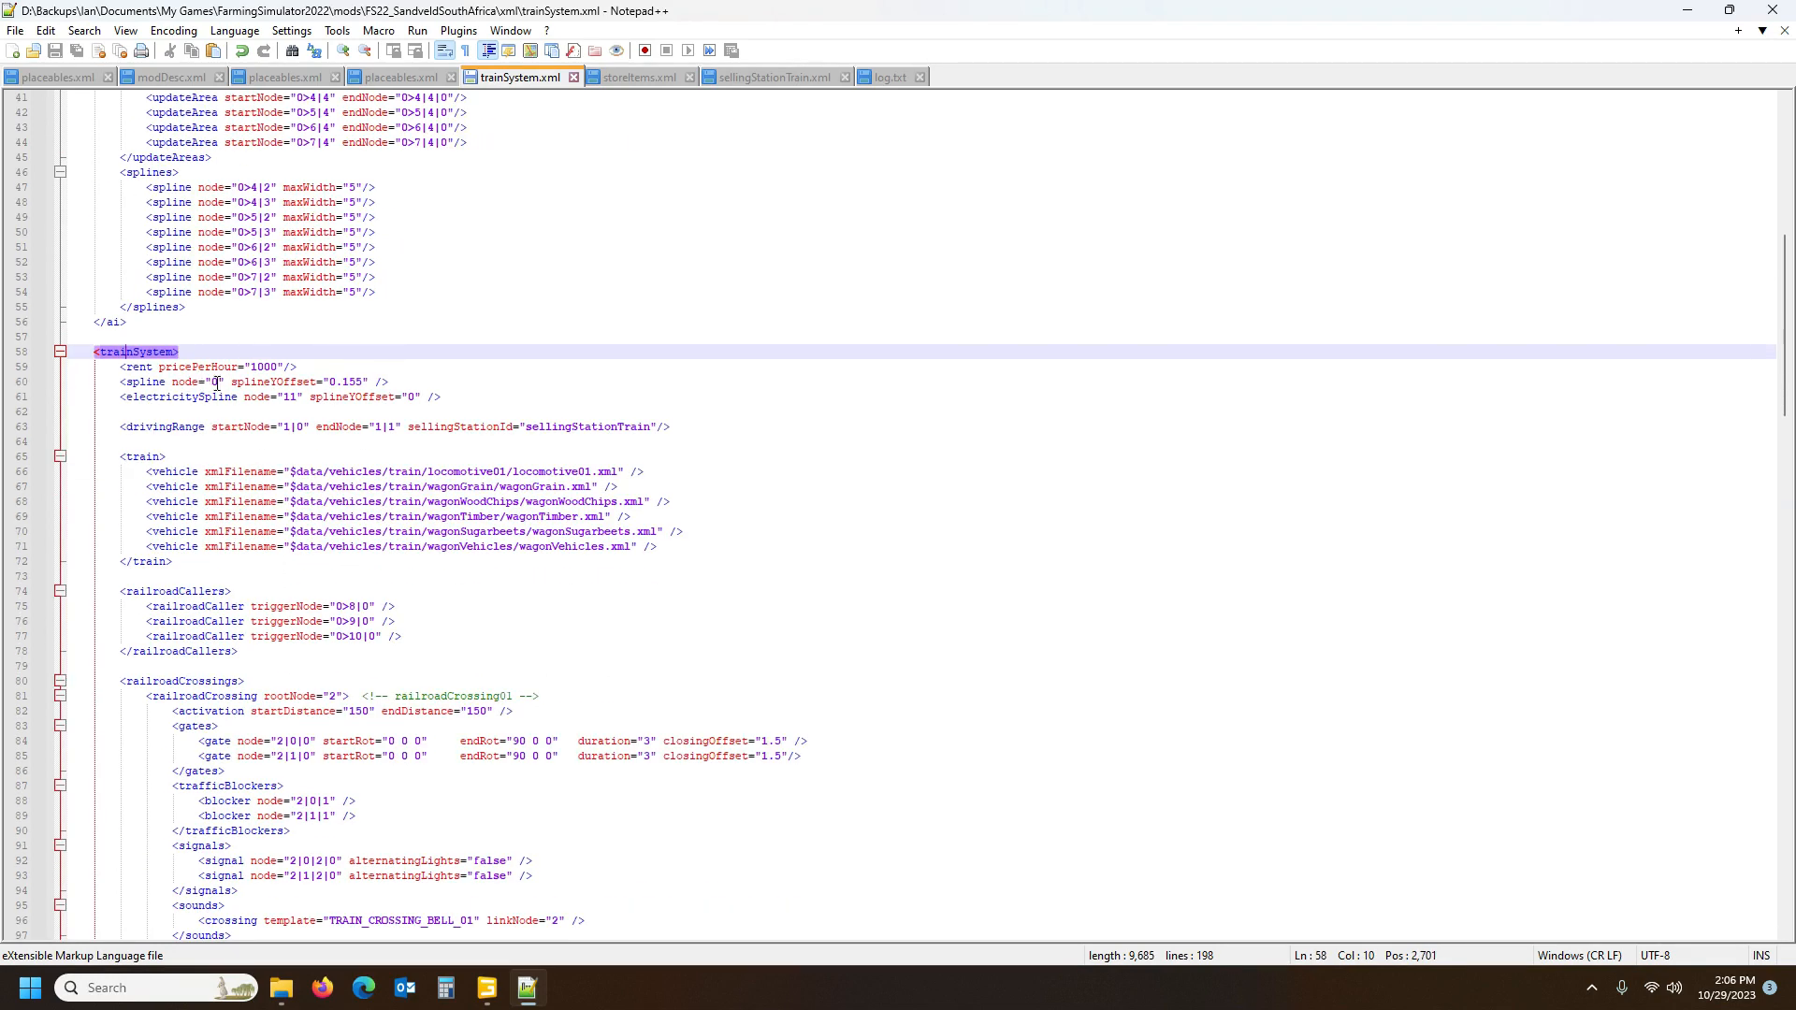
left_click(165, 395)
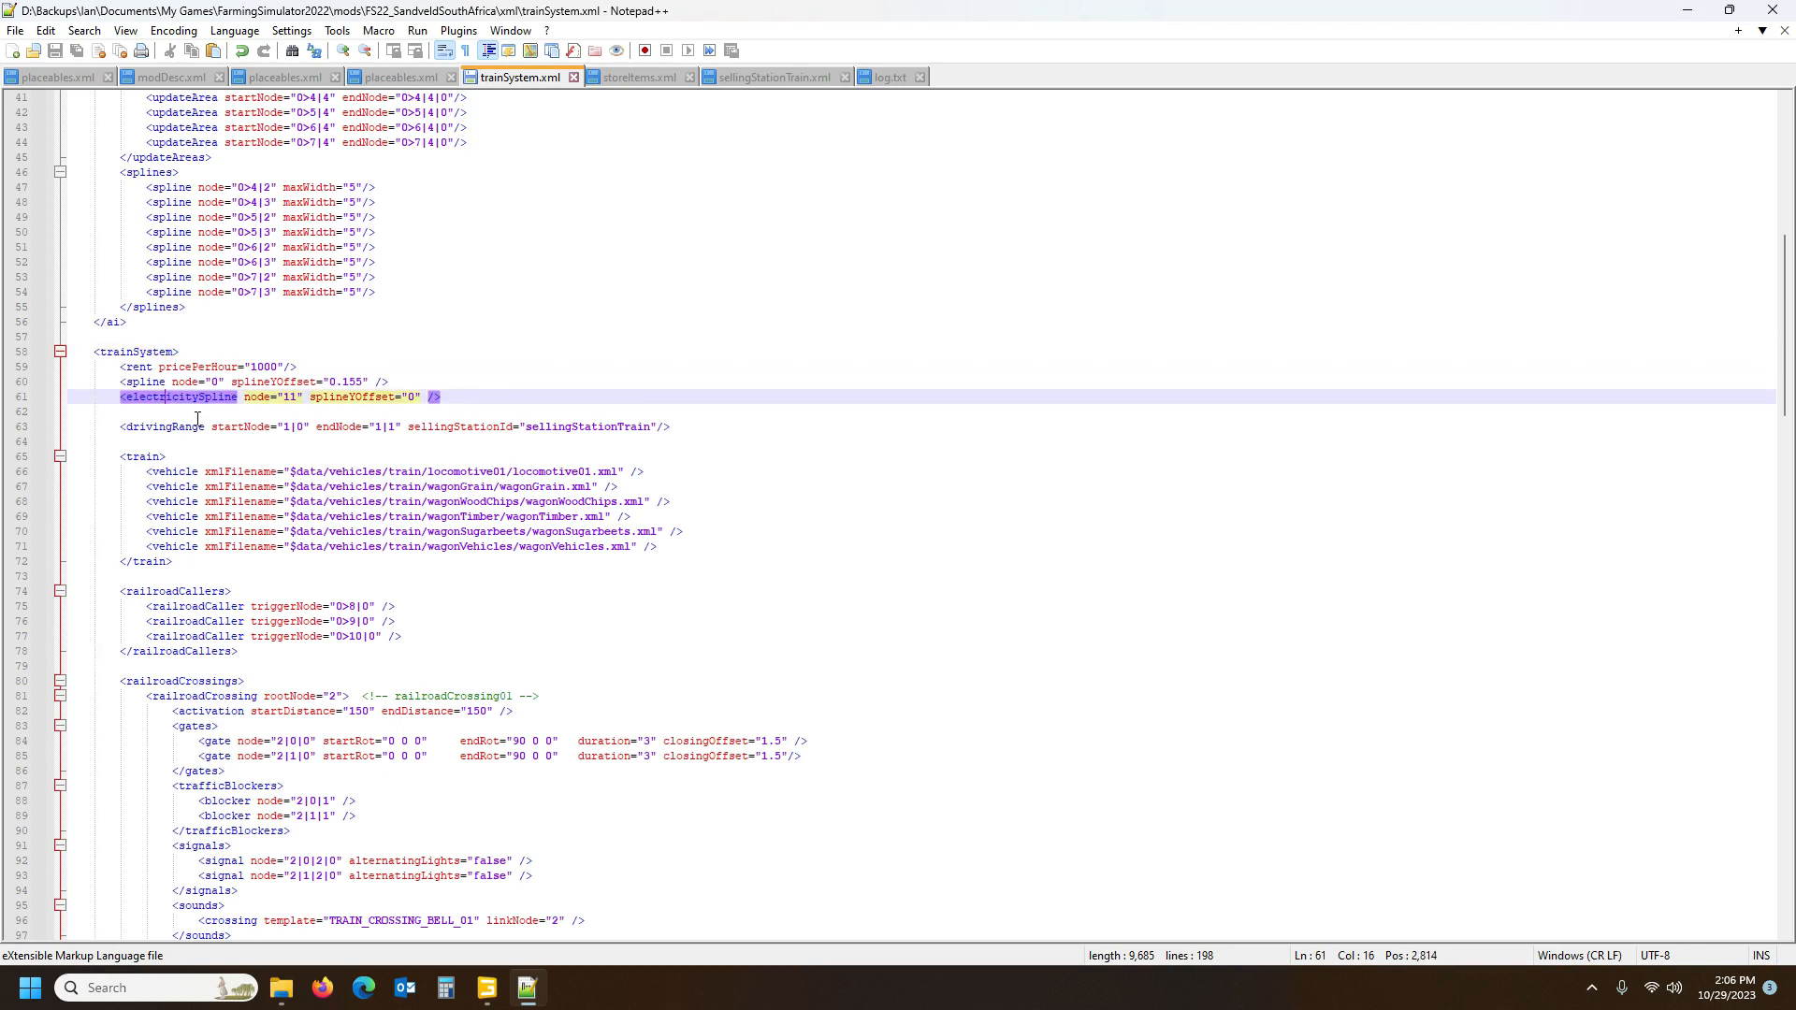
Check the last railroad caller's index in GIANTS Editor, and delete the electricitySpline line and the blank line below it from trainSystem.xml
left_click(21, 399)
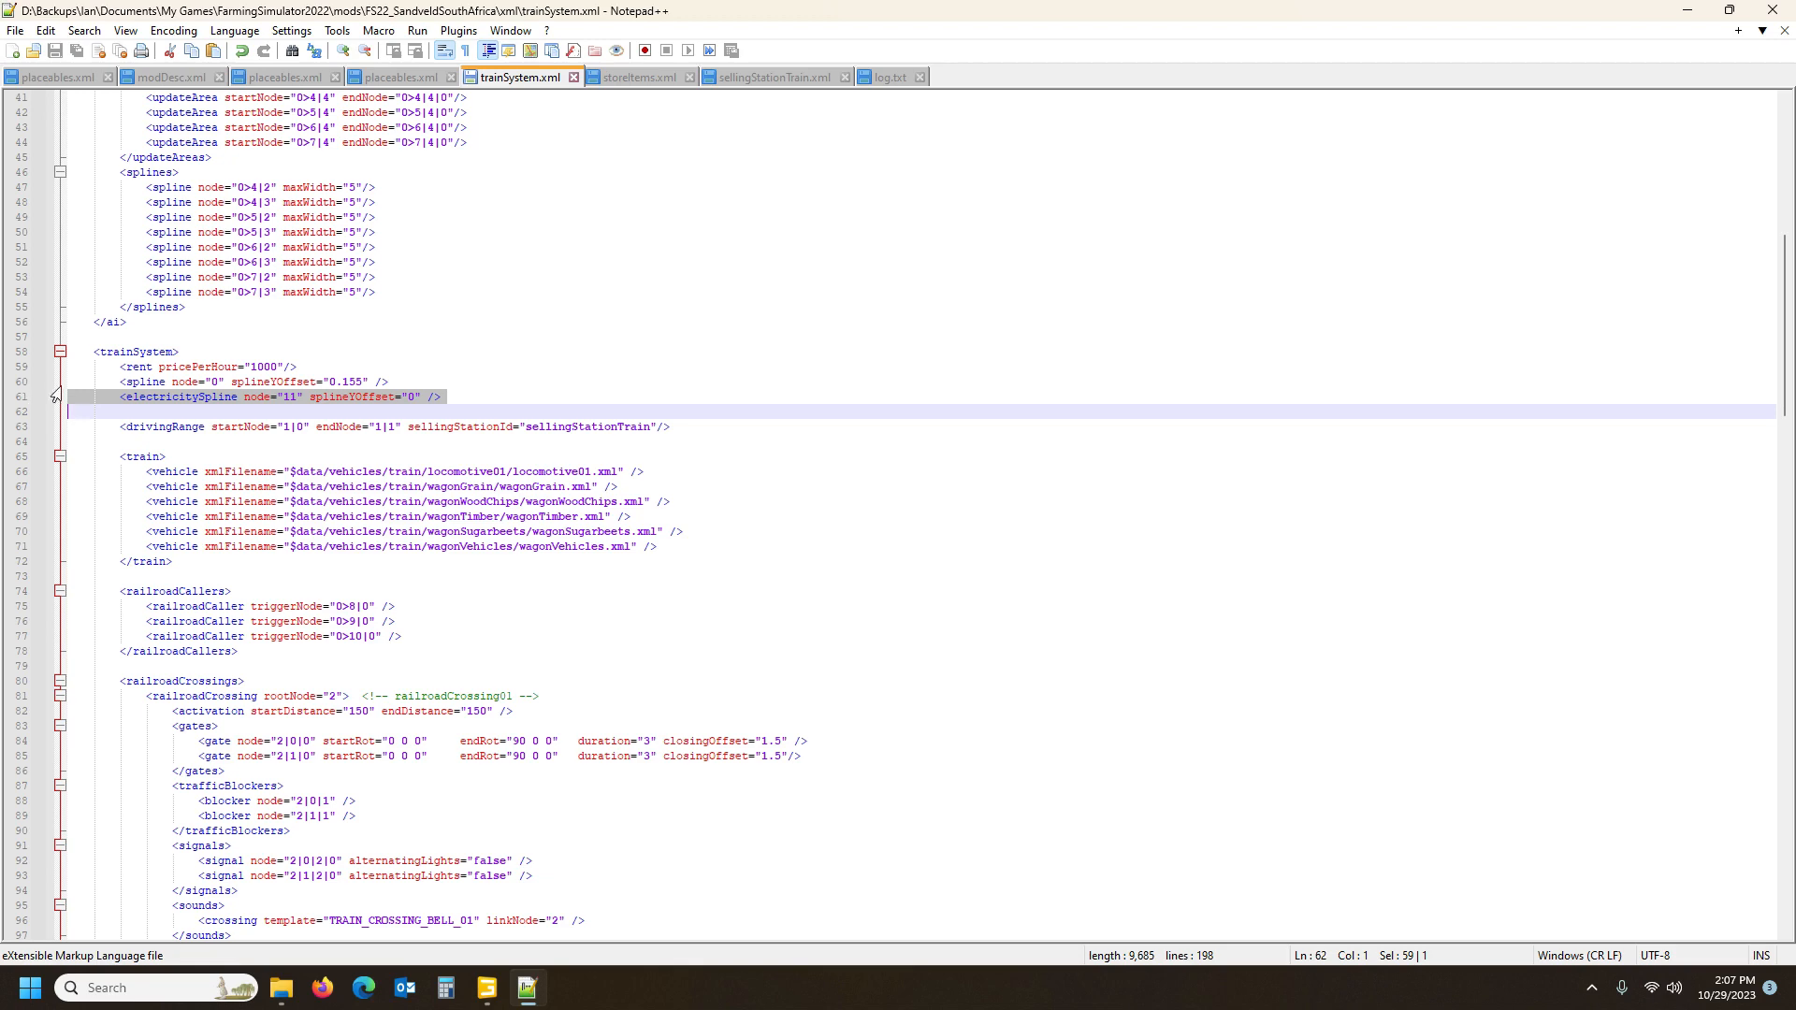
left_click(487, 988)
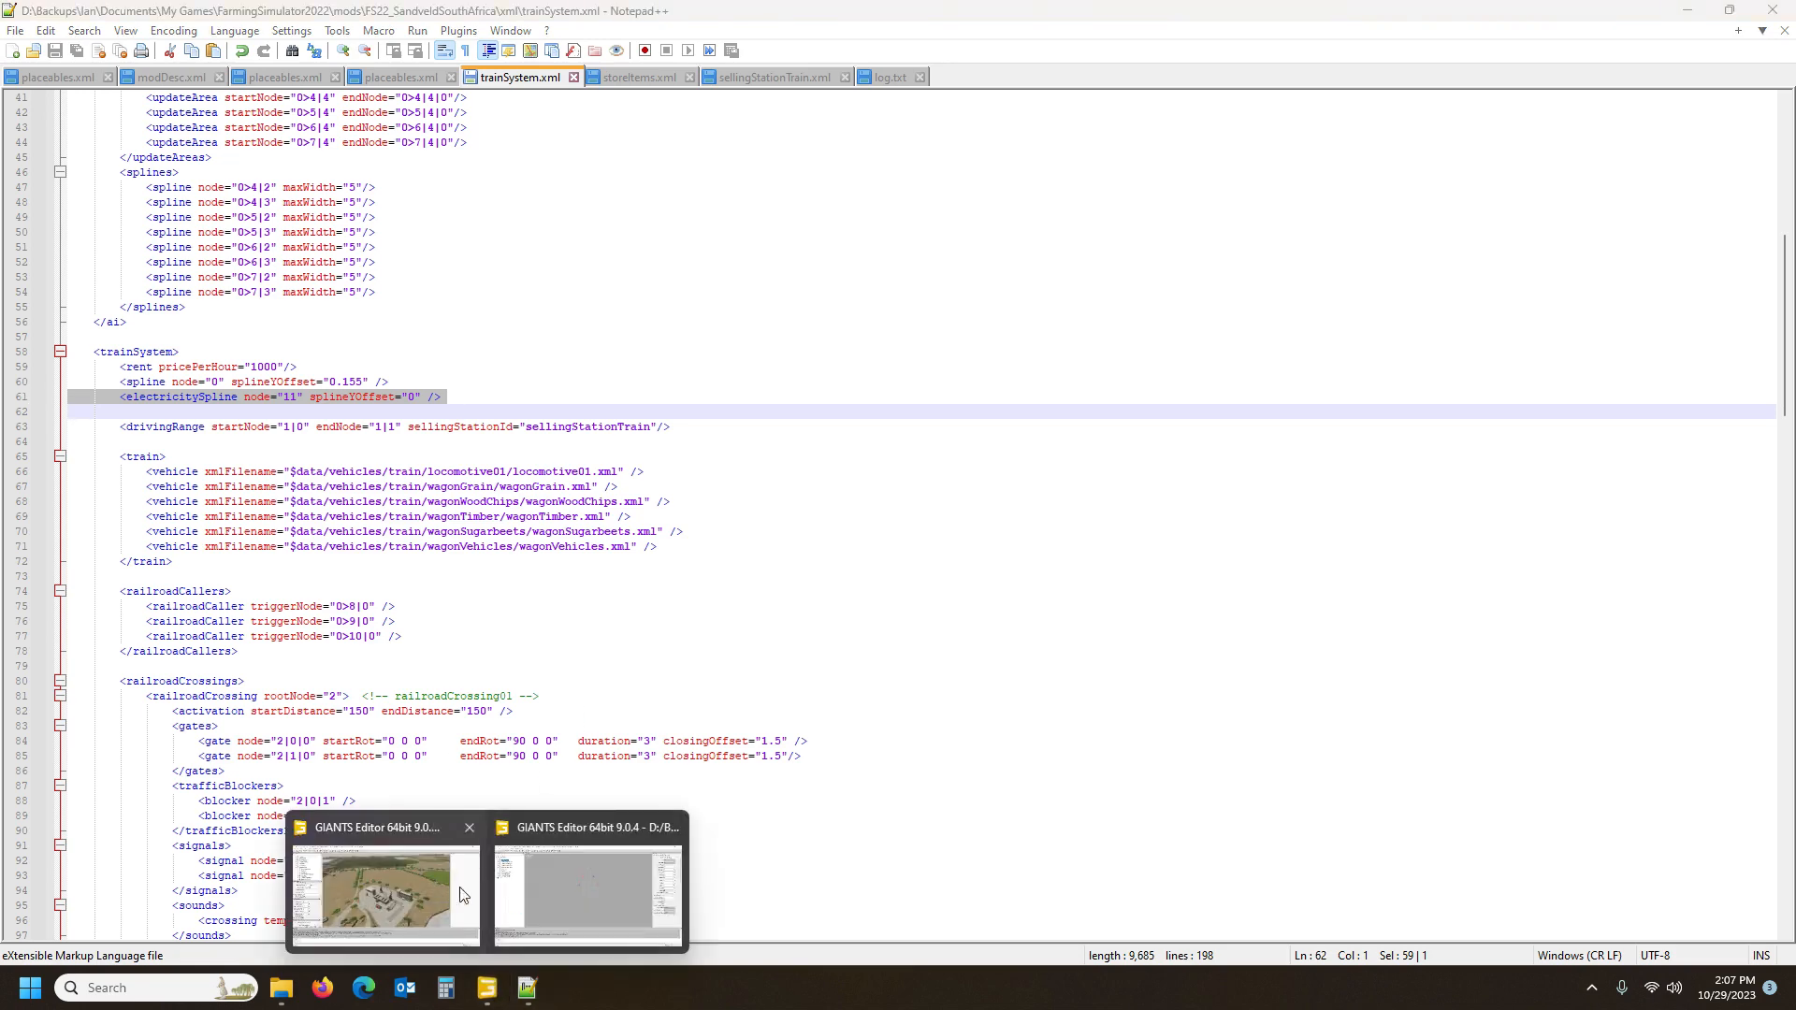
left_click(587, 889)
left_click(97, 295)
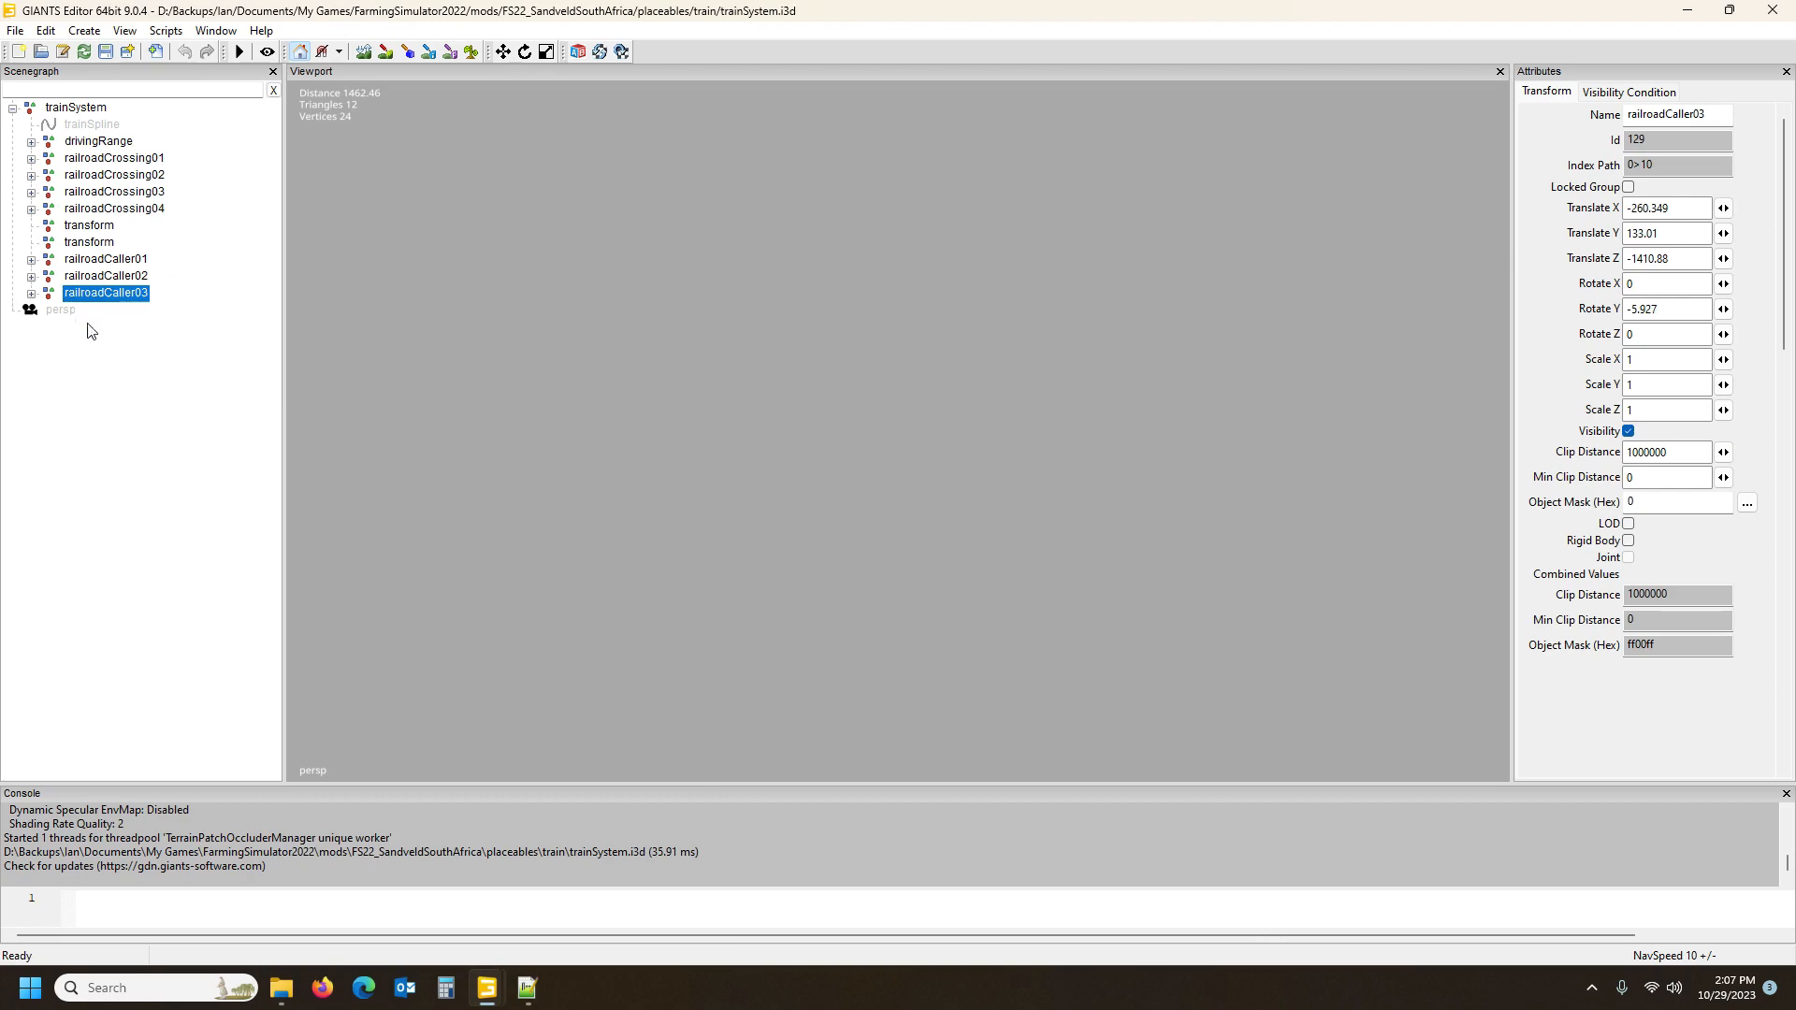
left_click(509, 947)
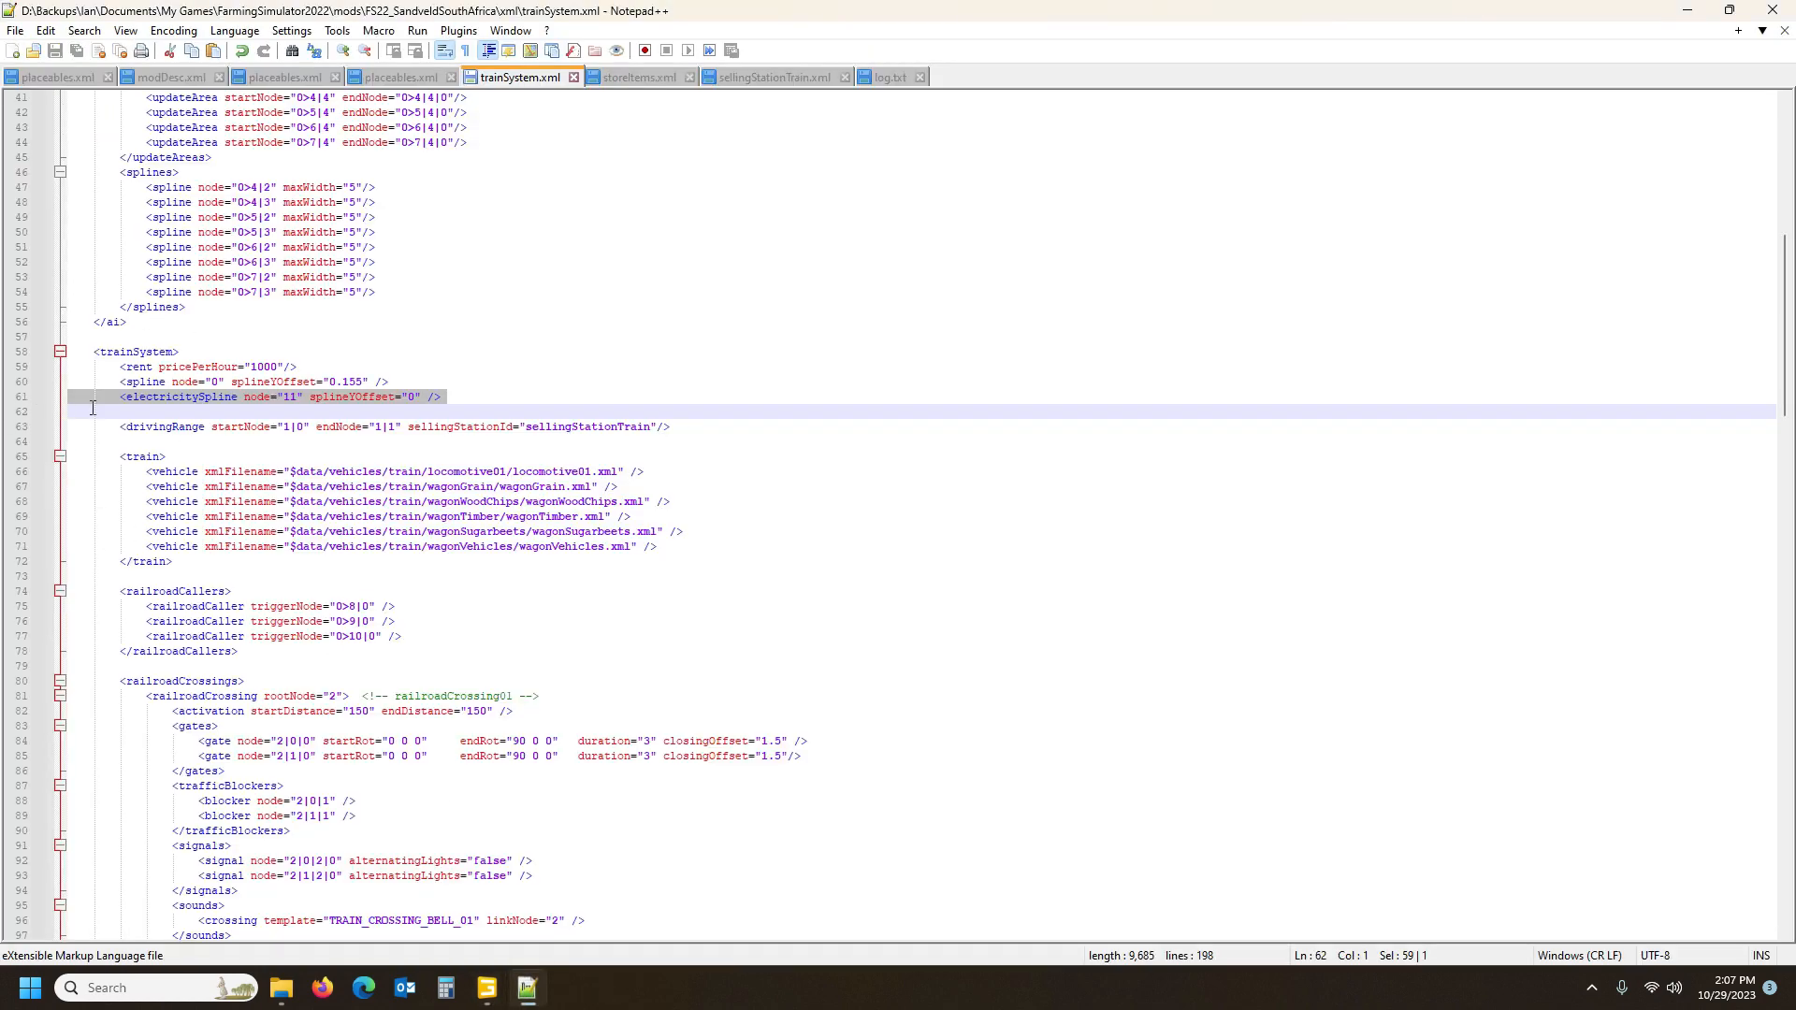
key("Delete")
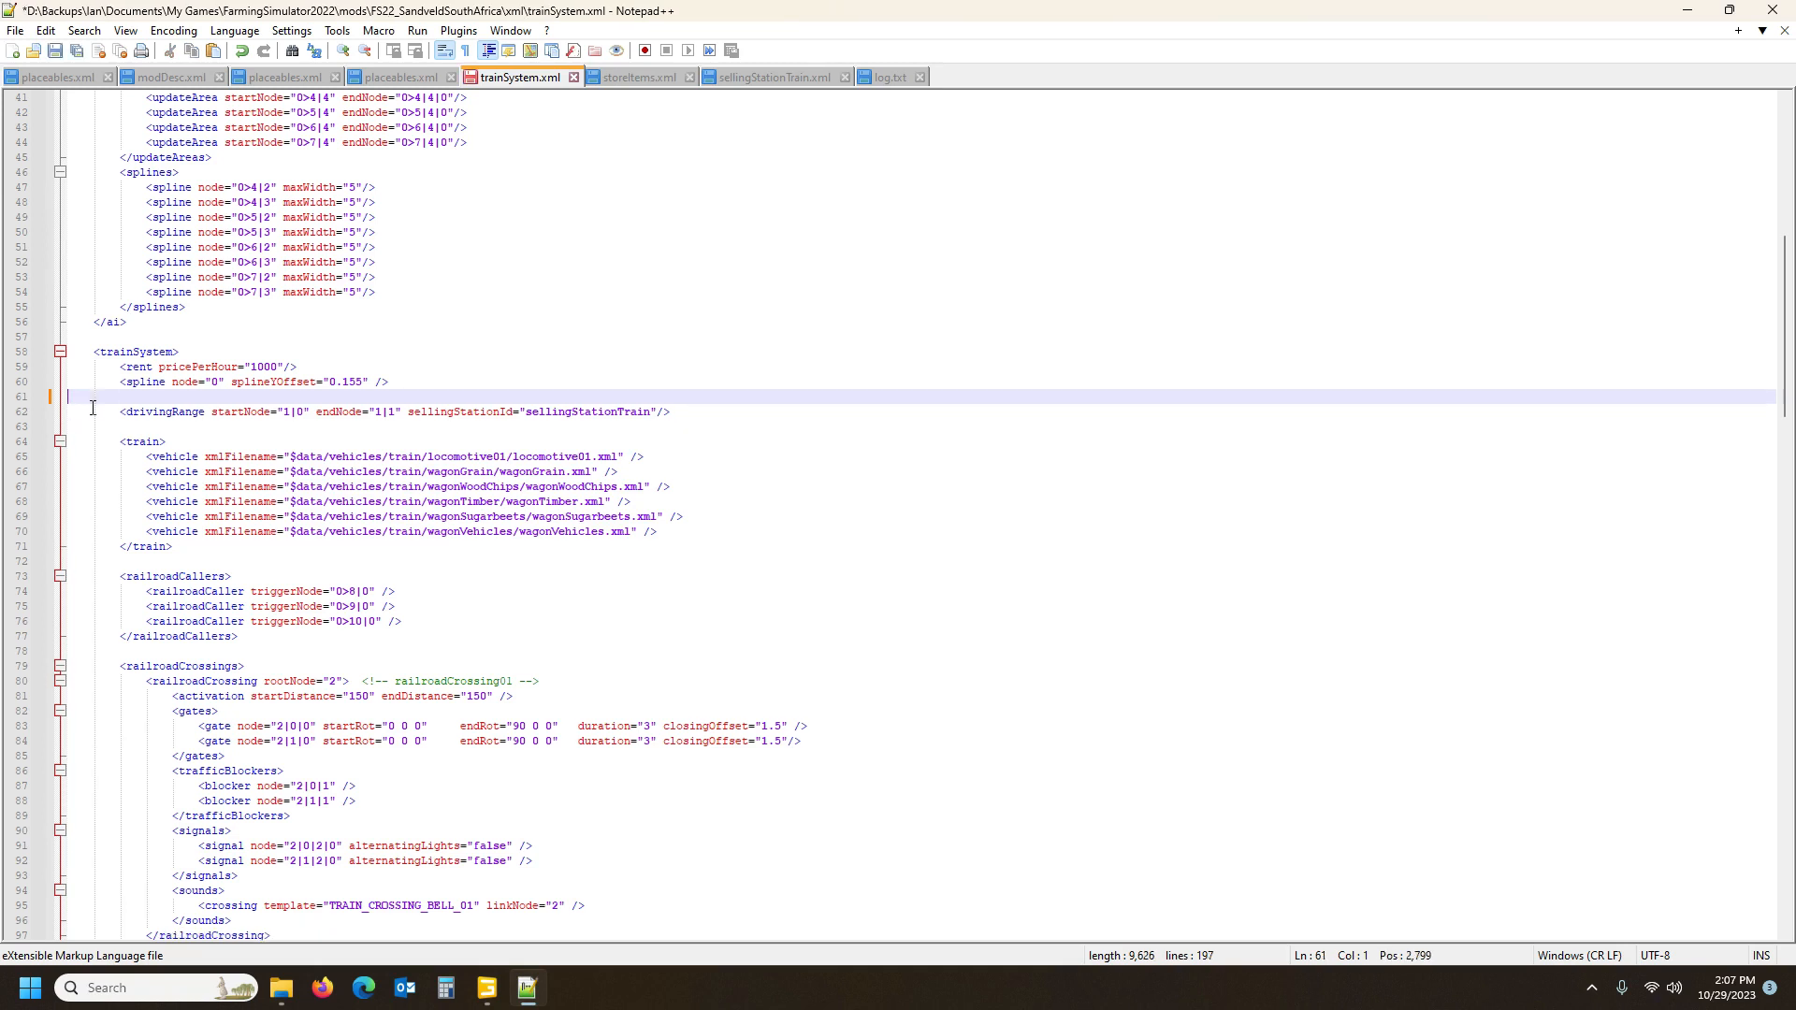
key("Delete")
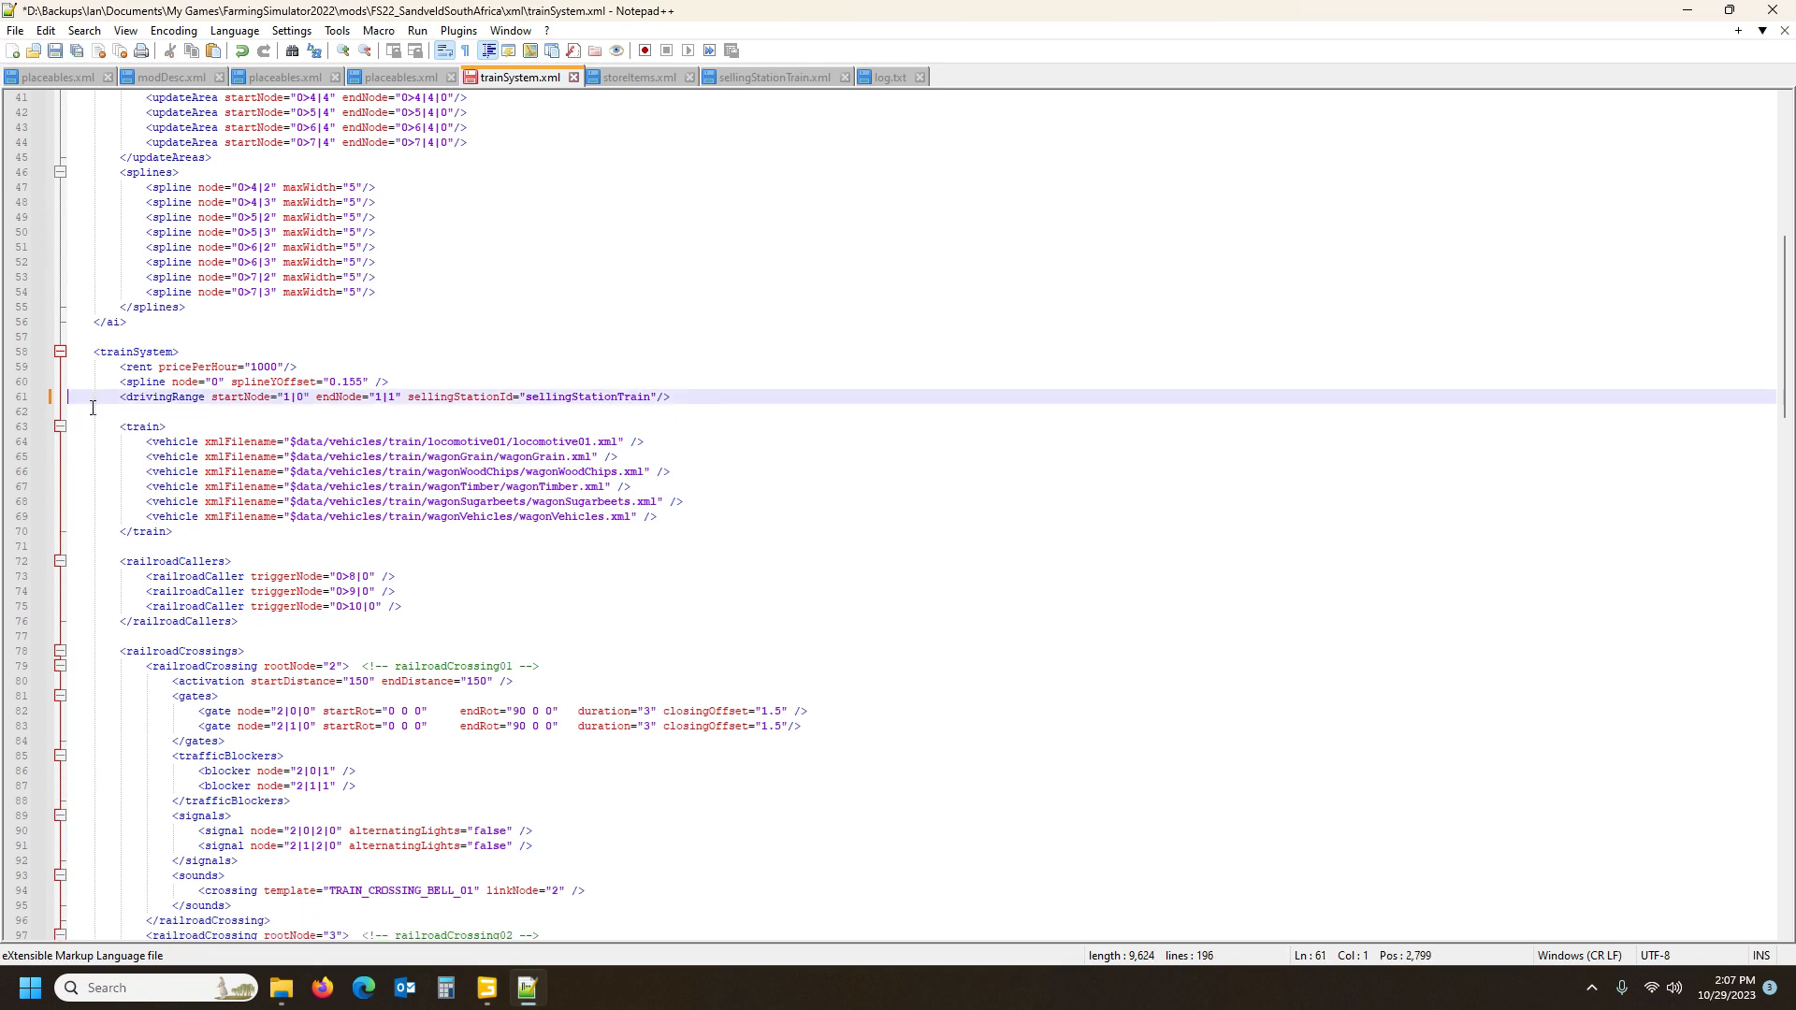
Check the drivingRange entry's startNode in trainSystem.xml against the index path of the startNode in trainSystem.i3d
left_click(155, 397)
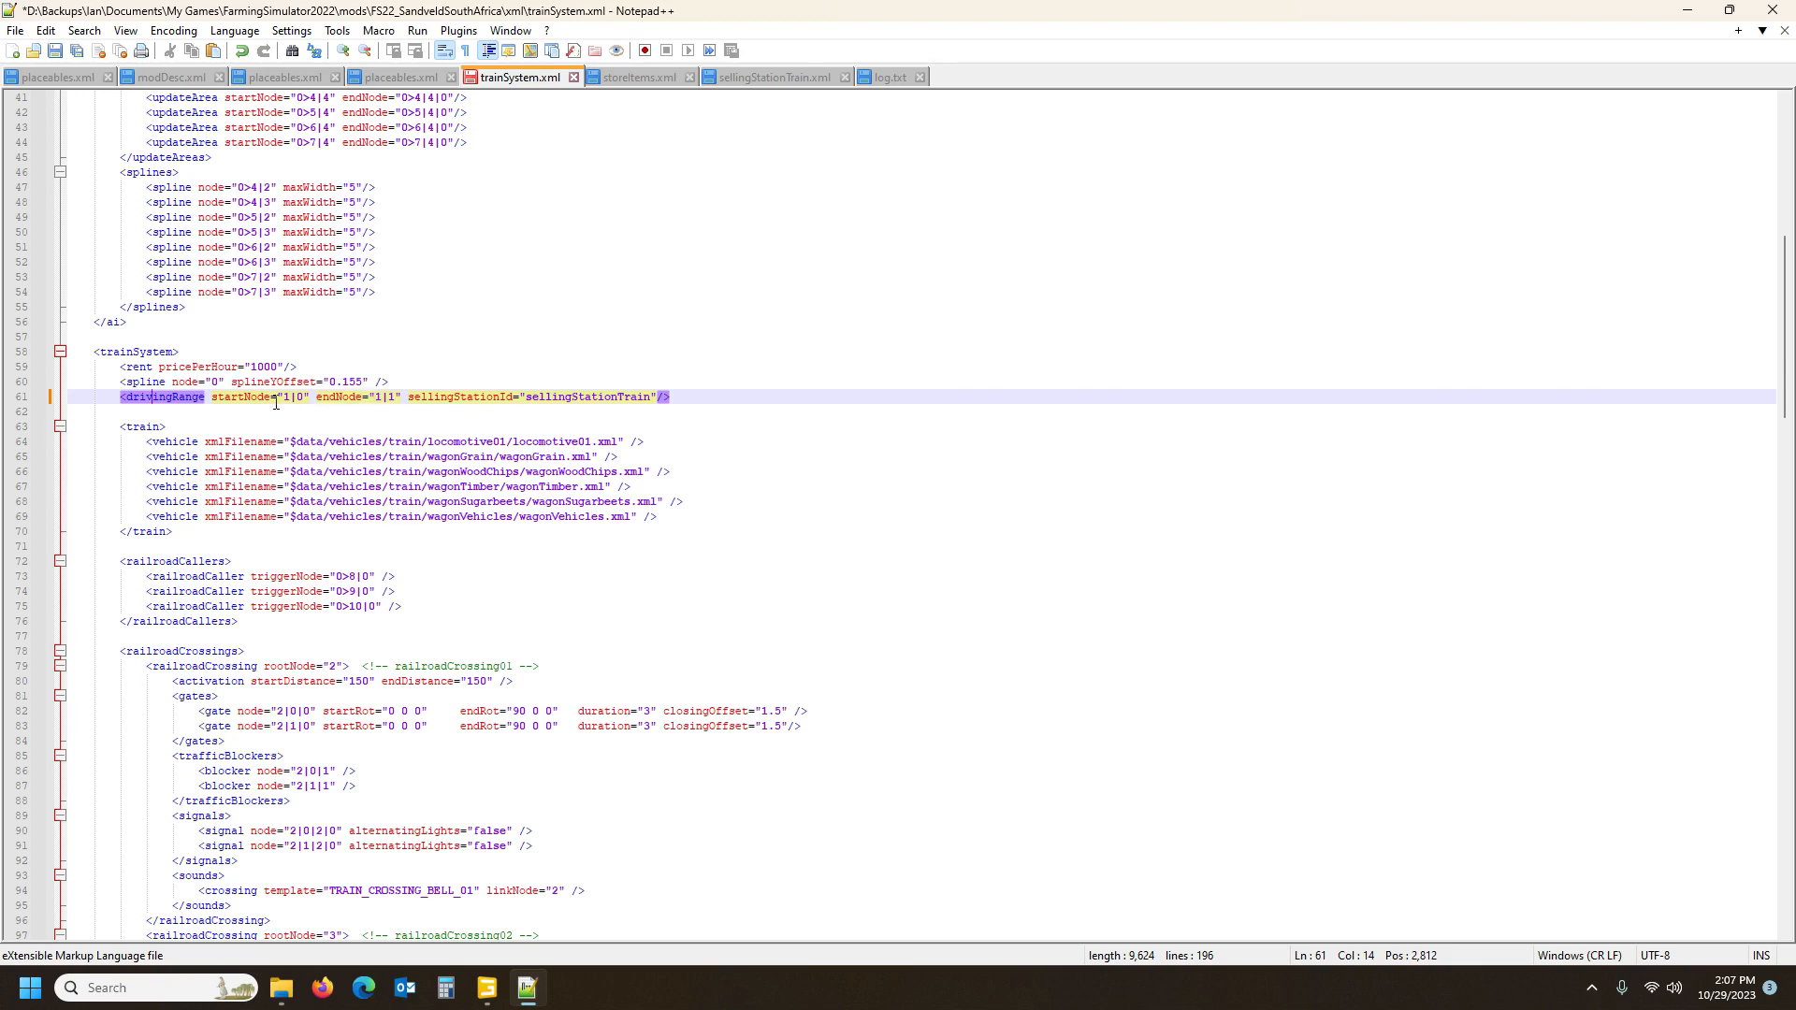
left_click(528, 988)
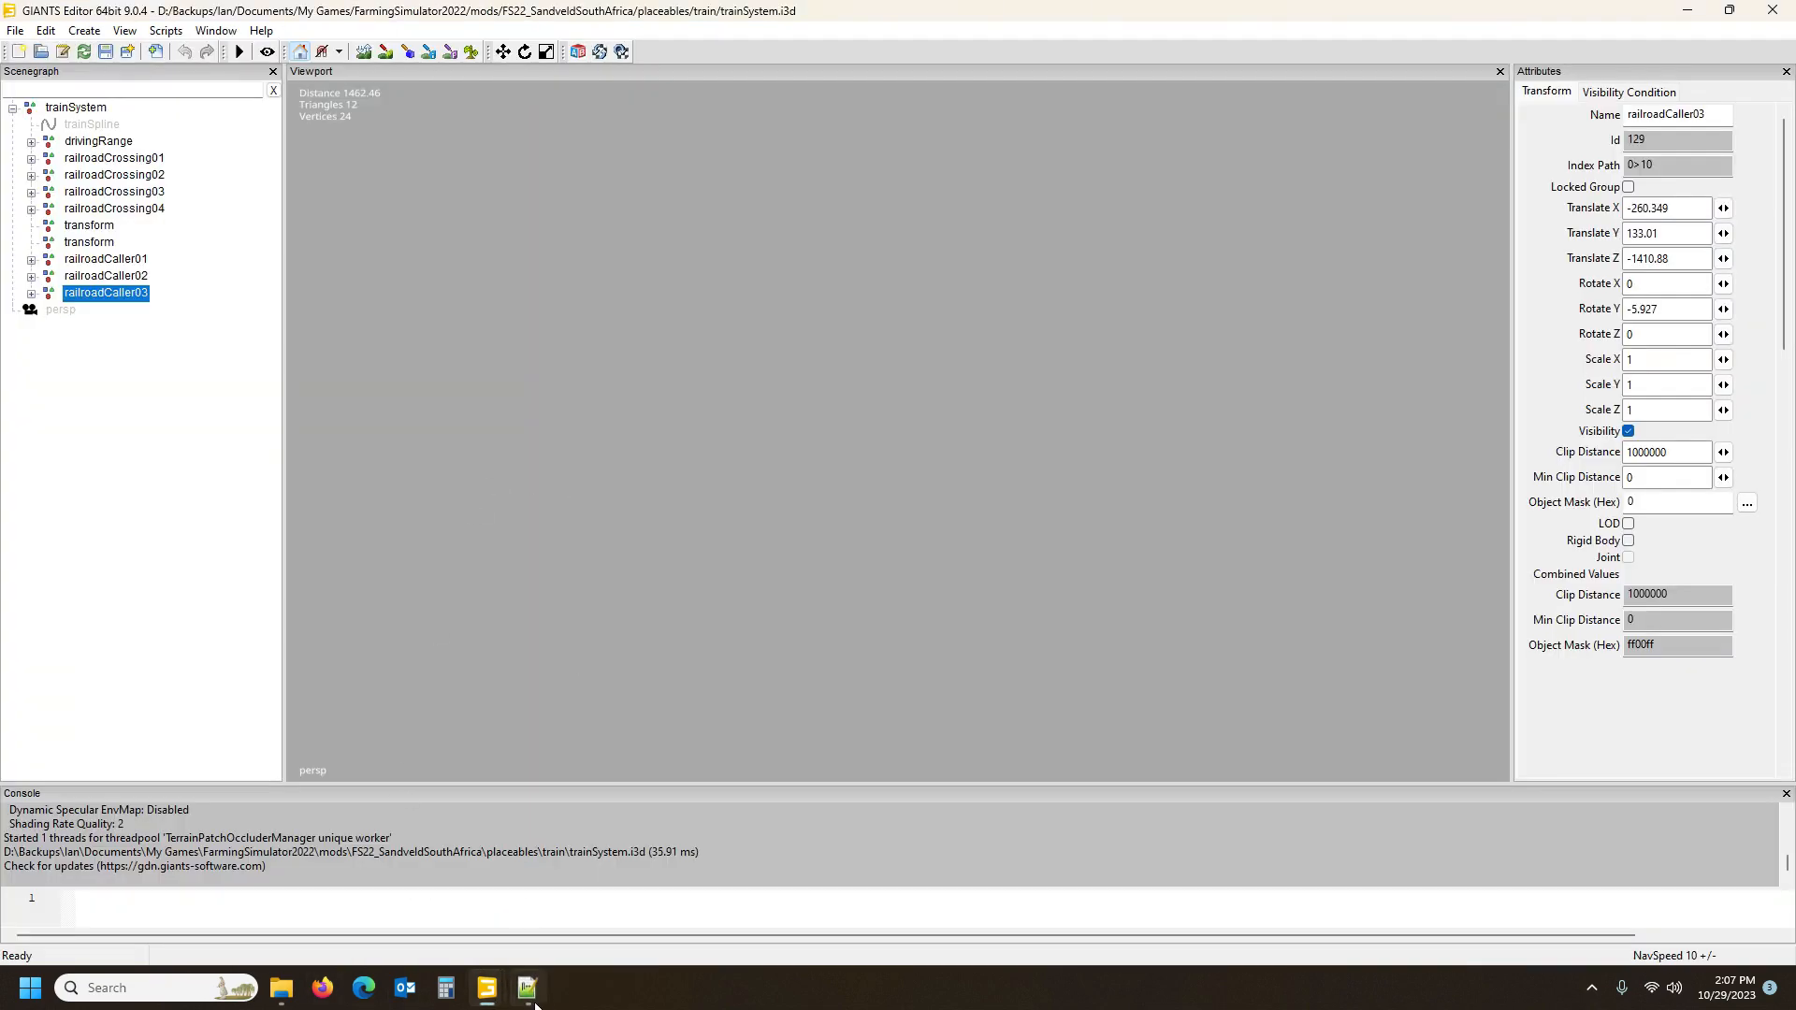
left_click(486, 990)
mouse_move(486, 1005)
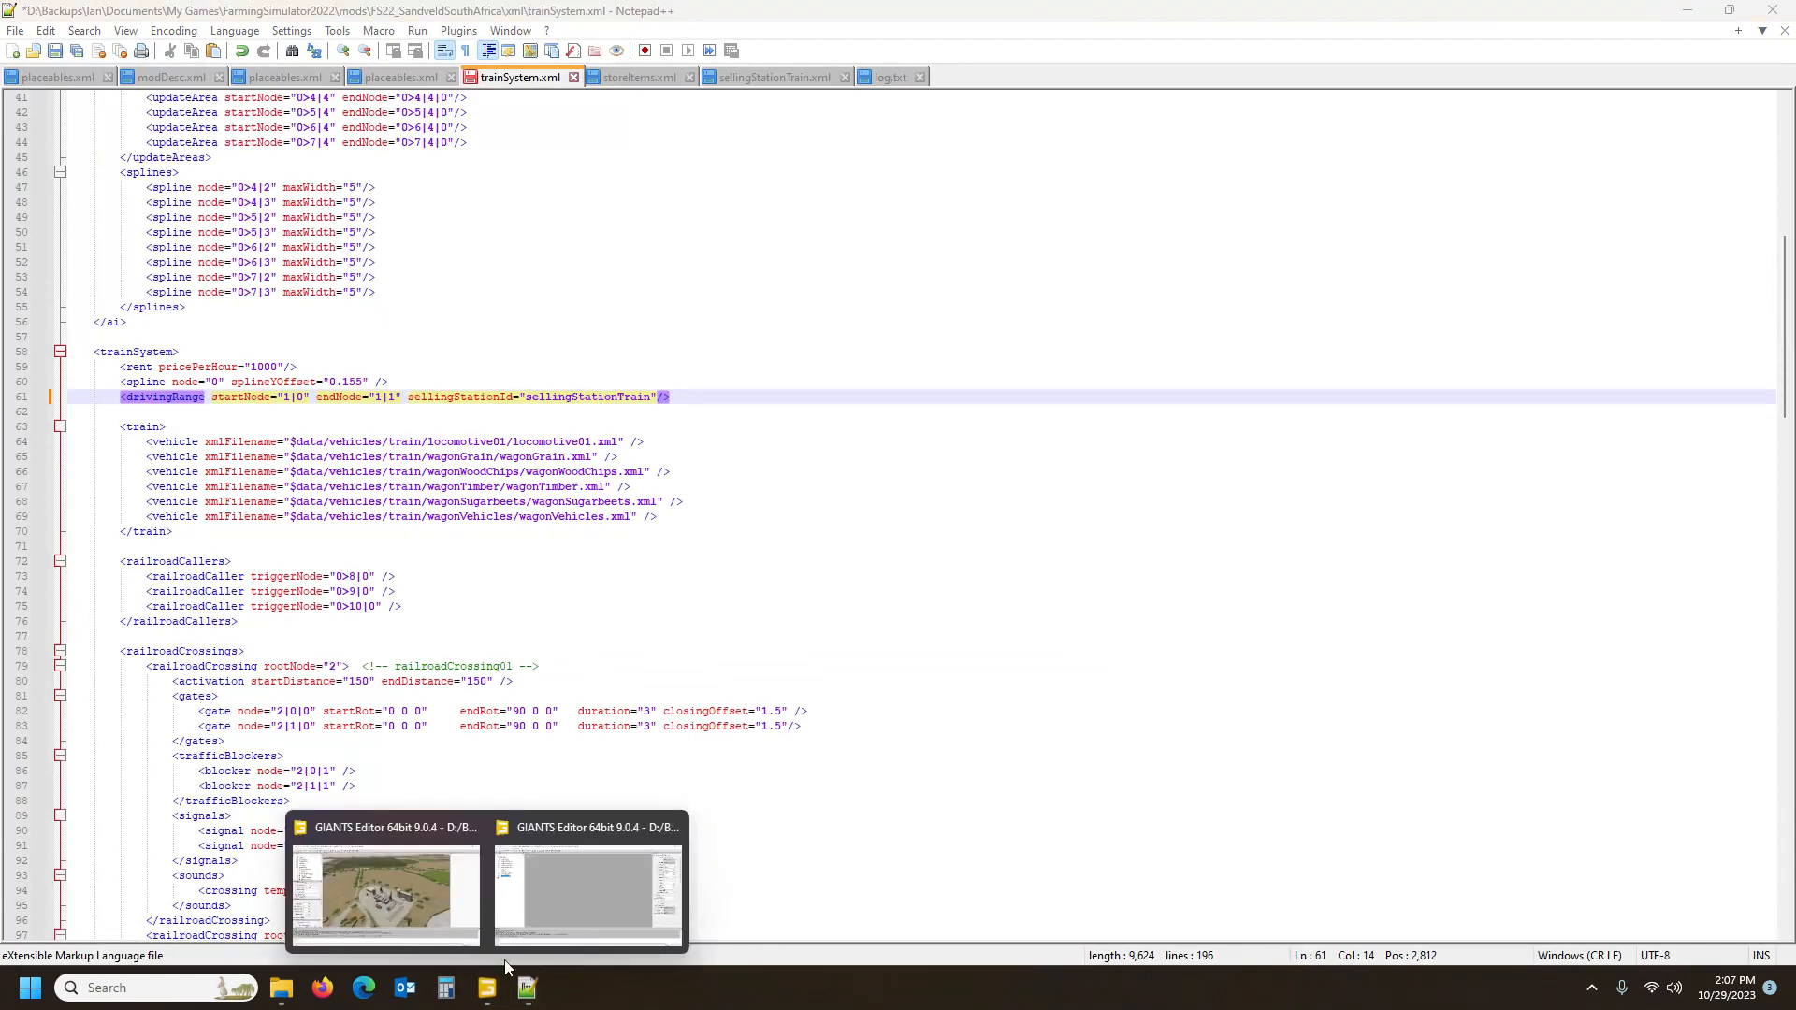
left_click(580, 899)
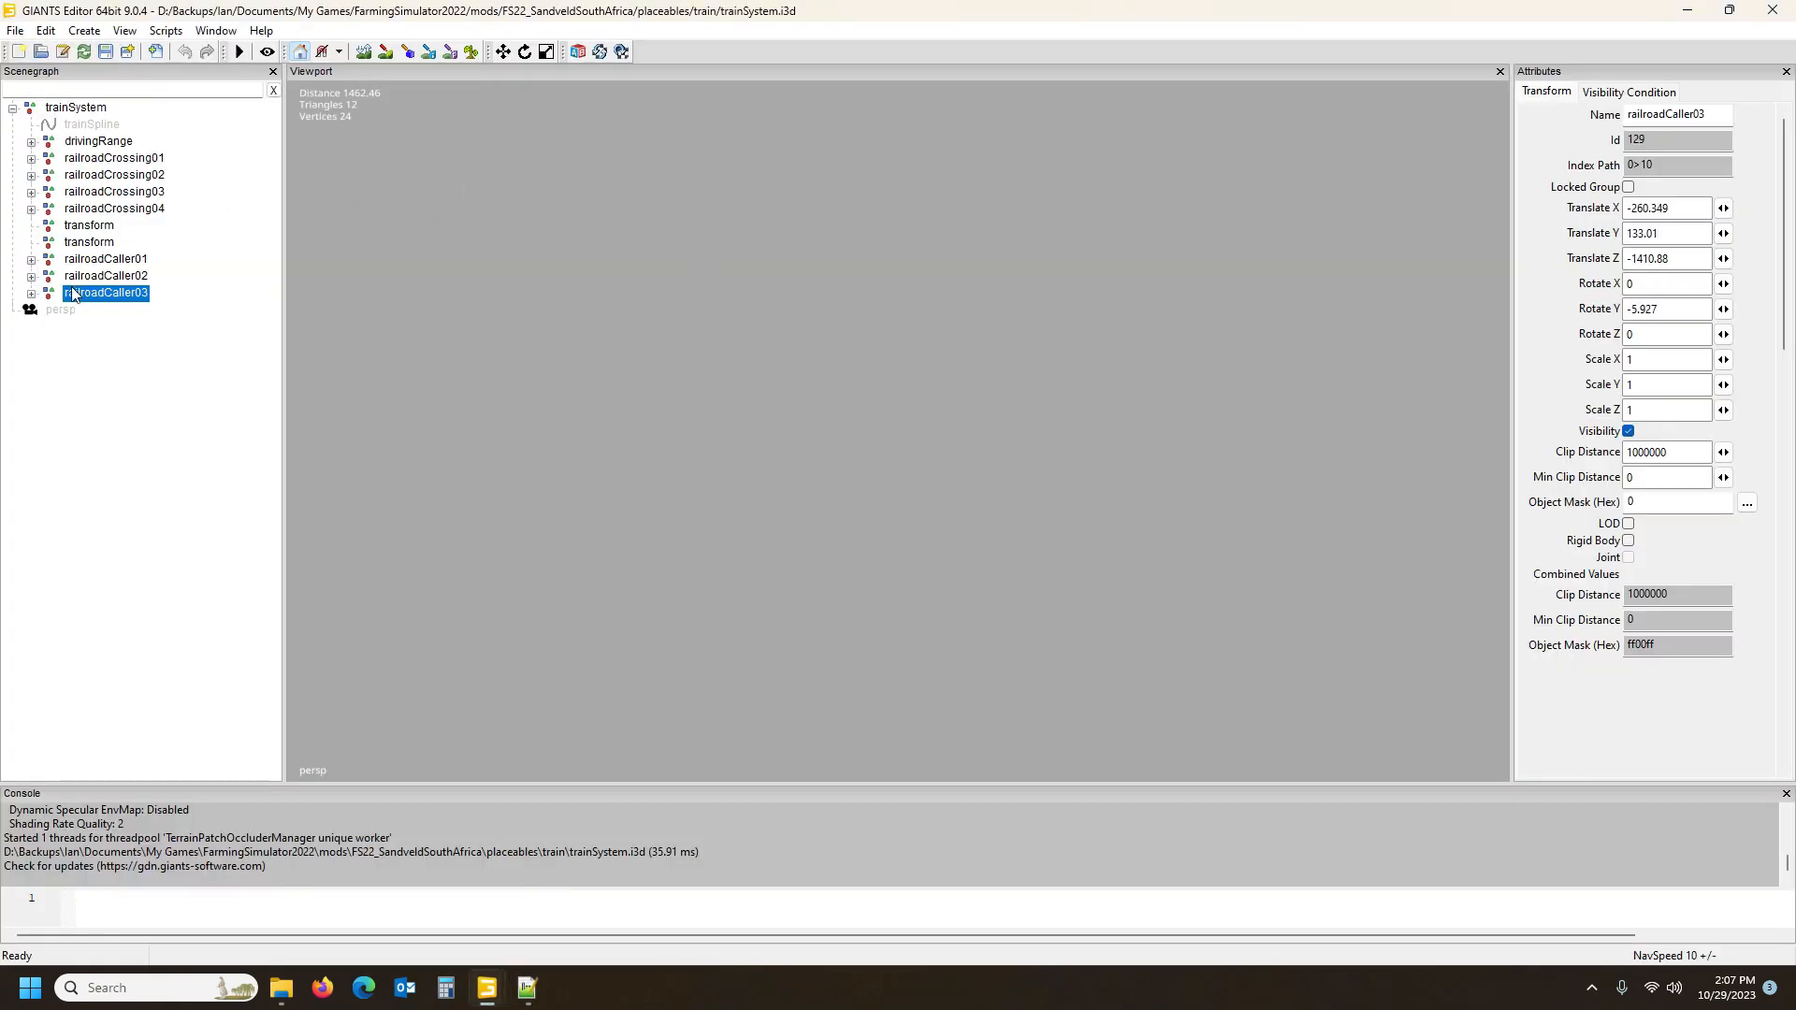
left_click(31, 141)
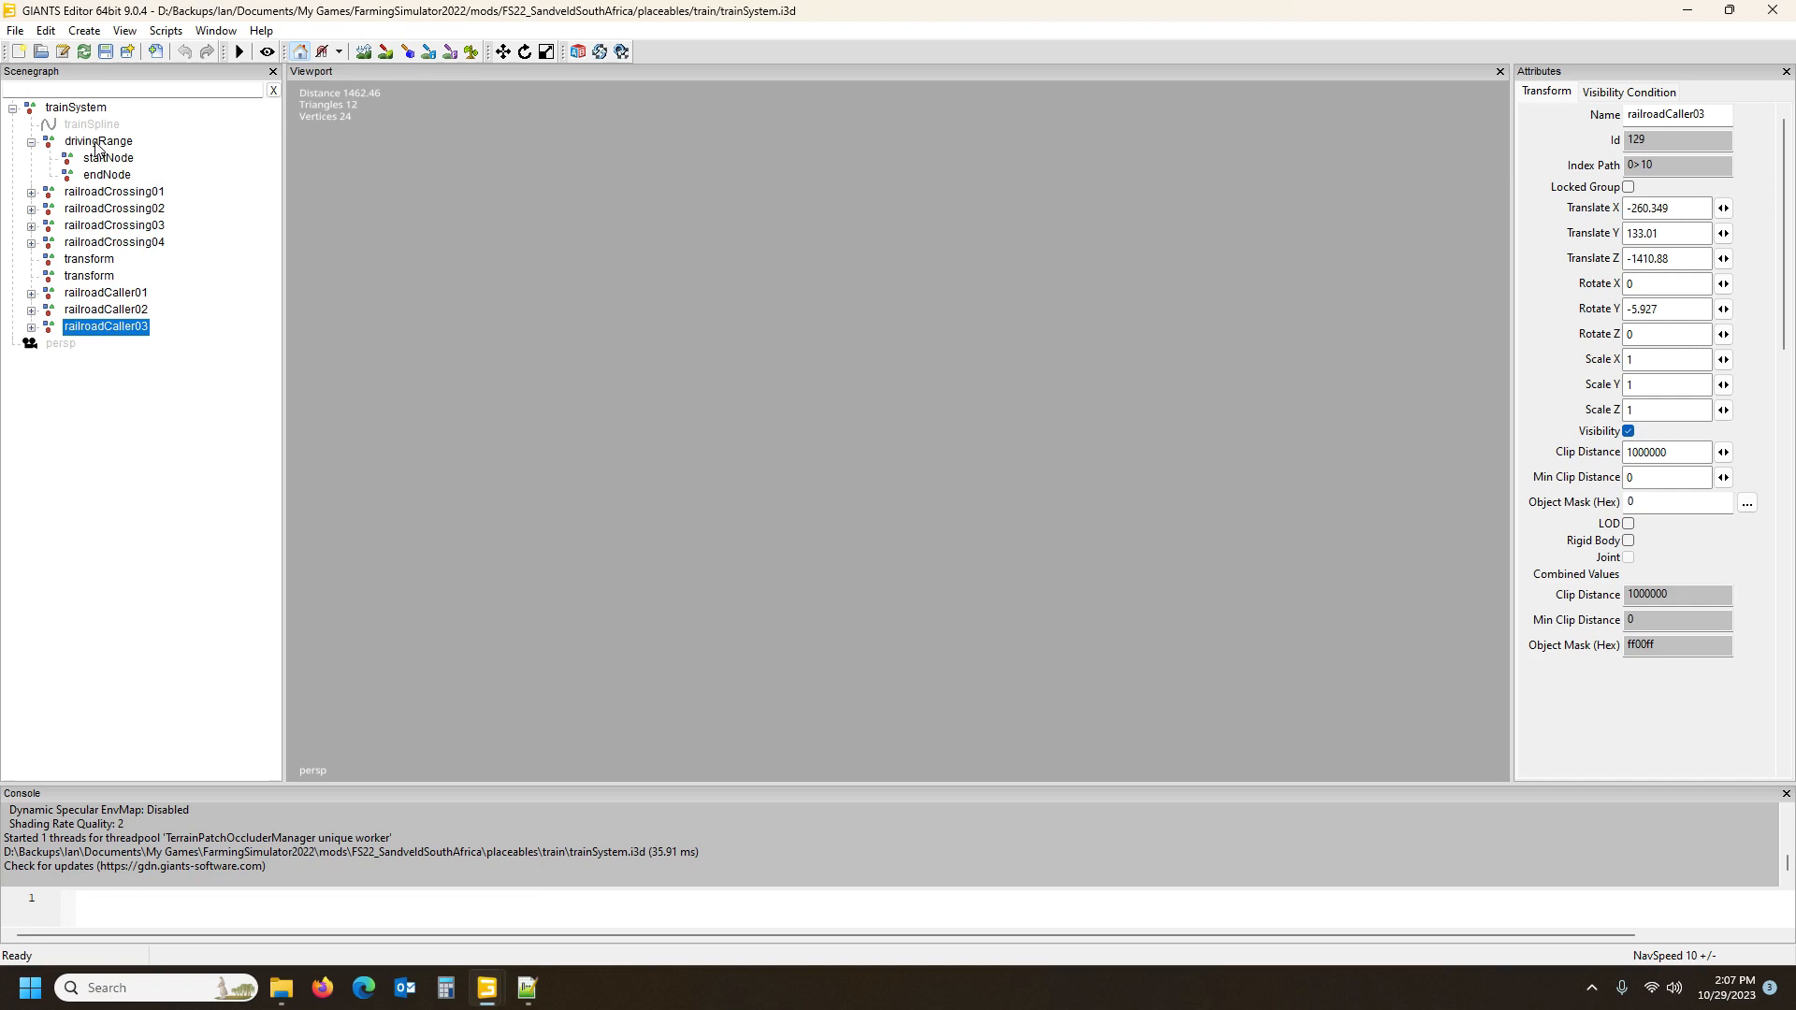
left_click(96, 142)
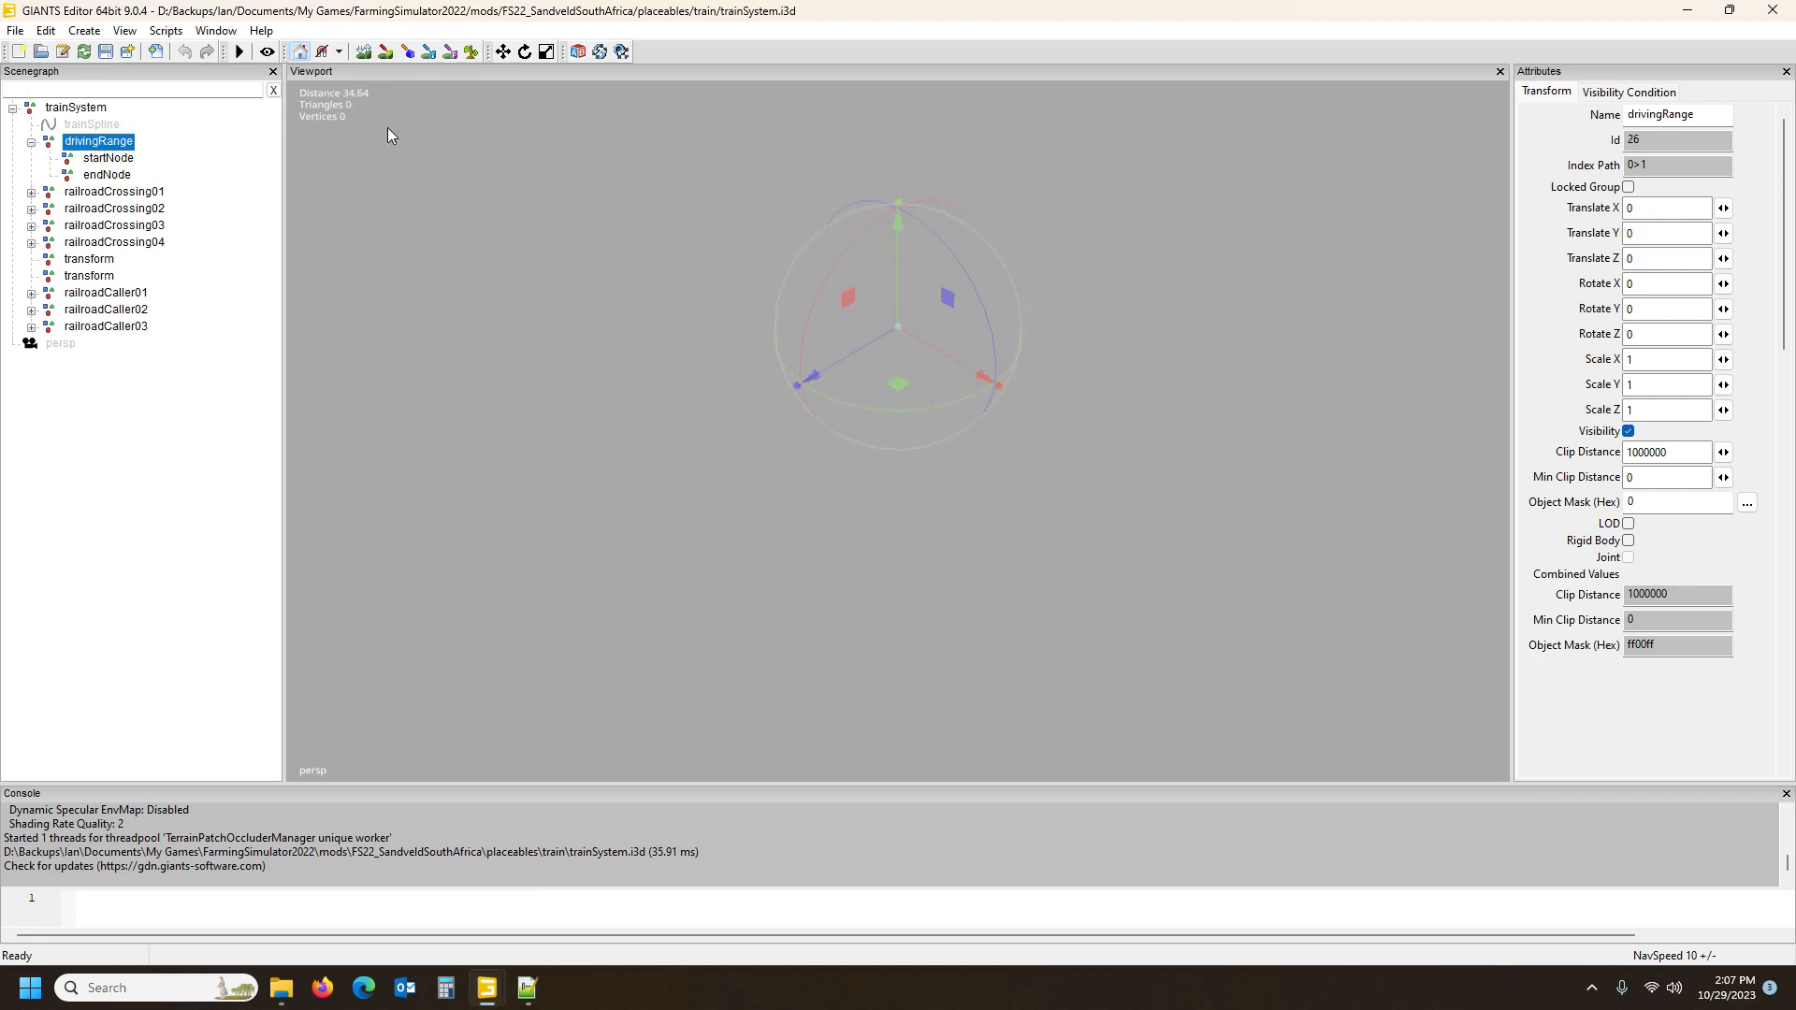
left_click(108, 158)
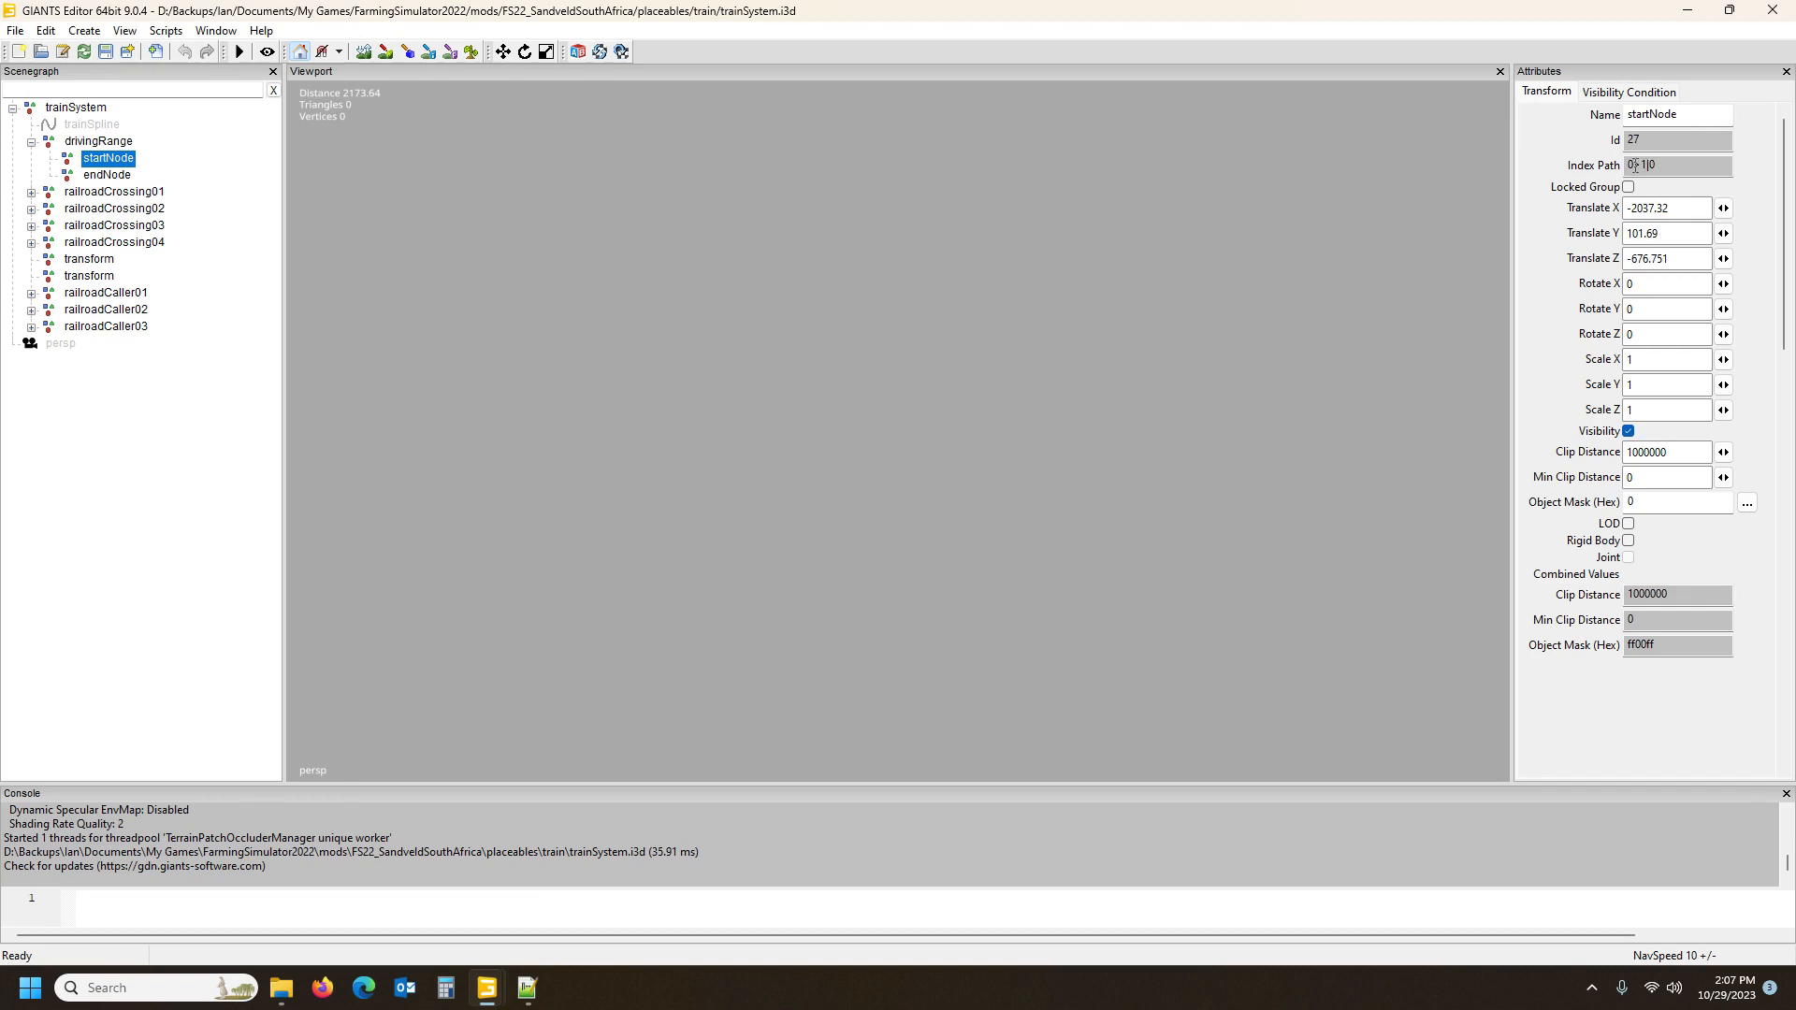
Check the drivingRange entry's endNode in trainSystem.xml against the index path of the endNode in trainSystem.i3d
left_click(119, 177)
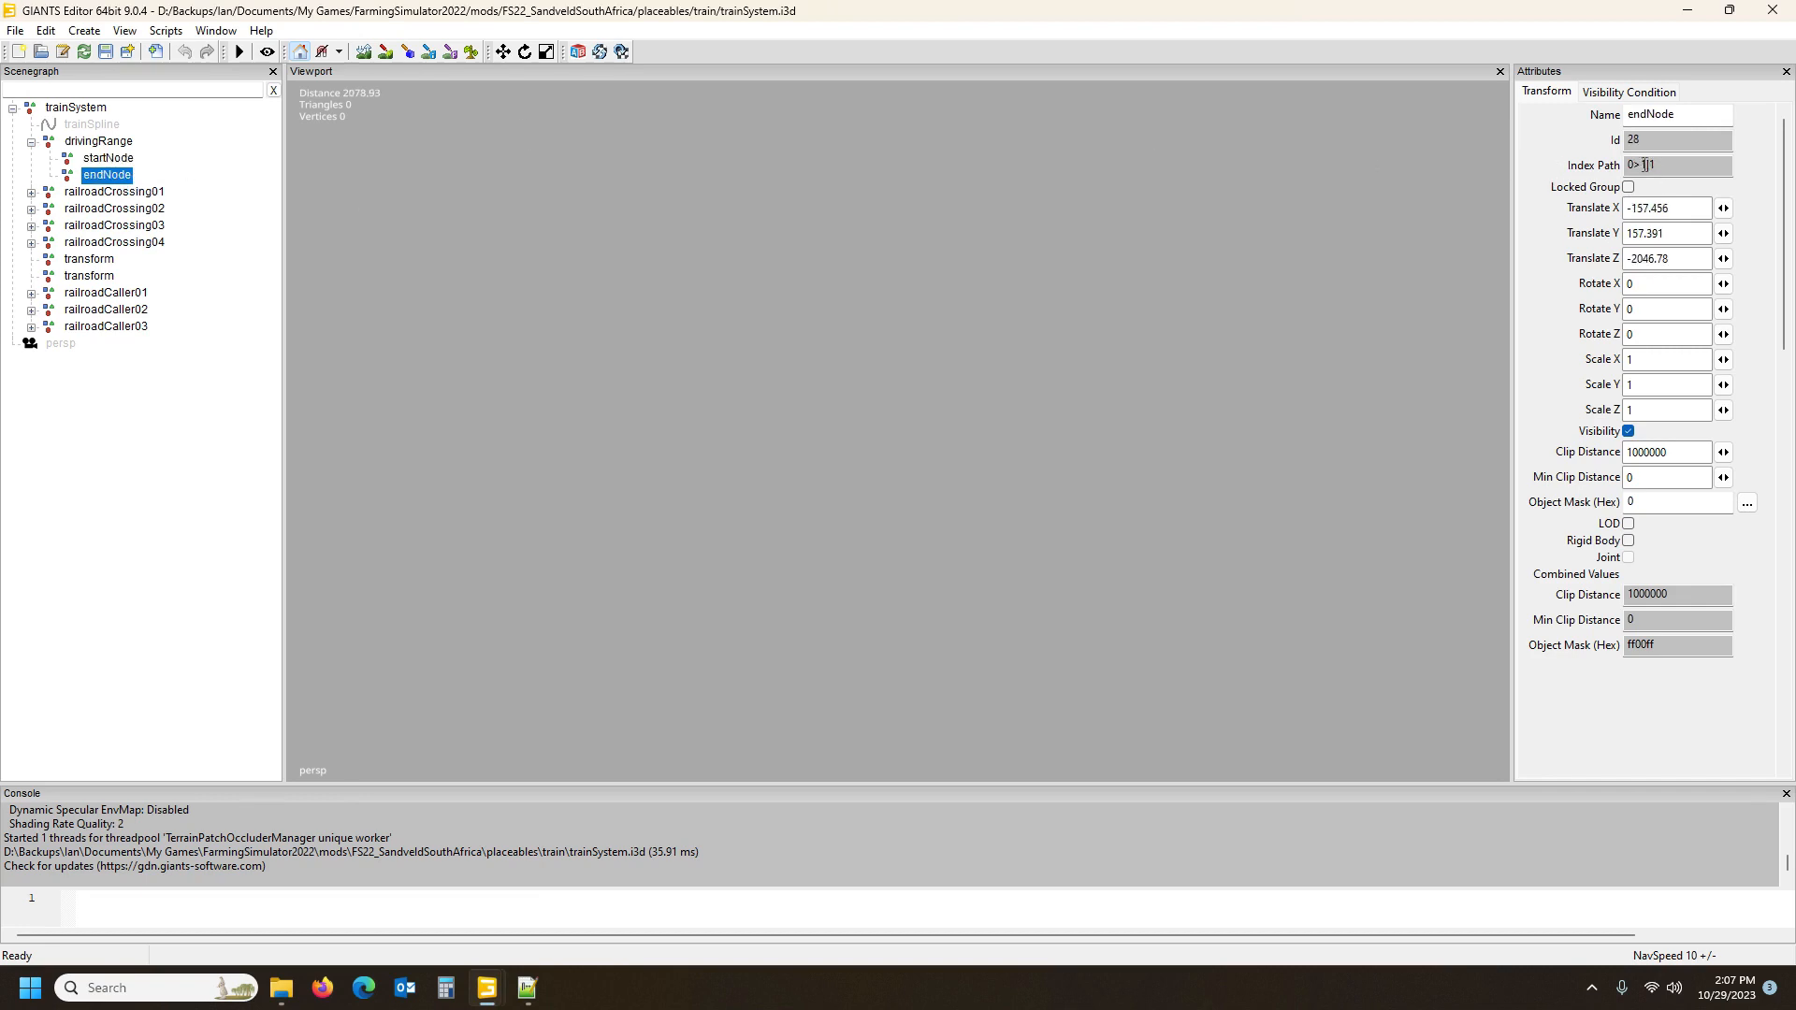
left_click(528, 988)
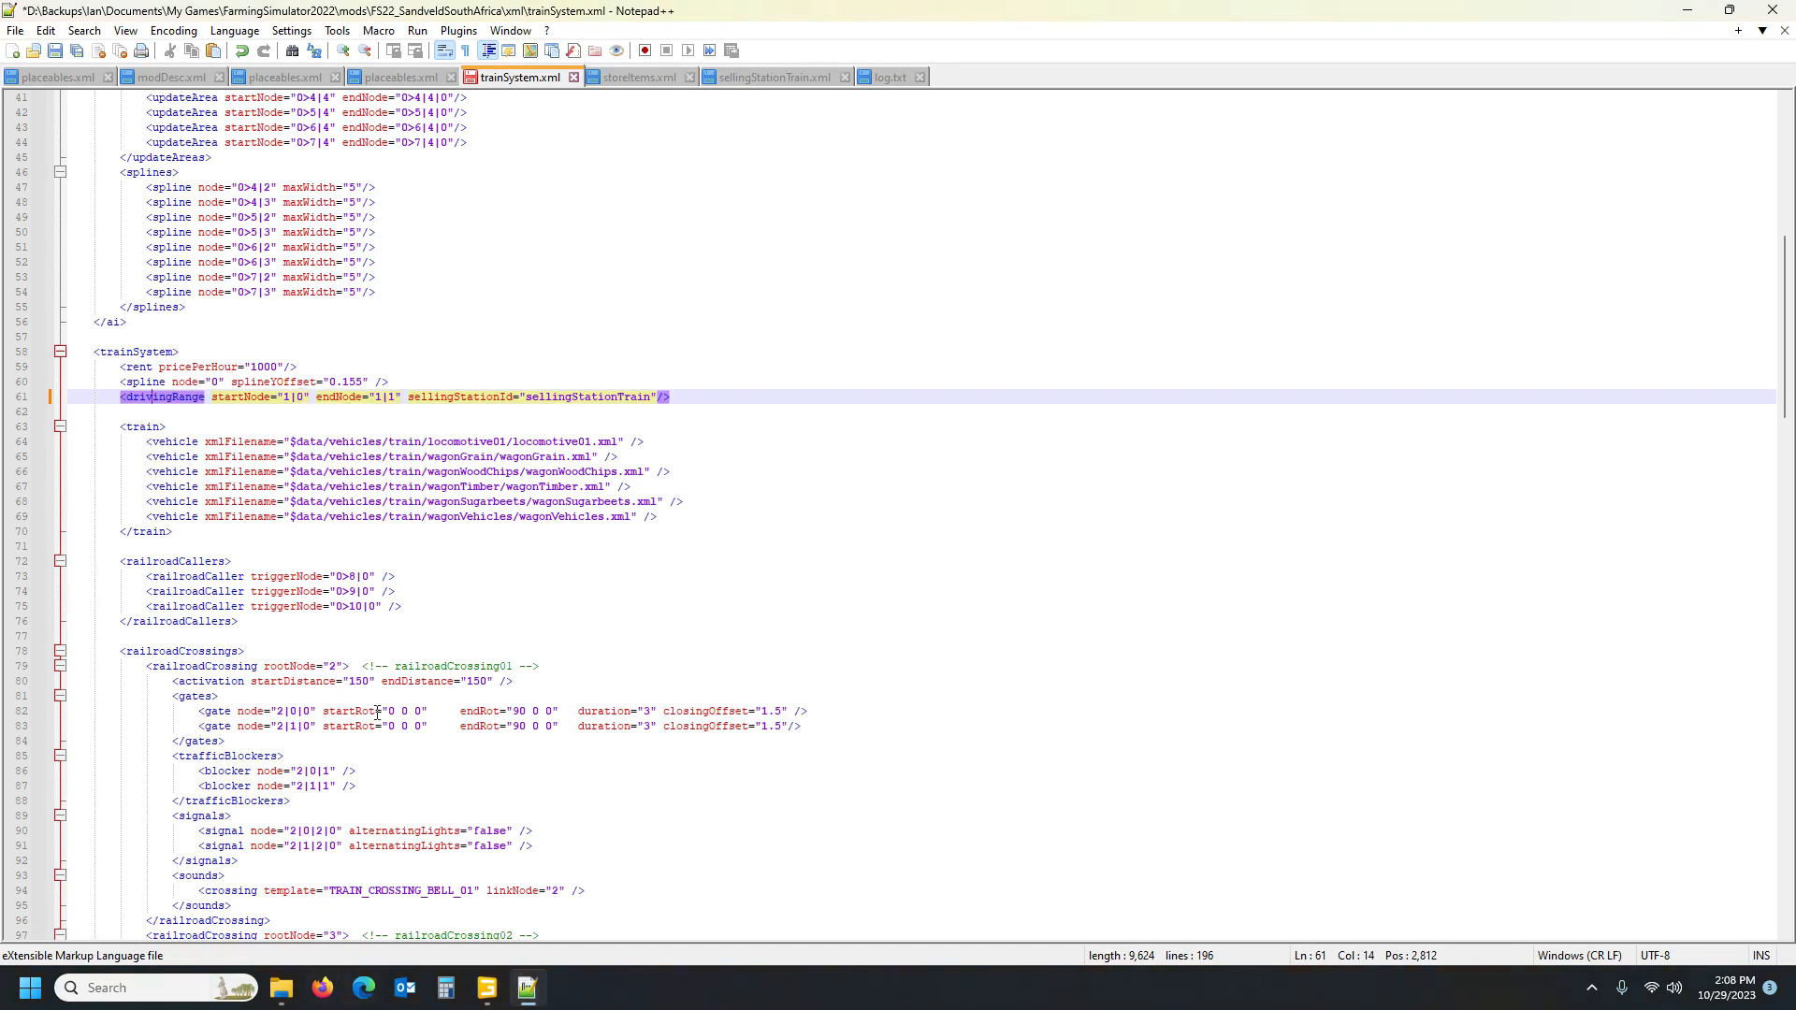
mouse_move(489, 992)
left_click(564, 900)
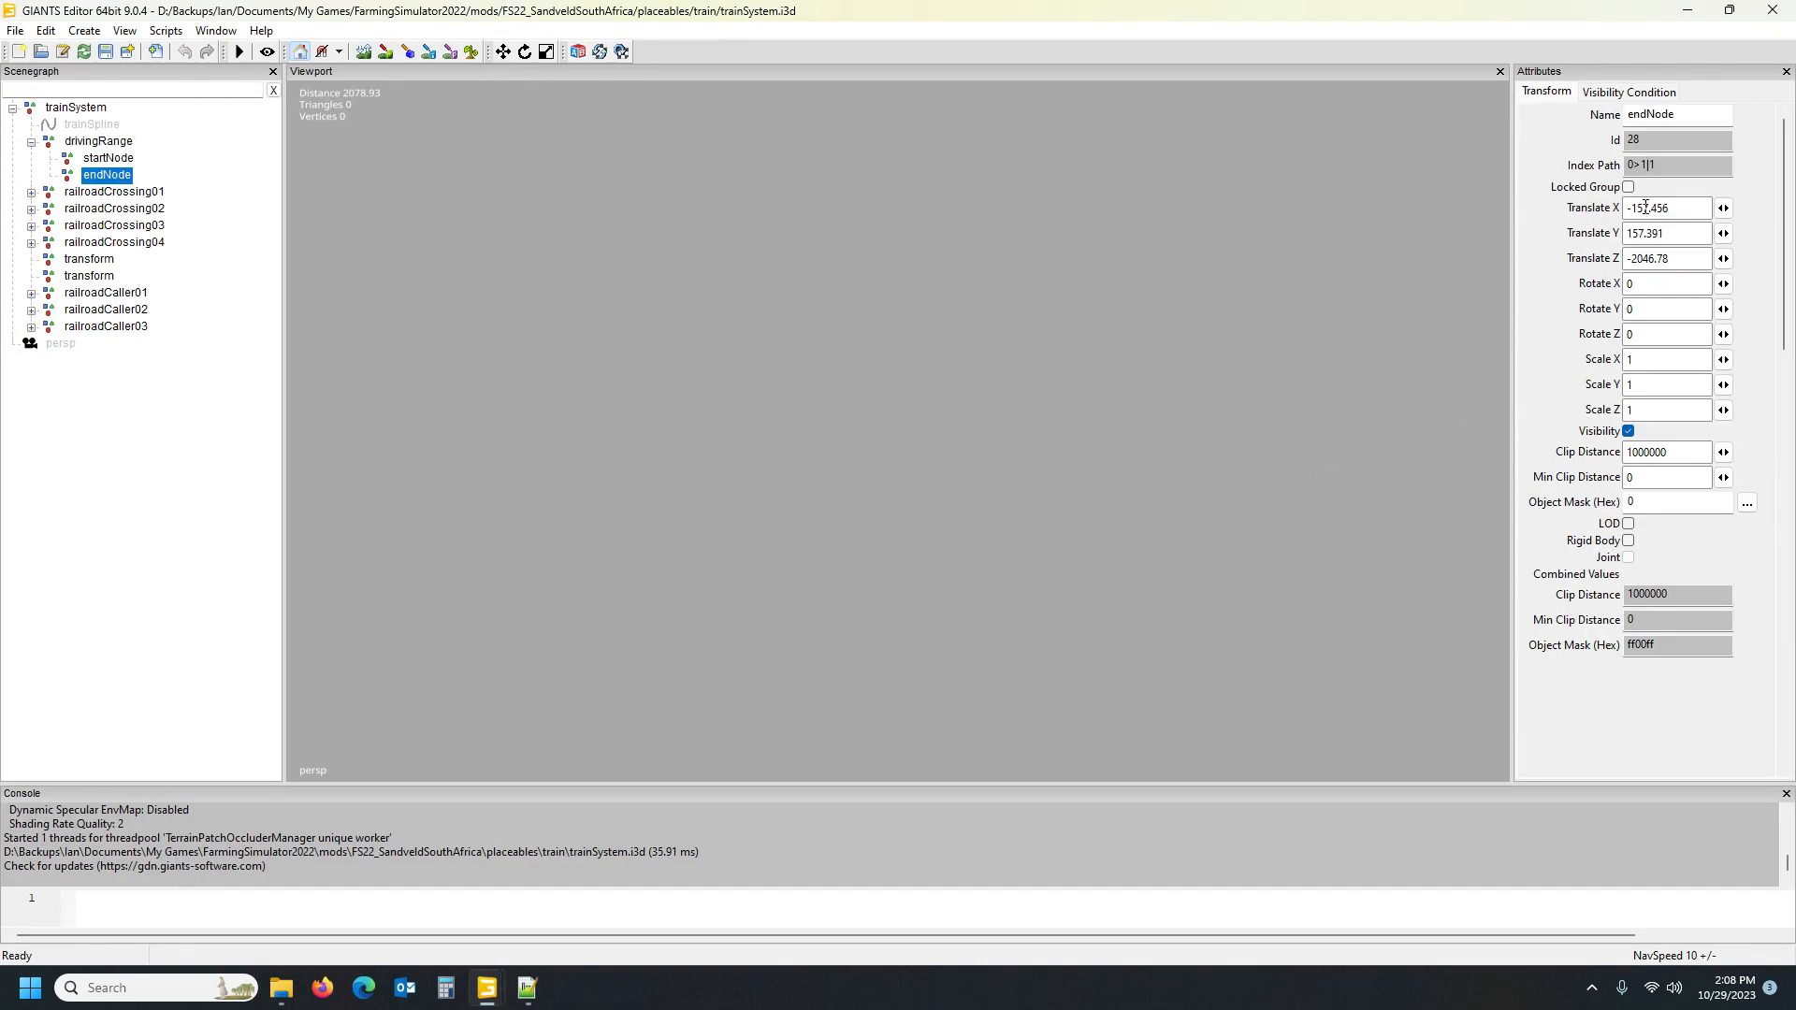
left_click(1667, 166)
left_click_drag(1641, 164, 1674, 165)
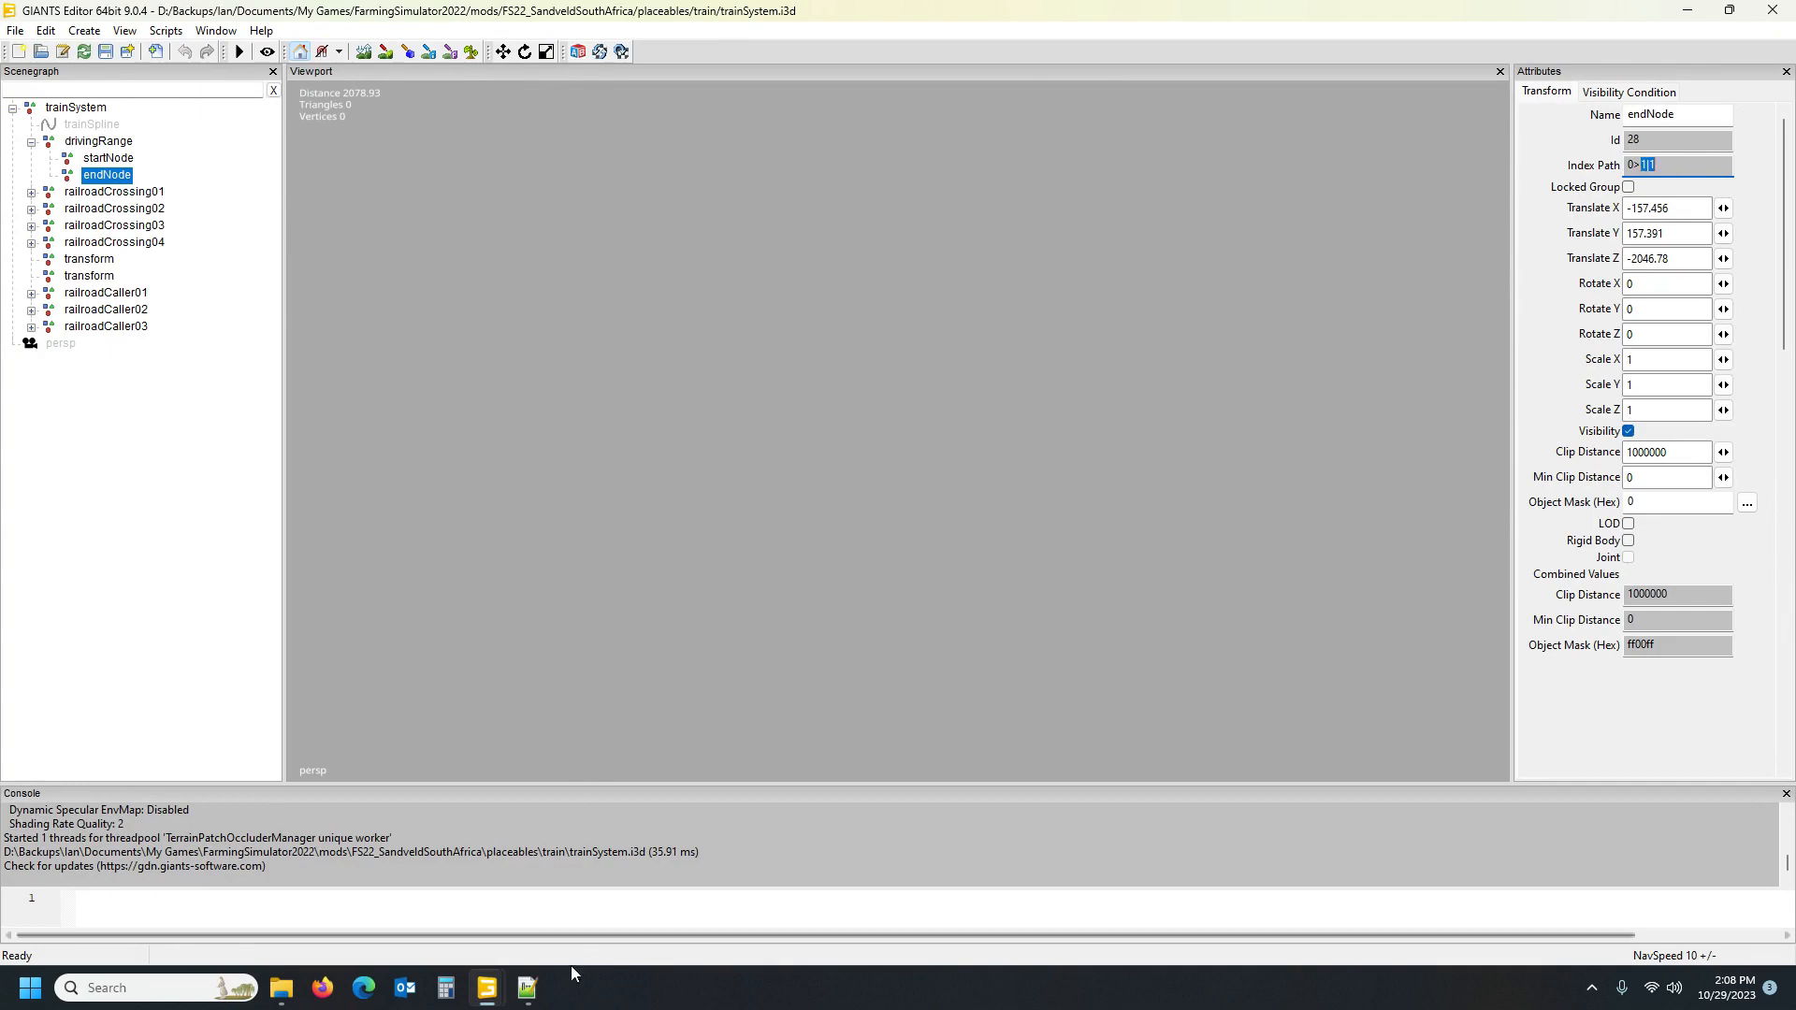
left_click(528, 988)
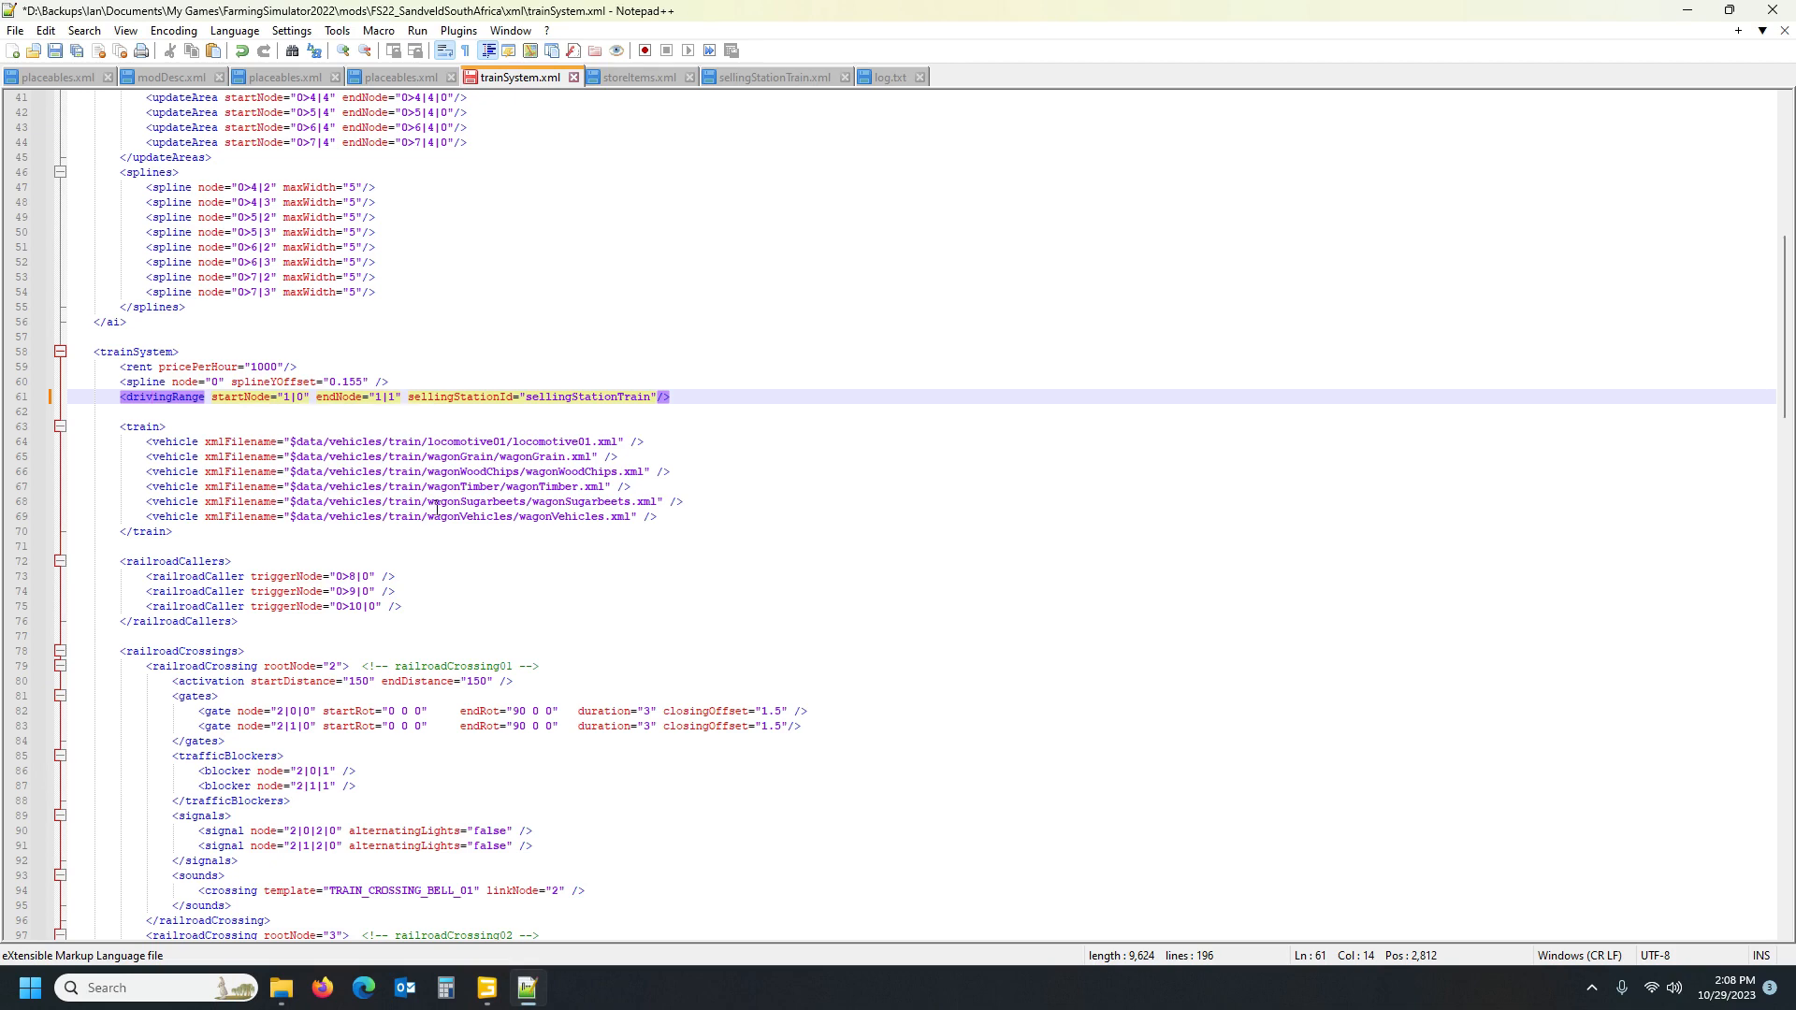
Compare the three railroadCaller triggerNode entries in trainSystem.xml with the index paths of railroadCaller01 to railroadCaller03 in GIANTS Editor
left_click(153, 561)
scroll(155, 562, "down", 3)
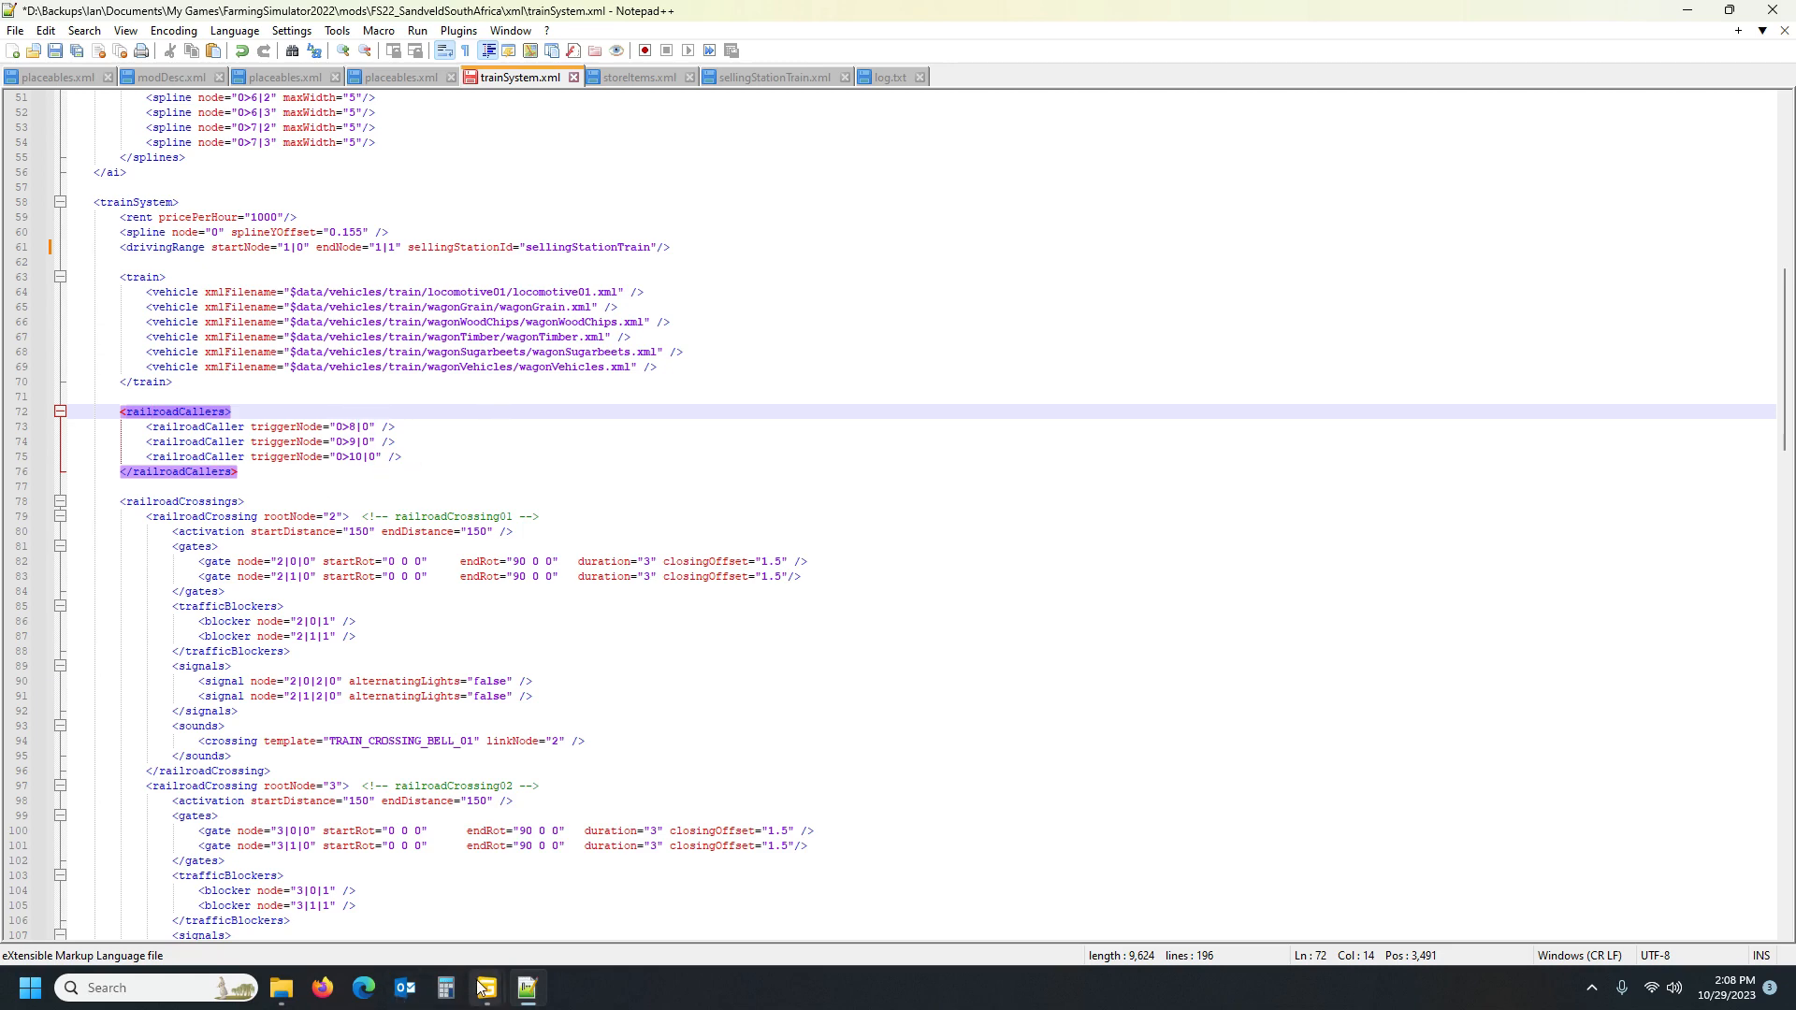
mouse_move(487, 988)
left_click(559, 887)
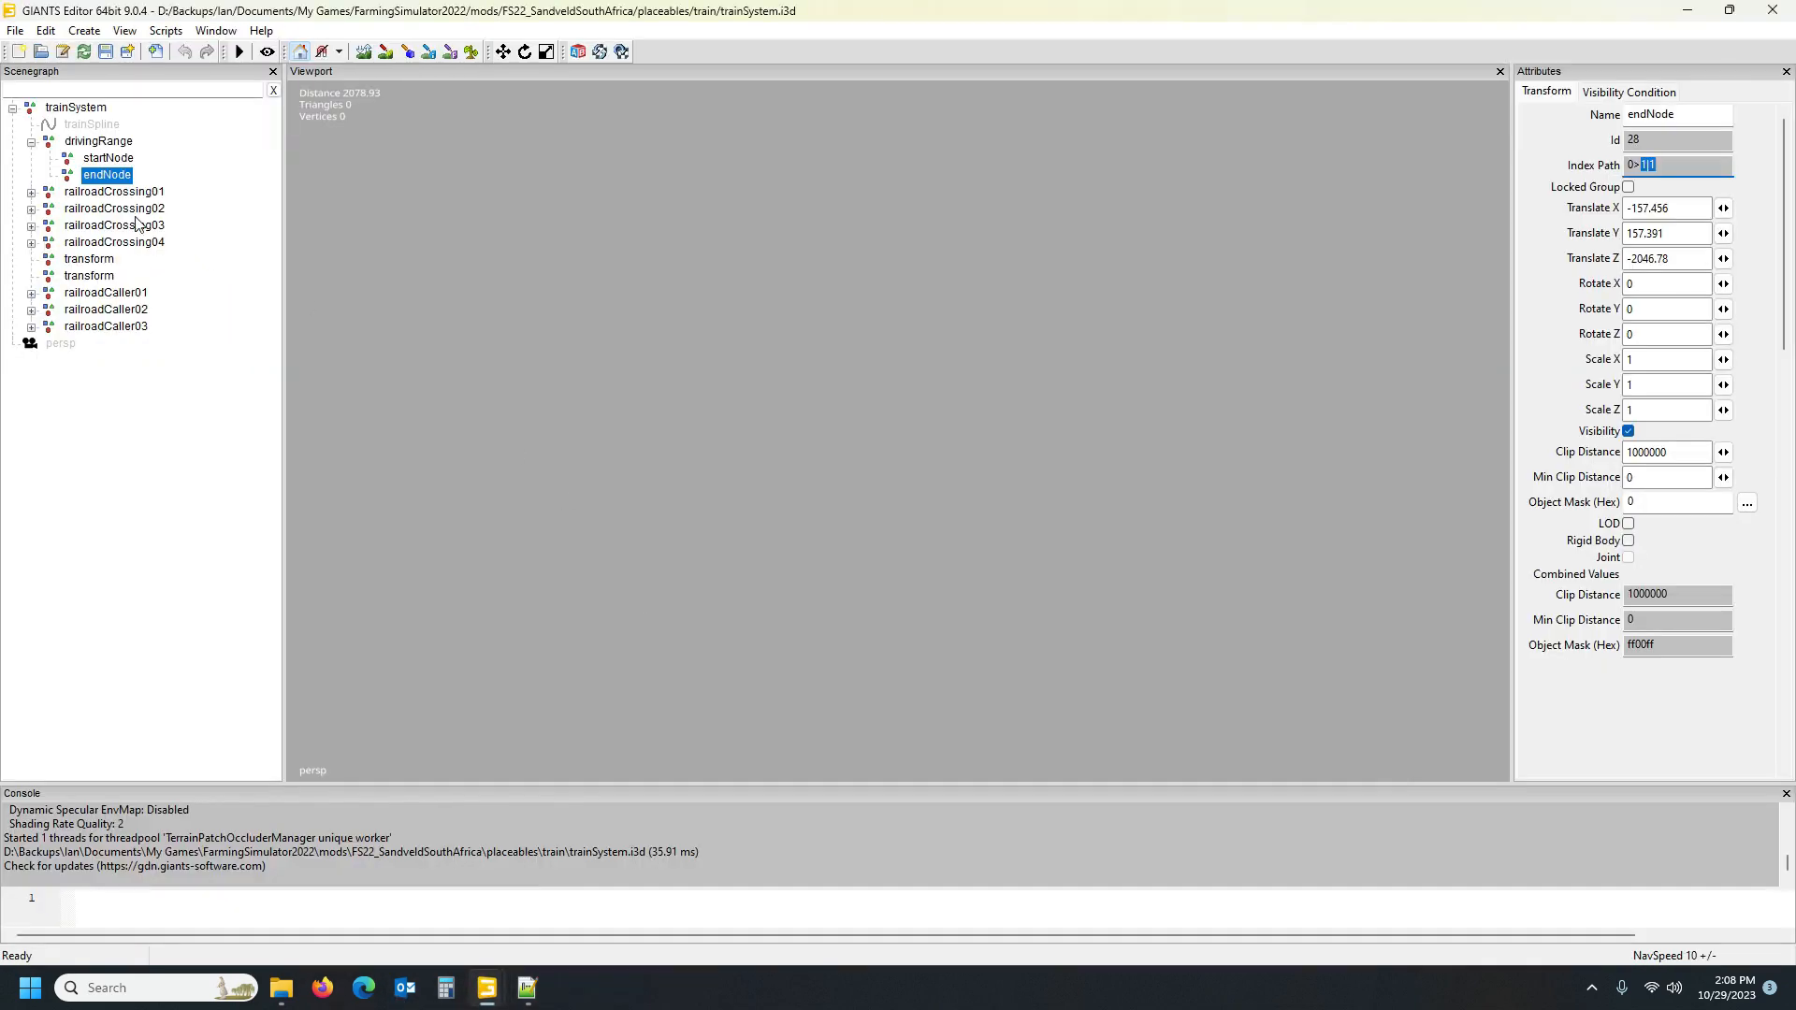
left_click(97, 295)
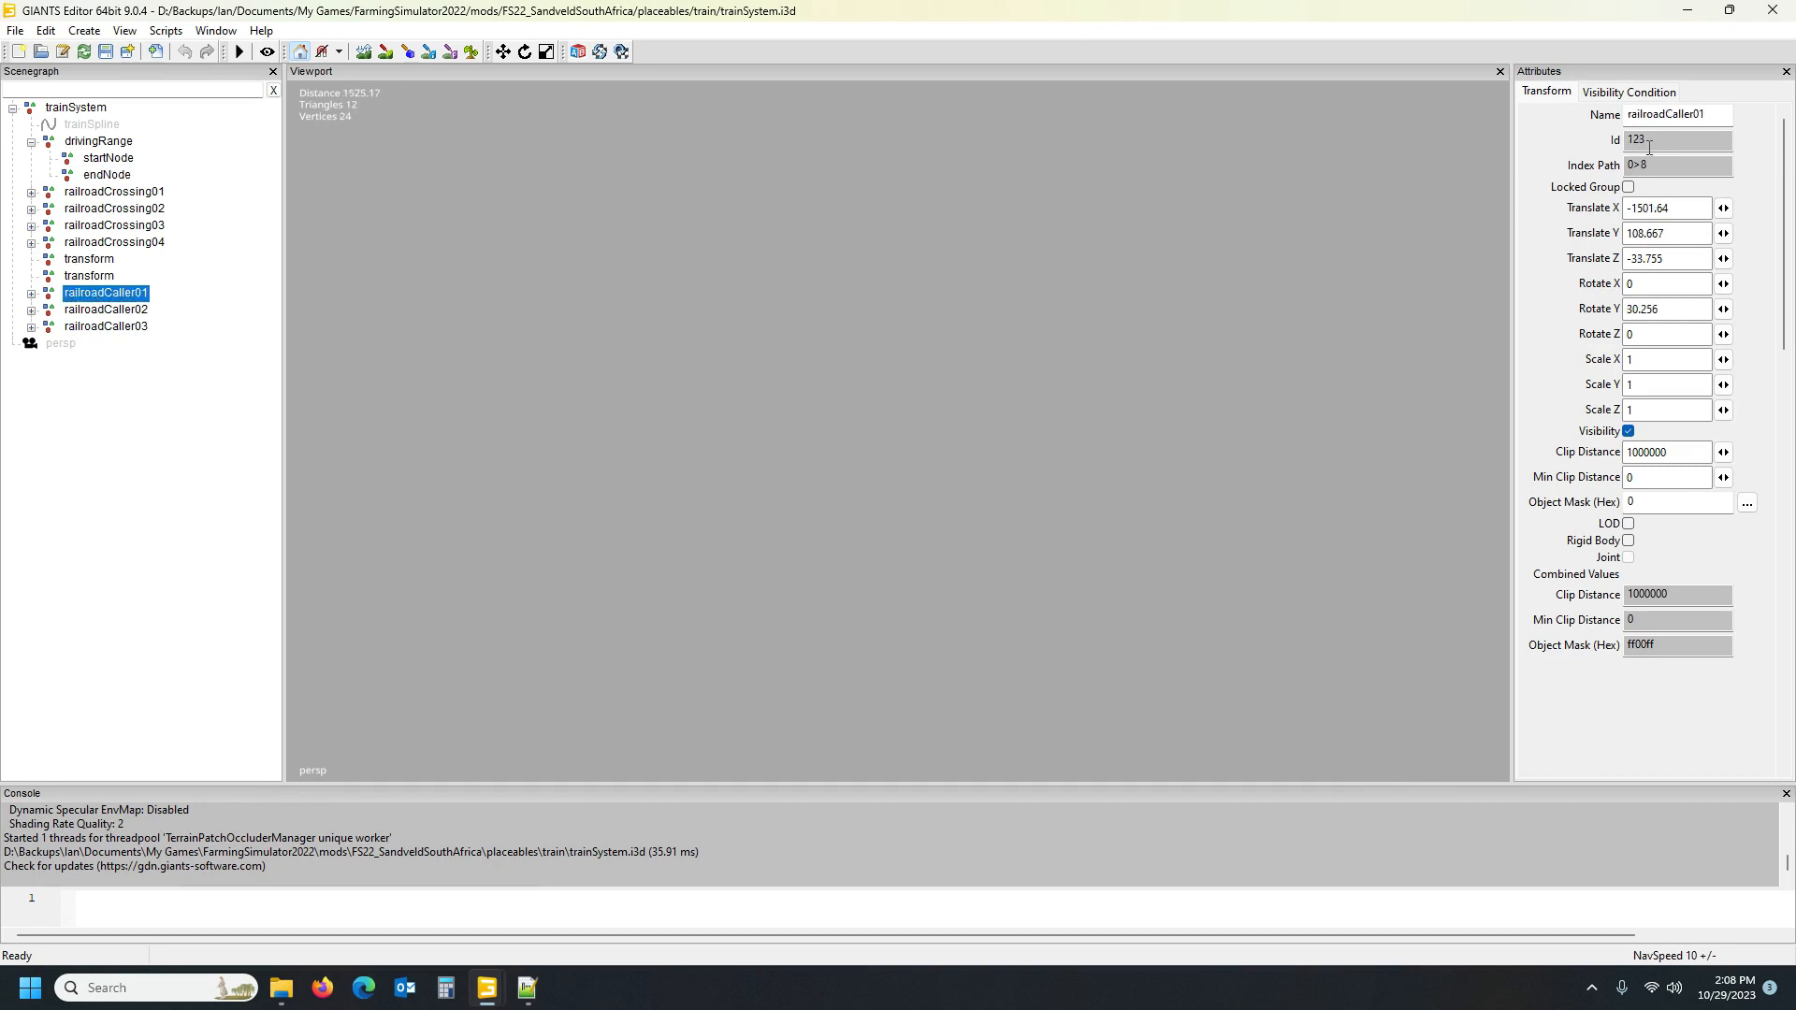
left_click(121, 311)
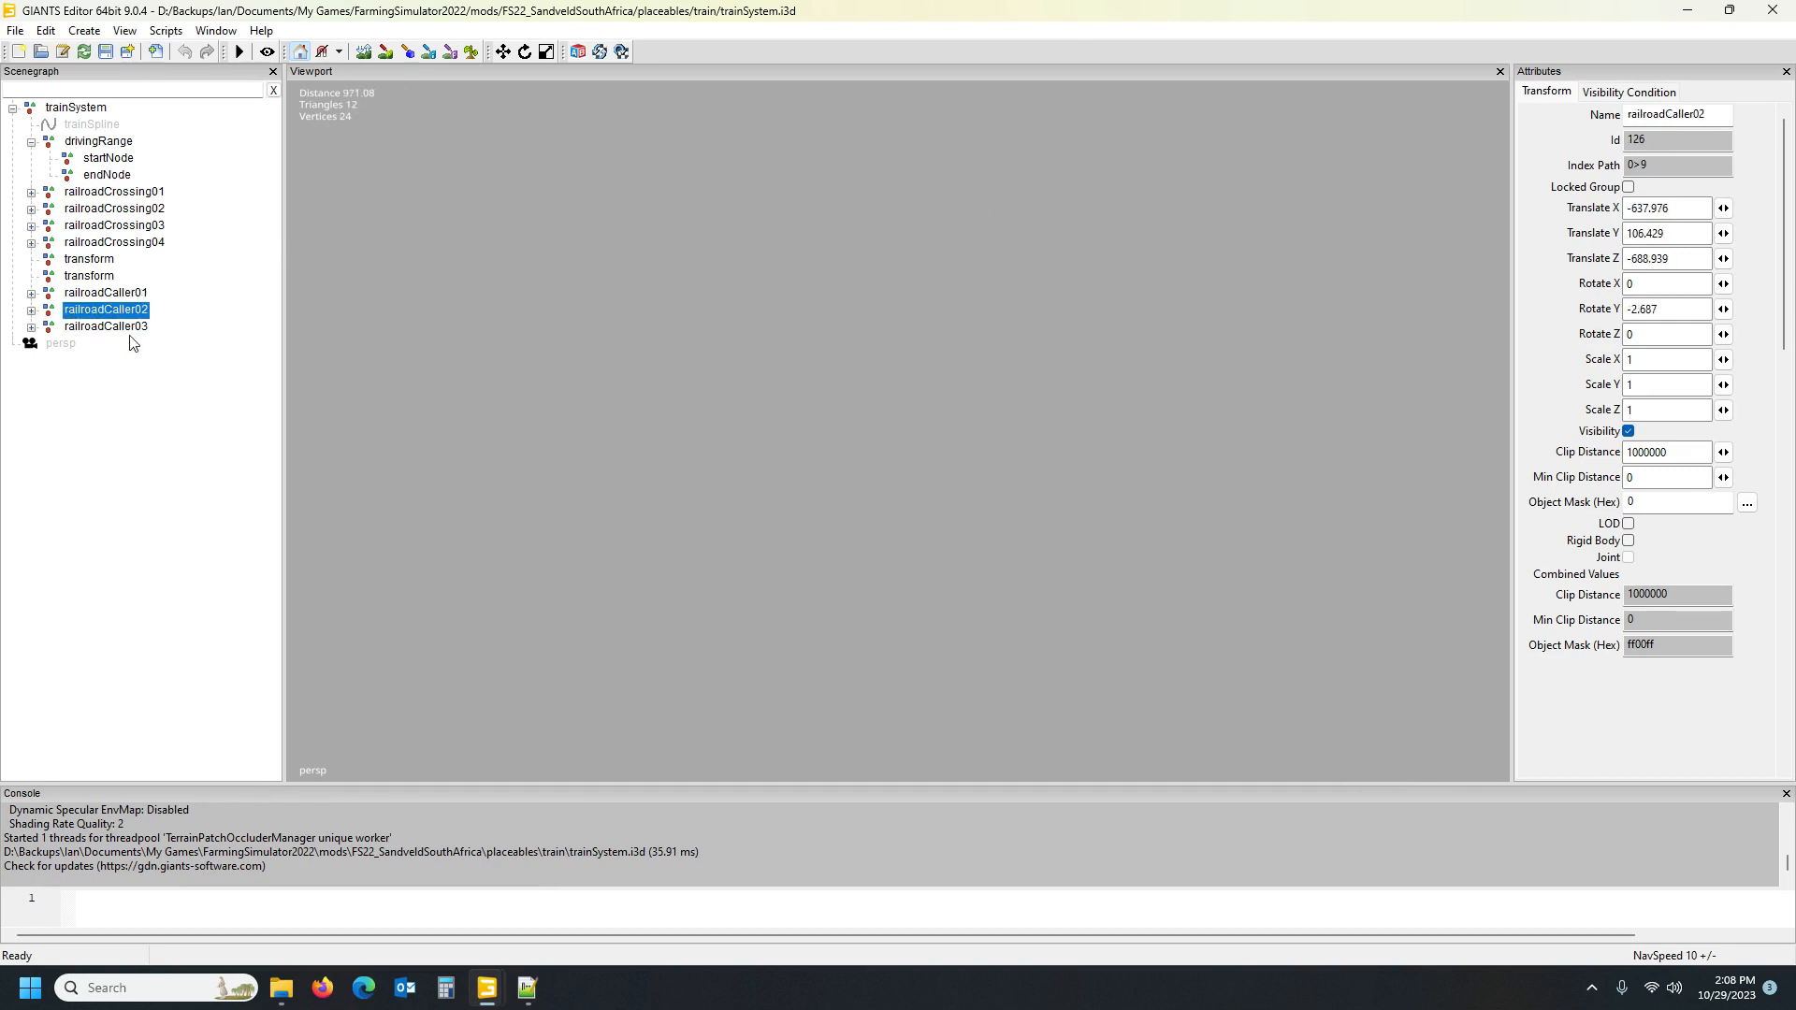
left_click(134, 328)
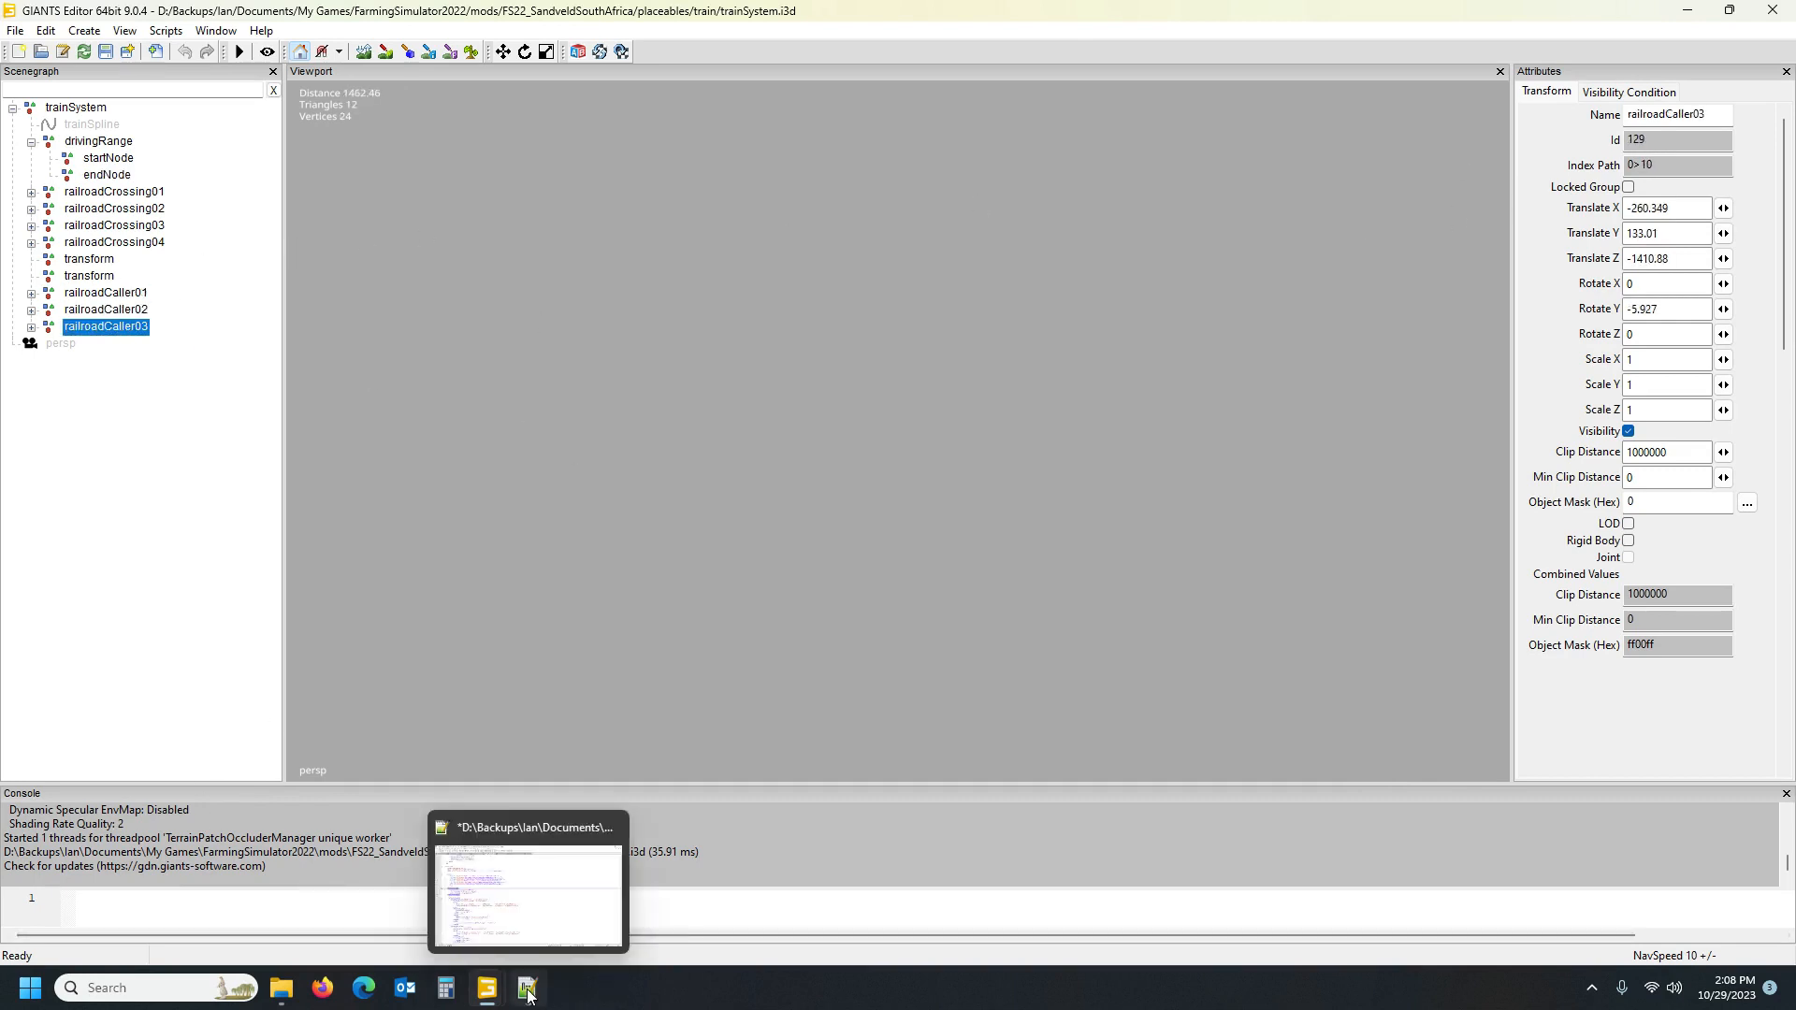
mouse_move(487, 988)
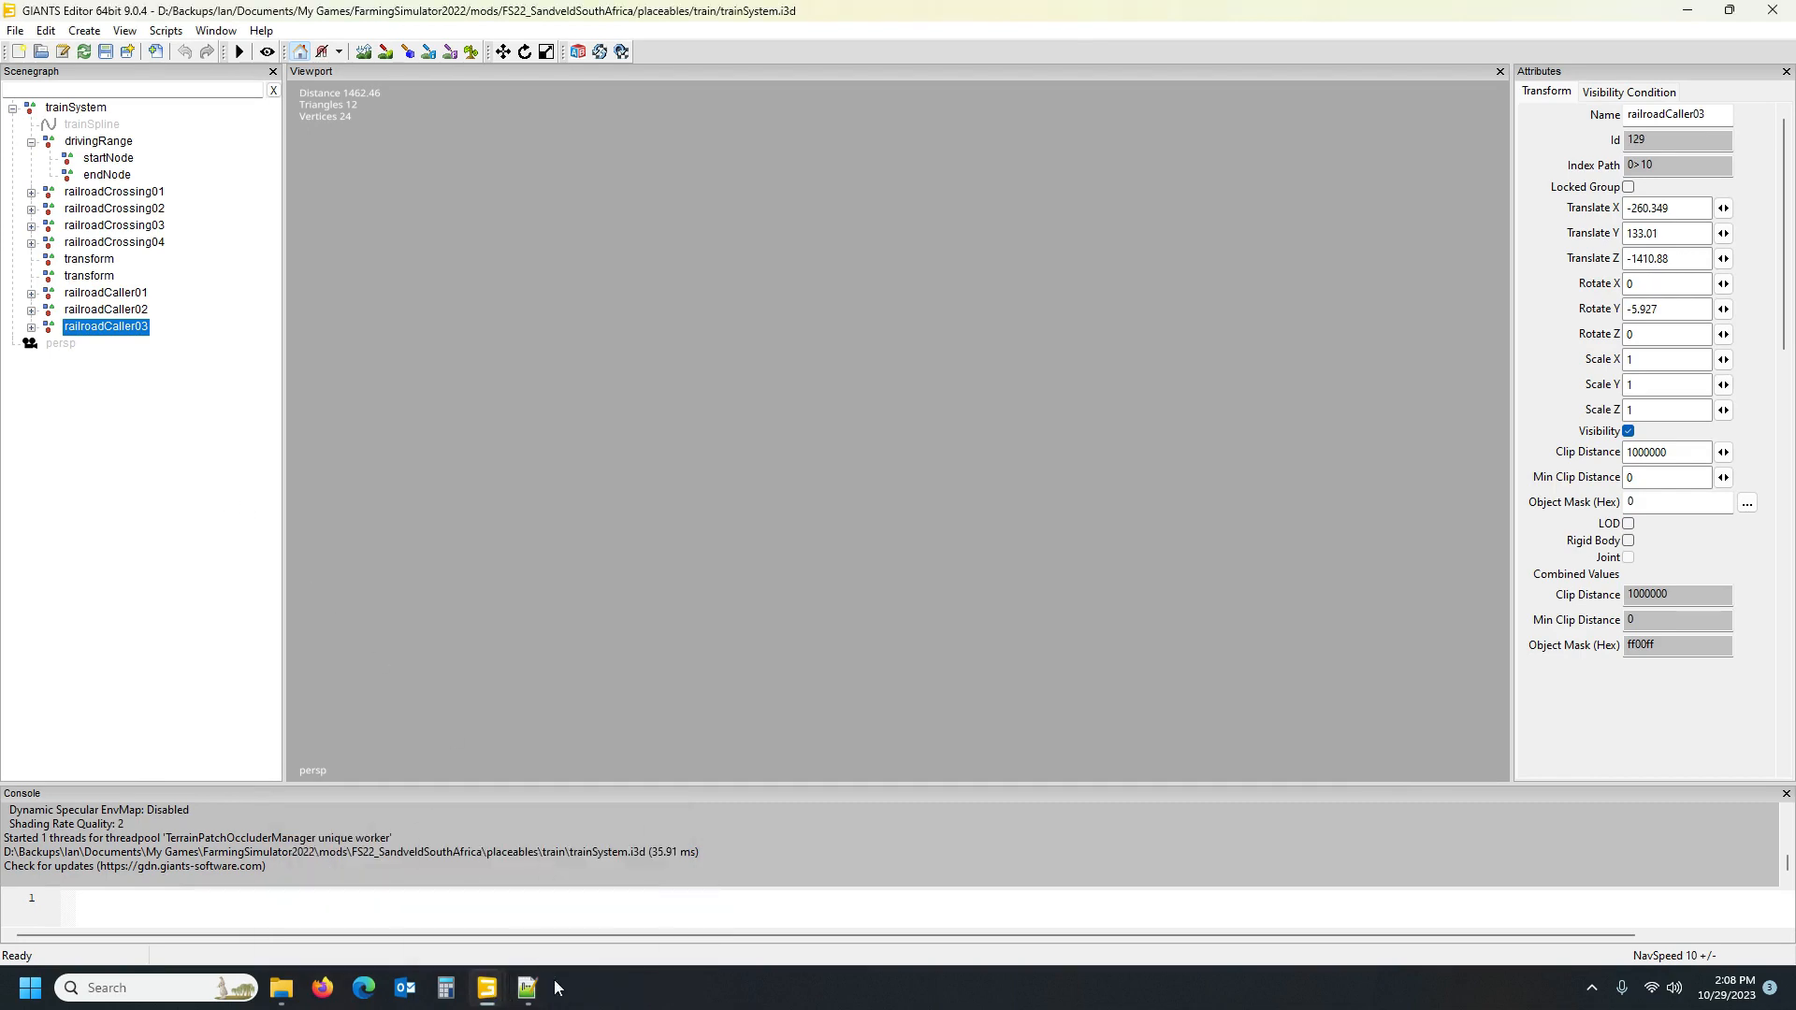
left_click(527, 984)
Compare the railroadCrossings section in trainSystem.xml with the index paths of railroadCrossing01 and railroadCrossing04 in GIANTS Editor
scroll(346, 510, "down", 3)
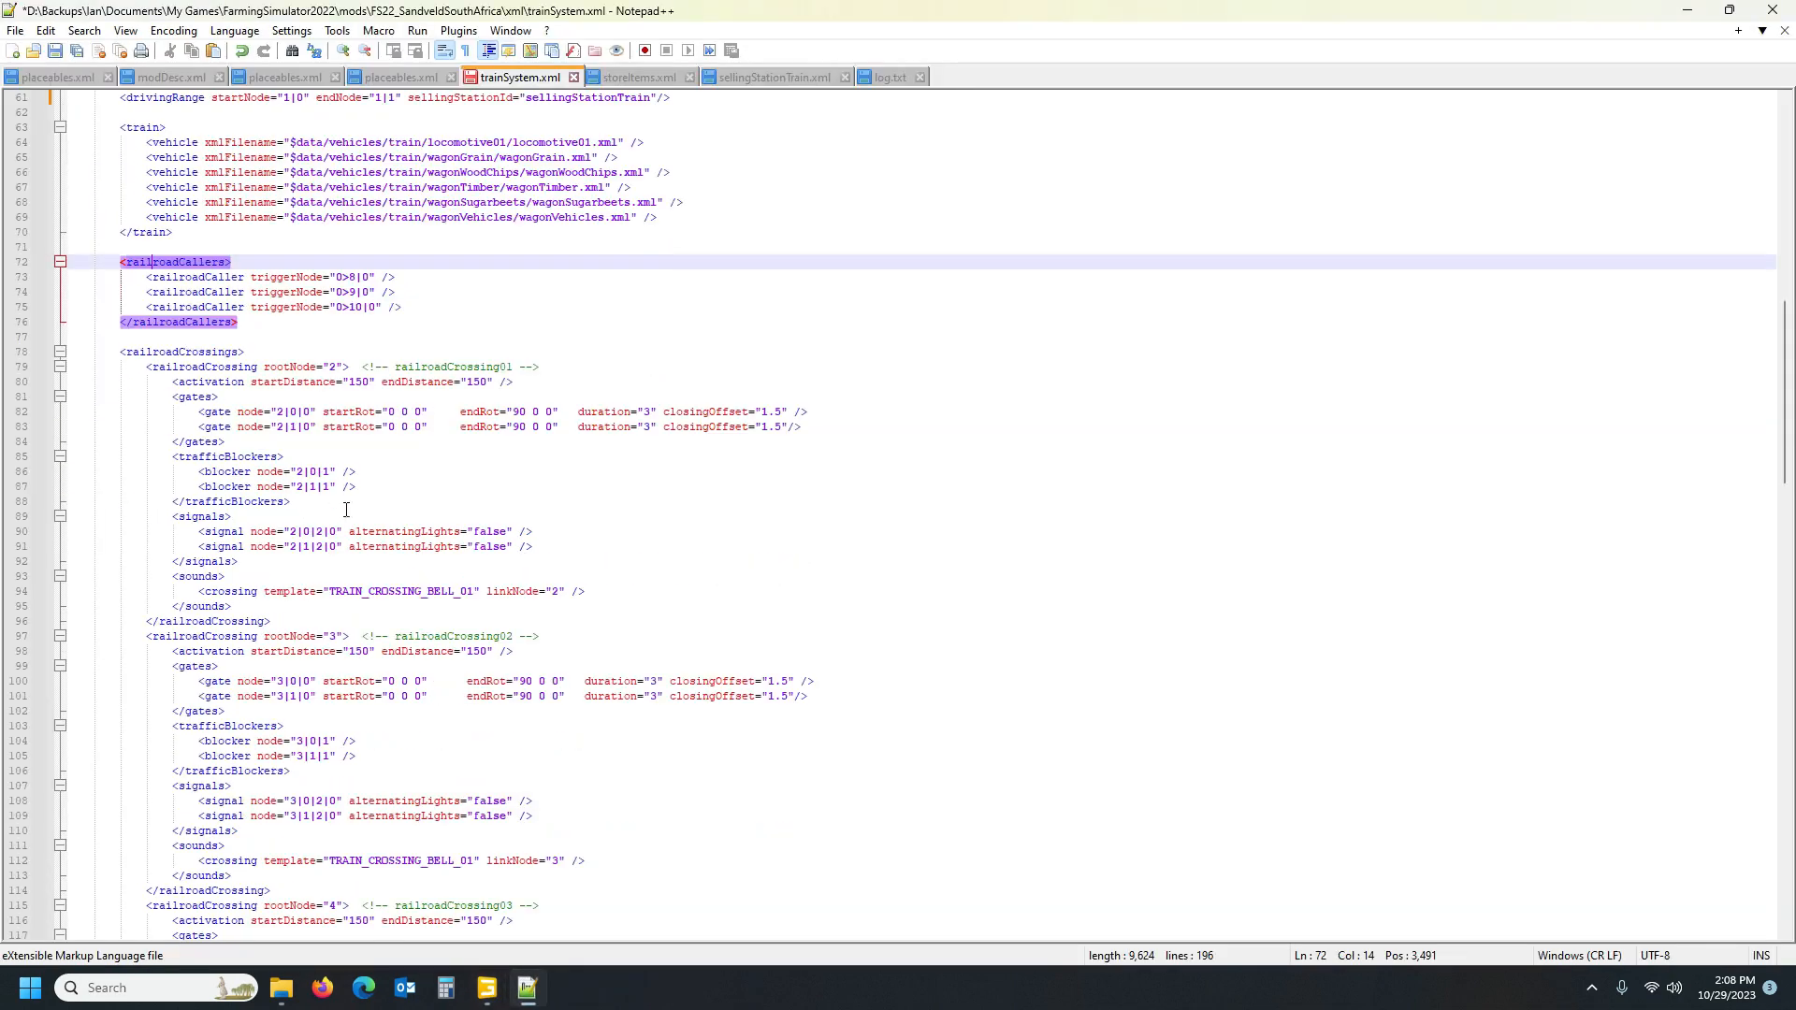
left_click(195, 353)
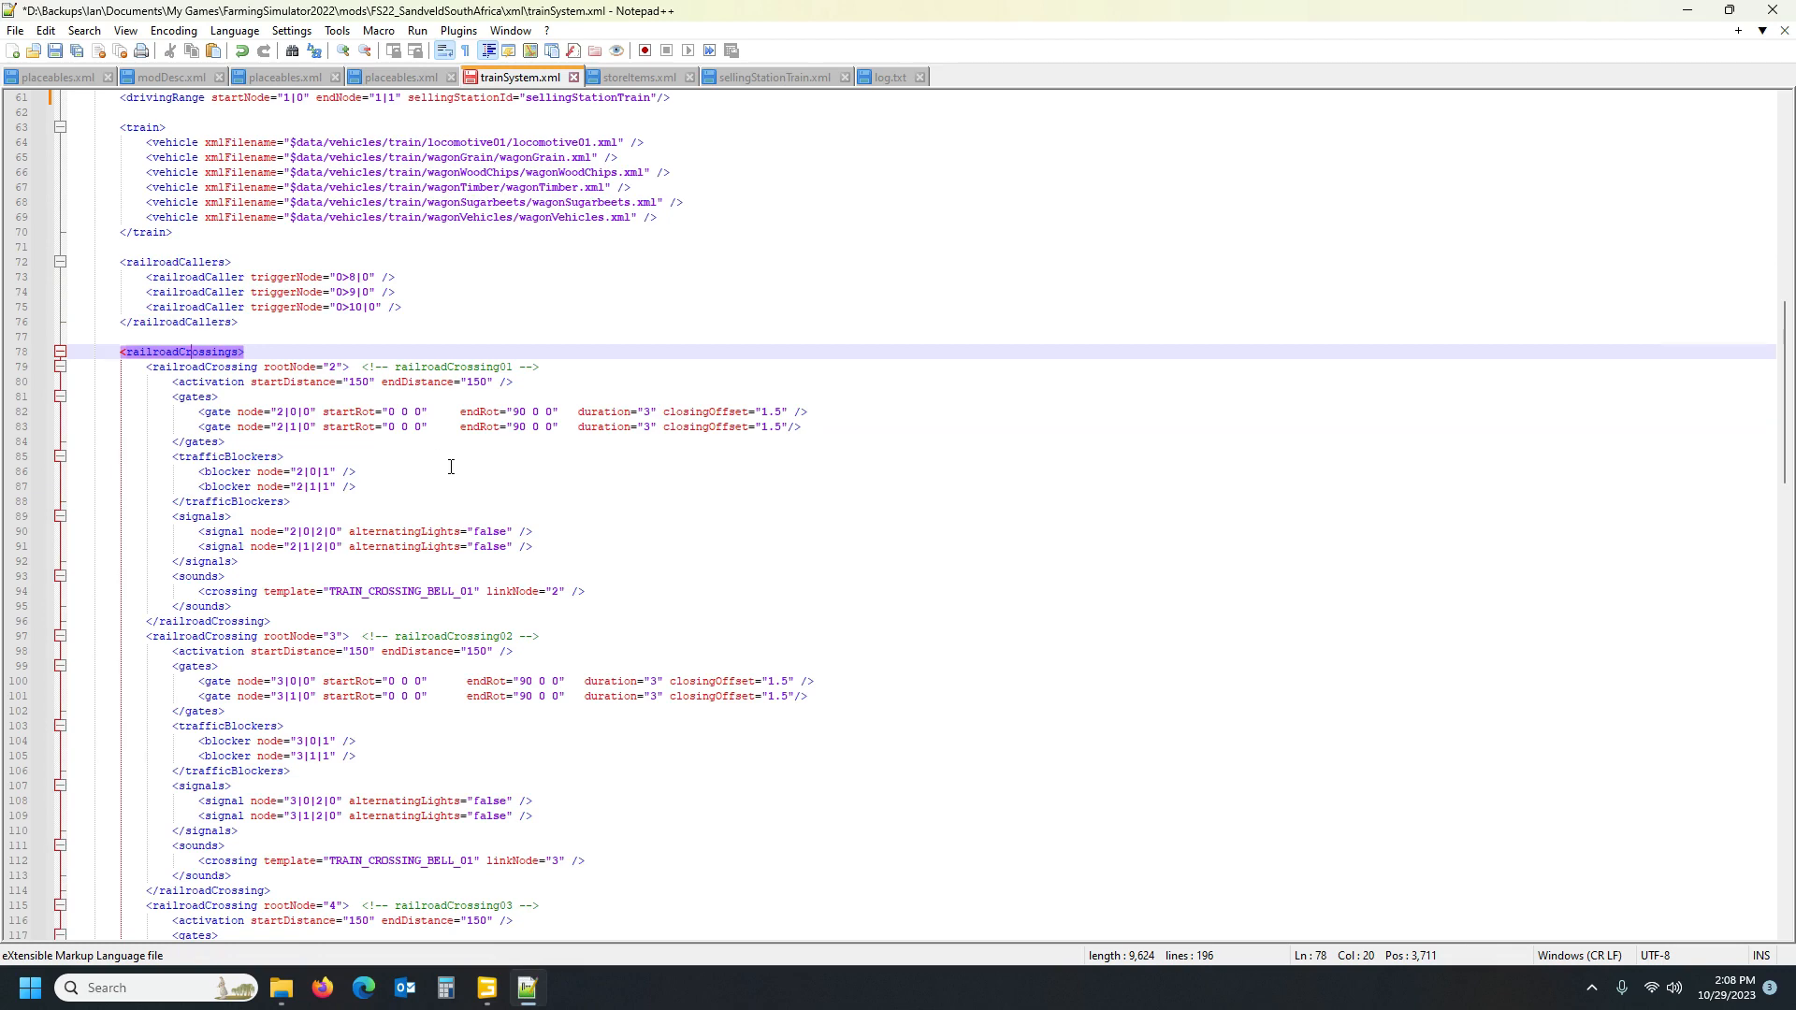
scroll(450, 465, "down", 3)
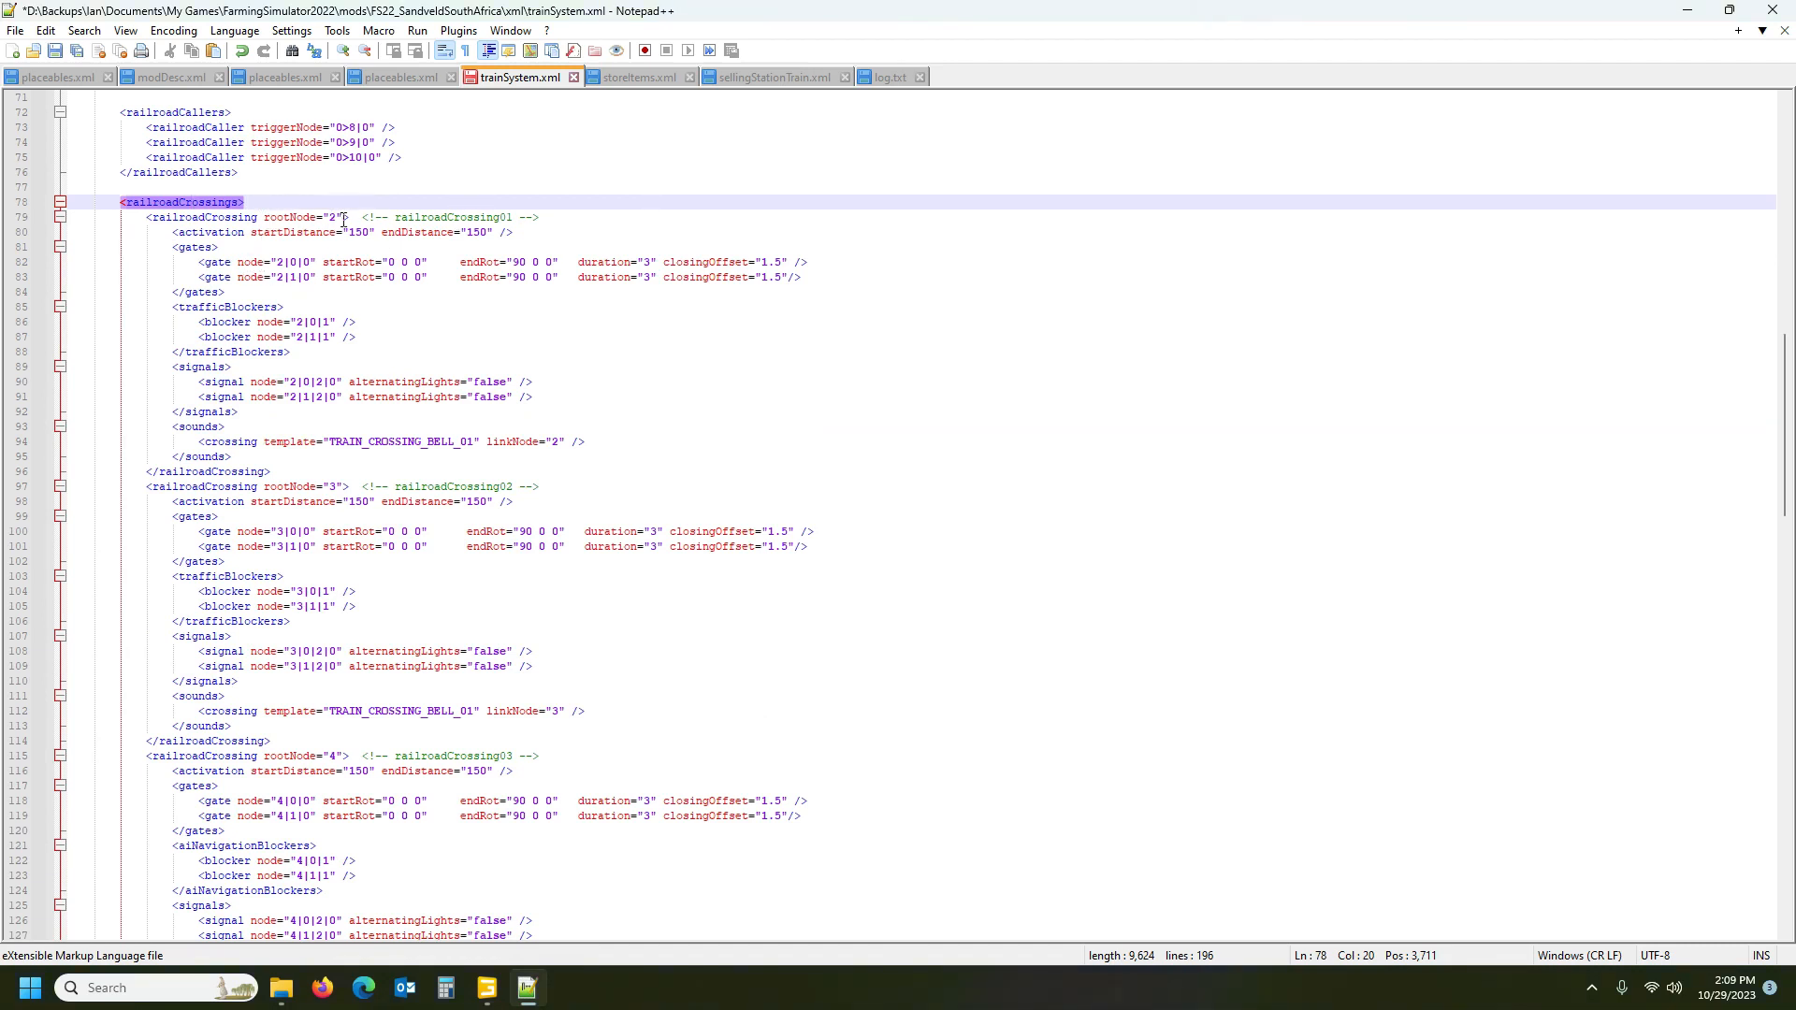
mouse_move(487, 988)
left_click(569, 901)
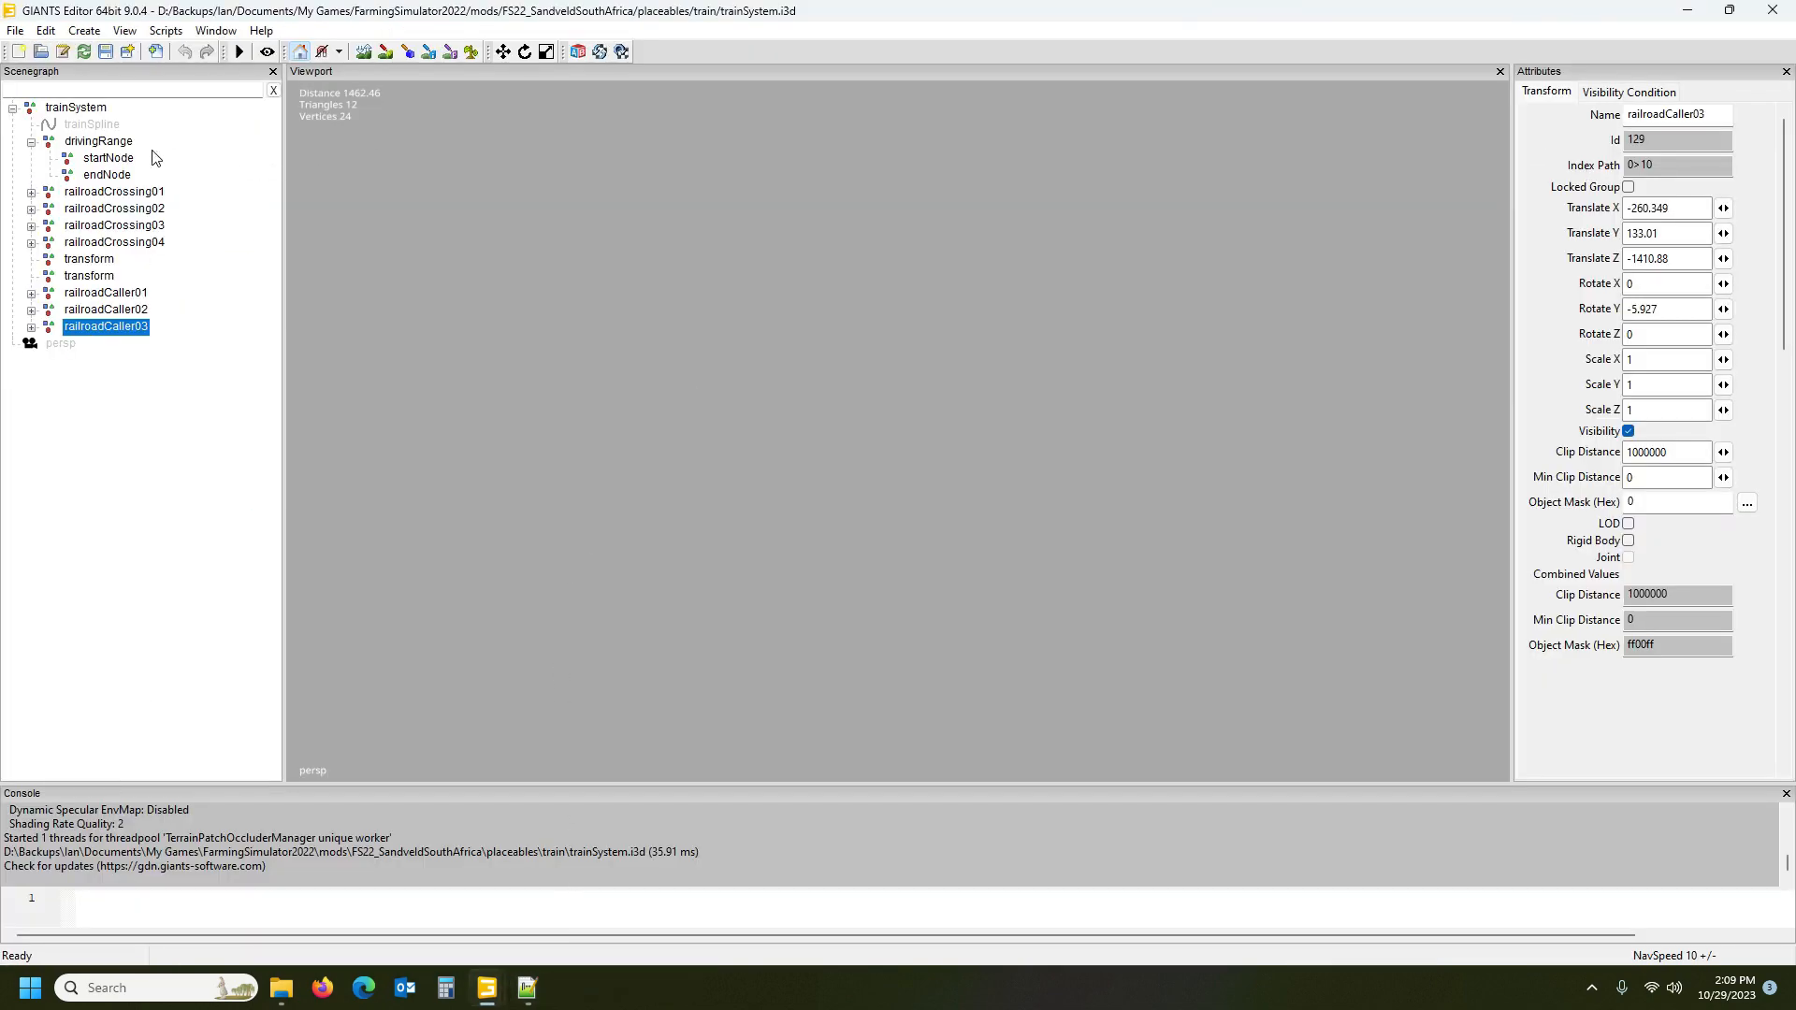
left_click(109, 194)
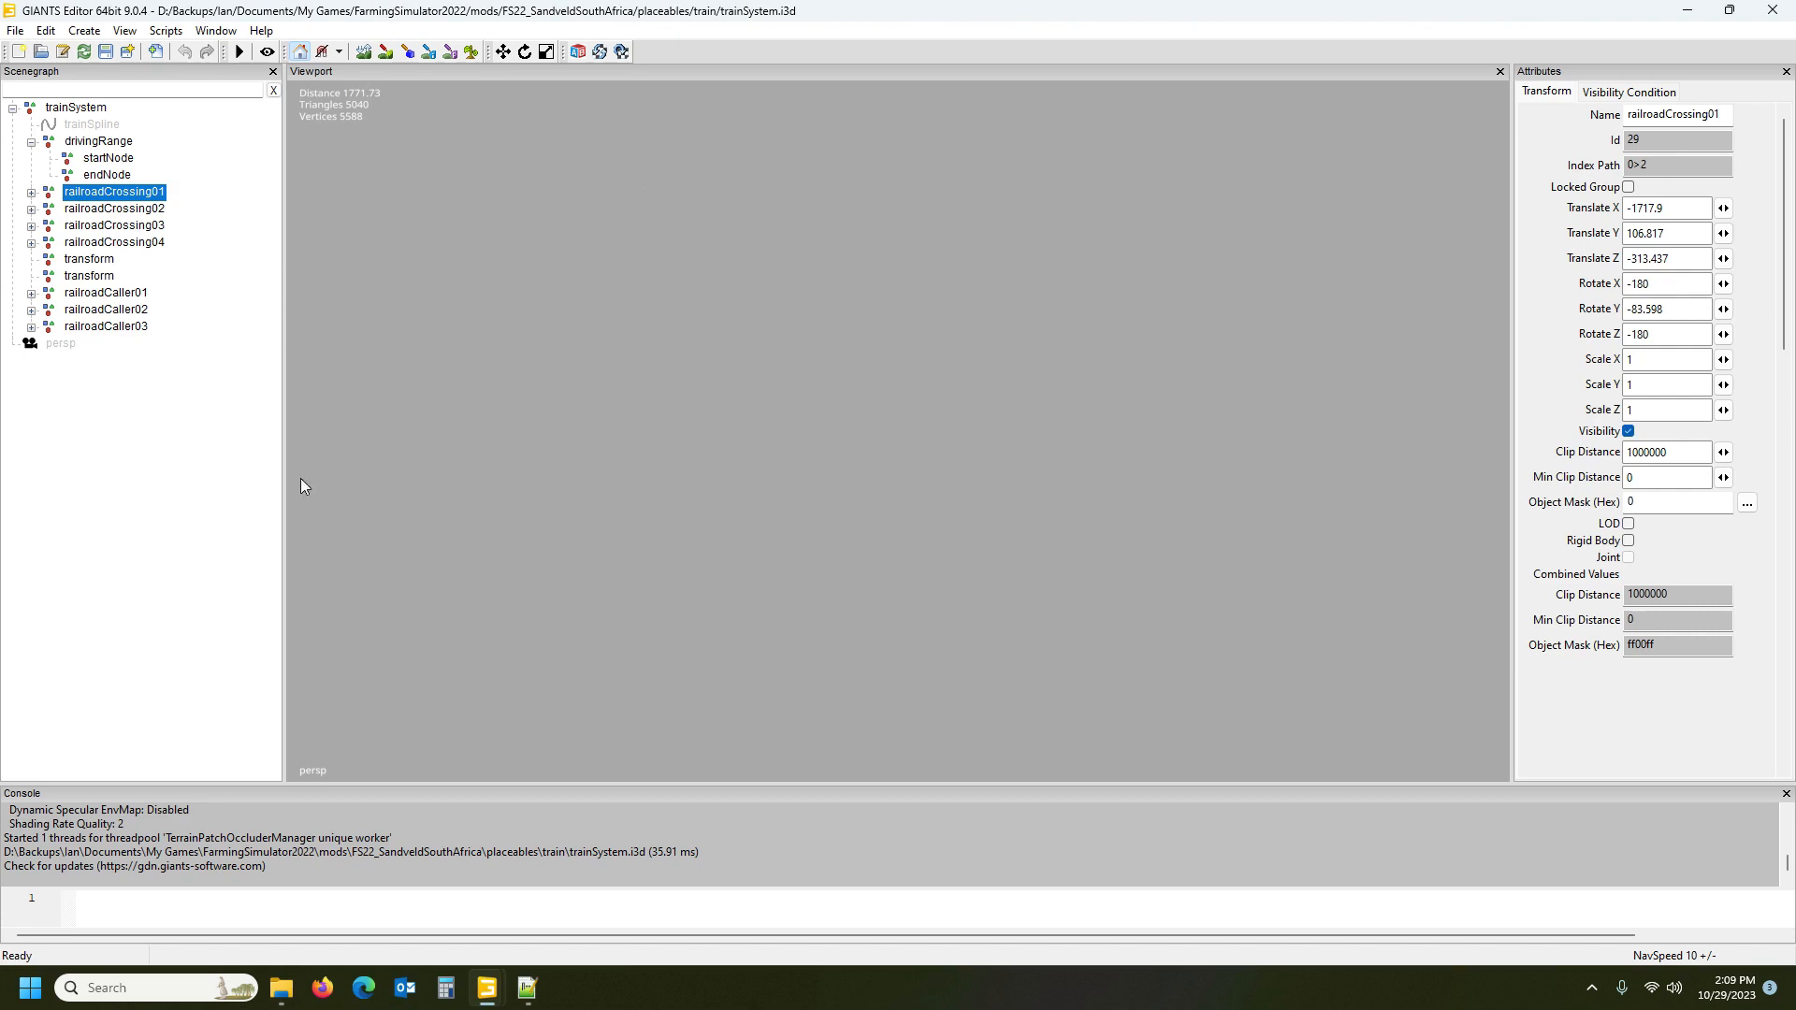
left_click(143, 243)
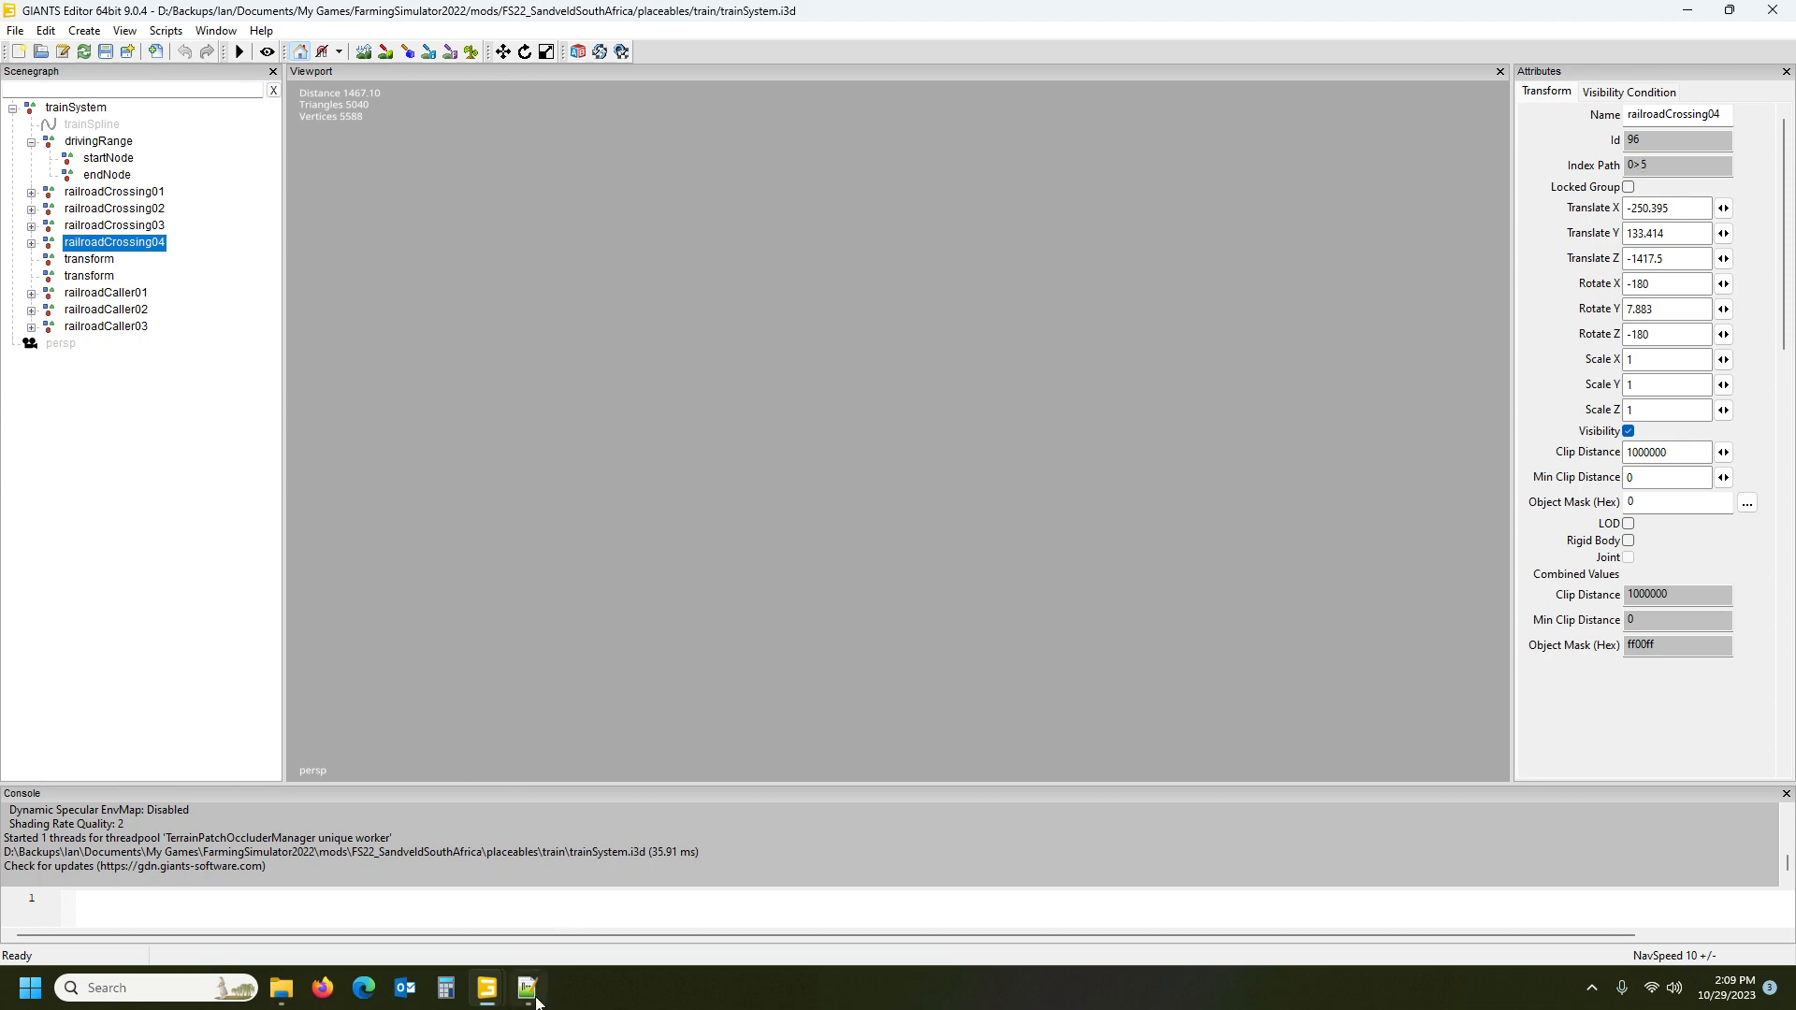
mouse_move(536, 999)
left_click(555, 879)
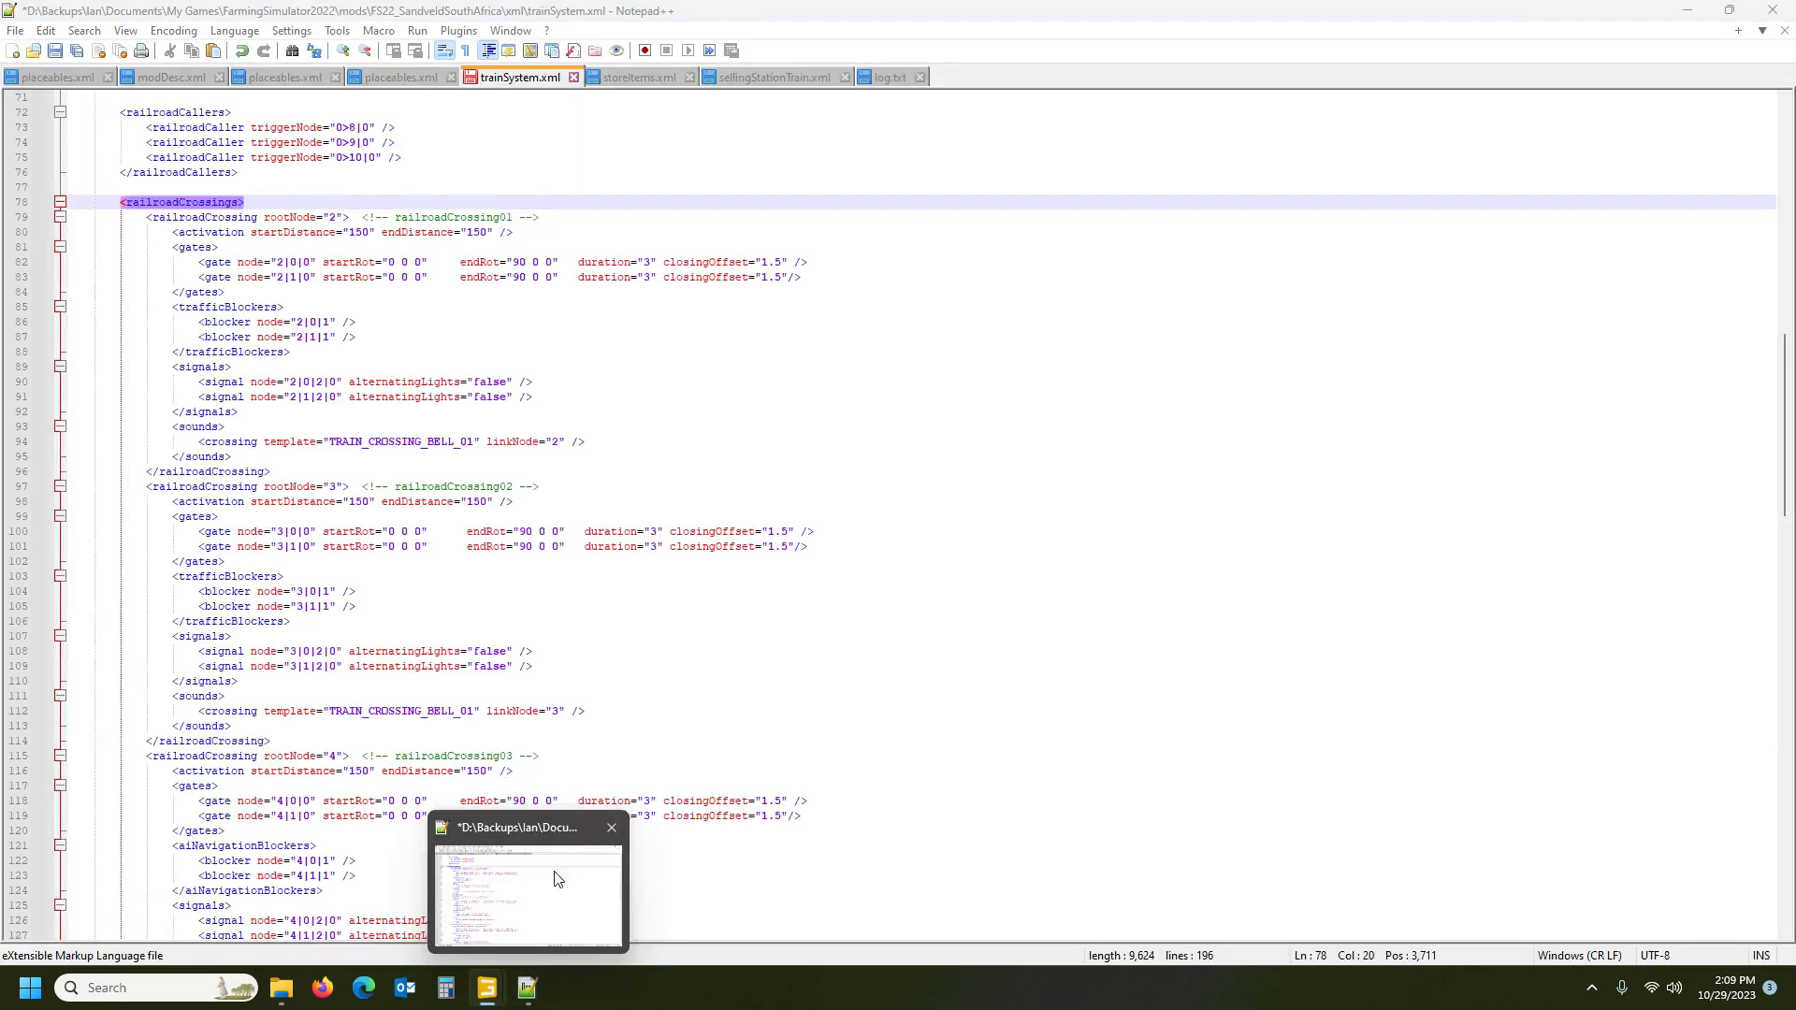
left_click(555, 880)
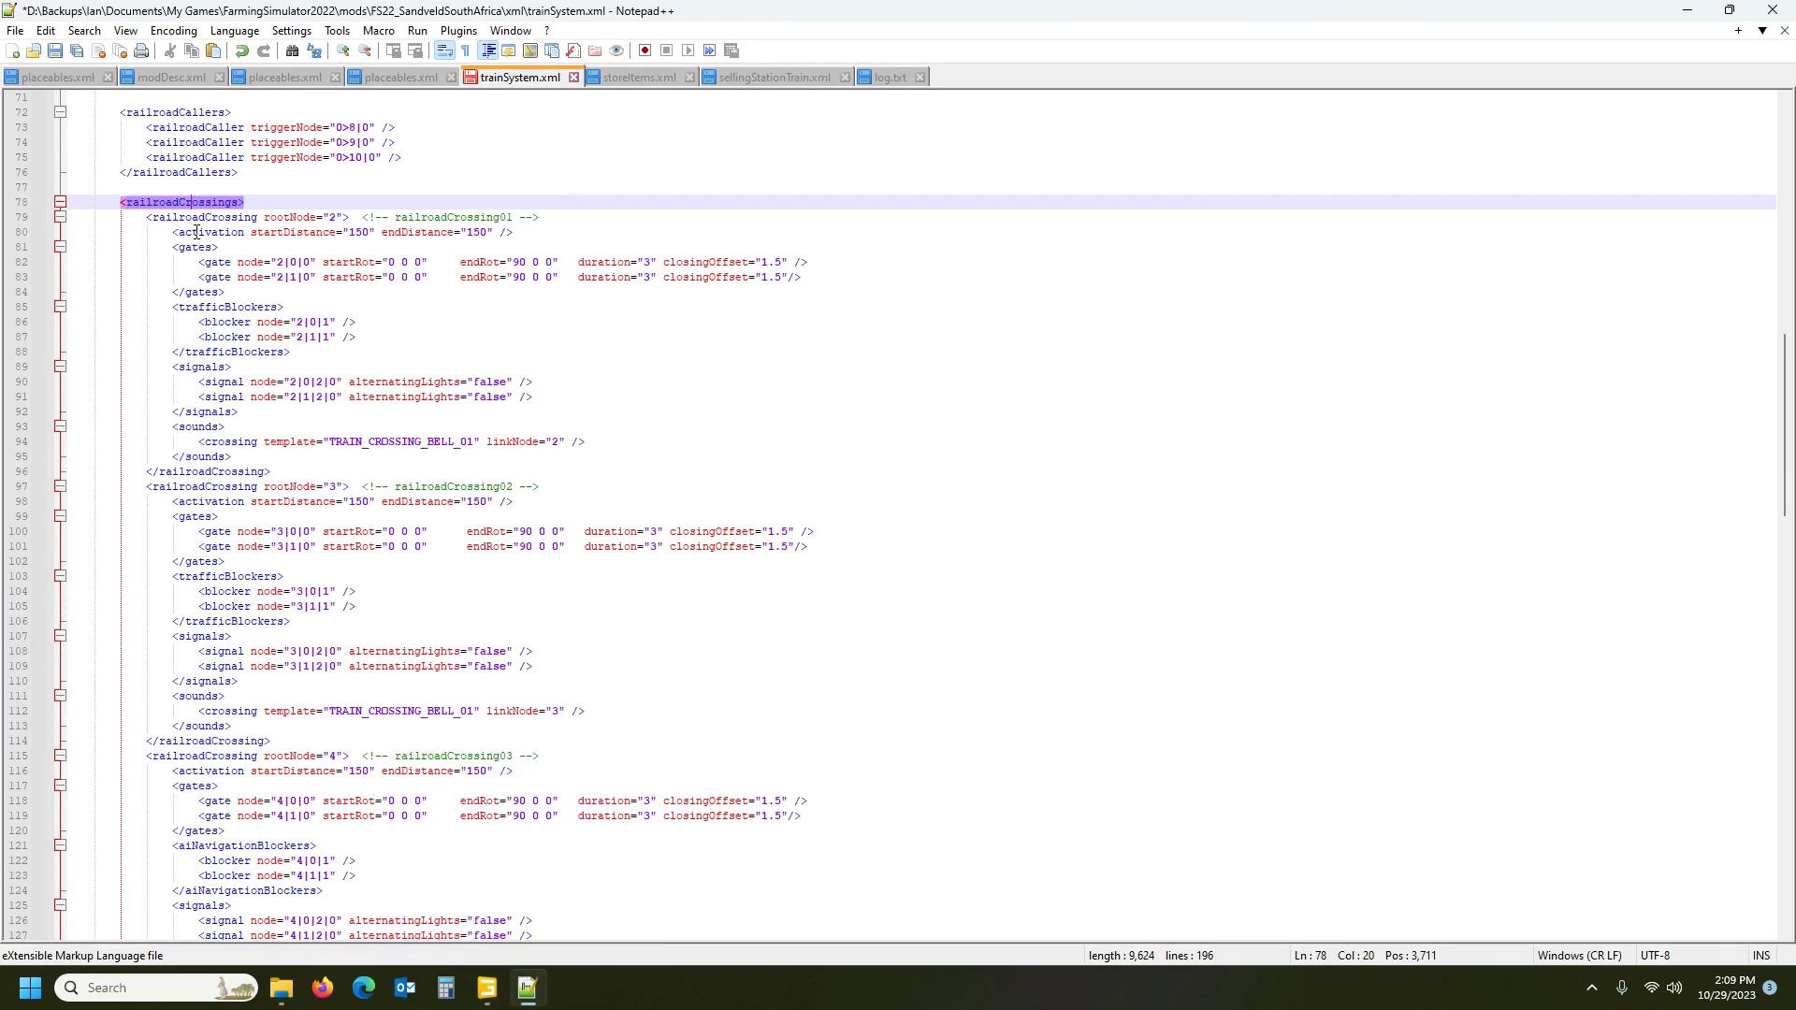
Read through the rootNode values of the railroadCrossing01 to railroadCrossing04 entries in trainSystem.xml and return to the start of the railroadCrossings section
key("Down")
left_click(191, 485)
scroll(344, 580, "down", 7)
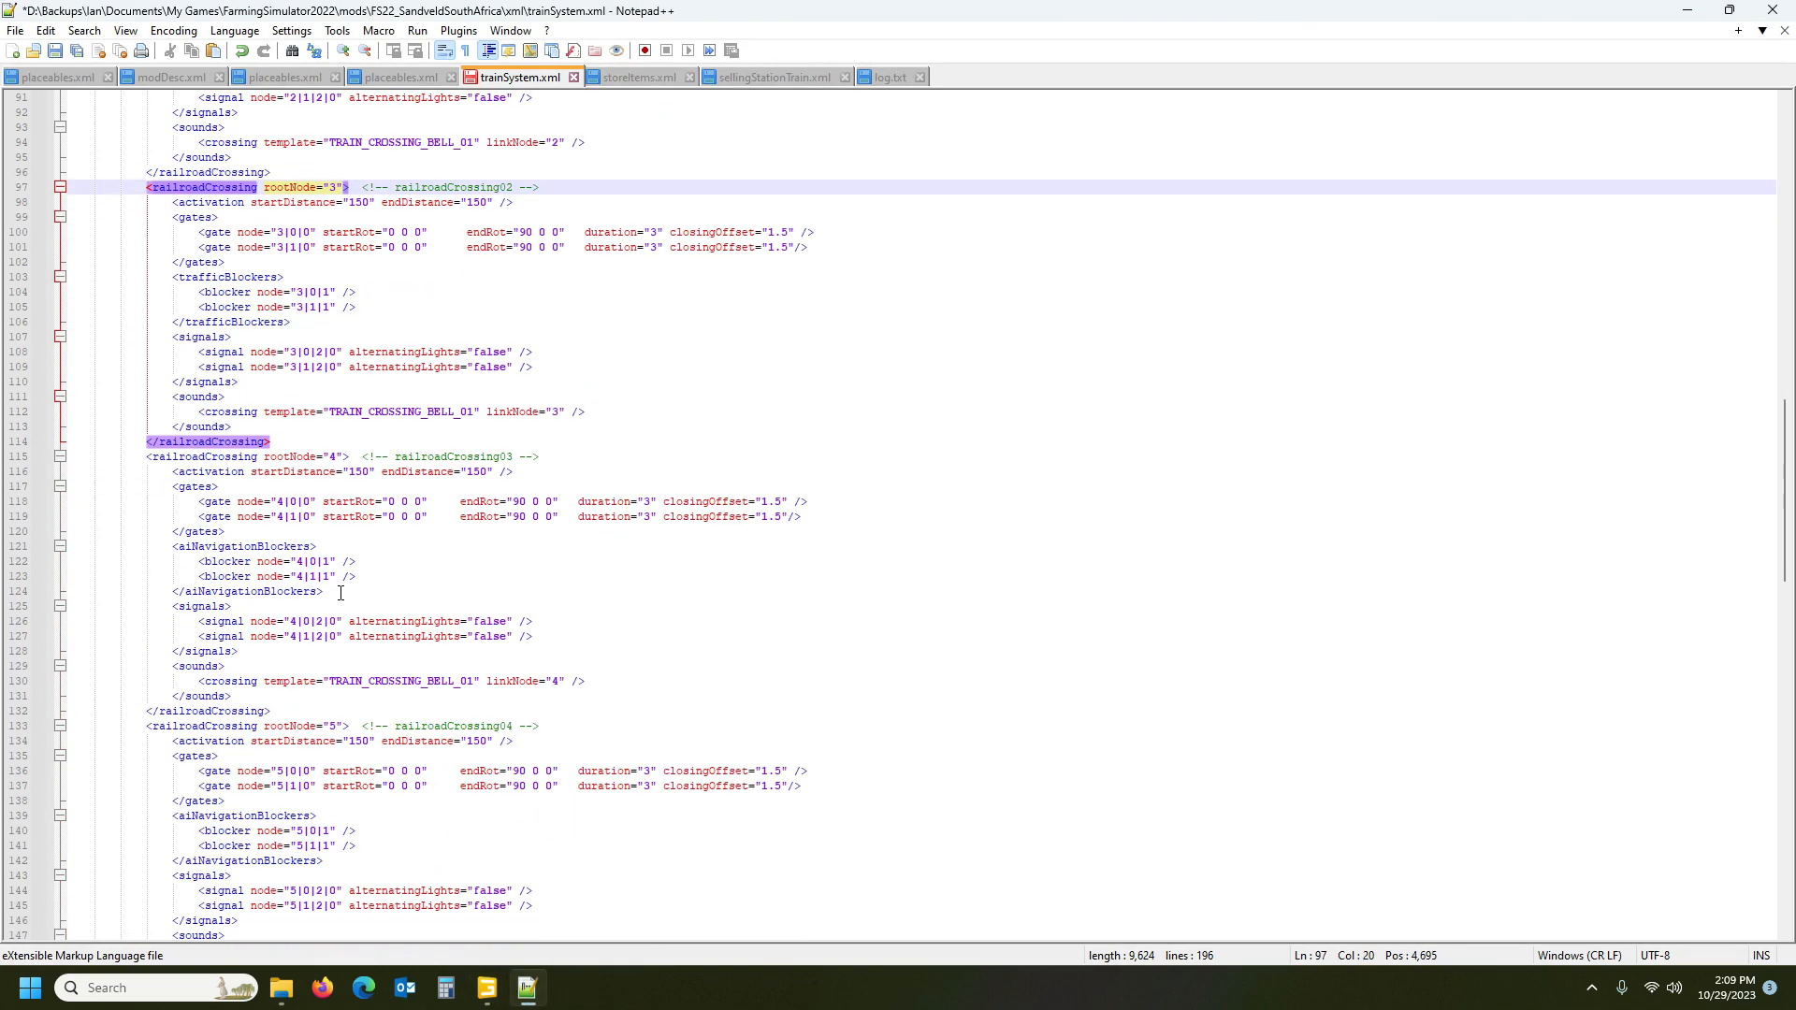
left_click(202, 459)
scroll(335, 560, "up", 7)
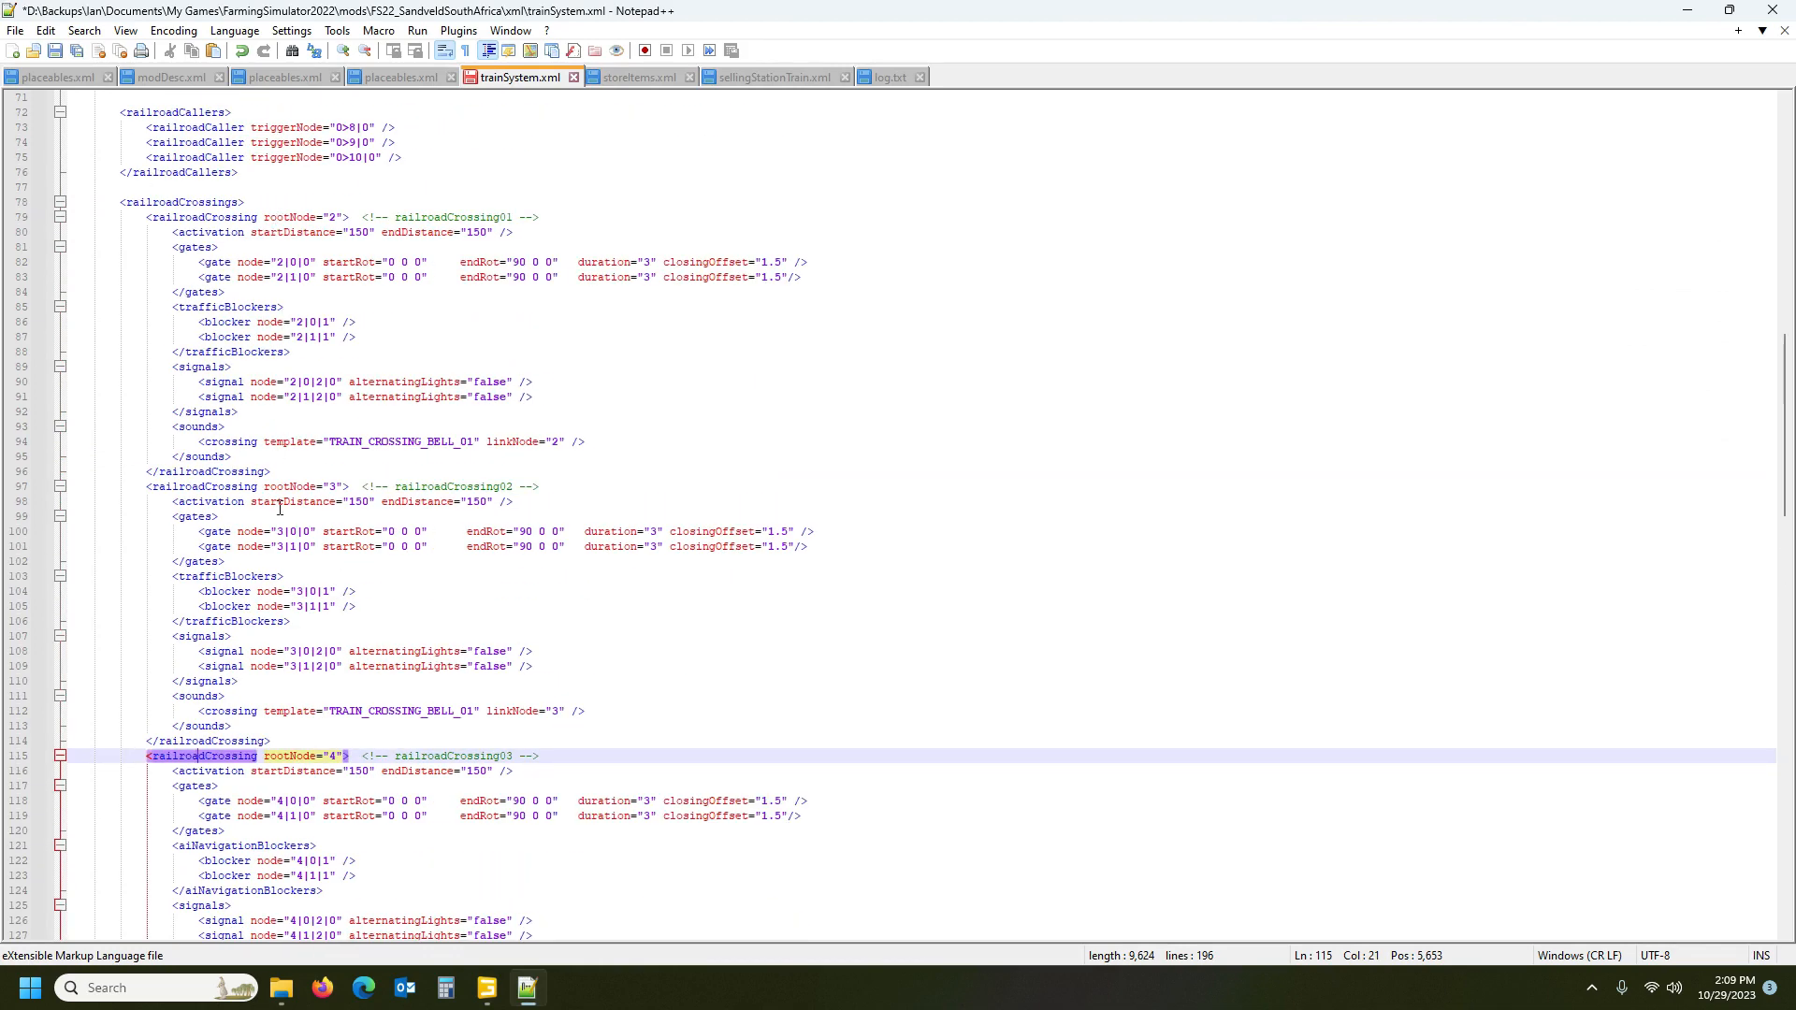
scroll(279, 507, "down", 10)
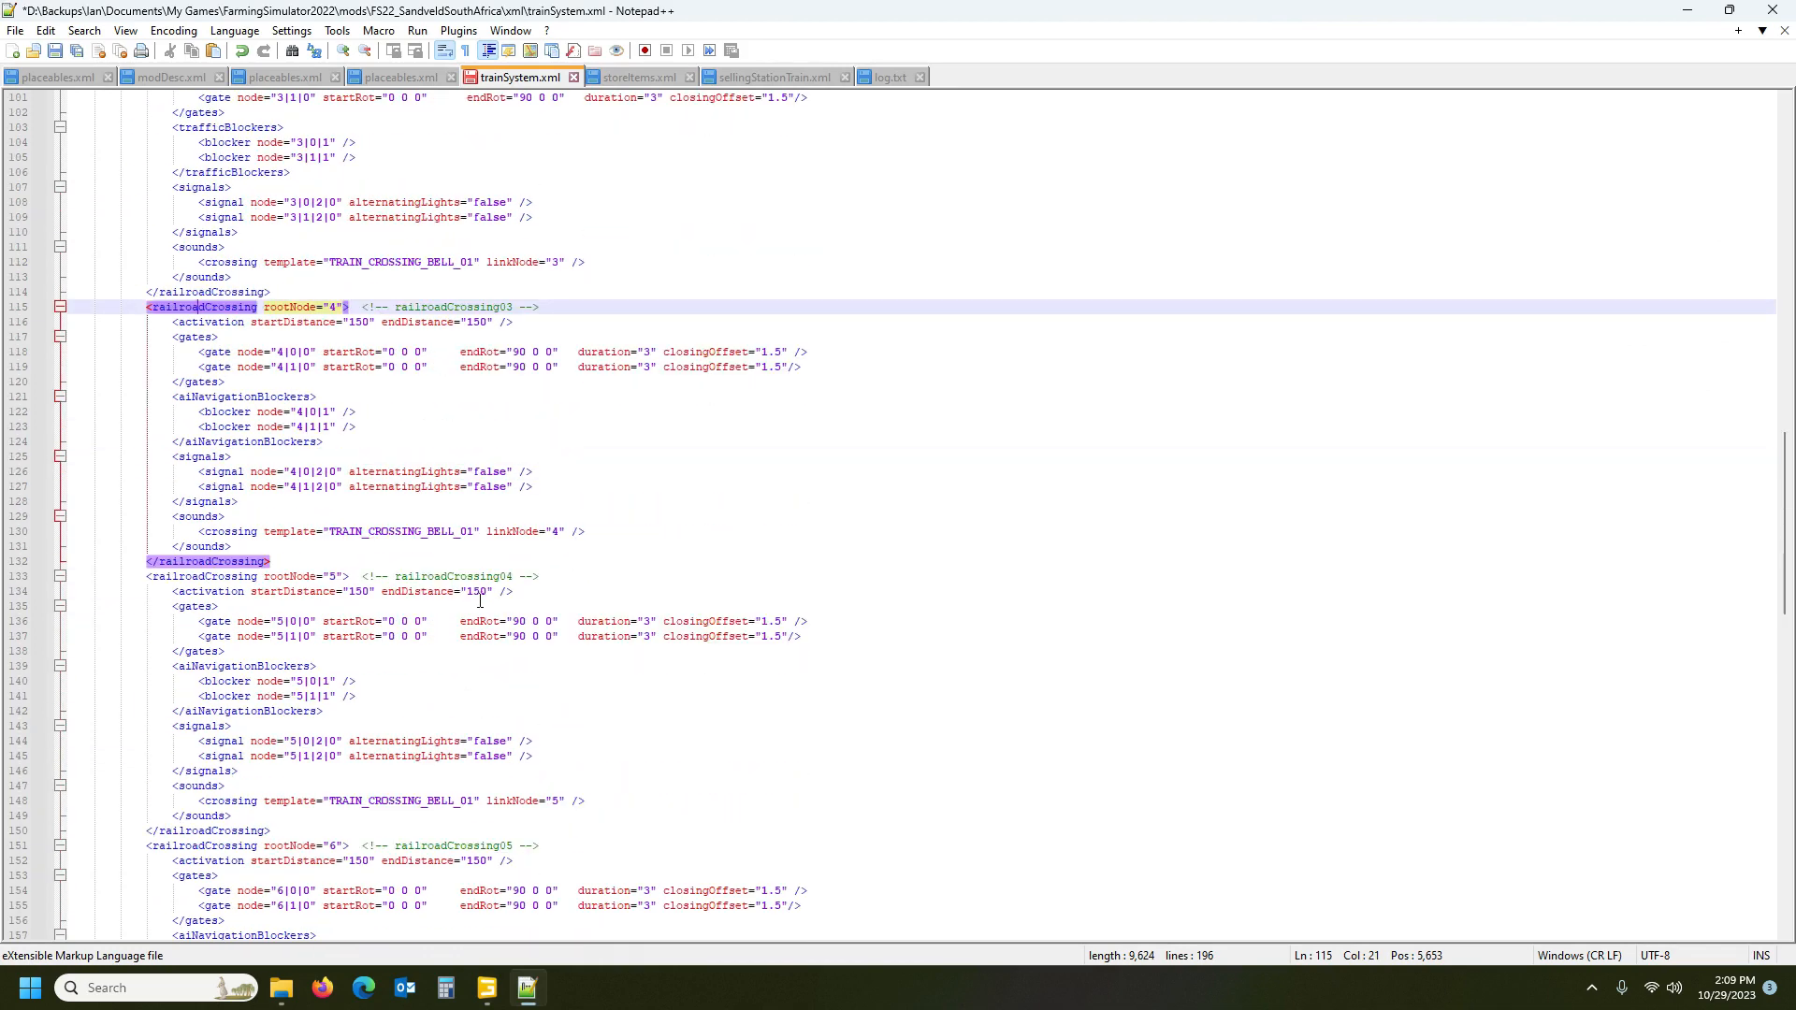
scroll(480, 599, "down", 3)
left_click(194, 429)
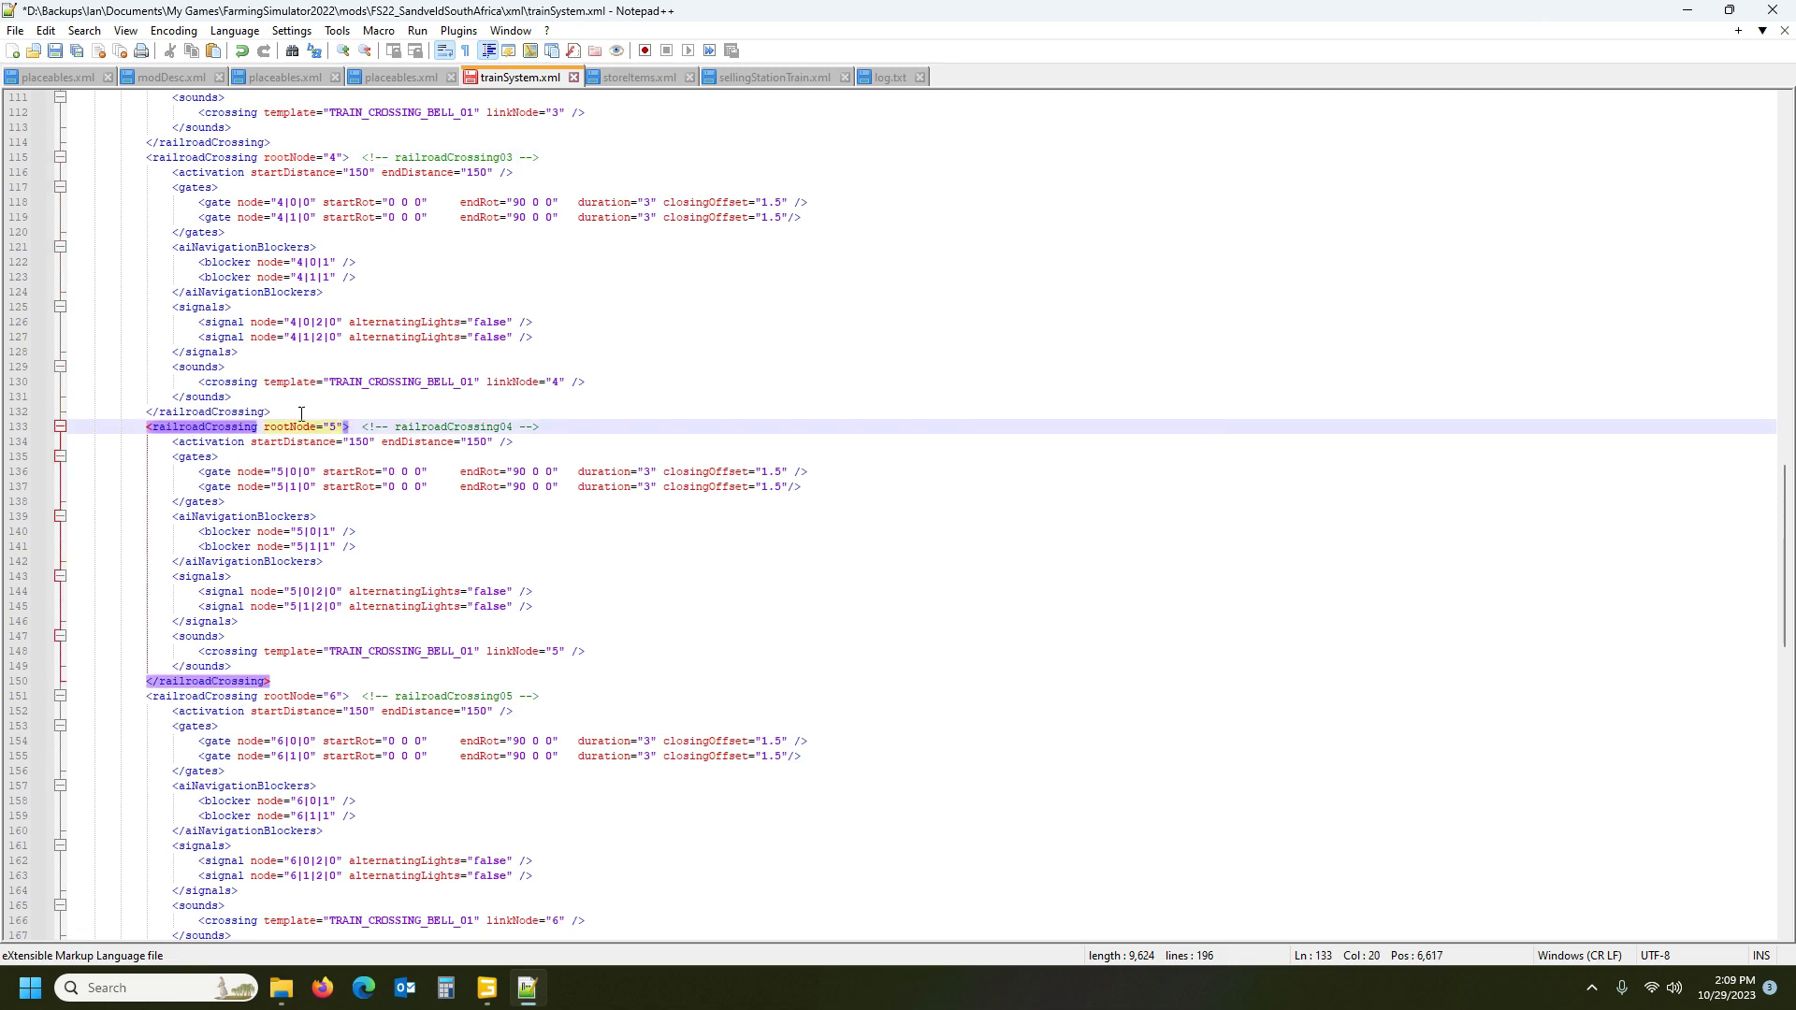
scroll(281, 412, "up", 17)
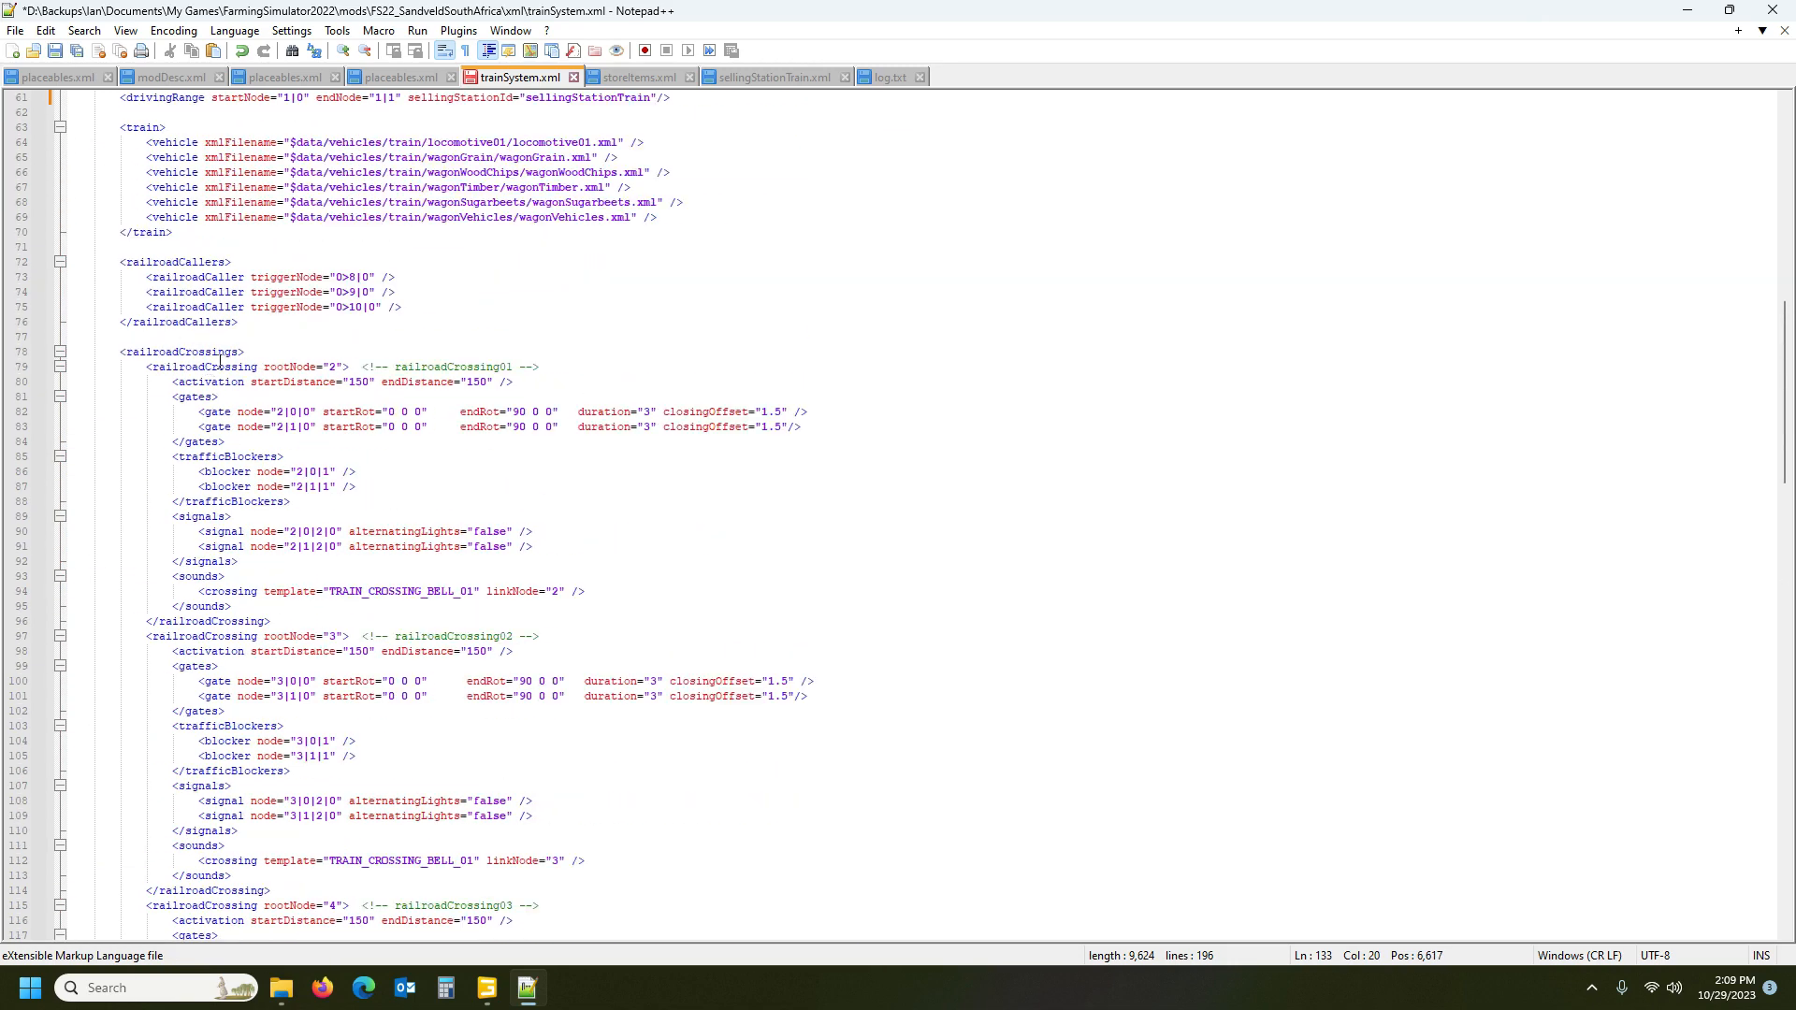
Compare the railroadCrossing04 root node in trainSystem.xml with that crossing's index path in GIANTS Editor, and return to Notepad++
scroll(269, 559, "down", 17)
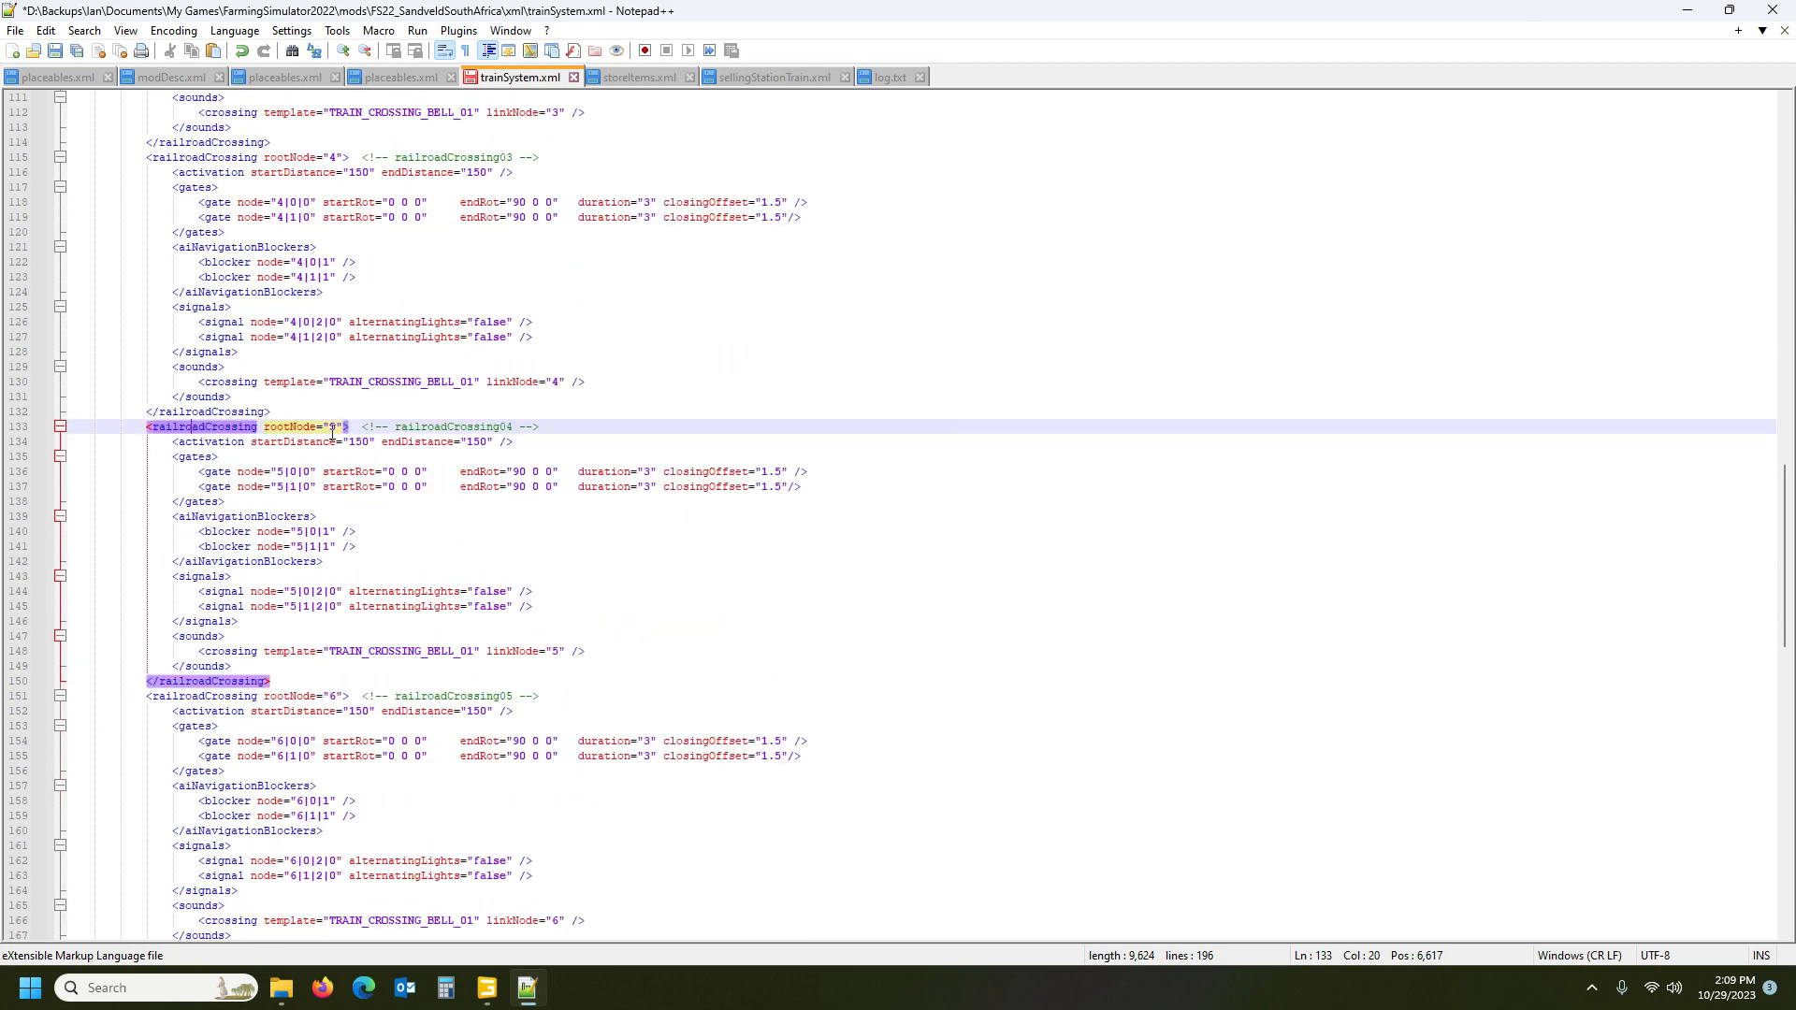
mouse_move(486, 988)
left_click(542, 906)
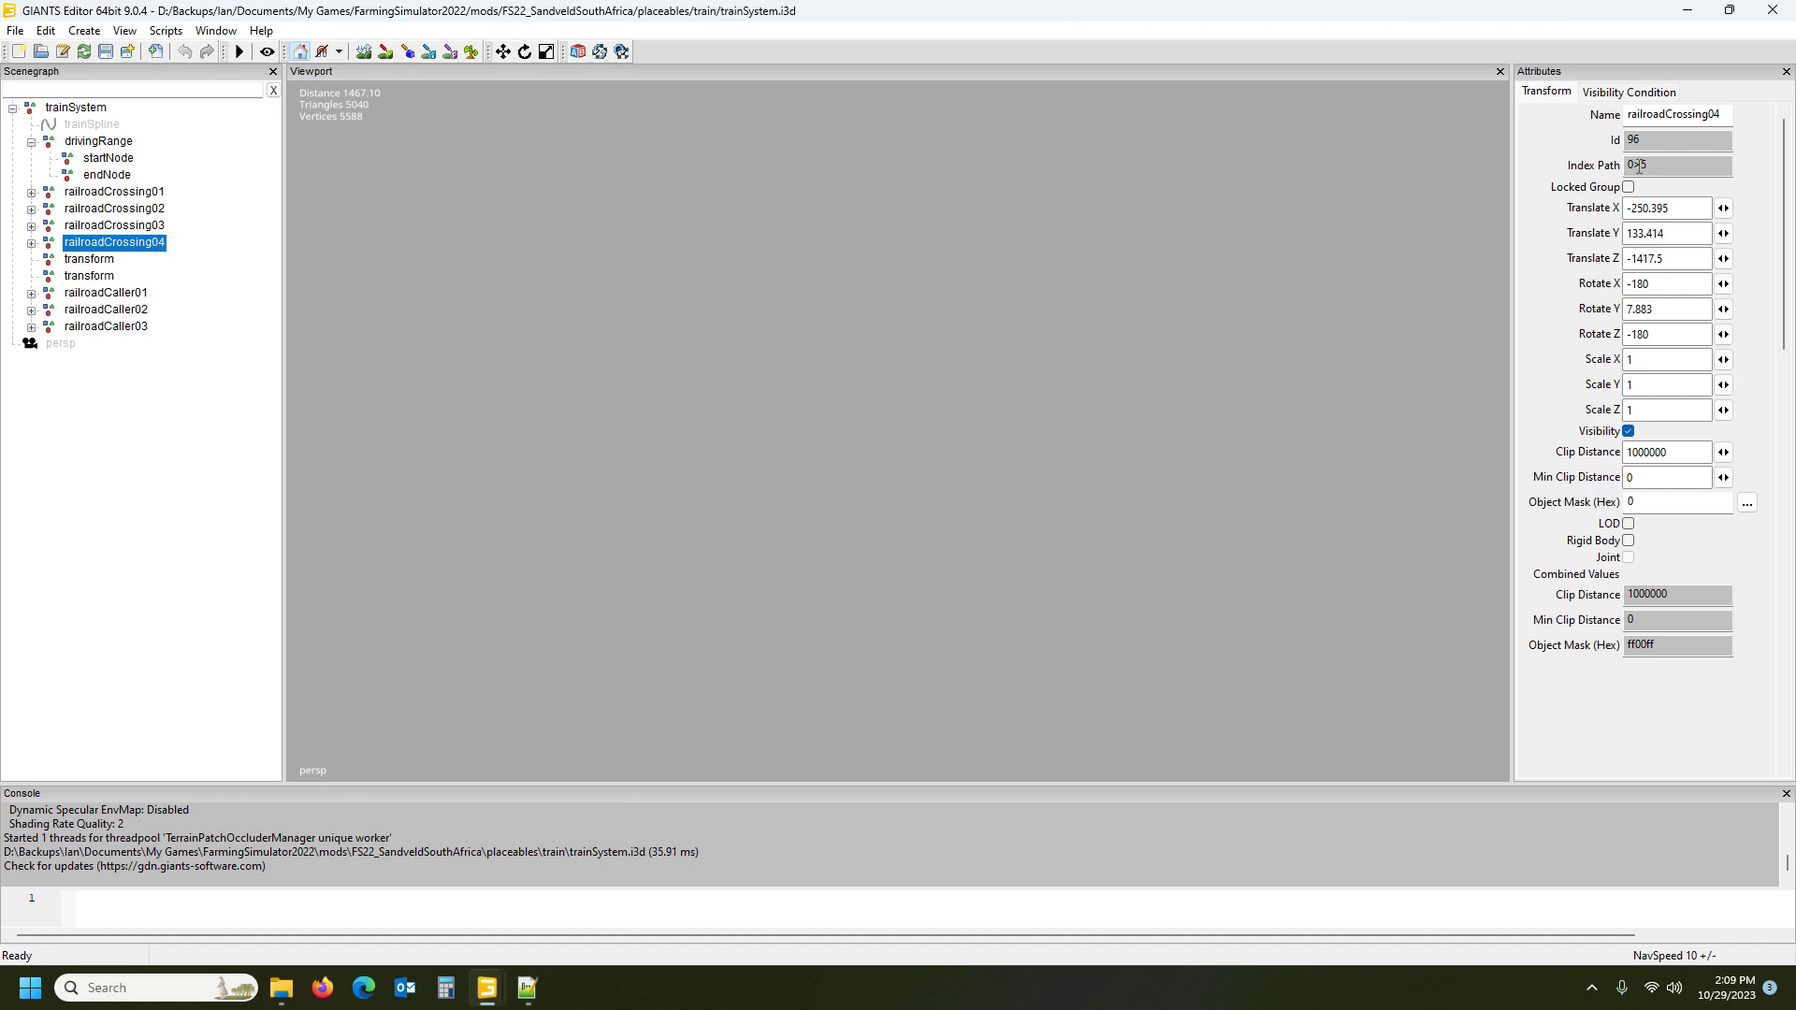
left_click(530, 992)
Check where the railroadCrossing blocks for root nodes 6 and 7 start and end, including the enclosing railroadCrossings tags
scroll(374, 571, "down", 3)
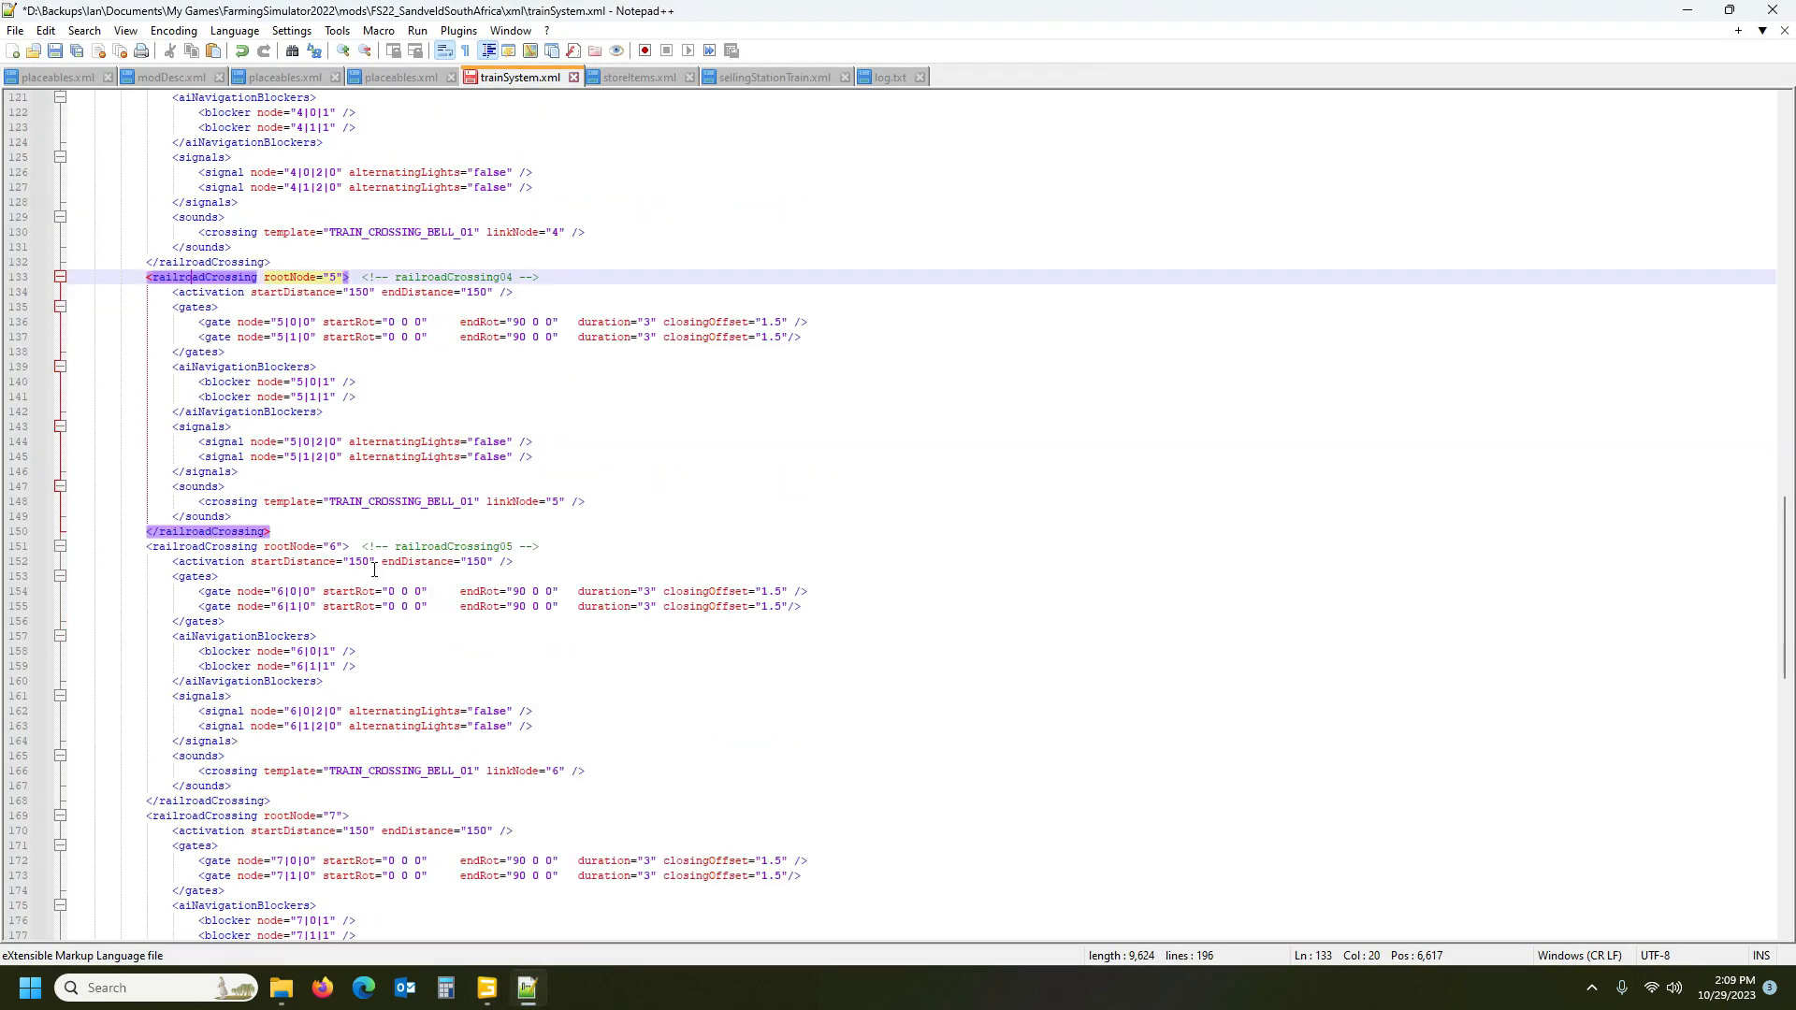
left_click(216, 548)
scroll(348, 640, "down", 3)
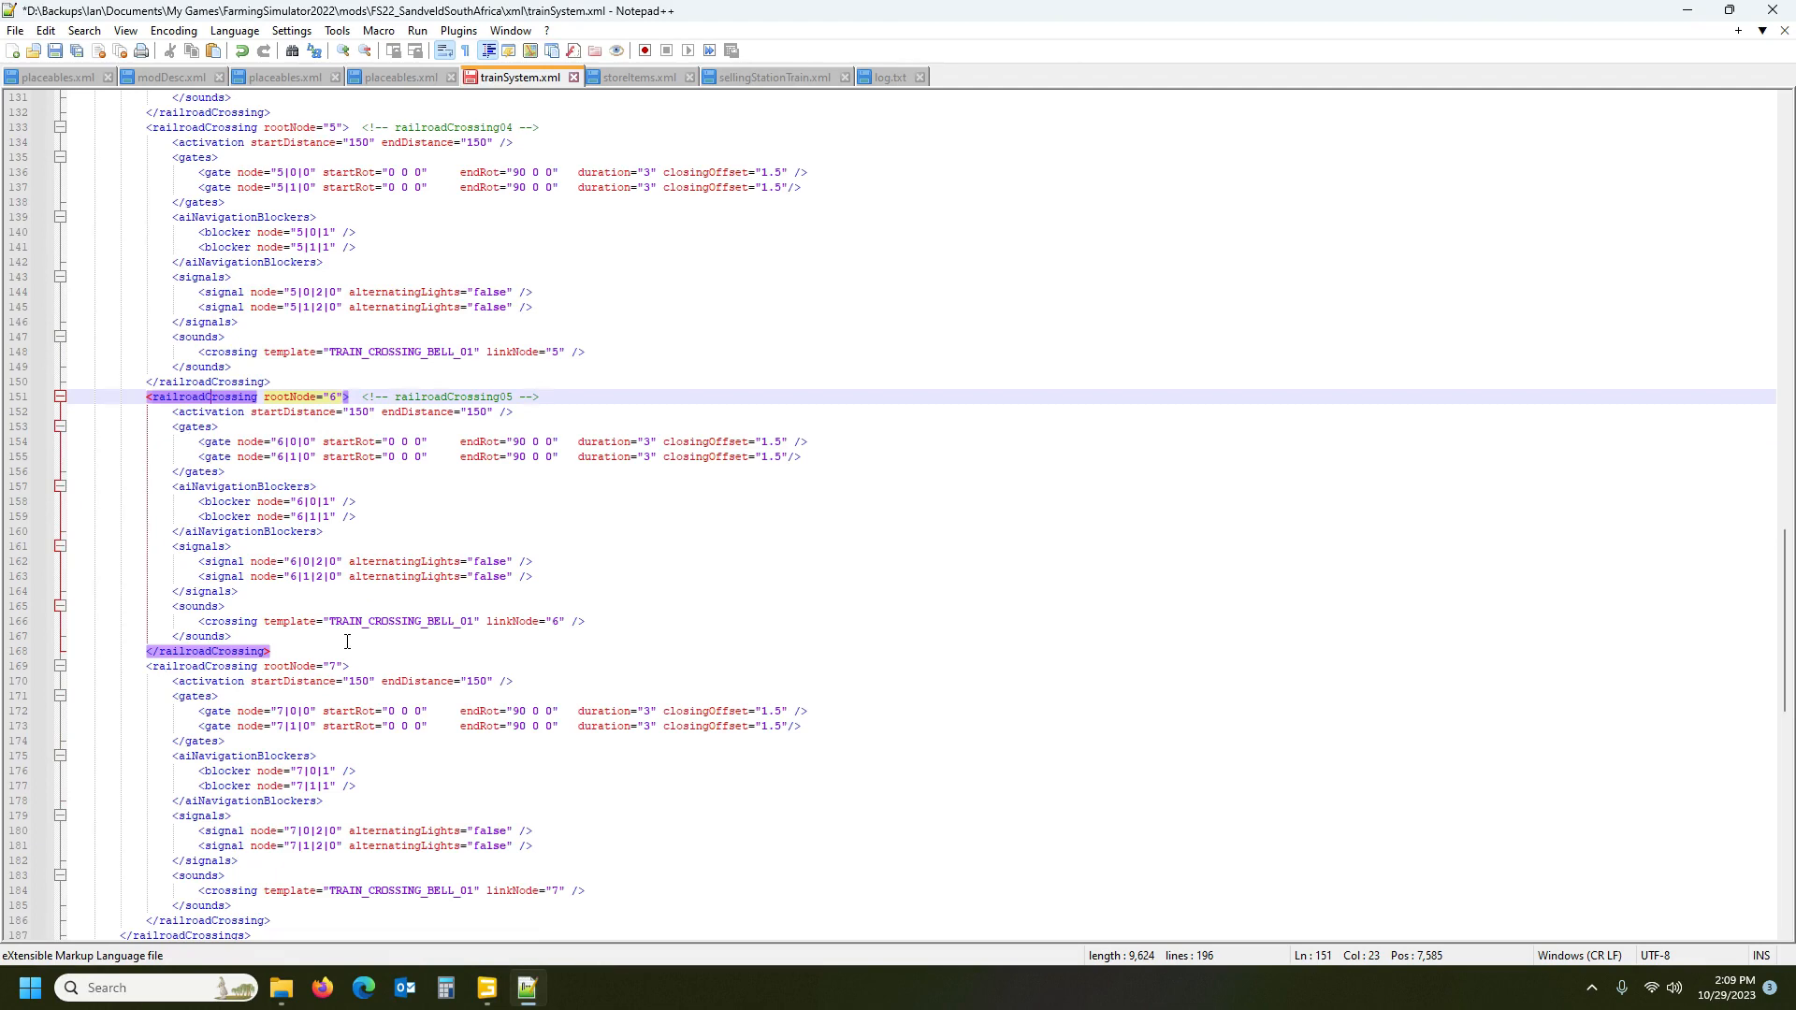
scroll(347, 642, "down", 3)
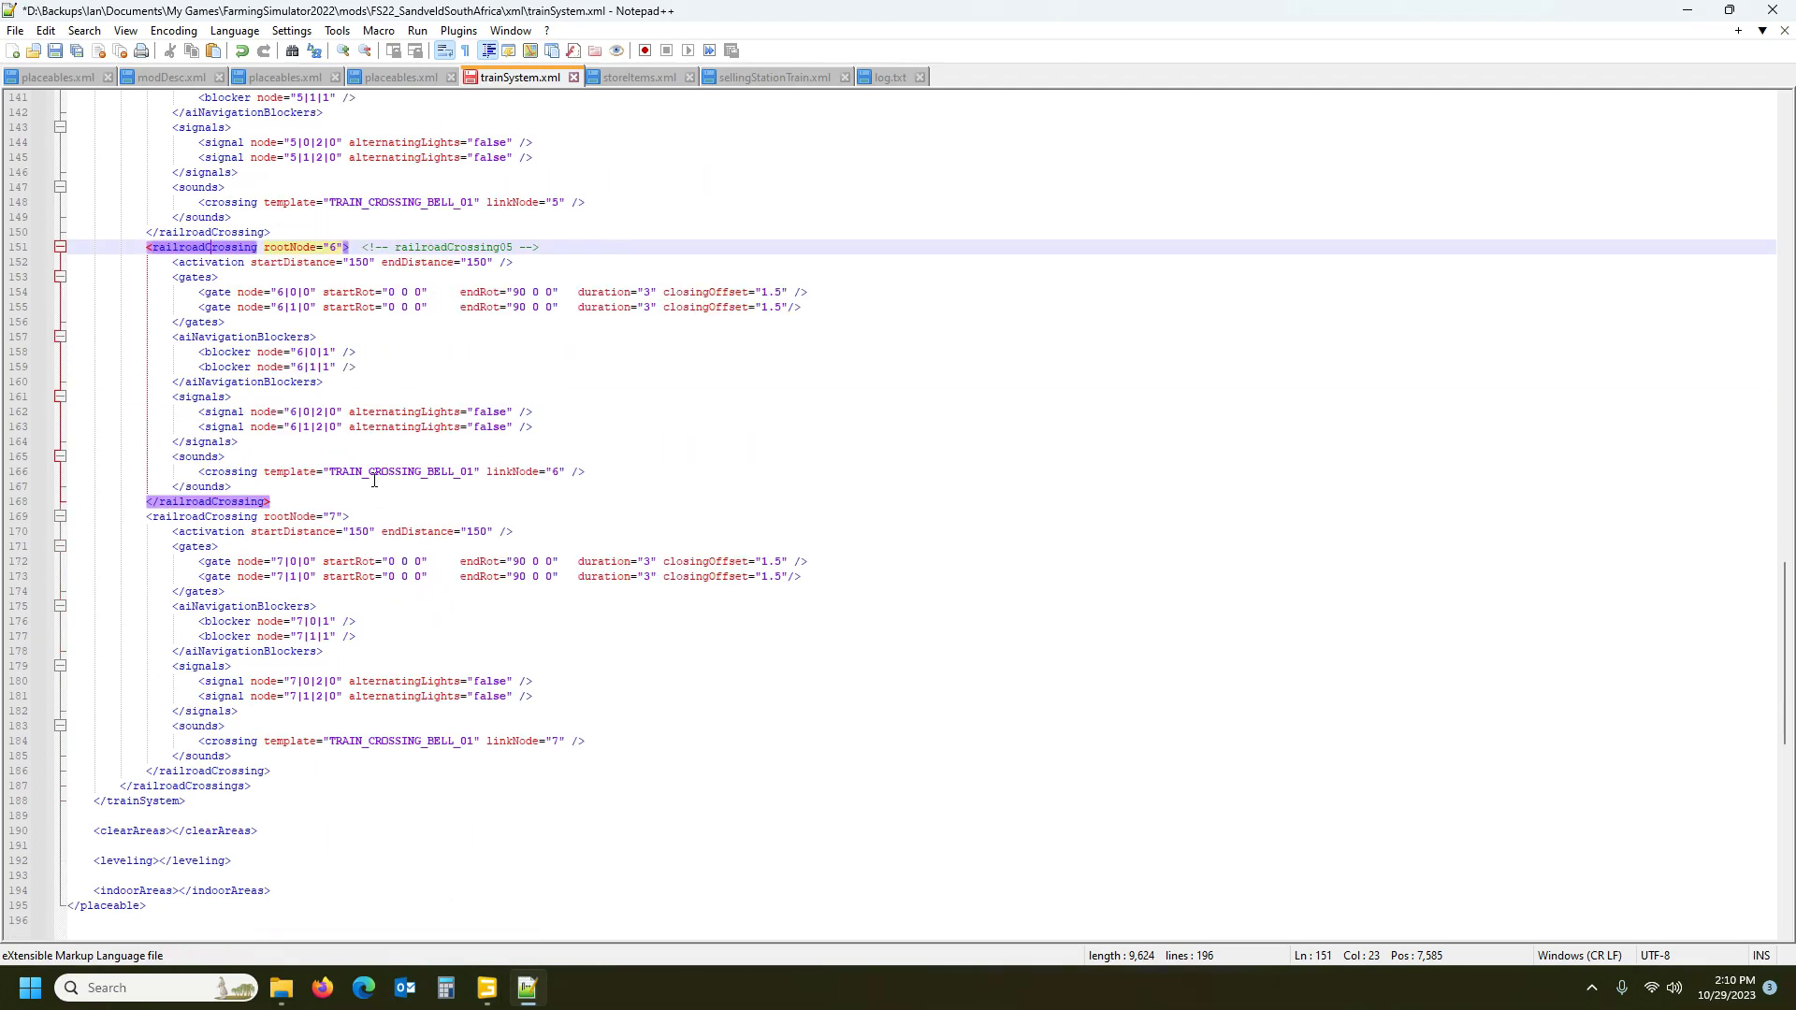
left_click_drag(11, 254, 6, 782)
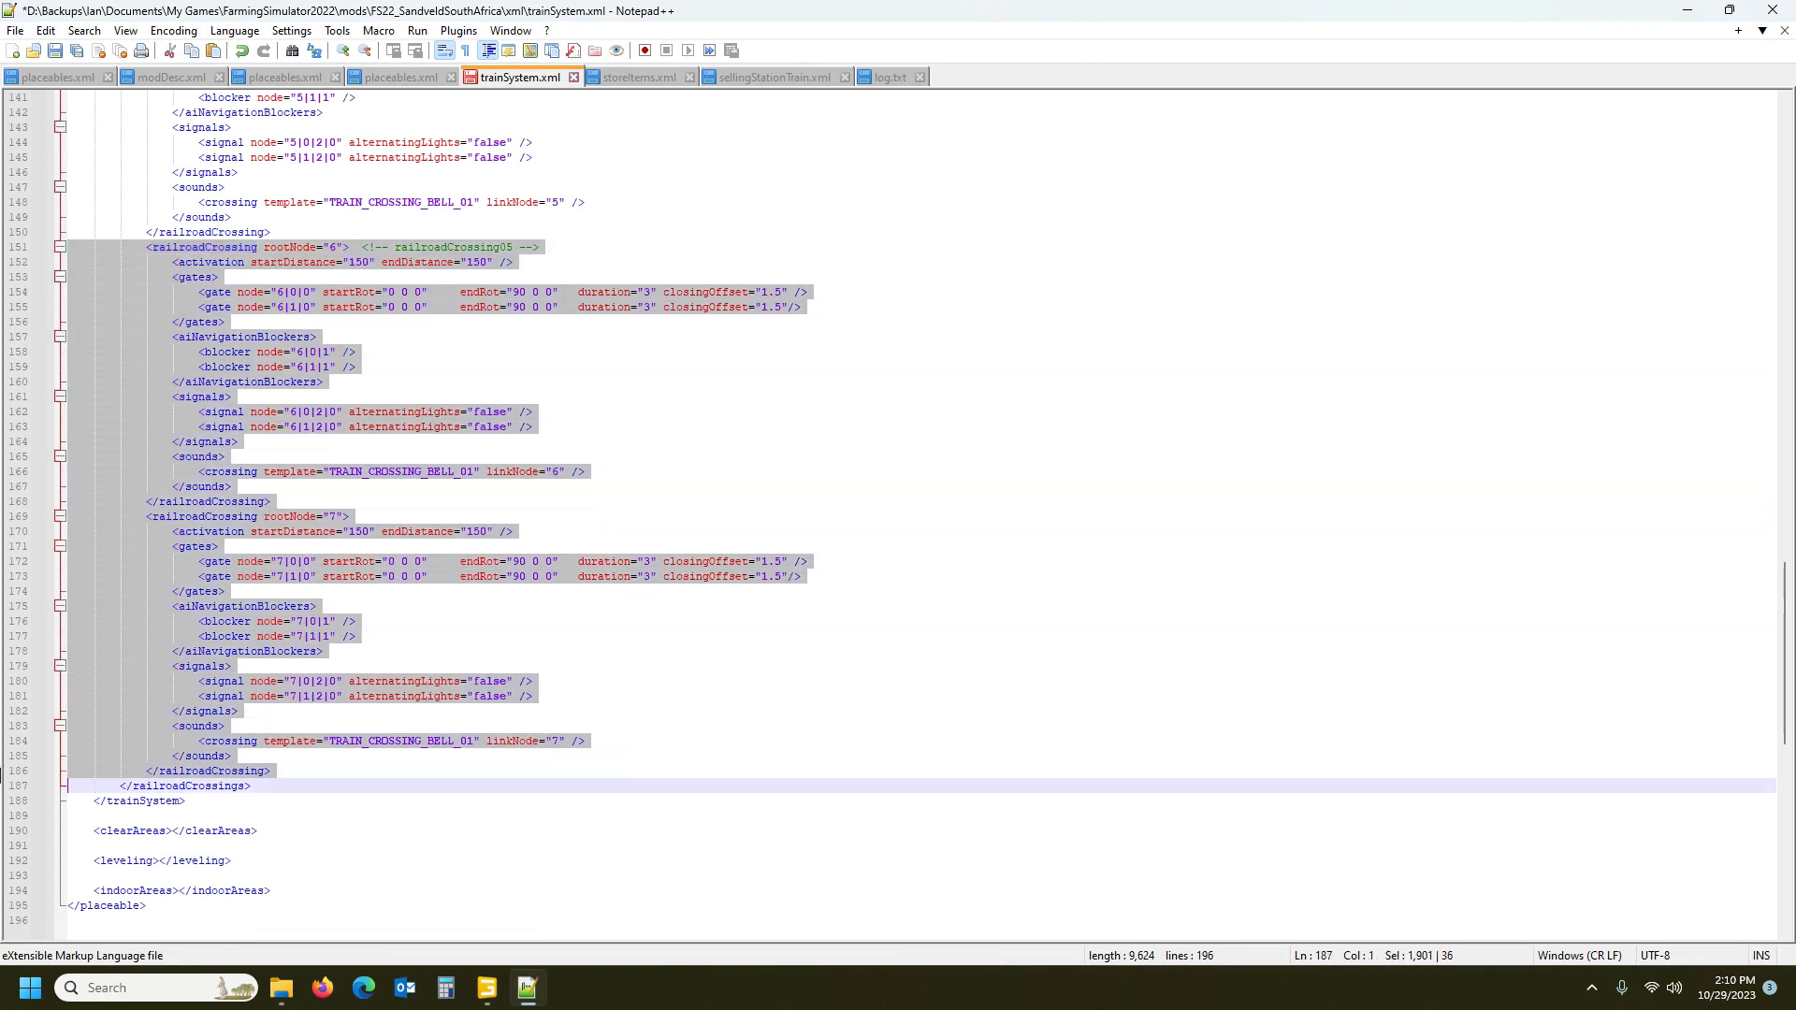
left_click(222, 787)
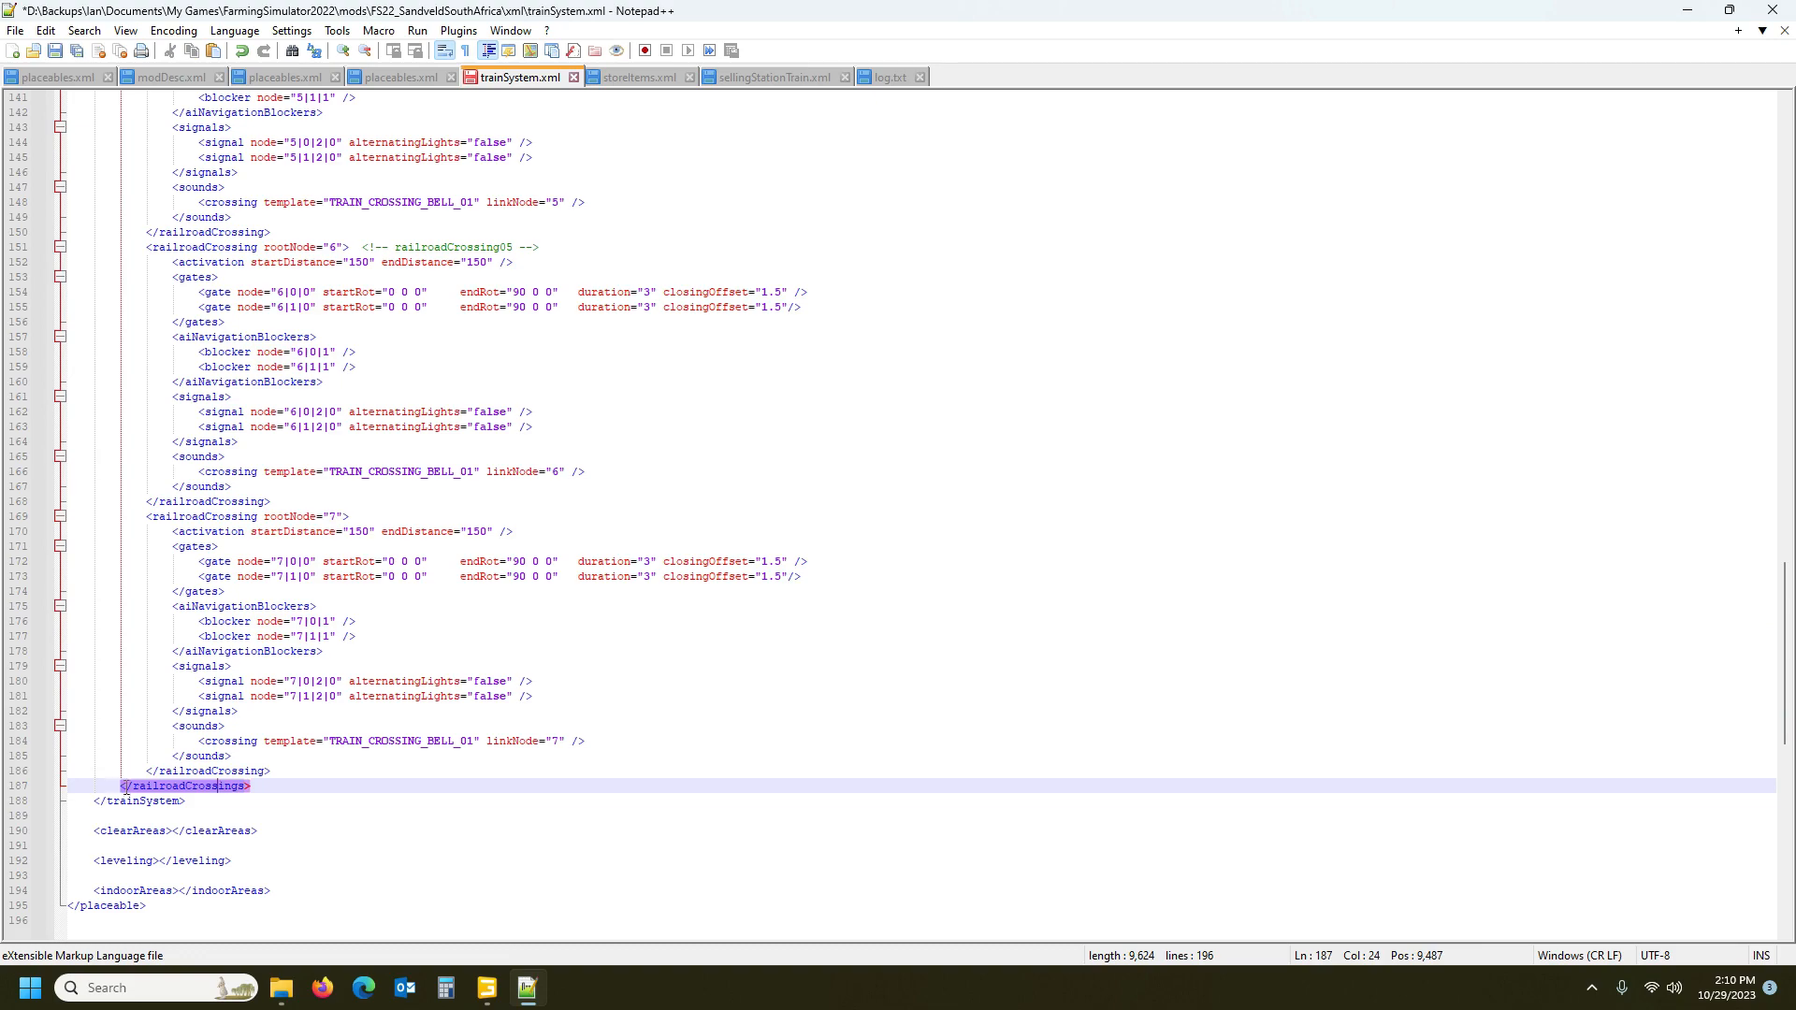
scroll(154, 749, "up", 20)
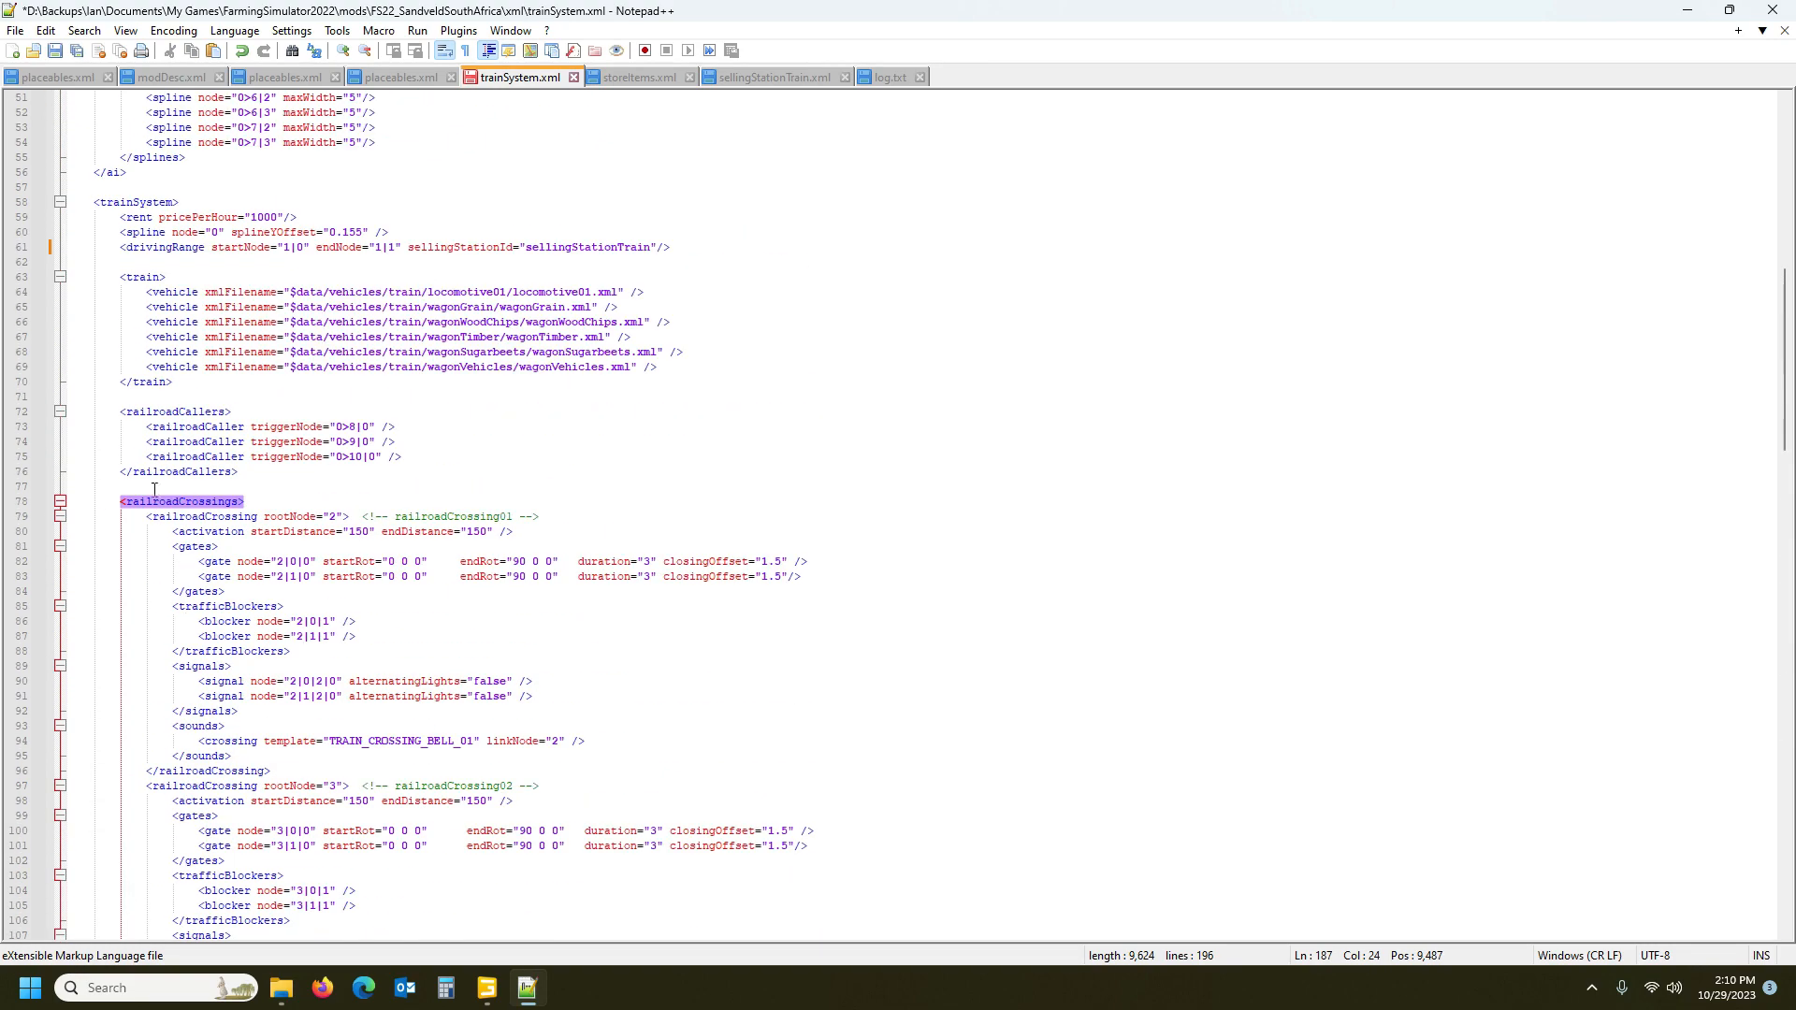
scroll(211, 609, "down", 20)
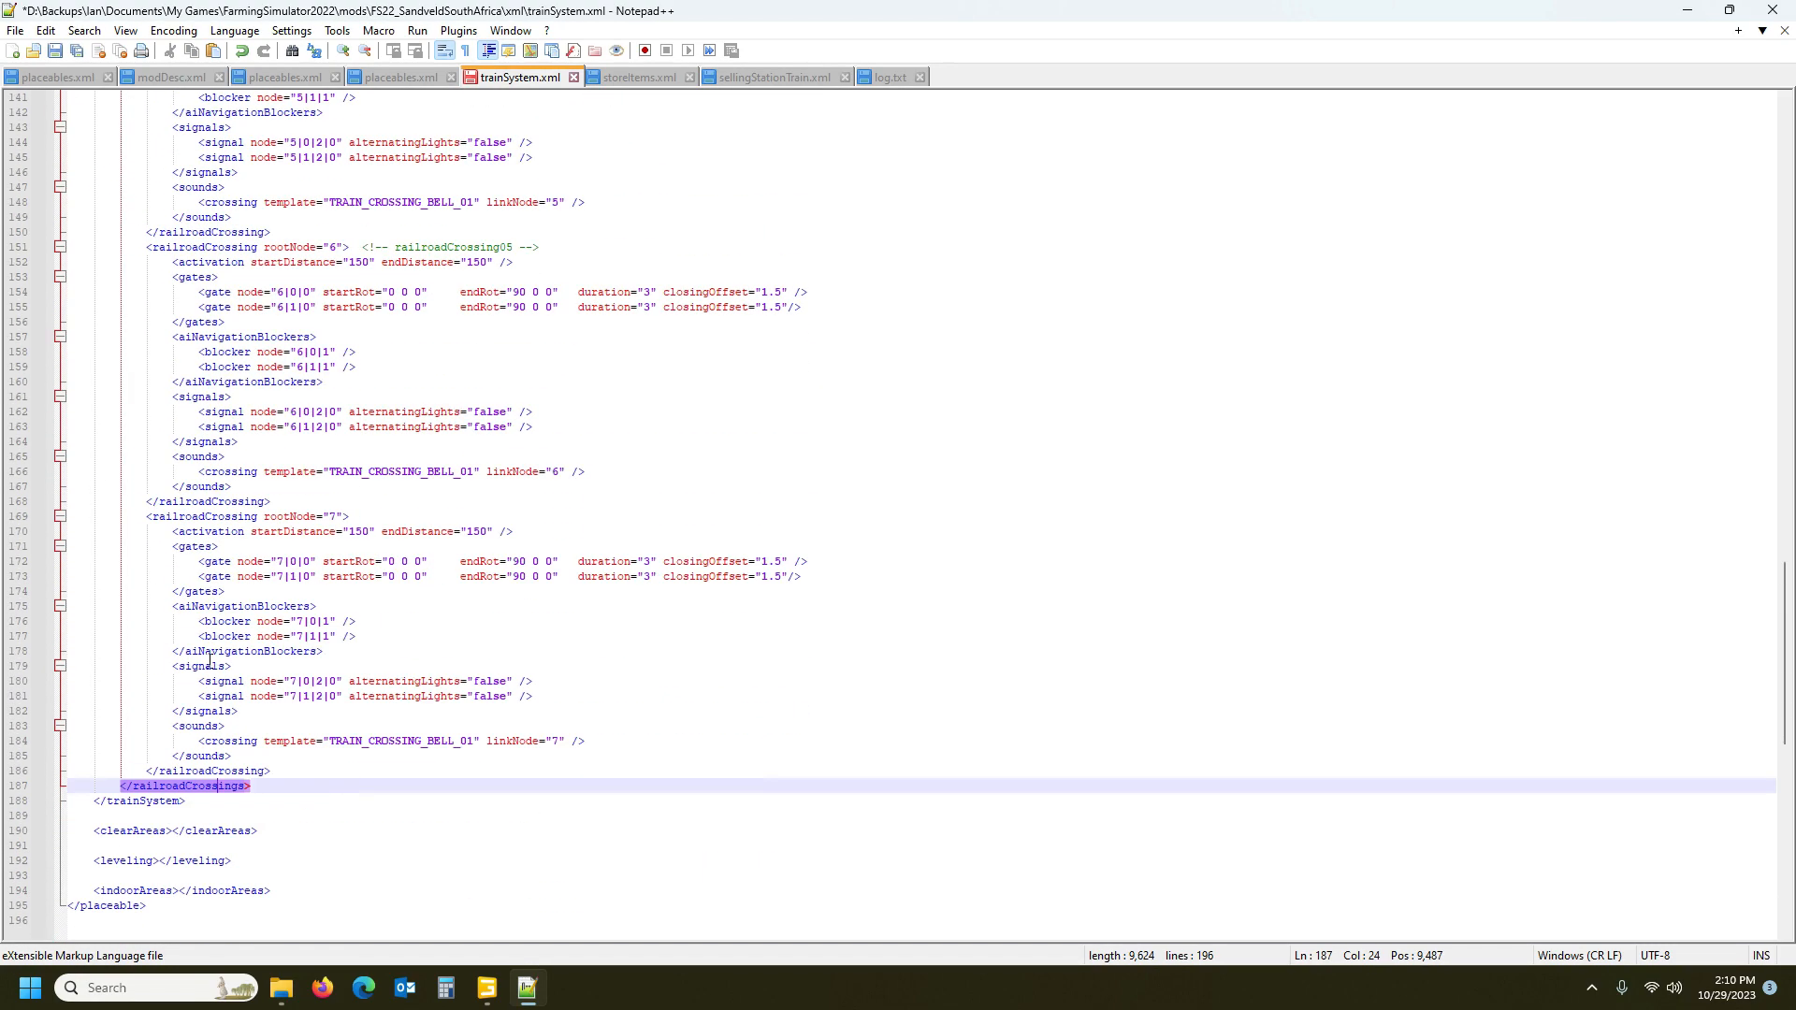
left_click(234, 771)
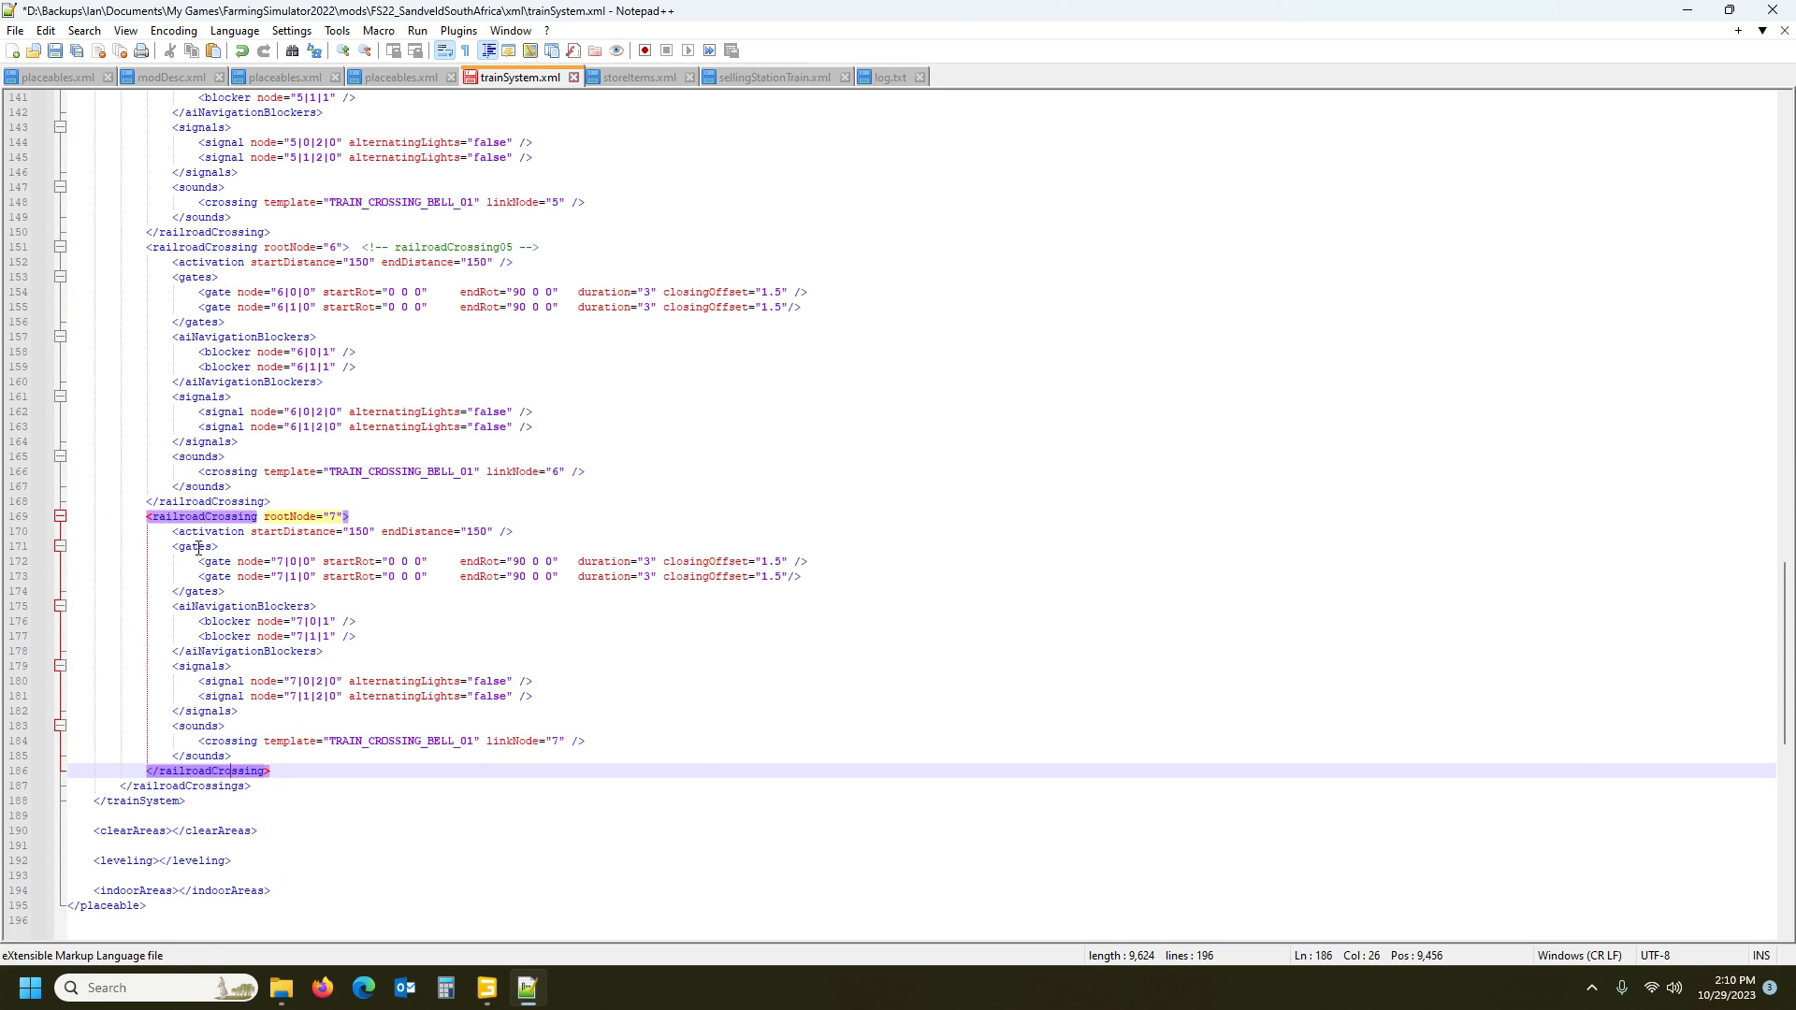
left_click(190, 245)
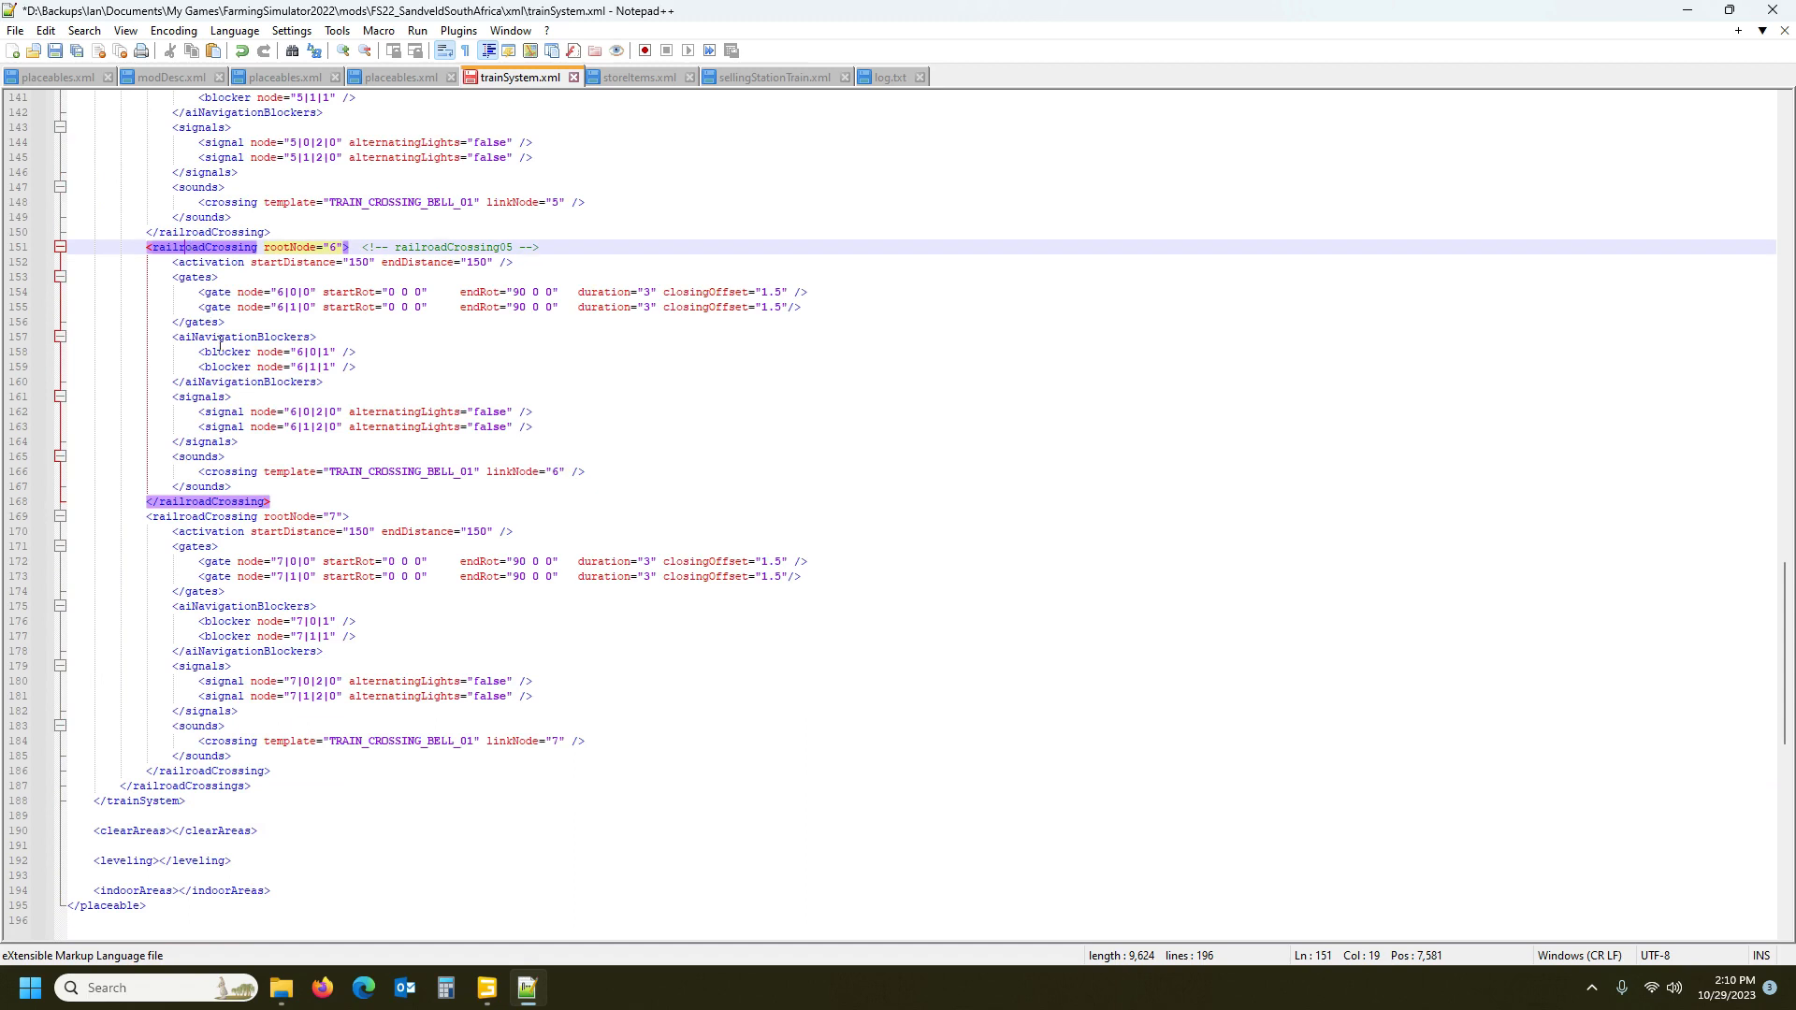
Delete the two railroadCrossing blocks with root nodes 6 and 7 from trainSystem.xml
left_click(8, 249)
scroll(10, 433, "down", 3)
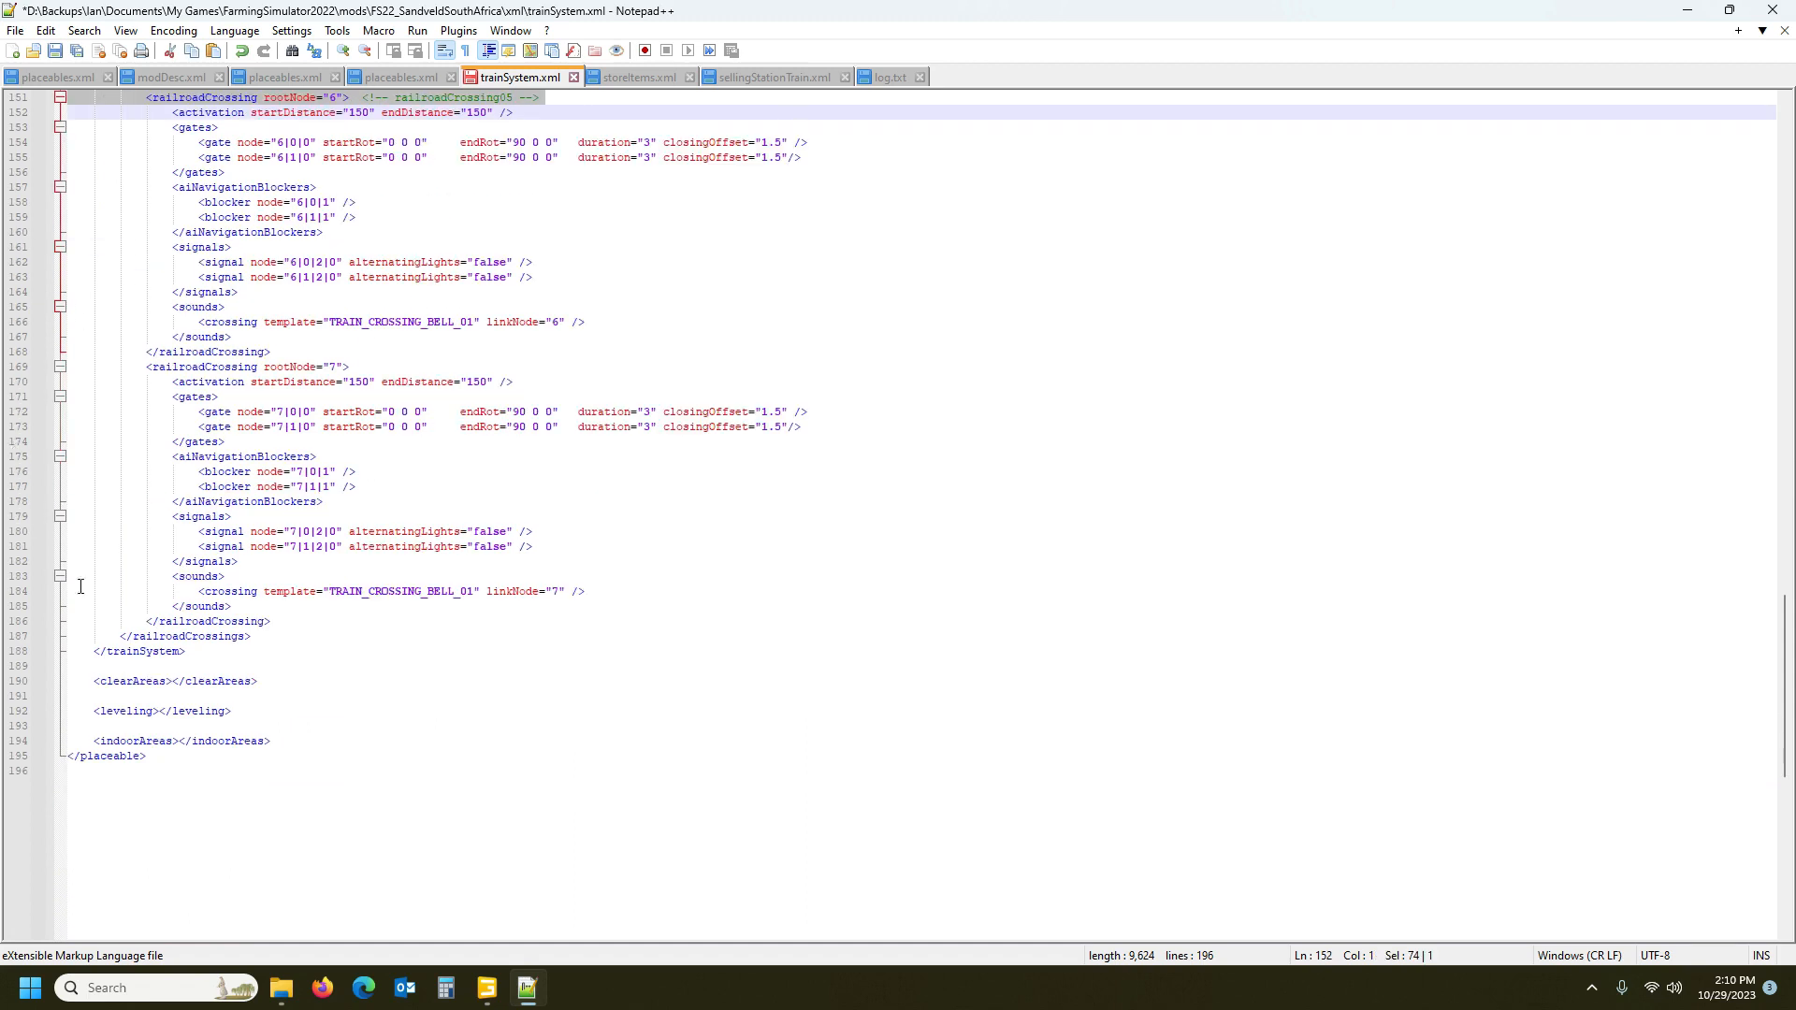
left_click(9, 629, "shift")
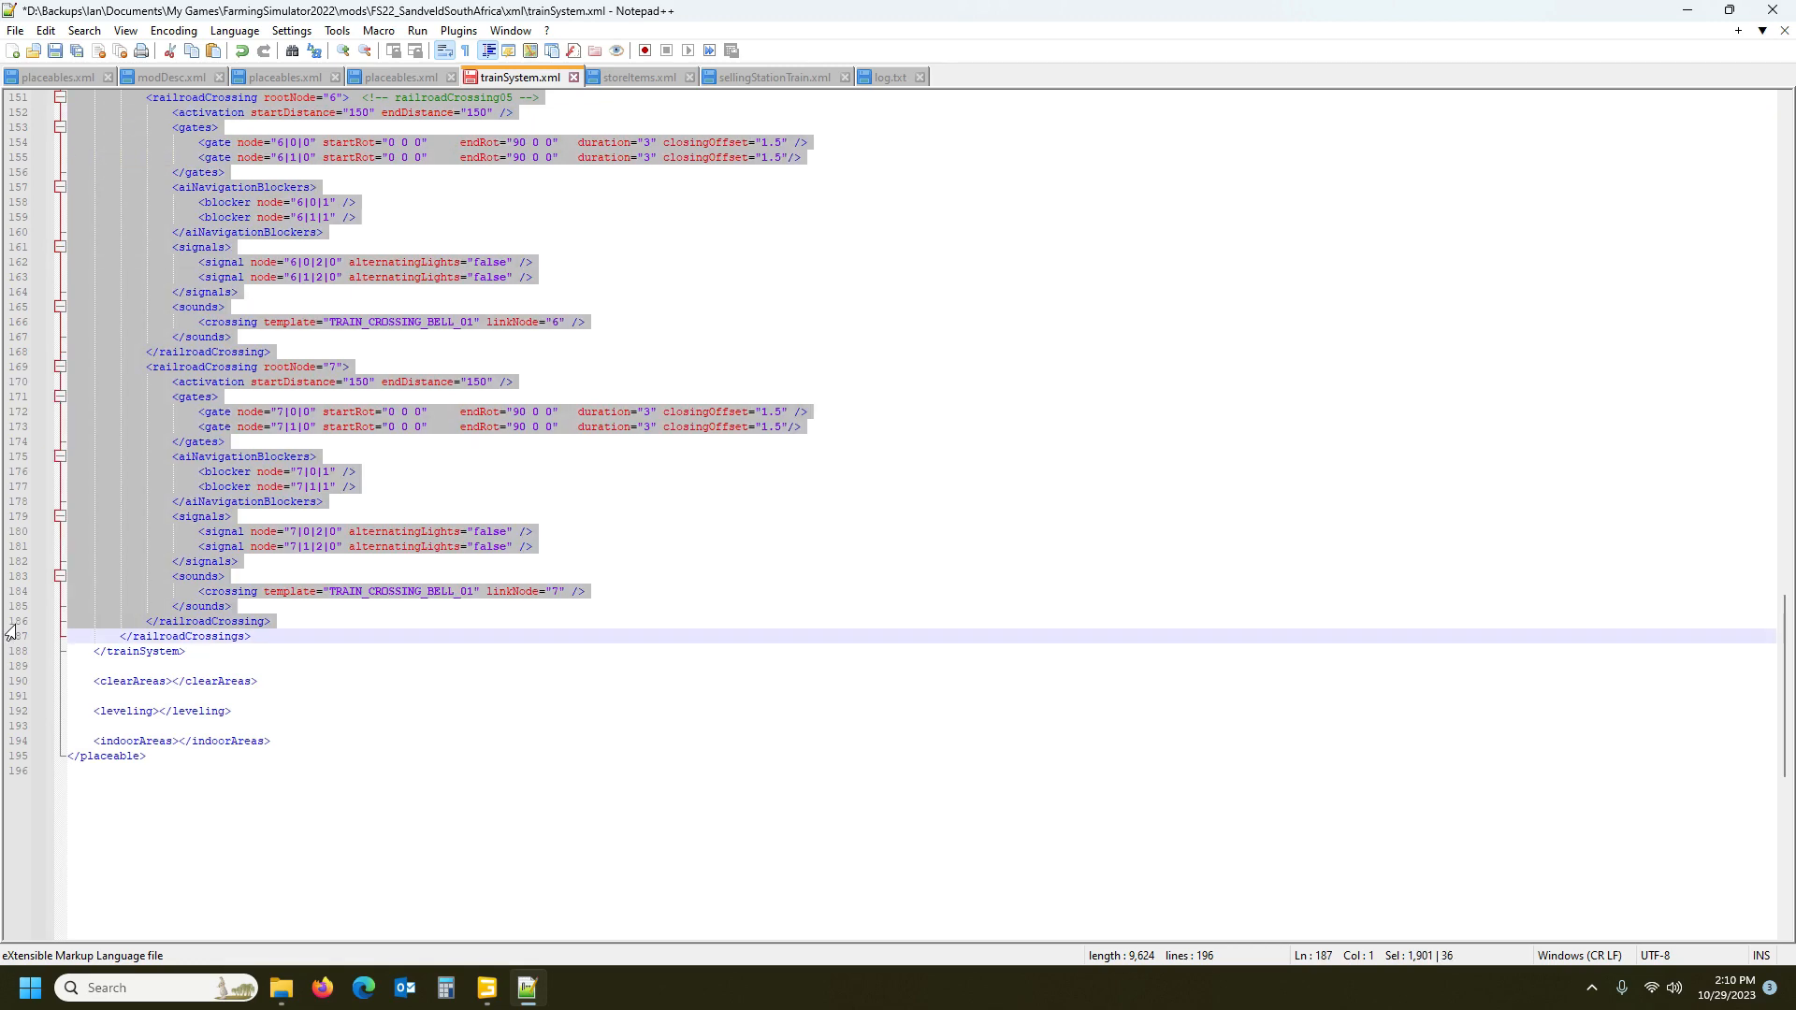
scroll(143, 604, "up", 3)
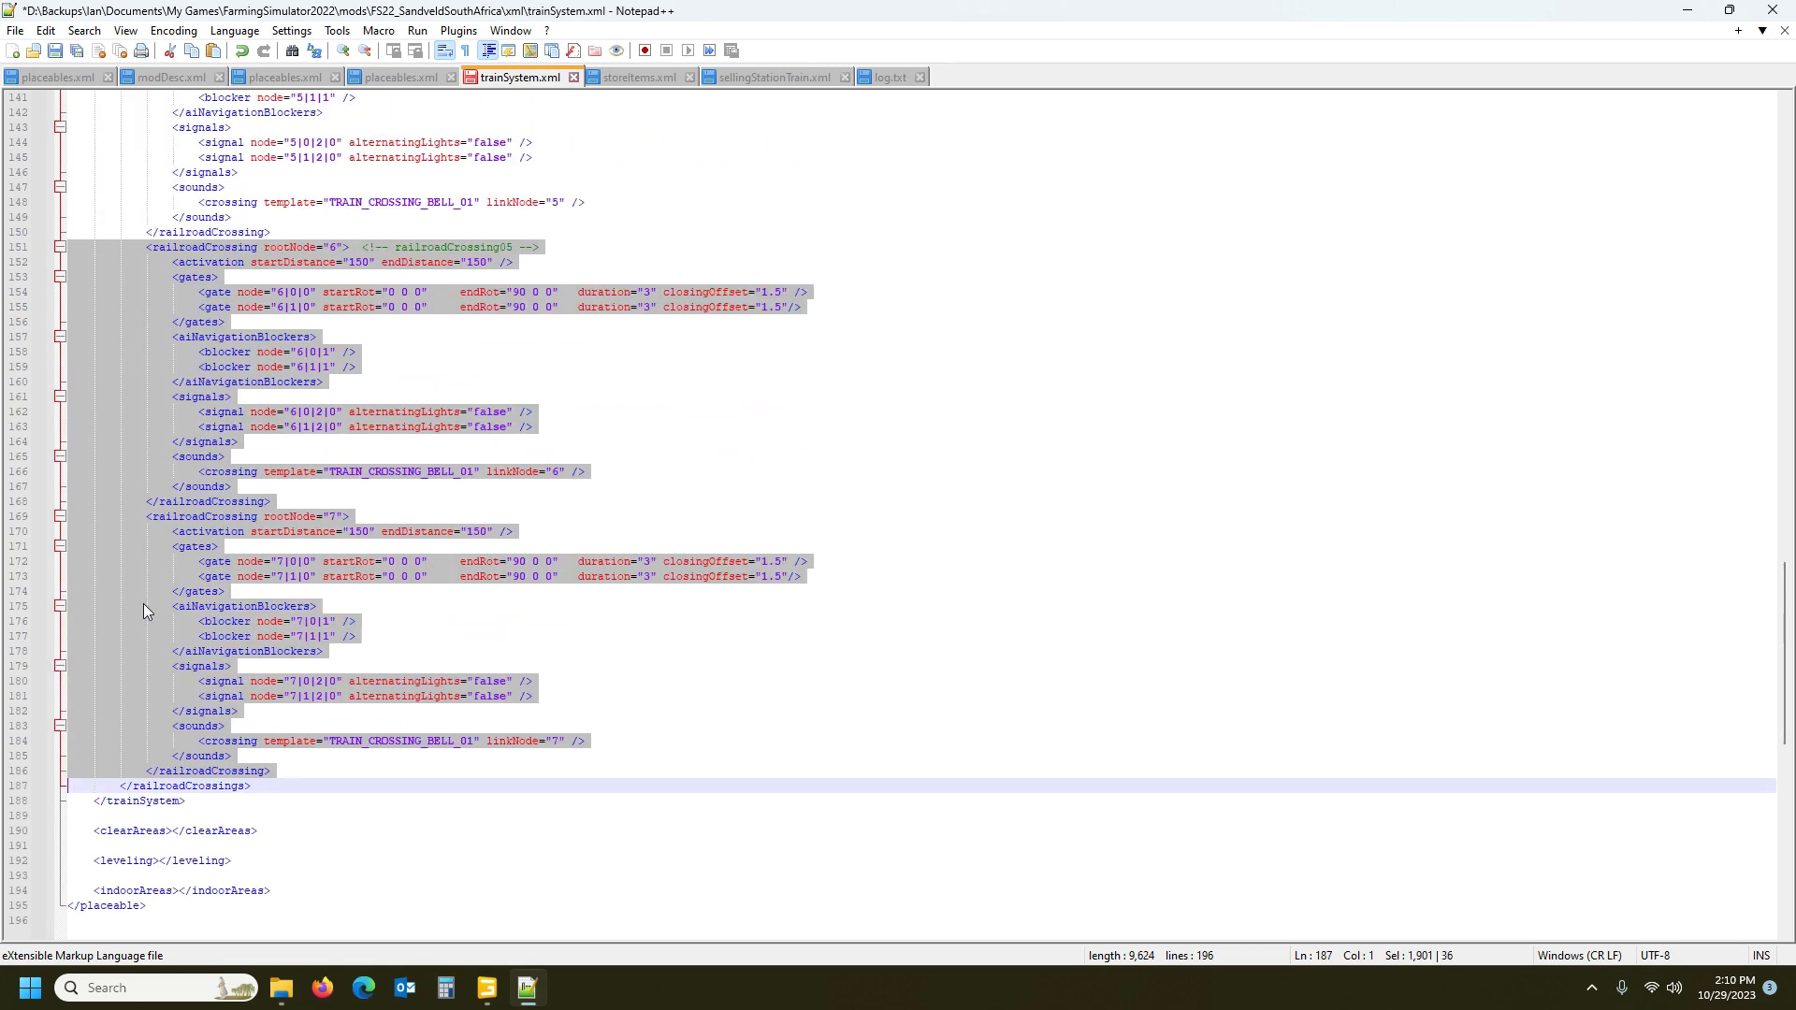
key("Delete")
scroll(288, 544, "up", 3)
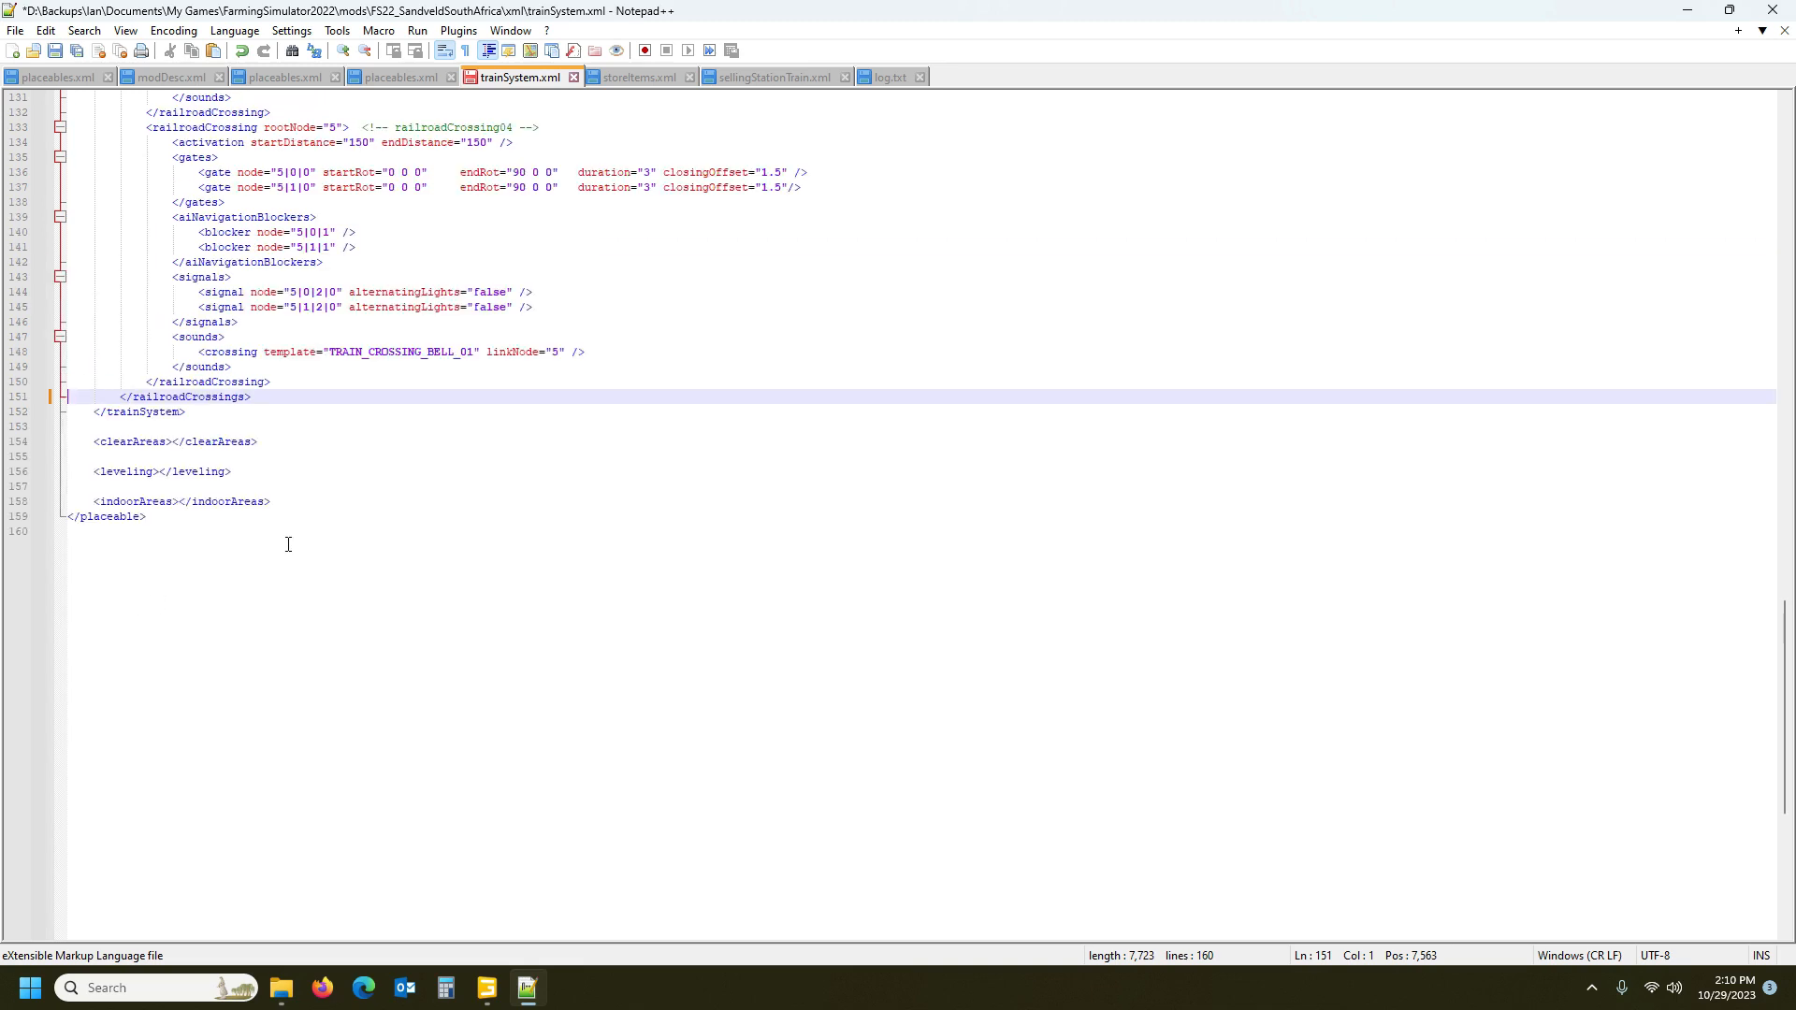
Check the matching tags of the last railroadCrossing, railroadCrossings and trainSystem blocks, and save trainSystem.xml
scroll(288, 545, "up", 3)
left_click(238, 531)
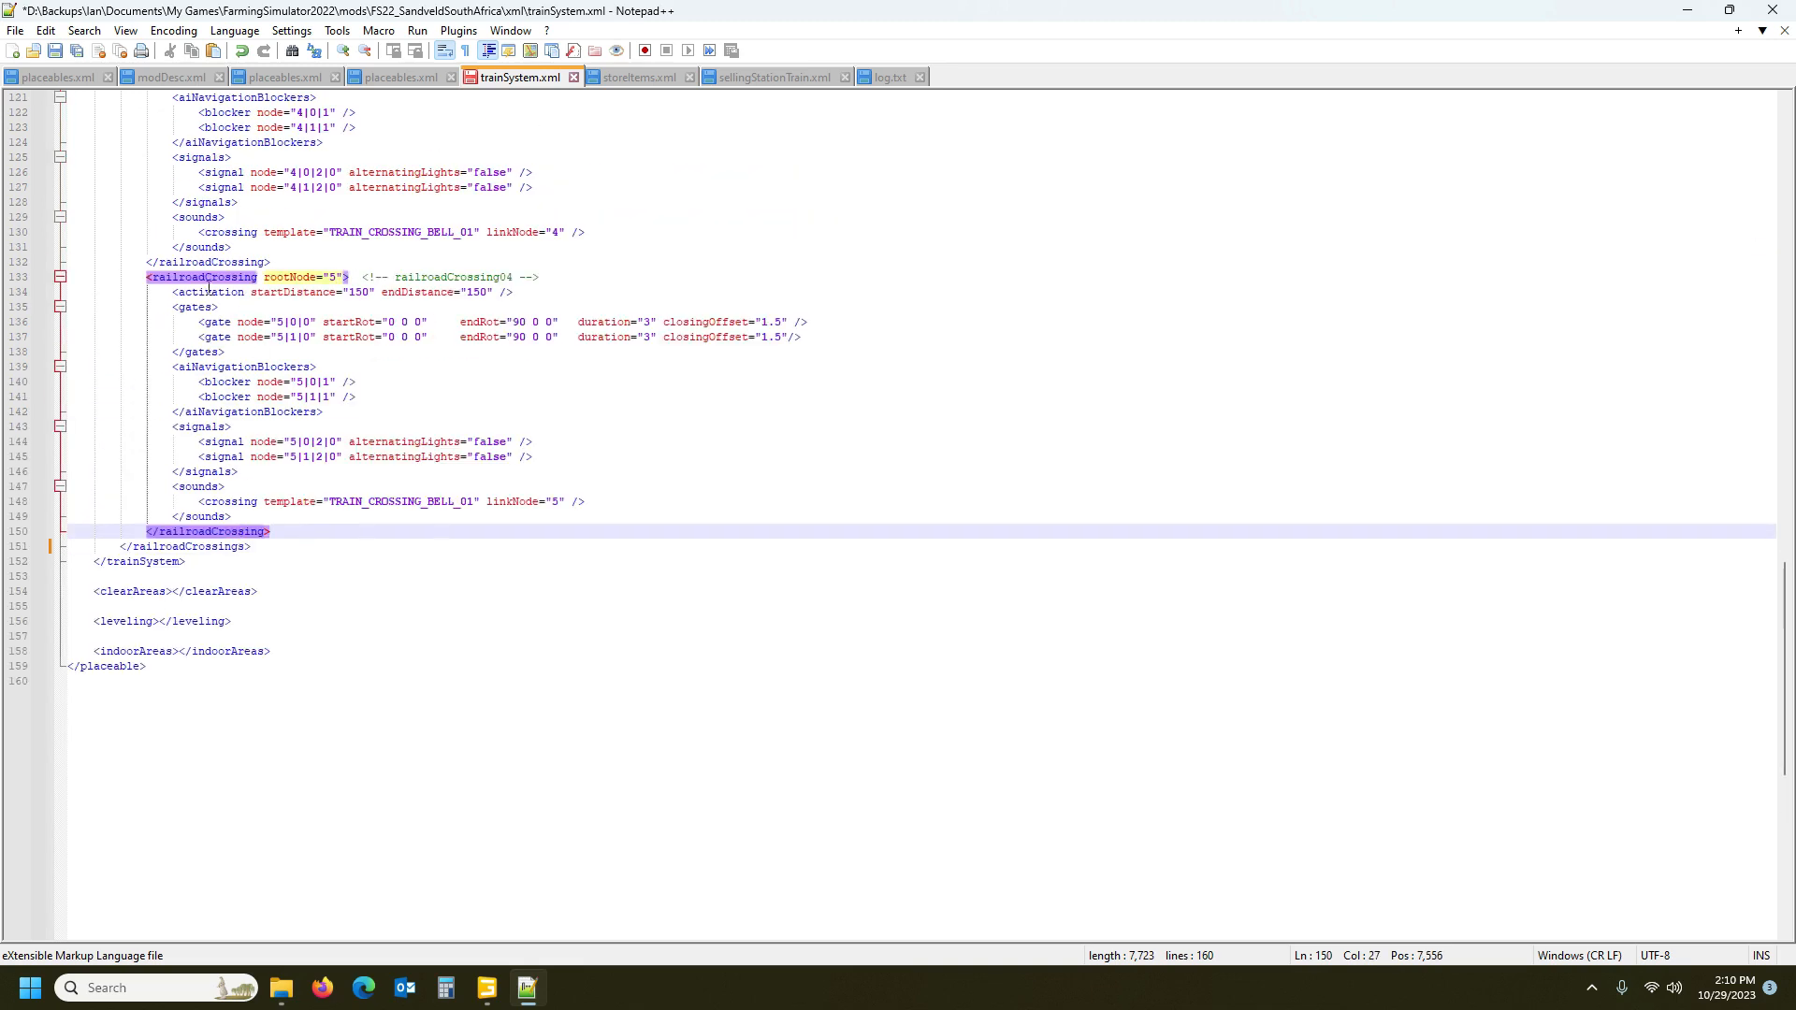
left_click(213, 548)
left_click(142, 561)
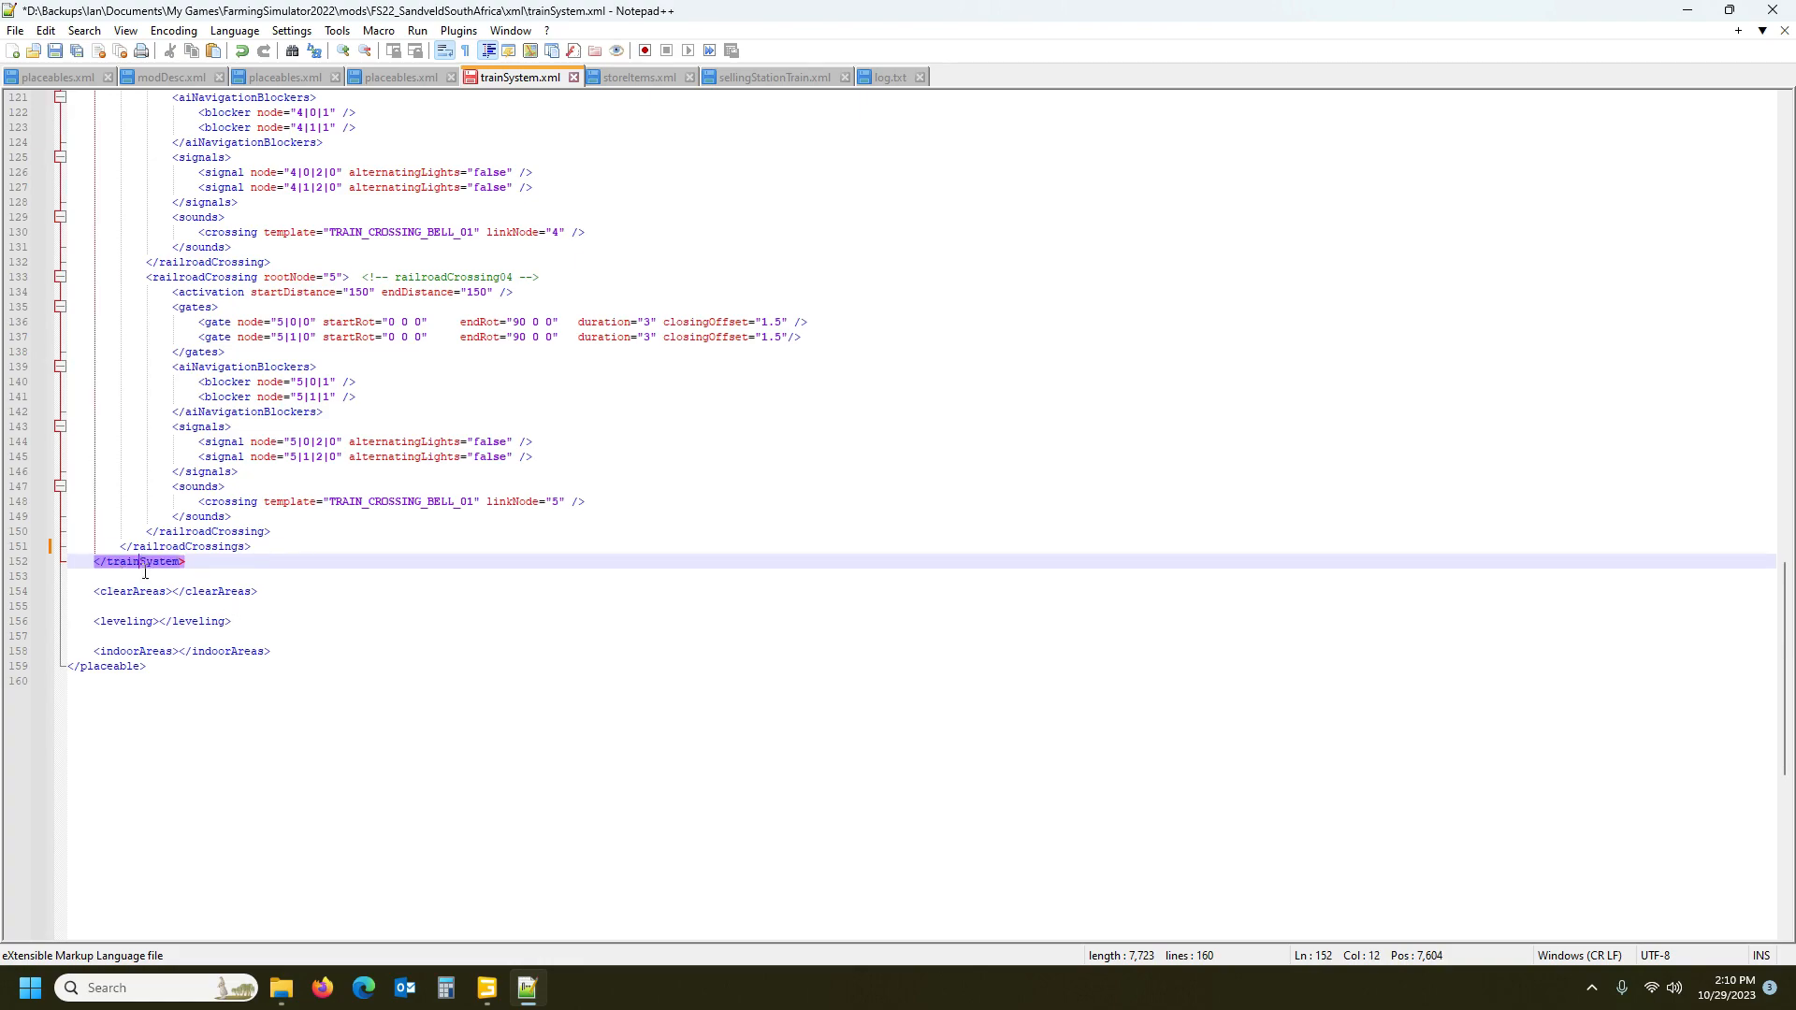
scroll(145, 505, "up", 20)
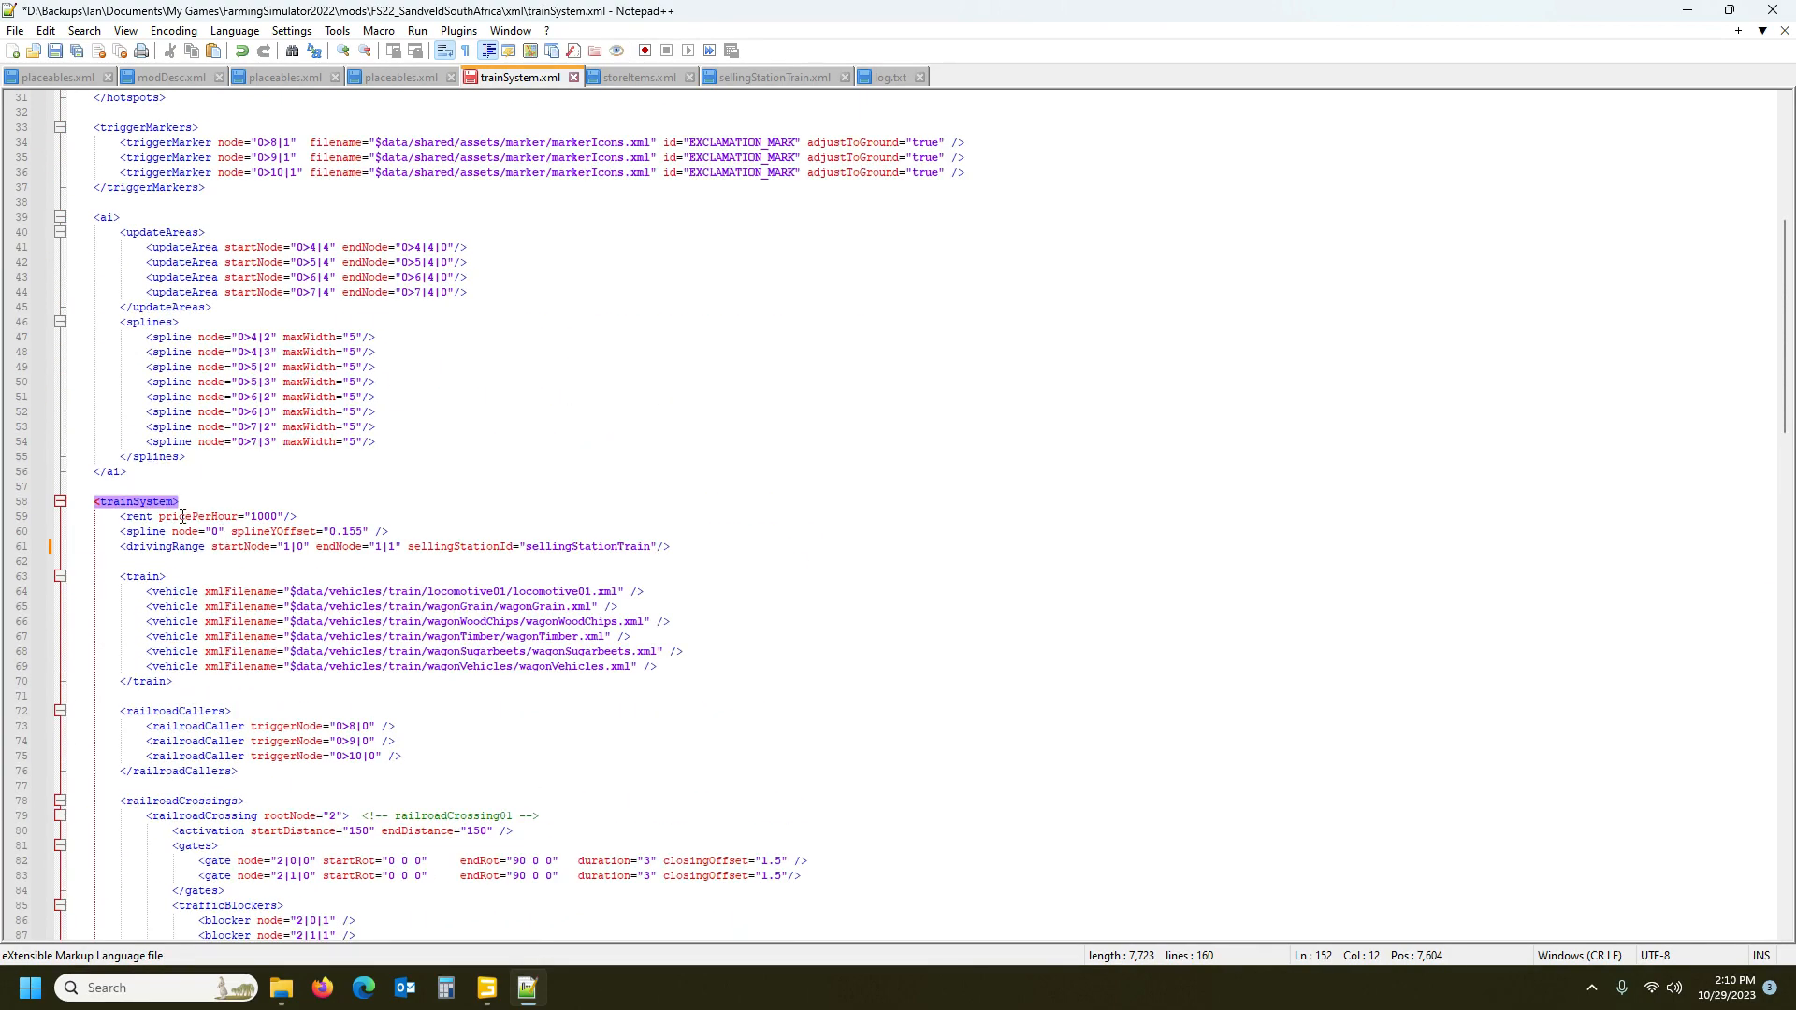
scroll(182, 511, "down", 20)
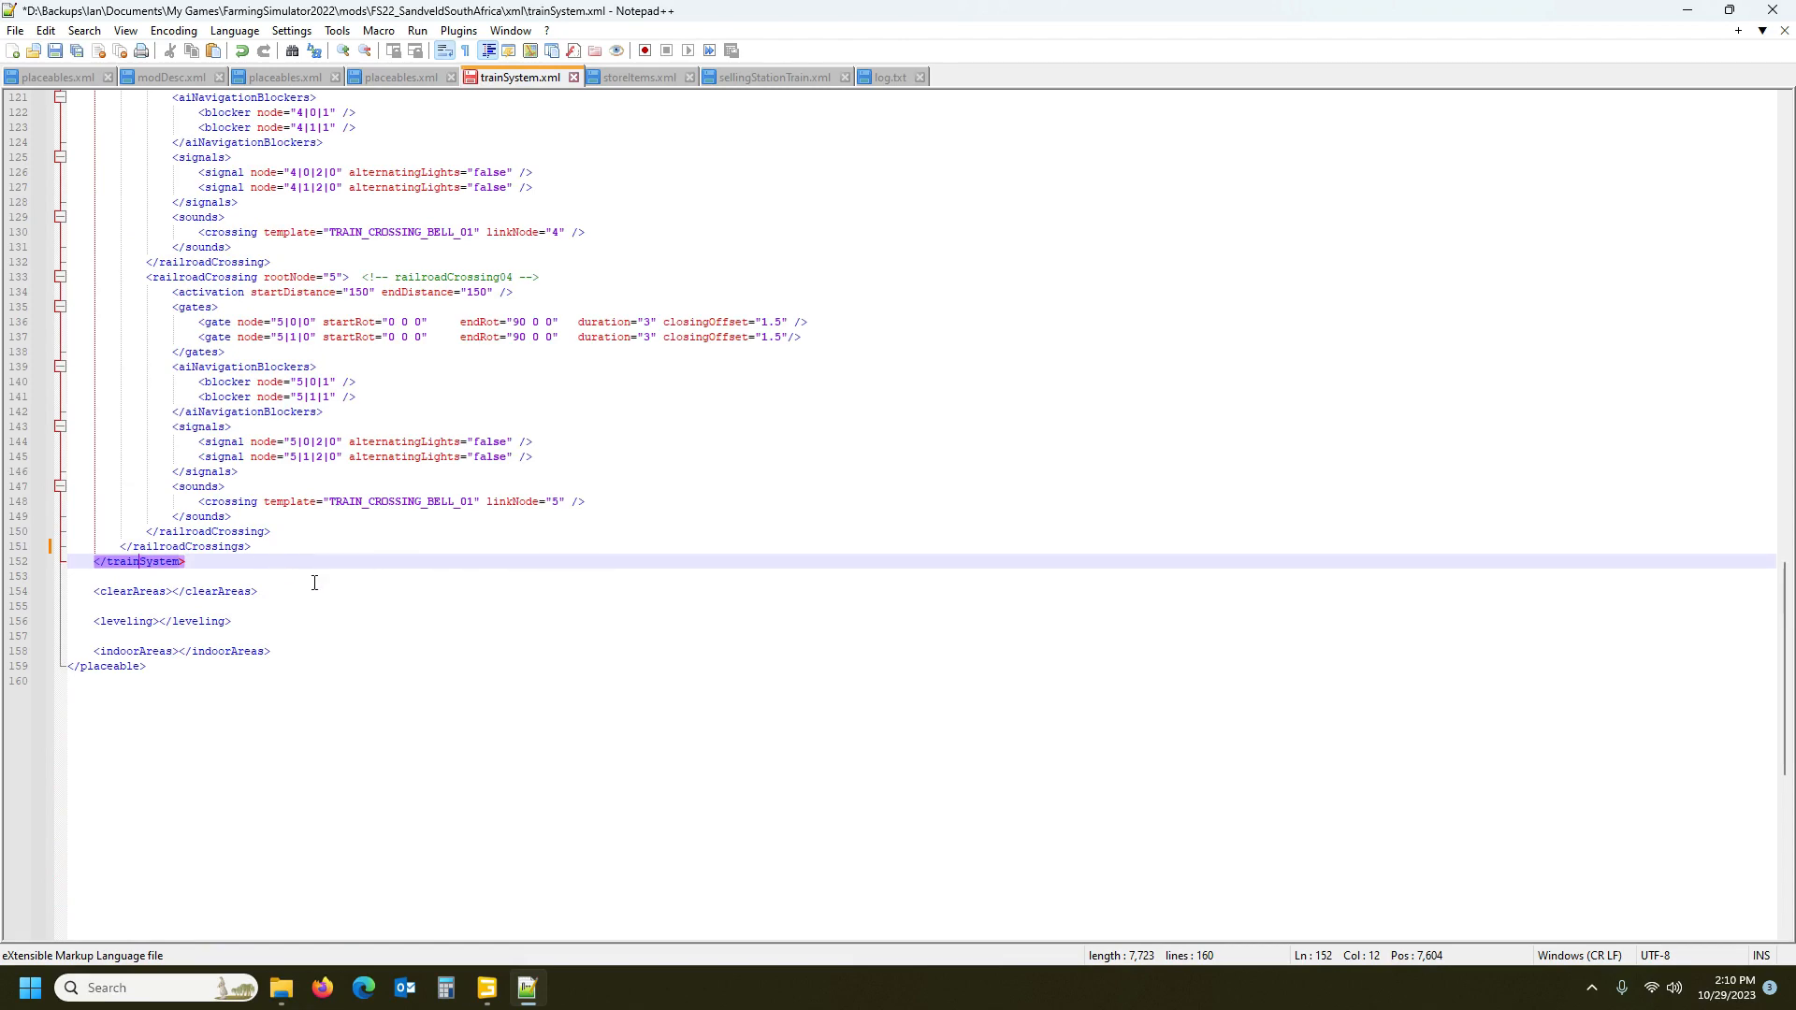
scroll(214, 491, "down", 3)
scroll(147, 500, "up", 13)
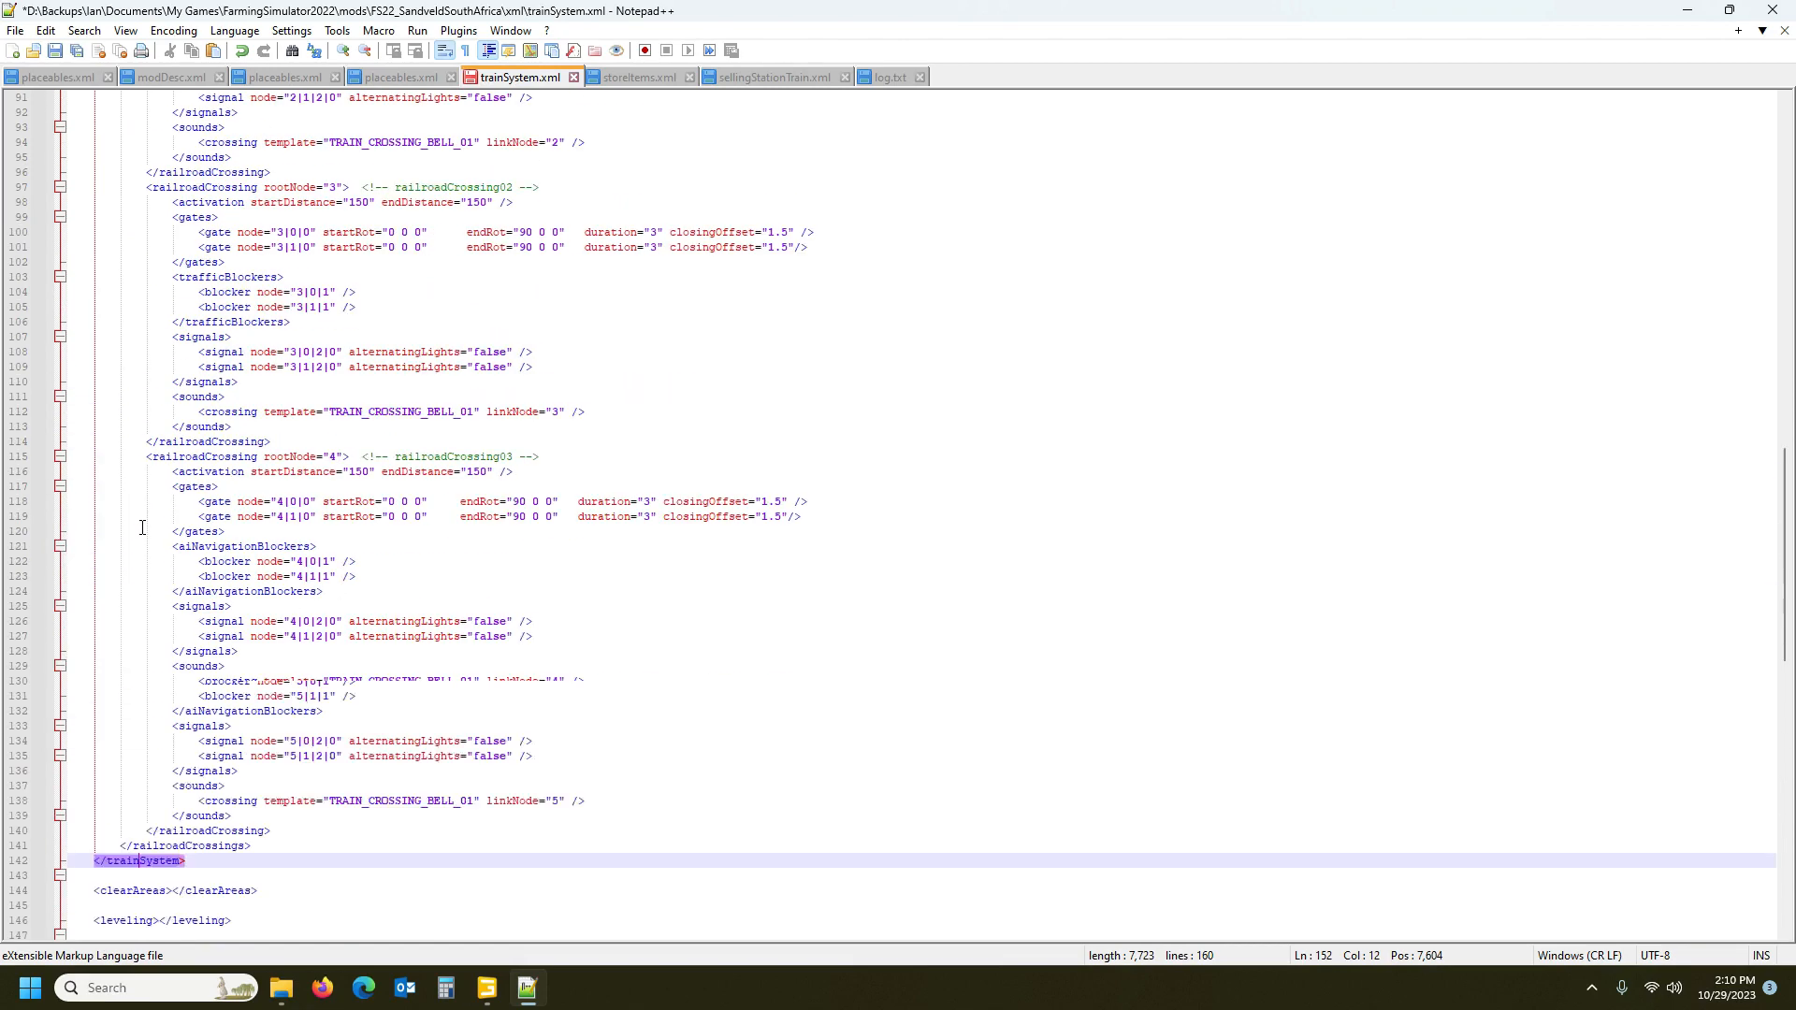
left_click(57, 52)
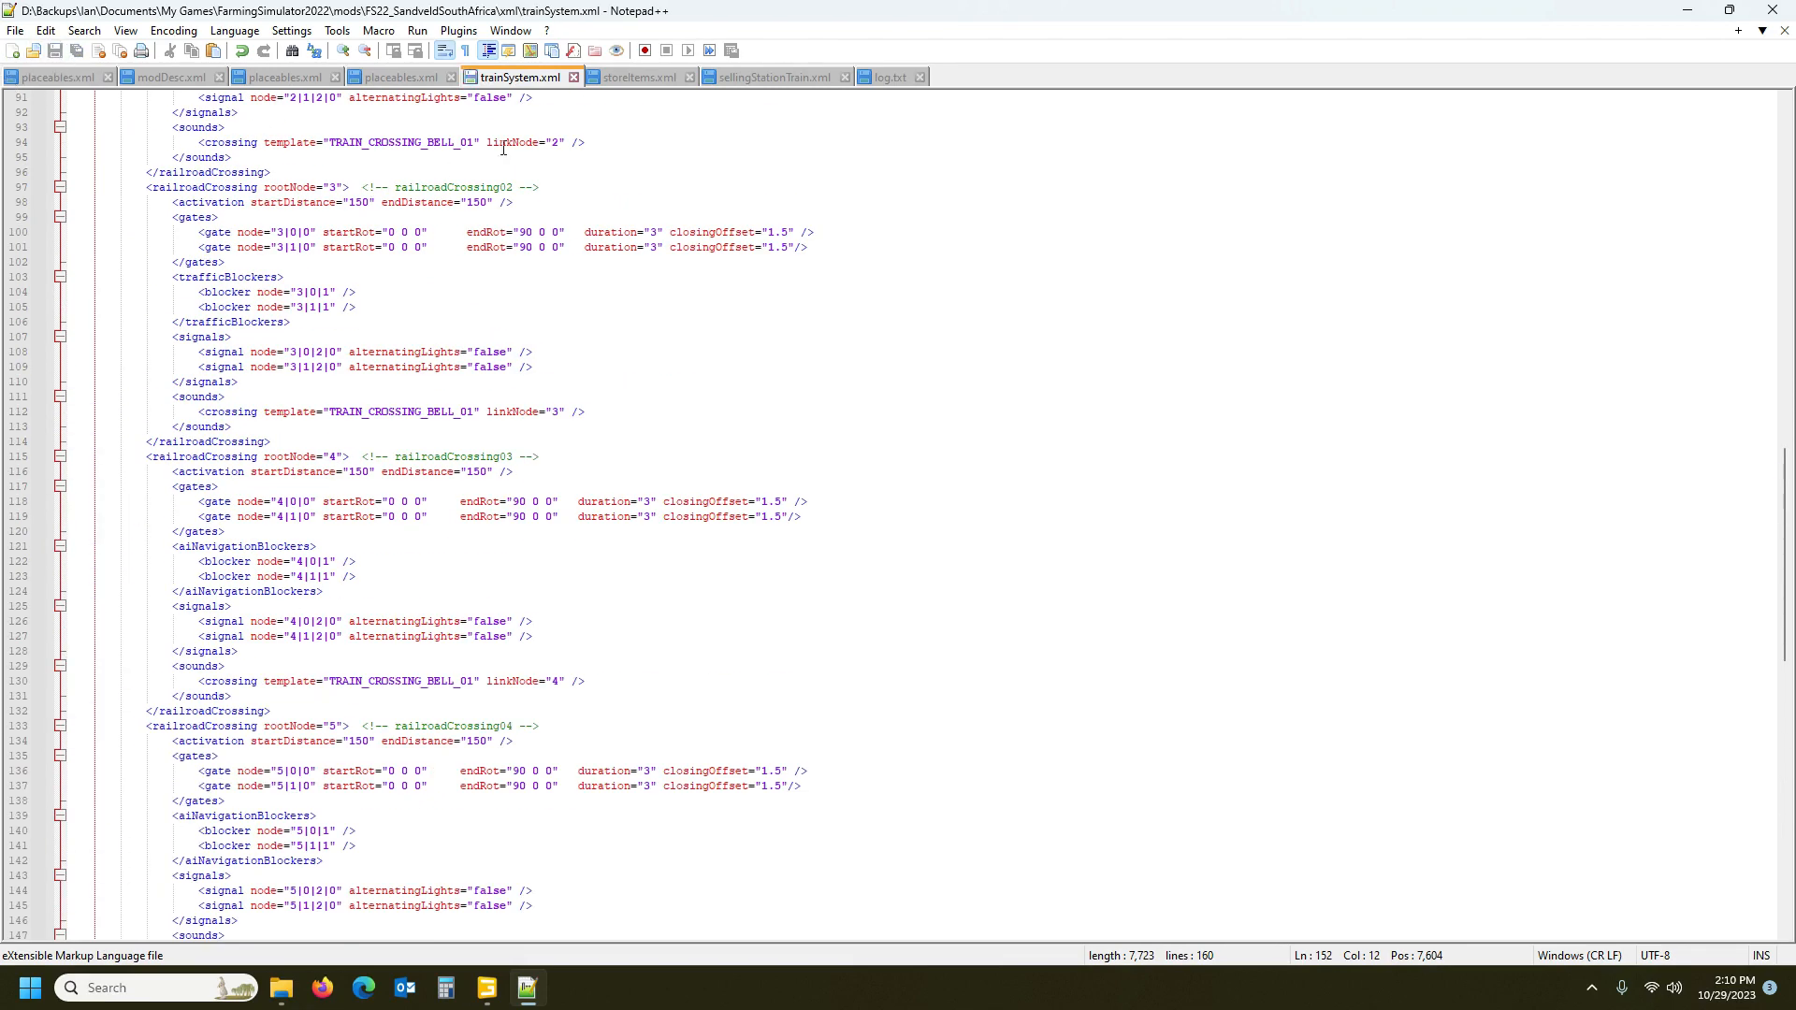
left_click(1591, 988)
right_click(1666, 930)
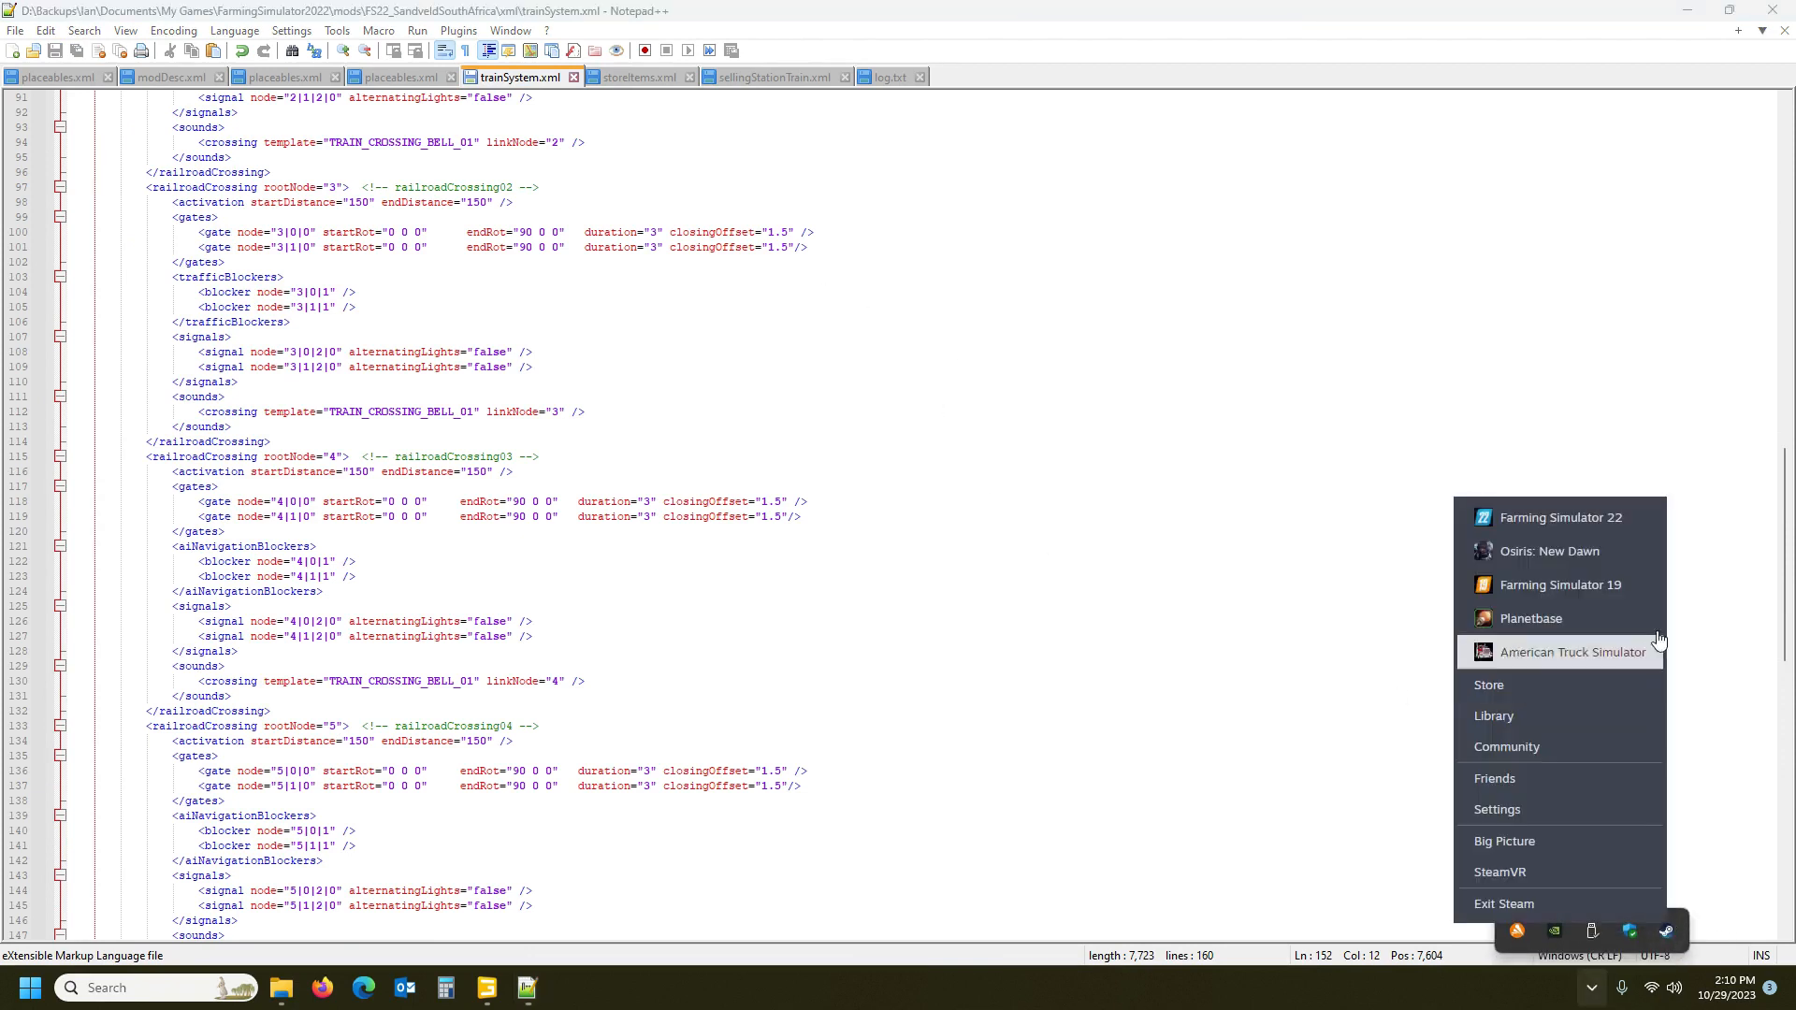
left_click(1620, 522)
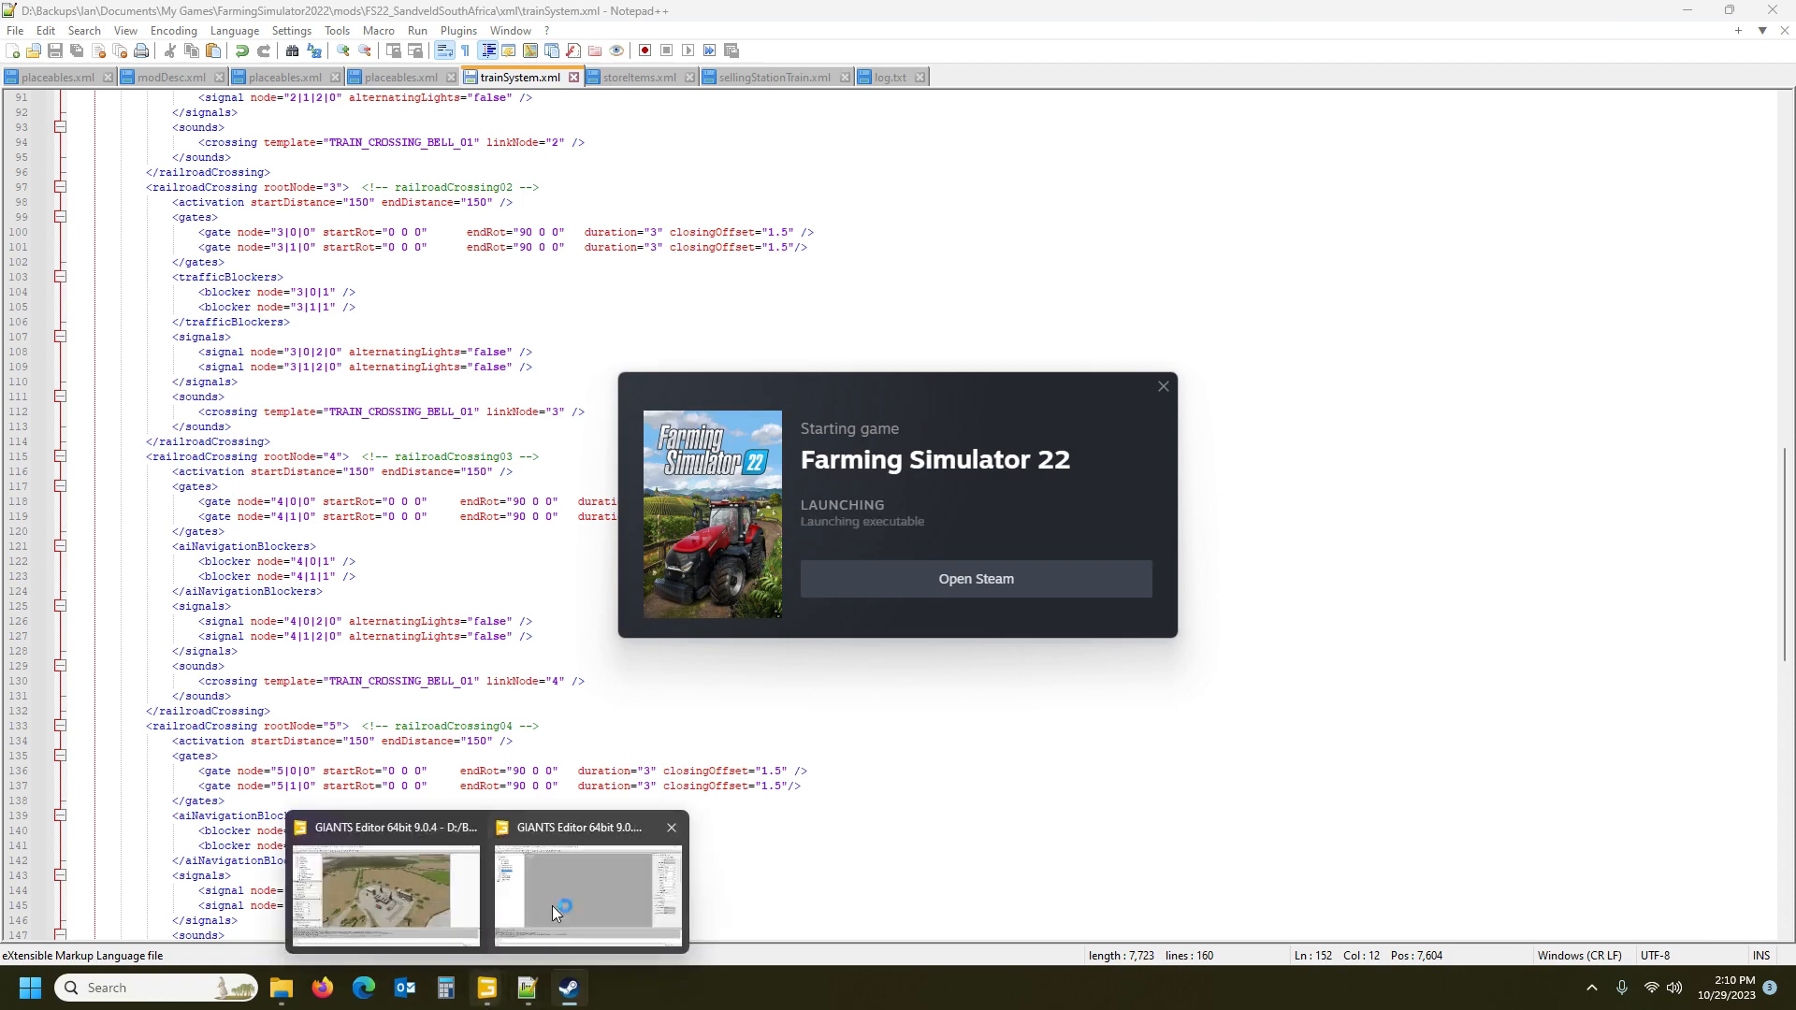
mouse_move(493, 1003)
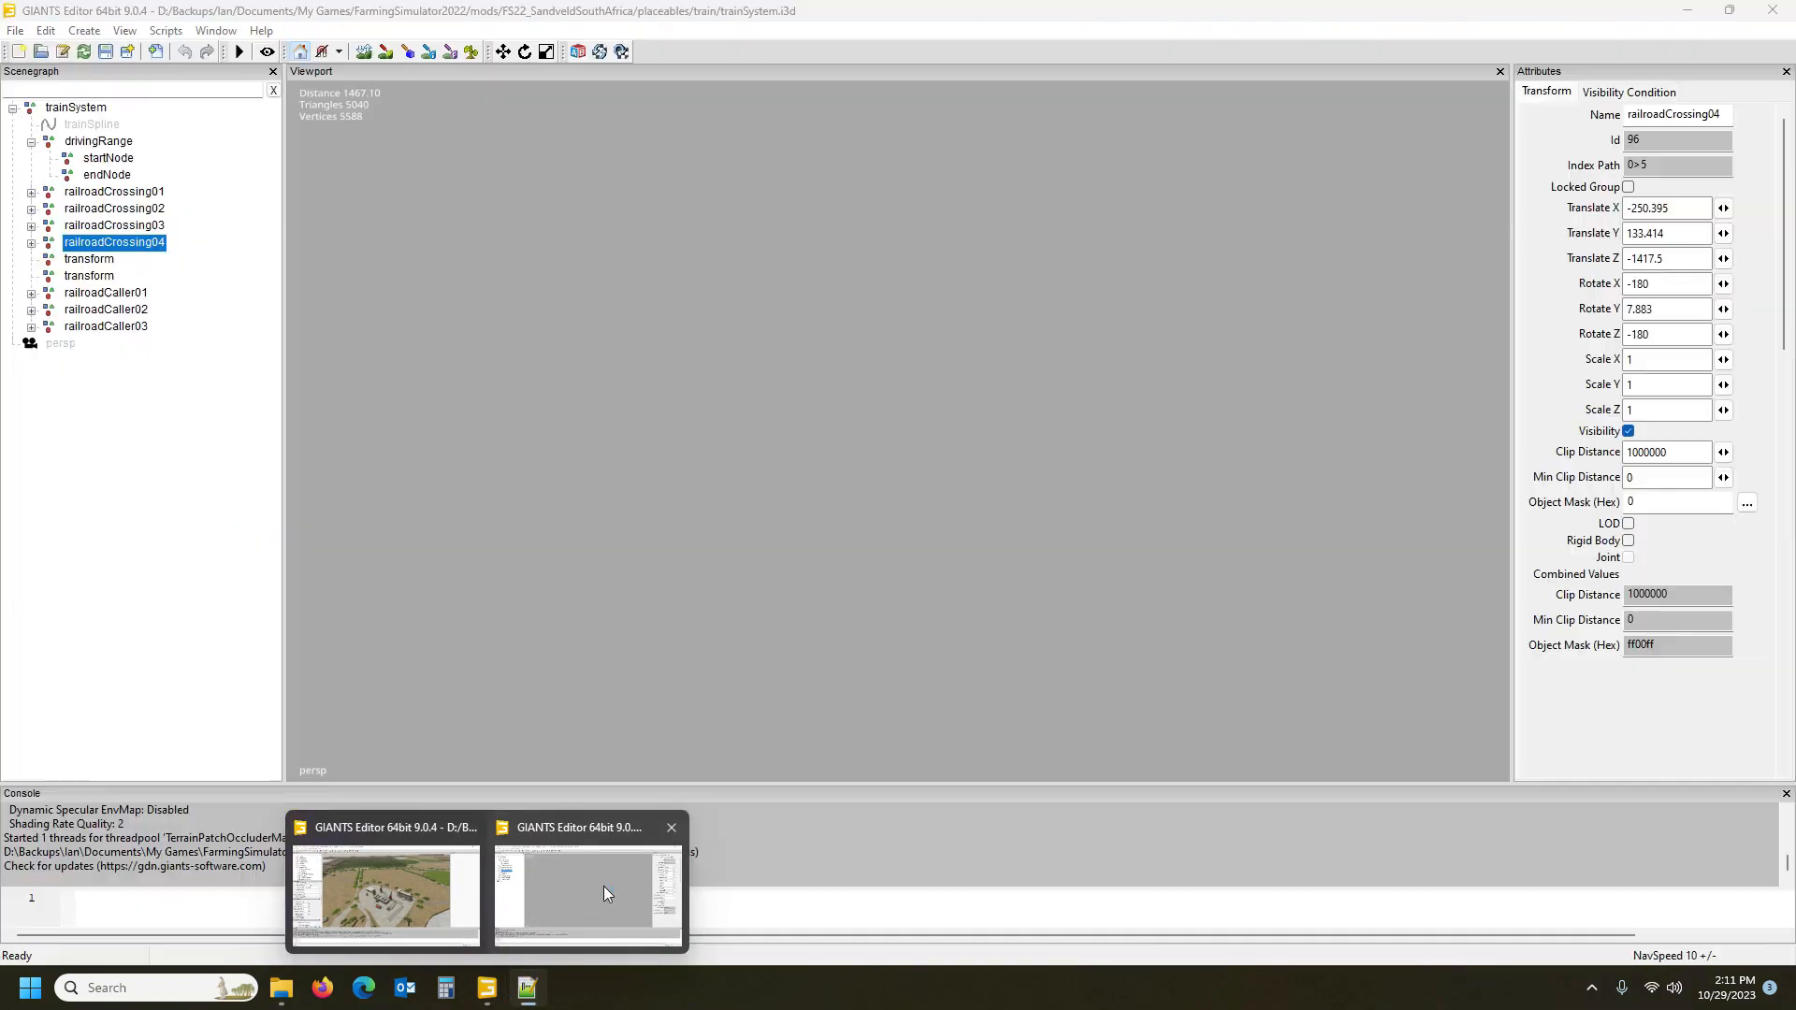
left_click(604, 886)
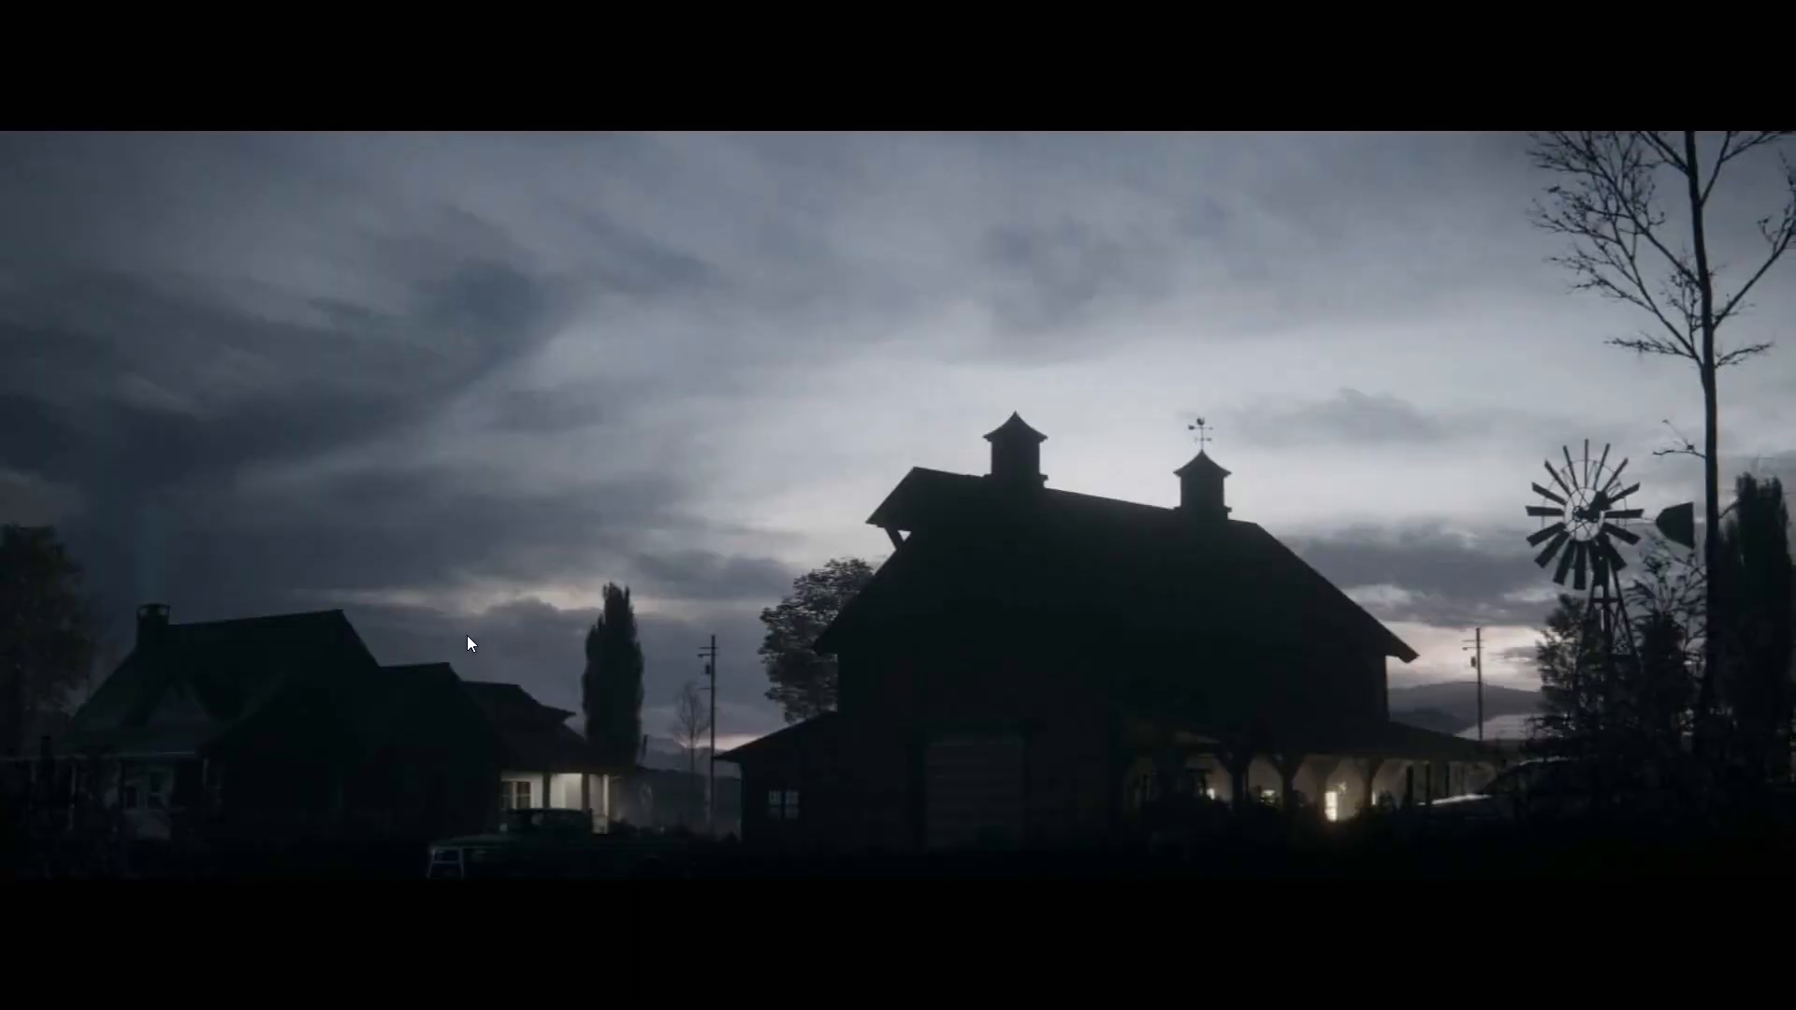
left_click(465, 642)
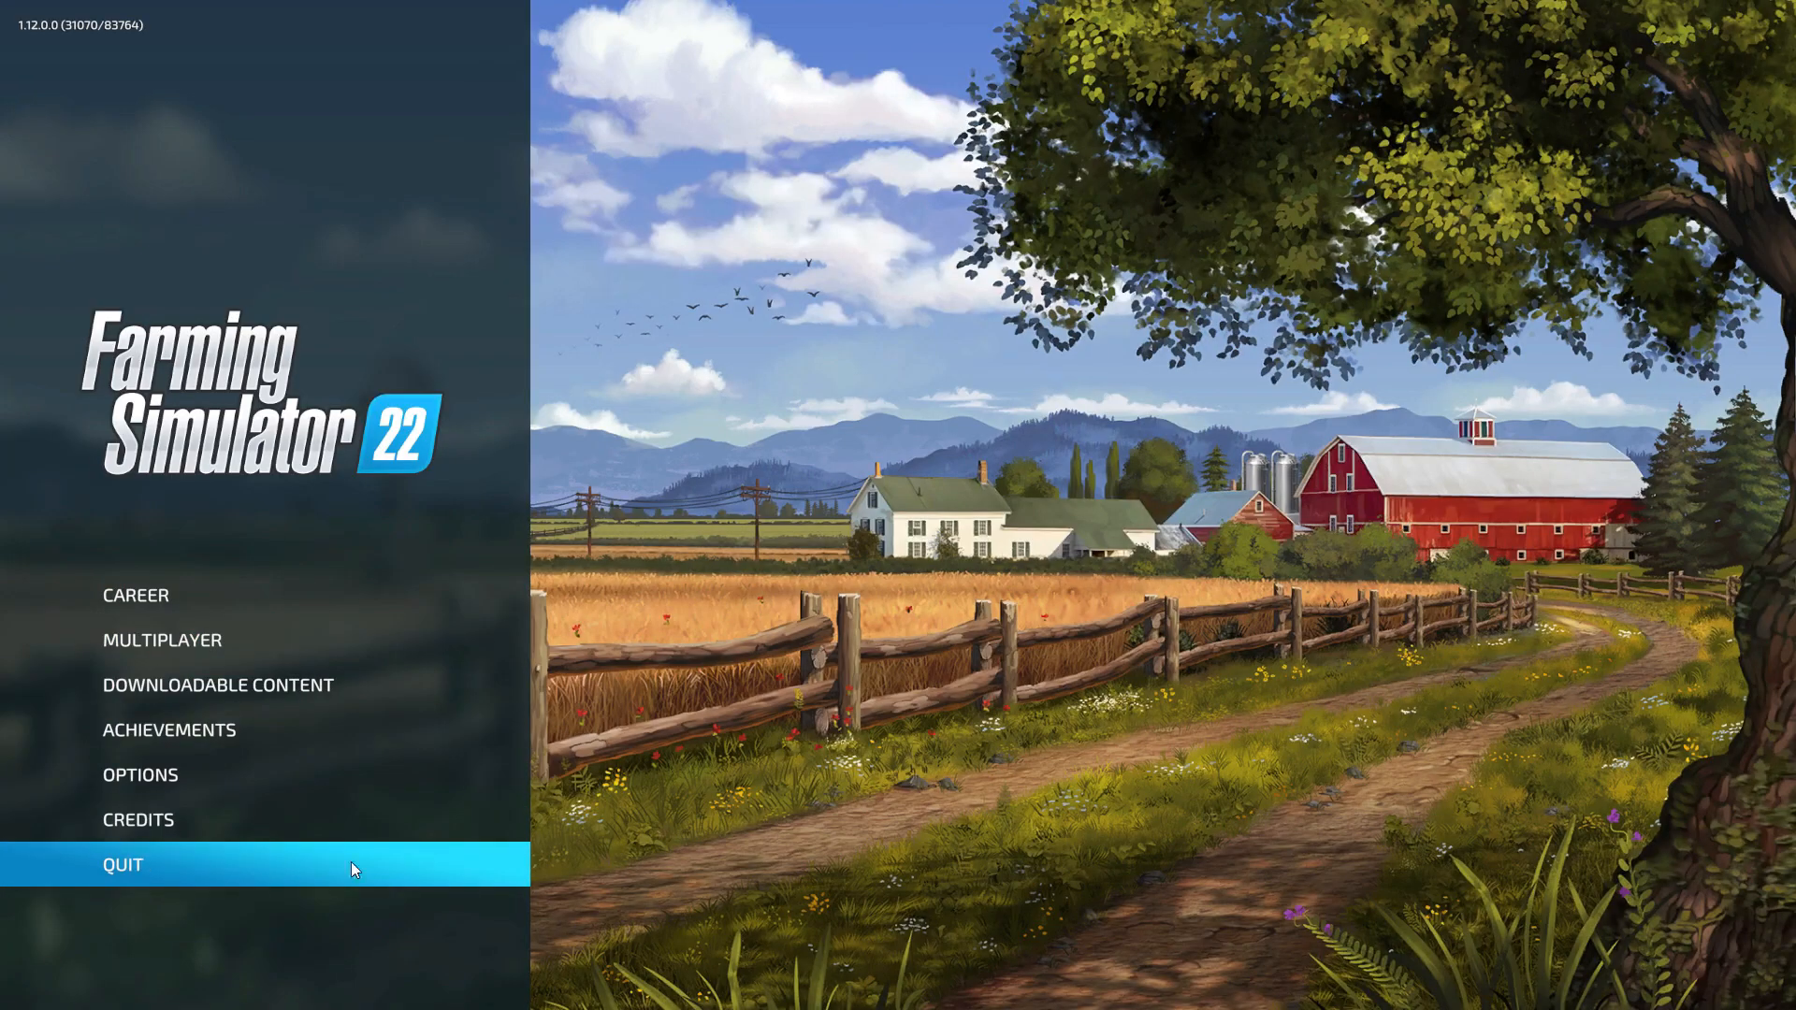
left_click(181, 873)
Close the GIANTS Editor window holding trainSystem.i3d and minimize the one holding map.i3d
mouse_move(493, 991)
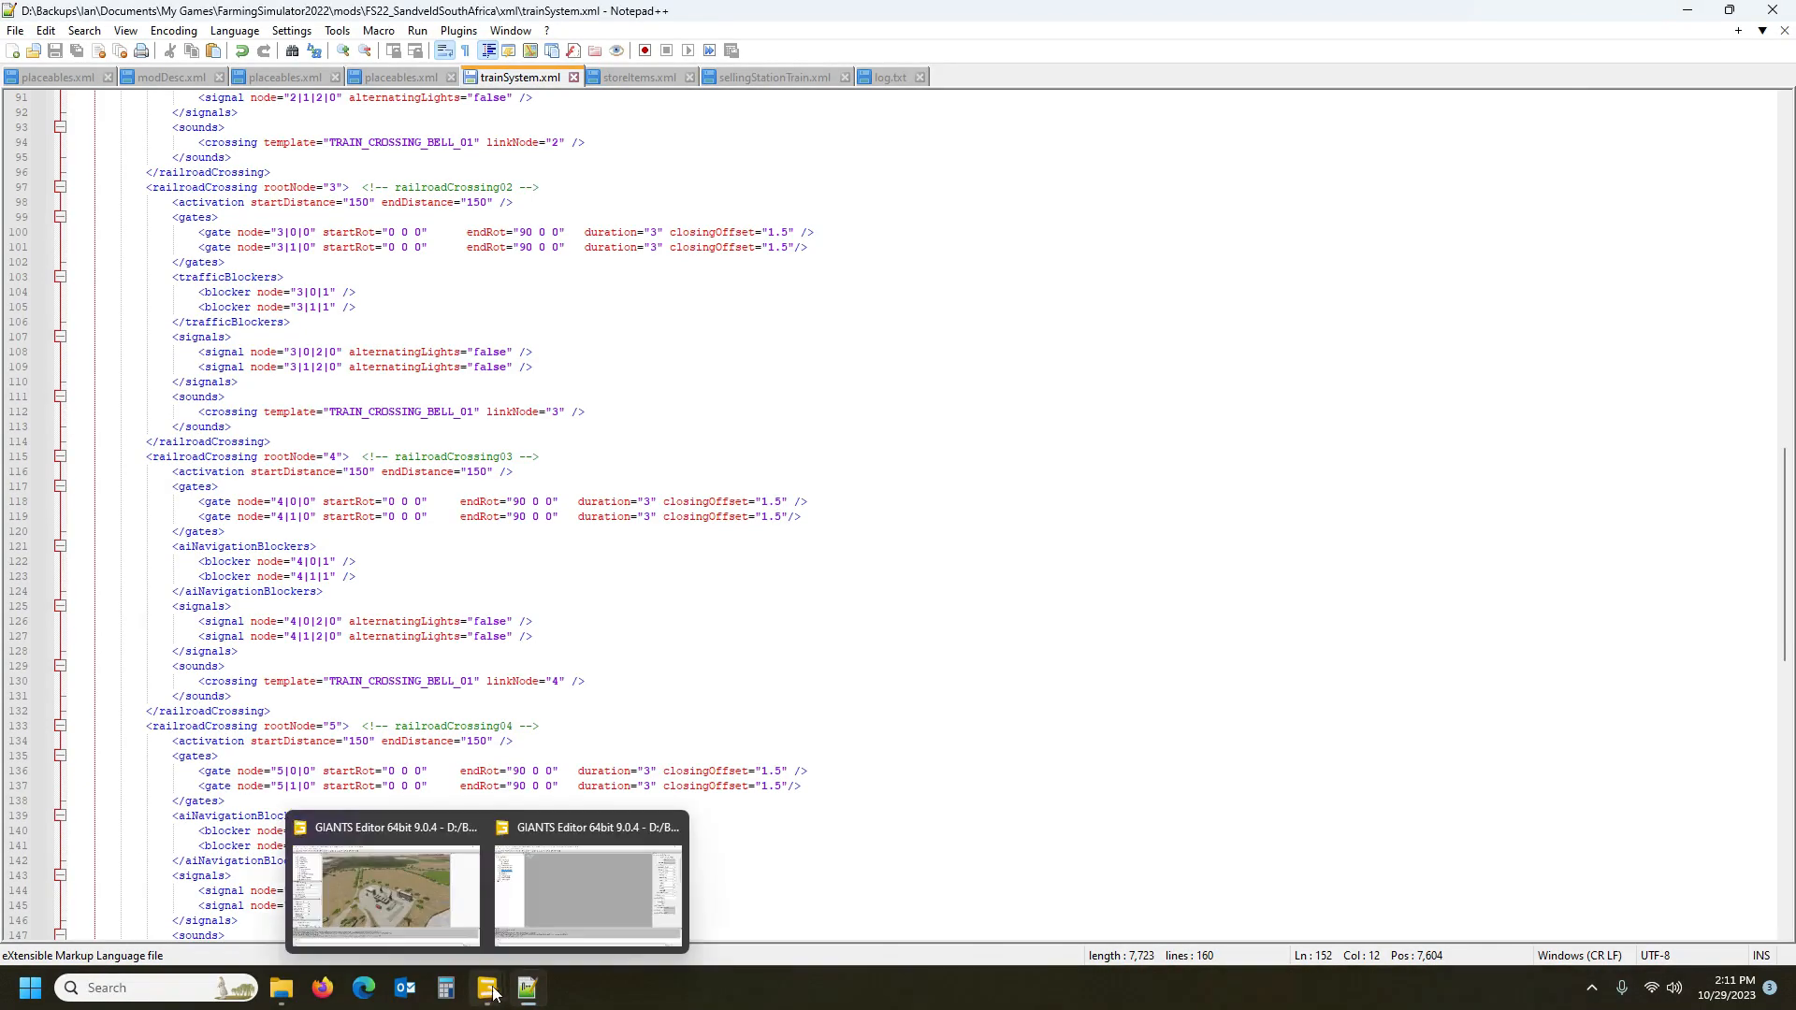
left_click(587, 894)
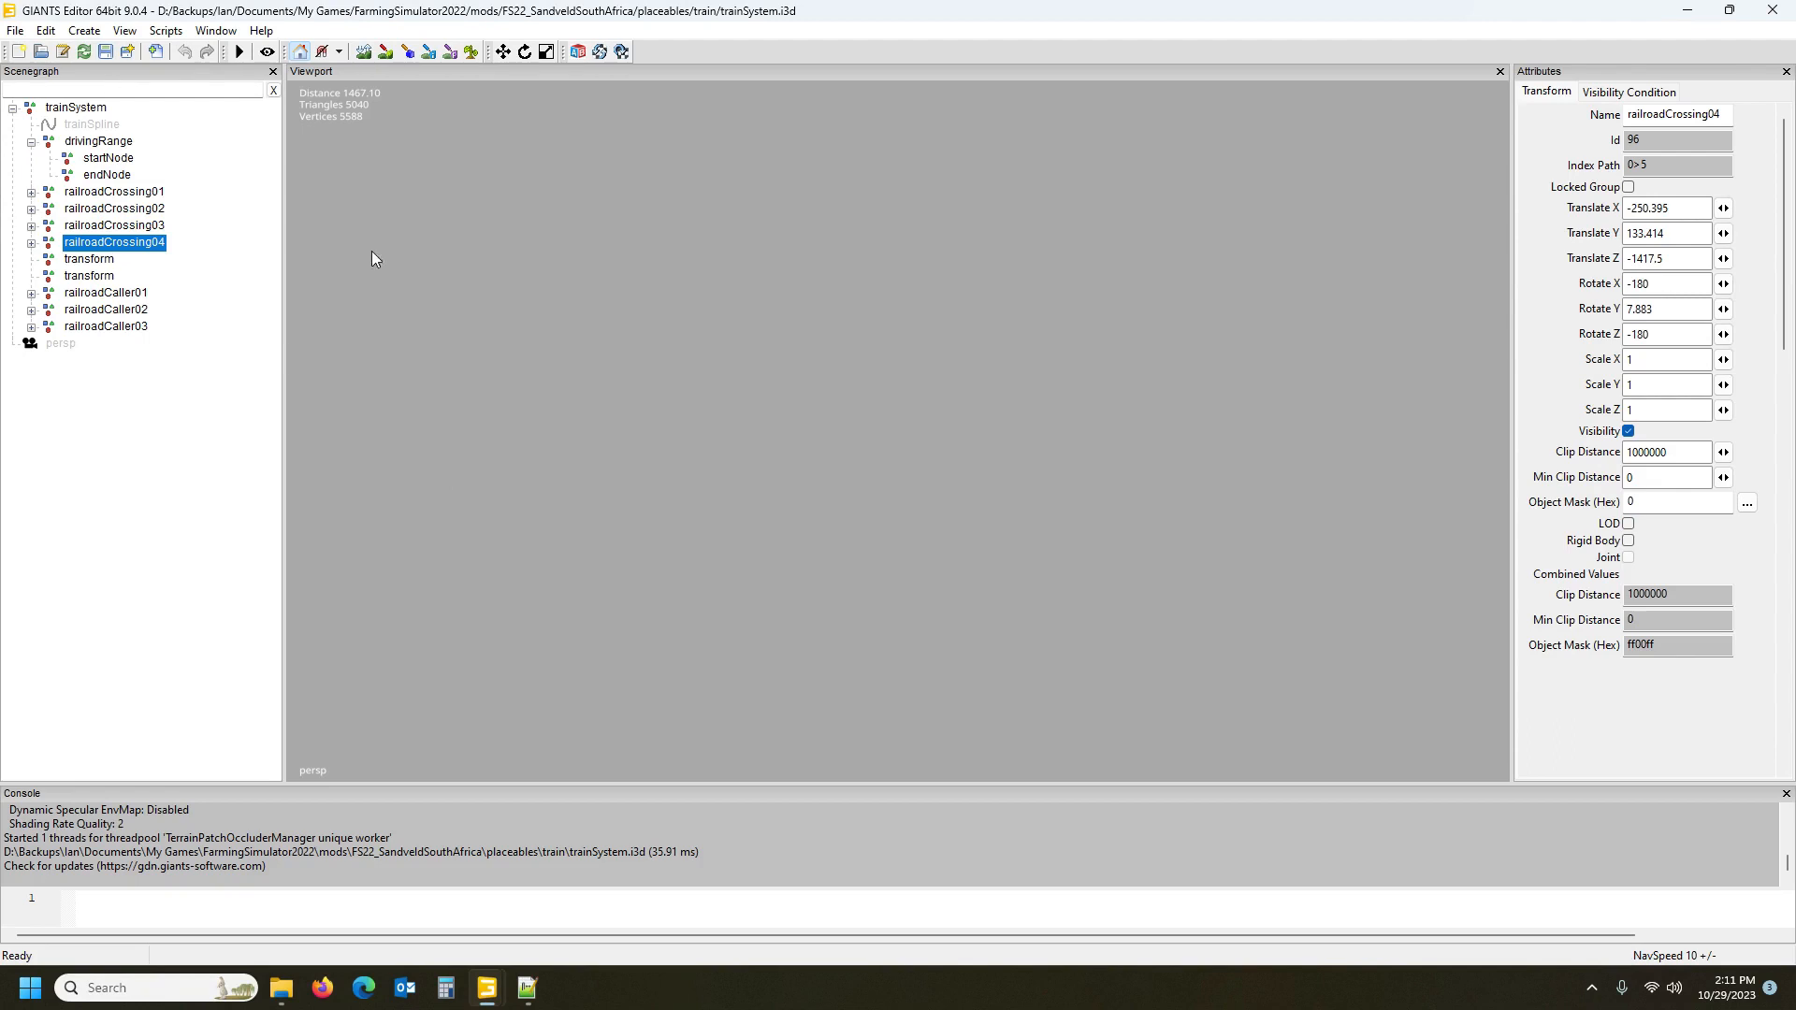
left_click(1774, 12)
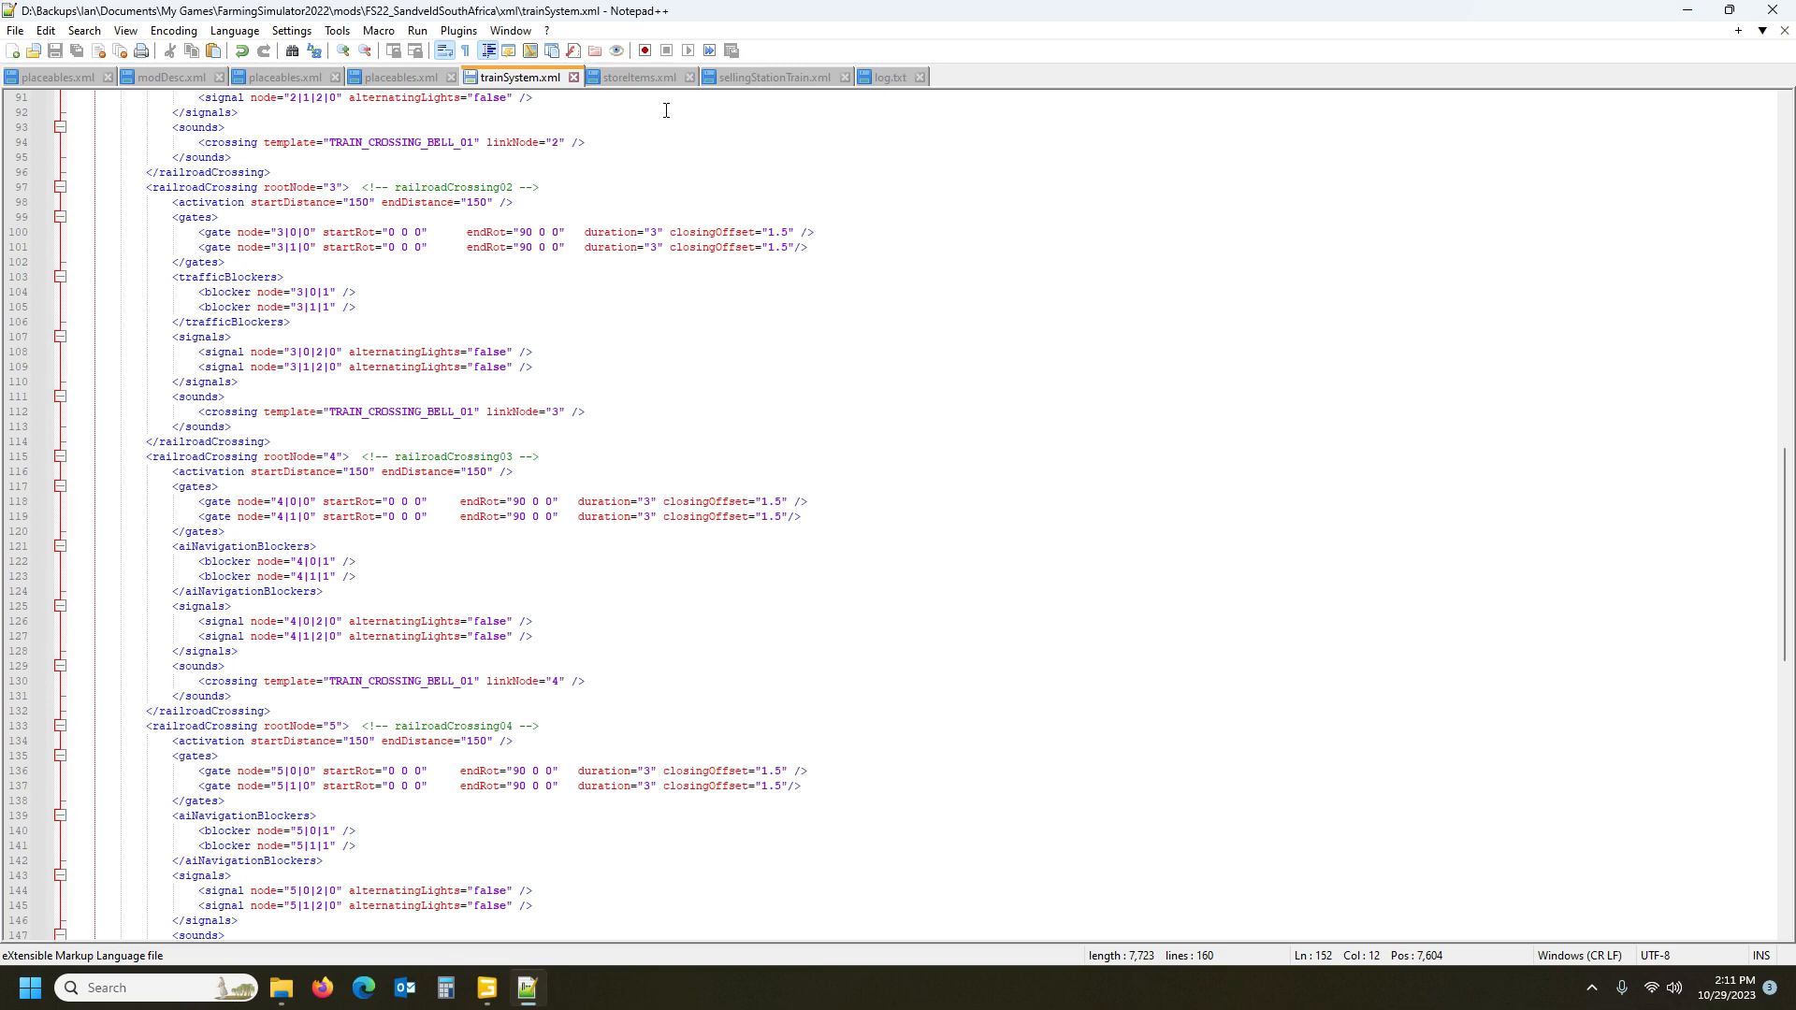
mouse_move(489, 992)
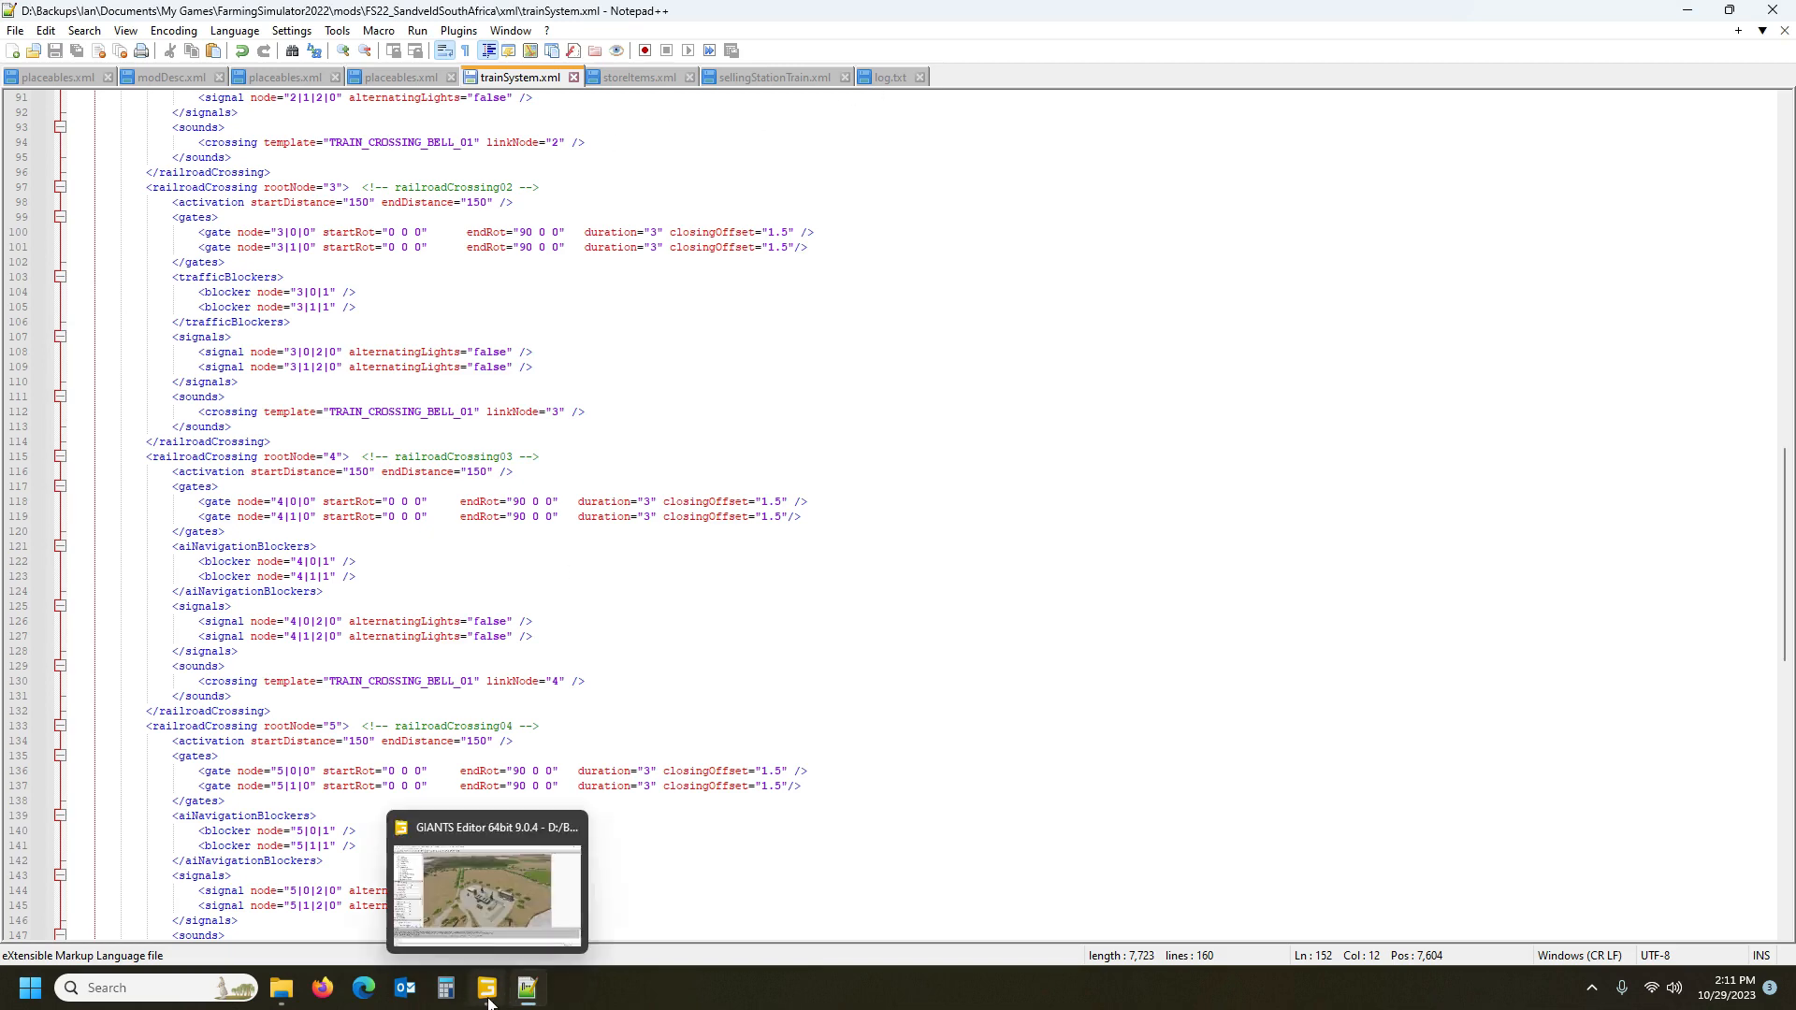
mouse_move(506, 900)
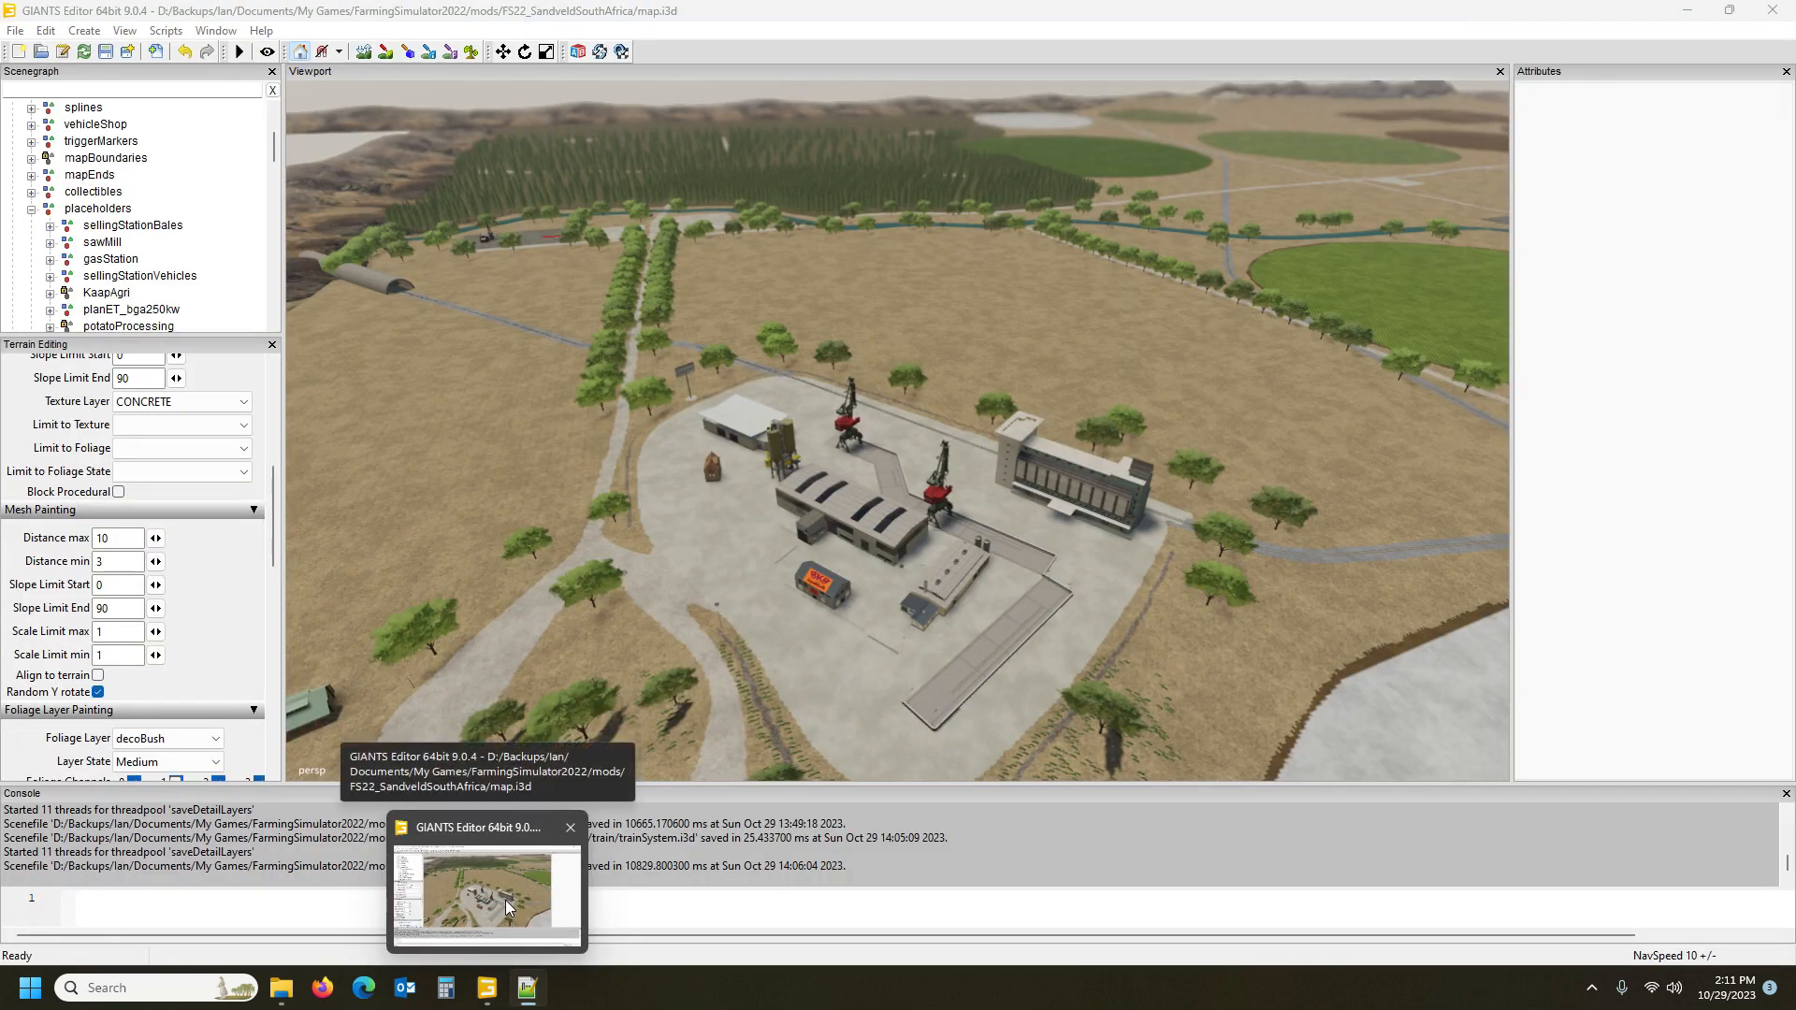
left_click(505, 900)
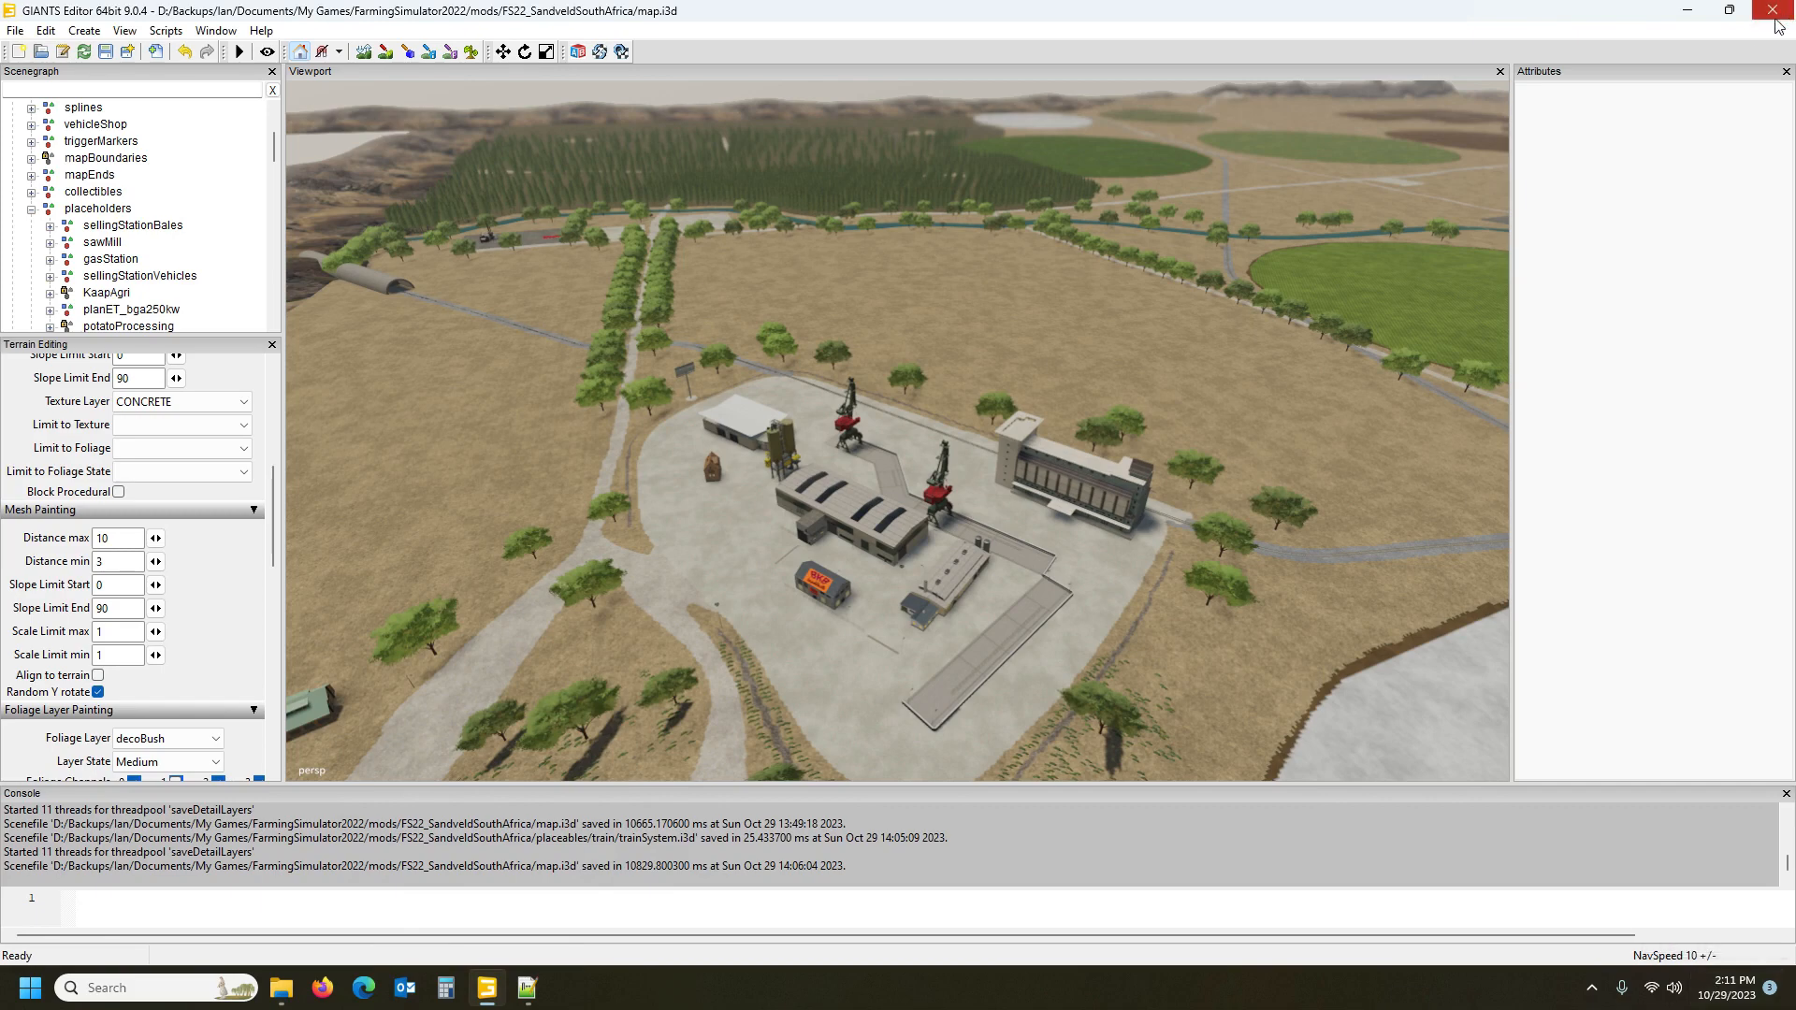
left_click(1688, 10)
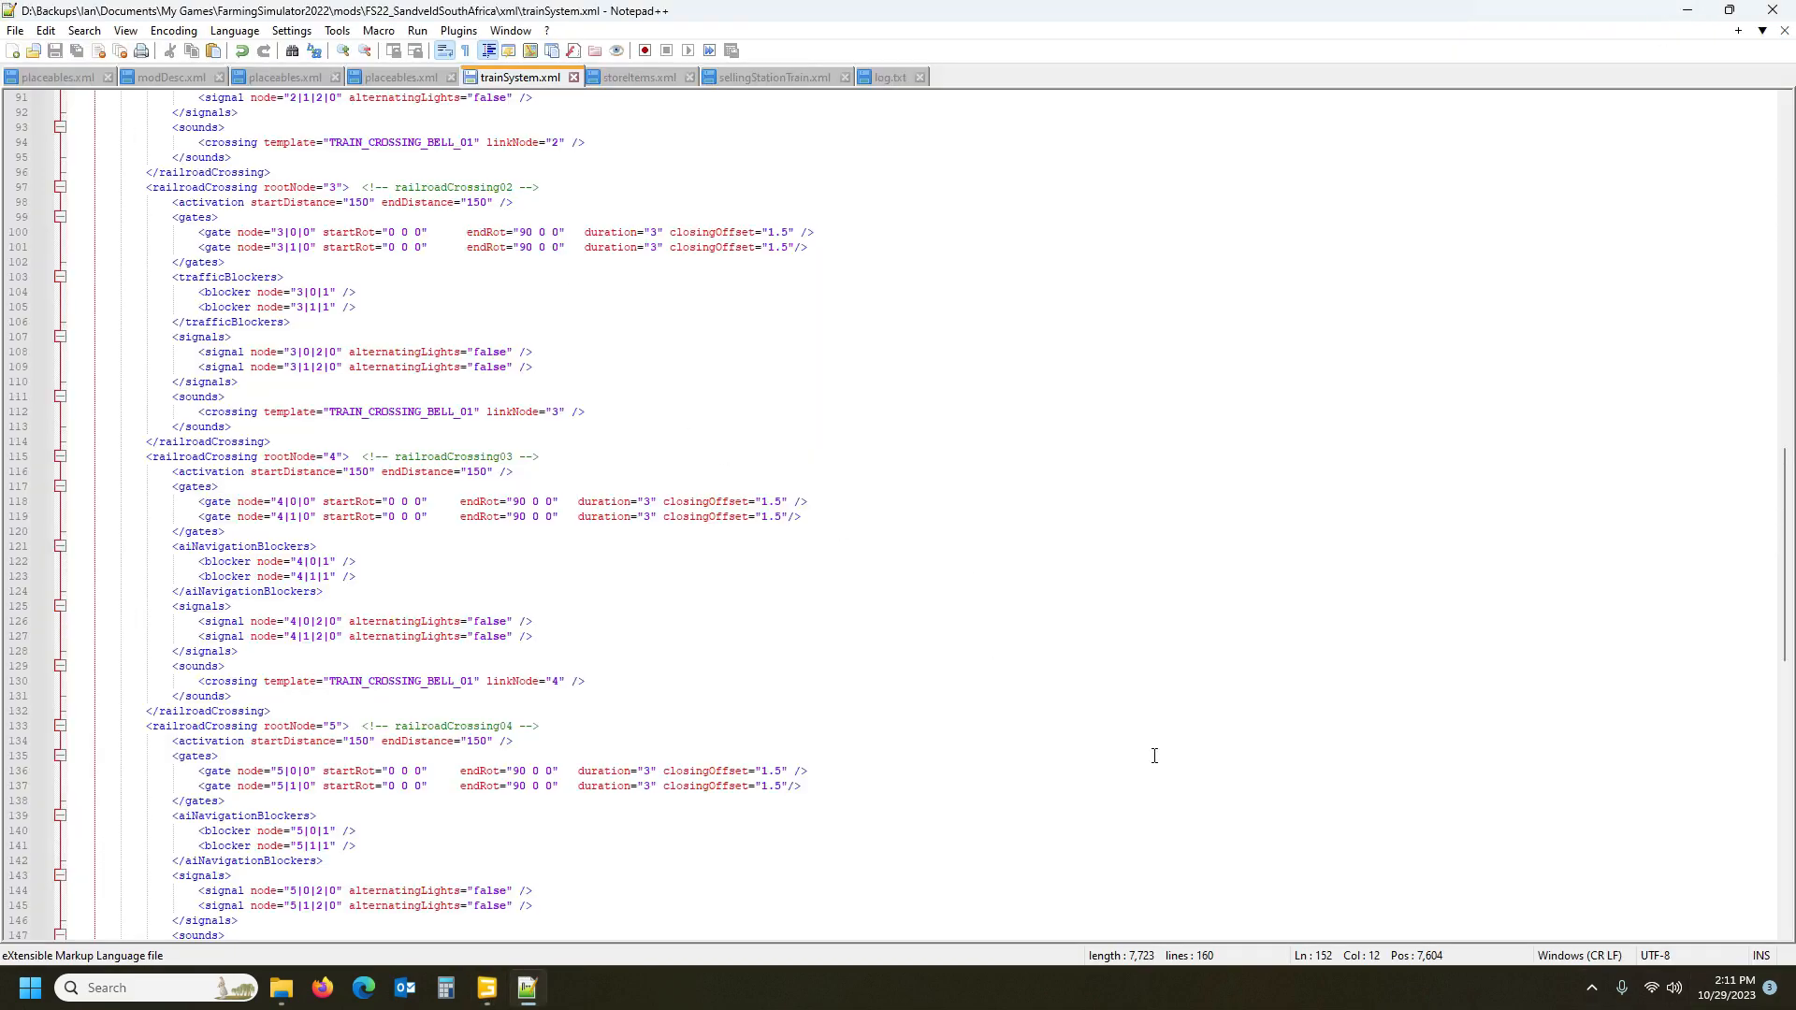
Launch Farming Simulator 22 through Steam
left_click(1592, 988)
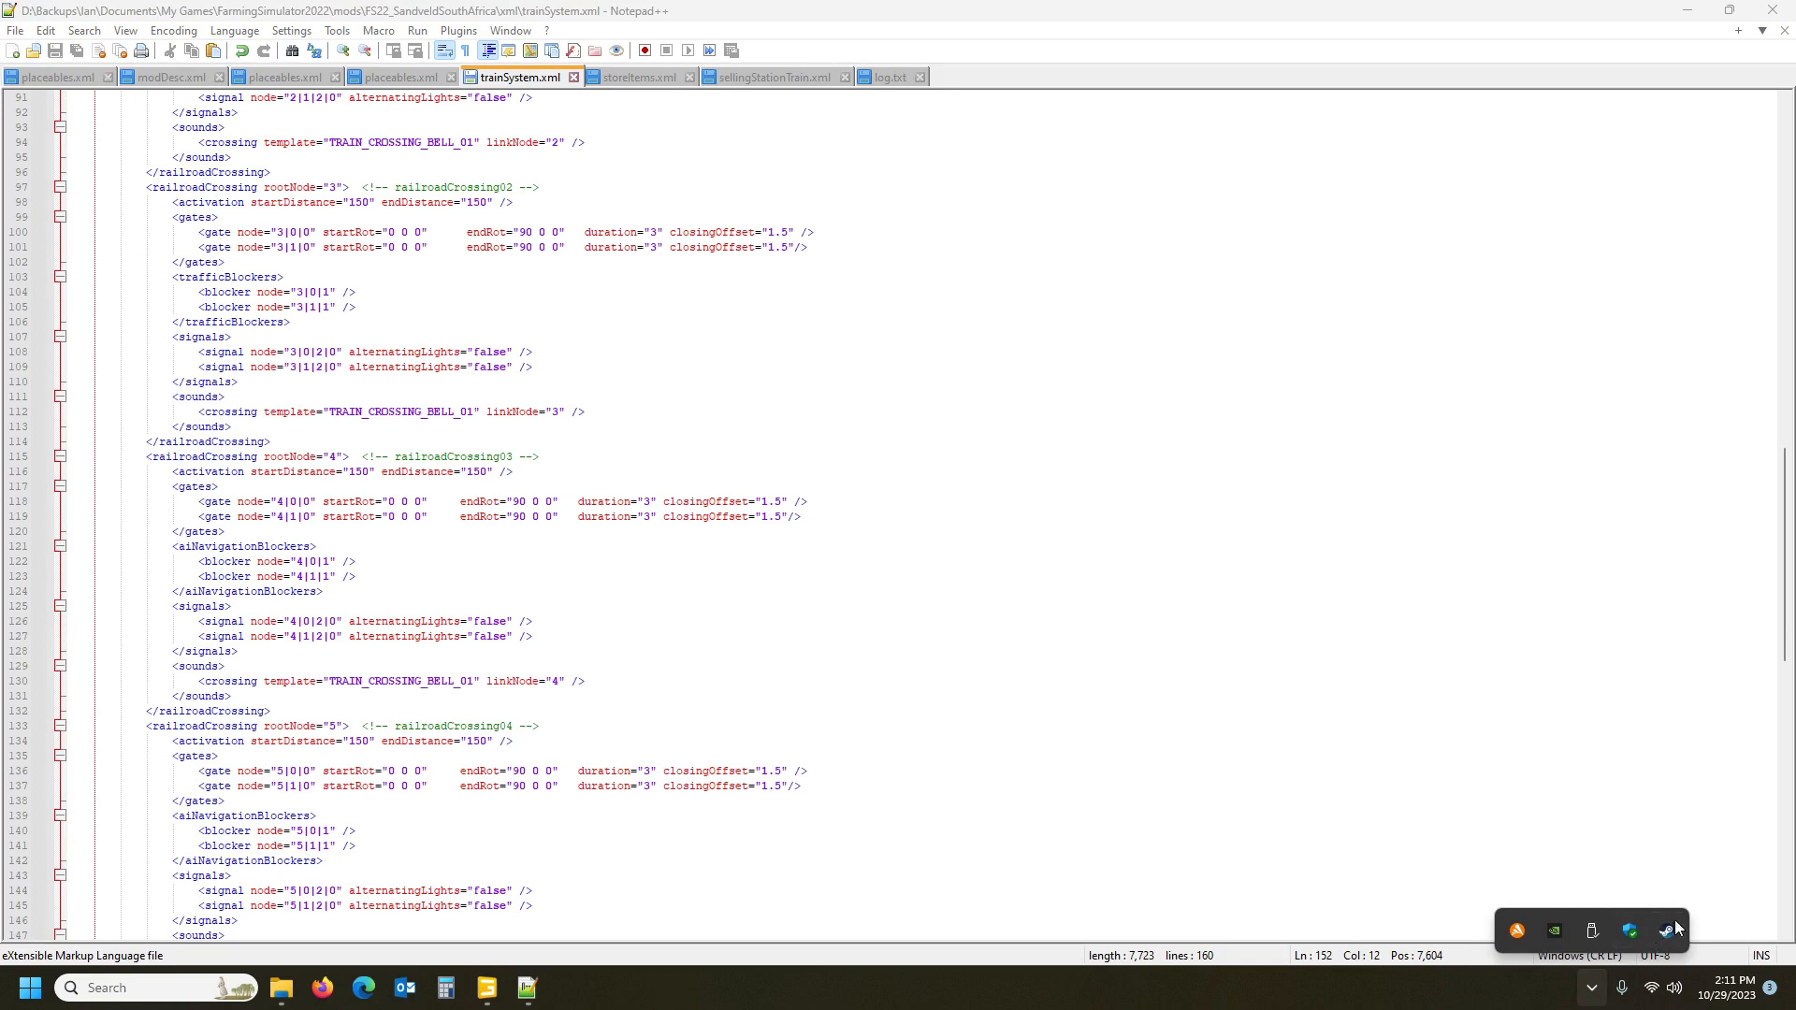
right_click(1666, 930)
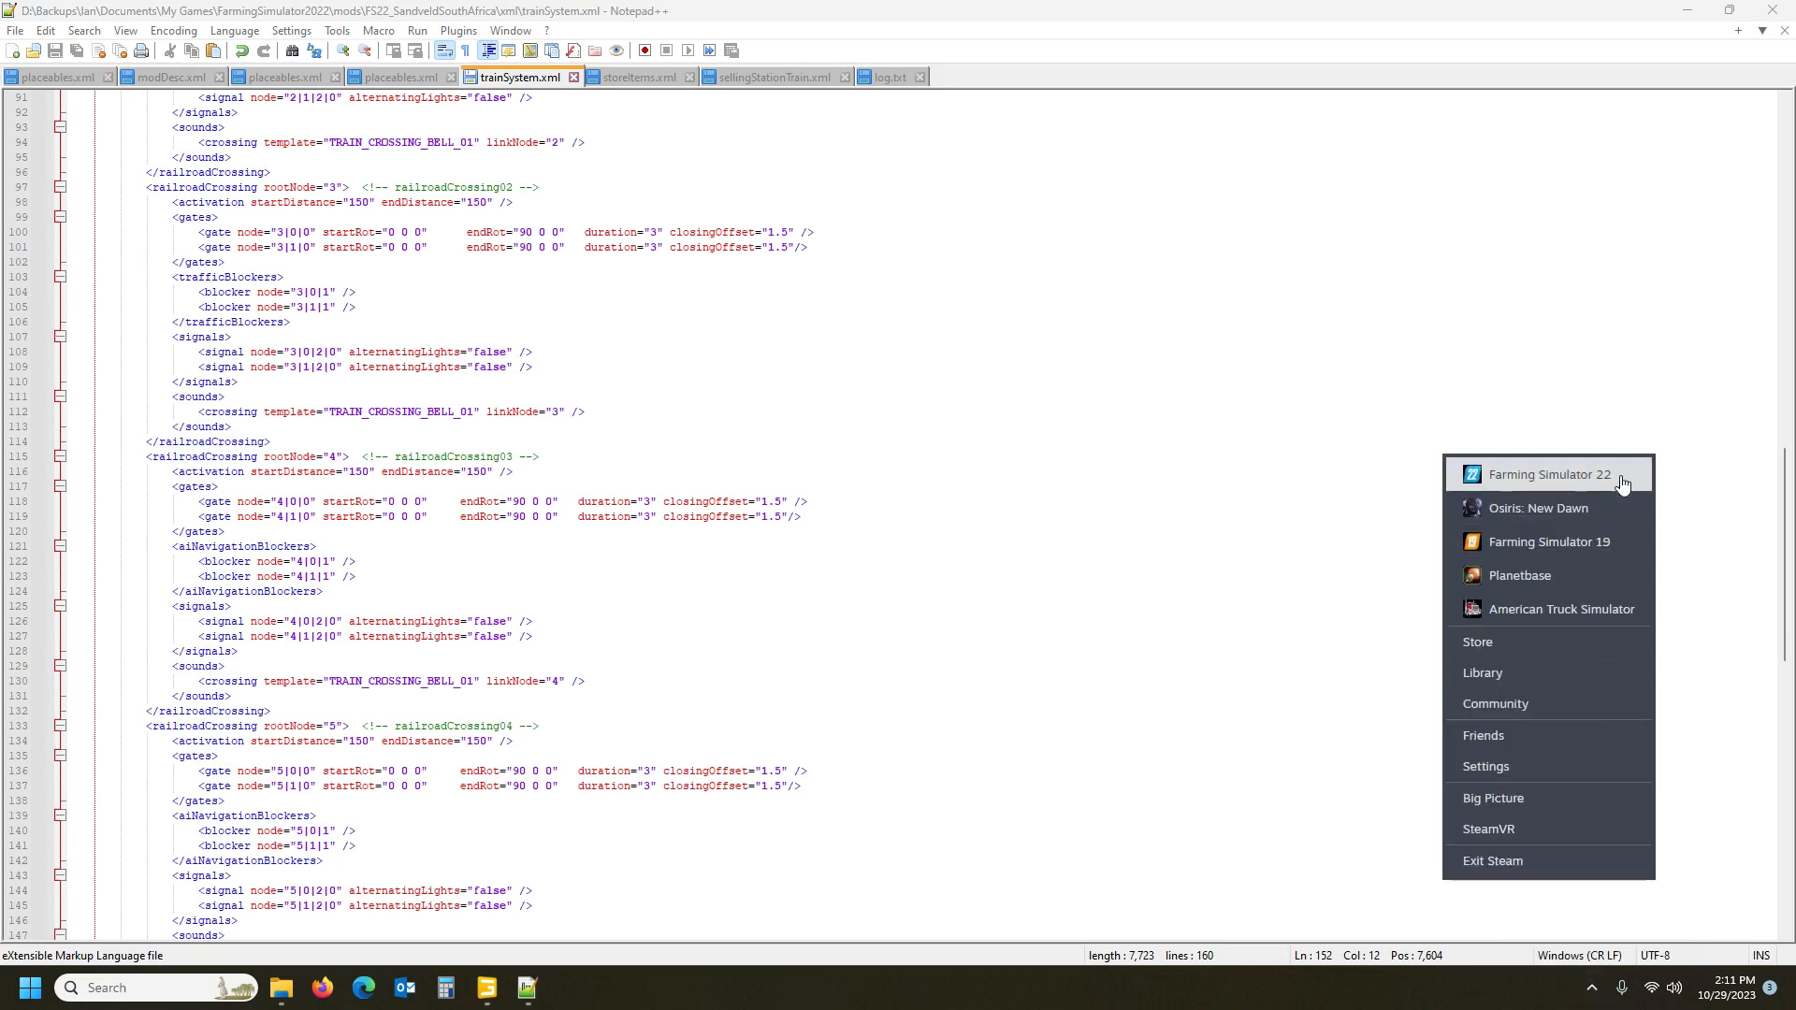
left_click(1622, 483)
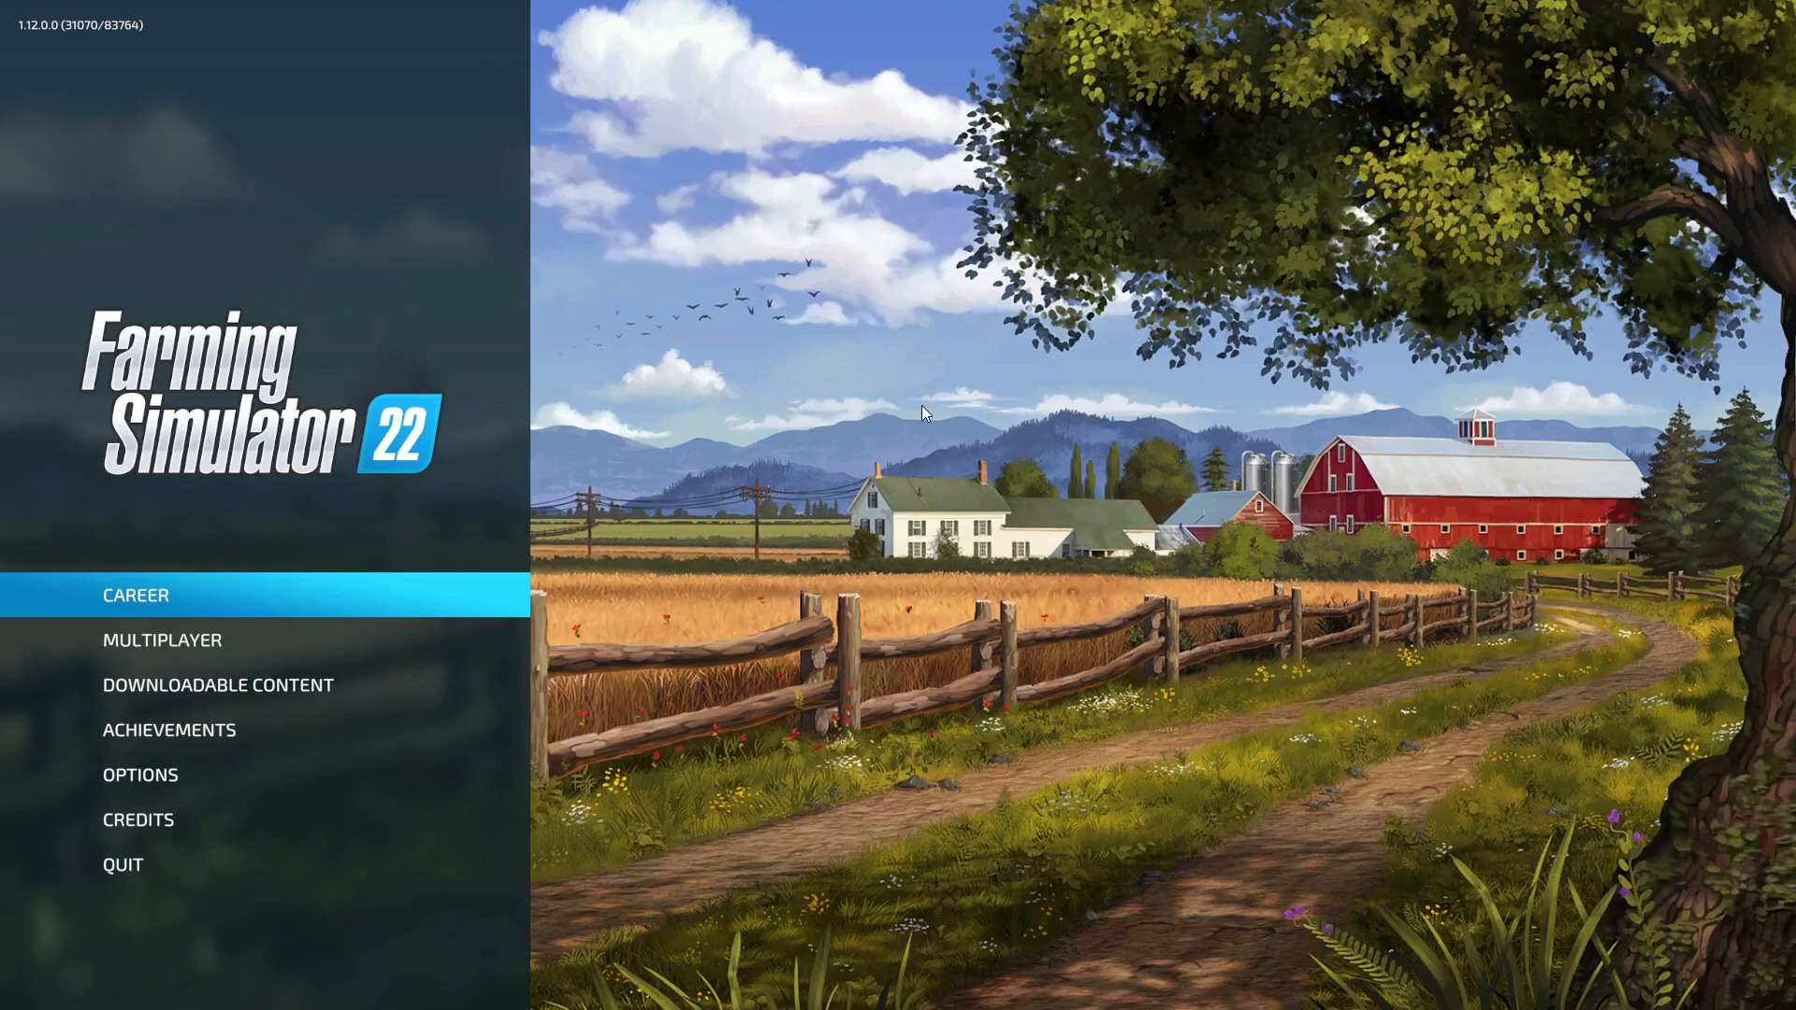
Set up a new career game on the Sandveld Sout Africa 4X map and show the log console over the mod selection
left_click(231, 598)
left_click(781, 505)
left_click(591, 502)
key("Right")
key("Right")
key("Right")
key("Right")
key("Right")
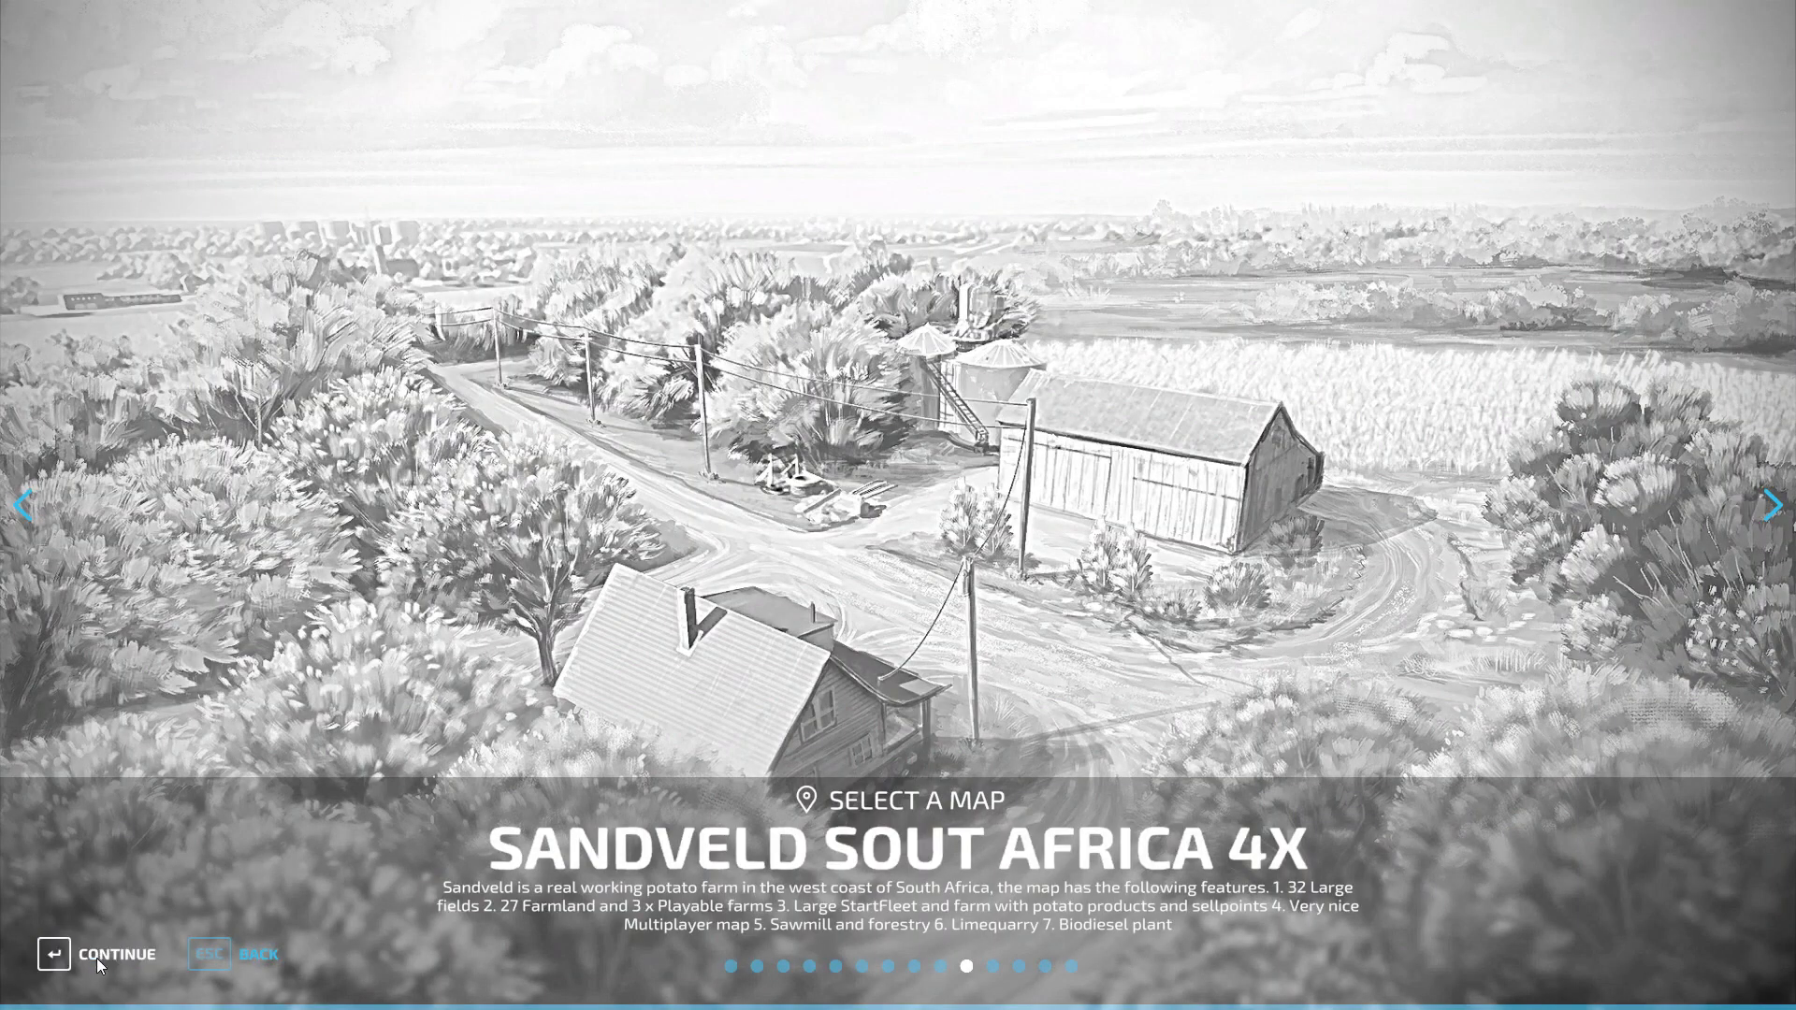
left_click(97, 958)
key("grave")
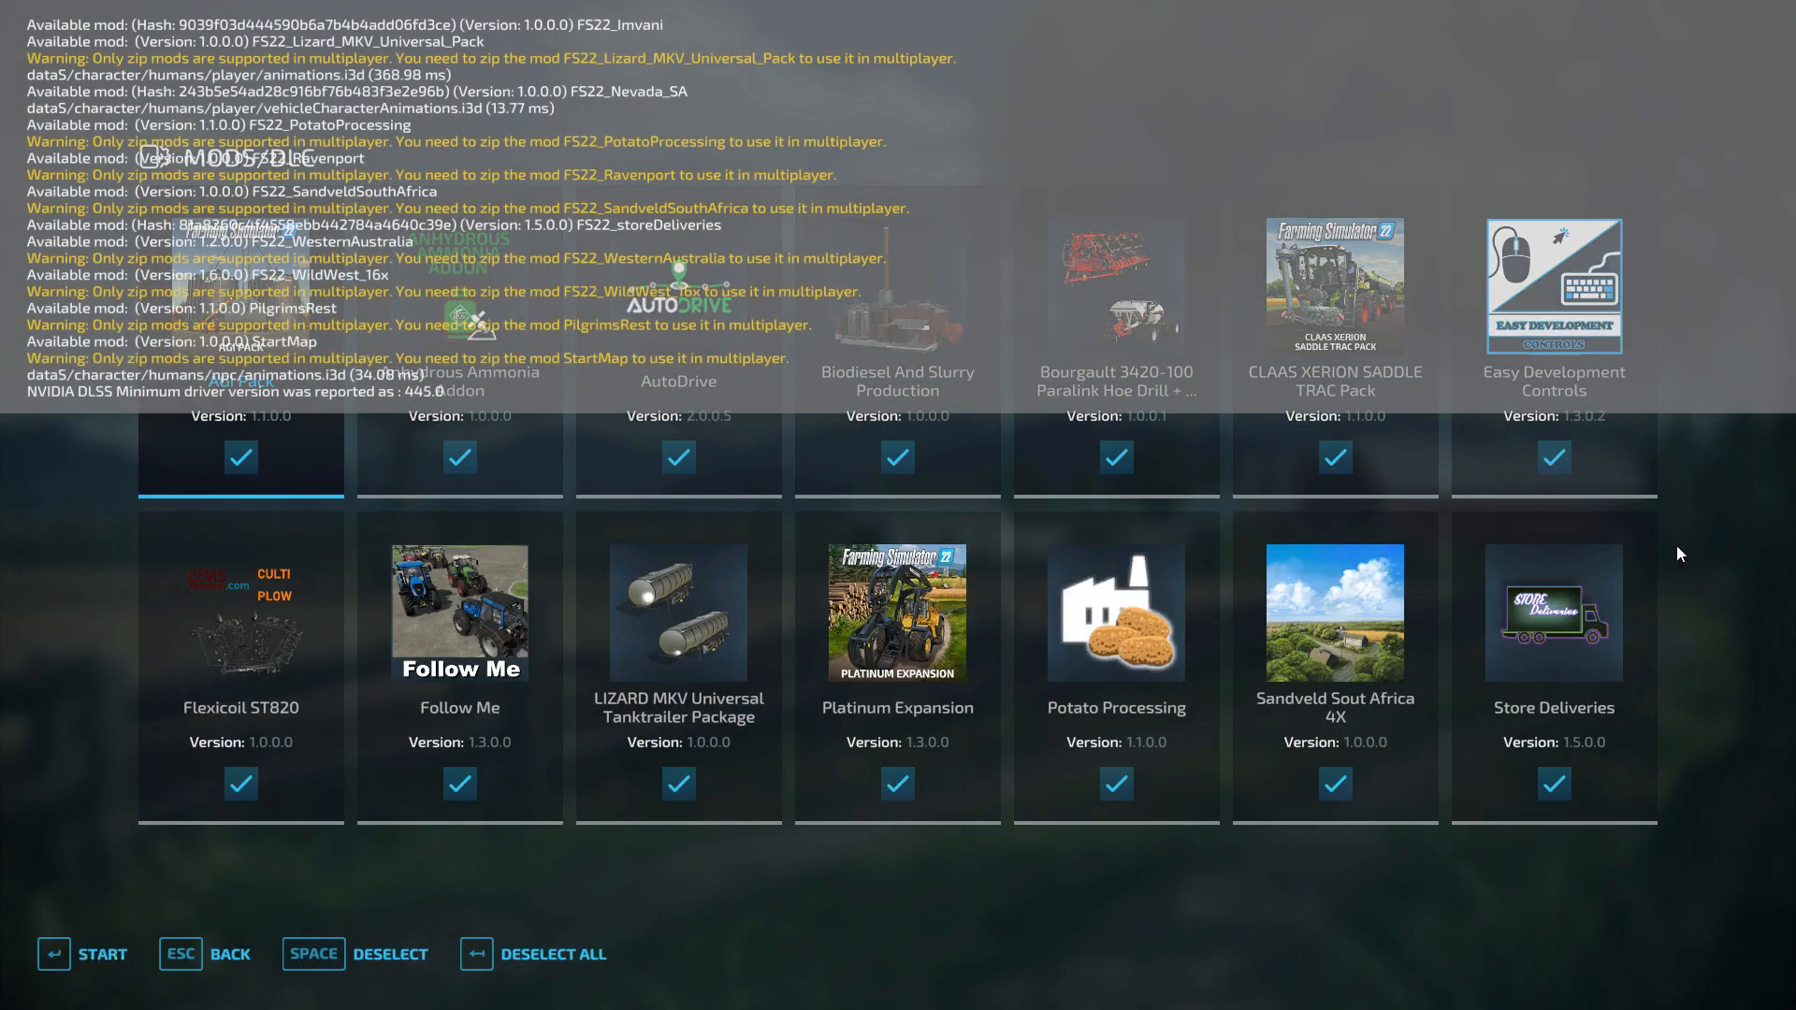
left_click(558, 944)
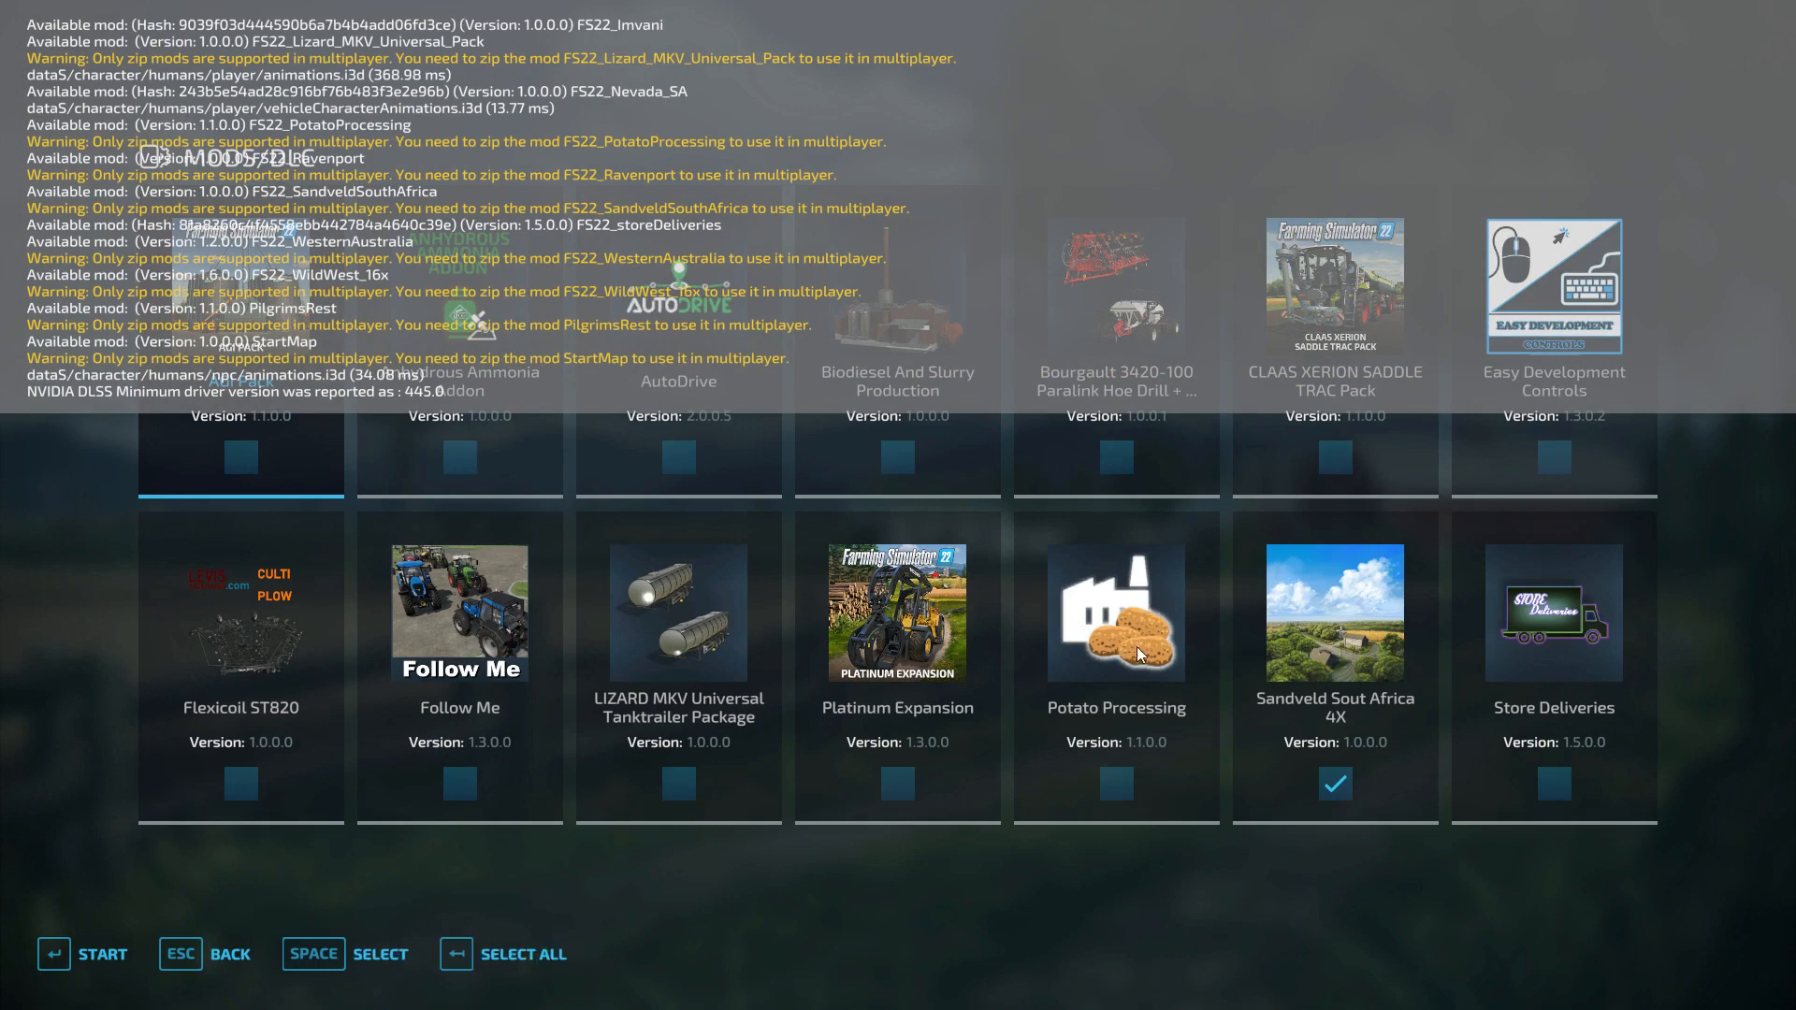
left_click(1545, 471)
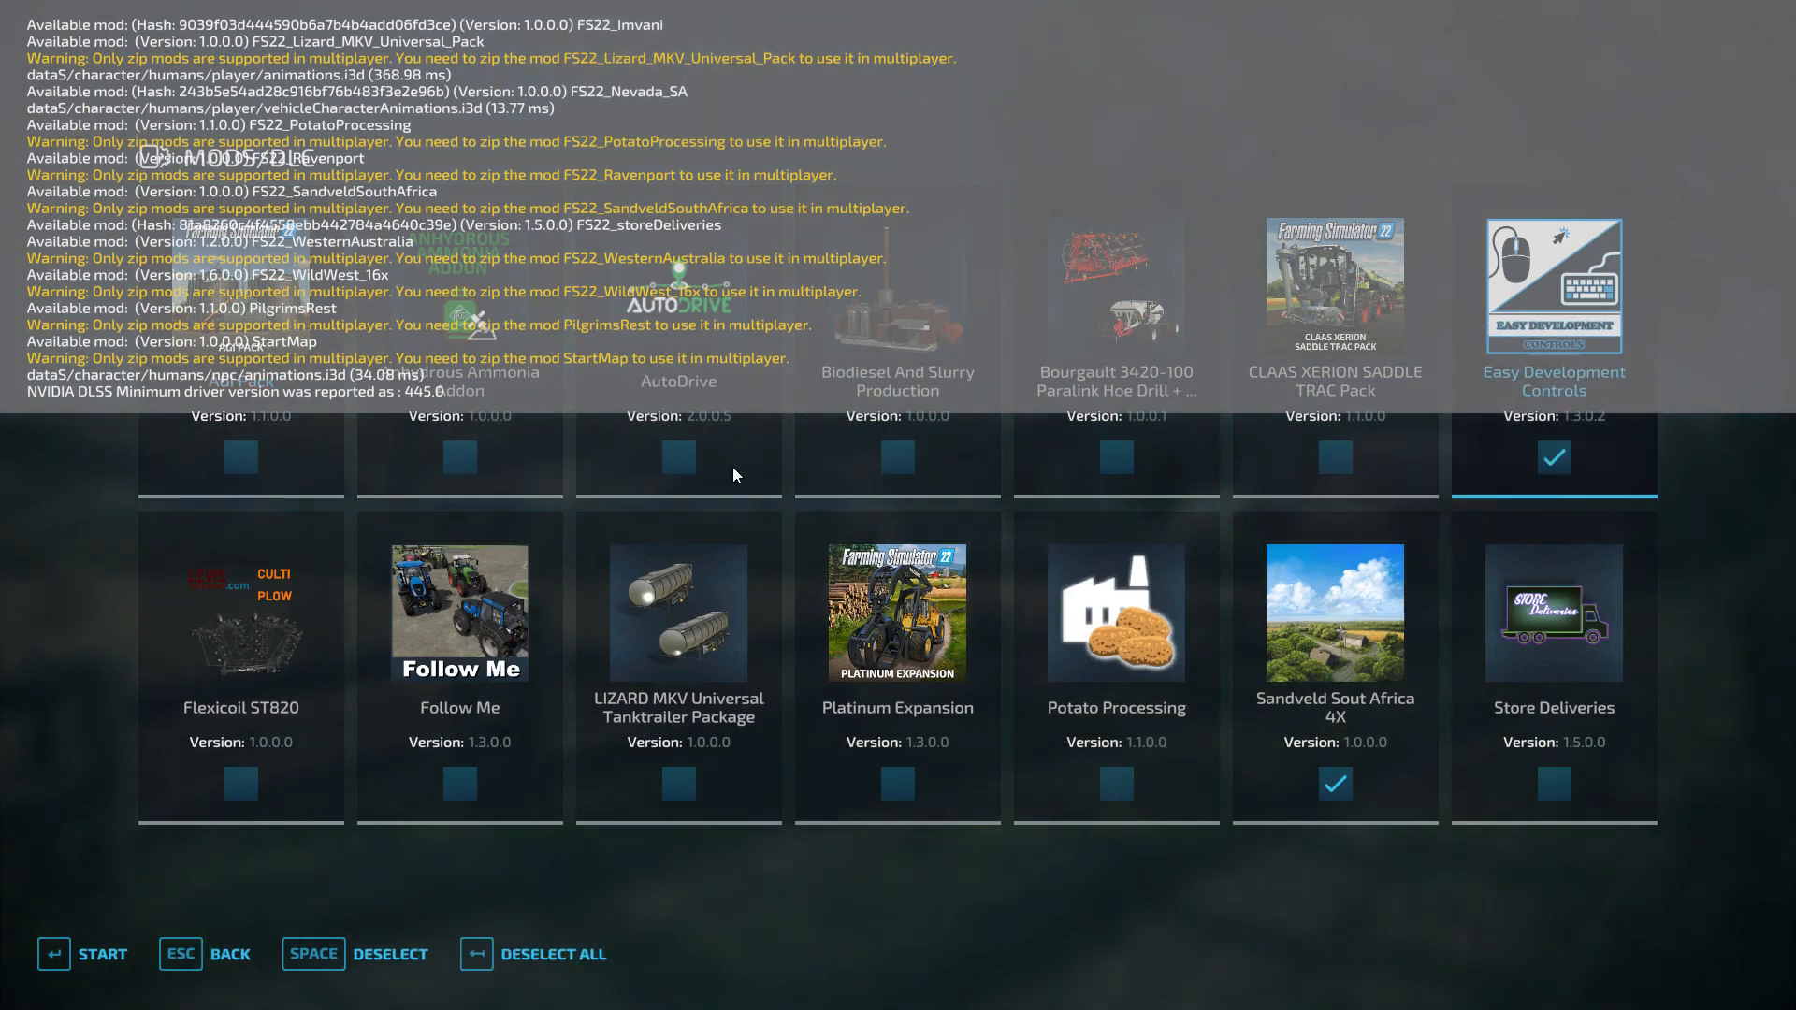
left_click(900, 460)
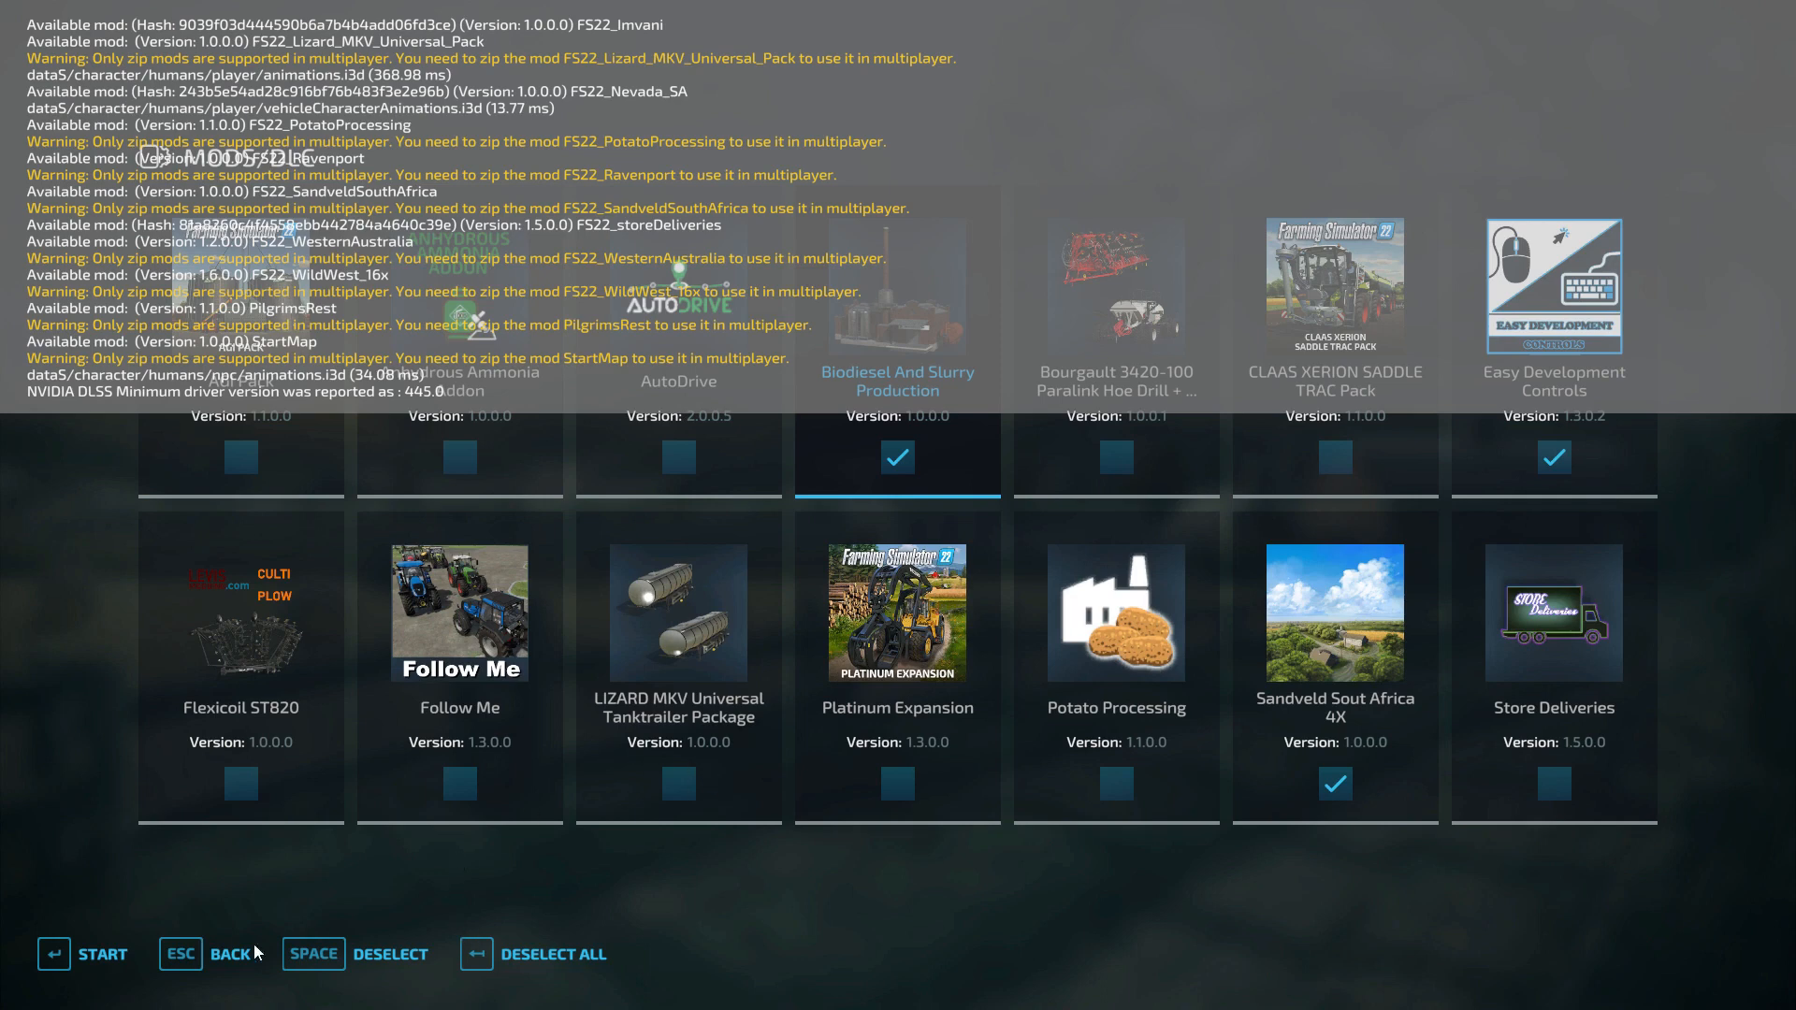
left_click(506, 961)
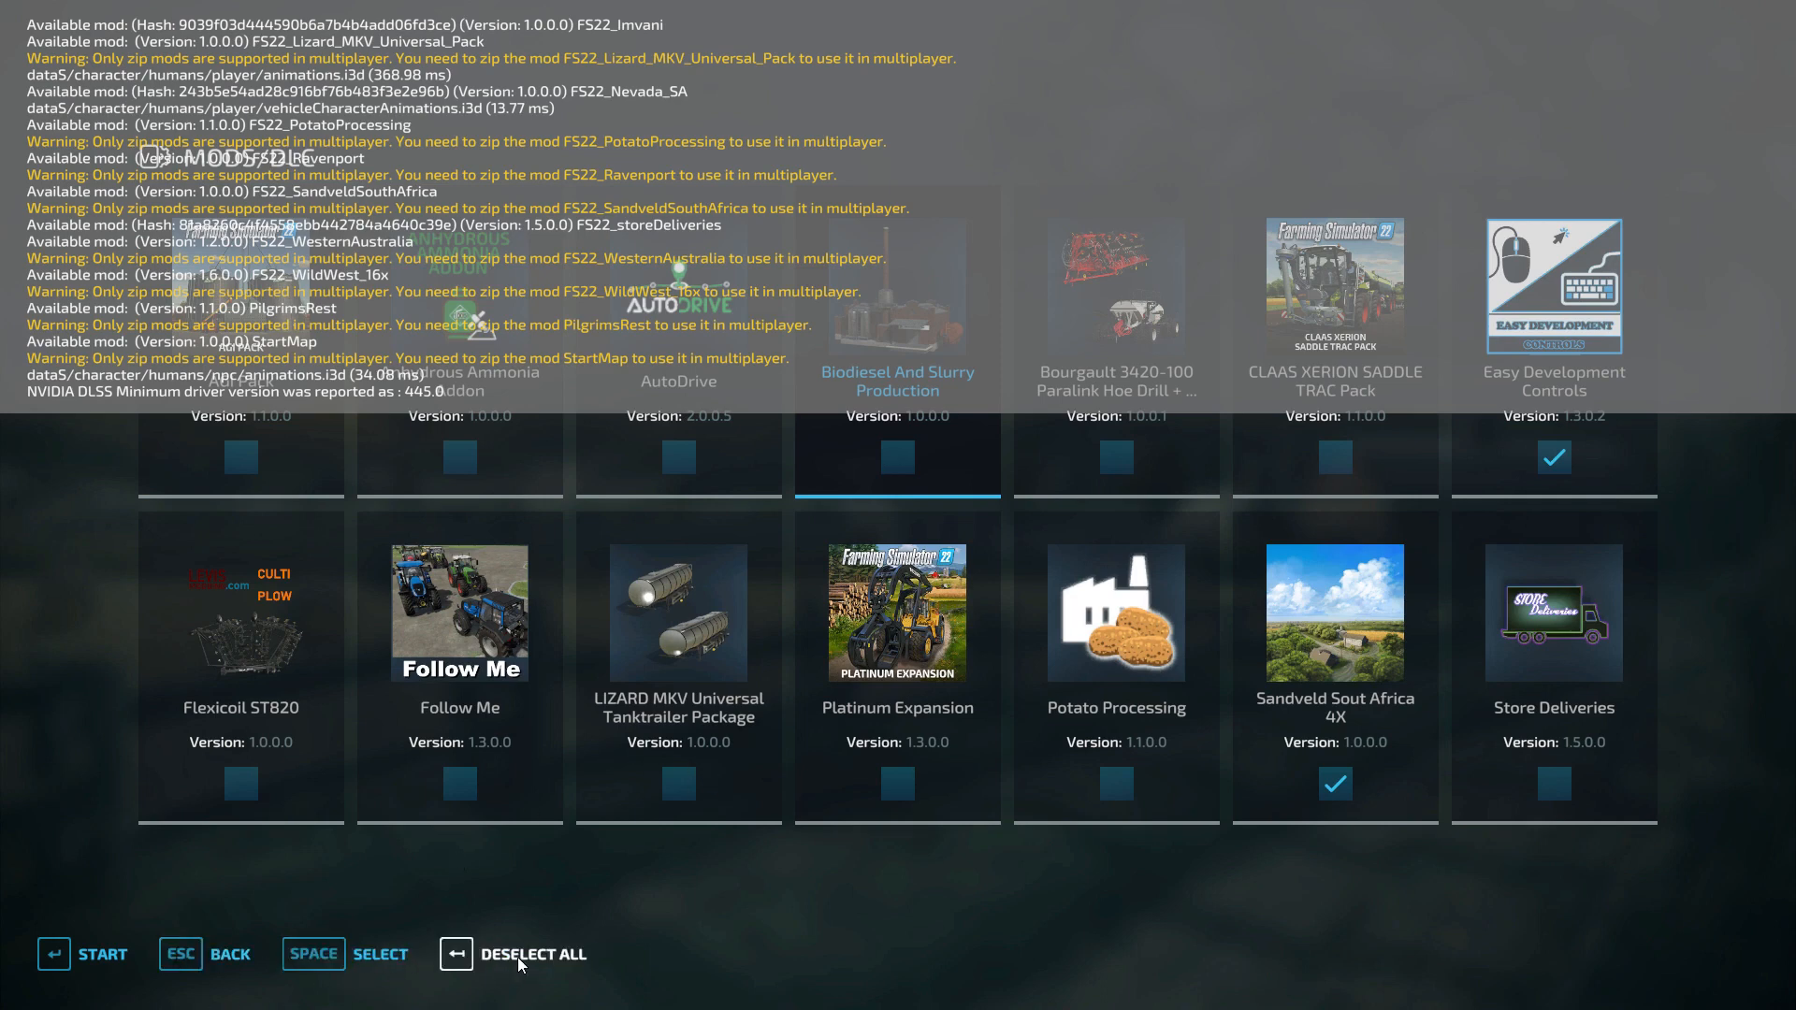
left_click(506, 959)
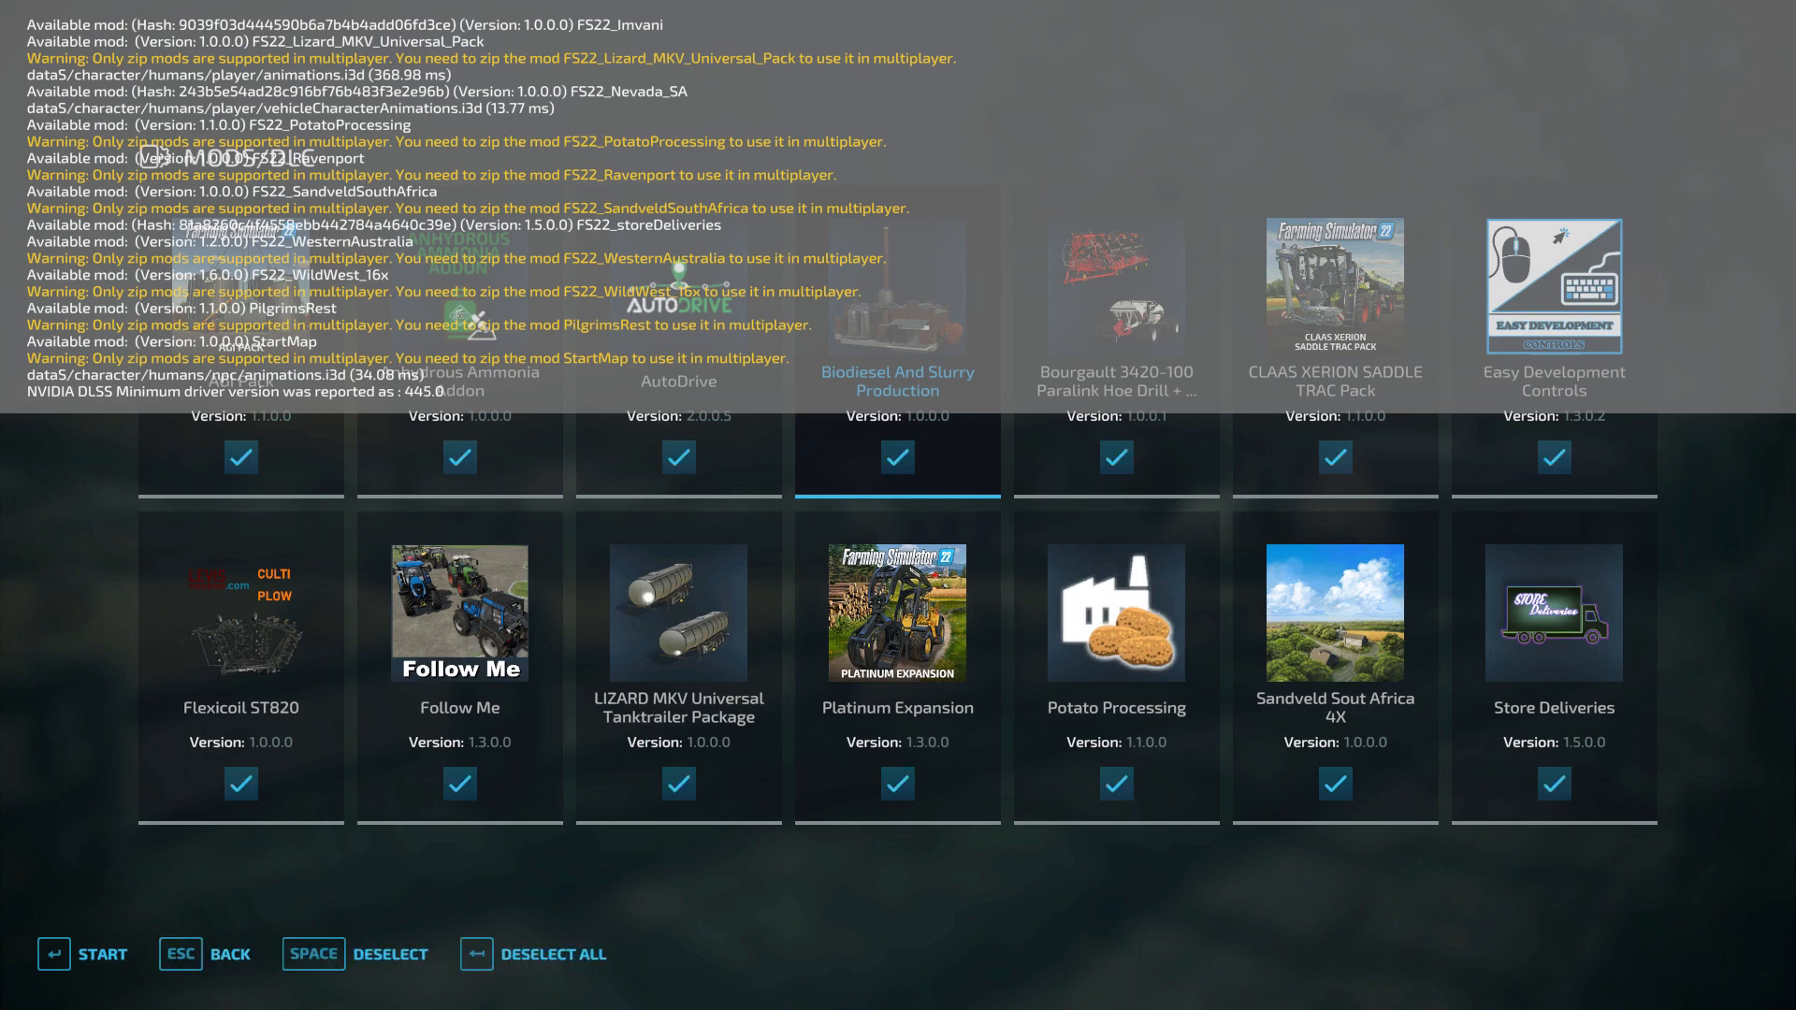
Load the Sandveld Sout Africa 4X map with all mods selected, enter the game and confirm the default character
left_click(95, 958)
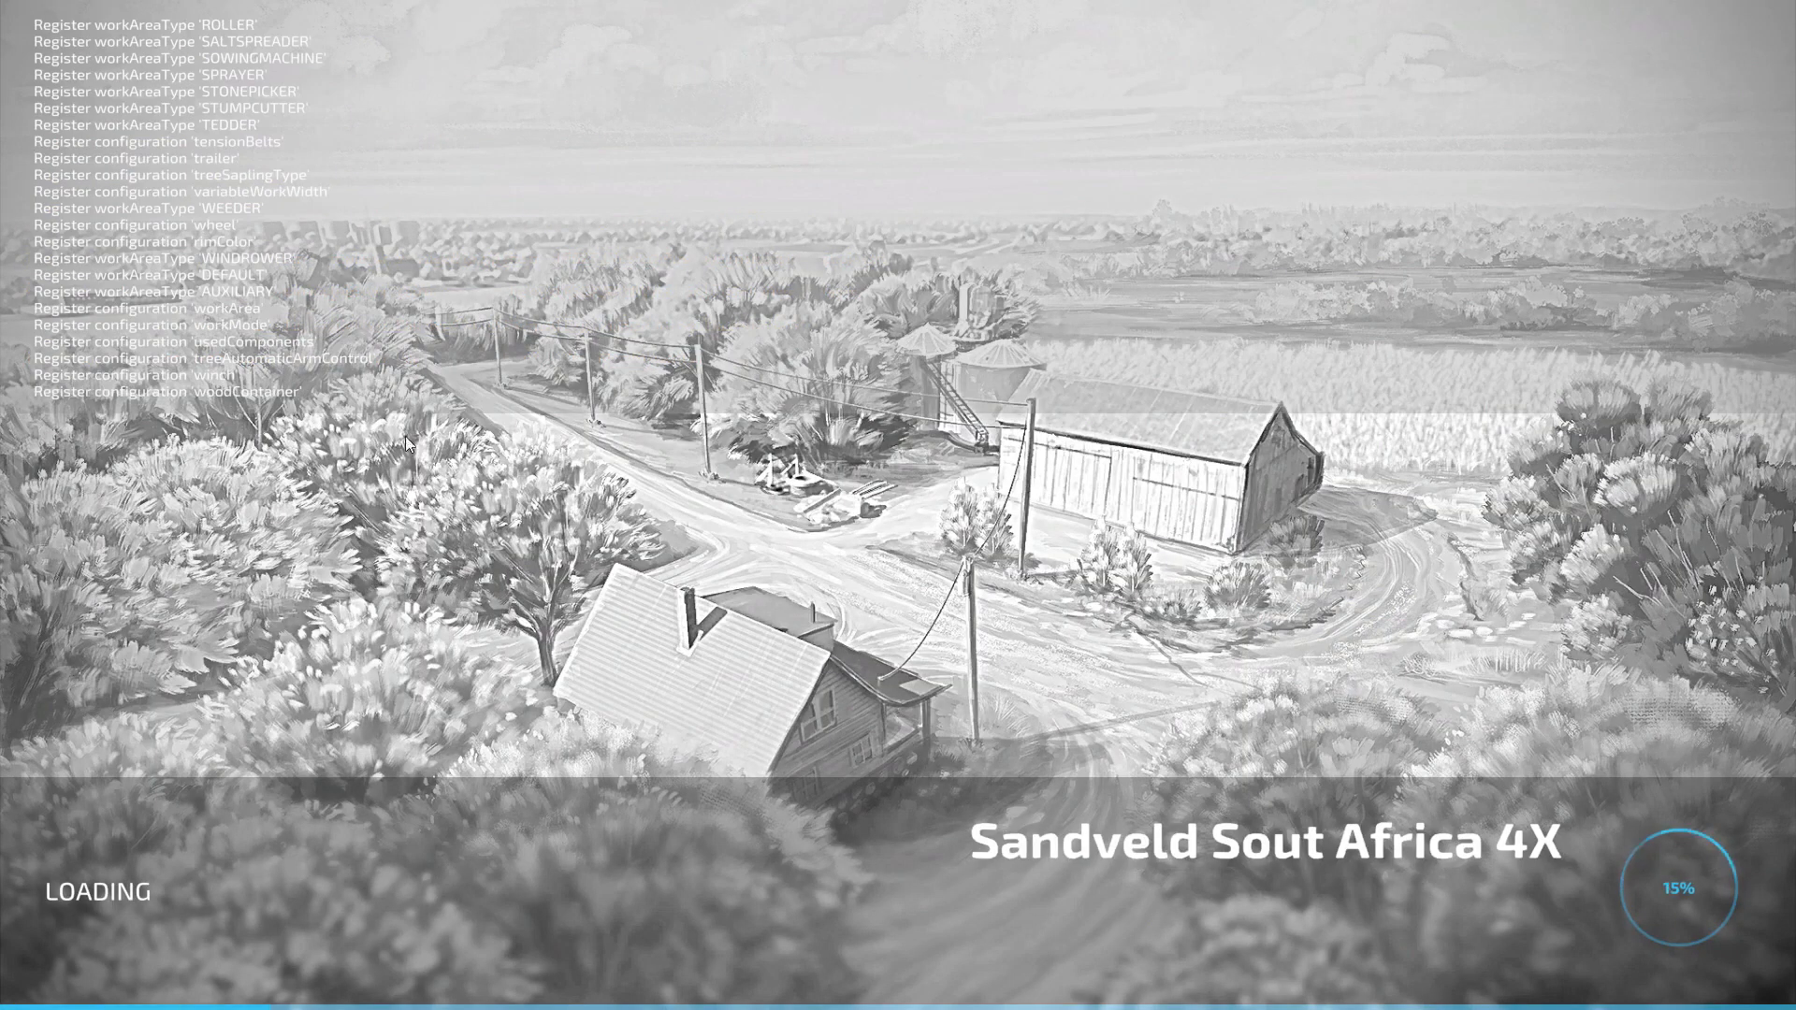
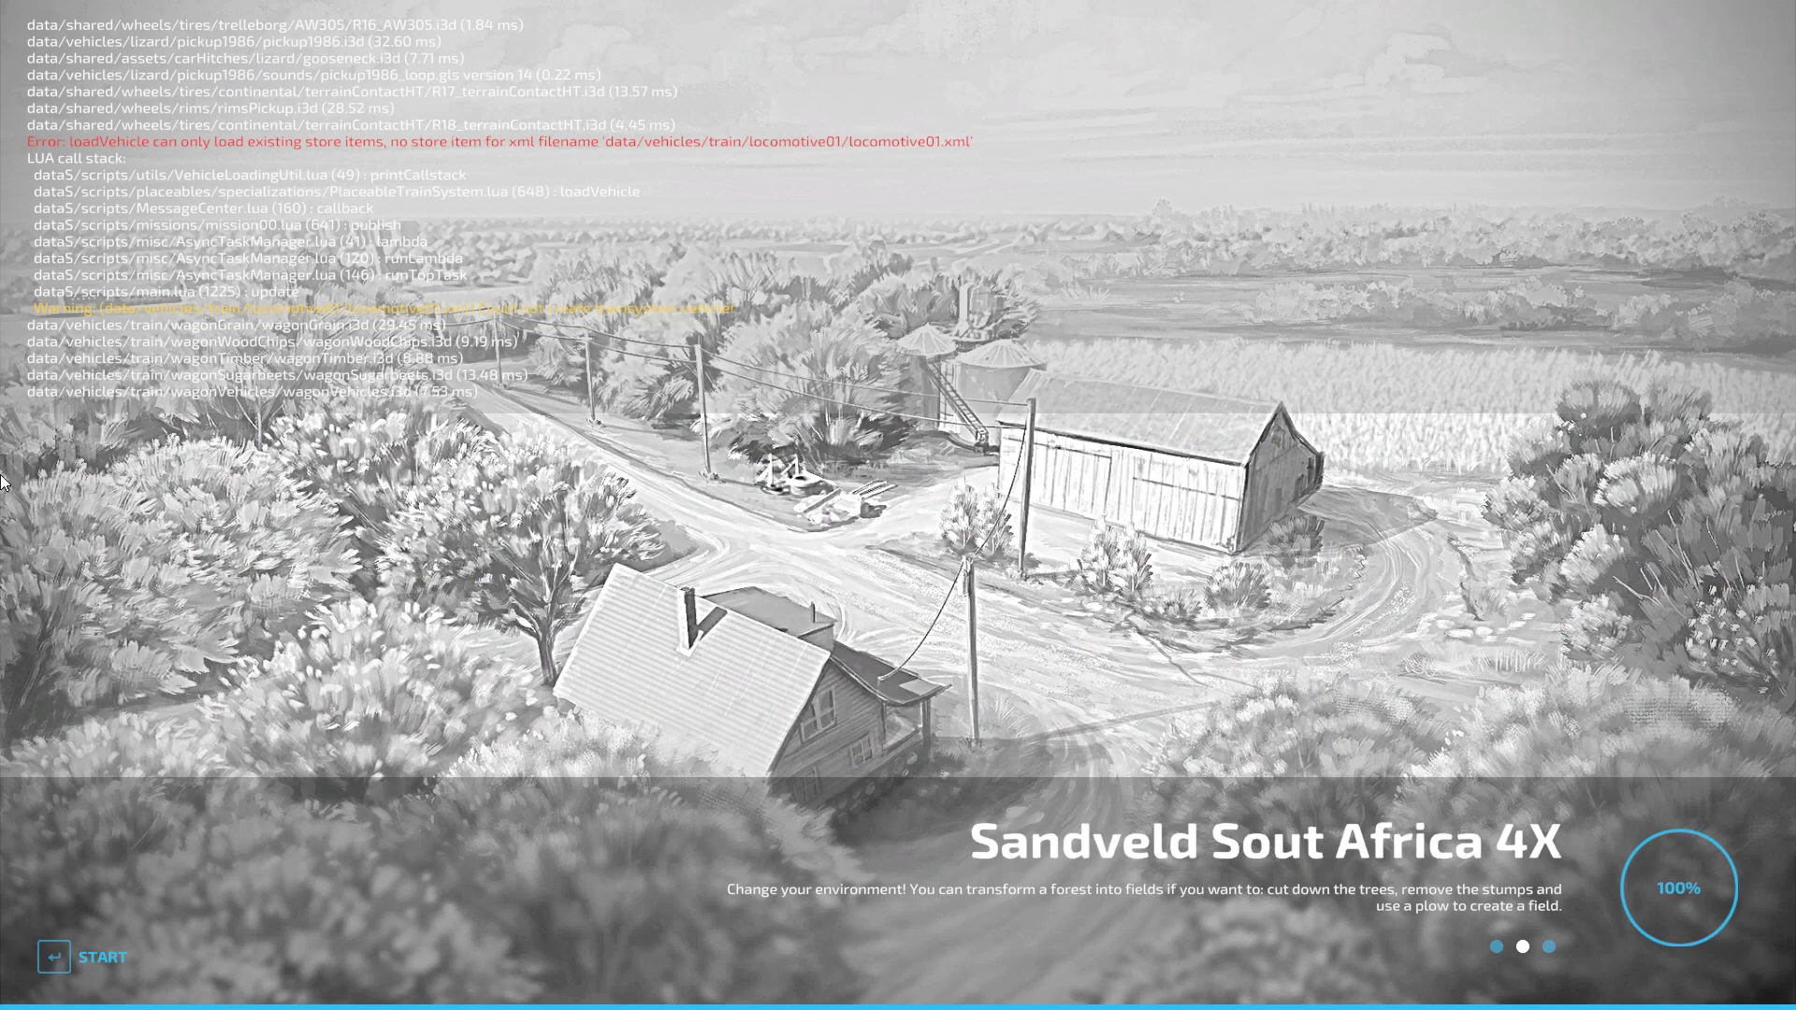
left_click(109, 953)
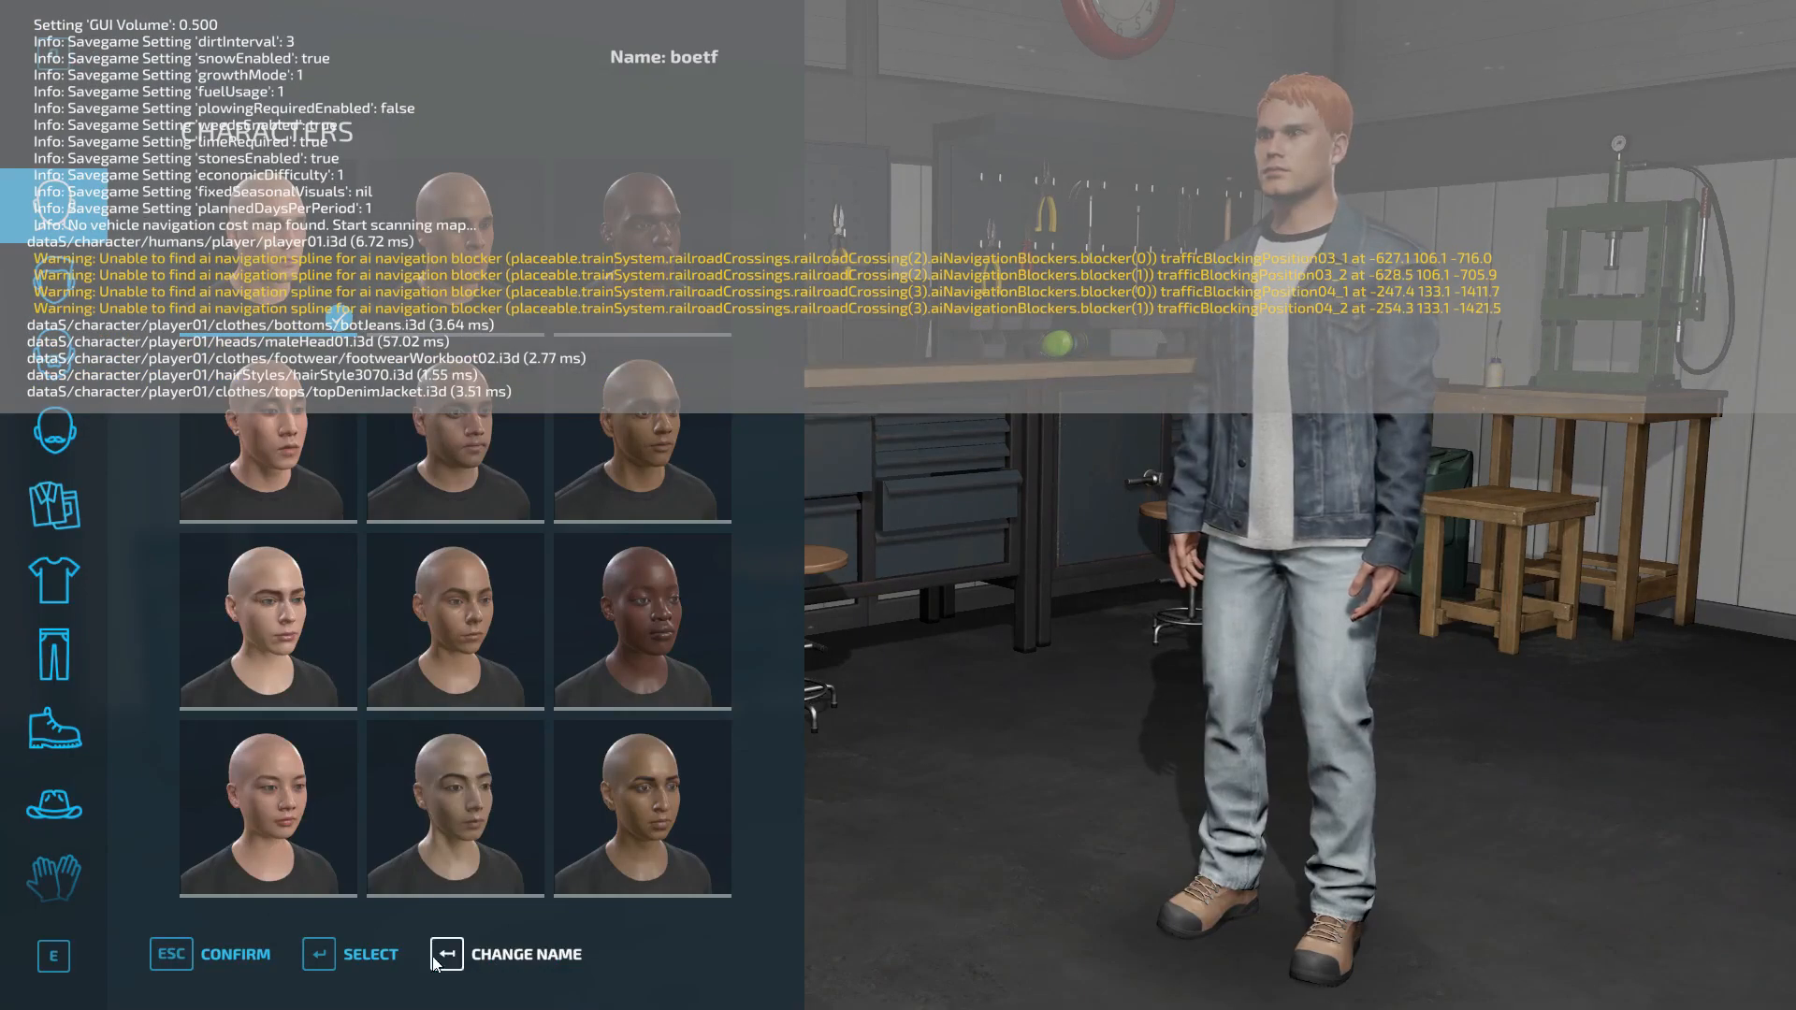
left_click(191, 954)
left_click(642, 644)
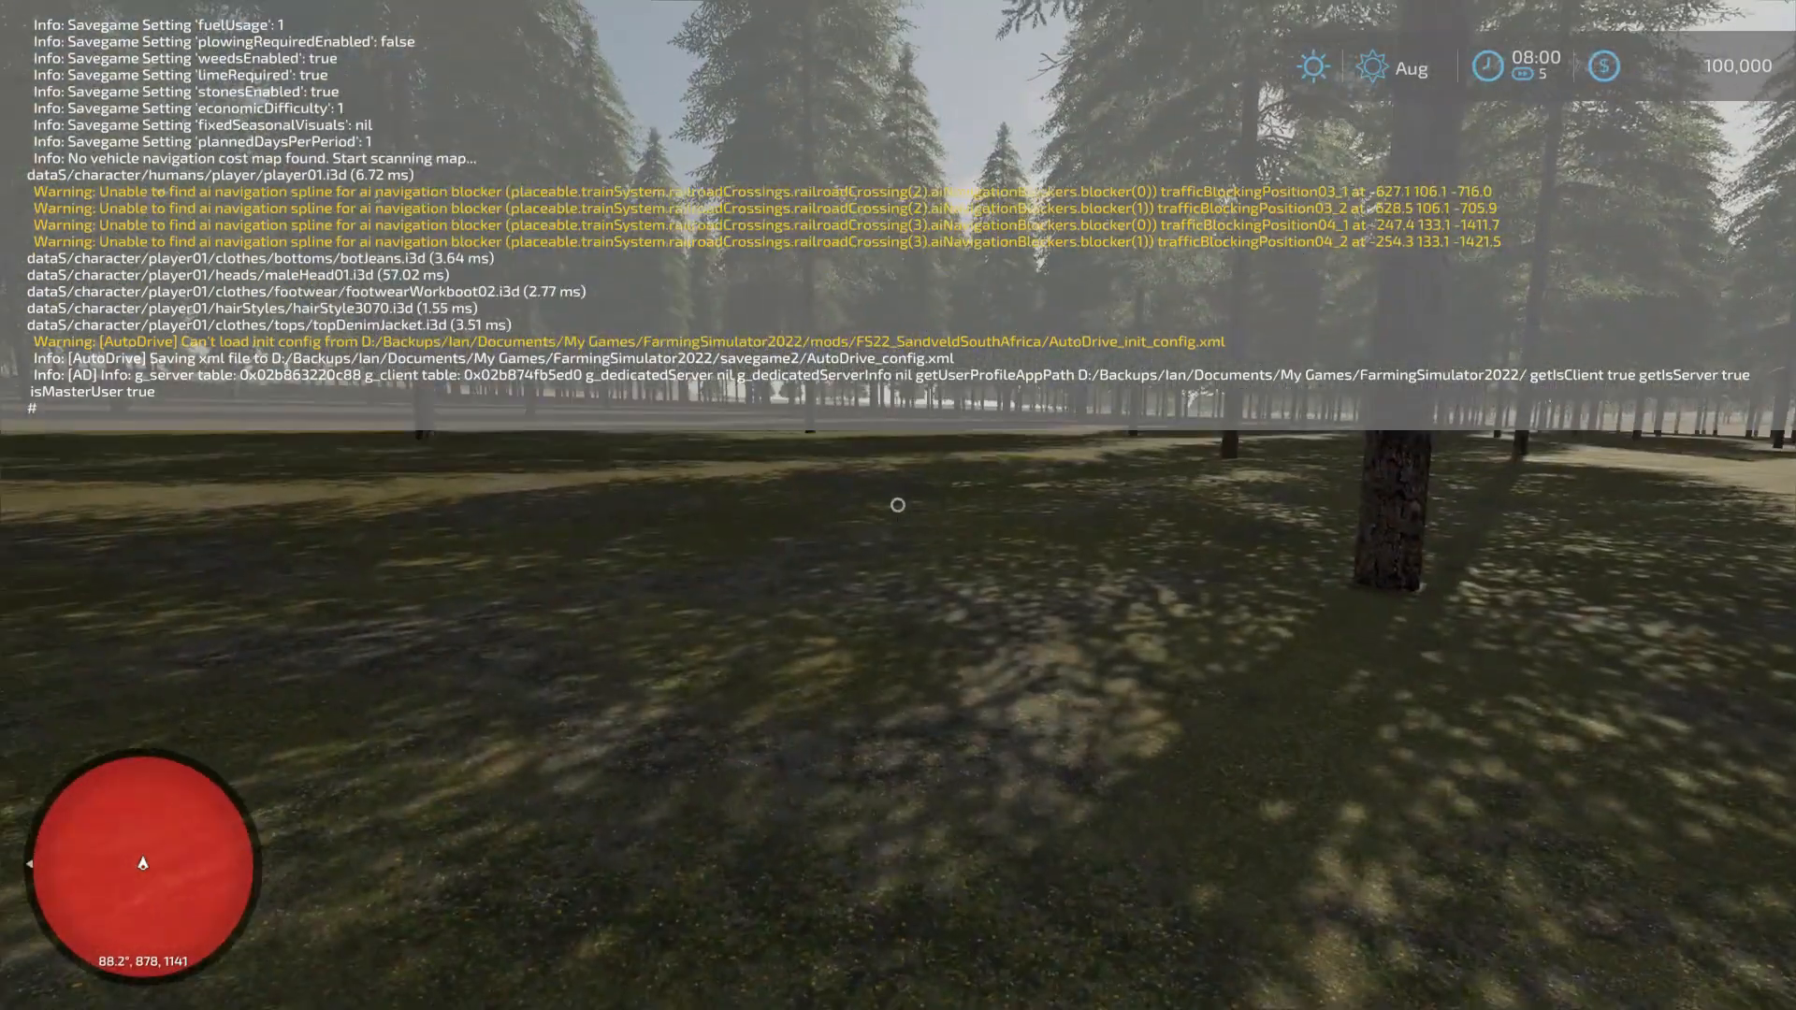
Examine the in-game map overview for the train stations, selling points and fields
key("Escape")
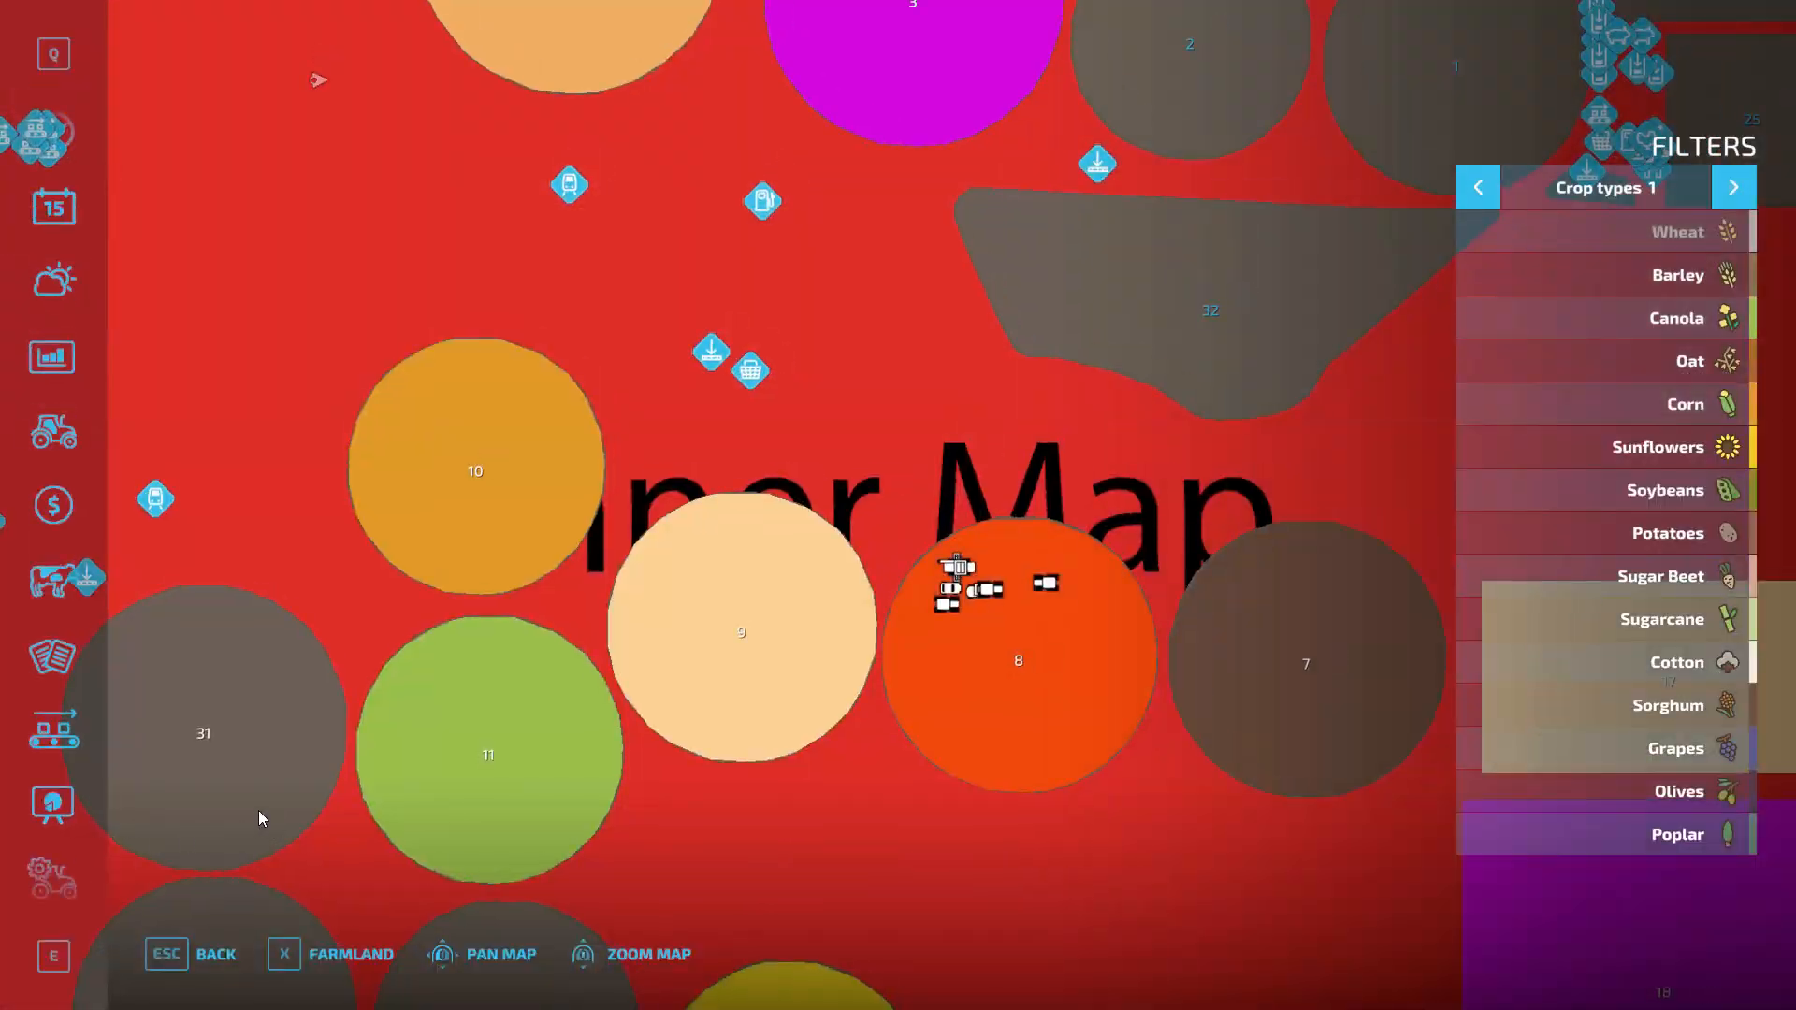
left_click_drag(500, 671, 704, 516)
scroll(711, 510, "down", 4)
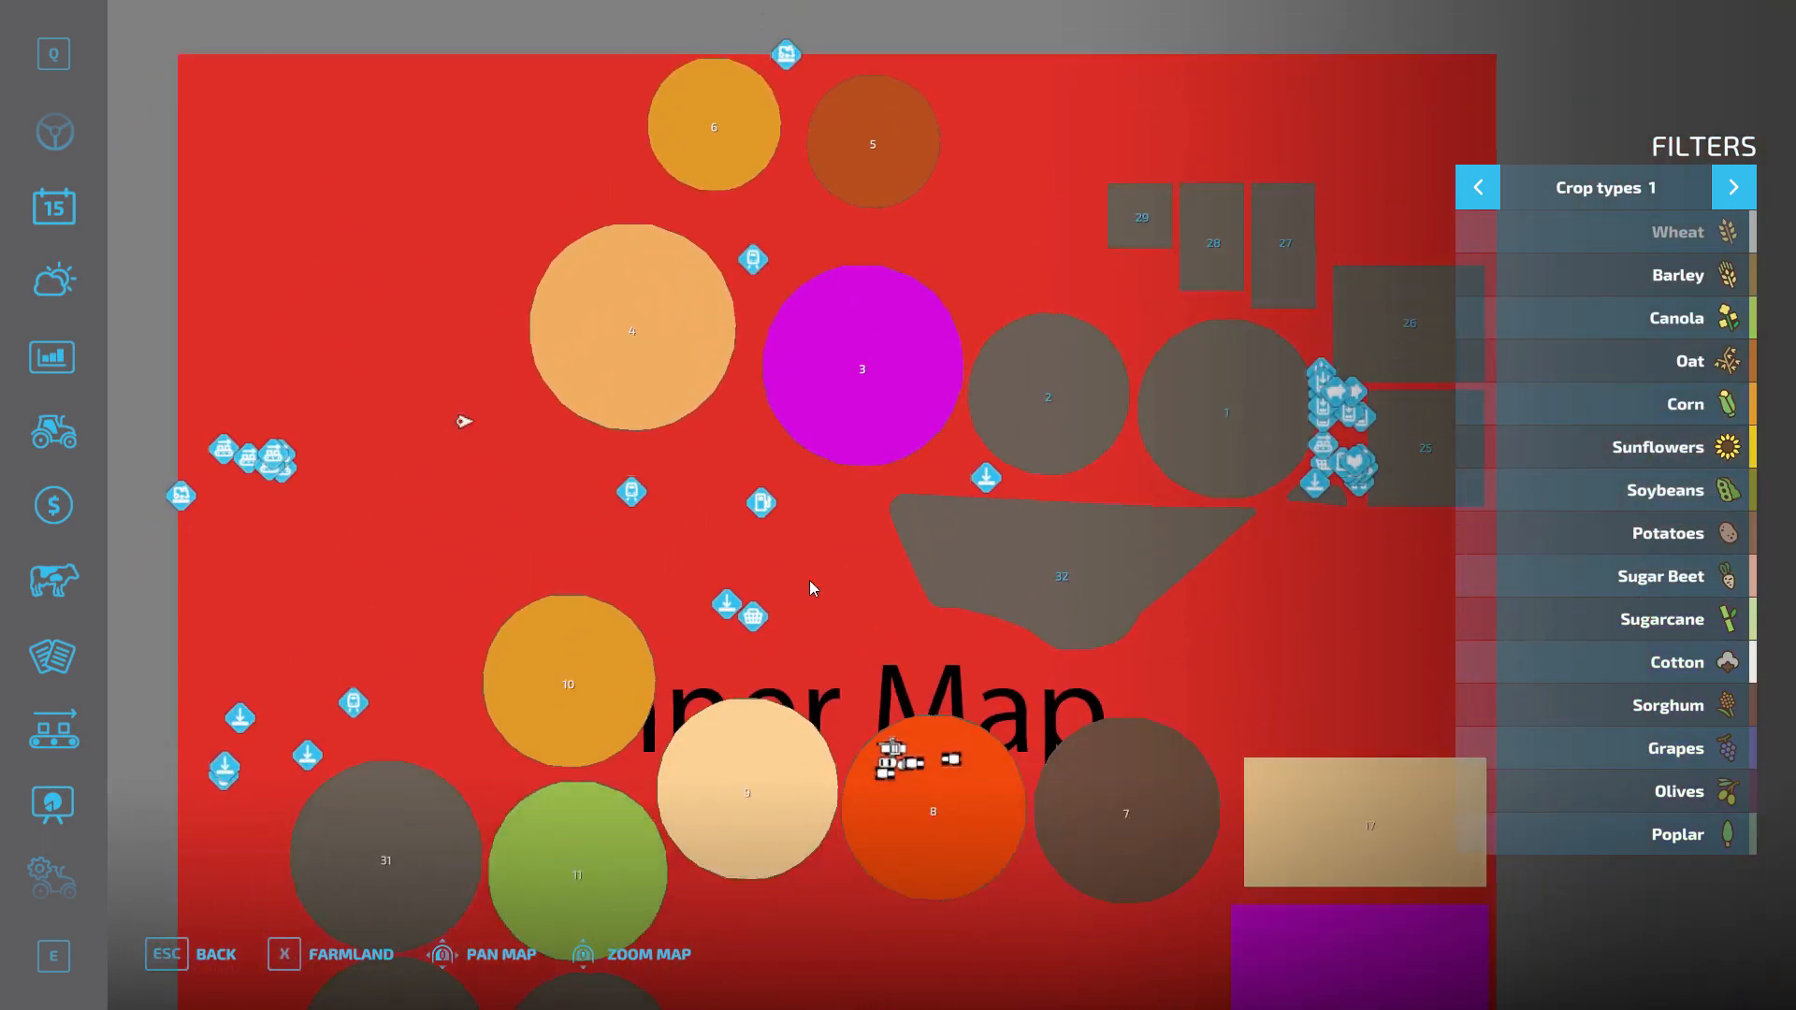
left_click_drag(810, 580, 849, 372)
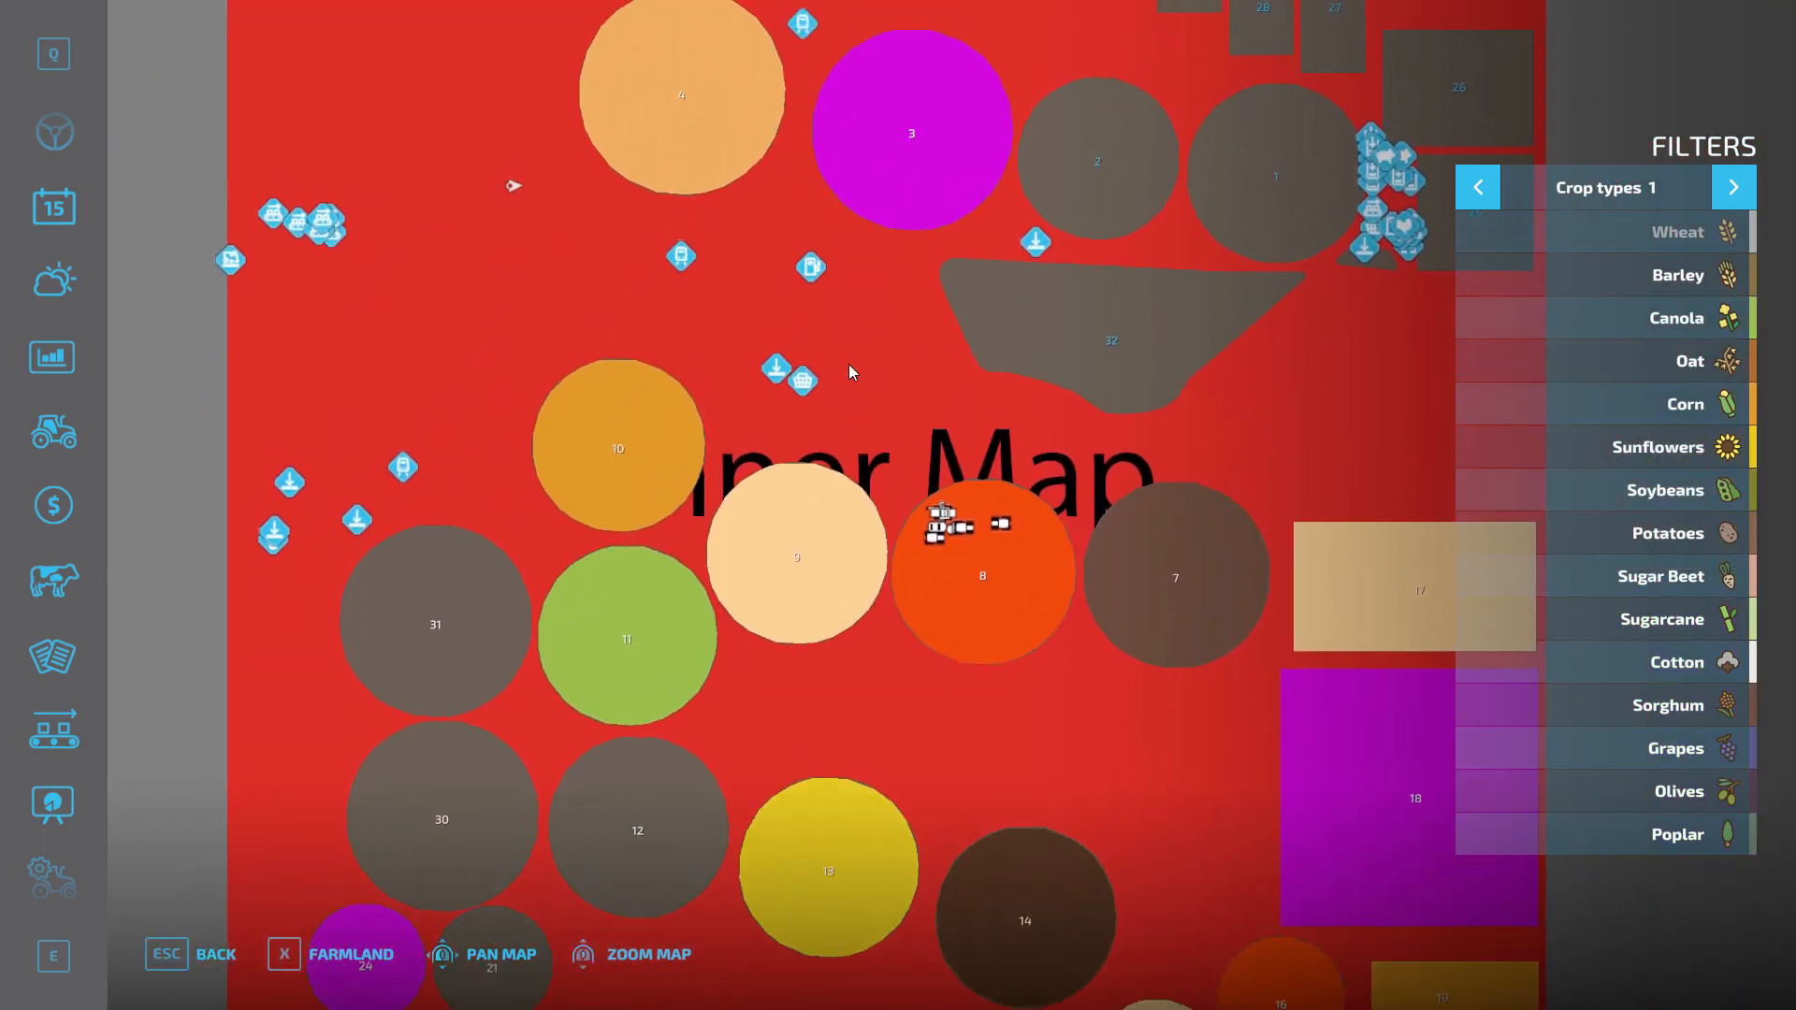
key("Escape")
key("Escape")
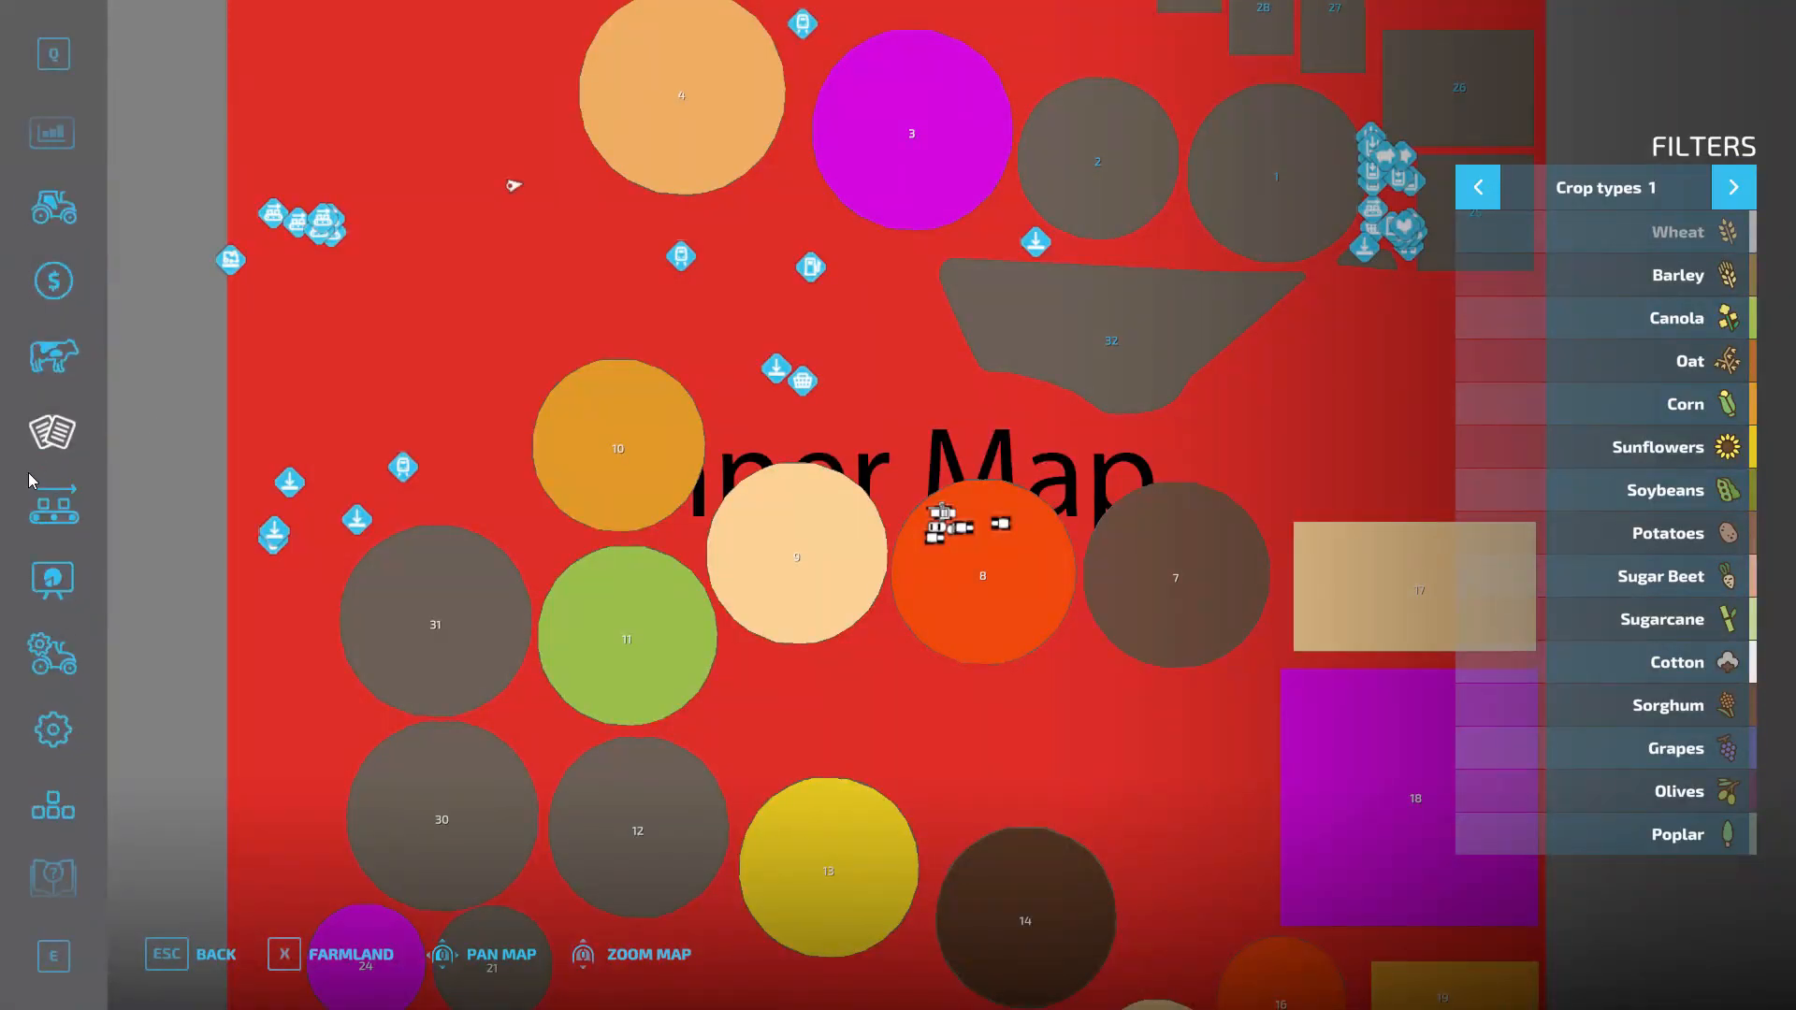
Quit the test game without saving and return to Notepad++
left_click(53, 831)
left_click(538, 955)
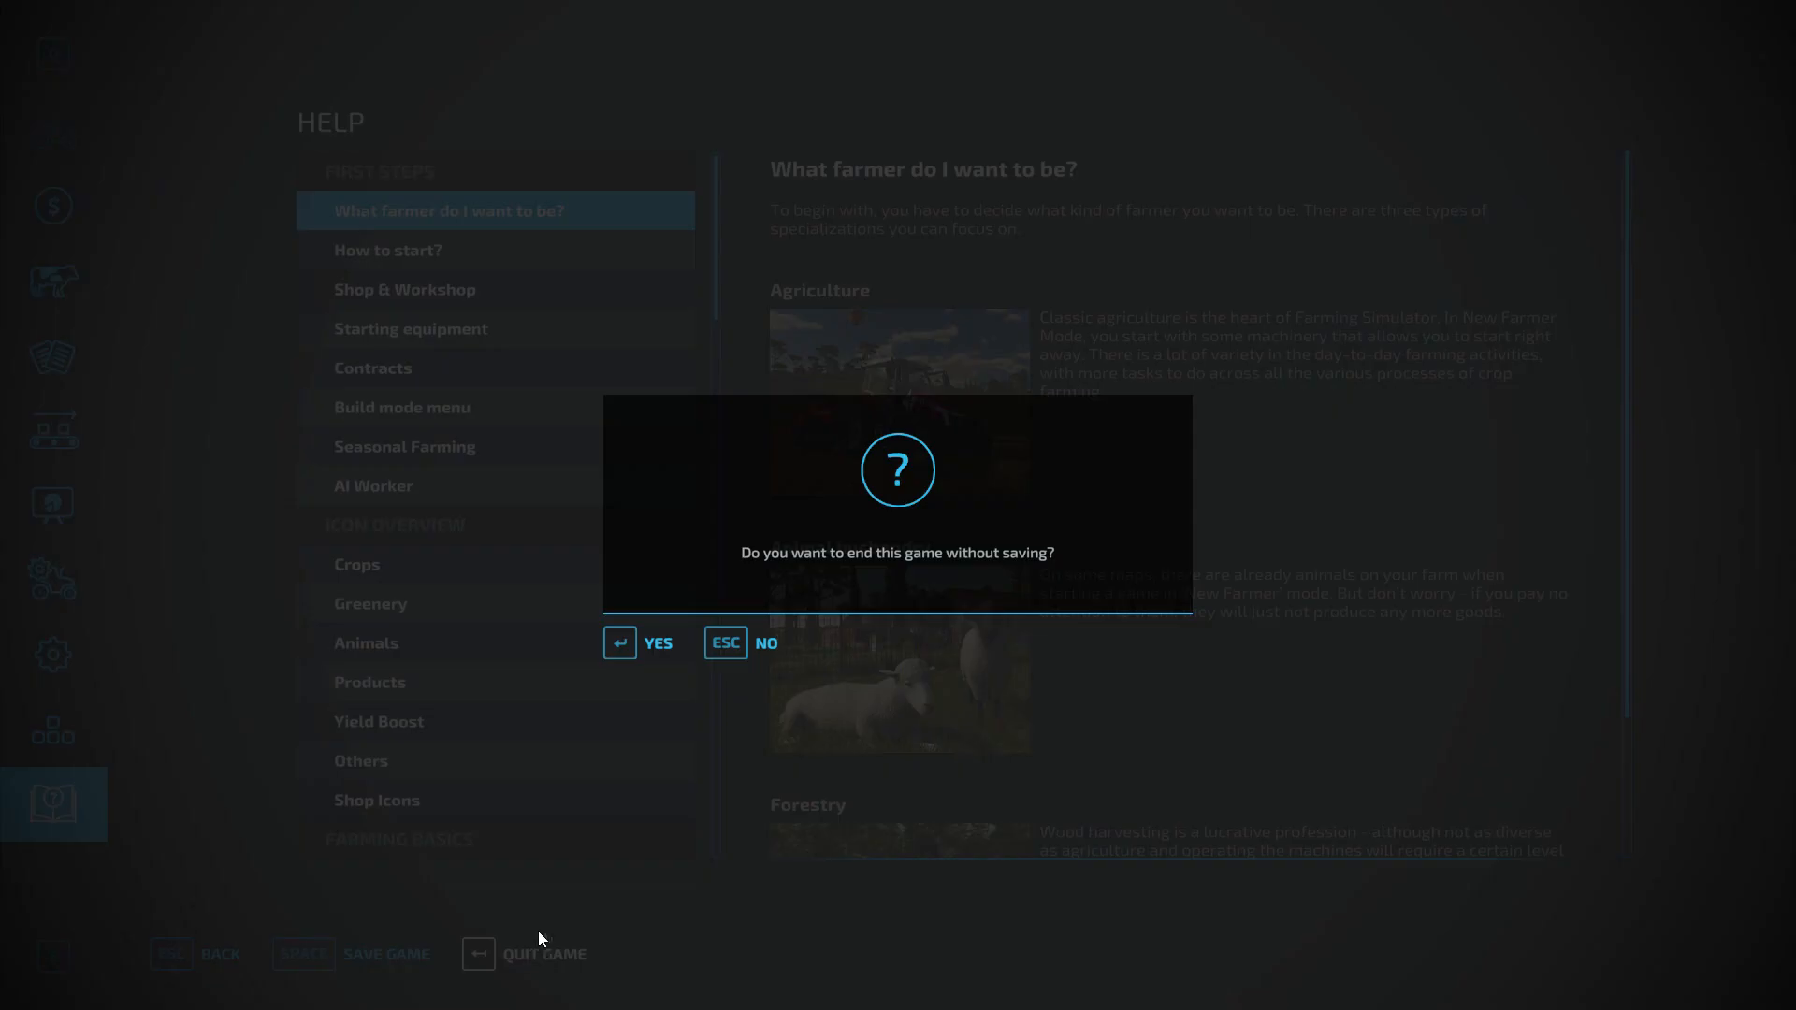
left_click(639, 644)
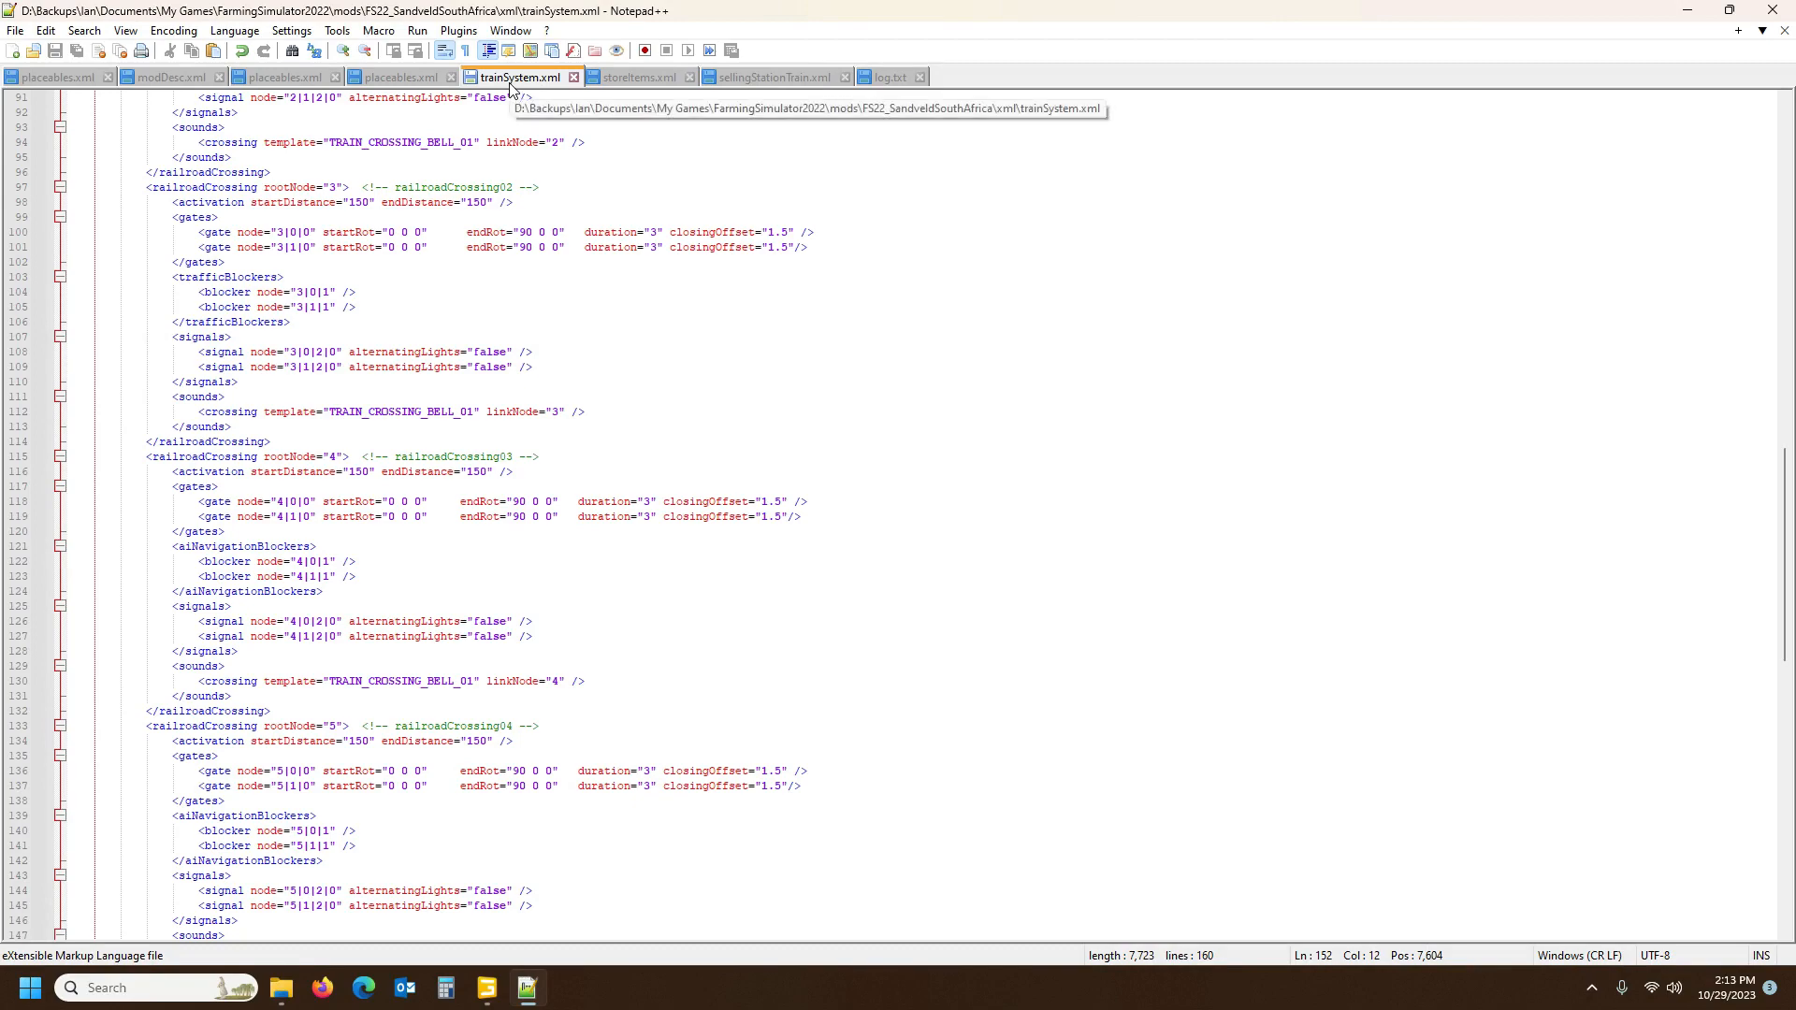
Close storeItems.xml and go to the locomotive04.xml storeItem line in modDesc.xml
scroll(523, 387, "up", 20)
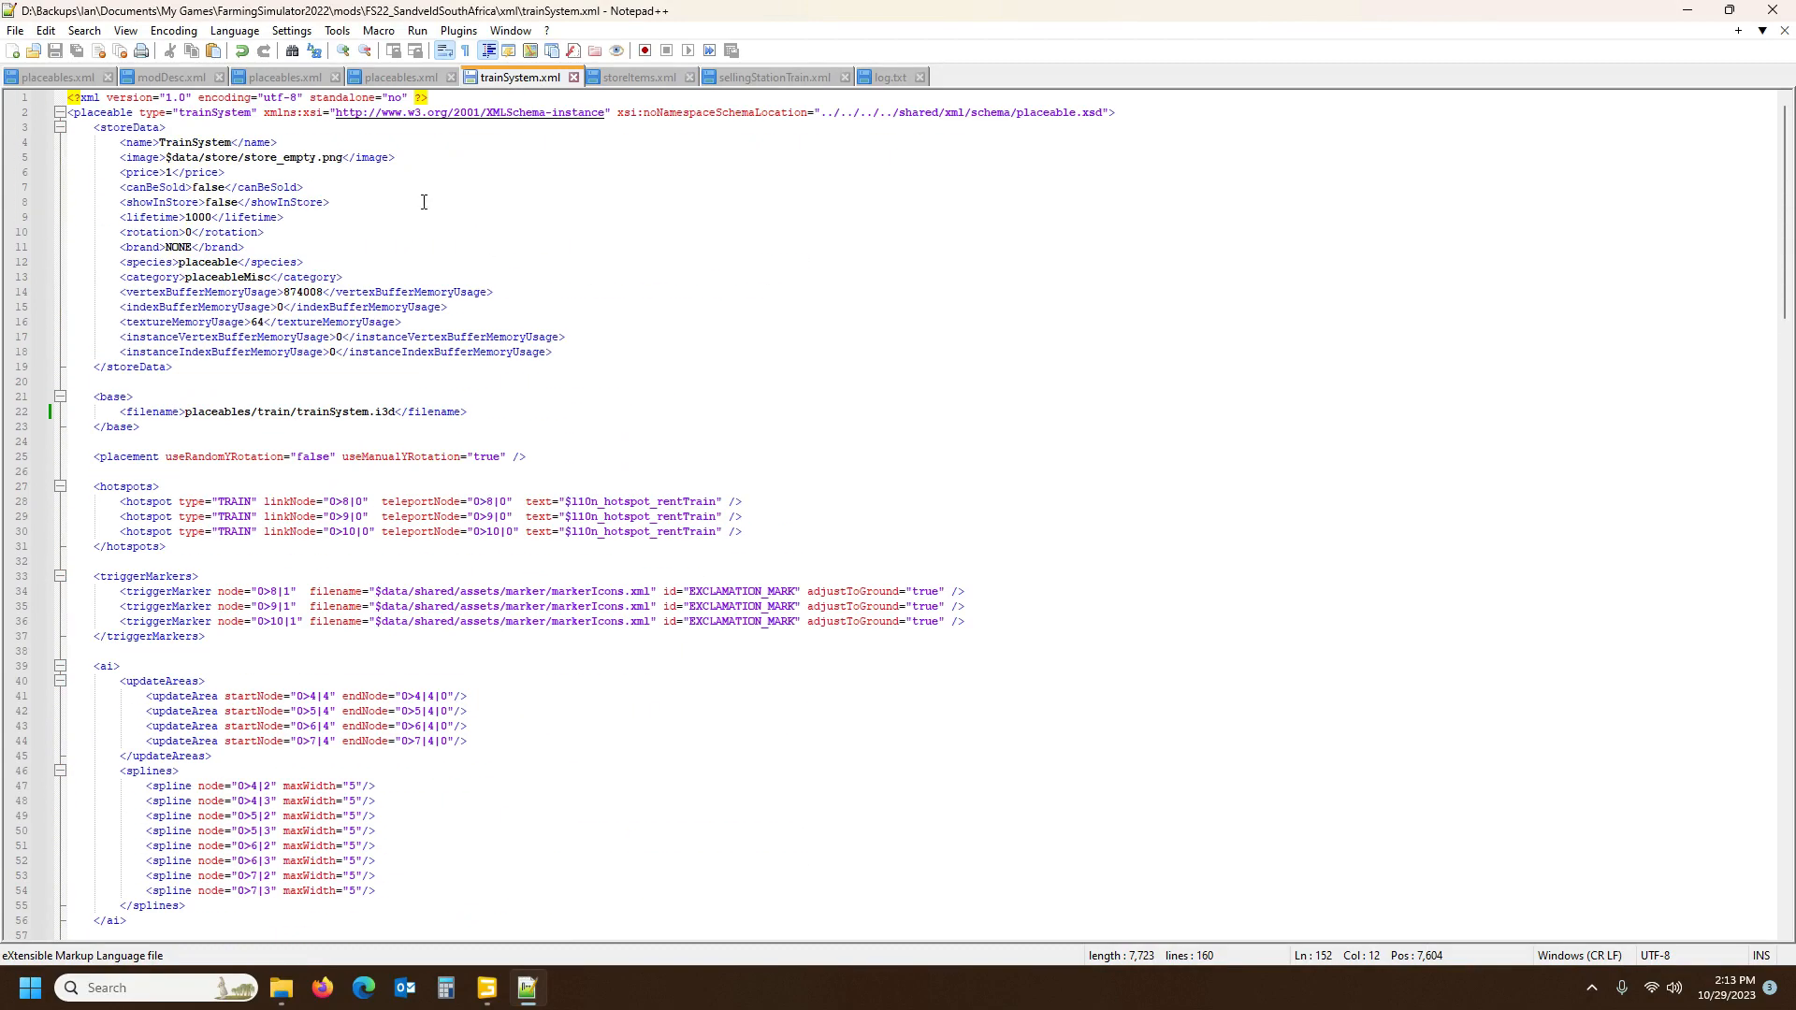
scroll(512, 412, "down", 20)
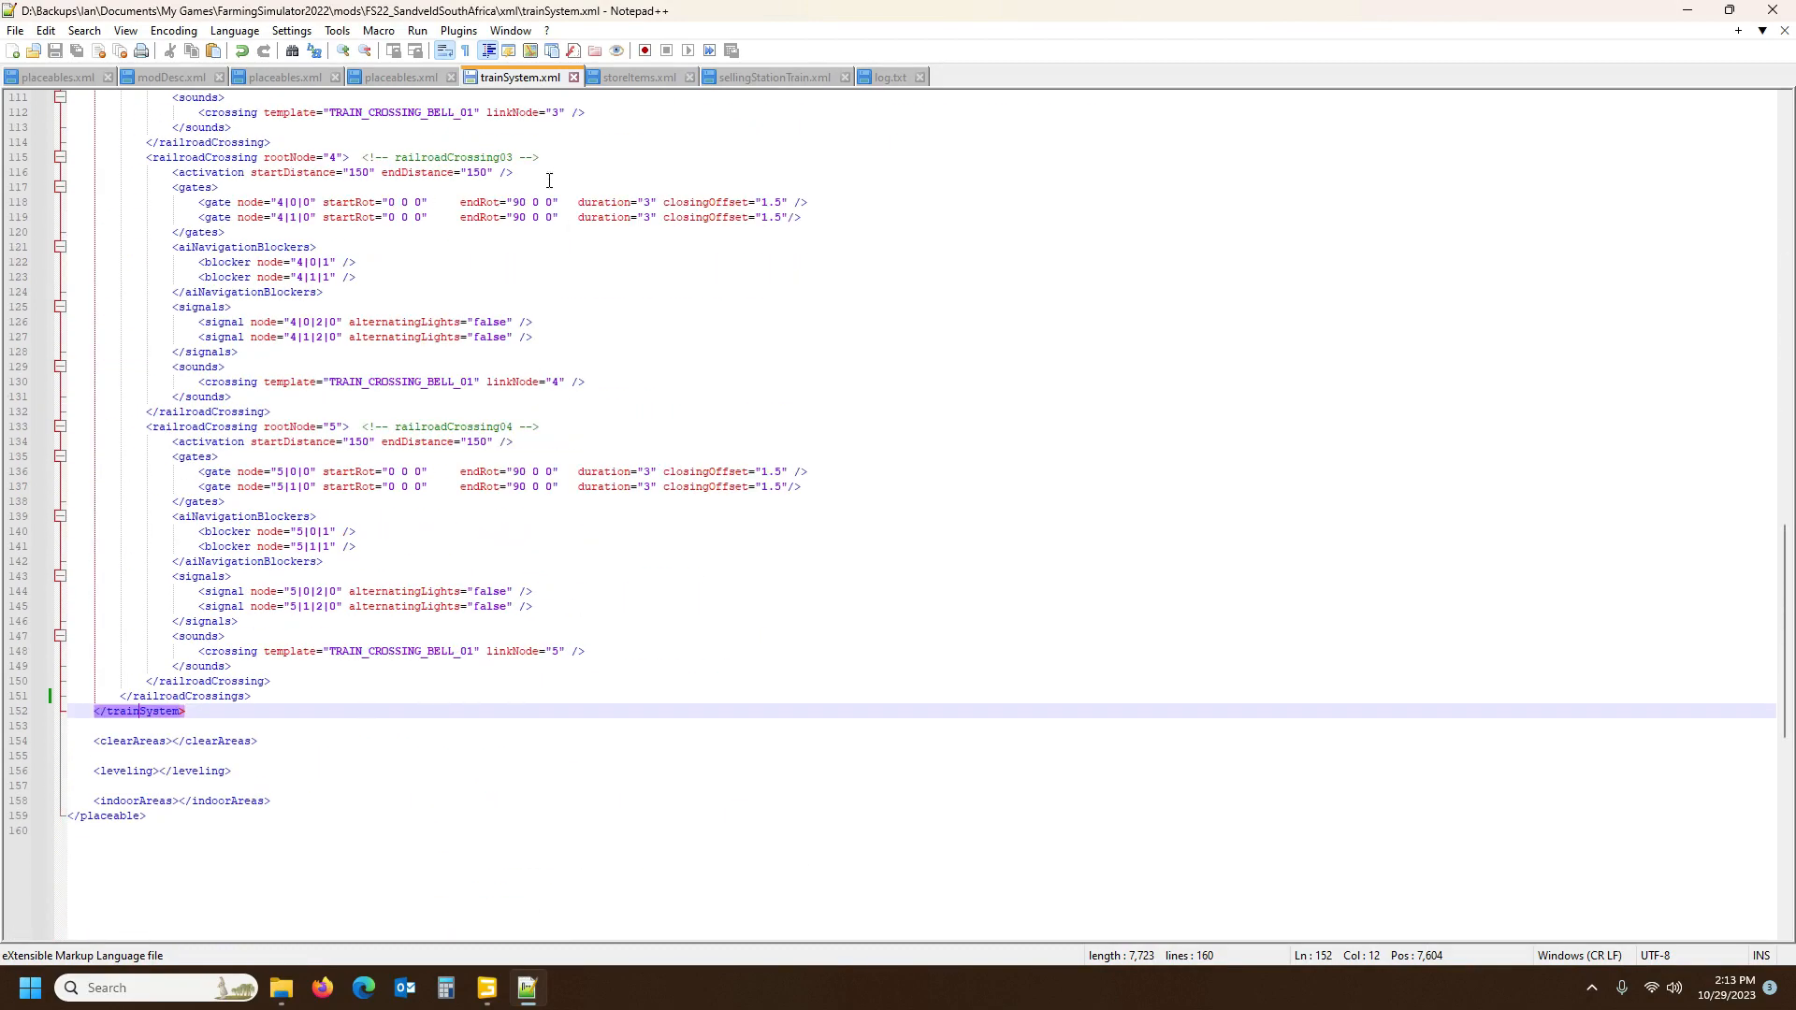
left_click(646, 77)
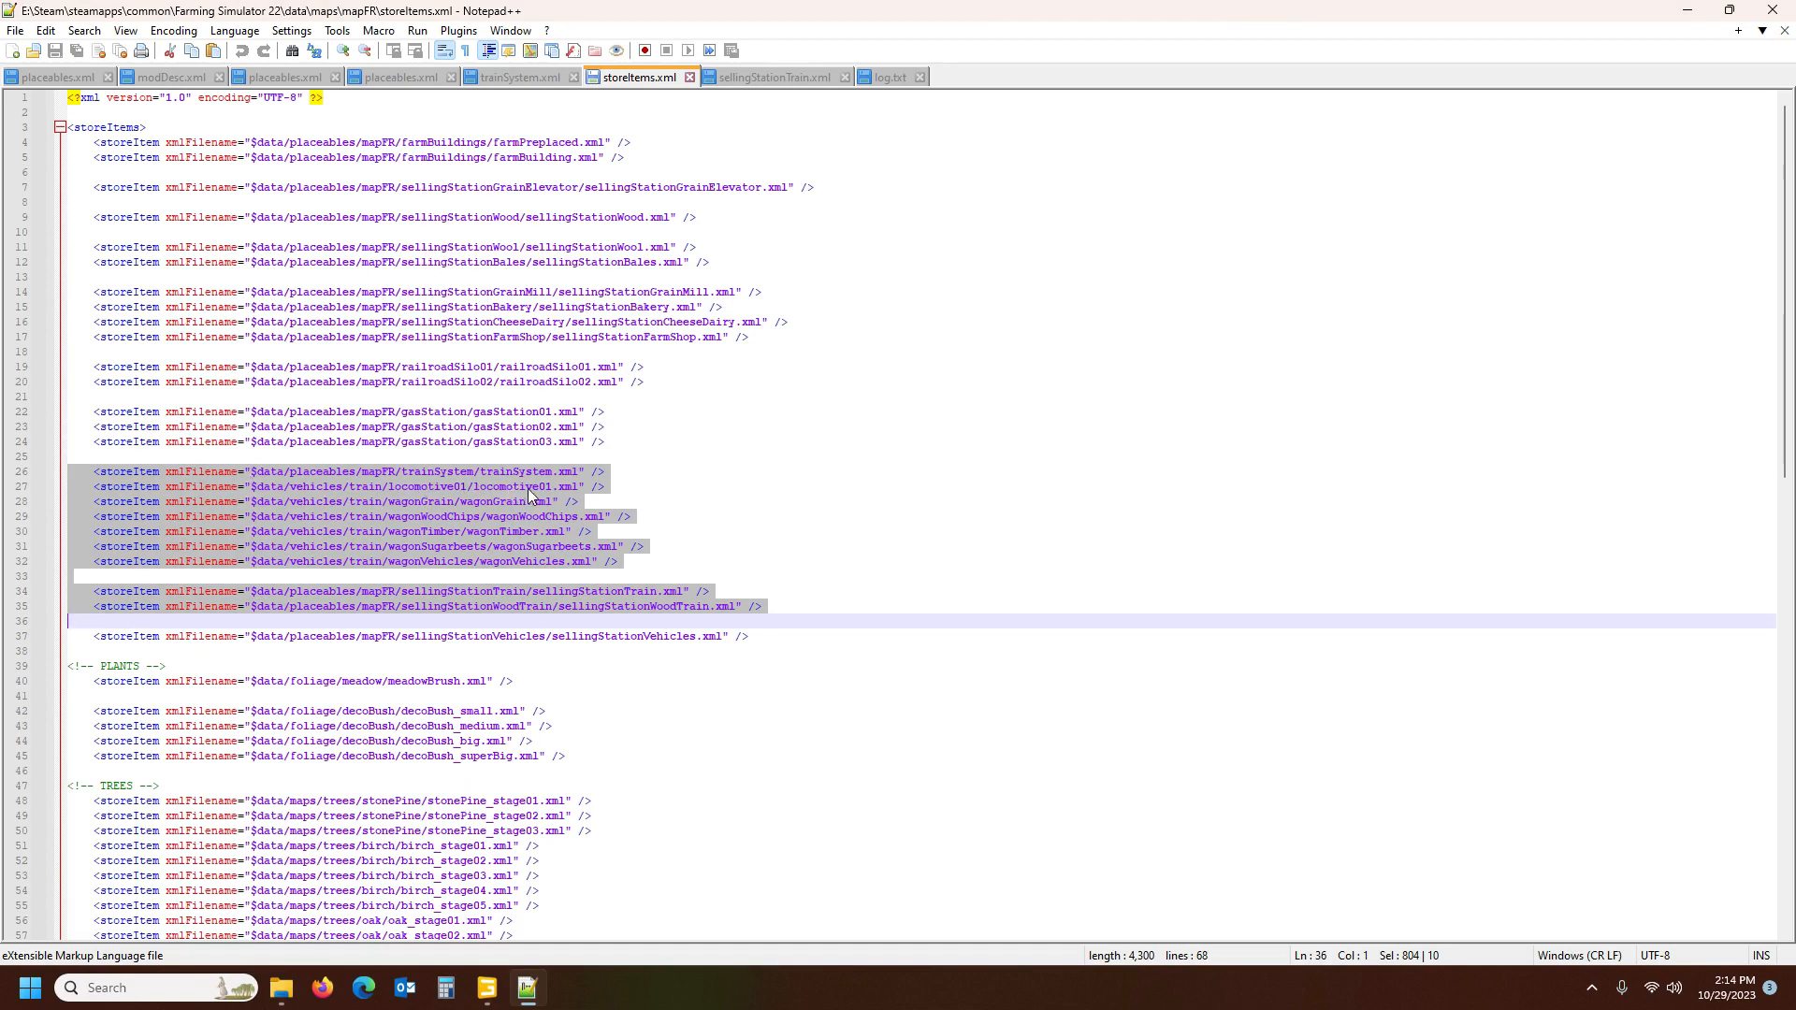
left_click(690, 77)
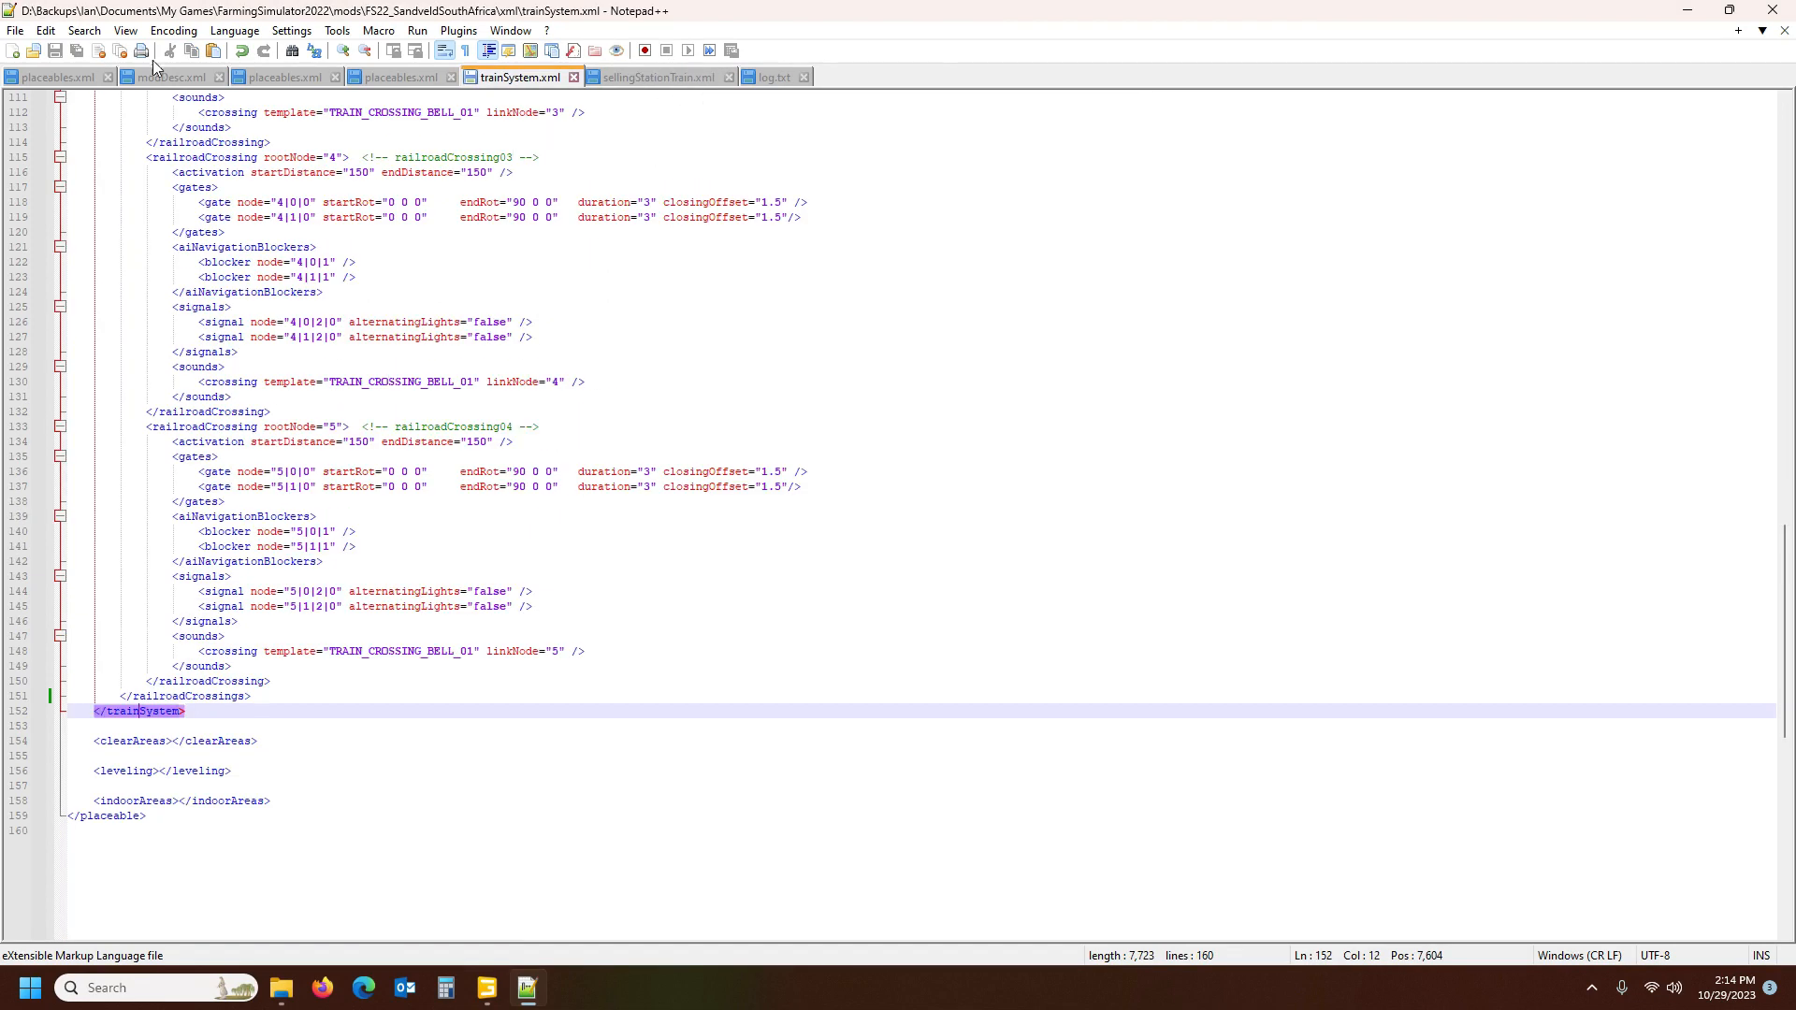
left_click(150, 78)
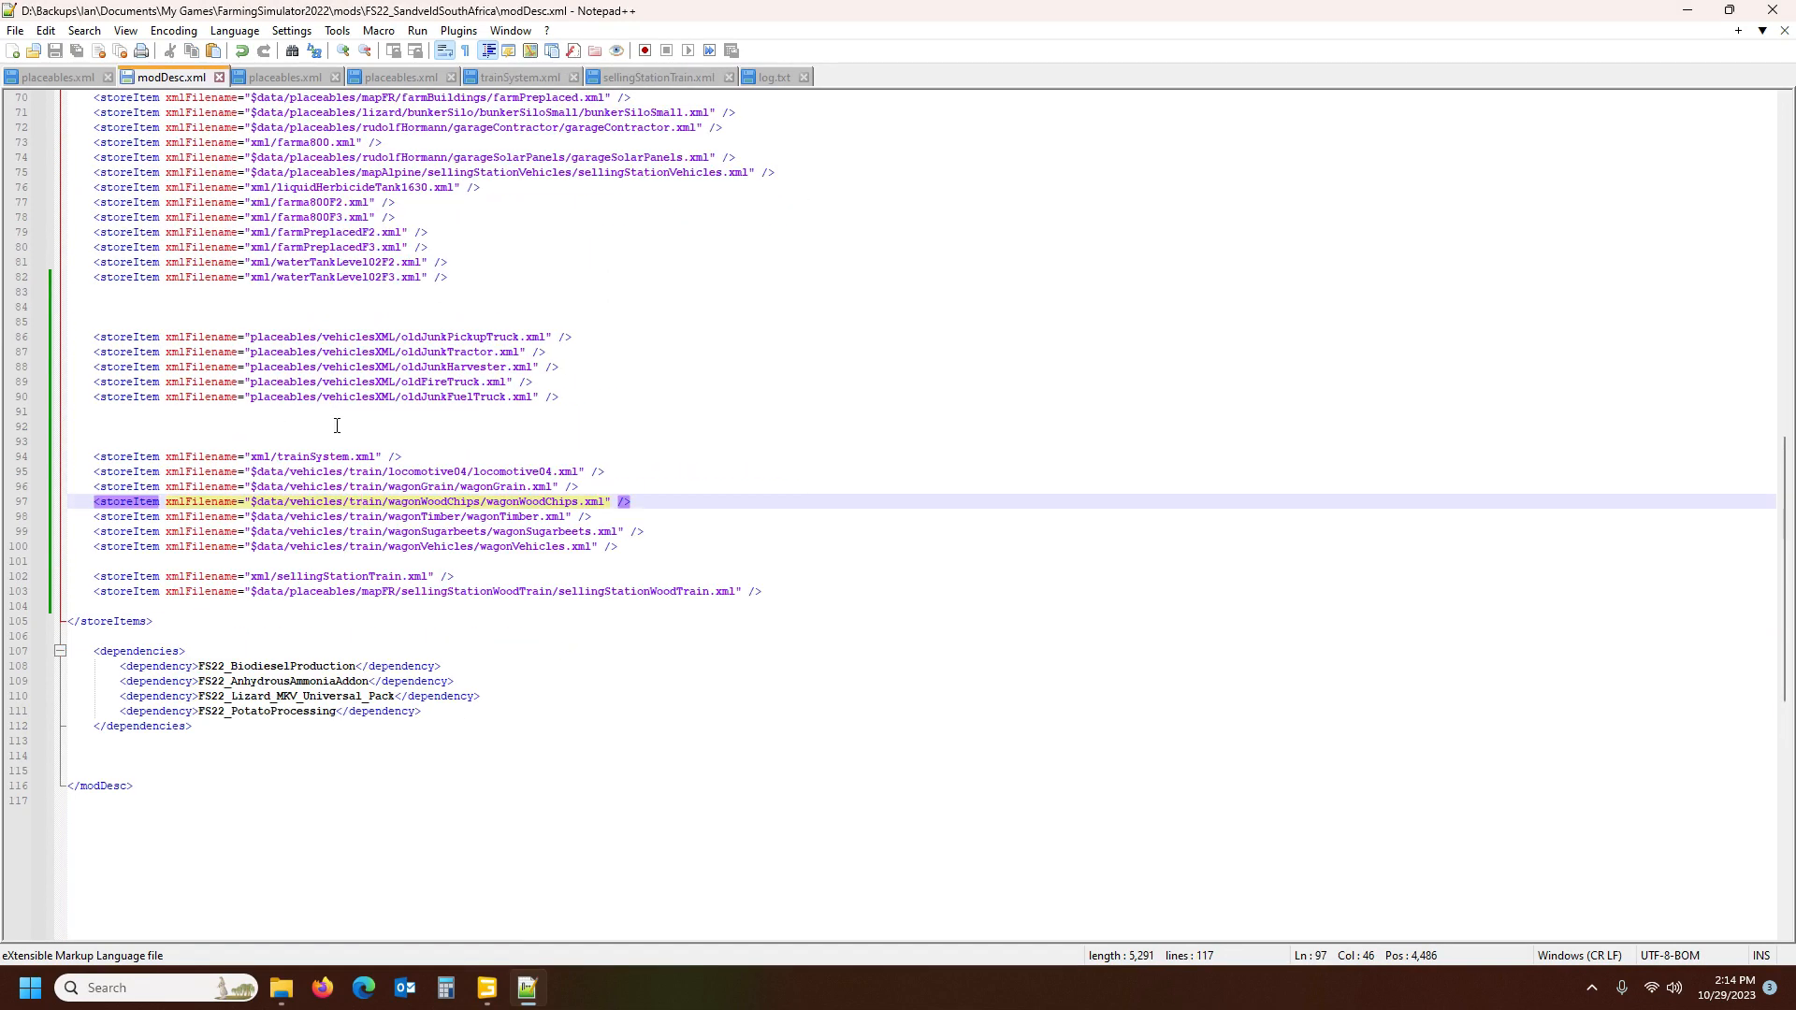
left_click(413, 469)
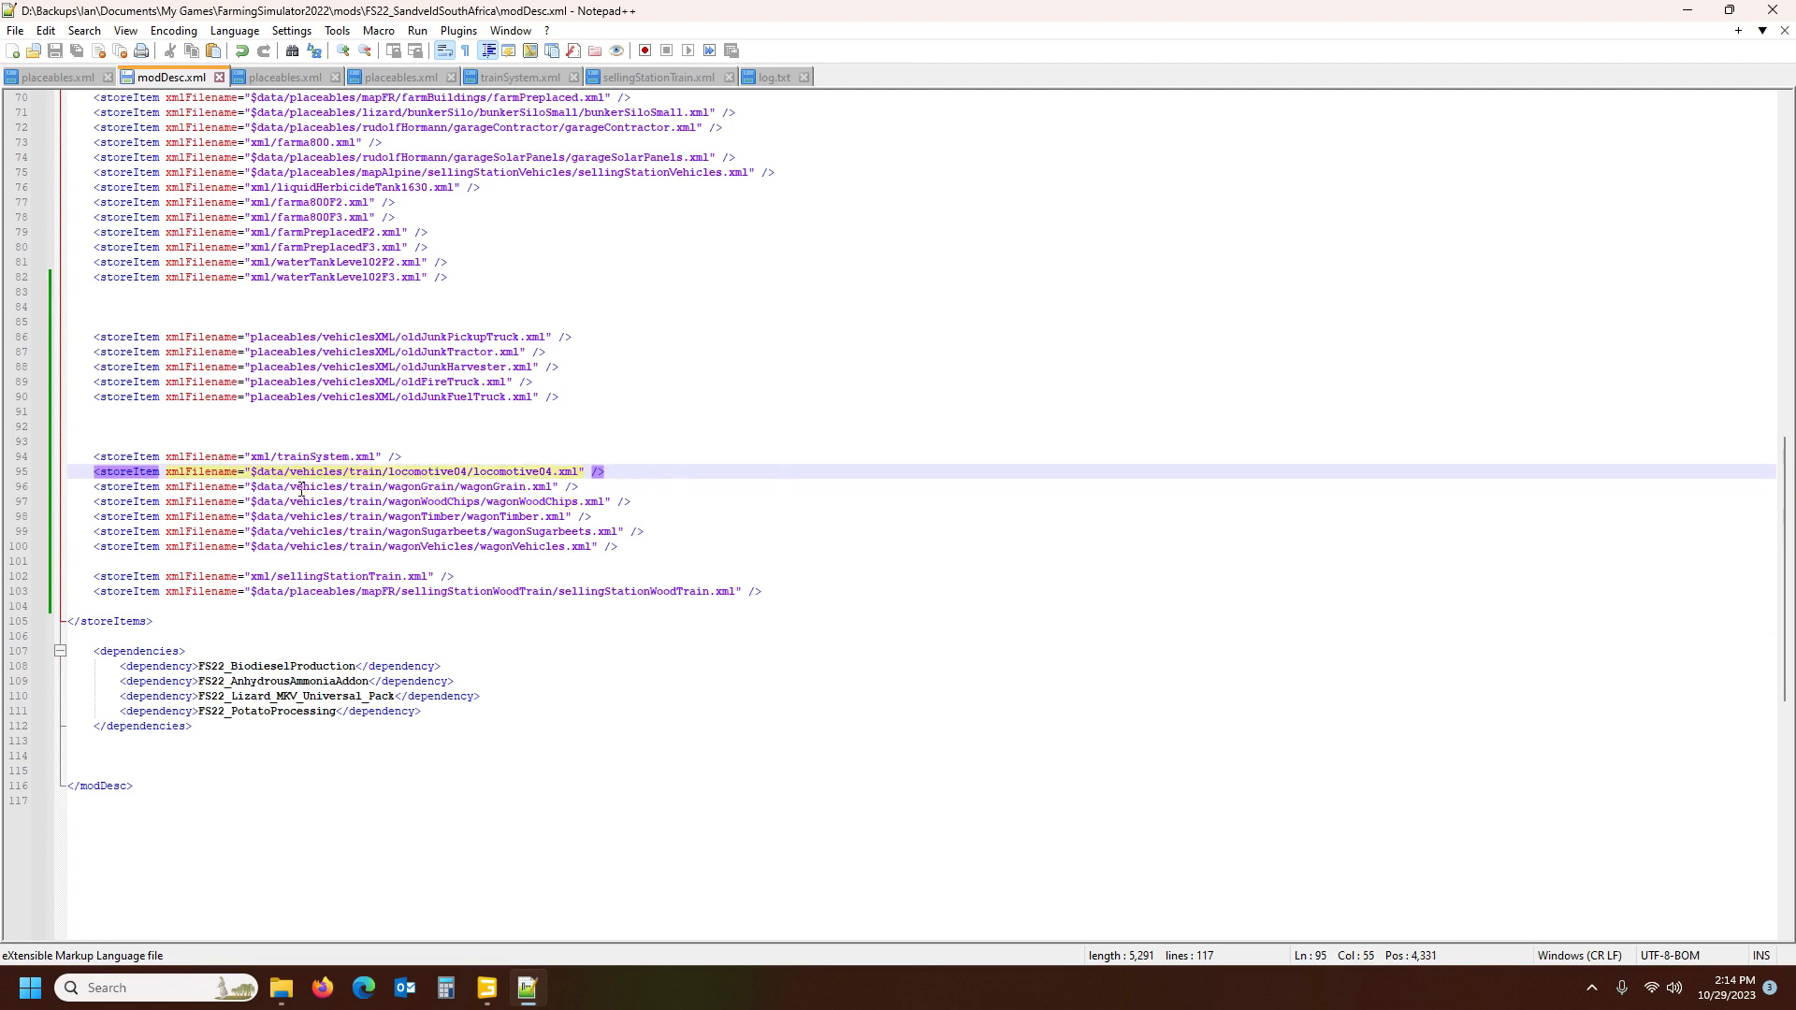
Switch to File Explorer, open the game's data/vehicles/train/locomotive04 folder and position the window so the modDesc.xml train entries stay visible
mouse_move(281, 988)
left_click(281, 893)
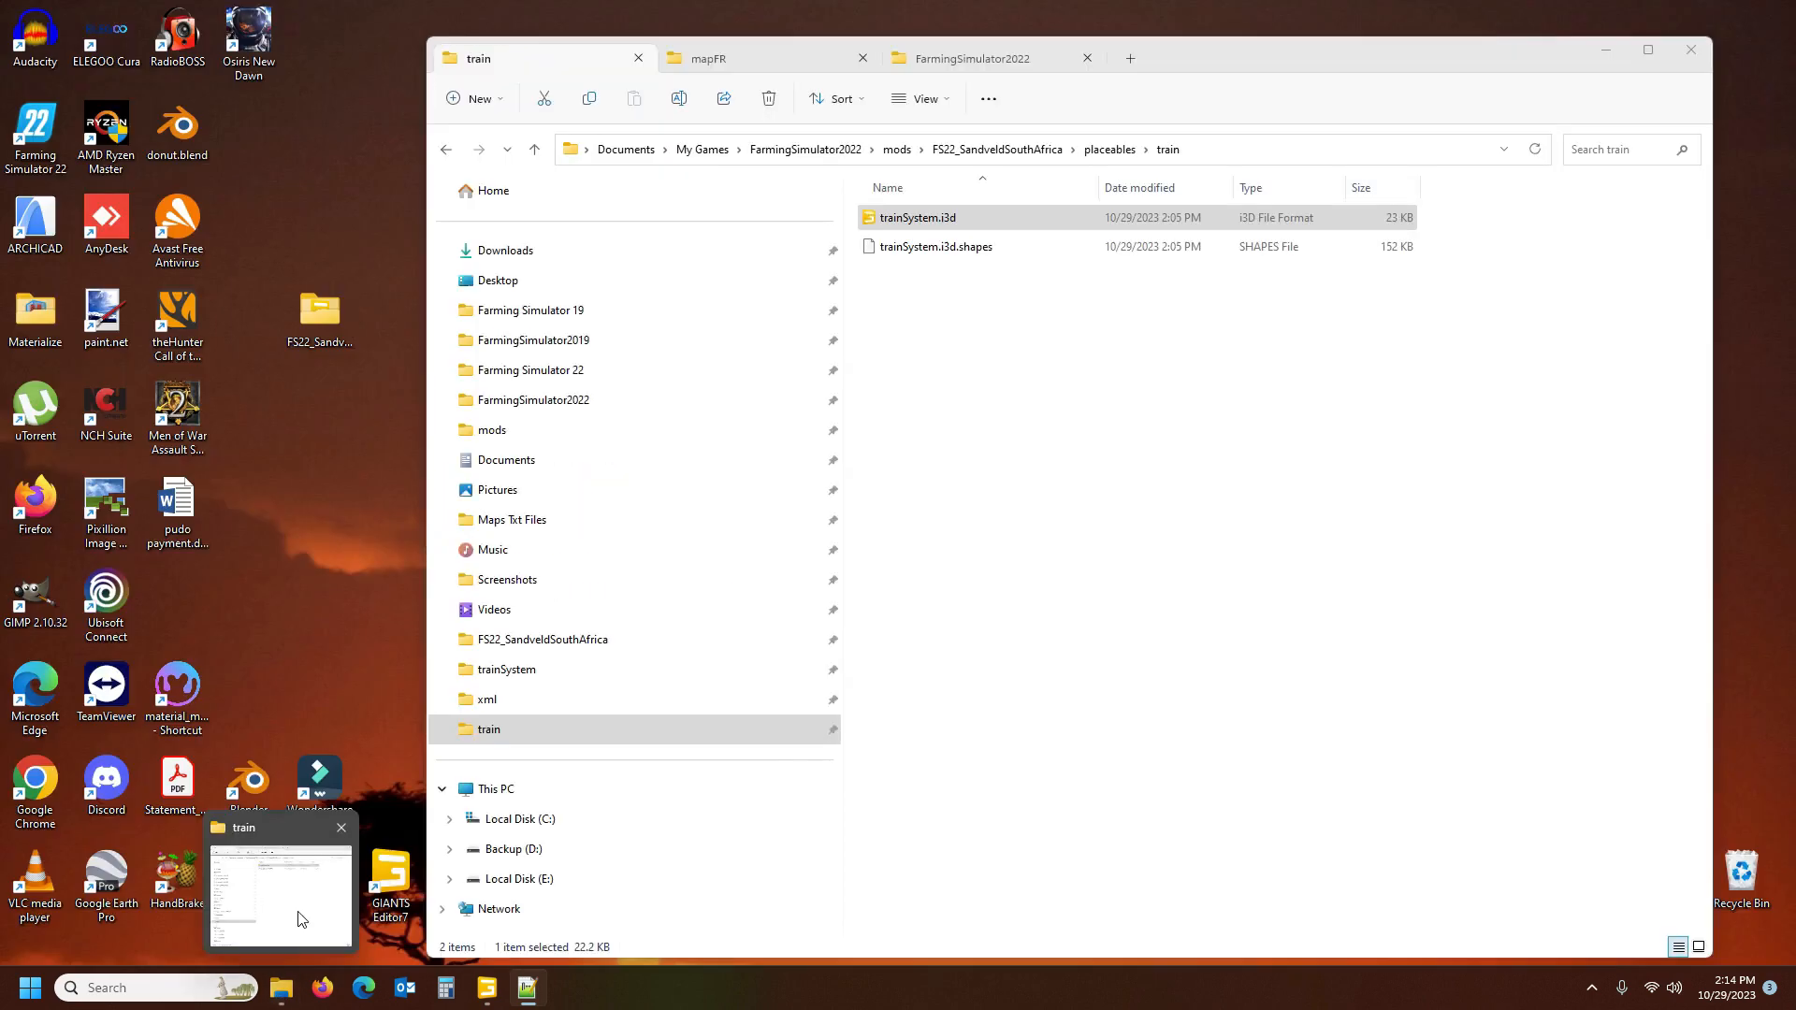
left_click(749, 60)
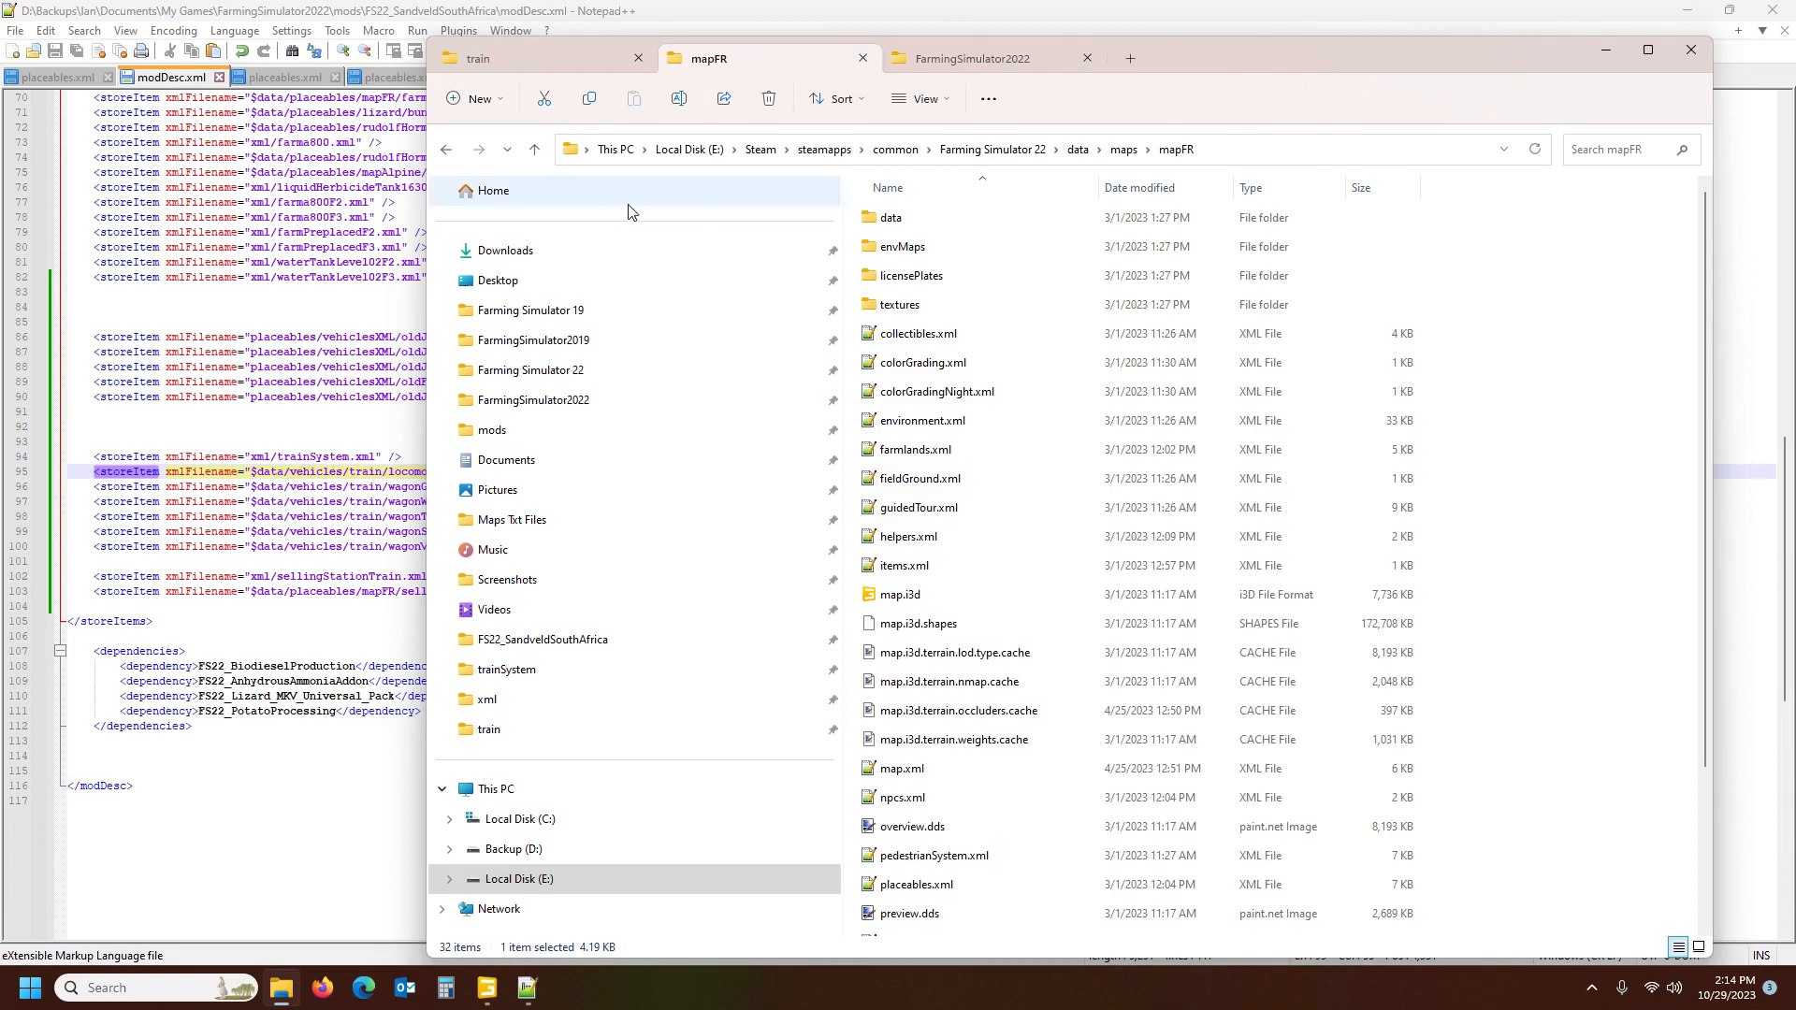
left_click(599, 370)
double_click(951, 224)
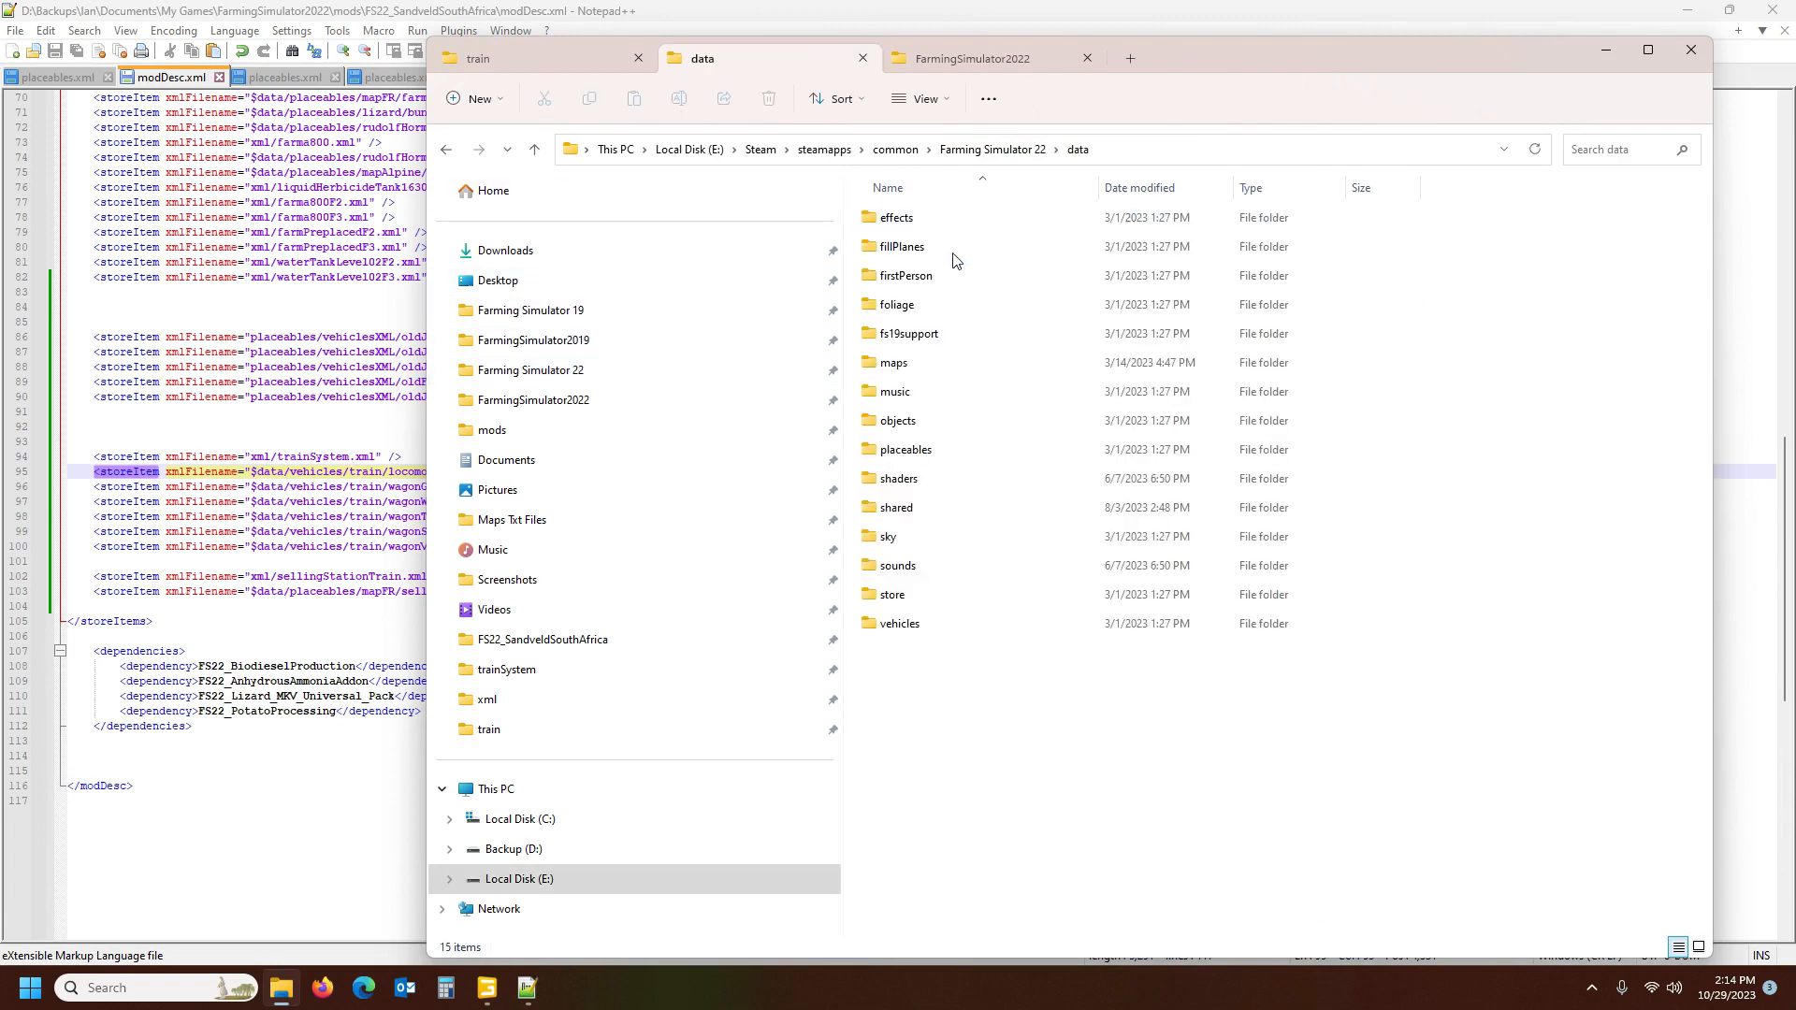
double_click(940, 624)
scroll(962, 794, "down", 20)
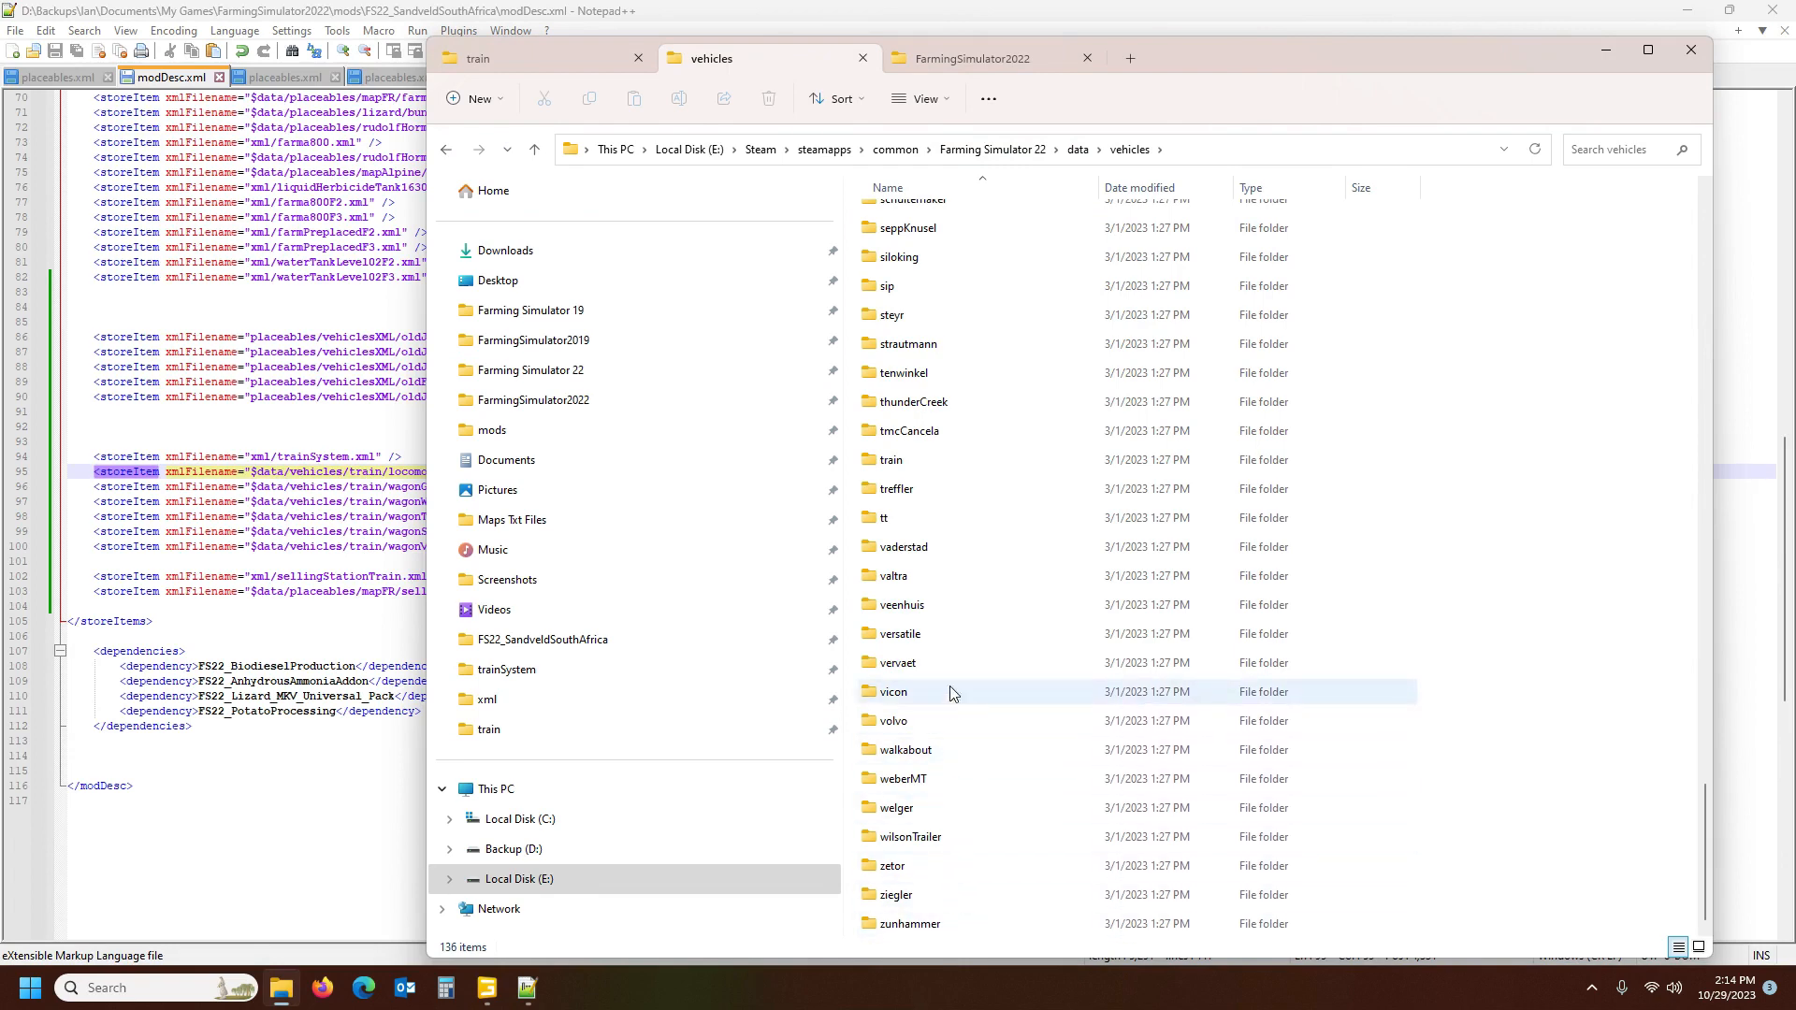
scroll(961, 620, "up", 6)
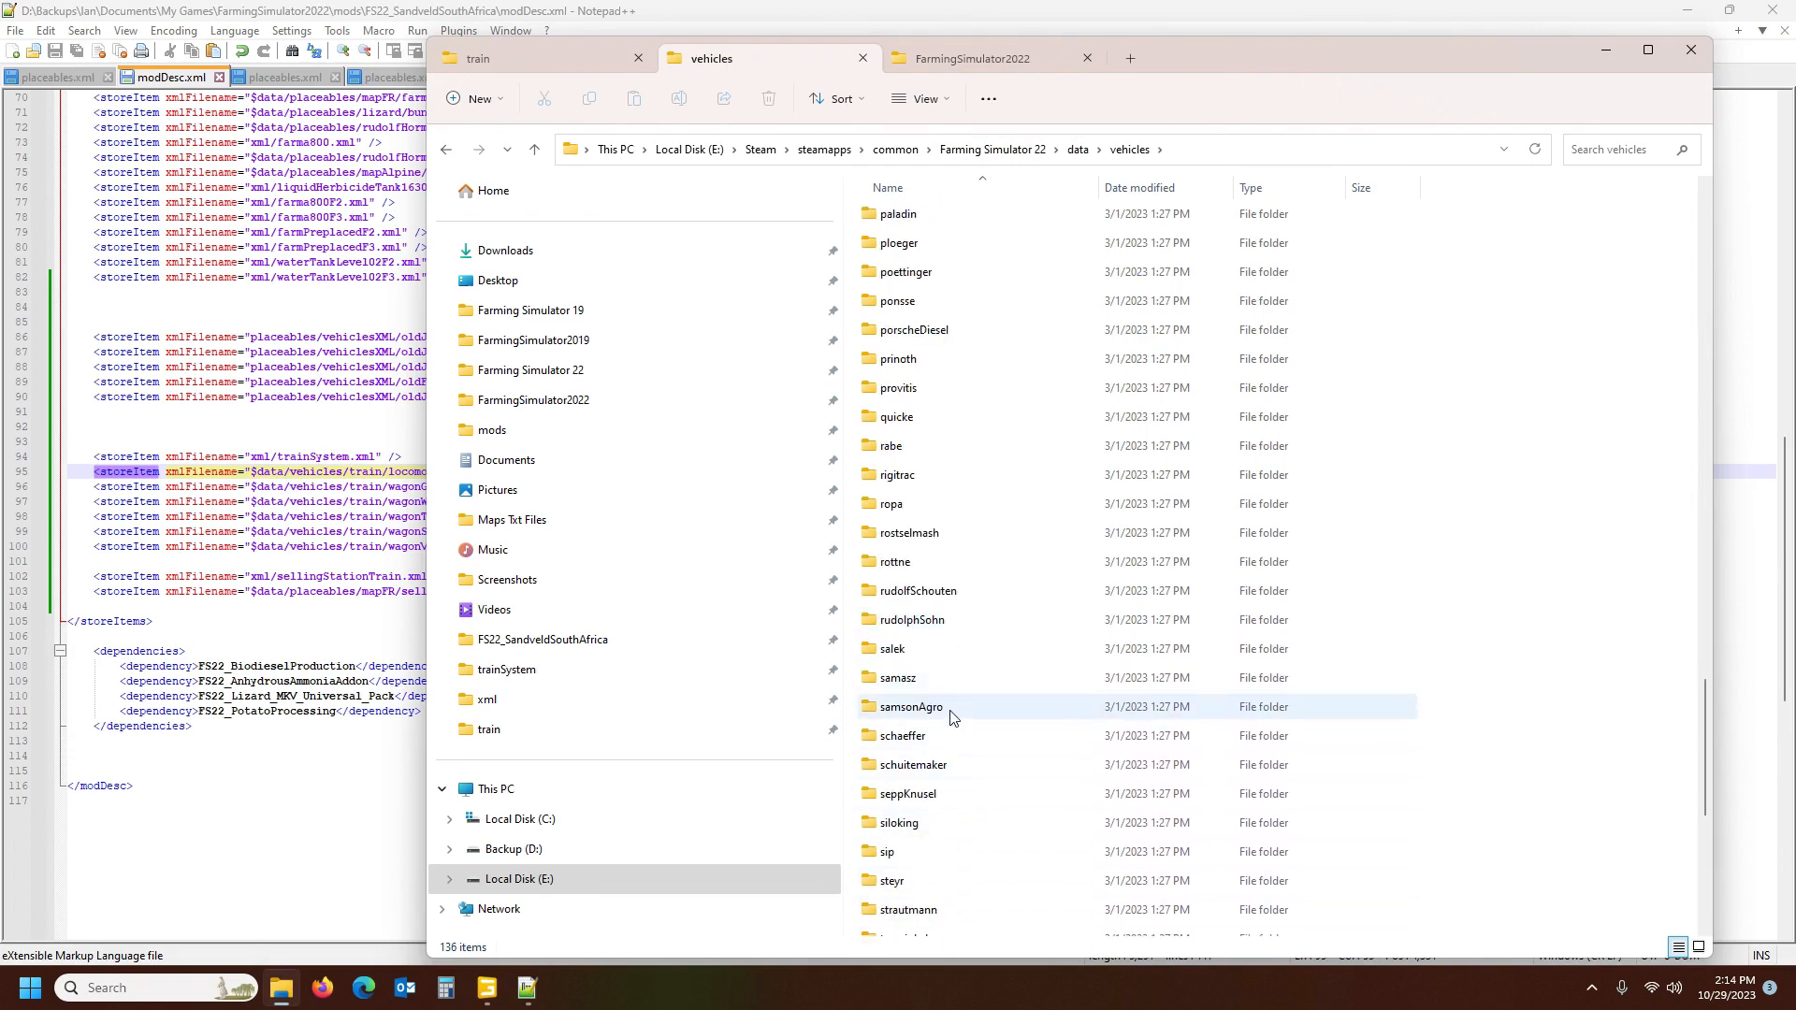
scroll(959, 779, "down", 3)
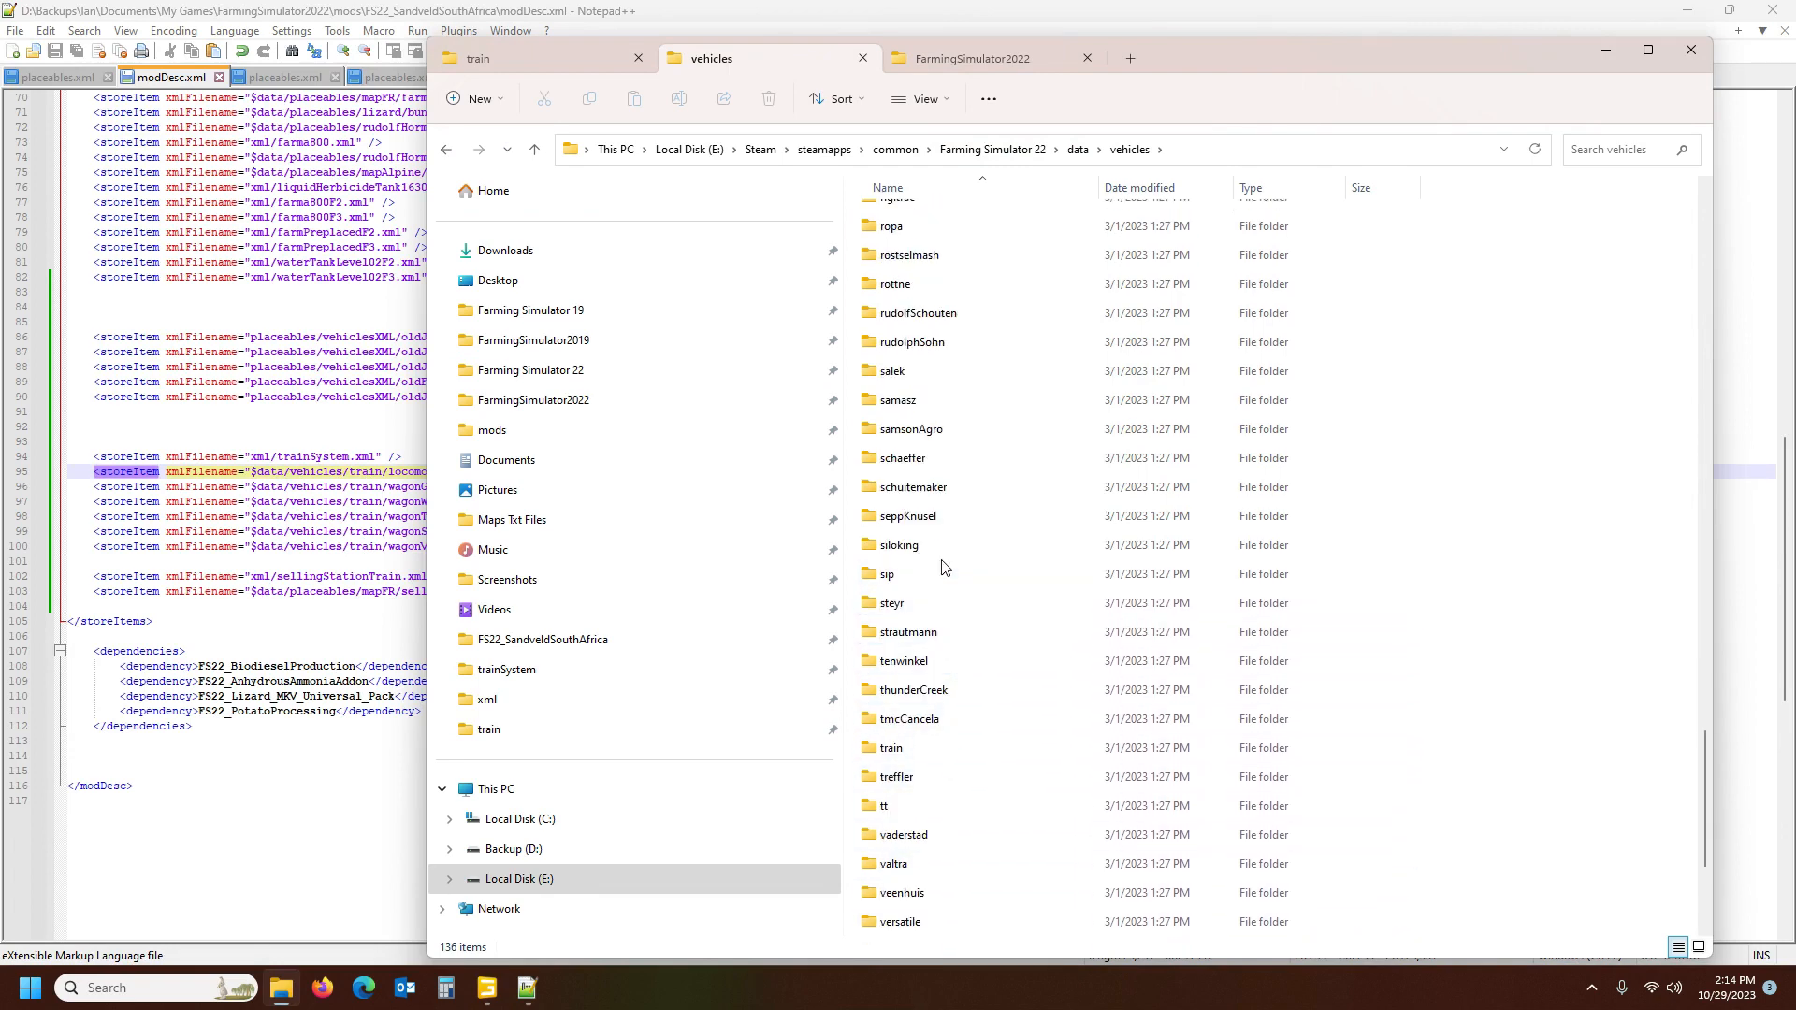
double_click(937, 746)
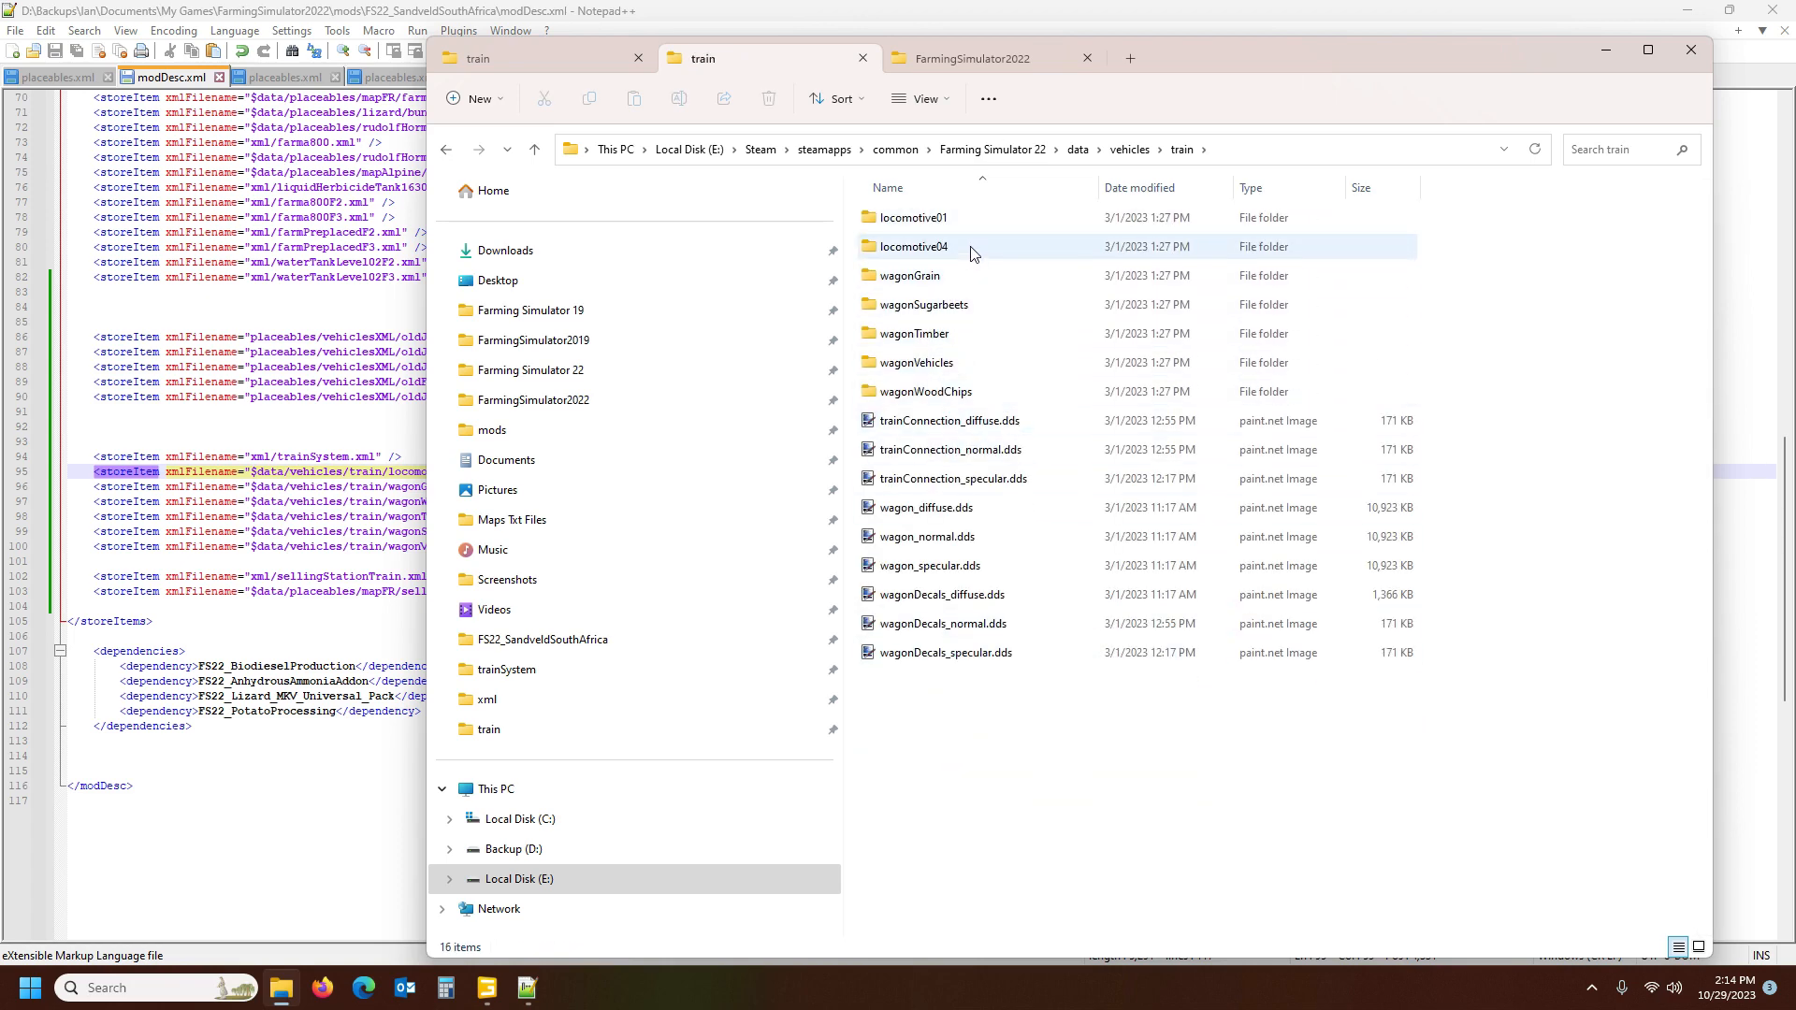
left_click_drag(1250, 57, 1455, 43)
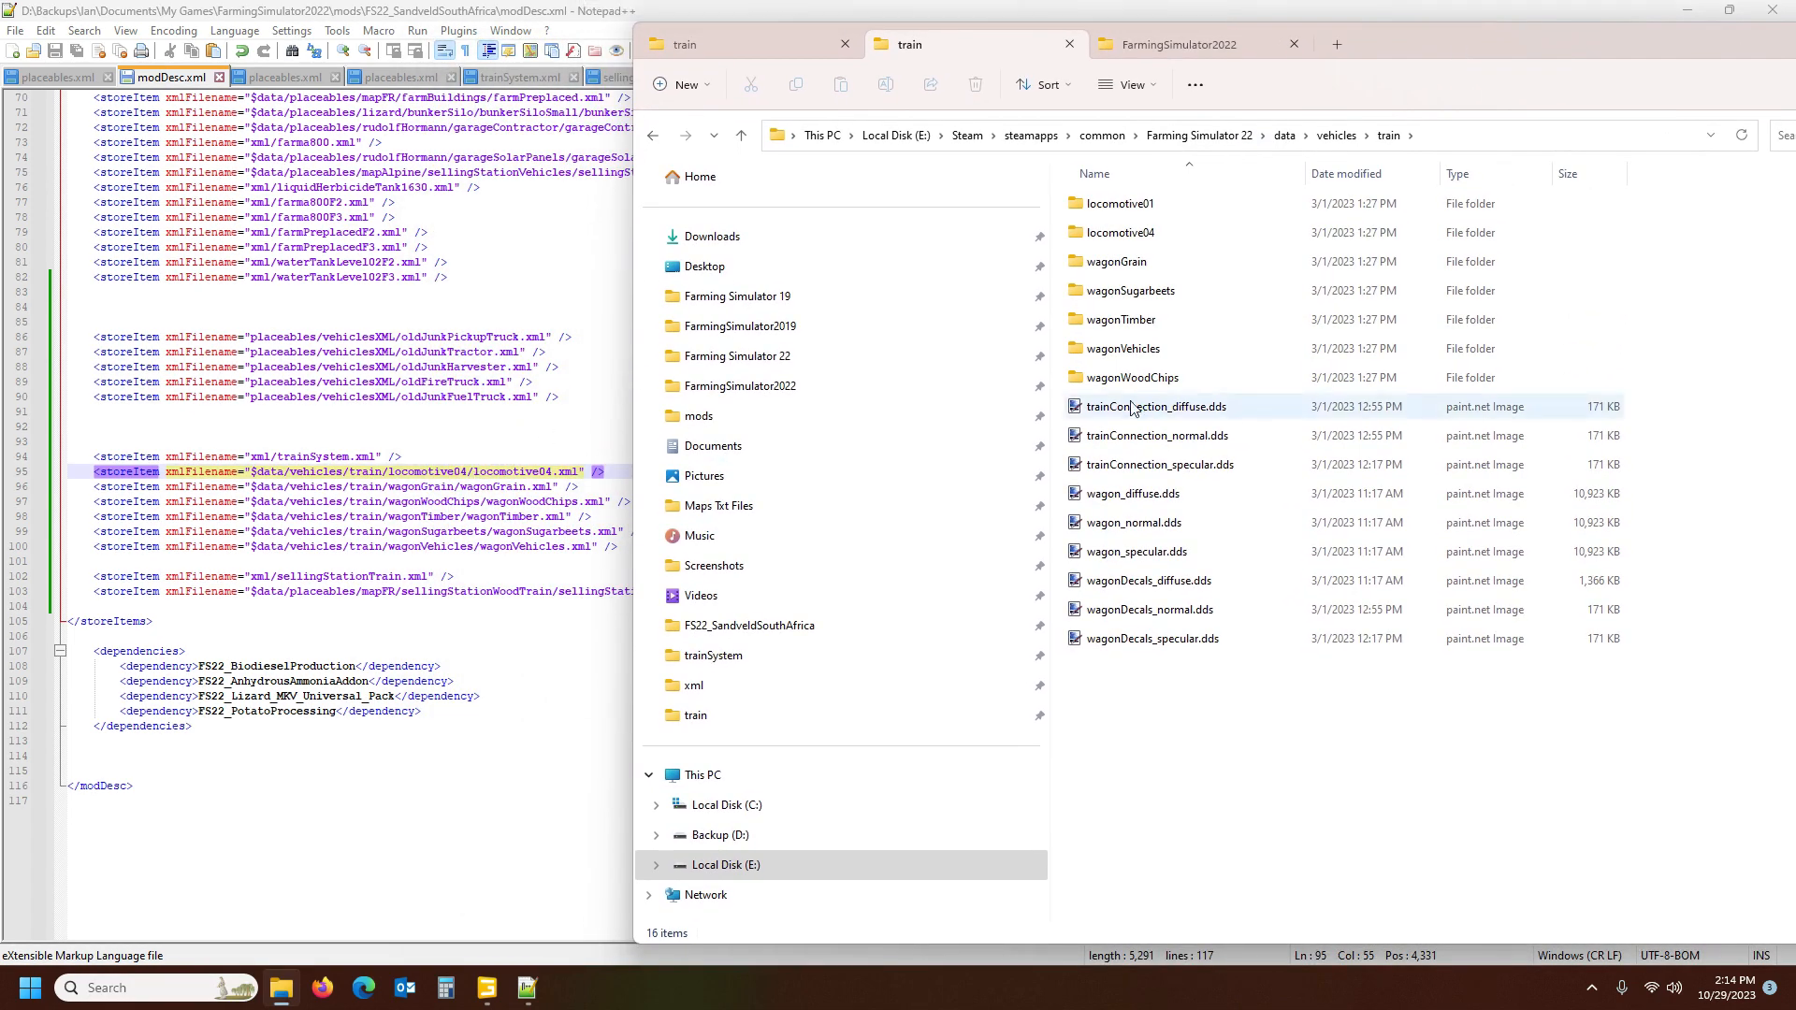
double_click(1147, 230)
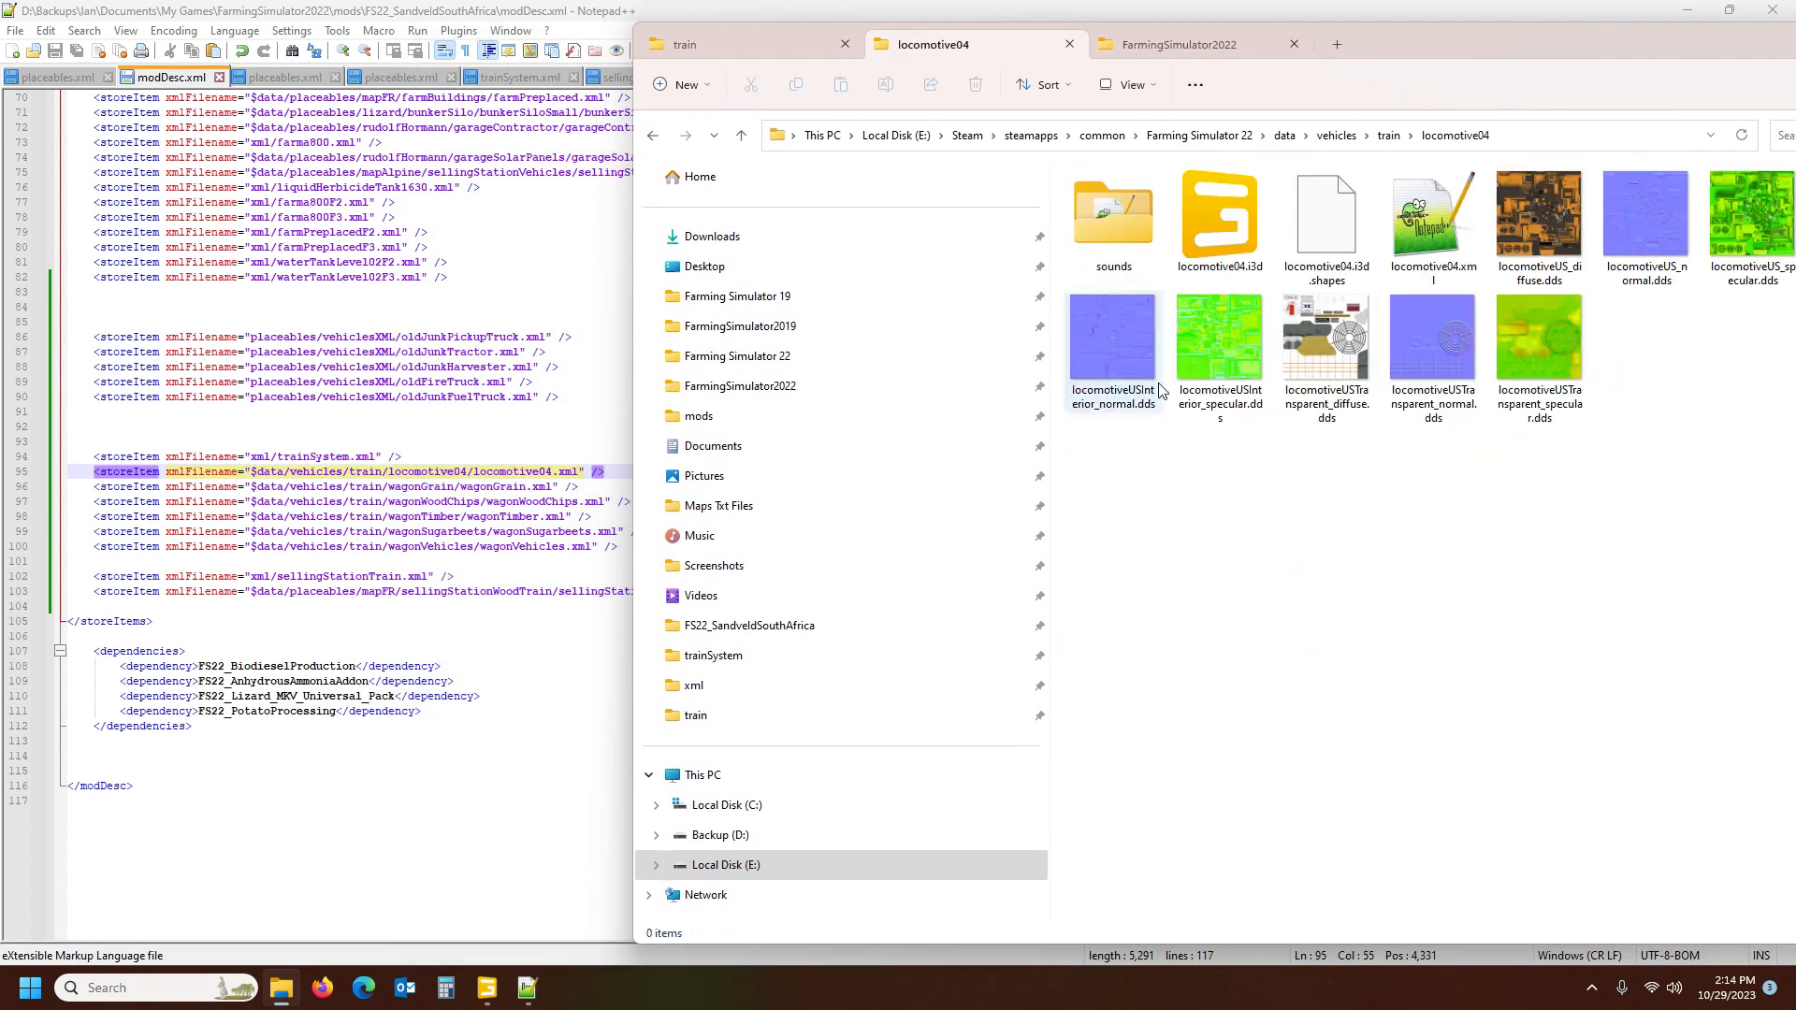
Select locomotive04.xml in the game folder, return to the train storeItem lines in modDesc.xml, and close GIANTS Editor
left_click(1439, 270)
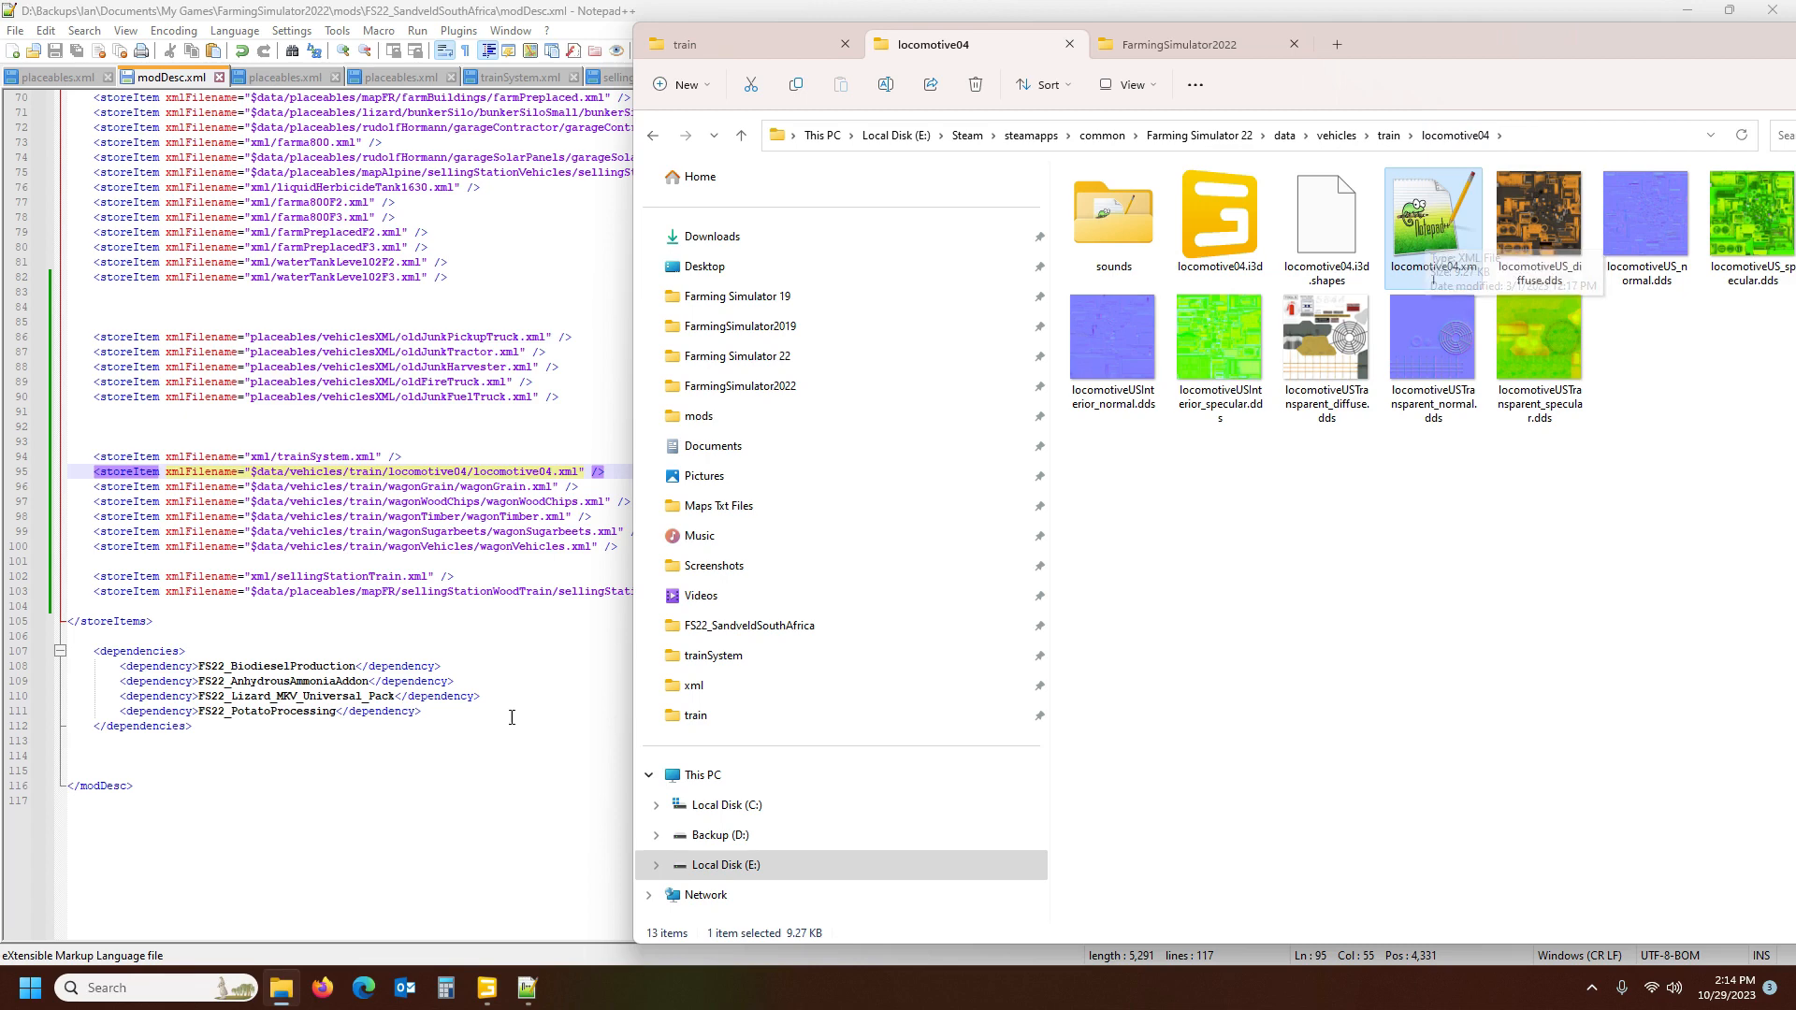
left_click(545, 589)
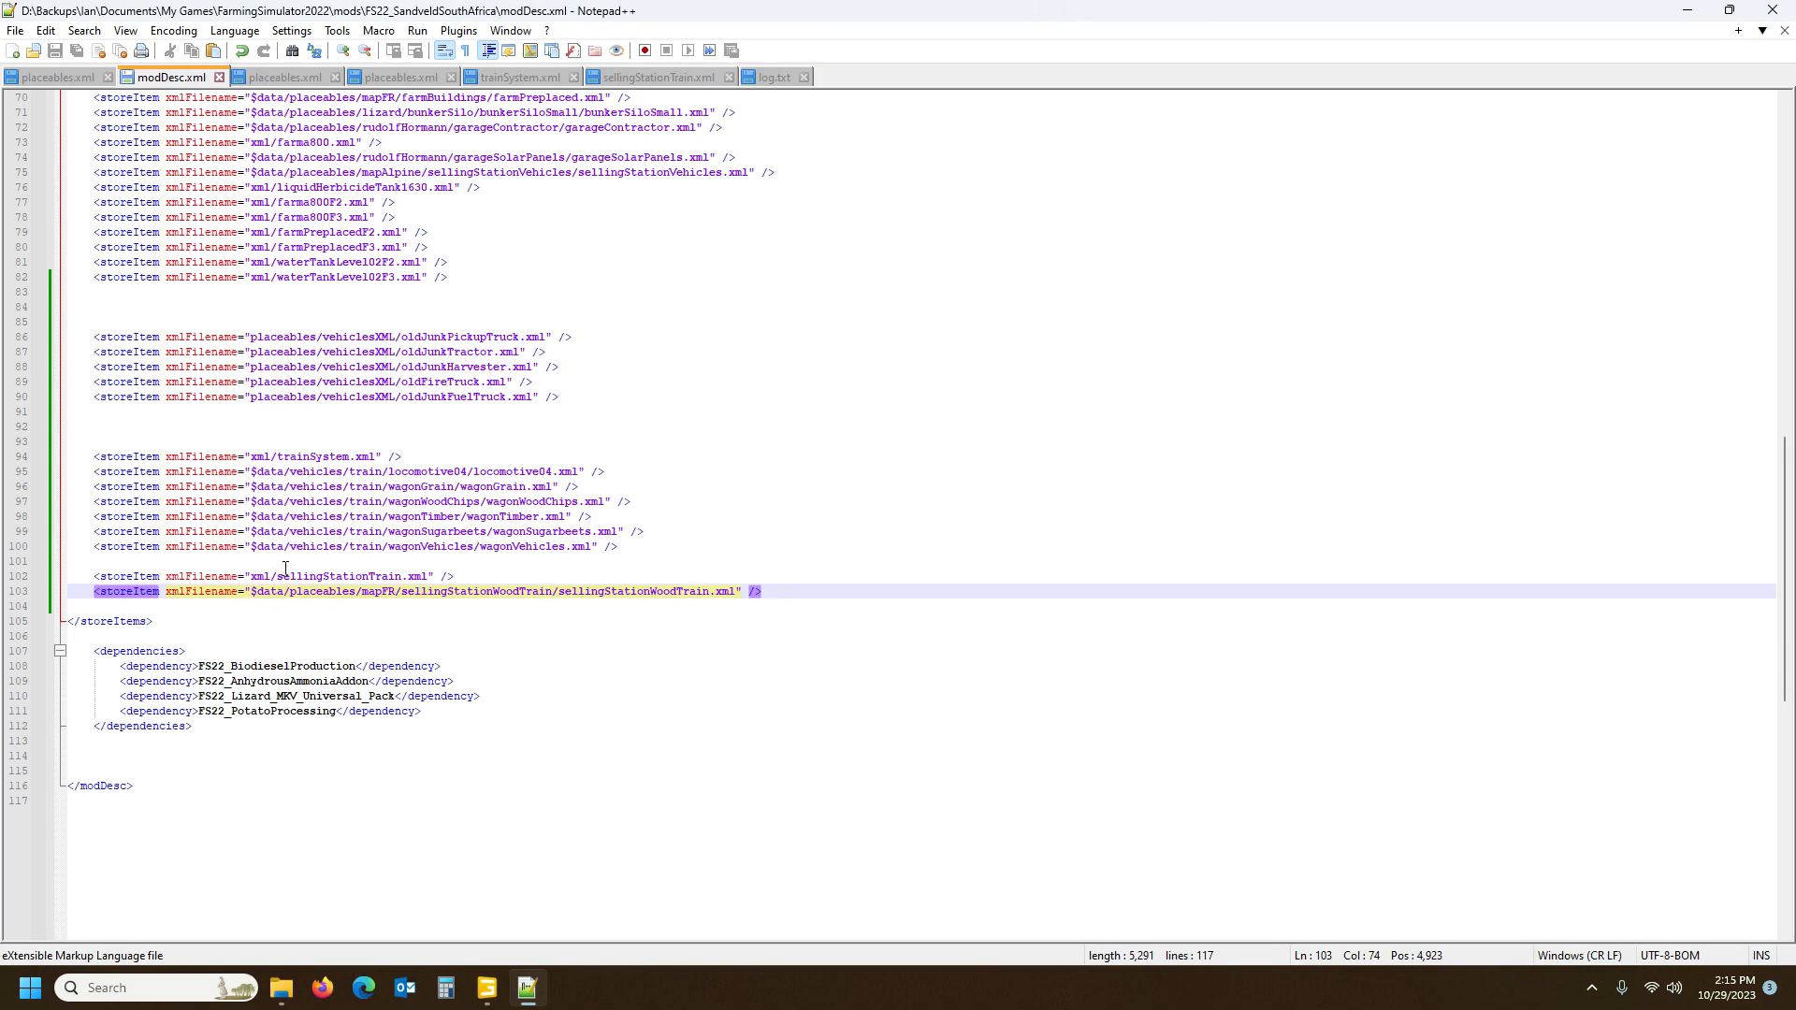
mouse_move(487, 988)
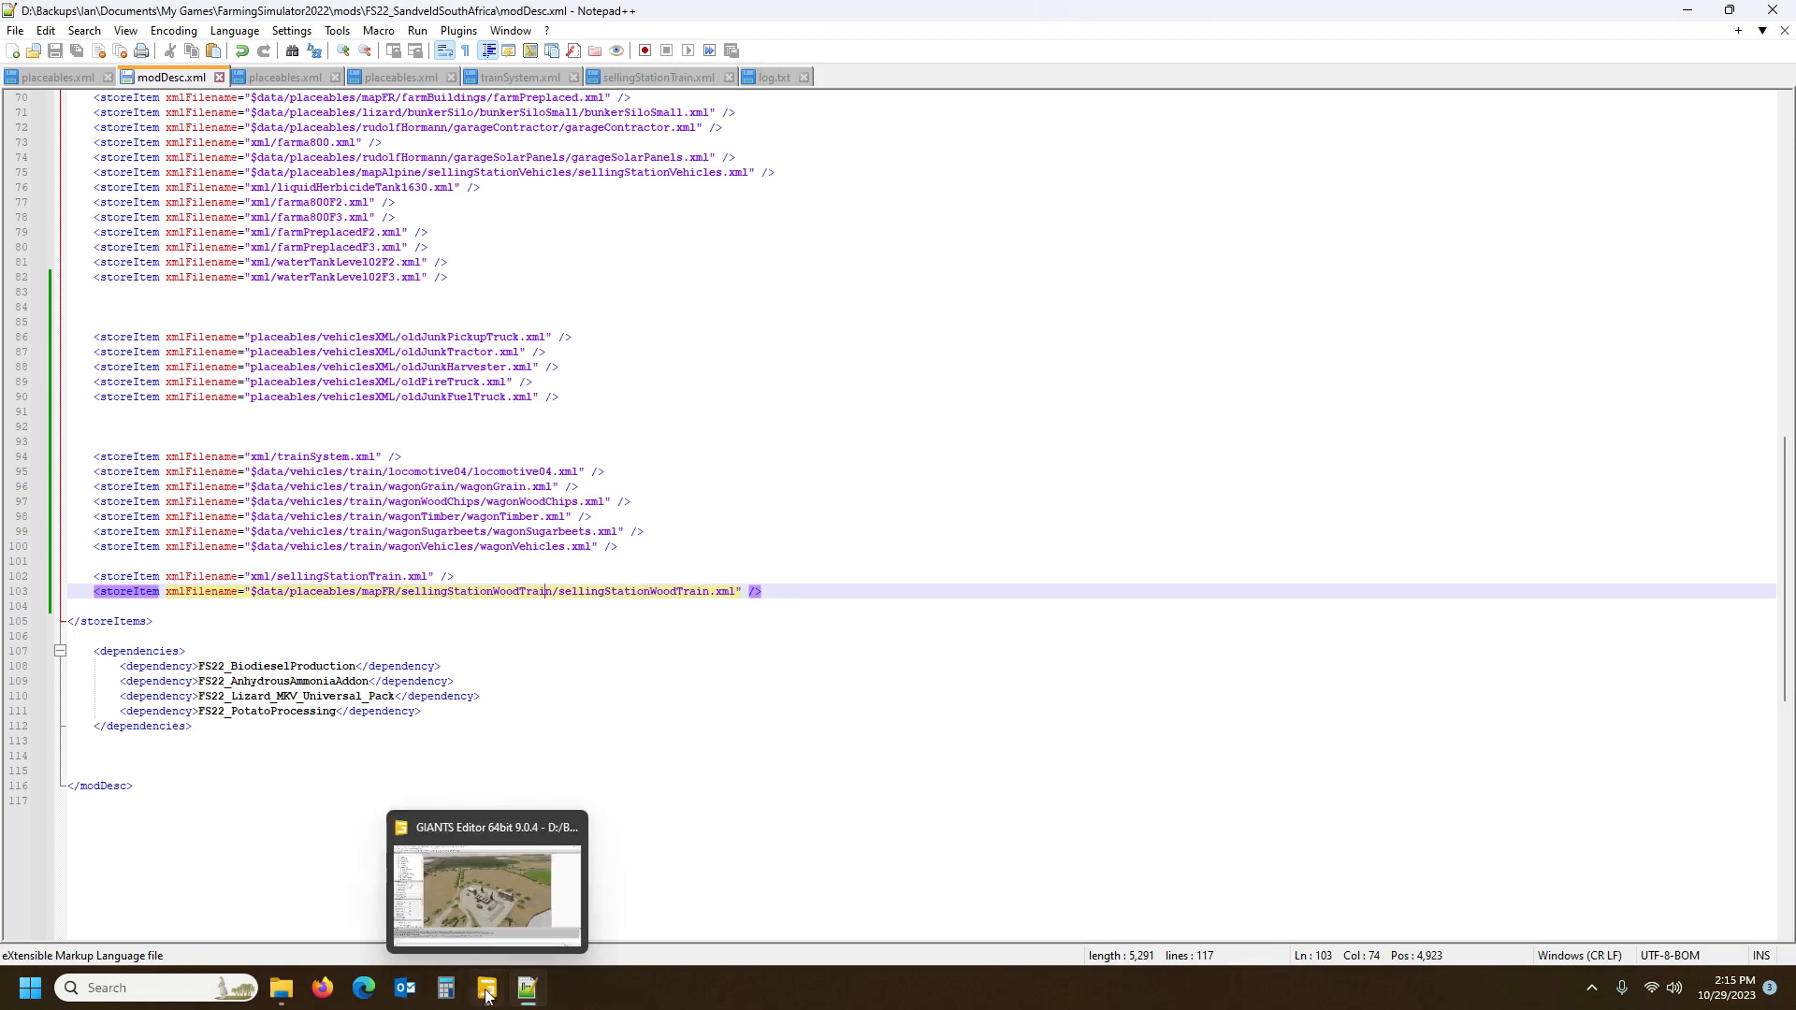
left_click(519, 878)
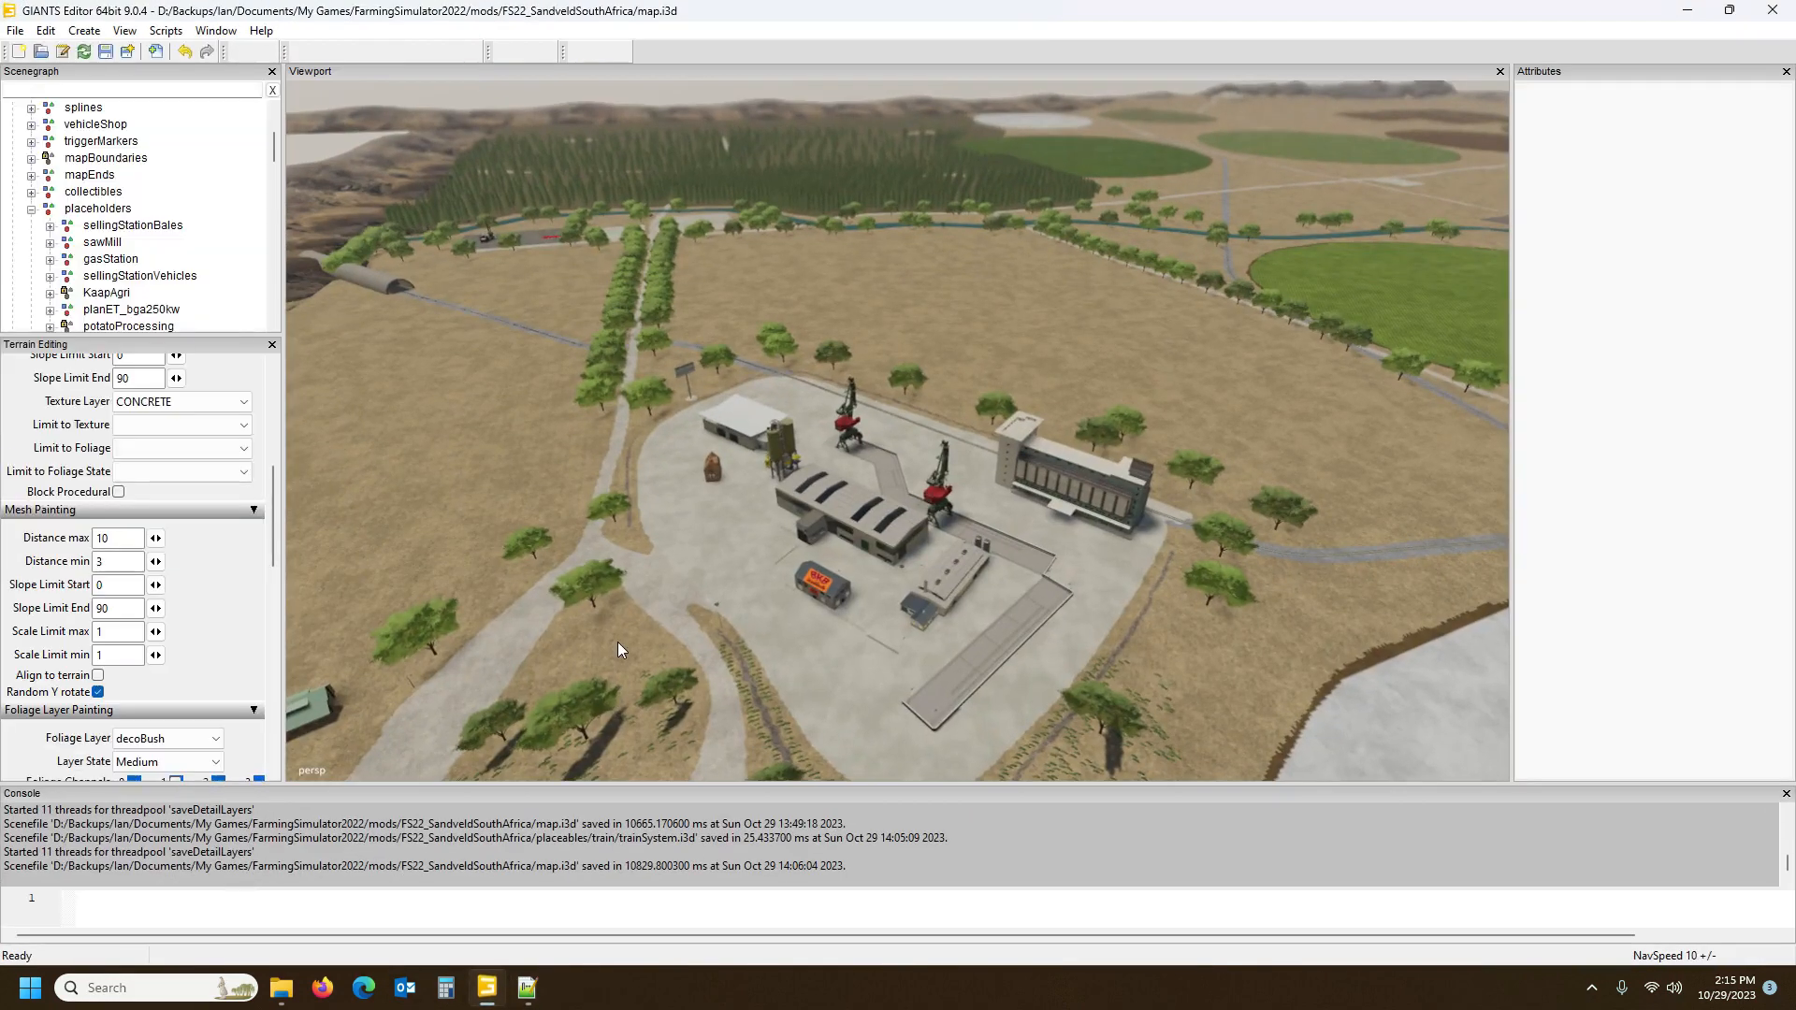
left_click(1773, 11)
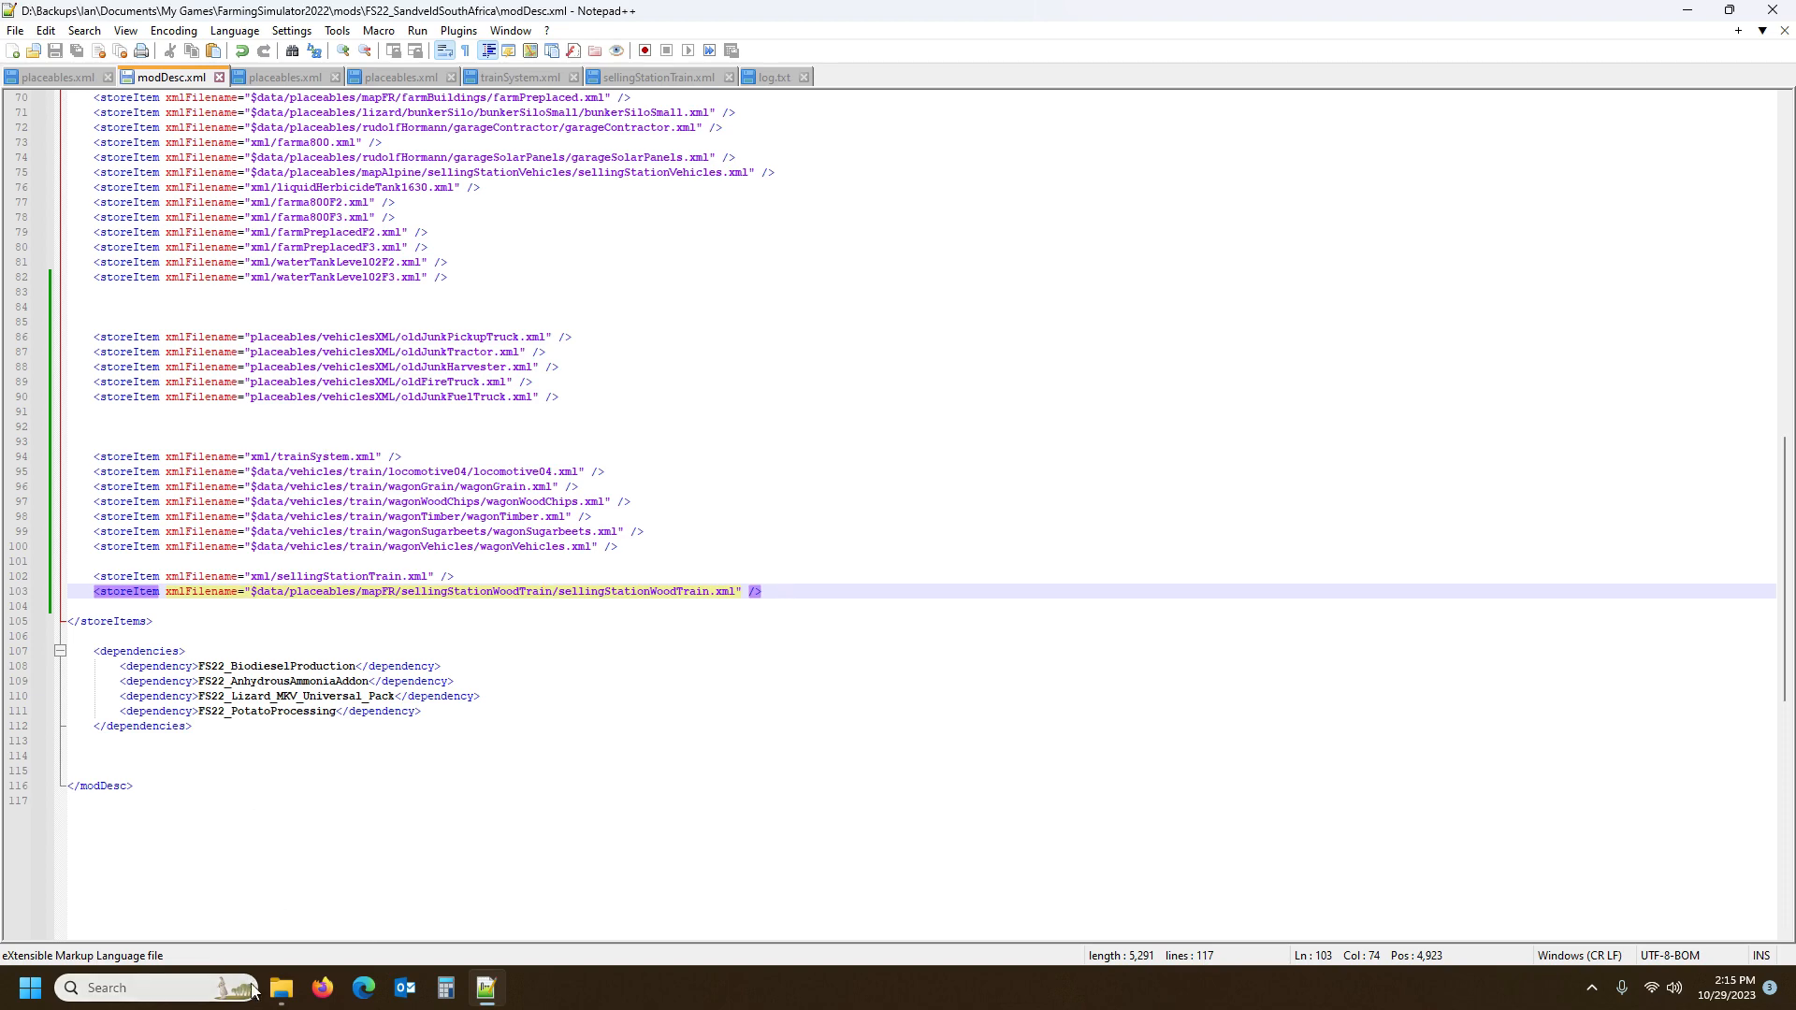
Open log.txt from the FarmingSimulator2022 documents folder in Notepad++ and reload its updated contents
left_click(281, 988)
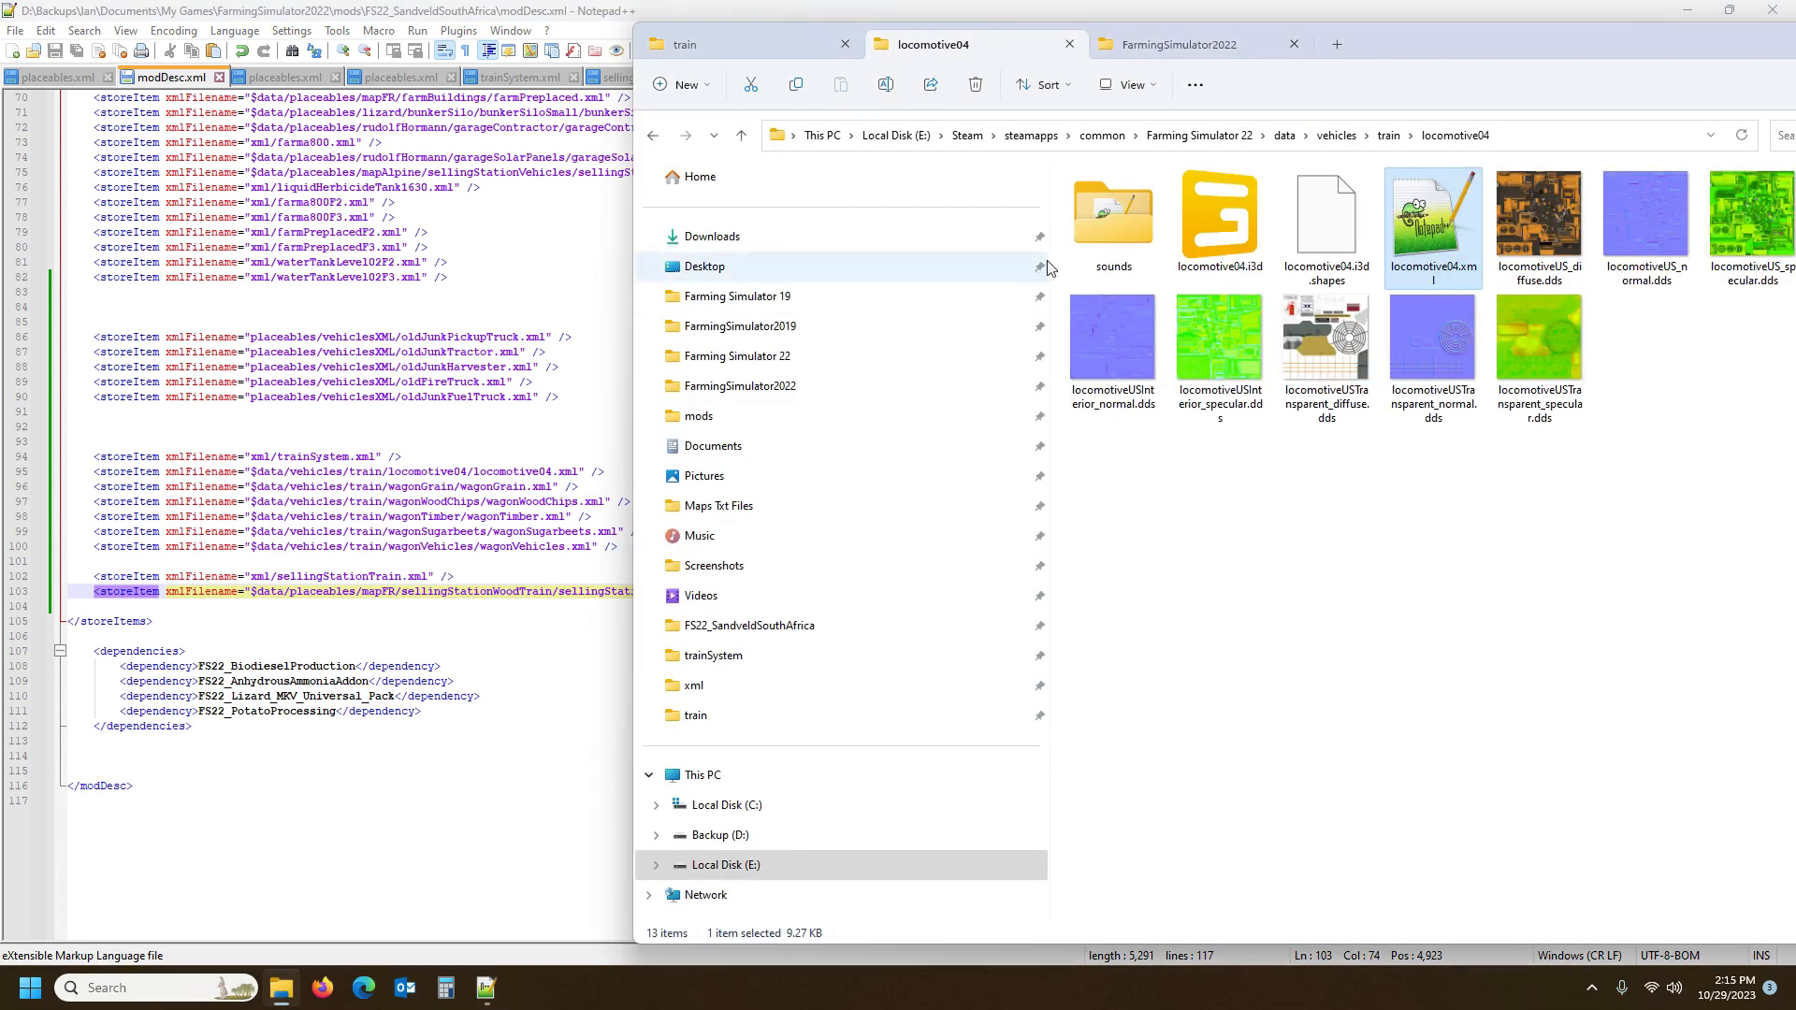
left_click(1170, 47)
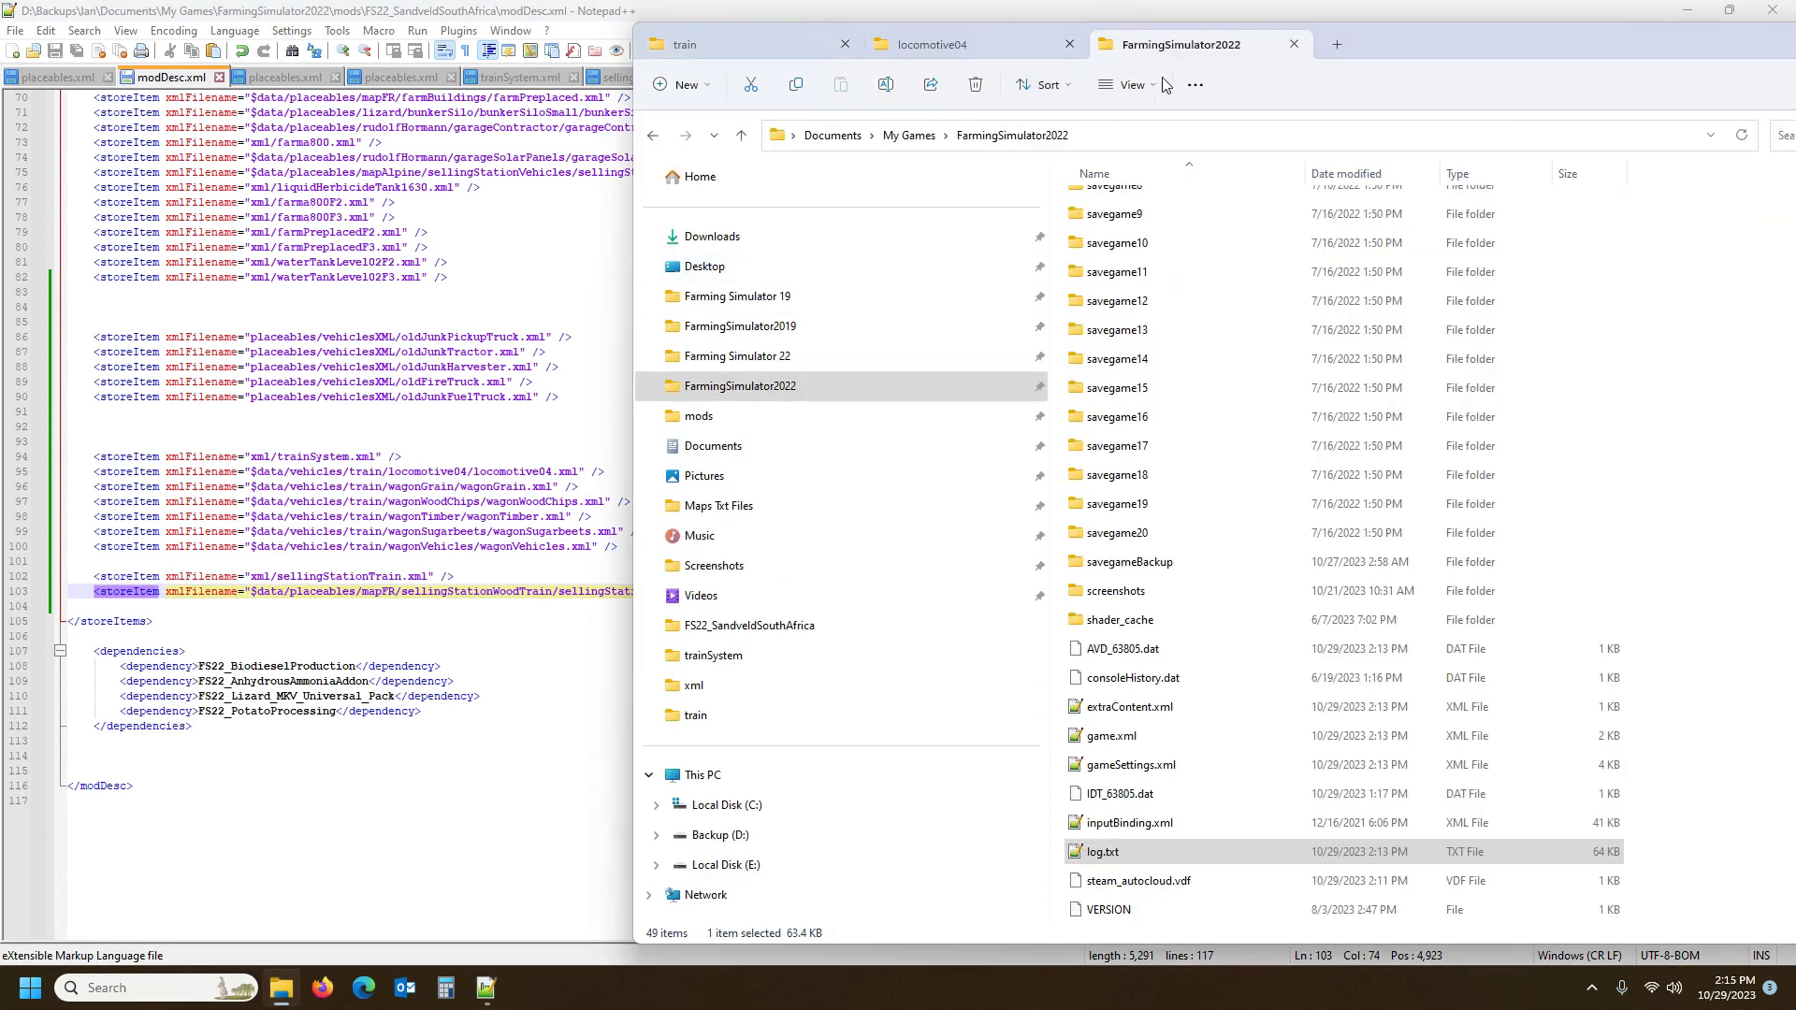
double_click(1106, 852)
left_click(934, 571)
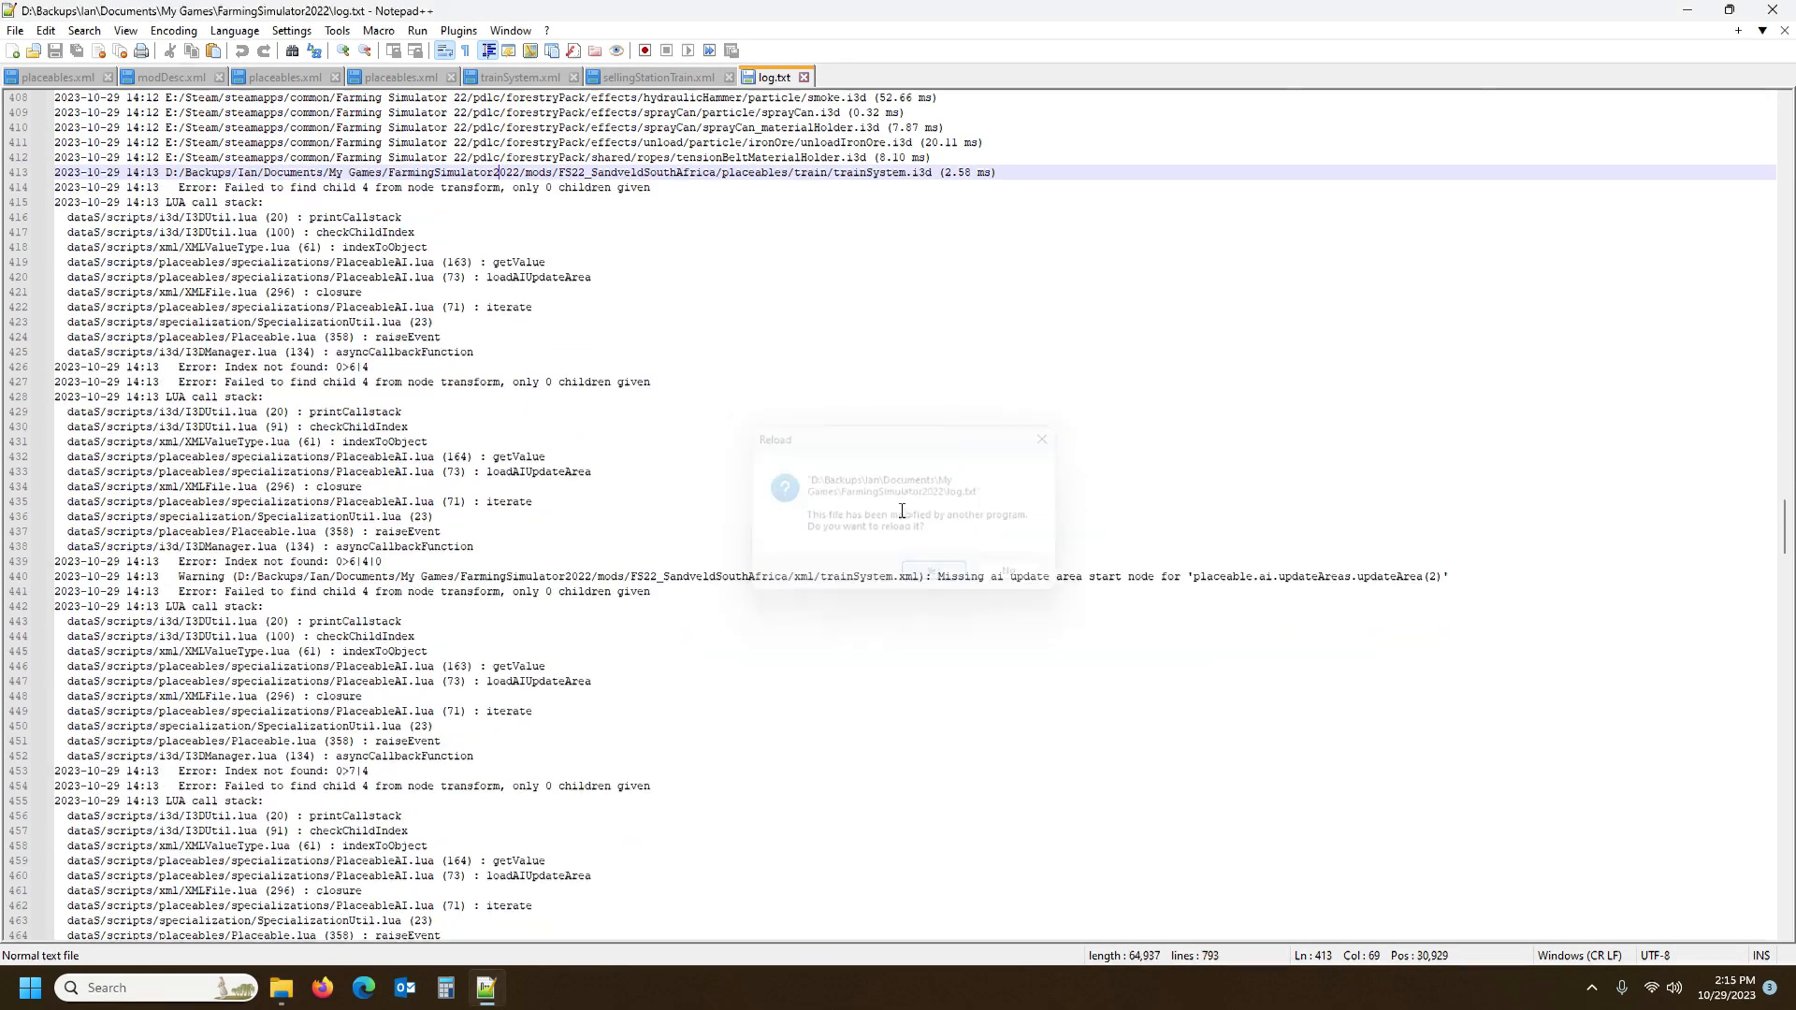
Examine the log entries following the trainSystem.i3d load for index errors, AI update area warnings and traffic blocker warnings
scroll(599, 375, "up", 17)
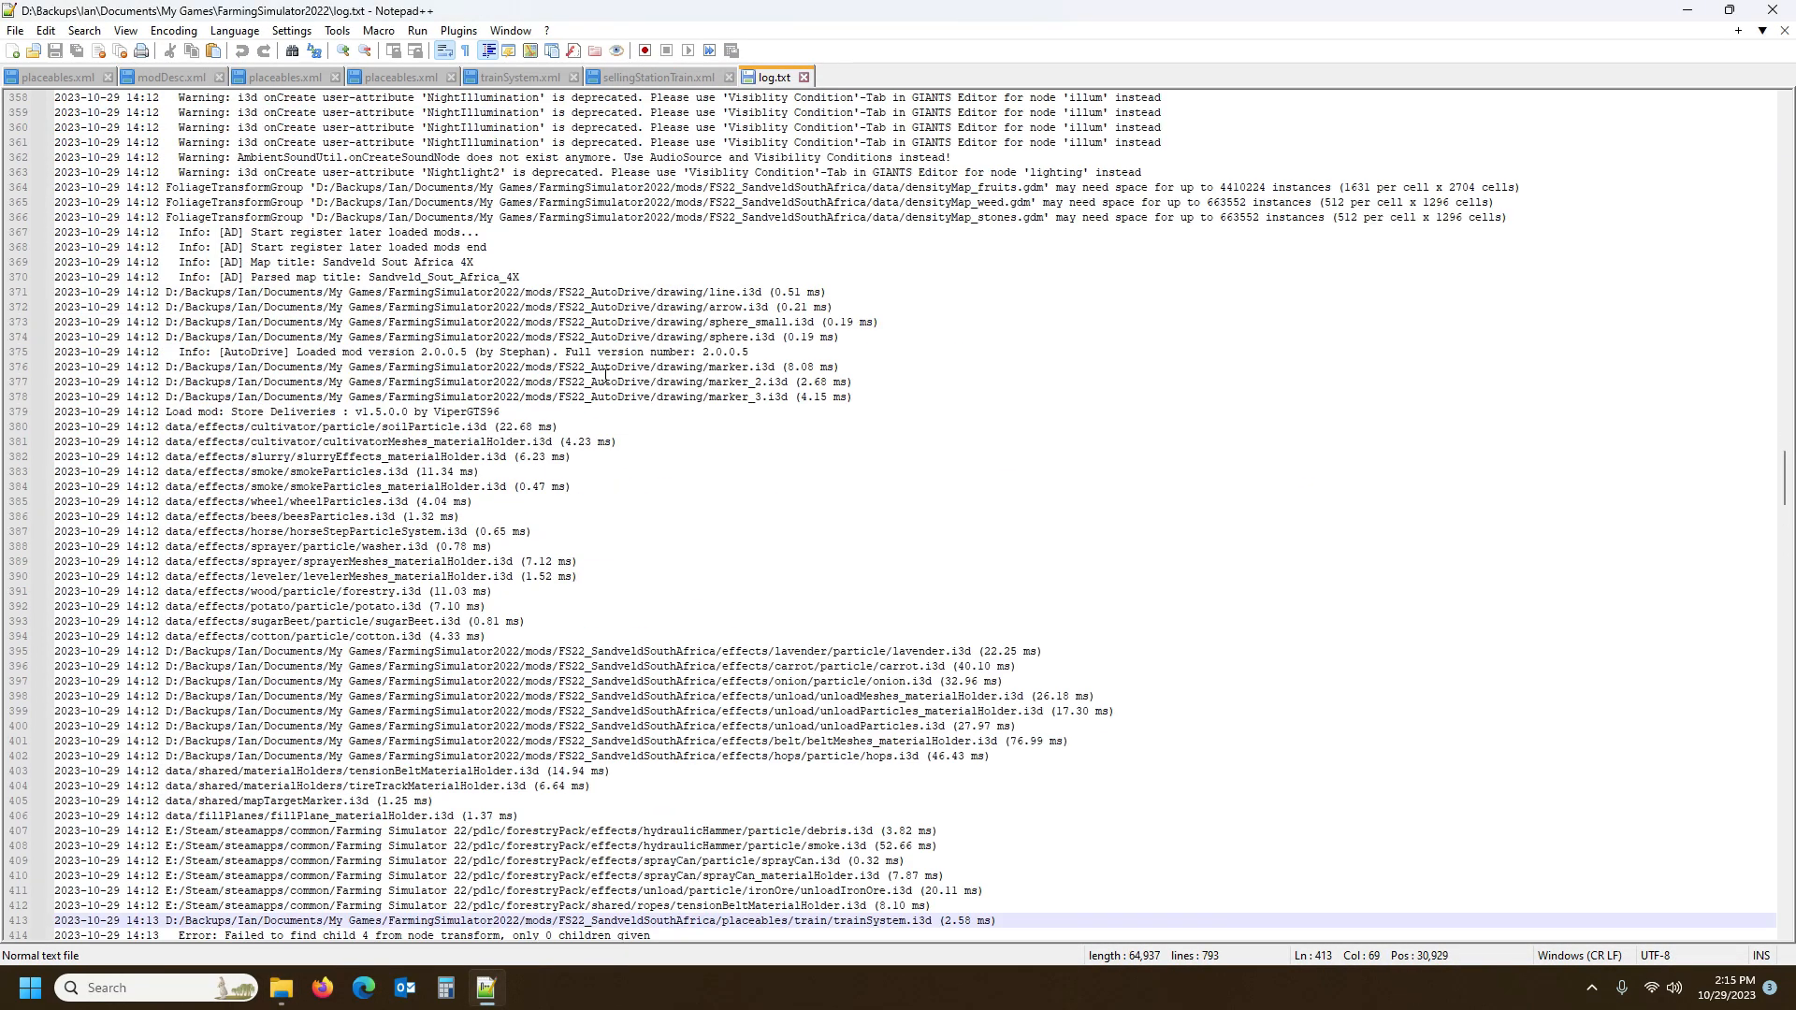
scroll(810, 467, "down", 13)
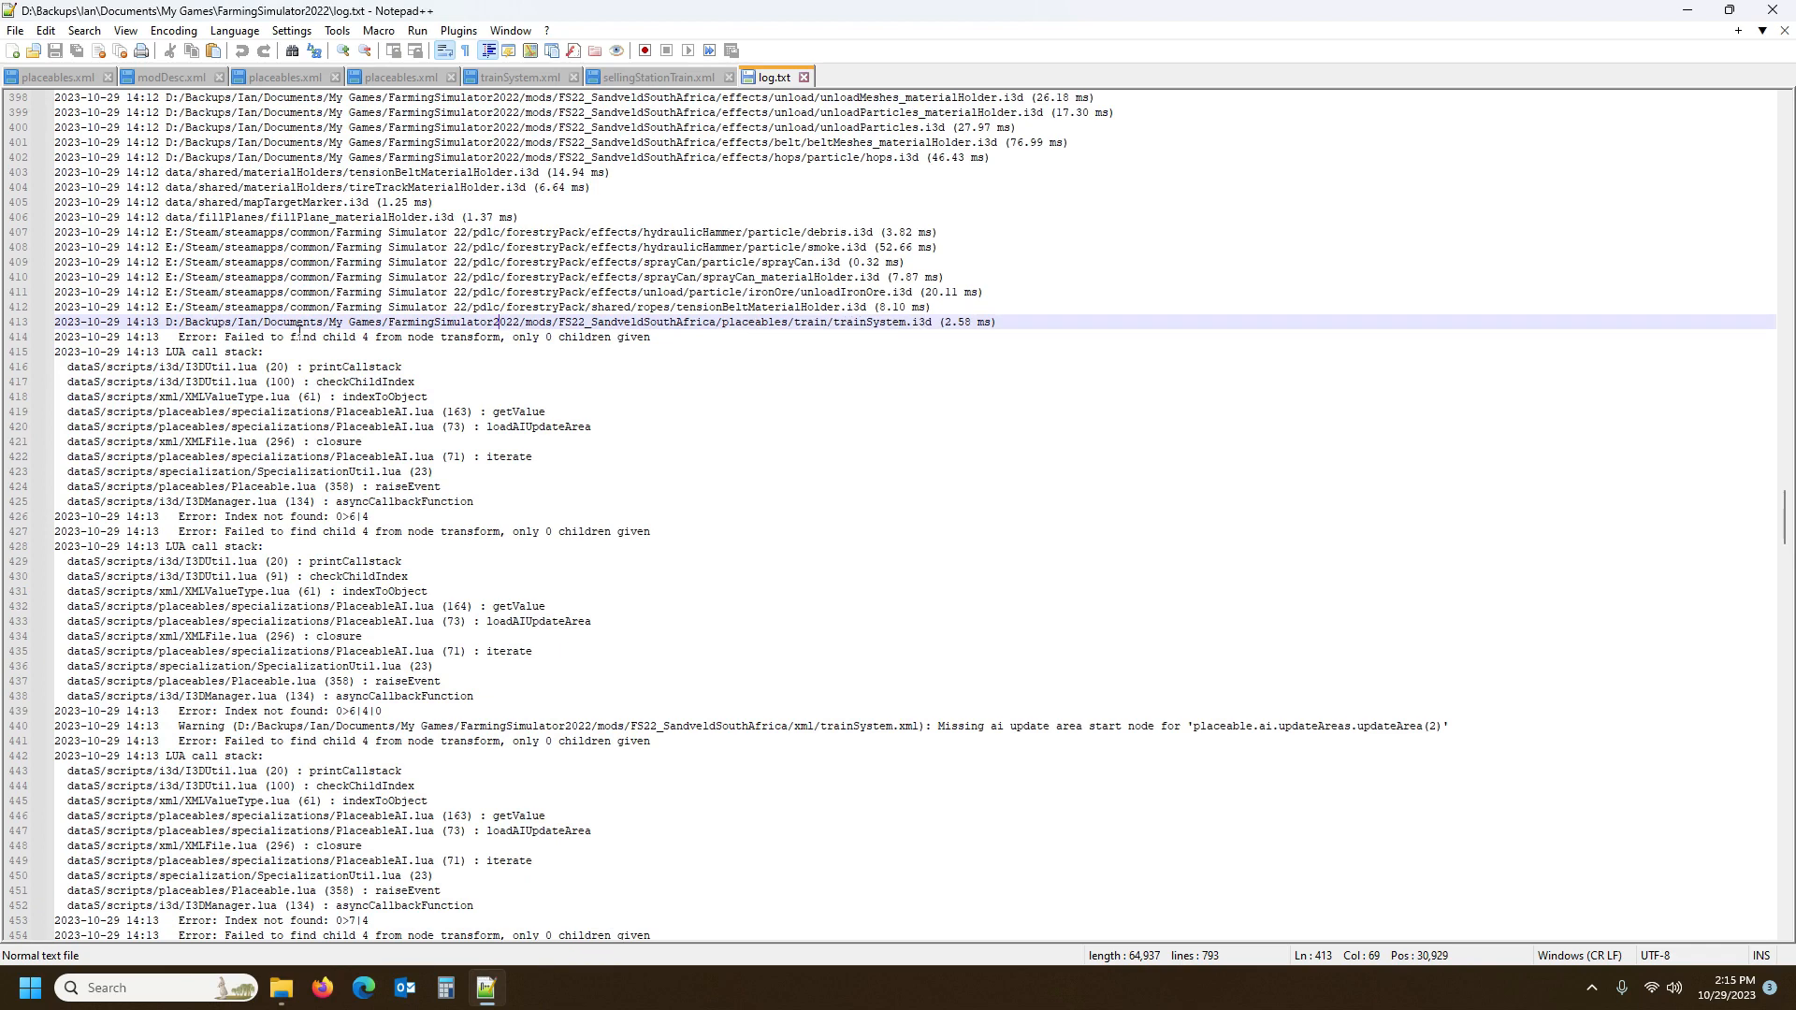
left_click(310, 293)
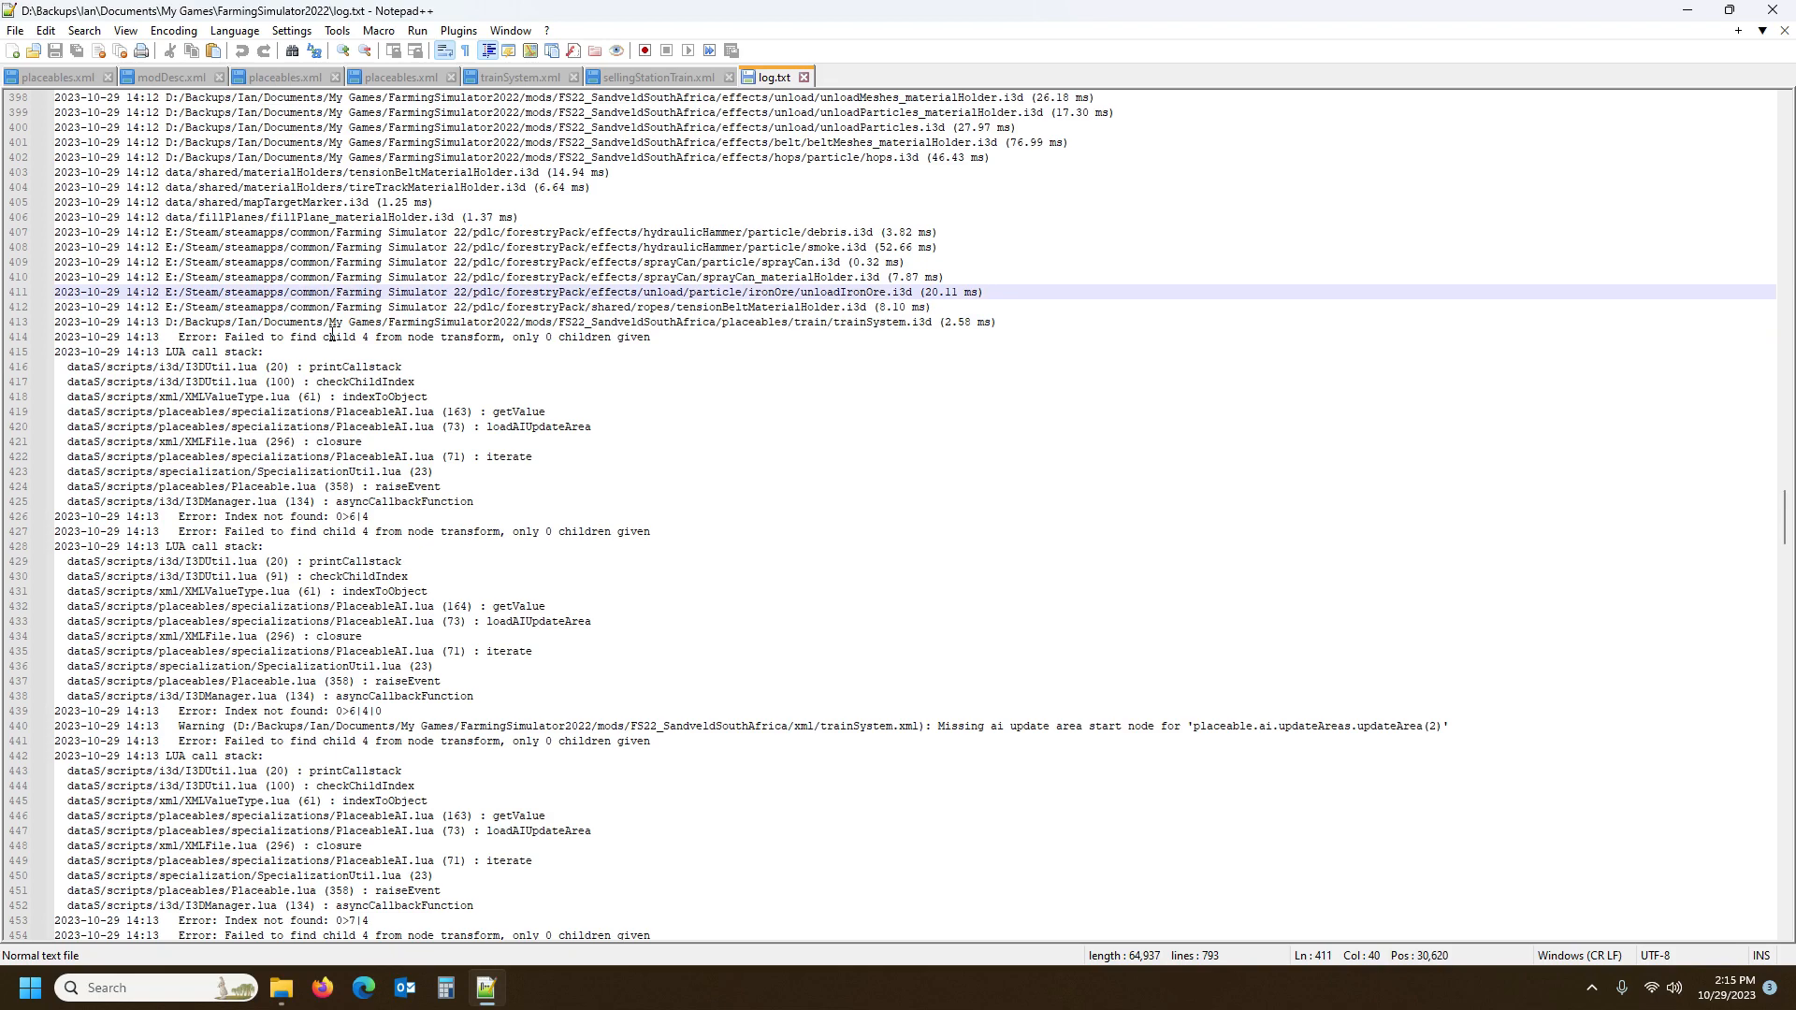
key("F5")
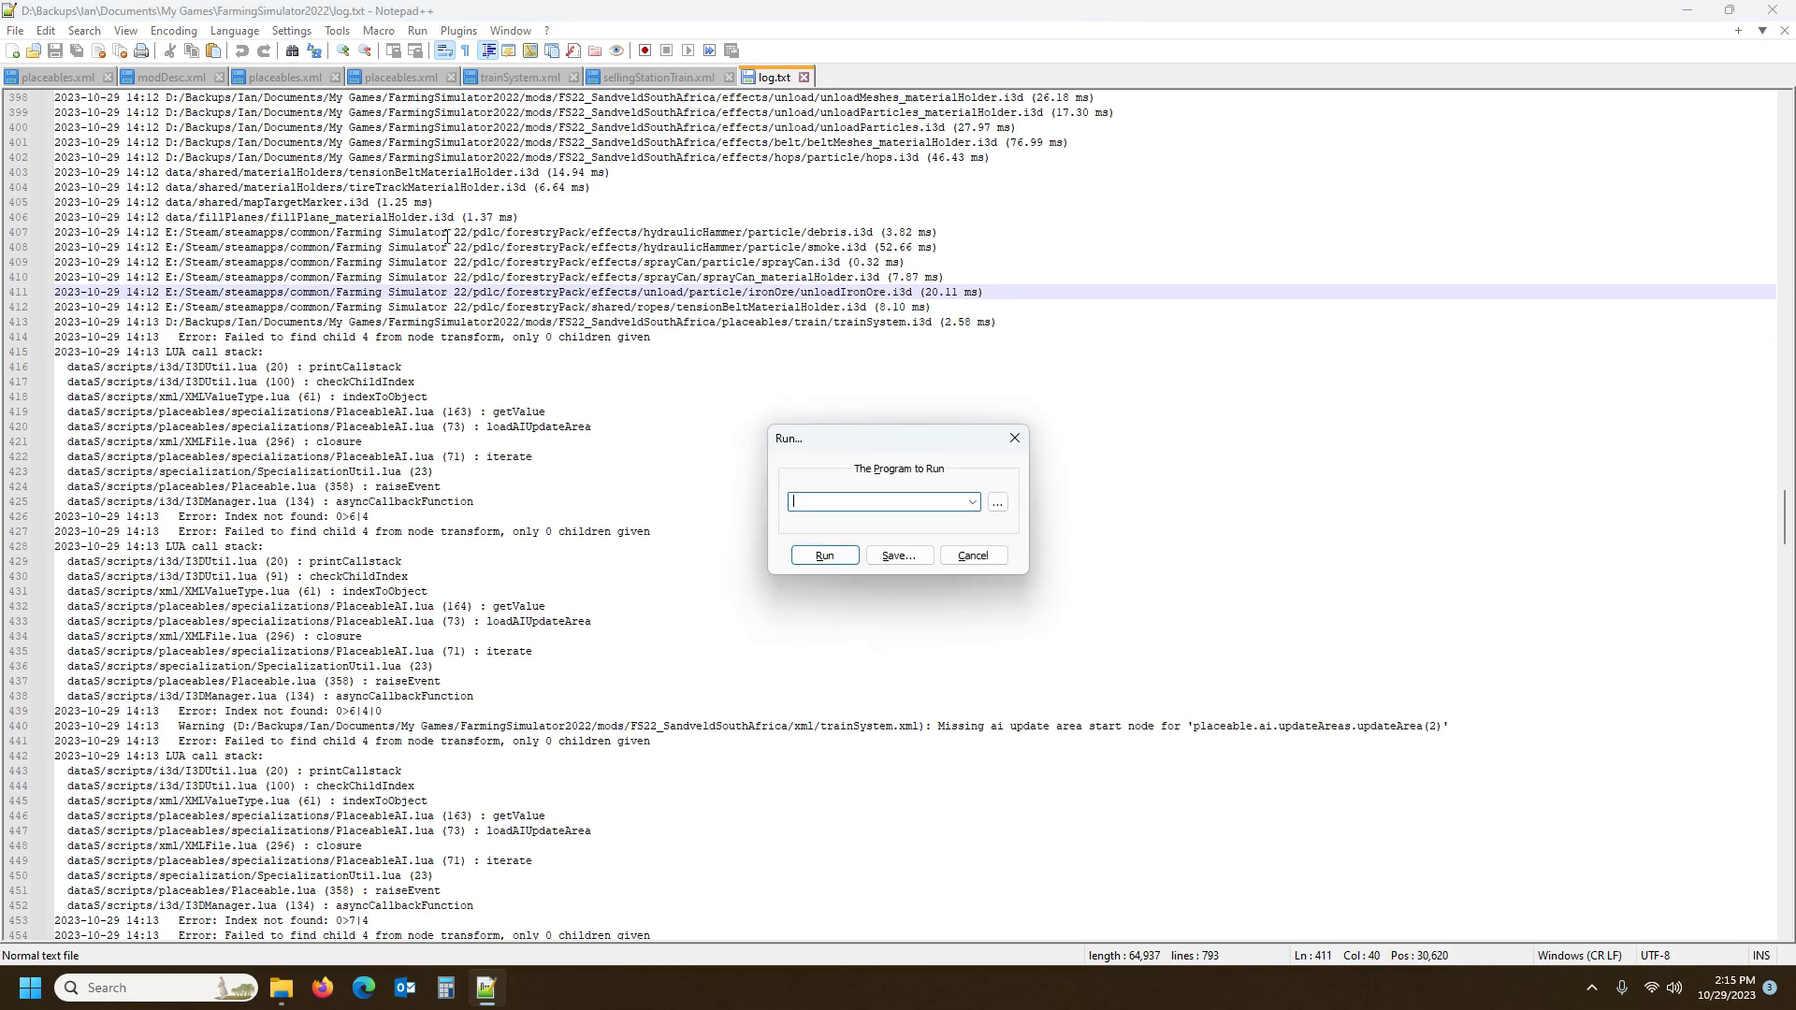
left_click(974, 555)
scroll(383, 372, "up", 10)
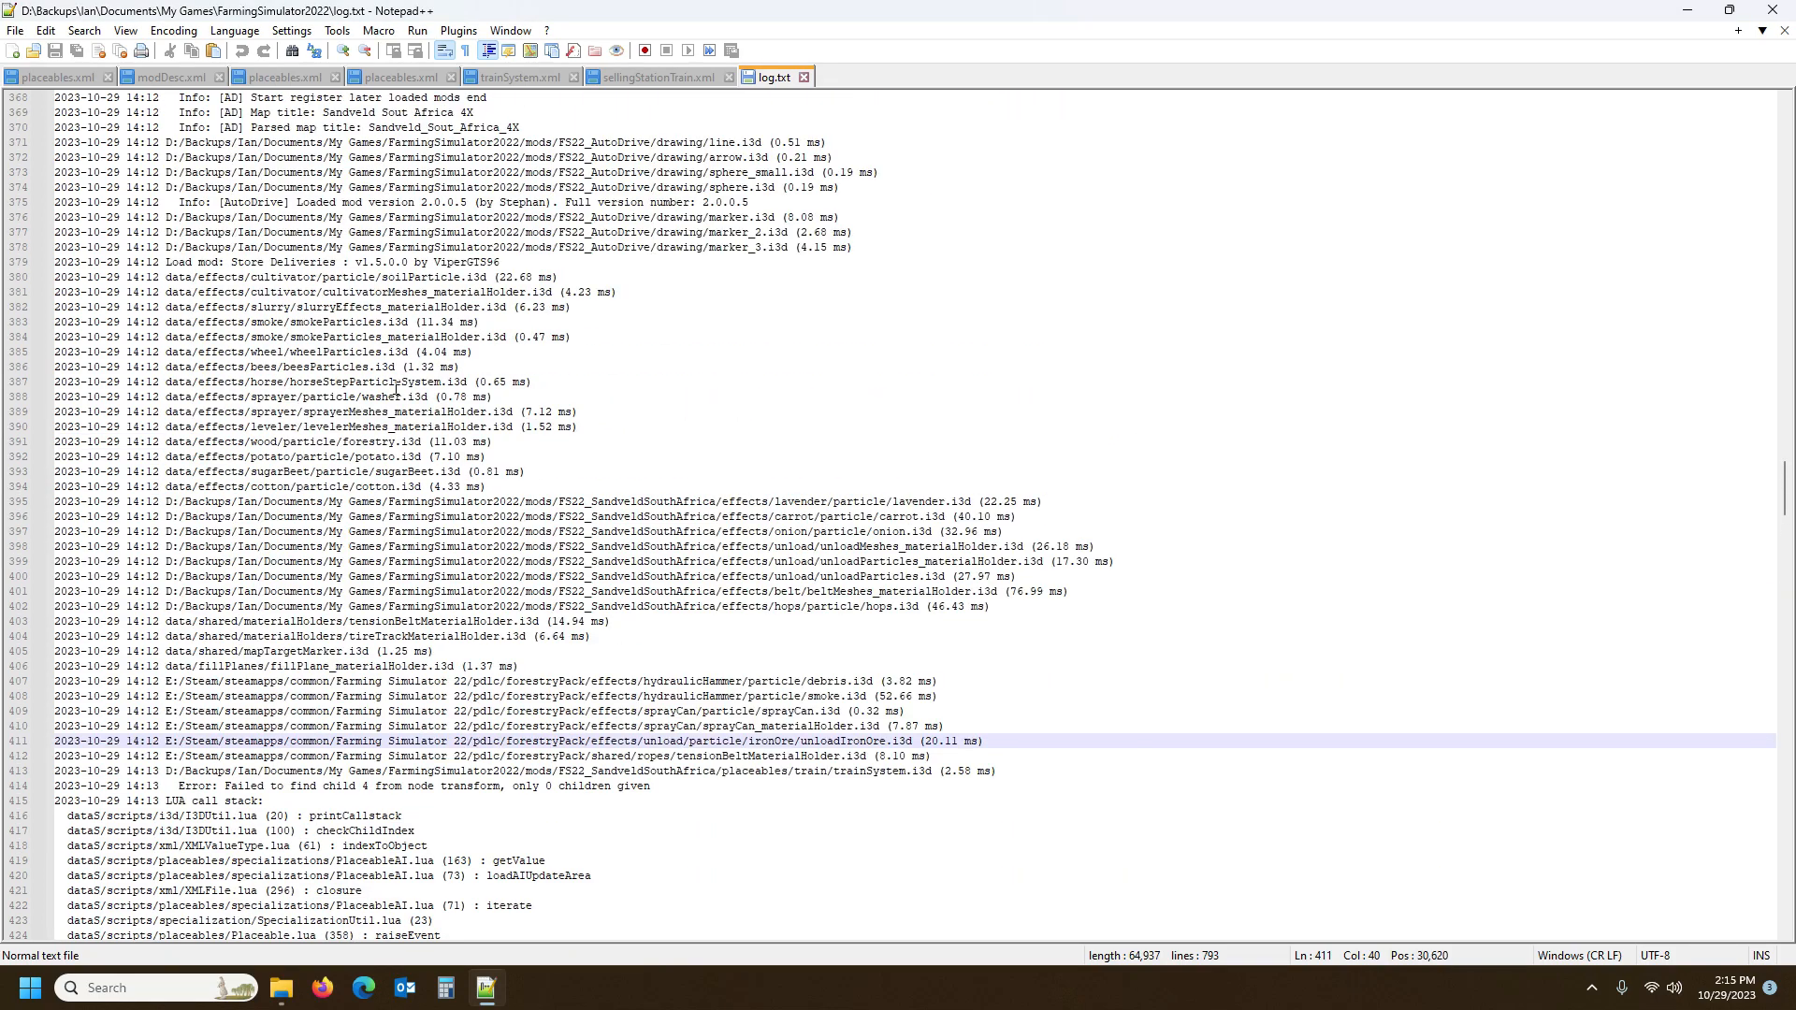
scroll(400, 403, "down", 6)
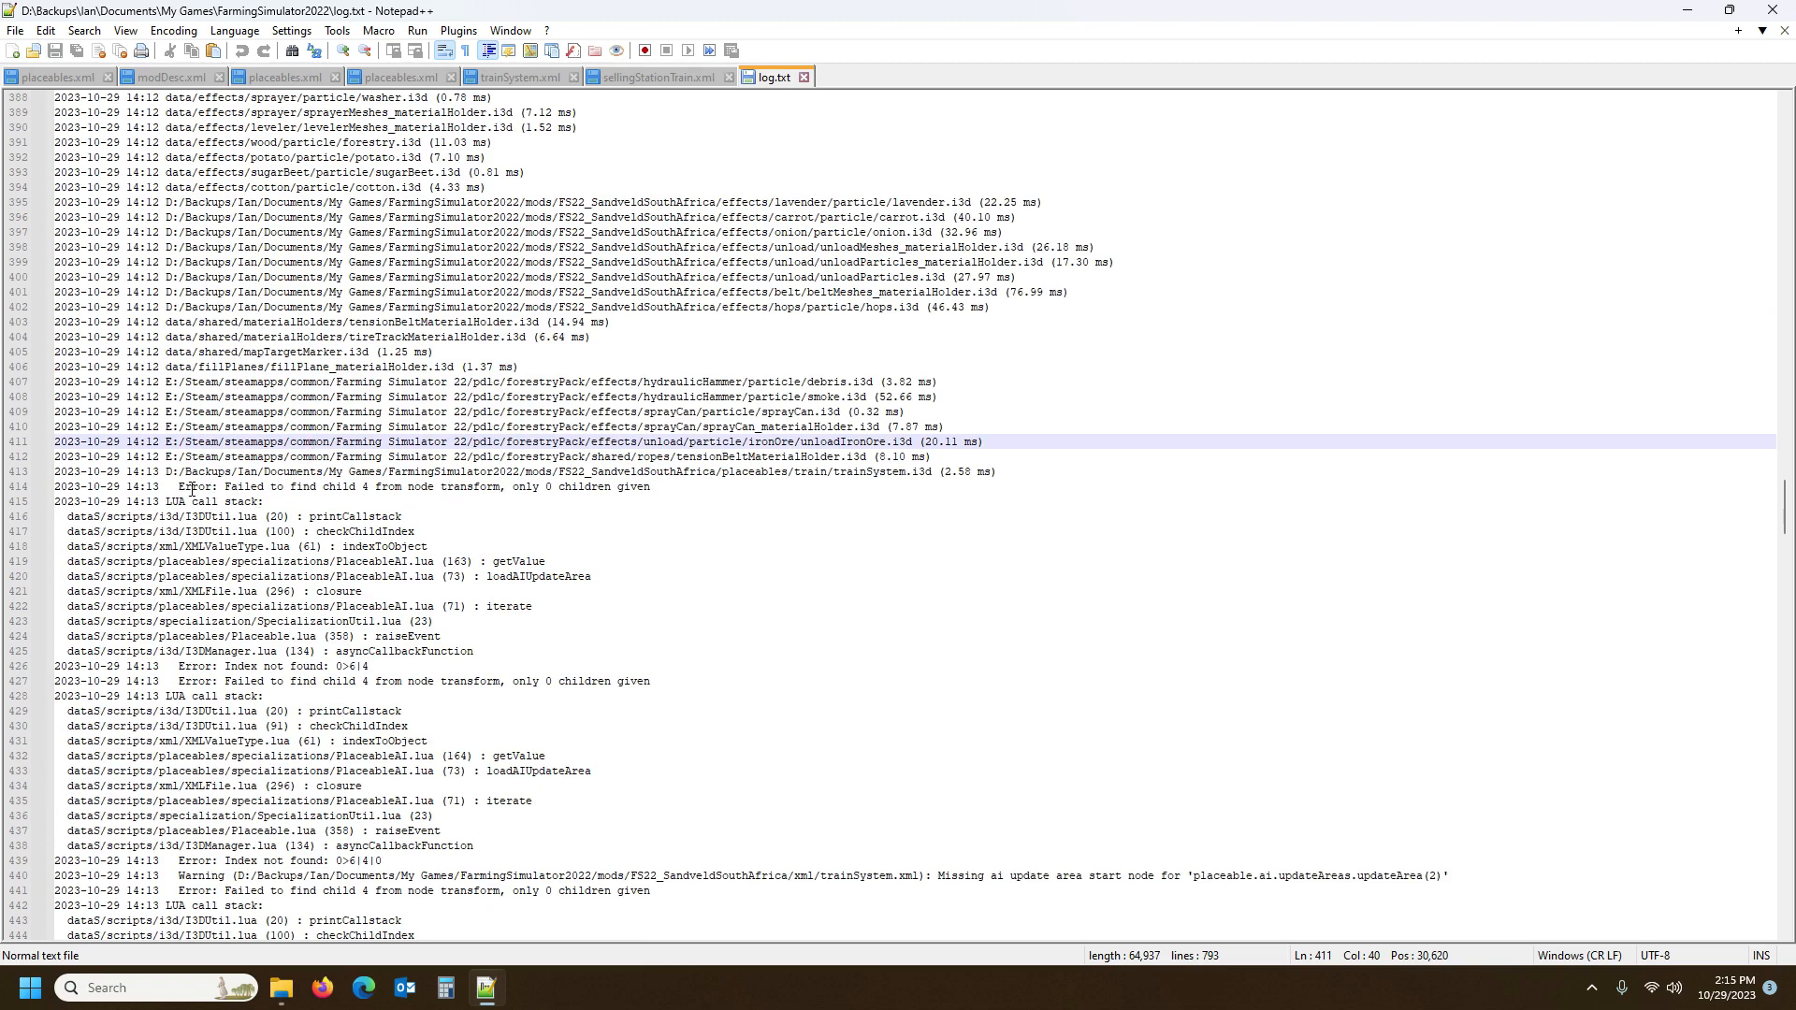
scroll(190, 531, "down", 7)
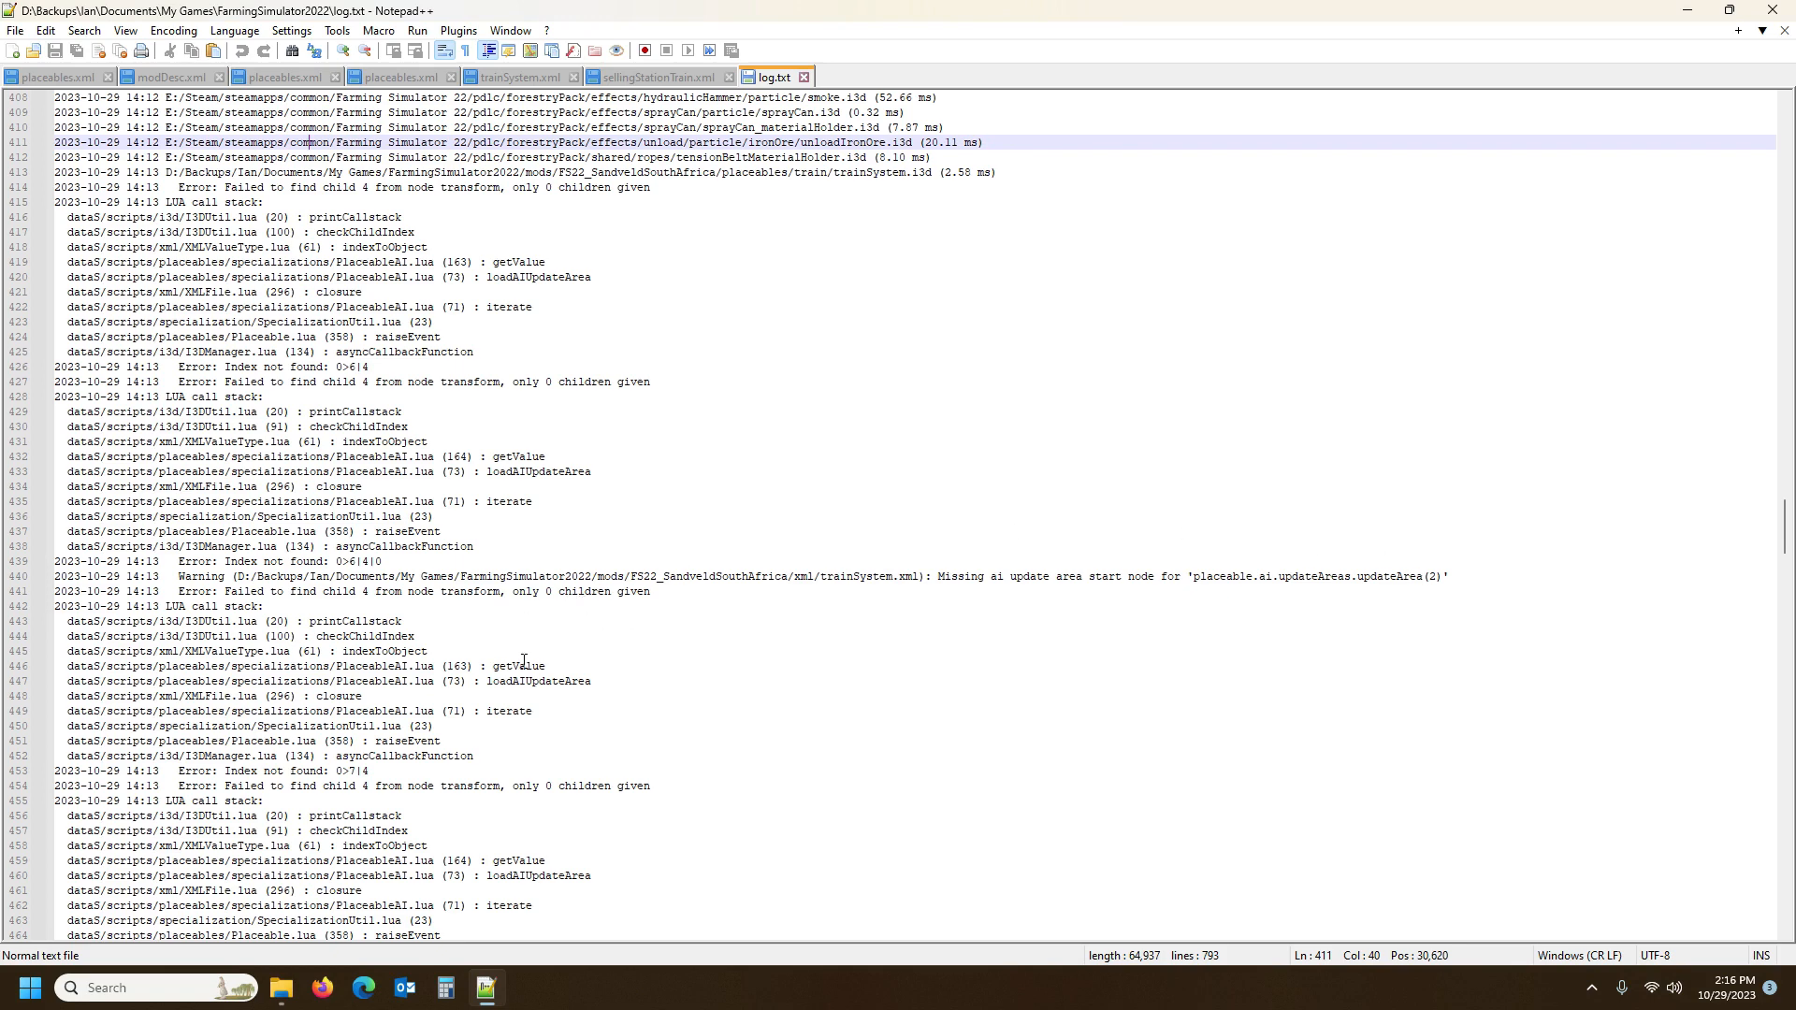
scroll(524, 662, "up", 3)
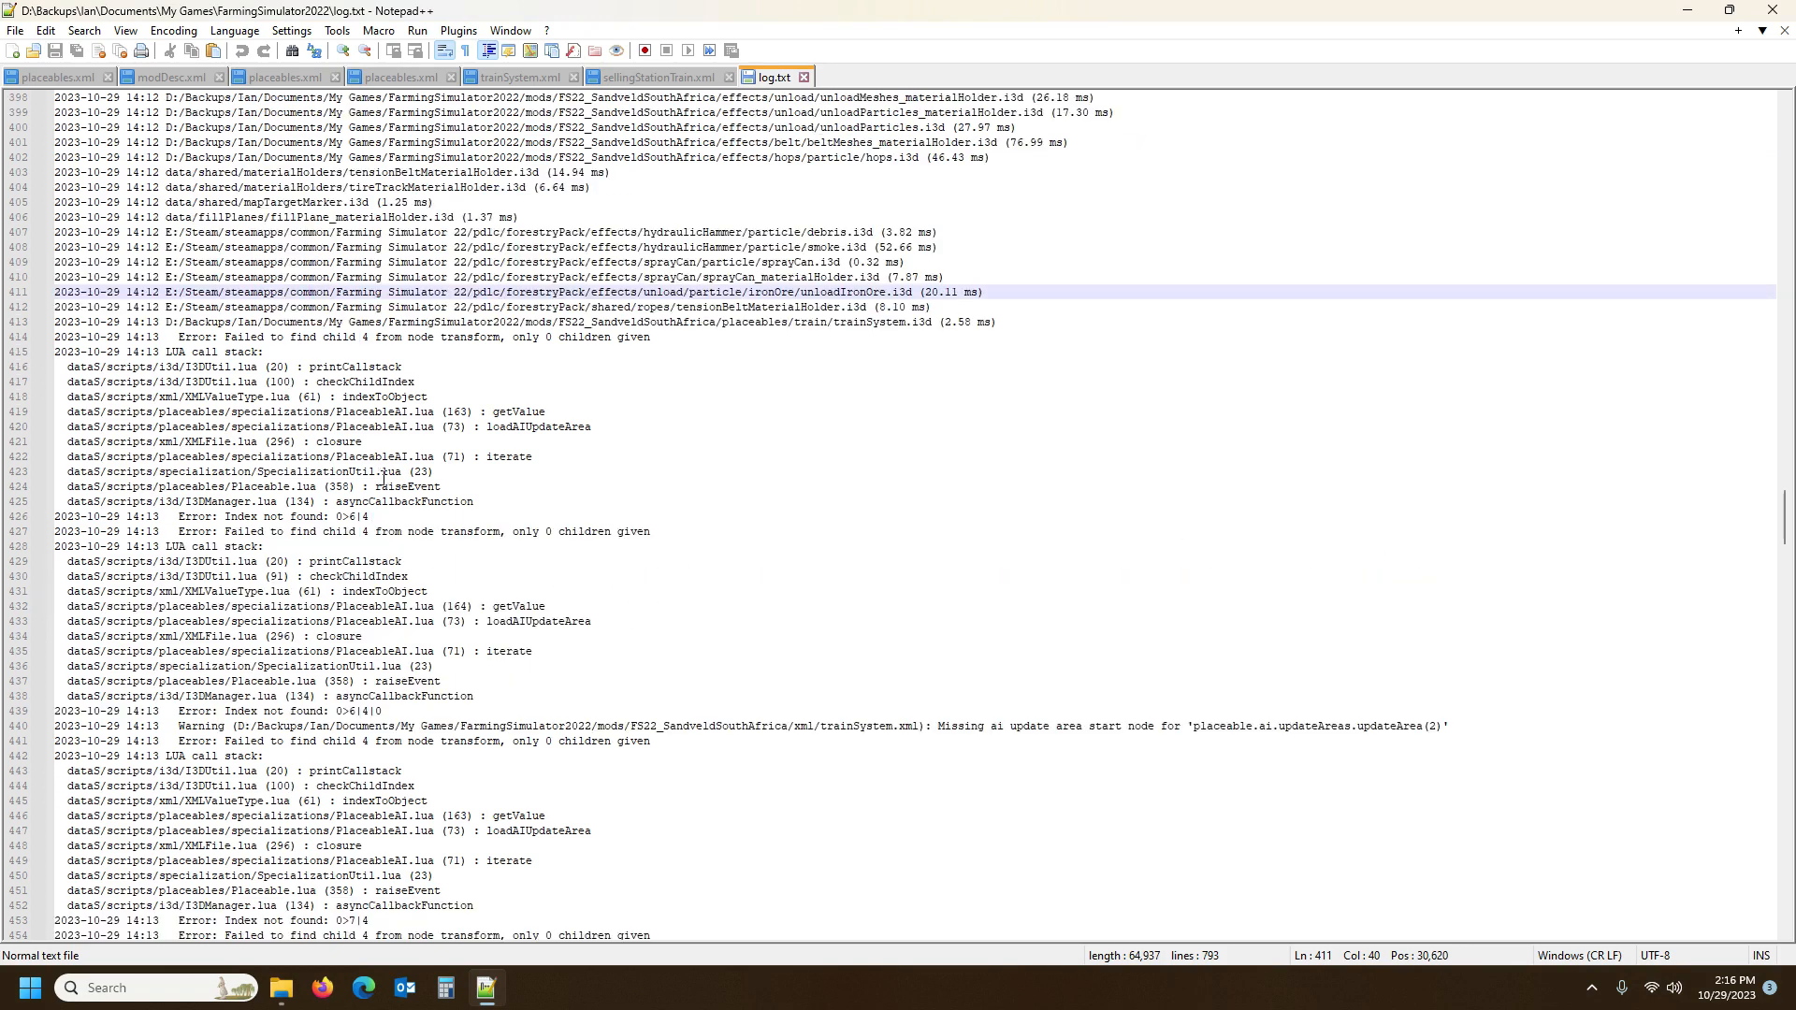
scroll(693, 557, "down", 3)
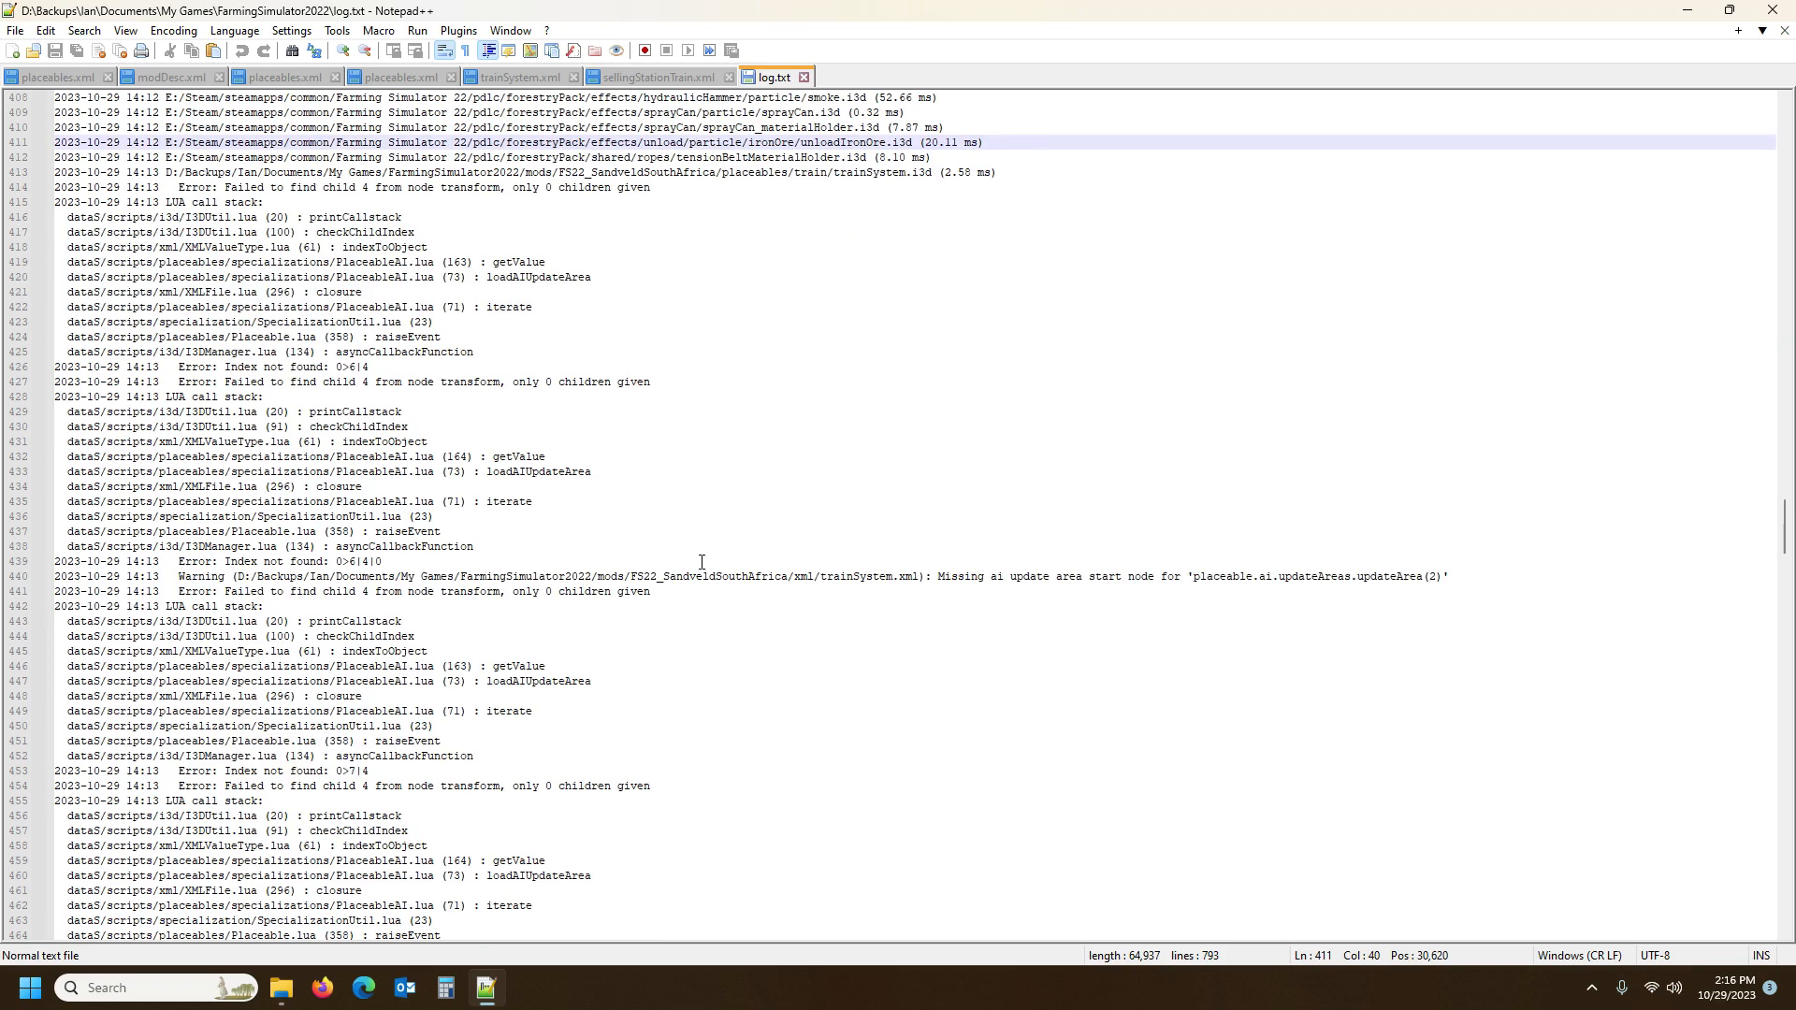
scroll(1079, 595, "down", 6)
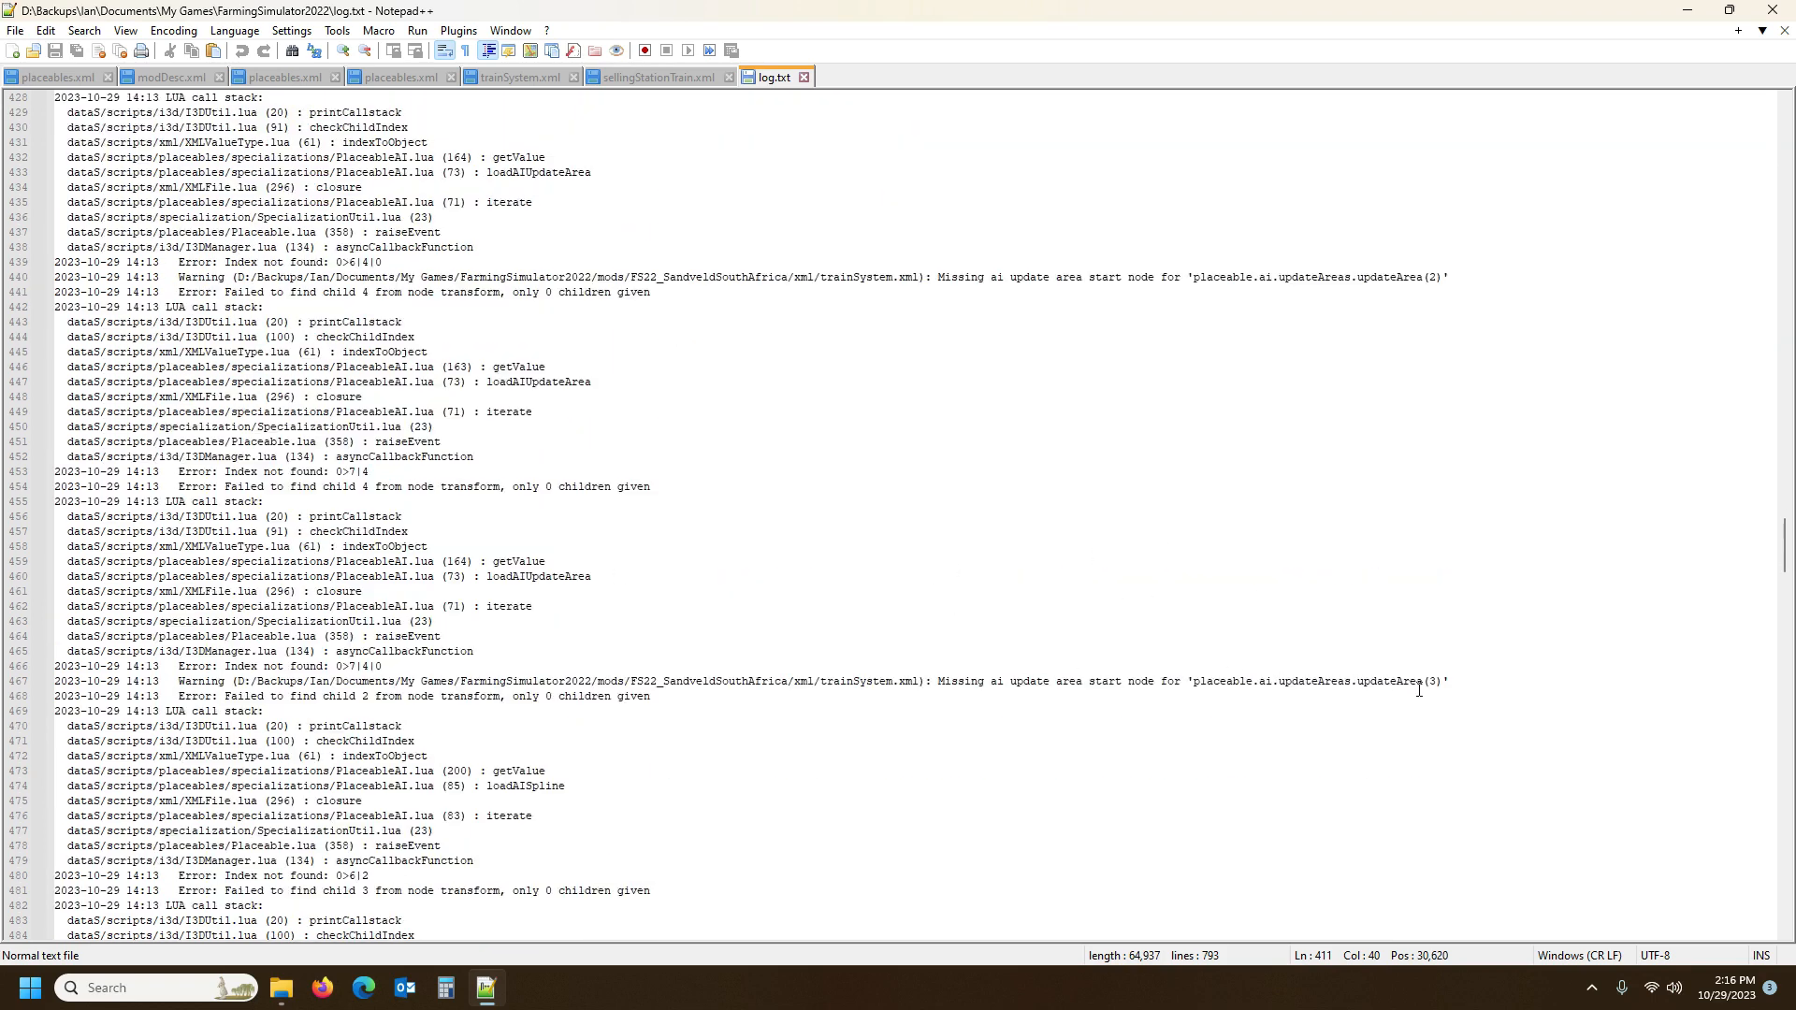
scroll(967, 695, "down", 3)
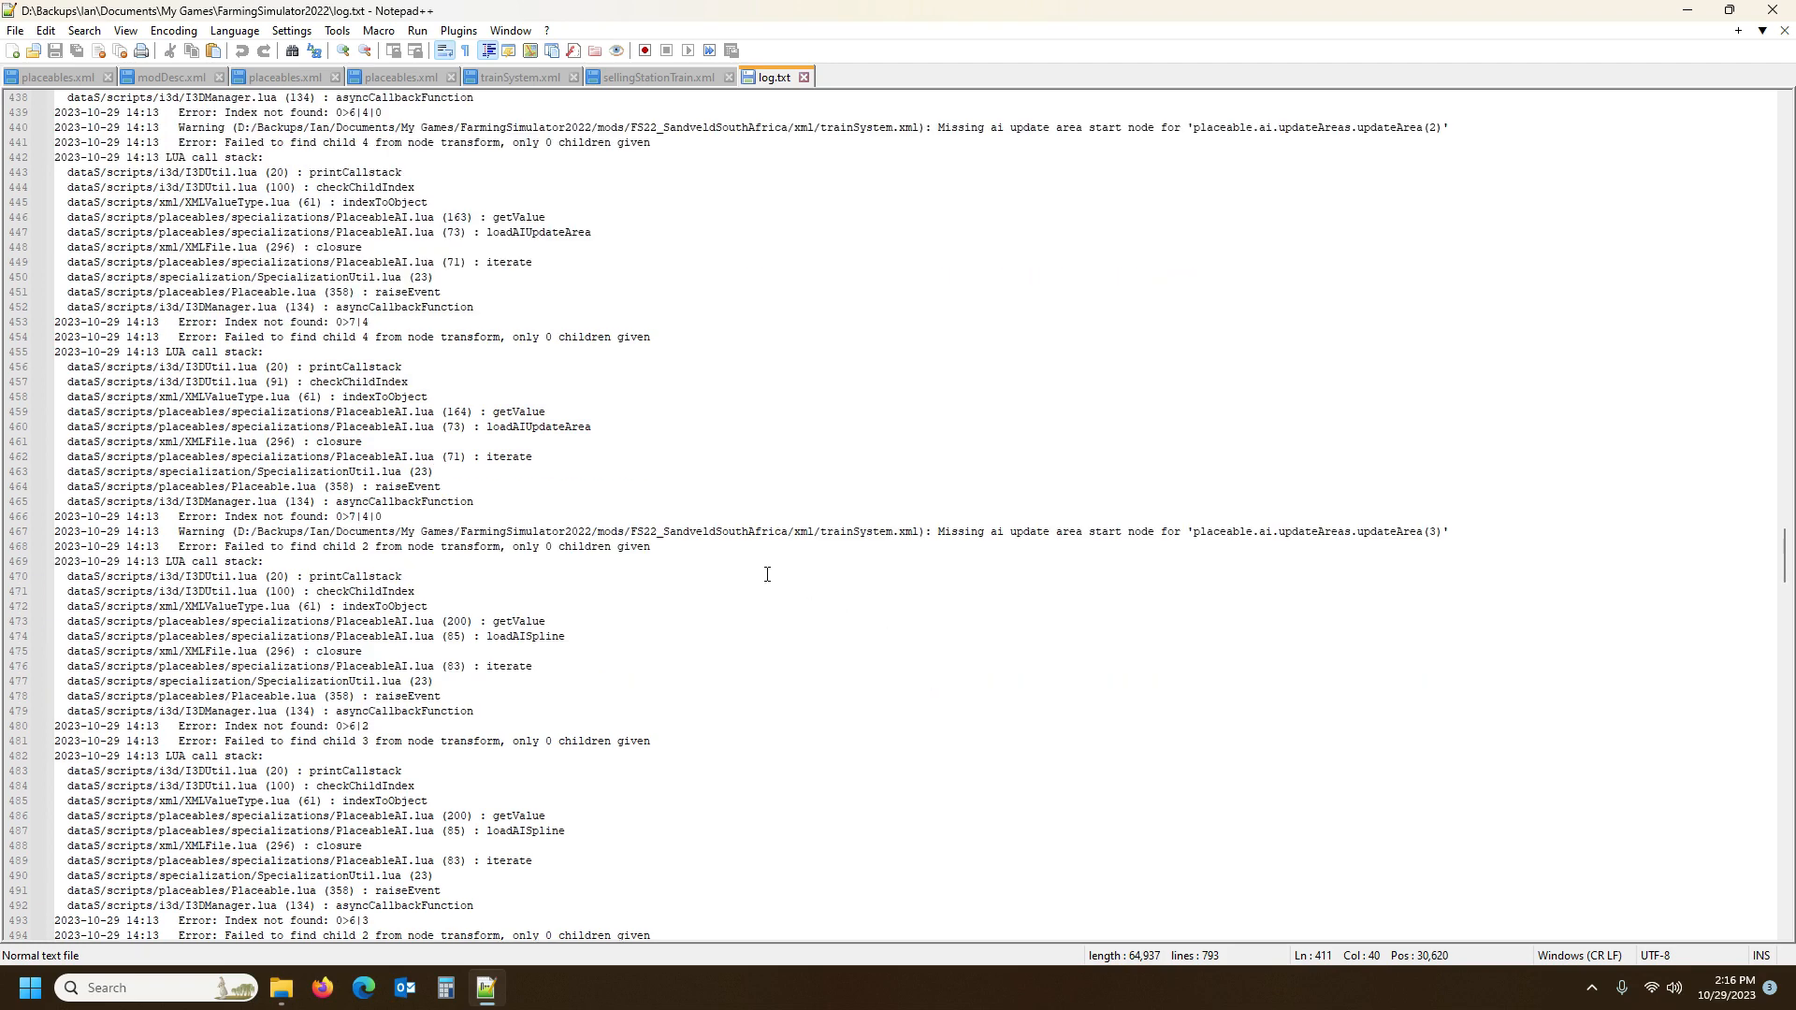
scroll(732, 613, "down", 16)
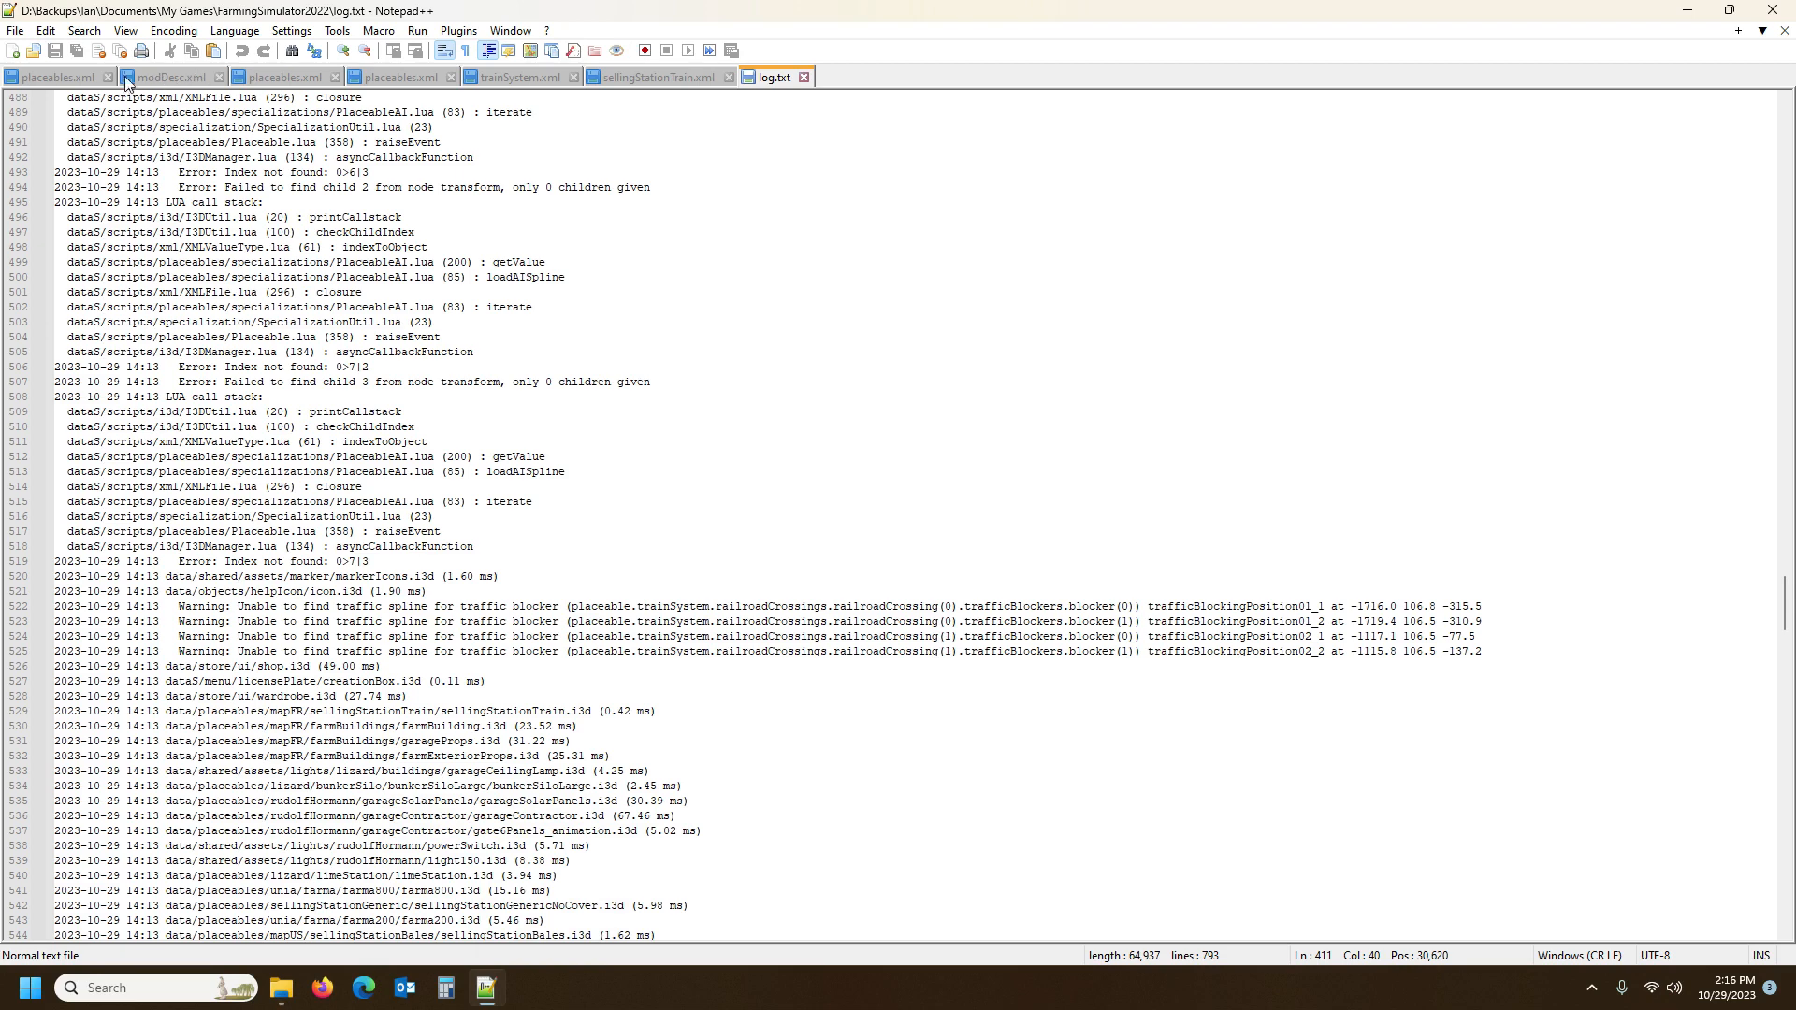
Look through sellingStationTrain.xml and trainSystem.xml, going back to the start of the train system definition
left_click(519, 79)
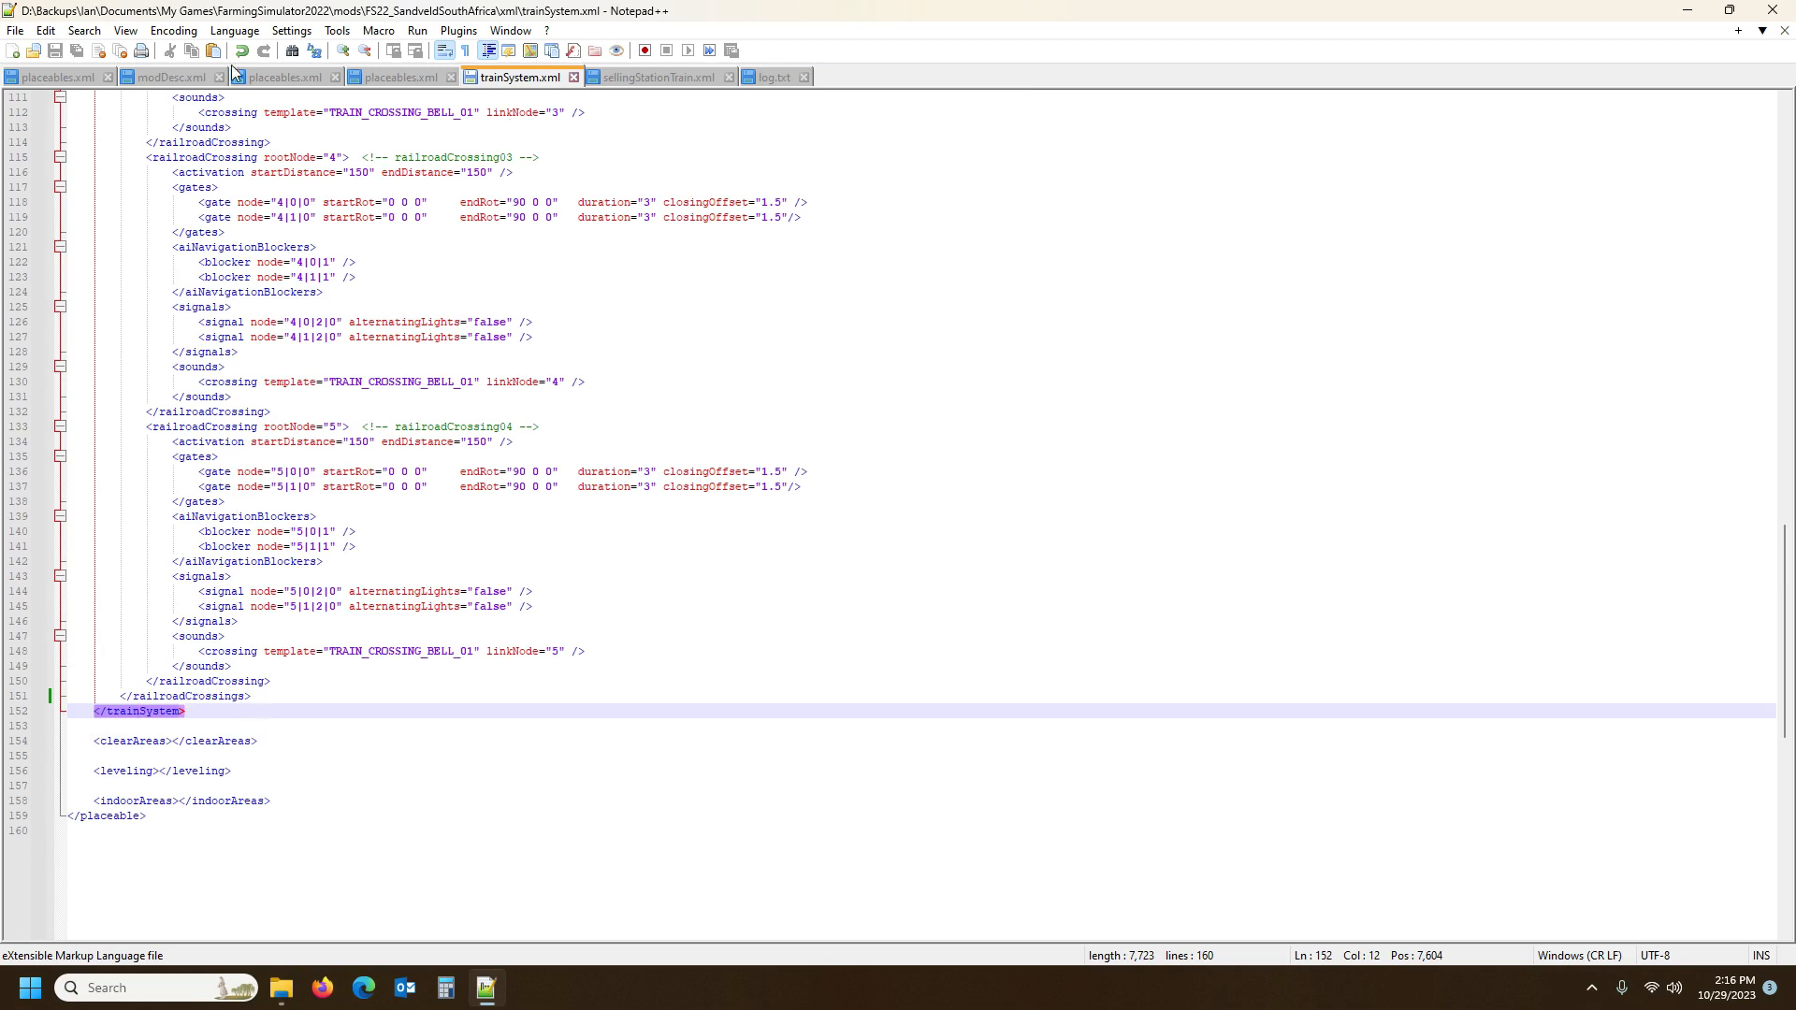
left_click(660, 77)
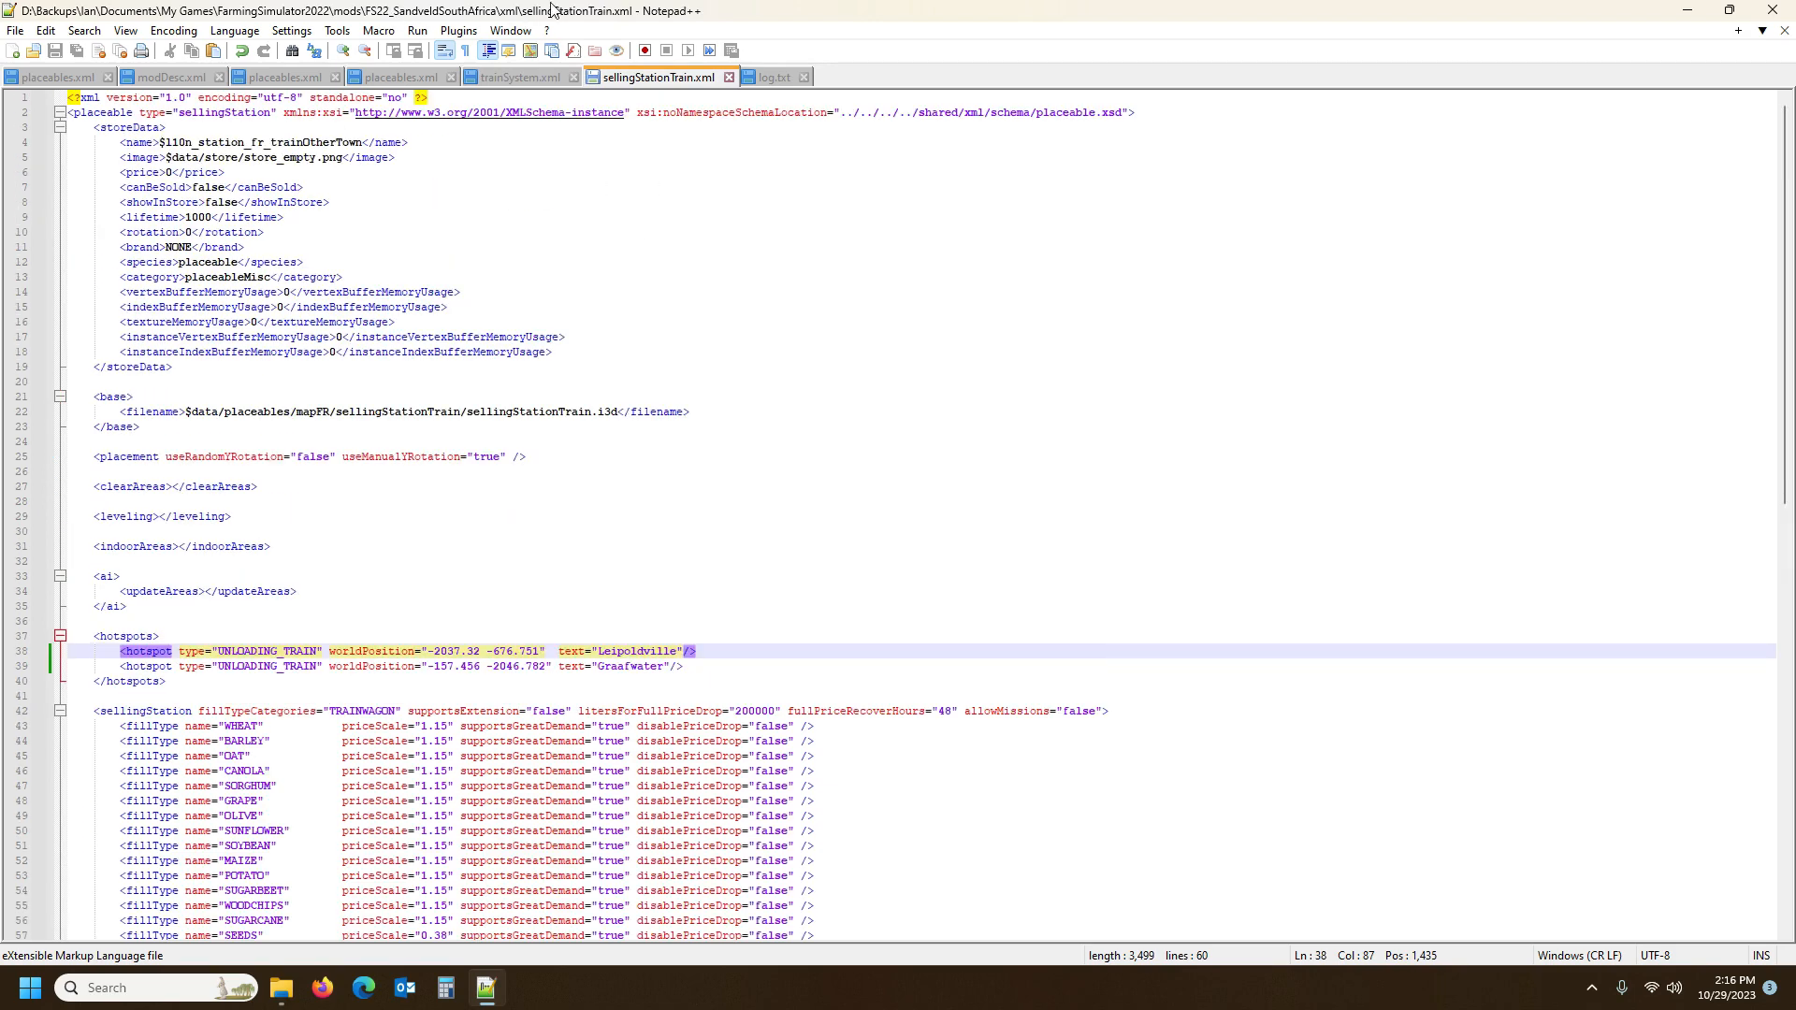
left_click(545, 82)
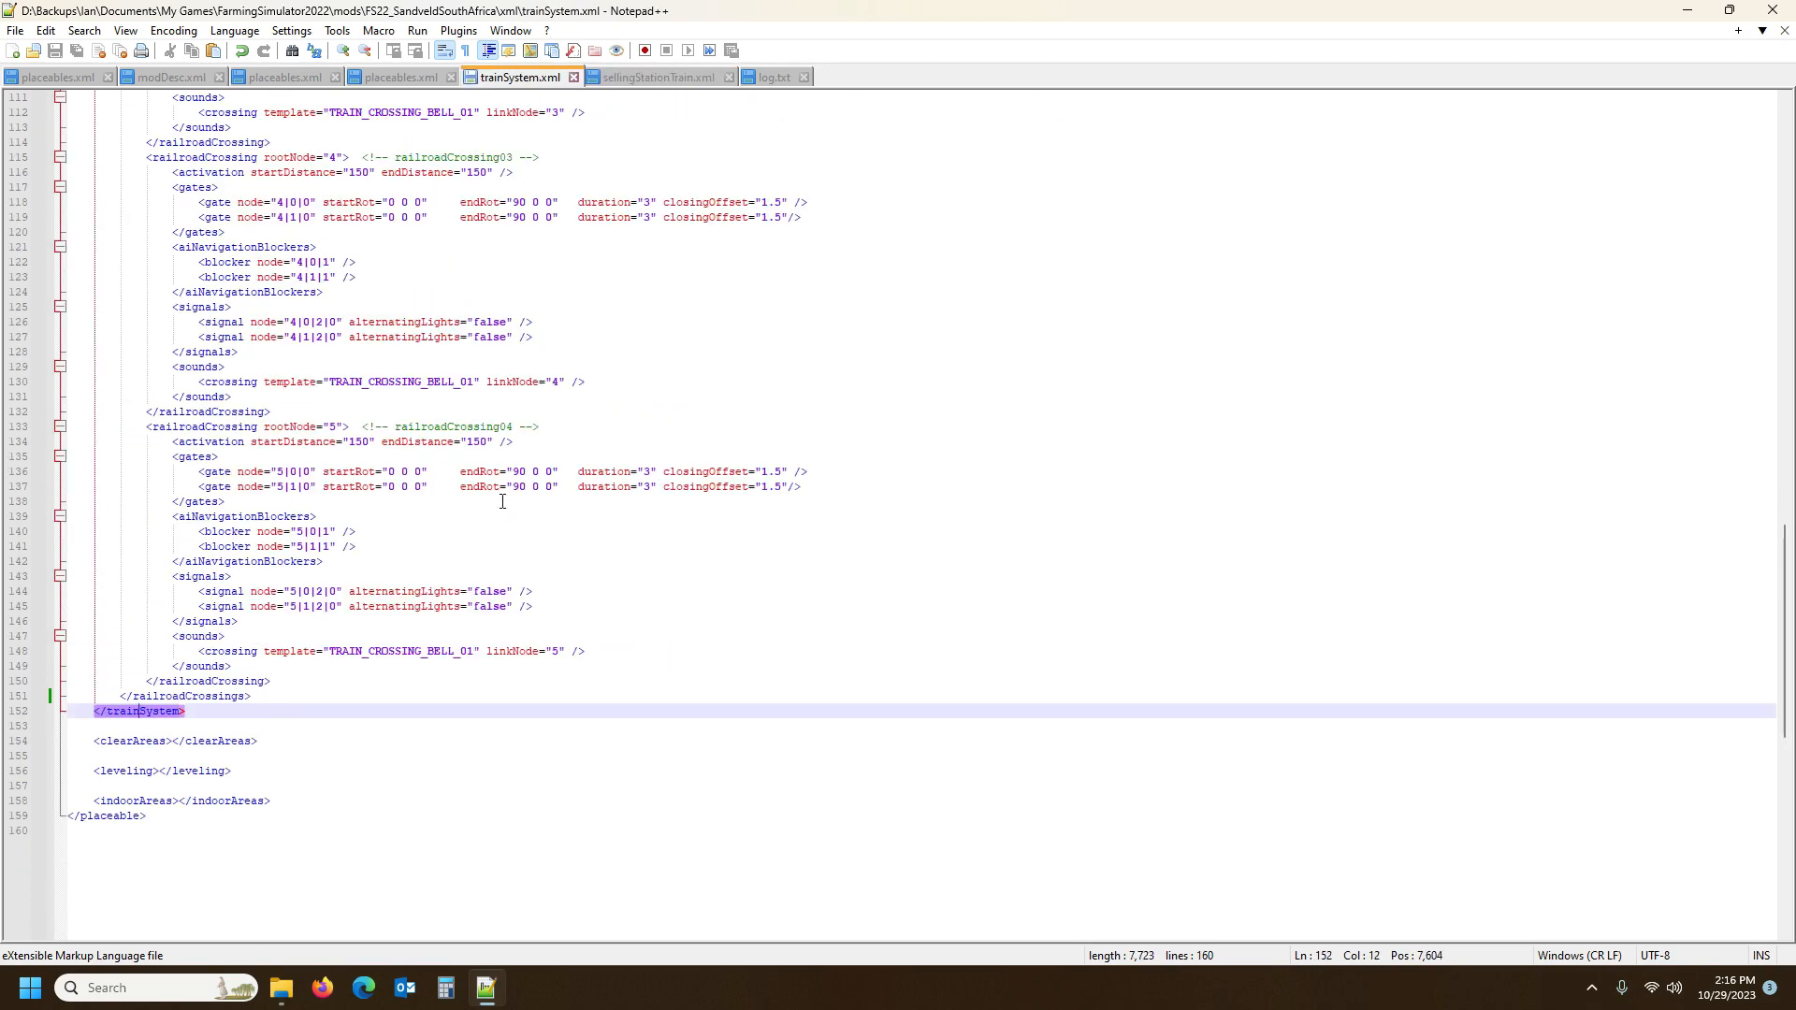
scroll(503, 501, "up", 20)
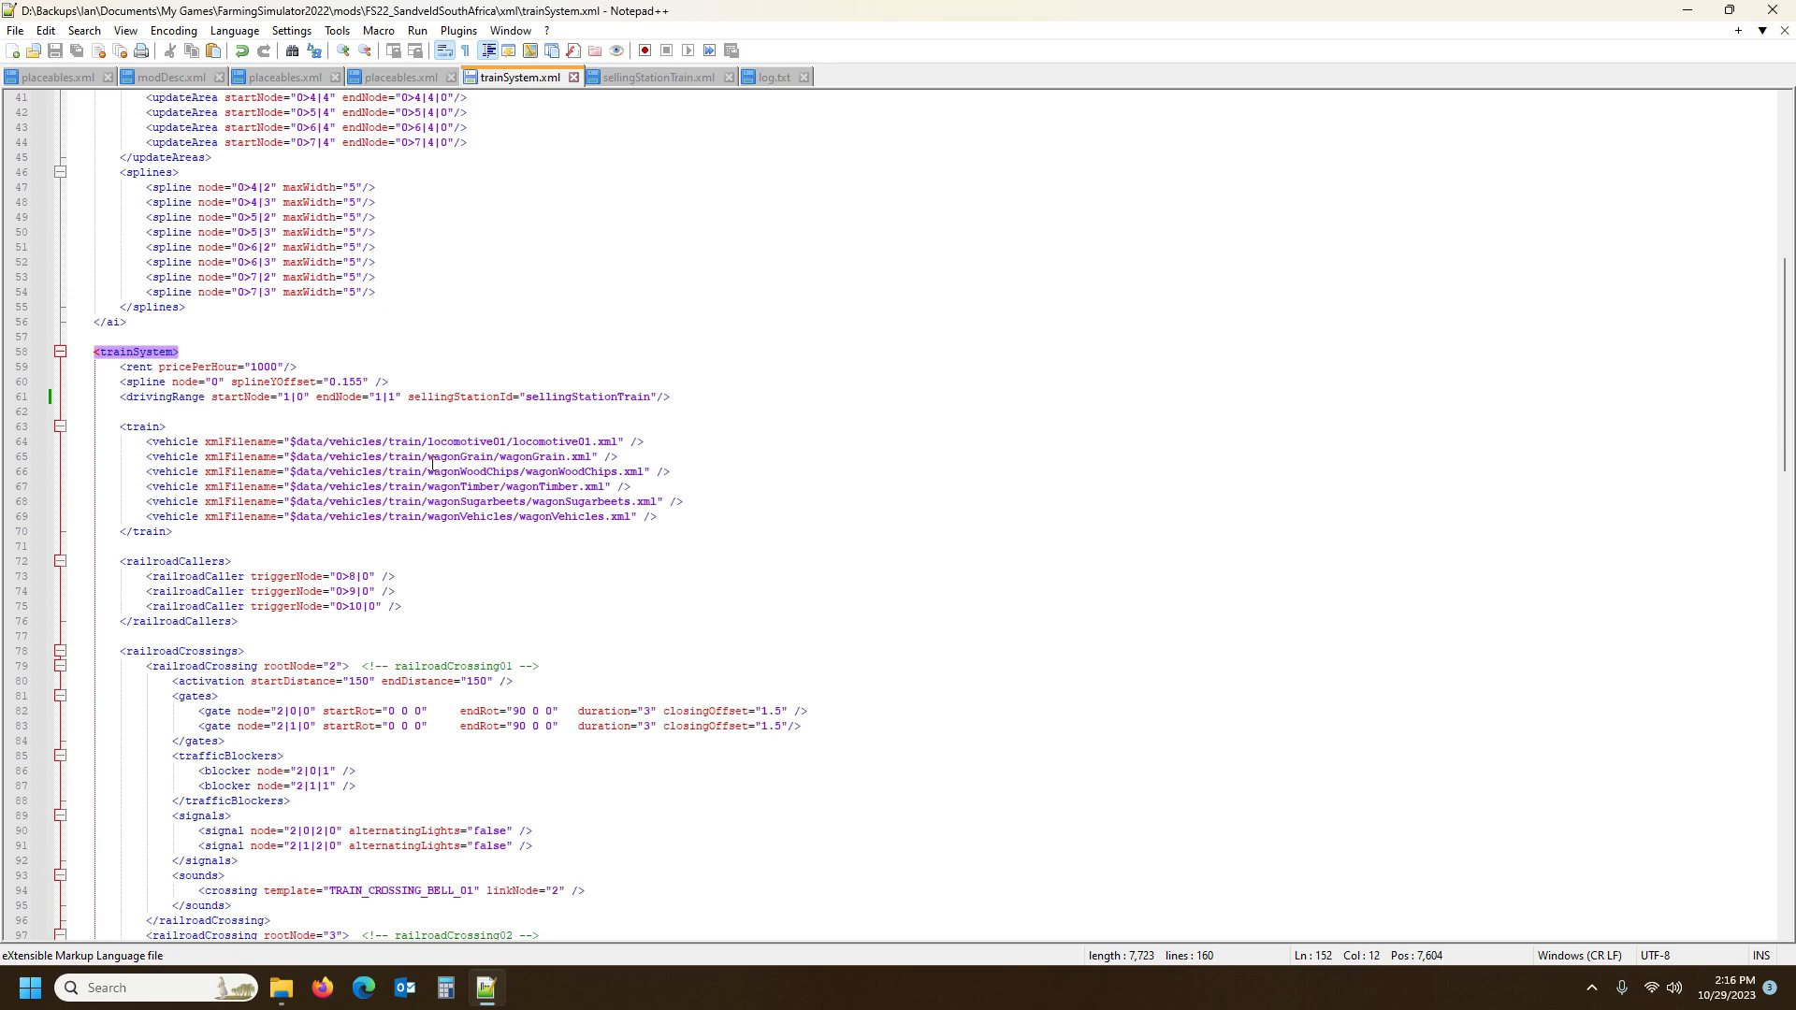
scroll(432, 464, "up", 10)
Copy the index 0>7|3 from its error line in log.txt and find it in trainSystem.xml
left_click(784, 81)
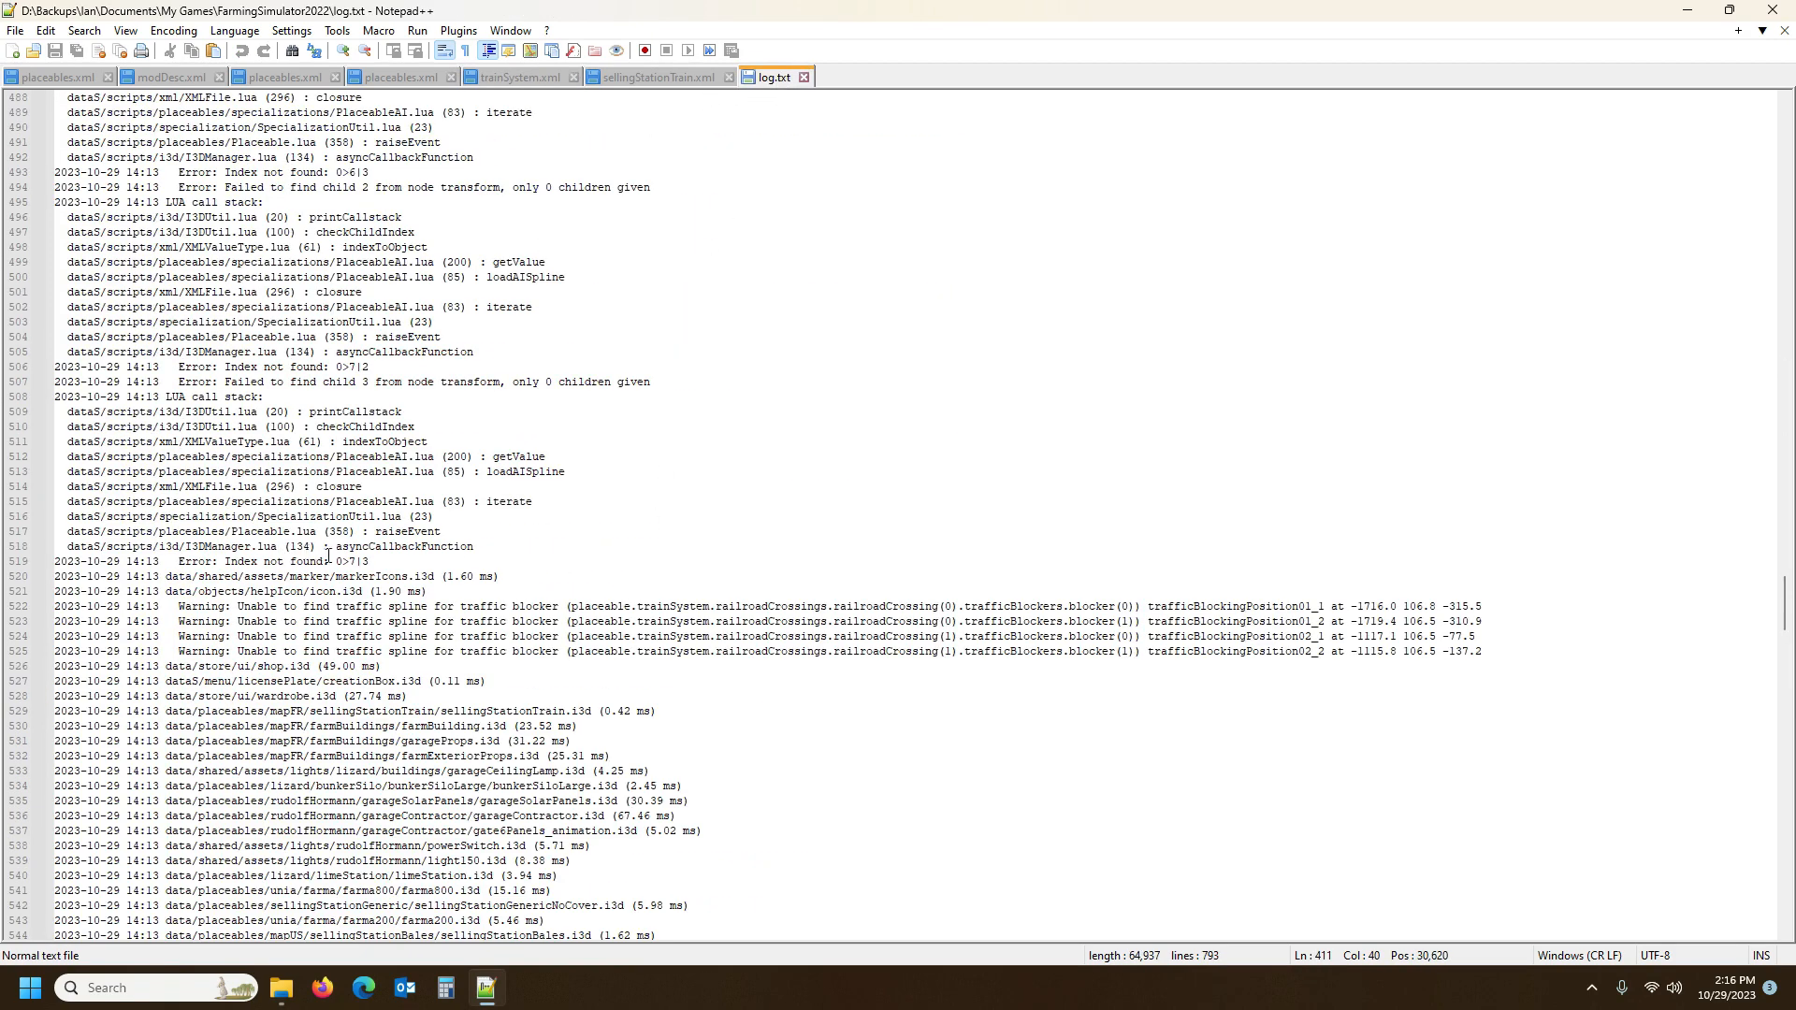
left_click_drag(336, 562, 371, 557)
key("ctrl+c")
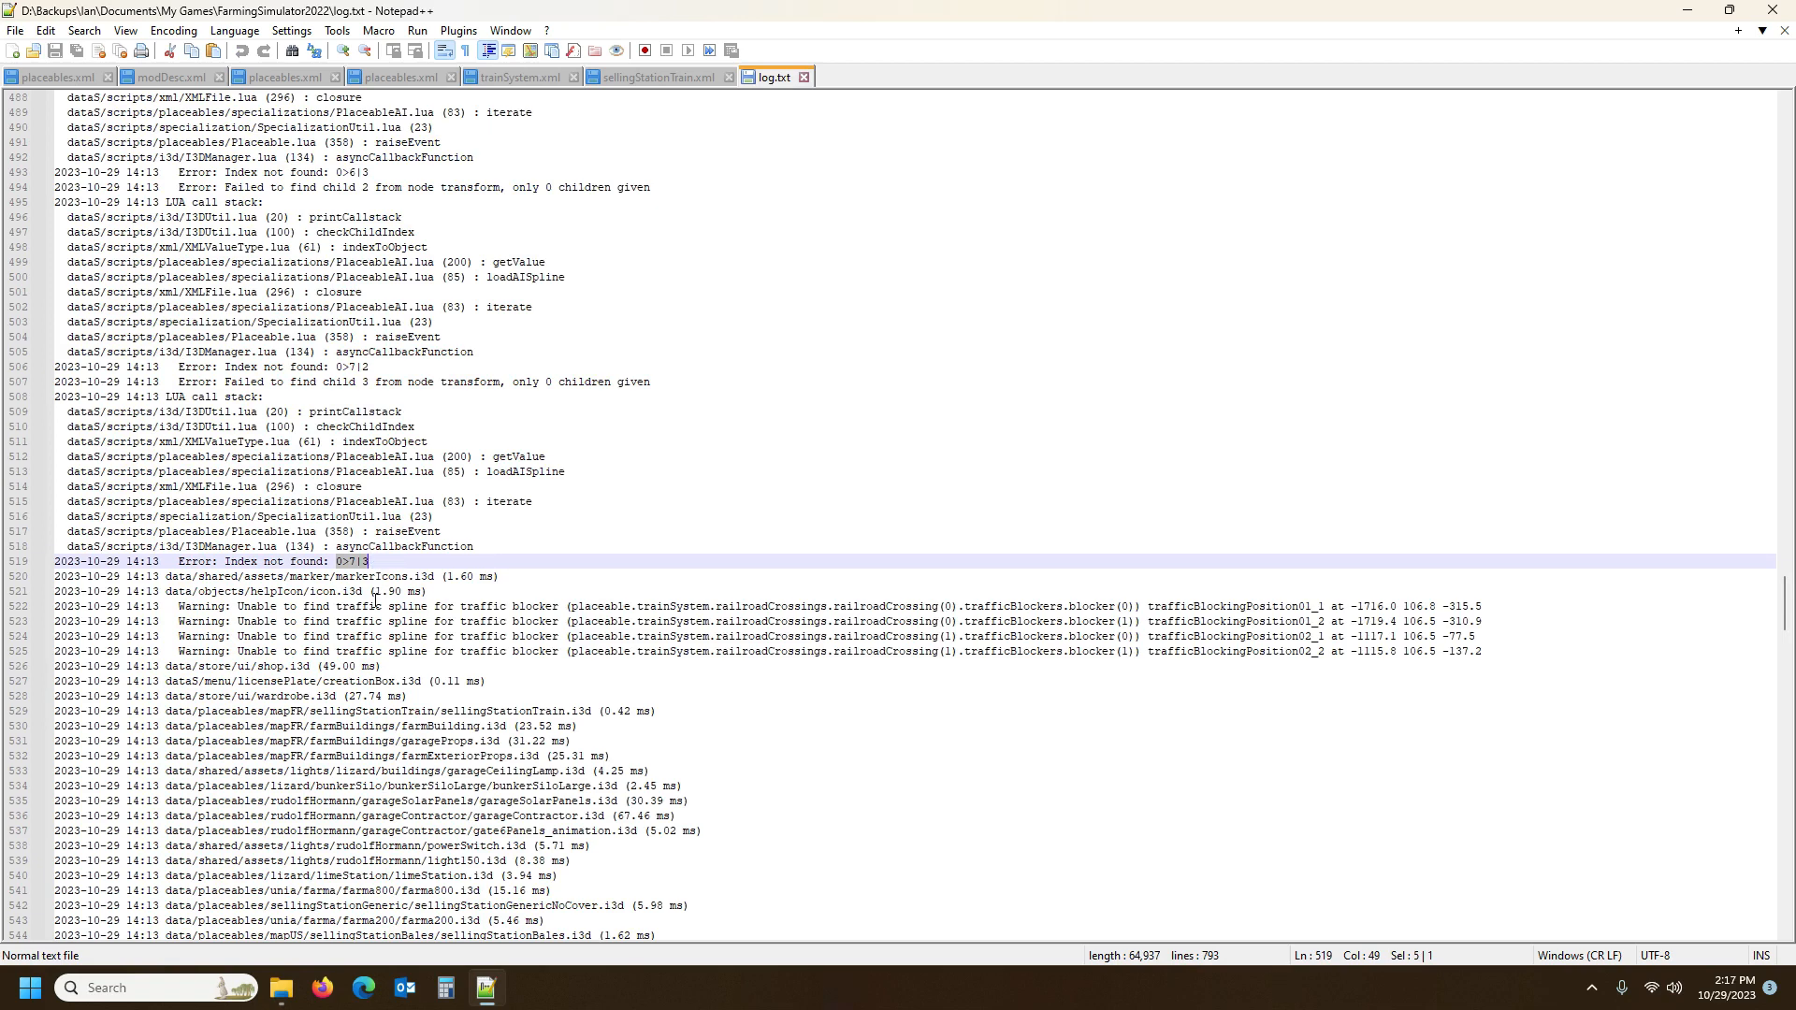
left_click(518, 80)
scroll(945, 213, "up", 4)
left_click(945, 215)
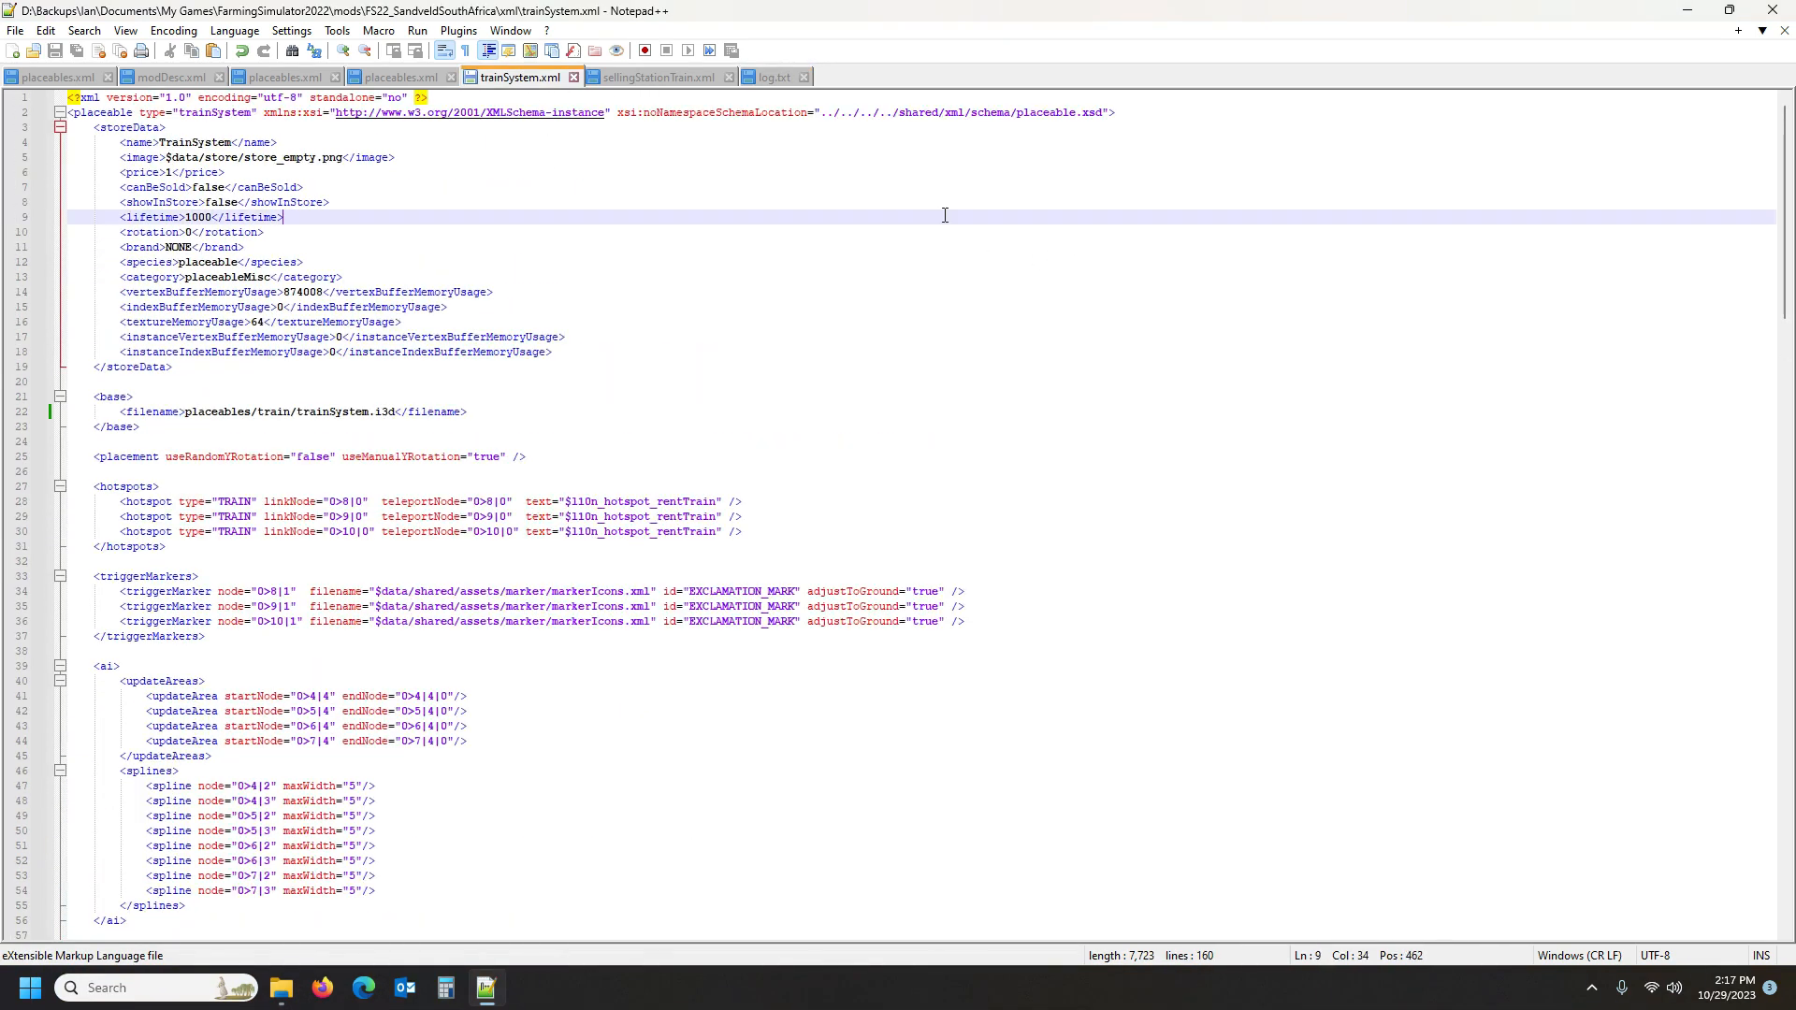
key("ctrl+f")
key("ctrl+v")
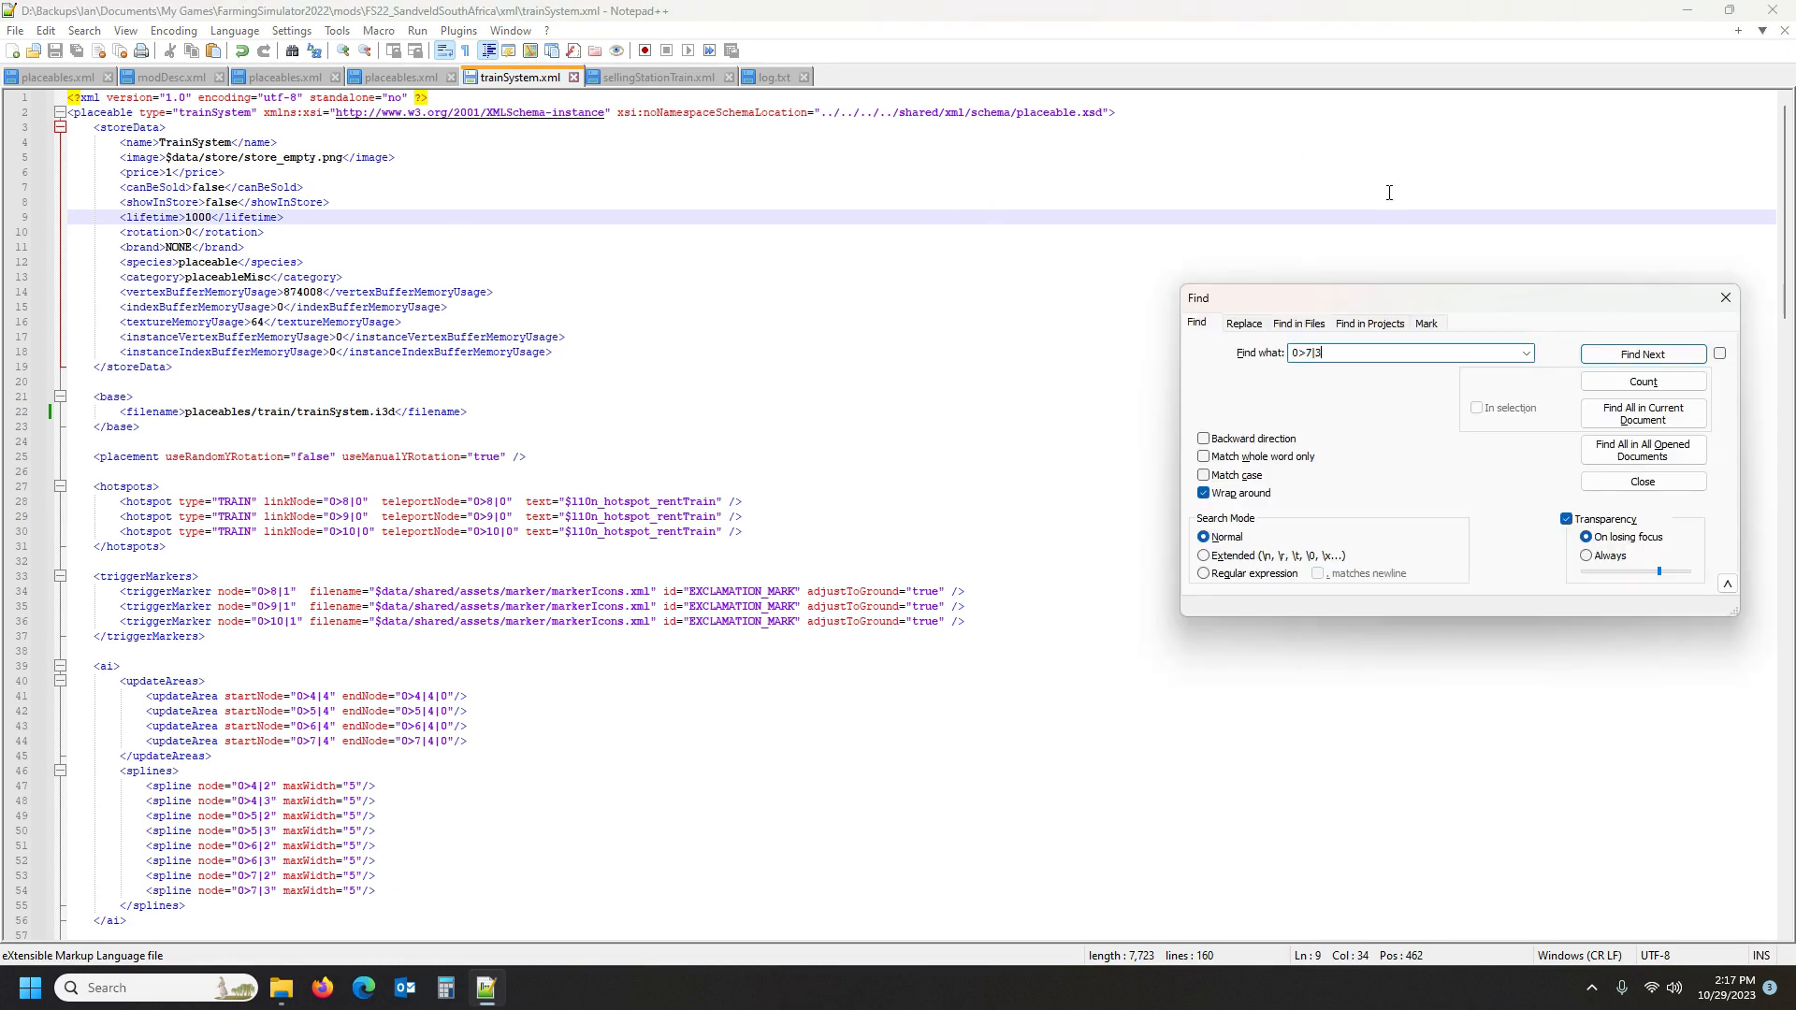
left_click(1637, 355)
scroll(779, 394, "down", 7)
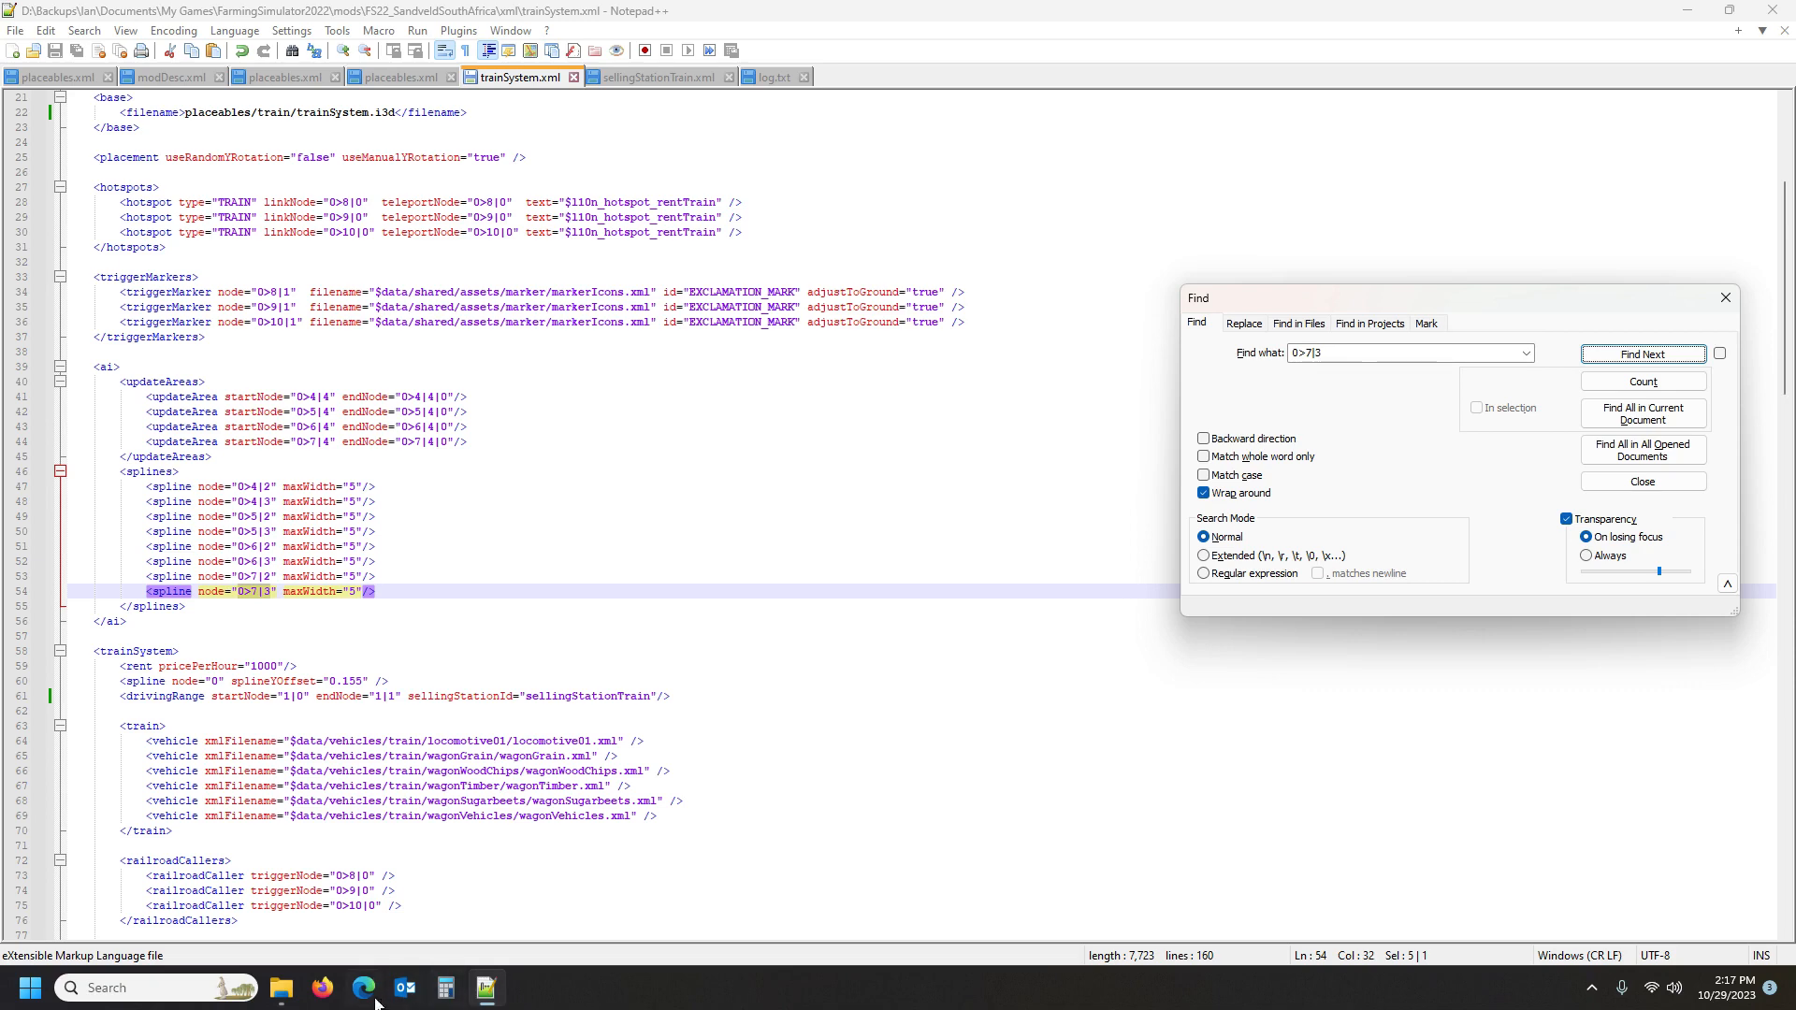
Review the other index errors in log.txt, highlighting 0>6|3, and the entries that follow them
left_click(773, 78)
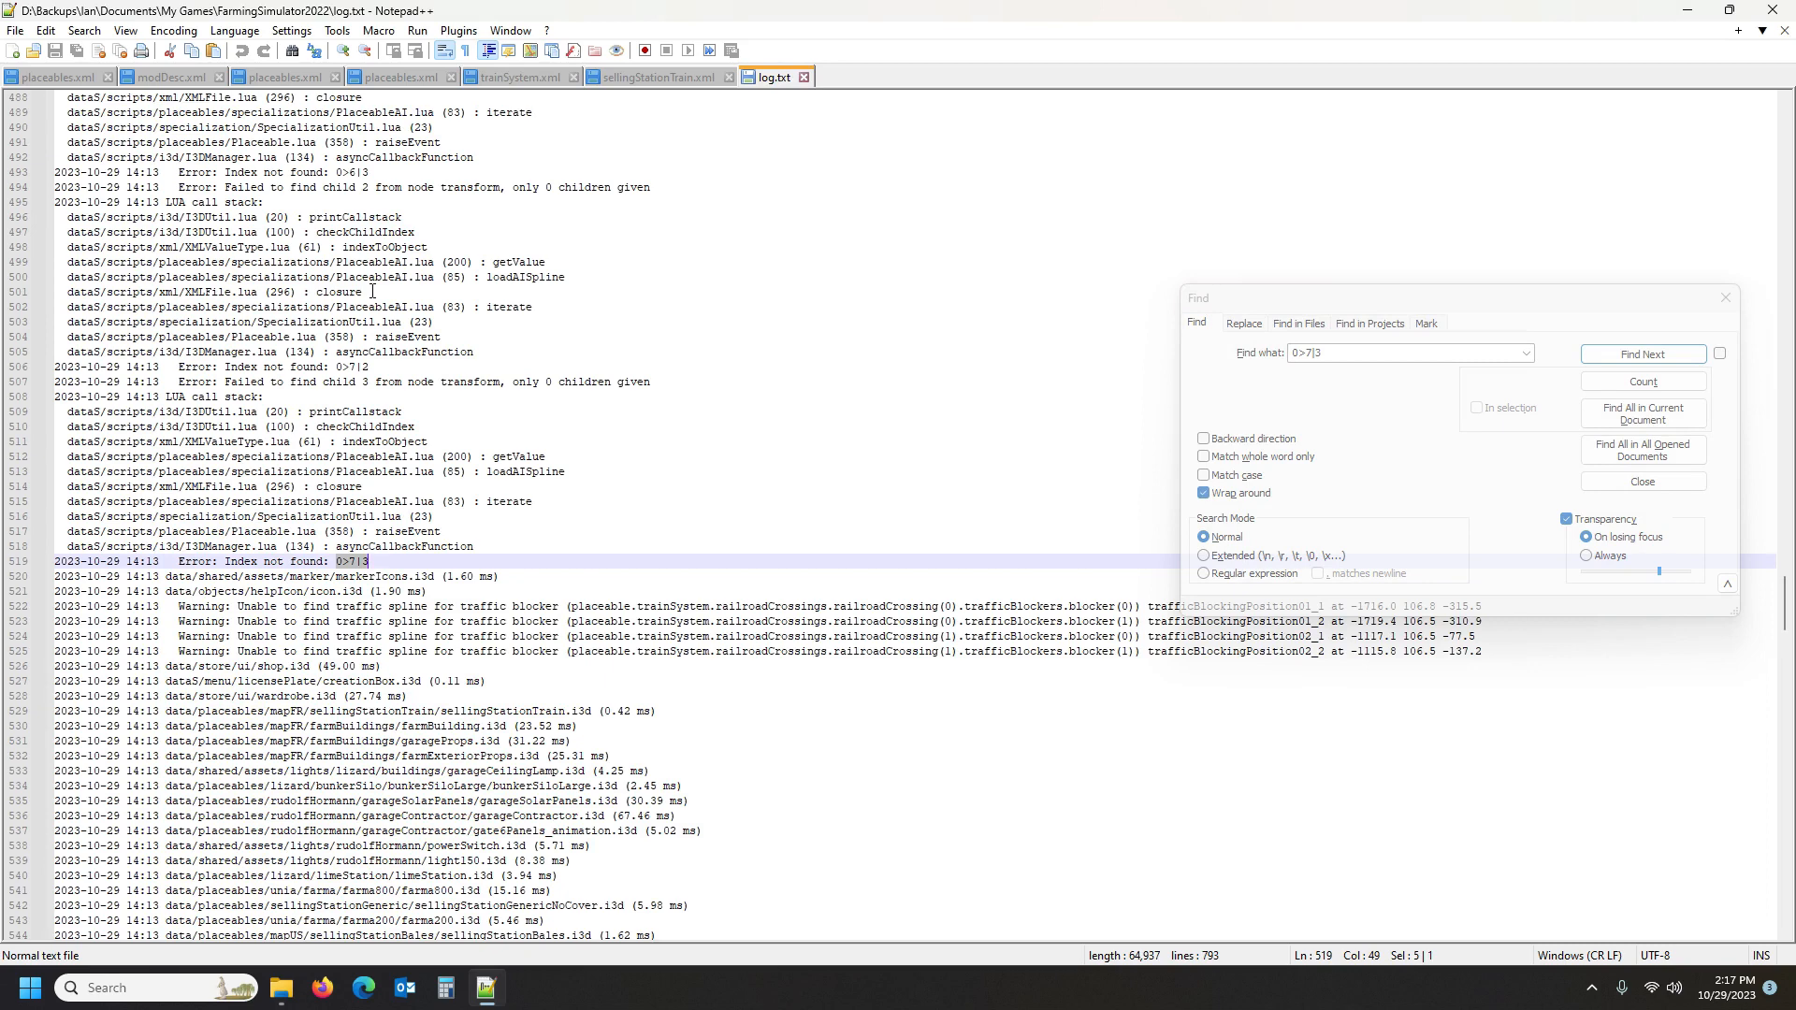
scroll(372, 292, "up", 3)
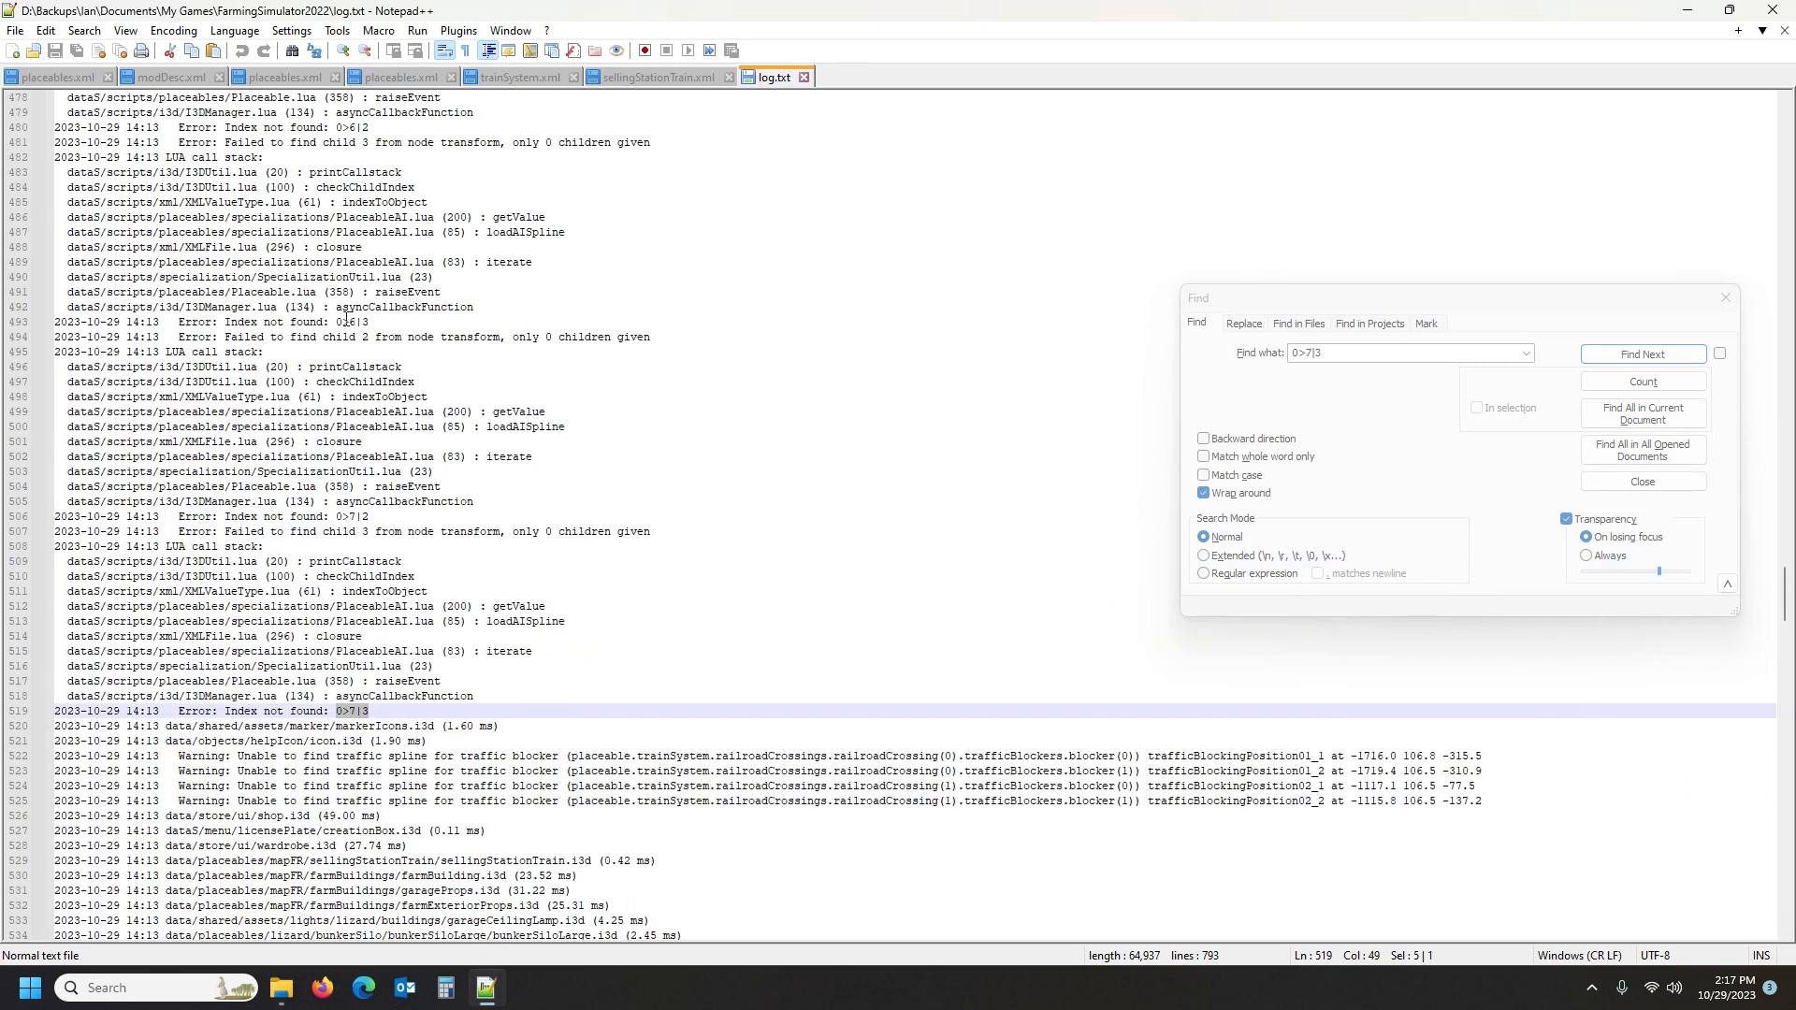
left_click_drag(337, 322, 370, 324)
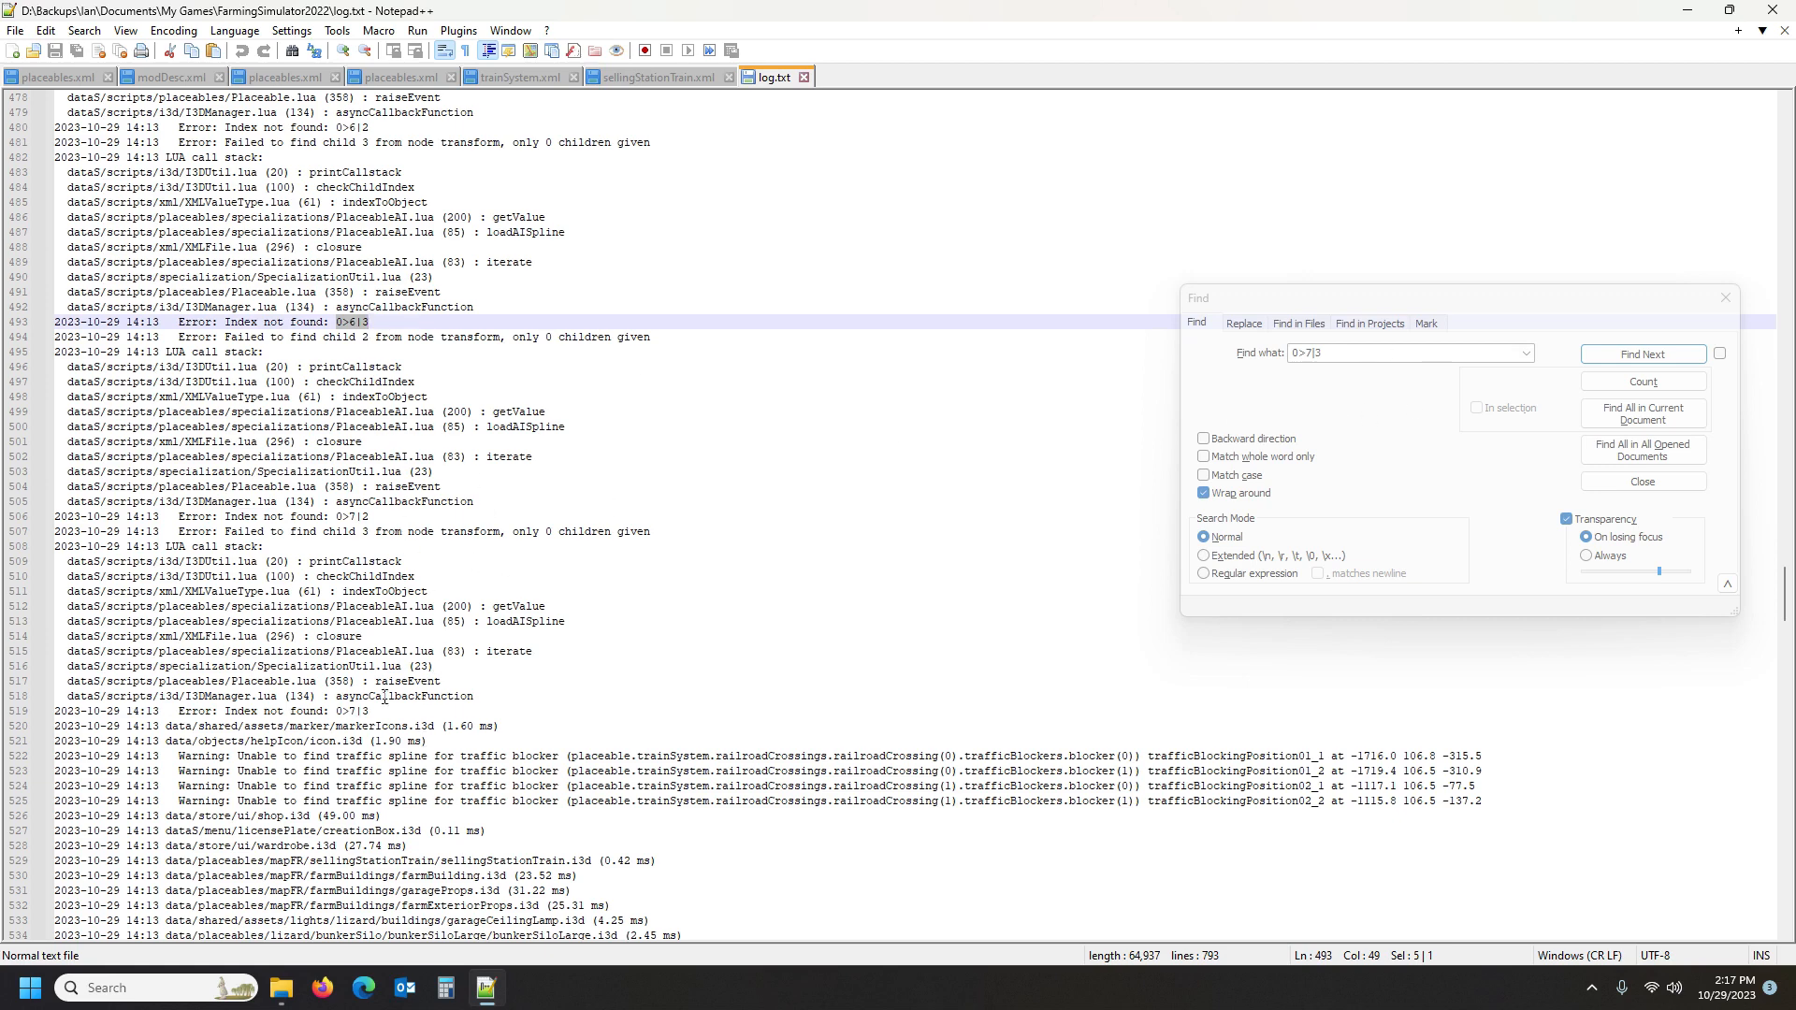
scroll(384, 697, "down", 7)
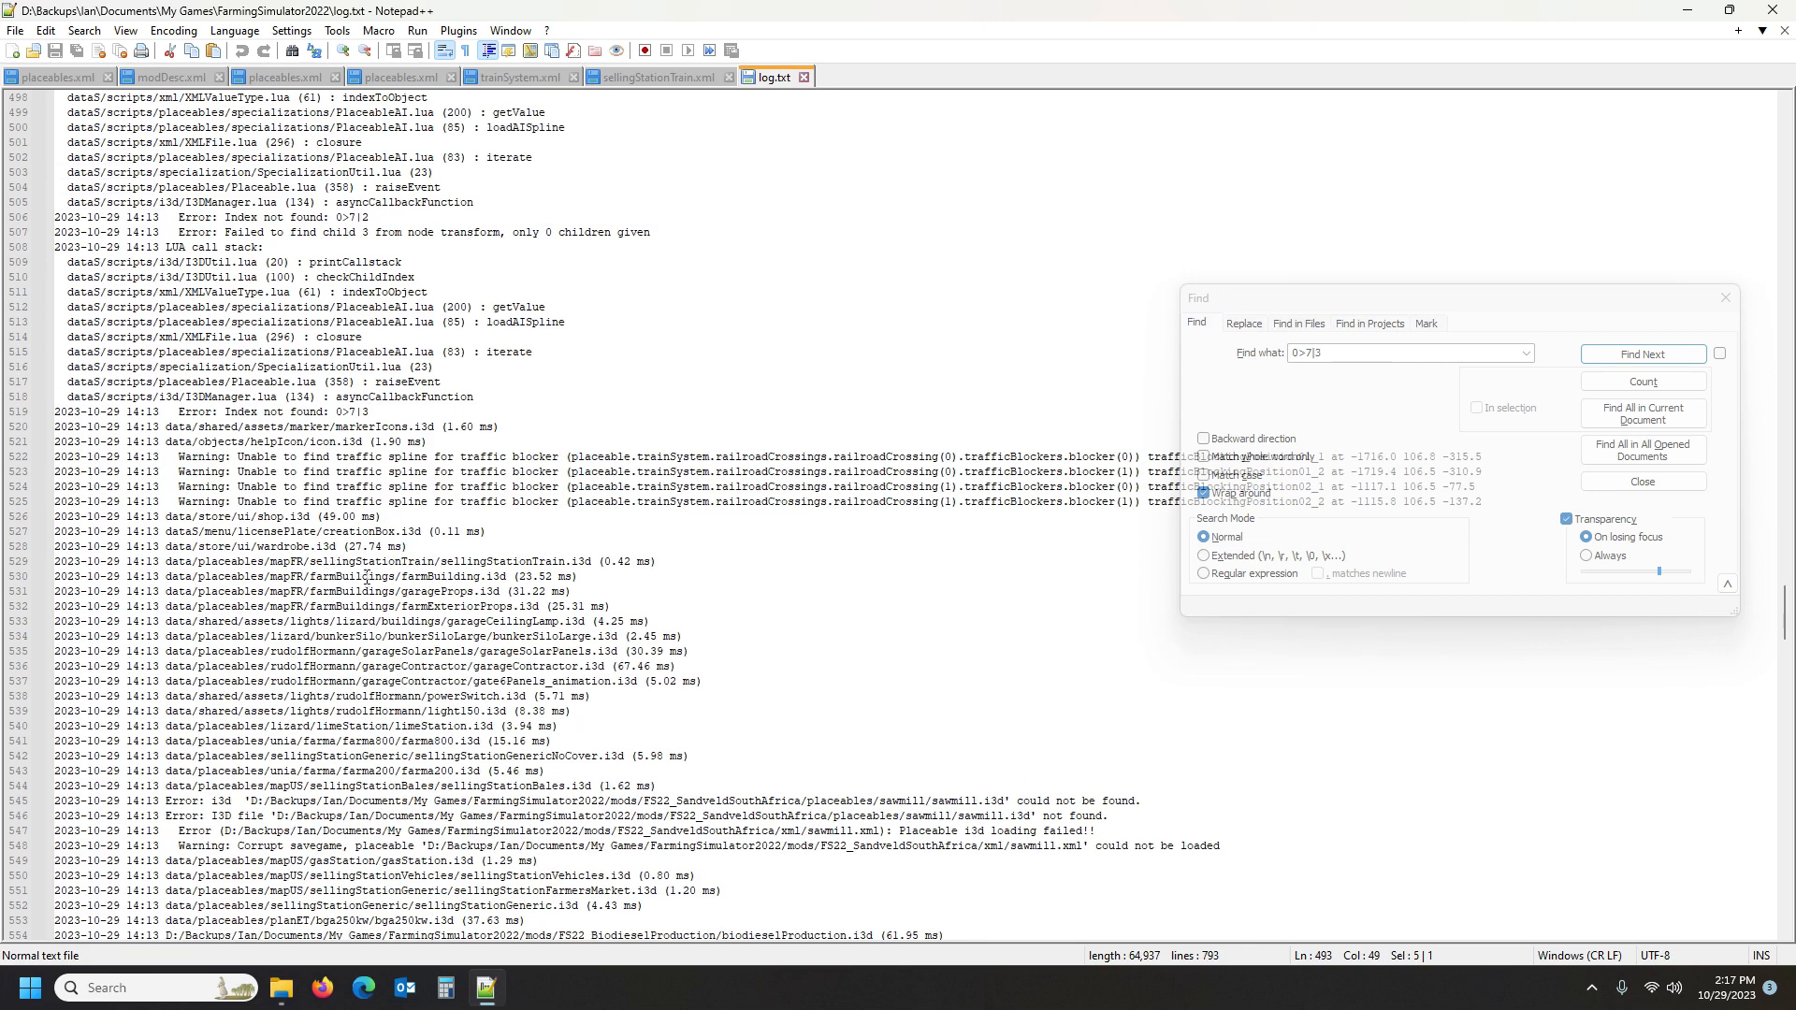
Delete the AI spline lines for nodes 0>7|2 and 0>7|3 from trainSystem.xml
left_click(554, 74)
left_click_drag(15, 580, 18, 599)
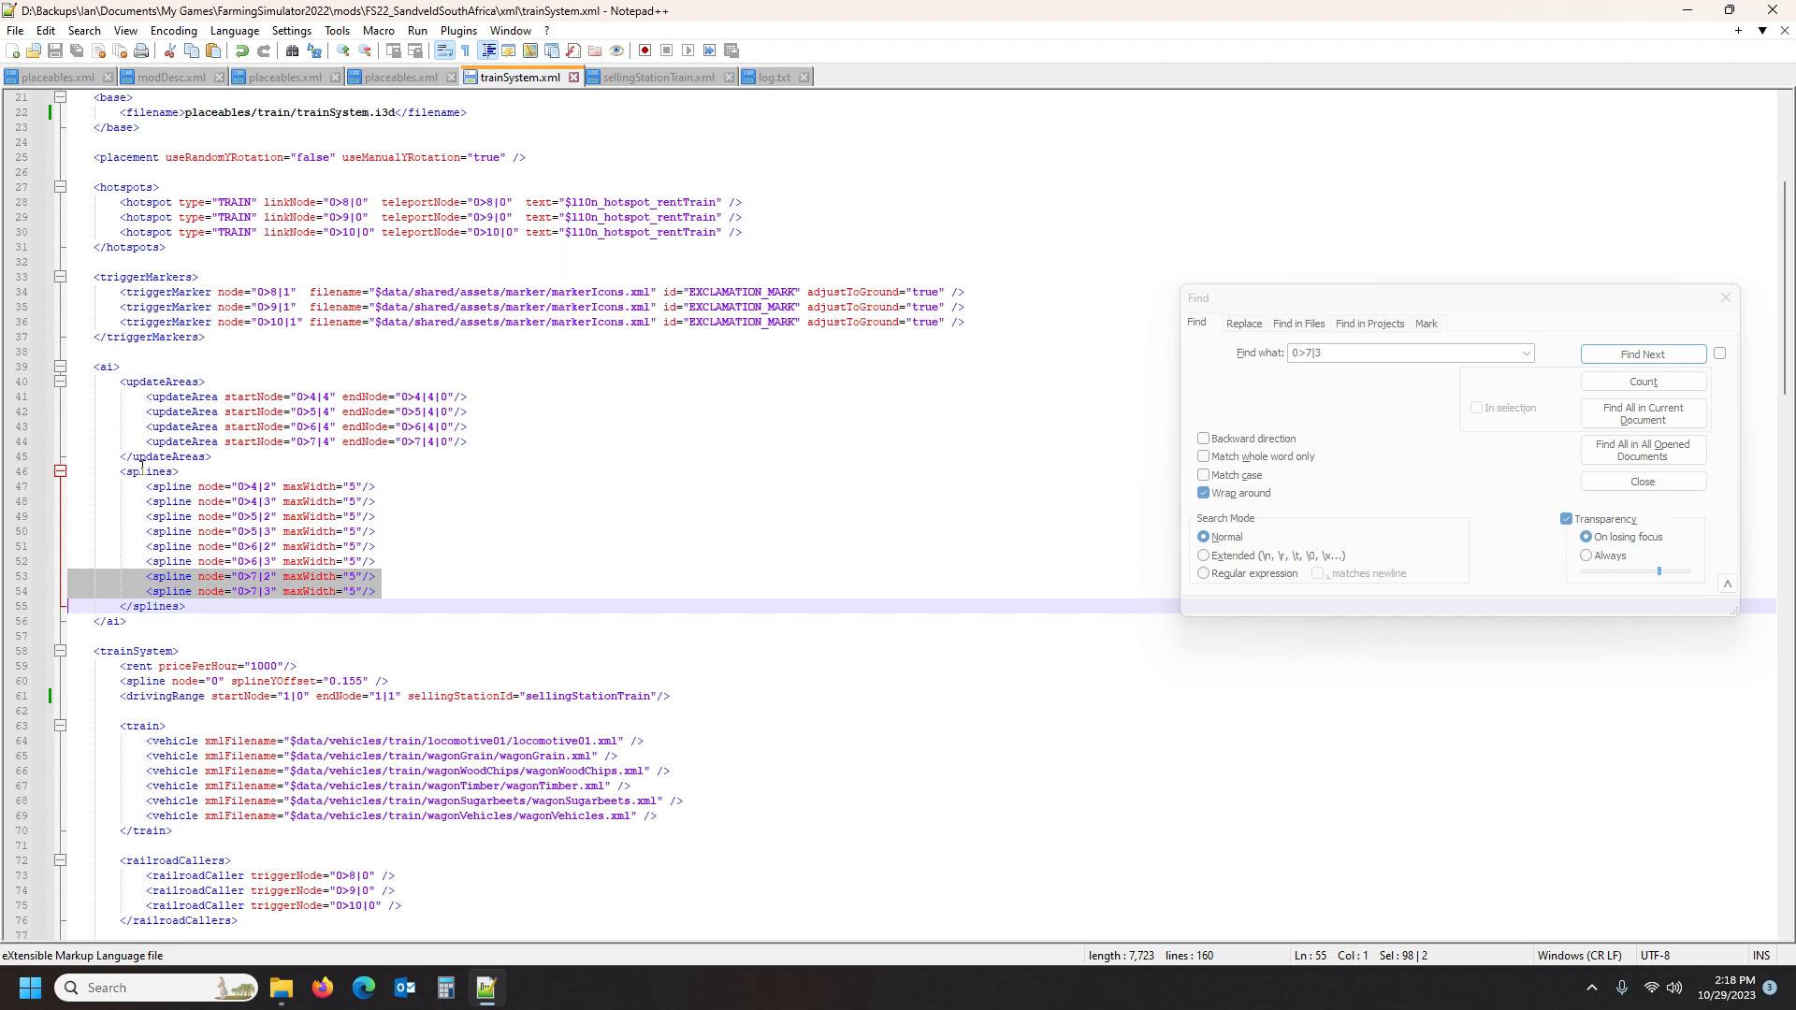
key("Delete")
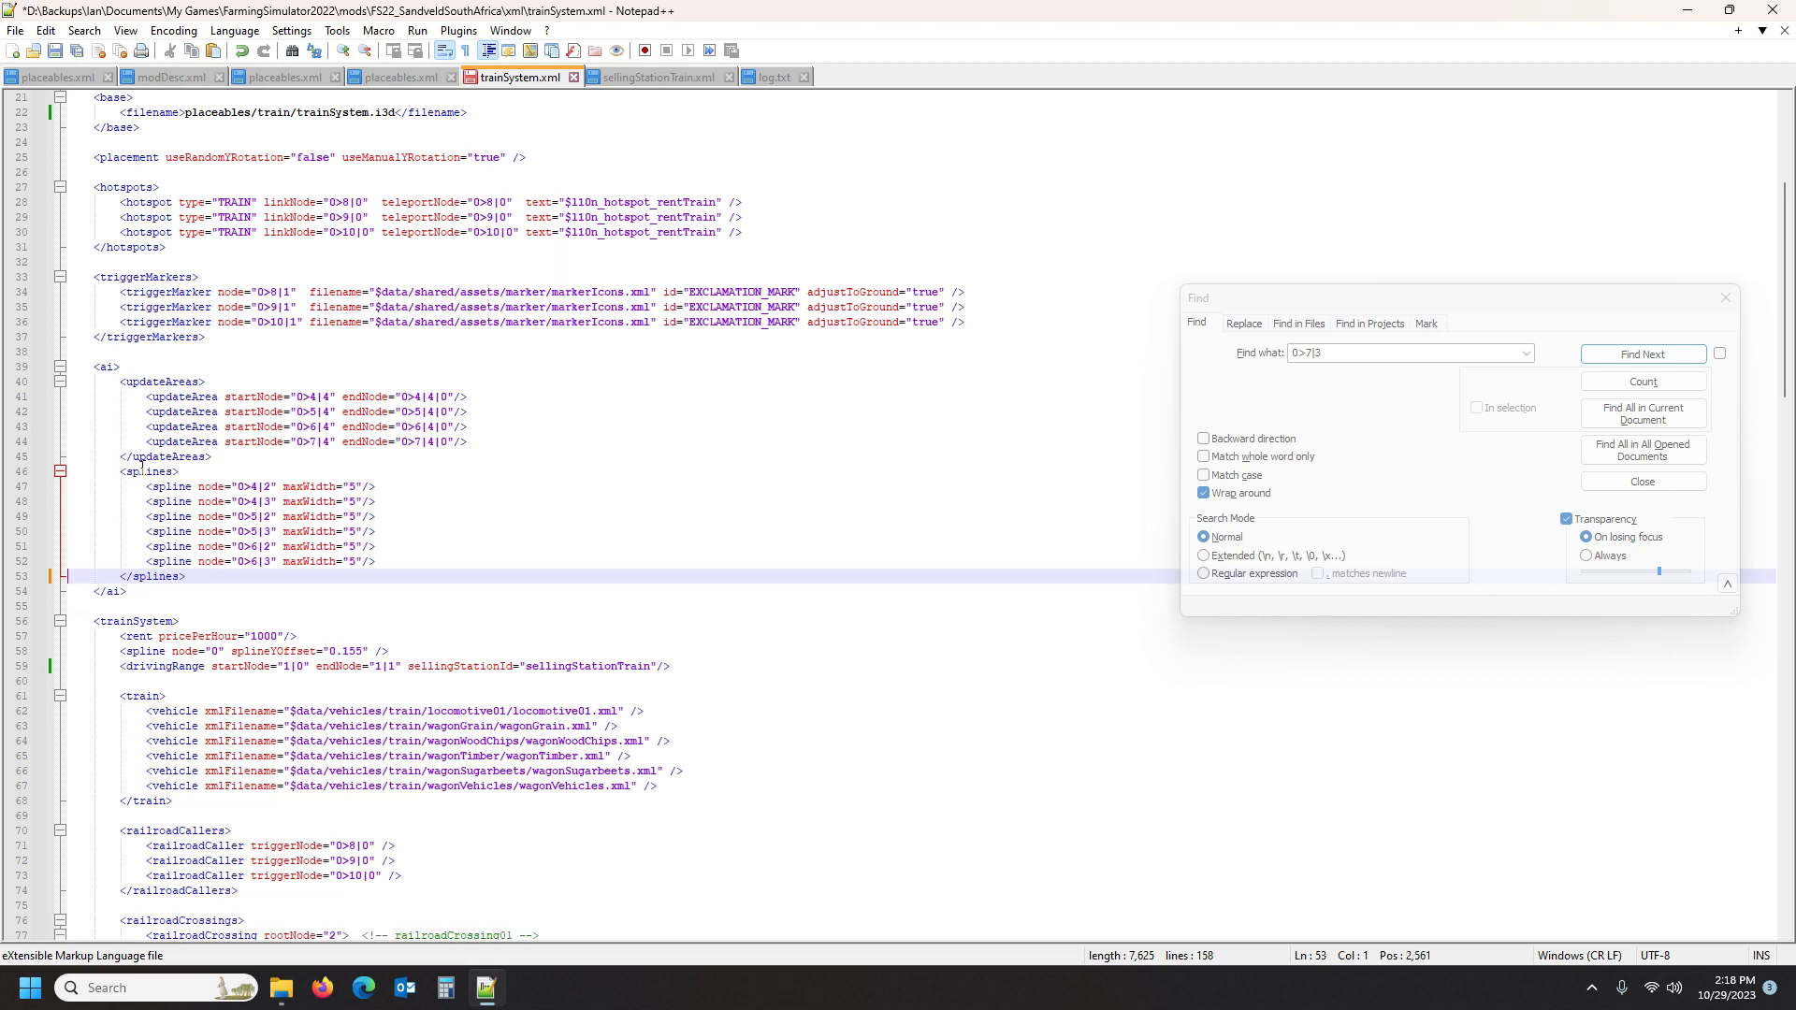
Search trainSystem.xml for the index 0>6|3
left_click(153, 578)
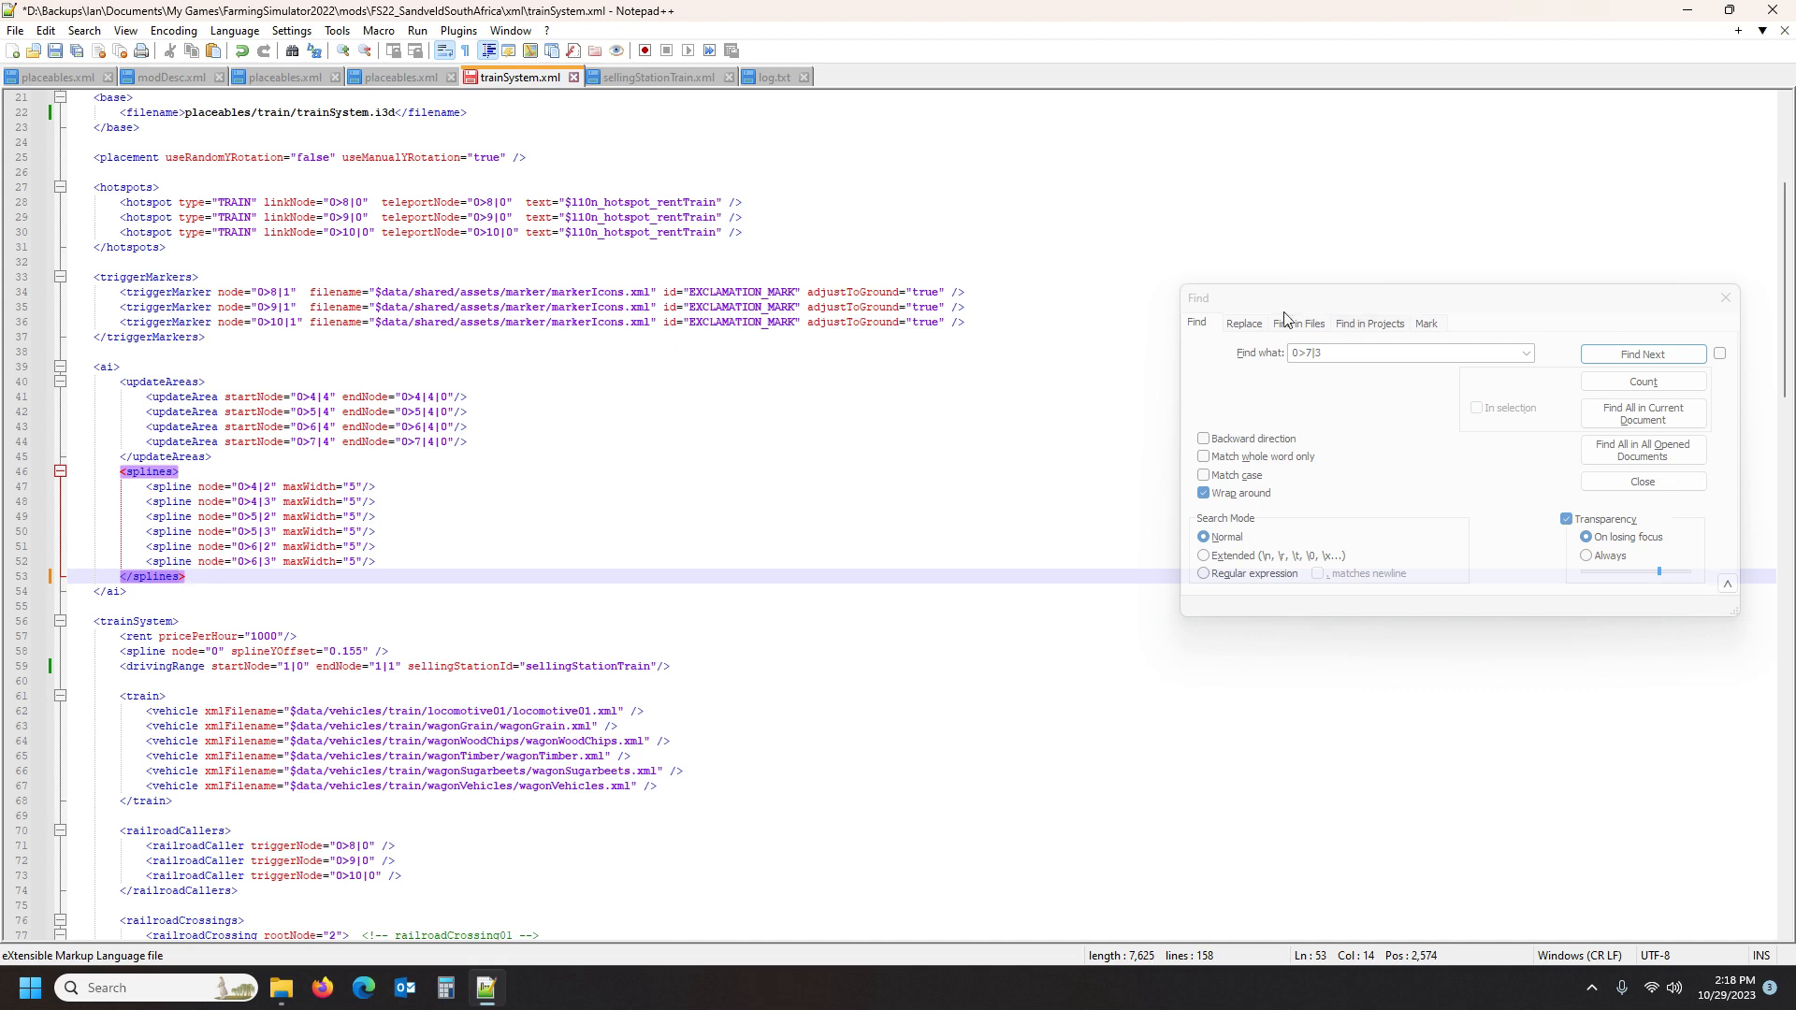
left_click(1352, 356)
left_click_drag(1352, 357, 1274, 363)
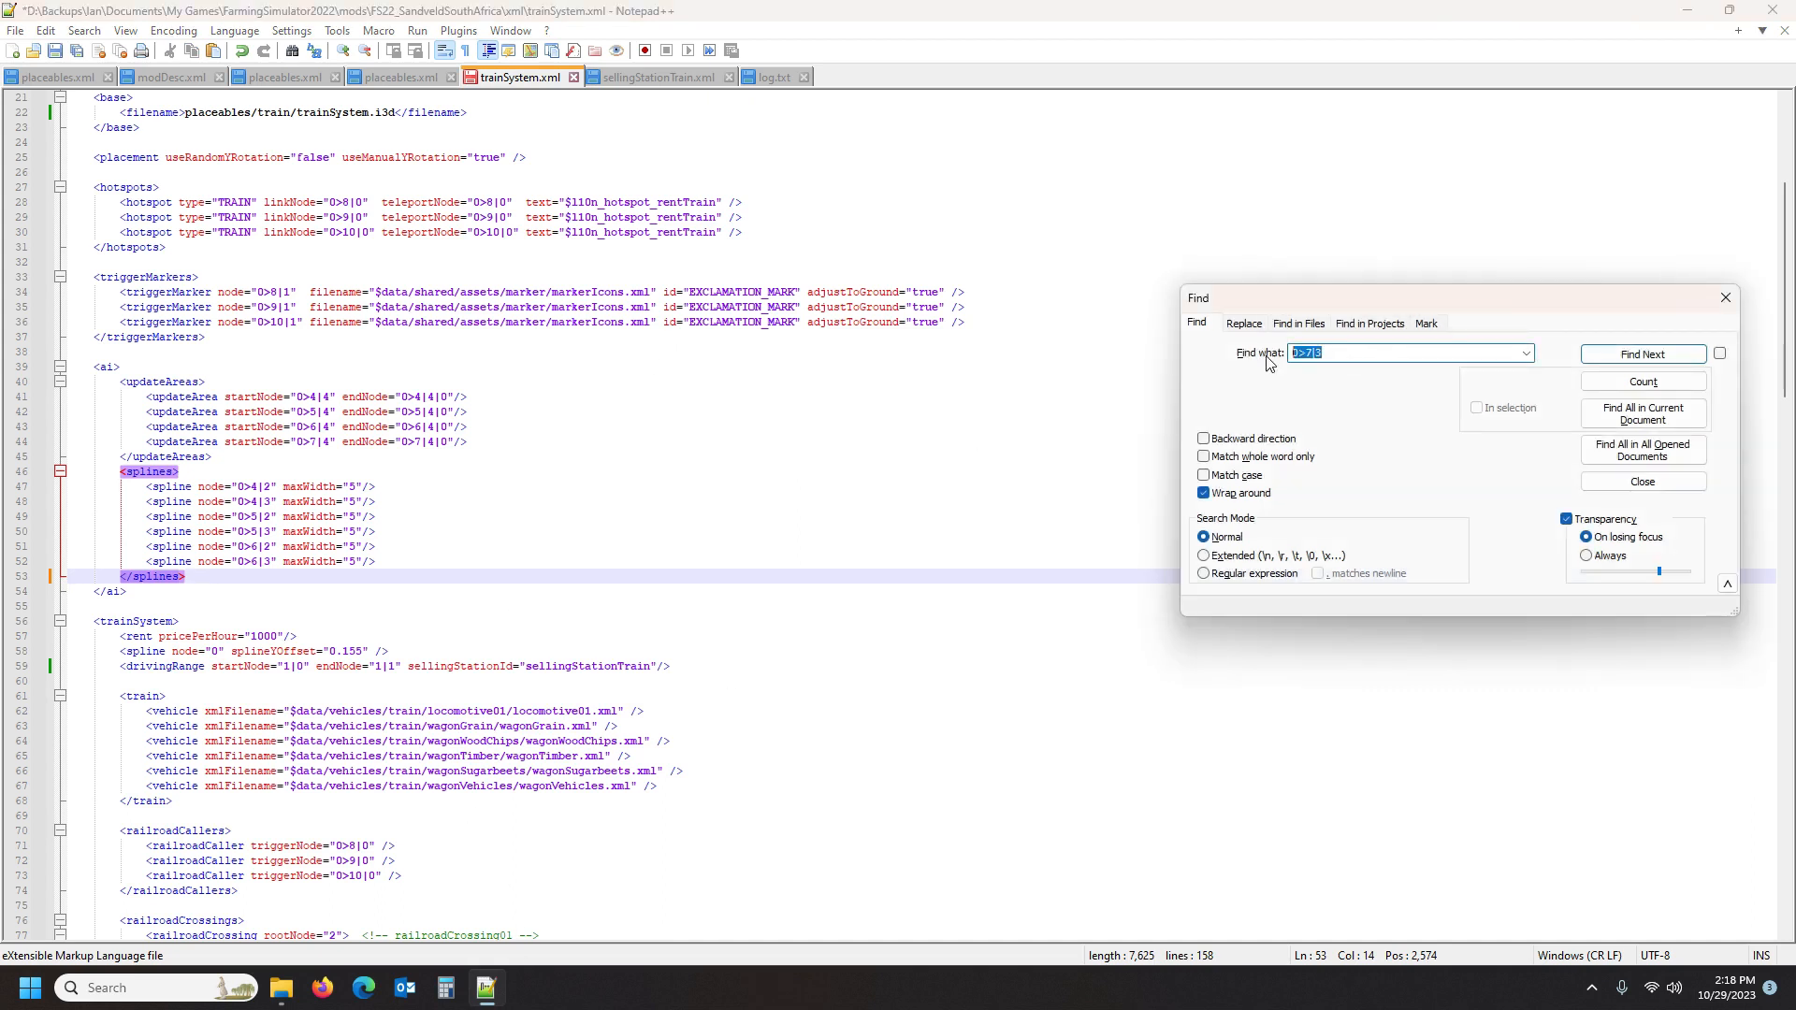
type("0>6|3")
left_click(1593, 357)
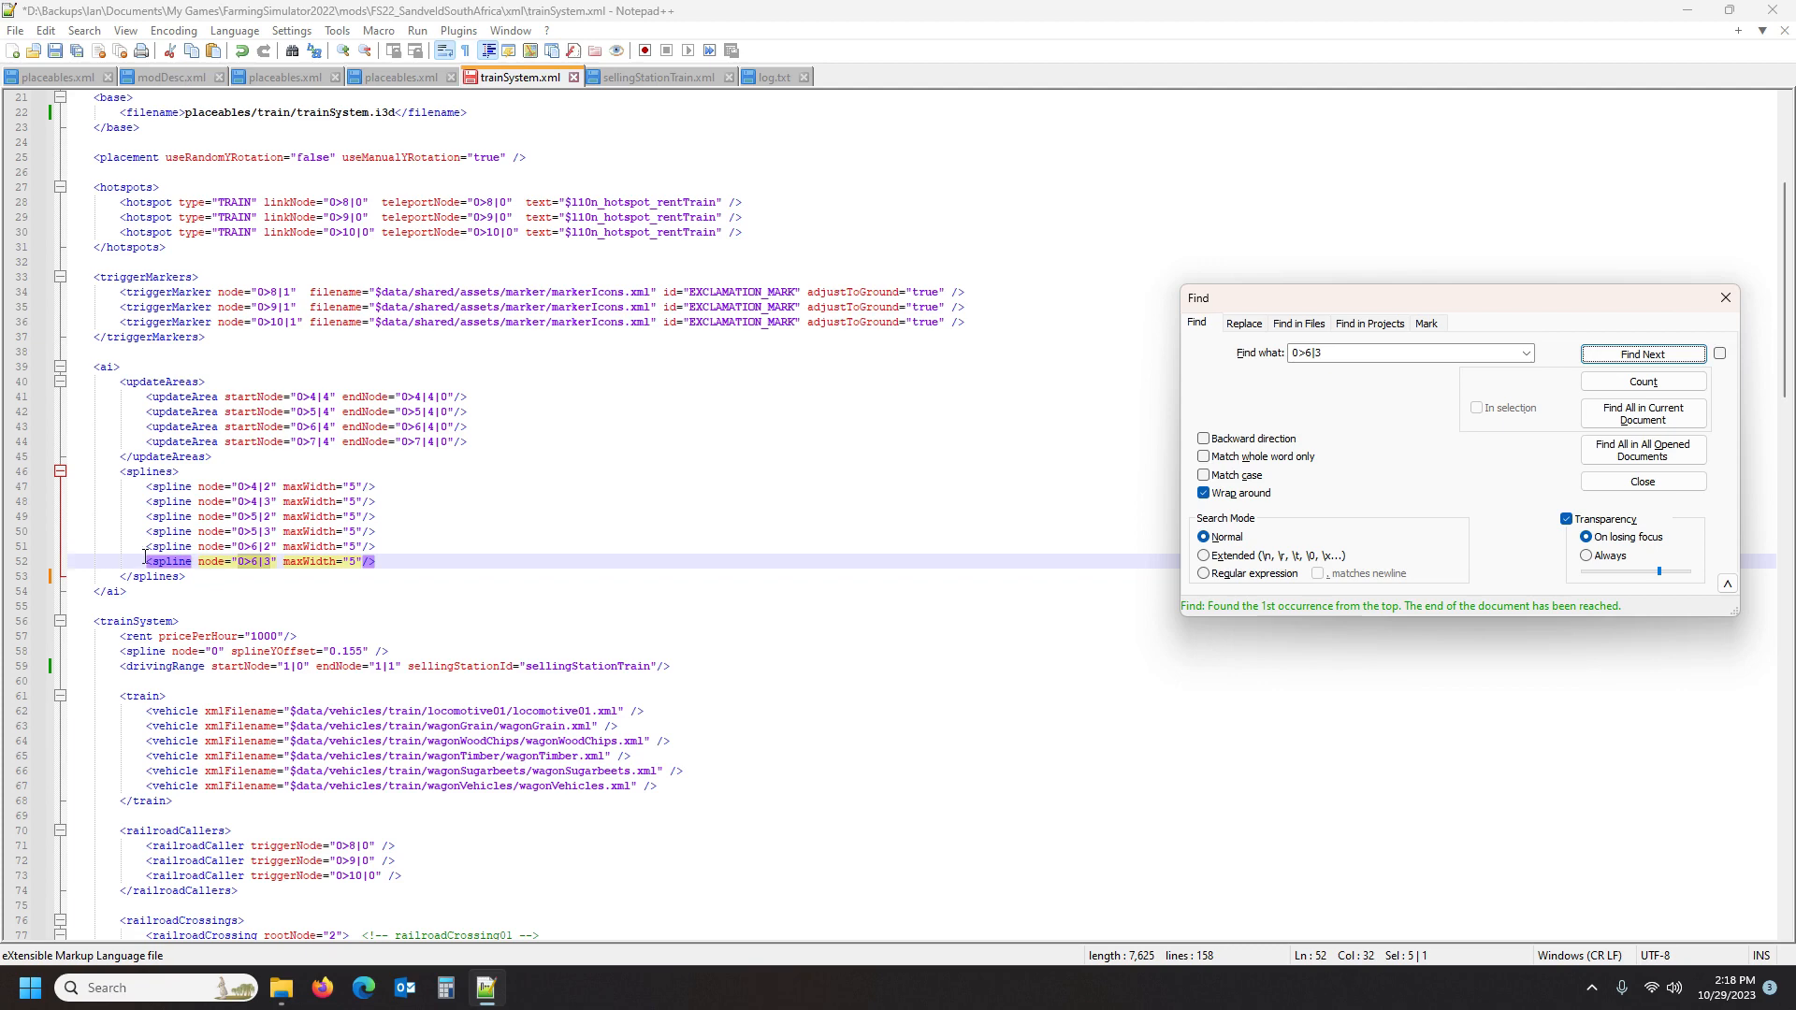
Check the 0>6 index errors in log.txt and delete the AI spline lines for nodes 0>6|2 and 0>6|3 from trainSystem.xml
left_click(784, 76)
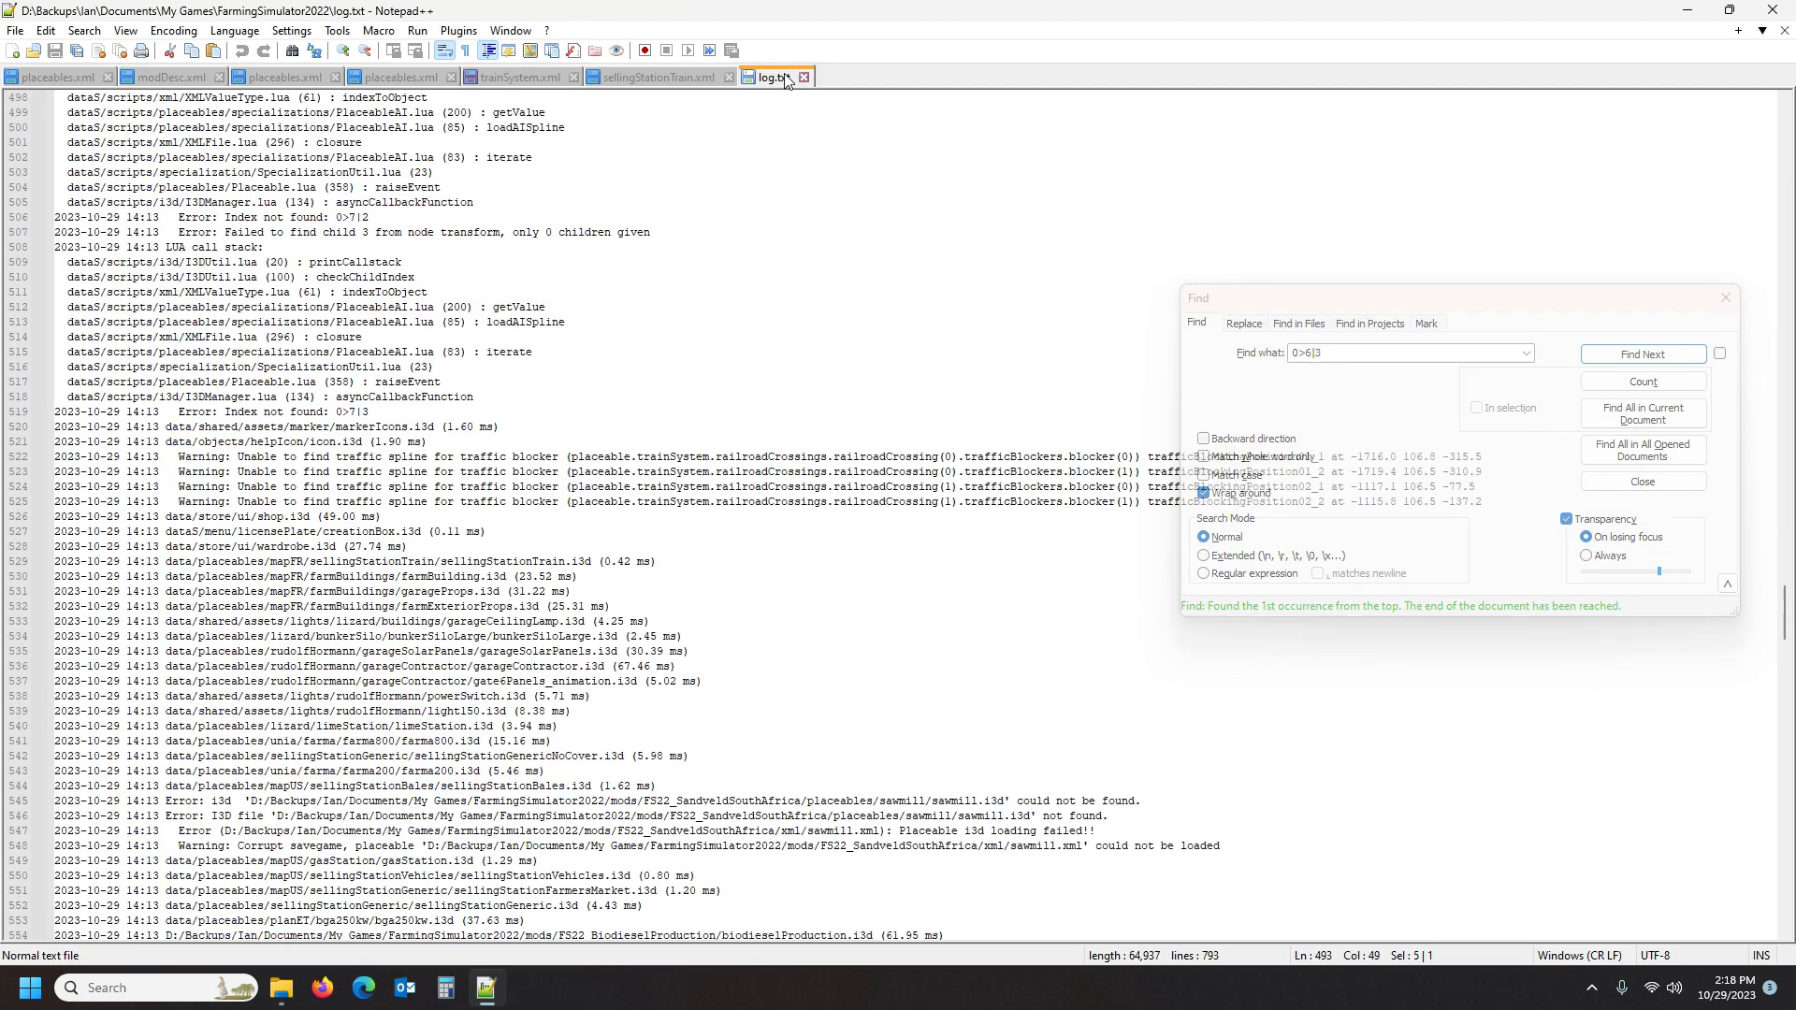
scroll(533, 459, "up", 7)
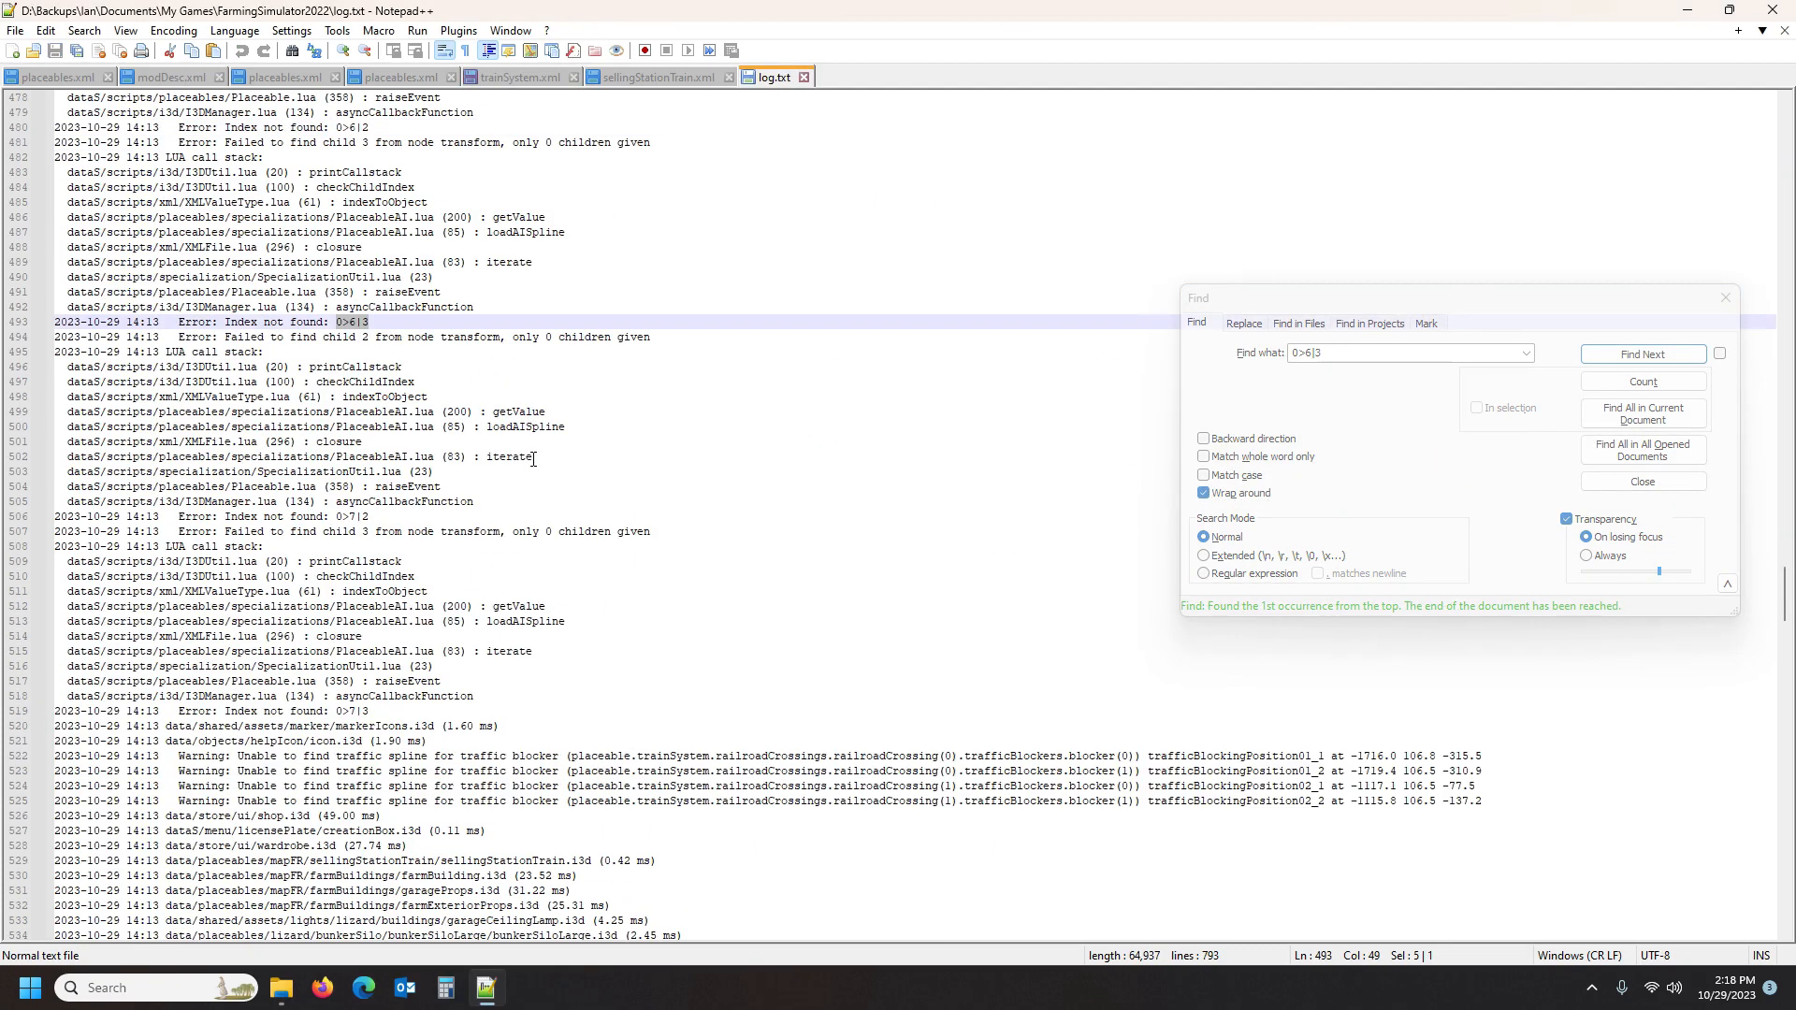
scroll(534, 458, "up", 7)
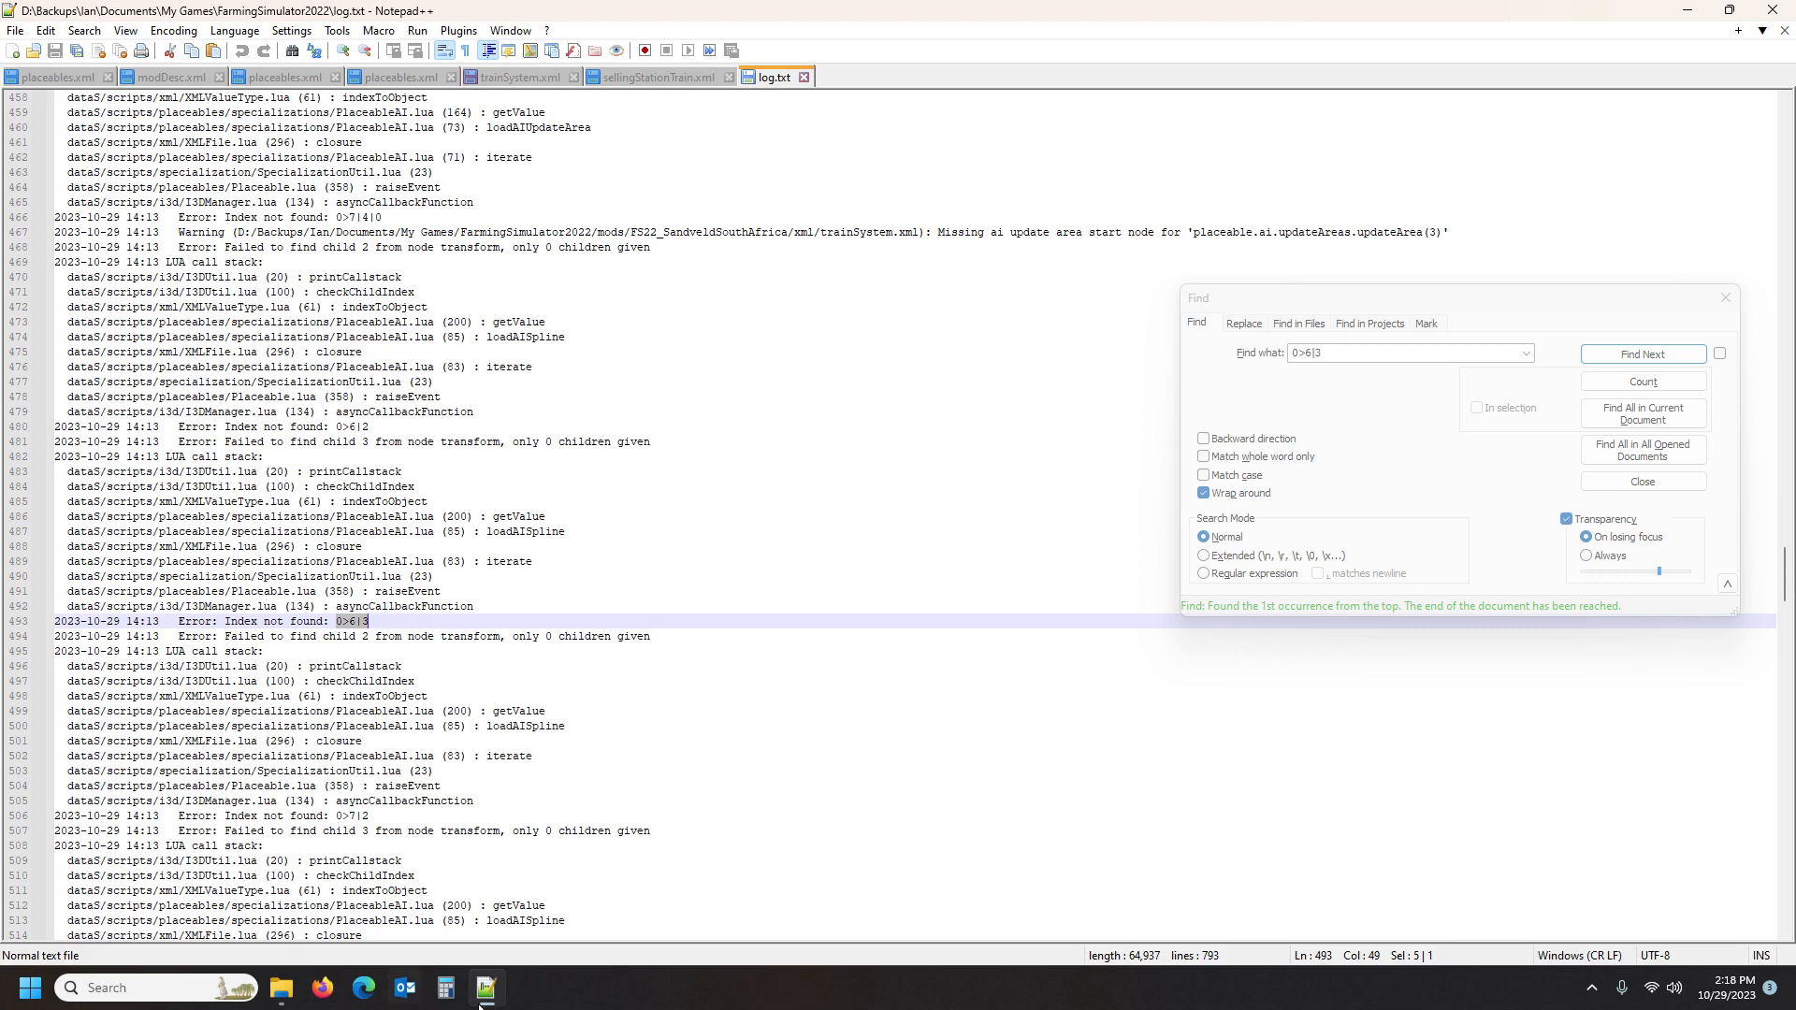
left_click(516, 80)
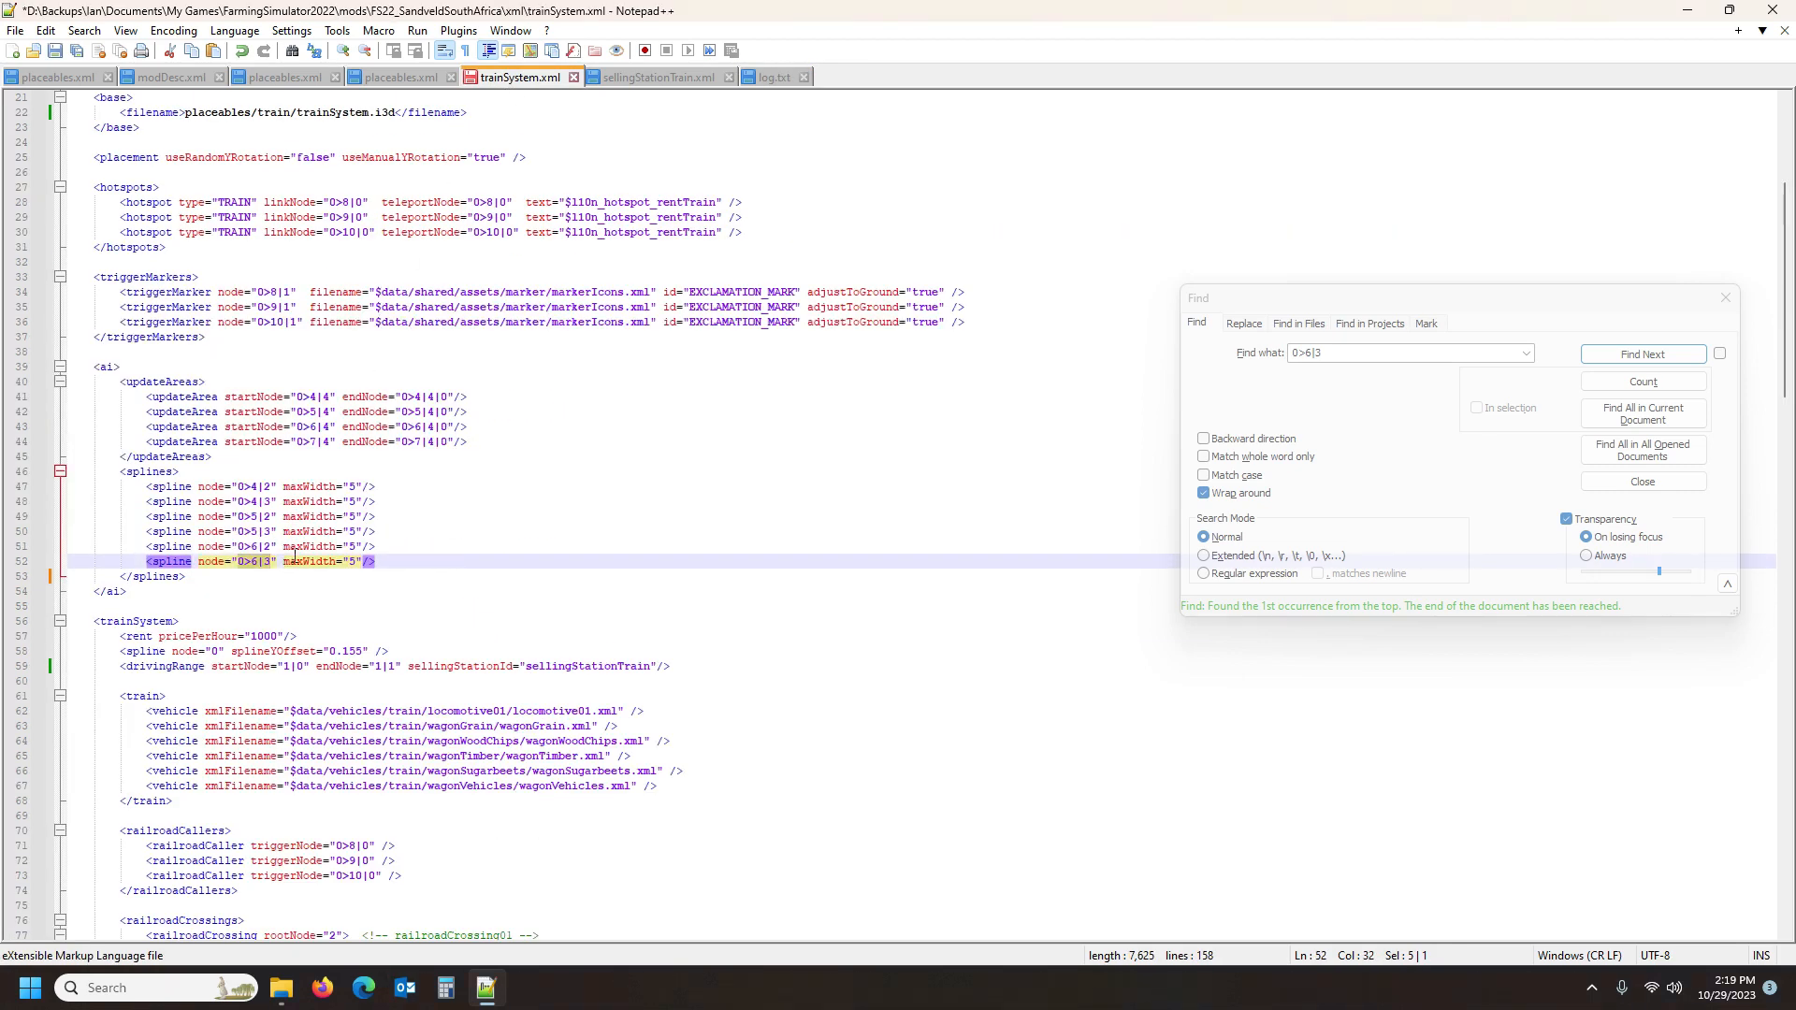
left_click_drag(19, 546, 18, 566)
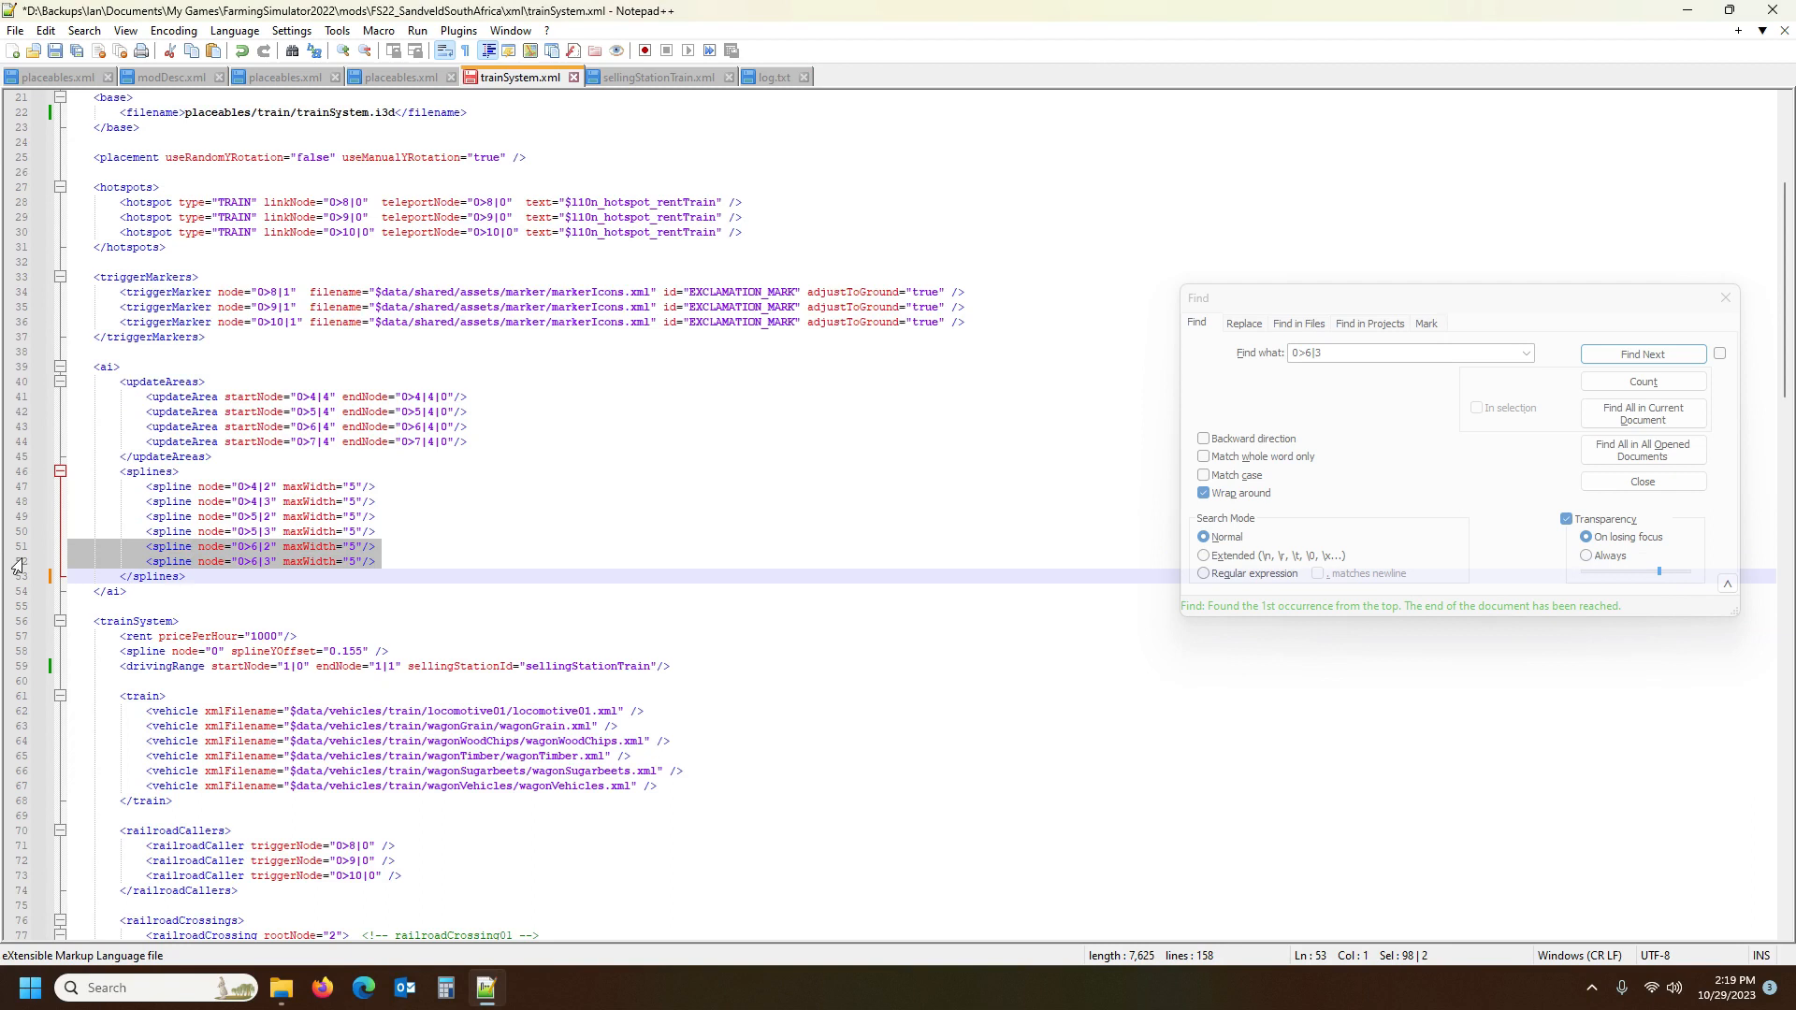
key("Delete")
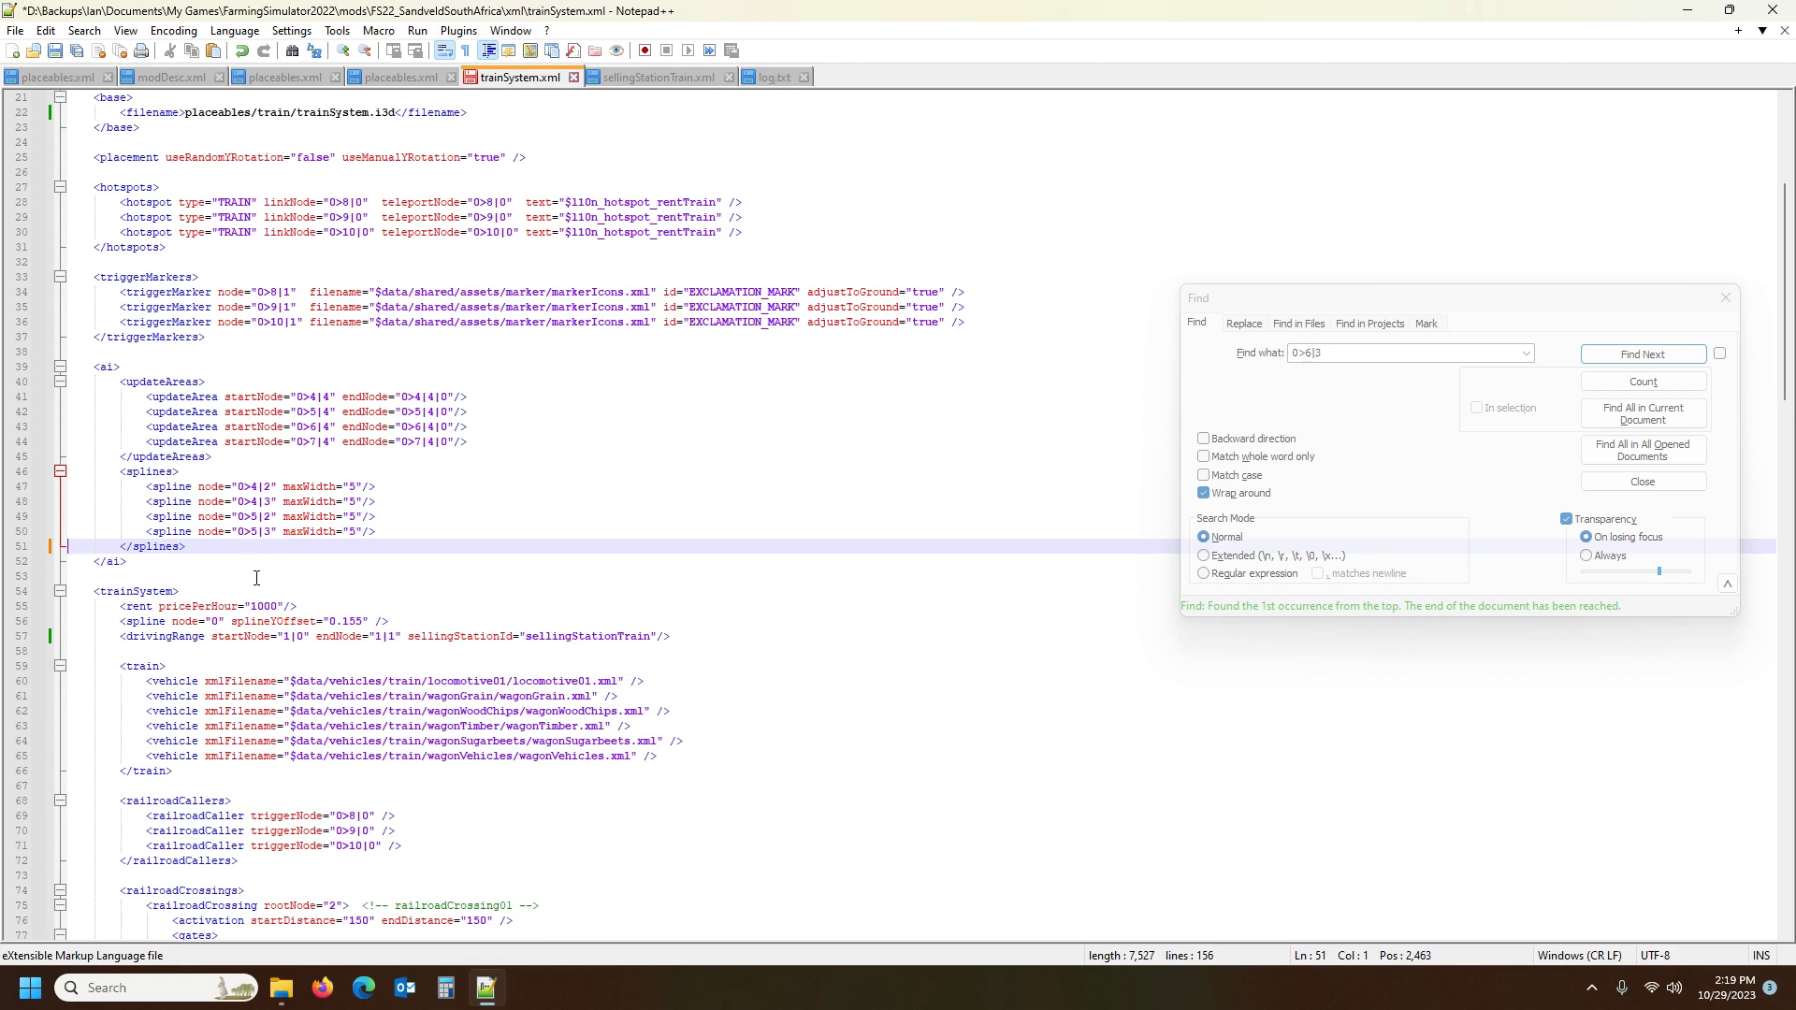
Review the train system and railroad crossing definitions in trainSystem.xml, going back to the AI section
scroll(259, 585, "down", 3)
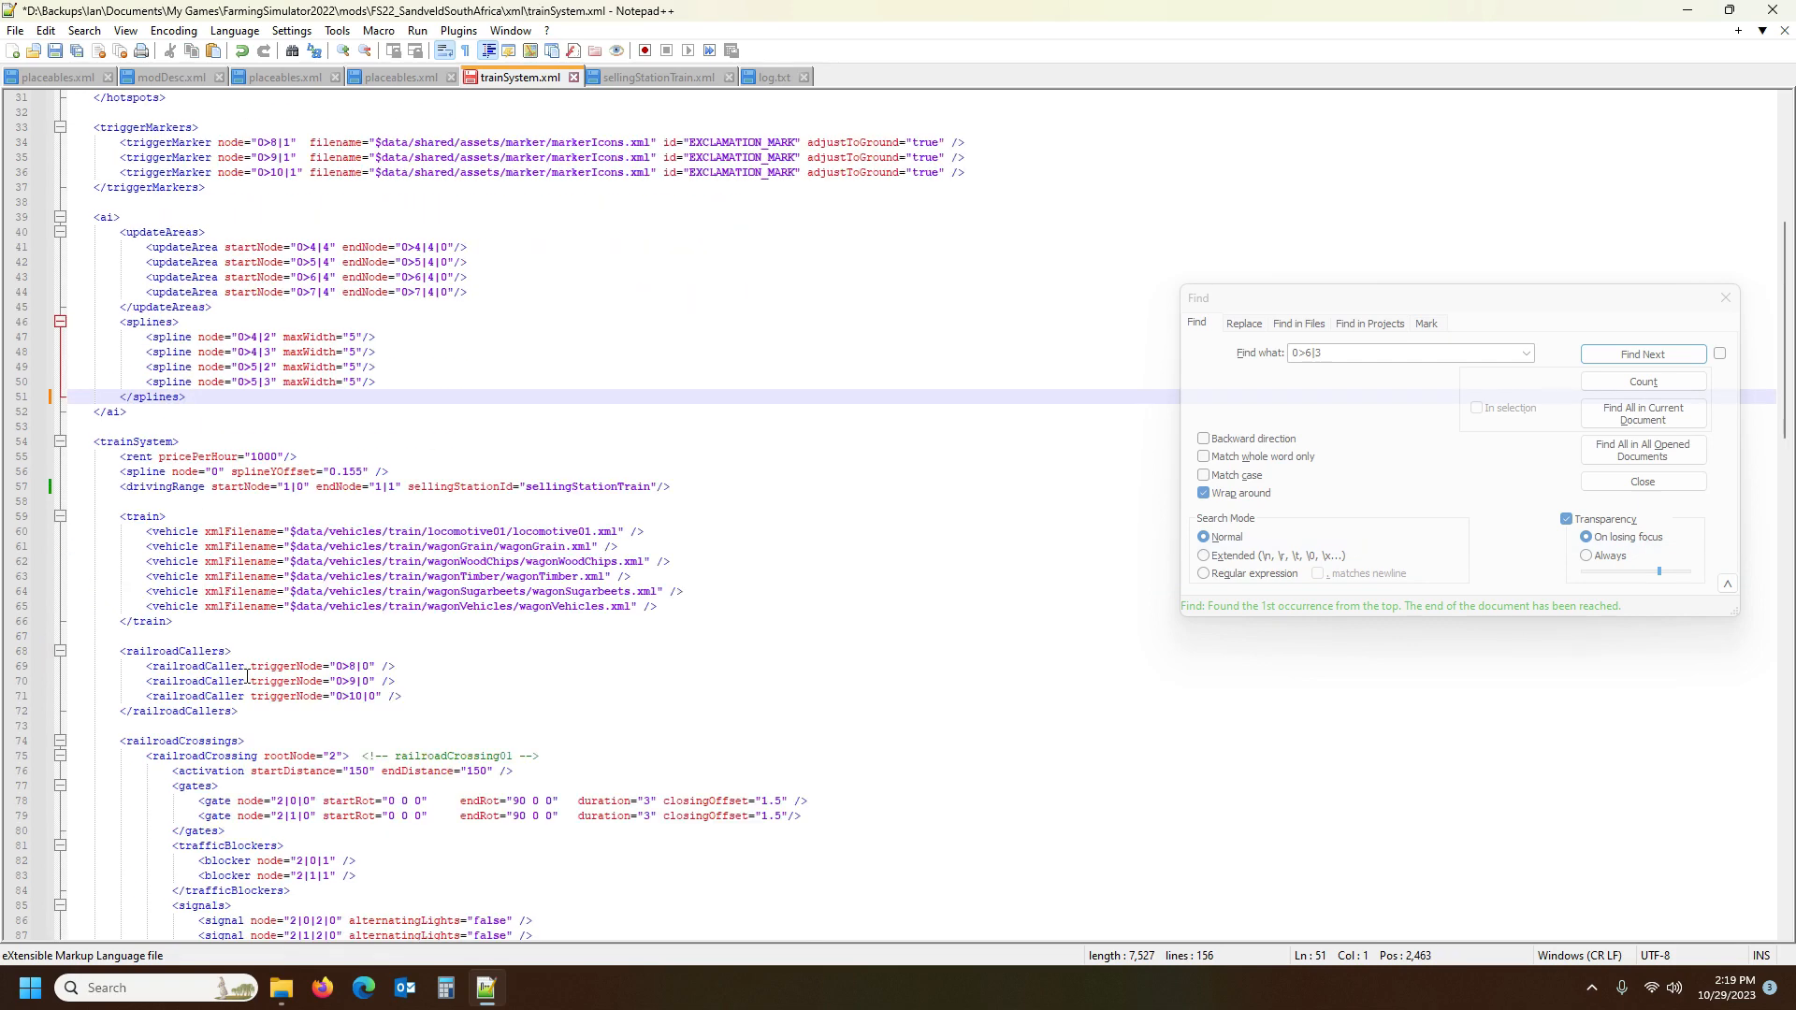
scroll(247, 676, "down", 3)
scroll(215, 655, "down", 20)
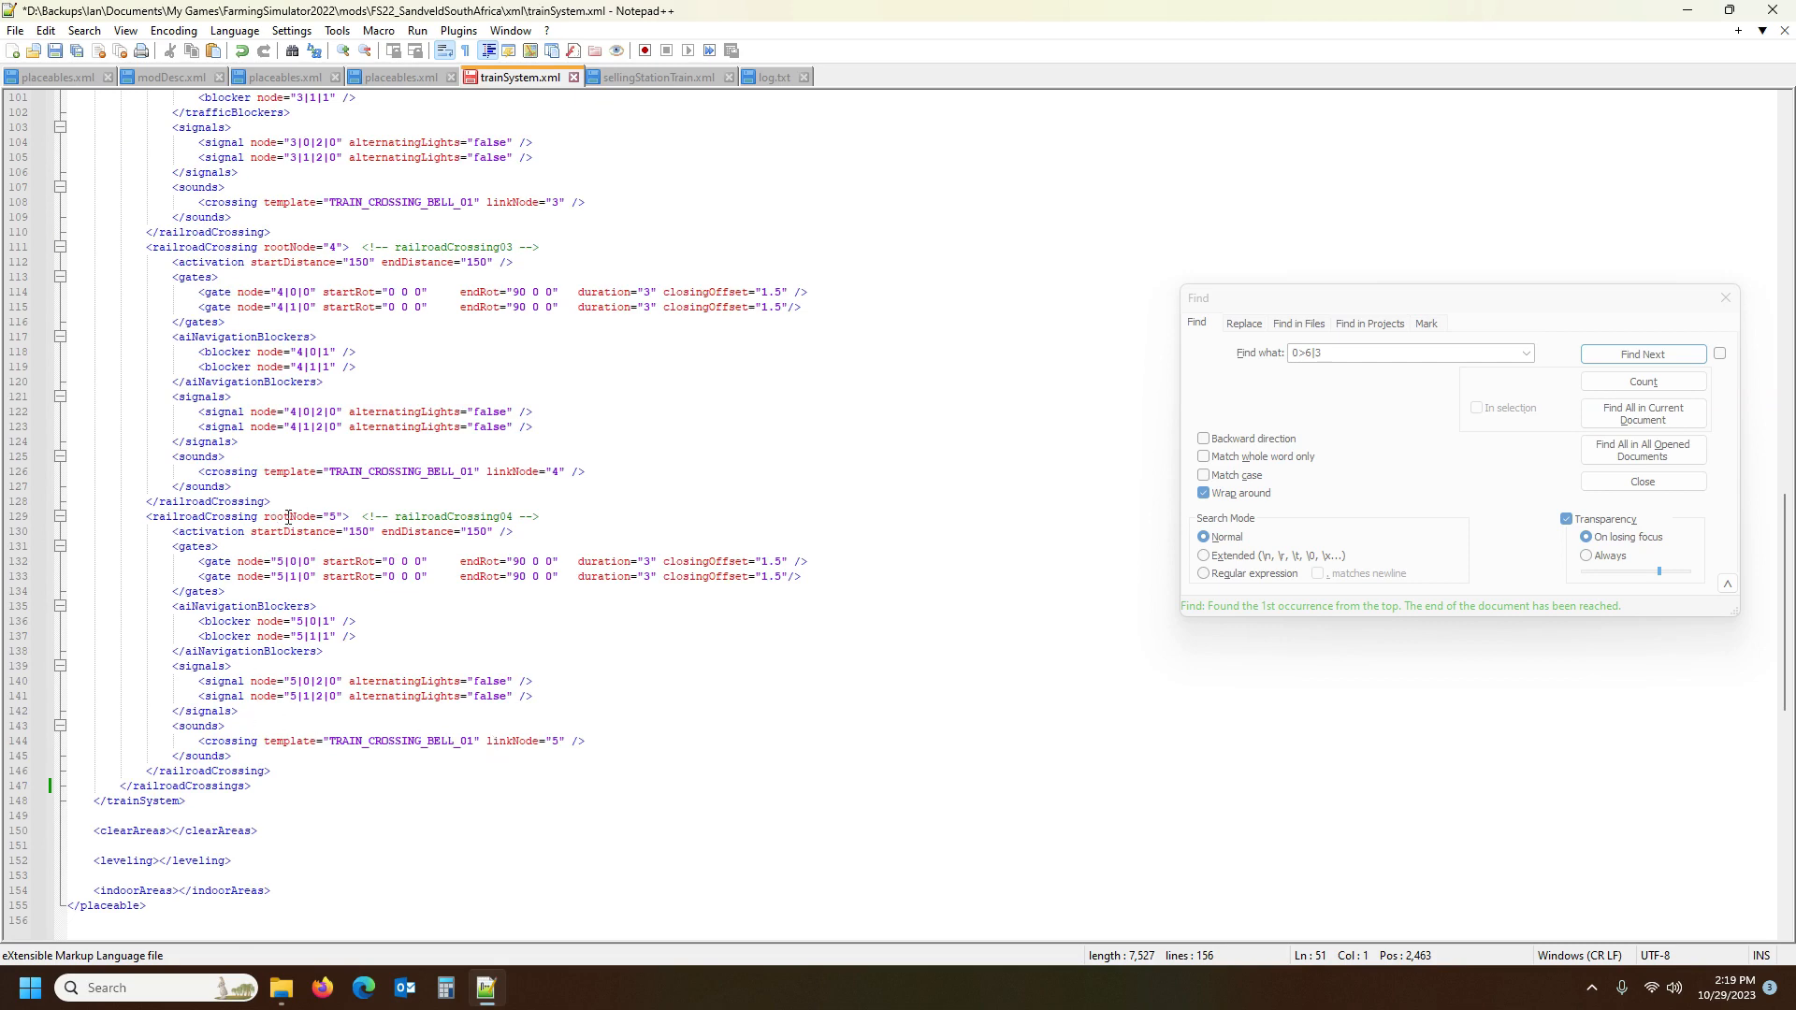
scroll(439, 525, "up", 3)
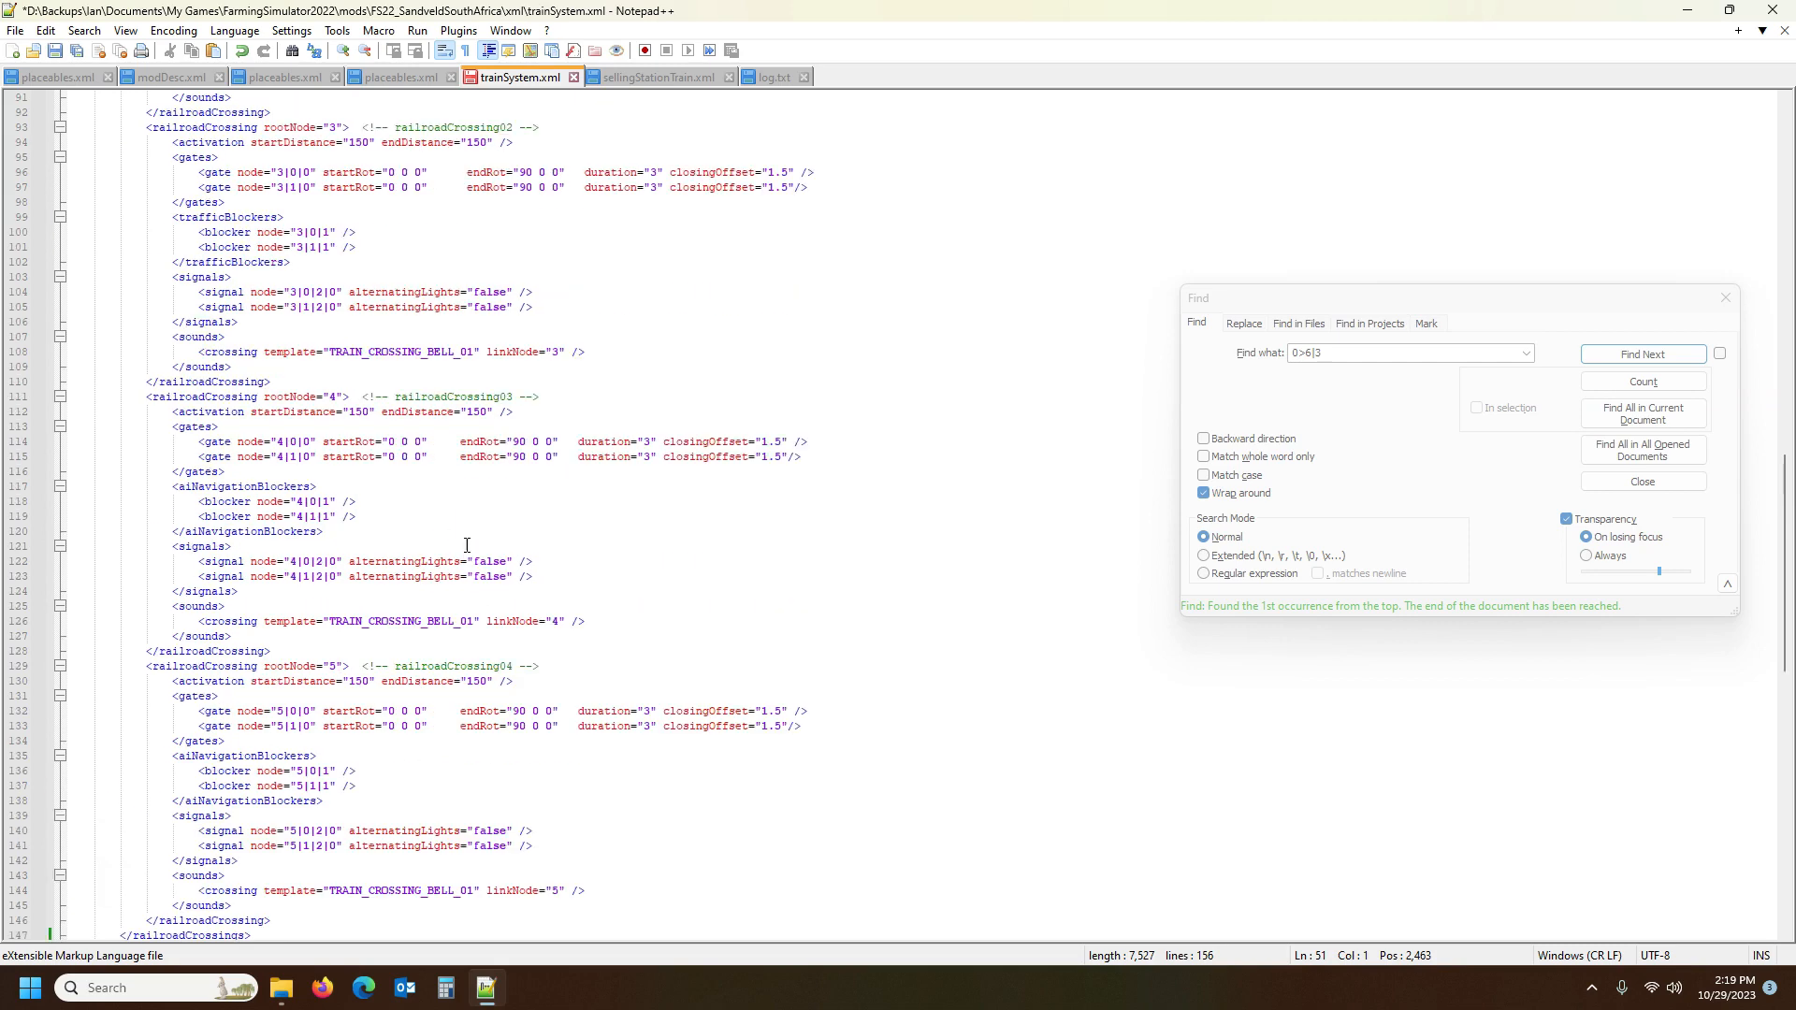
scroll(485, 531, "up", 3)
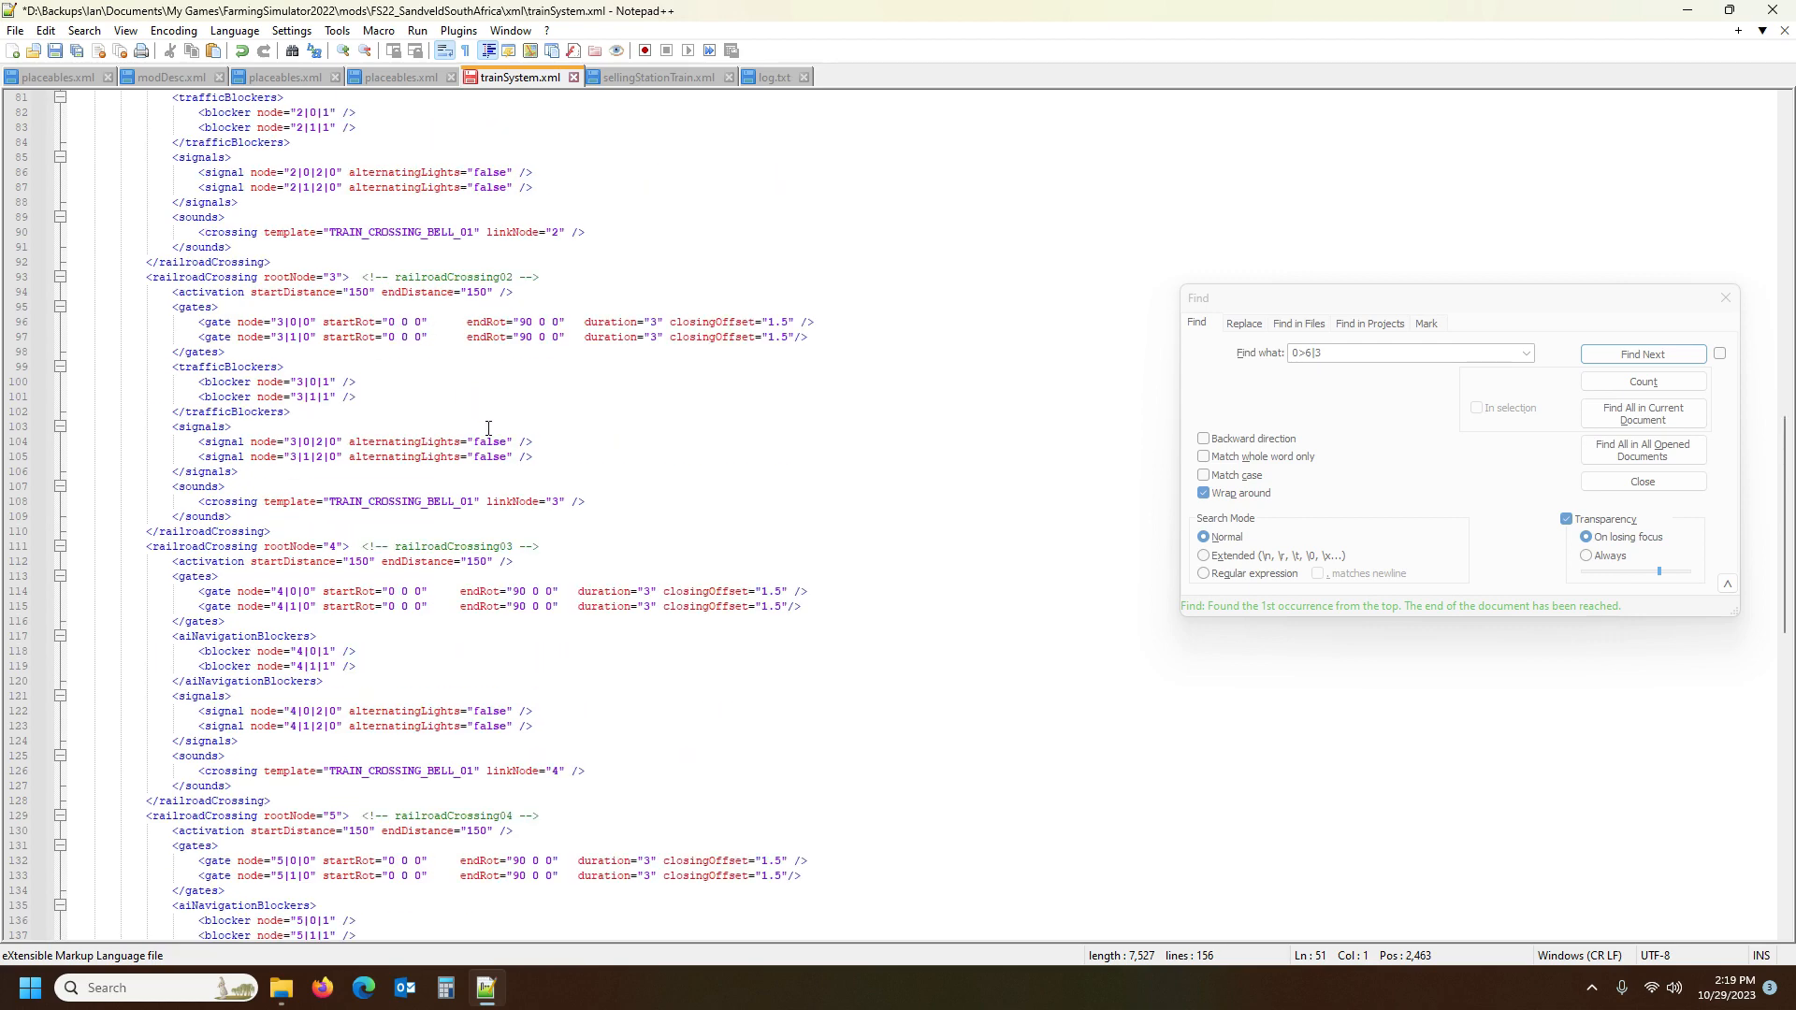
scroll(439, 280, "up", 3)
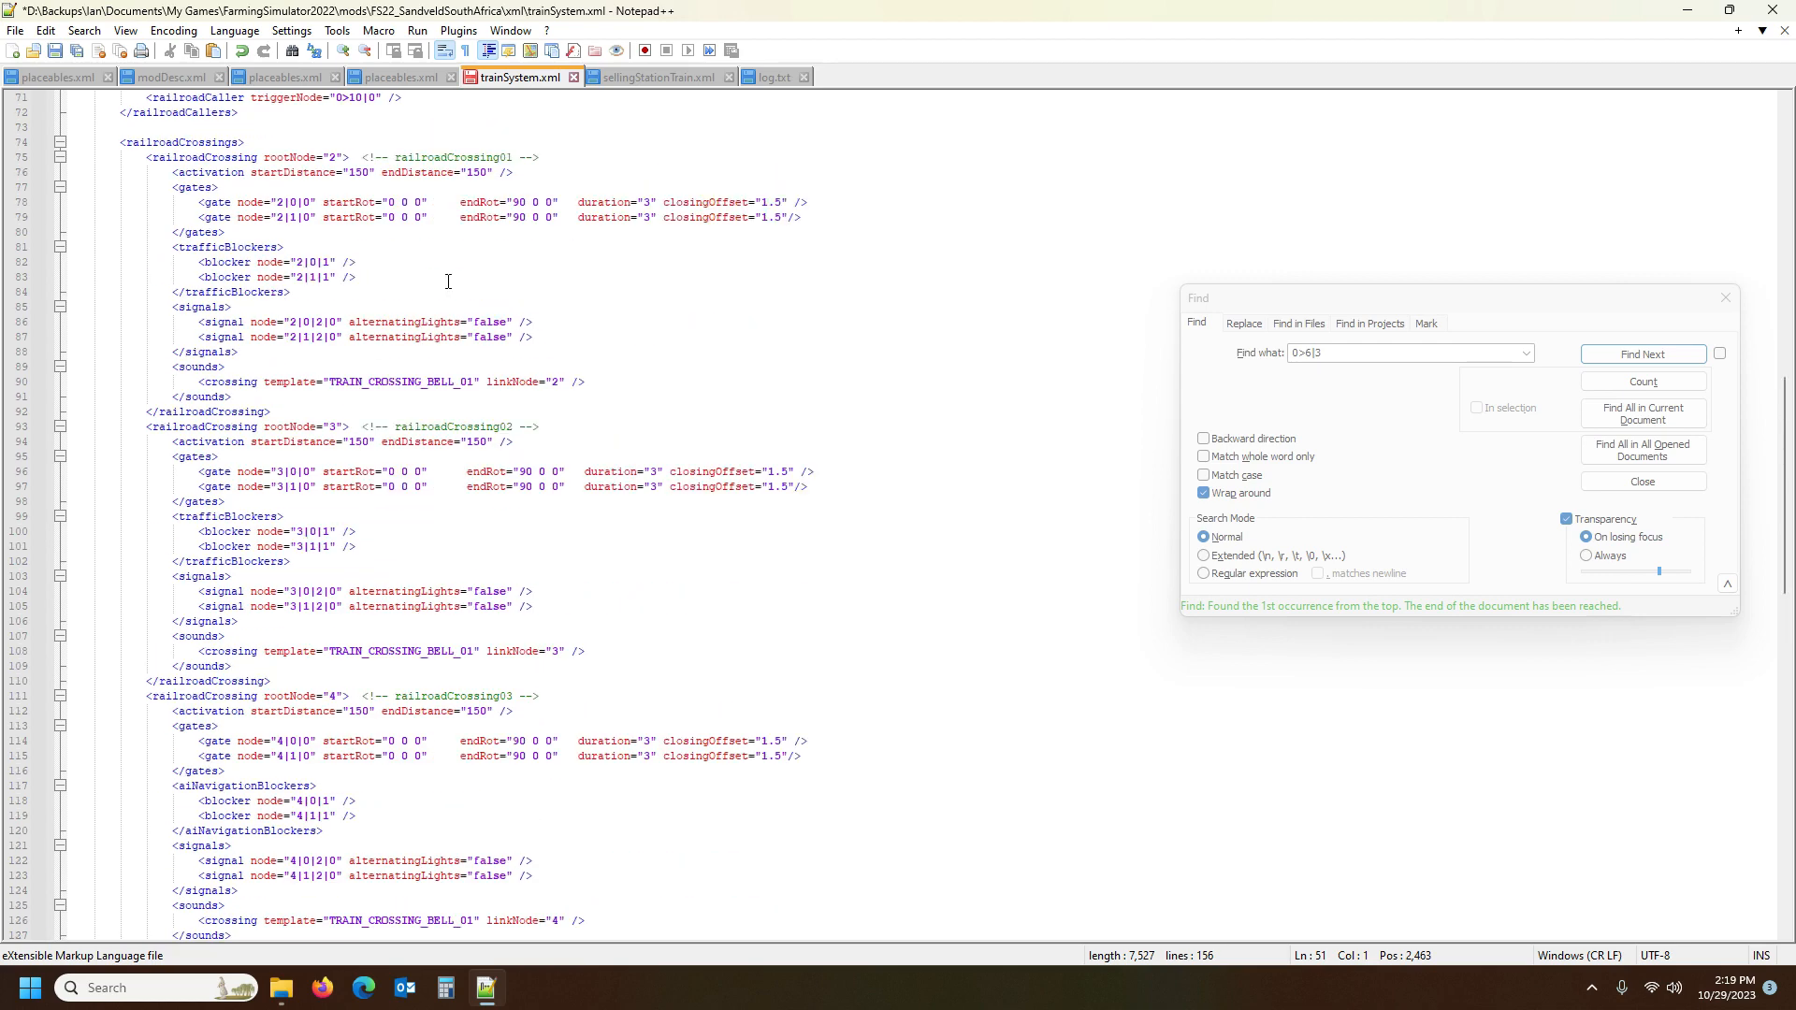
scroll(468, 393, "up", 3)
scroll(472, 318, "up", 3)
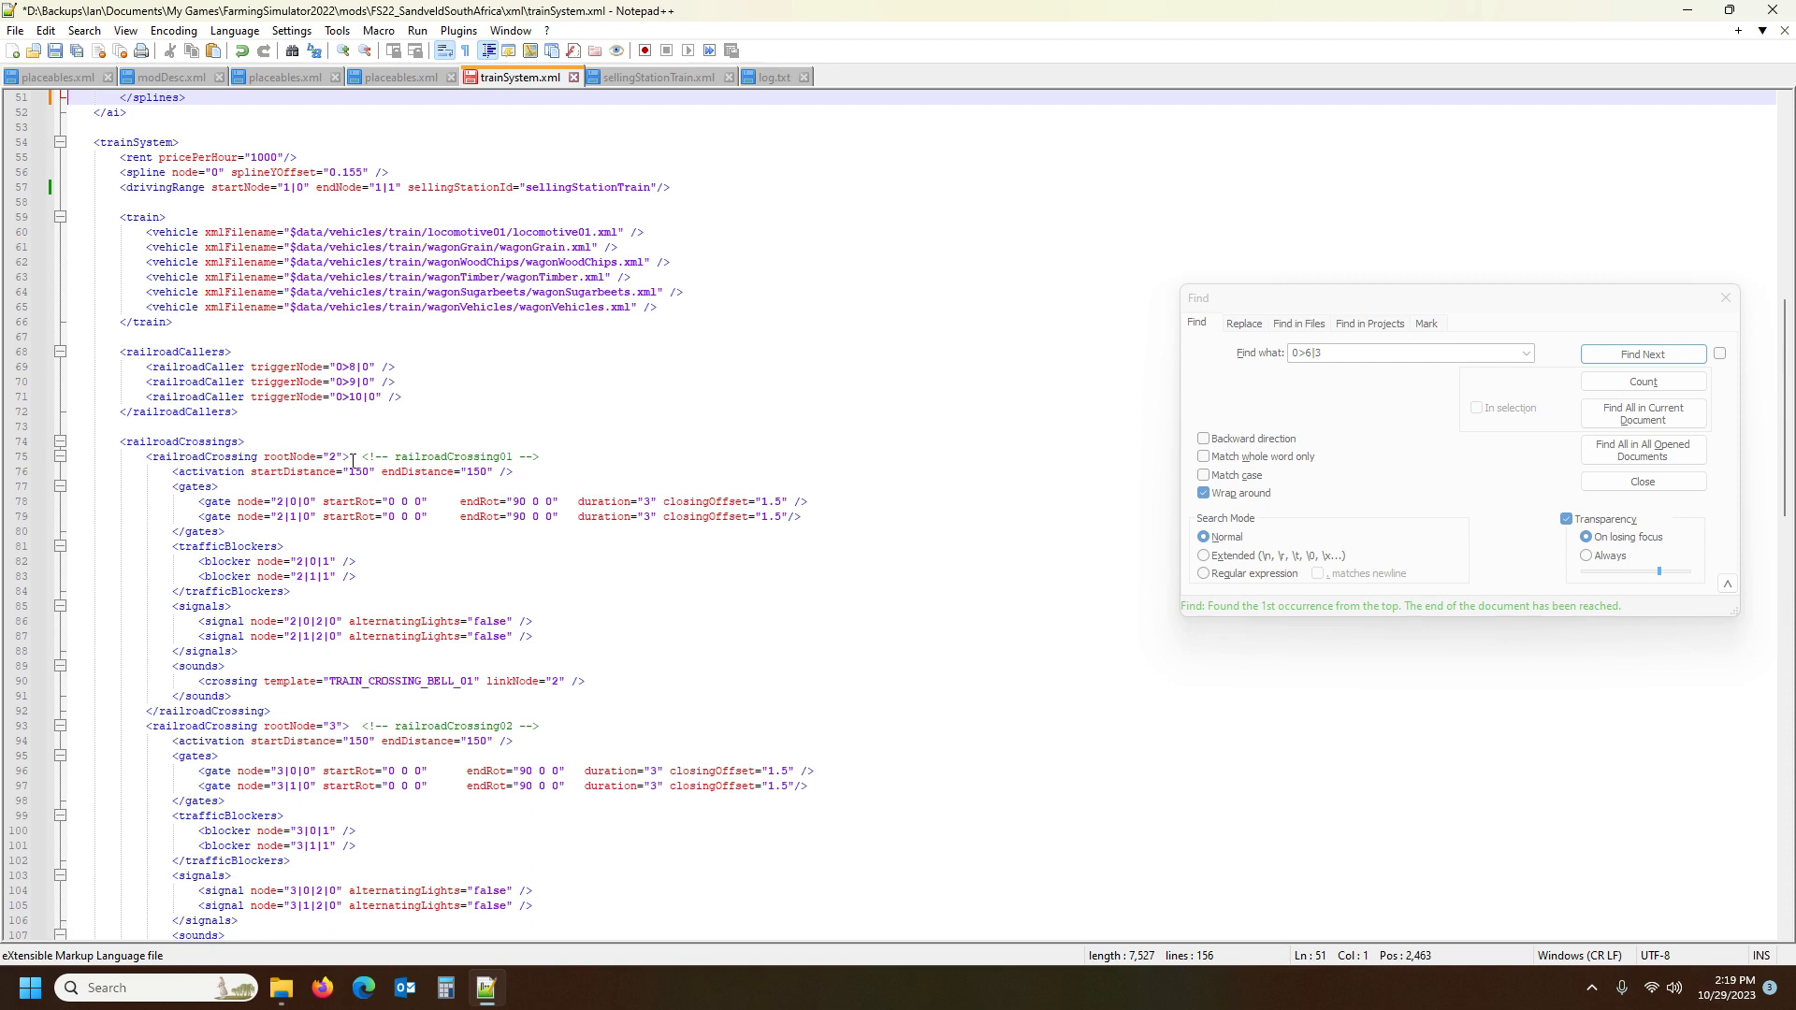
scroll(506, 494, "up", 3)
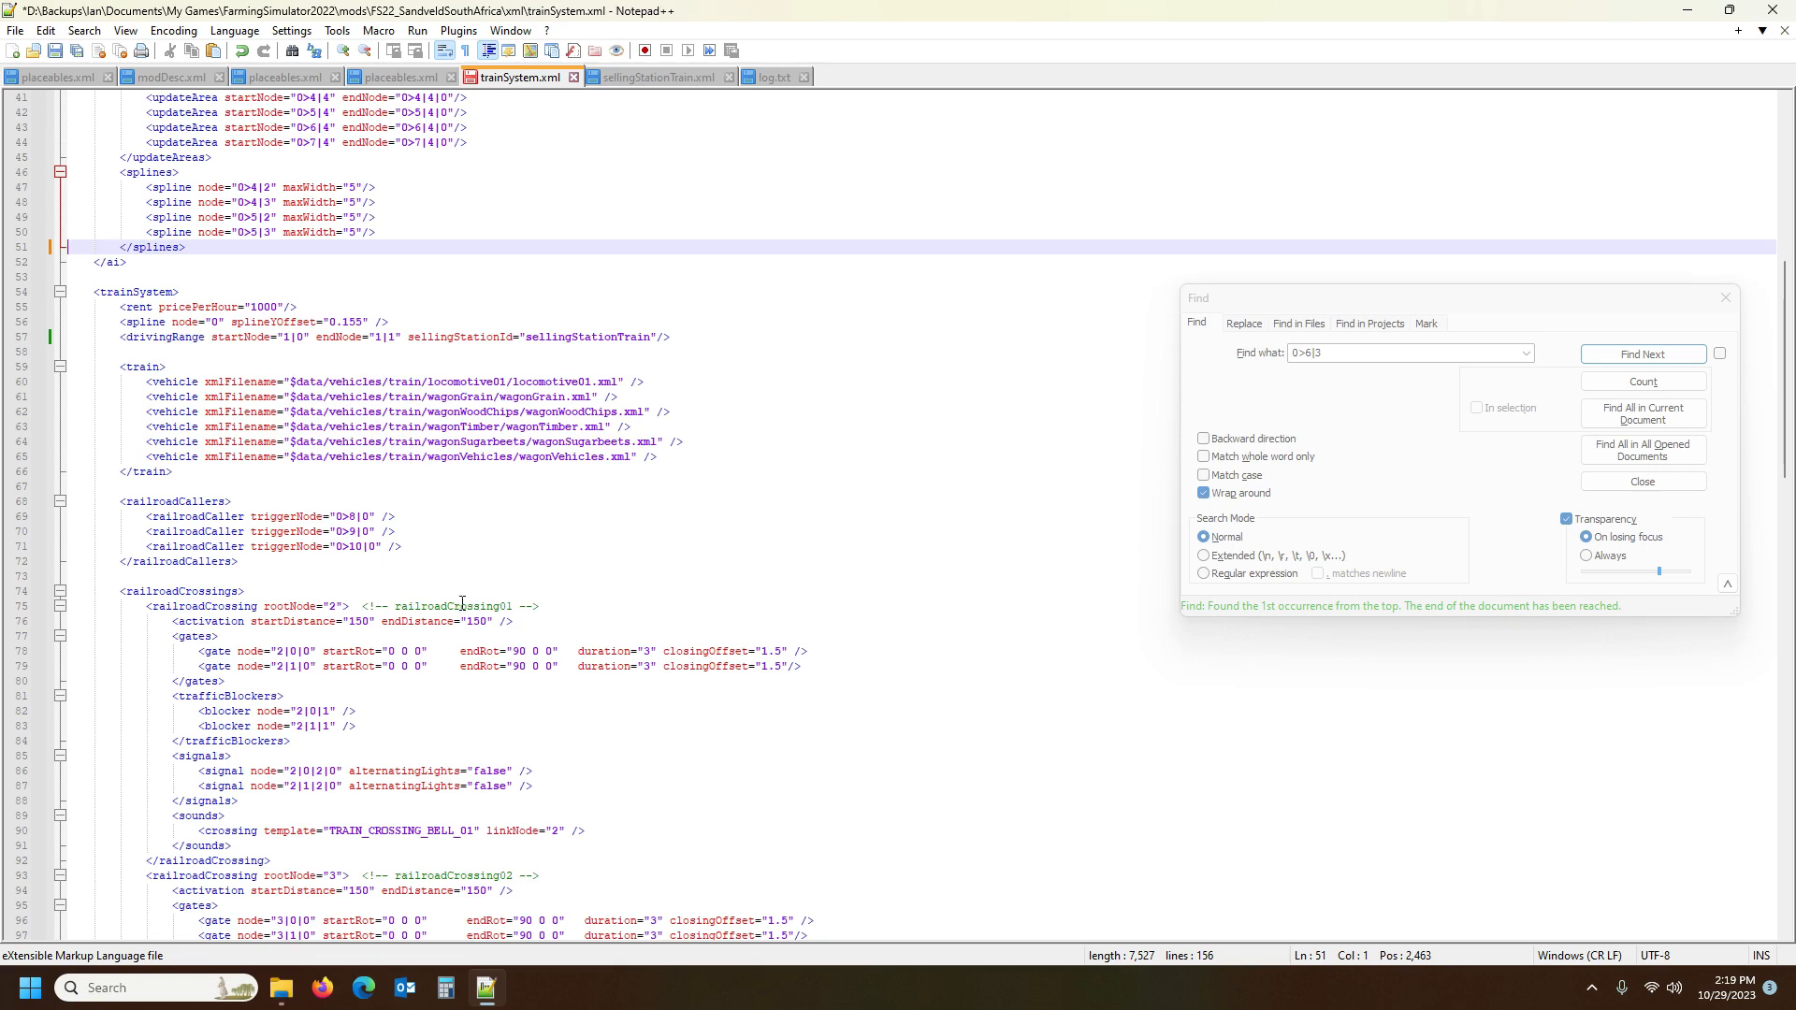
scroll(439, 554, "up", 3)
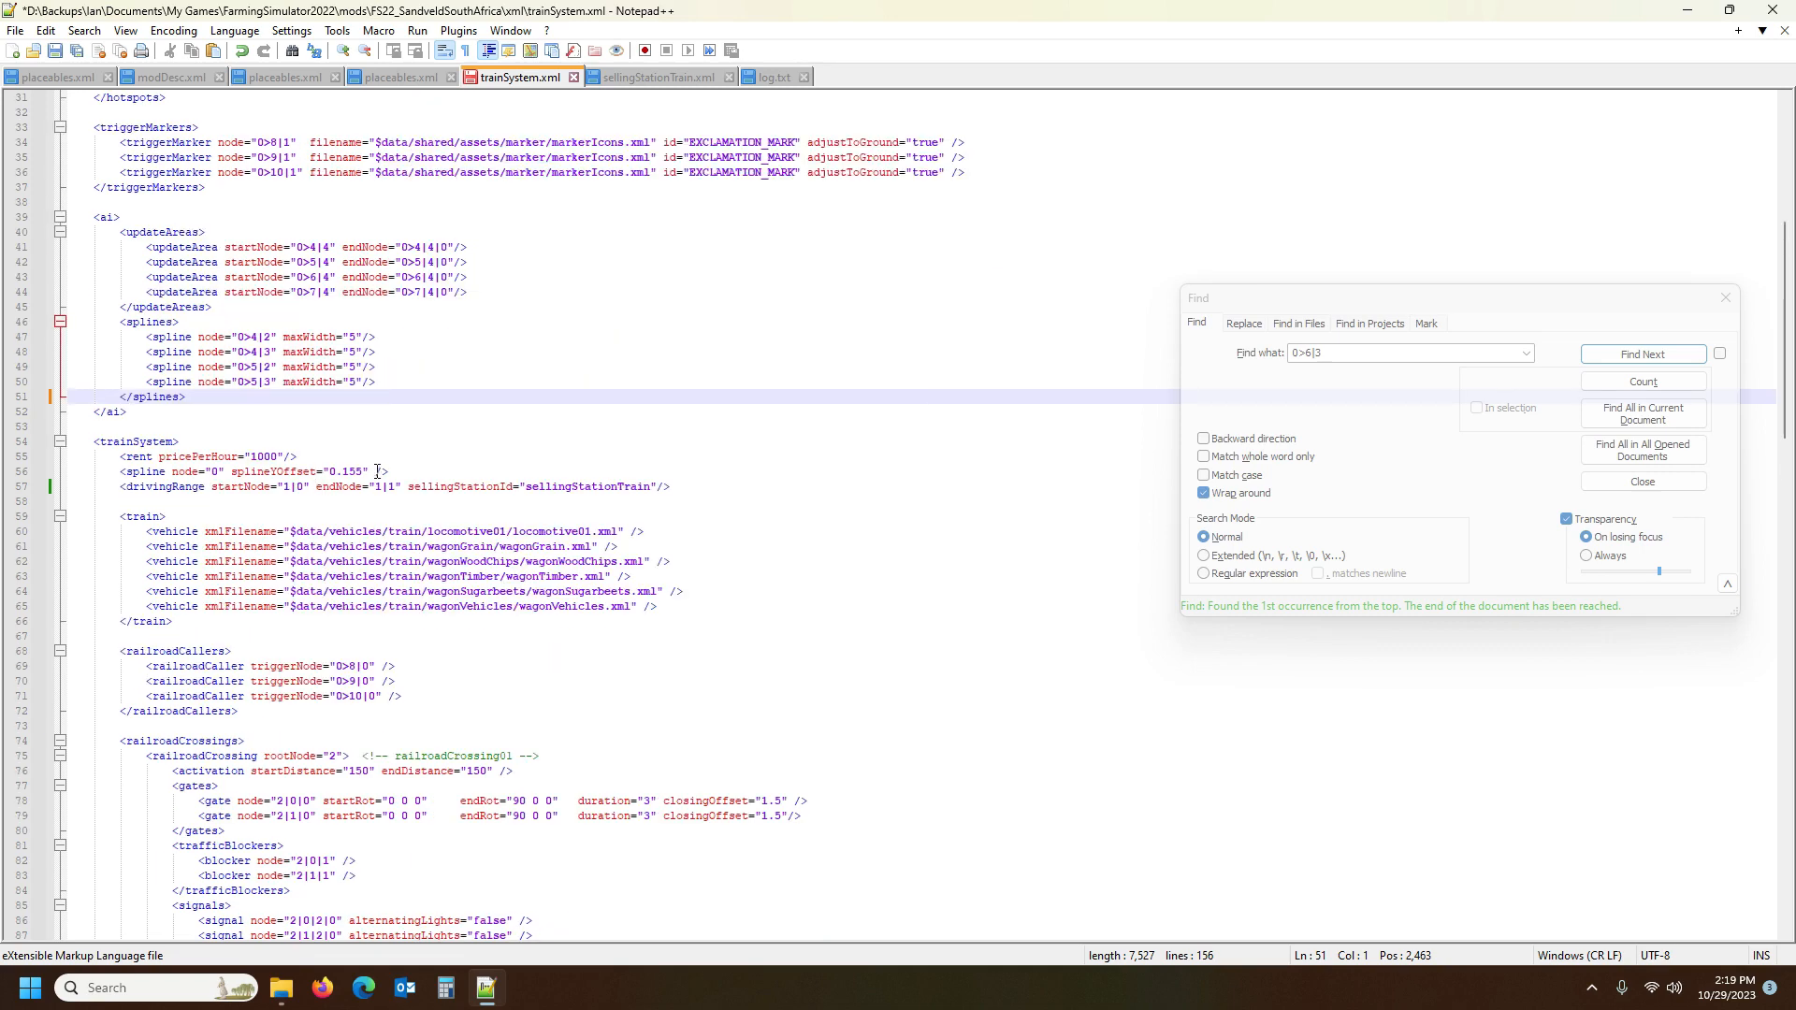
scroll(377, 472, "up", 3)
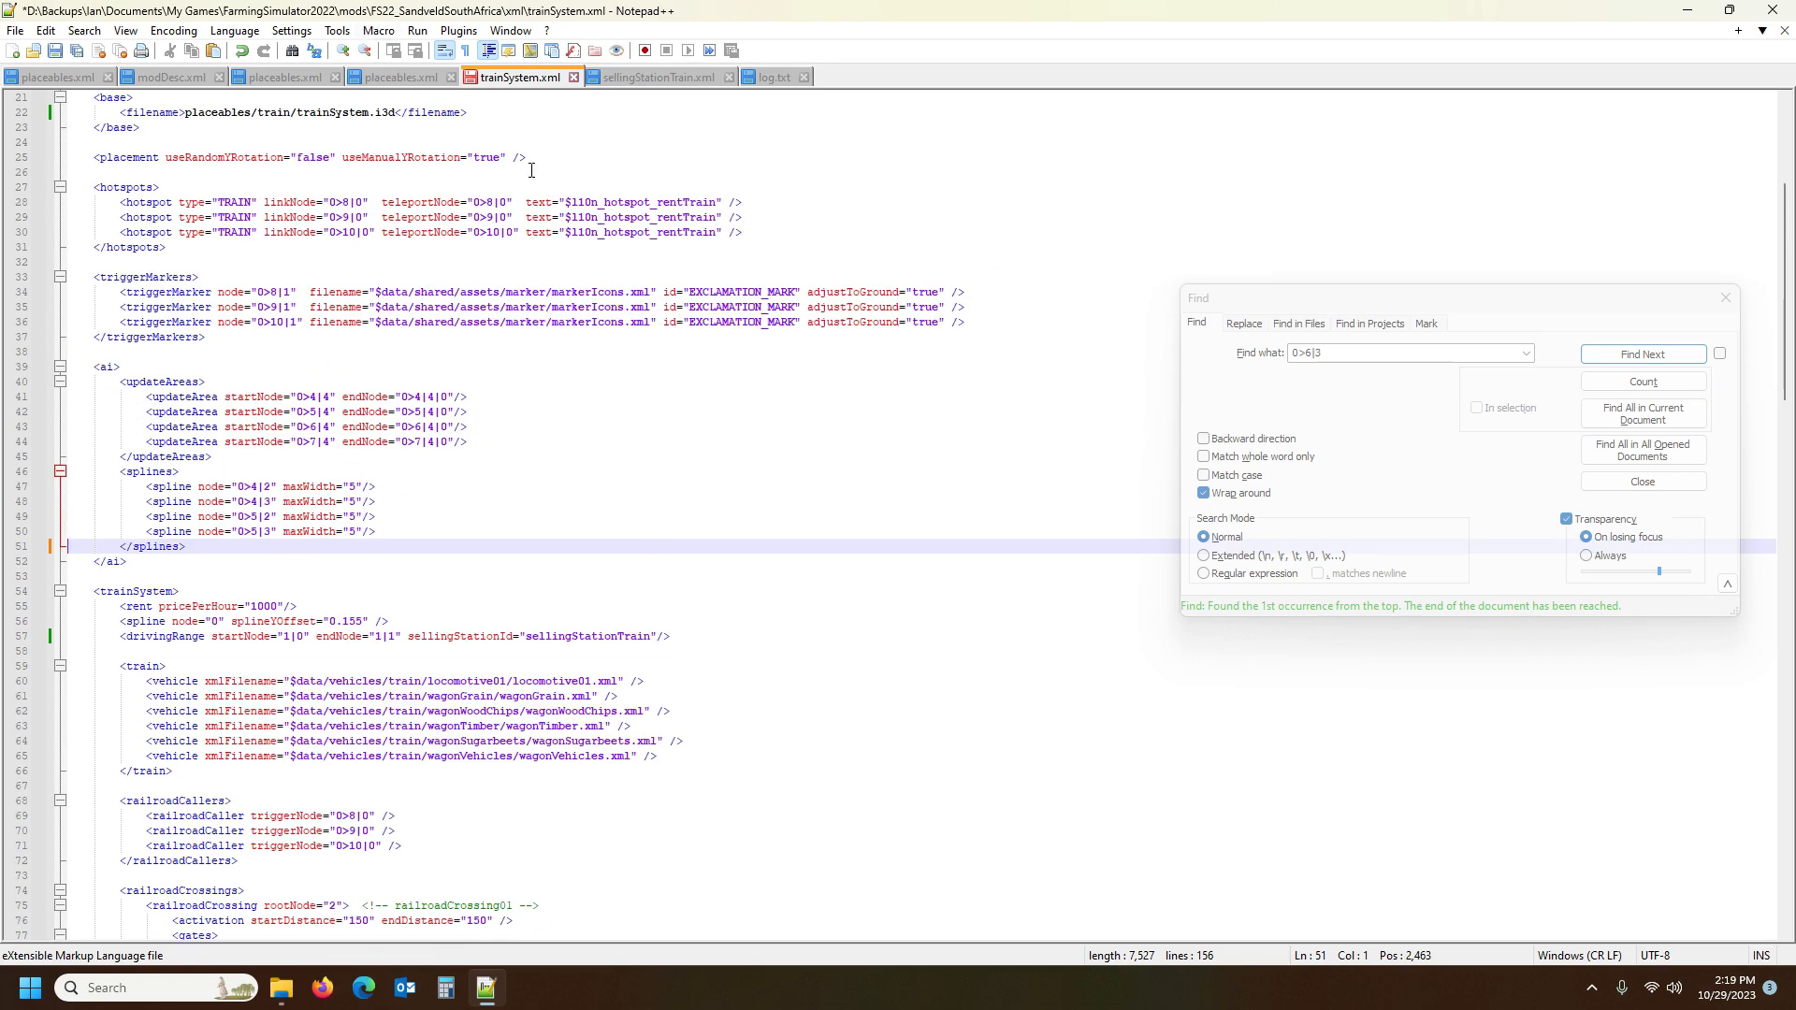
Take the index 0>7|4|0 from its error line in log.txt and find it in trainSystem.xml
left_click(774, 78)
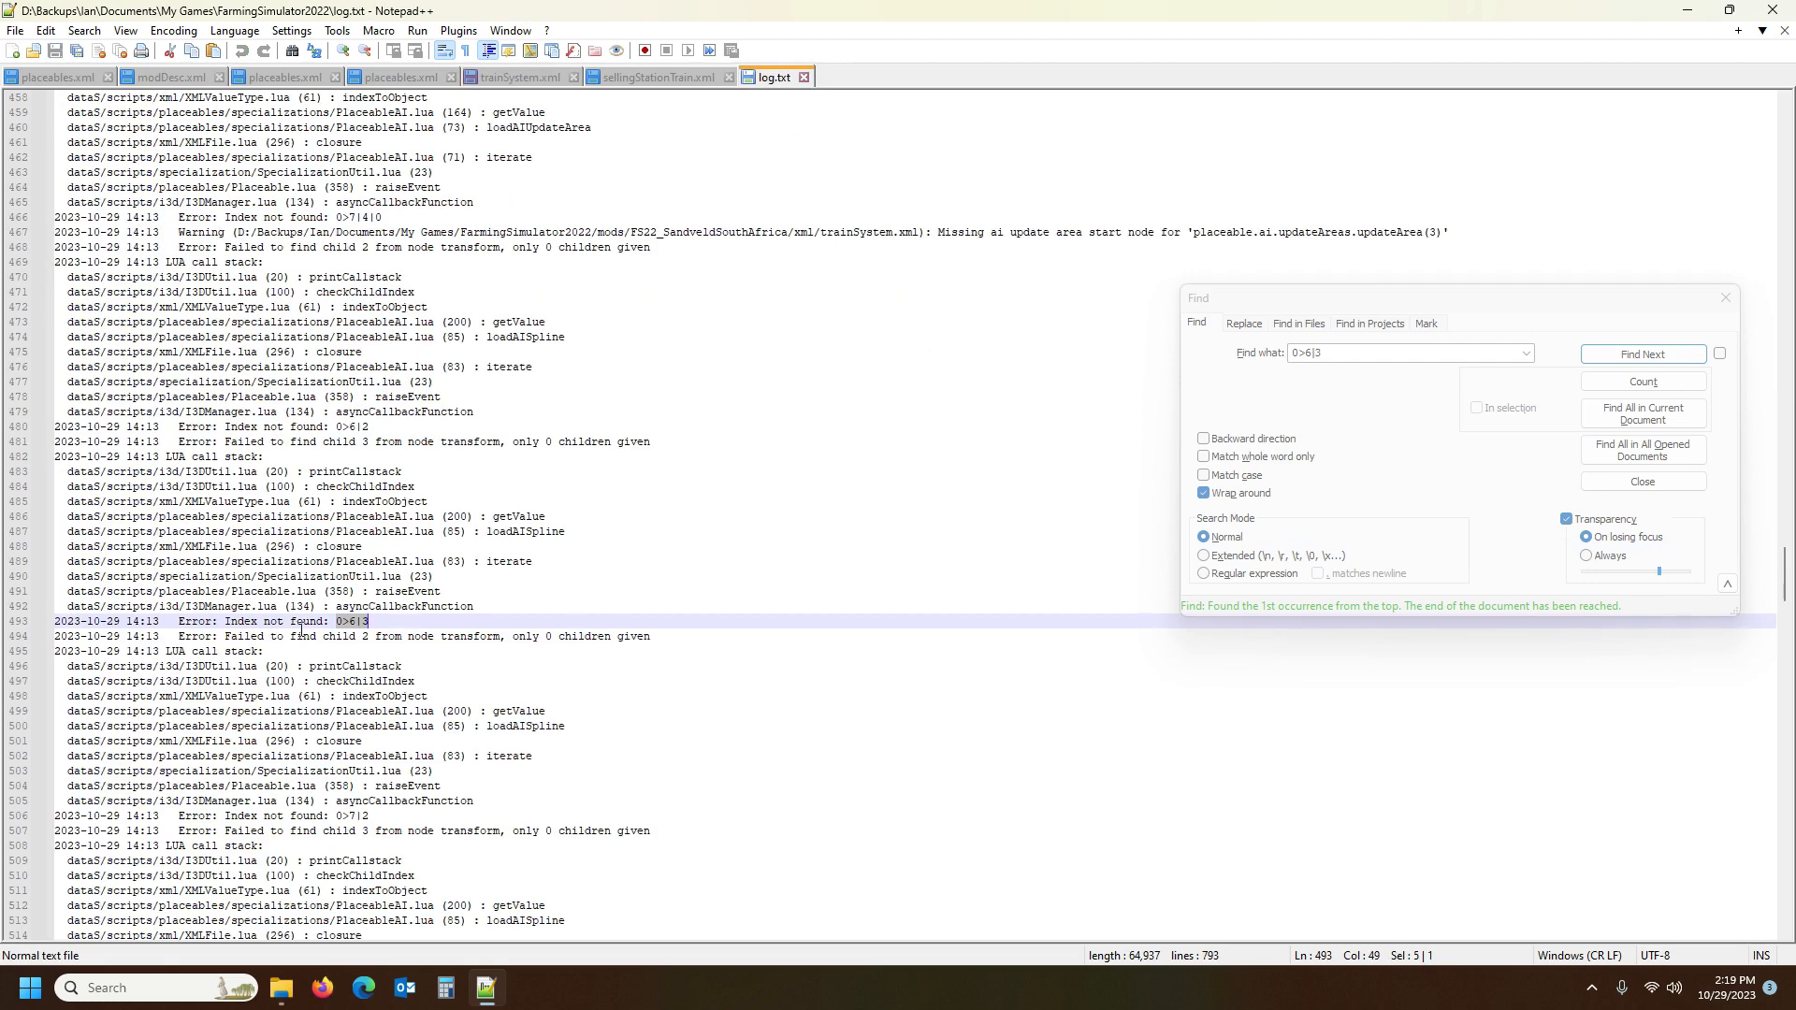
left_click(349, 426)
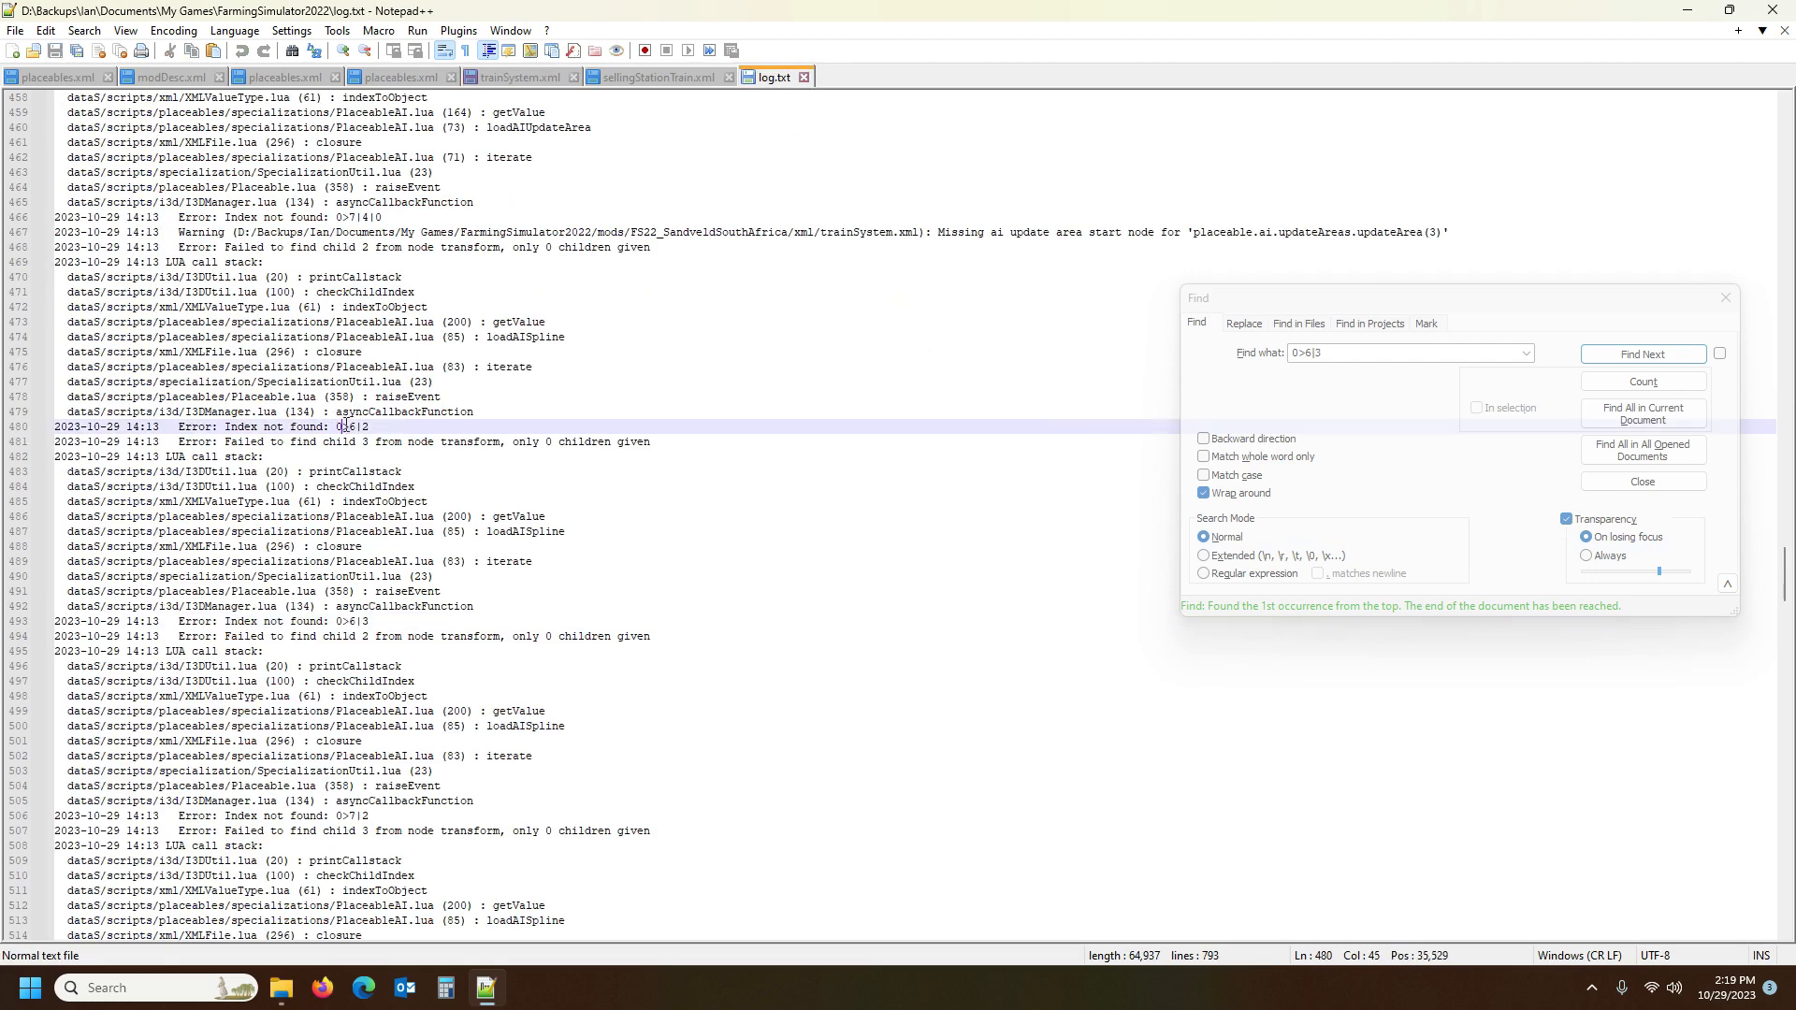
scroll(298, 432, "up", 3)
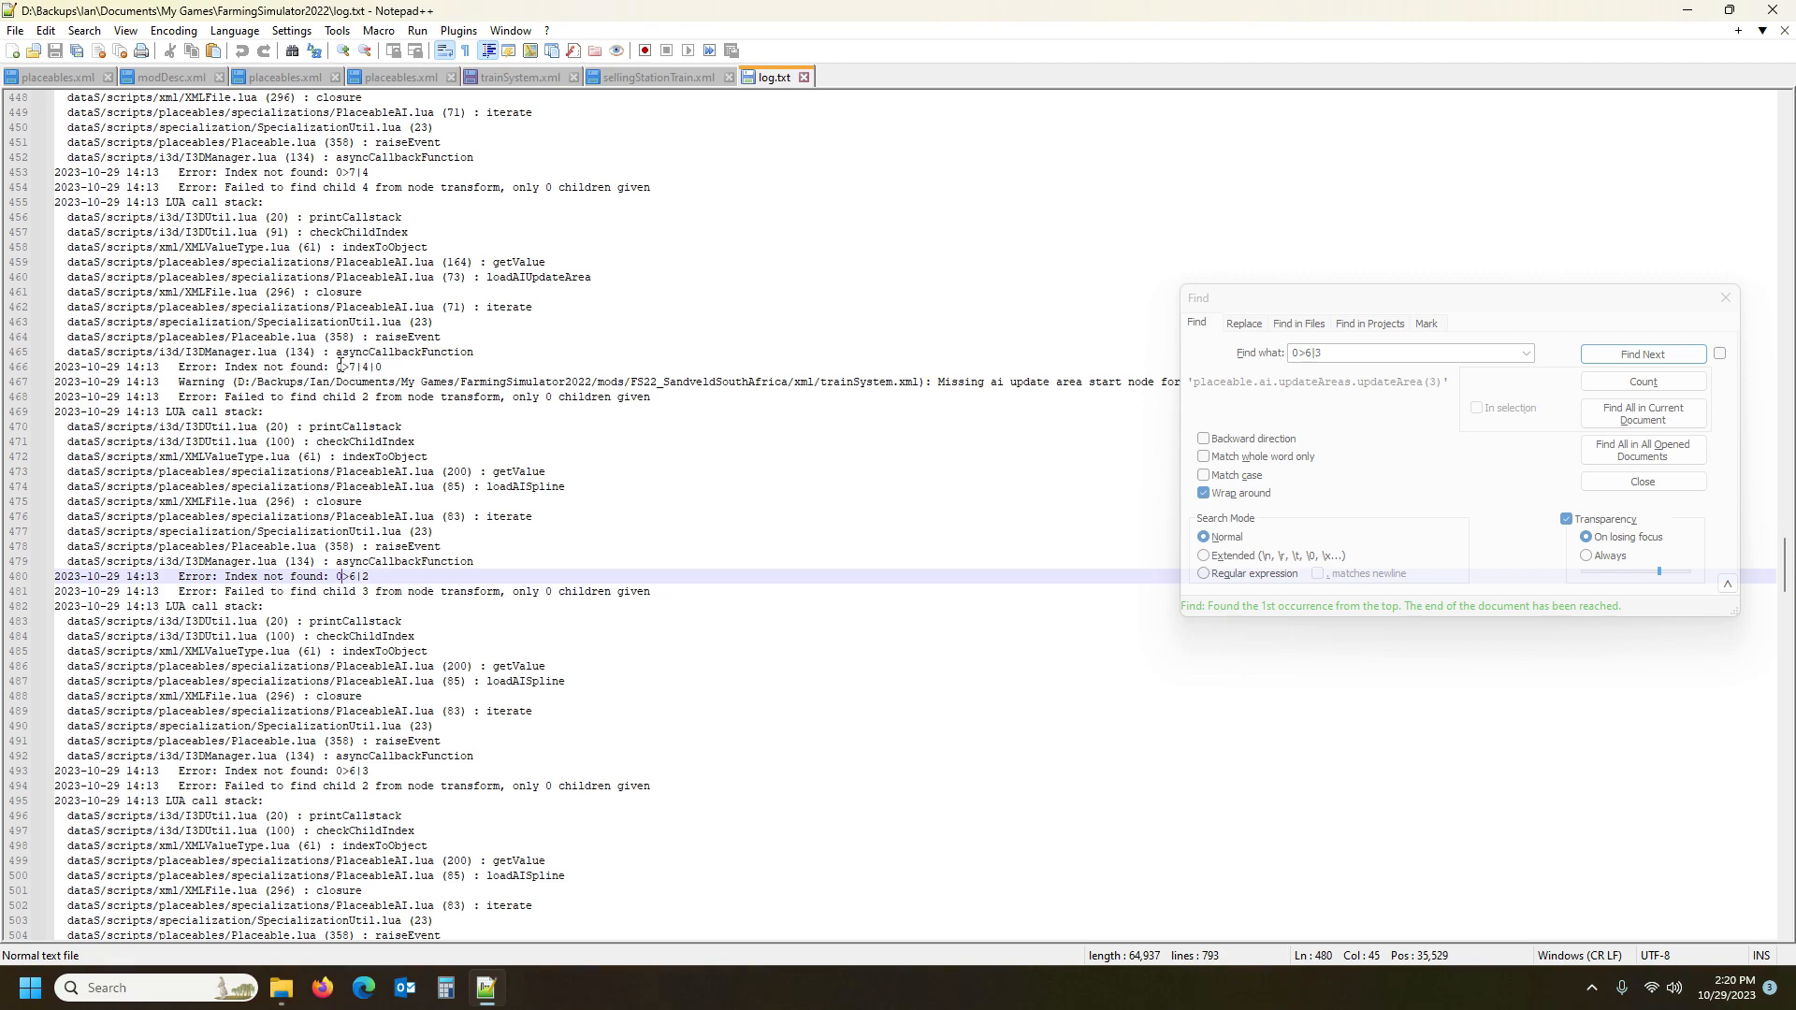
left_click_drag(336, 367, 383, 366)
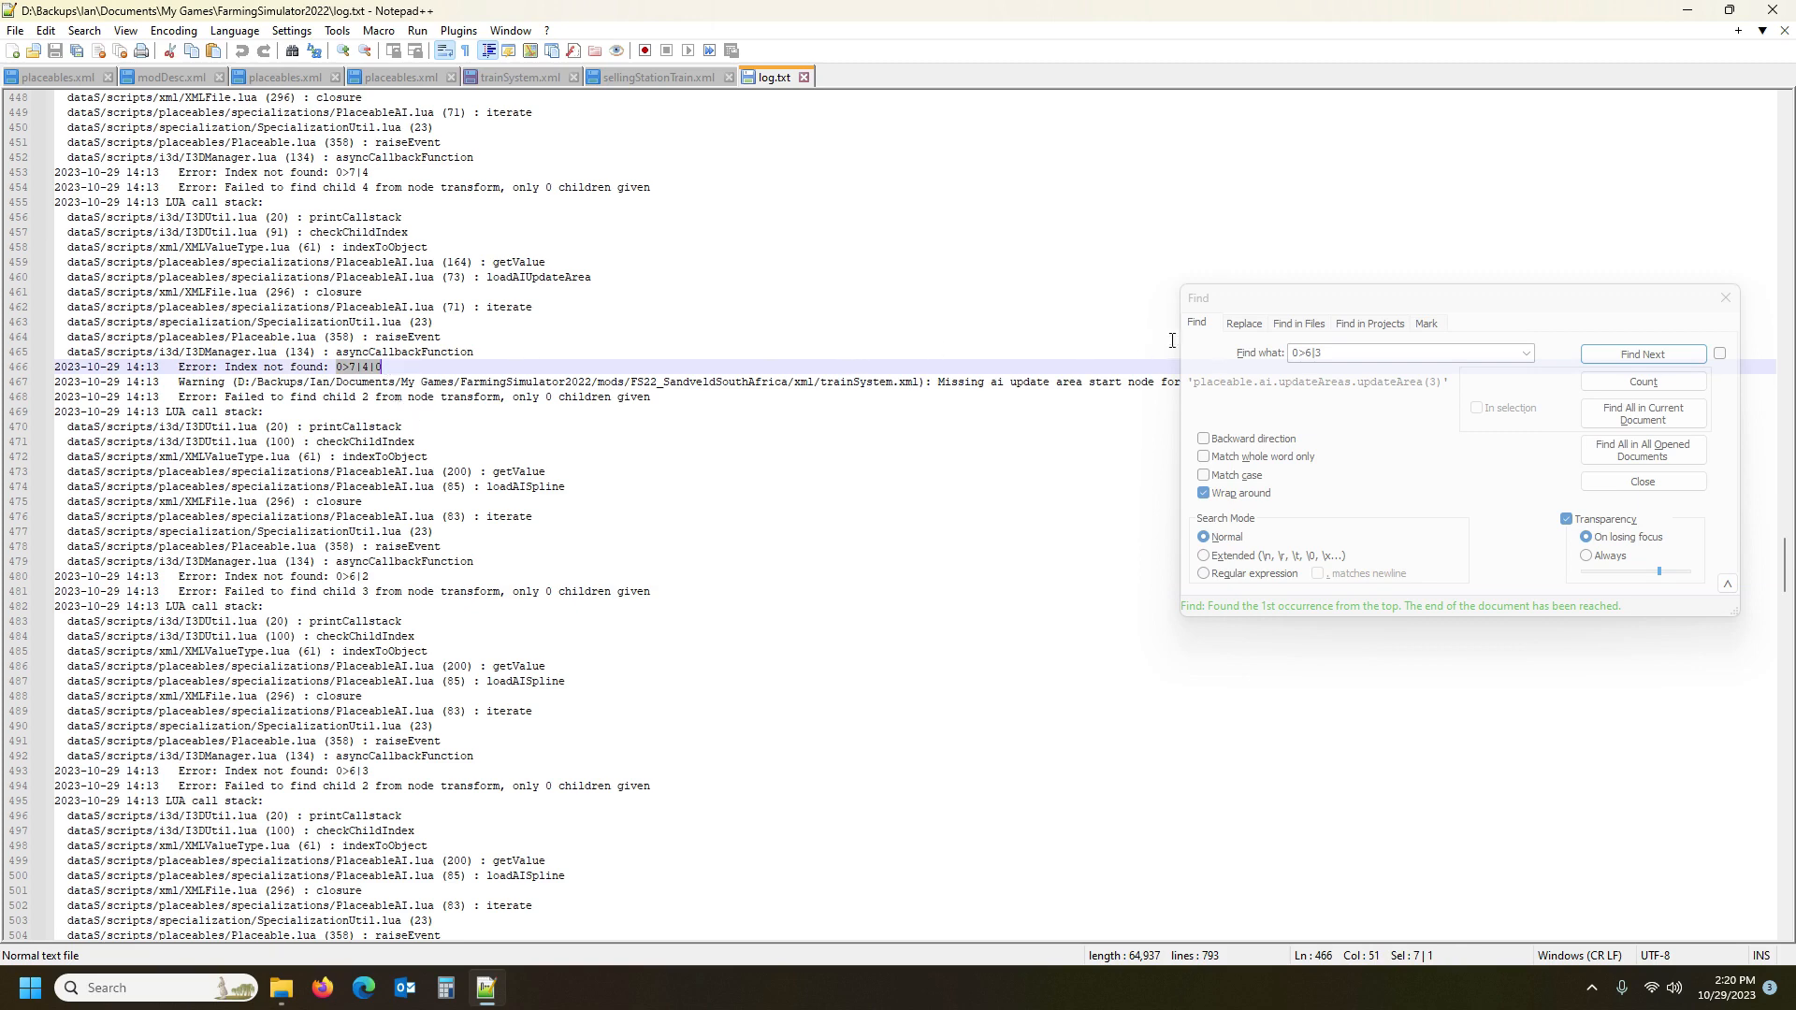
key("ctrl+f")
key("End")
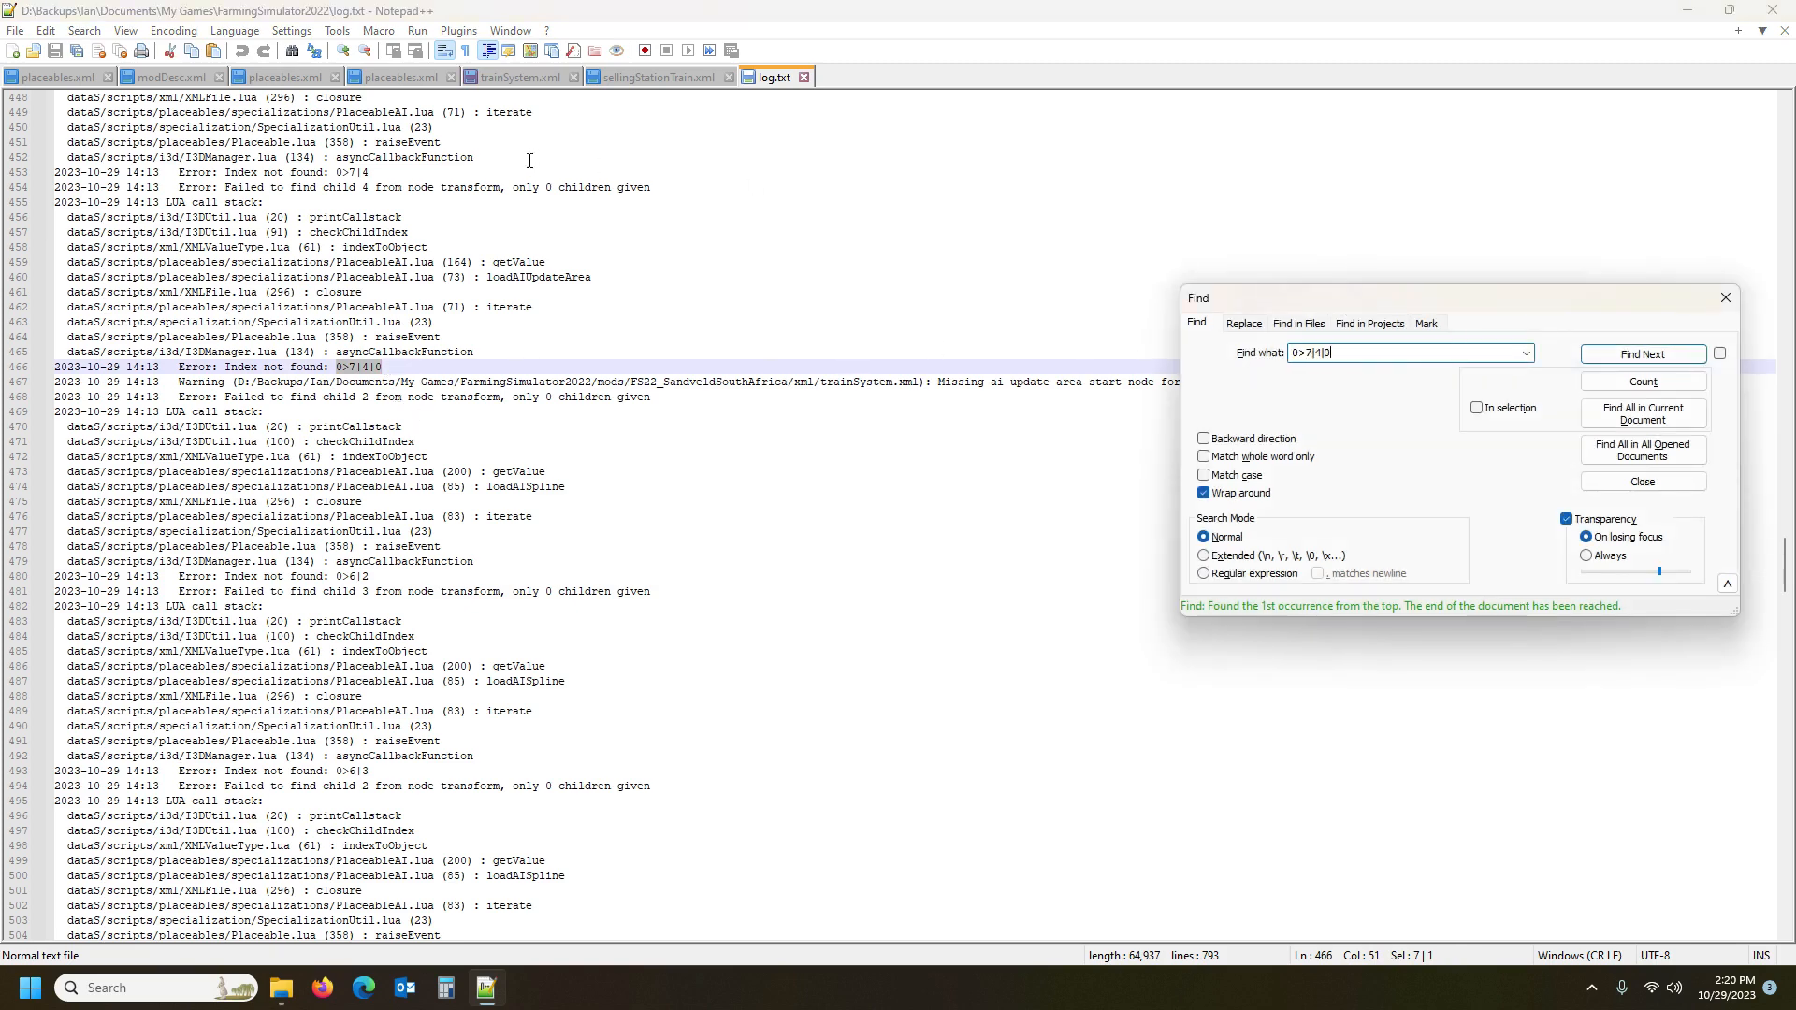
left_click(523, 79)
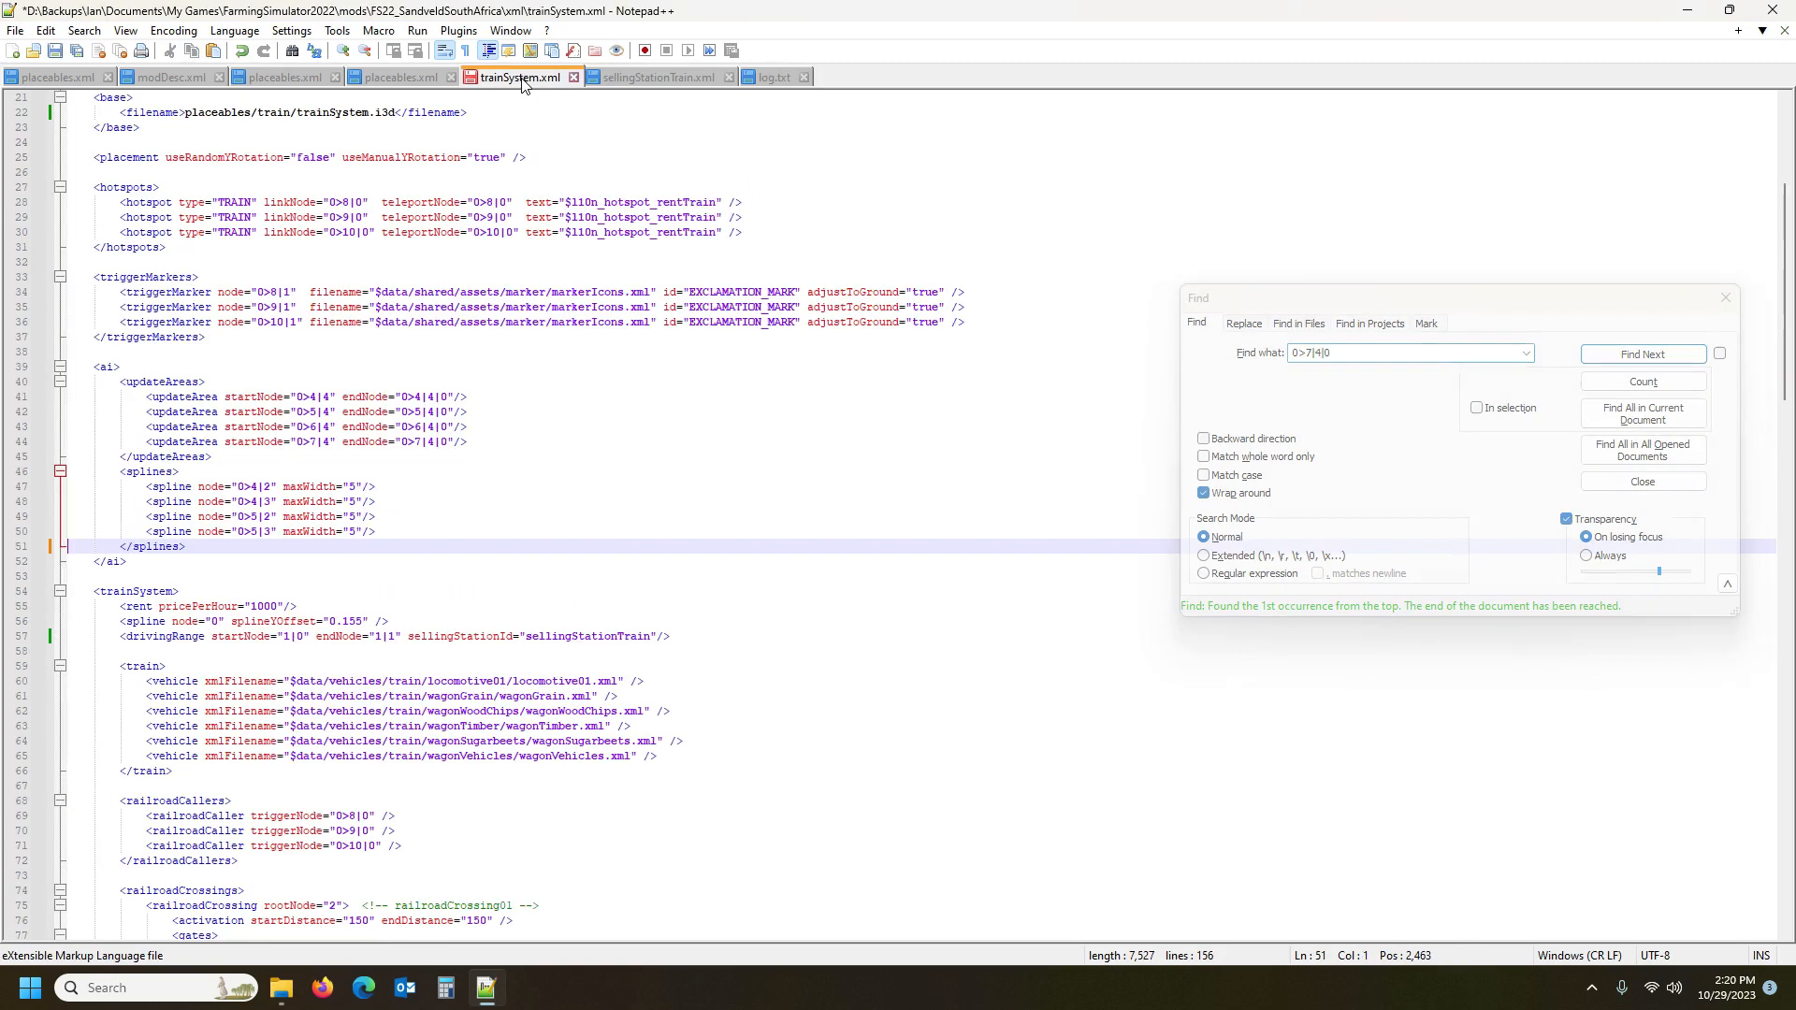
left_click(1599, 354)
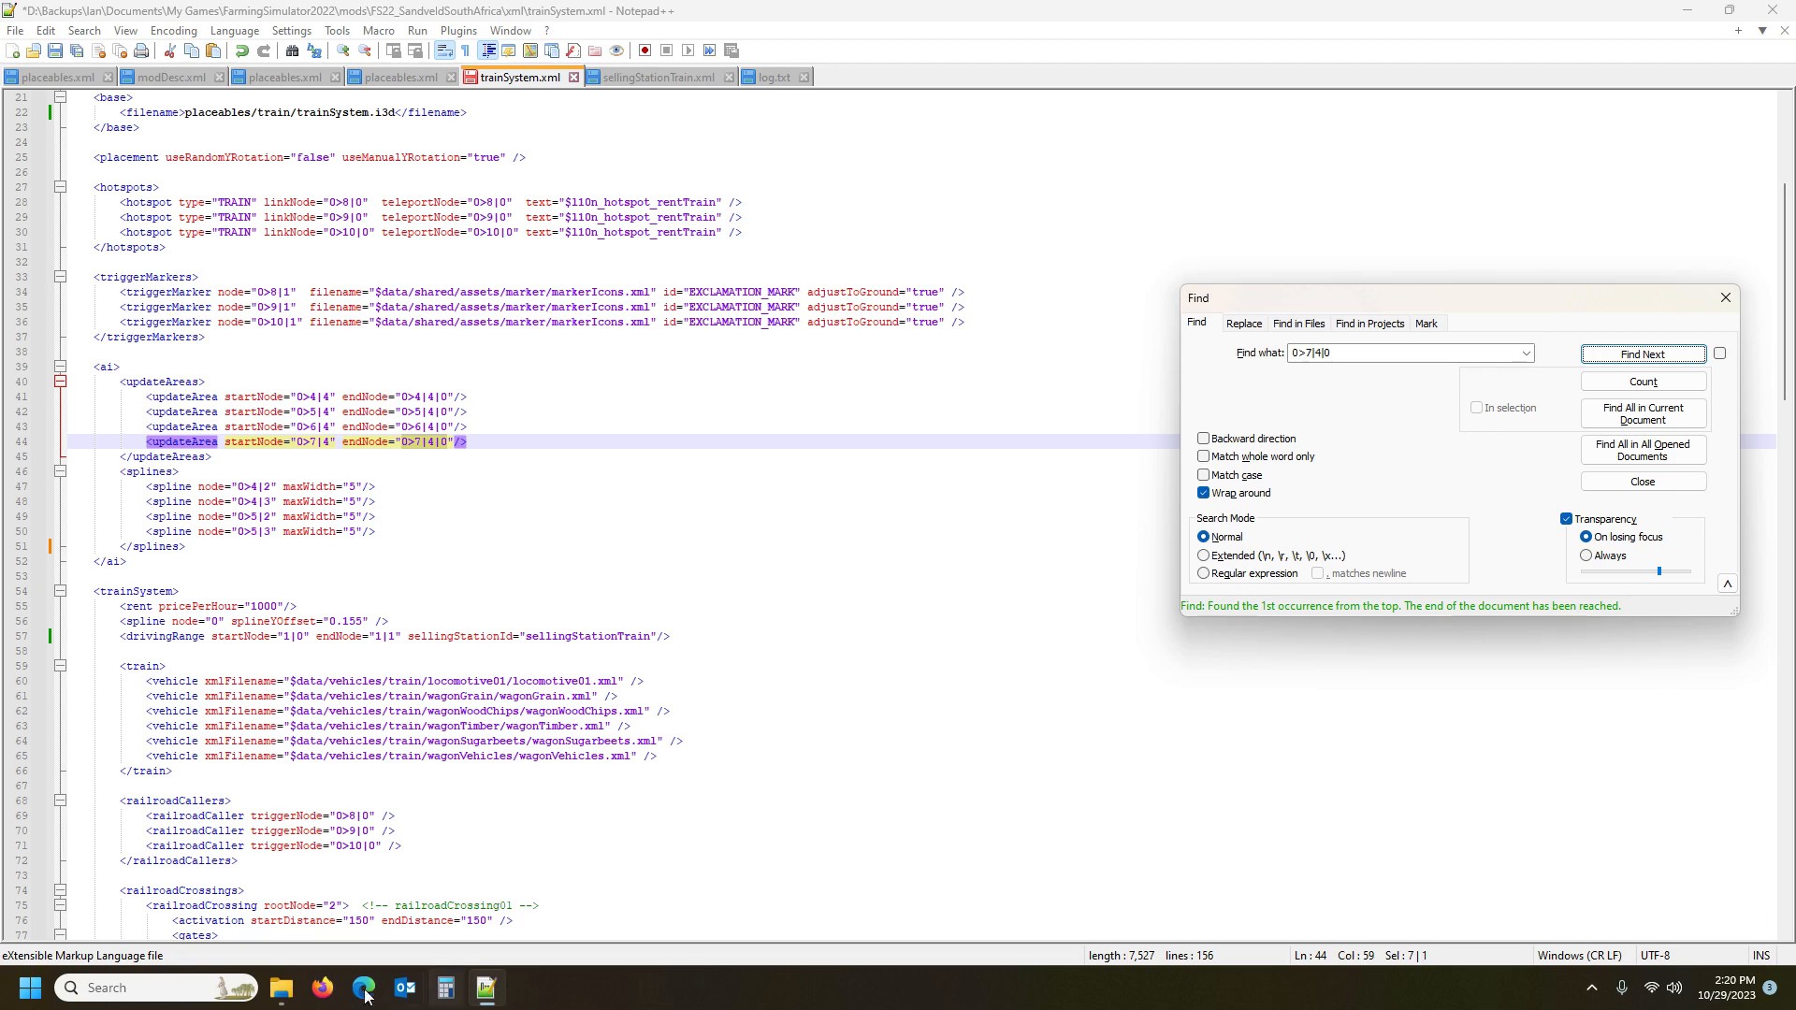
Open trainSystem.i3d from the mod's placeables/train folder in GIANTS Editor 9.0.4 and enlarge the scenegraph area
mouse_move(282, 990)
left_click(277, 901)
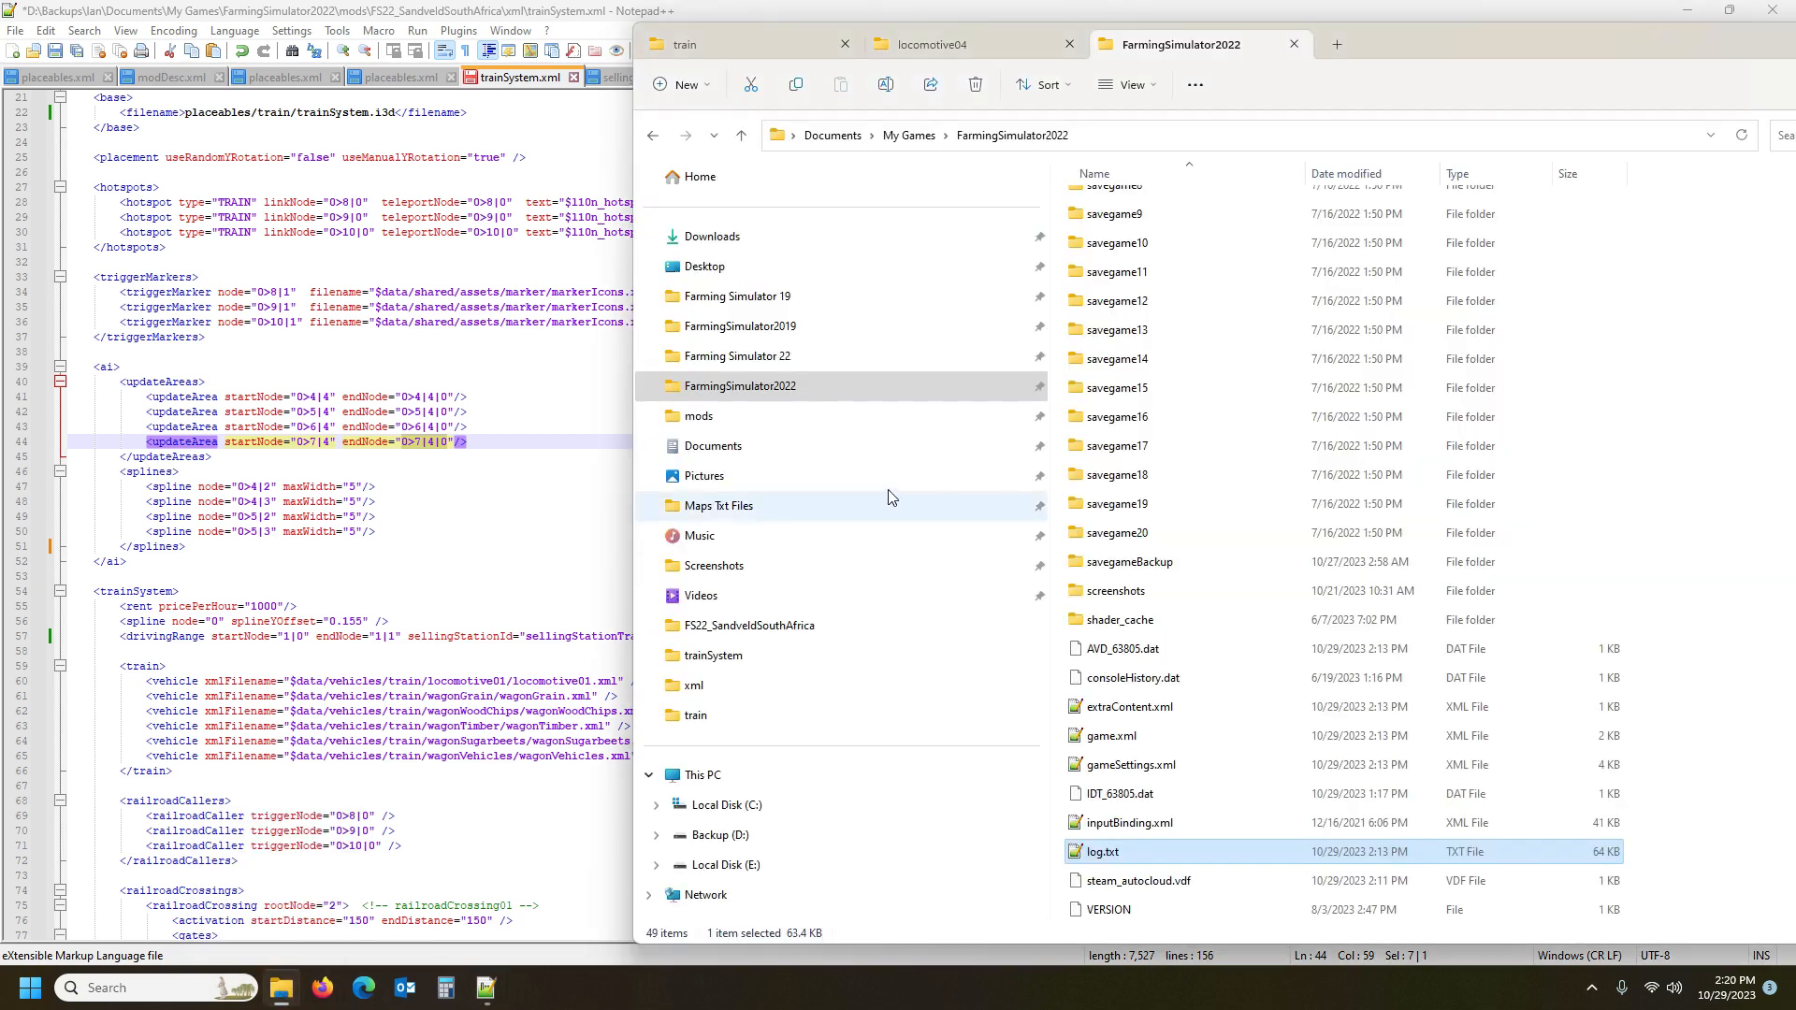
left_click(736, 56)
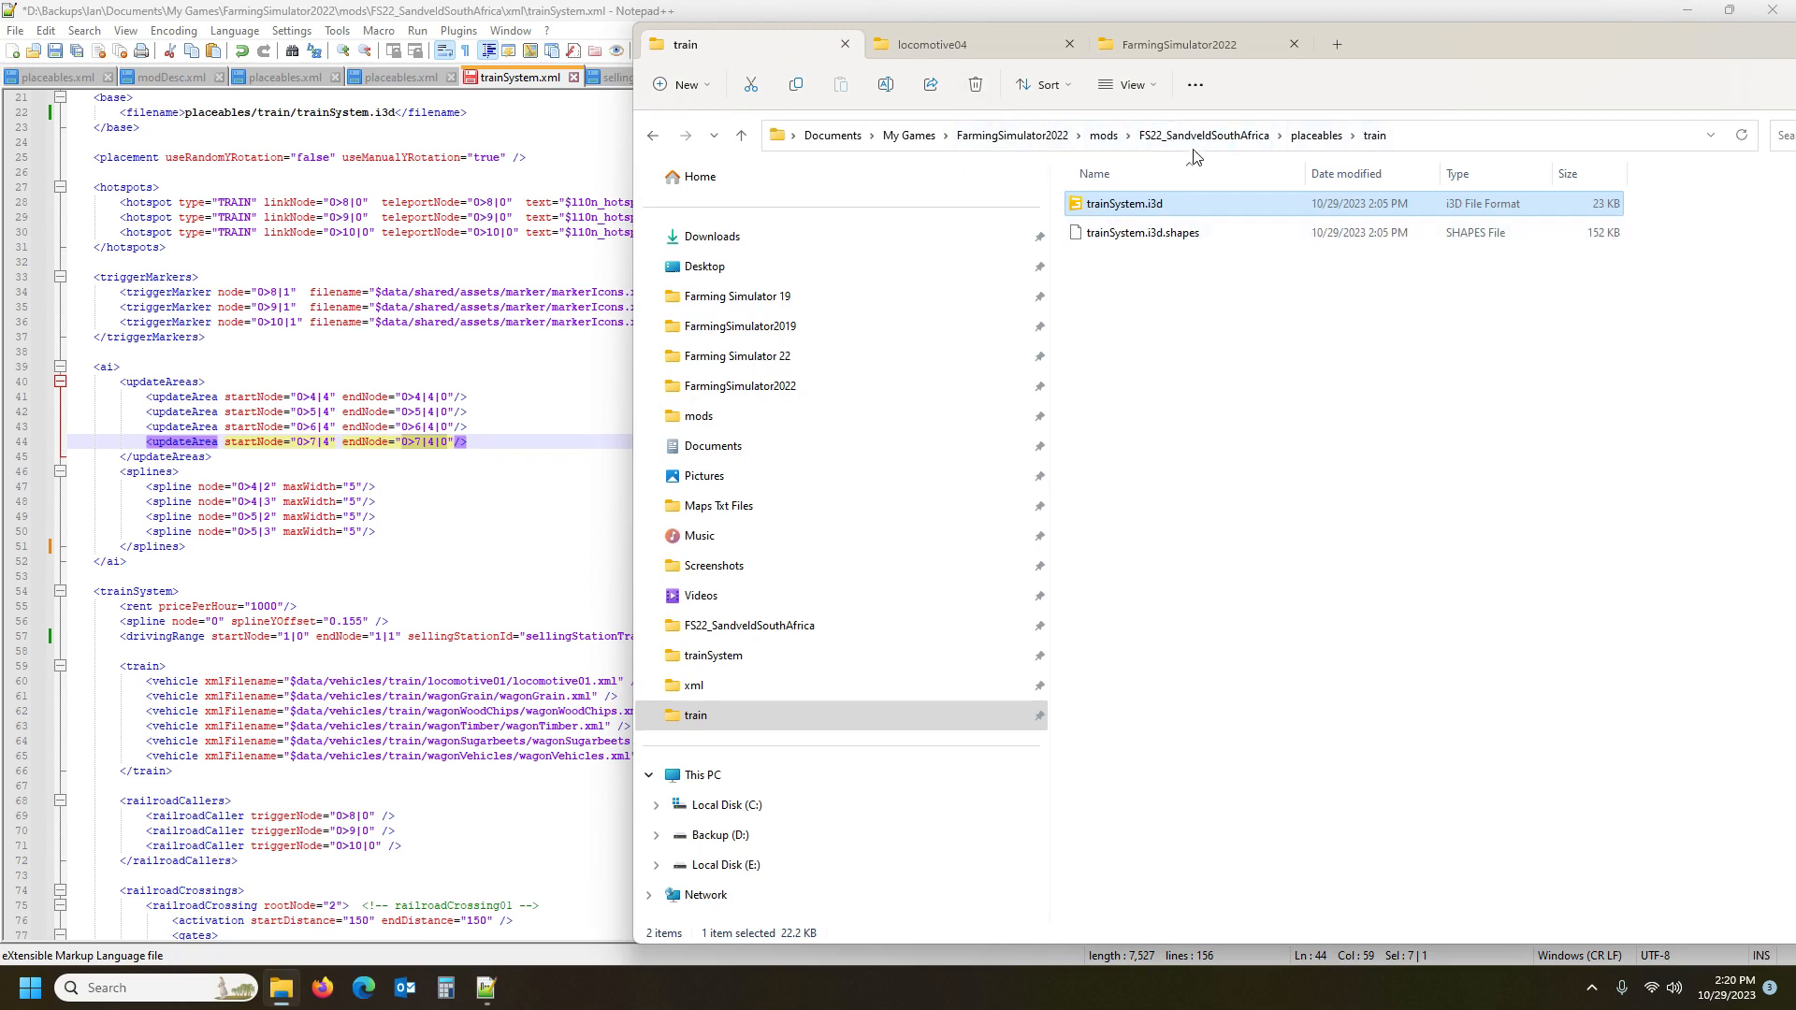
double_click(1163, 206)
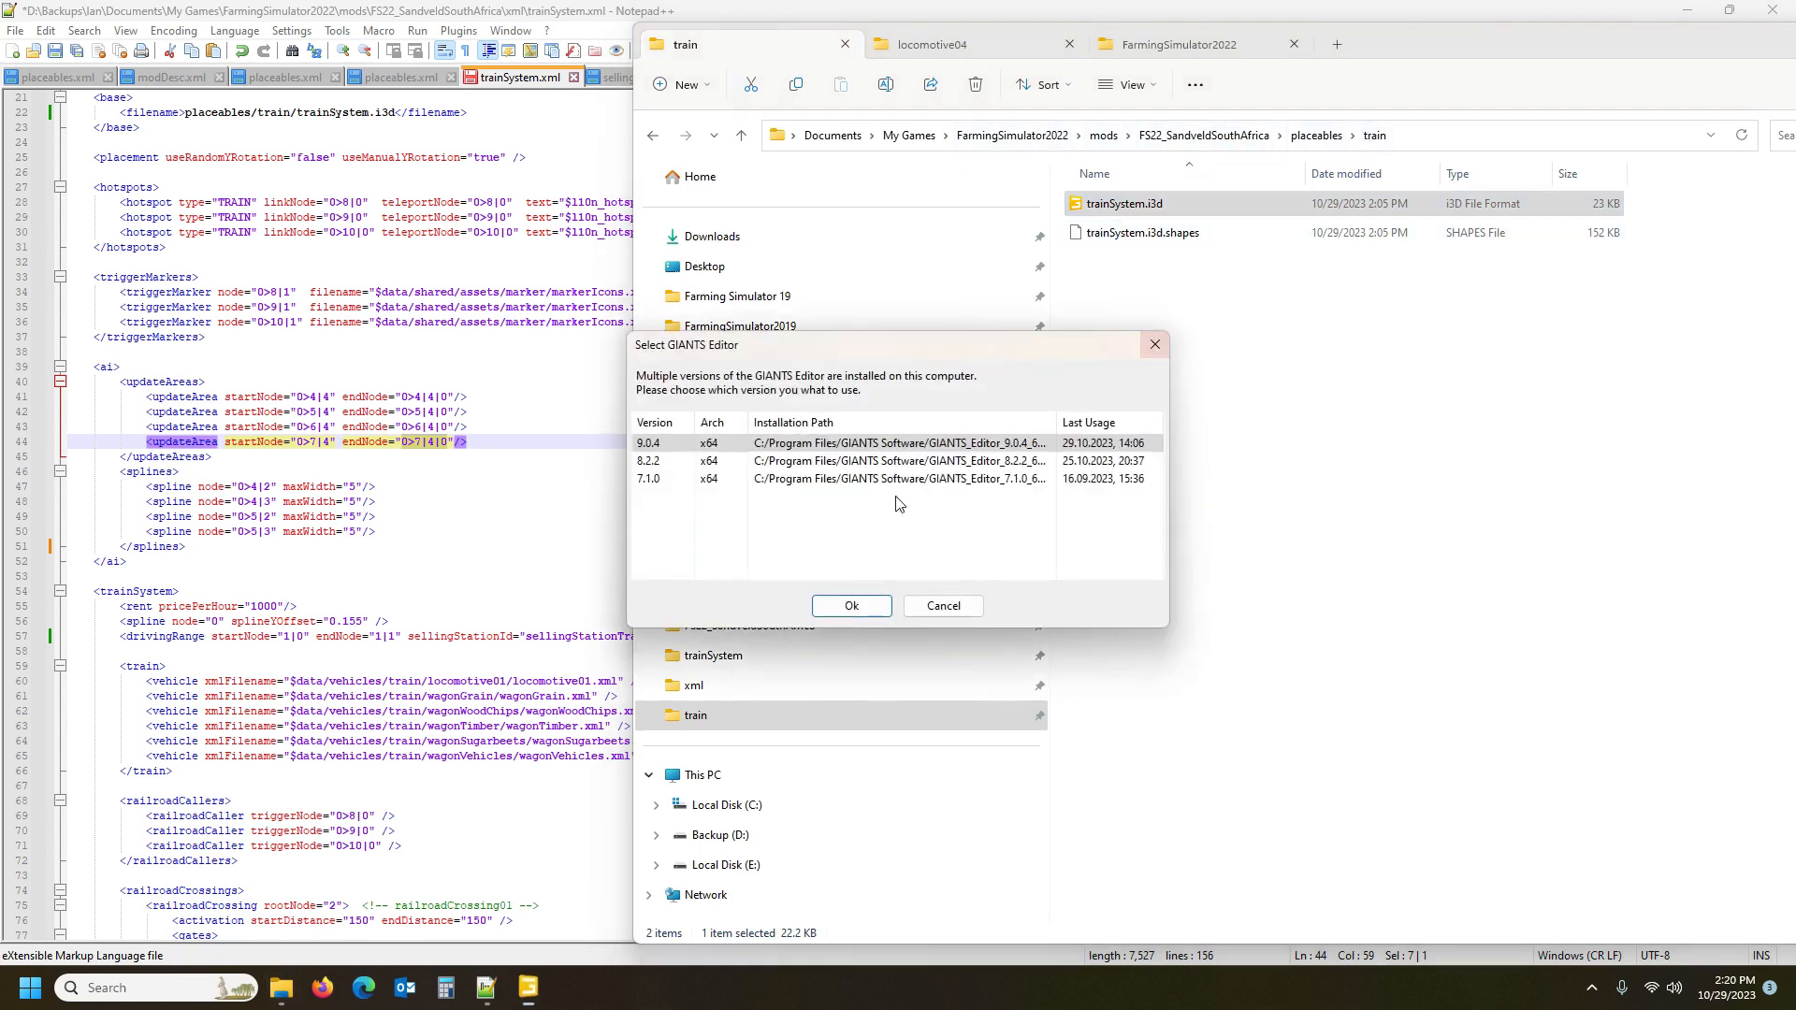
left_click(850, 609)
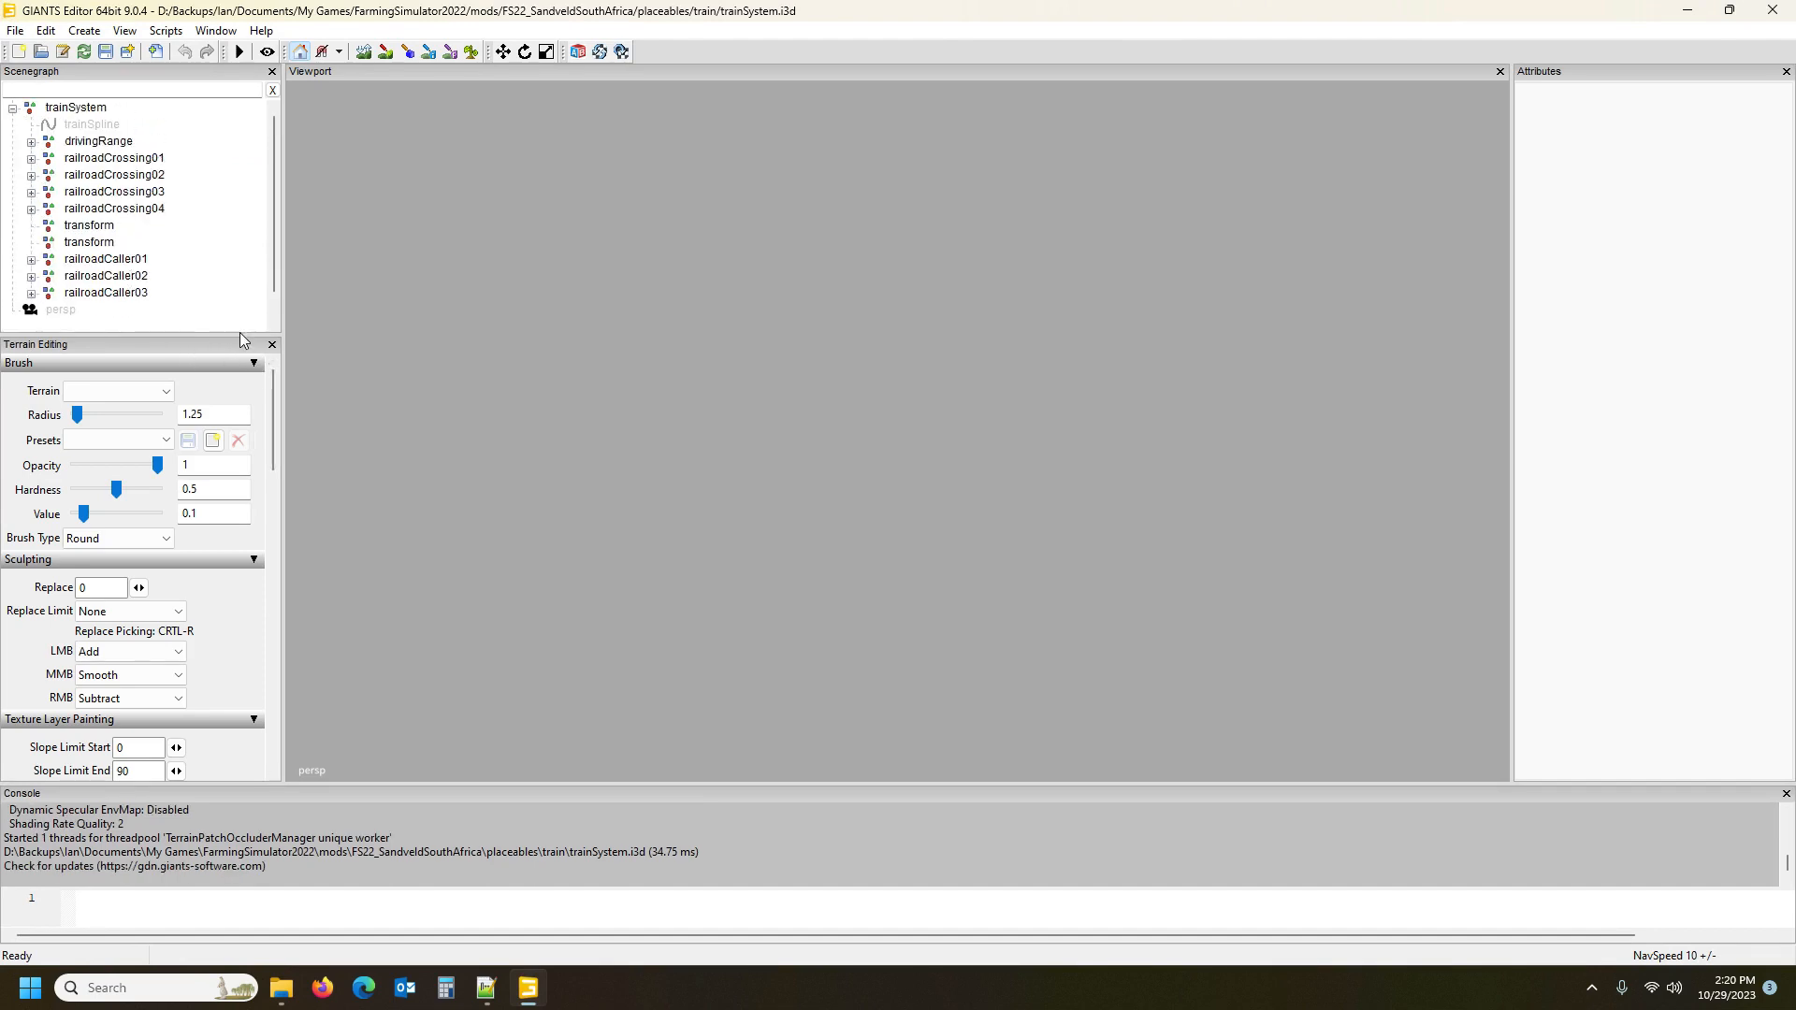
left_click_drag(240, 334, 241, 575)
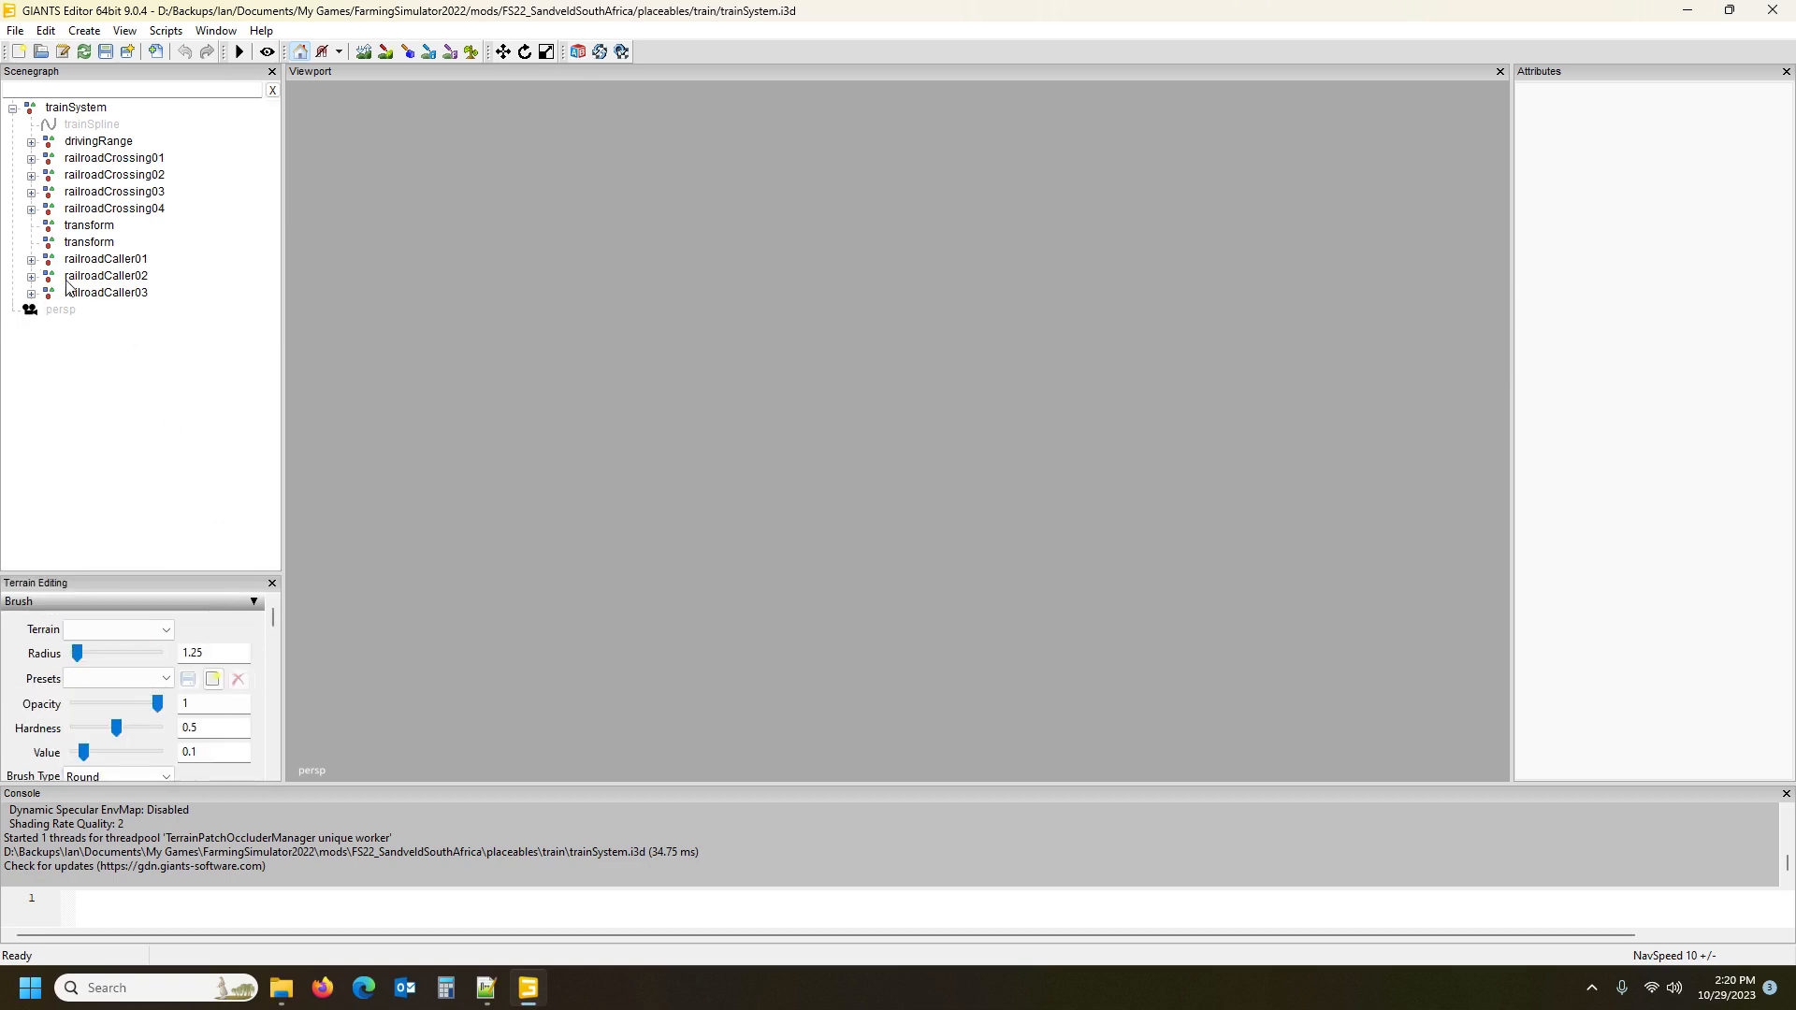
Expand railroadCrossing04 and inspect the index paths of its aiUpdateAreaStart, aiUpdateAreaEnd and two AI spline nodes
left_click(32, 209)
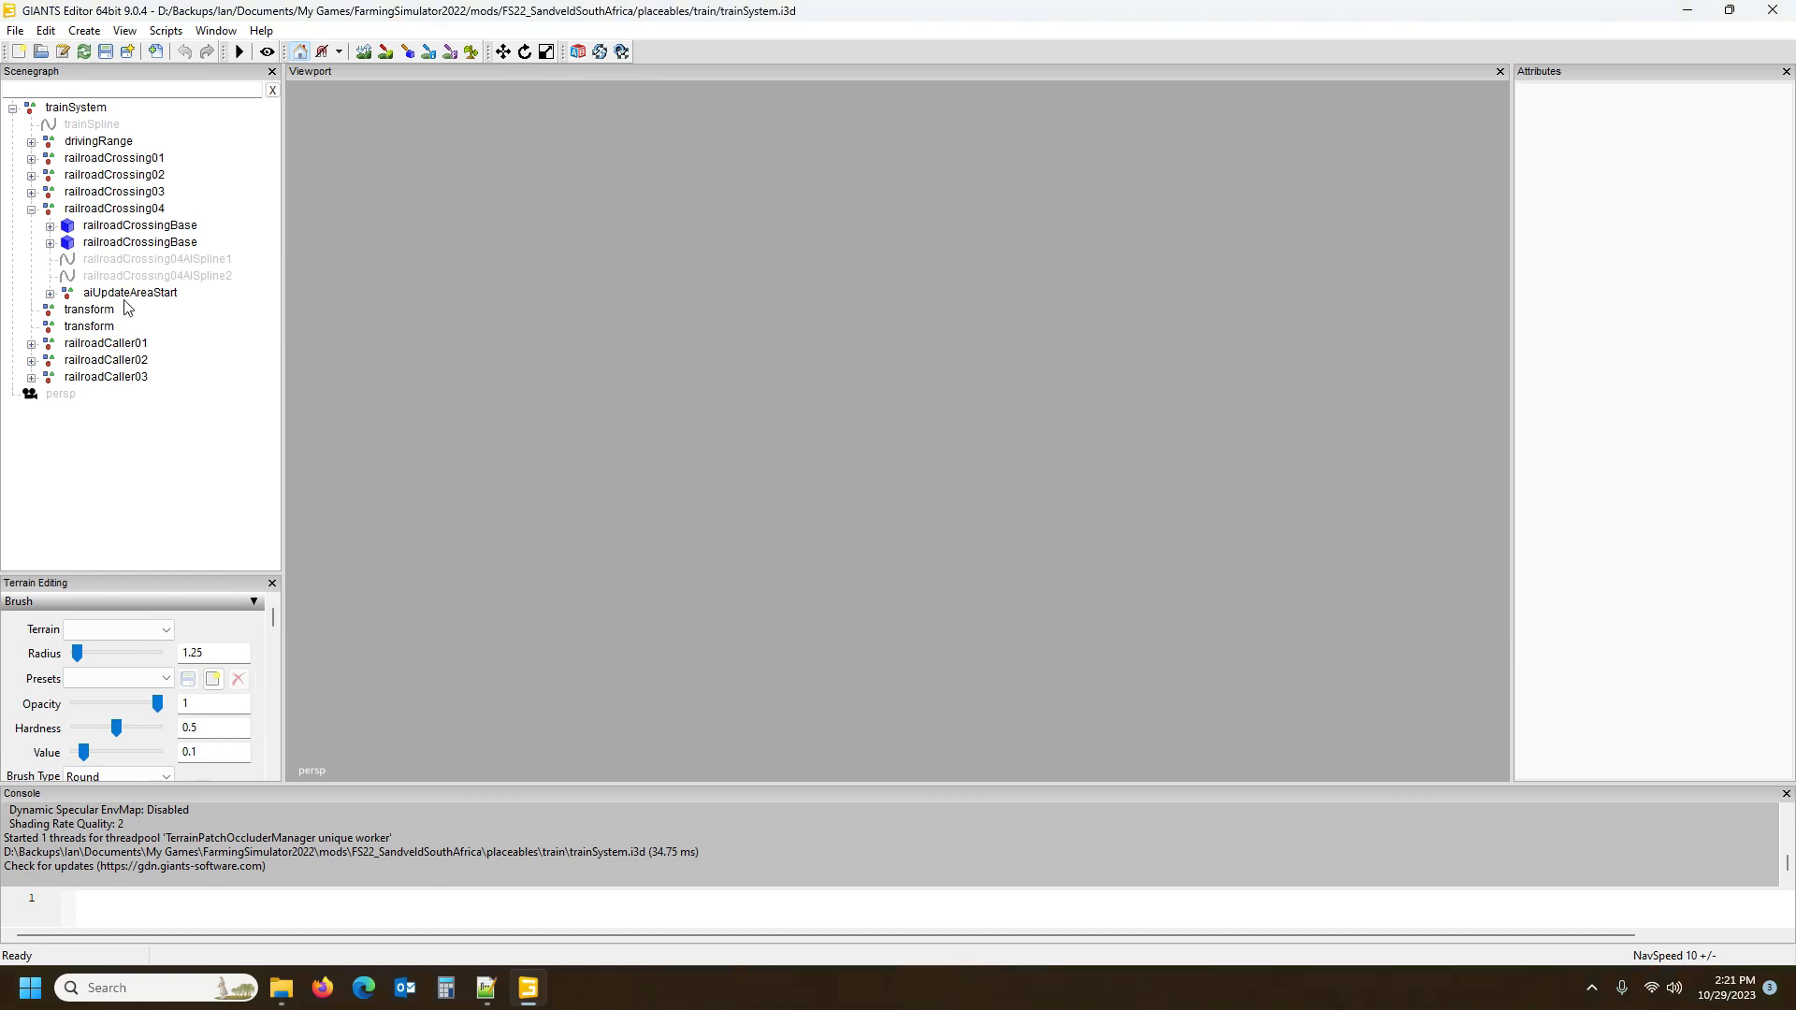
left_click(51, 295)
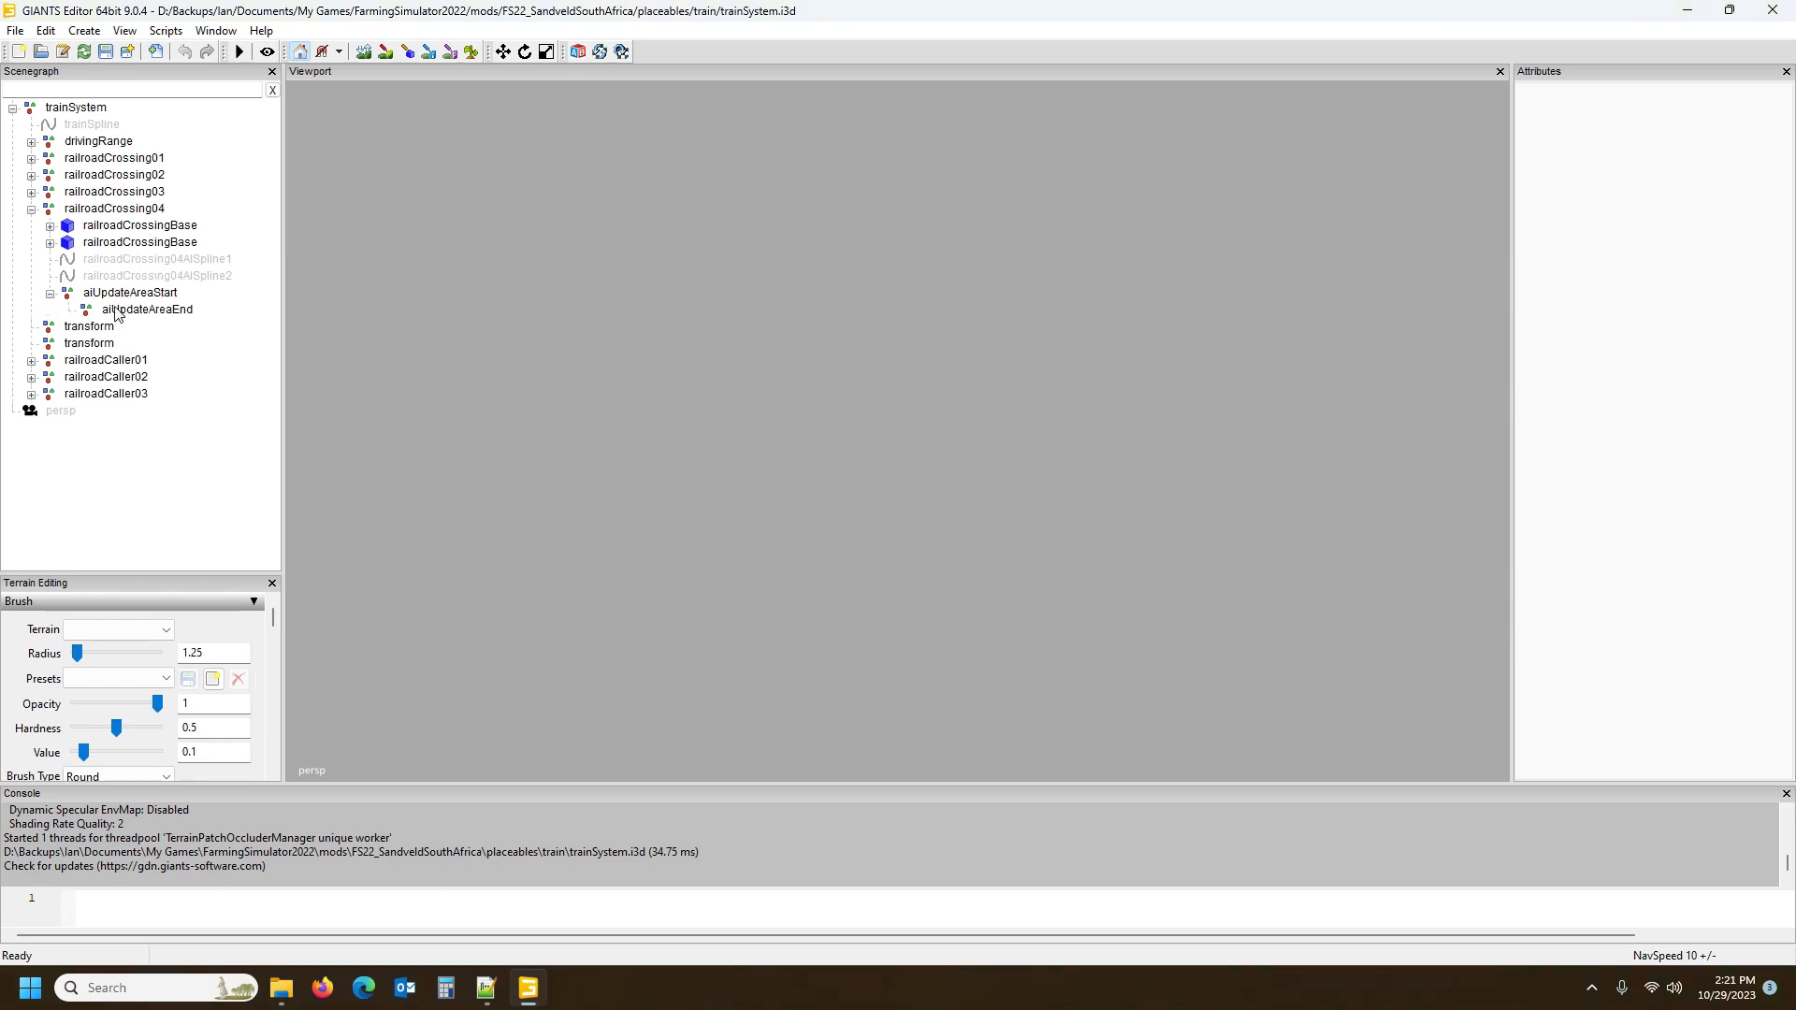
left_click(140, 310)
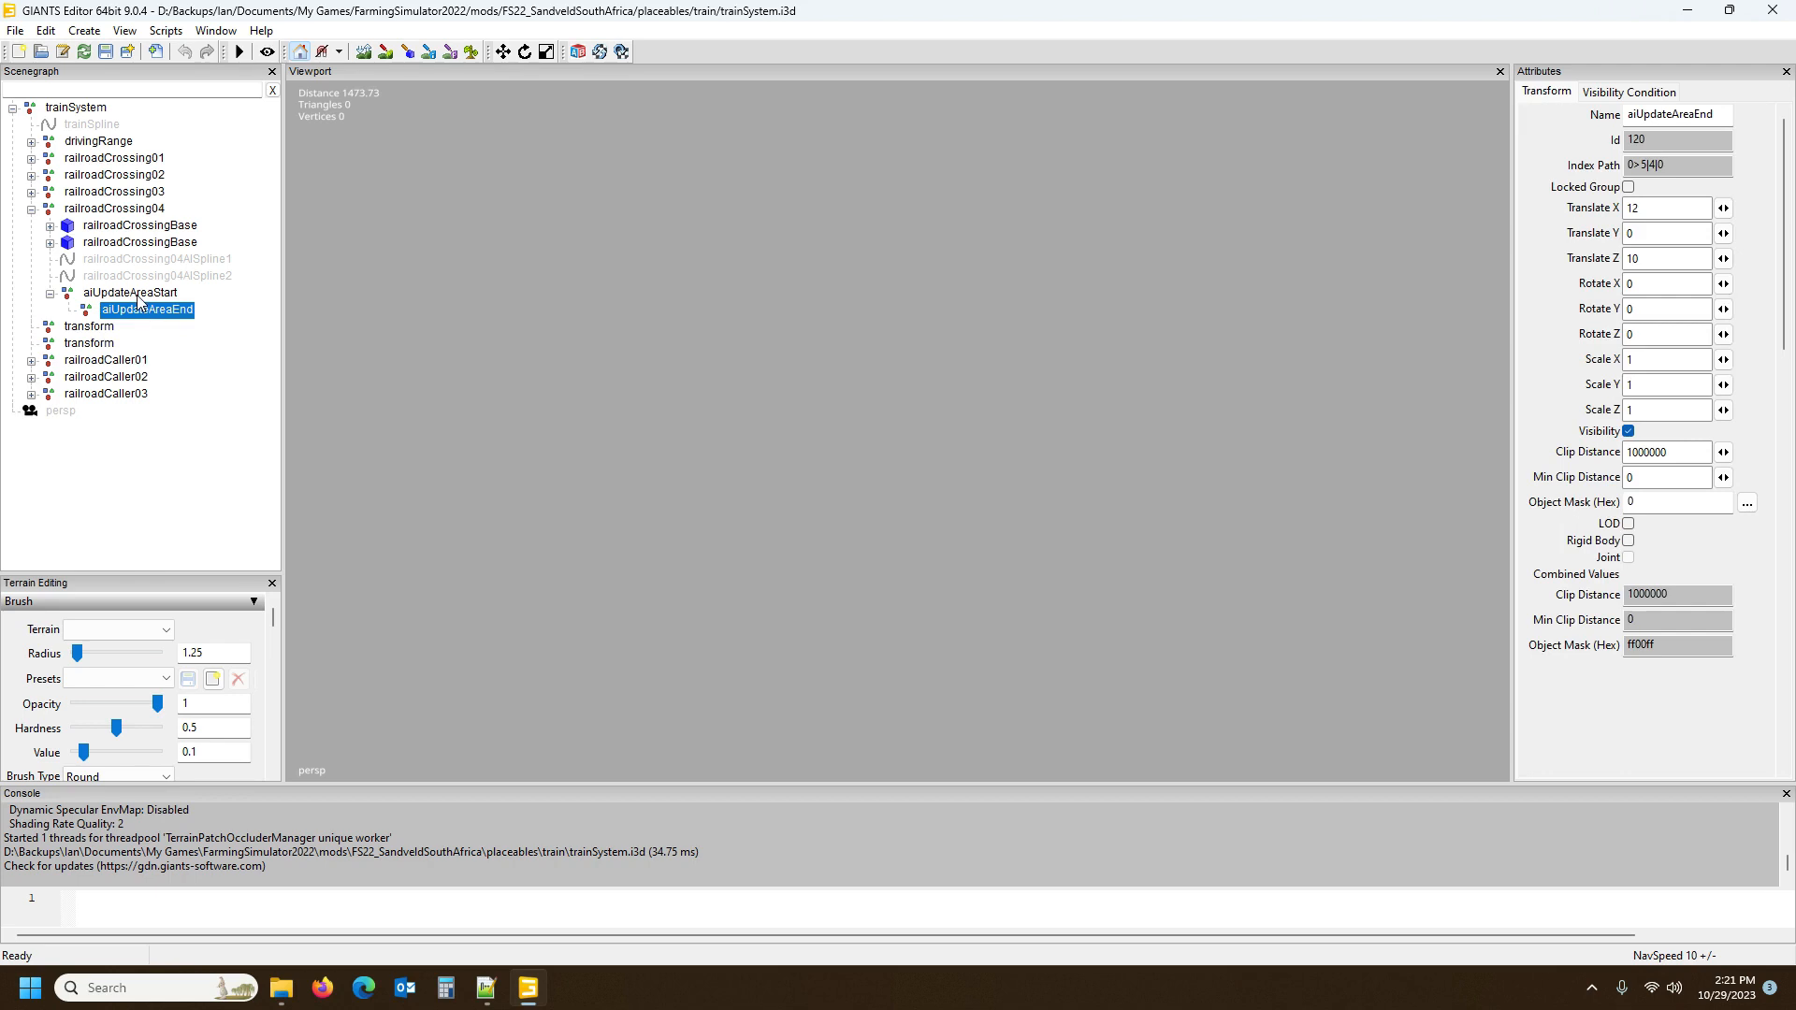
left_click(139, 297)
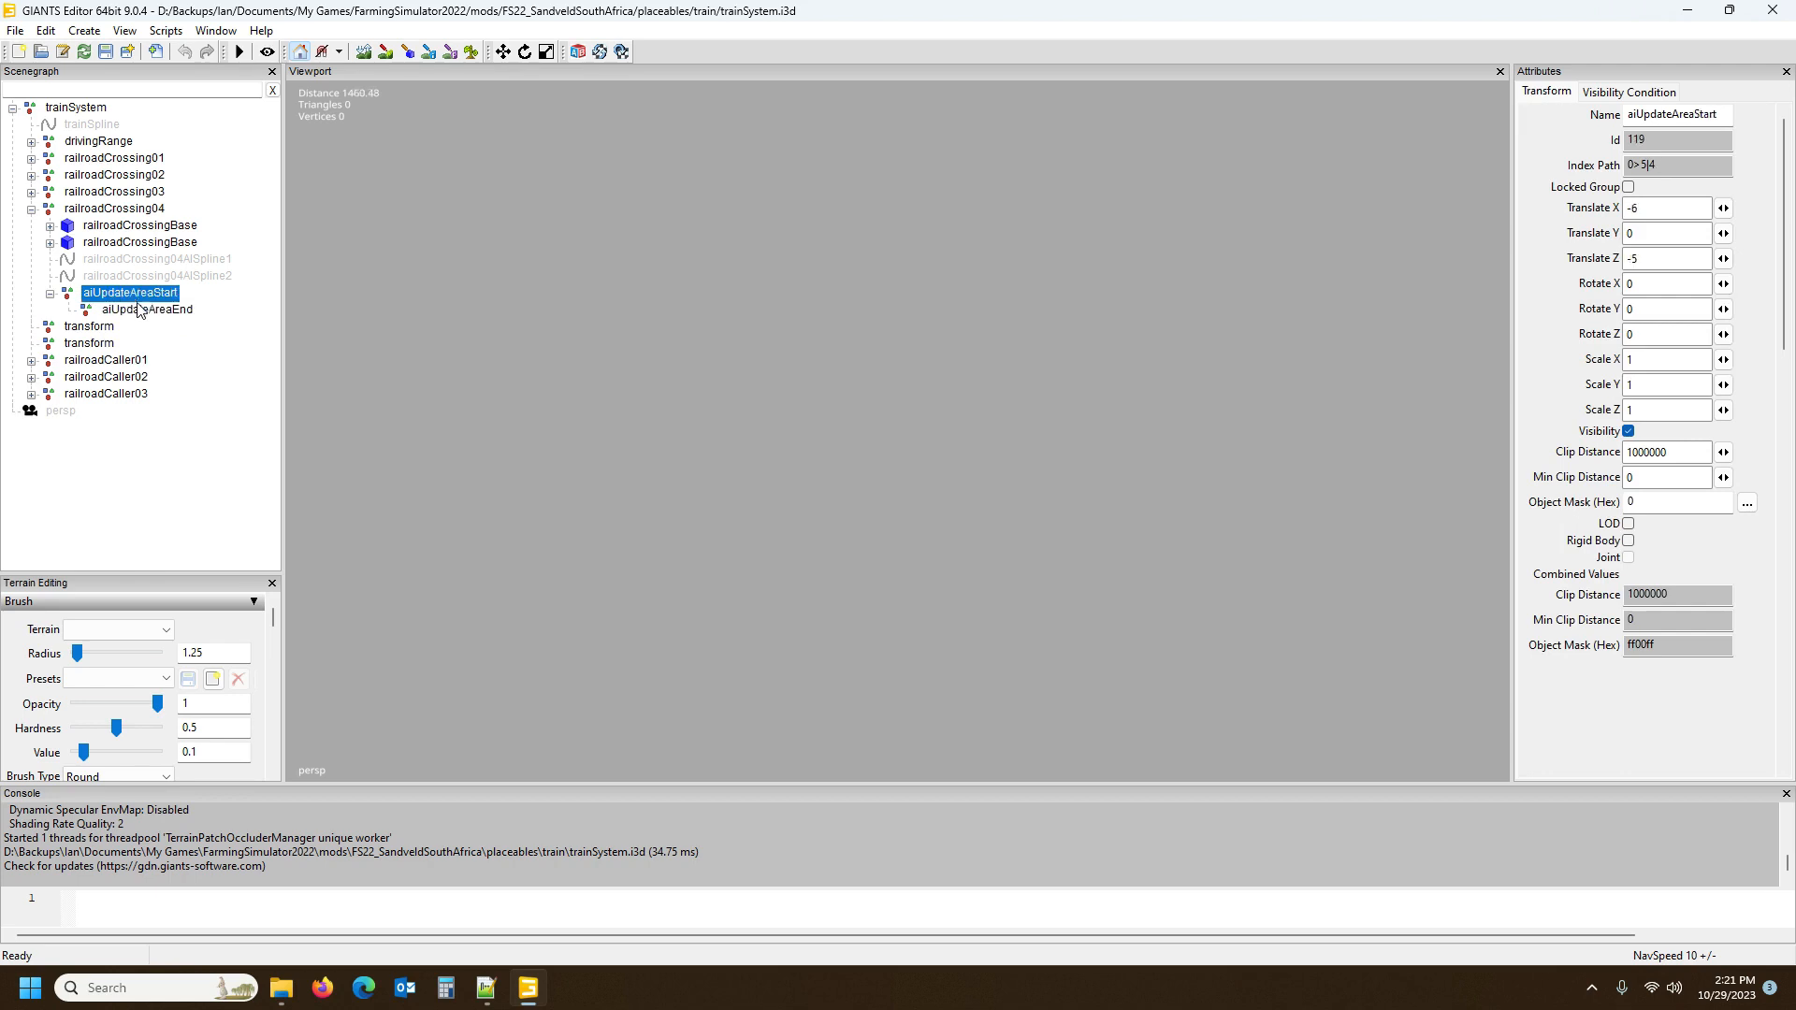
left_click(143, 310)
left_click(136, 295)
left_click(153, 265)
left_click(159, 277)
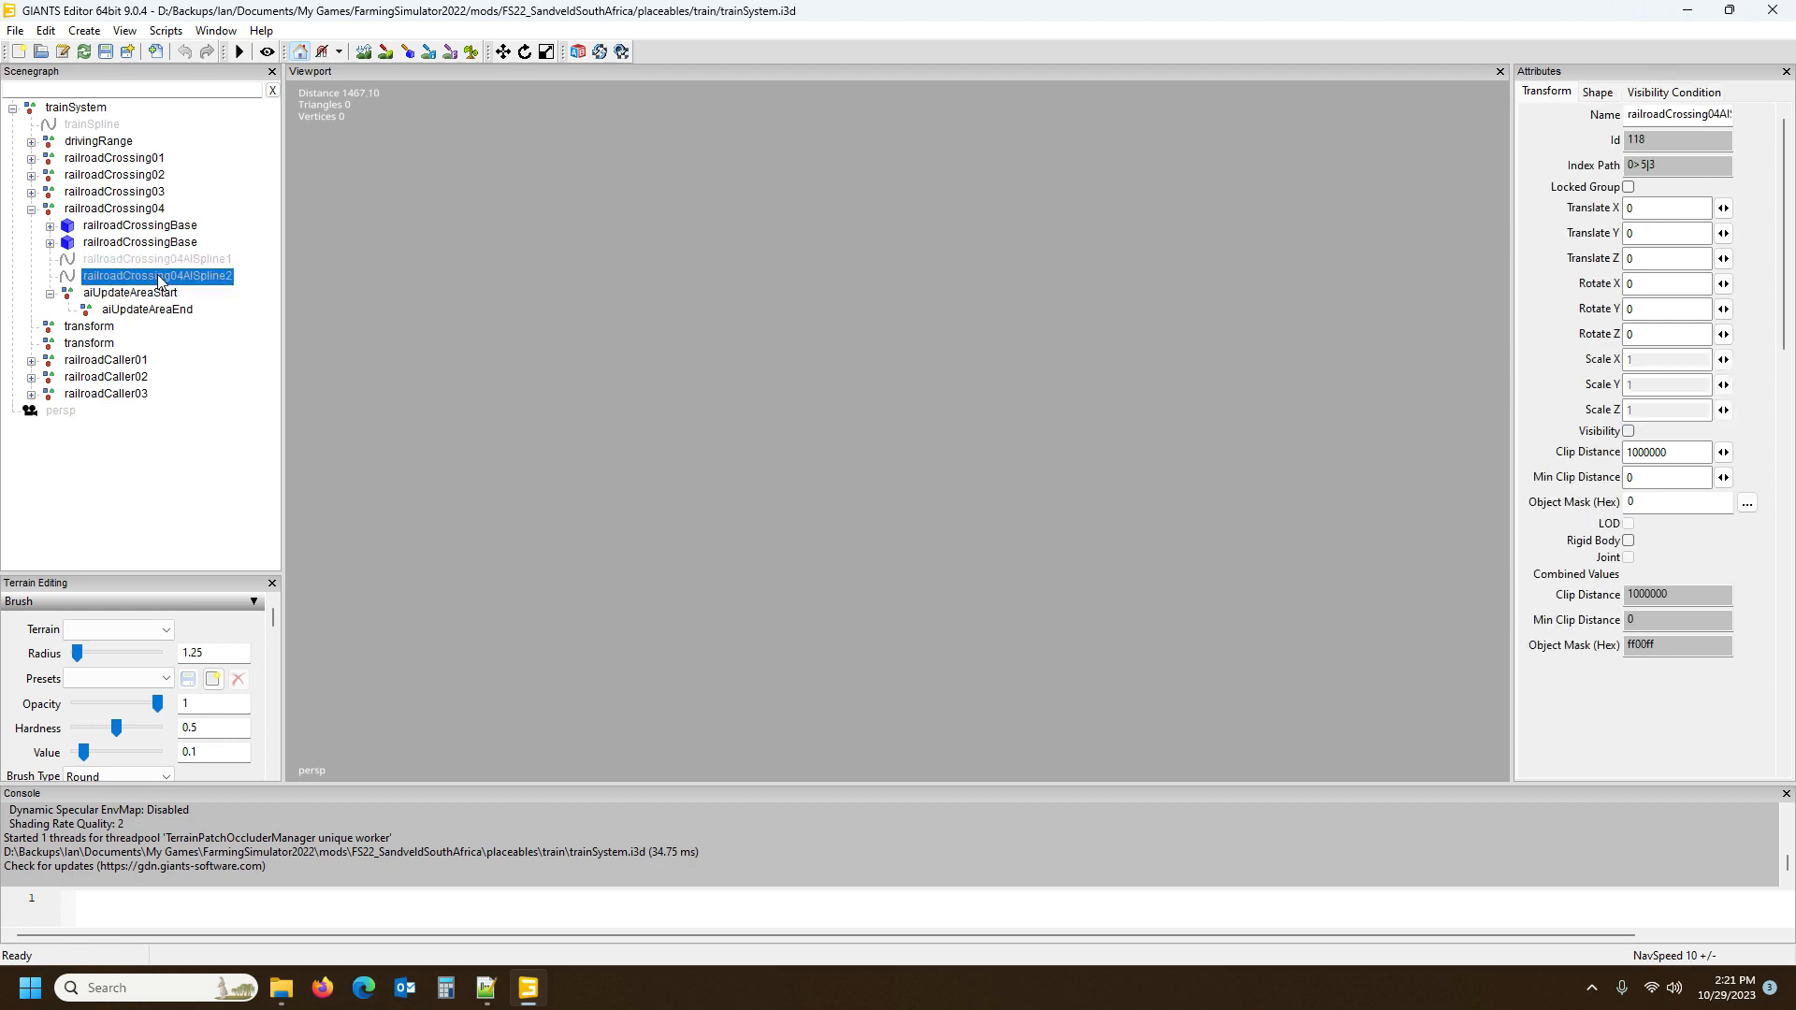
Check the index paths of railroadCrossing04's aiUpdateAreaStart and aiUpdateAreaEnd against the update areas in trainSystem.xml
left_click(152, 293)
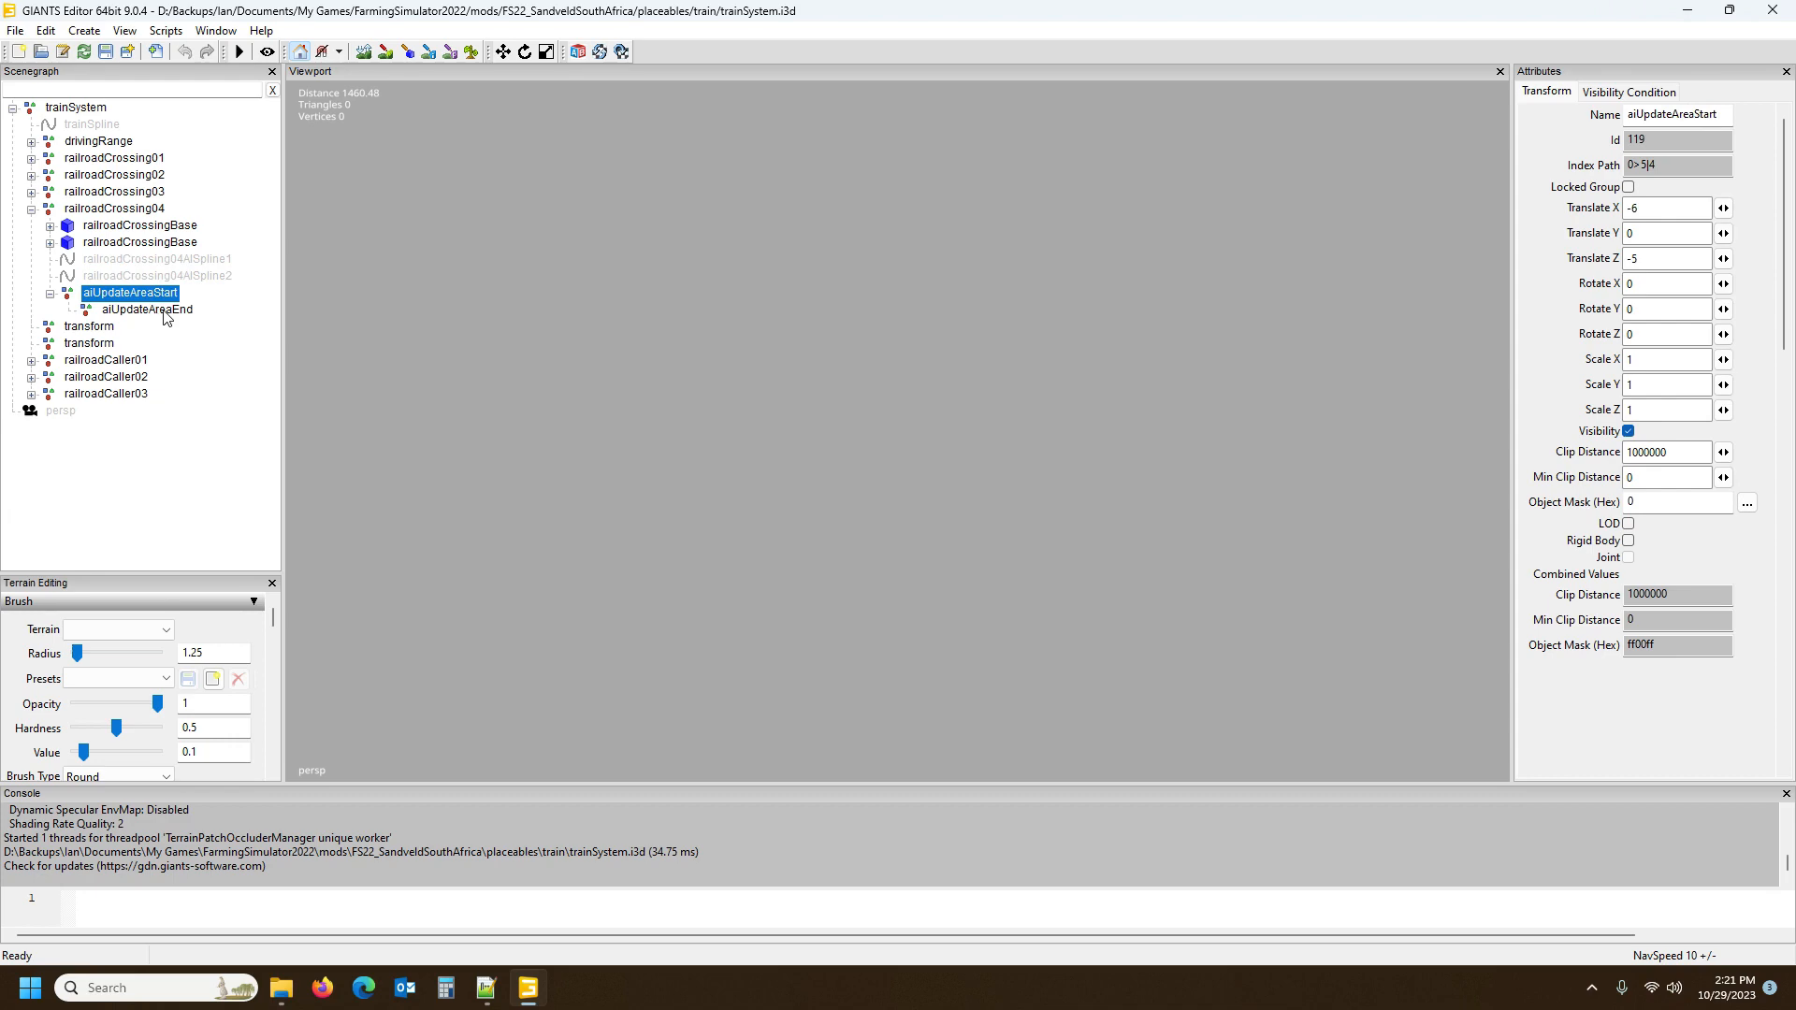
left_click(165, 312)
left_click(486, 988)
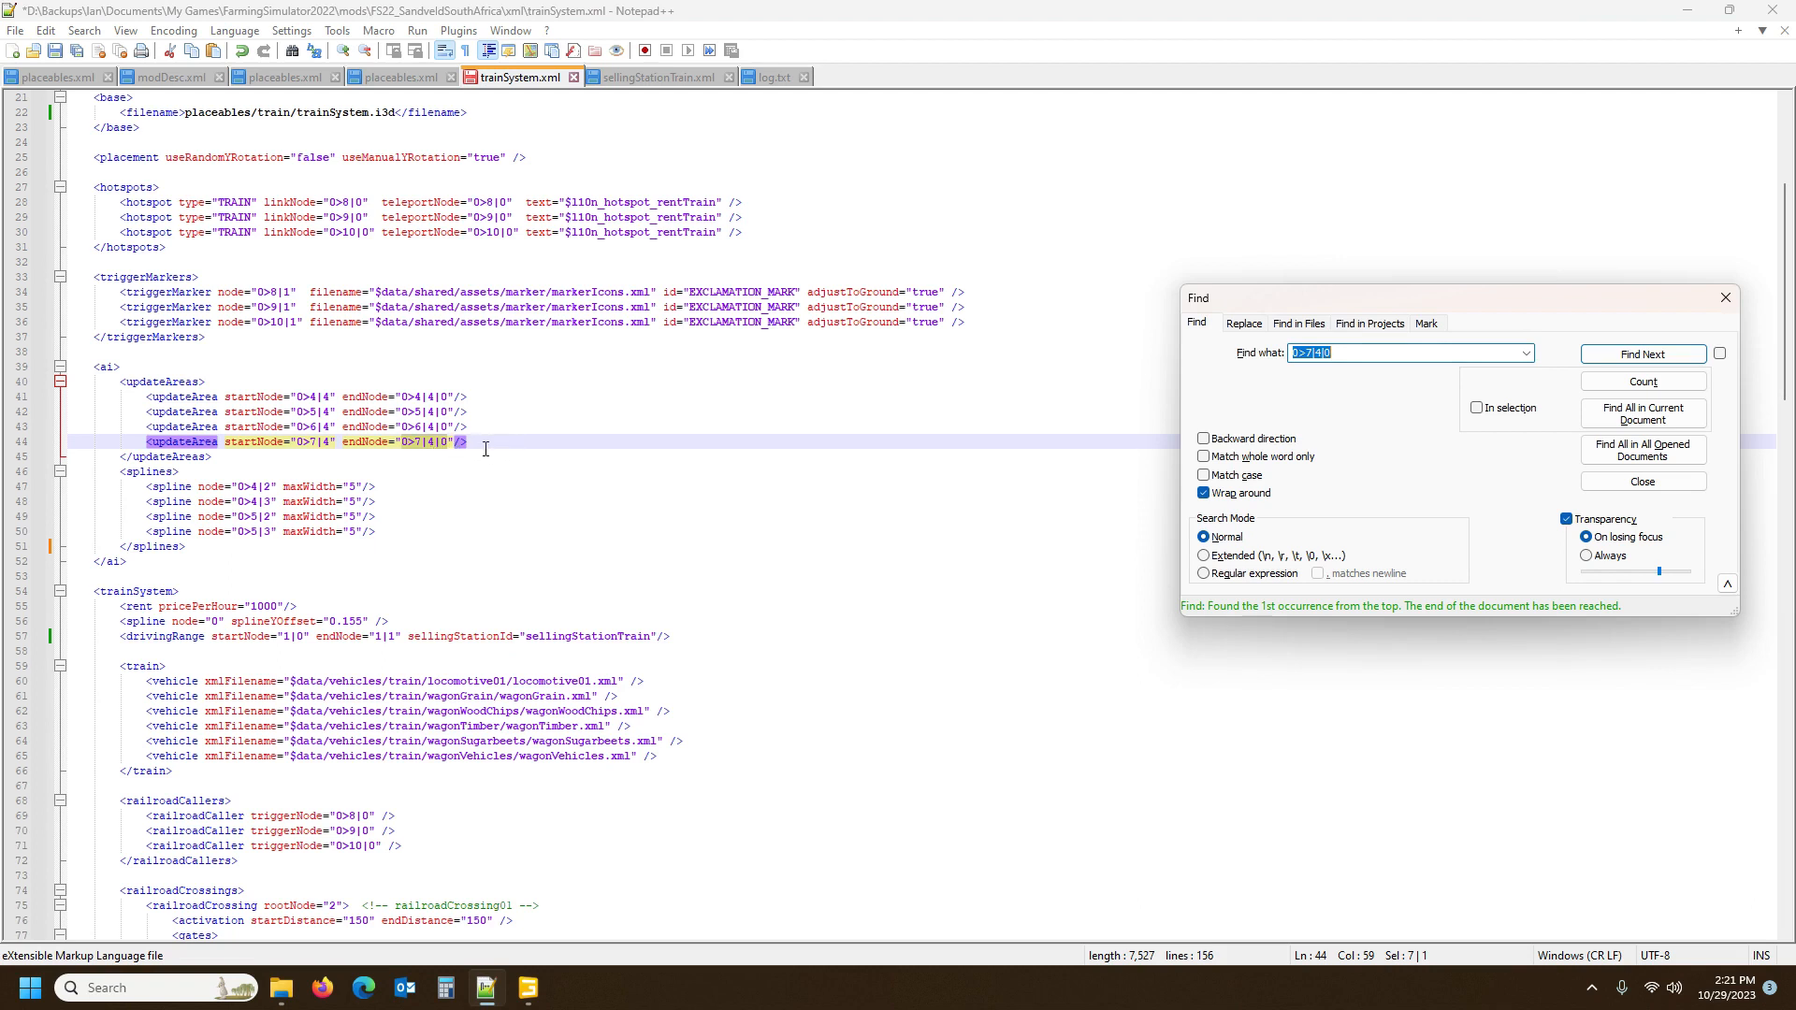
left_click(527, 988)
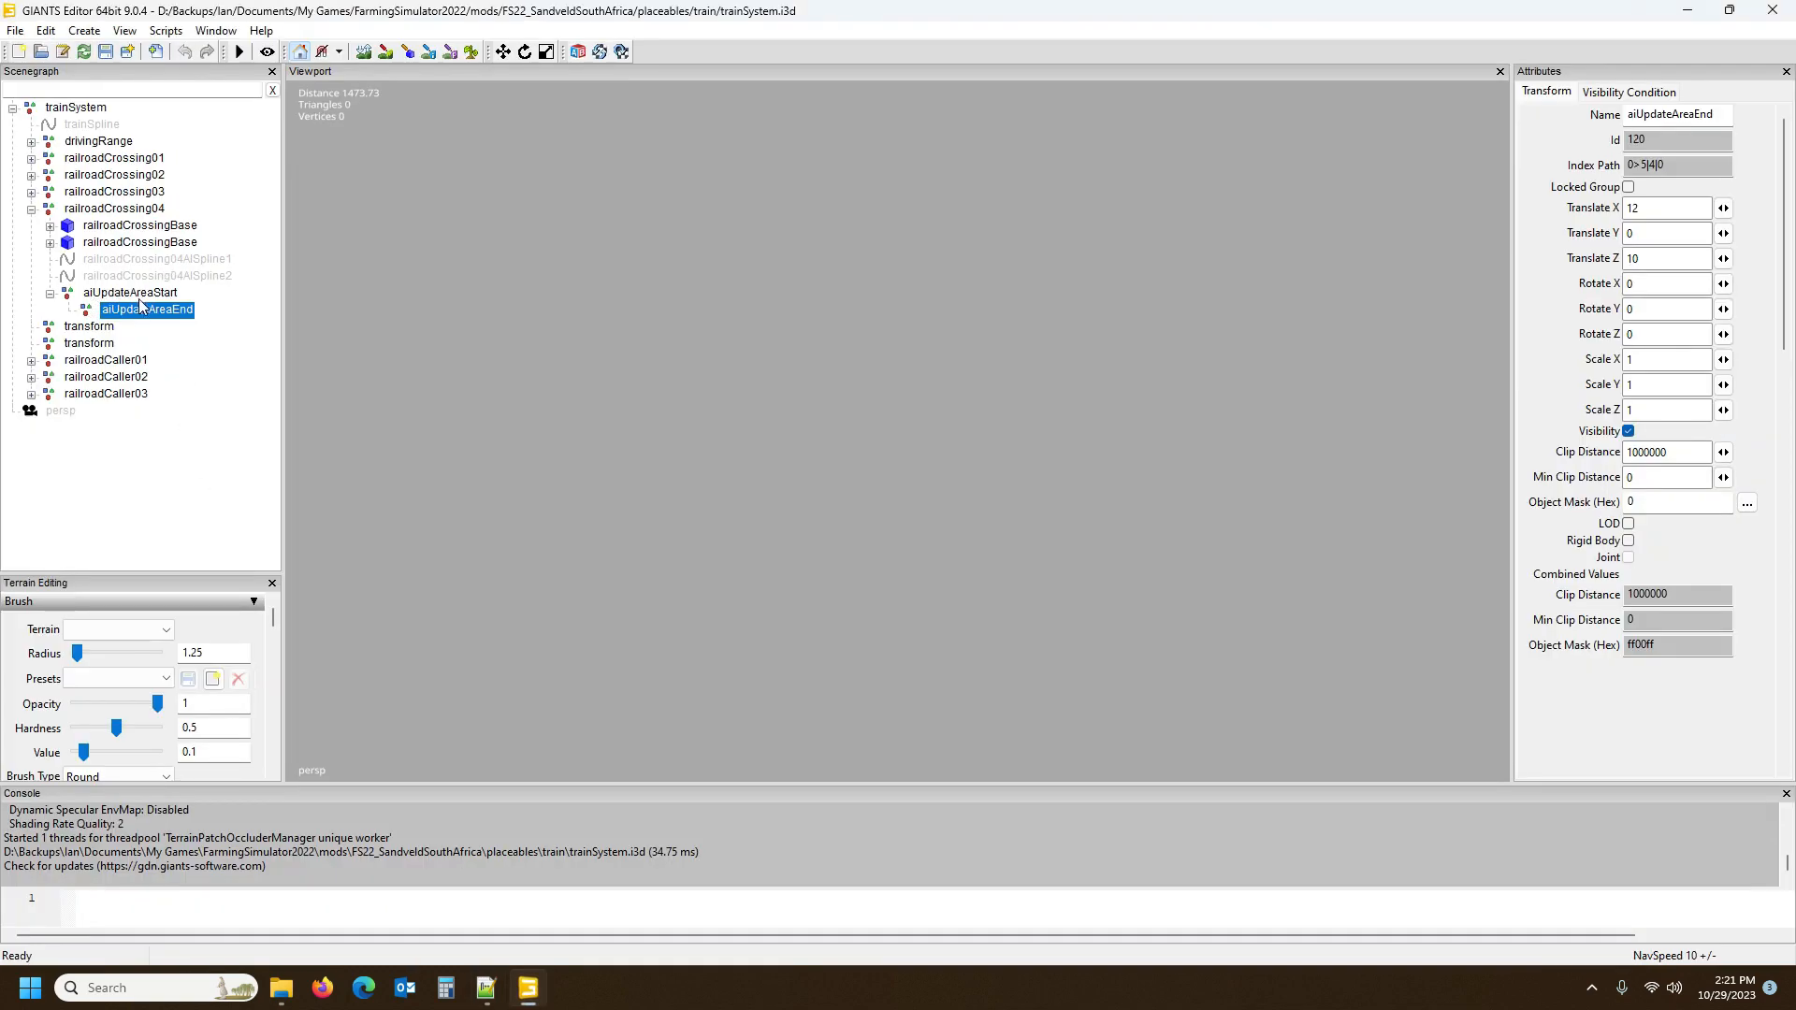
Expand railroadCaller01 and railroadCrossing03, and compare the index paths of the aiUpdateAreaStart nodes in crossings 03 and 04
left_click(31, 360)
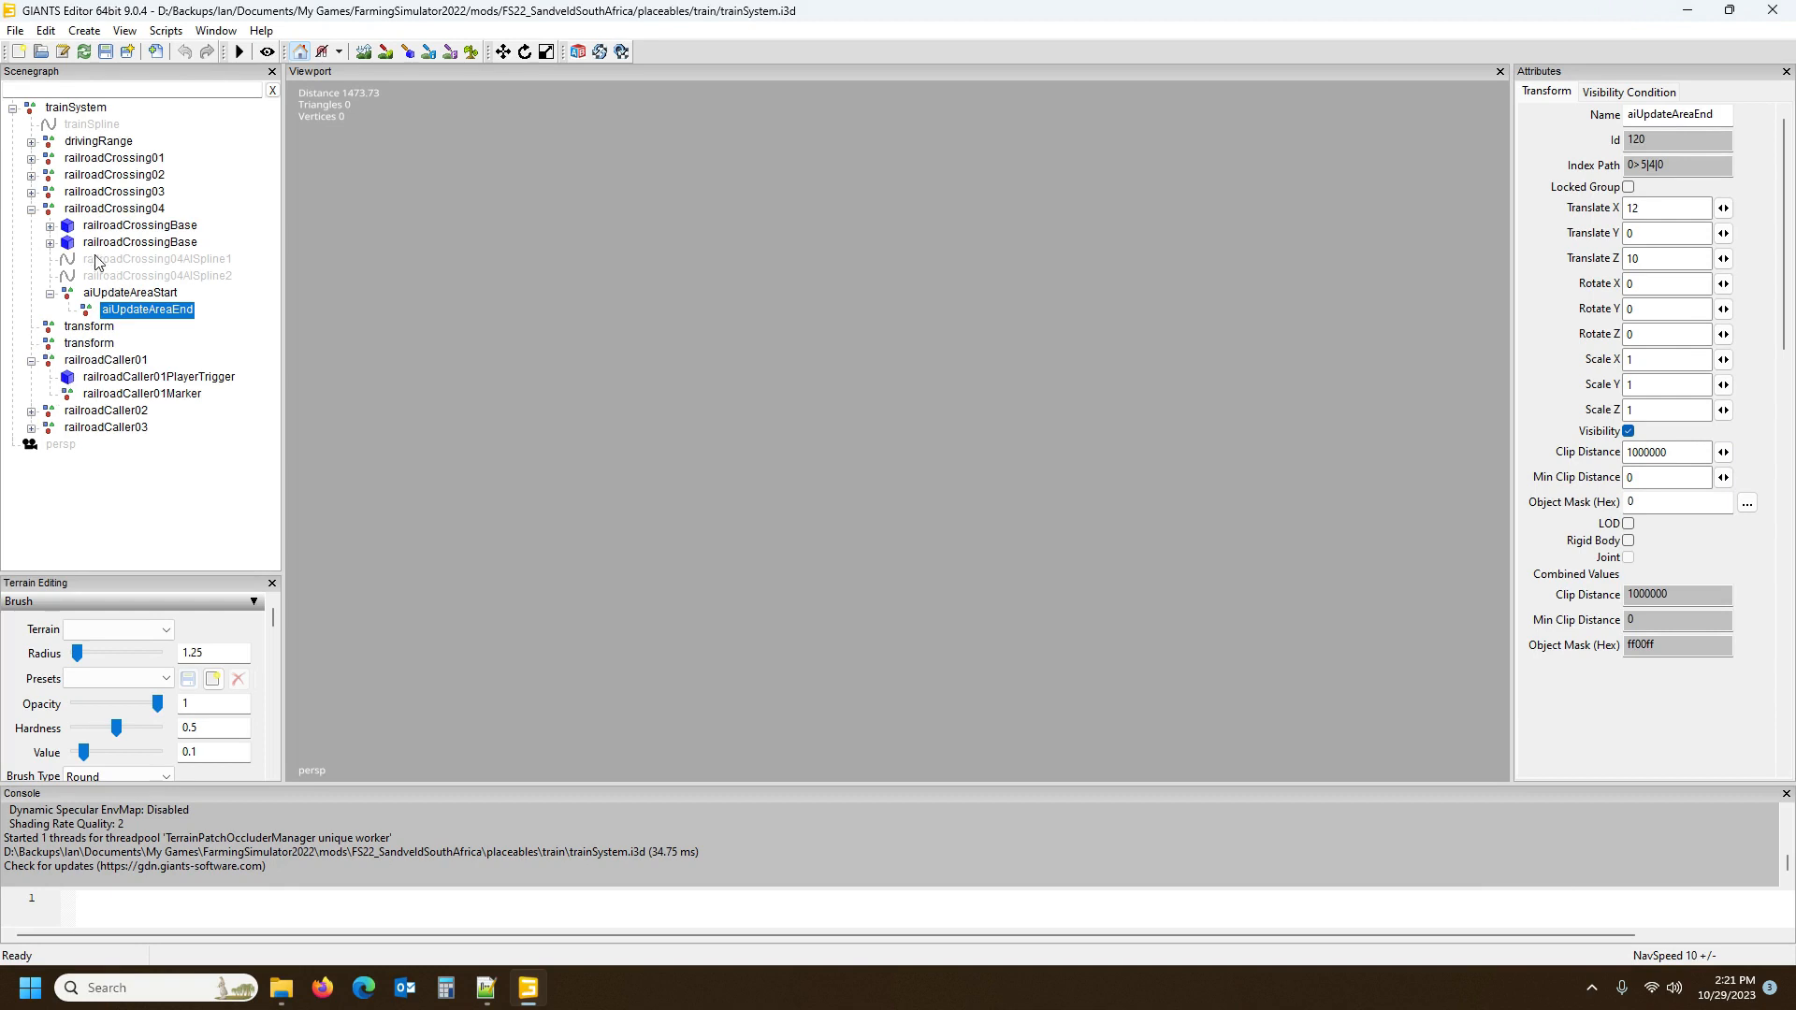
left_click(31, 192)
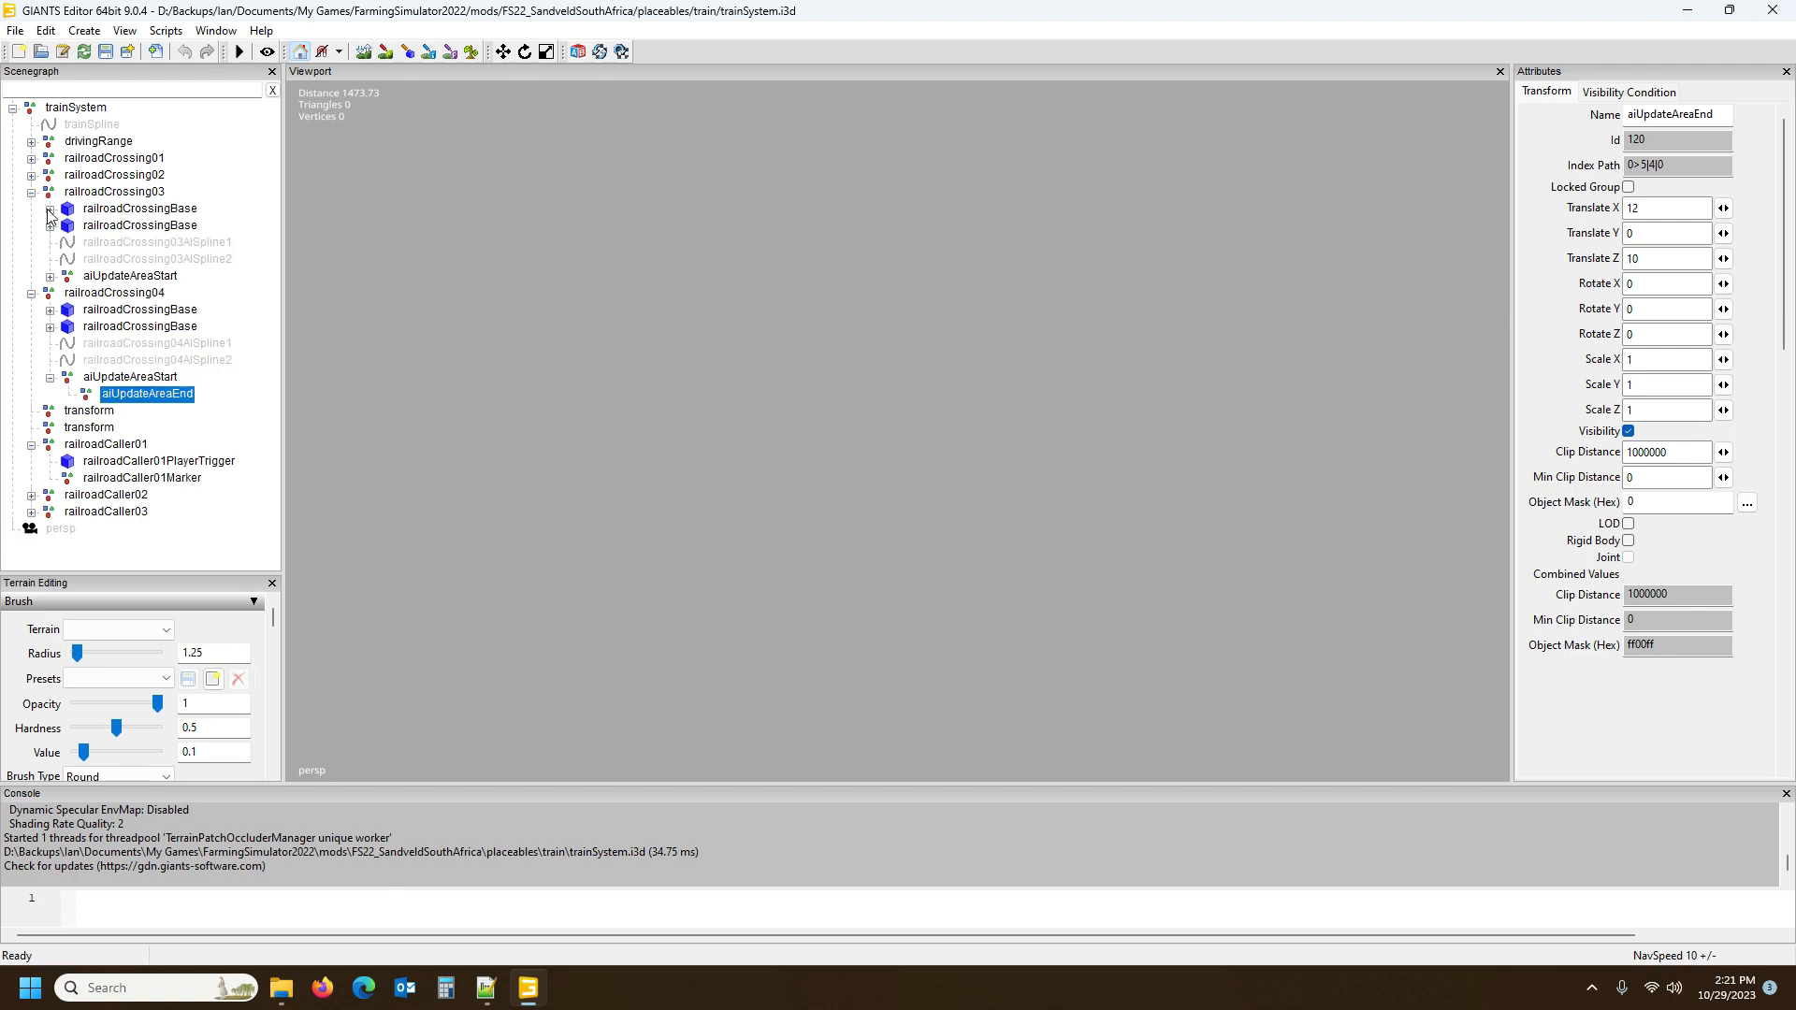
left_click(51, 277)
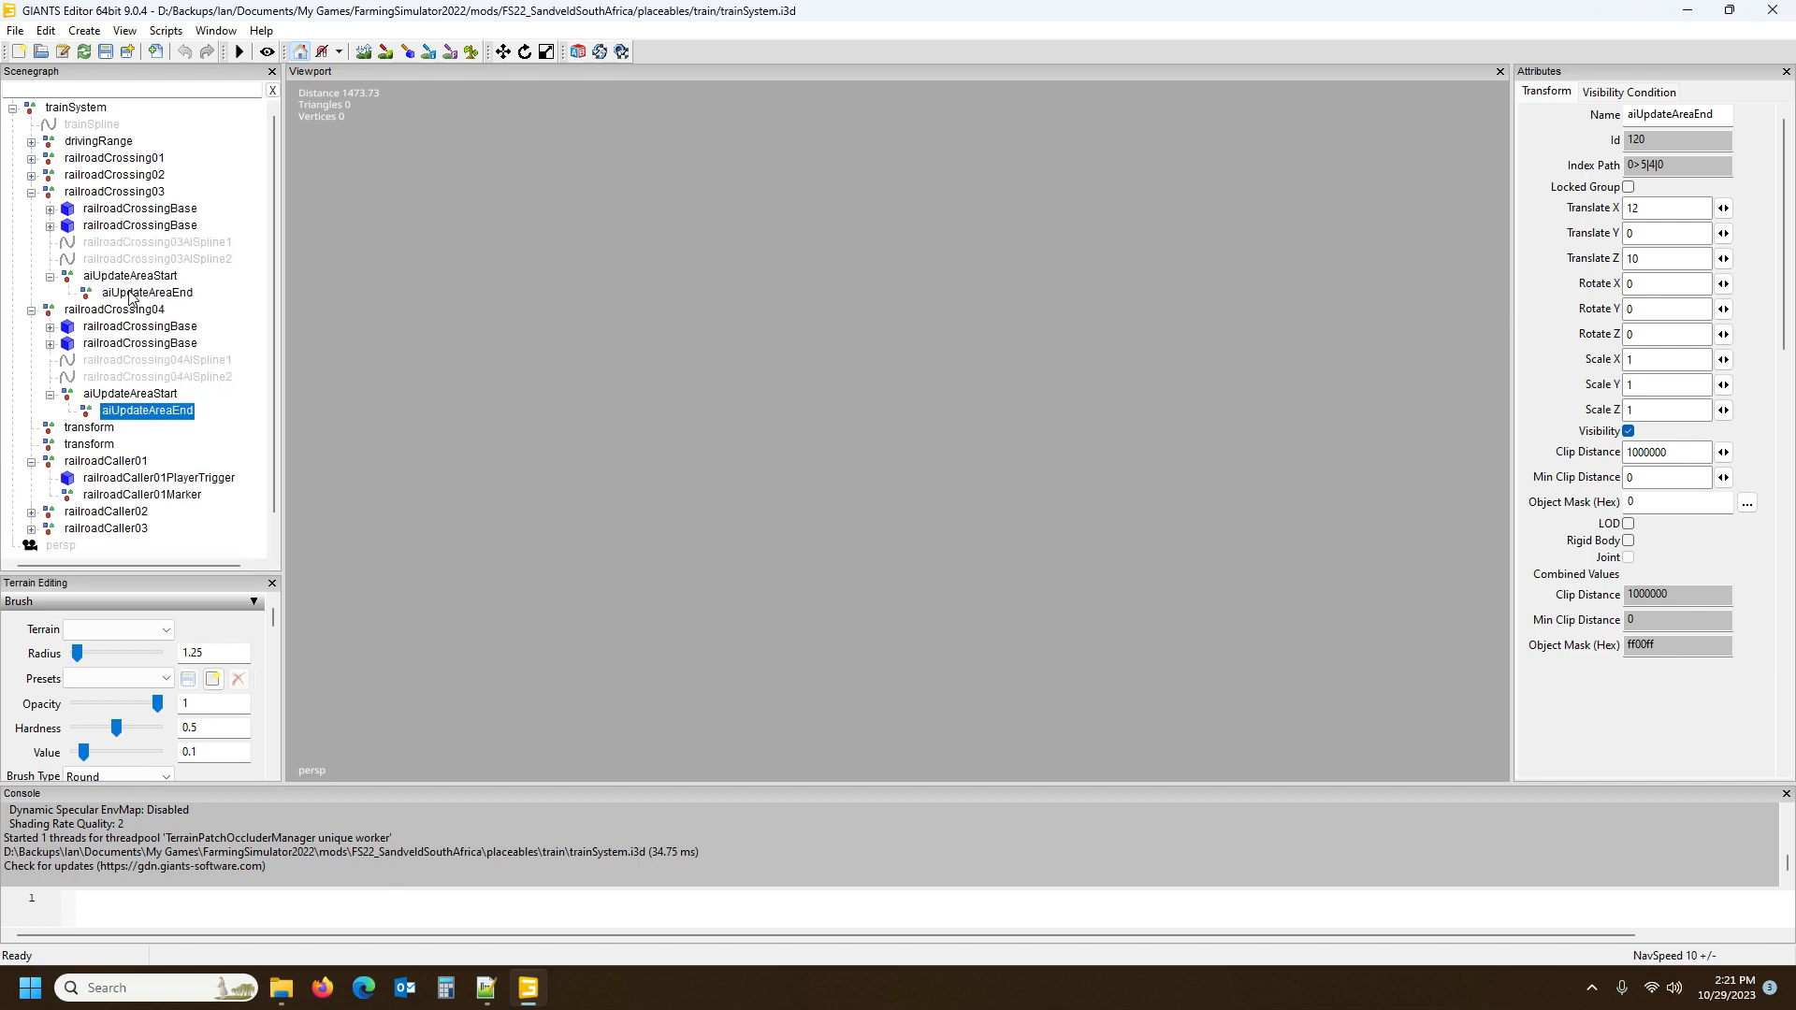
left_click(129, 293)
left_click(129, 276)
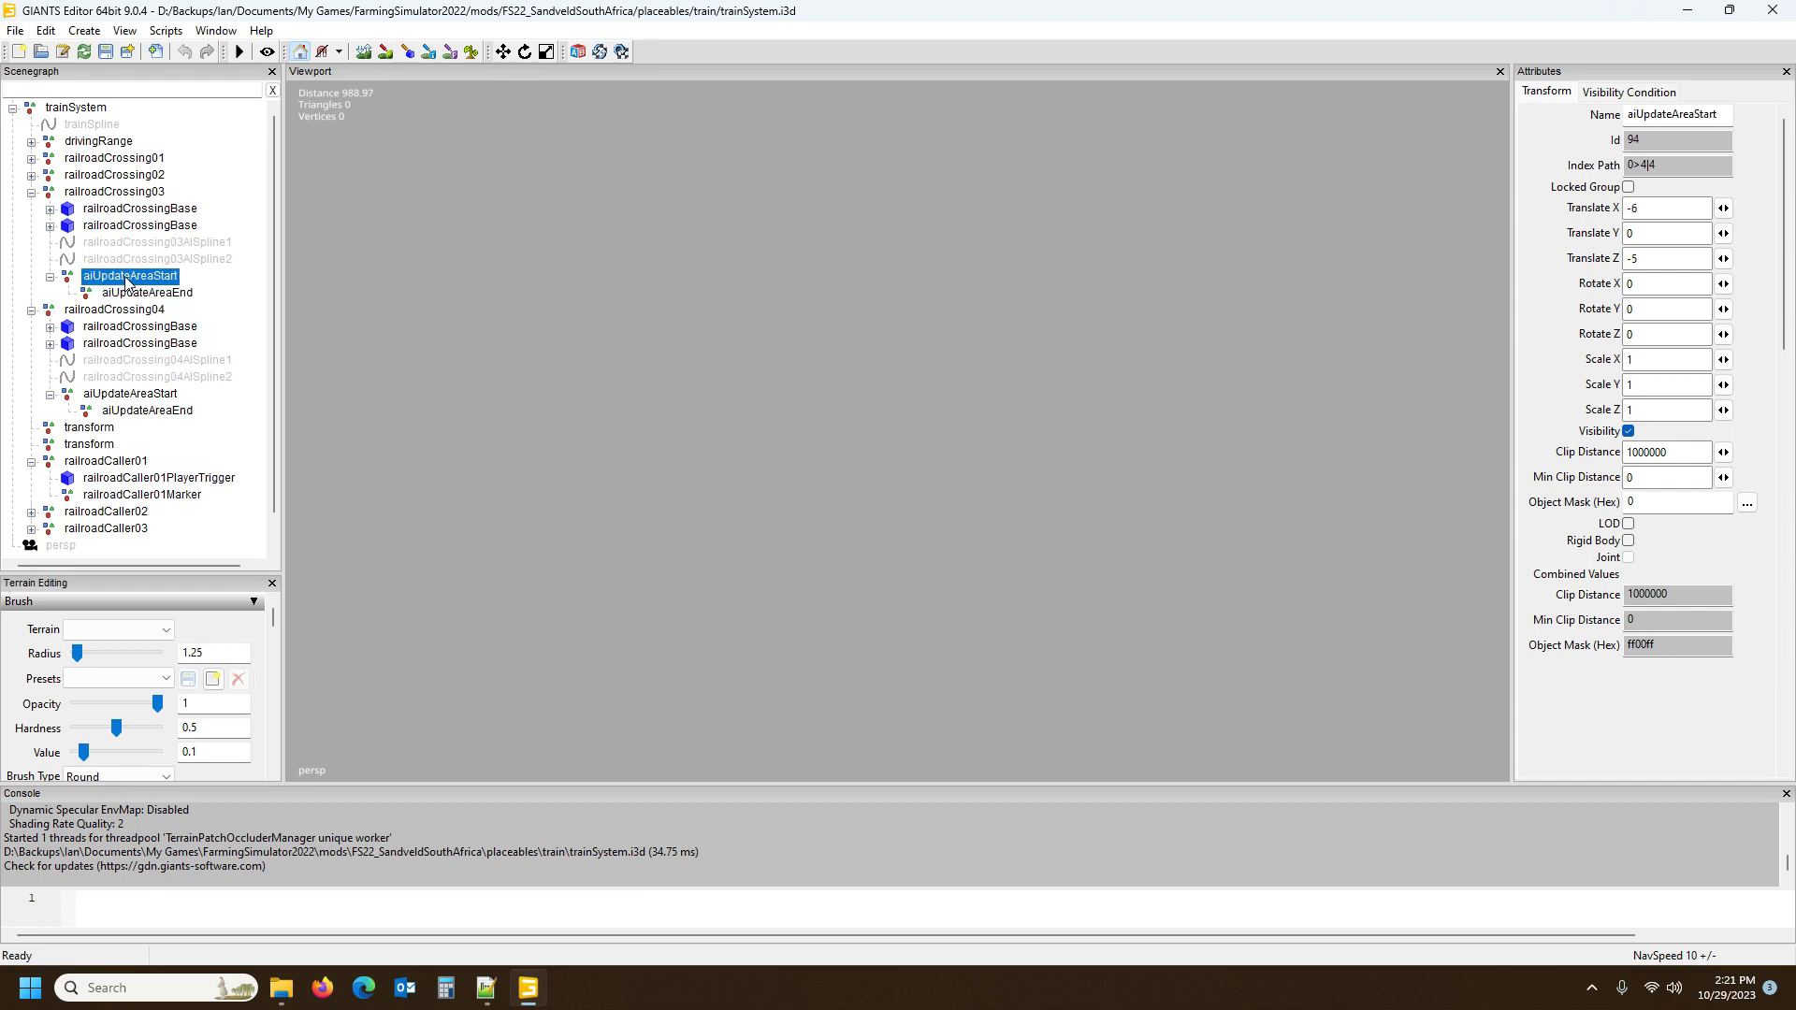
left_click(131, 394)
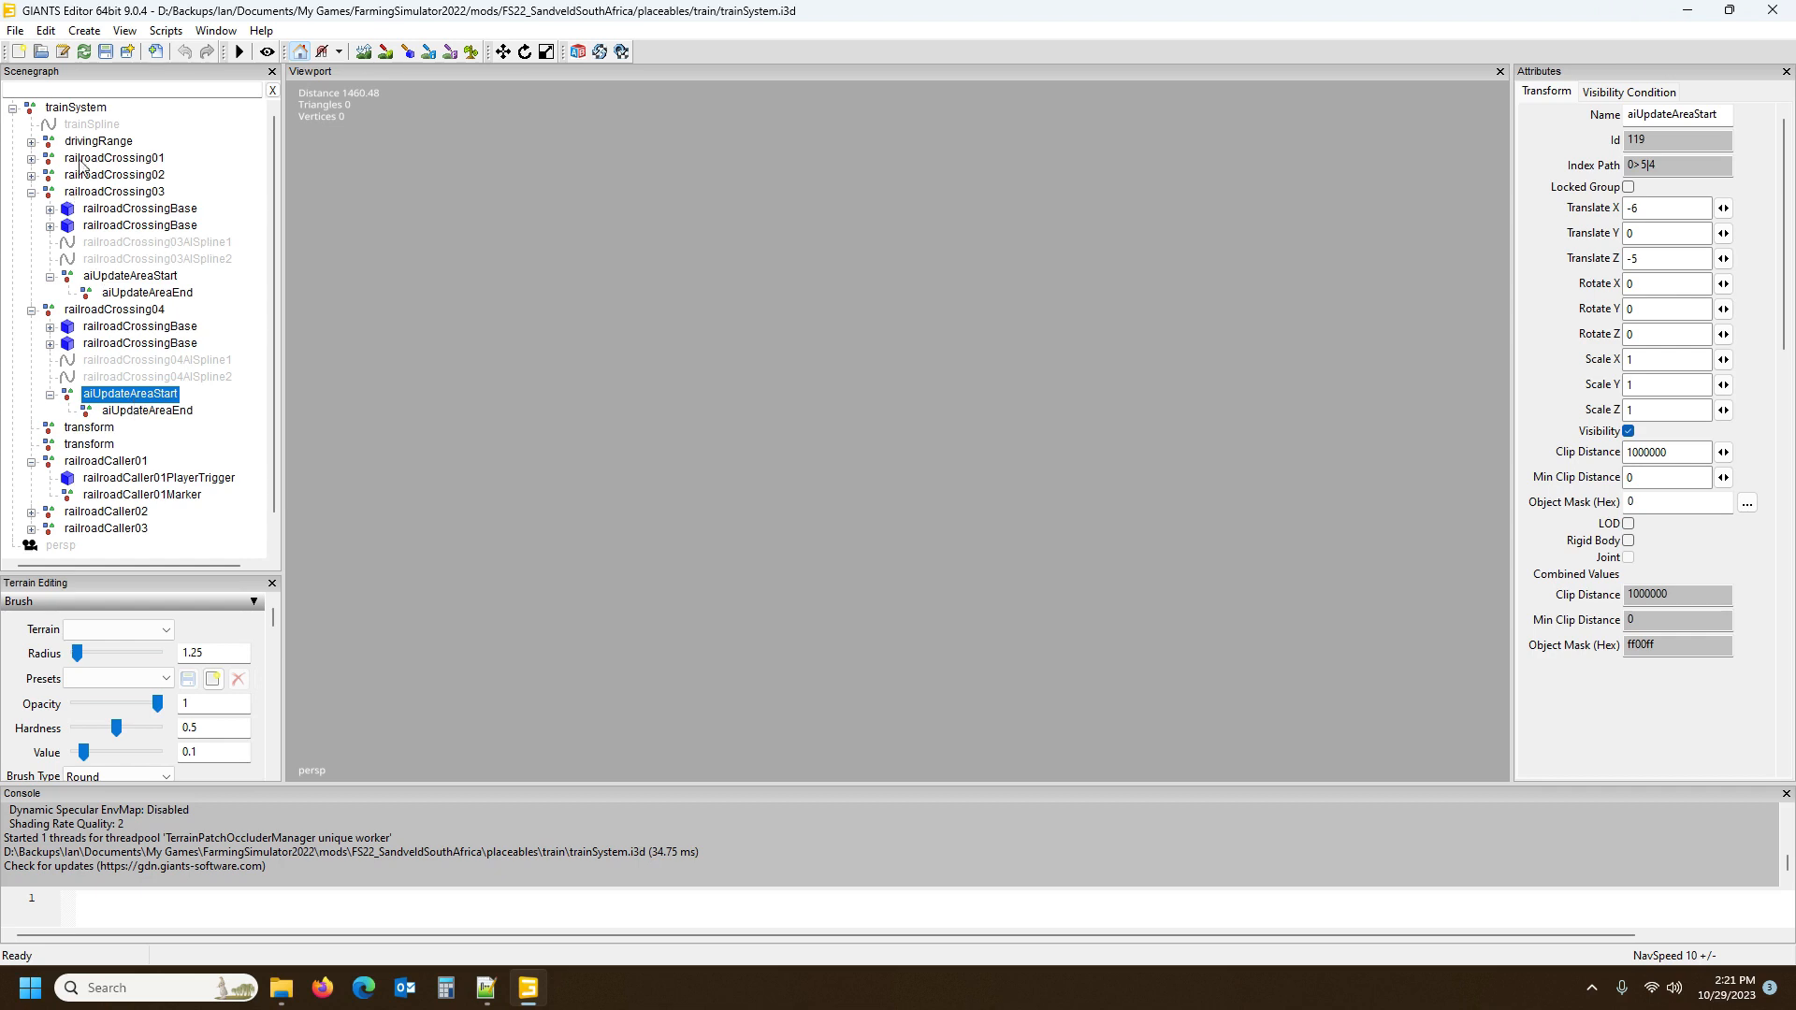
scroll(131, 408, "down", 1)
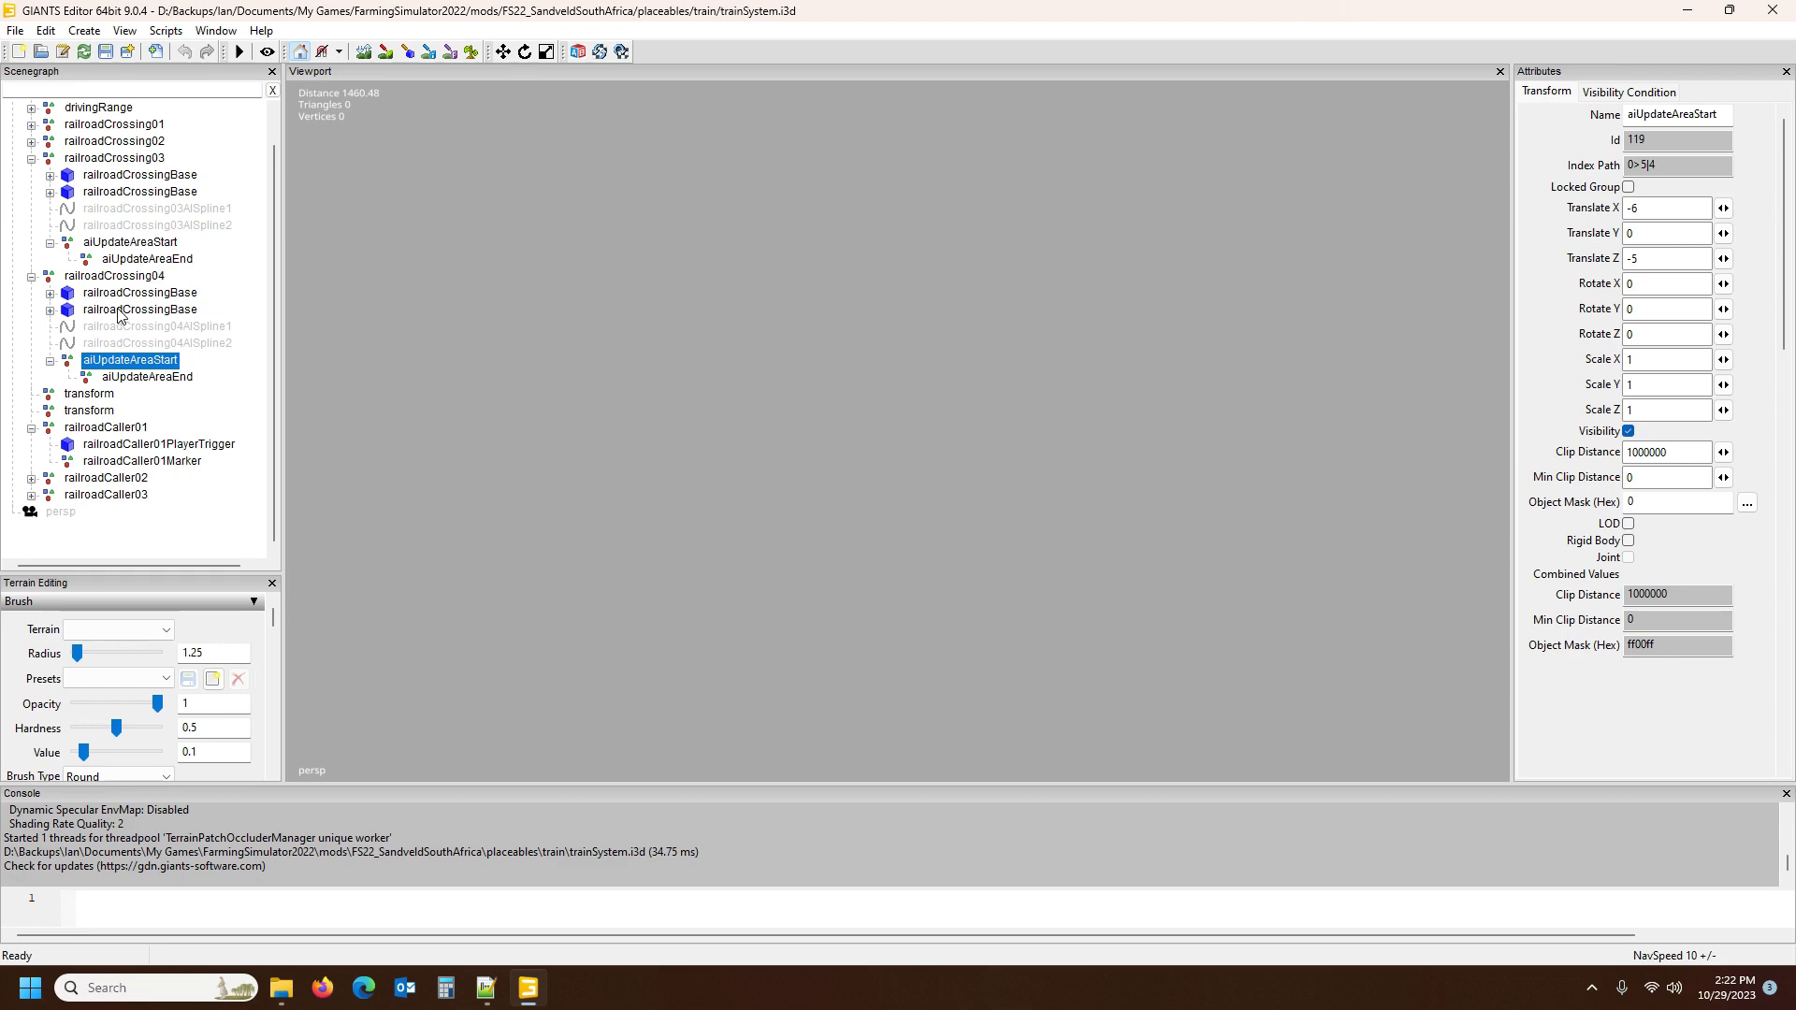
Delete the updateArea line with startNode 0>7|4 and endNode 0>7|4|0 from the AI section of trainSystem.xml
left_click(485, 988)
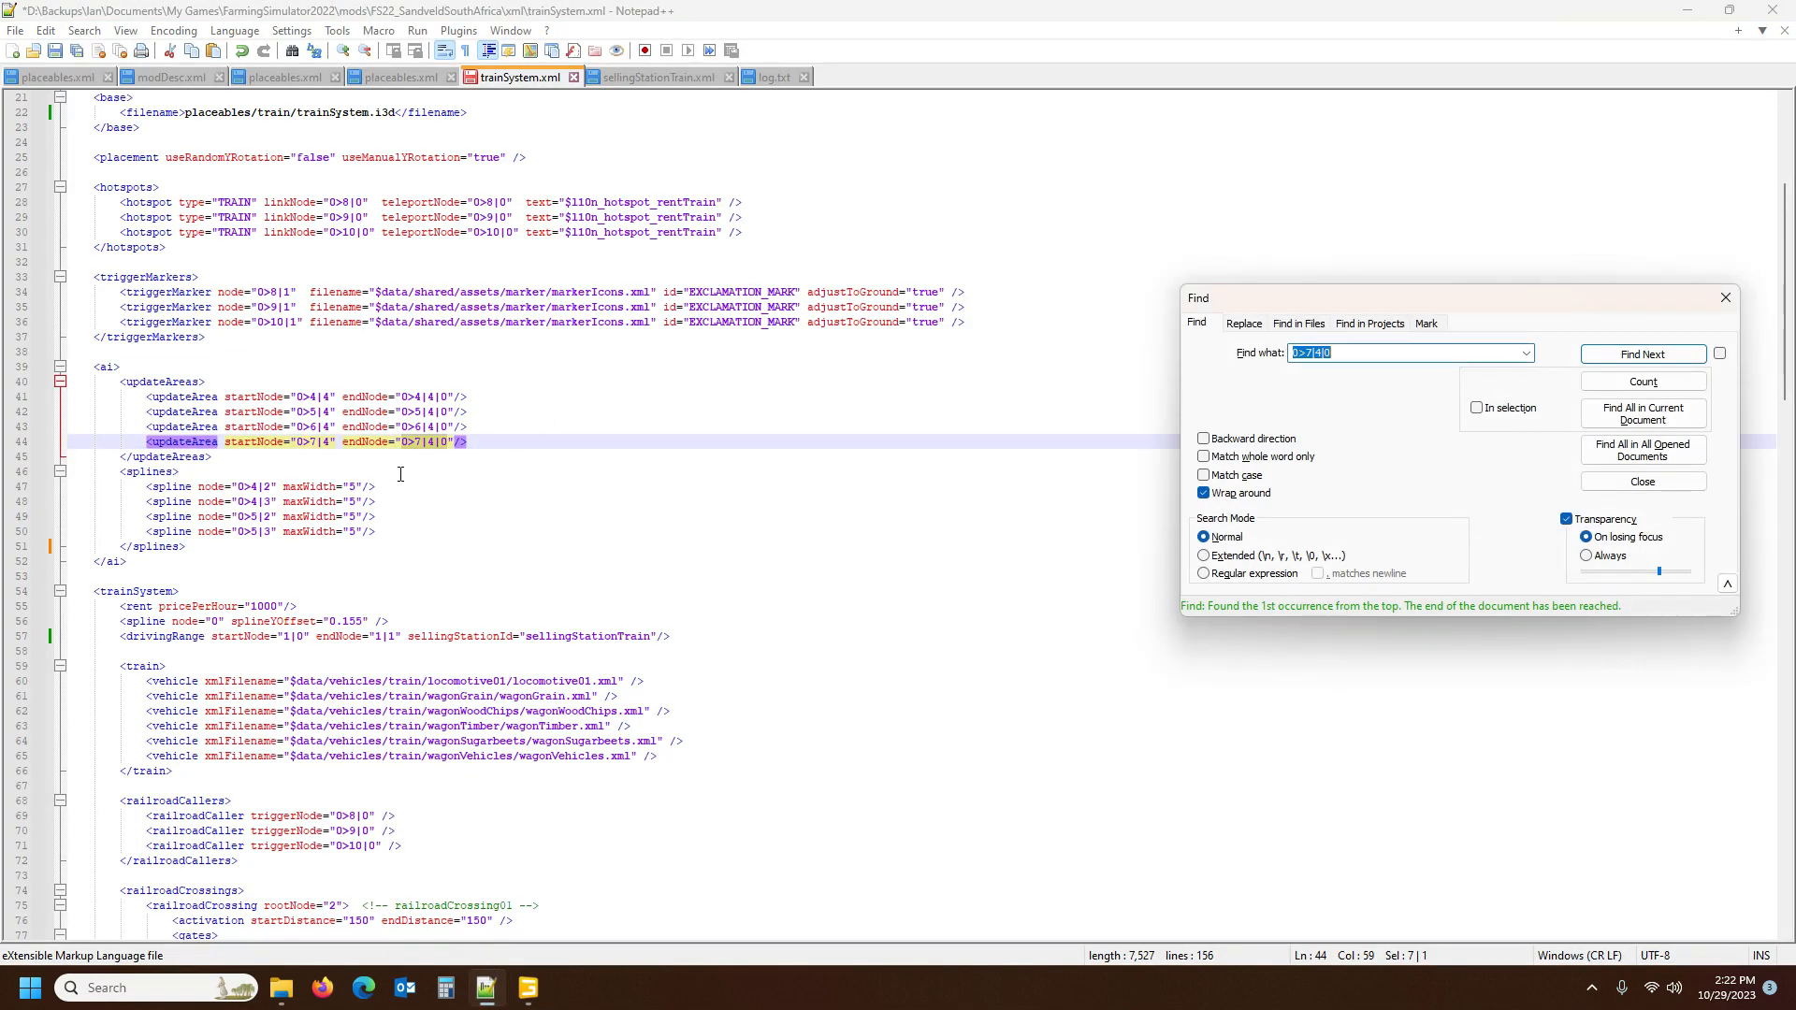
left_click(13, 443)
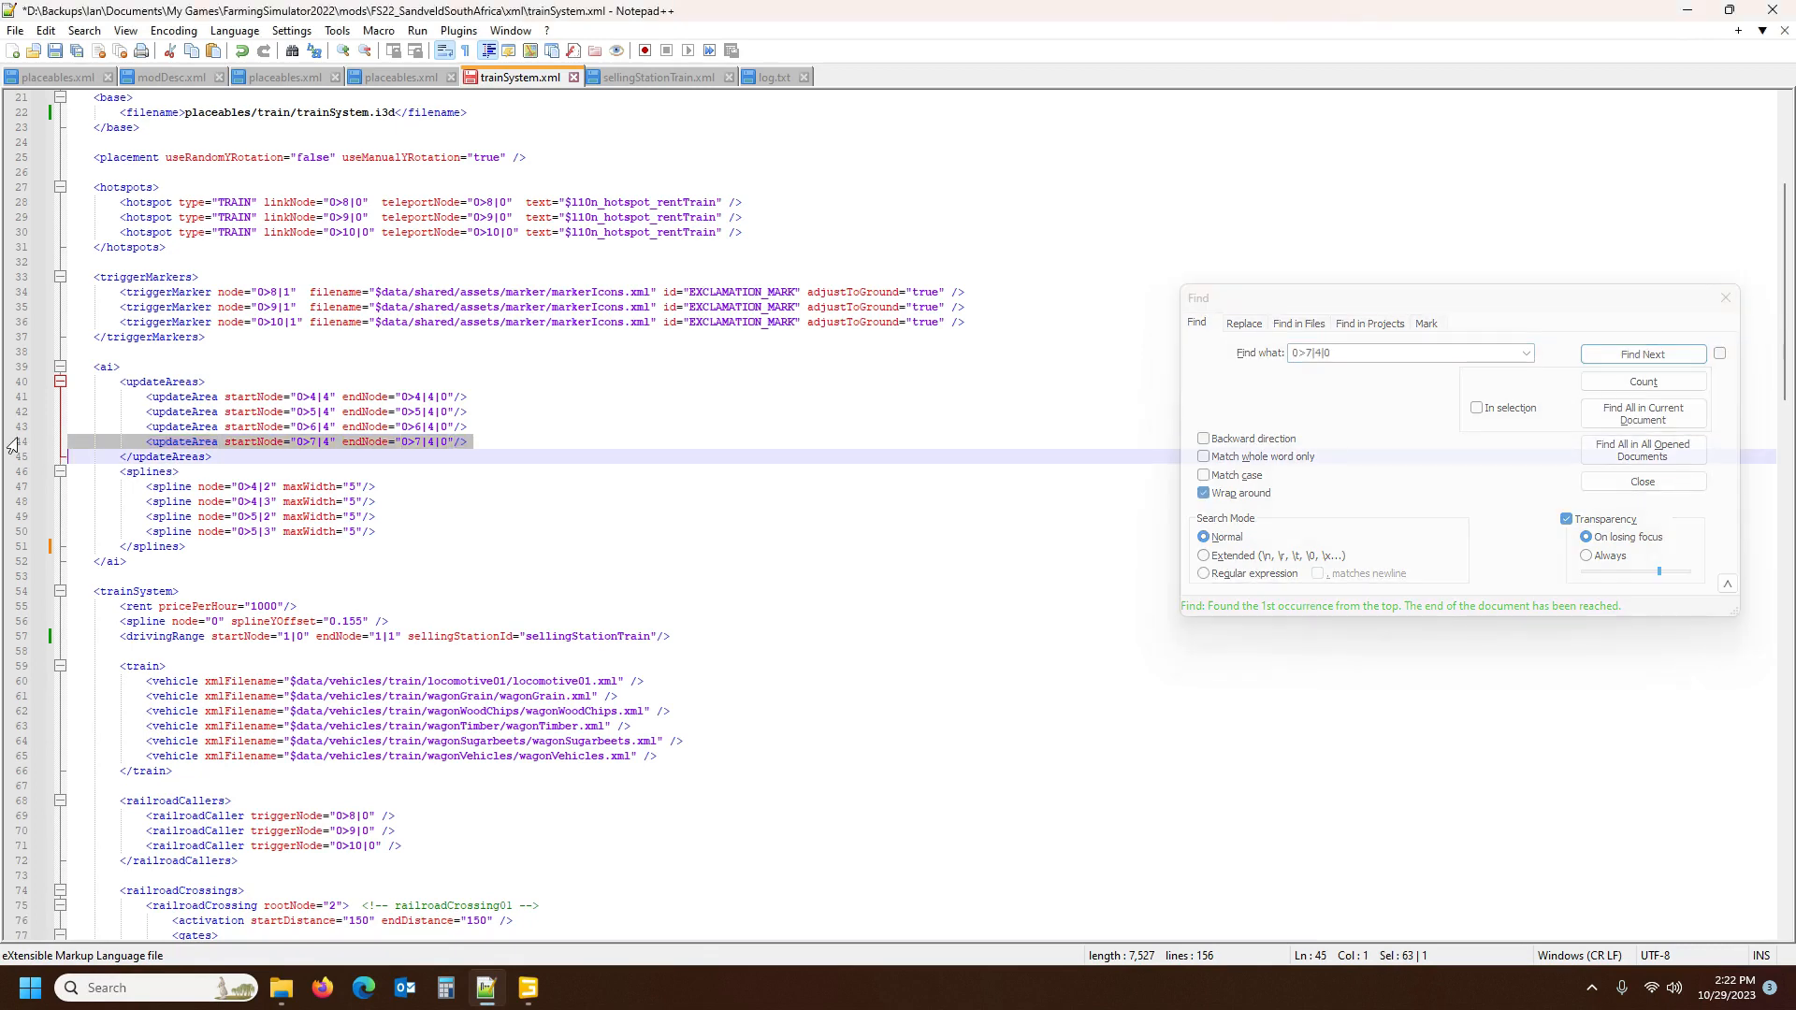
key("Delete")
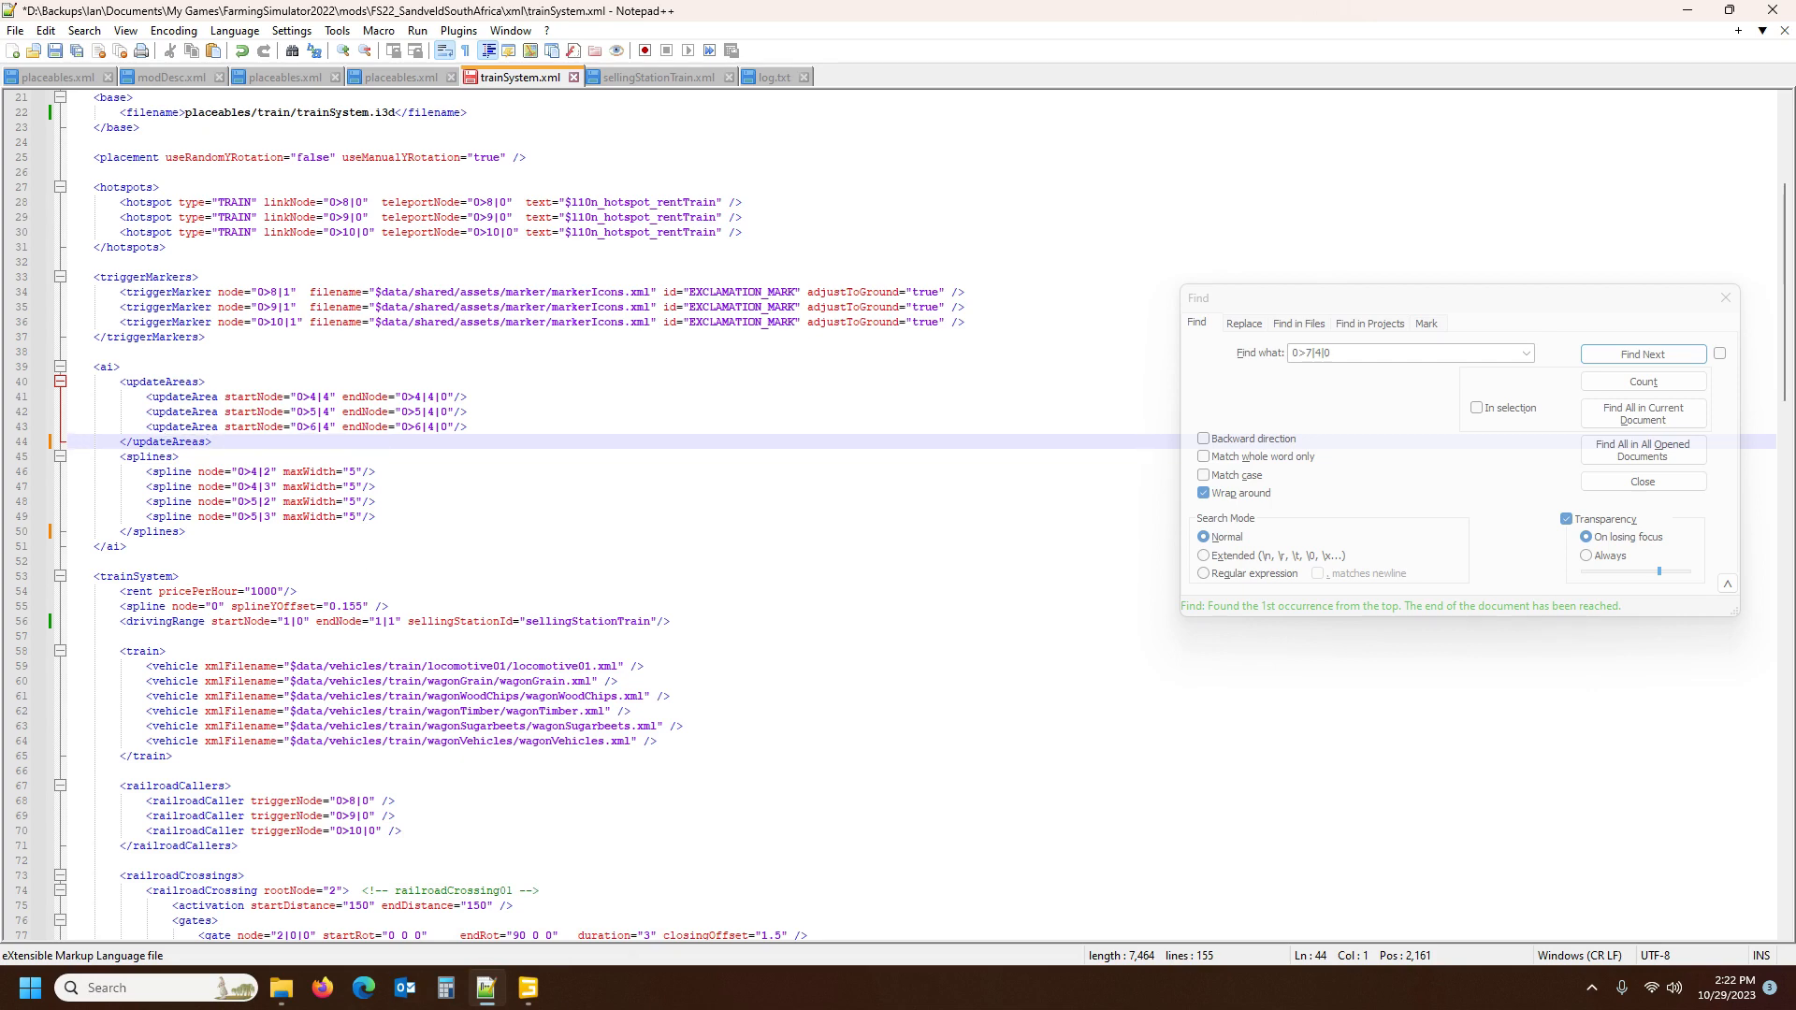
In GIANTS Editor, expand railroadCrossing04's second railroadCrossingBase and its railroadCrossingPost, and recheck the aiUpdateAreaStart index paths of crossings 03 and 04
left_click(529, 988)
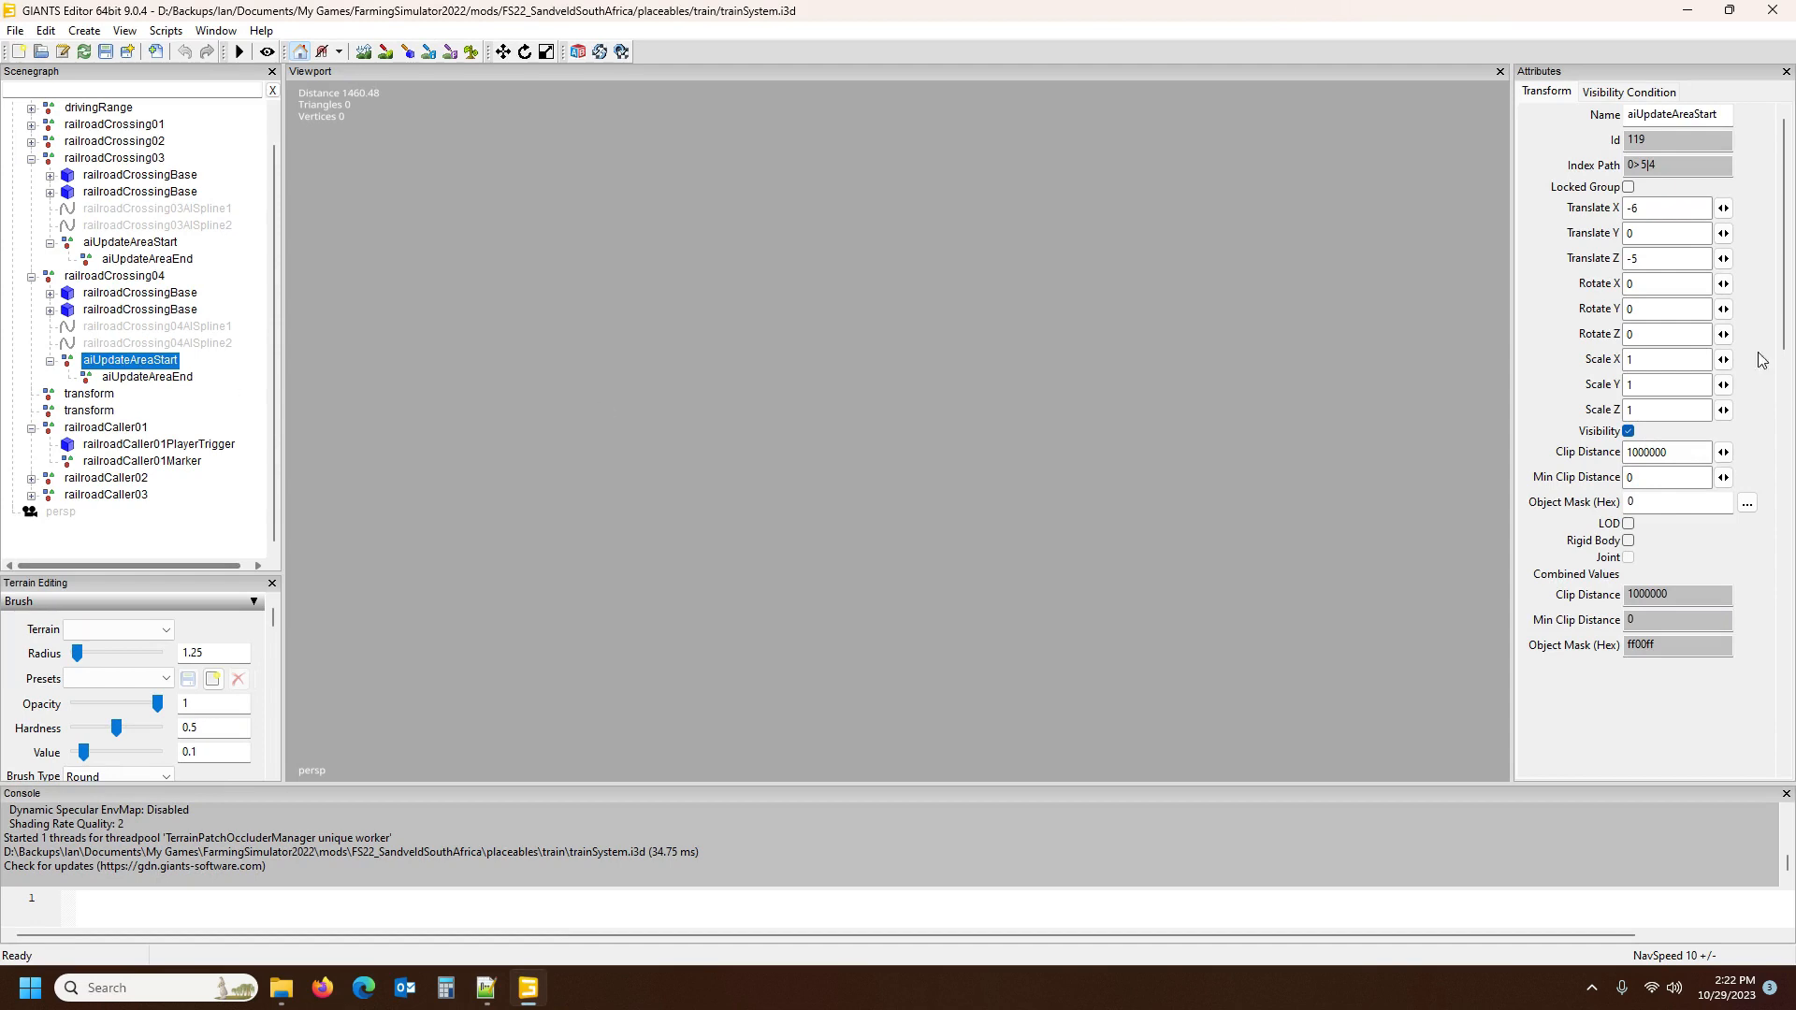
left_click(50, 310)
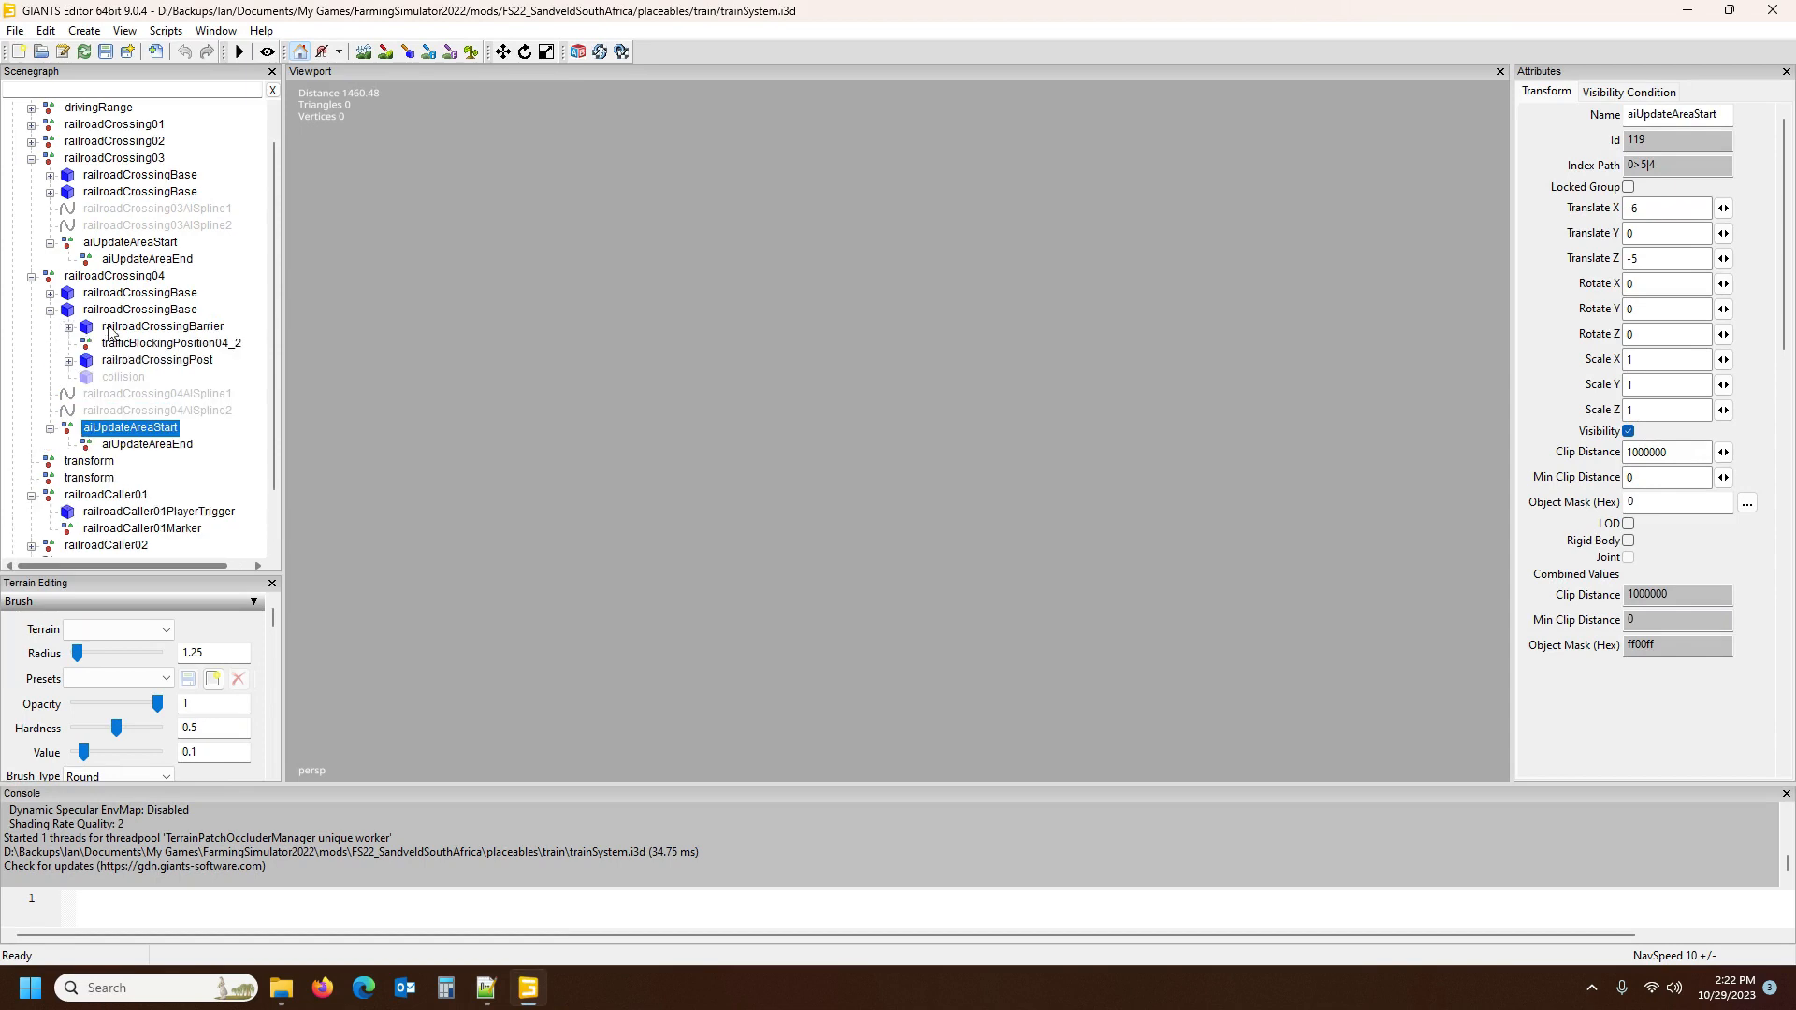
left_click(69, 360)
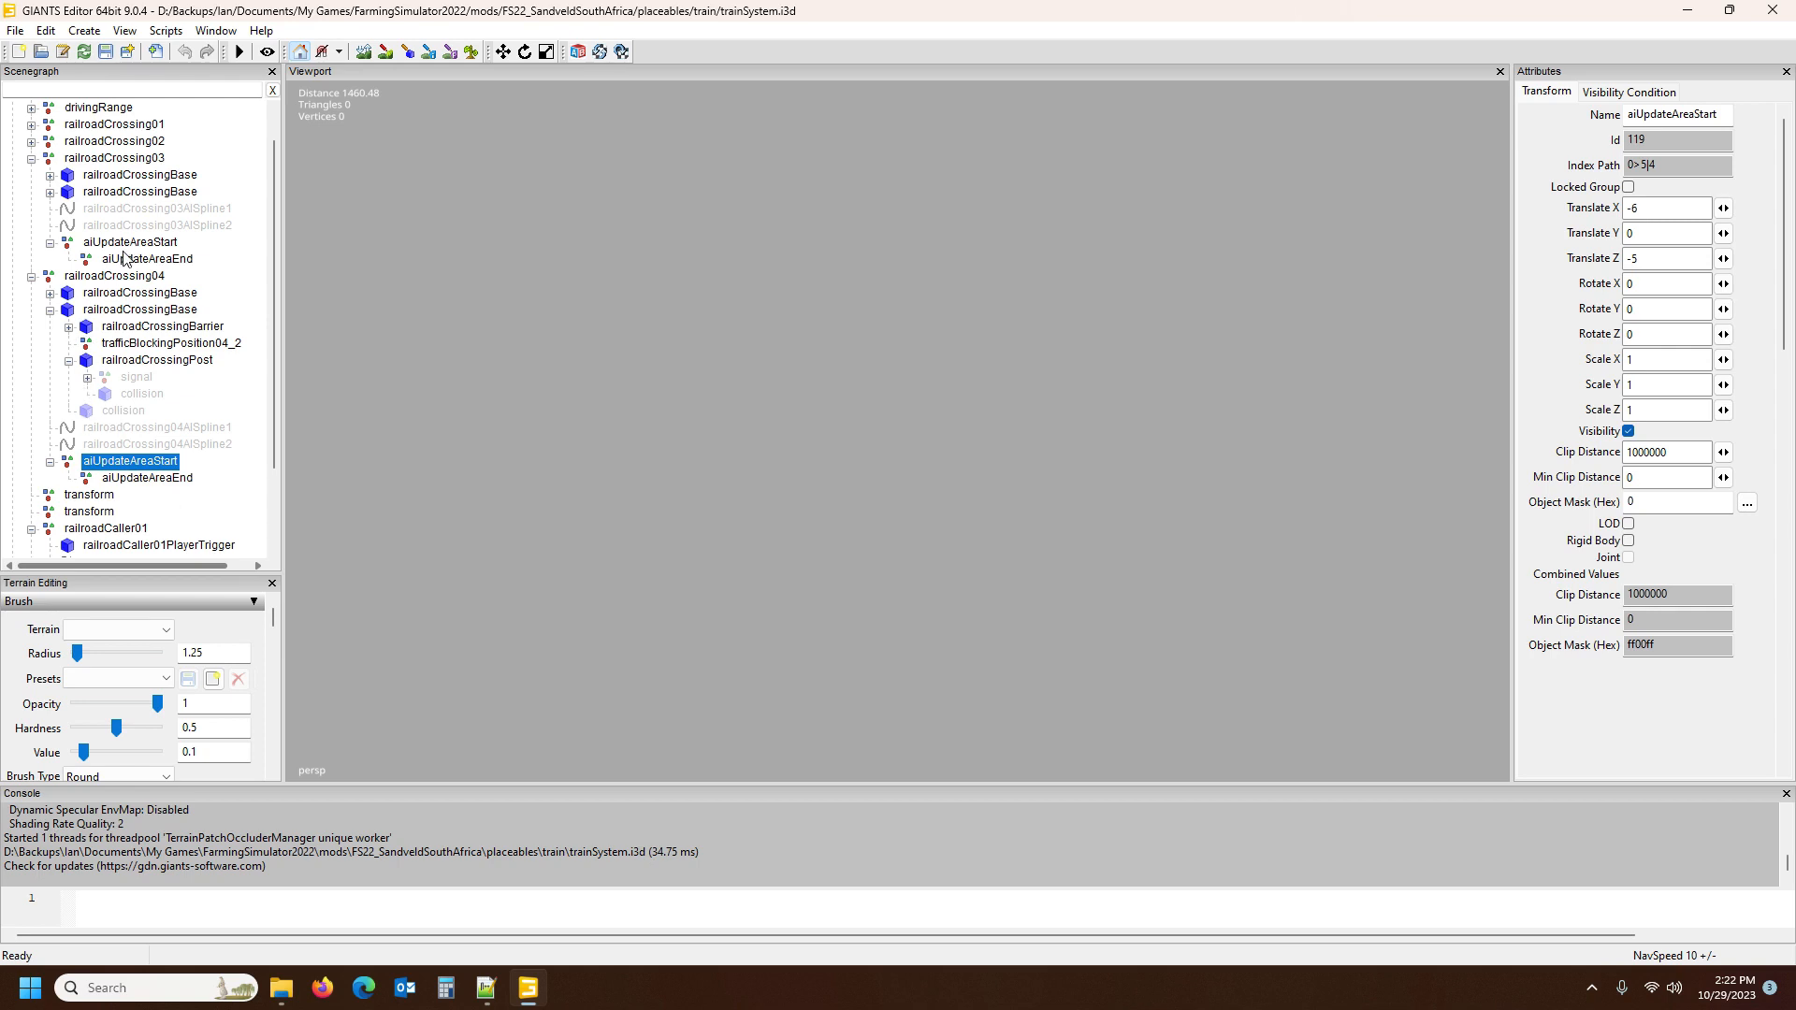
left_click(120, 245)
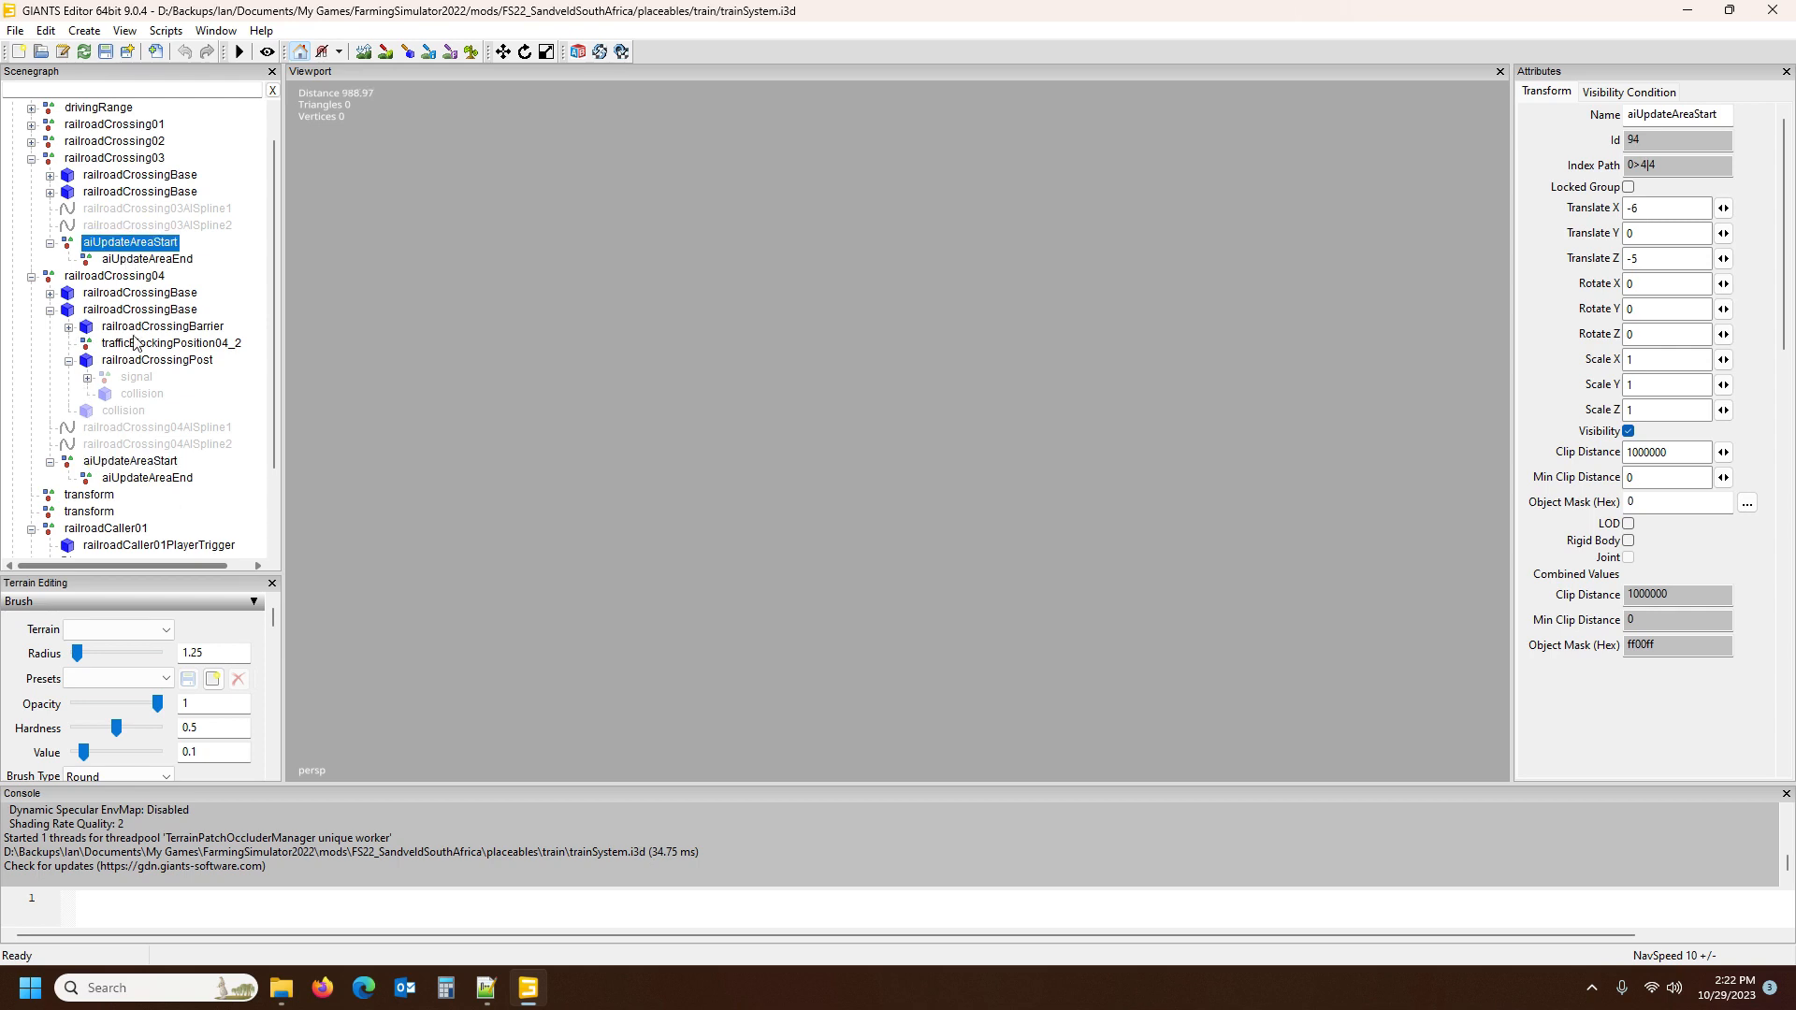
left_click(126, 461)
Delete the updateArea line with startNode 0>6|4 and endNode 0>6|4|0 from trainSystem.xml in Notepad++
left_click(485, 988)
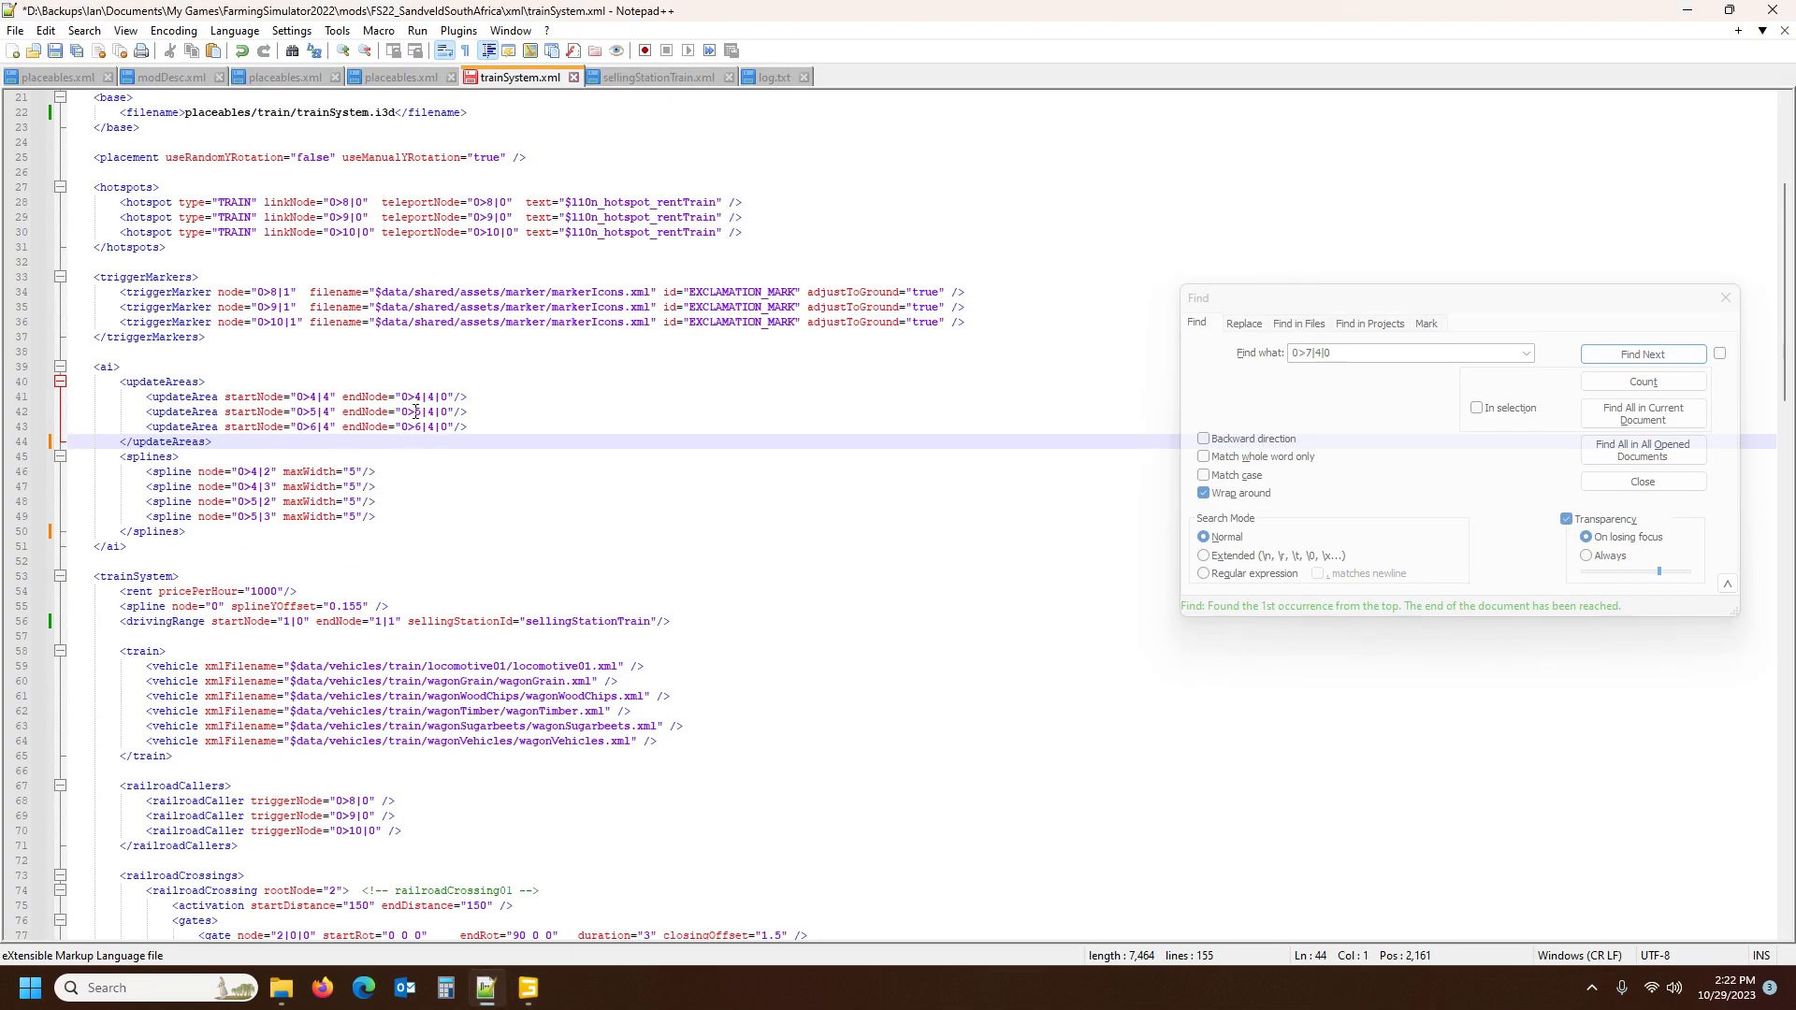
left_click(17, 426)
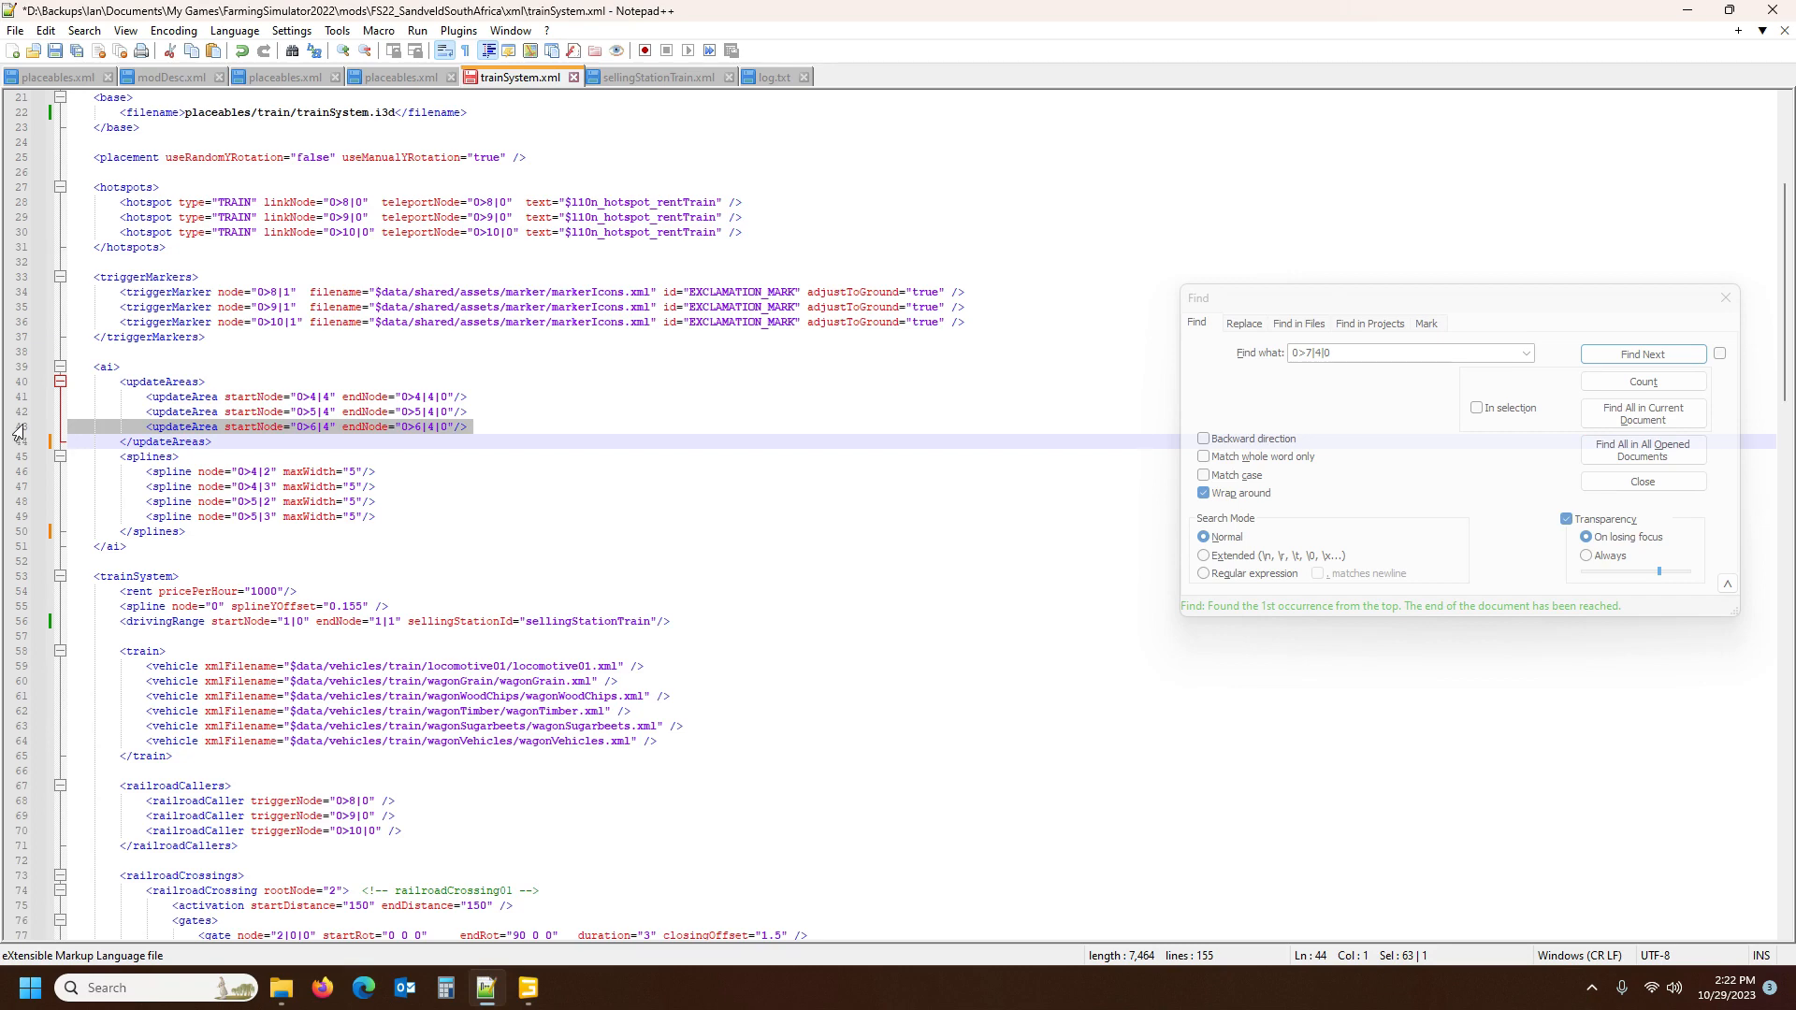
key("Delete")
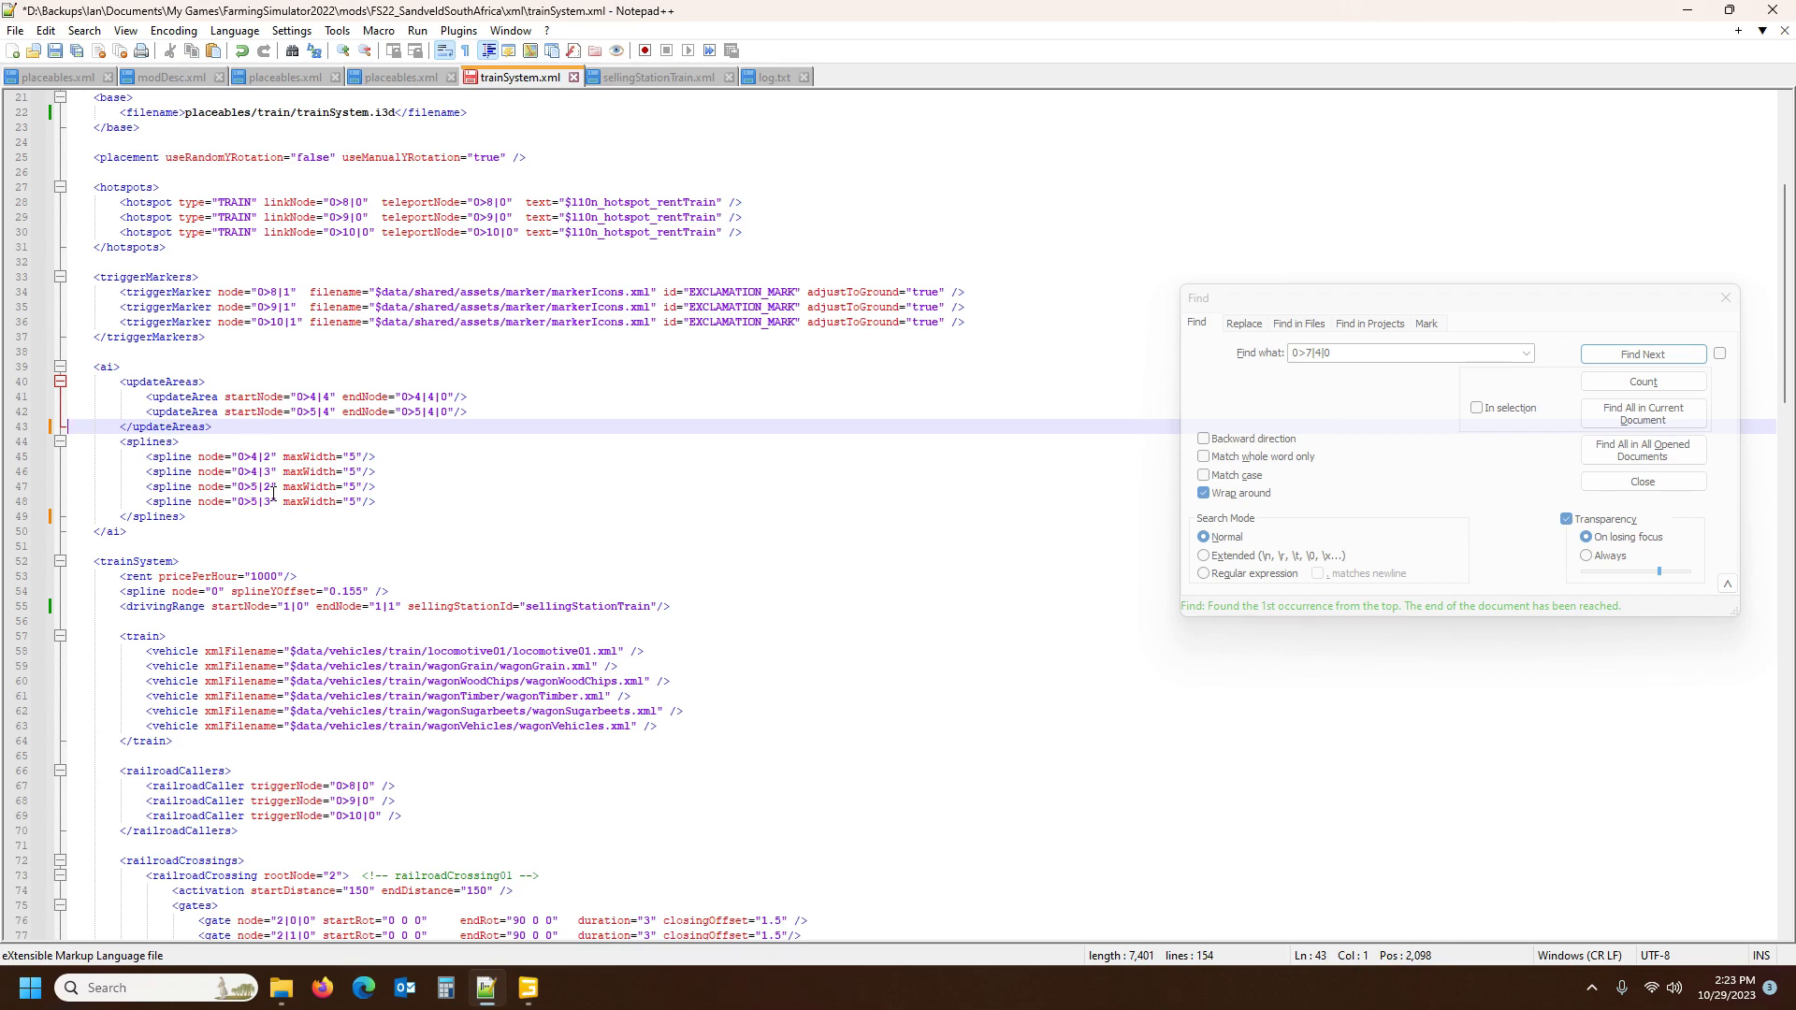
Look over the trainSystem.i3d scenegraph once more, save the file and close GIANTS Editor
left_click(528, 988)
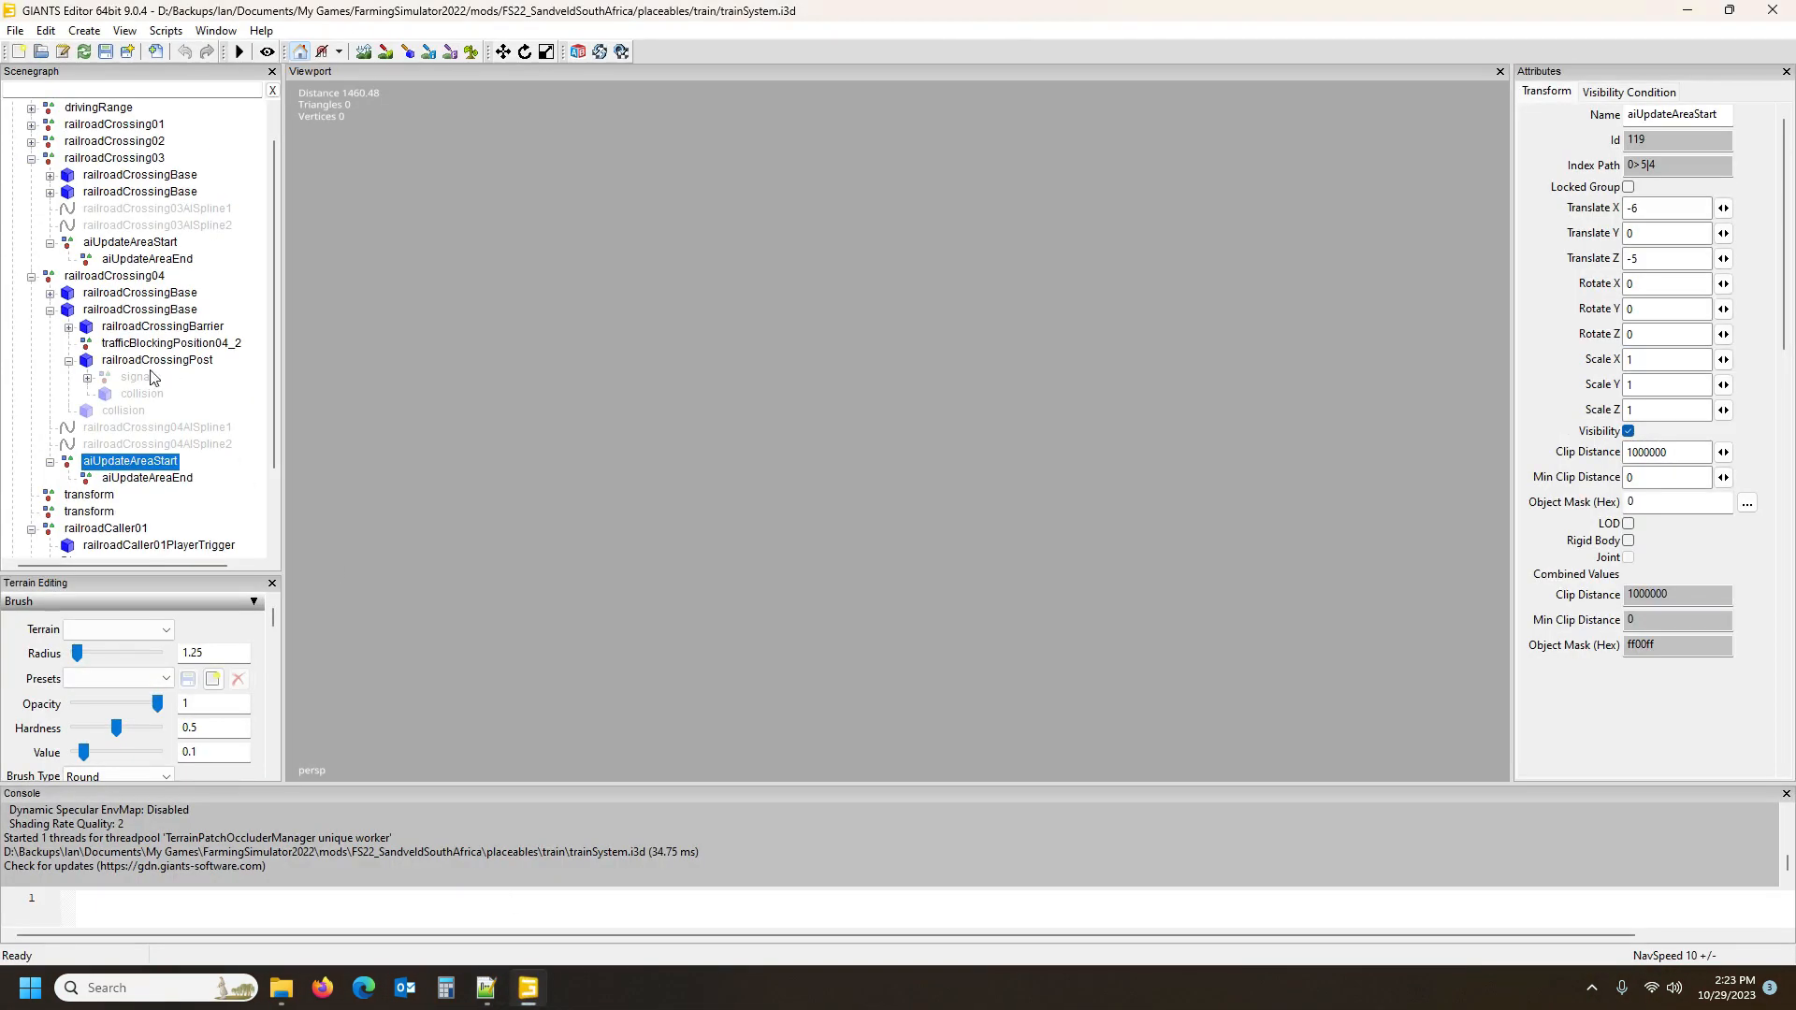
scroll(187, 440, "down", 2)
scroll(187, 439, "down", 4)
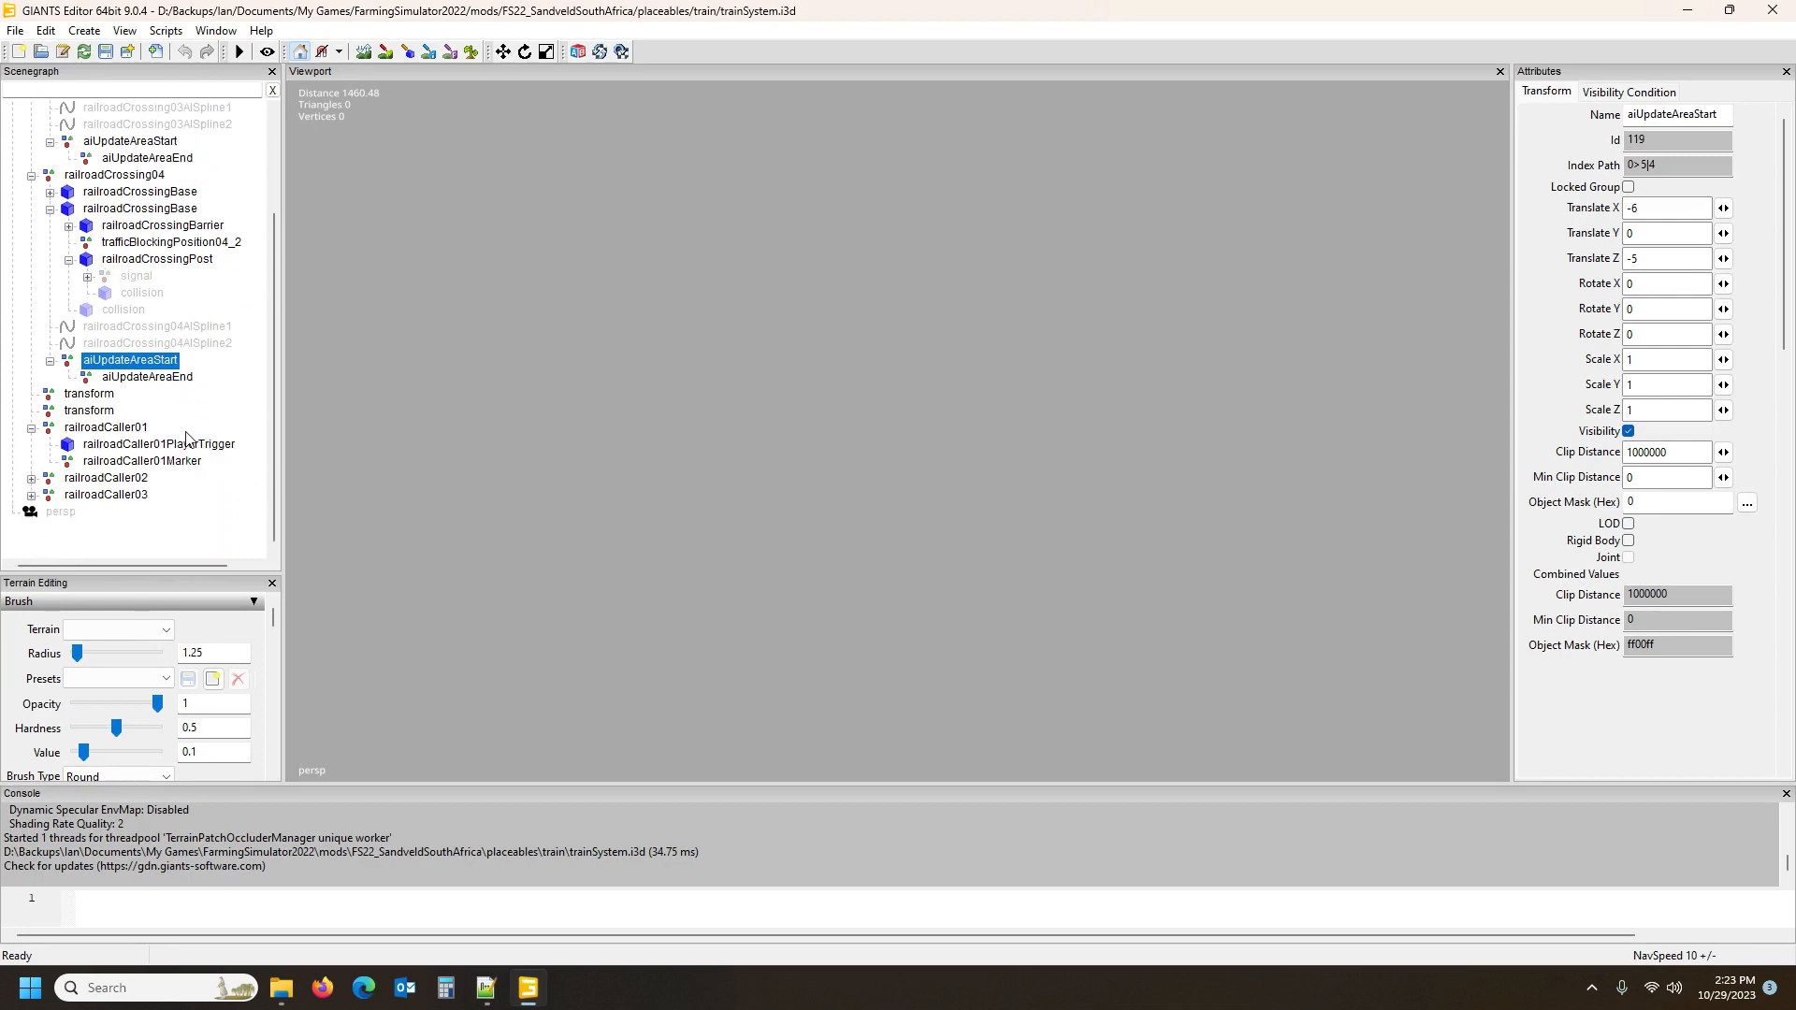
scroll(187, 440, "up", 1)
scroll(185, 439, "up", 3)
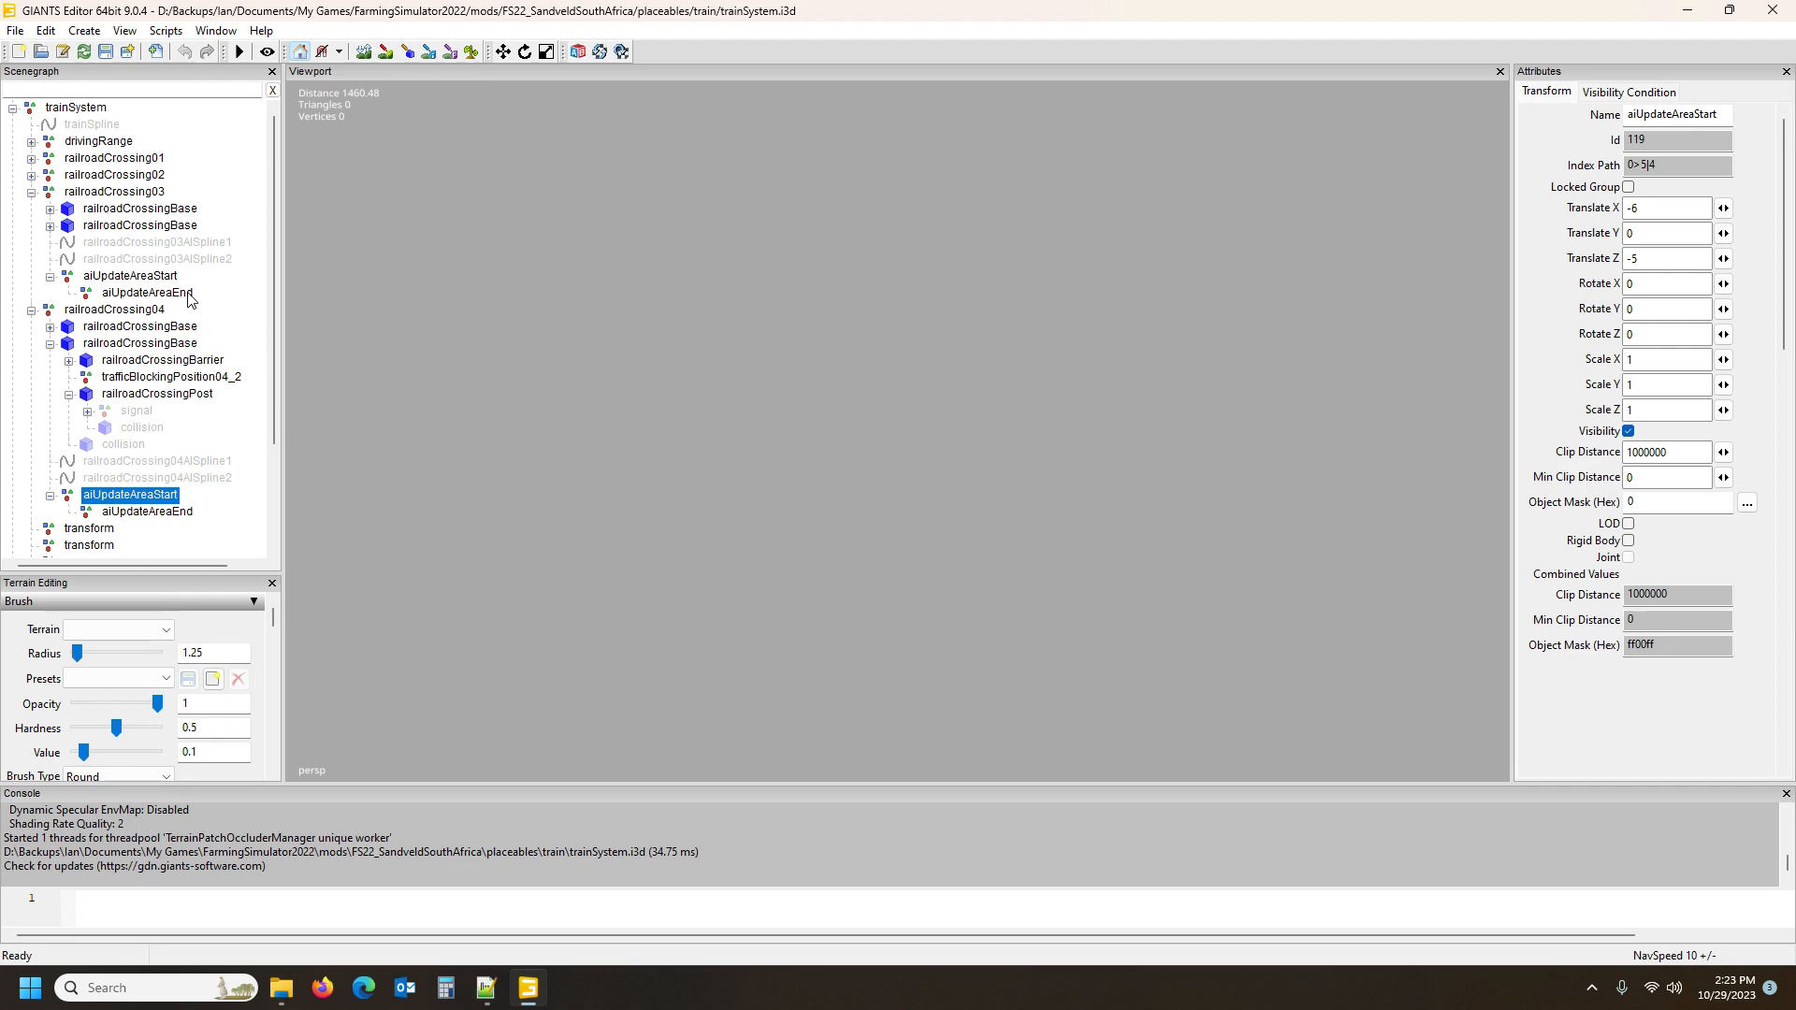
left_click(106, 52)
left_click(1777, 9)
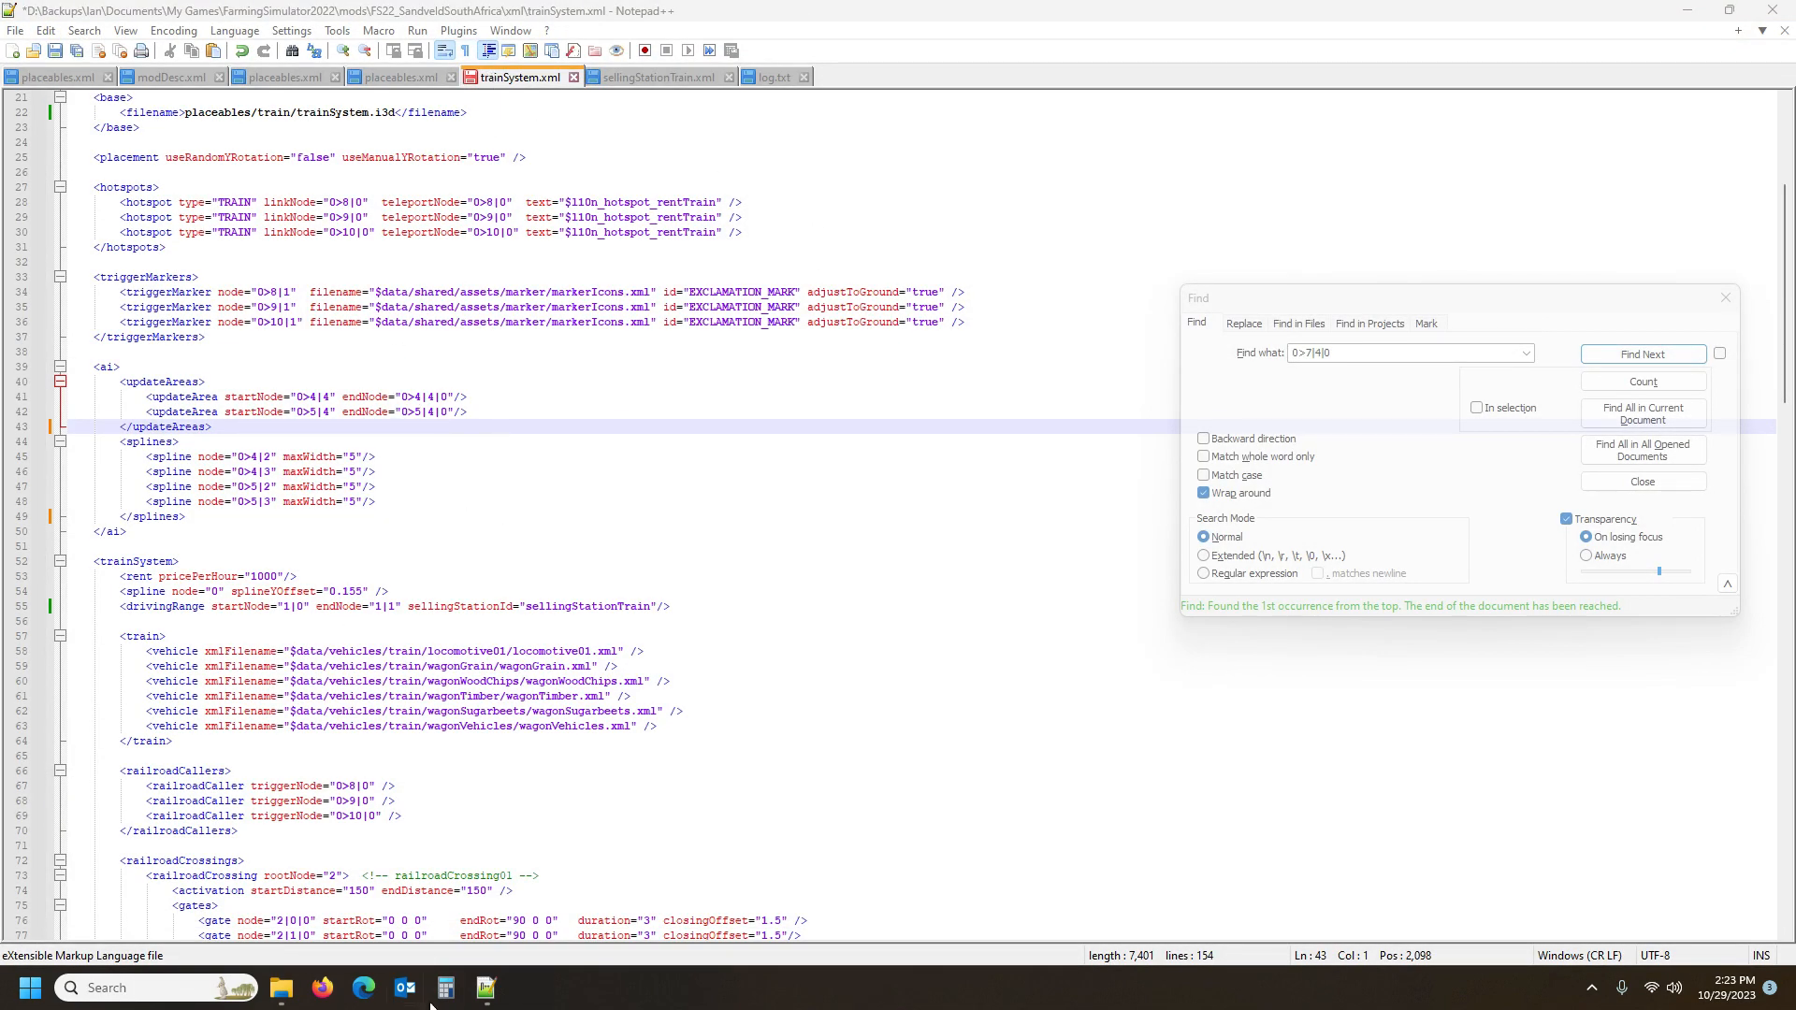
Copy the spline node index 0>5|3 from trainSystem.xml and search log.txt for it
left_click(486, 987)
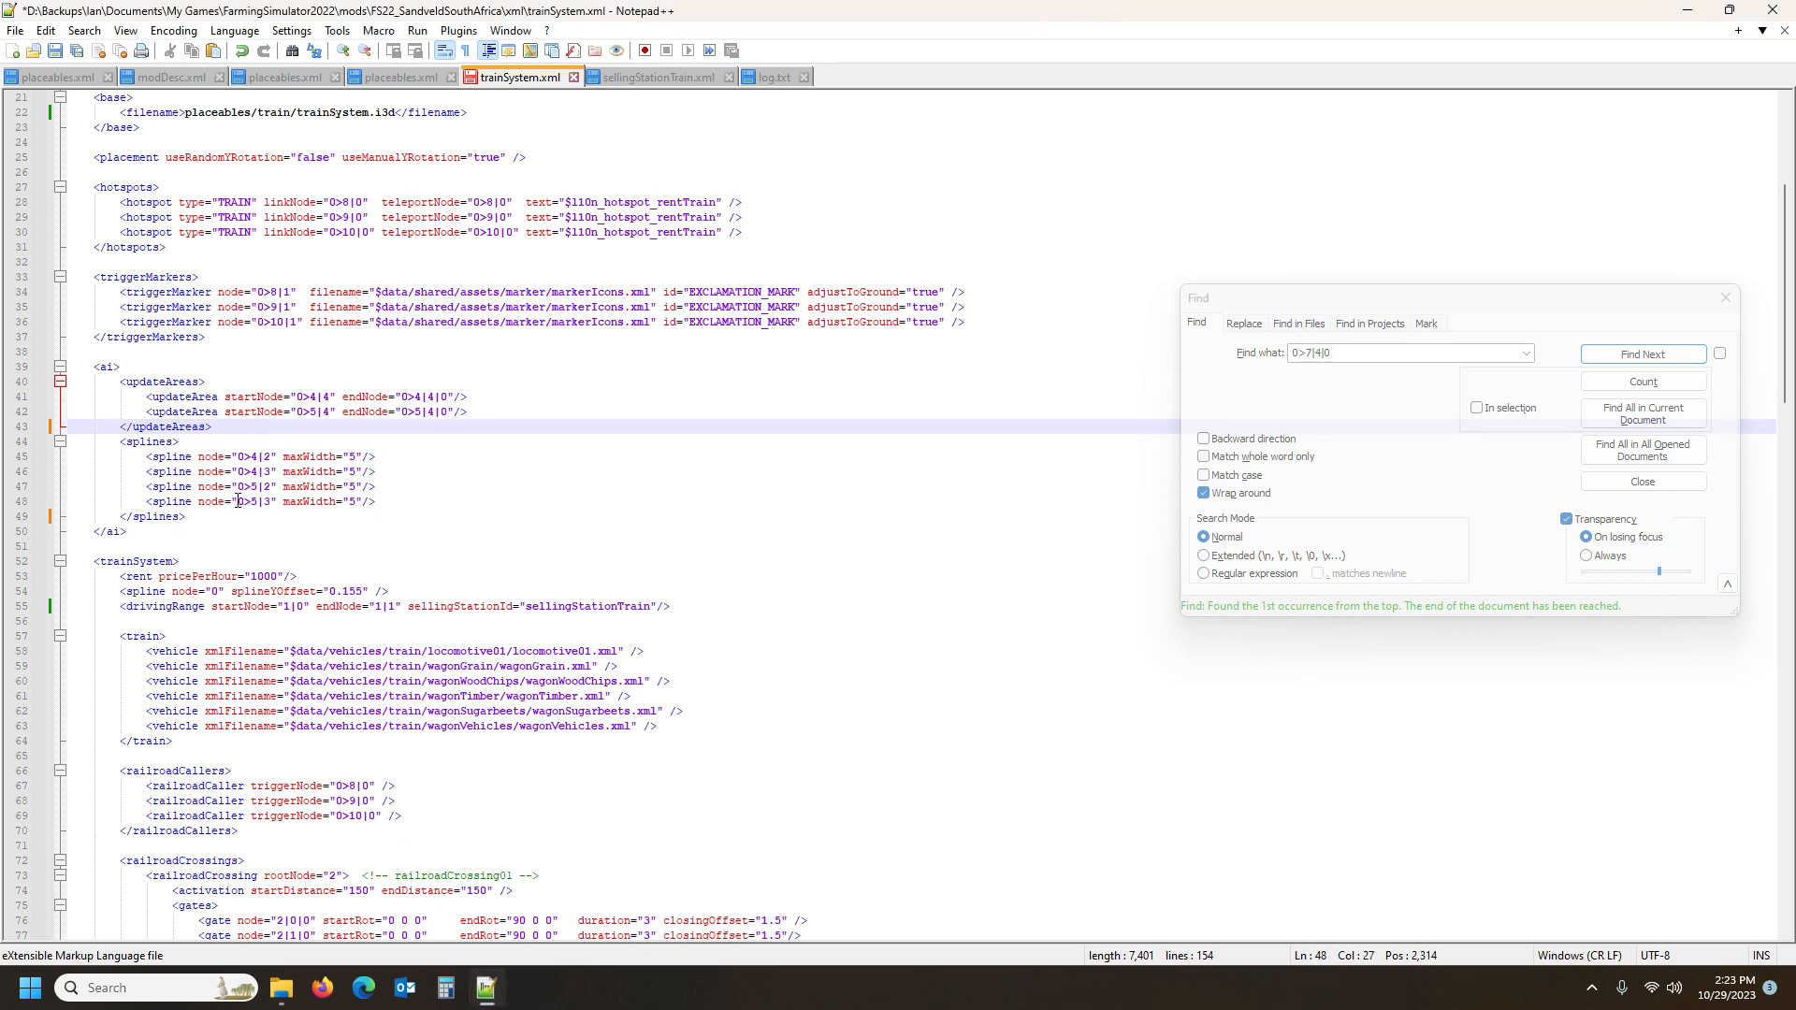
left_click_drag(237, 501, 272, 503)
key("ctrl+c")
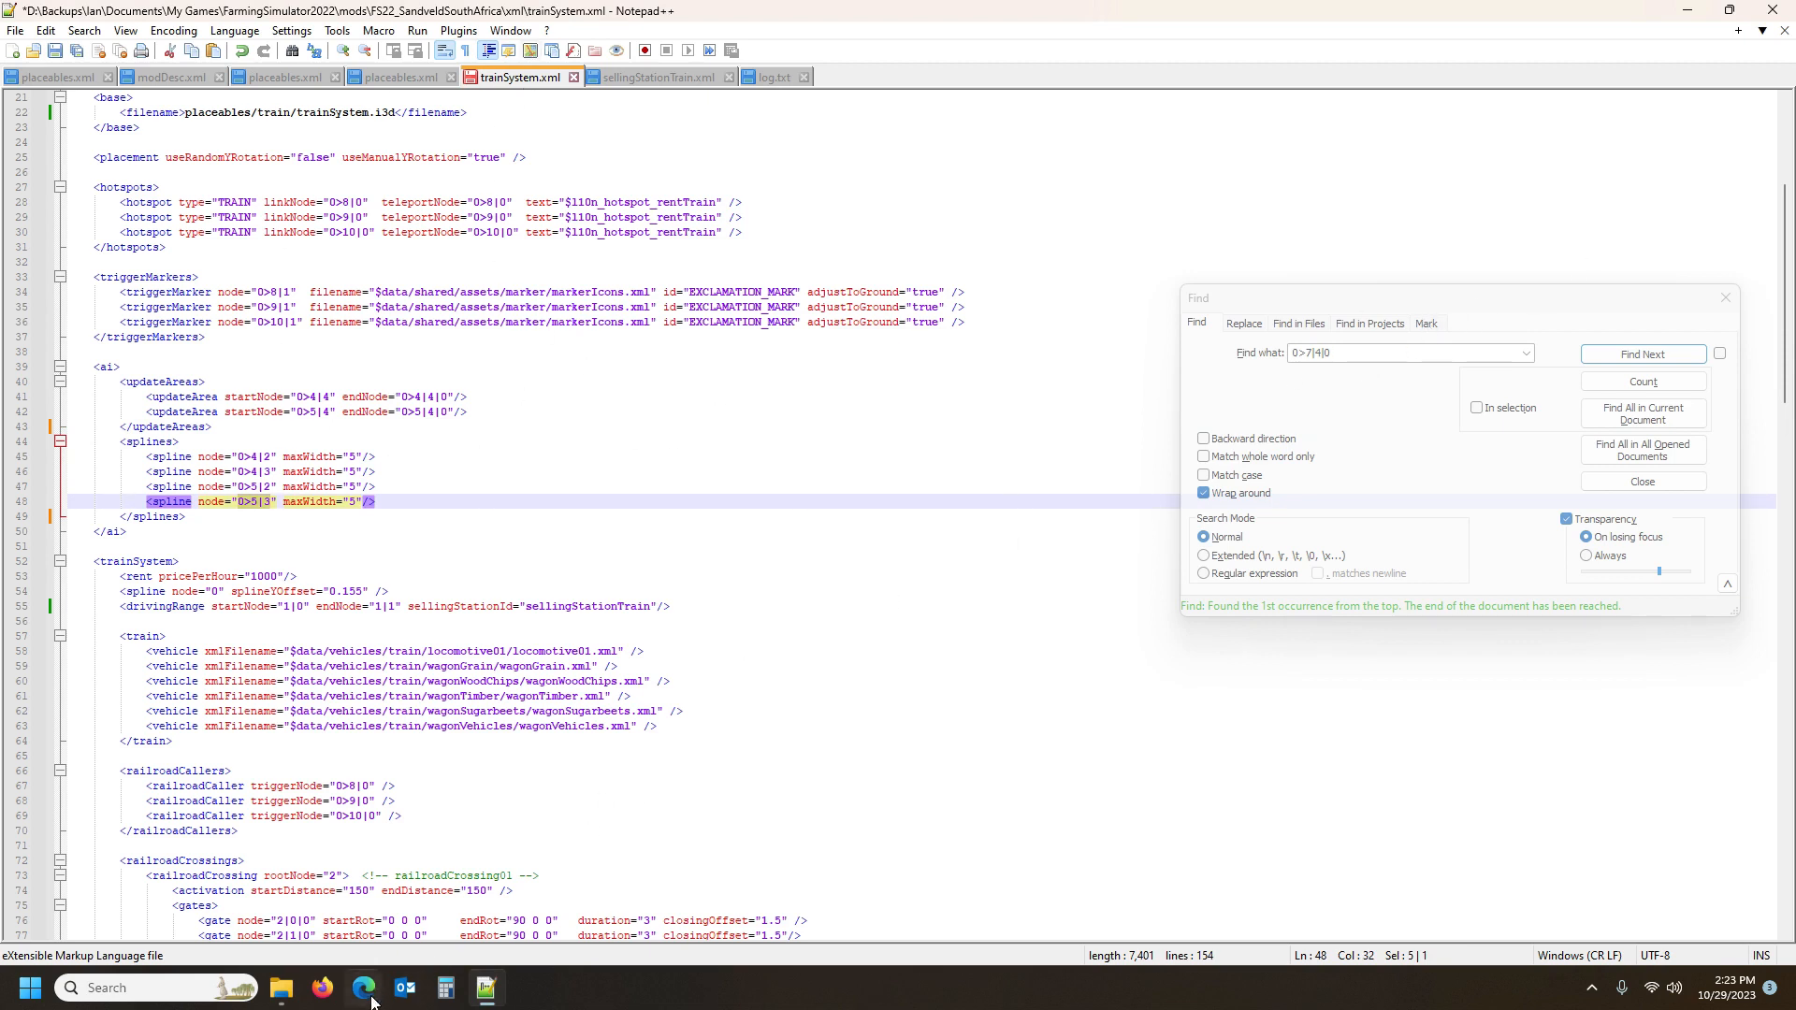
left_click(765, 77)
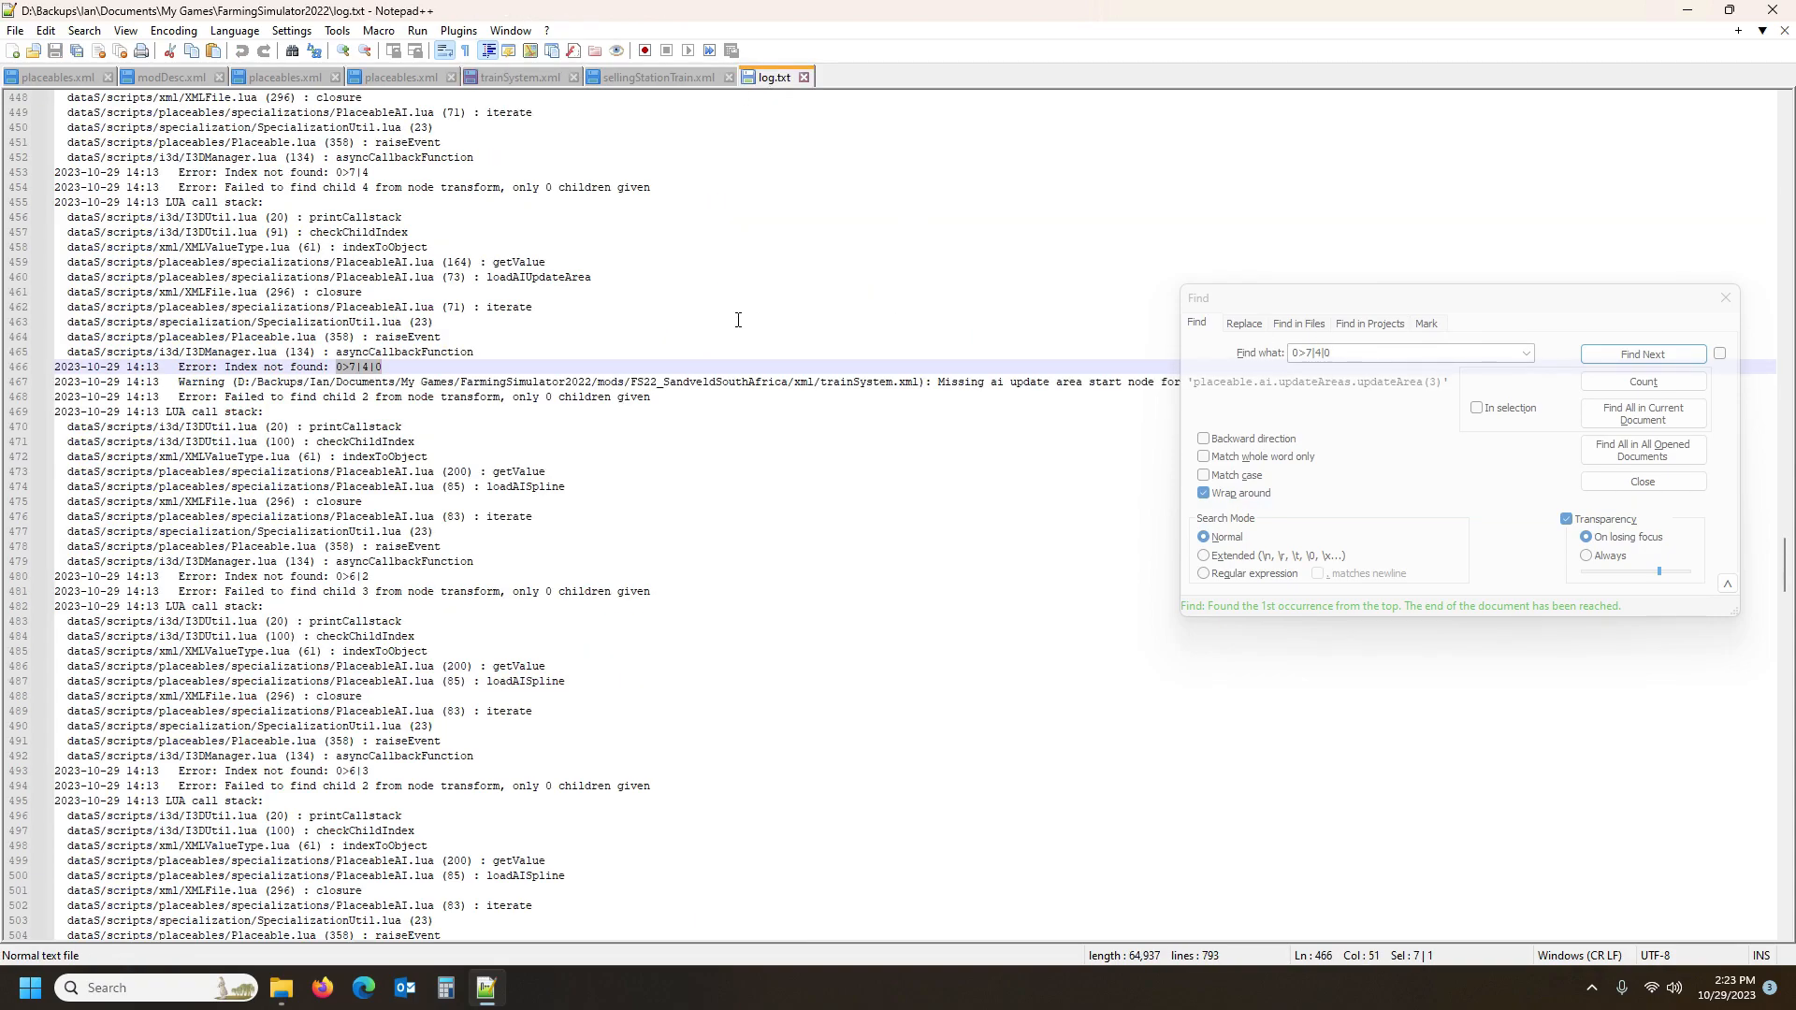
scroll(522, 221, "up", 20)
left_click(513, 202)
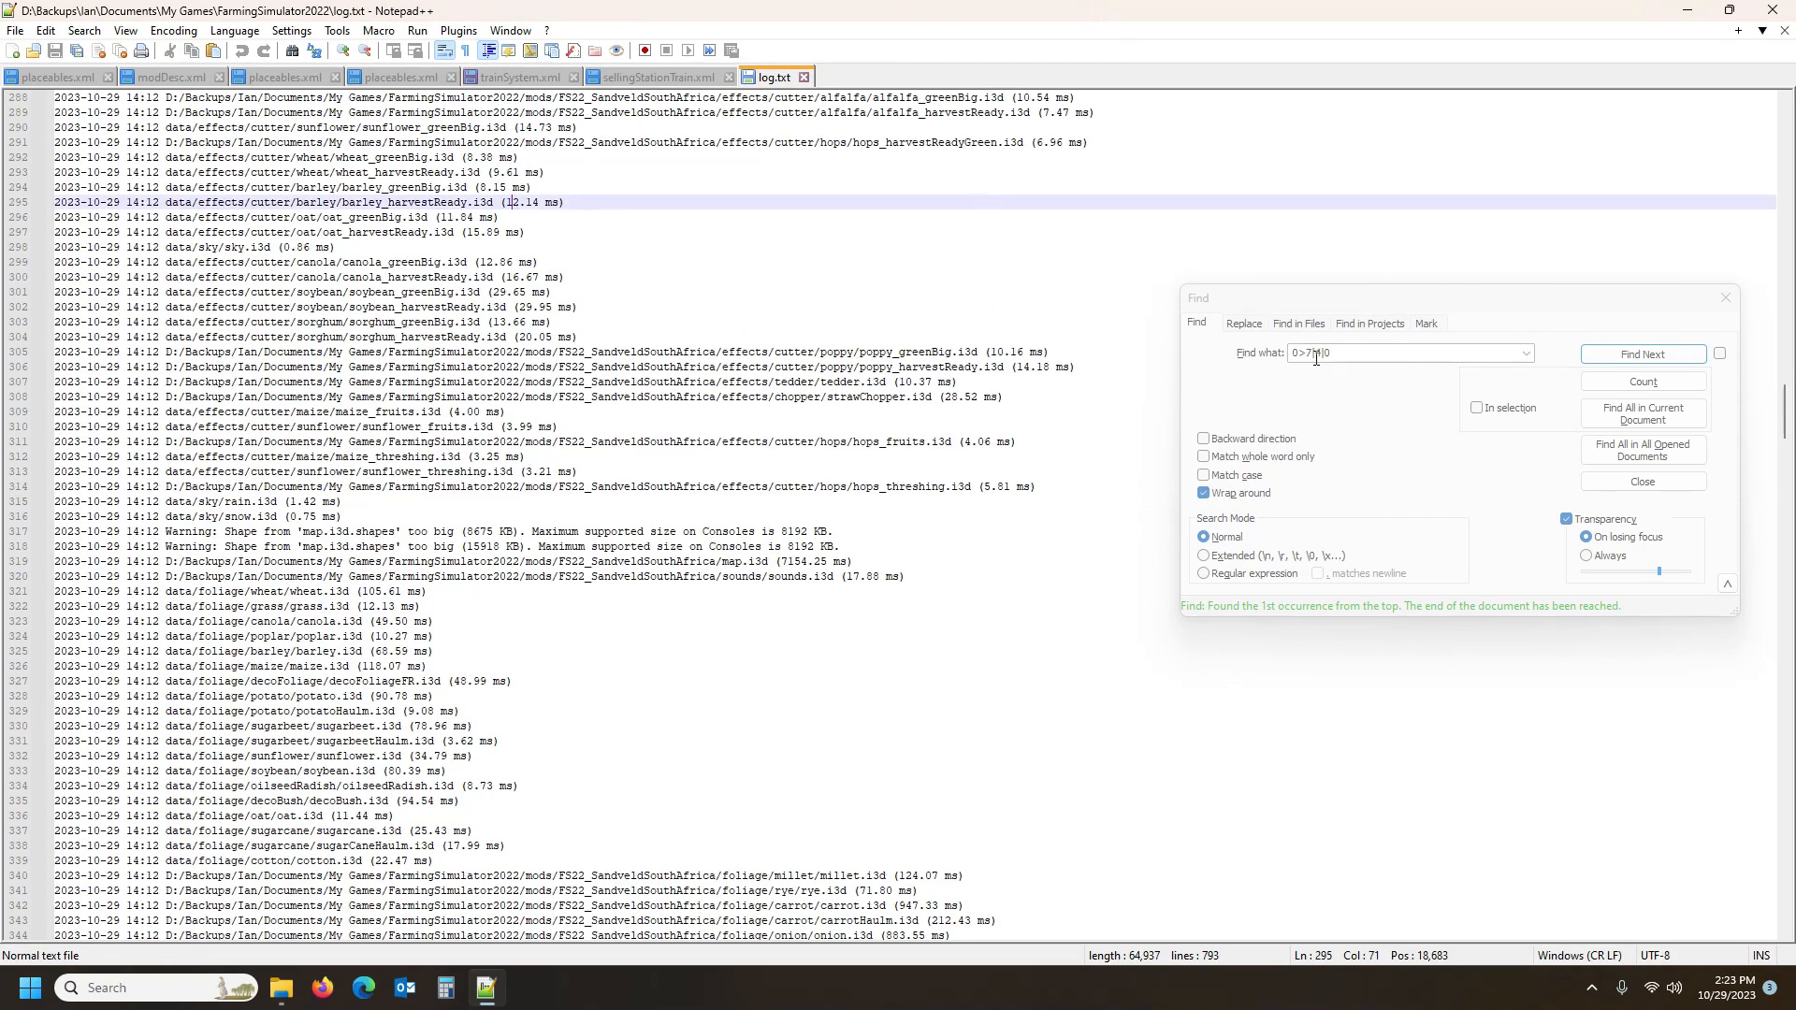
left_click_drag(1385, 349, 1220, 352)
key("ctrl+v")
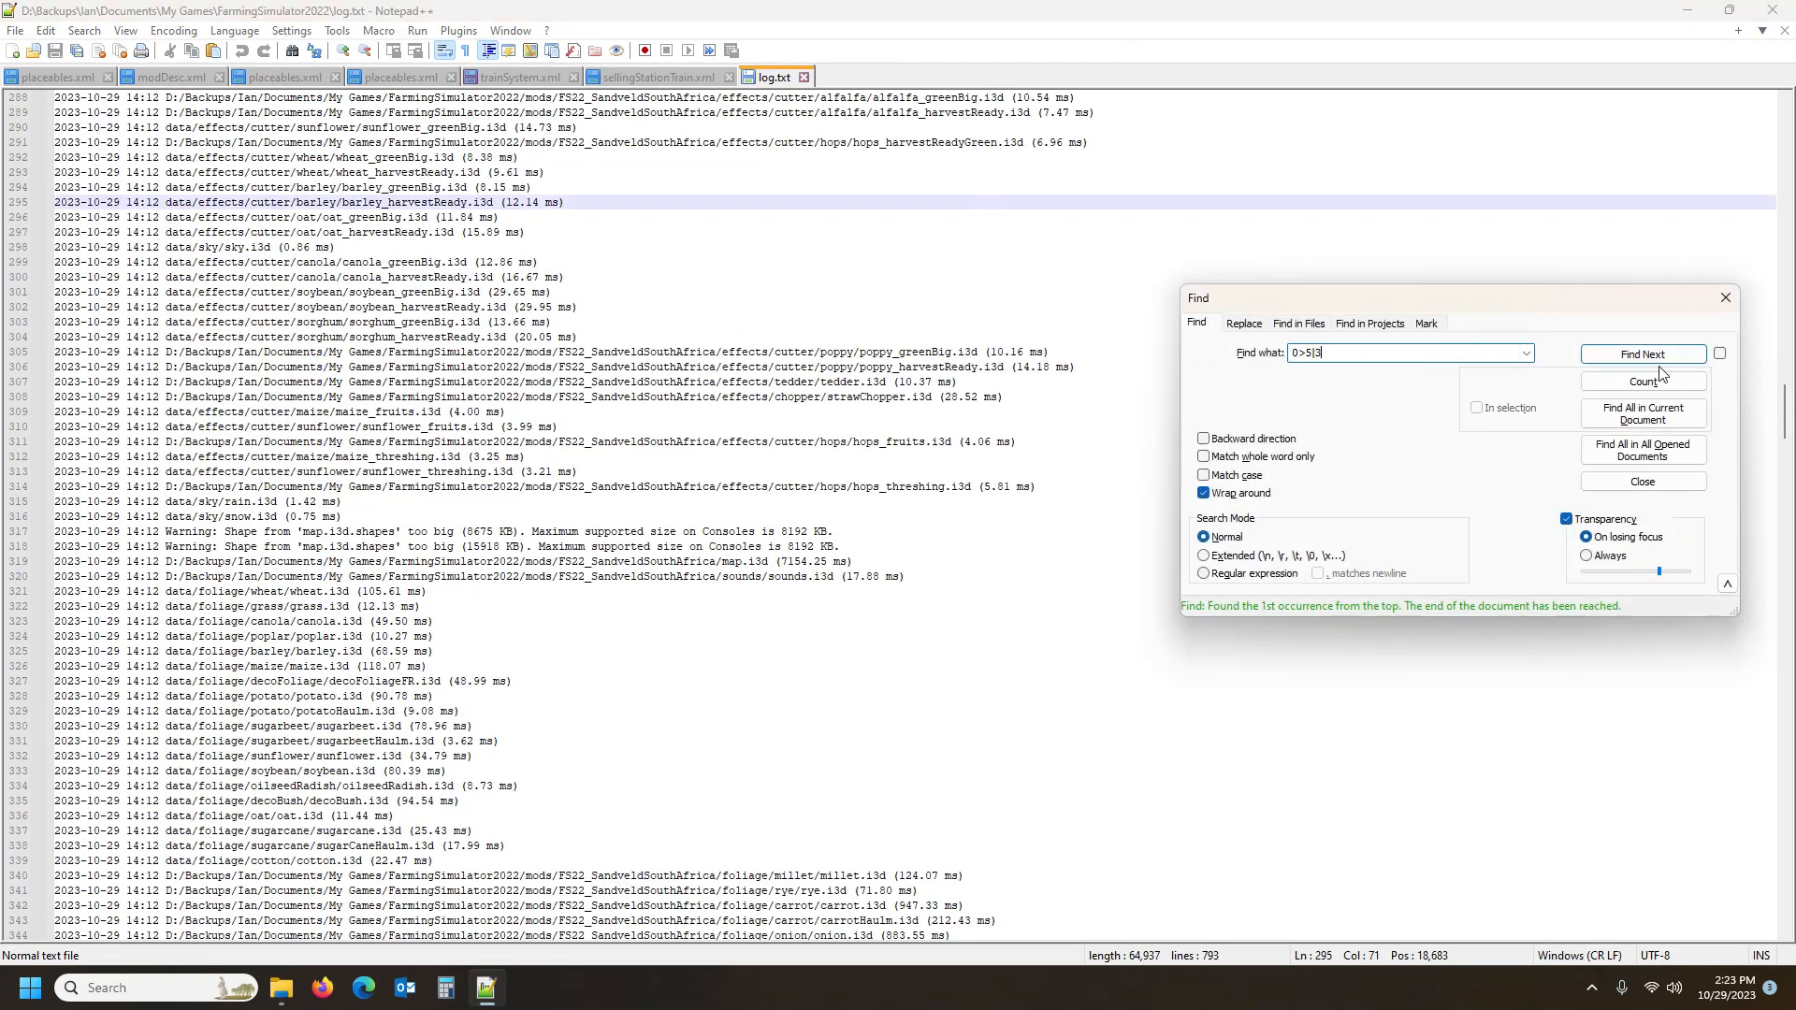
left_click(1647, 355)
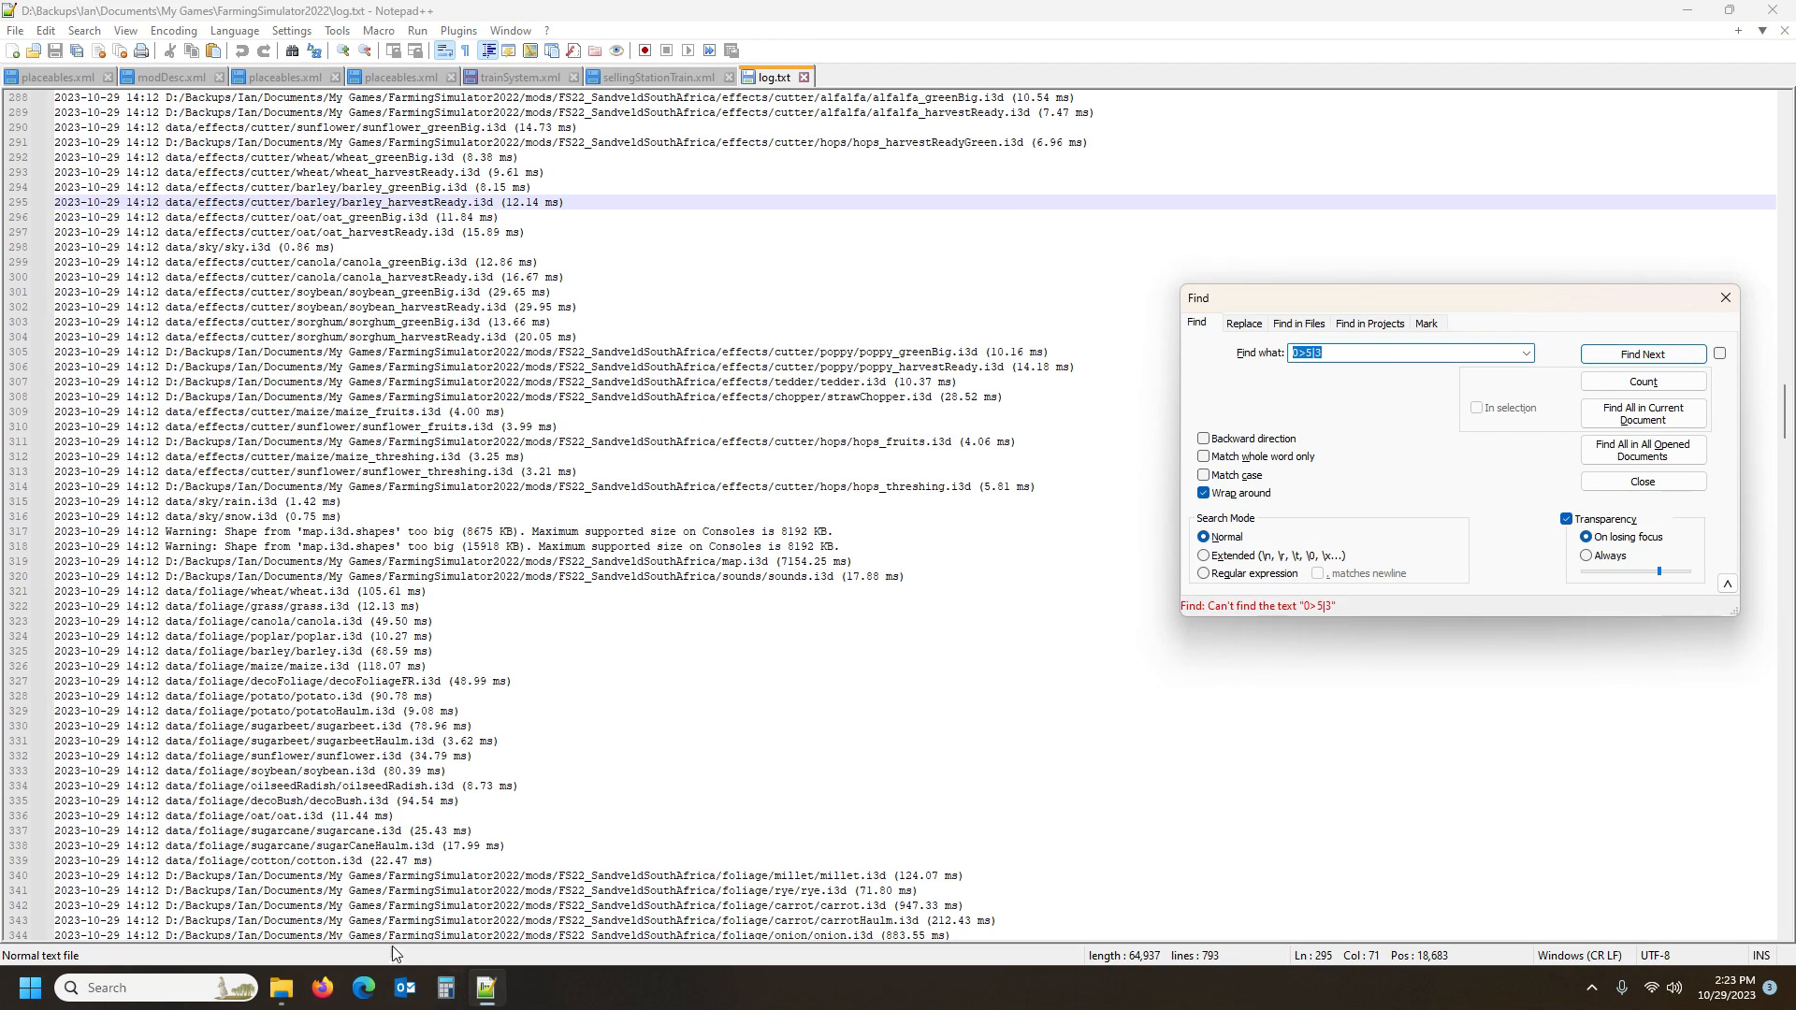
Search log.txt for the update area start node 0>5|4 from trainSystem.xml, and return to the XML file
left_click(520, 76)
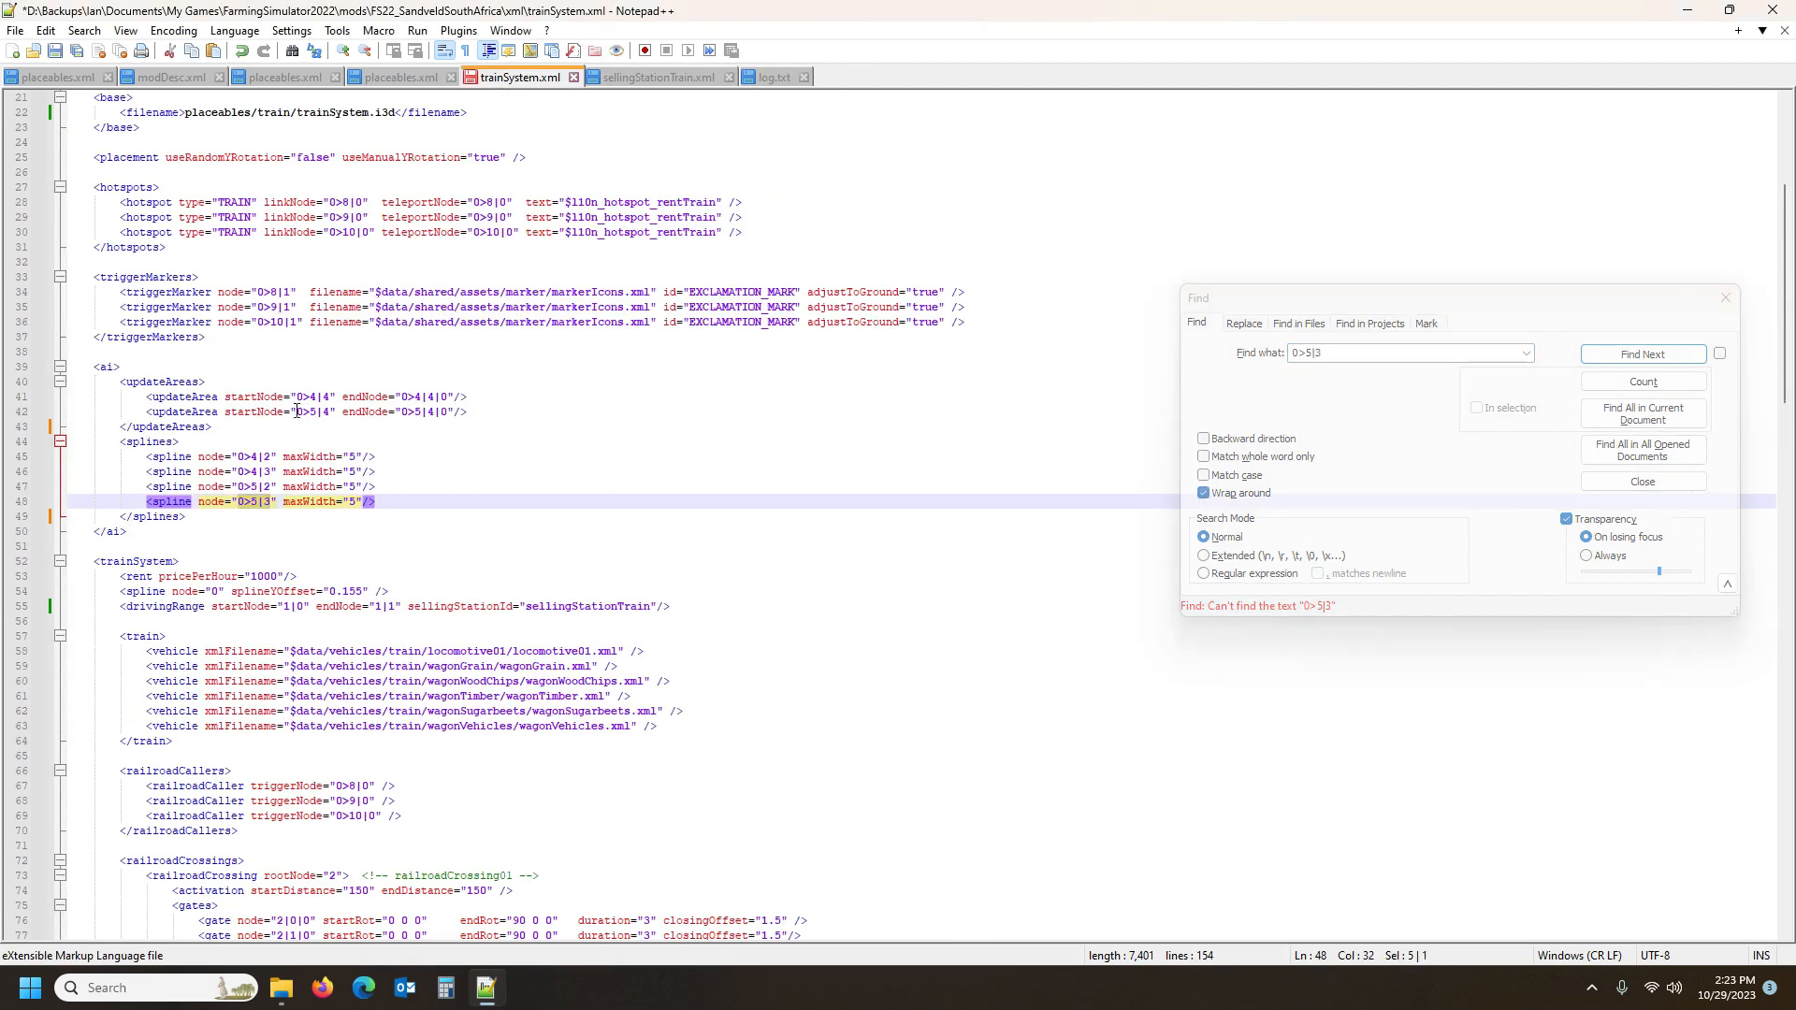
left_click_drag(297, 411, 331, 412)
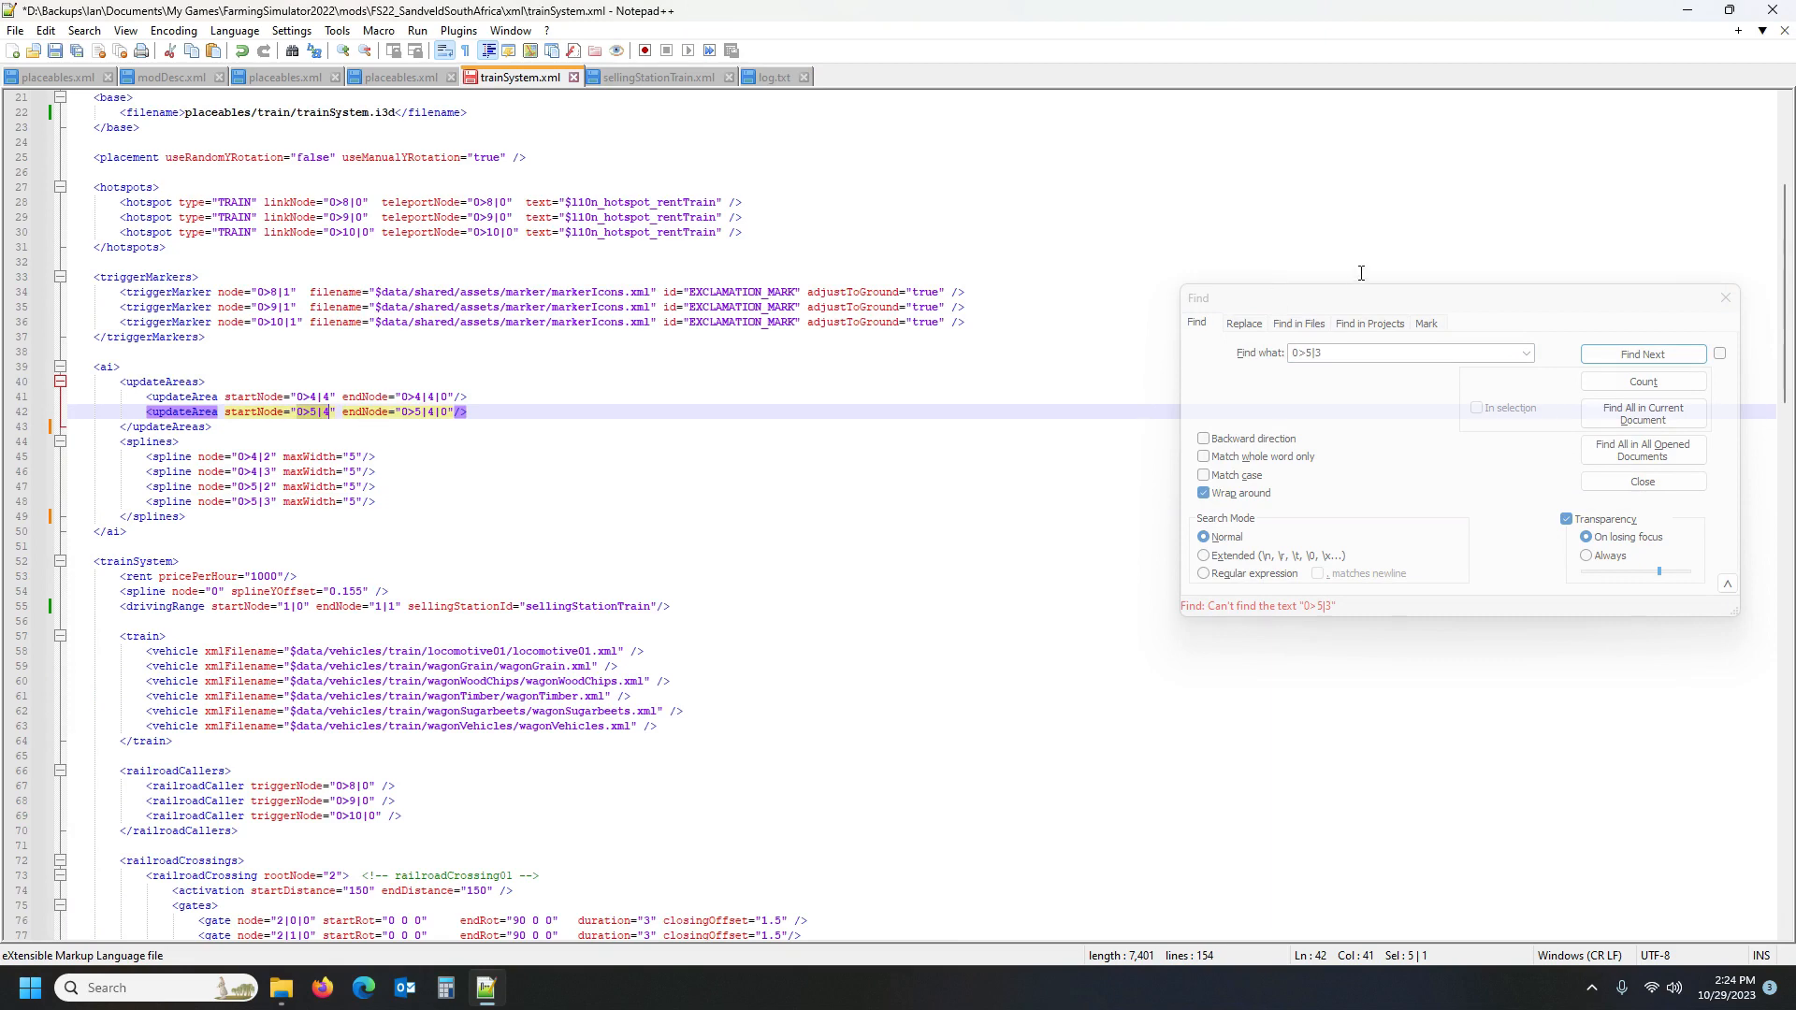
key("ctrl+f")
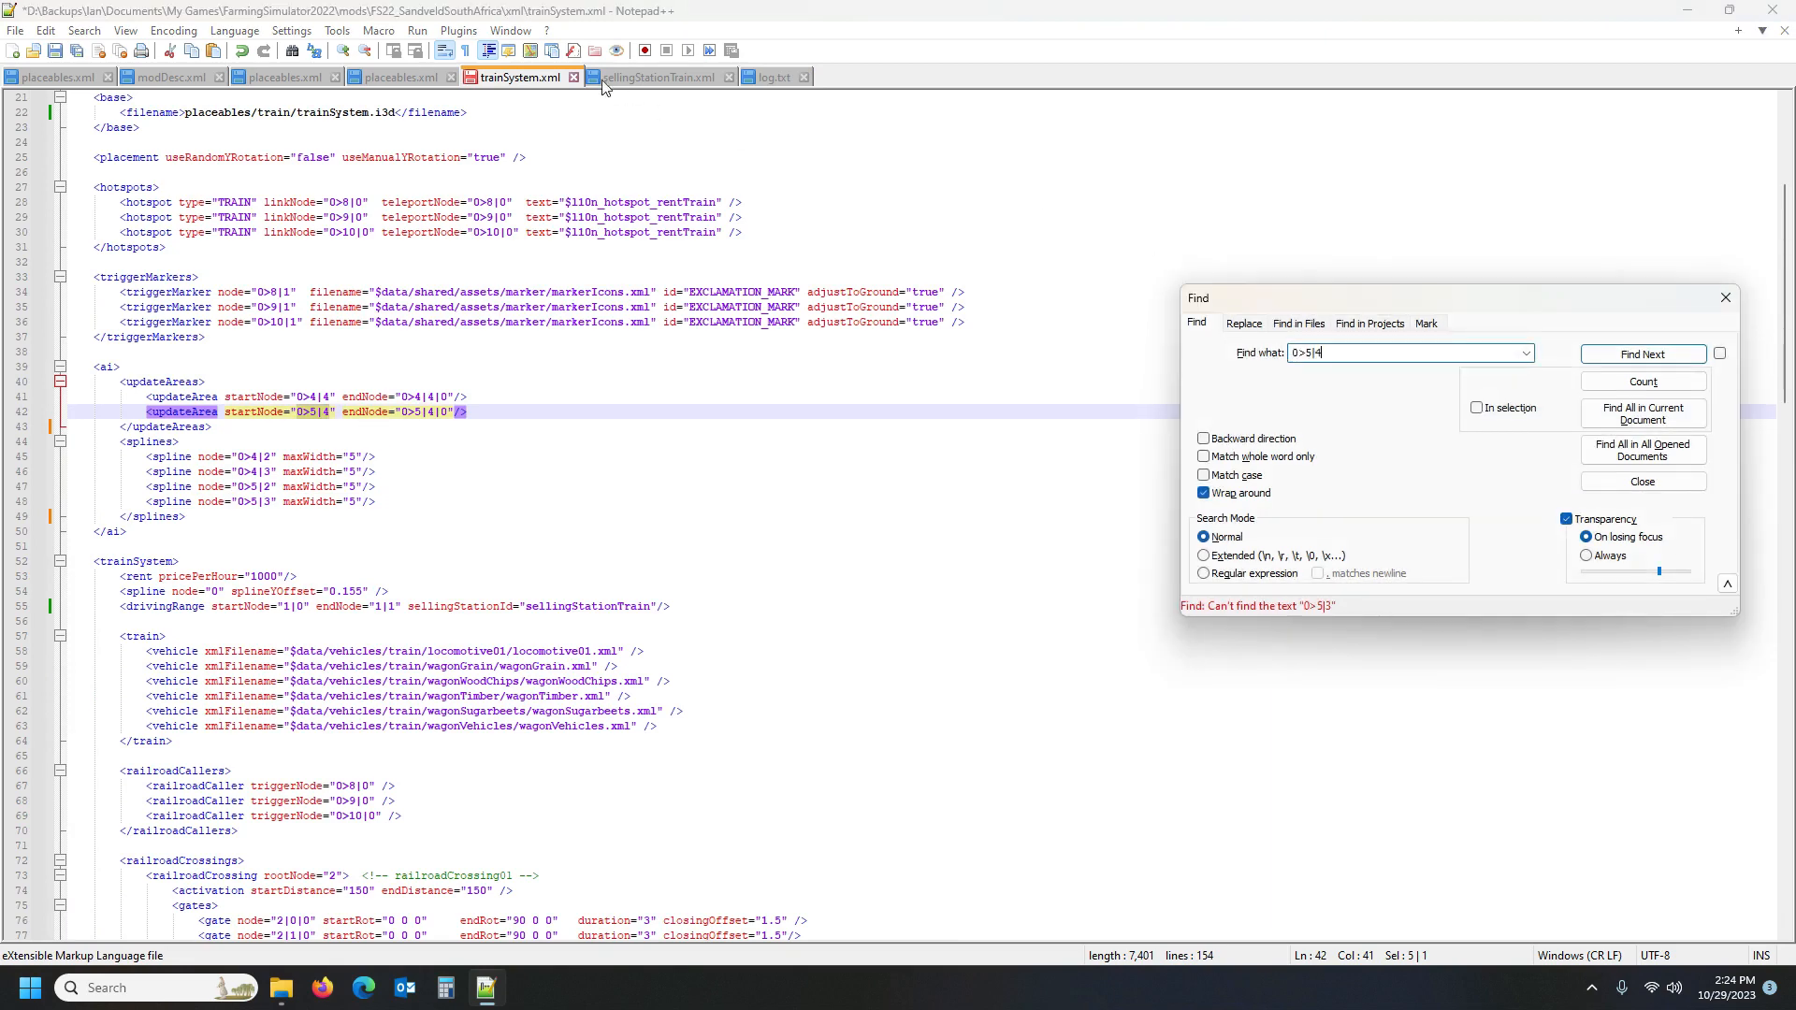
left_click(775, 75)
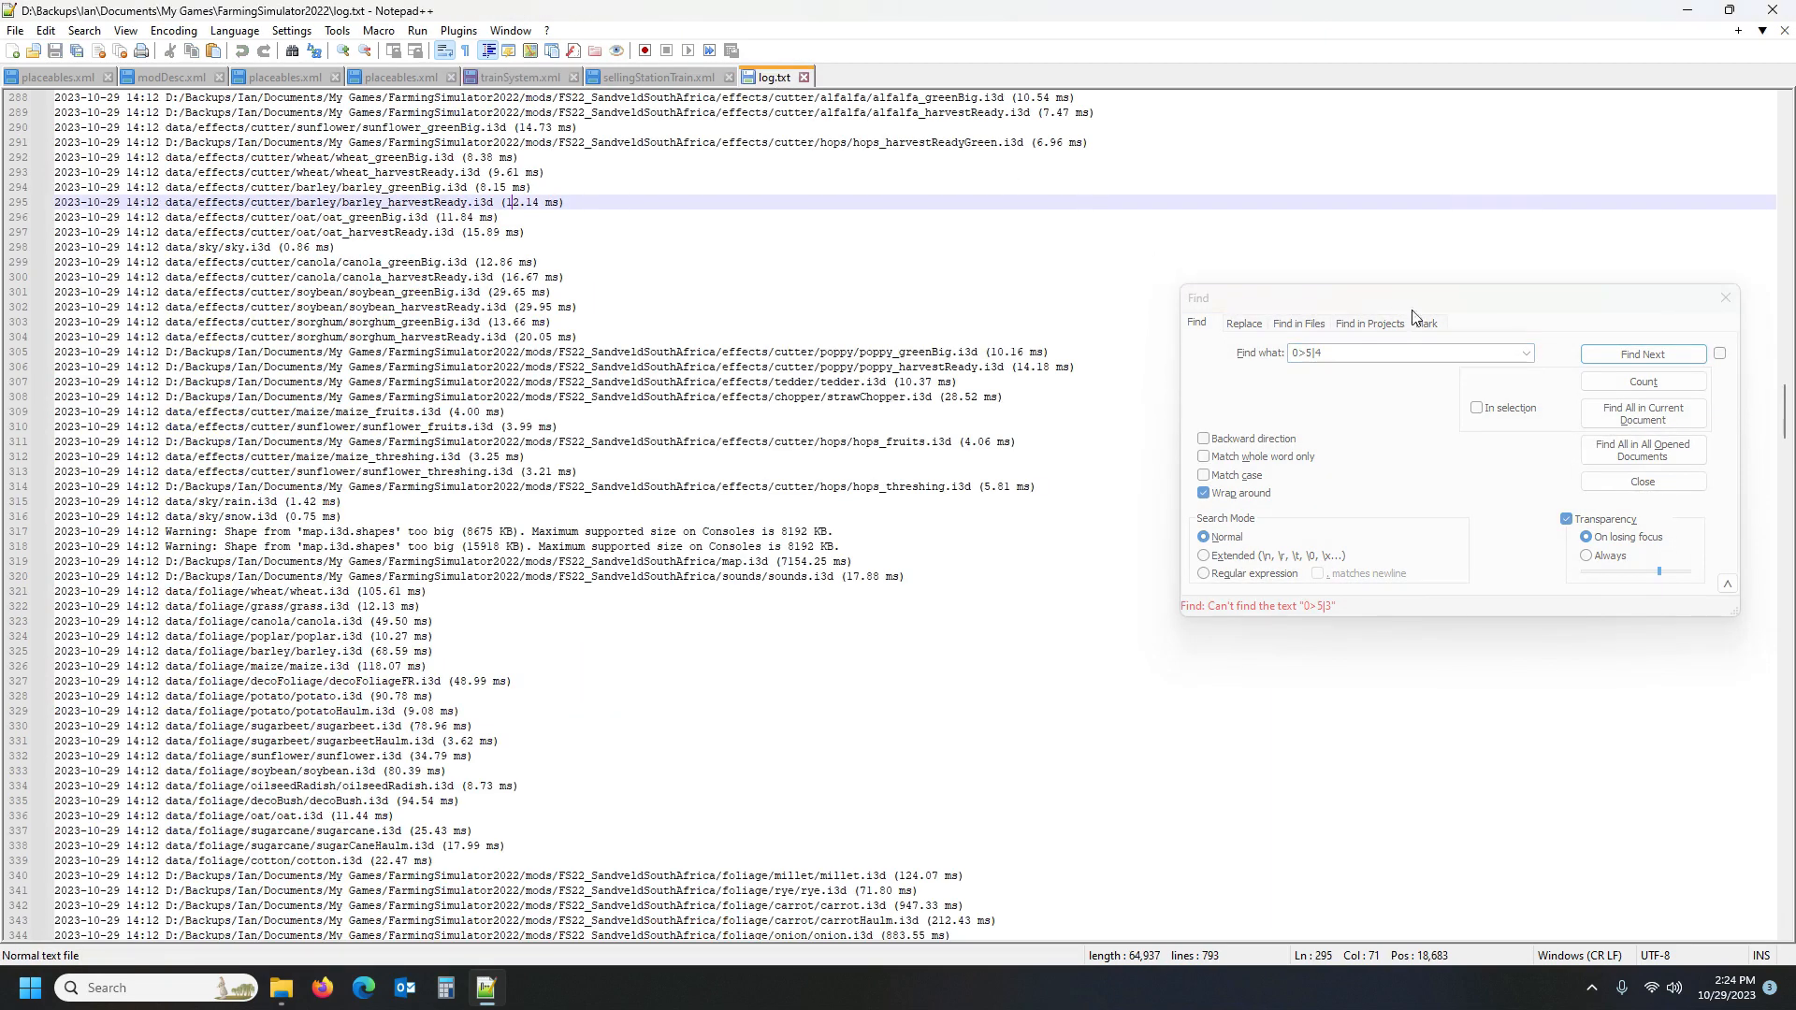
left_click(1610, 355)
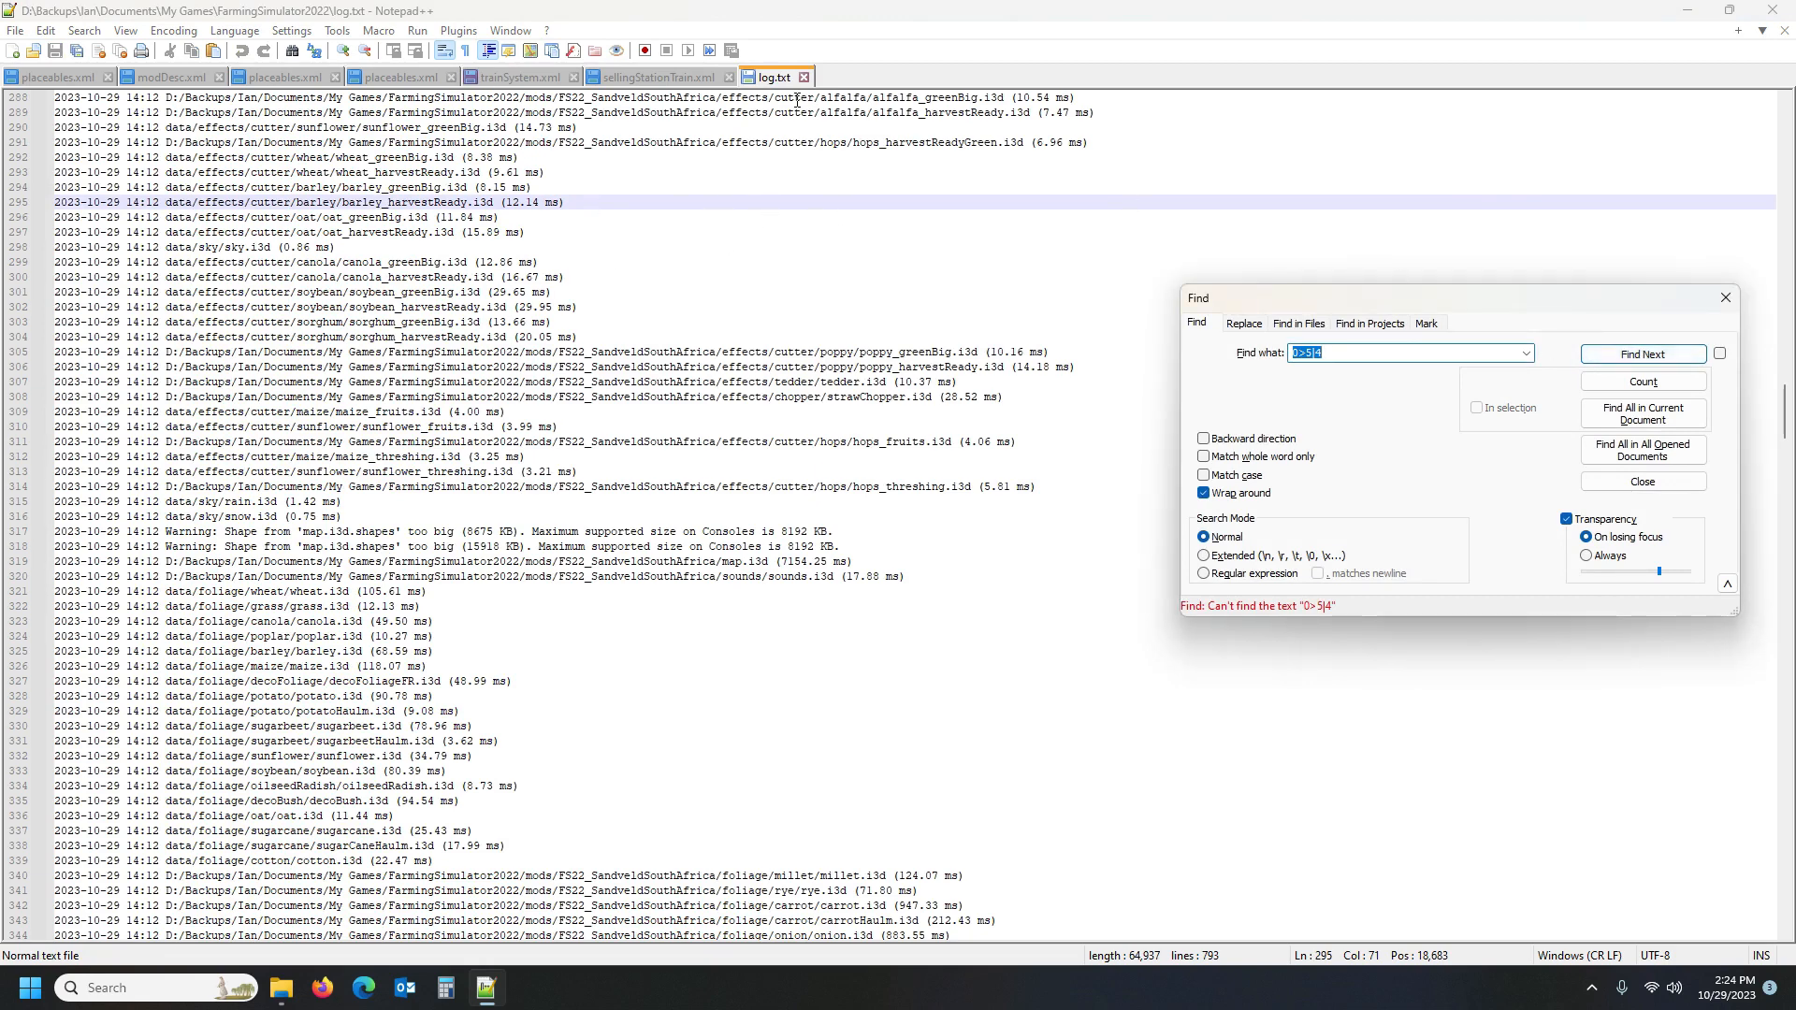
left_click(507, 76)
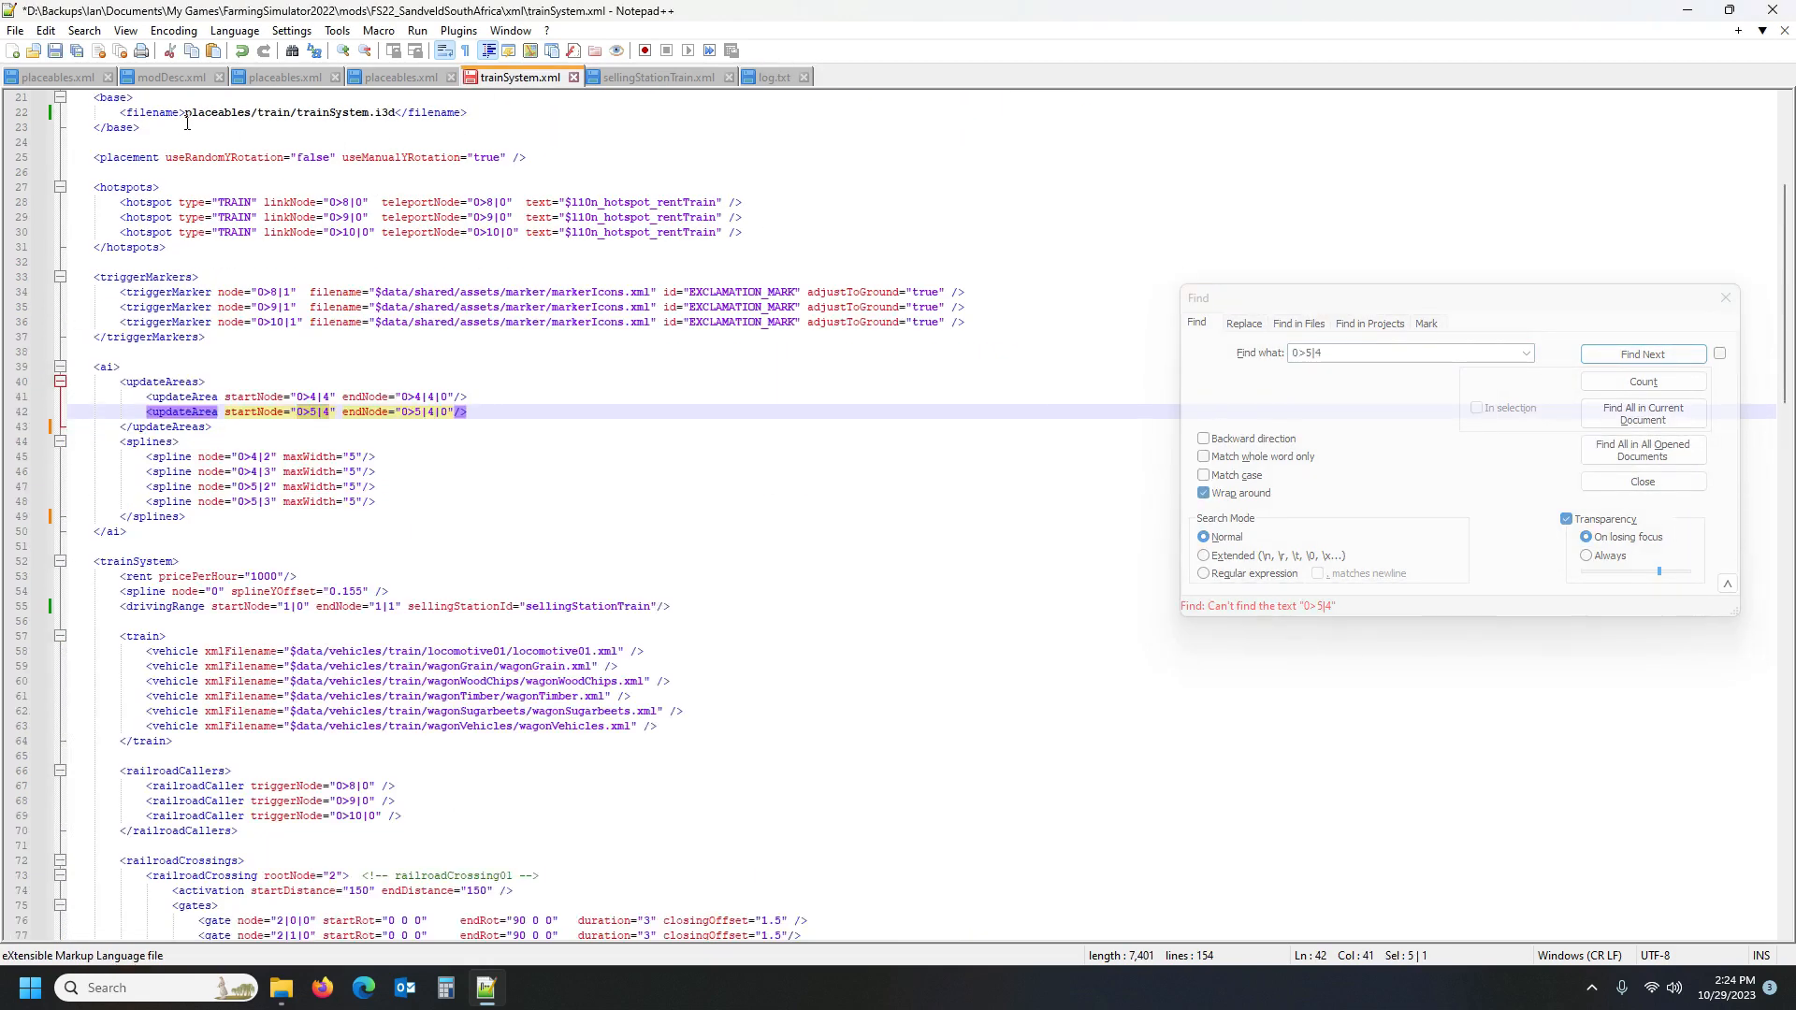
Save trainSystem.xml, launch Farming Simulator 22 and open the career game saves
key("ctrl+s")
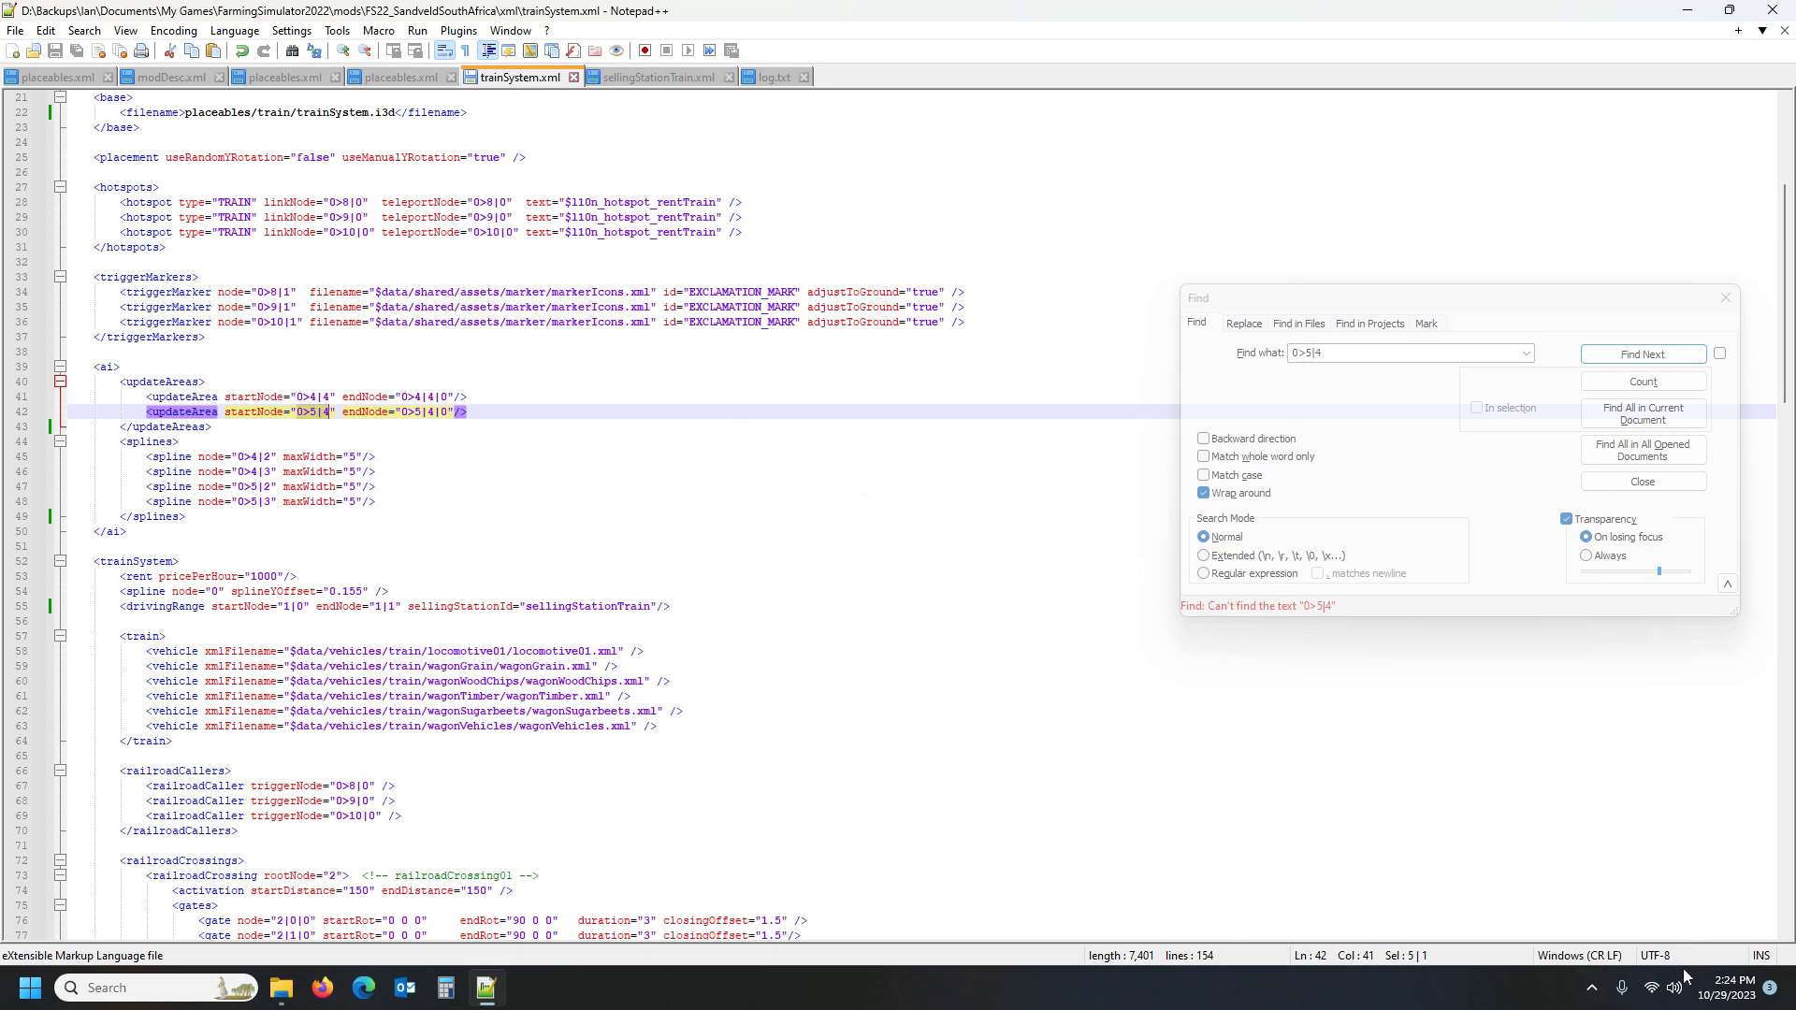
left_click(1591, 988)
right_click(1667, 931)
left_click(1534, 517)
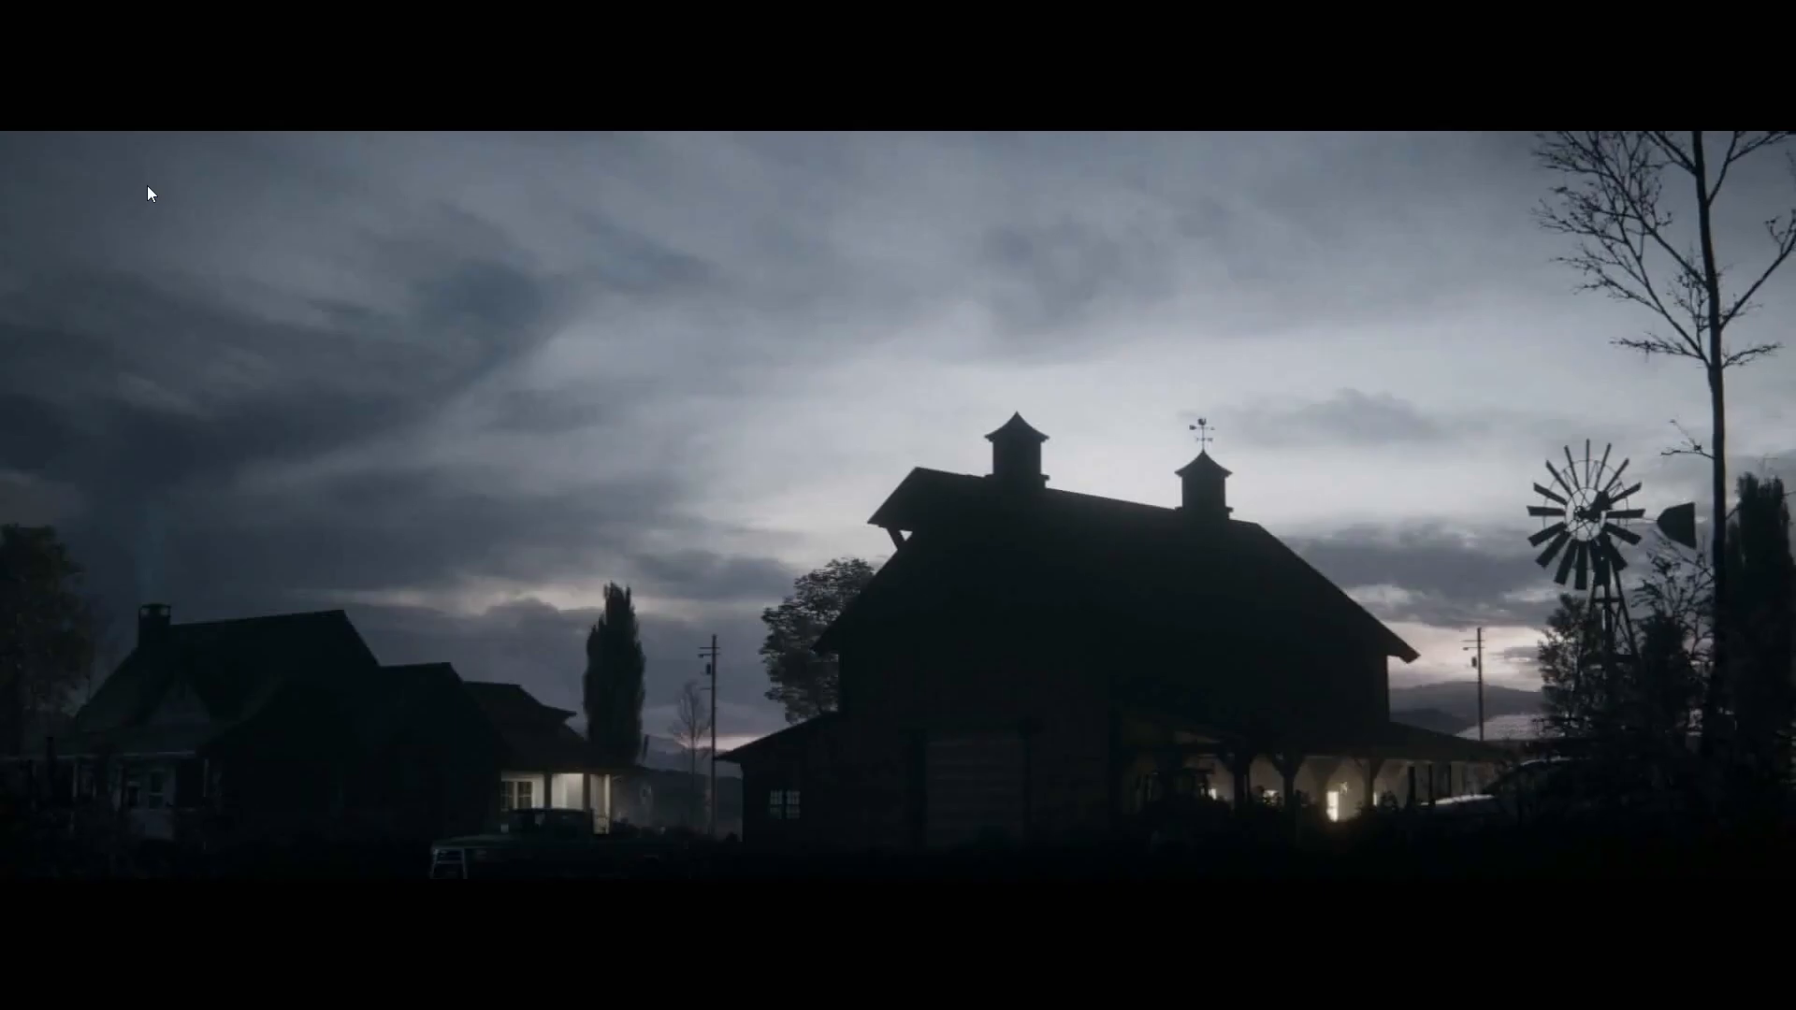
left_click(148, 187)
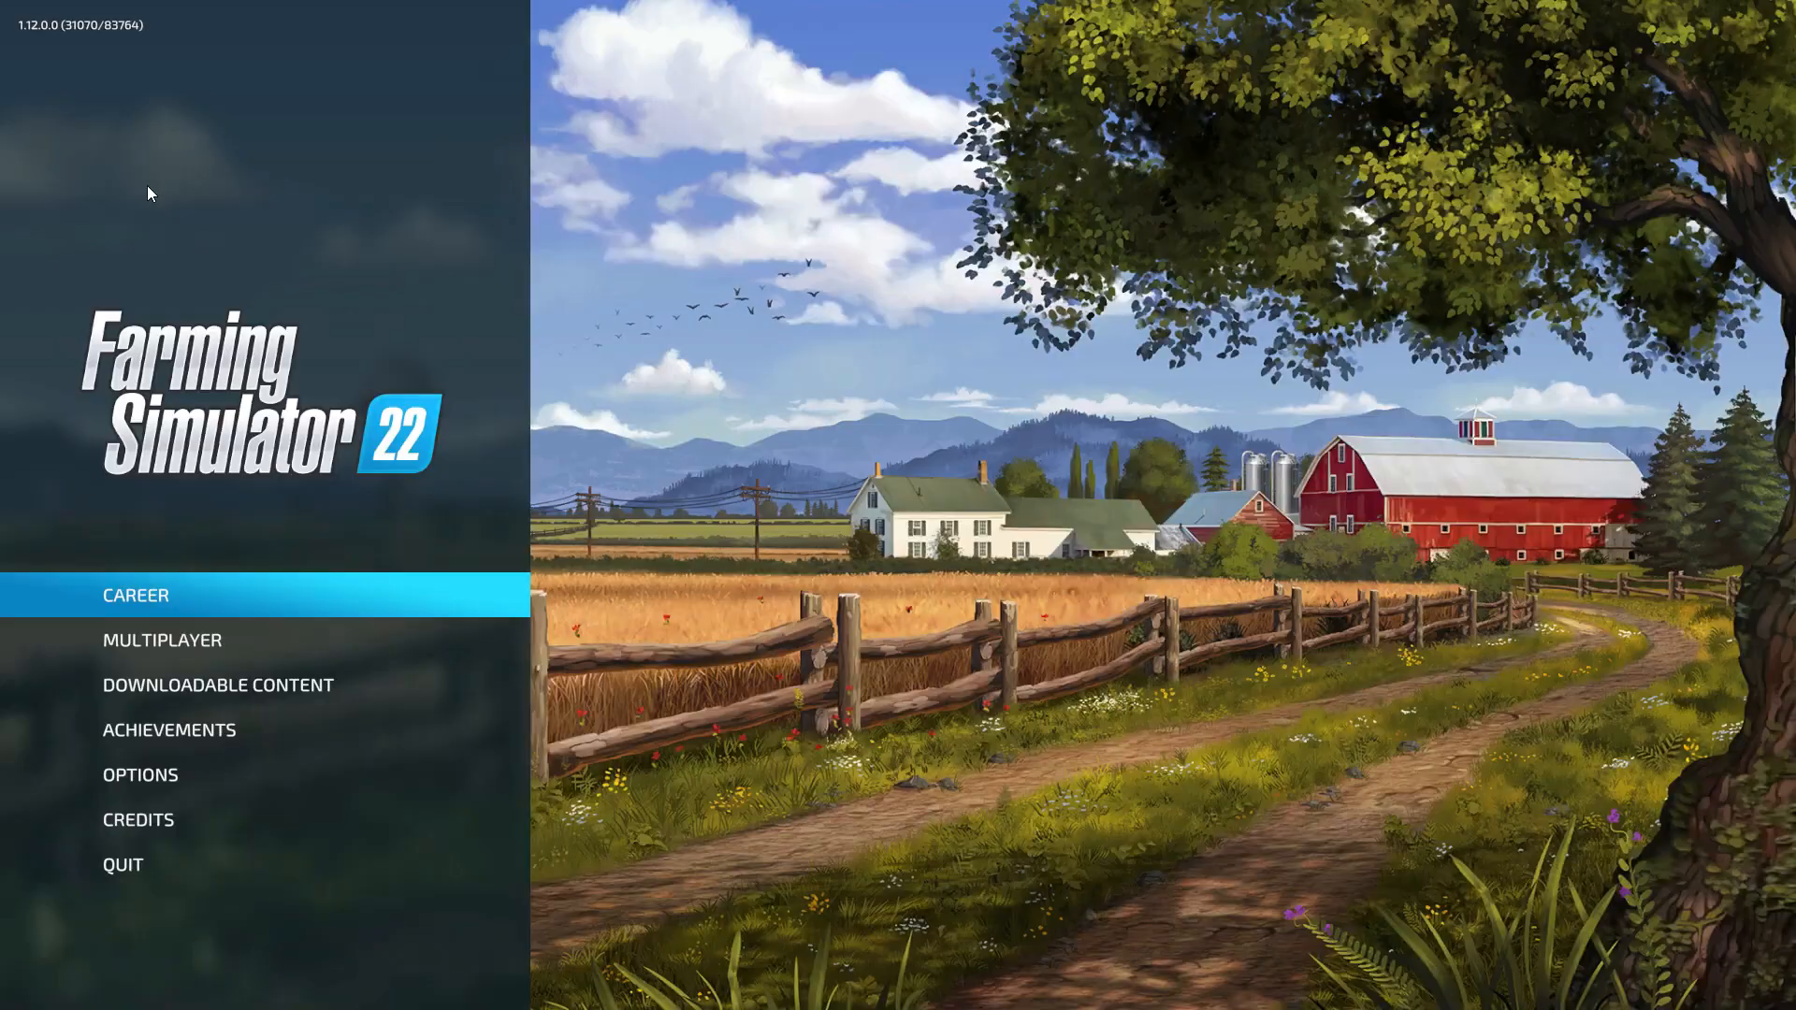
left_click(155, 590)
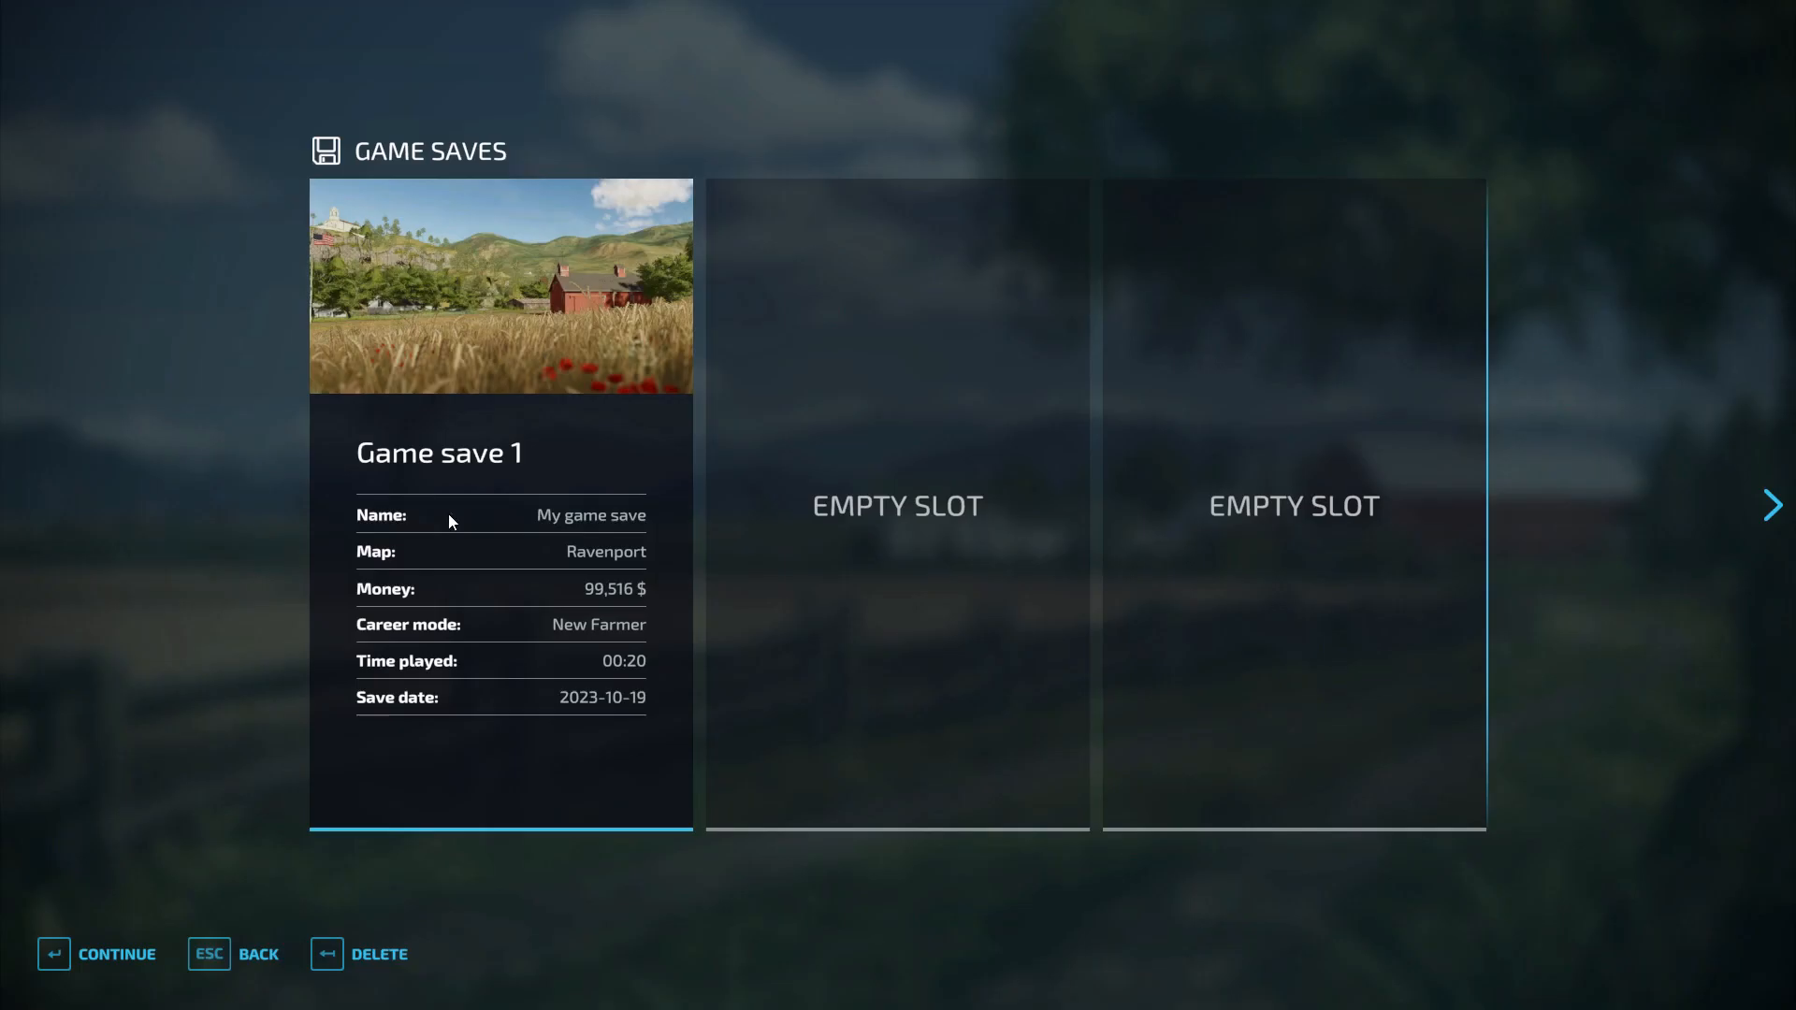
left_click(846, 451)
left_click(525, 486)
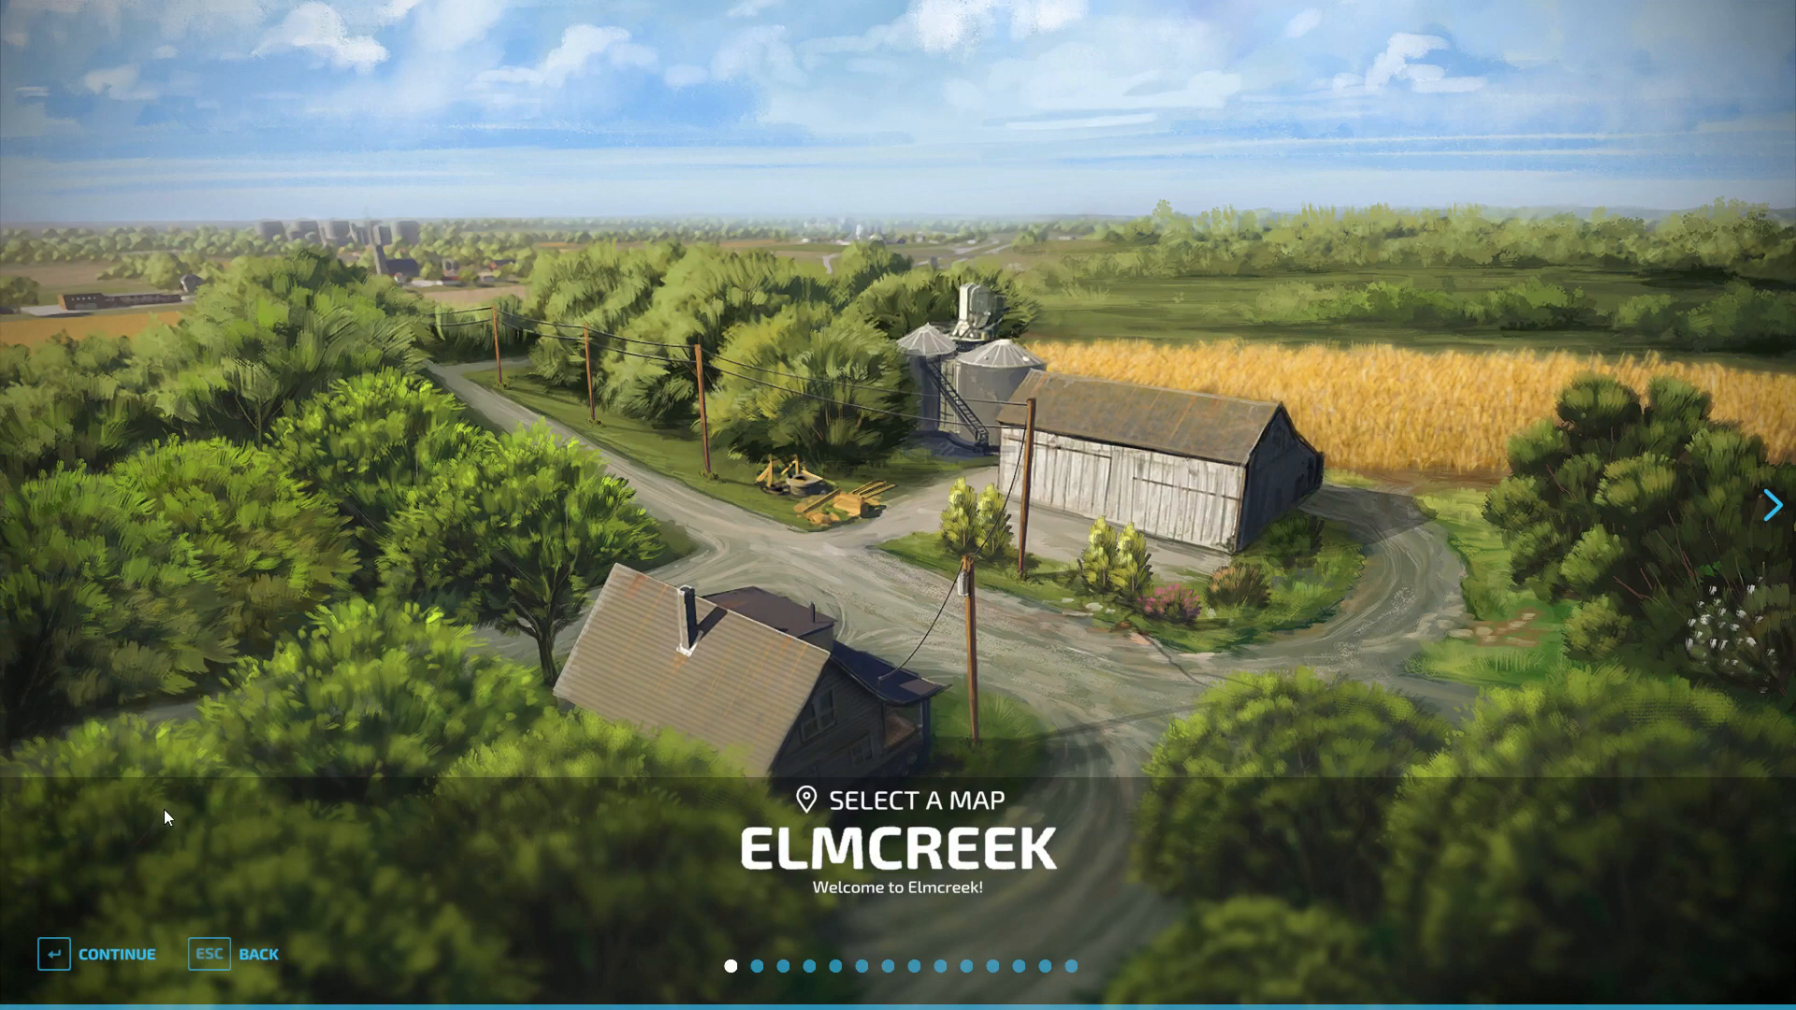
left_click(98, 952)
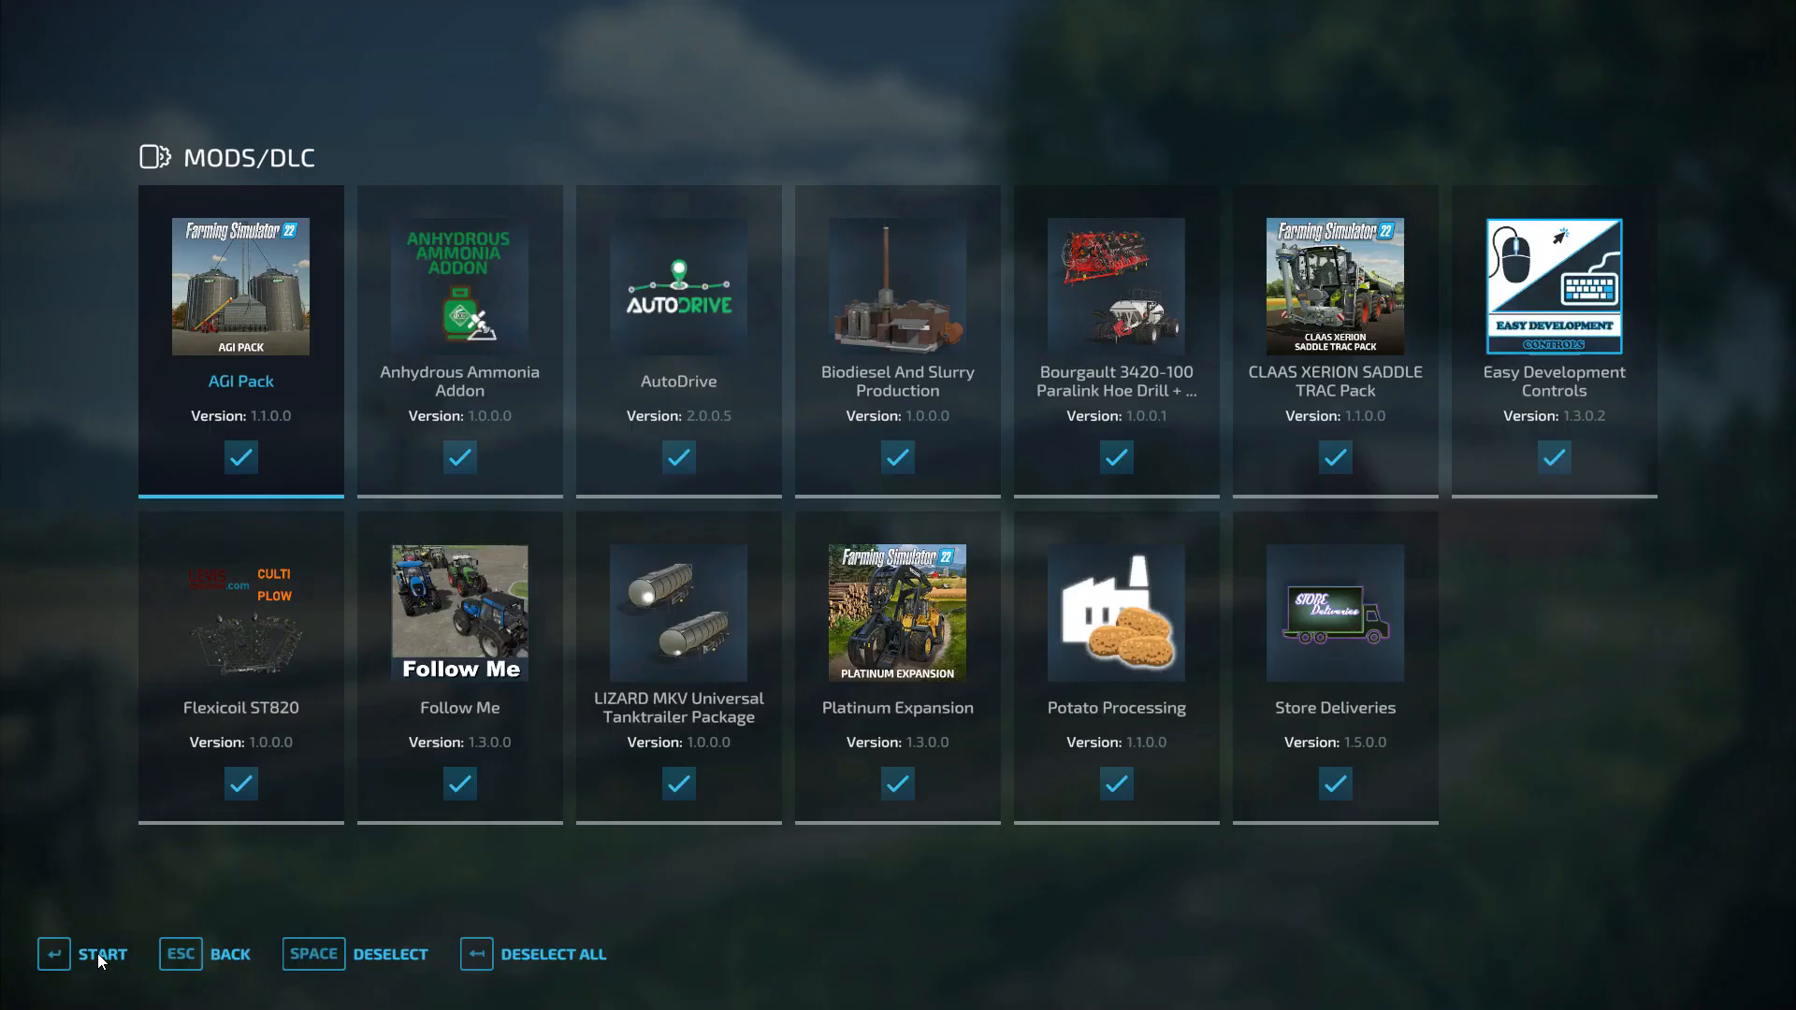
key("Escape")
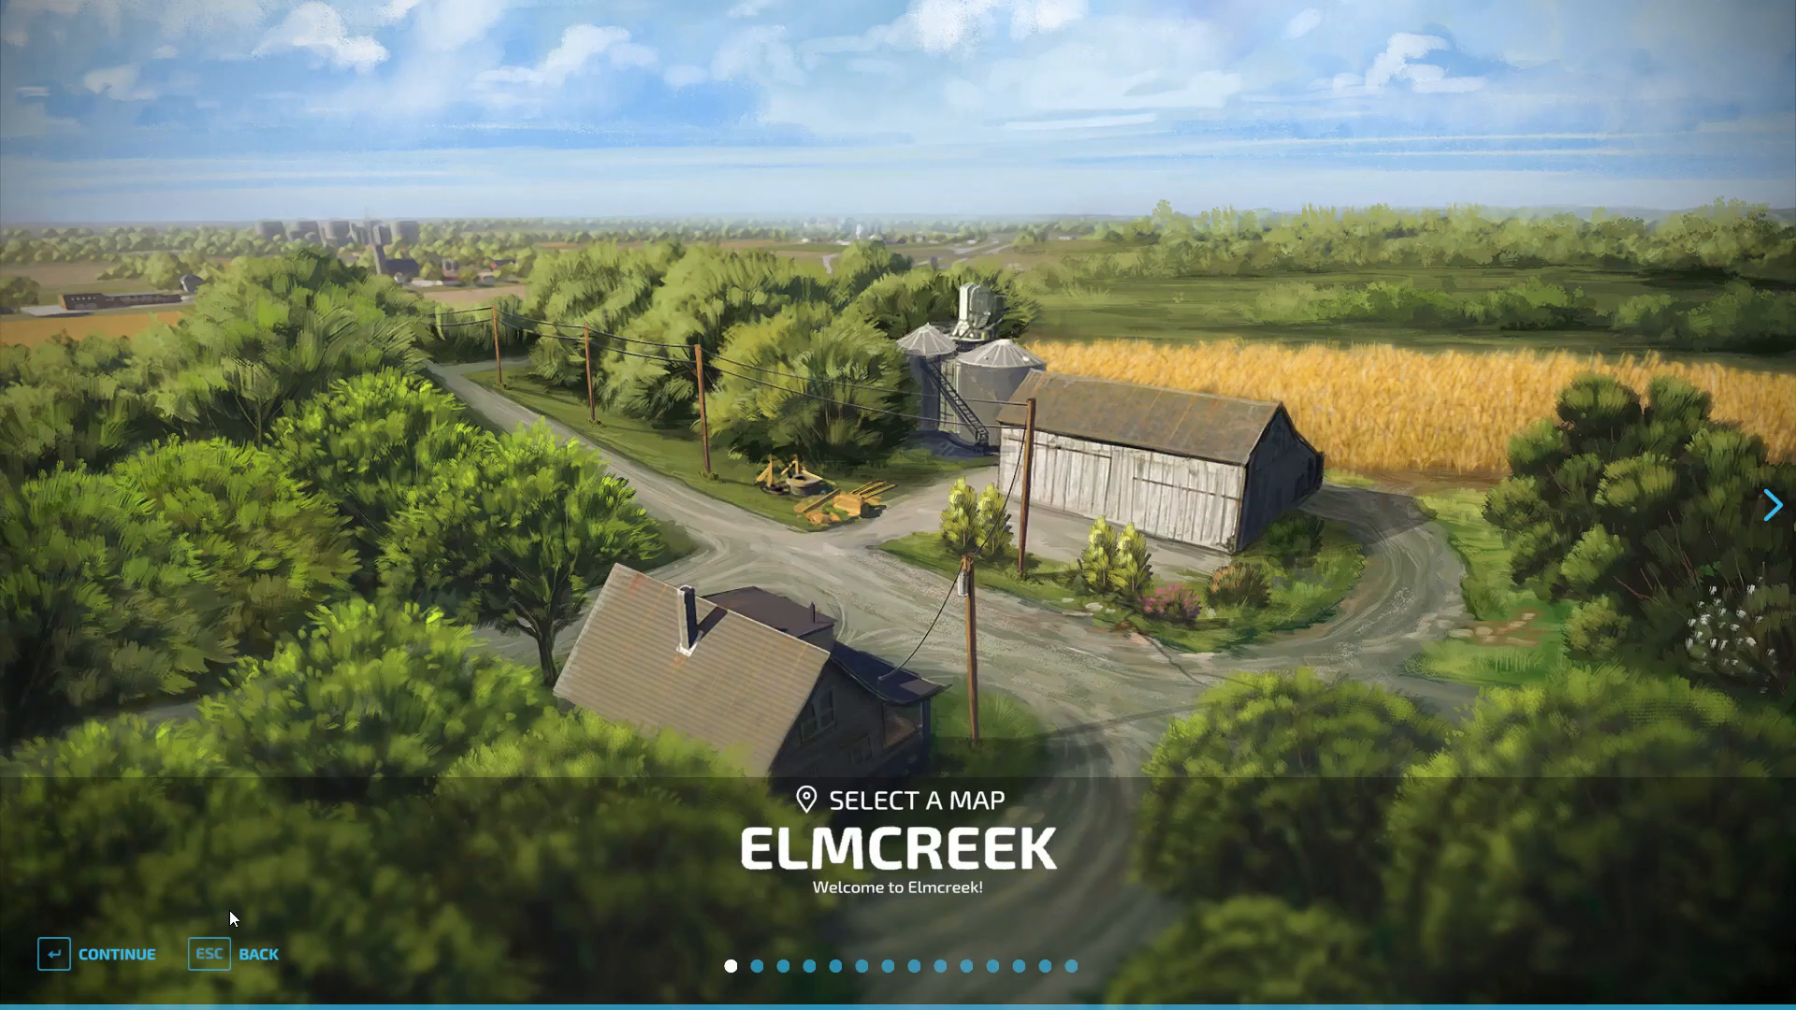
key("Escape")
key("Escape")
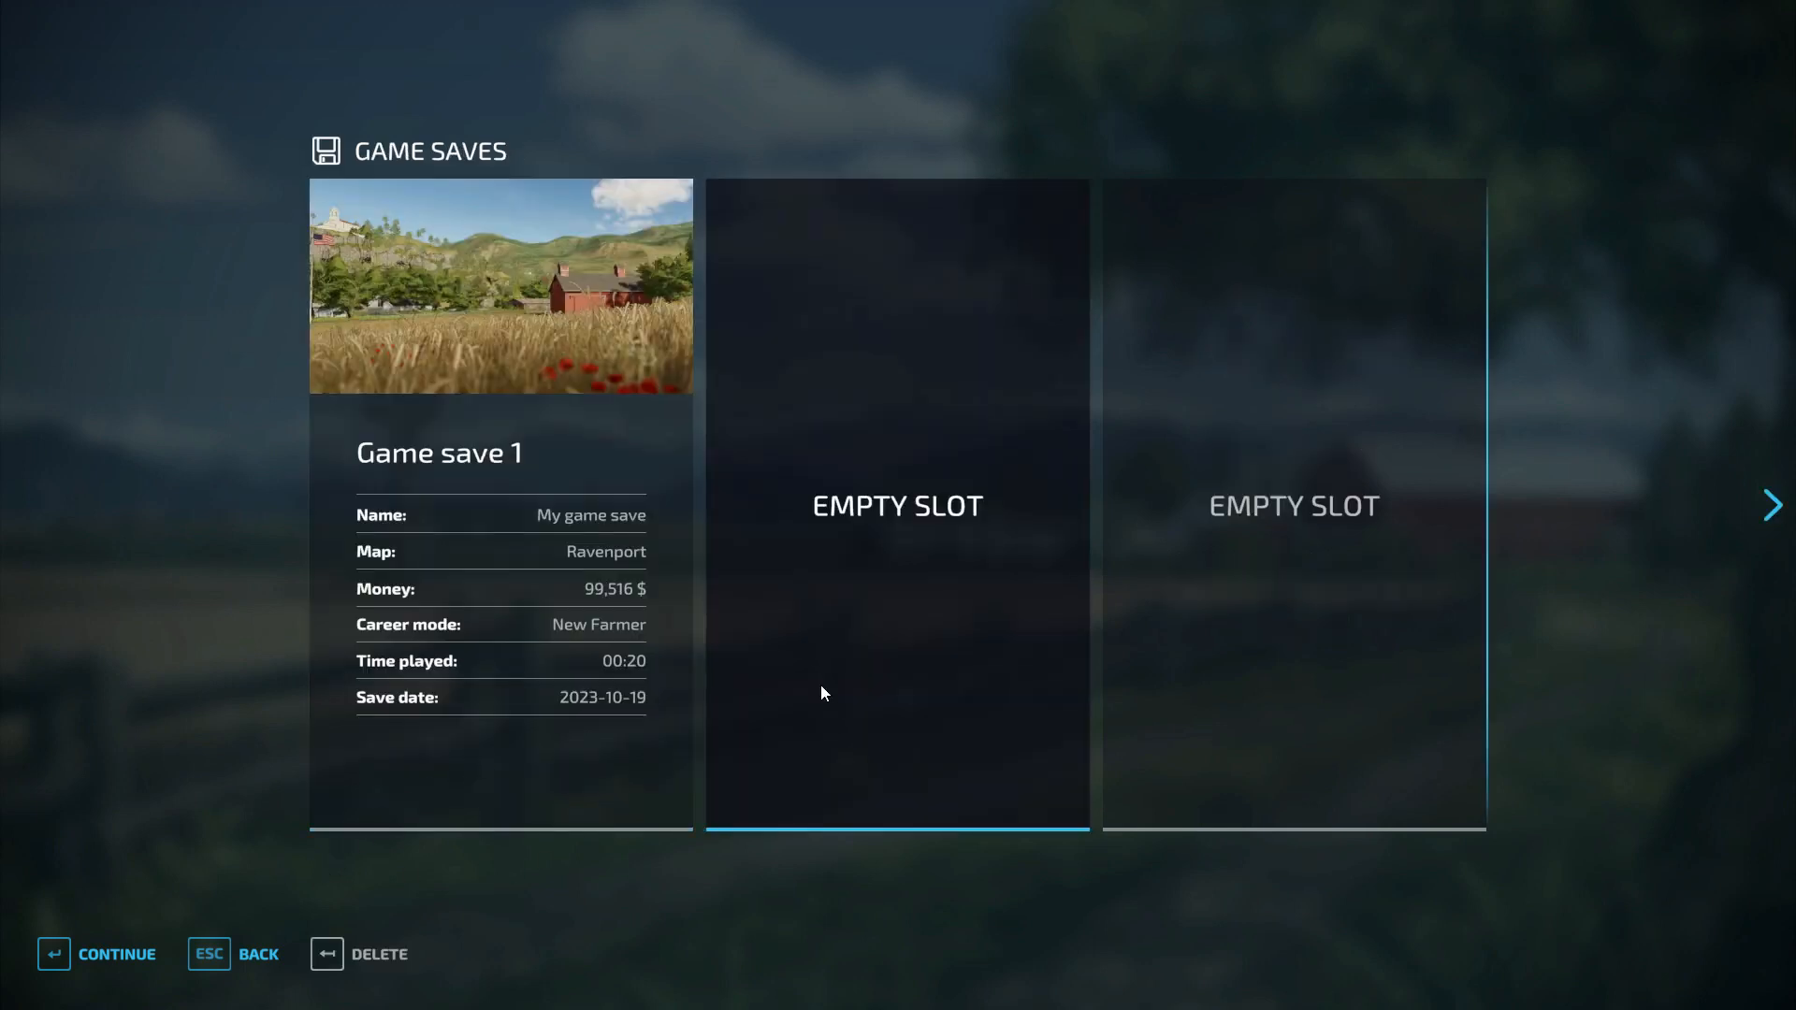
Start a new career in the second save slot on the Sandveld Sout Africa 4X map and accept the preset character
left_click(840, 677)
left_click(496, 729)
key("Right")
key("Right")
key("Right")
key("Right")
key("Right")
key("Right")
key("Right")
key("Right")
key("Right")
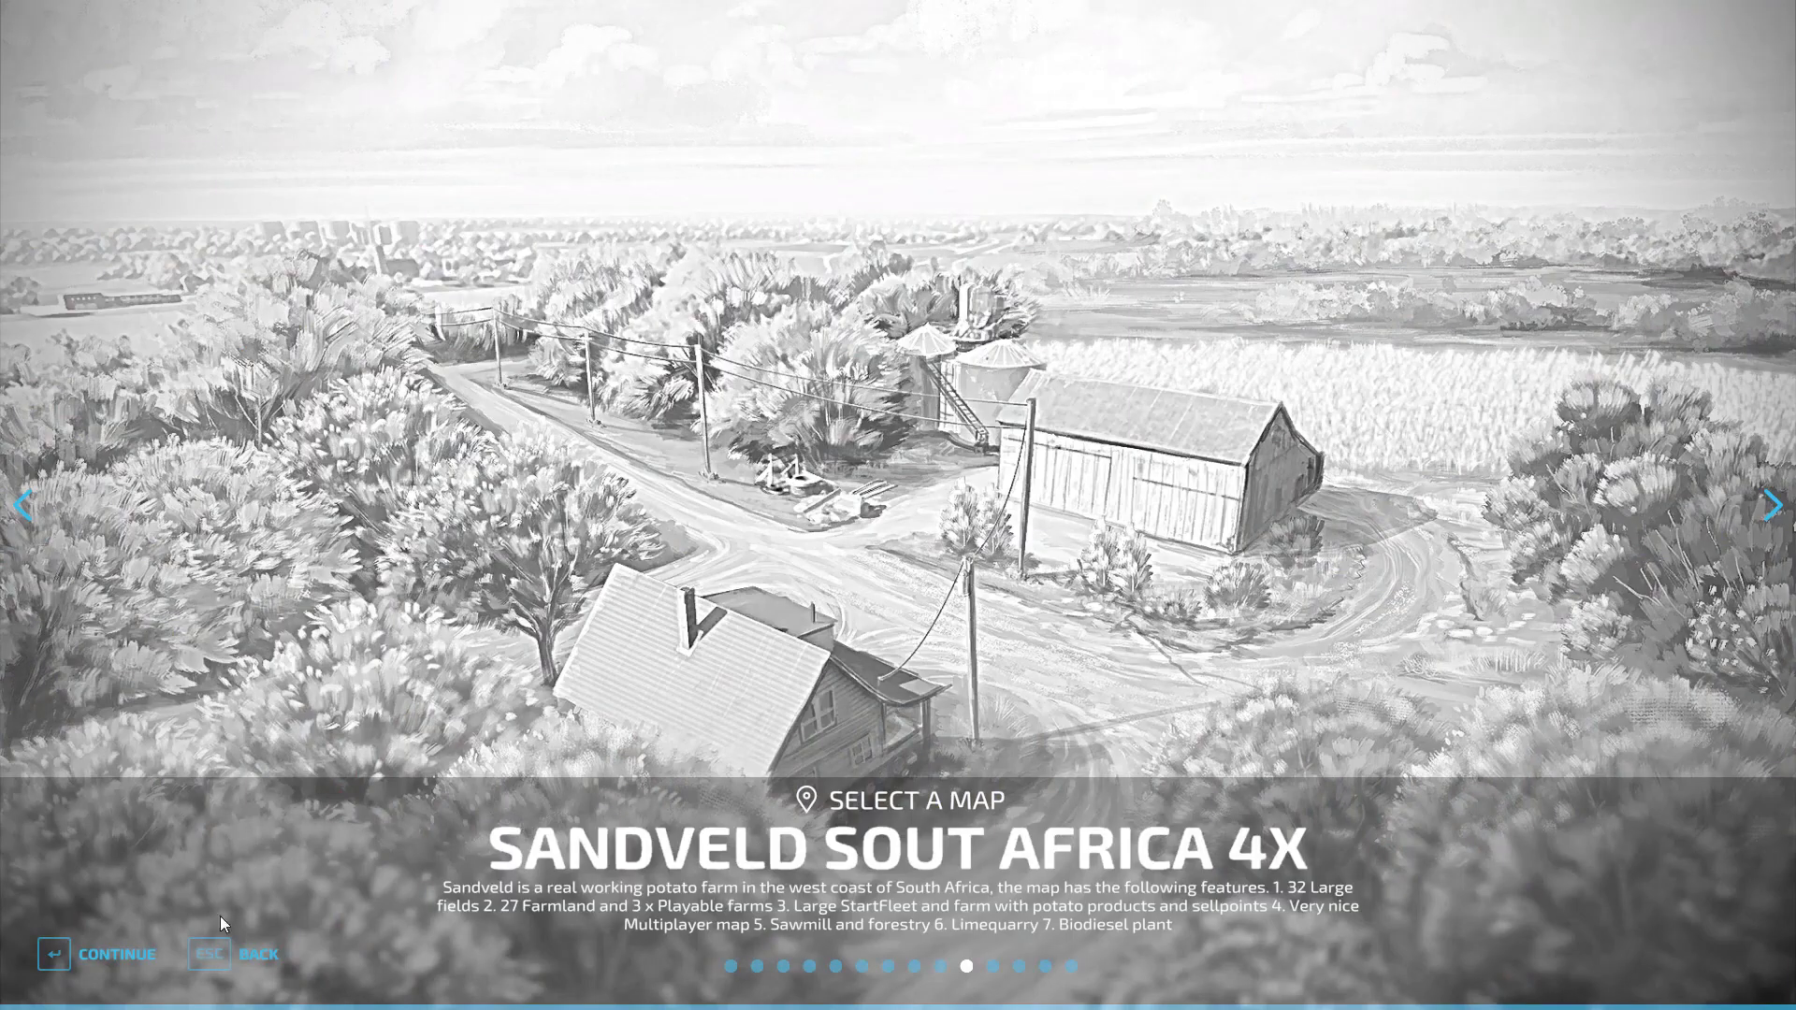
left_click(108, 954)
left_click(109, 954)
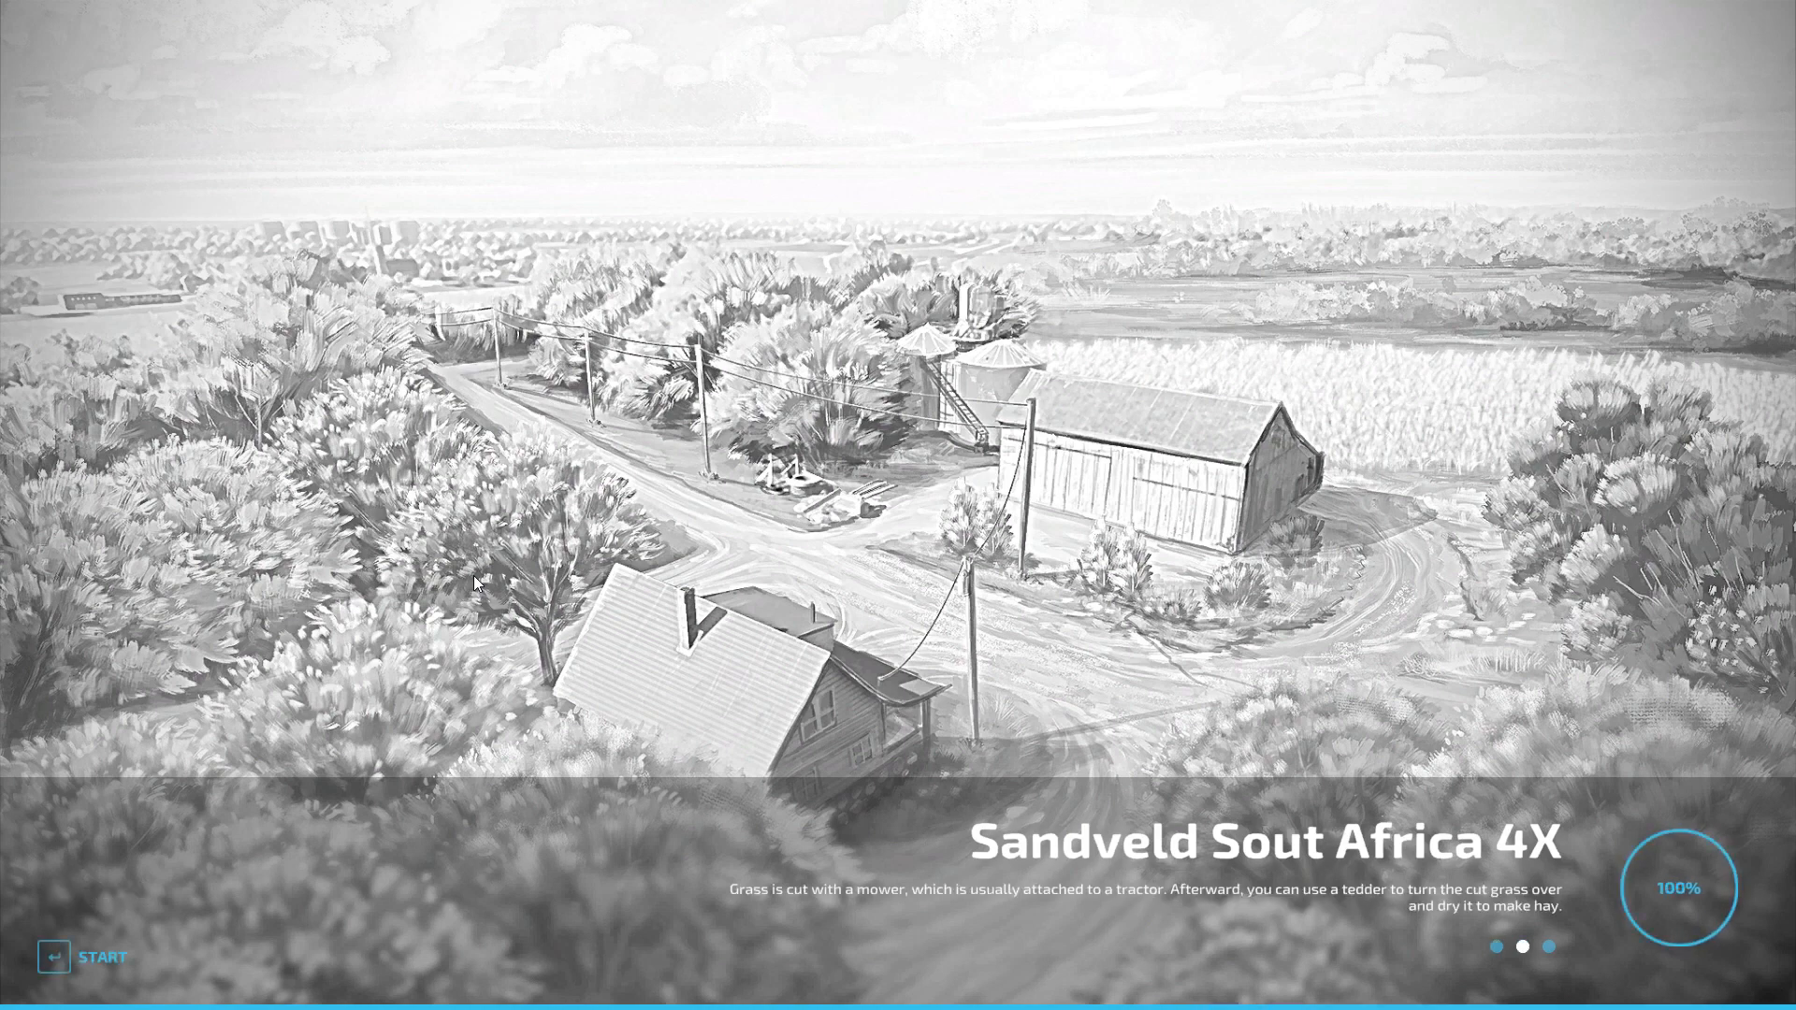
left_click(47, 969)
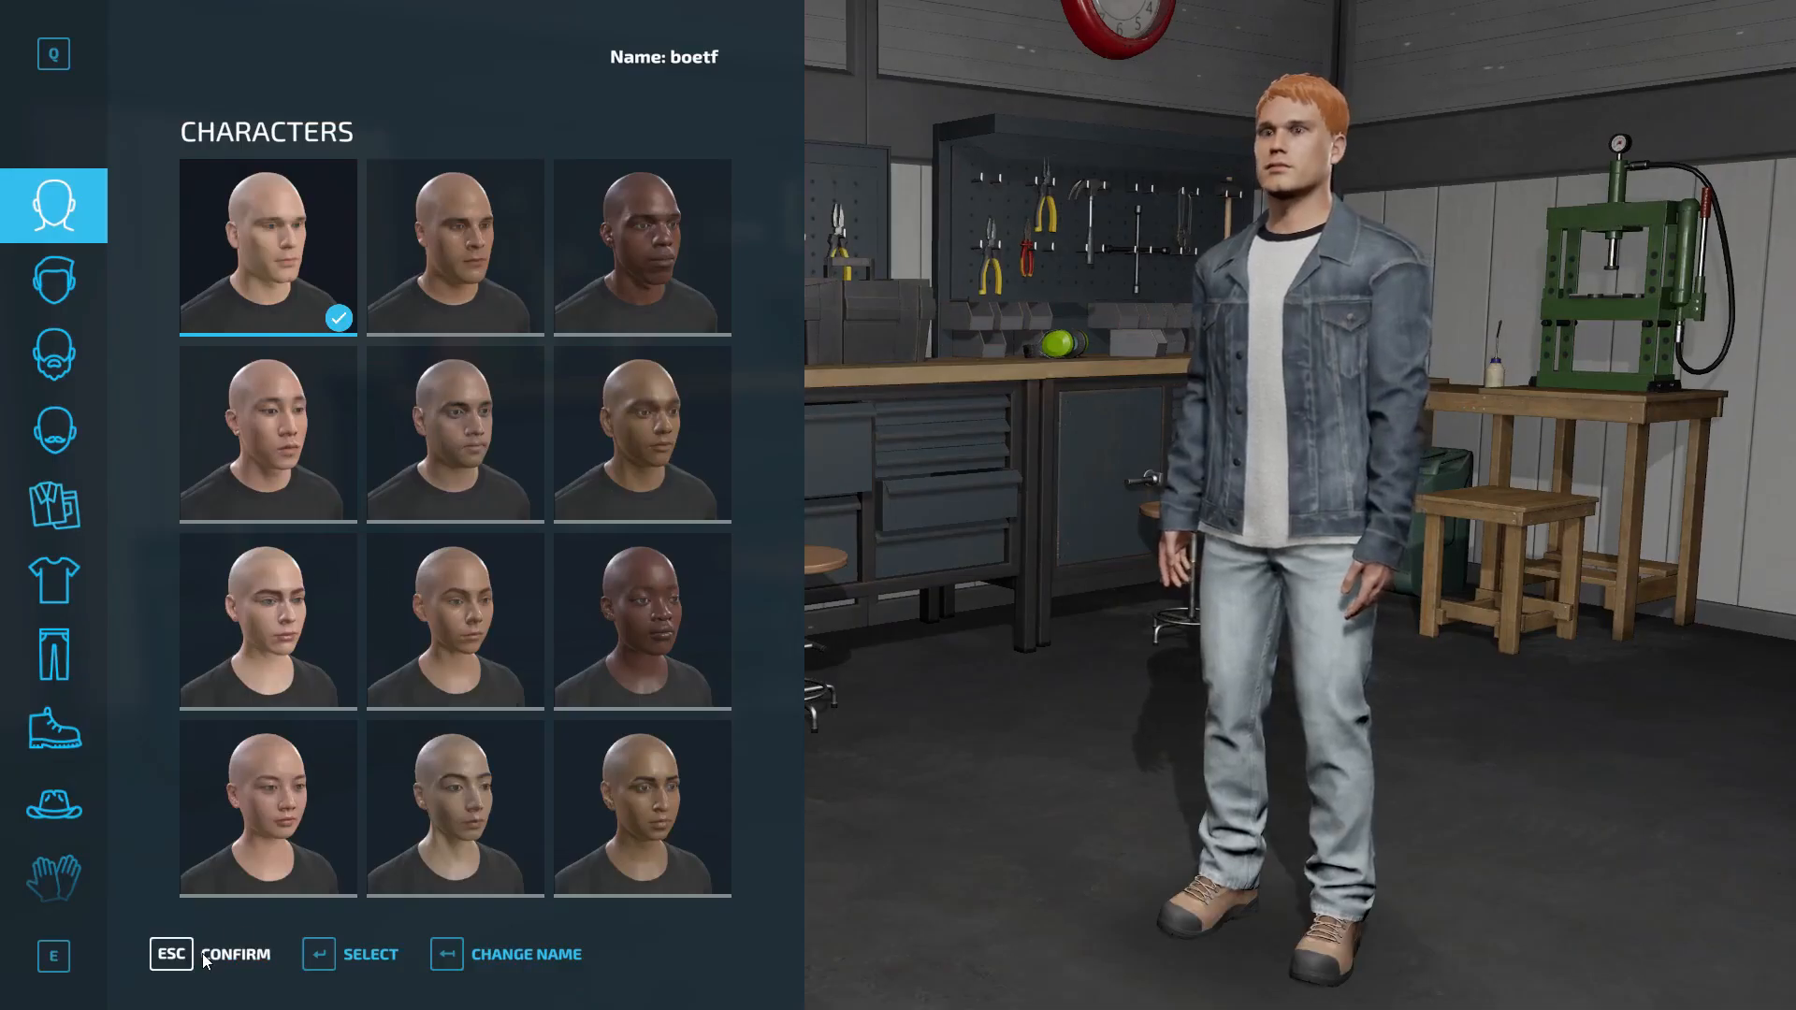
left_click(202, 952)
Look over the in-game map for train markers around fields 3, 4, 10 and 31, and return to the game
key("Escape")
key("Escape")
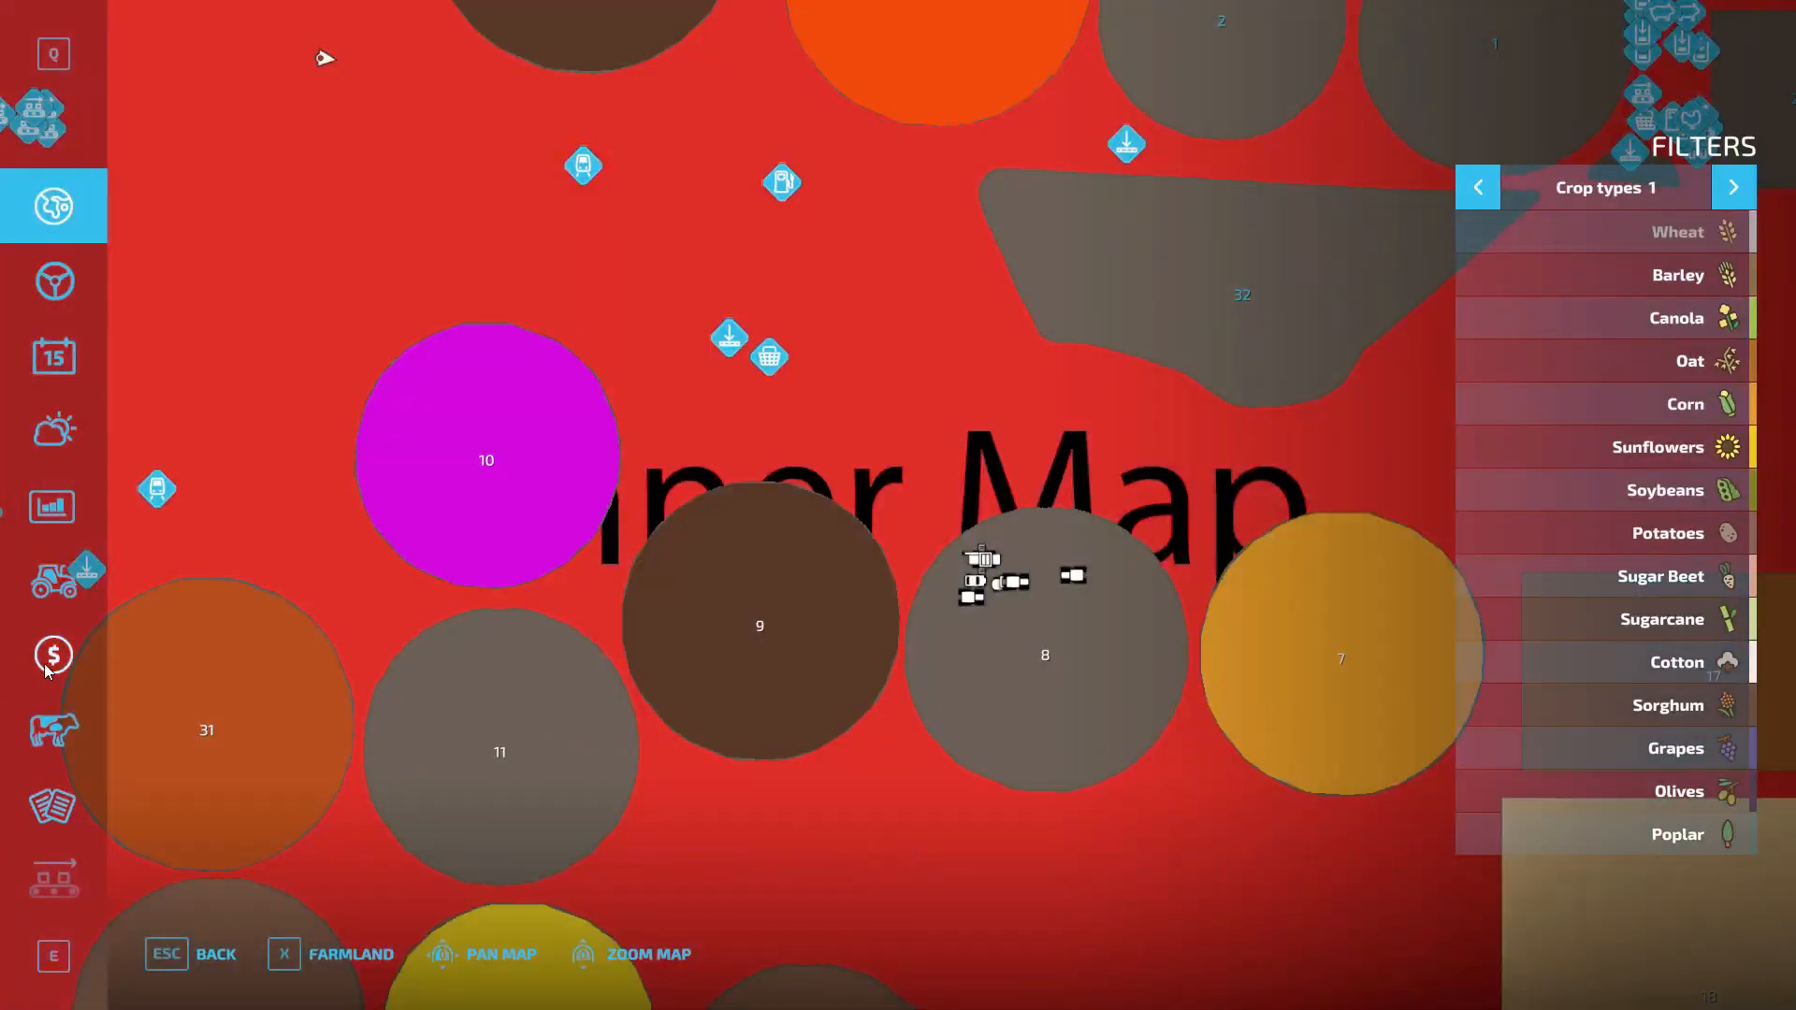
scroll(309, 655, "down", 2)
left_click_drag(340, 659, 682, 790)
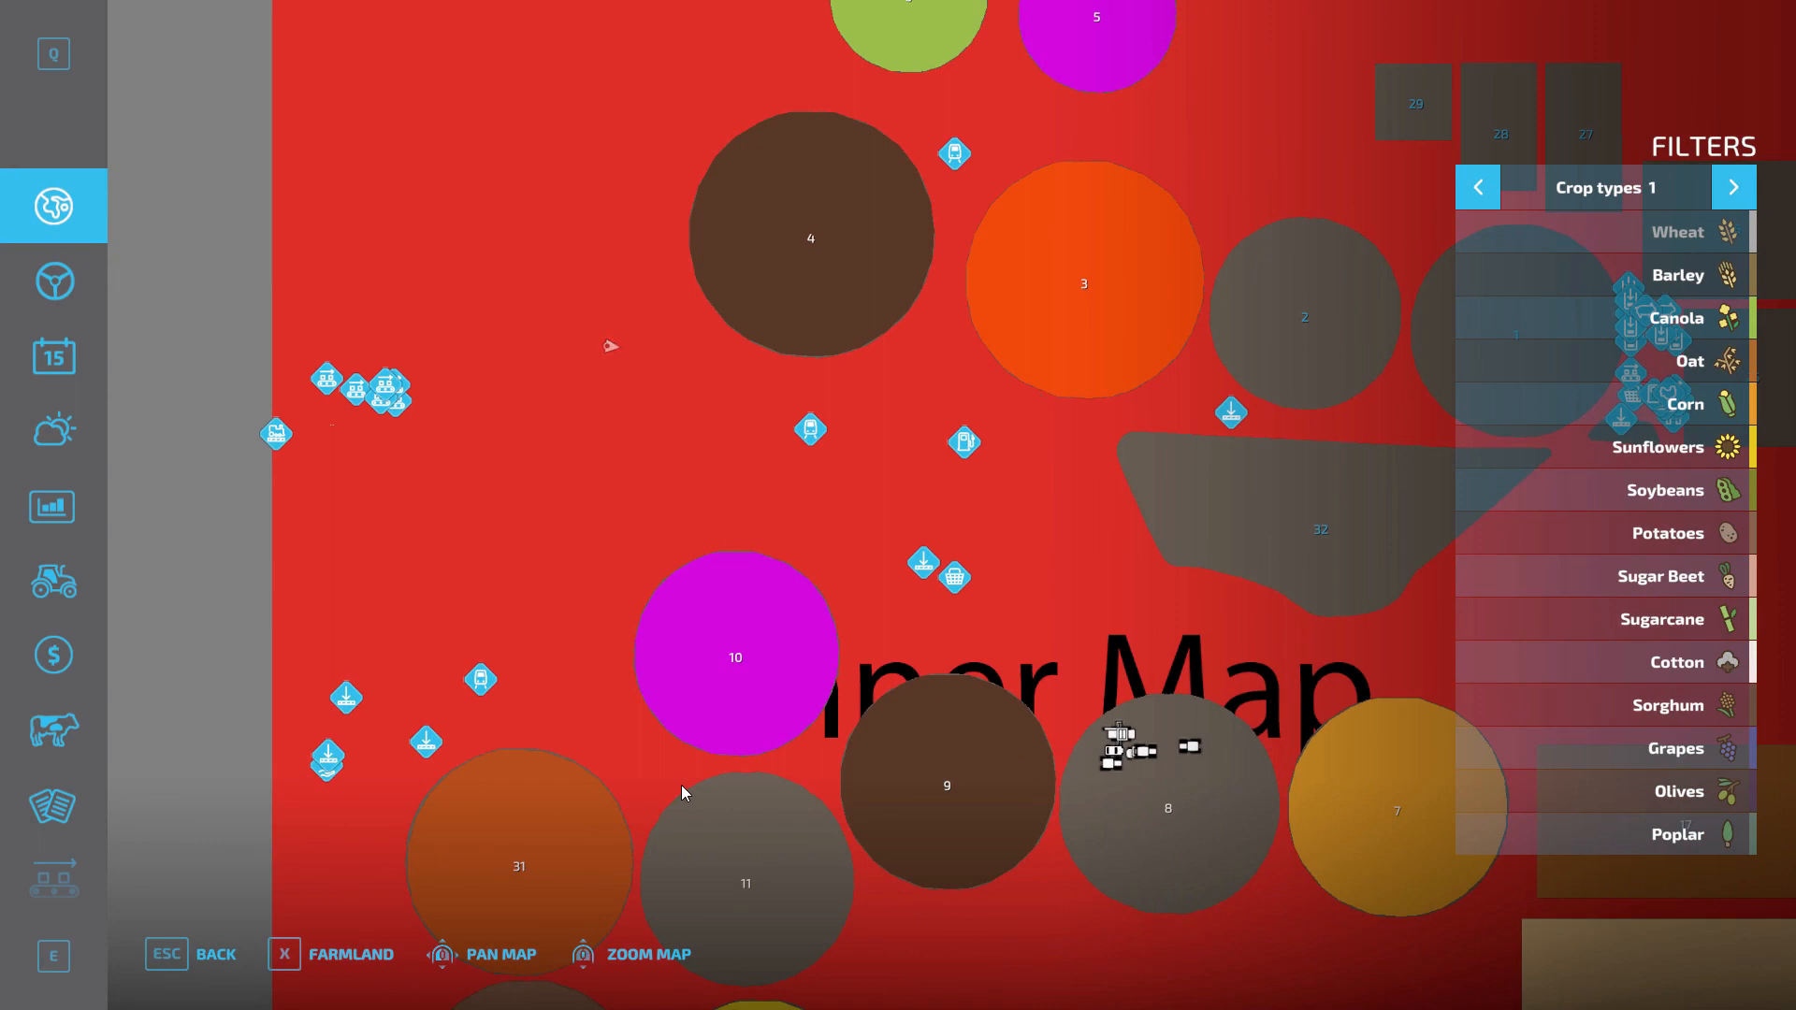
key("Escape")
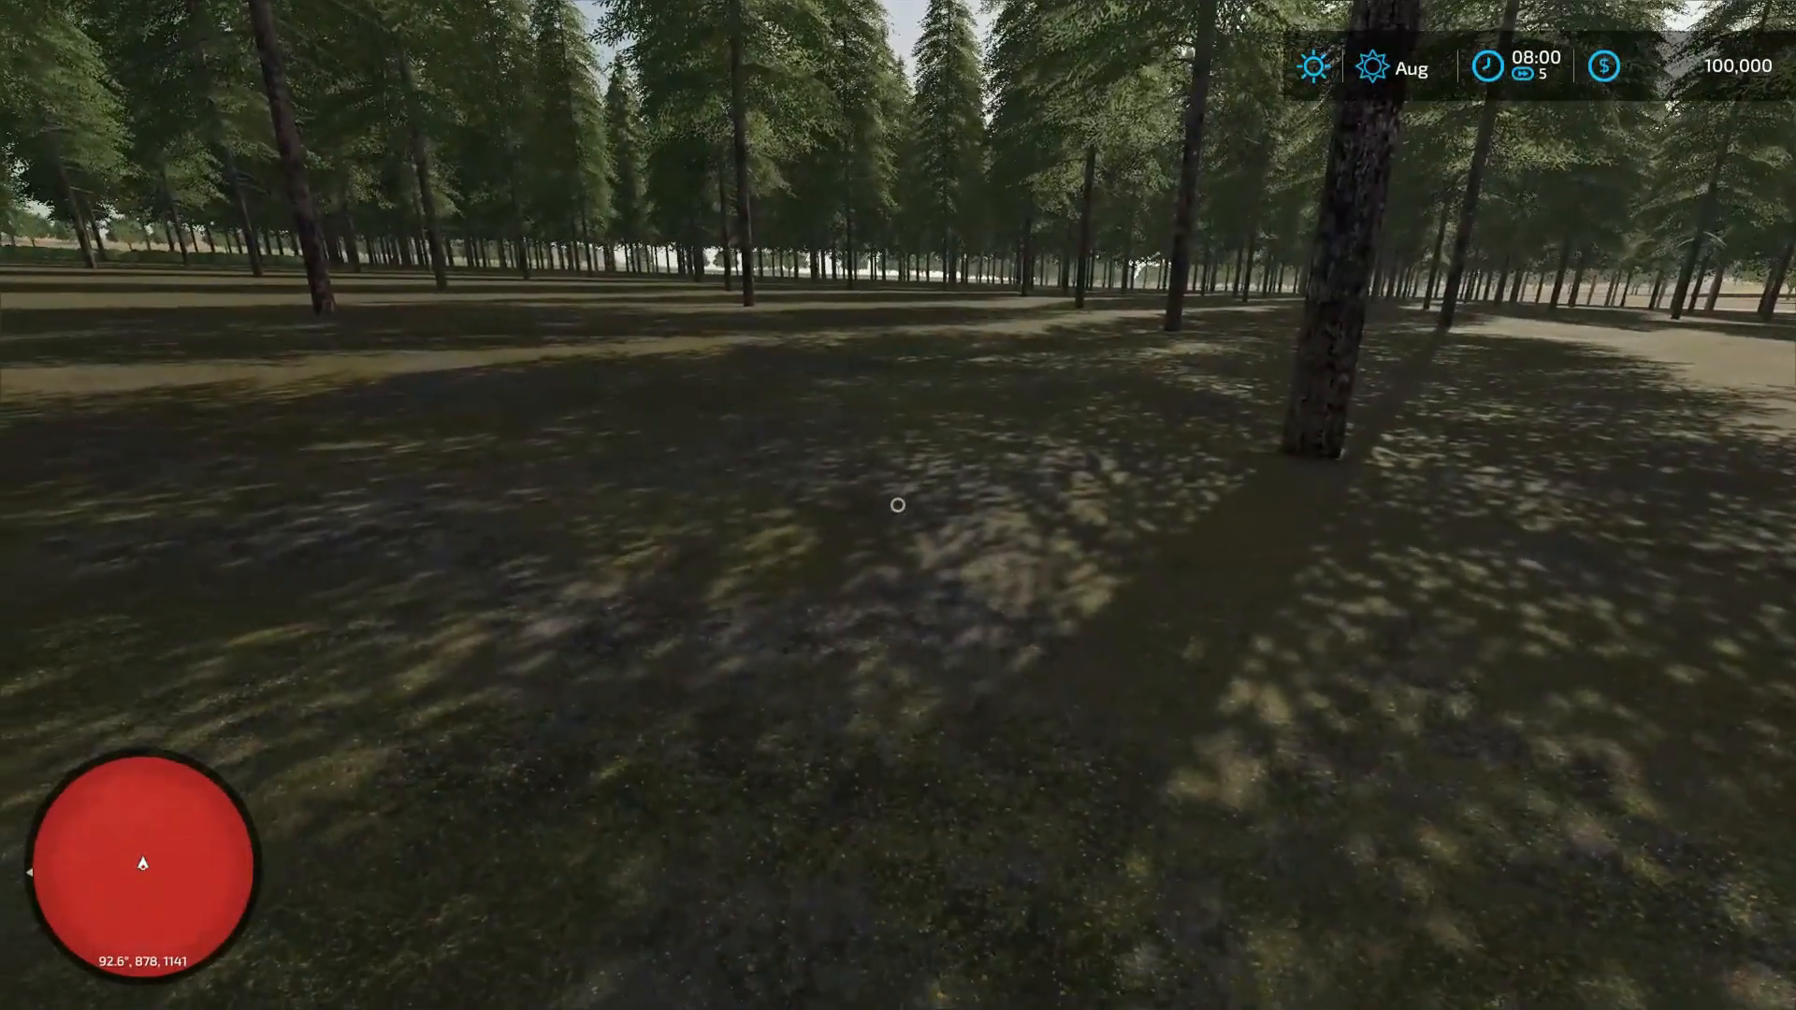
Open the developer console and read back through the log to the locomotive01.xml loading messages
key("grave")
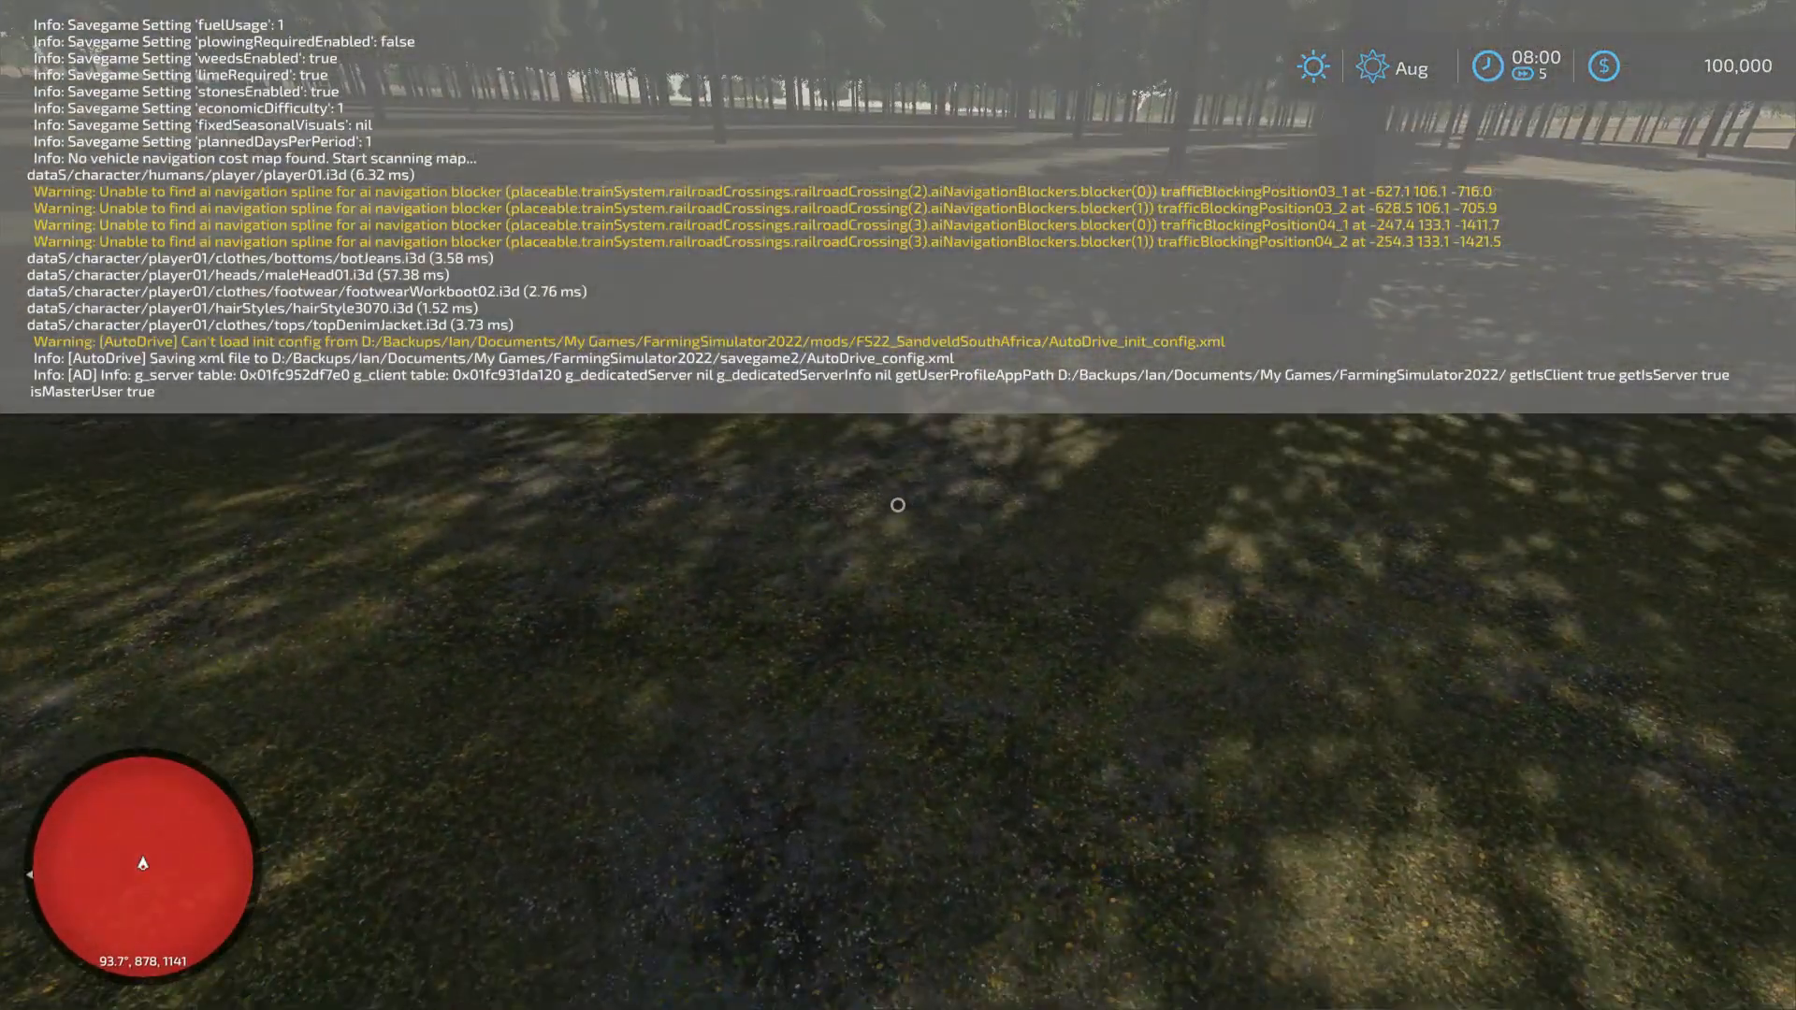
scroll(878, 208, "up", 1)
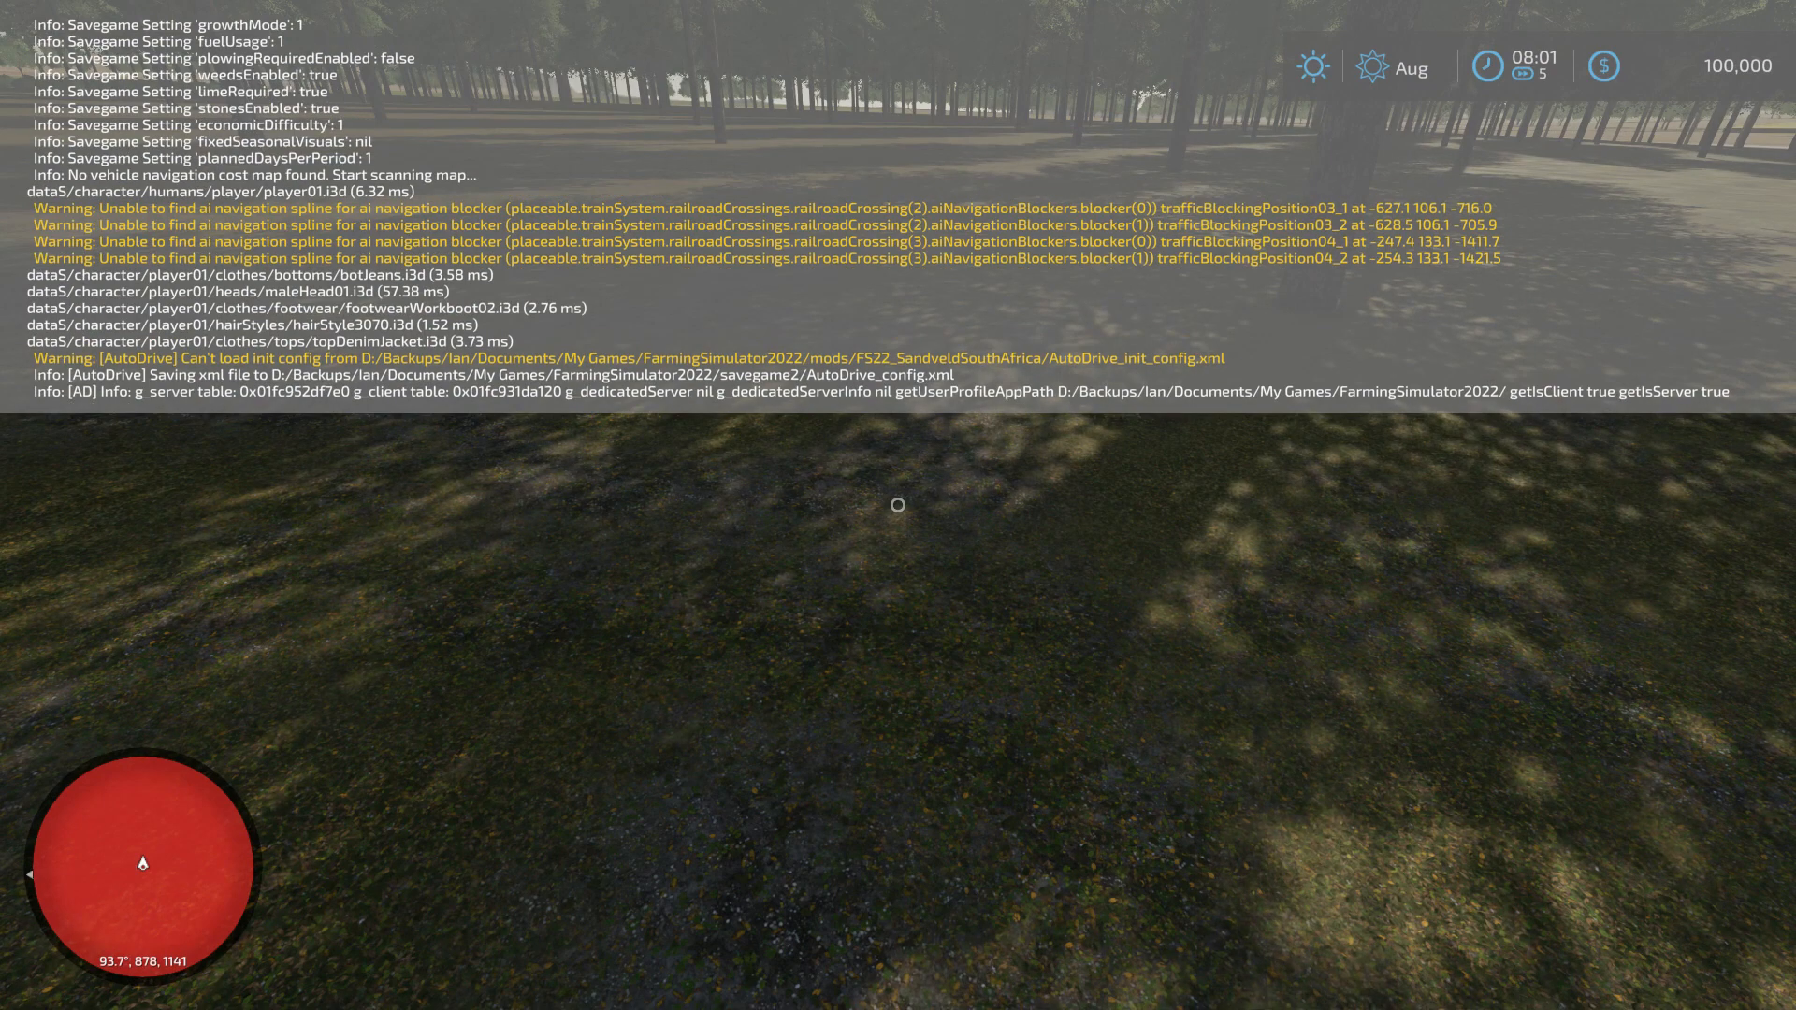
scroll(878, 209, "up", 20)
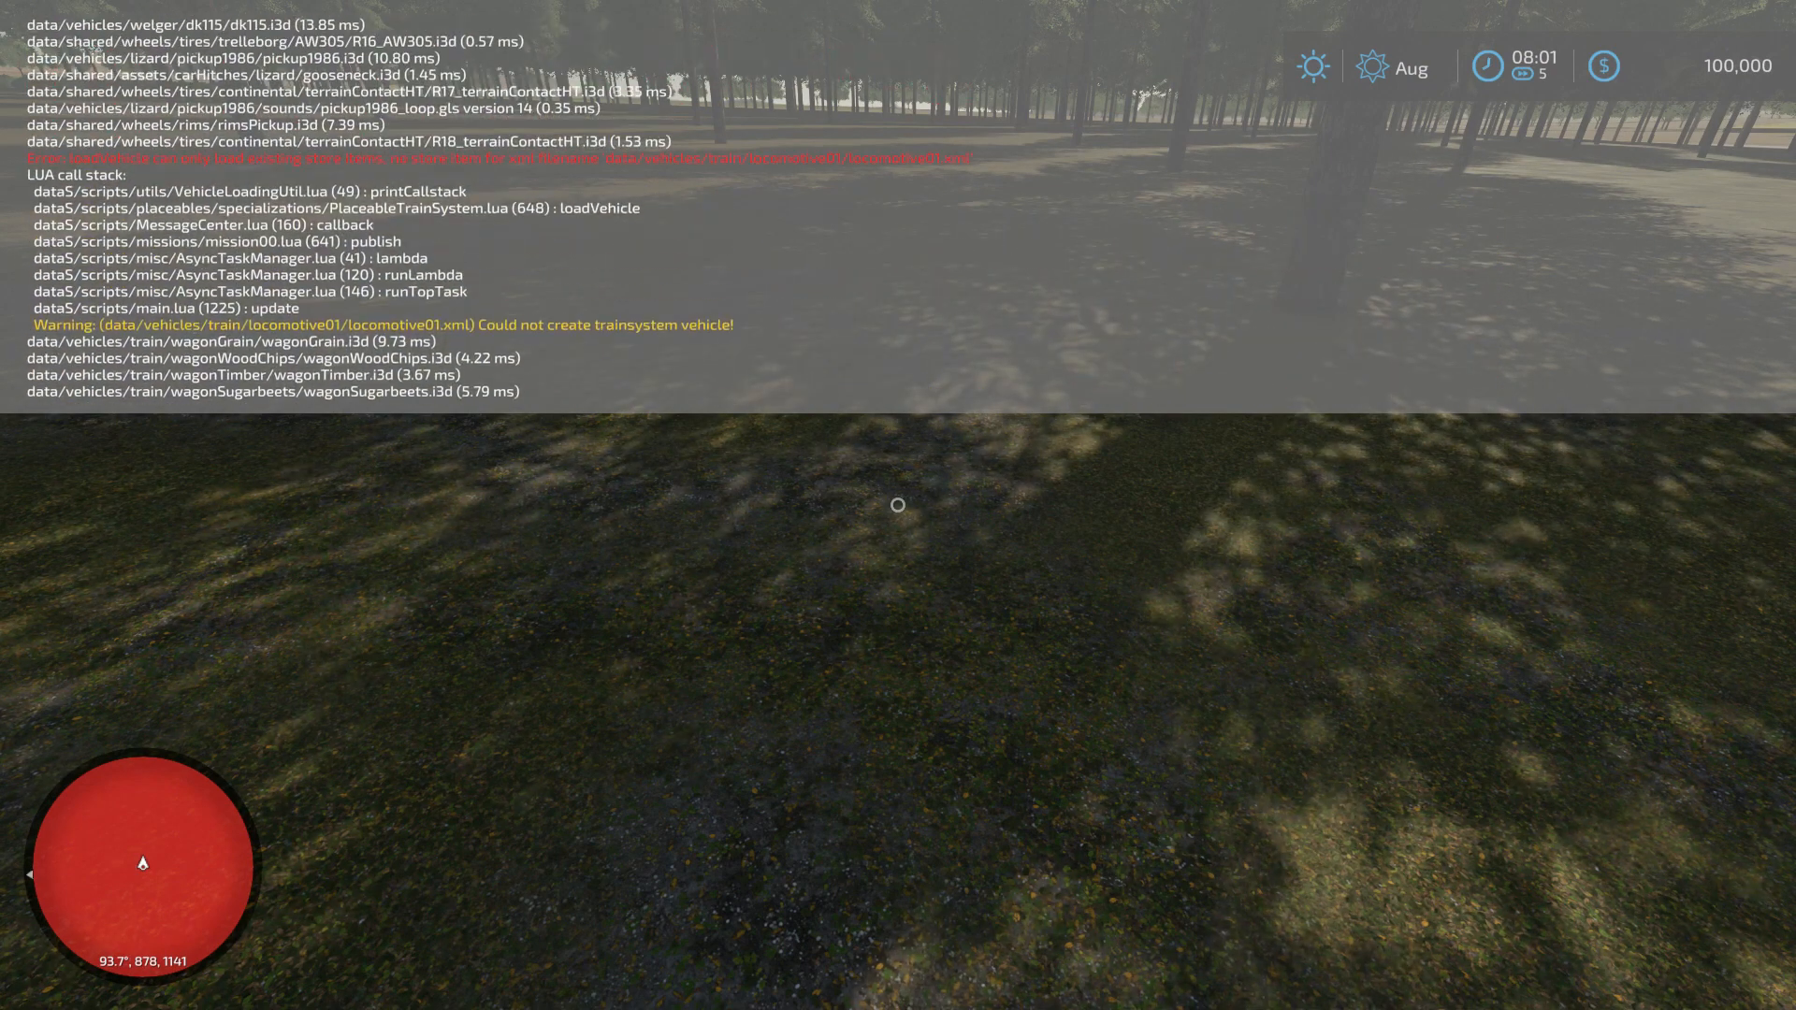
scroll(879, 209, "up", 1)
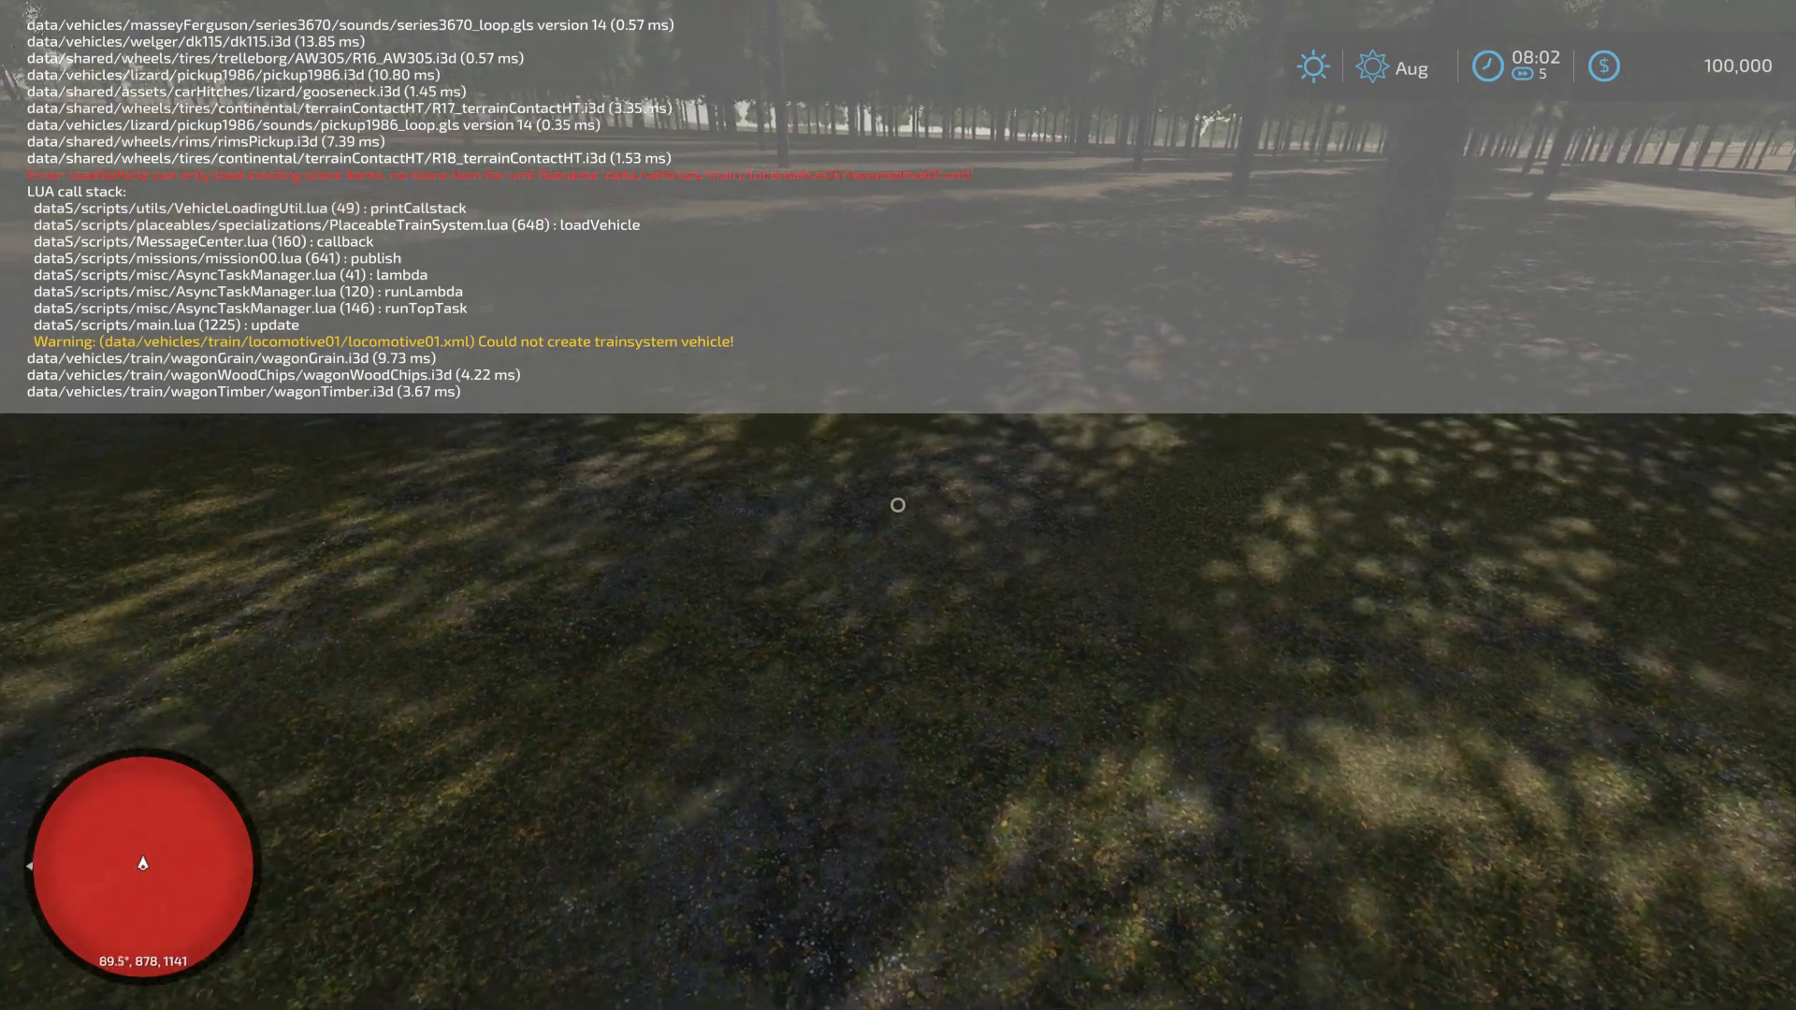
Switch to File Explorer and inspect the game's data folder, the FS22_SandveldSouthAfrica mod folder and the locomotive04 folder
key("super")
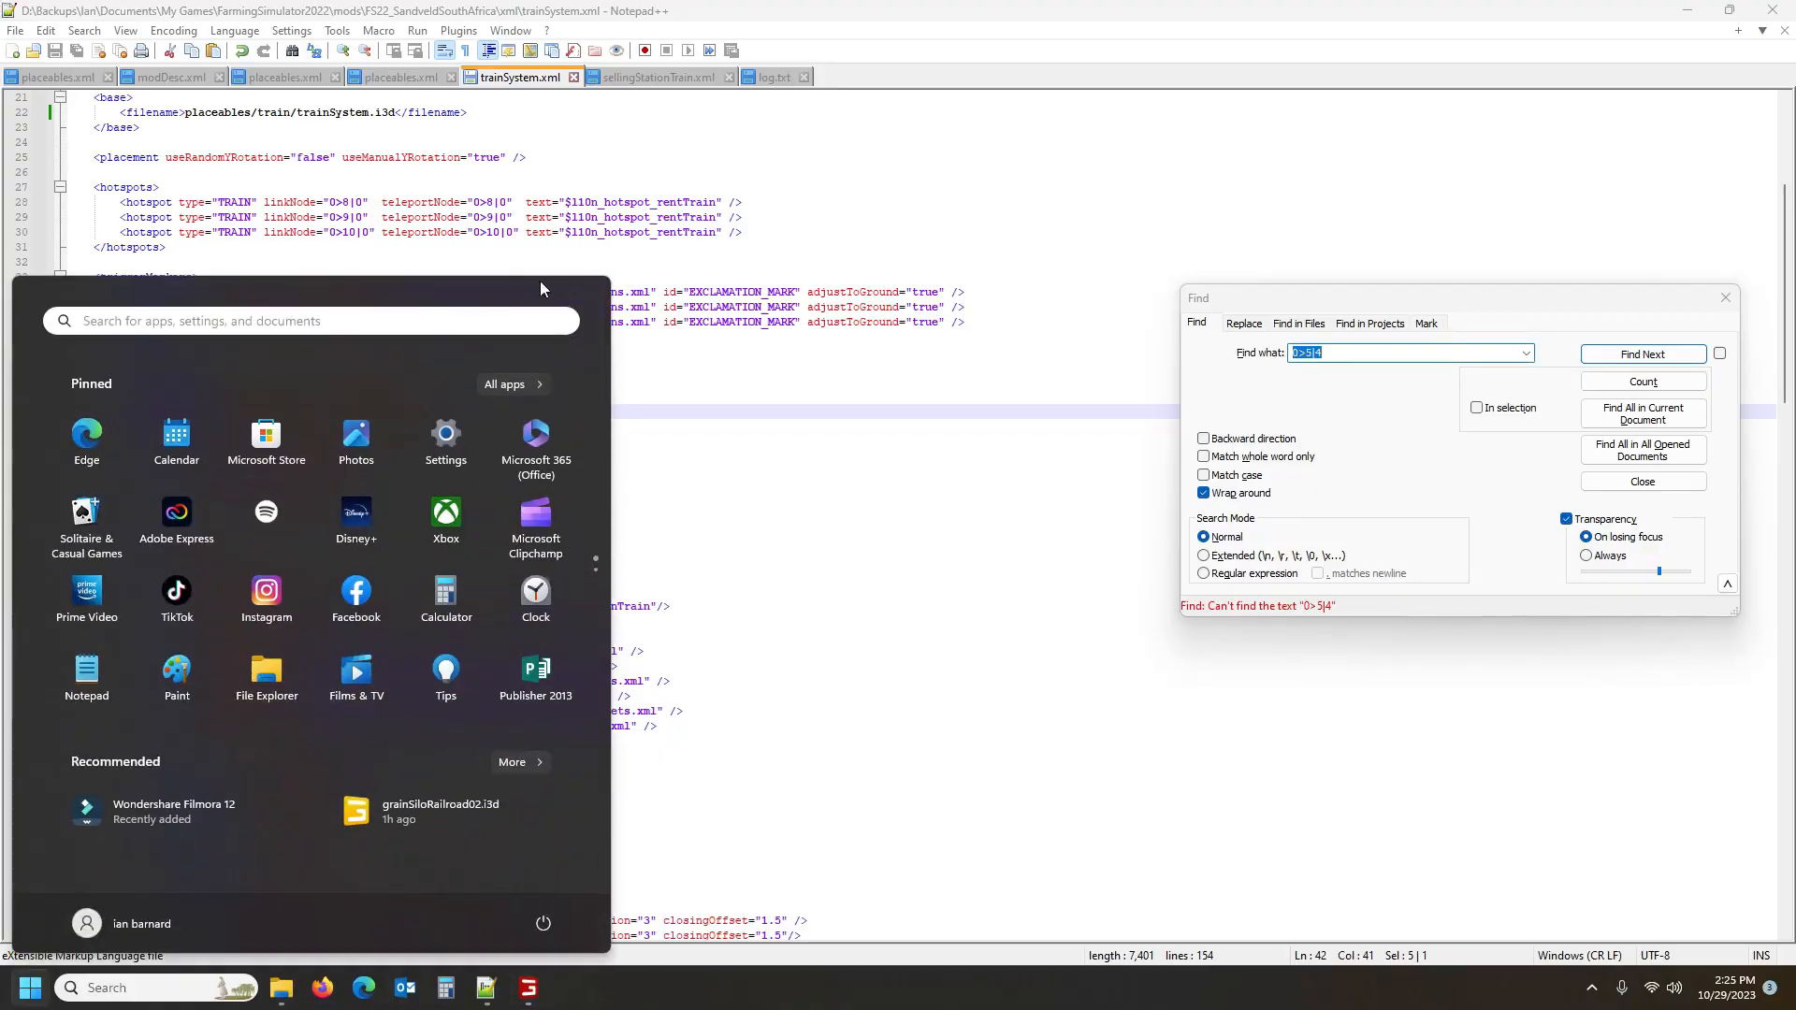
left_click(271, 990)
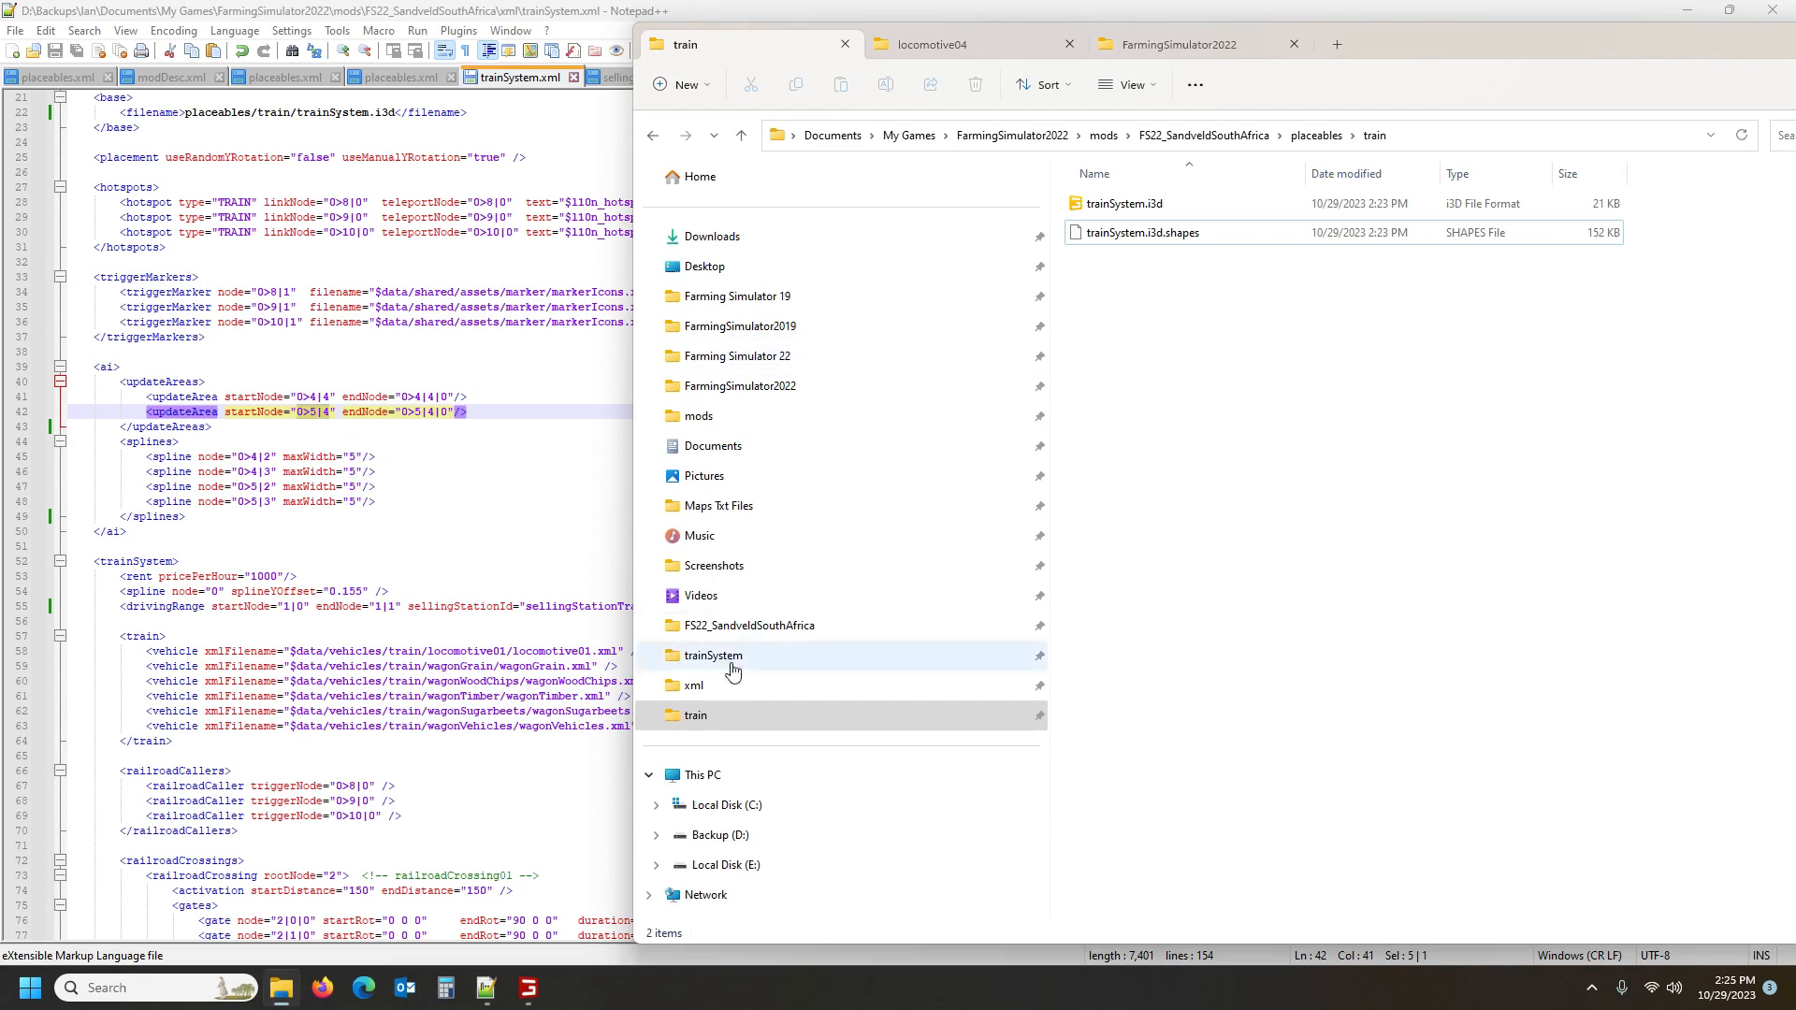
left_click(738, 355)
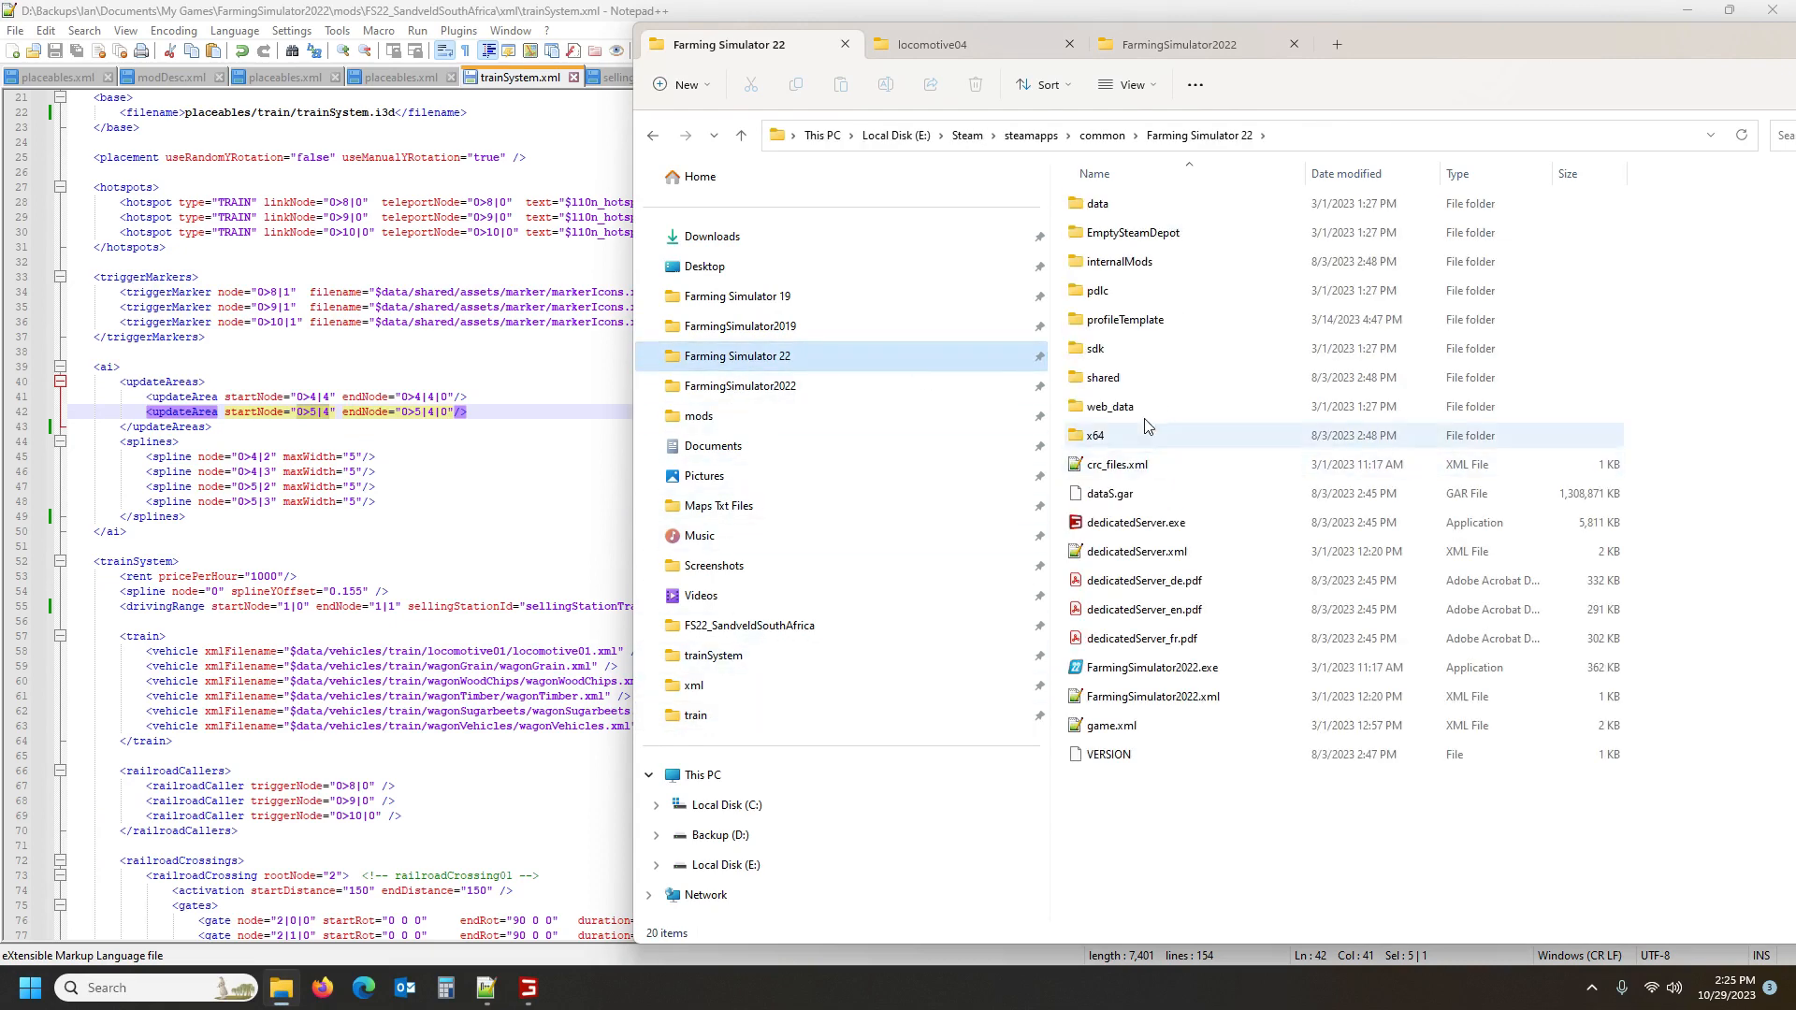
left_click(1129, 213)
double_click(1129, 213)
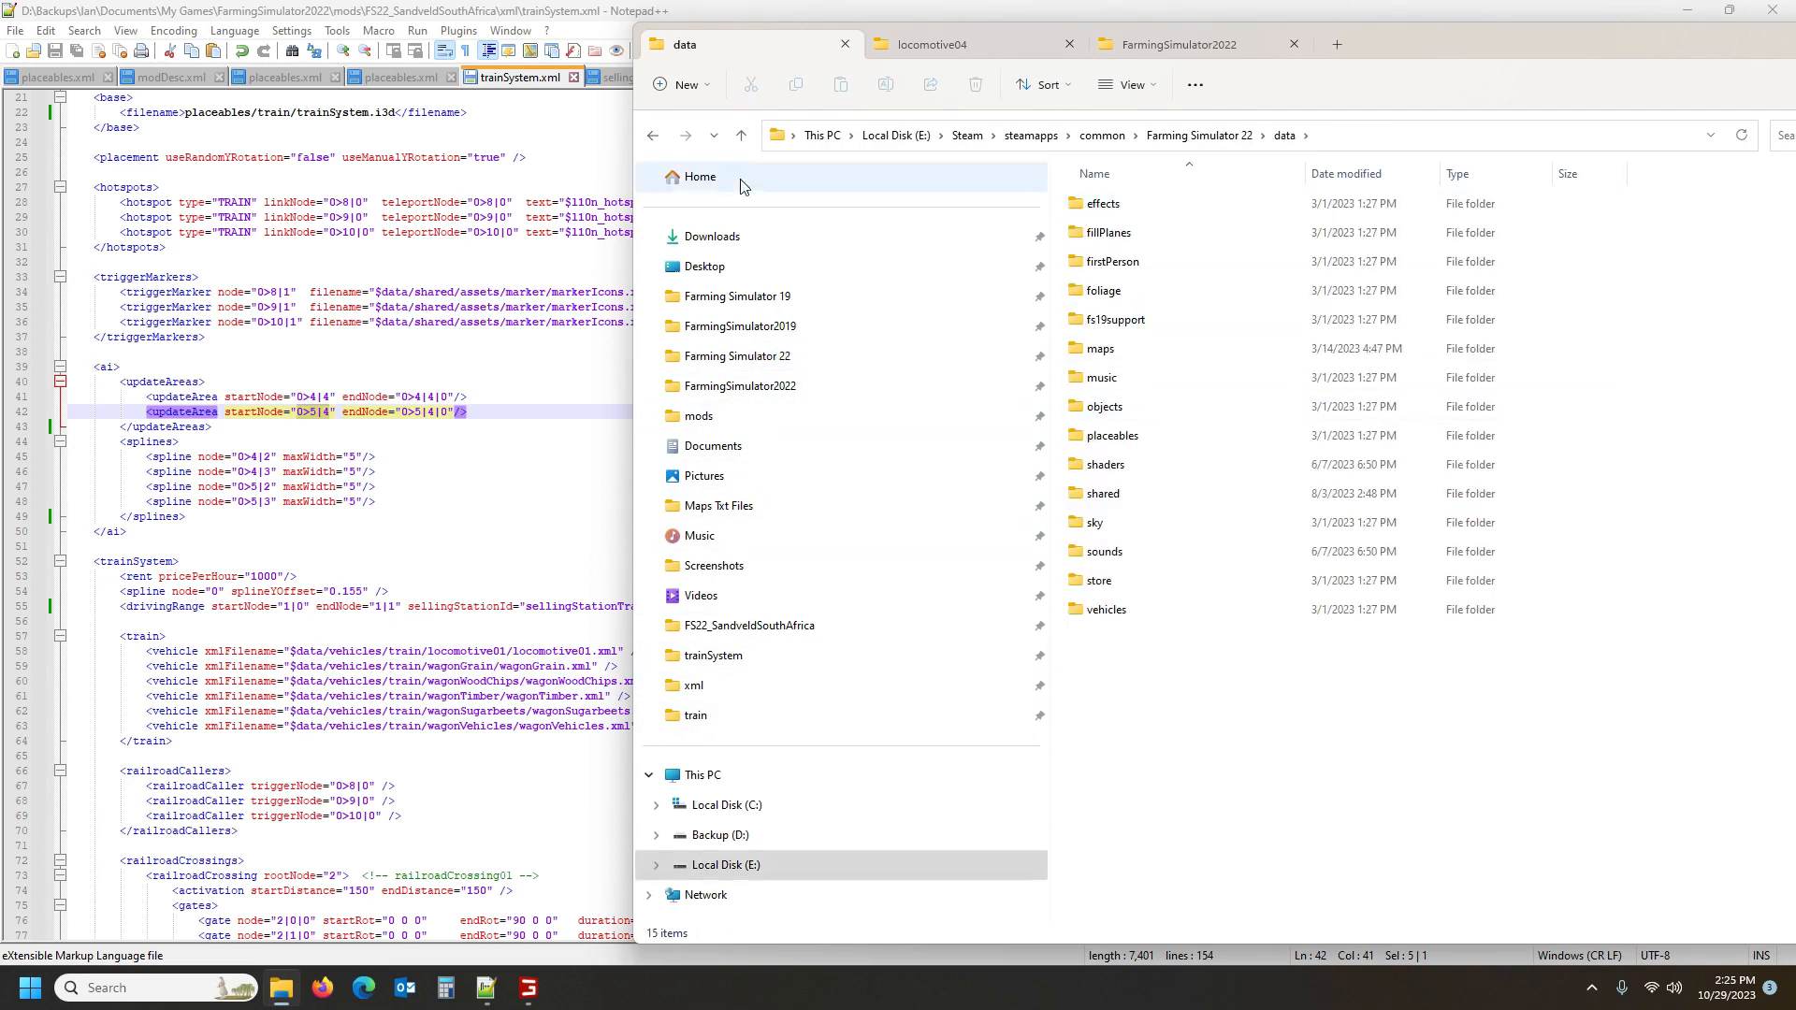
left_click(654, 135)
left_click(654, 135)
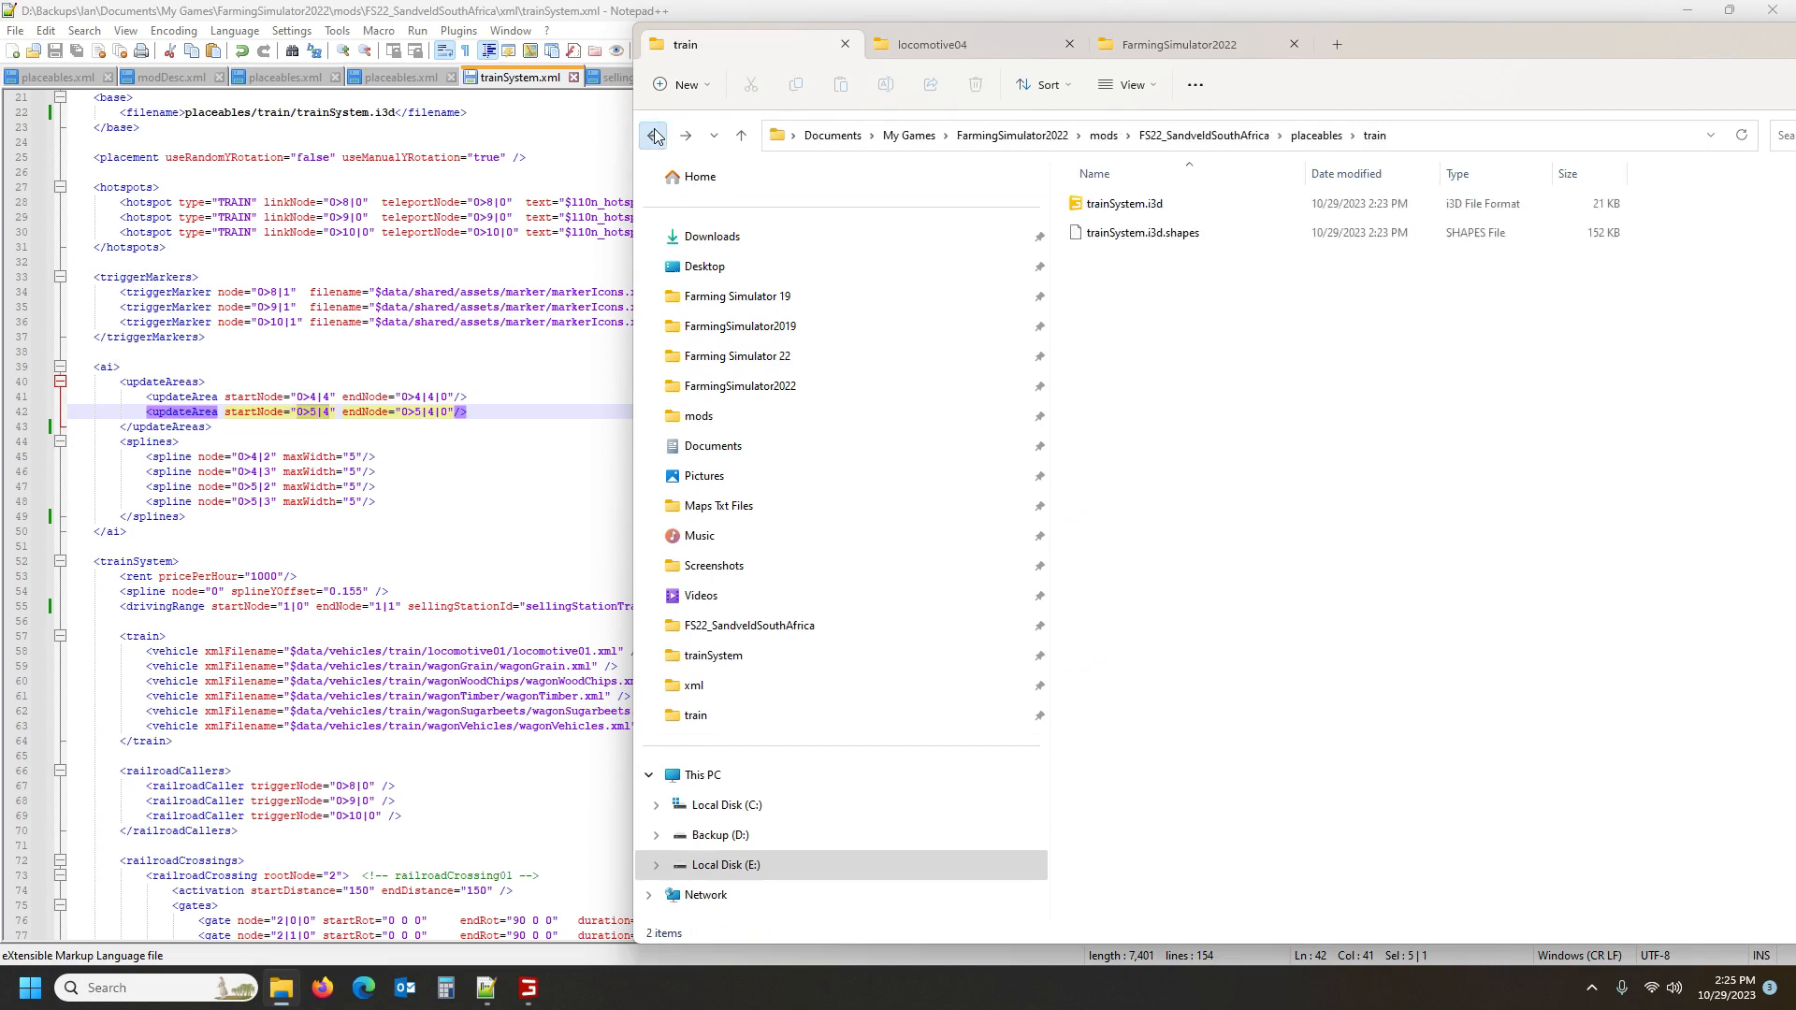
left_click(654, 136)
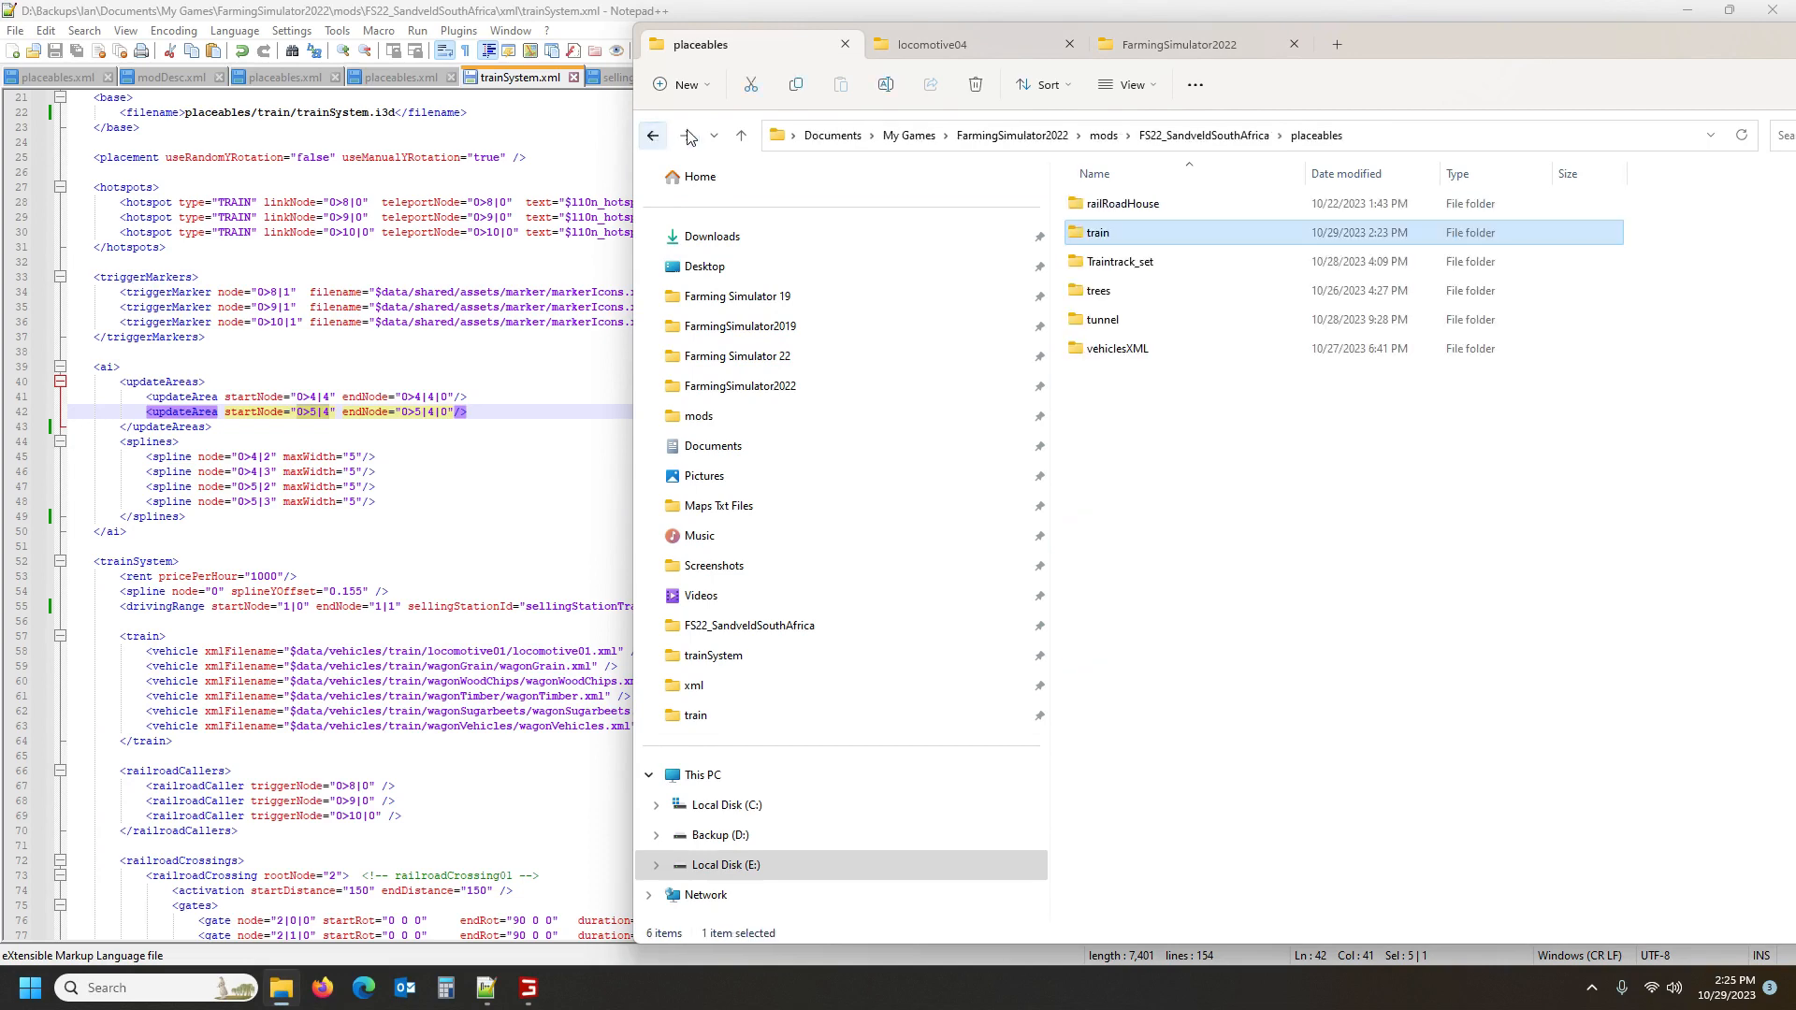
left_click(1204, 135)
left_click(919, 52)
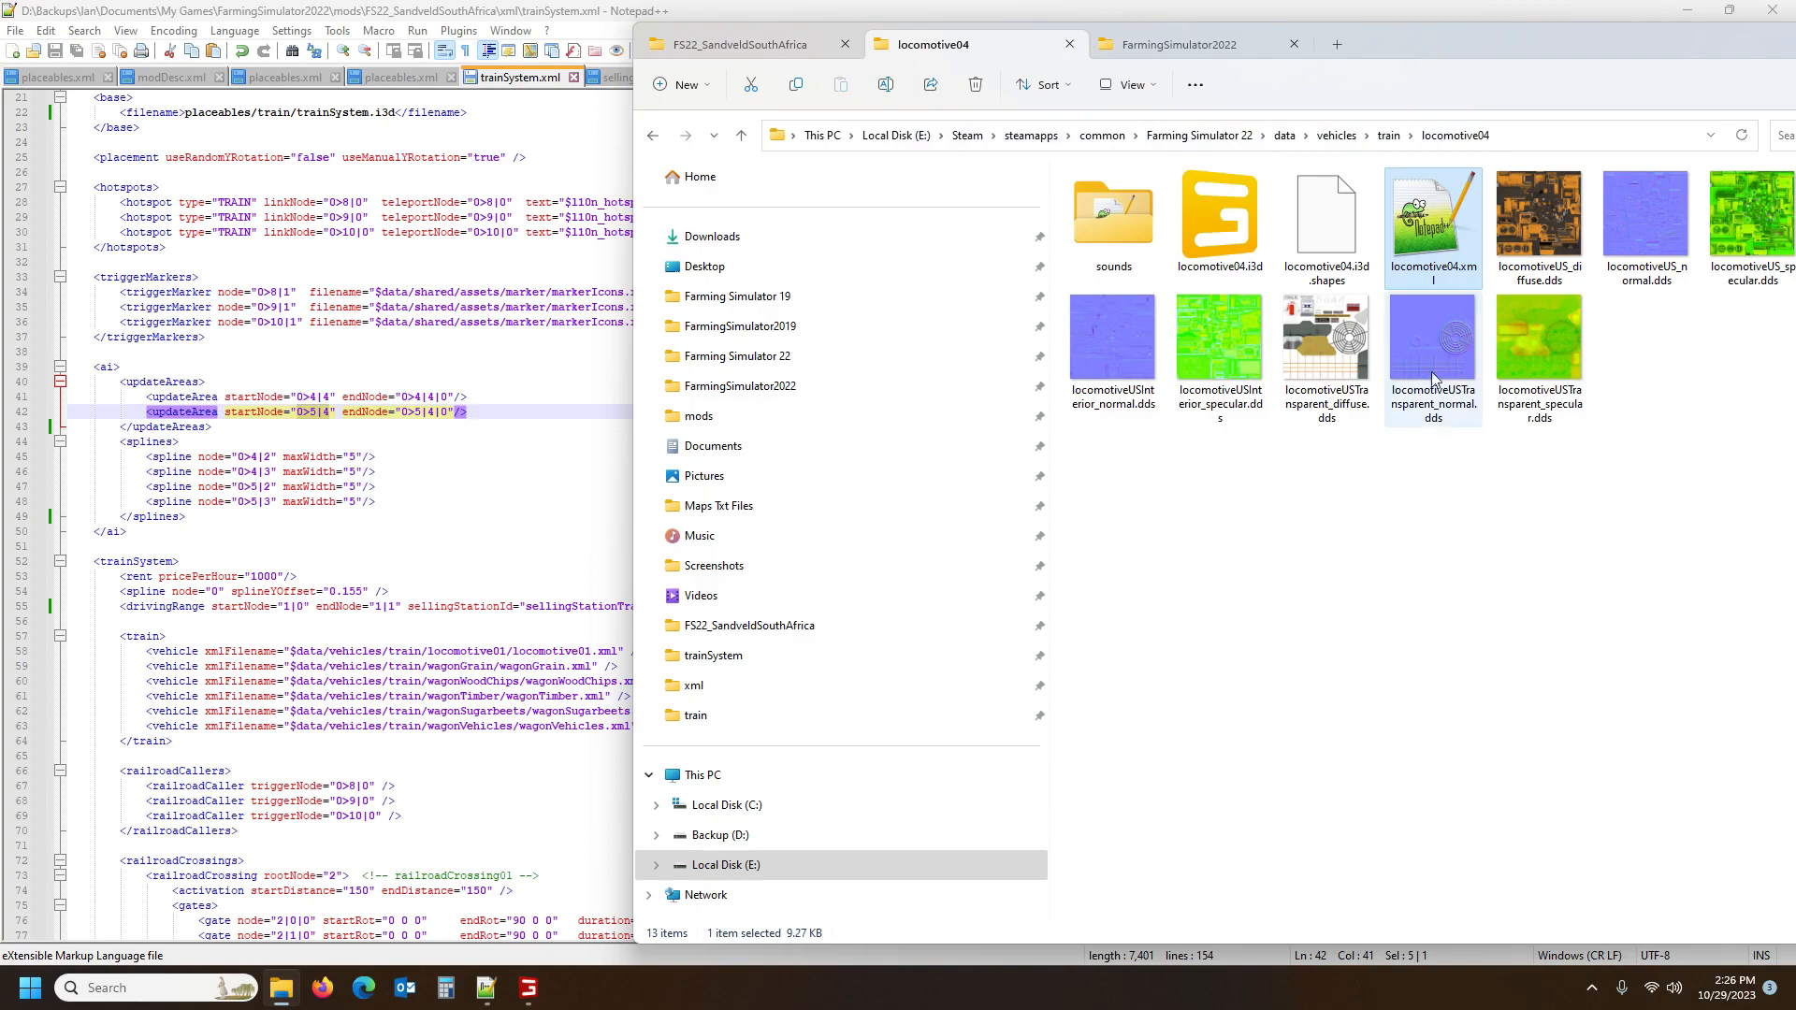
Return to Farming Simulator 22, end the current game without saving and quit to the desktop
left_click(530, 980)
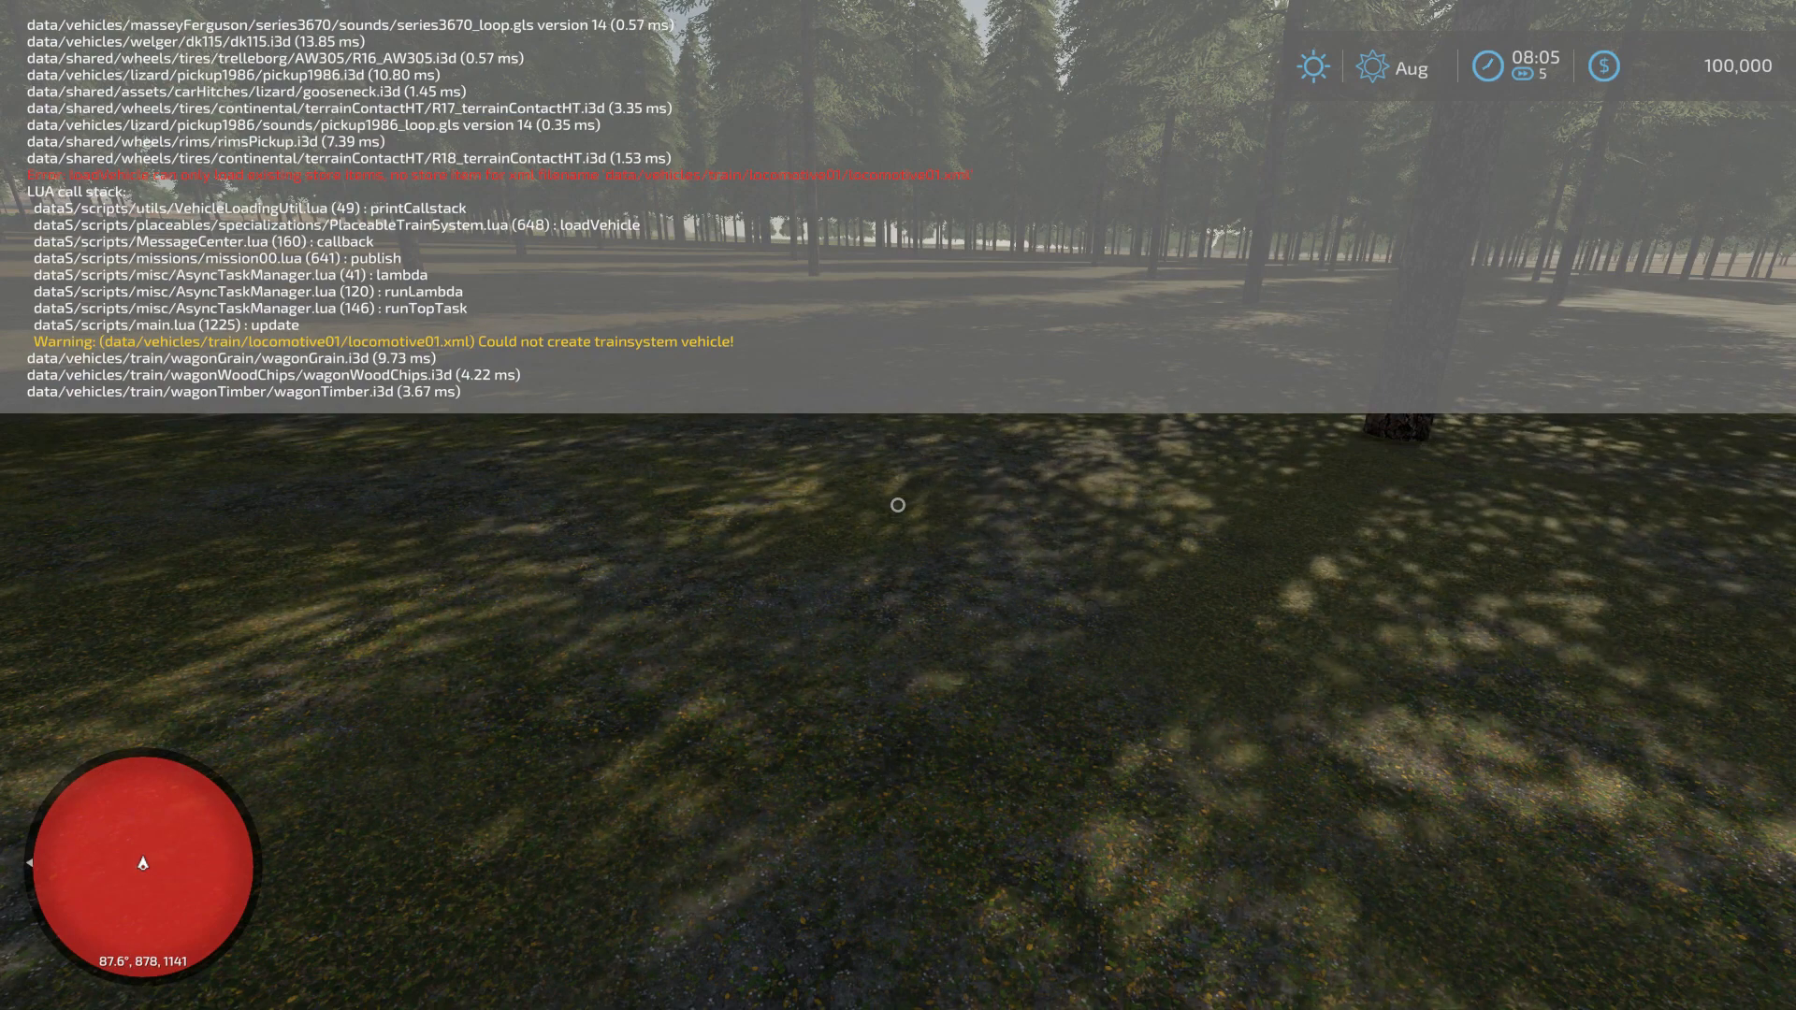
key("Escape")
left_click(60, 817)
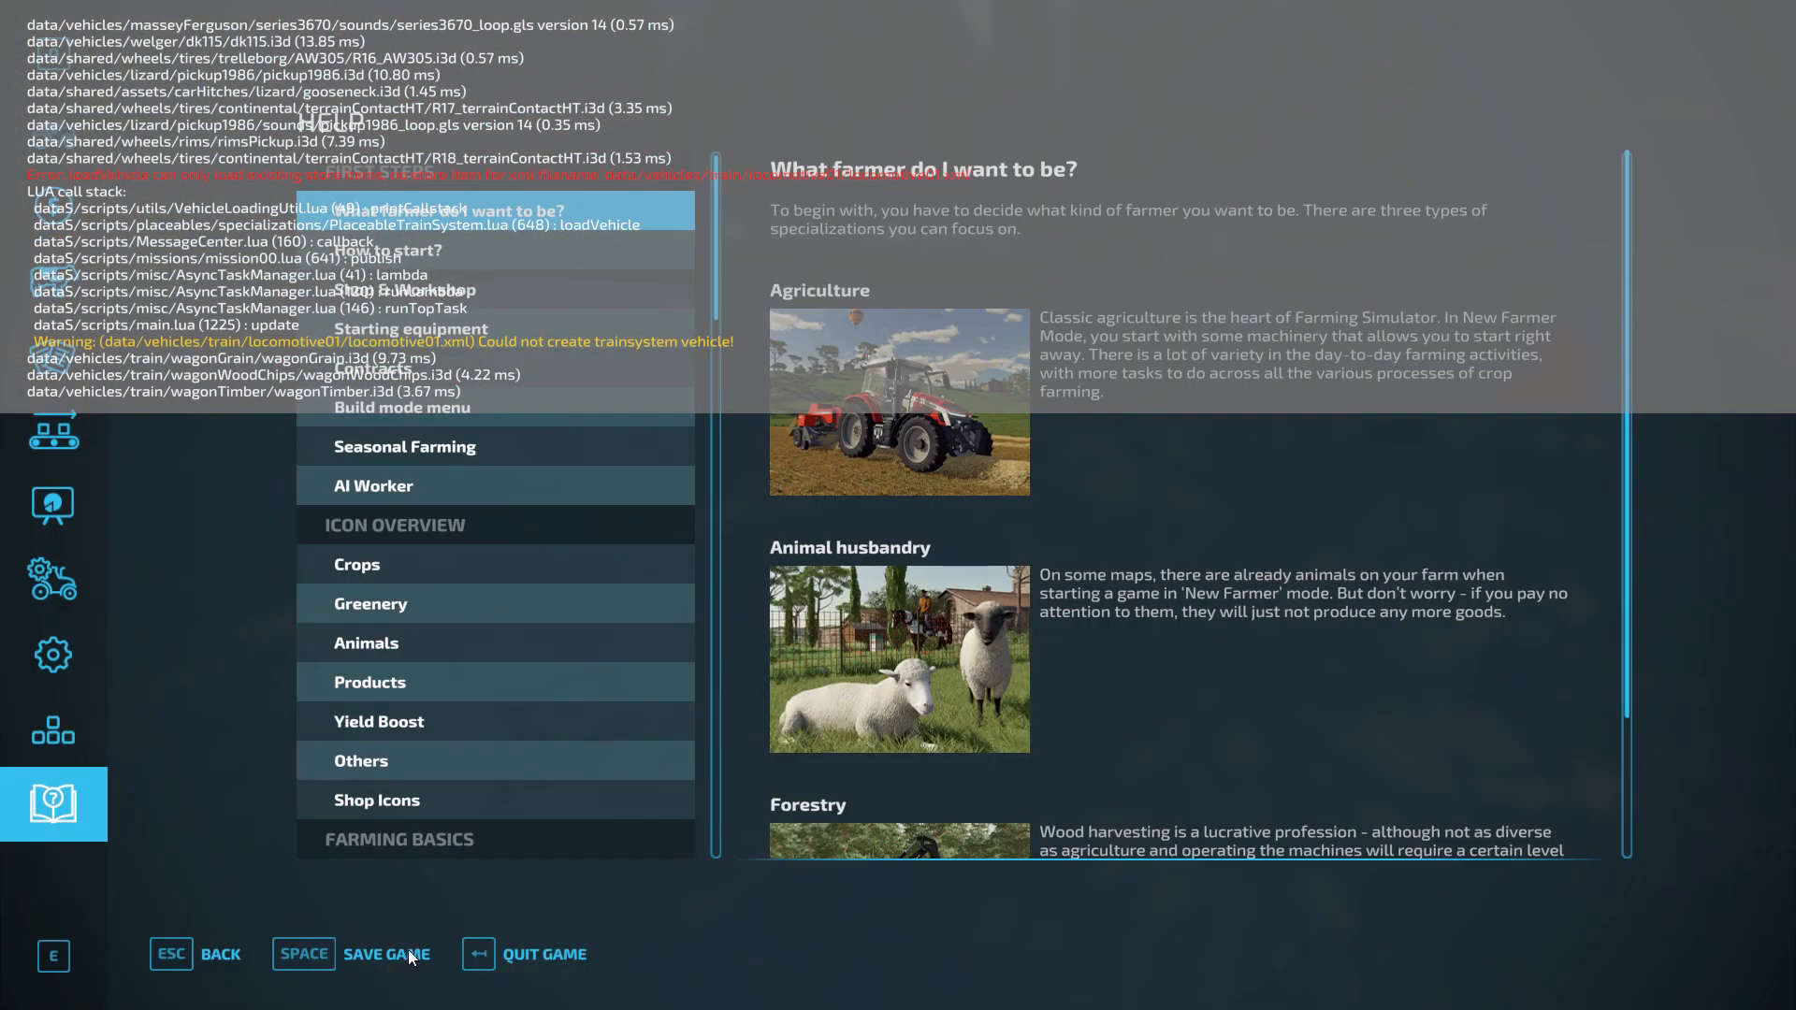
left_click(528, 953)
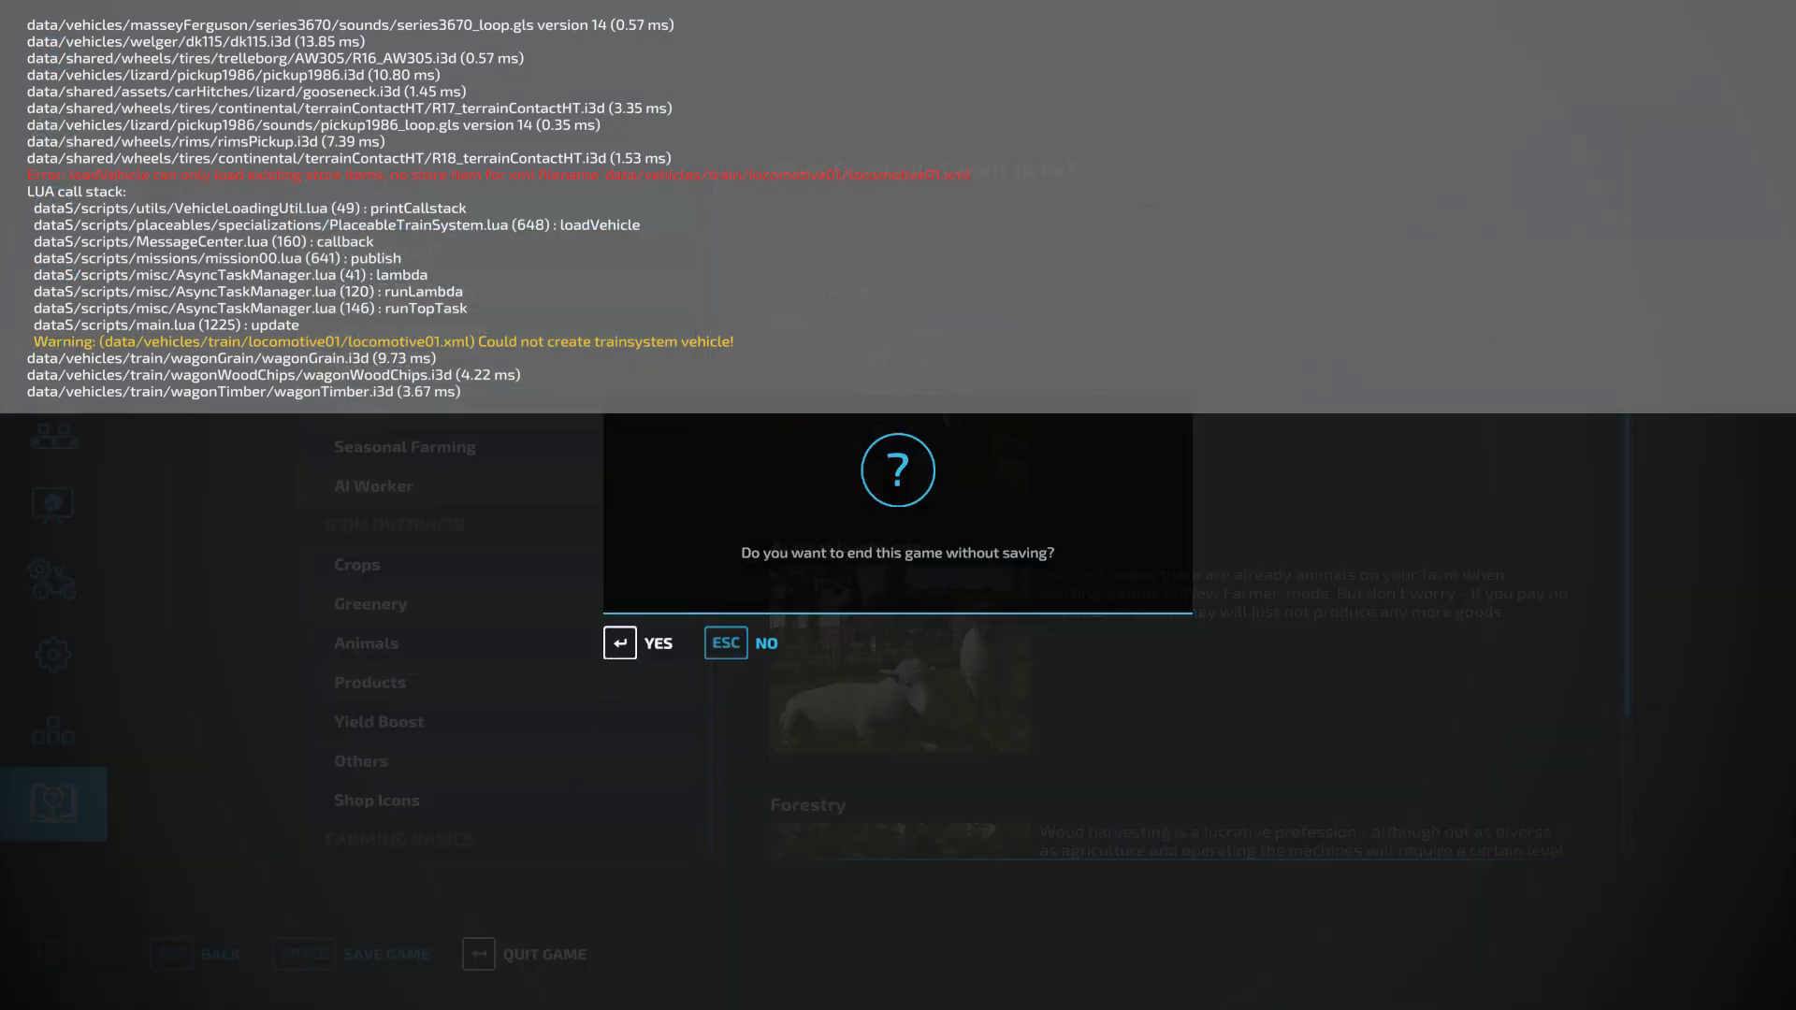
key("Return")
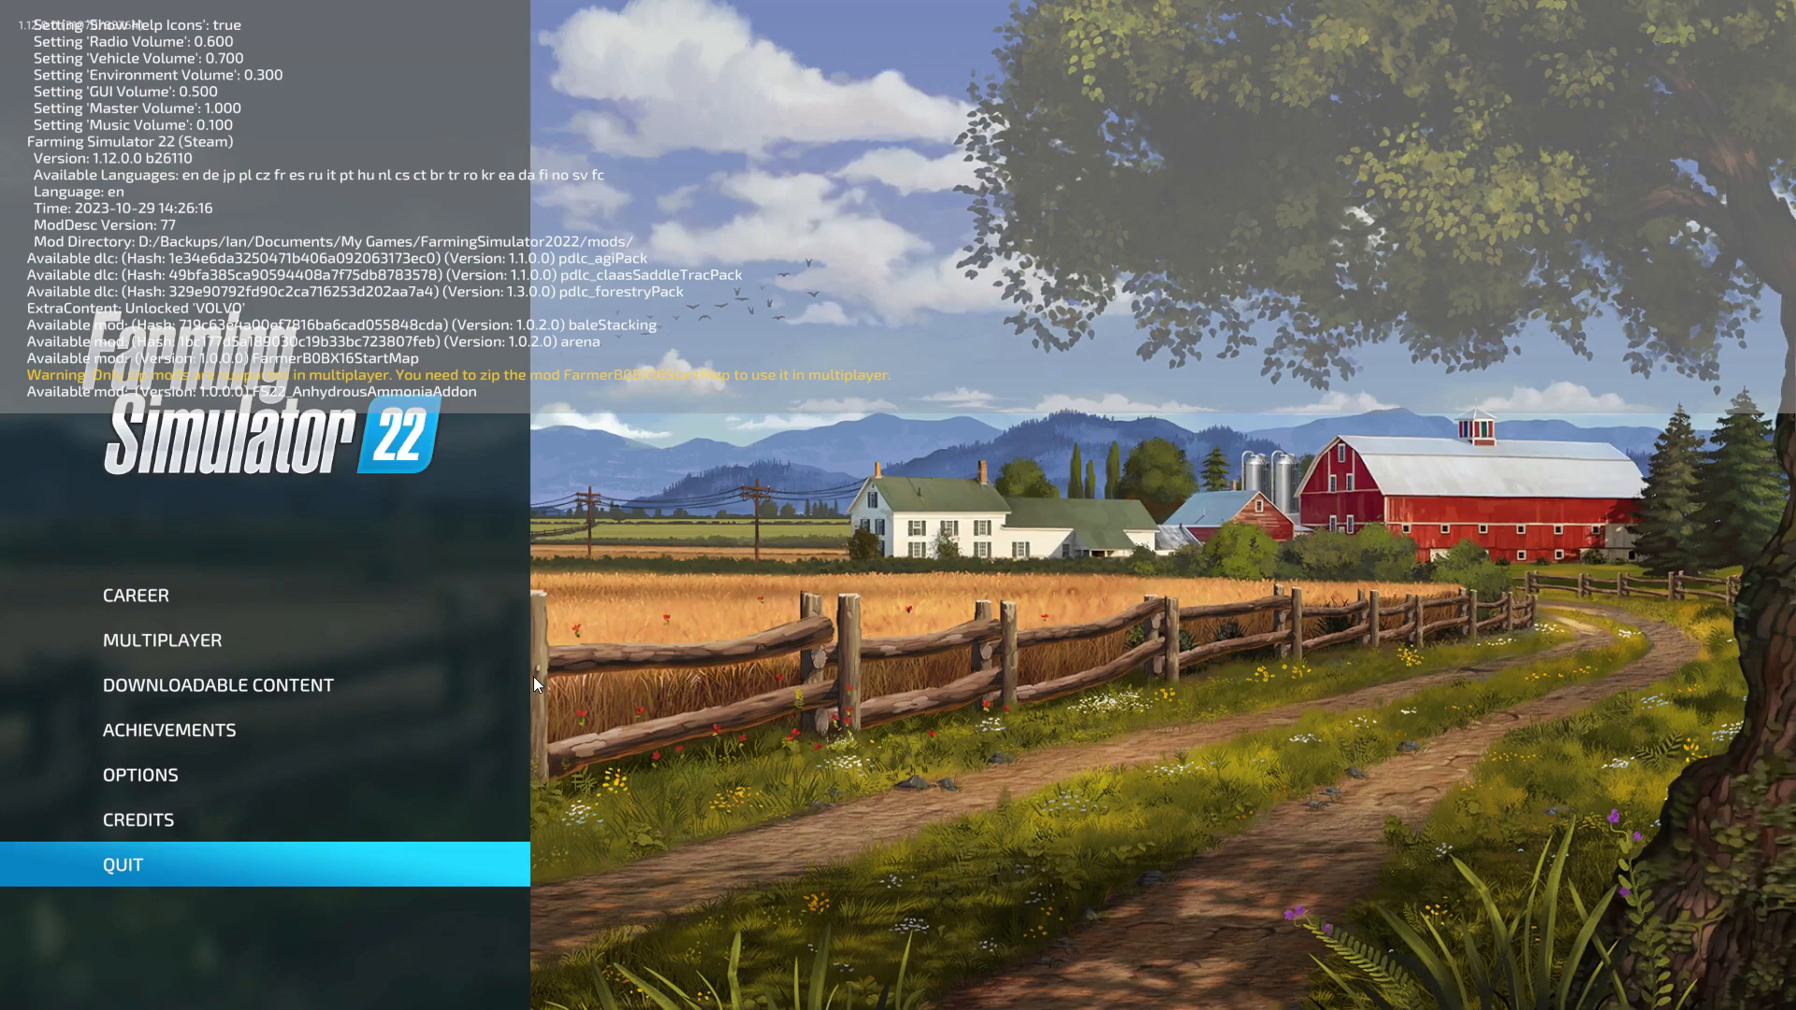
left_click(179, 881)
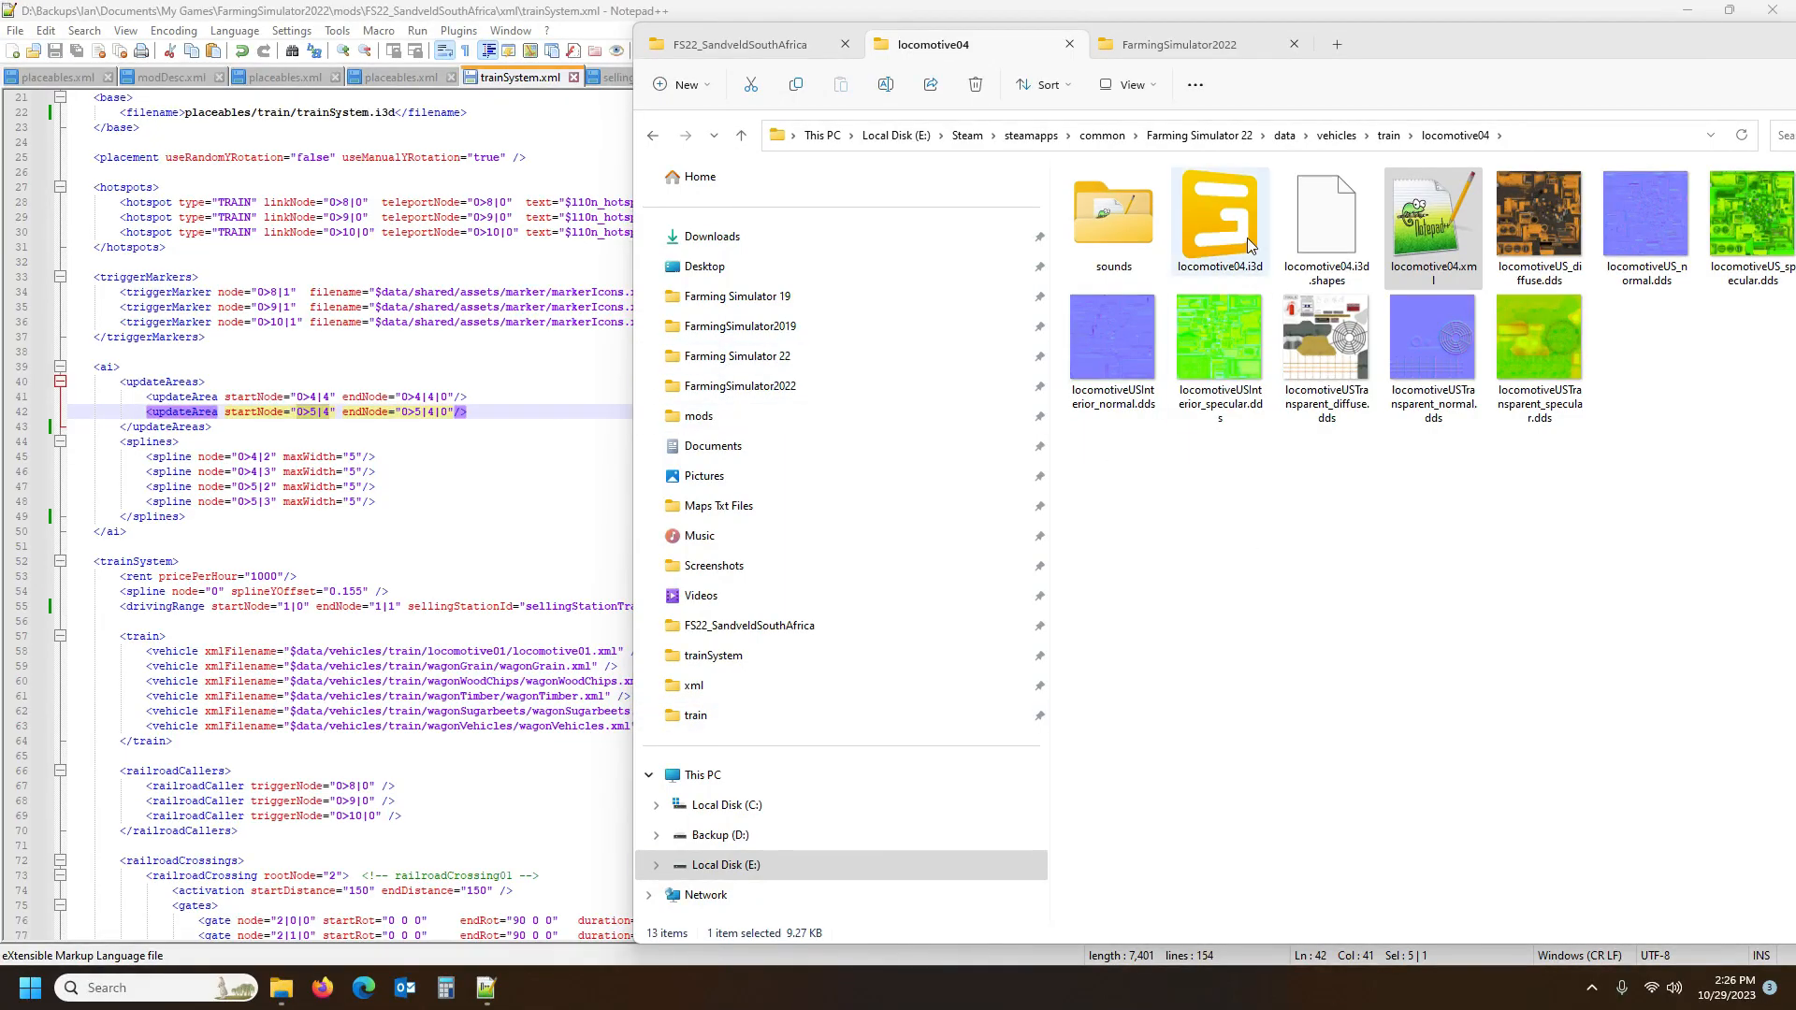
Copy and delete the storeItem lines from xml/trainSystem.xml through sellingStationWoodTrain.xml in modDesc.xml in Notepad++, and save the file
left_click(159, 78)
scroll(334, 519, "up", 3)
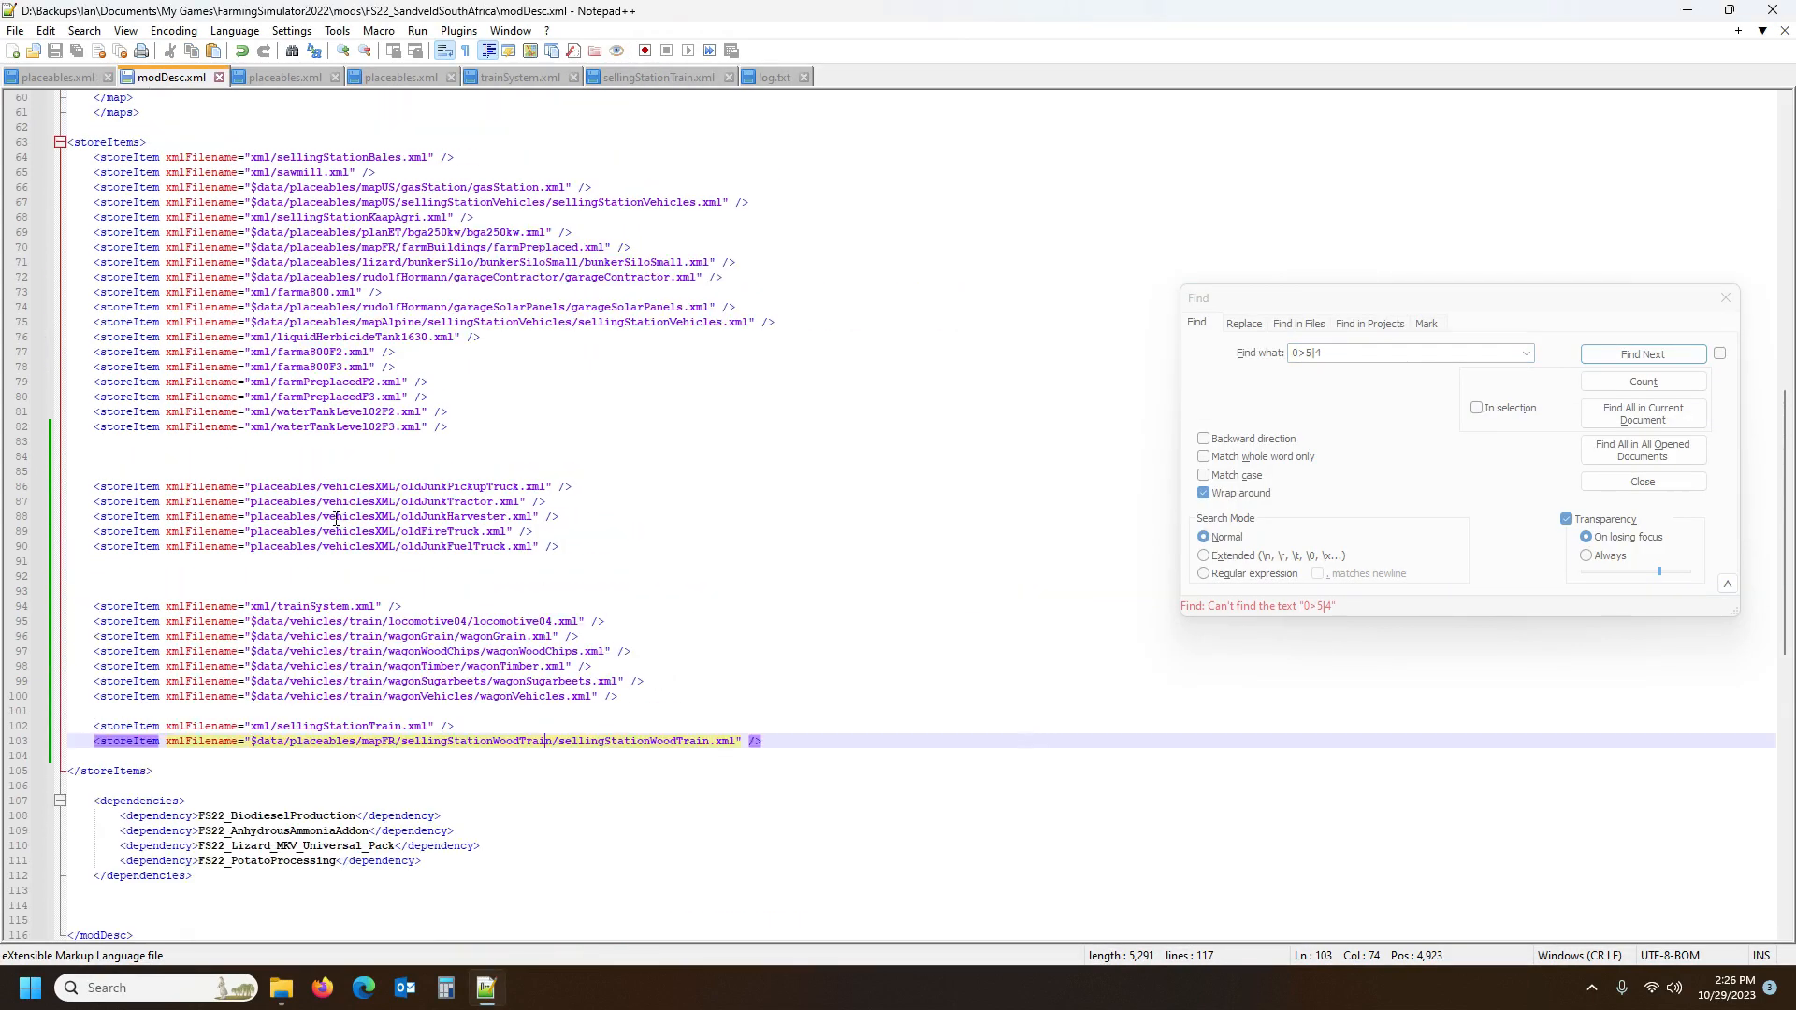
scroll(341, 519, "down", 7)
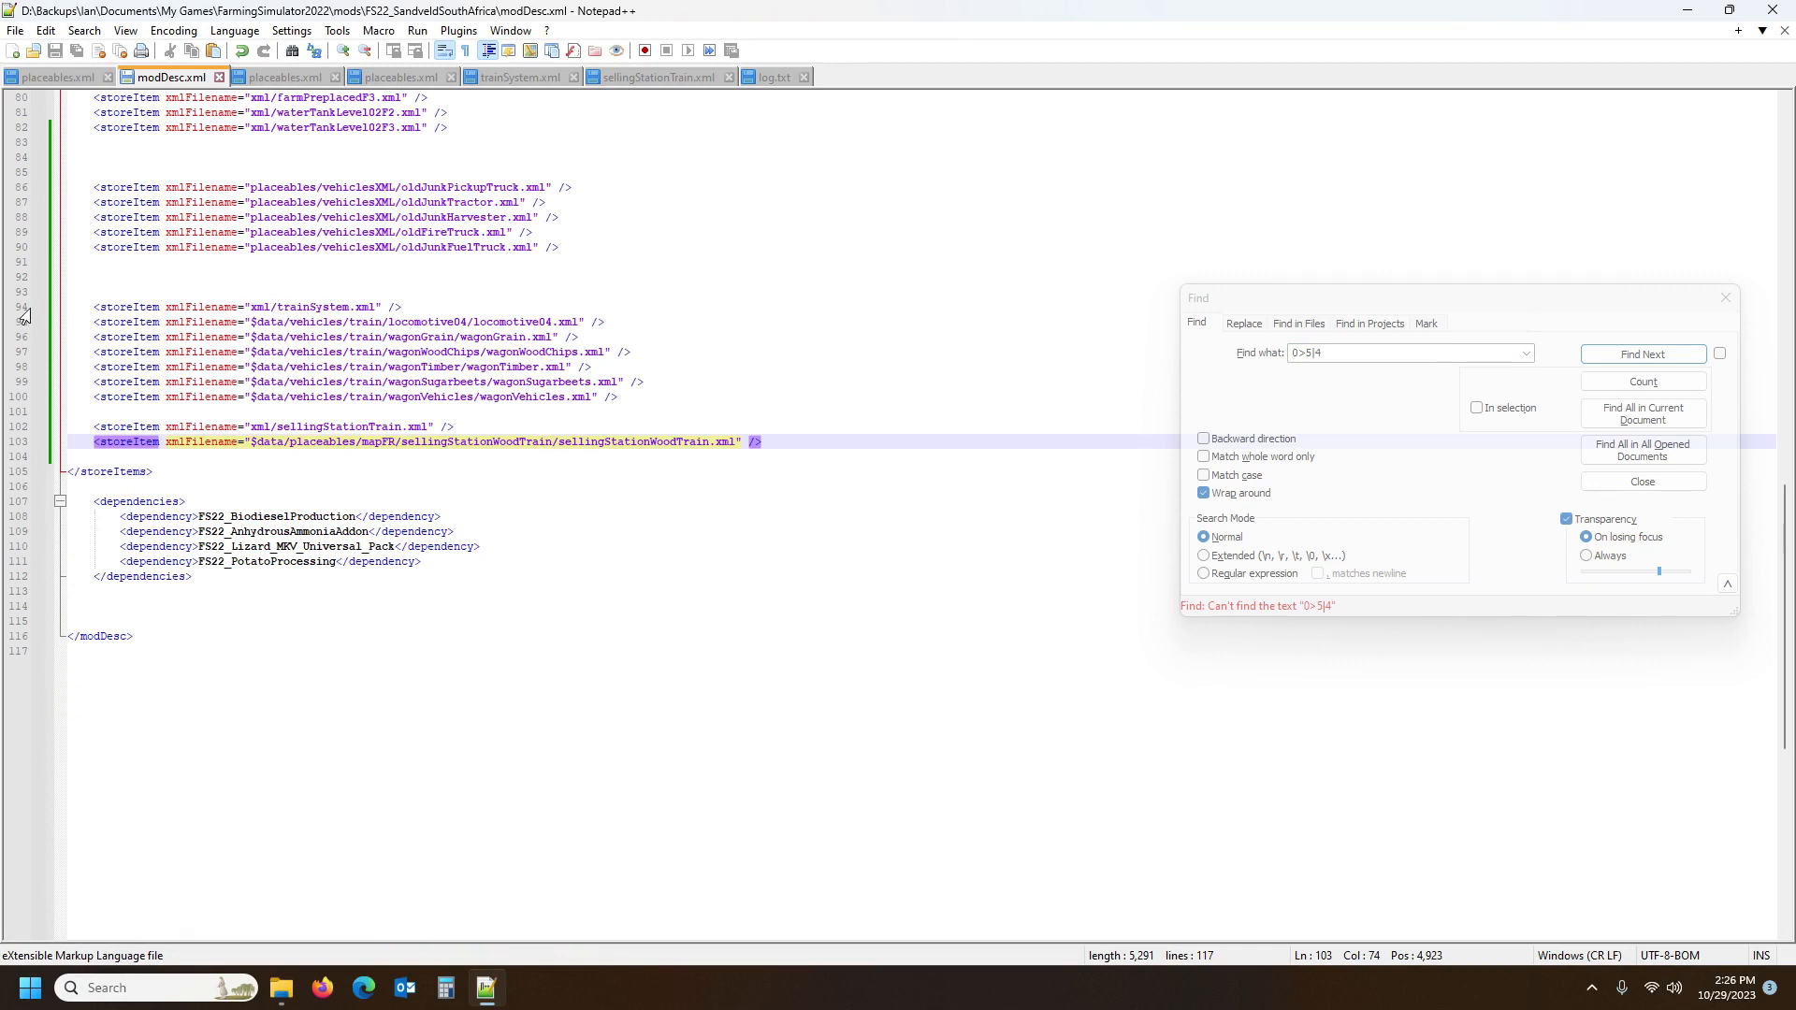
left_click_drag(22, 310, 22, 445)
key("ctrl+c")
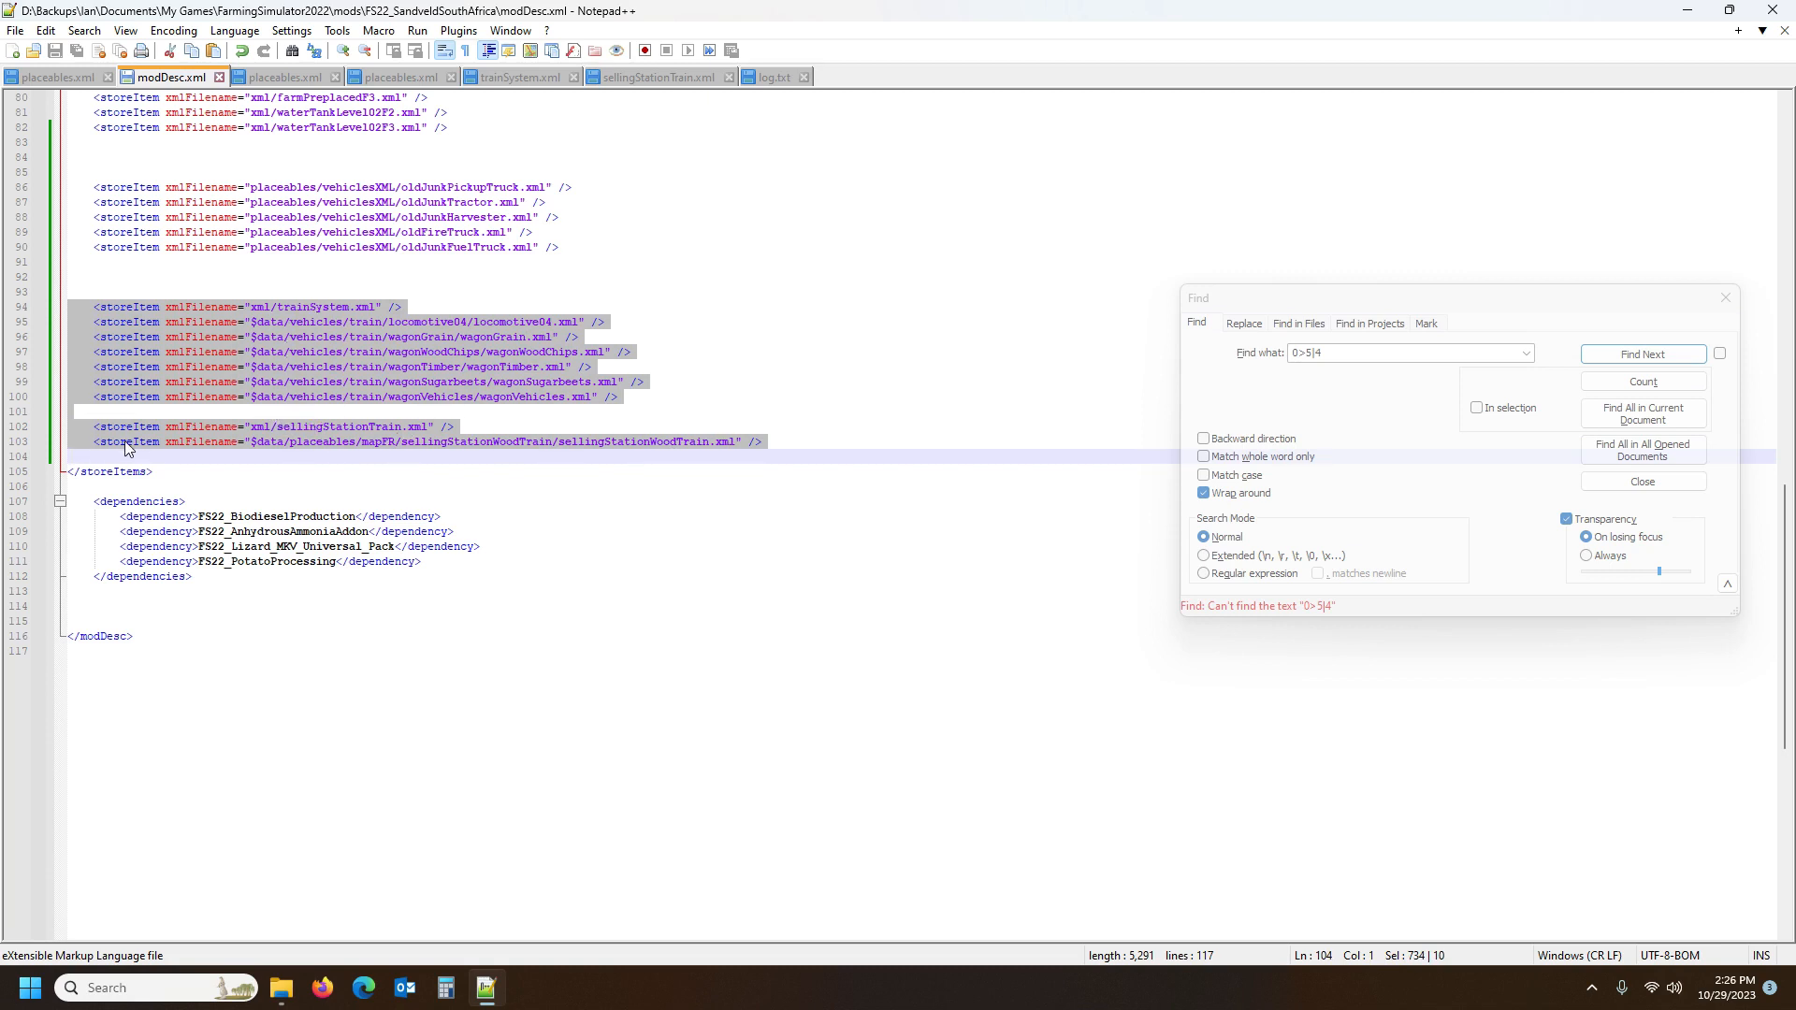
key("Delete")
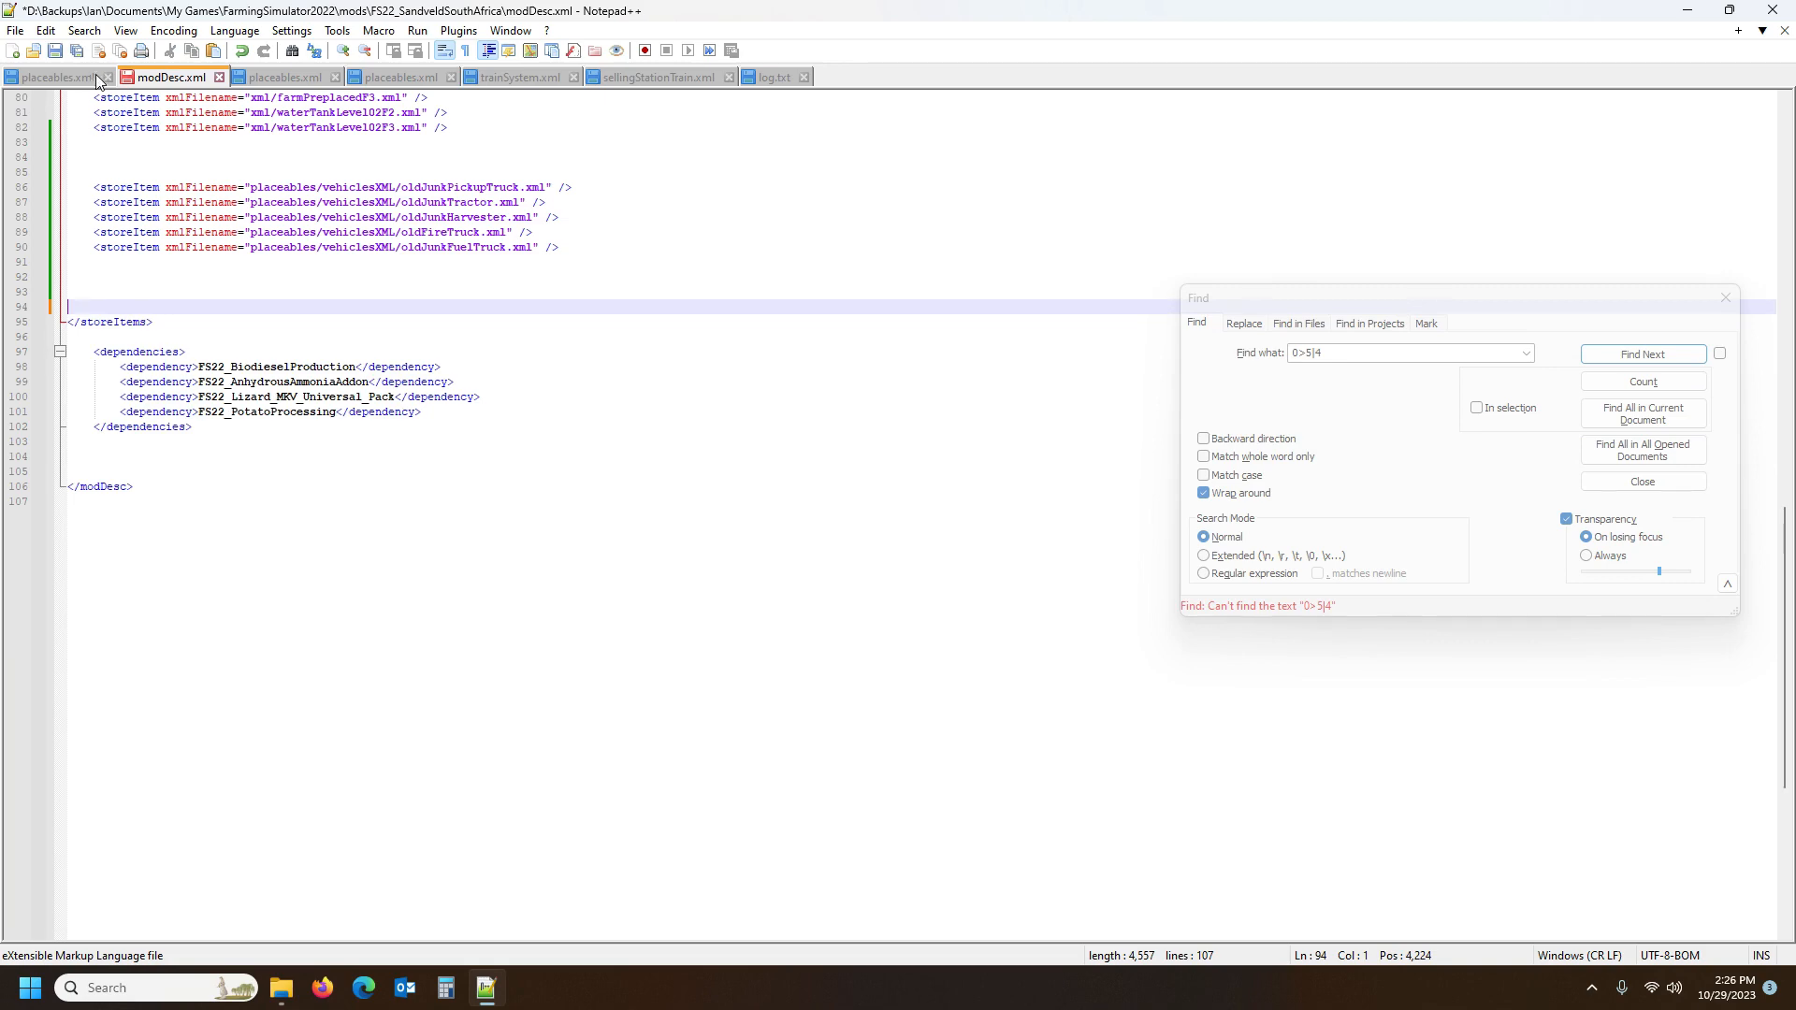
left_click(55, 51)
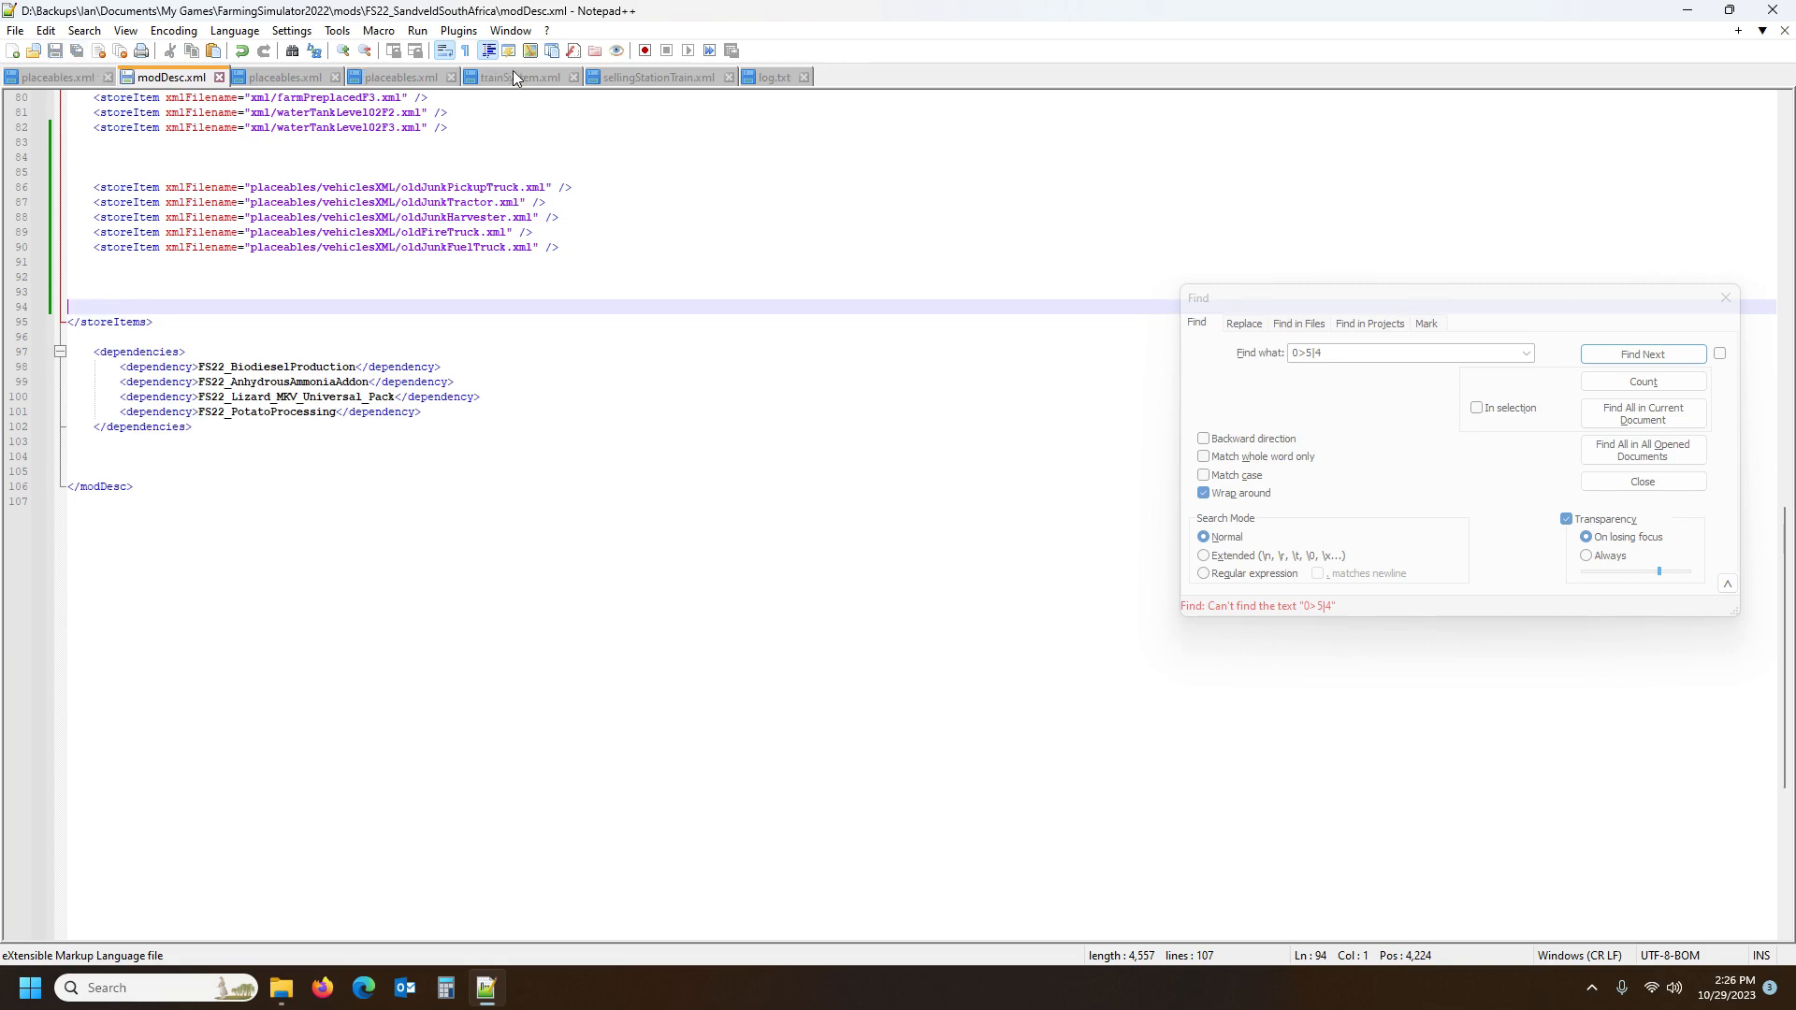
Switch to File Explorer, open storeItems.xml from the FS22_SandveldSouthAfrica mod folder and look through its entries
left_click(282, 988)
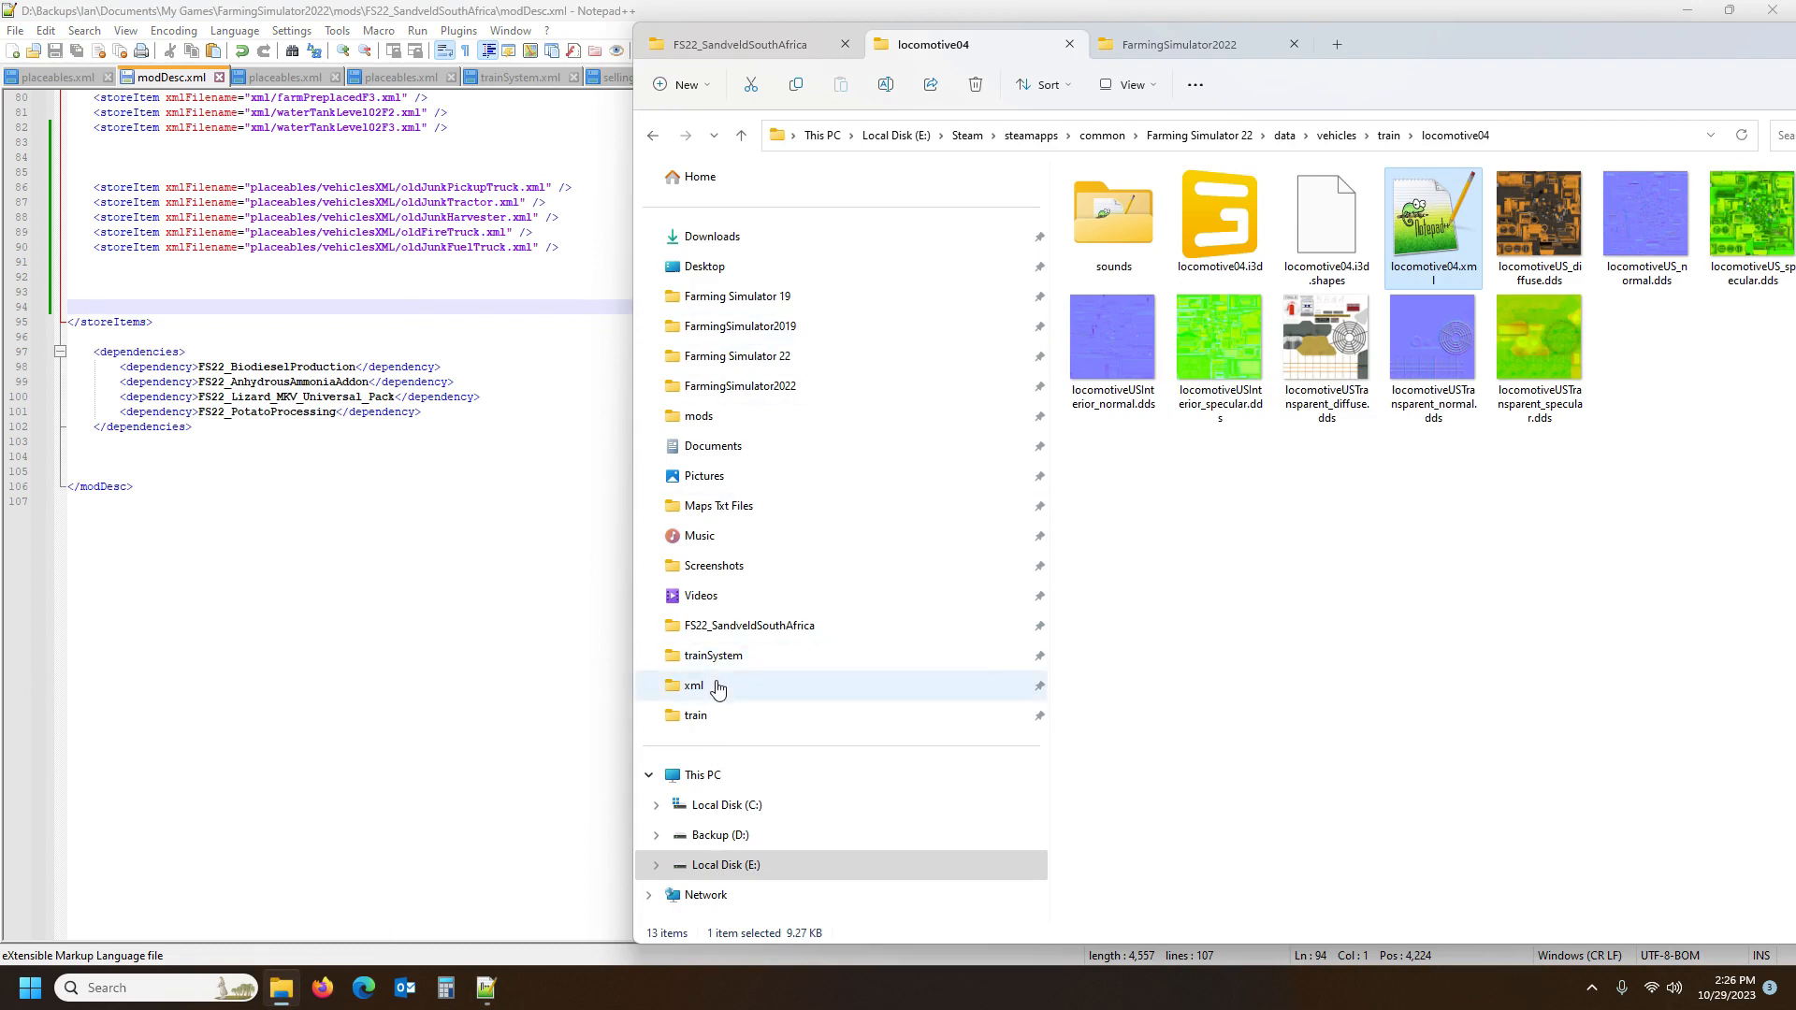
left_click(772, 46)
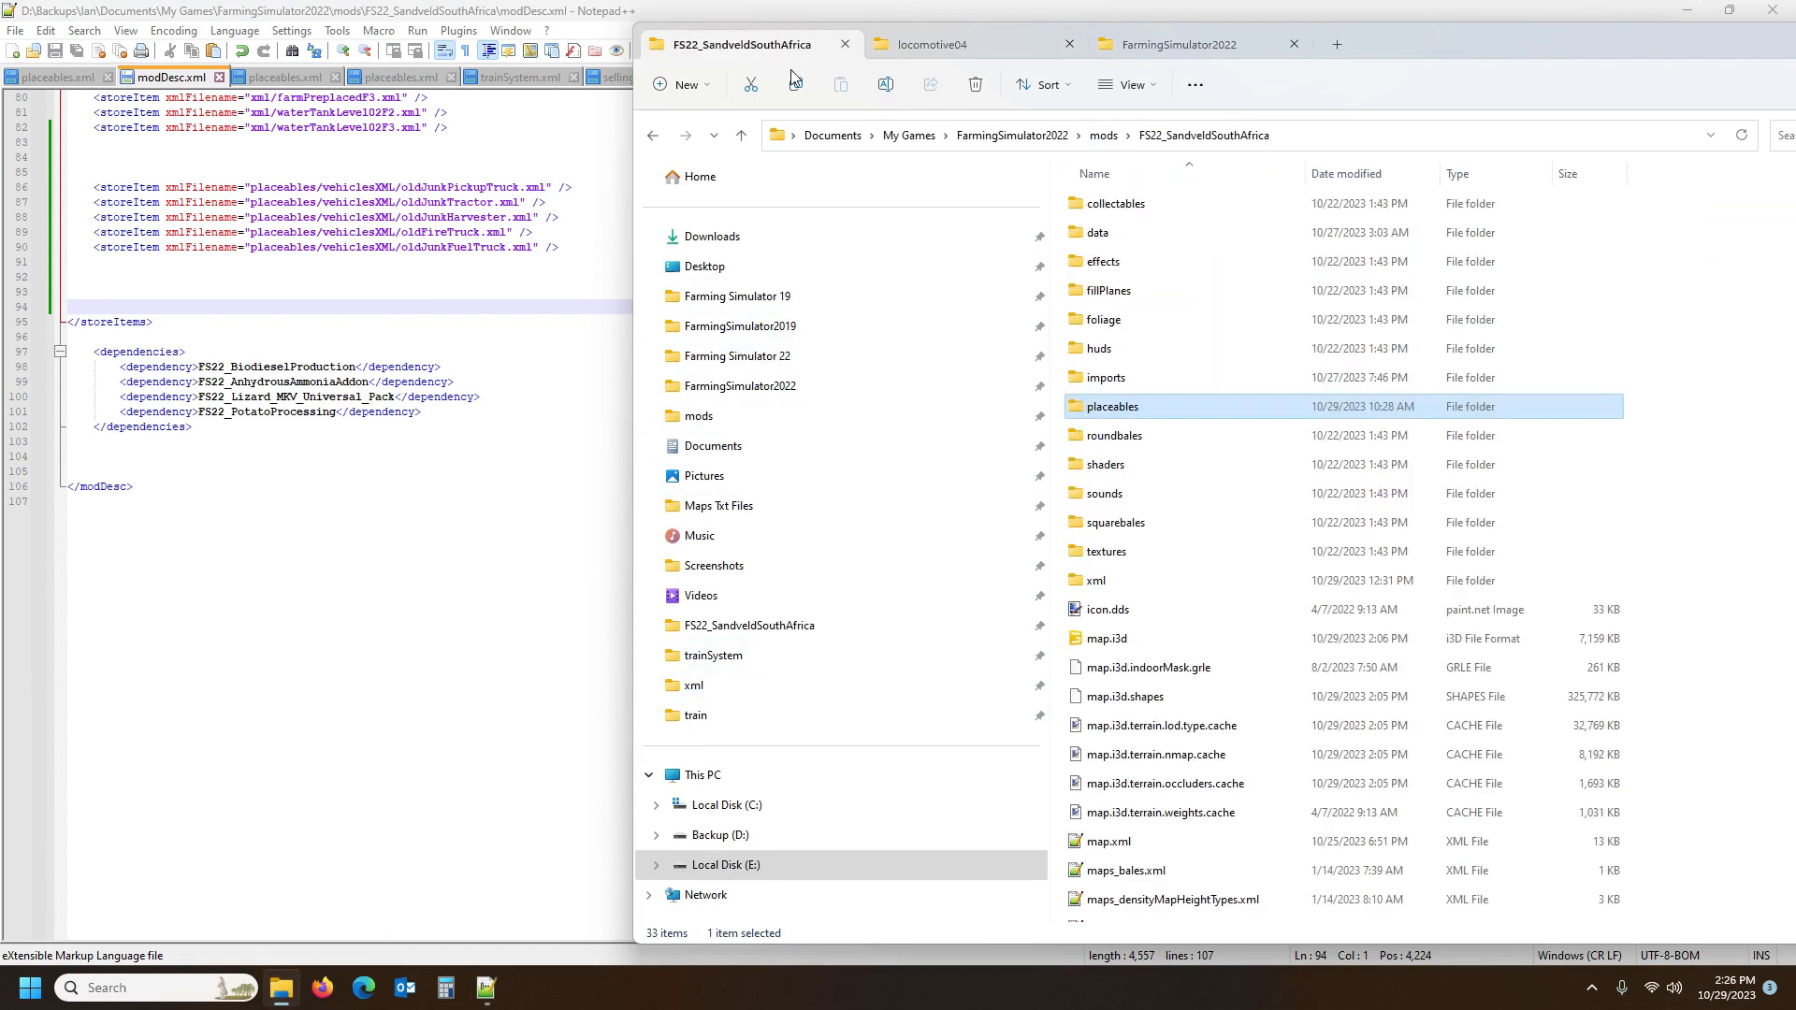
scroll(1181, 739, "down", 3)
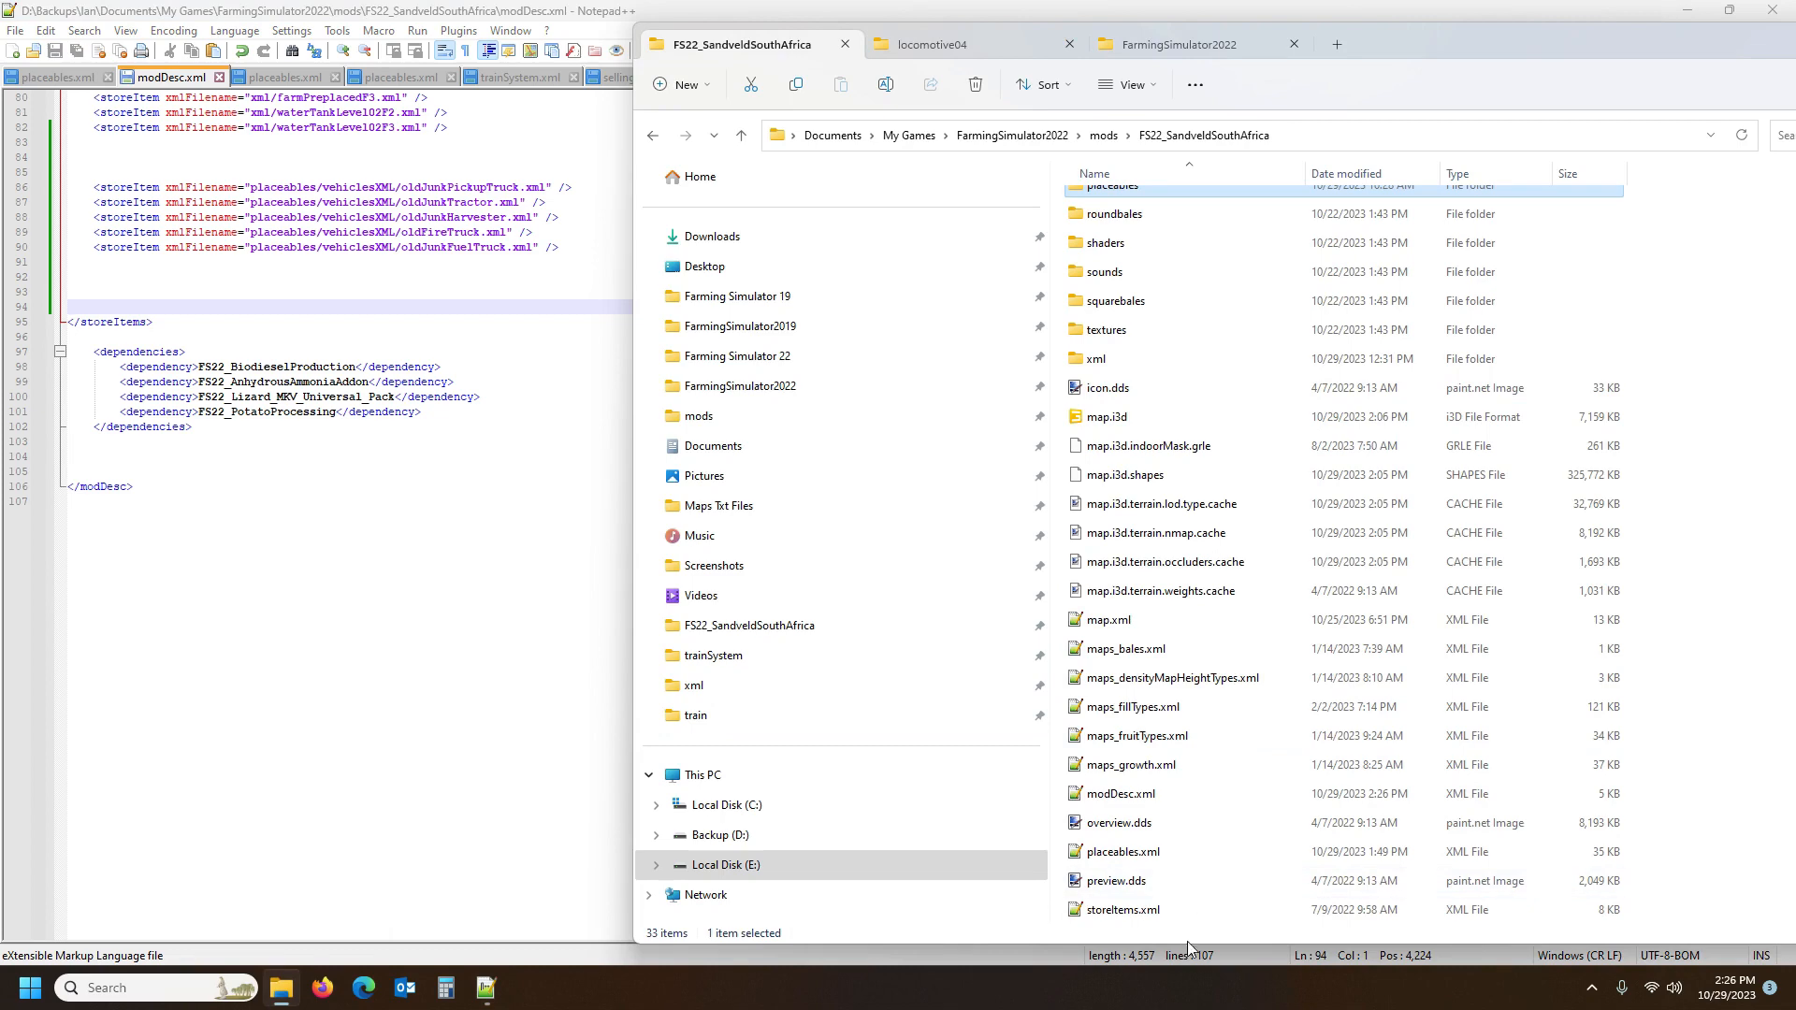
double_click(1159, 908)
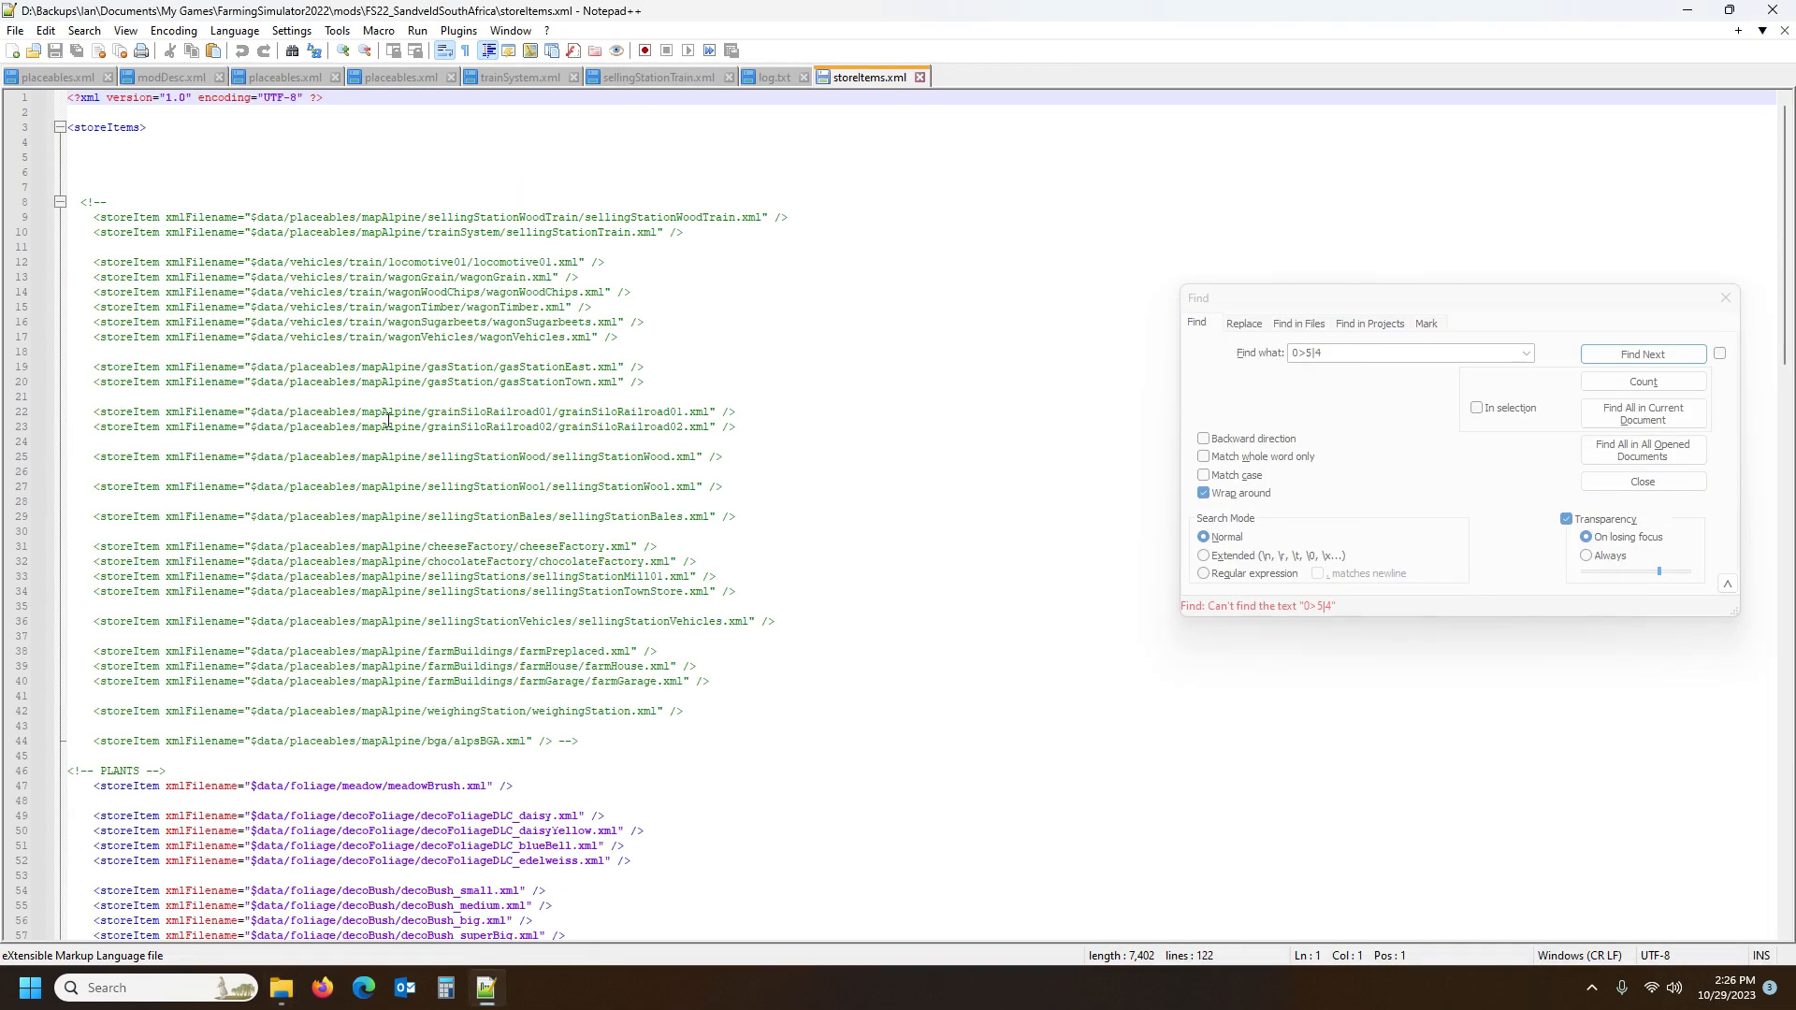
scroll(376, 405, "down", 10)
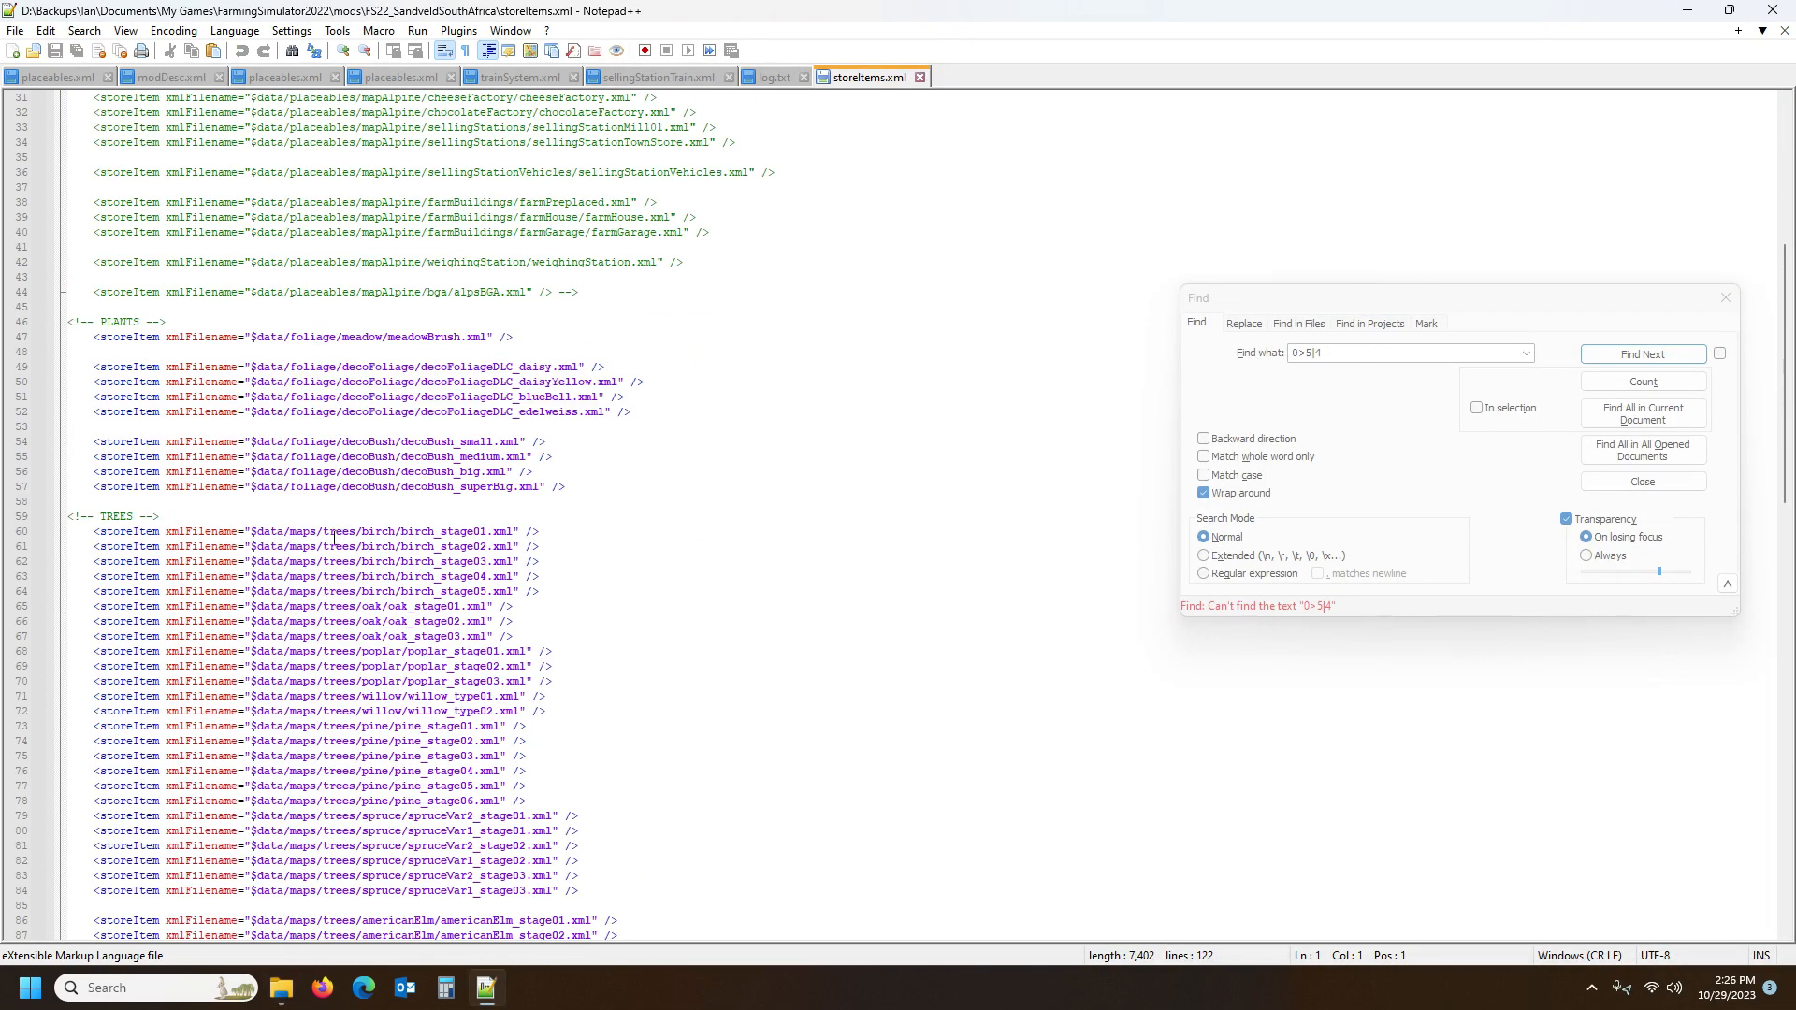
scroll(334, 515, "down", 13)
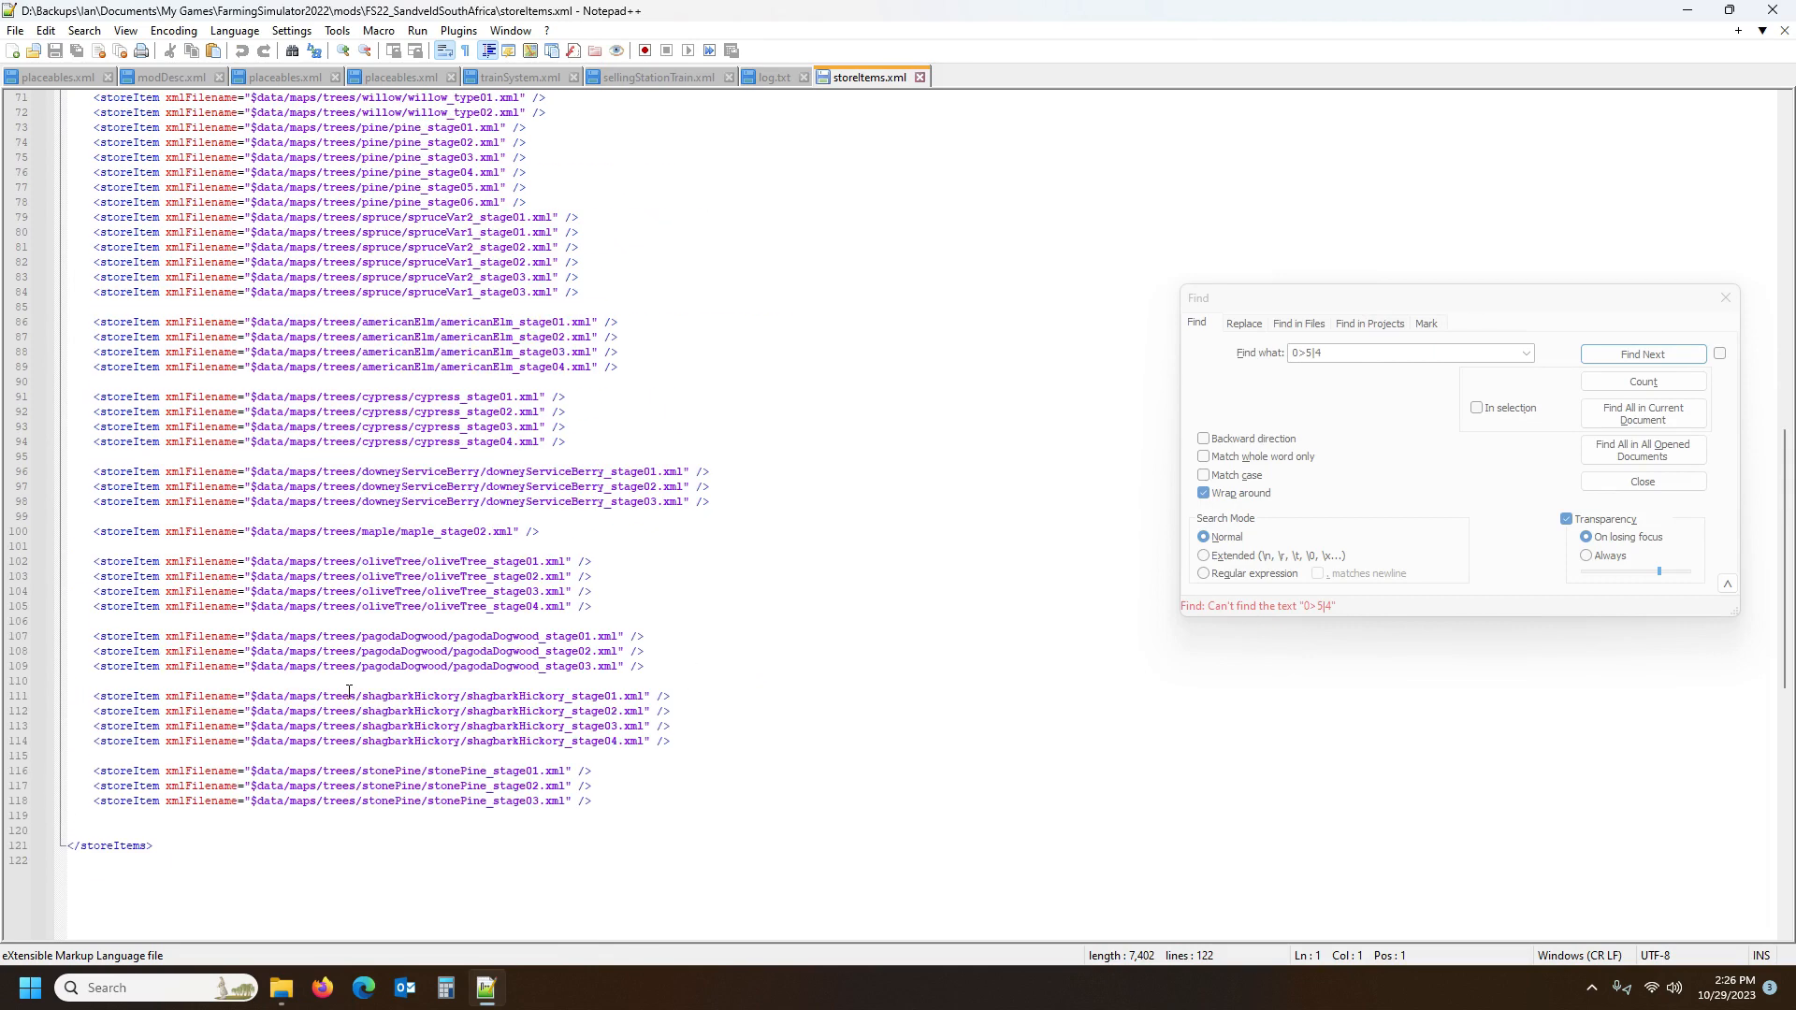
scroll(349, 692, "up", 20)
Paste the copied train storeItem lines below the opening storeItems tag, check them one by one and save the file
left_click(88, 156)
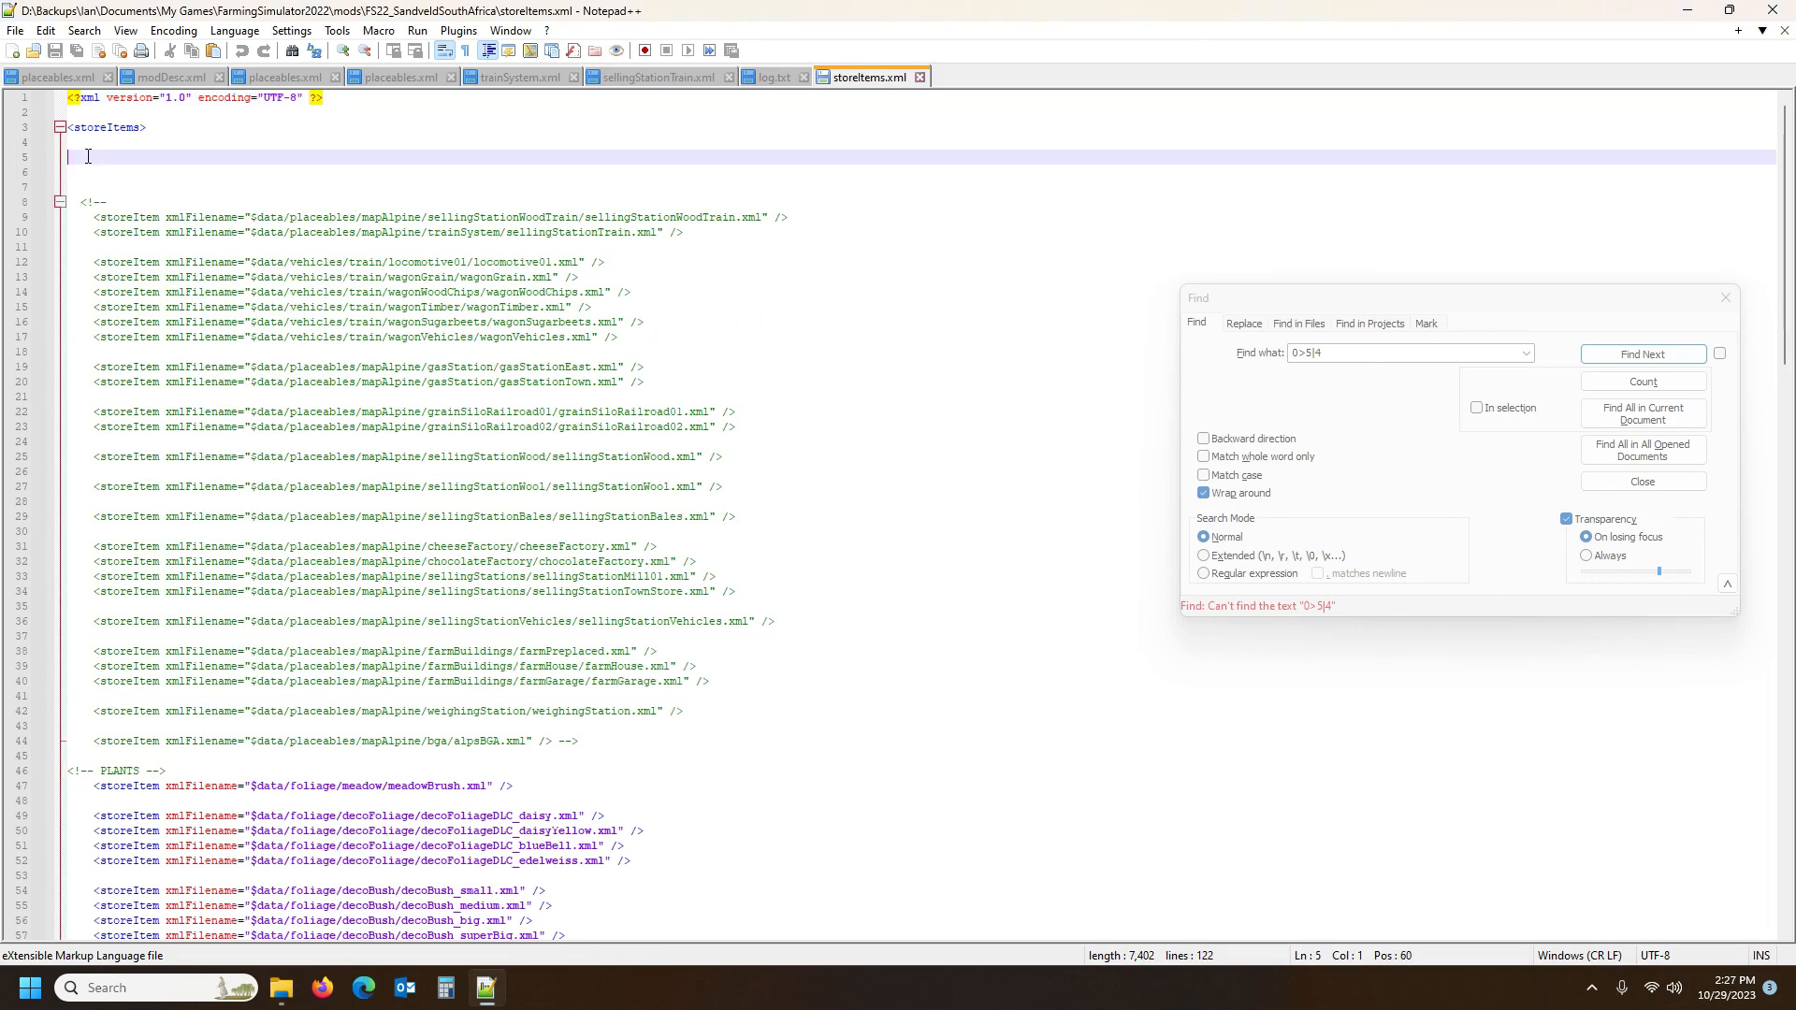
key("ctrl+v")
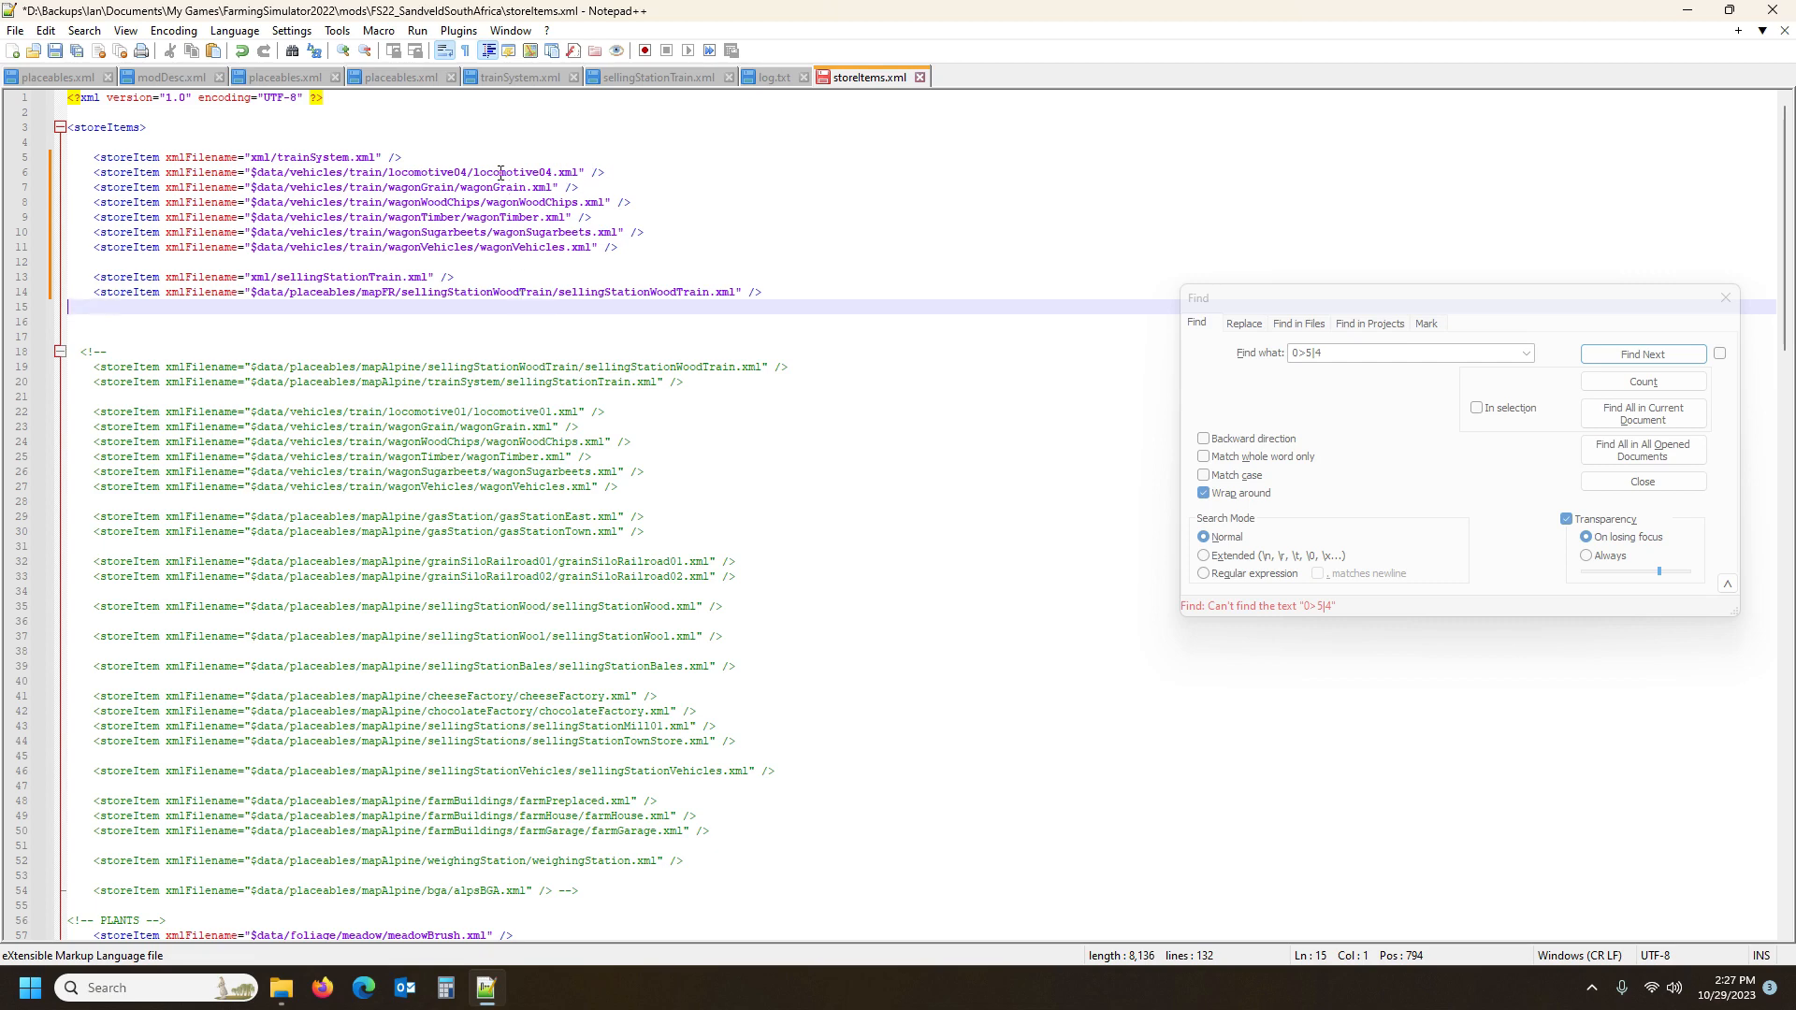
left_click(137, 173)
left_click(128, 157)
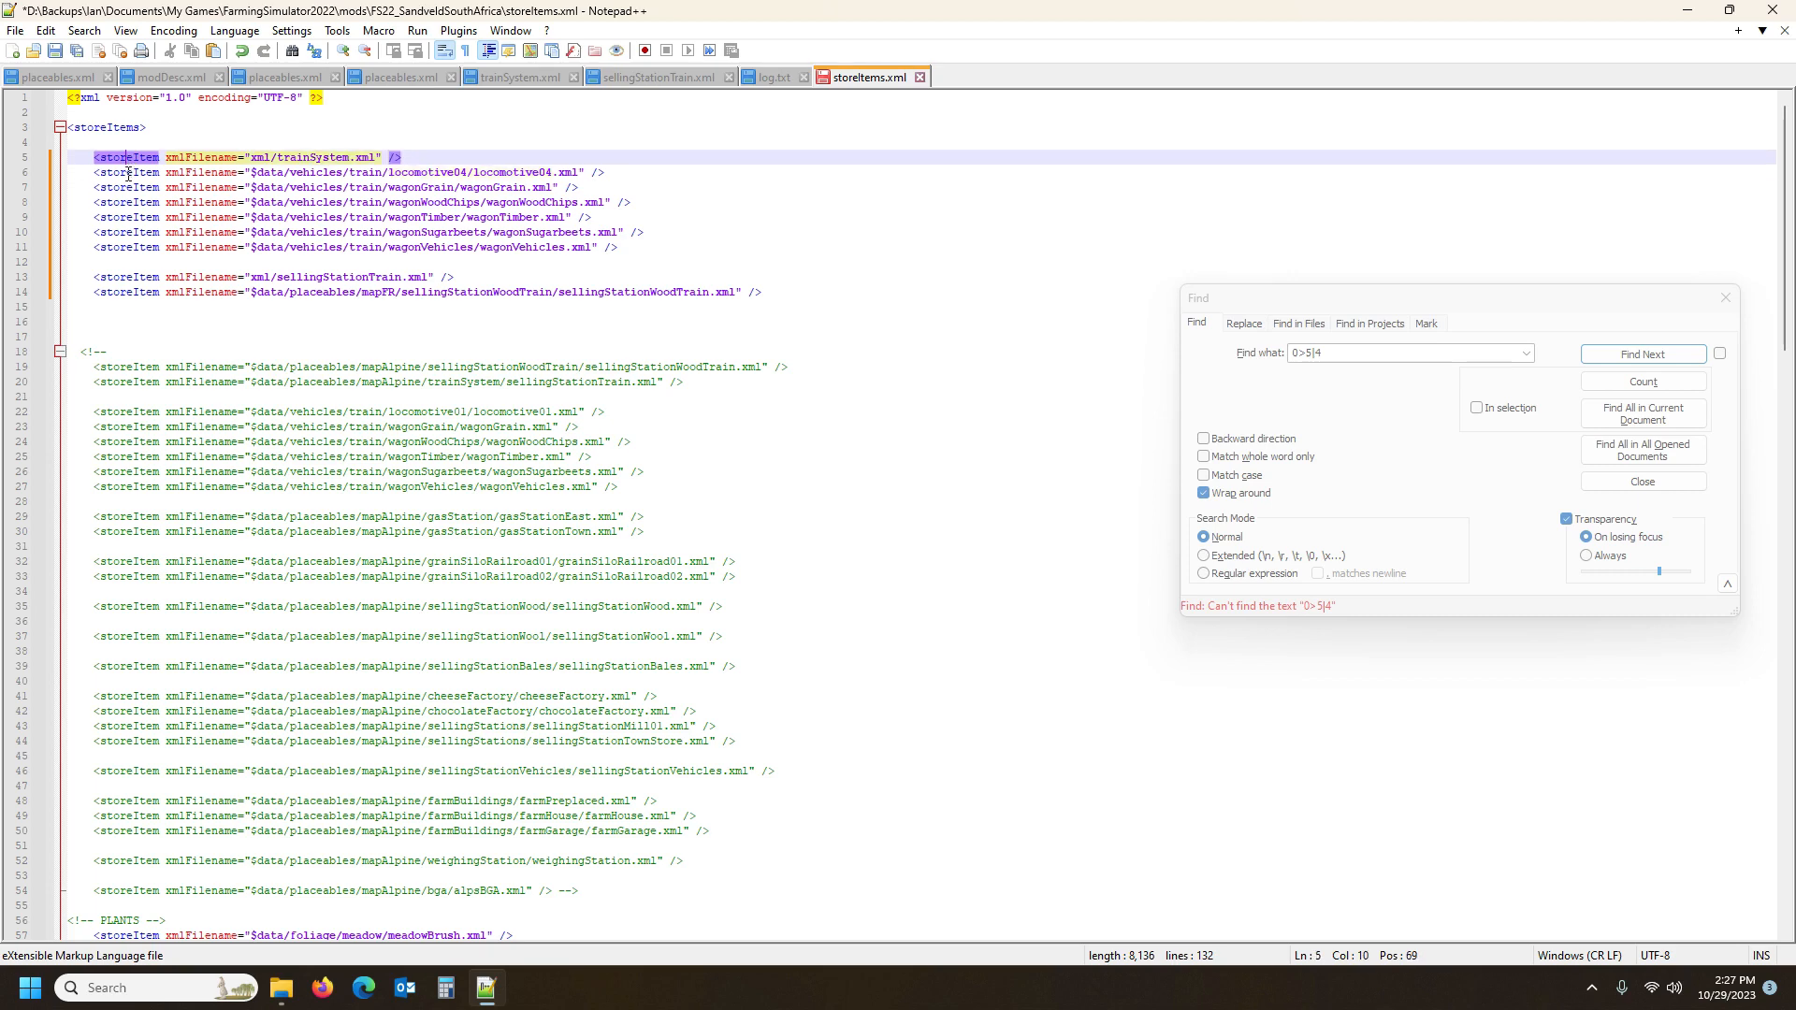
left_click(129, 172)
left_click(128, 187)
left_click(128, 202)
left_click(129, 218)
left_click(129, 232)
left_click(128, 247)
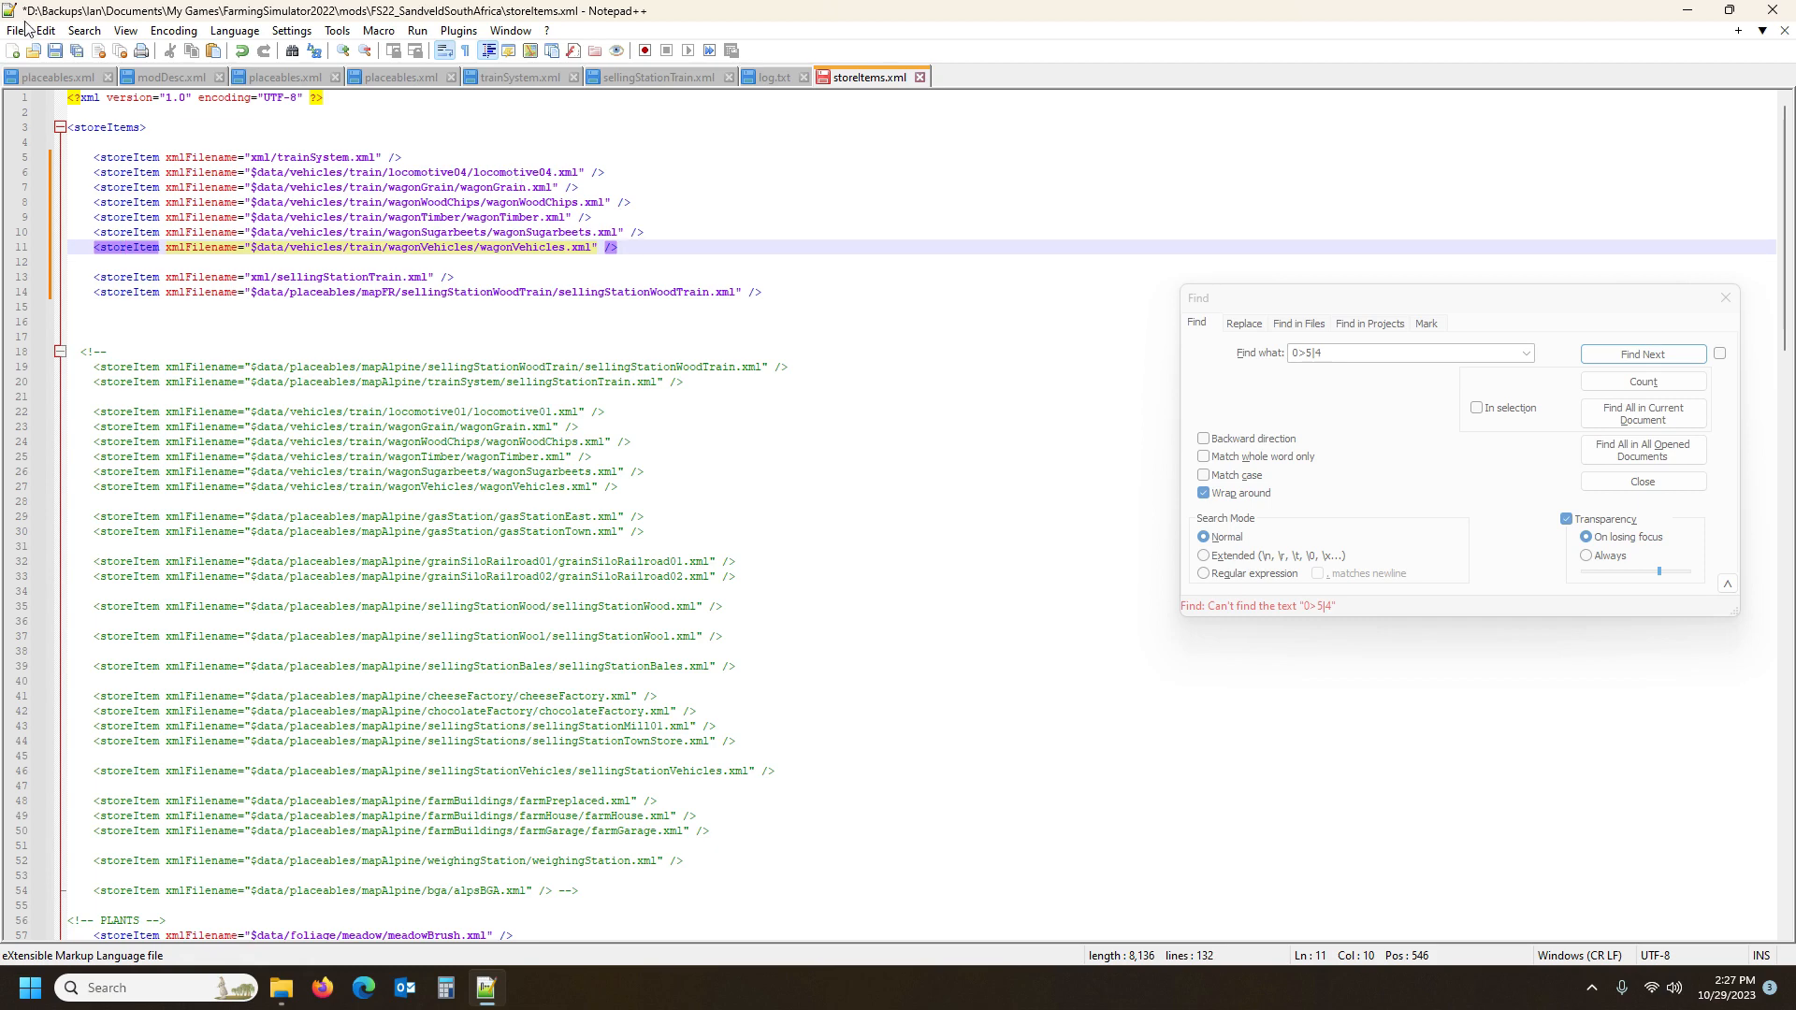
key("ctrl+s")
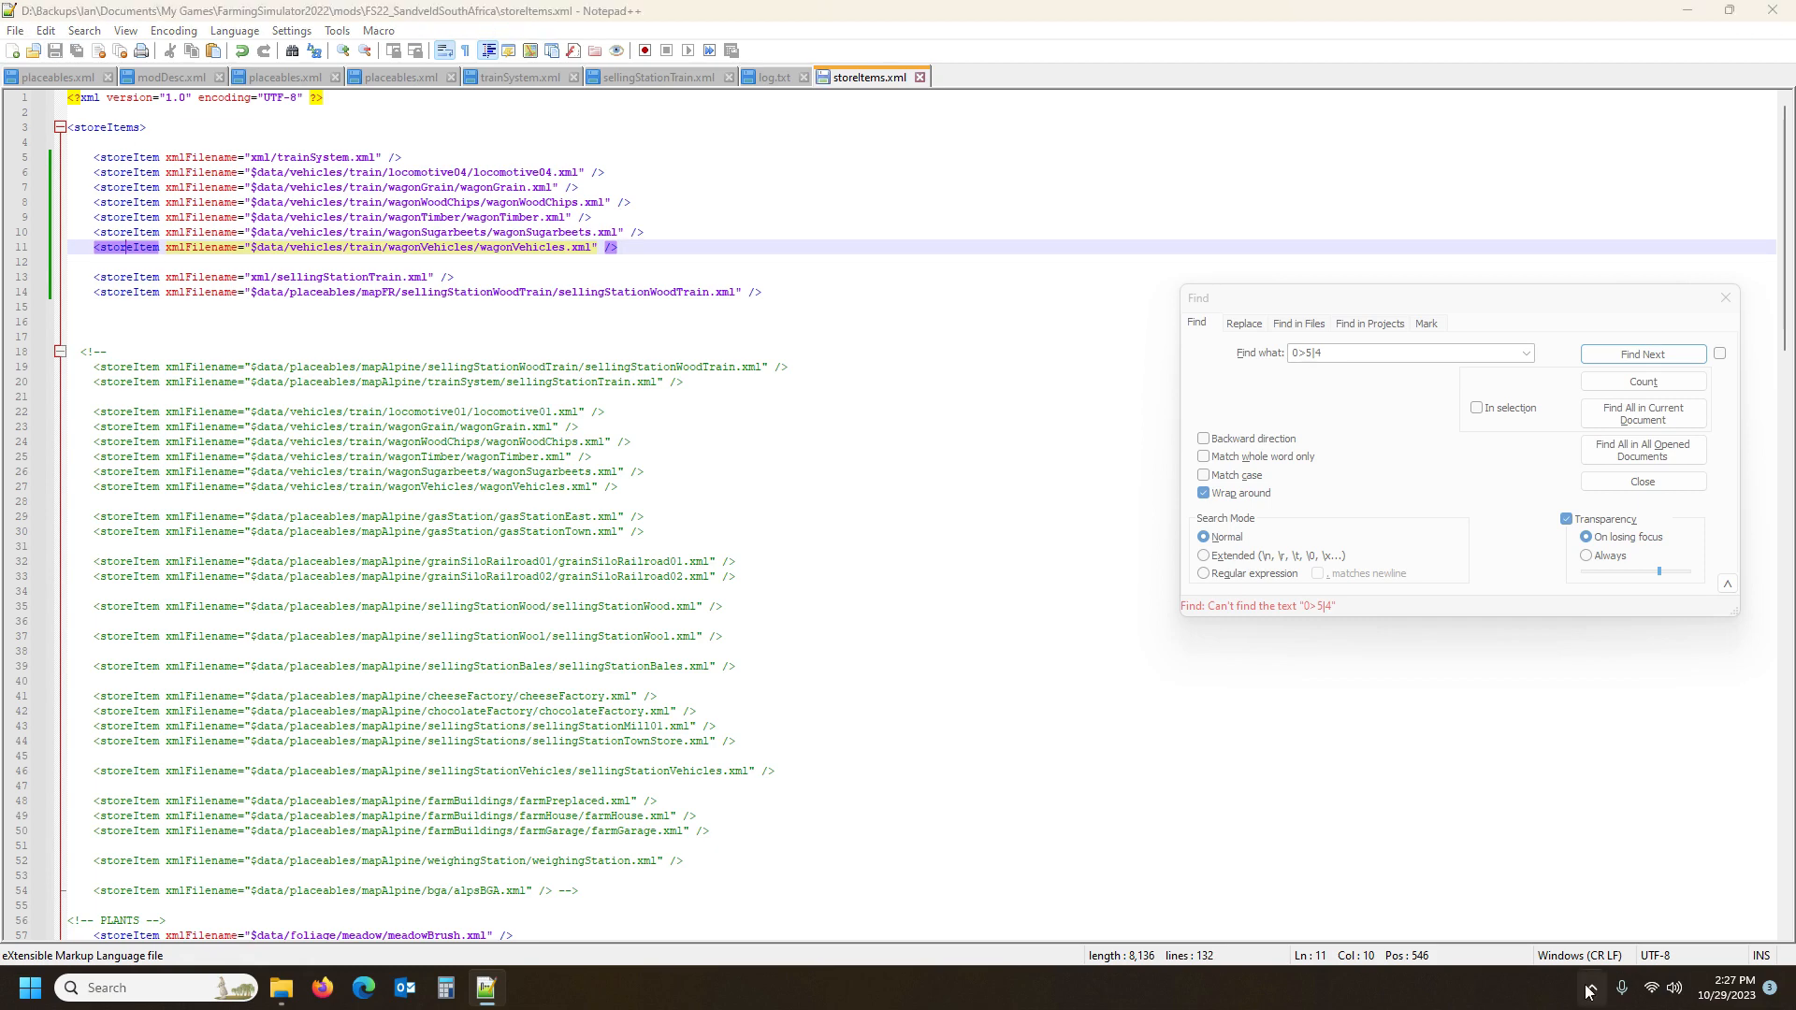
Launch Farming Simulator 22 and start a new career game on the Sandveld Sout Africa 4X map
left_click(1592, 988)
right_click(1666, 931)
left_click(1581, 526)
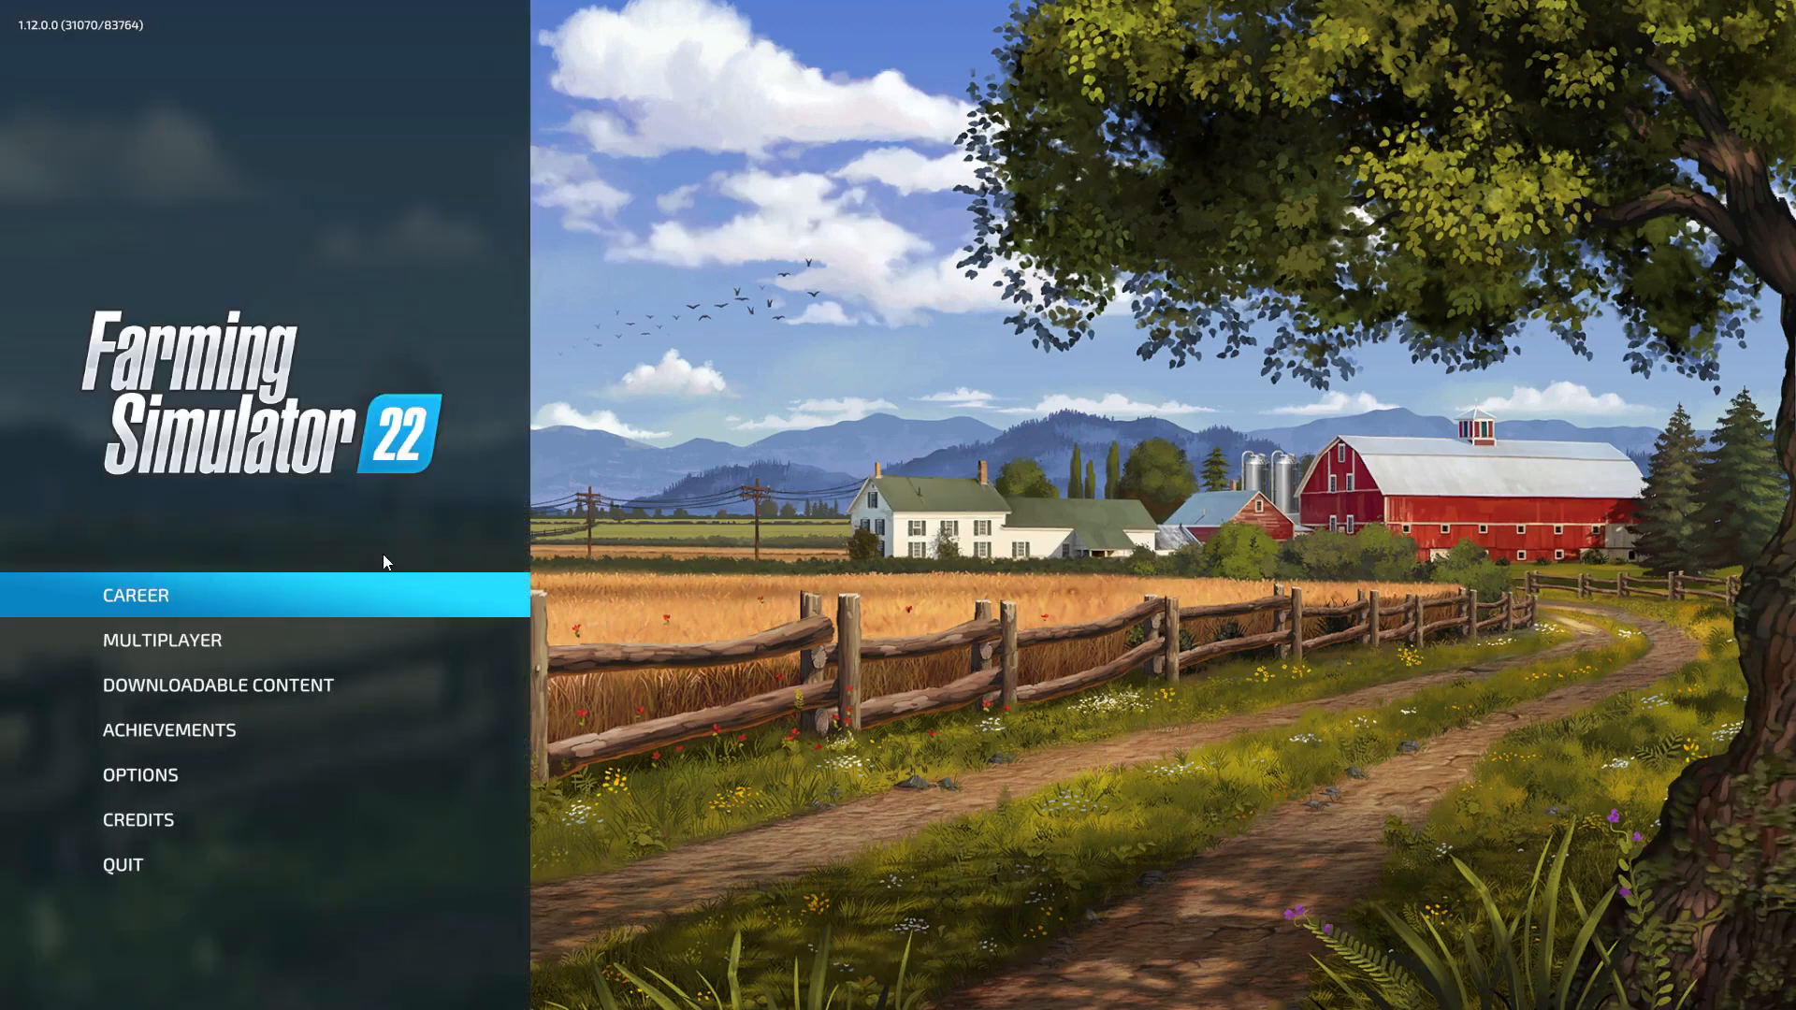
left_click(391, 582)
double_click(877, 418)
double_click(559, 484)
scroll(563, 489, "down", 3)
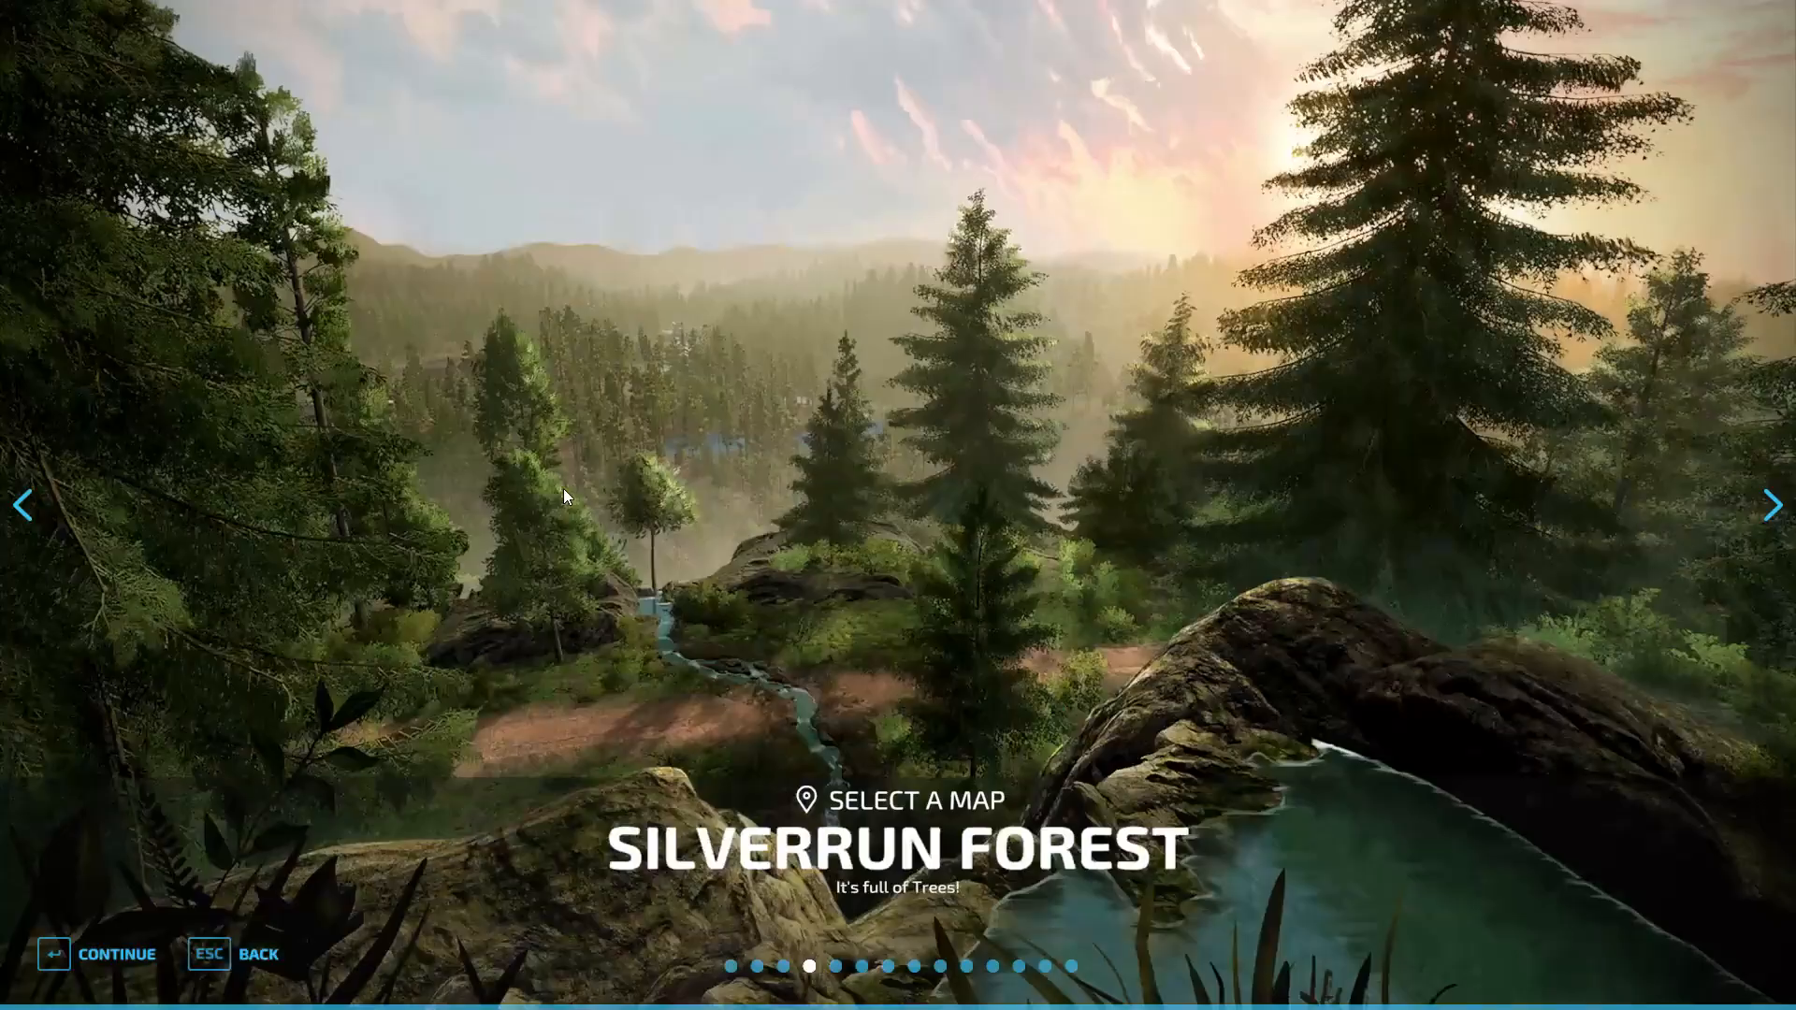
scroll(564, 488, "down", 6)
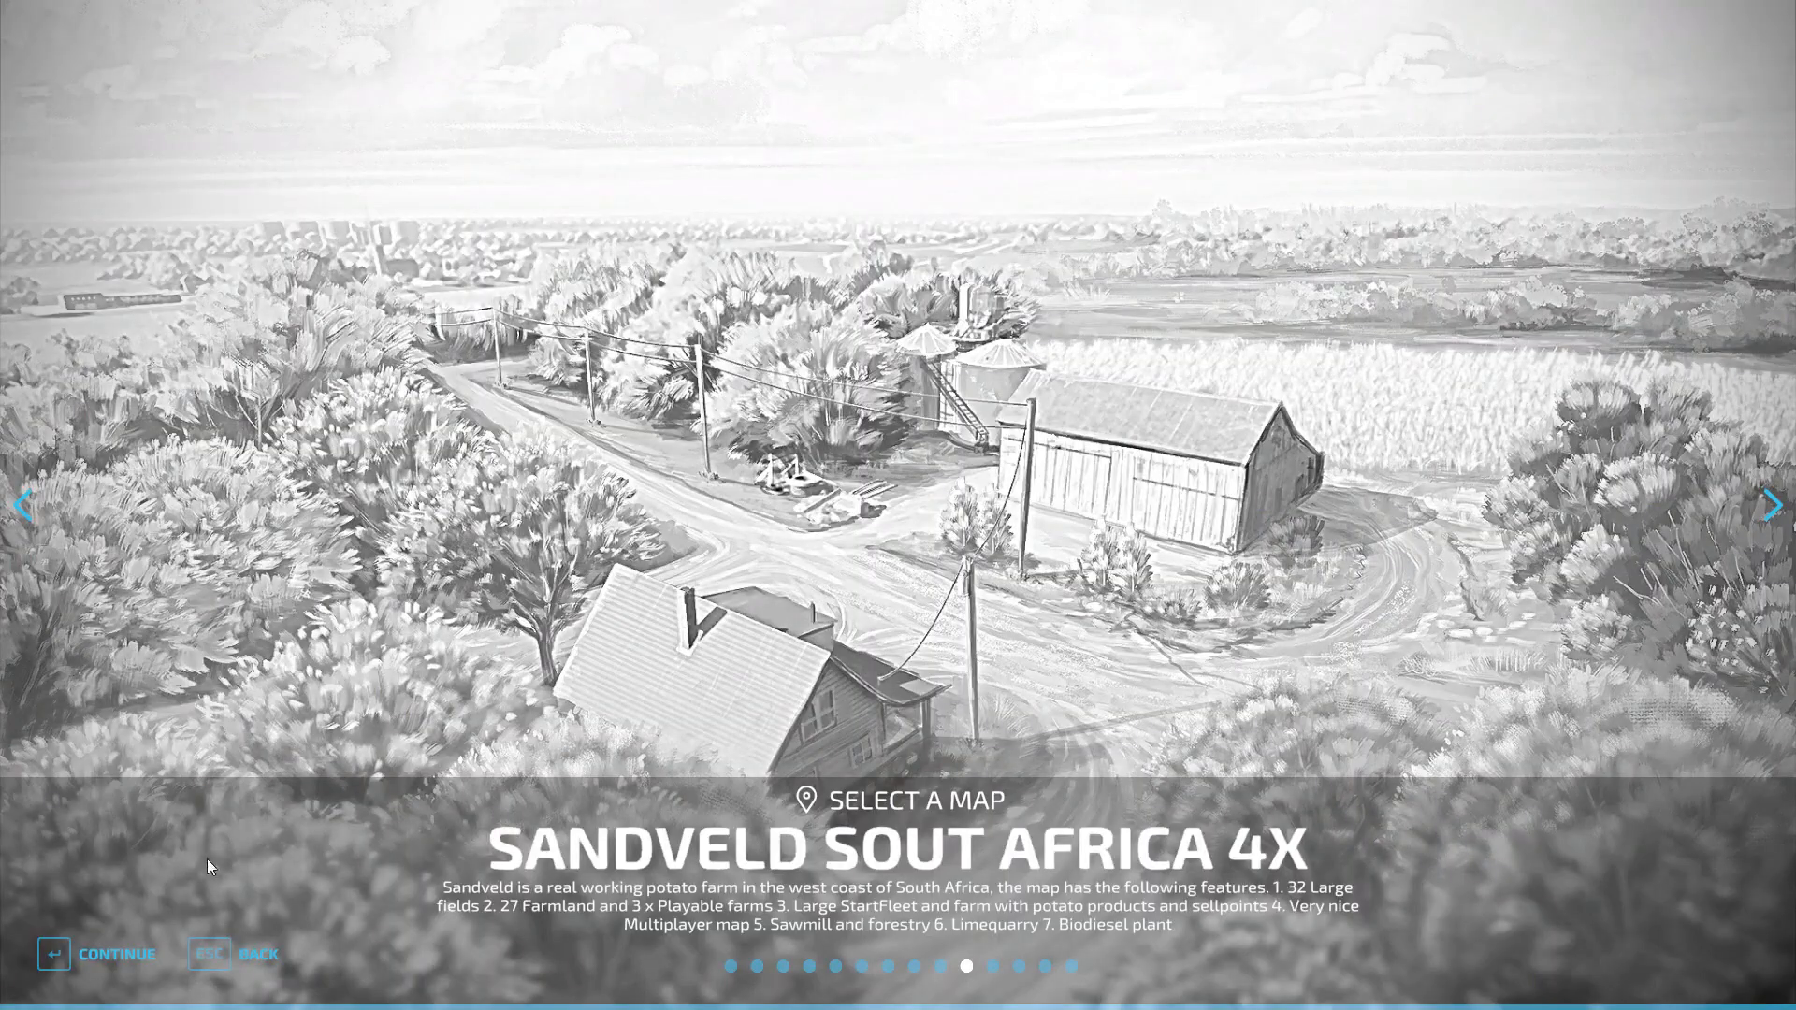
left_click(109, 957)
left_click(109, 957)
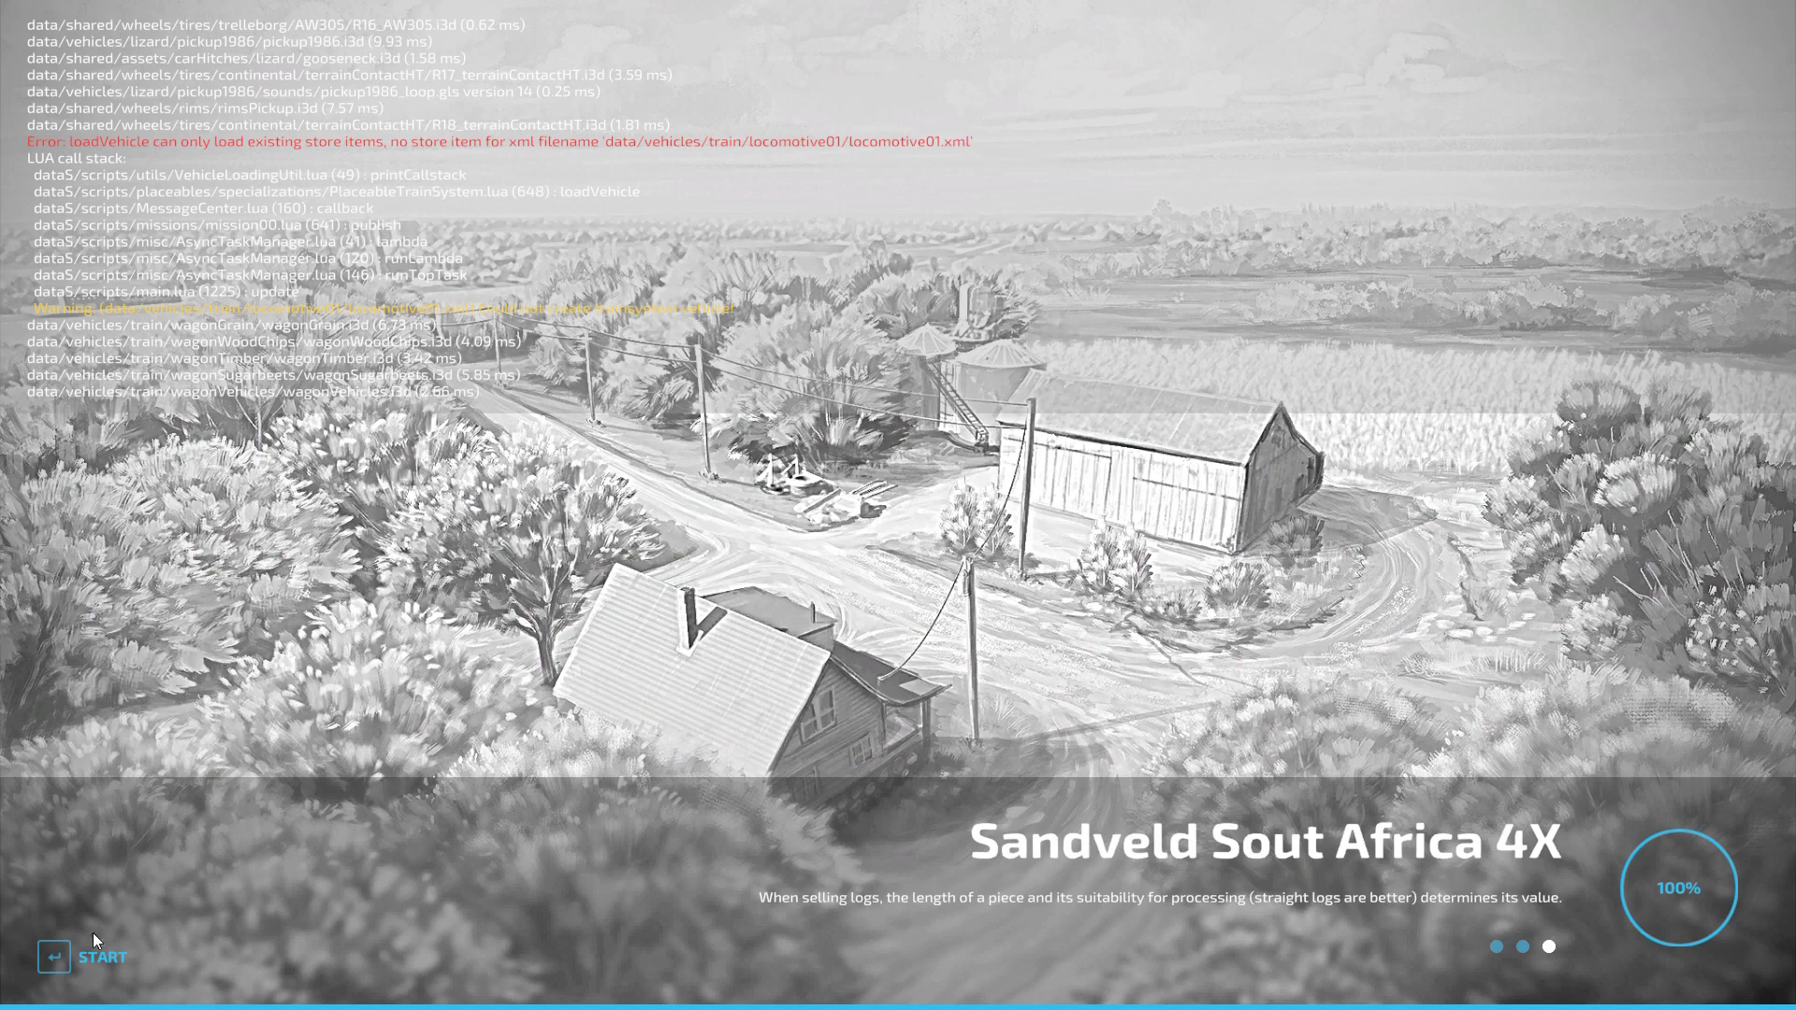
Enter the loaded game, accept the current character and decline AutoDrive's route network generation
left_click(56, 956)
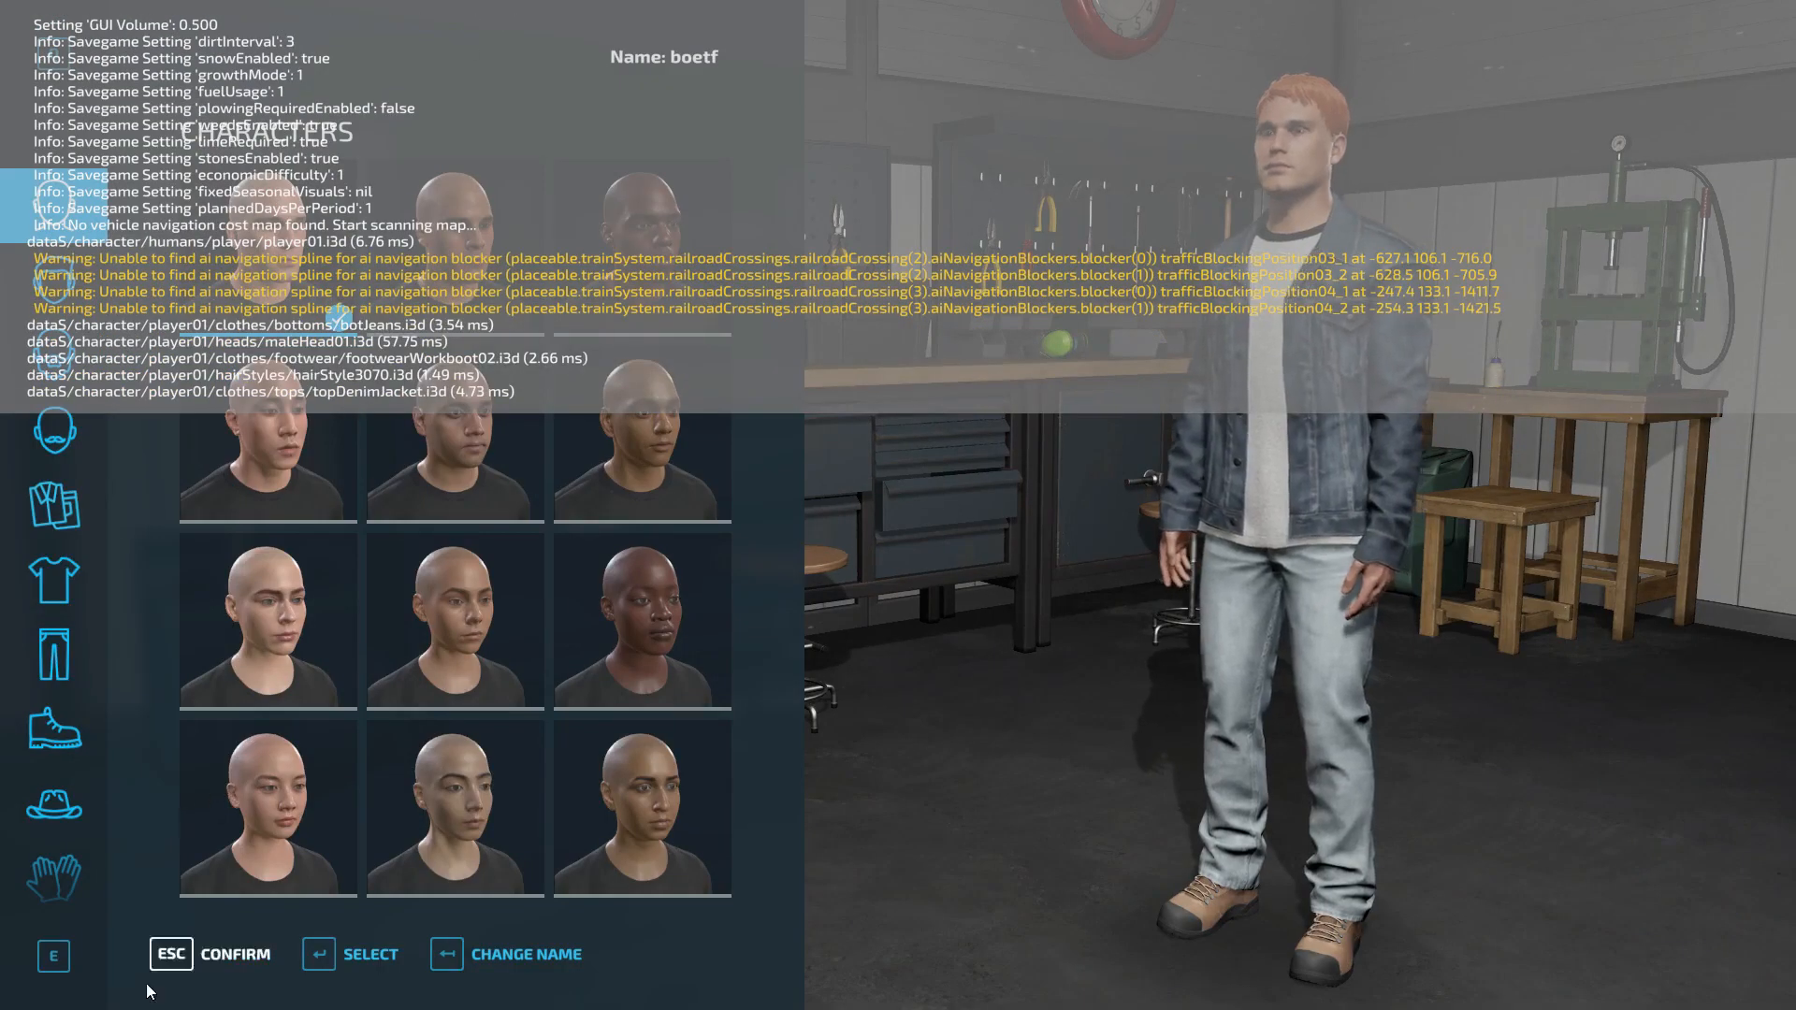
left_click(178, 959)
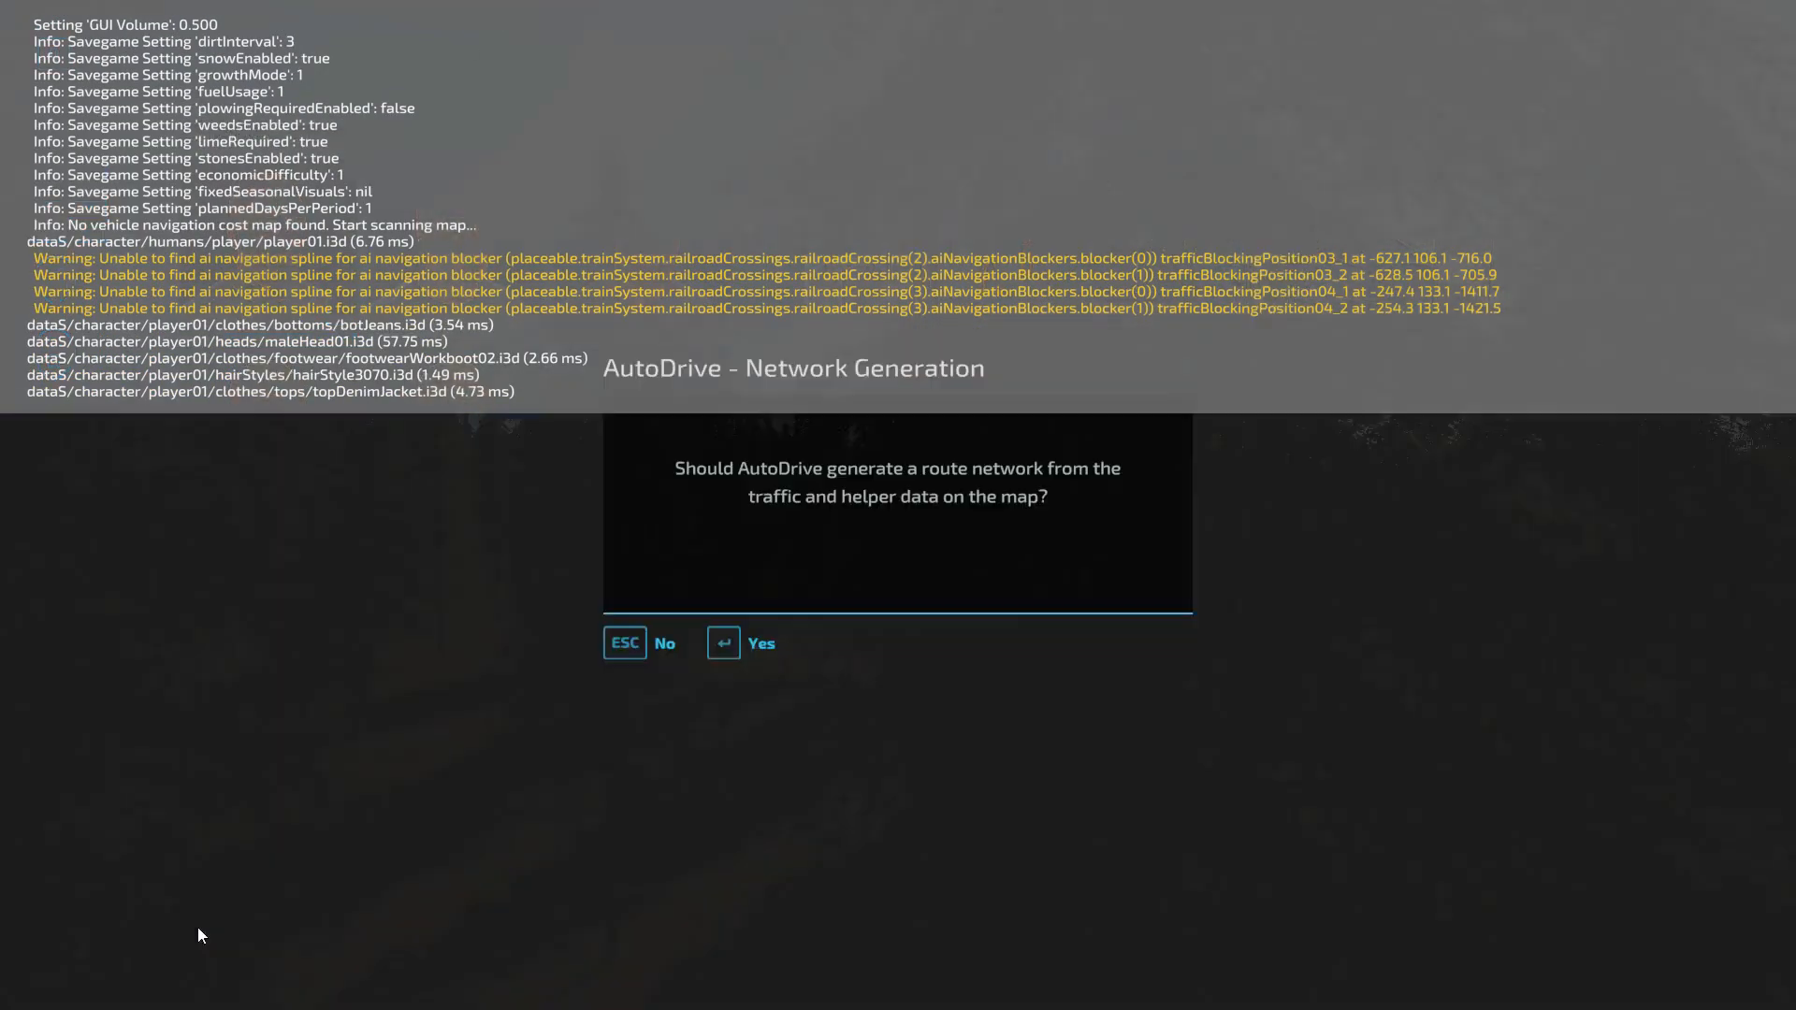
left_click(631, 646)
End the current game without saving and return to the desktop
key("Escape")
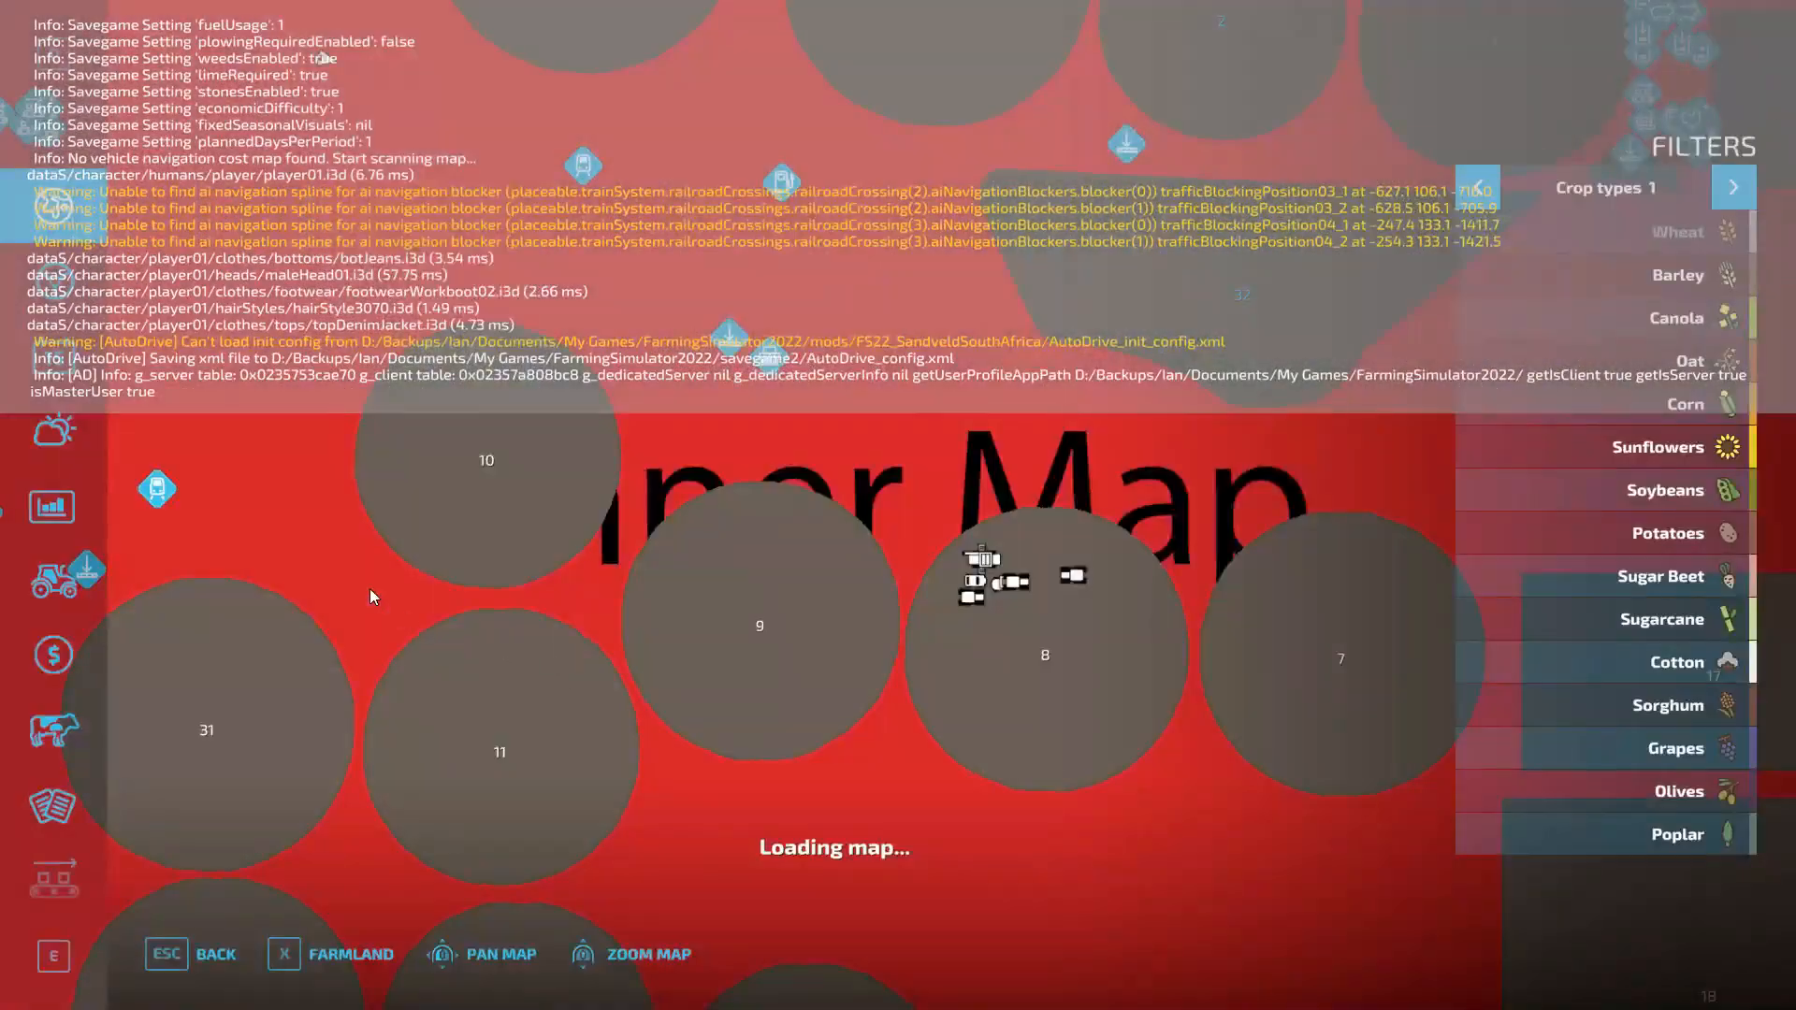
left_click(39, 810)
left_click(545, 954)
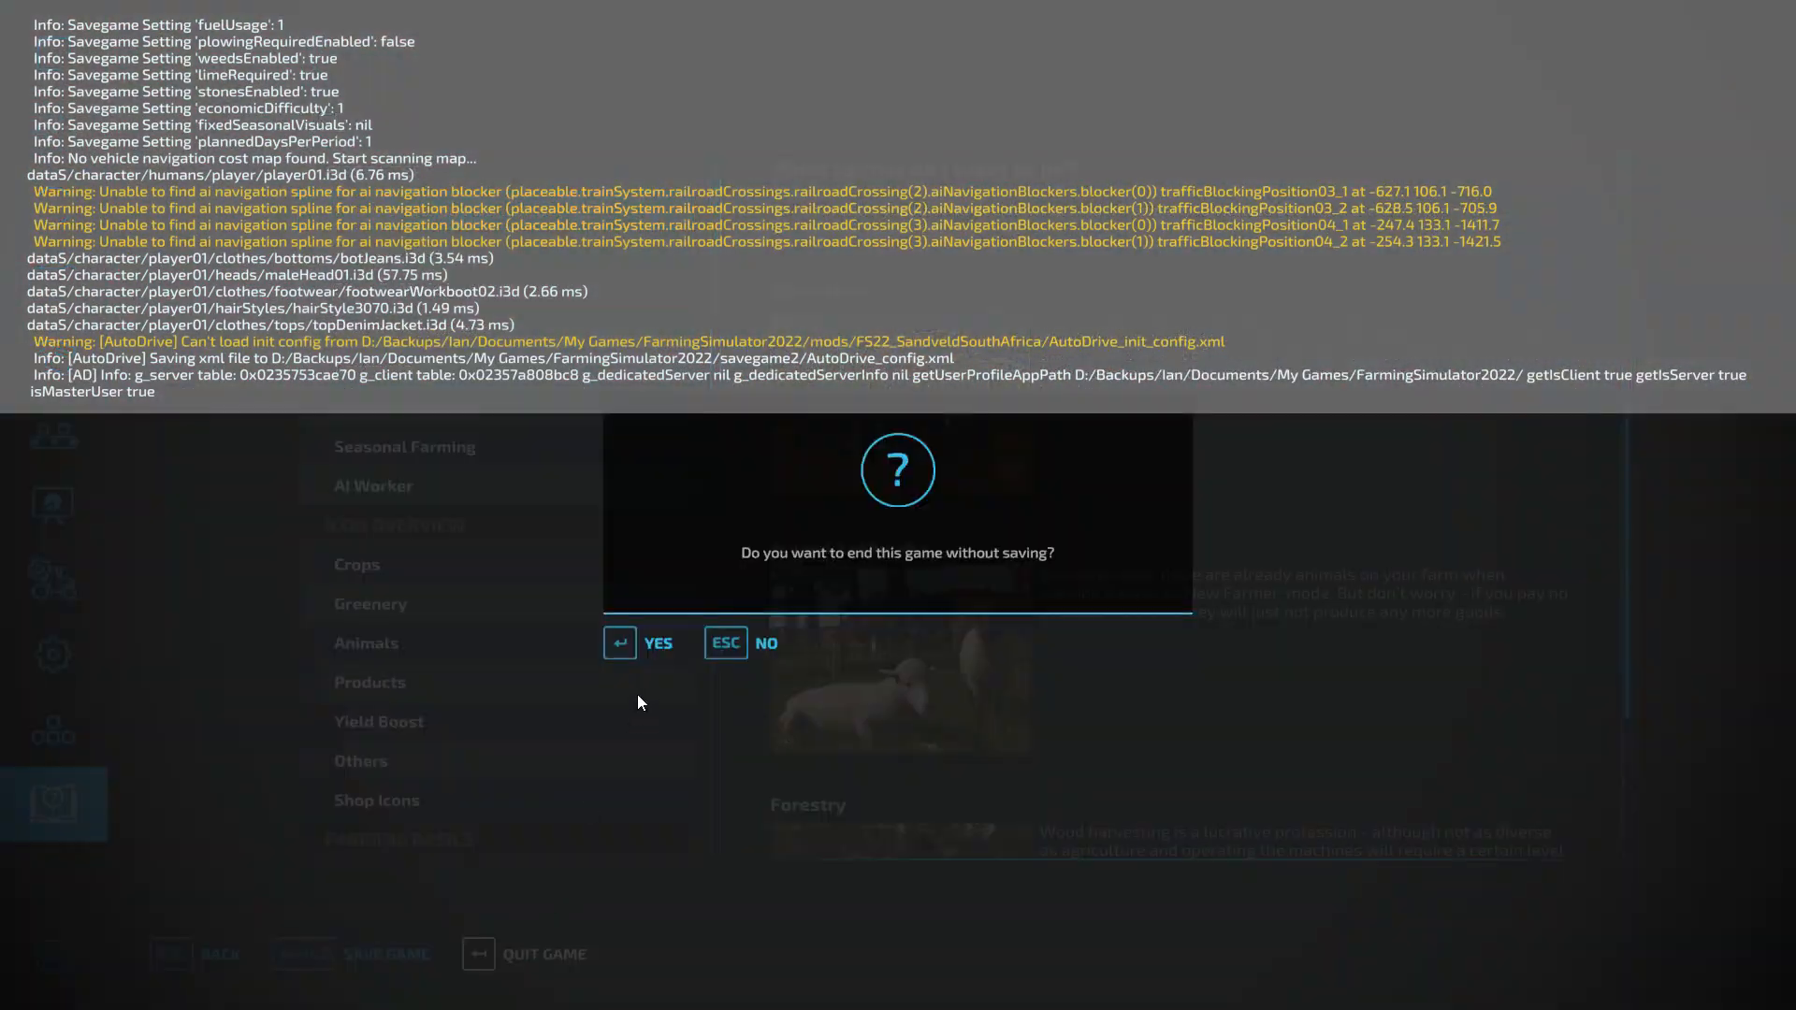
key("Return")
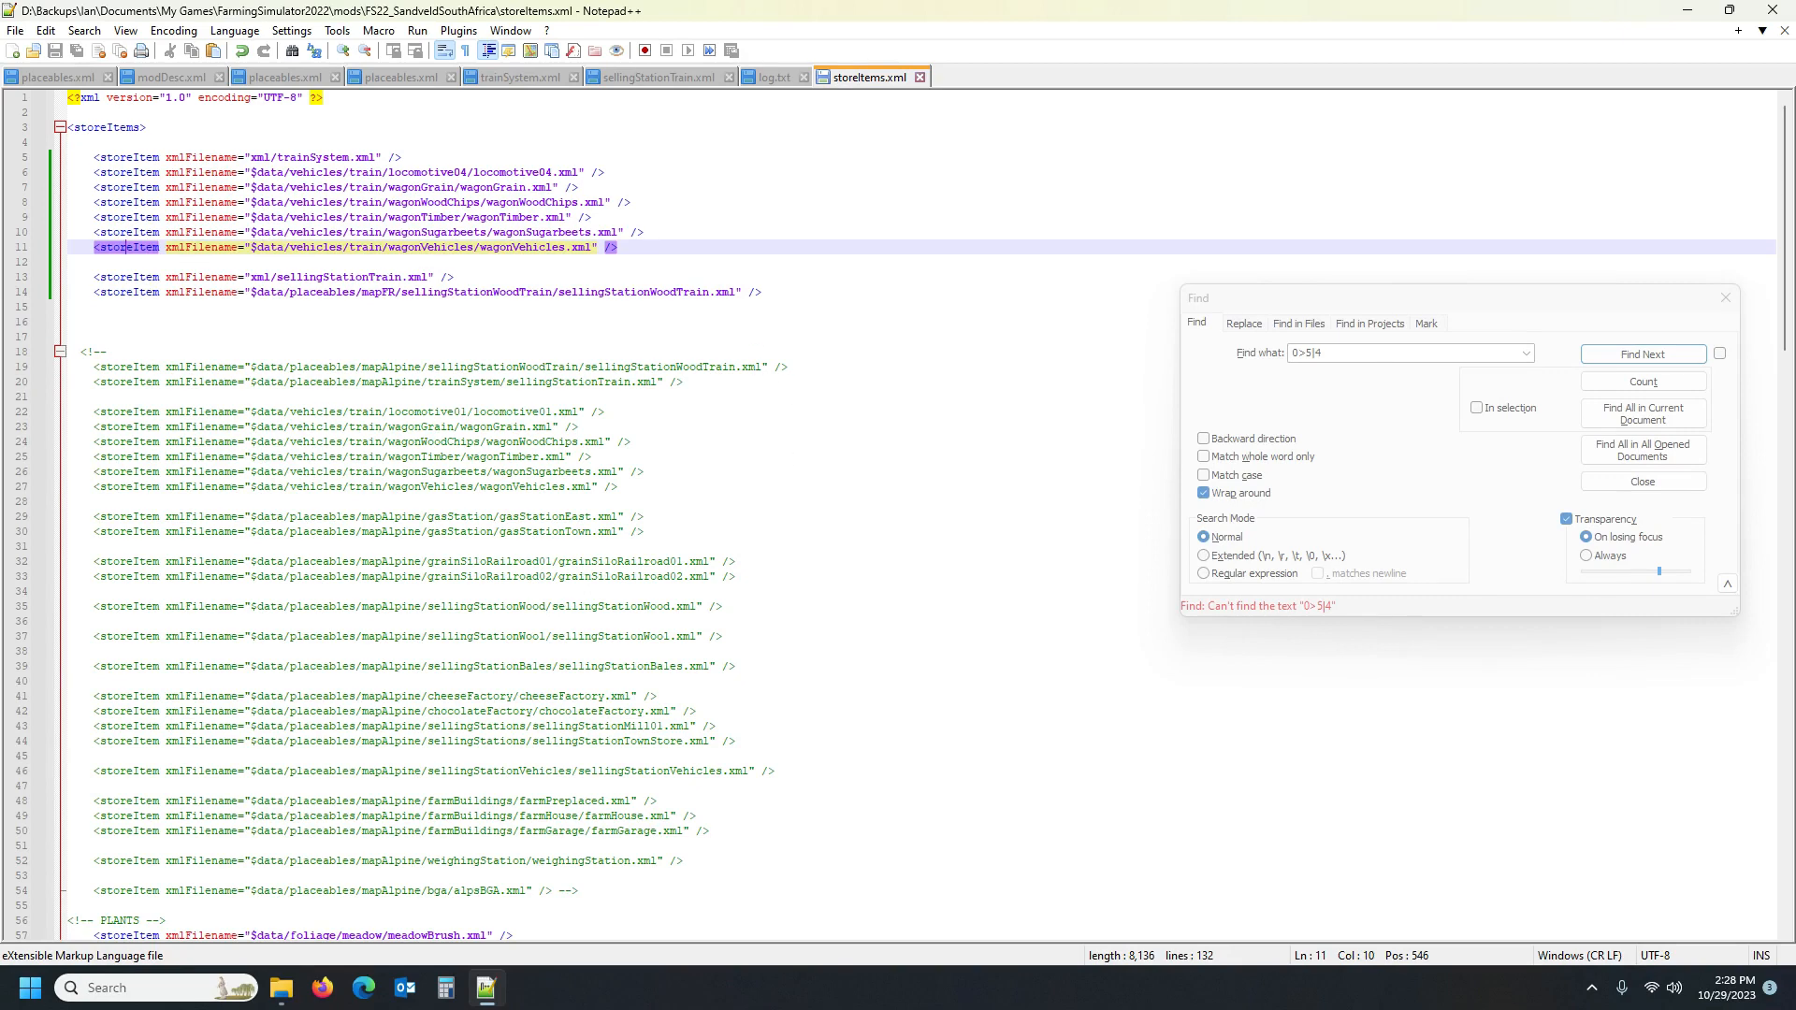
Switch to File Explorer and browse to the data/maps folder of the Farming Simulator 22 installation
left_click(281, 988)
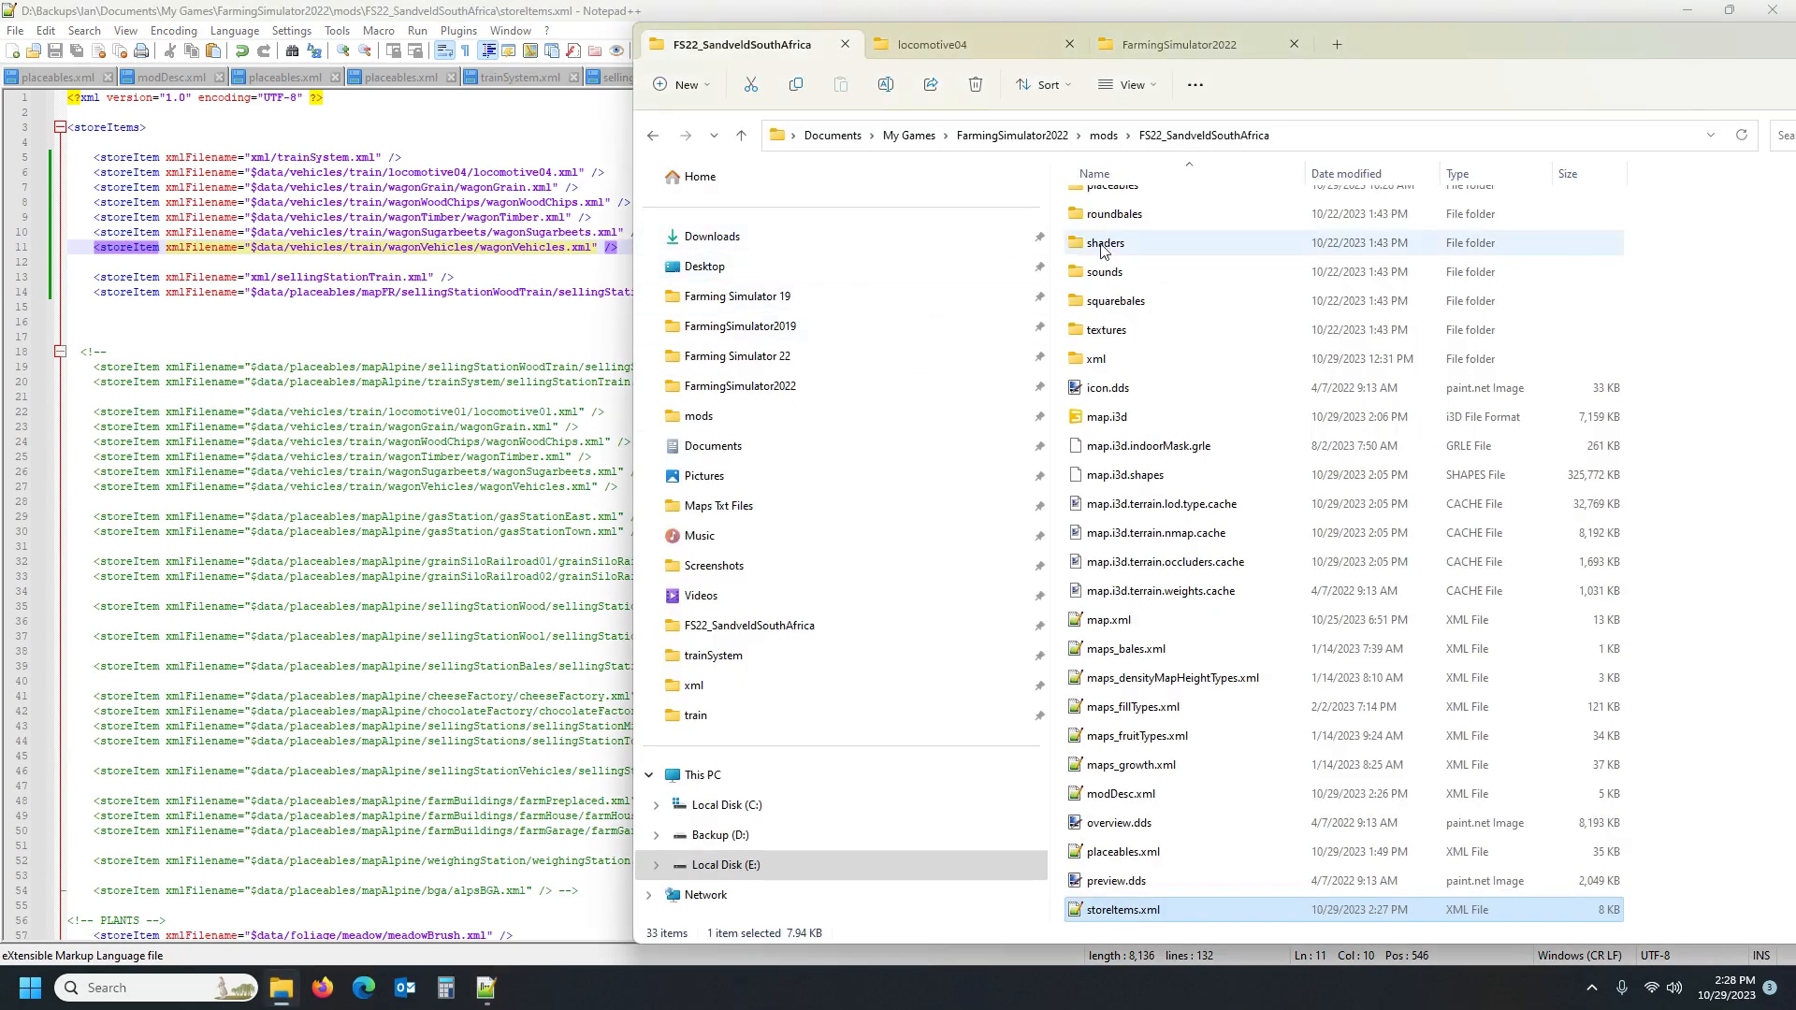
left_click(983, 47)
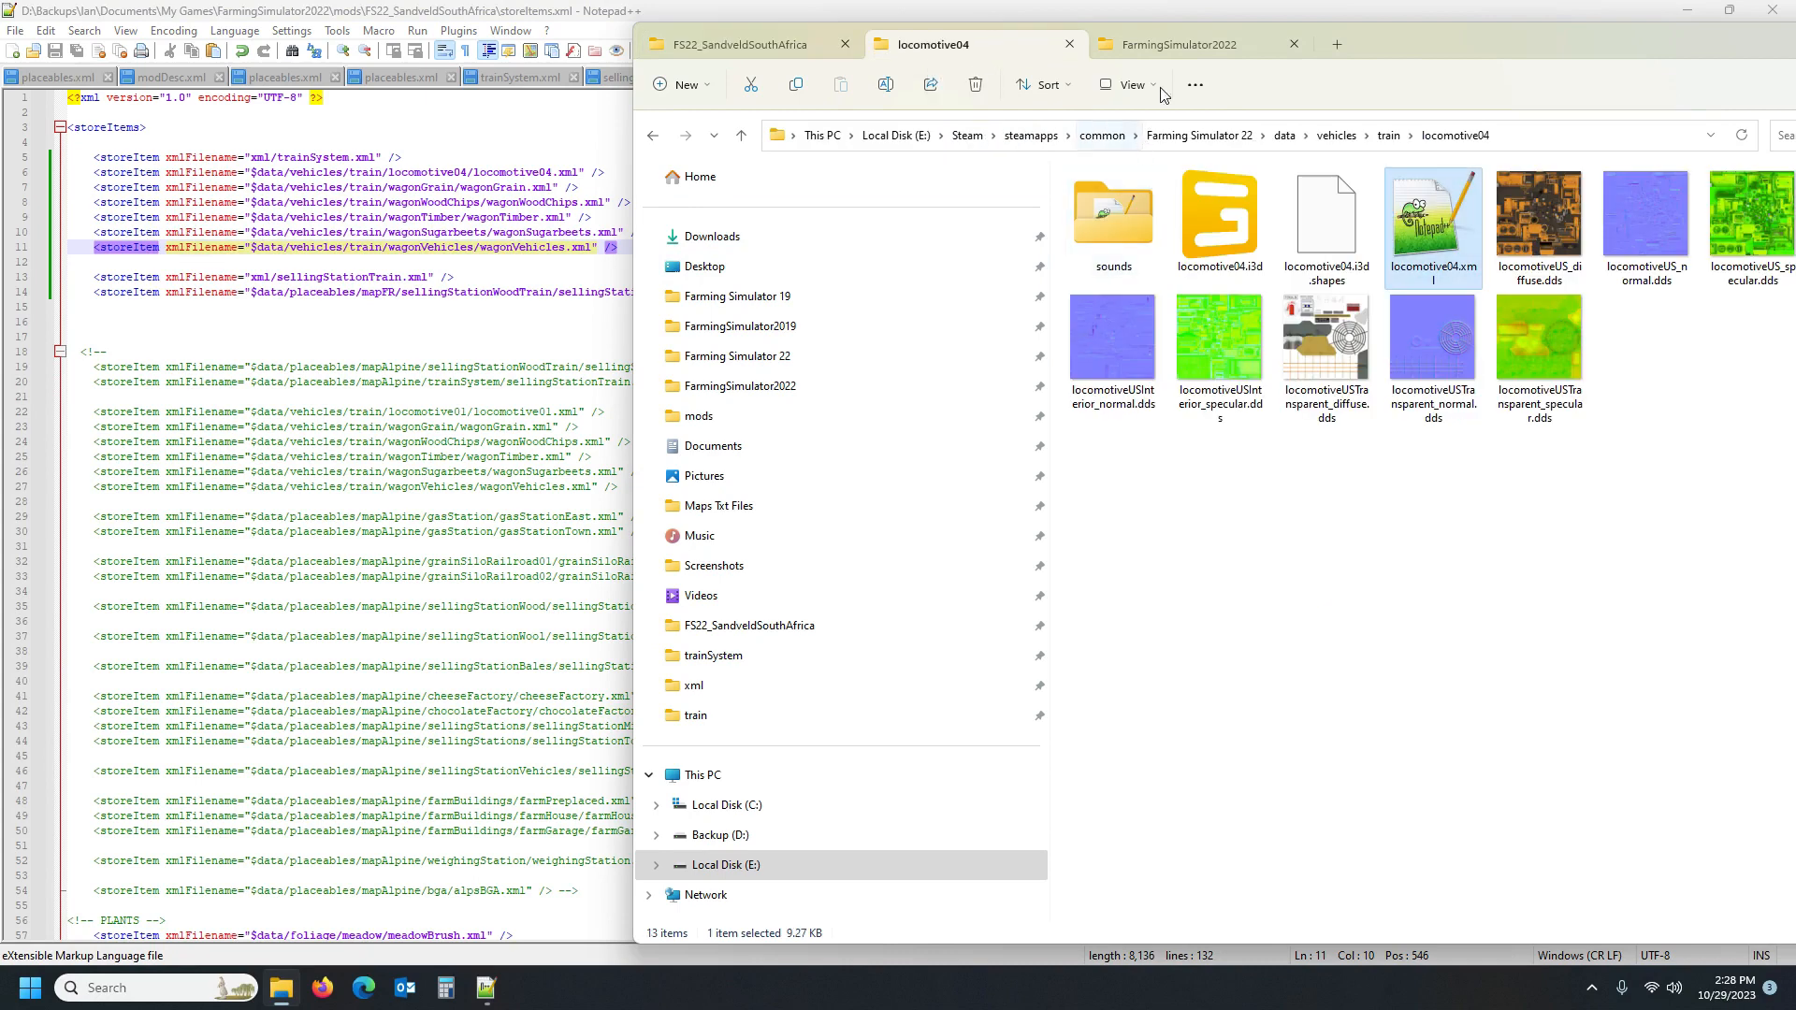
left_click(1194, 34)
left_click(795, 359)
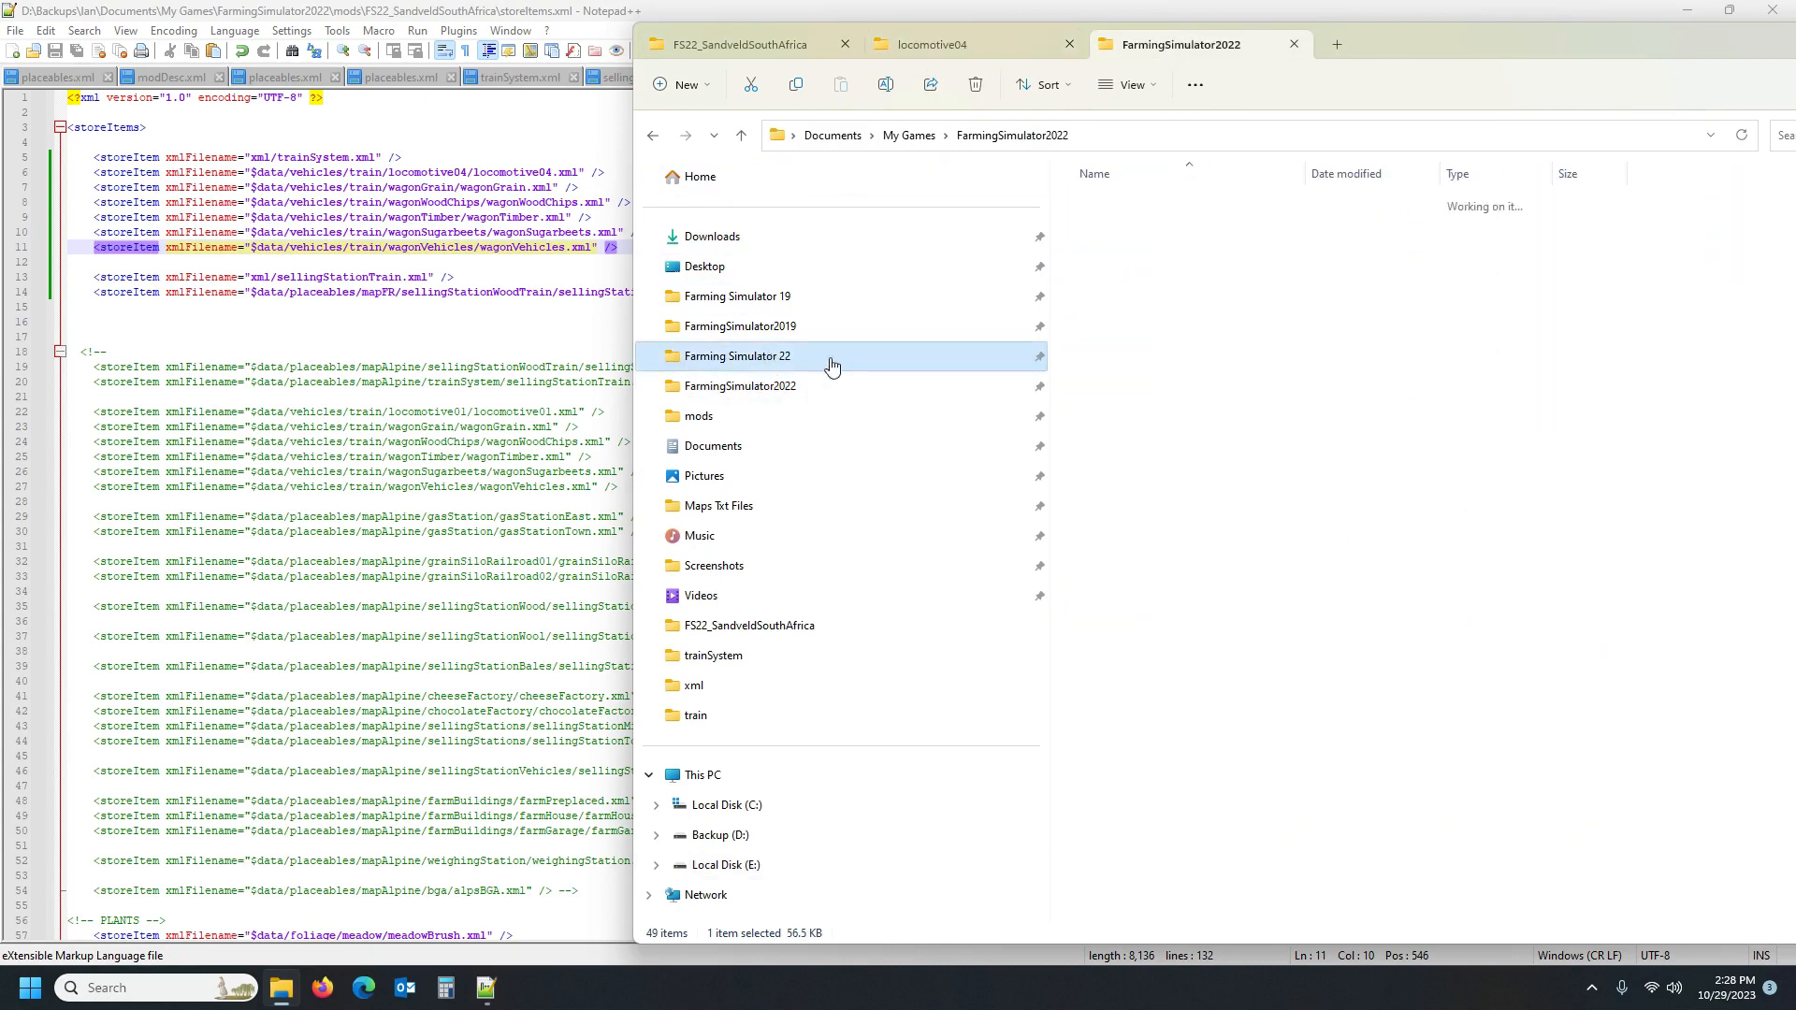
double_click(1097, 203)
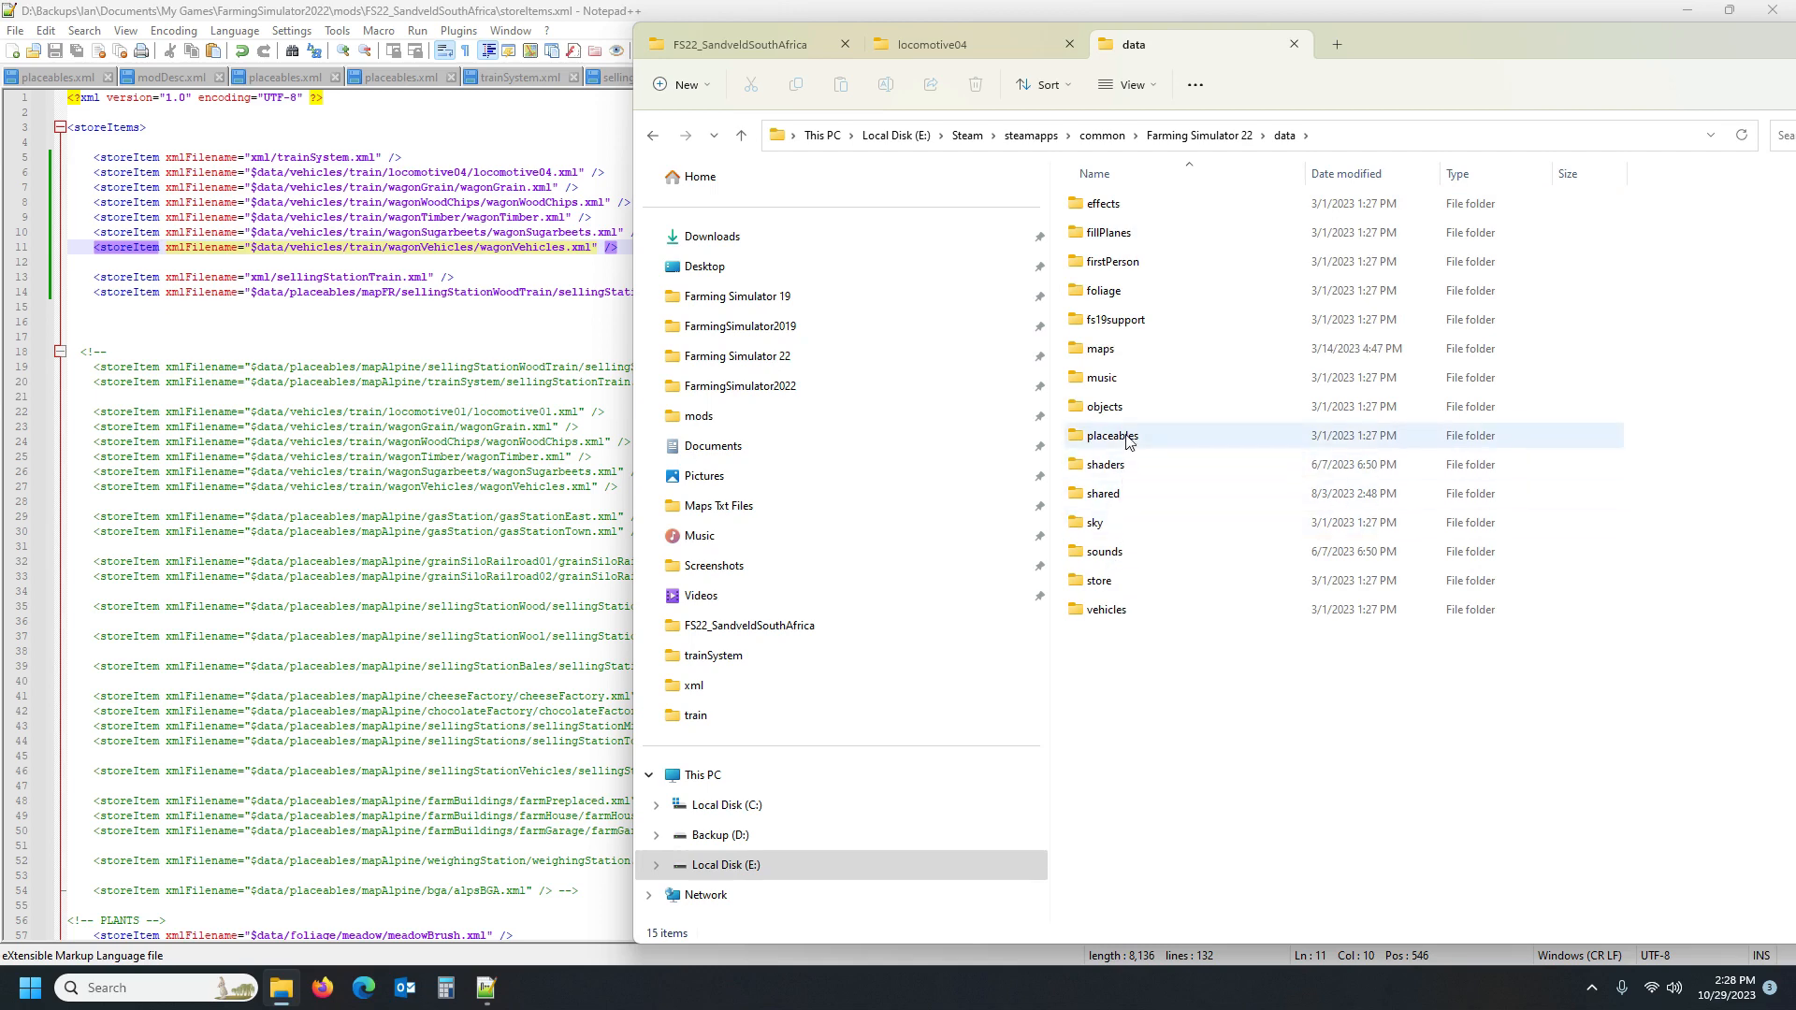
double_click(1149, 350)
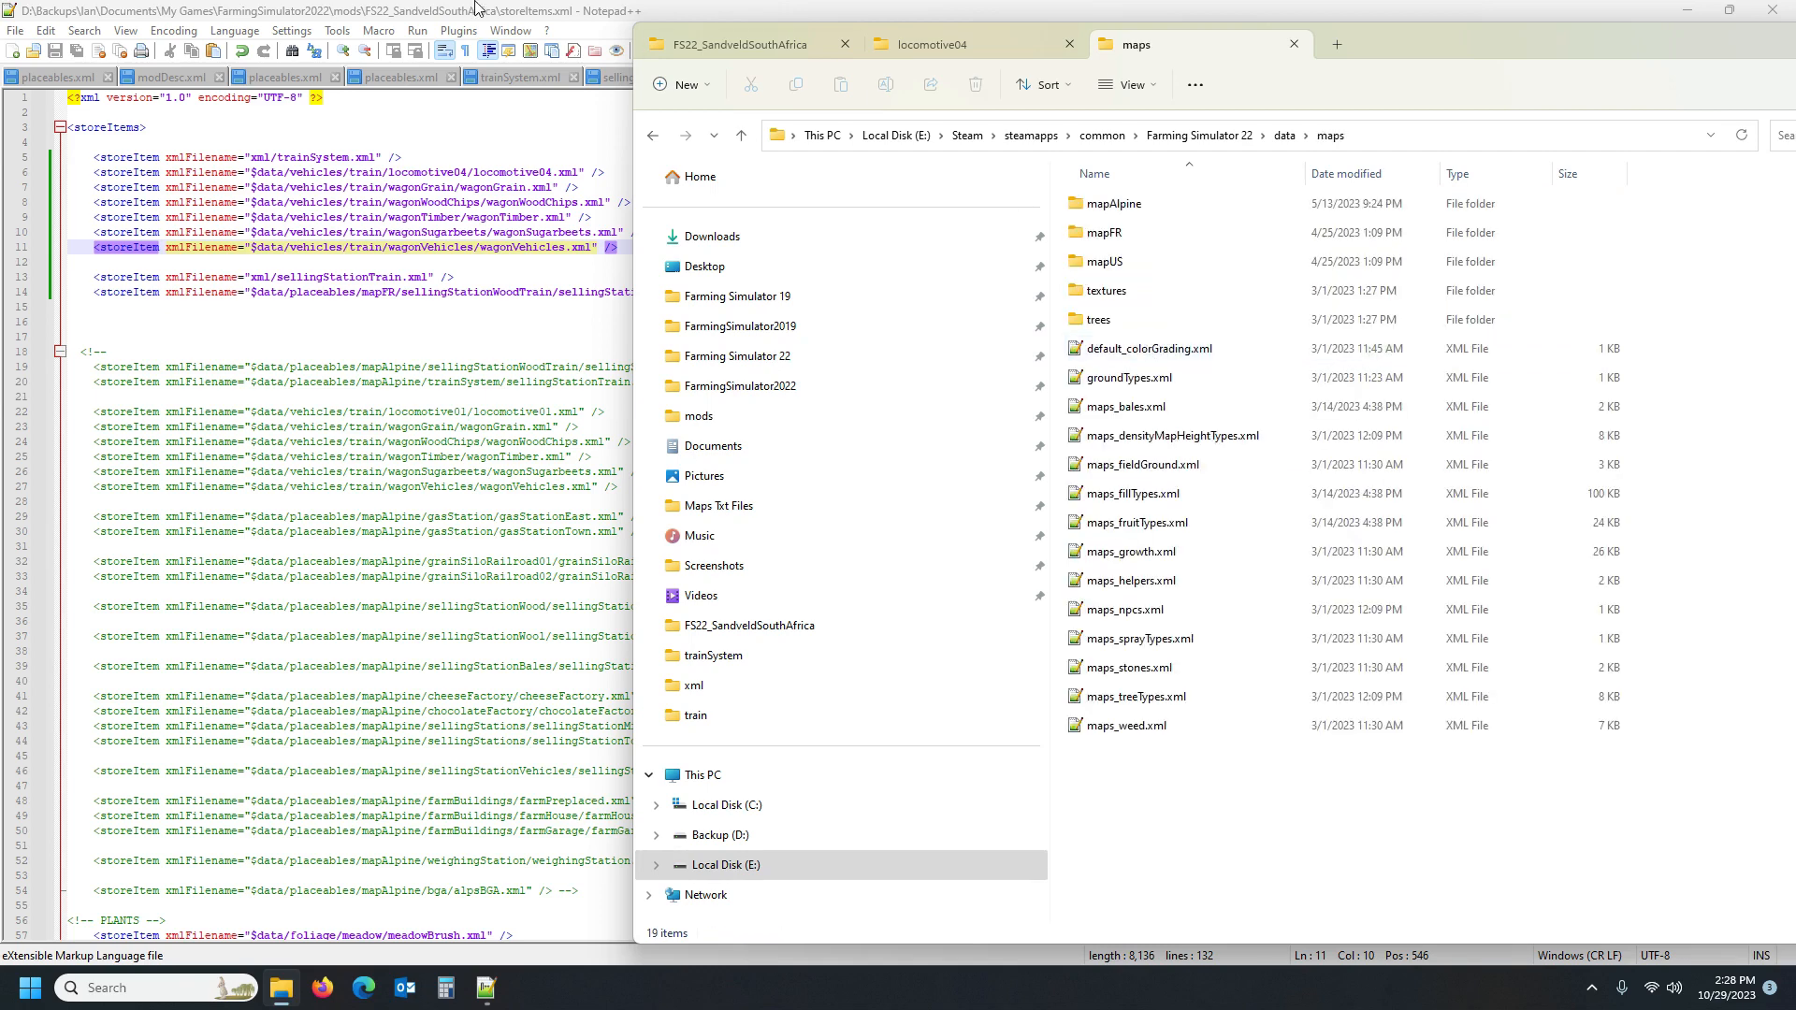
left_click(477, 4)
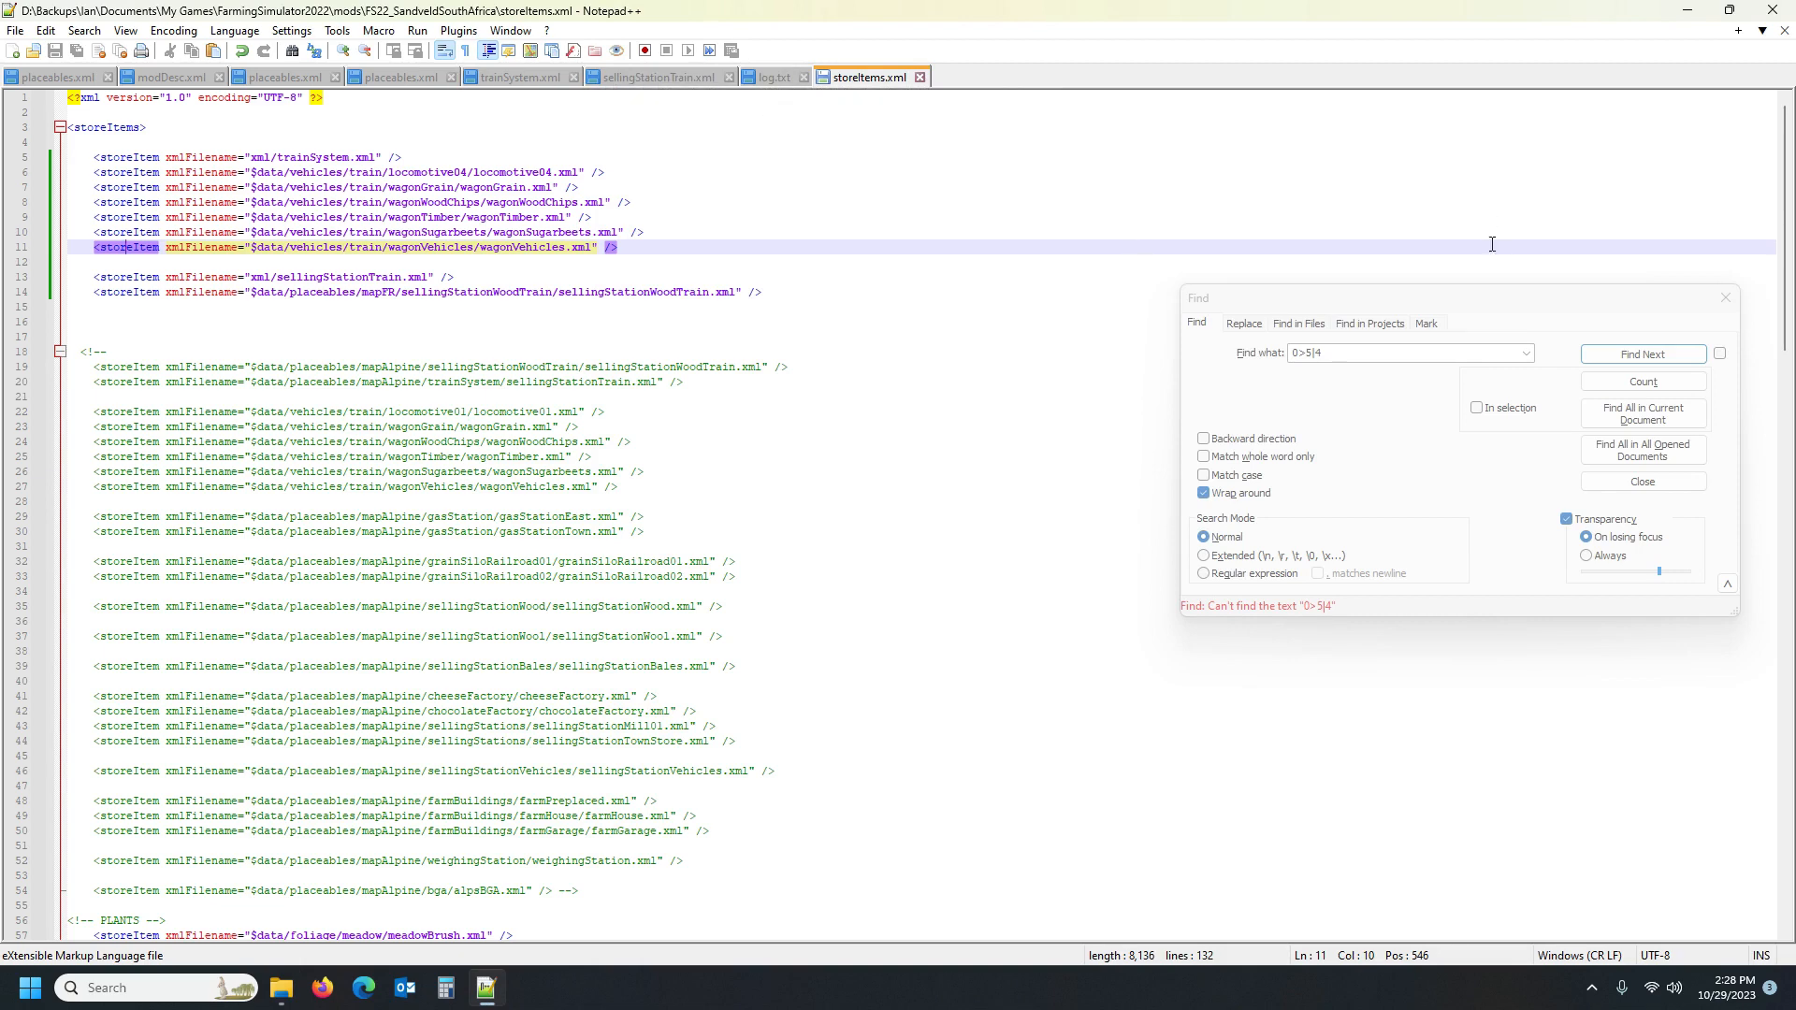
left_click(281, 988)
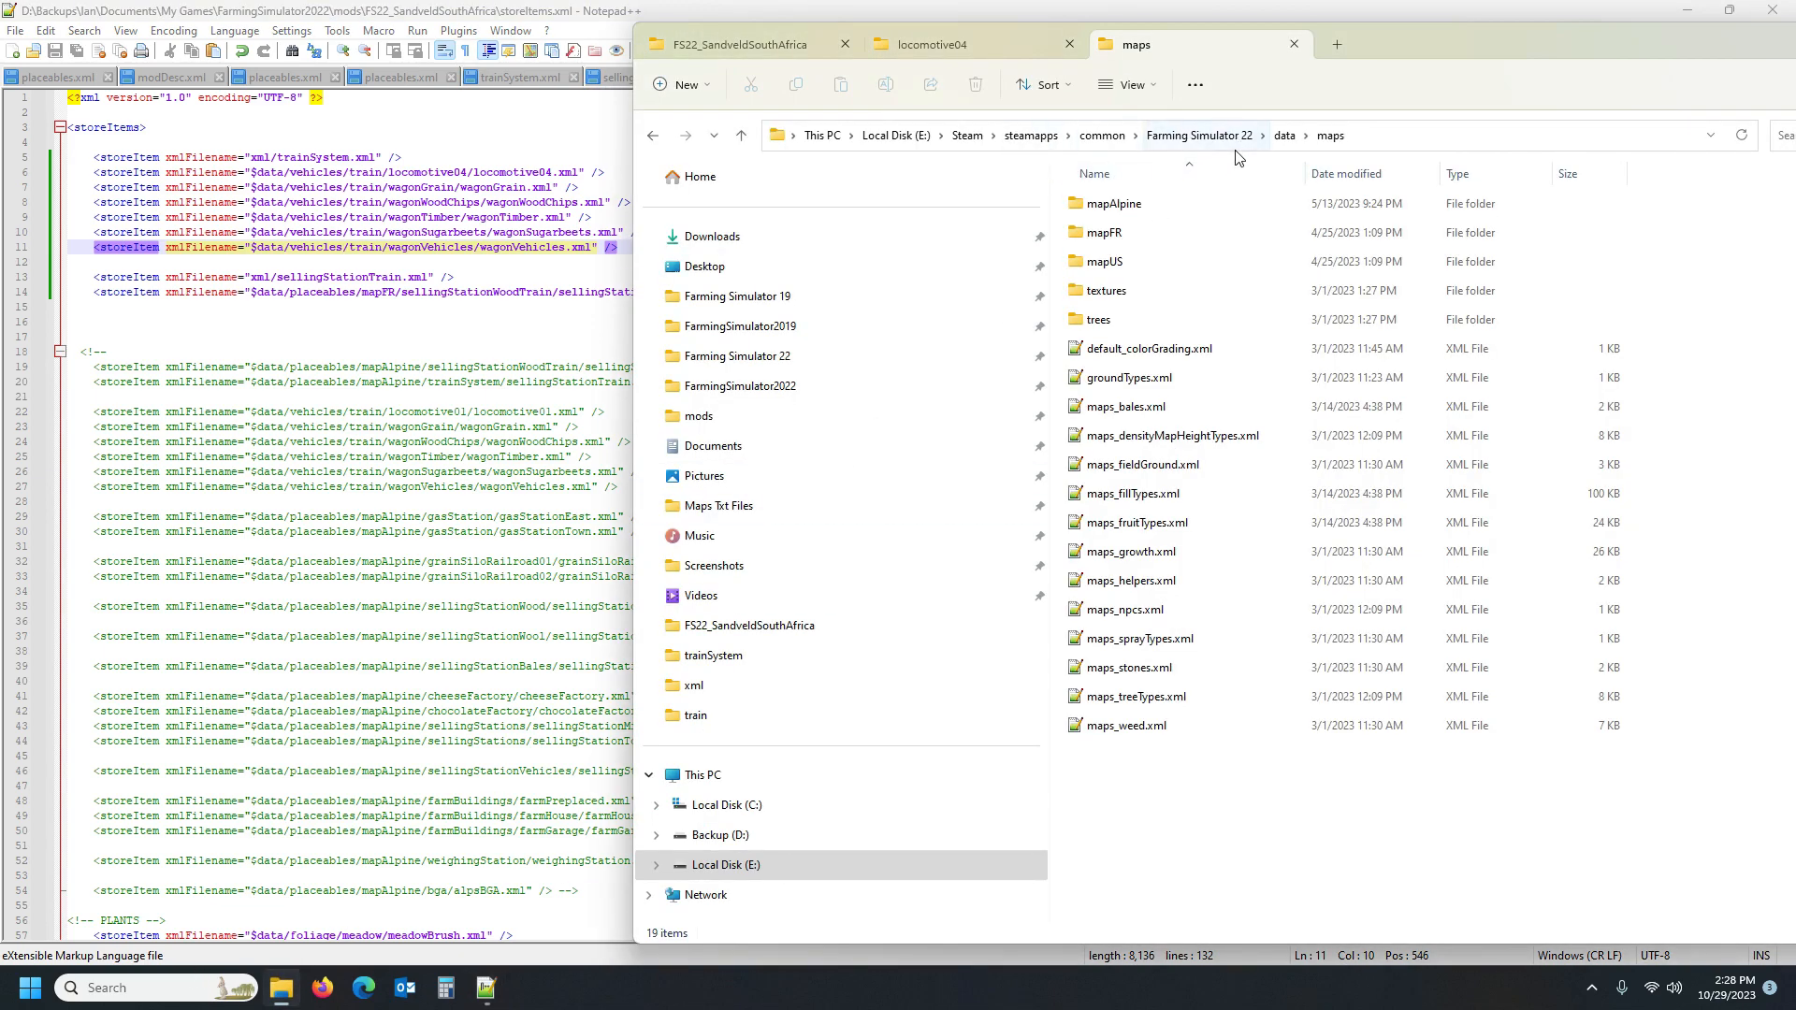
Open storeItems.xml from the game's mapUS folder in Notepad++
double_click(1143, 265)
scroll(1126, 669, "down", 3)
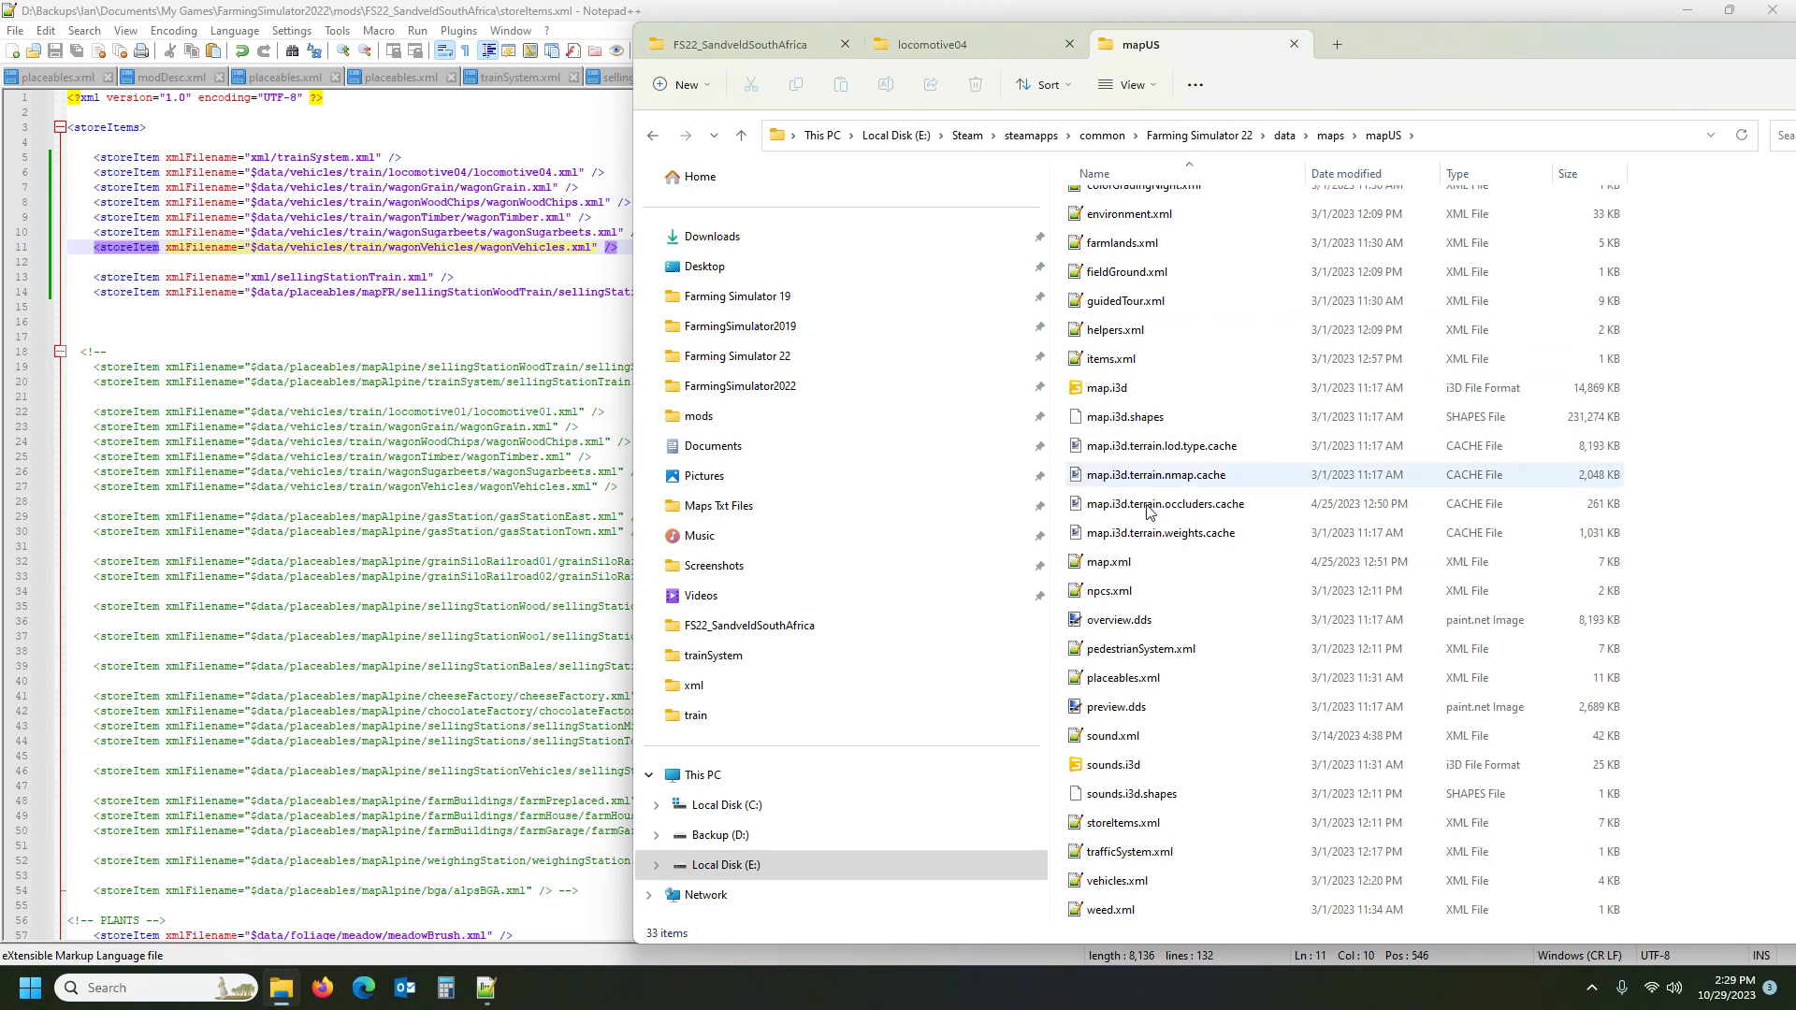
left_click(1163, 825)
double_click(1161, 824)
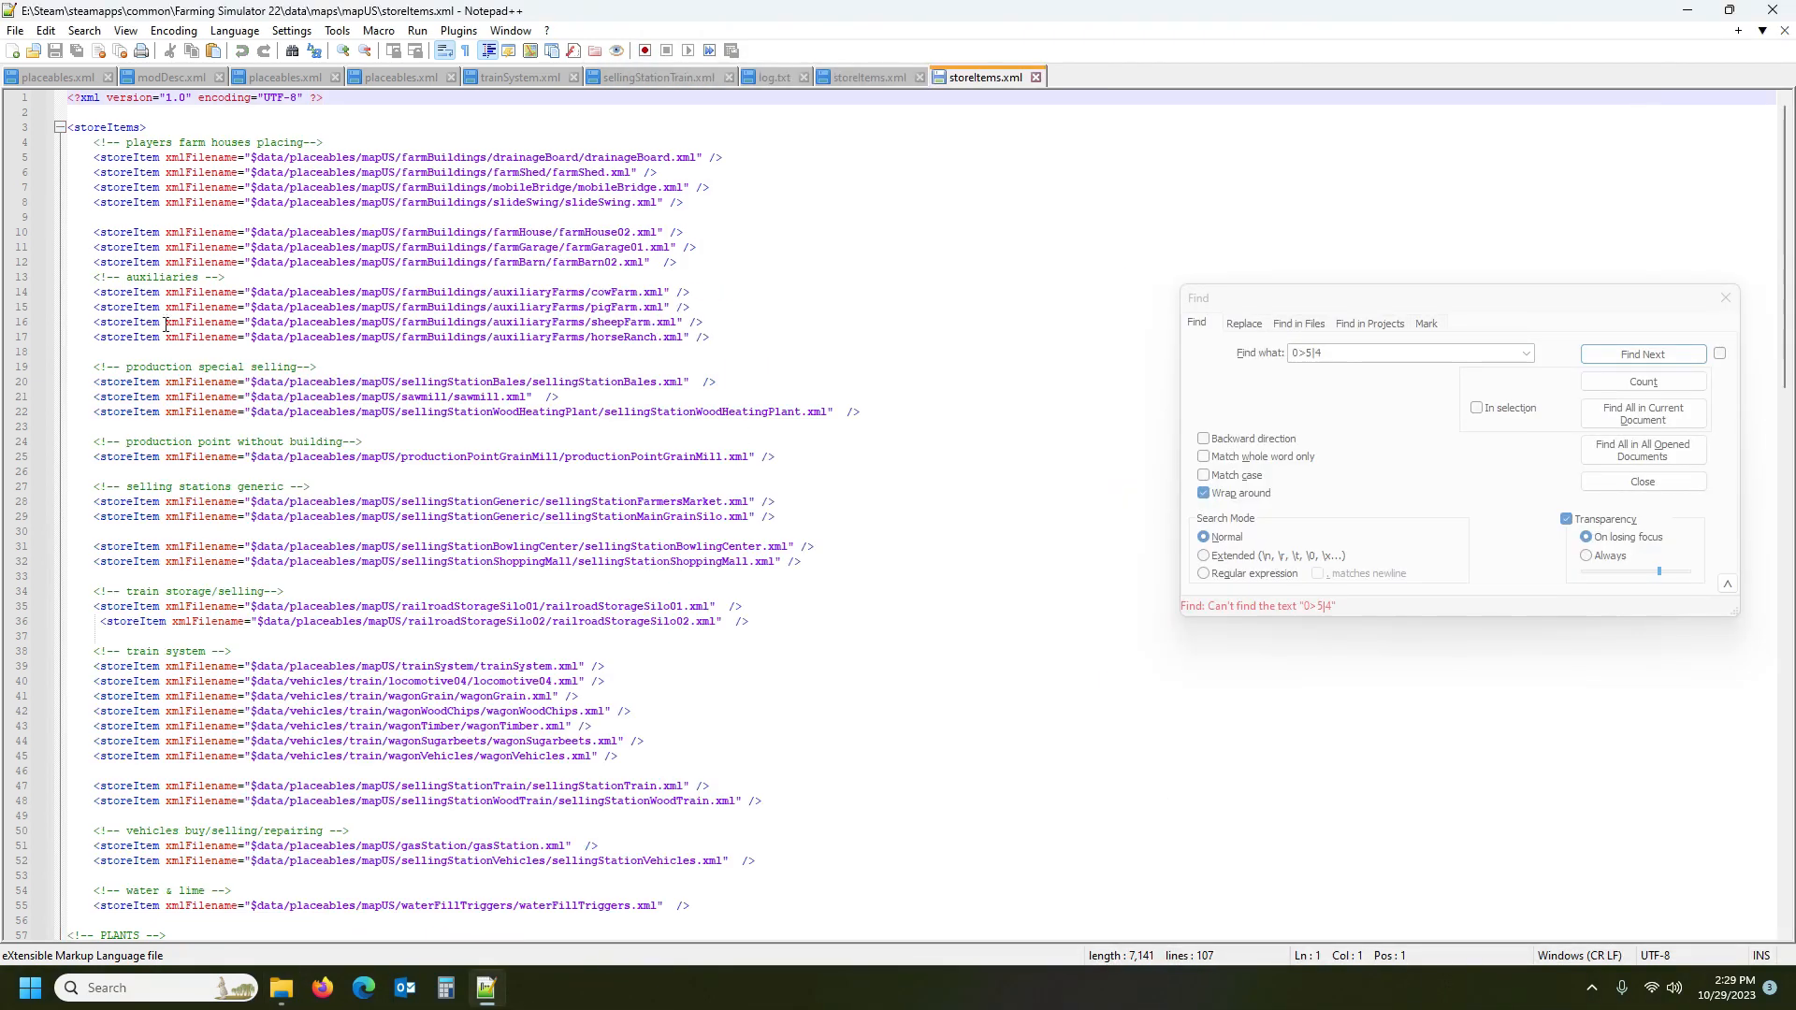
Copy the locomotive04.xml storeItem line from the train system section of the mapUS storeItems.xml
scroll(370, 325, "down", 7)
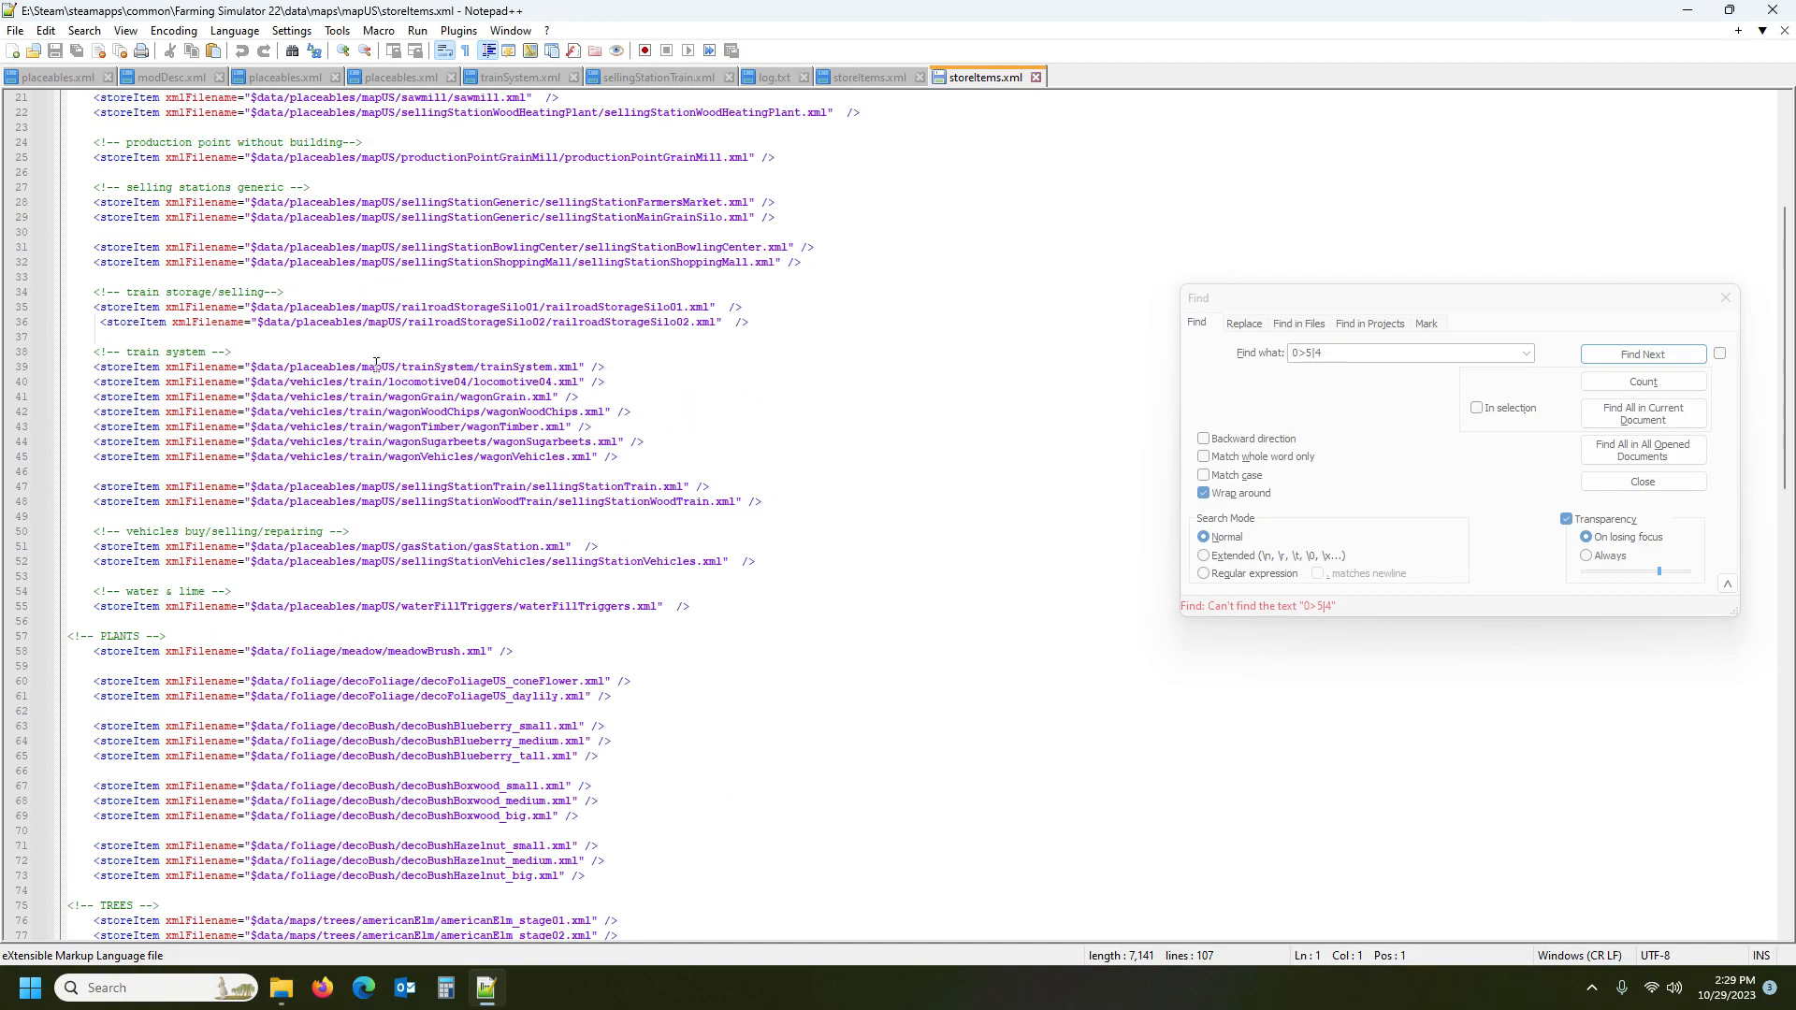
left_click(467, 374)
left_click(506, 382)
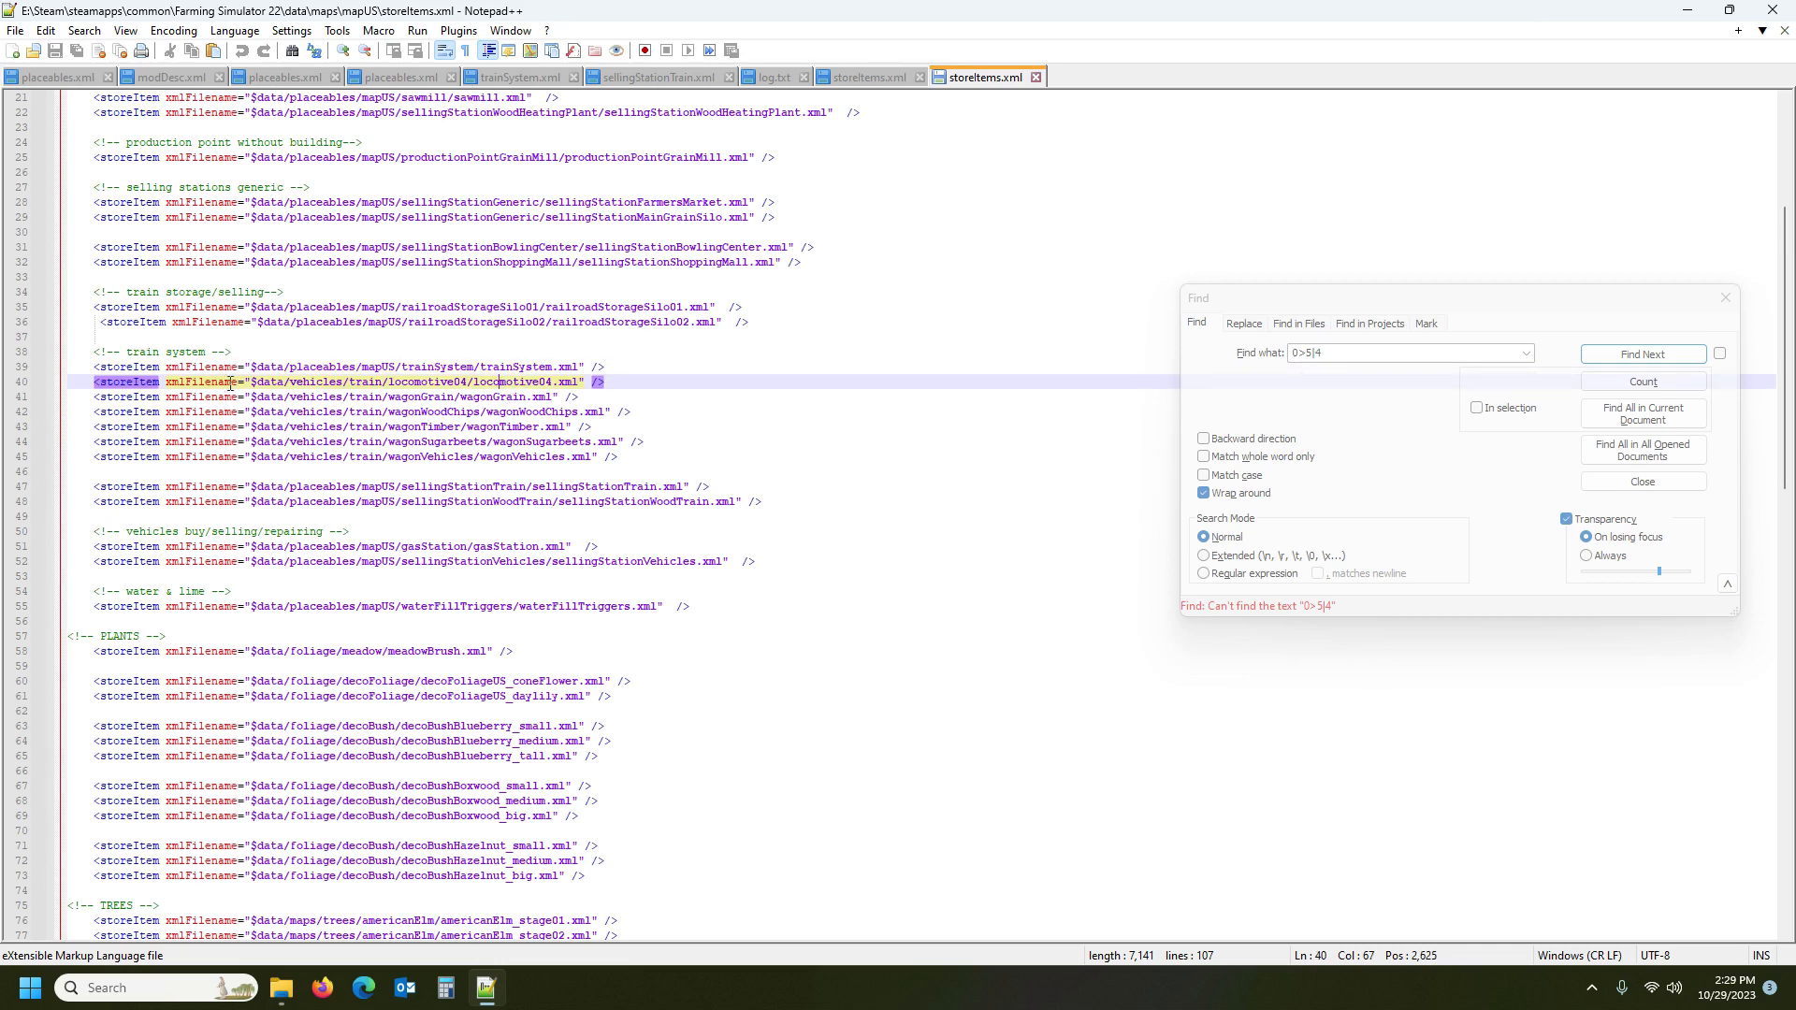
left_click(28, 386)
key("ctrl+c")
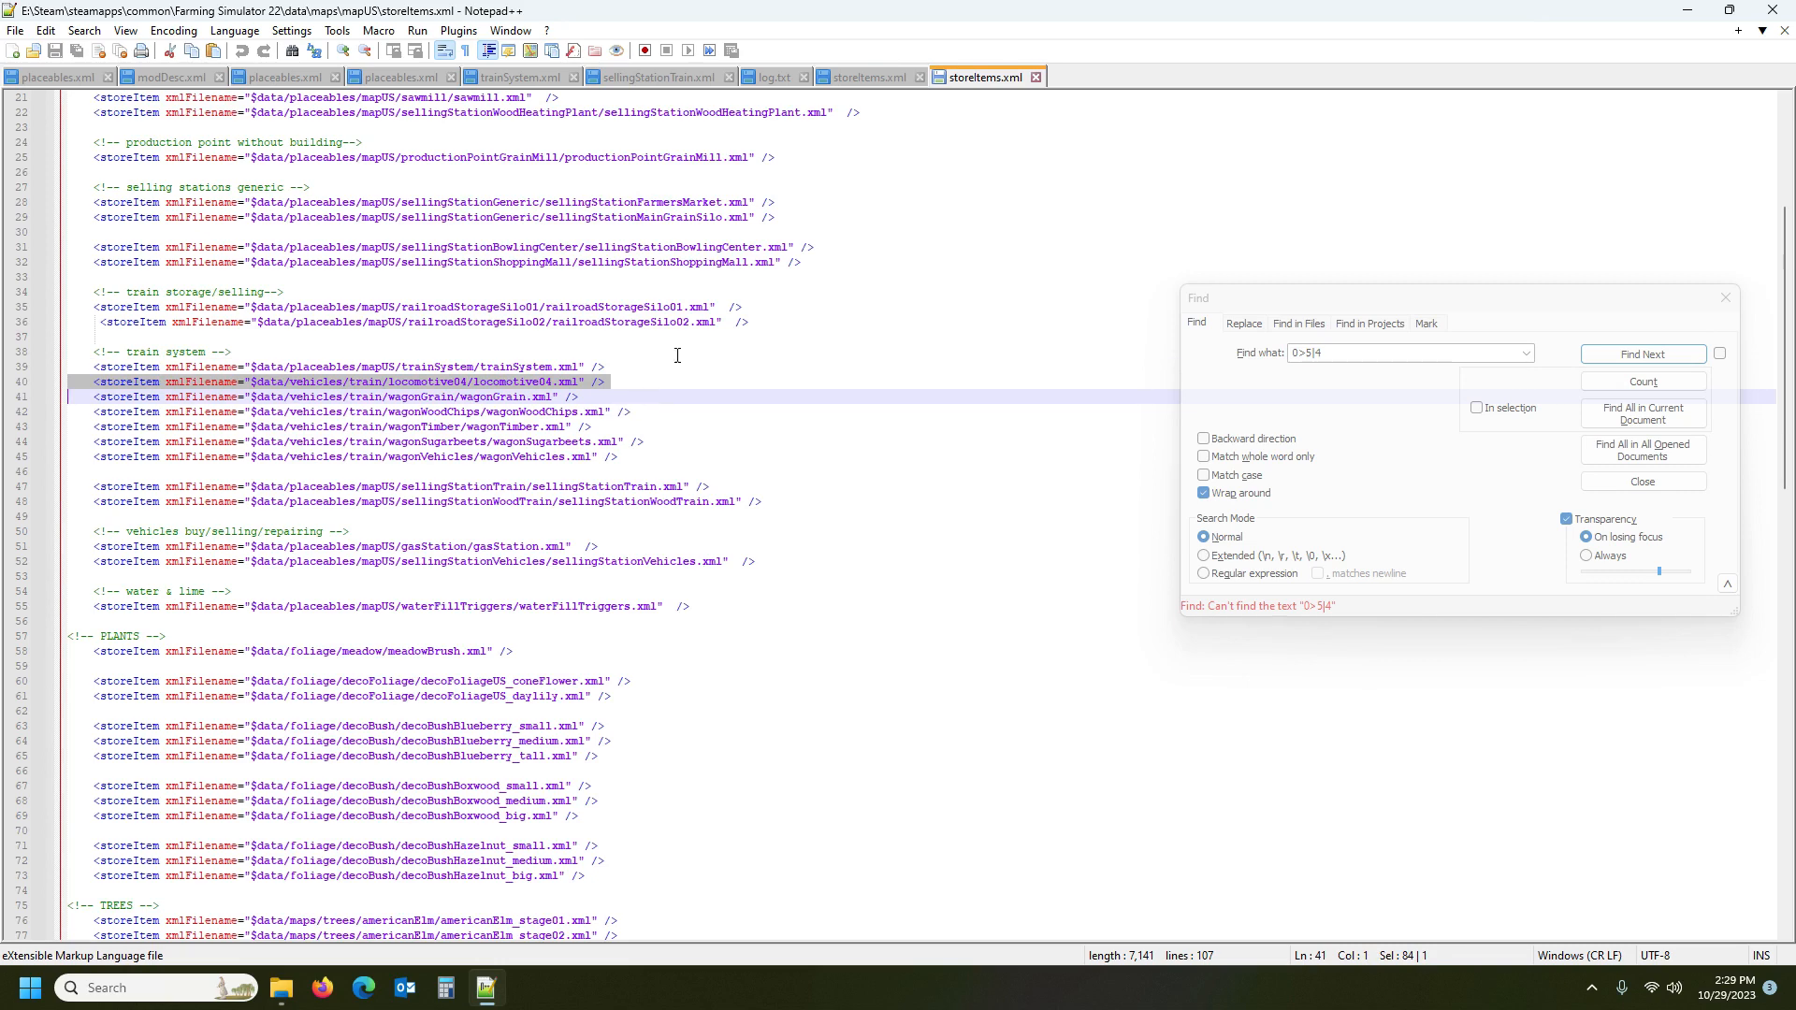
Paste the copied locomotive04.xml line on a new line below the xml/trainSystem.xml entry in the mod's storeItems.xml
left_click(870, 79)
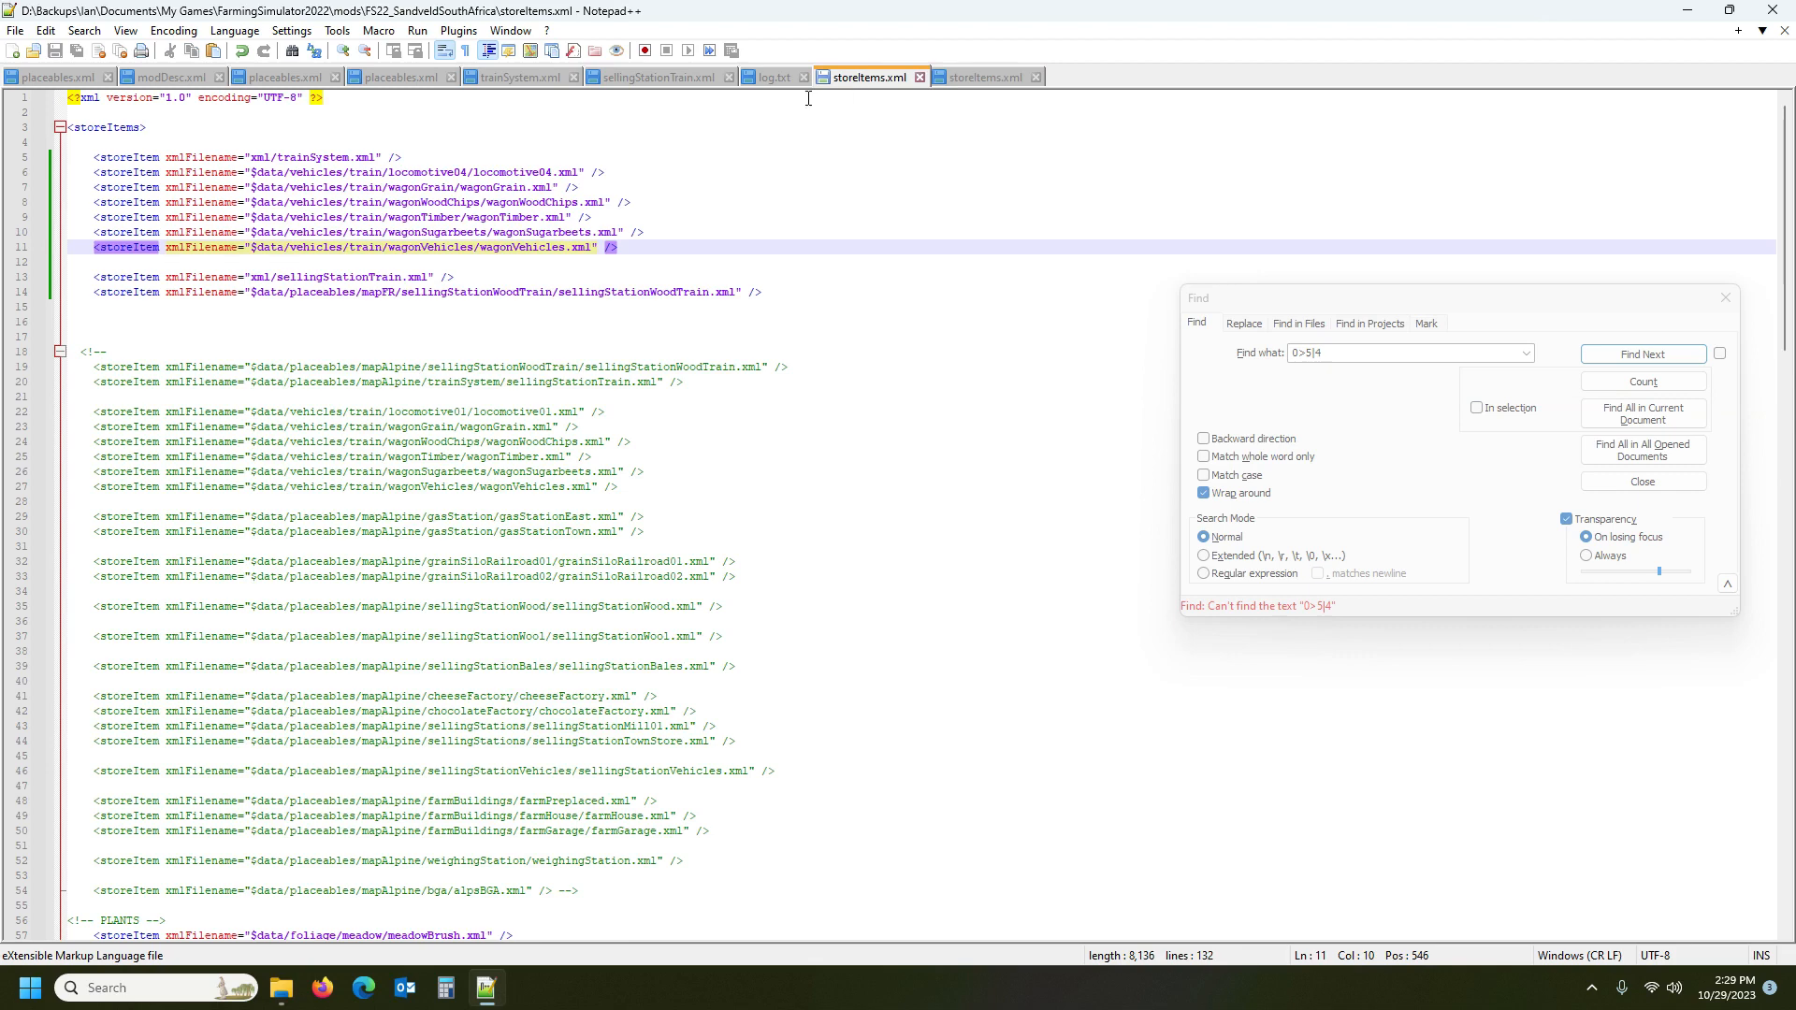
left_click(405, 154)
key("Return")
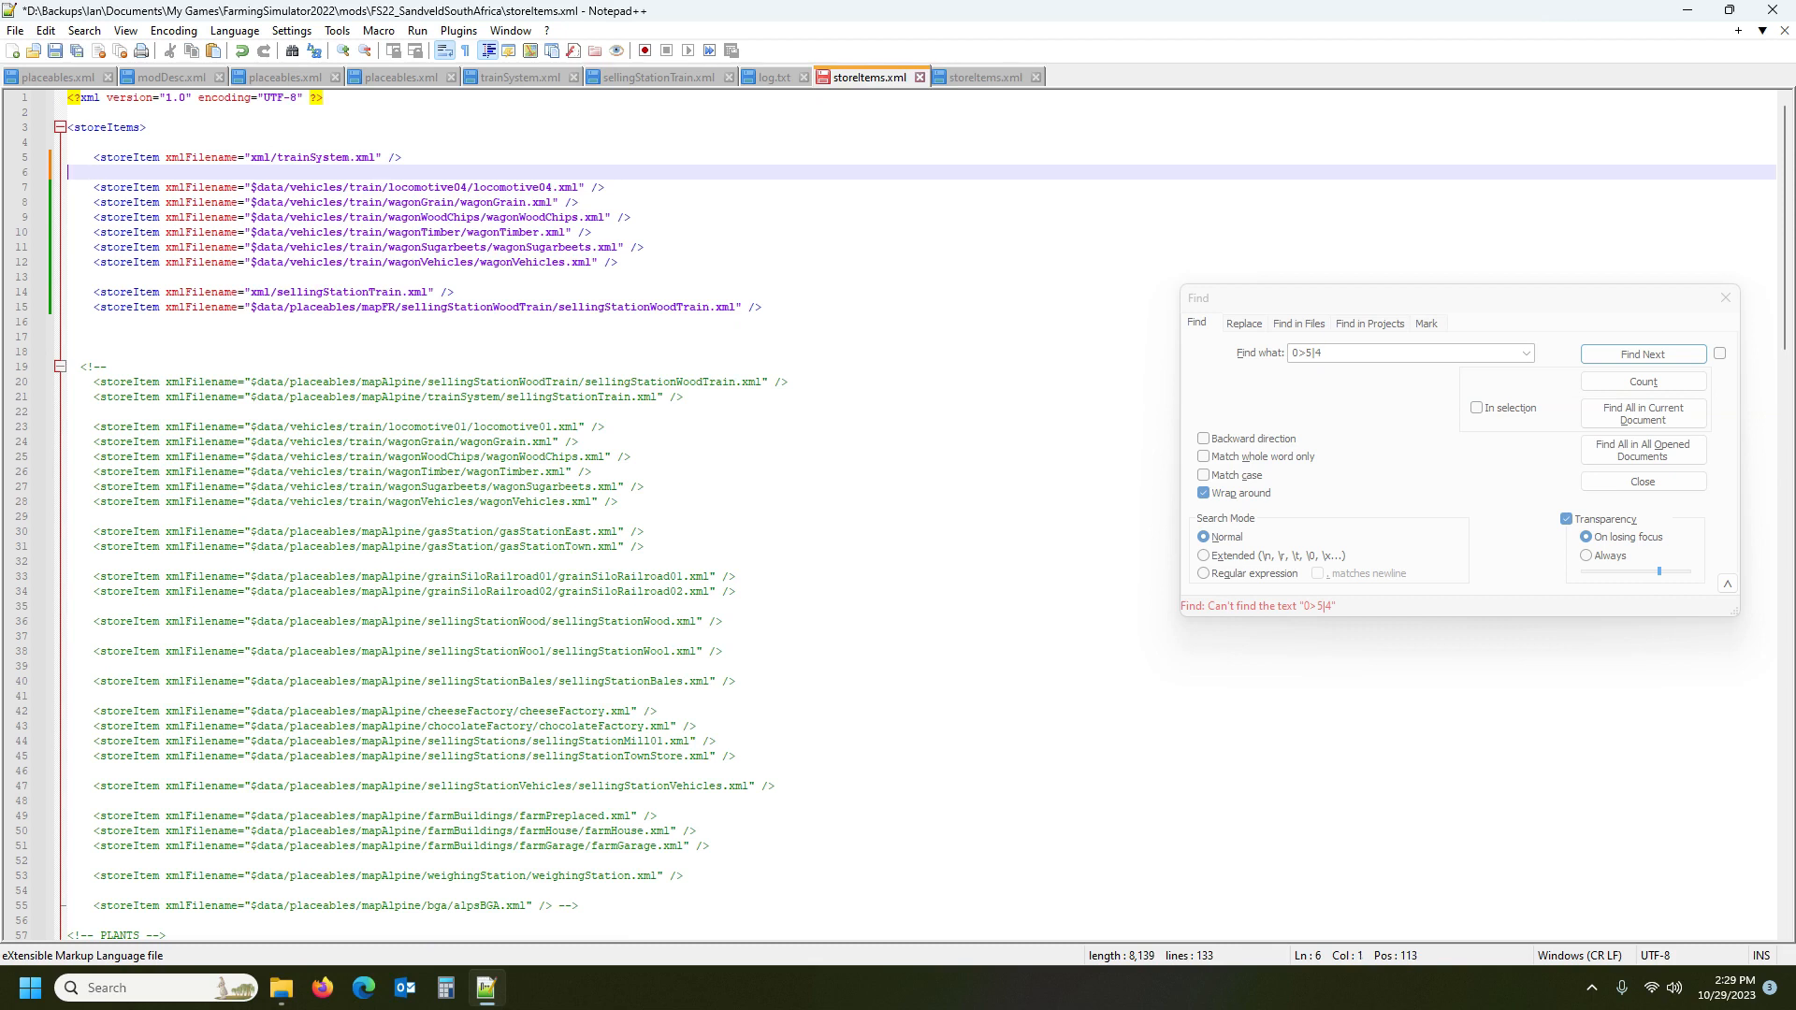
key("ctrl+v")
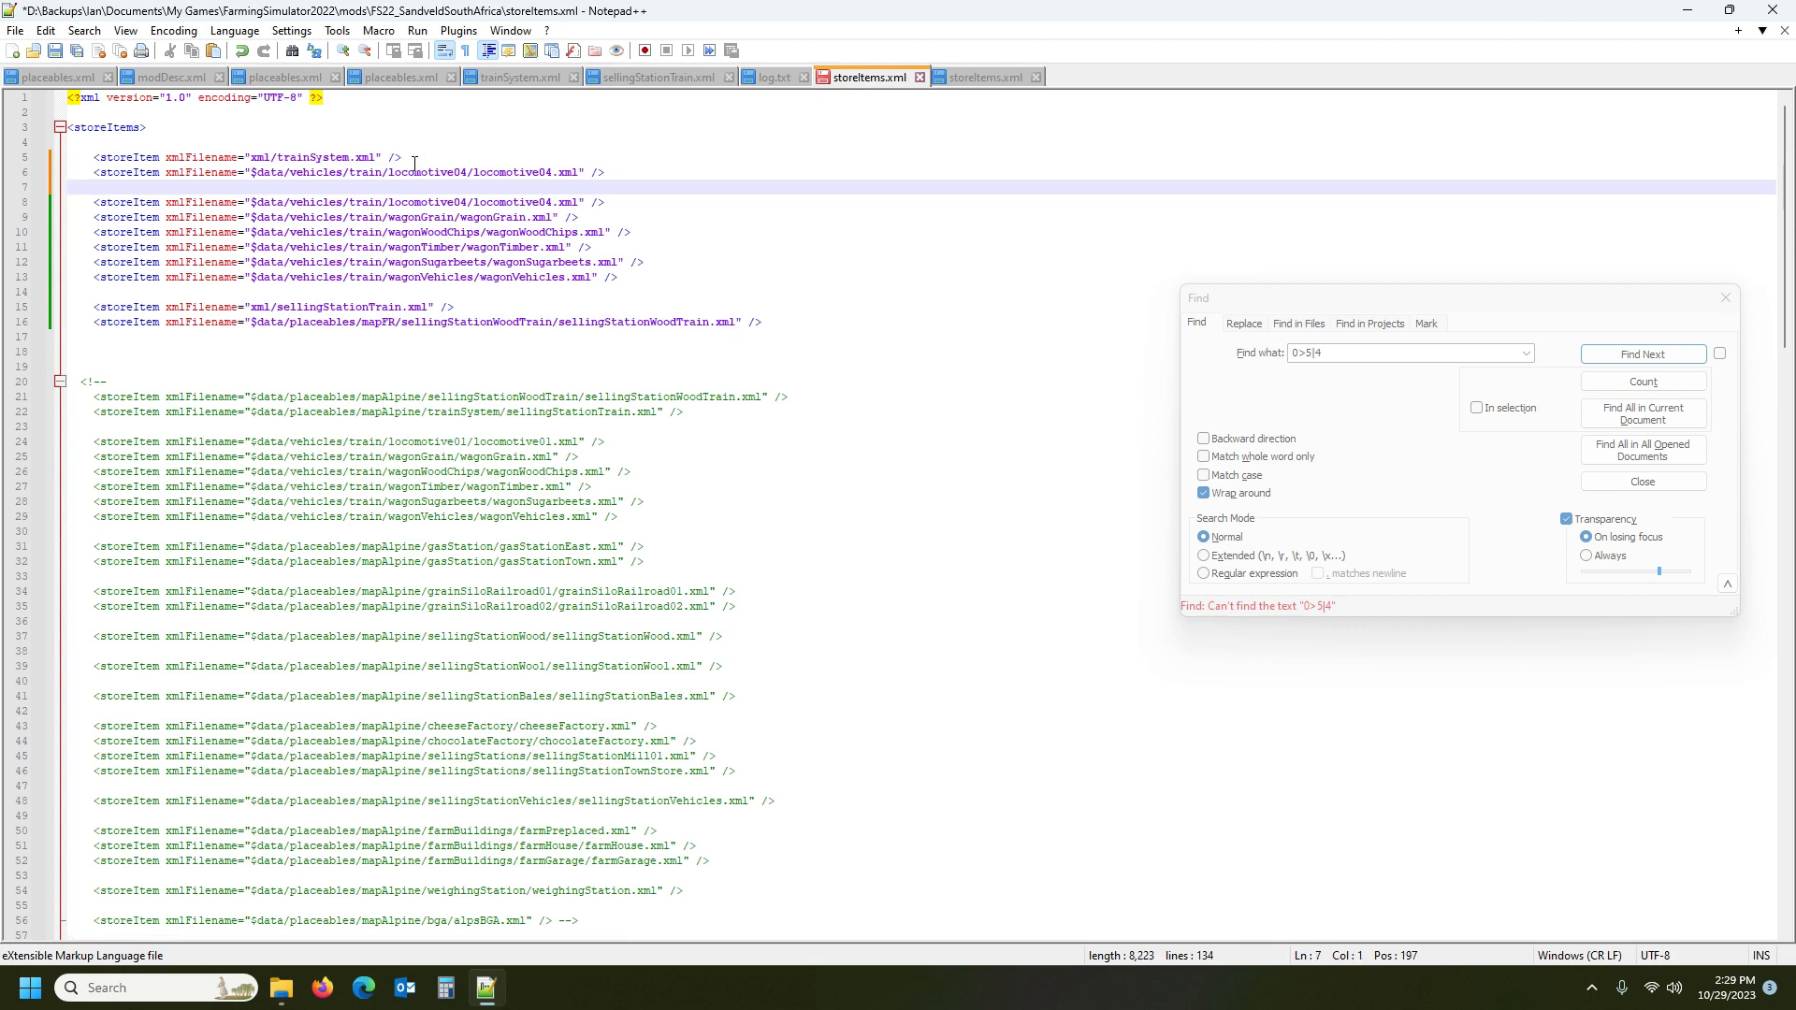
Remove the blank line and the duplicate locomotive04.xml entry from the train items in the mod's storeItems.xml
key("Delete")
key("Delete")
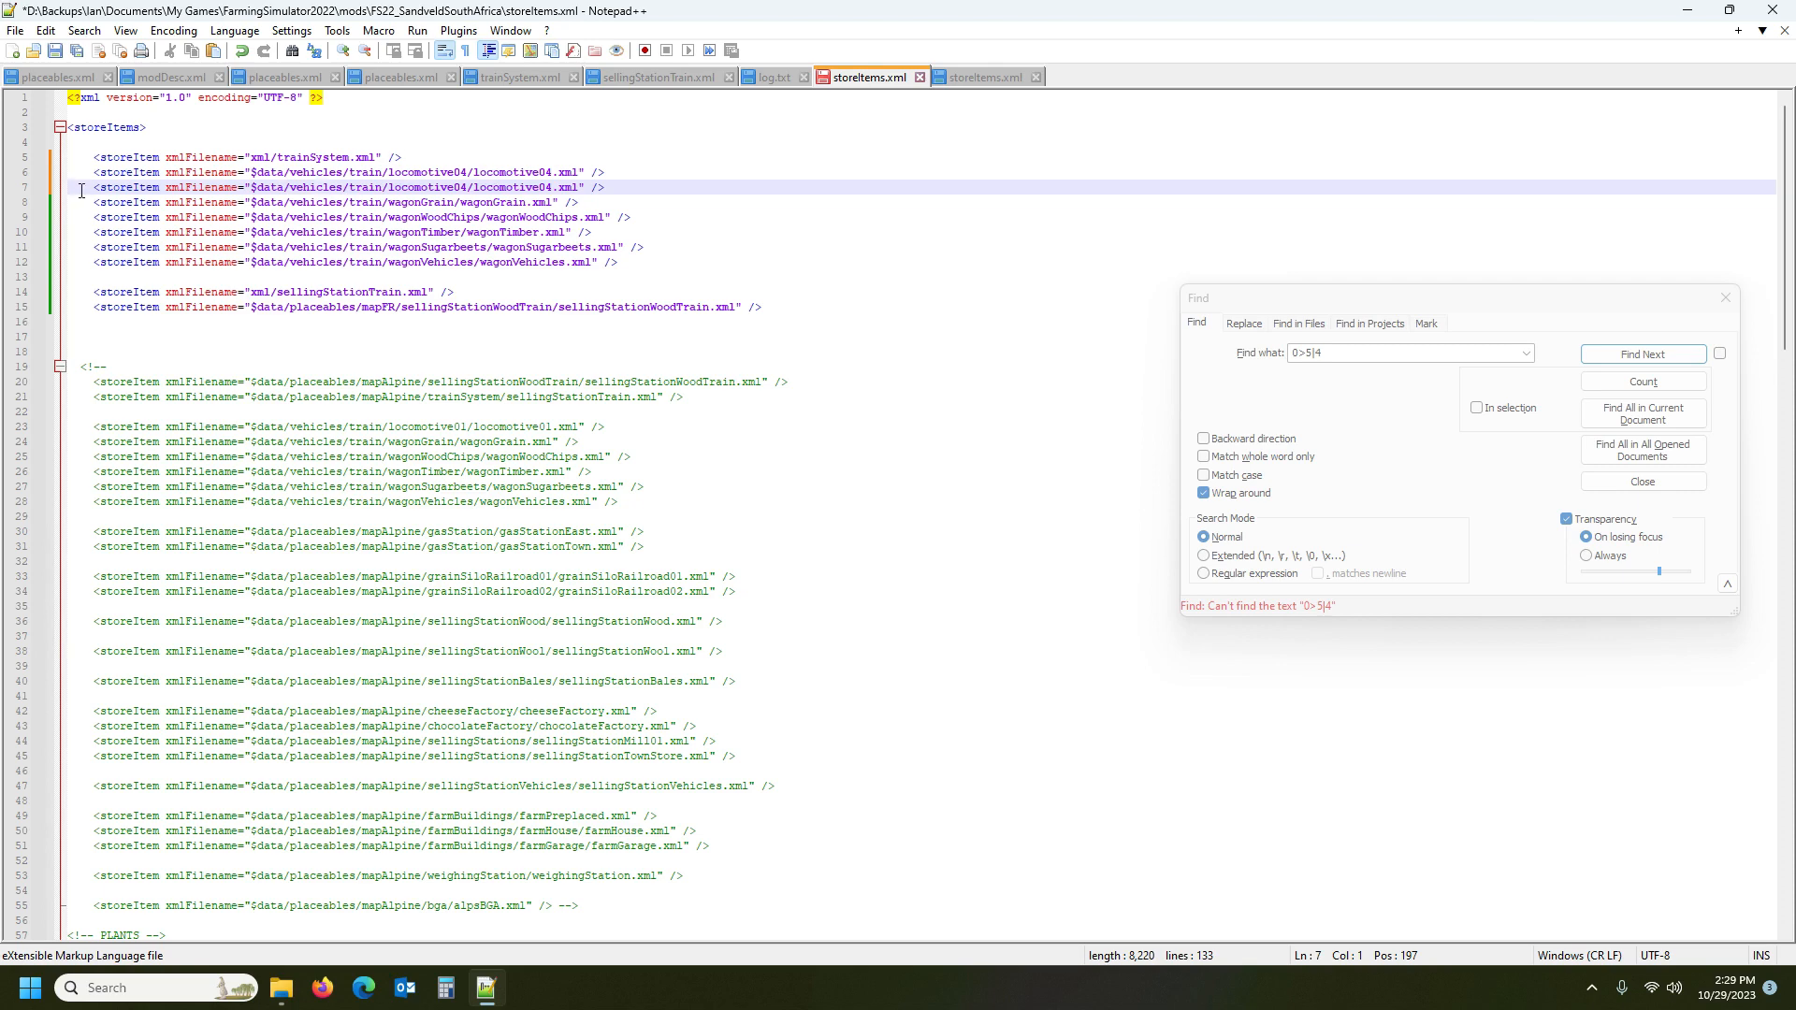
left_click(21, 192)
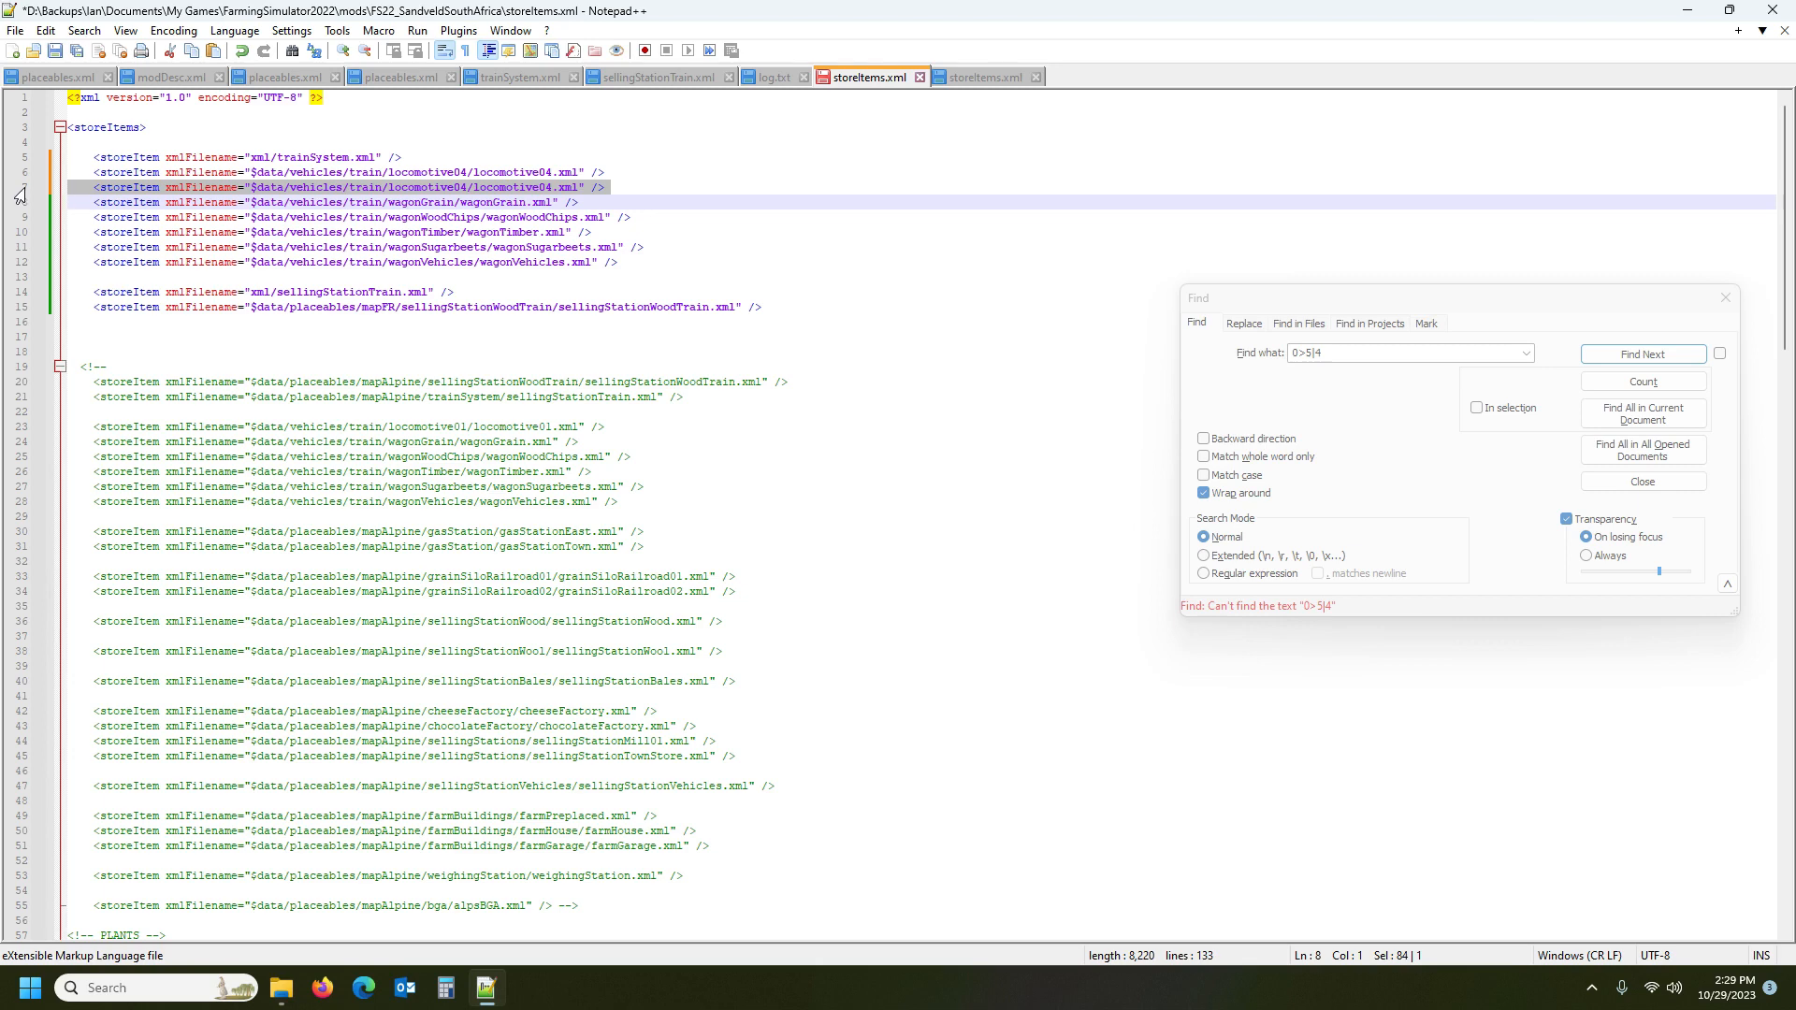
key("Delete")
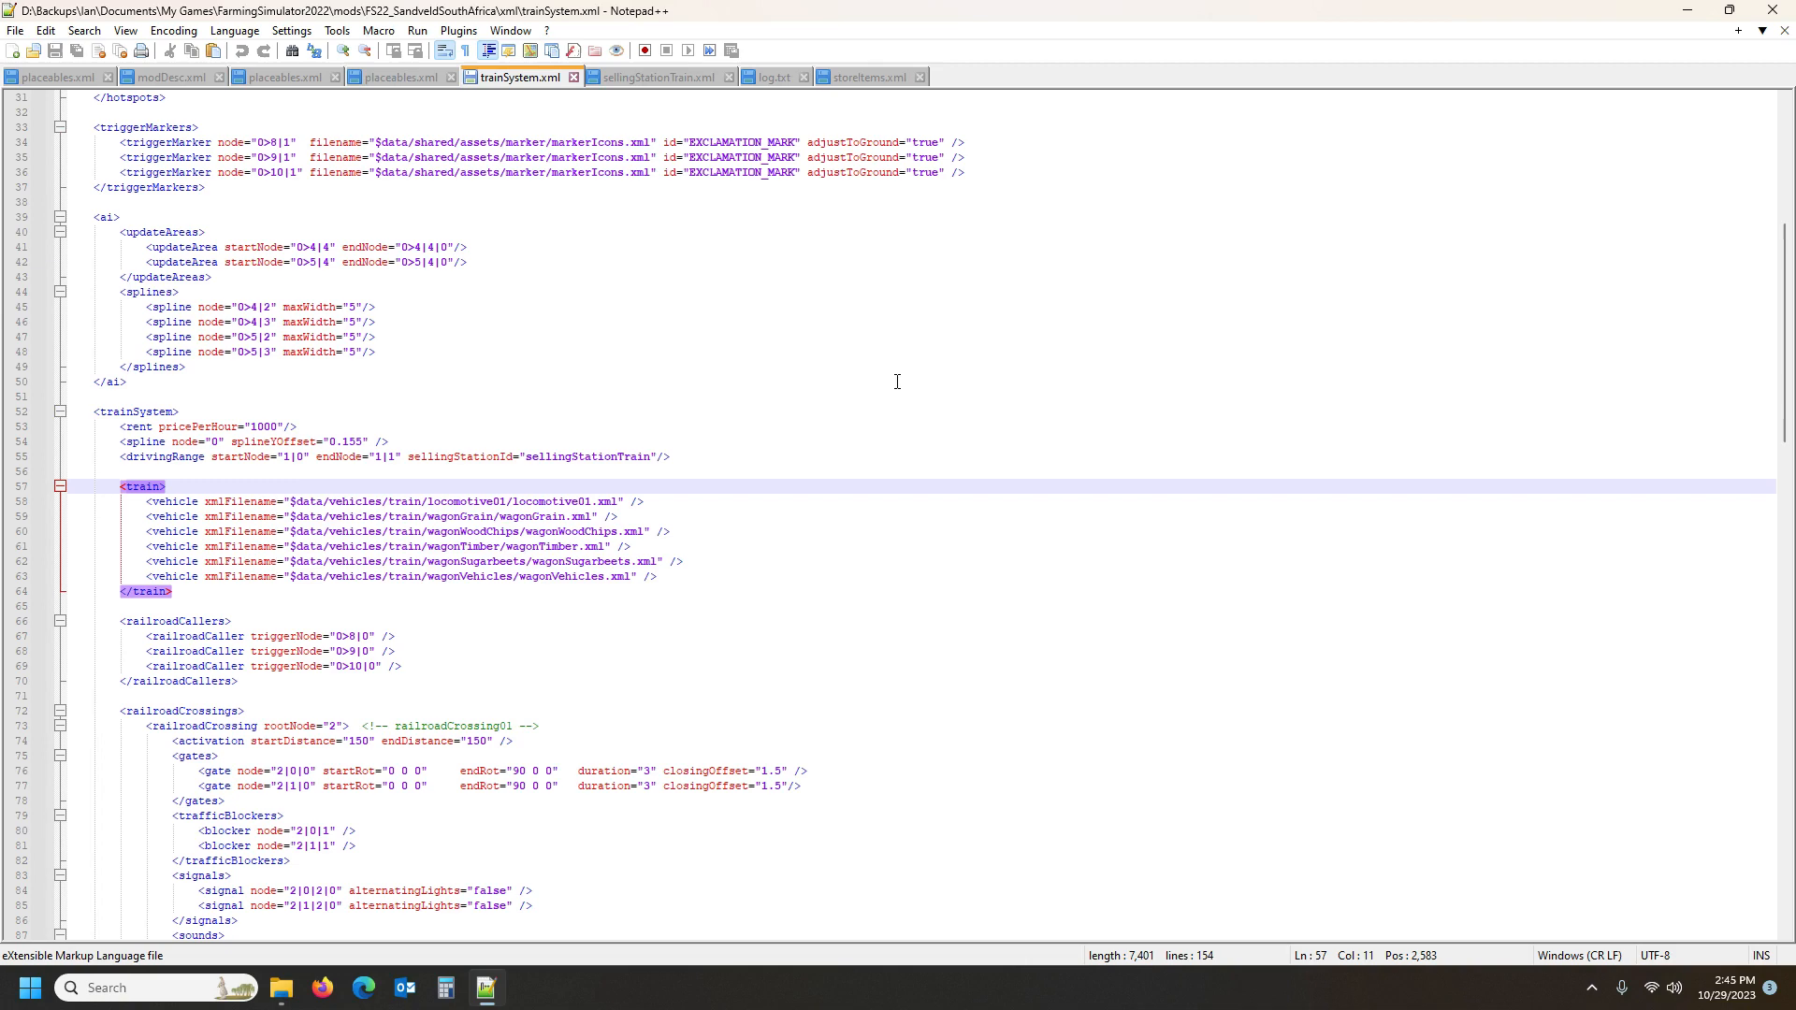
Check storeItems.xml, and in the train block of trainSystem.xml change the locomotive vehicle path to $data/vehicles/train/locomotive04/locomotive04.xml
scroll(753, 374, "up", 10)
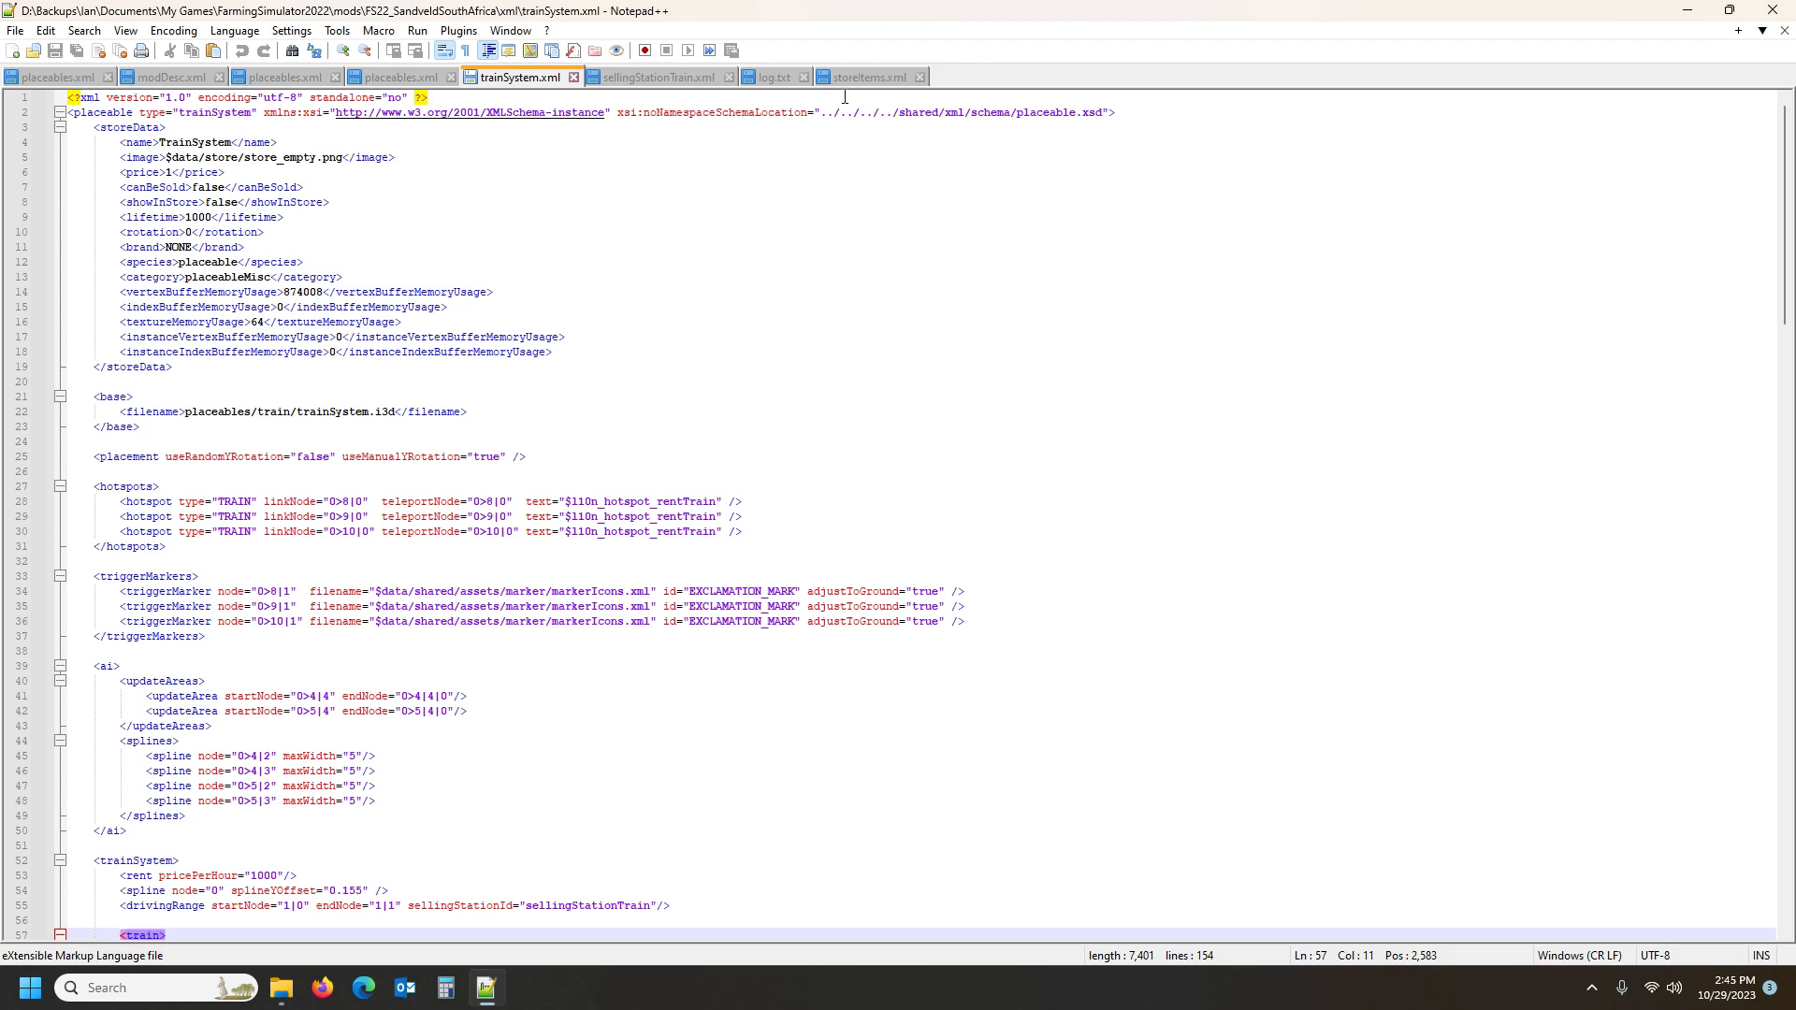
left_click(870, 78)
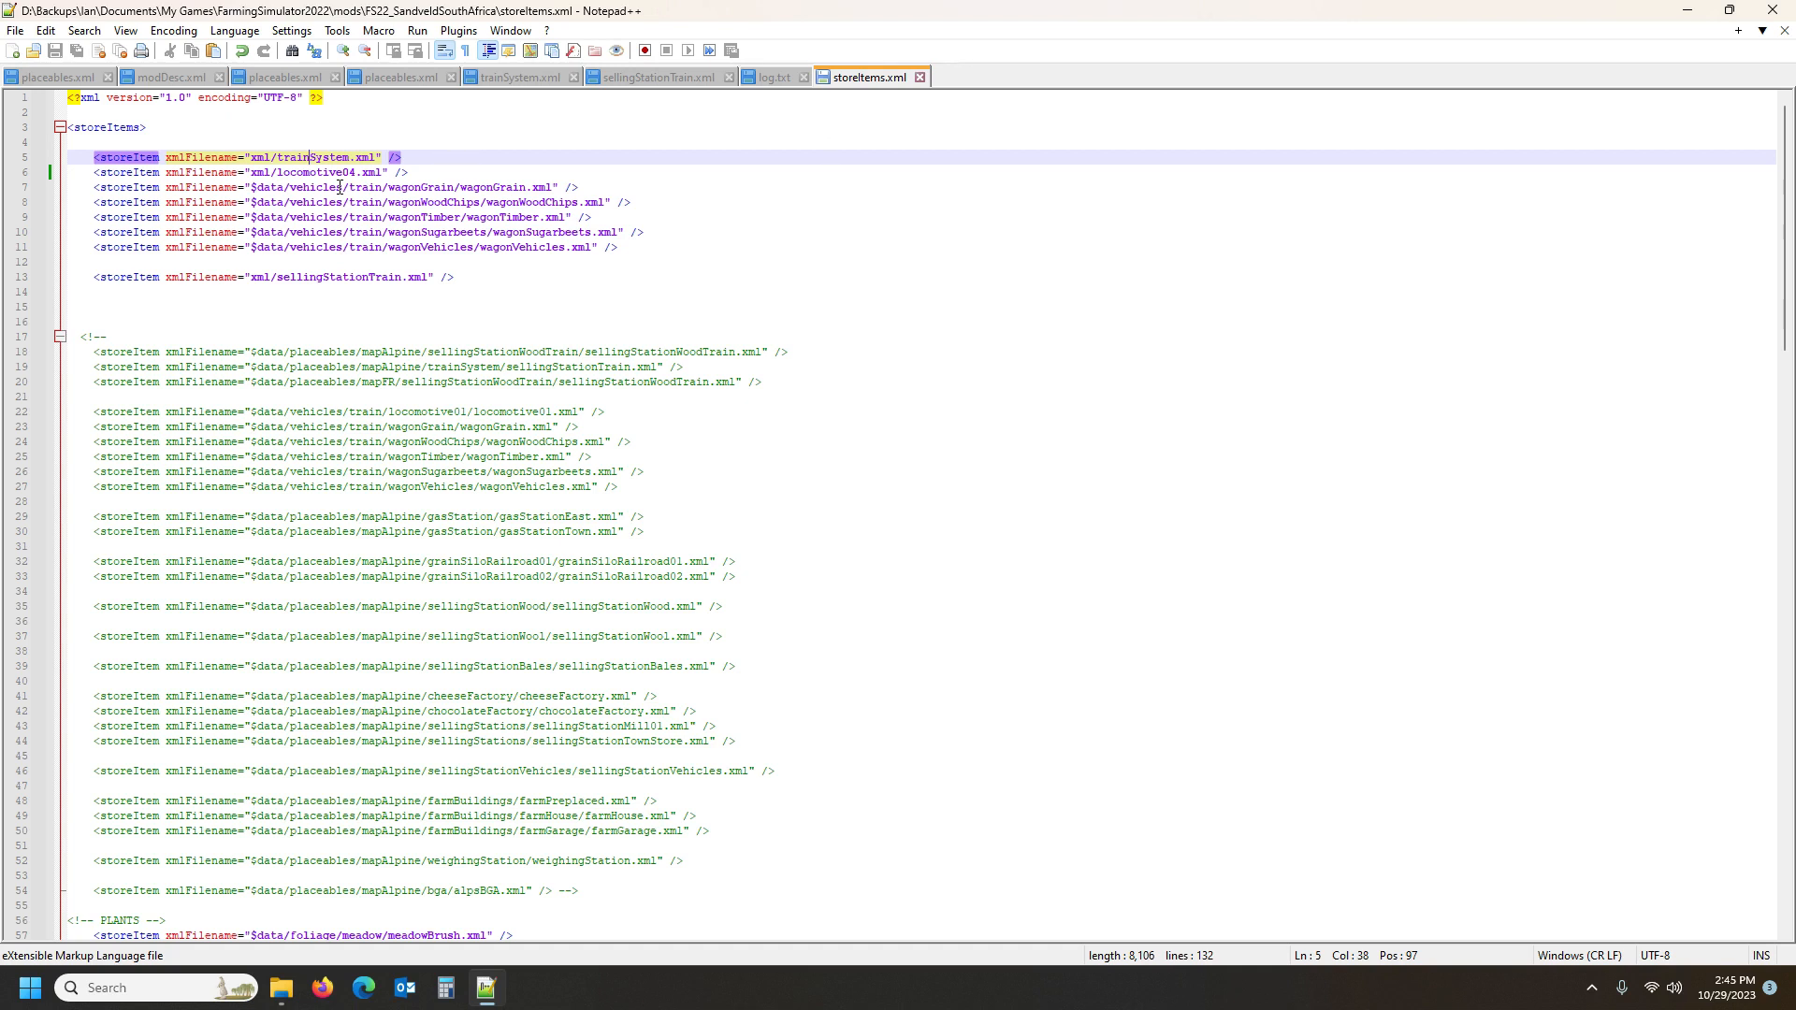
left_click(541, 80)
scroll(405, 258, "down", 13)
left_click(127, 262)
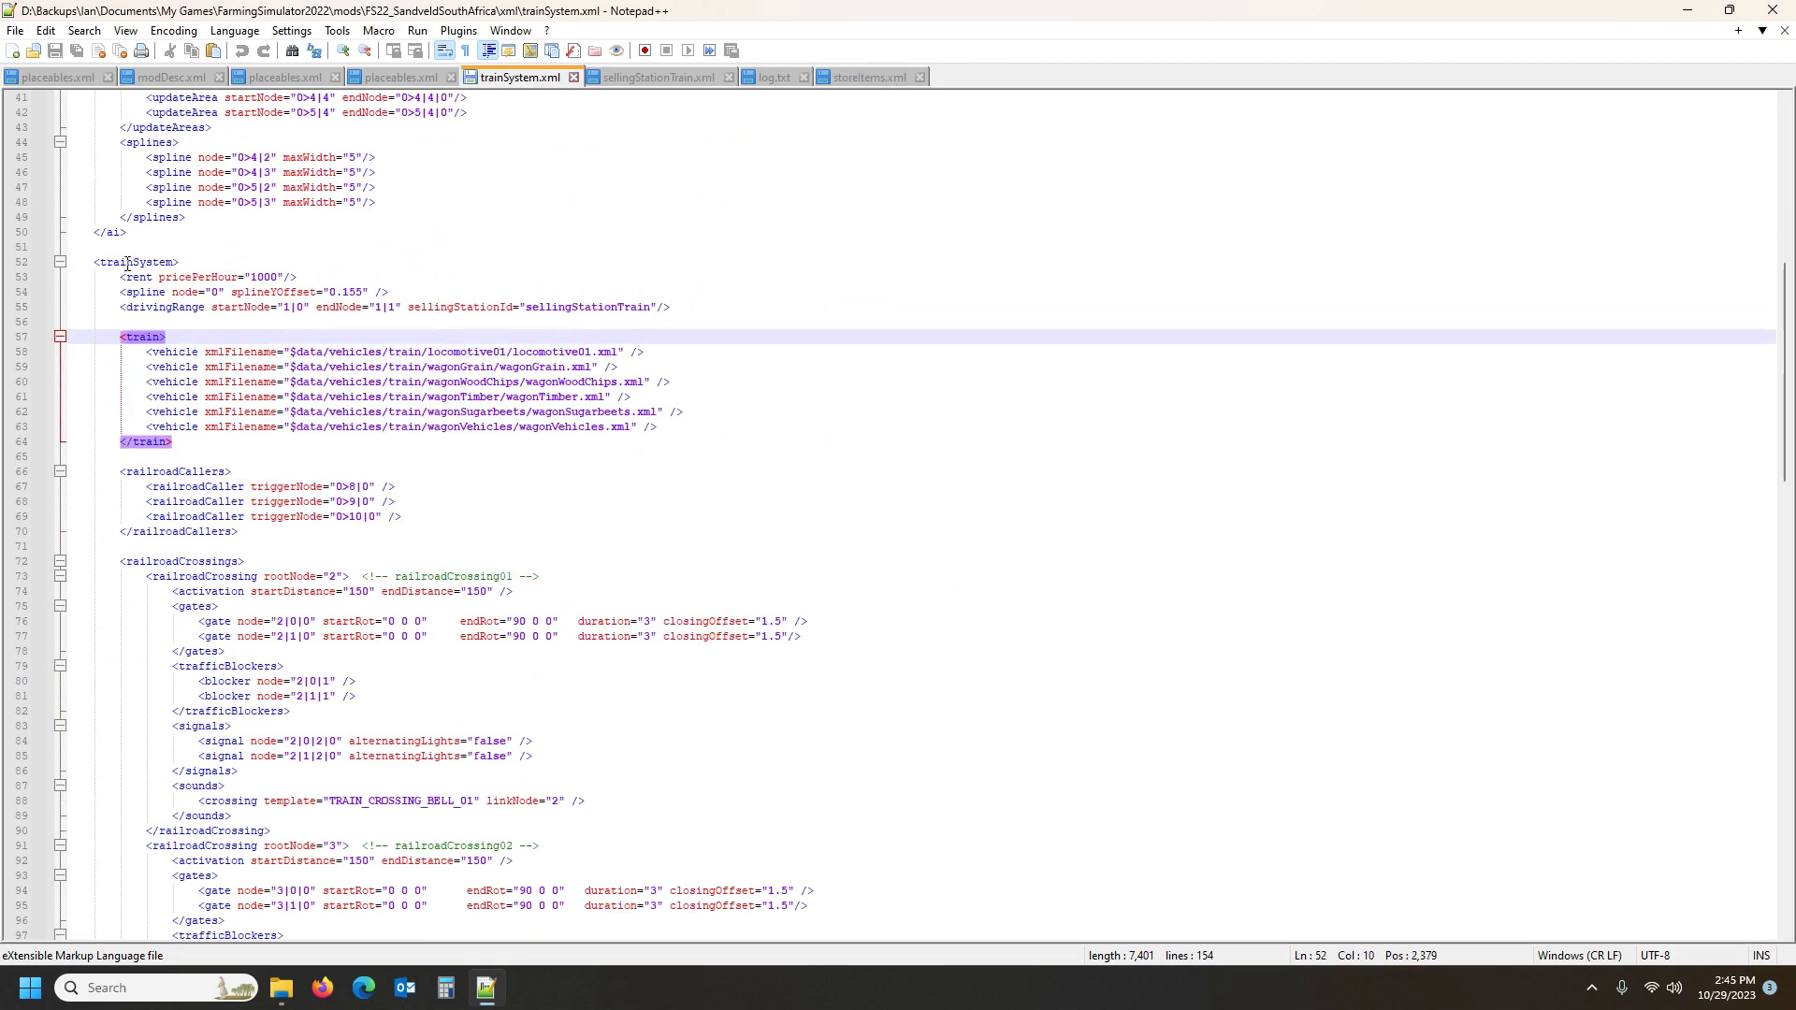
scroll(222, 287, "down", 3)
left_click(148, 190)
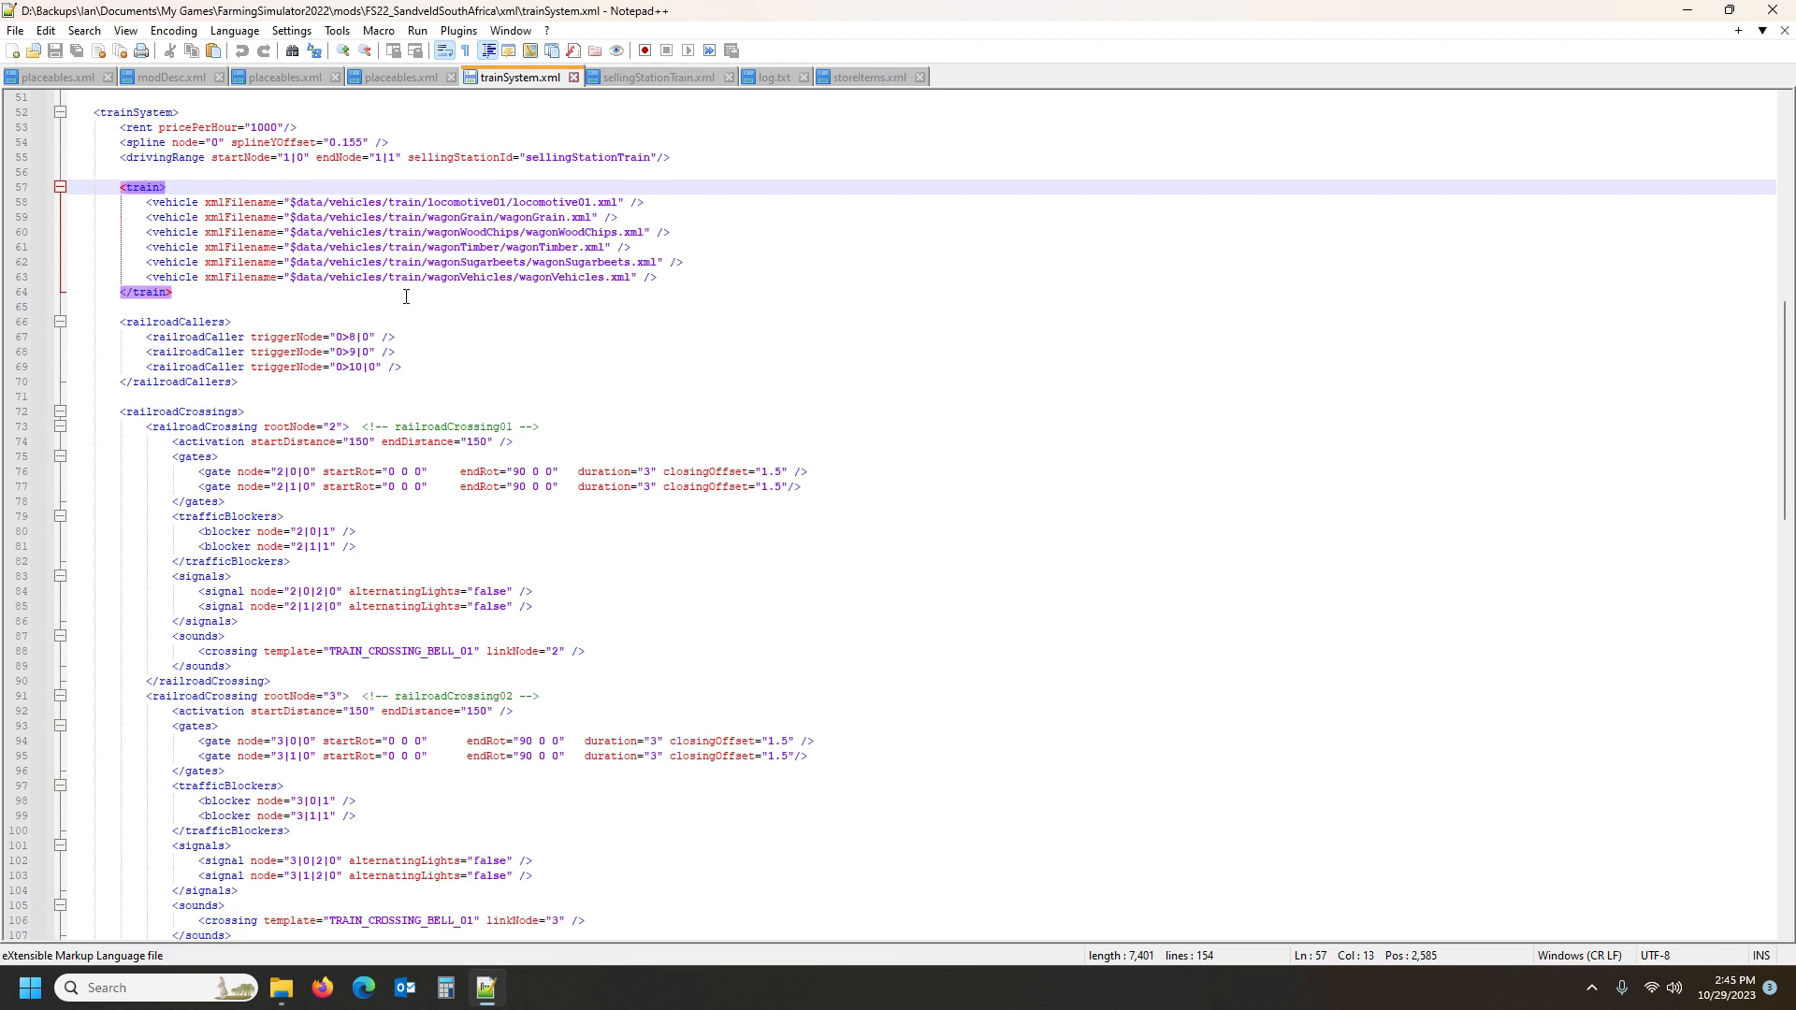
left_click_drag(499, 204, 506, 204)
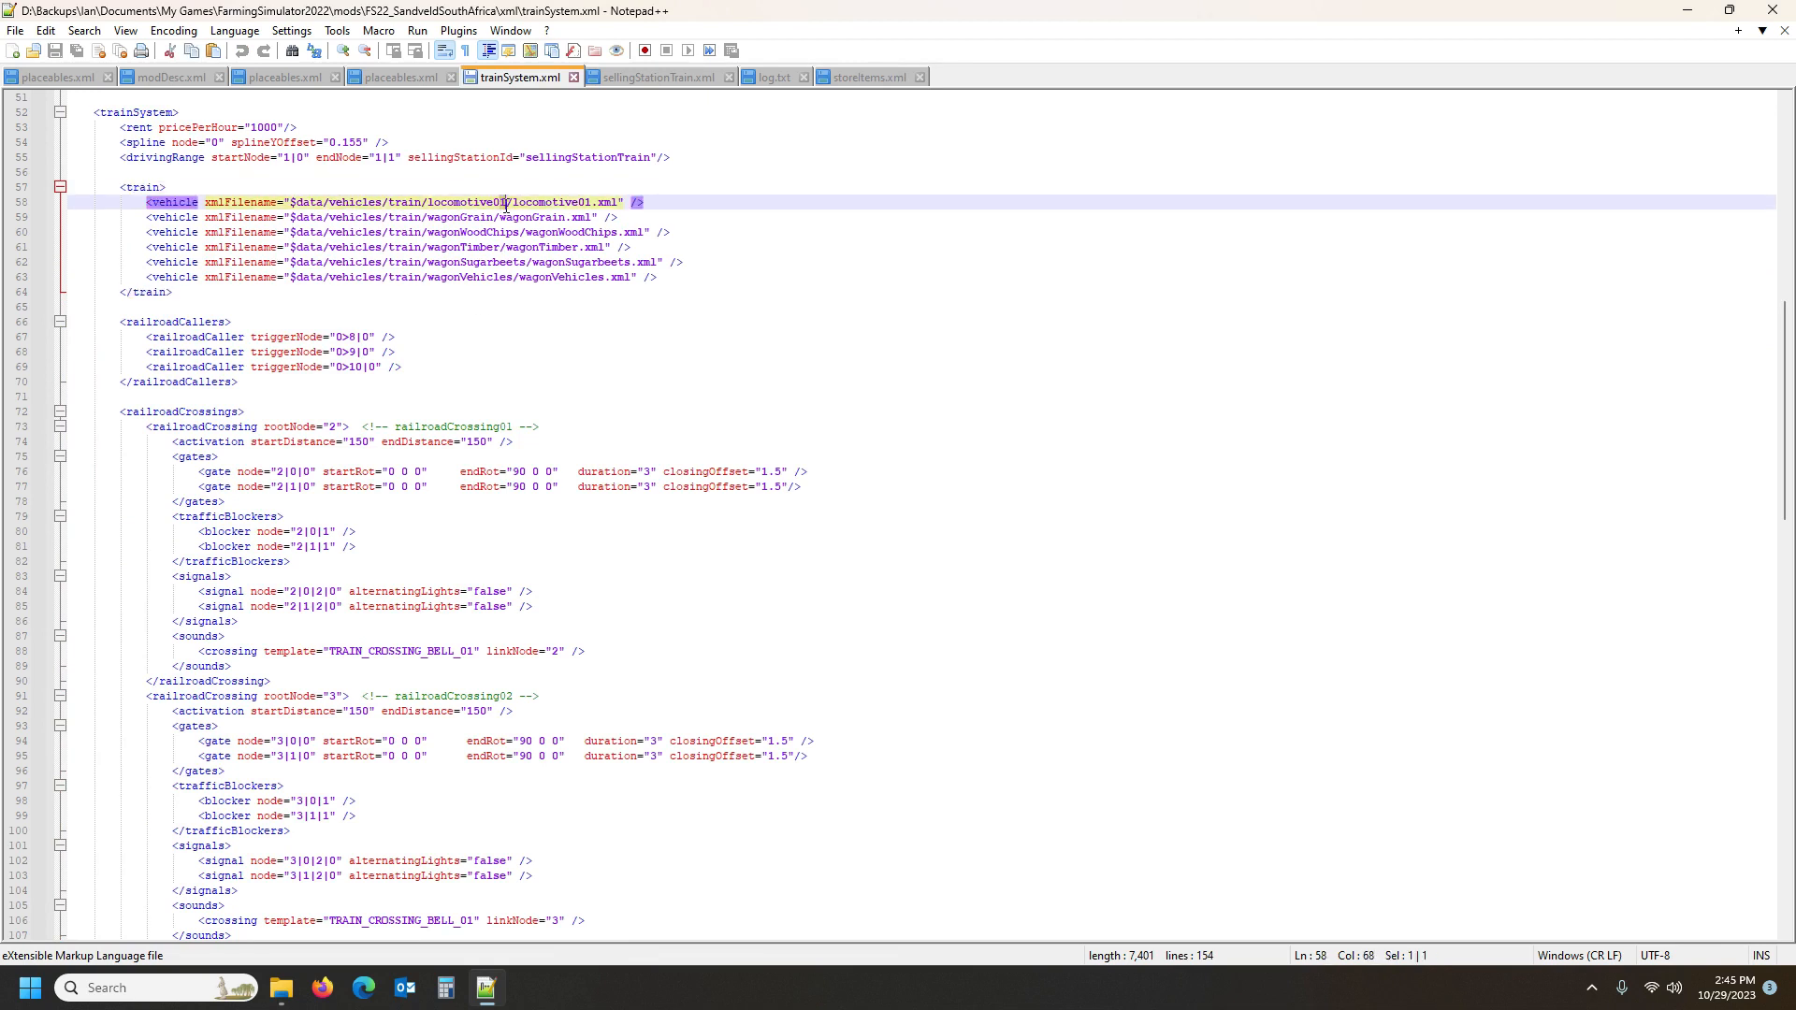
type("4")
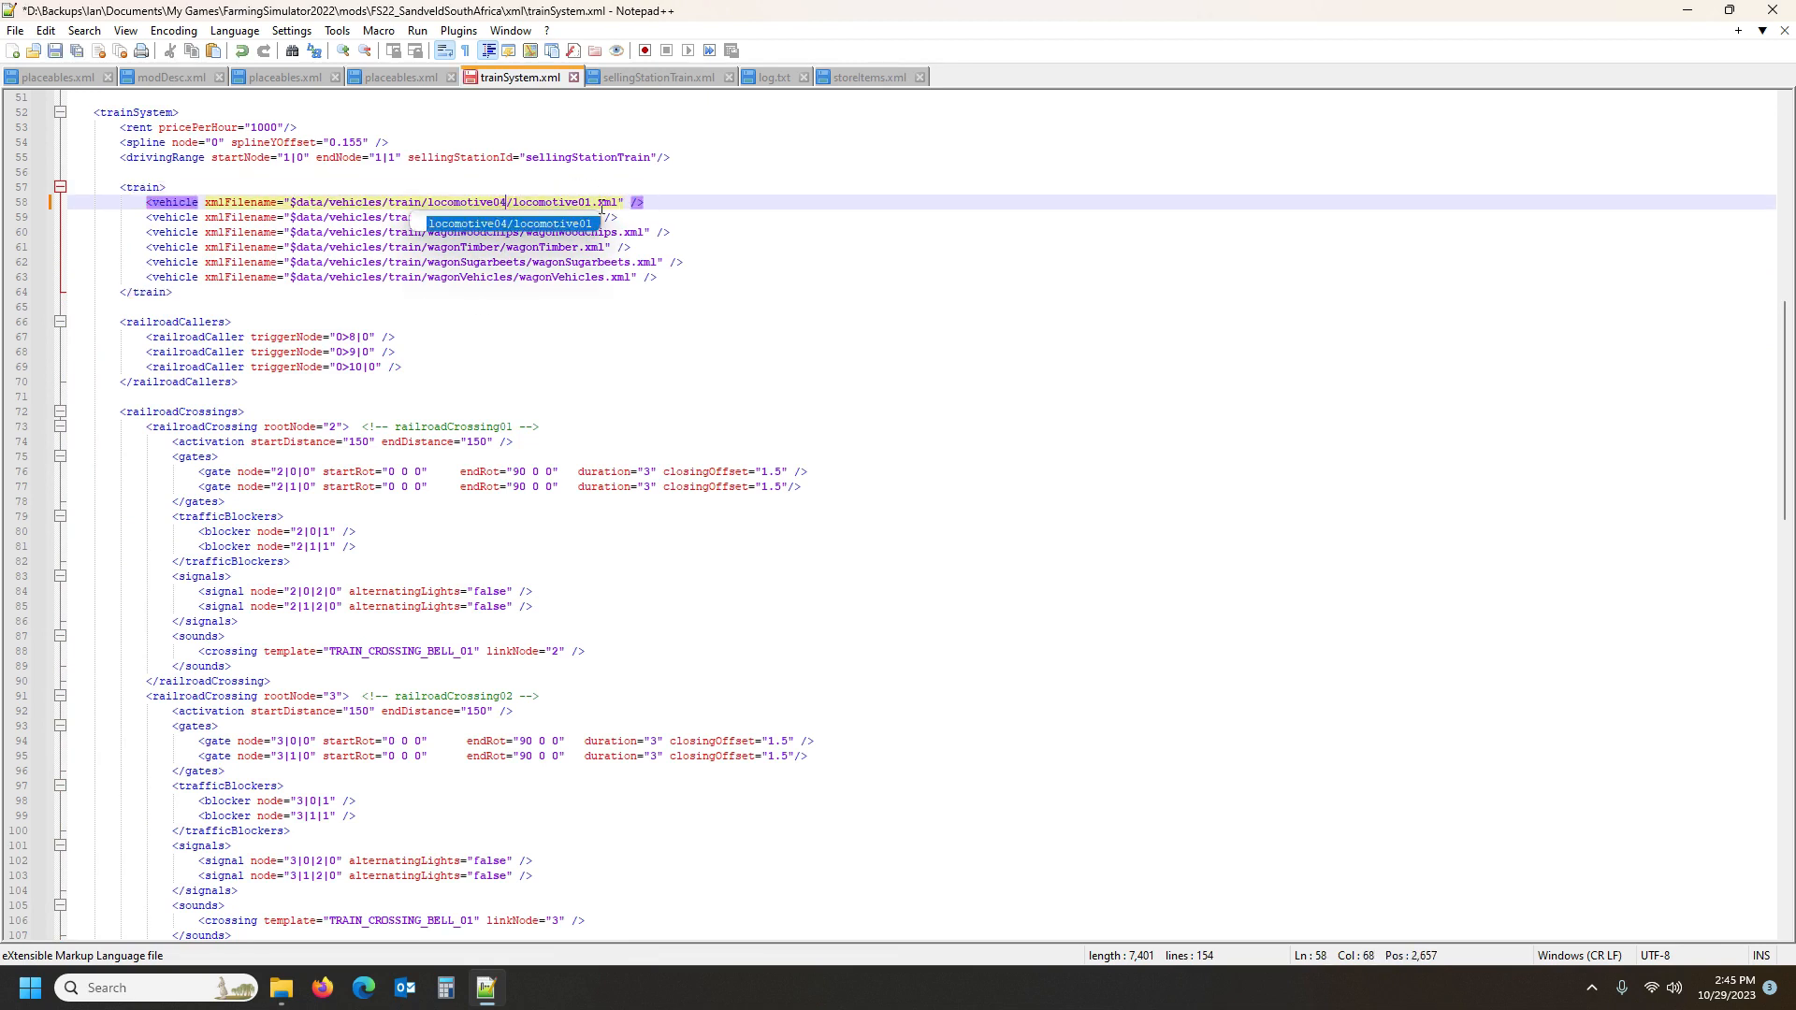
left_click_drag(583, 203, 590, 203)
type("4")
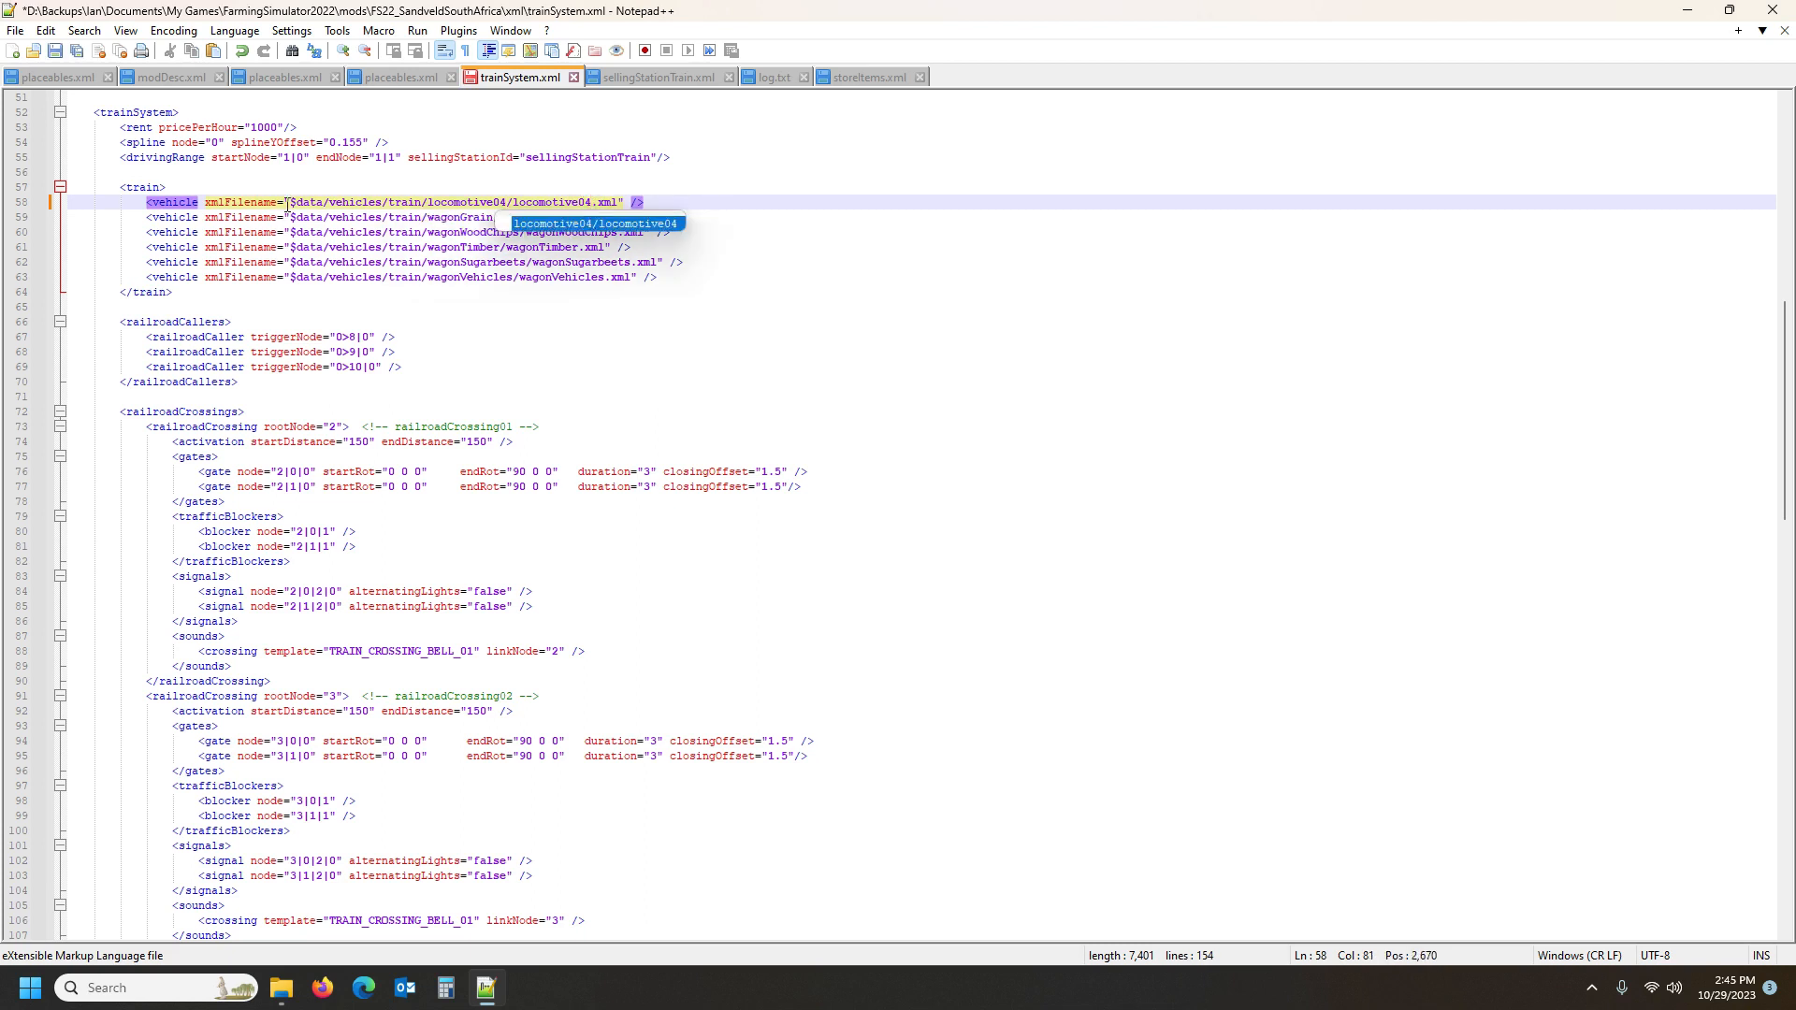
Copy the $data/vehicles/train/locomotive04/locomotive04.xml path from the vehicle entry and save trainSystem.xml
left_click_drag(290, 203, 619, 203)
key("ctrl+c")
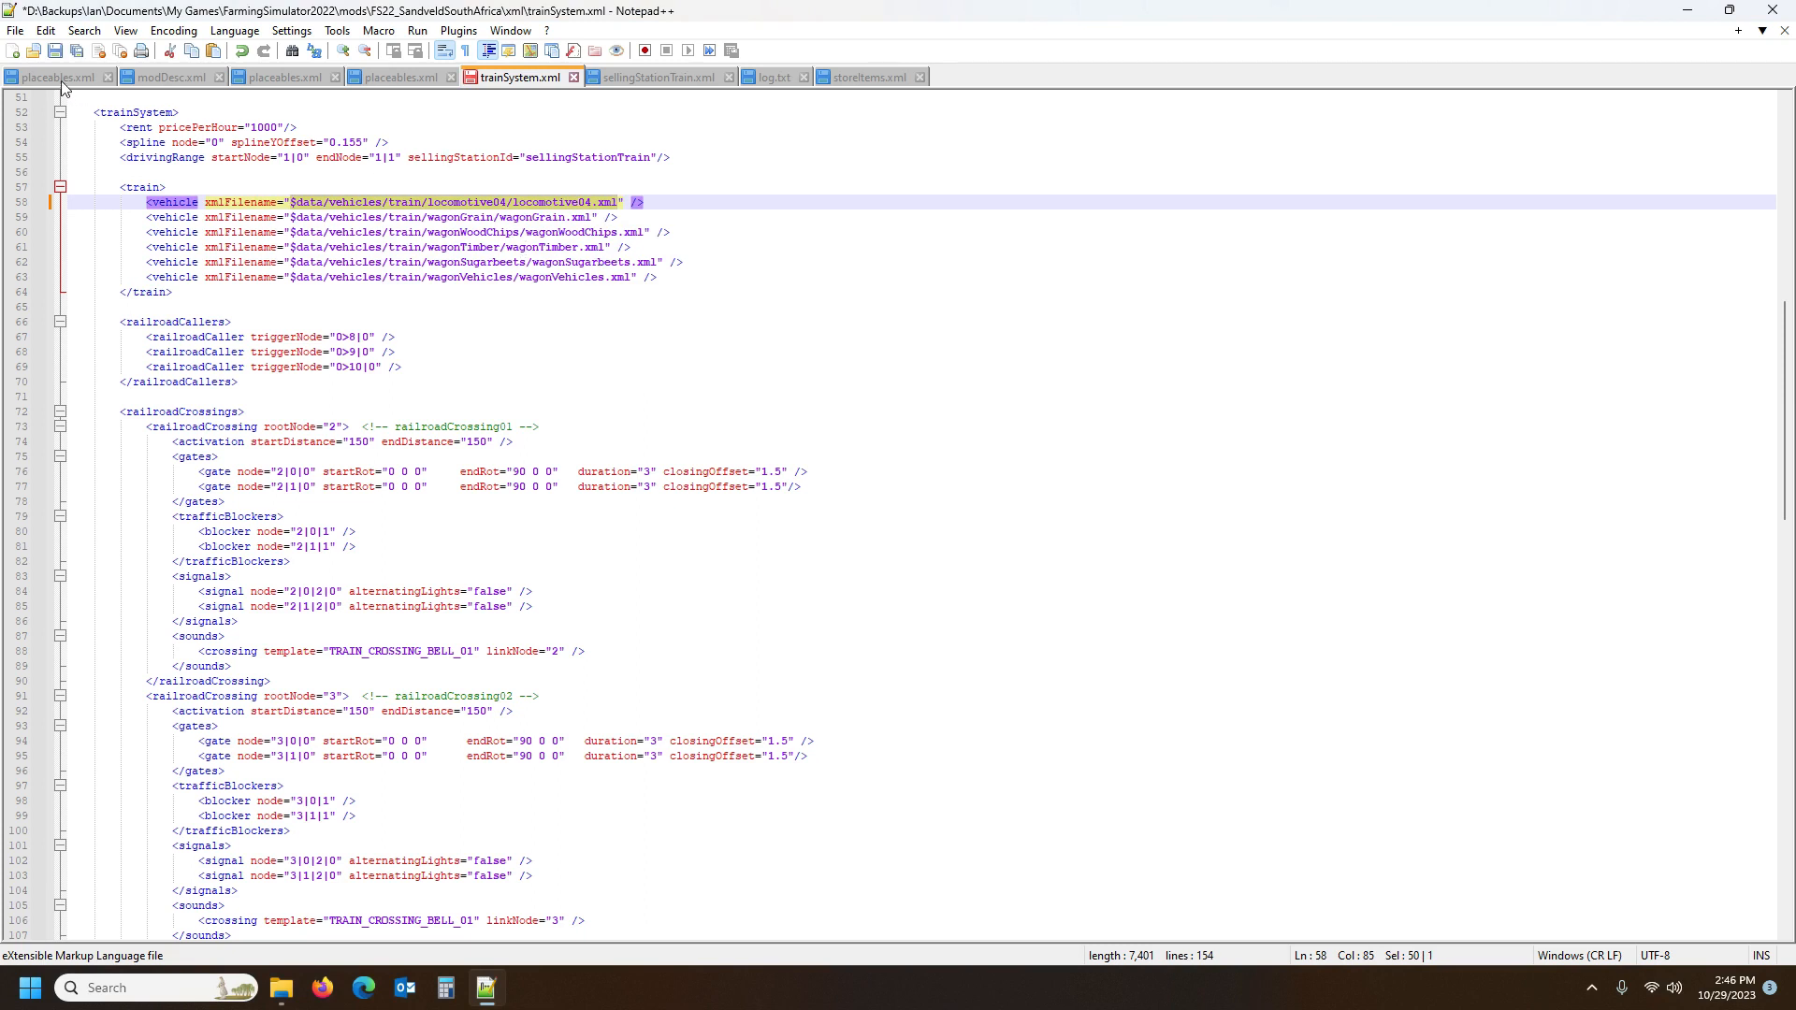
left_click(54, 53)
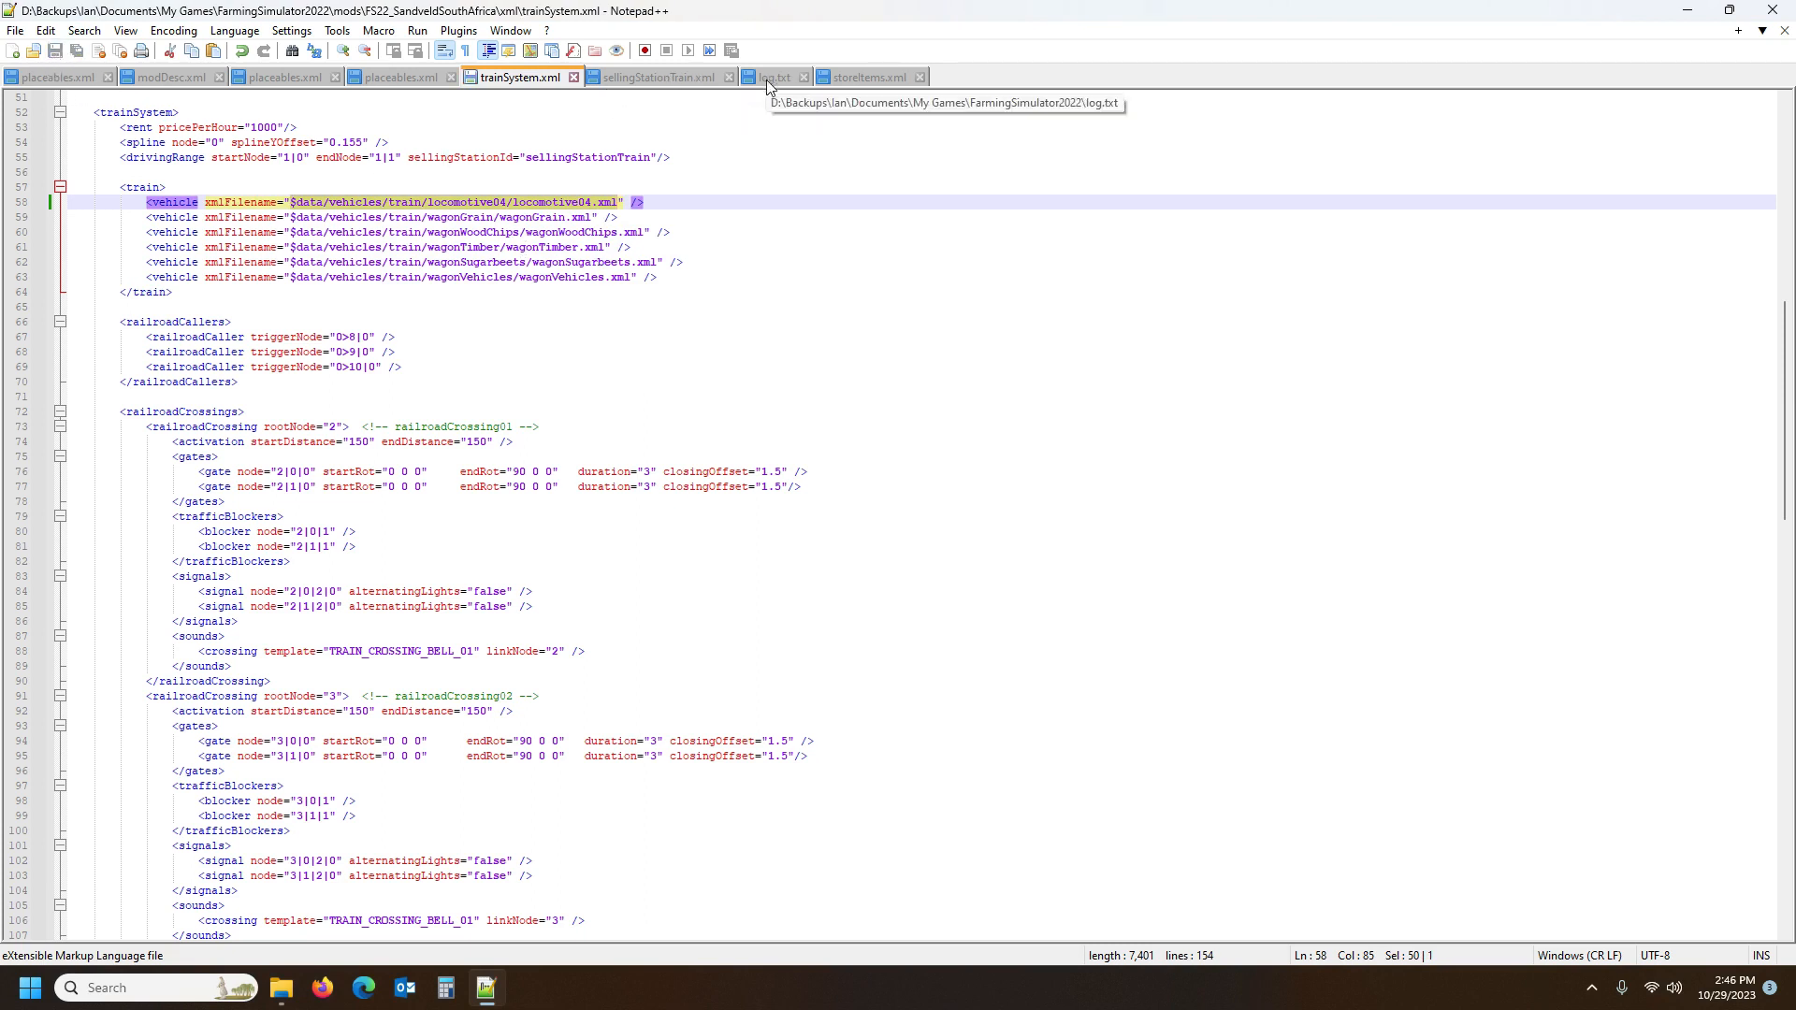
Replace the xml/locomotive04.xml path in the mod's storeItems.xml with the copied $data/vehicles/train/locomotive04/locomotive04.xml path and save the file
left_click(863, 76)
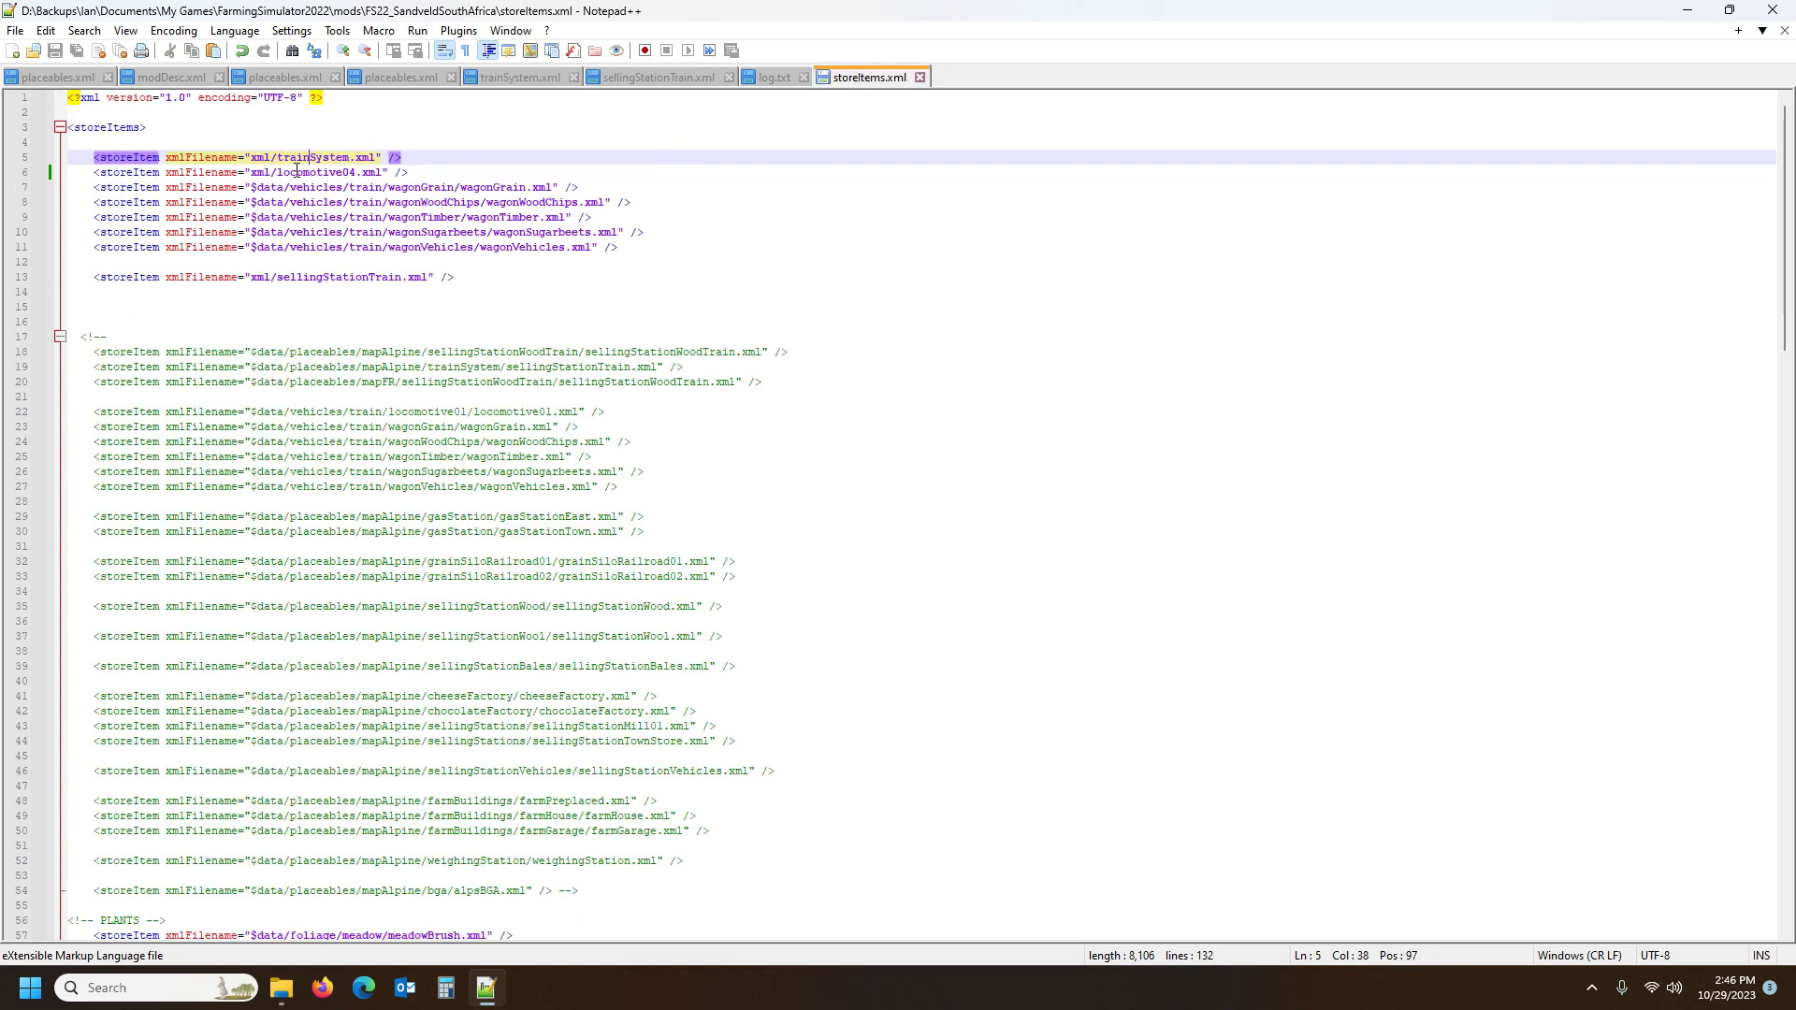
left_click_drag(251, 172, 384, 173)
key("ctrl+v")
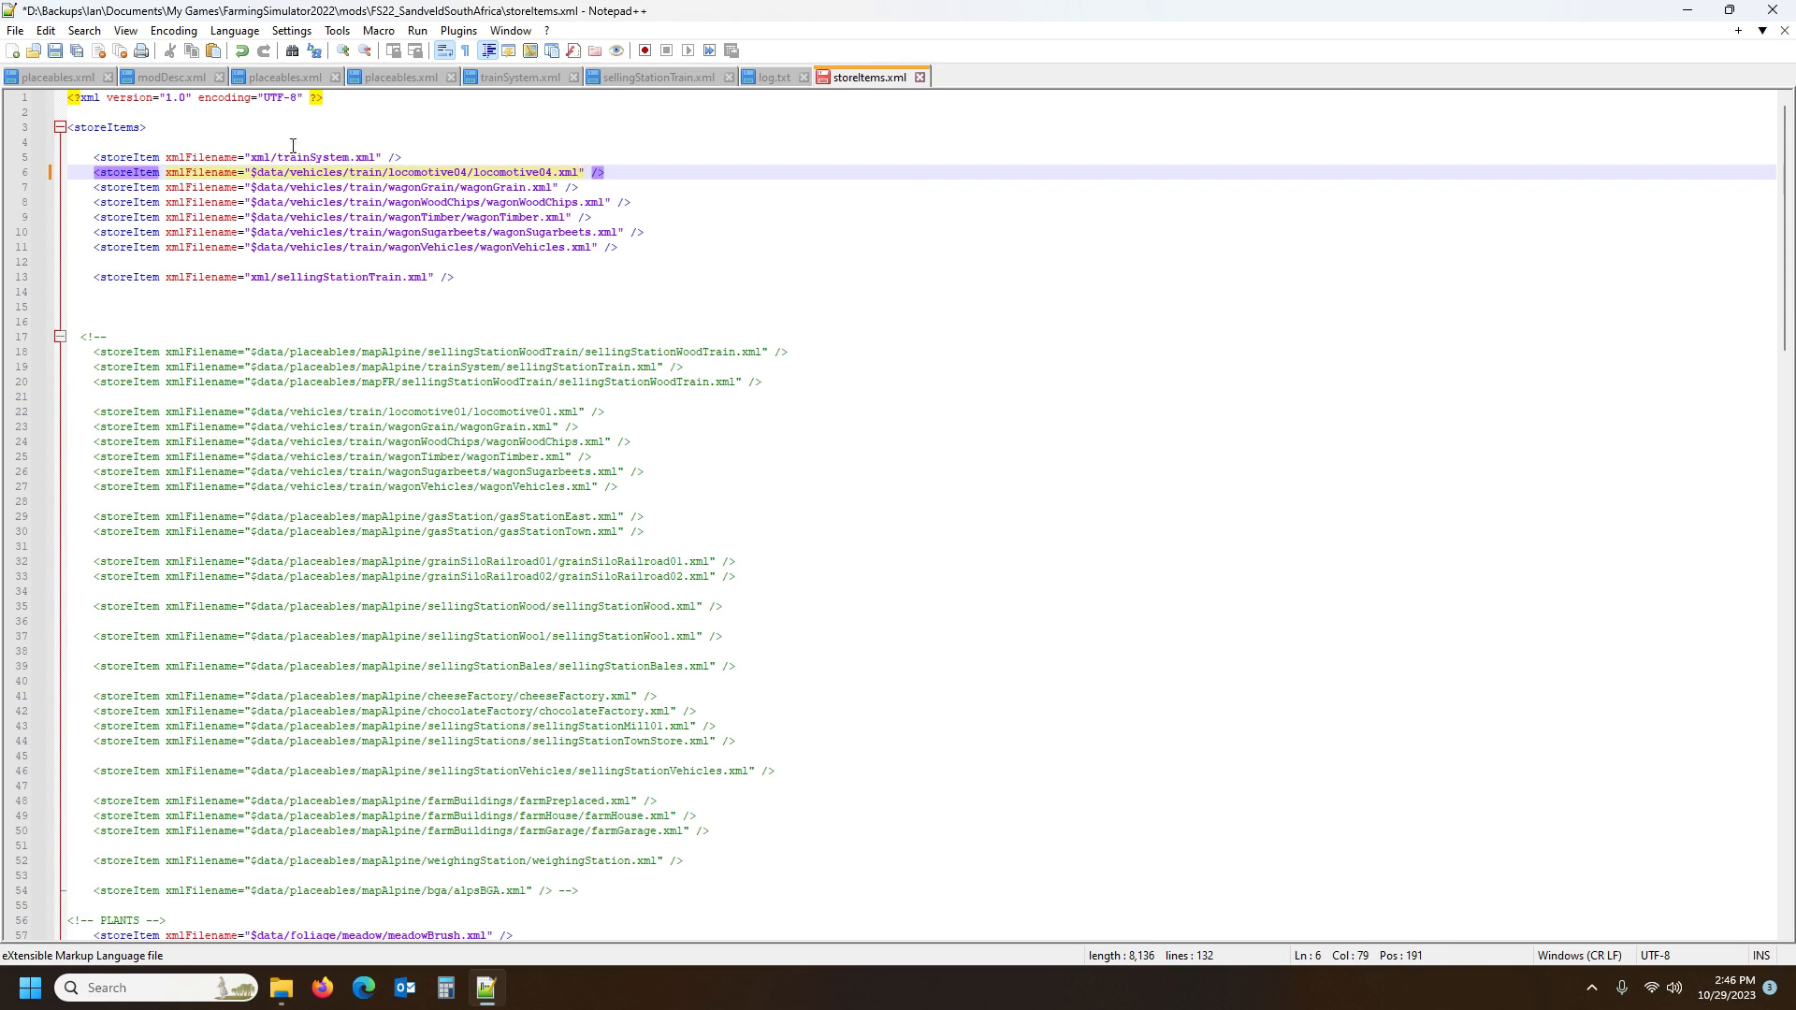
left_click(56, 51)
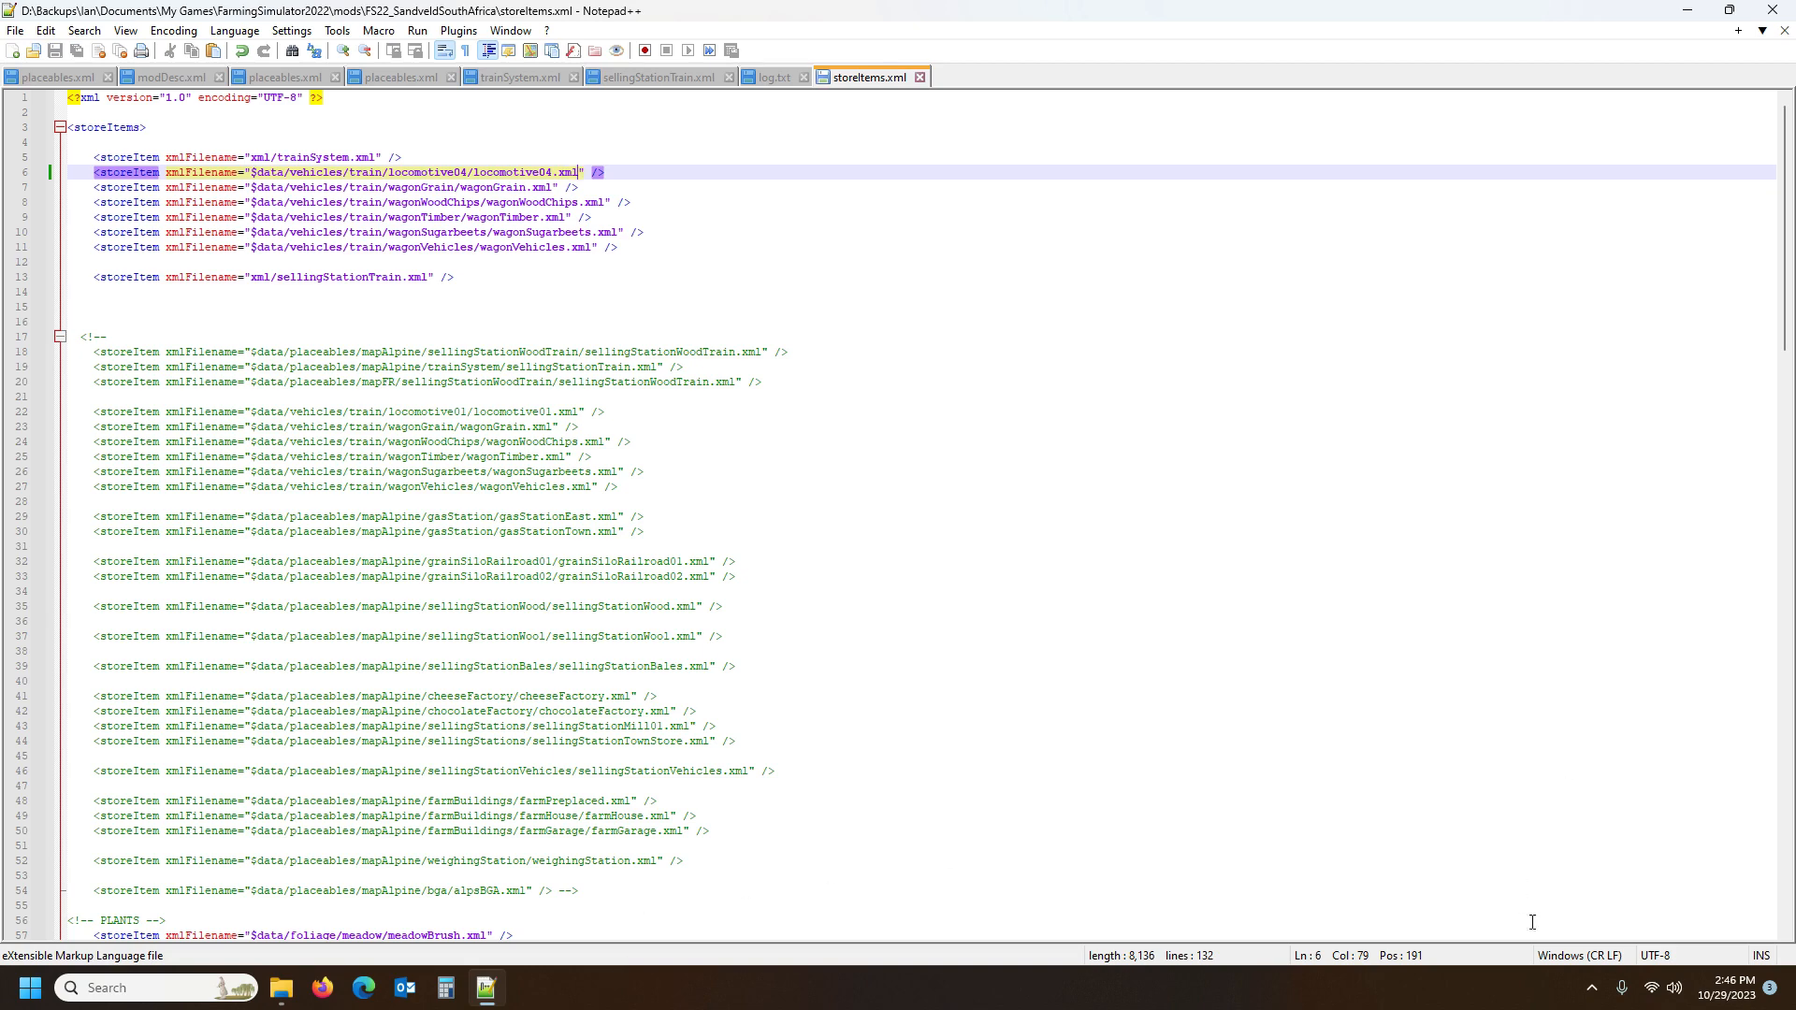
Launch Farming Simulator 22 through Steam and skip the intro to reach the main menu
left_click(1592, 988)
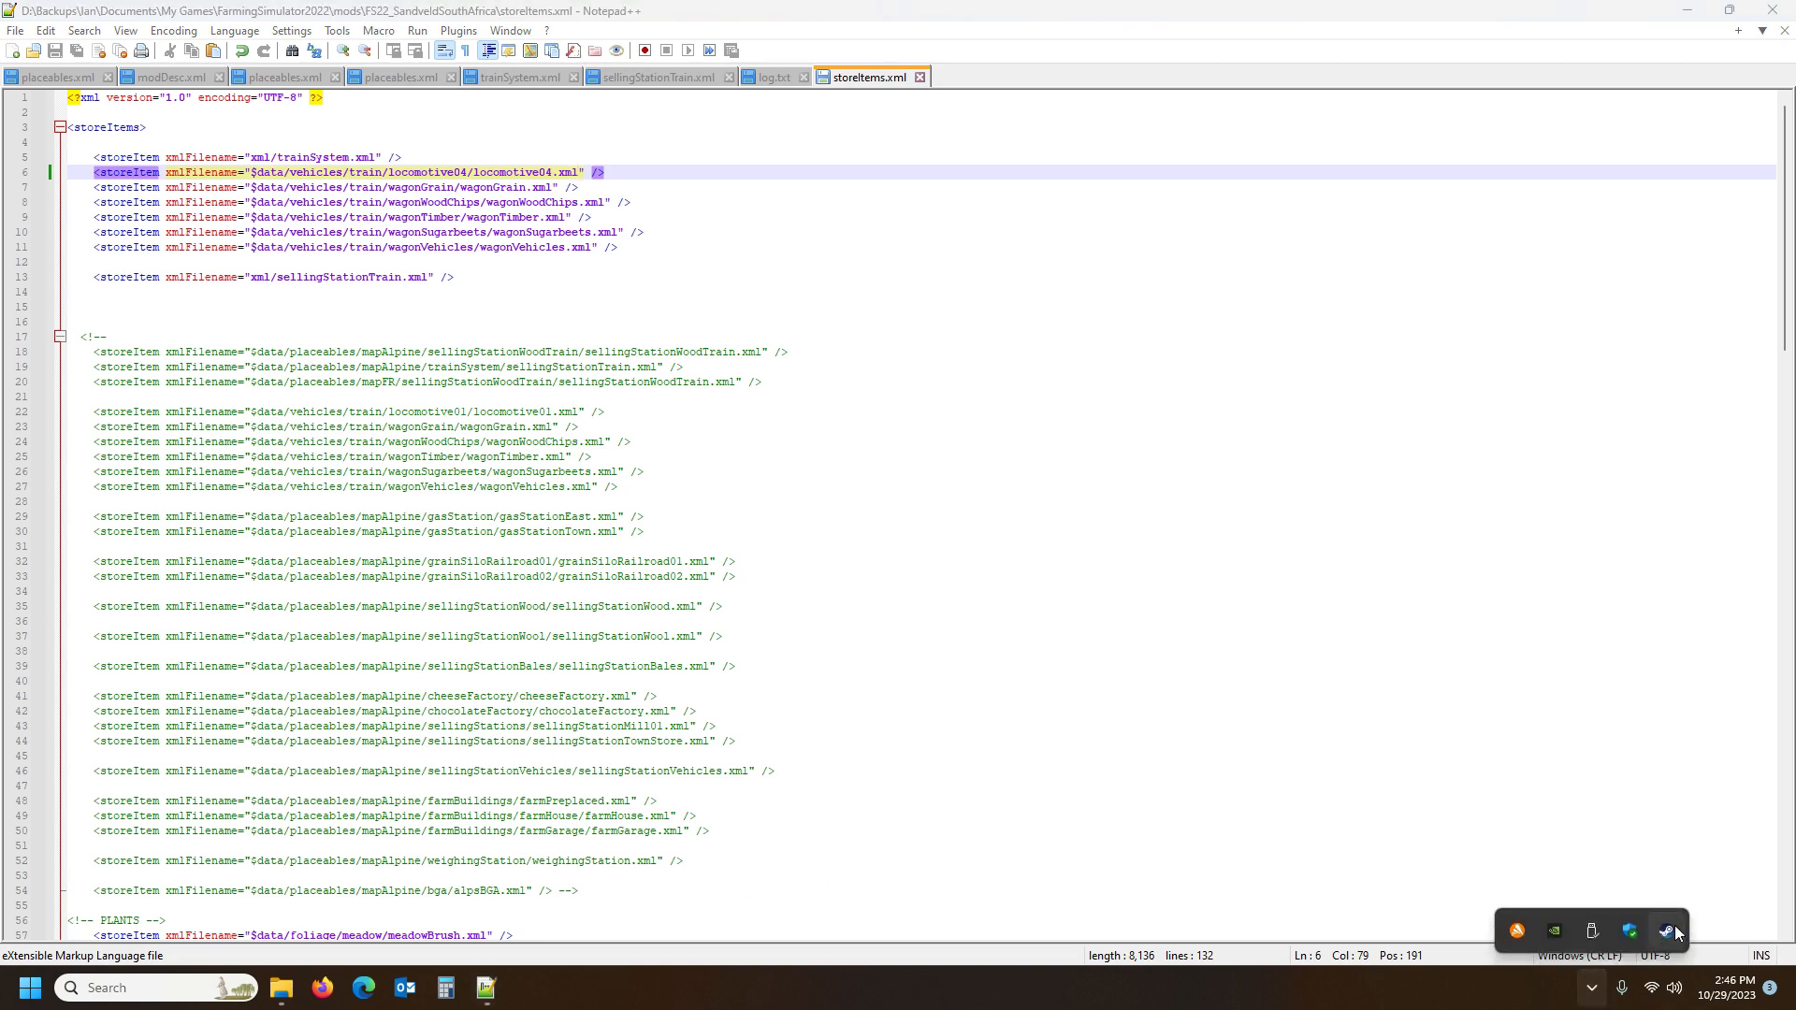
right_click(1670, 930)
left_click(1501, 515)
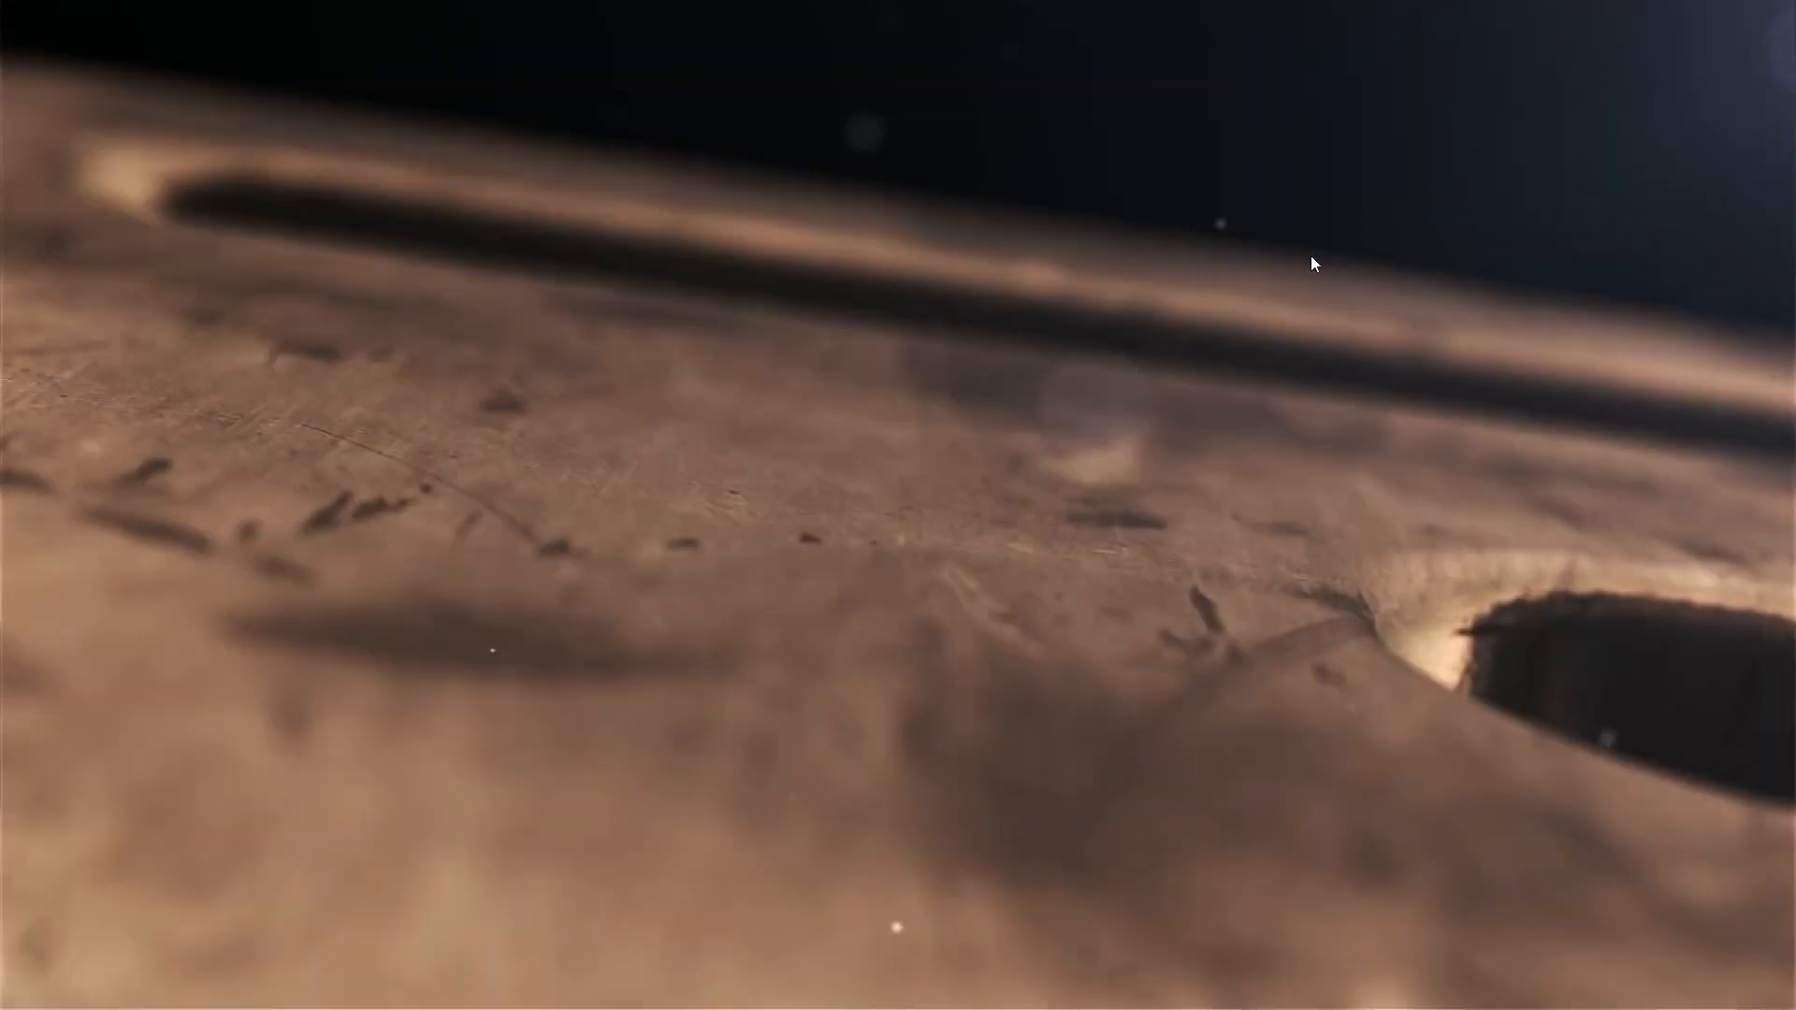
left_click(1254, 306)
left_click(1123, 415)
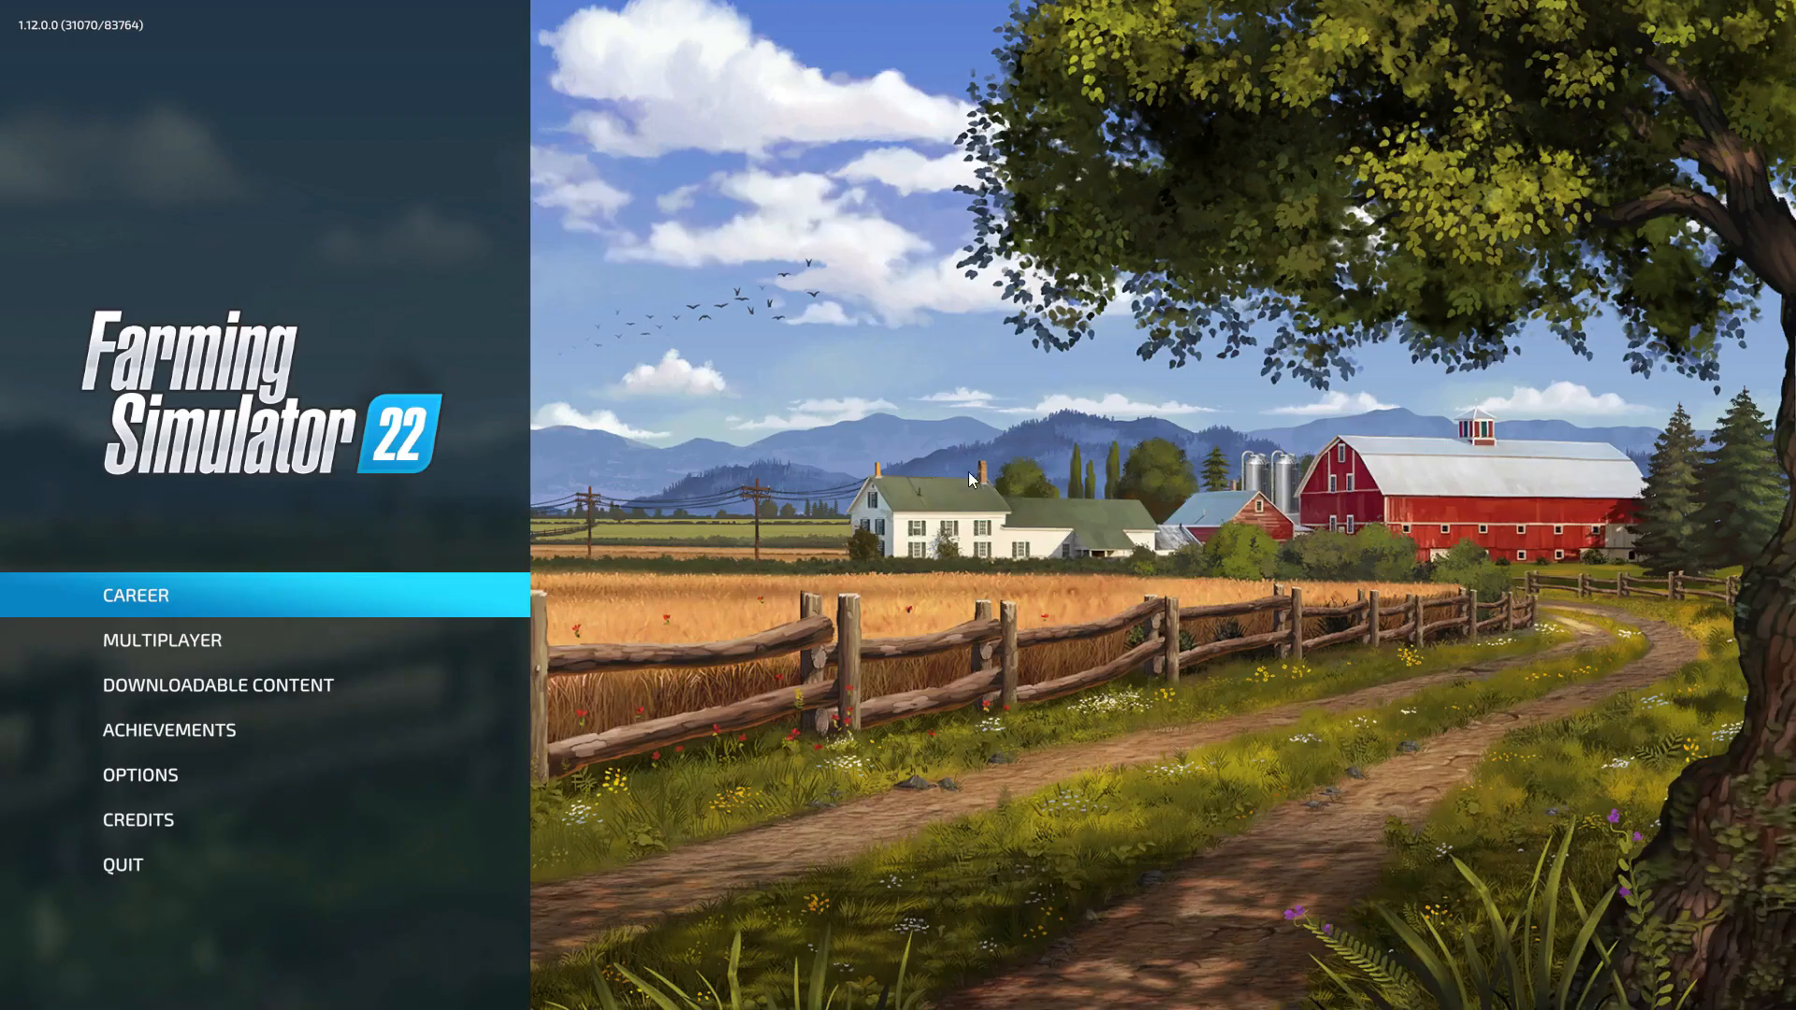
Set up a new career game on the Sandveld Sout Africa 4X map and load it
left_click(165, 594)
left_click(891, 513)
left_click(538, 529)
key("Right")
key("Right")
key("Right")
key("Right")
key("Right")
key("Right")
key("Right")
key("Right")
key("Right")
key("Right")
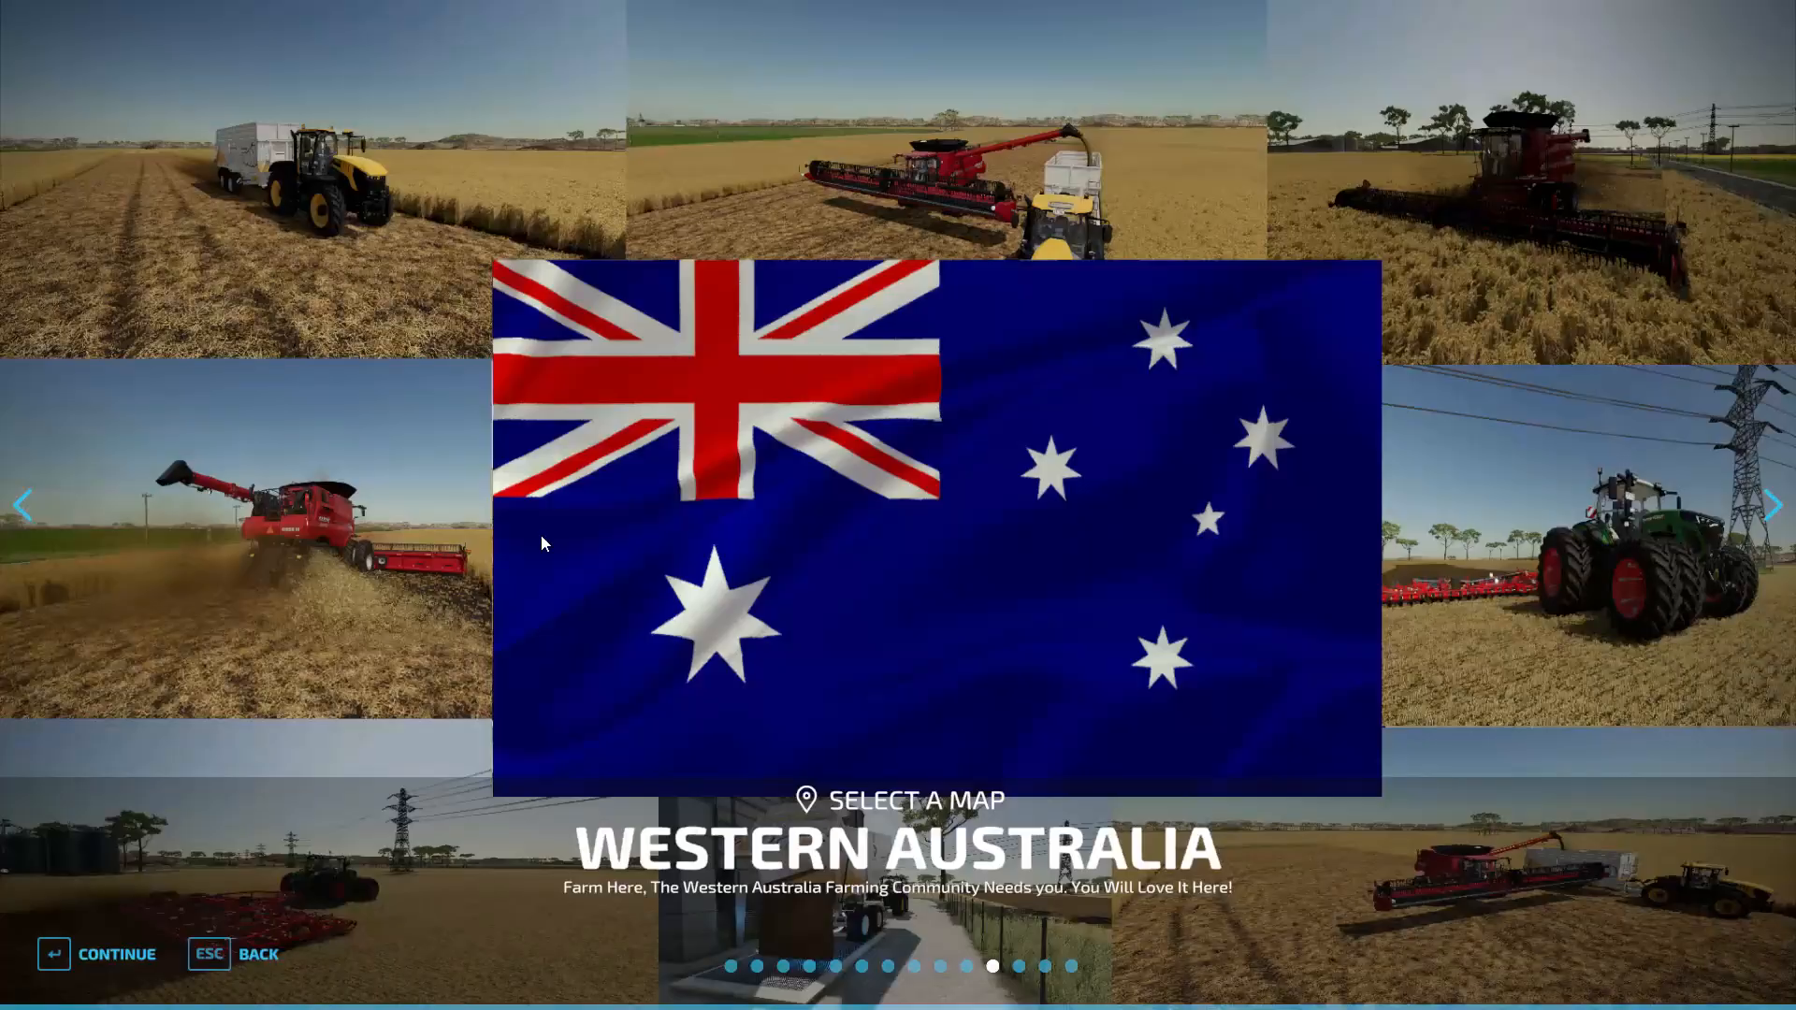
key("Right")
left_click(103, 955)
left_click(93, 957)
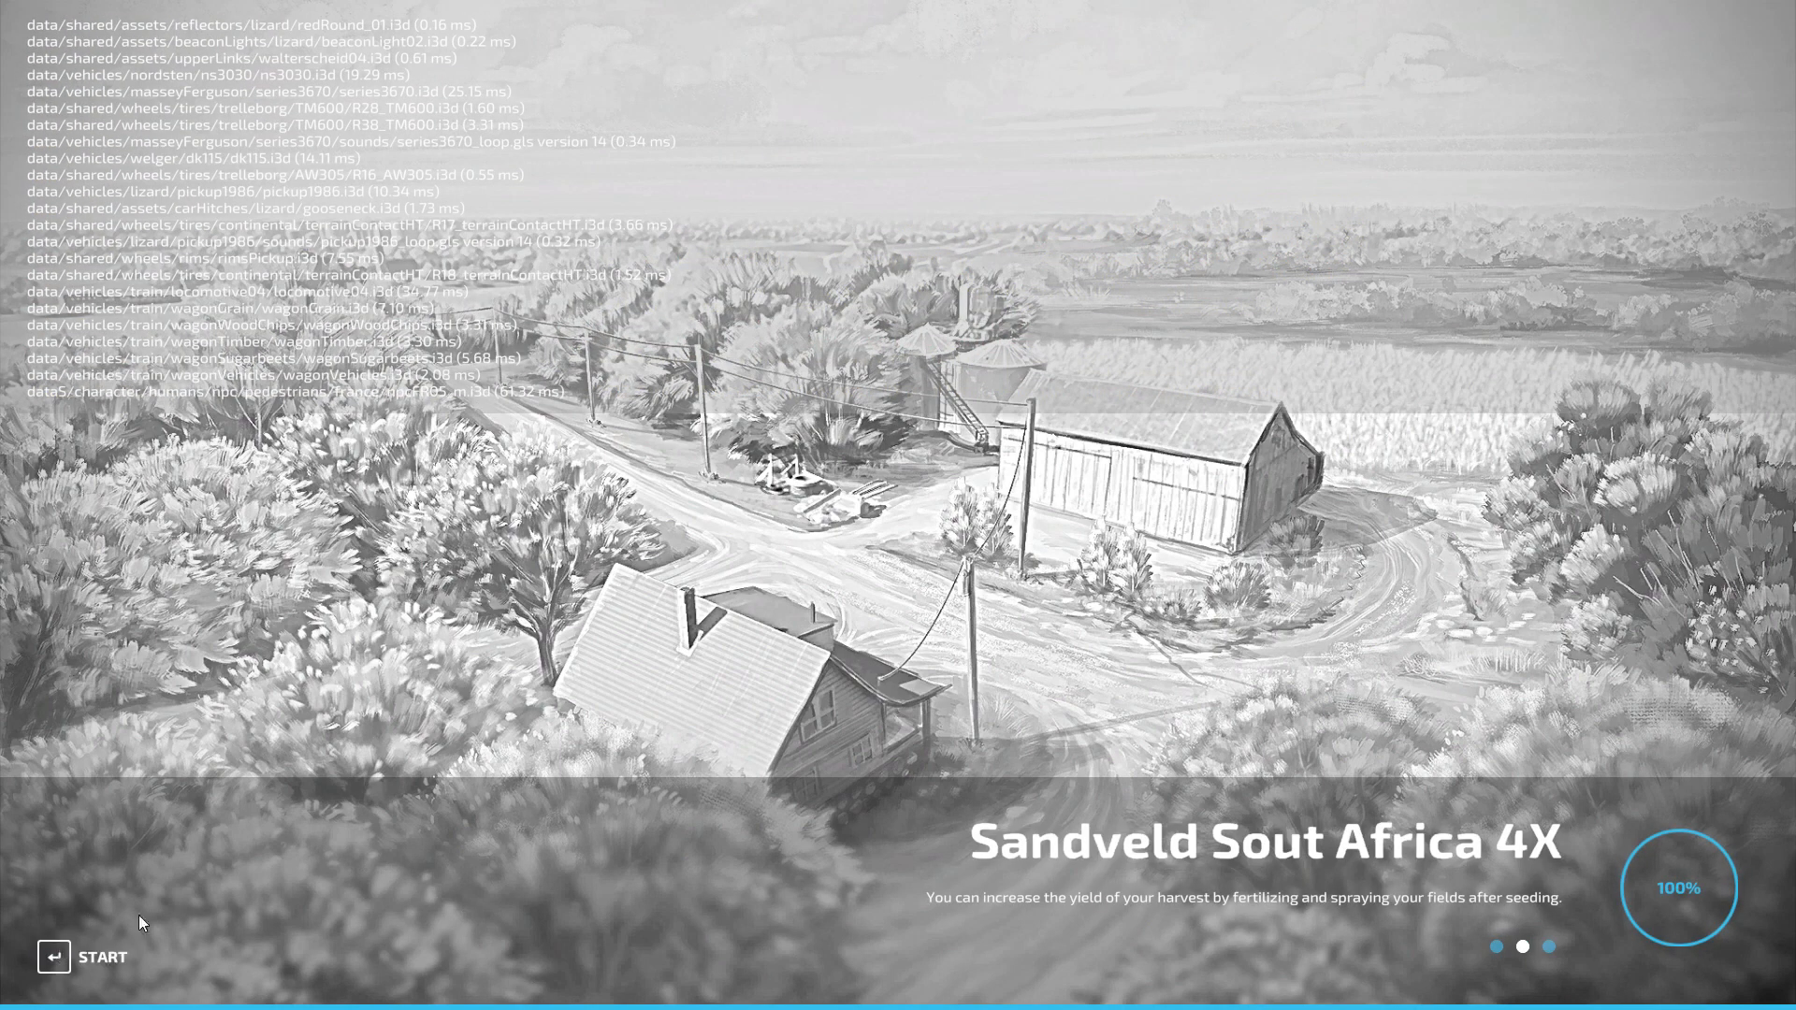
Start the loaded Sandveld game and decline AutoDrive's route network generation
left_click(101, 940)
left_click(172, 957)
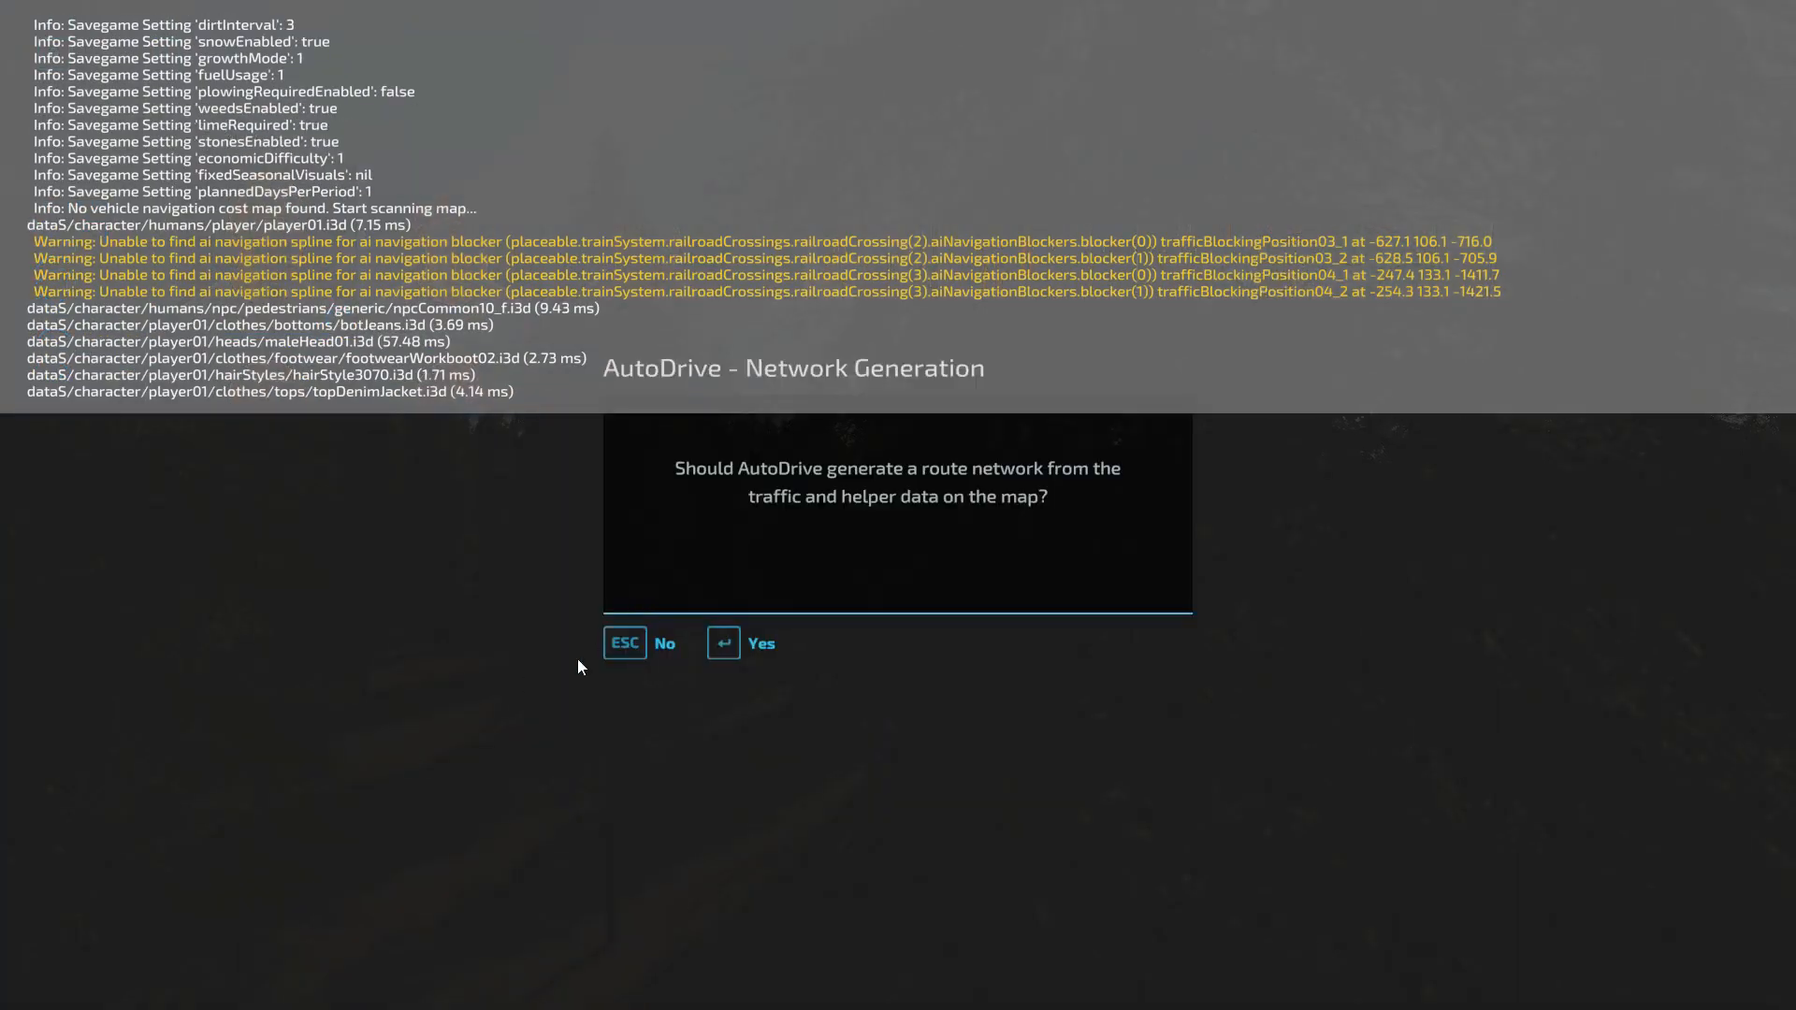
left_click(603, 640)
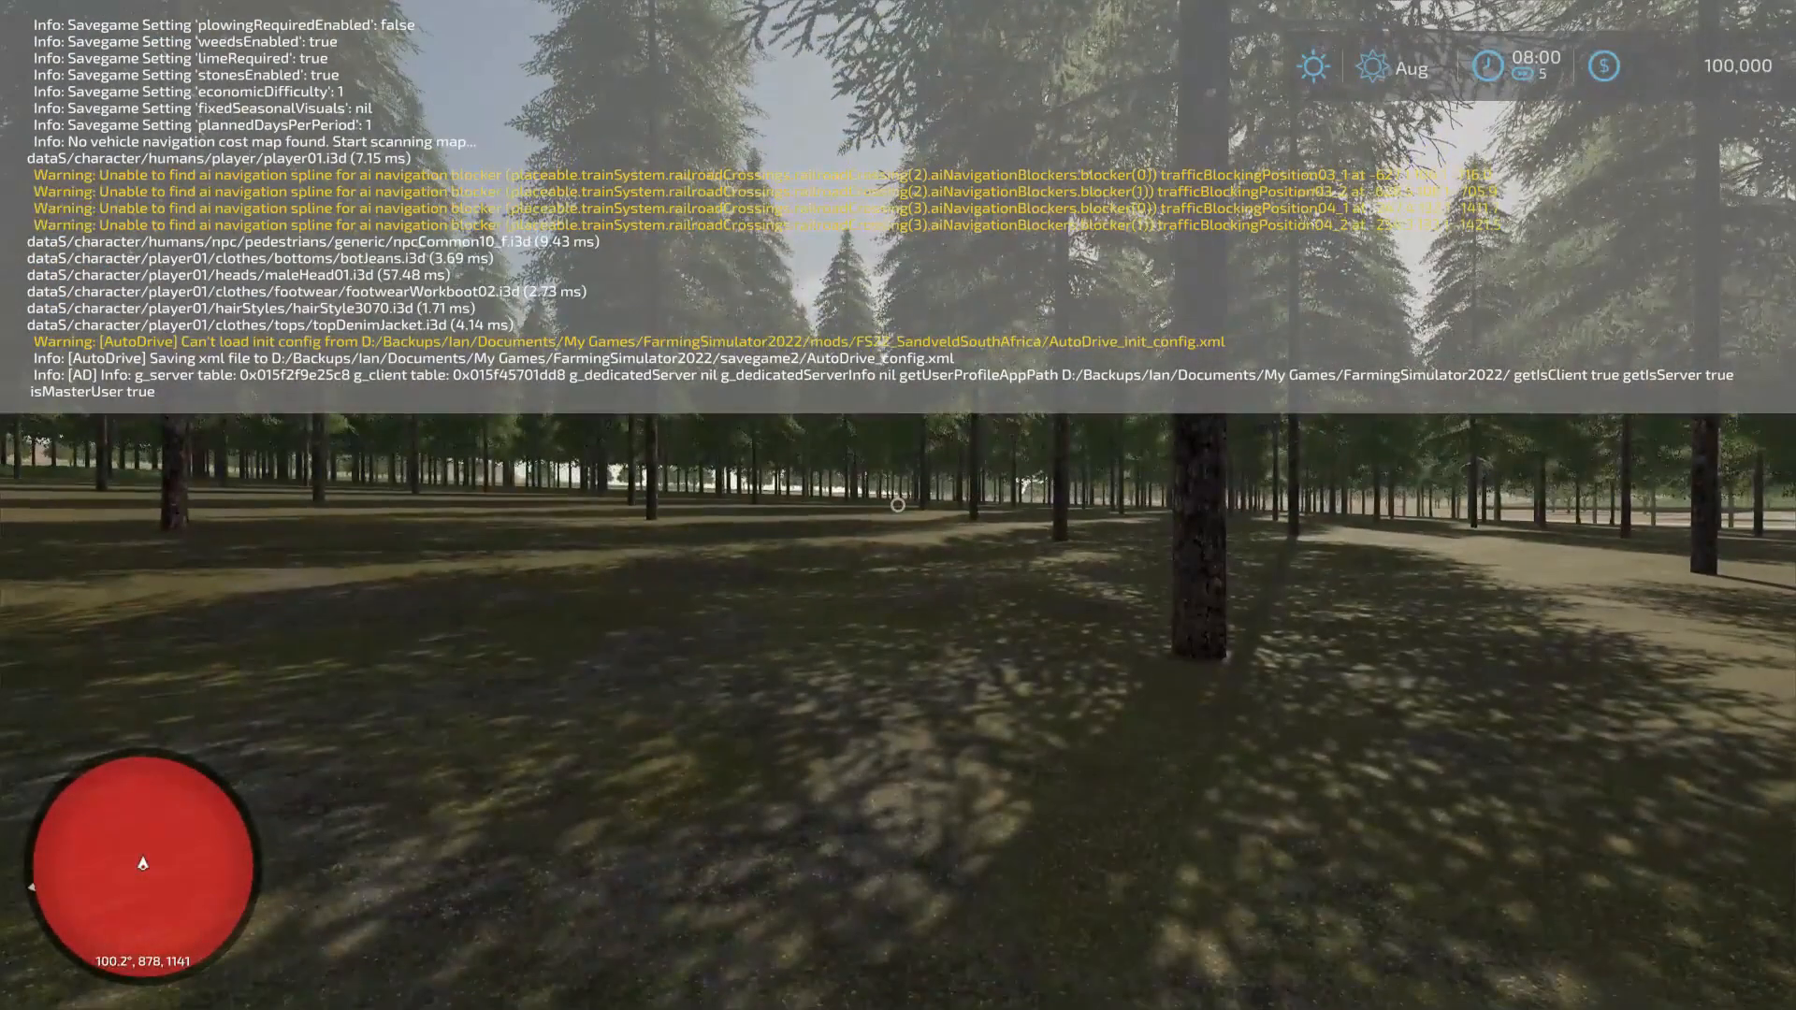
Open the in-game map and teleport to the train hotspot northwest of field 31
key("Escape")
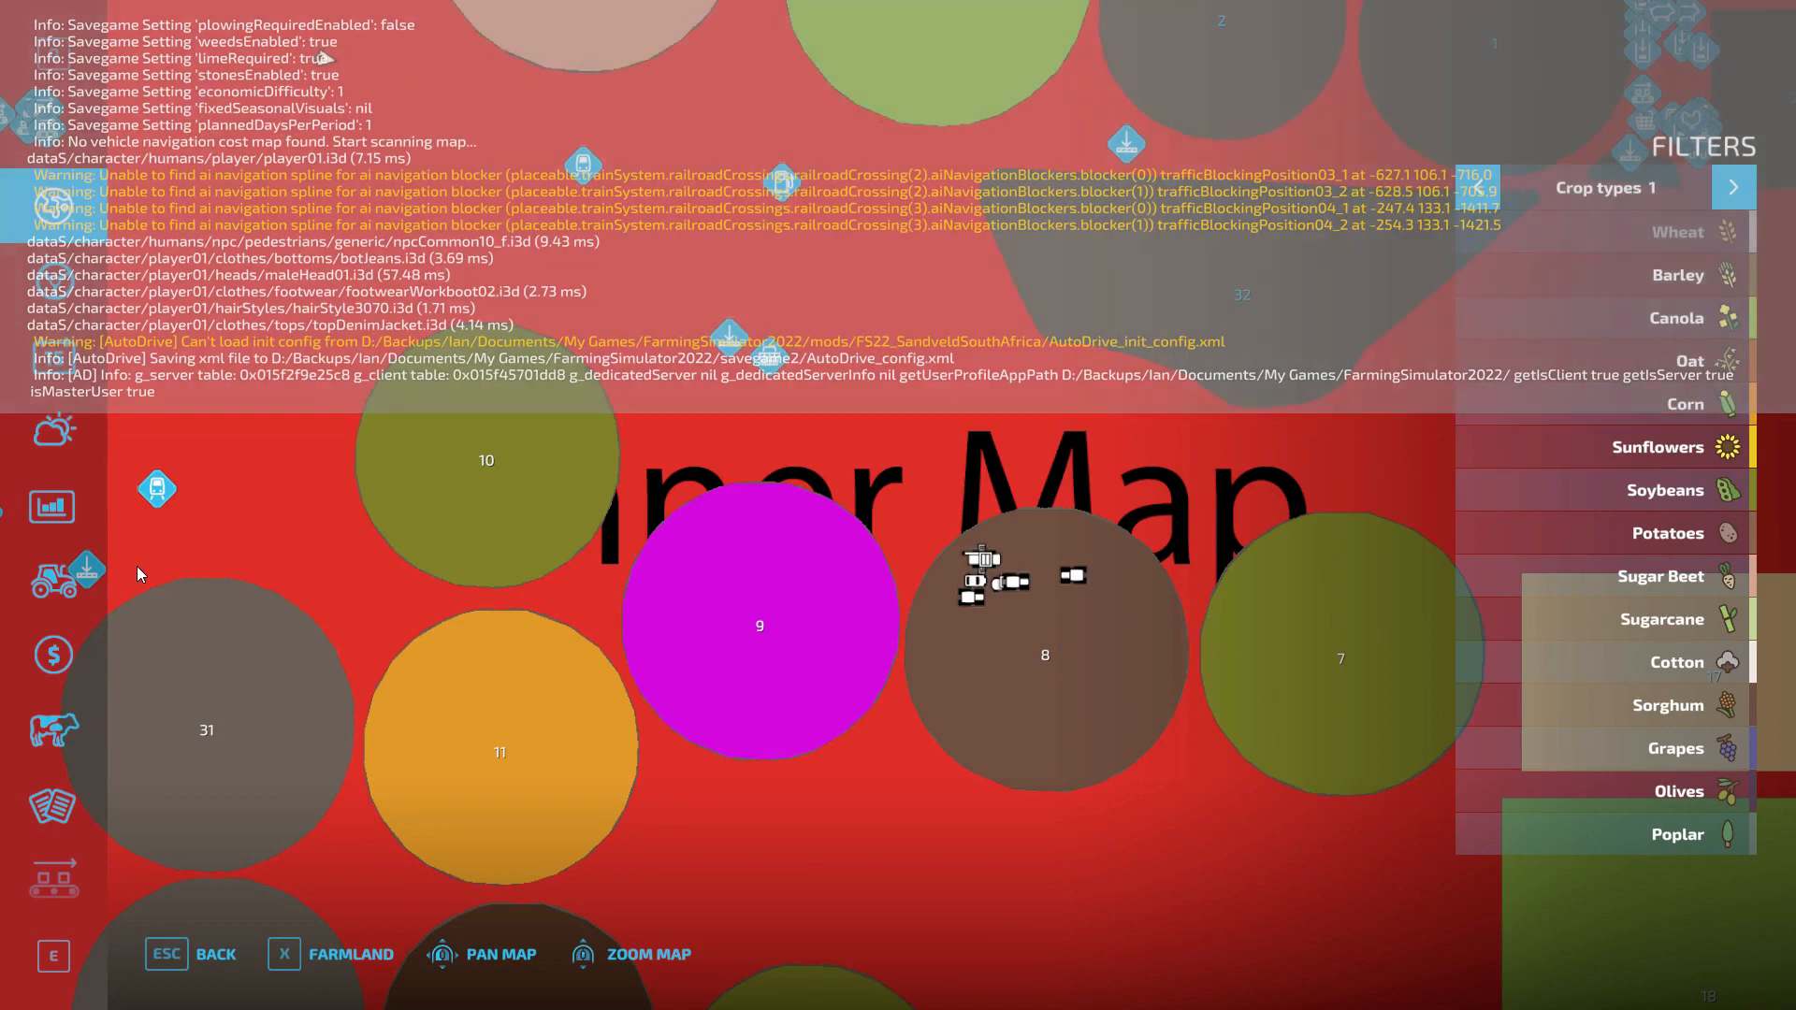
scroll(267, 578, "down", 1)
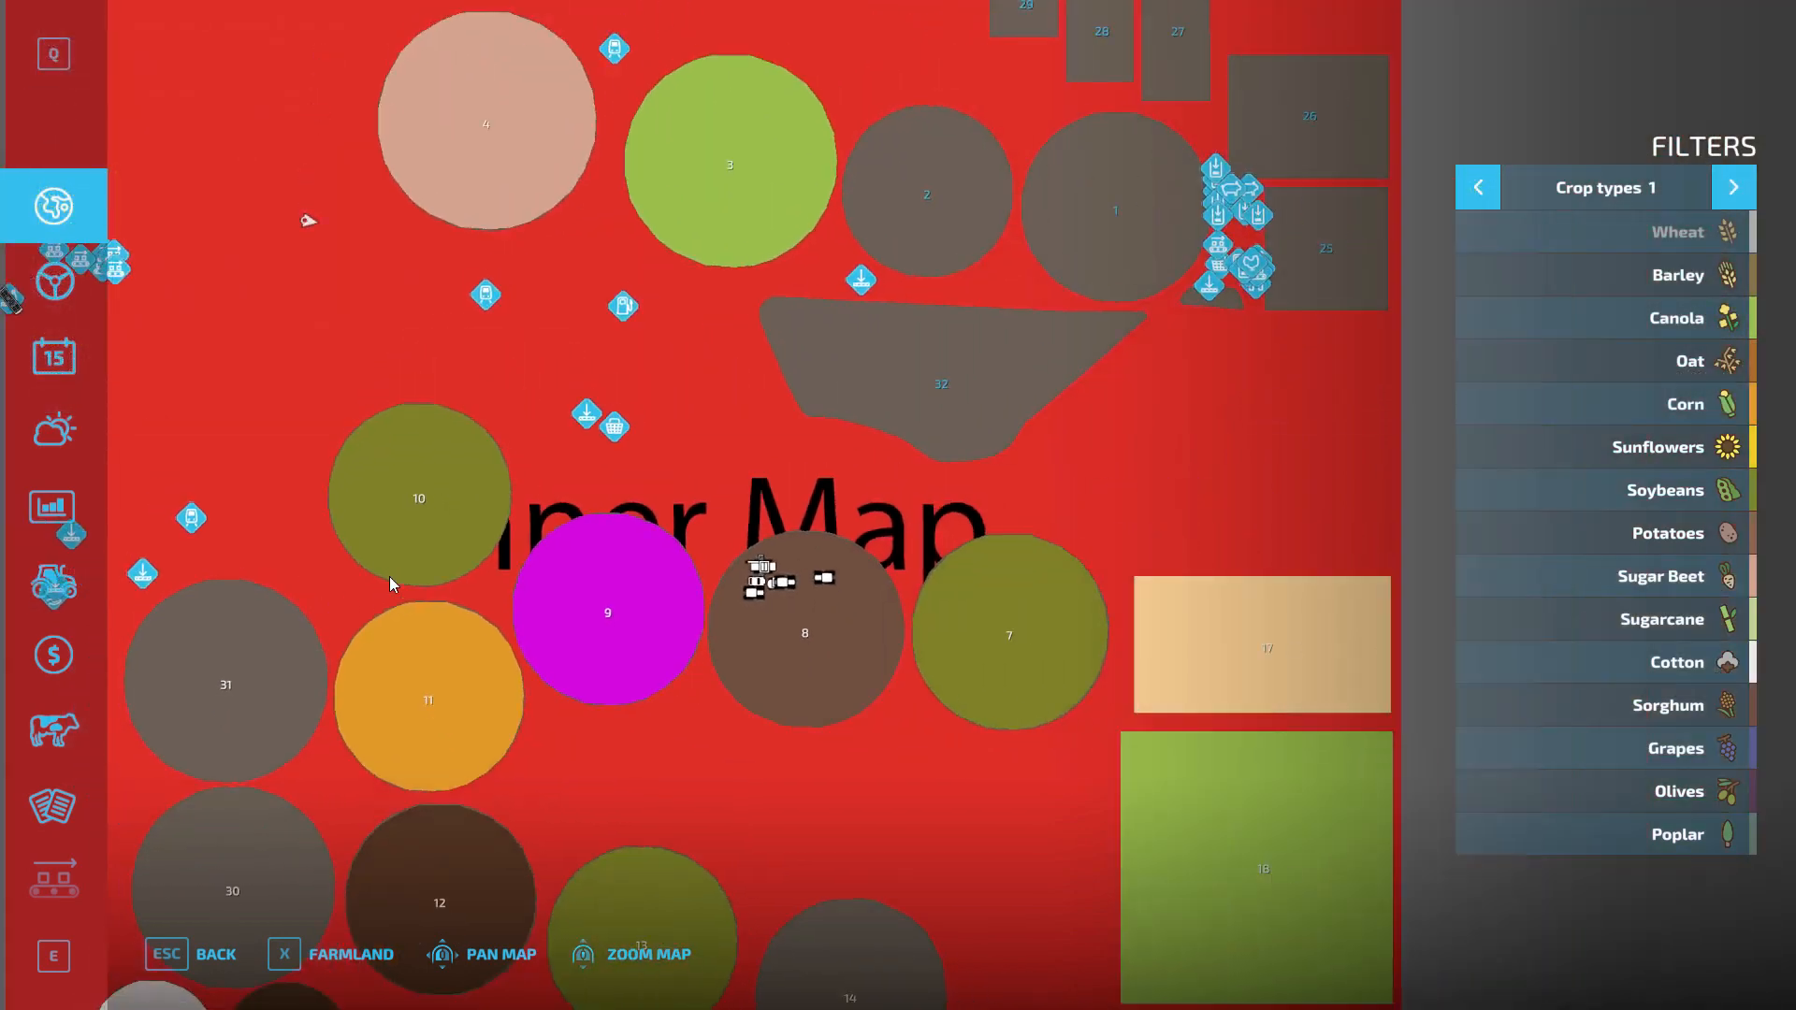
left_click_drag(381, 586, 677, 531)
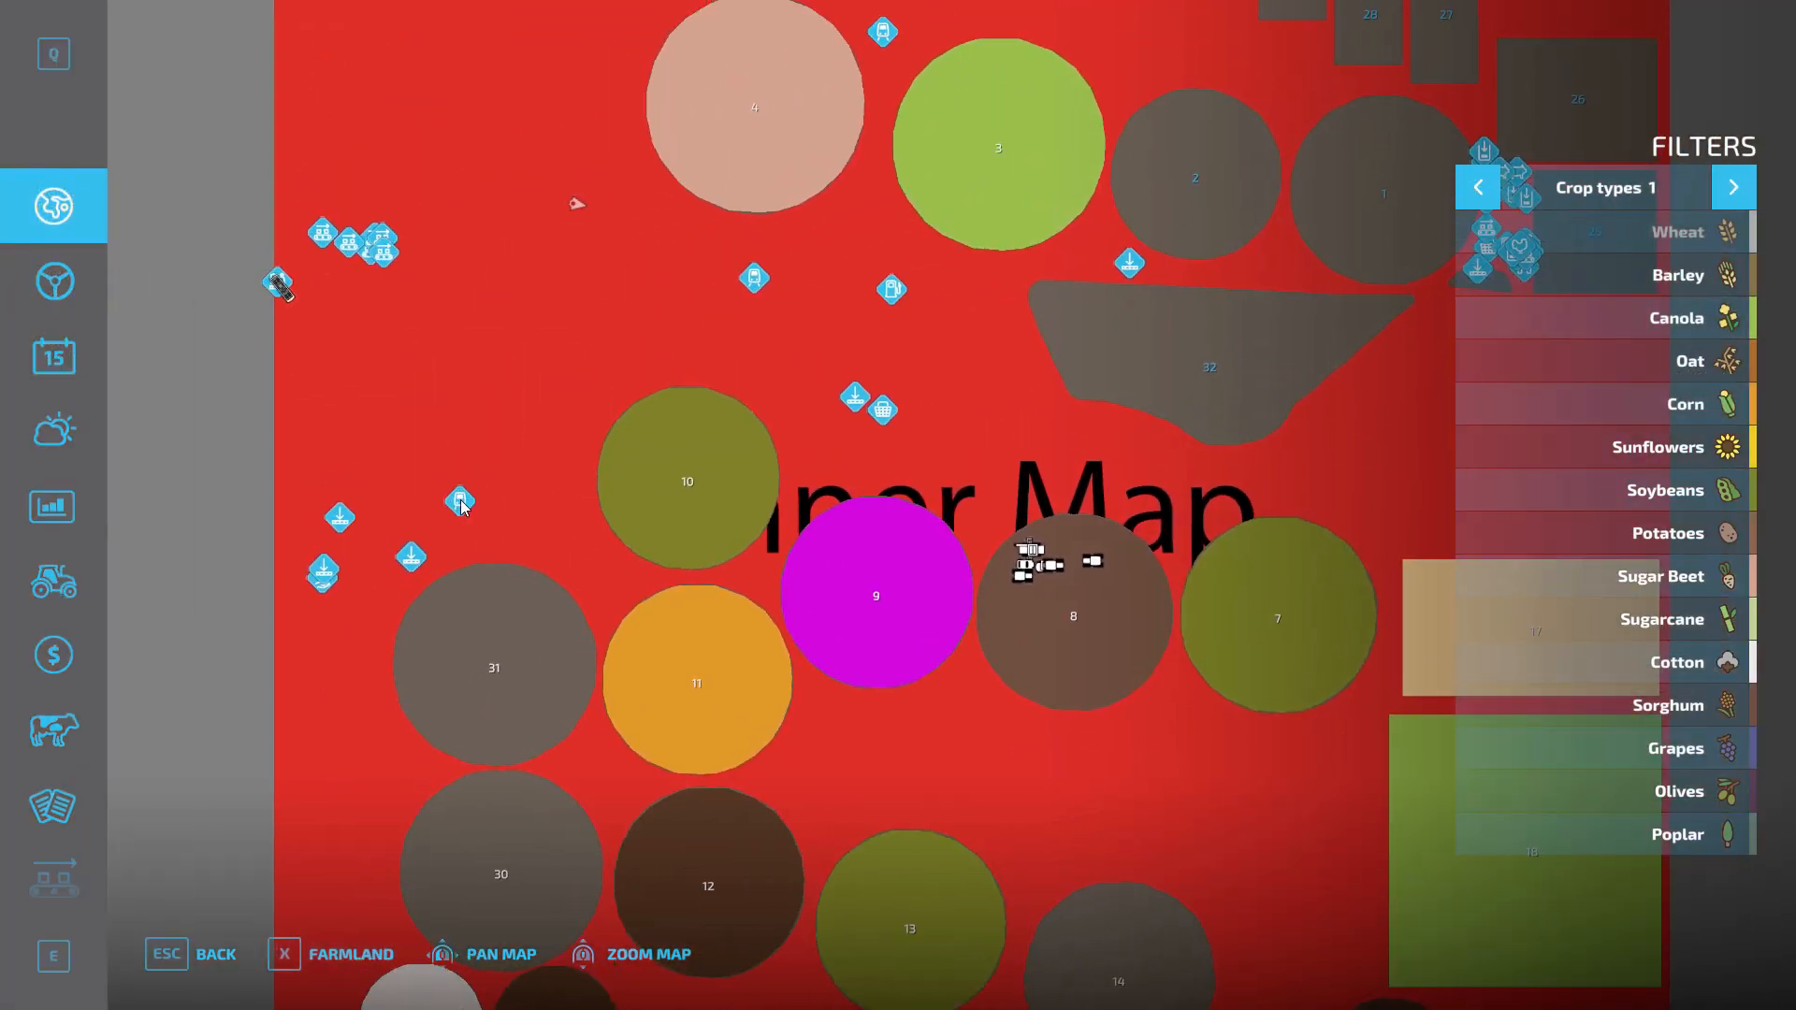
left_click(461, 505)
left_click(791, 956)
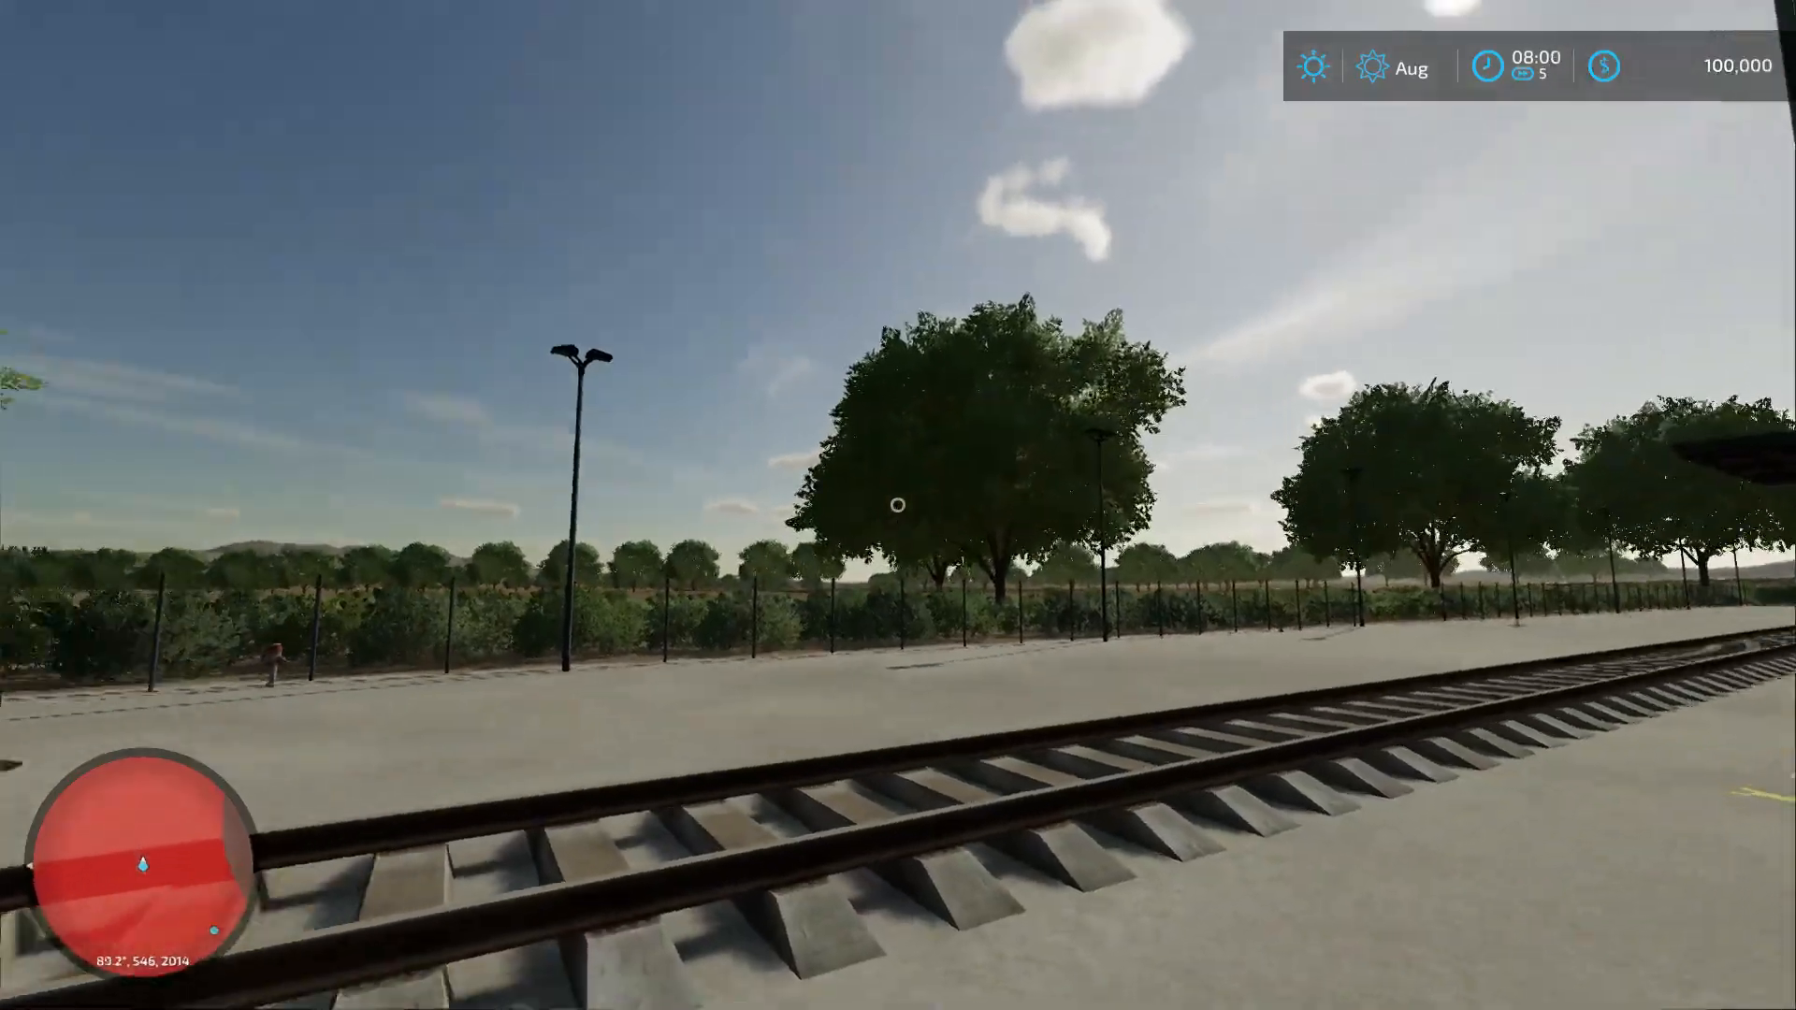
Walk to the train rental marker beside the track and rent the train
key("w")
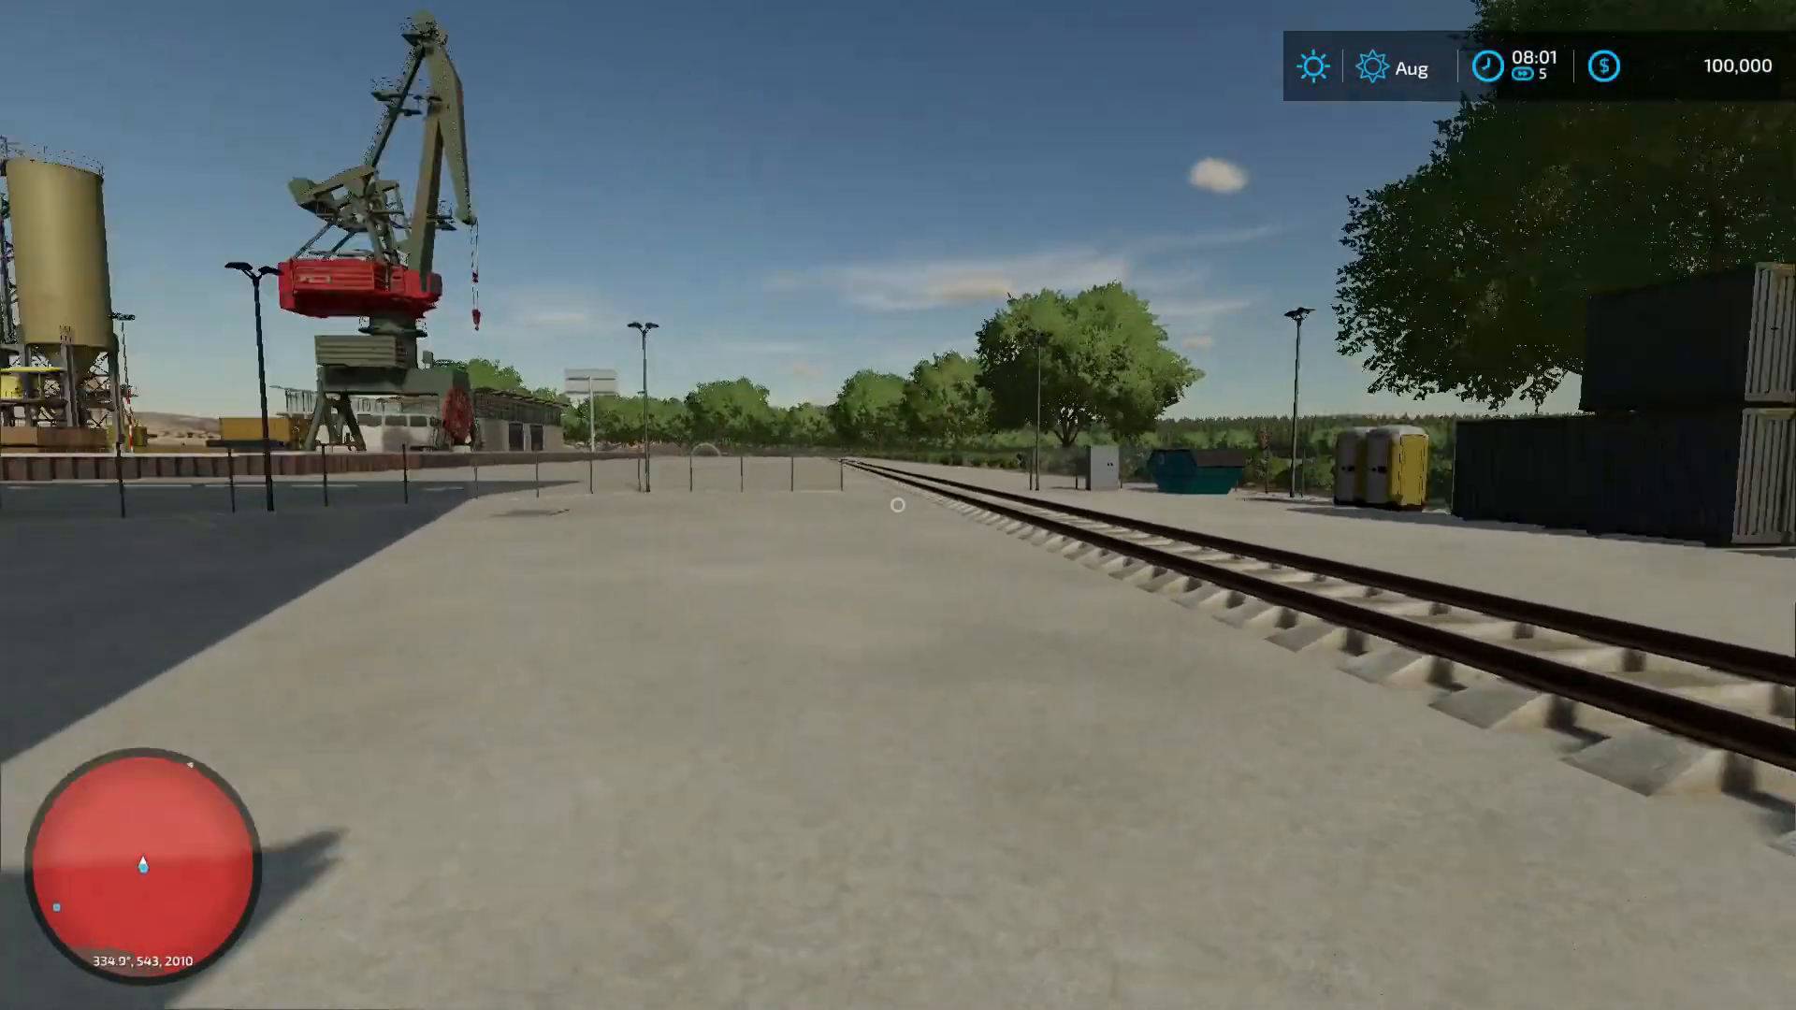
key("d")
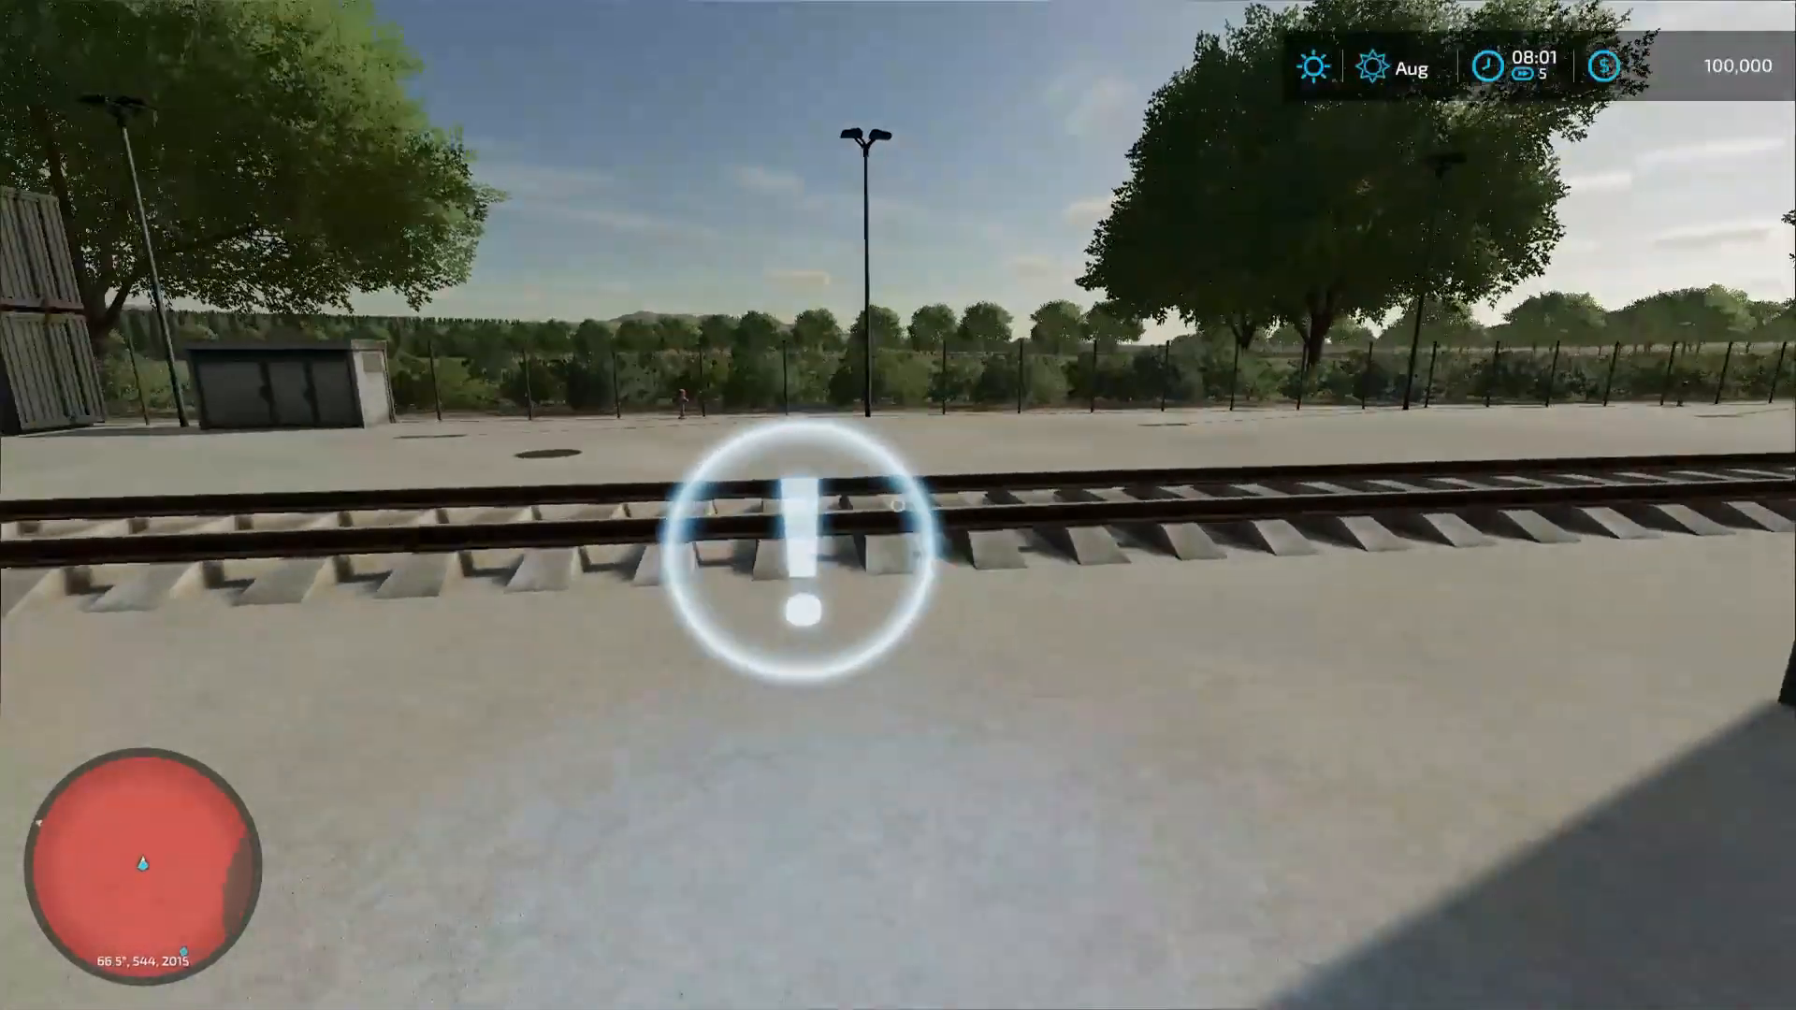
key("d")
key("w")
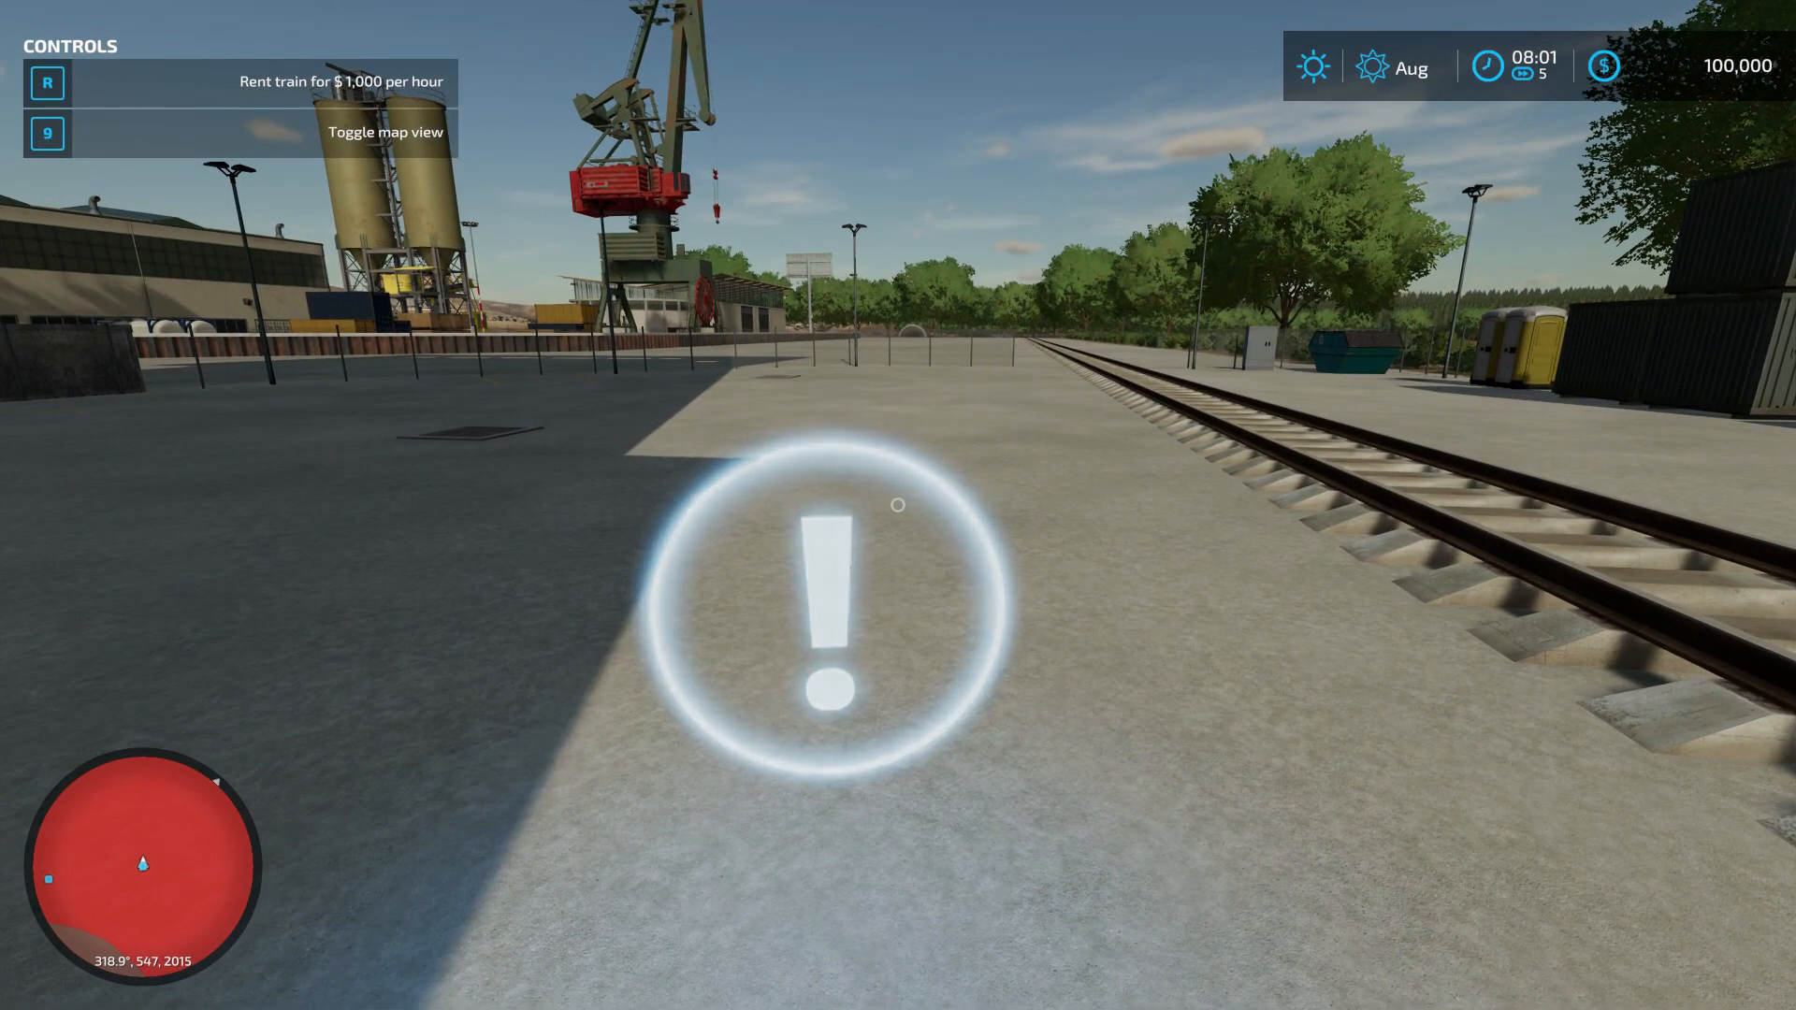
key("r")
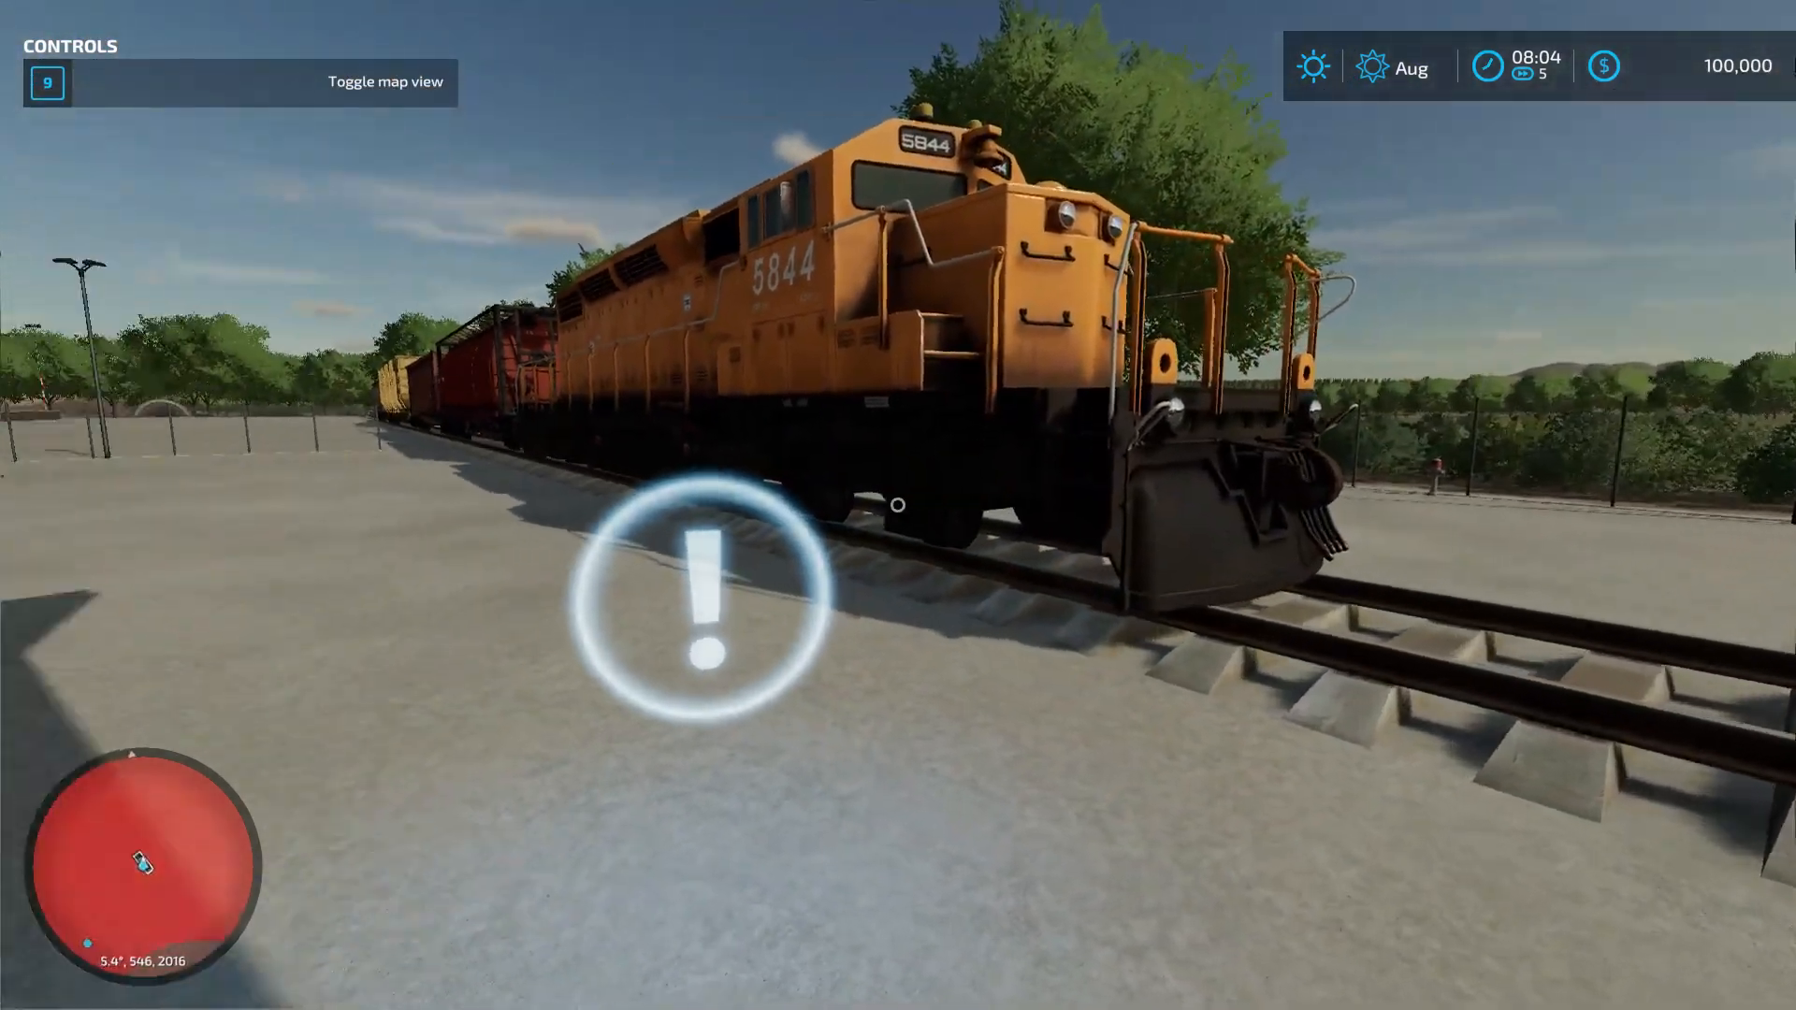
Board the rented diesel locomotive, hide the controls help and drive the train forward
key("w")
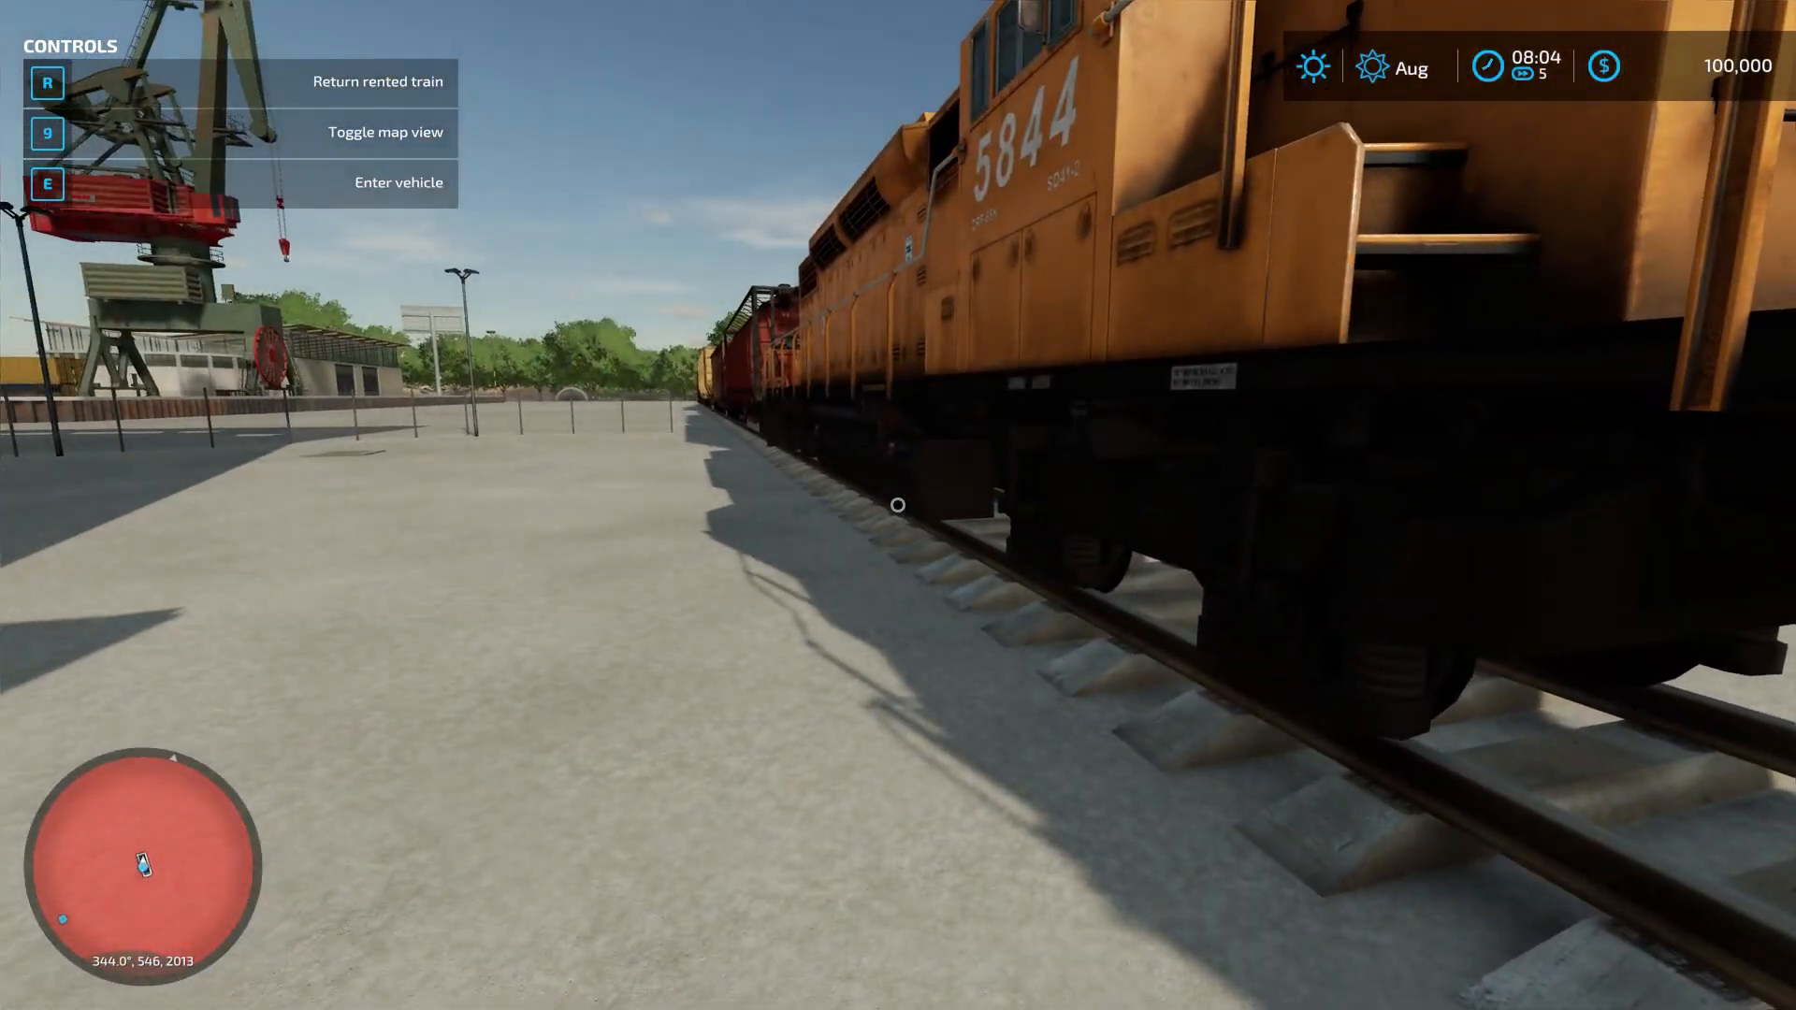
key("w")
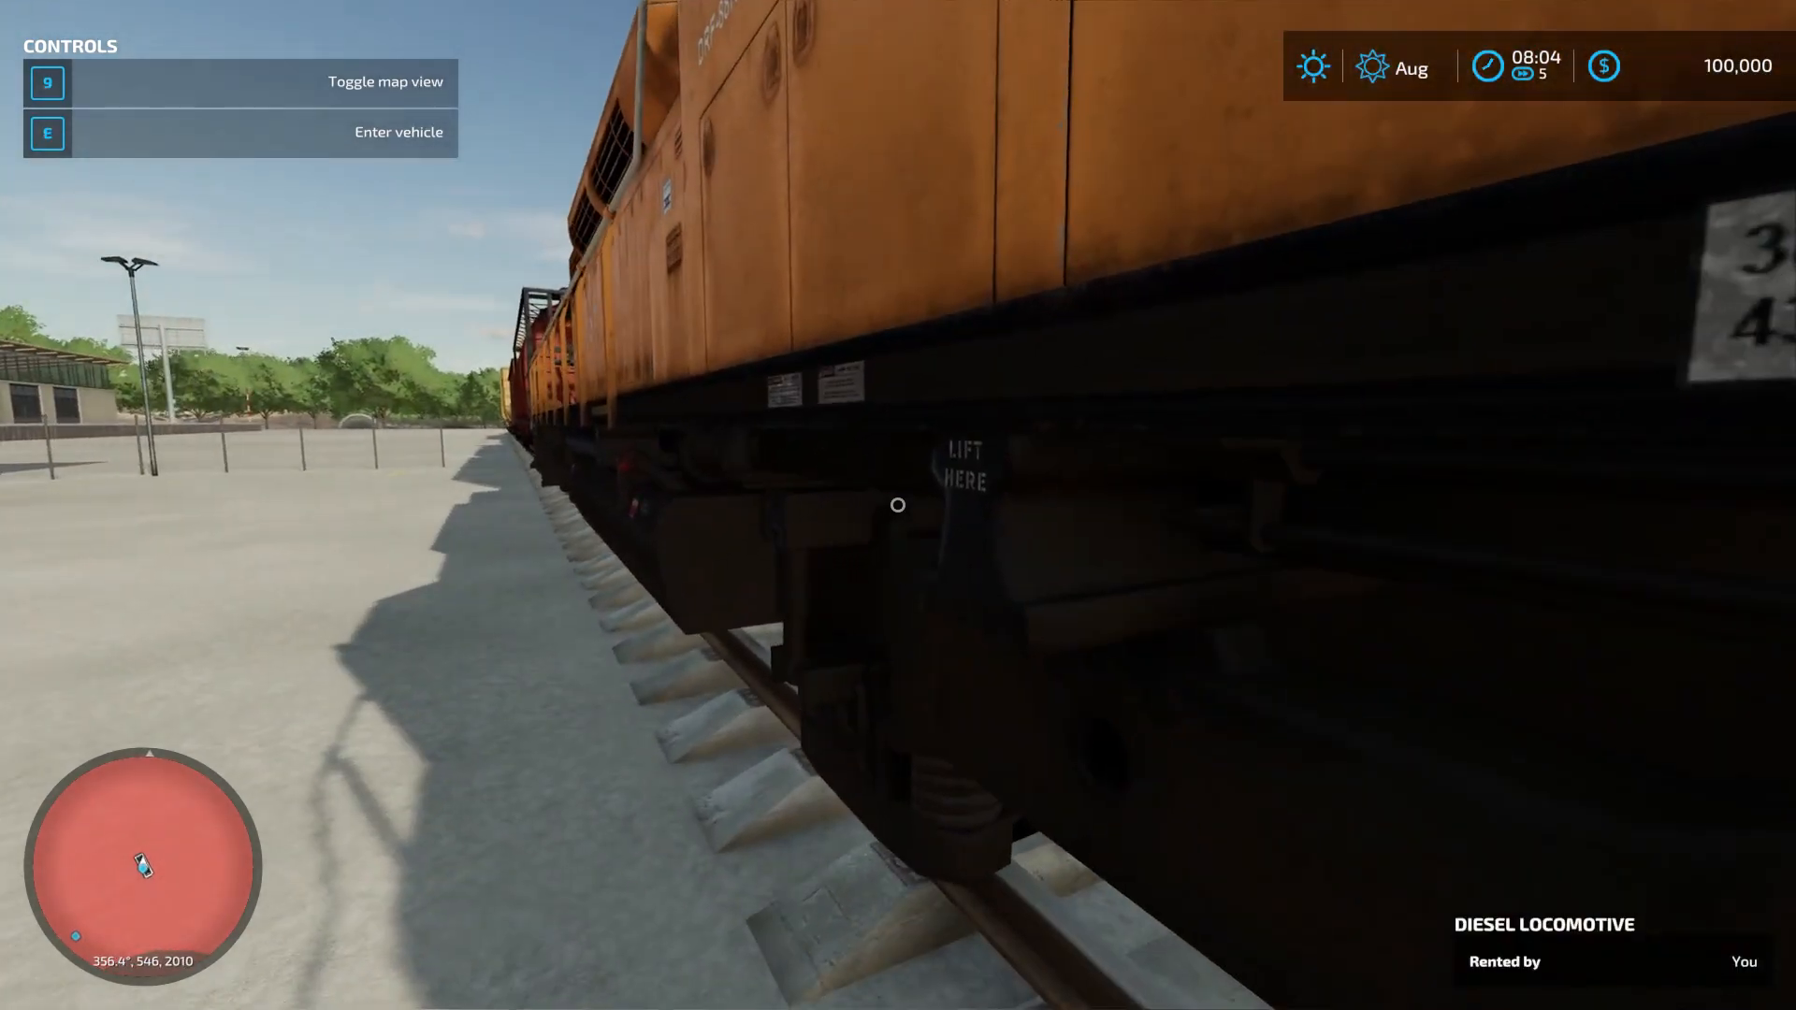
key("e")
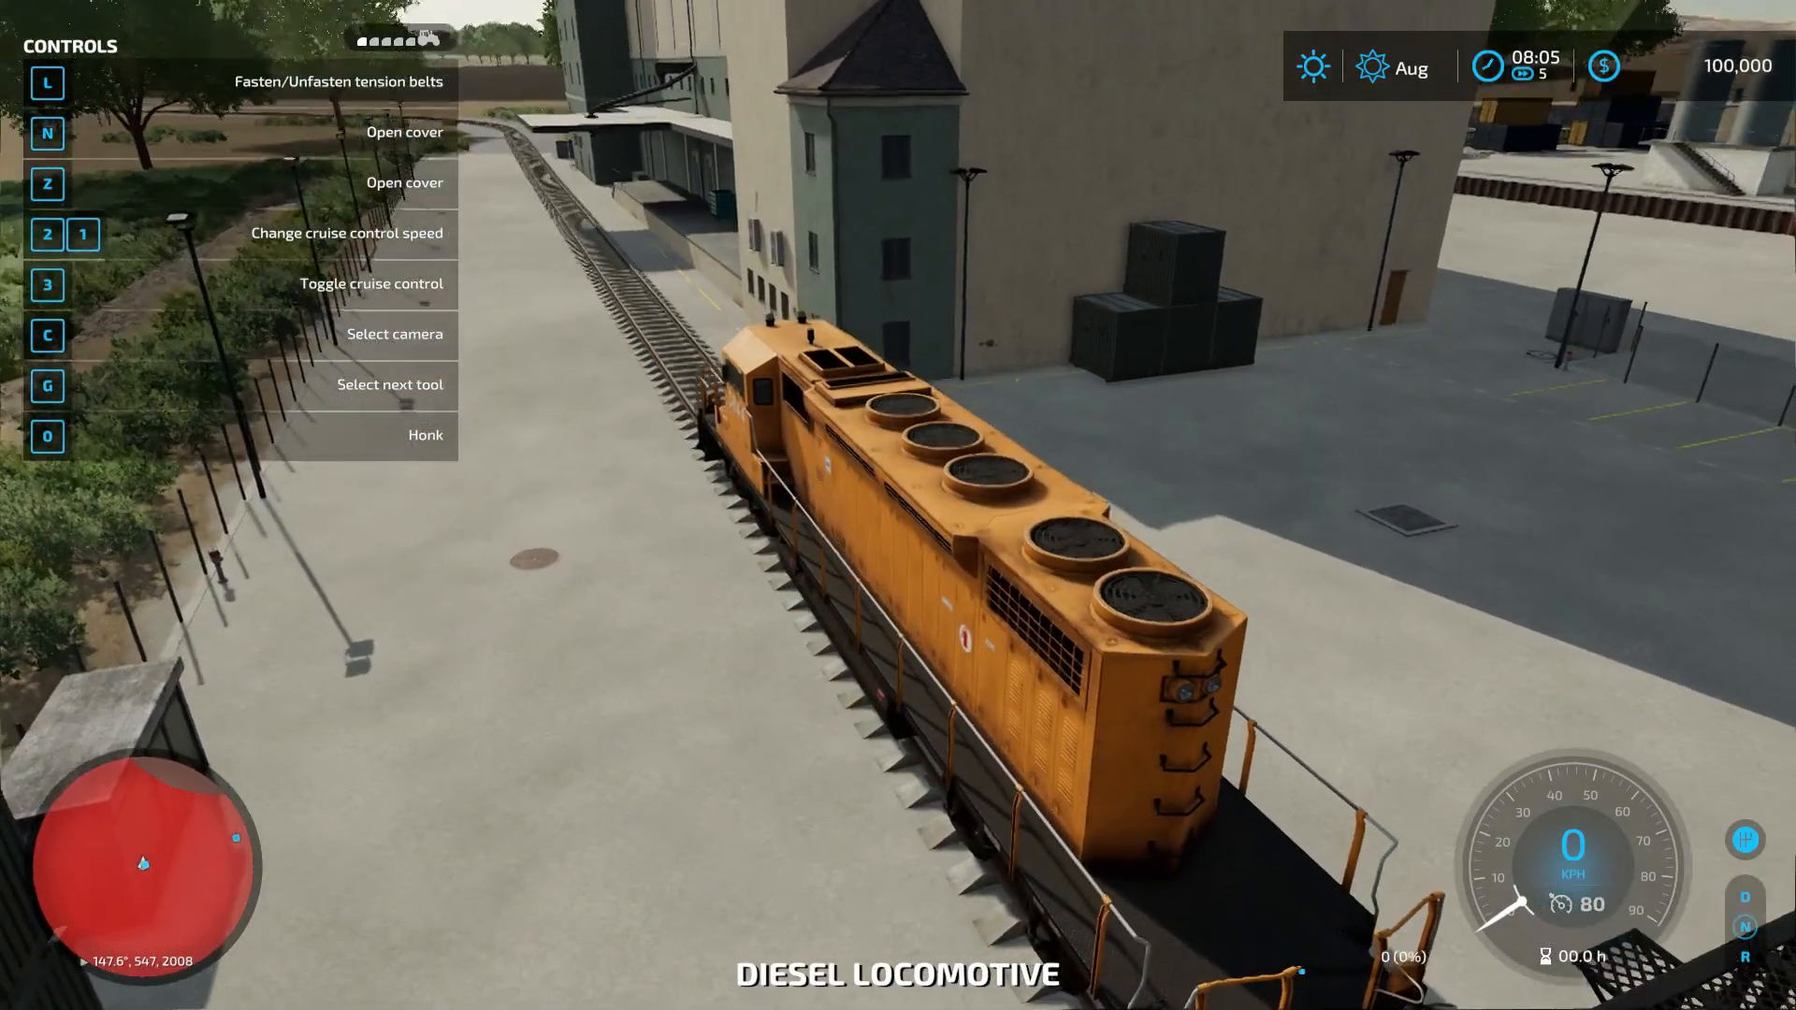
key("F1")
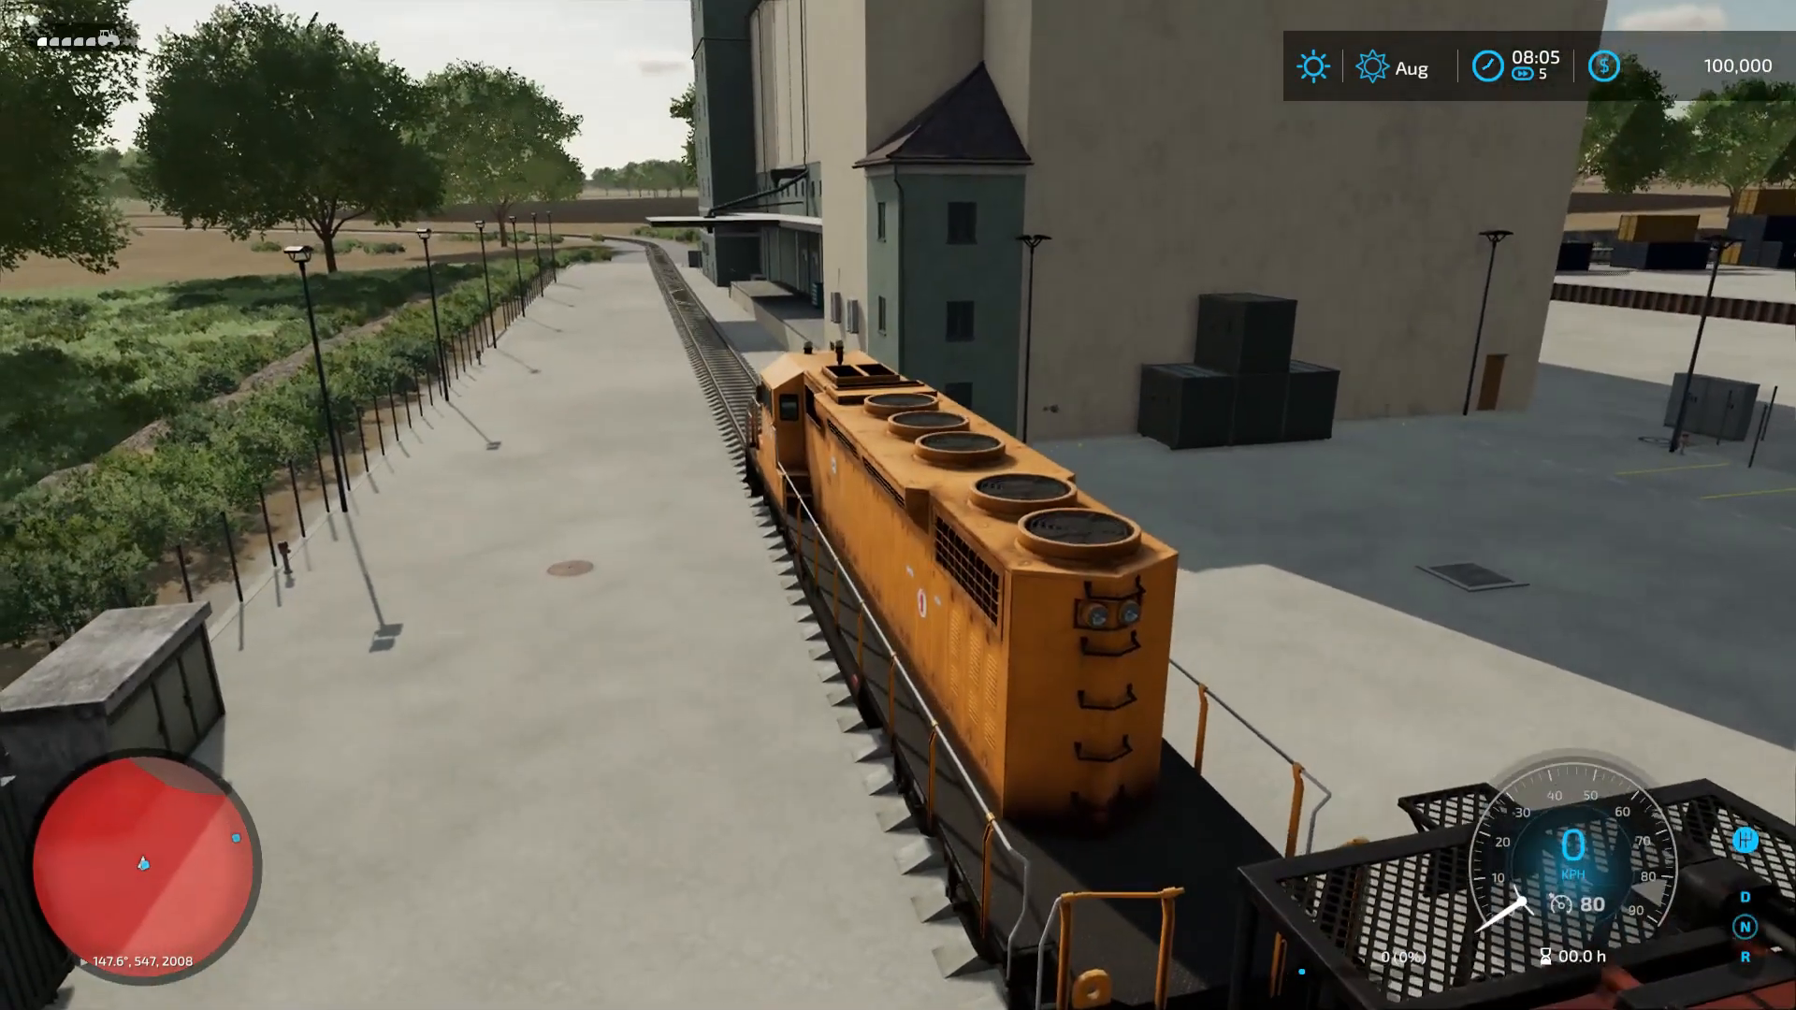
key("w")
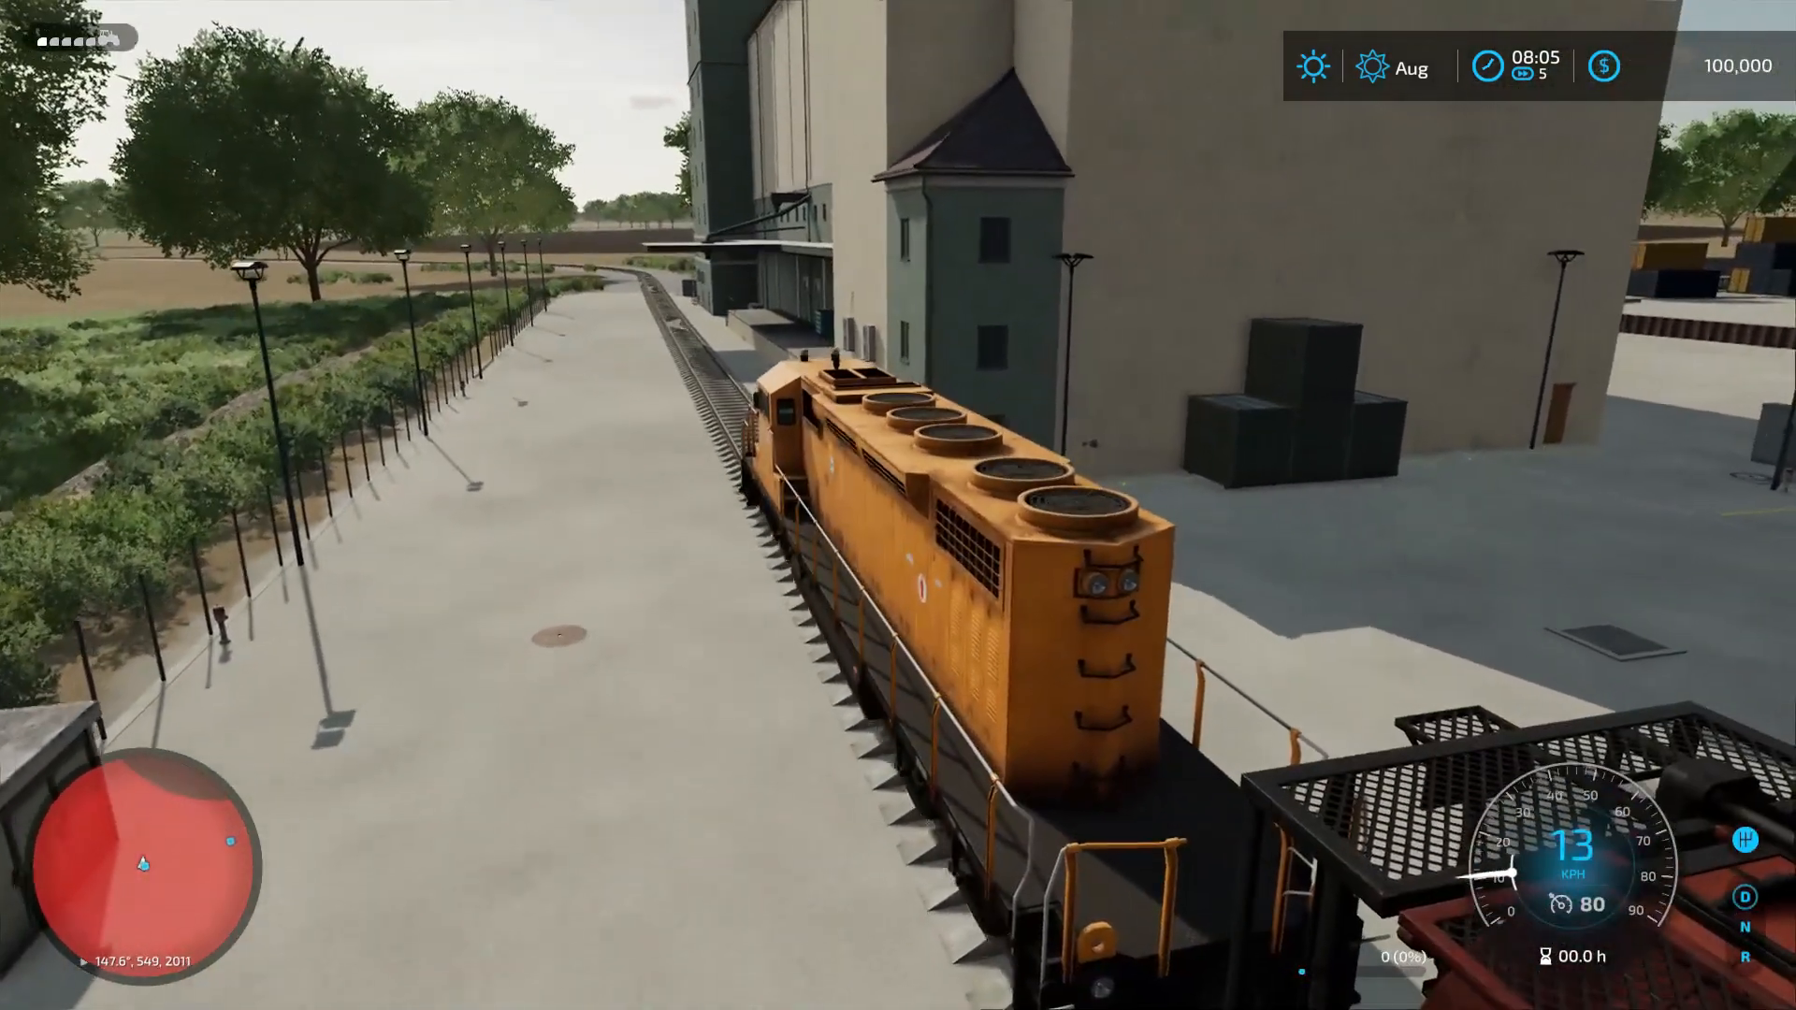
Drive the rented train along the track to the edge of the map and acknowledge the notice
key("w")
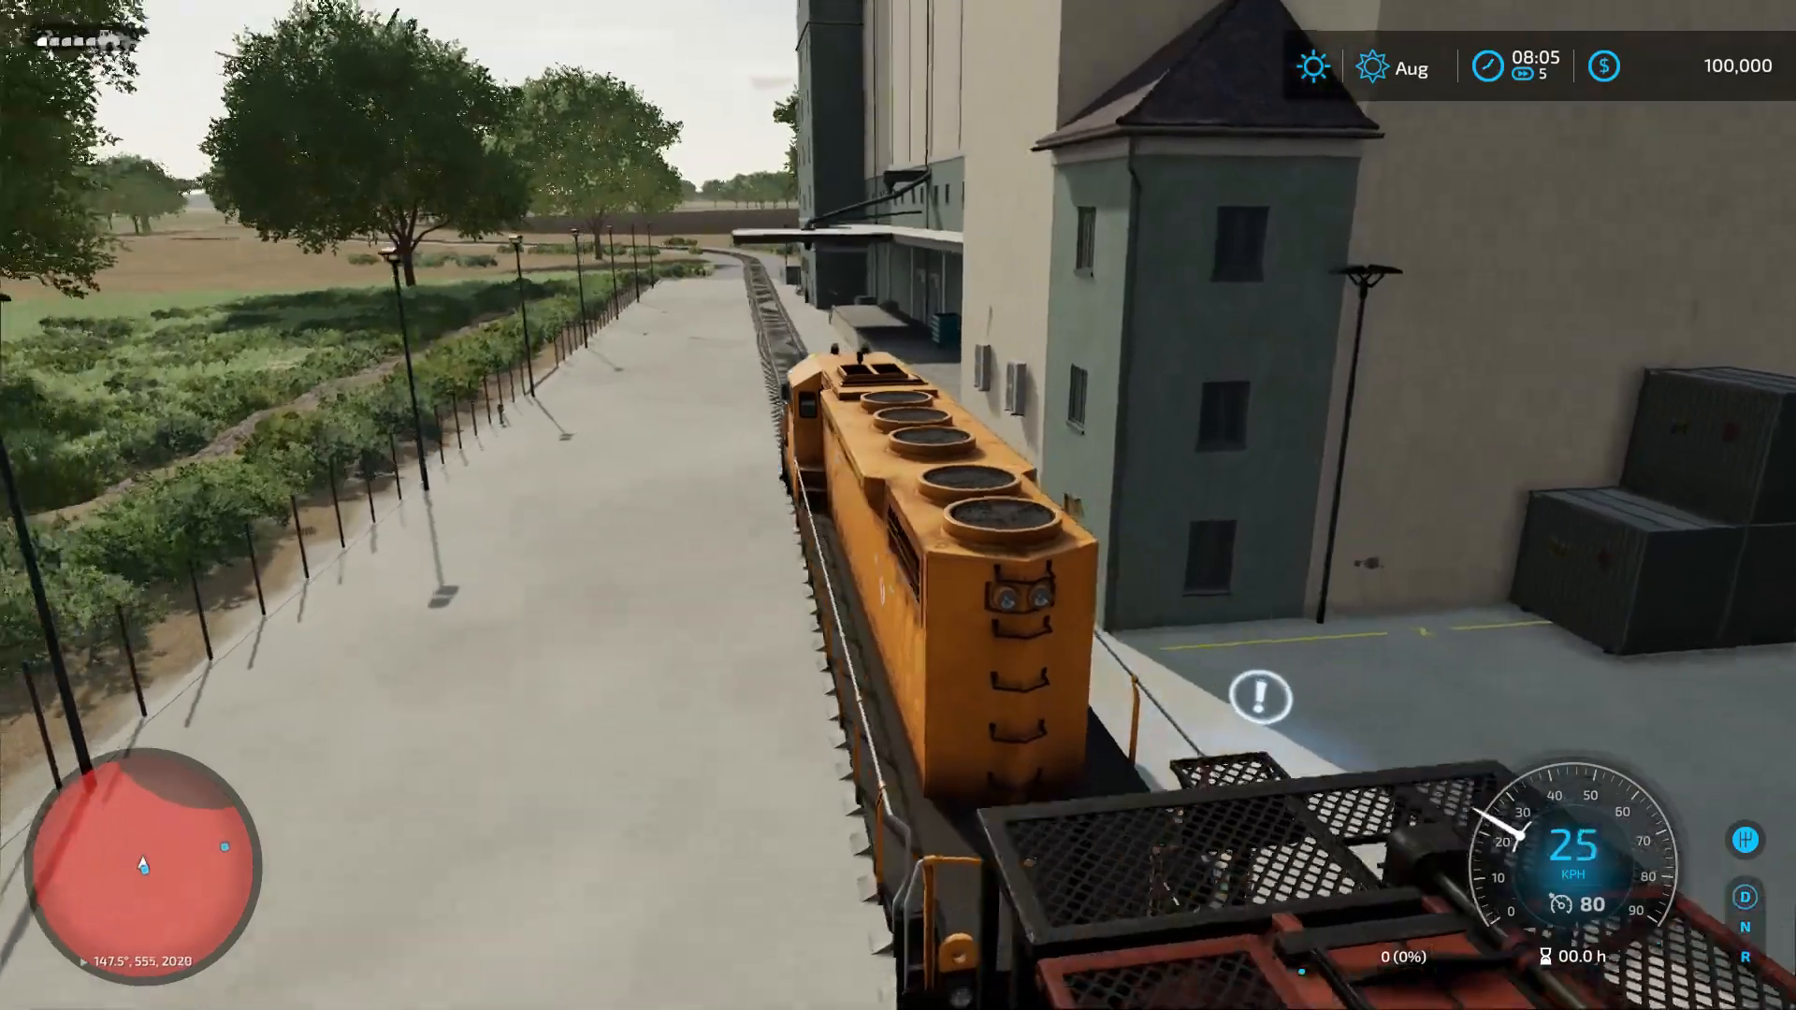
key("w")
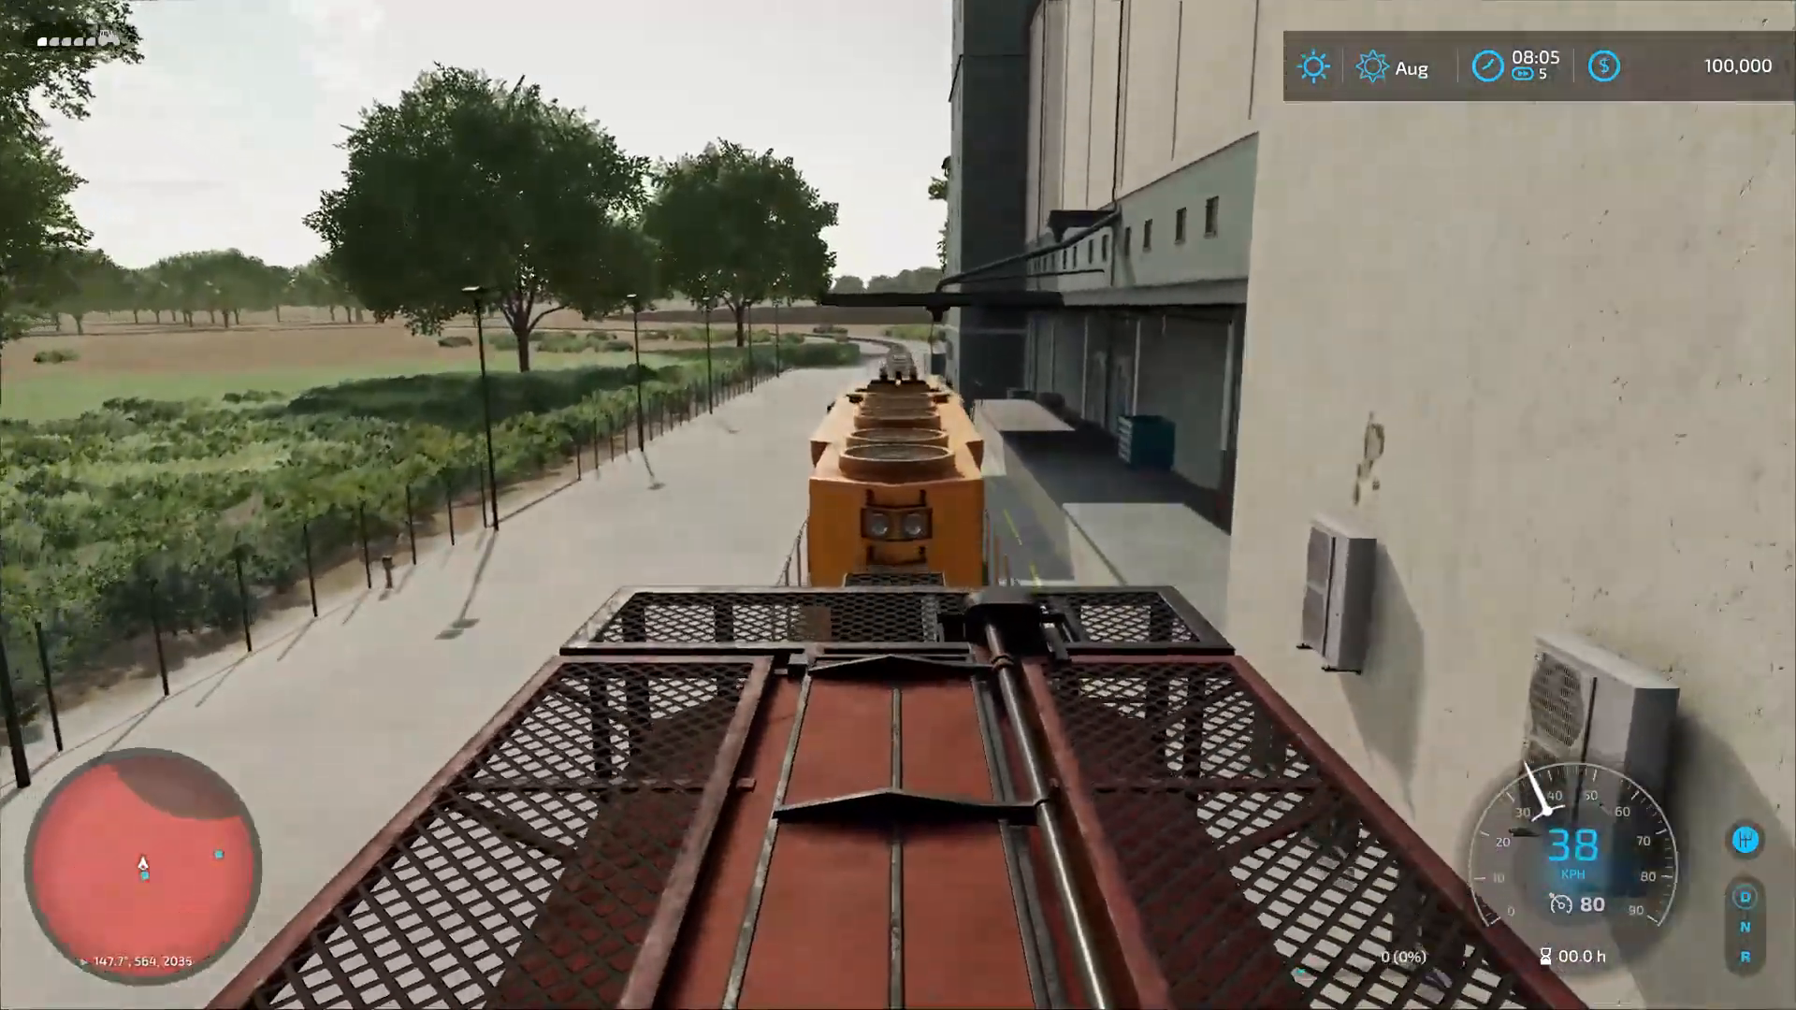
key("w")
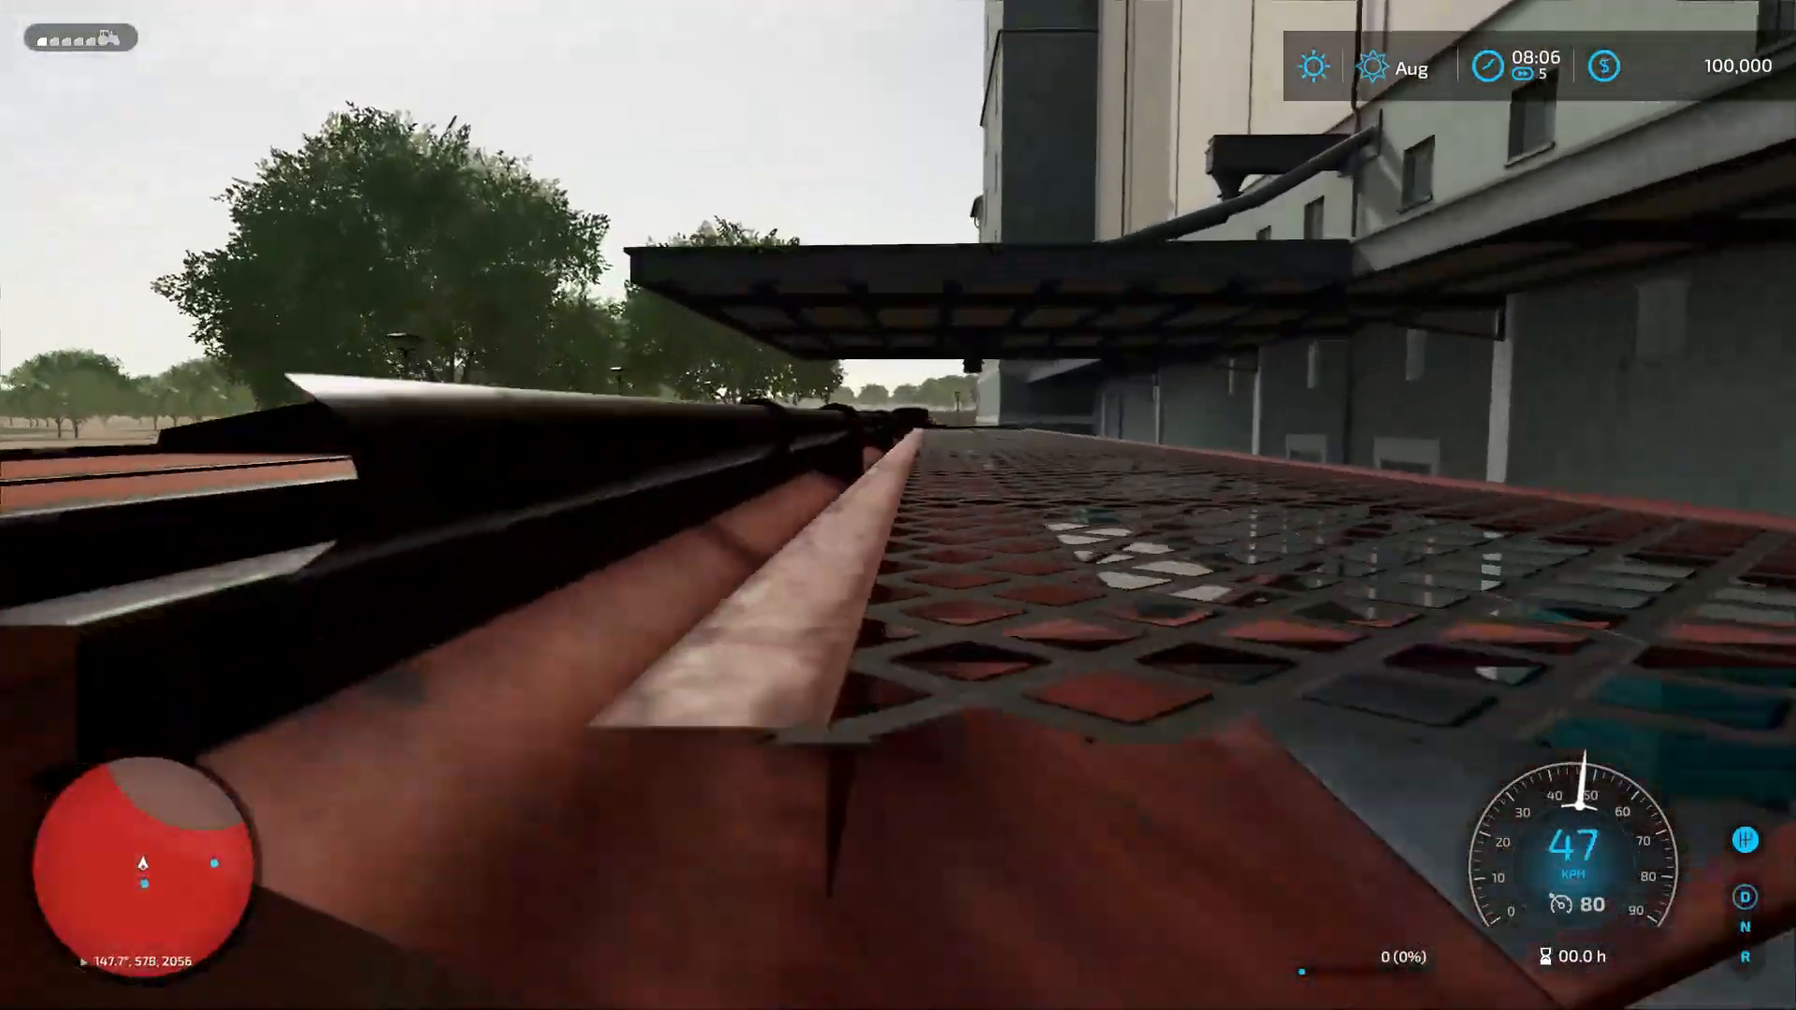
key("w")
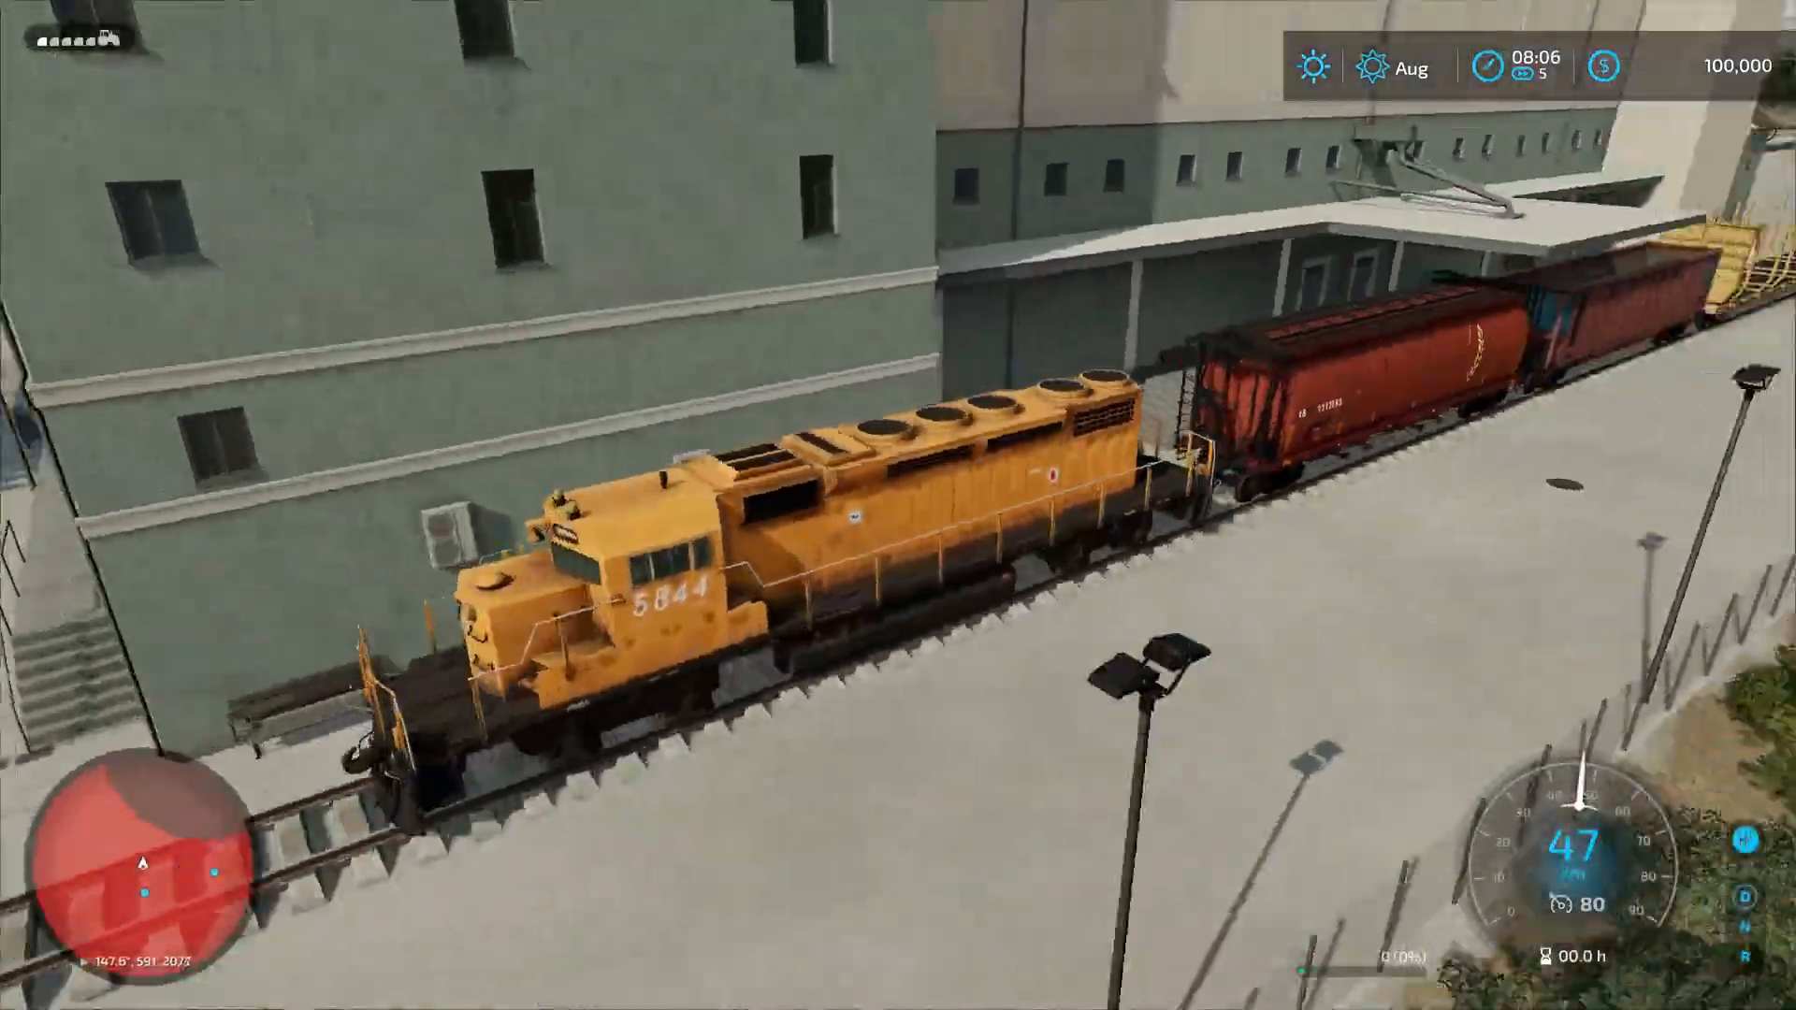
key("w")
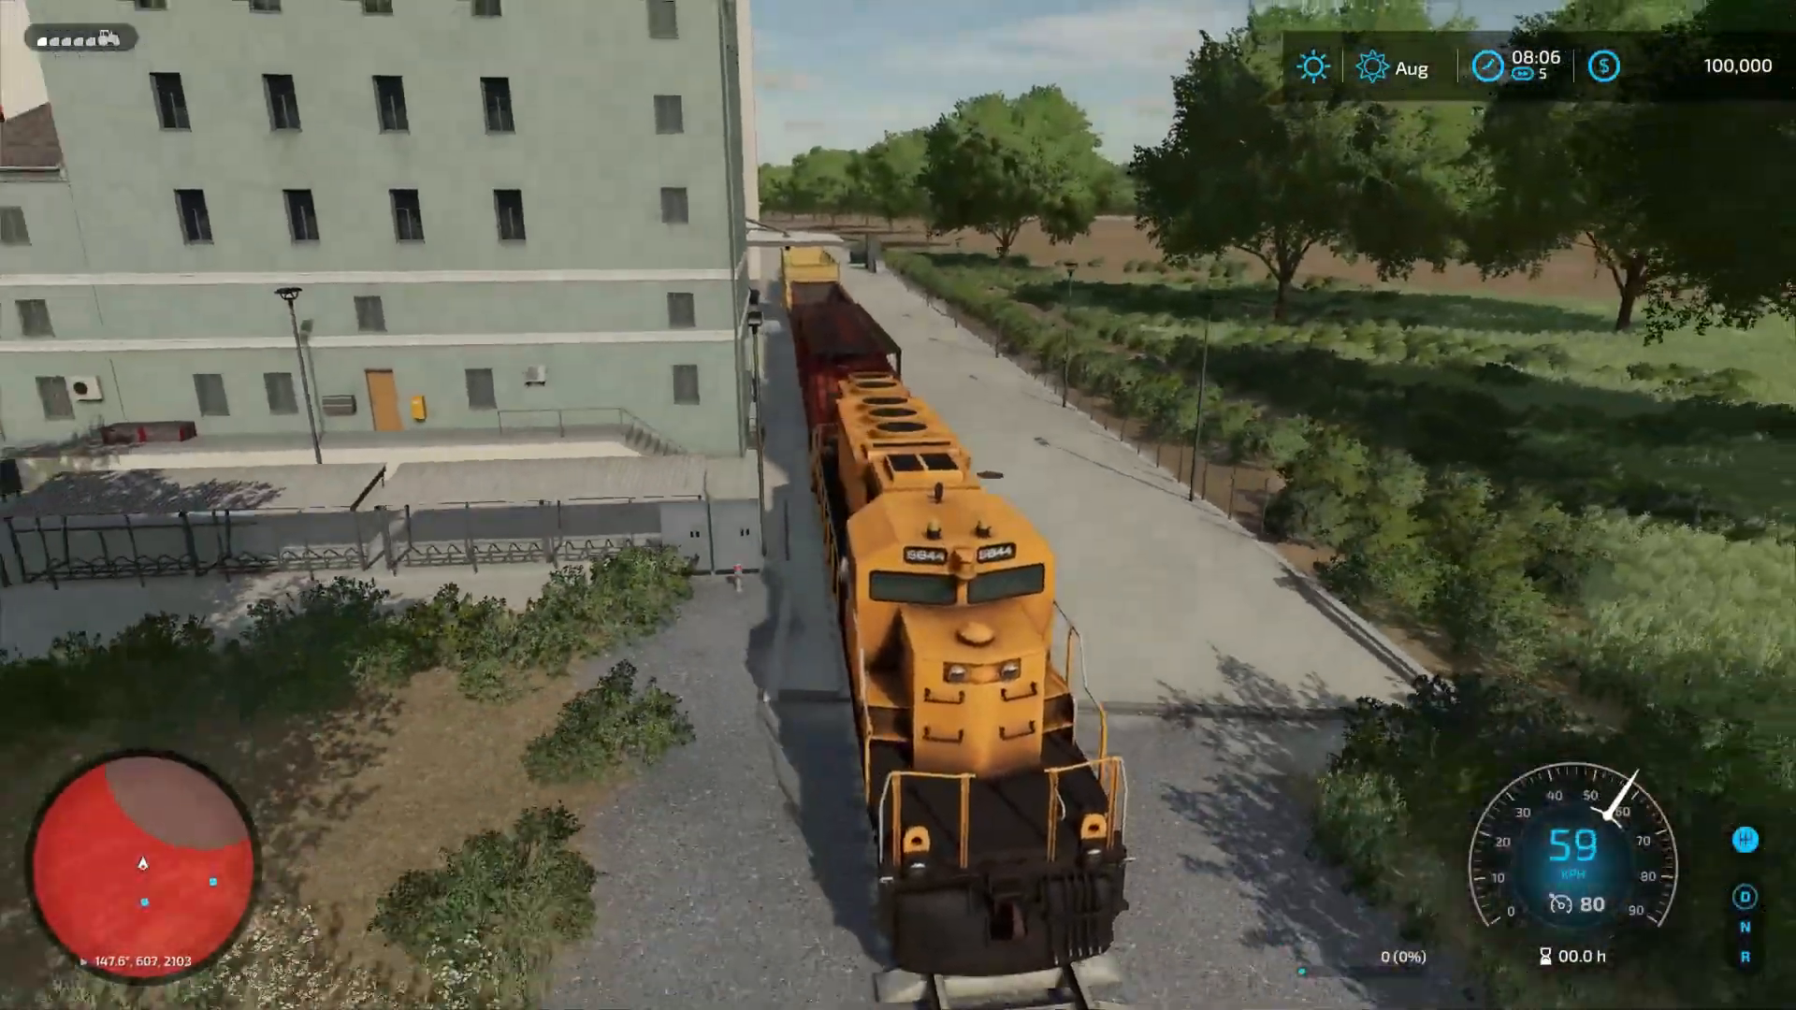
key("w")
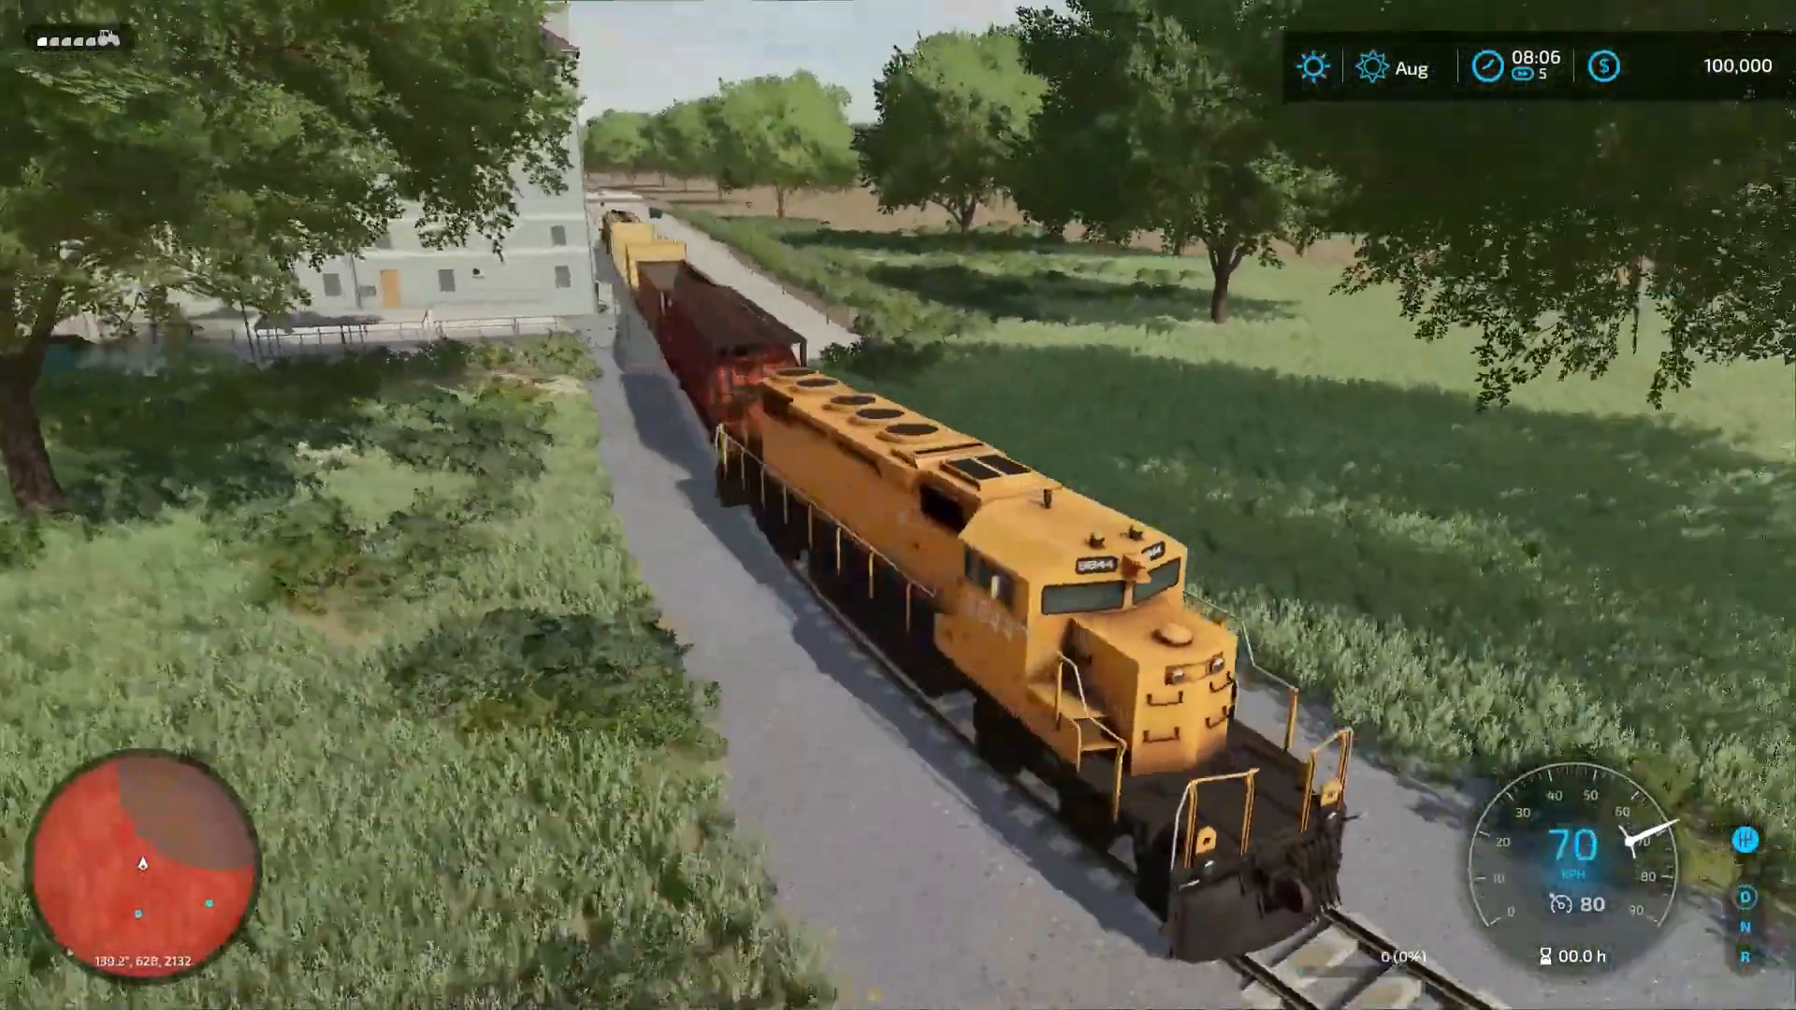
key("w")
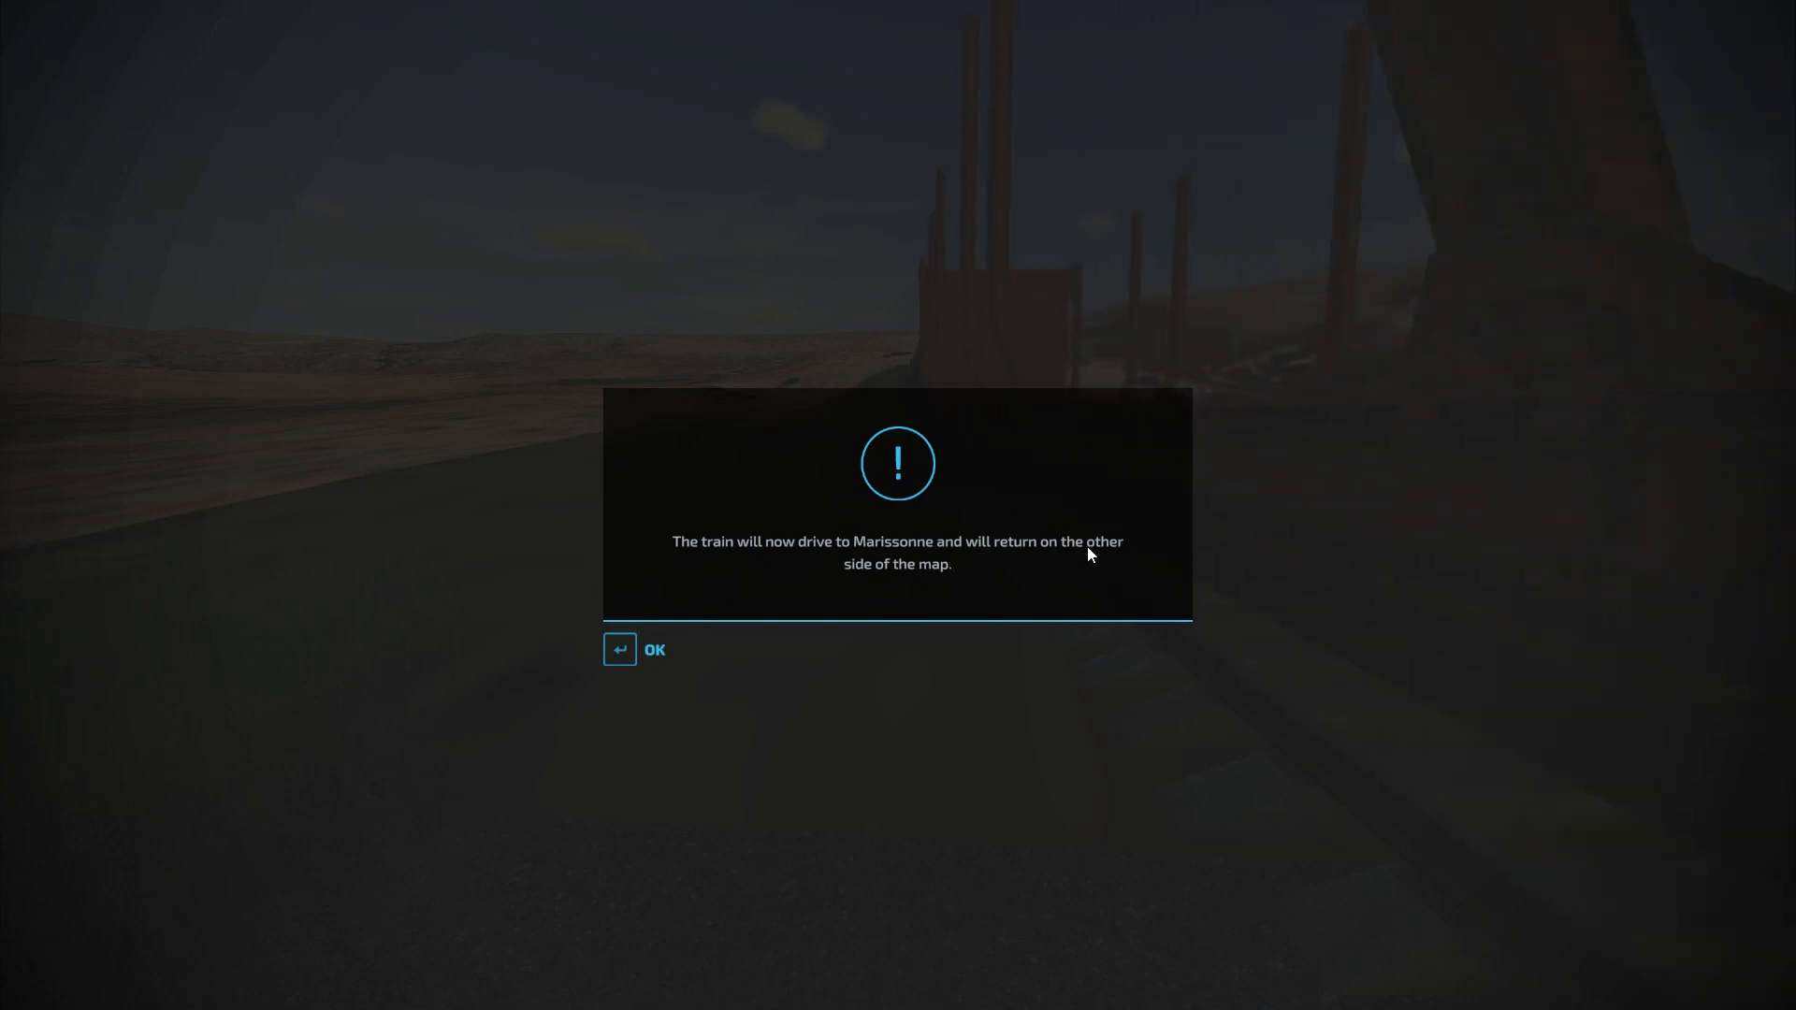
left_click(620, 649)
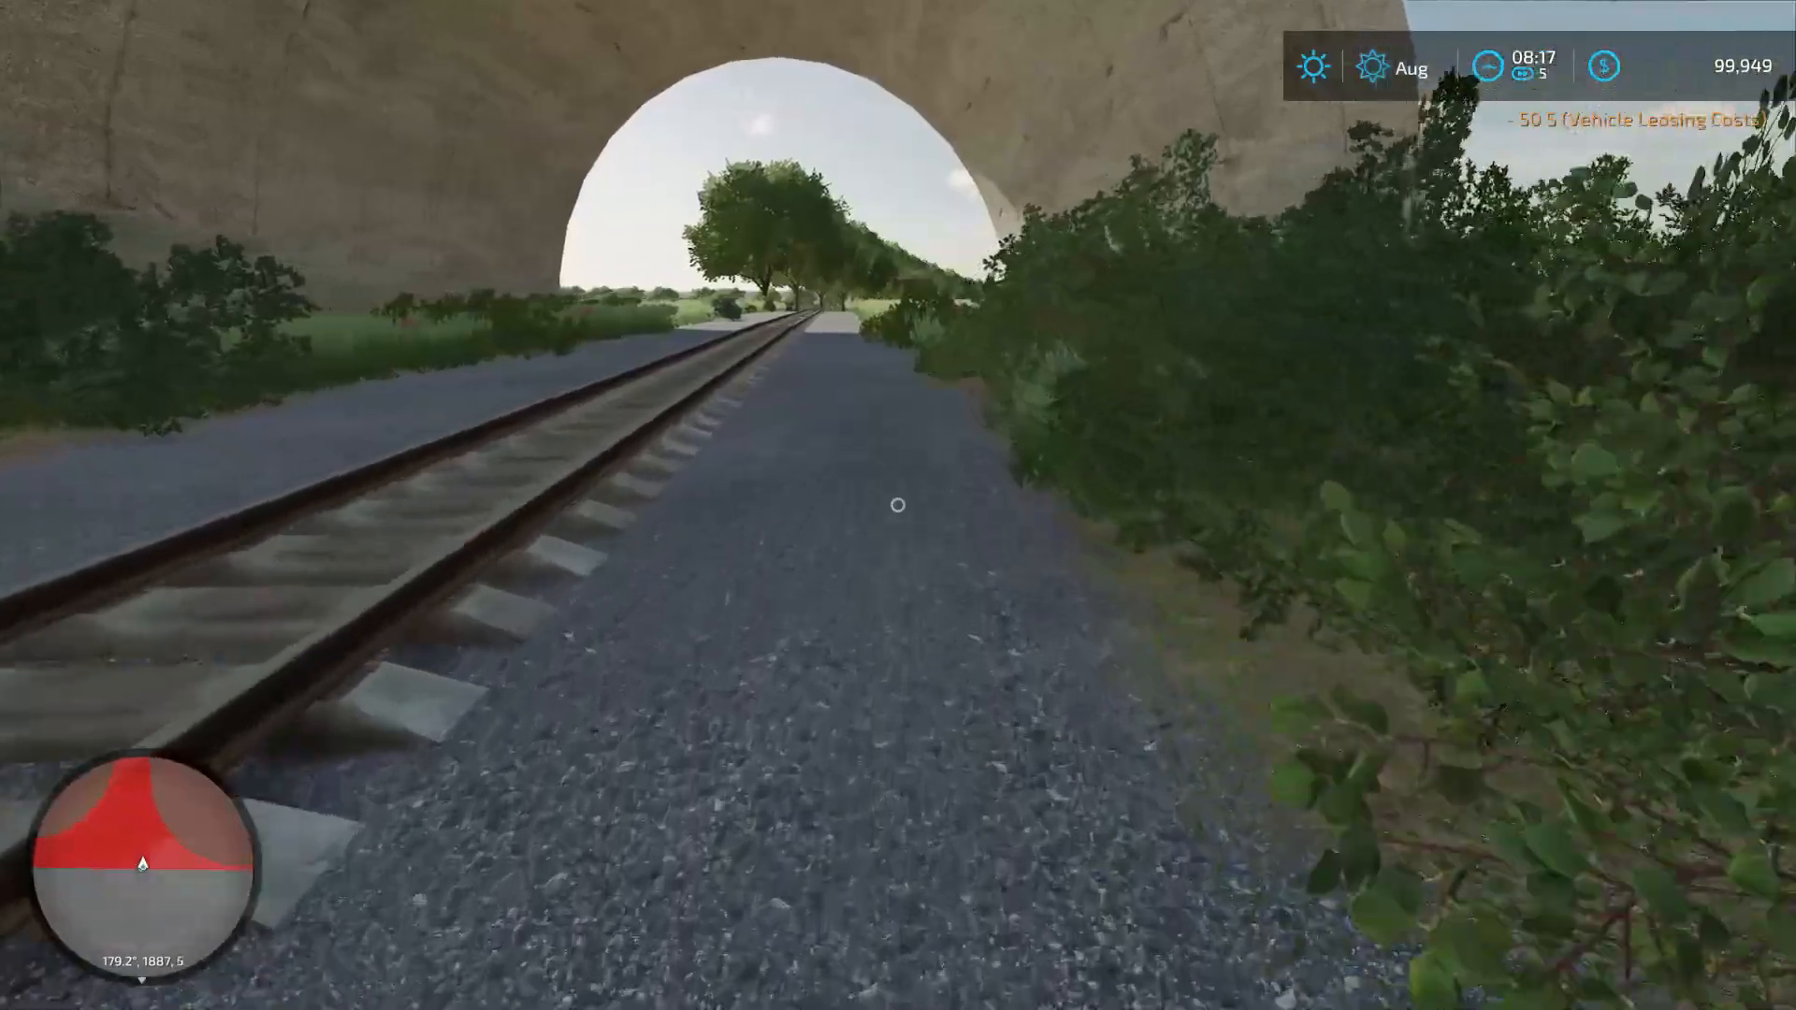
Look around the track on foot, then examine the names of the train unloading hotspots on the map's west and north edges
key("w")
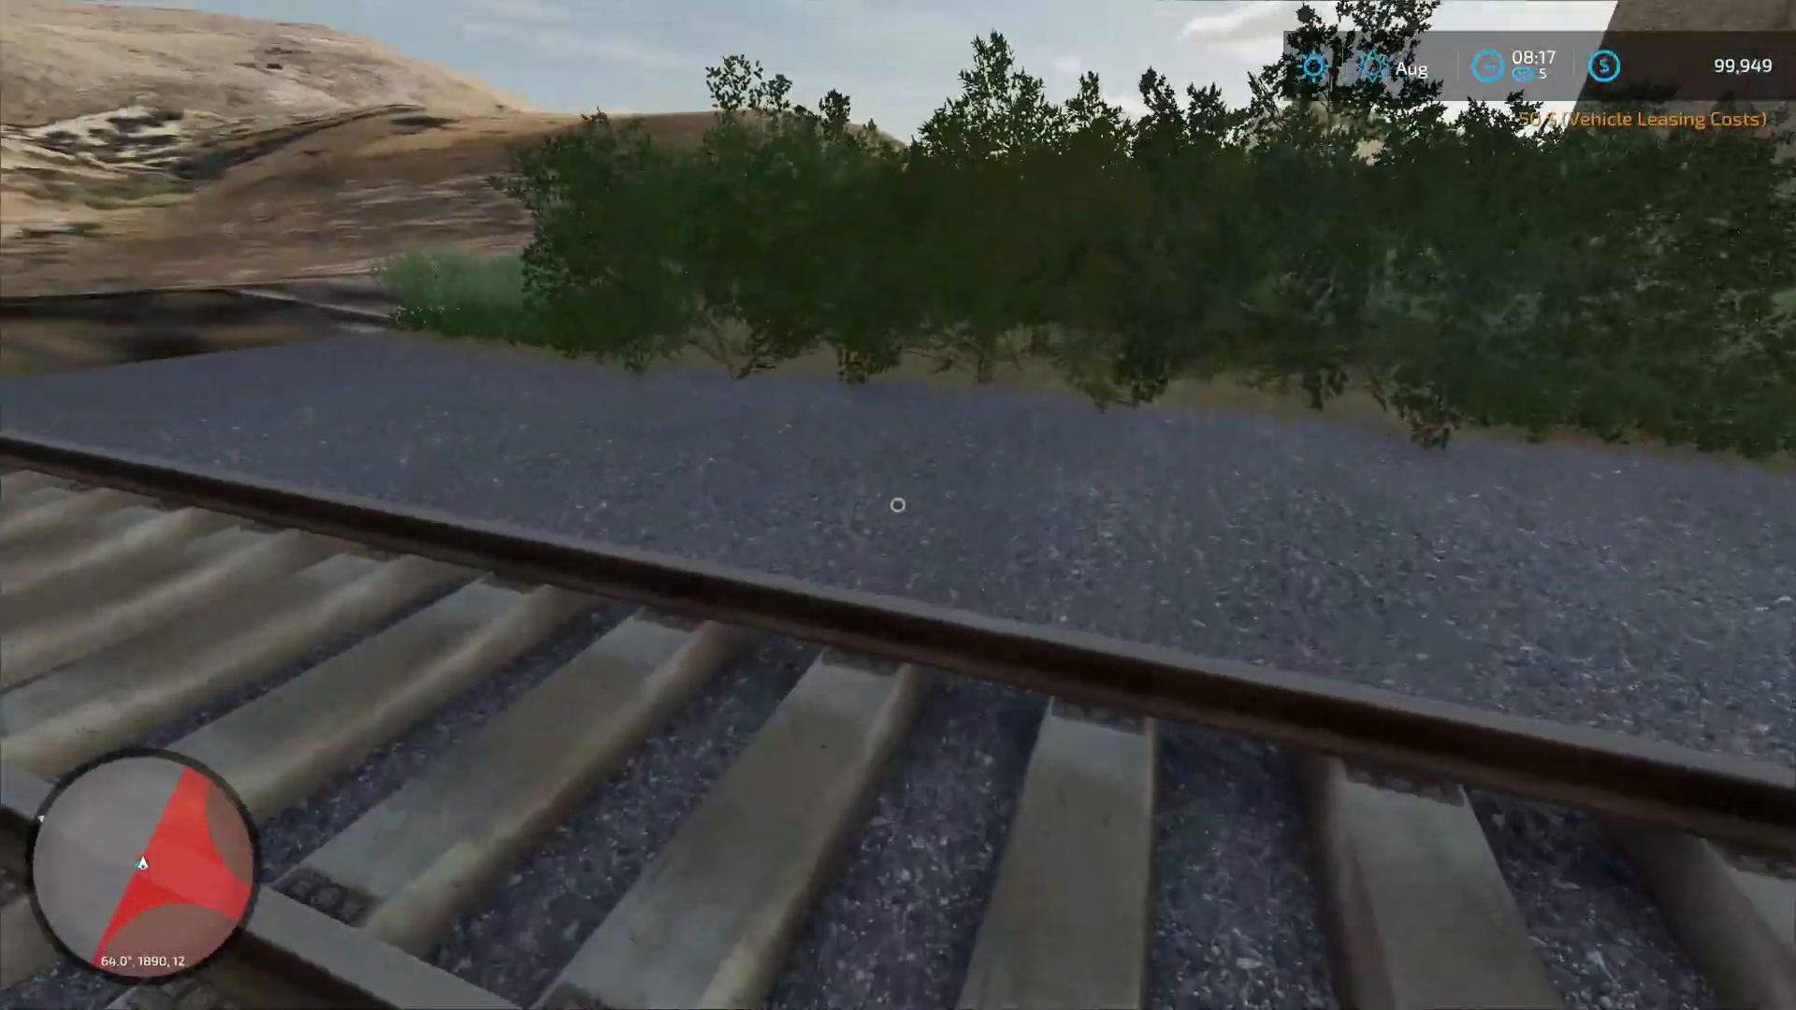
key("w")
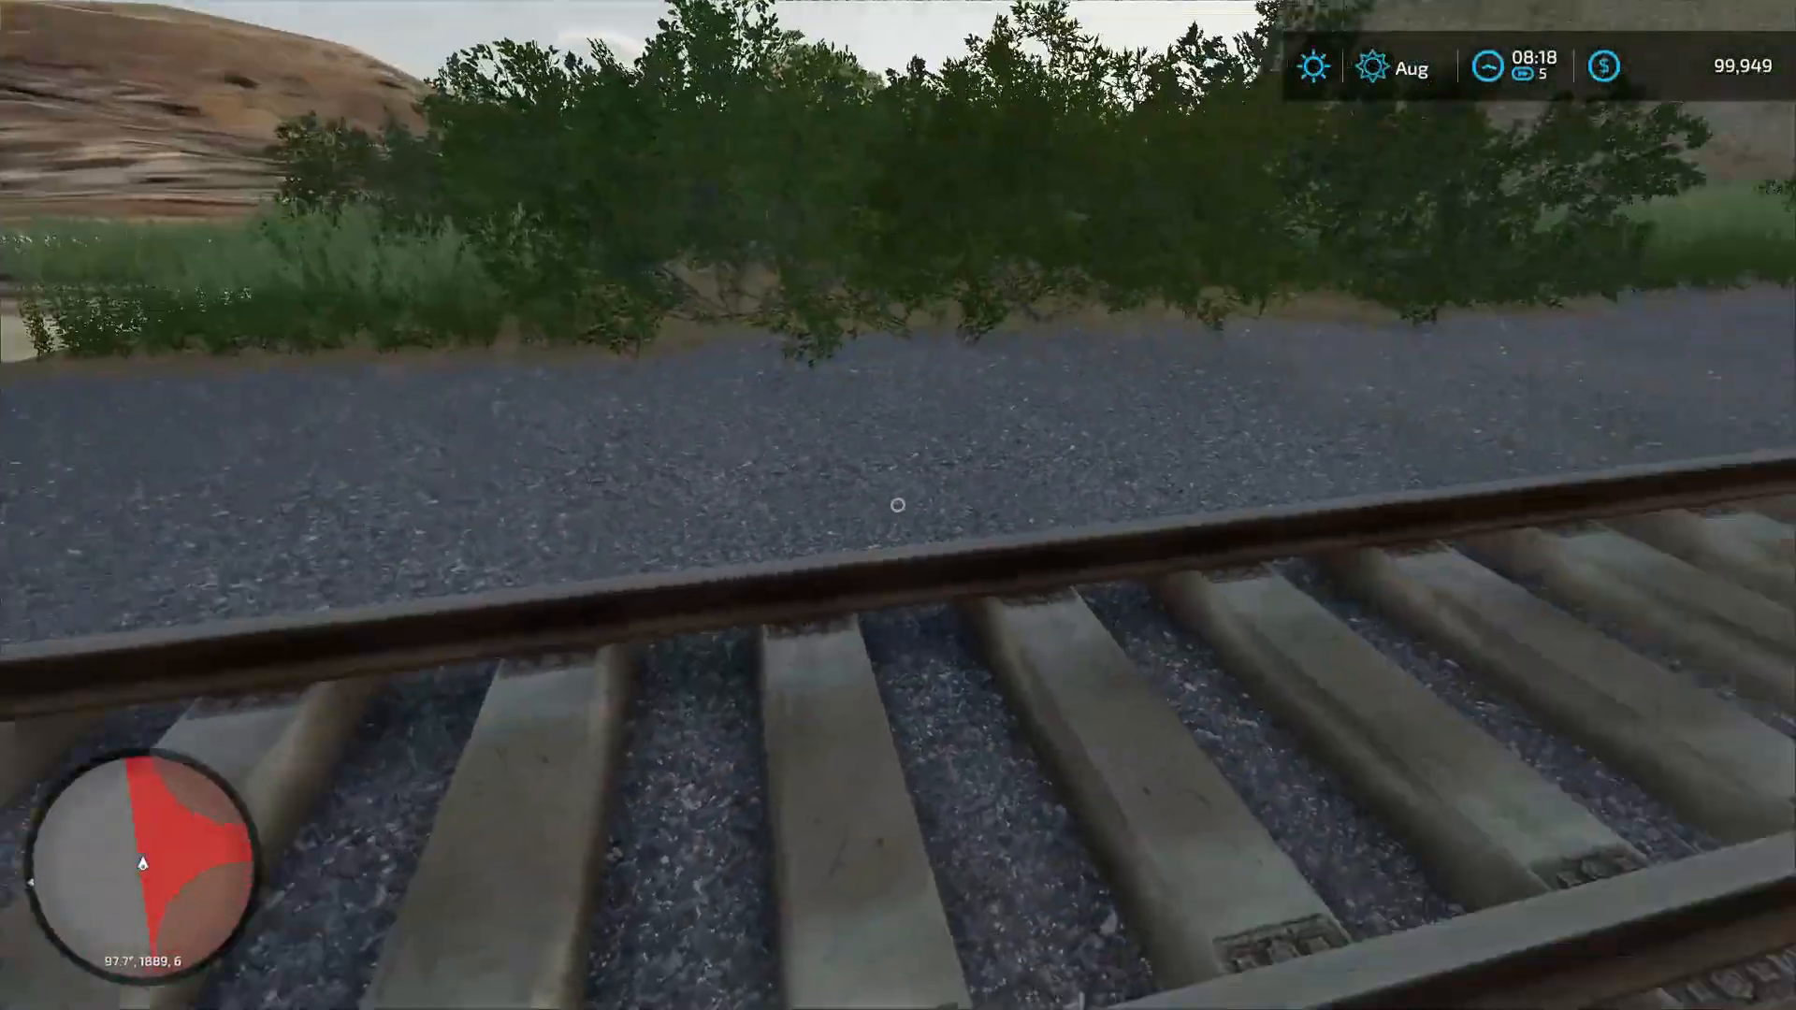
key("Escape")
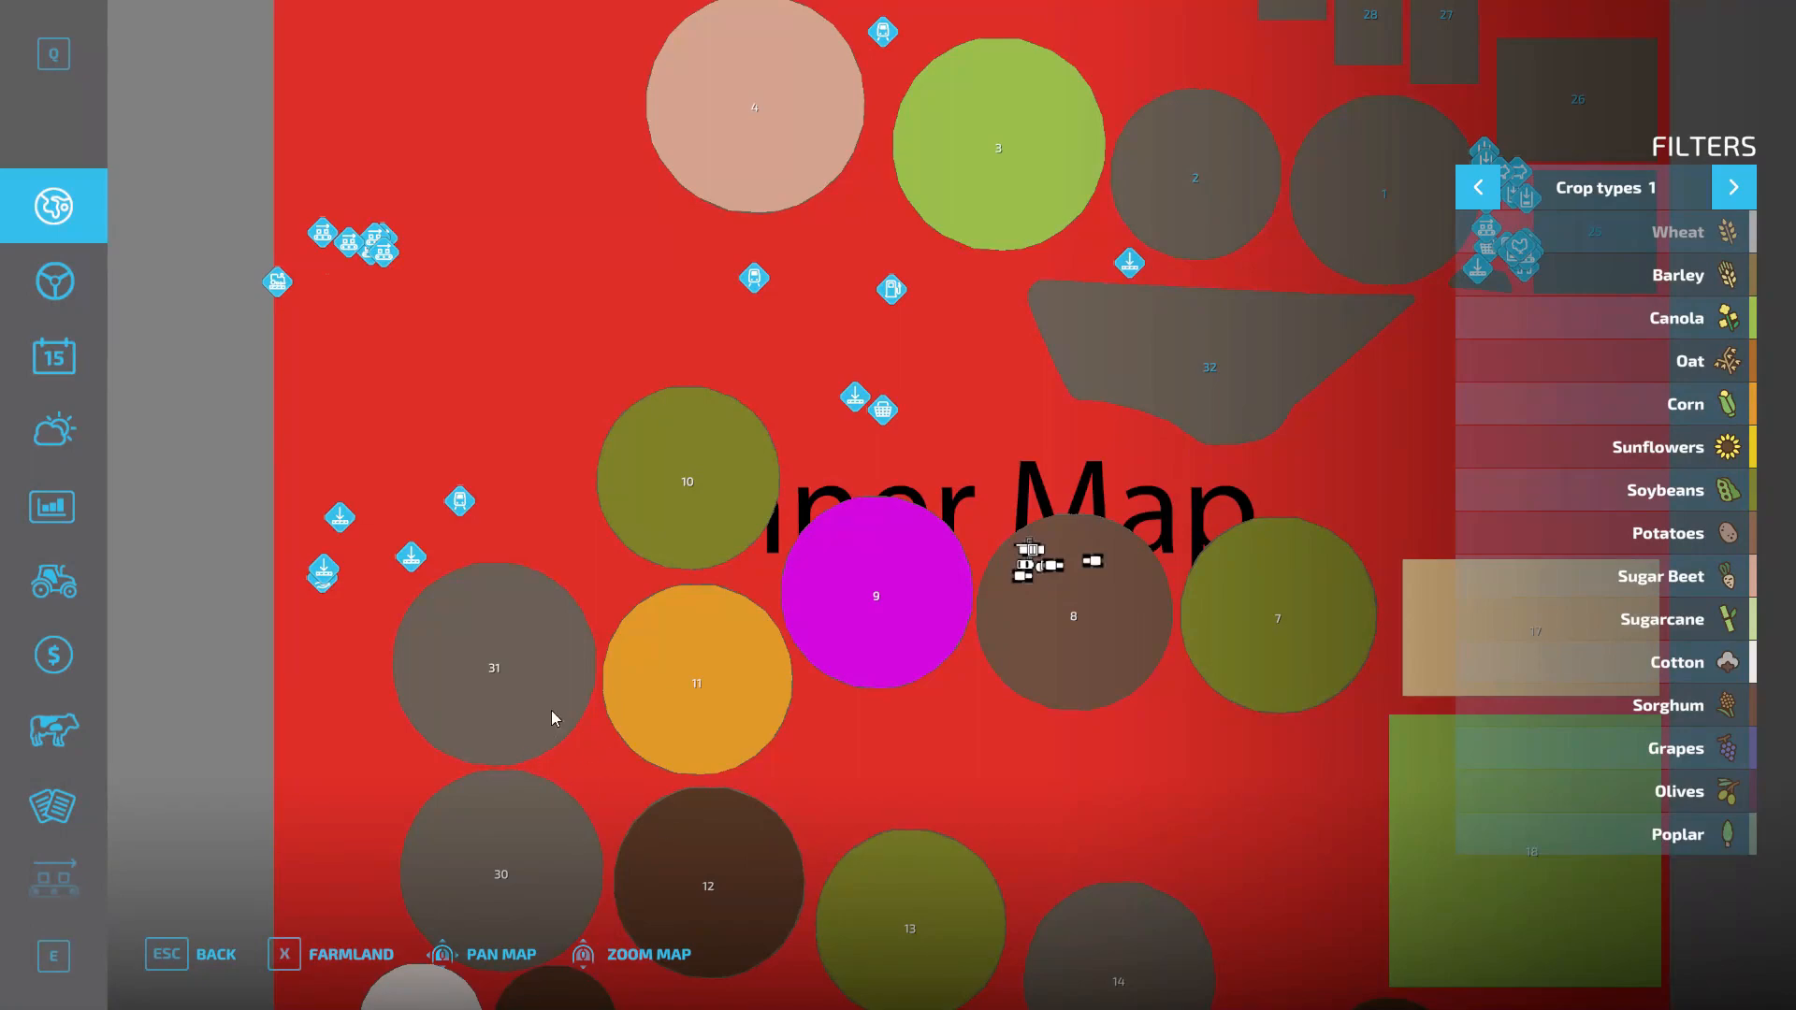
left_click_drag(552, 718, 697, 688)
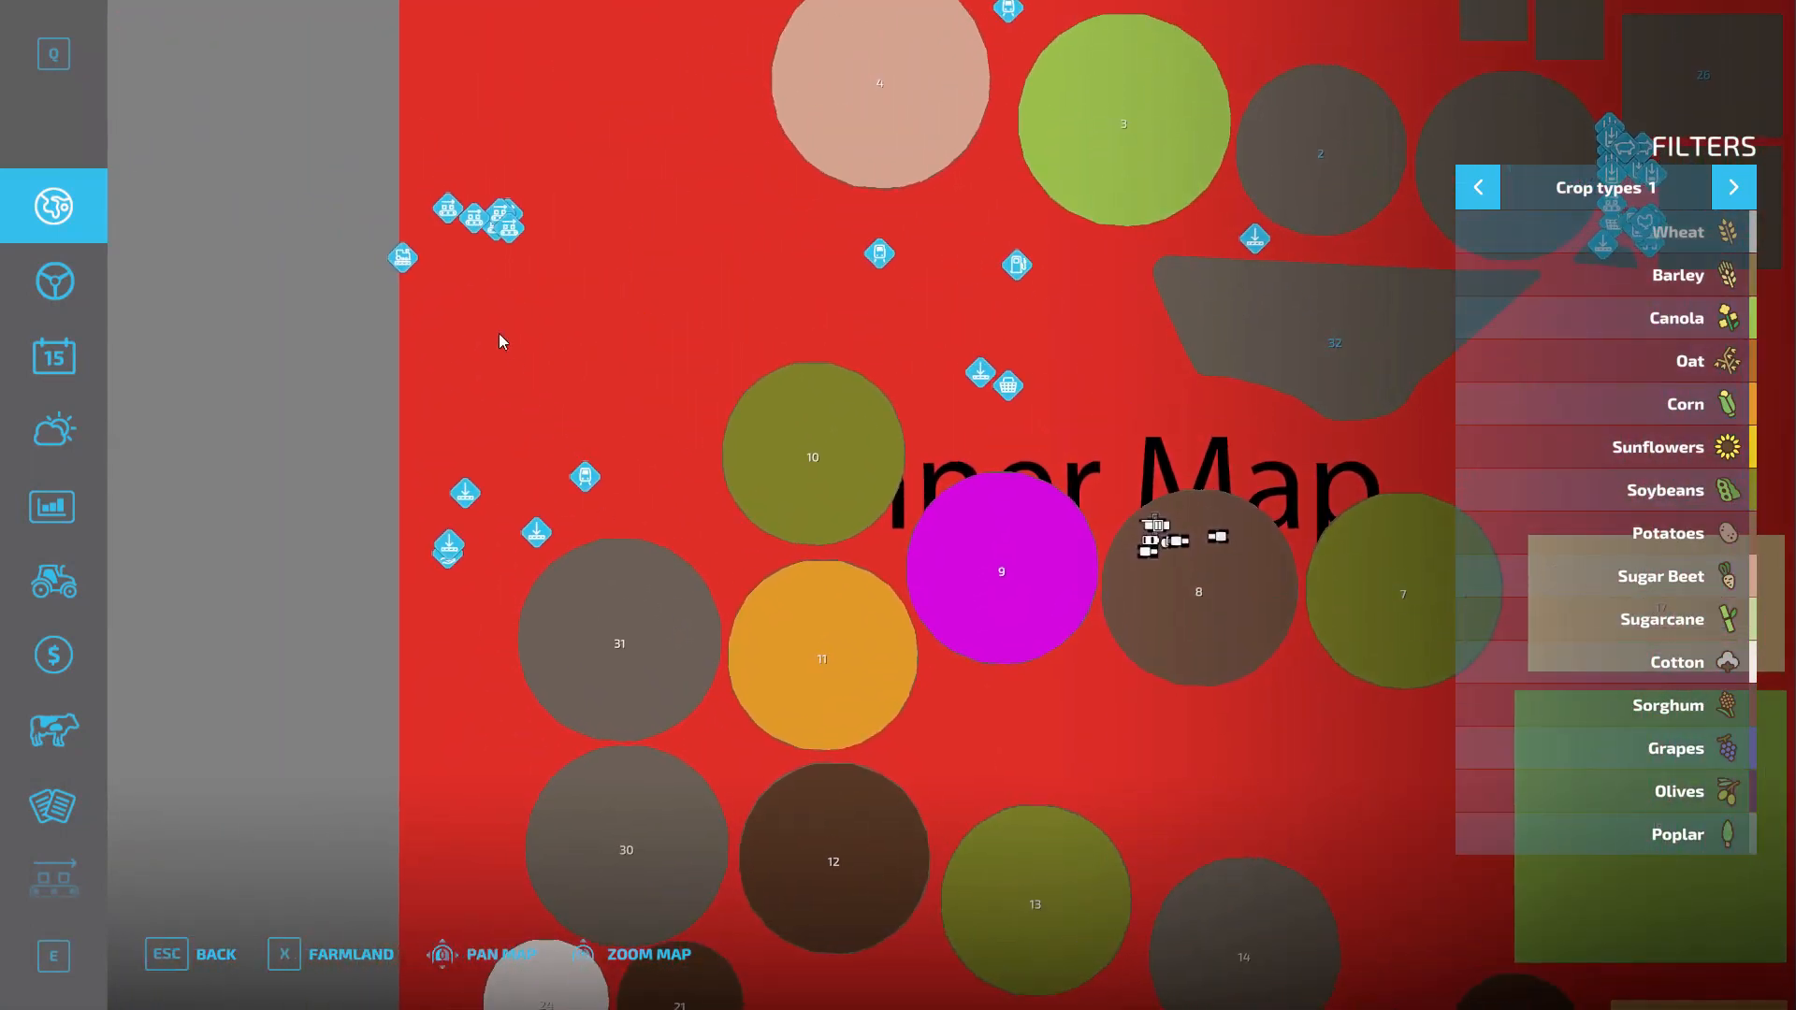
left_click(413, 265)
left_click_drag(730, 321, 627, 664)
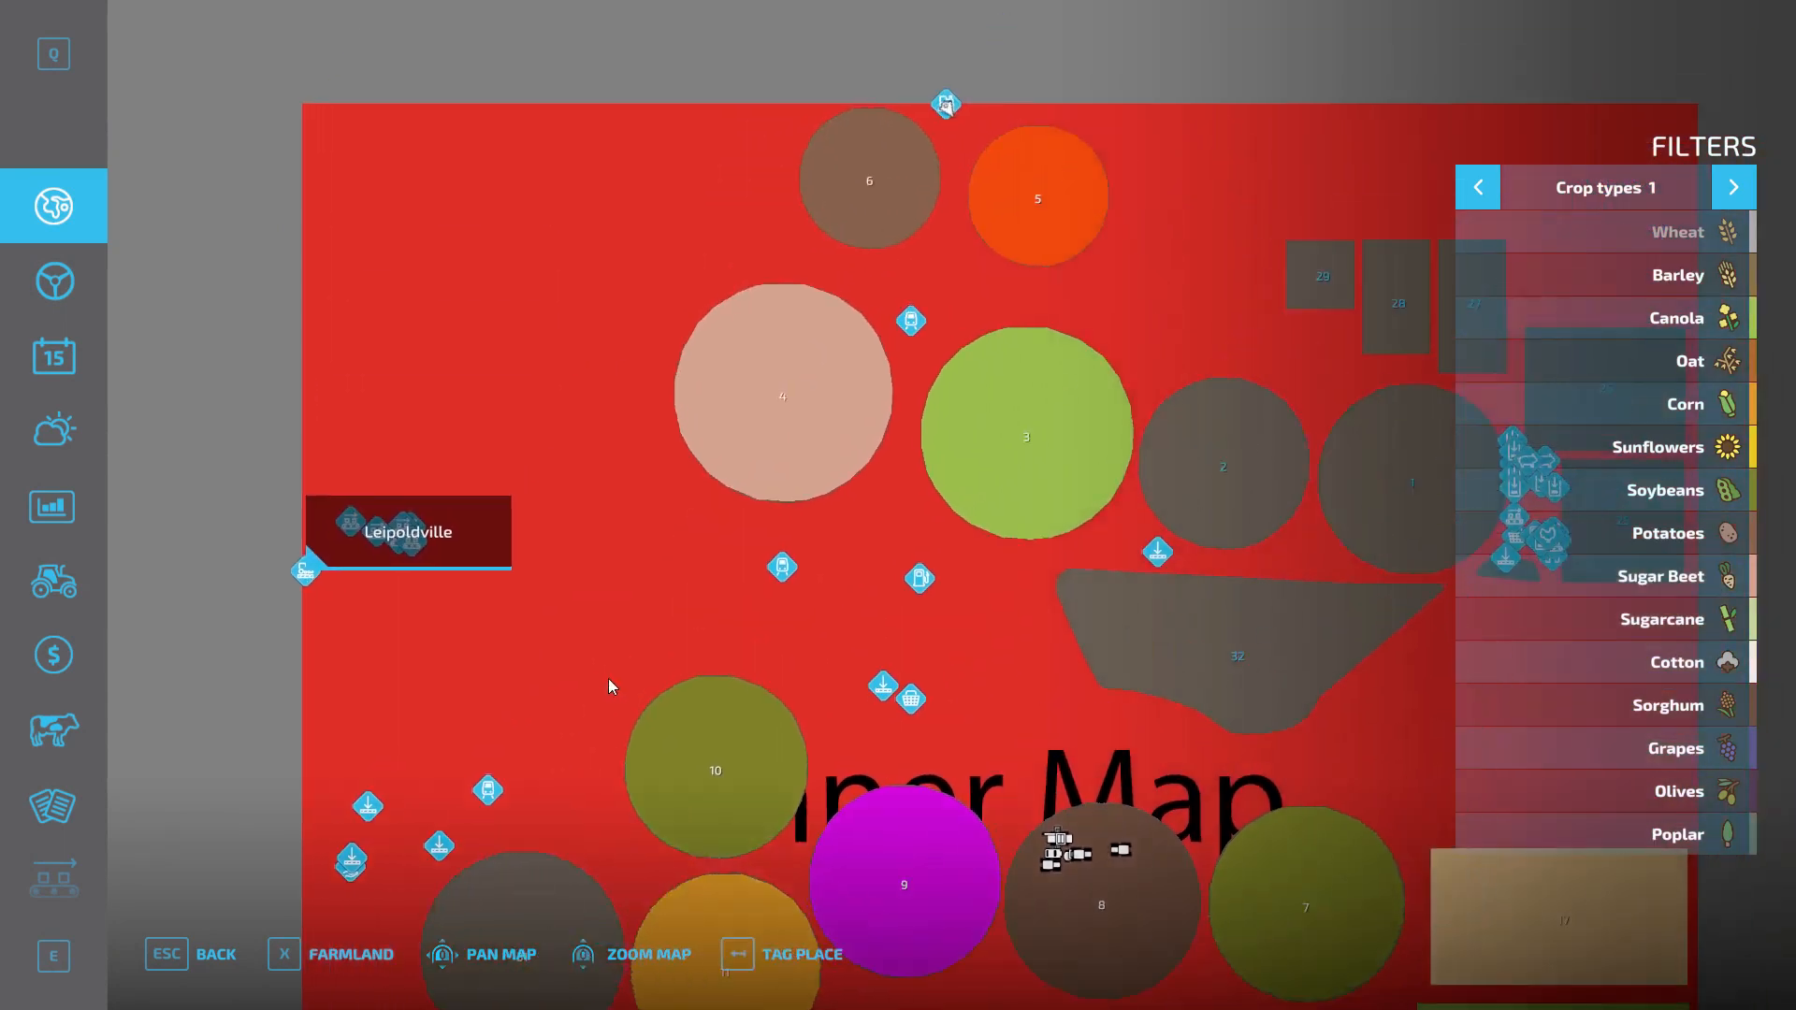
left_click(857, 213)
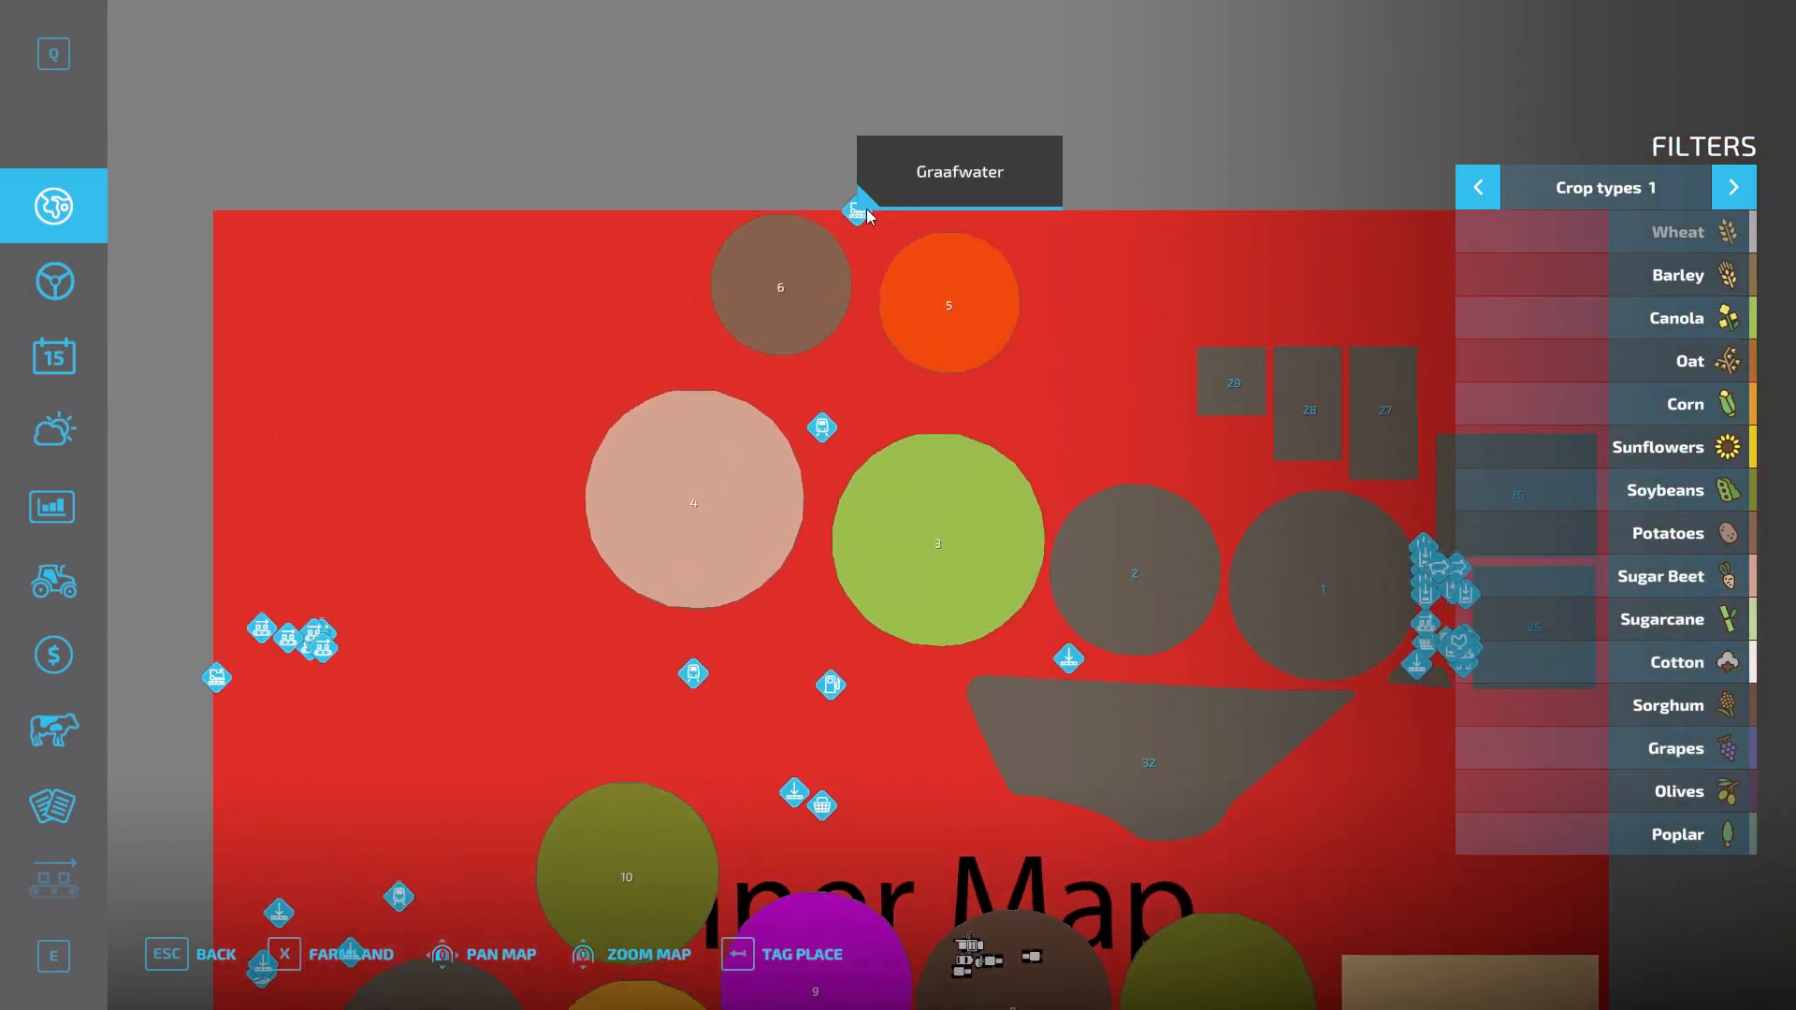
left_click(221, 683)
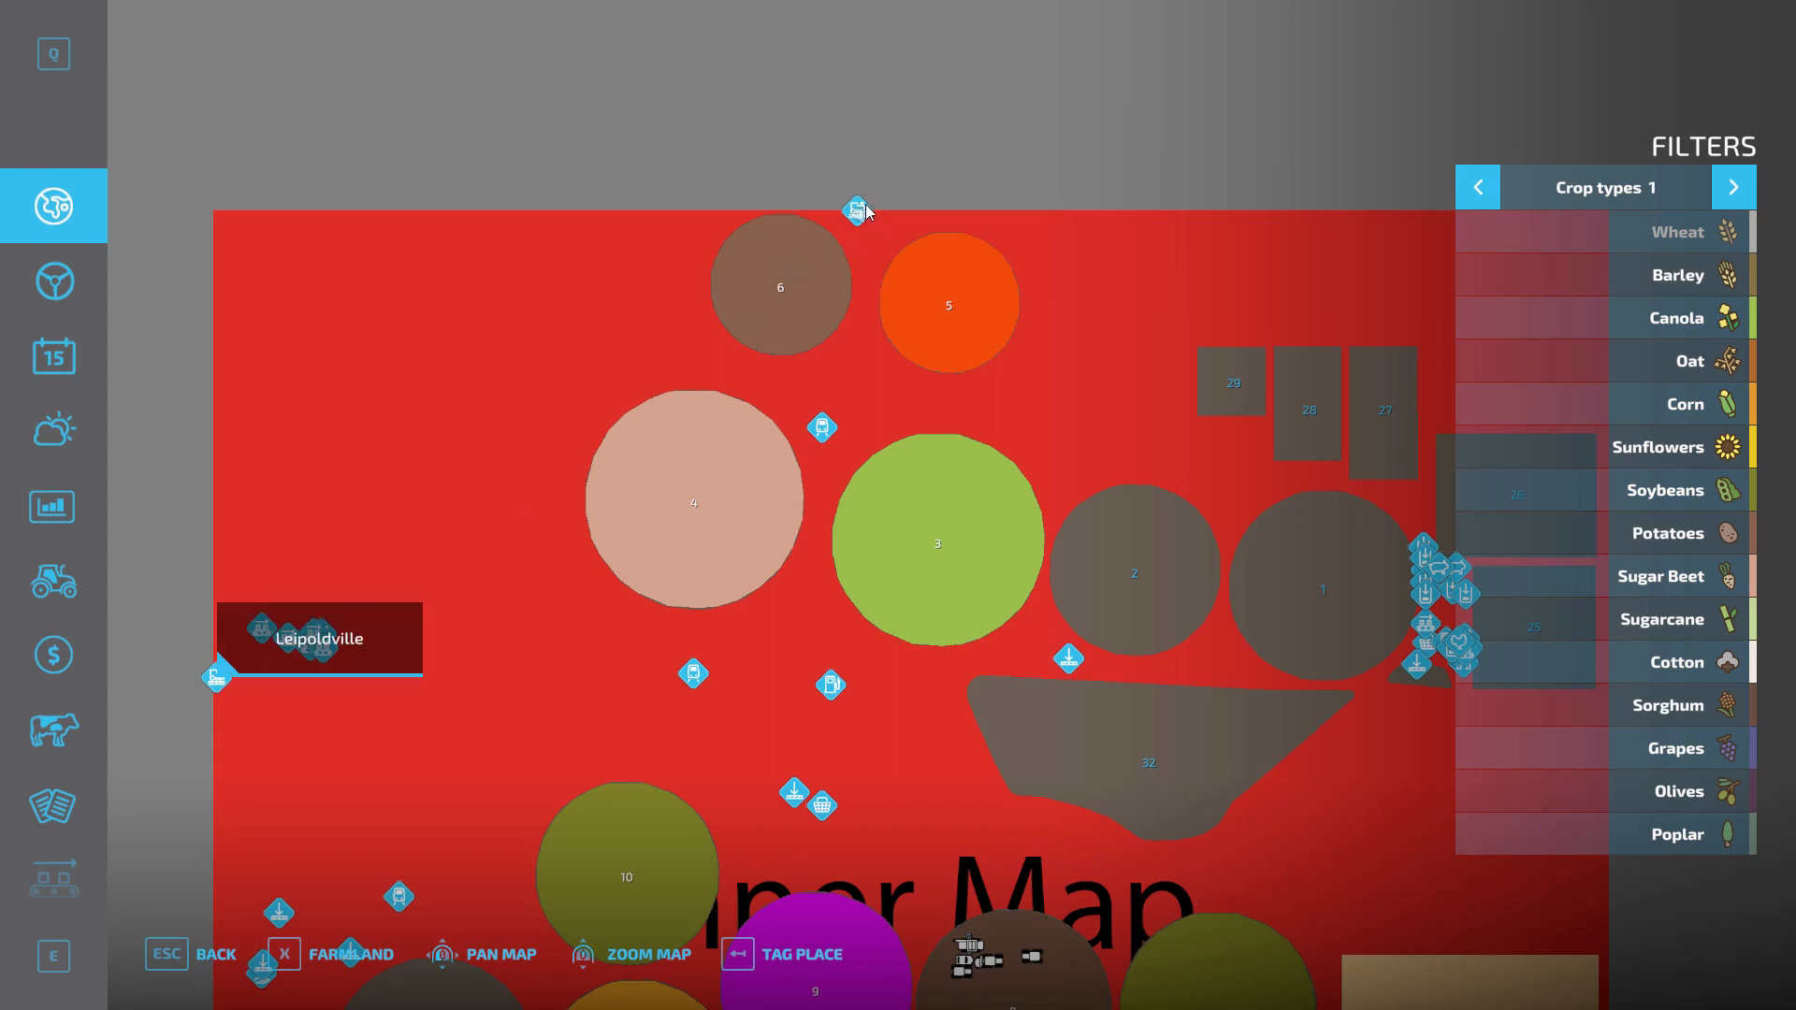
left_click(858, 213)
left_click(224, 683)
left_click_drag(773, 640, 784, 546)
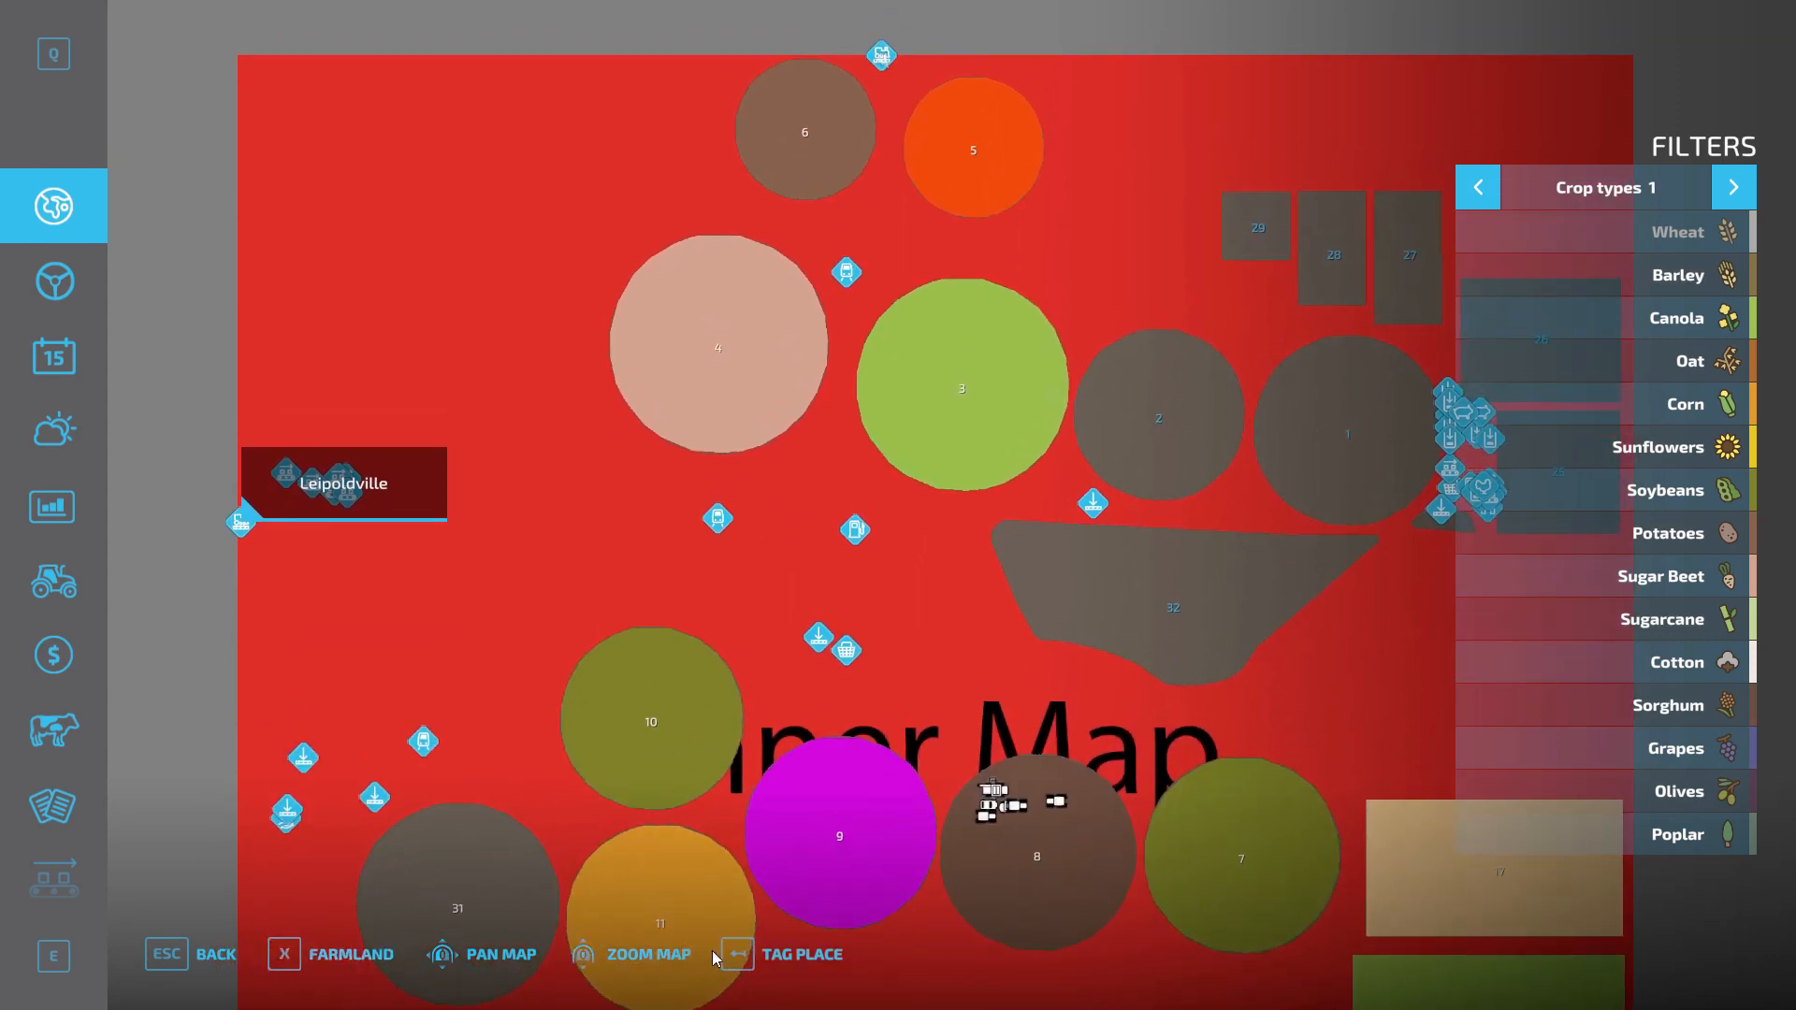
Close the in-game map, quit the running game and return to Notepad++
left_click(155, 943)
key("Escape")
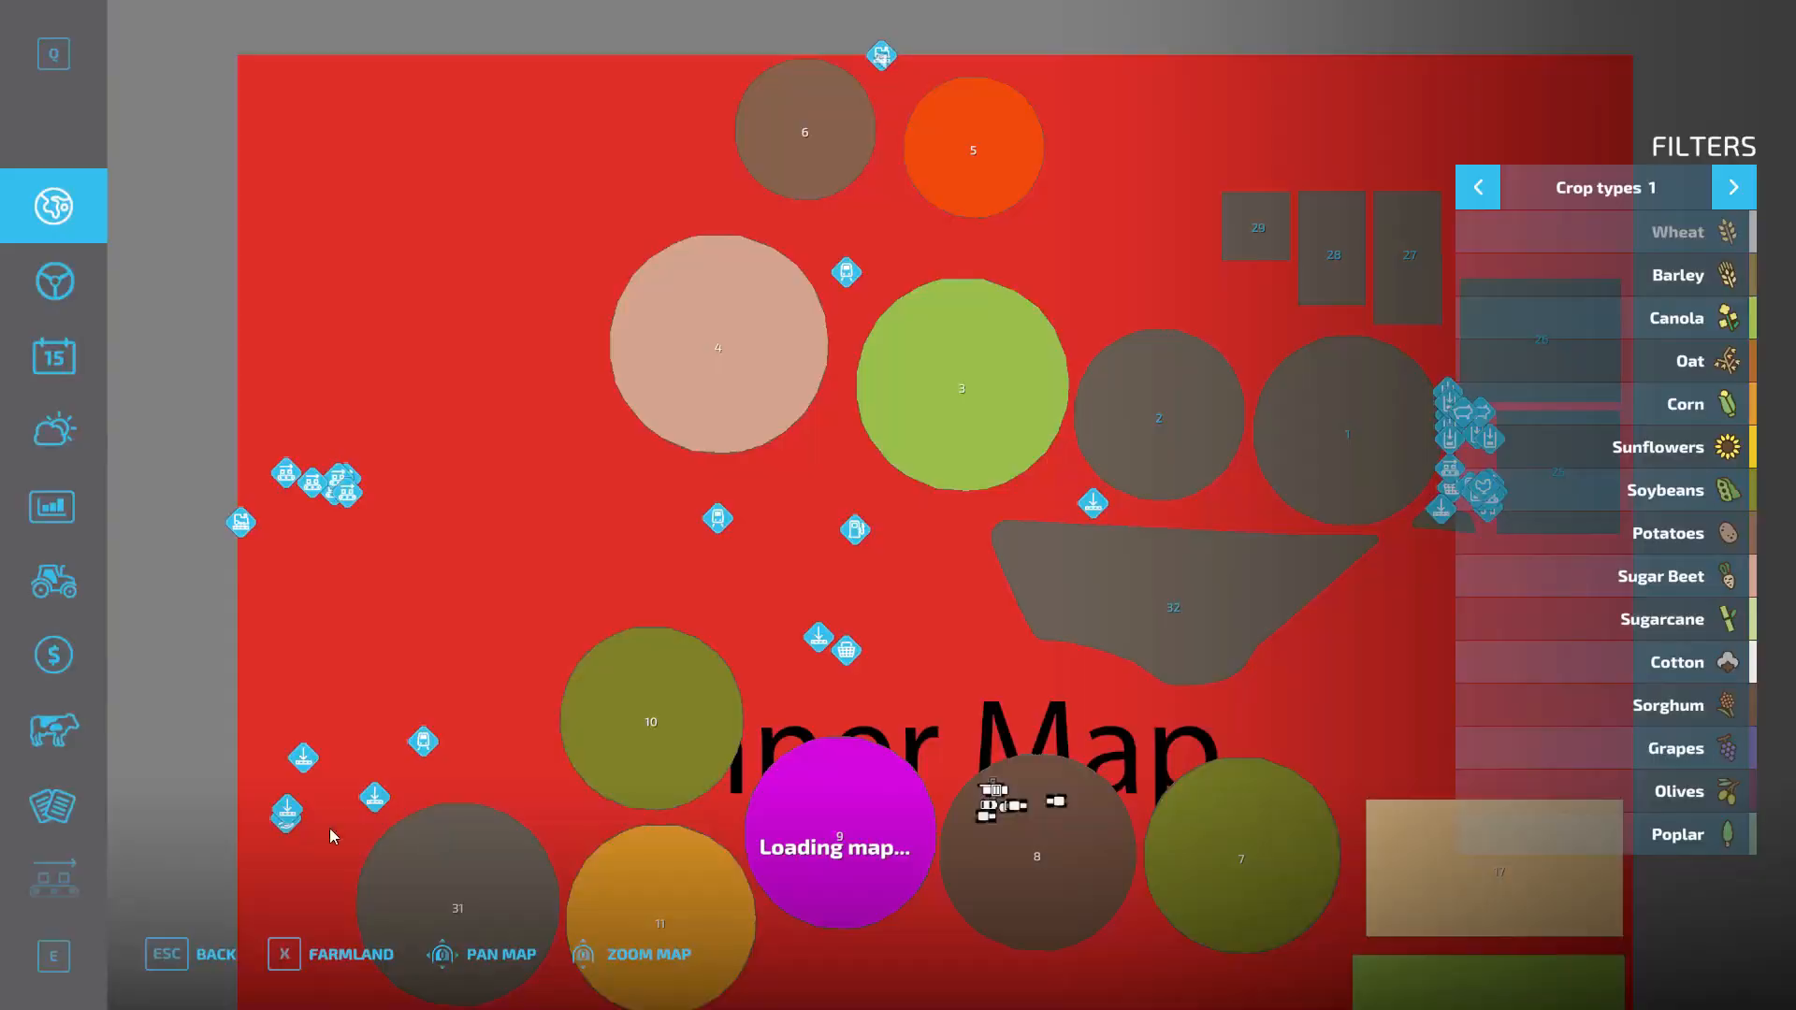
scroll(11, 697, "down", 6)
left_click(53, 803)
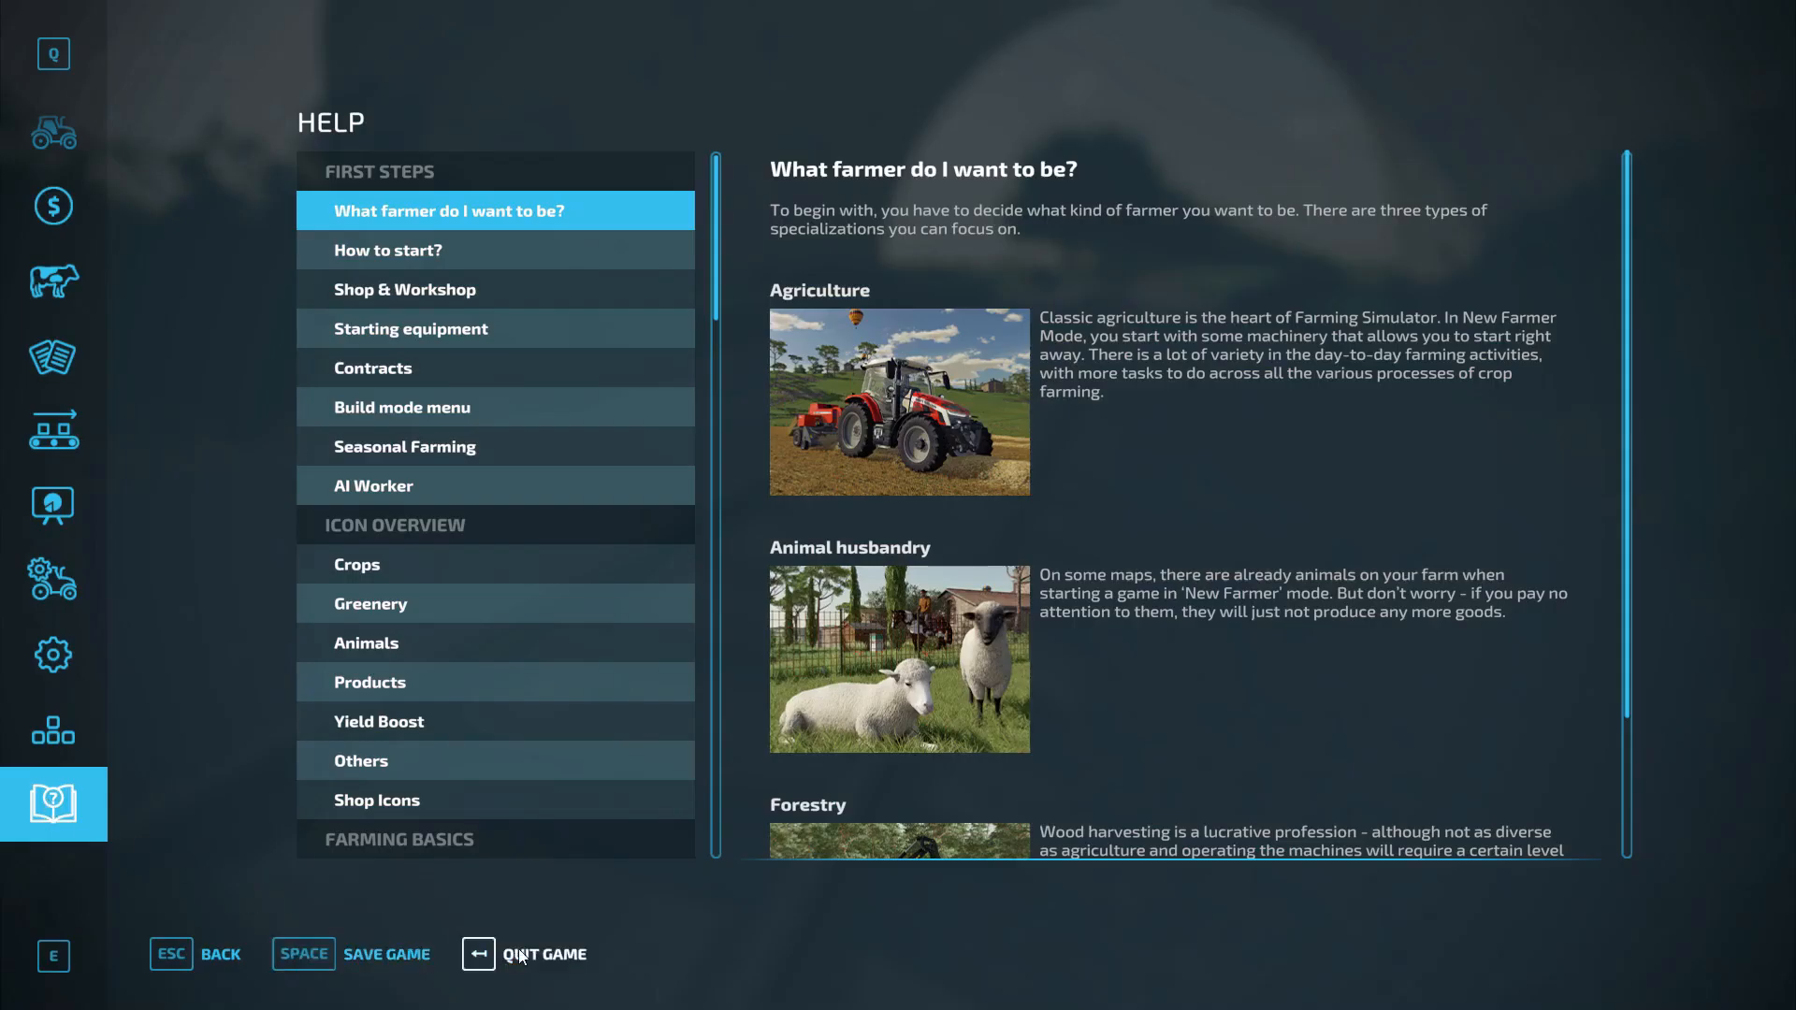
left_click(522, 952)
key("Return")
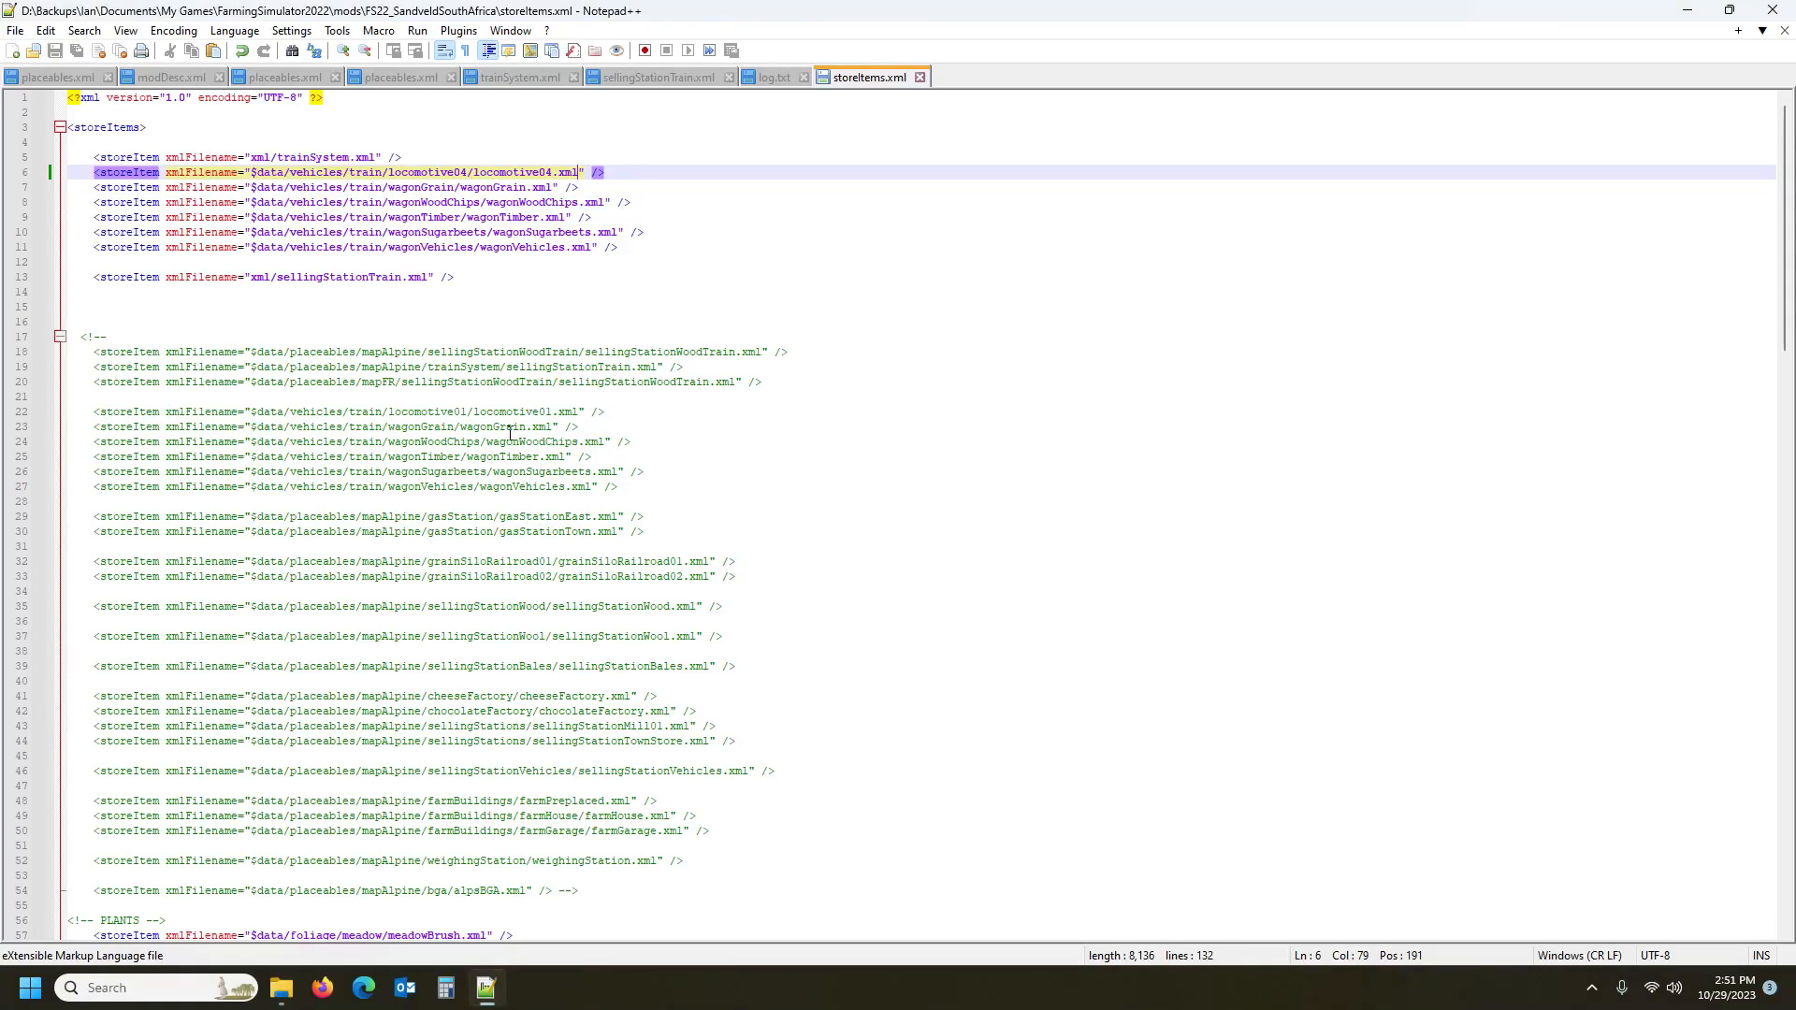
Set the storeData name in sellingStationTrain.xml to Leipoldville and save the file
left_click(659, 77)
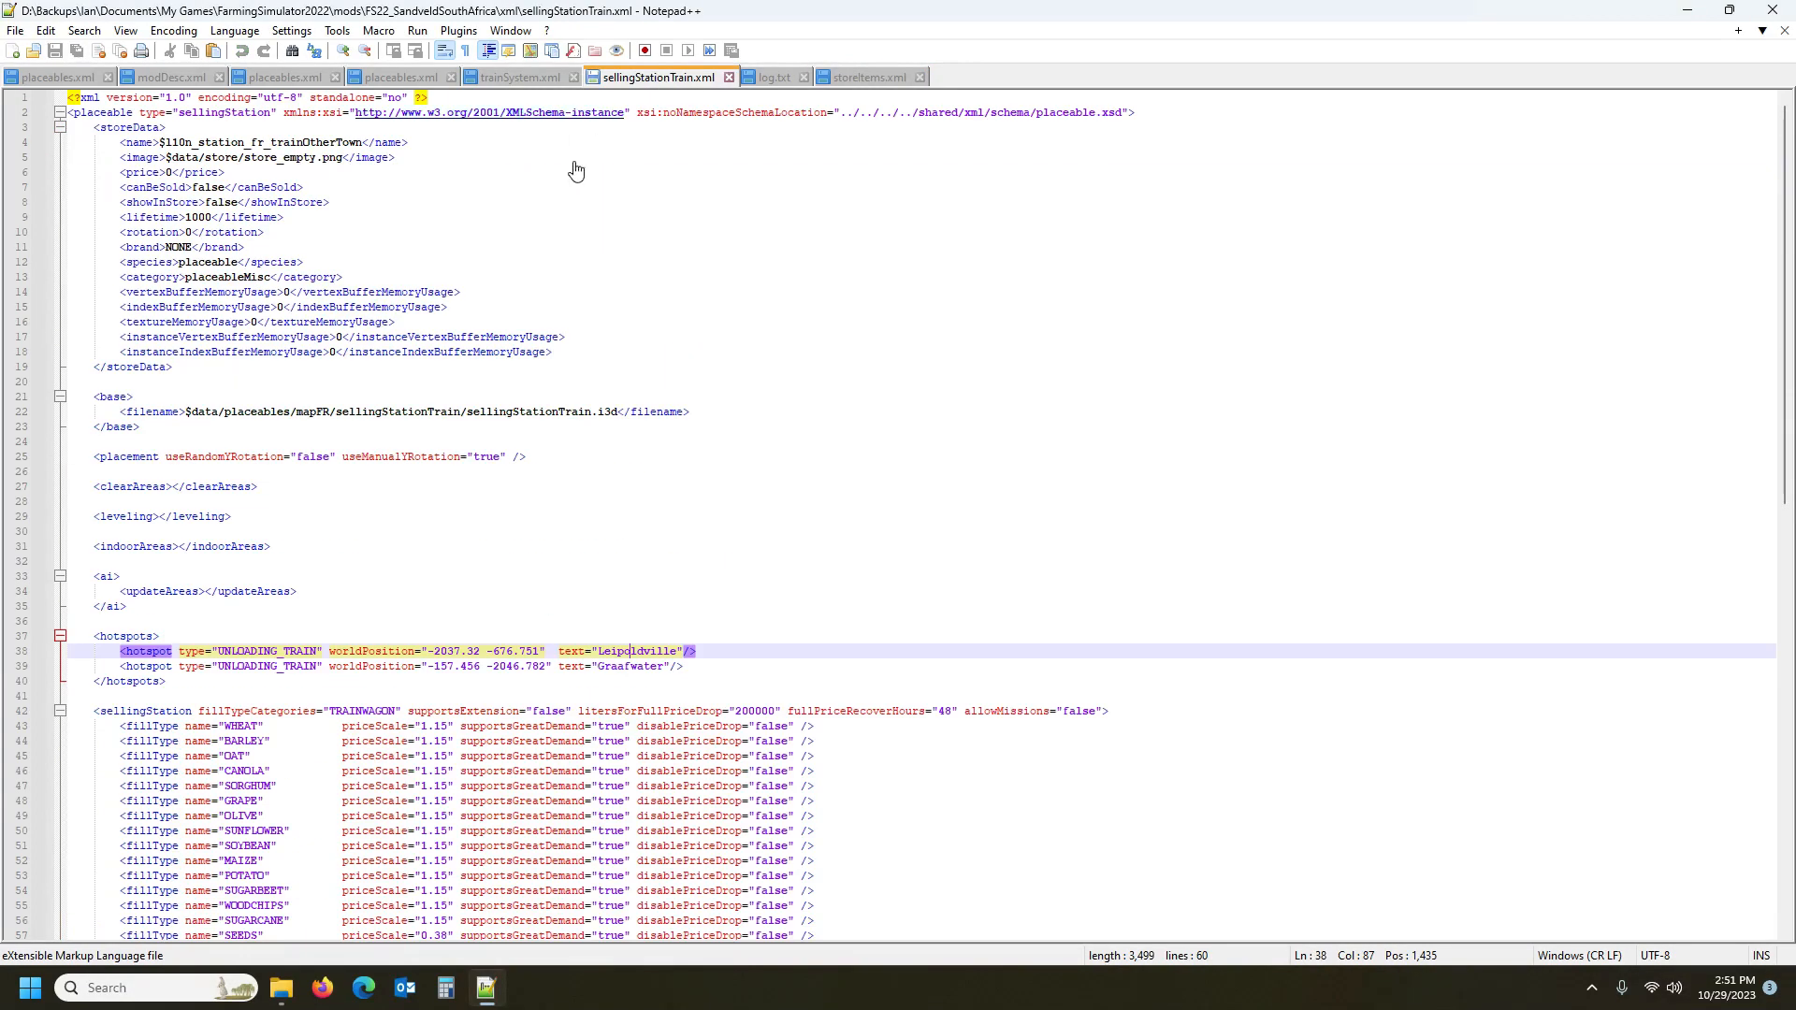
left_click(310, 142)
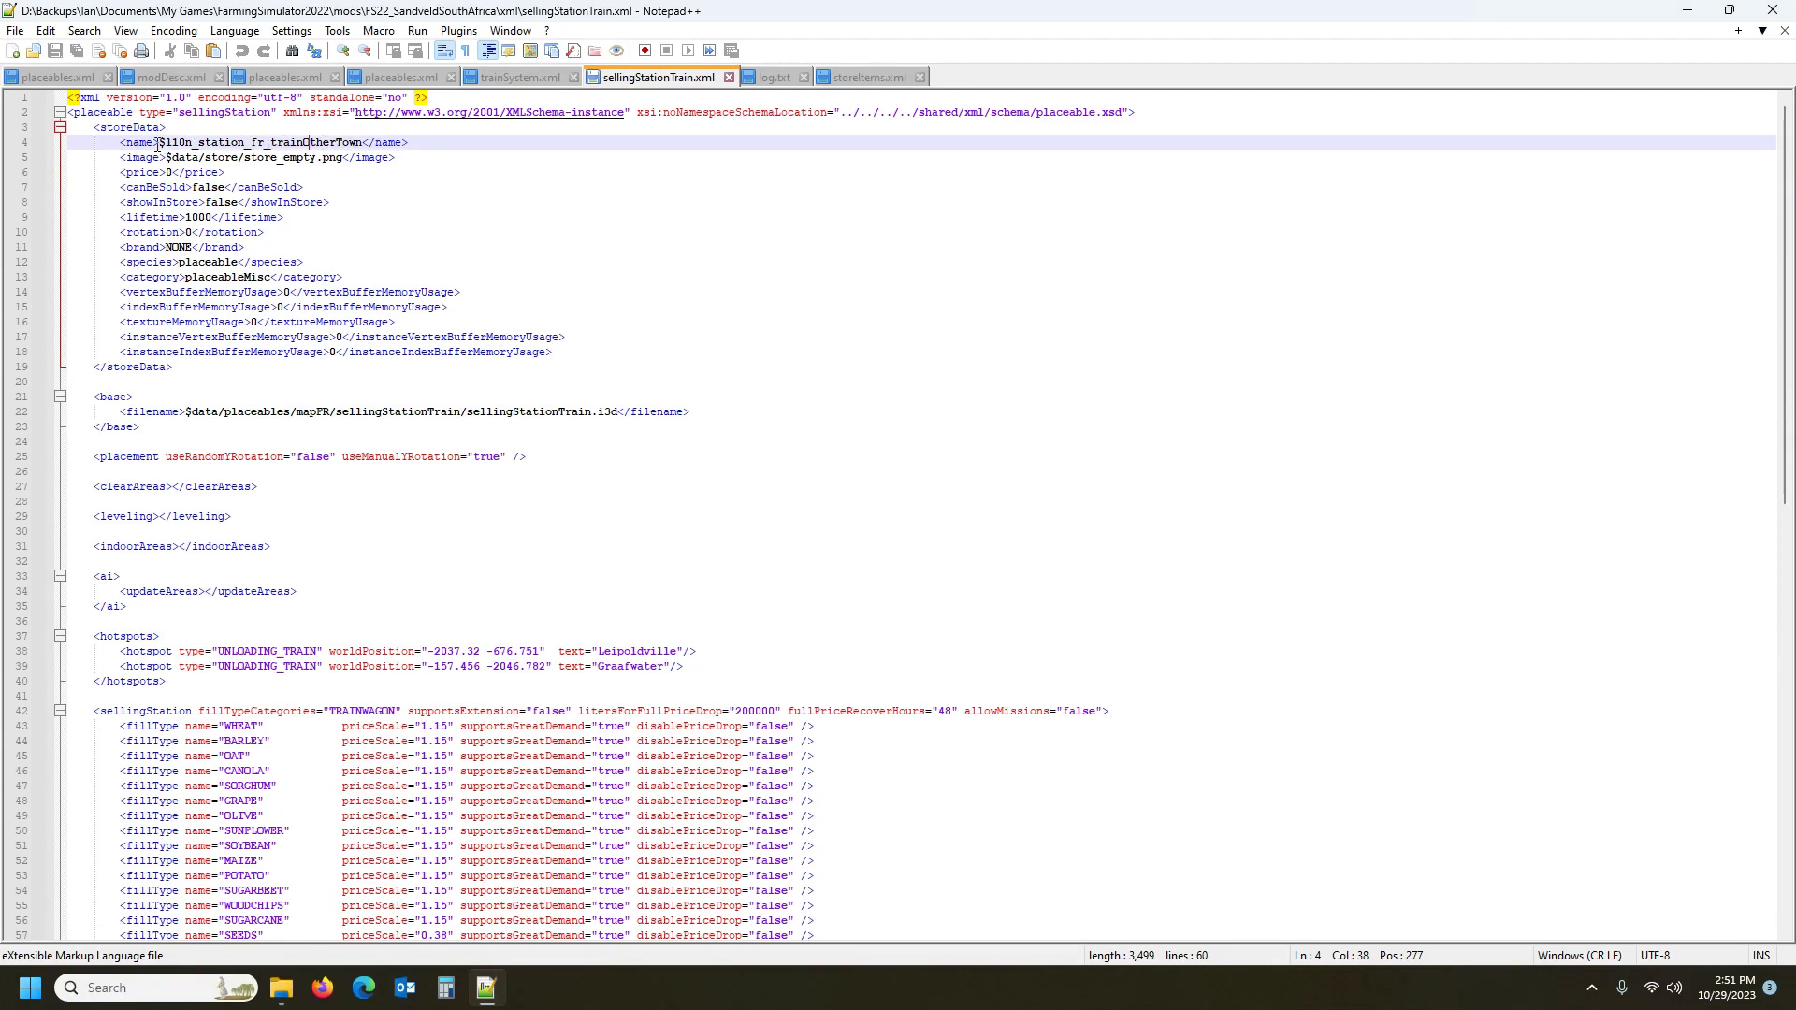
left_click_drag(159, 142, 365, 142)
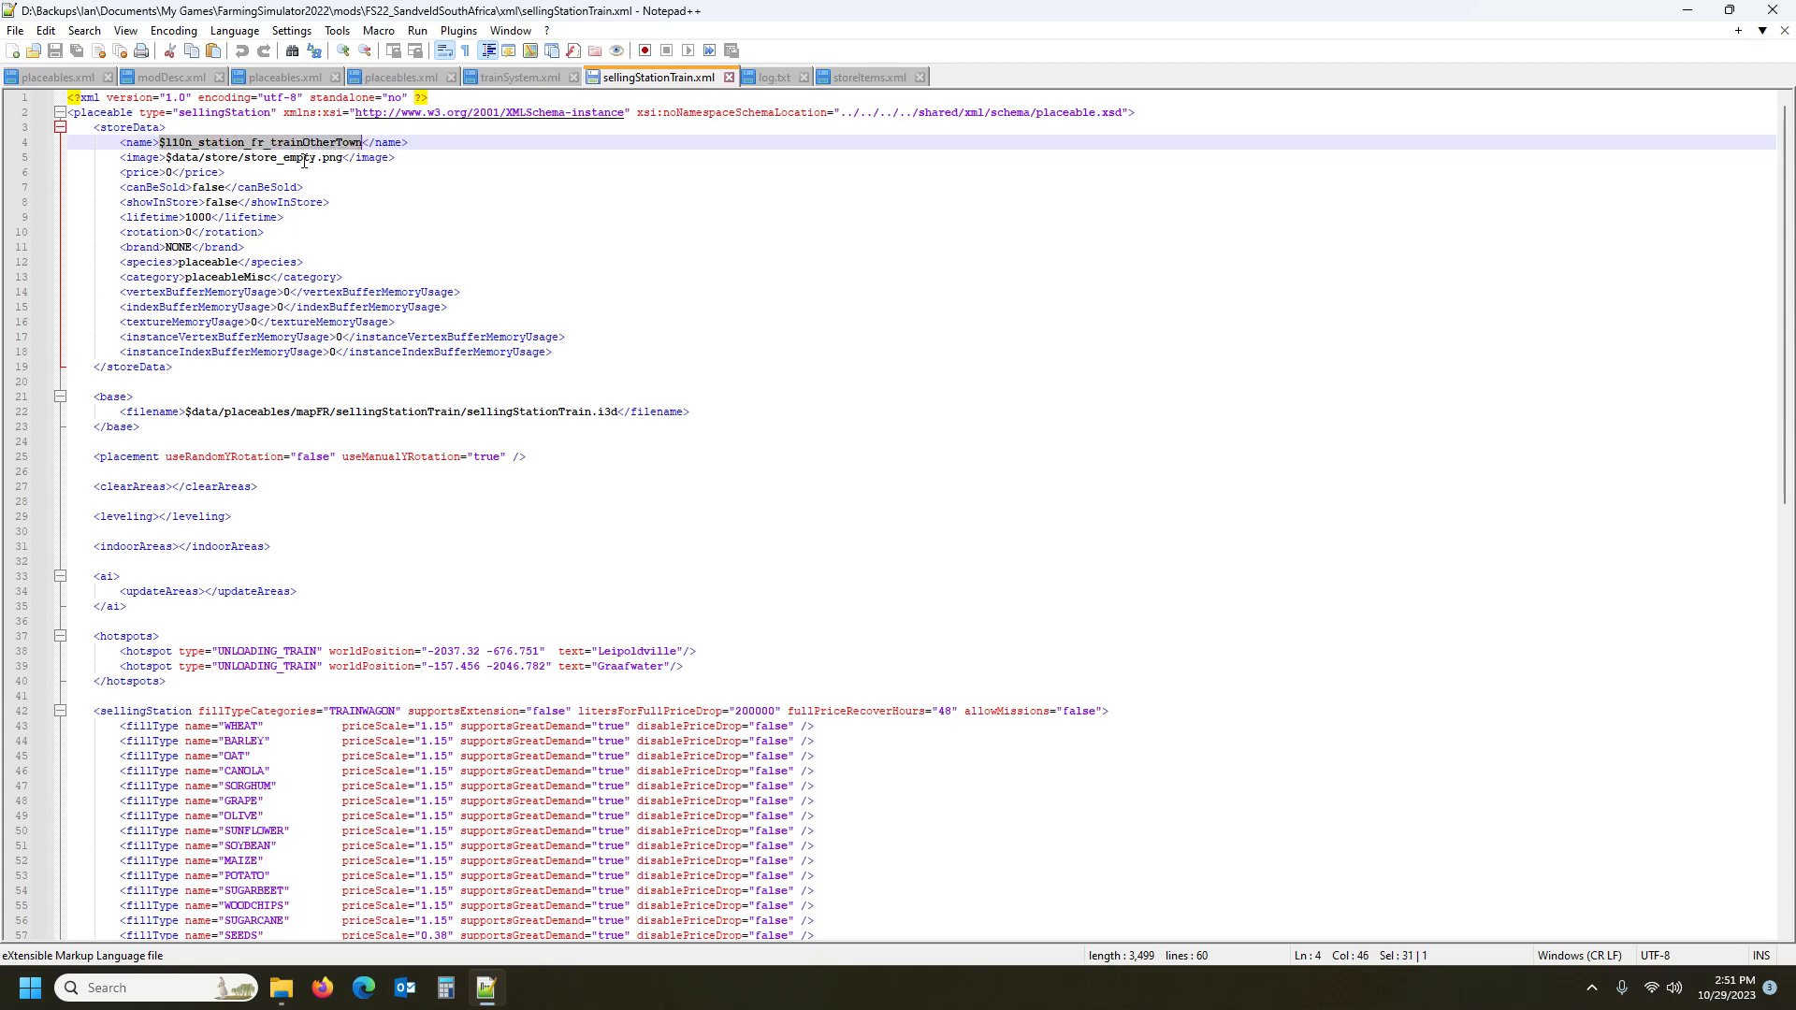
type("Leipoldville")
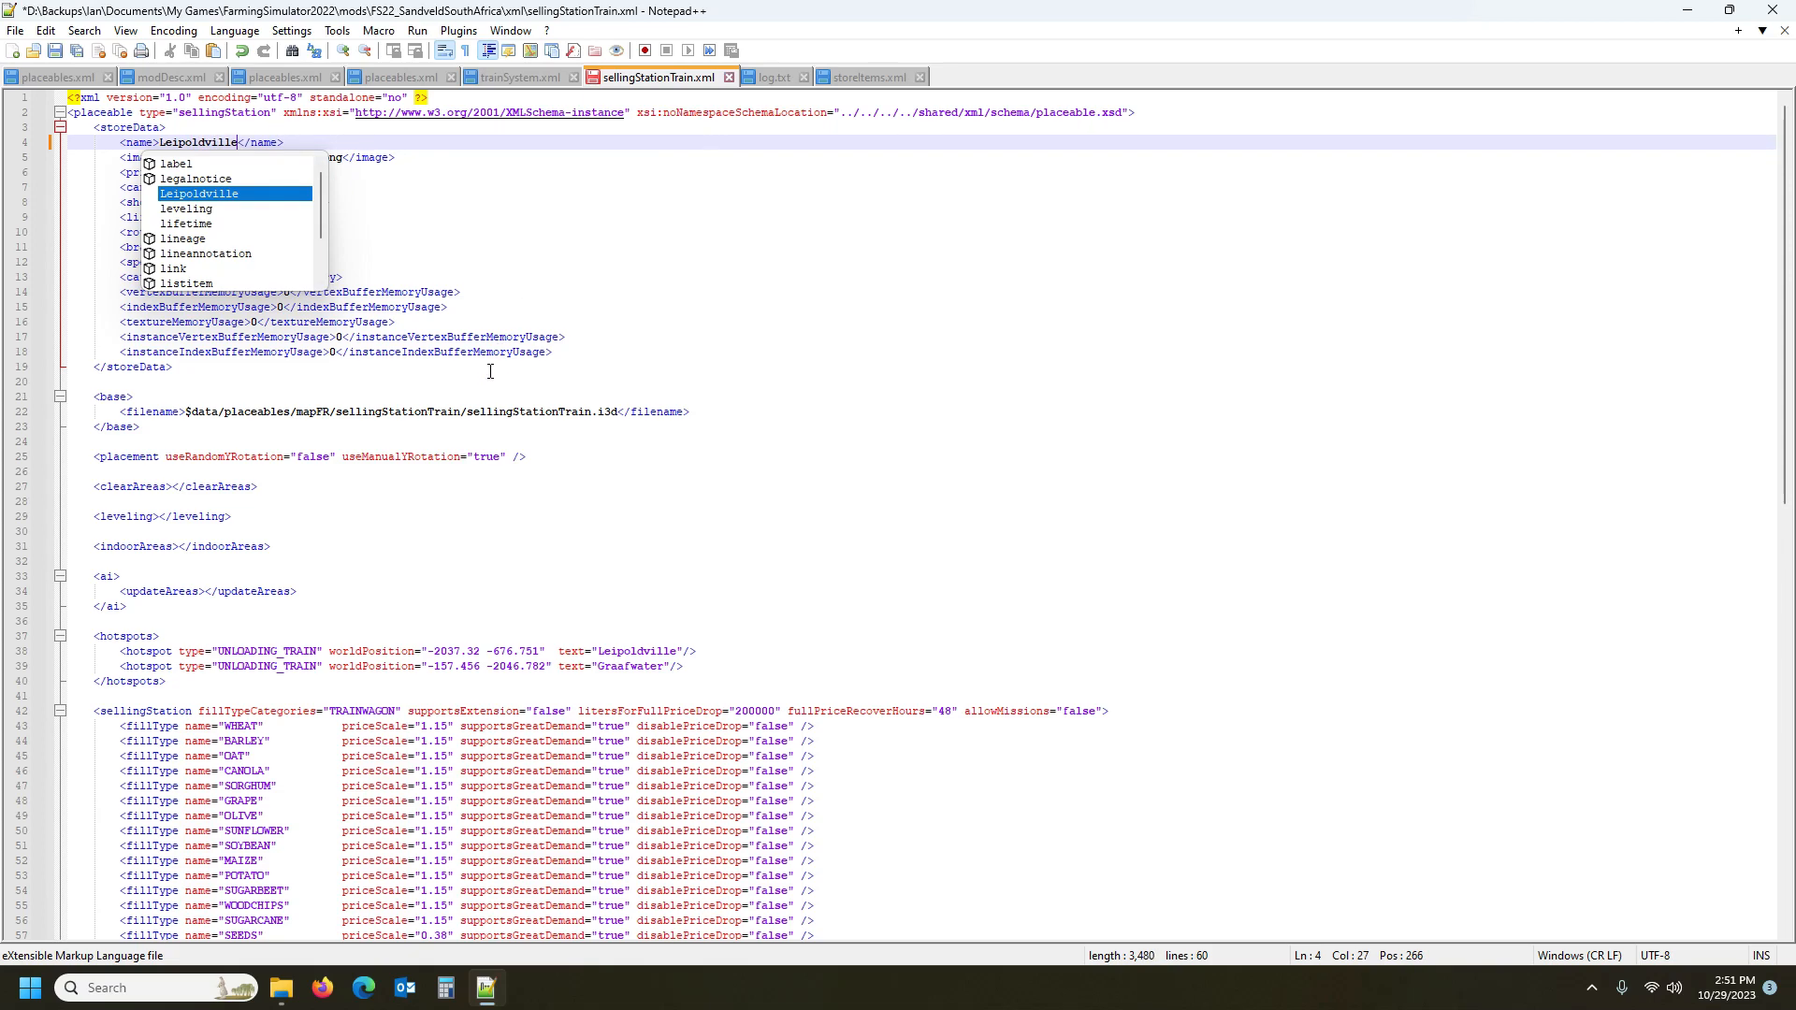
left_click(490, 355)
key("ctrl+s")
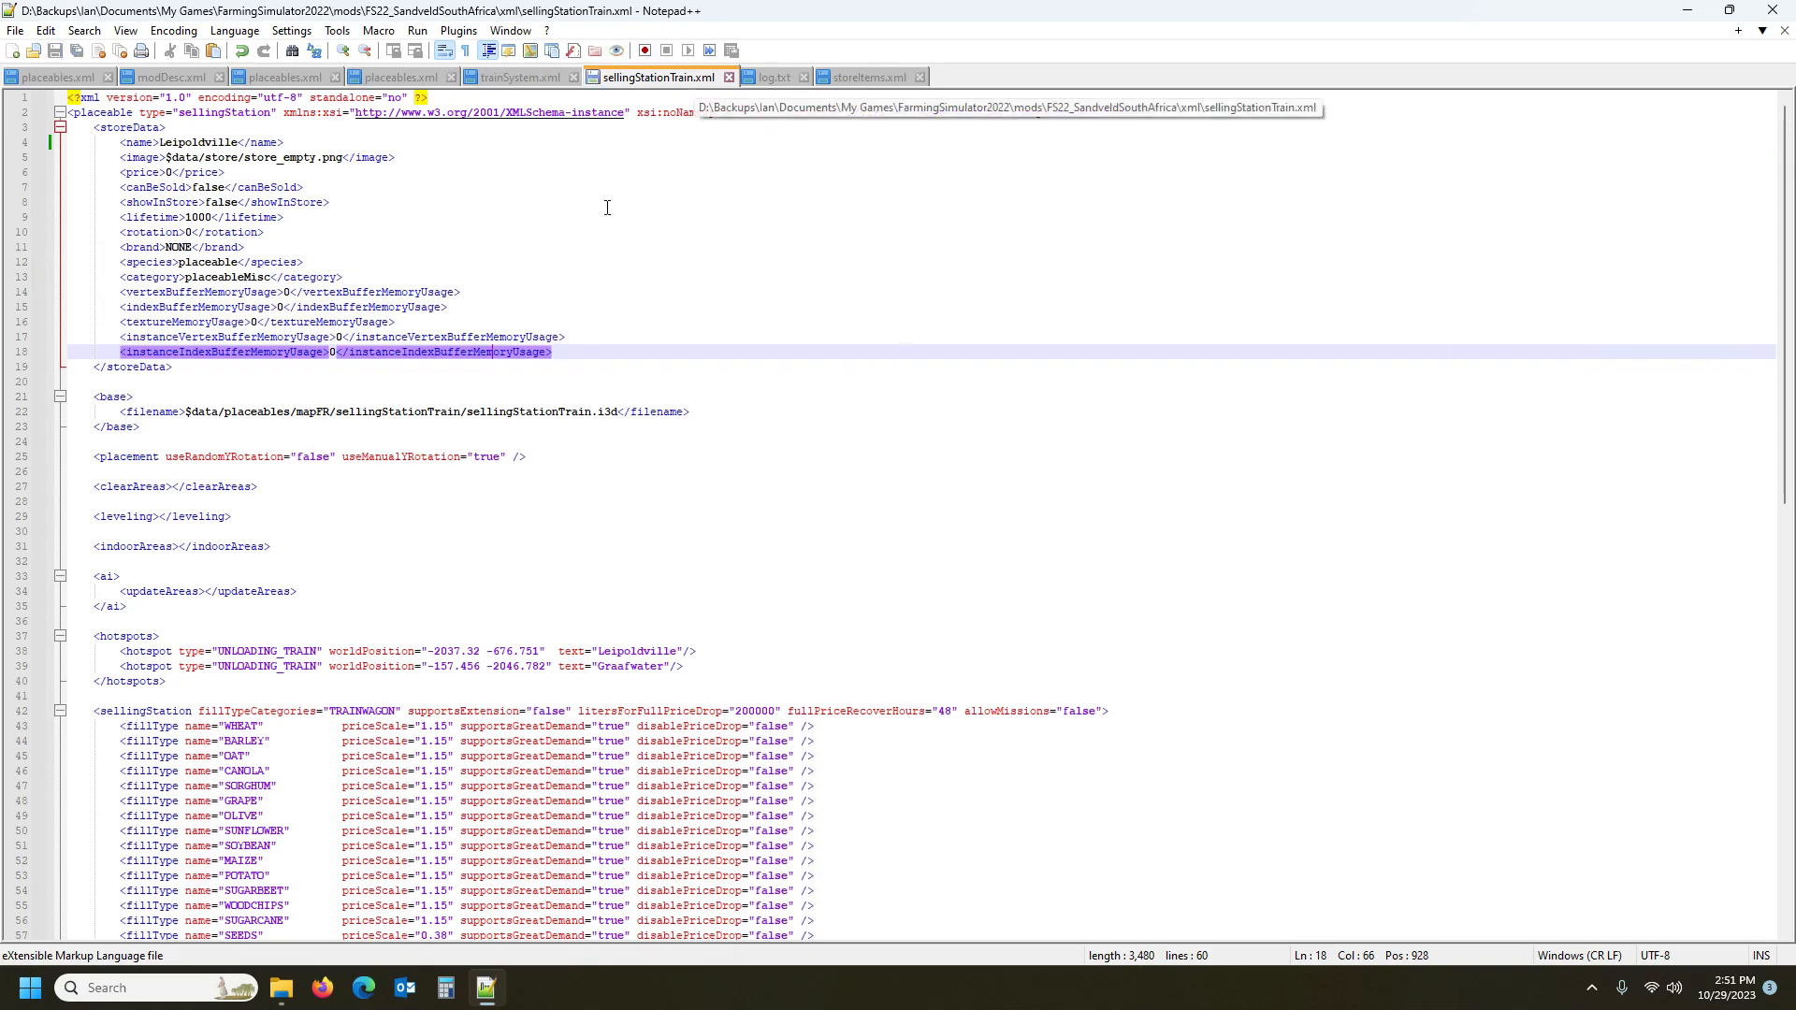